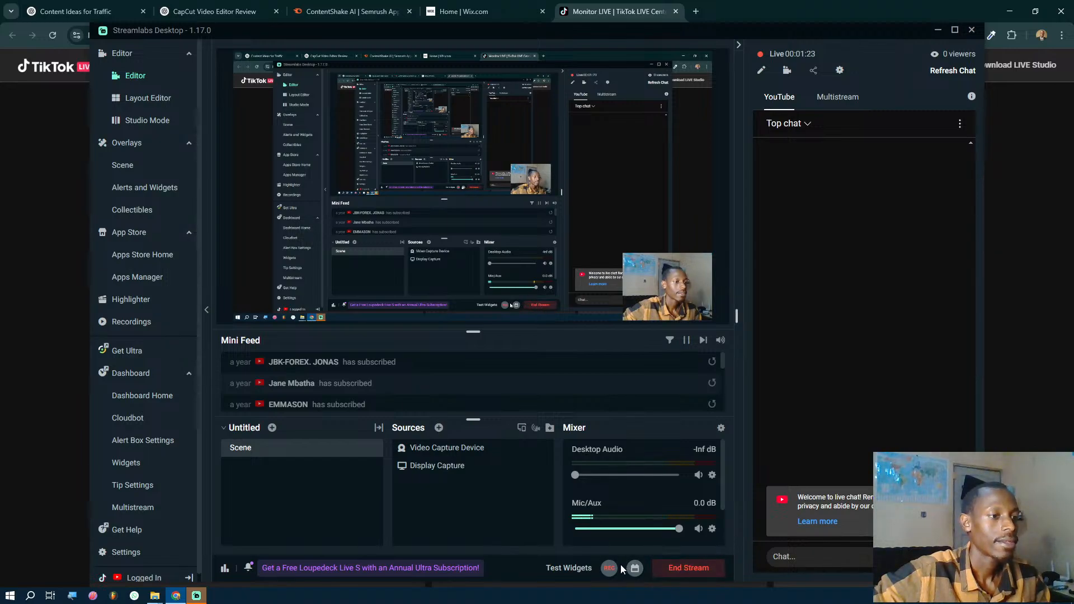
- Mute the Mic/Aux audio and select the Video Capture Device source in the preview
click(700, 529)
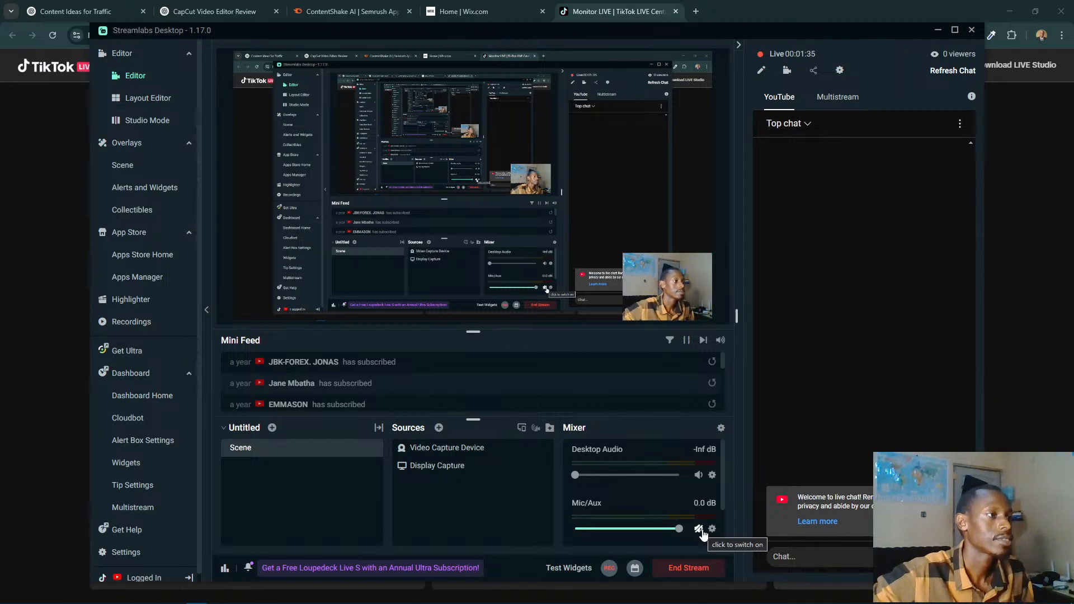
click(662, 276)
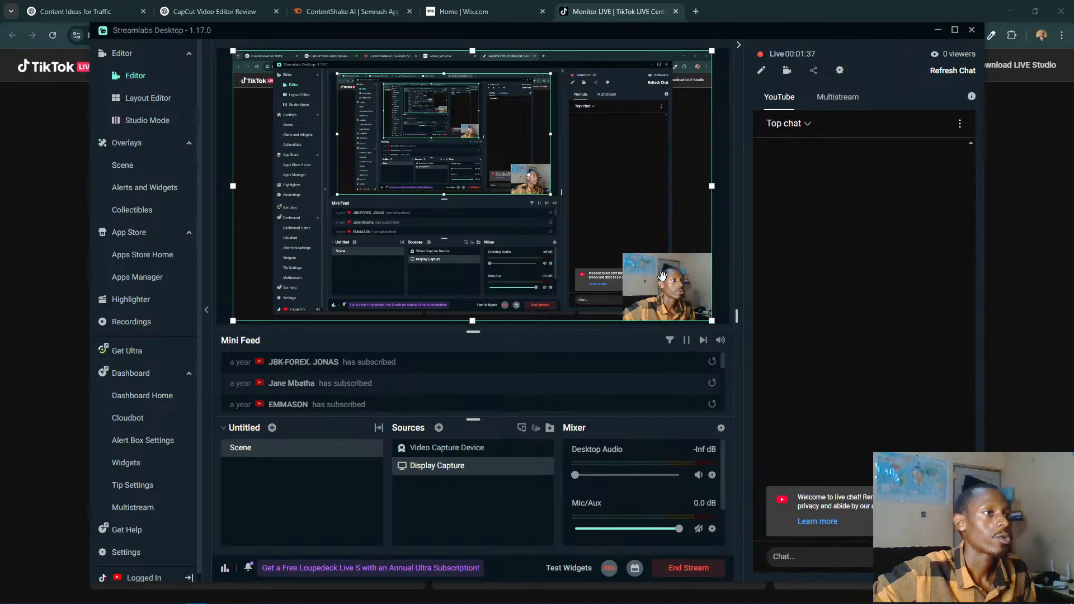
click(662, 276)
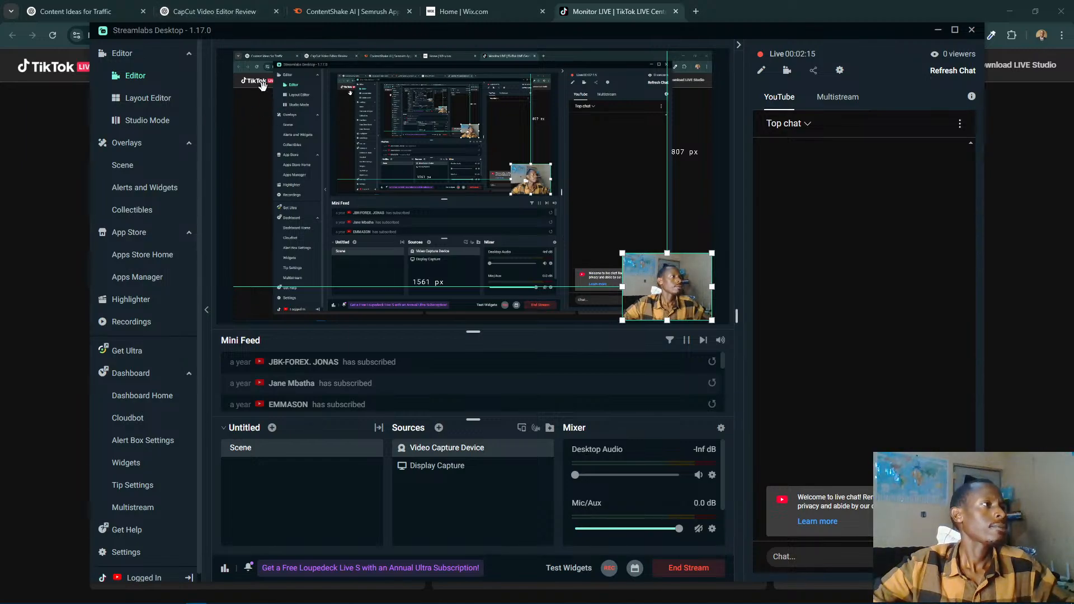
- Switch to the Wix site dashboard, open the Wix Studio sites page and return to the dashboard home
click(473, 10)
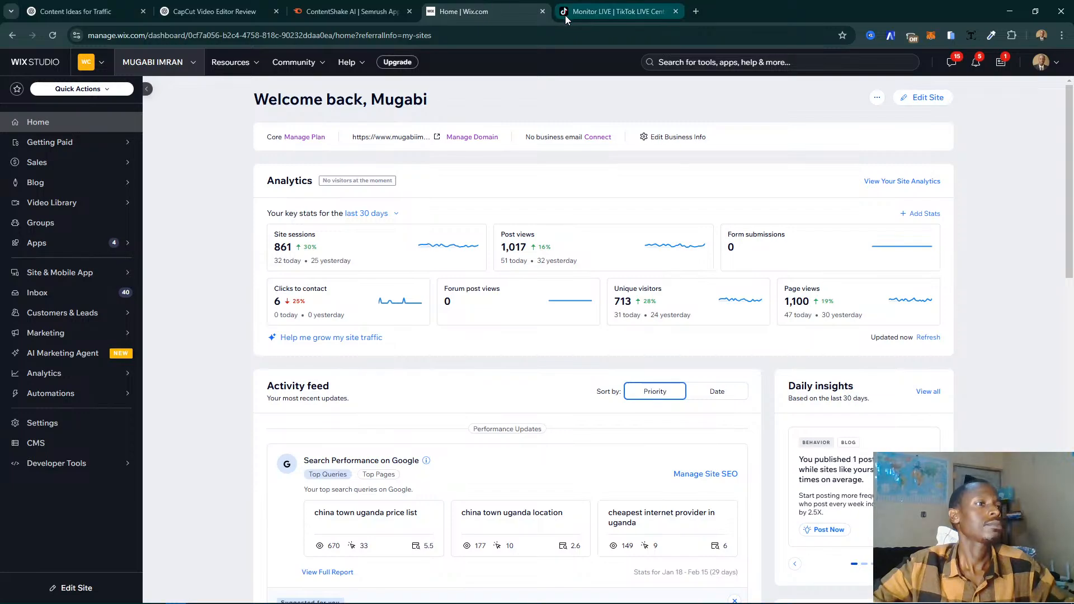
click(162, 62)
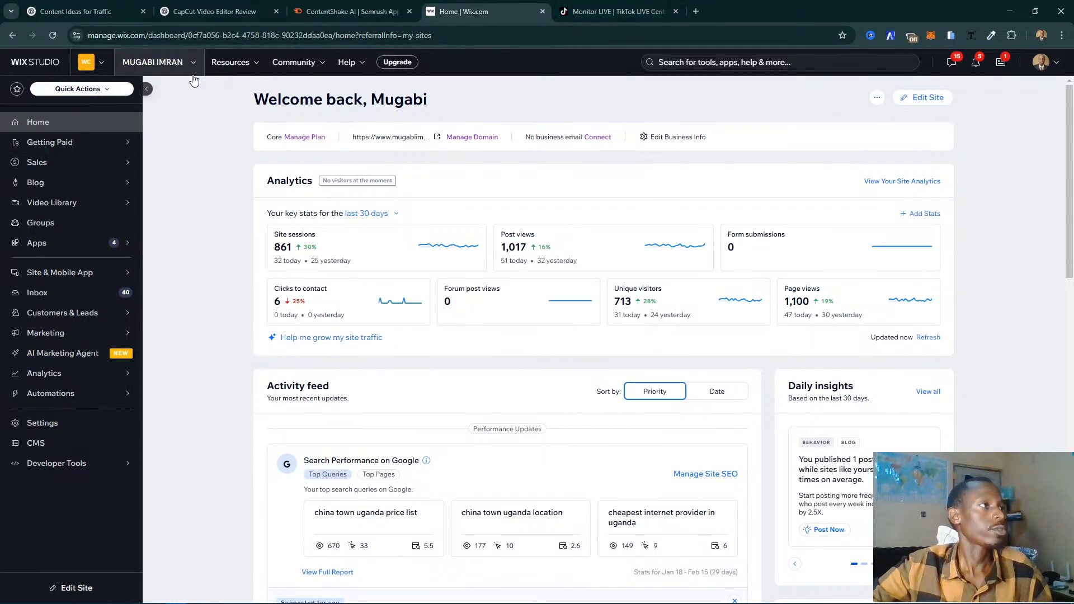
click(240, 286)
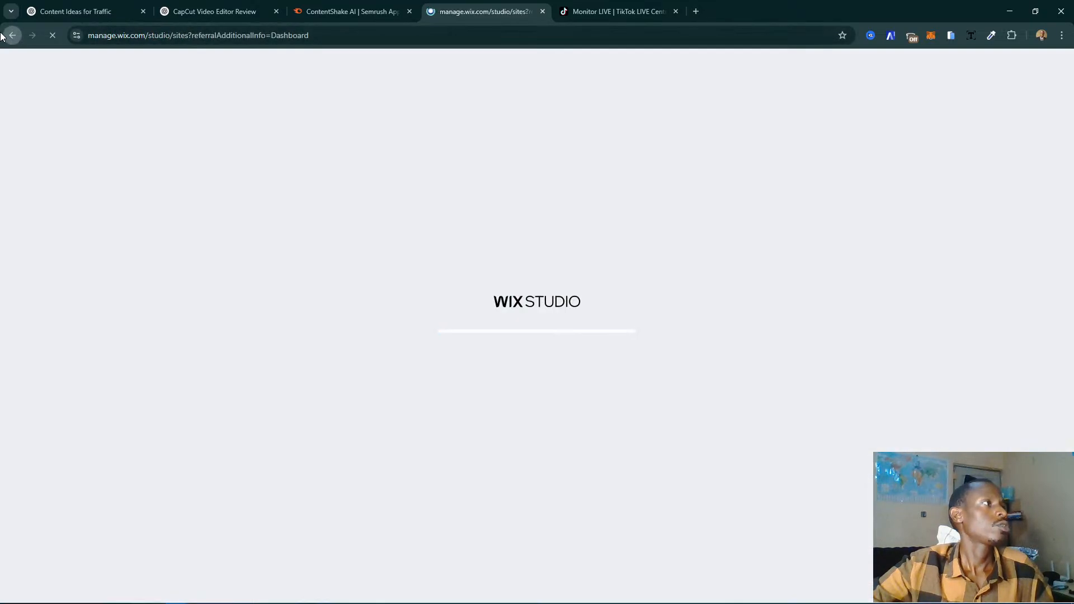
click(13, 36)
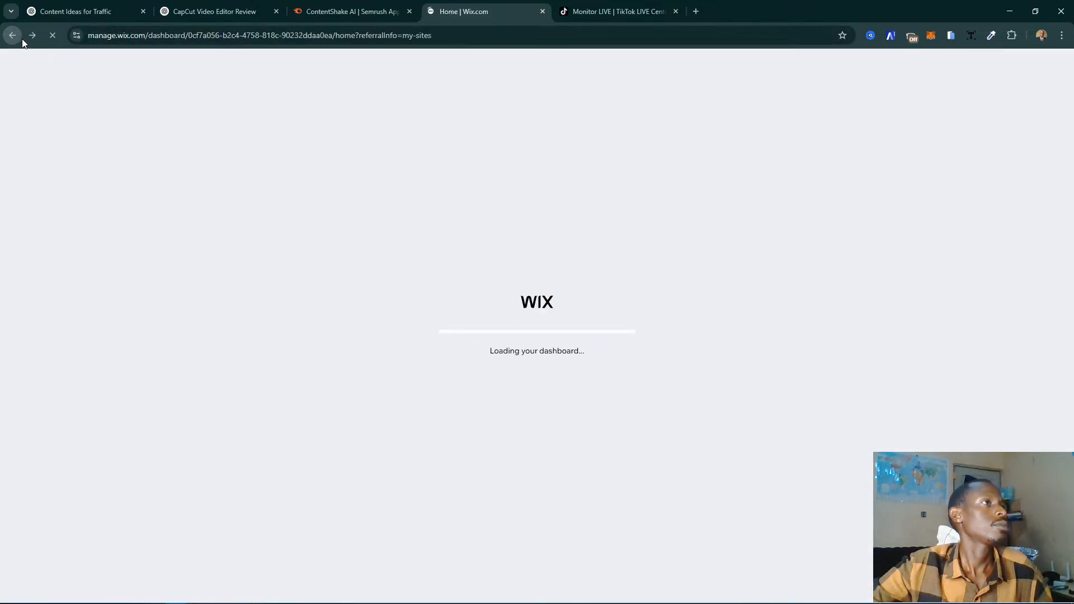
click(32, 35)
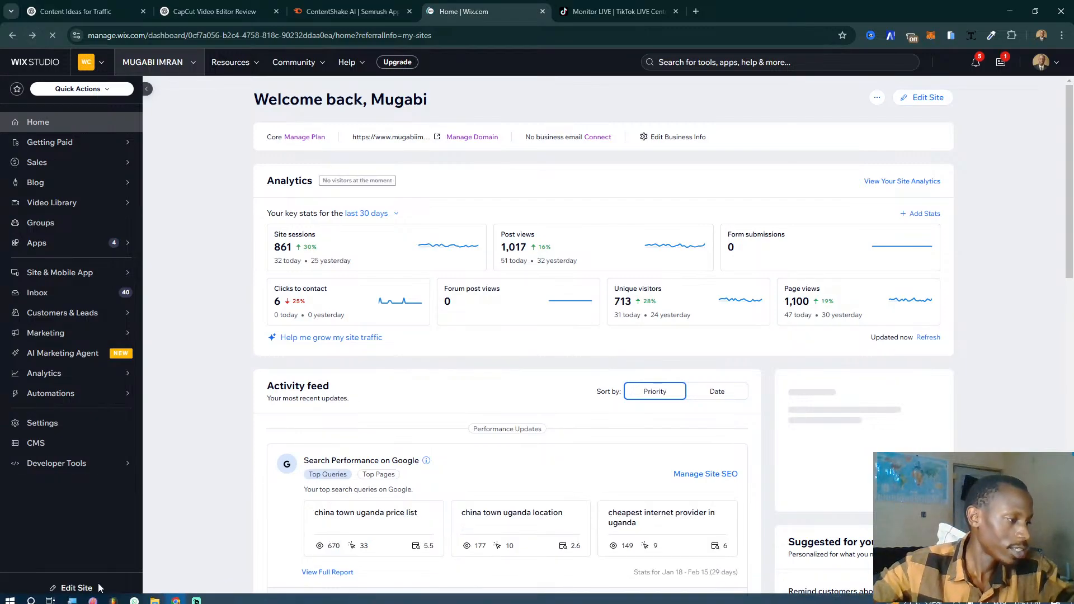
- Unmute the Mic/Aux audio in Streamlabs Desktop and bring up the TikTok LIVE monitor page in the browser
click(197, 600)
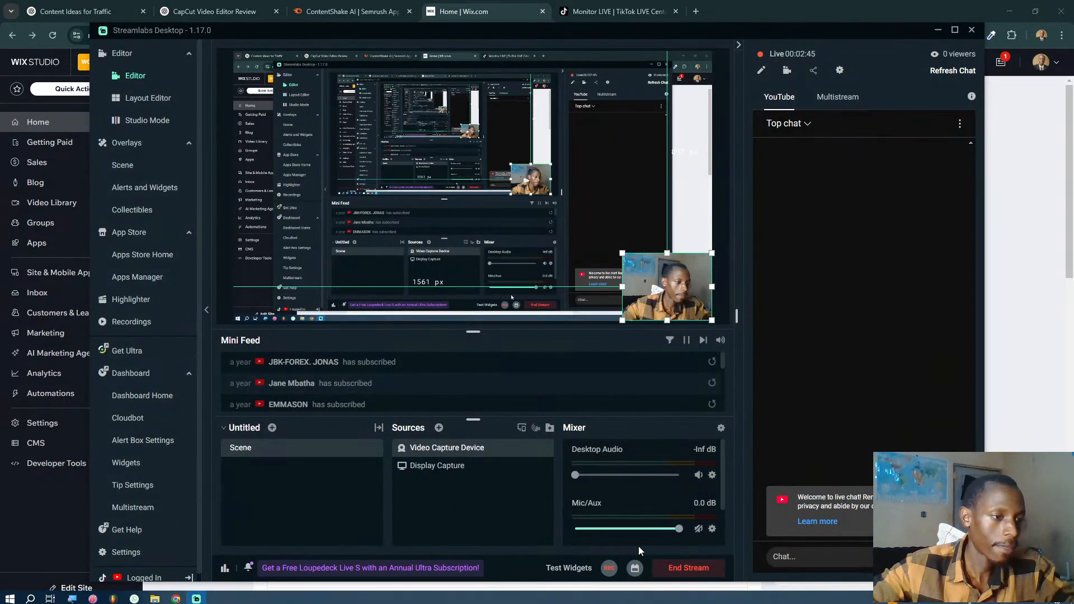
click(699, 529)
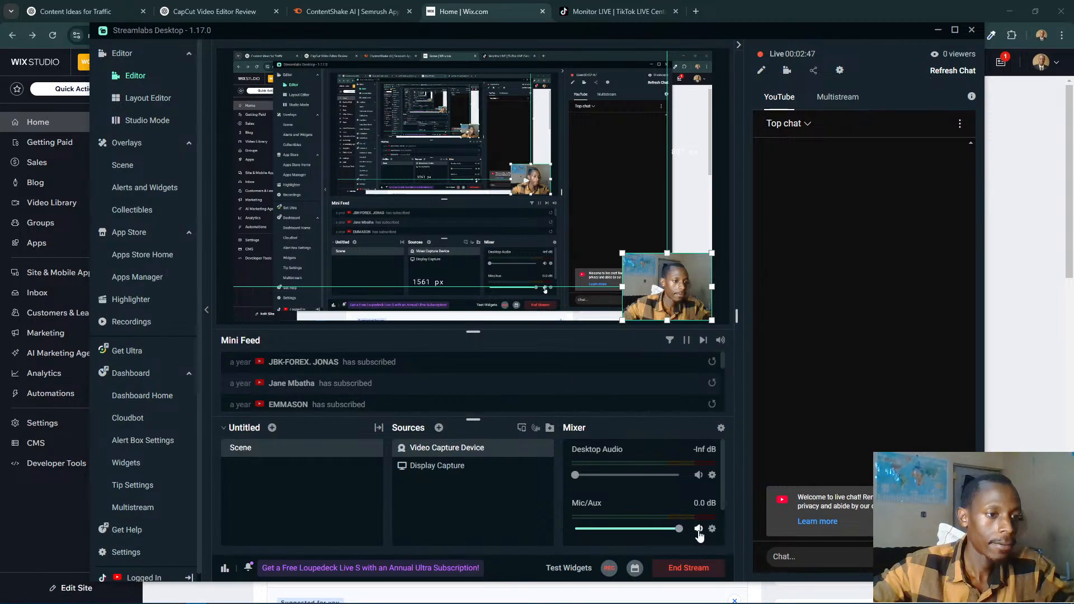
click(589, 10)
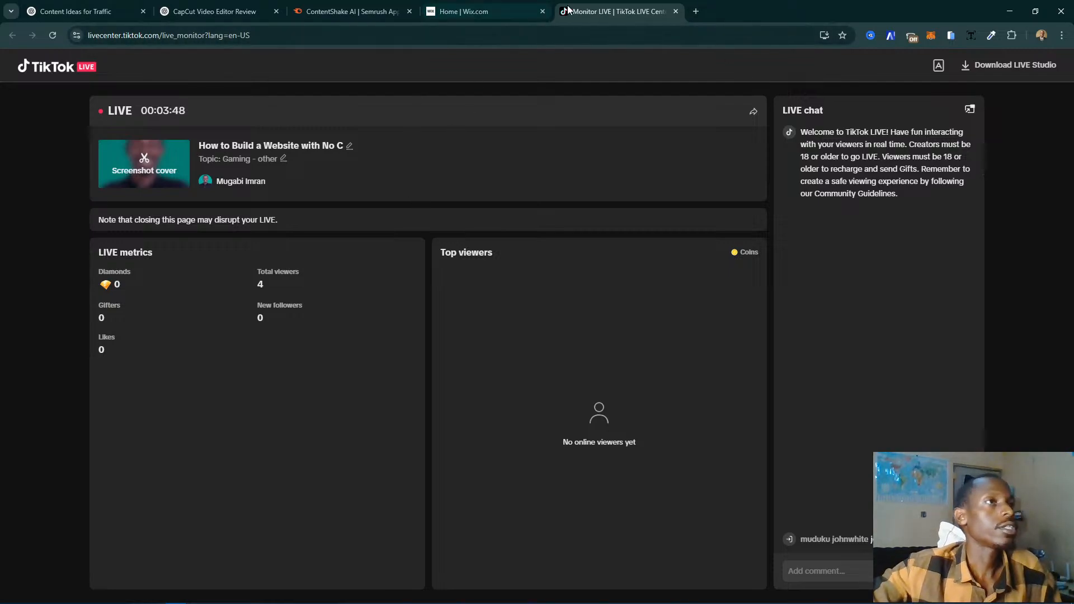
- Load tiktok.com in a new browser tab and open its LIVE feed
click(503, 10)
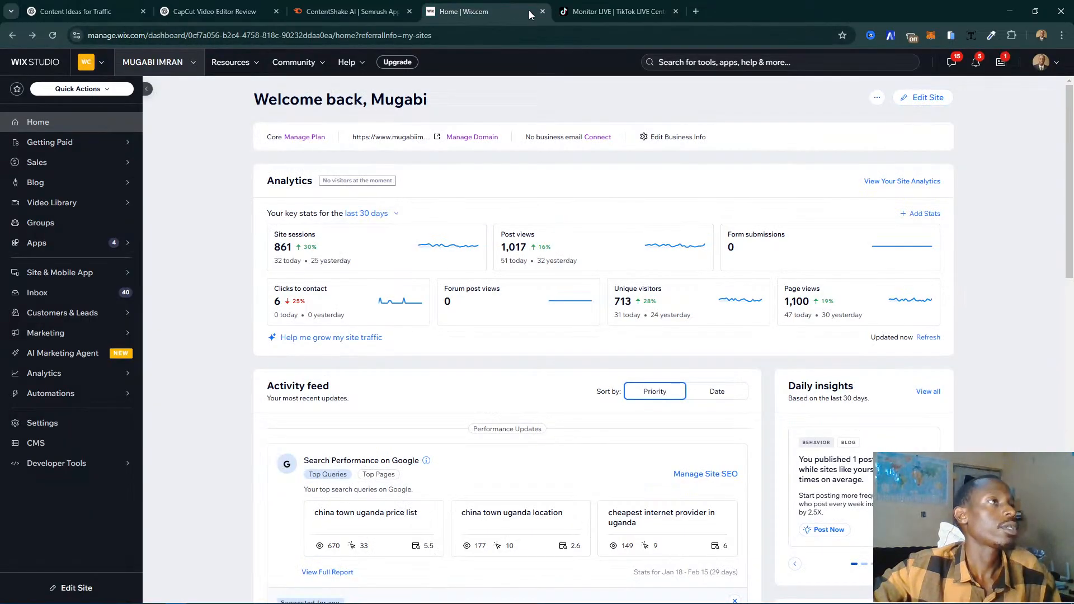
click(700, 11)
text(tiki)
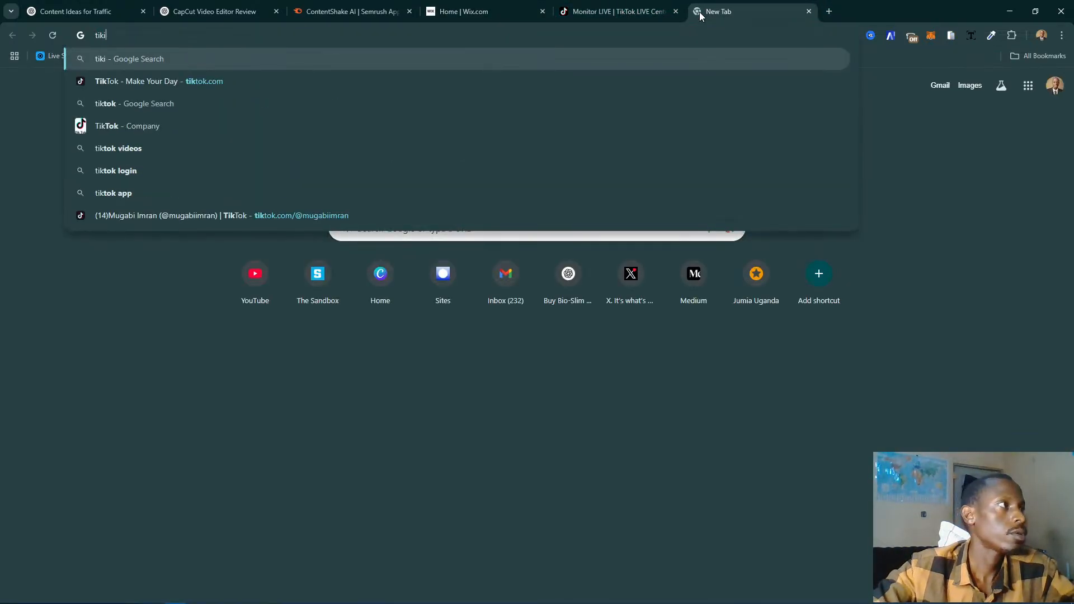
key(BackSpace)
text(tok)
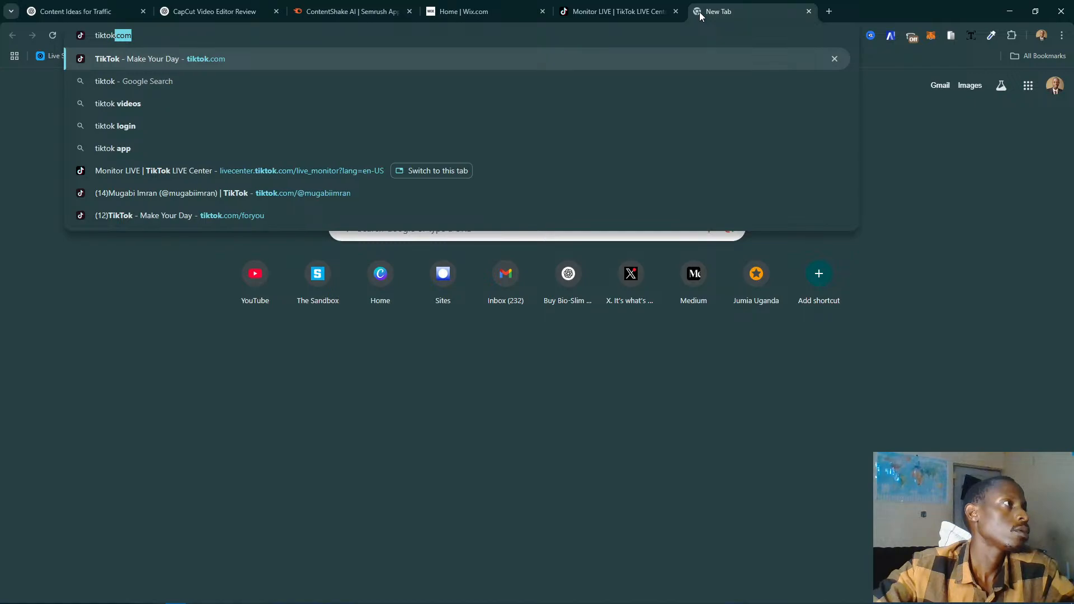
key(Return)
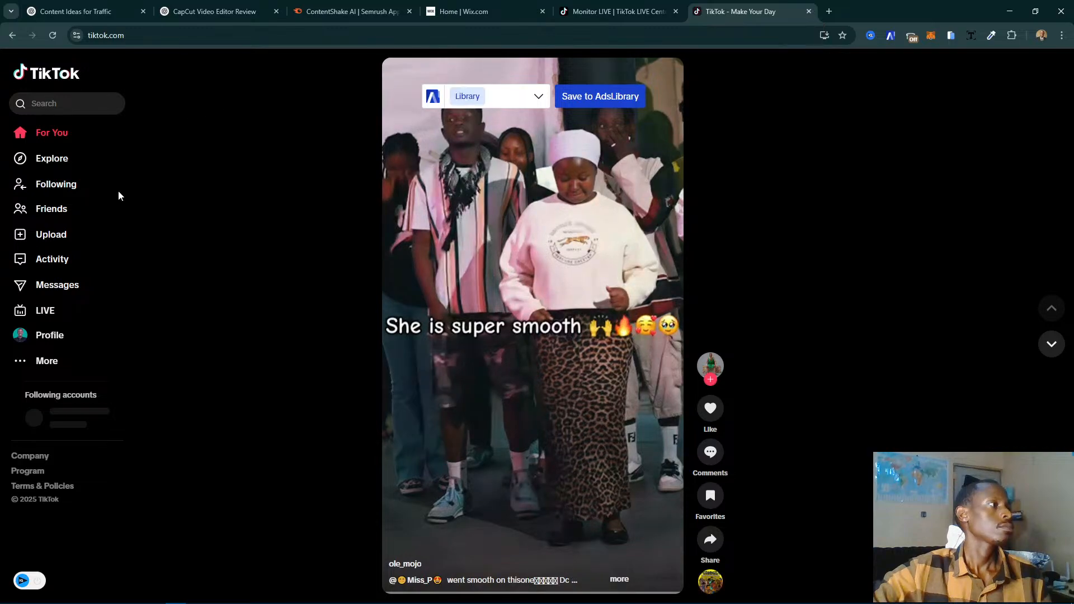
click(54, 317)
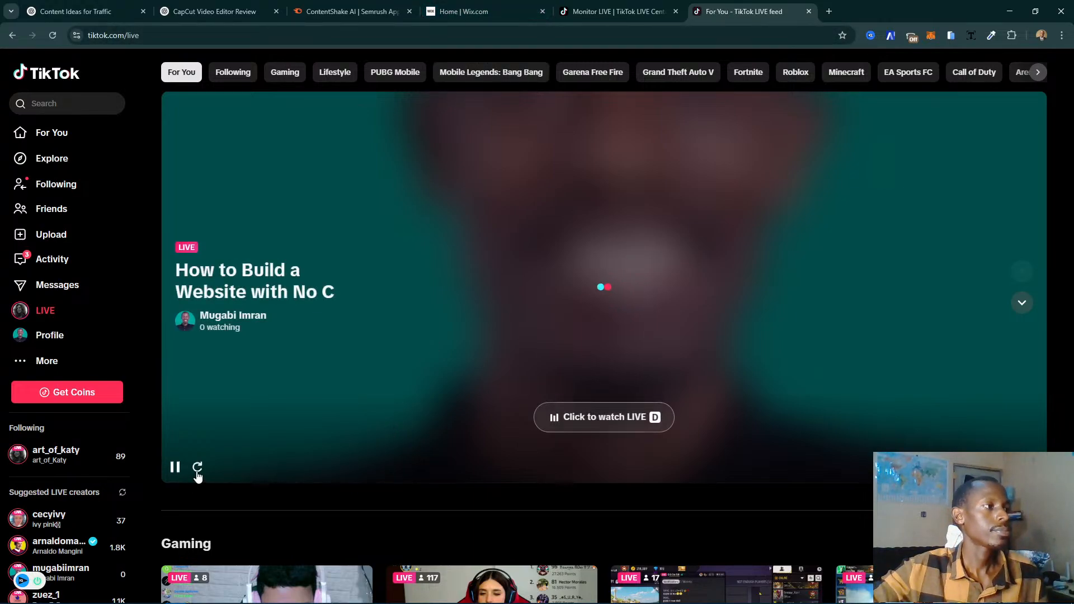
- Switch to Streamlabs Desktop and open the current stream's YouTube Studio live streaming page
click(470, 11)
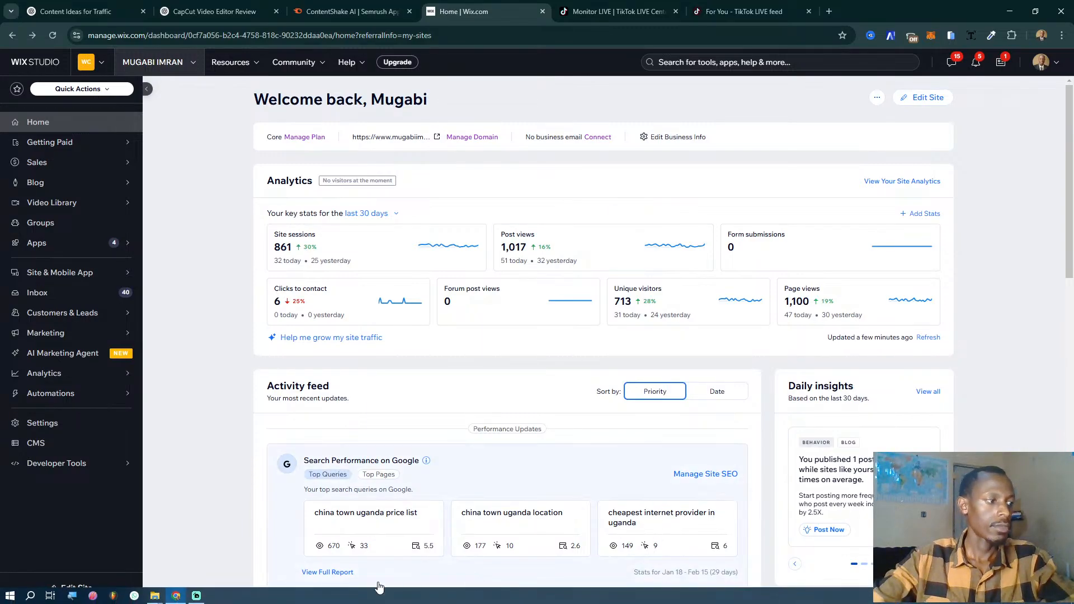
click(197, 595)
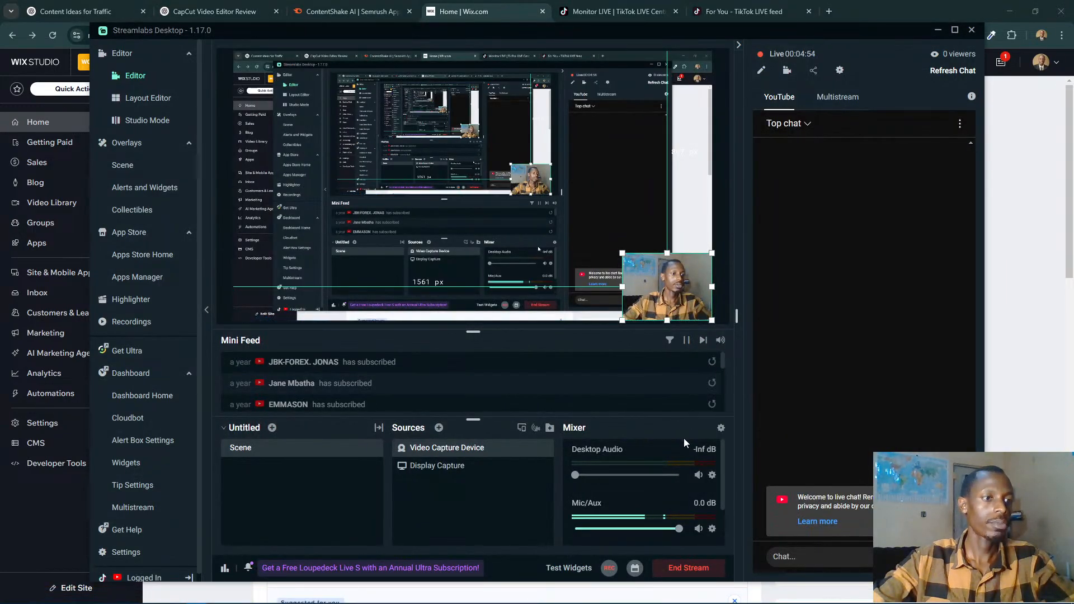
click(839, 70)
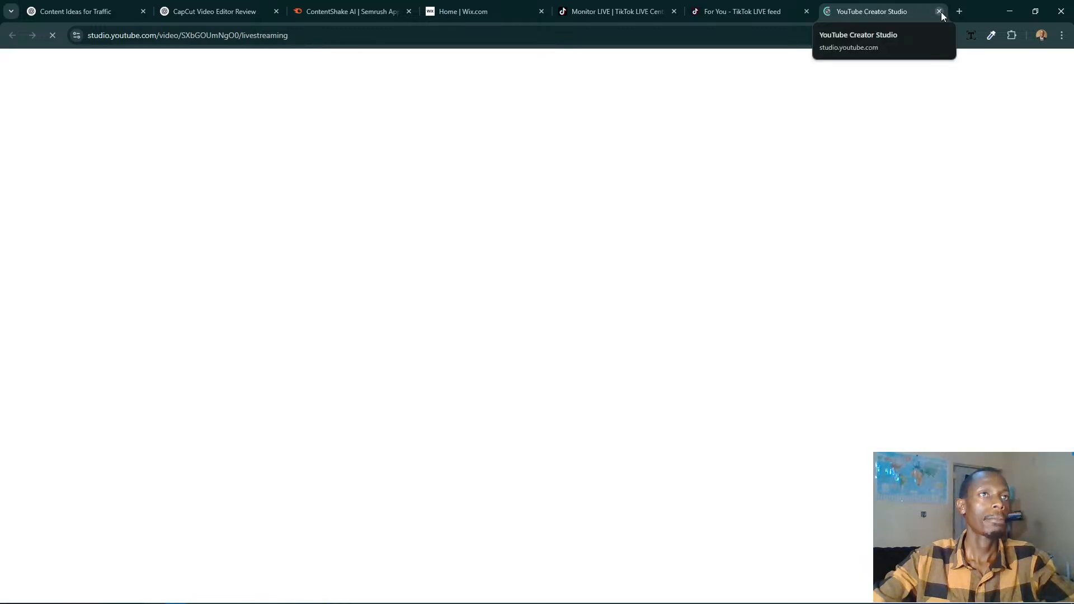
- Load the partners page of the host's personal website in the YouTube Studio tab and go to its About page
click(811, 35)
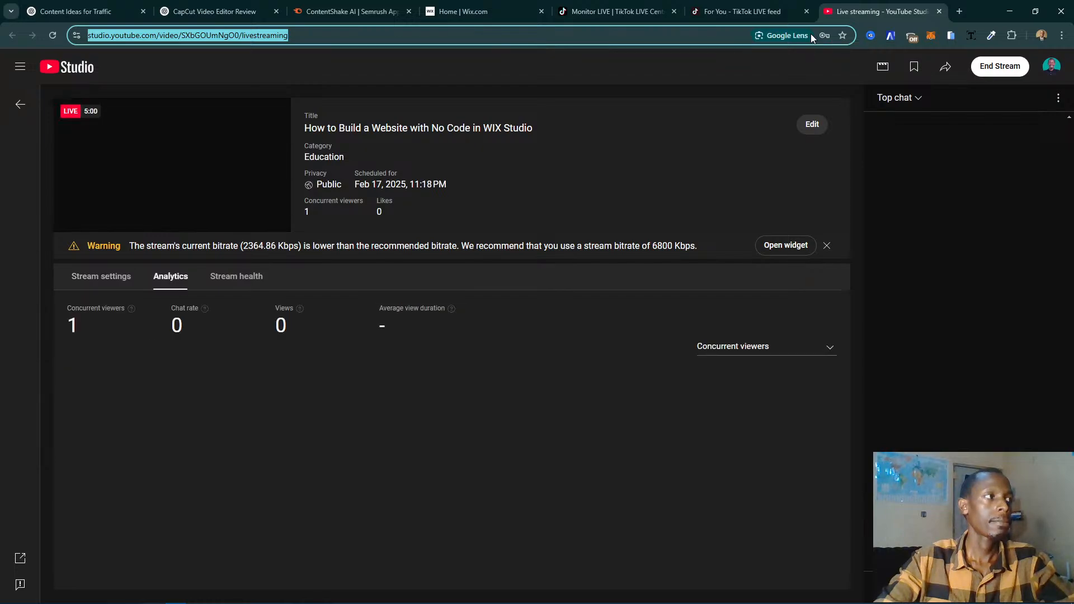
text(mugabiimran.com/partners)
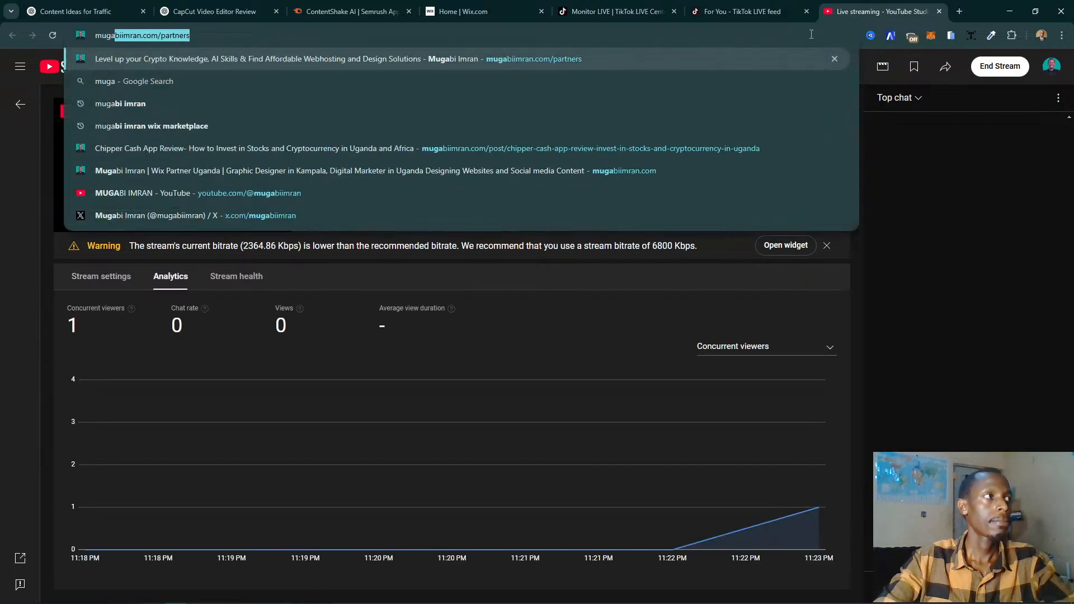
key(Return)
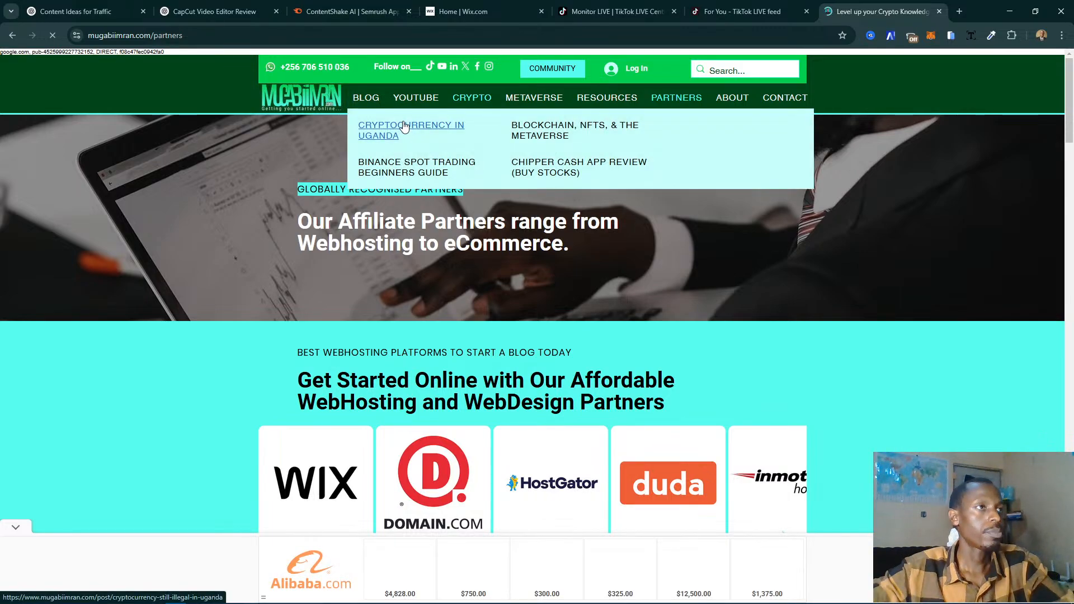
click(728, 98)
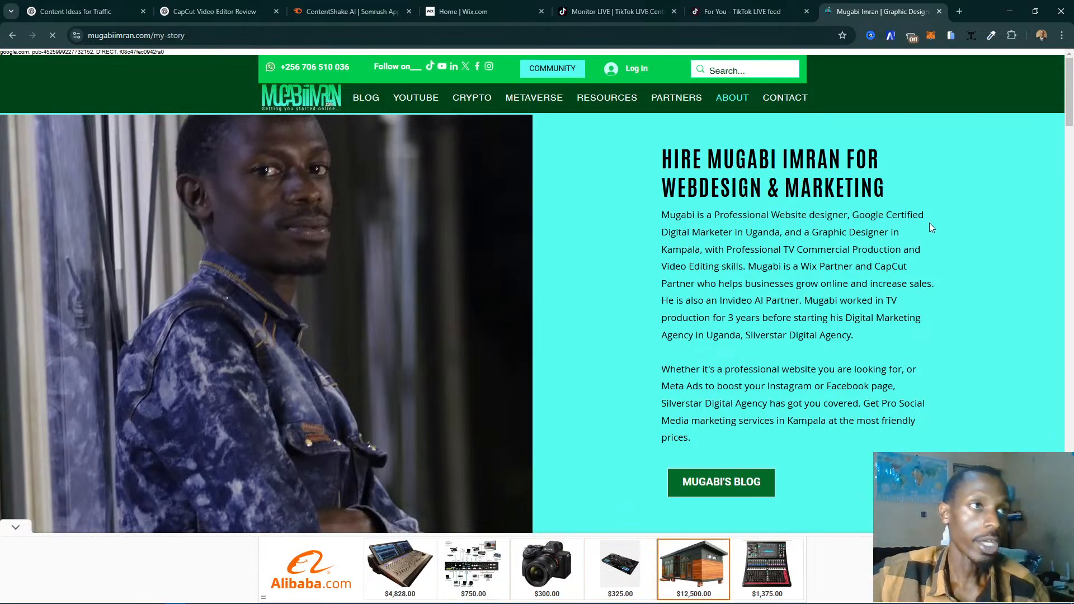
- Examine the About page's show reels, certificates, affiliate partners, background, marketing services and testimonials
scroll(943, 209, down, 8)
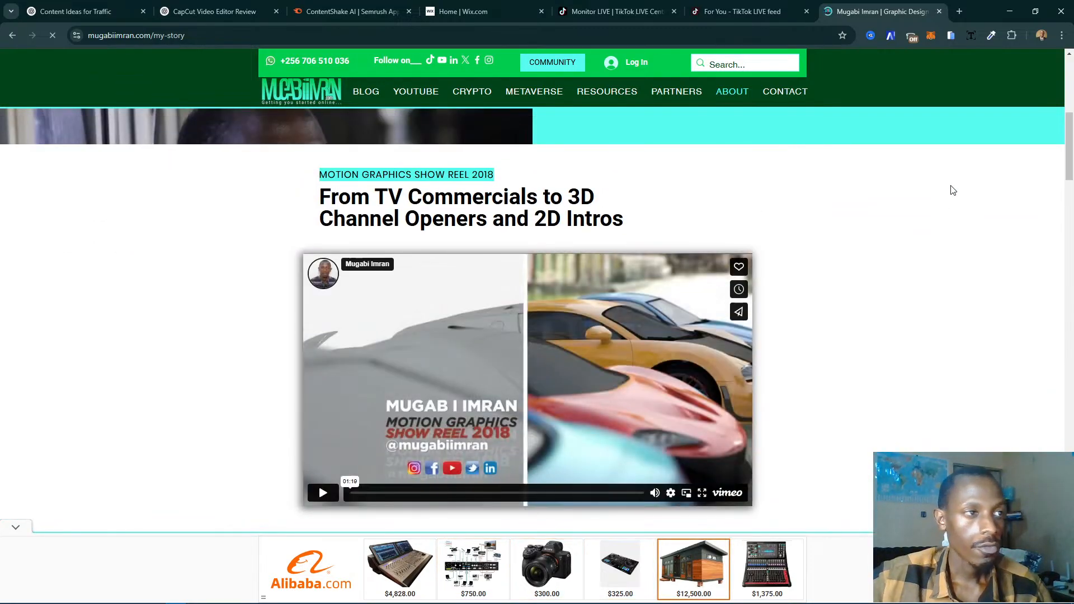
scroll(954, 190, down, 5)
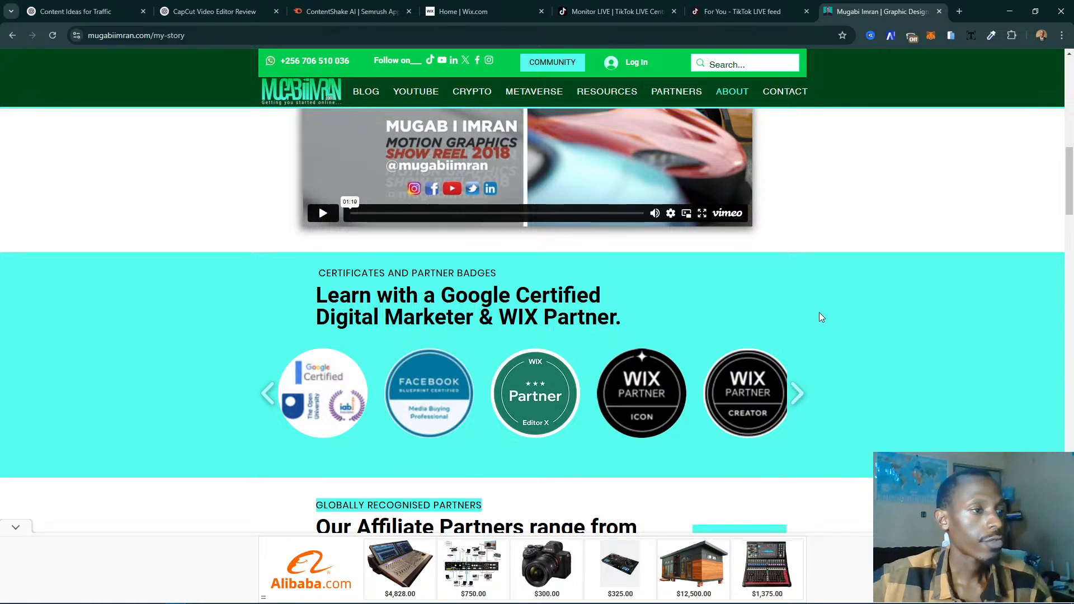
scroll(833, 354, down, 7)
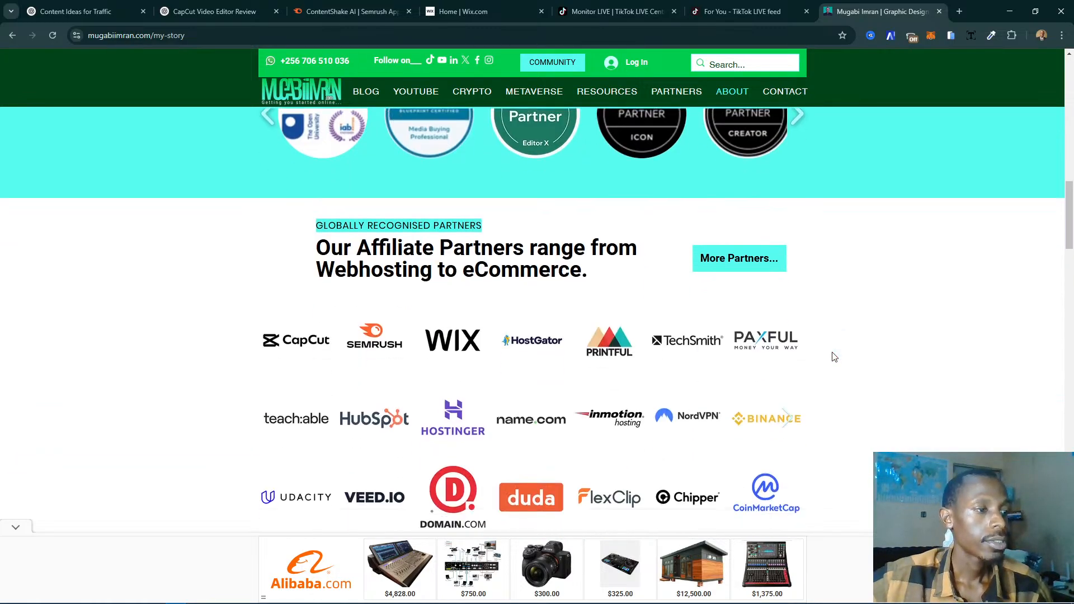
scroll(834, 357, up, 1)
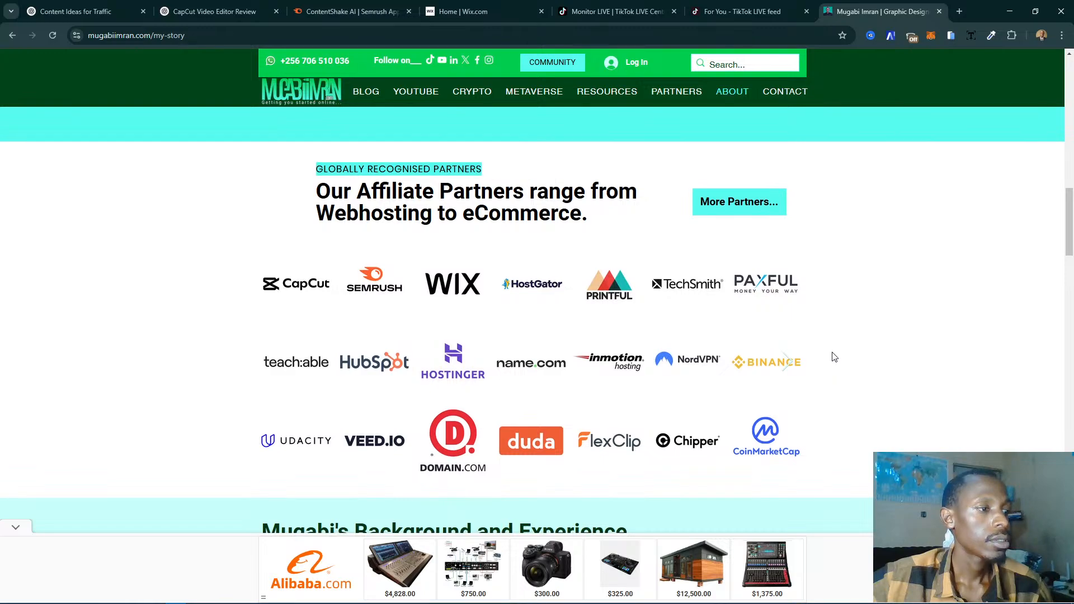
scroll(834, 356, down, 5)
scroll(834, 357, down, 3)
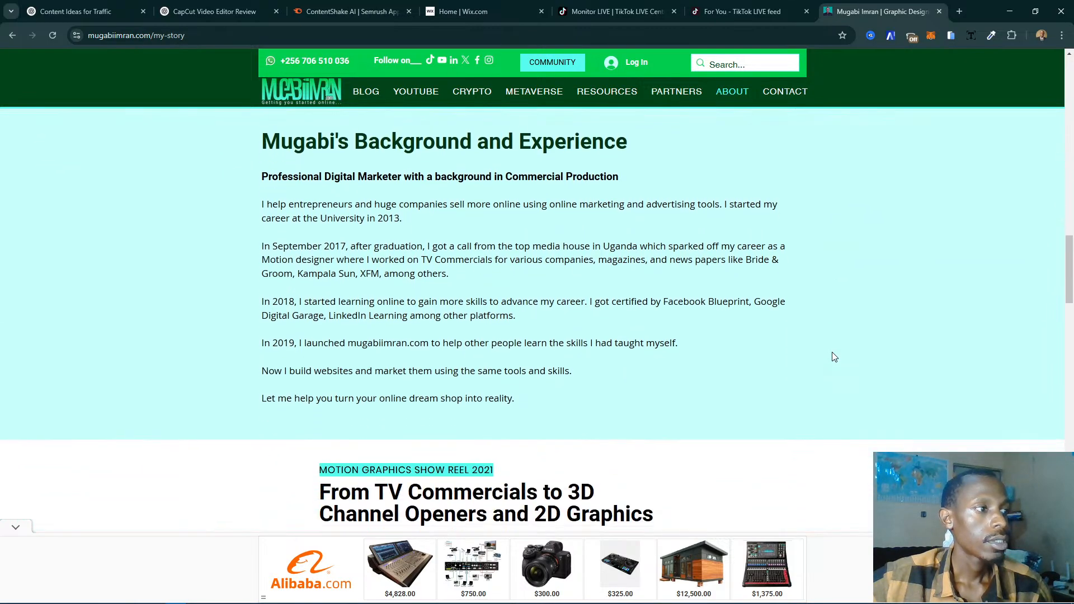
scroll(834, 357, up, 2)
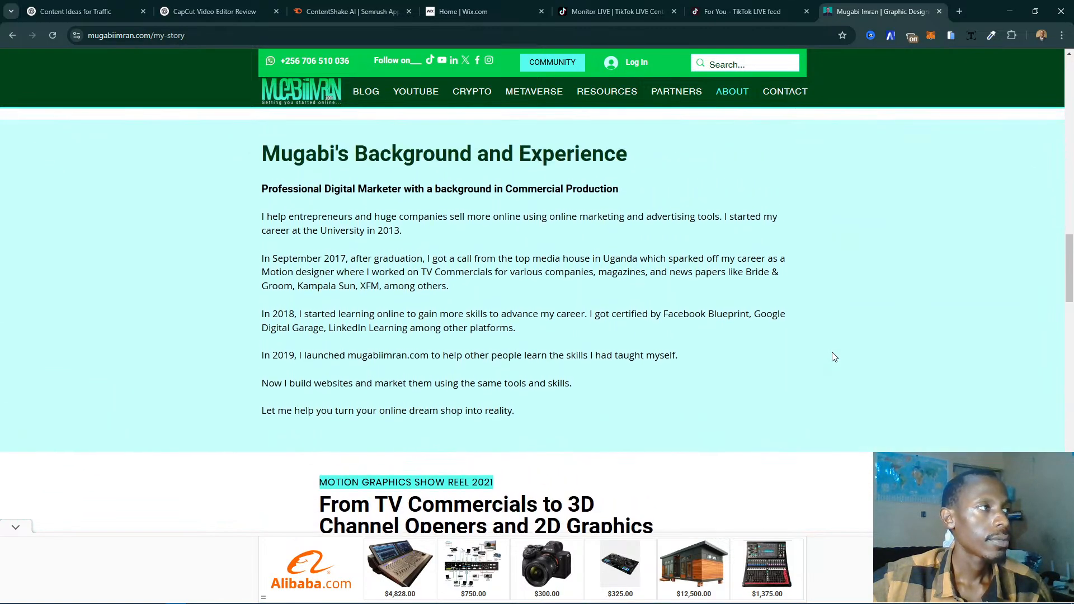
scroll(834, 357, down, 8)
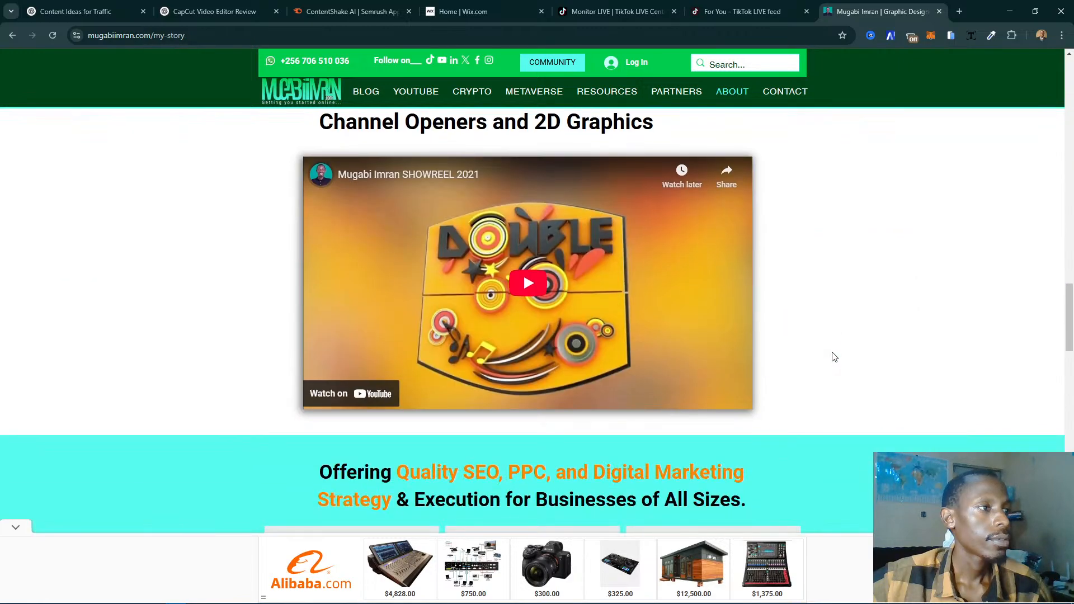
scroll(834, 356, down, 11)
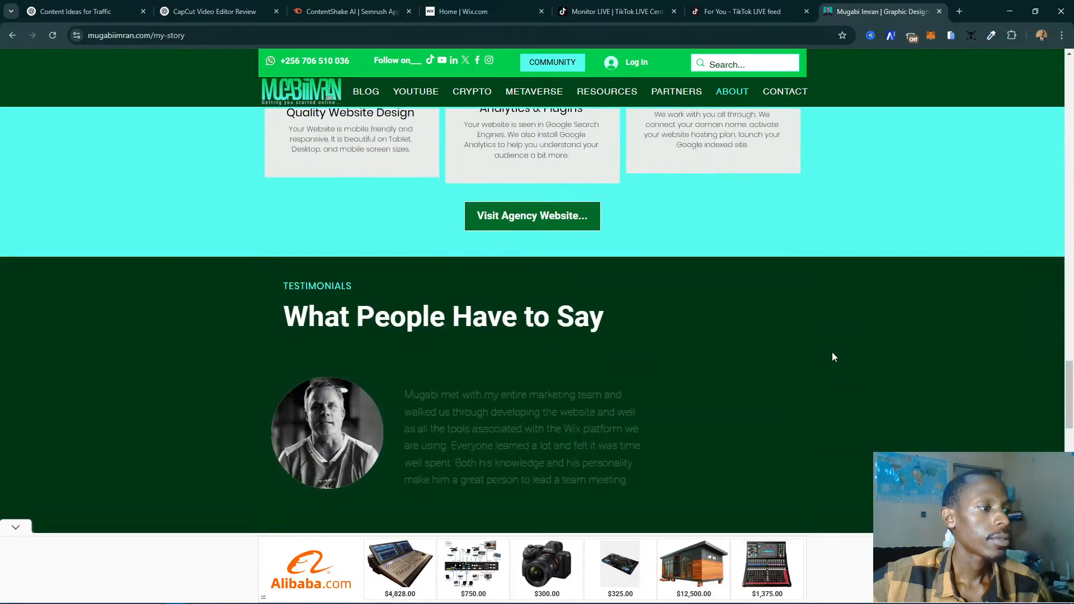
scroll(831, 357, up, 7)
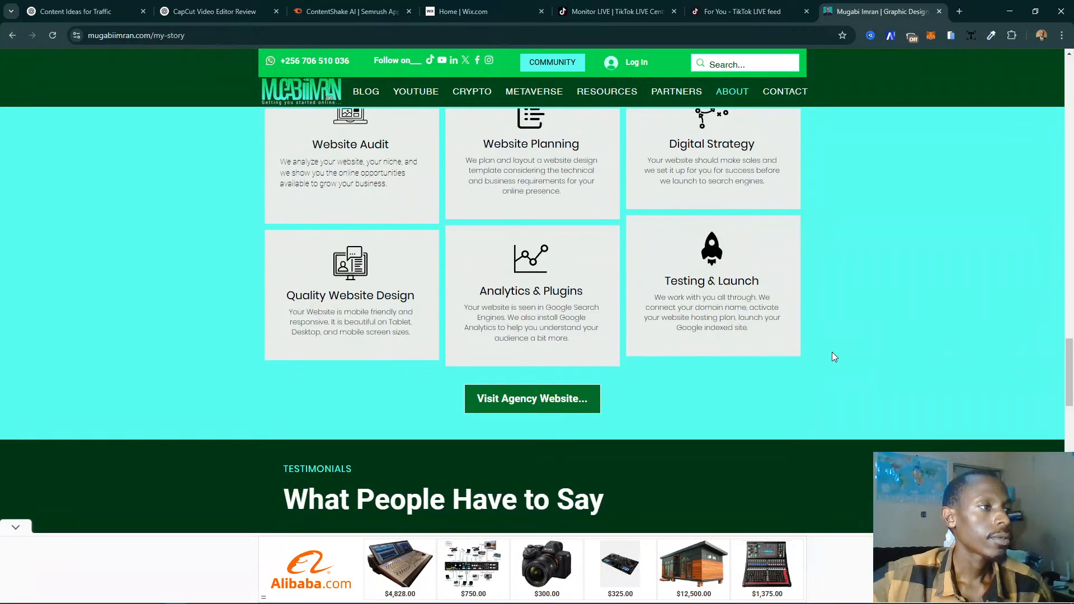
scroll(832, 357, down, 3)
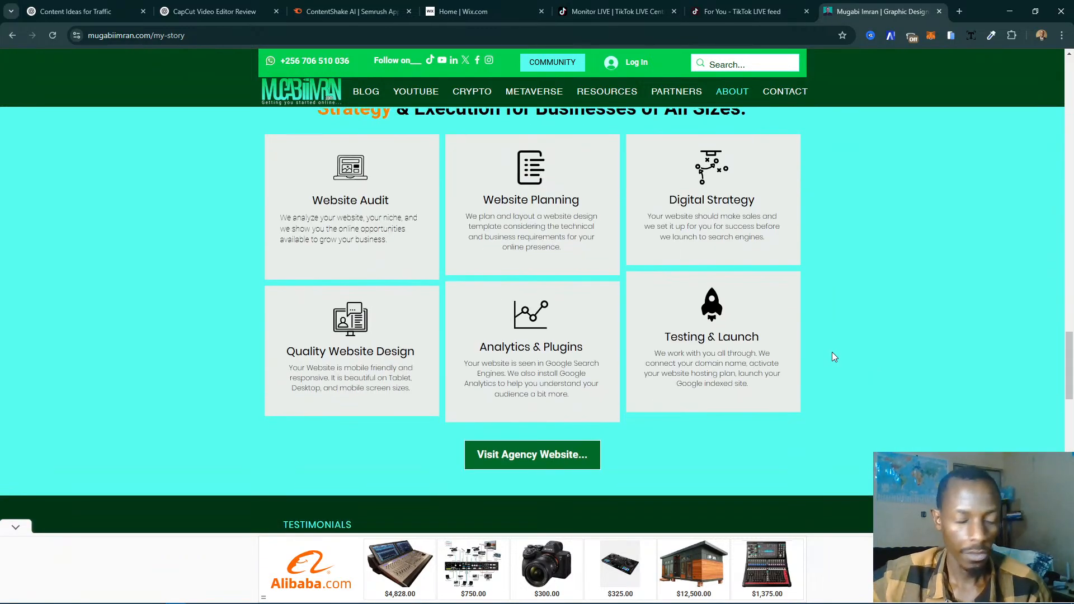
scroll(832, 353, up, 1)
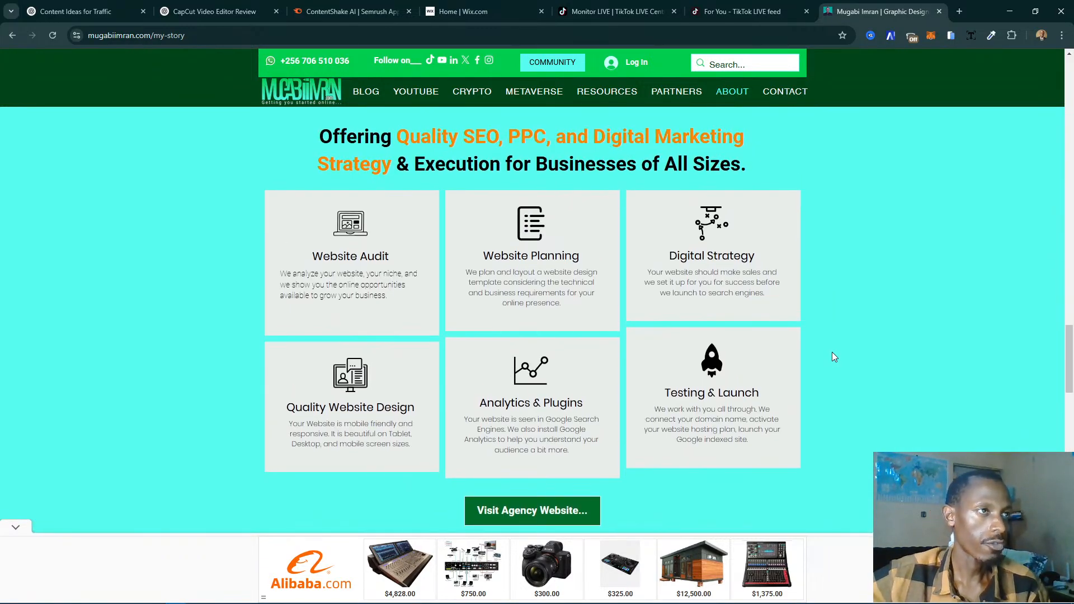
scroll(831, 357, down, 8)
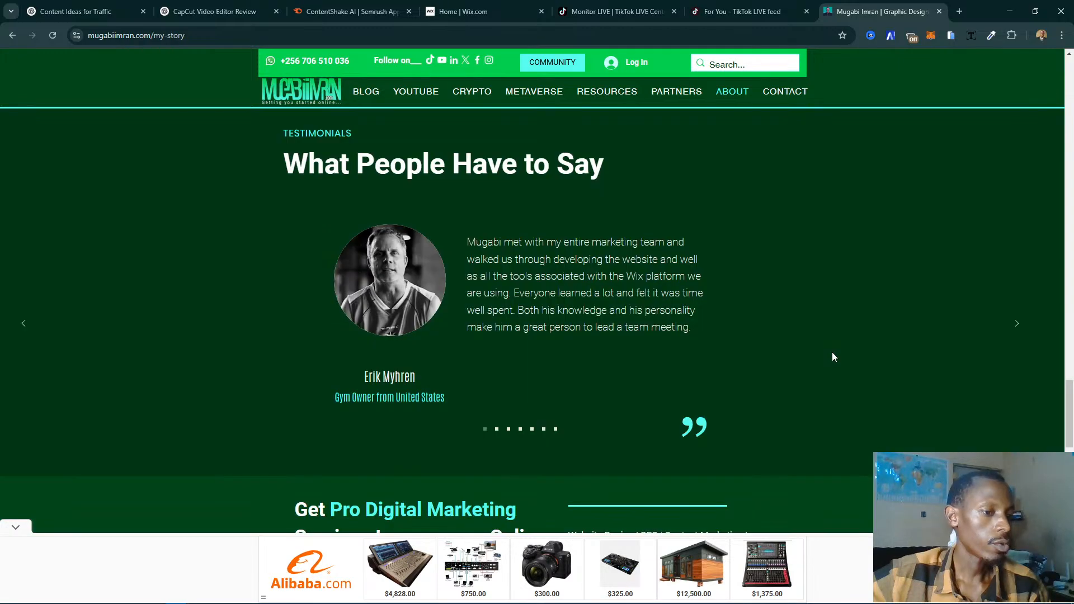
- Examine the rest of the About page: testimonials, marketing services, business enquiry form, Medium articles, community group and newsletter sign-up
scroll(832, 357, up, 2)
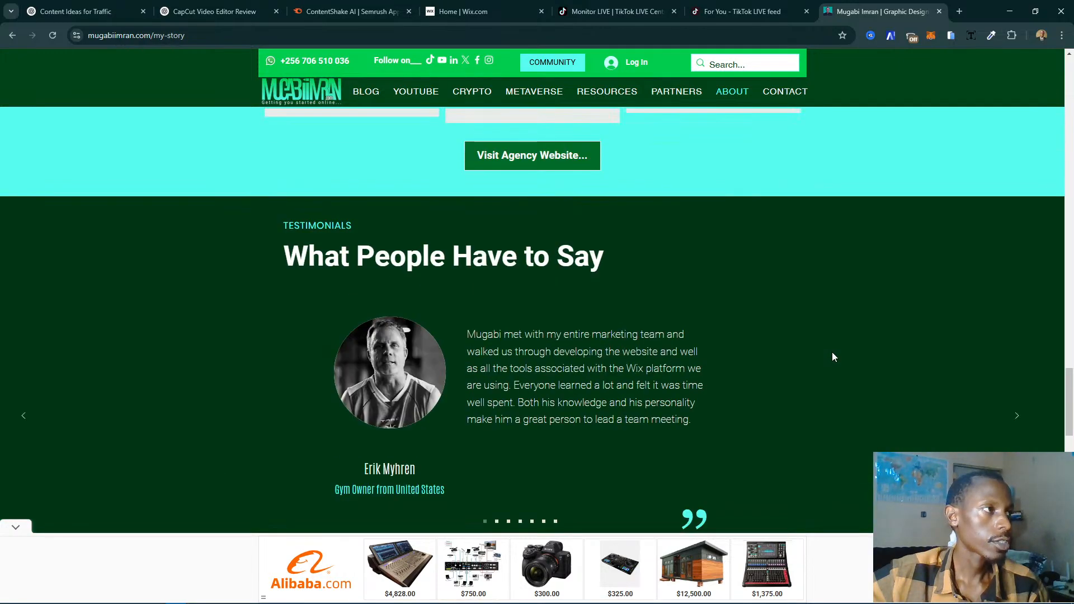
scroll(832, 356, down, 7)
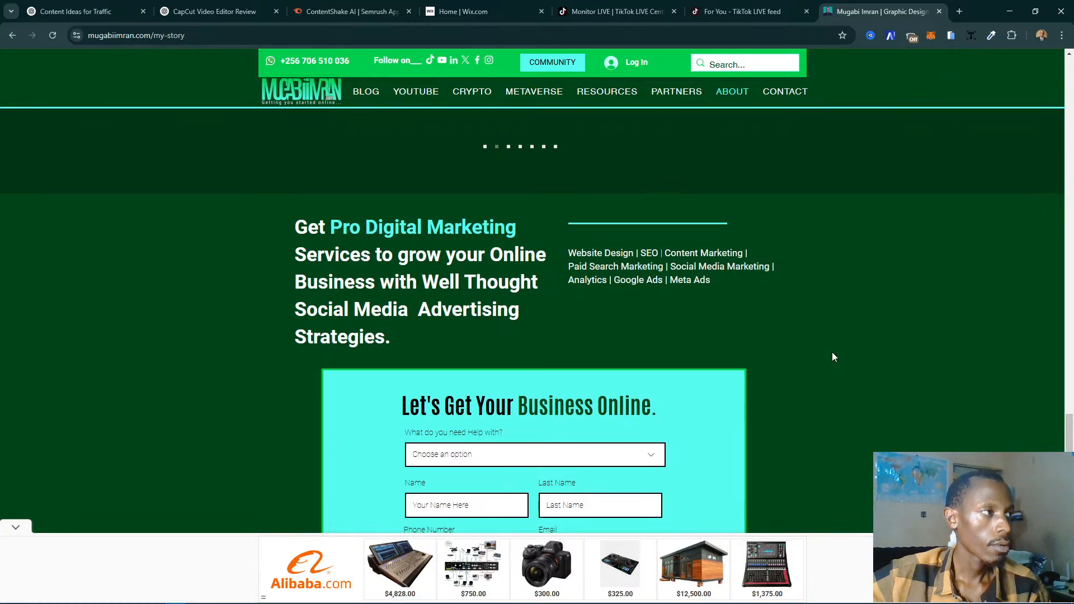
scroll(832, 353, down, 5)
scroll(832, 352, up, 2)
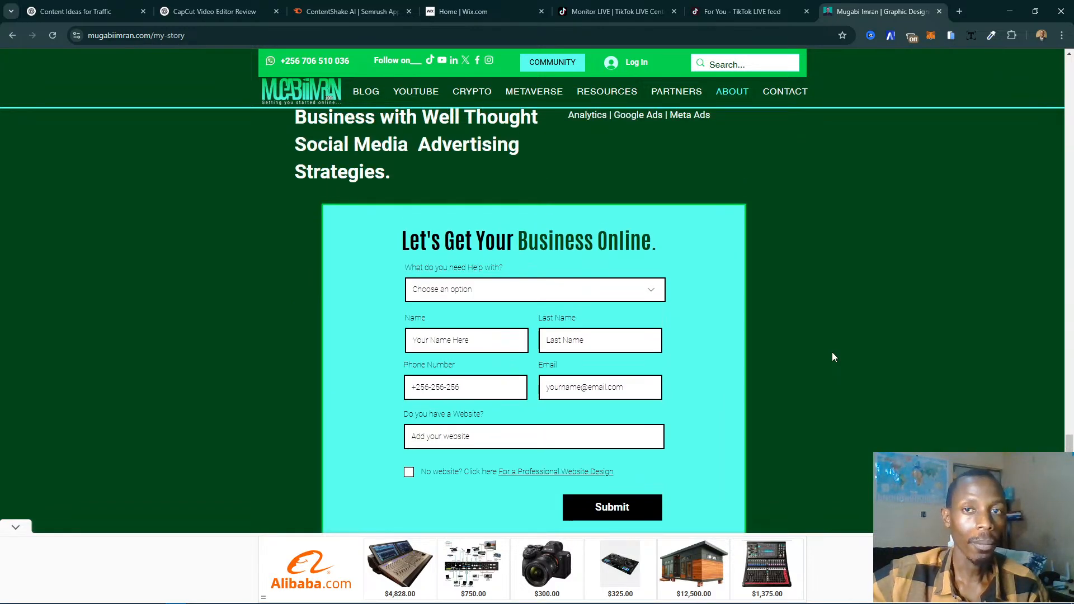
scroll(876, 335, down, 5)
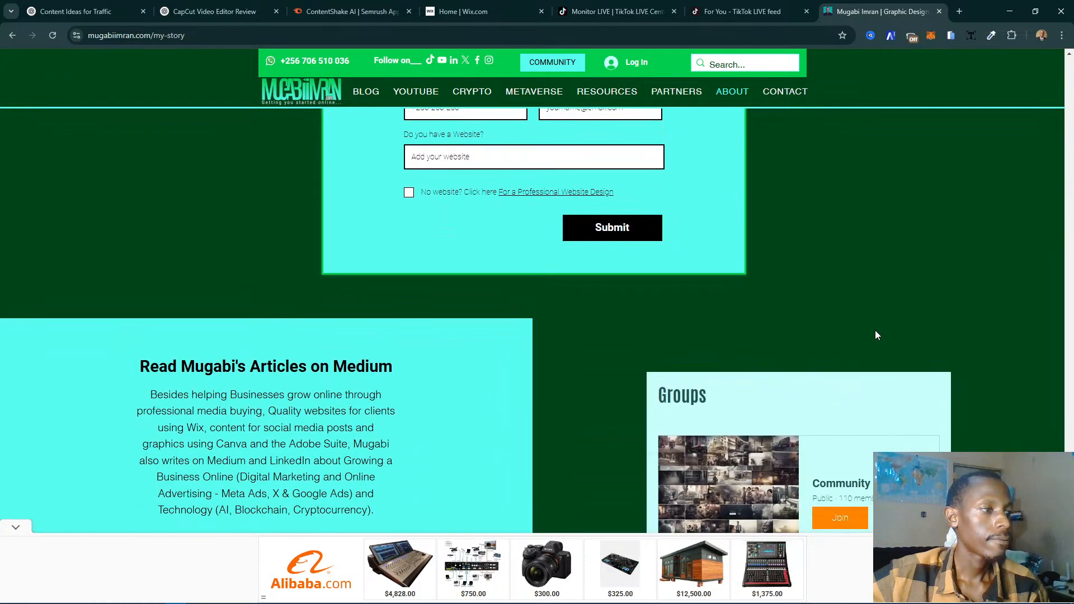
scroll(876, 334, down, 3)
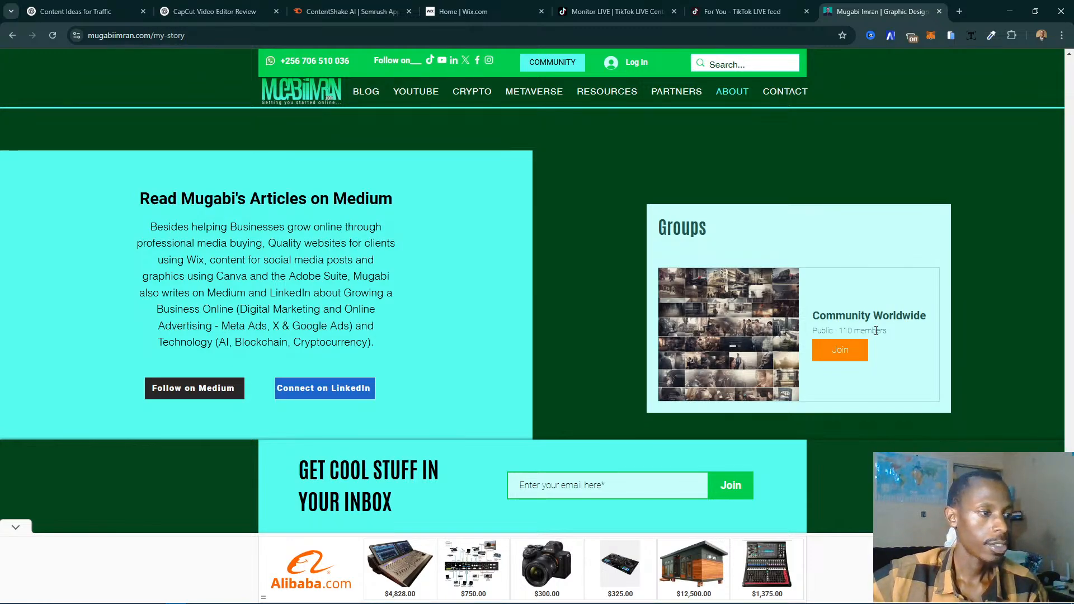
scroll(566, 290, down, 1)
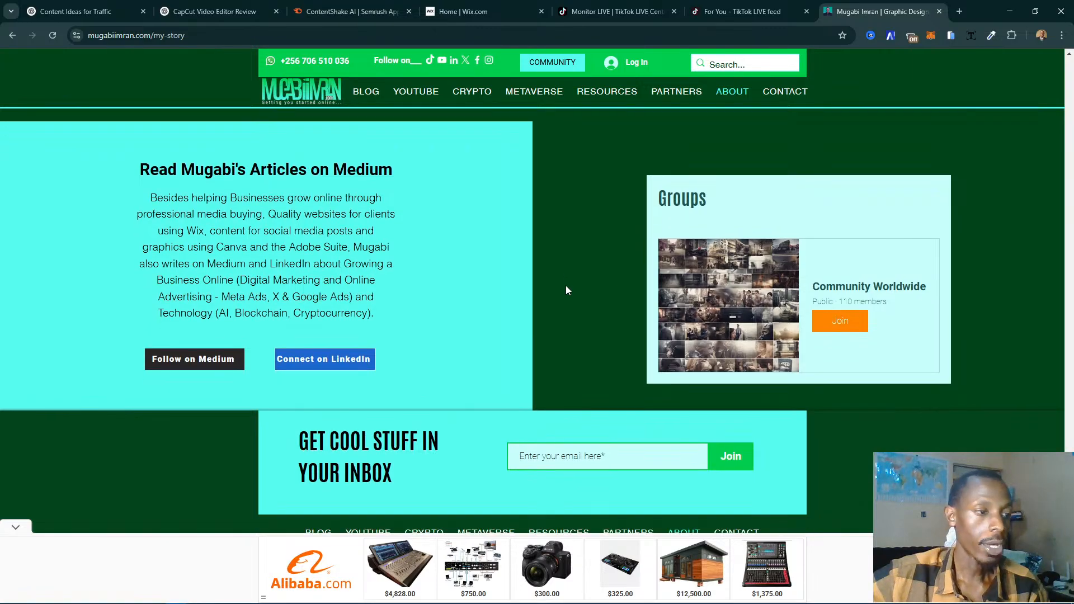
scroll(566, 290, down, 5)
scroll(567, 291, up, 7)
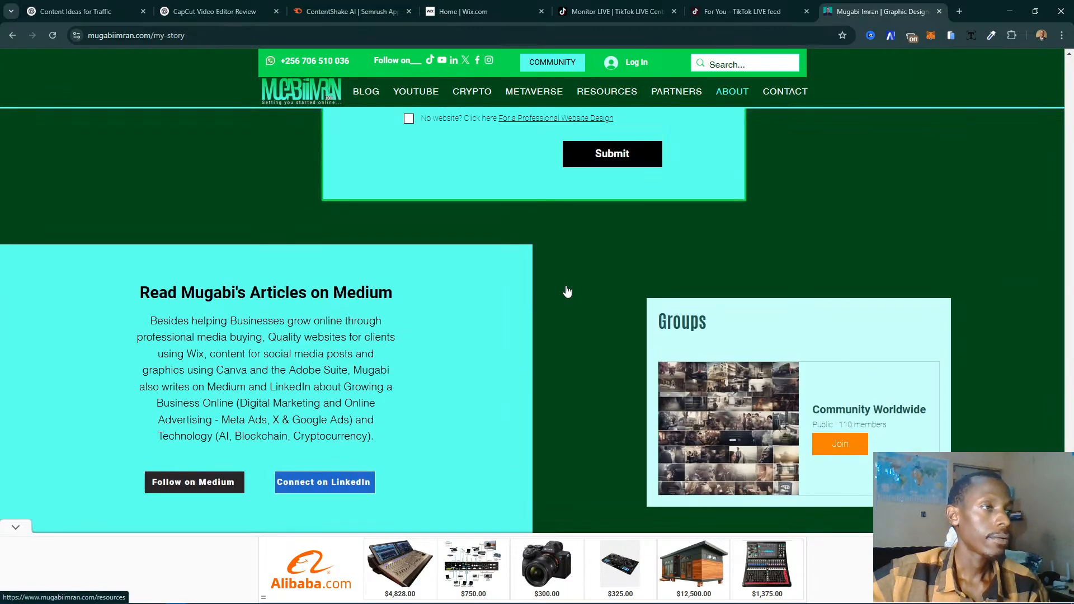
scroll(594, 286, up, 8)
scroll(594, 286, down, 5)
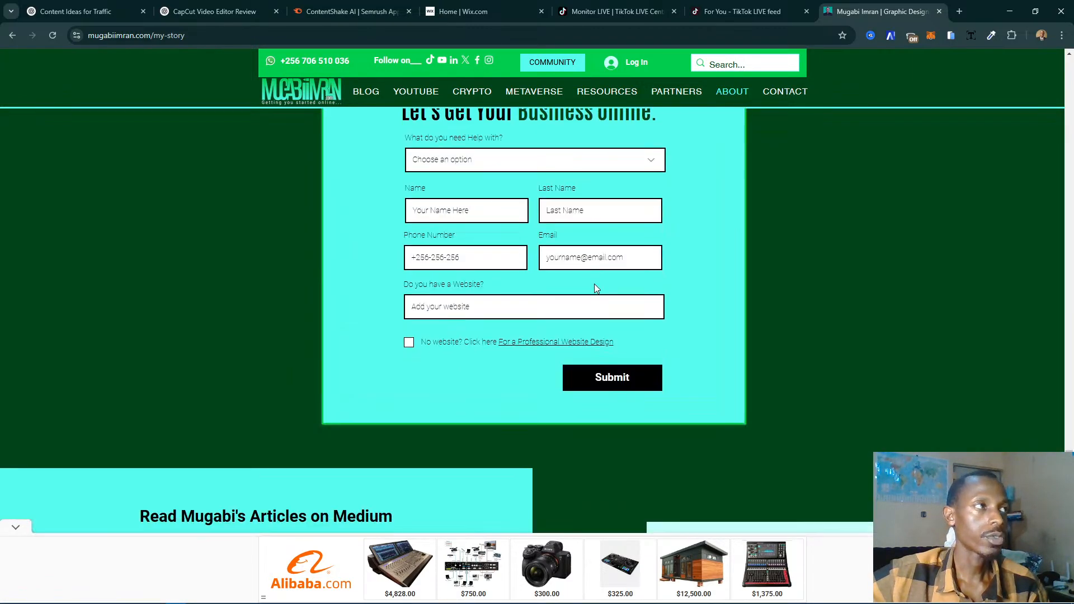
scroll(594, 283, down, 5)
scroll(594, 284, up, 15)
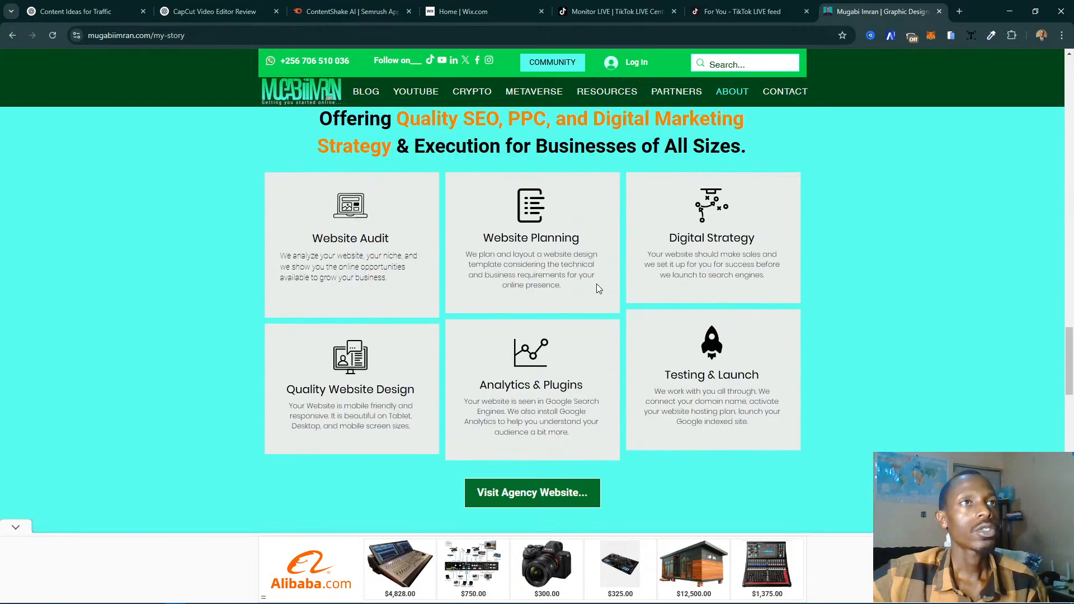
scroll(597, 284, up, 15)
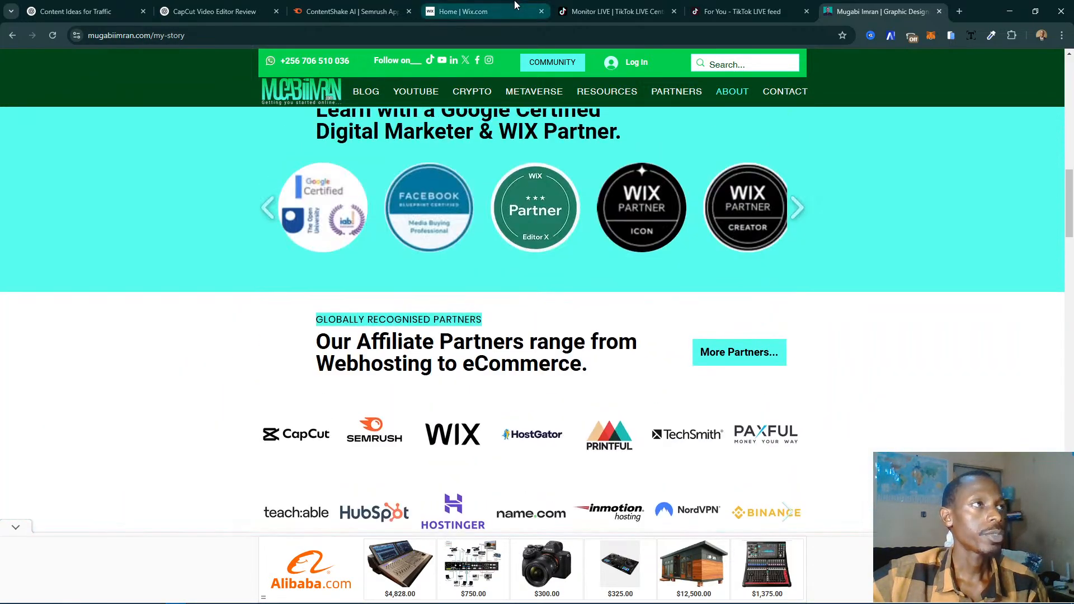
- Switch the Wix dashboard to the host's free-plan personal site and open that site in the Wix Studio editor
click(463, 11)
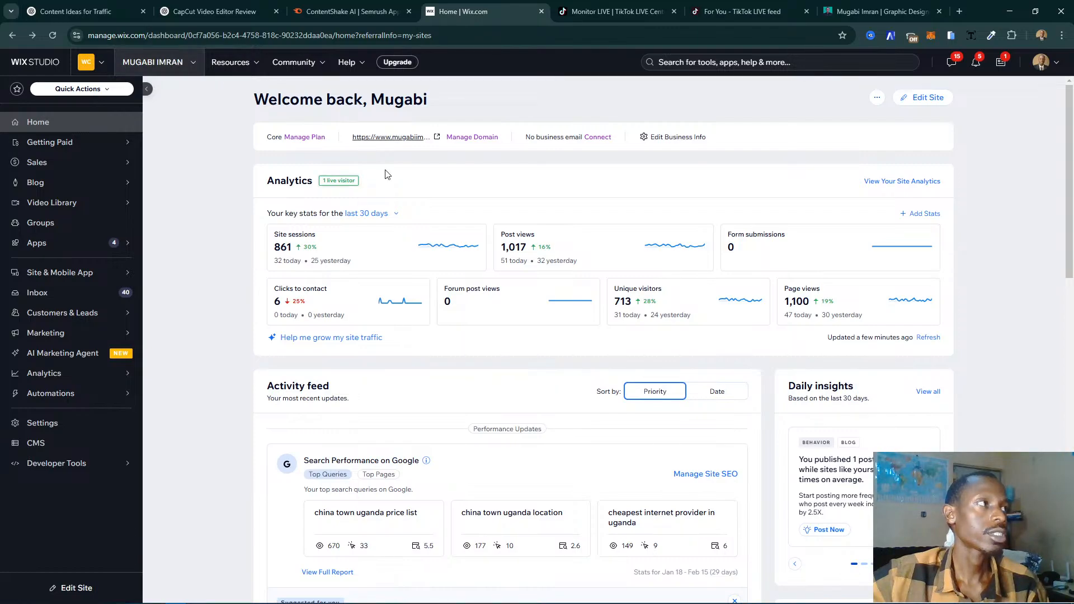
click(129, 71)
scroll(228, 219, down, 3)
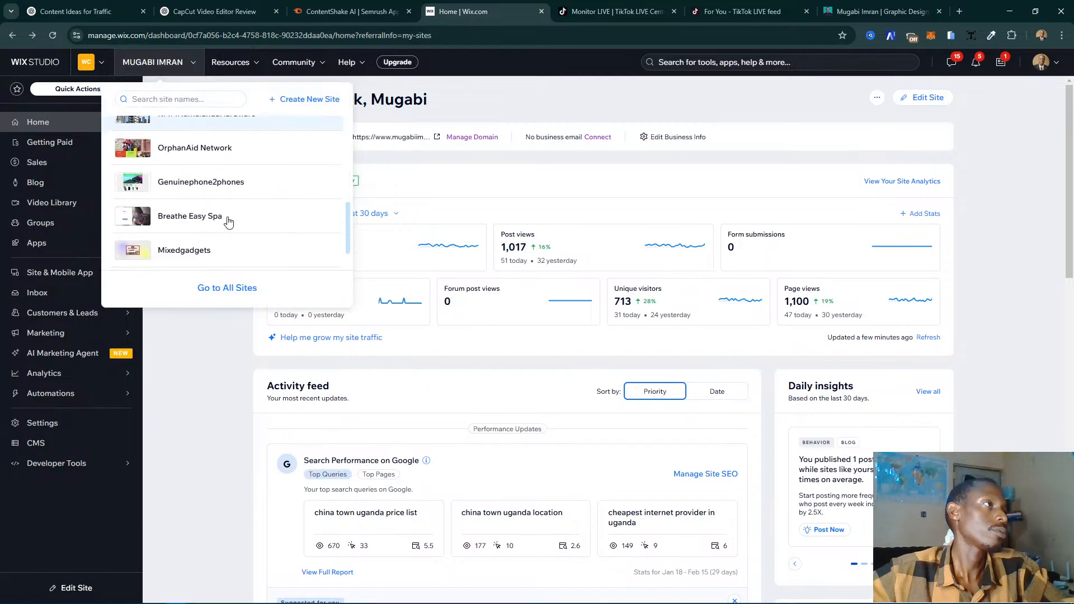
scroll(228, 221, up, 2)
scroll(228, 222, up, 1)
click(204, 126)
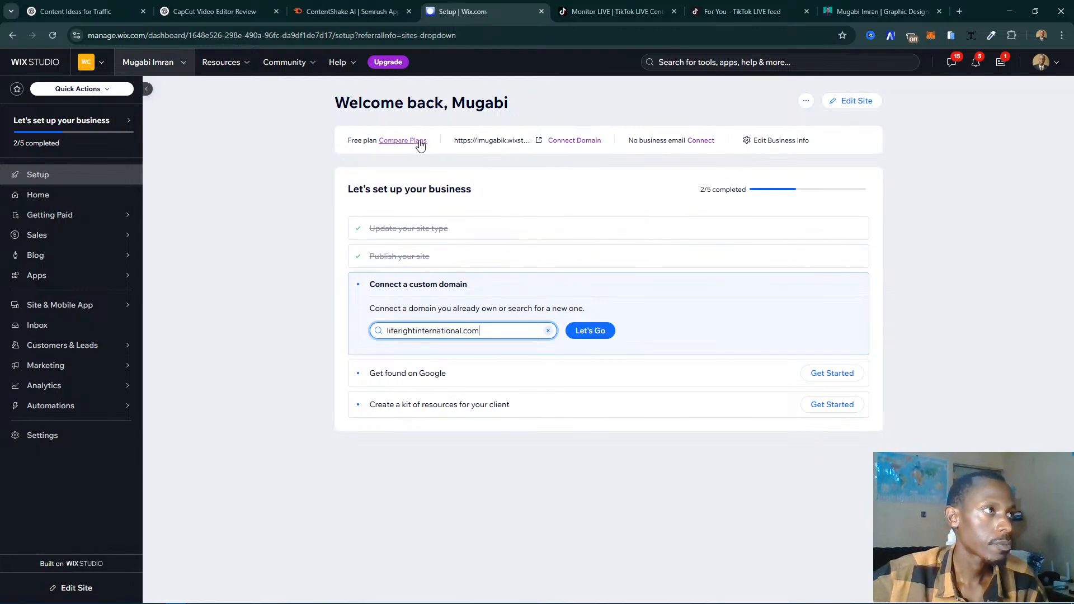
click(859, 101)
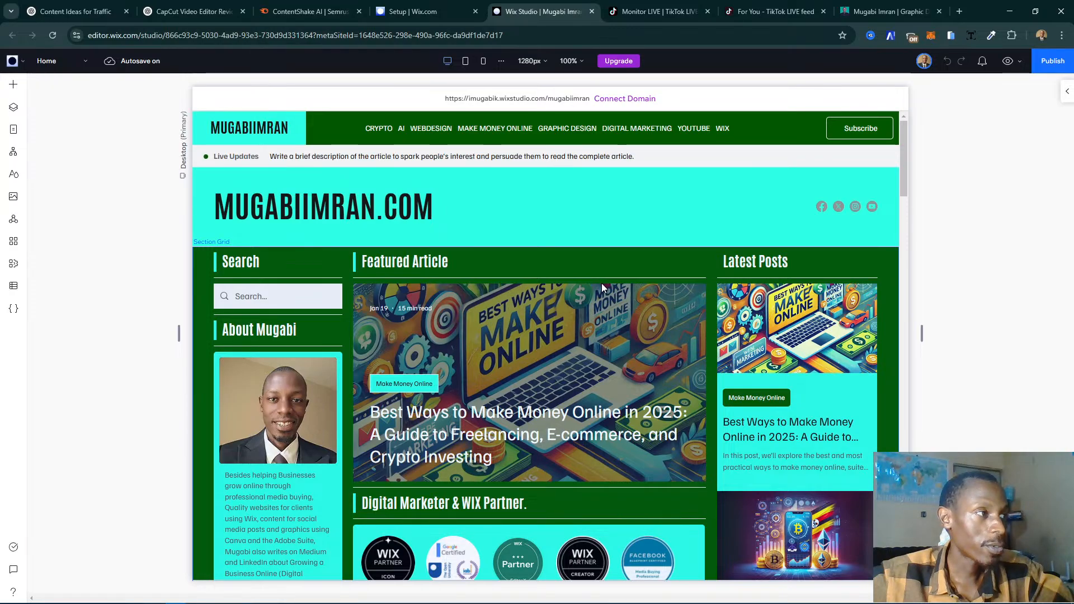
- Review the home page design in the editor, from the title banner's section grid through the partner badges to the category columns
scroll(763, 241, down, 2)
scroll(764, 243, up, 2)
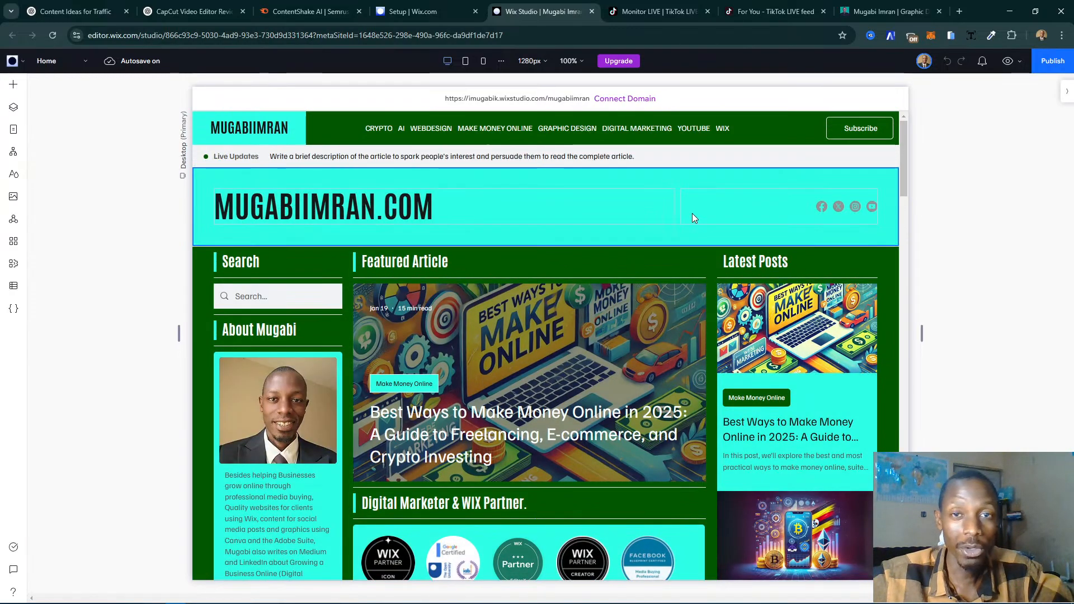
click(693, 213)
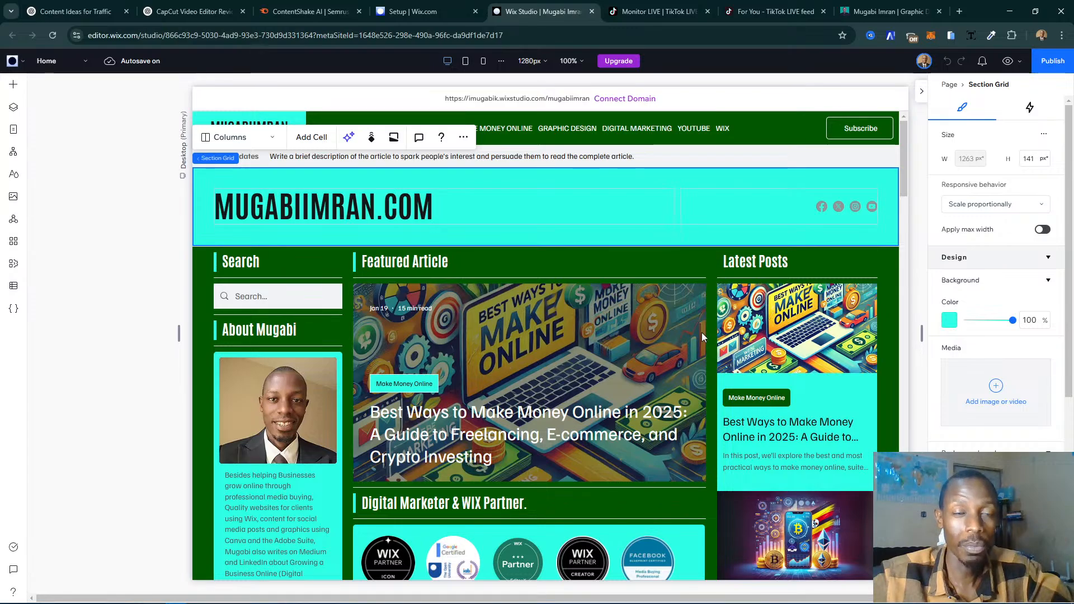
scroll(696, 338, down, 4)
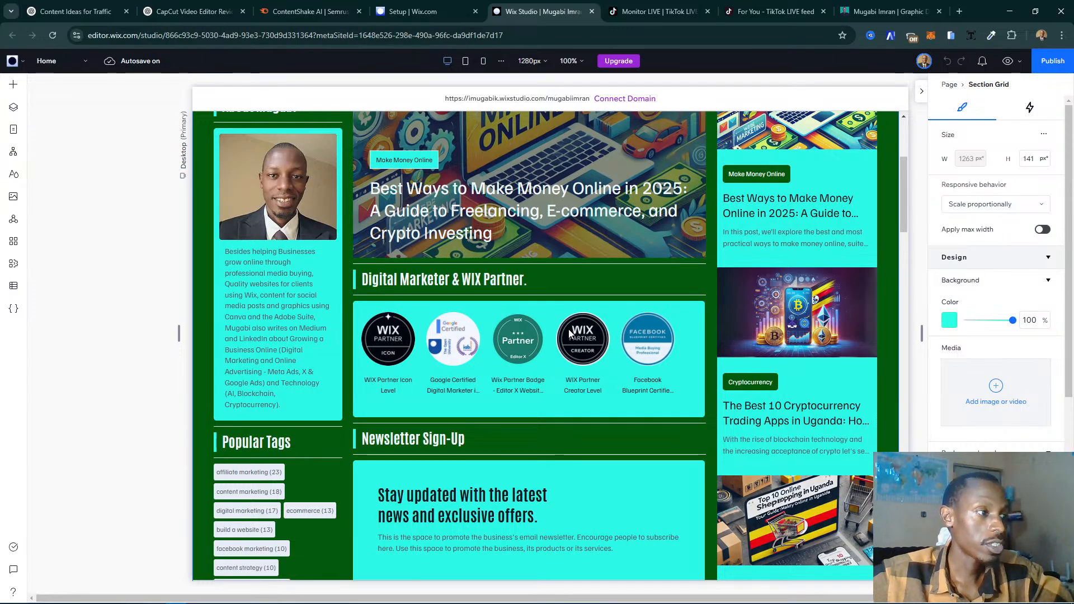
scroll(569, 329, down, 5)
scroll(642, 326, down, 3)
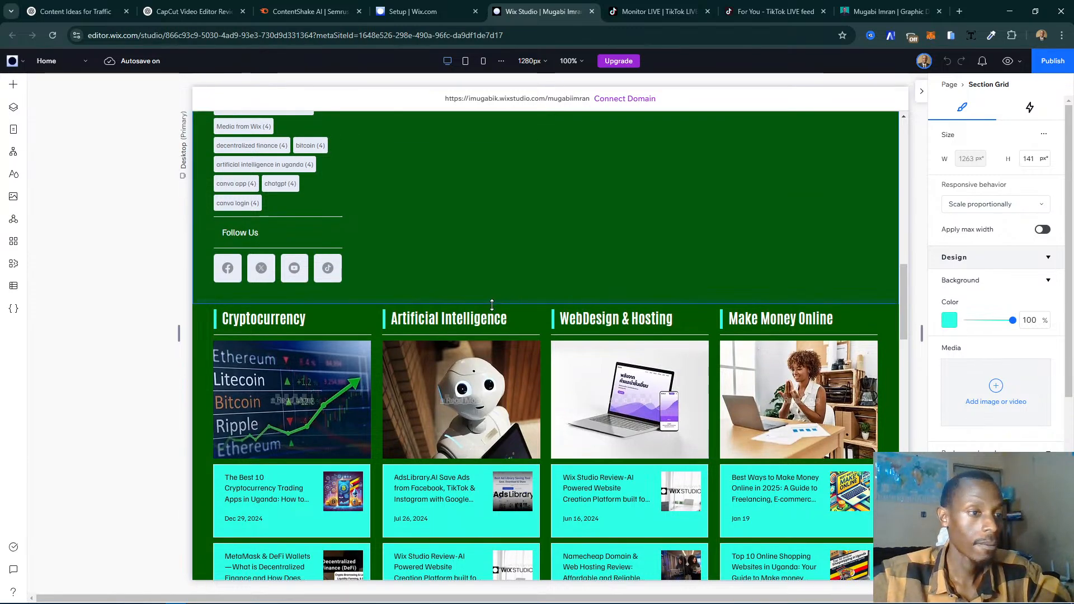
- Return to the host's About page and review its introduction, certification badges, affiliate partners, showreel, services, testimonials, enquiry form and community group
click(878, 7)
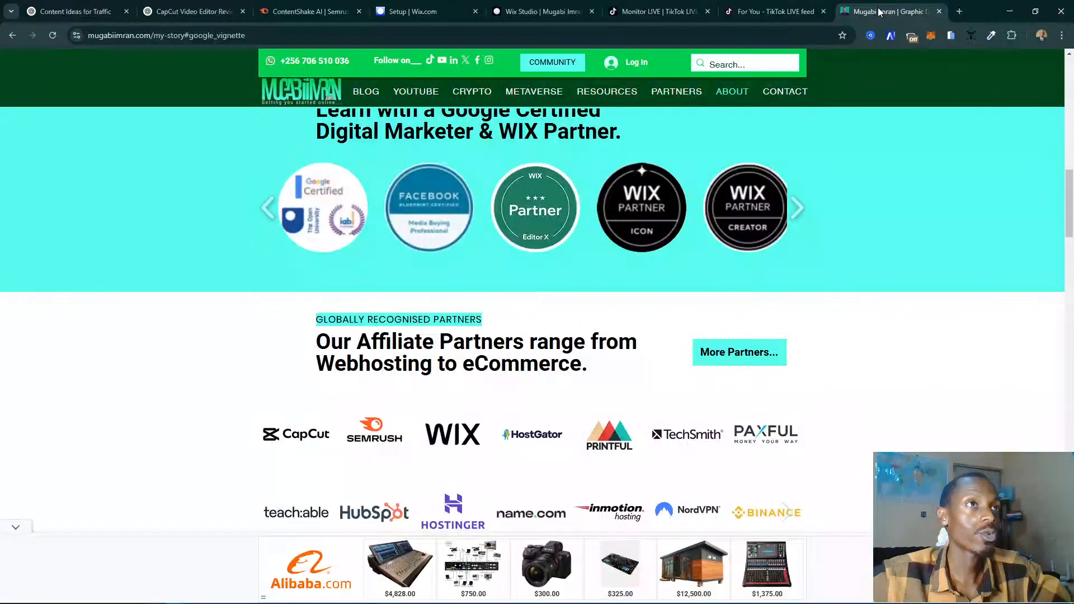
click(801, 253)
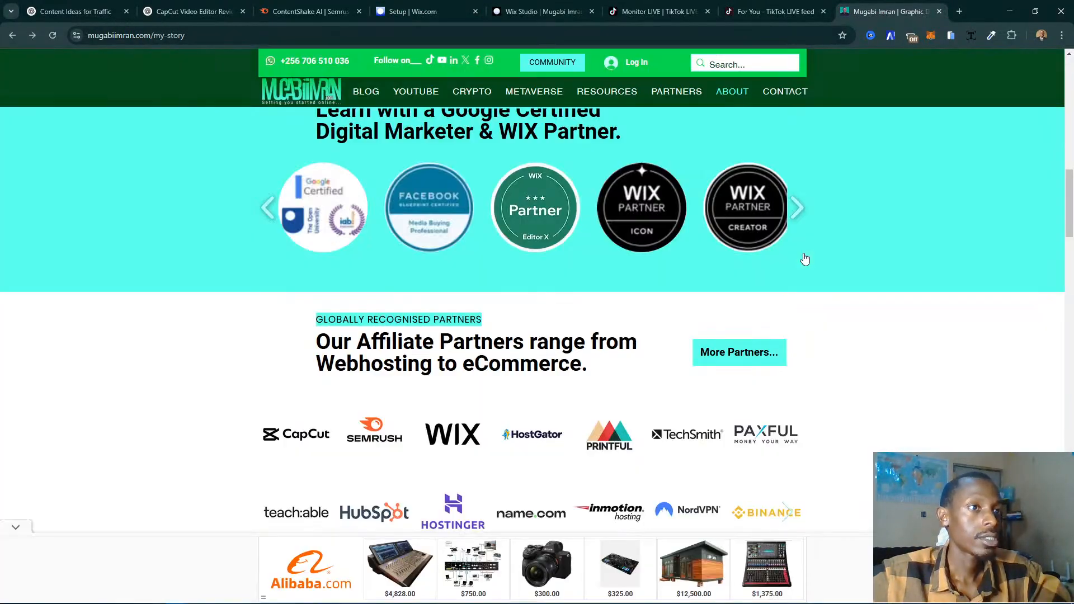
scroll(584, 208, up, 10)
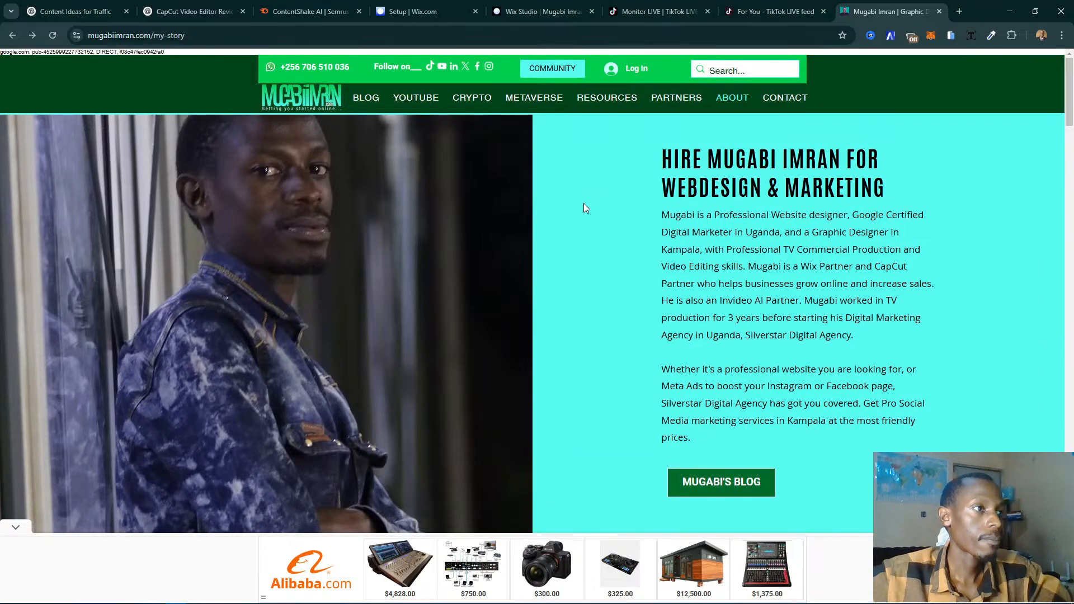
scroll(657, 305, down, 5)
scroll(656, 306, down, 9)
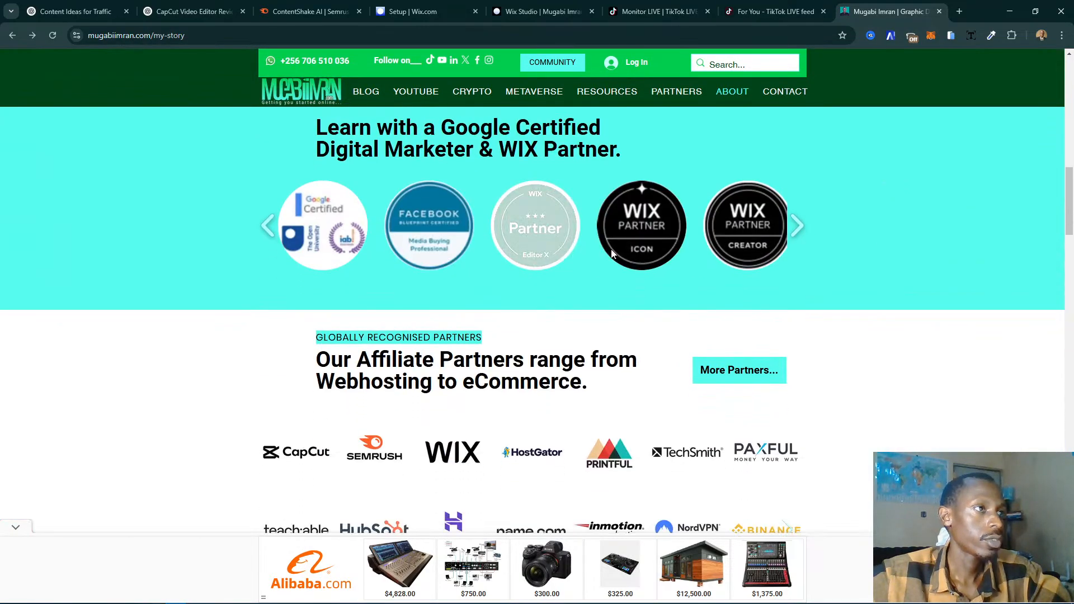
scroll(584, 247, down, 8)
scroll(565, 241, down, 10)
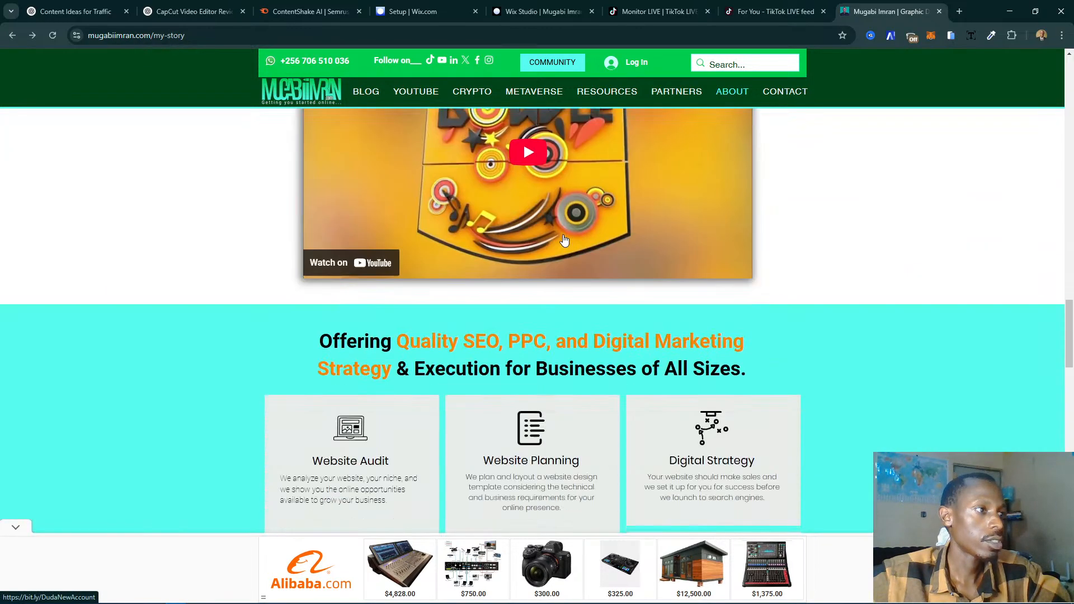
scroll(624, 240, up, 3)
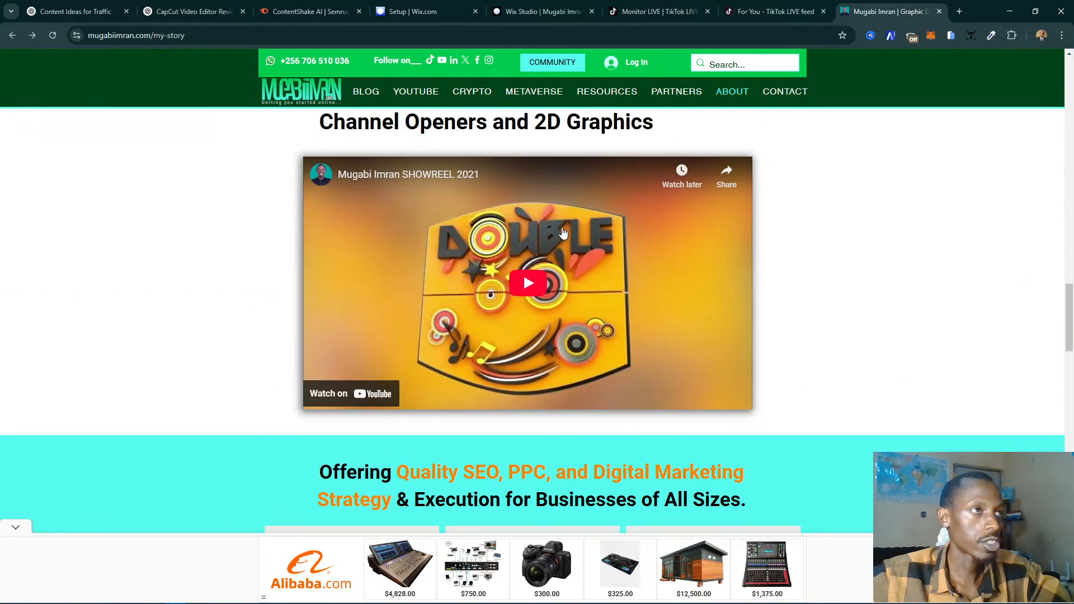
scroll(623, 240, up, 2)
scroll(575, 298, down, 5)
scroll(575, 298, up, 3)
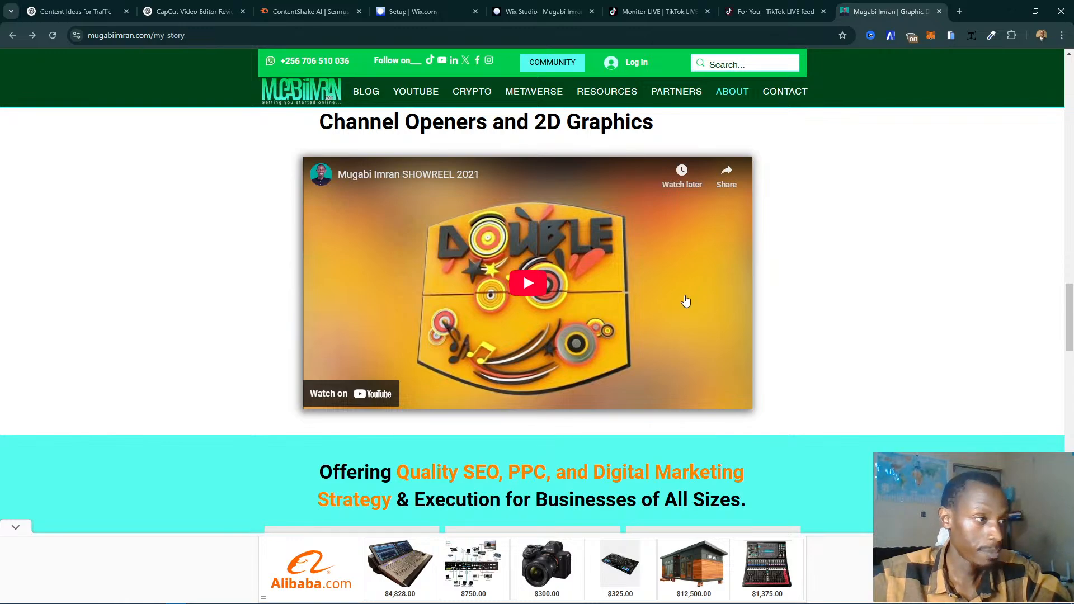
scroll(623, 290, down, 5)
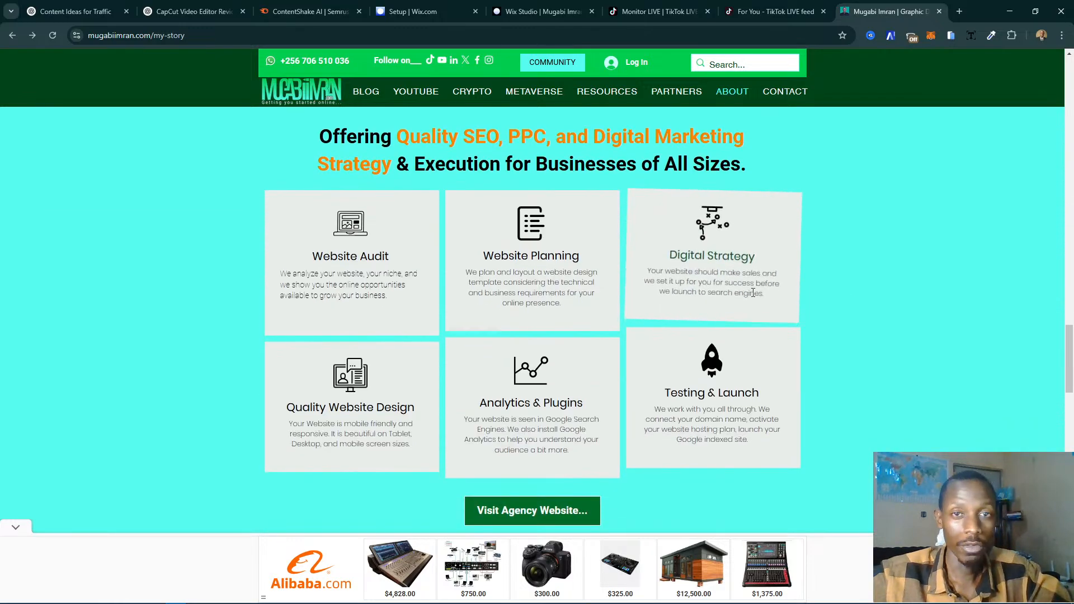
scroll(705, 298, down, 7)
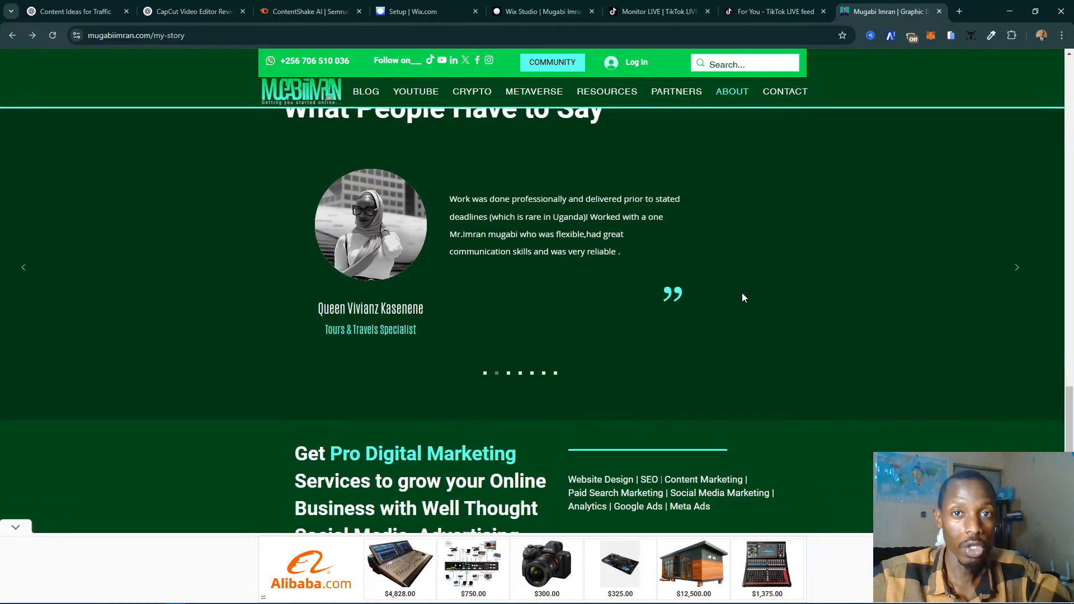
scroll(677, 297, down, 5)
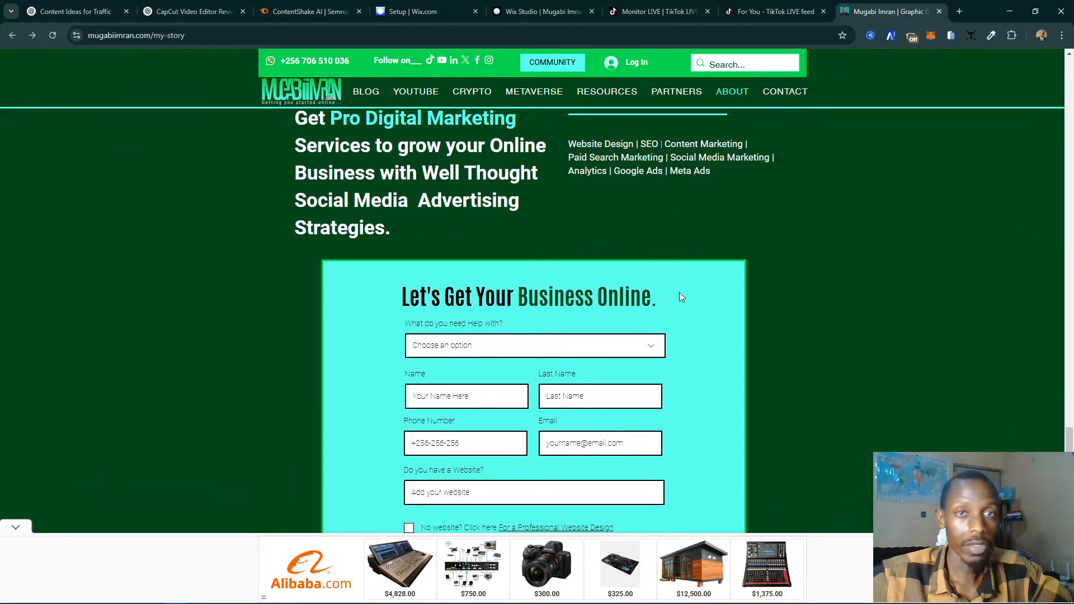
scroll(762, 291, down, 7)
scroll(762, 290, up, 4)
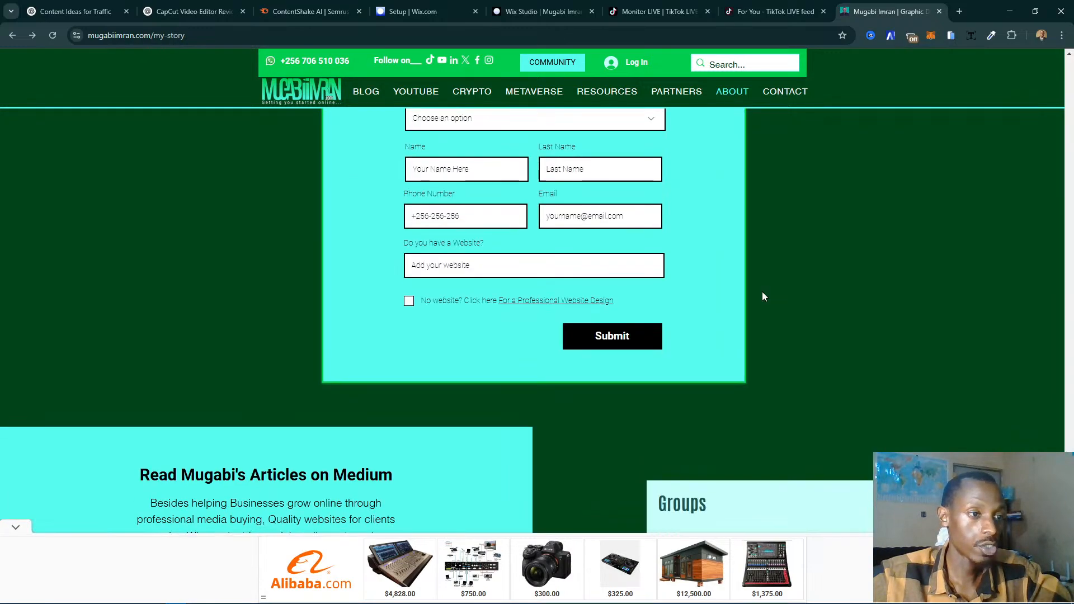
scroll(763, 297, down, 3)
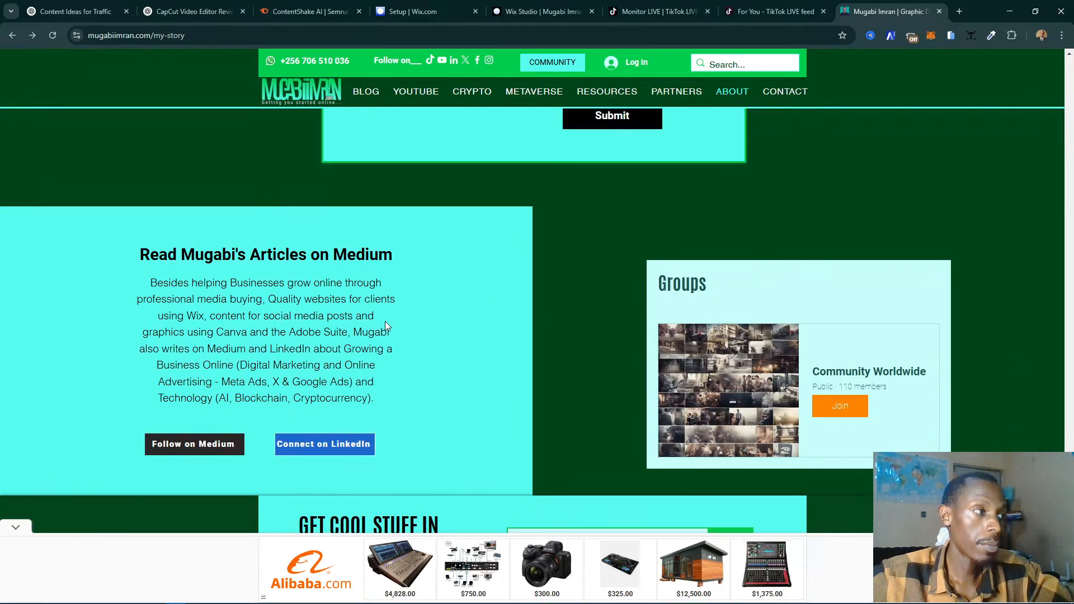
scroll(847, 313, up, 15)
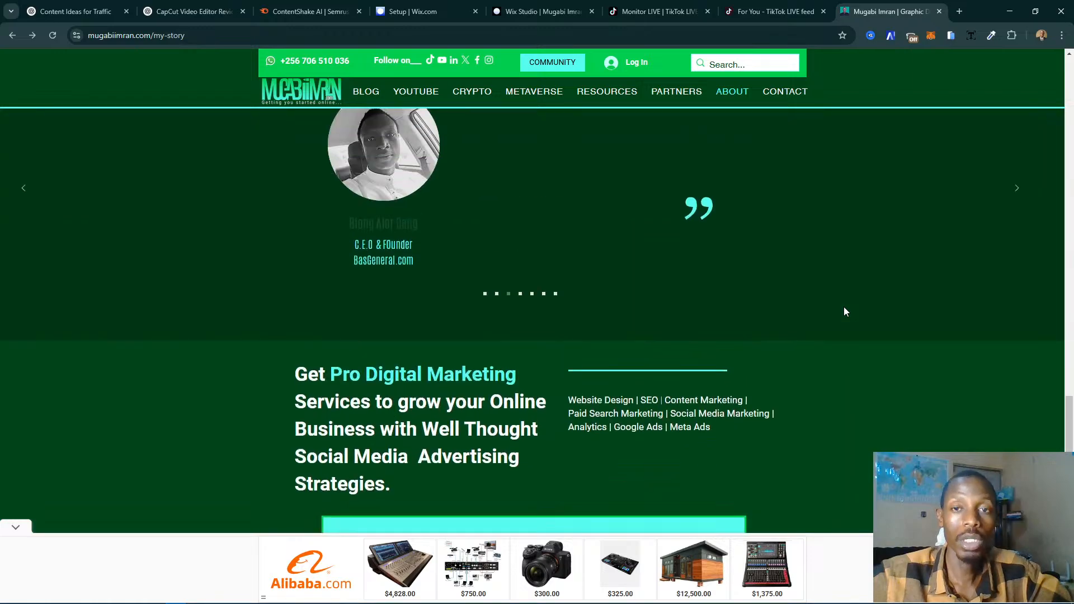
scroll(846, 312, up, 15)
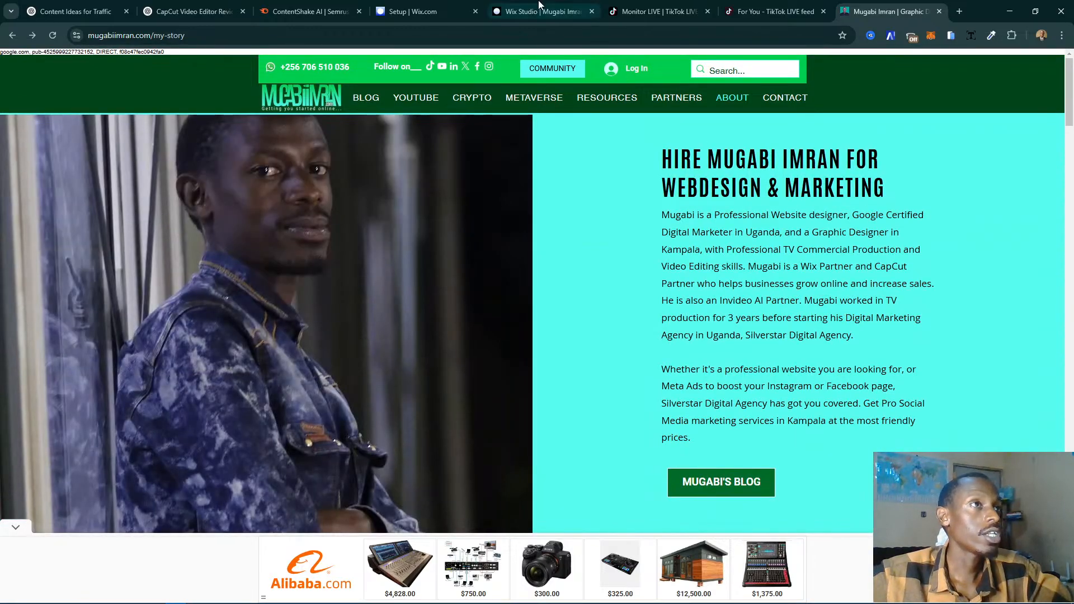
- Return to the Wix Studio editor and add a blank section above the title banner on the home page
click(659, 11)
click(540, 11)
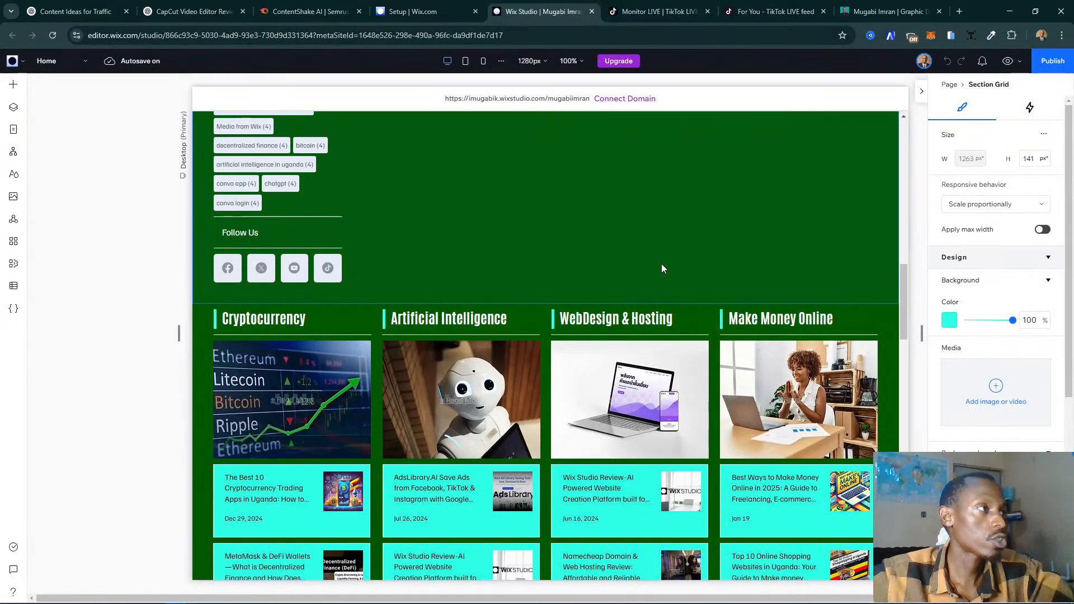
scroll(662, 268, up, 5)
scroll(661, 263, up, 10)
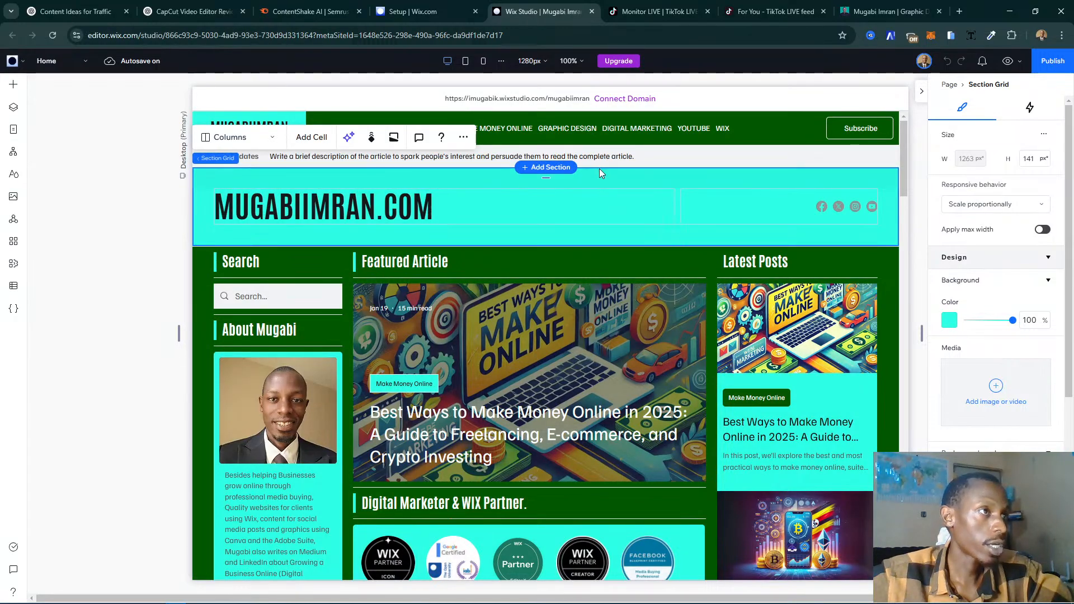
click(555, 168)
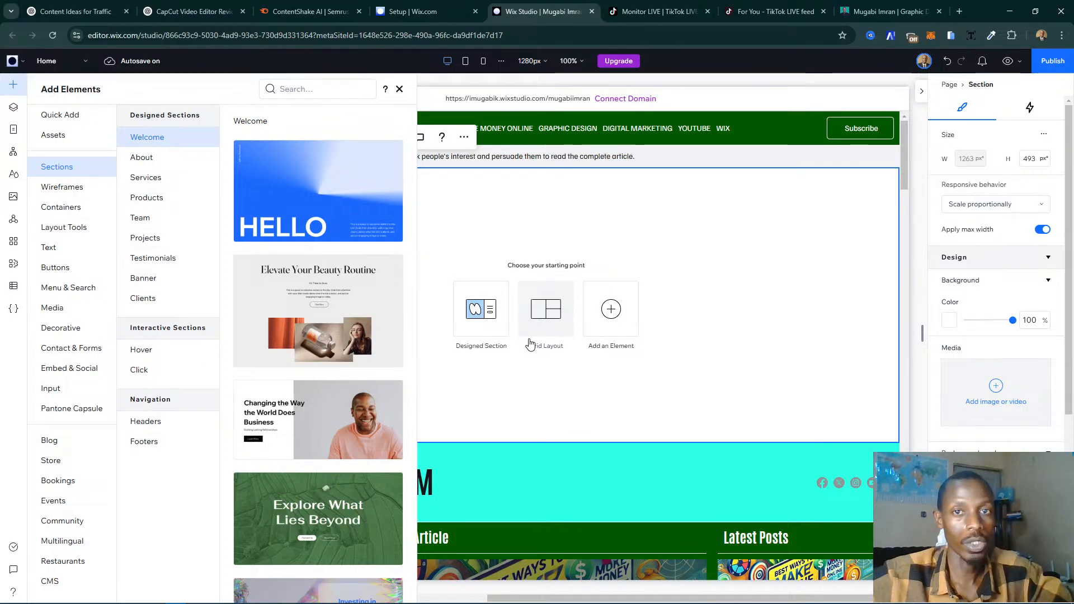
- Browse the designed section templates in the Welcome, About, Projects and Products categories
scroll(313, 206, down, 4)
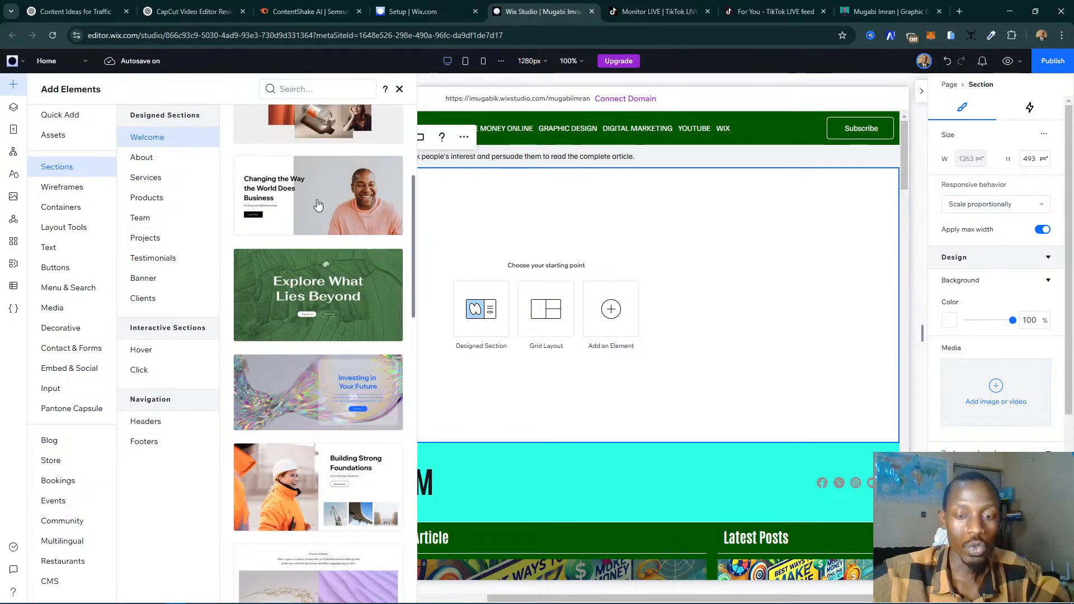
scroll(318, 209, down, 5)
scroll(318, 210, down, 12)
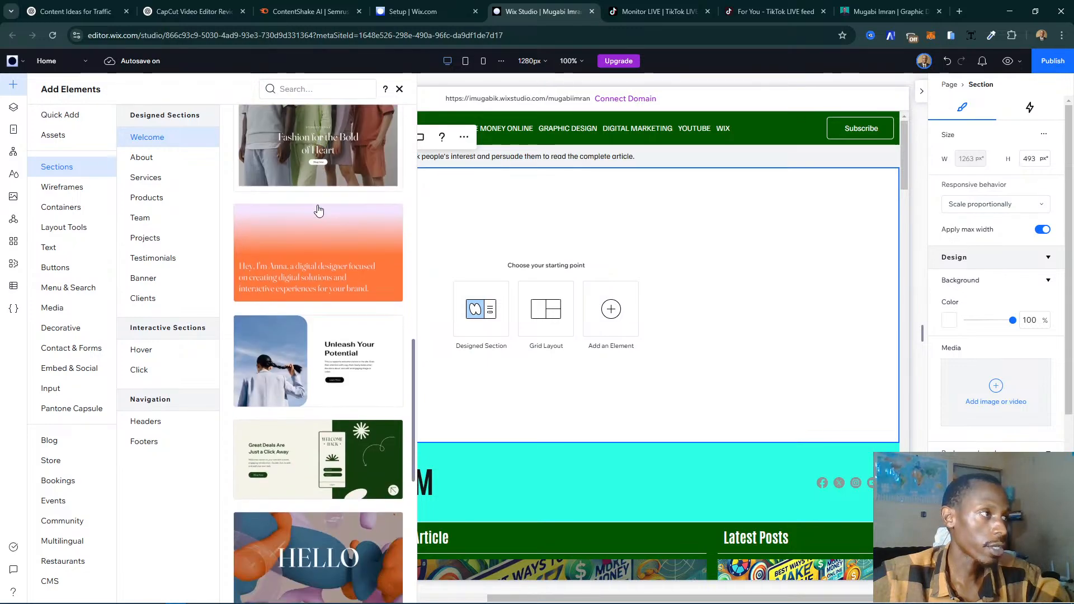
click(157, 161)
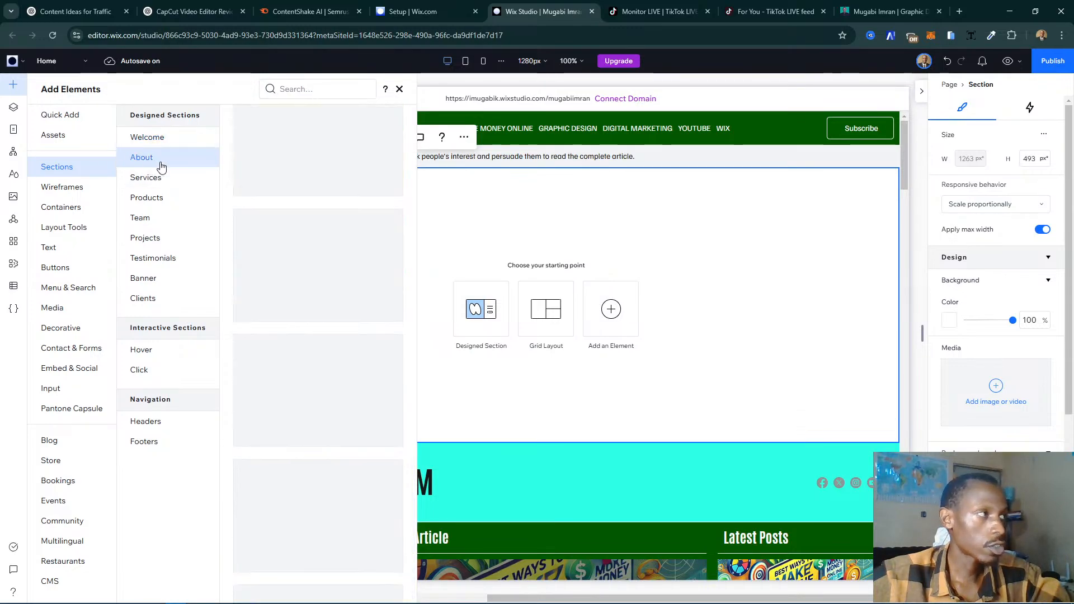
scroll(313, 223, down, 2)
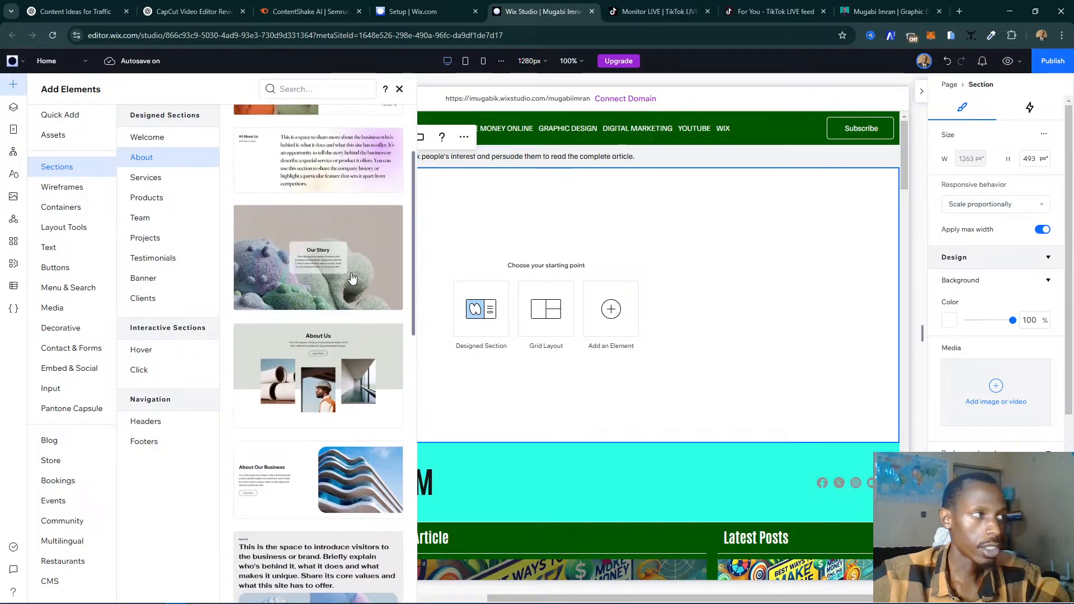
scroll(354, 277, down, 10)
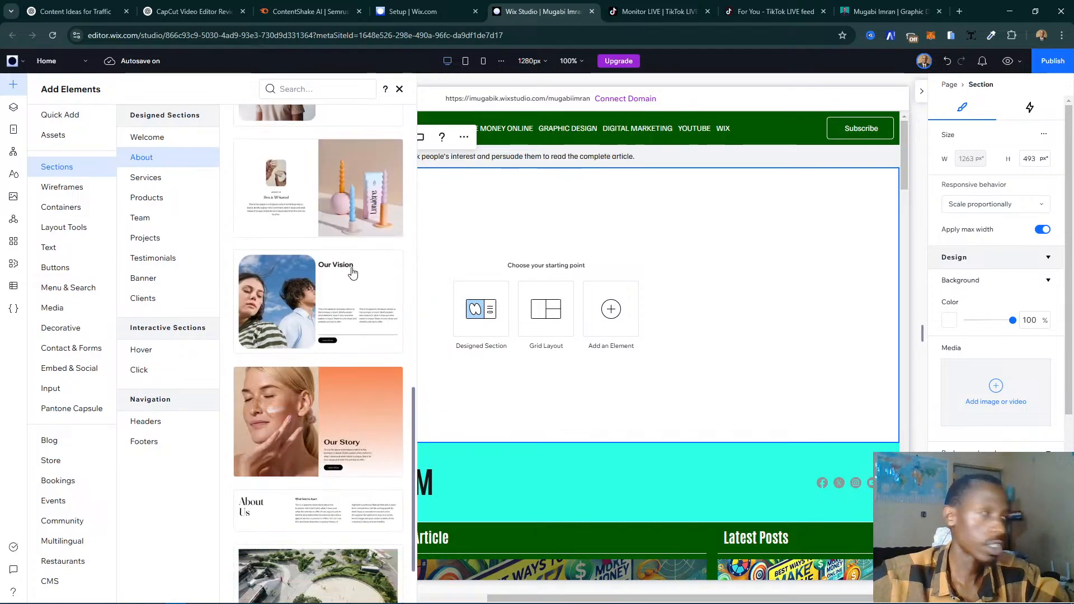
click(168, 239)
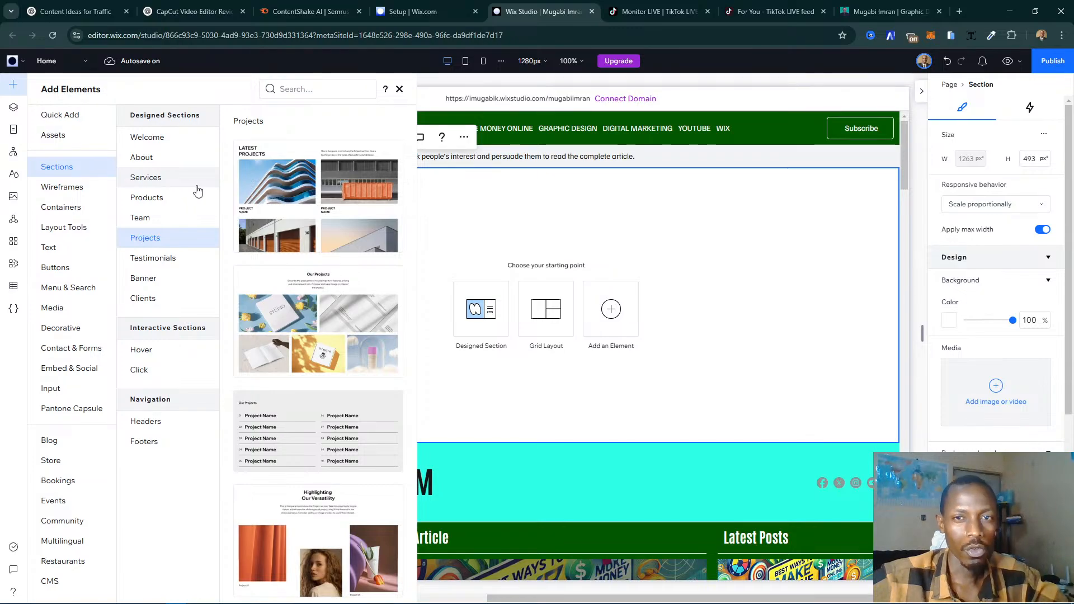
click(174, 159)
scroll(315, 256, down, 10)
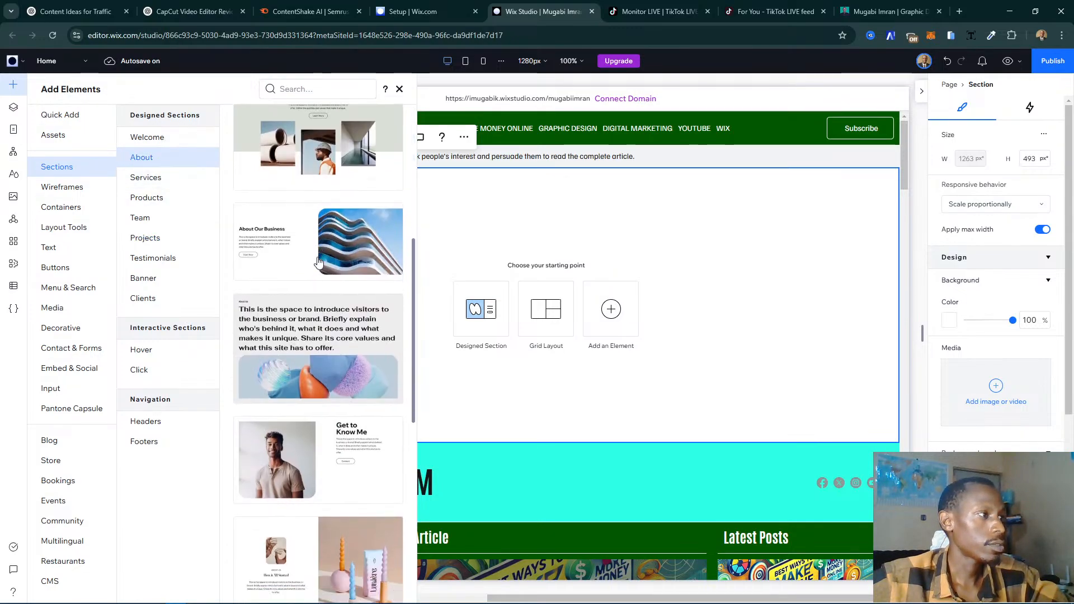
click(173, 198)
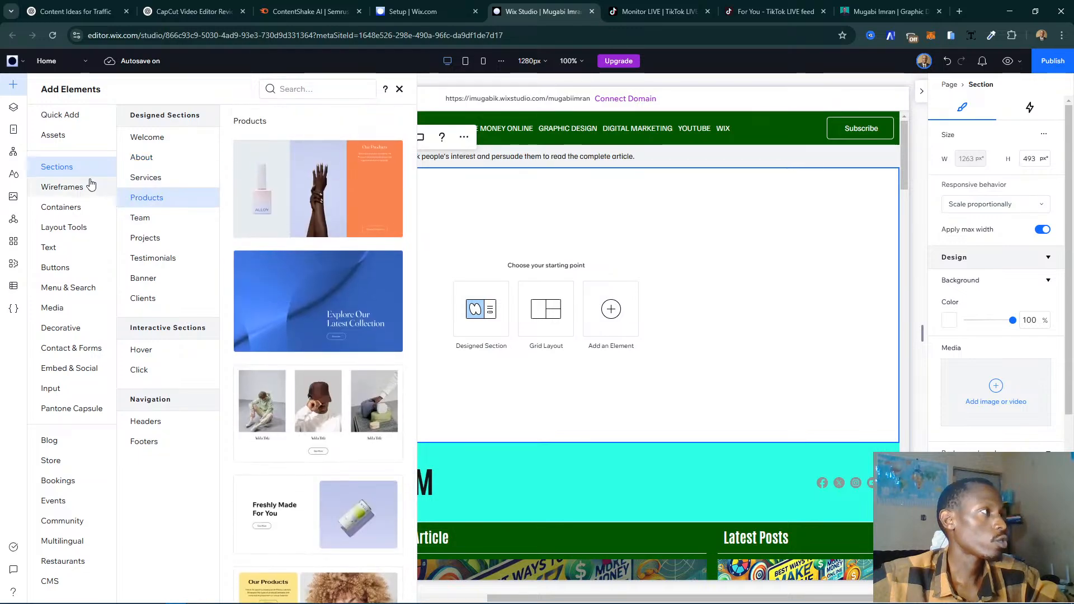
- Add the "Write a Title Here" slideshow wireframe to the new blank section and select its slide's background image
click(87, 192)
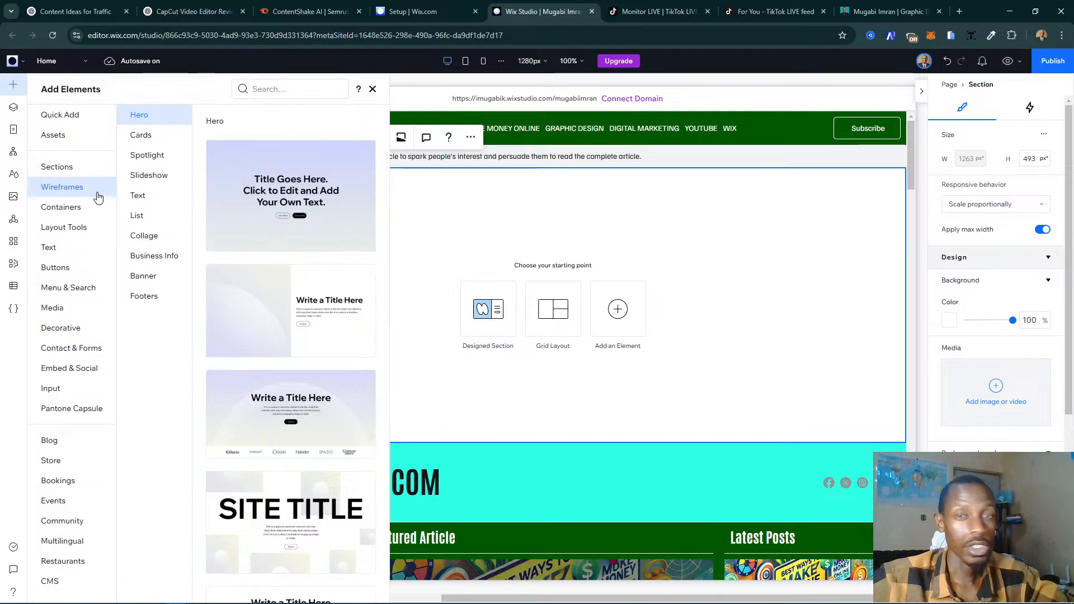
click(146, 178)
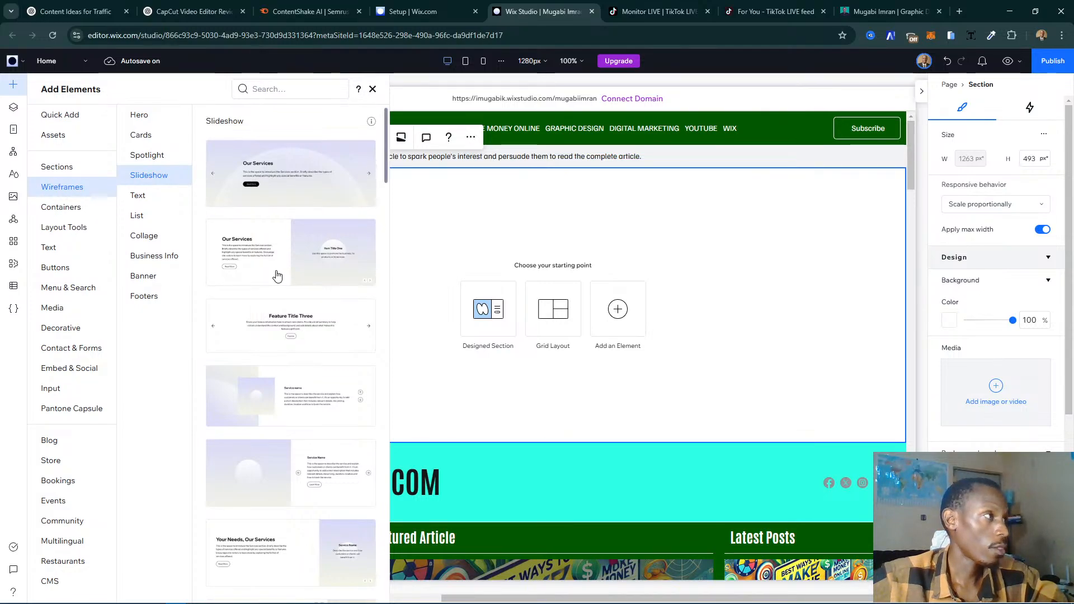
scroll(305, 273, down, 3)
scroll(319, 209, up, 3)
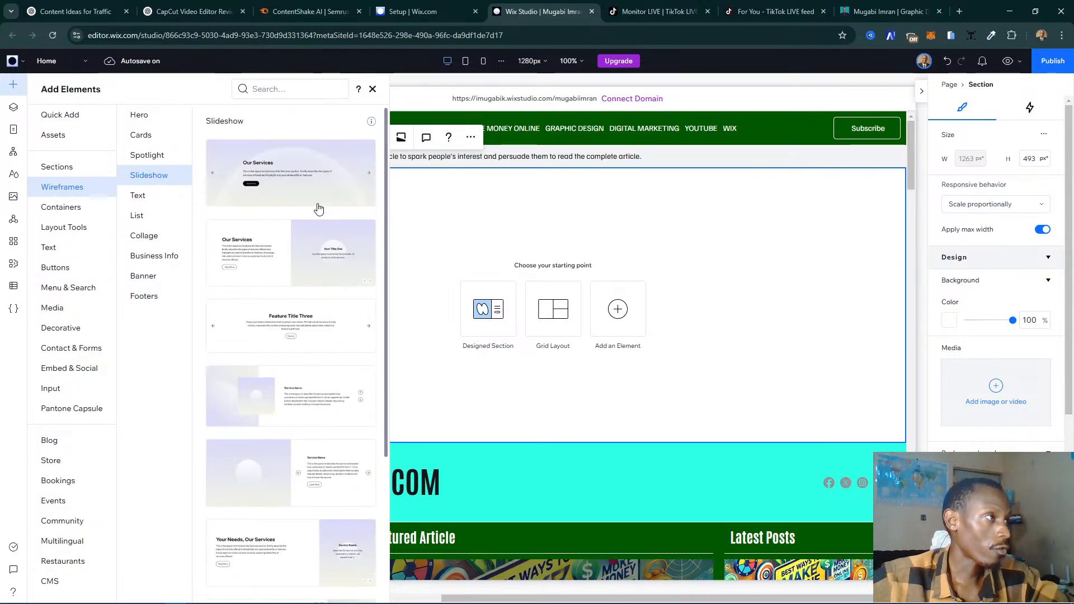
scroll(322, 365, down, 4)
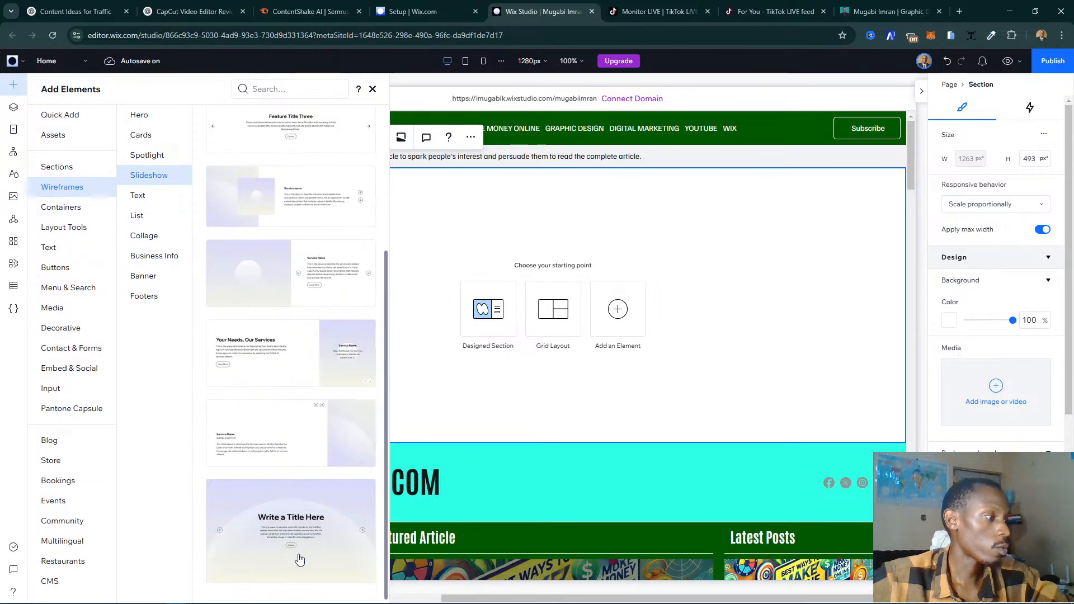
scroll(299, 557, up, 4)
scroll(303, 551, down, 4)
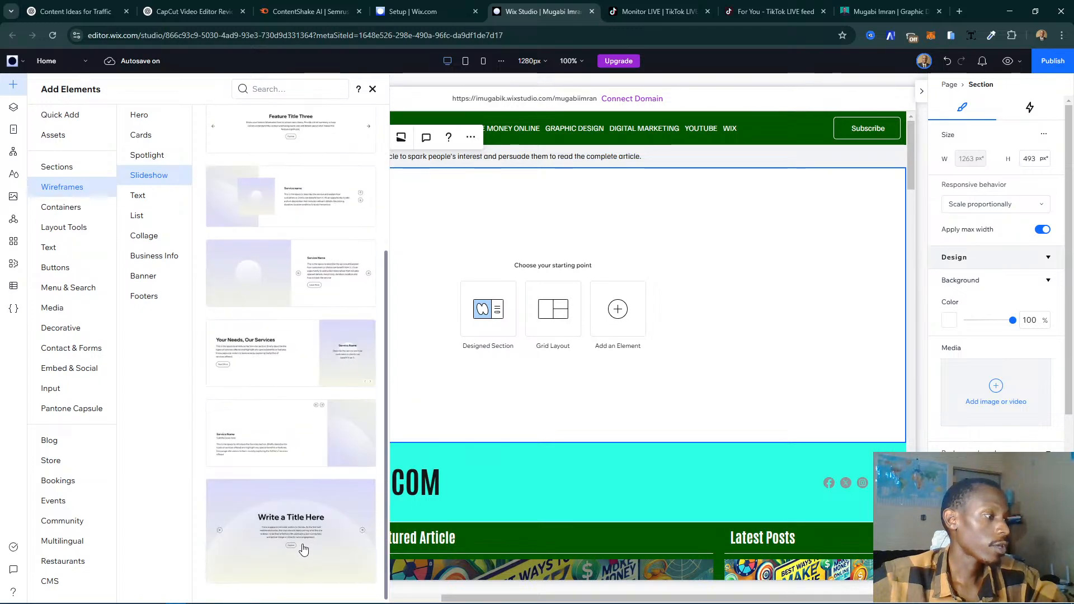
drag(304, 550, 468, 444)
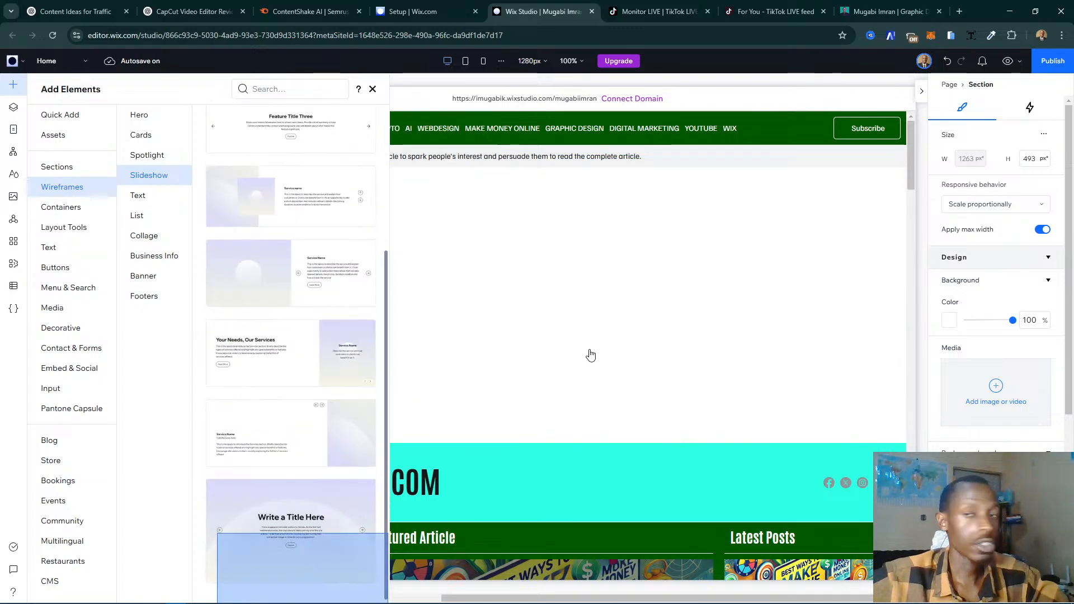
drag(590, 356, 591, 353)
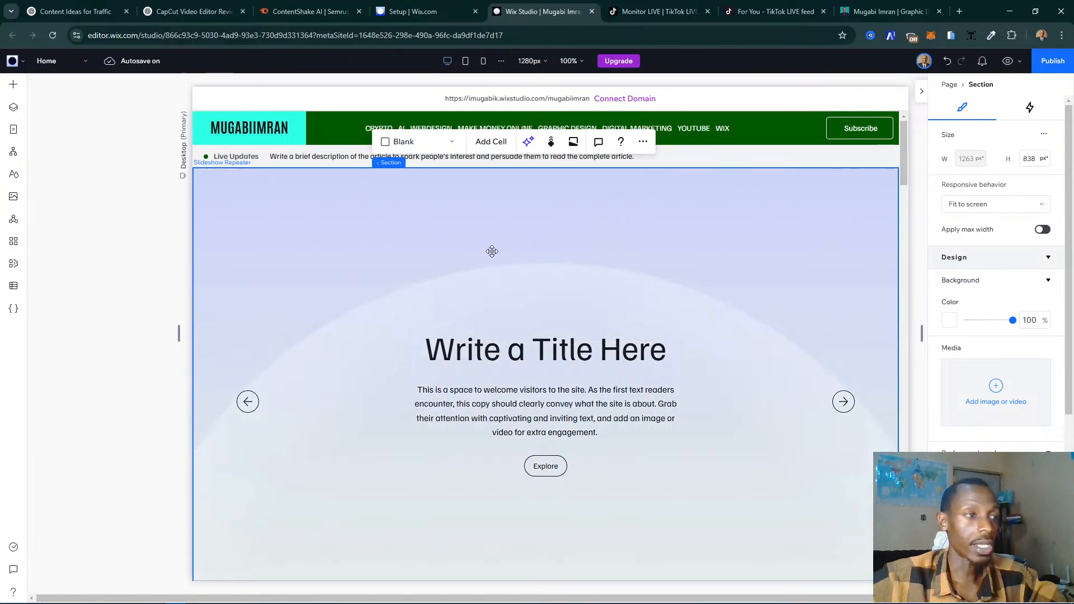
click(448, 252)
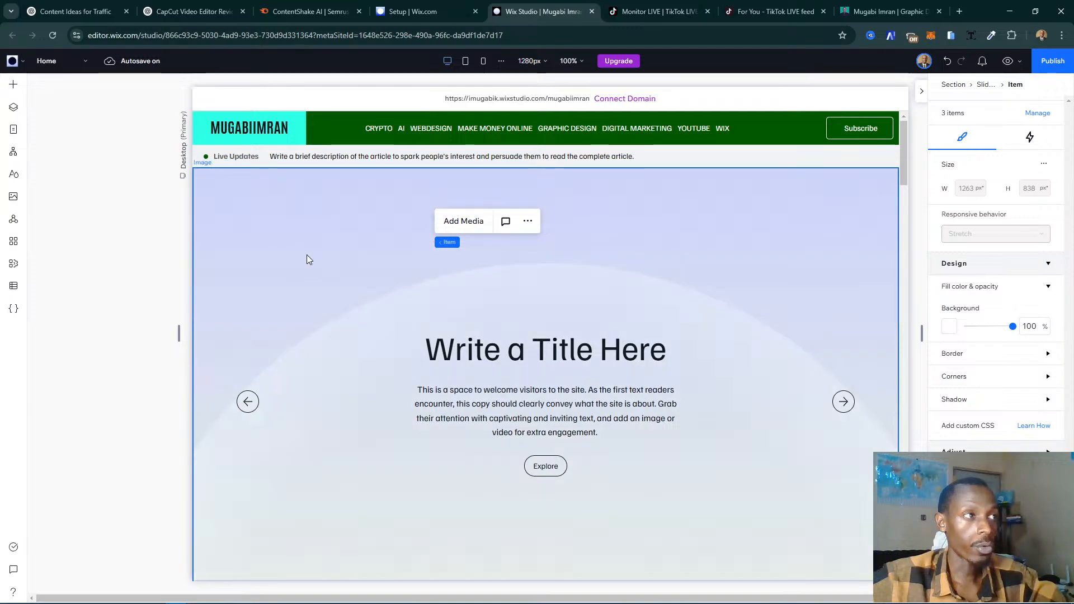
click(307, 255)
- Switch to the live site's home page, dismiss the newsletter pop-up and look through the slides of its post slideshow
click(895, 7)
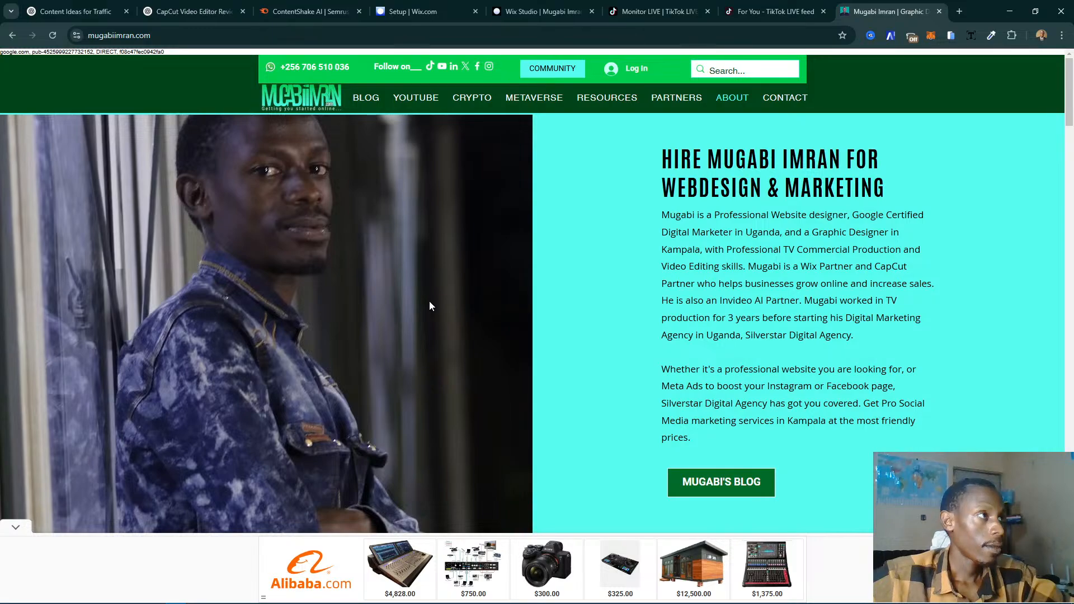
scroll(528, 287, down, 6)
scroll(526, 287, up, 6)
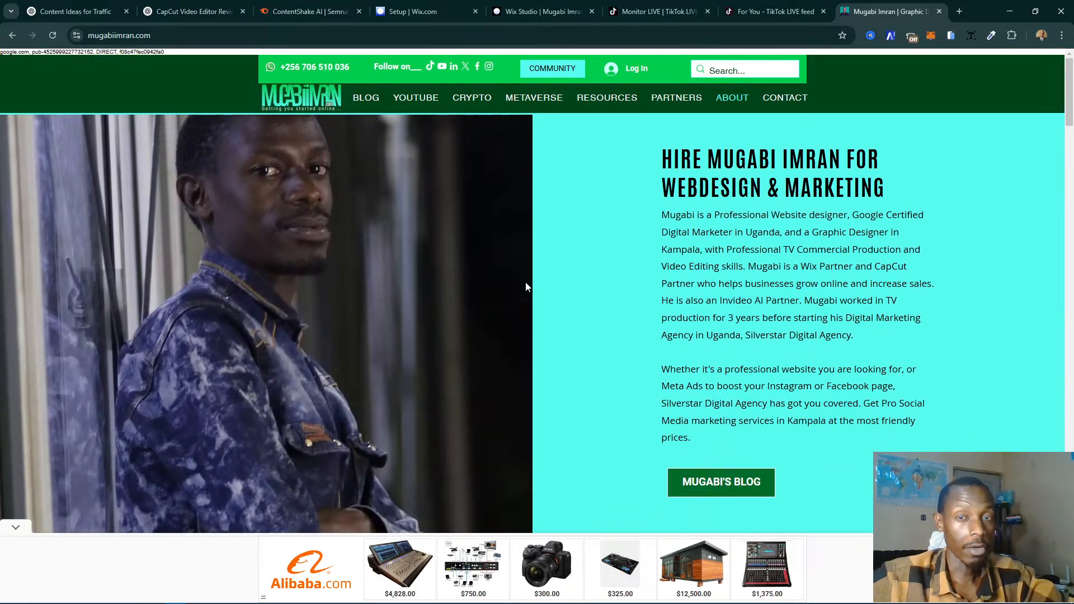
click(303, 93)
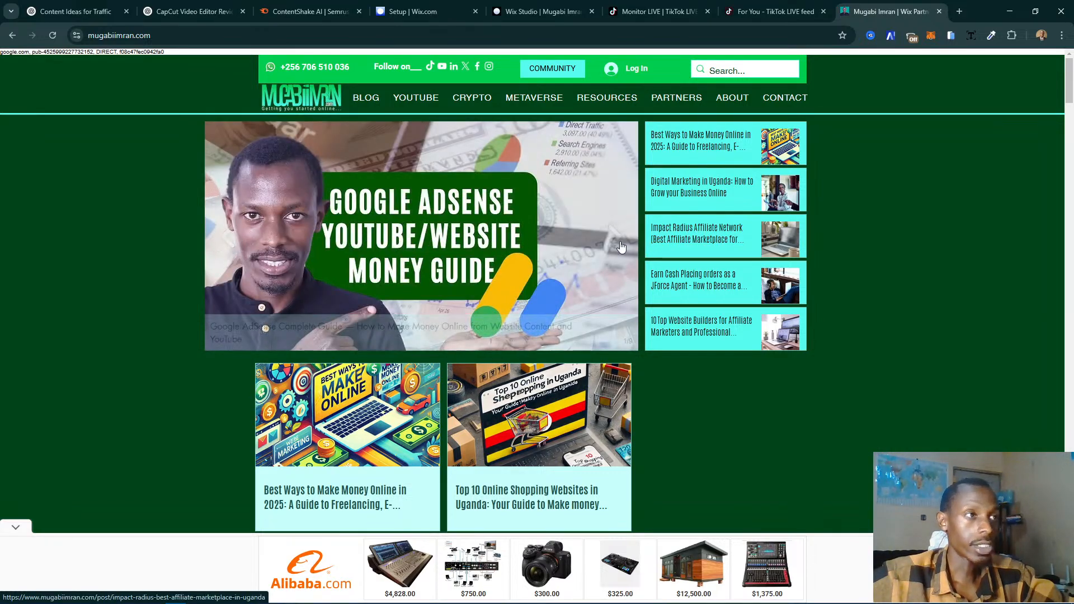
click(615, 237)
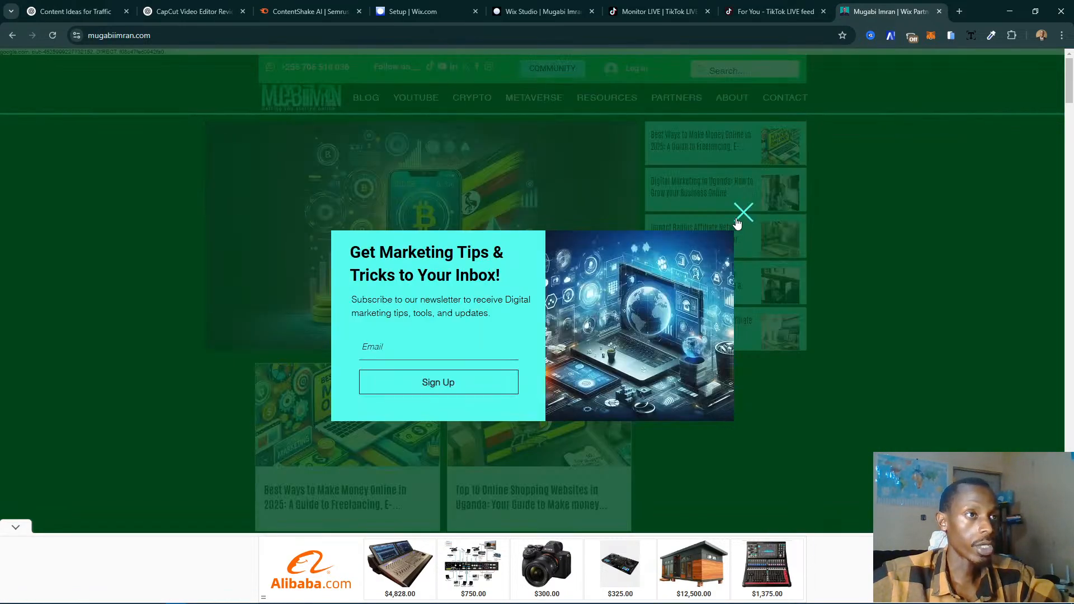
click(541, 221)
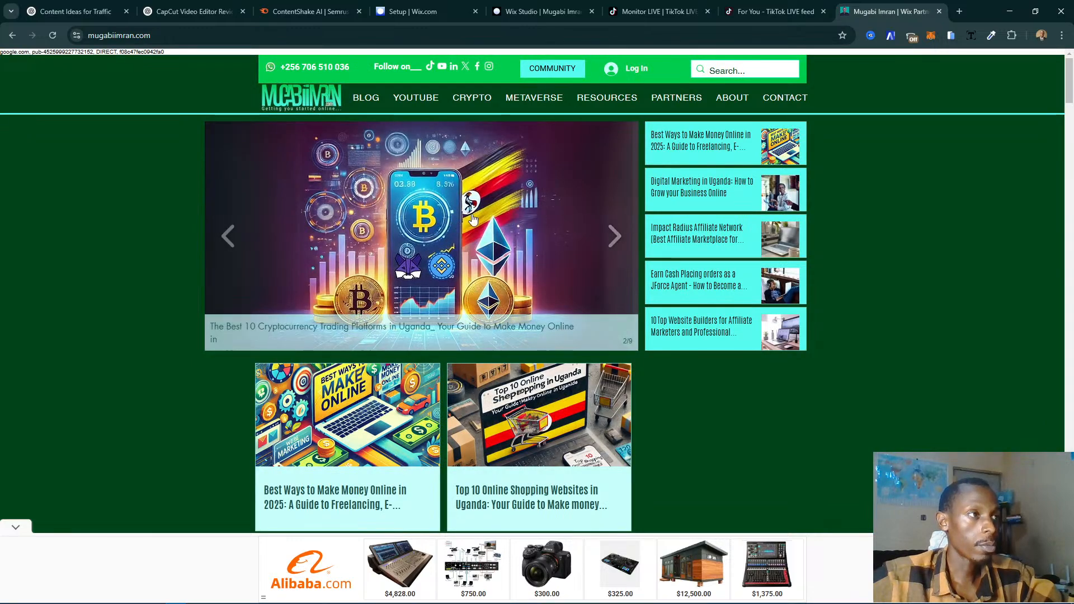
click(624, 240)
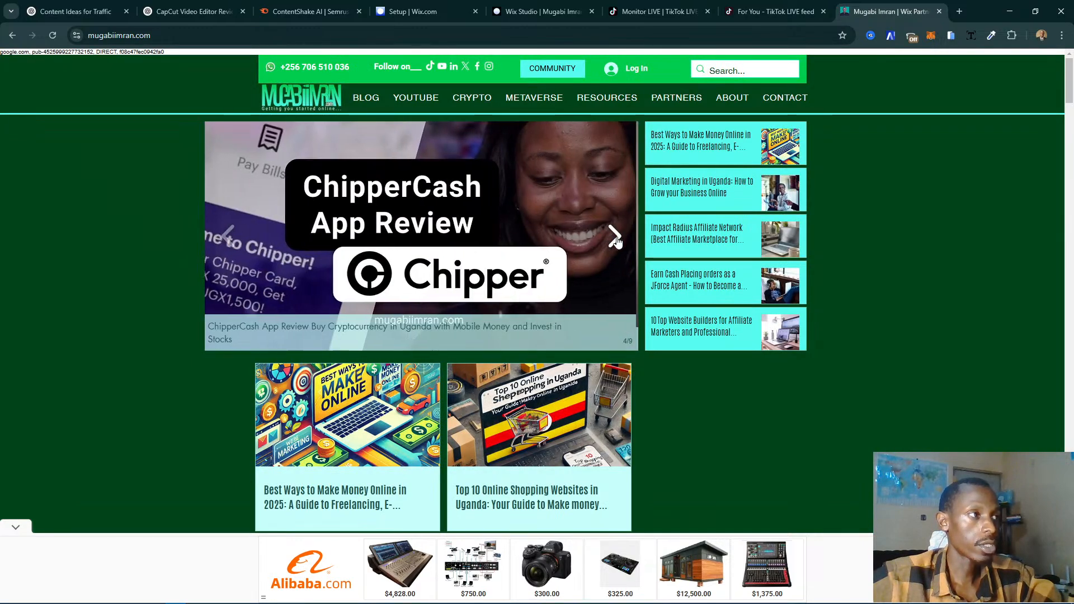
click(616, 239)
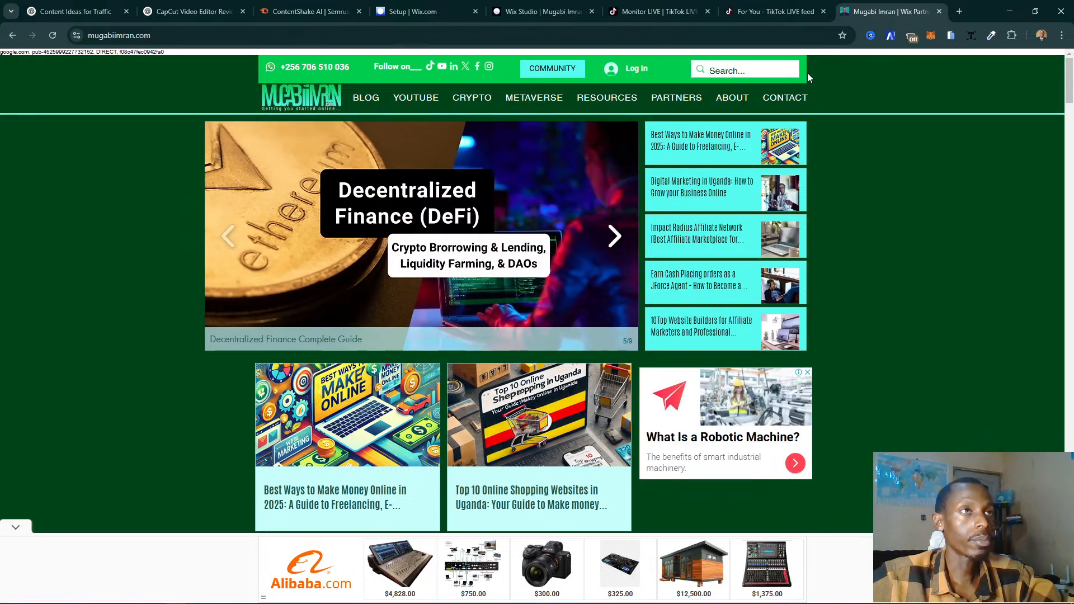
right_click(371, 209)
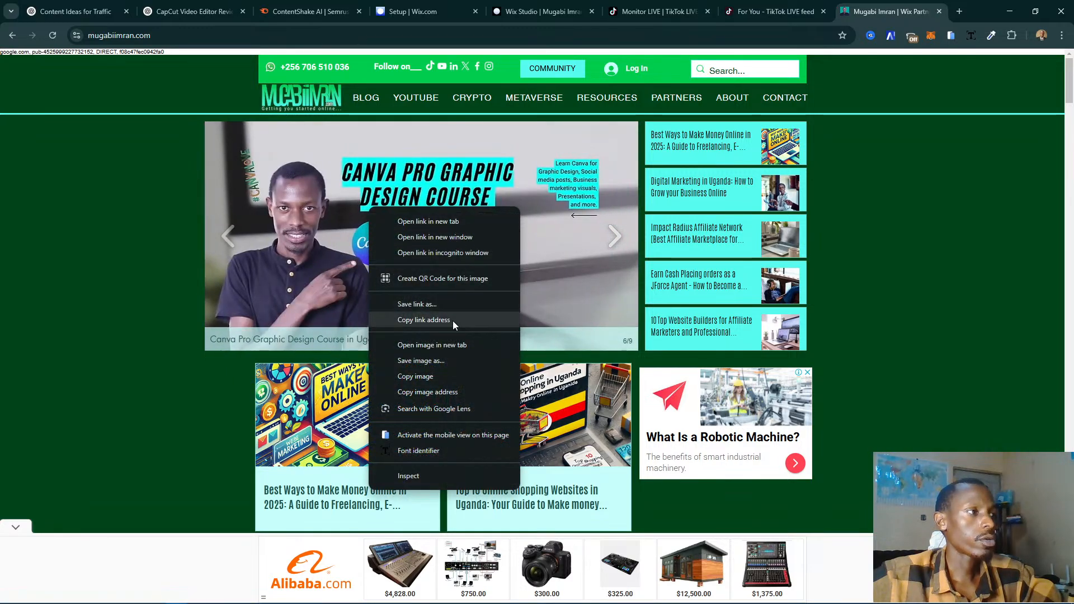
click(432, 345)
click(887, 15)
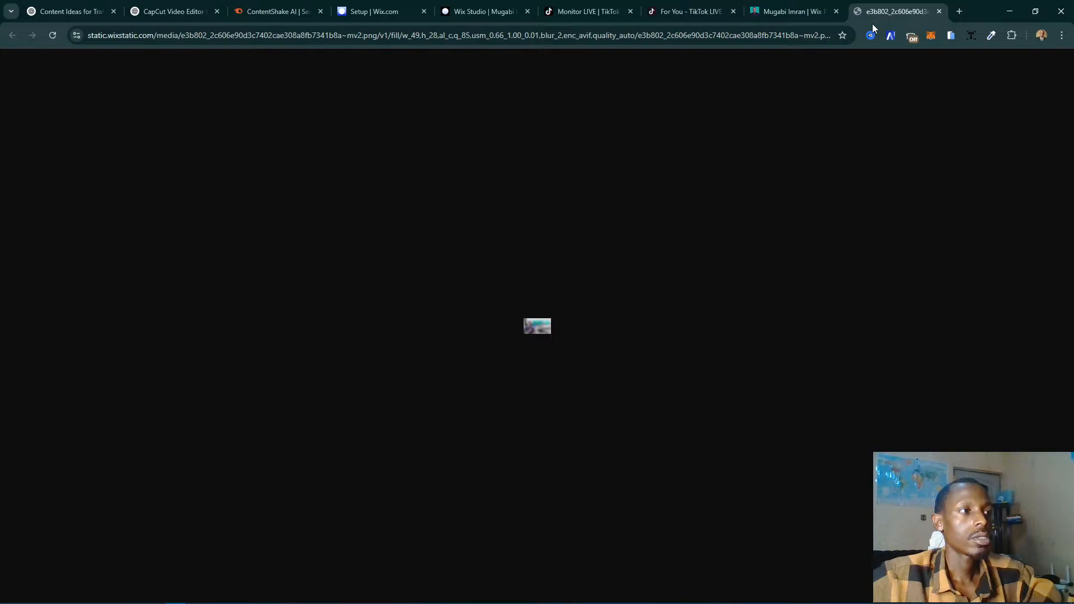
click(939, 12)
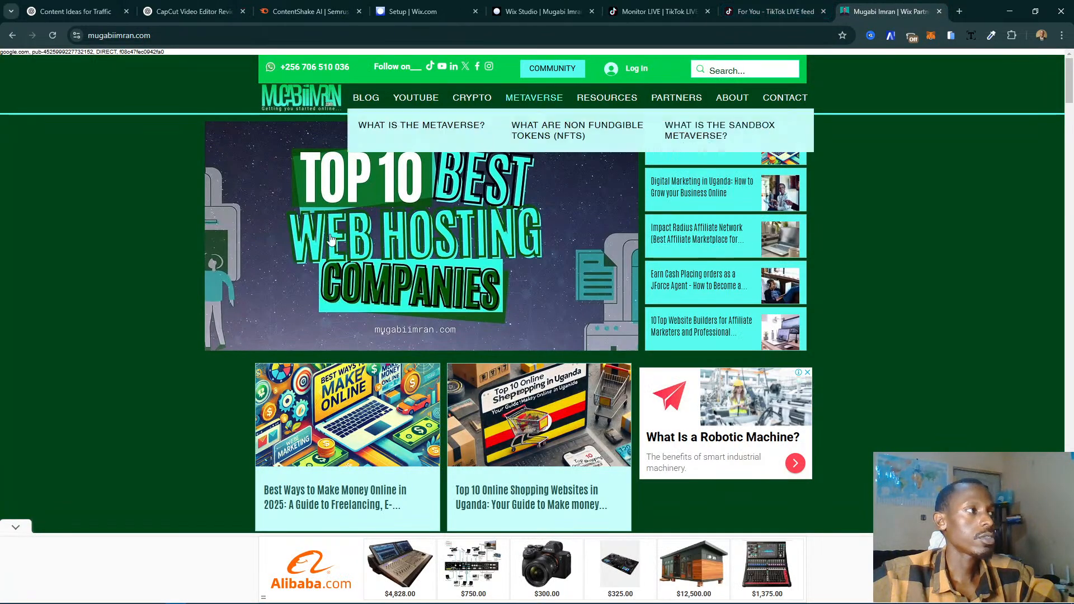
- Go back to the slideshow's Decentralized Finance slide, open its image in a new tab, and return to the Wix Studio editor
click(225, 246)
click(227, 237)
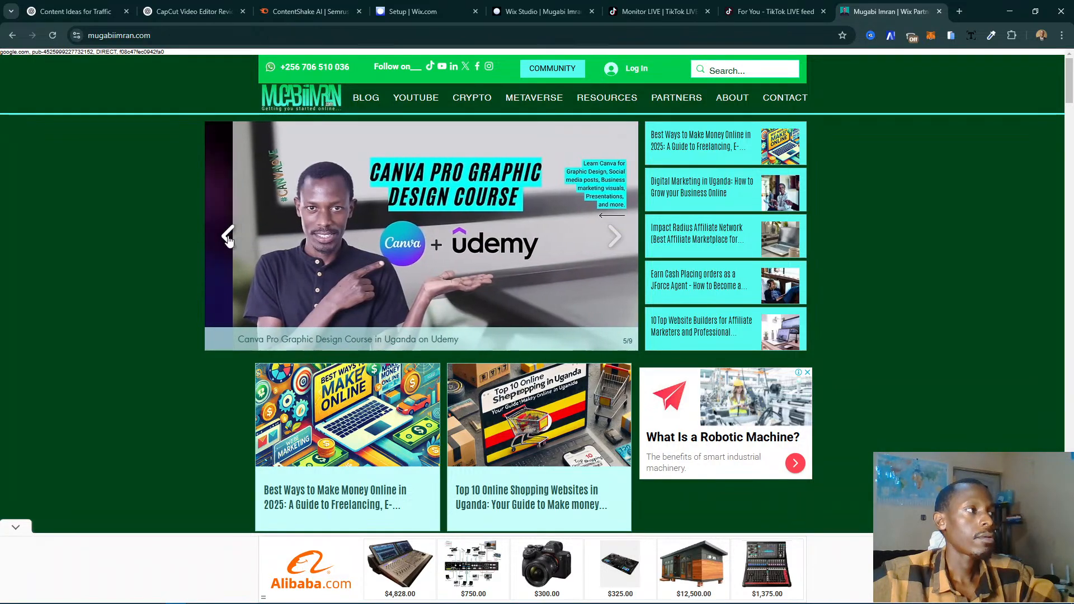
click(228, 238)
right_click(355, 177)
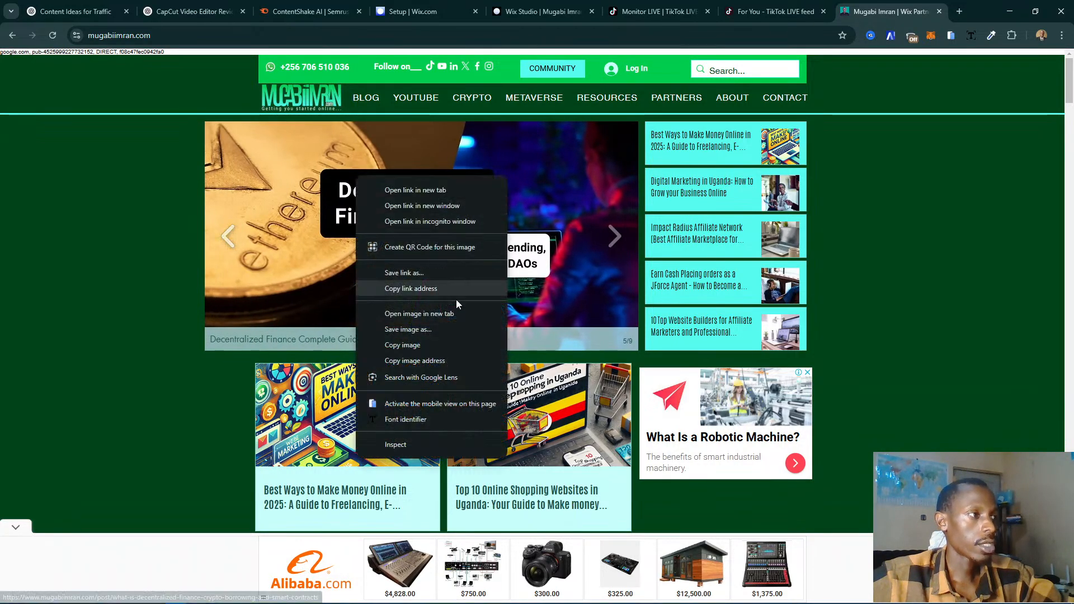
click(444, 318)
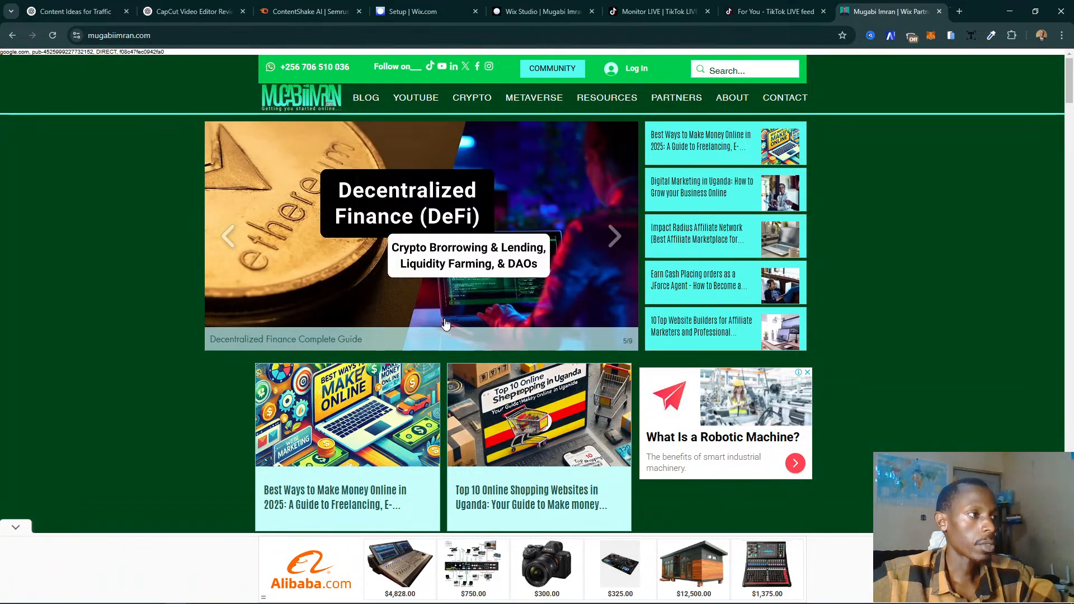
click(885, 13)
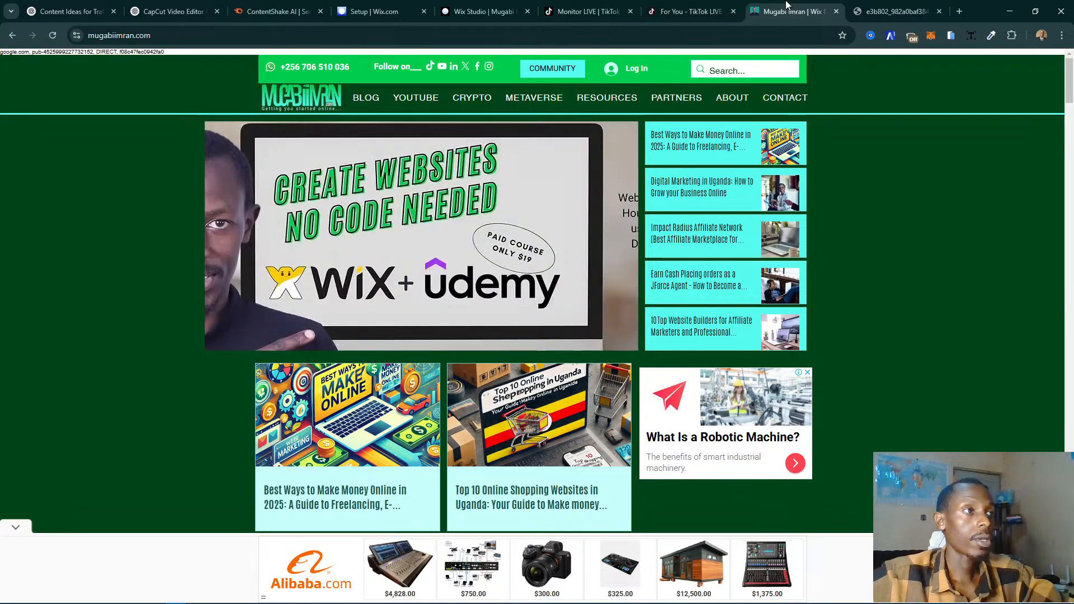
click(695, 12)
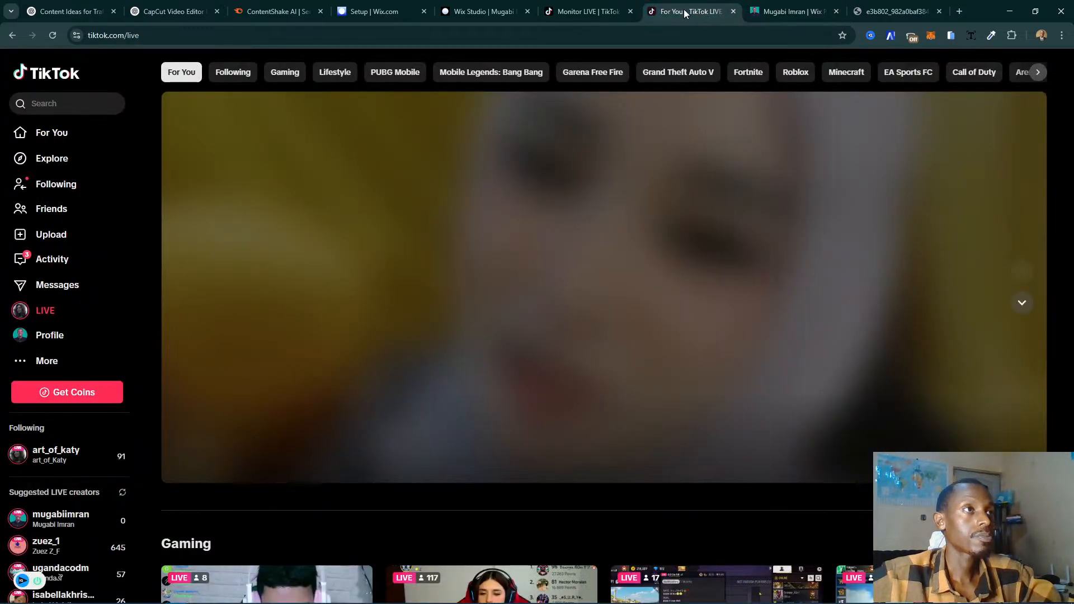
click(492, 11)
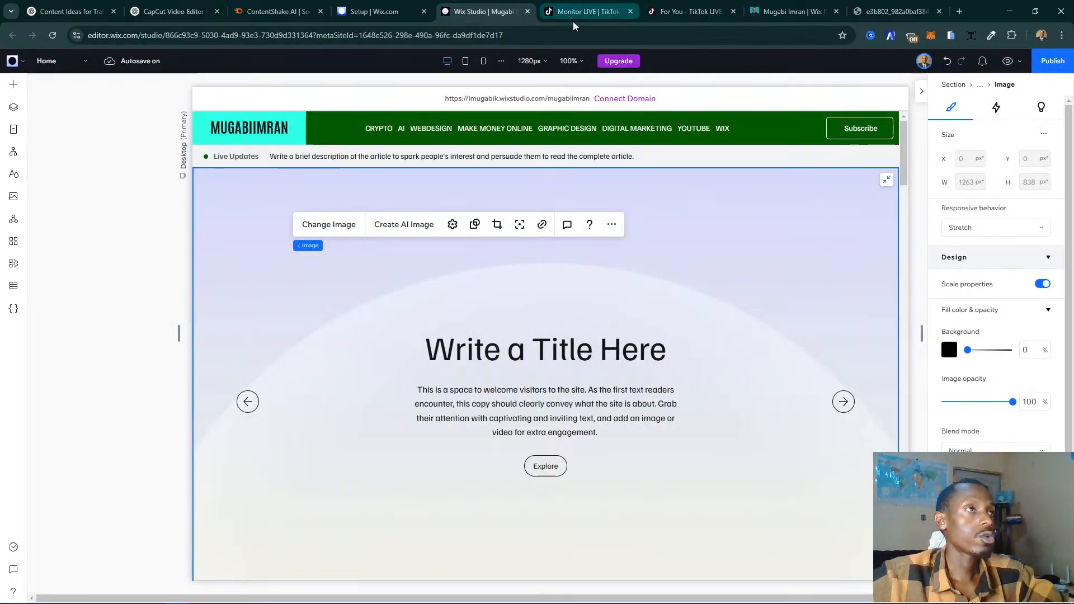
- Move the editor's browser tab after the TikTok tabs and replace the slide's background with the Cryptocurrency image from Site Files
drag(495, 11, 674, 7)
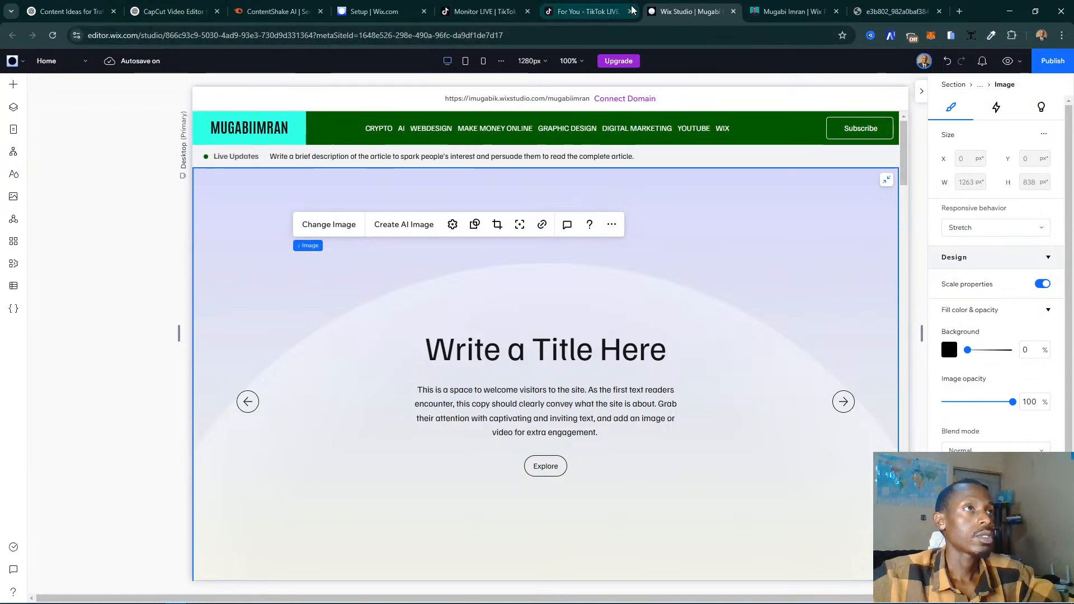
click(330, 269)
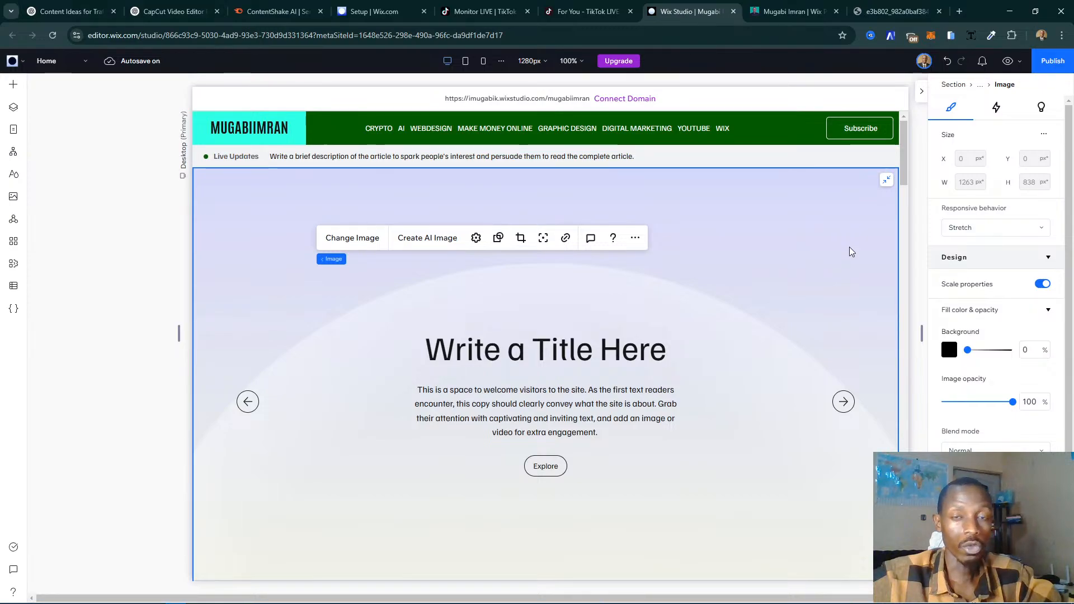
click(813, 241)
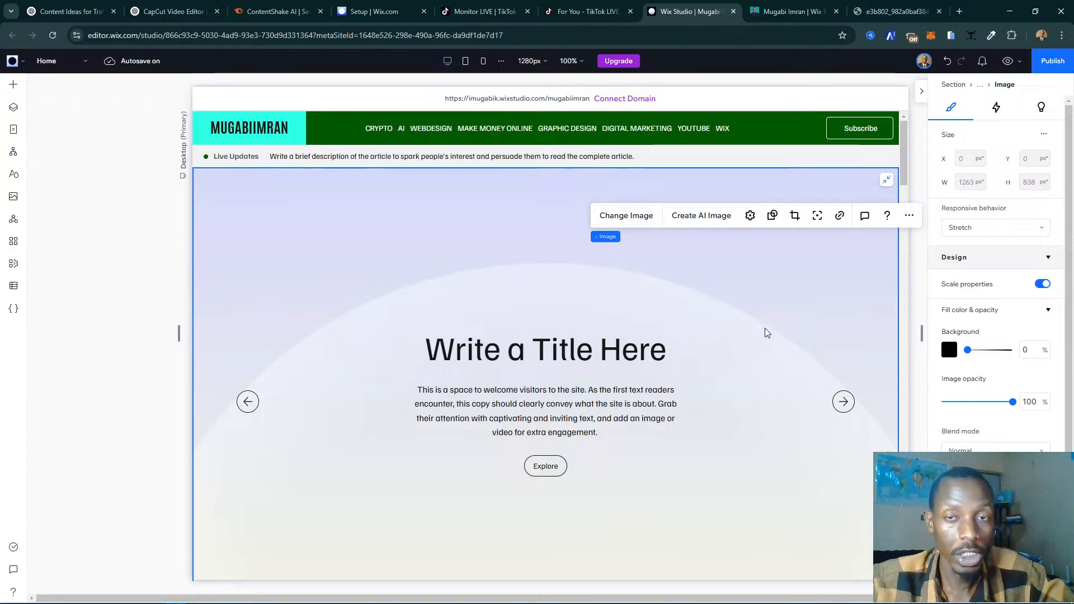
double_click(772, 342)
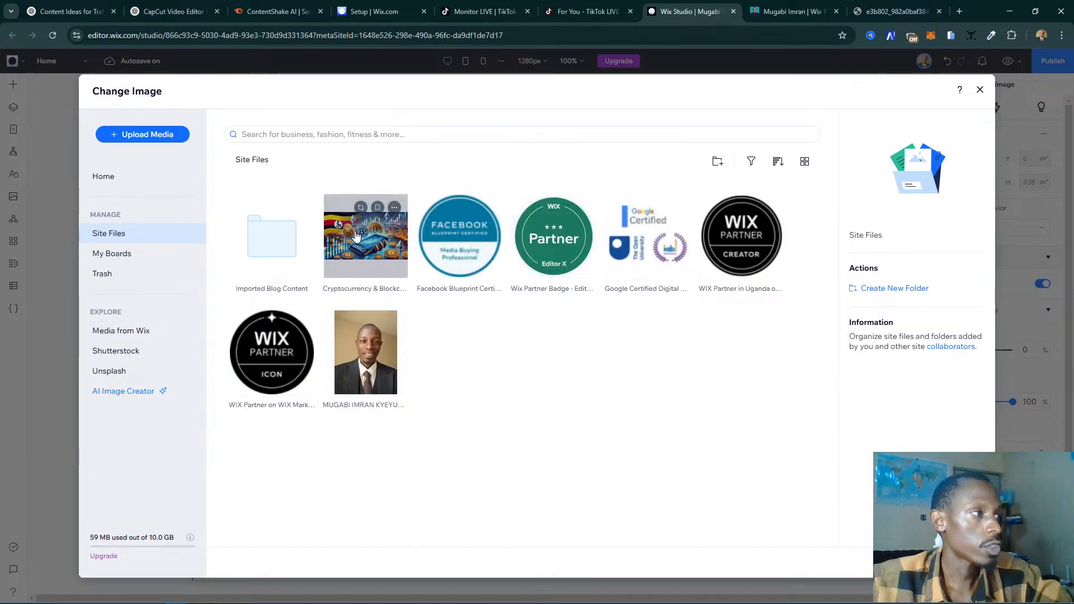
double_click(362, 258)
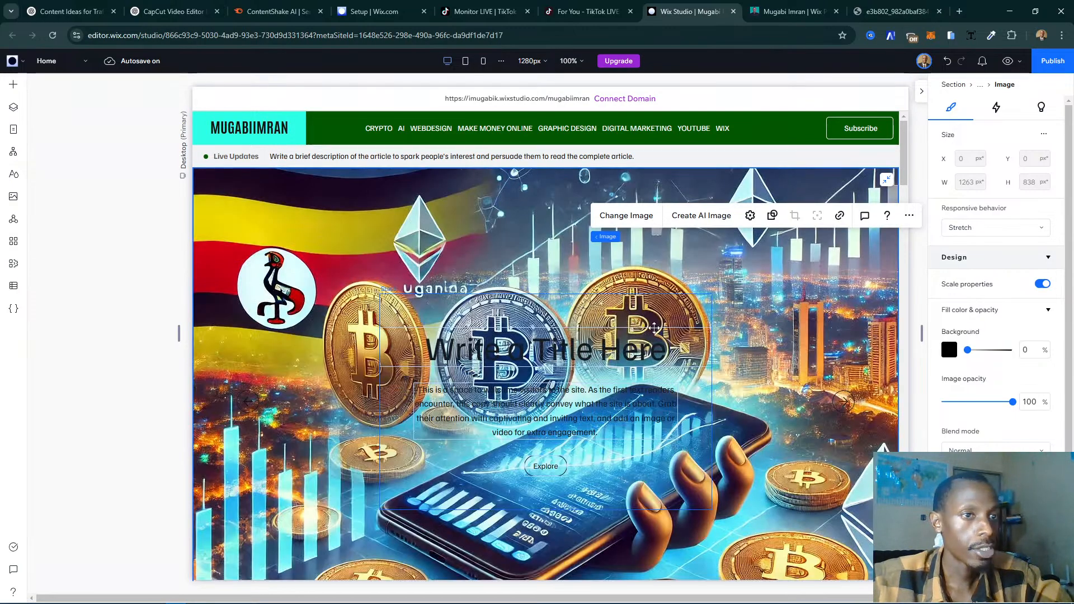
- Change the text color of the slide's "Write a Title Here" heading to white
scroll(766, 342, down, 1)
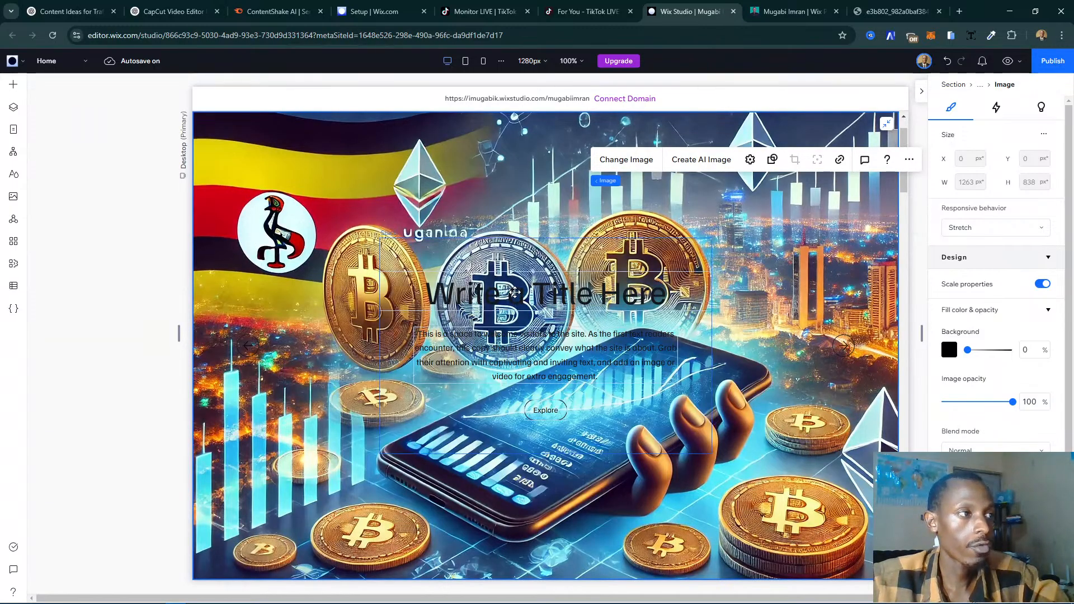
click(654, 293)
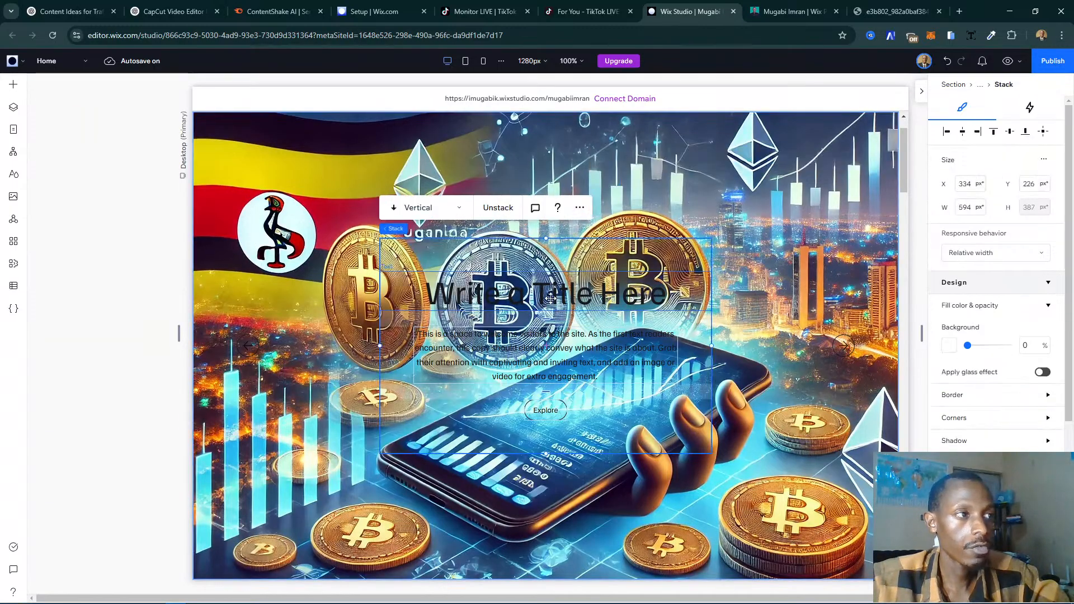
click(526, 300)
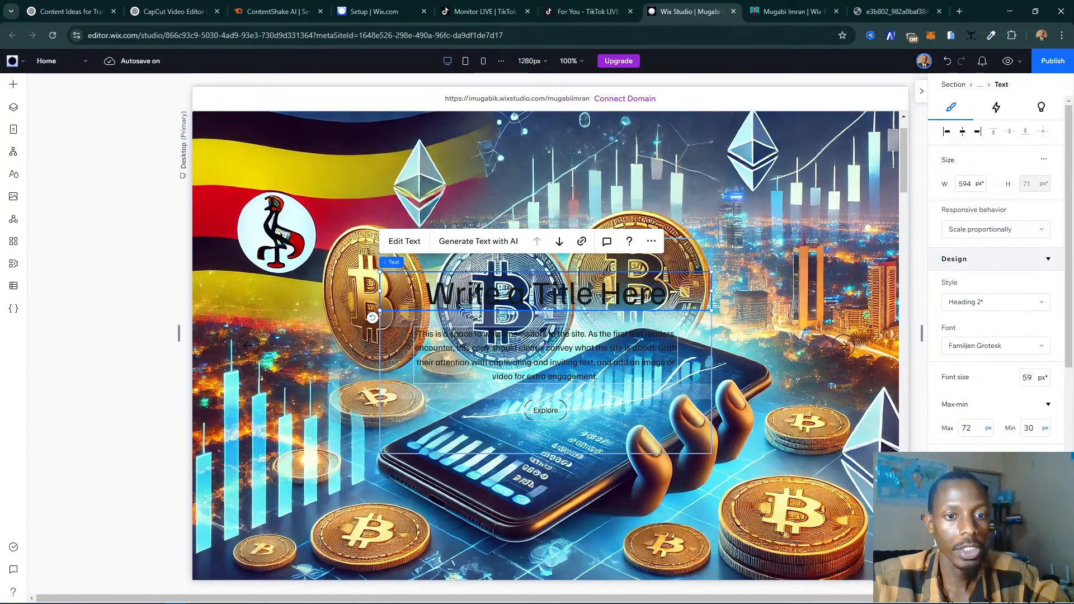
click(1041, 461)
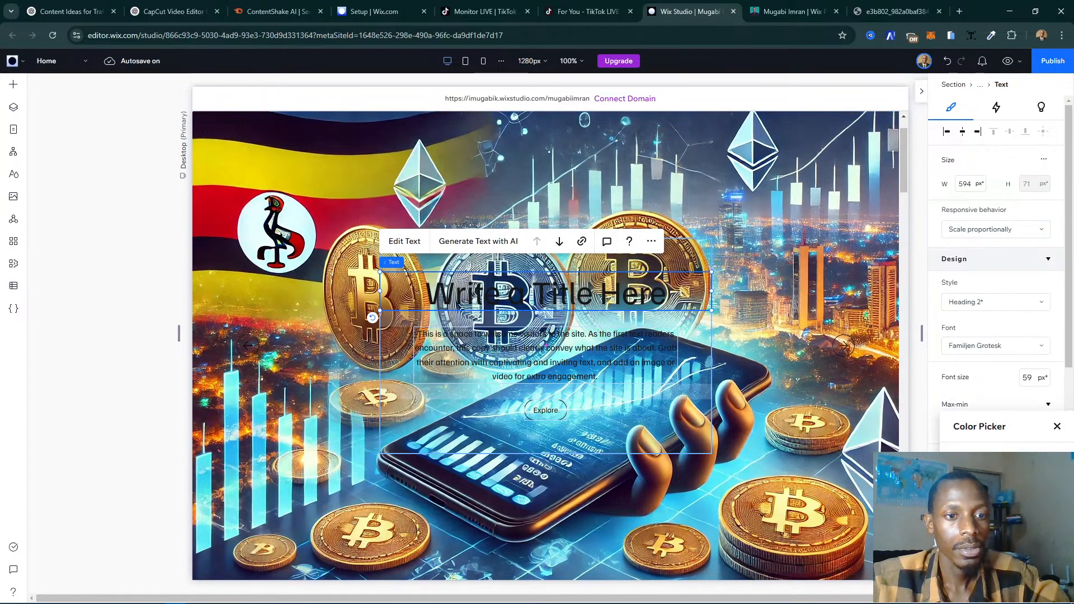
click(963, 485)
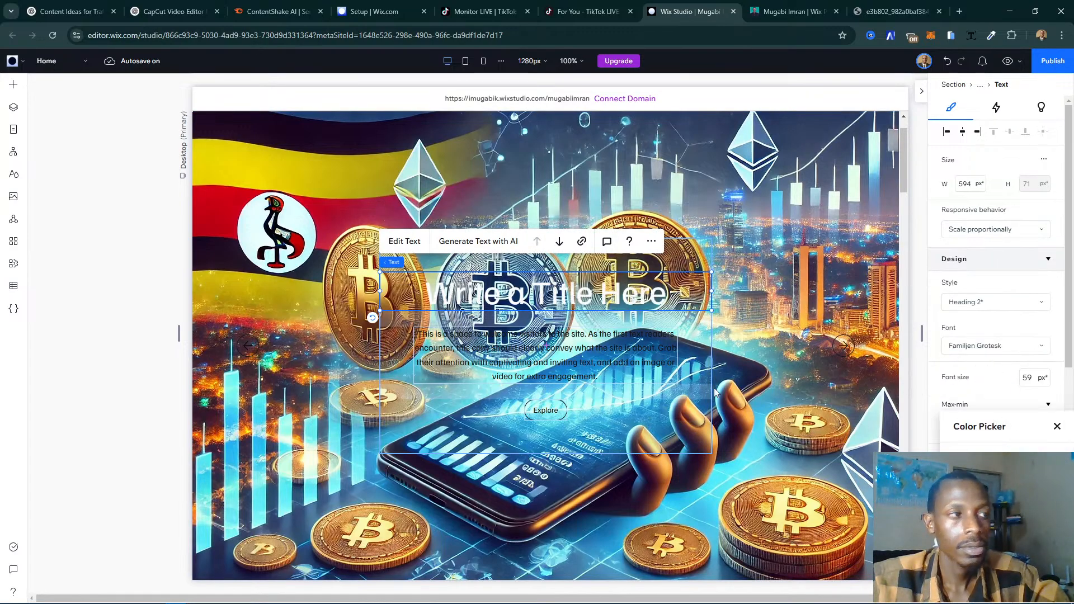
- Change the text color of the slide's description paragraph to white
click(561, 354)
click(611, 353)
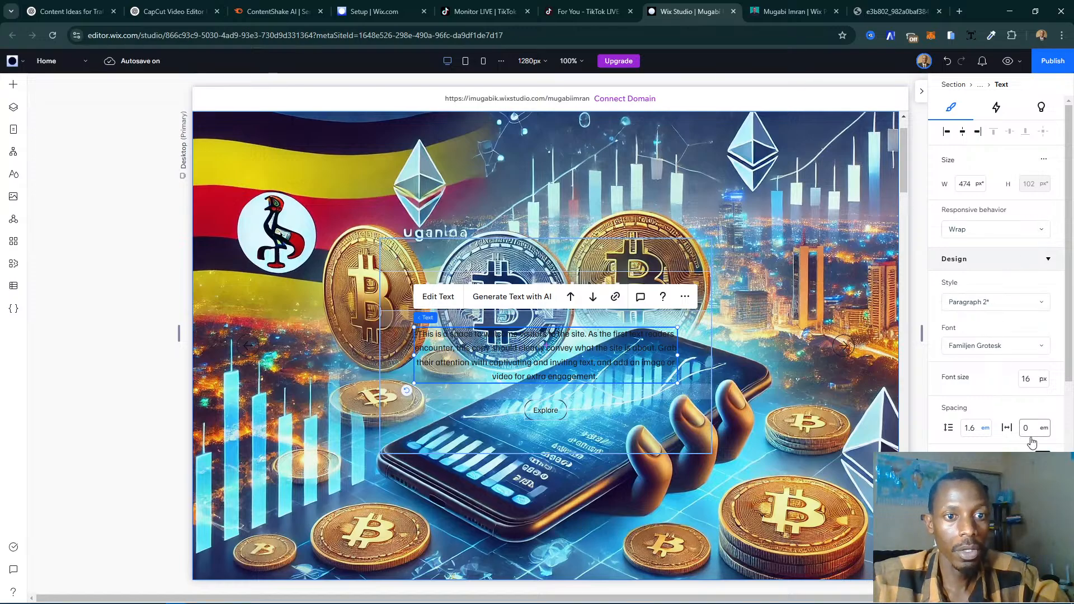
click(1042, 458)
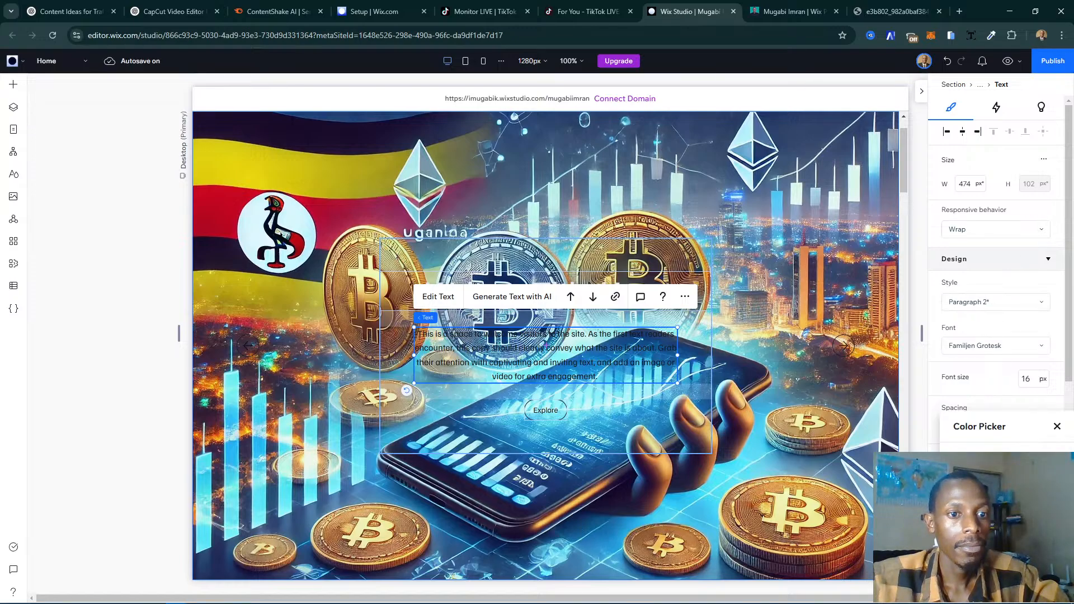
click(963, 484)
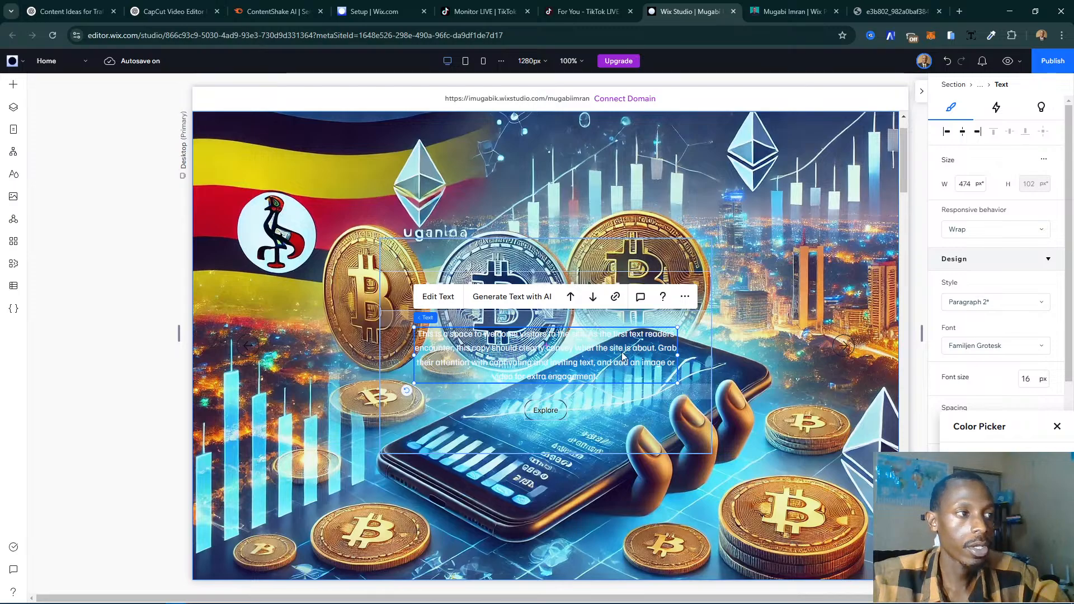
click(1057, 427)
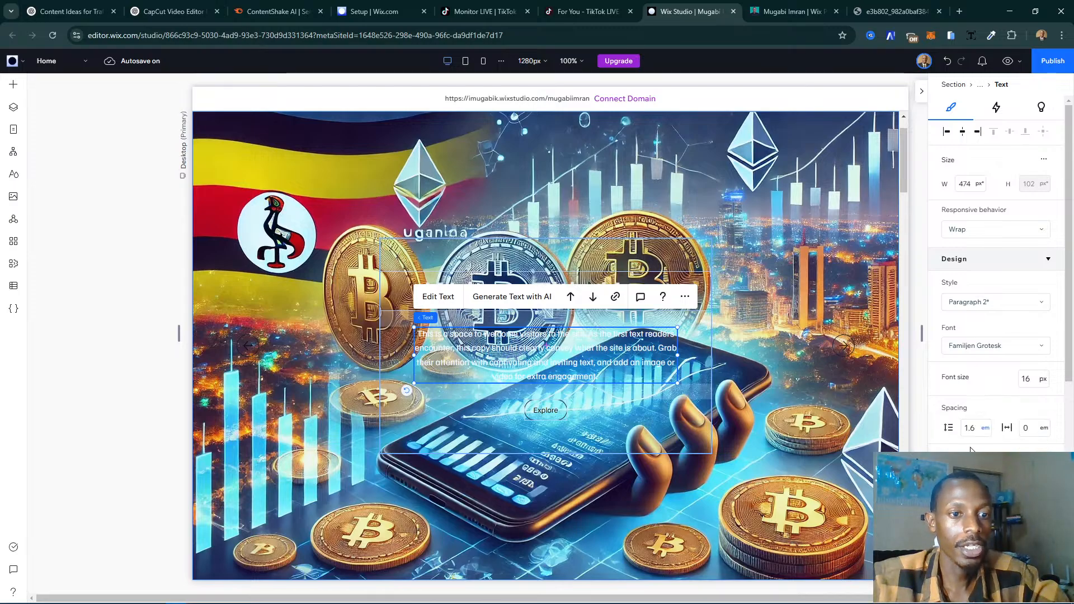
scroll(512, 394, down, 2)
scroll(514, 379, up, 2)
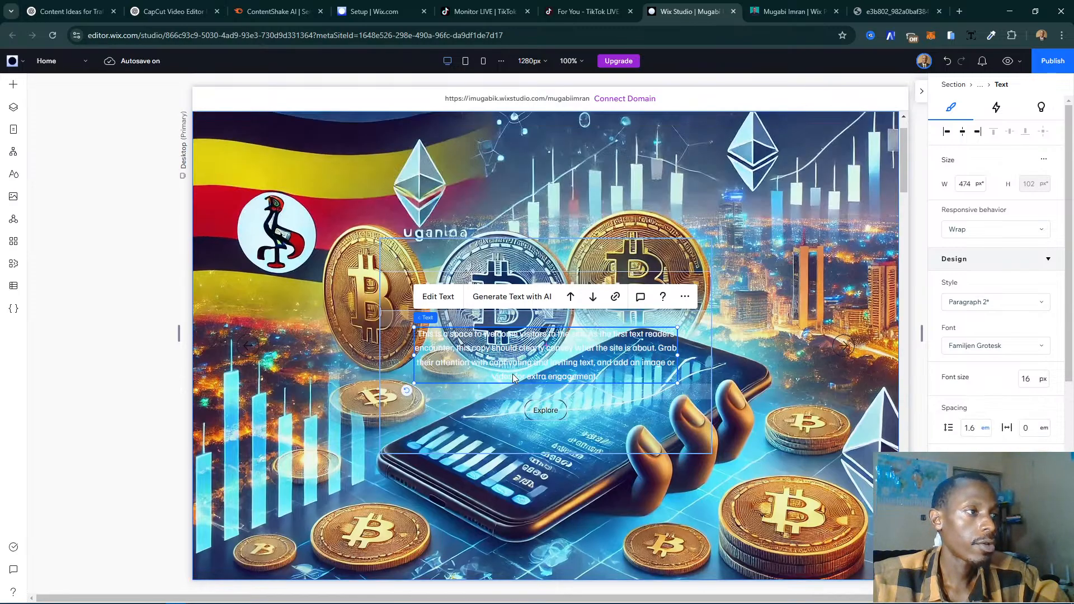
- Set the Explore button's background to the turquoise theme color, Color 3, and its background opacity to 0%
click(546, 410)
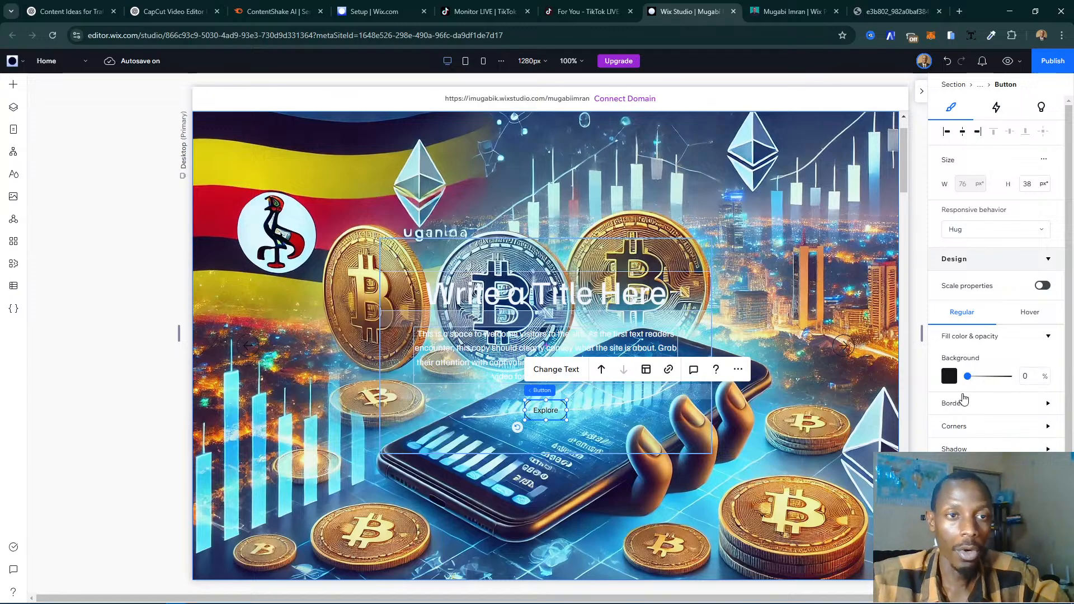
scroll(955, 399, down, 1)
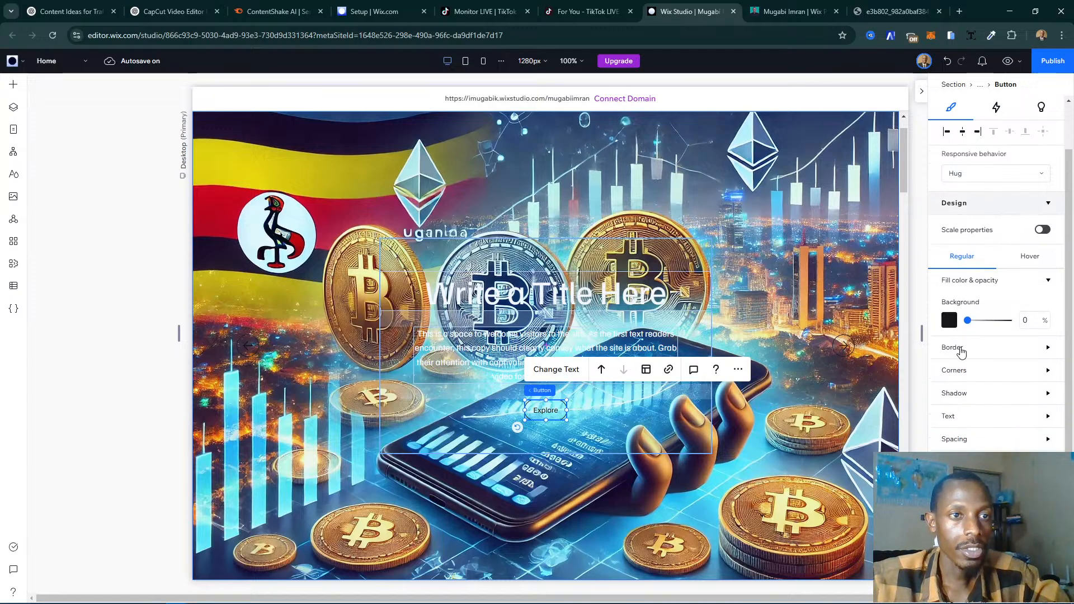
click(952, 351)
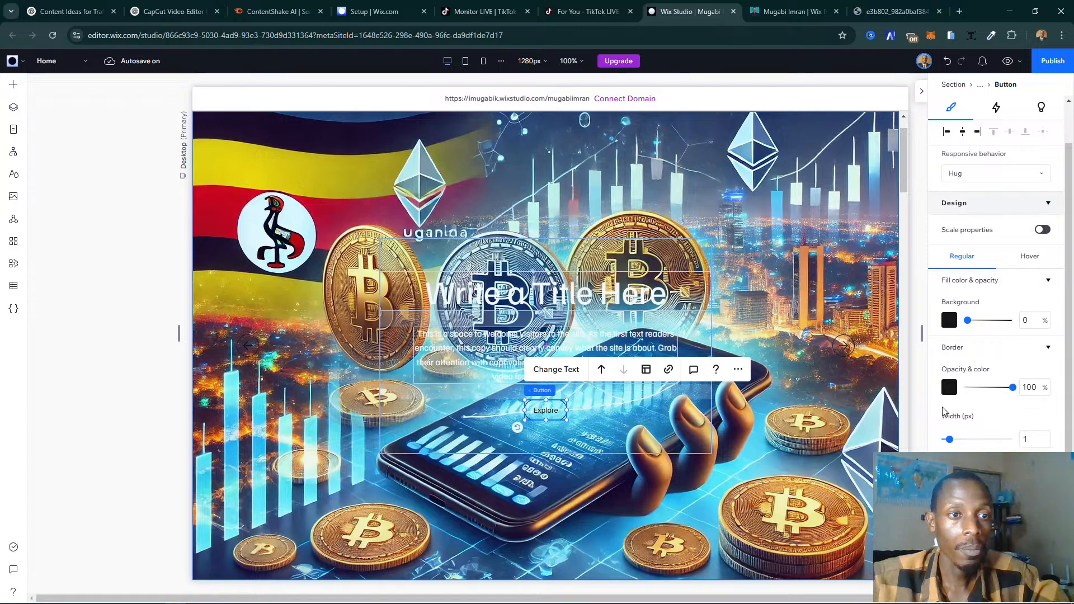
click(529, 420)
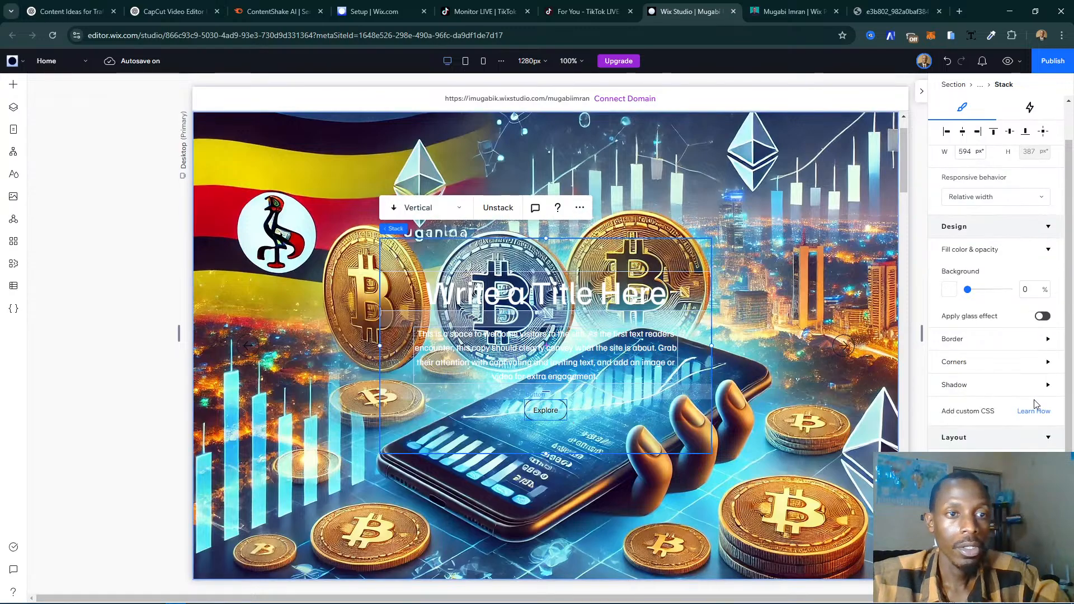
click(535, 402)
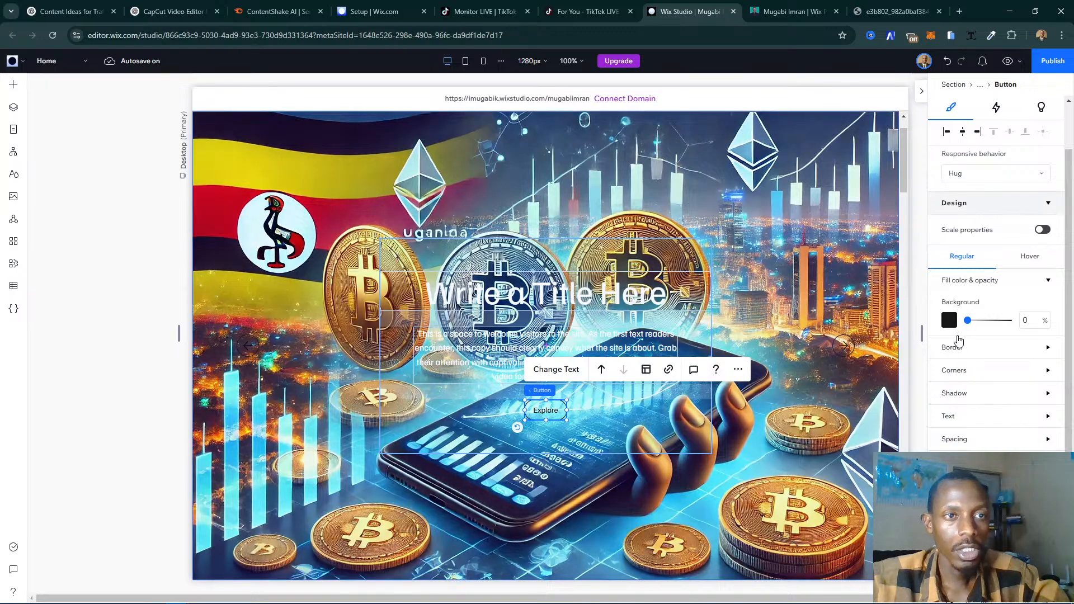
click(949, 323)
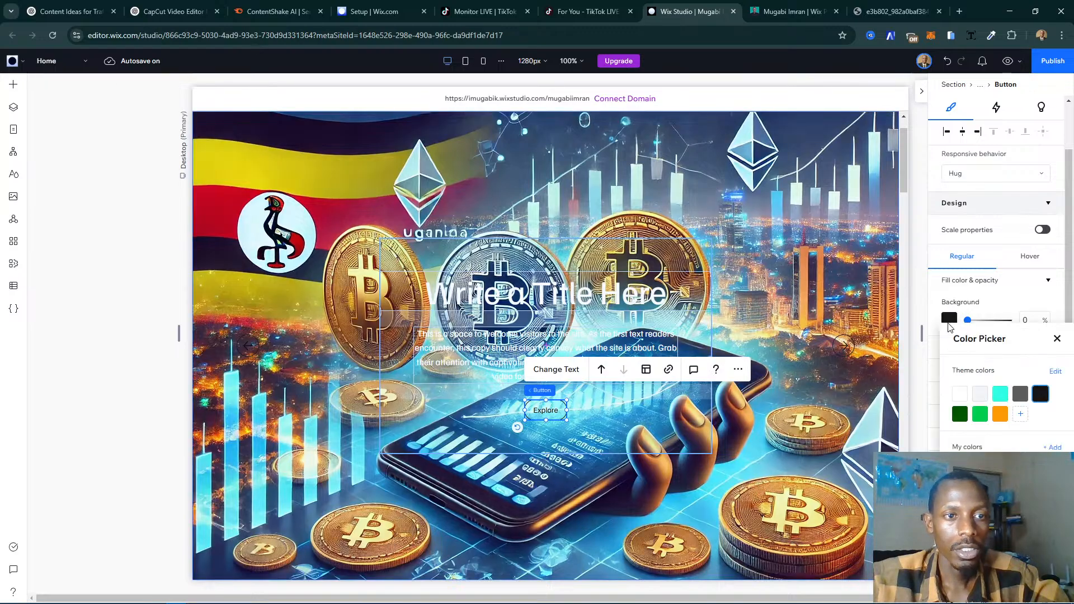
click(1000, 394)
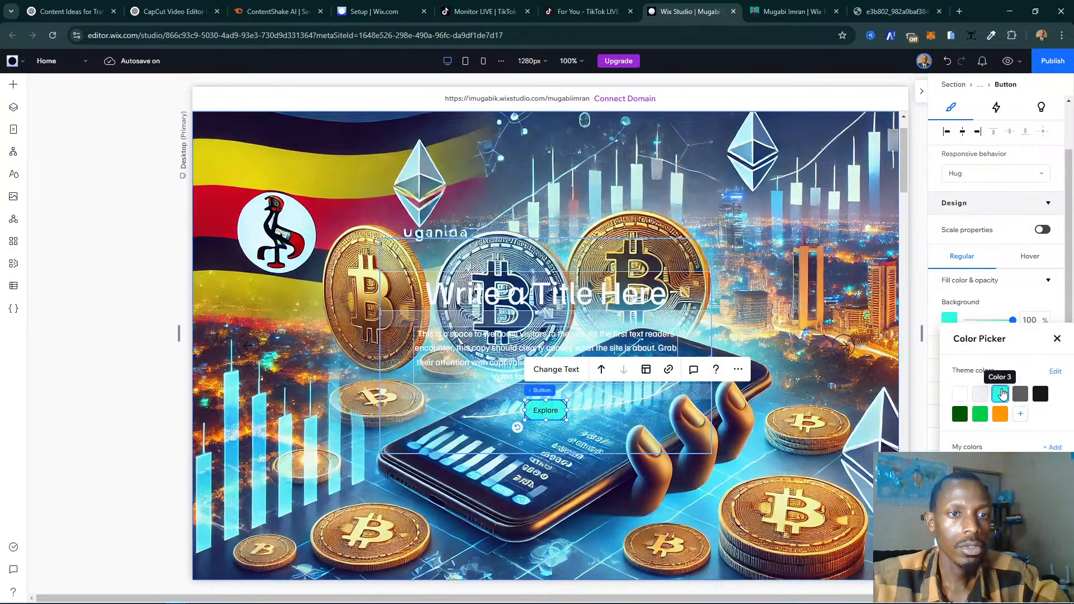
click(1057, 339)
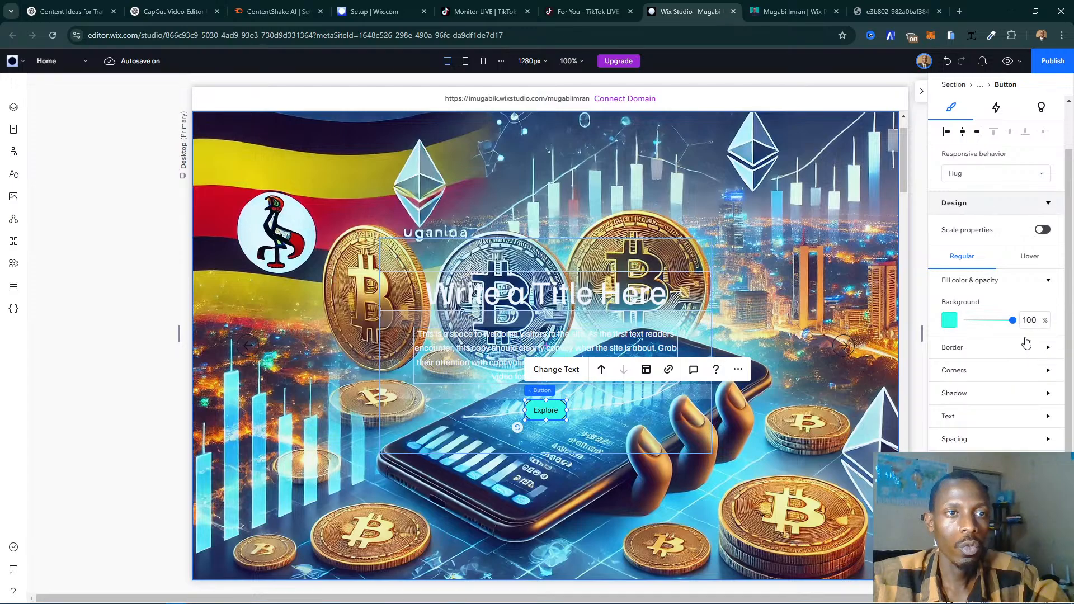
click(968, 322)
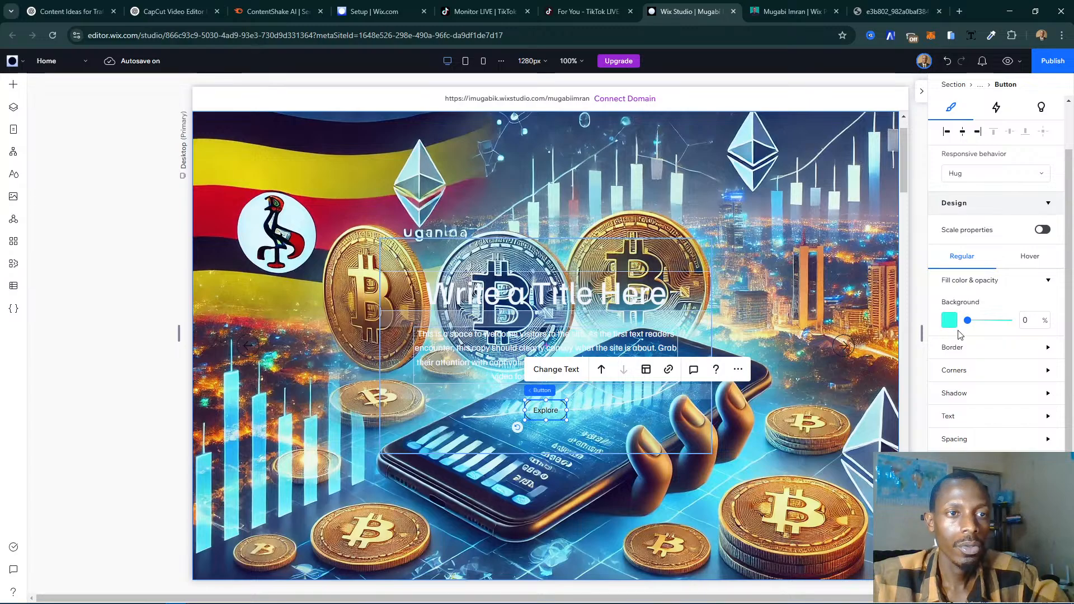
- Try several theme colors on the Explore button's border and settle on turquoise, Color 3
click(951, 348)
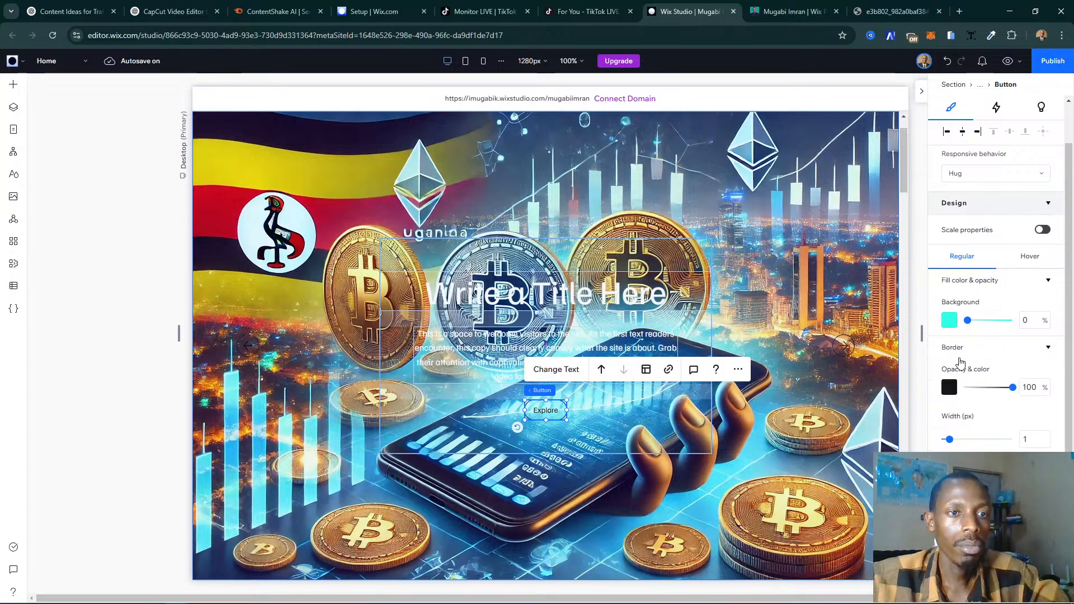
click(950, 385)
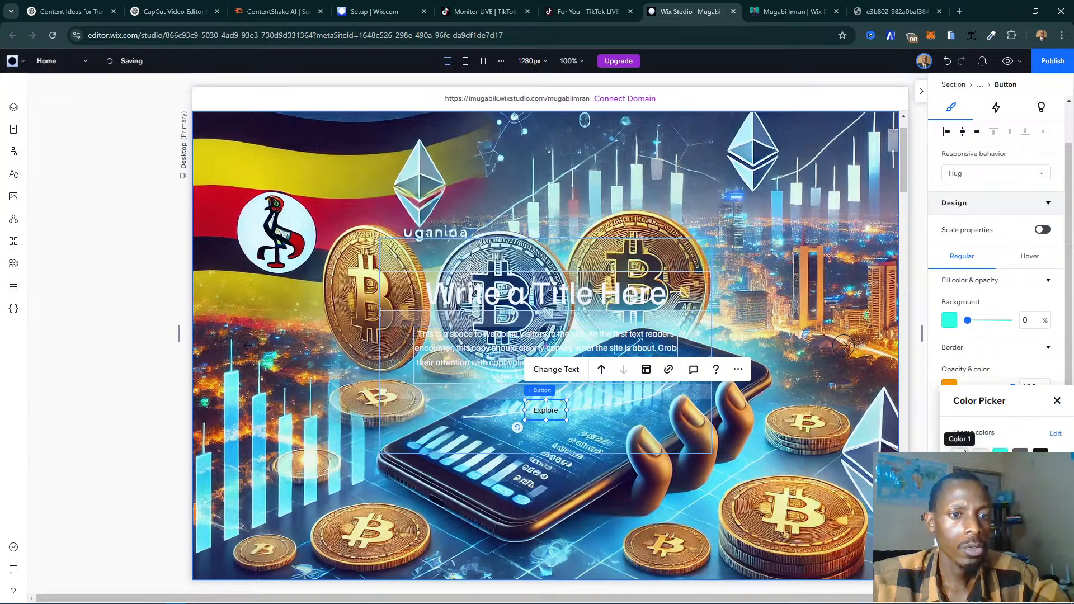
click(960, 455)
click(1000, 454)
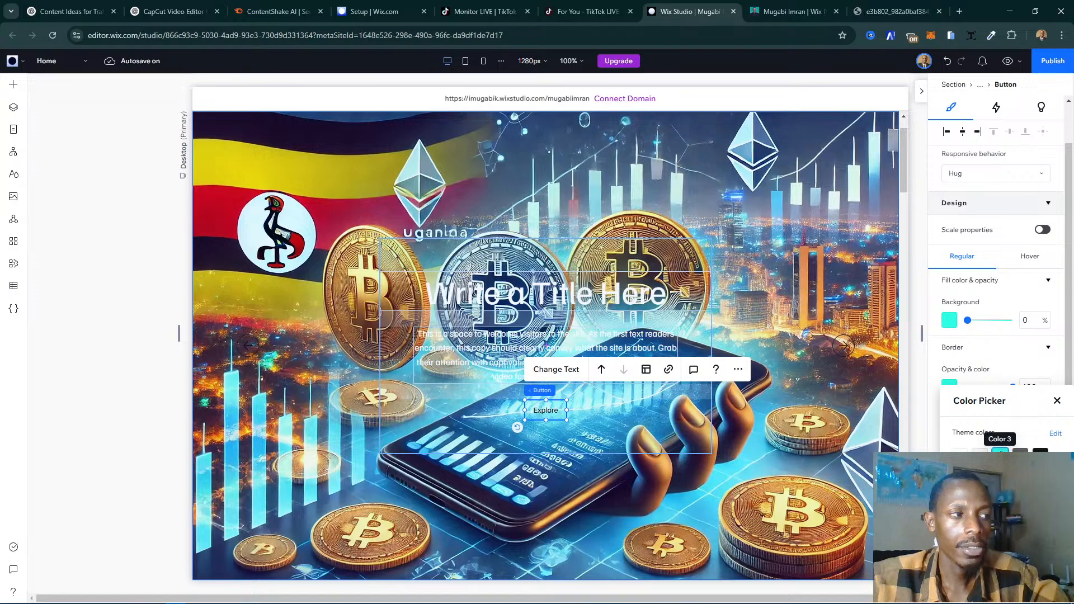
click(960, 476)
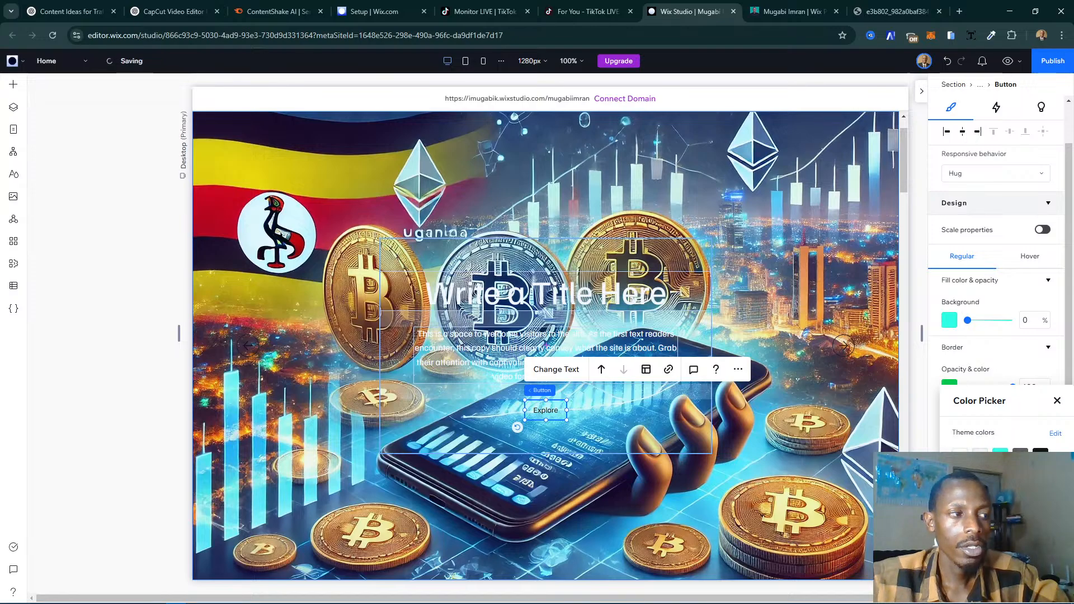
click(1001, 454)
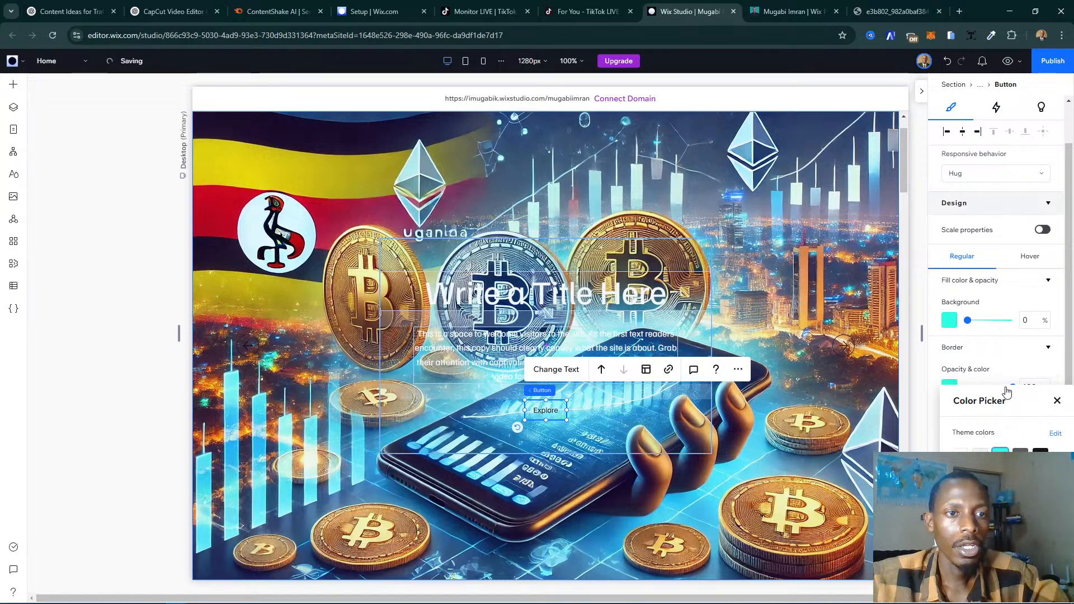
click(990, 355)
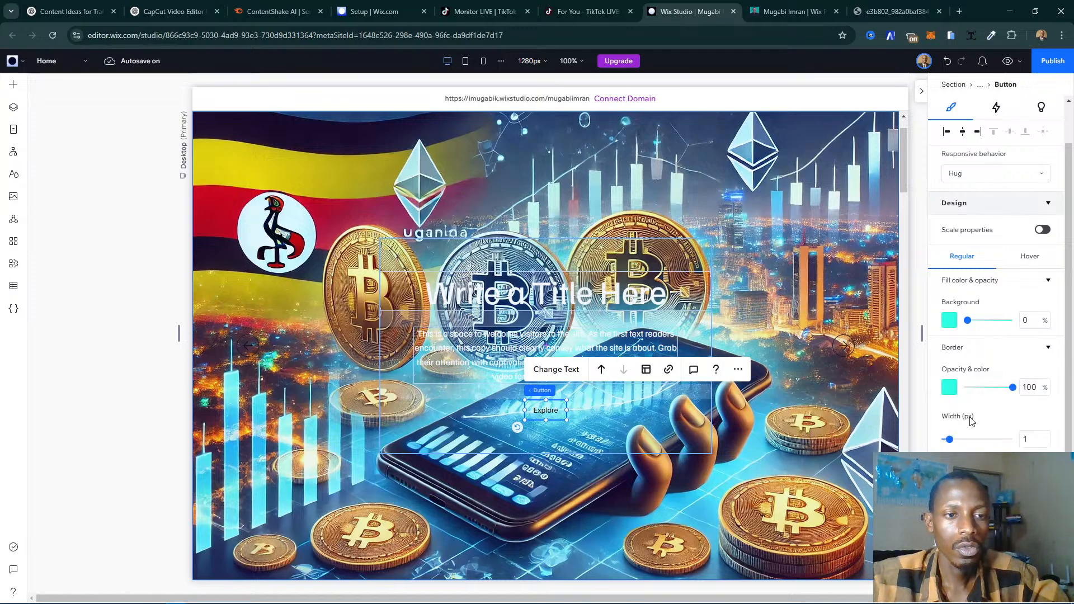
- Try turquoise for the Explore button's text, then set it to white, Color 1
scroll(968, 422, down, 3)
click(971, 361)
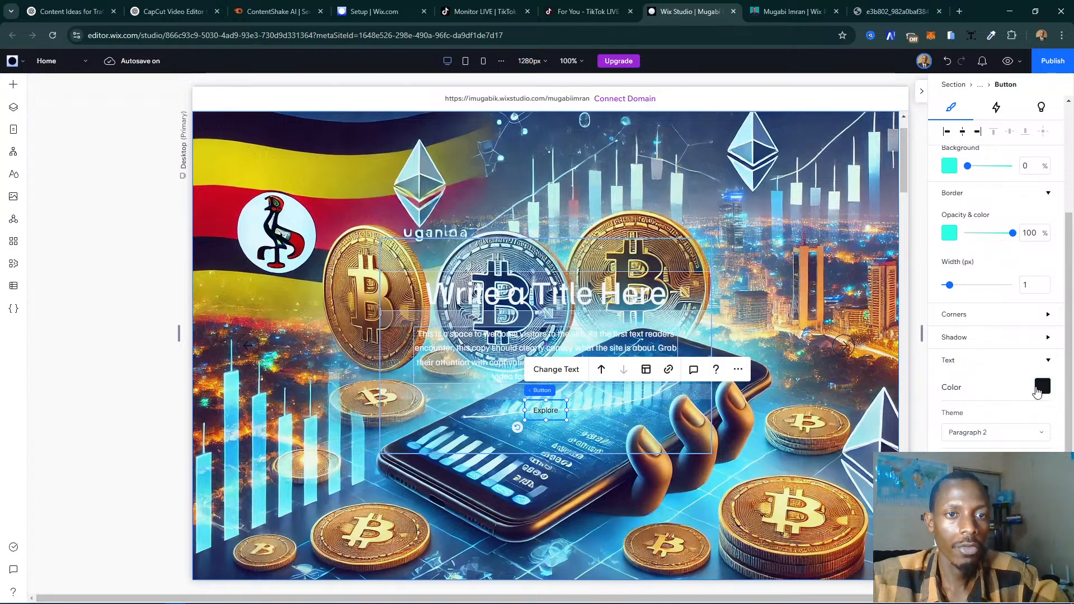
click(1043, 386)
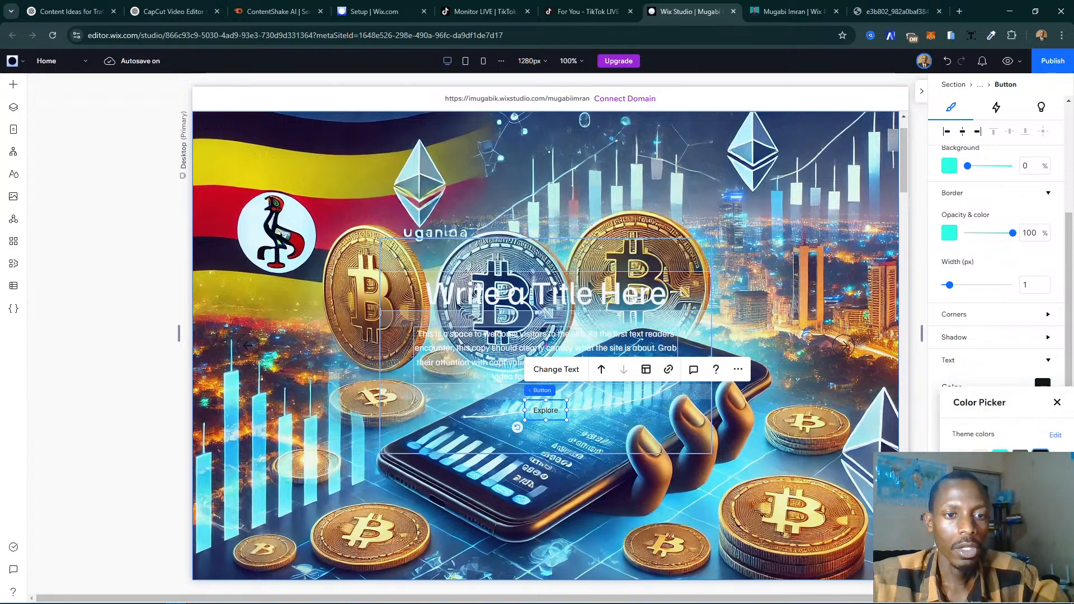
click(1000, 453)
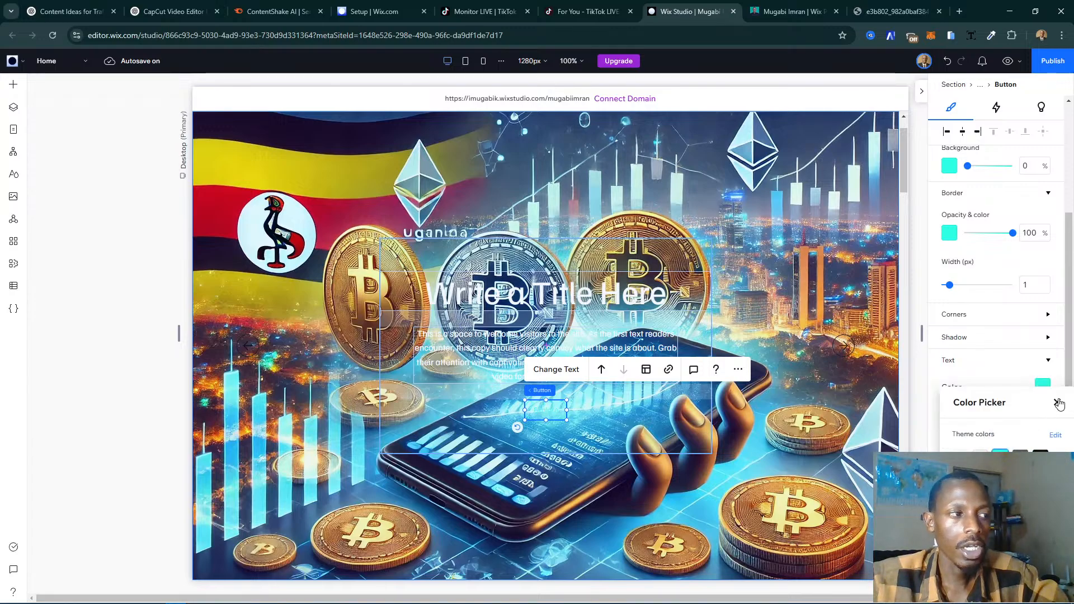
click(959, 452)
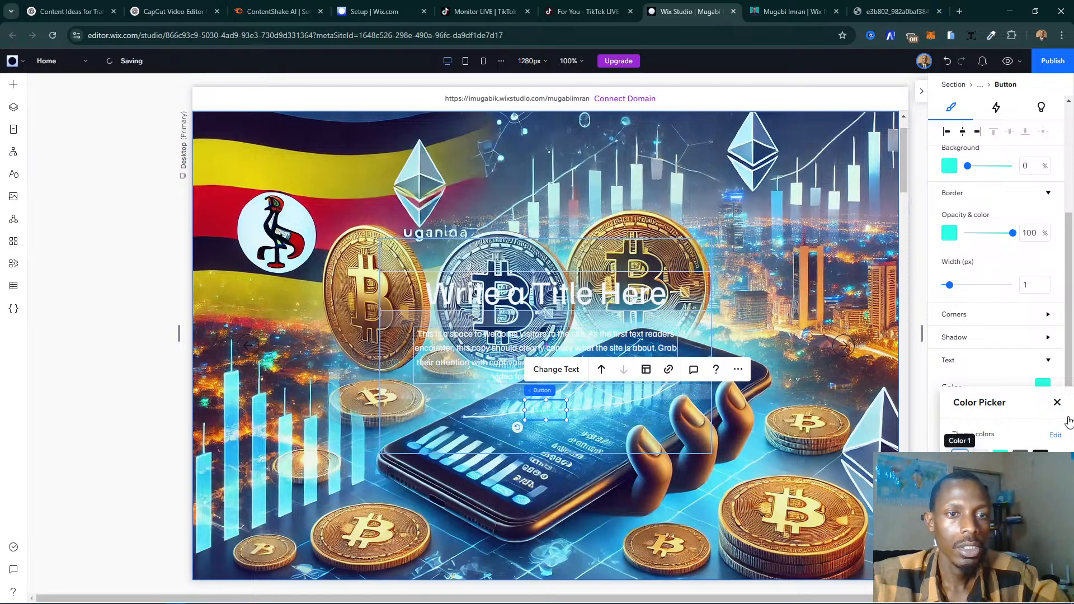
click(1057, 402)
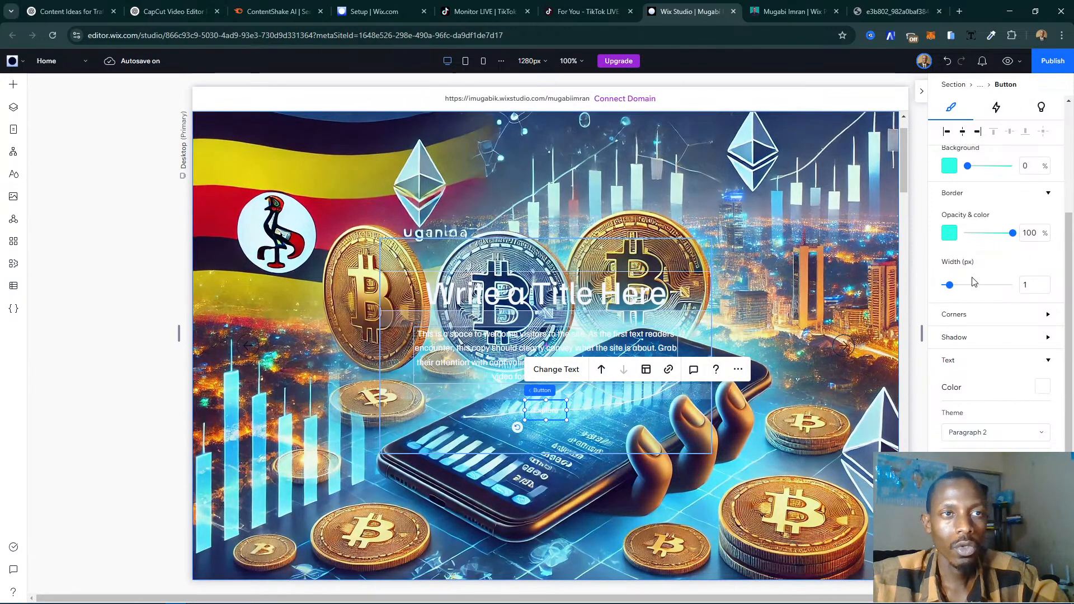
- Set the first slide's background image to 100% black background opacity and 70% image opacity
scroll(974, 282, up, 4)
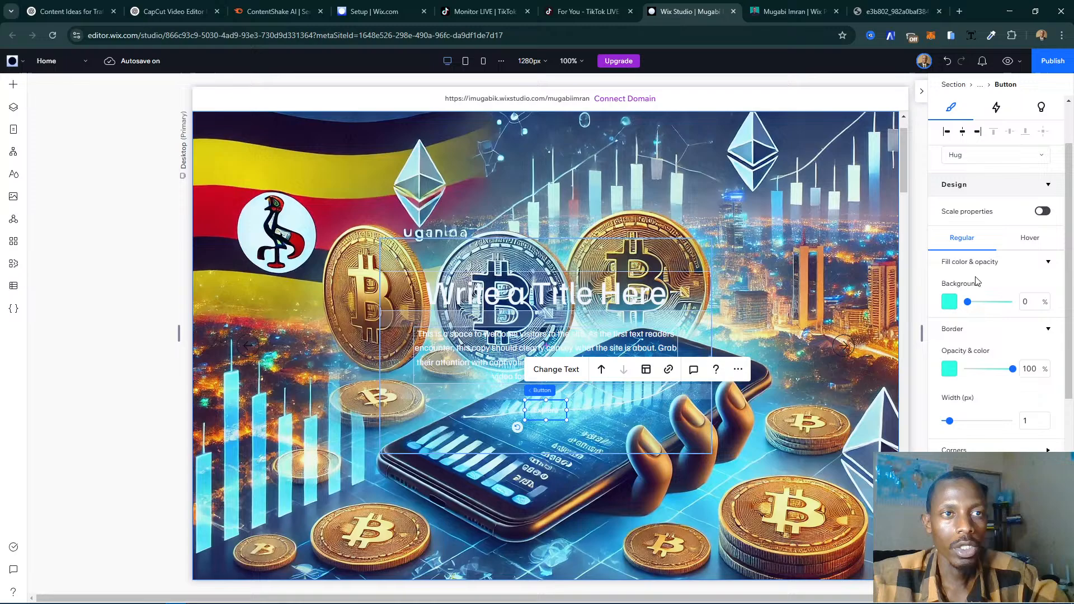
click(808, 249)
scroll(837, 291, up, 1)
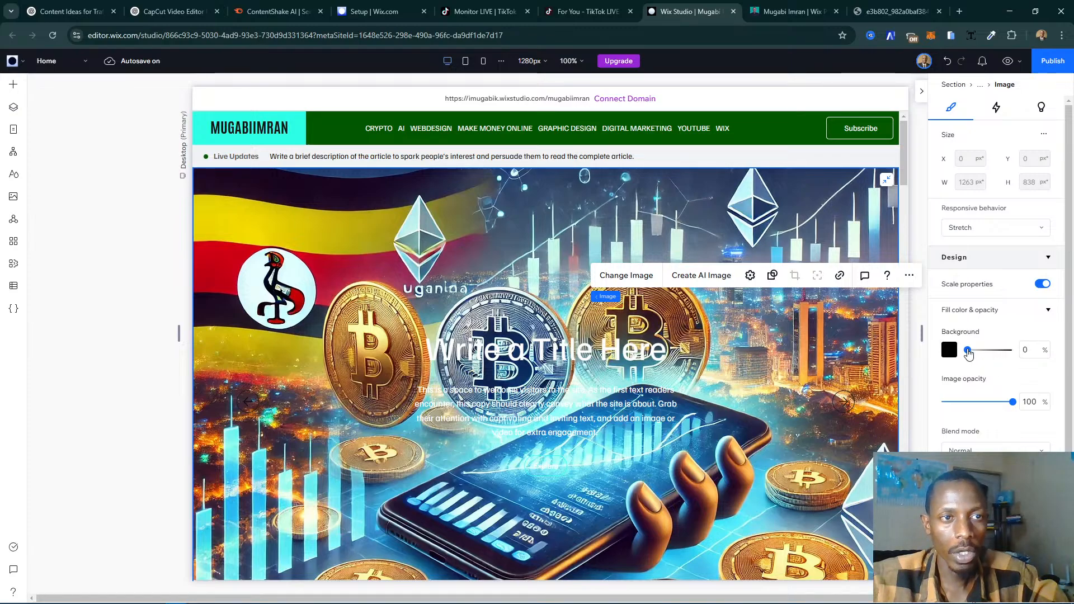
drag(969, 355, 1026, 352)
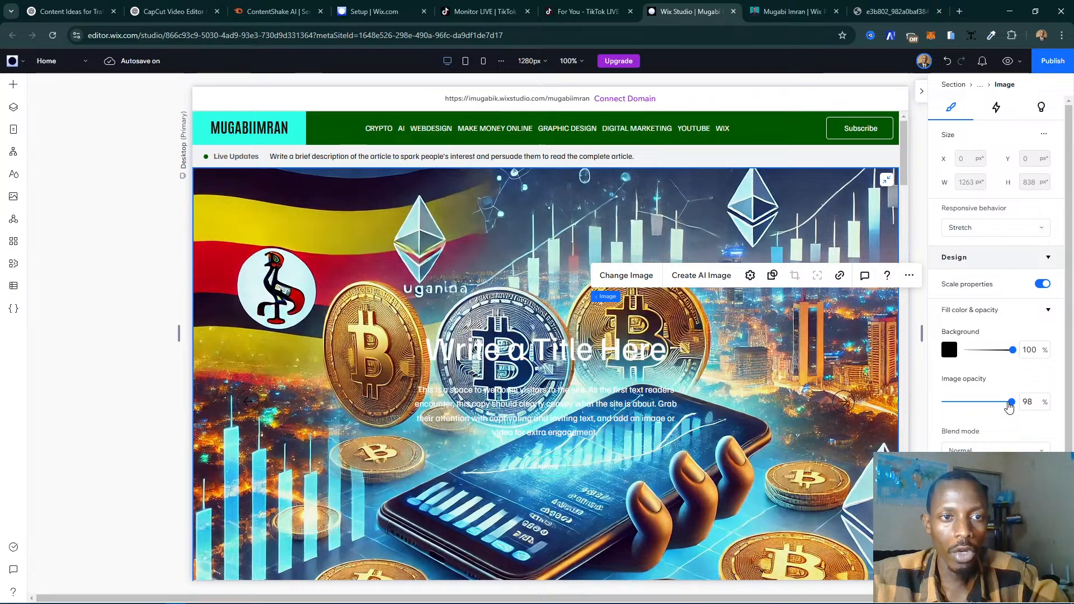
drag(1014, 407, 1004, 407)
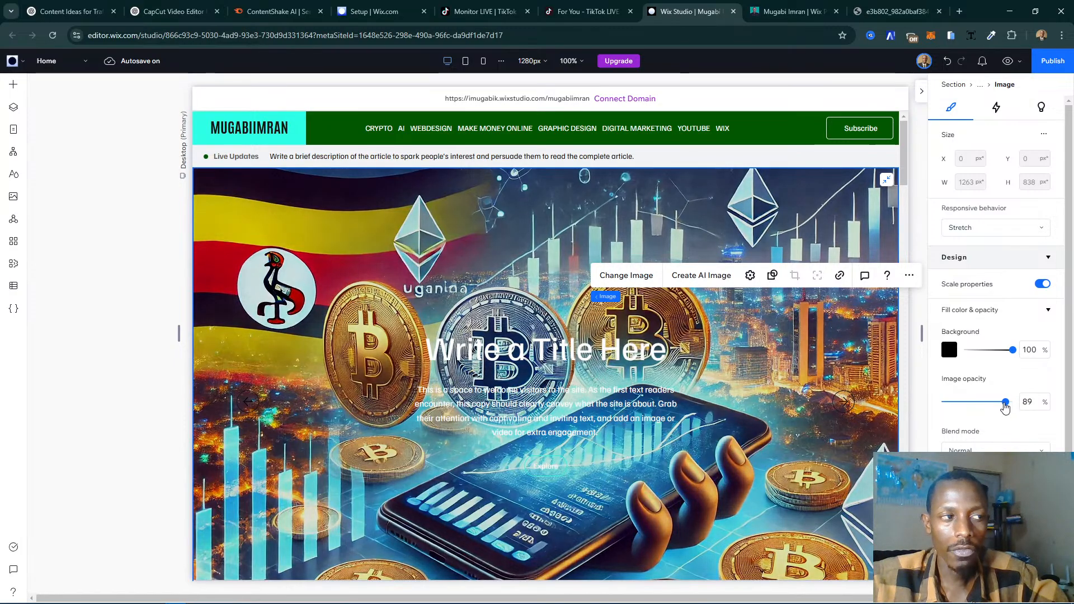
click(1035, 404)
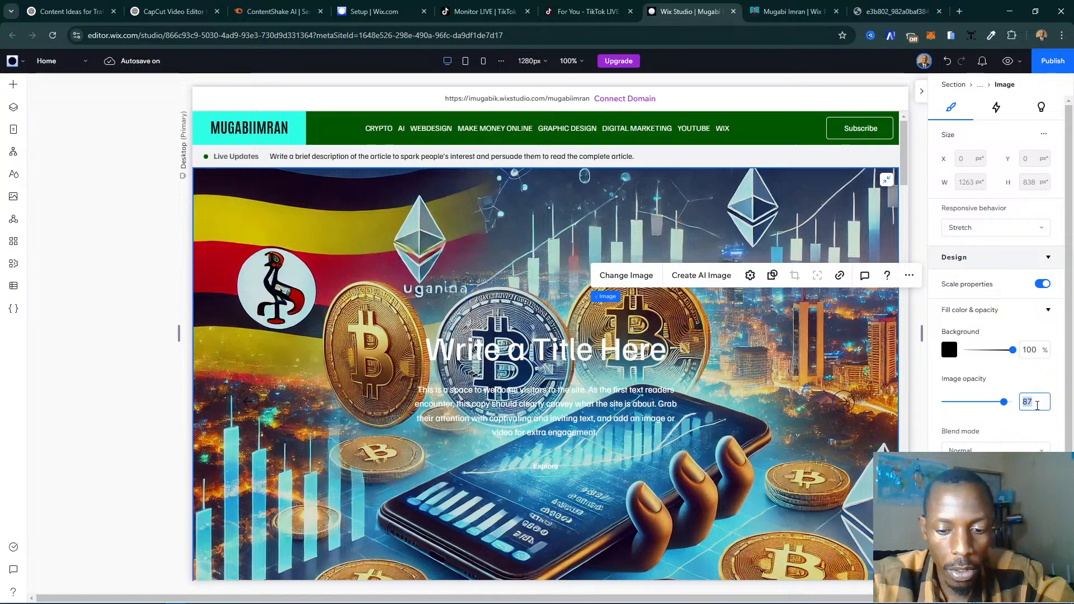
text(70)
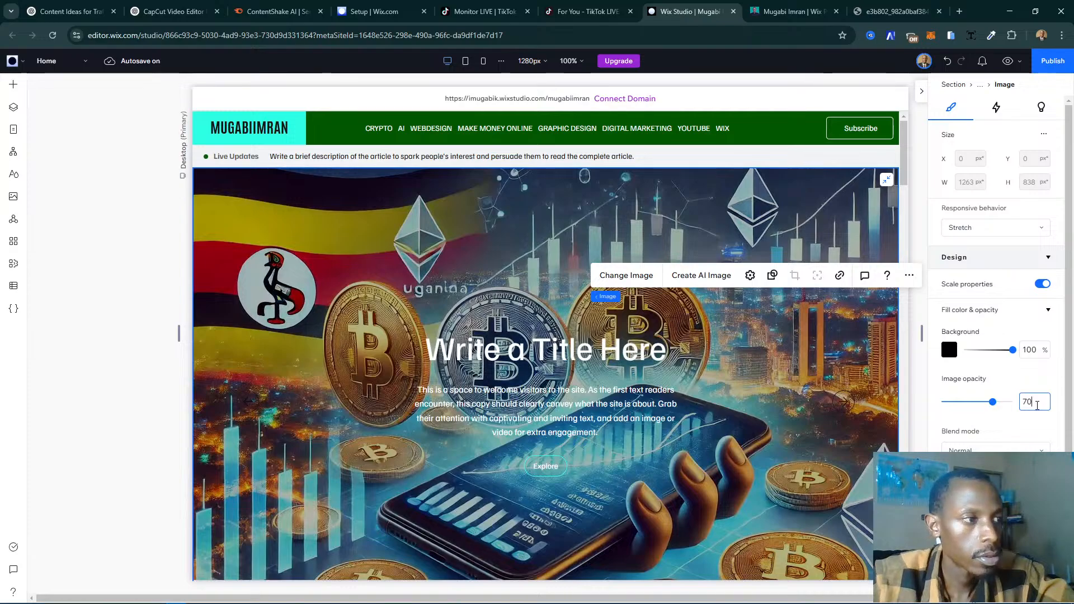
key(Return)
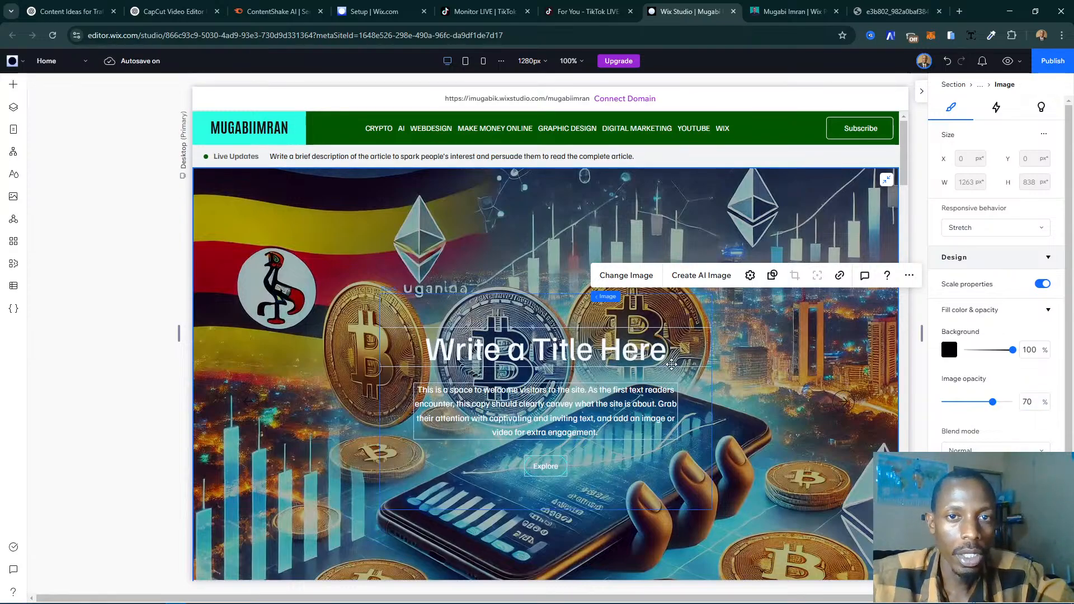
- Replace the slide's title text with "Crypto Trading Apps in Uganda"
scroll(523, 351, down, 1)
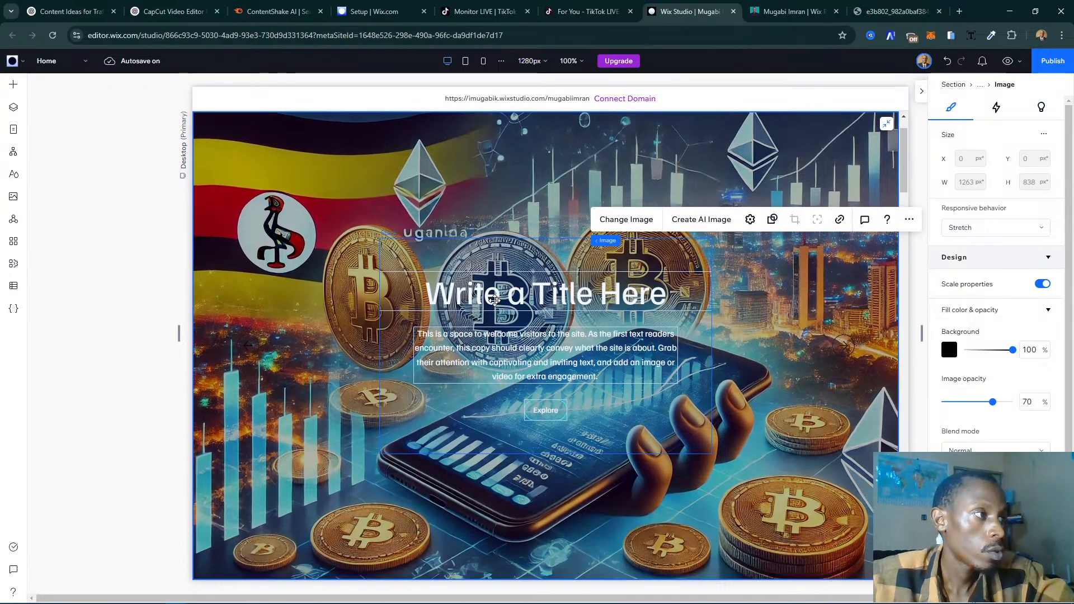
click(495, 300)
click(512, 294)
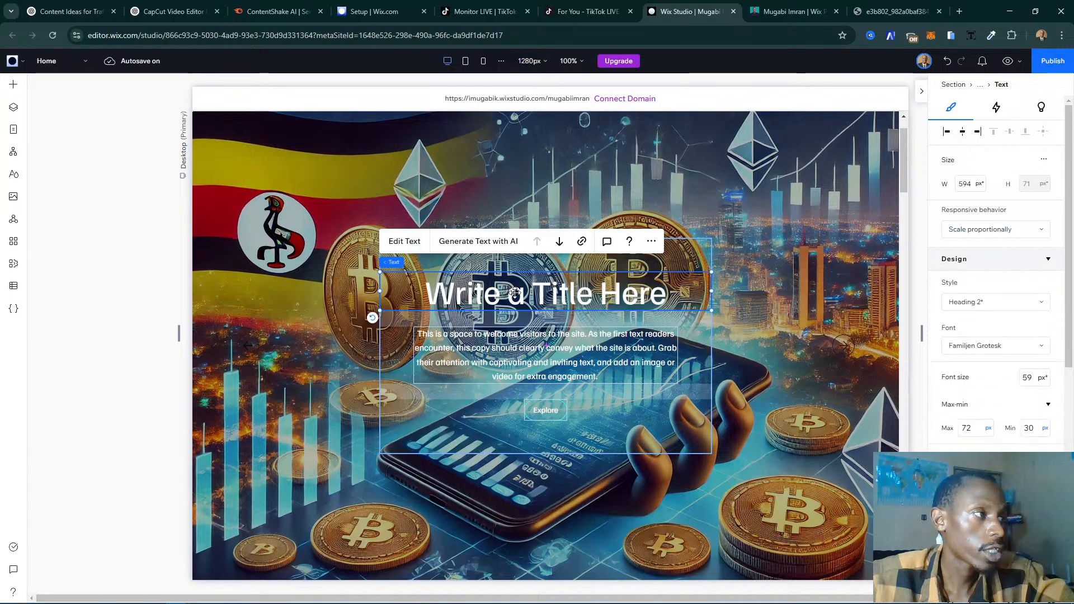
click(737, 278)
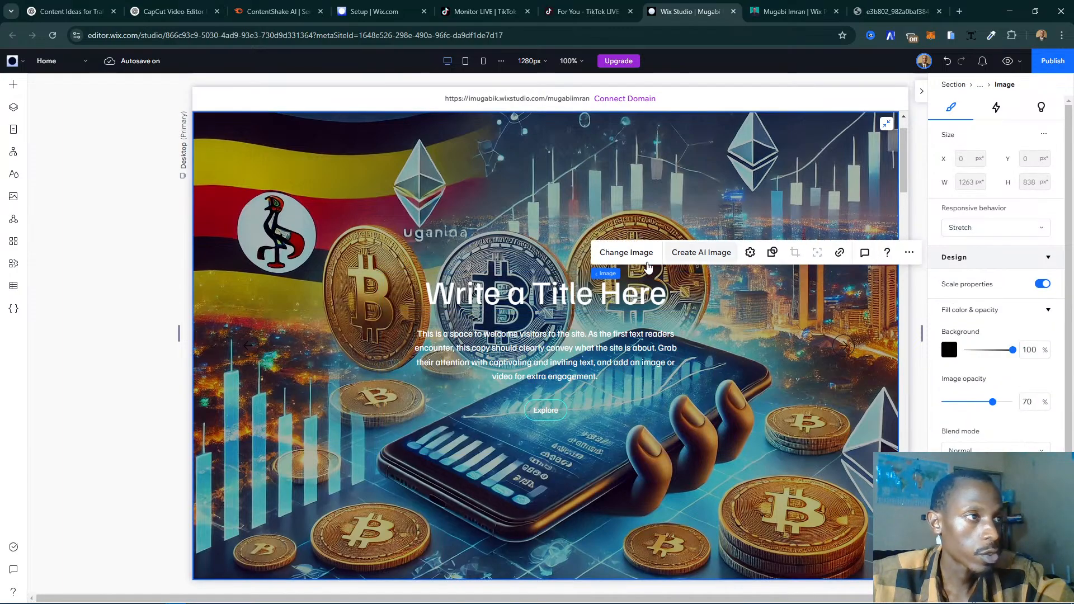
click(694, 265)
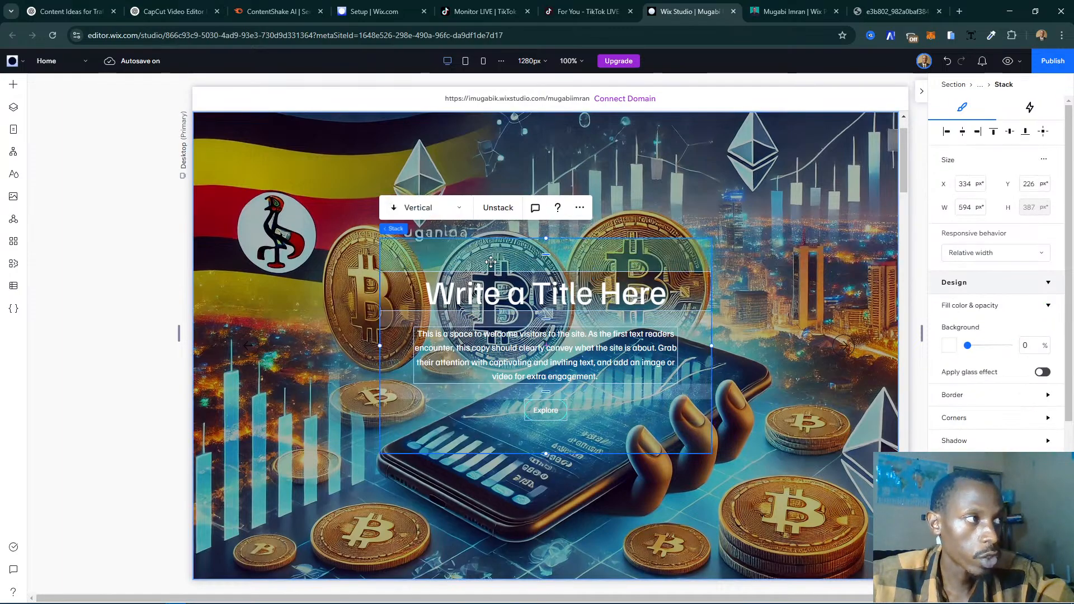
click(649, 285)
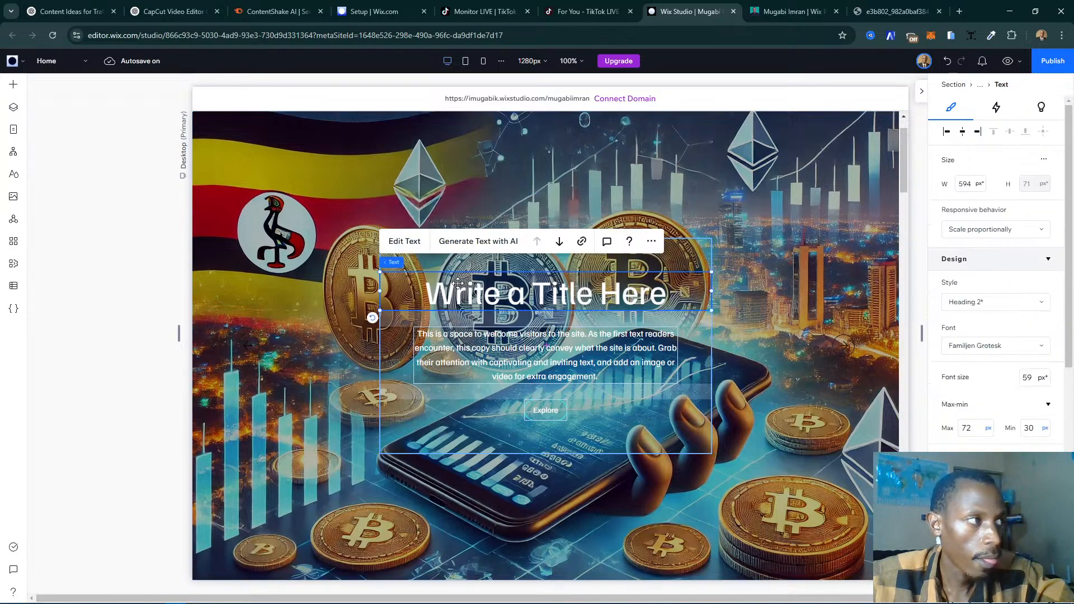
click(415, 250)
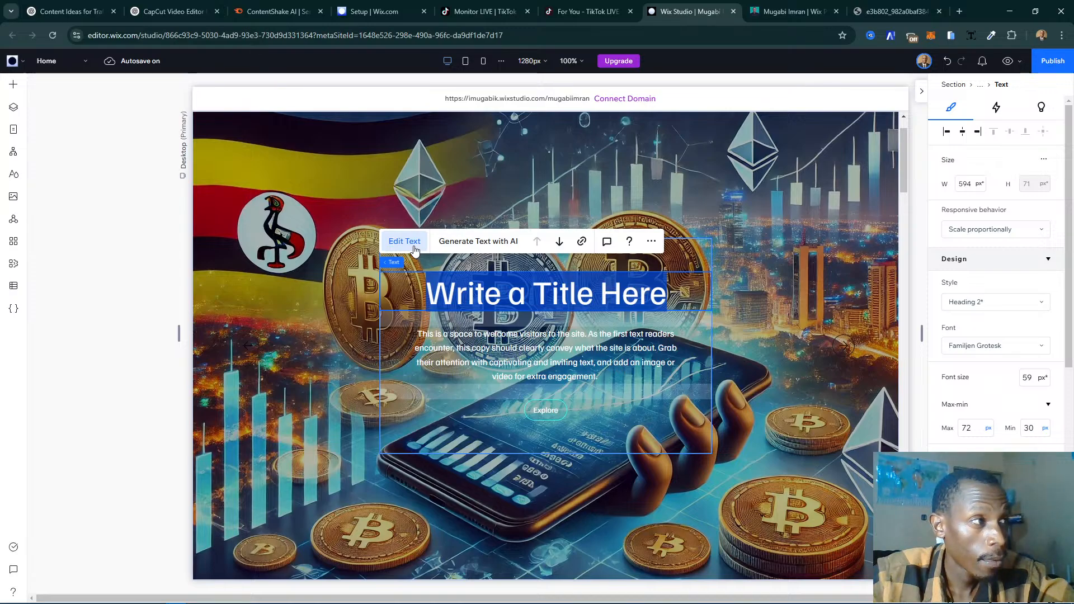
text(C)
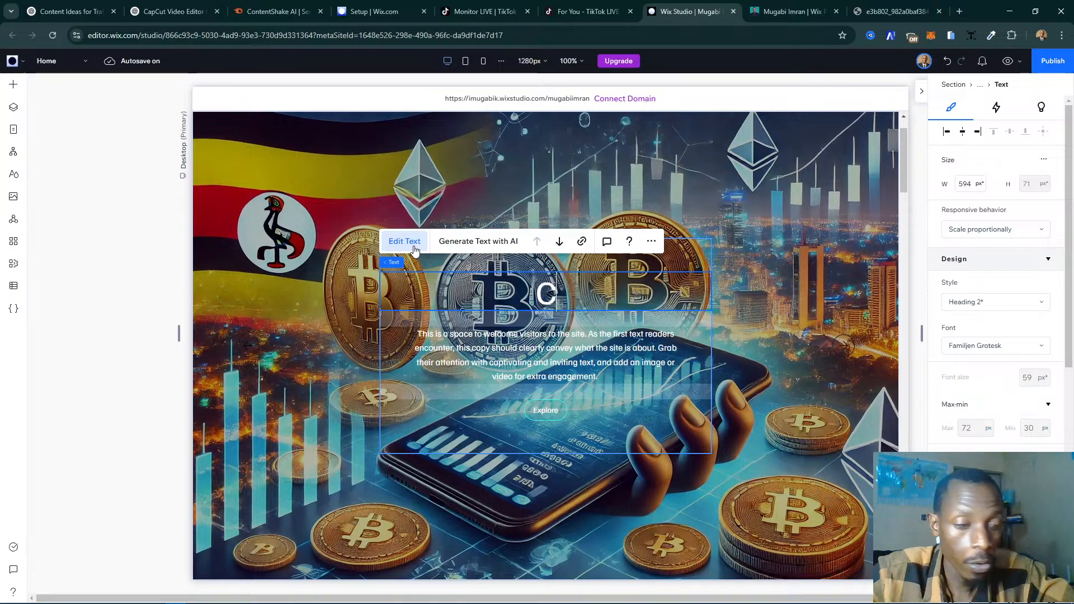
text(ryp)
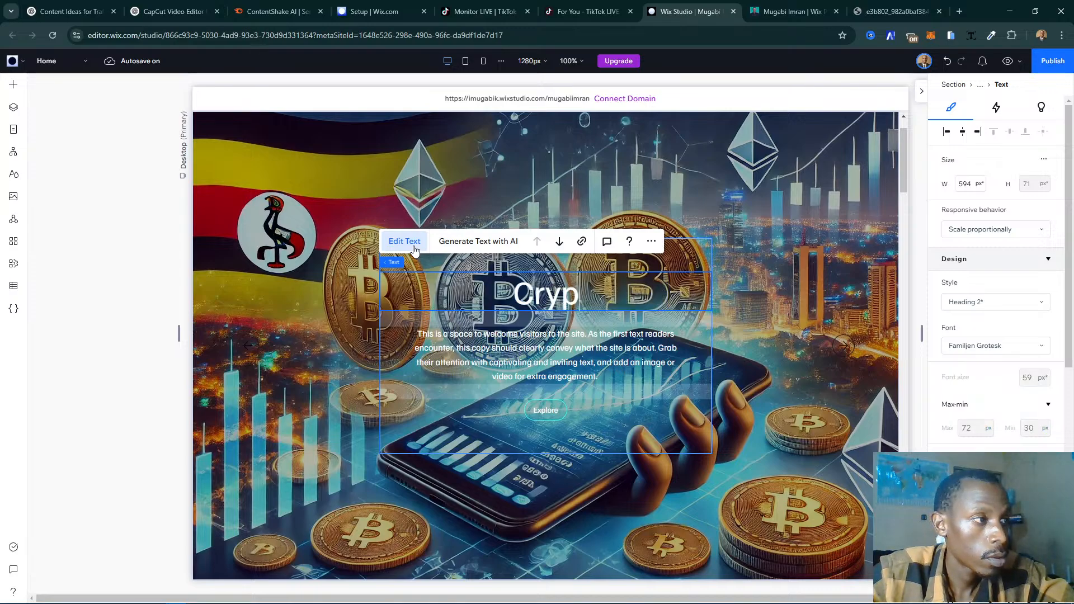
text(to)
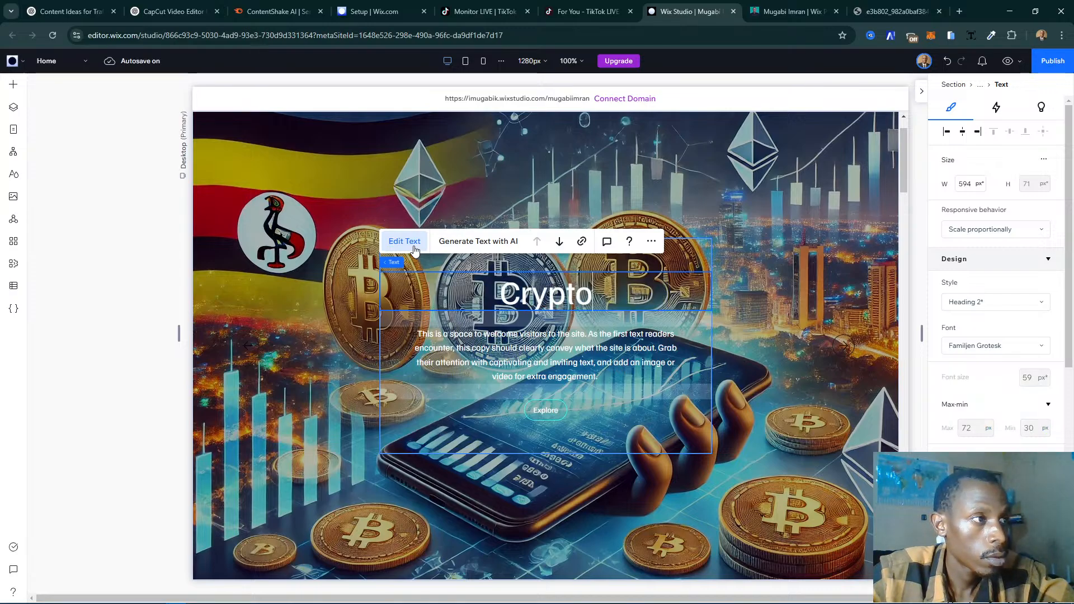
text( Trading Apps)
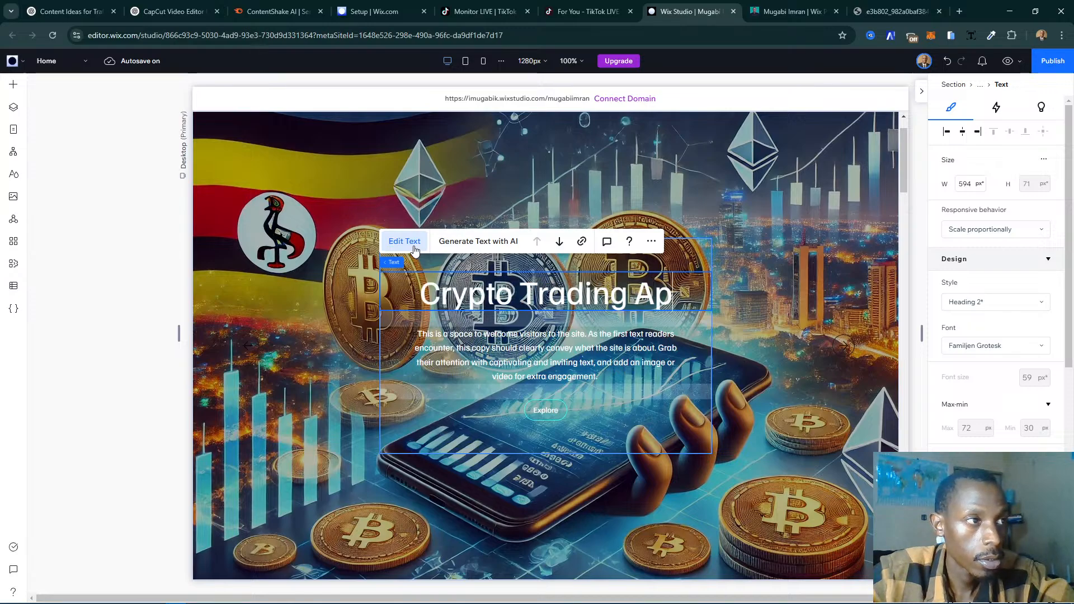
text( in Uganda)
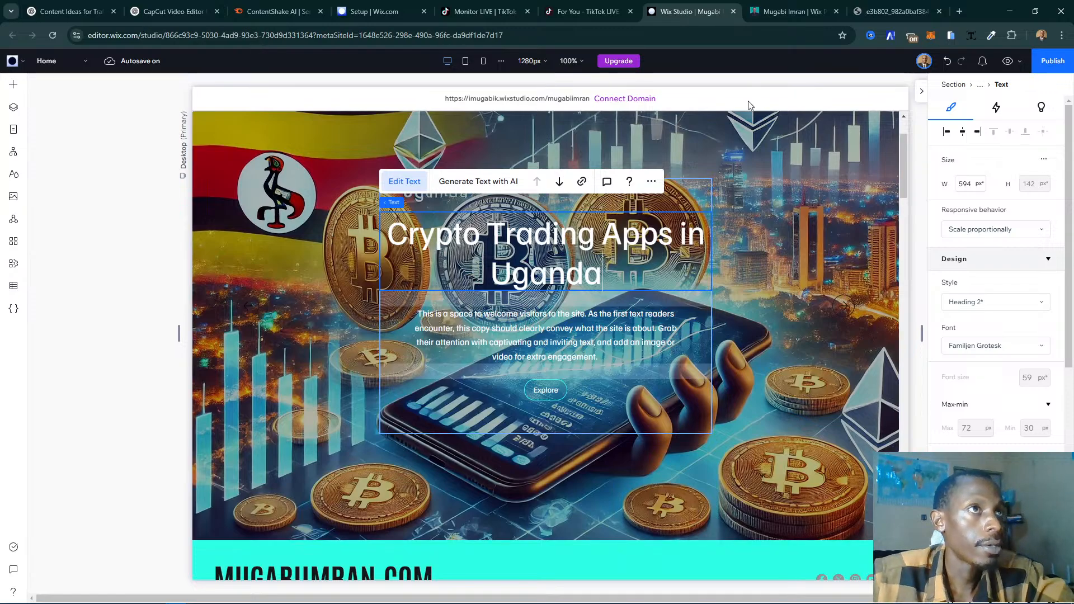
- Switch to the live site mugabiimran.com and open the article on the best 10 cryptocurrency trading apps in Uganda
click(781, 13)
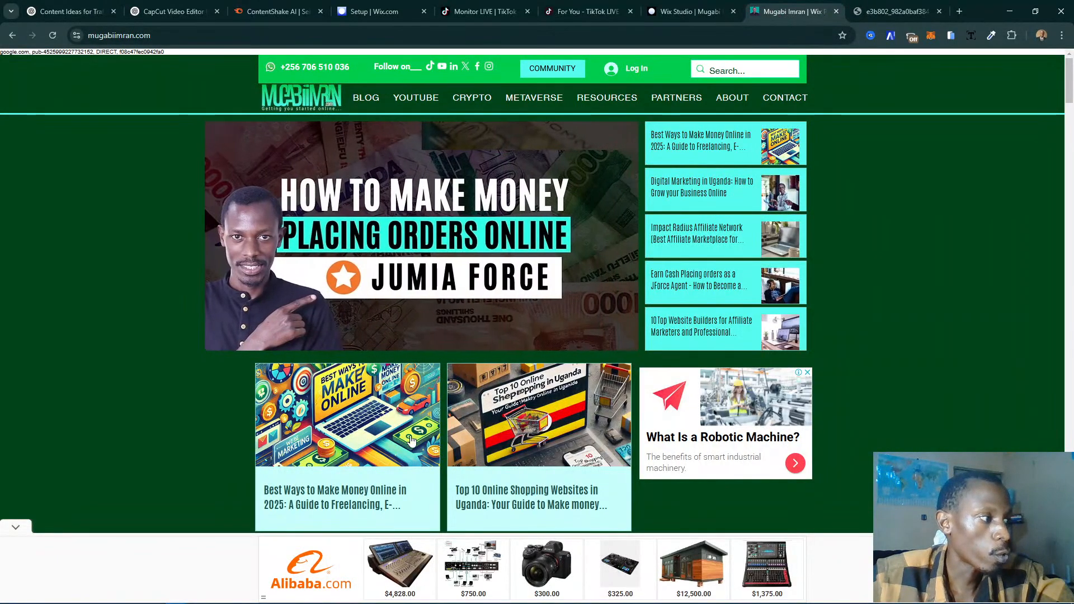
scroll(614, 231, down, 4)
scroll(614, 232, down, 9)
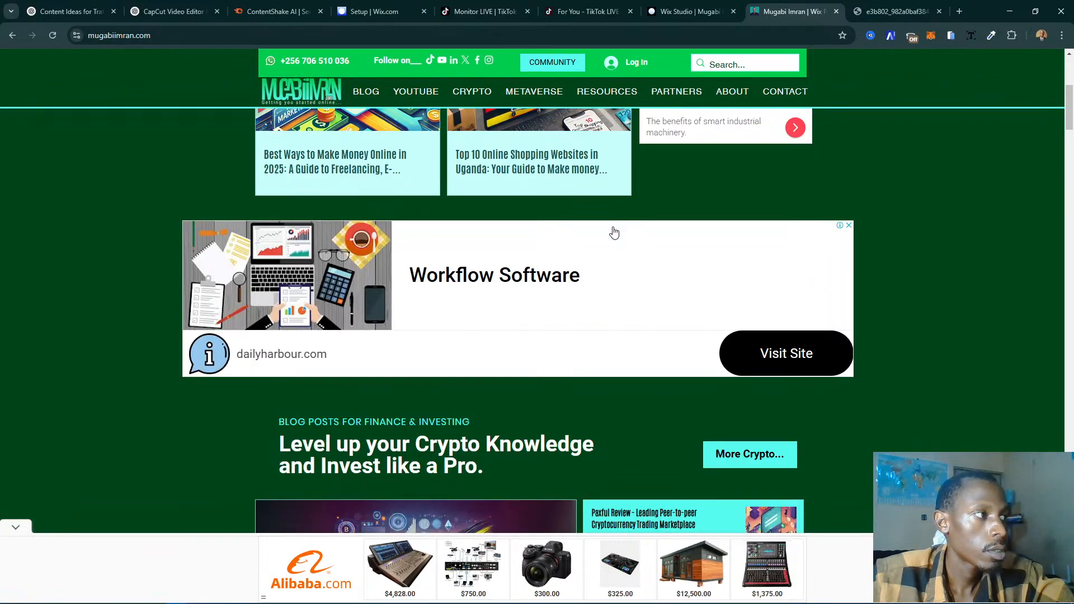
scroll(433, 260, up, 2)
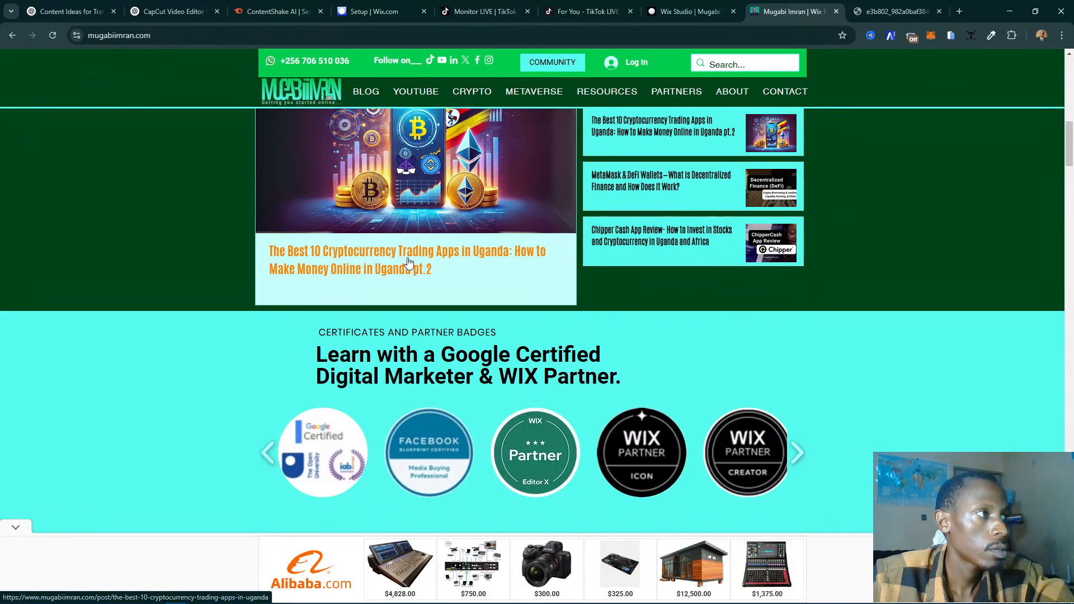
click(409, 263)
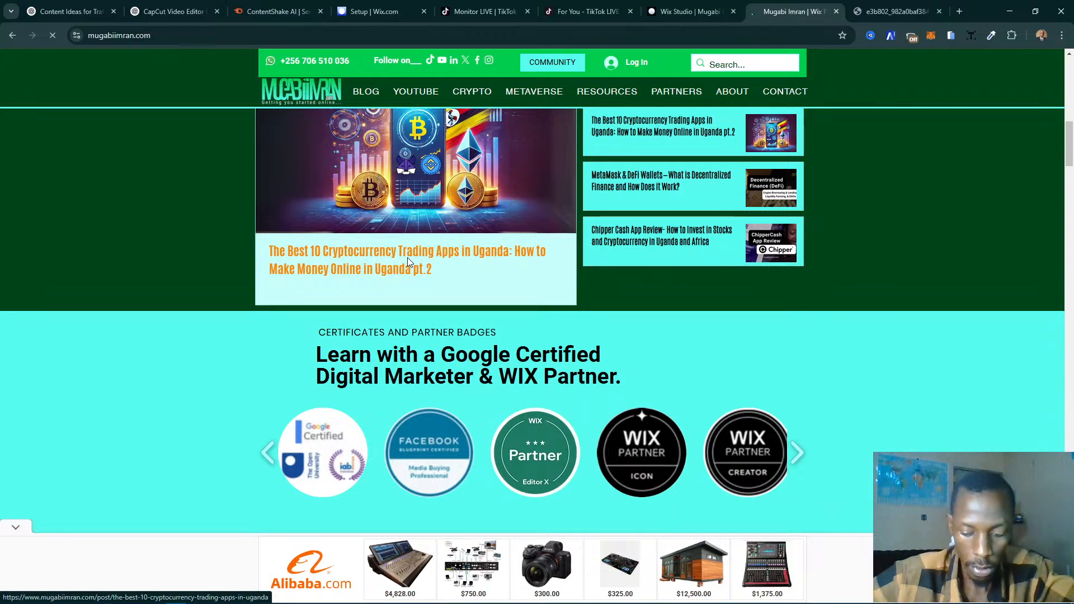
click(408, 259)
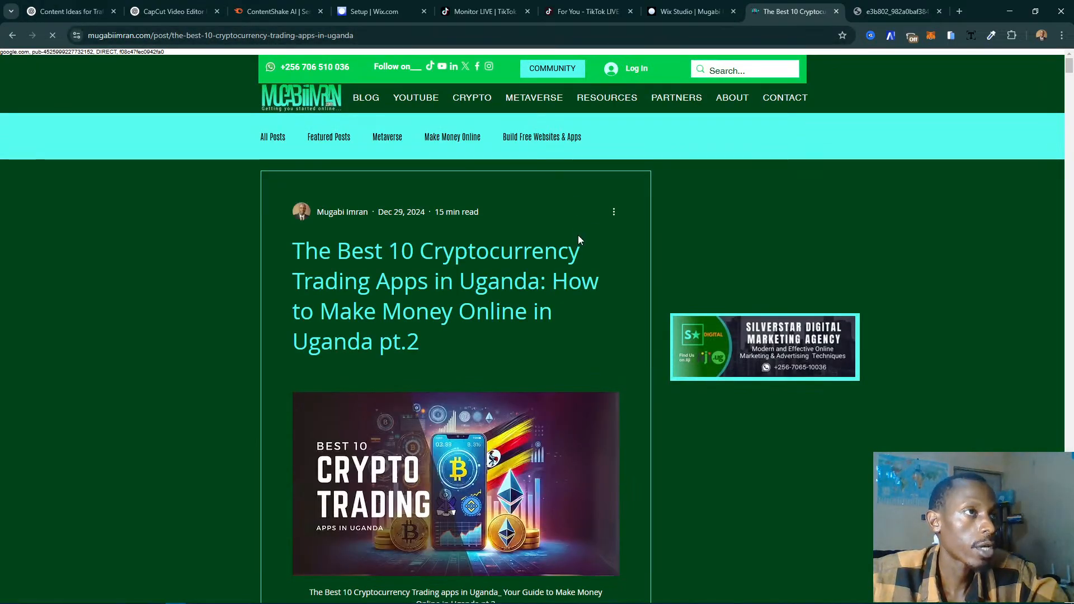
- Copy the article's opening sentence, from "With the rise of blockchain technology" through "top choices for Ugandan traders."
scroll(429, 347, down, 5)
scroll(436, 322, up, 5)
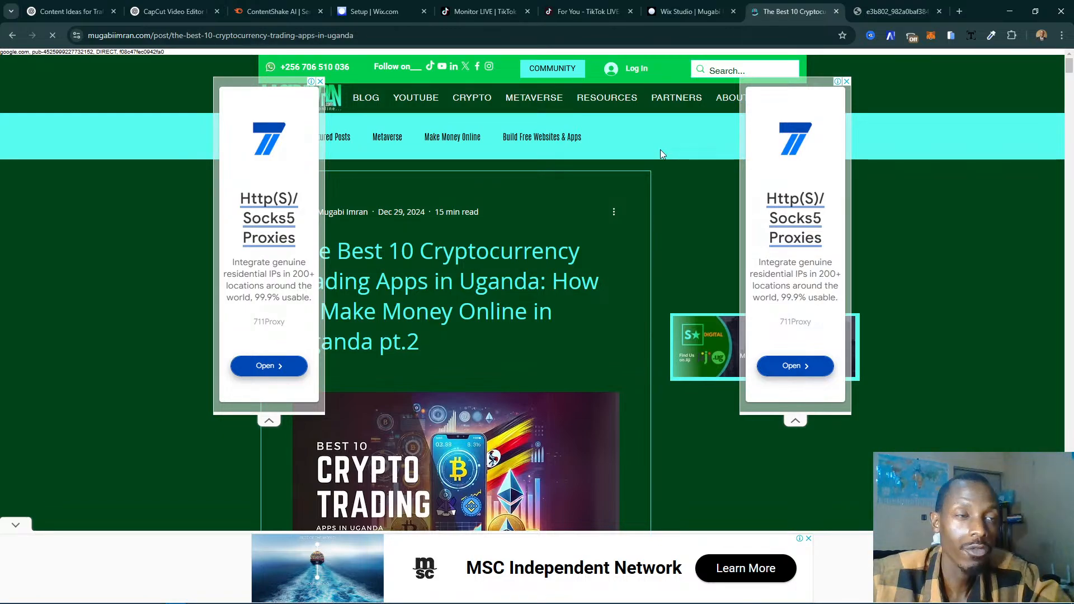
scroll(661, 149, down, 10)
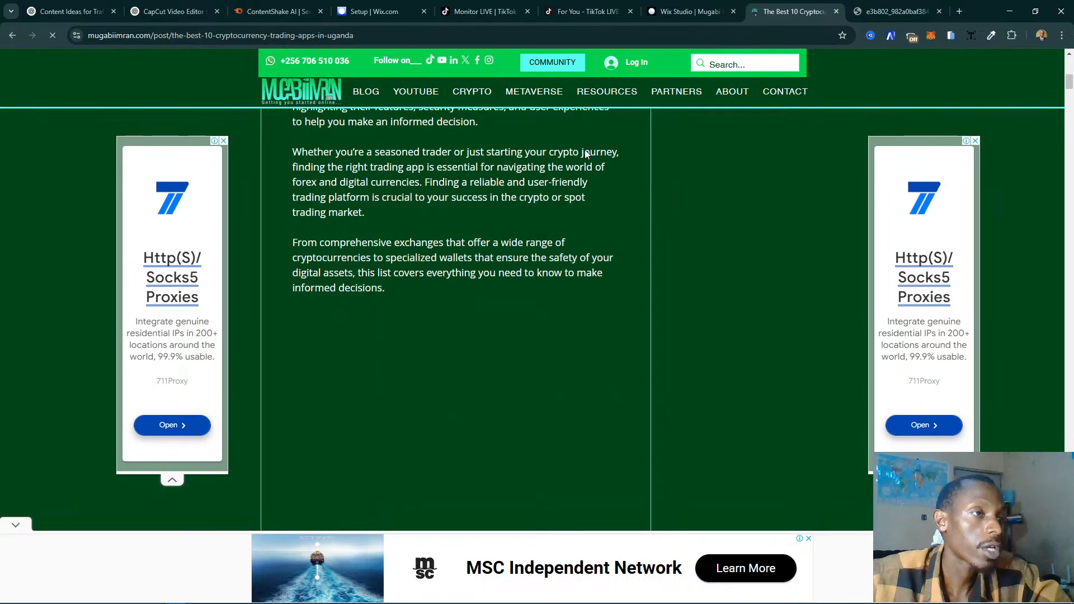
scroll(610, 168, down, 5)
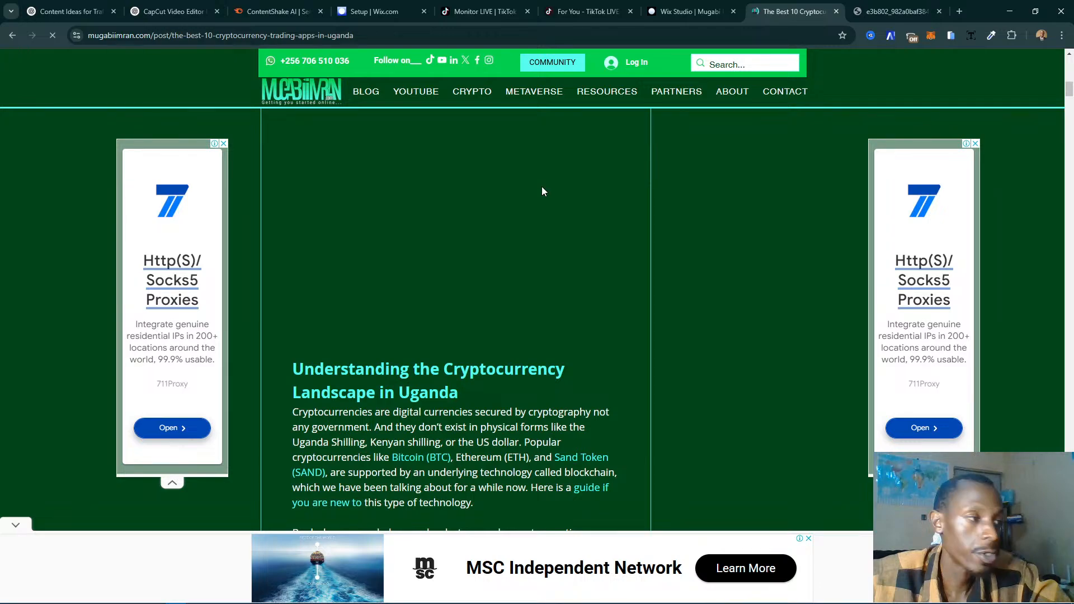
scroll(546, 191, down, 3)
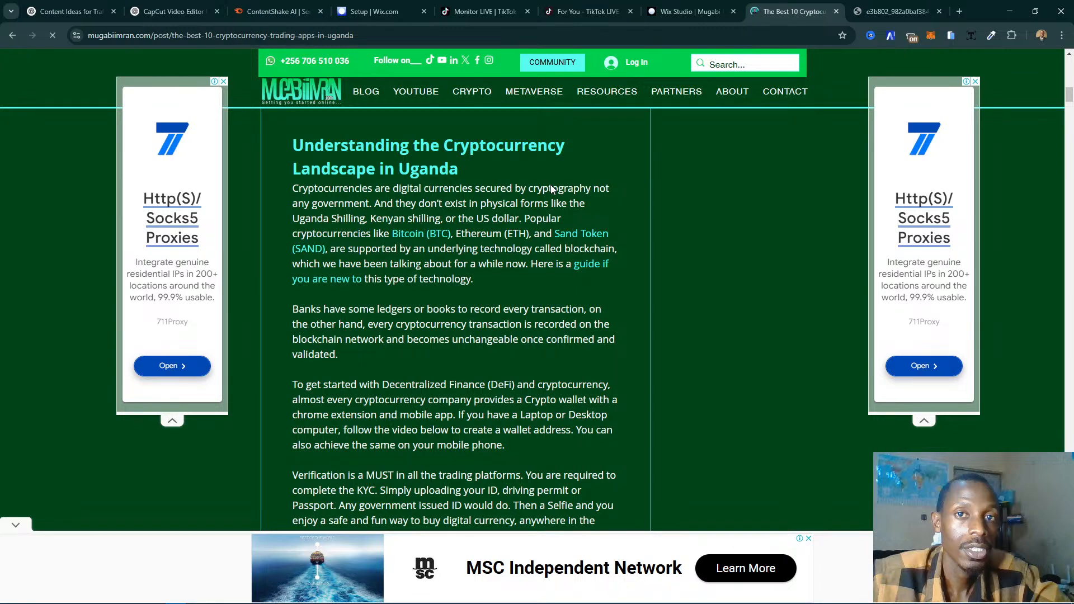
scroll(551, 189, down, 6)
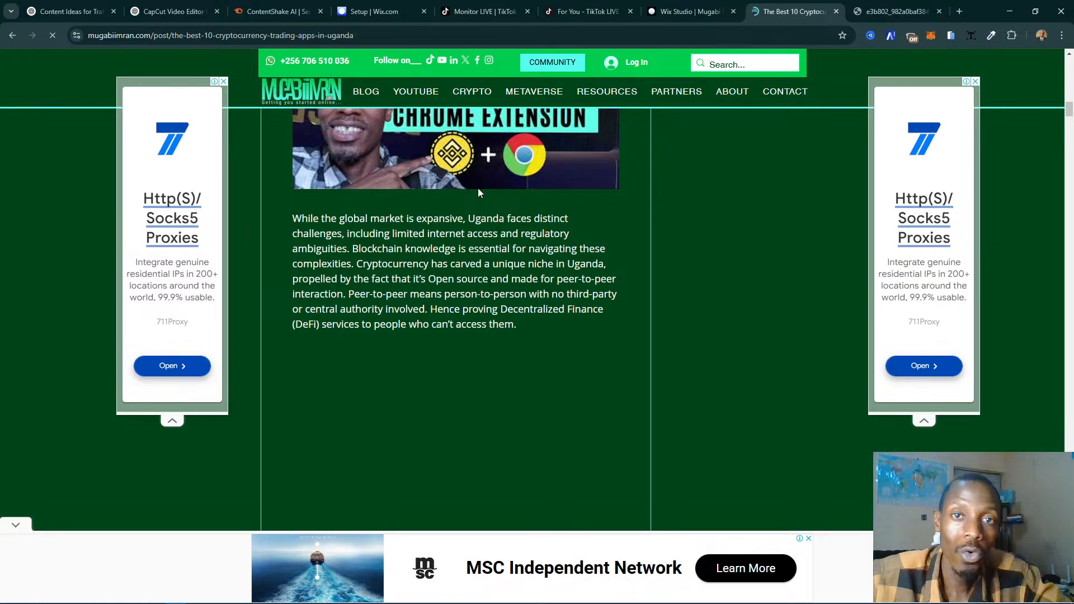
scroll(479, 192, down, 3)
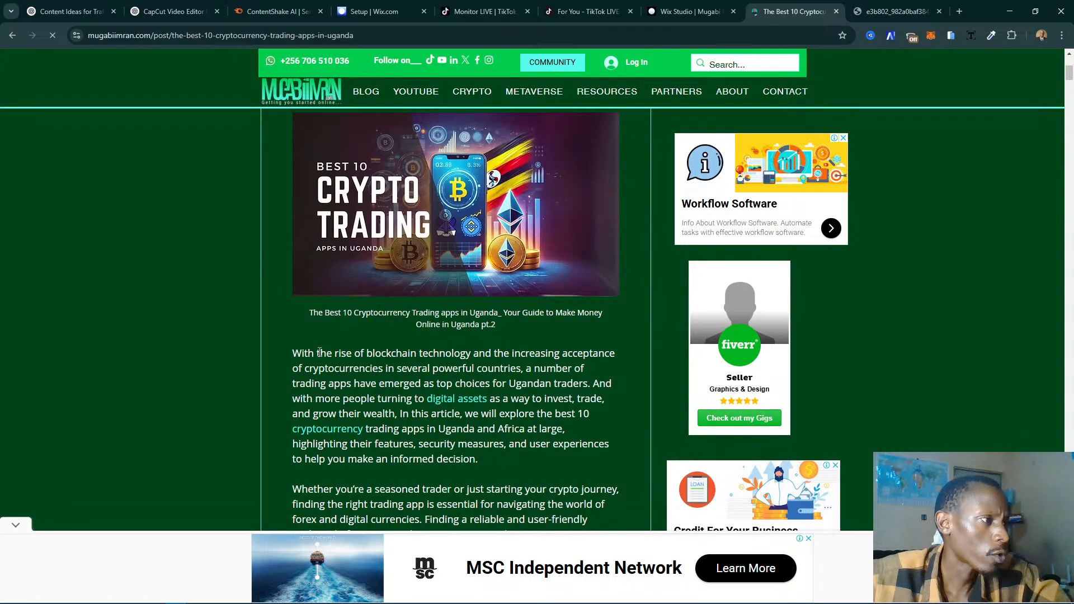
drag(293, 353, 478, 377)
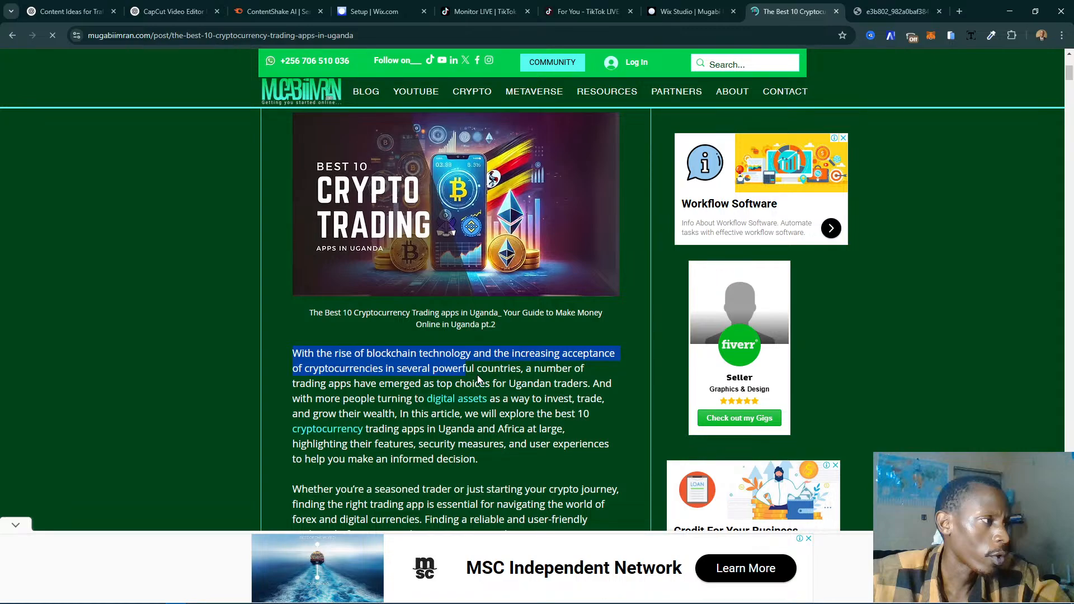
drag(478, 379, 590, 384)
key(ctrl+c)
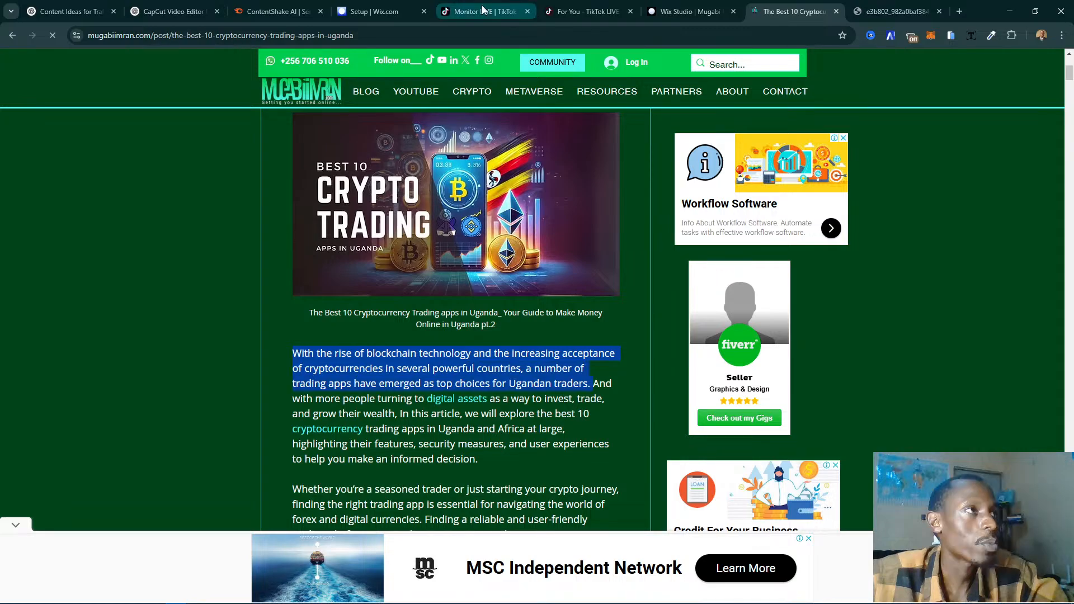
- Return to Wix Studio and replace the slide's placeholder description with the copied article sentence
click(687, 11)
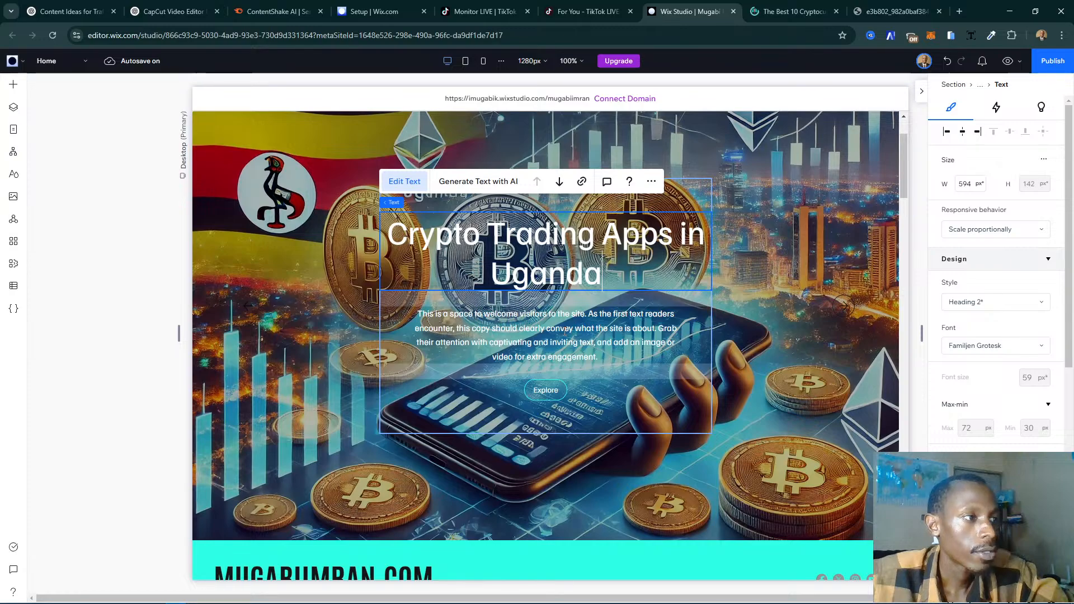
double_click(565, 331)
key(ctrl+v)
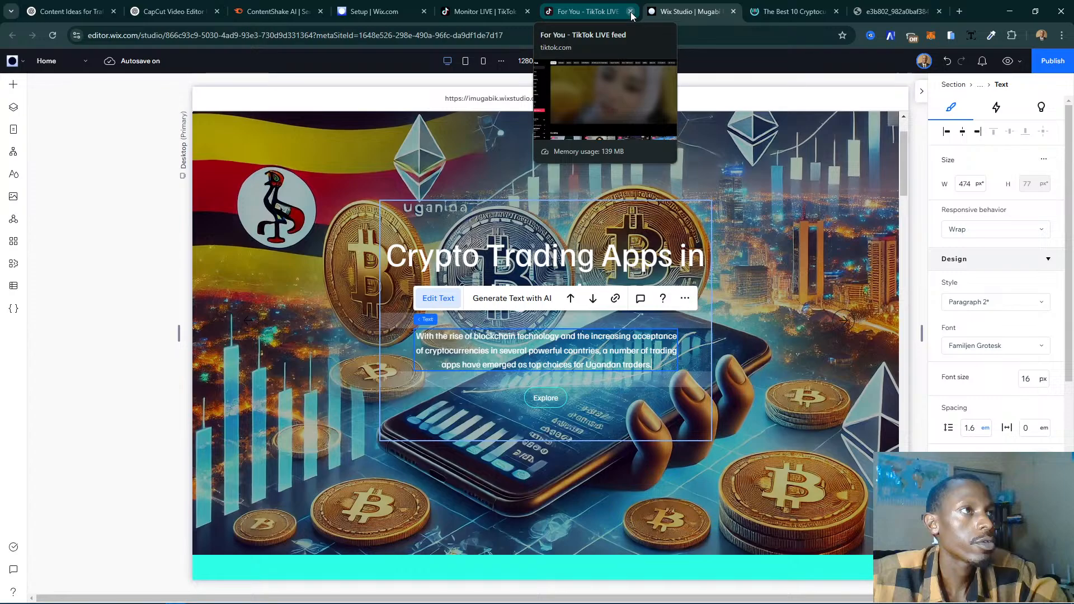
- Close the two TikTok LIVE browser tabs and the Wix Setup tab
click(631, 11)
click(528, 11)
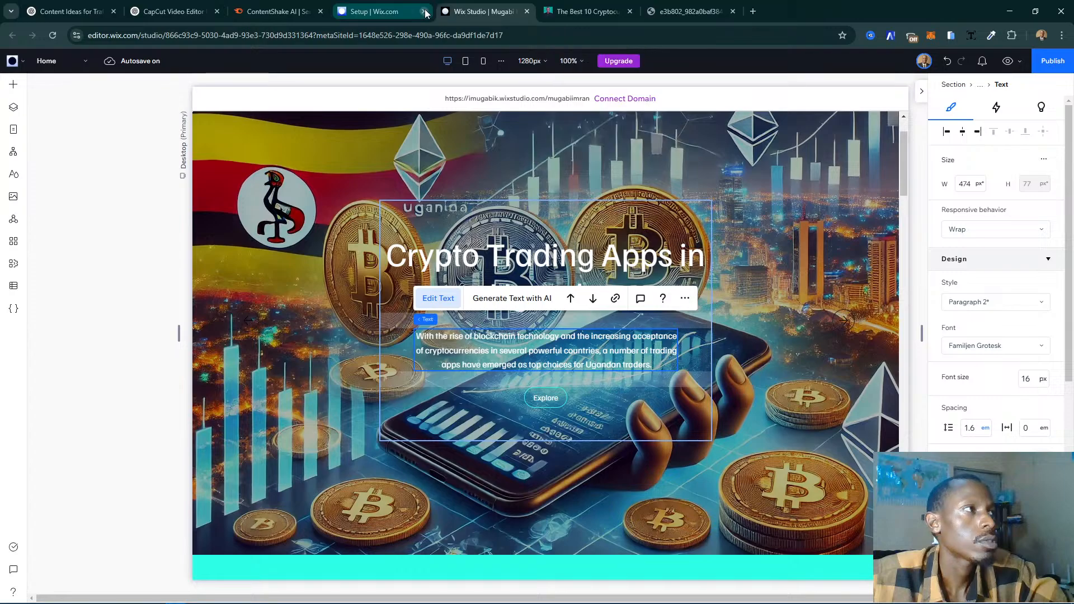
click(424, 11)
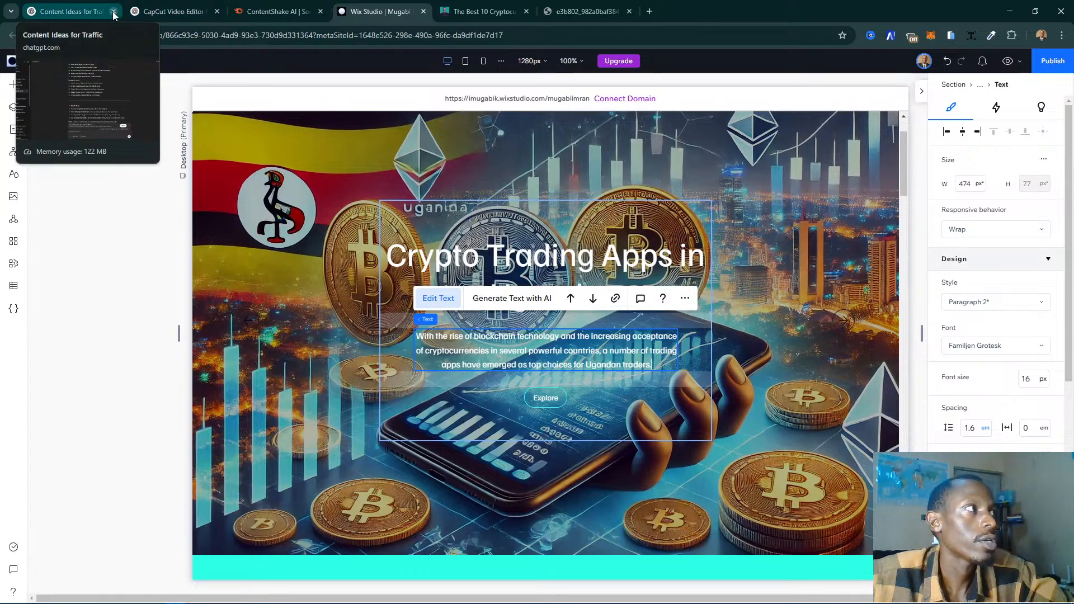
- Close the CapCut Video Editor, Content Ideas and standalone PNG image browser tabs
click(217, 12)
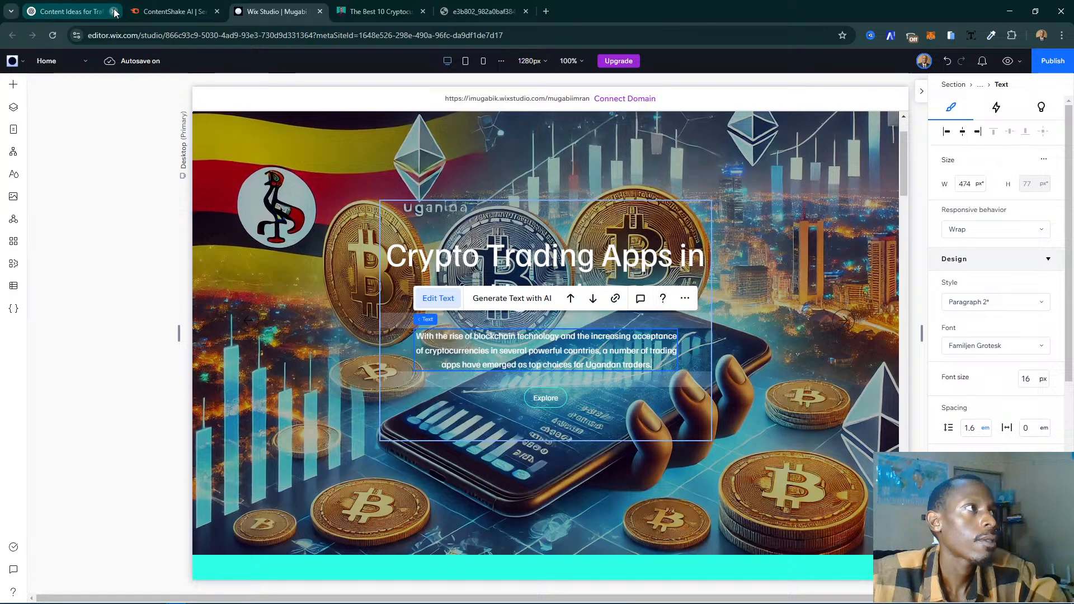
click(114, 11)
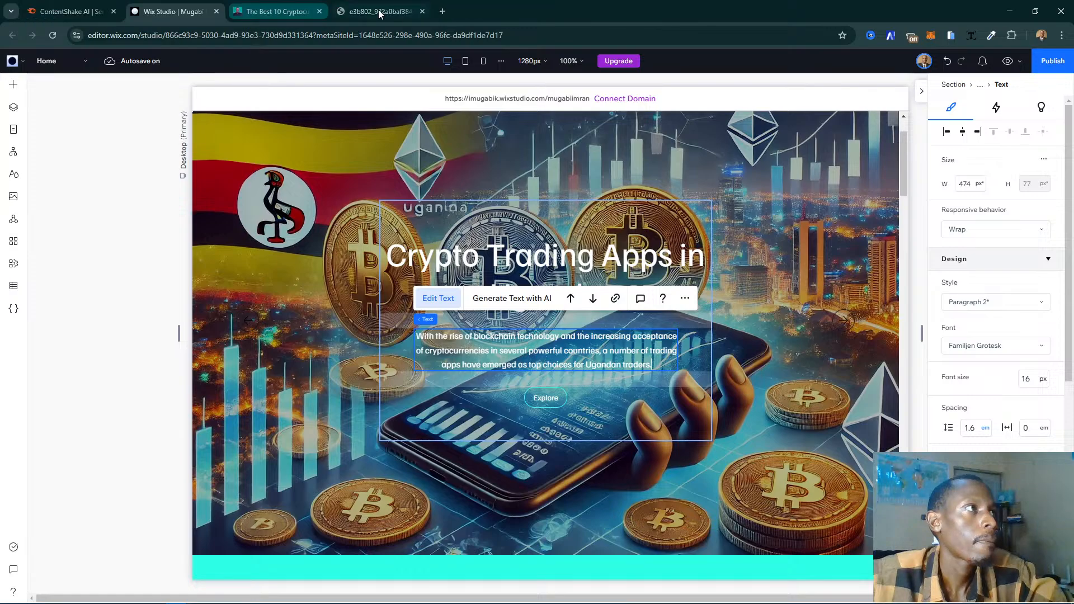
click(422, 12)
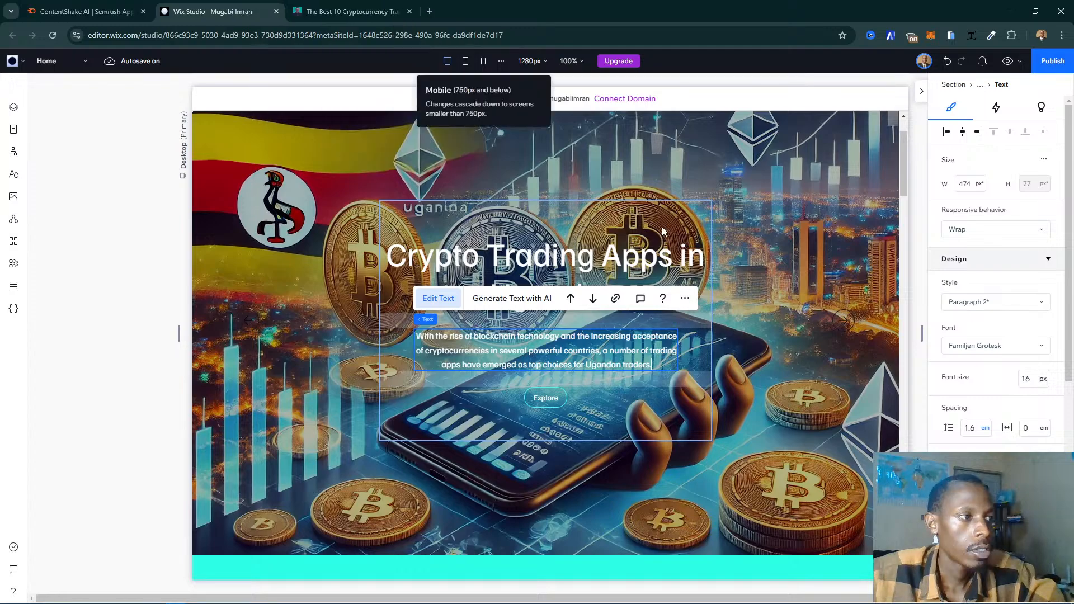
- Set the border color of the slideshow's forward navigation button to the turquoise theme color
click(837, 277)
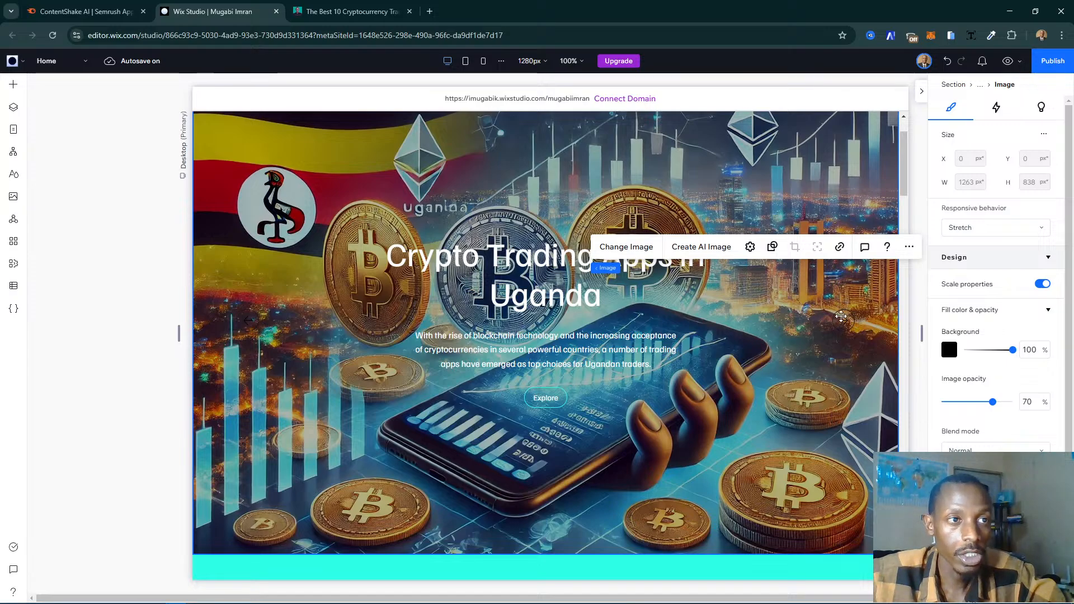
click(842, 318)
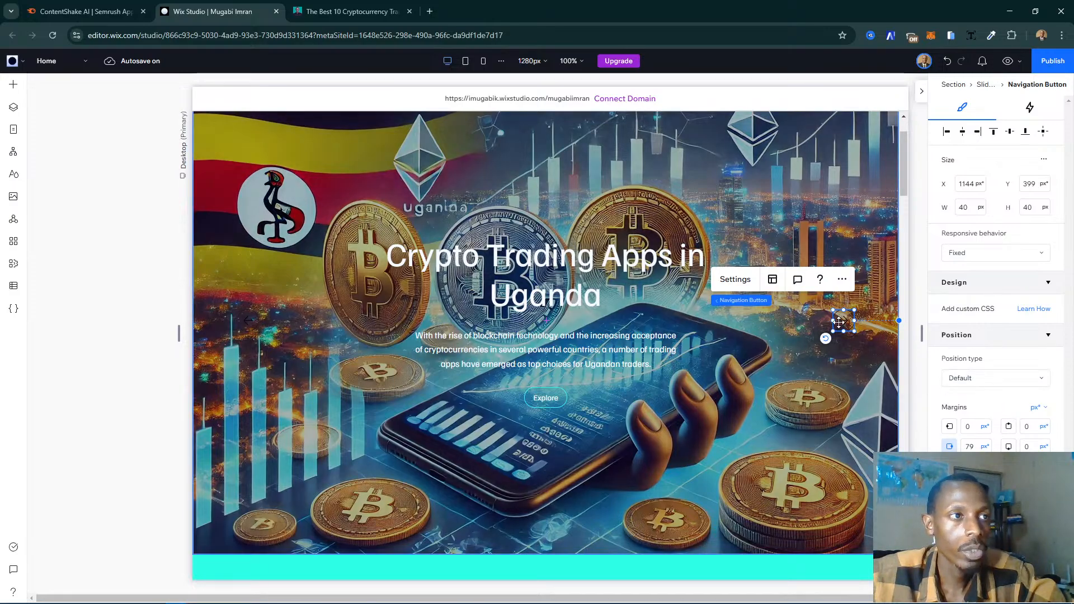
click(747, 286)
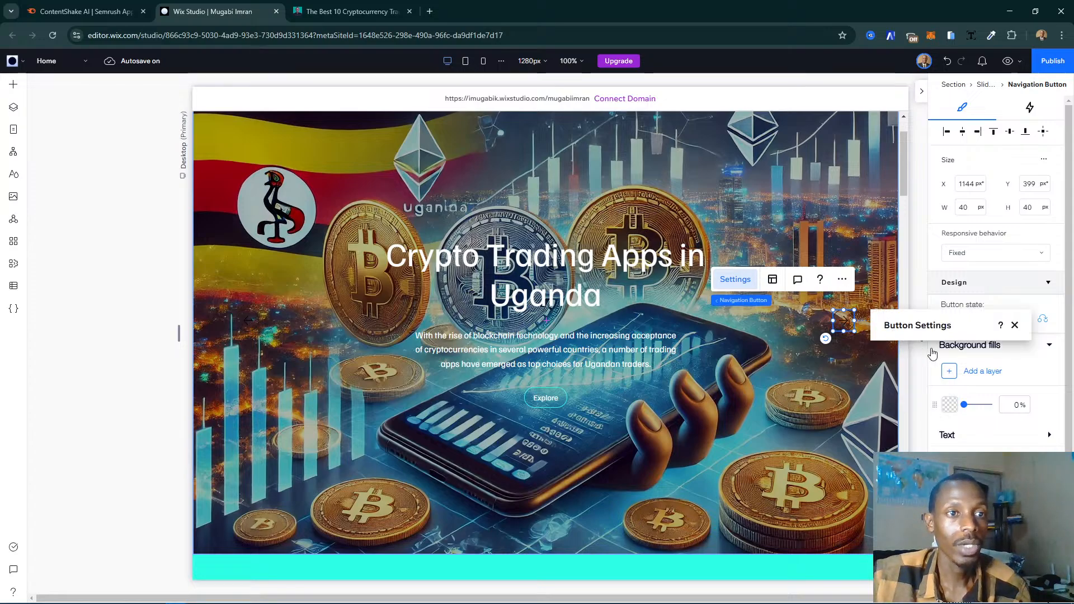
click(1015, 326)
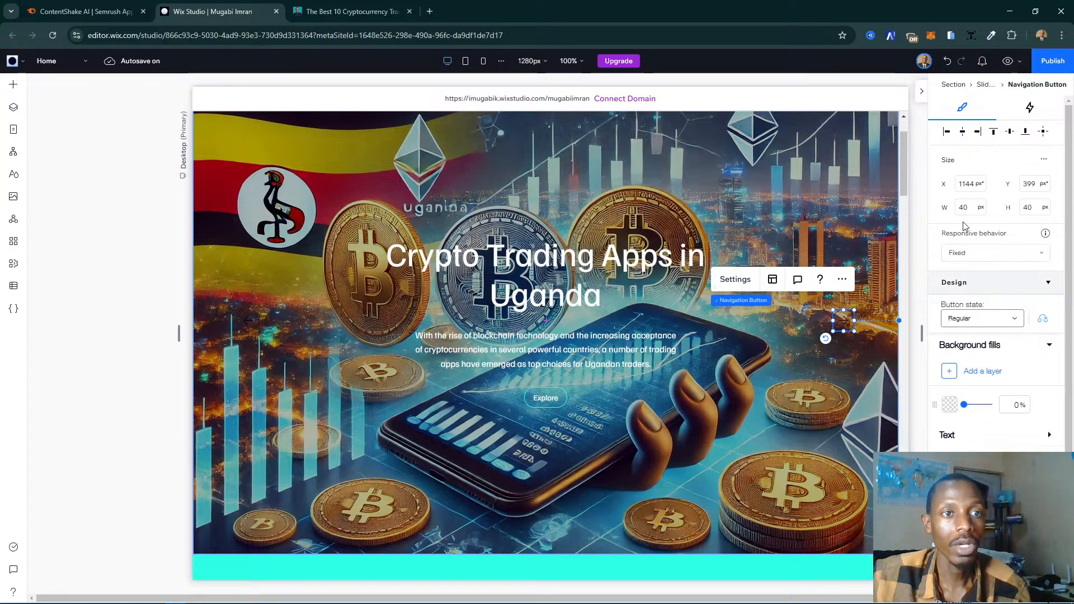
scroll(974, 310, down, 3)
scroll(974, 312, up, 3)
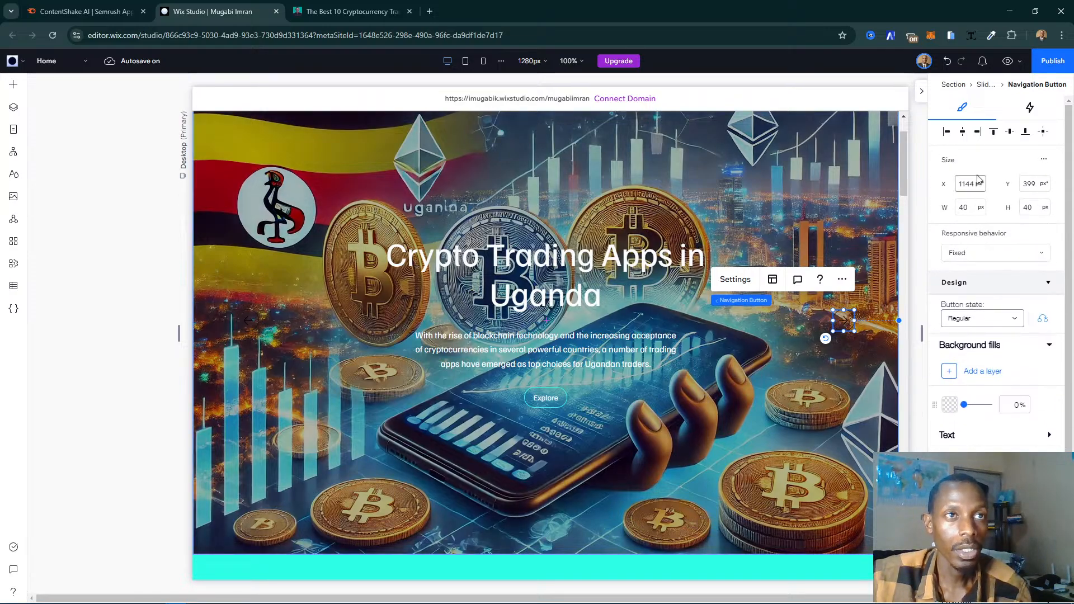
scroll(979, 178, down, 5)
scroll(1001, 191, up, 5)
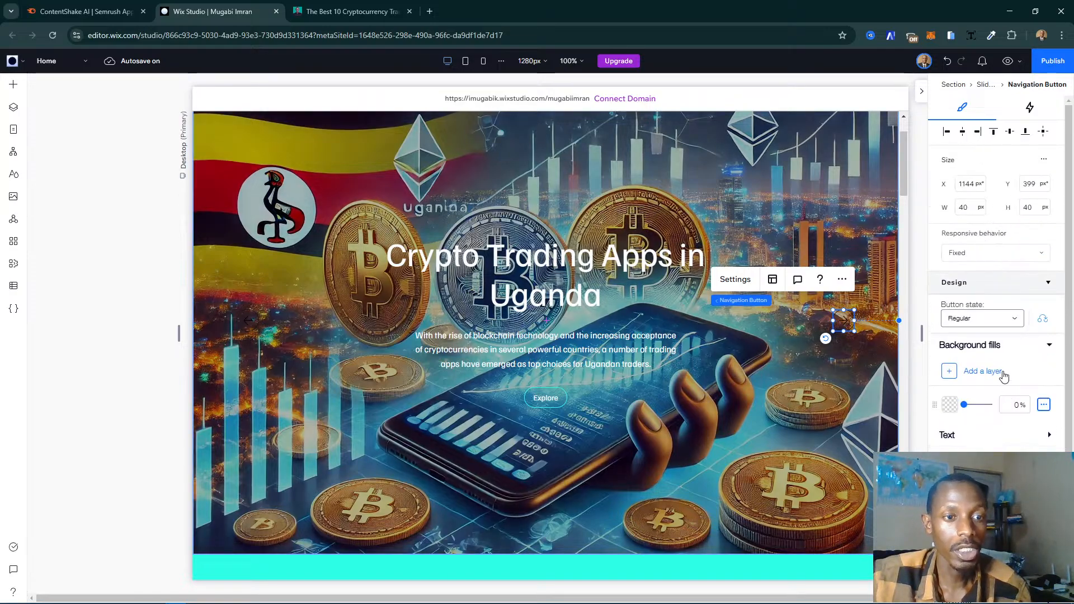
scroll(1001, 336, down, 3)
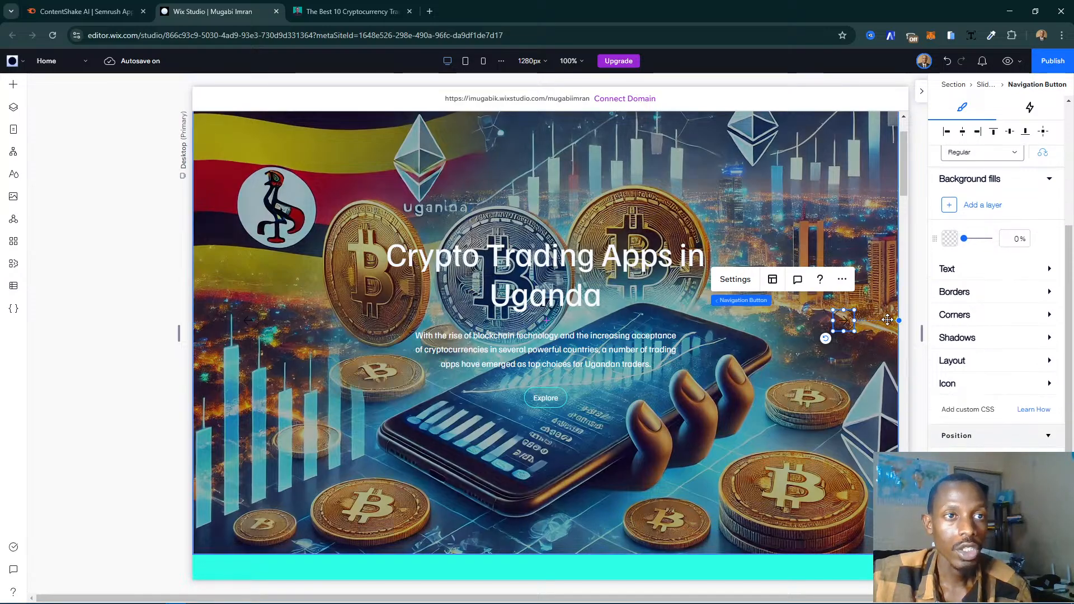
click(971, 296)
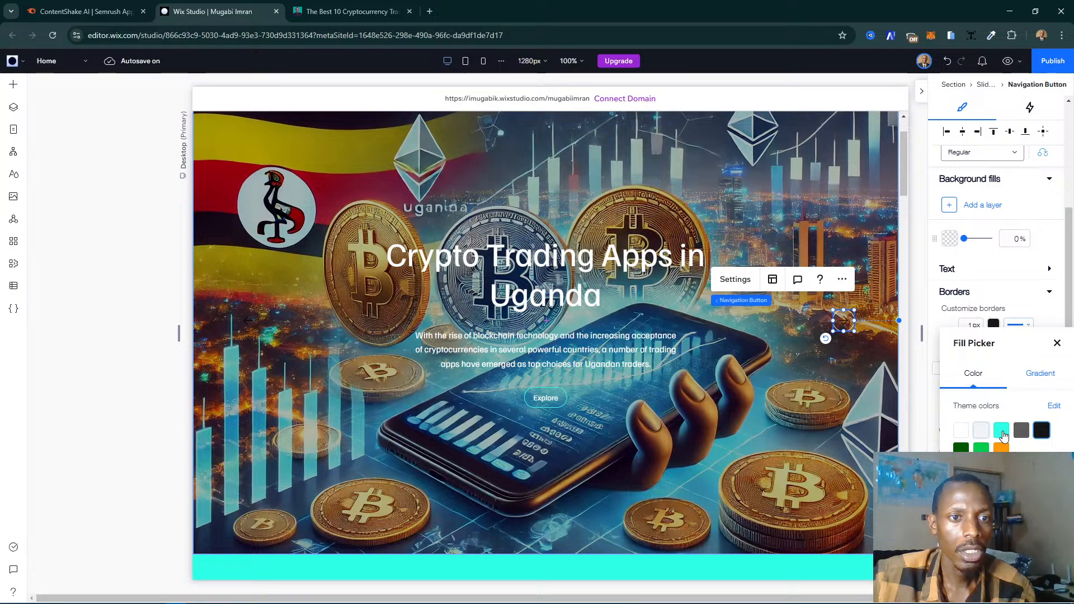
click(1001, 431)
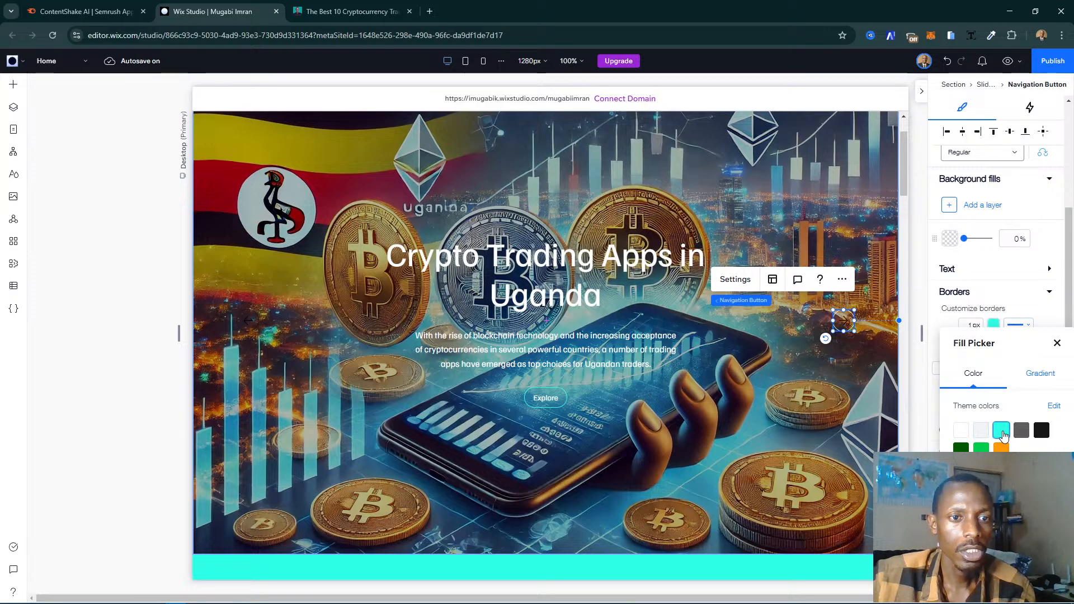
click(1057, 345)
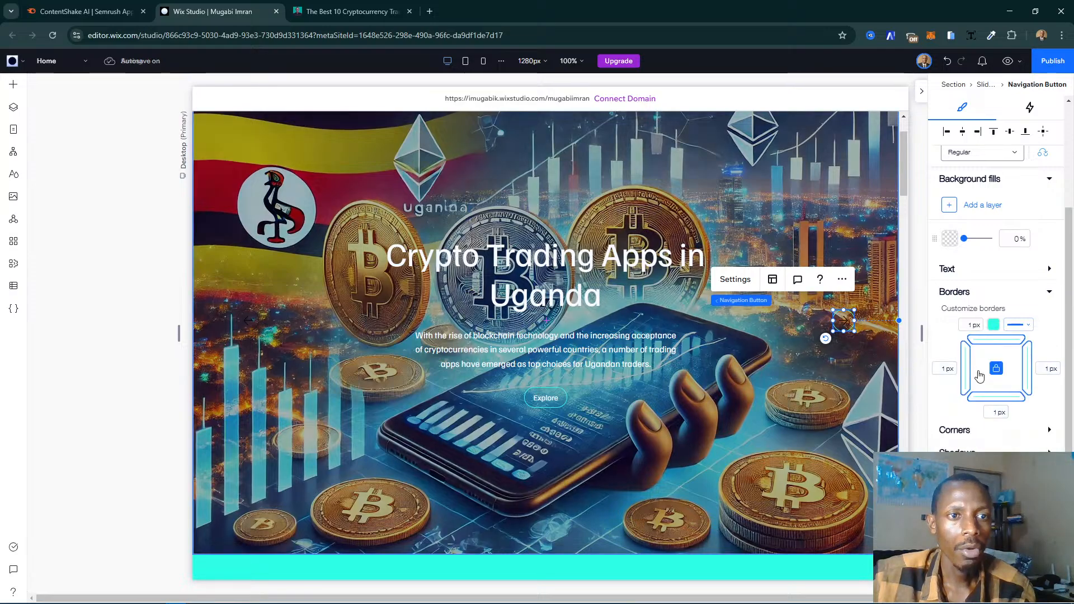
- Set the forward navigation button's arrow icon to the turquoise theme color, then deselect the button
scroll(981, 380, down, 2)
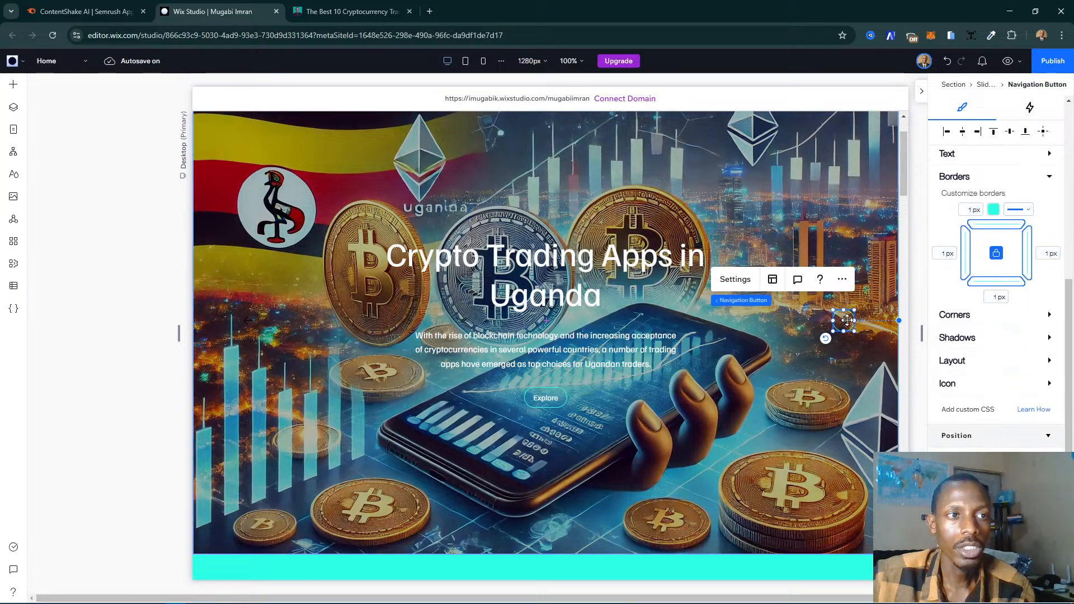
click(956, 385)
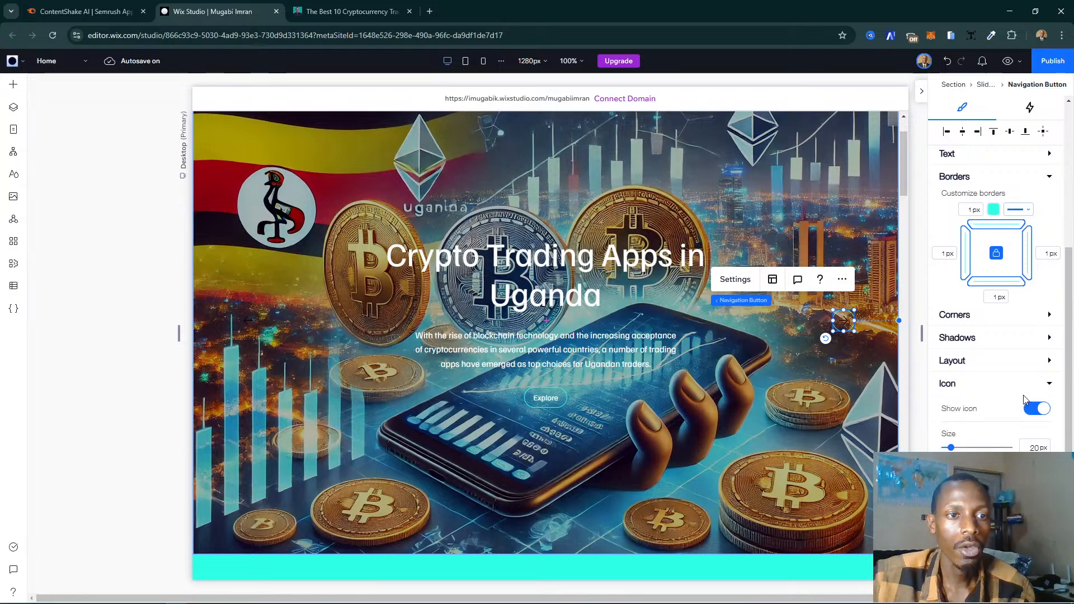
scroll(1026, 397, down, 2)
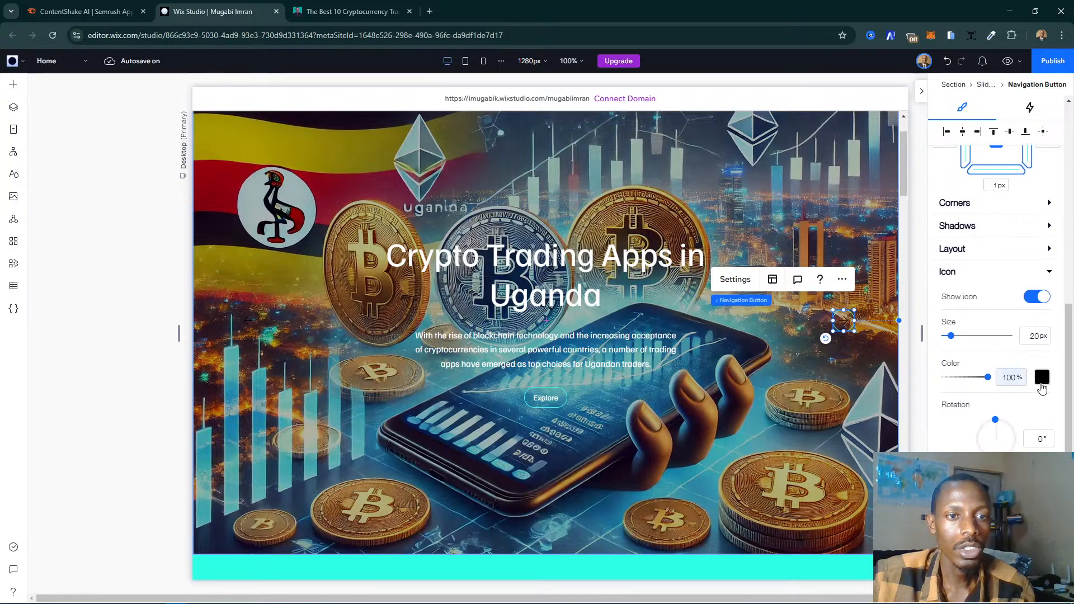
click(1042, 387)
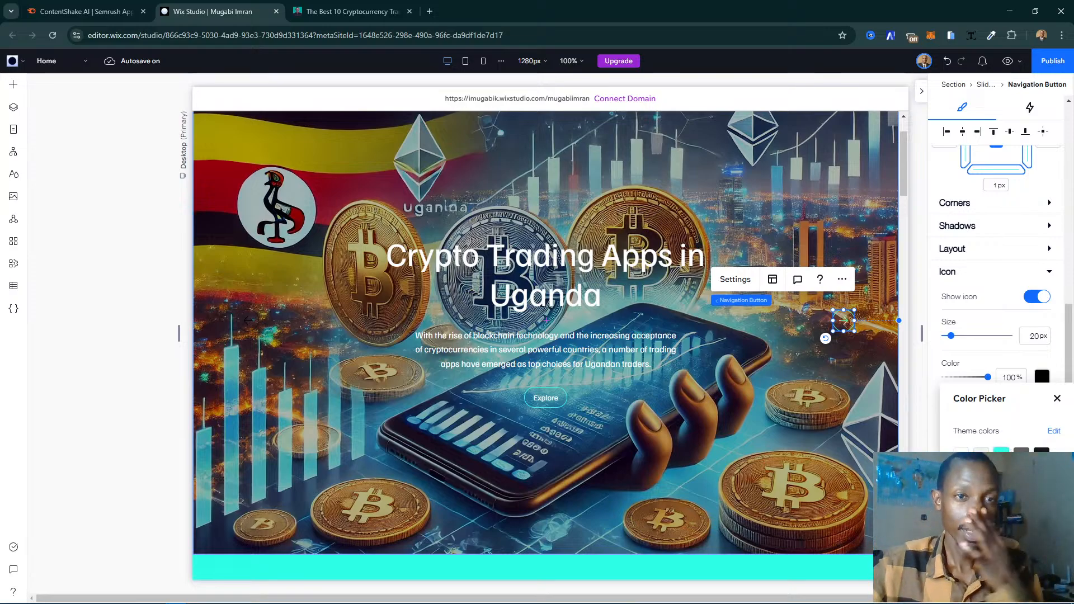
click(1002, 456)
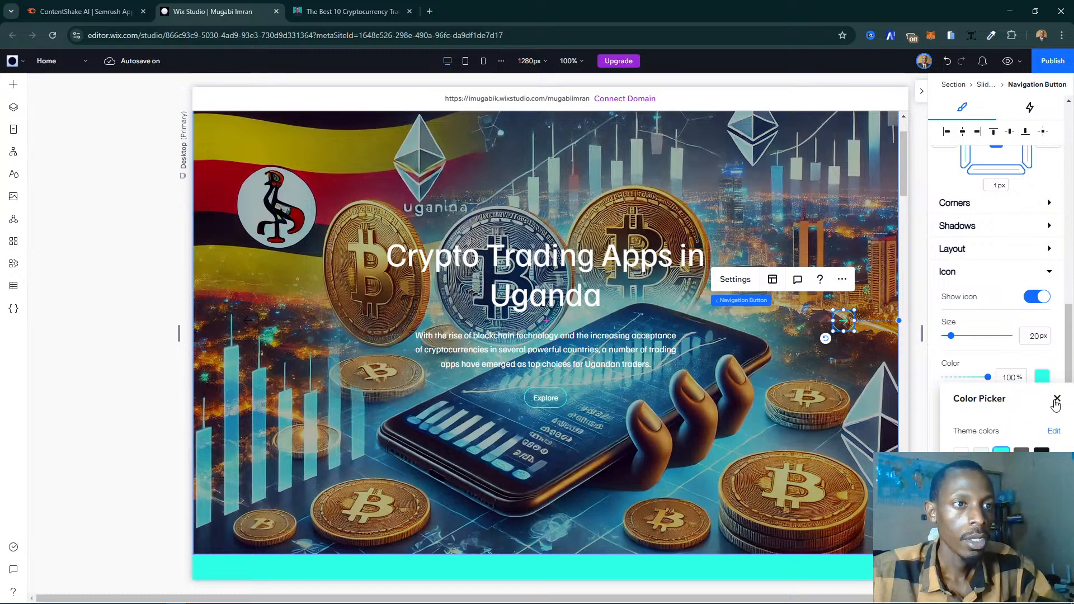
click(1057, 399)
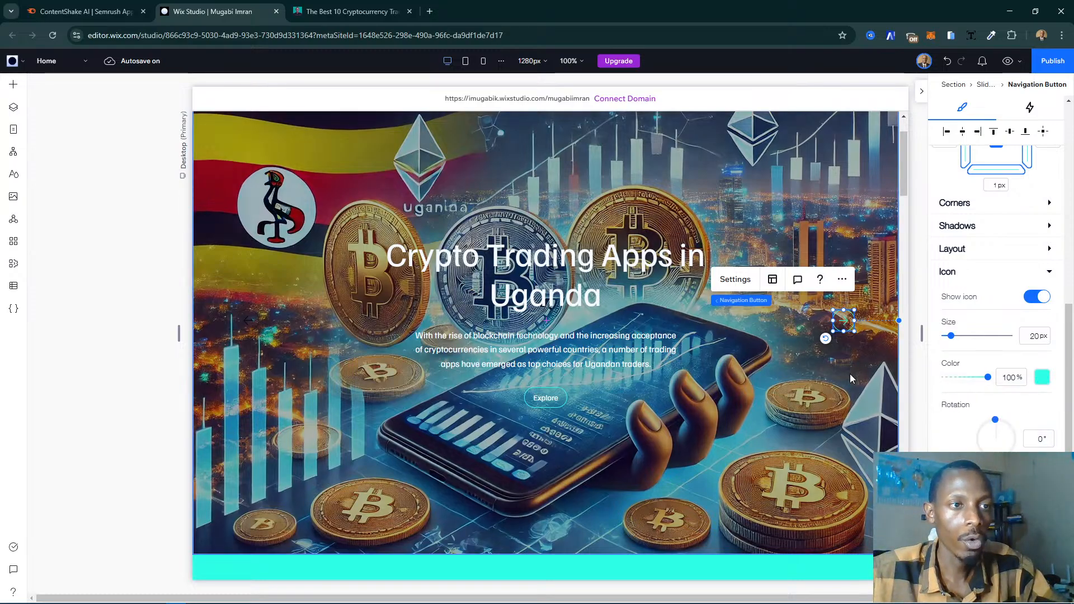
click(847, 330)
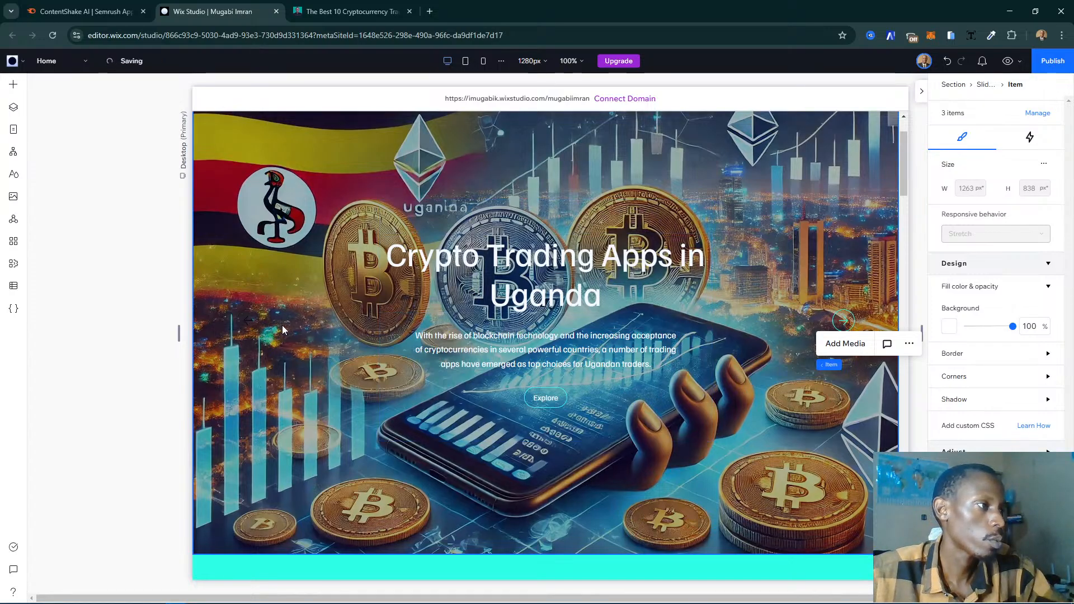
- Set the border color of the slideshow's backward navigation button to the turquoise theme color
click(248, 321)
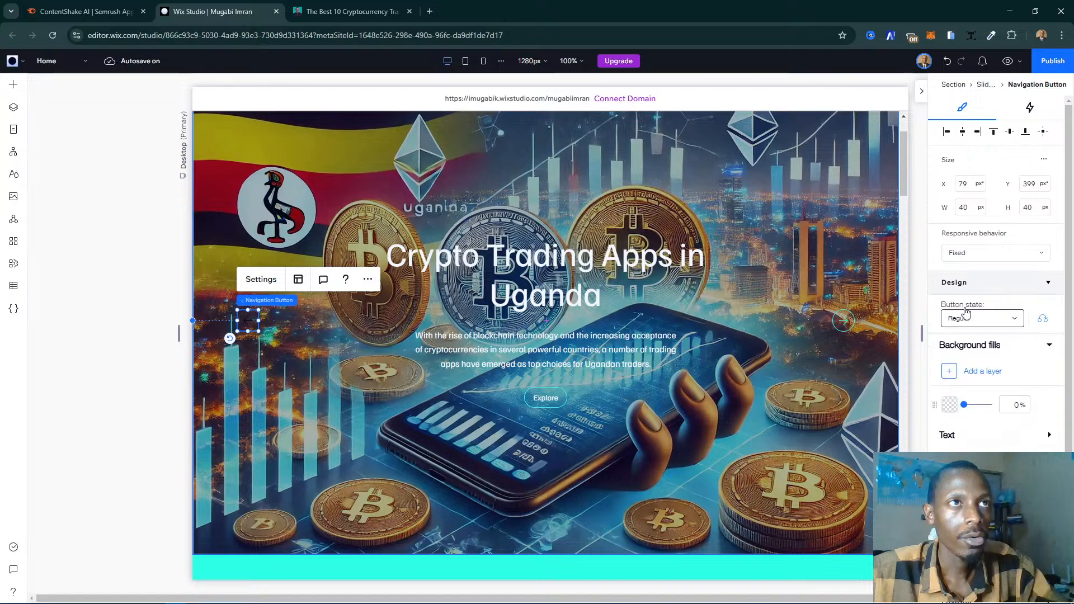
scroll(973, 414, down, 2)
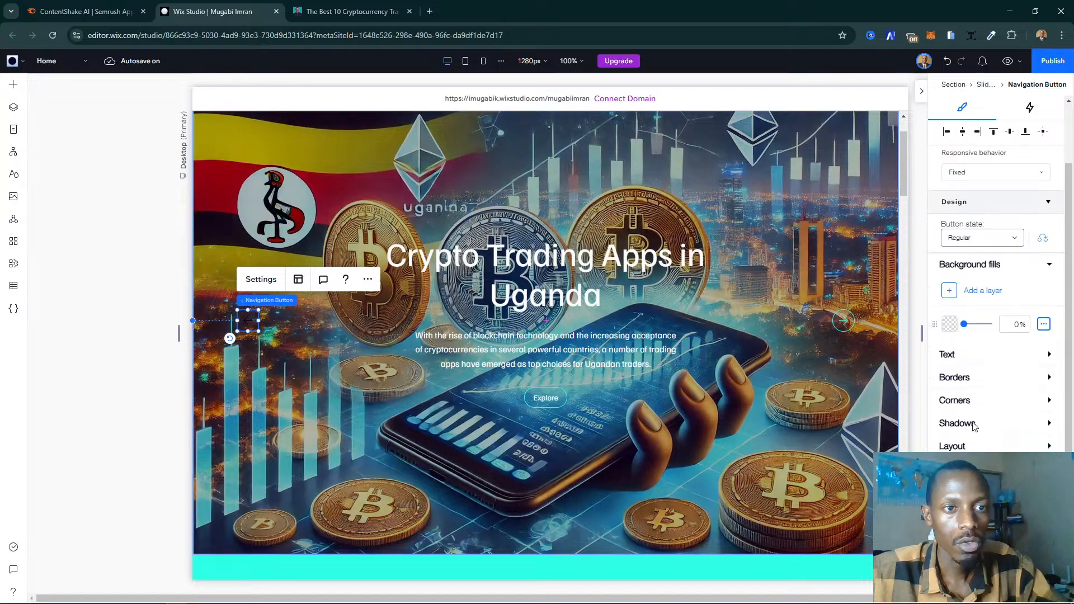
scroll(973, 427, down, 2)
click(972, 293)
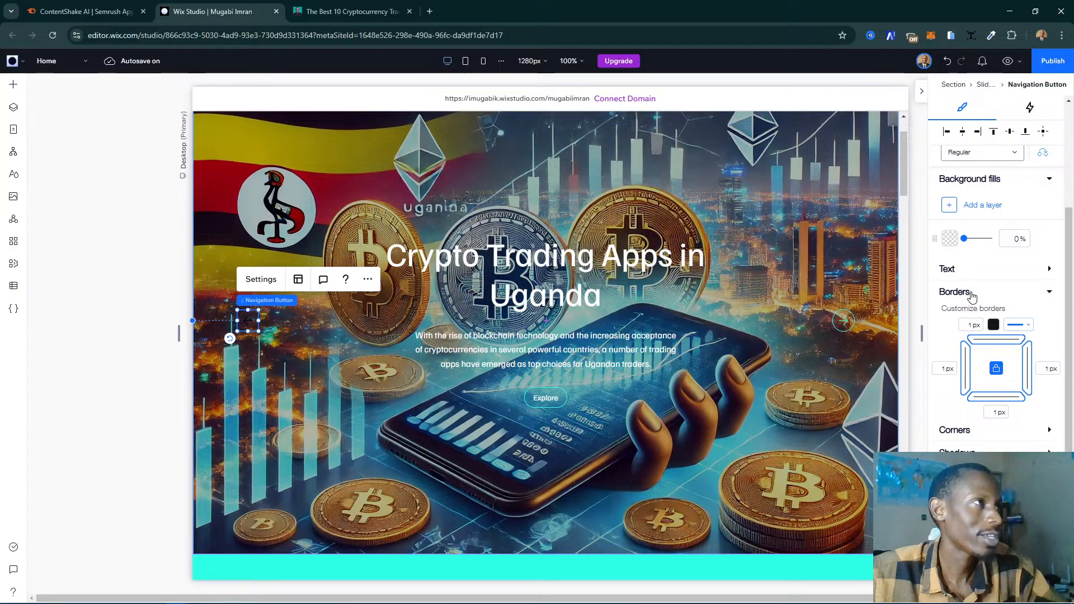
click(994, 327)
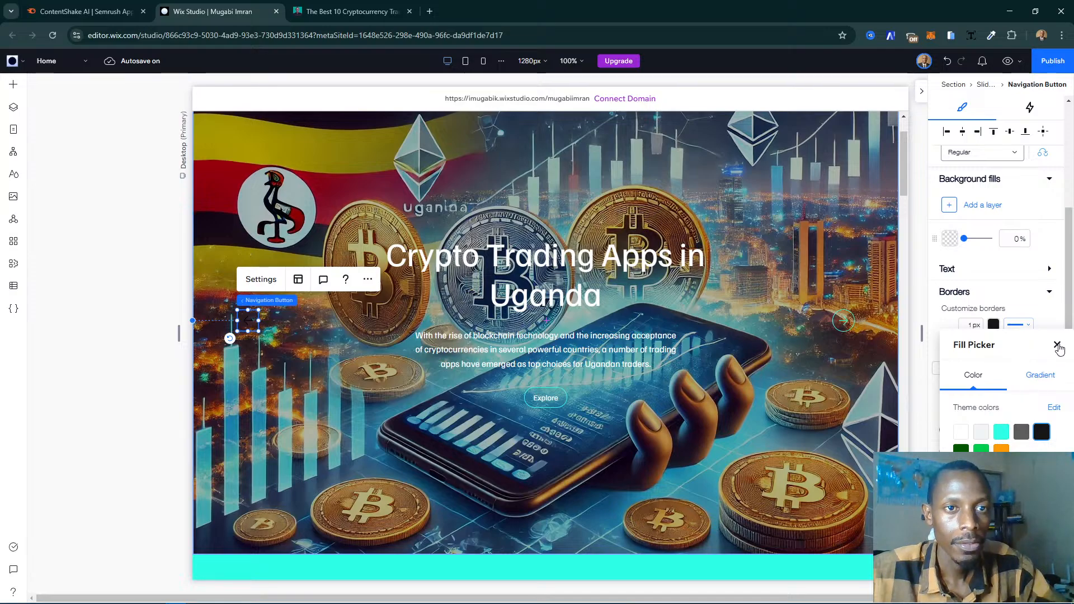
click(1002, 432)
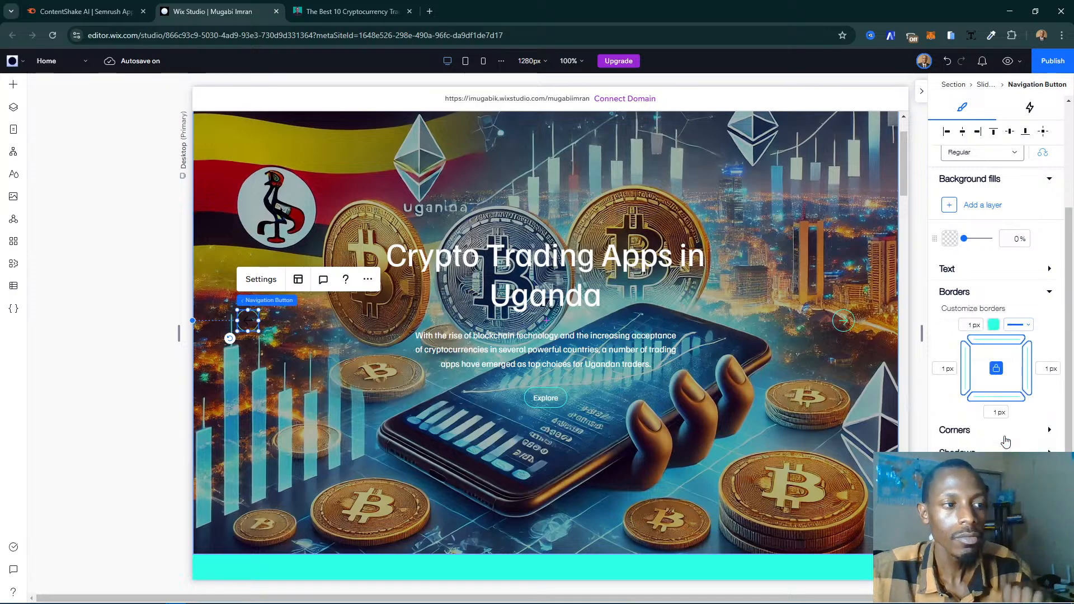
scroll(998, 370, down, 2)
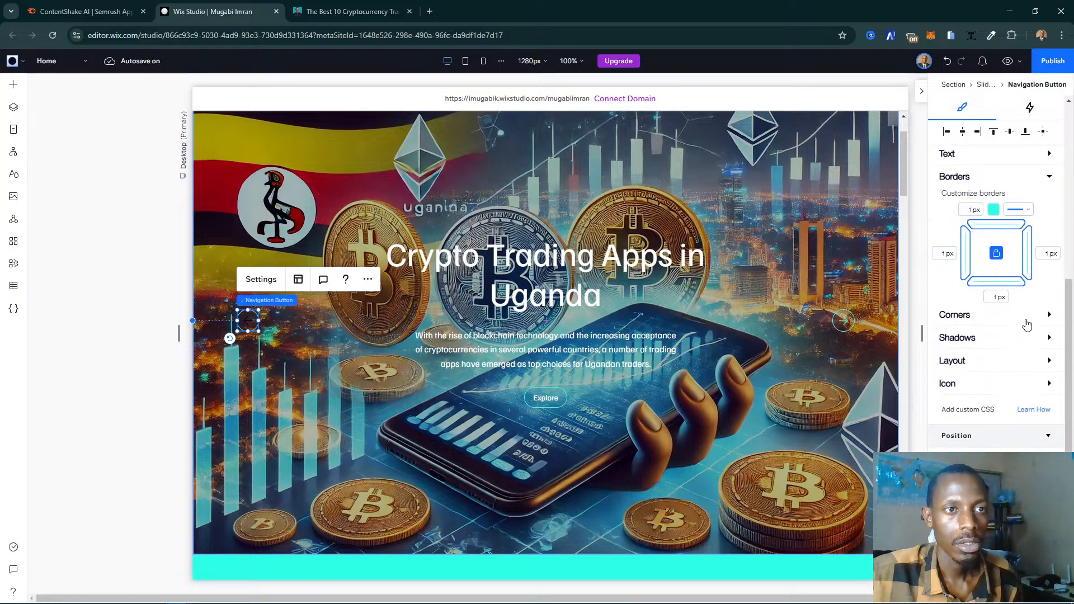
click(1007, 385)
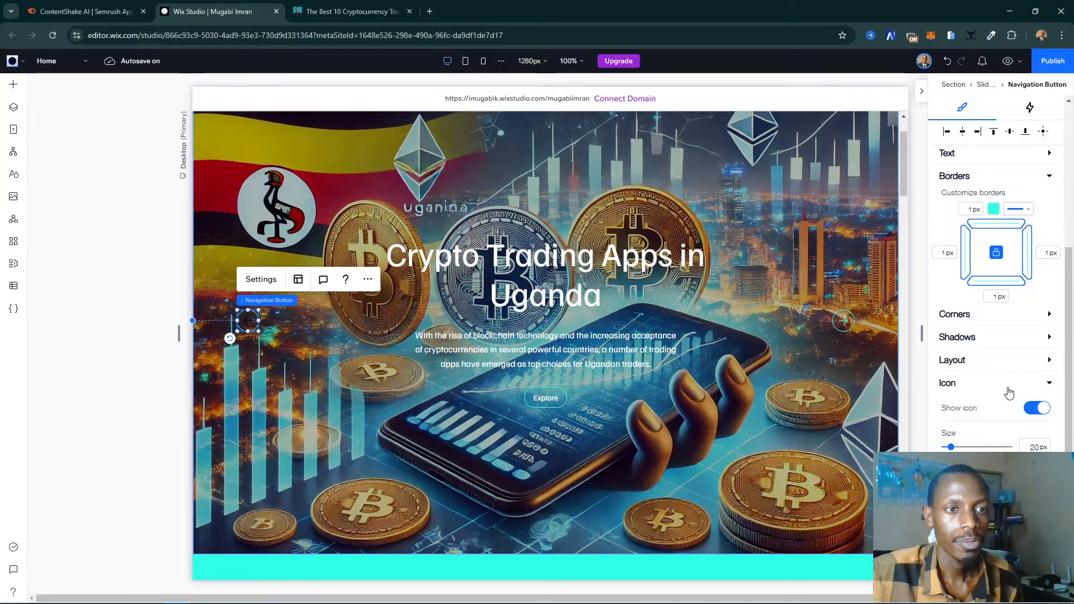
scroll(1007, 389, down, 3)
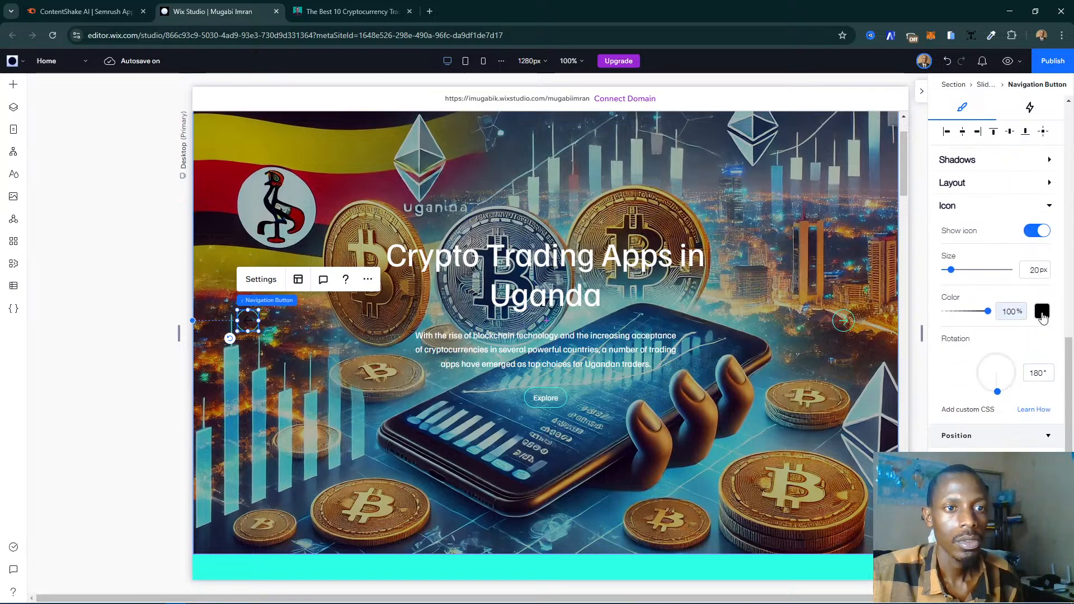
click(1043, 312)
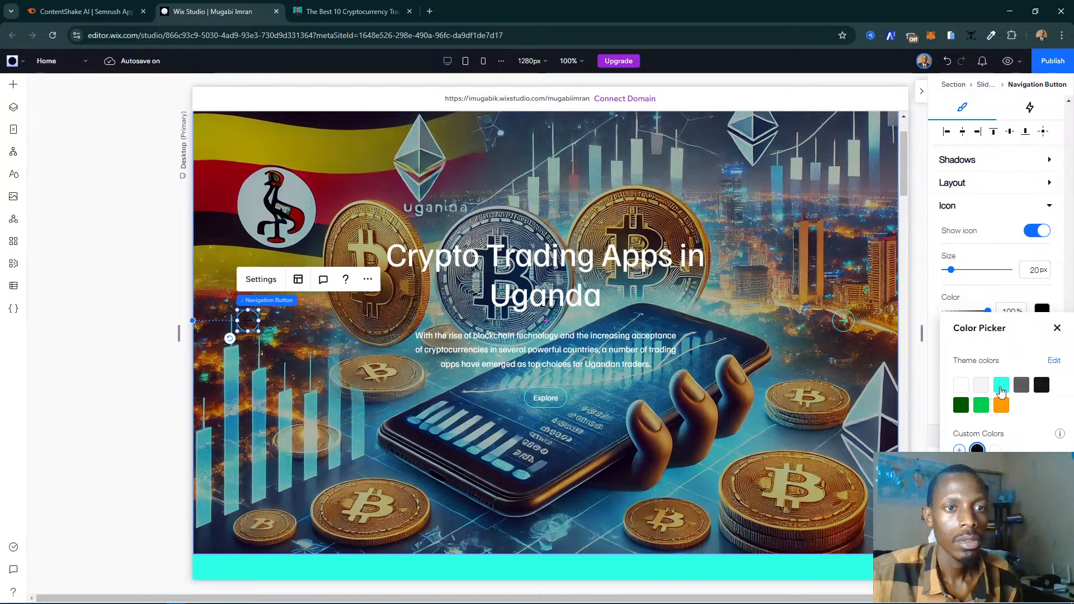
click(1058, 328)
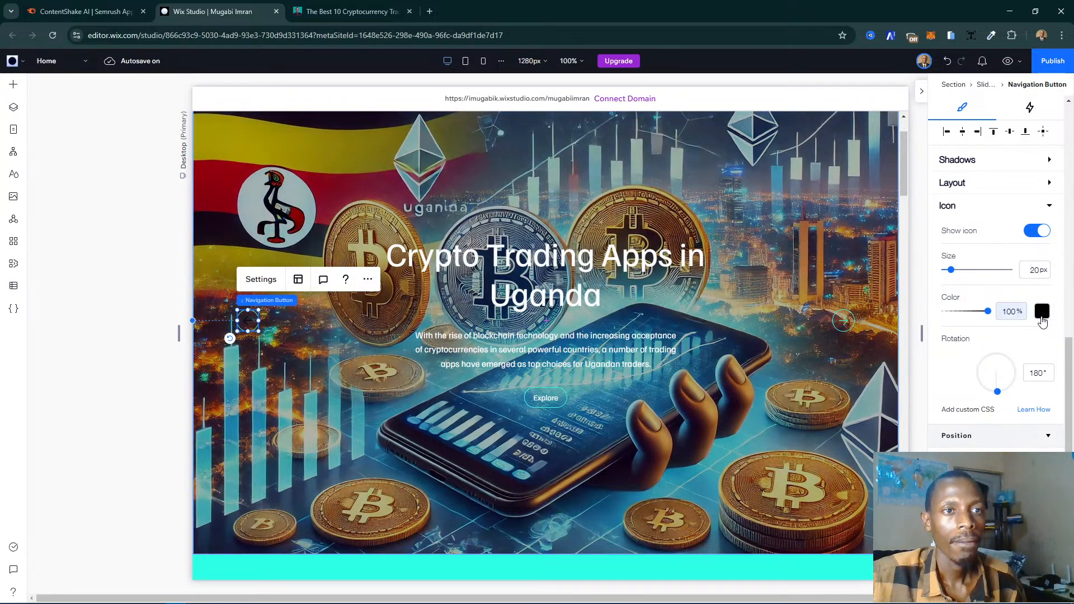
click(1042, 311)
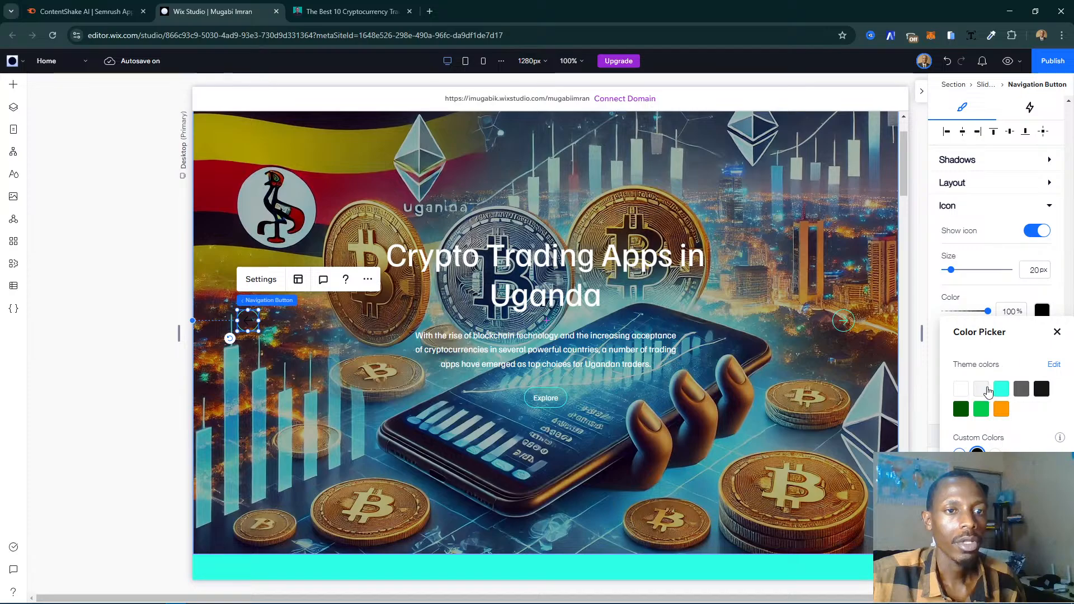
click(1057, 333)
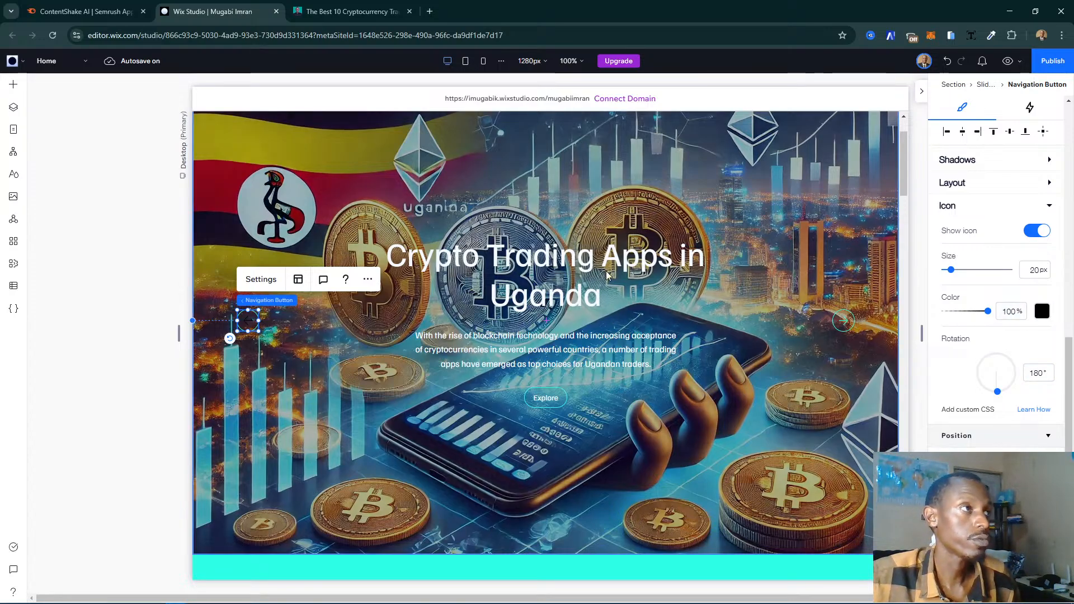
- Check the slide's layout at the tablet and mobile breakpoints, and return to the desktop view
click(465, 62)
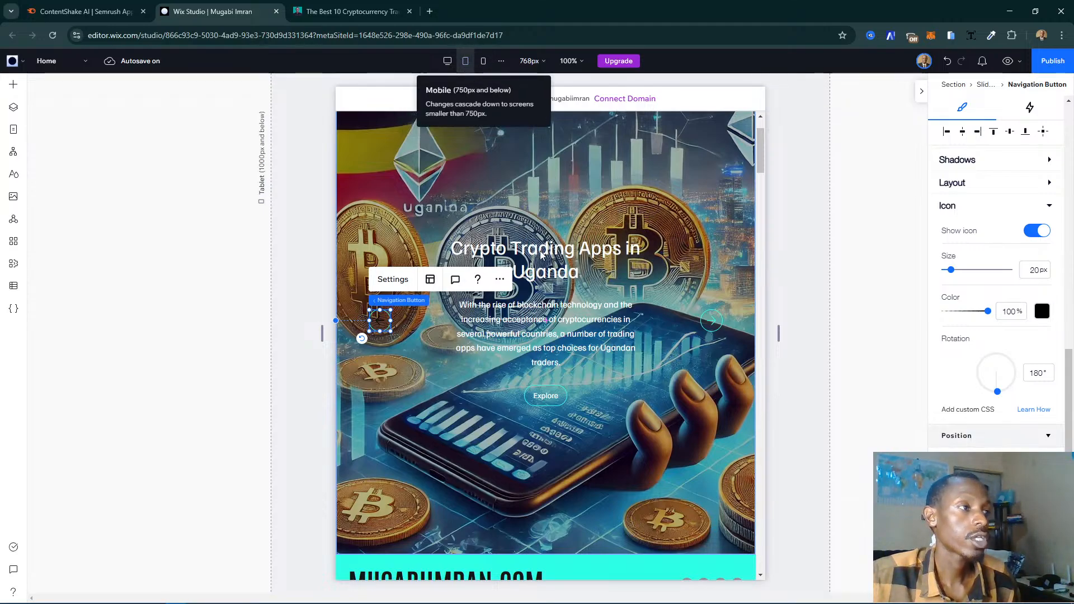
click(484, 62)
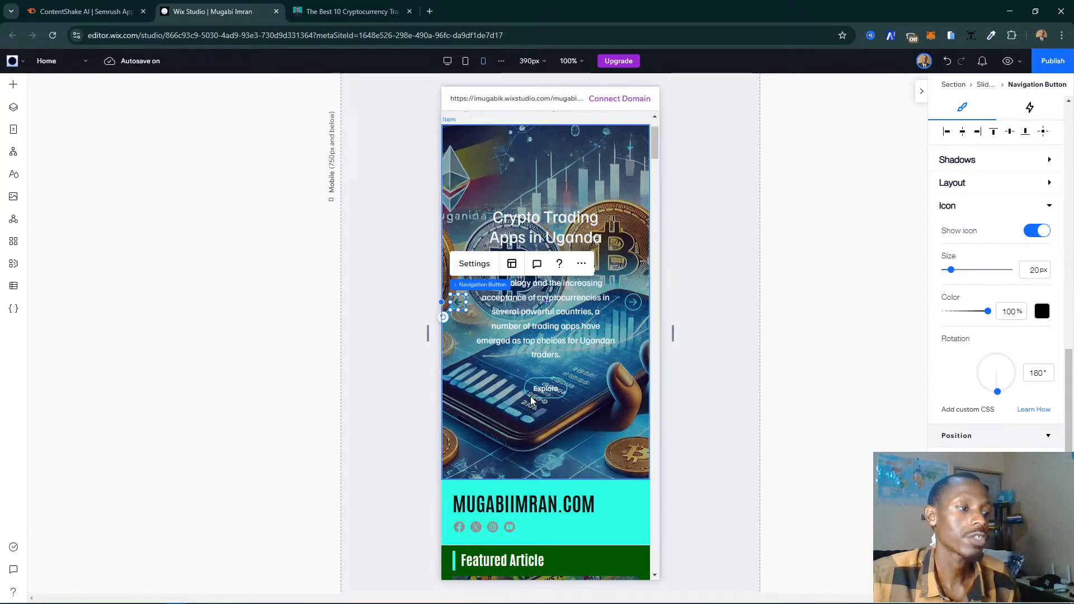
click(447, 63)
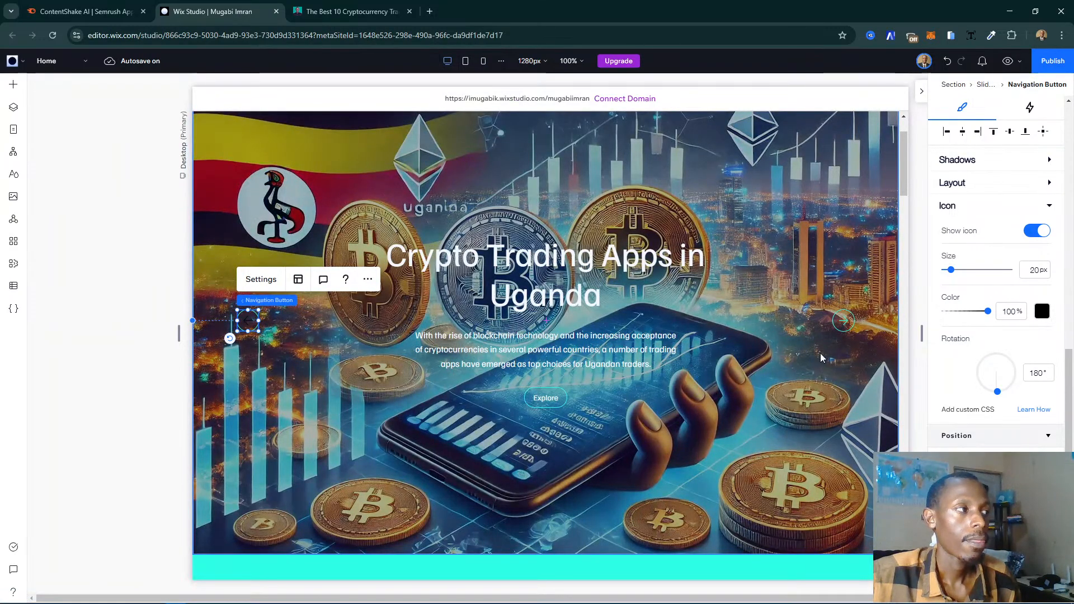
- Try to set the backward navigation button's arrow icon to the turquoise theme color
click(1042, 313)
click(1000, 393)
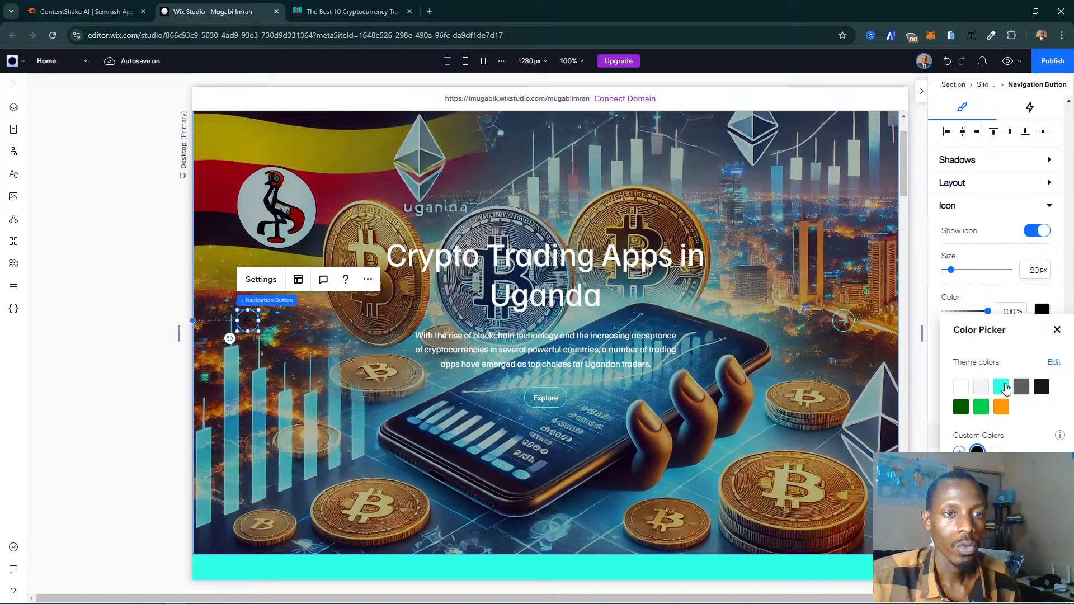
click(1057, 331)
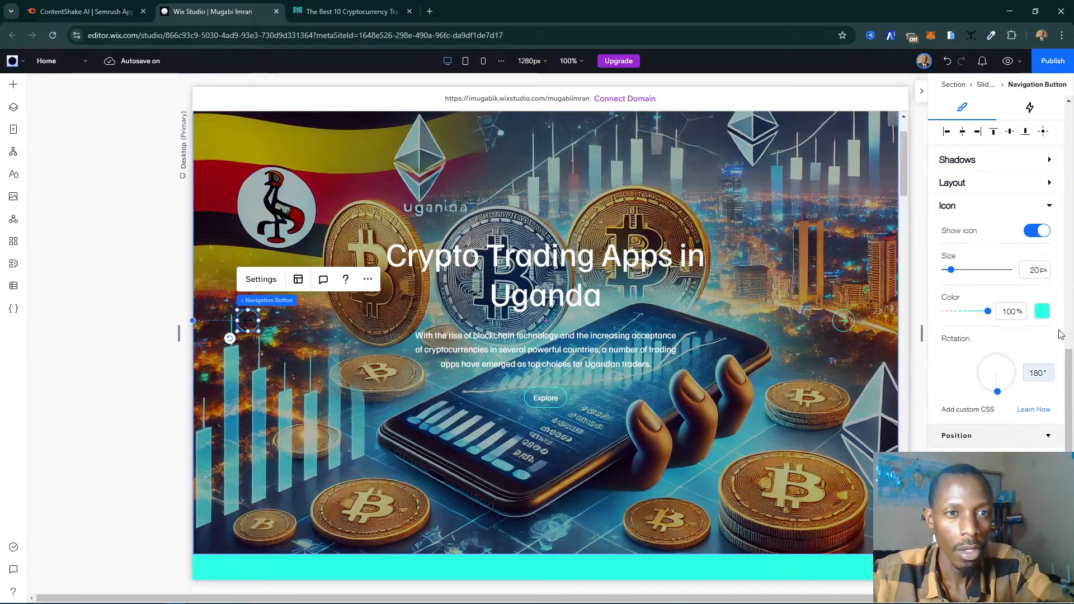
click(250, 309)
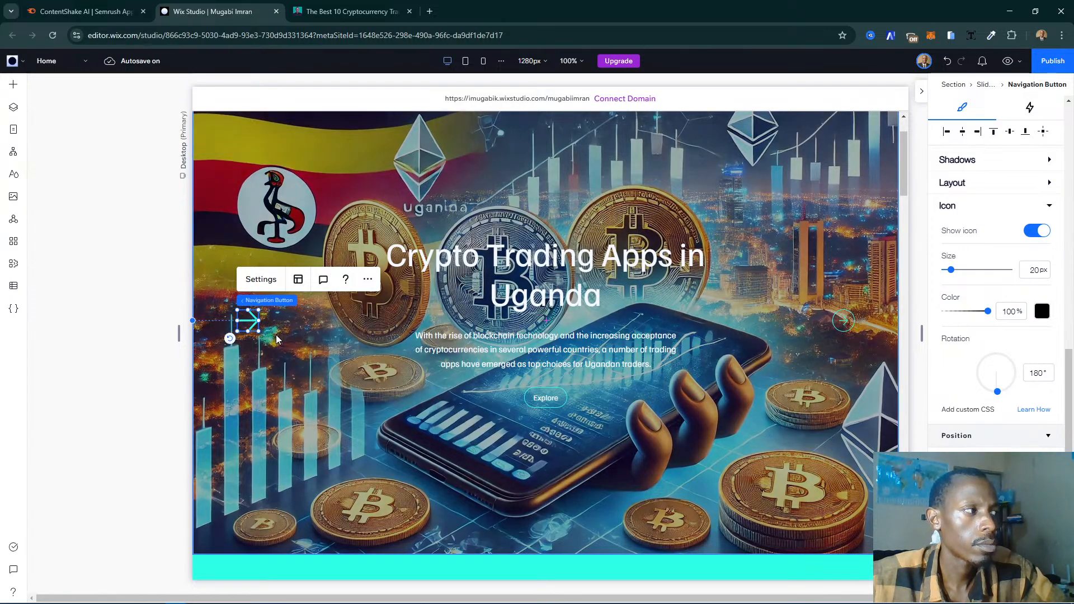
- Reselect the backward navigation button and undo the last change made to its icon
click(253, 339)
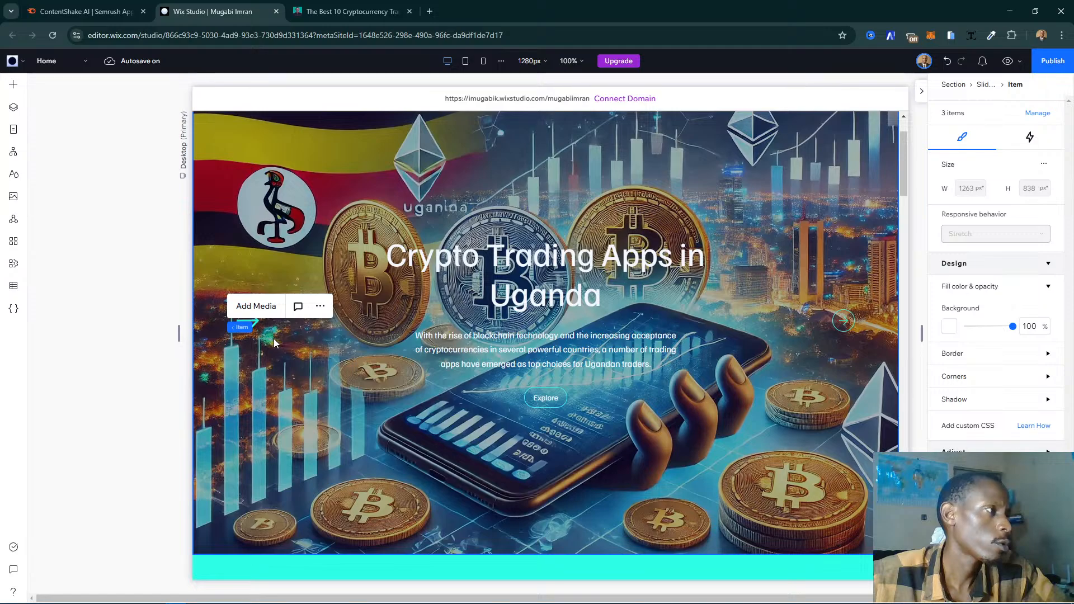
click(255, 329)
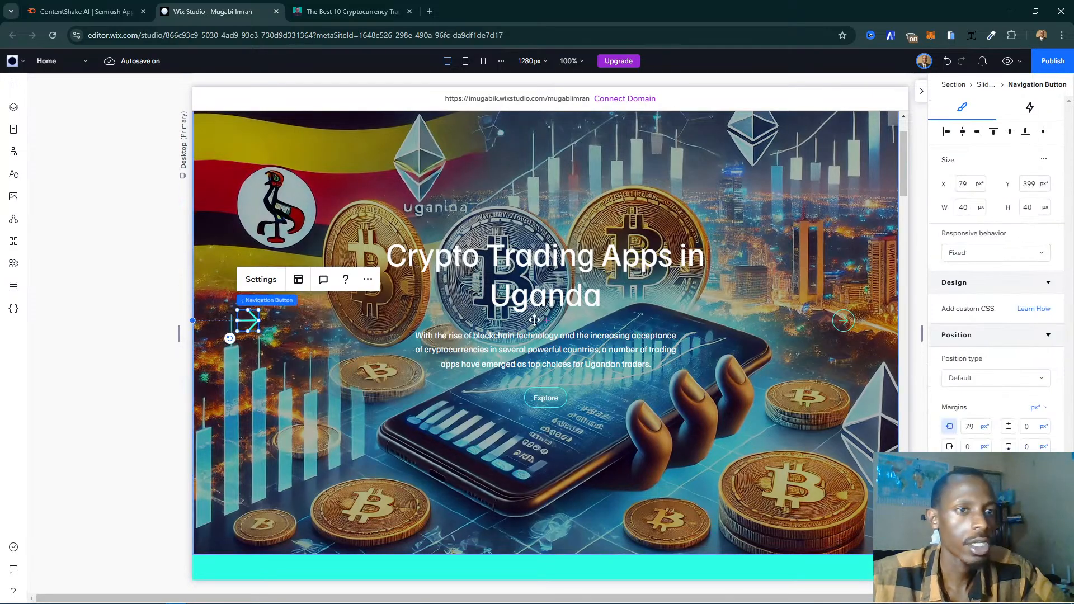
click(954, 282)
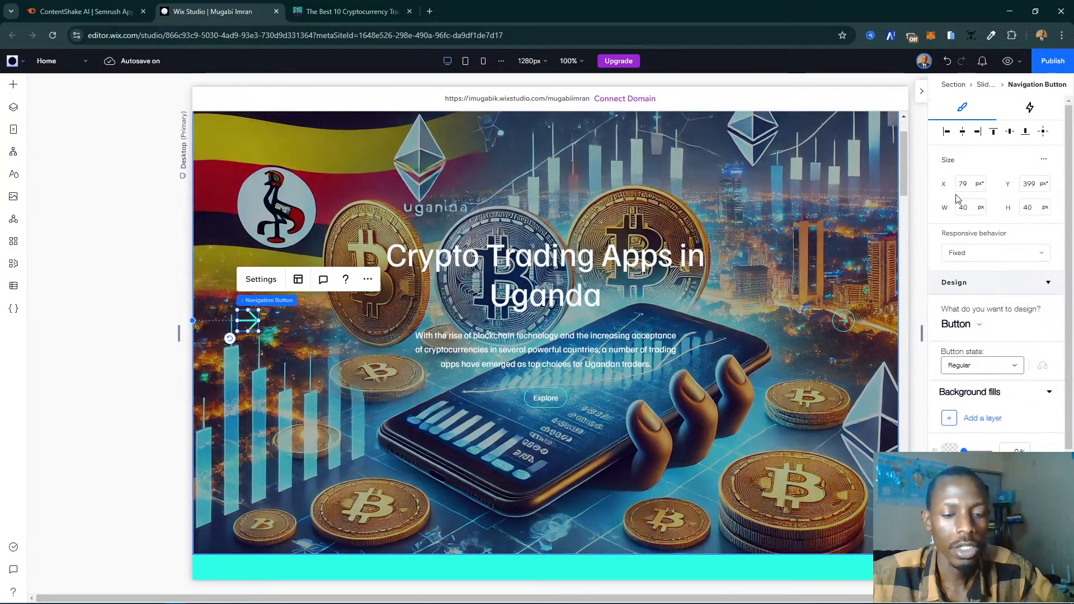
click(945, 61)
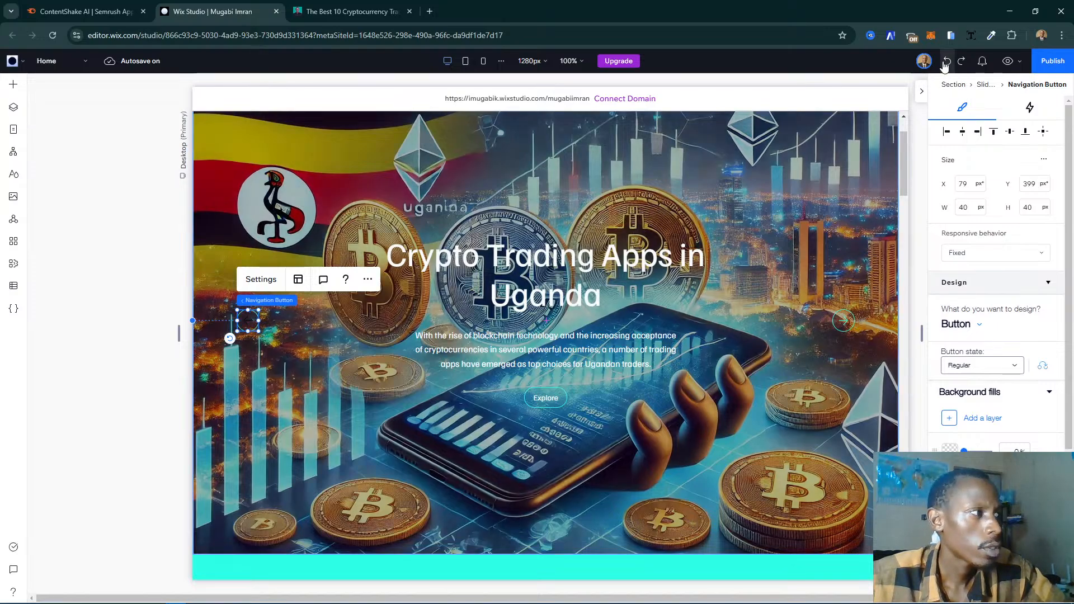
- Set the icon color of the slideshow's backward navigation button to the turquoise theme color, then deselect the button
click(254, 324)
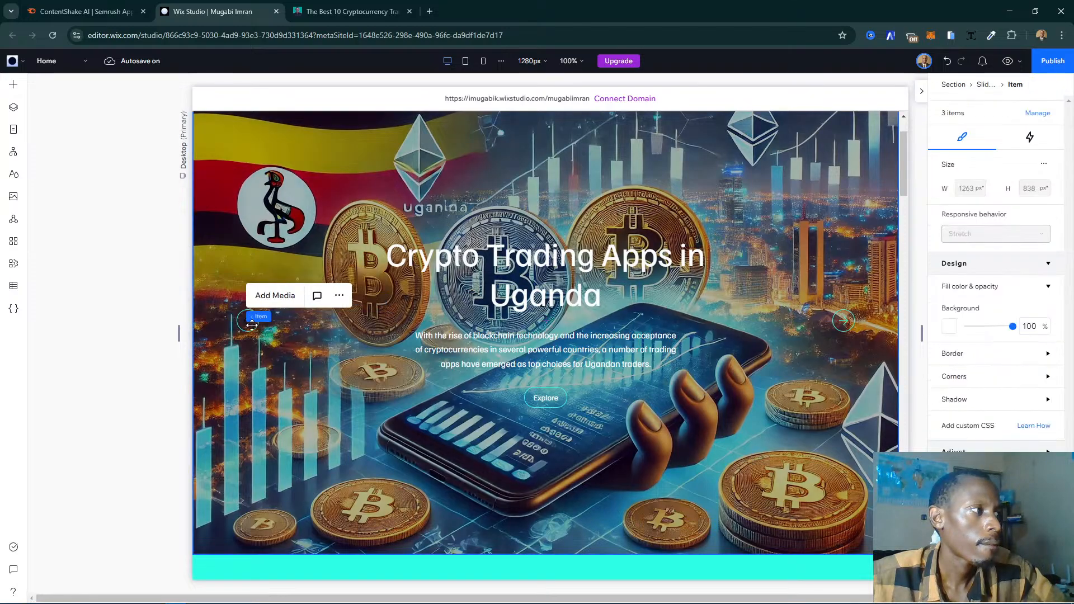
click(252, 324)
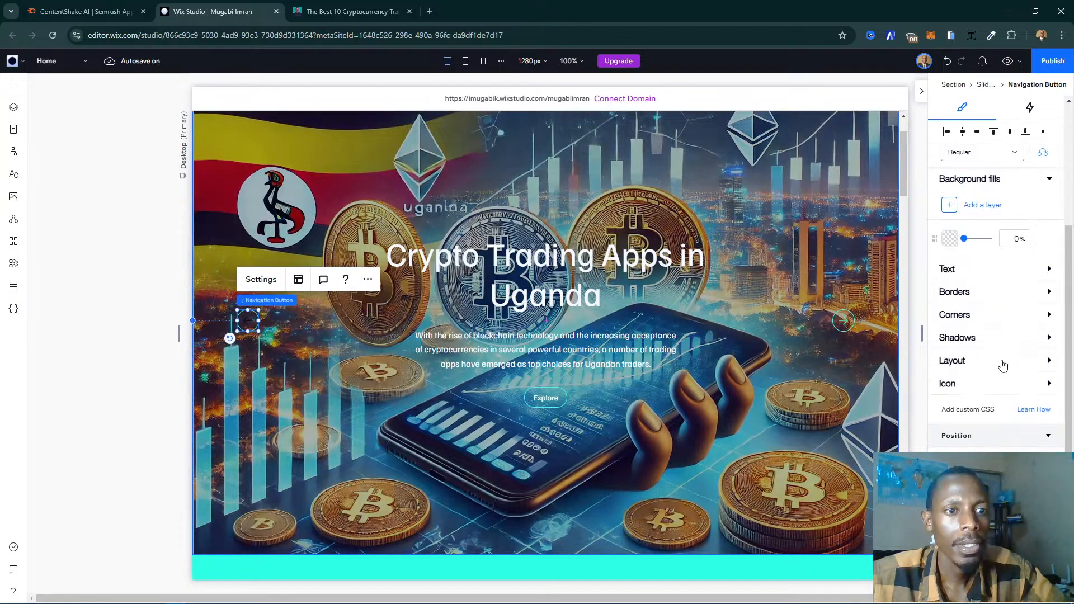
click(969, 382)
scroll(1014, 382, down, 3)
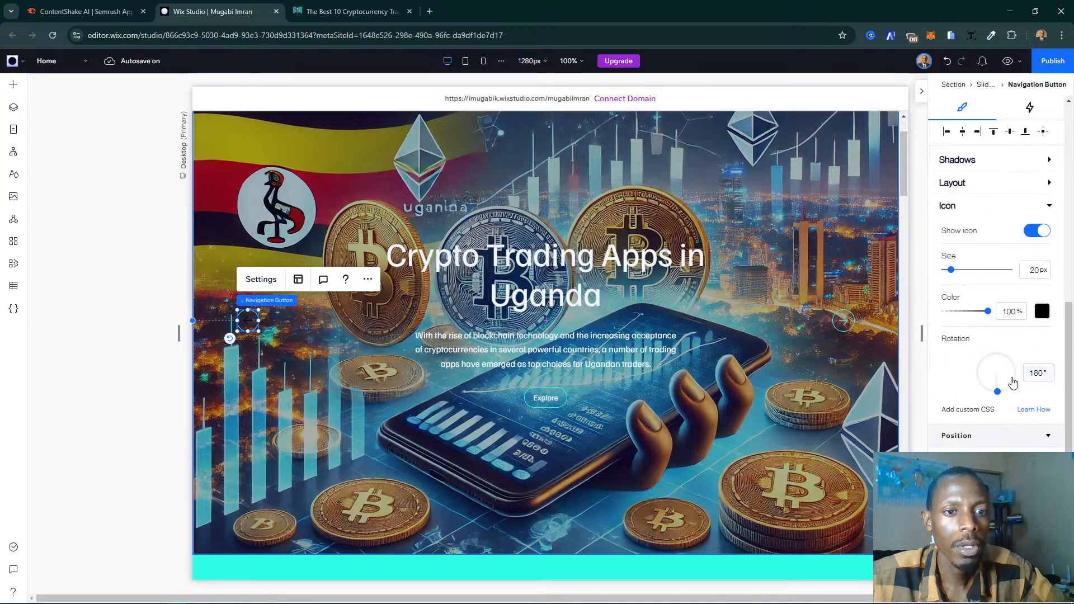
click(1042, 311)
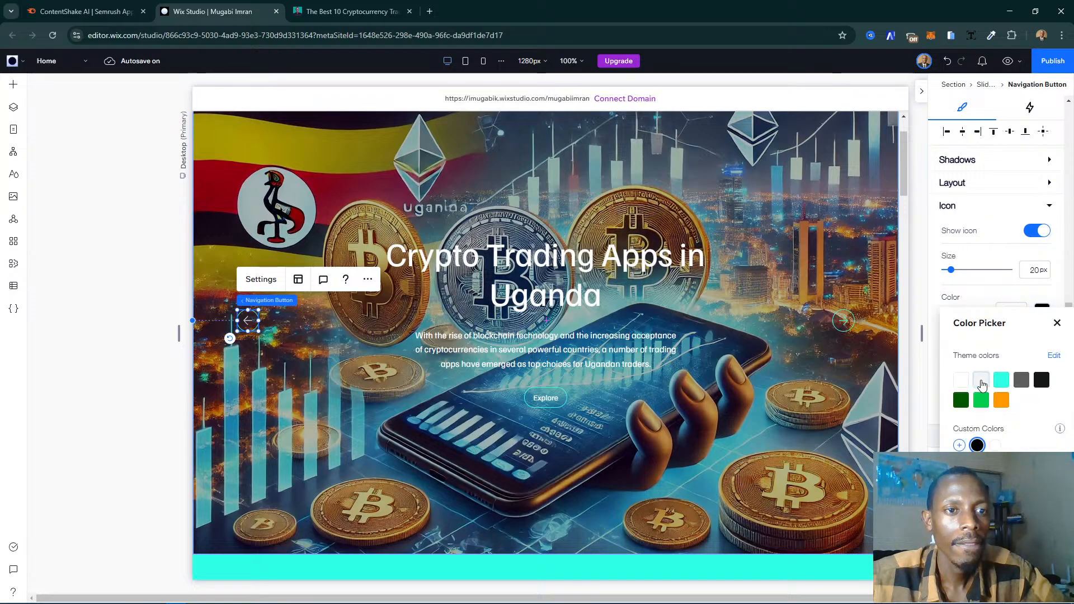
click(1001, 385)
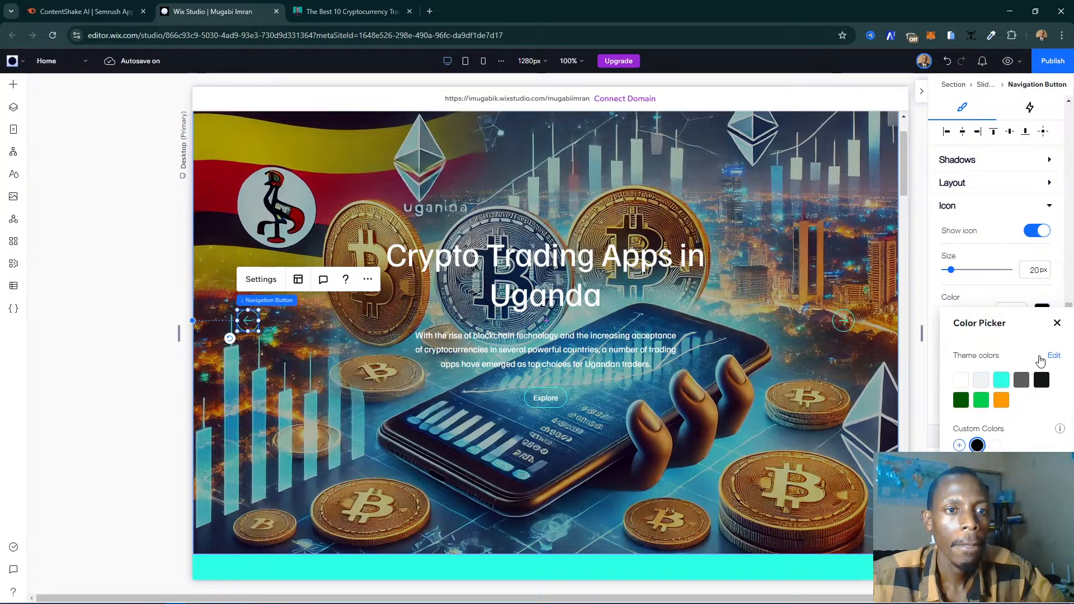
click(1057, 325)
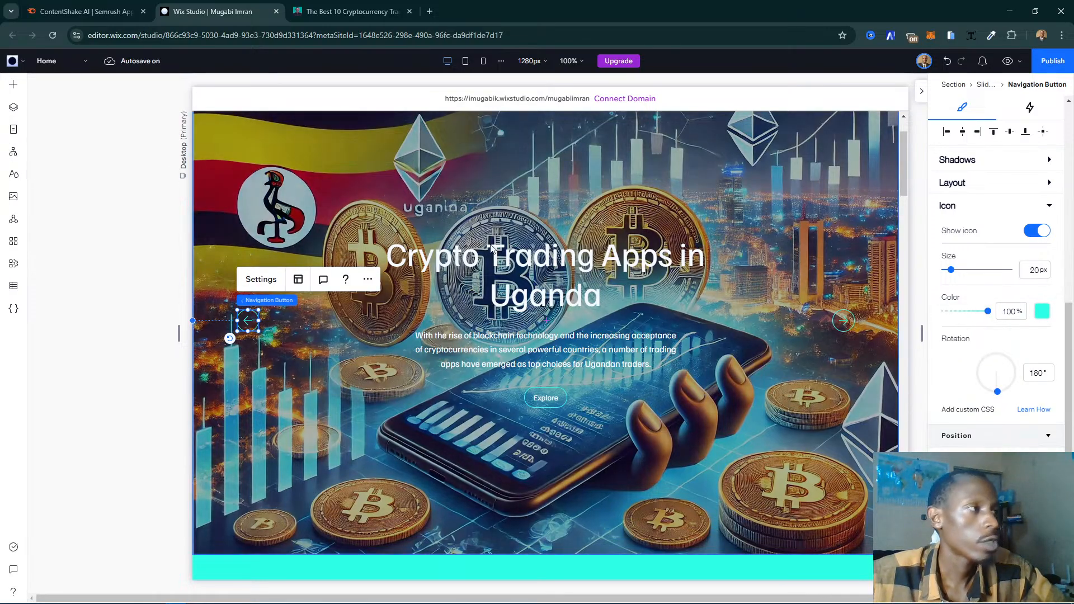
scroll(524, 242, up, 1)
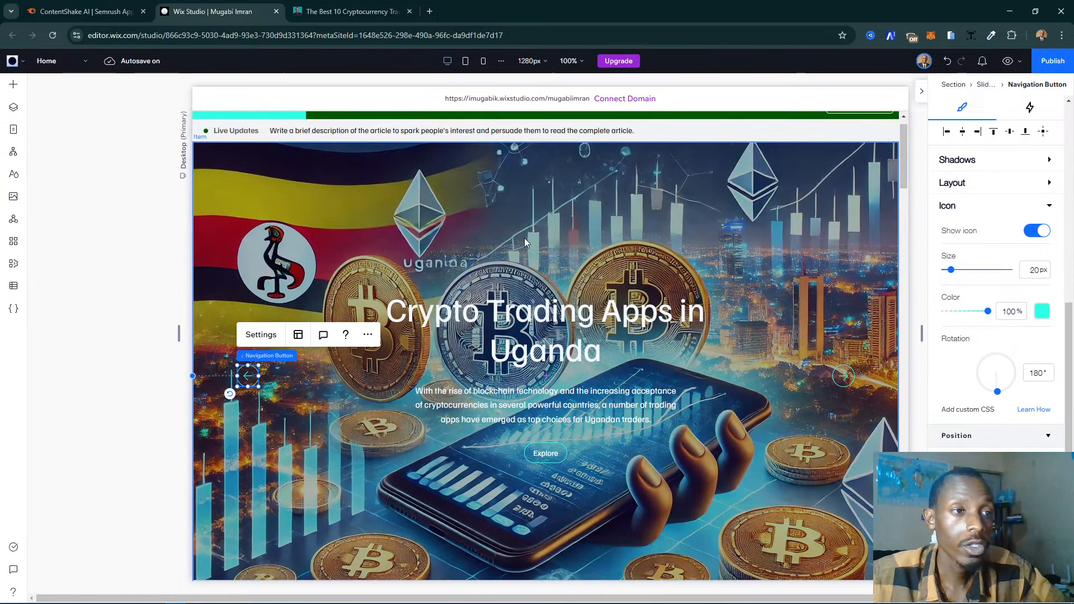
click(455, 193)
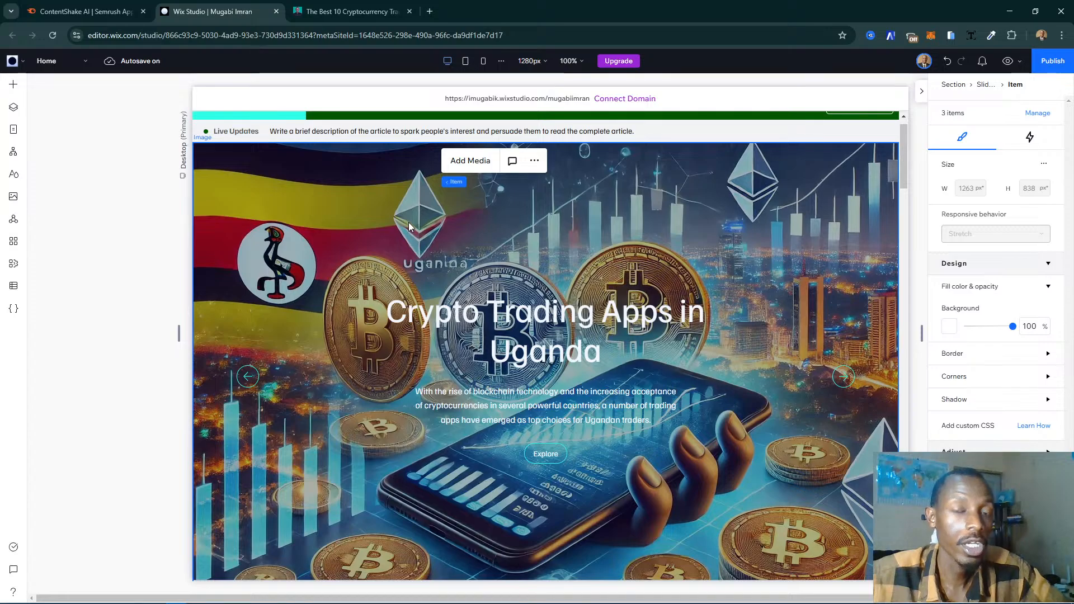
- Bring the placeholder slide listed first among the Slideshow Repeater's items in the page's layer structure into view on the canvas
click(252, 193)
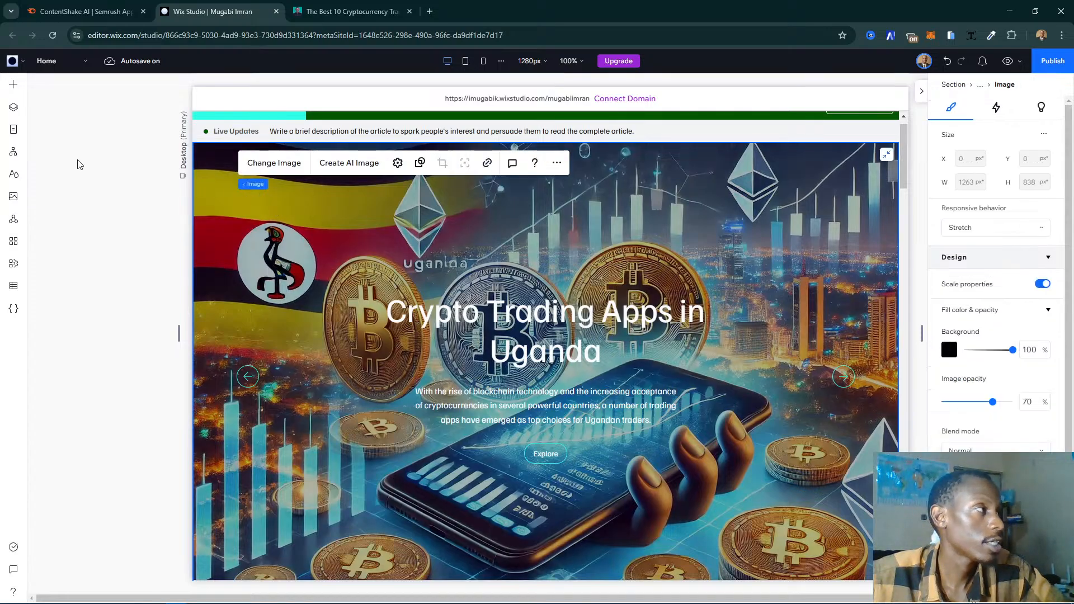
click(15, 108)
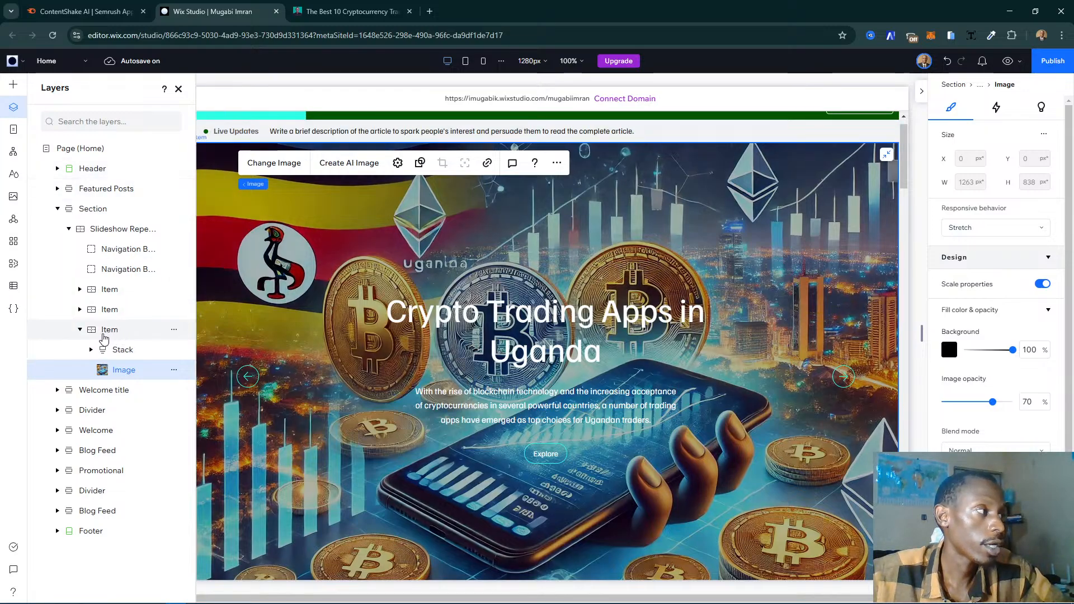
click(80, 330)
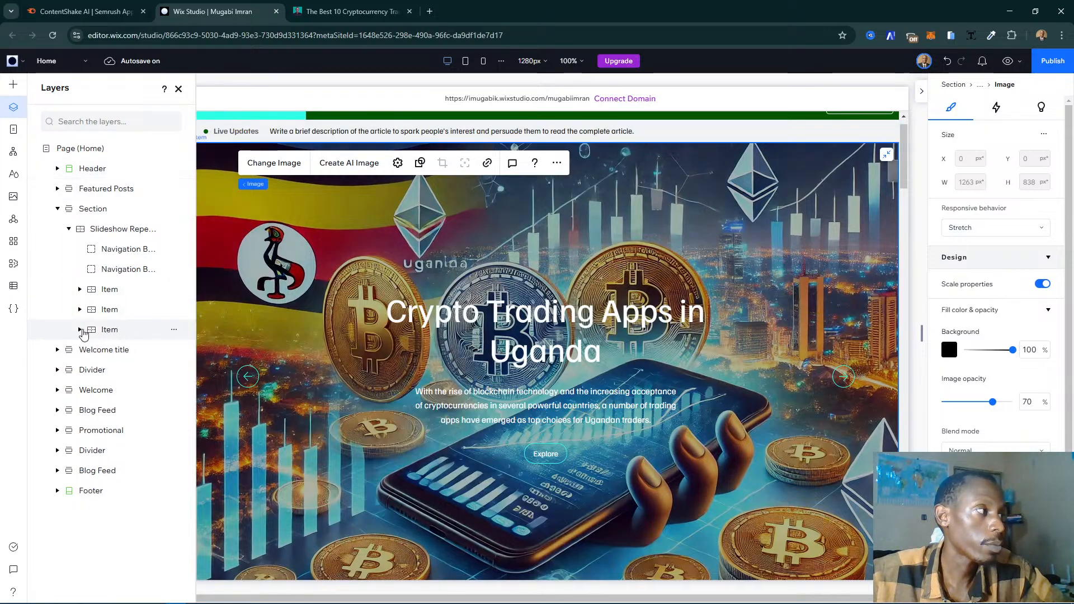
click(109, 311)
click(109, 311)
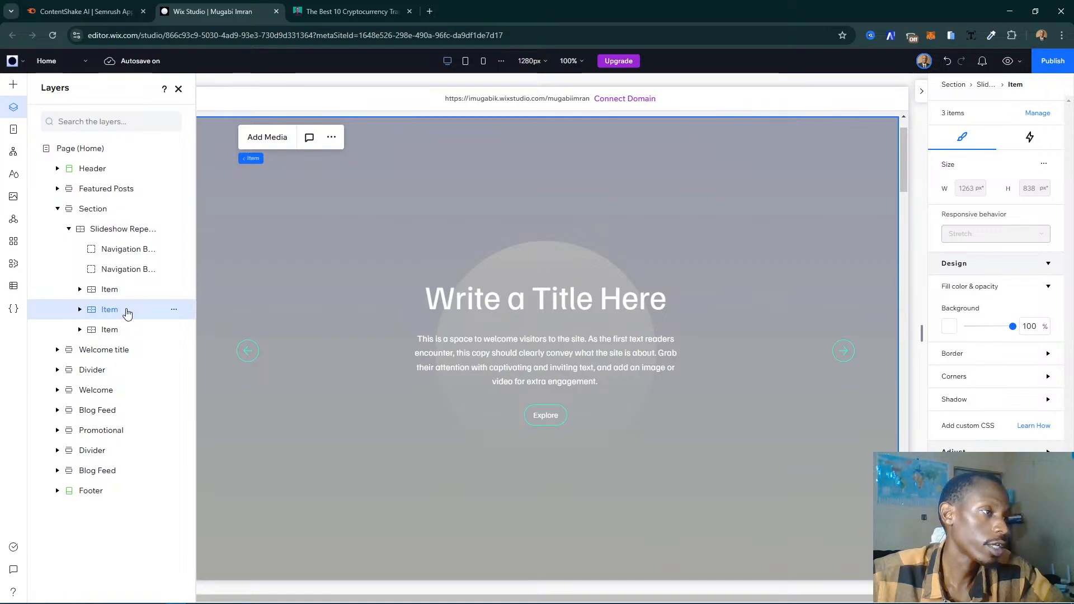
click(112, 290)
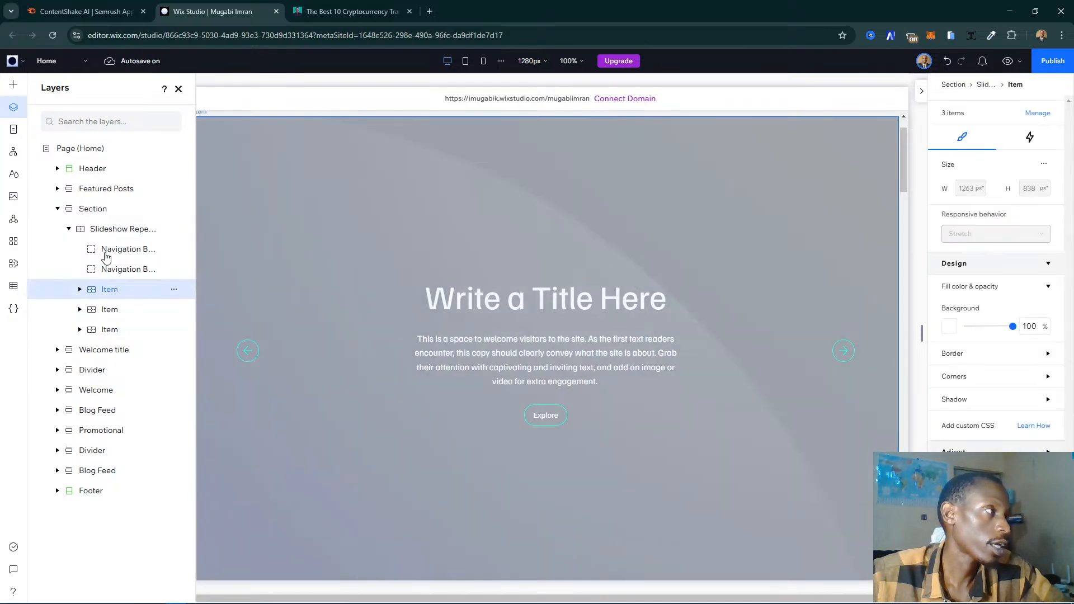
click(68, 229)
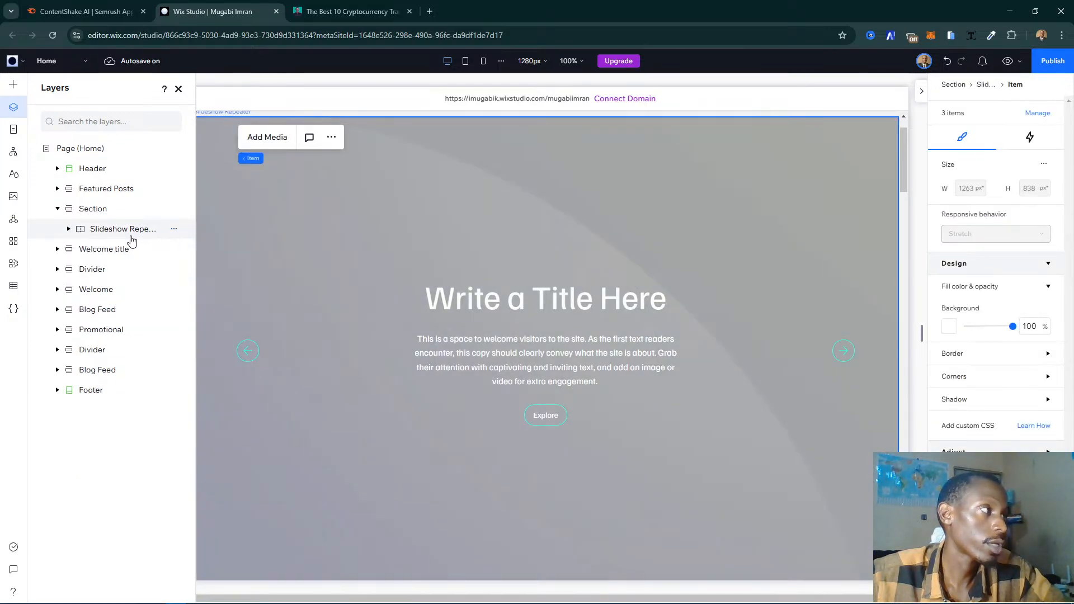
click(69, 229)
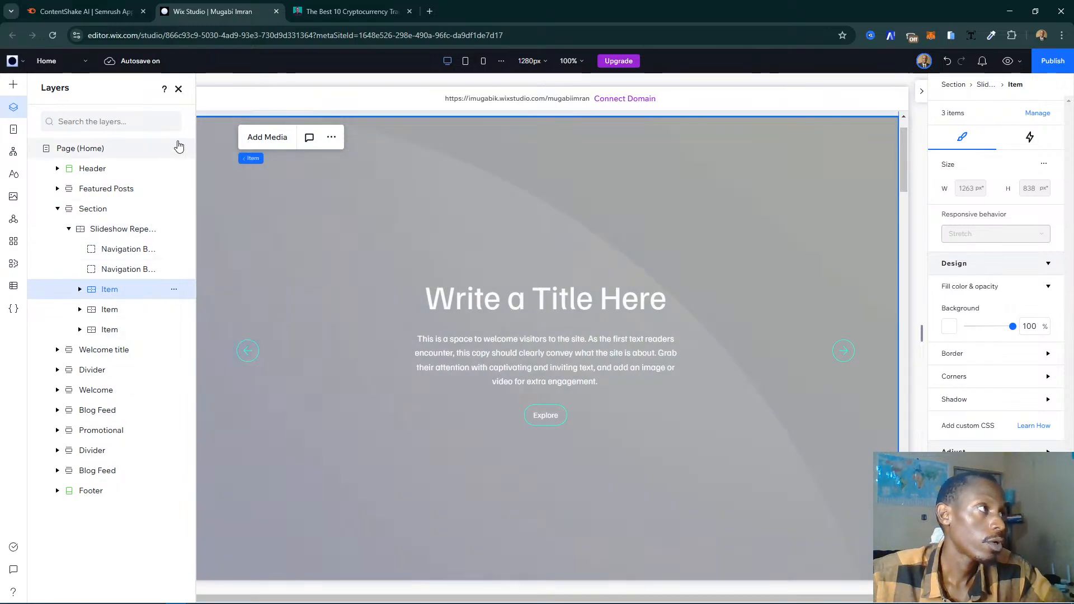
click(178, 89)
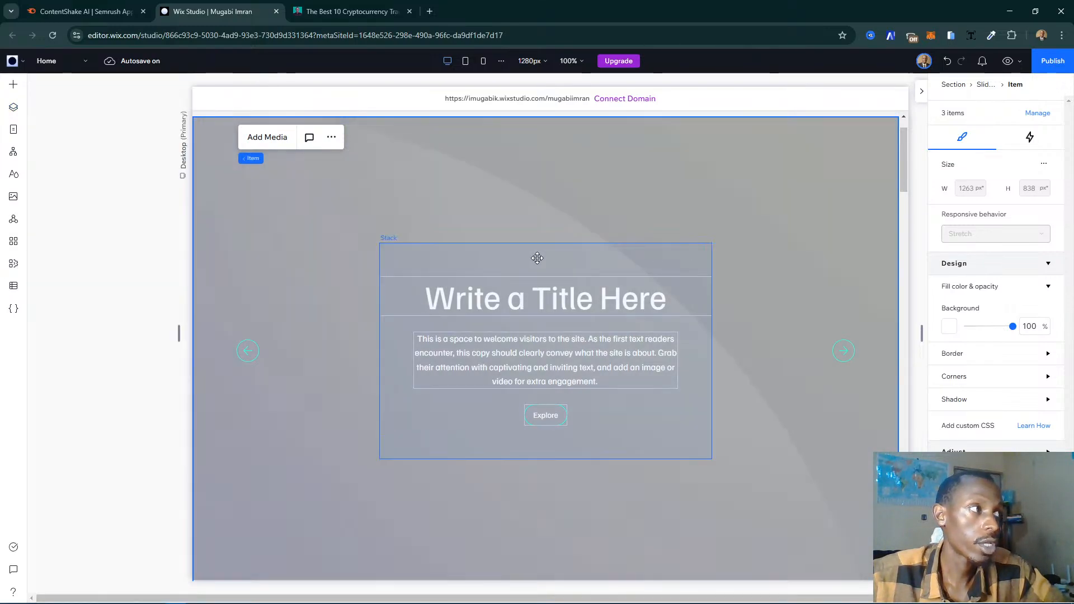
- Select the placeholder slide's background image and open the site's media files to replace it
click(351, 266)
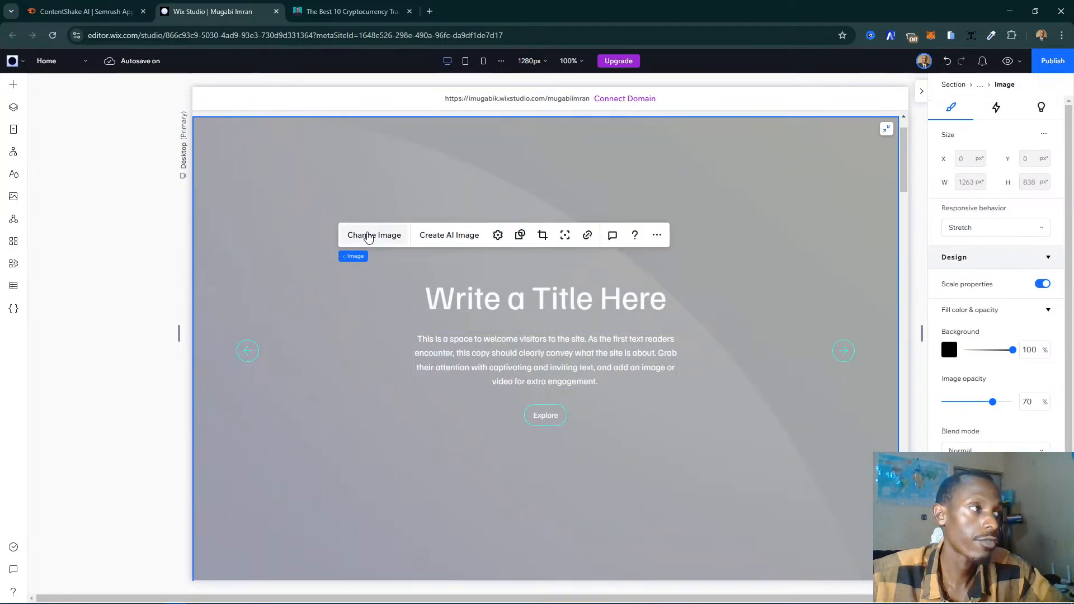
click(296, 192)
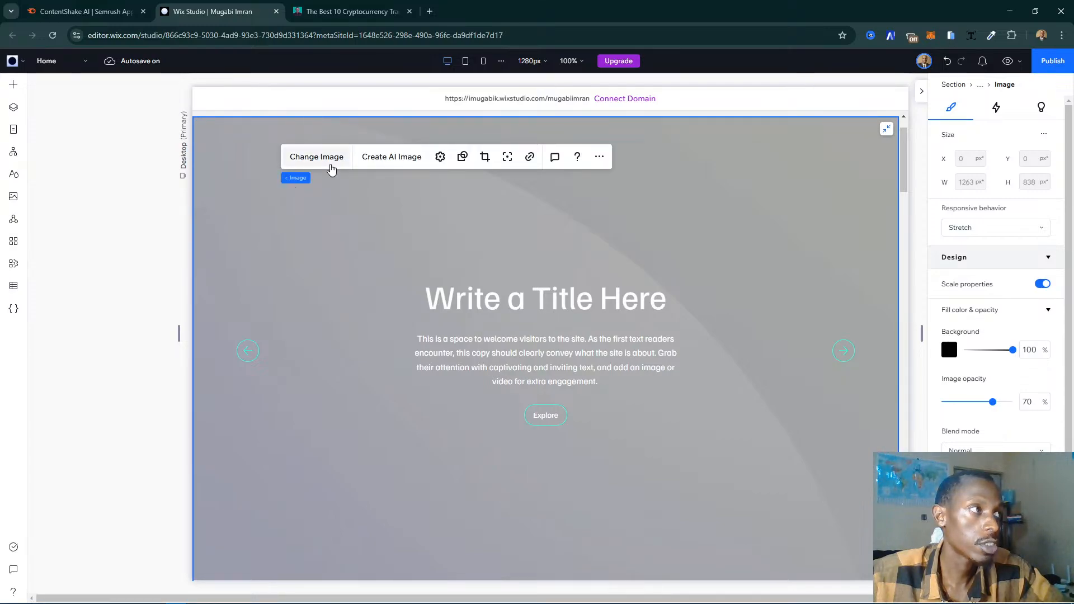
click(316, 157)
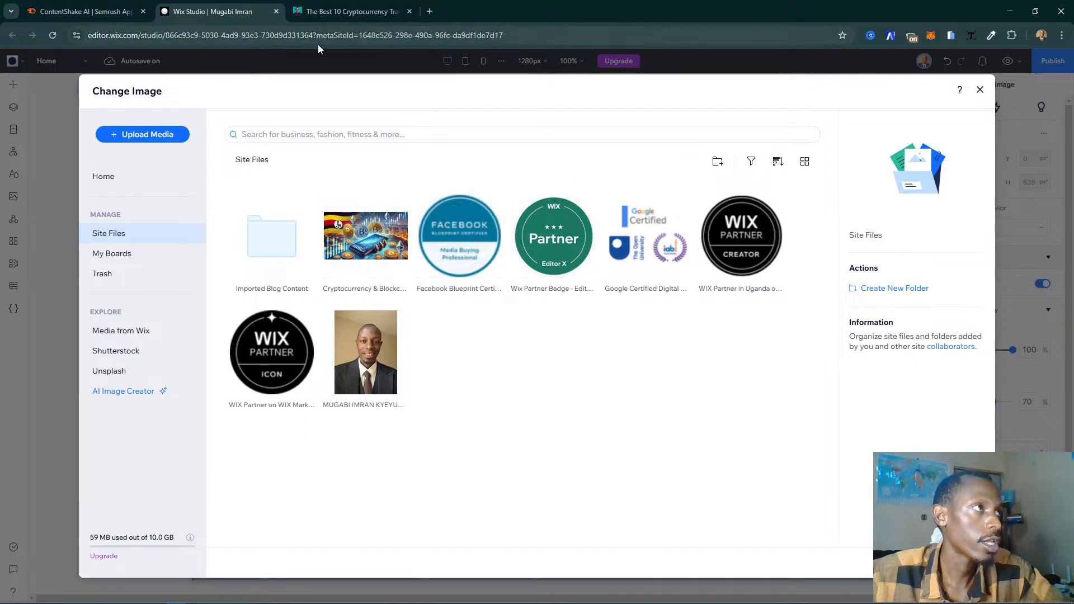
- Switch to the article on the best 10 cryptocurrency trading apps in Uganda and open its cover image in a new browser tab
click(340, 15)
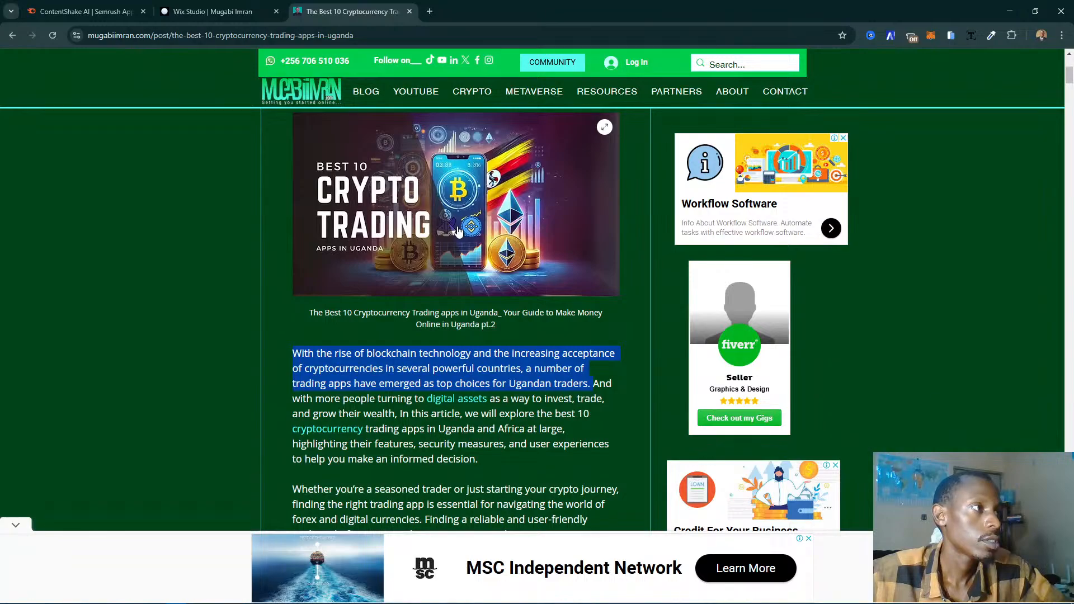
scroll(458, 230, up, 4)
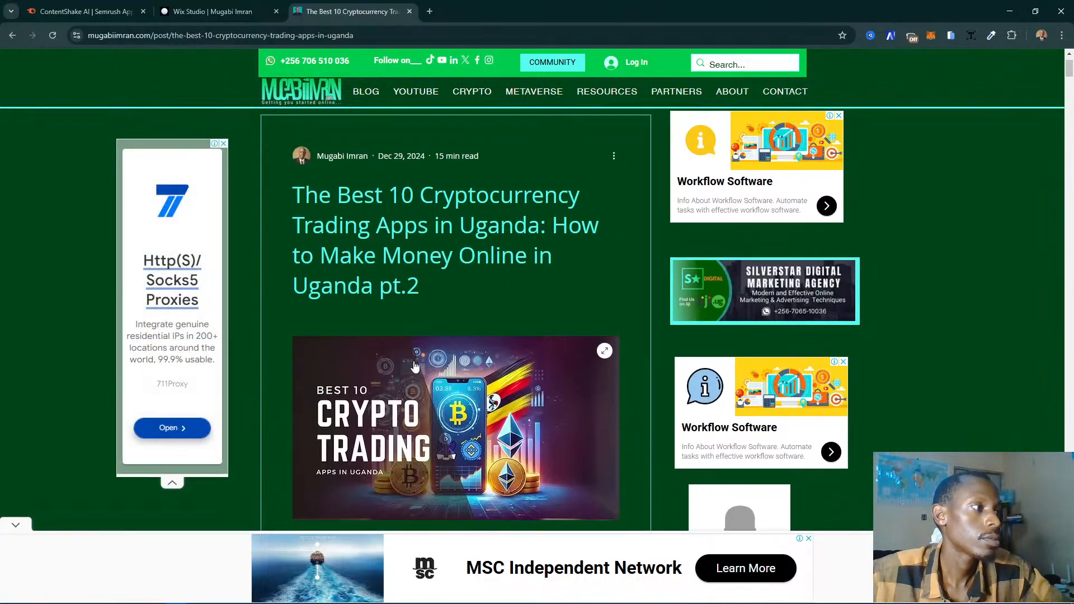
right_click(409, 369)
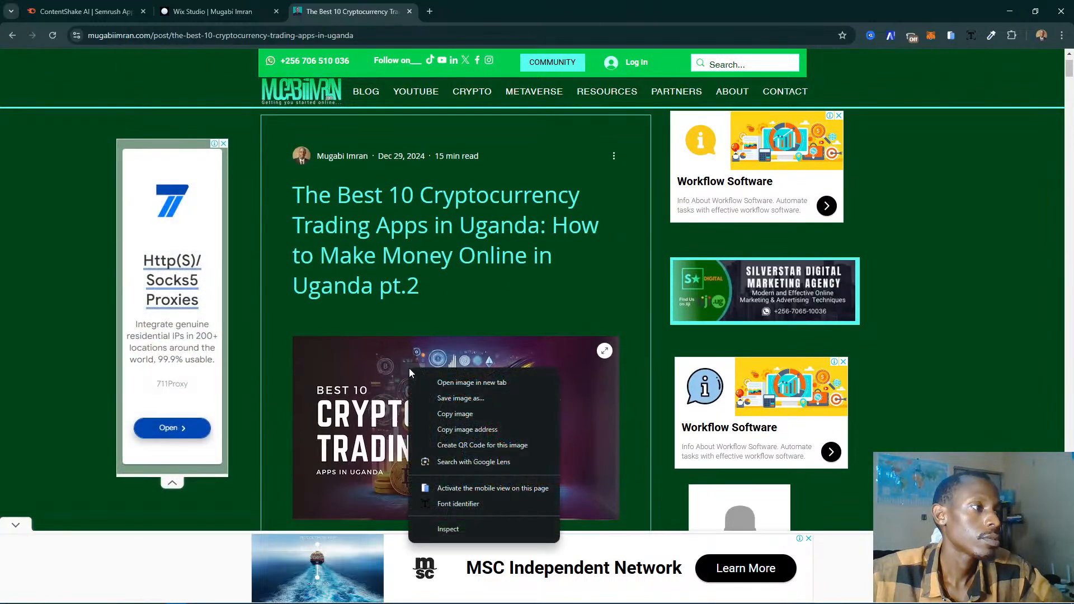
click(472, 382)
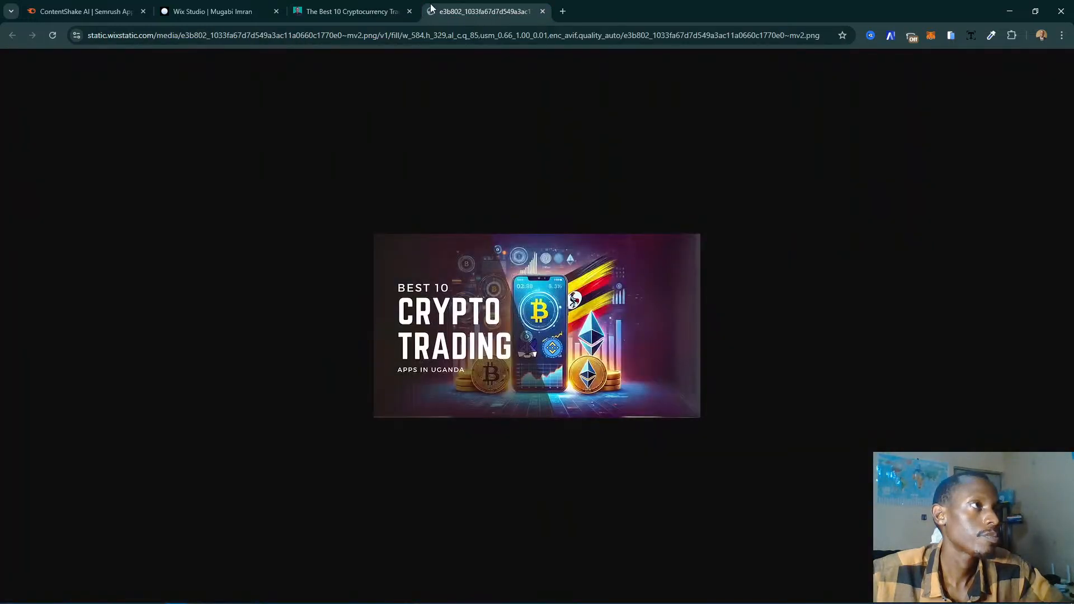
- Expand the article's cover image, discard the tab with its small version, and open the full-size image in a new tab
click(347, 11)
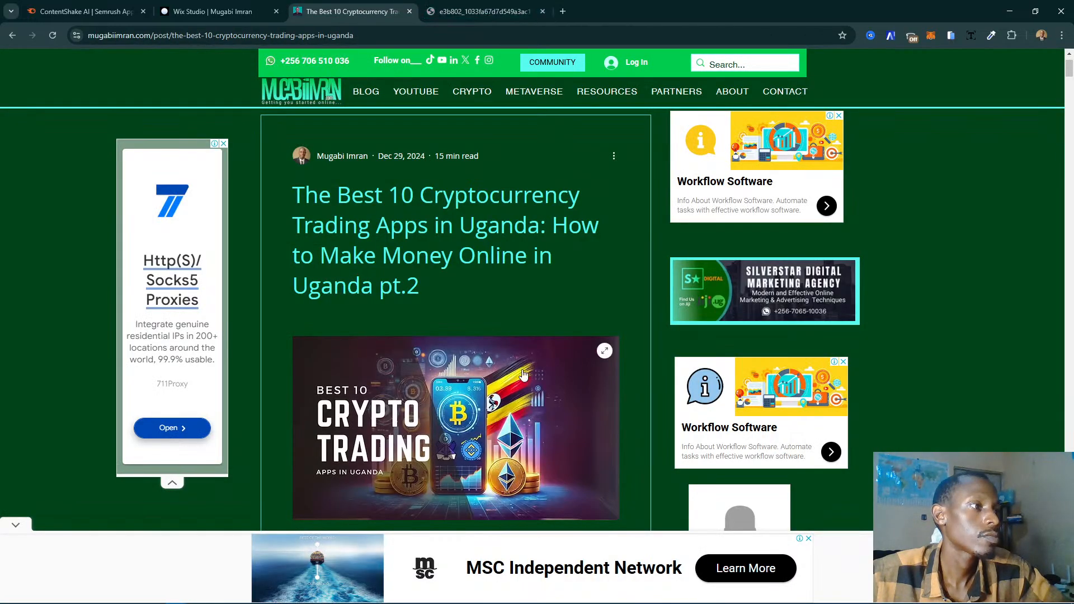
click(605, 351)
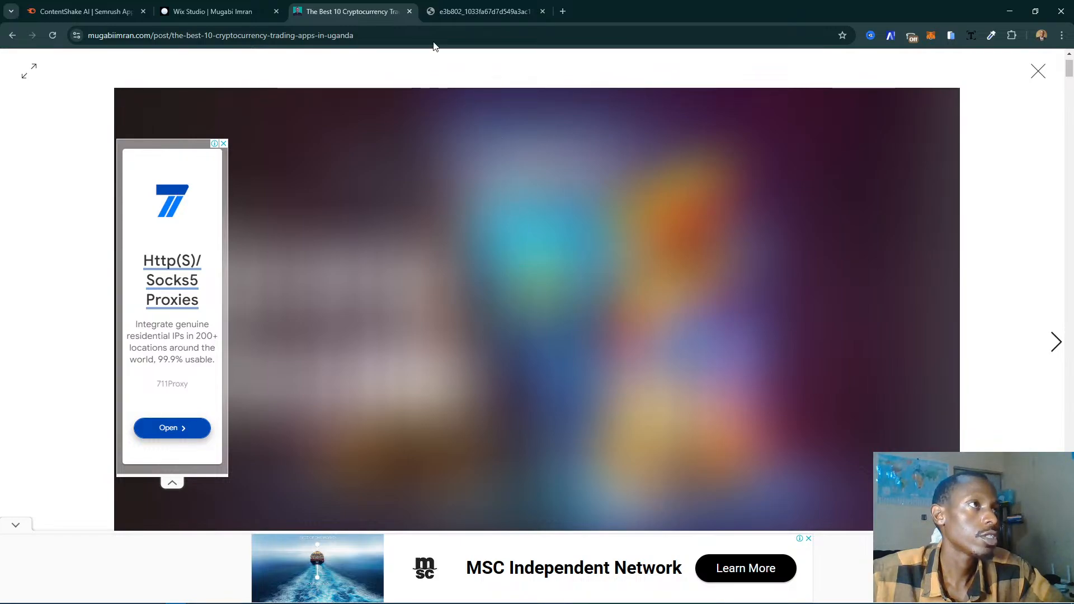
click(487, 12)
click(543, 11)
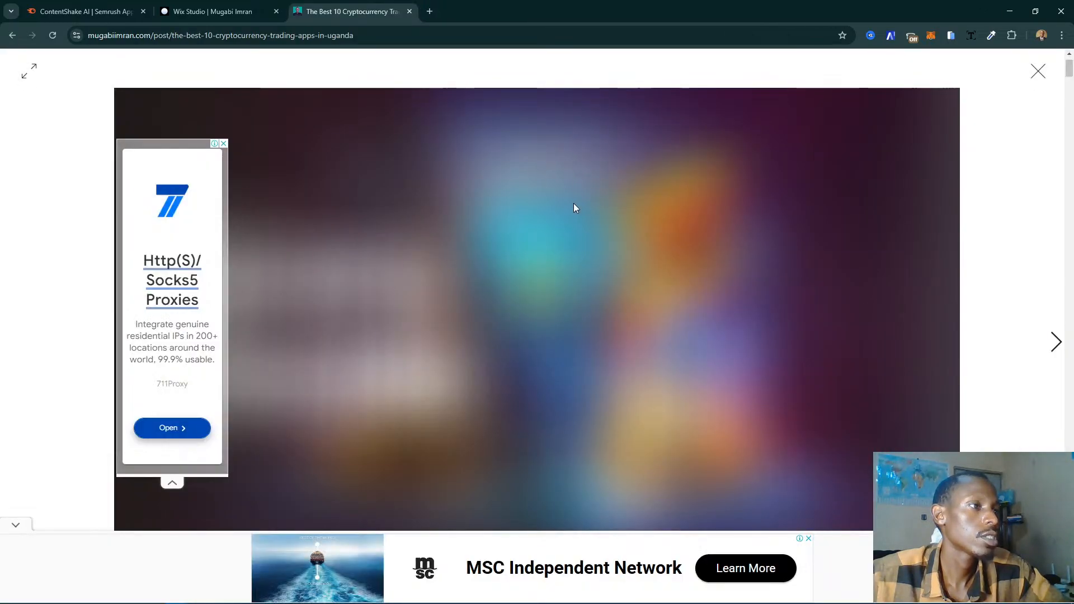
right_click(561, 197)
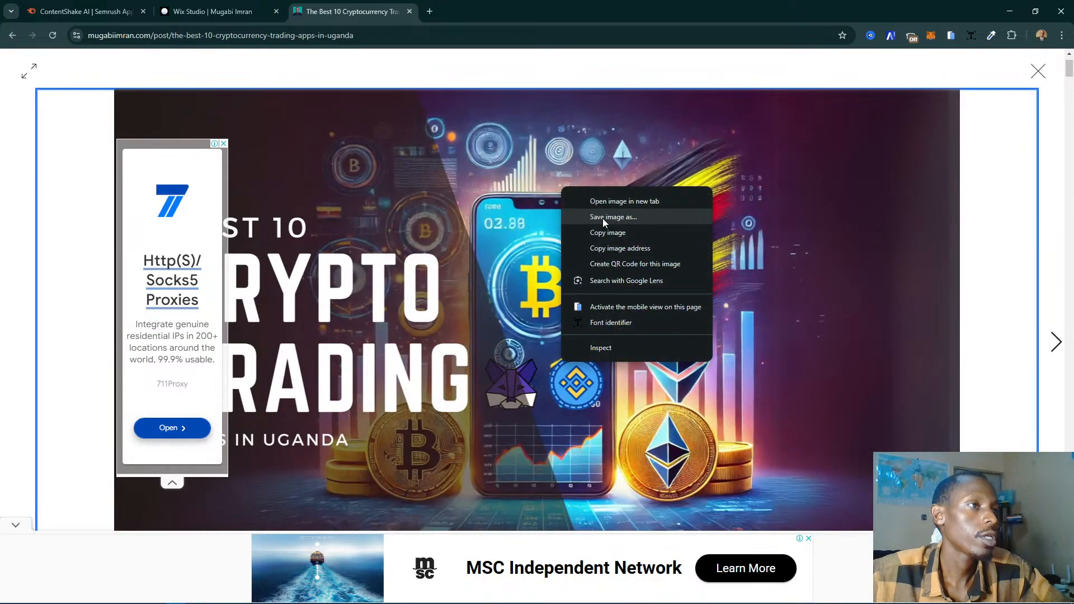
click(623, 202)
click(455, 14)
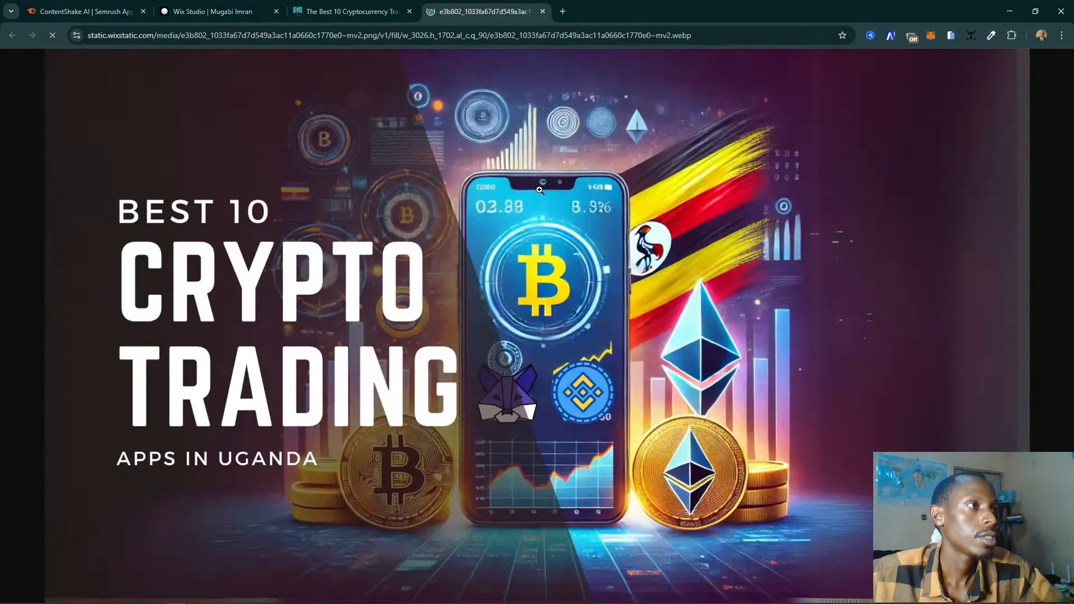
- Copy the full-size cover image's web address, switch back to the Wix Studio editor, and import the image into the site files by URL
right_click(548, 170)
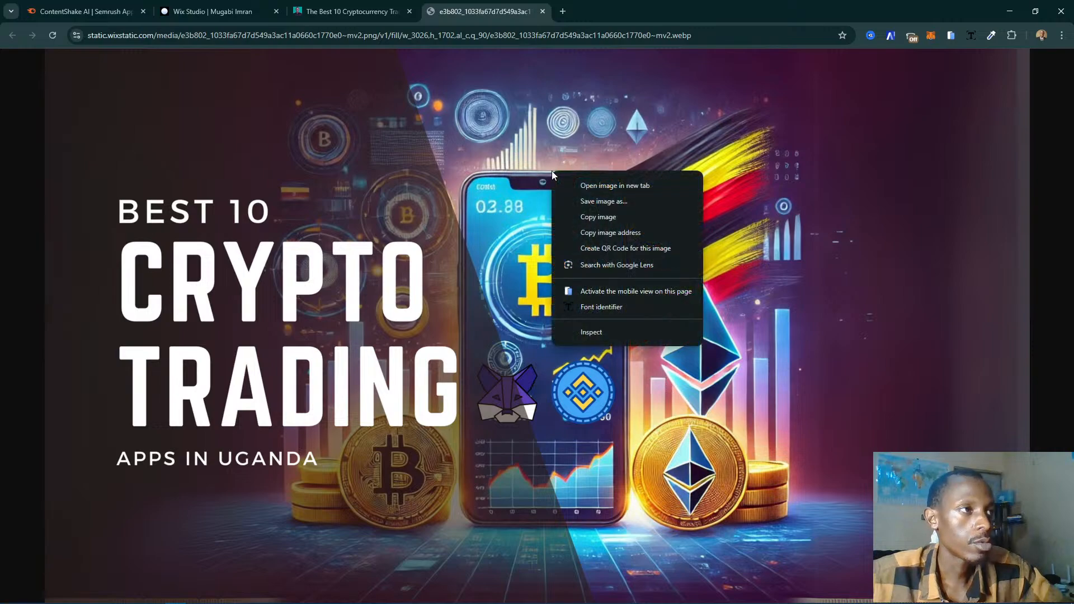
click(577, 31)
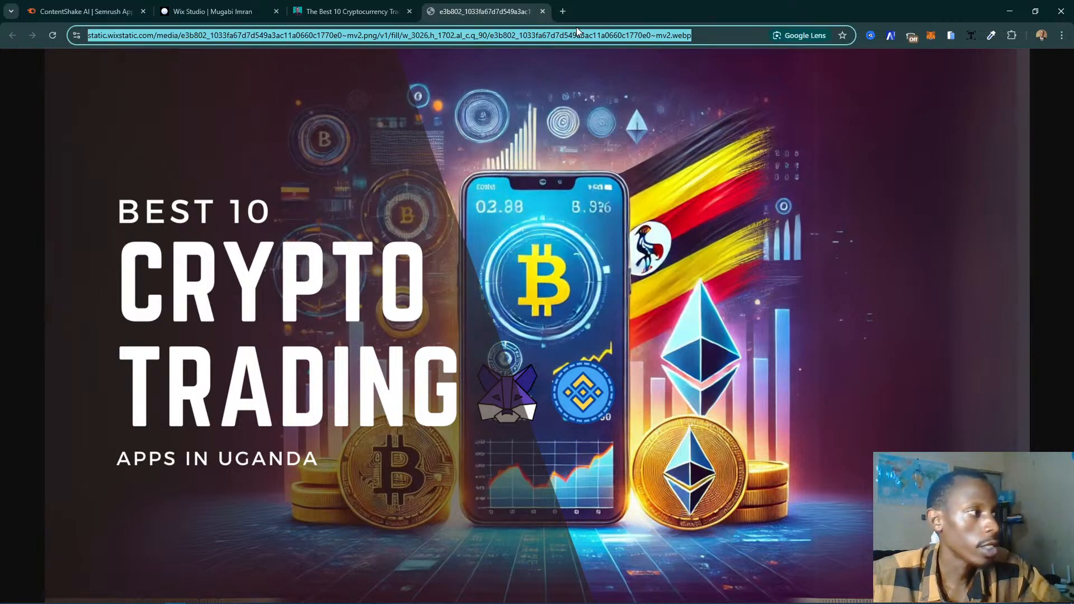
click(213, 11)
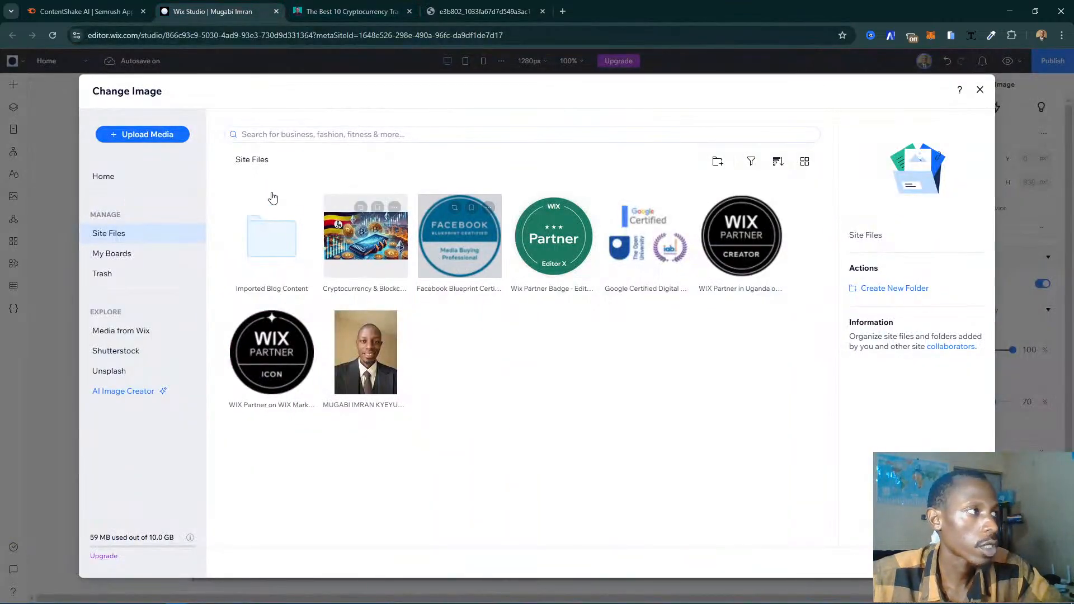
click(162, 137)
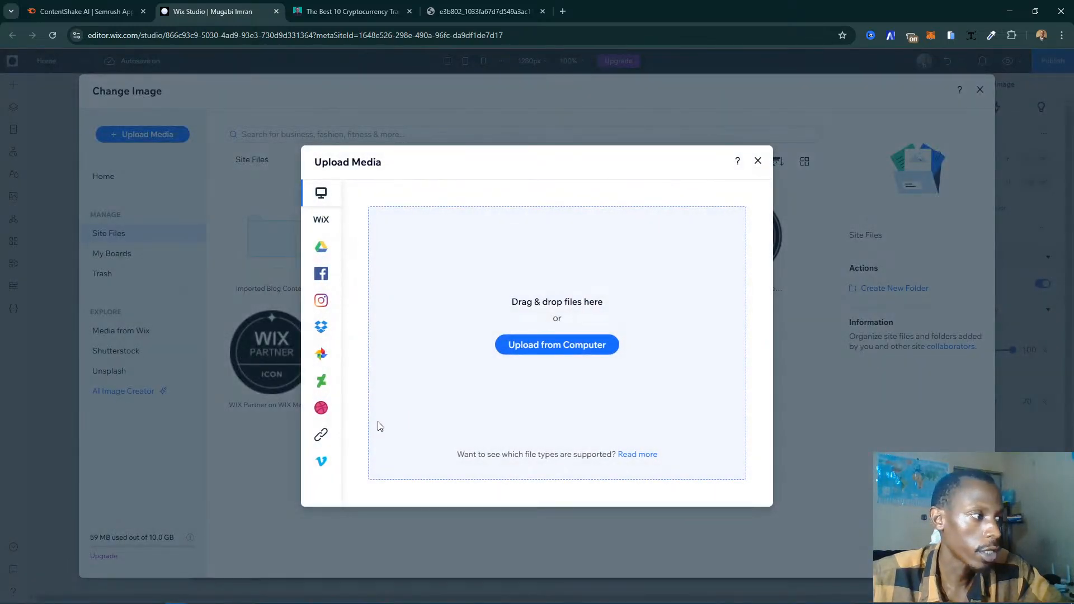
click(320, 435)
click(536, 381)
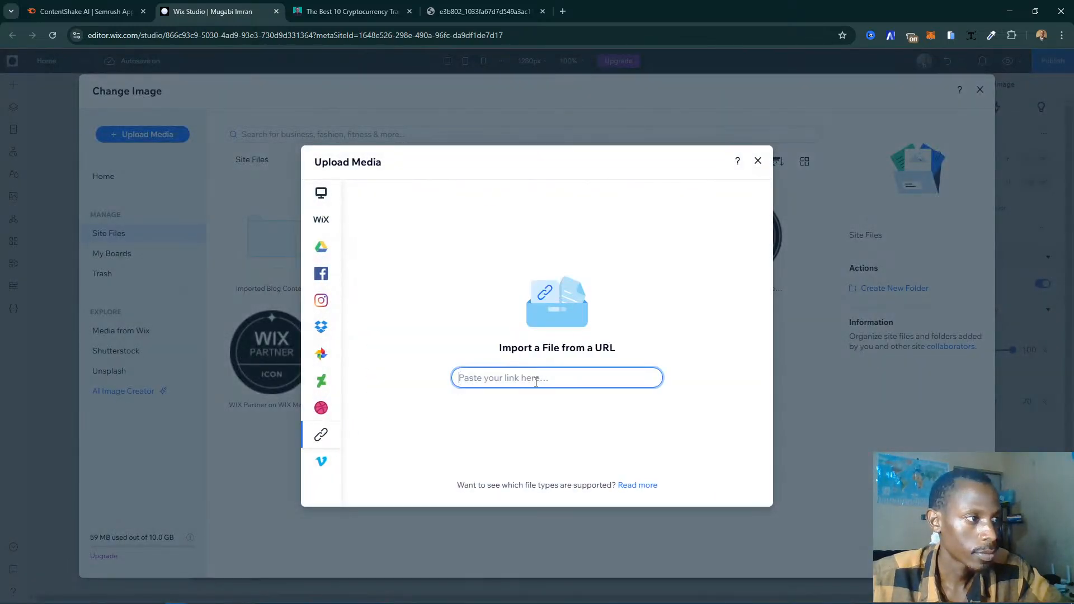
key(ctrl+v)
click(635, 377)
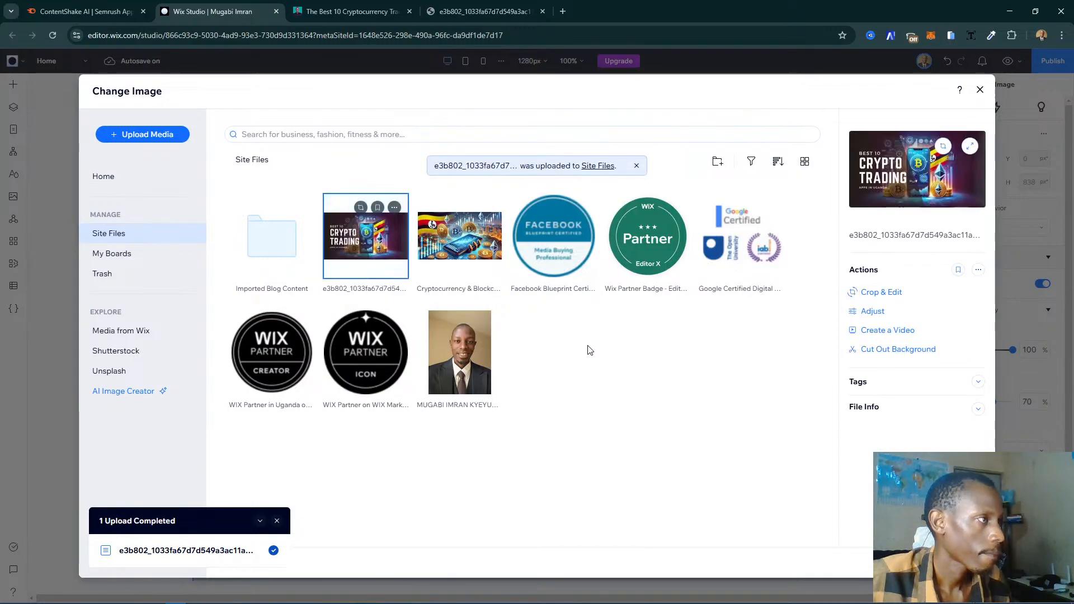
- Rename the imported image as "Best Crypto Trading Platforms" and set it as the slide's background image
click(364, 290)
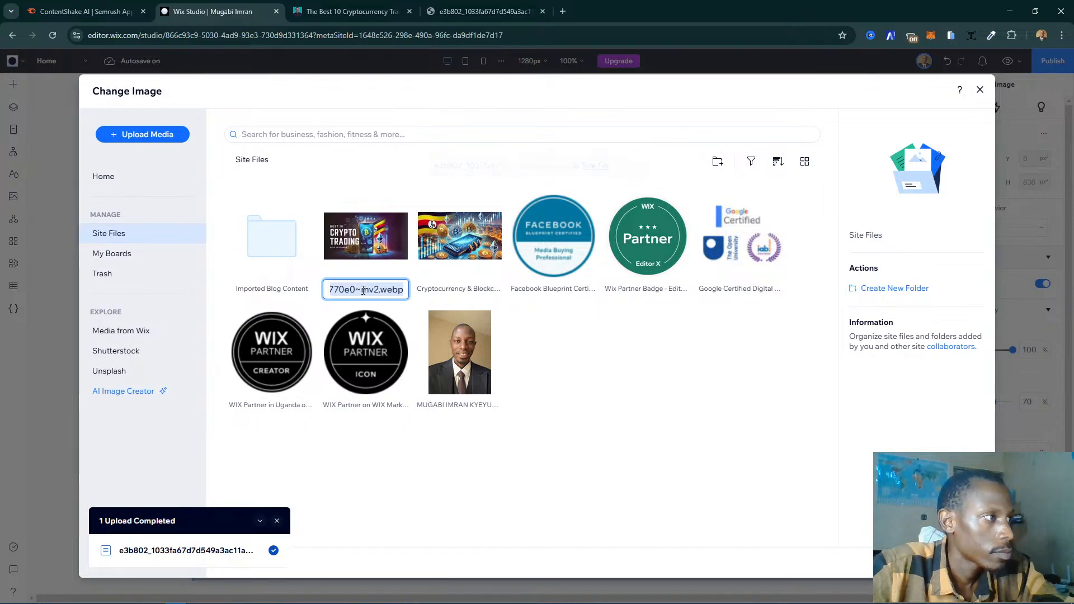
text(R)
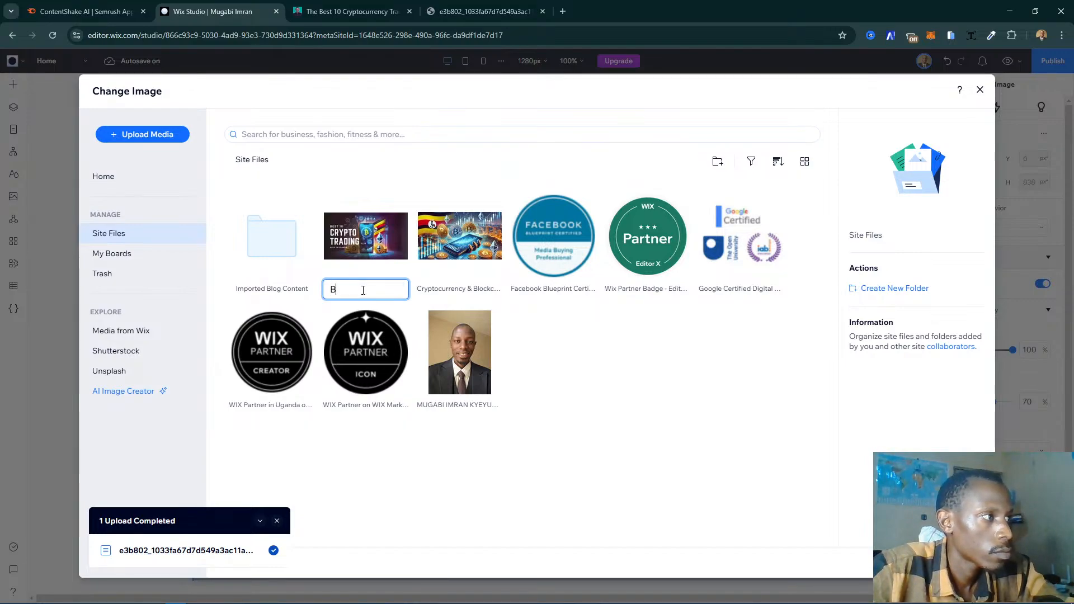
text(est Crypto)
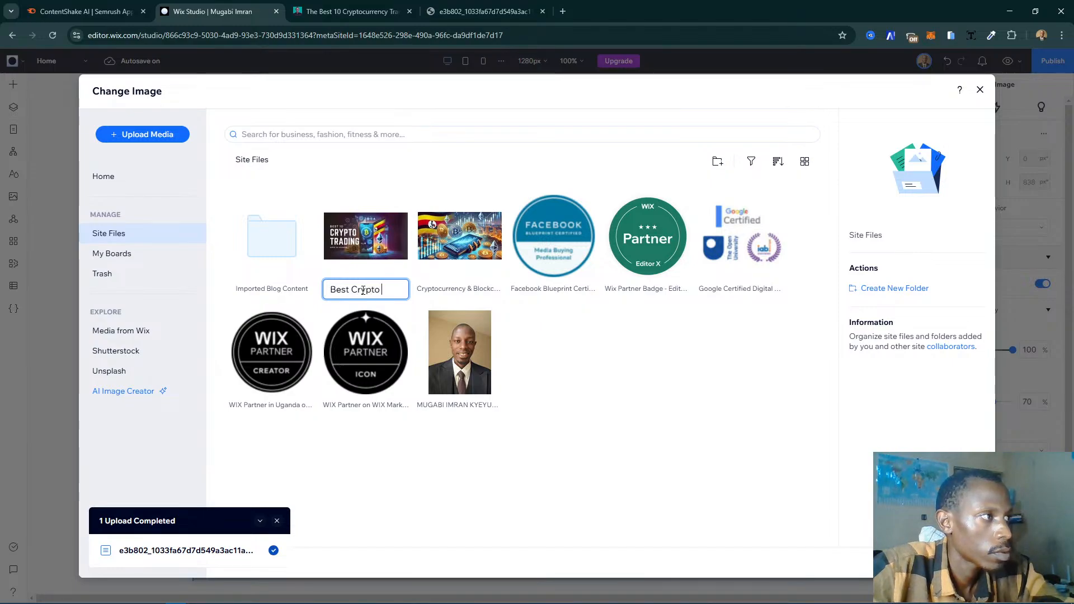
text( Trading)
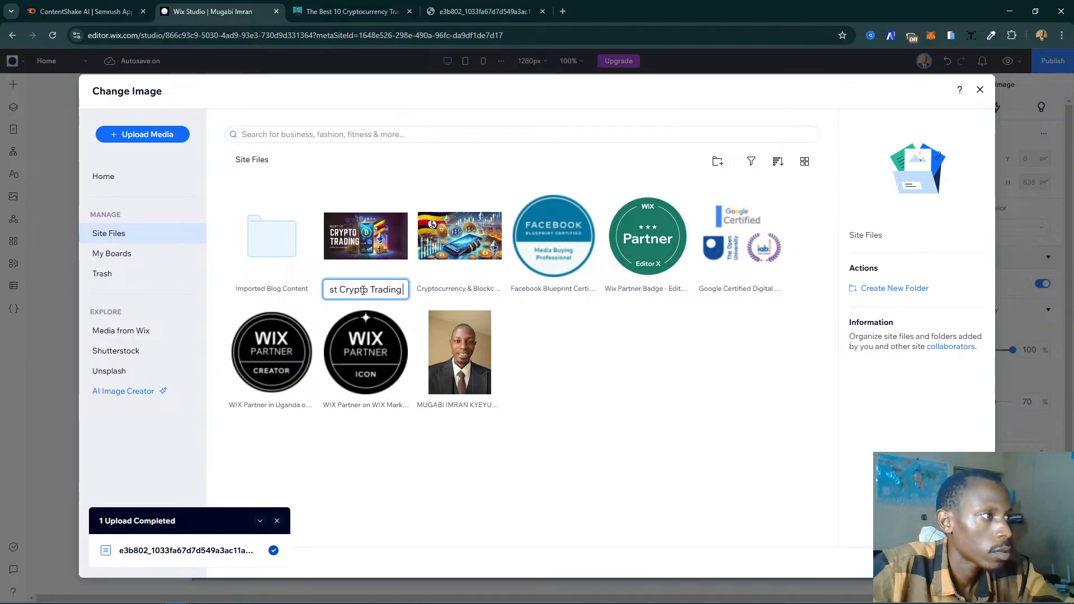
text( Platforms)
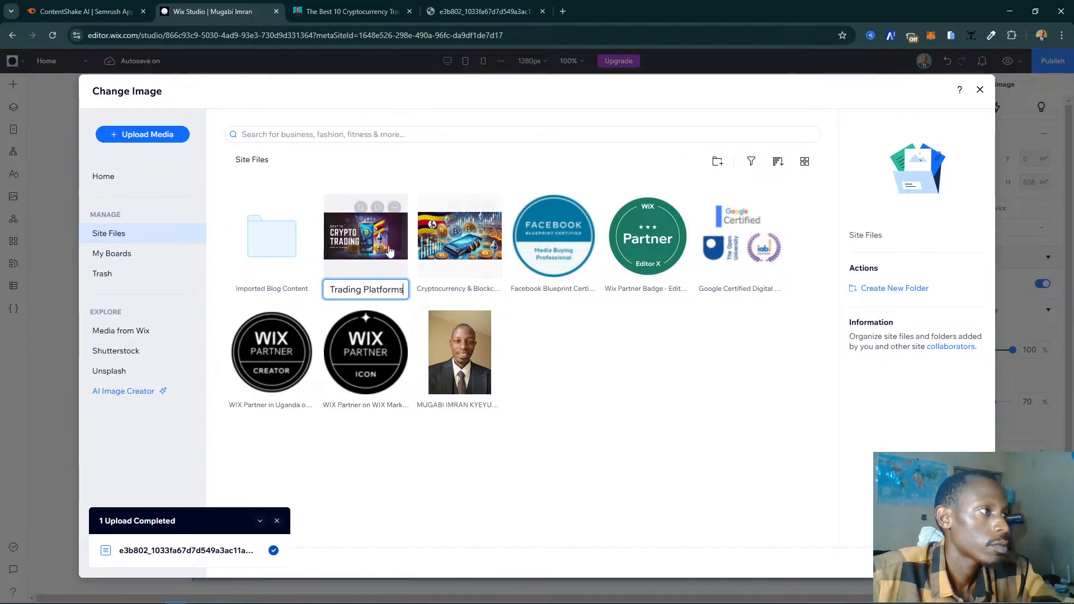
key(Return)
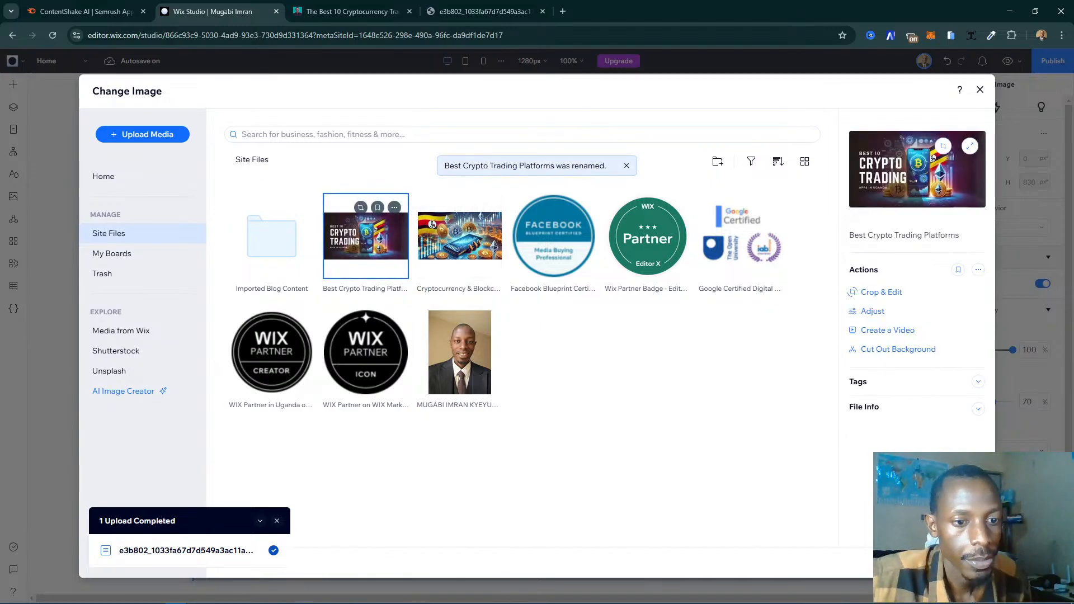
click(947, 562)
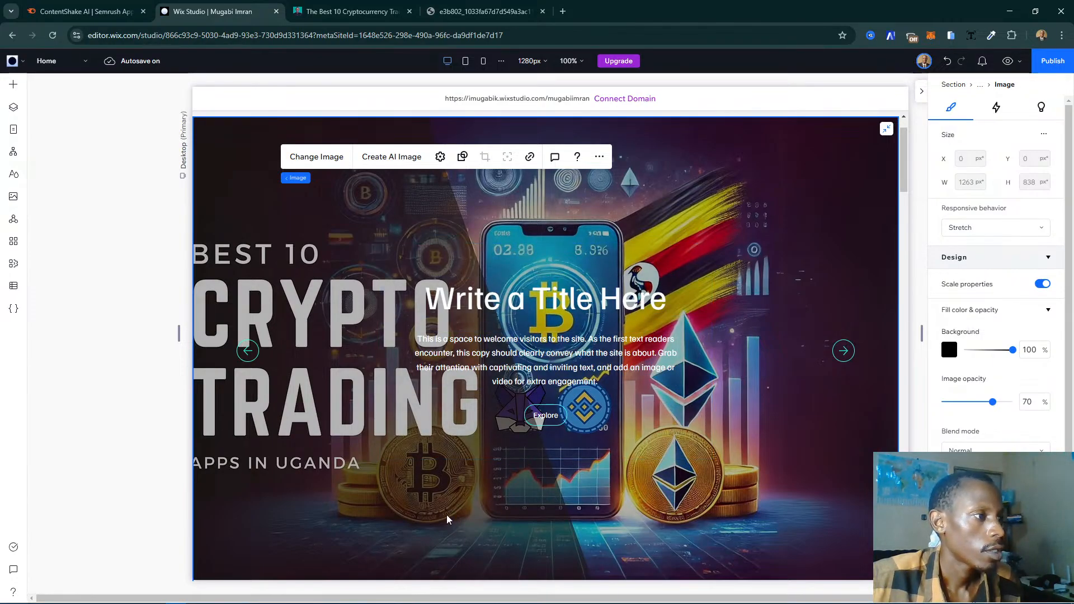
- Close the full-size image's browser tab and the article's expanded image view, and open the website's blog page
click(482, 11)
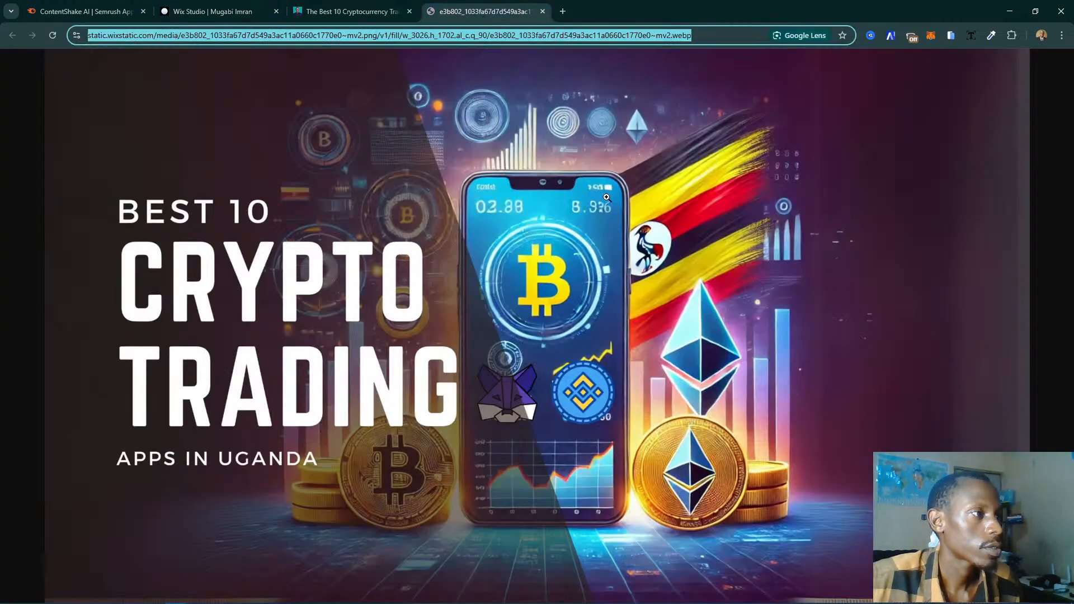
click(541, 11)
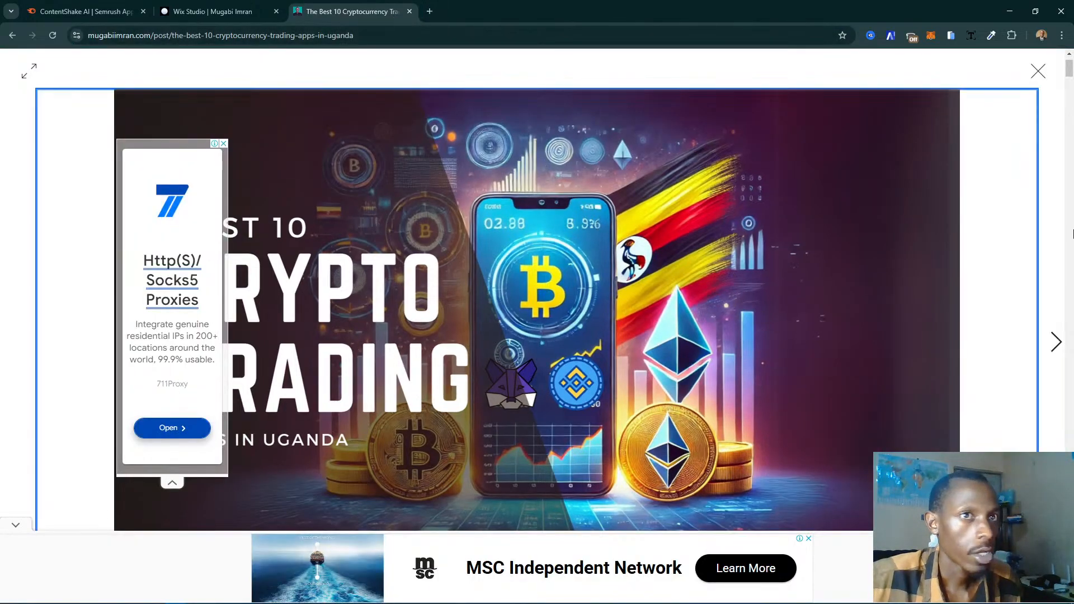
click(1038, 72)
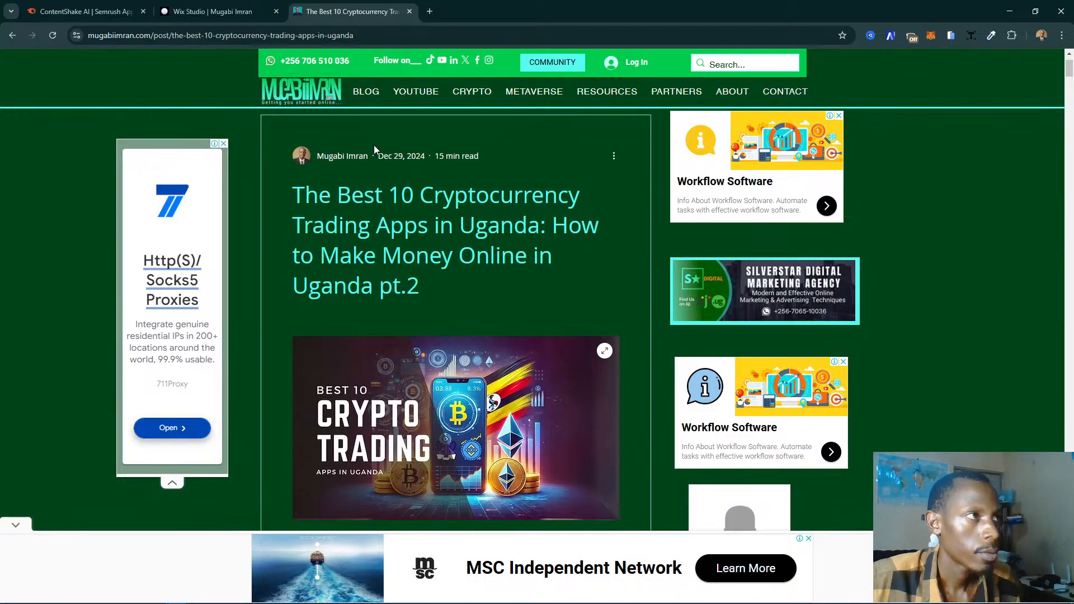
mouse_move(473, 94)
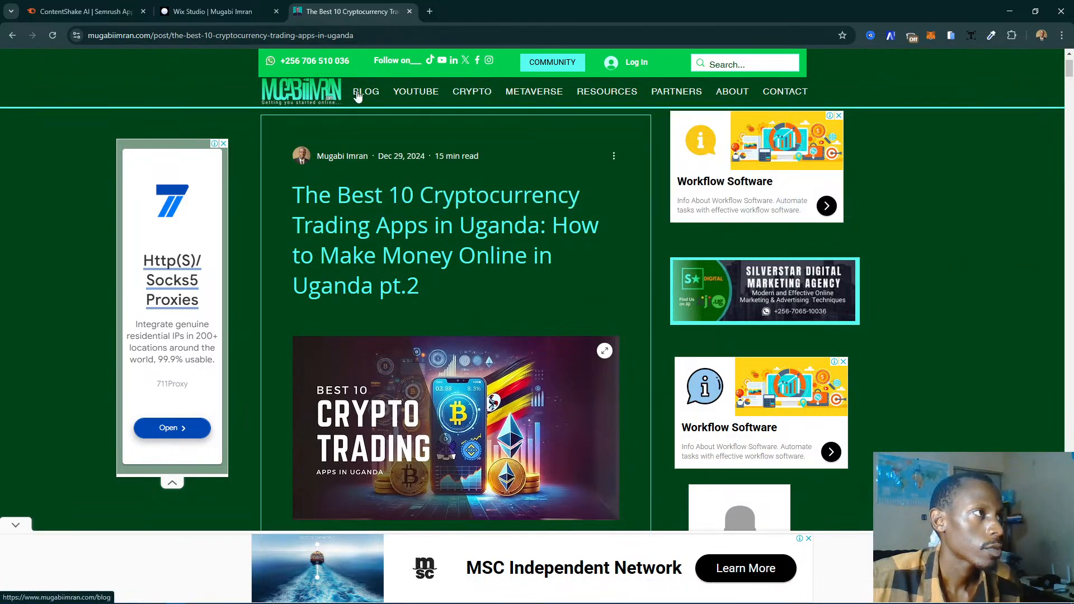
click(367, 92)
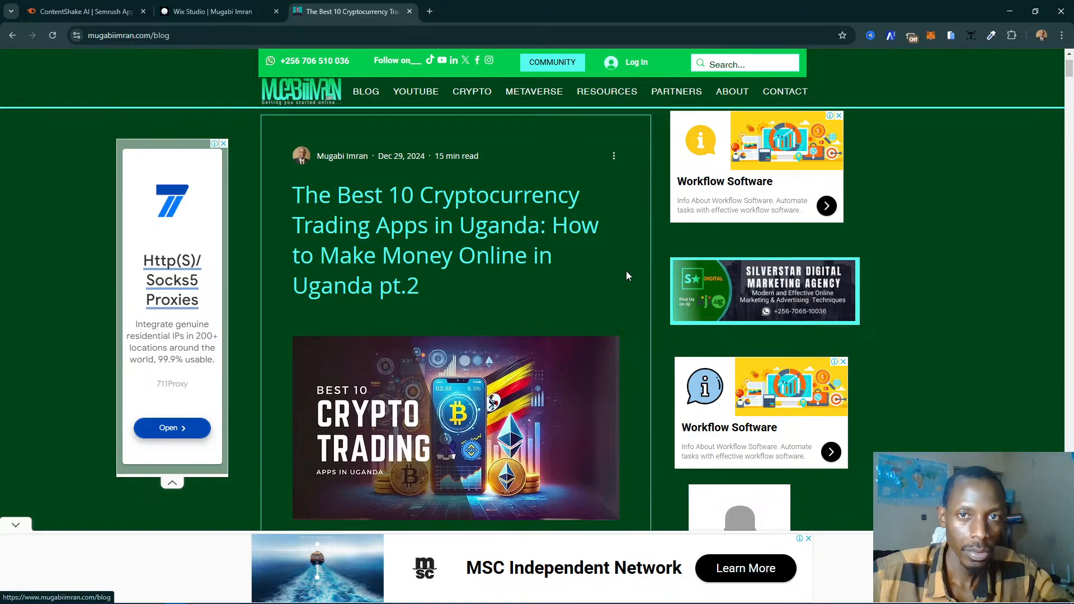
- Switch back to the Wix Studio editor and browse the Media from Wix and Unsplash libraries for a different slide background image
click(227, 14)
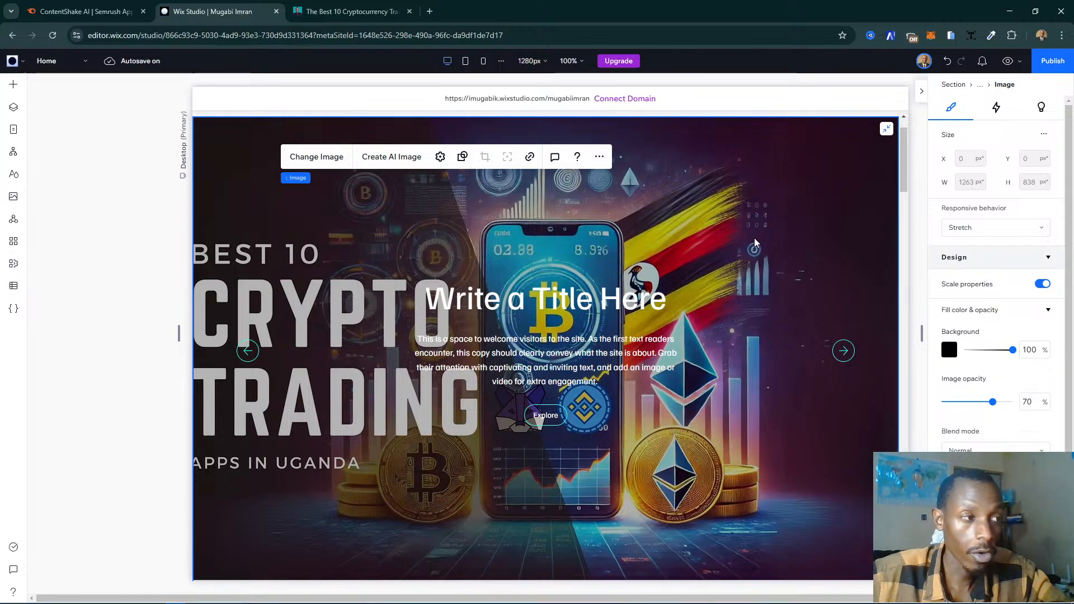
double_click(475, 258)
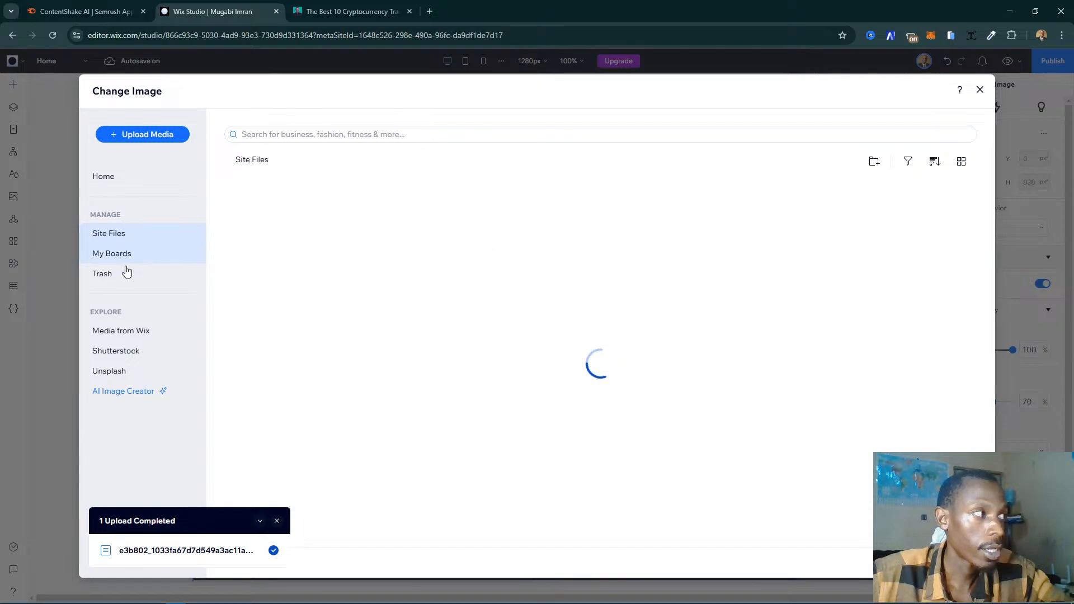
click(162, 336)
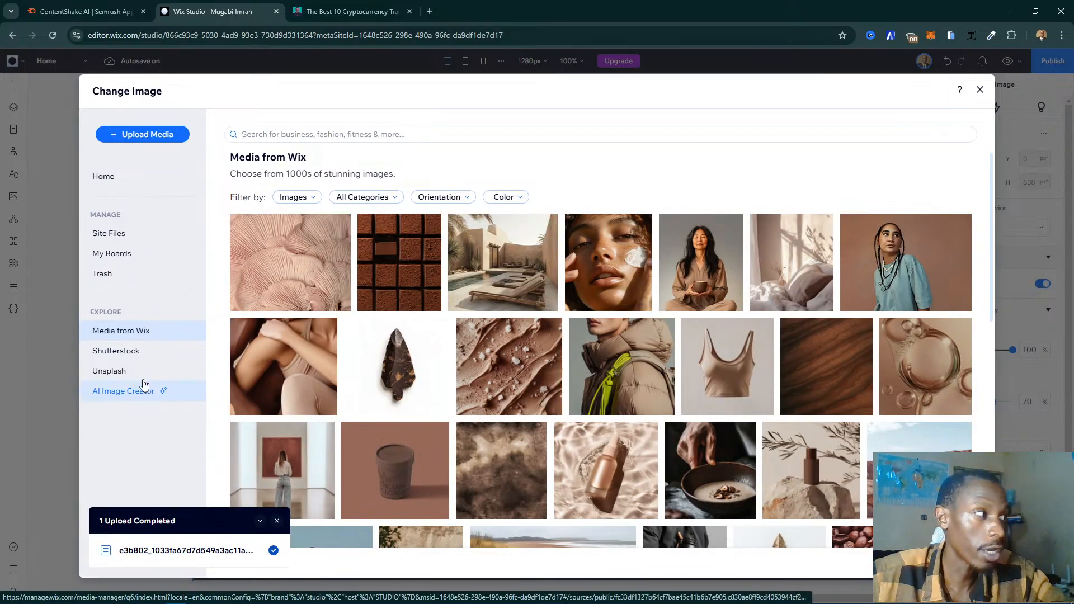
click(115, 377)
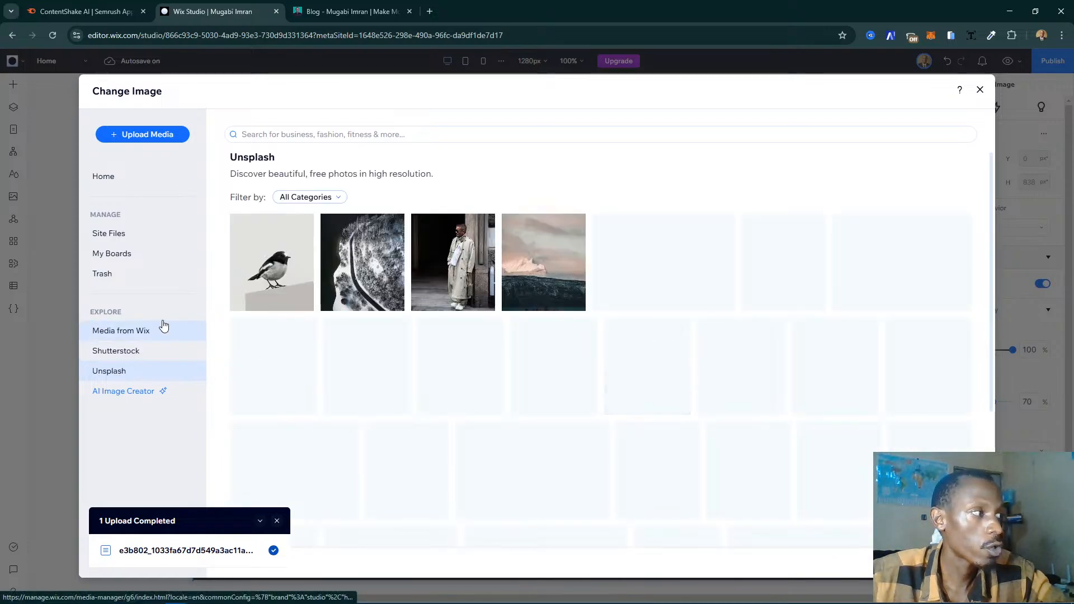
click(374, 133)
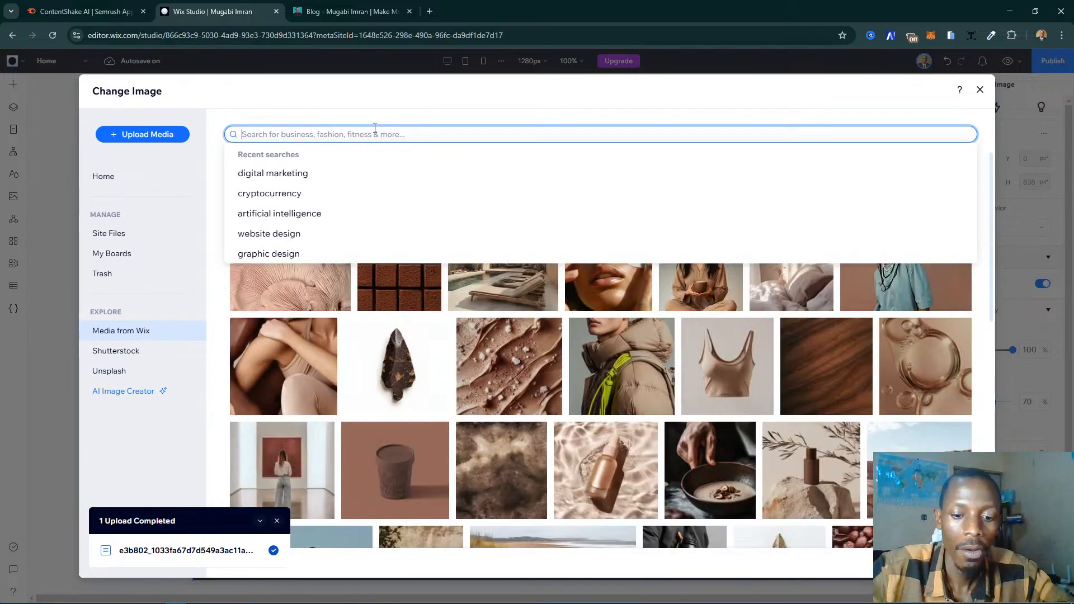
text(cry)
key(BackSpace)
key(BackSpace)
key(BackSpace)
key(BackSpace)
key(BackSpace)
key(BackSpace)
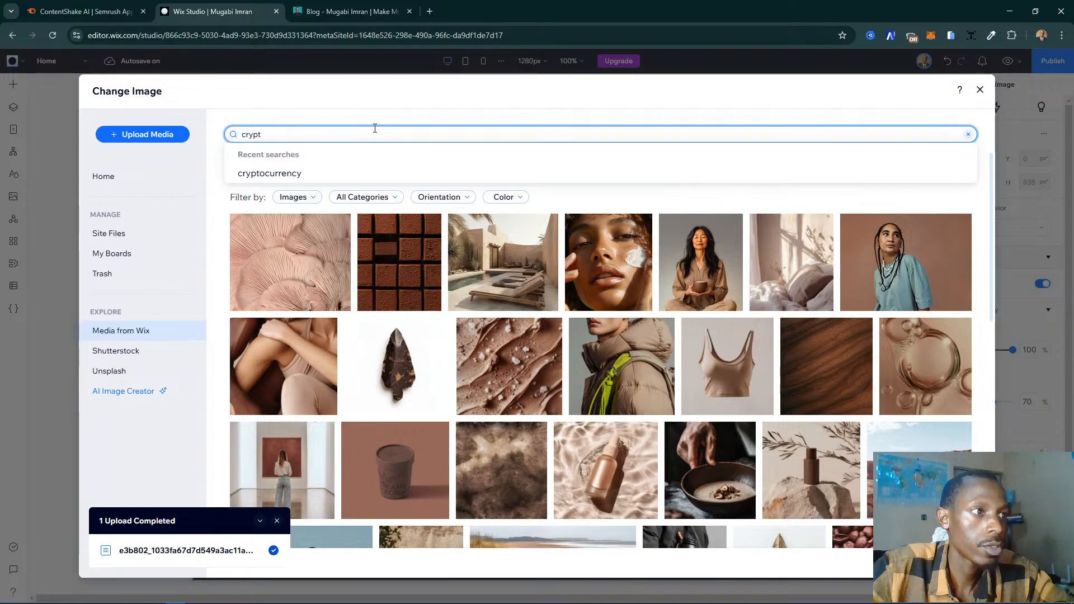
- Search Media from Wix for "website design" and set the photo of hands using a laptop as the slide's background image
text(w)
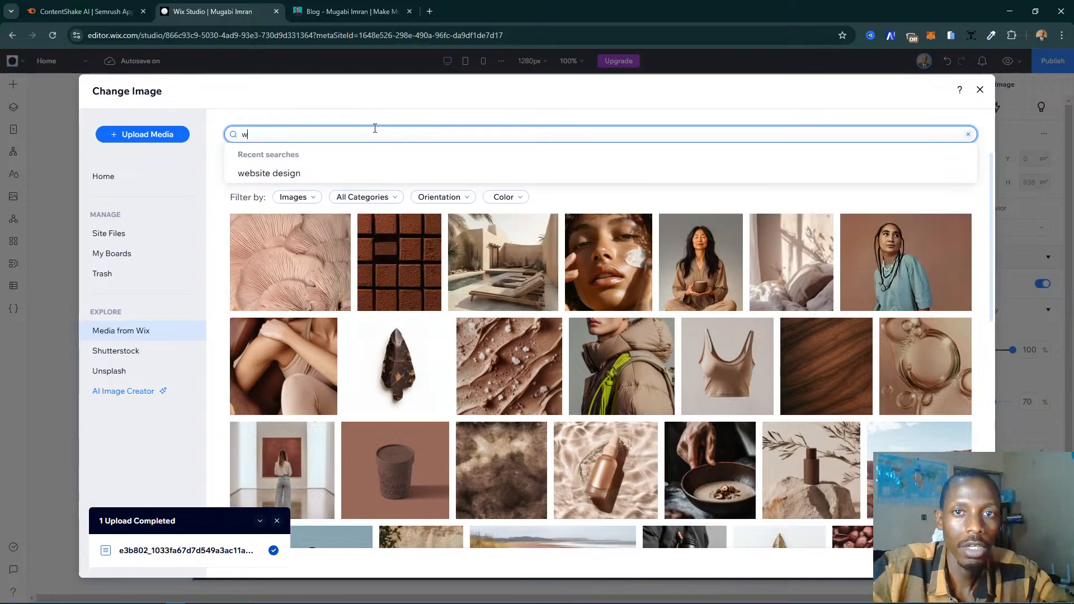
text(eb)
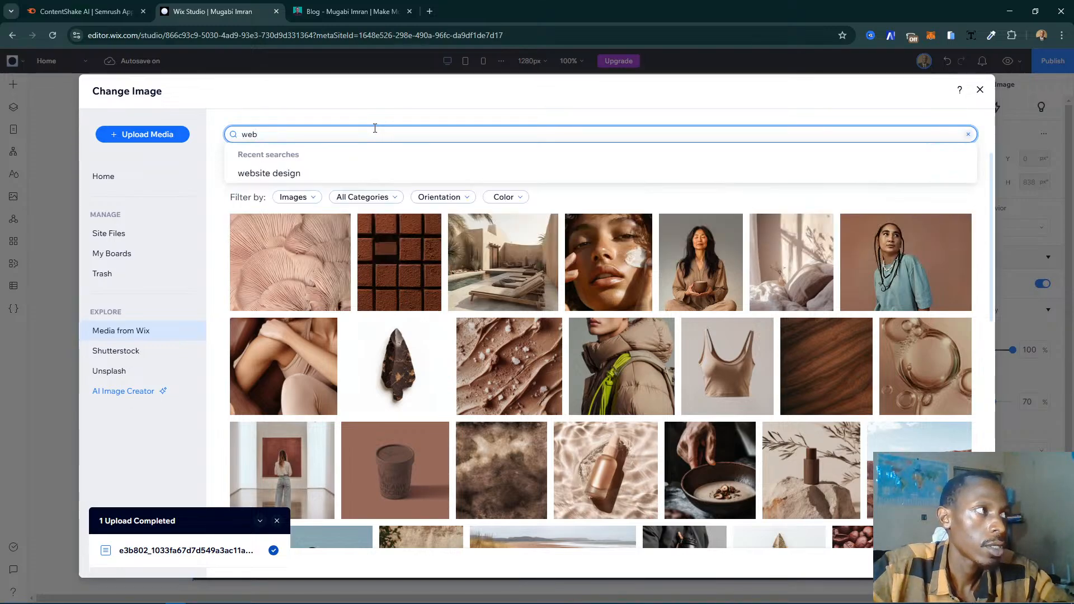
text(site design)
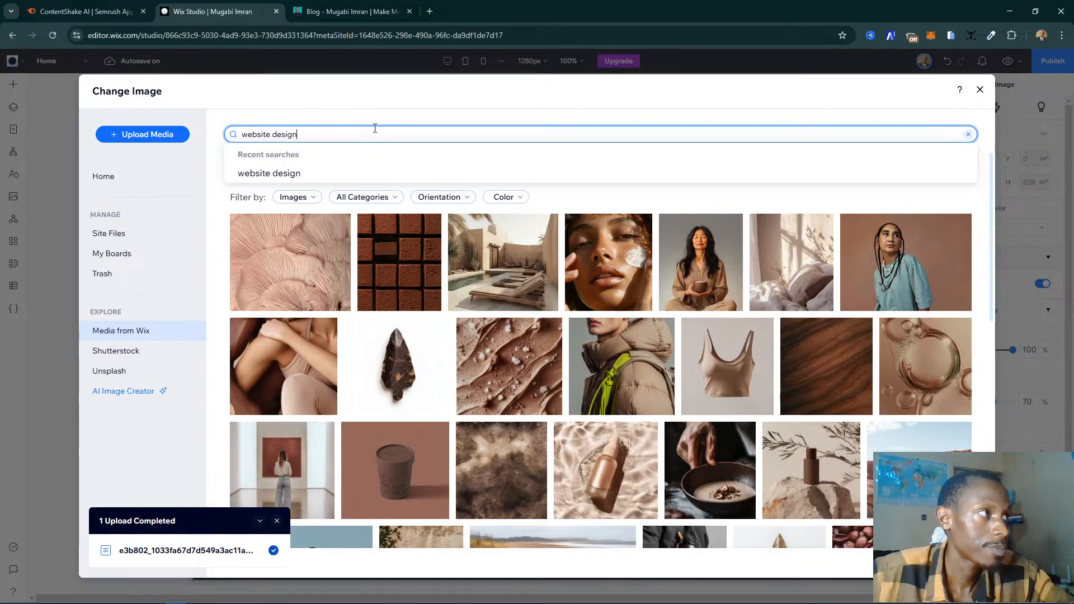
key(Return)
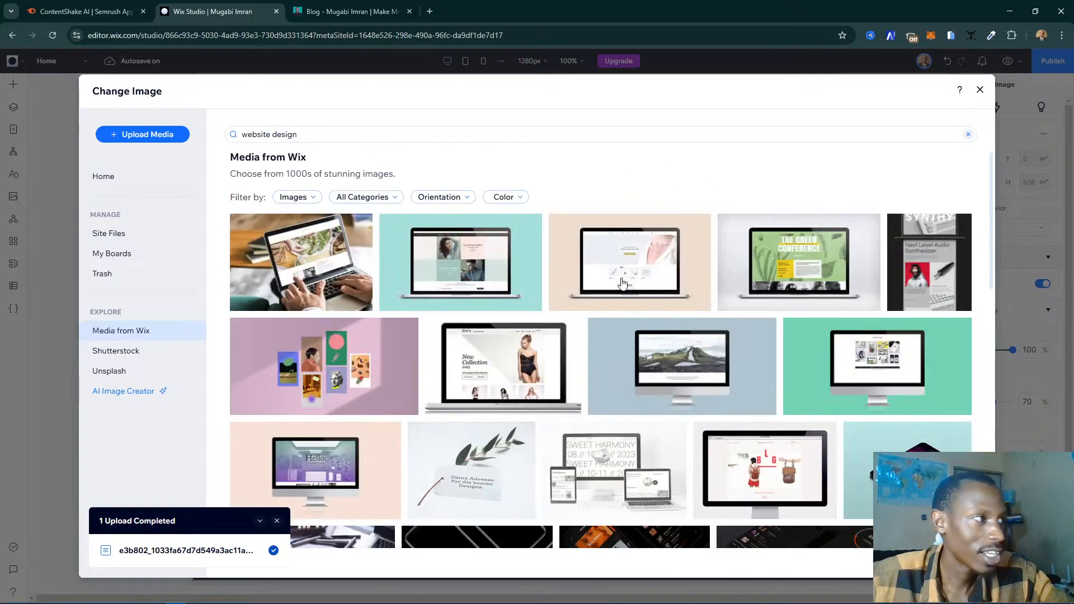
click(333, 271)
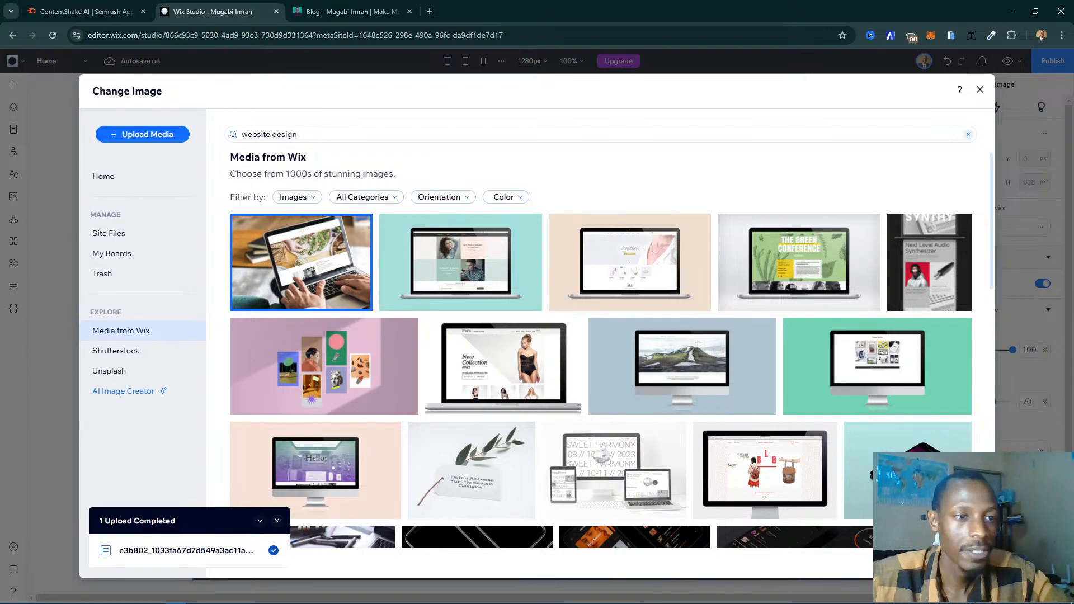
click(948, 563)
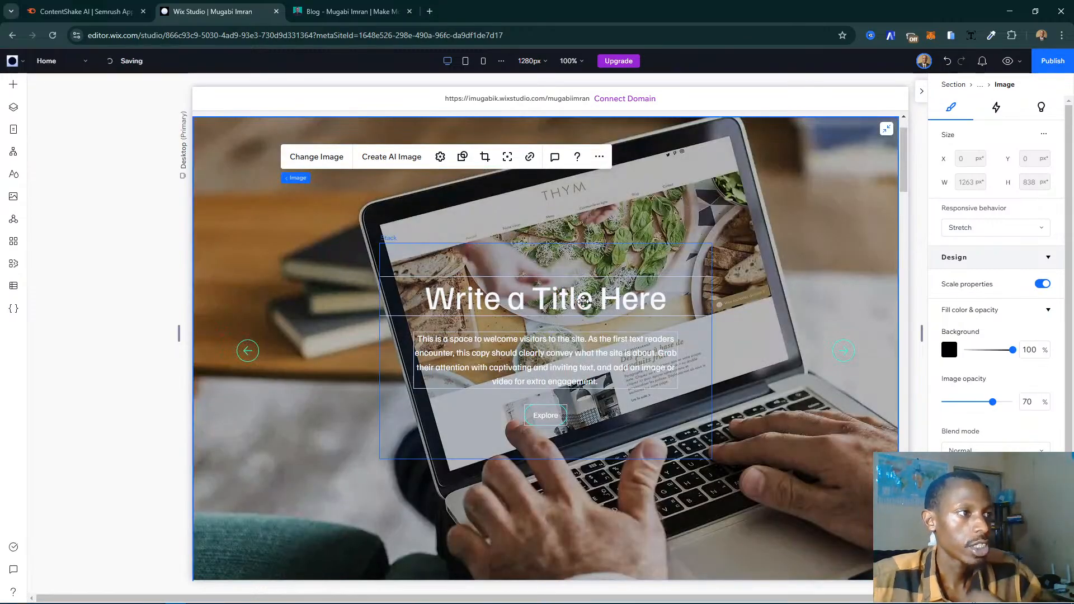
- Replace the slide's title text with "How to Buiild Websites"
click(594, 304)
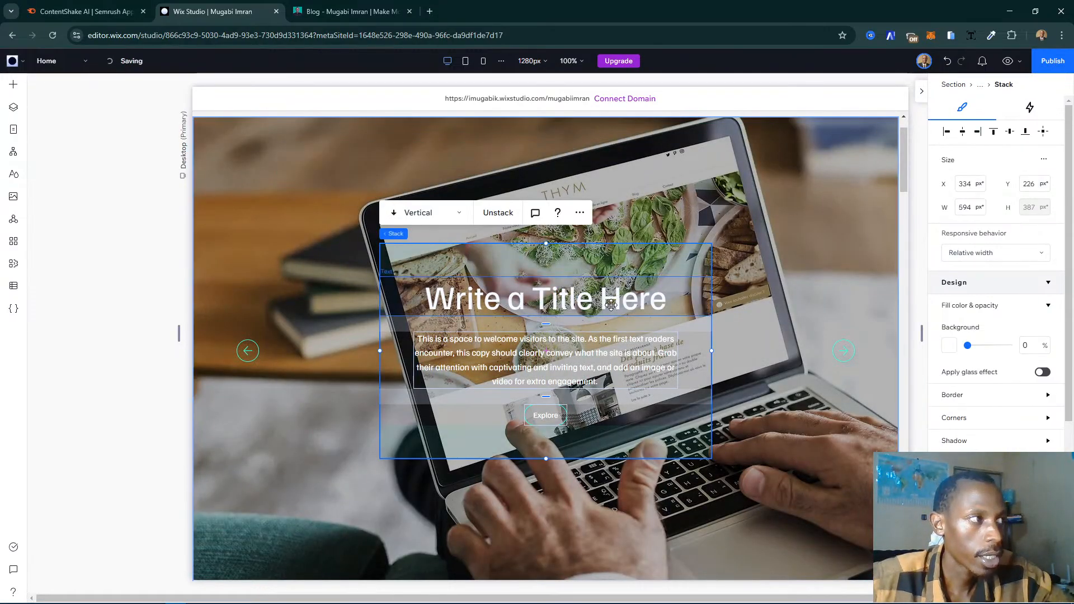
click(614, 302)
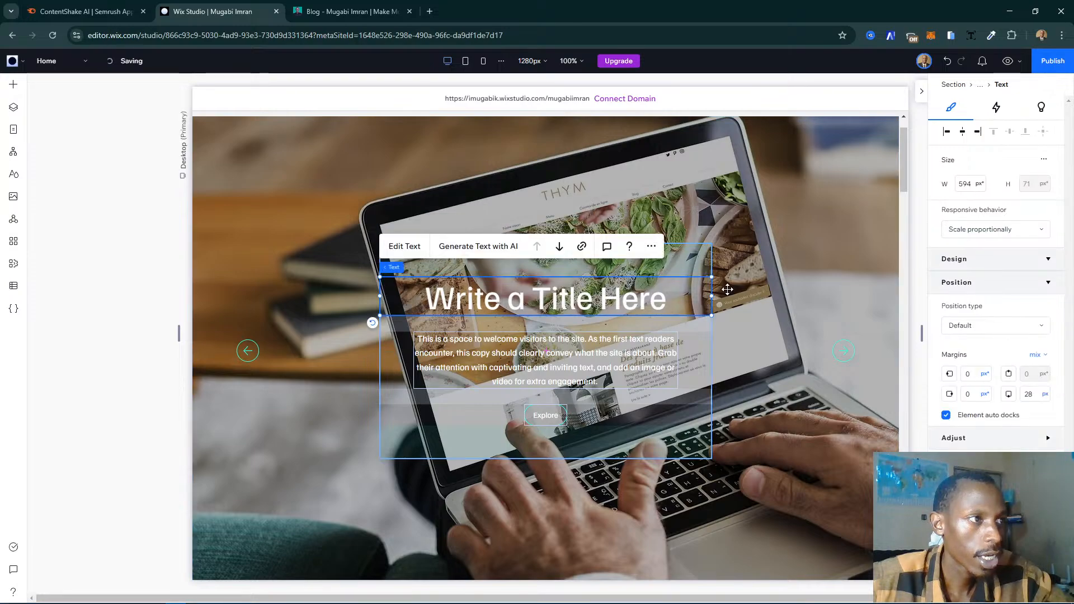
click(412, 249)
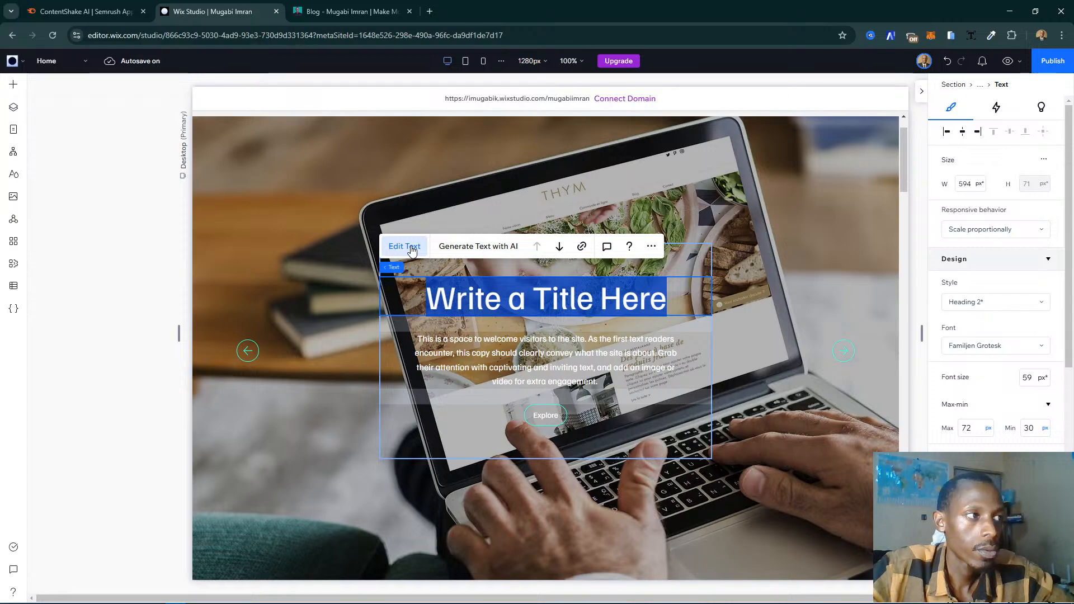
text(How)
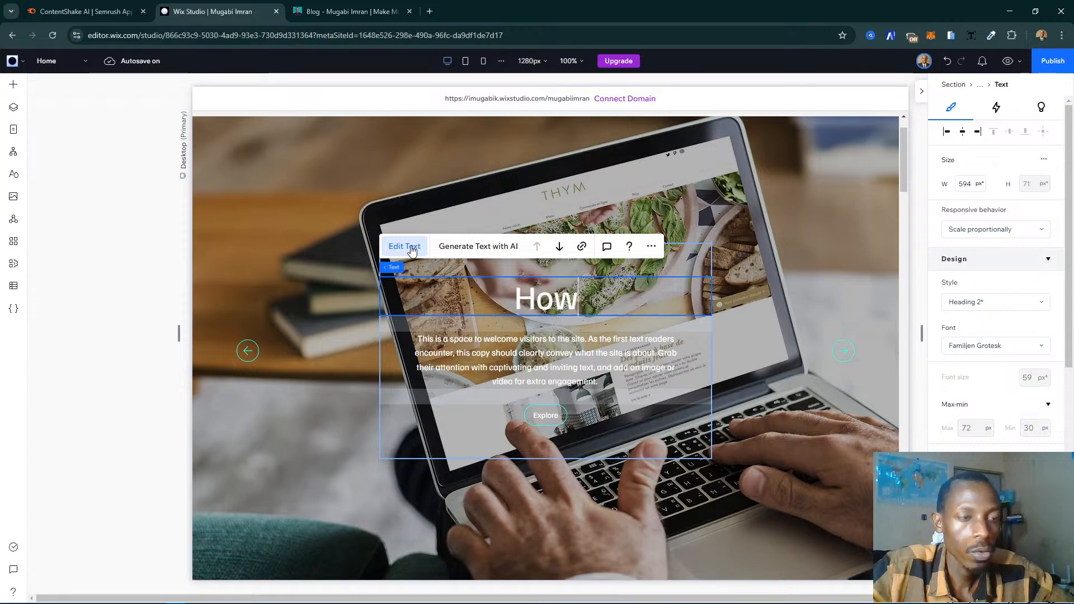
text( to Buiild )
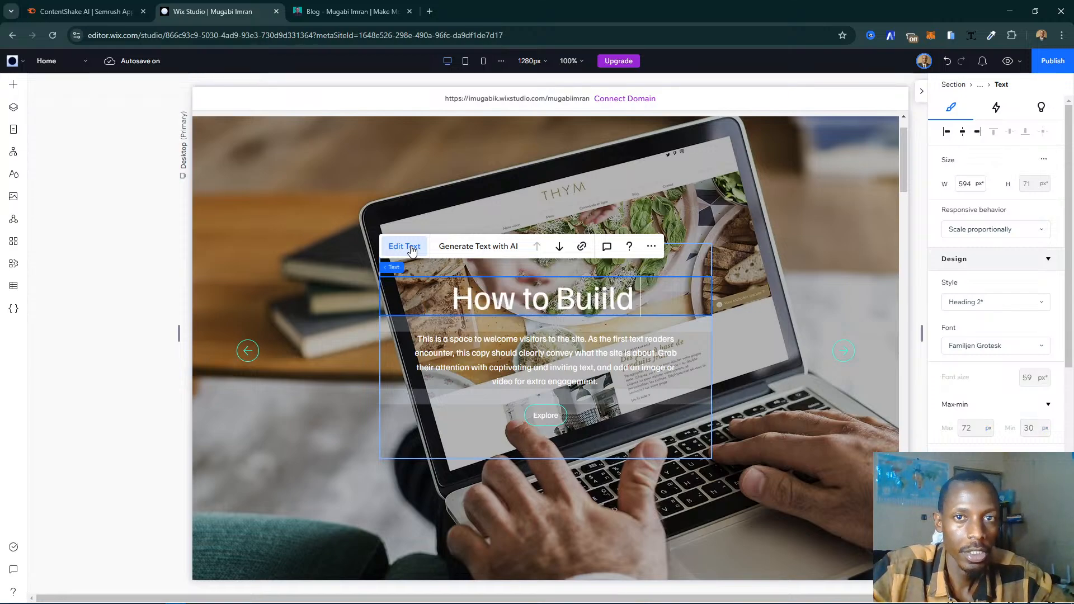
text(Websites)
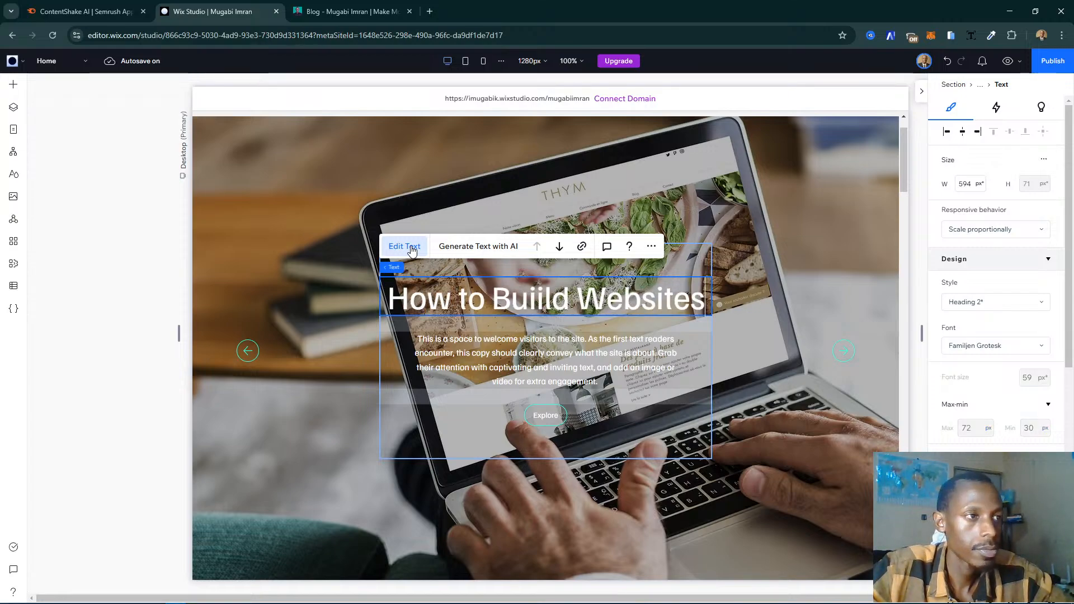
- Switch to the website's blog page and open the article on how to create a free website with Wix
click(364, 10)
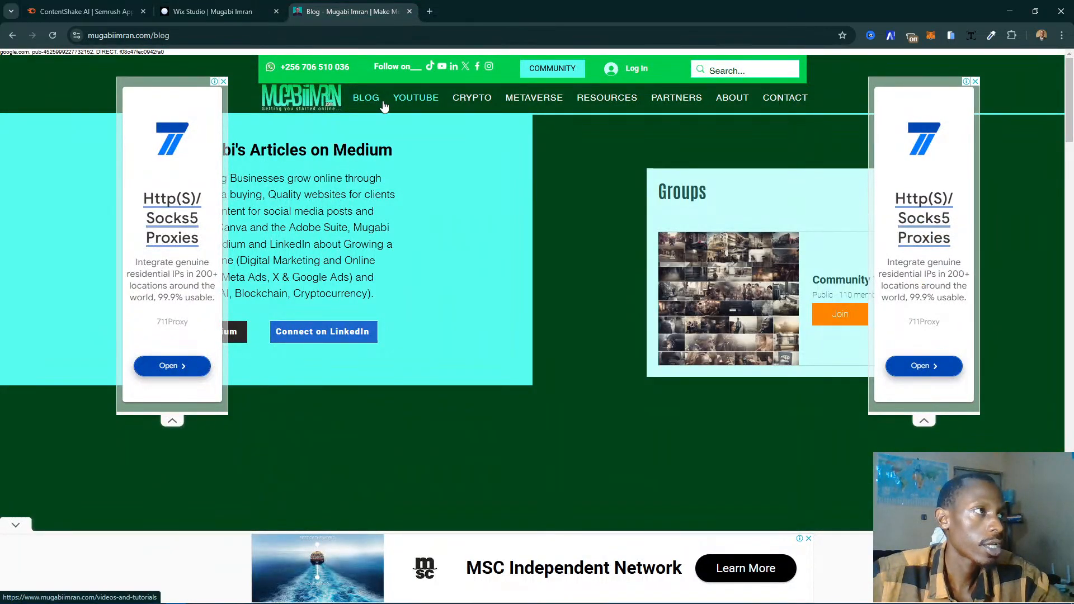
mouse_move(384, 106)
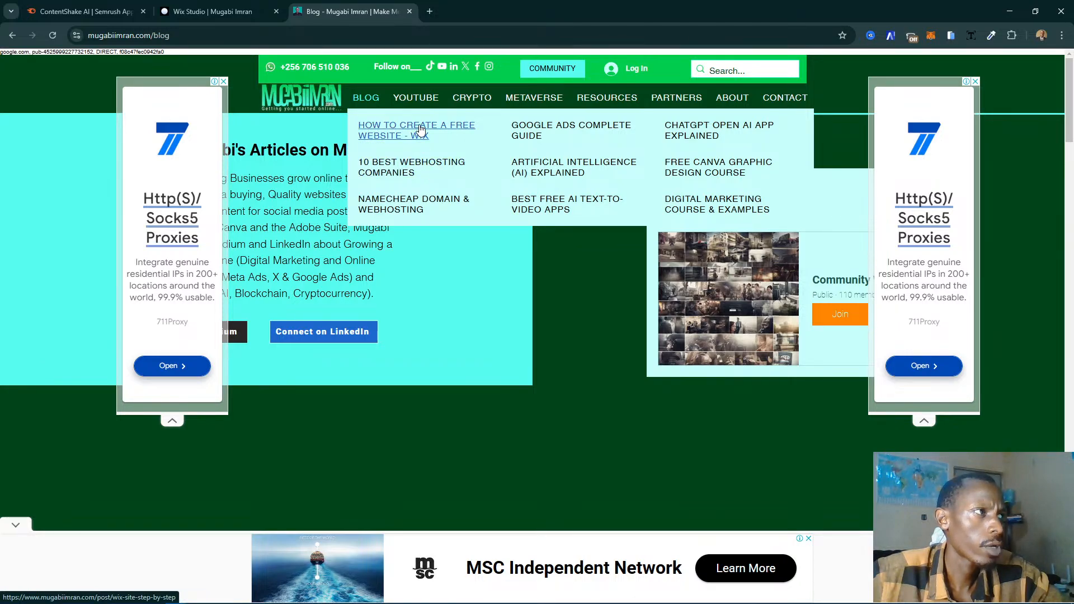
click(420, 130)
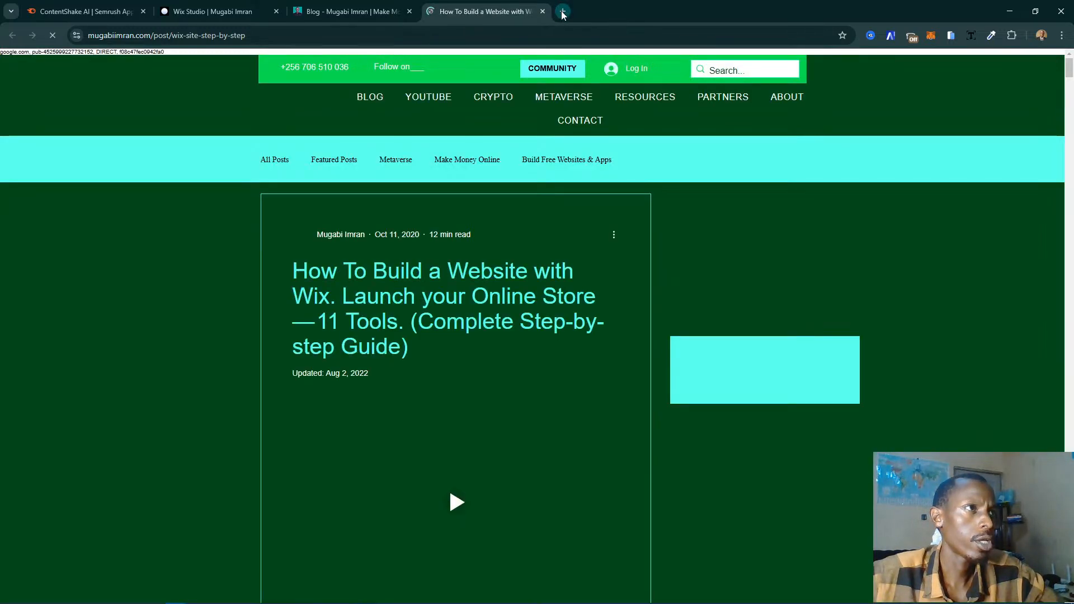
click(563, 11)
text(you)
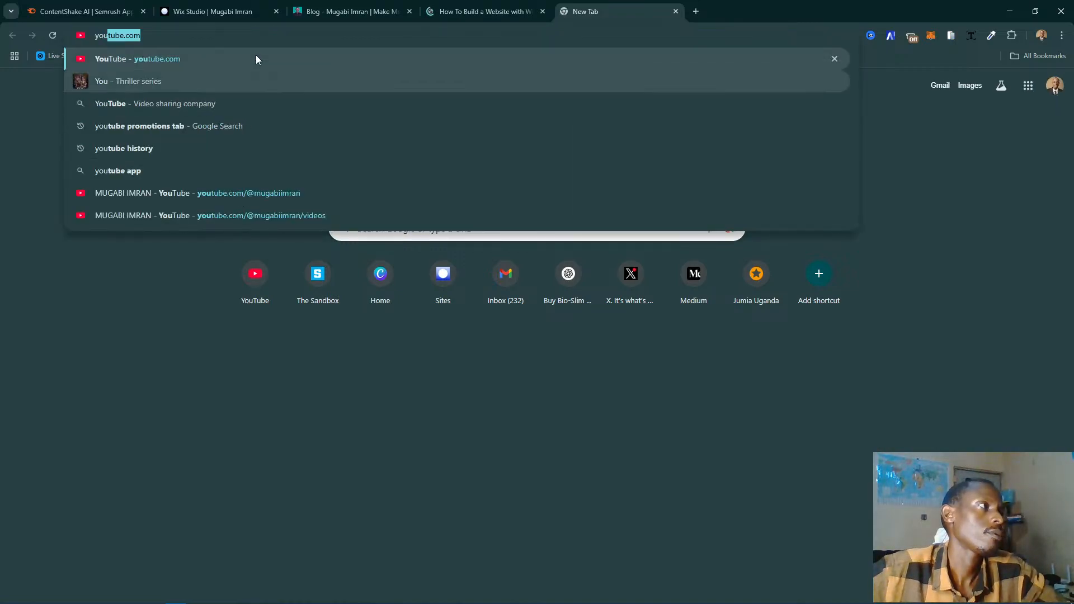
click(676, 11)
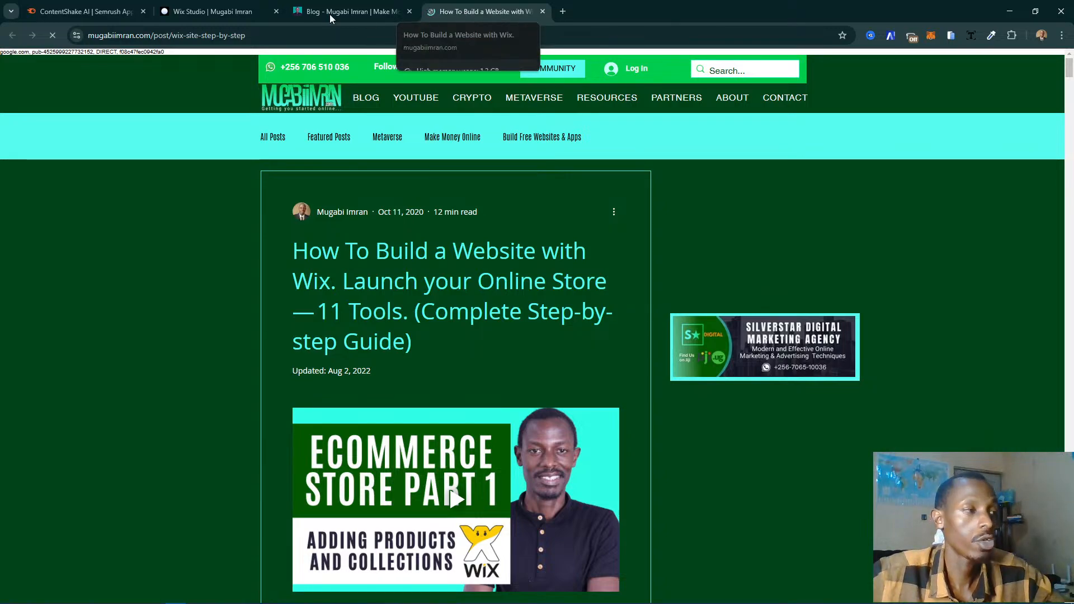
- Check the blog and article pages, and open YouTube in a new browser tab
click(370, 8)
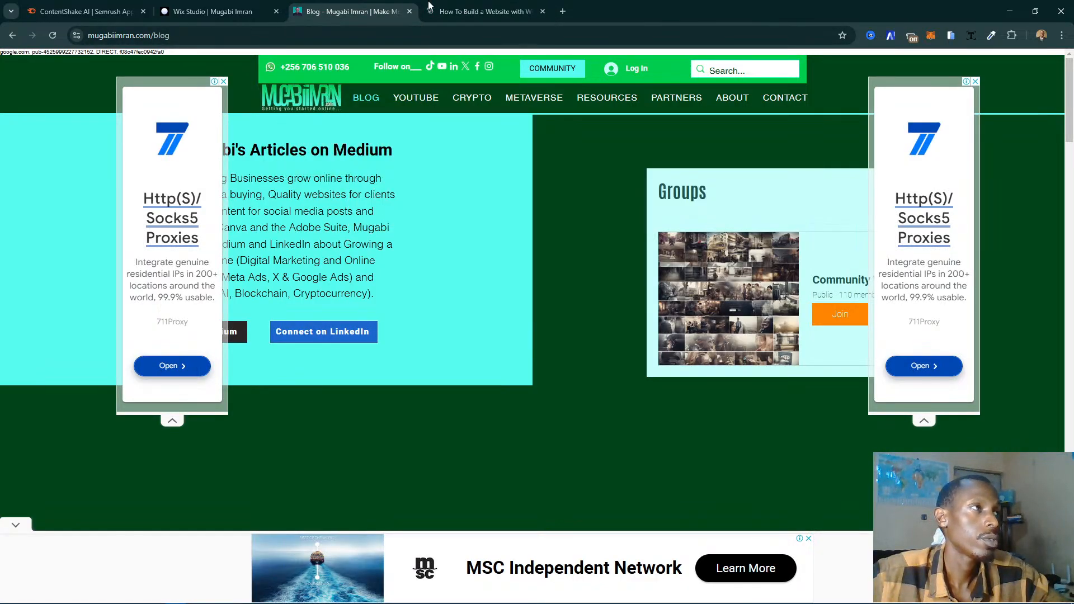
click(468, 6)
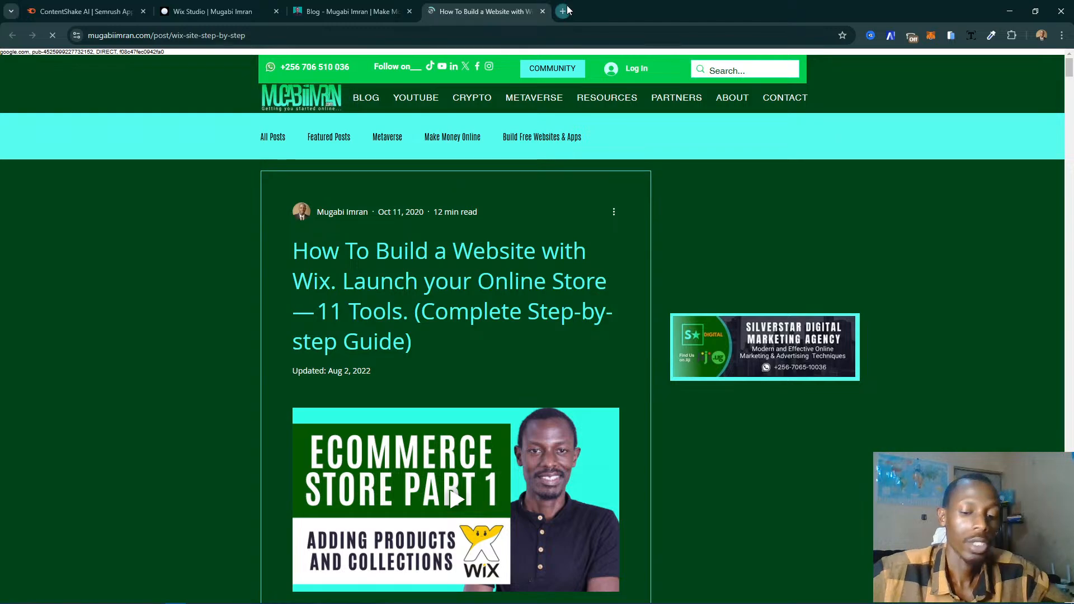
click(565, 11)
text(you)
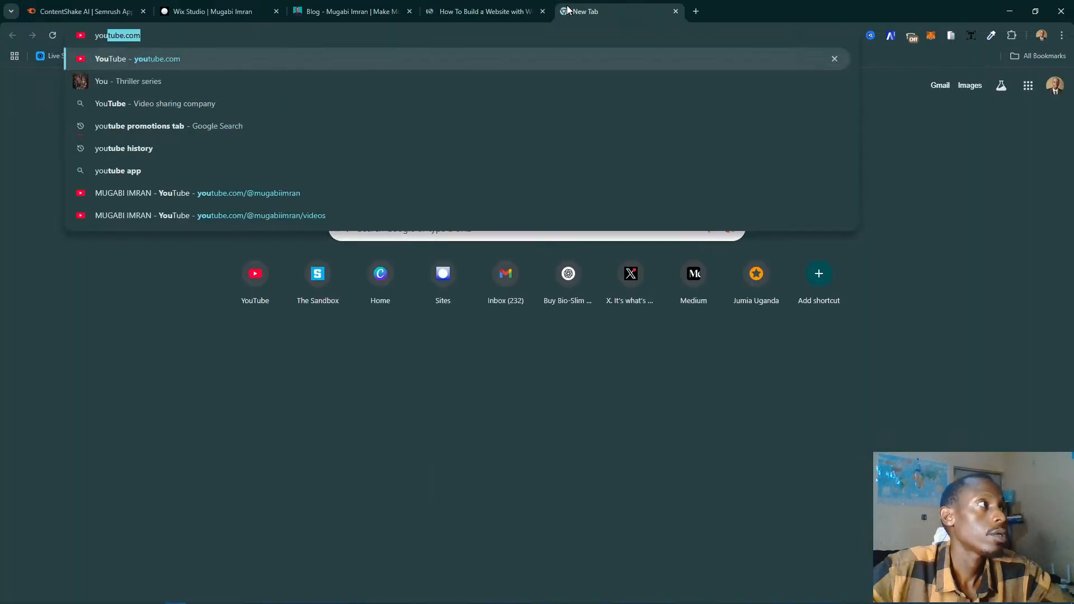
key(Return)
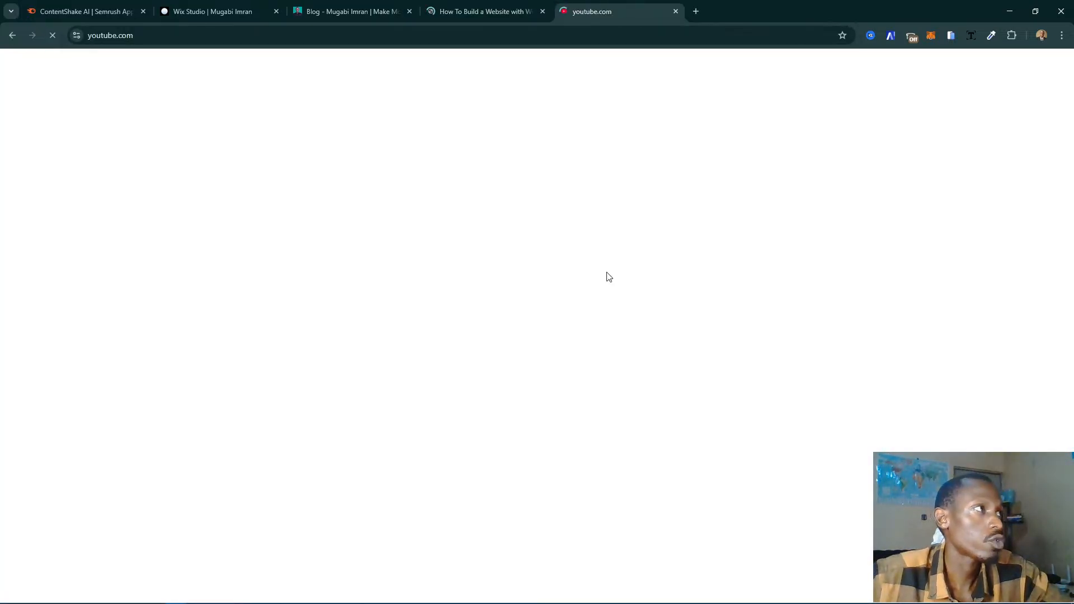
- Switch back to the Wix Studio editor and link the slide's Explore button to the WEBDESIGN page in the current window
click(252, 11)
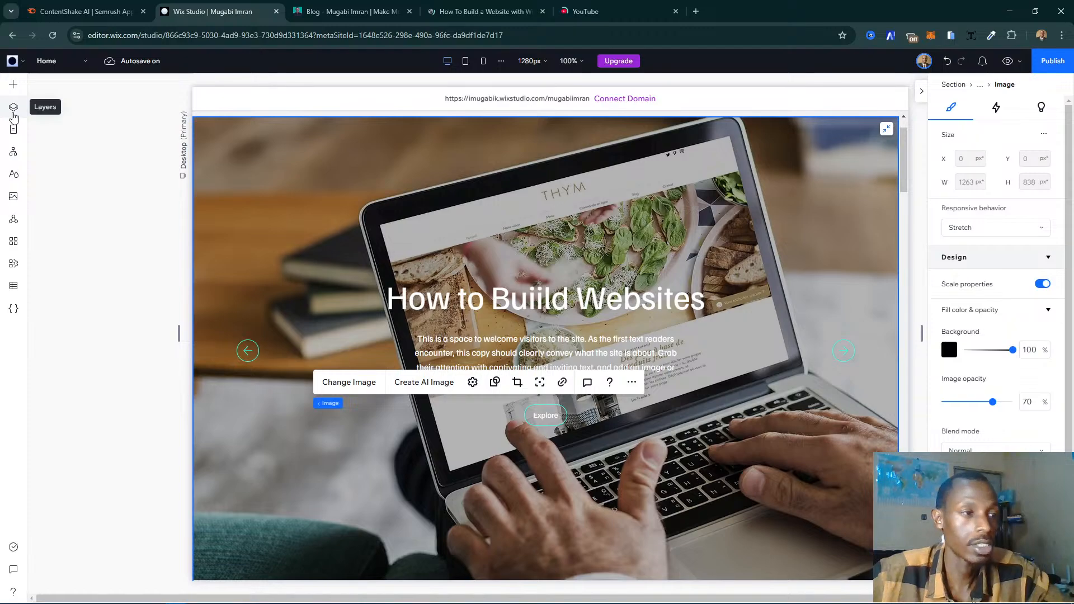
click(554, 419)
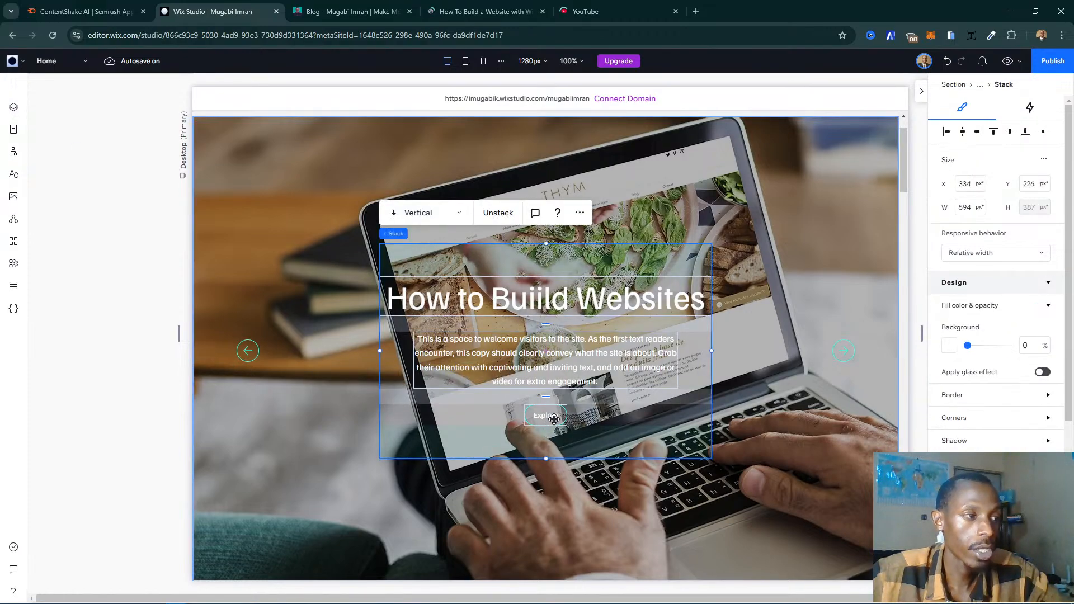
click(540, 416)
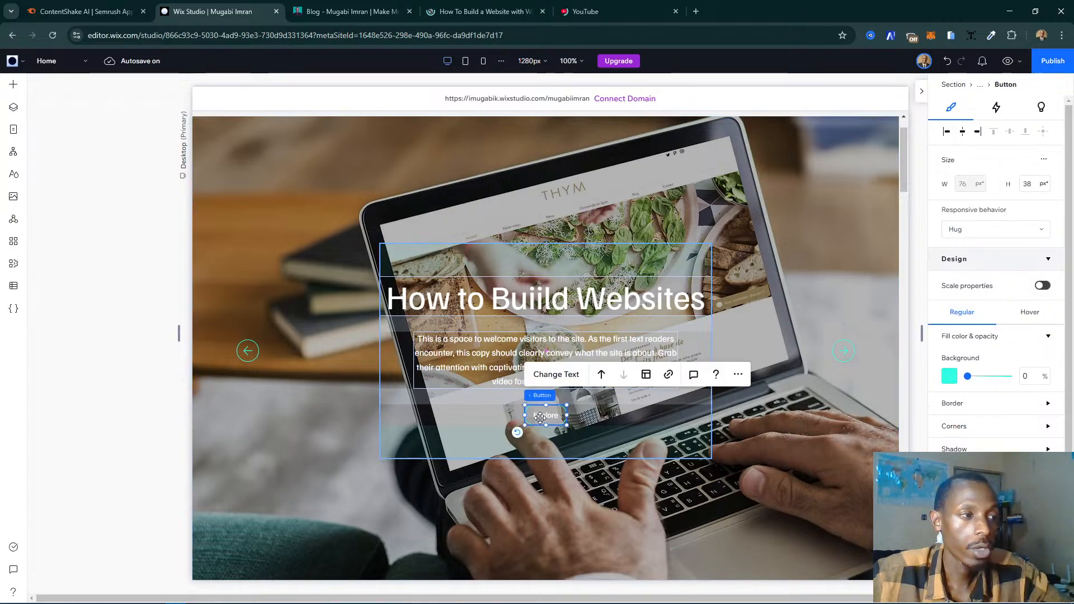
click(667, 376)
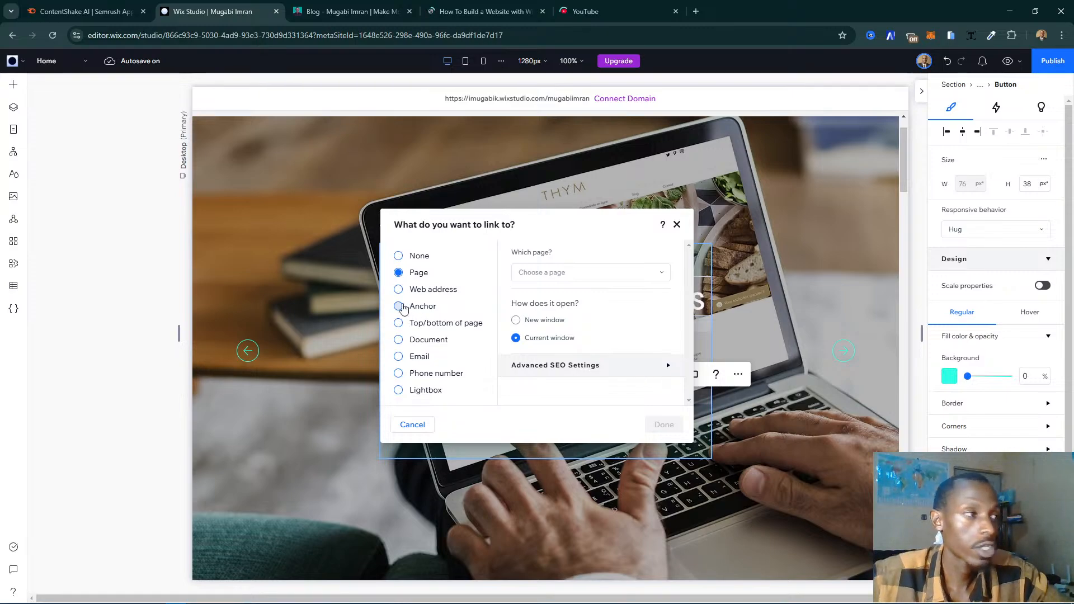
click(538, 274)
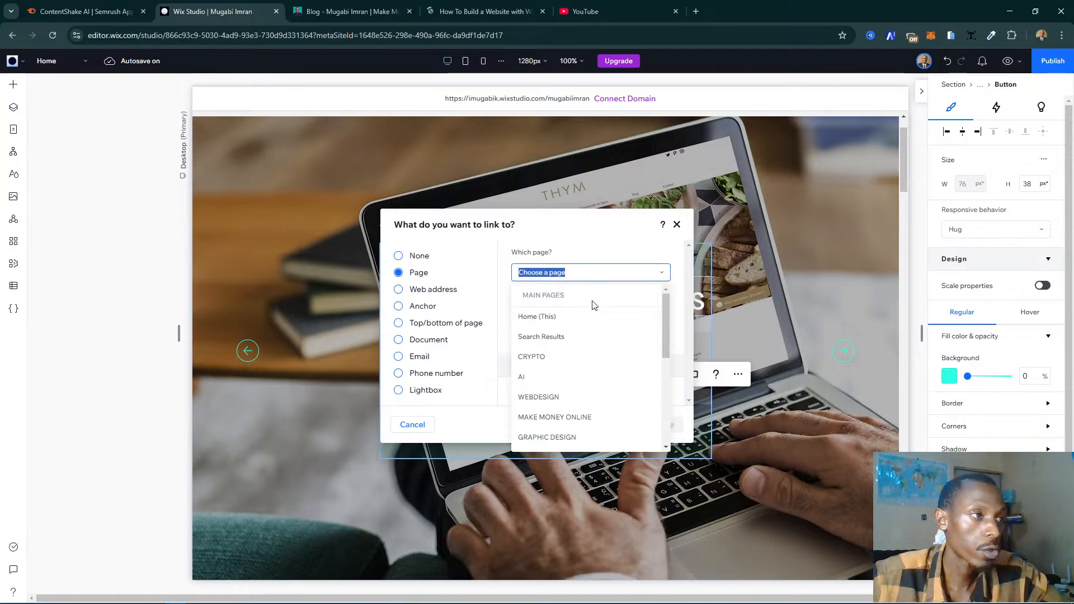
click(553, 398)
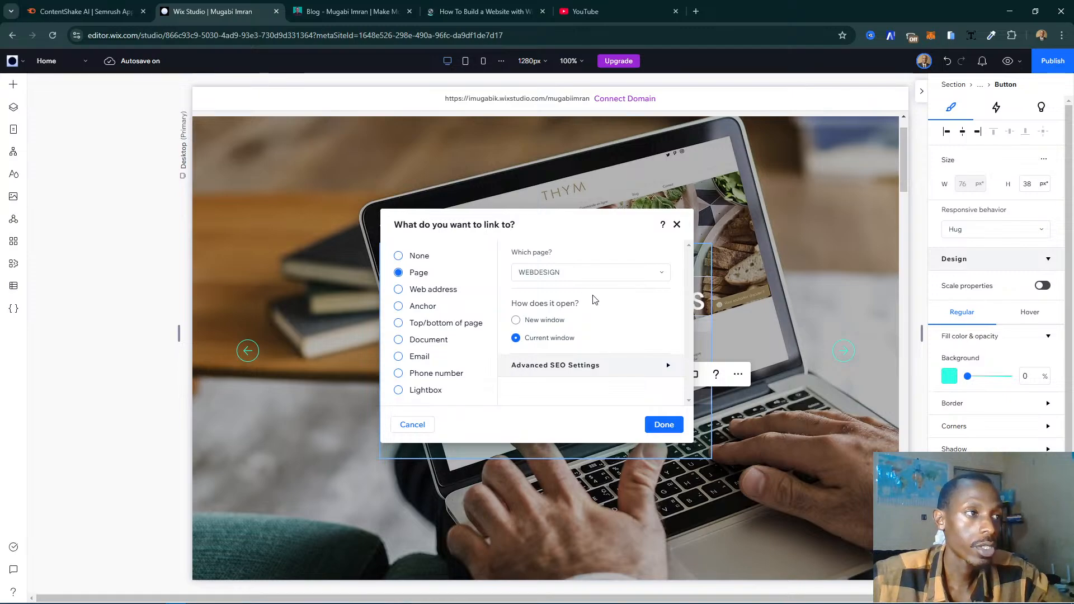
click(658, 427)
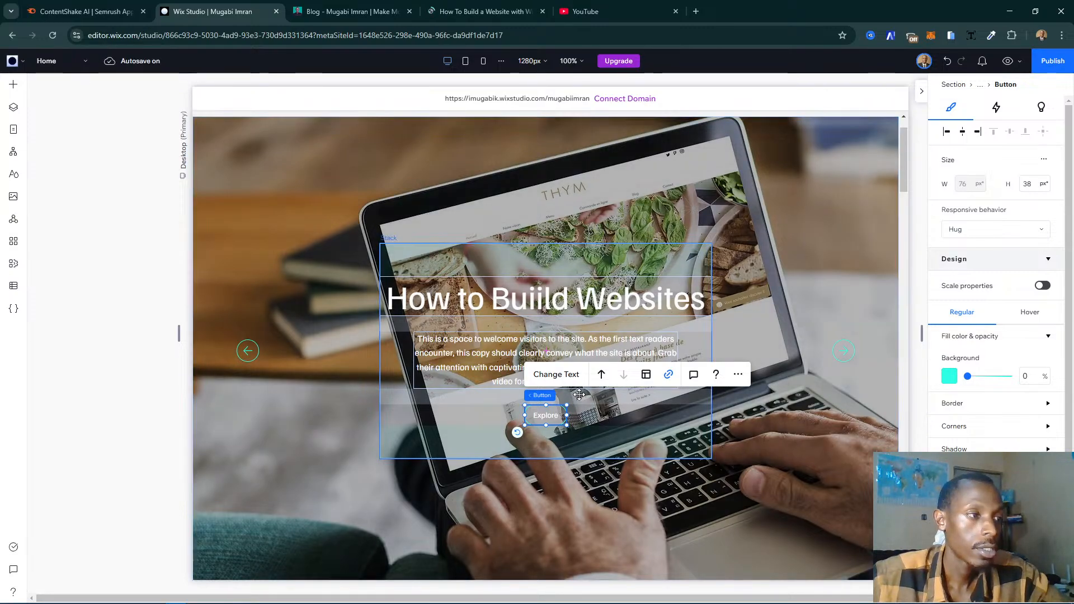
- Change the Explore button's link to a web address, entering the site owner's existing website domain, opening in a new window
click(668, 376)
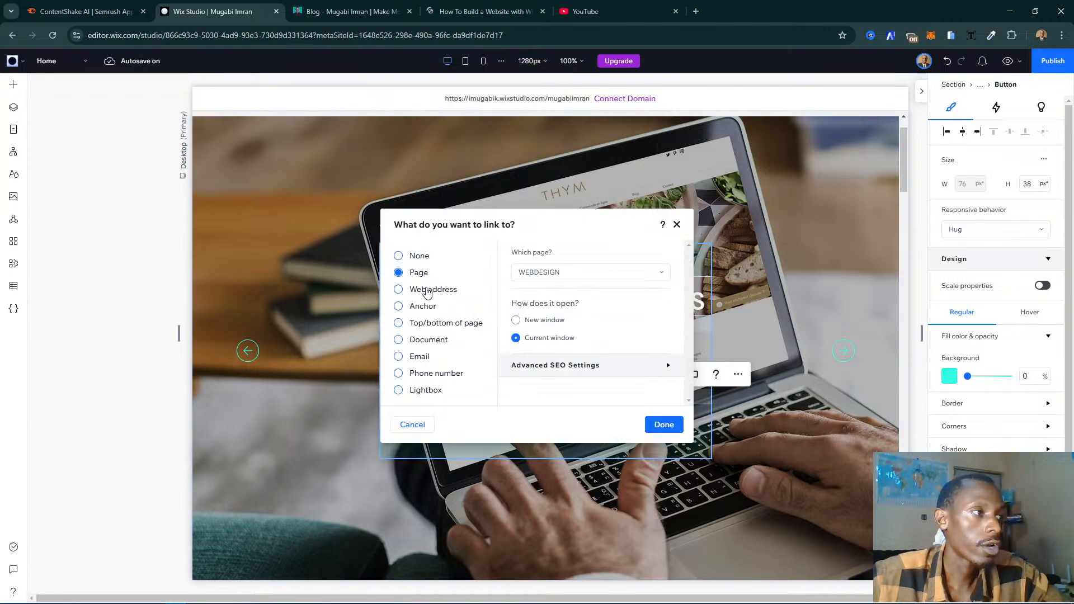
click(428, 291)
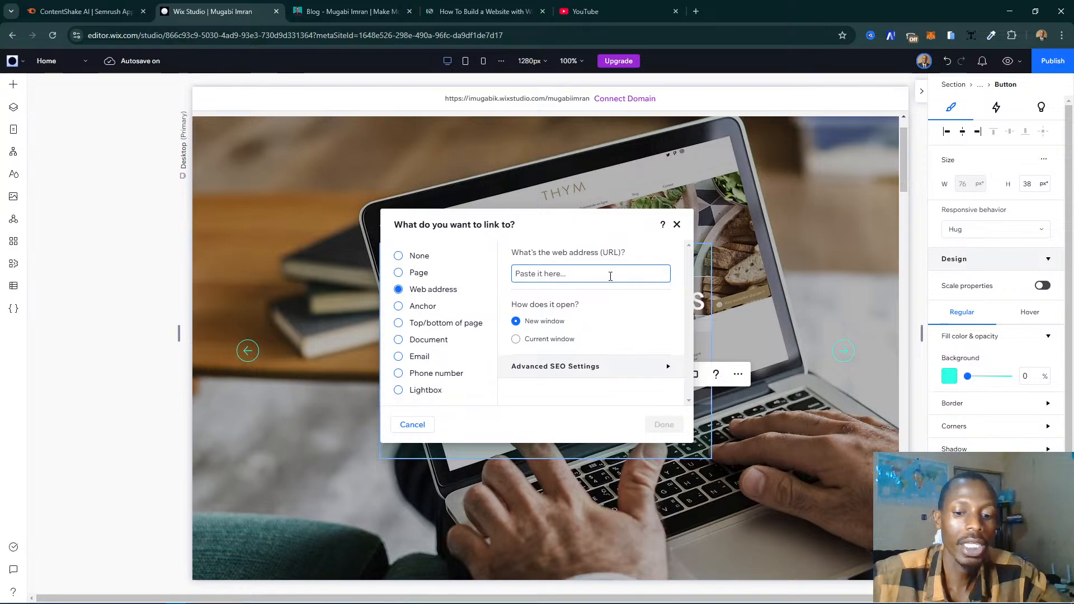
text(mugabiimran.c)
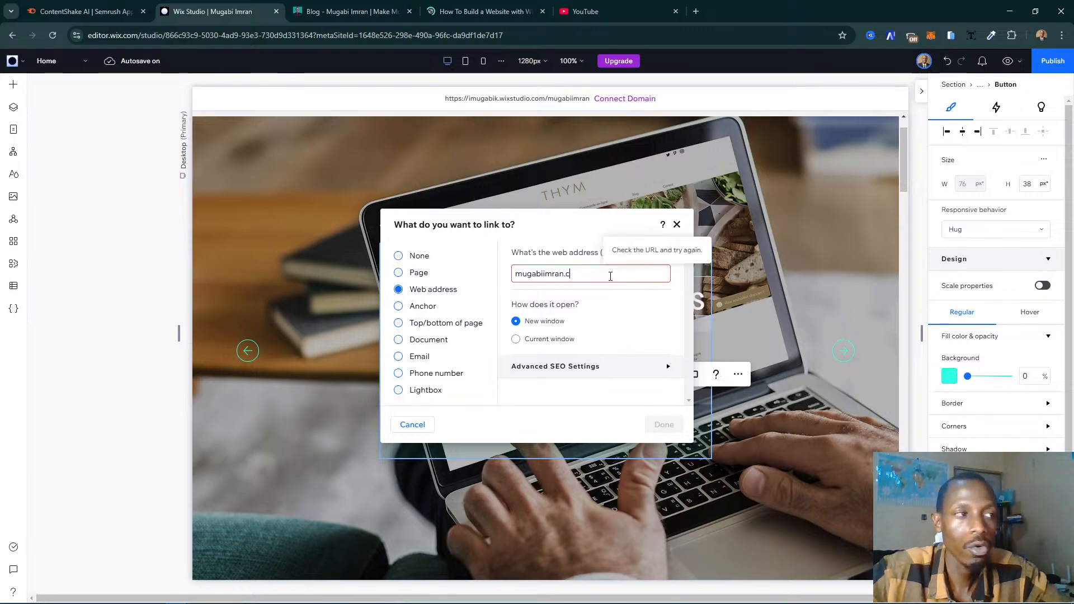
text(om)
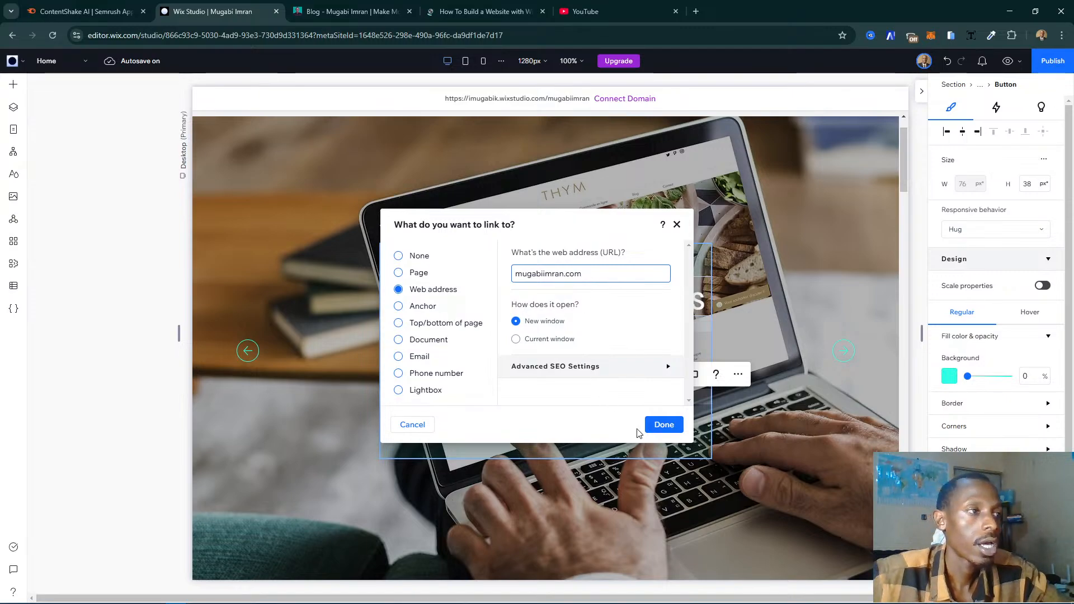
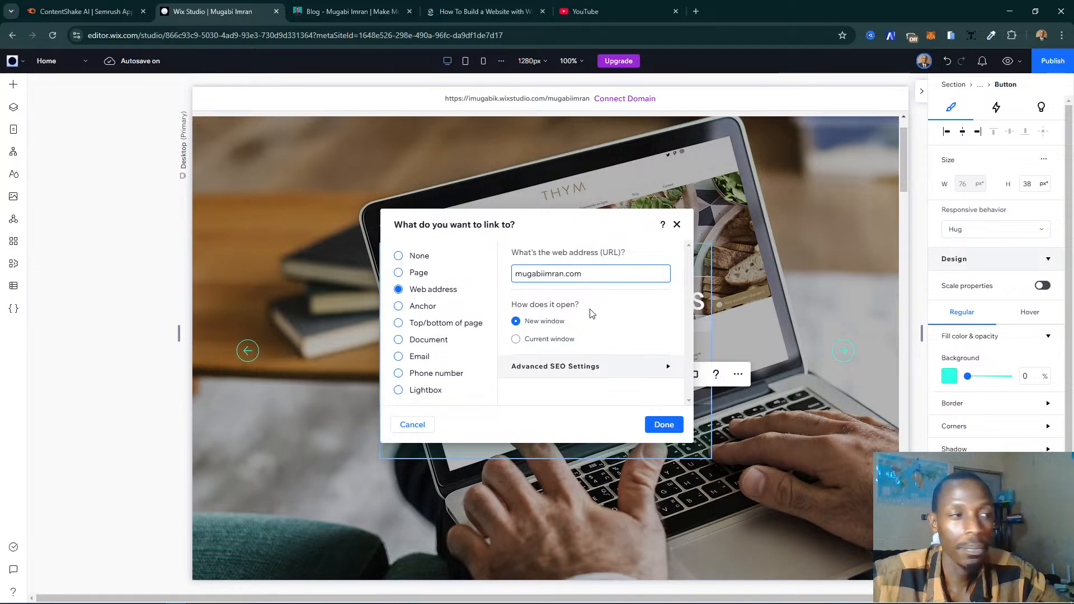
- Change the Explore button's link from a web address to the WEBDESIGN page, opening in the current window
click(420, 274)
click(648, 279)
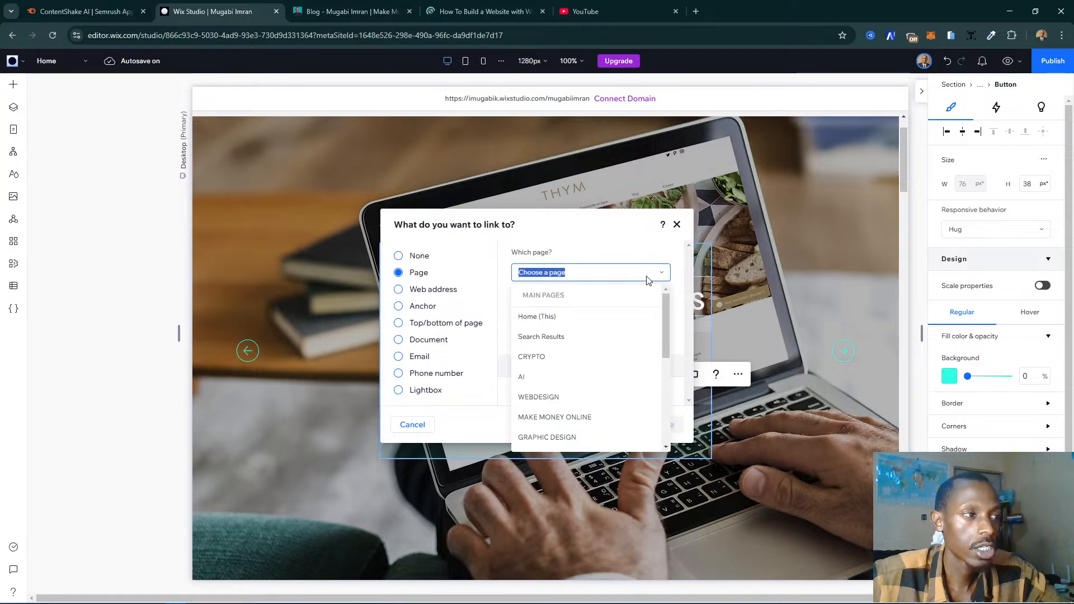
click(568, 397)
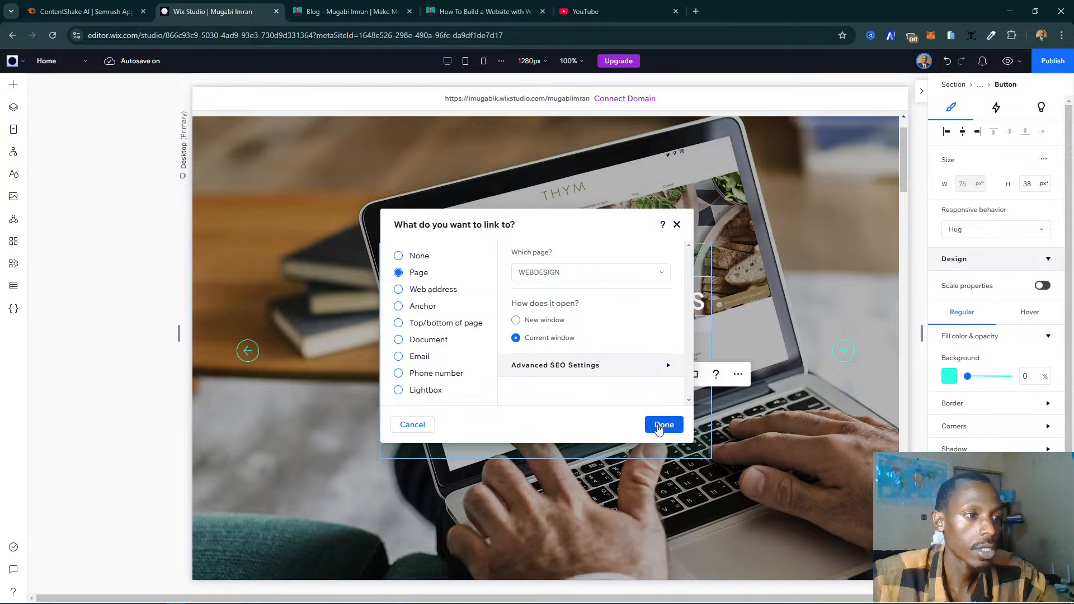
click(658, 426)
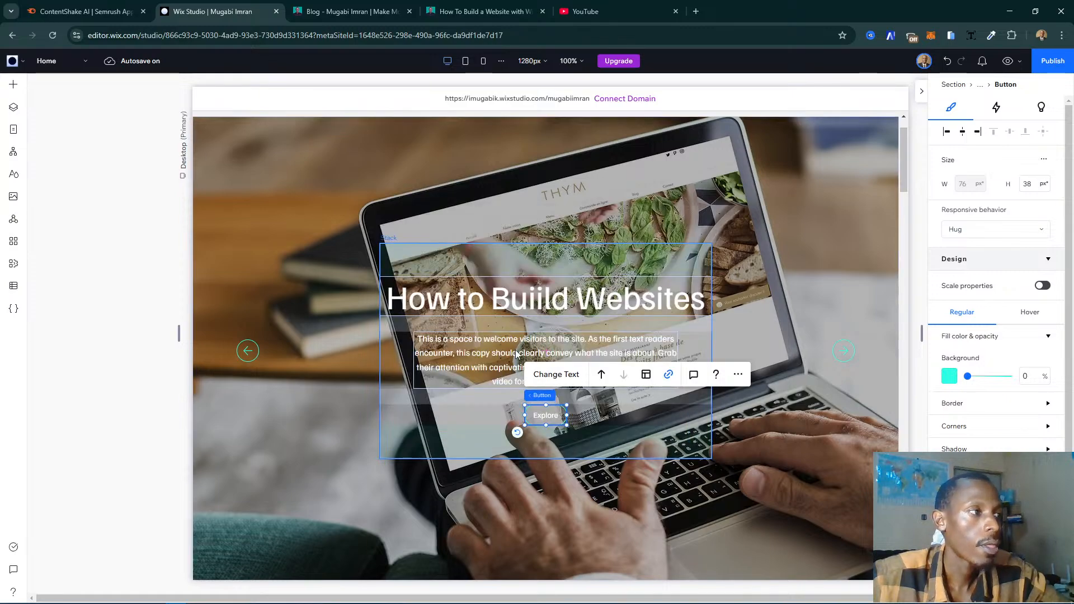
- Select the slide's description text, switch to the Wix how-to article and copy its introductory paragraph starting "You should know Wix by now"
click(512, 329)
click(475, 11)
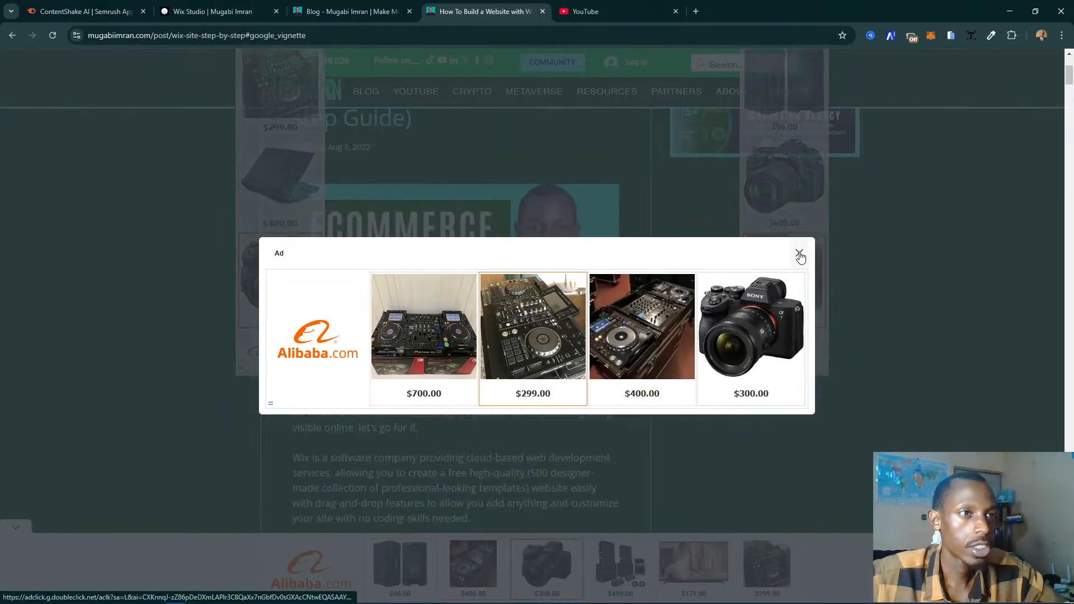
click(800, 253)
scroll(451, 493, down, 4)
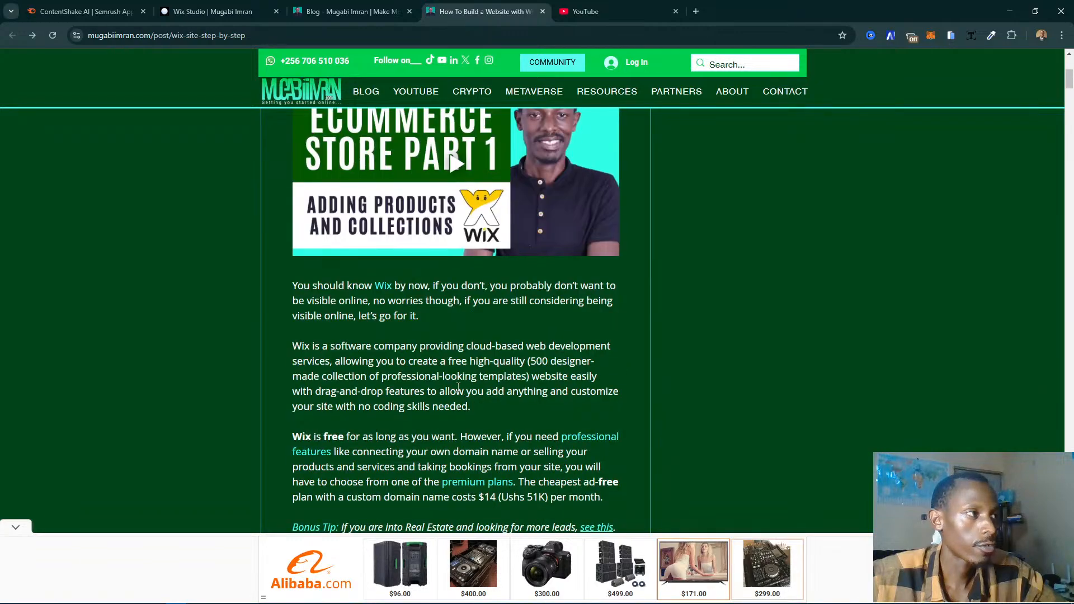
triple_click(360, 426)
key(ctrl+c)
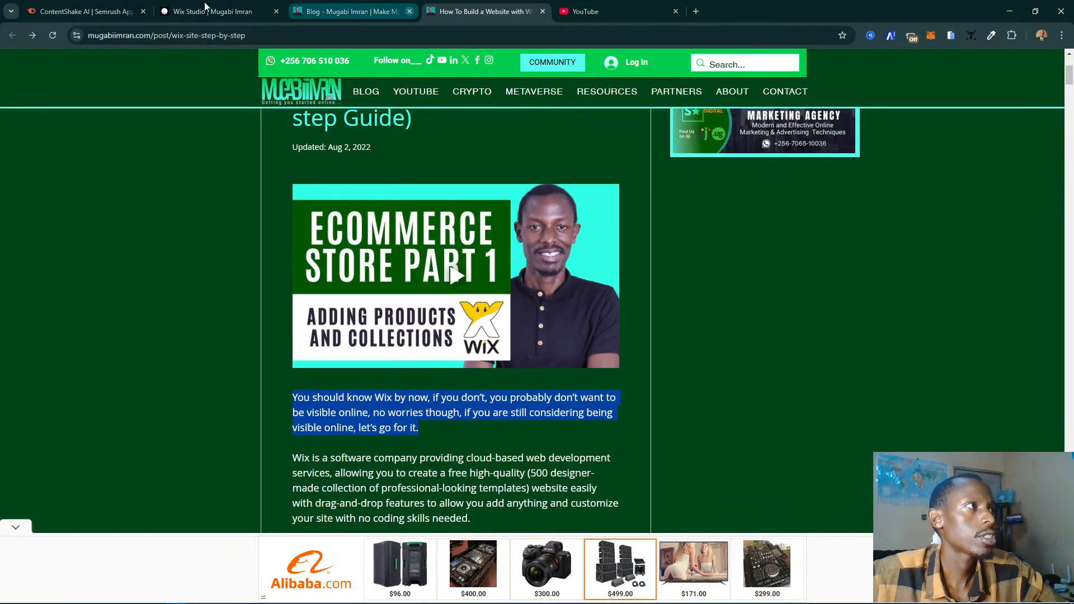
- Return to the Wix Studio editor and replace the "How to Buiild Websites" slide's description with the copied paragraph
click(240, 11)
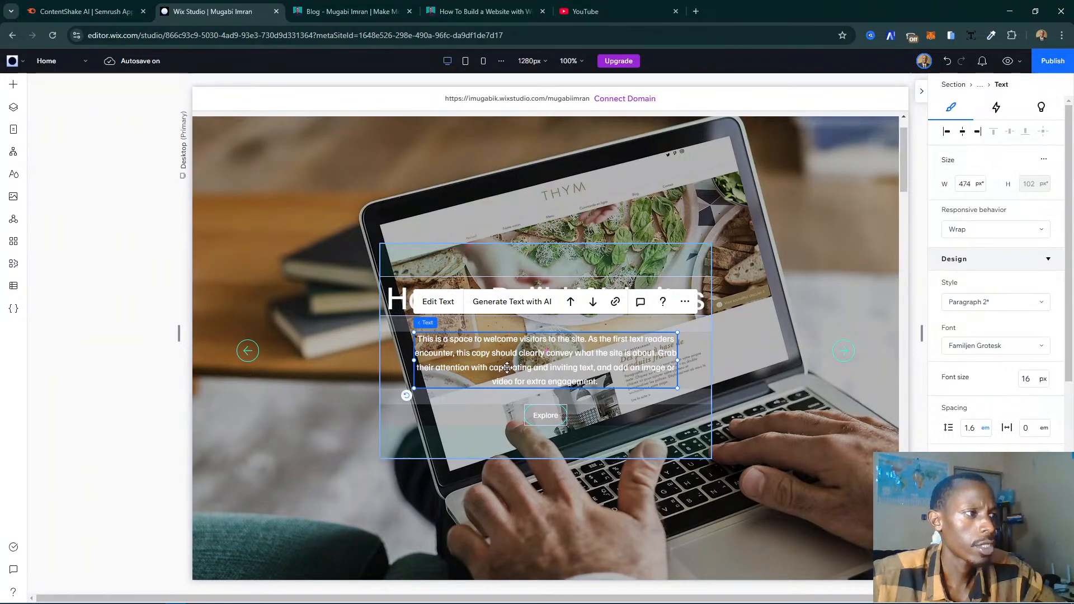
click(448, 305)
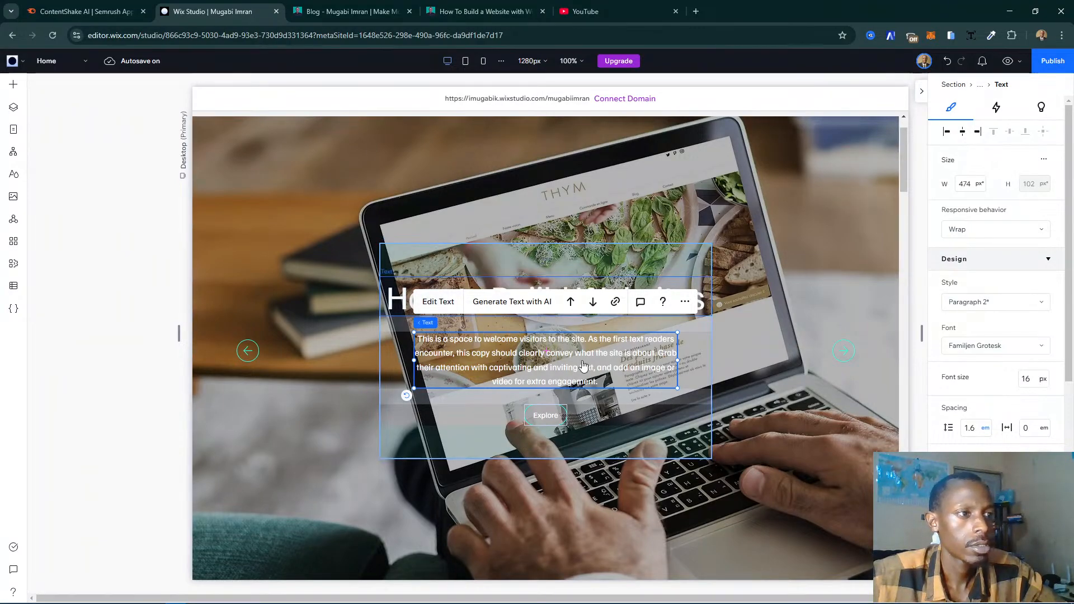
key(ctrl+v)
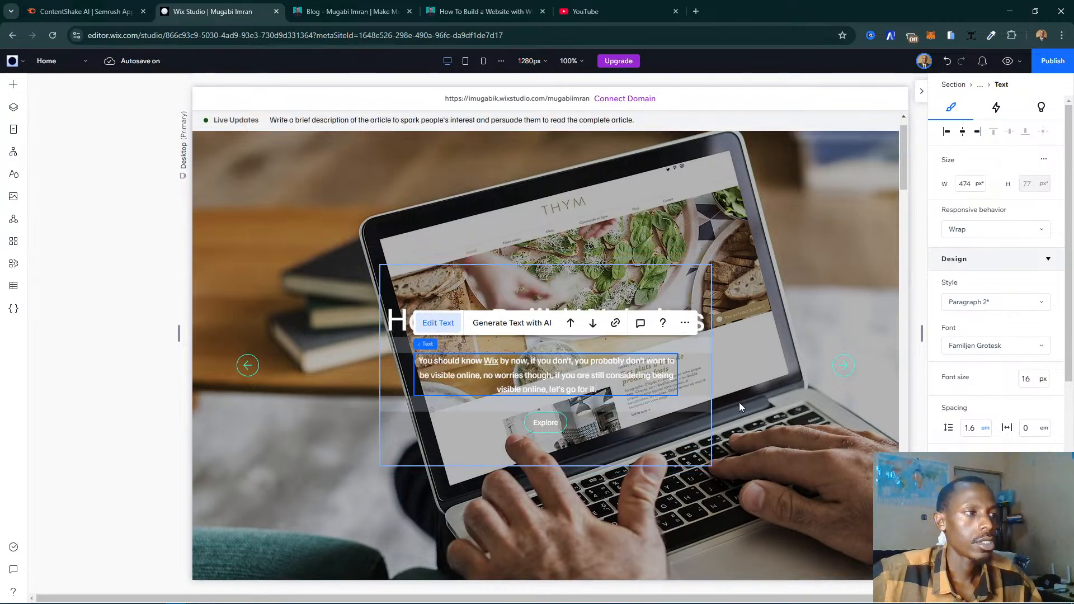
click(742, 401)
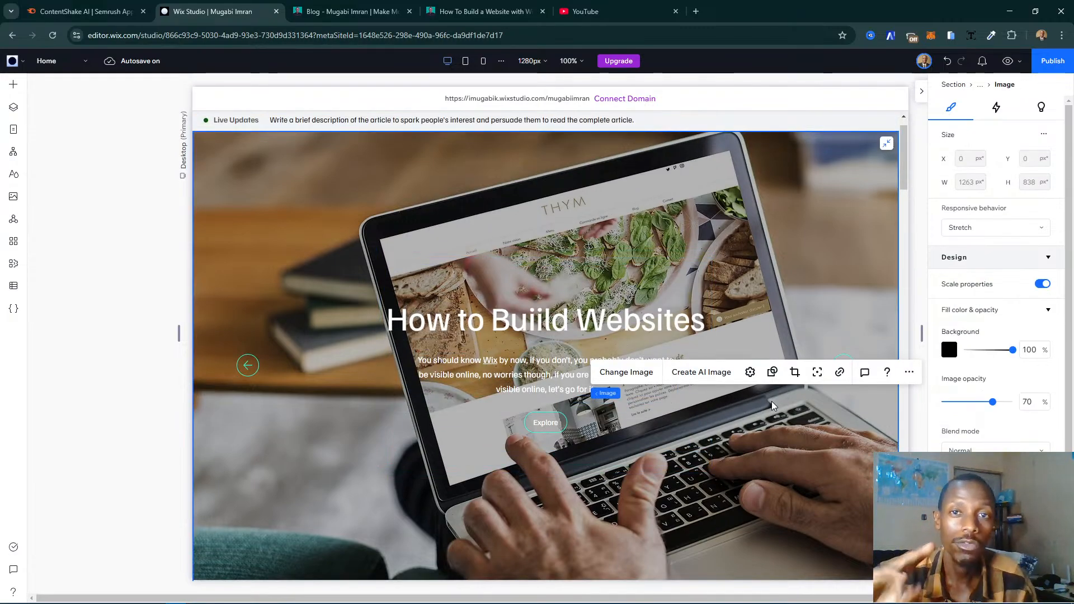
- Show the slideshow's items one by one from the page's layers, and check the slides in preview
click(14, 109)
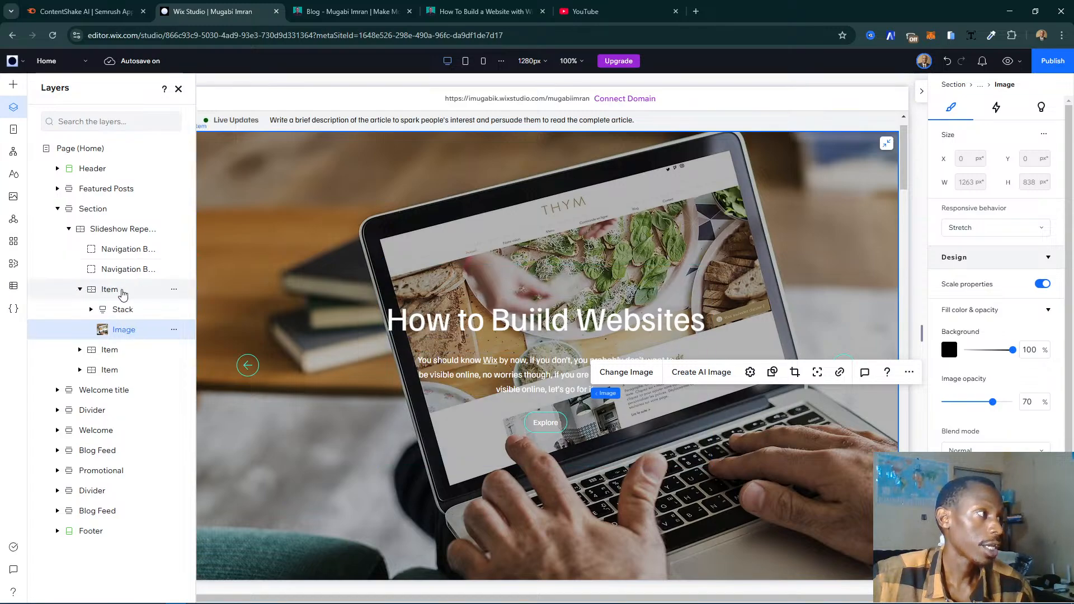
click(80, 289)
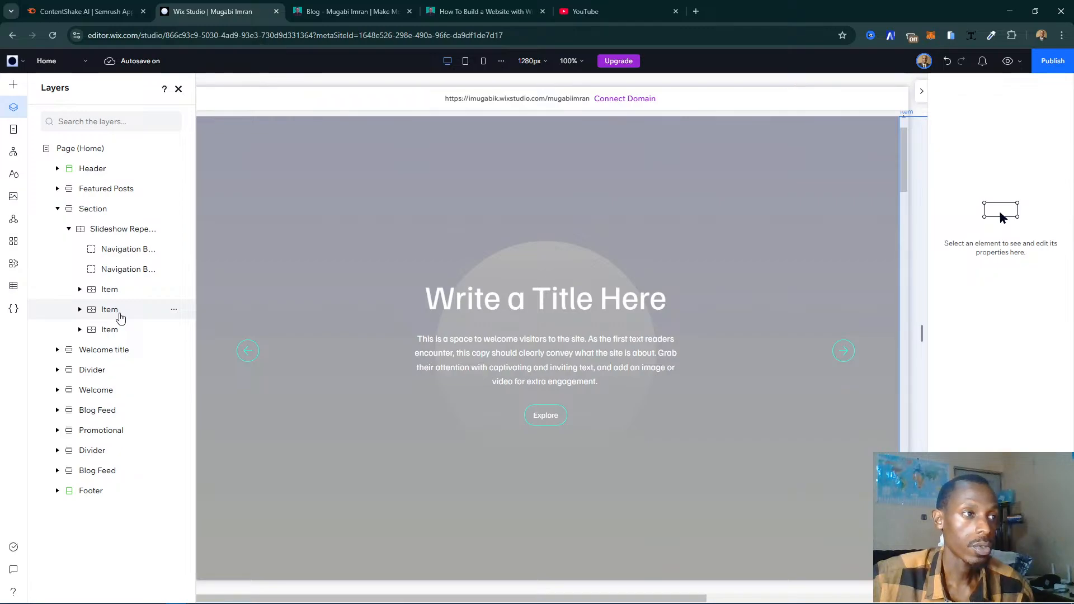
click(121, 318)
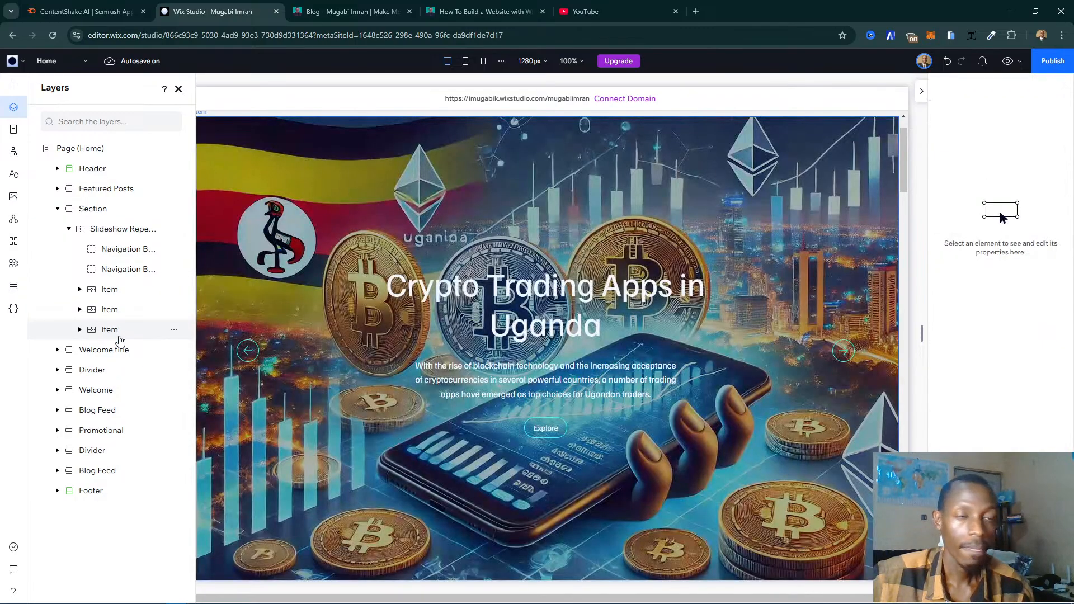
click(120, 336)
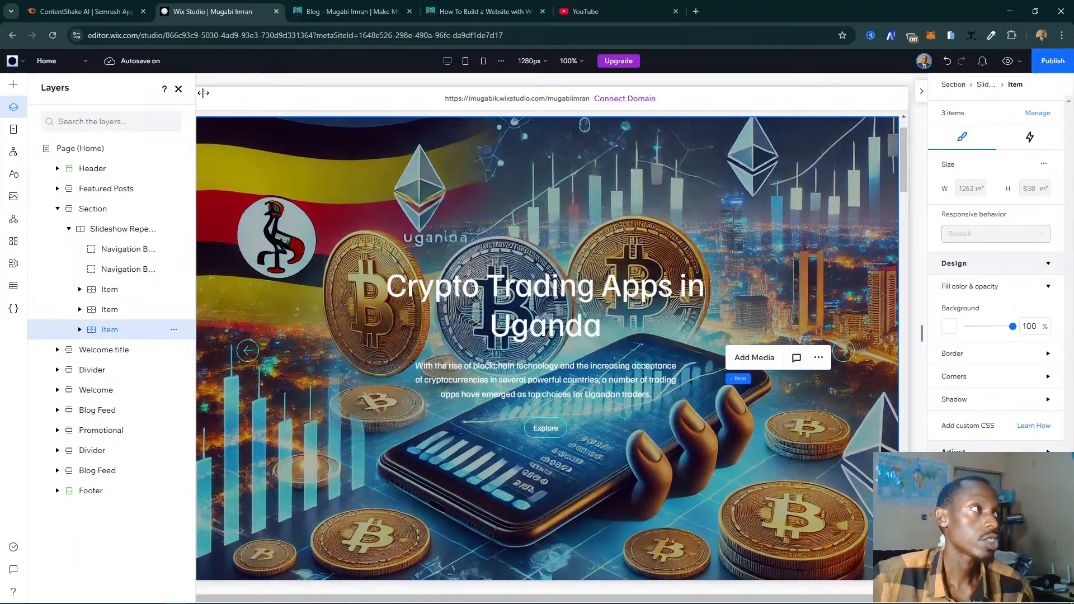
click(179, 89)
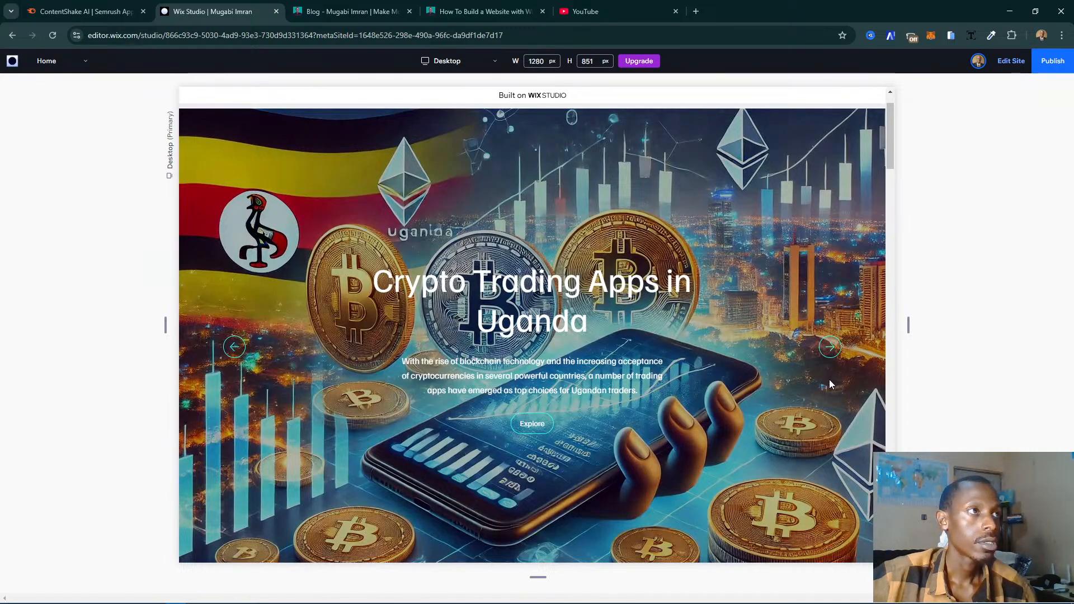
click(833, 350)
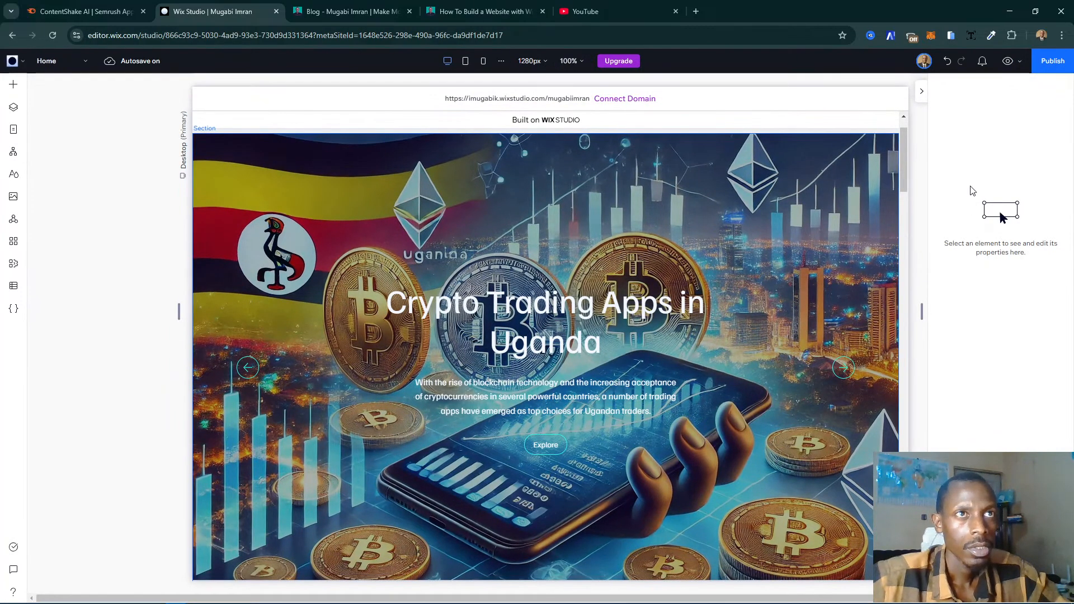
- Publish the site and dismiss the publishing confirmation
click(1053, 64)
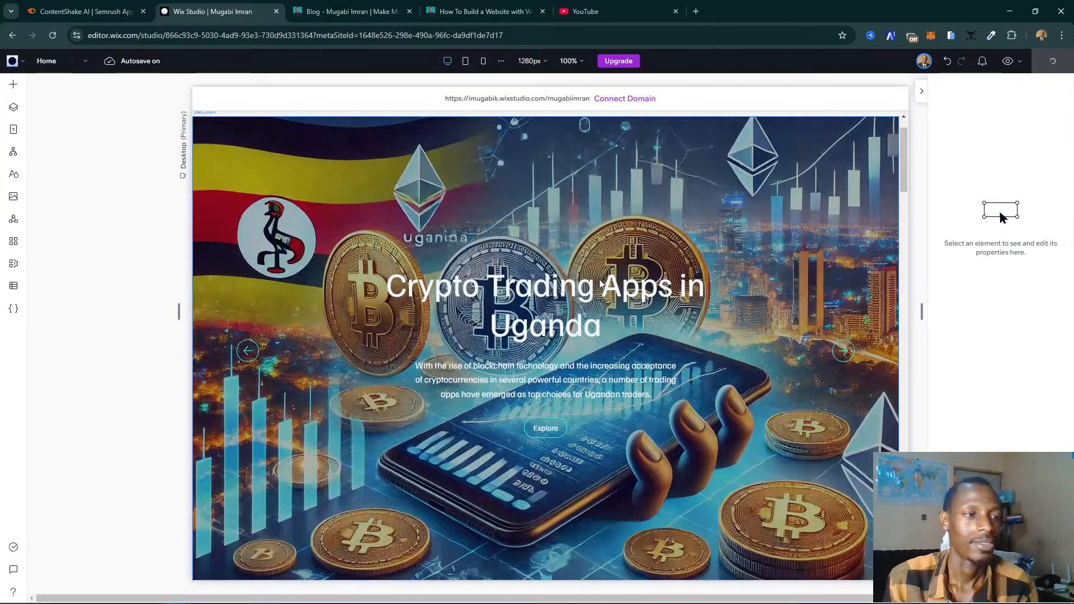
click(600, 284)
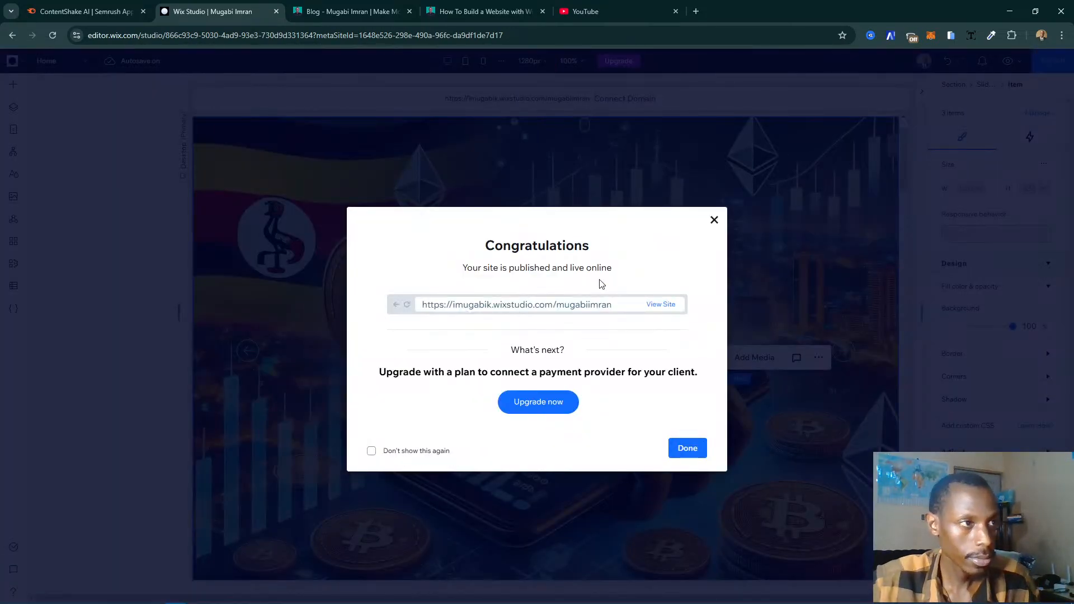
click(683, 450)
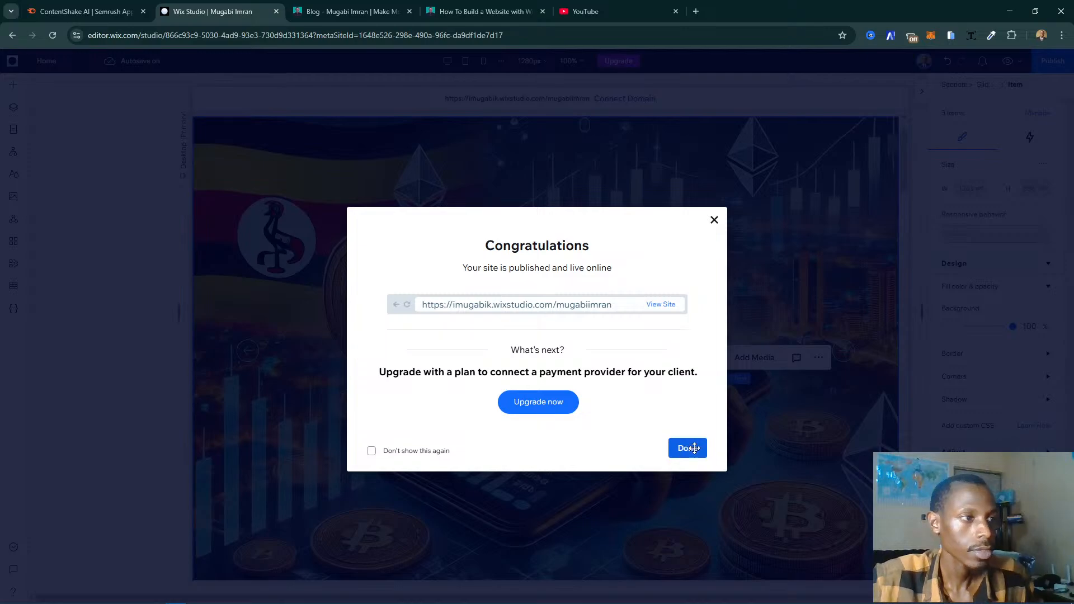
- Delete the turquoise section with the site name and social icons below the slideshow
scroll(780, 293, down, 5)
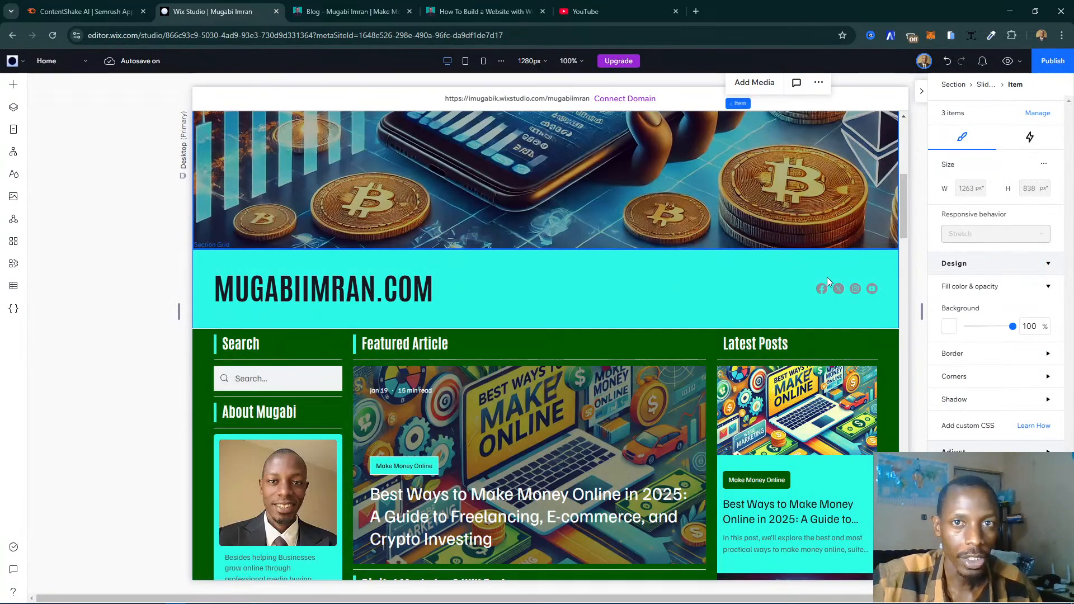
click(584, 288)
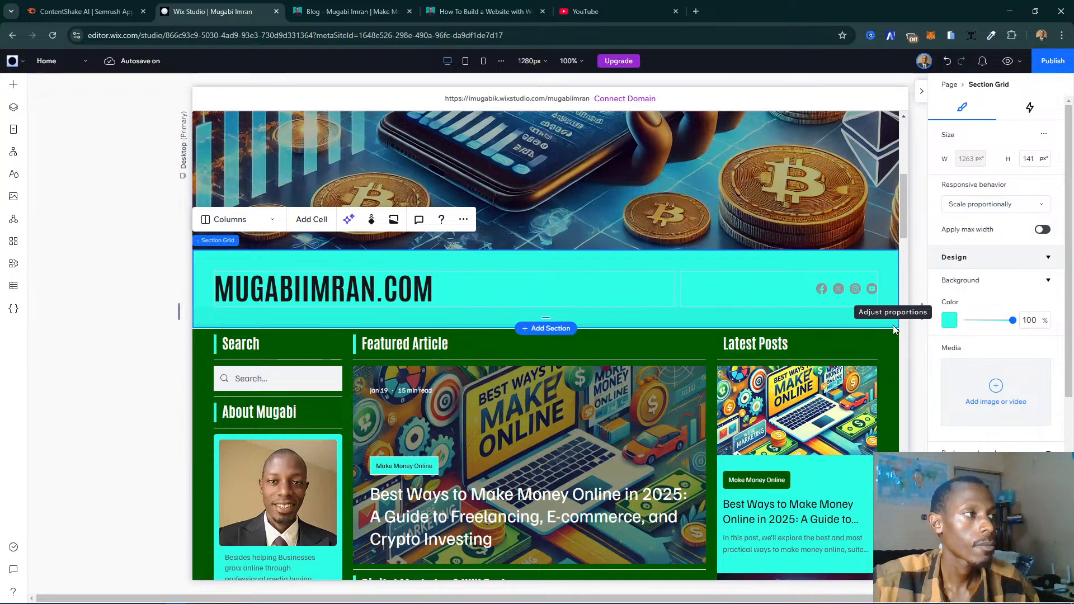
key(Delete)
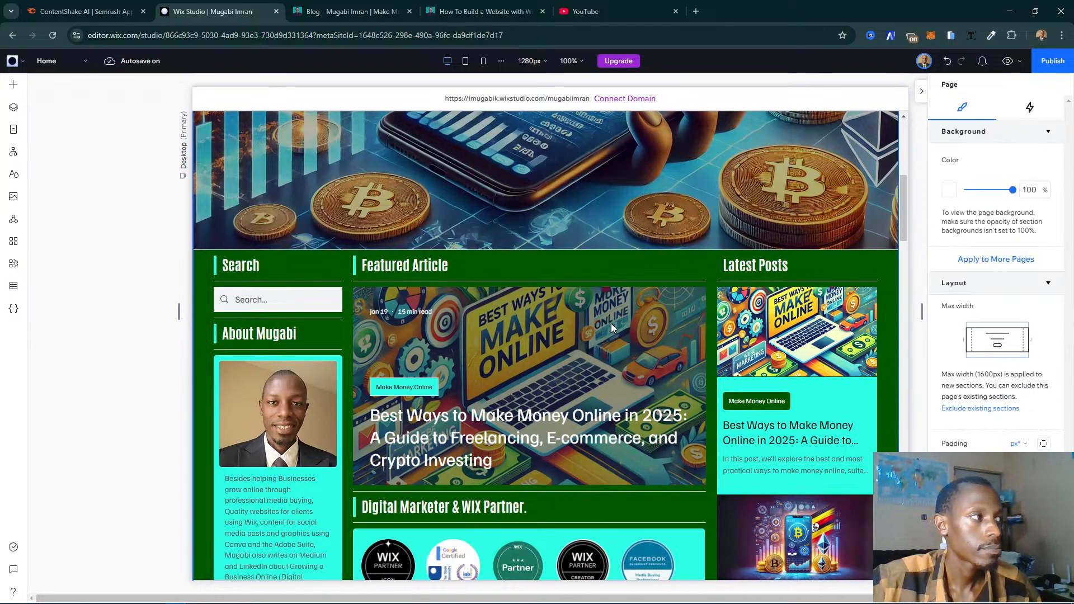
scroll(603, 324, up, 5)
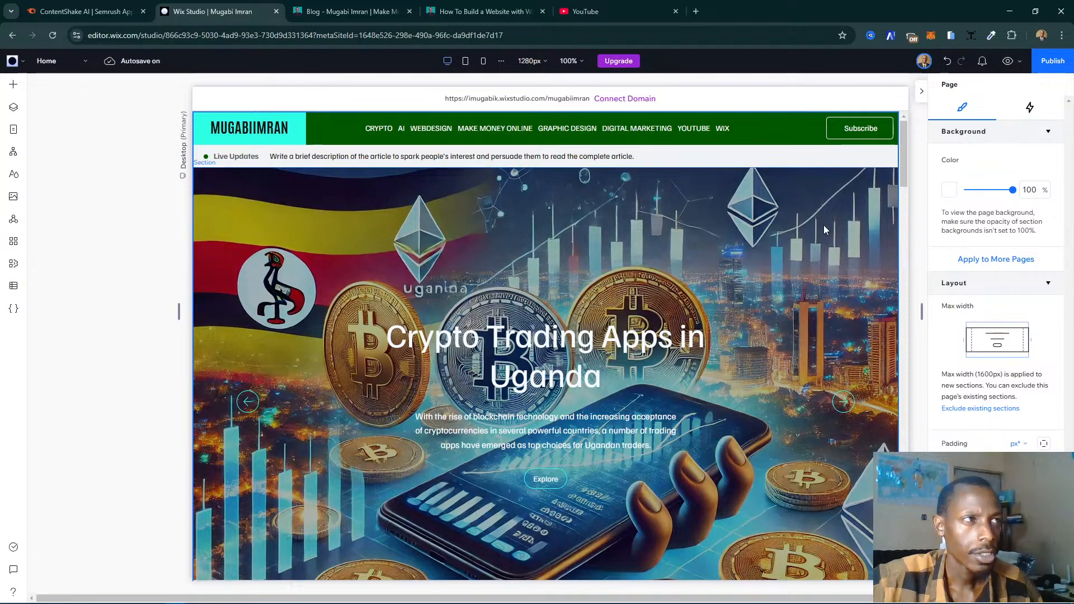
click(864, 161)
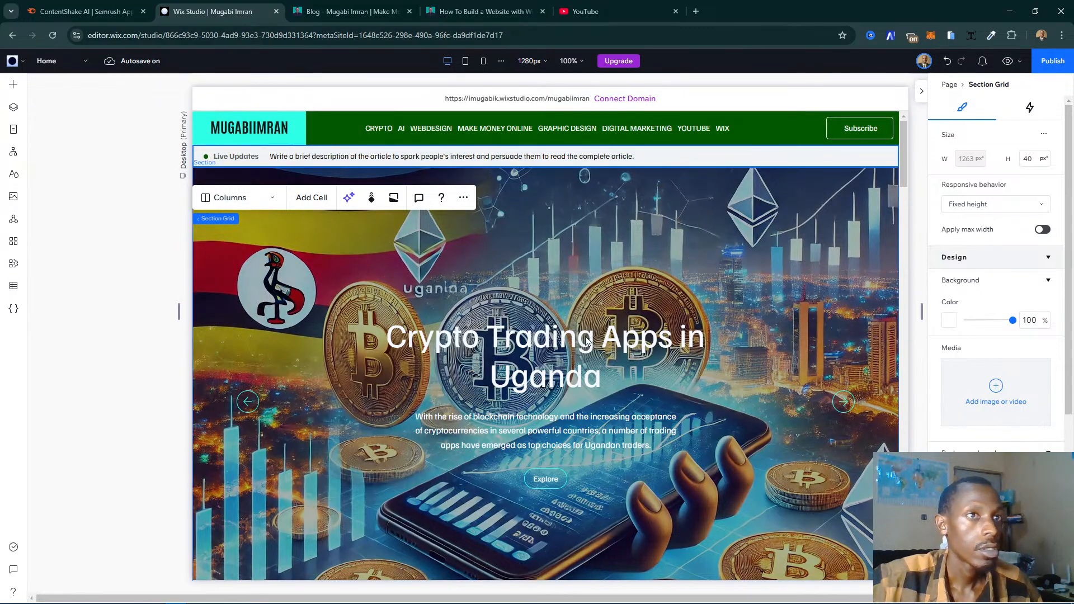
scroll(586, 340, down, 4)
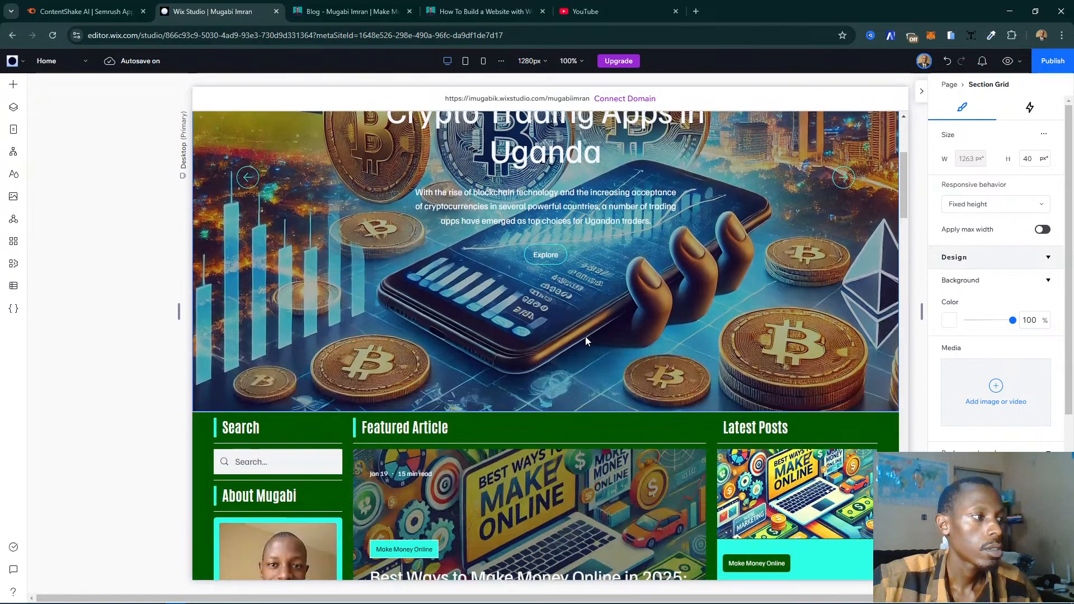
scroll(585, 337, down, 3)
- Change the text of the Explore button on the "Crypto Trading Apps in Uganda" slide to "Learn More..."
scroll(585, 337, up, 6)
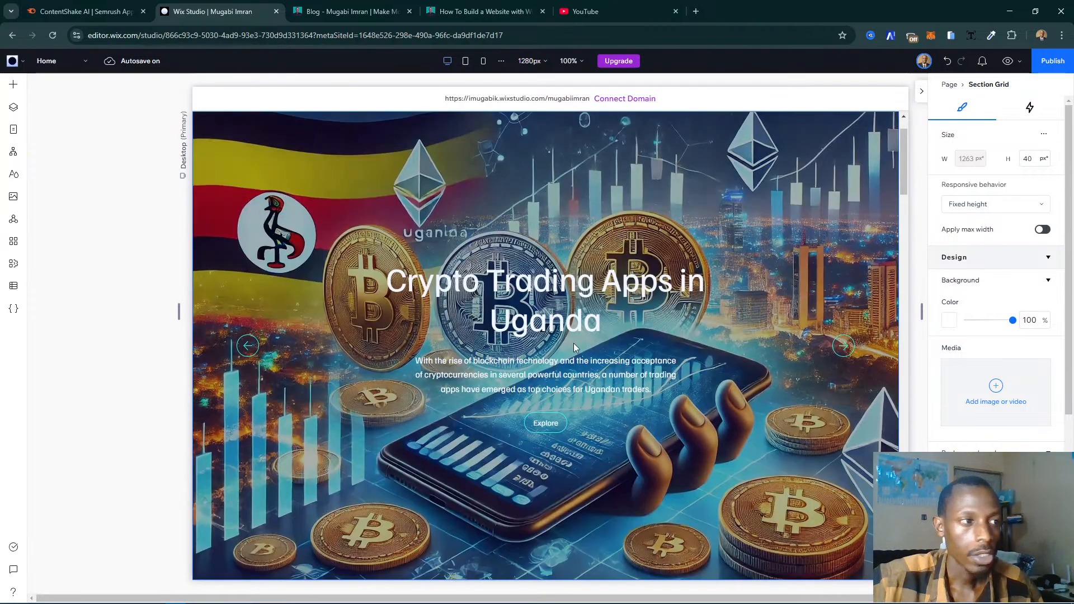
click(542, 425)
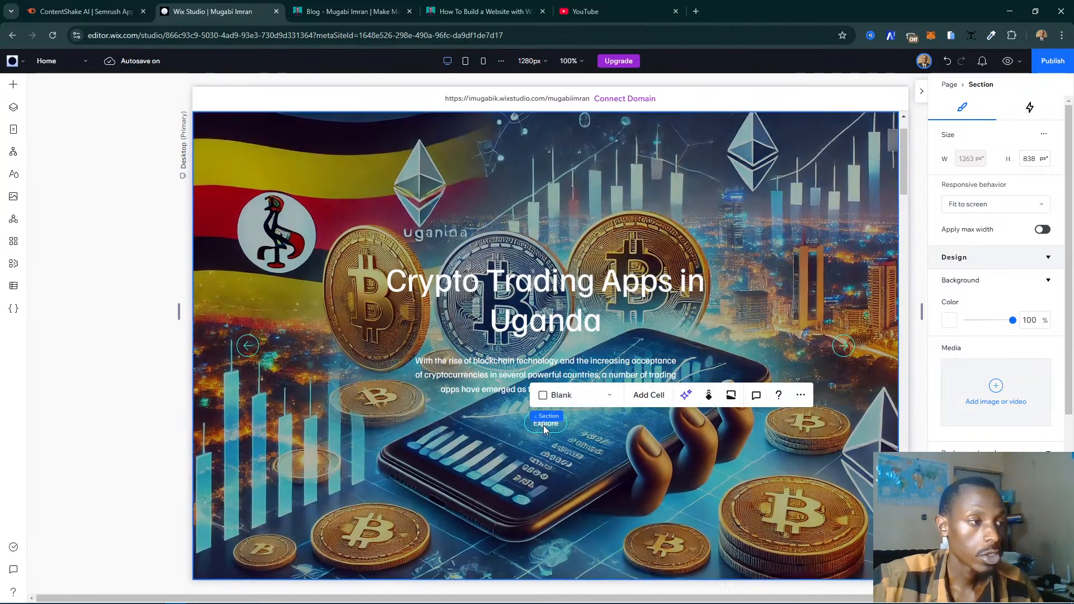
click(543, 426)
click(543, 425)
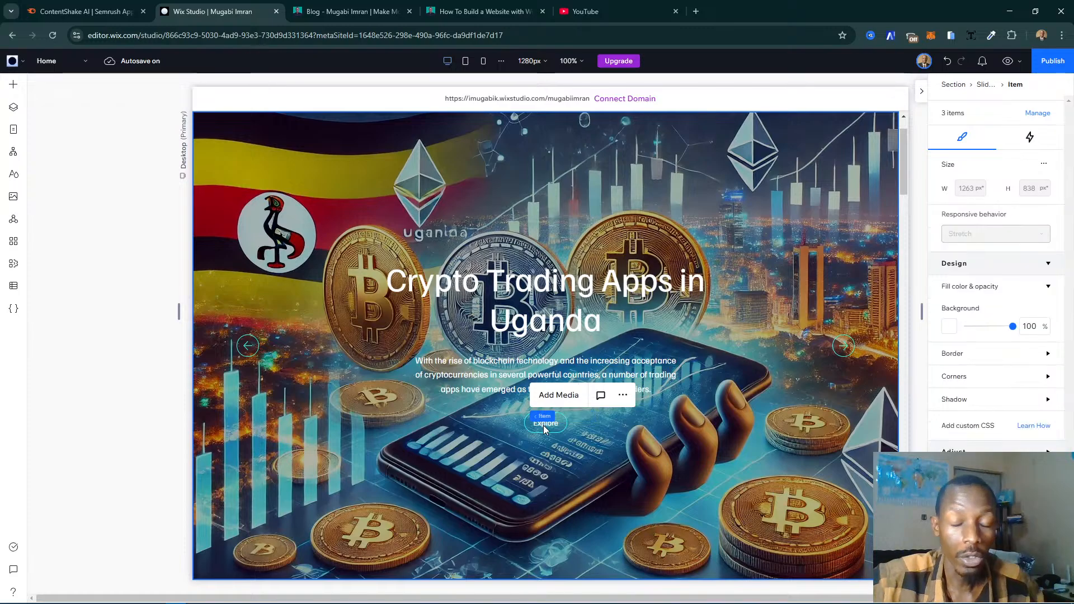
click(543, 425)
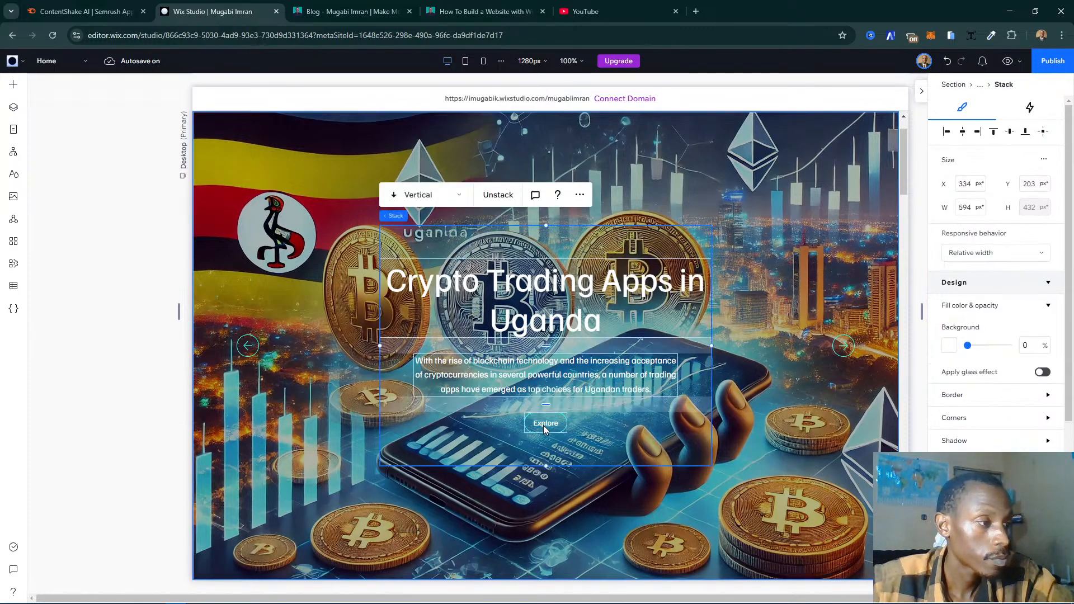
click(543, 425)
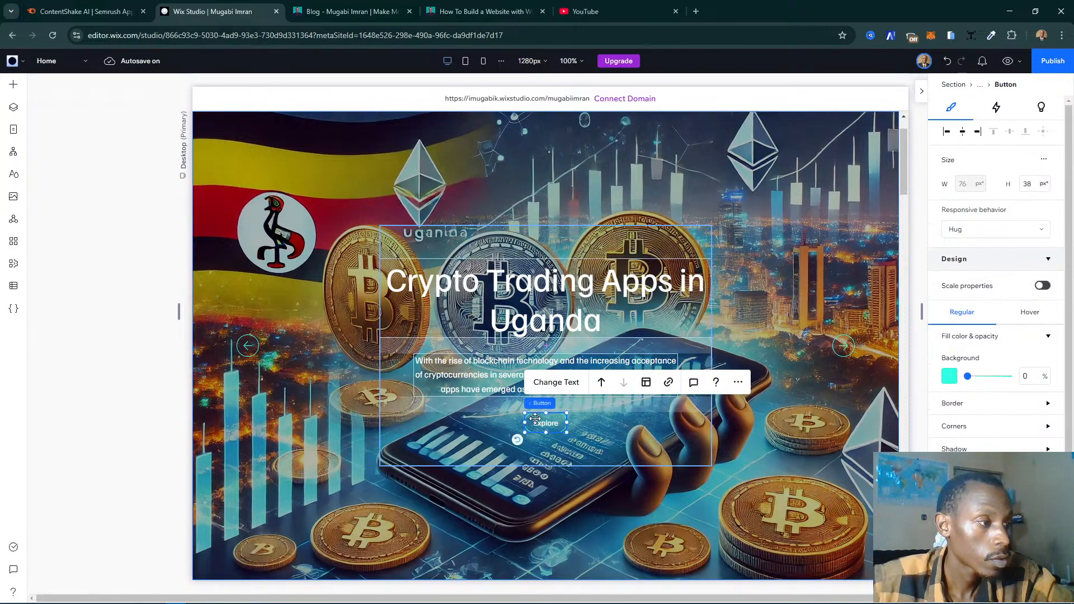
click(556, 383)
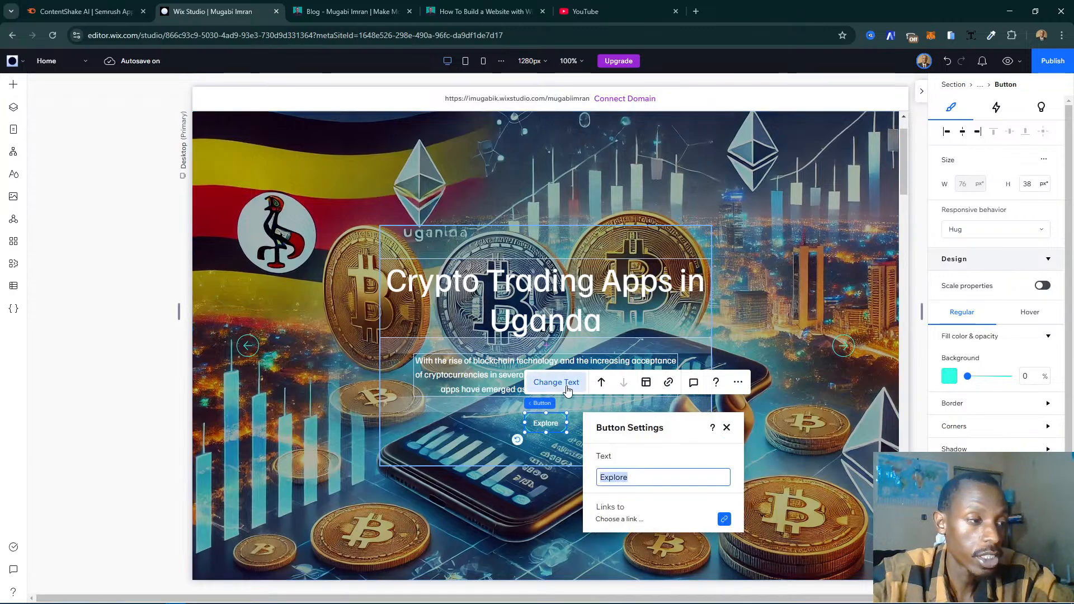
text(Learn)
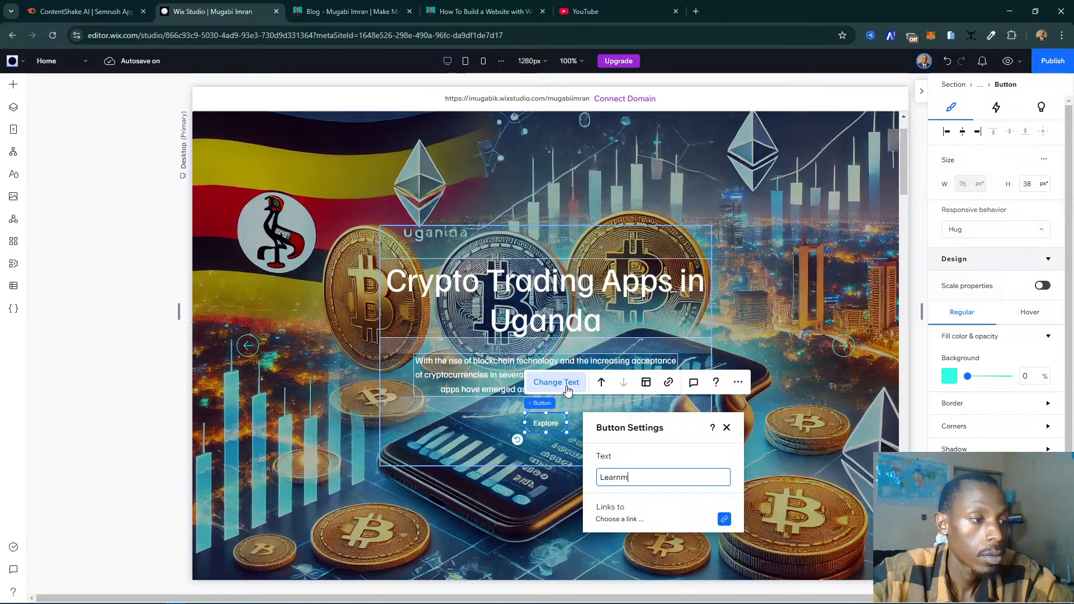
text(m)
key(BackSpace)
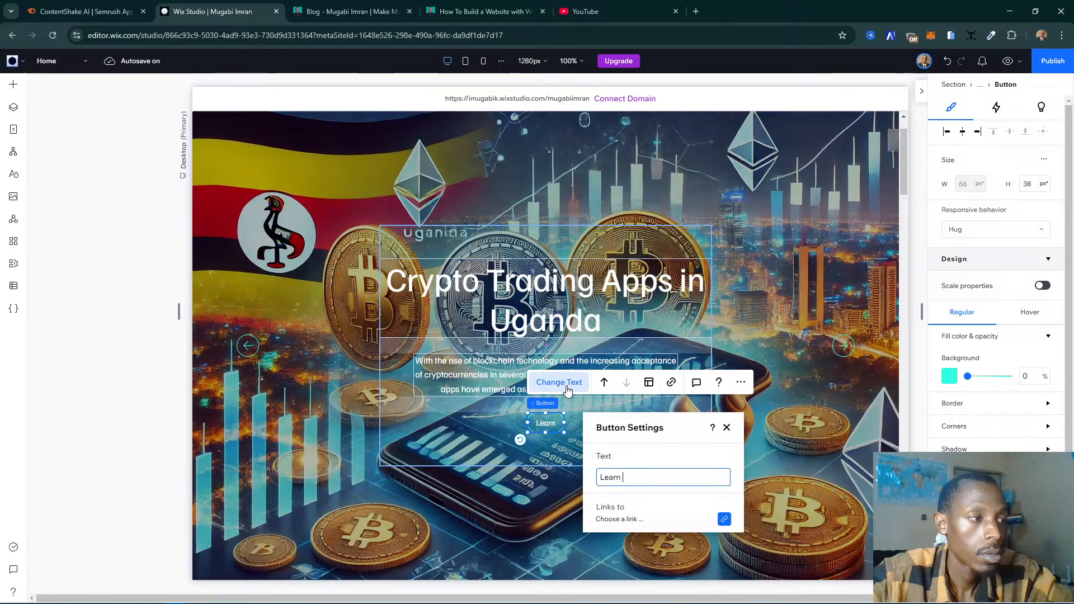
text(More...)
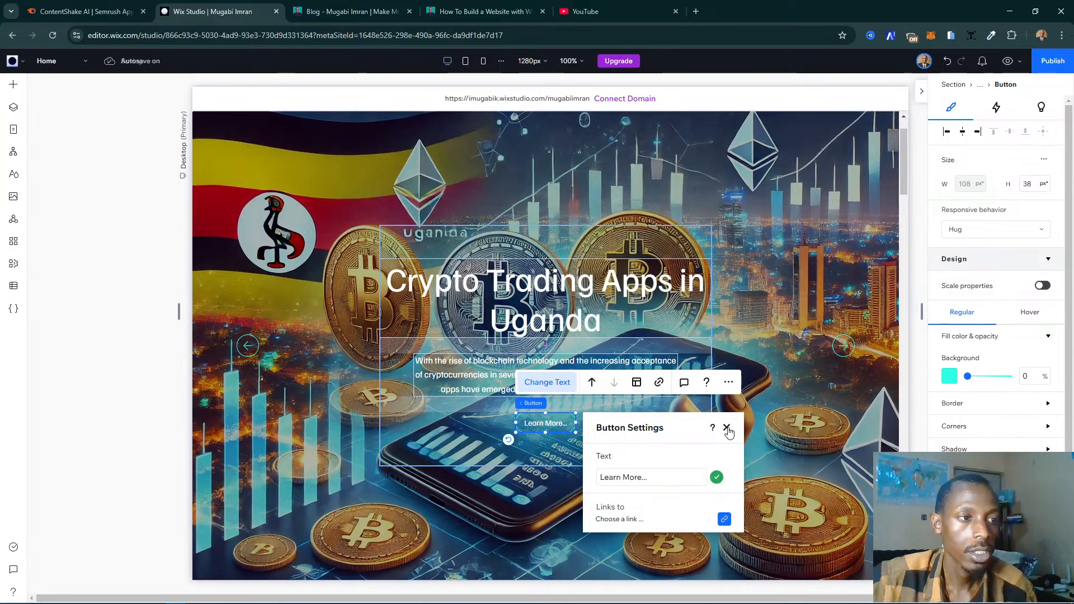
click(727, 428)
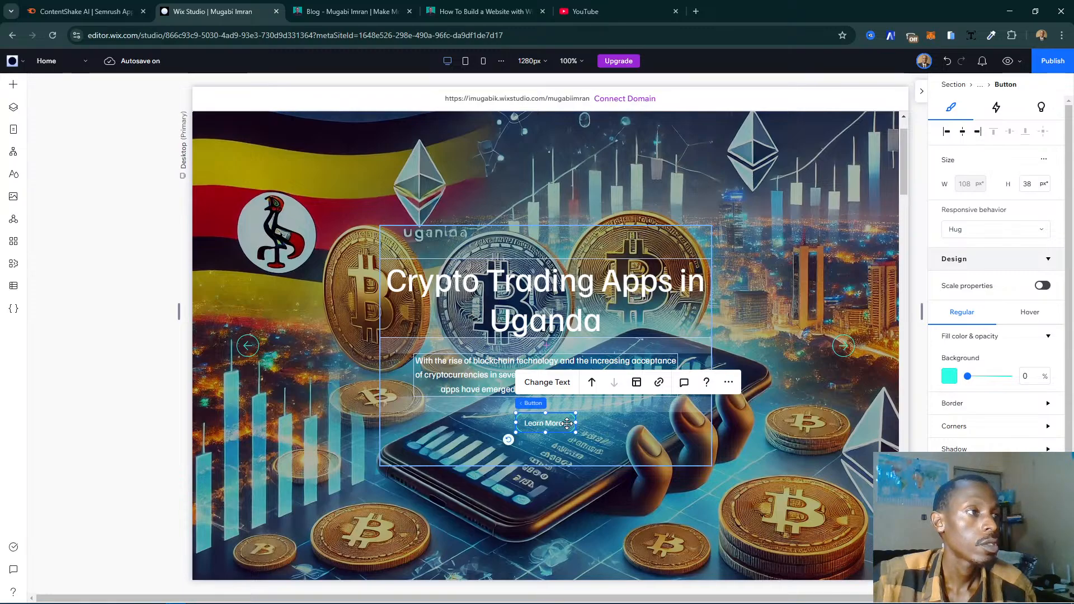
- Link the "Learn More..." button on the "Crypto Trading Apps in Uganda" slide to the CRYPTO page, opening in the current window
click(660, 382)
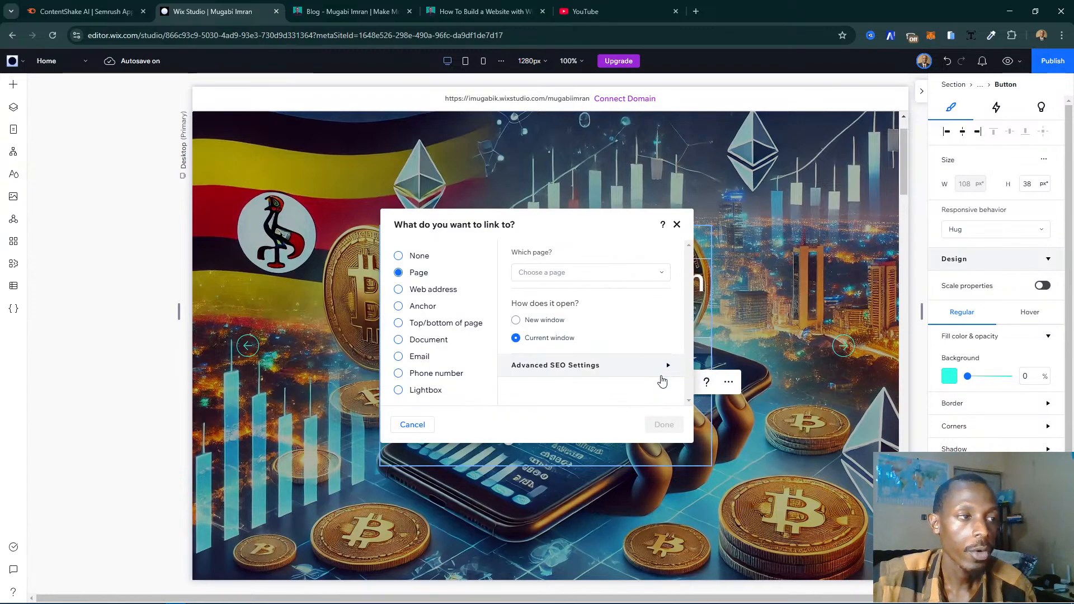
click(574, 275)
click(547, 357)
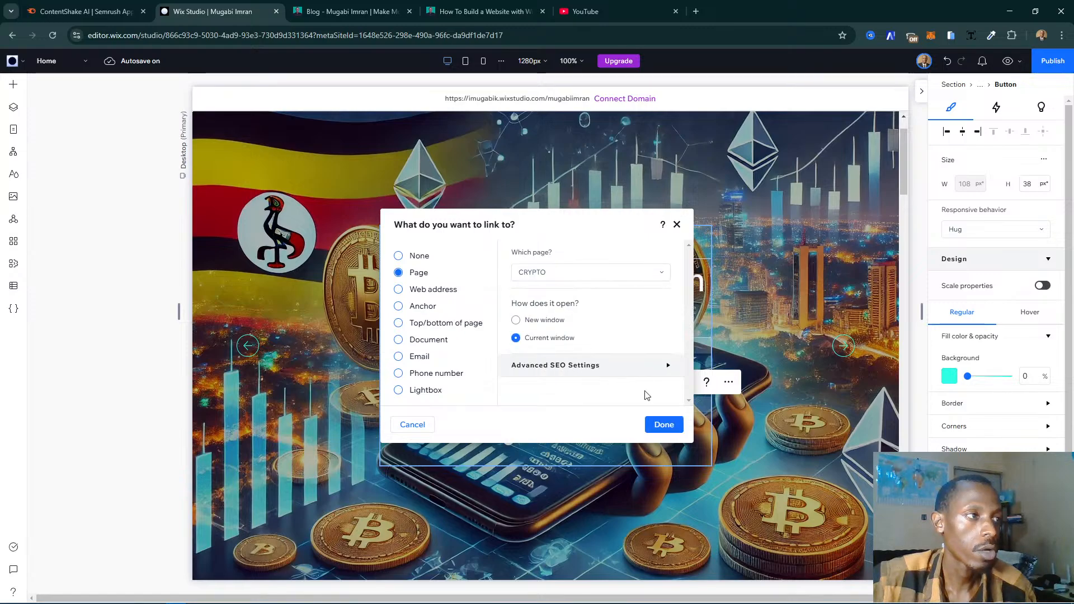
click(666, 427)
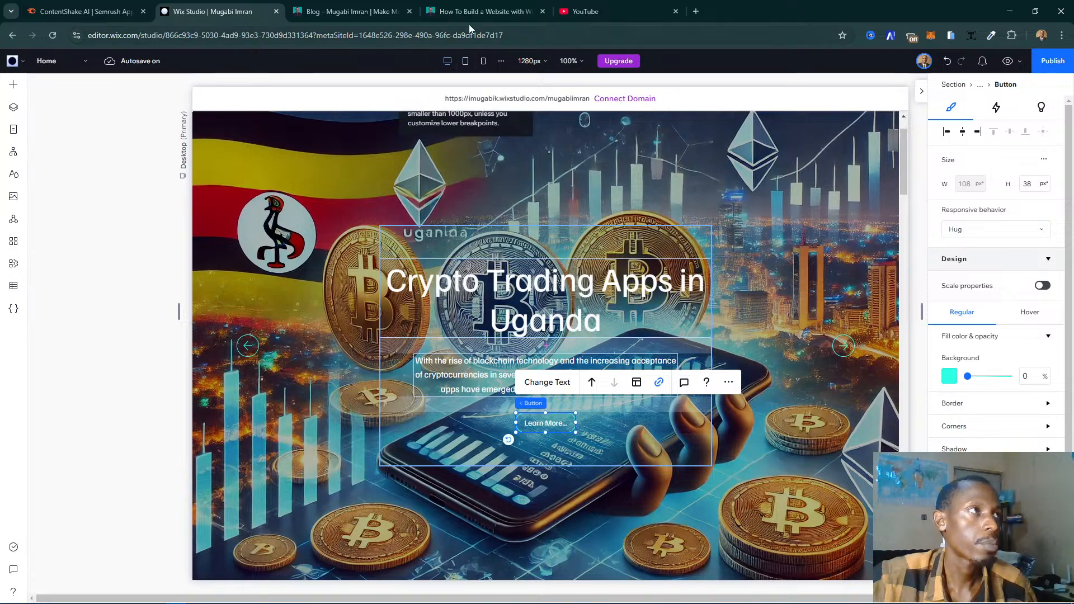
- Open the blog article "The Best 10 Cryptocurrency Trading Apps in Uganda" on the existing website and copy its web address
click(344, 6)
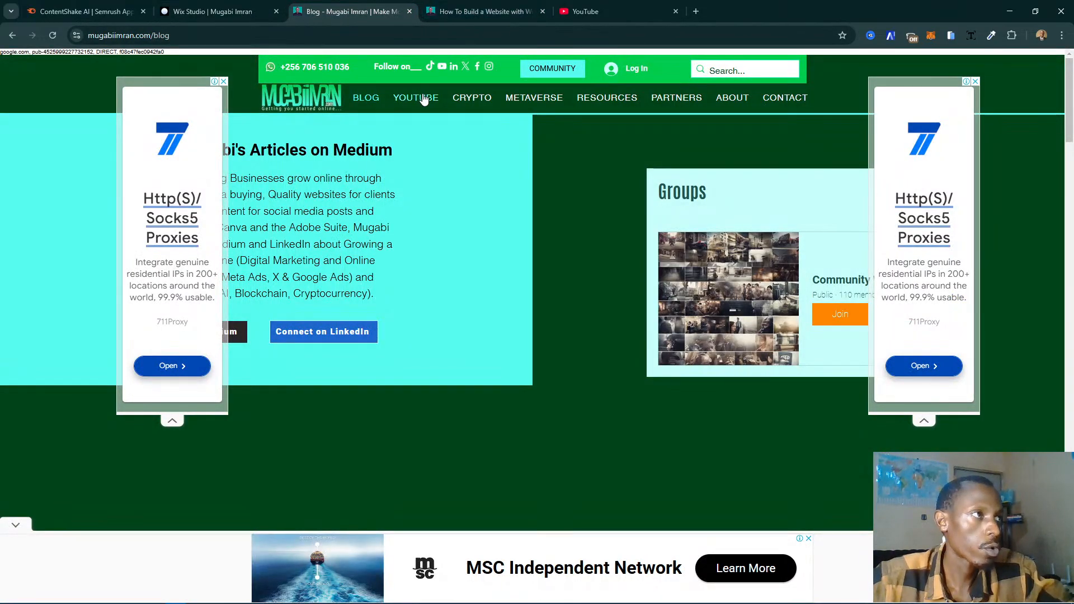
mouse_move(369, 103)
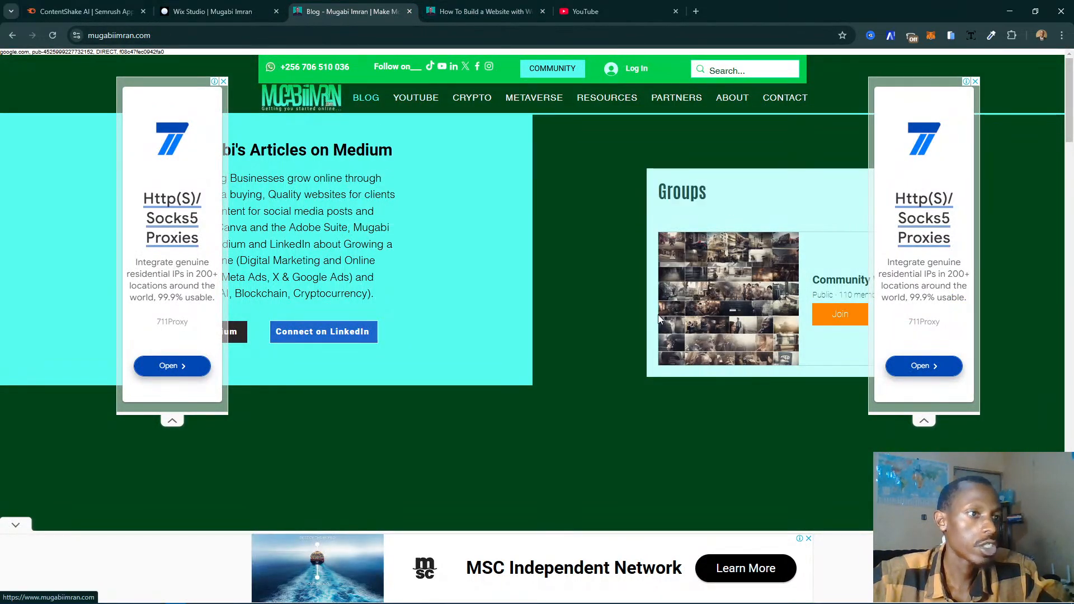
scroll(590, 296, down, 5)
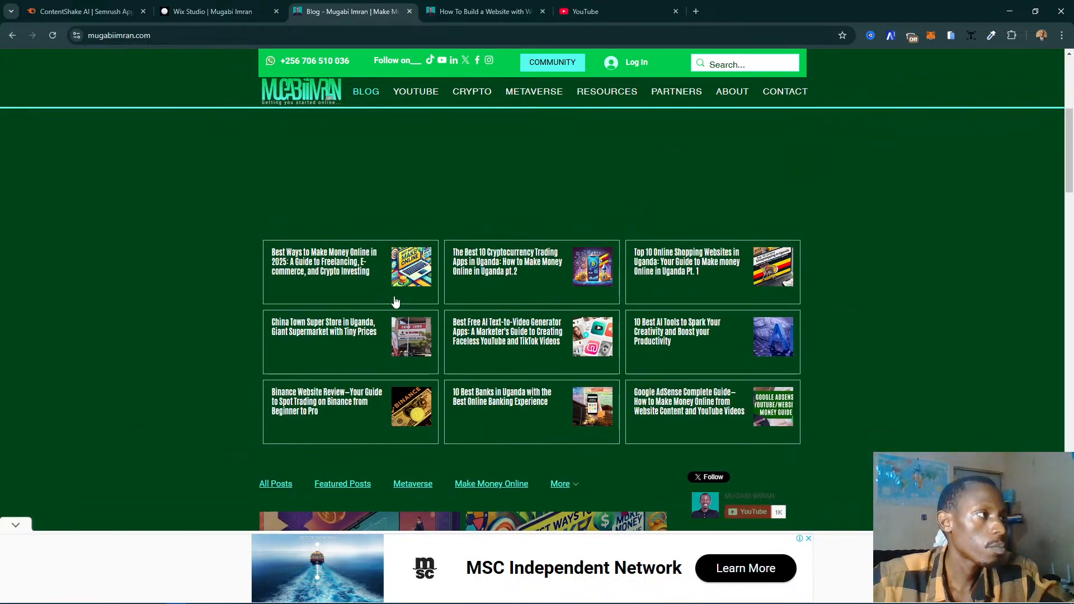
click(515, 271)
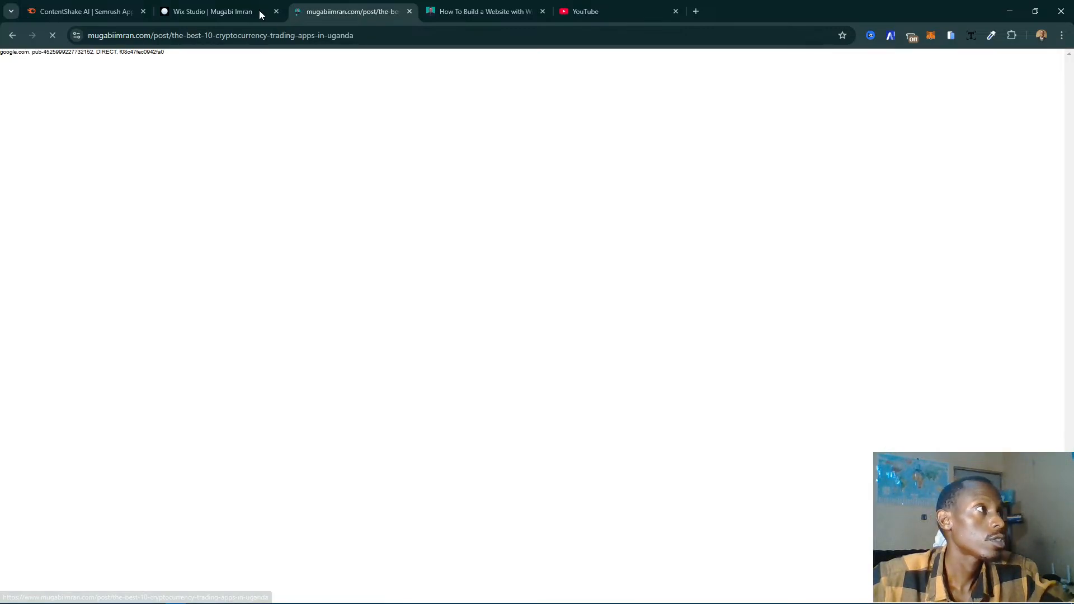
click(272, 34)
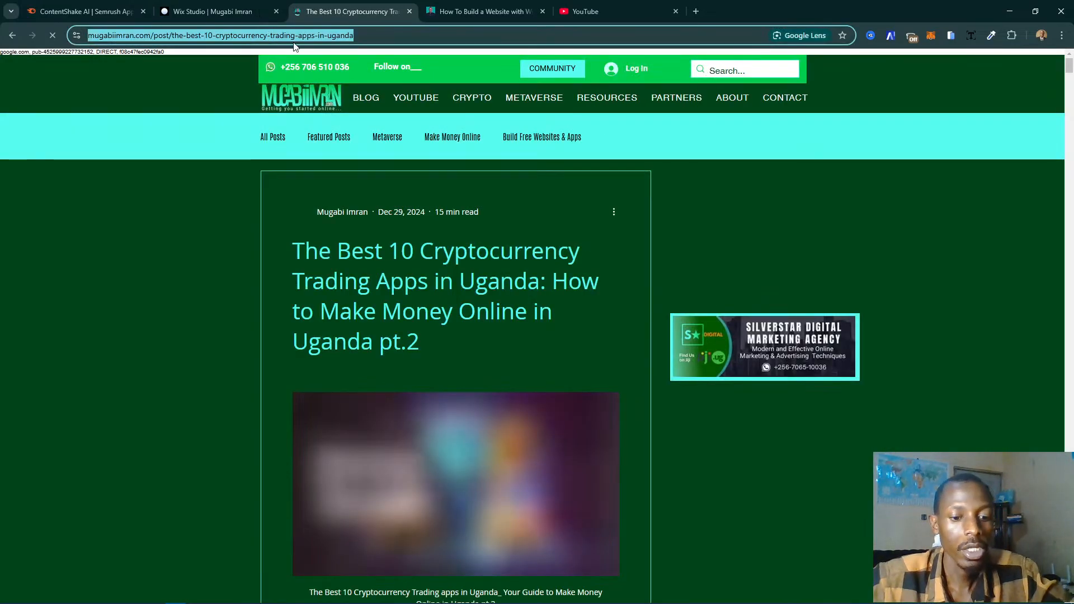
- Link the slide's "Learn More..." button to the copied article web address, opening in the current window
click(212, 11)
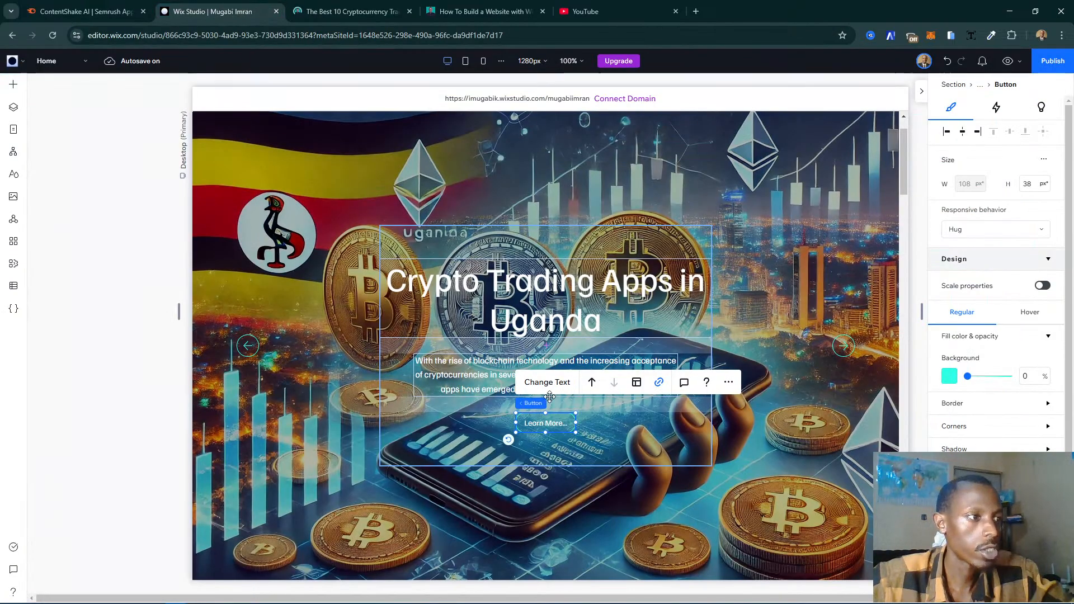
click(659, 382)
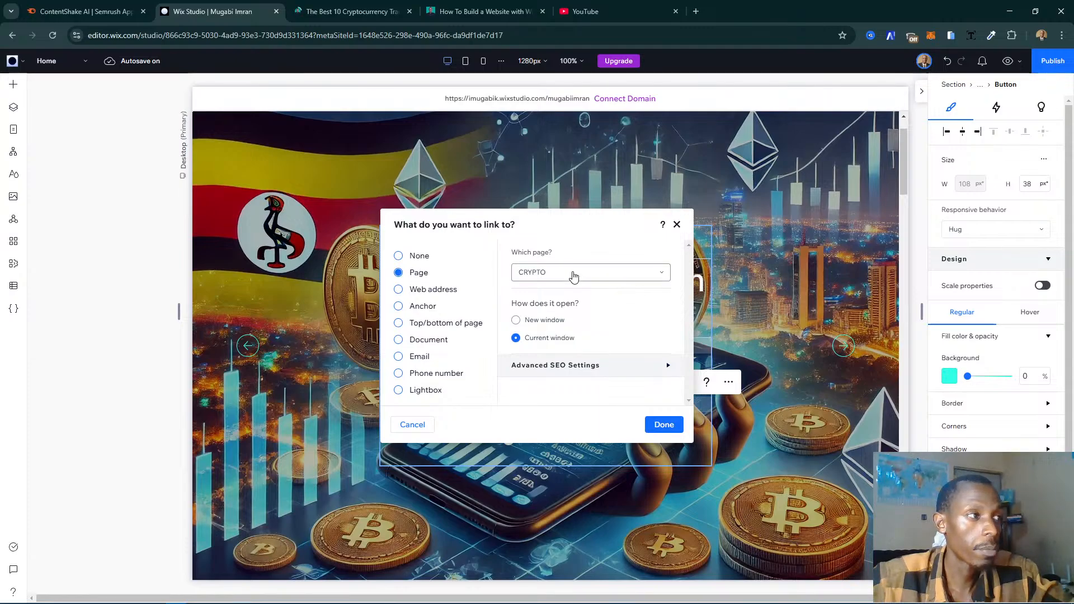
click(432, 291)
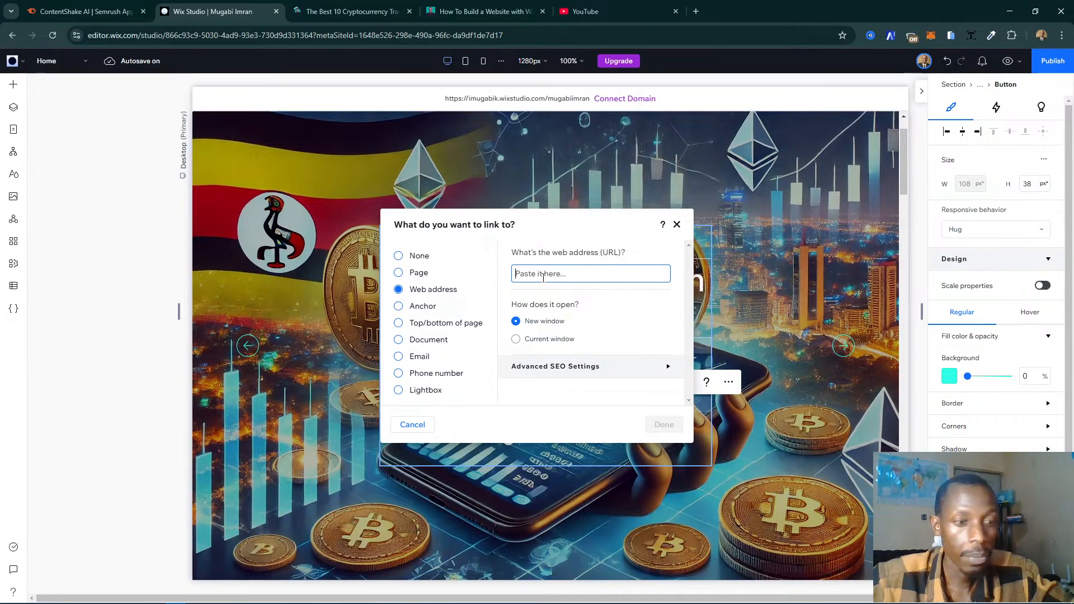
key(ctrl+v)
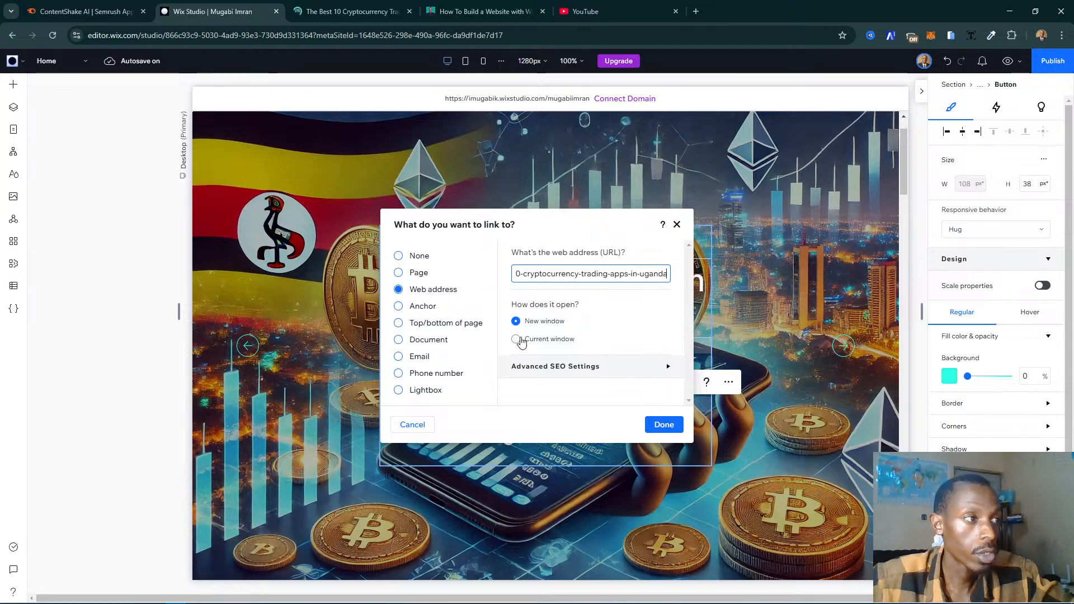
click(554, 340)
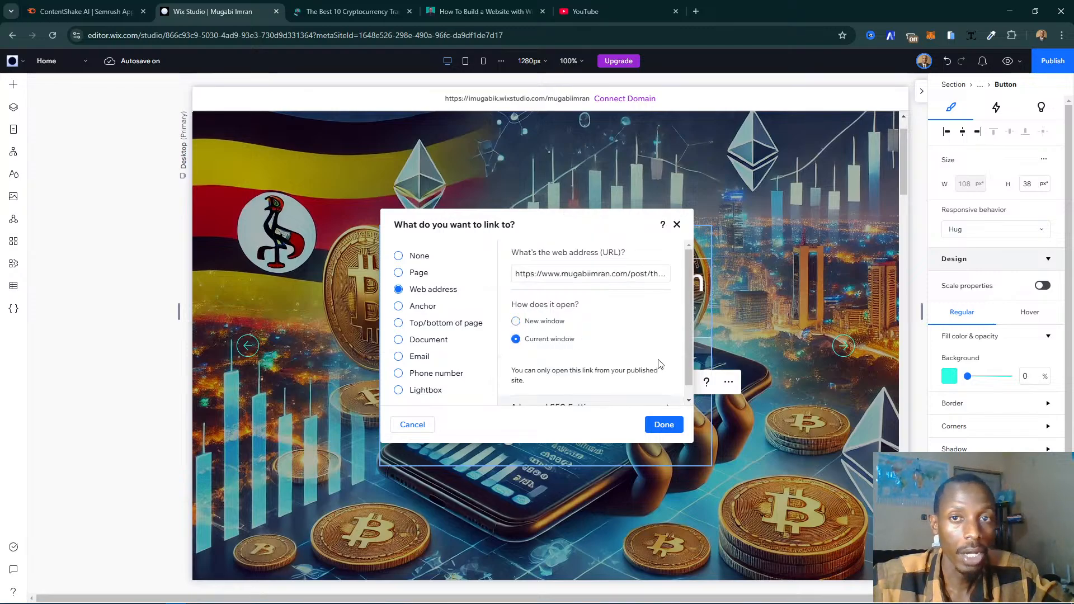
click(664, 425)
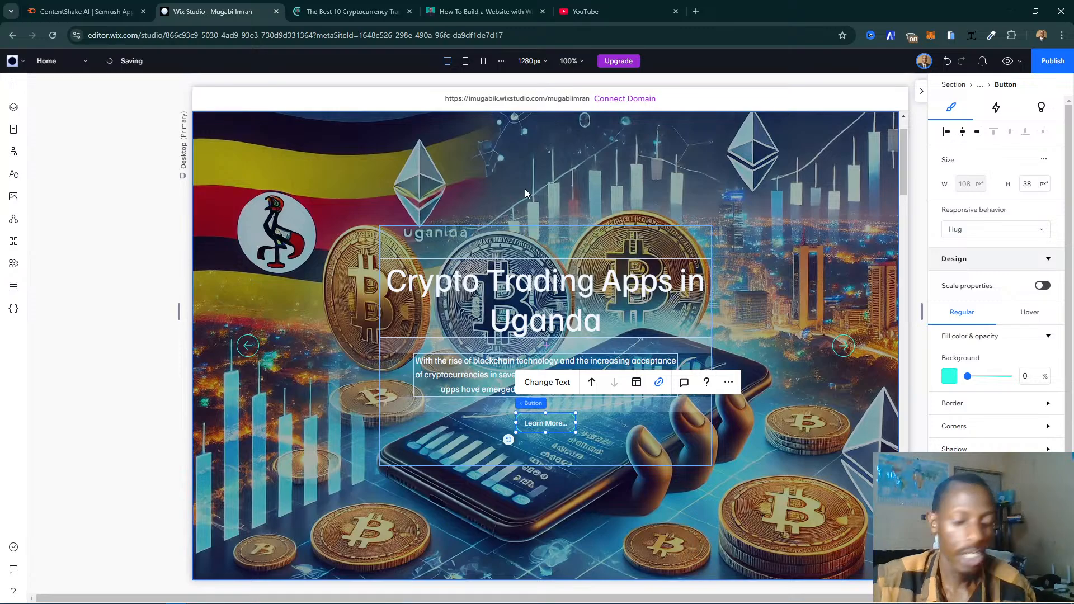
- Close the browser tab with the Wix step-by-step guide and open the About page of the existing website
scroll(525, 189, down, 1)
scroll(525, 189, down, 2)
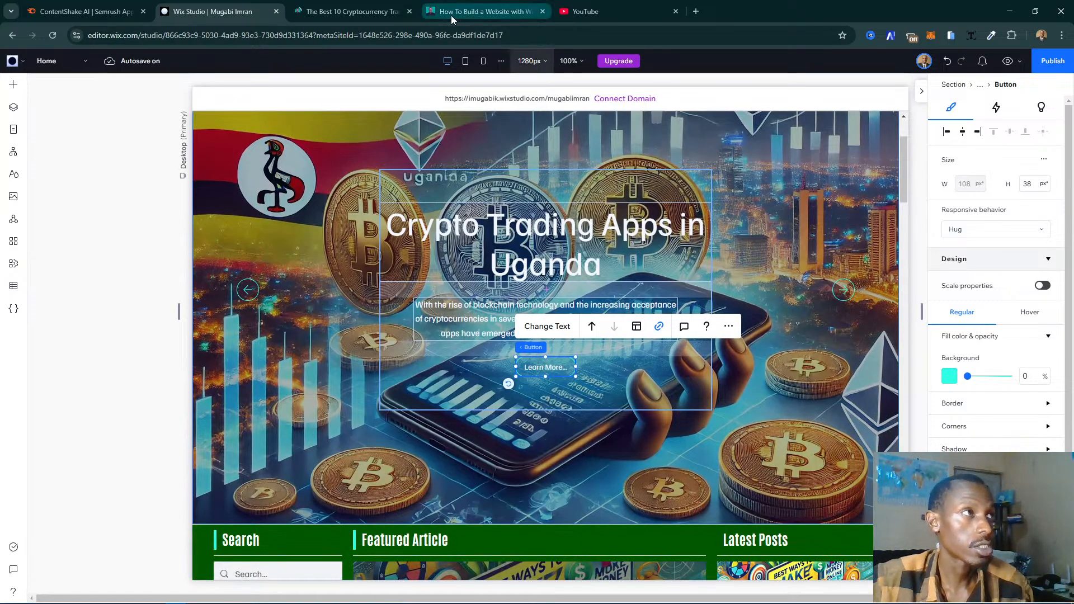
click(460, 12)
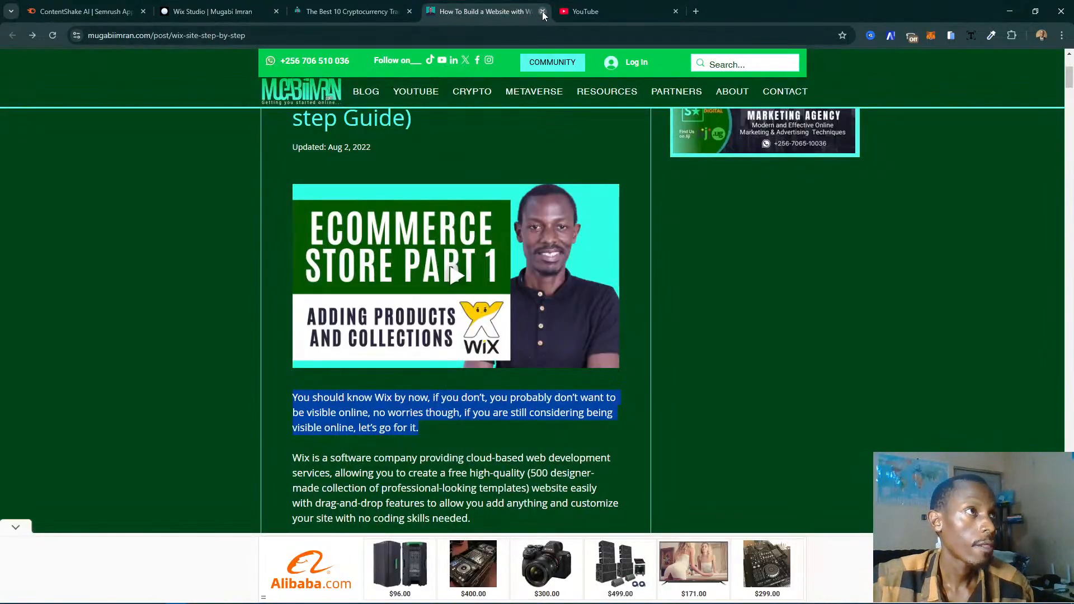
key(ctrl+w)
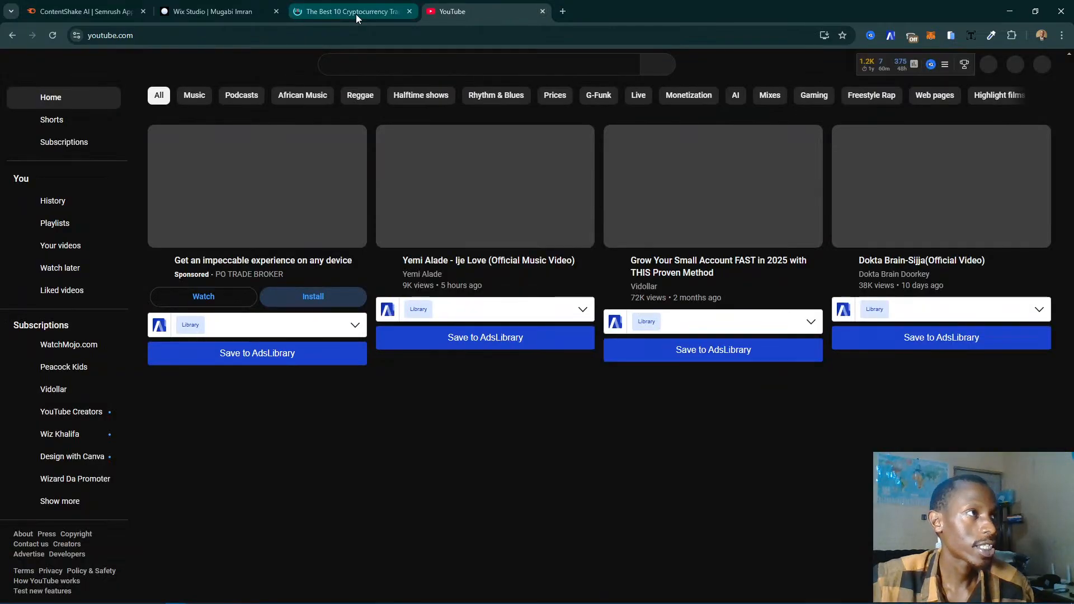
click(356, 12)
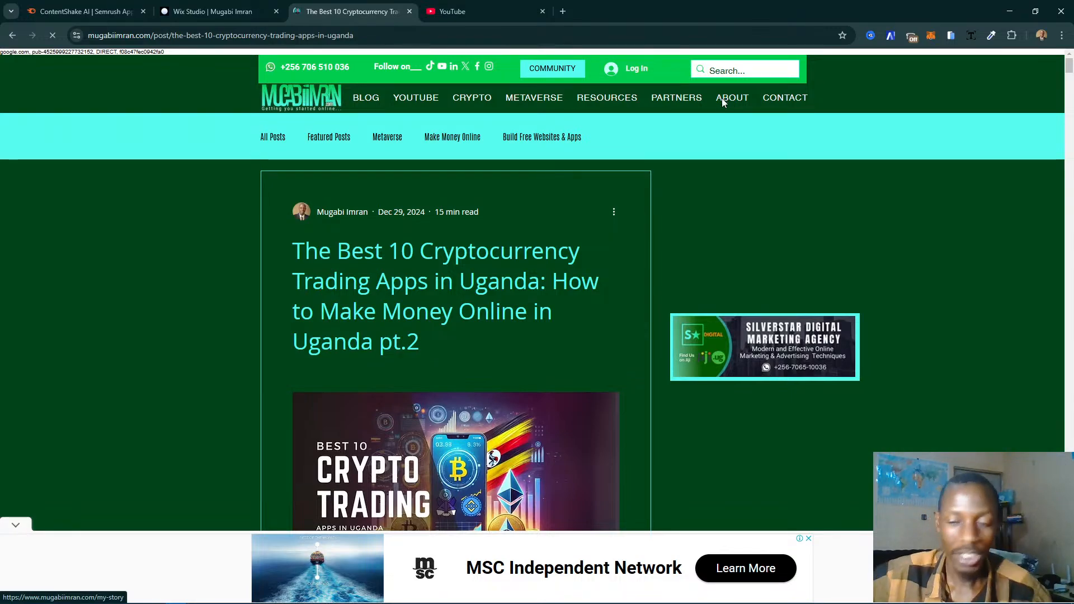
click(723, 101)
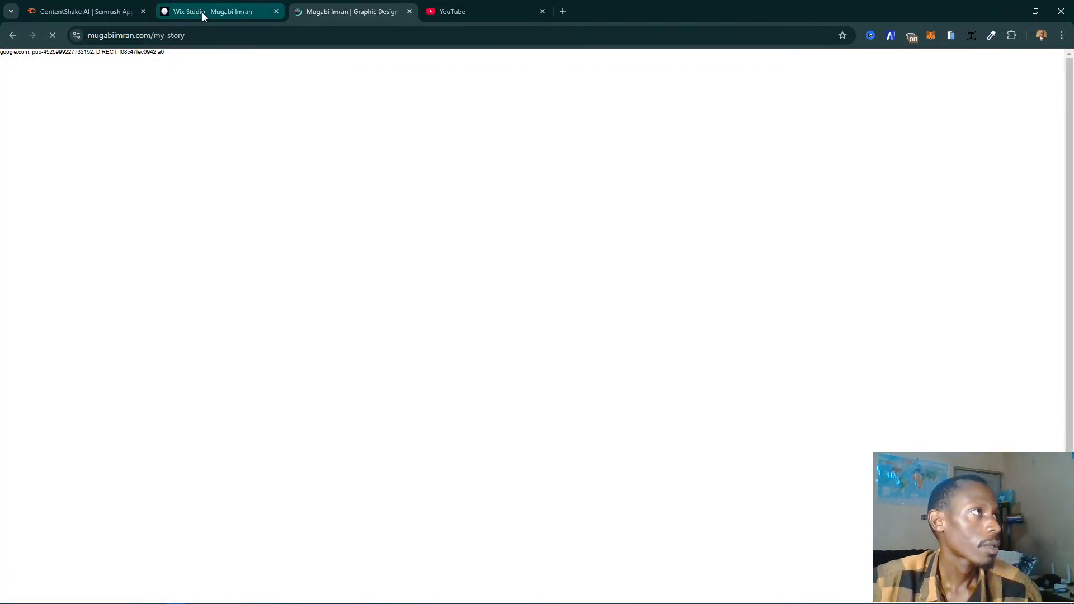
- Return to the Wix Studio editor and open the site's ABOUT page
click(202, 12)
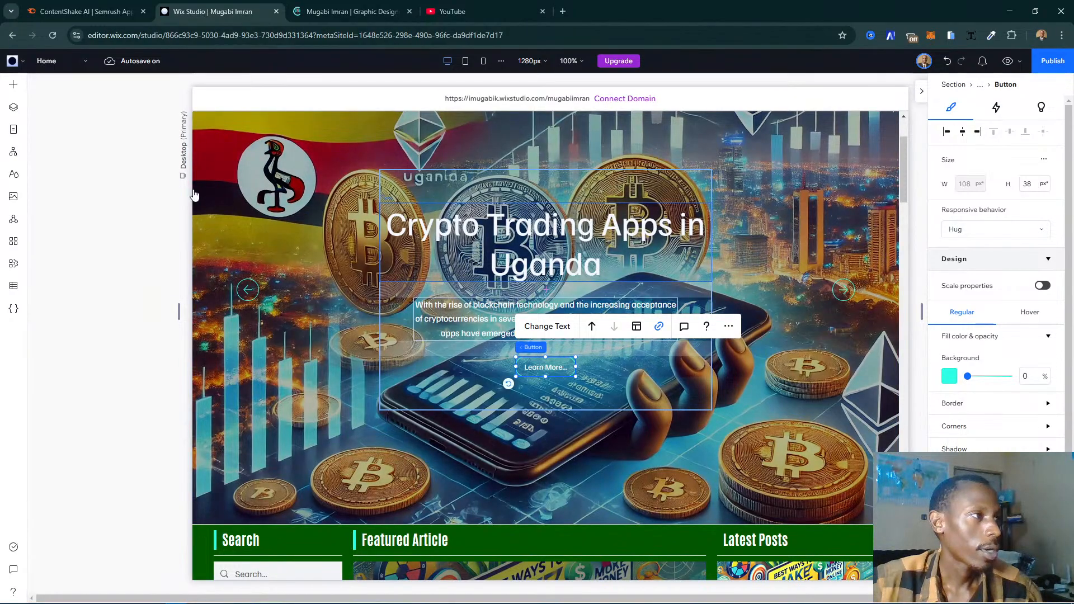
click(10, 128)
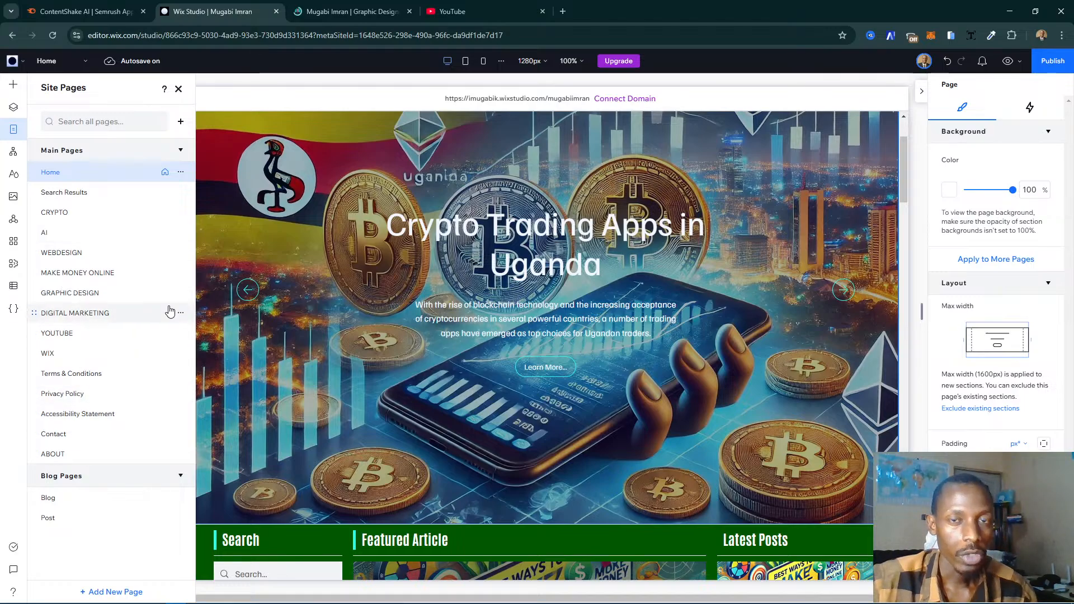
click(94, 462)
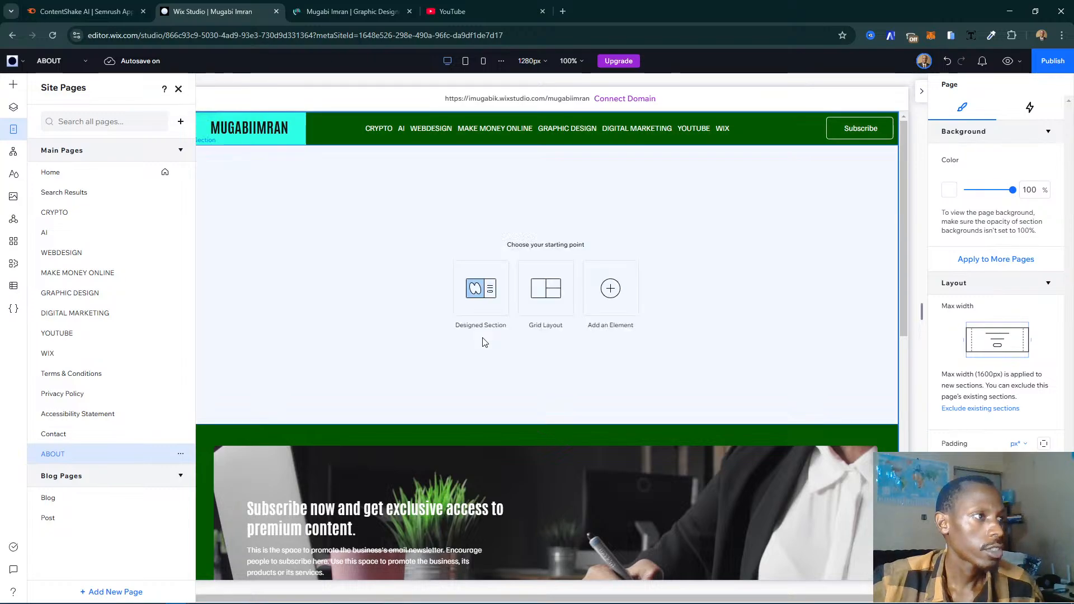
- Add a standard blank page to the site, name it "About Us" and select its empty section
click(181, 123)
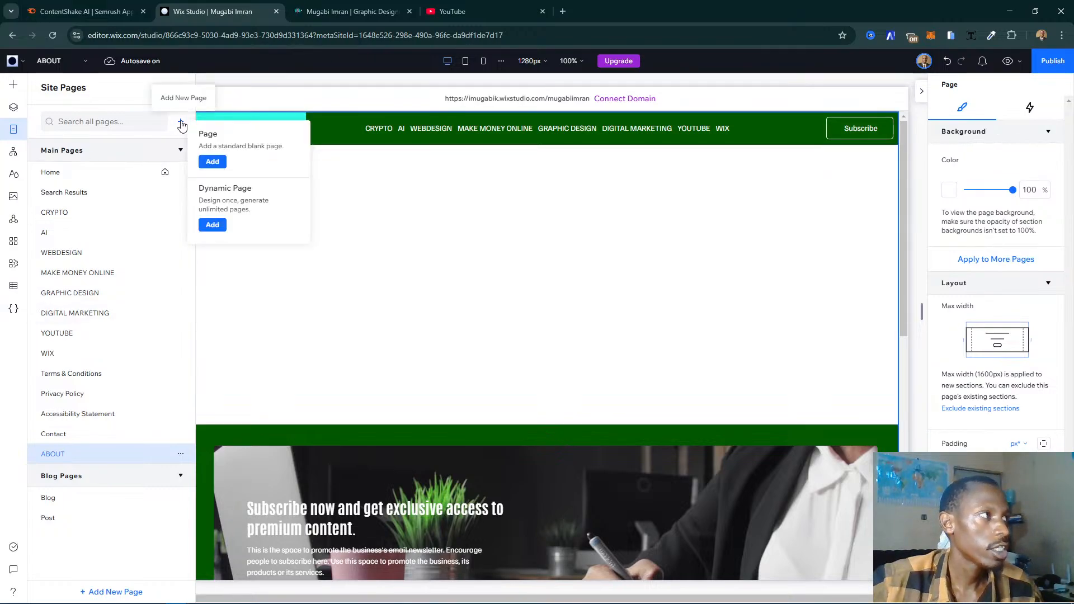
click(215, 161)
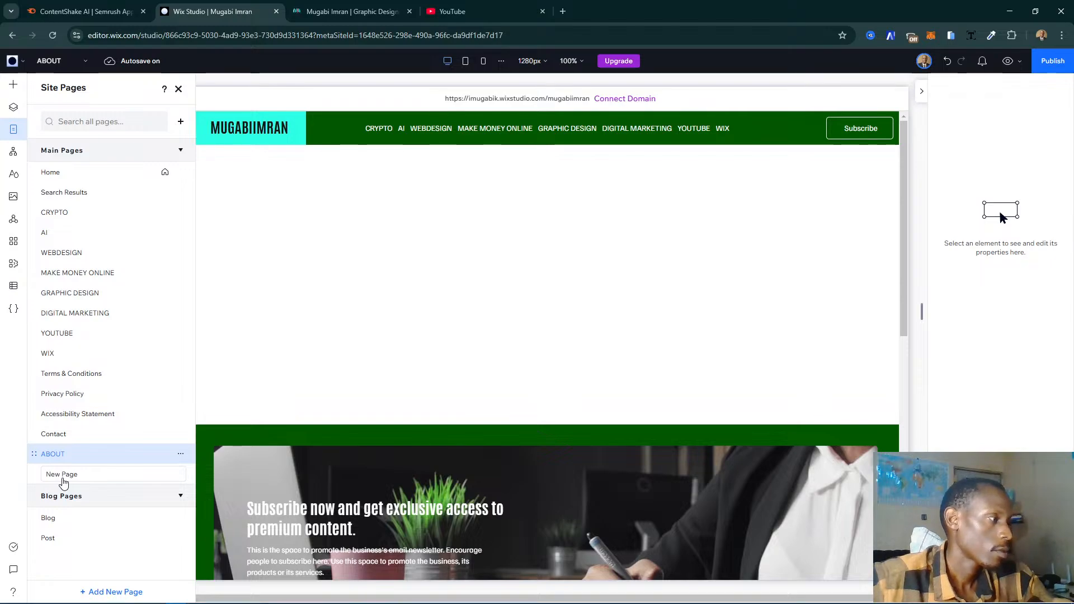
click(63, 479)
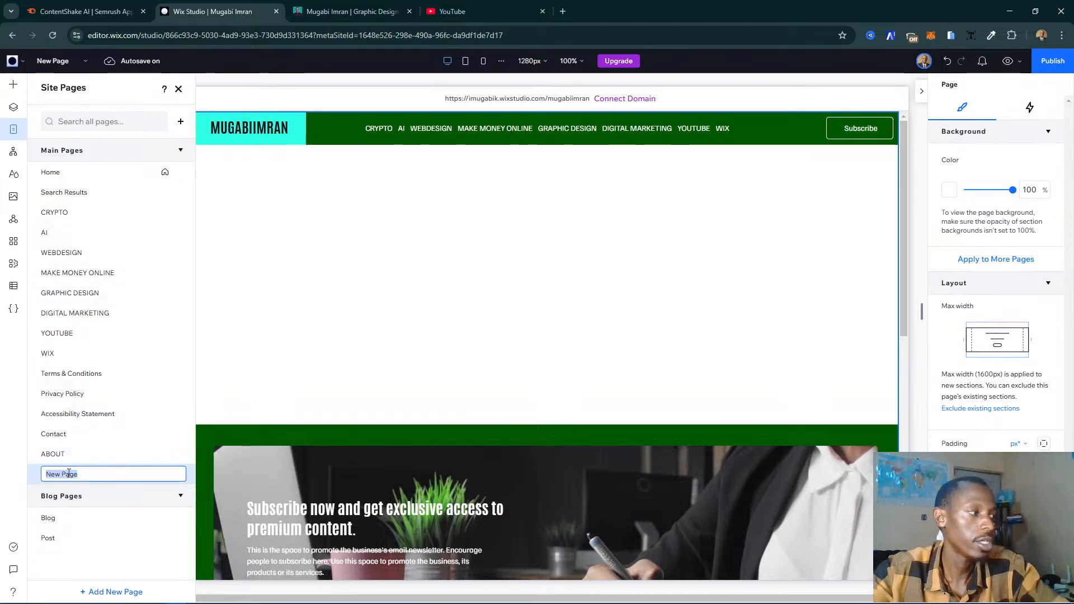
text(About Us)
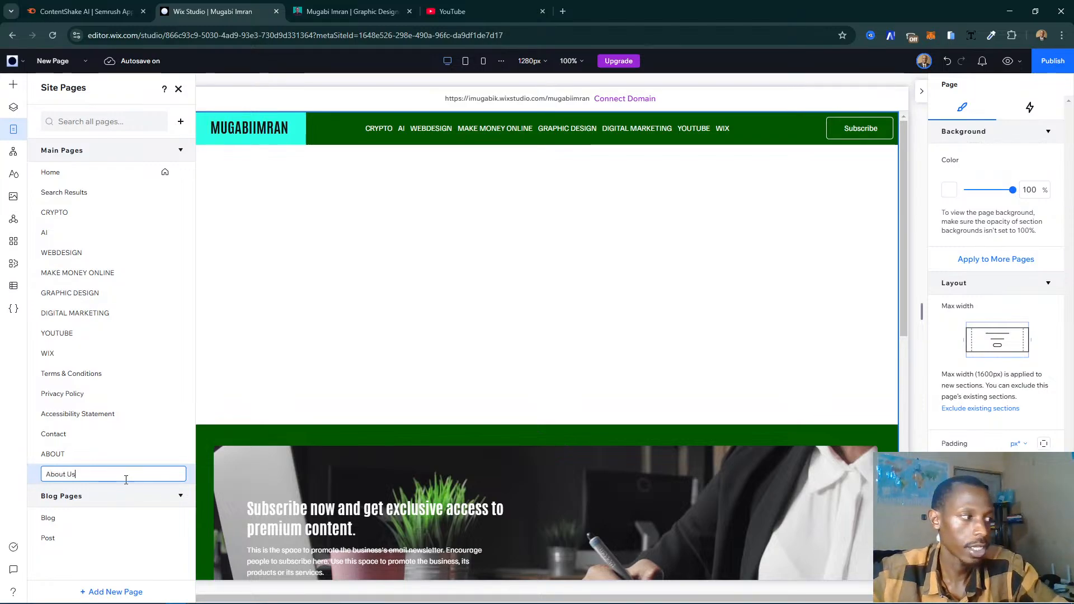
key(Return)
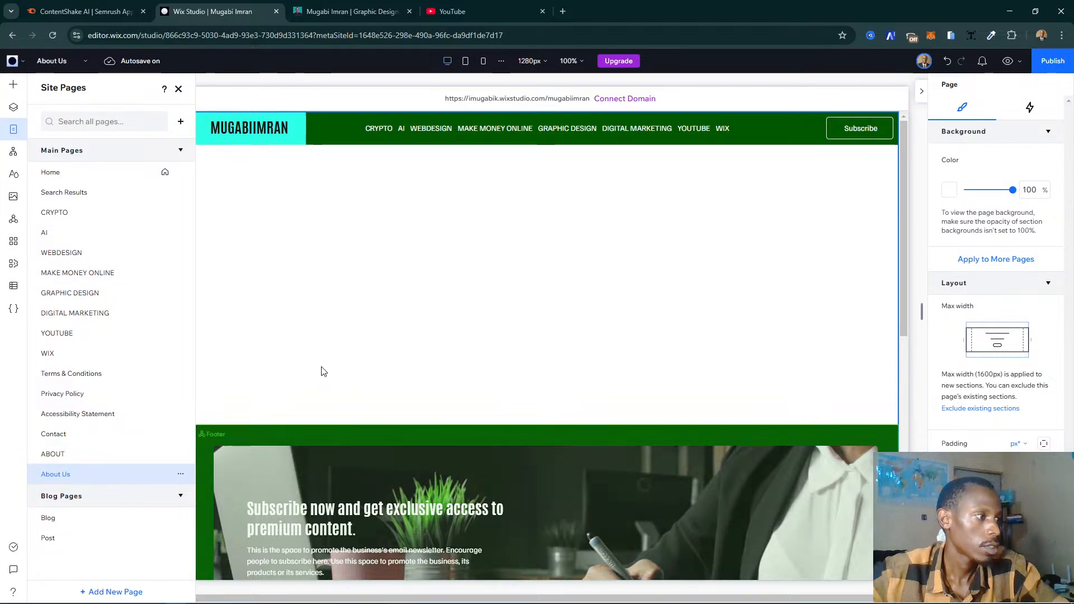
click(321, 370)
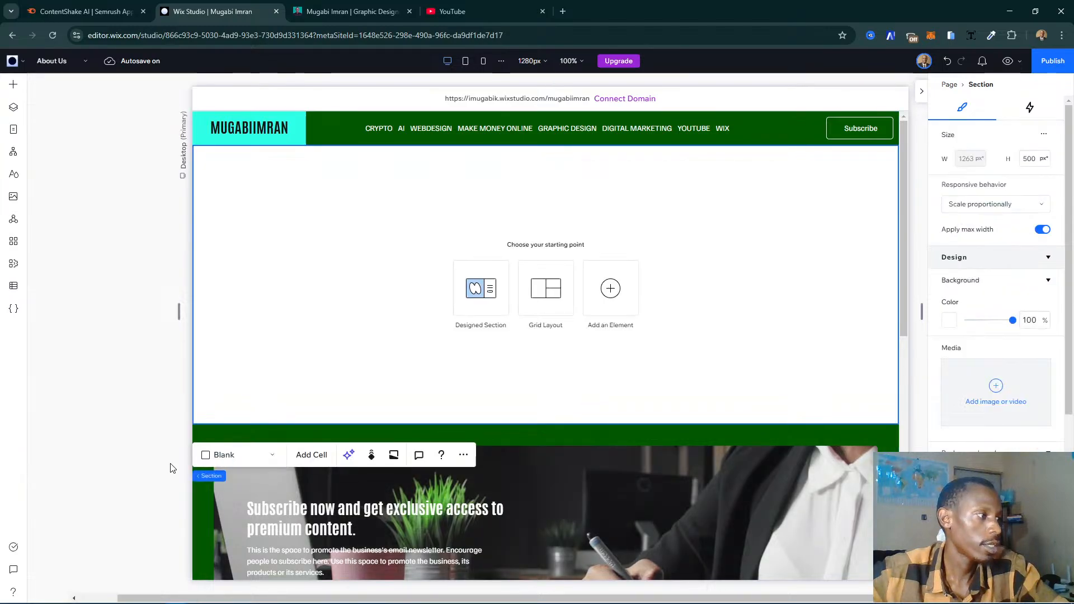
- Set the URL slug of the About Us page to "about-us" in its SEO basics
click(13, 129)
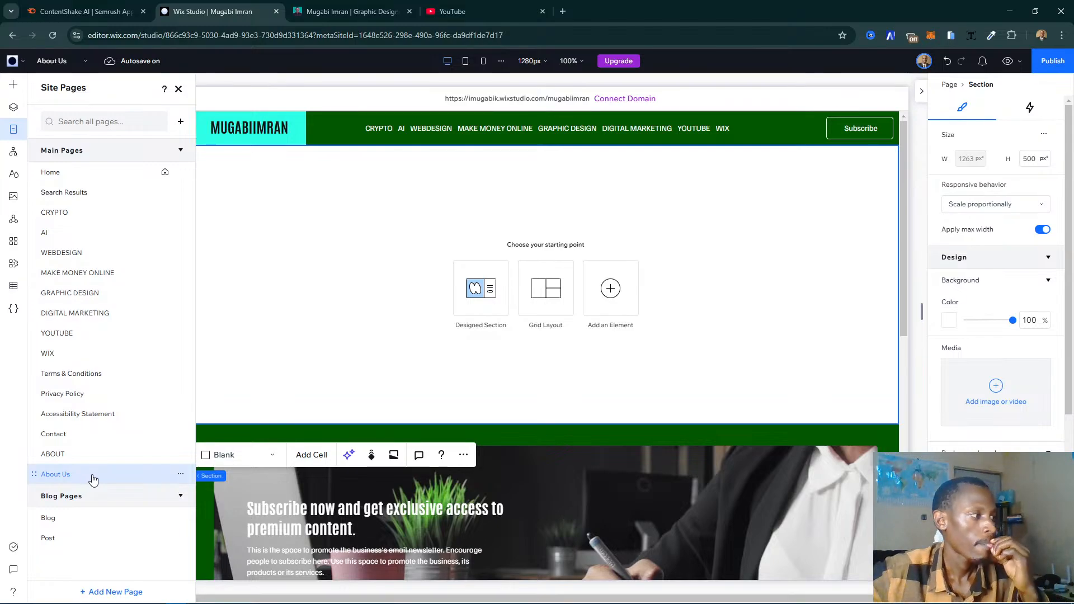
click(181, 475)
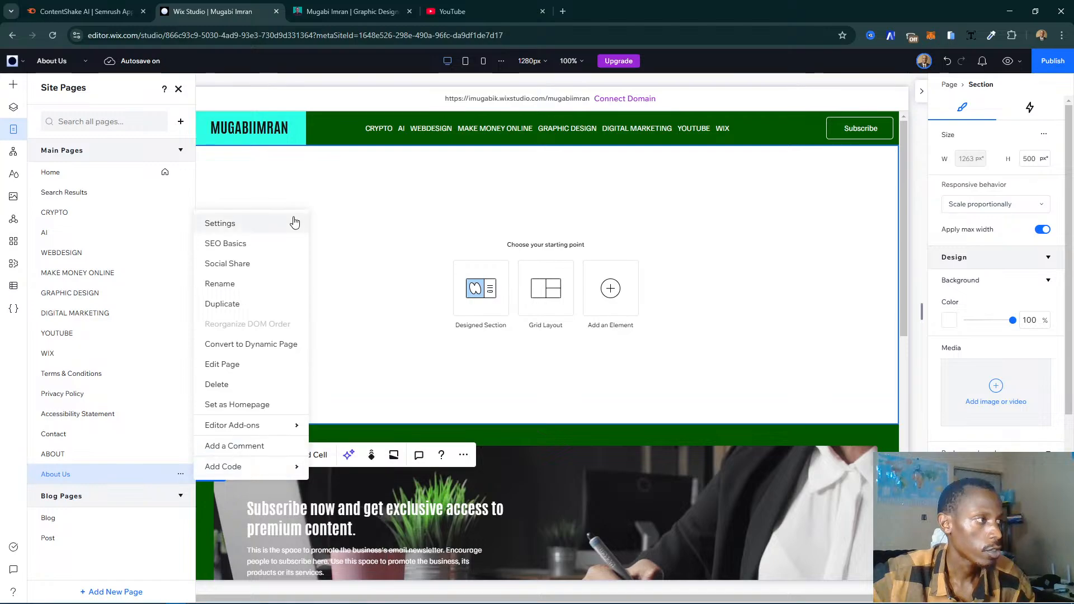
click(250, 253)
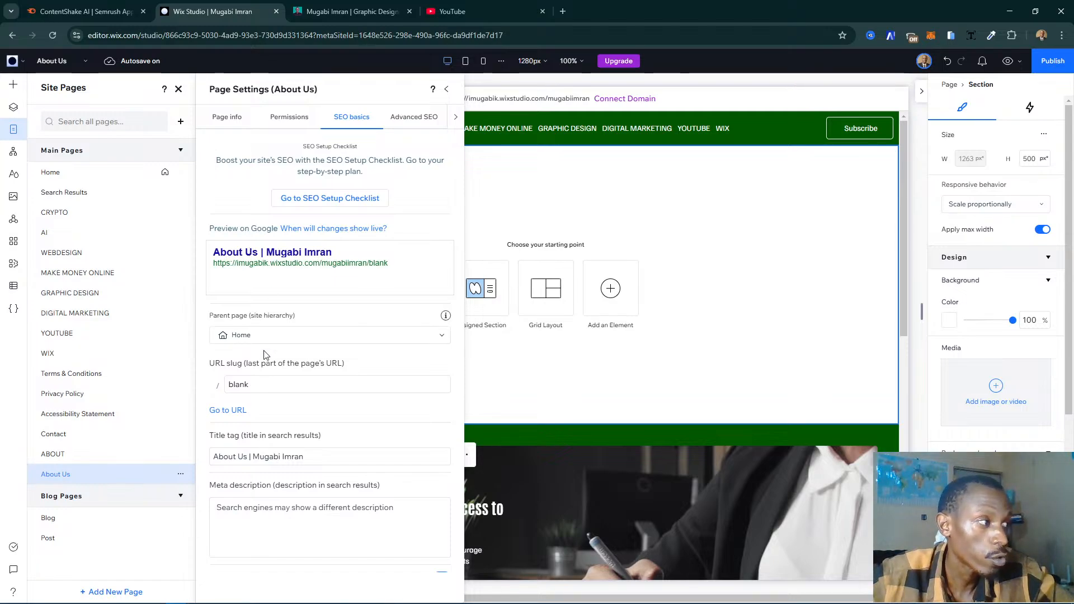
click(262, 385)
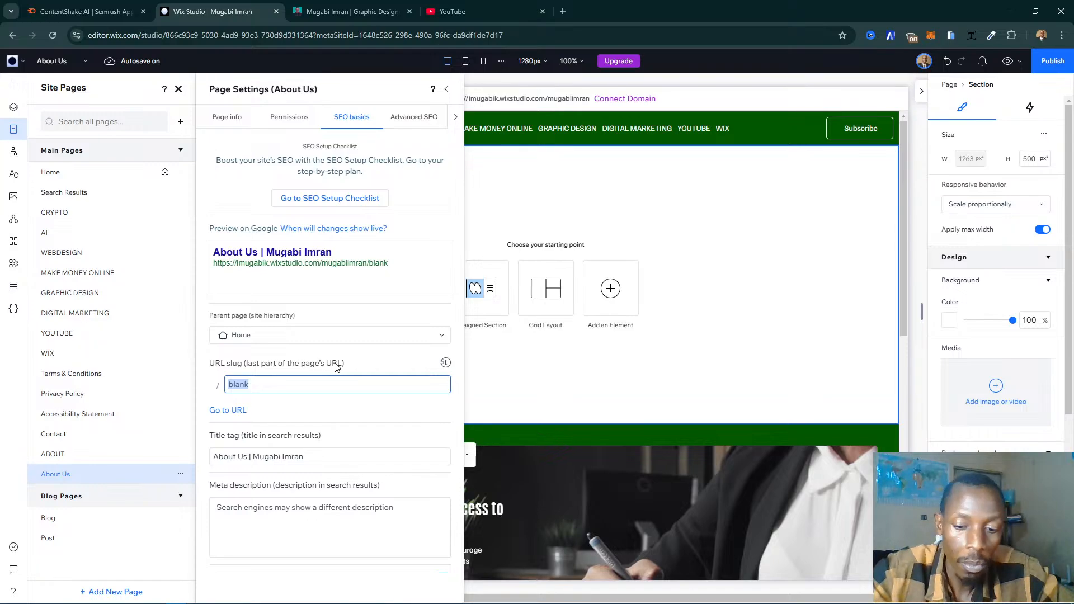
text(t)
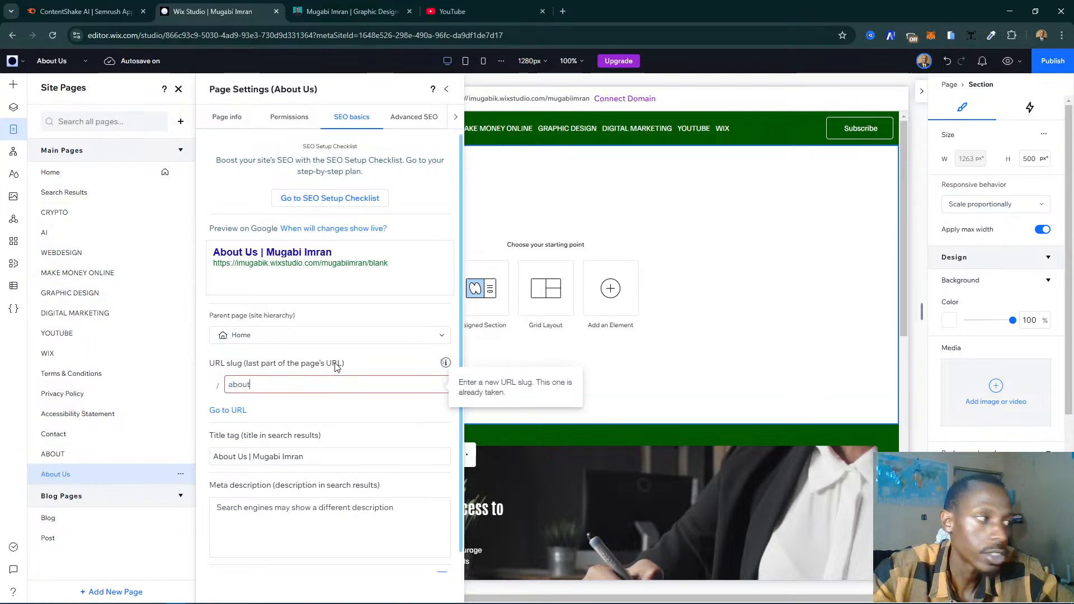
text(-us)
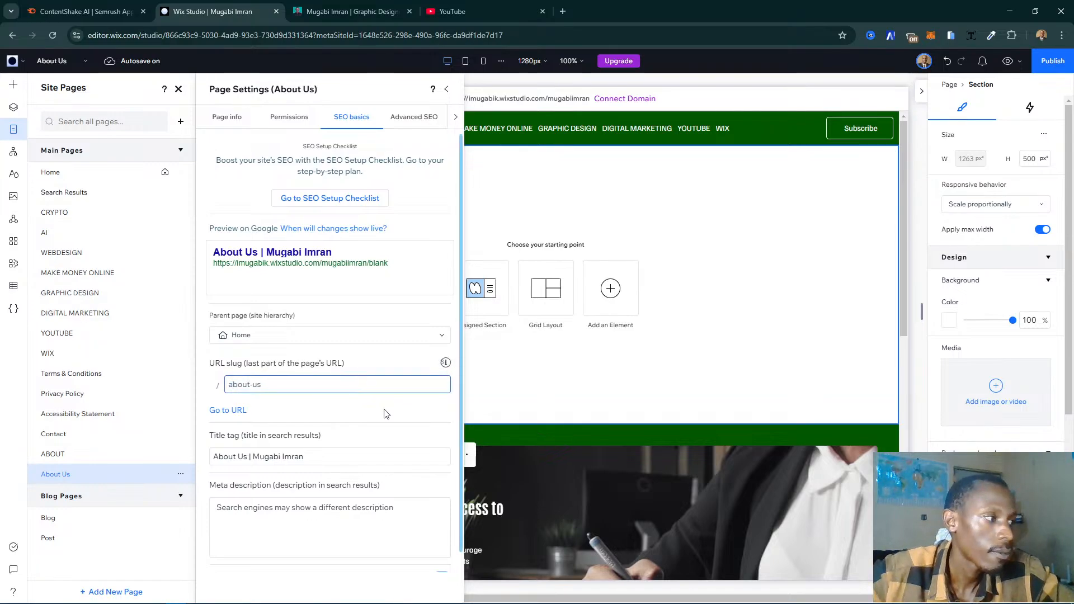
click(396, 410)
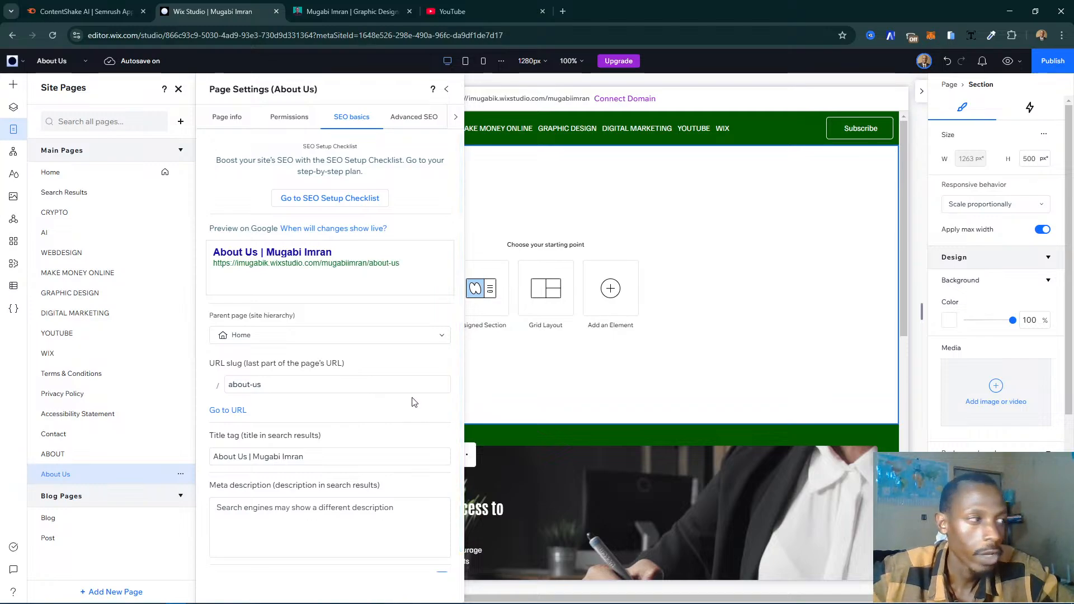
- Delete the duplicate About Us page from the site and switch to the existing ABOUT page
click(180, 475)
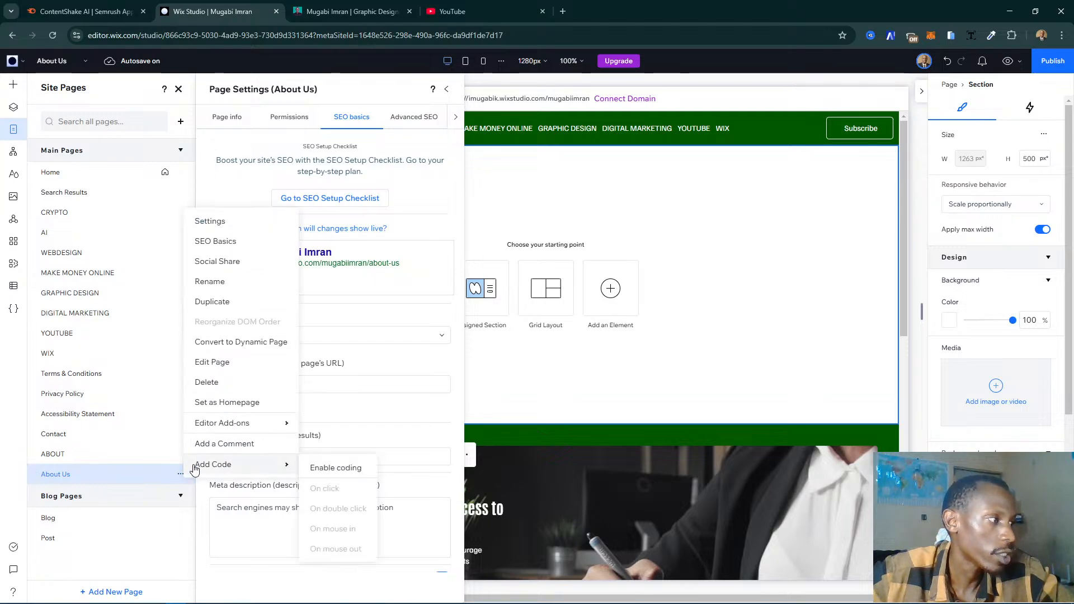
click(233, 382)
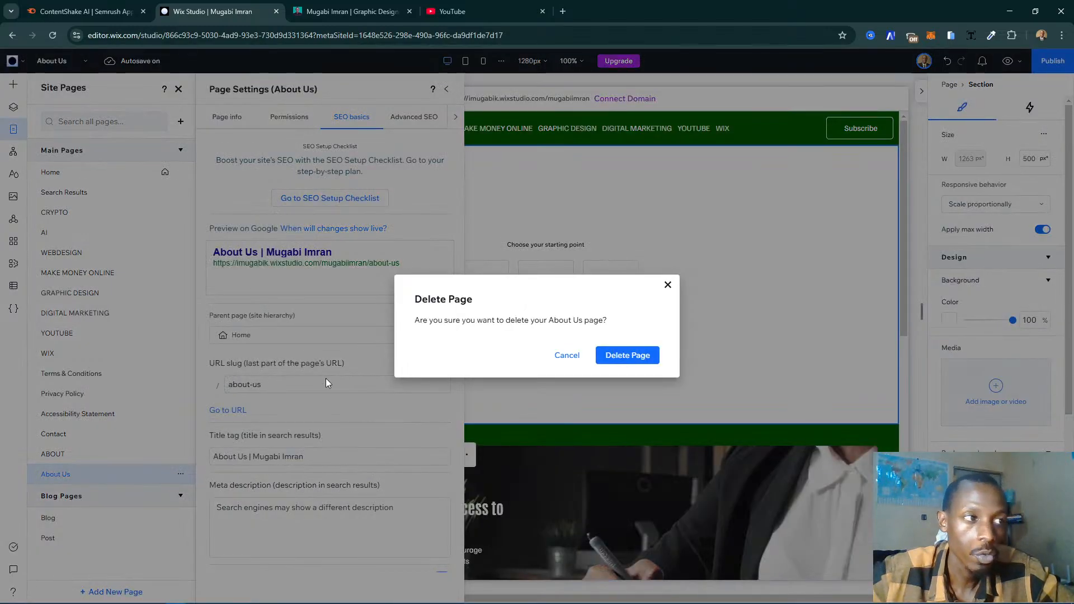
click(628, 358)
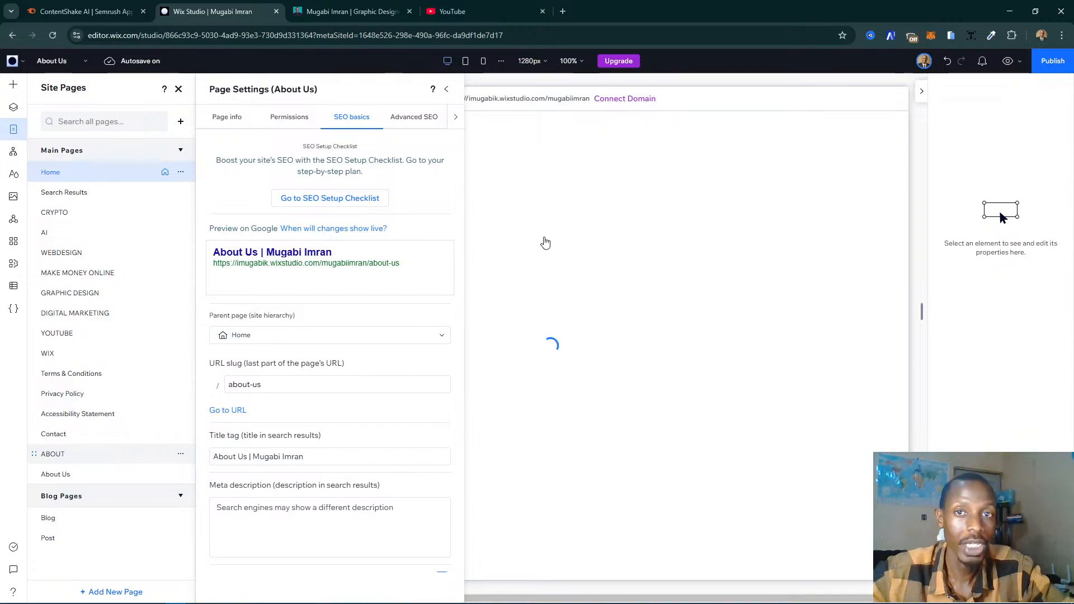
click(562, 241)
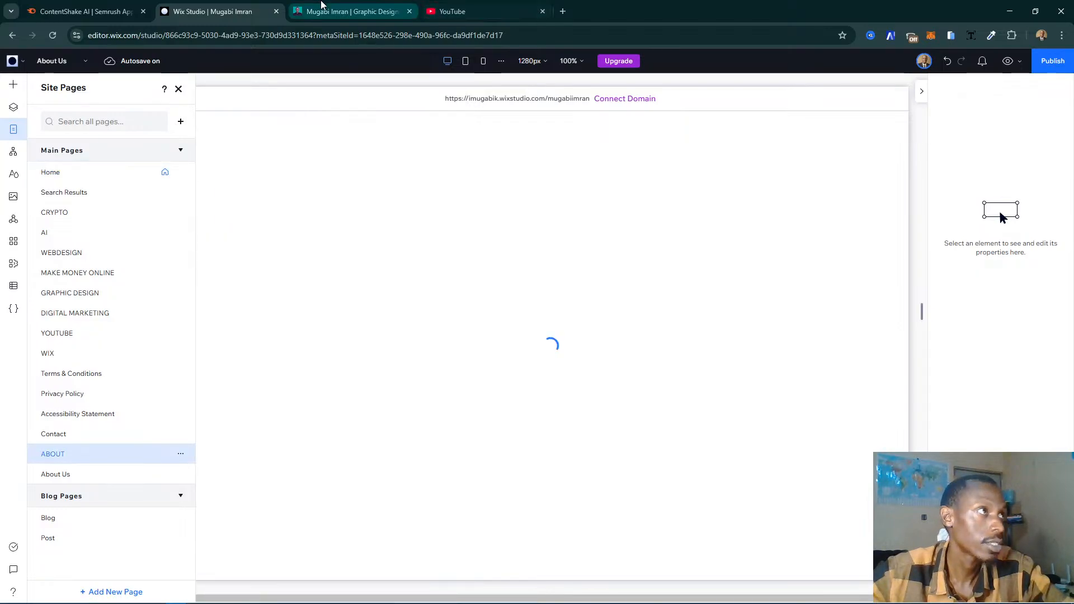
- Examine the layout, photo and introductory text of the About page on the existing website
click(360, 16)
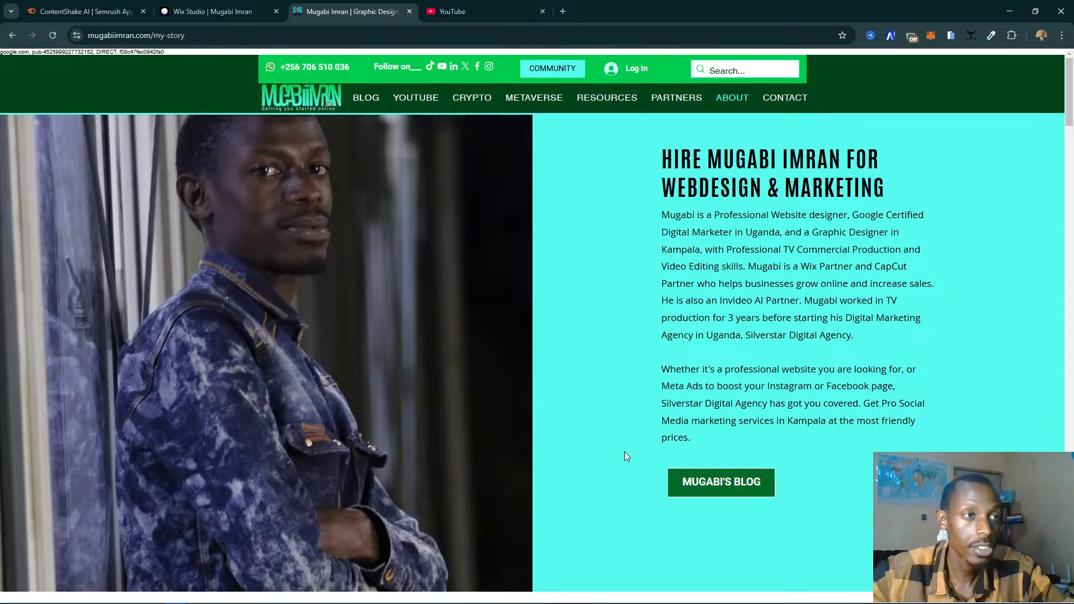
scroll(610, 290, down, 5)
scroll(610, 290, up, 5)
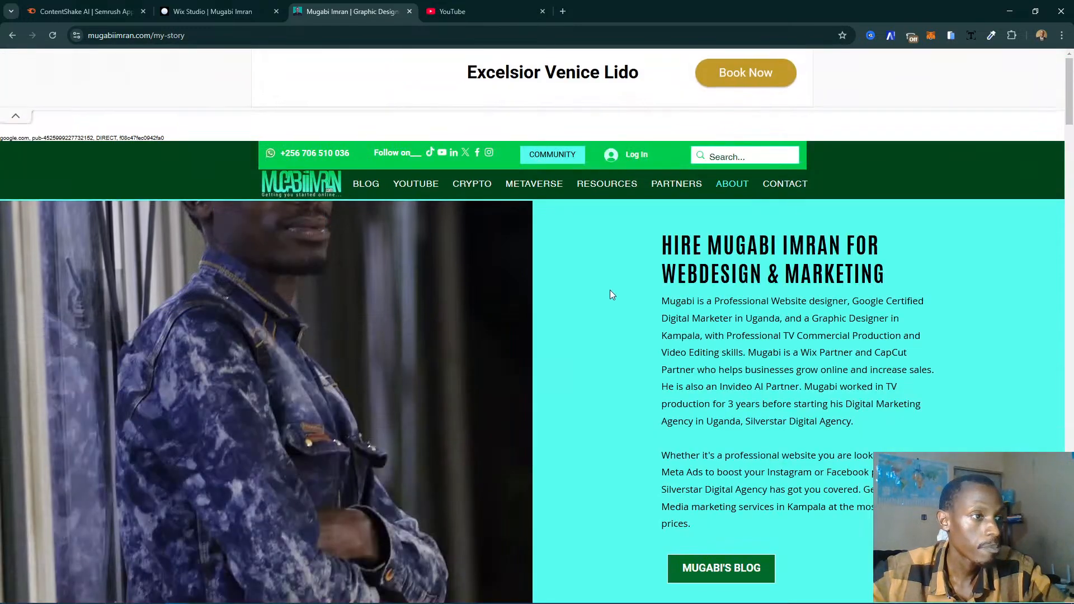
scroll(606, 300, down, 1)
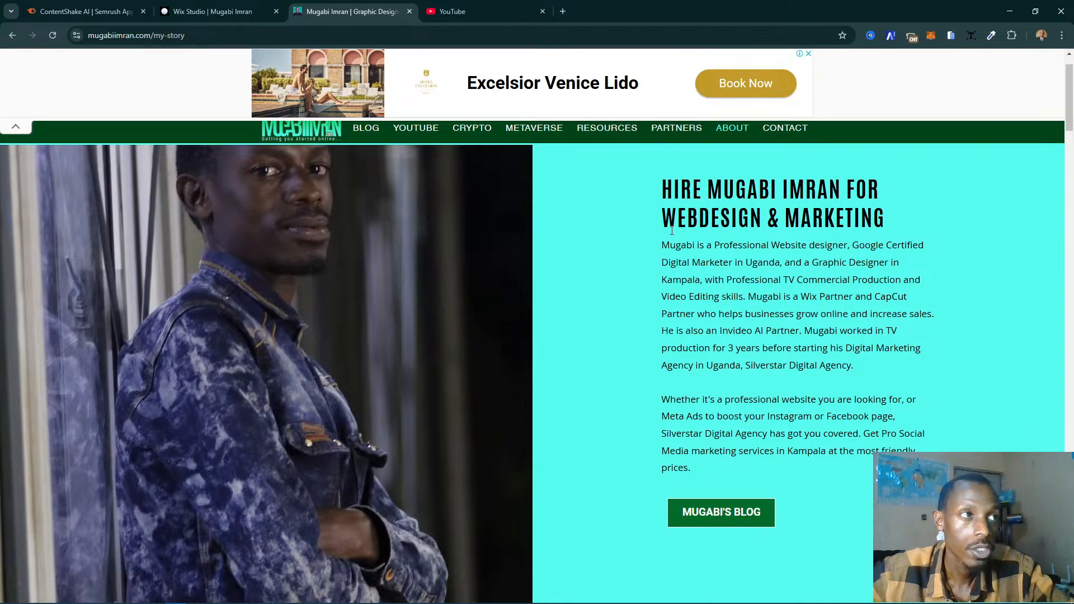
scroll(676, 229, up, 1)
scroll(676, 232, down, 2)
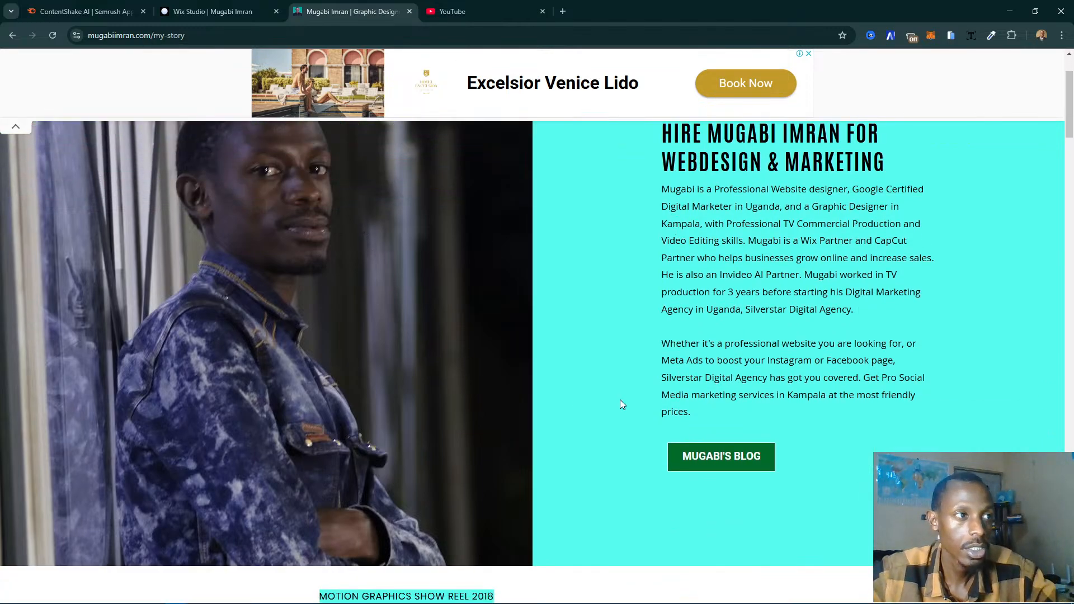
scroll(273, 327, up, 2)
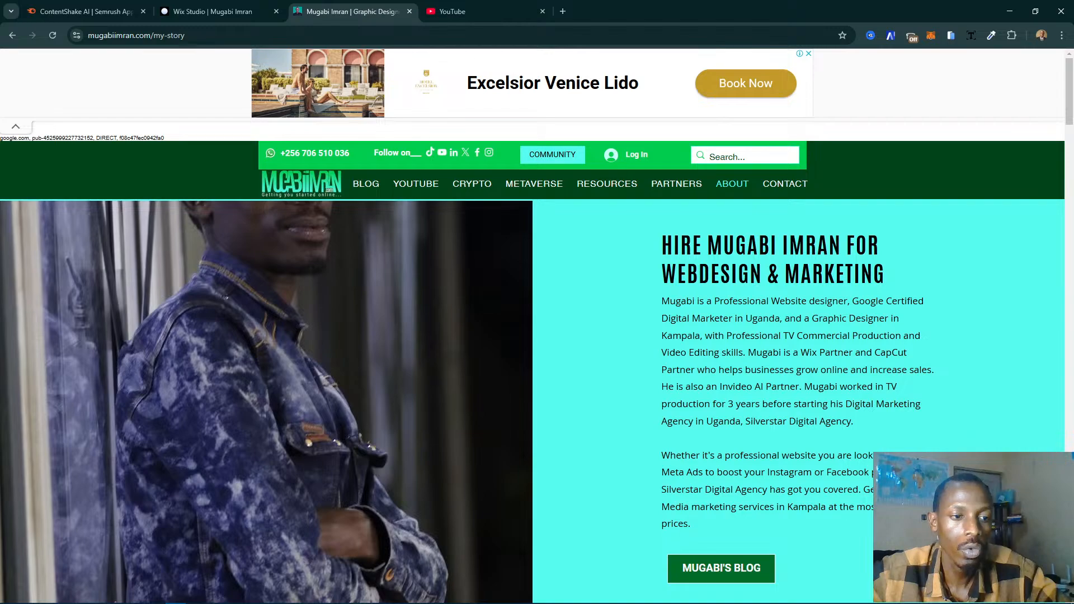
scroll(537, 369, down, 1)
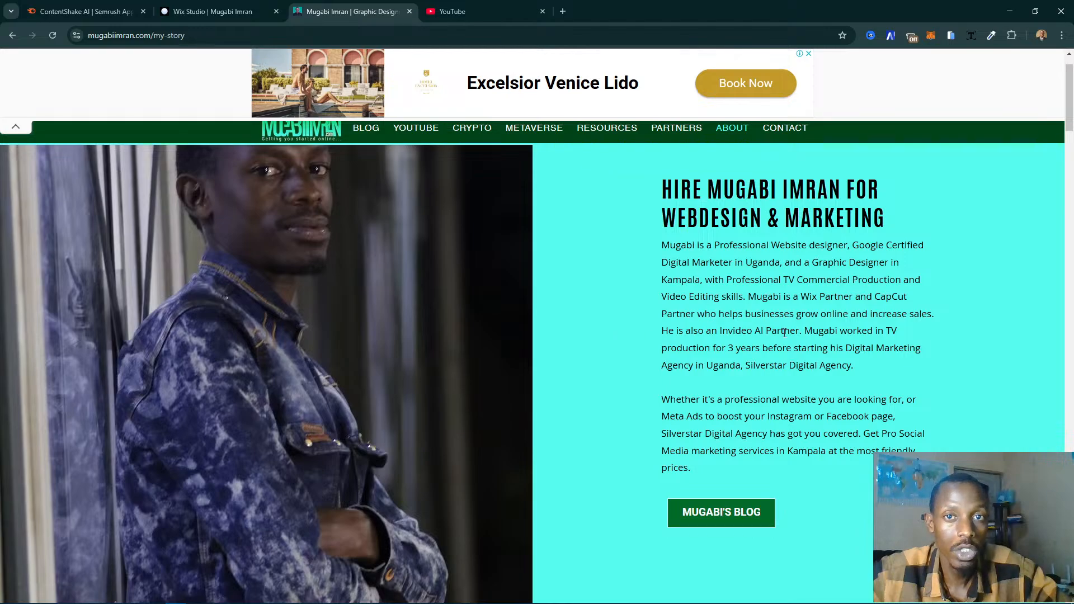
- Return to the Wix Studio editor and check the URL slug and title tag in the ABOUT page's SEO basics
key(ctrl+Tab)
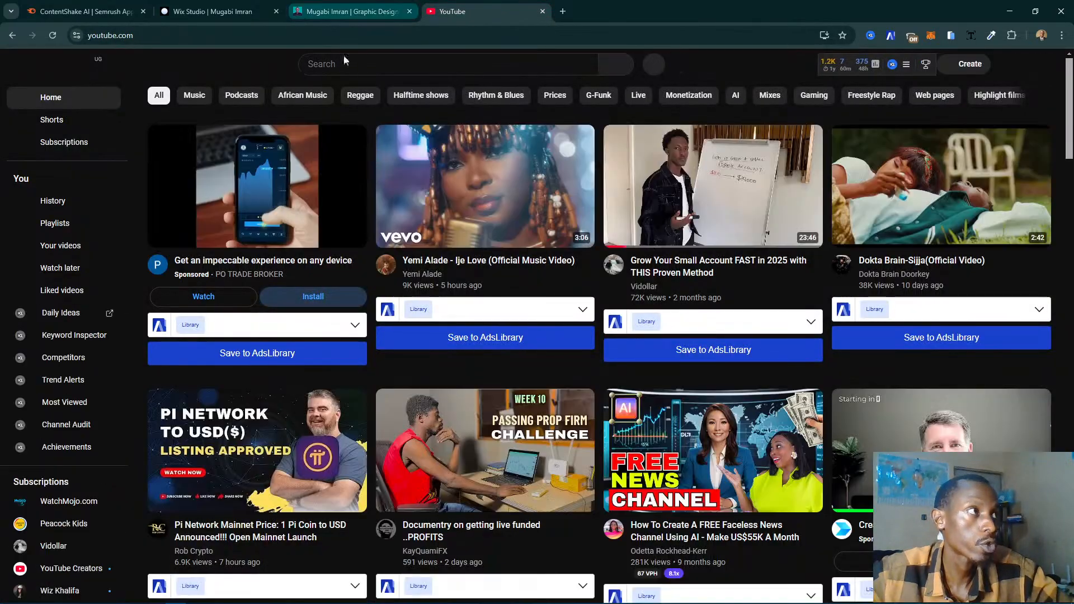
click(313, 3)
click(229, 2)
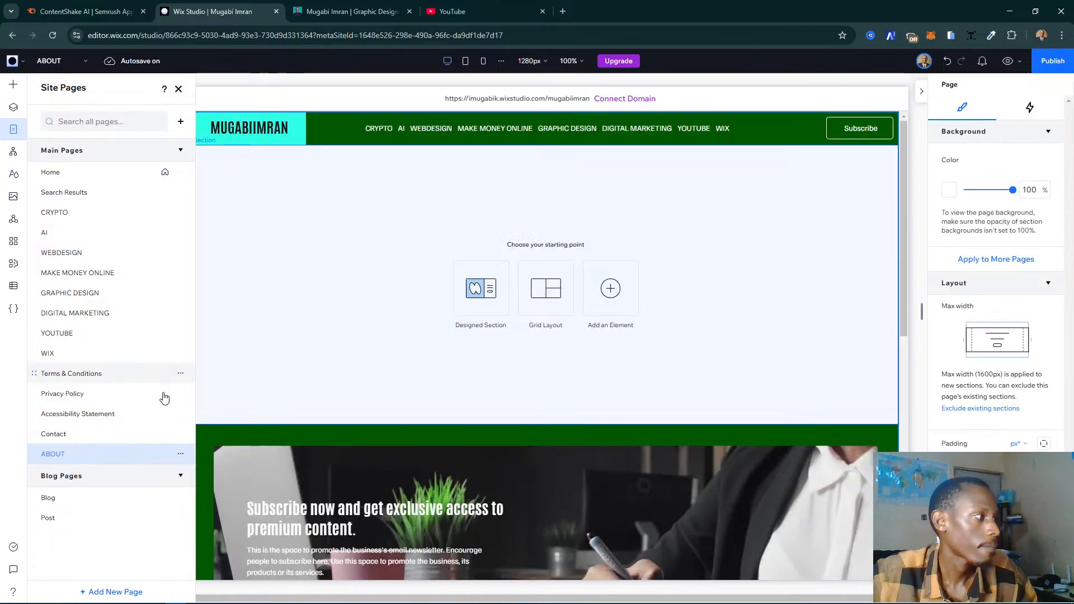
click(180, 454)
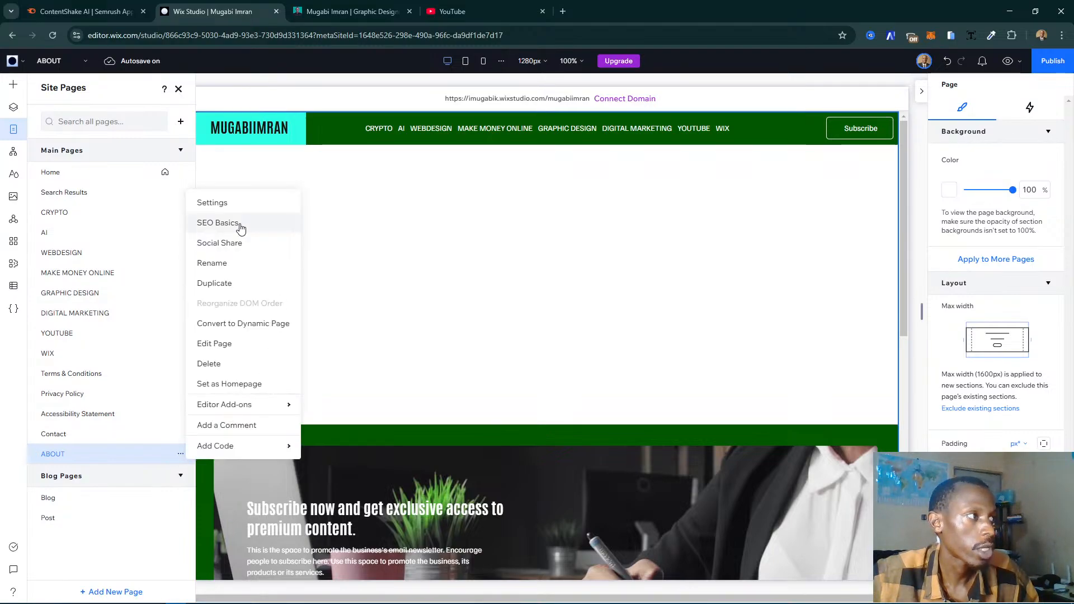
click(218, 223)
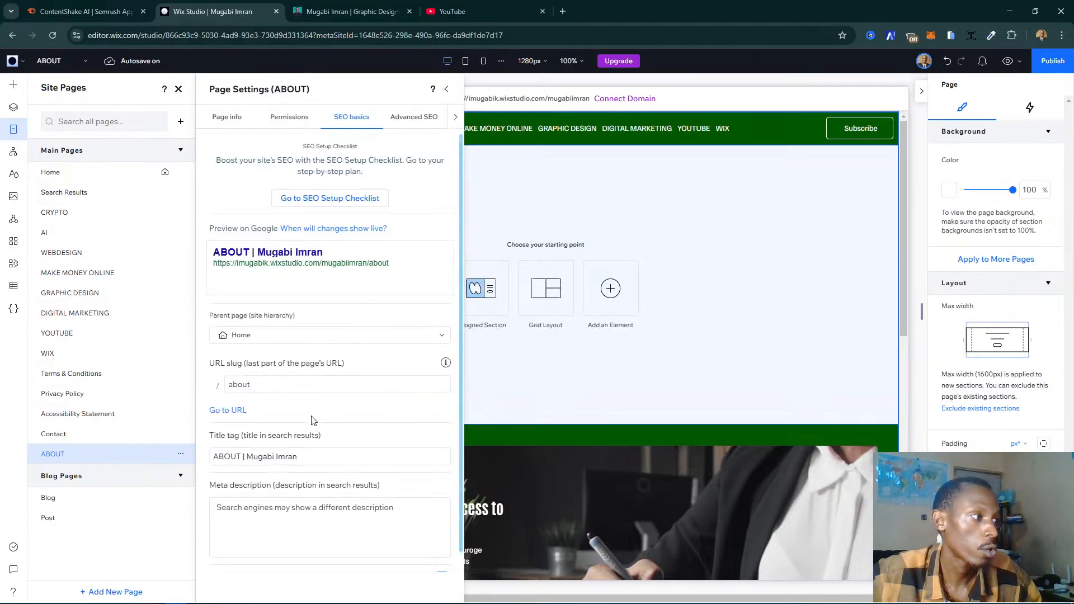
click(450, 90)
- Browse the designed About sections and the Hero wireframes for the empty section of the ABOUT page
click(519, 326)
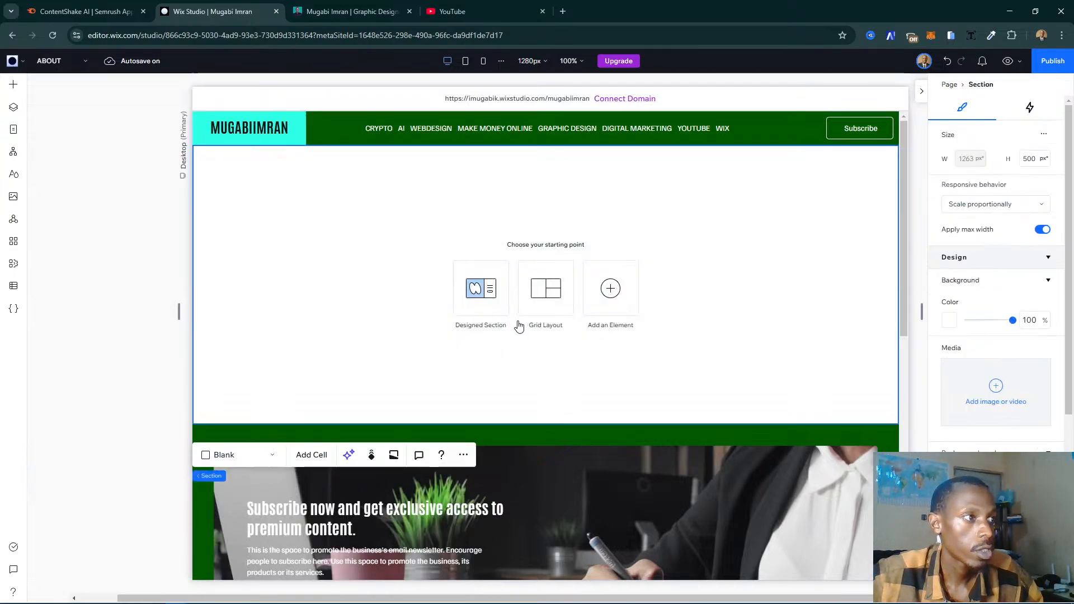
mouse_move(537, 156)
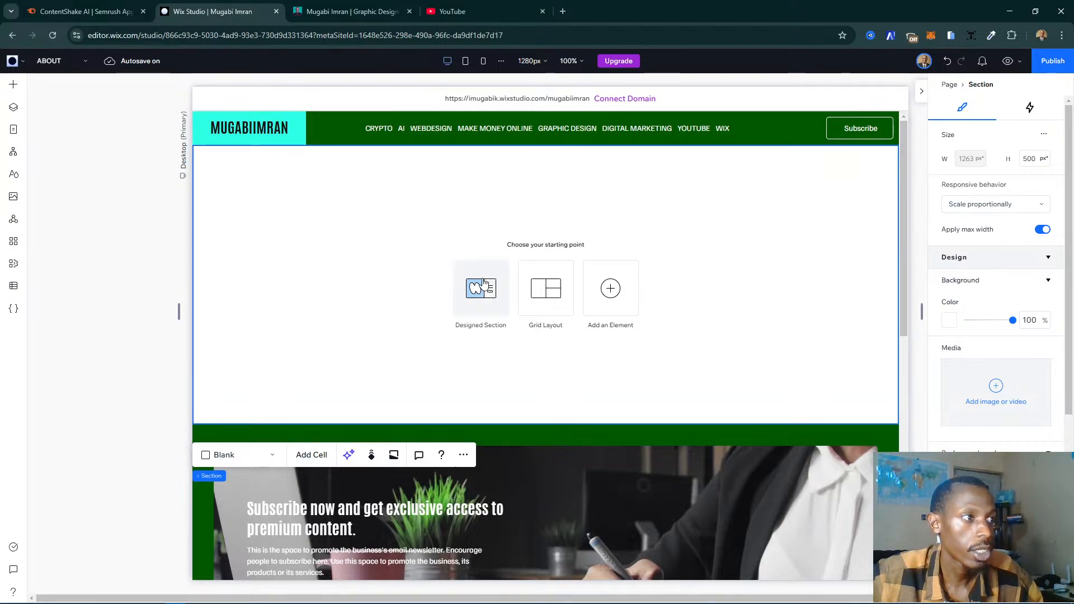
click(482, 287)
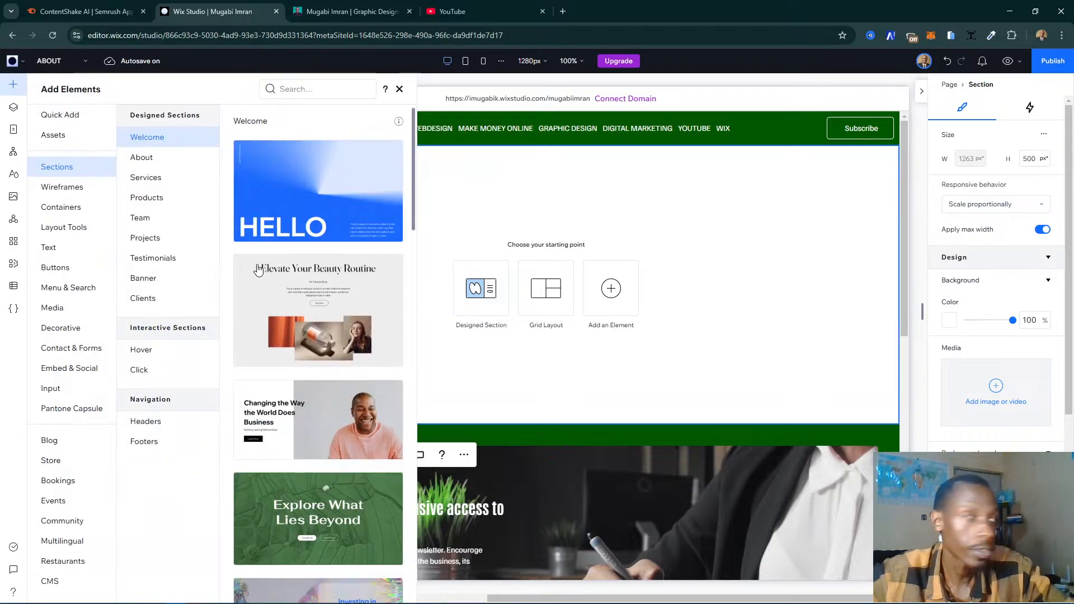
click(160, 161)
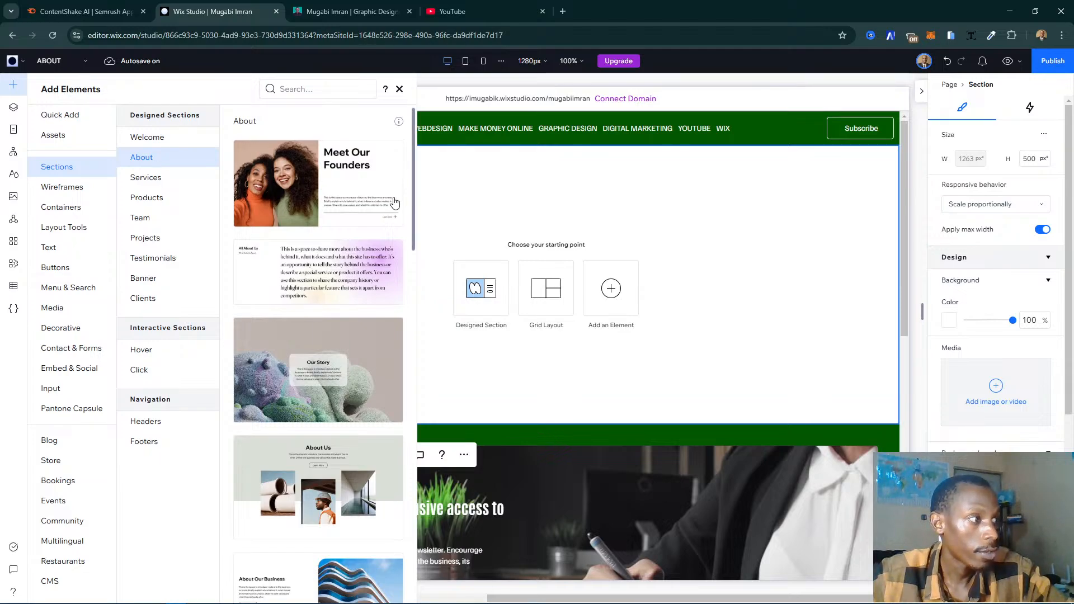
scroll(342, 203, down, 5)
scroll(342, 204, down, 10)
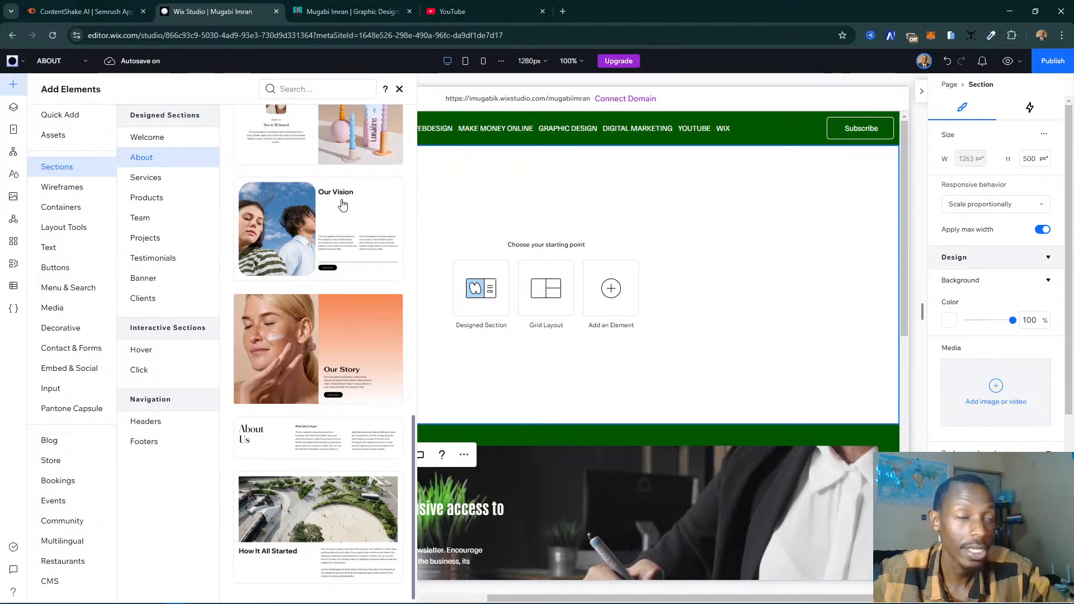
scroll(342, 203, up, 3)
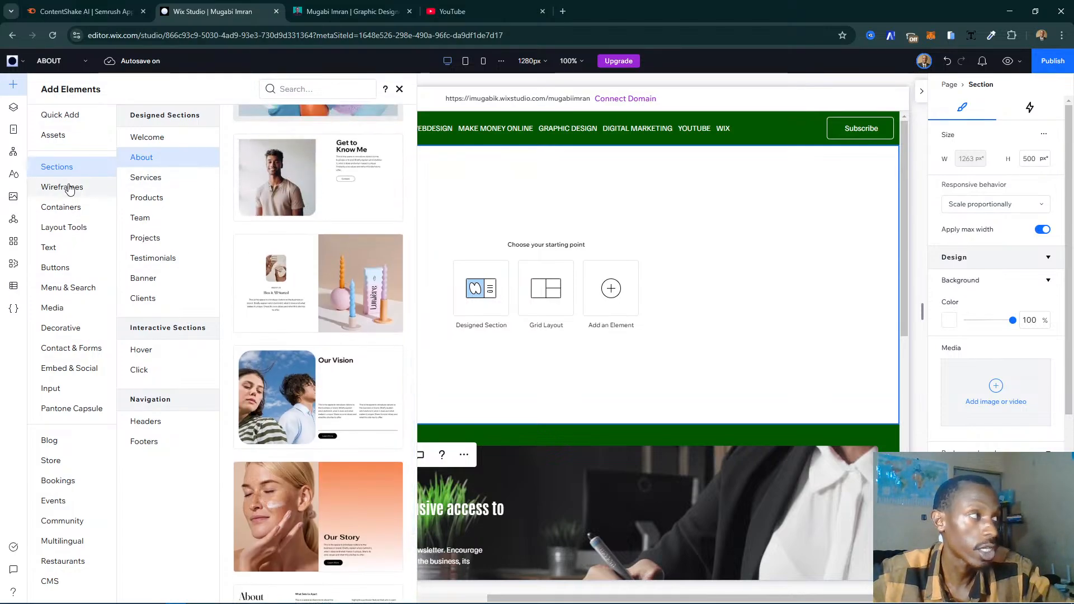
click(69, 189)
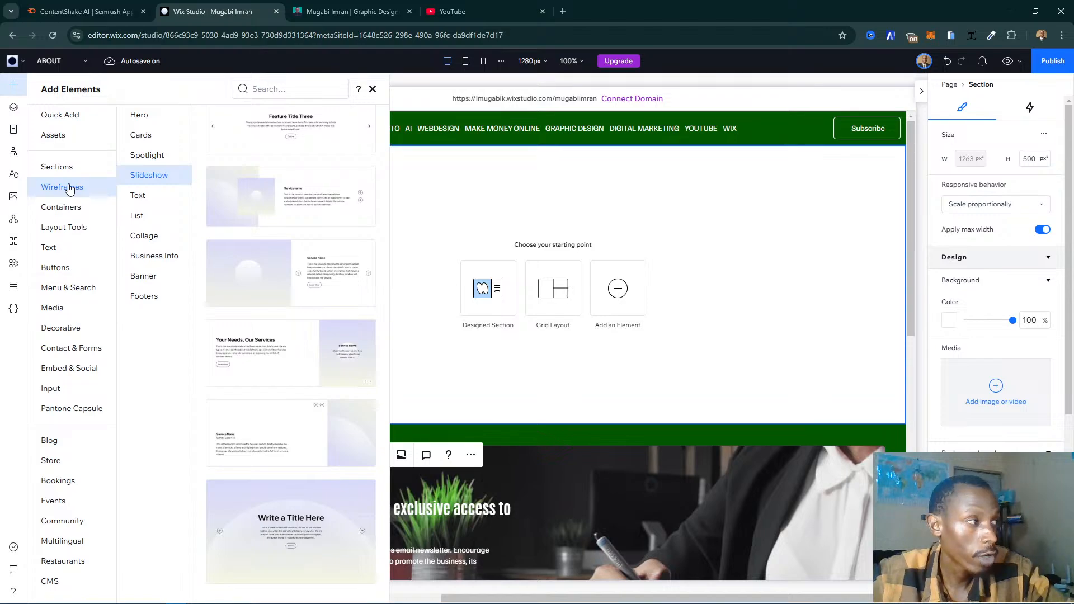
scroll(286, 196, up, 4)
click(140, 116)
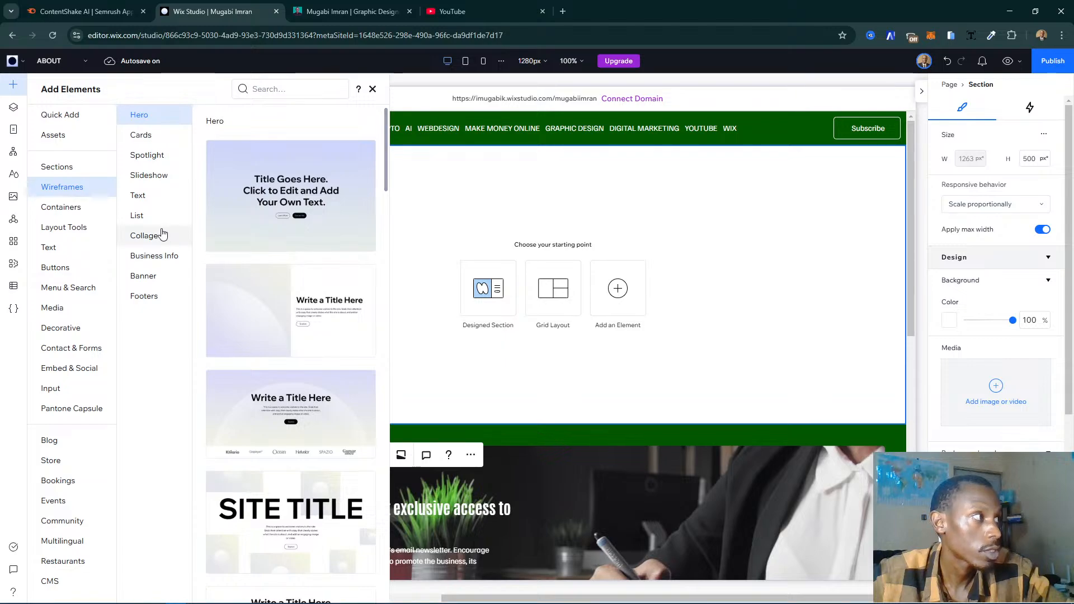
click(59, 167)
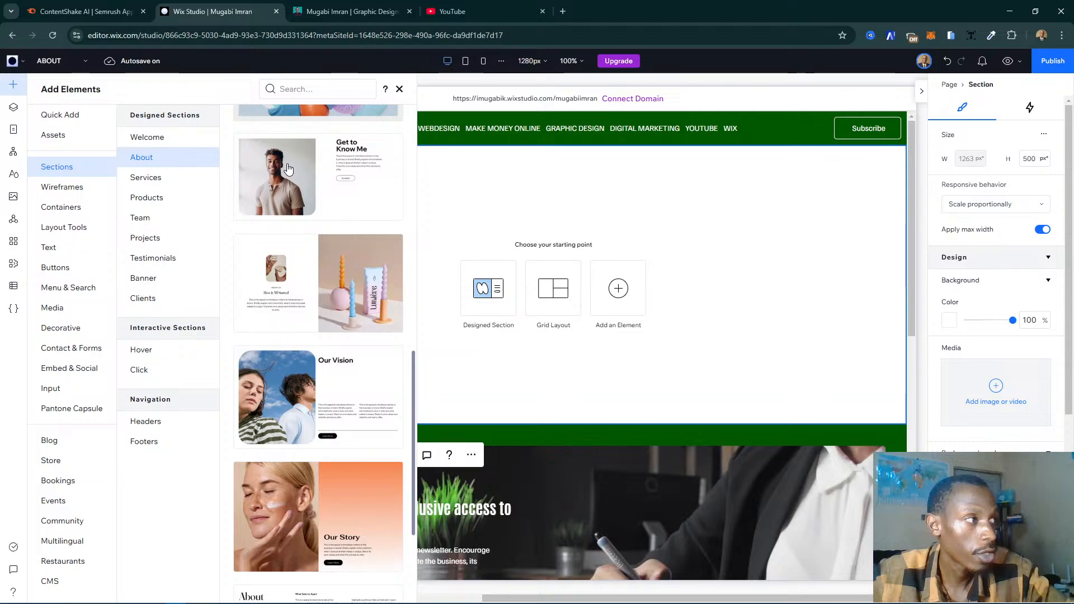
scroll(288, 169, down, 3)
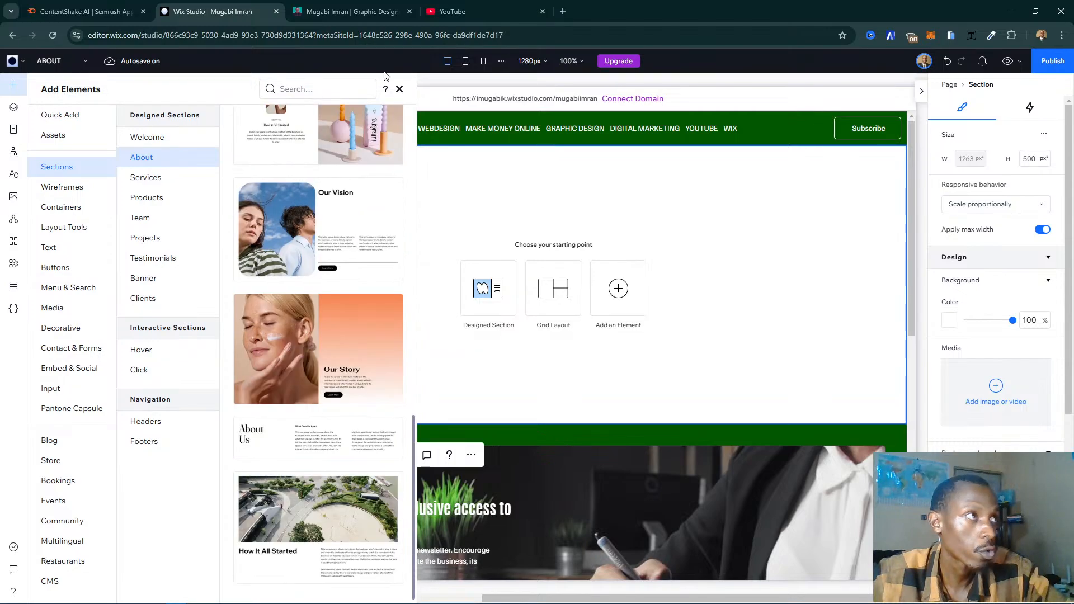
- Check the existing website's About layout and fill the ABOUT page's empty section with the two-column Hero wireframe with image and title
click(327, 14)
scroll(537, 235, up, 1)
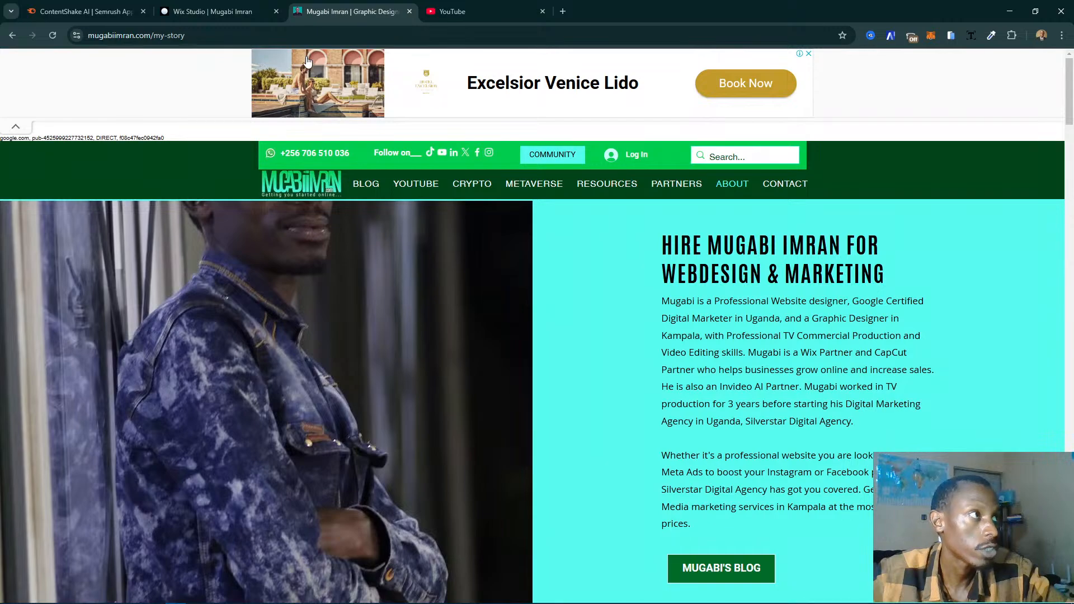
click(258, 13)
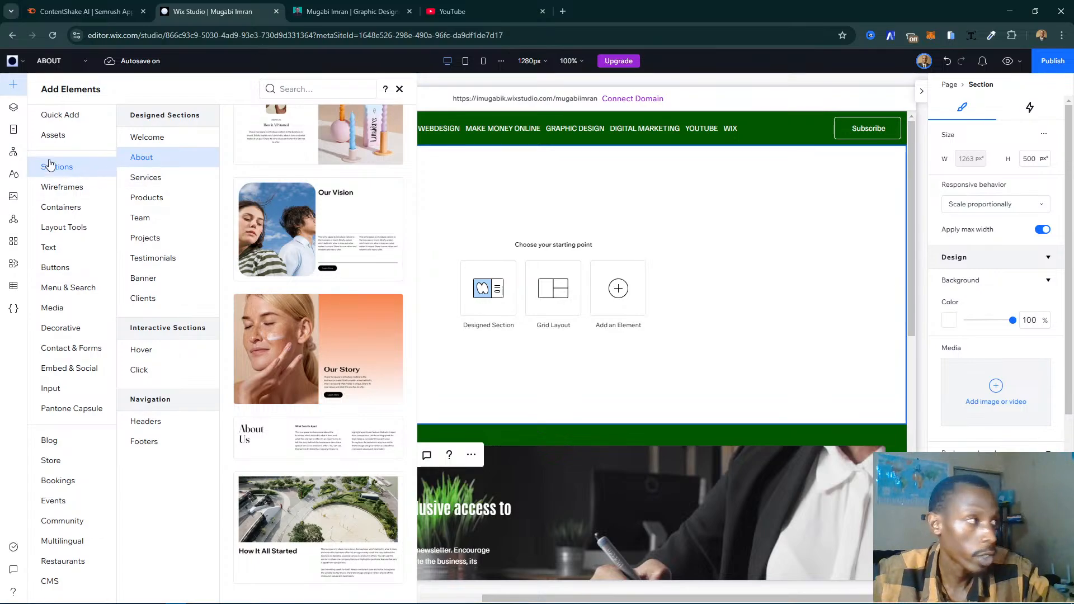
click(62, 187)
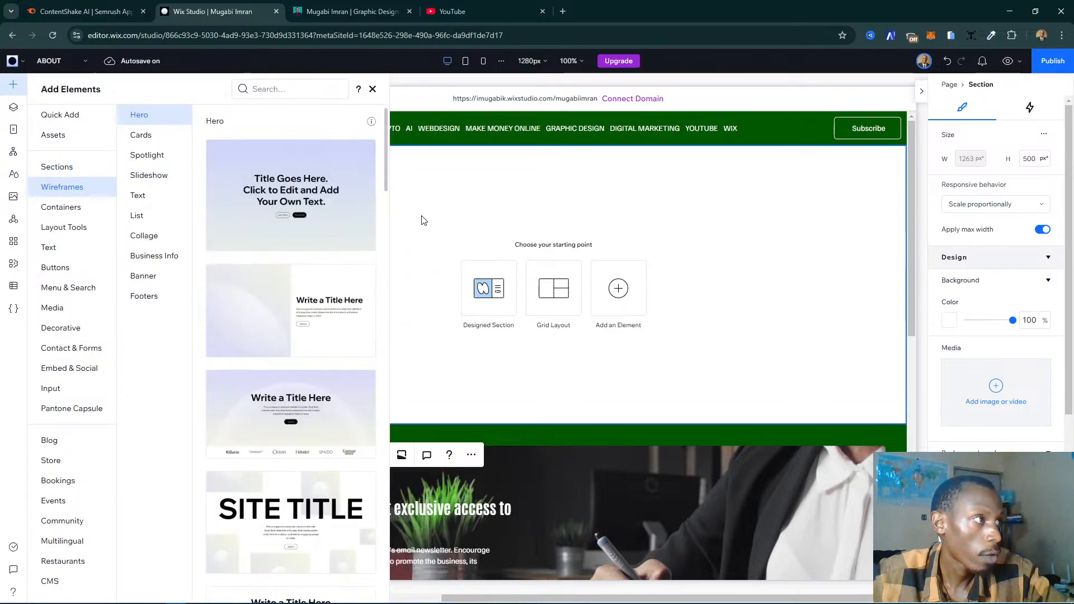
drag(320, 304, 321, 304)
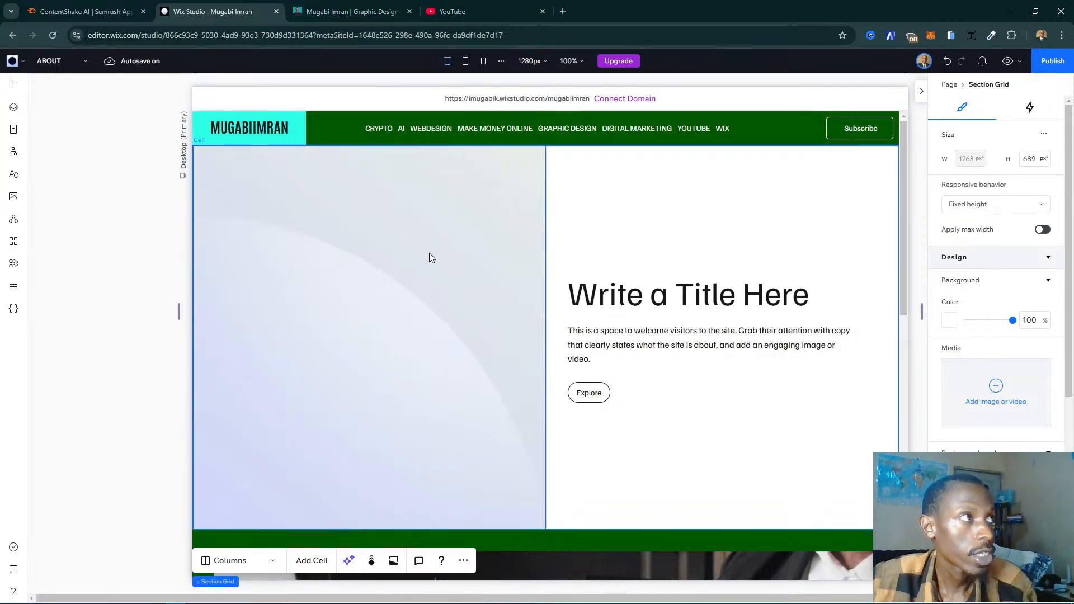
- Select the new section's placeholder image, then open the existing website's portrait photo in a new tab and select its image address
click(467, 213)
click(467, 212)
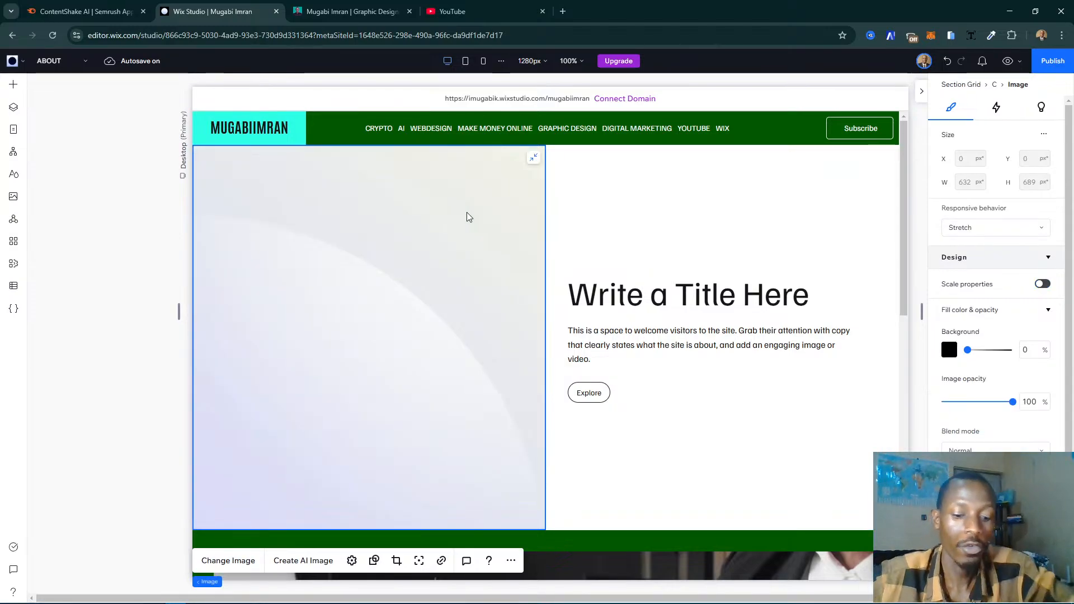
click(360, 1)
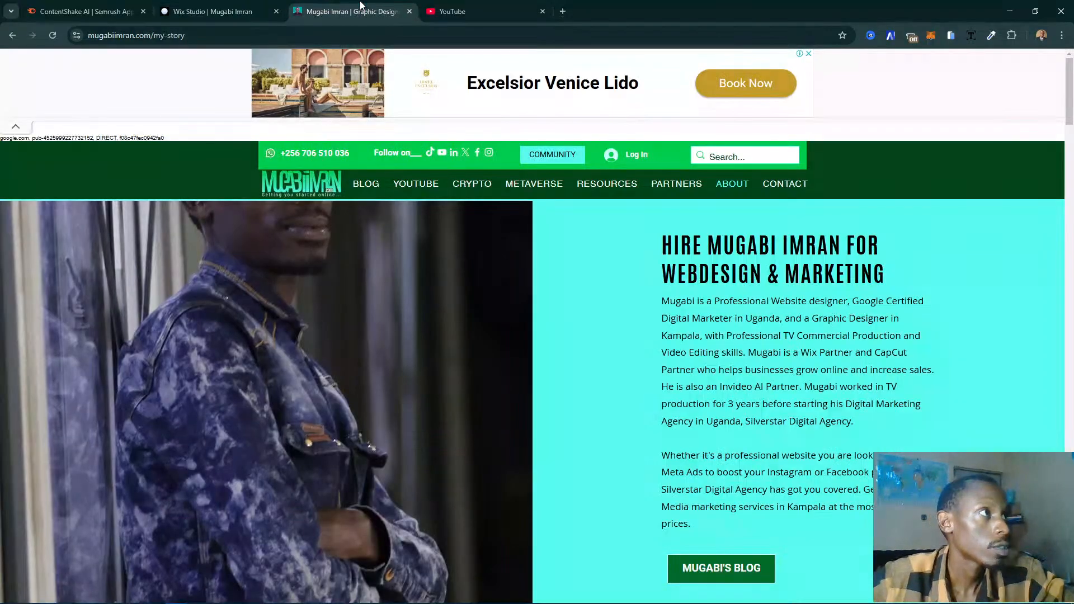
right_click(358, 332)
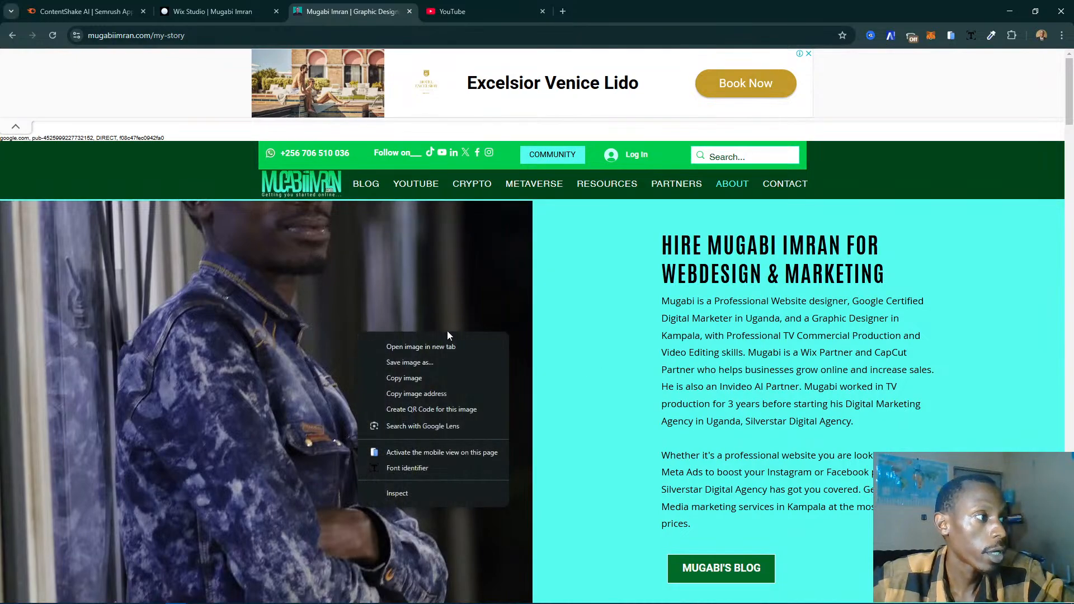
click(446, 343)
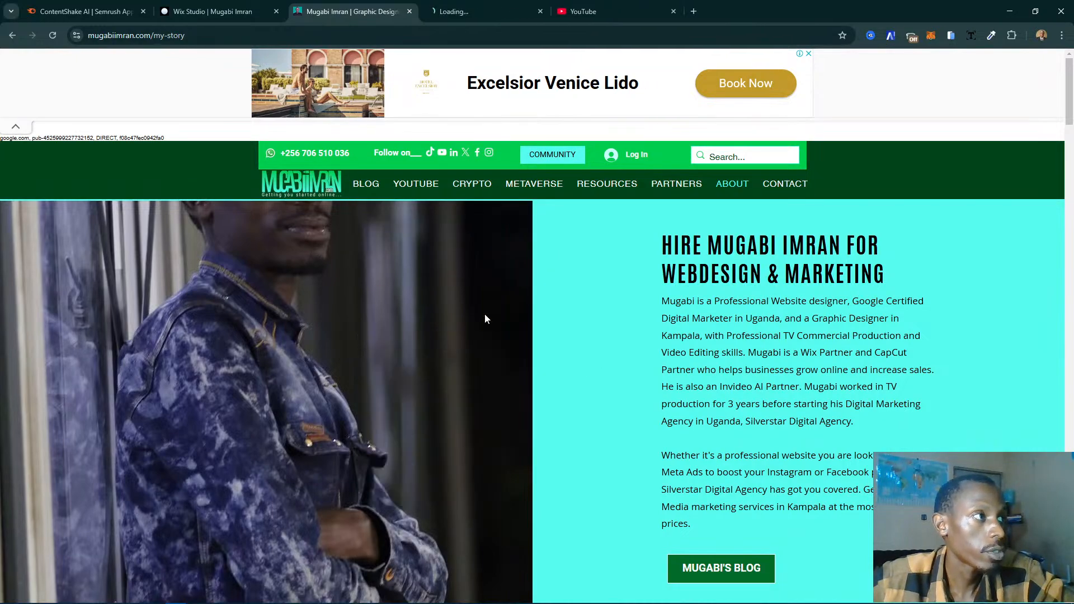
click(502, 4)
click(530, 35)
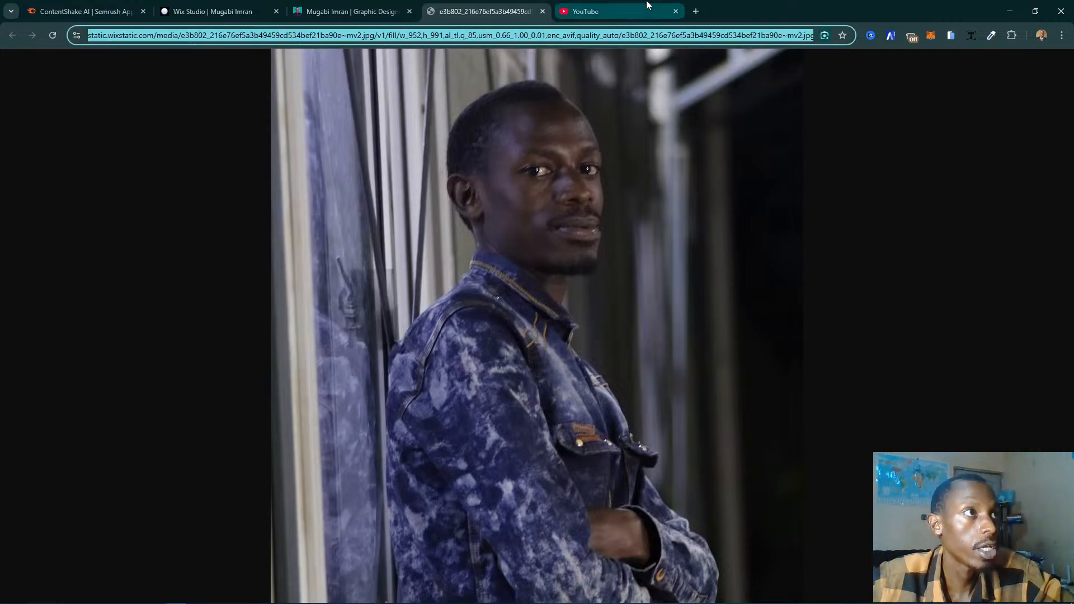
- Return to the Wix Studio editor and import the portrait photo from its copied URL while changing the section's placeholder image
click(234, 7)
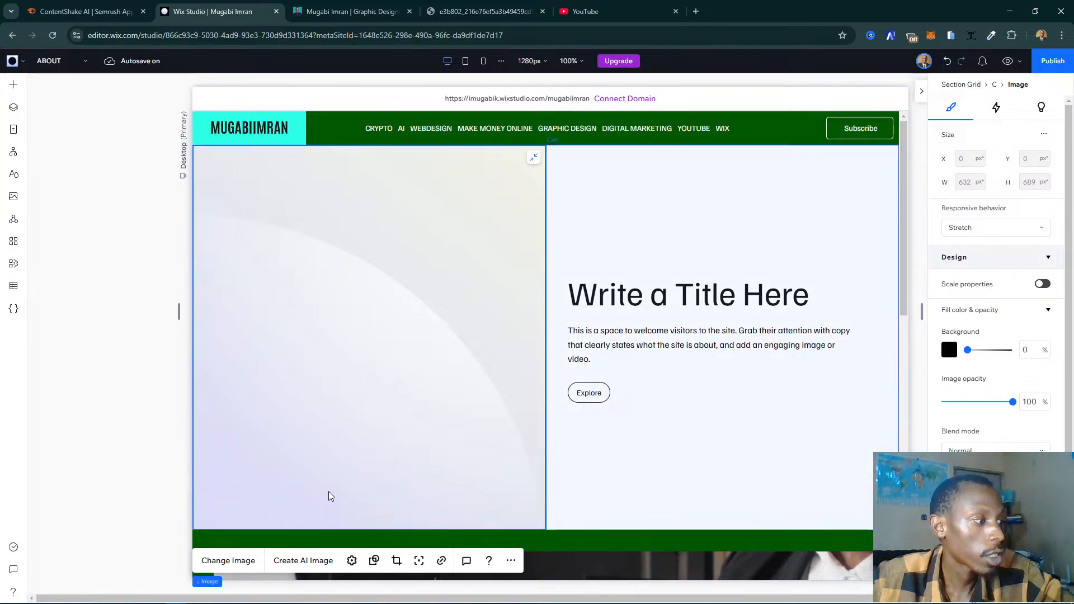
click(253, 561)
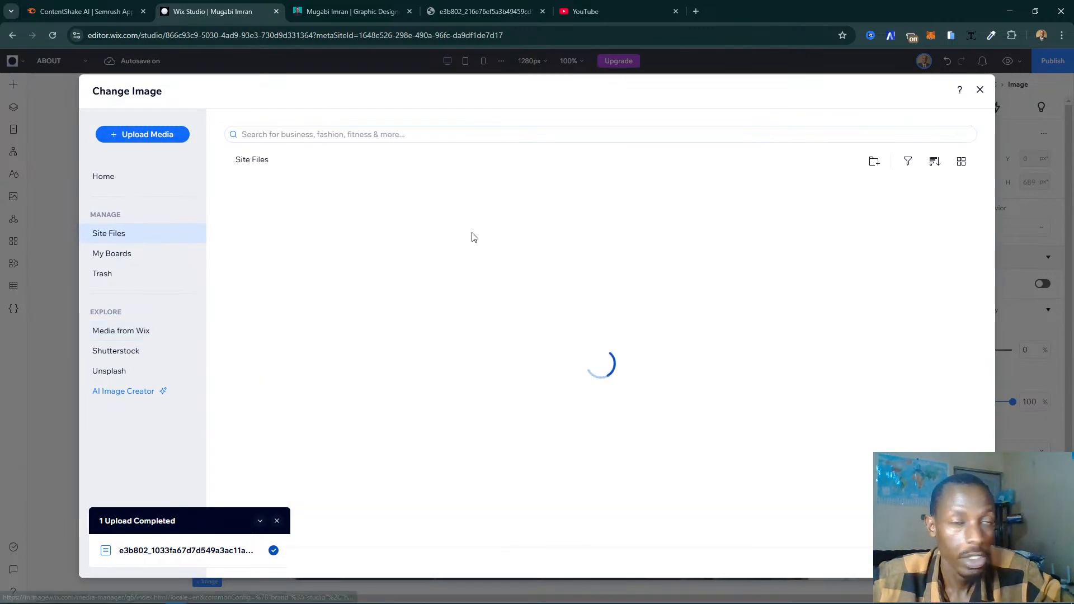
click(160, 140)
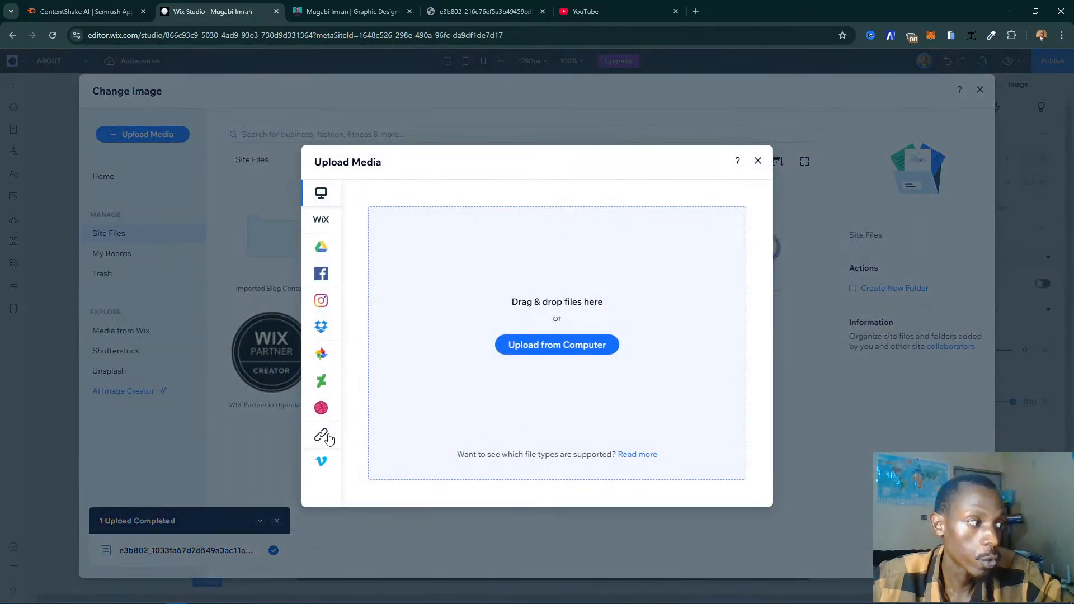
click(328, 438)
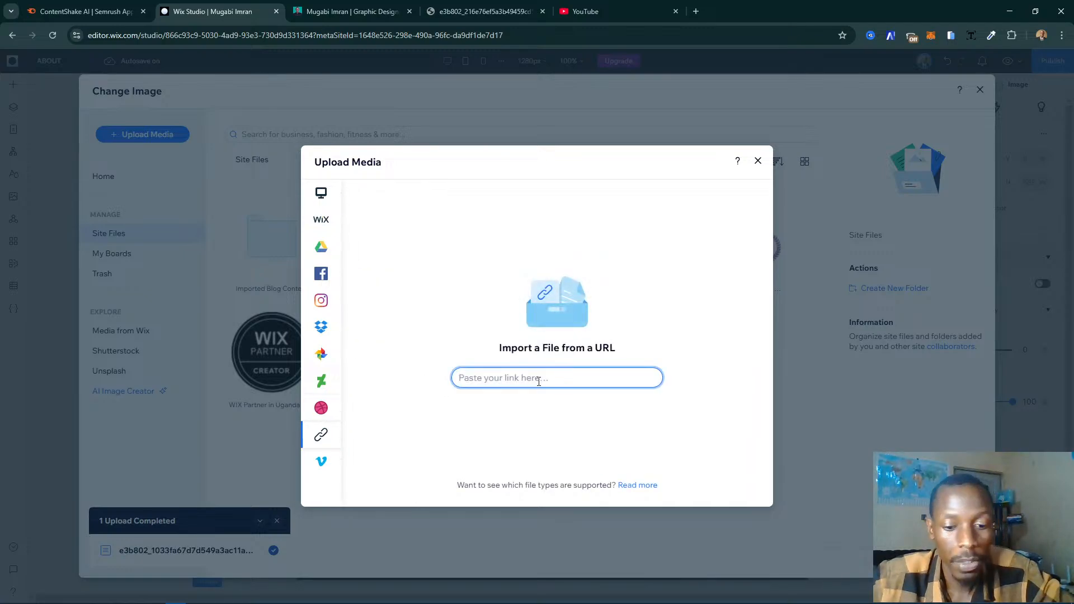
key(ctrl+v)
click(640, 378)
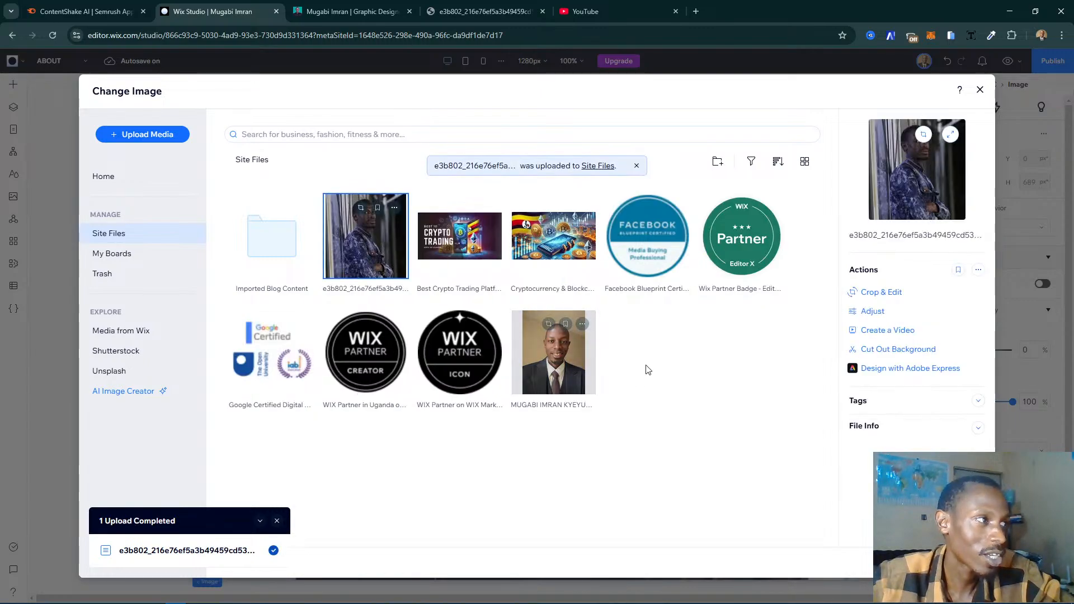
- Rename the imported portrait file to the site owner's name followed by "Digital Marketer in Uganda"
double_click(379, 288)
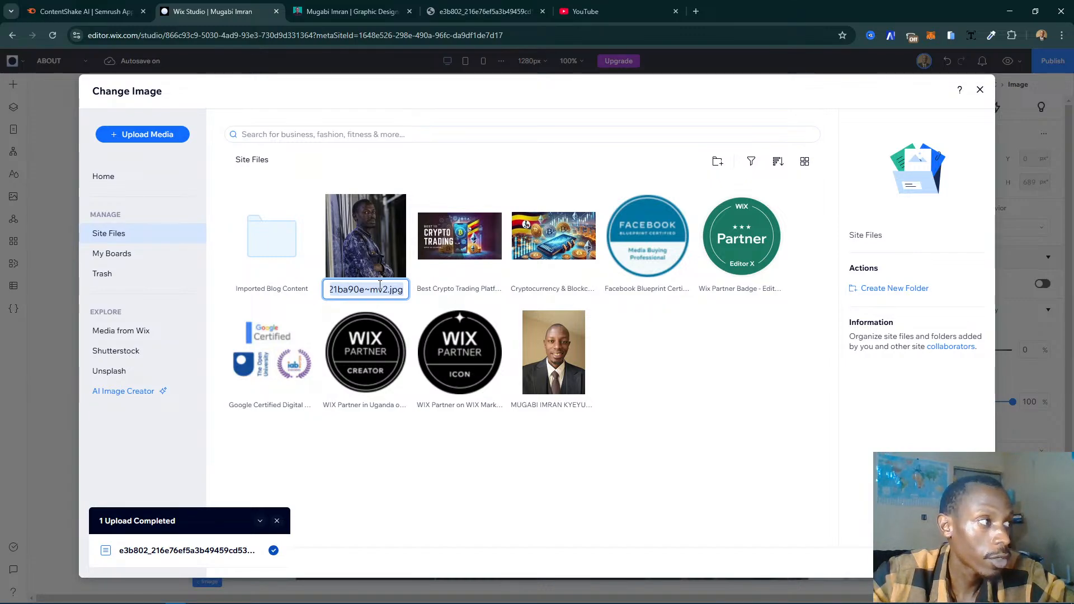
text(D)
text(ugabi Imran)
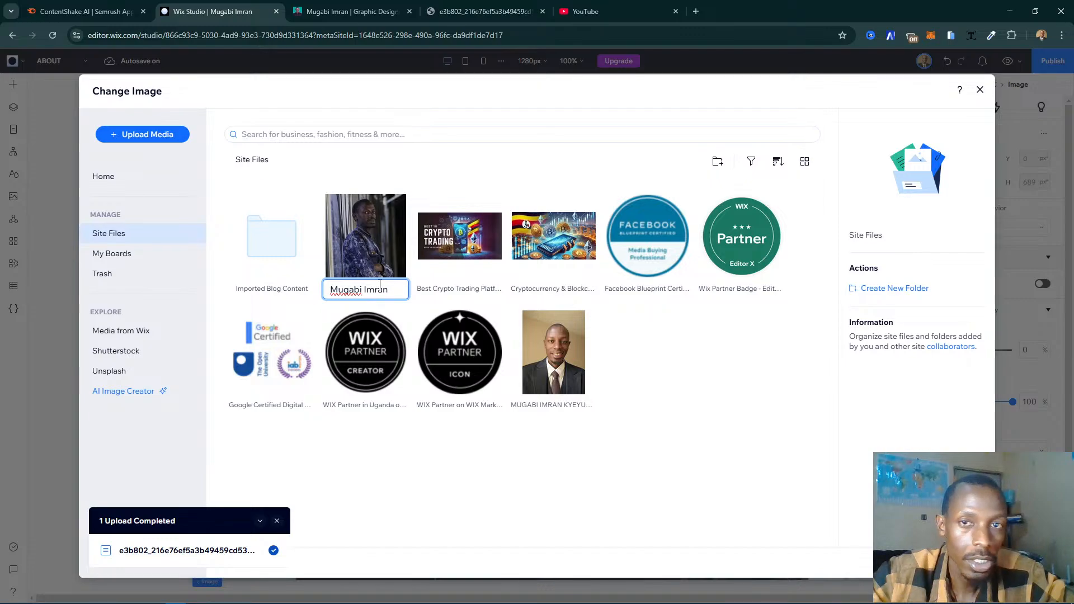
text( m)
key(BackSpace)
text(Dig)
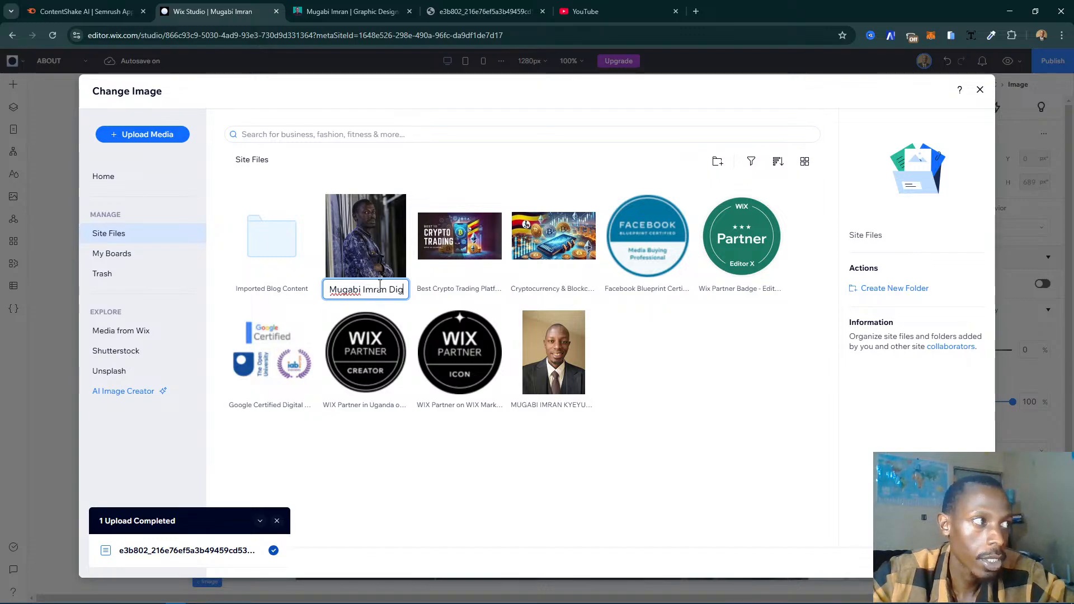
text(ital Marke)
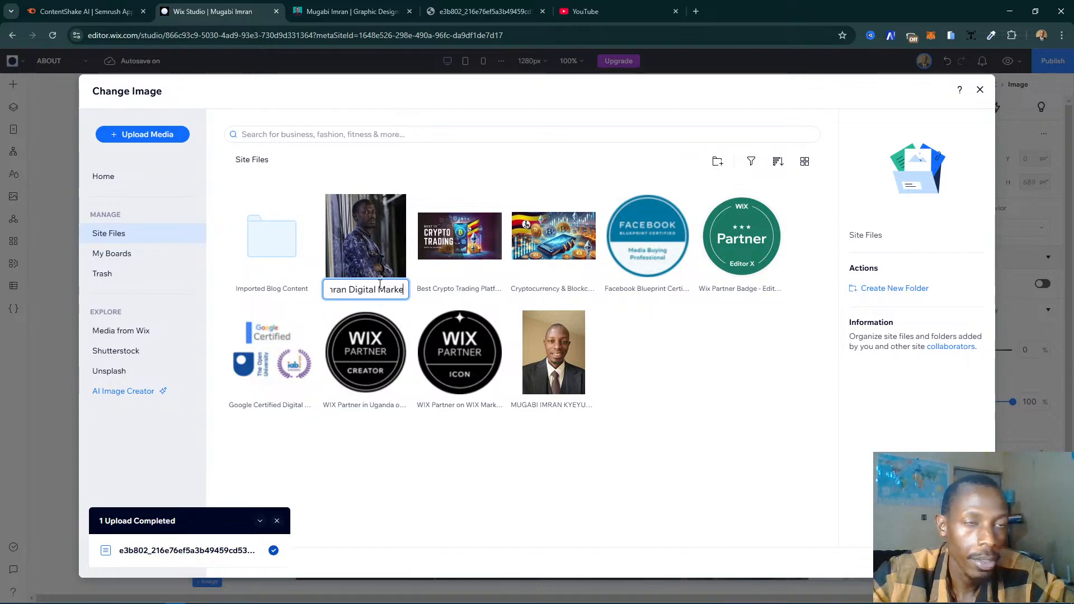
text(ter in Uganda)
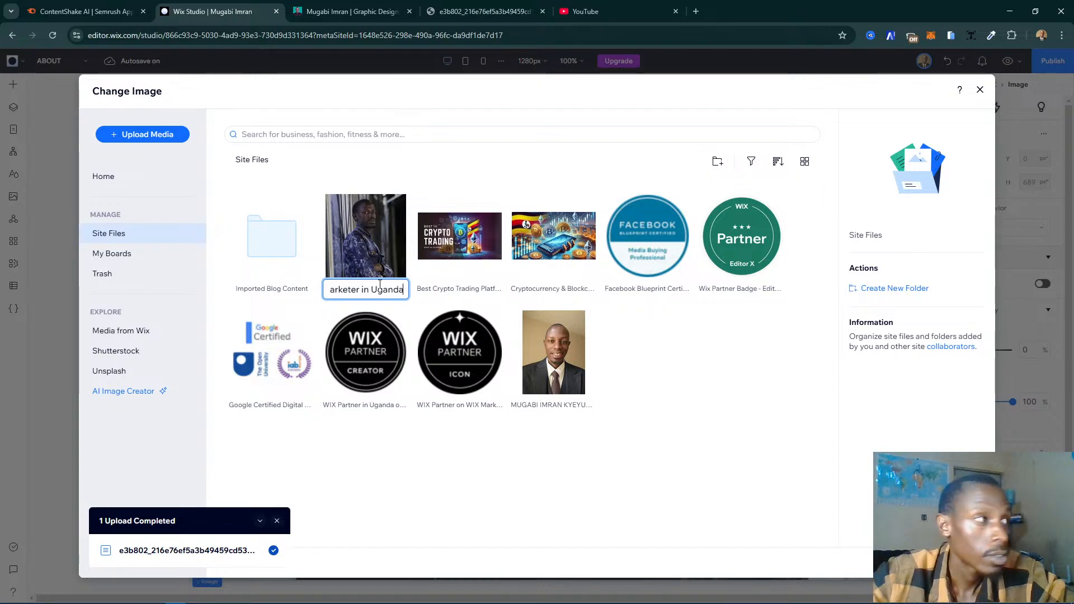
click(376, 269)
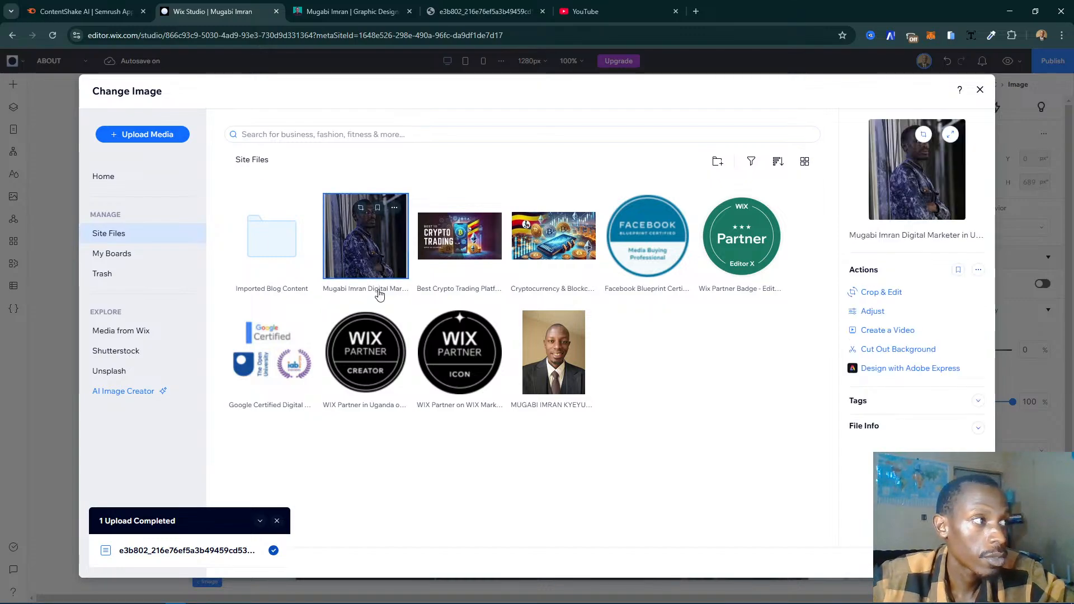
- Check the renamed file's title and insert the portrait as the image of the ABOUT page's new section
click(373, 290)
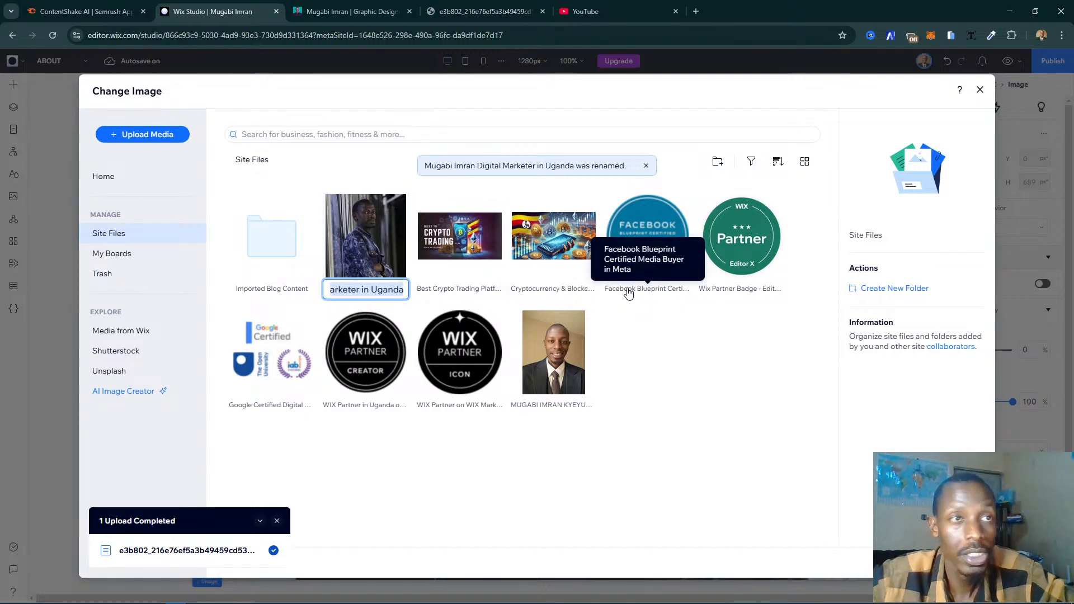
click(364, 241)
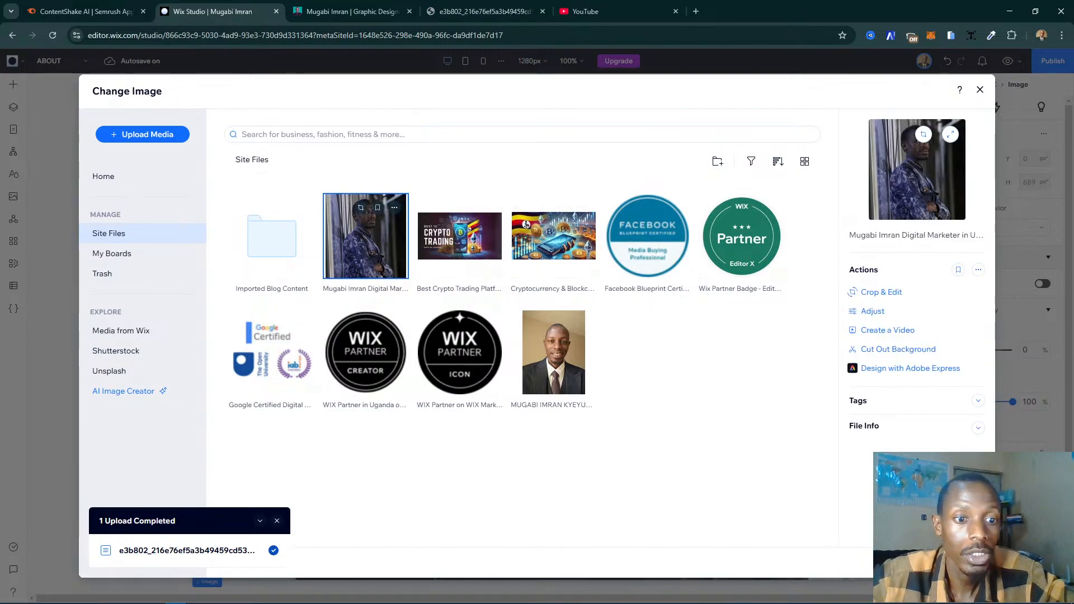
click(951, 236)
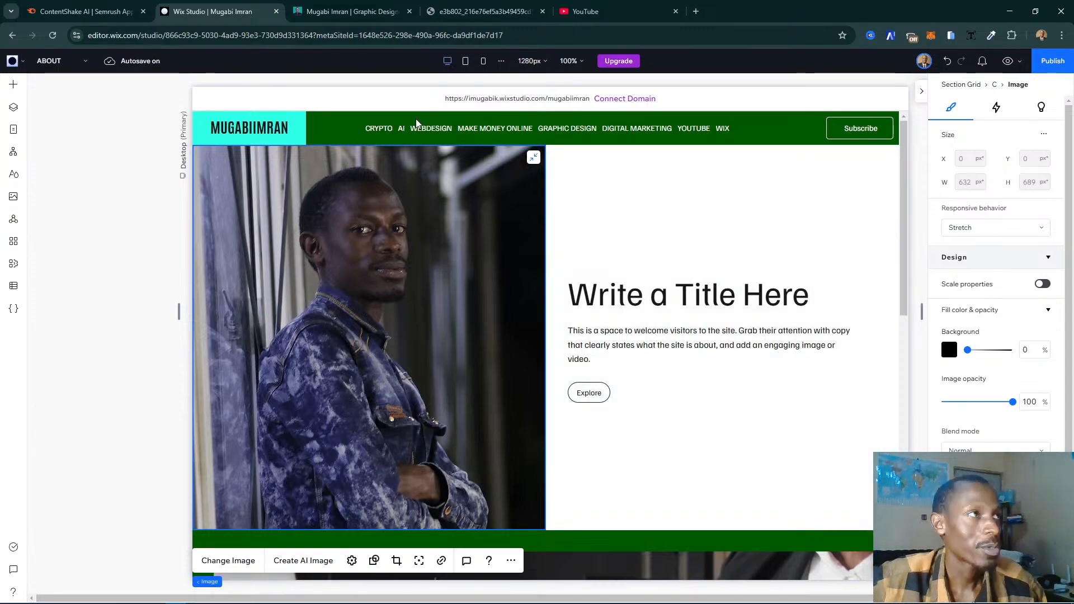
- Copy the heading beside the portrait on the existing website's About page and return to the Wix Studio editor
key(ctrl+Tab)
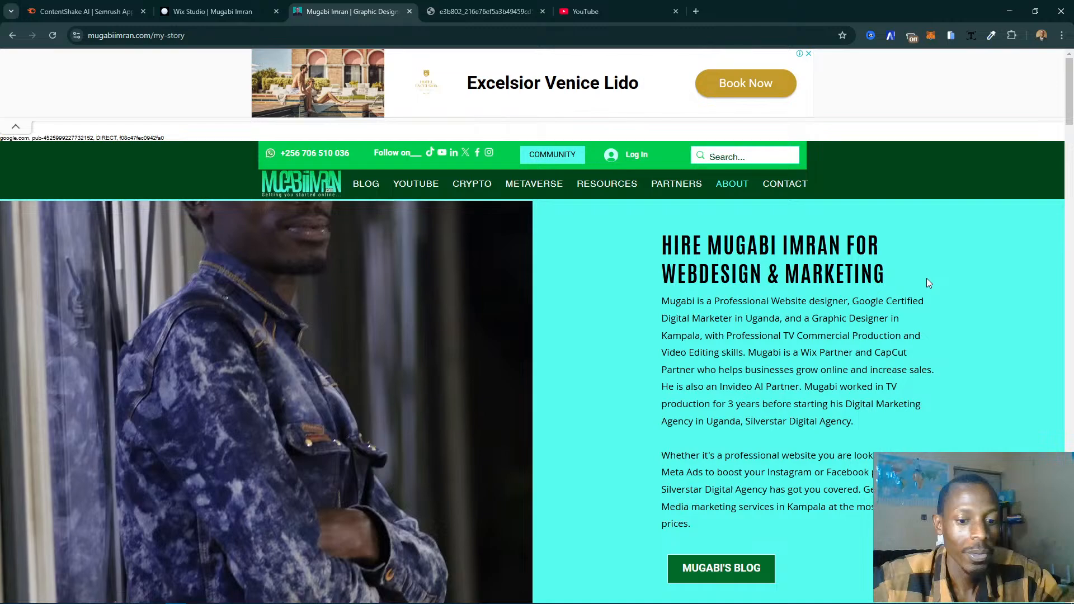
drag(665, 241, 917, 271)
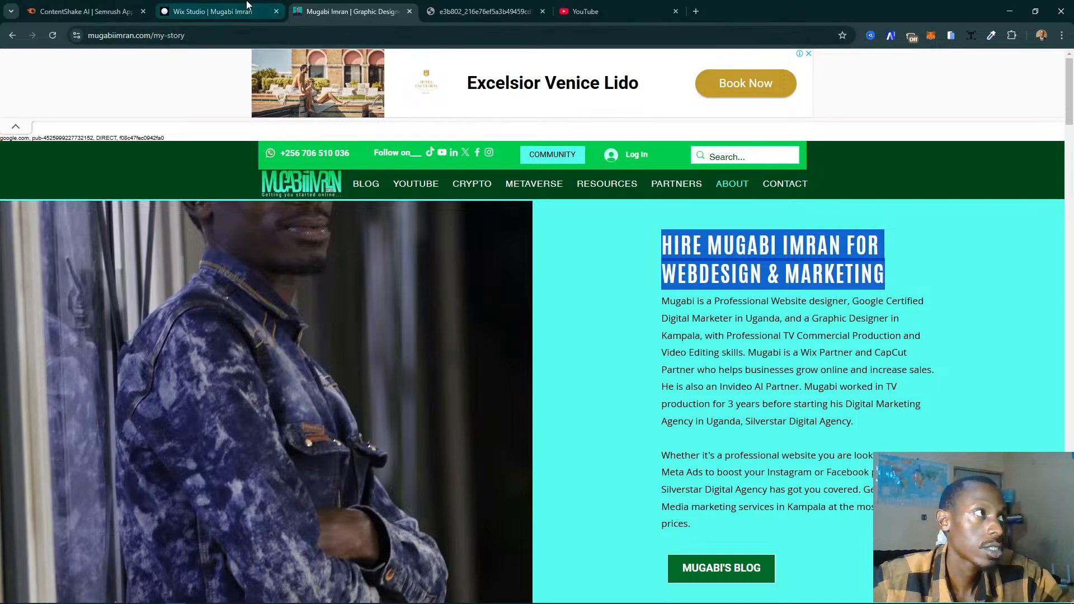
click(224, 11)
- Replace the placeholder title beside the portrait with the copied "FOR WEBDESIGN & MARKETING" heading
click(674, 284)
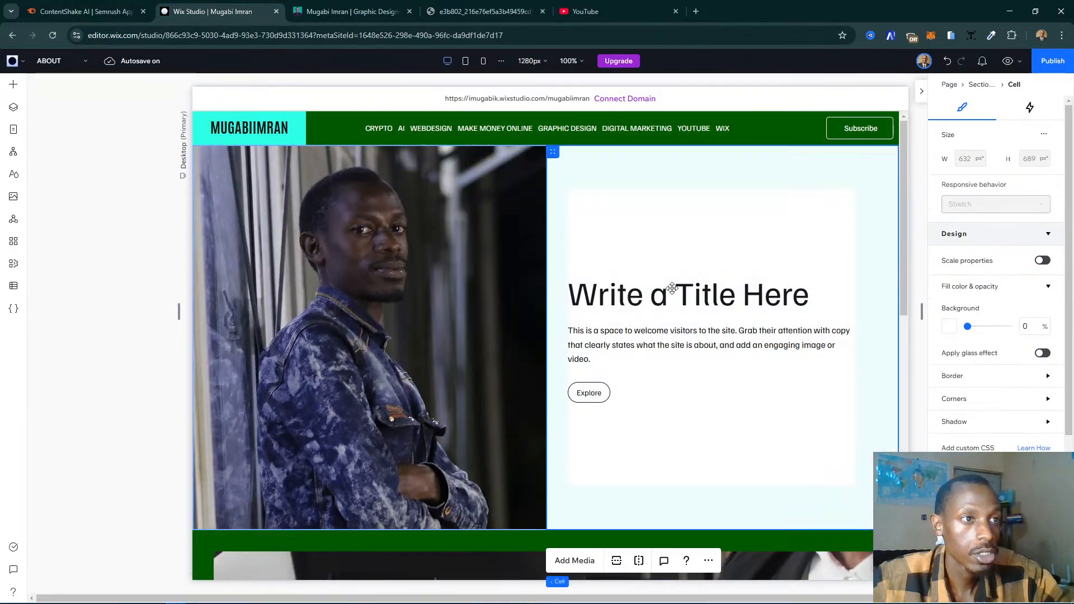
click(622, 293)
click(705, 278)
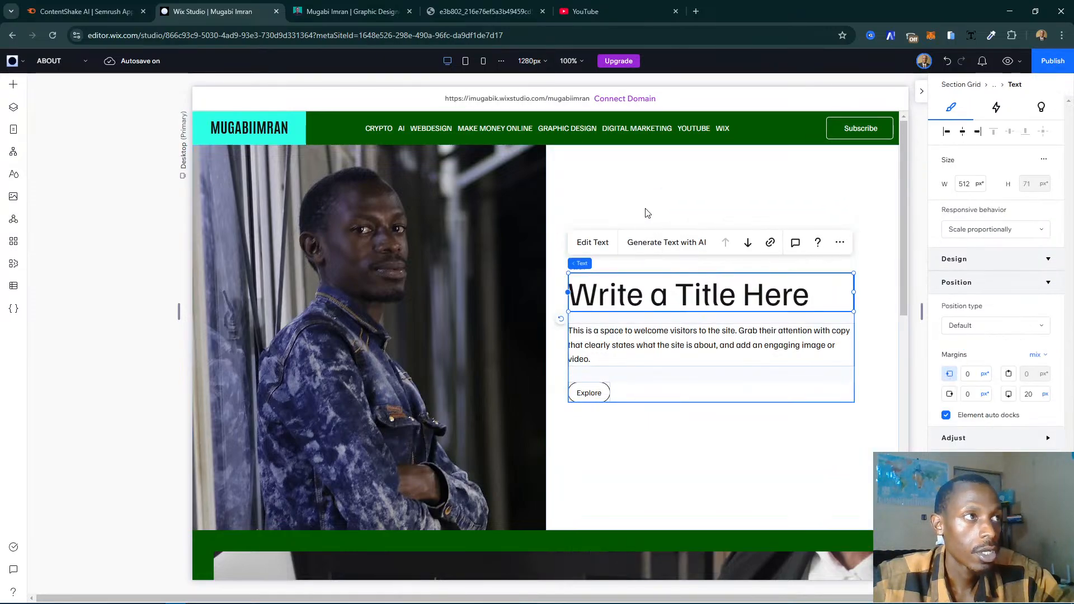
click(760, 462)
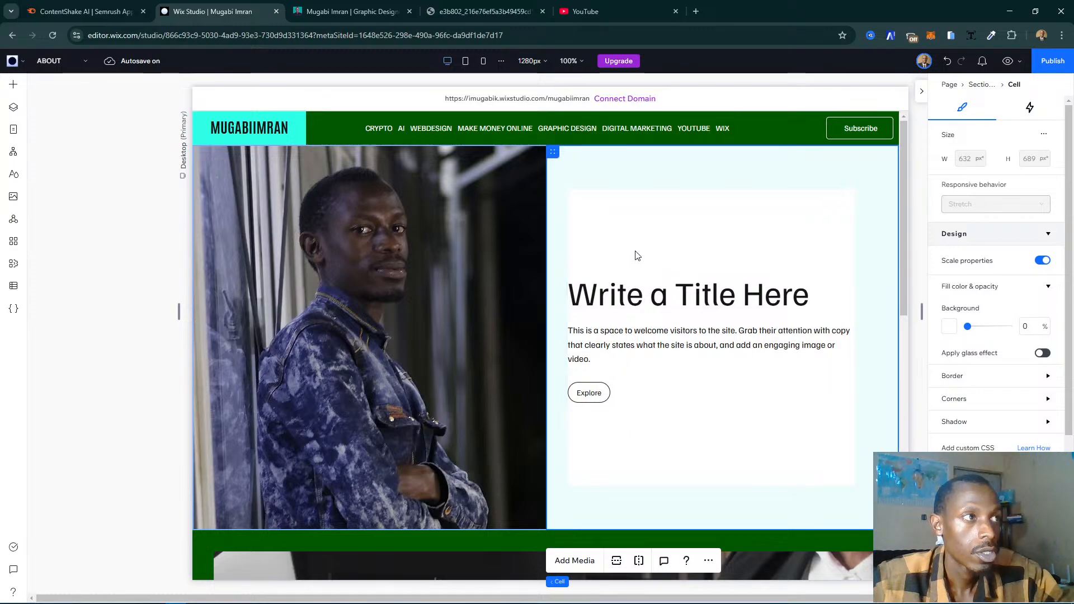
click(705, 285)
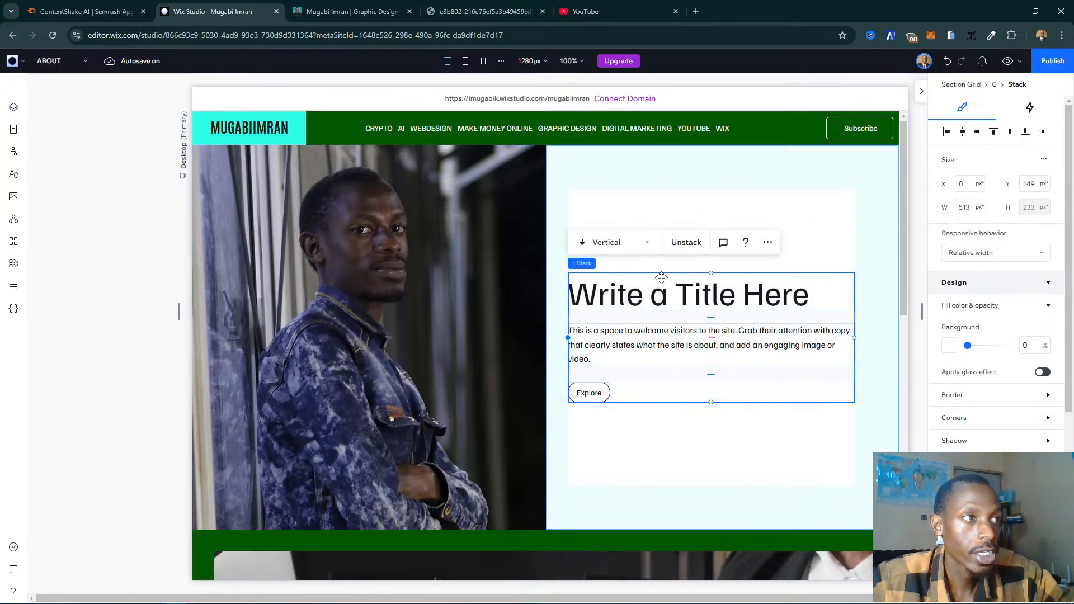
click(739, 296)
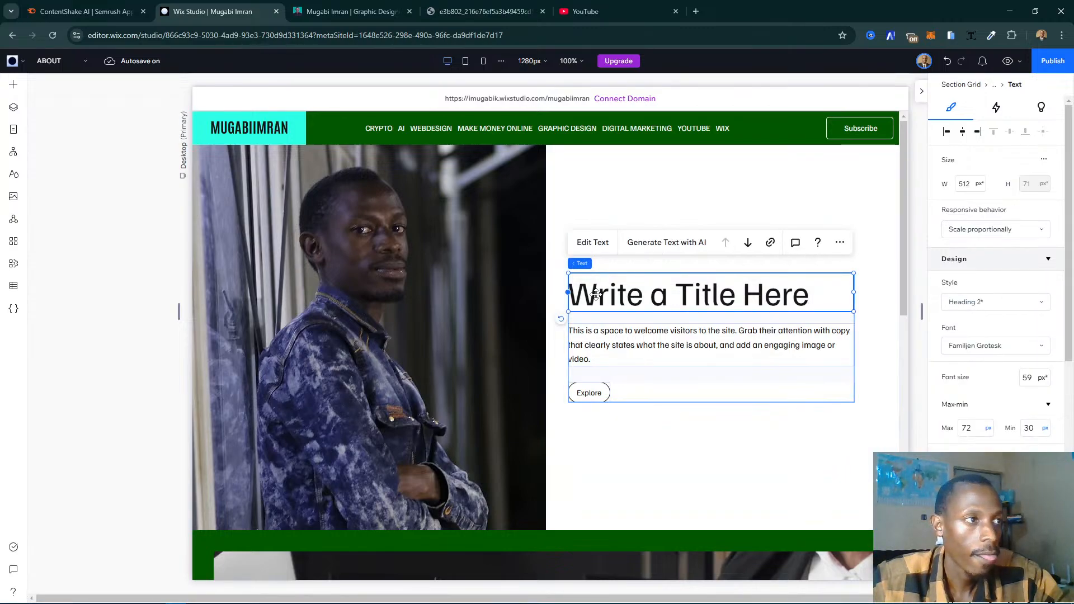
double_click(813, 302)
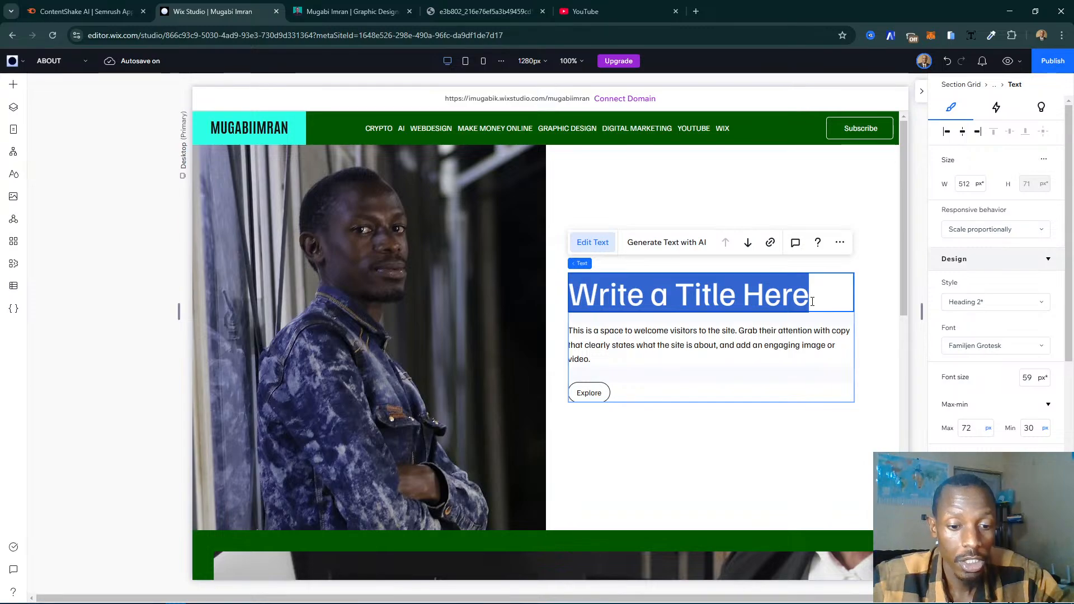
text(HIRE MUGABI IMRAN FOR WEBDESIGN & MARKETING)
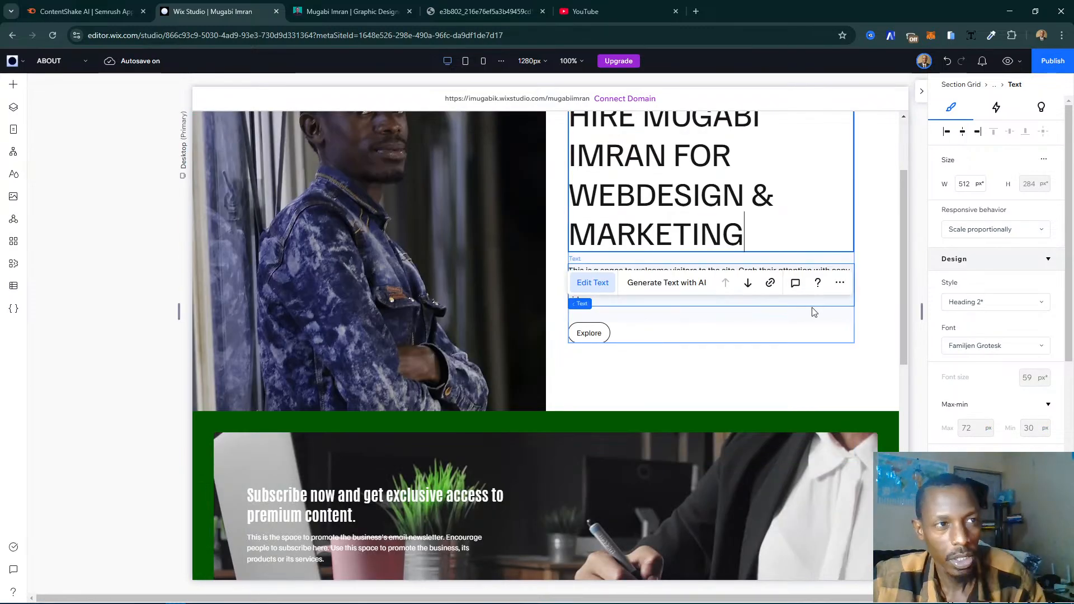
- Select the new heading text and check the Heading 1 text style in the site styles
scroll(810, 312, up, 2)
drag(742, 338, 575, 239)
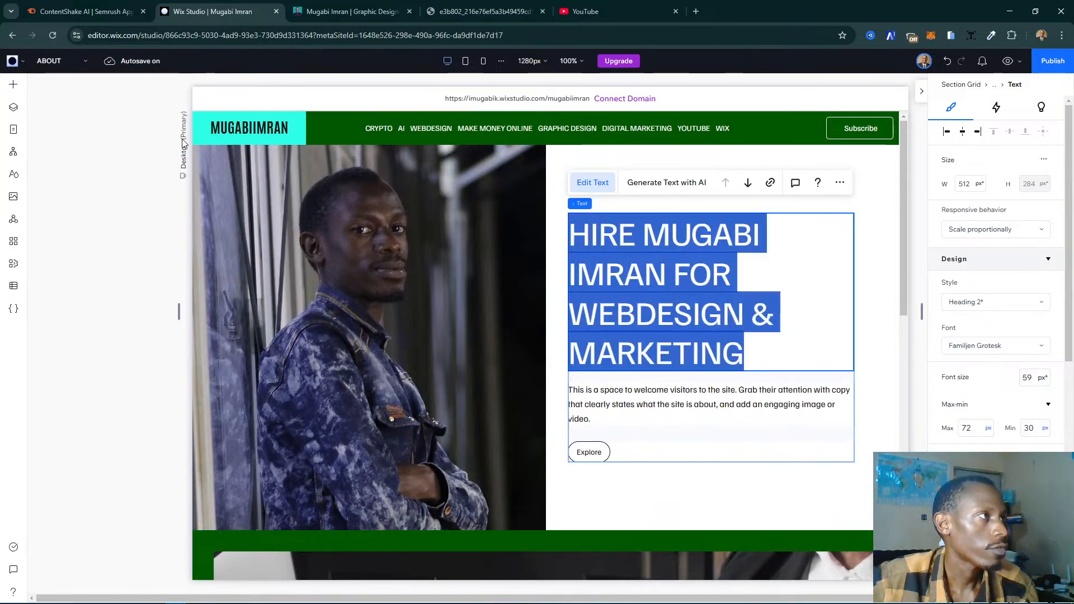
click(15, 175)
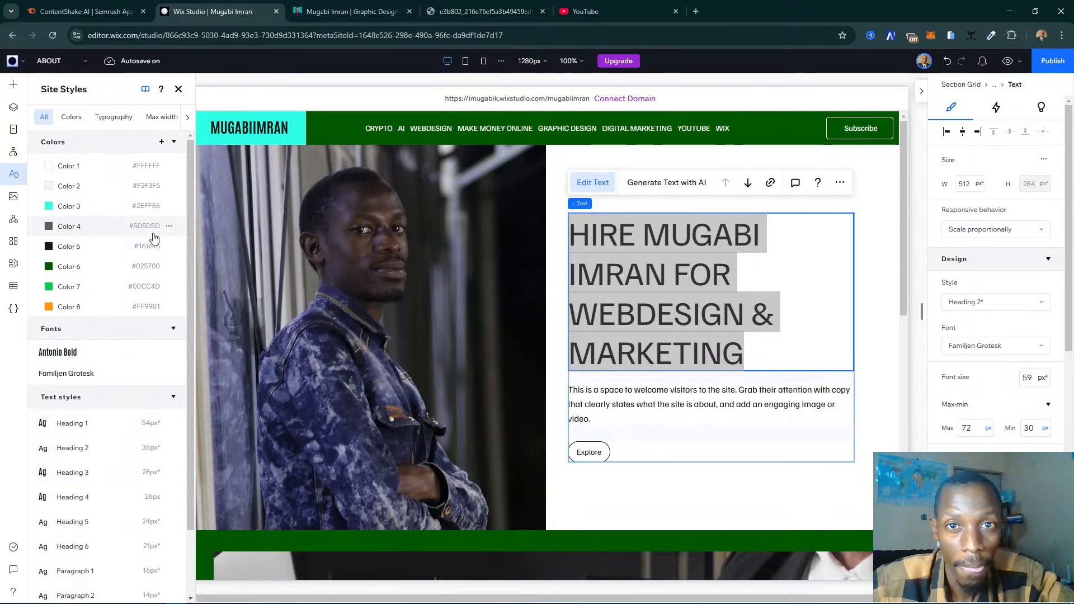
scroll(113, 310, down, 2)
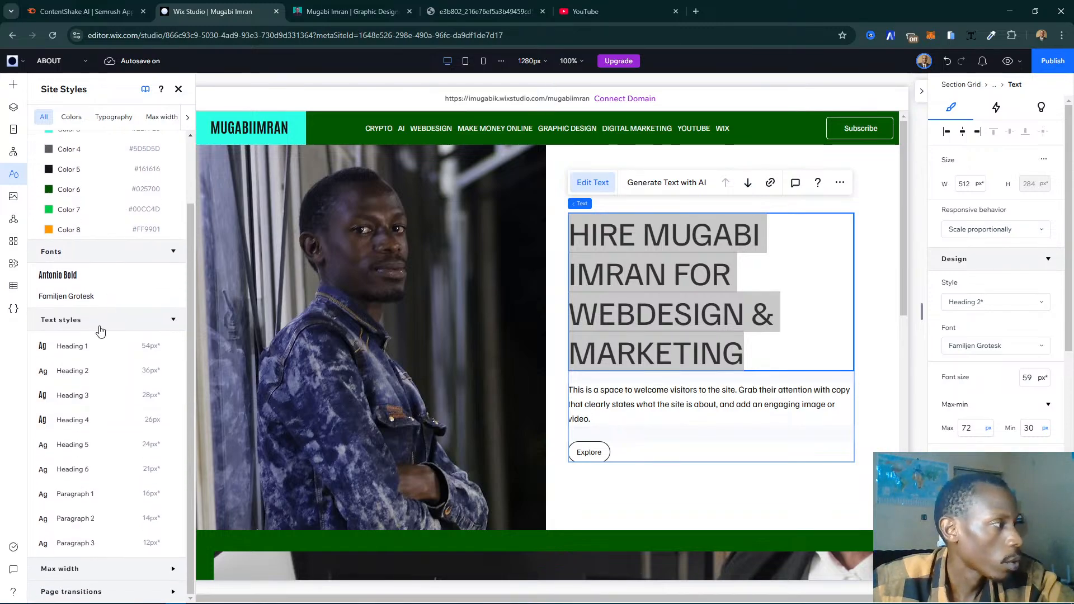
click(169, 347)
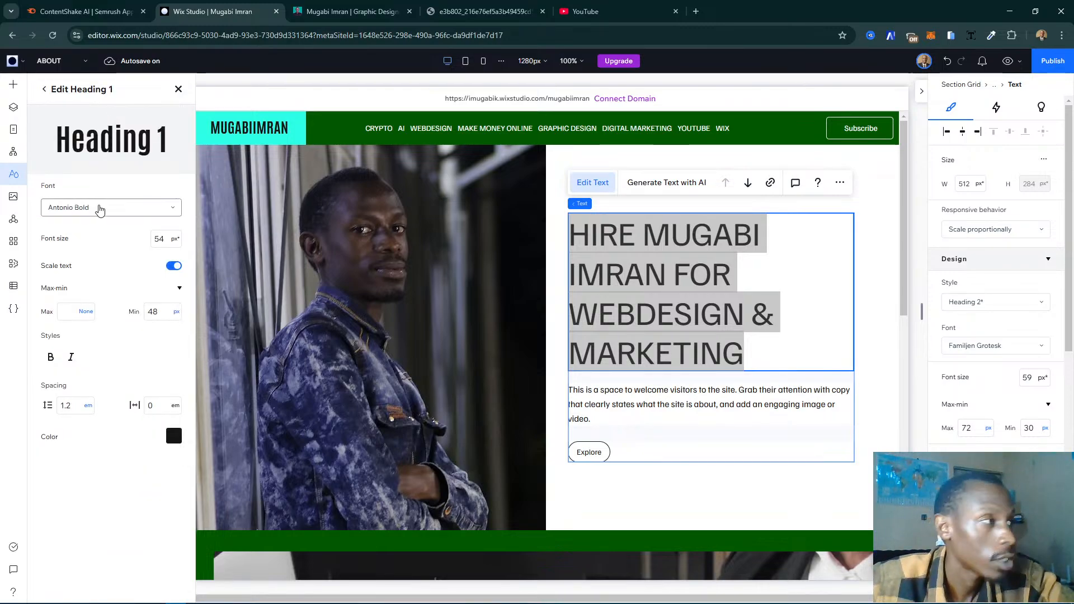
click(177, 90)
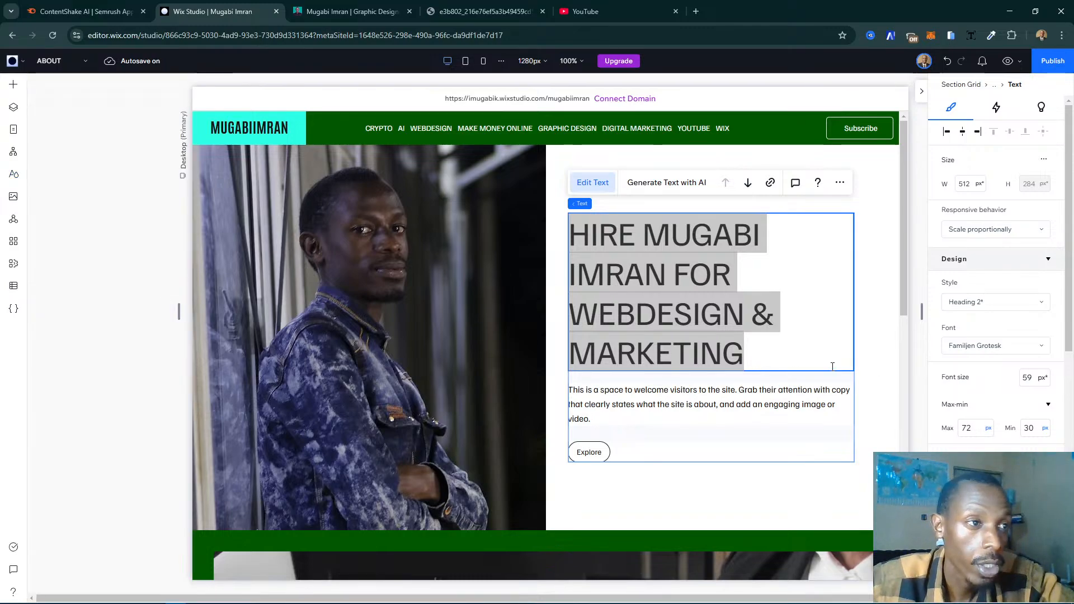
- Apply the Heading 1 style to the whole heading beside the portrait
click(781, 340)
drag(781, 339, 561, 233)
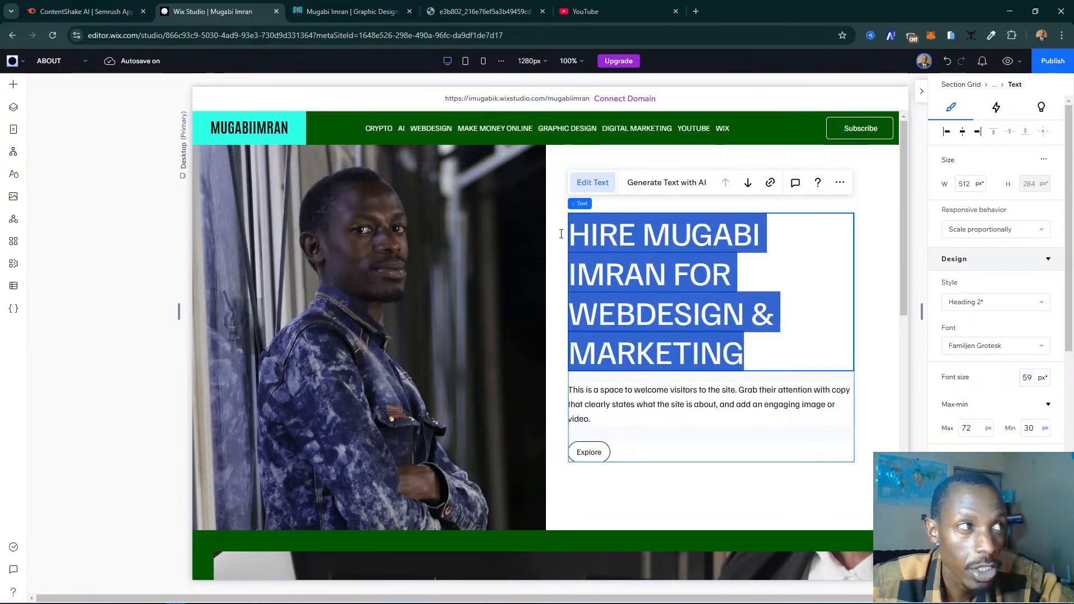
click(983, 303)
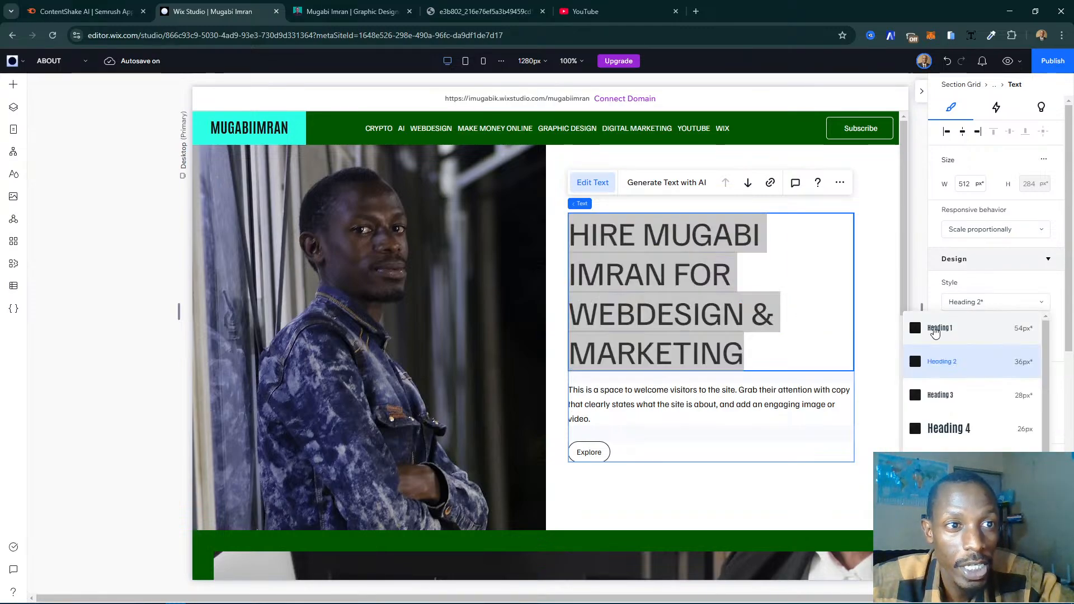
click(940, 330)
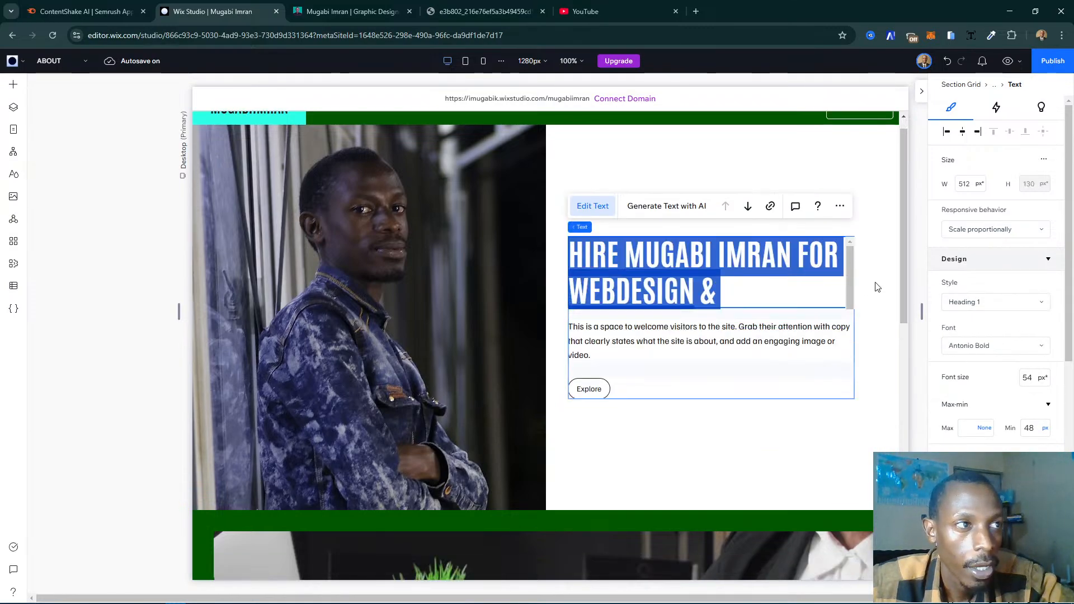
click(698, 441)
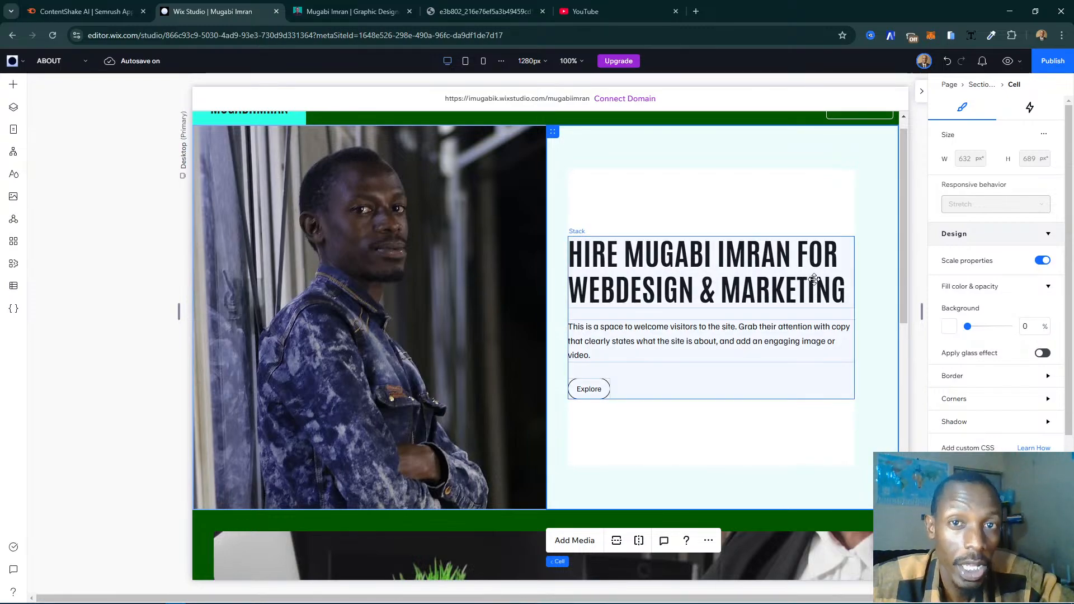
- Examine the fonts available for the Heading 1 text style in the site styles
click(15, 176)
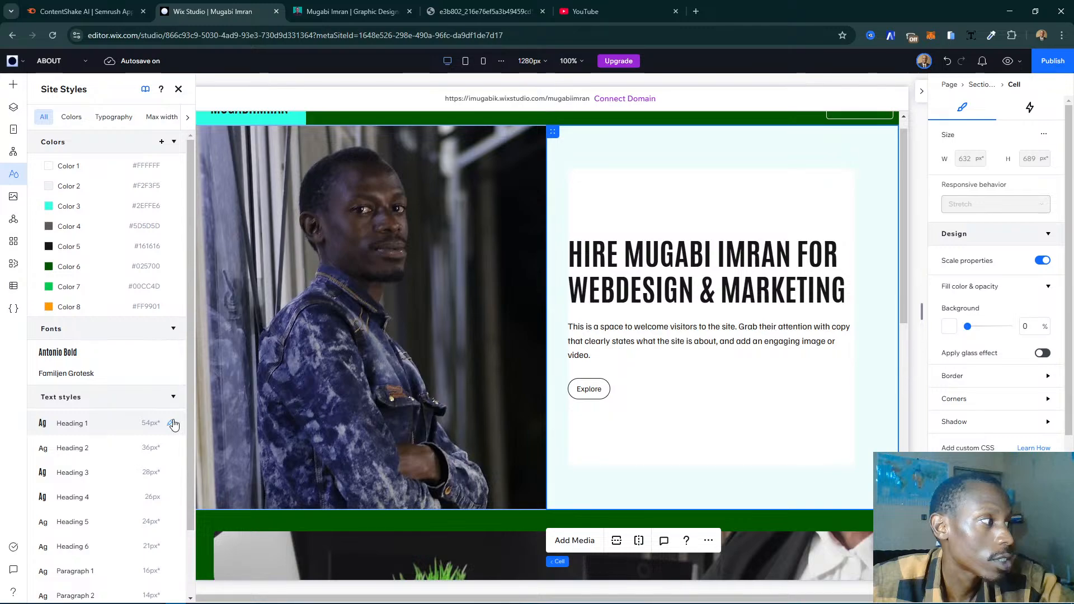
click(173, 424)
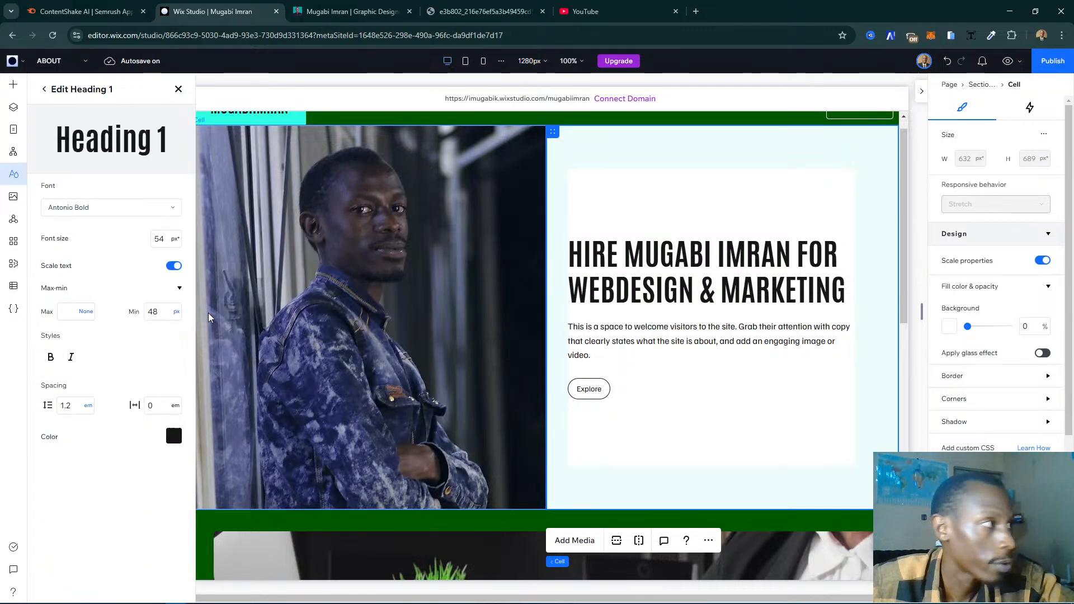
click(107, 210)
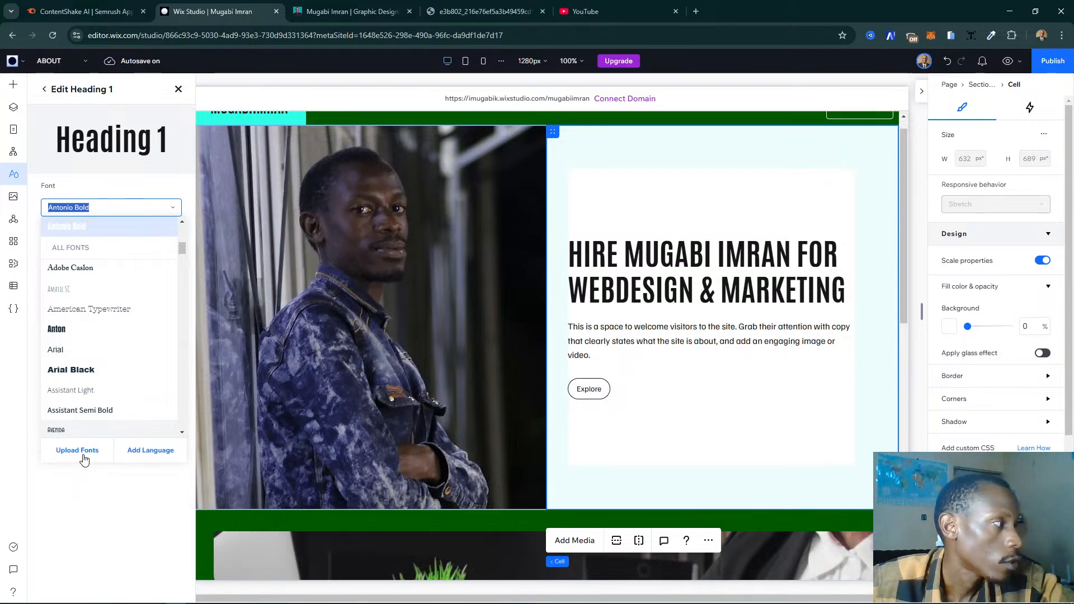
scroll(108, 369, down, 2)
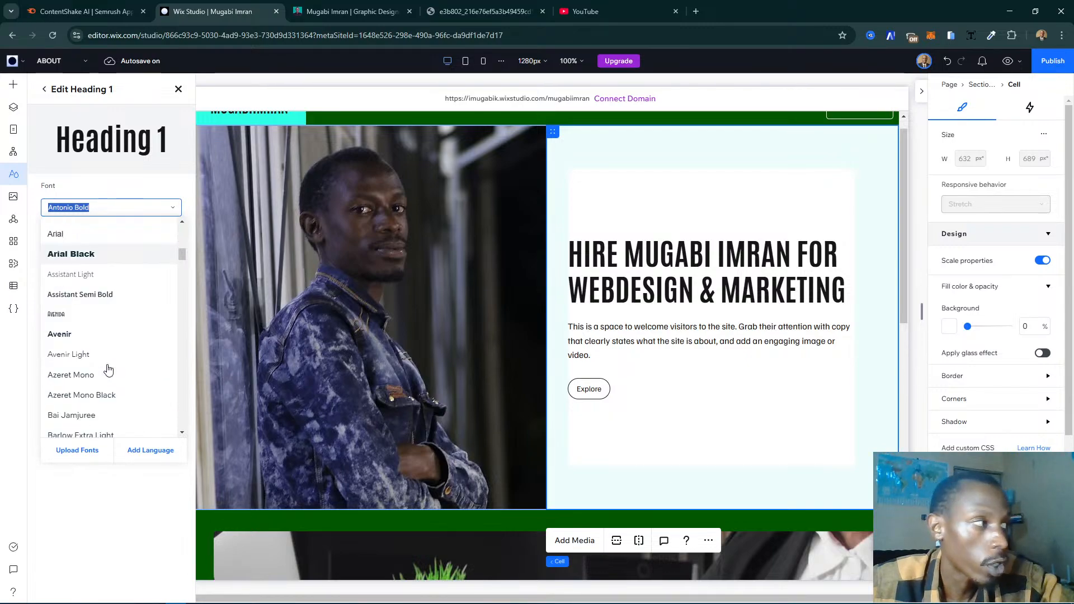
scroll(108, 369, down, 20)
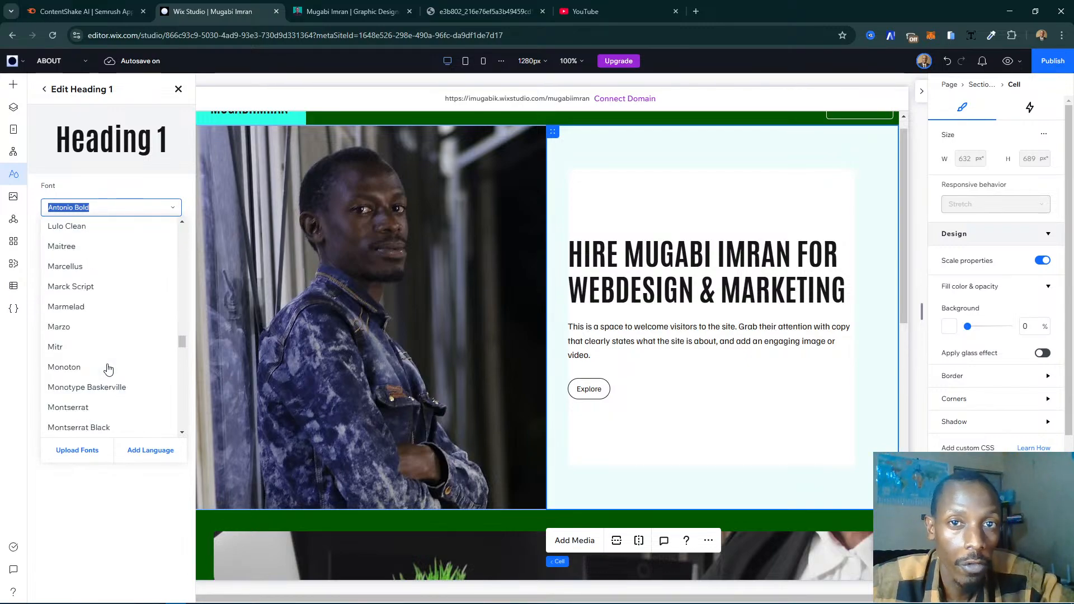
scroll(108, 369, down, 20)
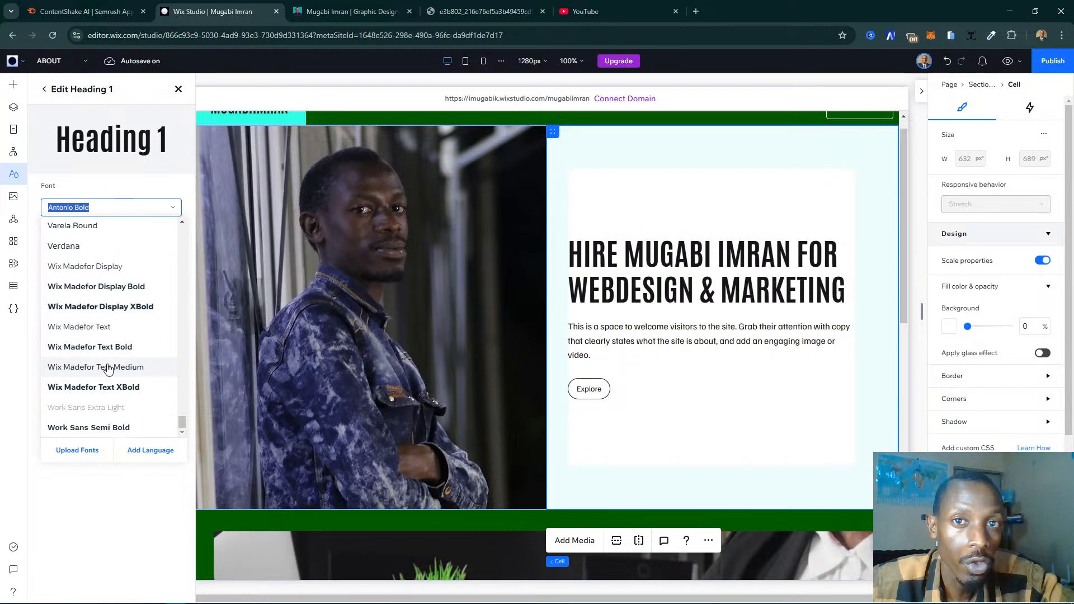
click(137, 508)
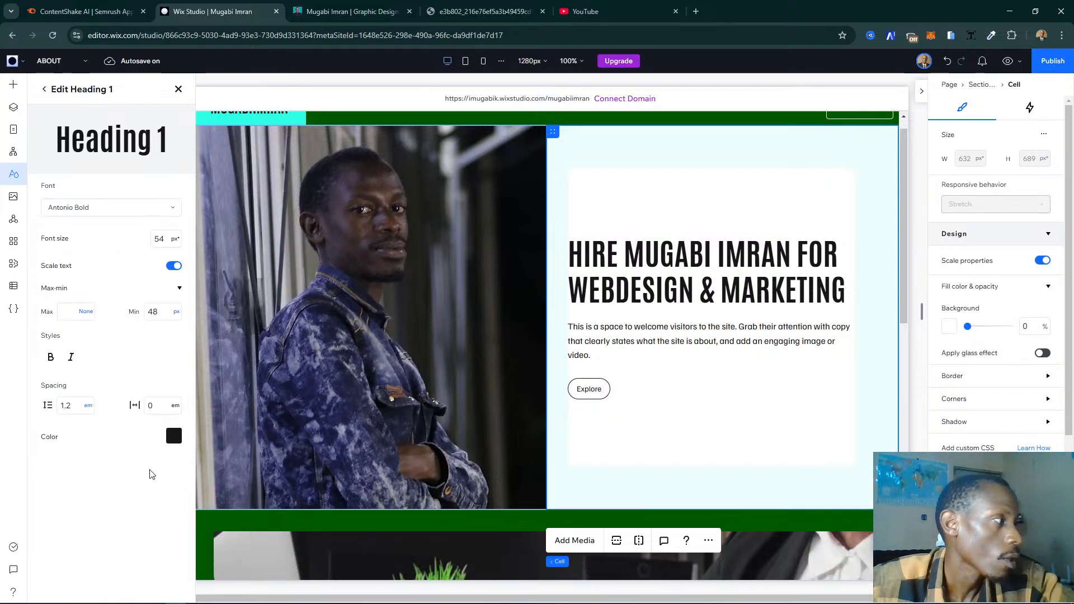
click(178, 89)
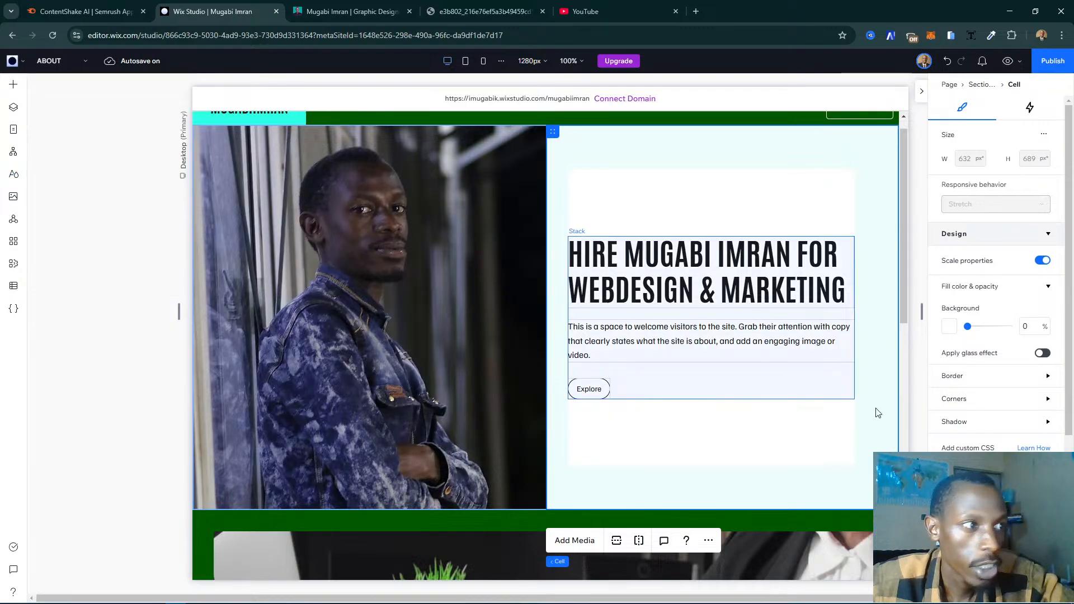
- Select the placeholder paragraph under the heading and copy both biography paragraphs from the existing website's About page
click(710, 343)
click(781, 336)
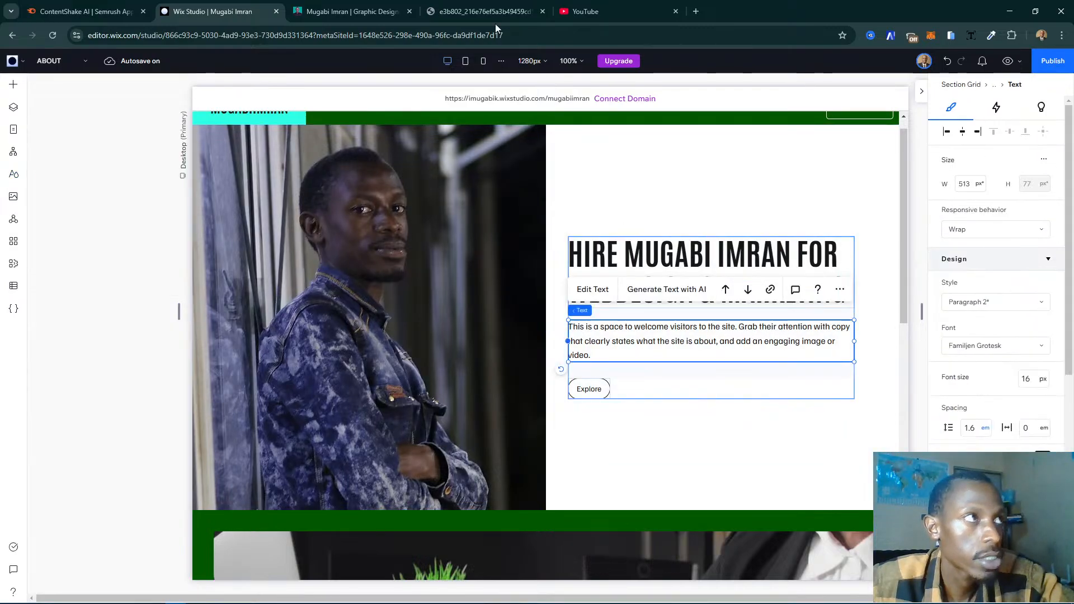
click(352, 11)
click(728, 367)
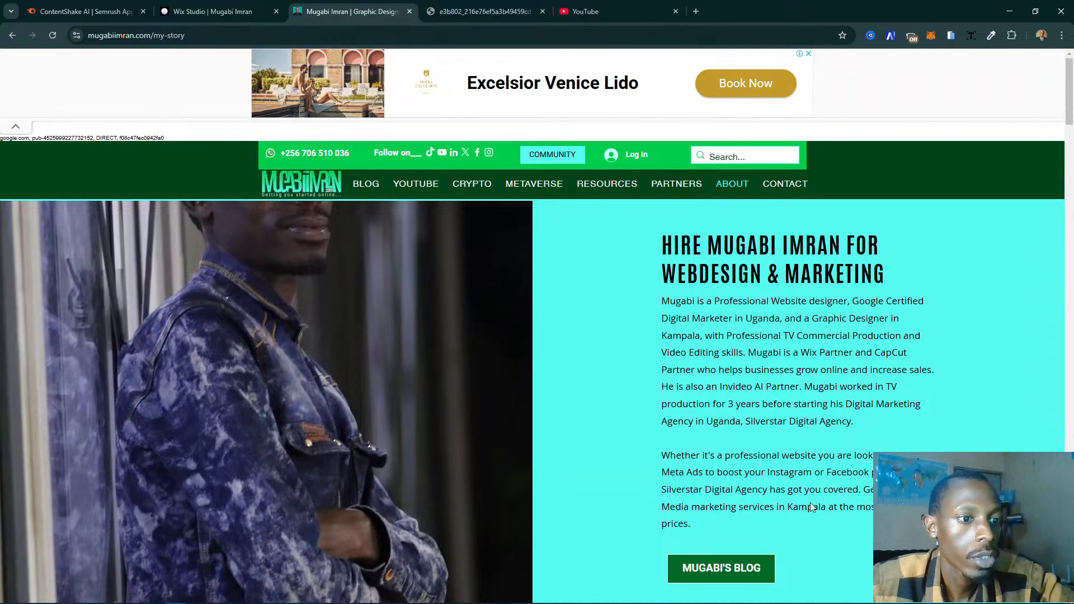
drag(726, 523, 665, 302)
key(ctrl+c)
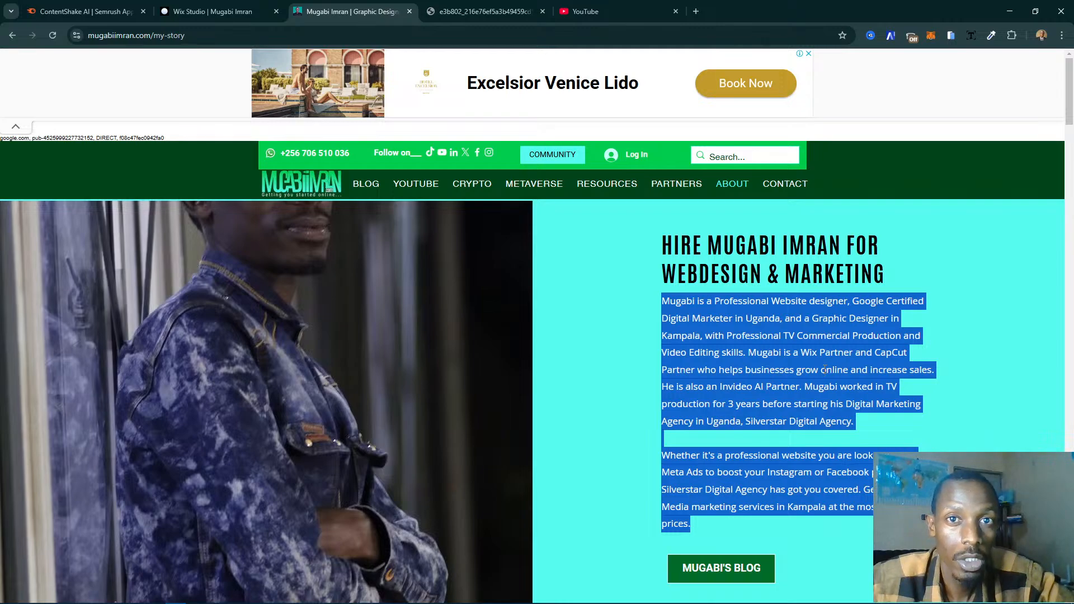
- Return to the Wix Studio editor and replace the placeholder paragraph under the heading with the copied biography text
click(224, 11)
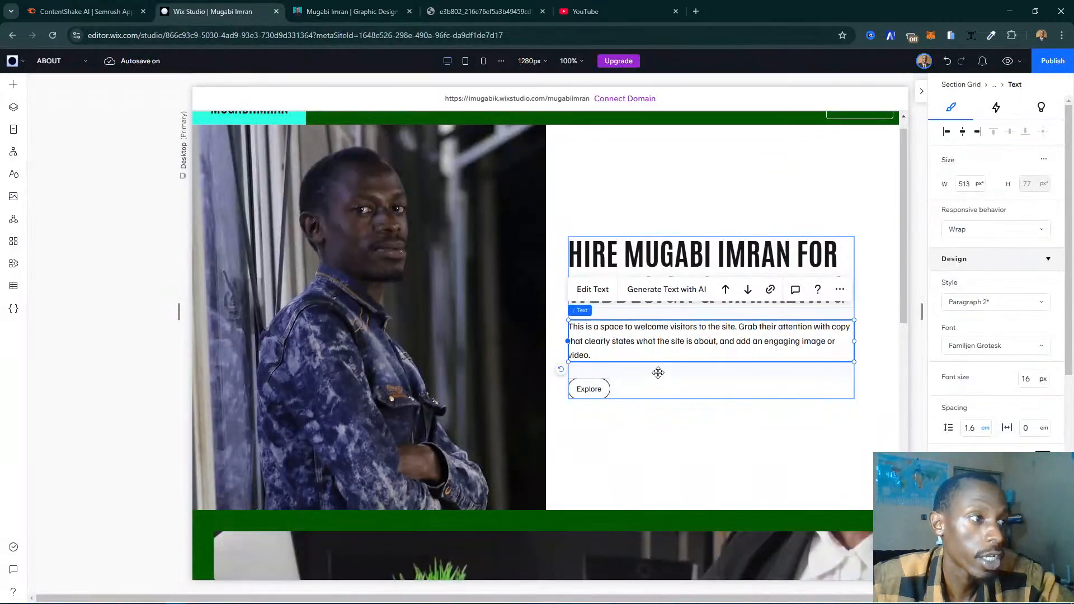
click(593, 289)
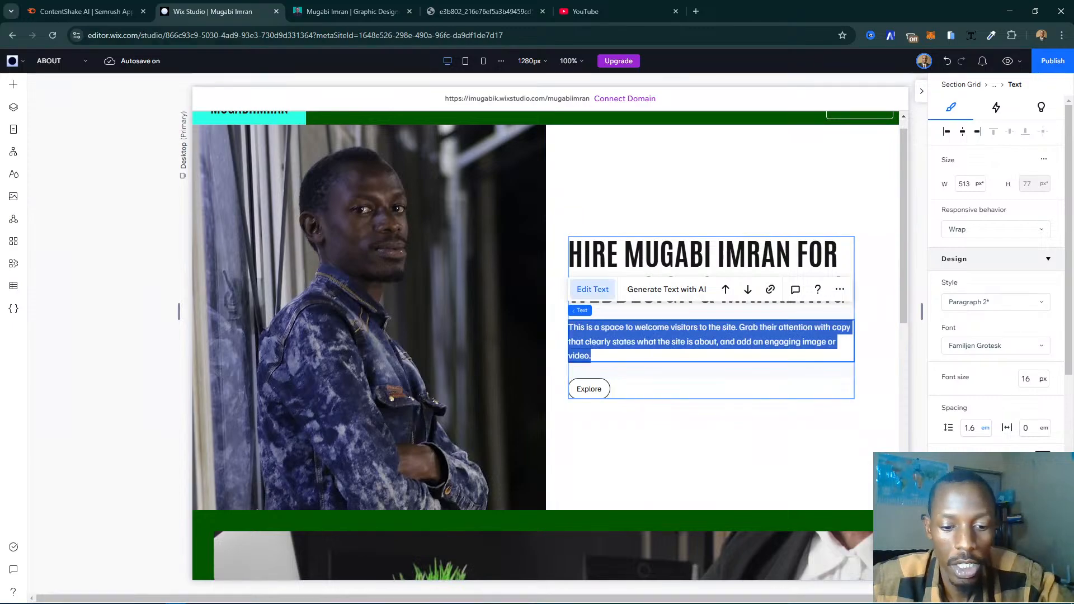
key(ctrl+v)
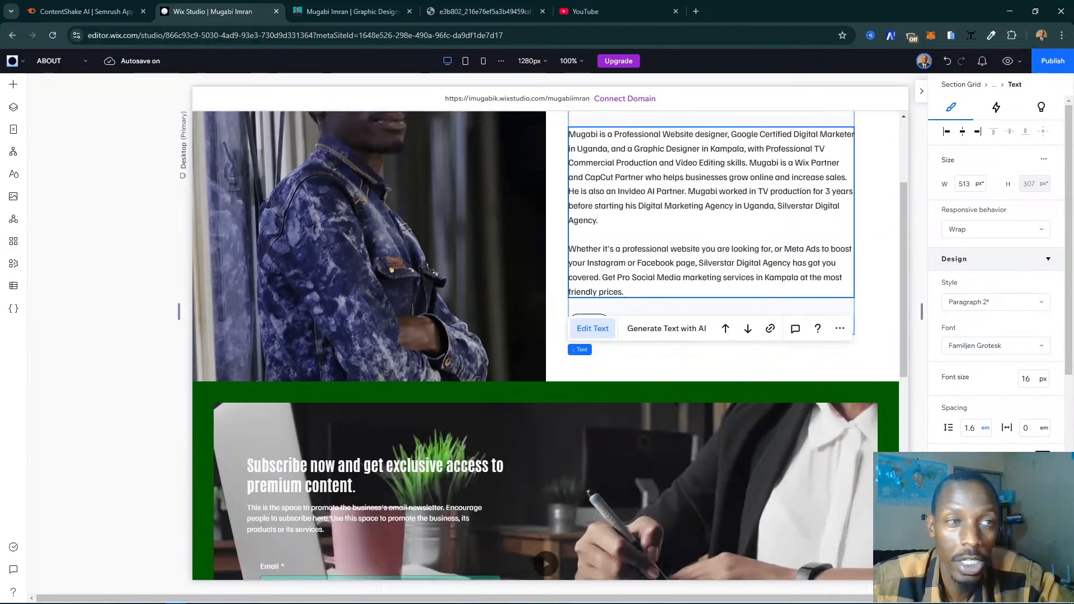
scroll(795, 432, up, 3)
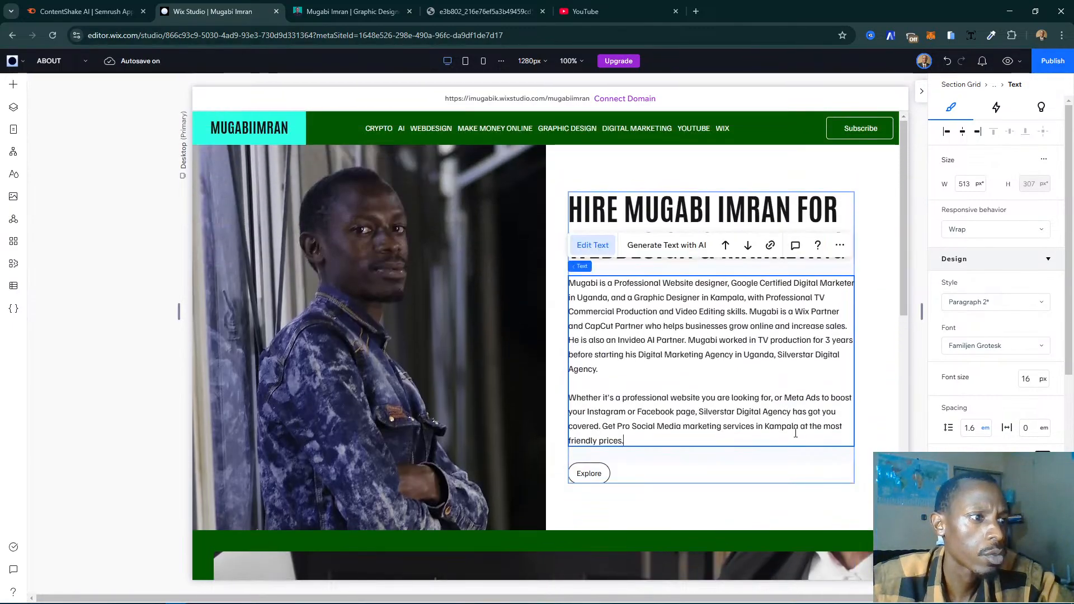
click(572, 465)
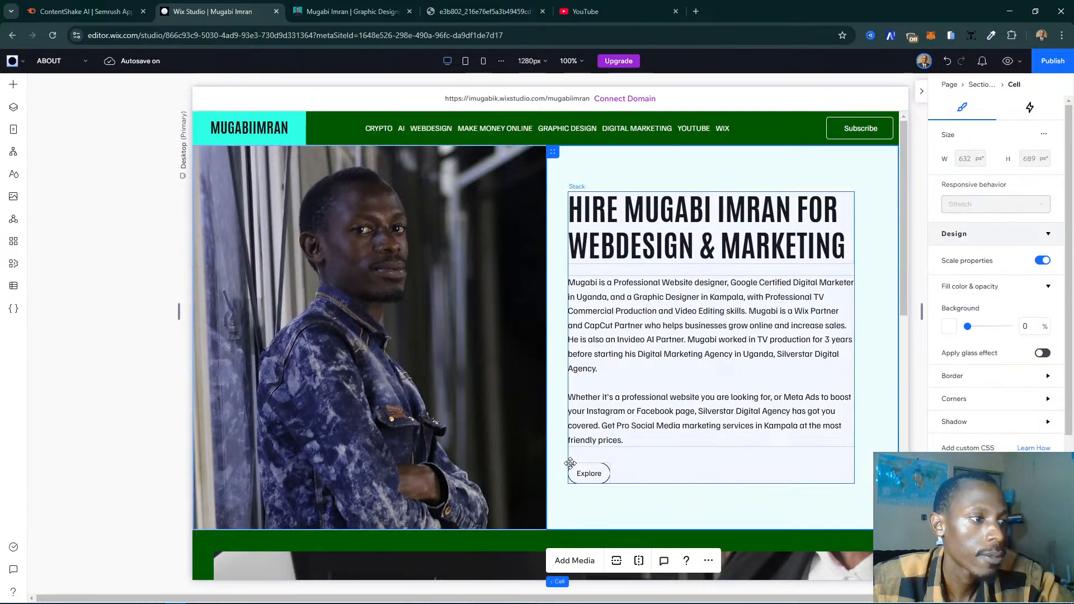
- Compare with the button on the existing website, and set the Explore button's corner radius to 0 px on all corners
click(592, 469)
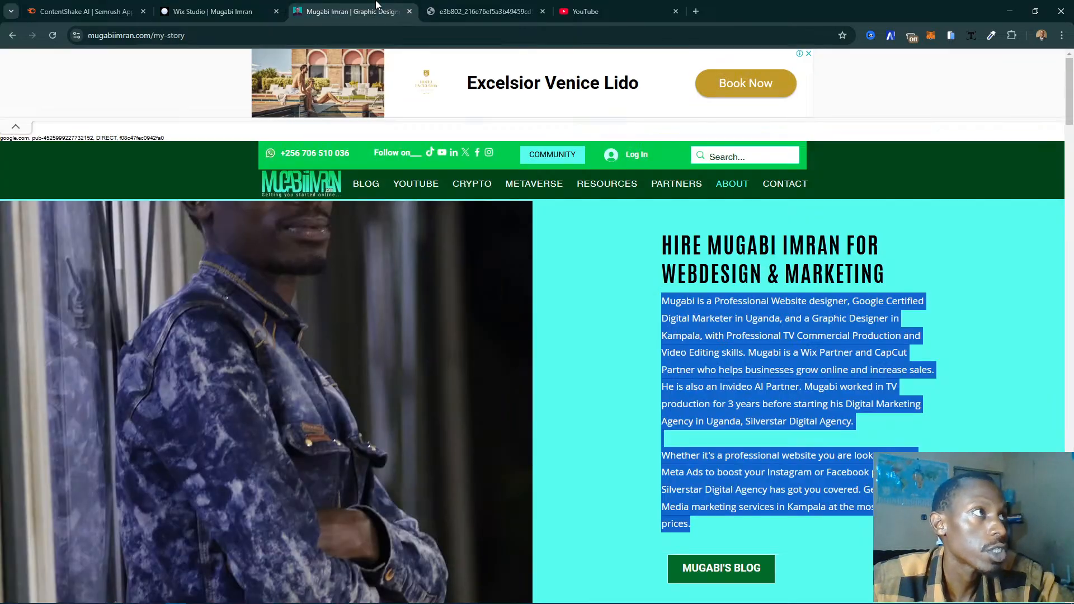
click(350, 12)
scroll(732, 529, down, 2)
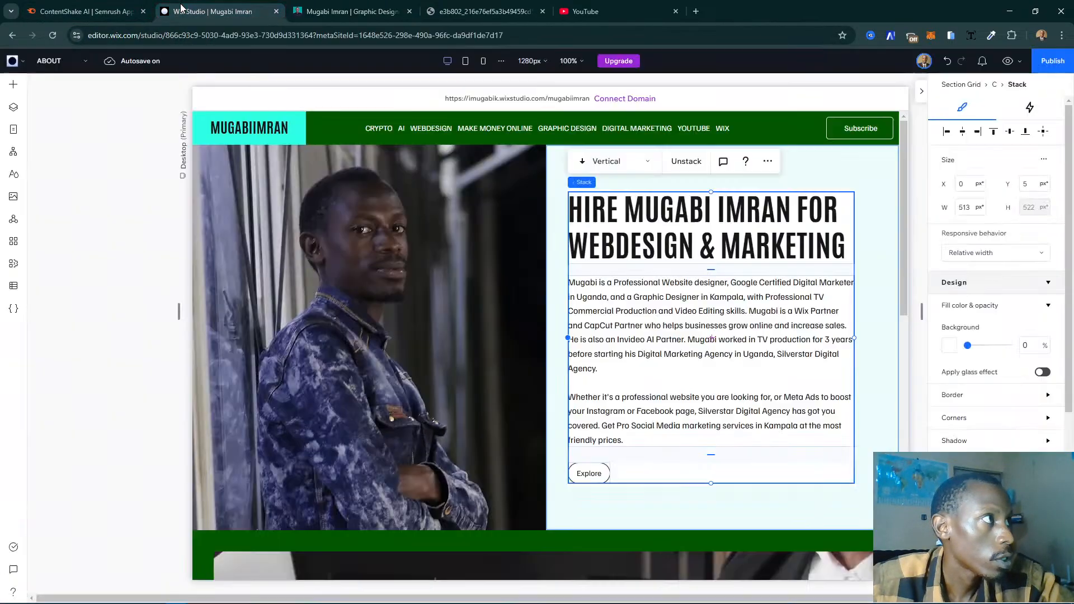
click(213, 11)
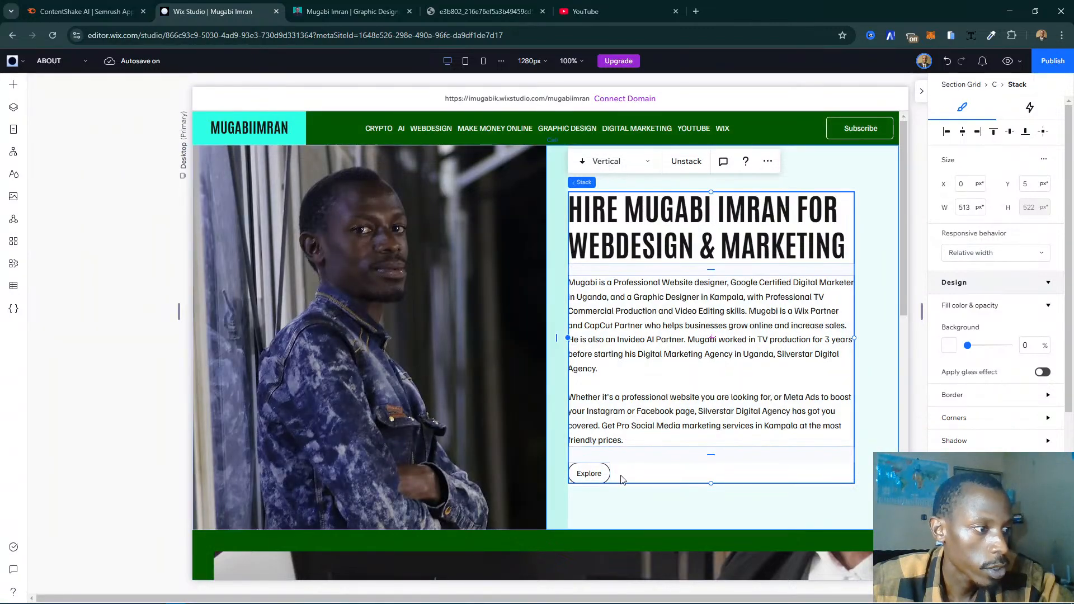
click(589, 474)
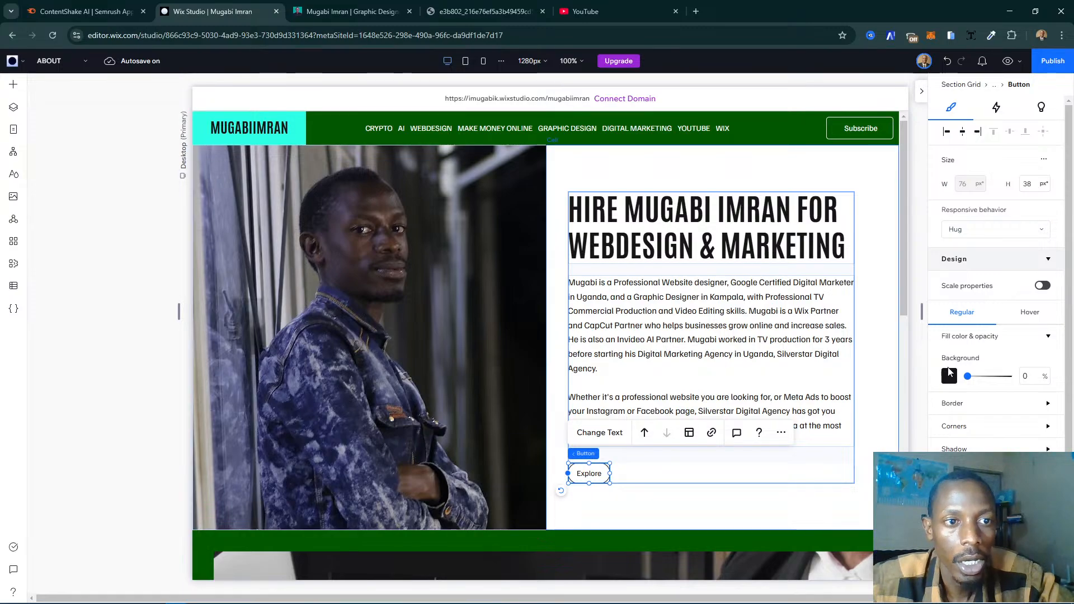
scroll(960, 434, down, 2)
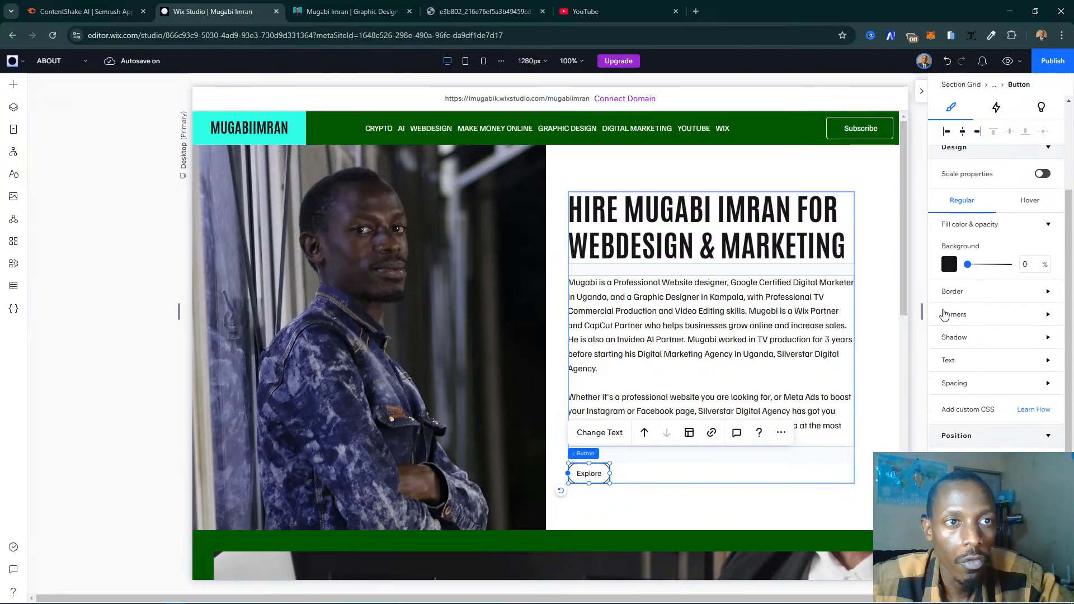
click(957, 314)
click(952, 354)
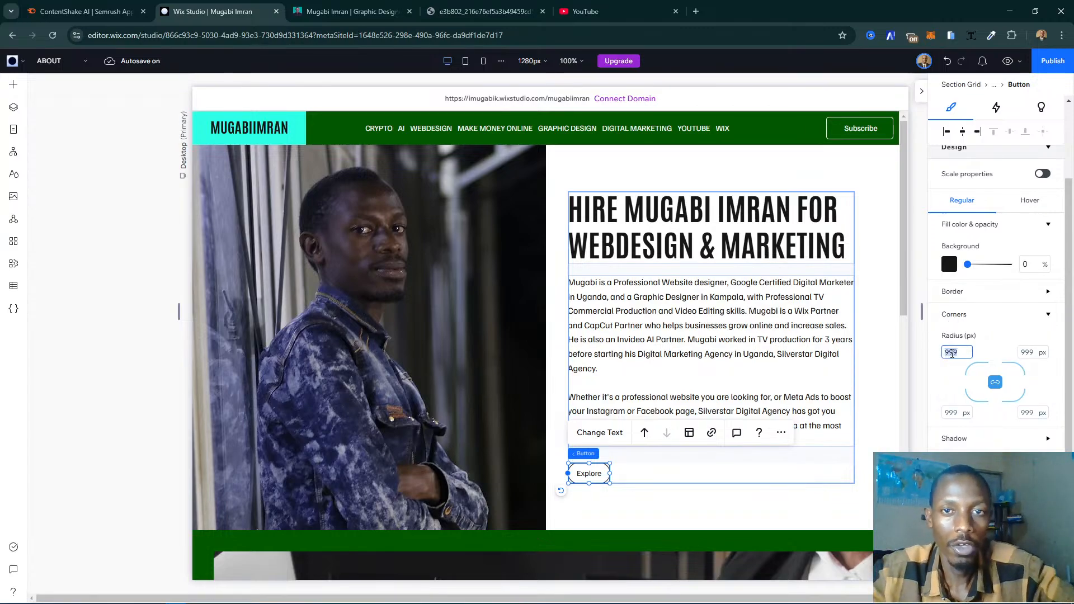
text(0)
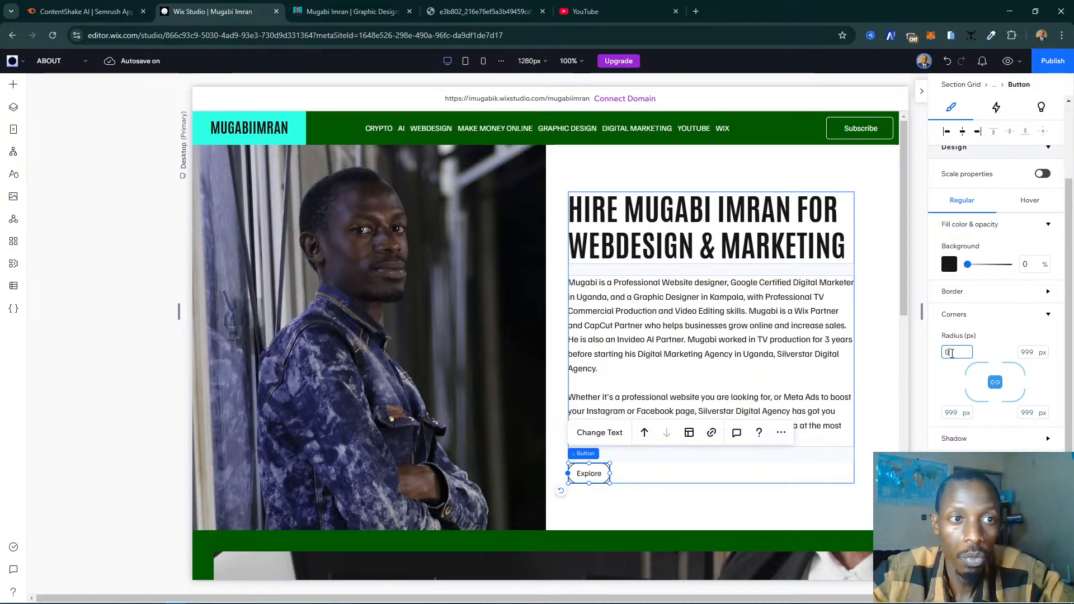
key(Return)
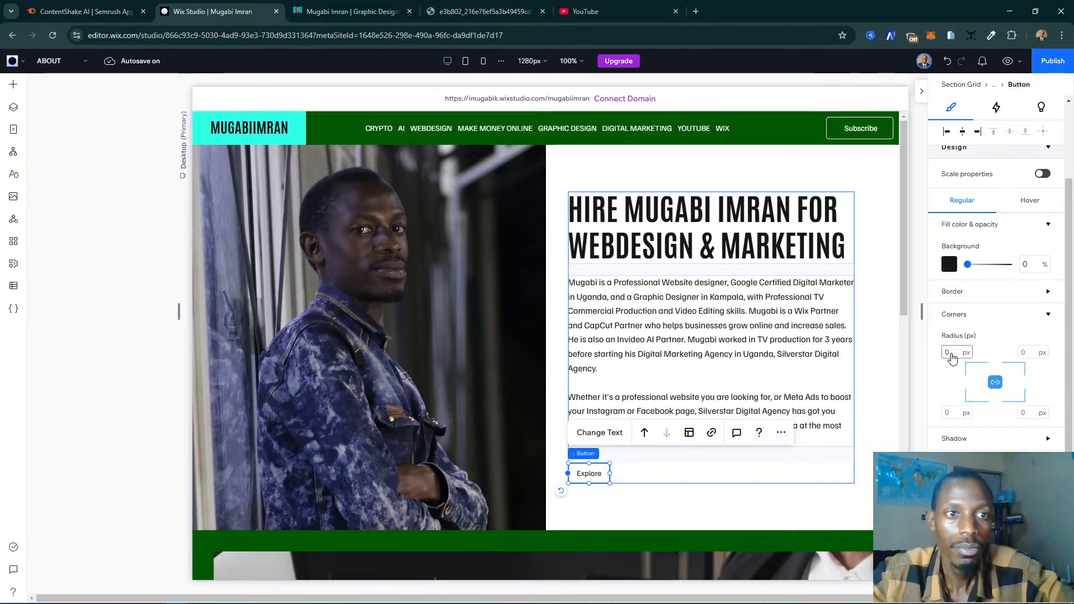
click(638, 505)
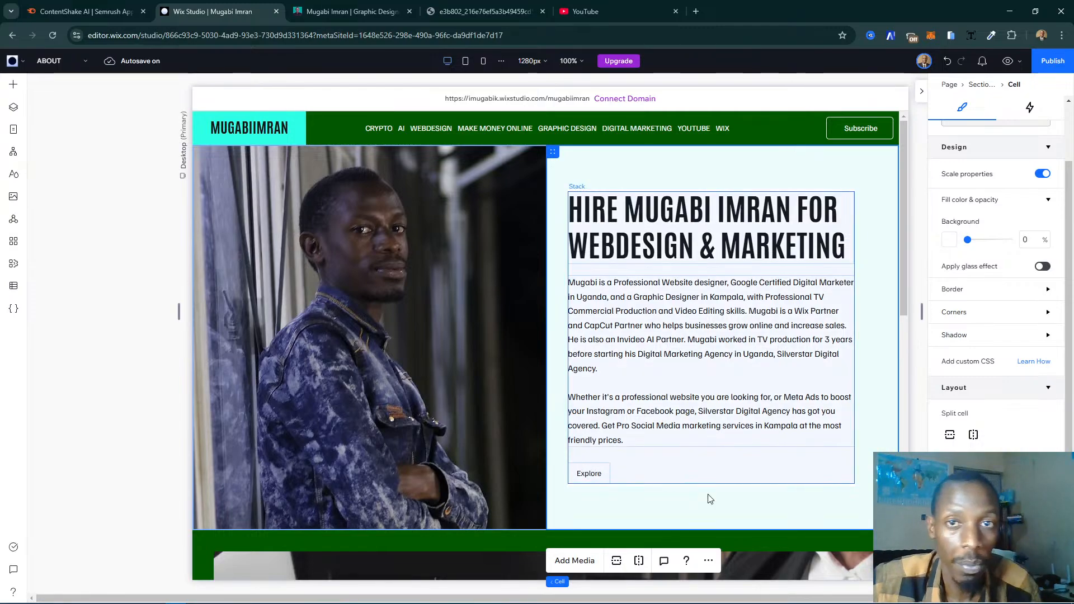
- Check the blog button on the existing website again and slightly widen the Explore button below the biography
click(580, 478)
click(599, 474)
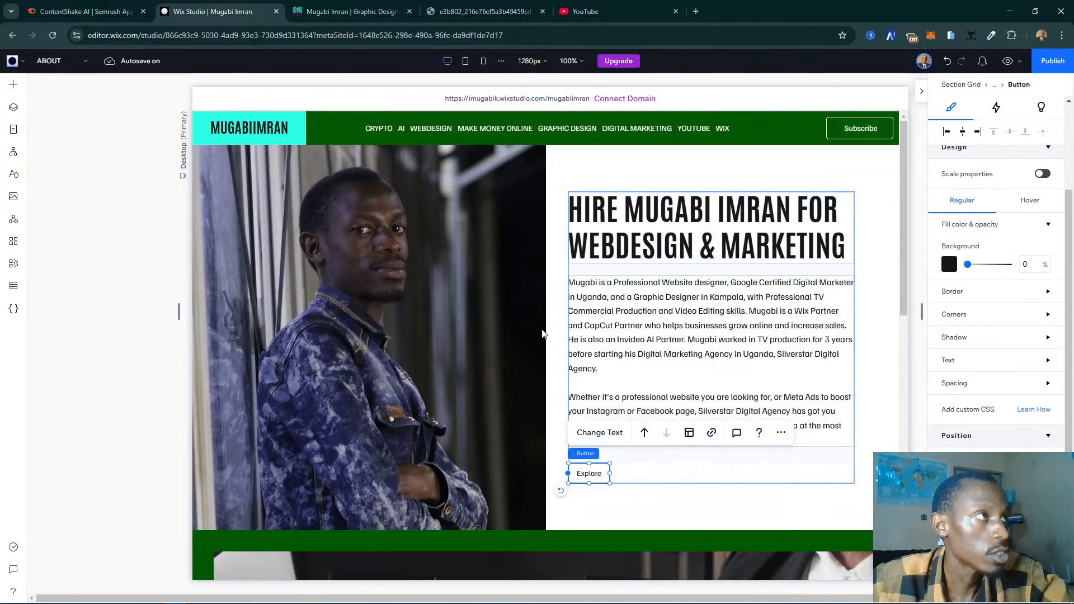
click(352, 12)
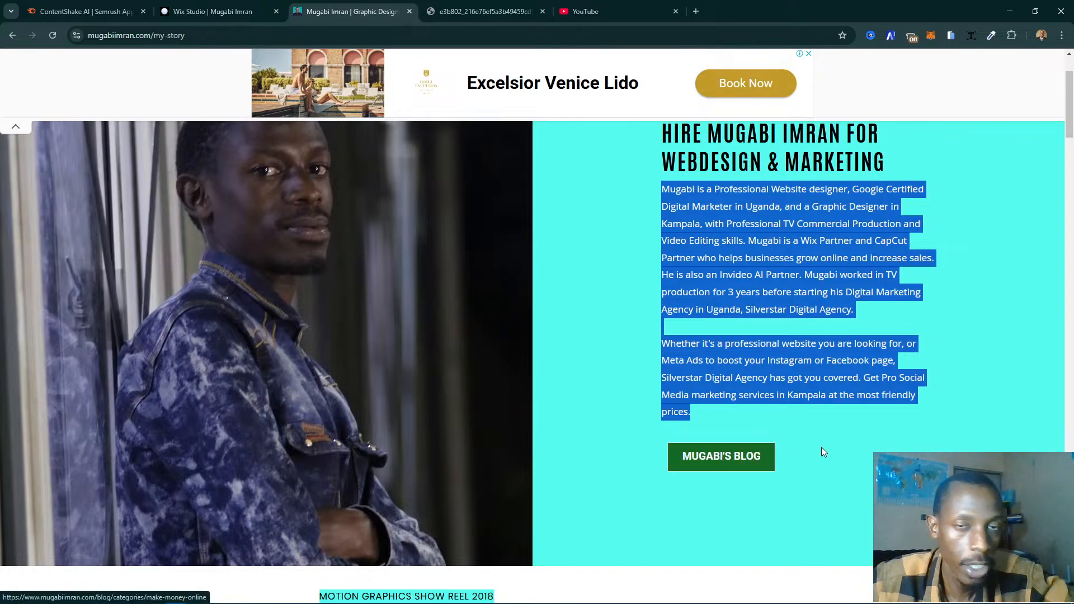
key(ctrl+shift+Tab)
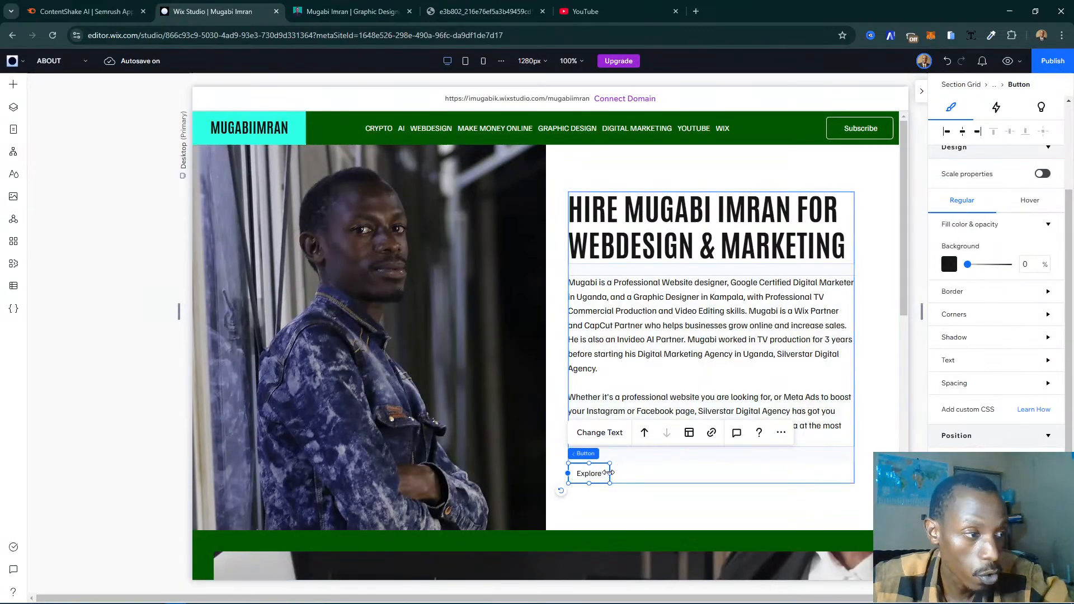
drag(609, 473, 623, 474)
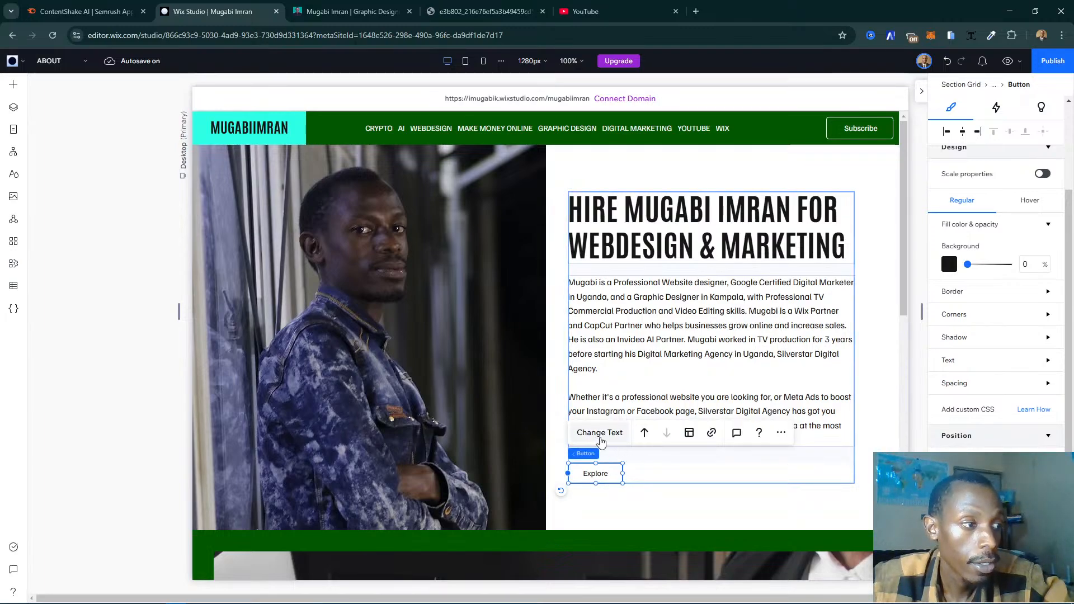
- Change the Explore button's text to "Read Blog"
click(600, 433)
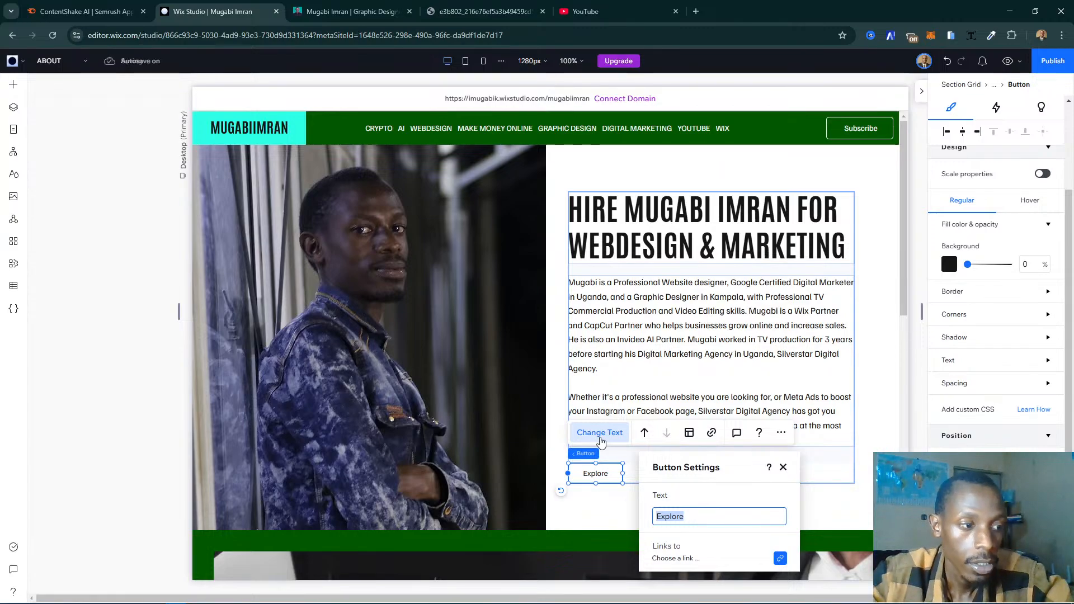
text(See Blog)
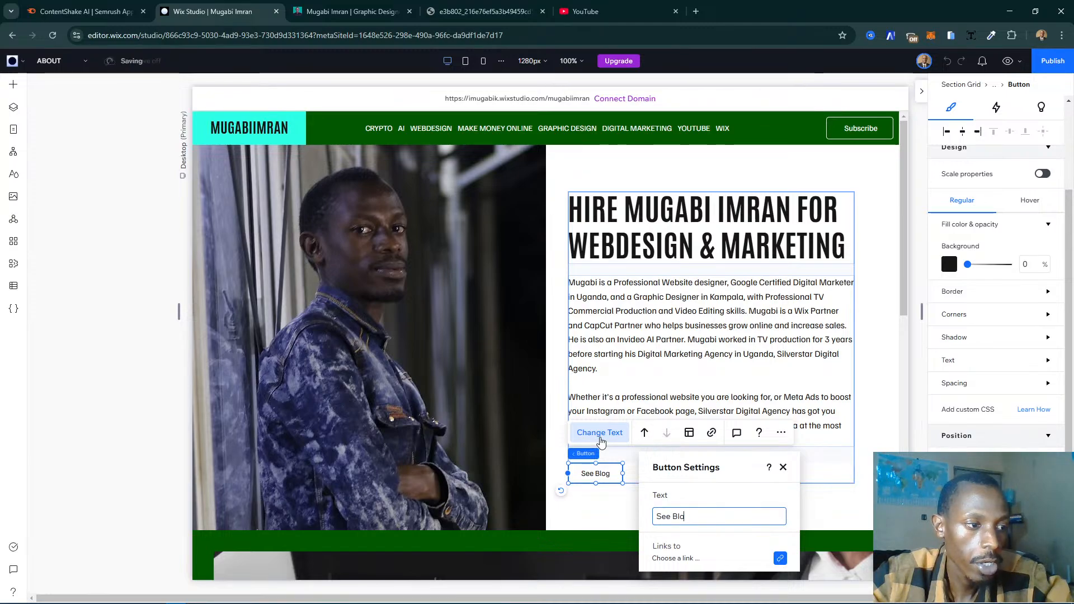
key(BackSpace)
key(BackSpace)
key(BackSpace)
key(BackSpace)
key(BackSpace)
key(BackSpace)
key(BackSpace)
key(BackSpace)
text(Read B)
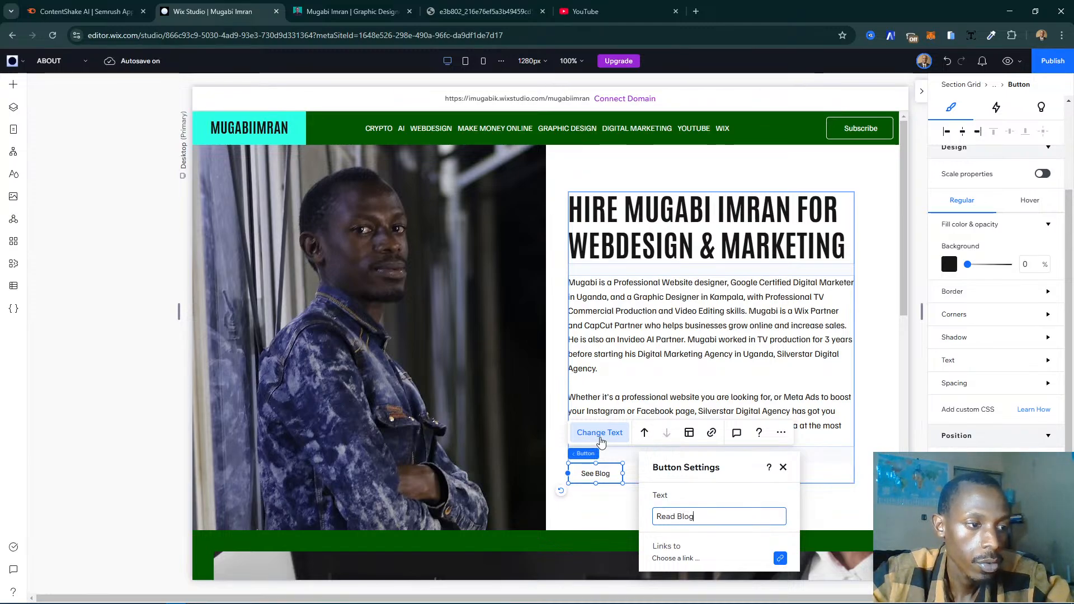
click(734, 566)
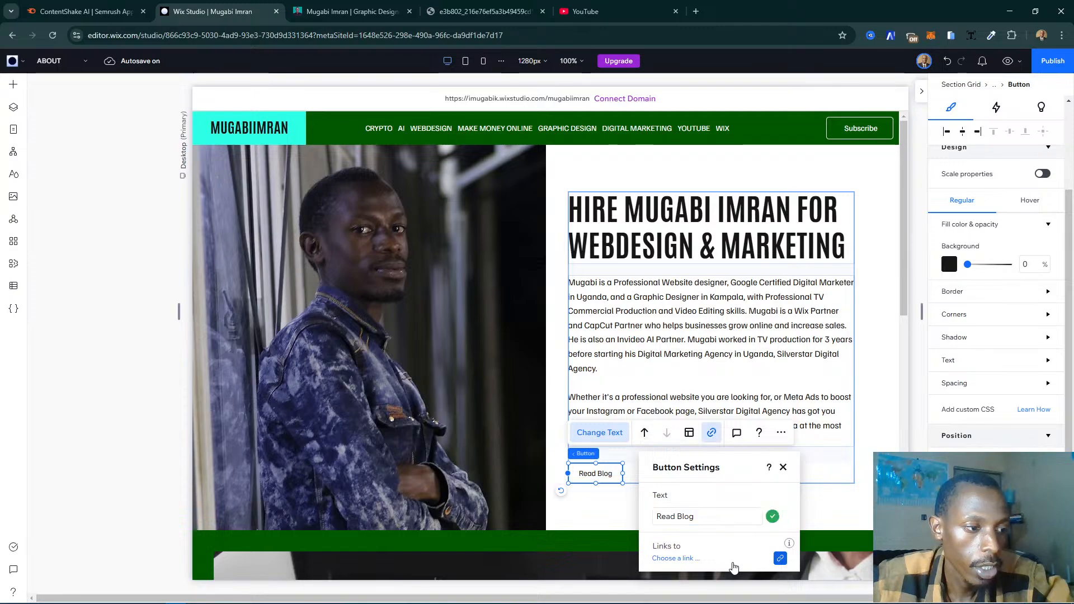
- Link the Read Blog button to the Blog page with the All Posts category
click(734, 567)
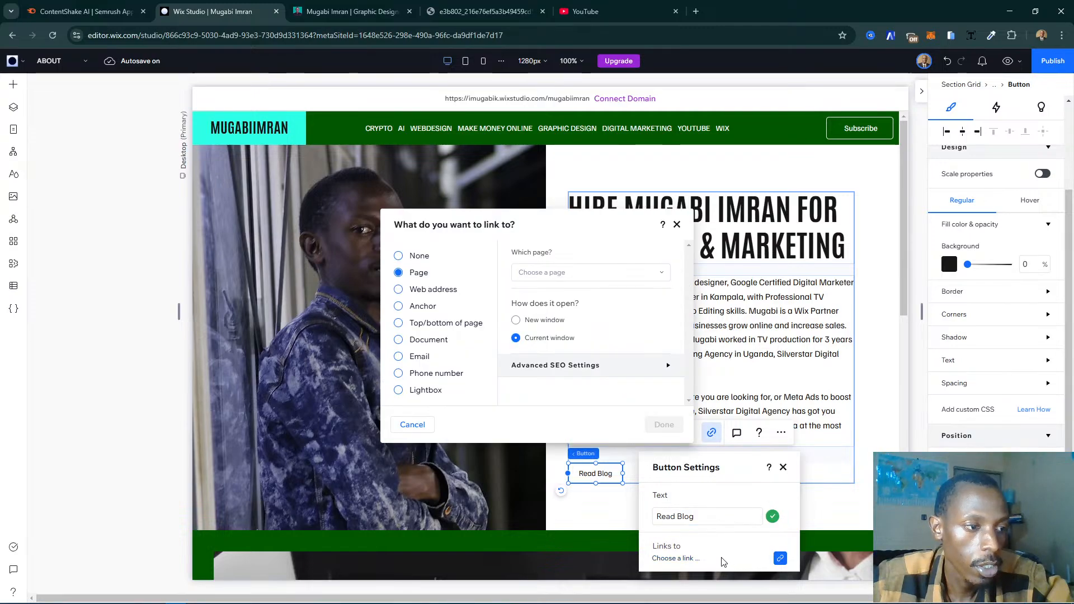
click(571, 273)
scroll(616, 370, down, 3)
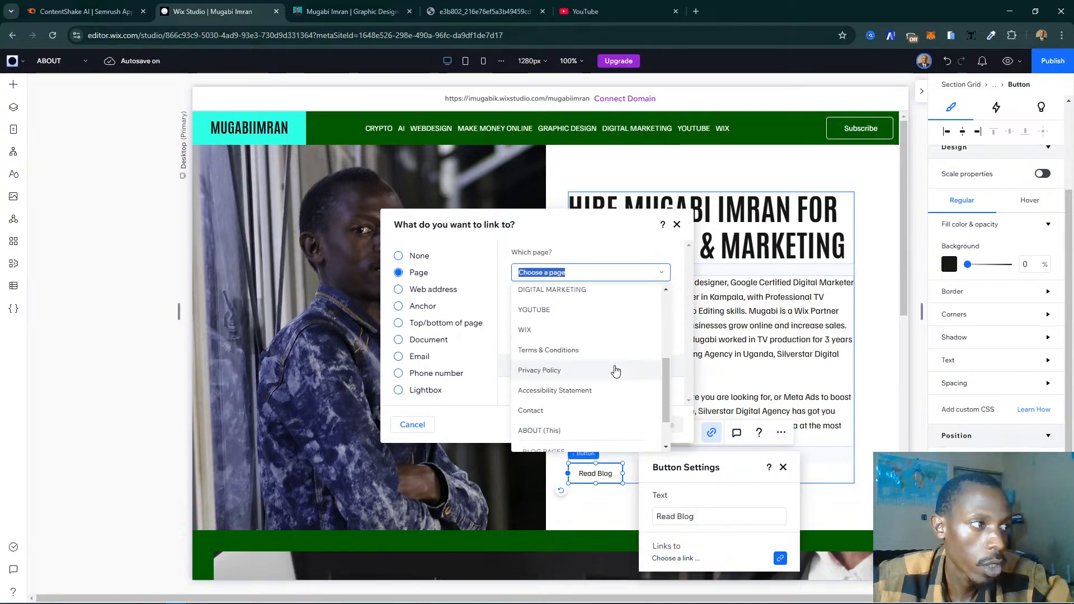
scroll(566, 371, down, 2)
click(532, 427)
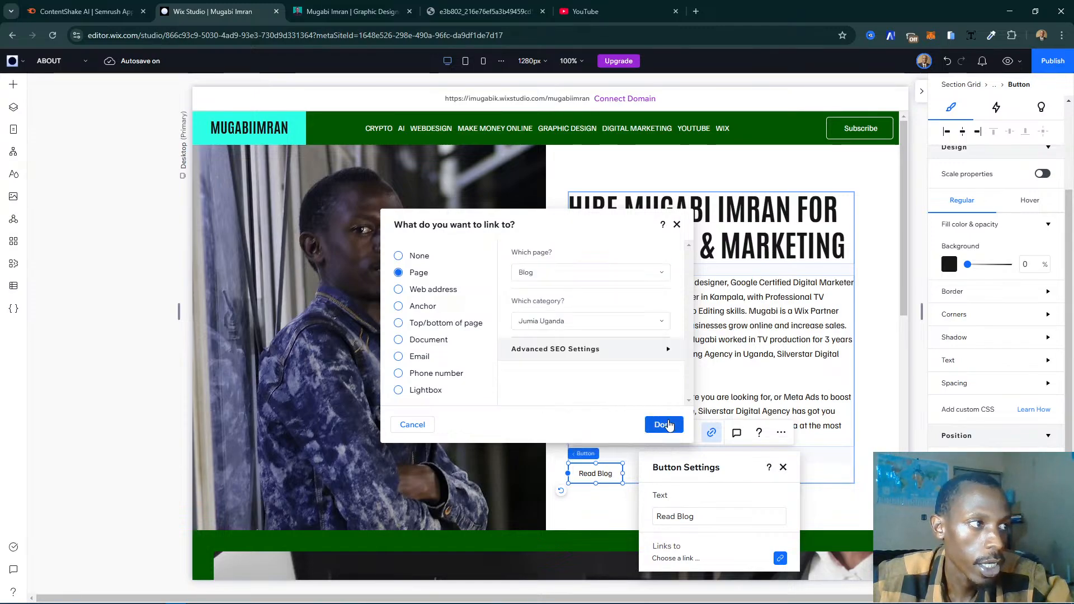
click(593, 321)
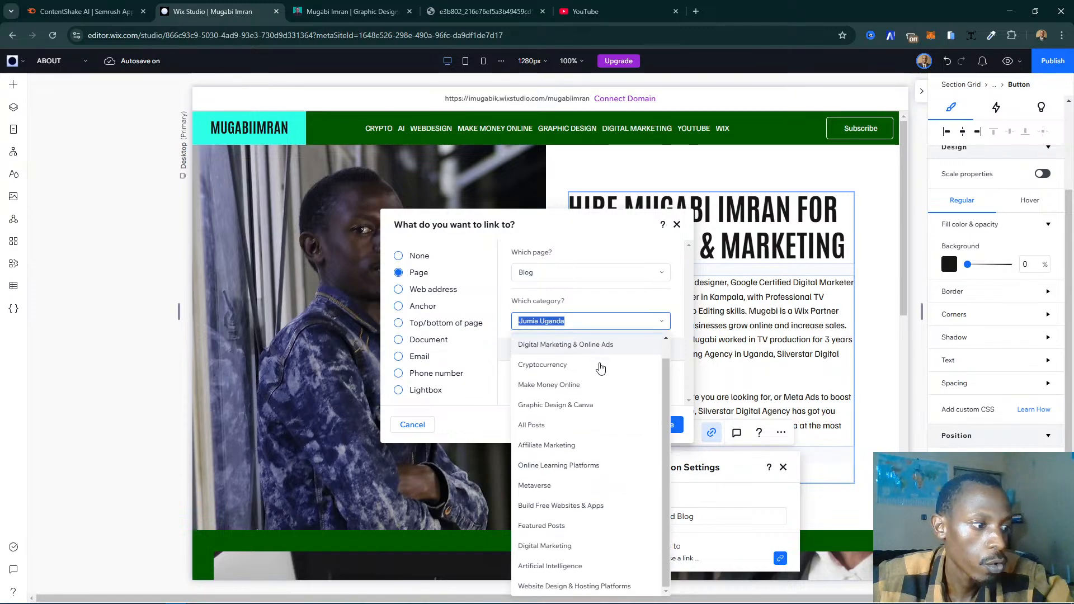
click(599, 424)
click(666, 425)
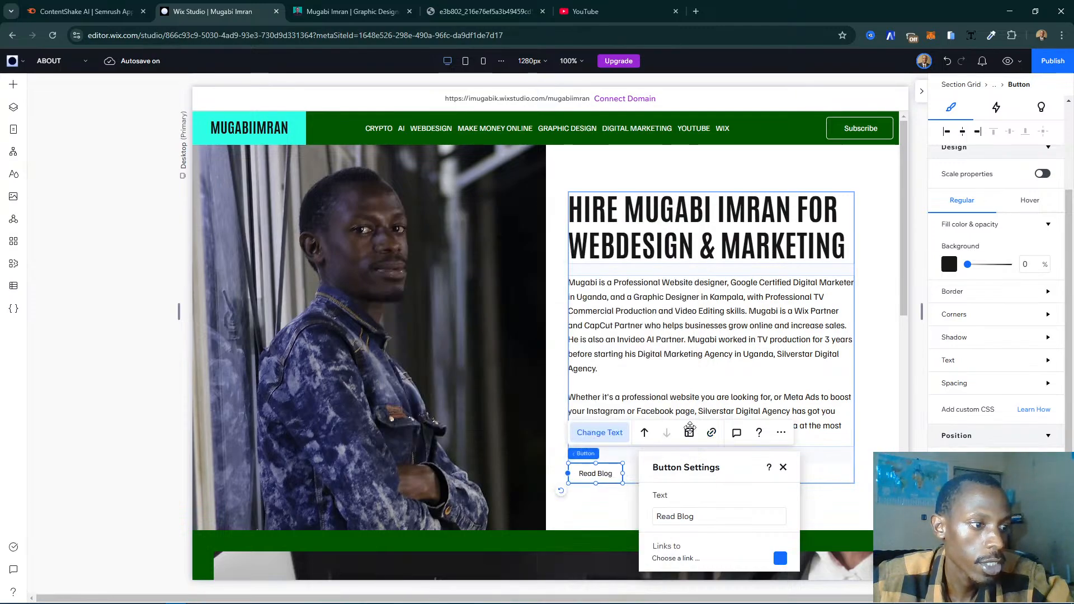
click(782, 467)
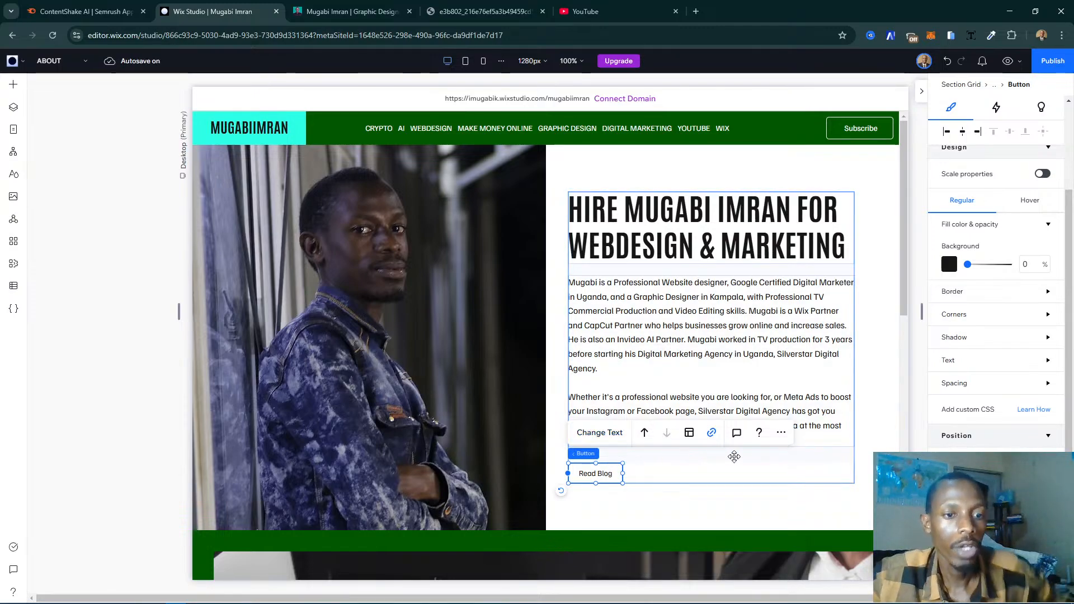
- Give the Read Blog button's regular state a dark green background fill at 100% opacity
scroll(996, 400, up, 2)
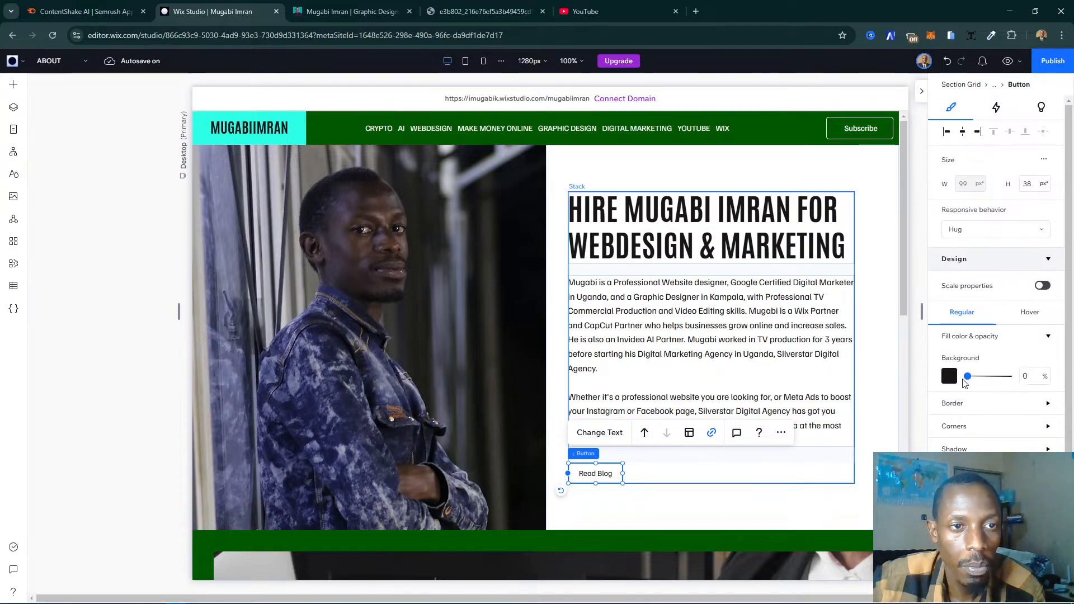
drag(968, 378, 1039, 376)
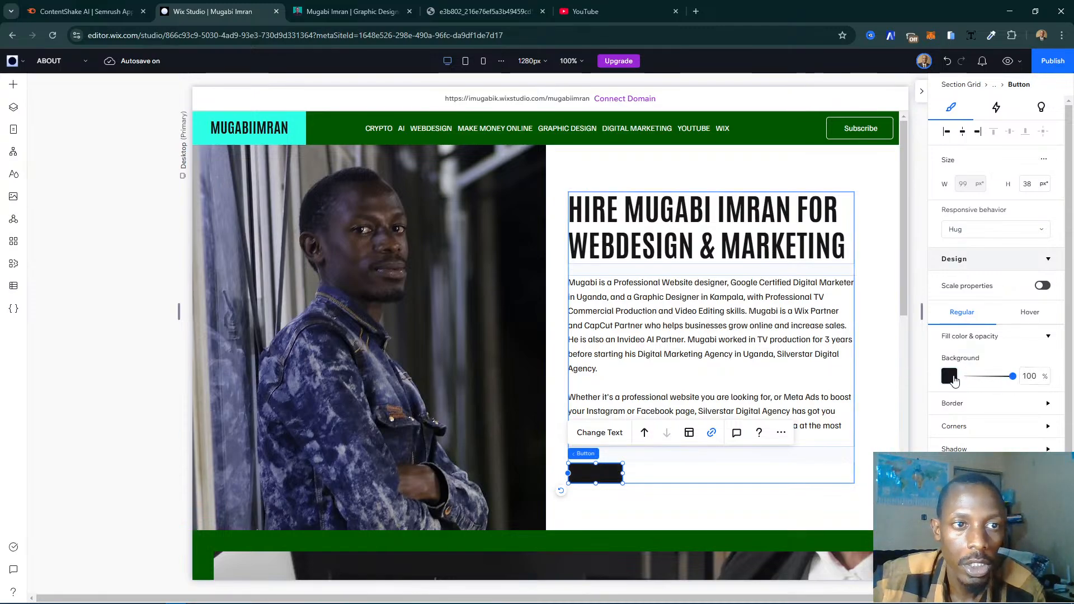
click(950, 377)
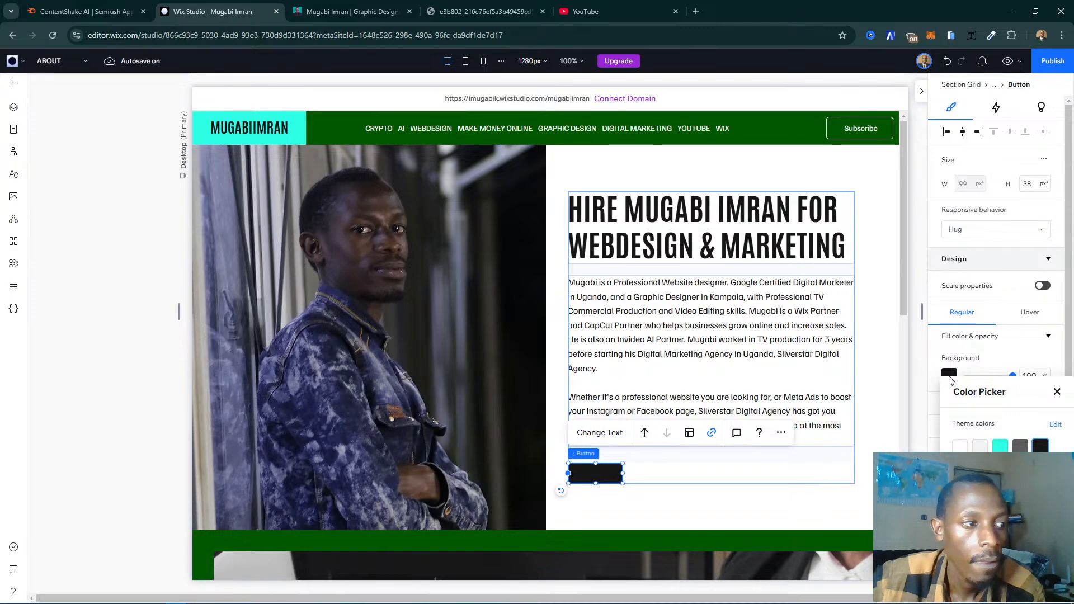
click(1000, 447)
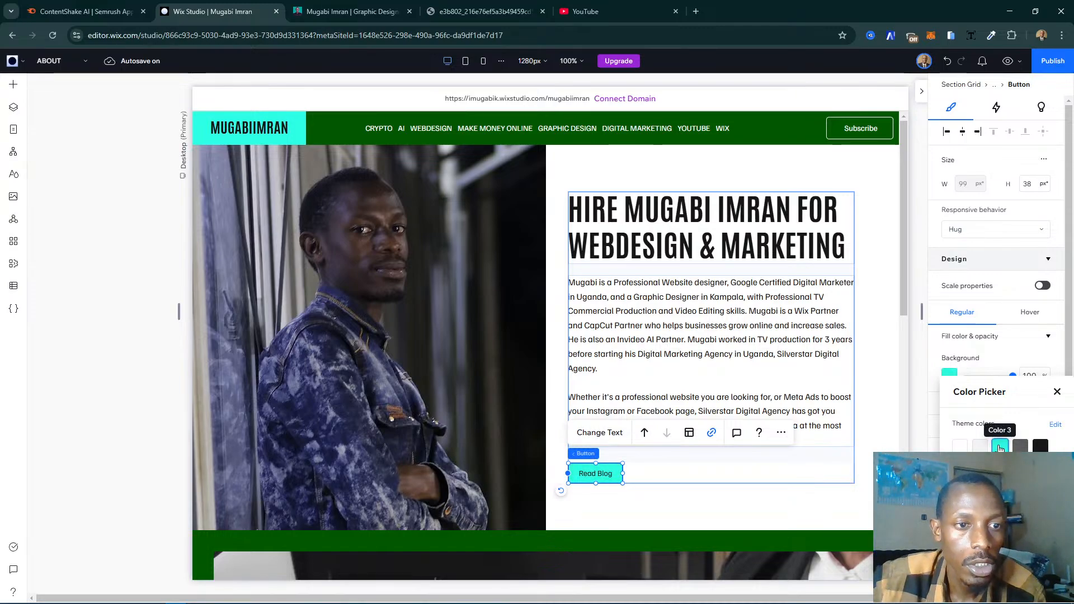
click(960, 466)
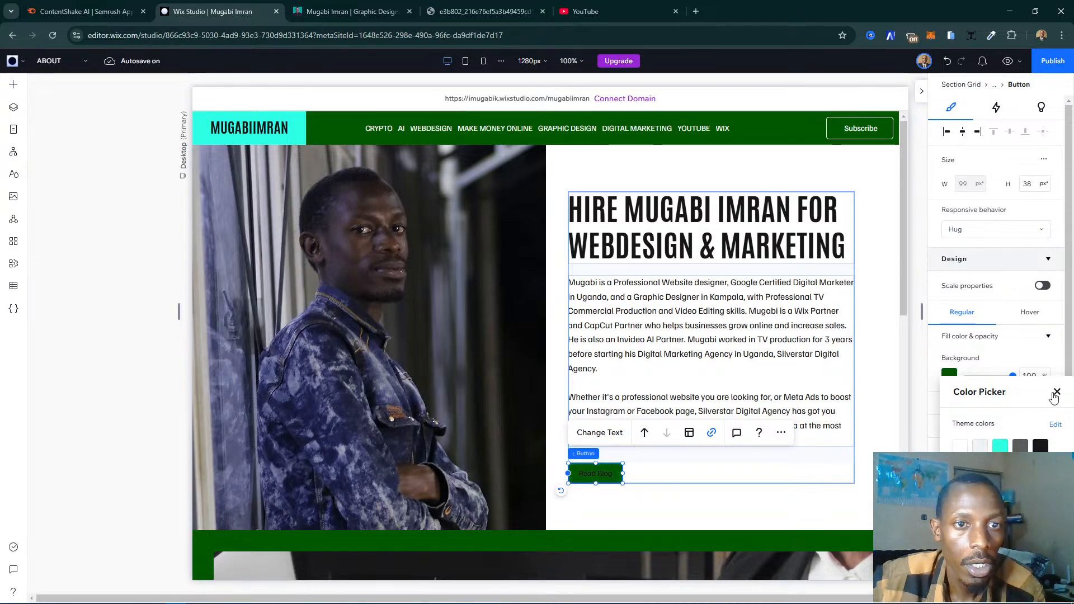
click(1056, 392)
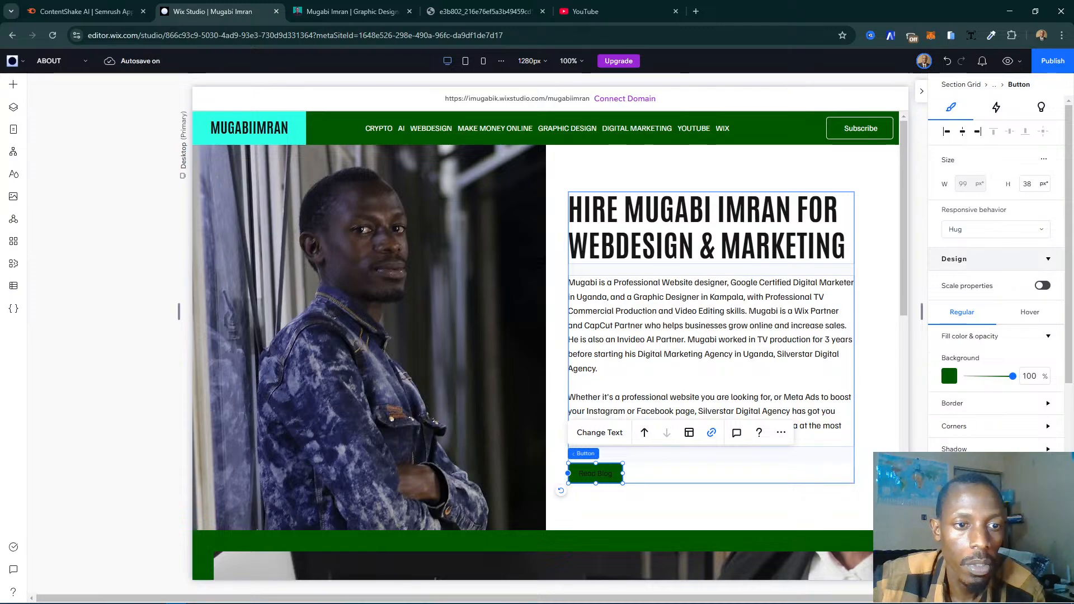
- Set the Read Blog button's regular text color to white
scroll(1034, 442, down, 1)
click(1042, 442)
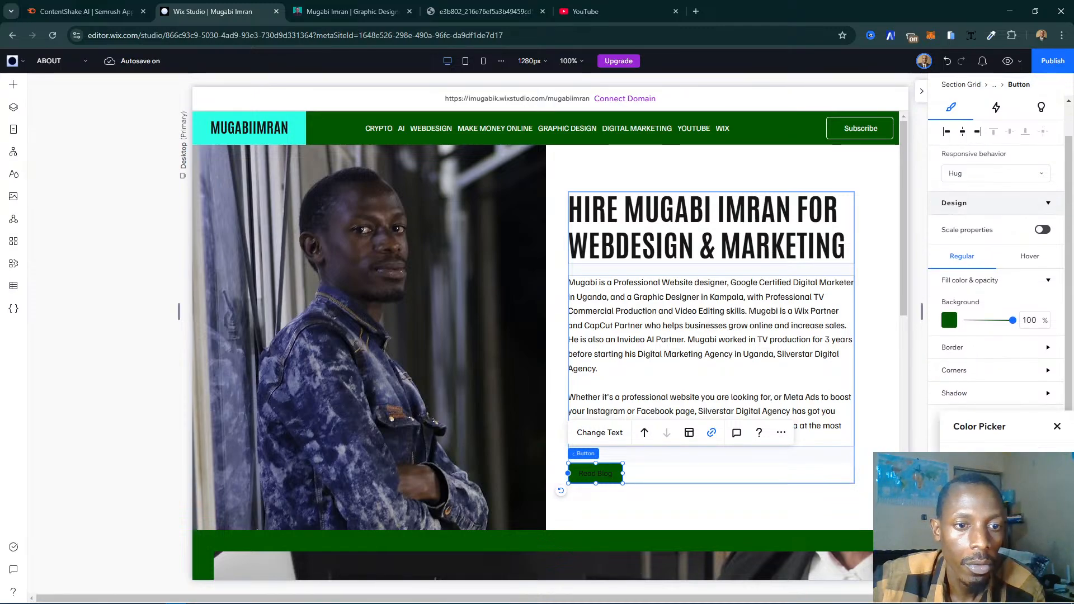
click(1057, 427)
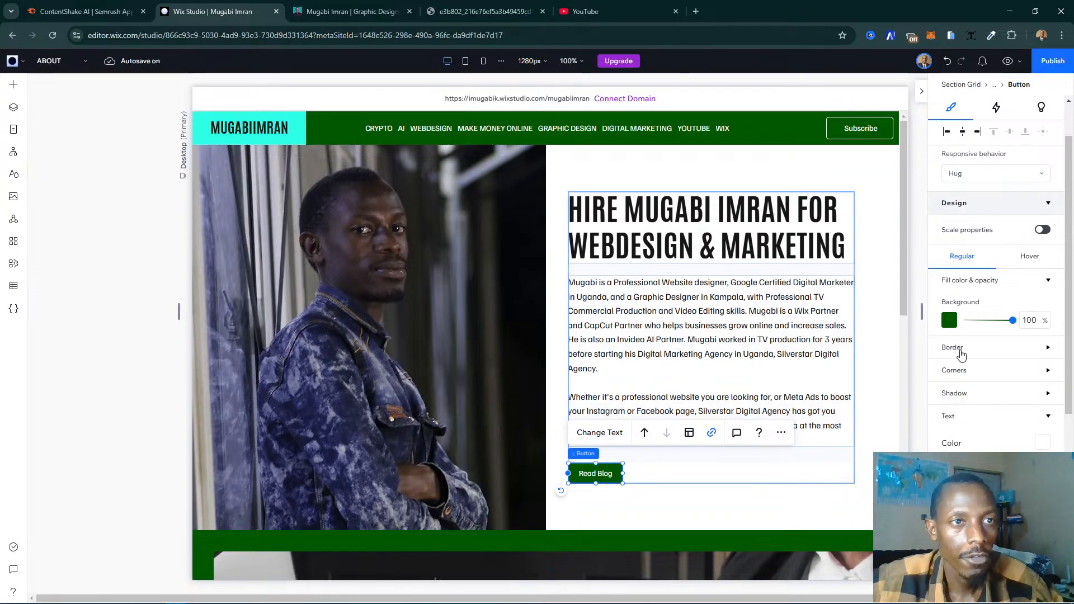
- Set the Read Blog button's hover state to a turquoise background with black text
scroll(984, 330, up, 1)
click(1028, 317)
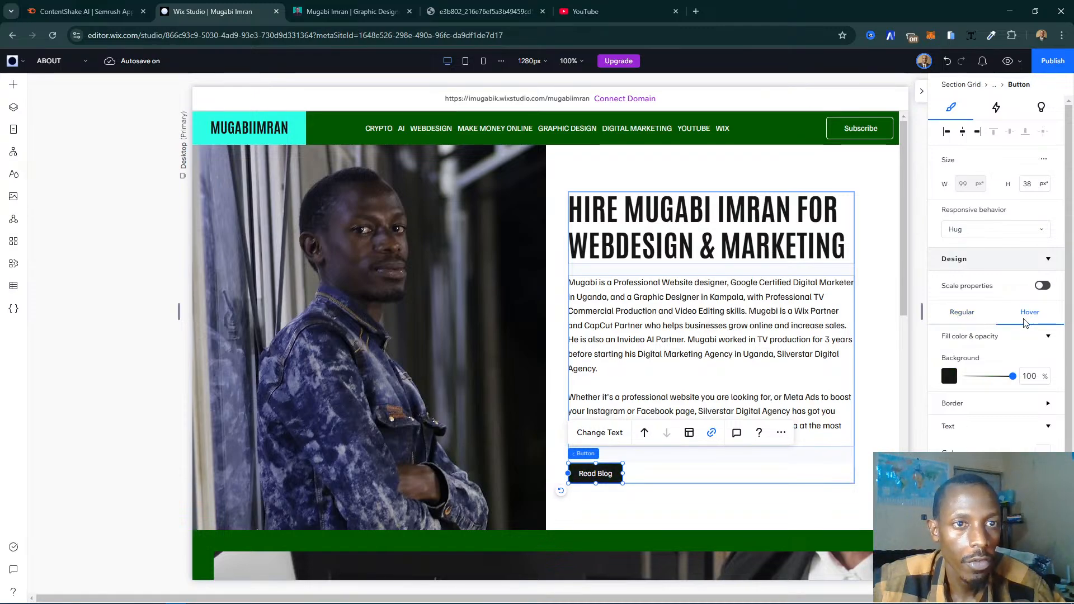
click(950, 379)
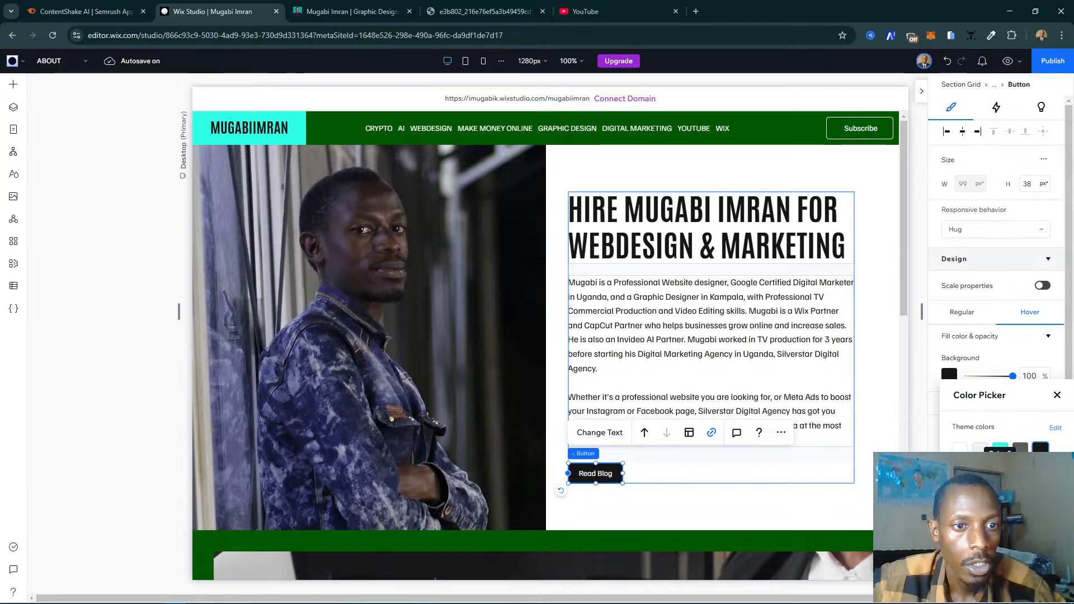
click(1001, 449)
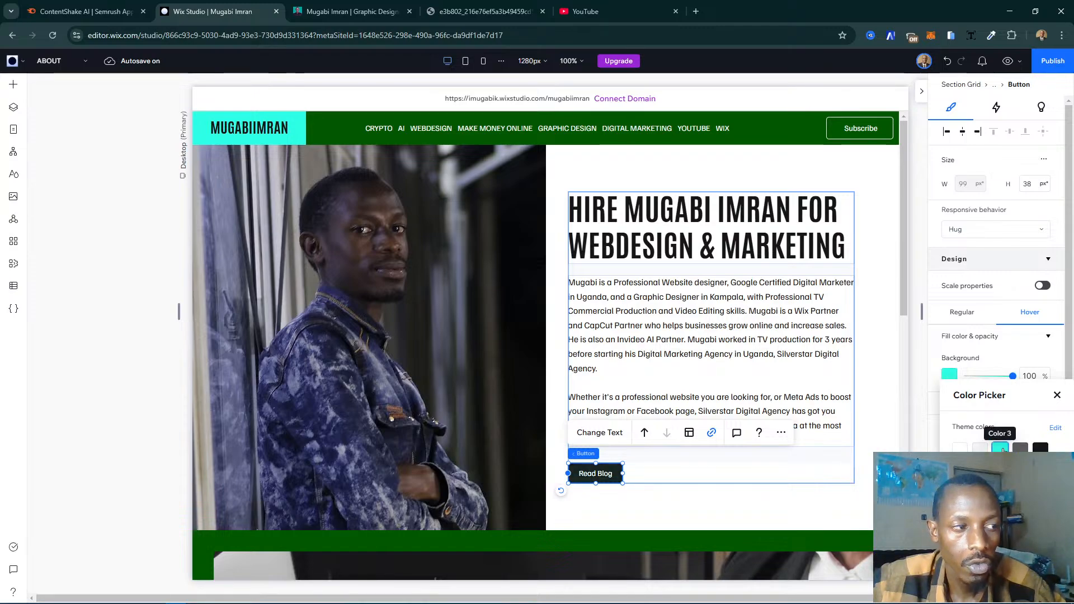
click(1058, 395)
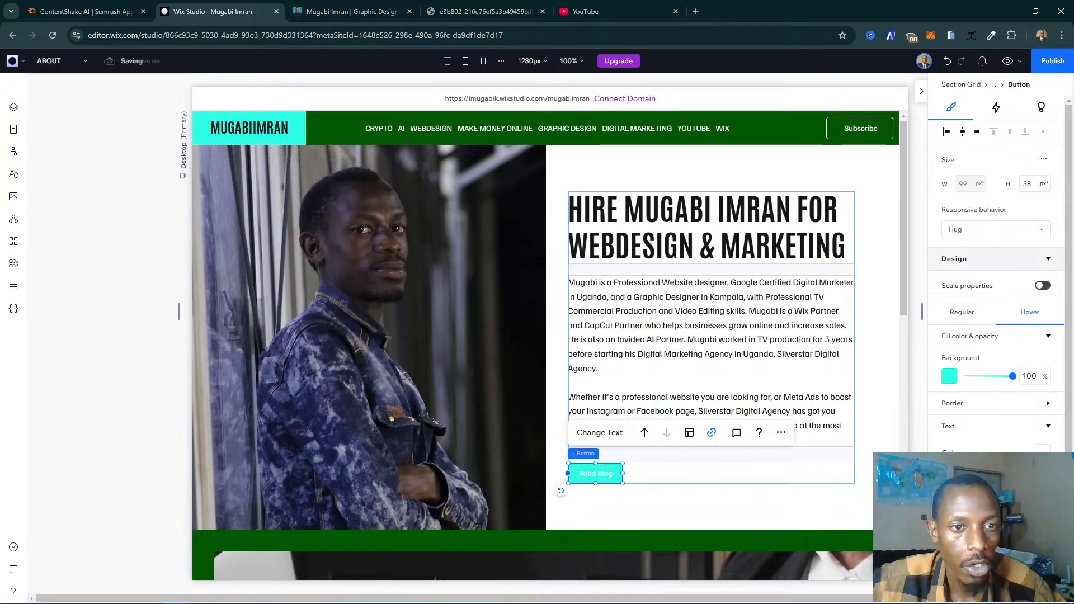
click(1043, 456)
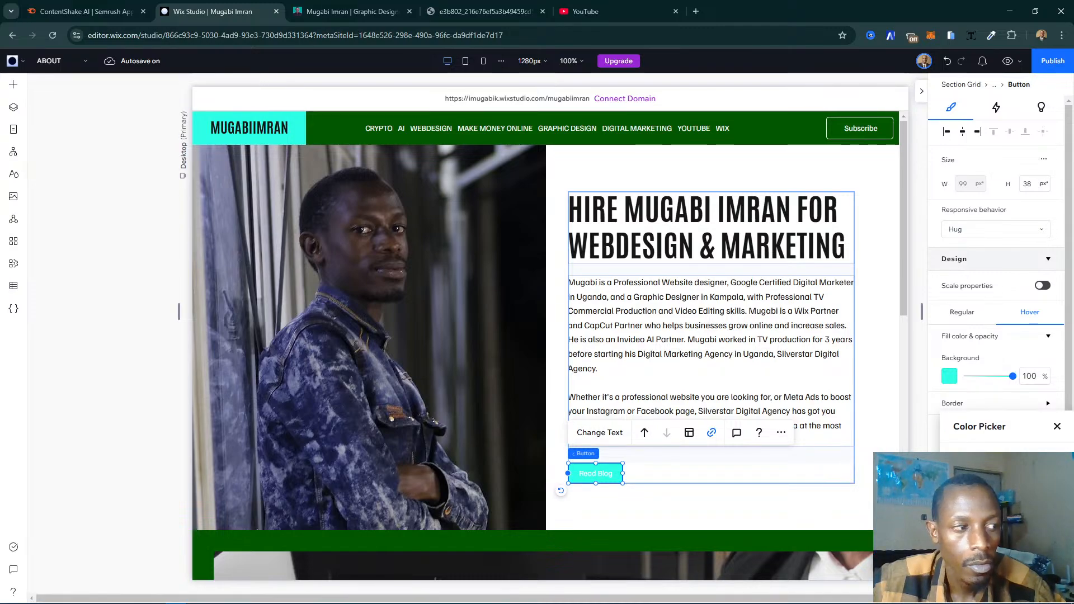
click(980, 479)
click(1057, 427)
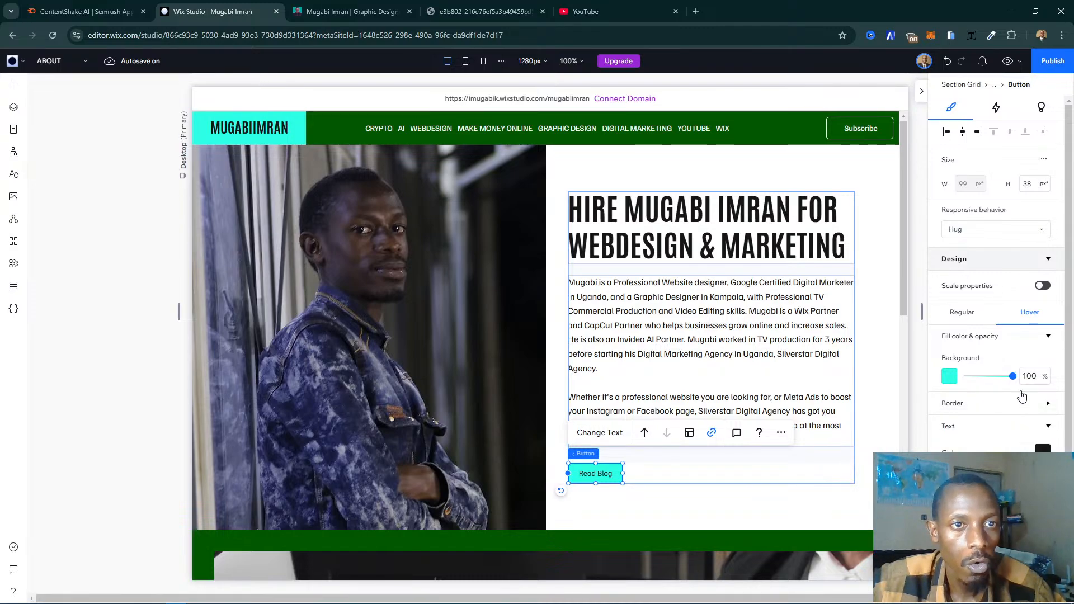
- Set the Read Blog button's regular border color to turquoise
click(970, 313)
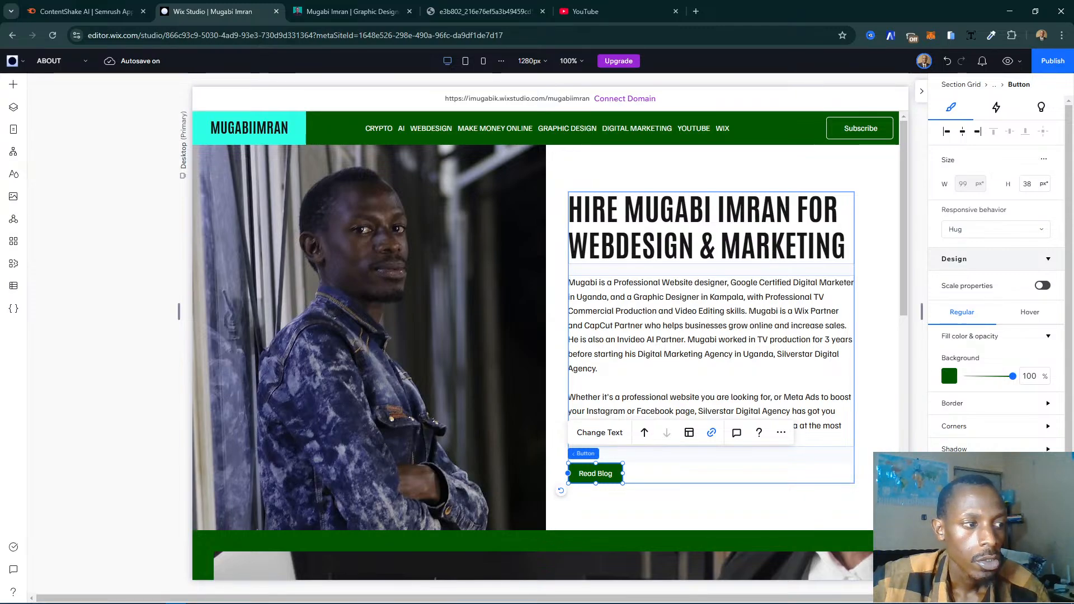
click(952, 403)
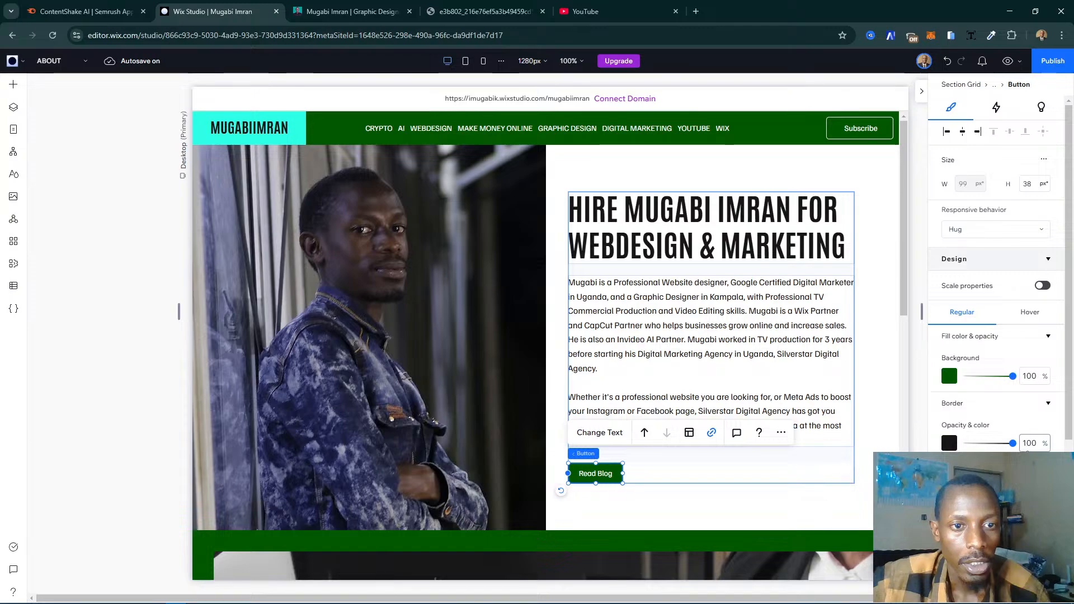
click(948, 443)
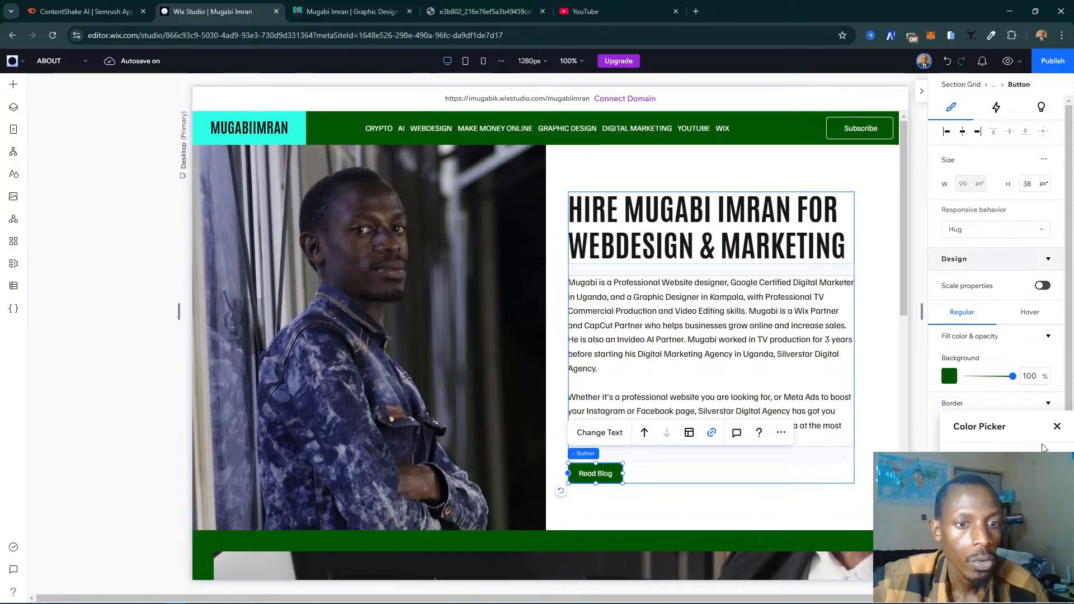
click(1058, 427)
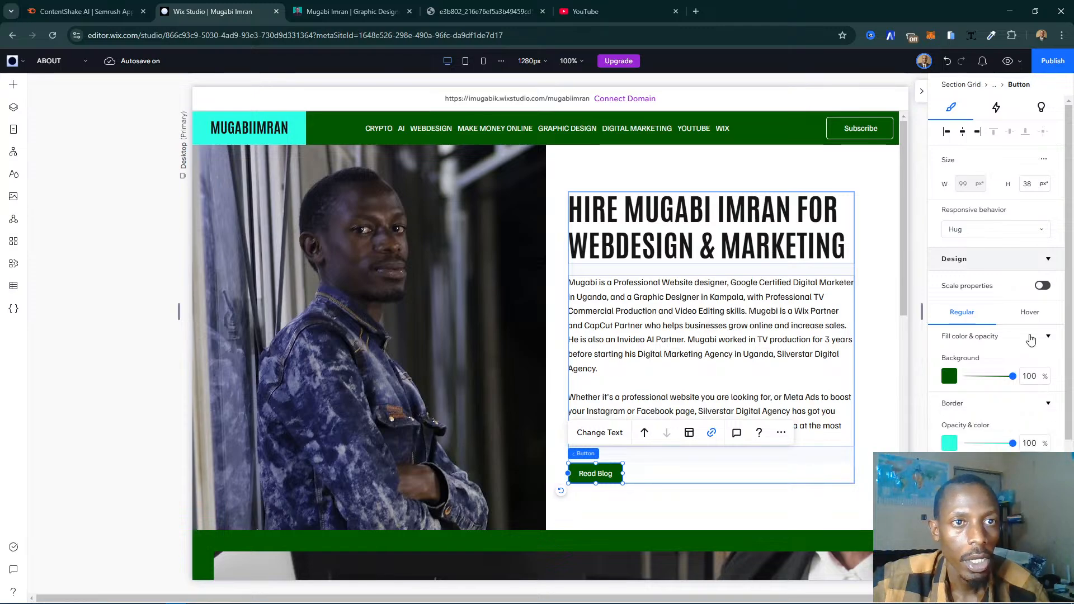
- Set the Read Blog button's hover border color to black at 100% opacity and deselect the button
click(1029, 312)
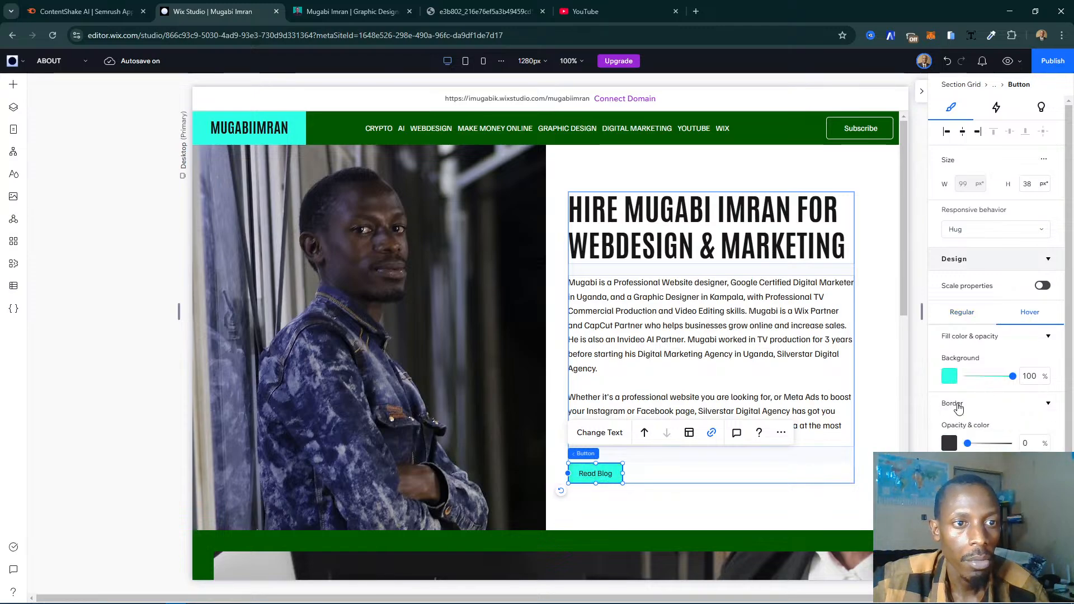
click(950, 444)
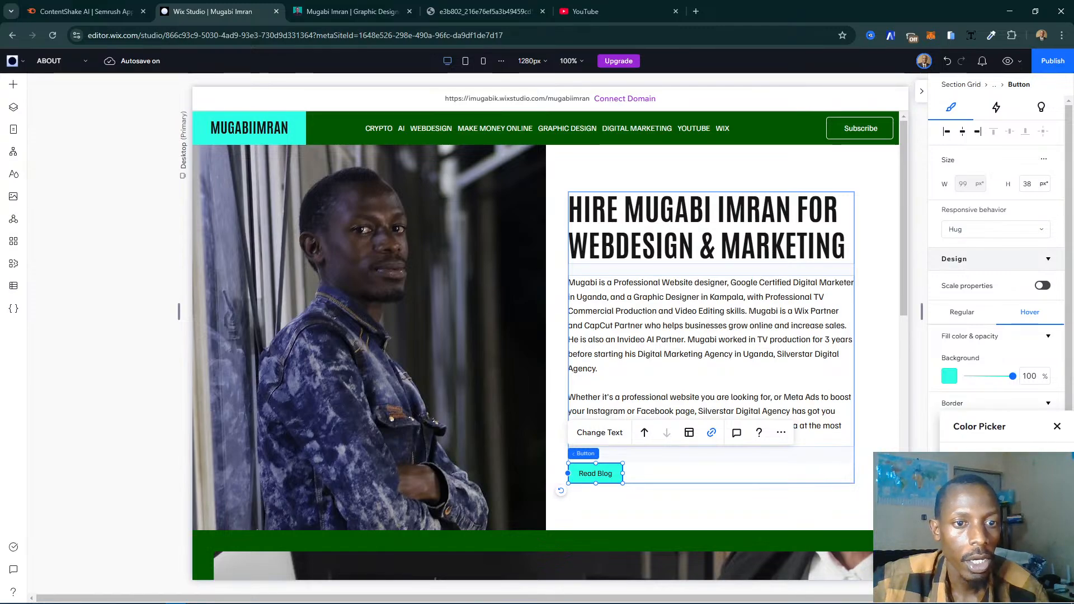
click(1057, 428)
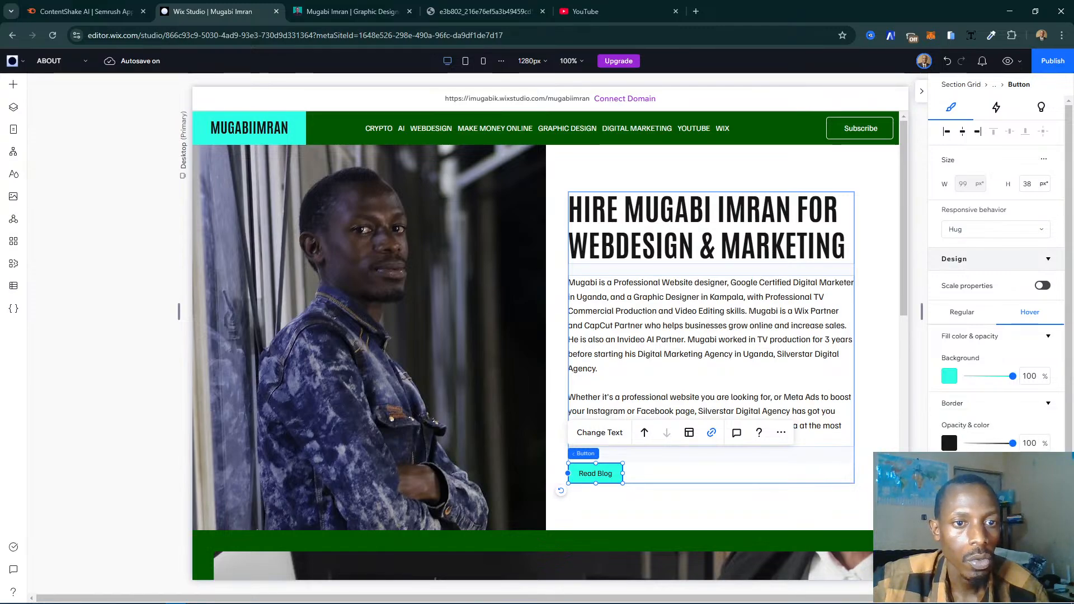
click(776, 512)
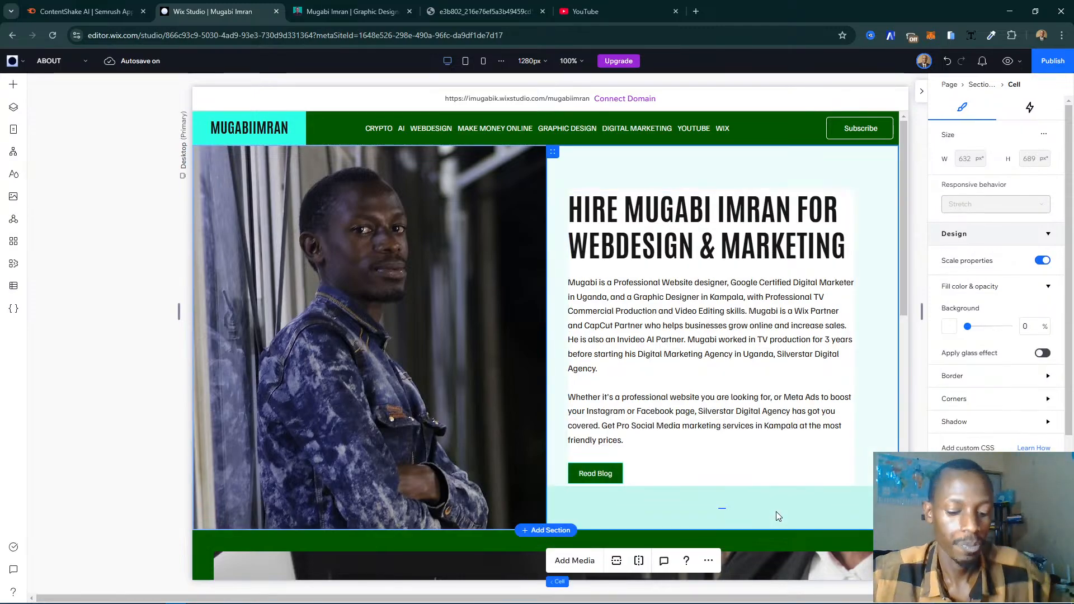
- Switch to the existing website, examine the section below About, and play and pause its motion graphics show reel video
scroll(783, 505, down, 1)
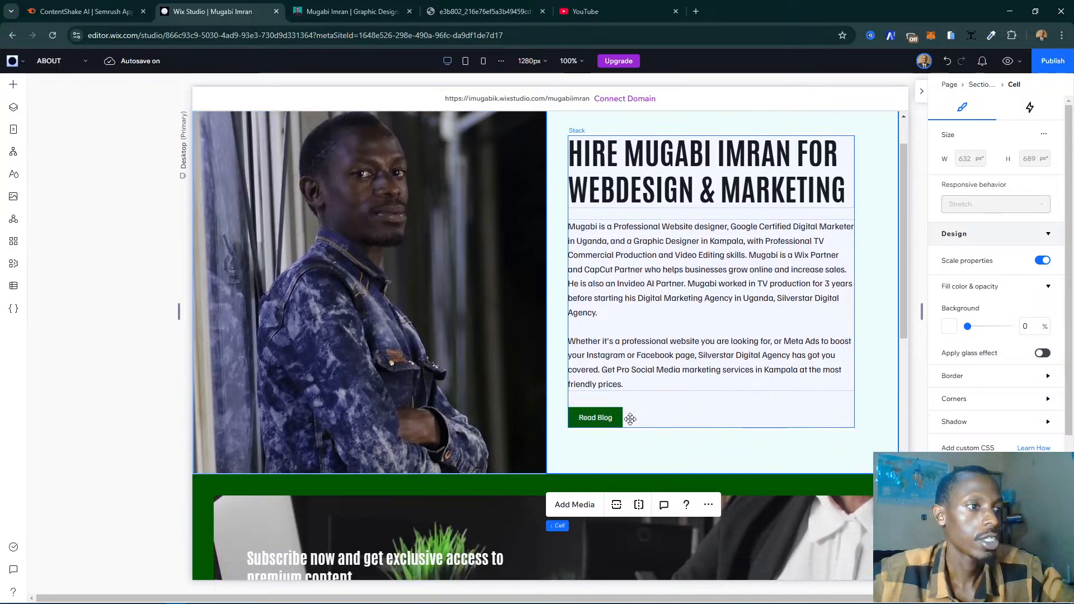
click(291, 4)
scroll(499, 241, down, 7)
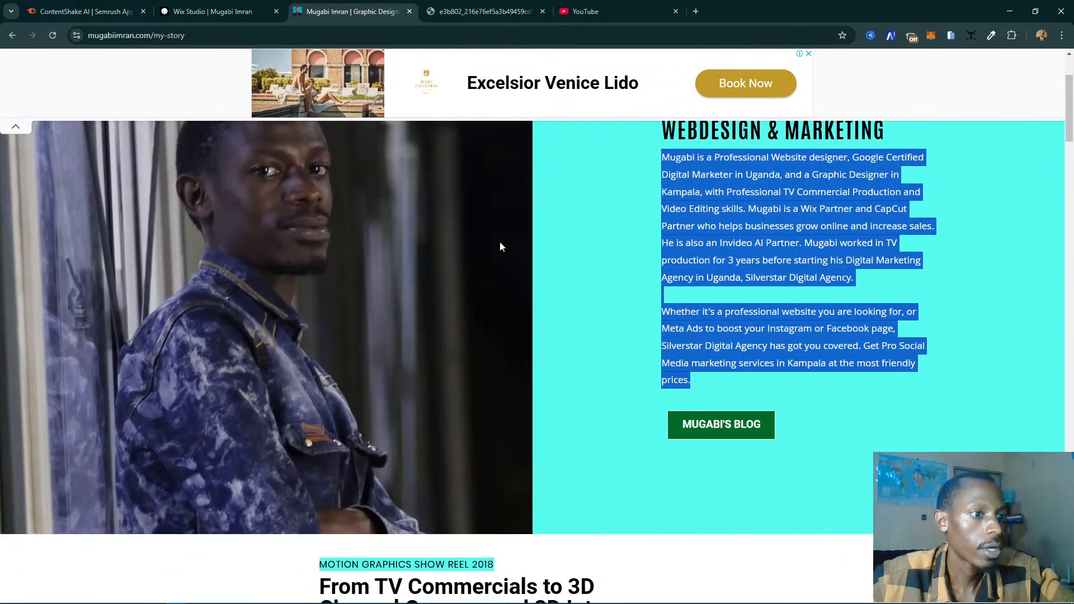
scroll(500, 246, down, 1)
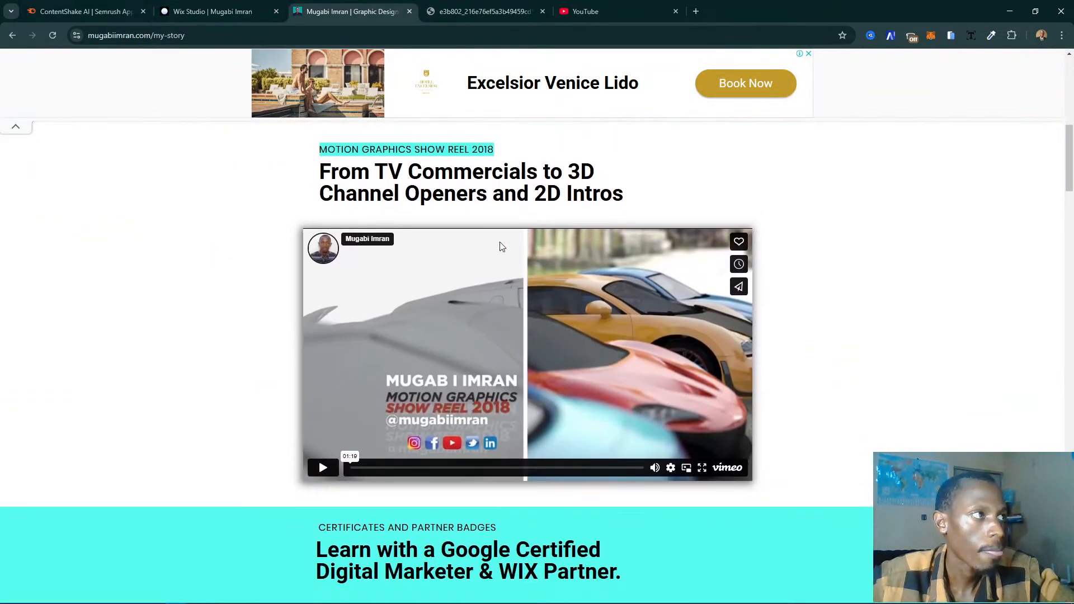
scroll(558, 217, up, 1)
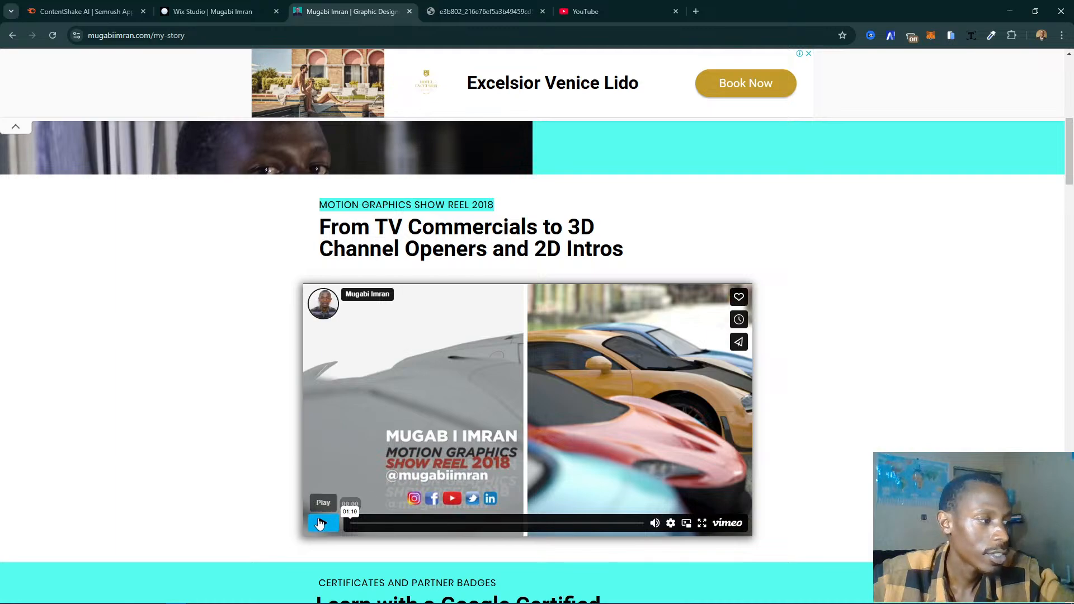
mouse_move(657, 526)
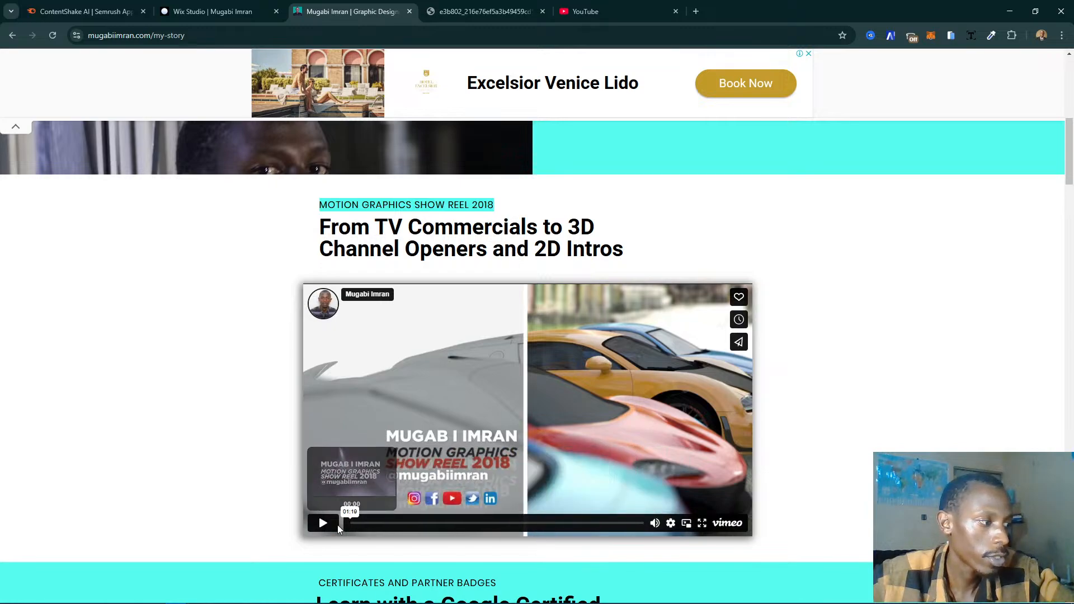
click(324, 523)
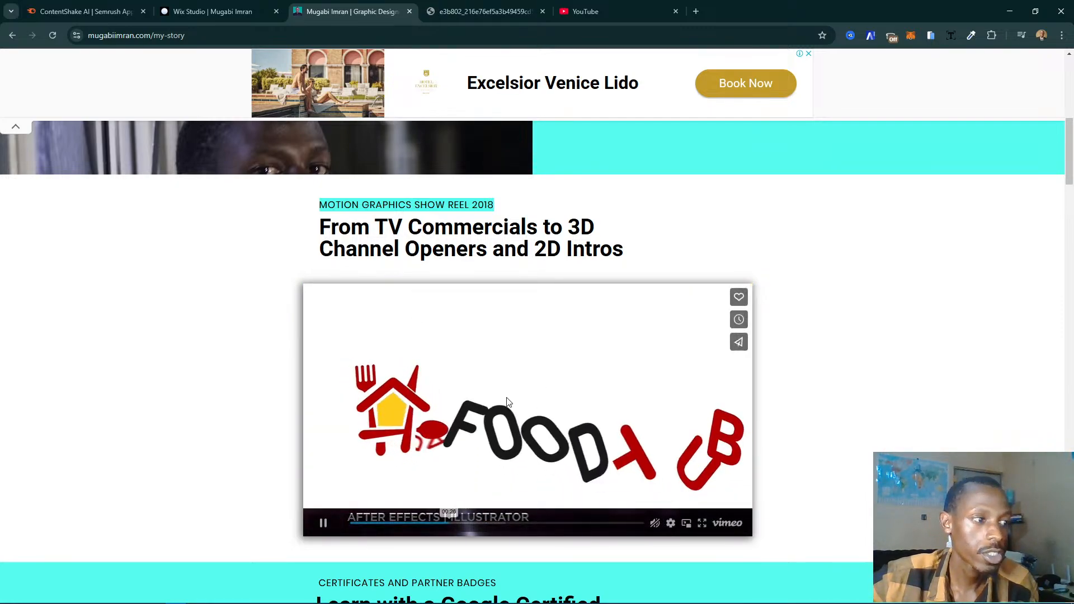
click(572, 477)
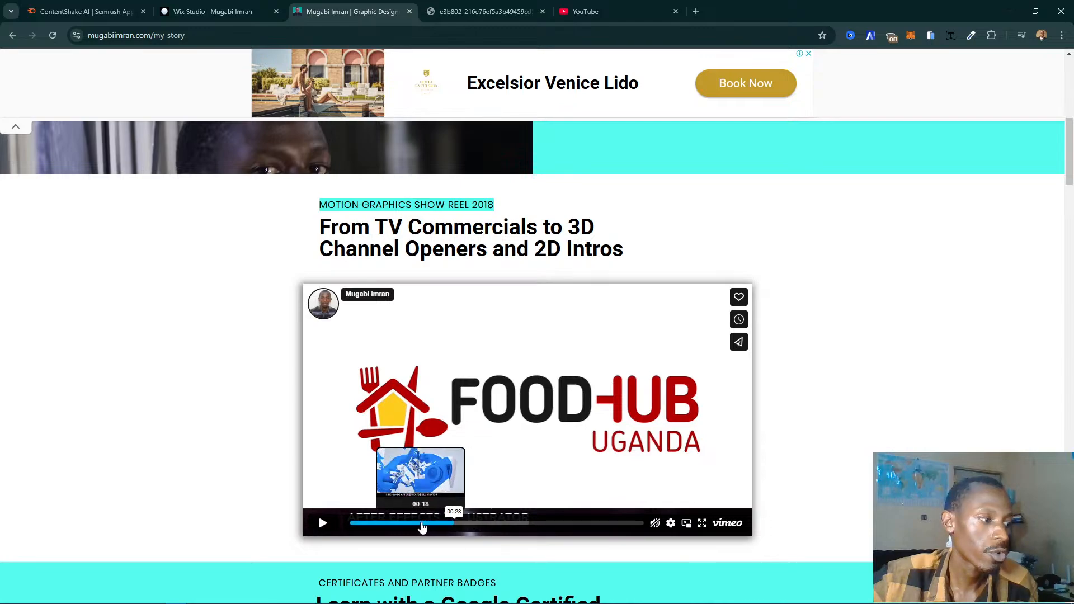
- Rewind the show reel video to its beginning, view it on Vimeo, and close the Vimeo page
drag(421, 524, 332, 518)
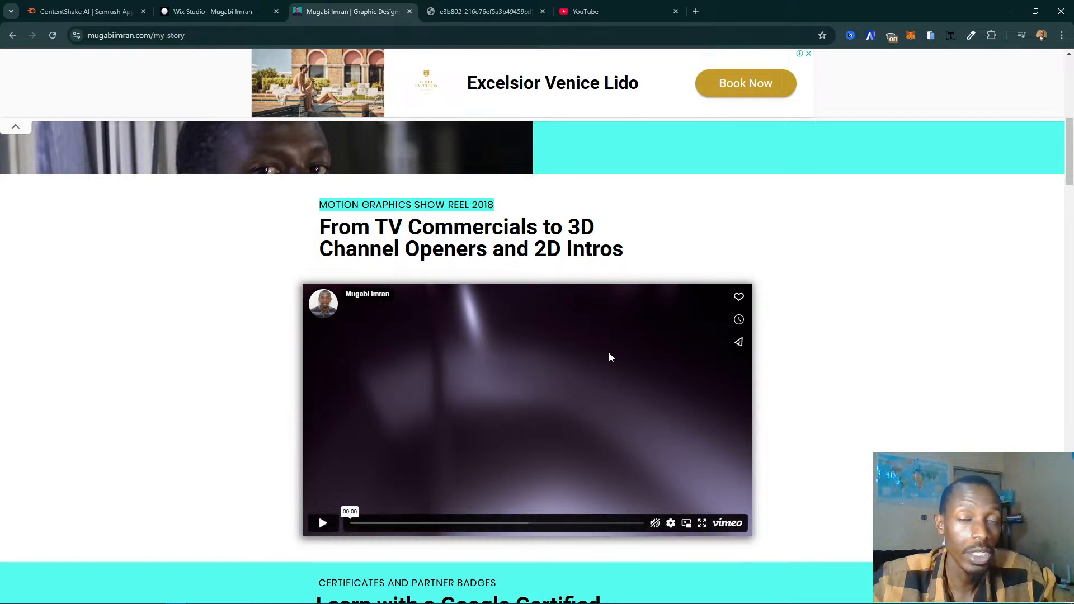
click(727, 524)
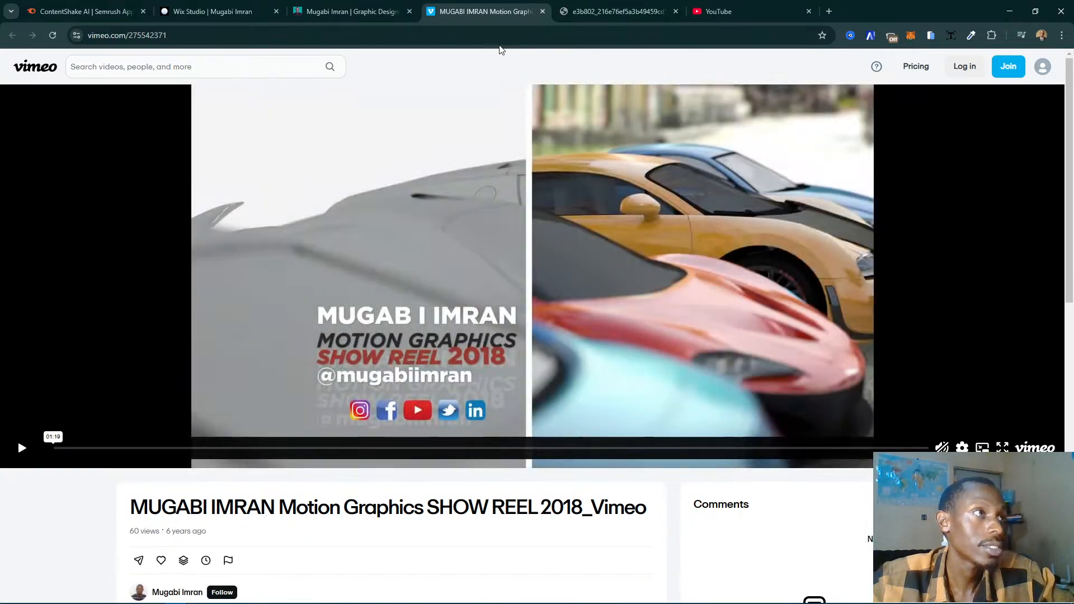
click(543, 12)
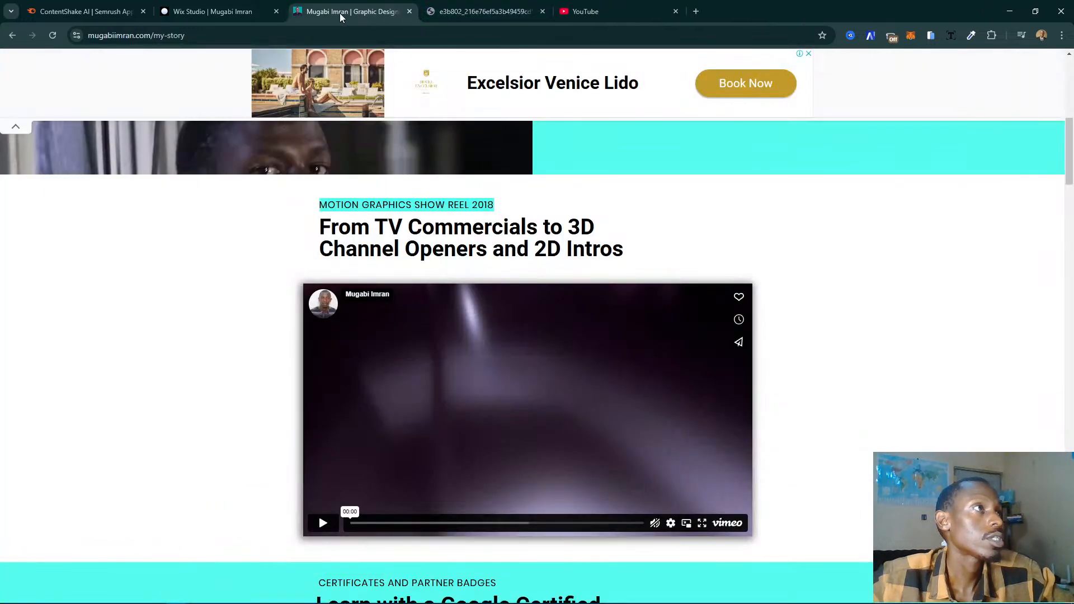
- Switch to the Wix Studio editor and add a blank section between the Read Blog section and the footer on the About page
click(249, 10)
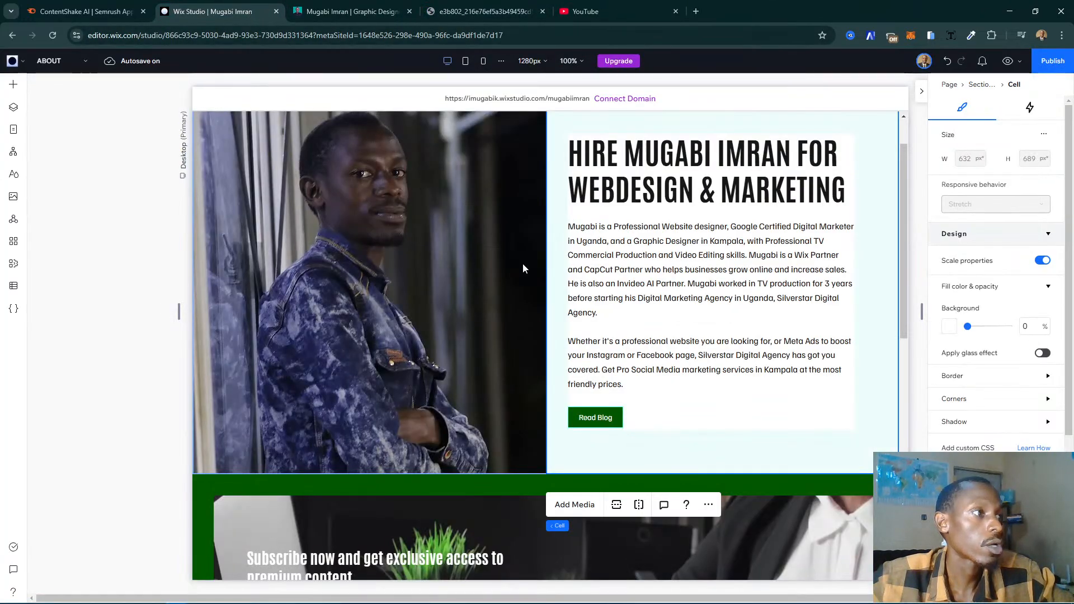
scroll(582, 298, down, 3)
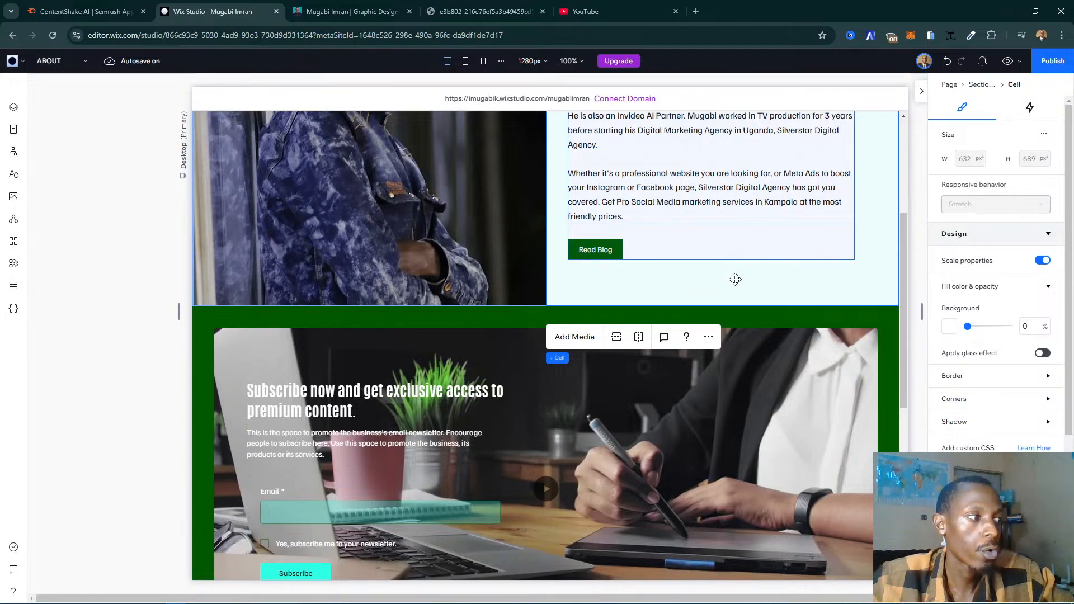
scroll(754, 330, down, 2)
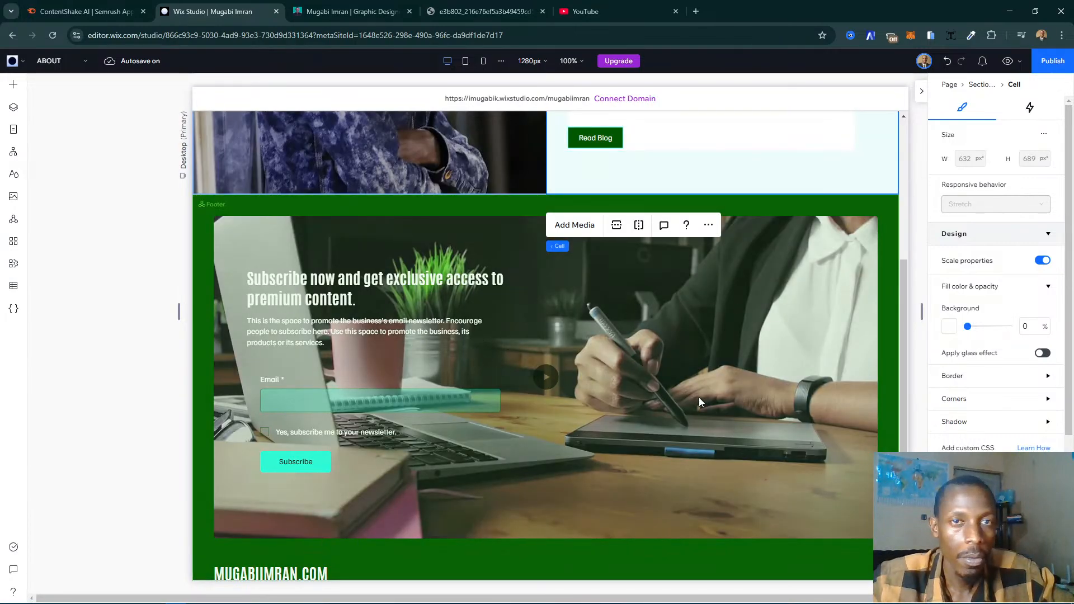
scroll(553, 342, down, 5)
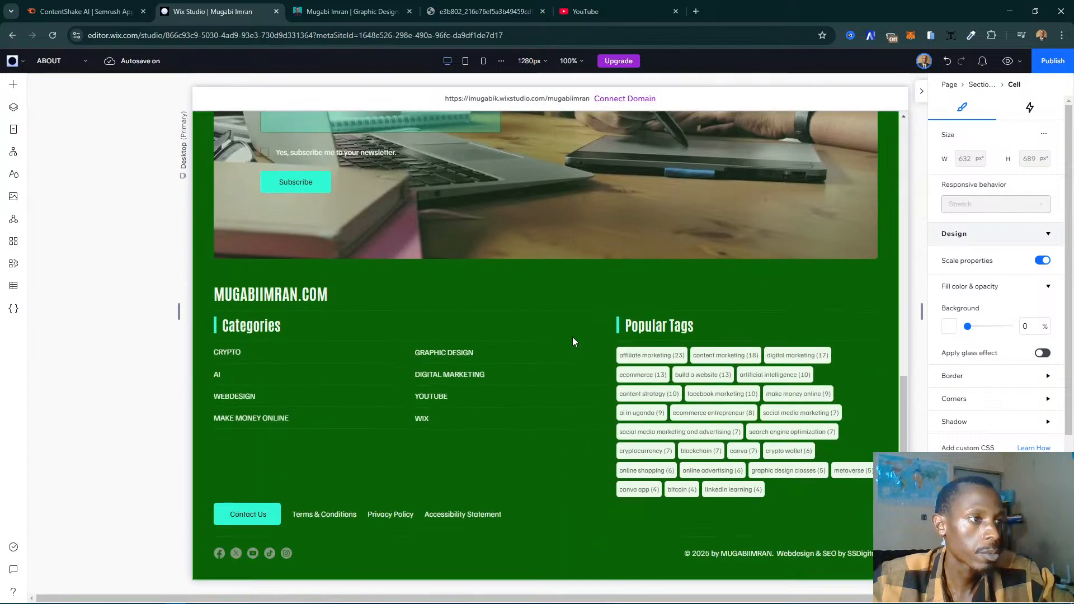
scroll(572, 338, up, 3)
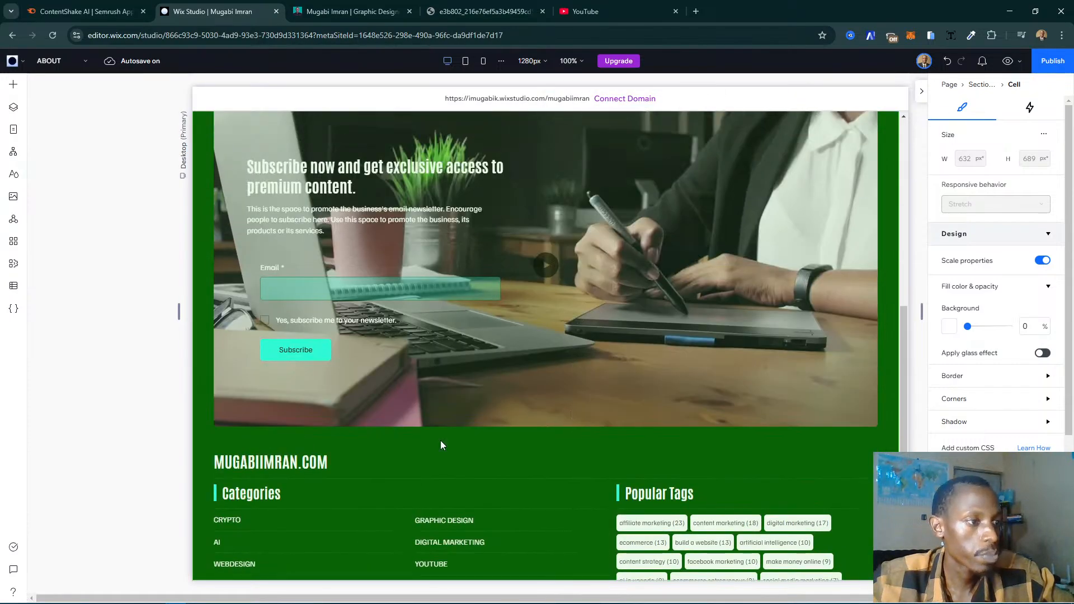
scroll(441, 446, down, 3)
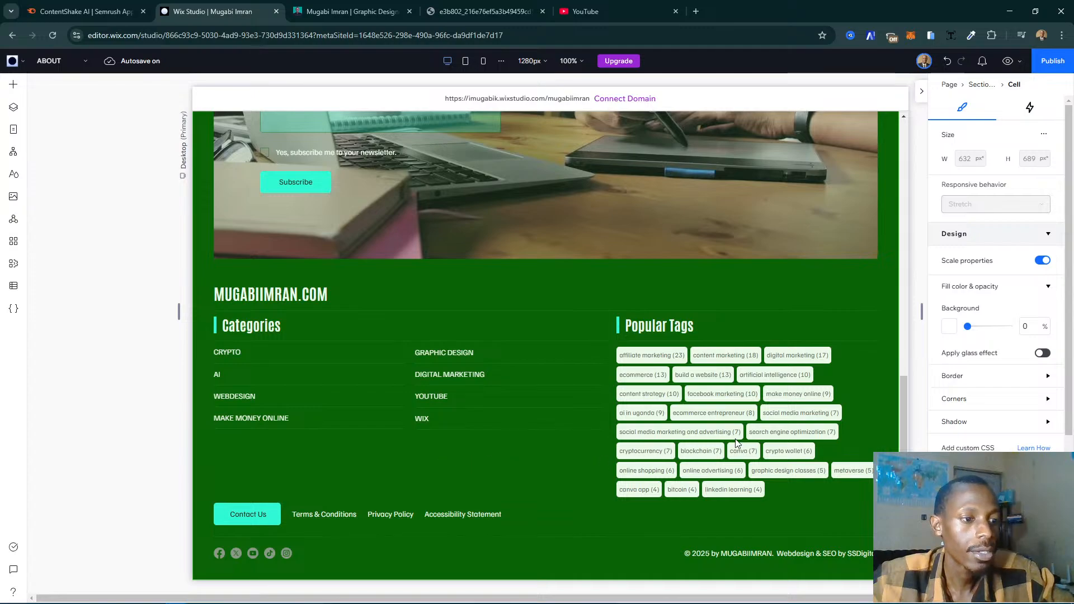
scroll(536, 361, up, 7)
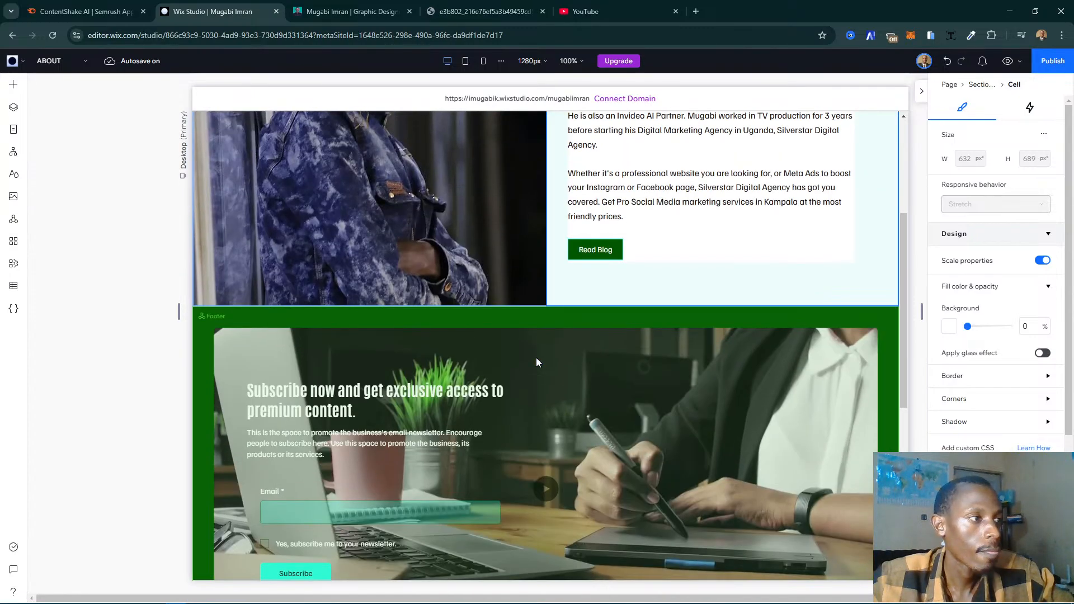
scroll(537, 362, up, 4)
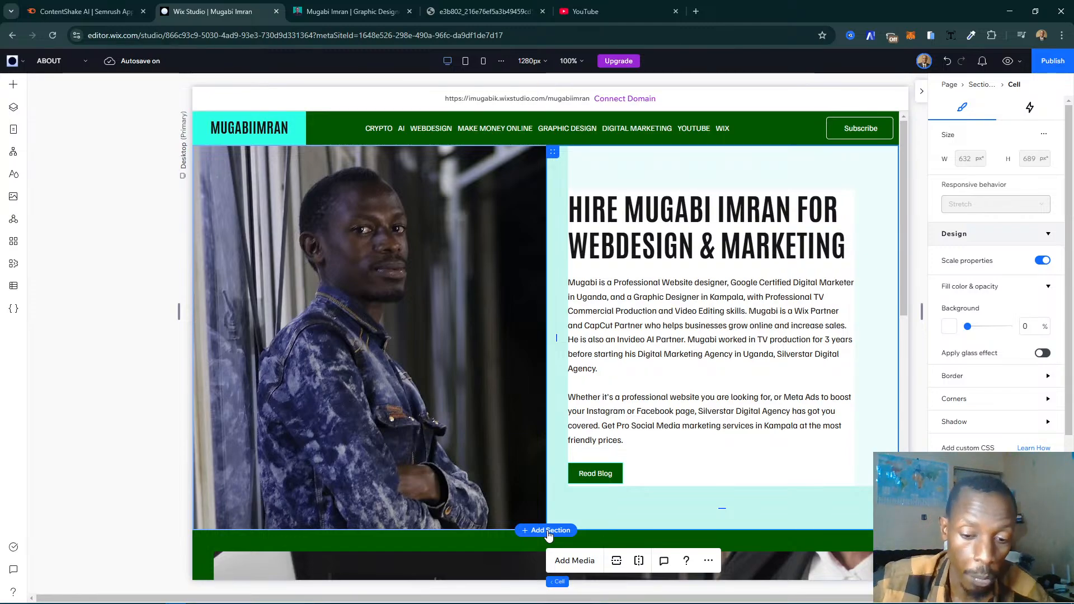
click(548, 531)
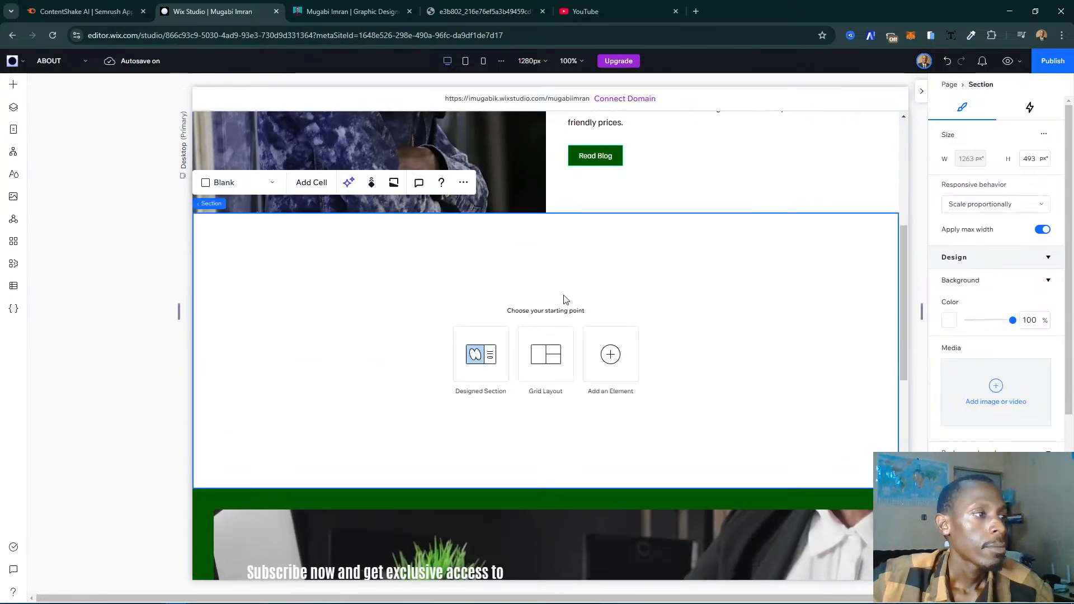
- Browse the designed section templates for the new section in the Welcome, About and Services categories
click(488, 366)
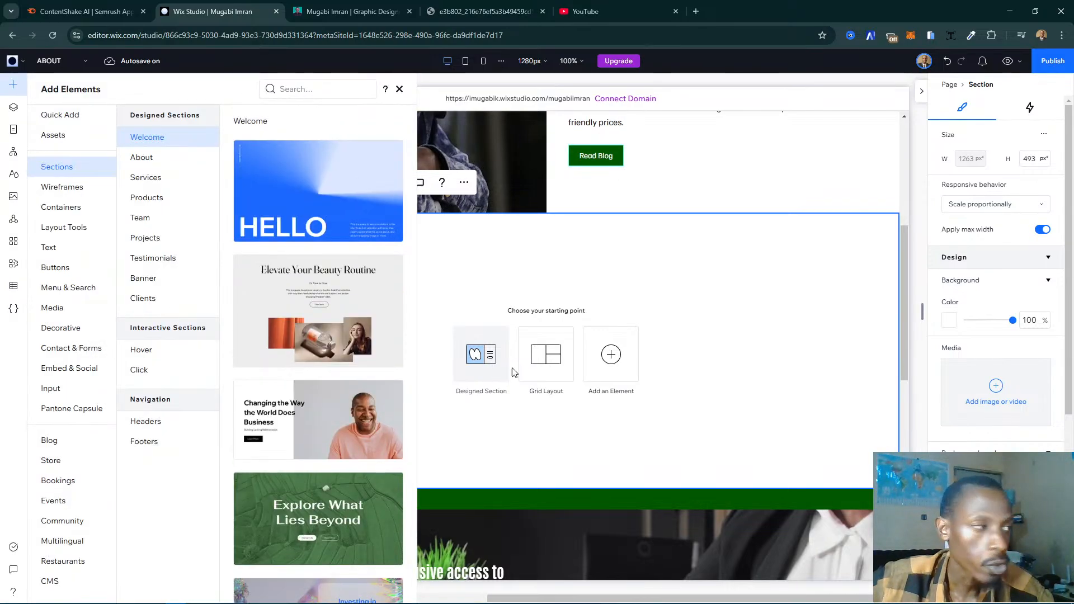
scroll(372, 336, down, 8)
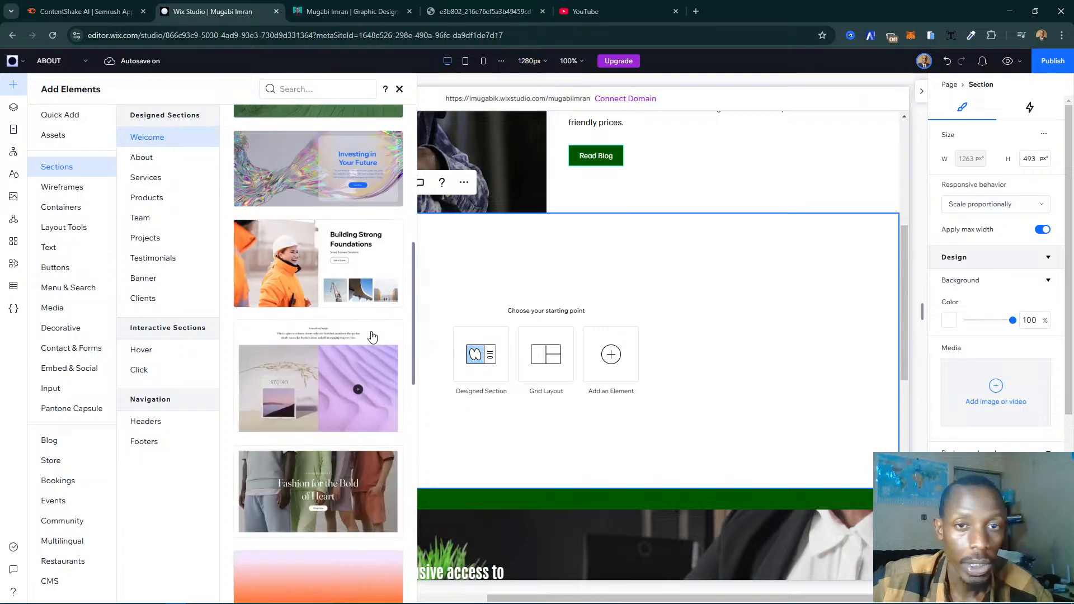
scroll(372, 335, down, 4)
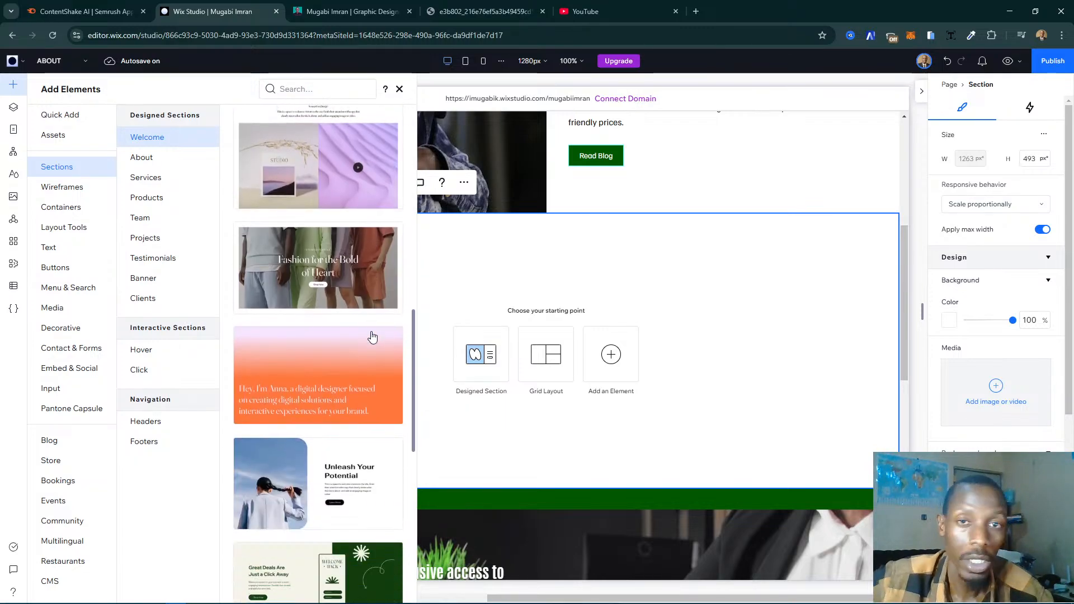
scroll(372, 336, down, 10)
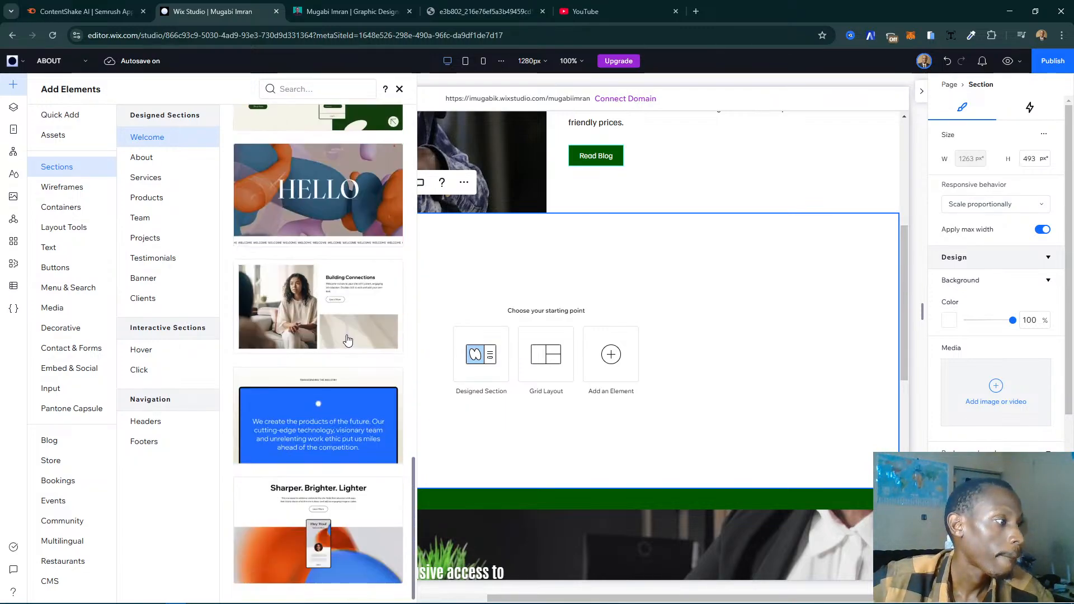
click(145, 158)
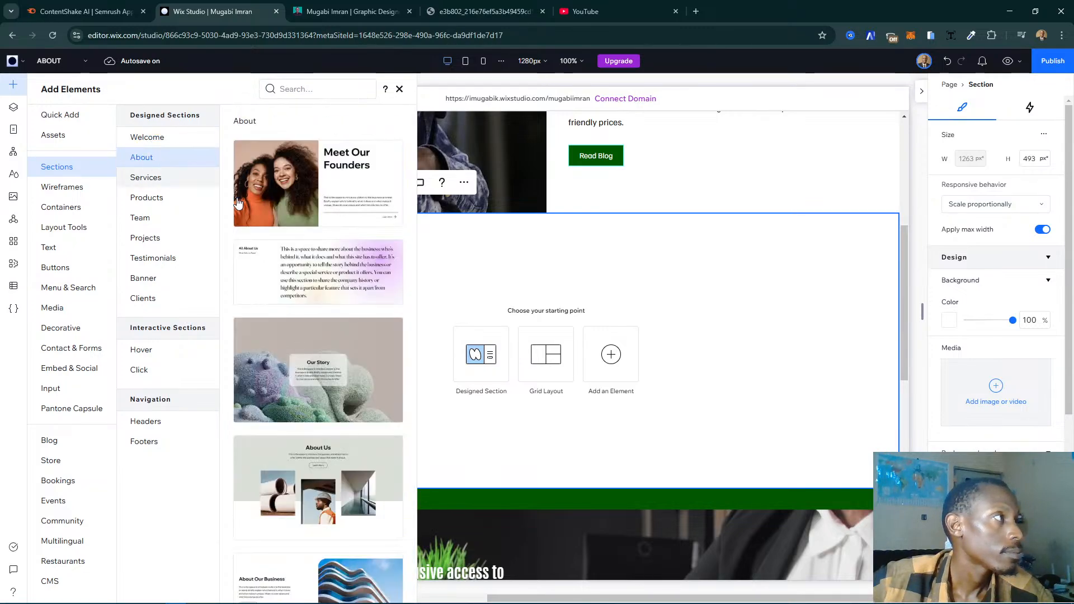
scroll(313, 262, down, 12)
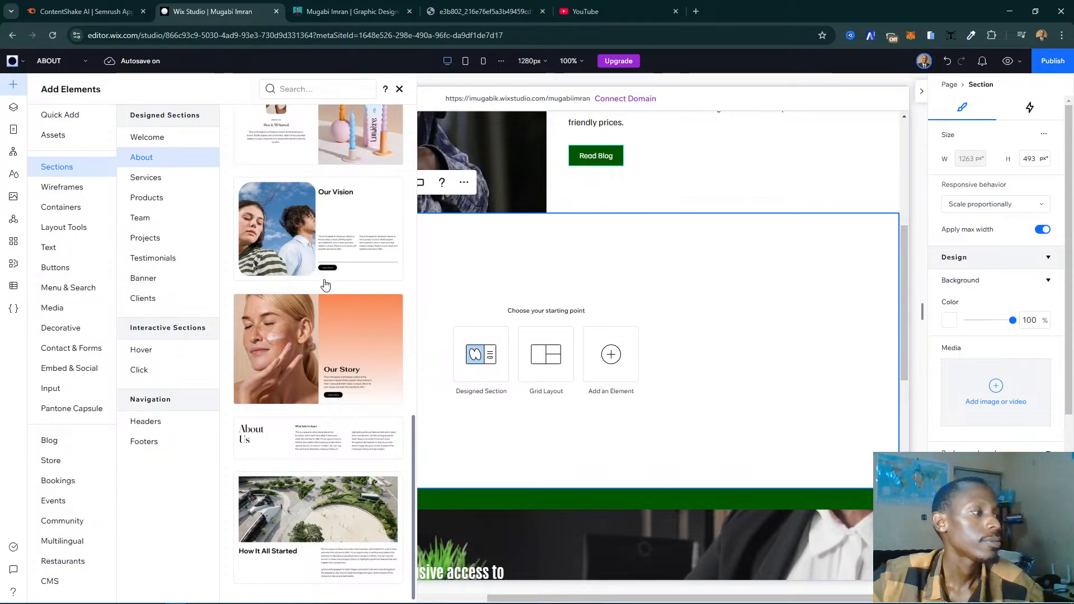
click(162, 179)
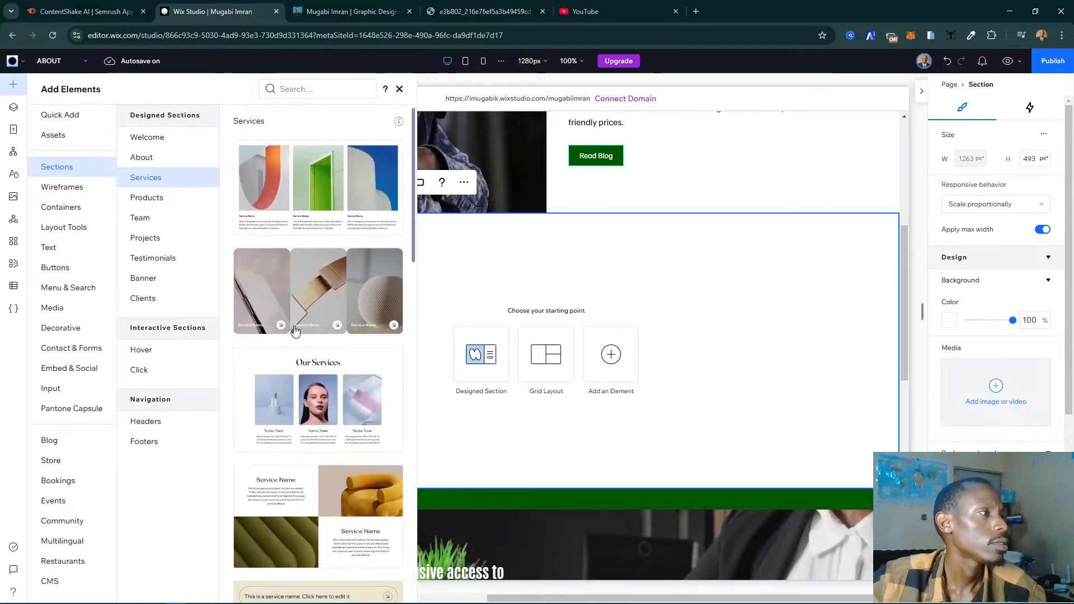
scroll(288, 327, down, 15)
scroll(286, 325, down, 2)
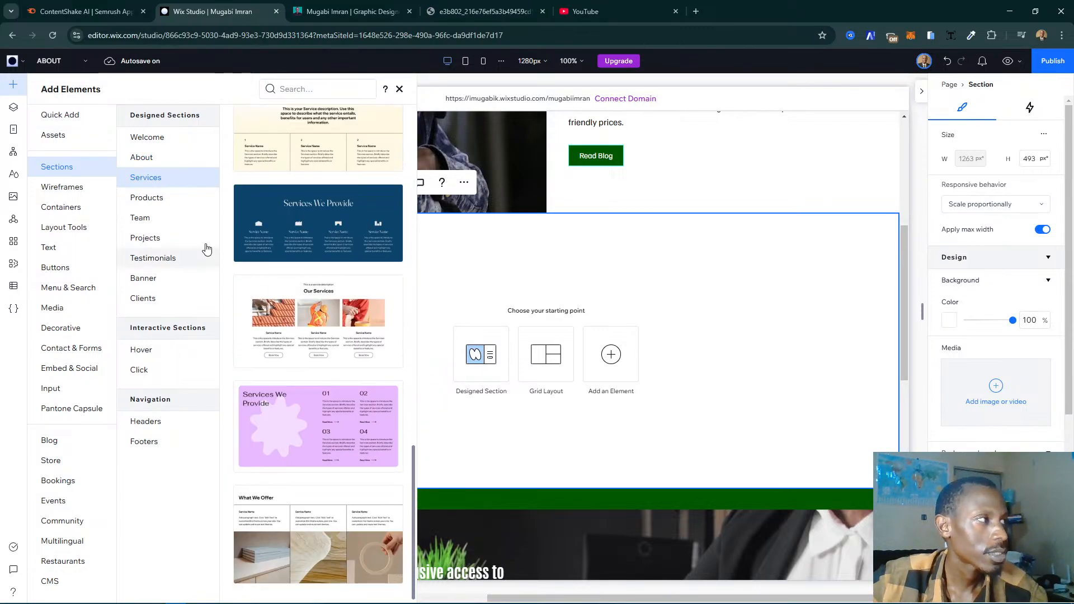
- Look through the Products, Team, Projects, Testimonials, Banner and Clients section templates and the interactive Hover sections
click(160, 207)
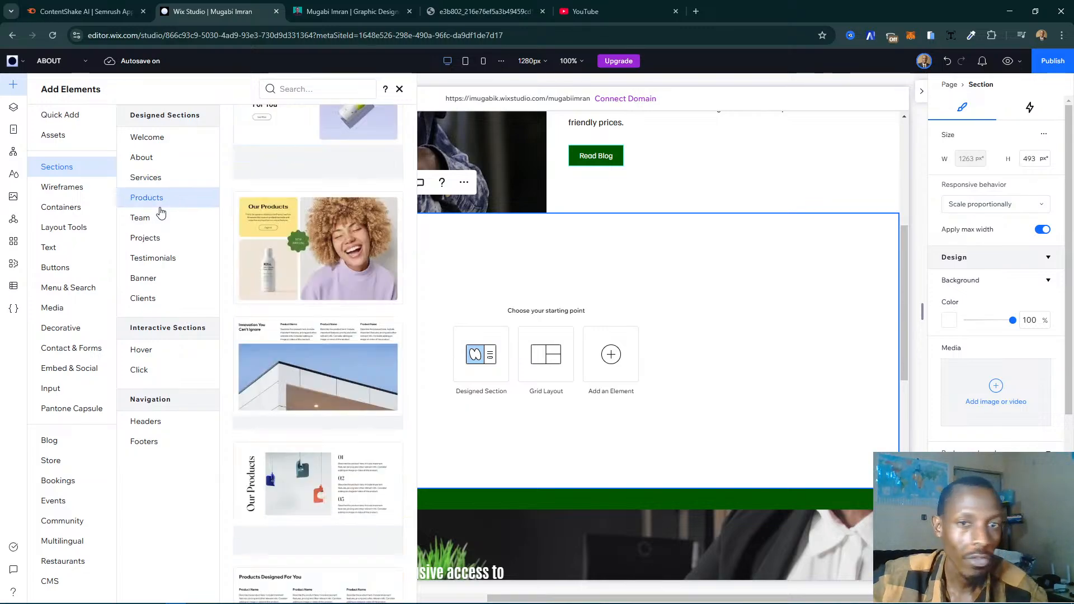
scroll(351, 321, down, 10)
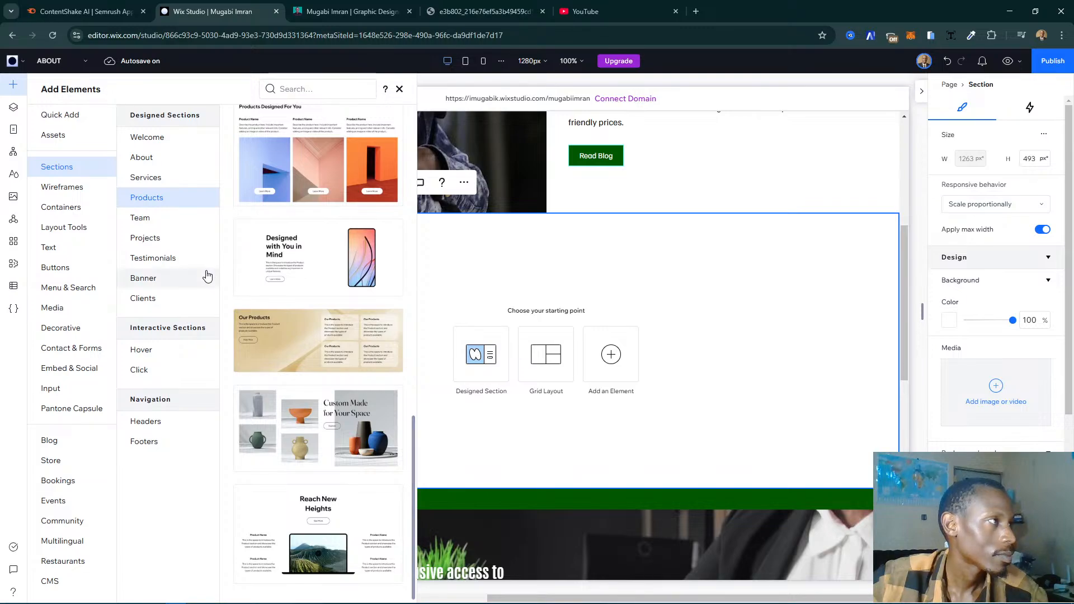
click(175, 218)
click(179, 236)
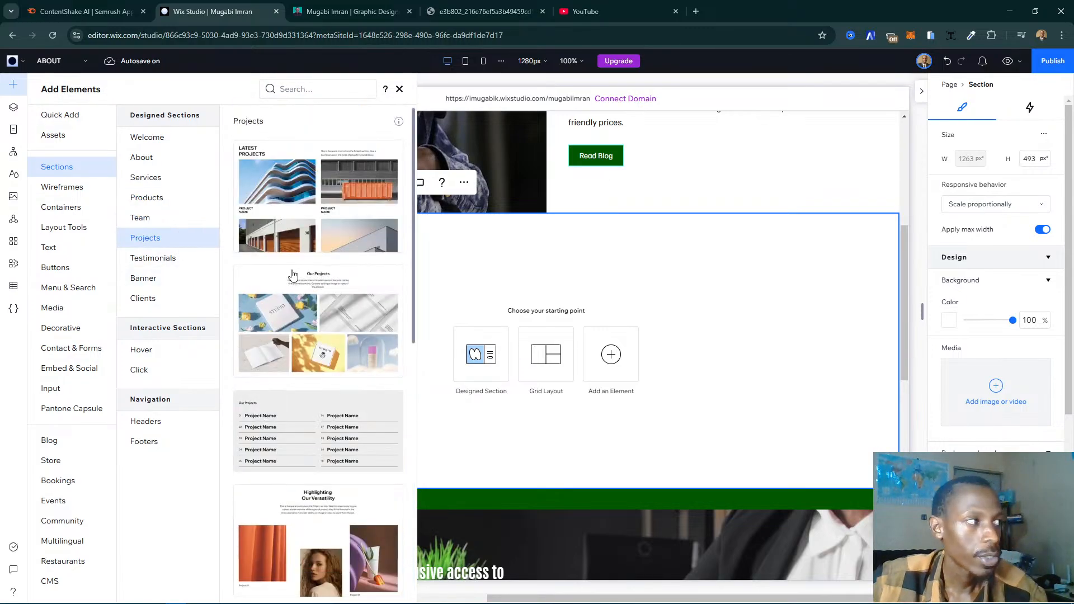
scroll(292, 308, down, 10)
click(161, 262)
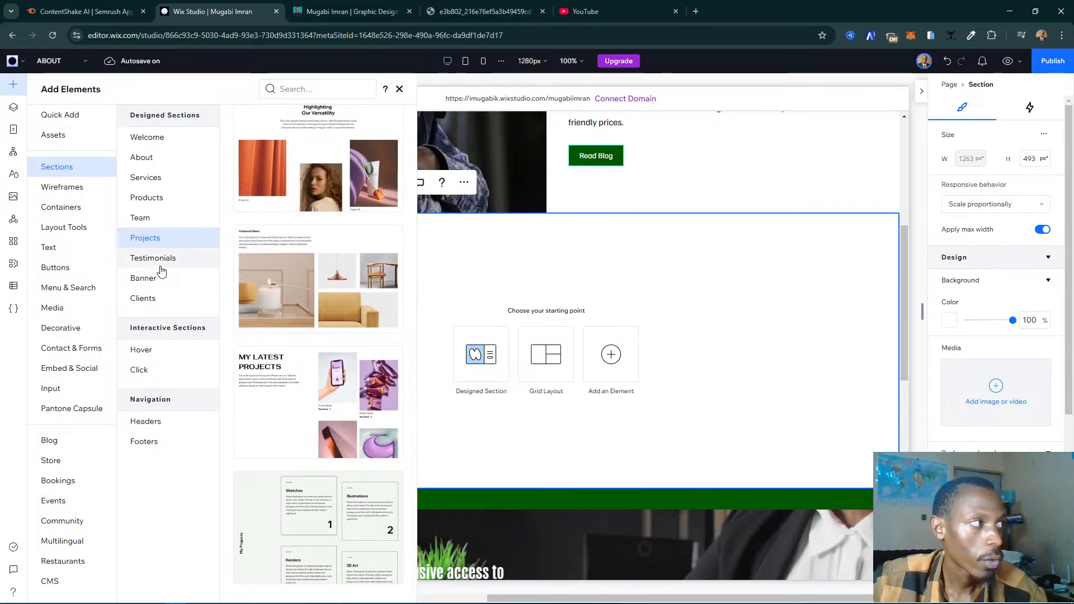
click(164, 278)
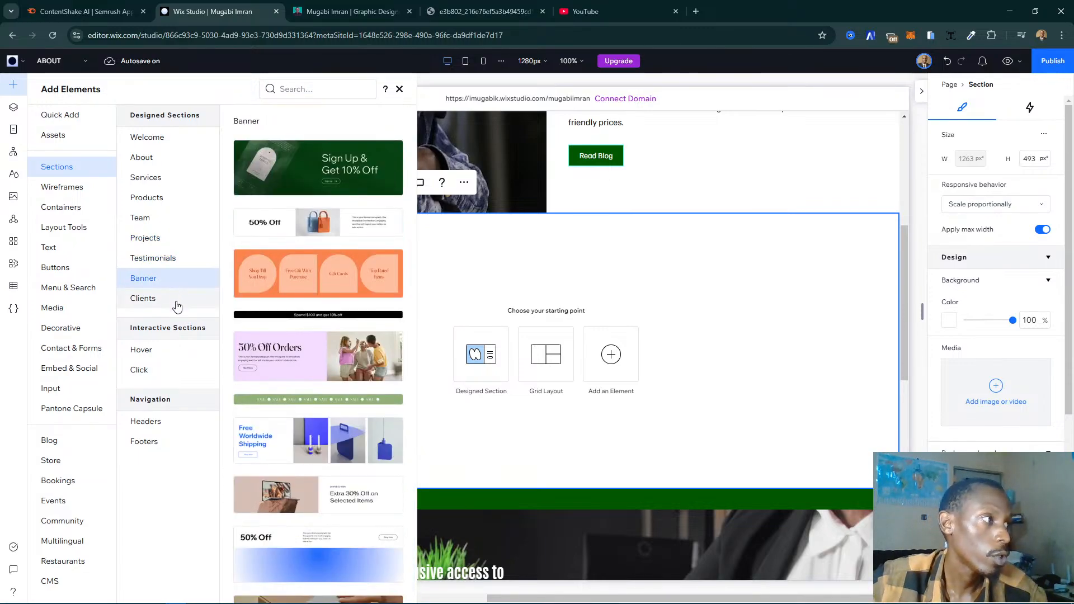
click(175, 305)
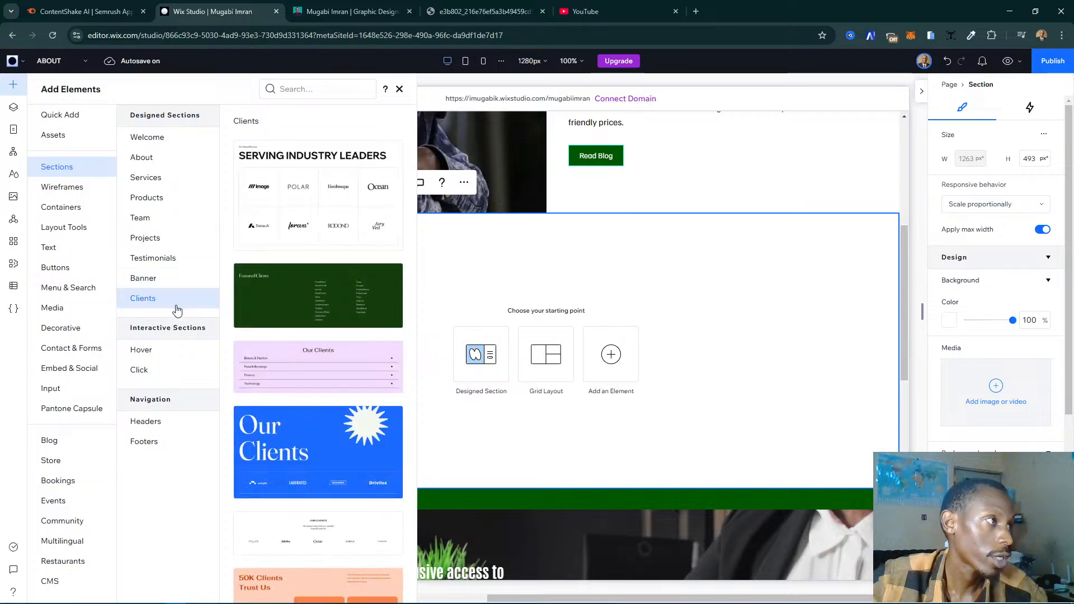
click(178, 352)
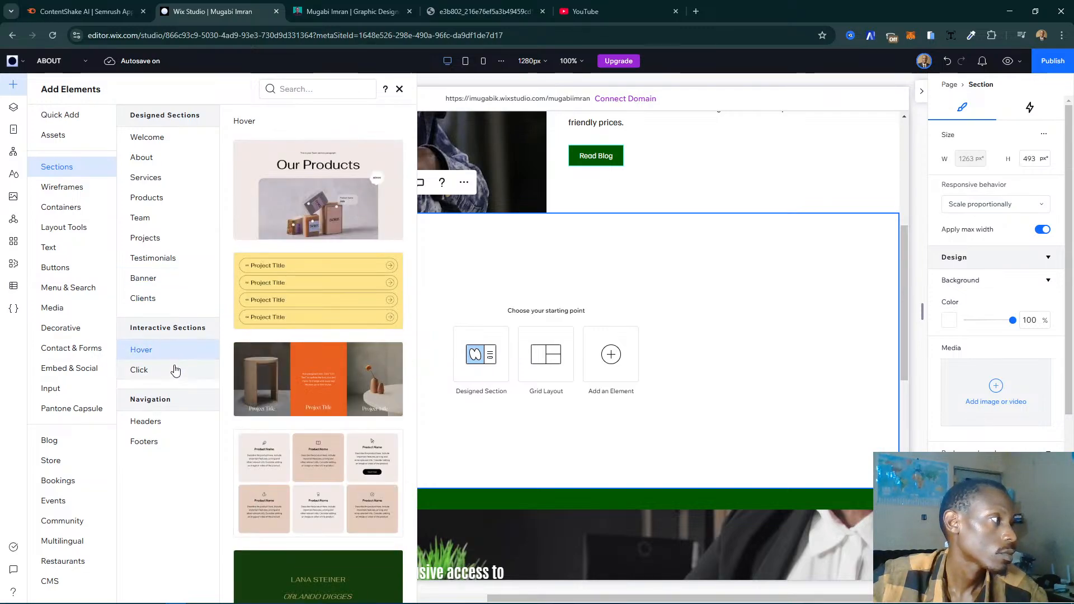
- Browse the Hero wireframe layouts for a design that suits the new blank section
click(70, 187)
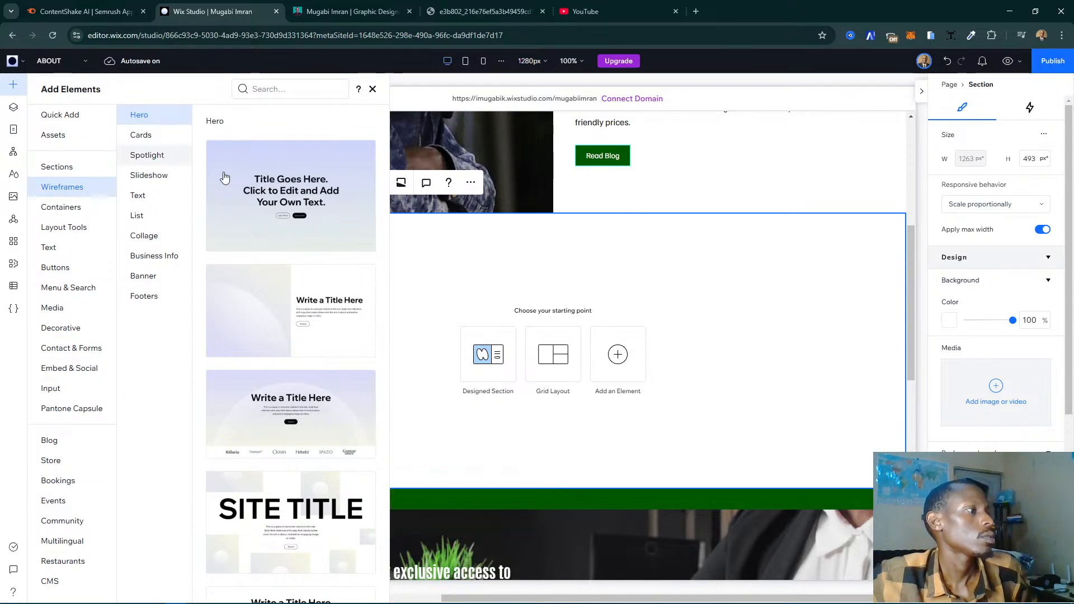
scroll(235, 190, down, 7)
scroll(254, 204, down, 15)
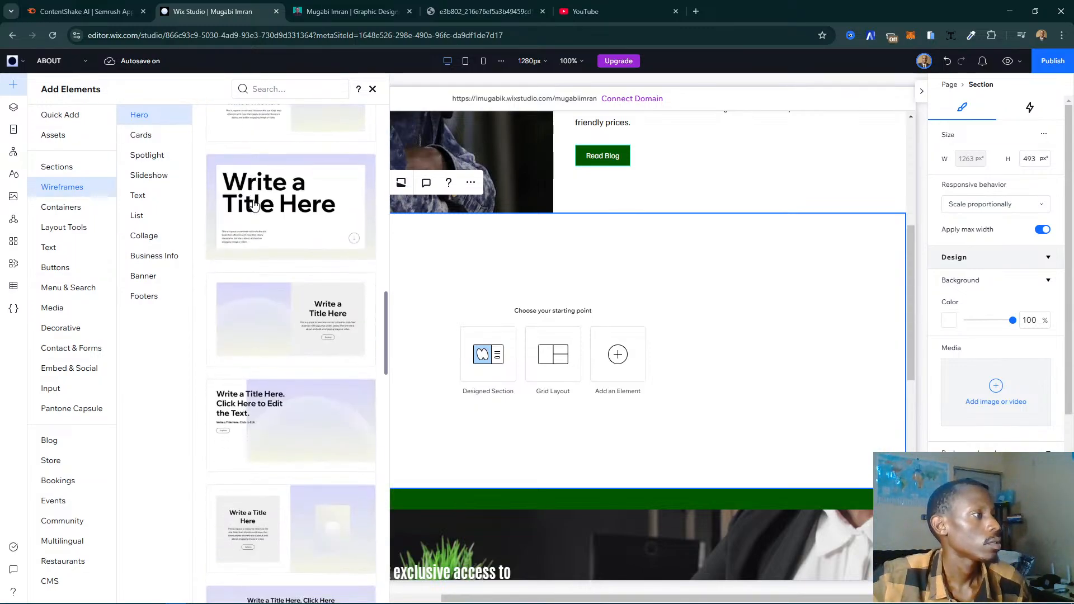
scroll(254, 204, down, 3)
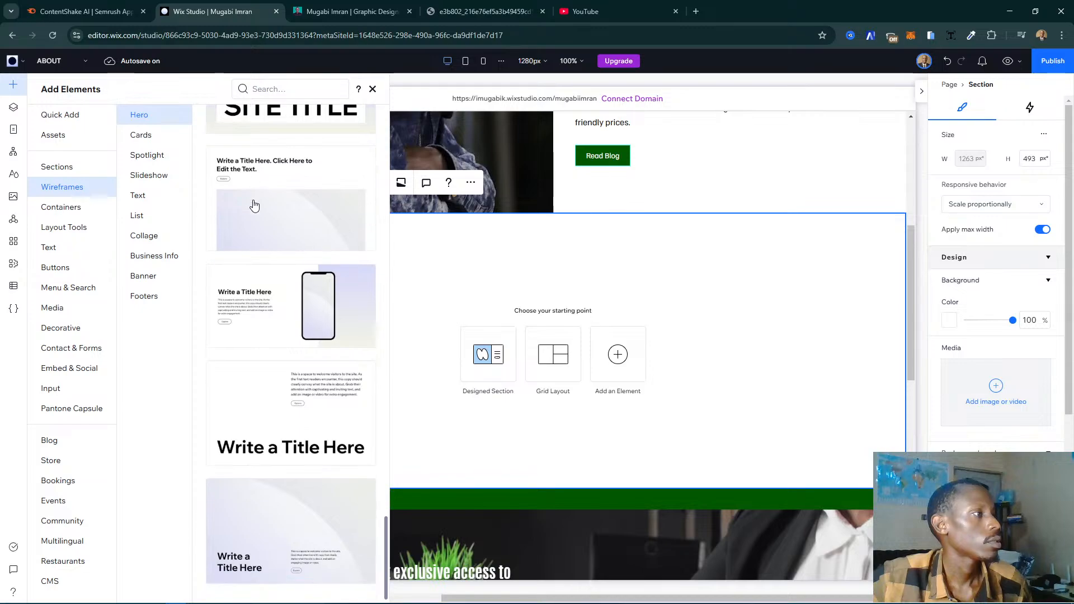
click(156, 140)
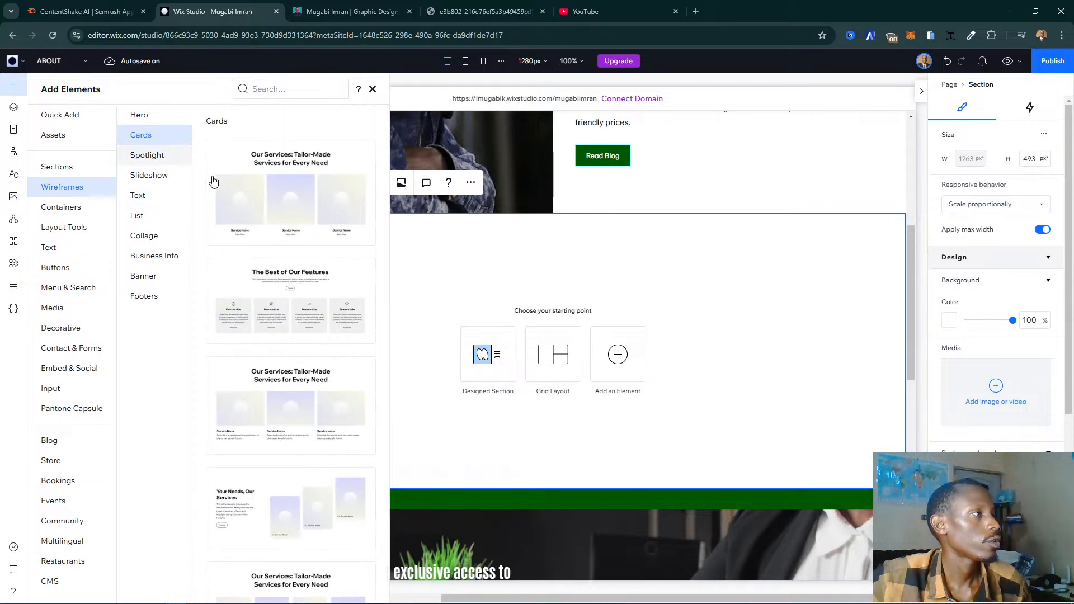
click(143, 122)
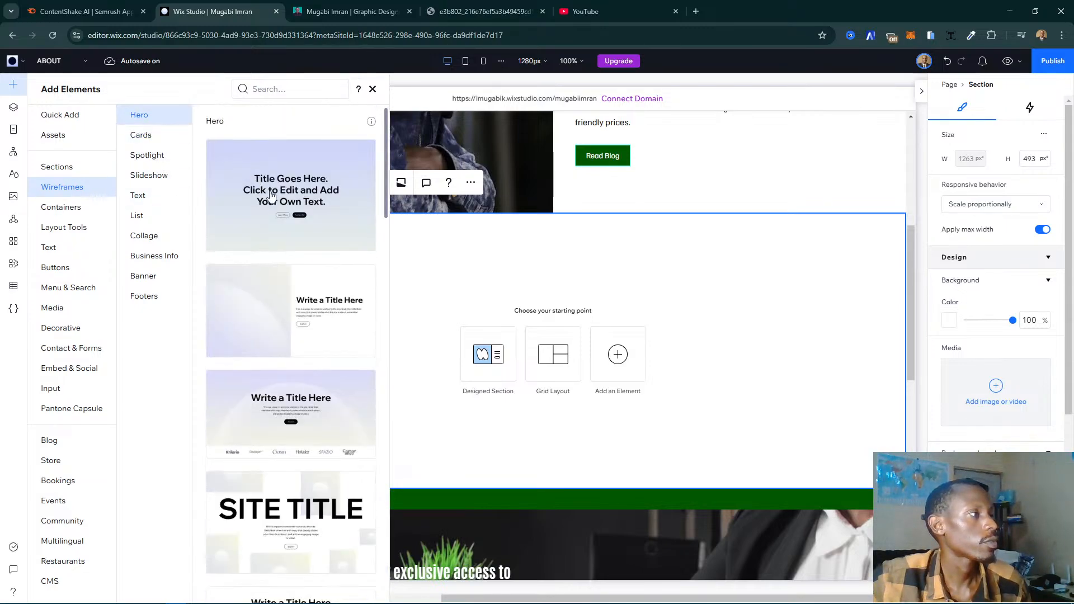
scroll(307, 333, down, 9)
scroll(311, 334, down, 2)
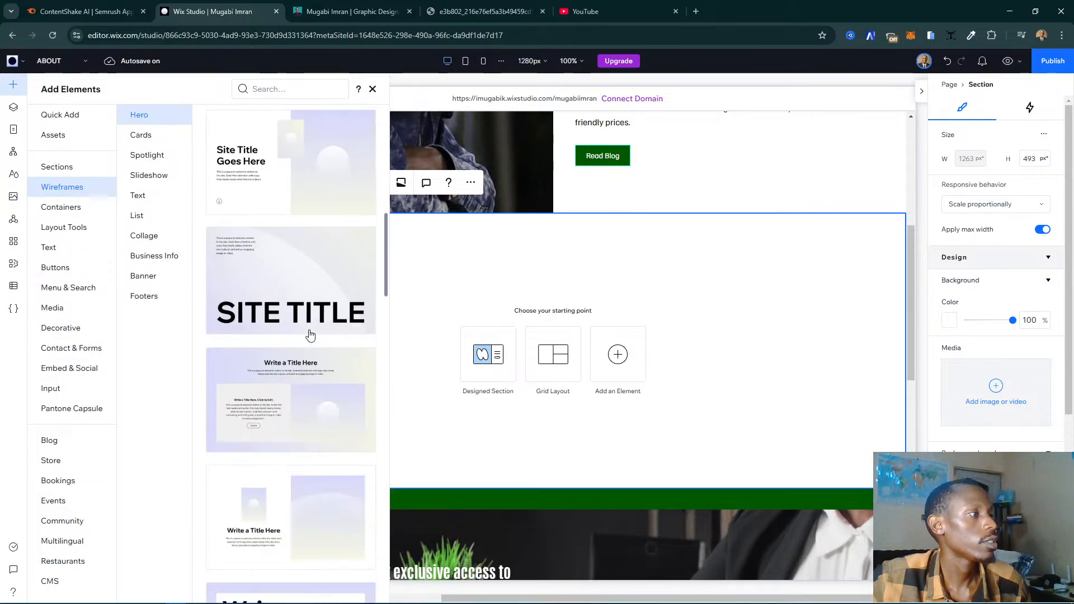
scroll(293, 320, down, 7)
scroll(292, 320, up, 5)
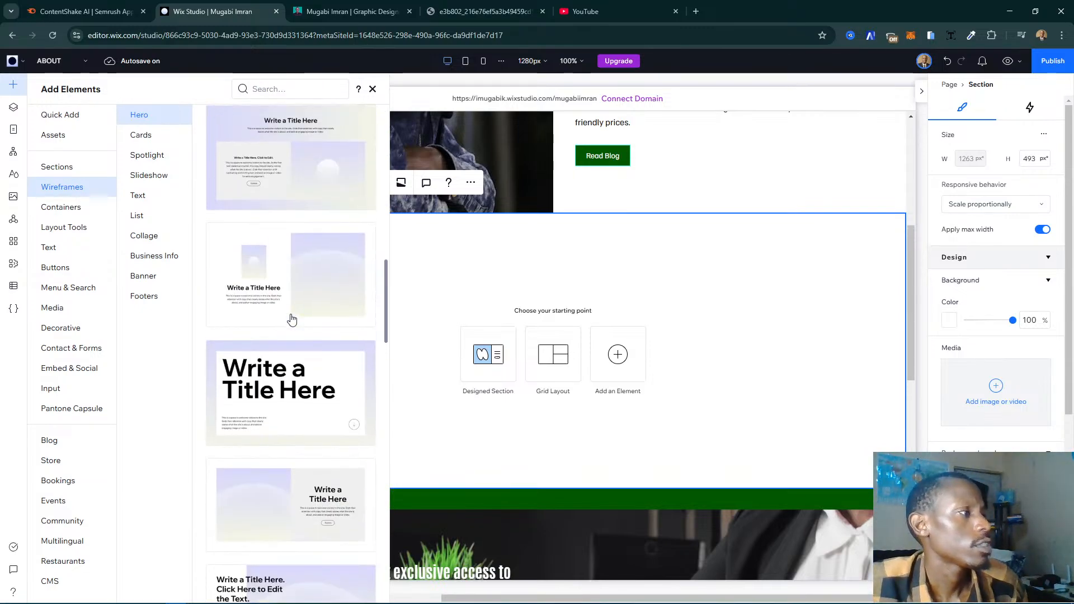
scroll(292, 320, up, 5)
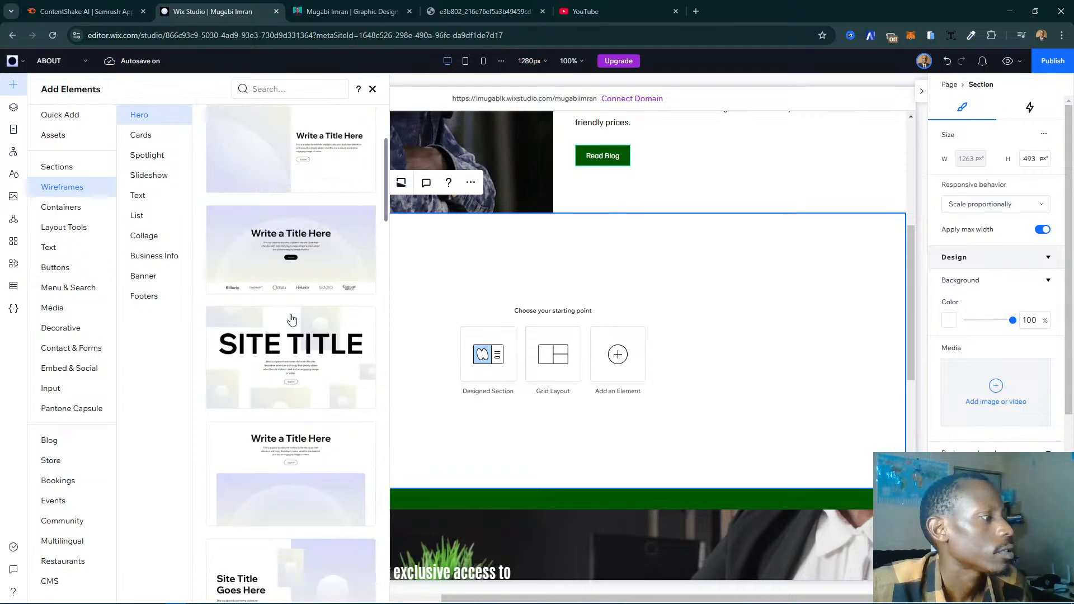
scroll(292, 320, down, 5)
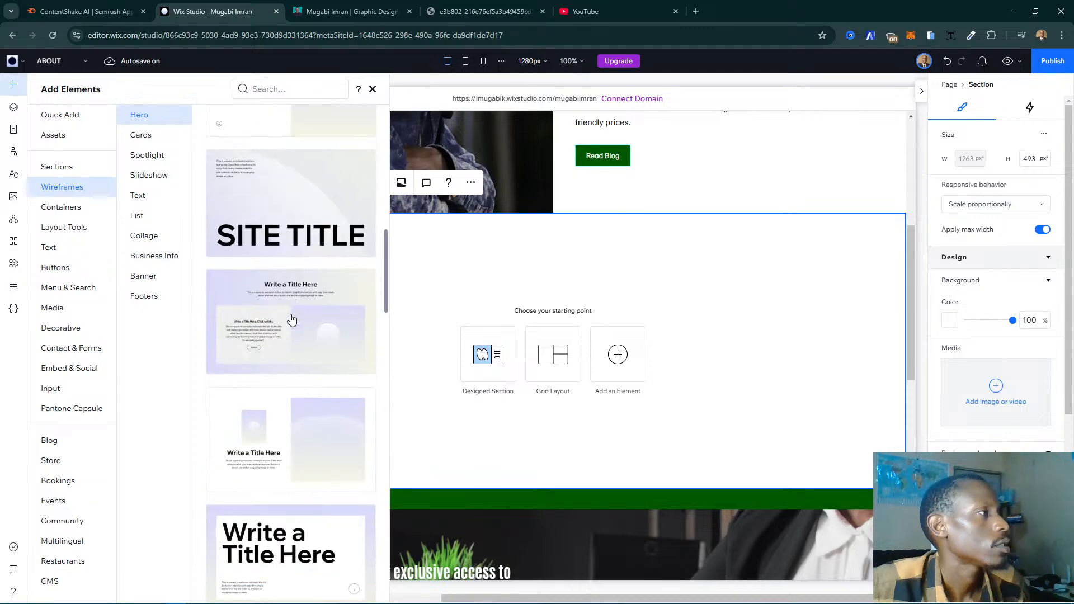
scroll(293, 320, down, 10)
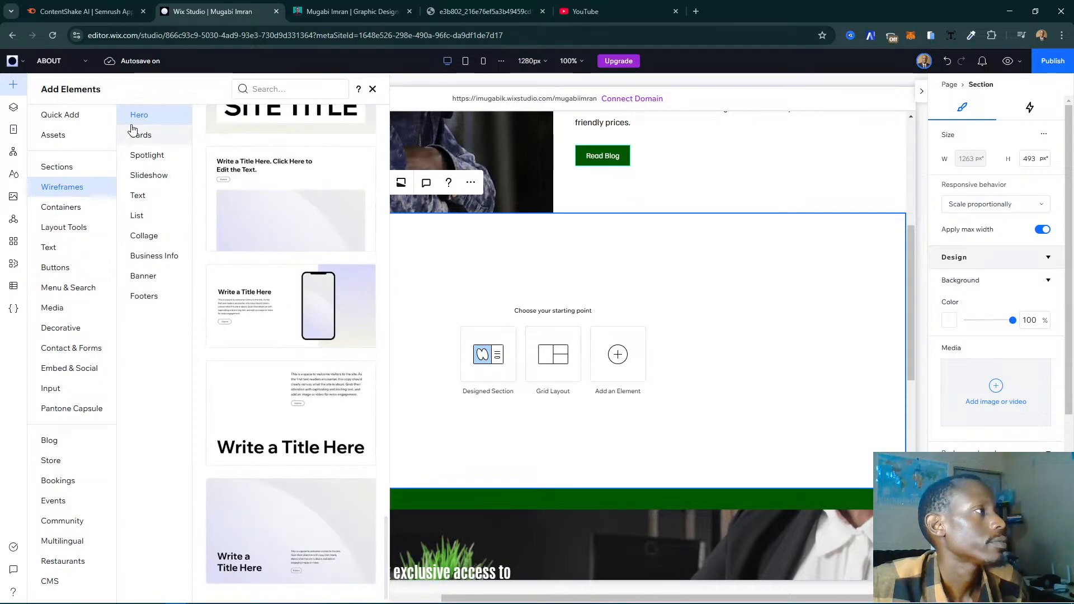
- Look through the Cards, Spotlight, Slideshow, Text, List and Collage wireframes and the section grids in Layout Tools
click(137, 135)
scroll(249, 270, down, 10)
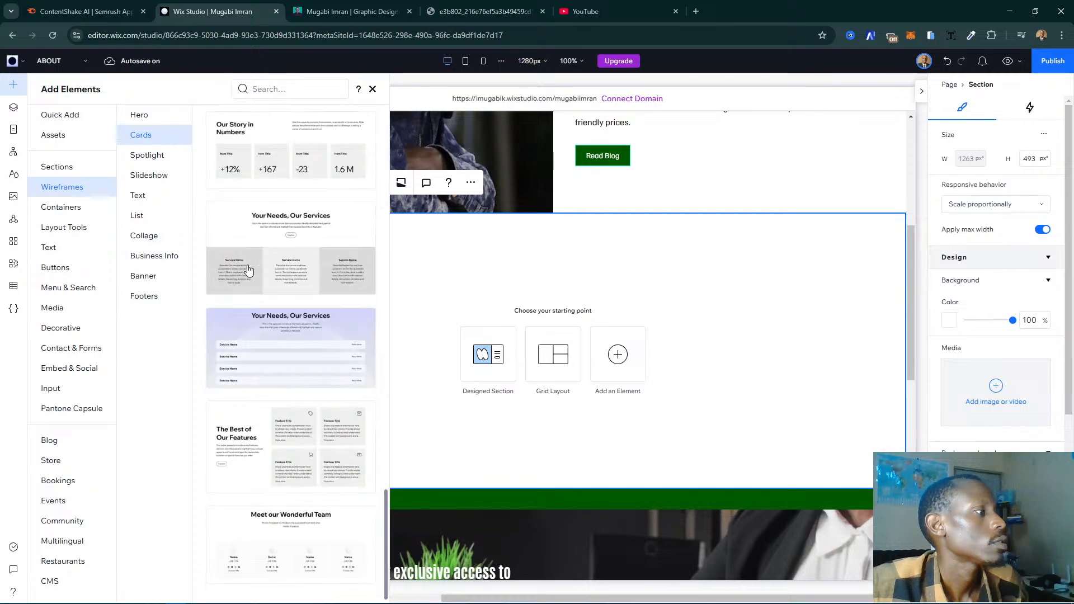
click(161, 156)
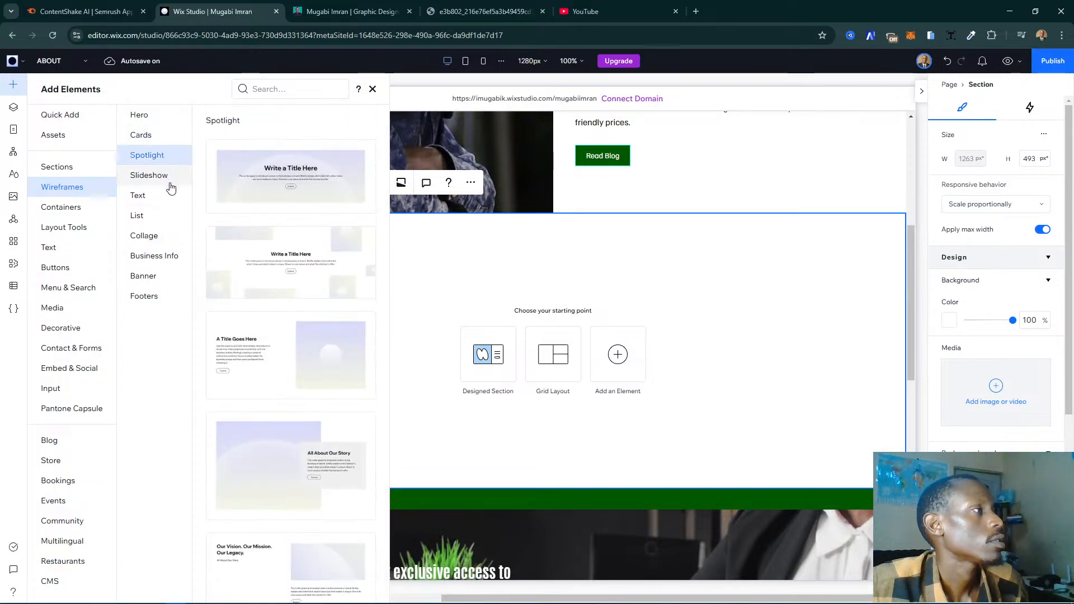
scroll(277, 255, down, 10)
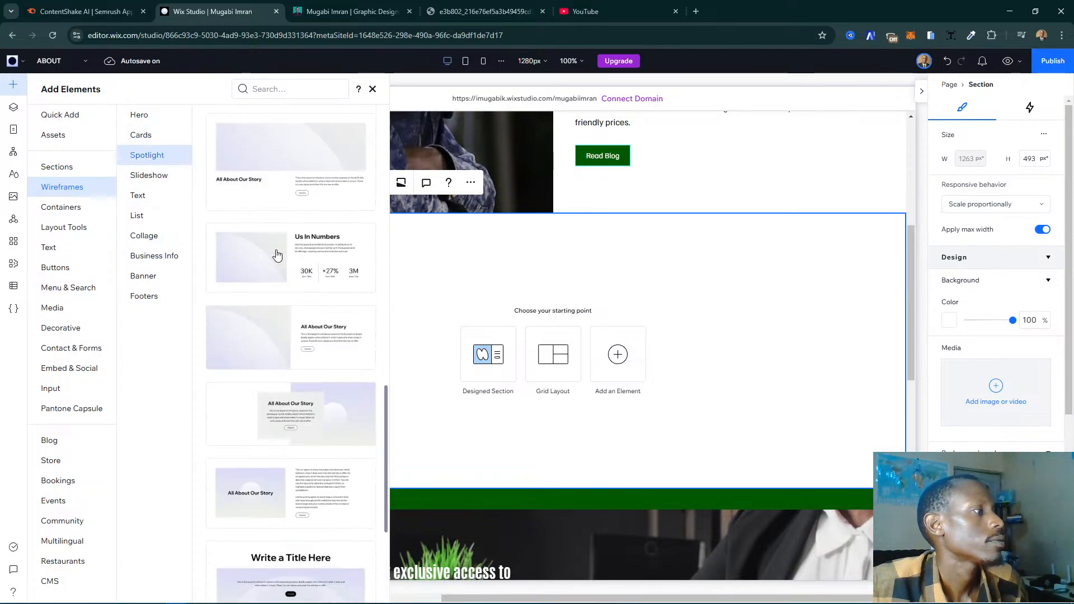
scroll(277, 255, down, 2)
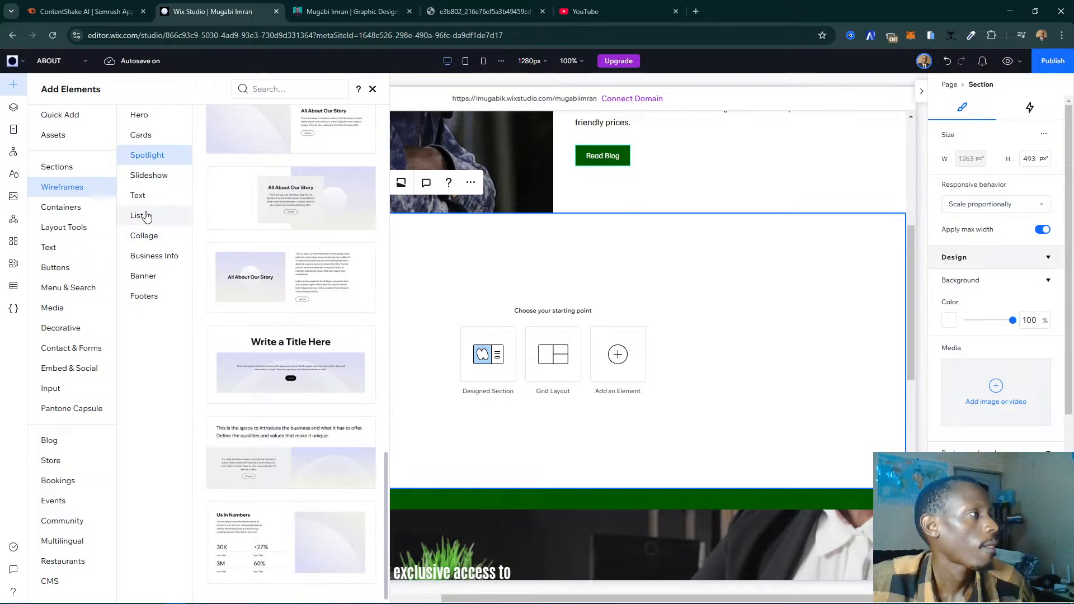
click(136, 175)
scroll(297, 276, down, 4)
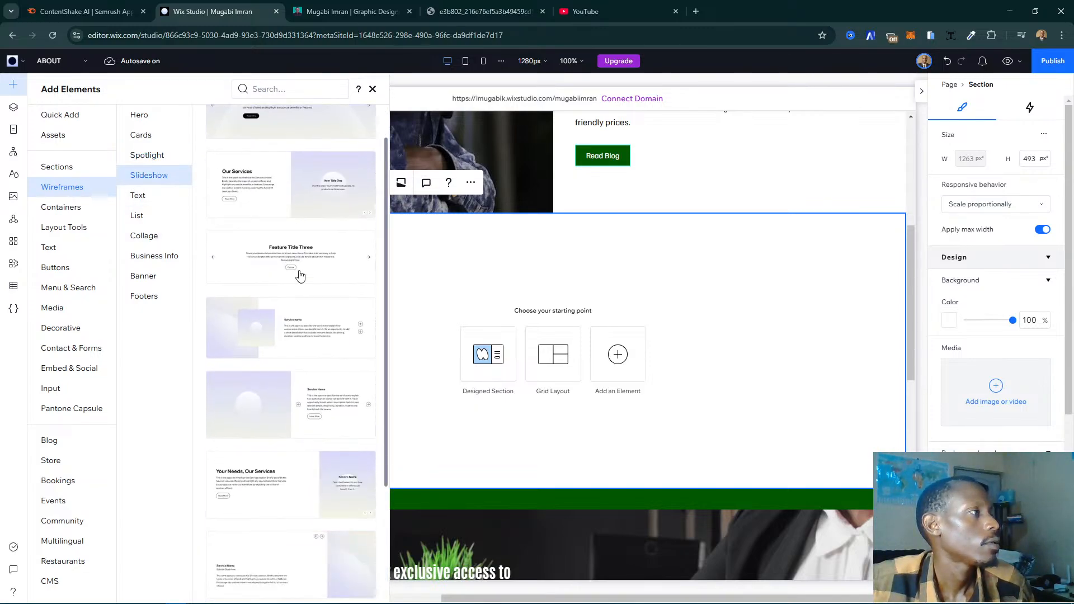
click(155, 201)
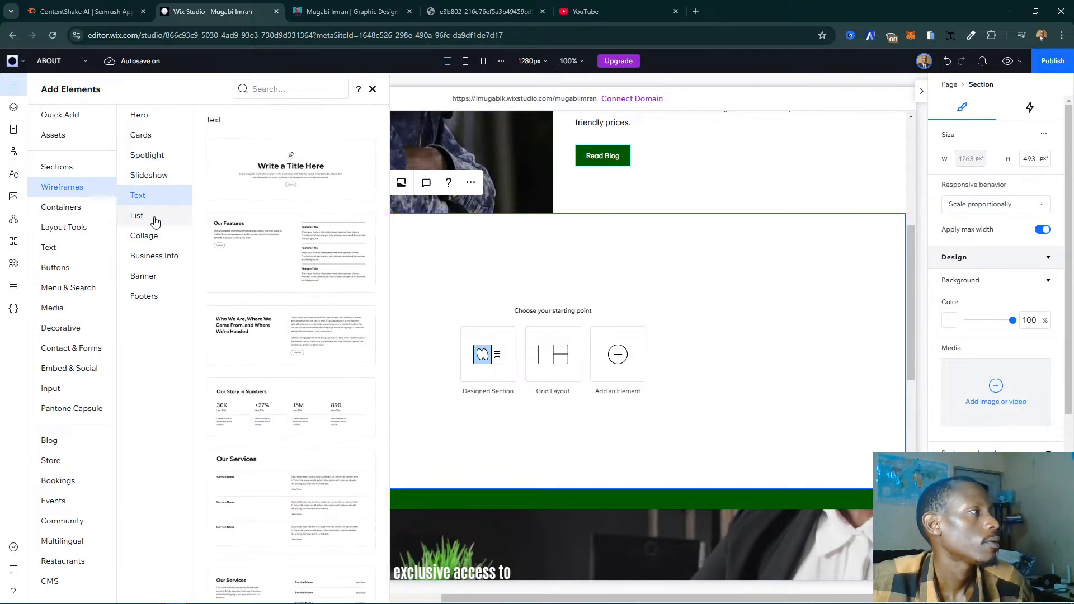
click(153, 218)
click(154, 241)
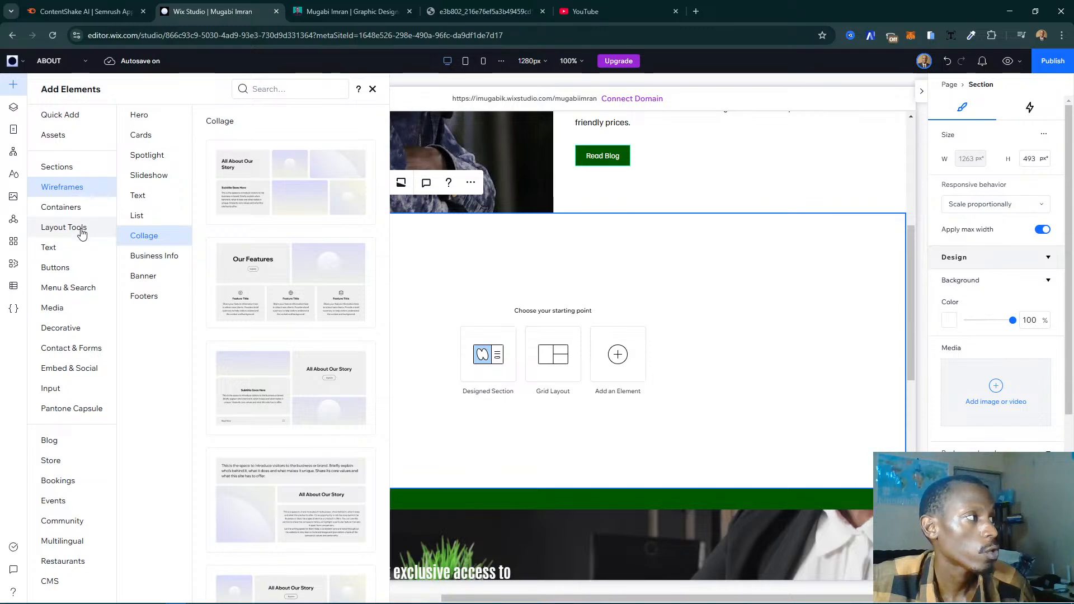
click(82, 232)
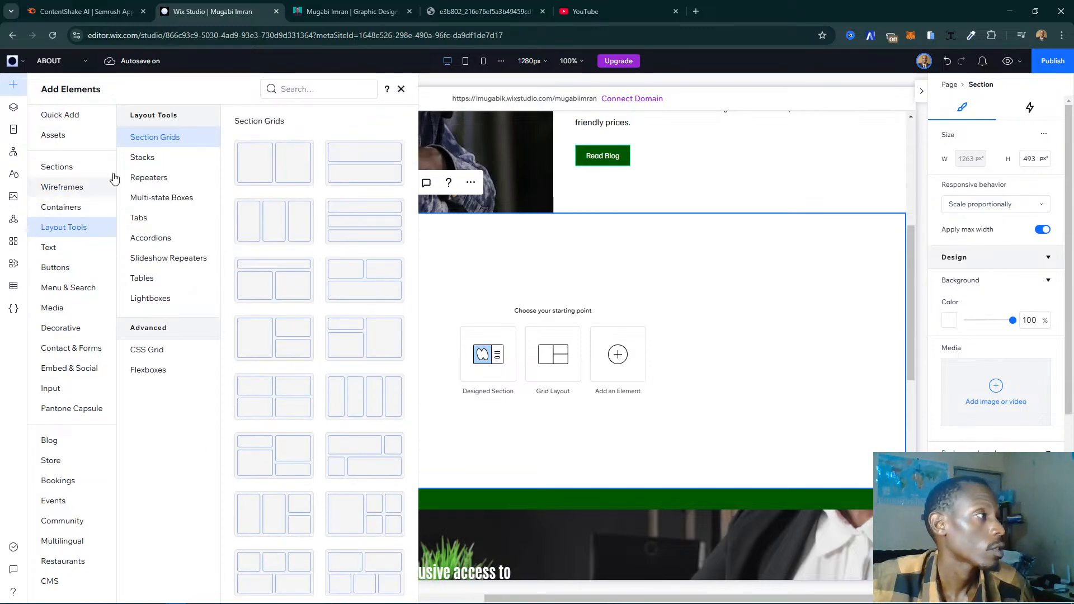
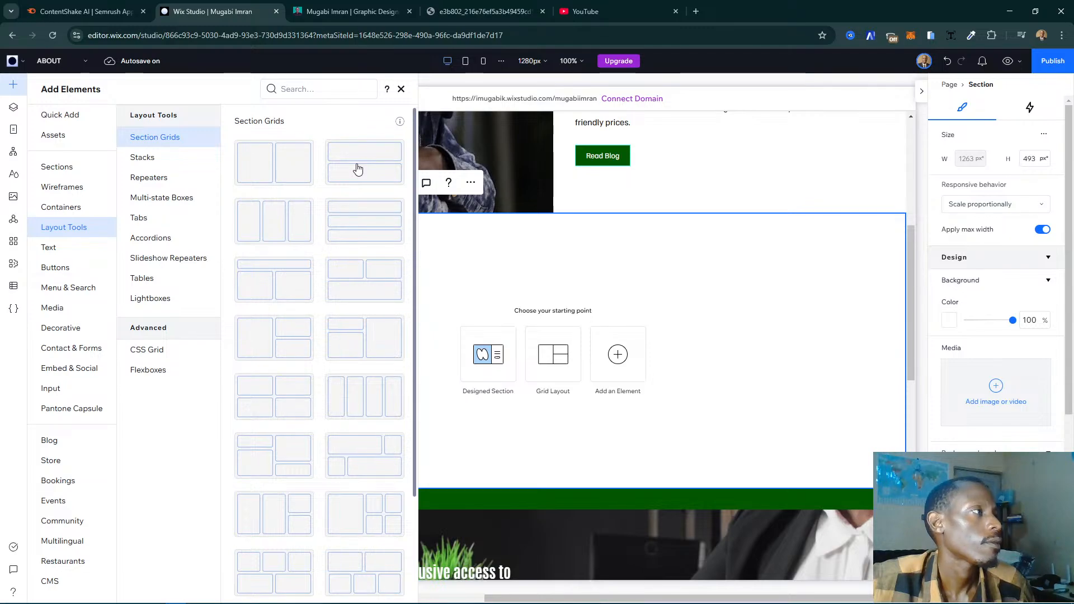
- Look through the Stacks, Repeaters, Multi-state Boxes, Tabs, Accordions and Slideshow Repeaters in Layout Tools
click(141, 166)
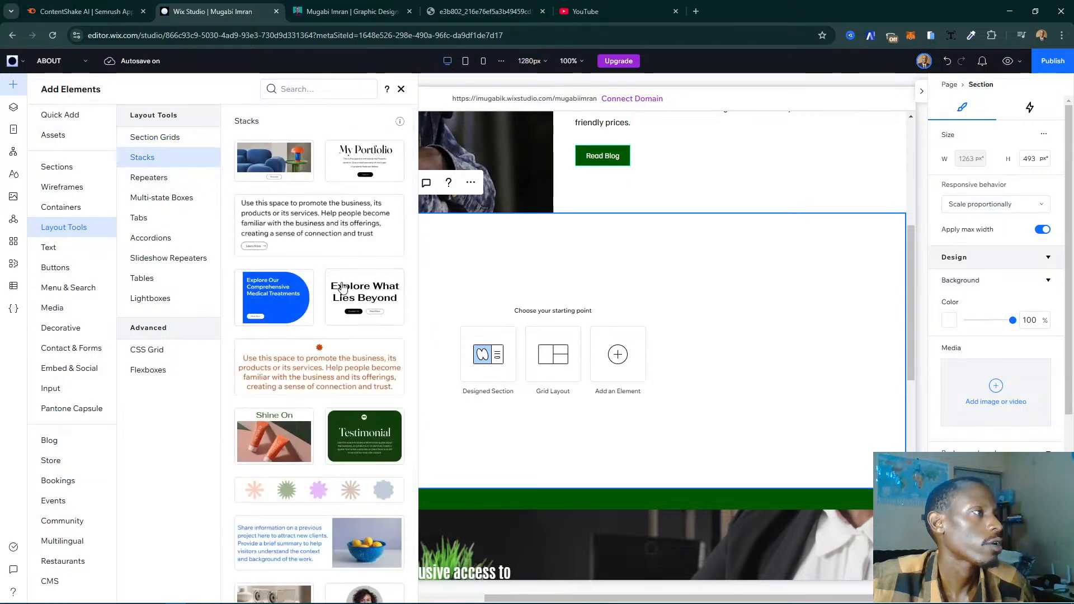
scroll(346, 290, down, 3)
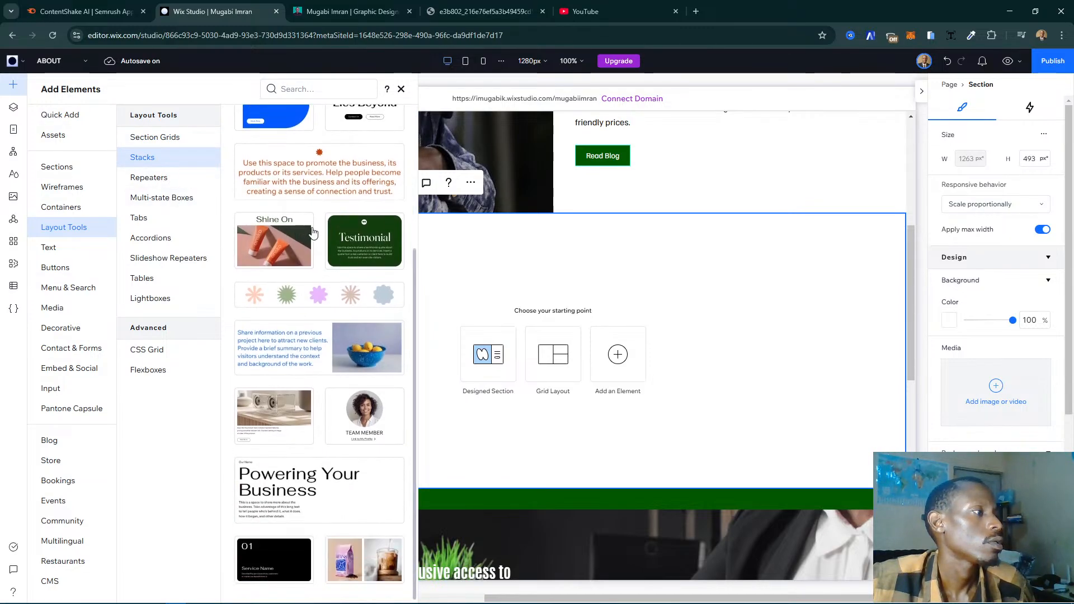
scroll(319, 291, up, 3)
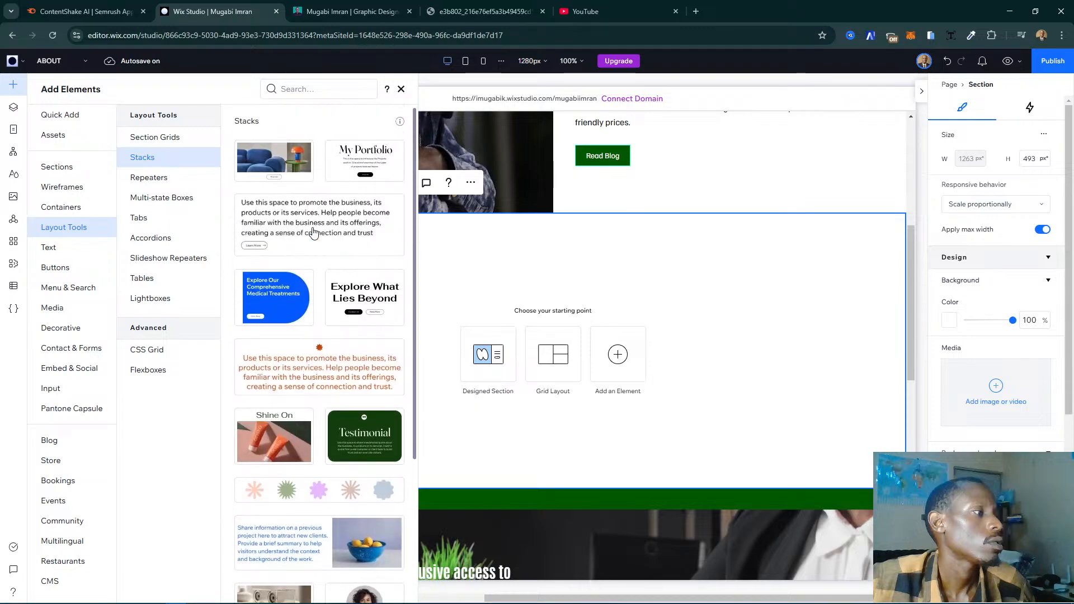
click(162, 180)
click(161, 199)
click(153, 218)
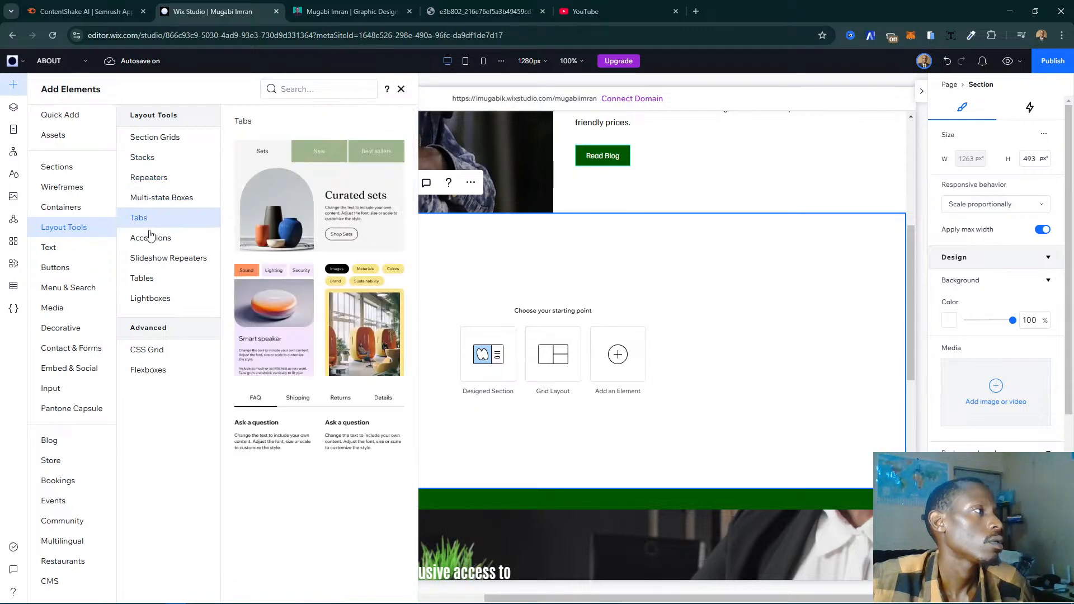
click(152, 237)
click(159, 258)
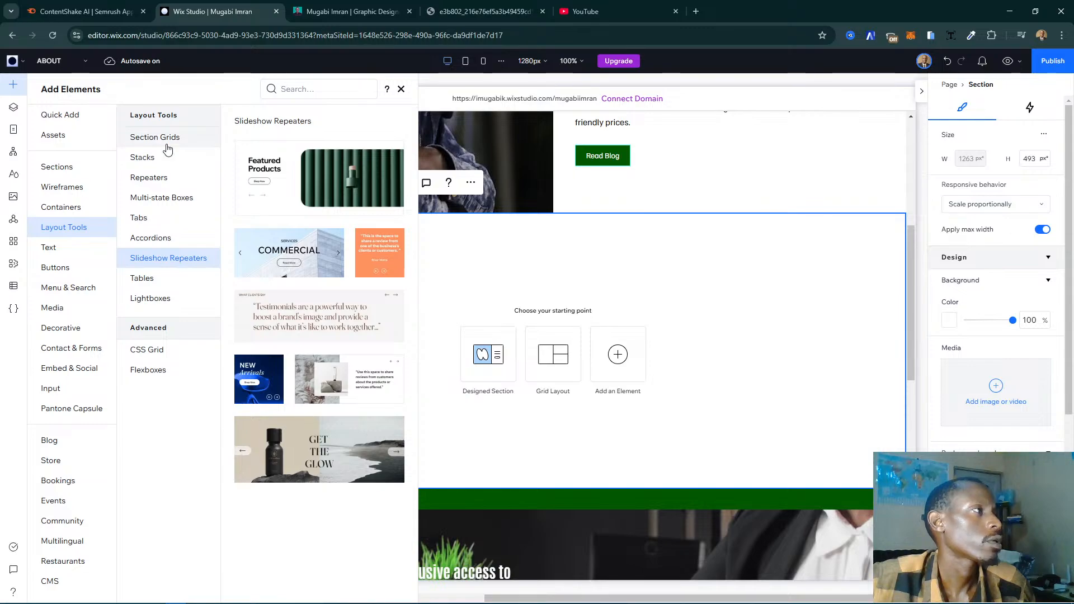
- Apply the two-row section grid to the blank section and compare it with the show reel section on the existing website
click(159, 140)
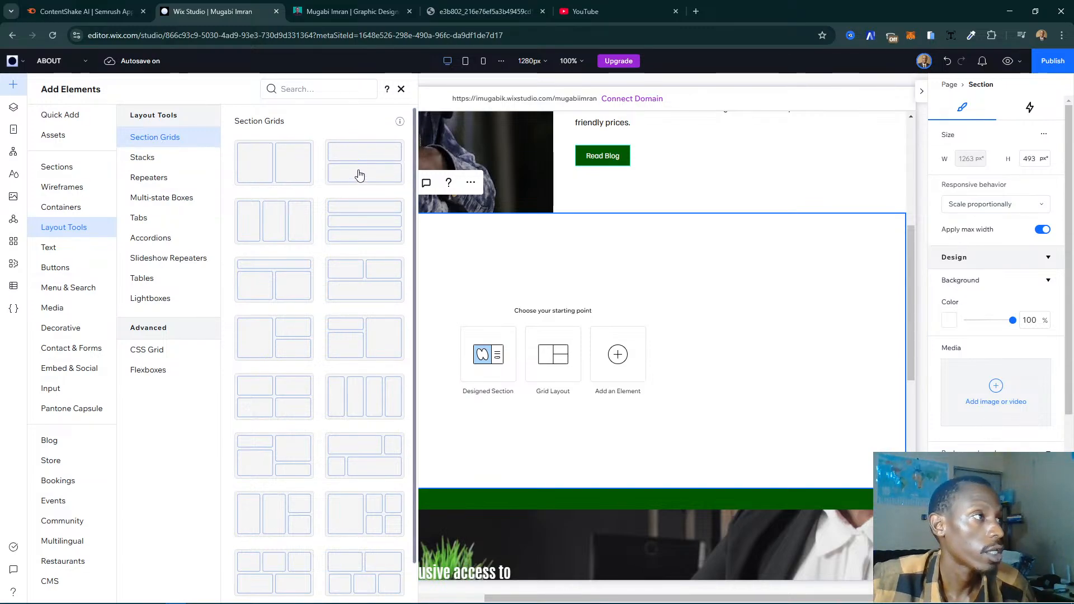
drag(360, 175, 372, 149)
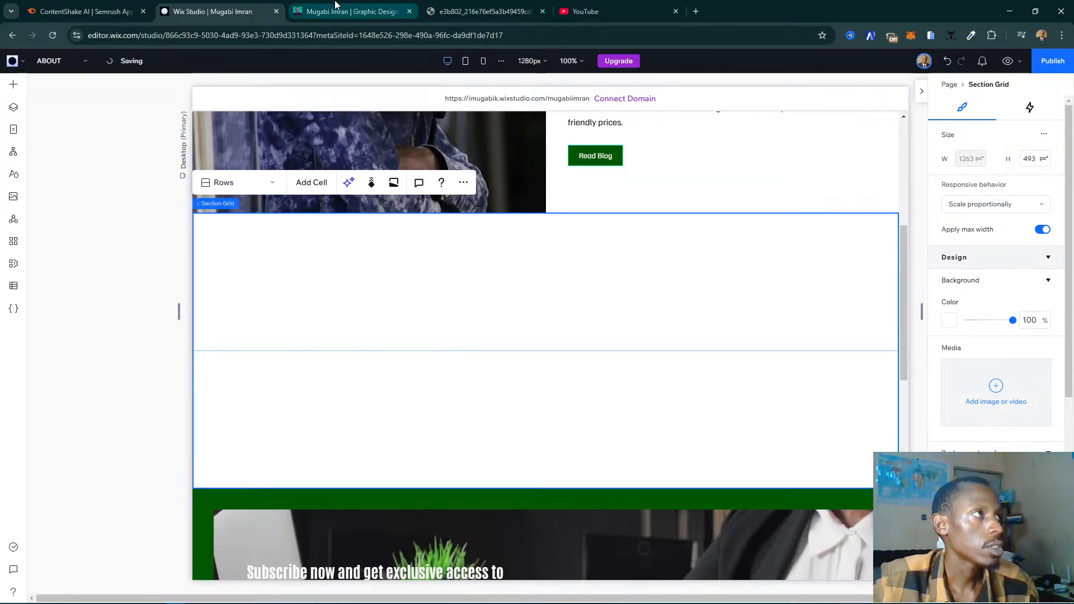
click(351, 11)
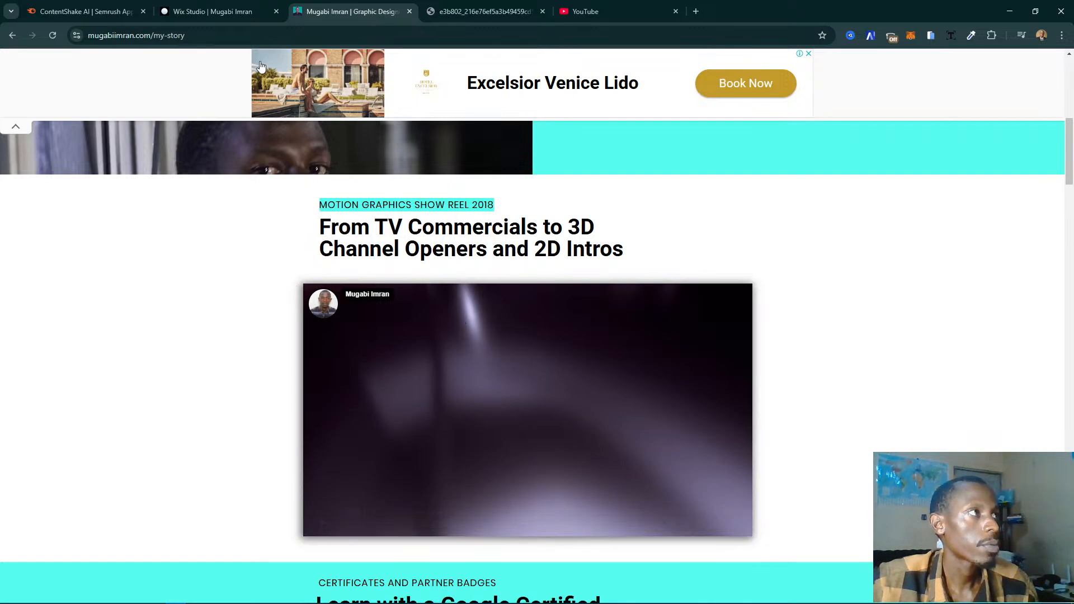
click(223, 11)
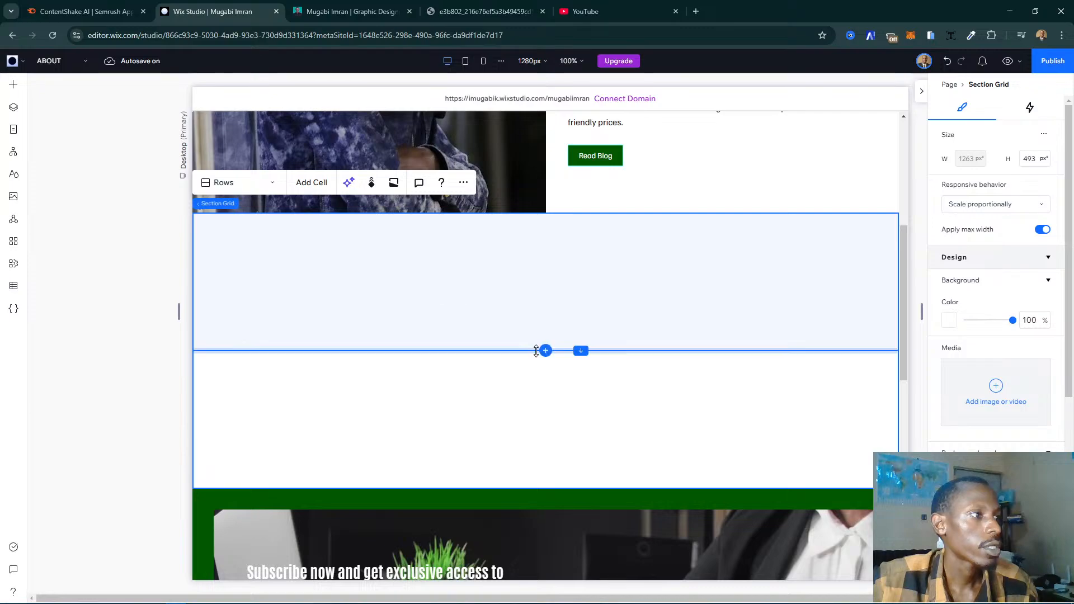
- Make the upper row of the section grid much shorter than the lower one and extend the section's height to 550 px
scroll(620, 331, up, 2)
scroll(624, 335, down, 2)
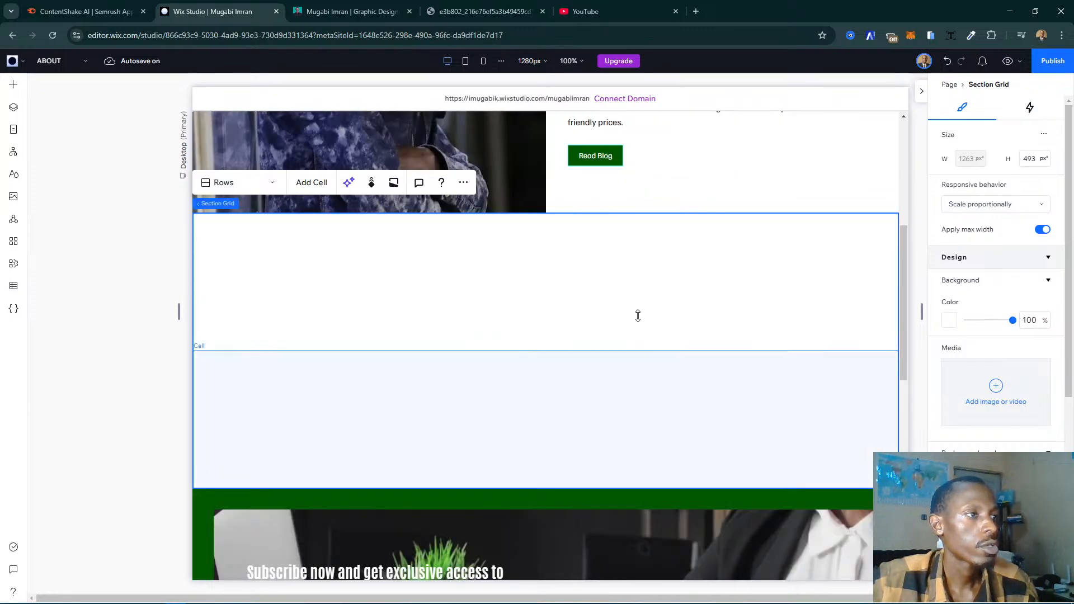
click(630, 283)
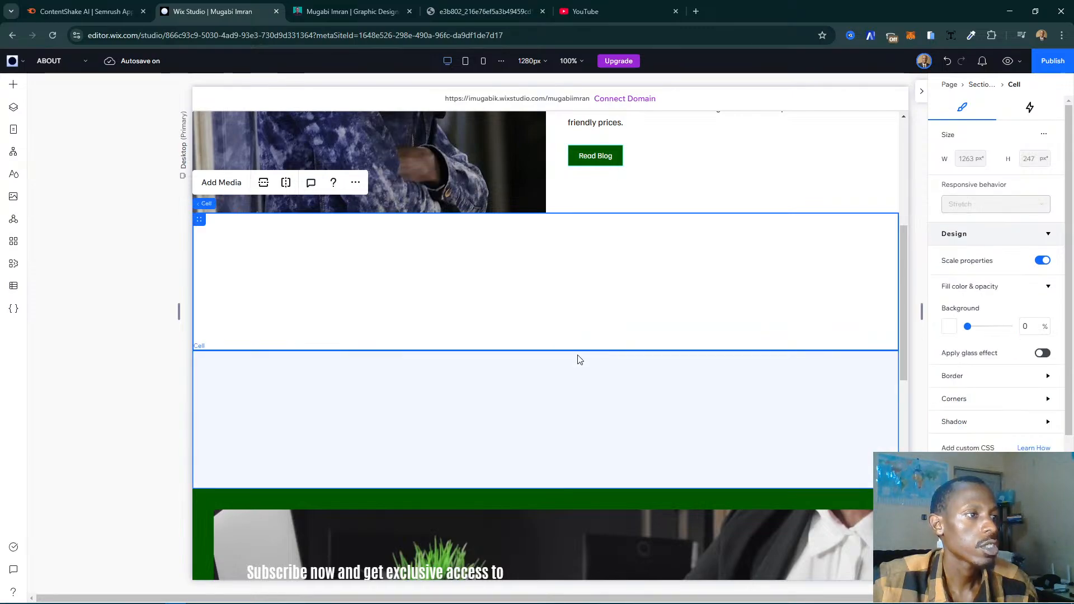
click(599, 281)
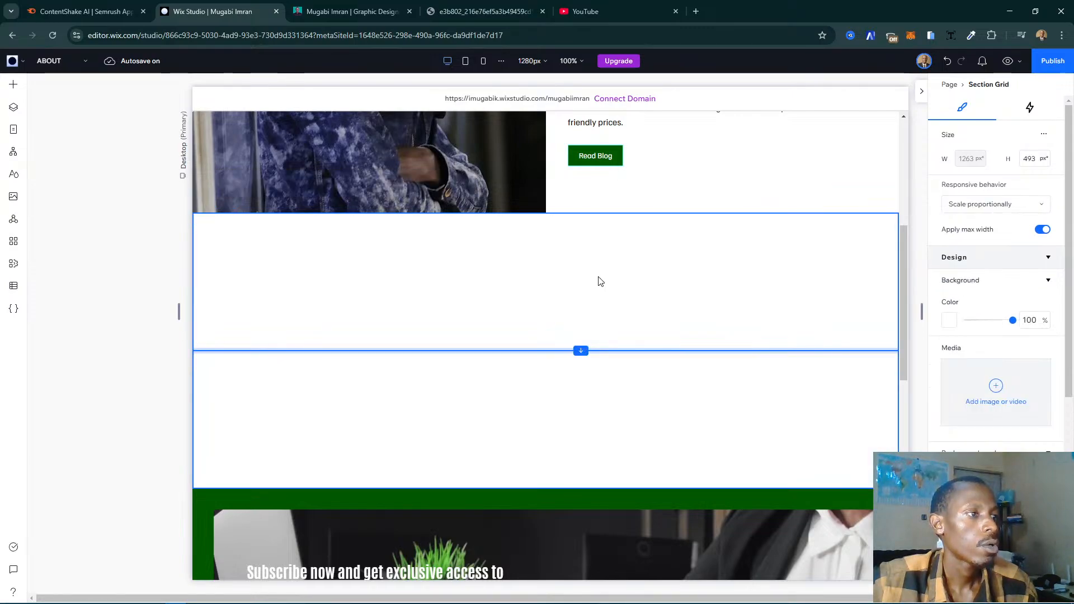
drag(601, 281, 626, 384)
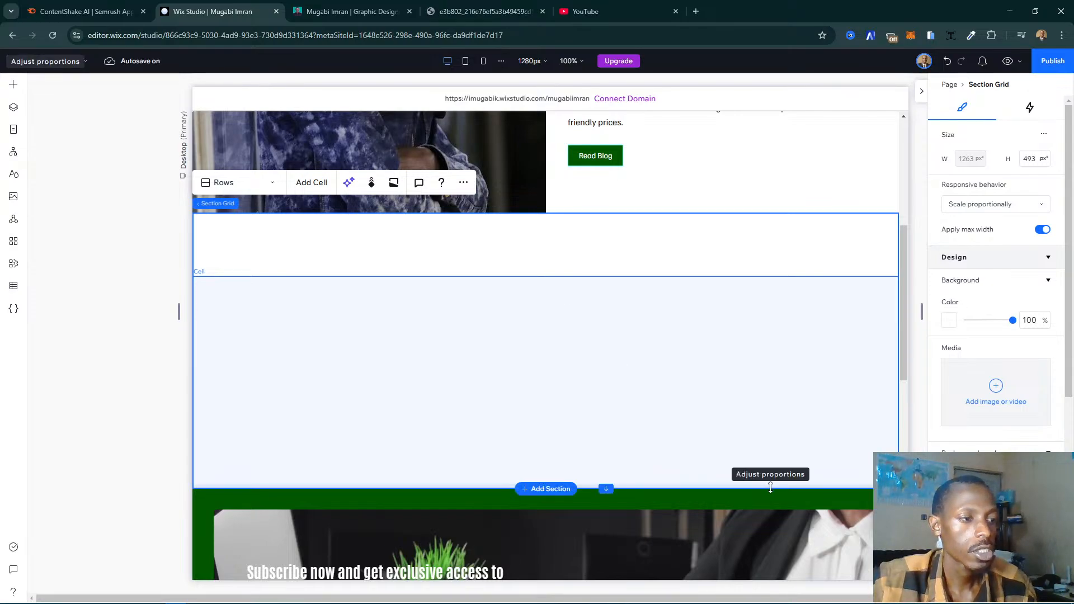
drag(771, 488, 769, 521)
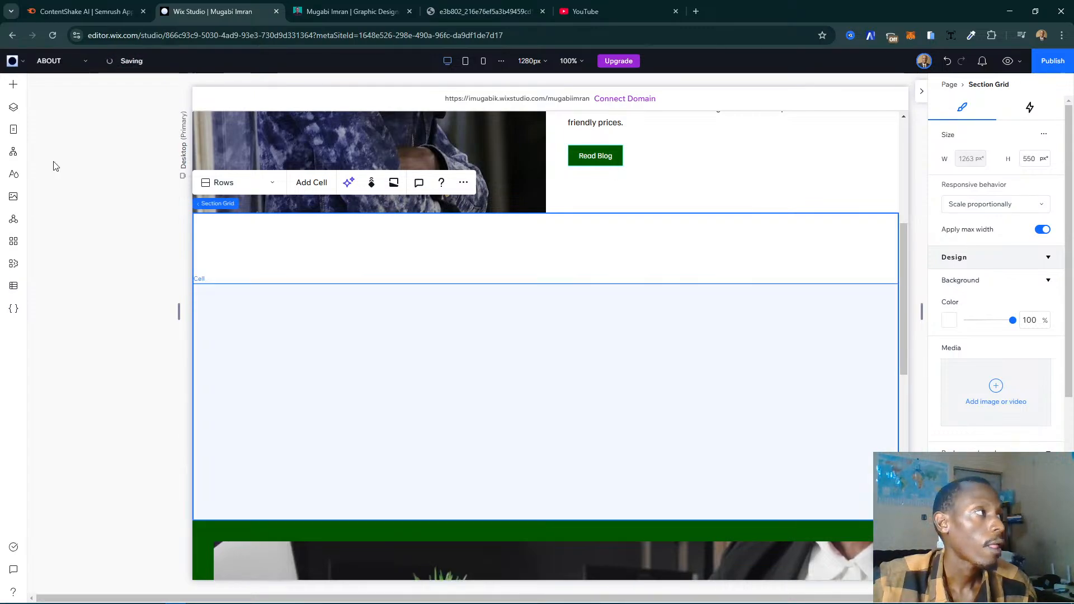
- Add a single video player to the grid's lower cell and position it near the middle at X 352, Y 0
click(12, 85)
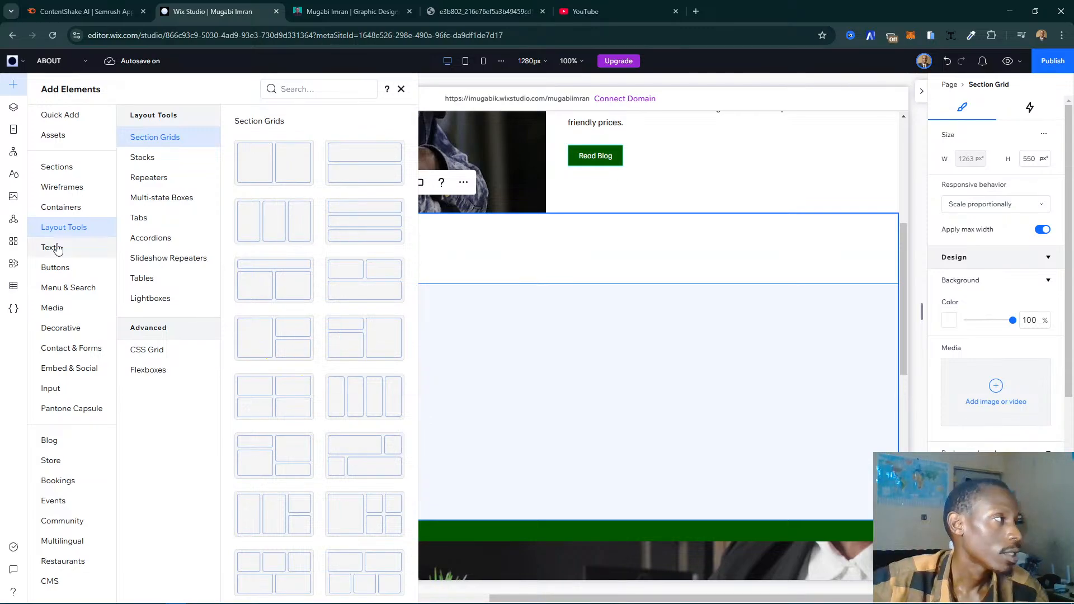
click(73, 310)
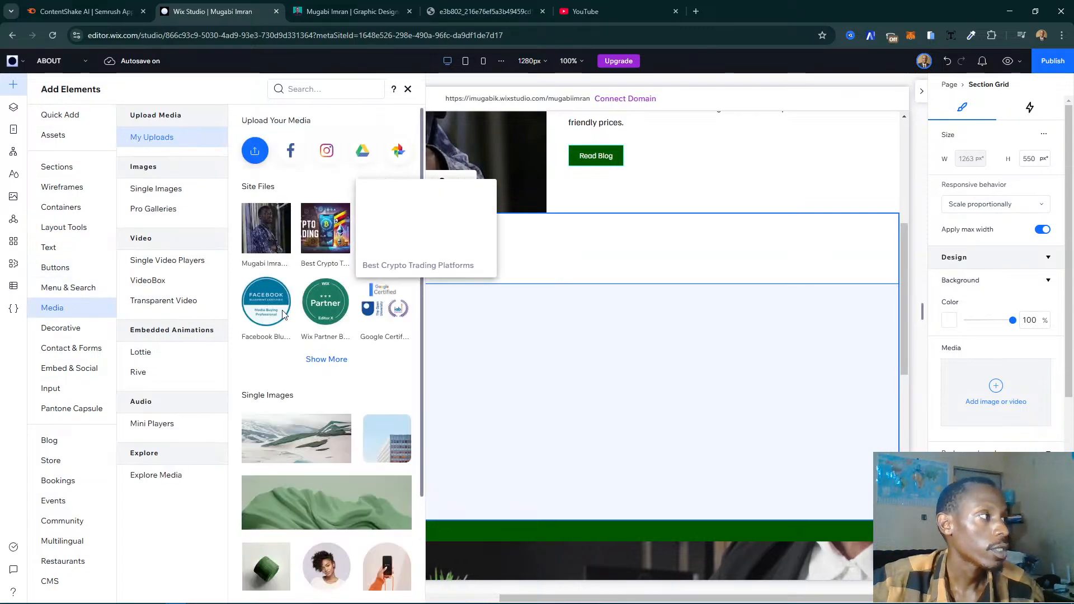
click(150, 280)
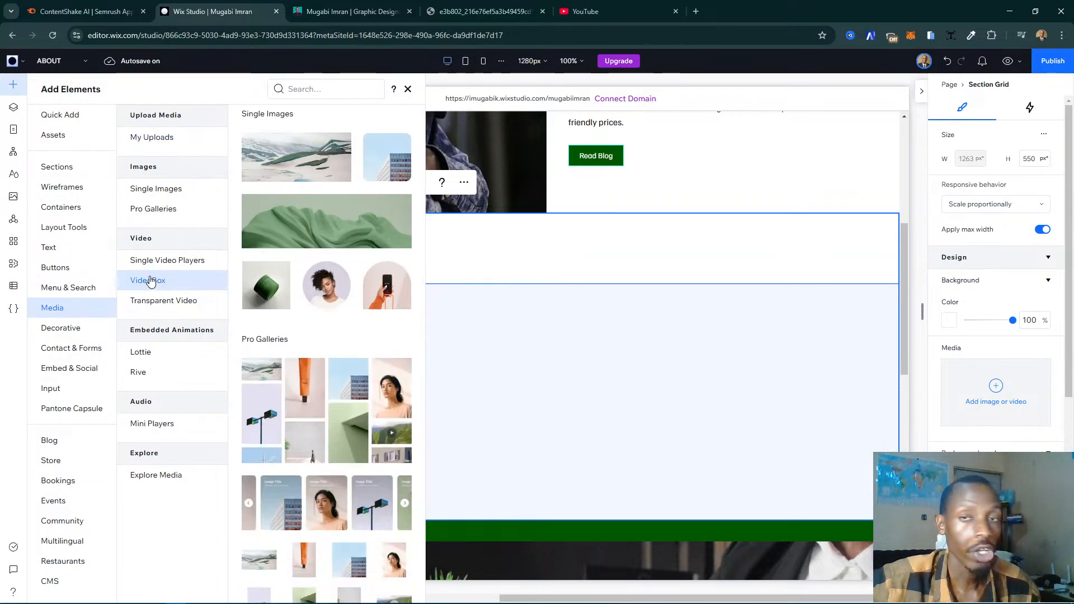
scroll(312, 295, up, 3)
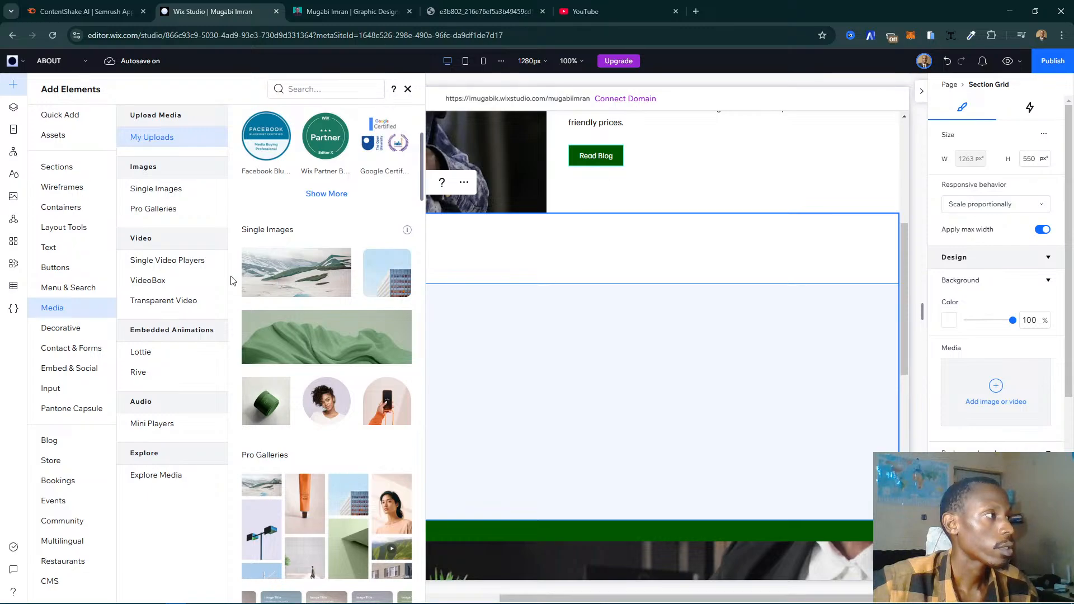
click(202, 260)
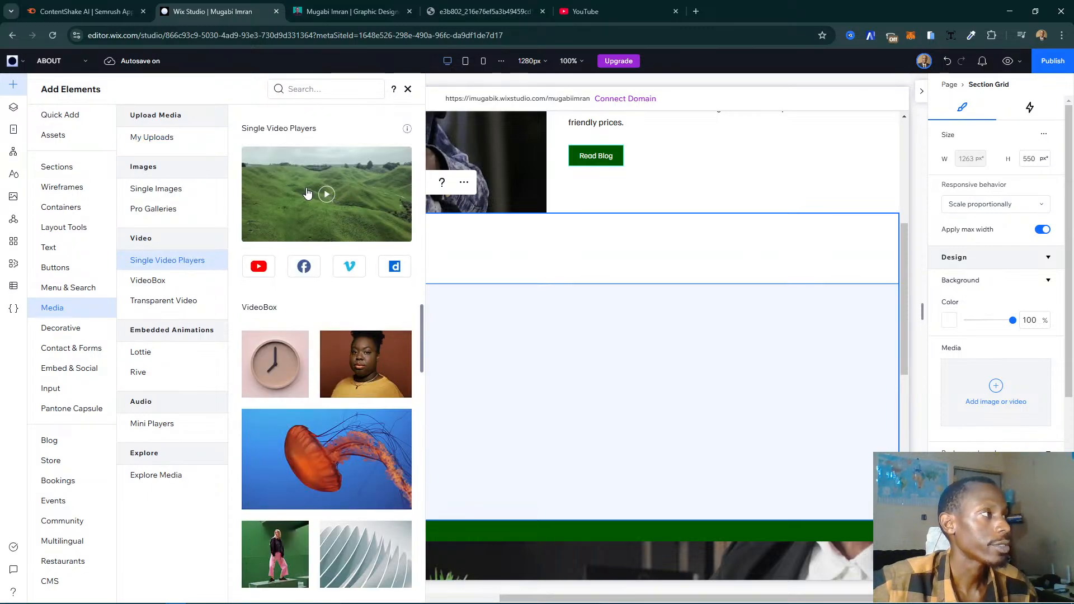
drag(287, 193, 600, 404)
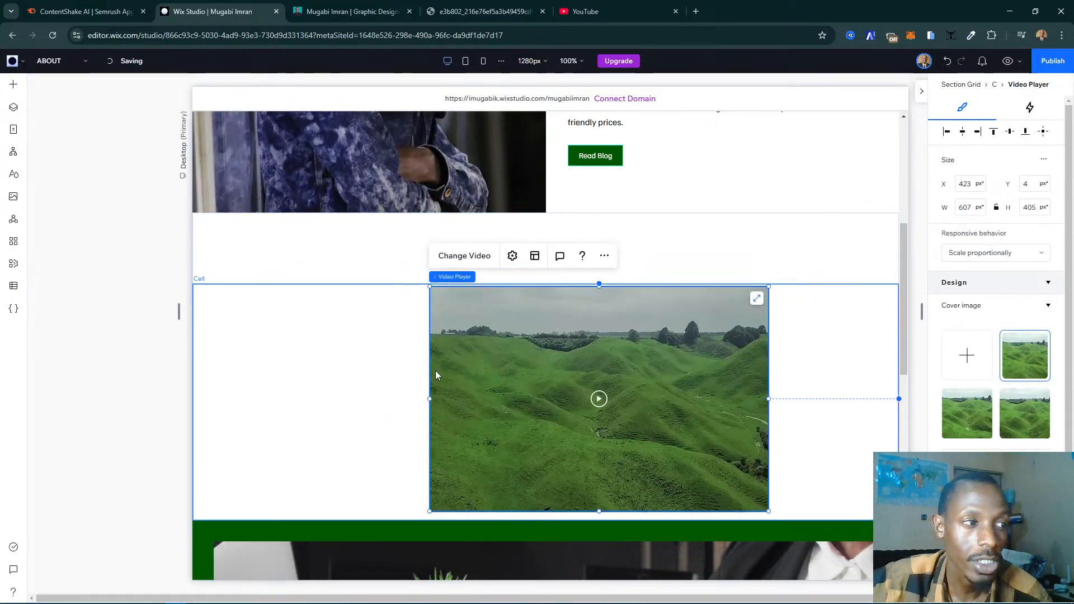
drag(605, 367, 565, 360)
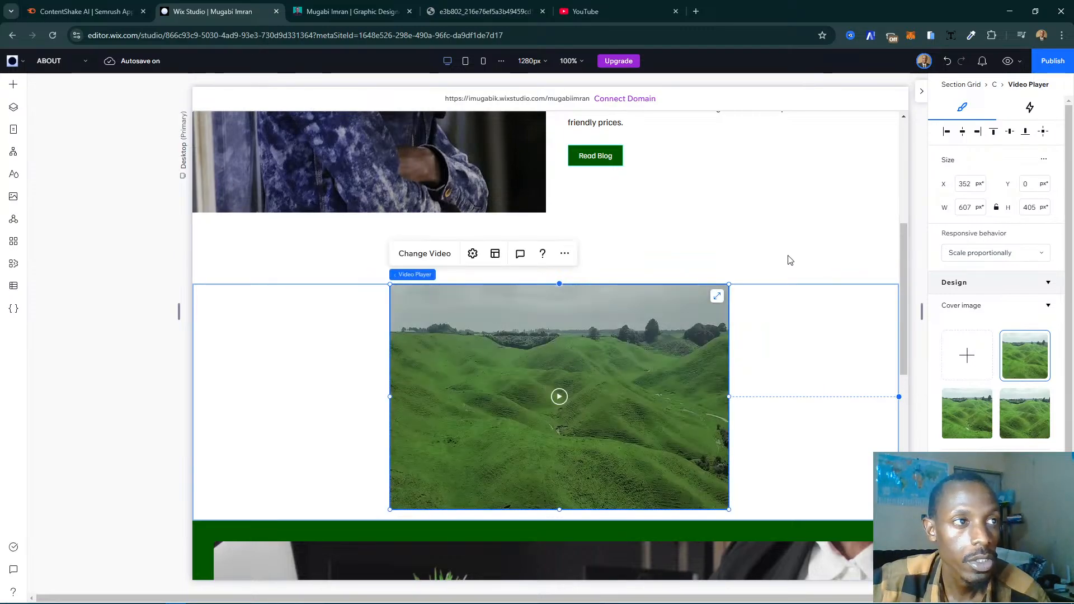
- Duplicate the large heading of the intro section and move the copy into the empty cell above the video player
click(764, 264)
scroll(643, 262, up, 6)
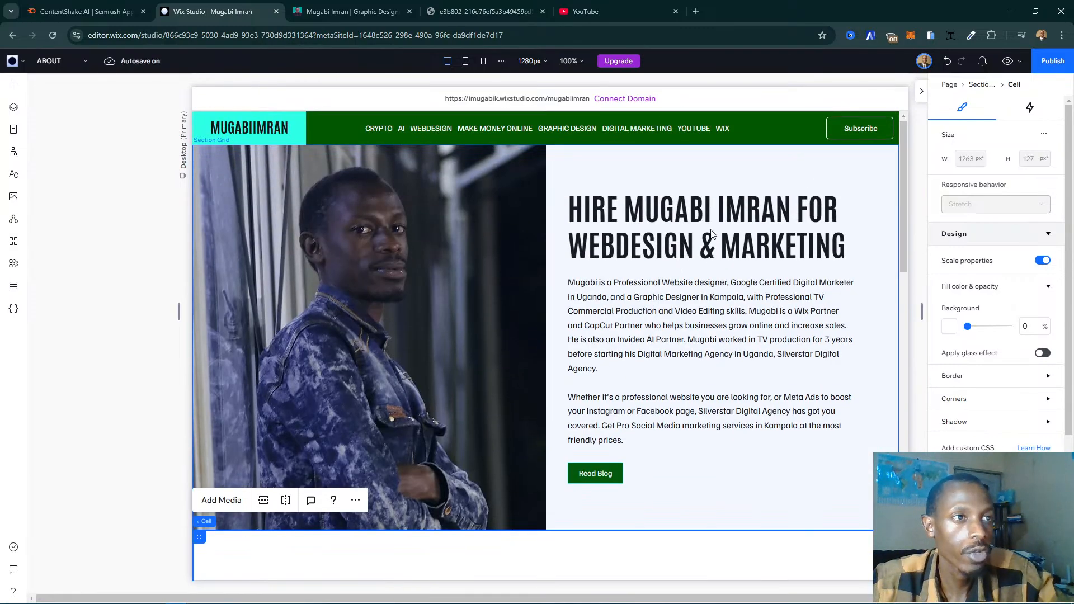
click(708, 237)
click(706, 227)
click(706, 227)
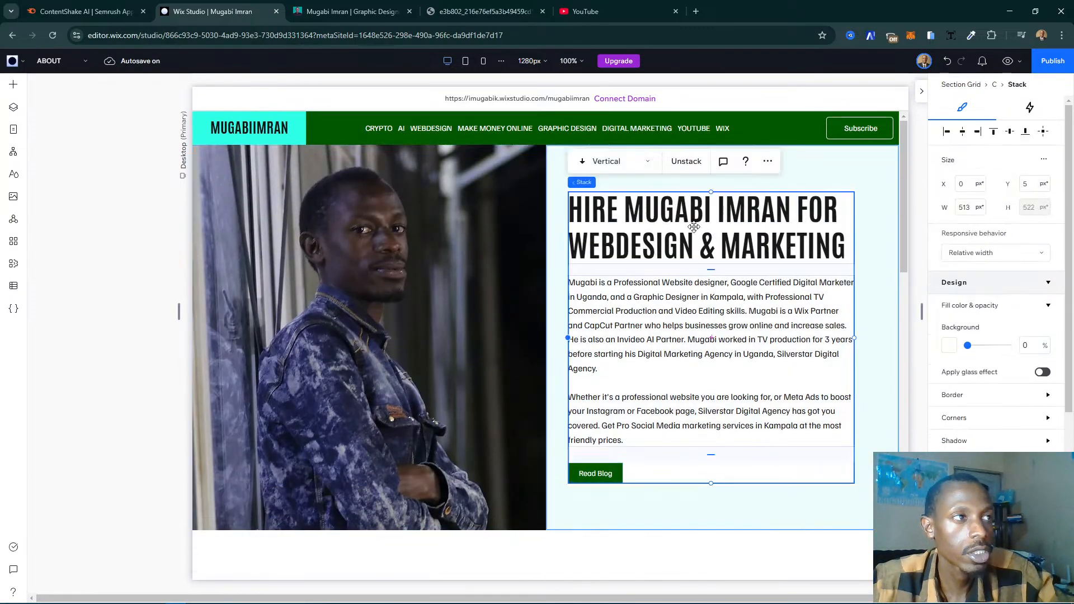
click(666, 228)
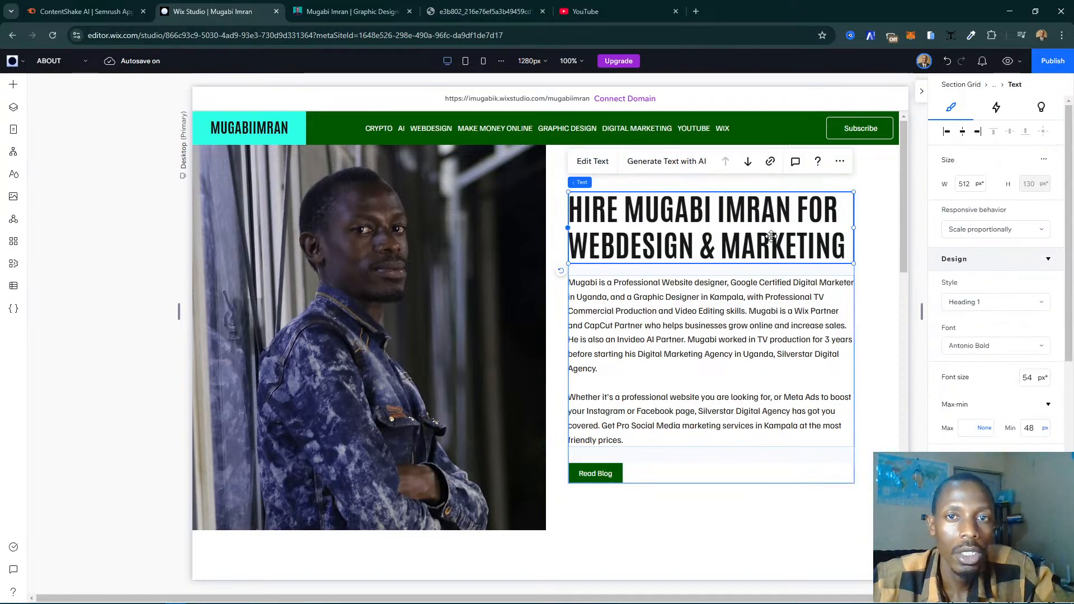
key(ctrl+d)
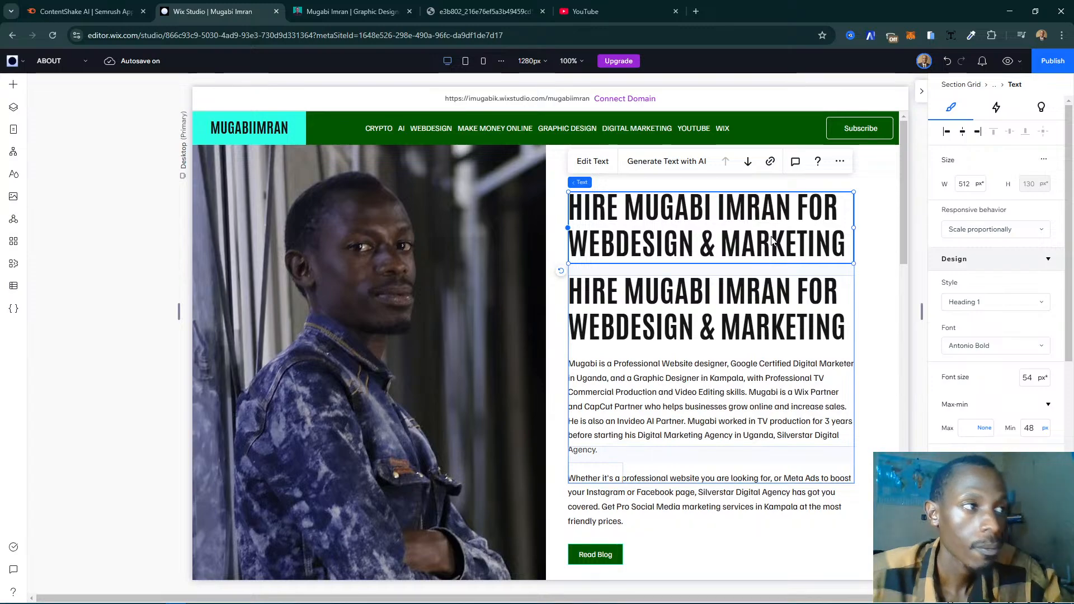
click(771, 307)
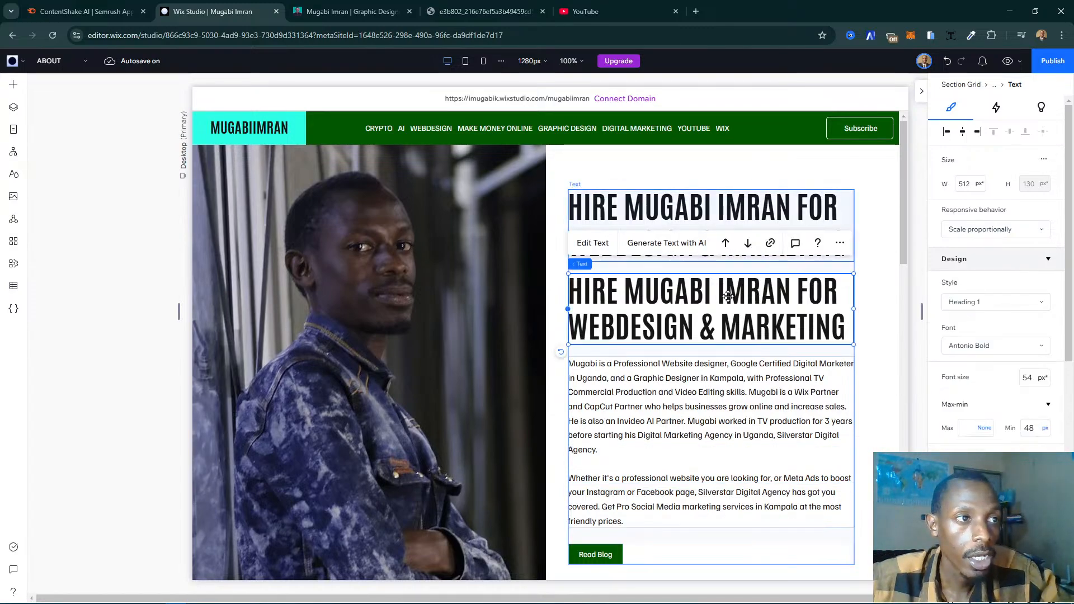
drag(730, 307, 524, 361)
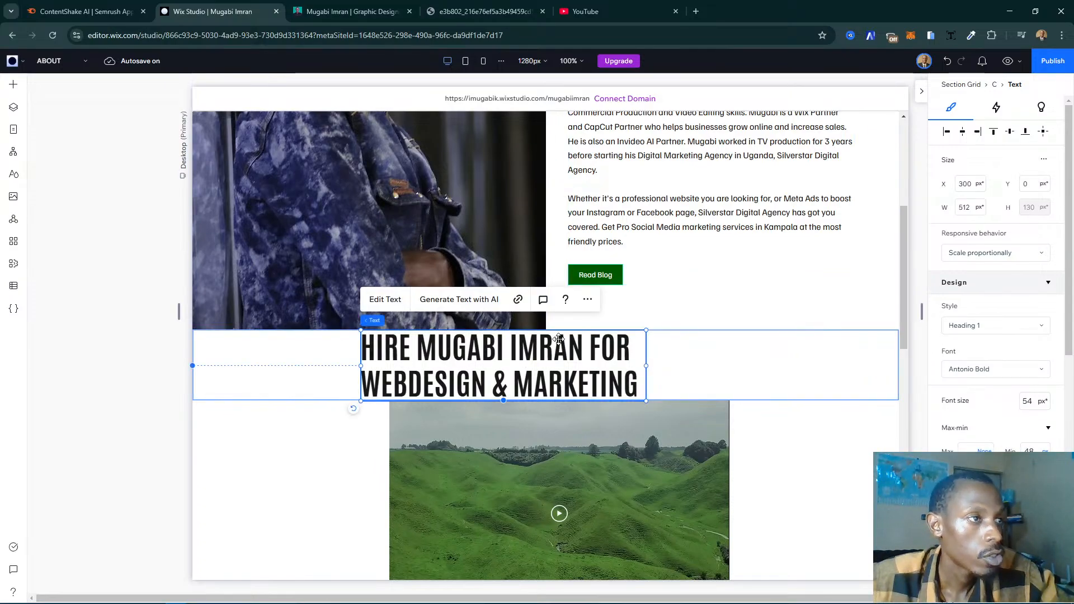
- Set the spacing between the heading and the paragraph in the intro section's text stack to 30 px
scroll(560, 342, up, 5)
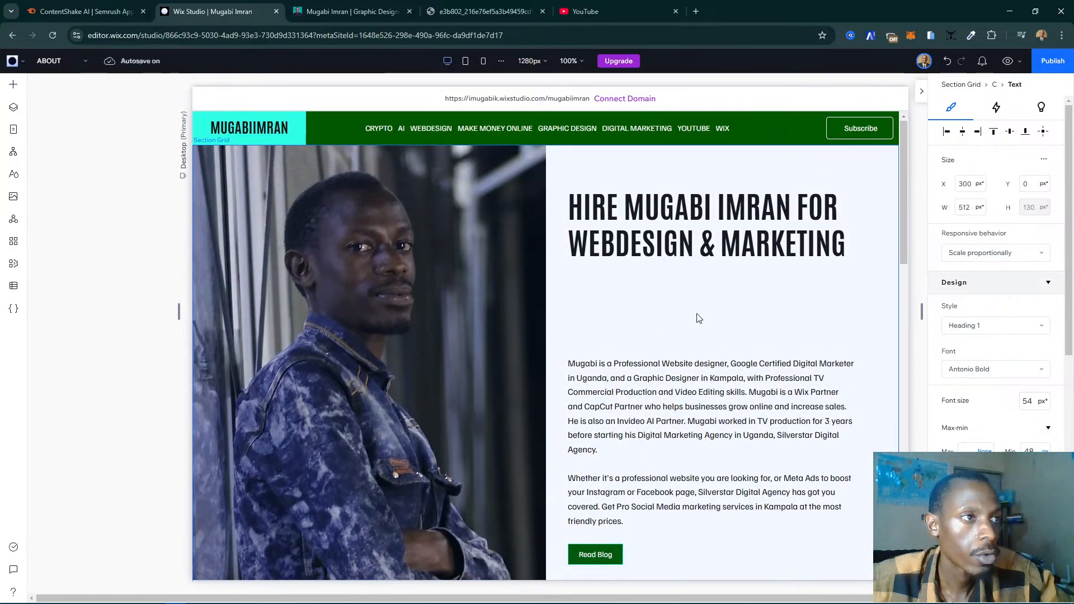
click(698, 316)
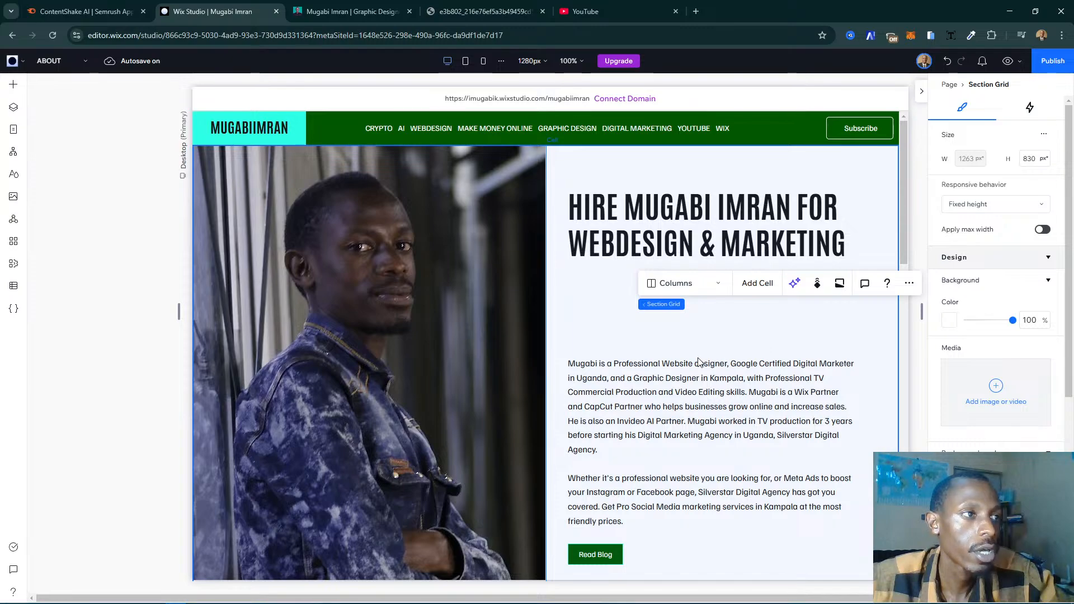
click(750, 363)
click(749, 363)
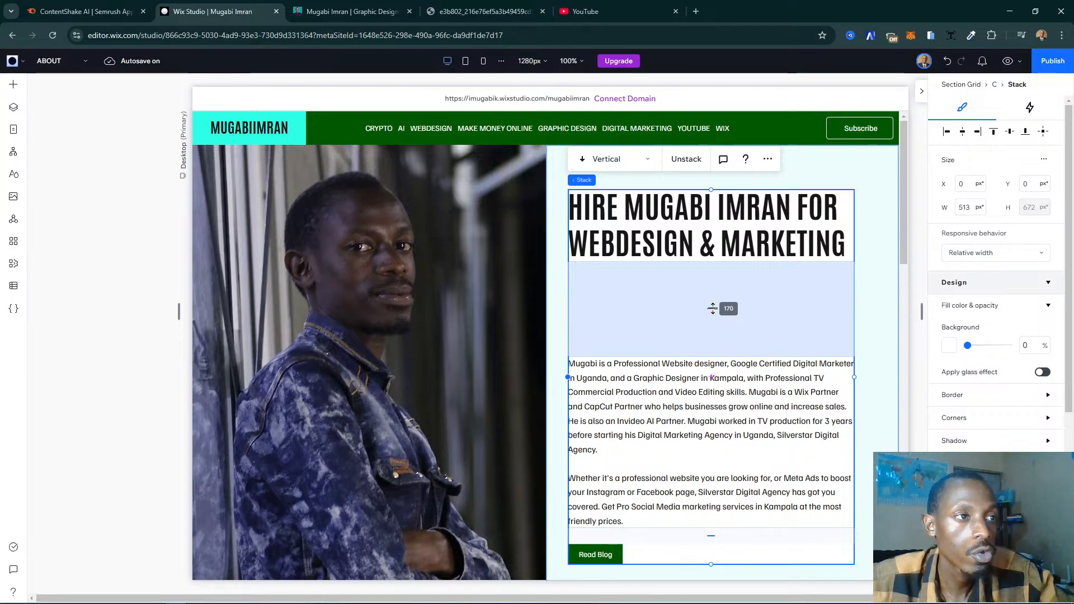
drag(712, 309, 712, 309)
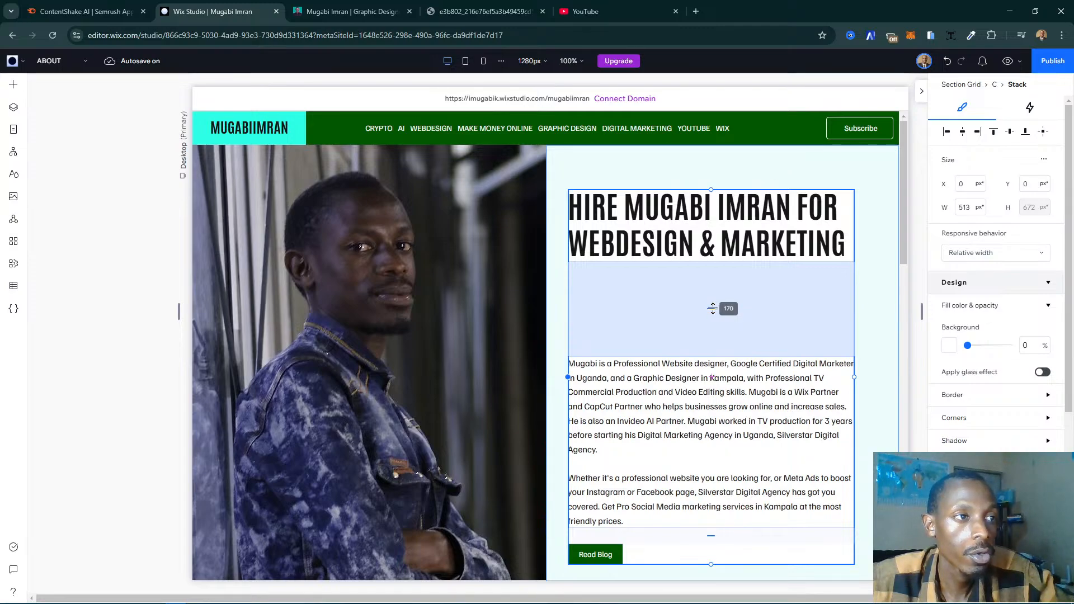
click(713, 309)
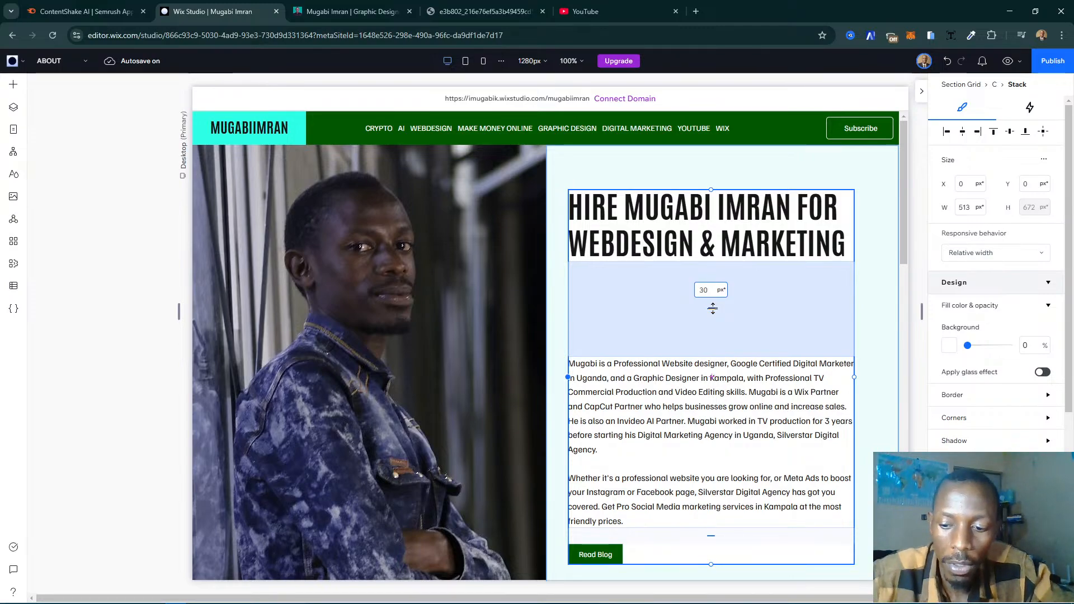
key(Return)
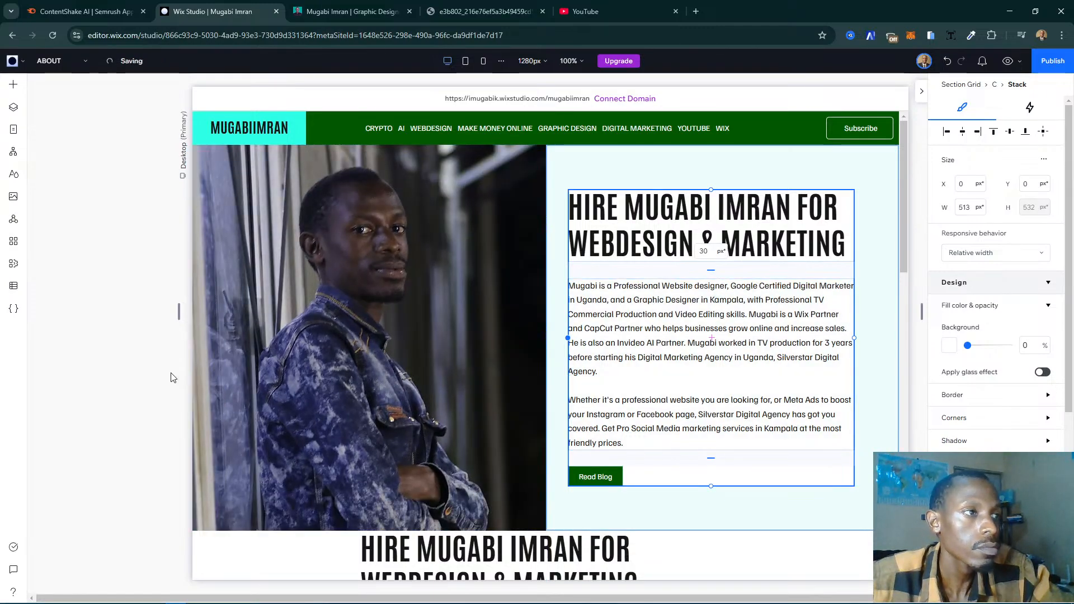
click(172, 377)
scroll(653, 368, down, 8)
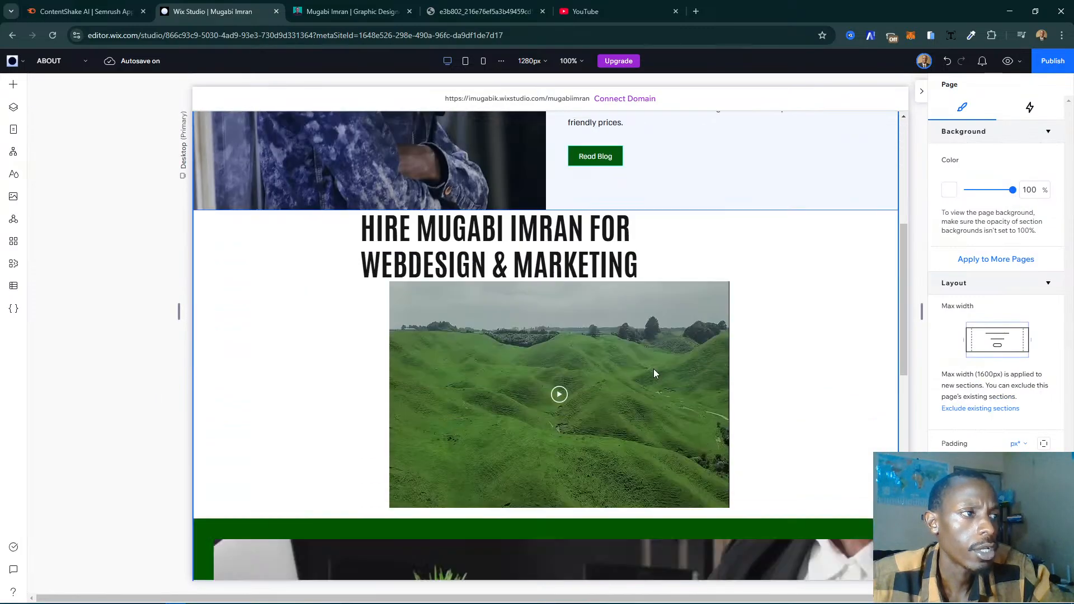
scroll(639, 366, up, 4)
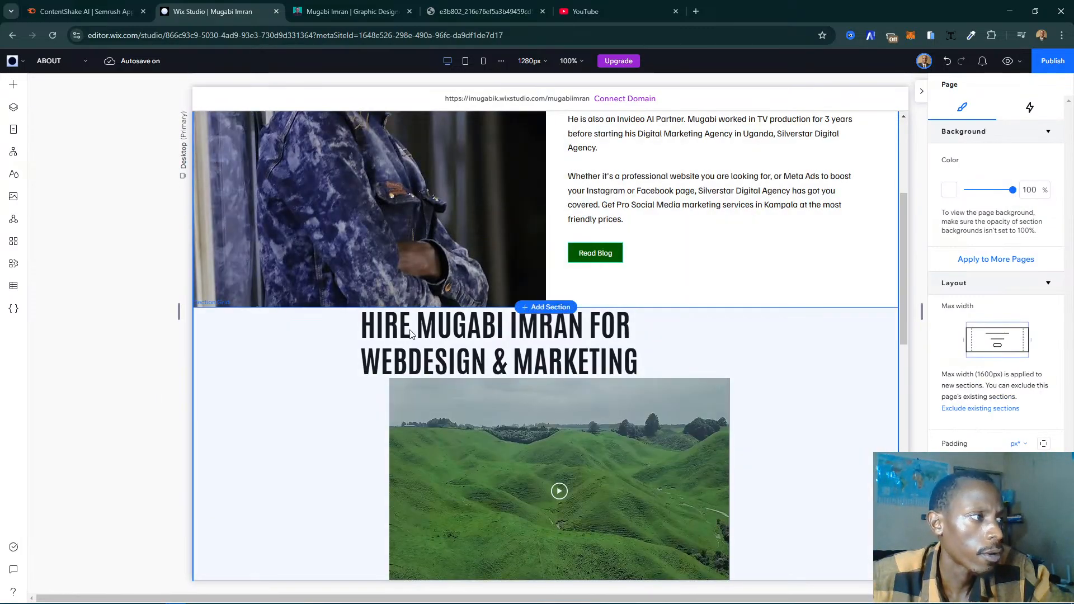
- Make the upper row of the video section's grid taller, extending the section's height to 568 px
click(765, 349)
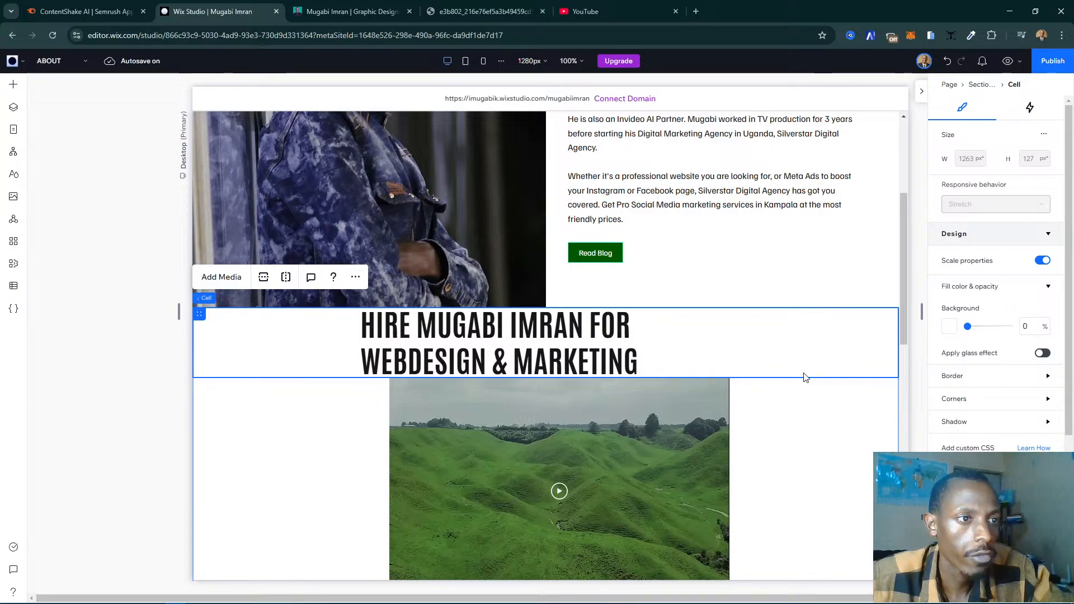
drag(805, 392, 804, 398)
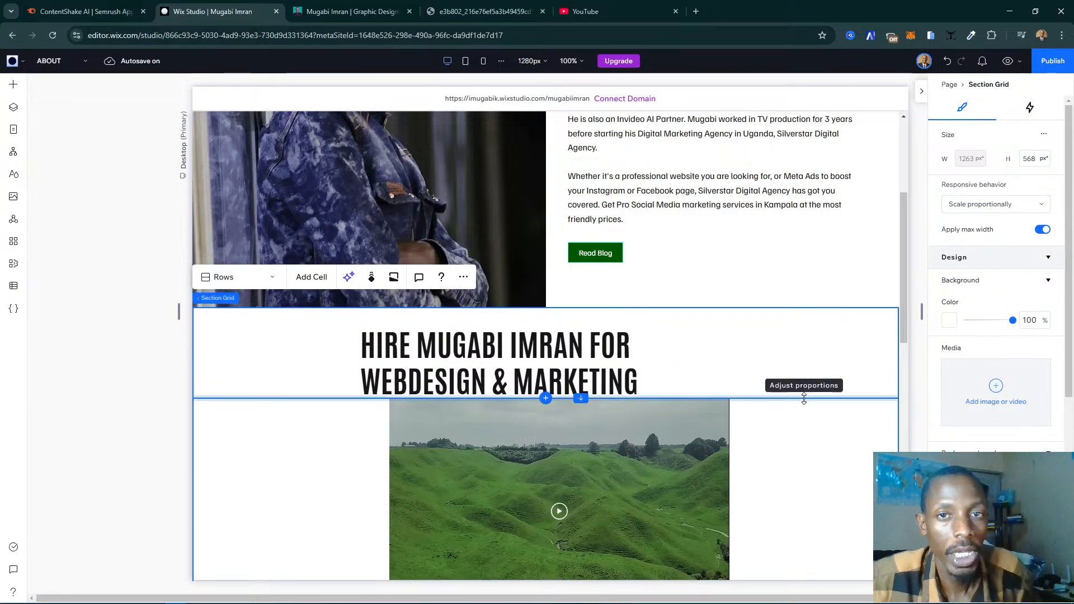
click(452, 344)
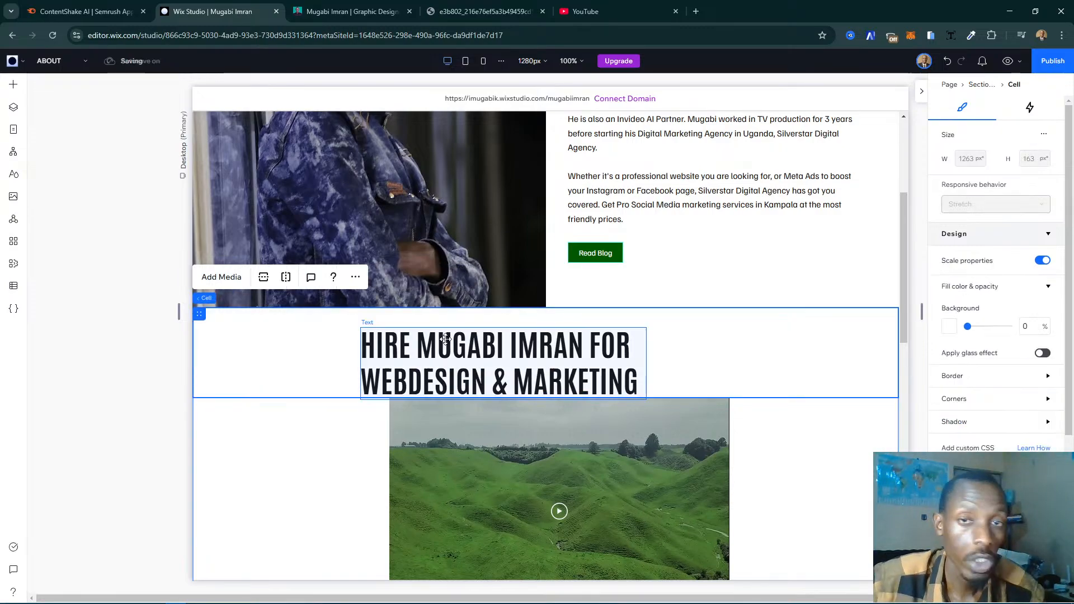
- Replace the copied heading's text with "From TV Commercials to 3D Channel Openers and 2D Intros", copied from the existing website
click(437, 346)
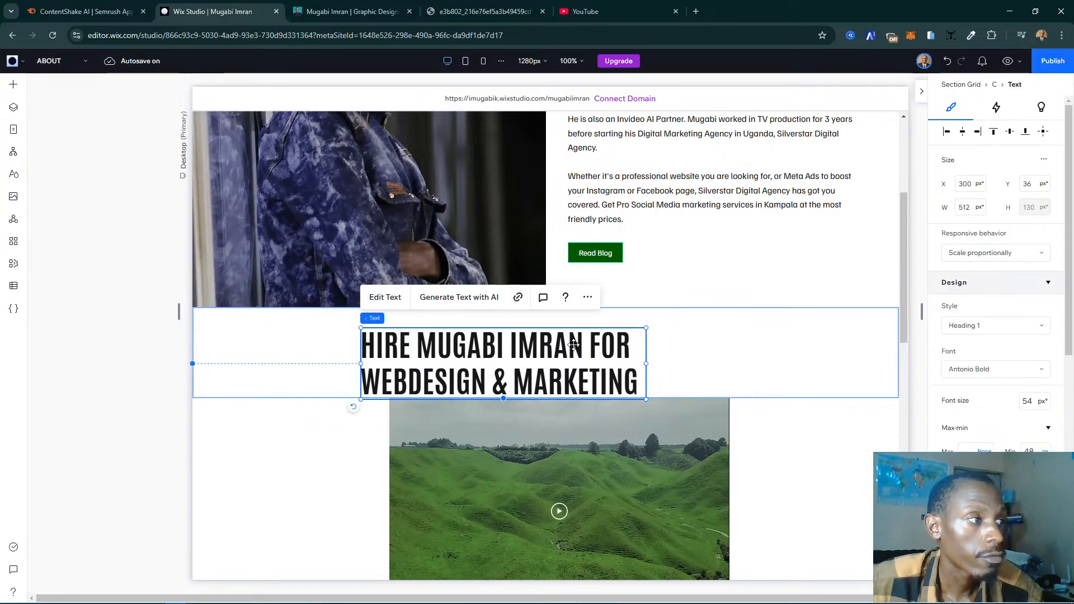
click(380, 11)
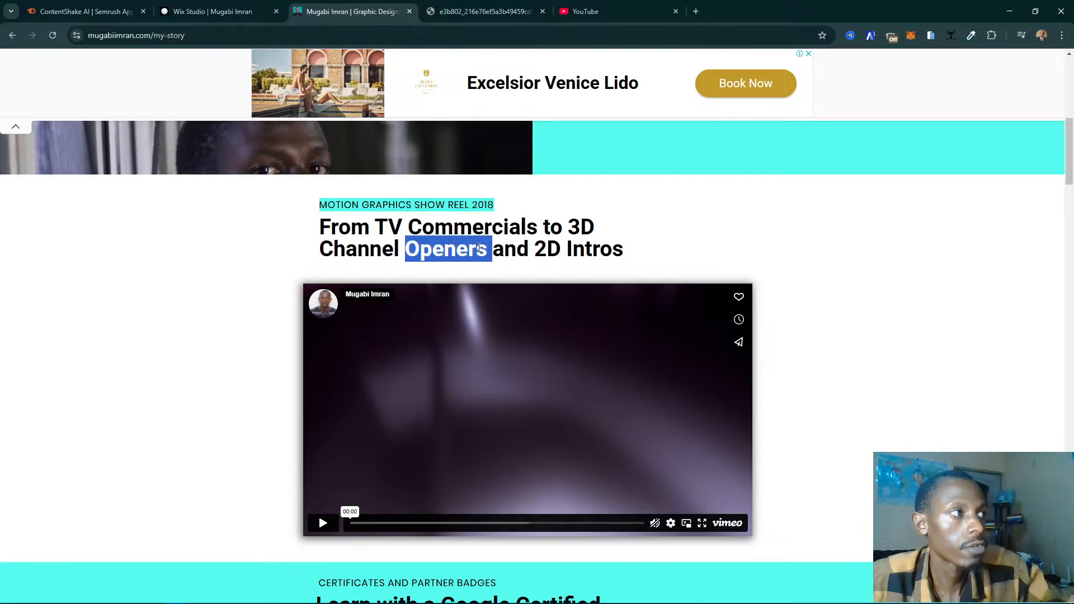
triple_click(448, 249)
key(ctrl+c)
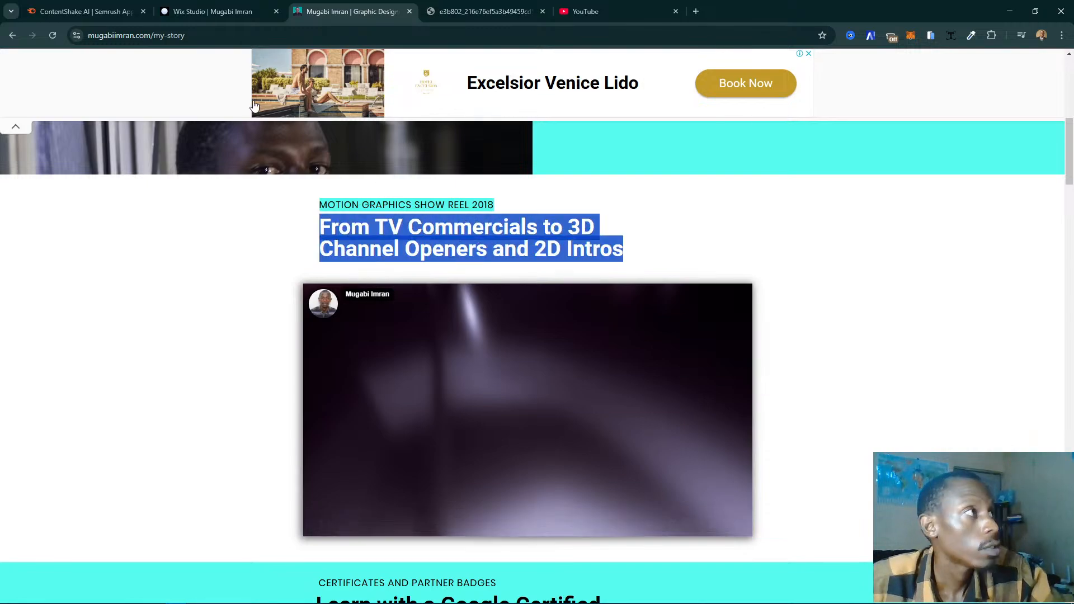
click(232, 11)
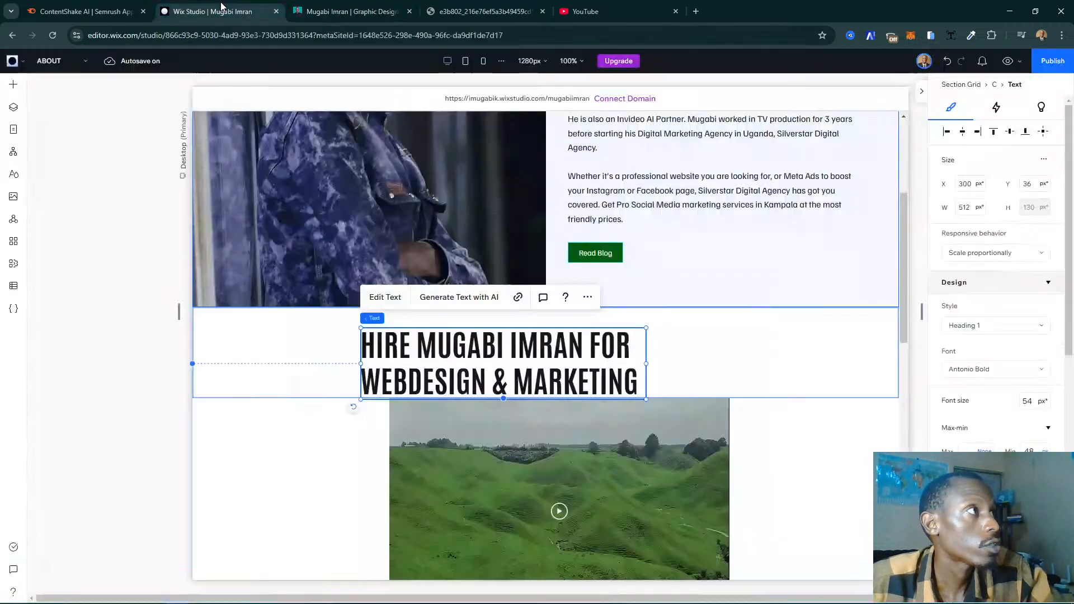
double_click(572, 374)
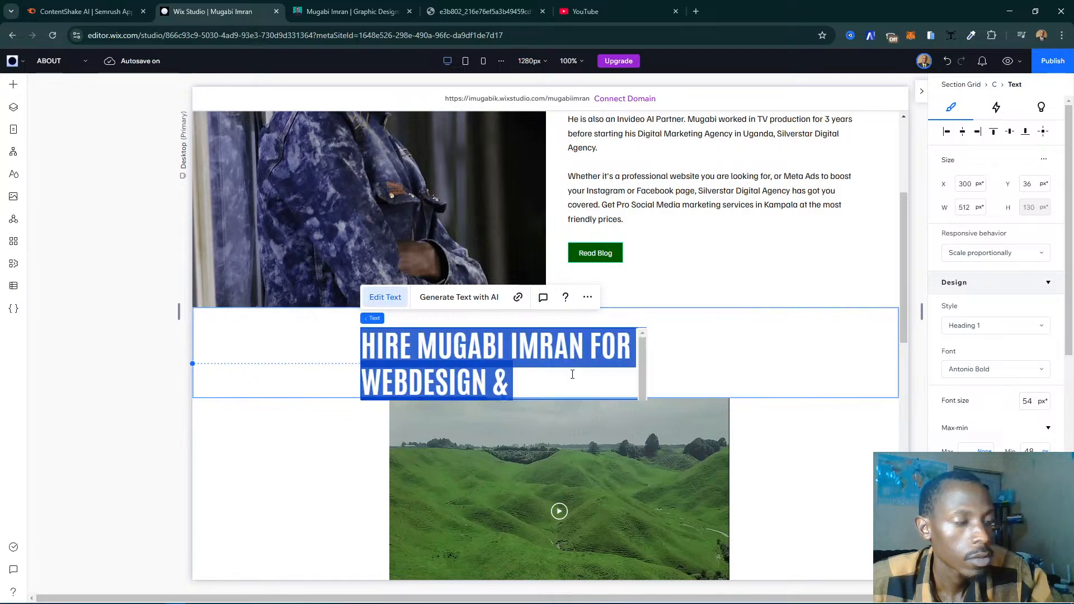
key(ctrl+v)
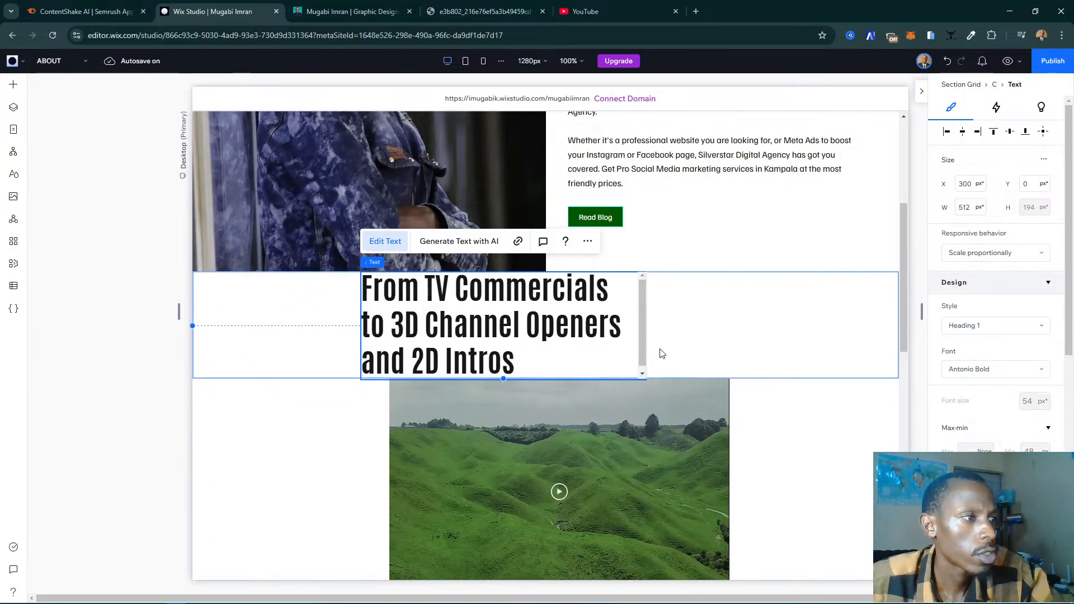
click(699, 332)
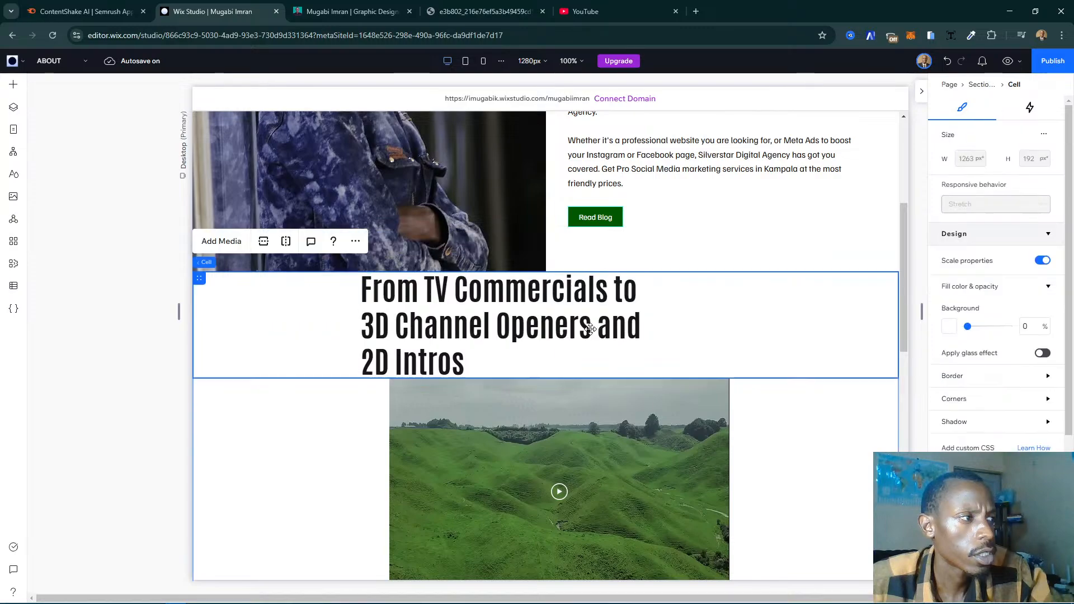
- Widen the heading above the video player to 776 px
click(591, 329)
drag(652, 332, 794, 330)
scroll(665, 327, up, 1)
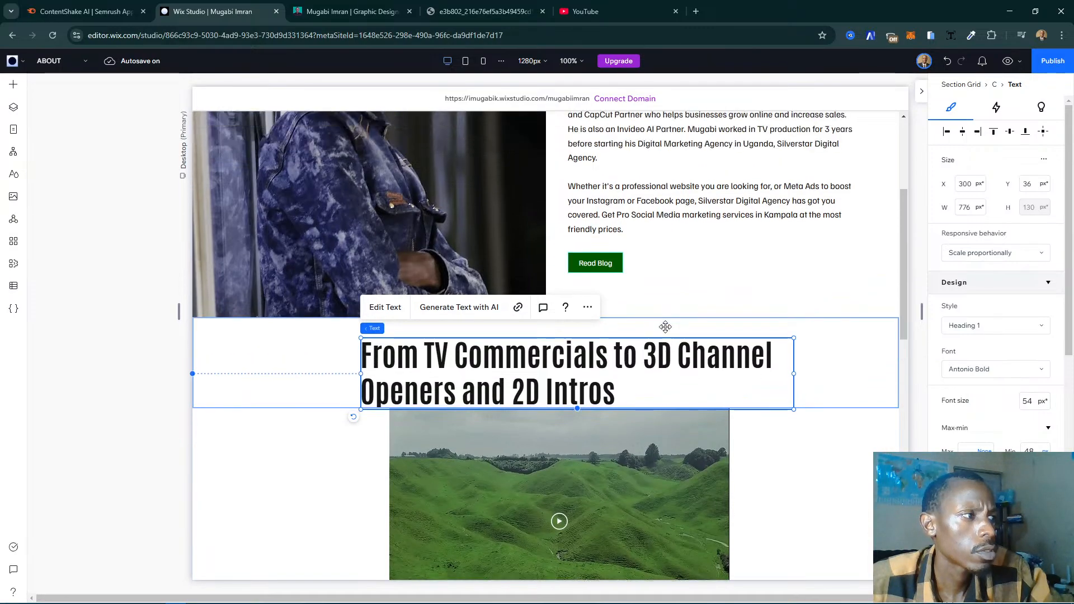
scroll(665, 327, up, 2)
- Copy the caption "MOTION GRAPHICS SHOW REEL 2018" from the existing website's show reel section and return to the Wix Studio editor
click(346, 12)
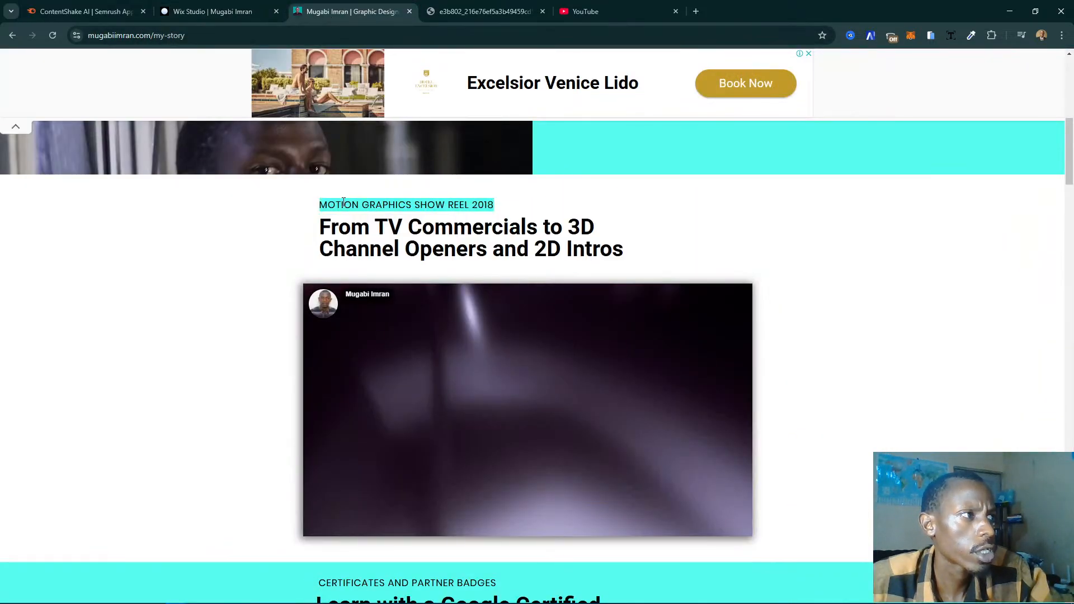
triple_click(343, 205)
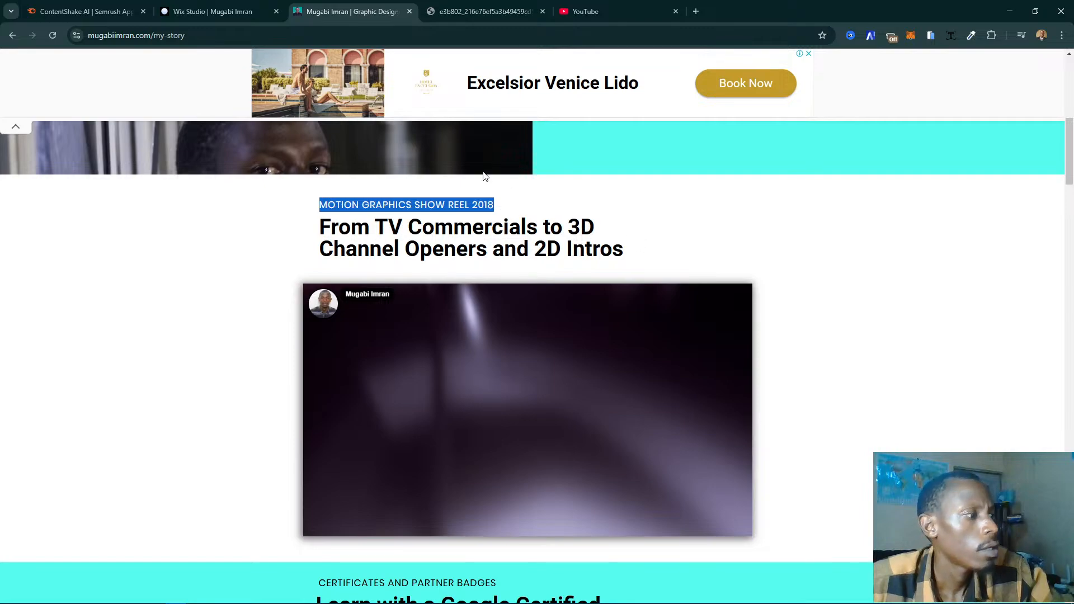
click(259, 11)
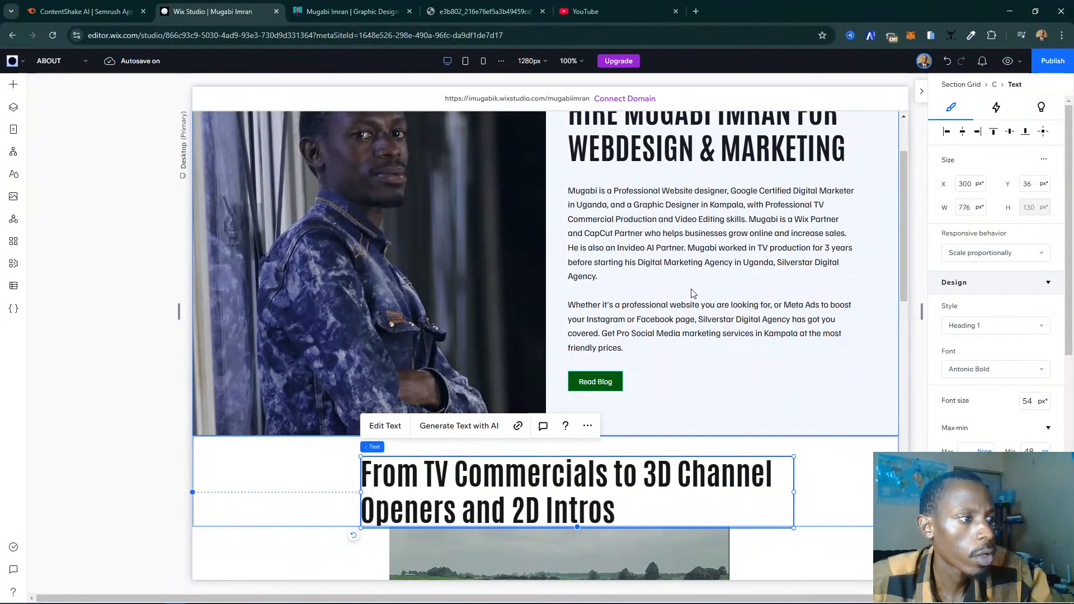
- Add a Heading 6 text element above the video section's heading and replace its text with "MOTION GRAPHICS SHOW REEL 2018"
scroll(694, 294, down, 1)
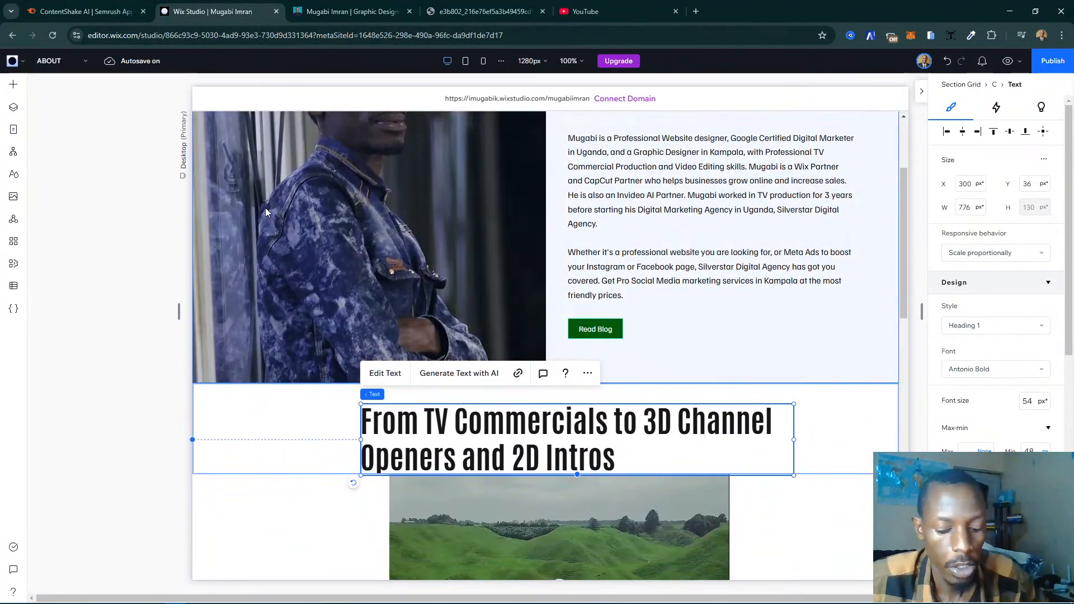
click(13, 87)
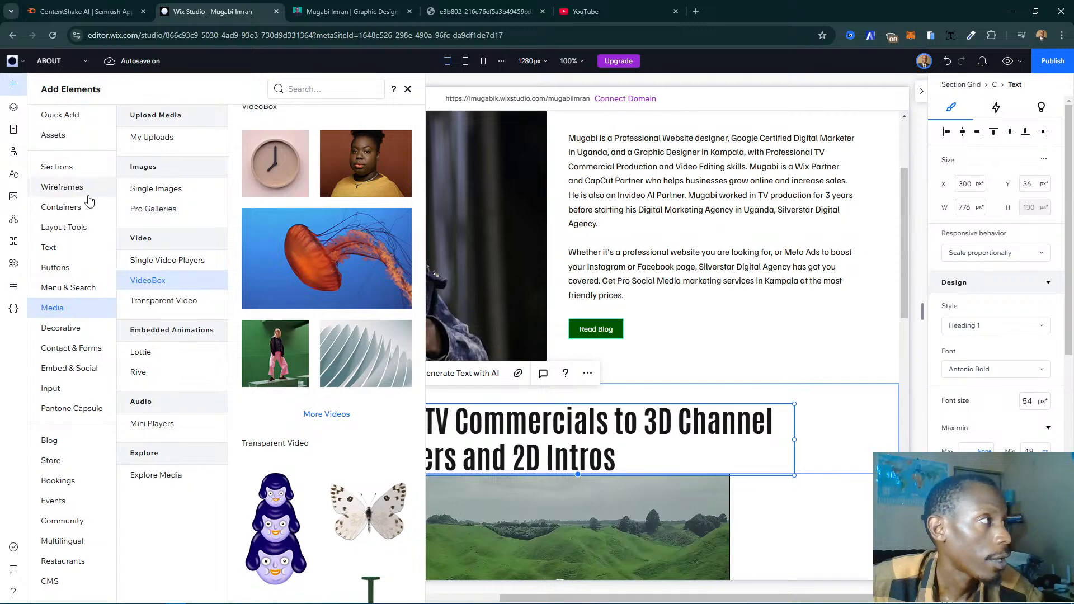
click(60, 249)
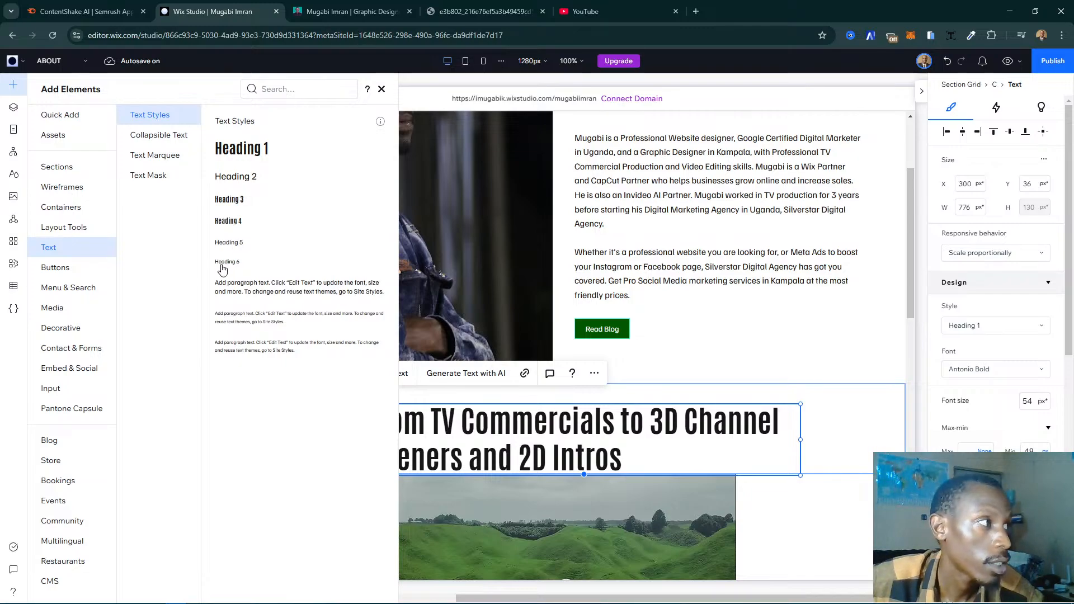
drag(235, 286, 469, 401)
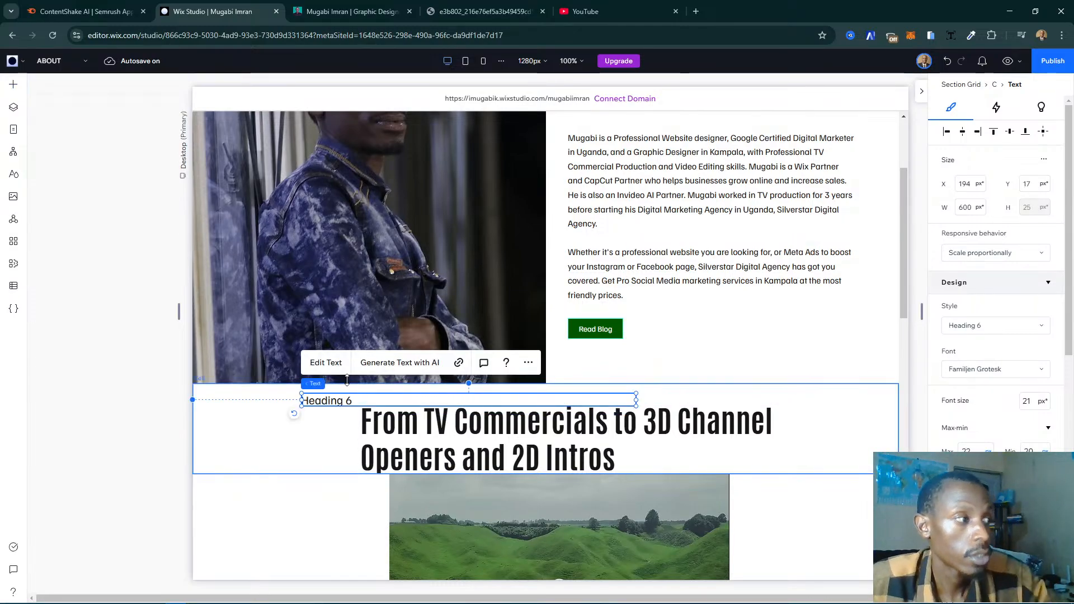
click(317, 364)
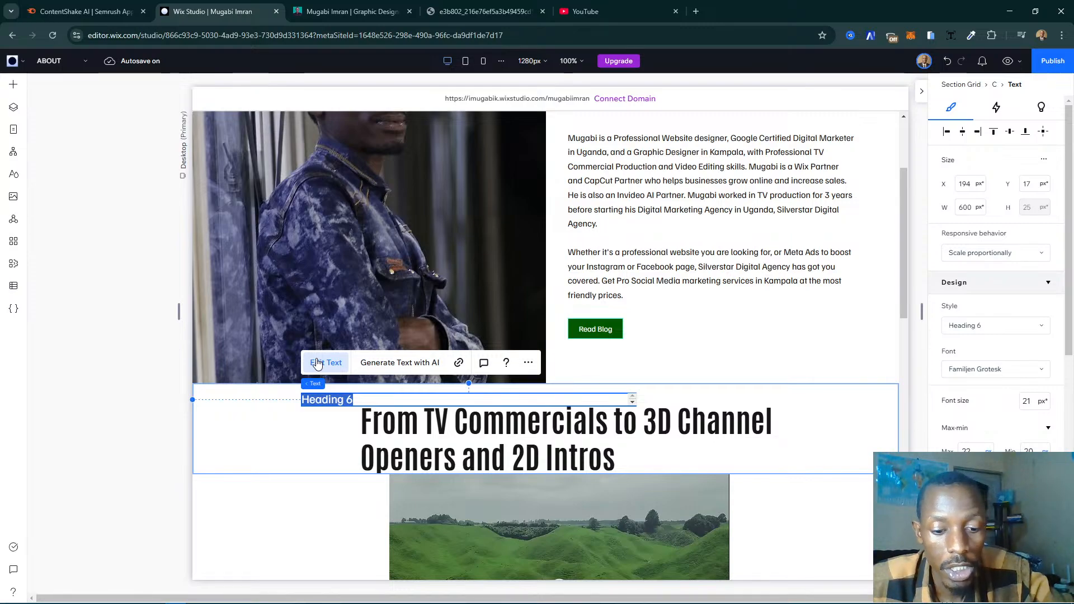
text(MOTION GRAPHICS SHOW REEL 2018)
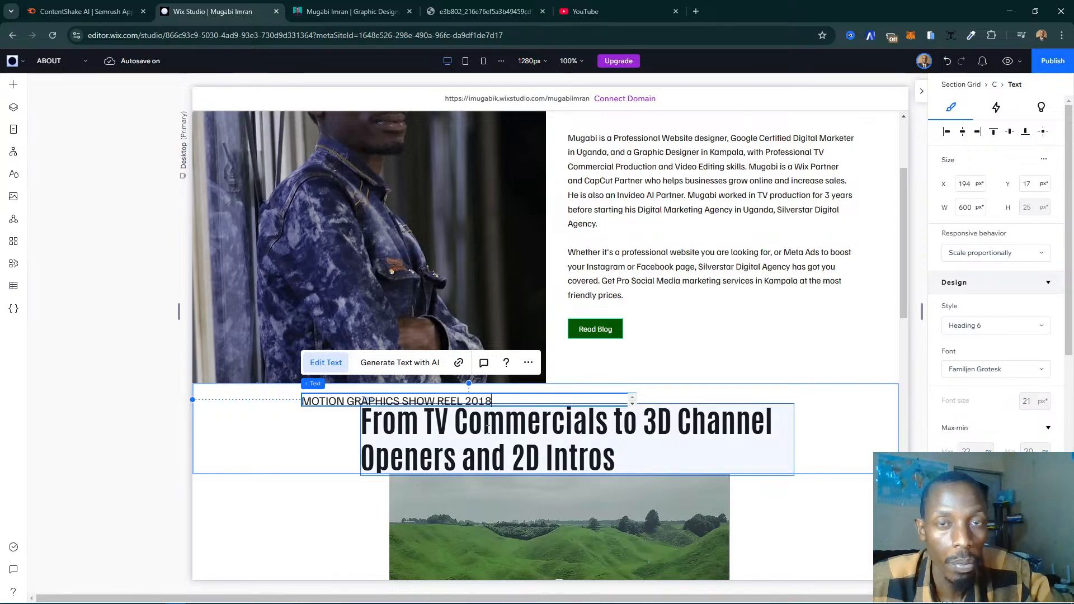
- Make the grid row holding the caption and heading taller, extending the section's height to 595 px
click(339, 409)
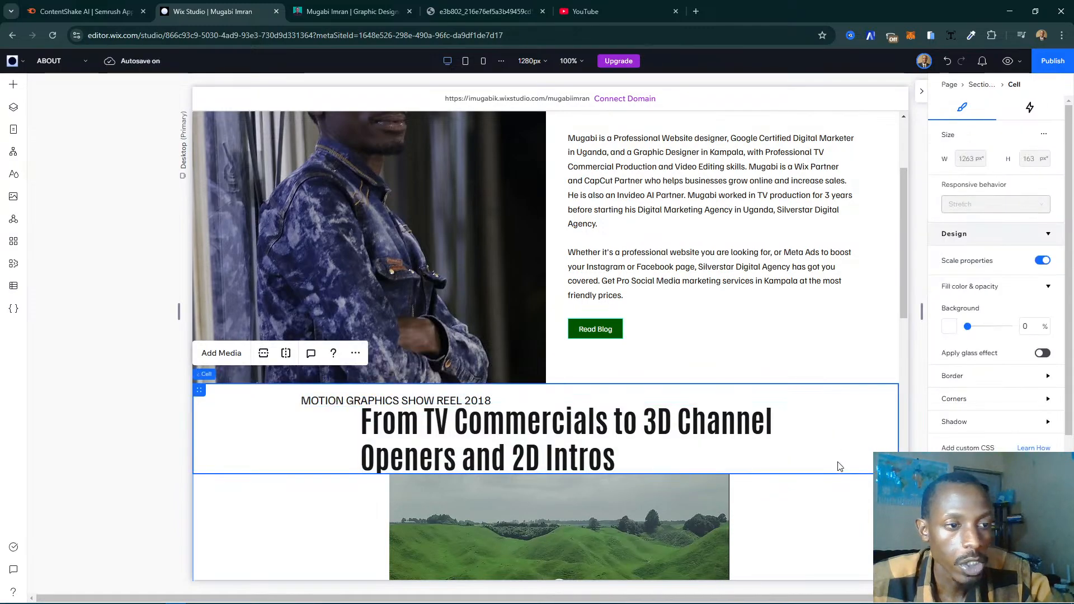
drag(836, 473, 834, 488)
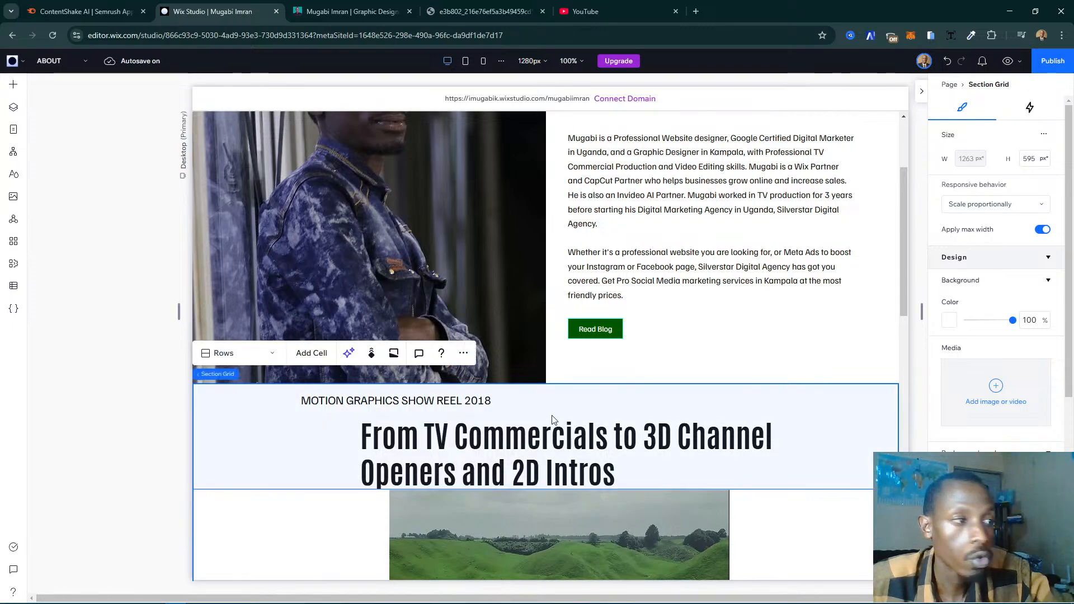
click(426, 412)
- Move the show reel caption to X 268, Y 20 and the heading below it to X 256, Y 45
click(357, 403)
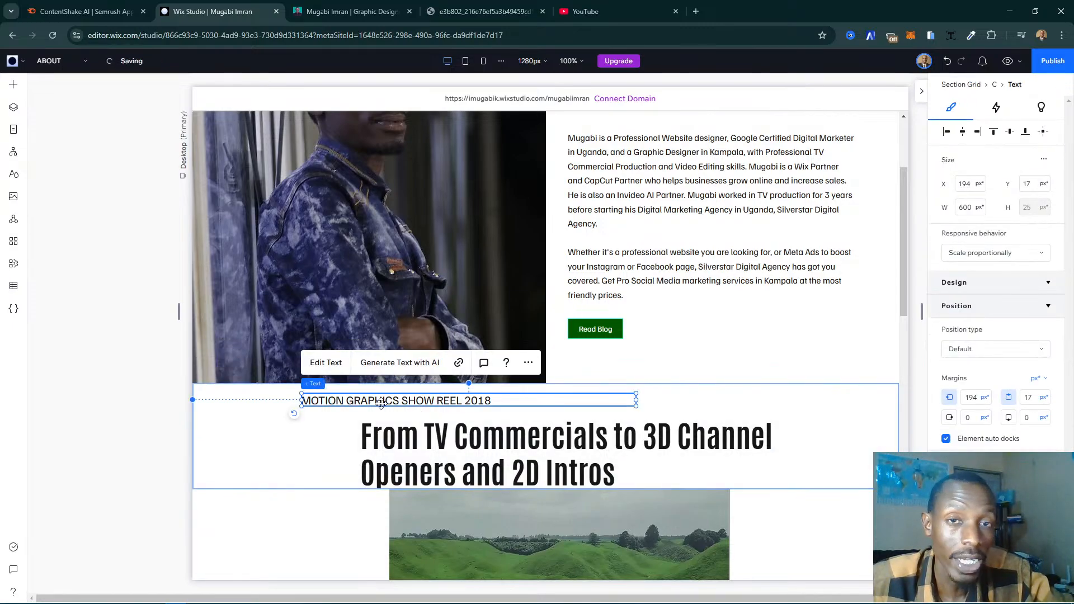
drag(357, 403, 401, 420)
click(422, 441)
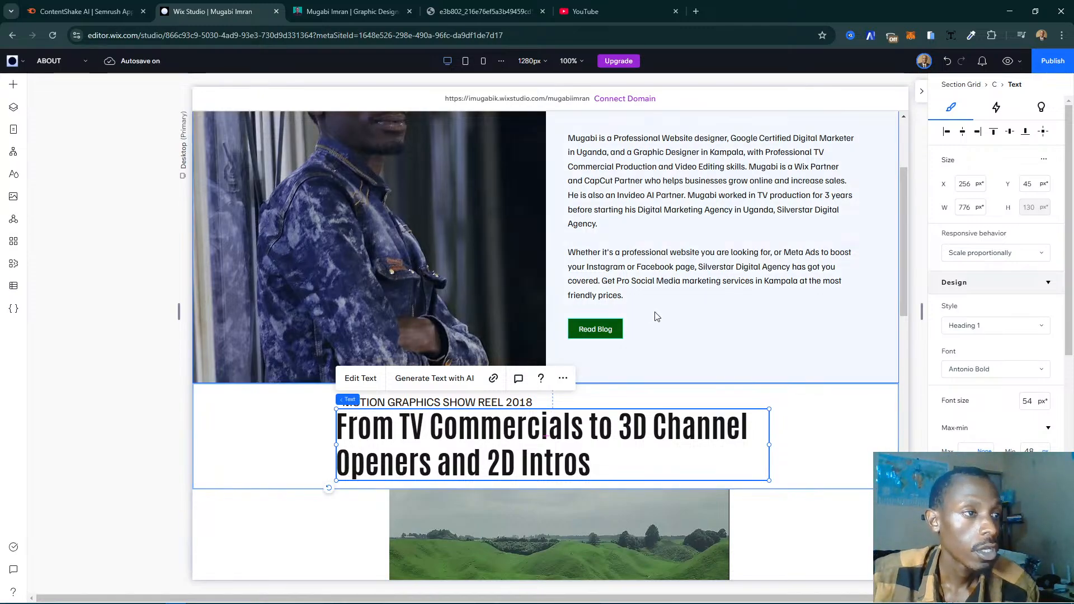
click(344, 402)
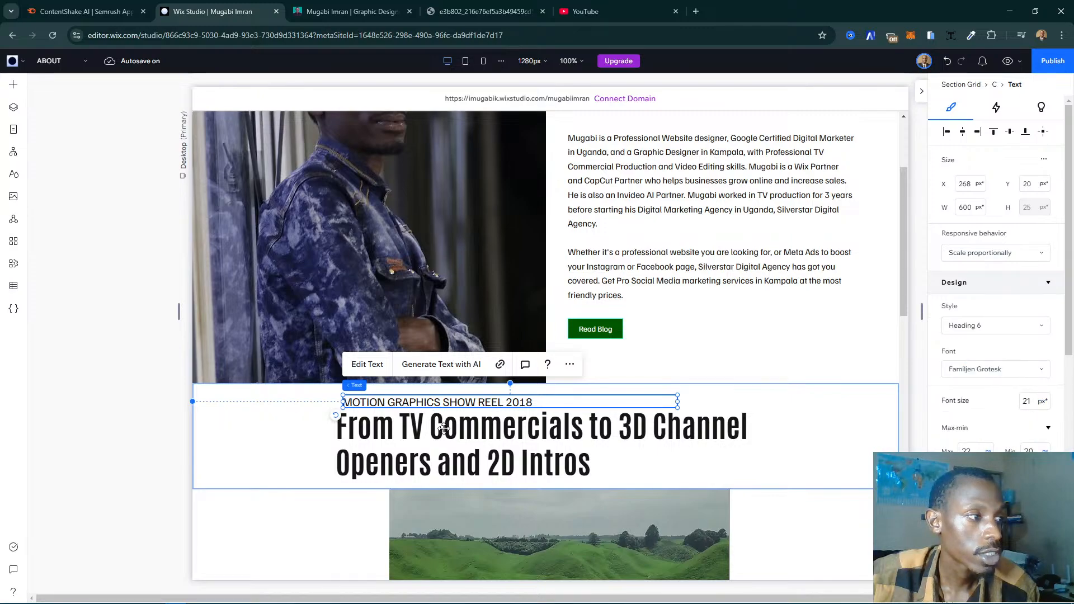
- Select the intro section's text stack and review the page layout at the mobile breakpoint, then back at the desktop breakpoint
scroll(698, 329, up, 3)
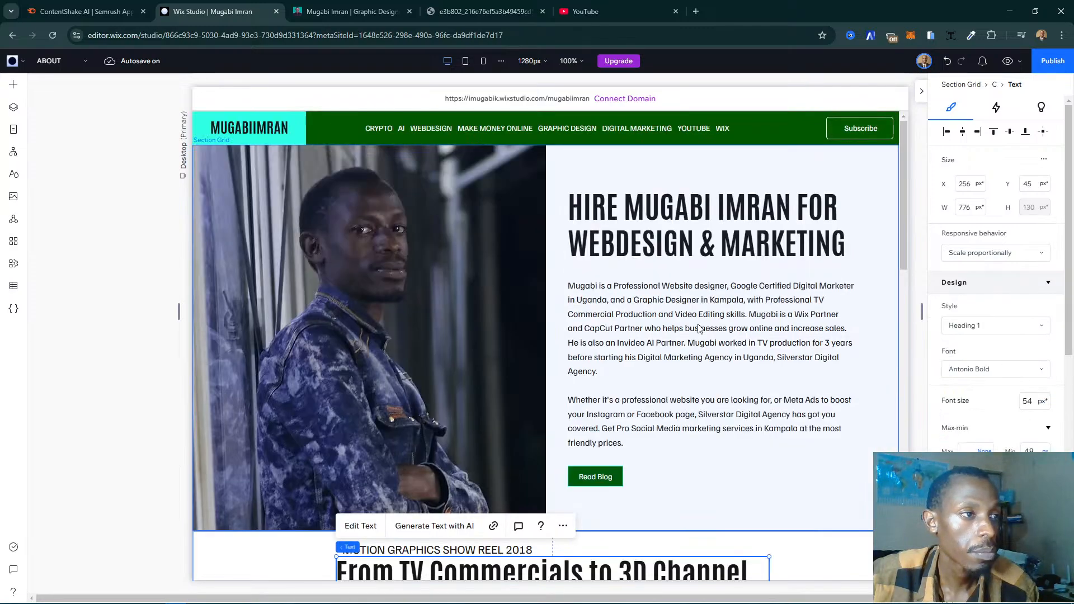
click(649, 331)
click(649, 332)
click(627, 322)
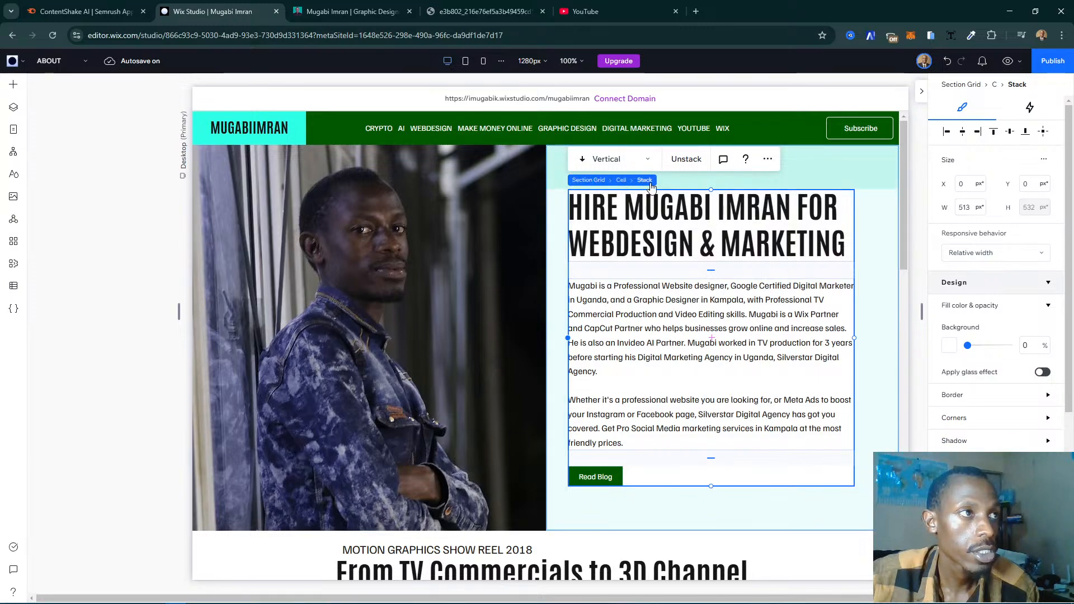
click(485, 62)
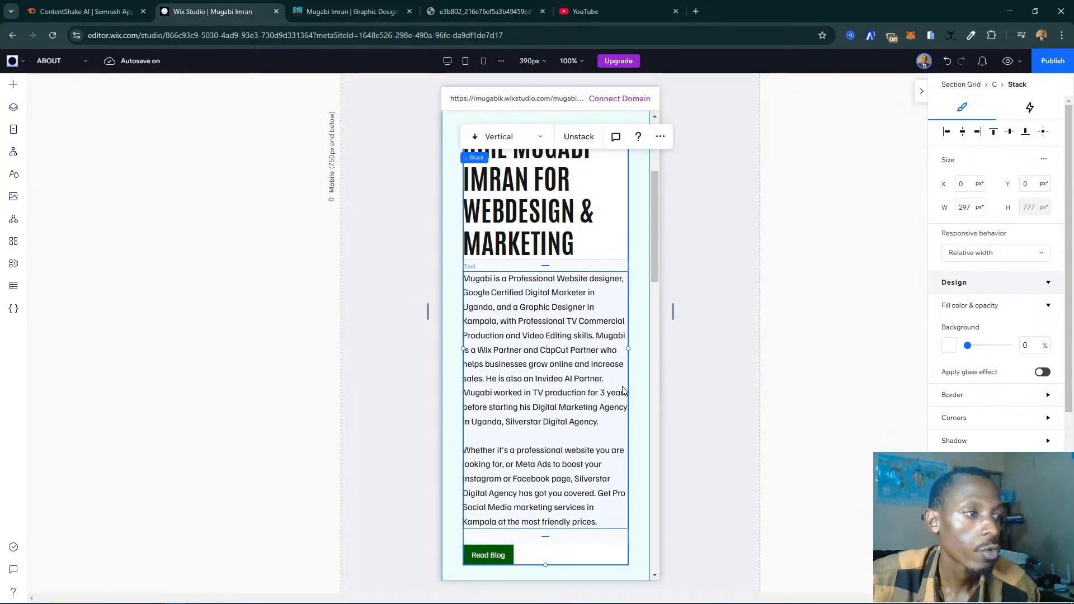
scroll(609, 384, down, 10)
scroll(624, 390, up, 3)
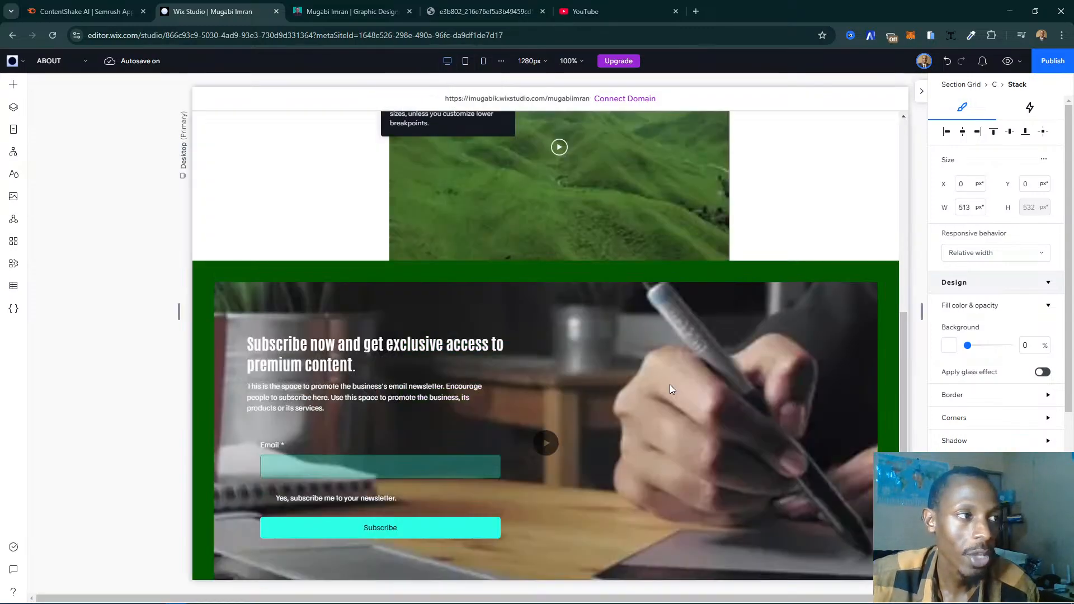
scroll(670, 384, down, 3)
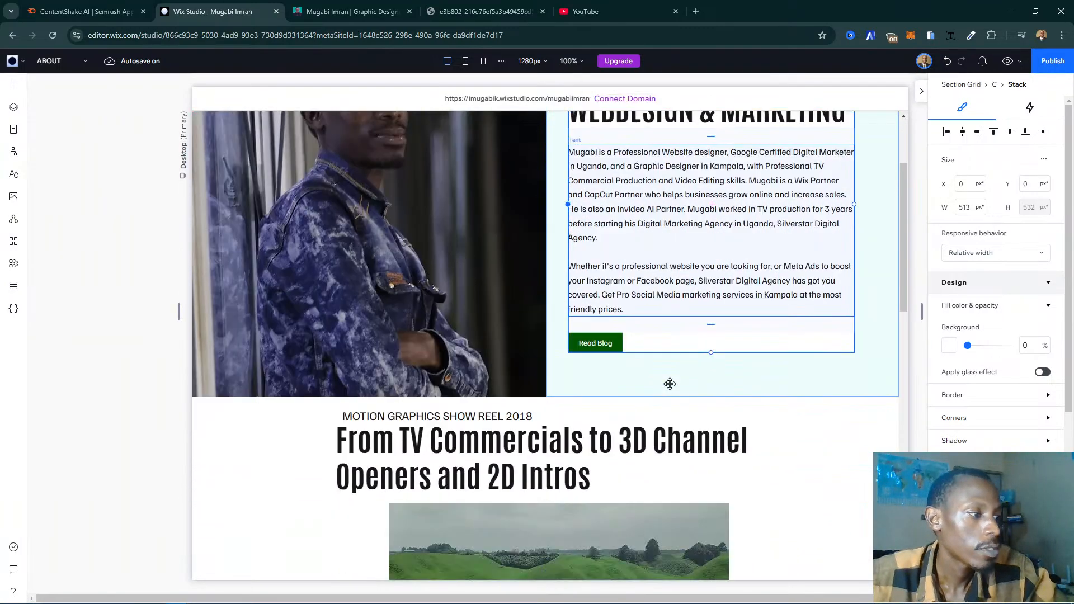
- Align the show reel caption with the heading's left edge and raise it slightly, to X 256, Y 13
click(381, 384)
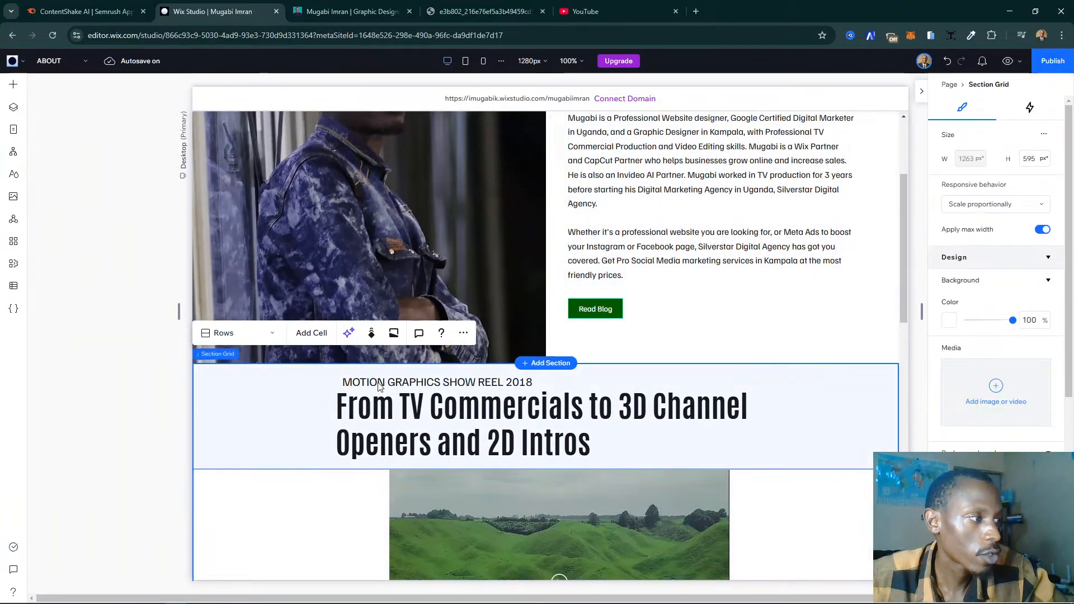
click(374, 381)
click(367, 380)
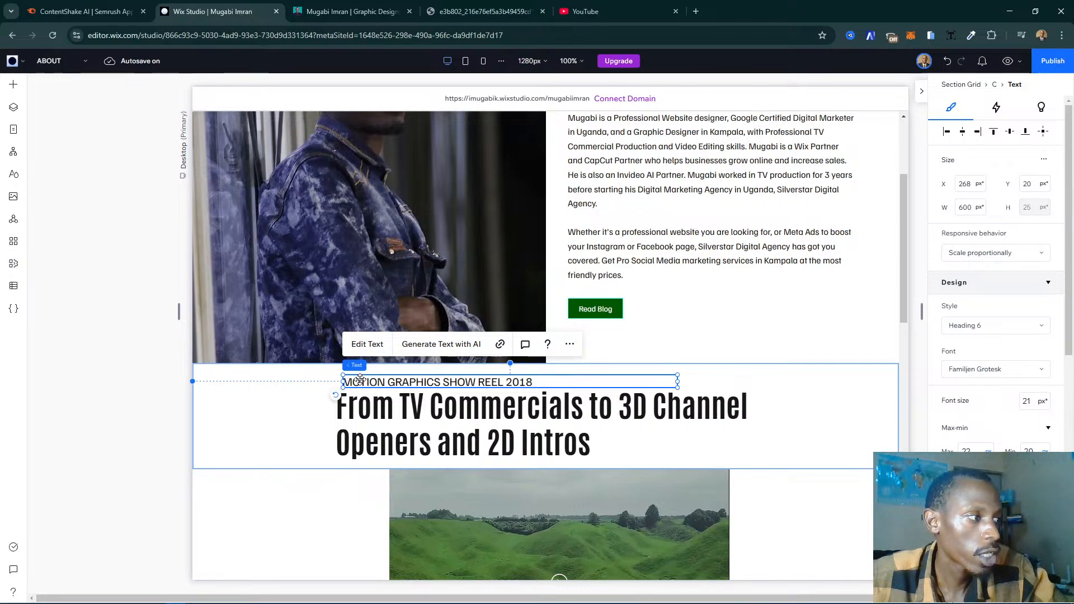
drag(365, 380, 359, 380)
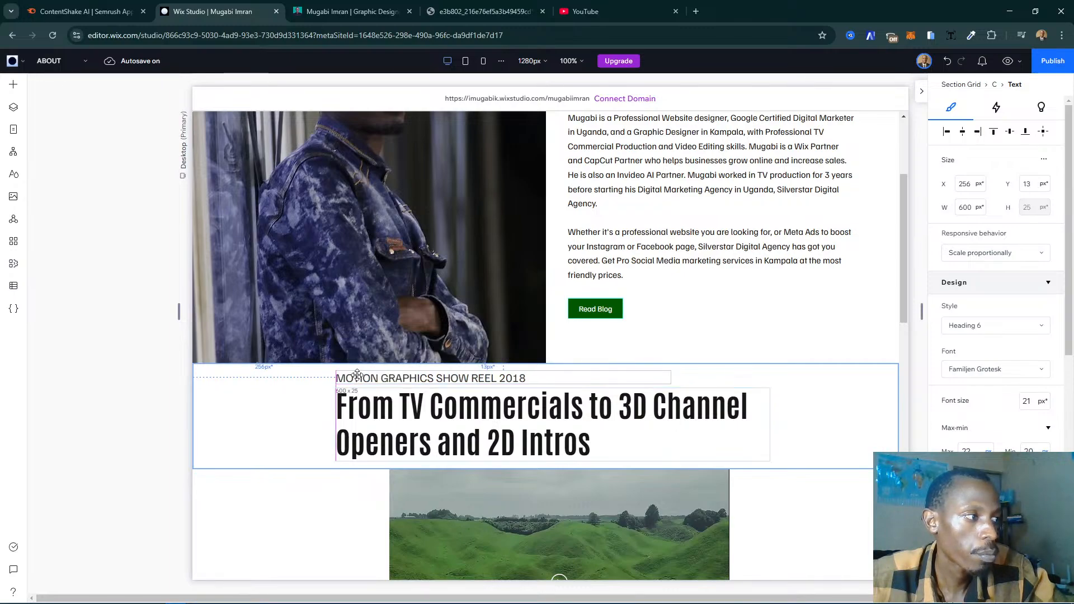
drag(356, 376, 355, 374)
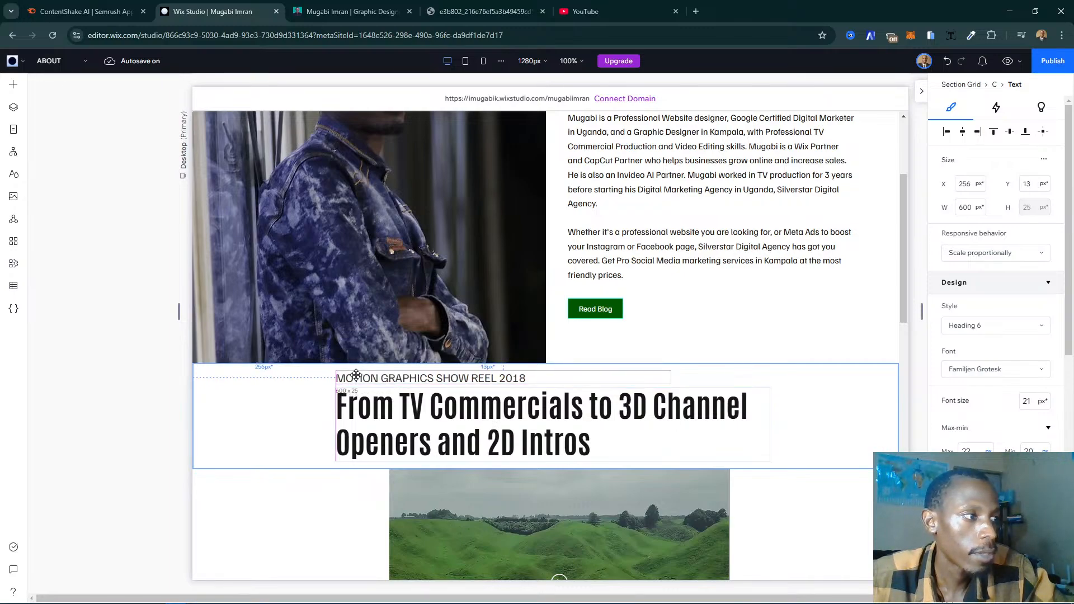
click(358, 380)
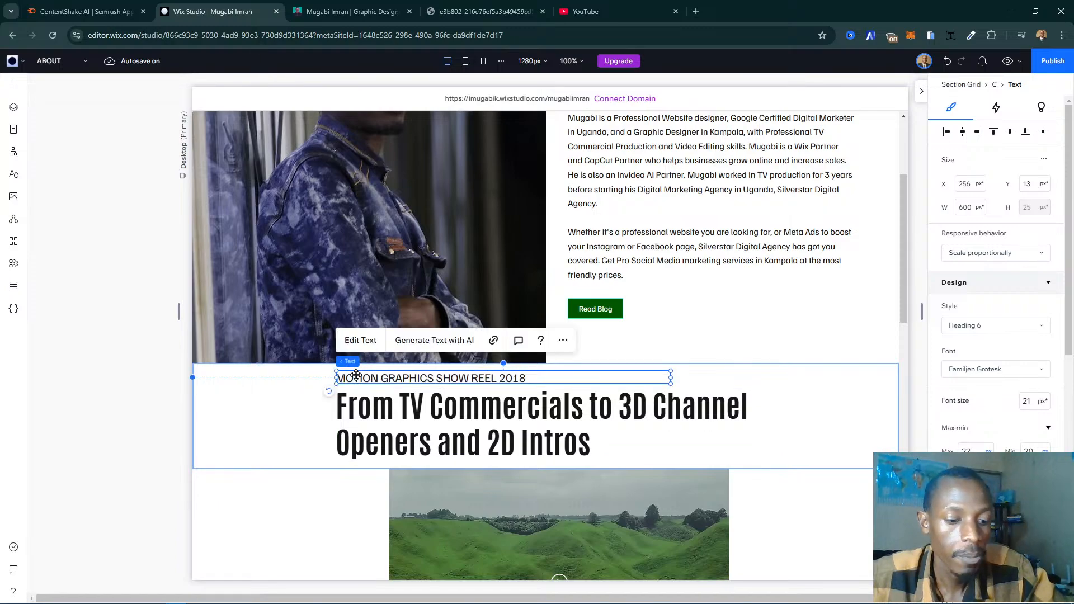
- Stack the show reel caption and heading vertically, and at the mobile breakpoint widen the stack to 342 px, starting at X 17
shift+click(435, 427)
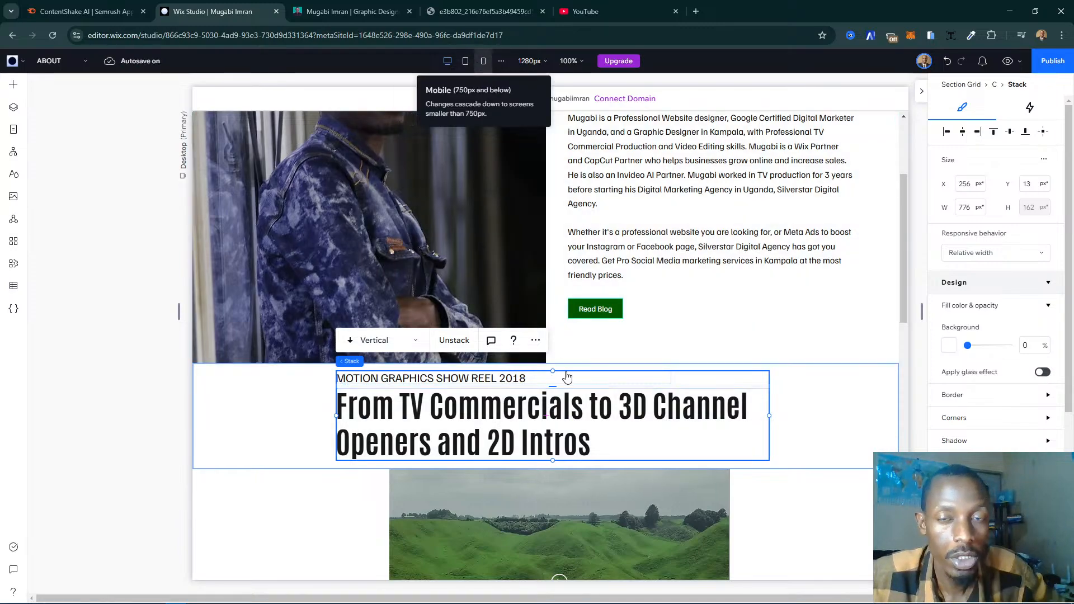
scroll(568, 375, down, 7)
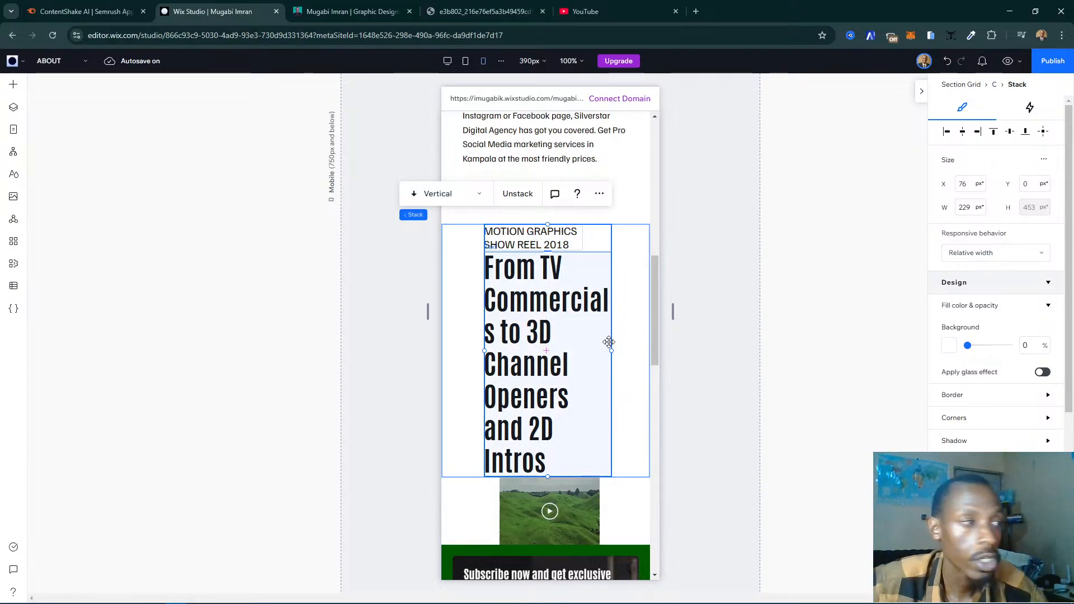
drag(611, 351, 641, 355)
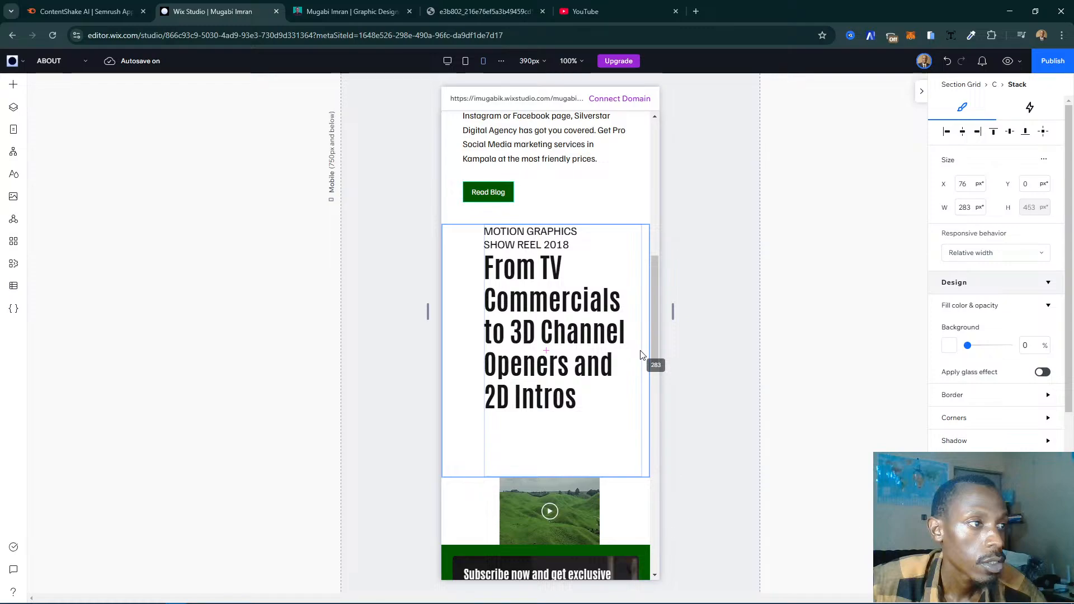
drag(641, 354, 642, 354)
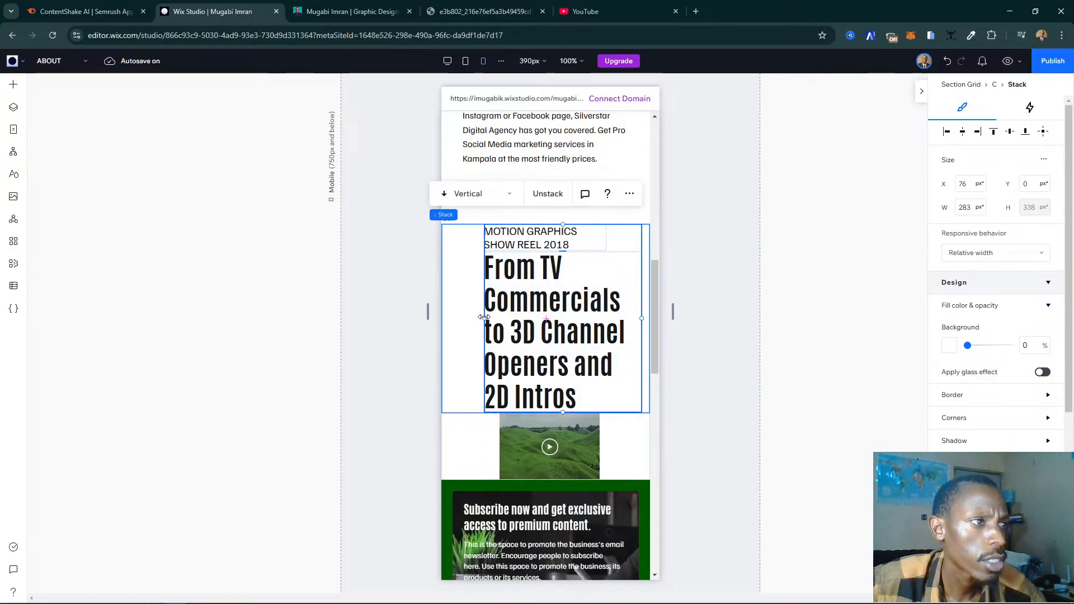
drag(484, 317, 453, 325)
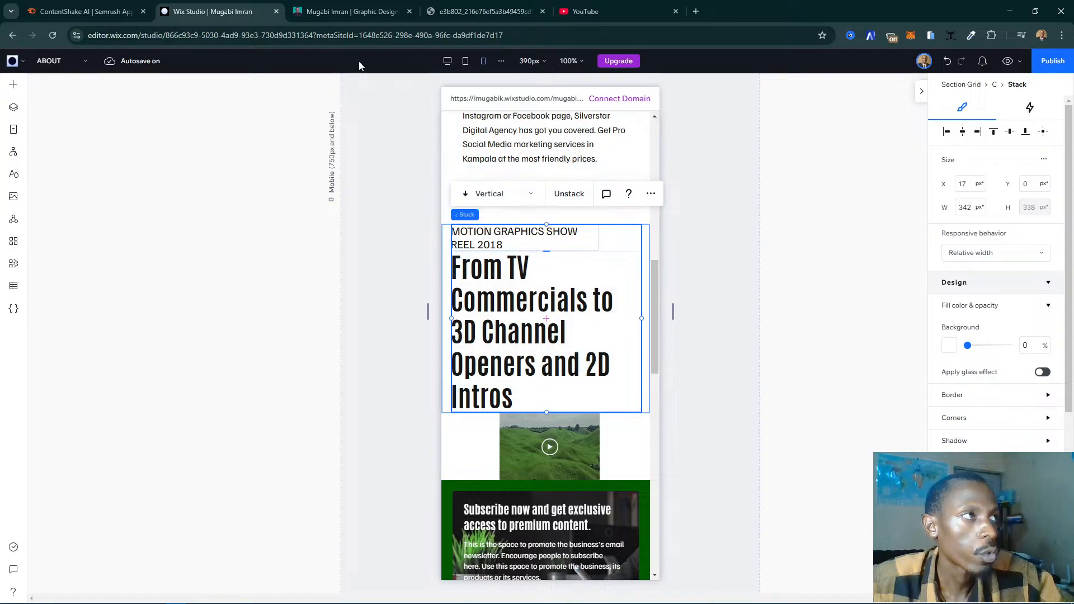
- Widen the show reel caption inside the mobile stack to 342 px
click(587, 245)
drag(597, 238, 638, 233)
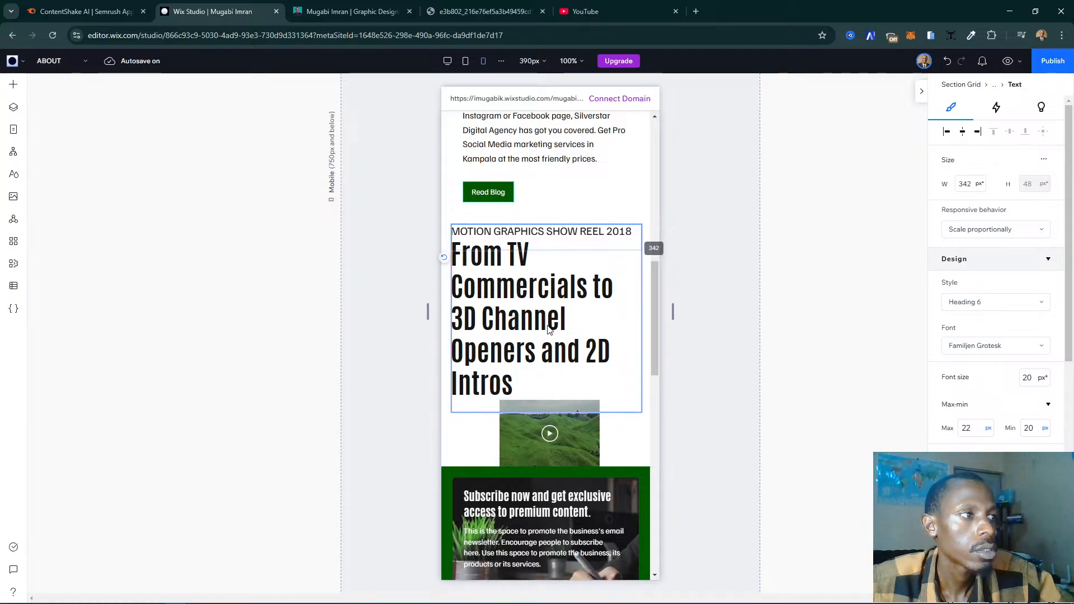
- Select the intro section's main heading at the mobile breakpoint and compare its size at the desktop breakpoint
scroll(549, 330, up, 8)
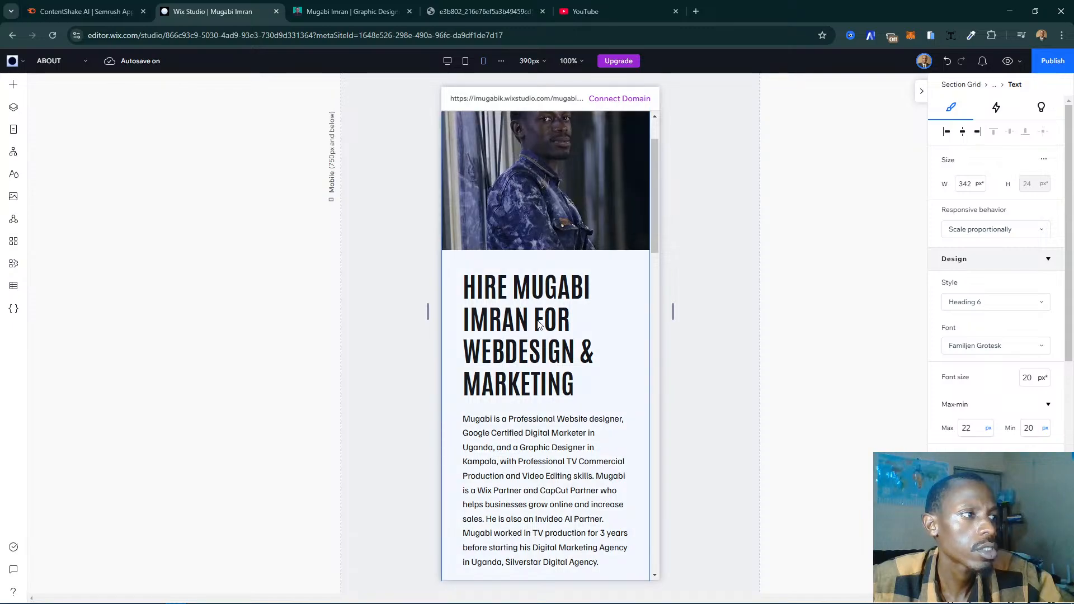
click(540, 327)
click(540, 330)
click(540, 330)
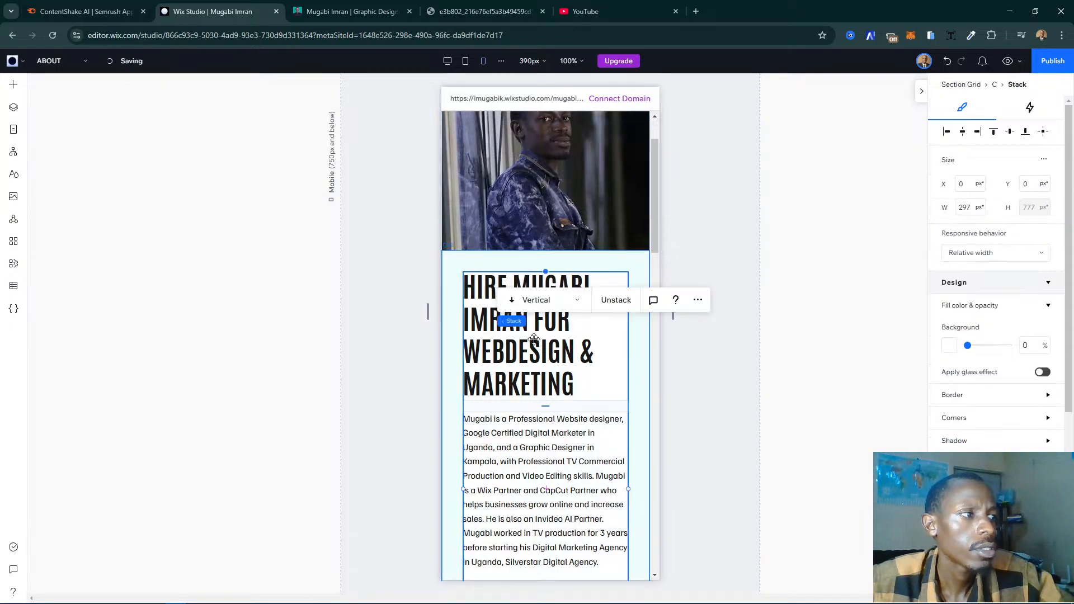
click(553, 340)
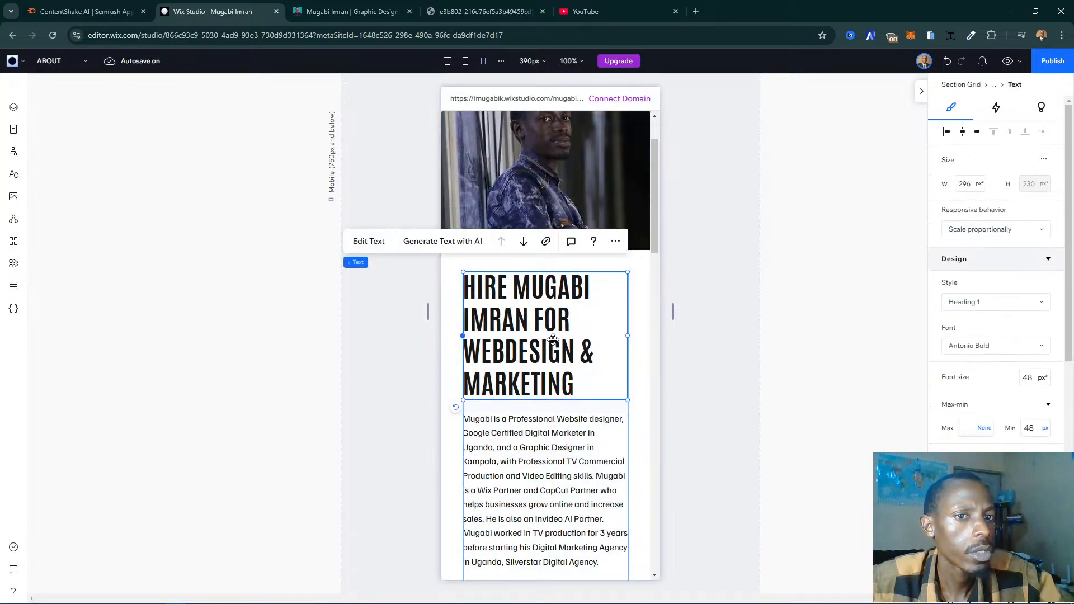
click(448, 62)
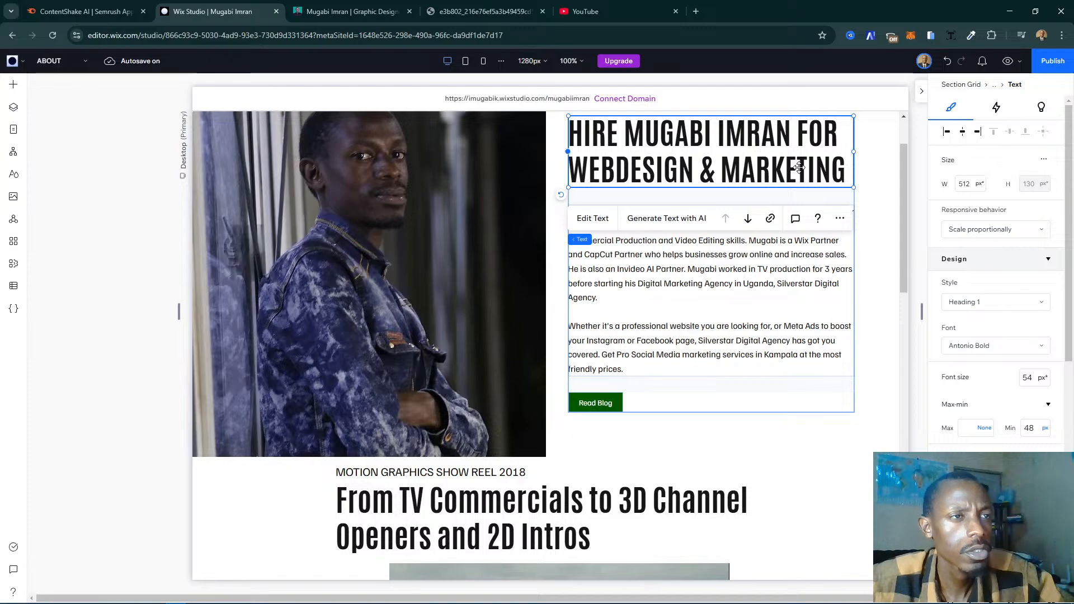
- At the tablet breakpoint, change the intro section grid's layout from columns to rows
click(466, 61)
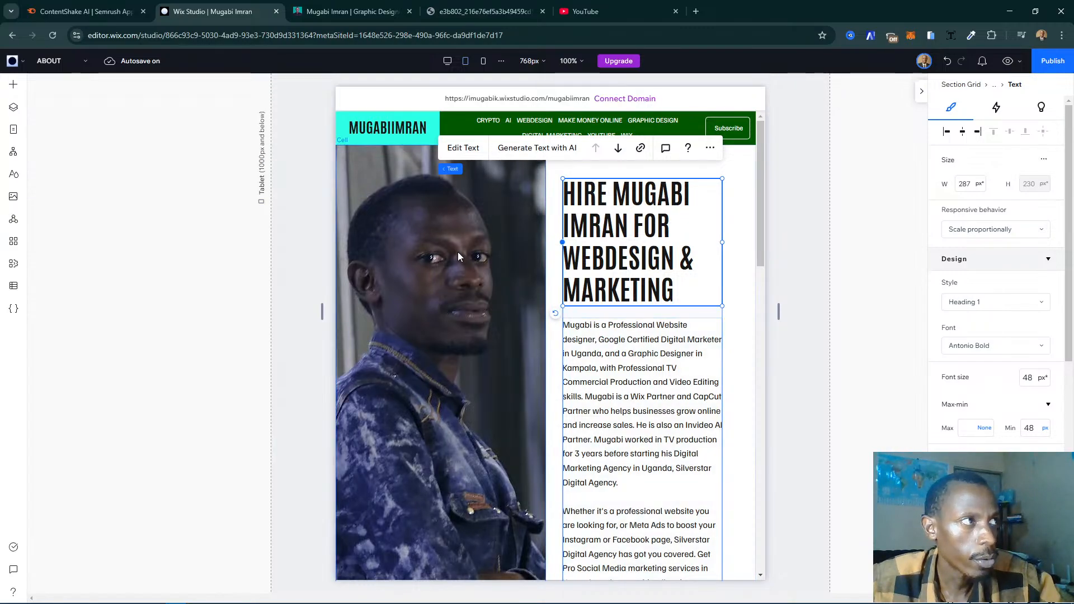
click(298, 407)
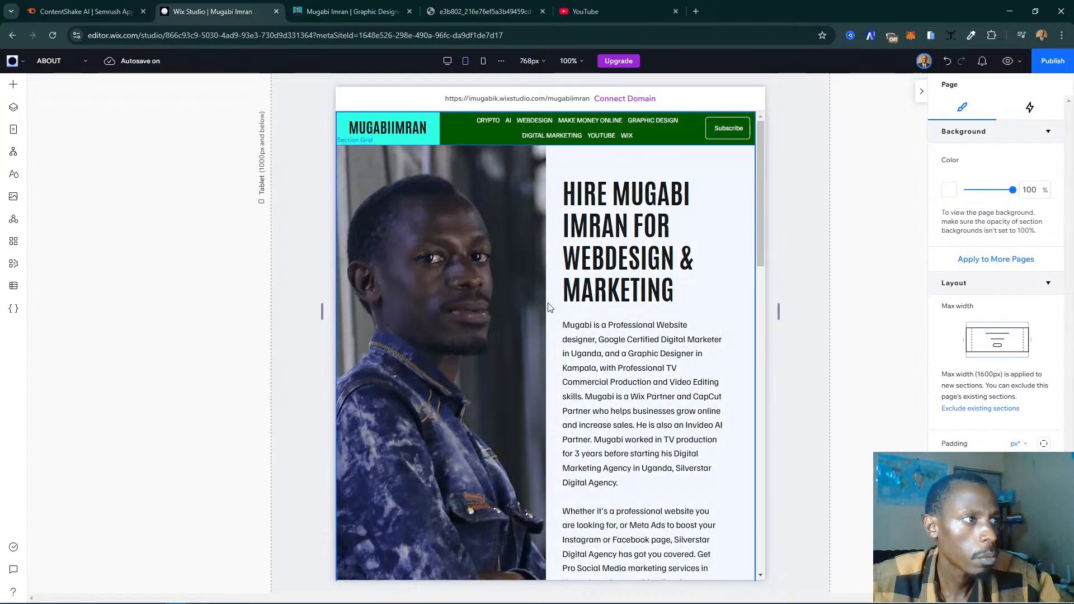
click(476, 293)
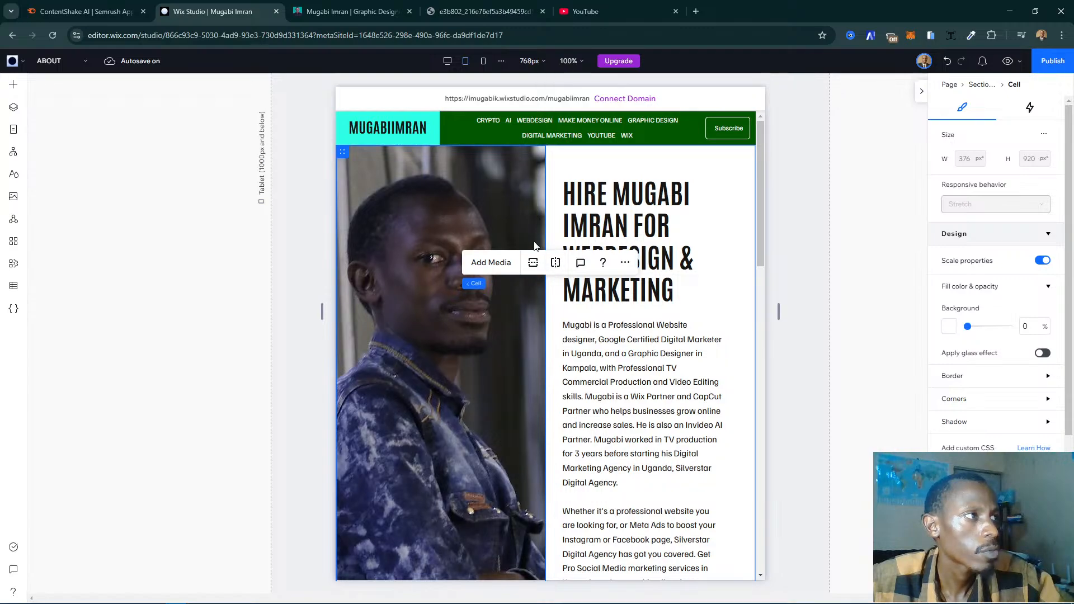
click(324, 265)
click(599, 304)
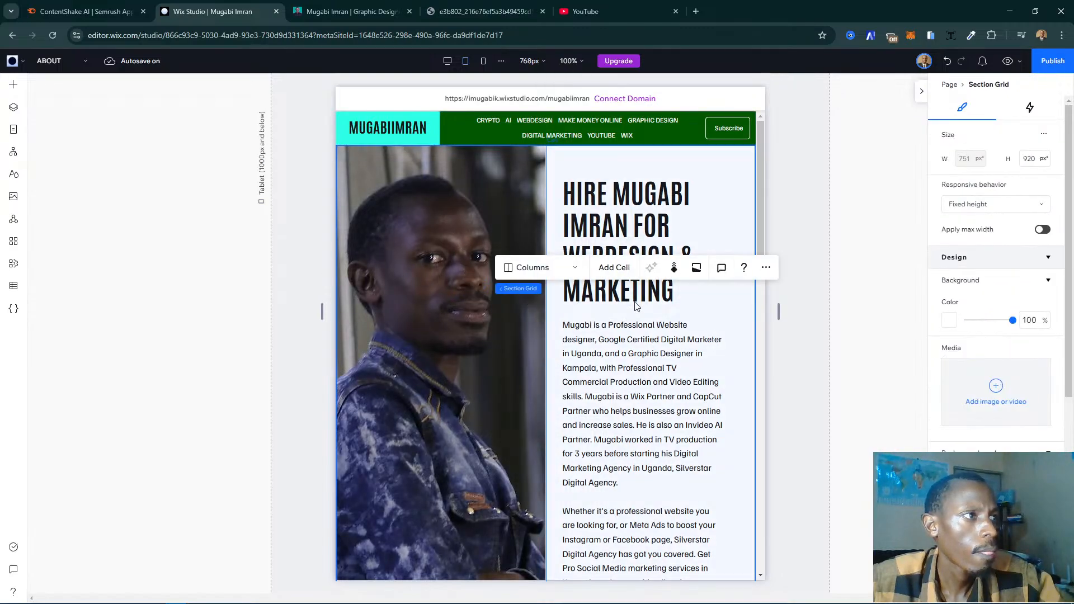
click(546, 270)
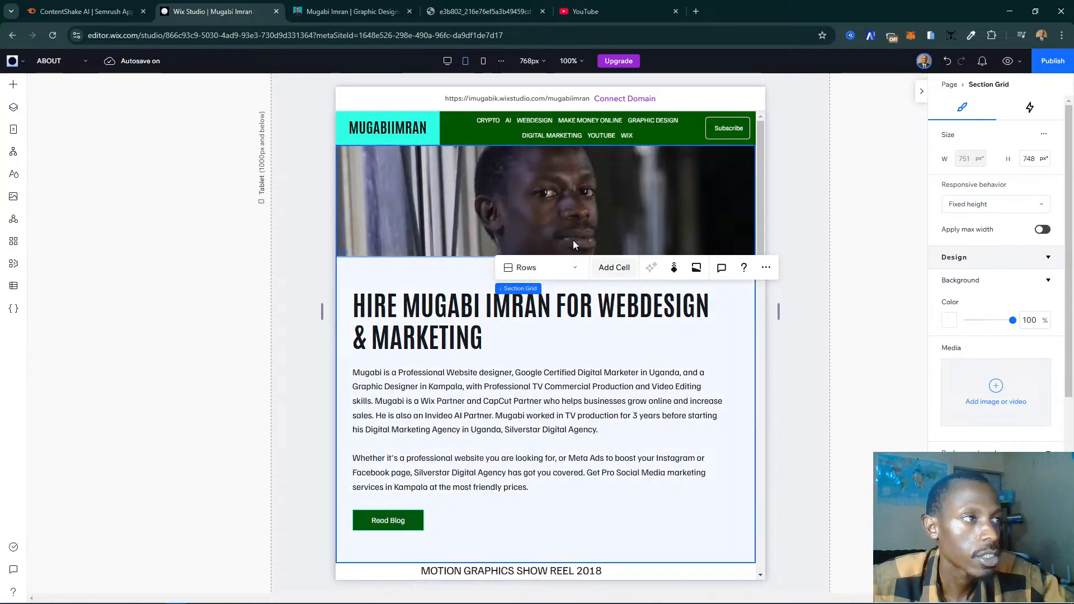
- Make the portrait image's row taller at the tablet breakpoint, extending the intro section's height to 1085 px
click(509, 197)
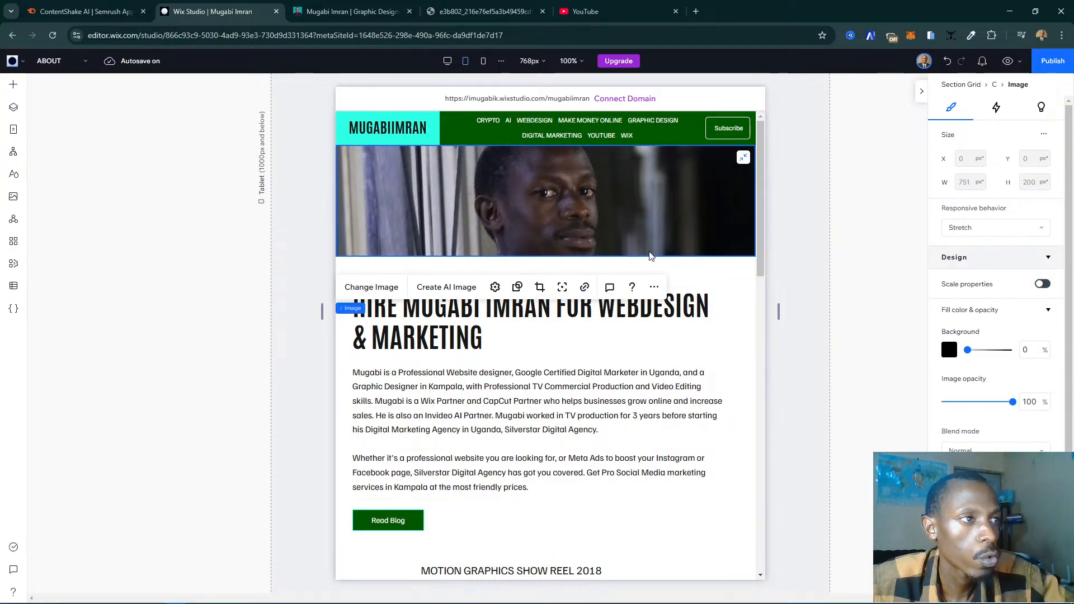
drag(668, 268, 669, 411)
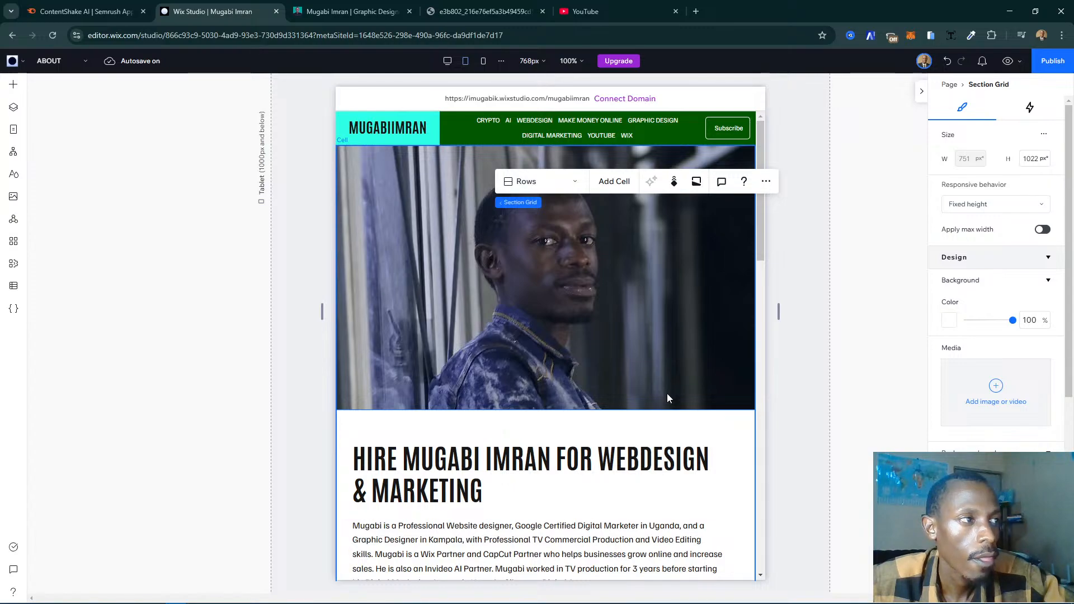
drag(668, 410, 672, 445)
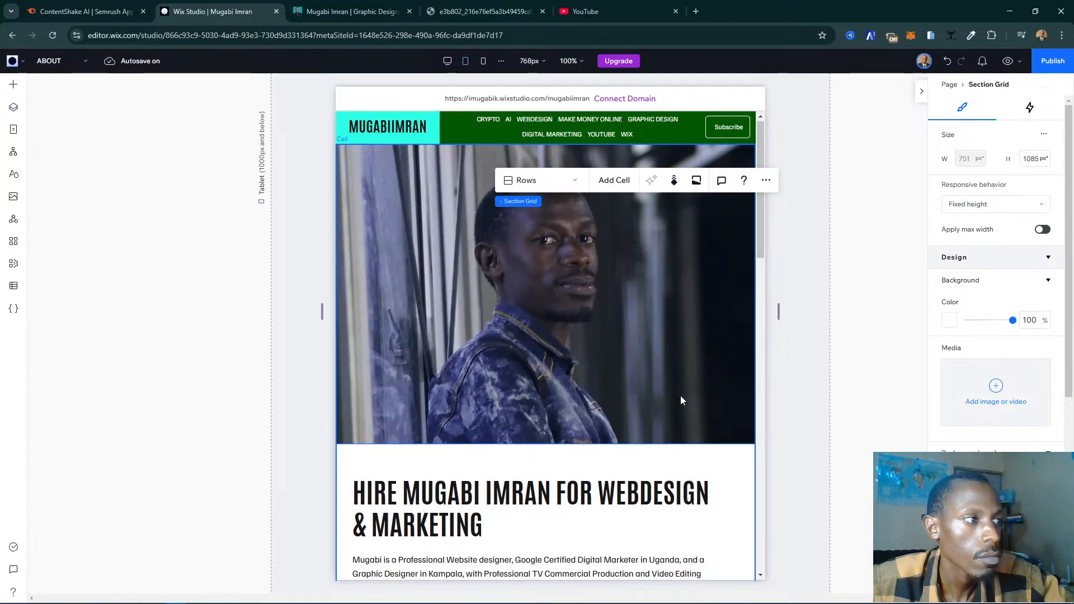
- Set the intro heading's font size at the tablet breakpoint to 35 px, and after that raise it to 37 px
scroll(680, 397, down, 3)
click(520, 336)
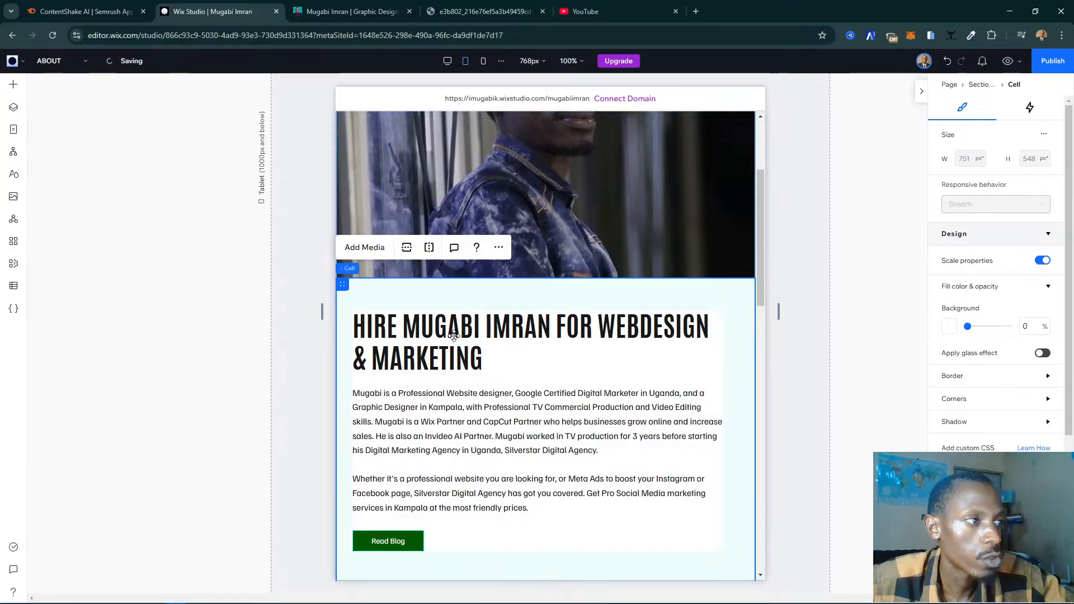
click(441, 334)
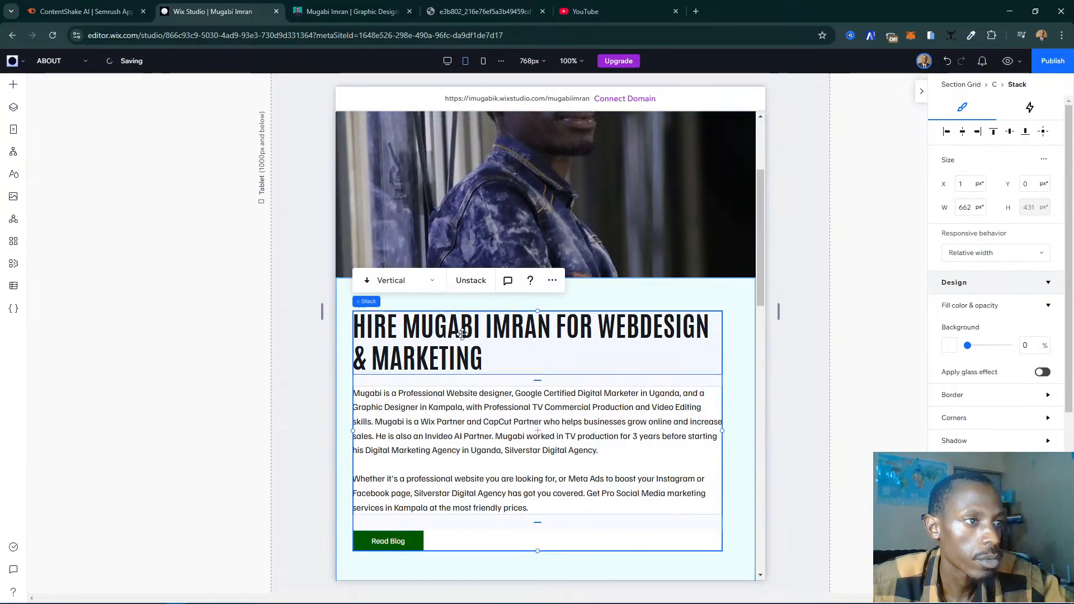
click(465, 334)
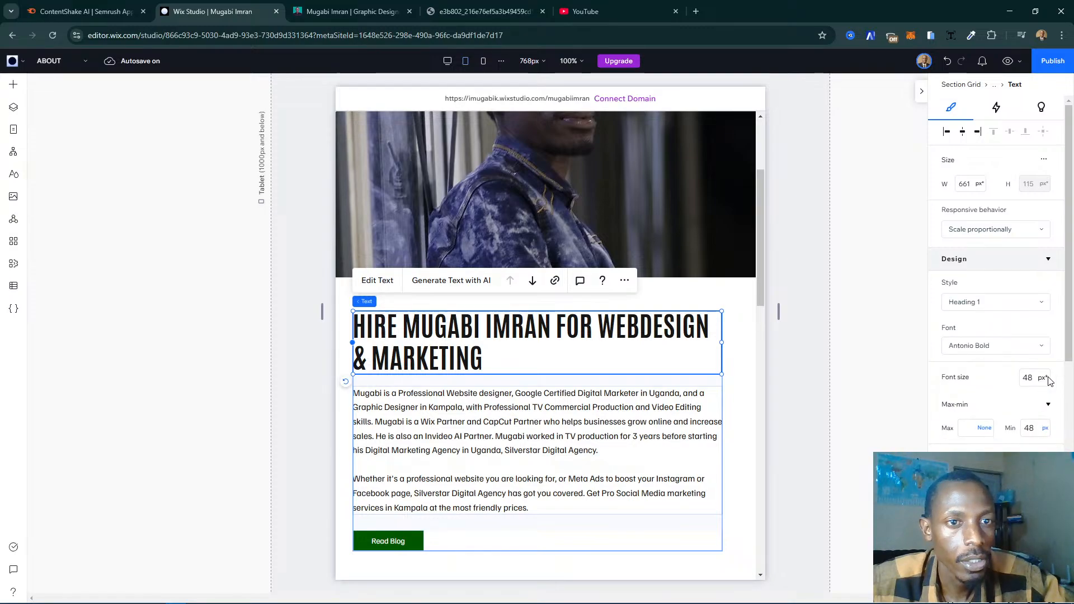
click(1035, 377)
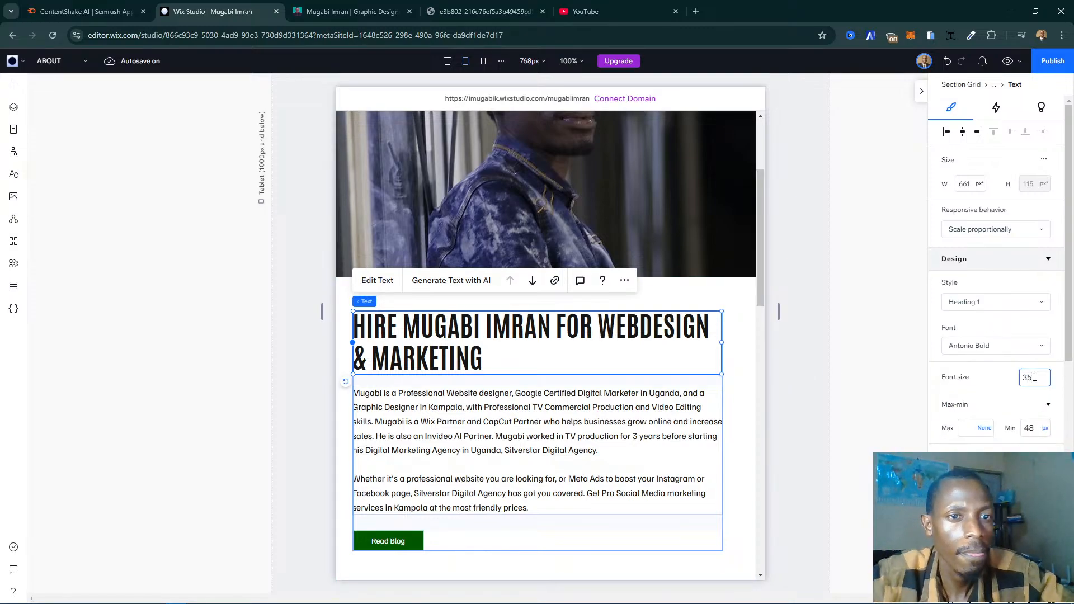
key(Return)
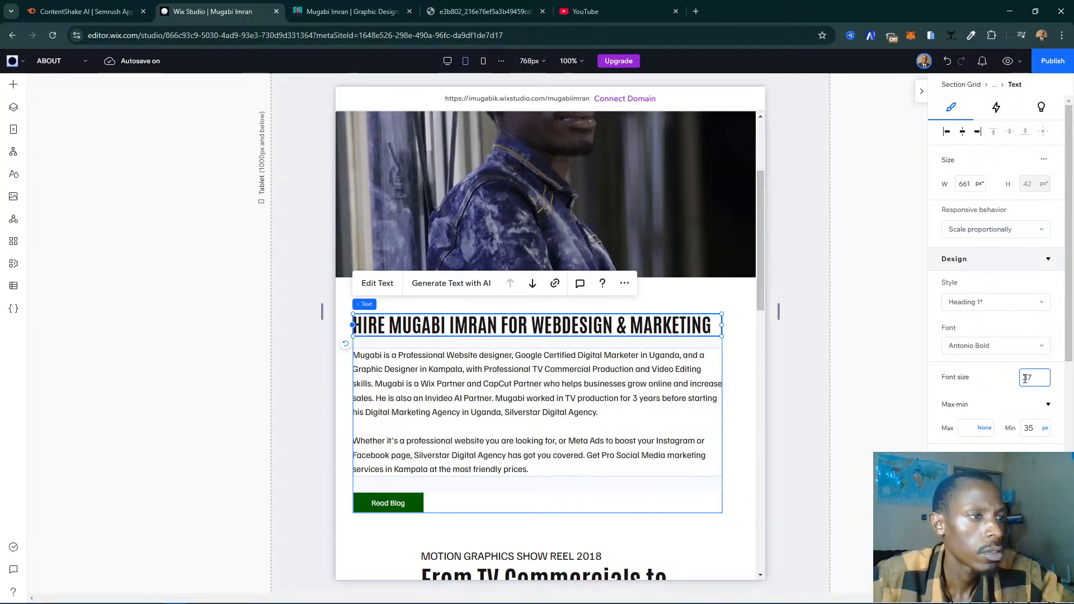
key(Return)
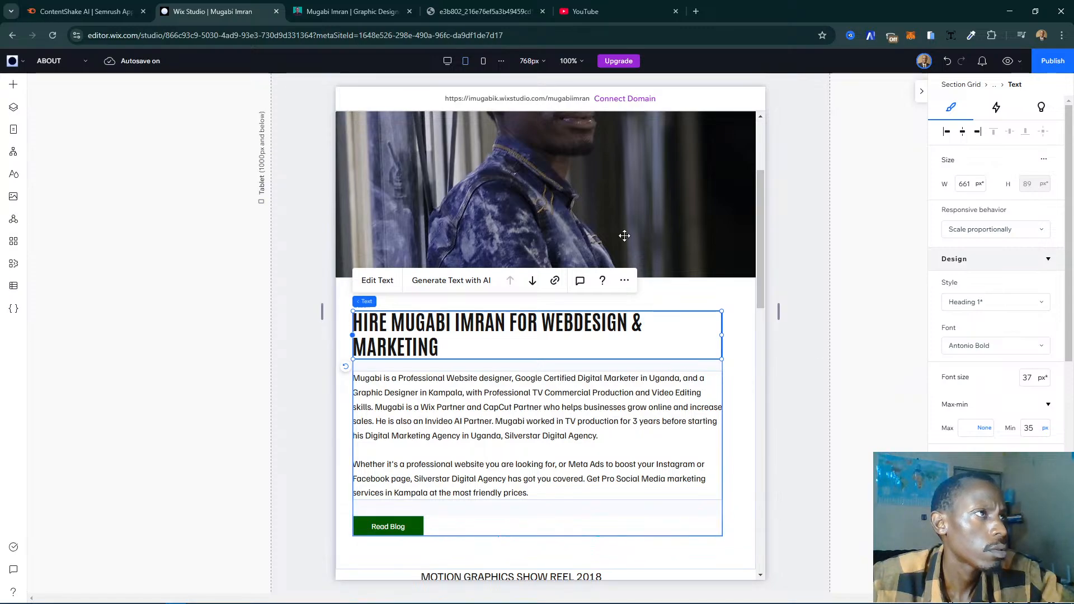
- At the mobile breakpoint, set the font size of the heading under the show reel caption to 35 px
click(483, 60)
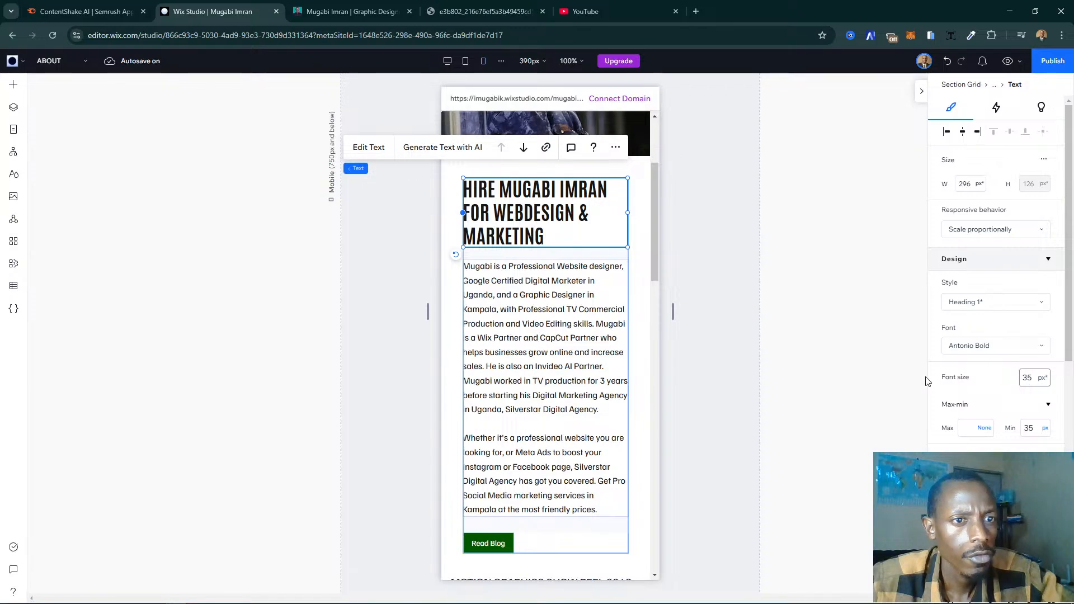
click(726, 256)
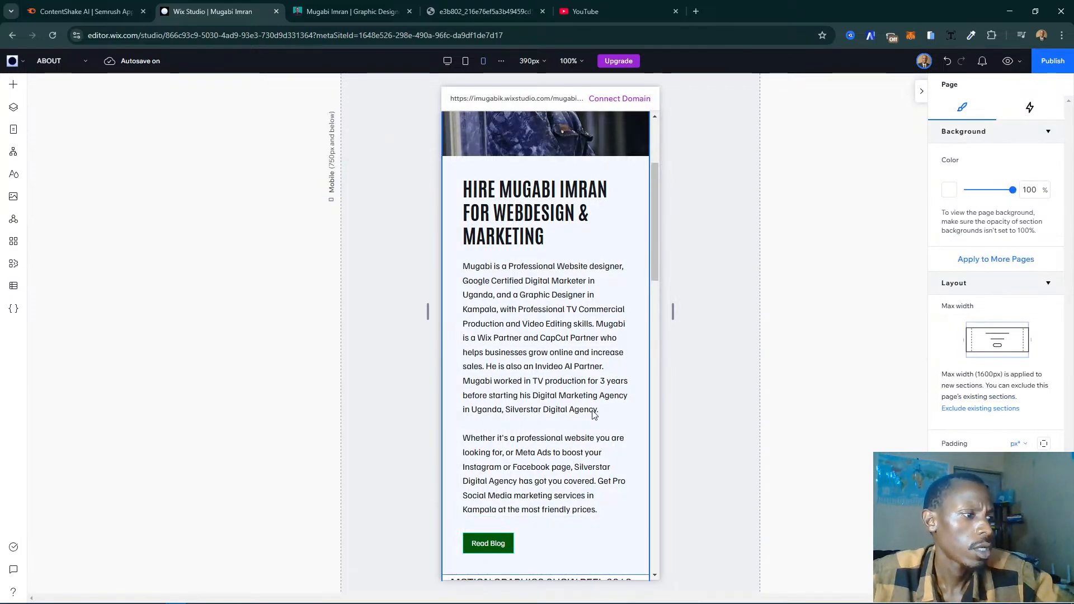
scroll(592, 411, down, 6)
click(550, 339)
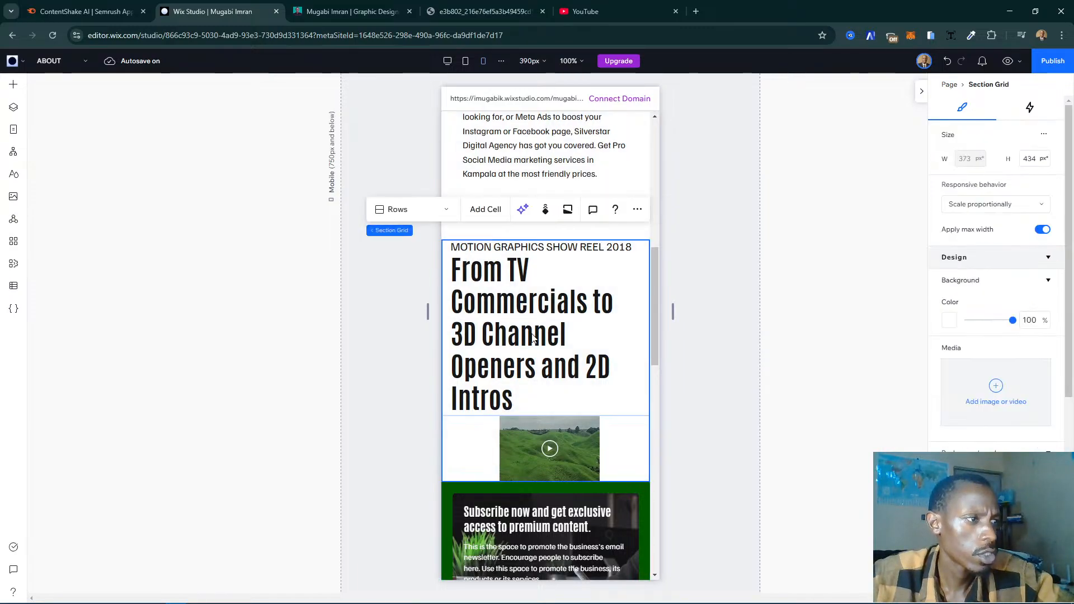
click(544, 329)
click(562, 326)
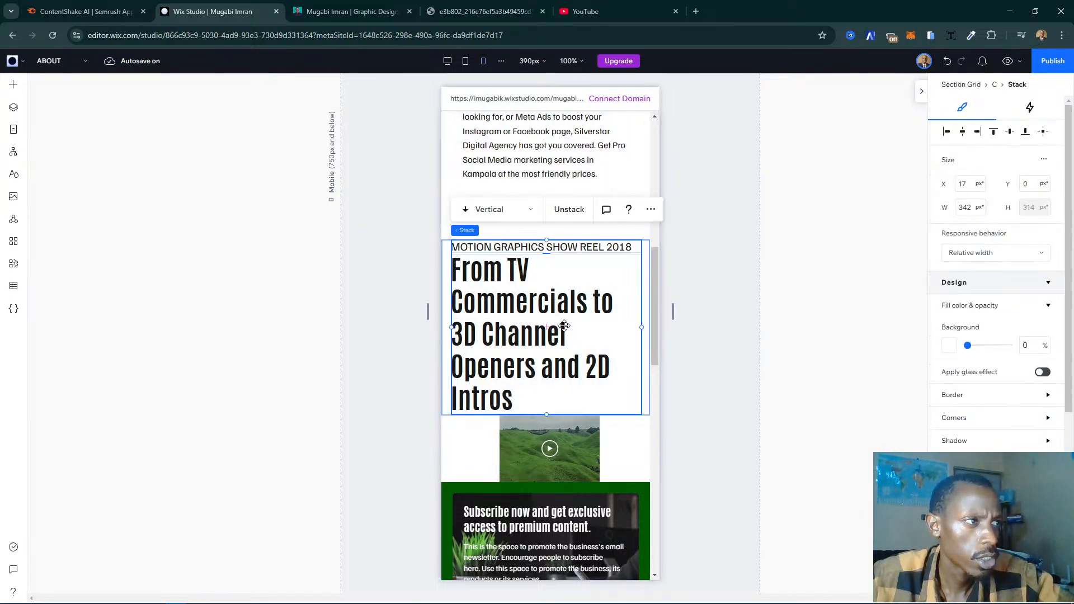
click(564, 326)
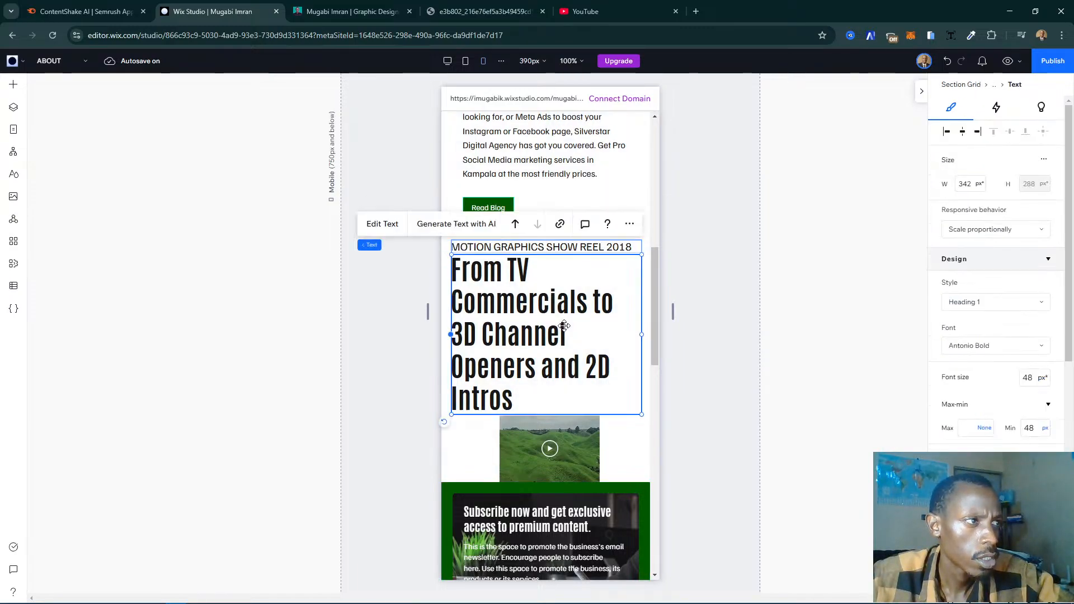
click(1028, 379)
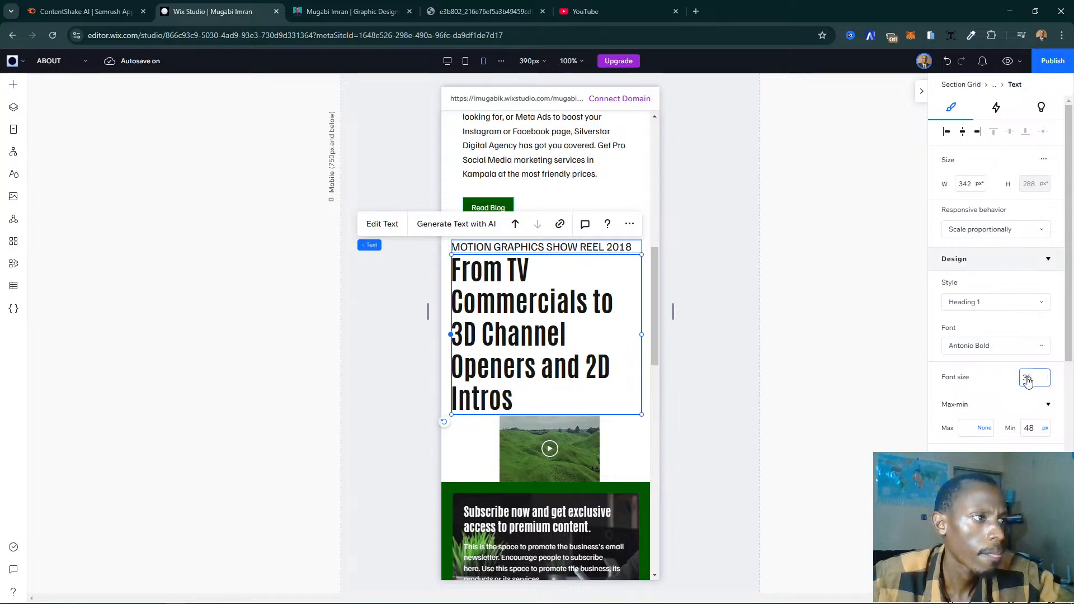
key(Return)
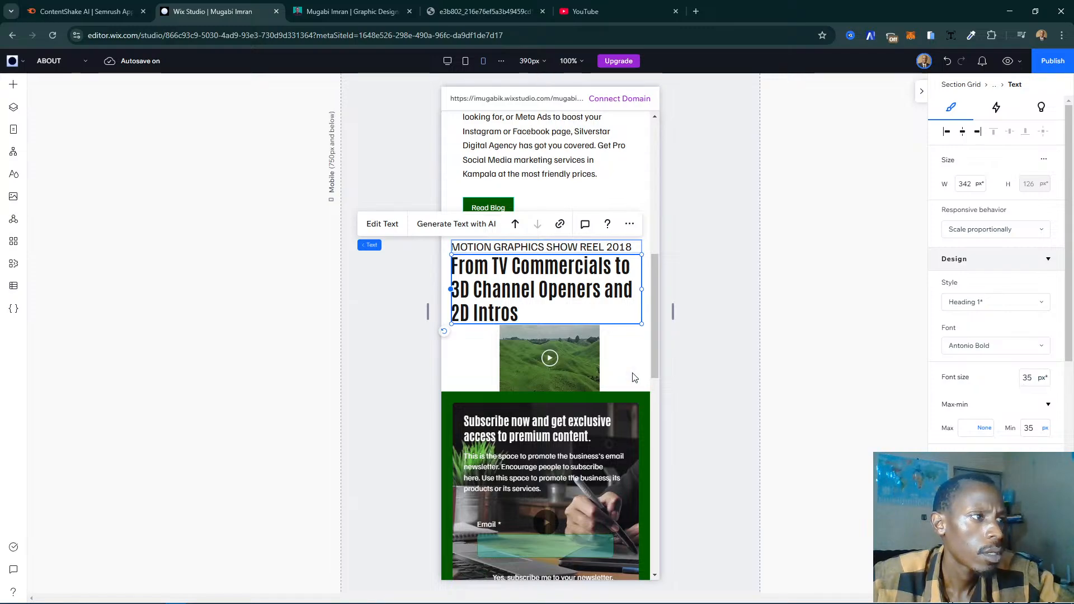
- Review the page up to its header at the mobile breakpoint, and the show reel section at the desktop breakpoint
scroll(559, 263, up, 4)
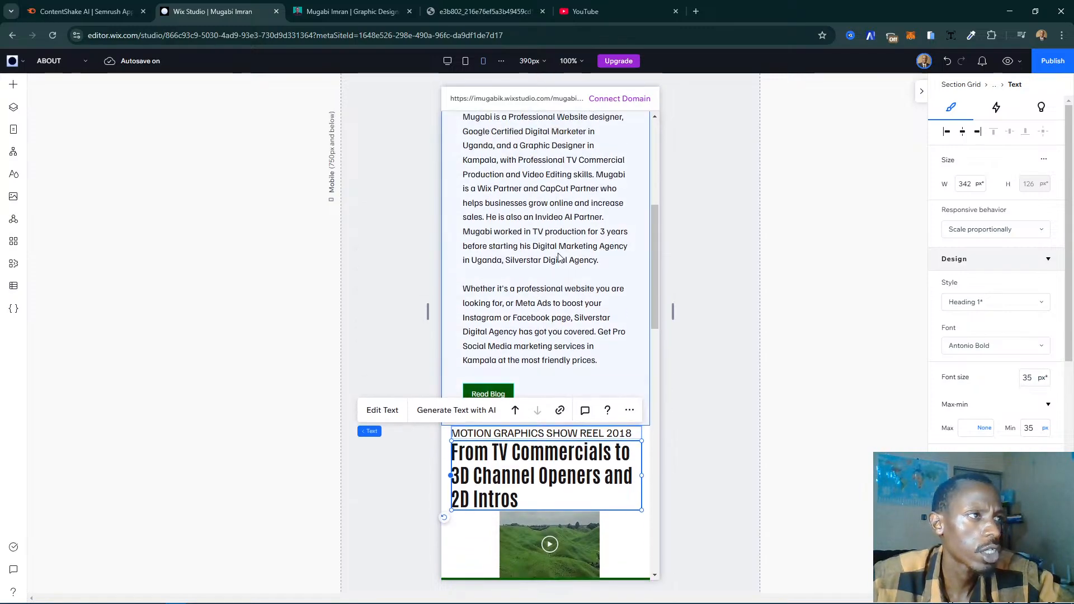
scroll(558, 258, up, 6)
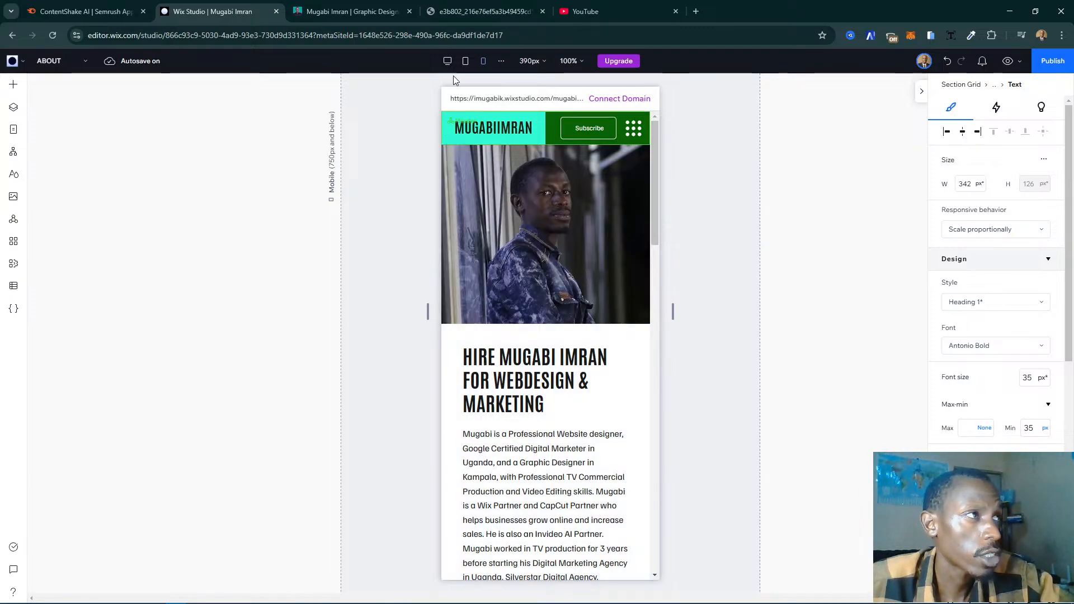
click(448, 62)
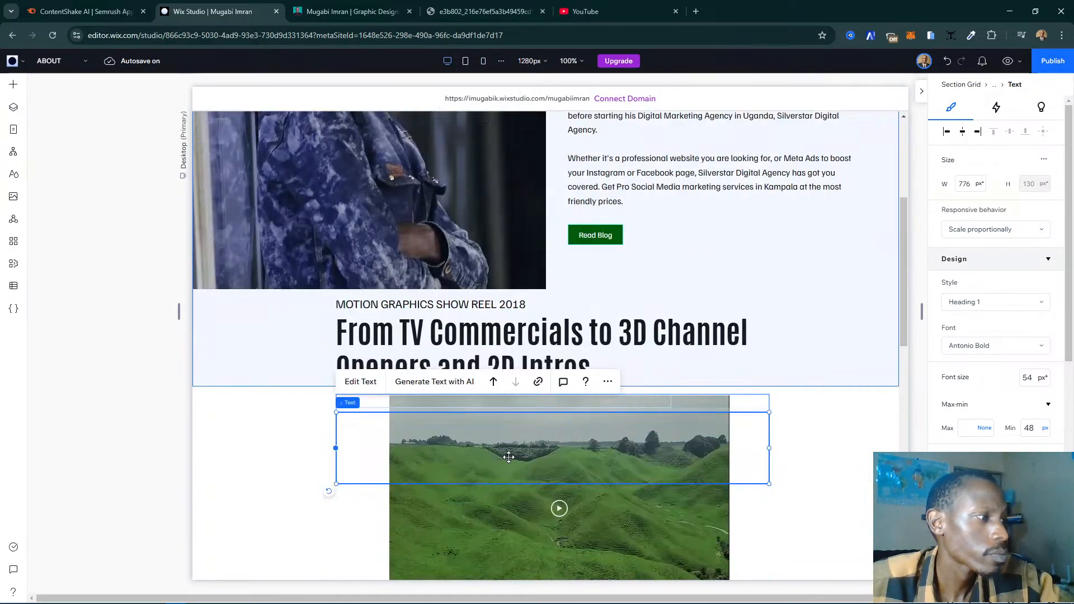
scroll(483, 412, down, 3)
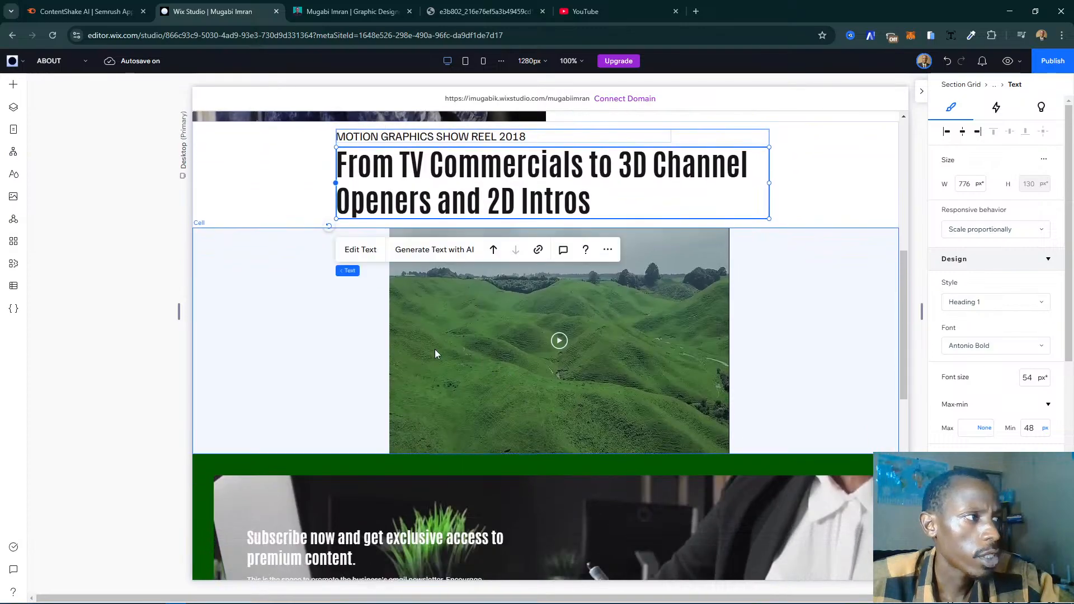
- Make the show reel video's cell slightly taller at the desktop breakpoint, leaving white space between the video player and the green subscribe section
click(436, 353)
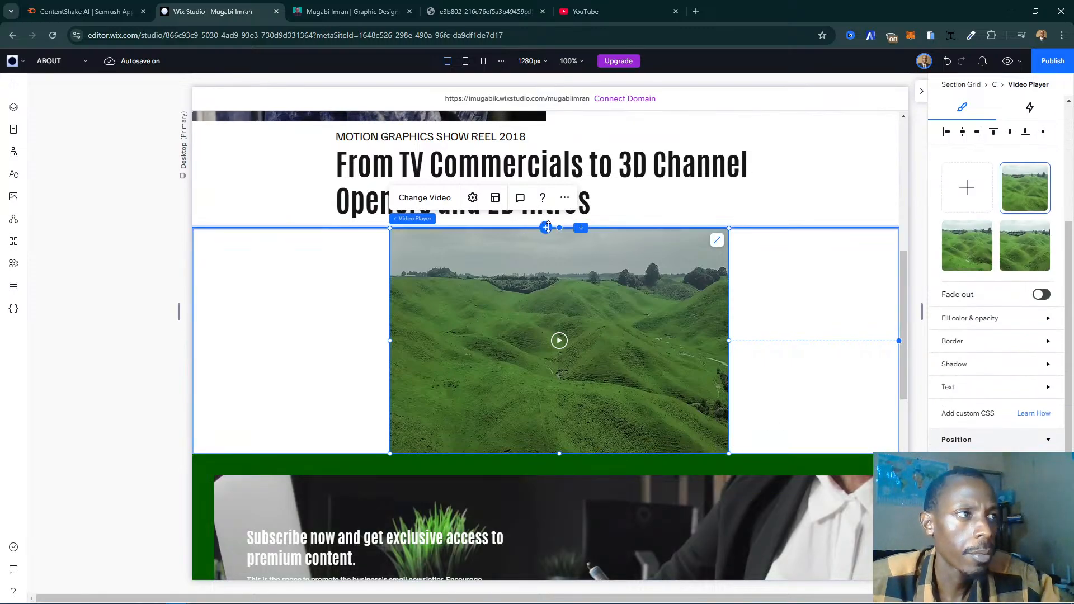
scroll(671, 291, down, 3)
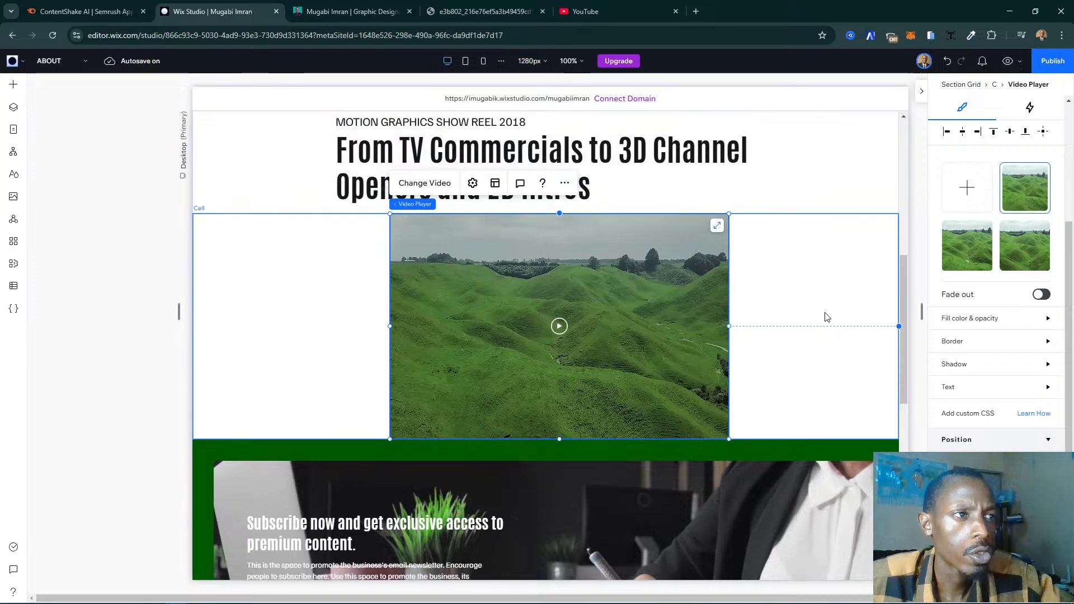
scroll(965, 401, down, 1)
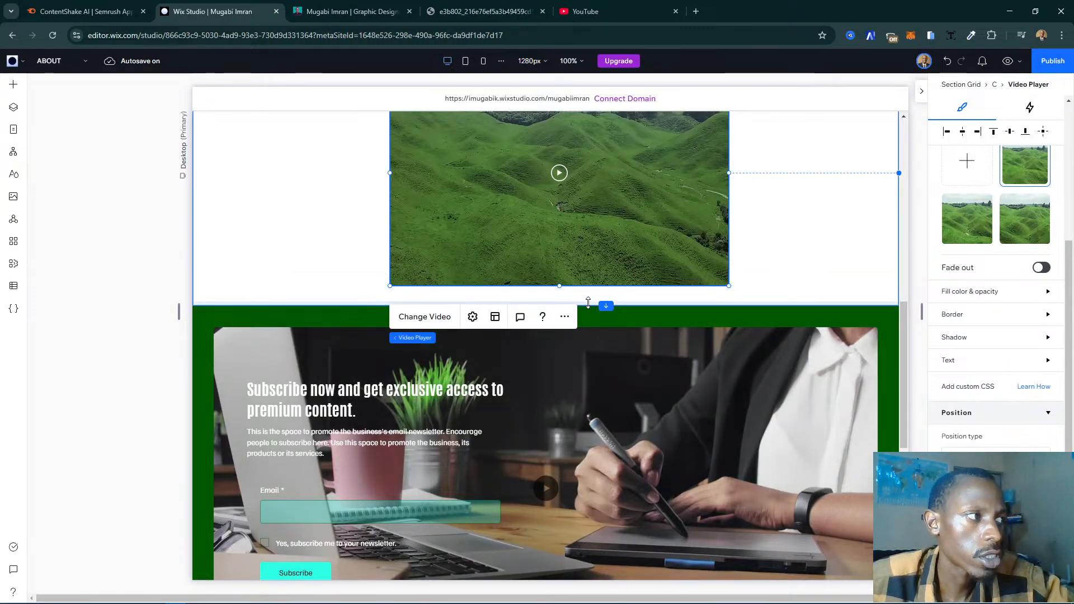
scroll(669, 381, up, 2)
scroll(708, 385, up, 1)
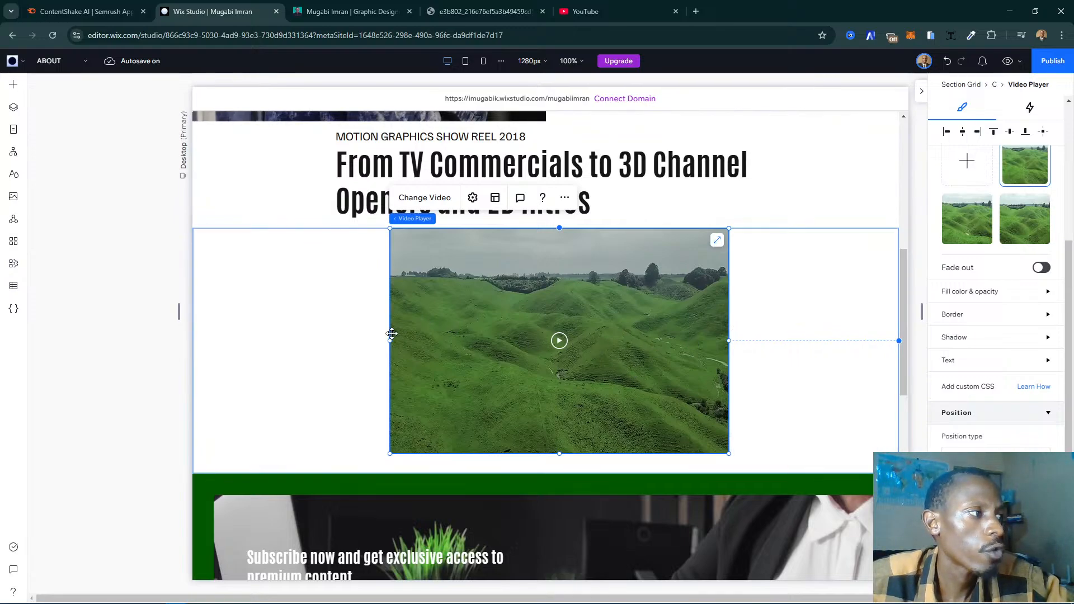
- Try widening the video player so its left edge lines up with the show reel heading, and undo the resize
drag(363, 335, 339, 333)
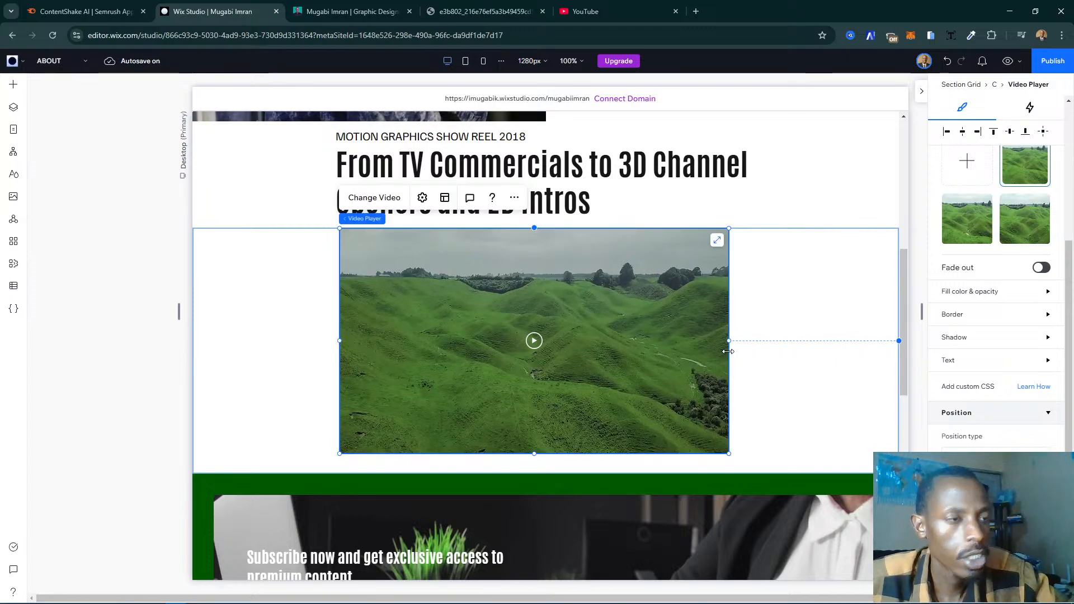
key(ctrl+z)
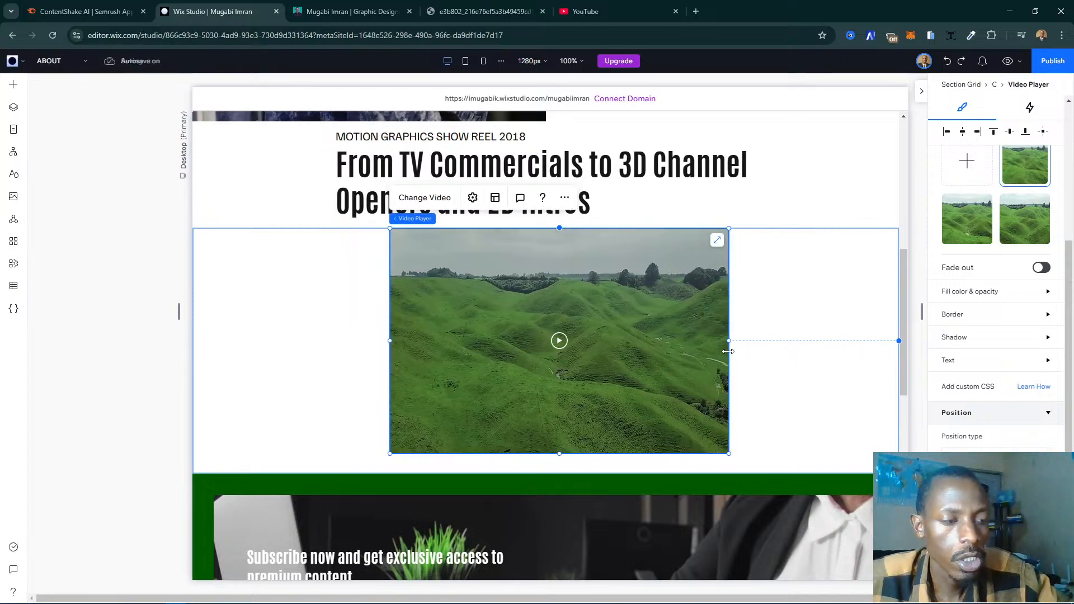
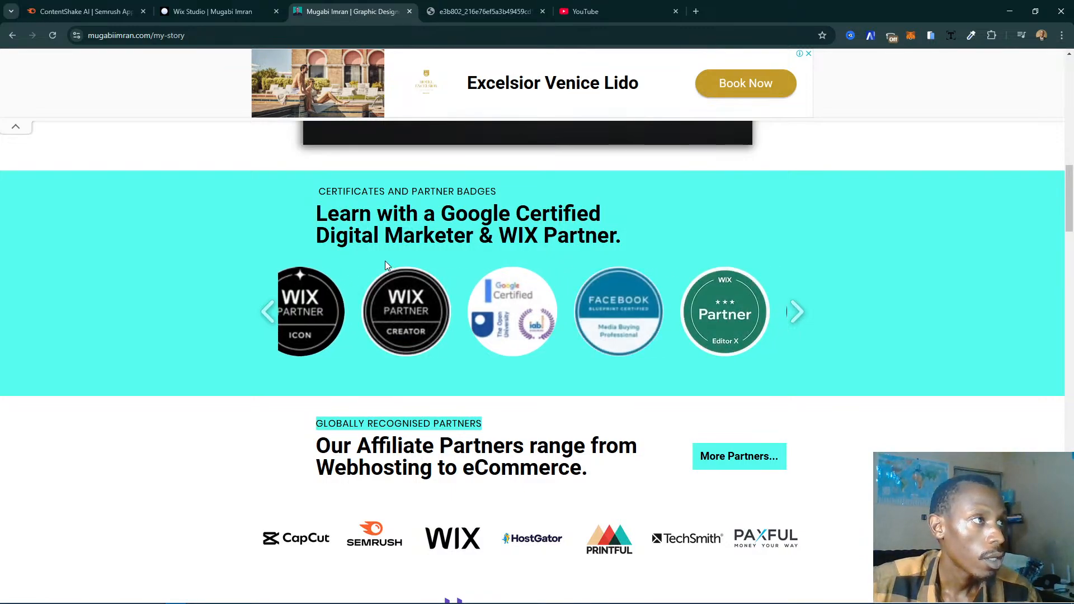
- Compare the caption and heading layout of the certificates section with that of the show reel section on the published page
scroll(388, 262, up, 2)
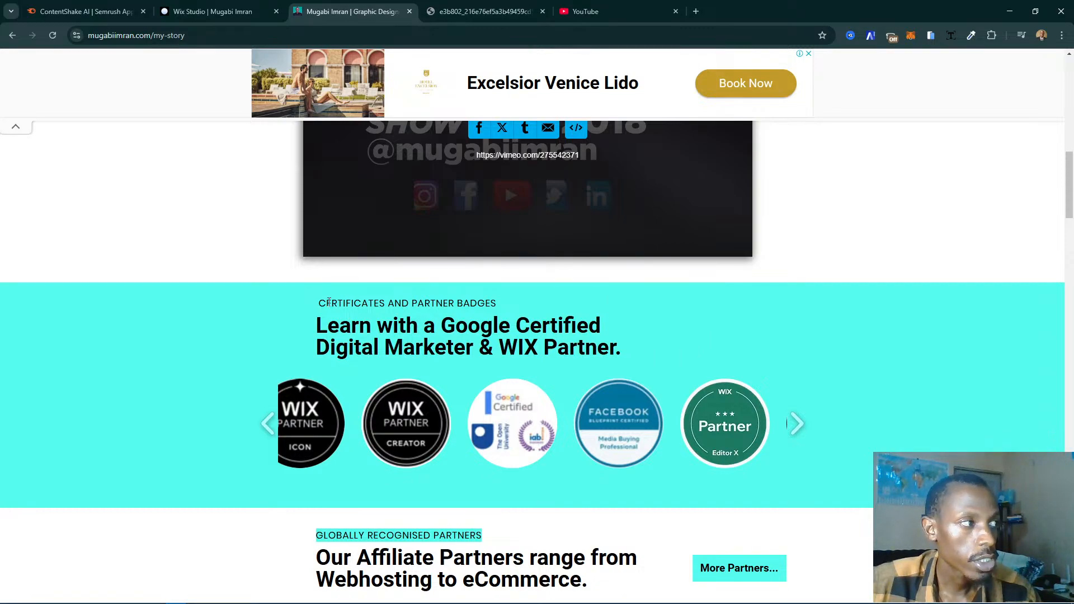
triple_click(333, 302)
drag(319, 326, 664, 350)
scroll(468, 294, up, 6)
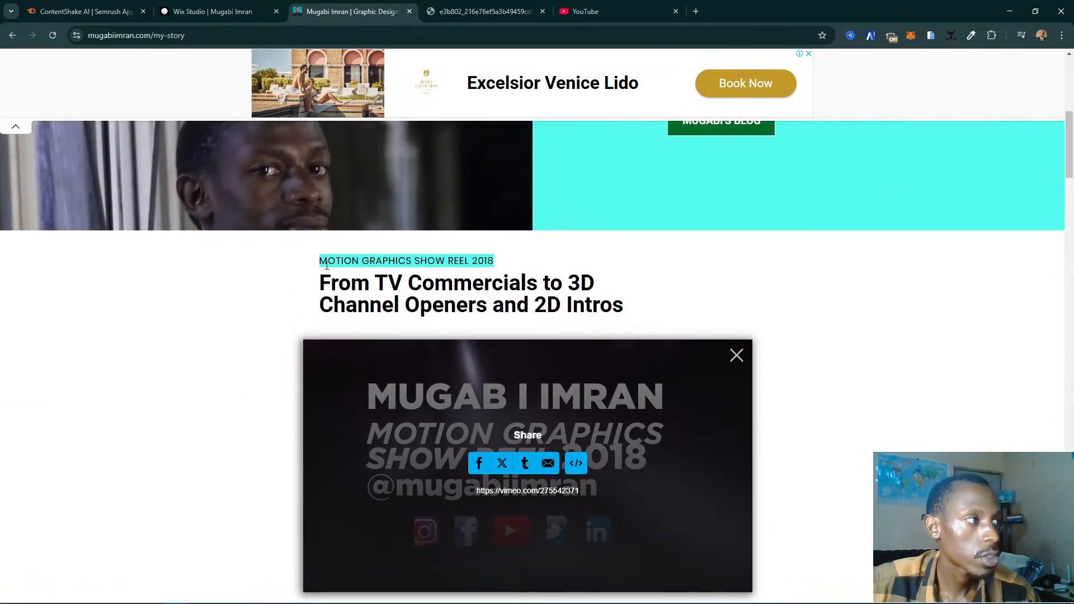
drag(319, 261, 494, 261)
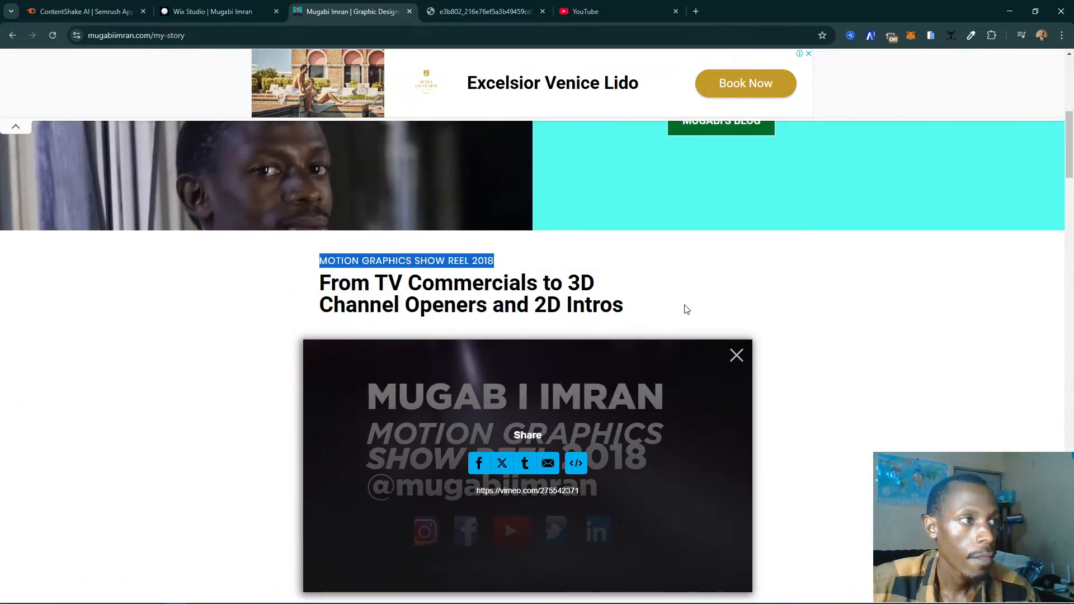
scroll(677, 307, down, 6)
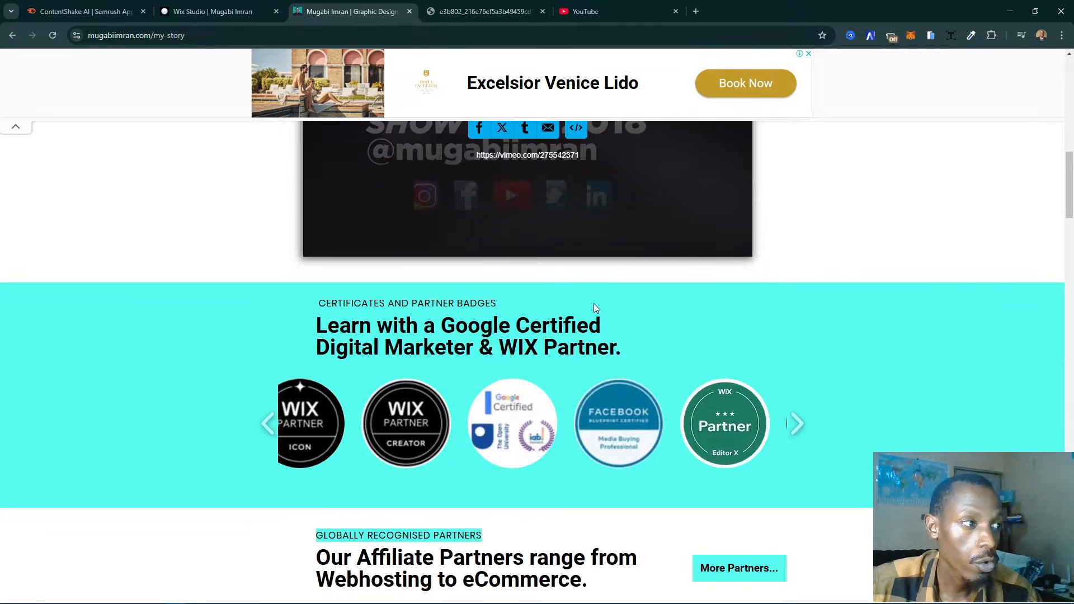
scroll(594, 307, up, 5)
scroll(615, 253, down, 5)
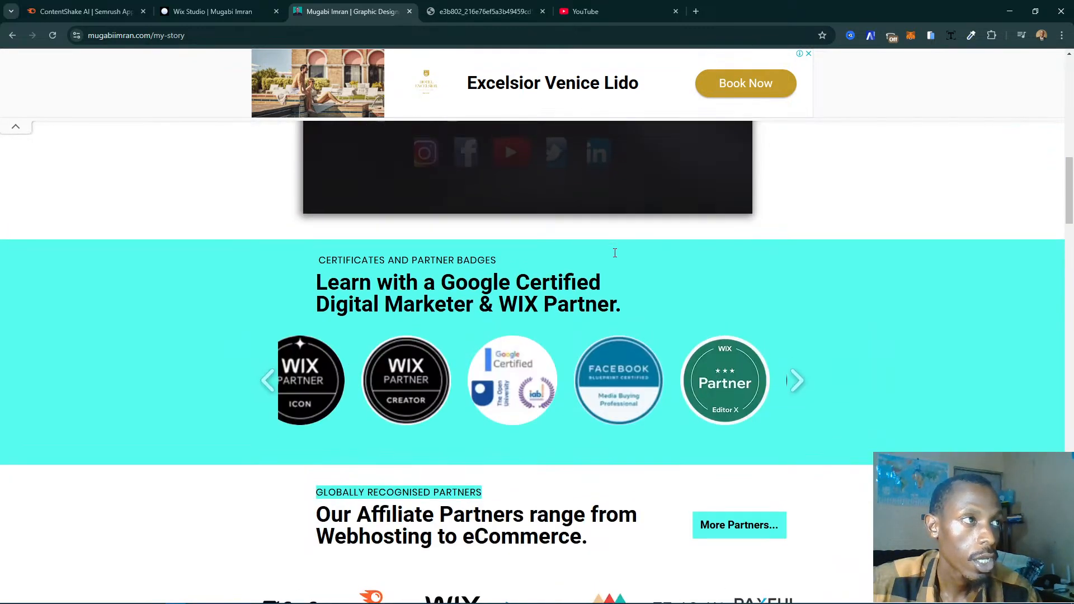
scroll(598, 257, up, 3)
scroll(665, 267, down, 4)
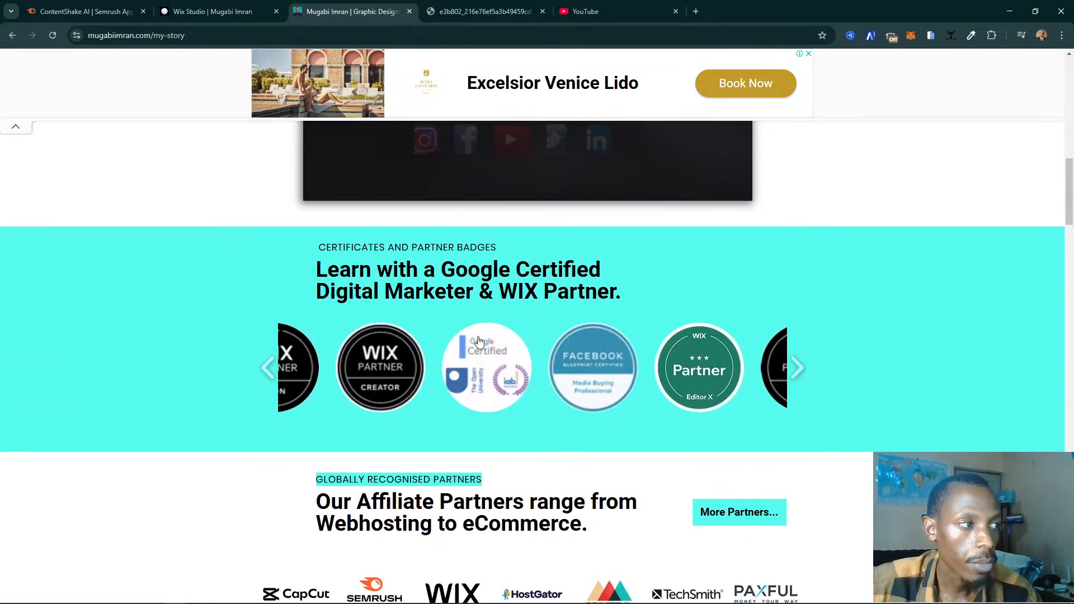
- Review the published page from its intro section down through the show reel, partner badges and affiliate partners sections
scroll(934, 374, up, 2)
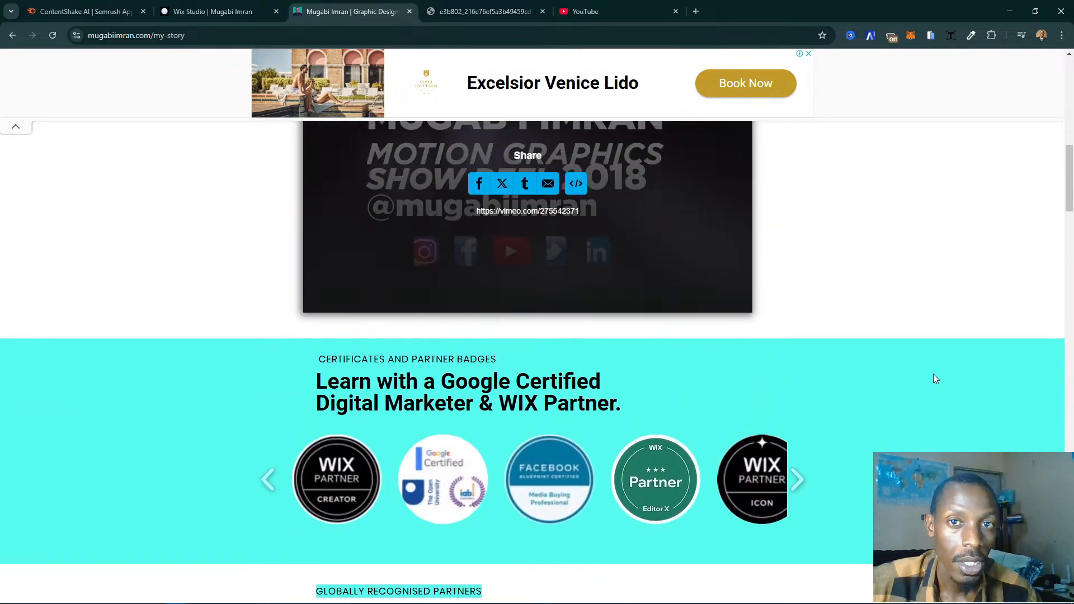
scroll(901, 351, up, 8)
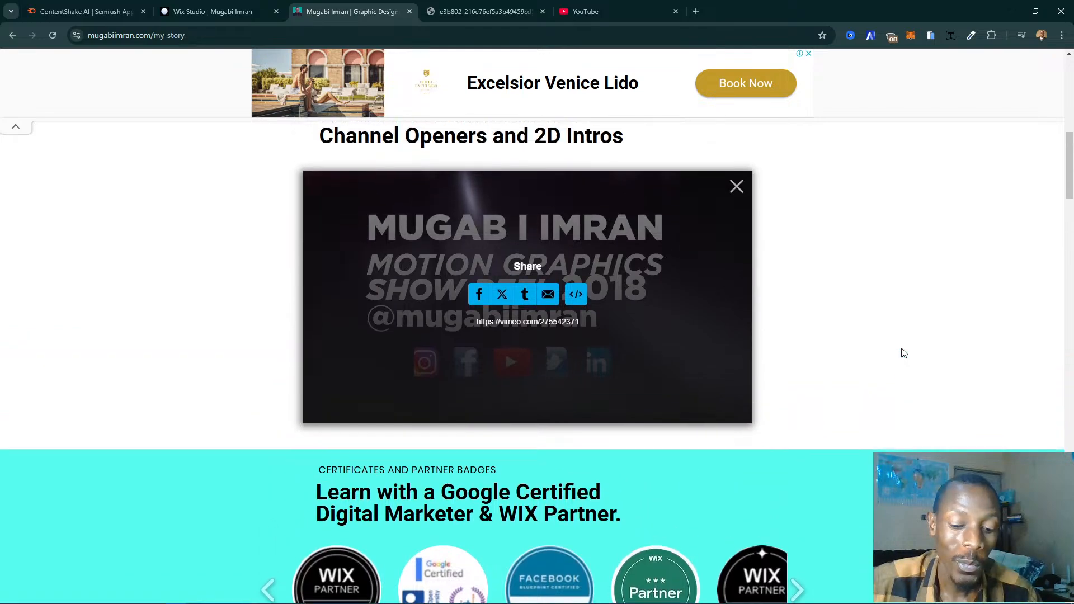
scroll(903, 353, up, 4)
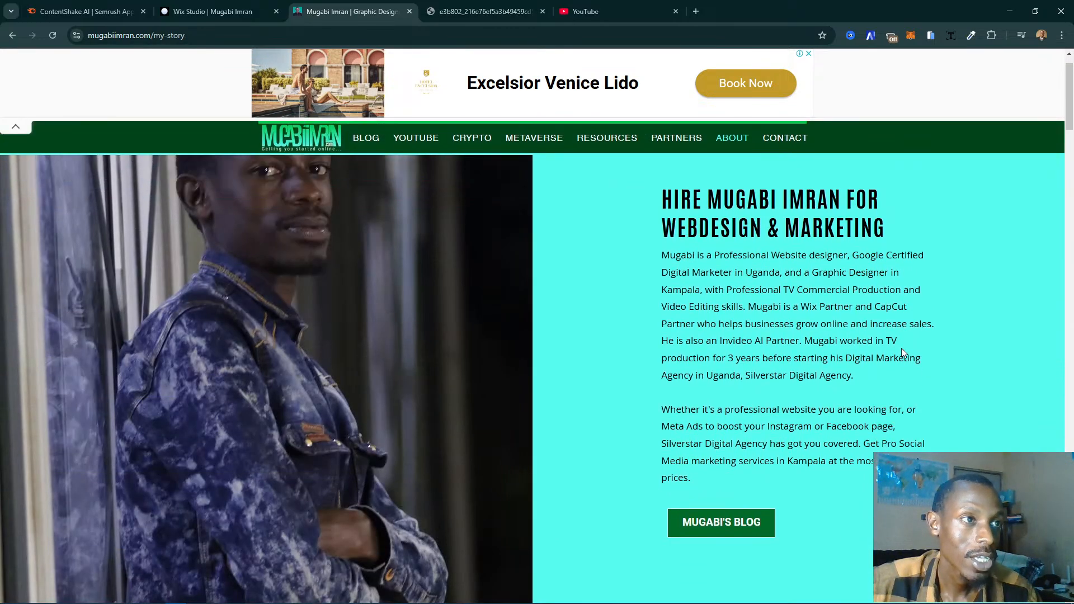
scroll(903, 353, down, 7)
scroll(902, 353, up, 7)
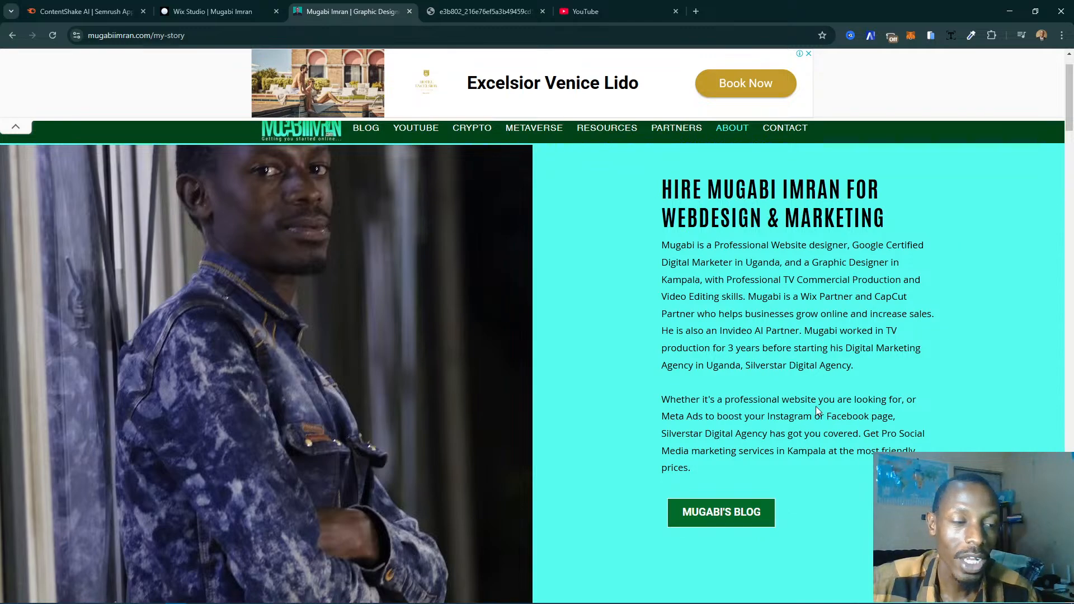
scroll(818, 411, down, 6)
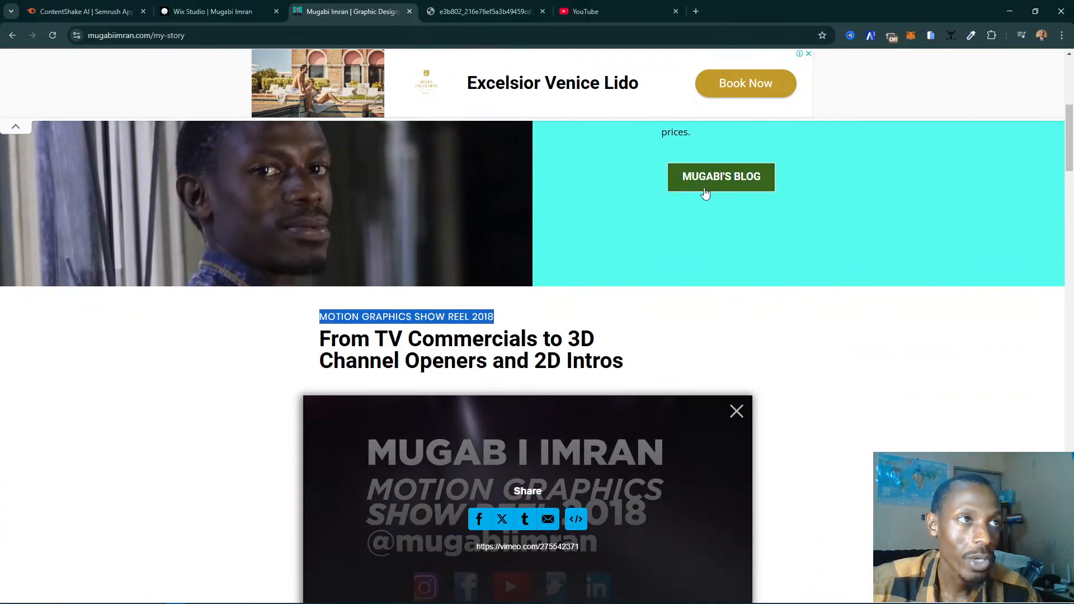
scroll(907, 374, down, 9)
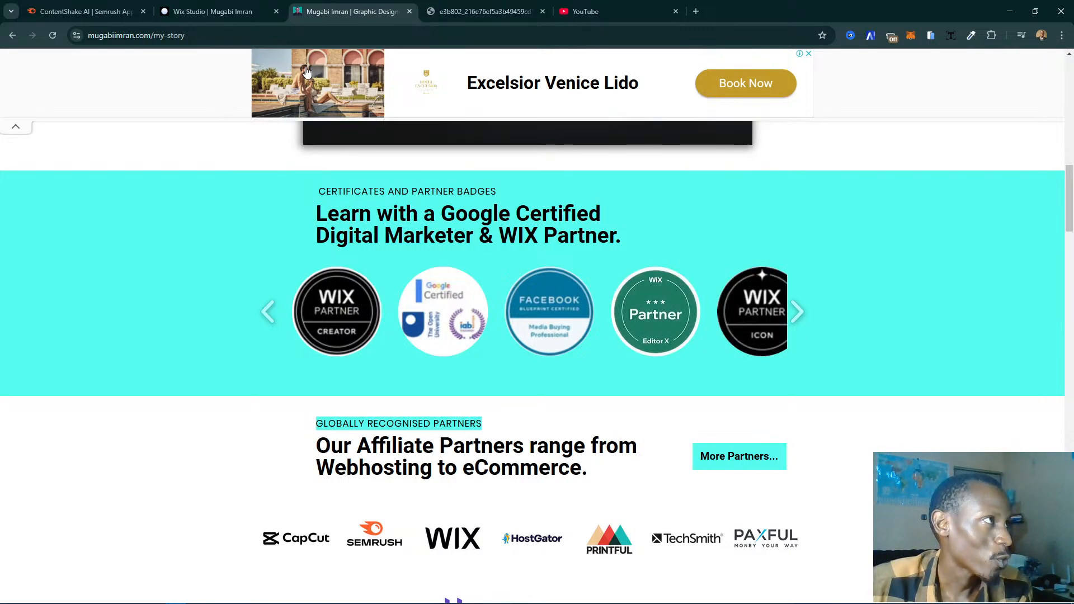
- In the Wix Studio editor, set the show reel heading's font size to 37 px at the tablet breakpoint
click(206, 12)
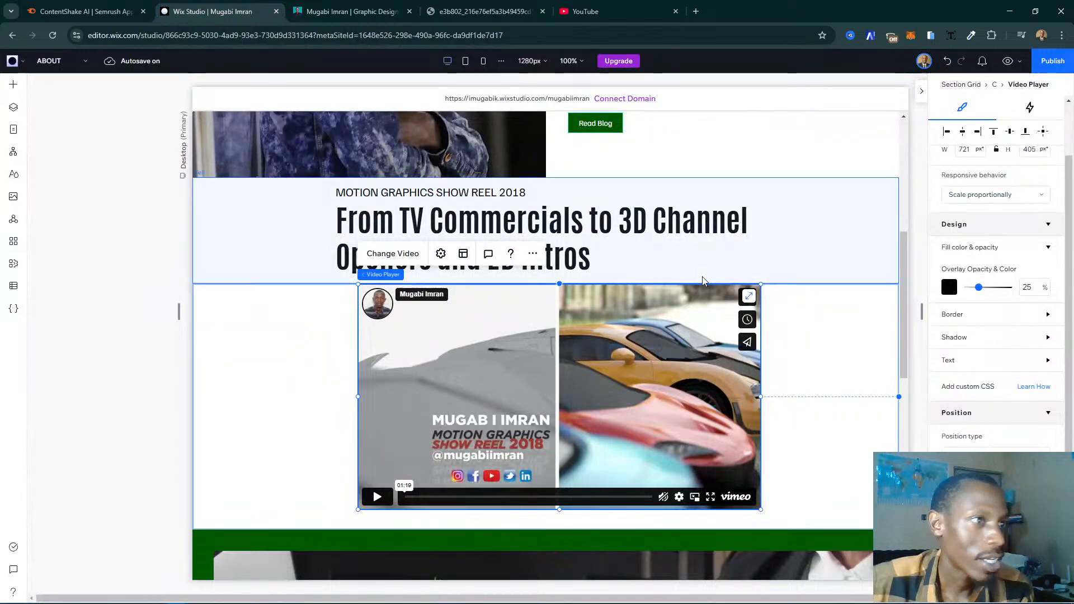
click(137, 398)
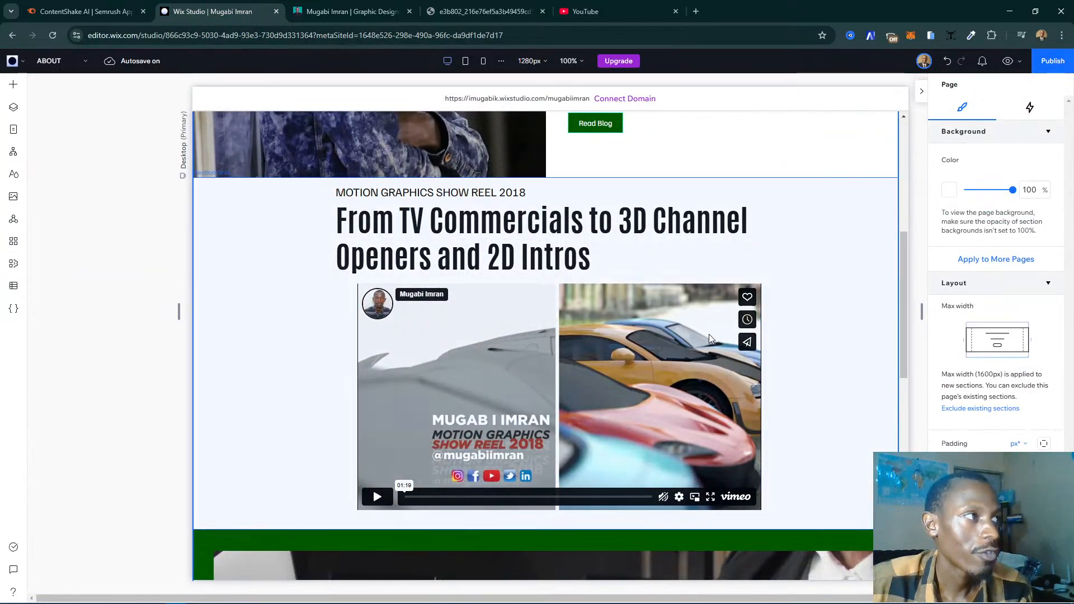
click(465, 61)
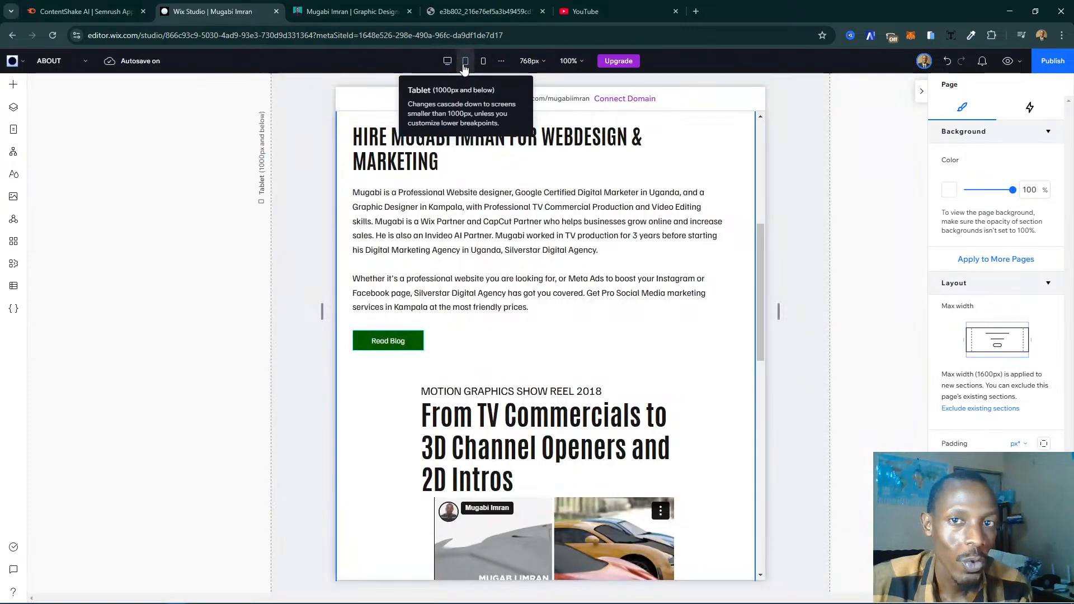
scroll(602, 207, down, 5)
scroll(638, 250, up, 3)
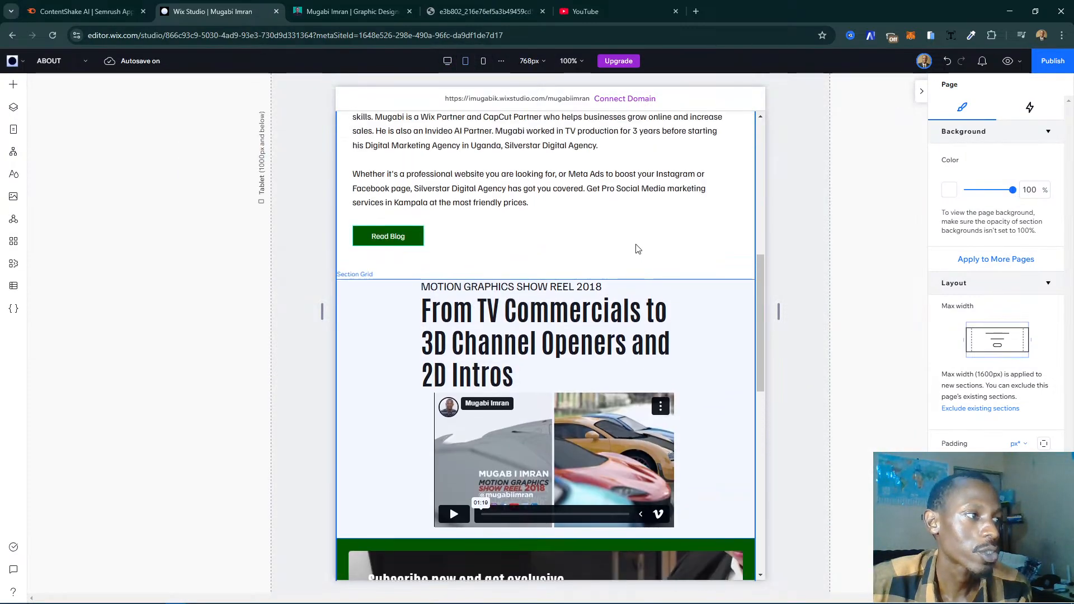
click(560, 334)
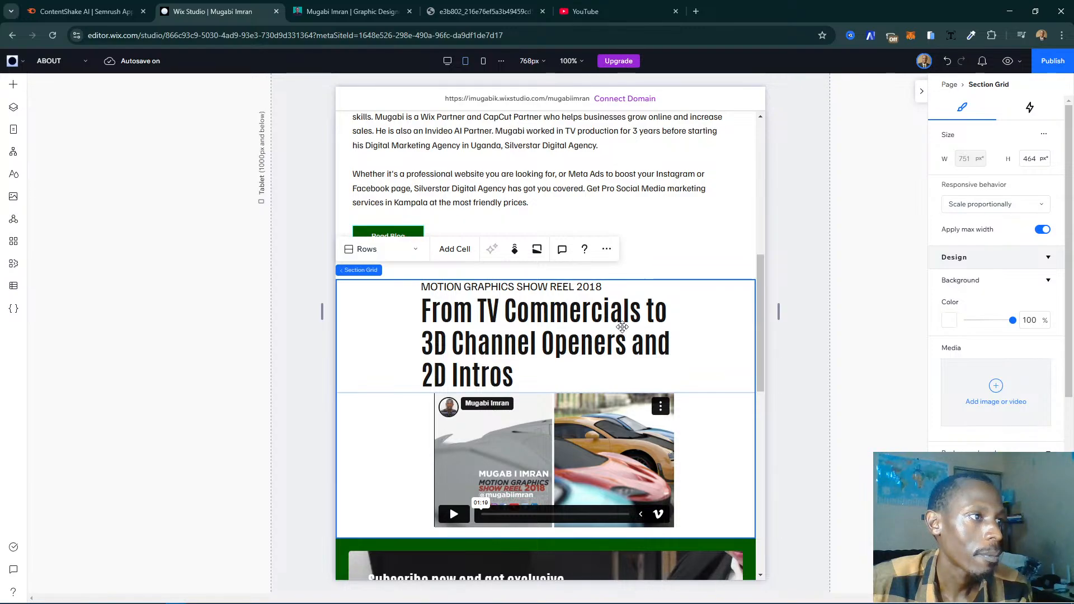
click(562, 330)
click(564, 330)
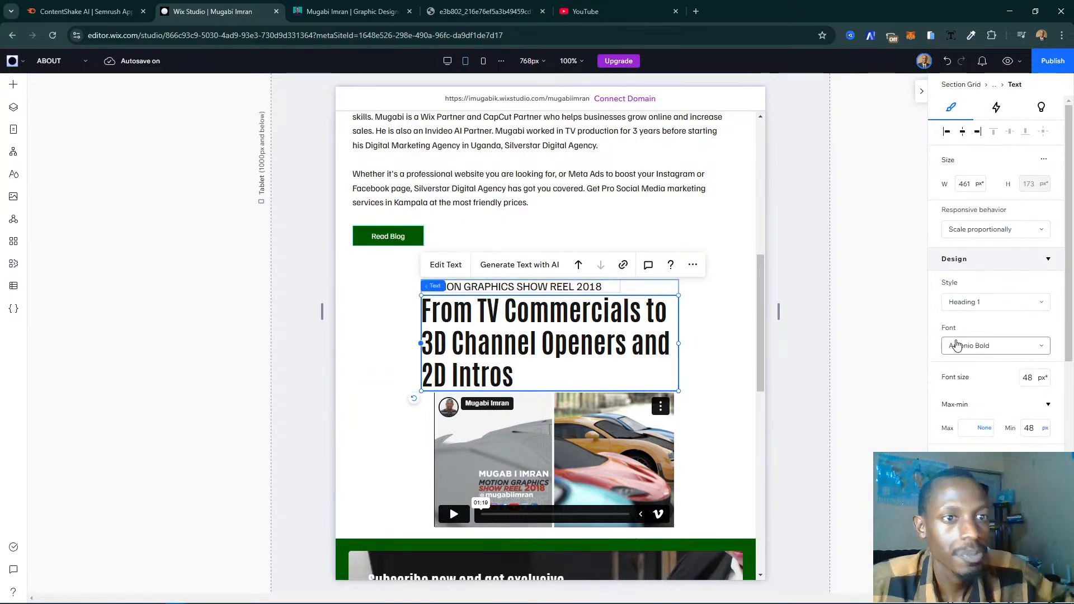
click(1034, 379)
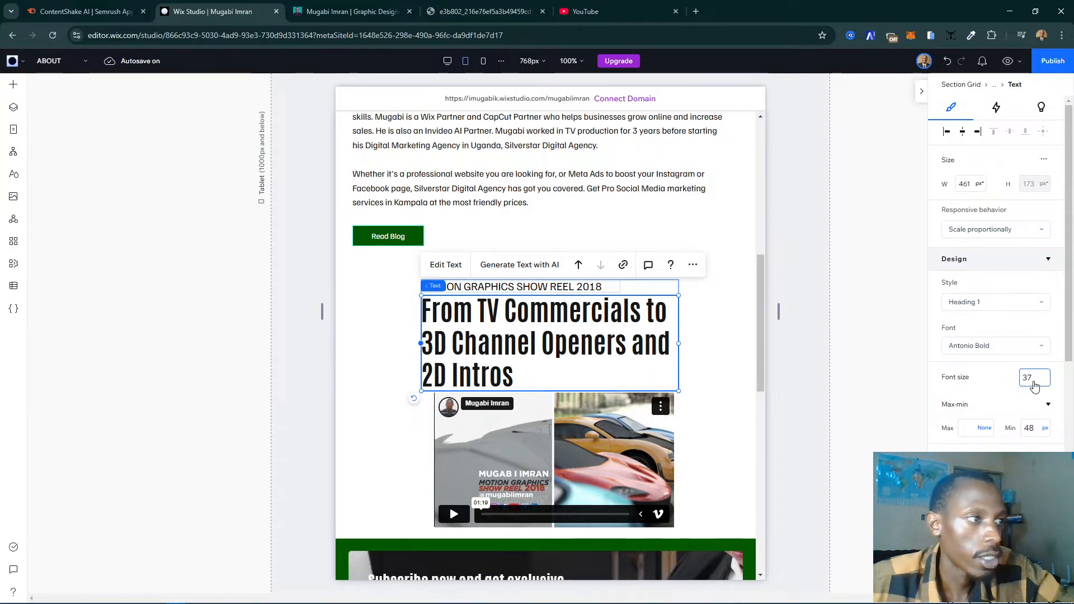
key(Return)
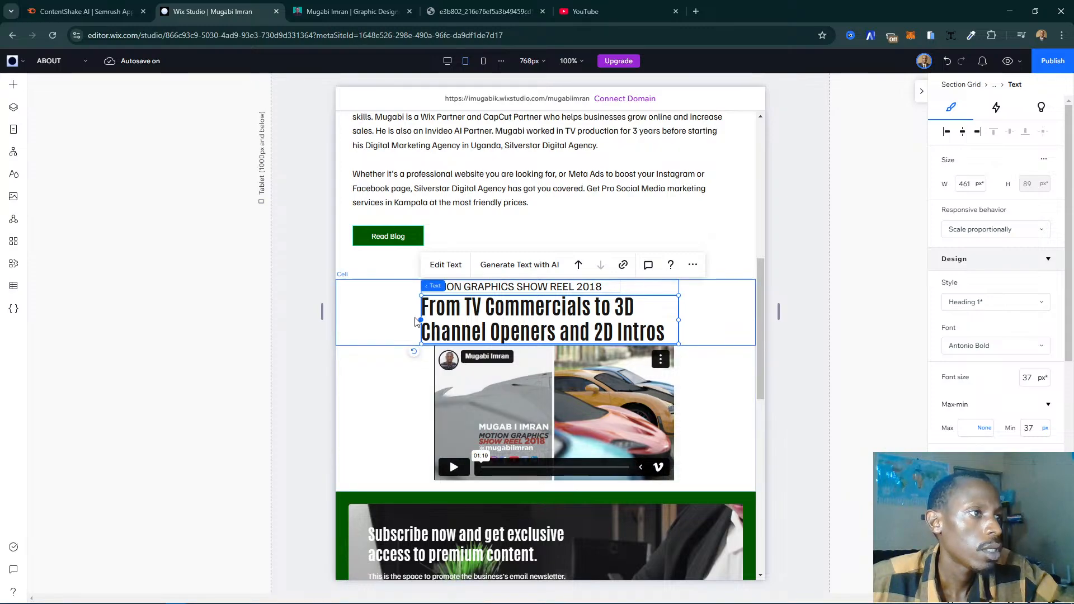
- Widen the show reel caption and heading stack to about 584 px, aligning its left edge with the Read Blog button
scroll(417, 322, up, 5)
scroll(498, 311, down, 4)
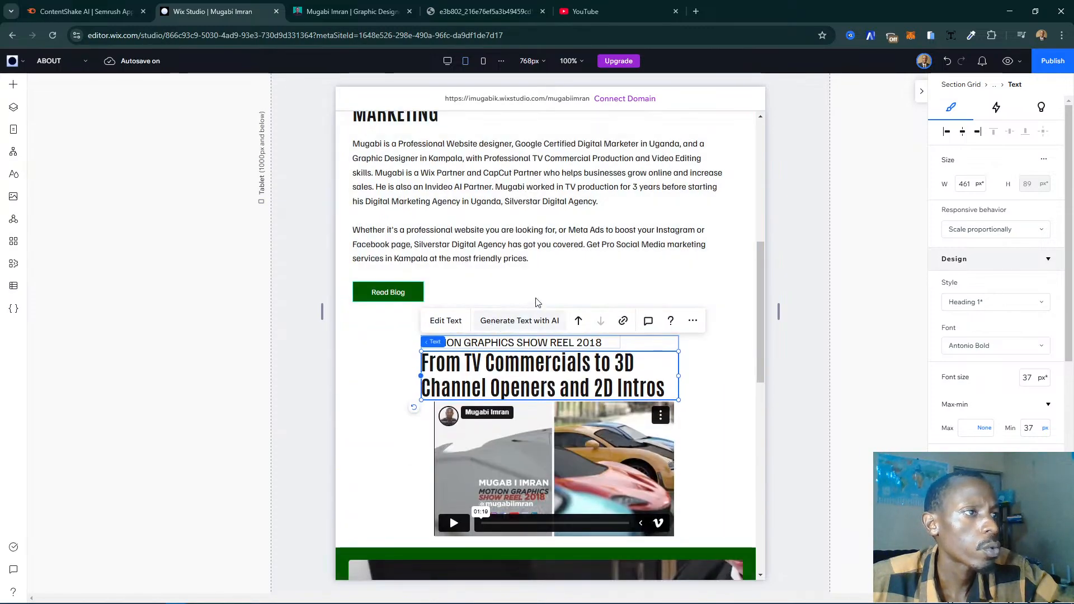
click(408, 388)
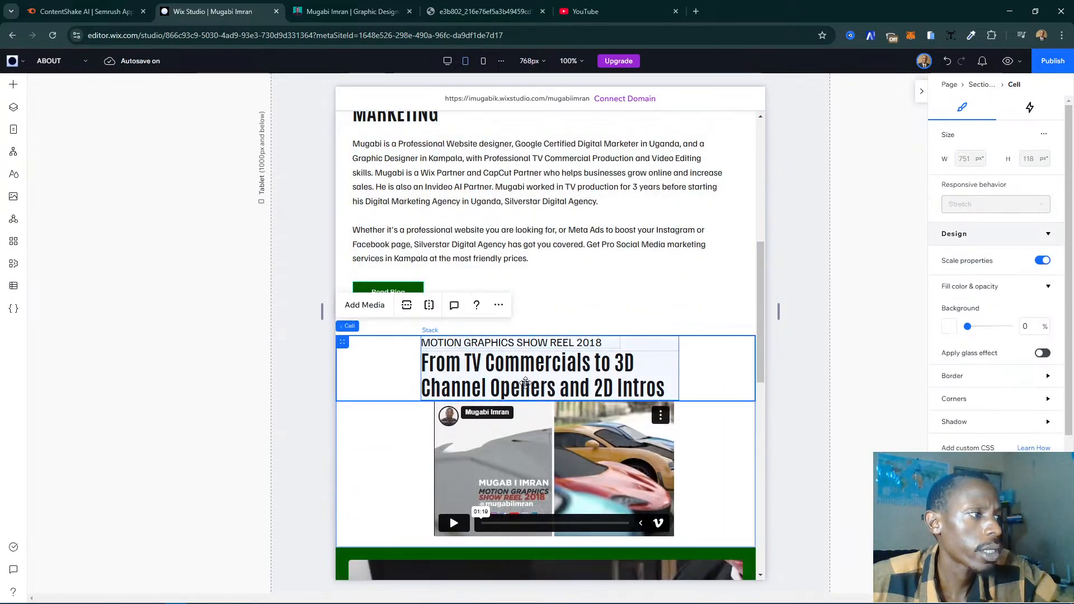
scroll(526, 383, down, 2)
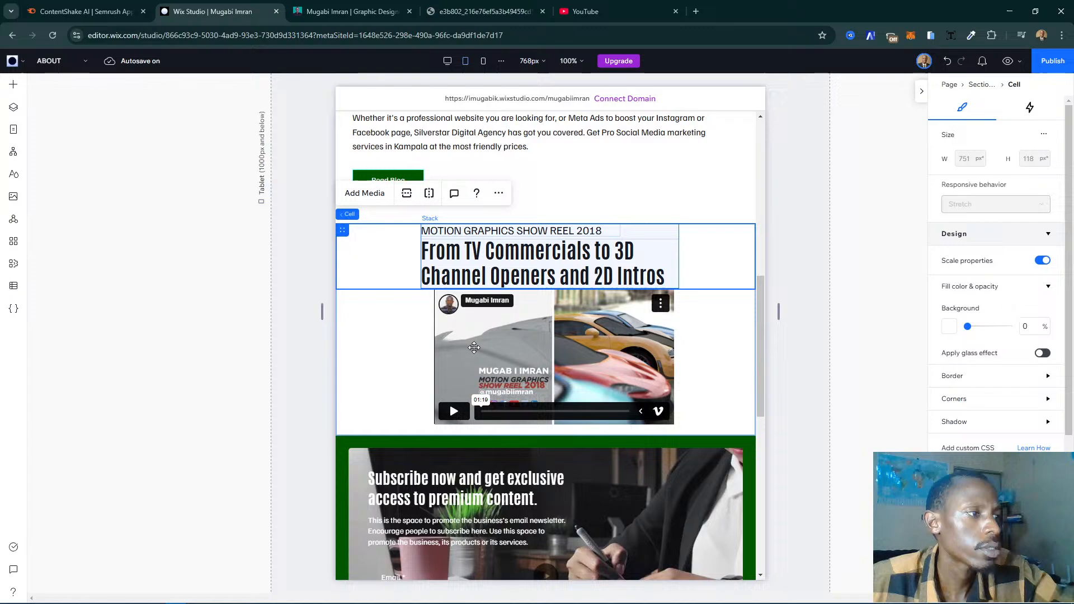
click(418, 265)
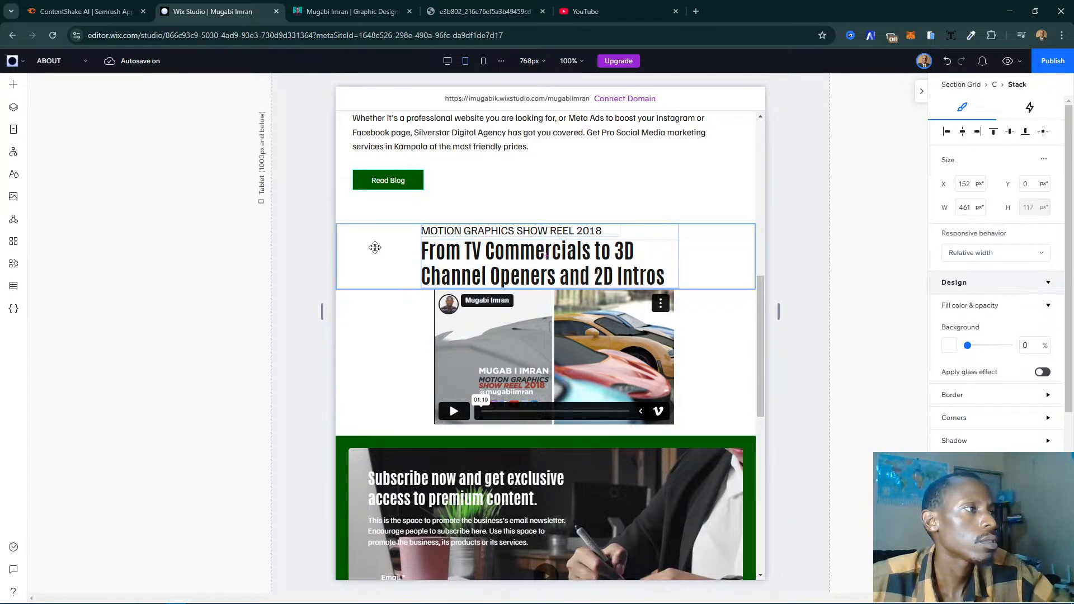
drag(375, 247, 349, 252)
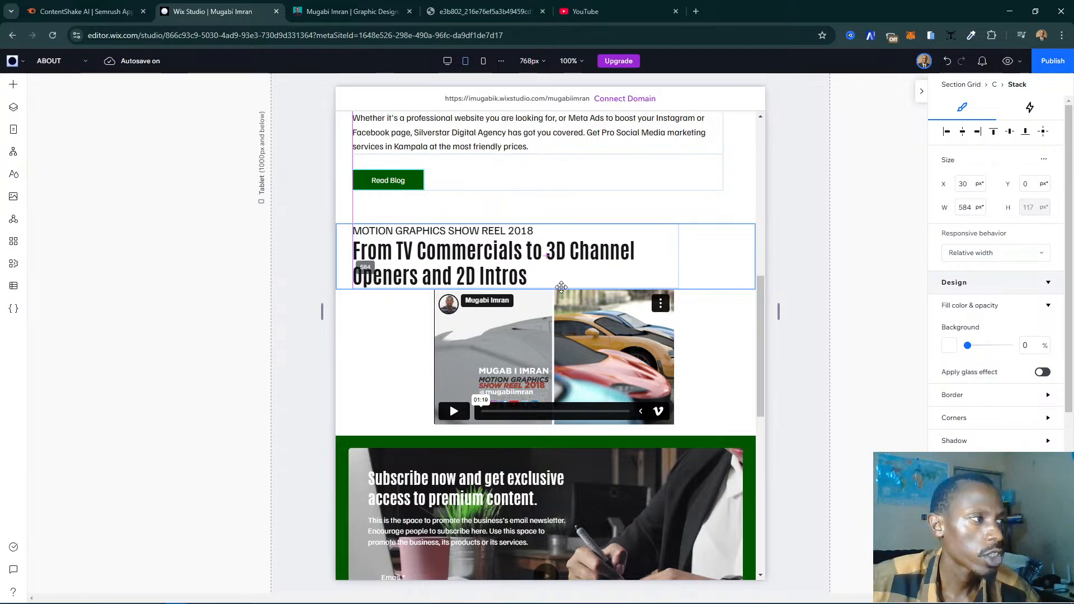
- Try stretching the show reel video player to fill its cell at the tablet breakpoint, and turn the stretch back off
mouse_move(561, 289)
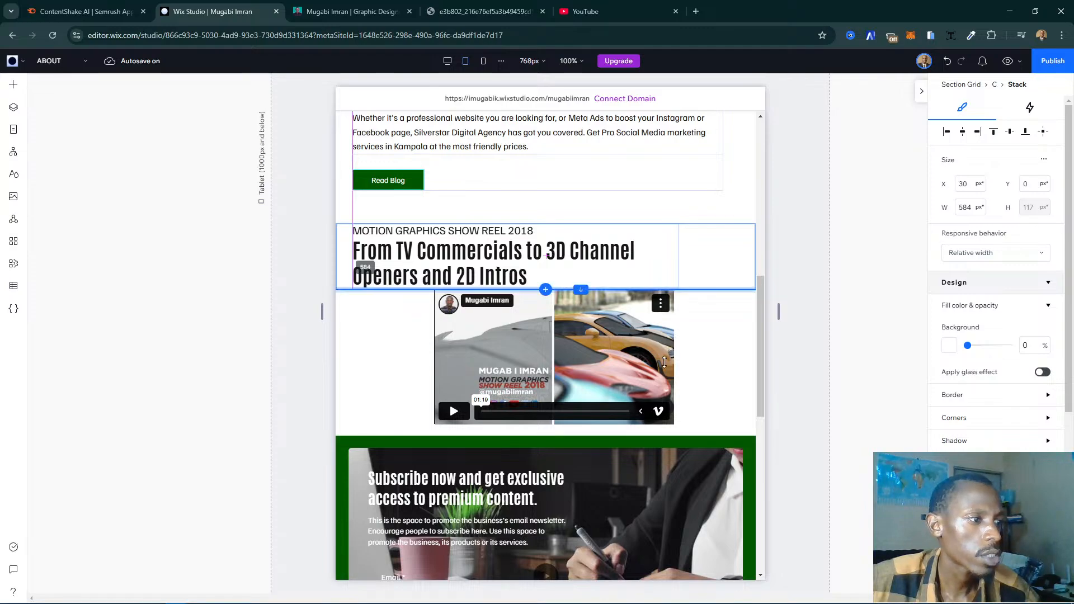
click(581, 360)
click(625, 348)
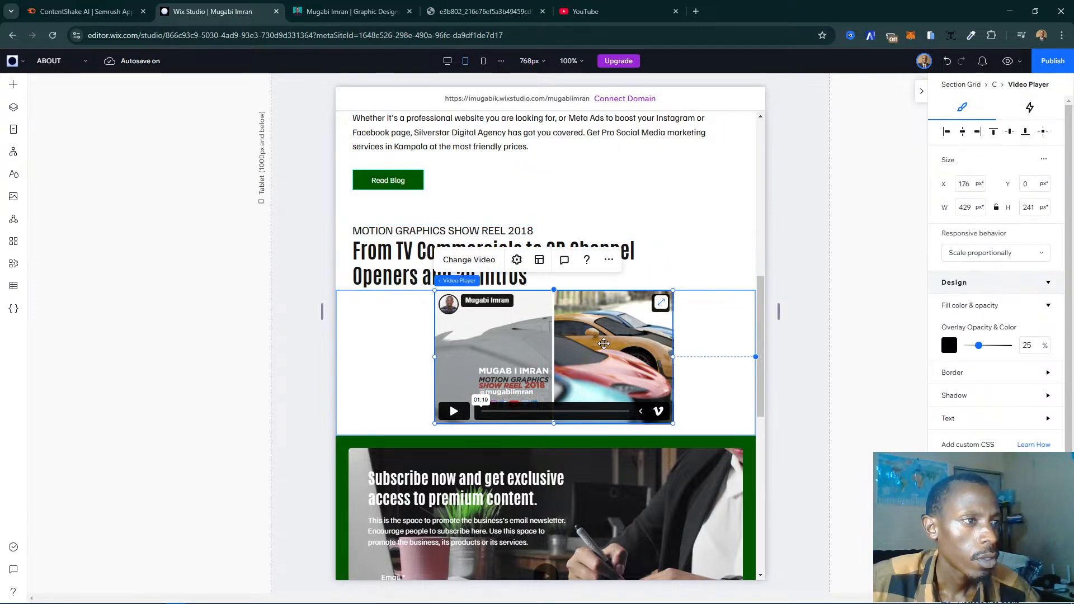
click(661, 303)
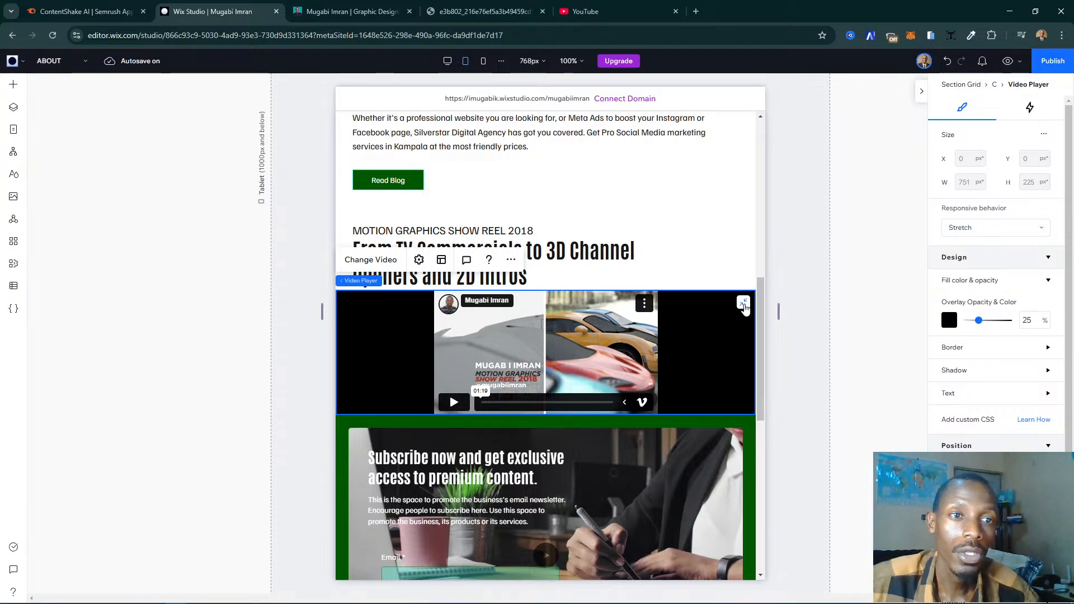
click(744, 304)
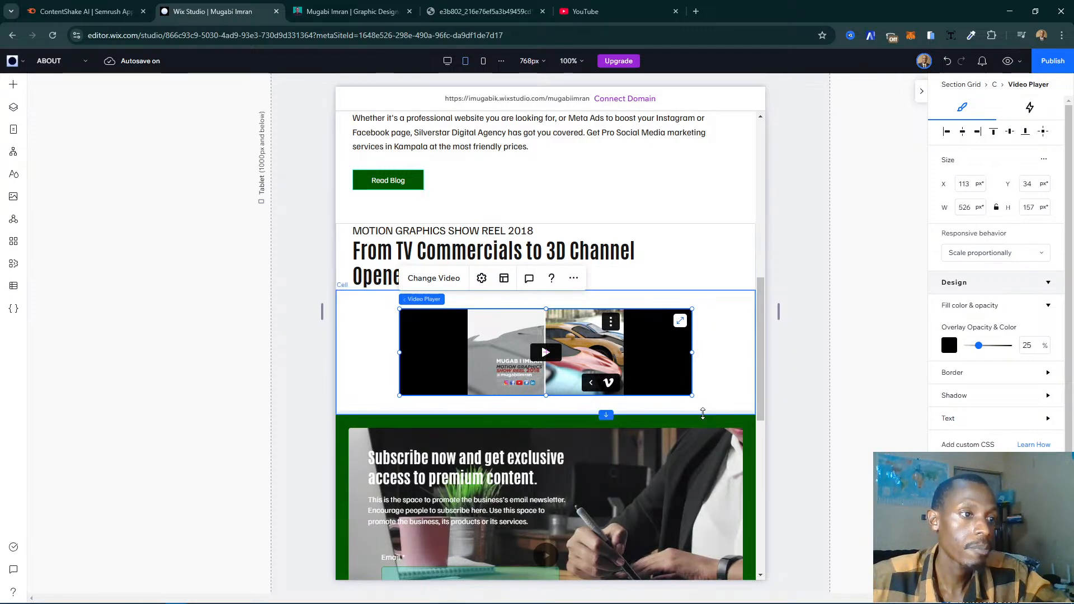
- Heighten the show reel section to about 425 px and resize its video player to about 444 by 250 px, without black side bars
drag(707, 456, 697, 447)
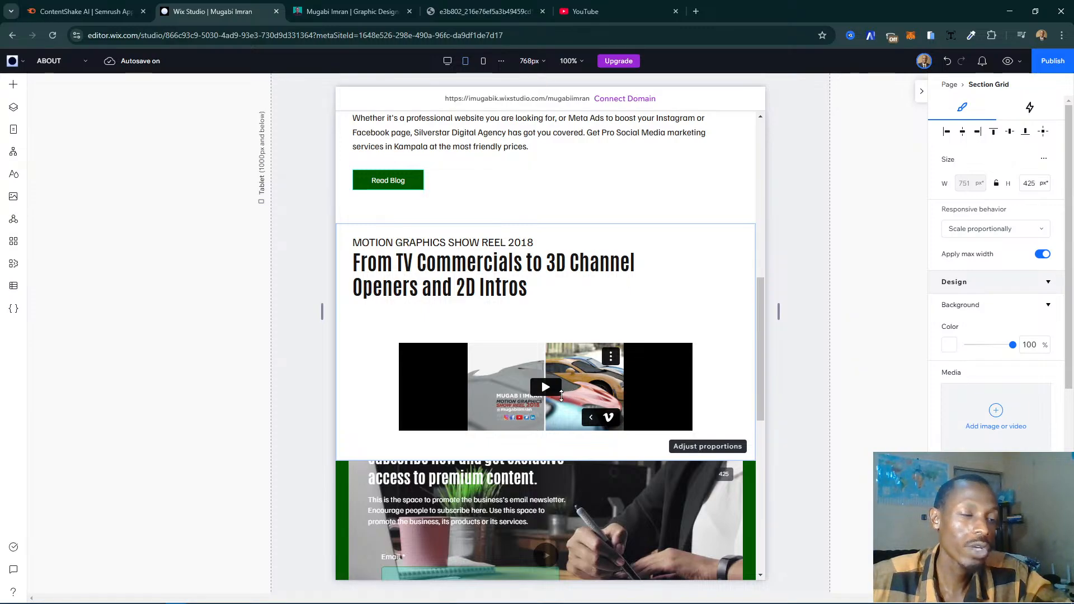
drag(561, 396, 562, 395)
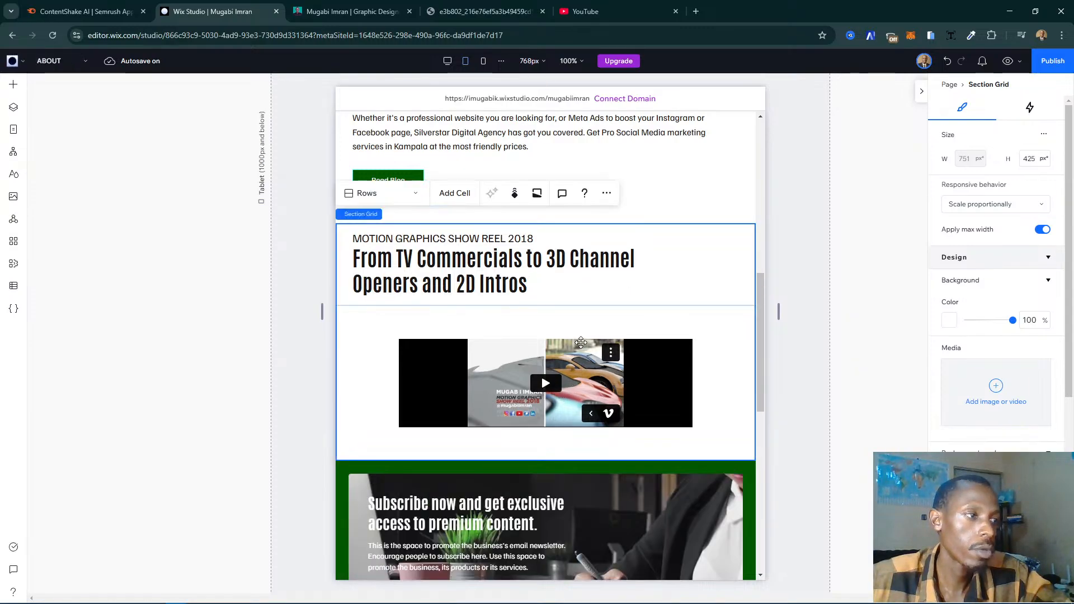
click(581, 343)
click(581, 343)
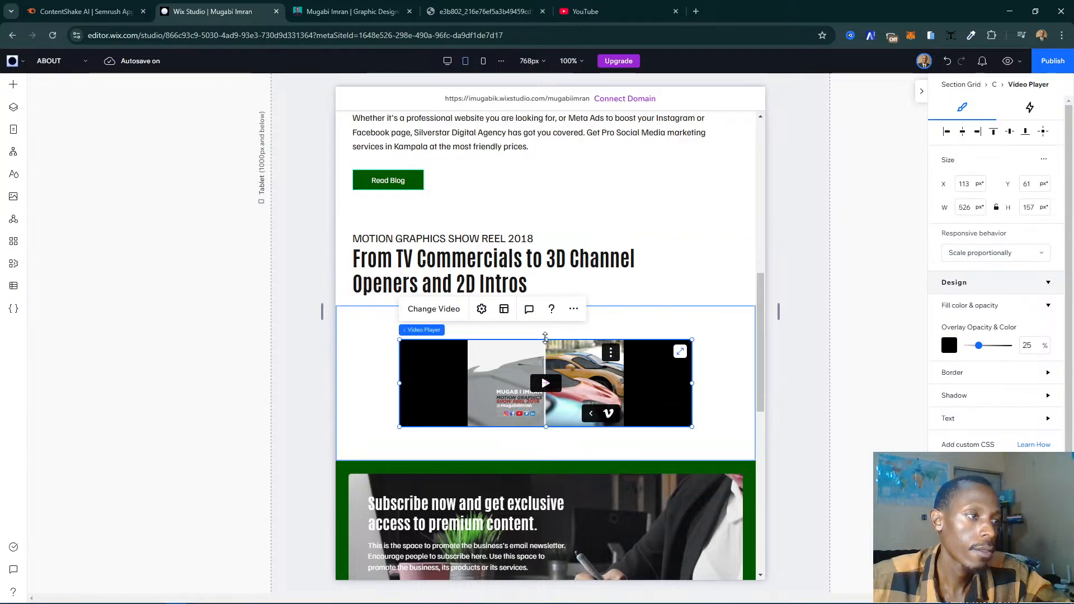
drag(545, 338, 549, 308)
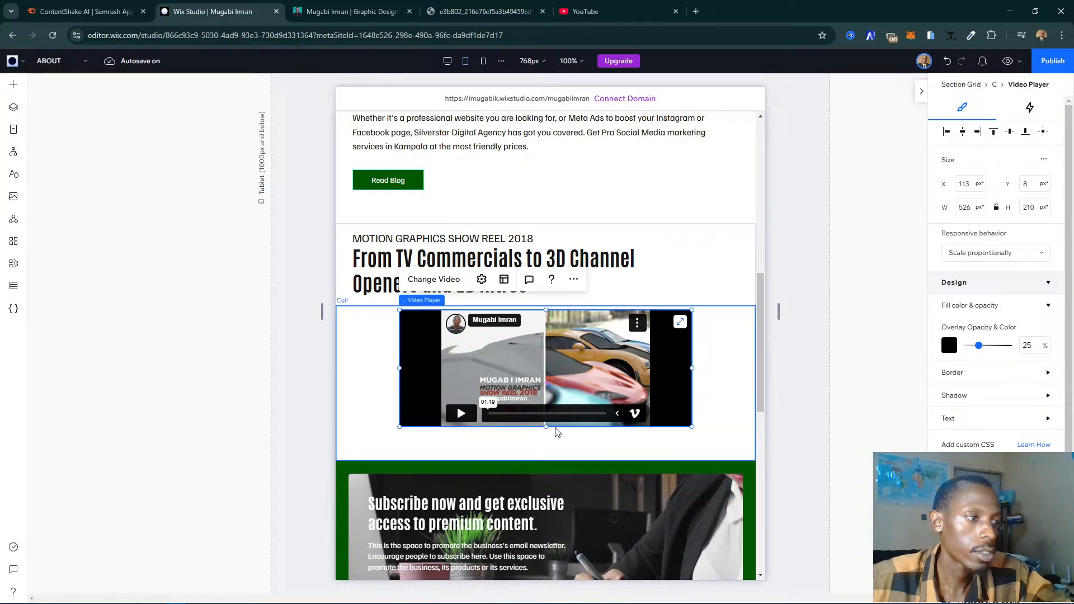
drag(546, 429, 547, 453)
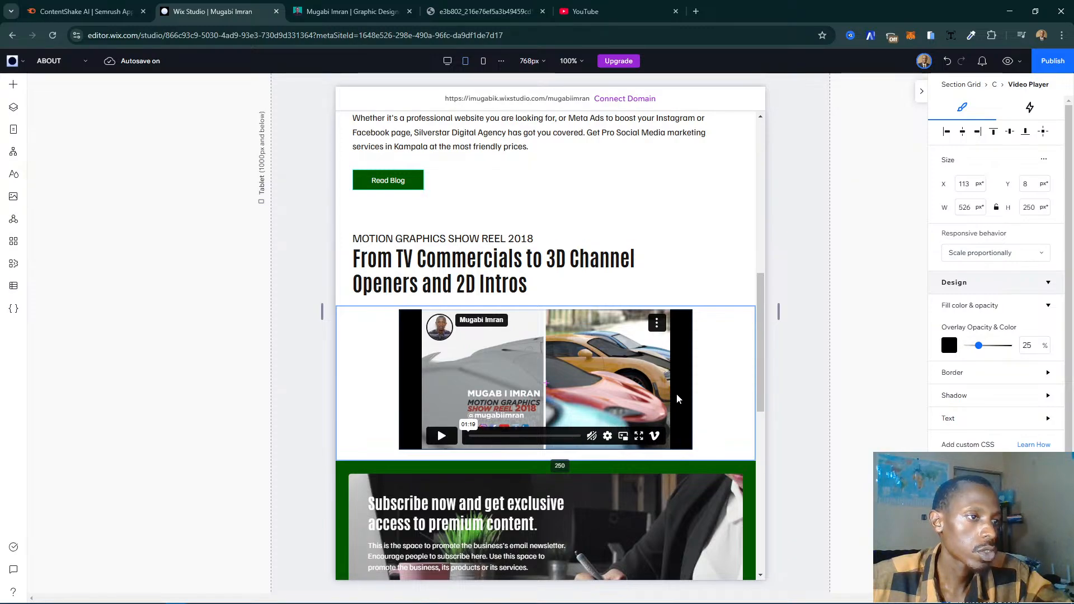
drag(692, 380, 671, 388)
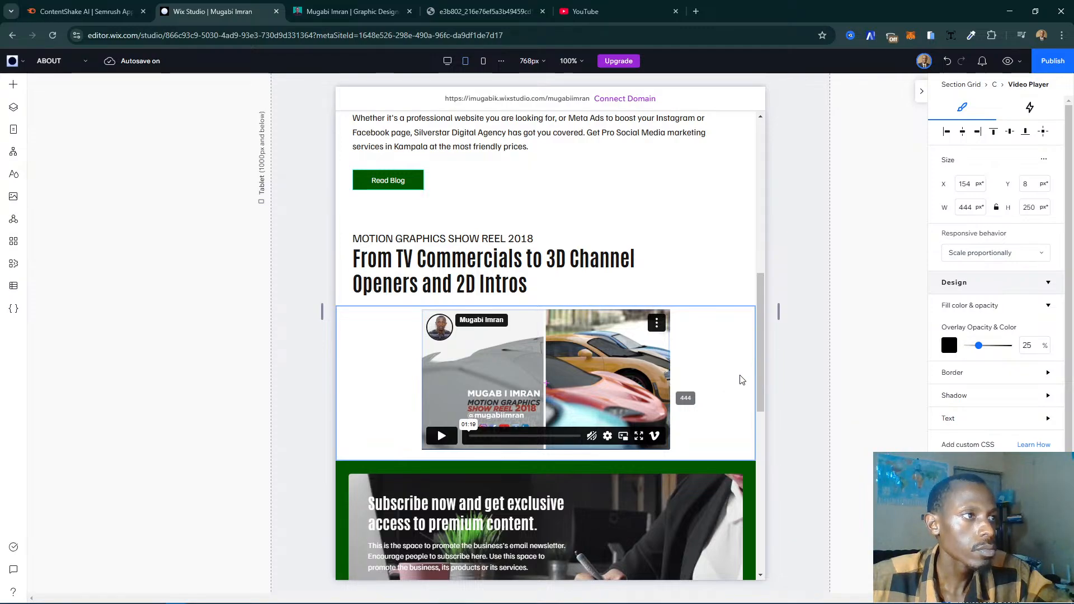
- Review the tablet layout of the About page from the intro photo down to the show reel and newsletter footer
click(621, 275)
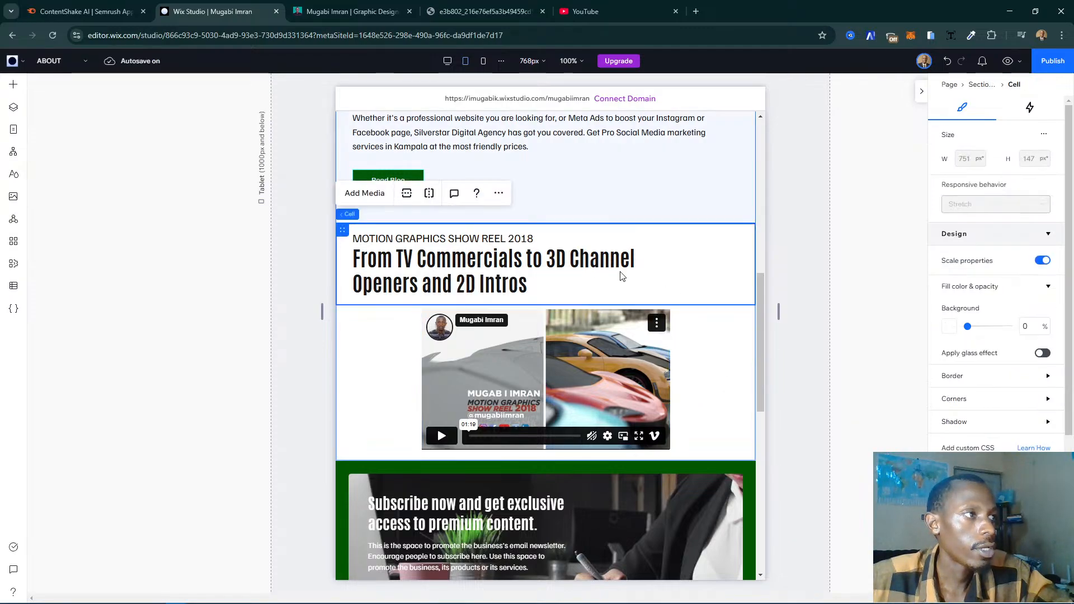
click(665, 276)
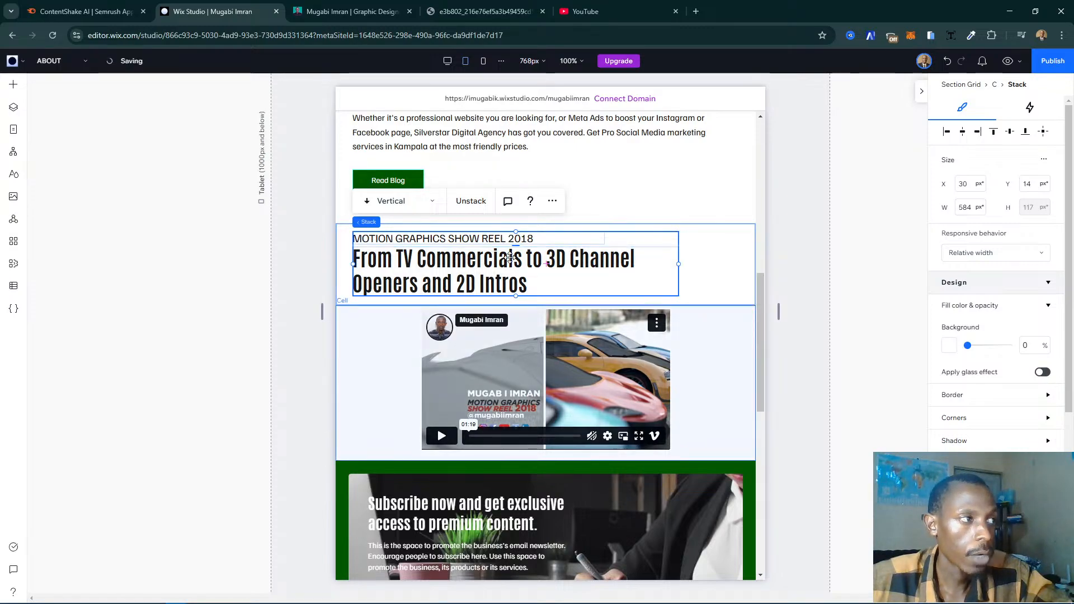
scroll(619, 273, up, 10)
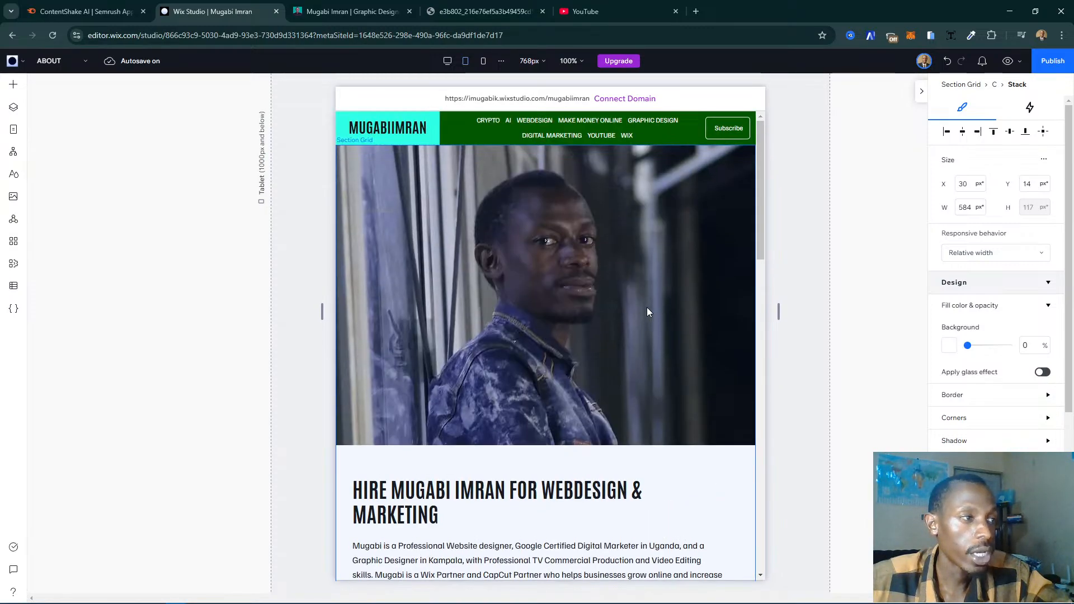
scroll(647, 307, down, 10)
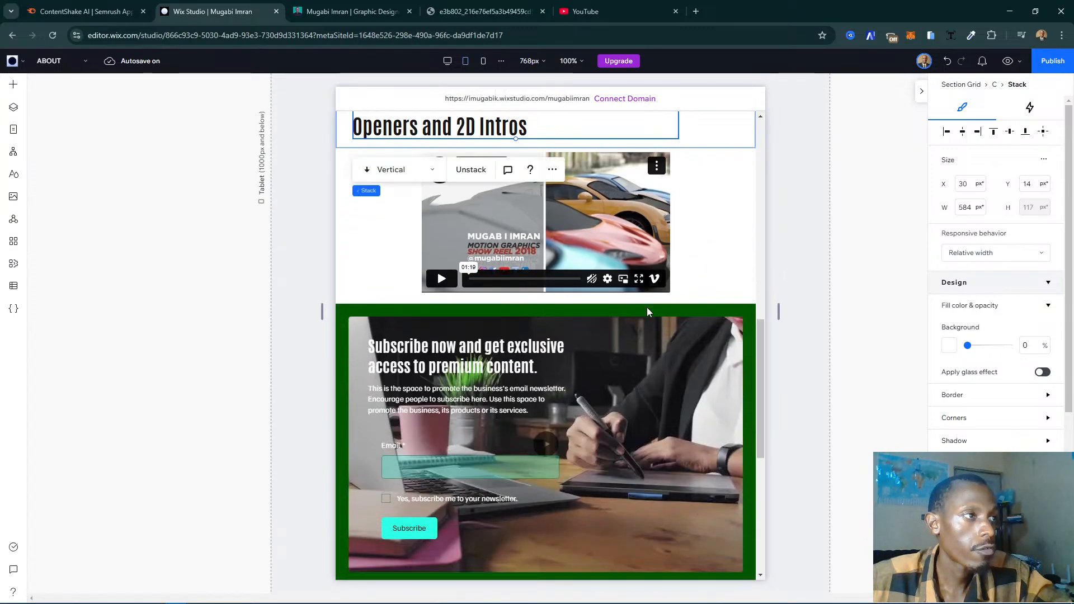
click(704, 291)
scroll(703, 299, up, 5)
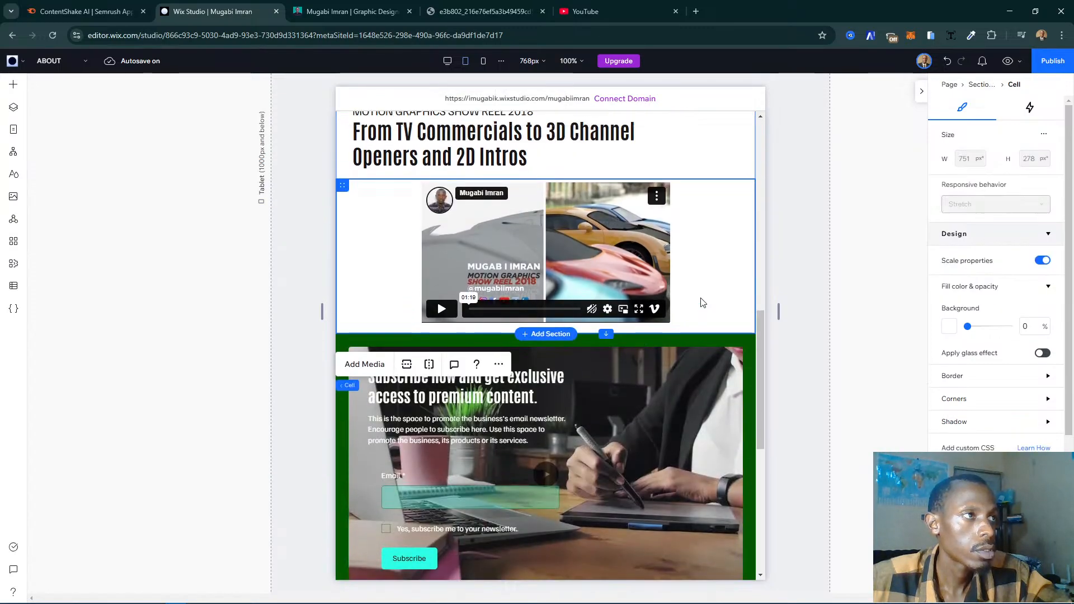
scroll(690, 316, down, 7)
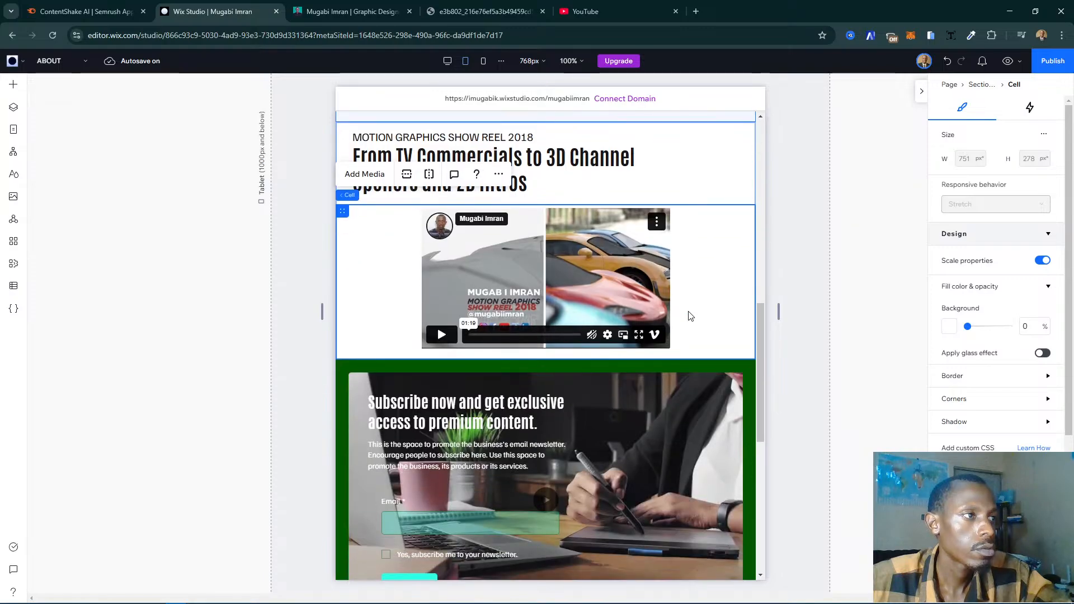
scroll(690, 315, up, 3)
scroll(690, 315, up, 8)
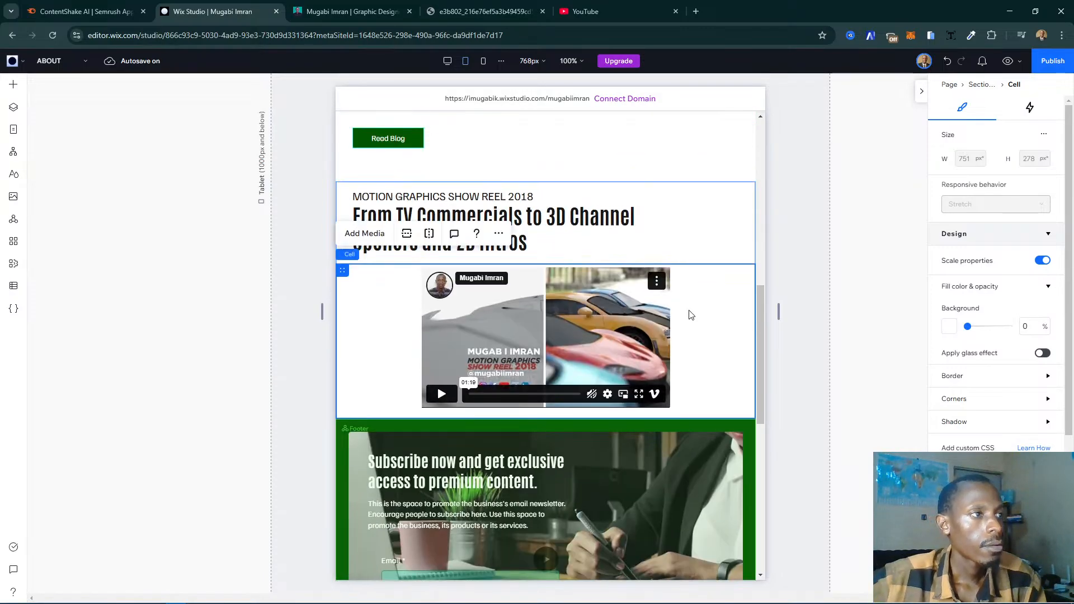
scroll(547, 299, up, 5)
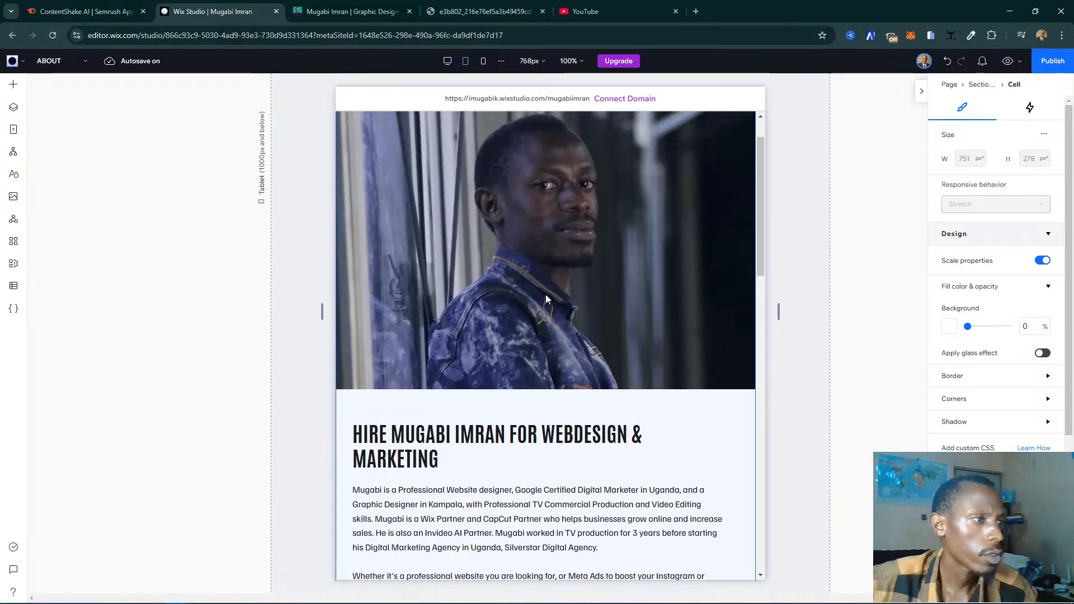
scroll(547, 298, down, 5)
scroll(546, 298, down, 4)
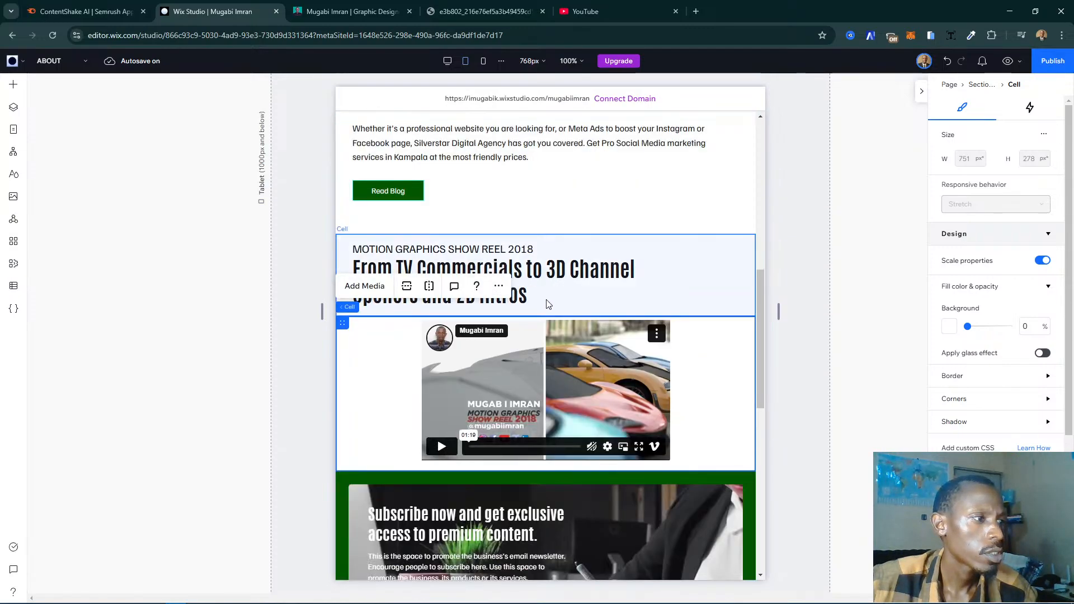
- Change the show reel section's layout to columns and move the caption and heading stack to about X 30, Y 69 px in its cell
click(296, 347)
click(591, 270)
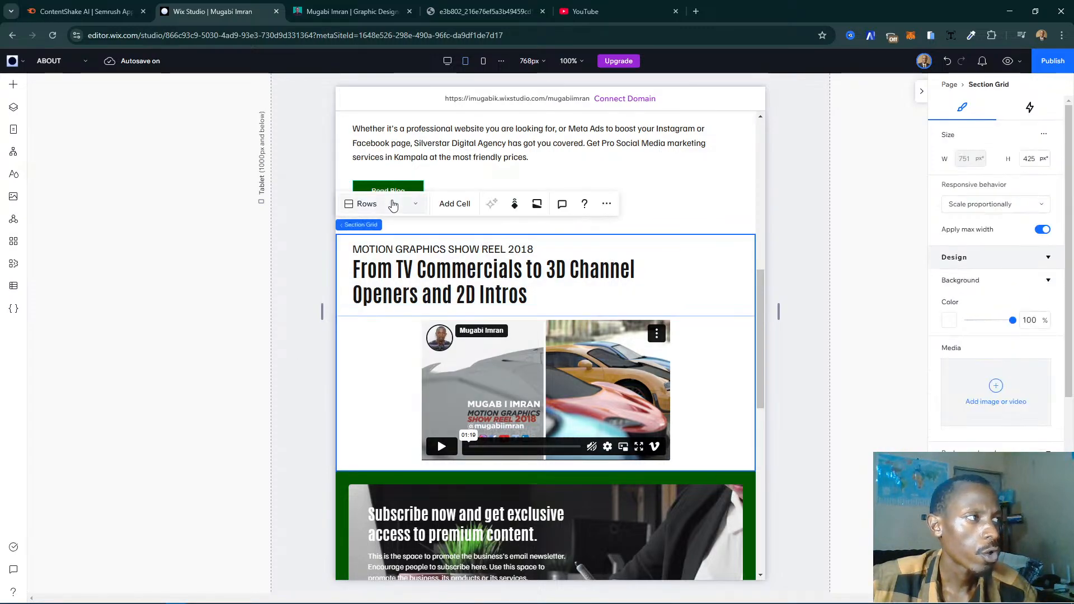
click(393, 204)
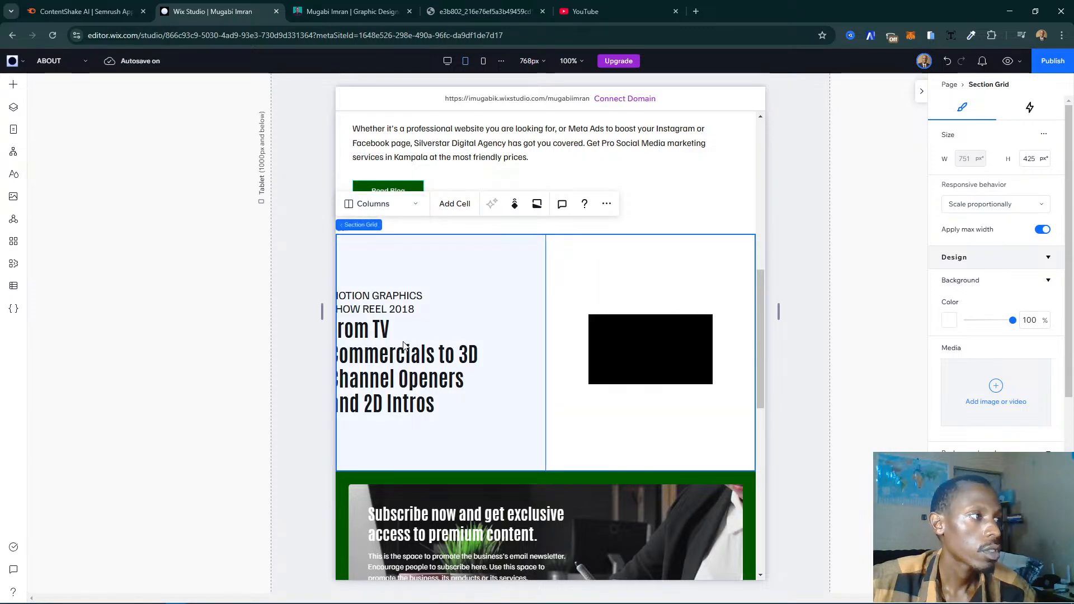
click(386, 341)
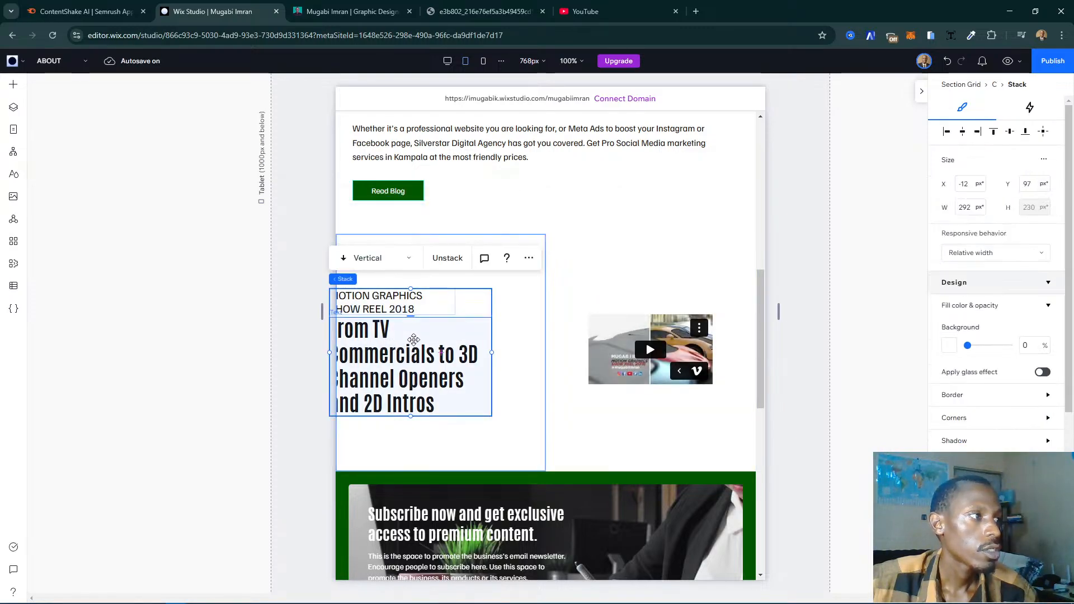
mouse_move(414, 340)
mouse_down()
mouse_move(431, 325)
mouse_move(415, 326)
mouse_up()
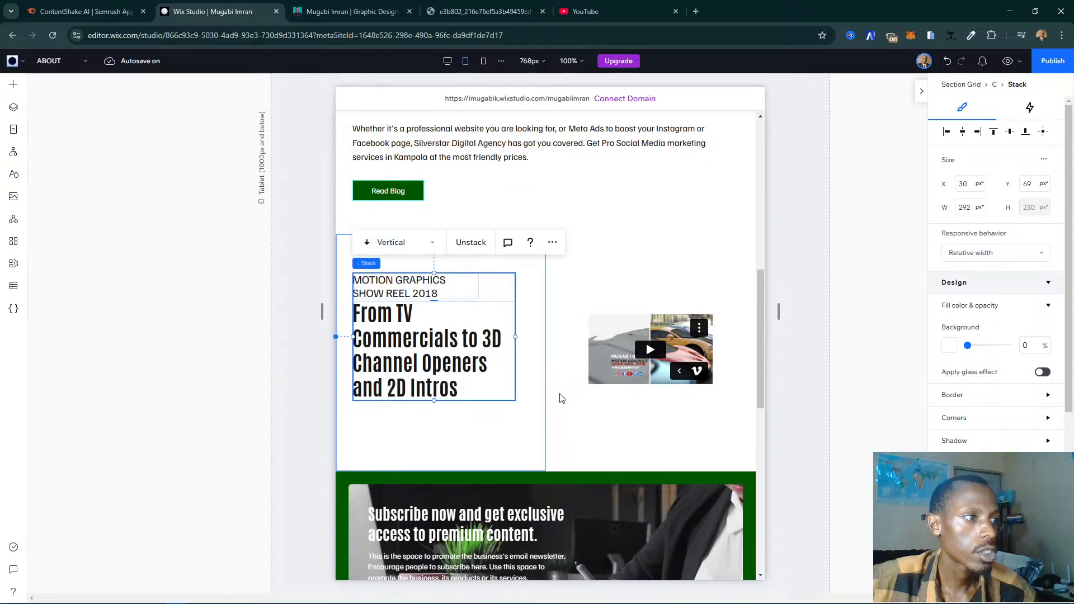
- Narrow the show reel section's text column in favour of the video column, and widen the text stack to about 279 px
click(565, 369)
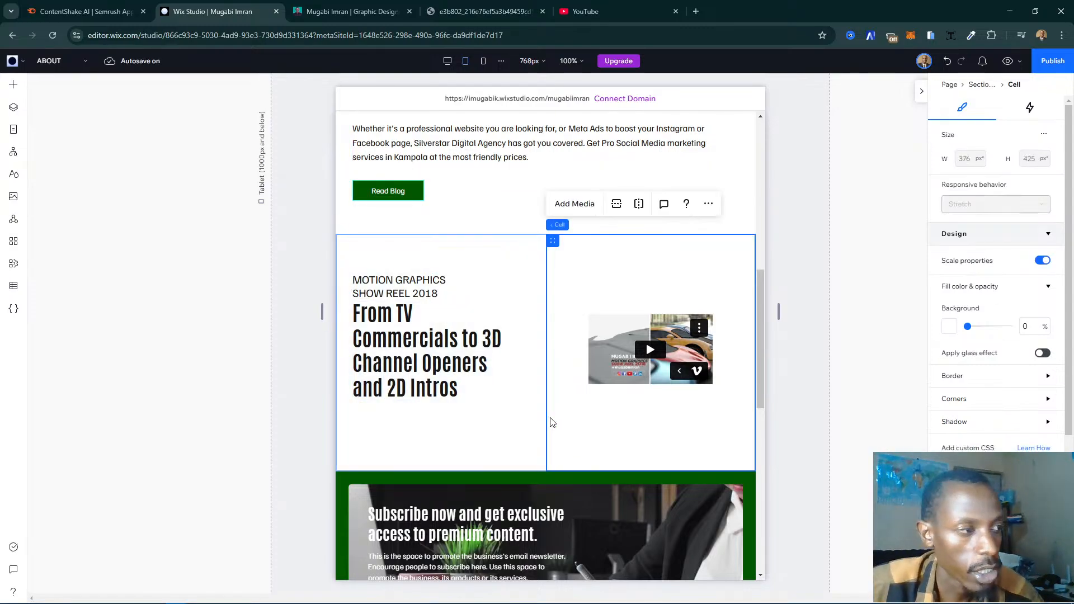
click(529, 419)
drag(527, 414, 510, 415)
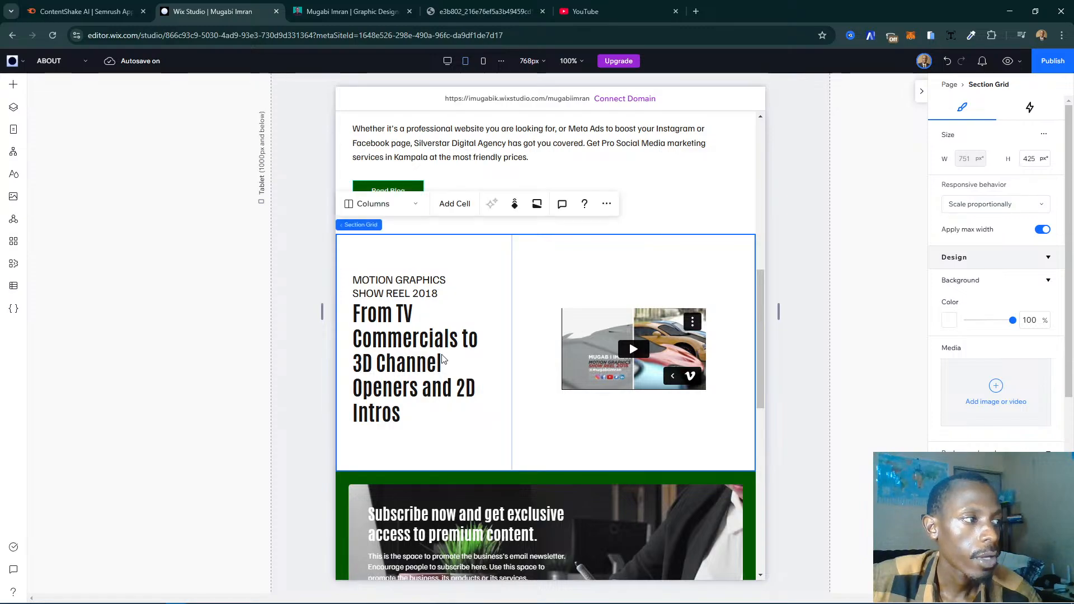
click(425, 348)
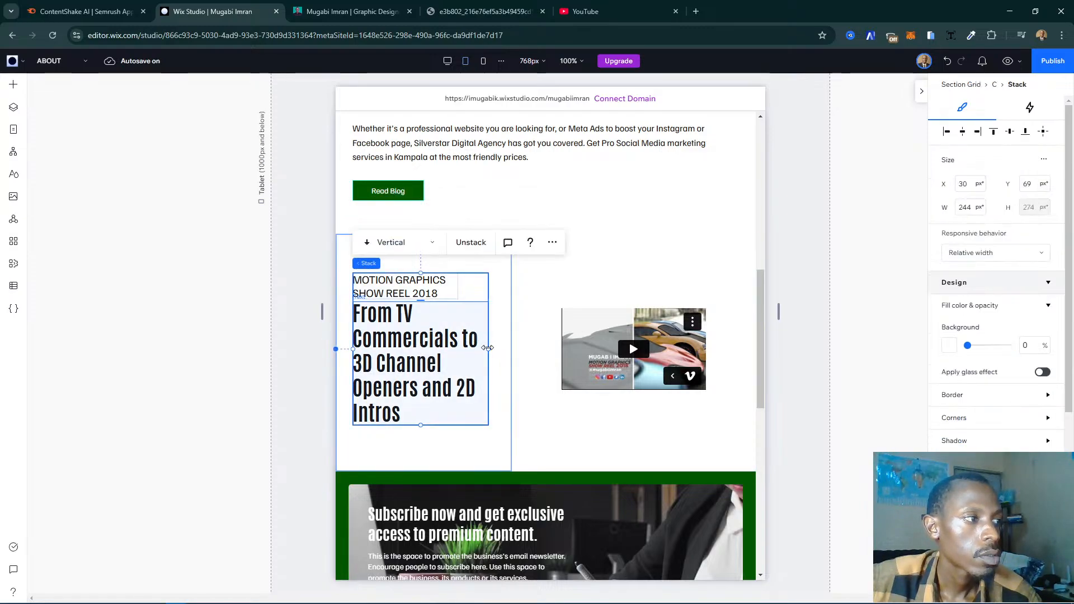
drag(488, 348, 507, 344)
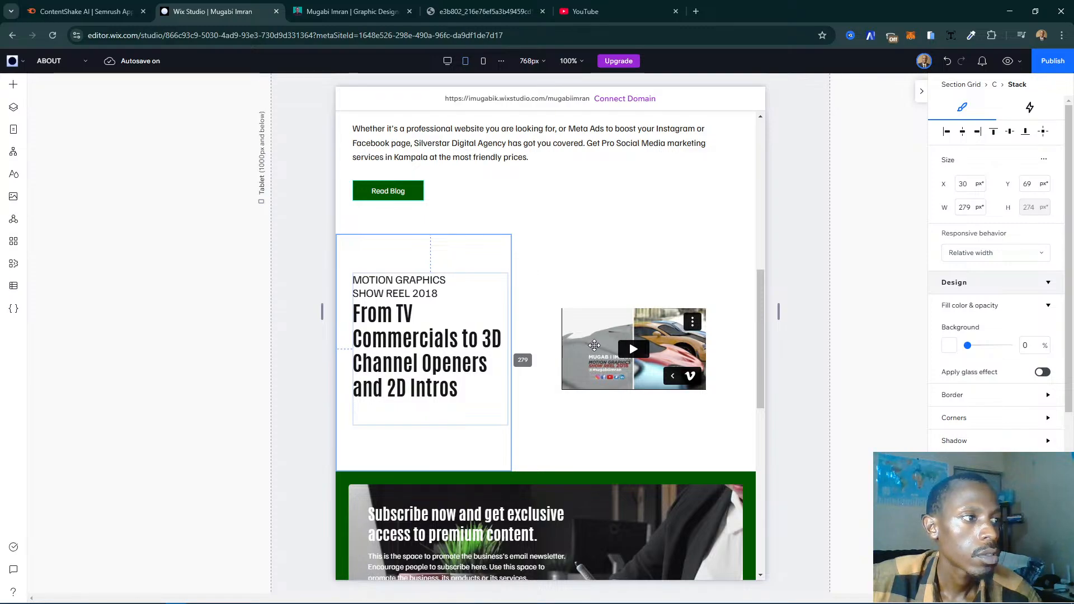
- Enlarge the show reel video player to about 422 by 238 px so it nearly spans its column
click(669, 330)
click(585, 313)
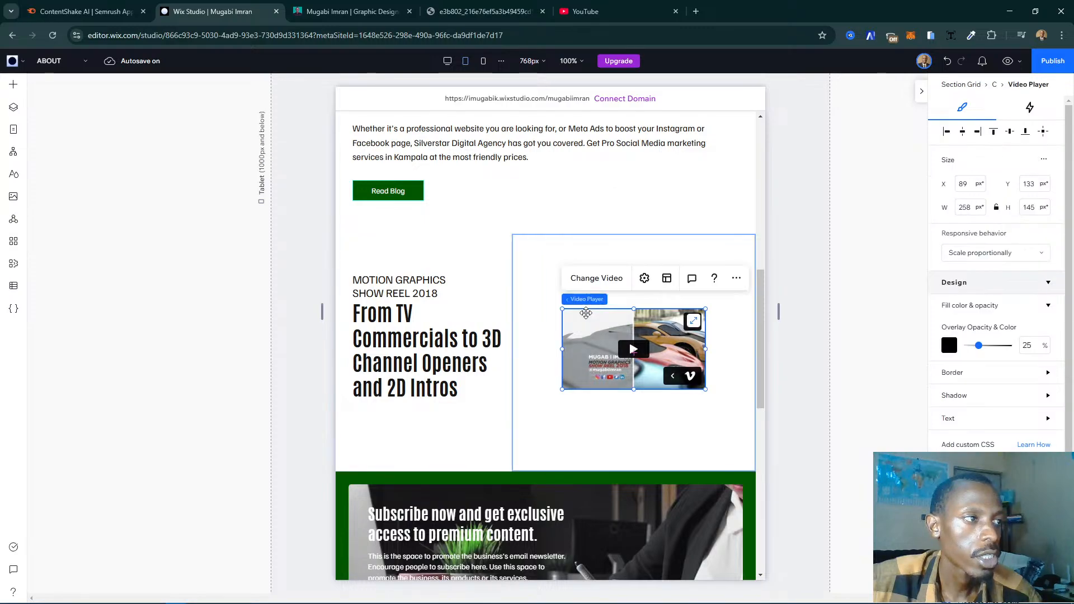
drag(562, 315, 523, 278)
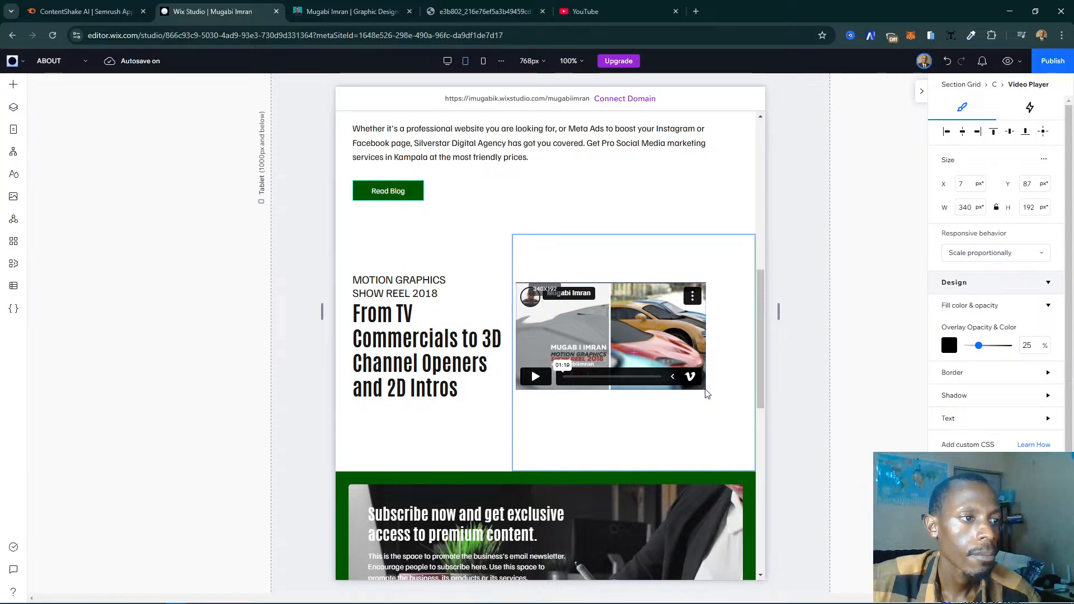
drag(707, 393, 749, 423)
- Switch to the live site's my-story page, examine its intro section as a reference, and compare it with the tablet layout in the Wix Studio editor
click(352, 11)
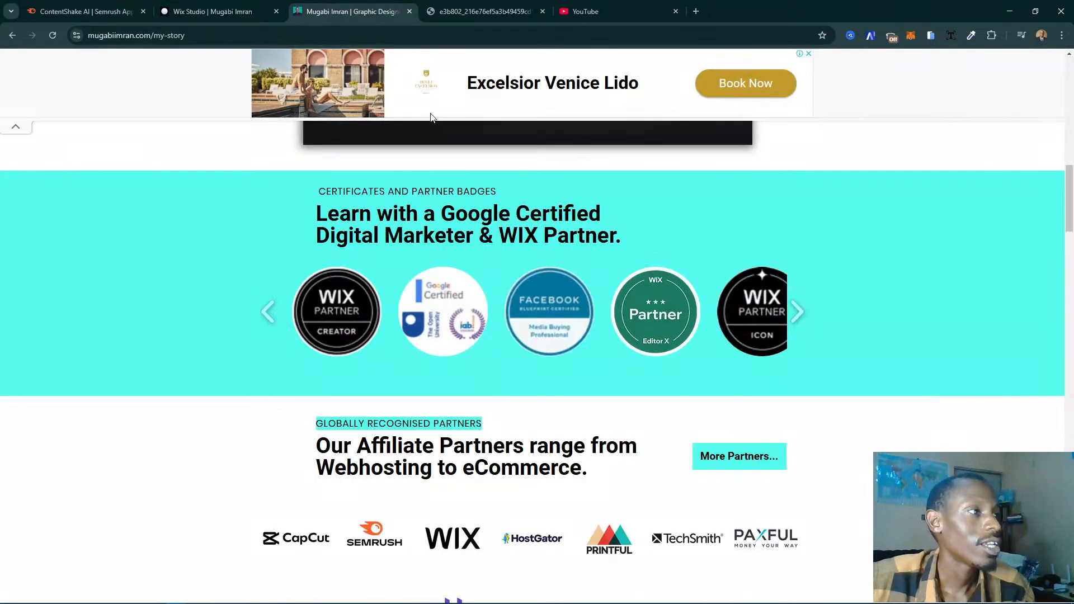
scroll(566, 233, up, 12)
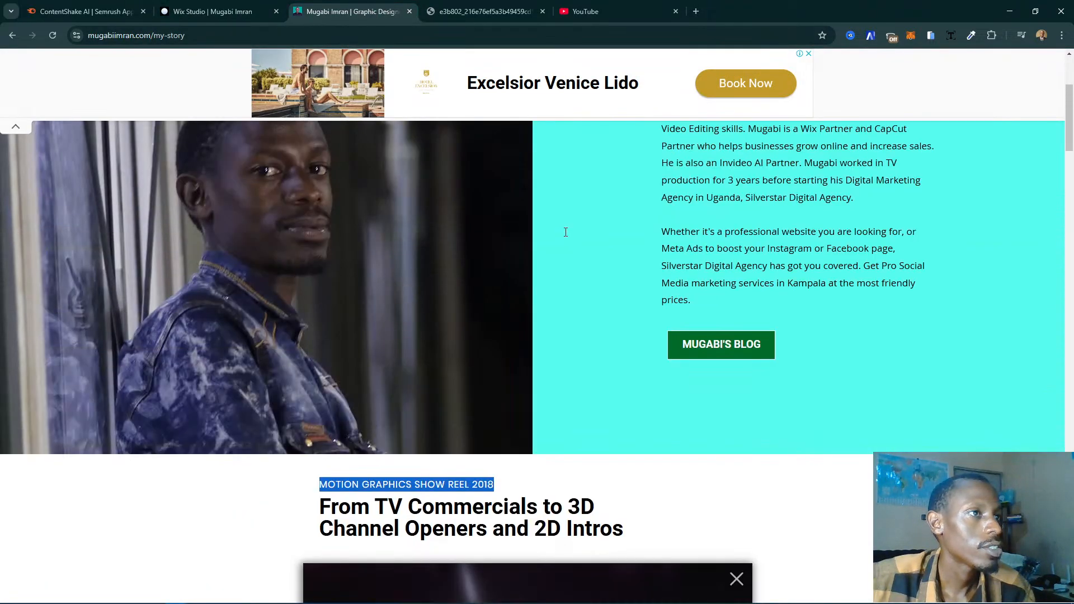
scroll(876, 263, up, 3)
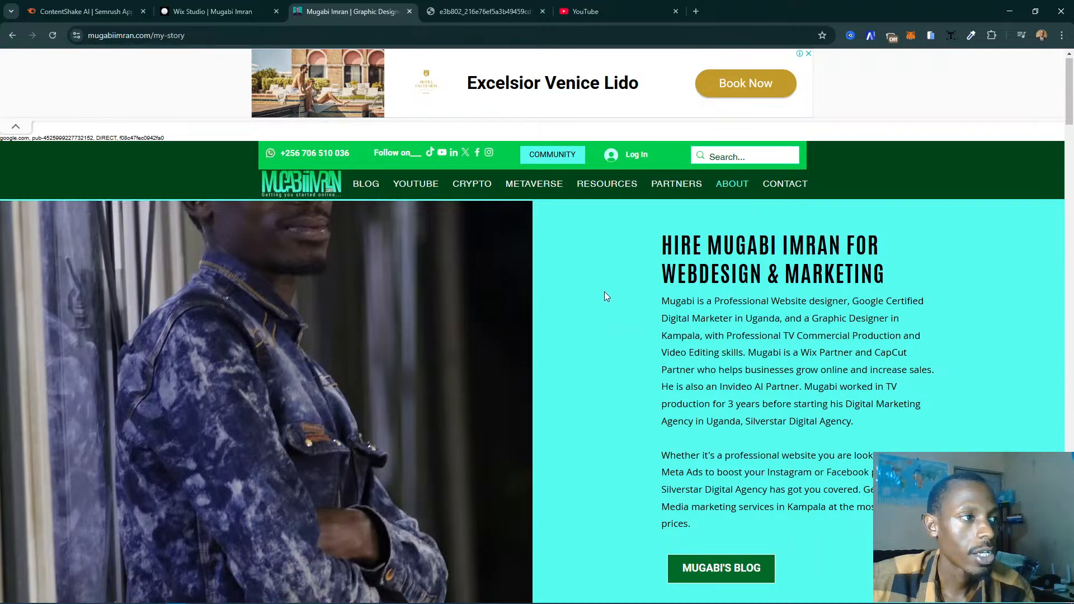
scroll(604, 295, down, 3)
scroll(606, 287, up, 3)
scroll(482, 182, down, 2)
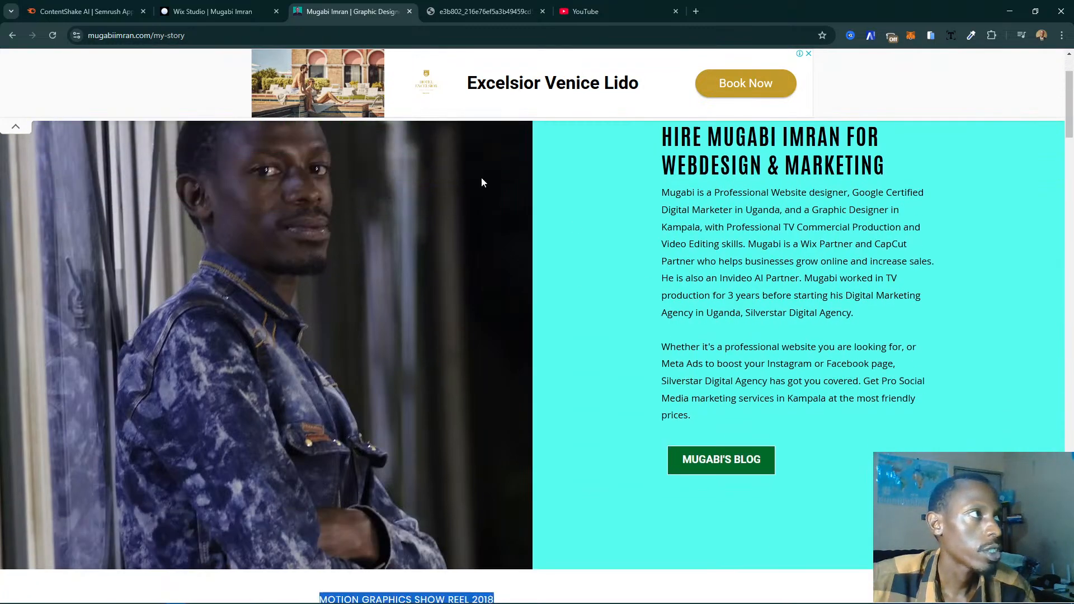
click(221, 11)
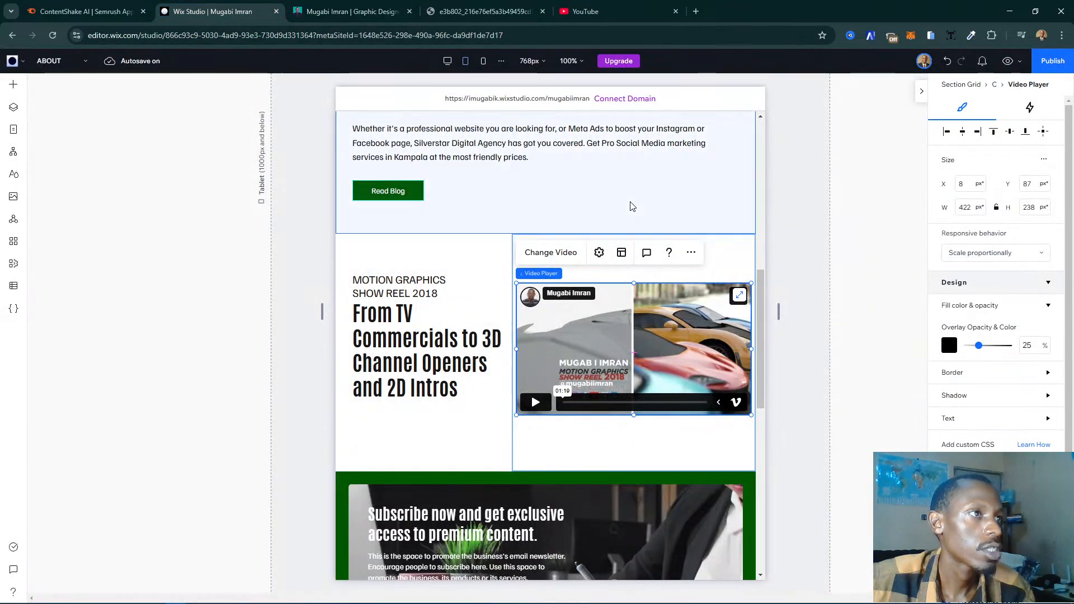
scroll(632, 207, up, 4)
scroll(492, 376, down, 3)
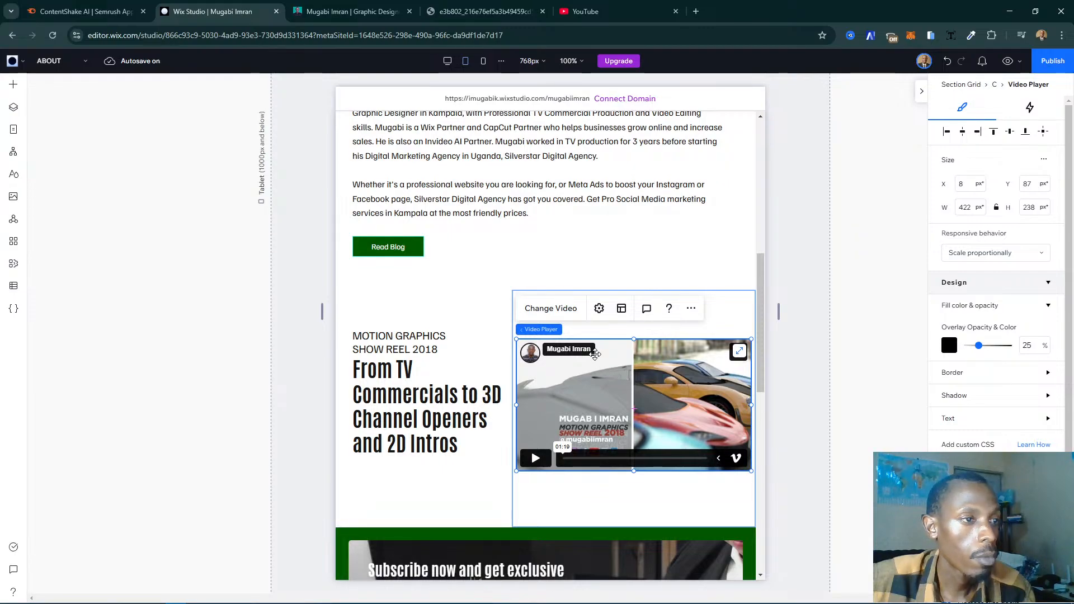
- At the mobile breakpoint, change the show reel section's layout to rows so the video sits below the text
click(494, 72)
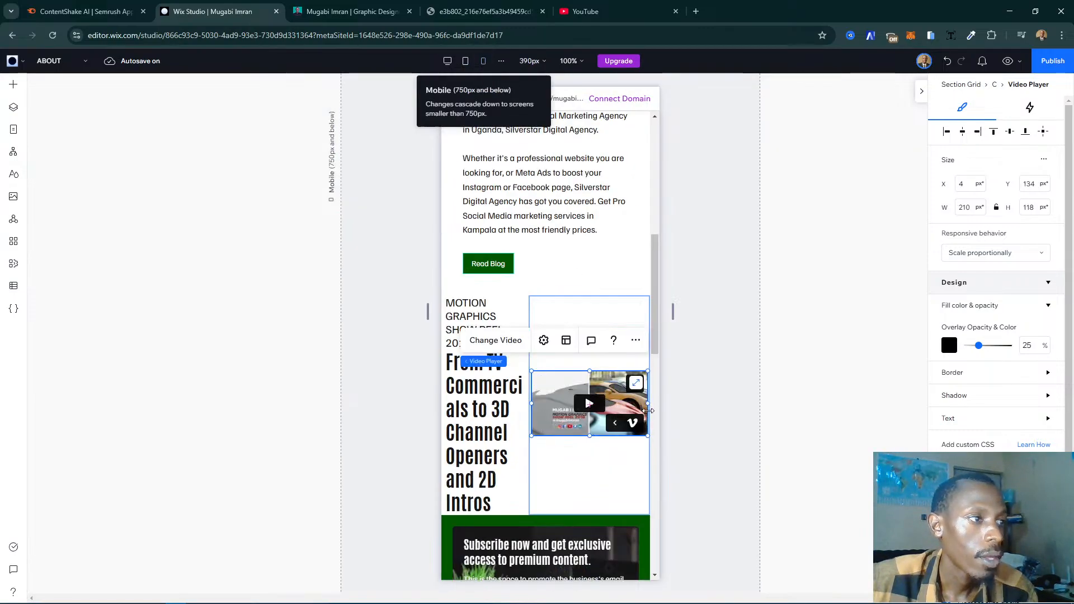
click(399, 414)
click(533, 440)
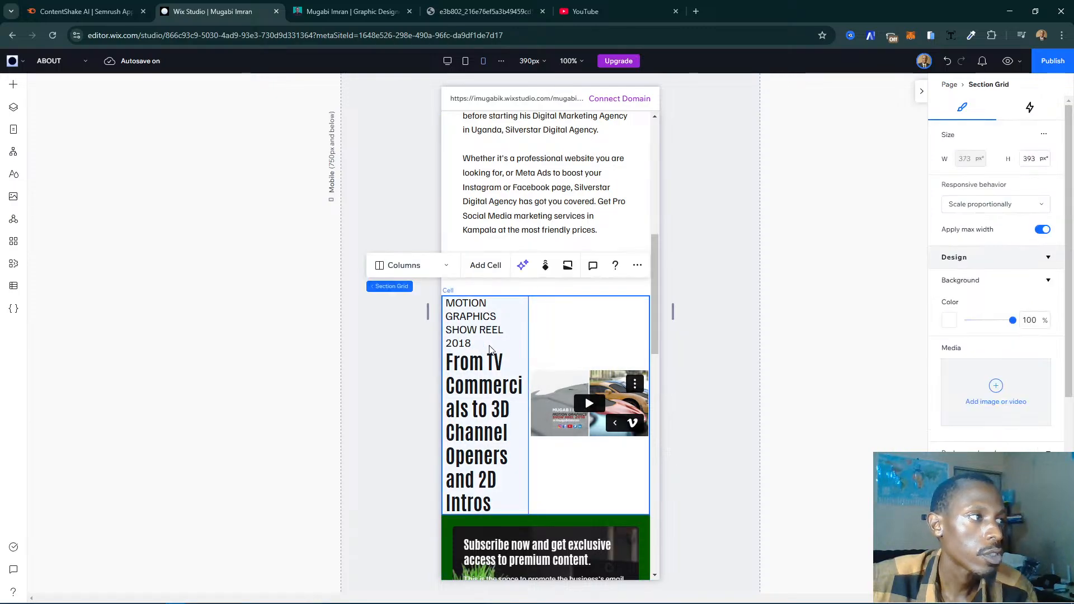
click(410, 267)
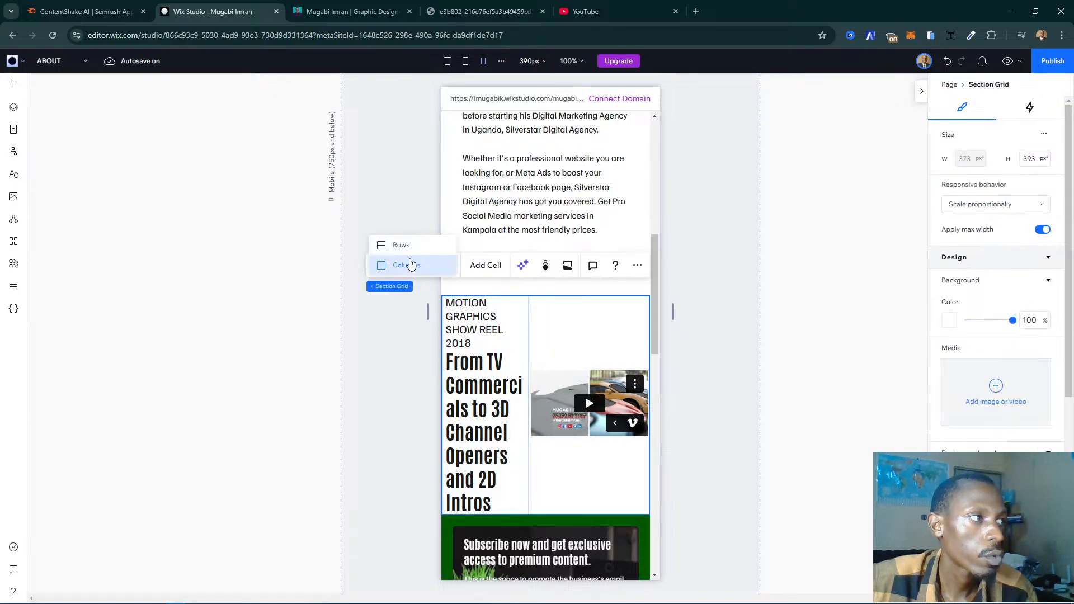
click(610, 433)
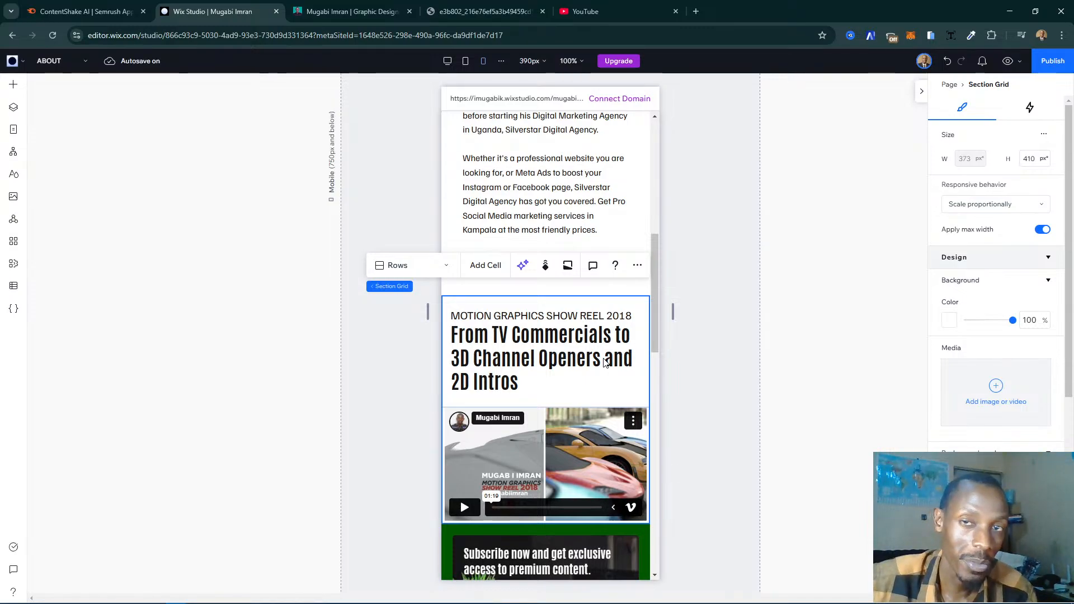
- At the mobile breakpoint, try the show reel heading at 27 px and settle on a font size of 30 px
click(507, 359)
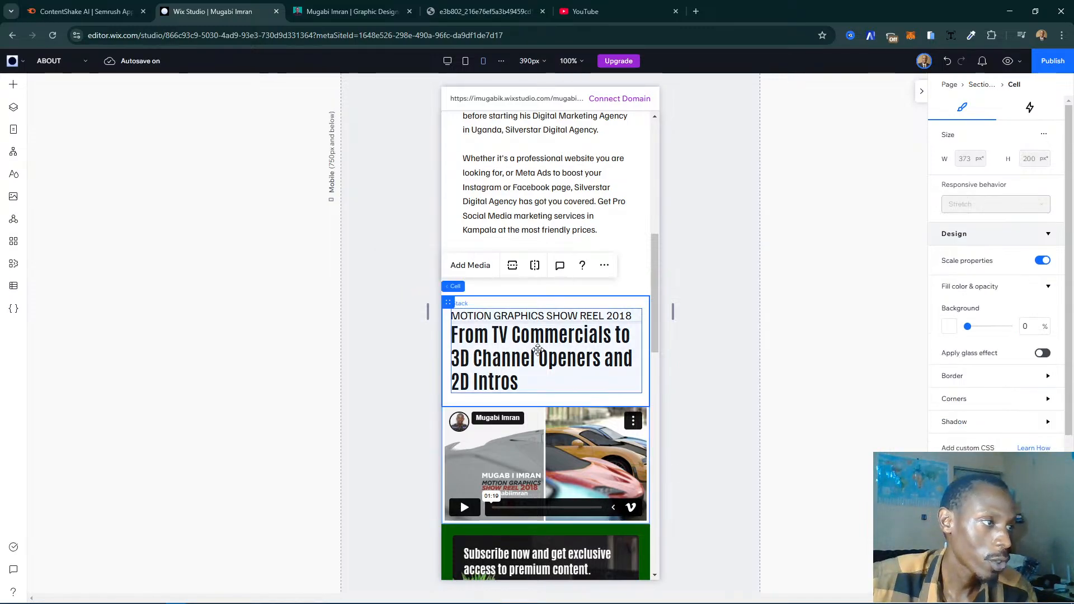
click(554, 352)
click(576, 348)
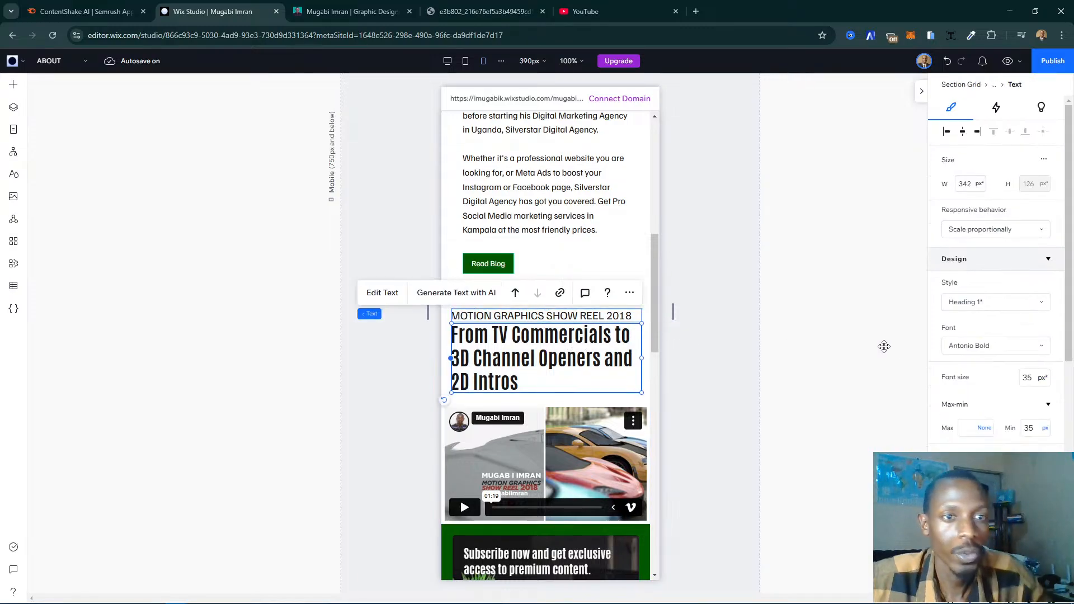
click(1028, 380)
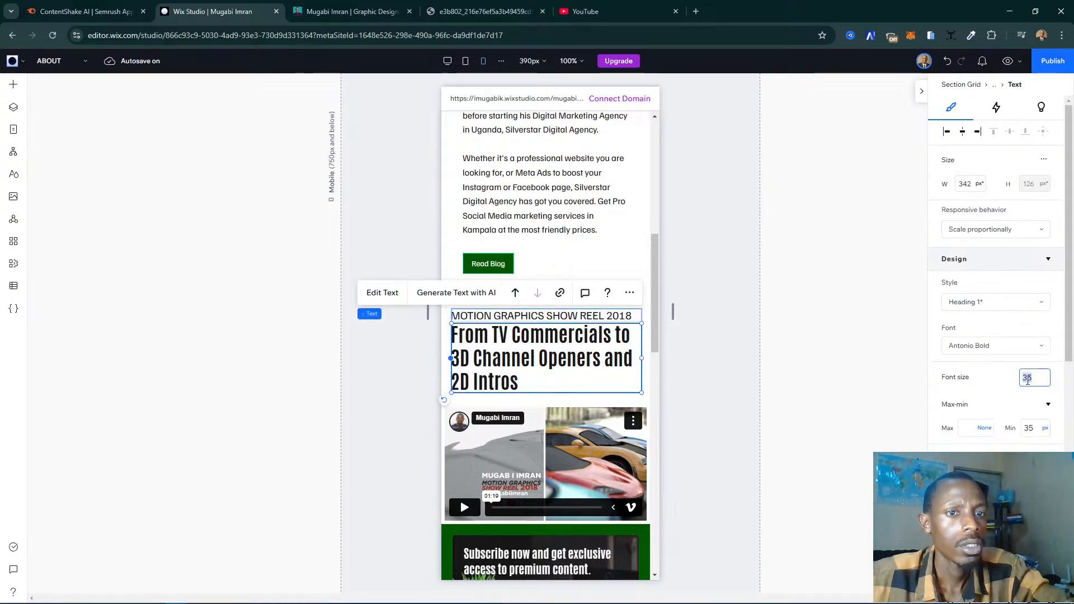
text(2)
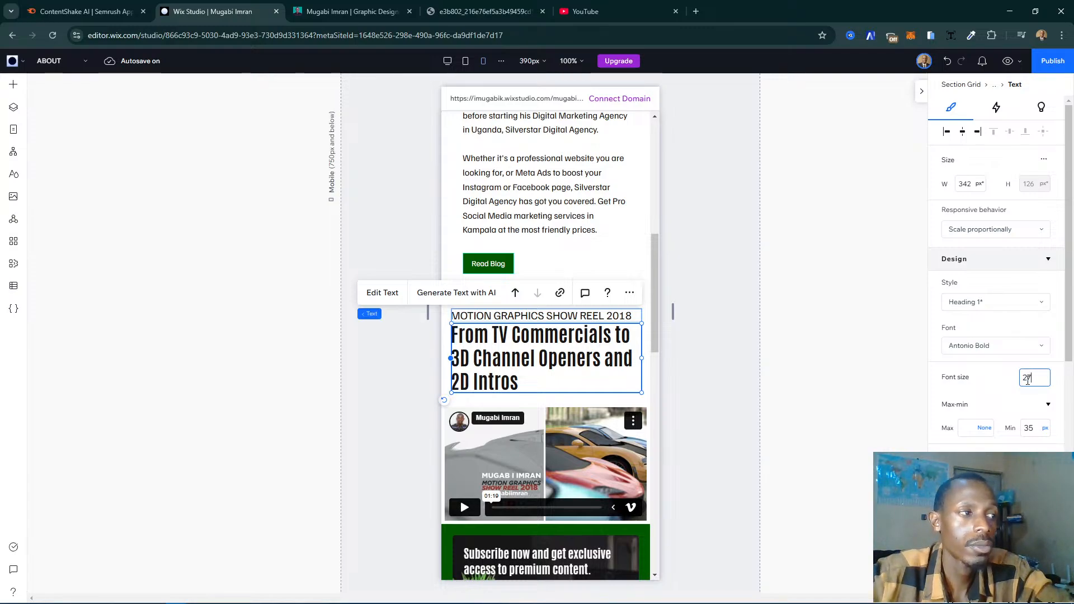
text(7)
key(Return)
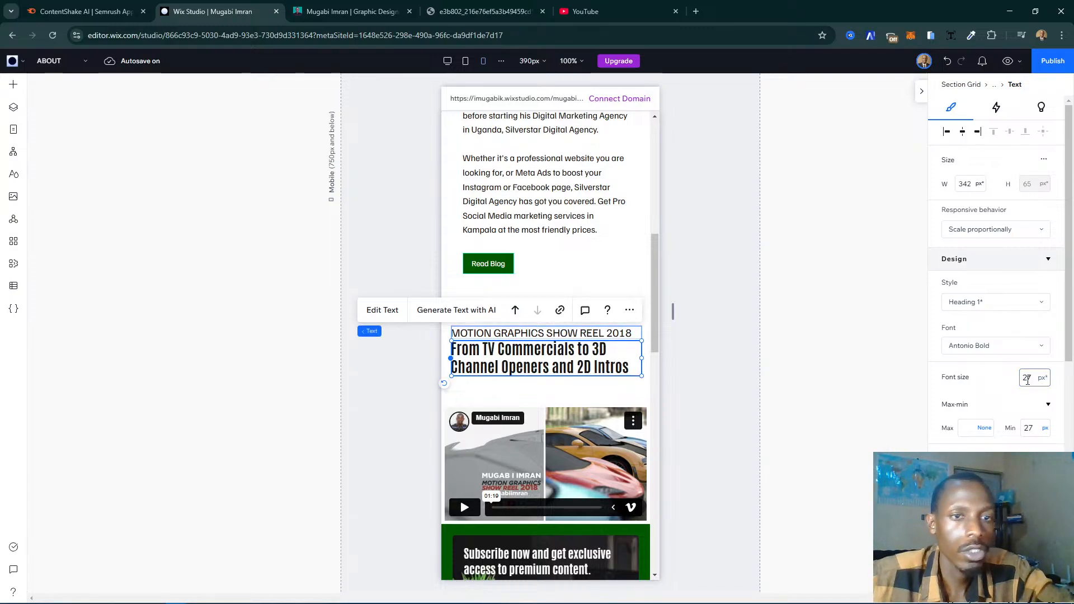
click(1028, 380)
text(30)
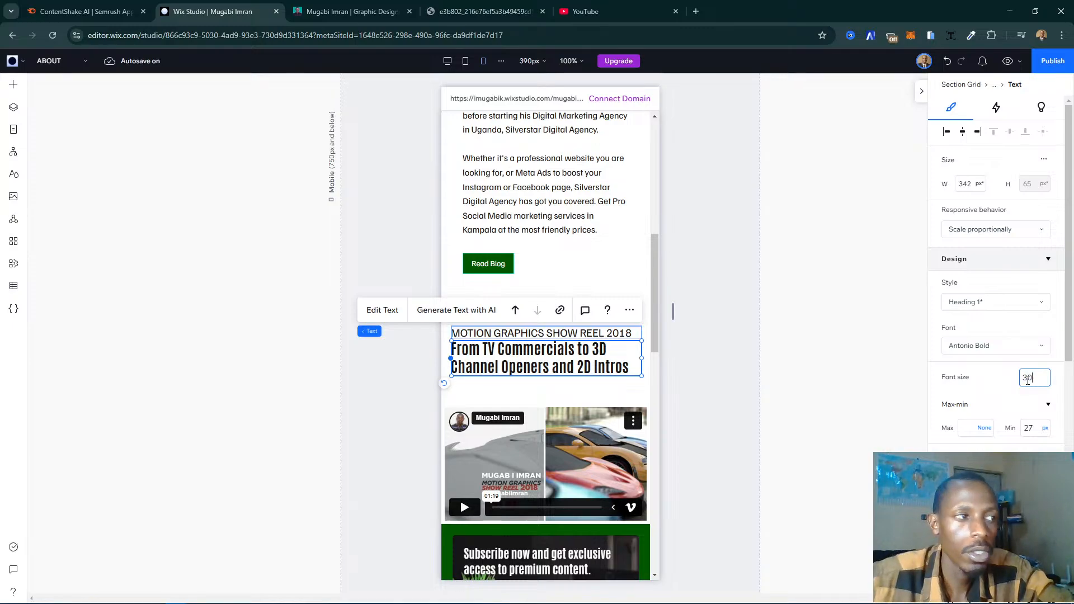
key(Return)
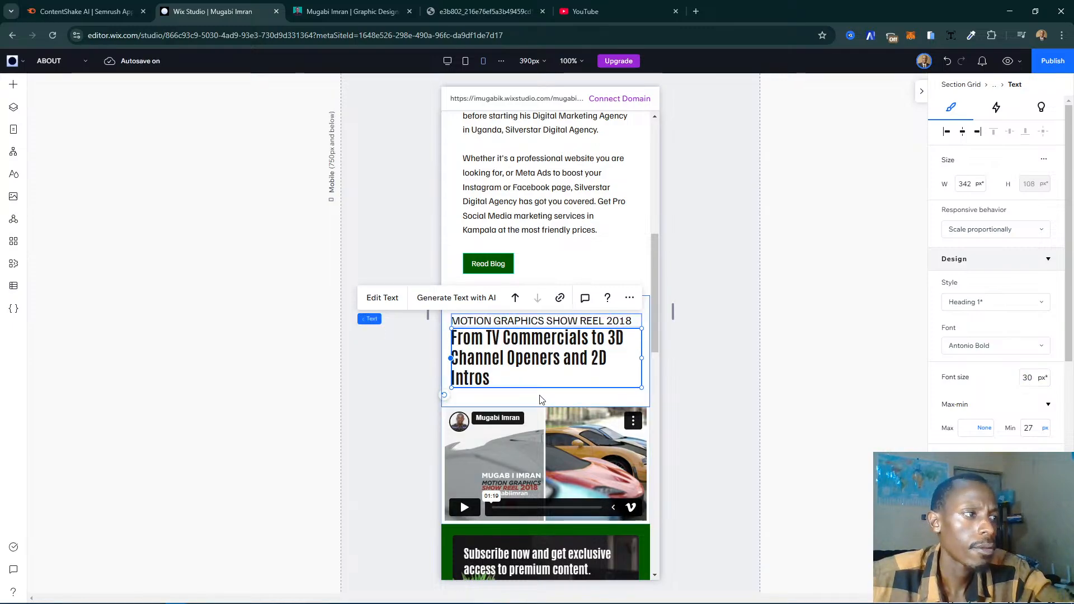
click(398, 416)
click(586, 414)
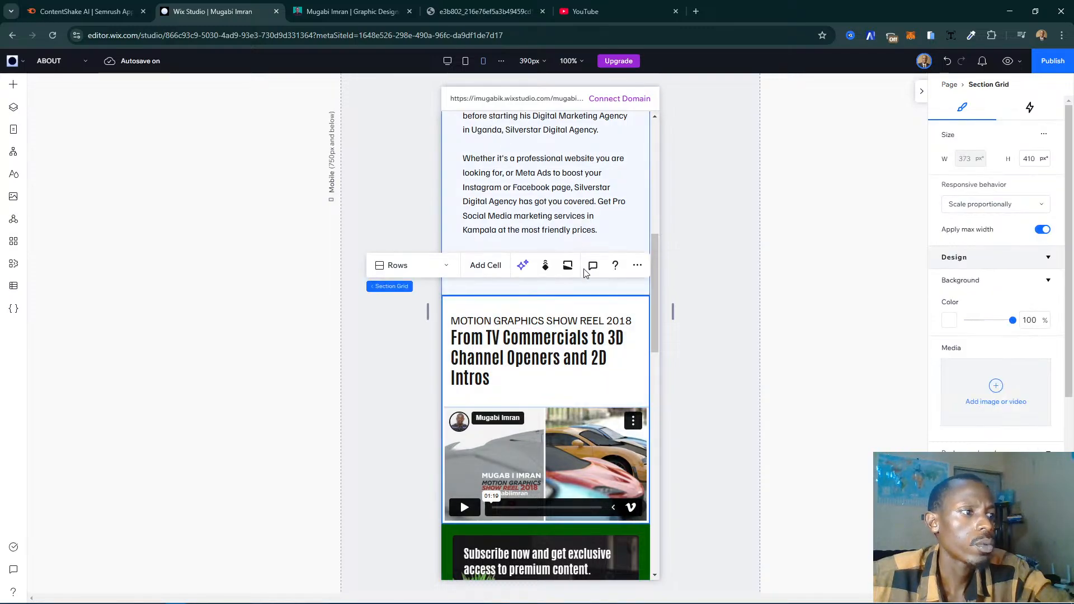
scroll(551, 345, up, 8)
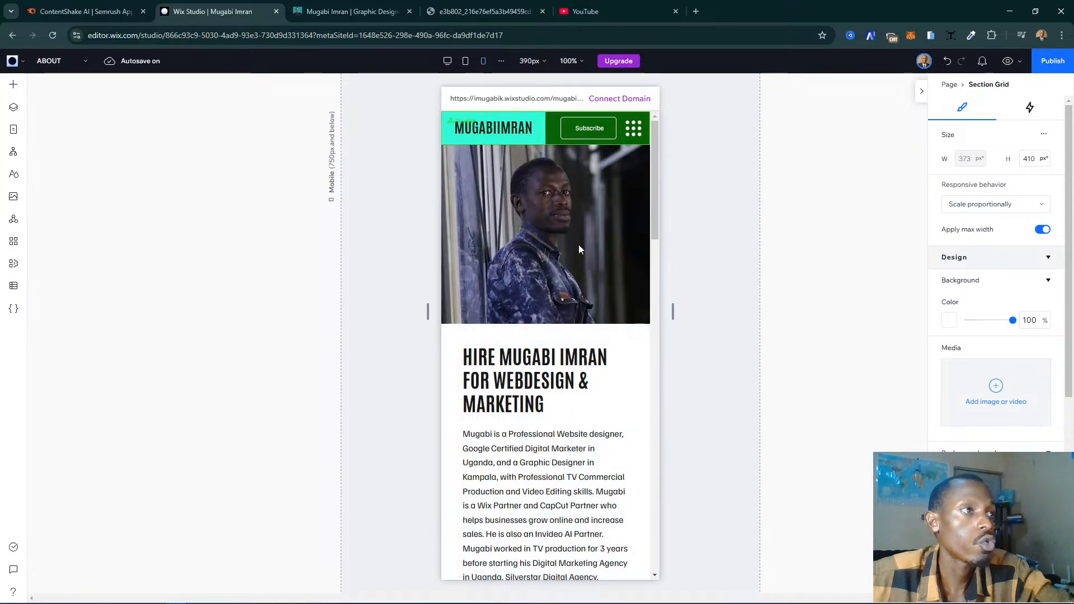
click(559, 247)
click(610, 297)
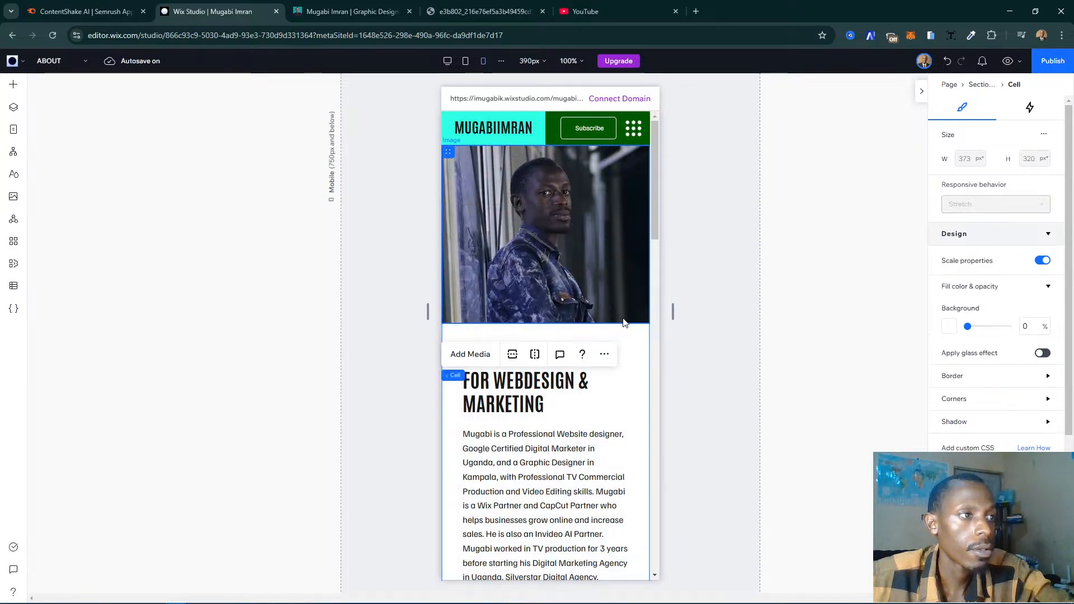
click(623, 319)
mouse_move(619, 324)
mouse_down()
mouse_move(619, 337)
mouse_move(620, 322)
mouse_up()
- At the desktop breakpoint, set the show reel section's background to the turquoise theme color
click(447, 61)
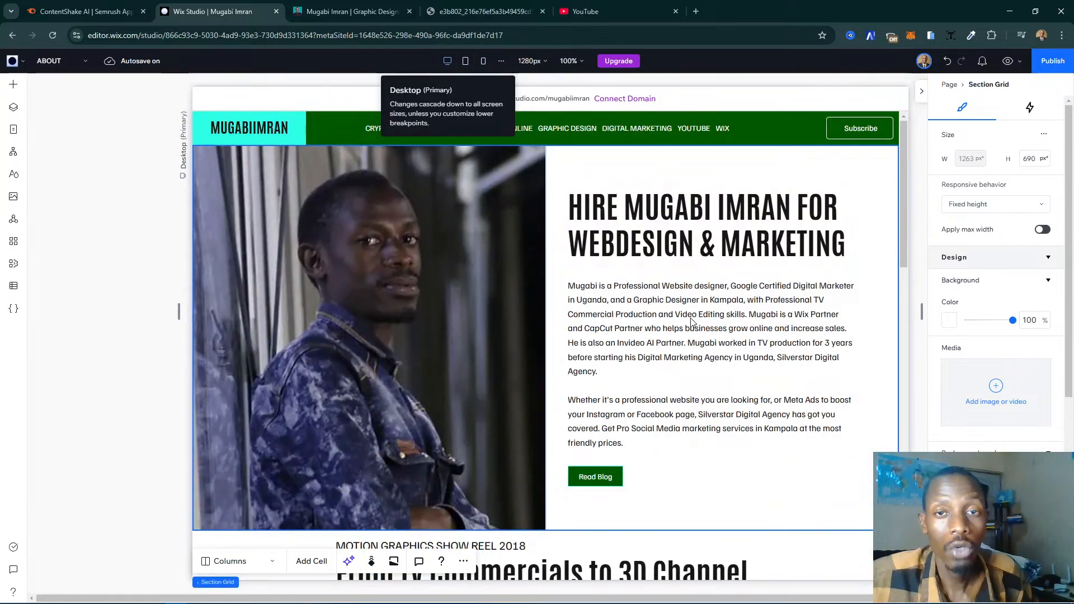
scroll(626, 361, down, 6)
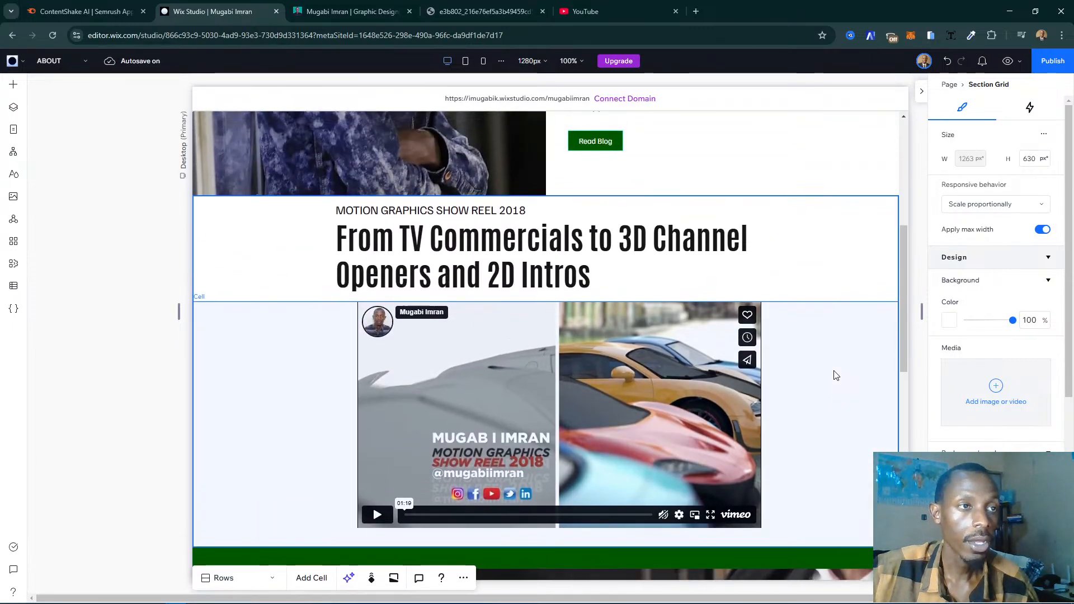
click(949, 318)
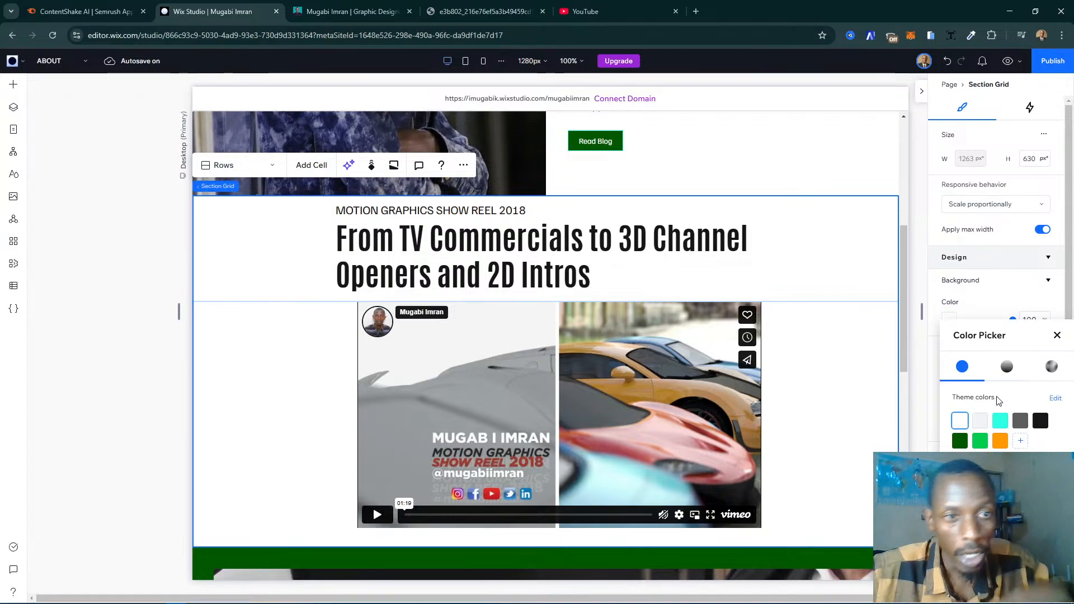
click(1000, 422)
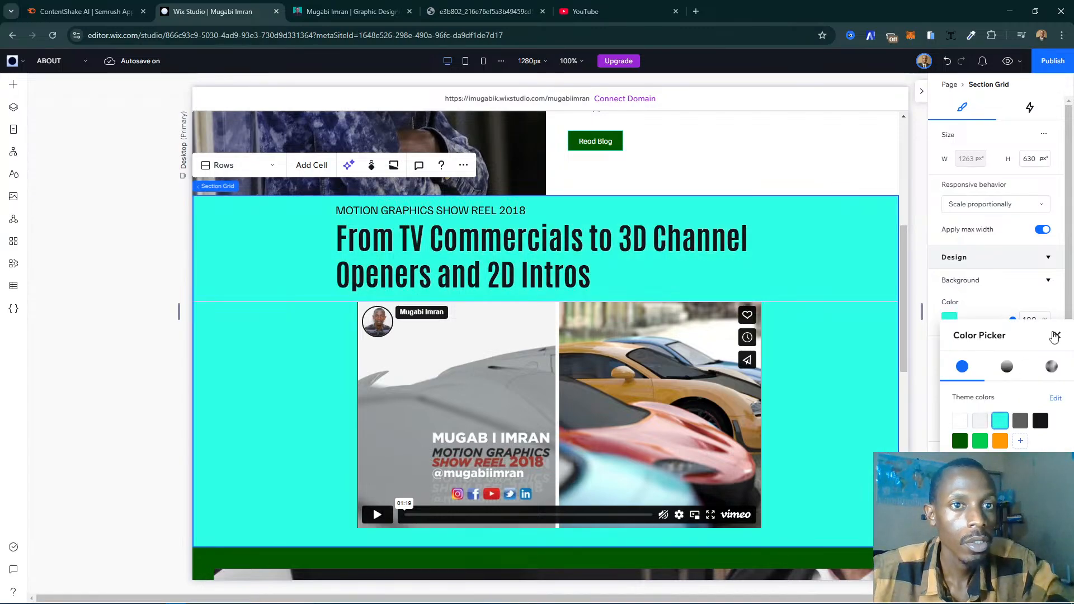
click(1056, 335)
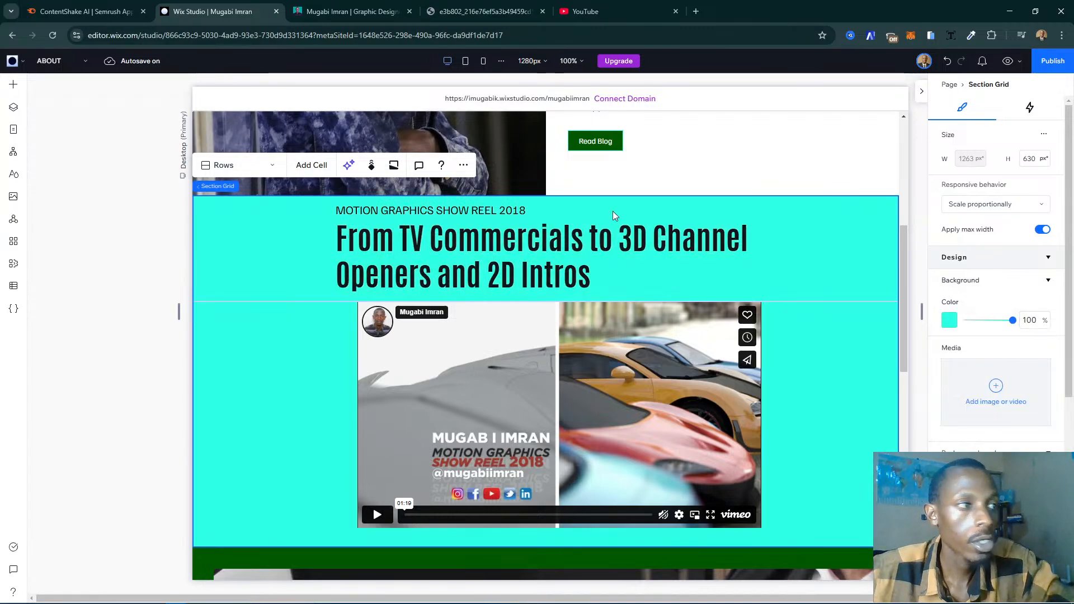
- Check the recolored show reel section at the tablet and mobile breakpoints, and return to the desktop layout
click(478, 71)
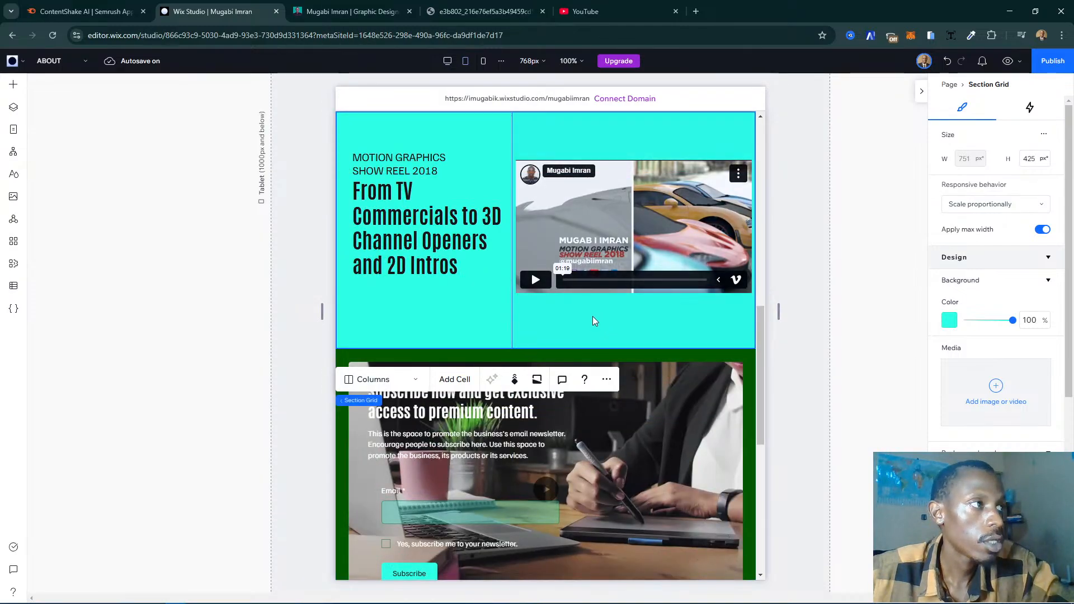
click(483, 61)
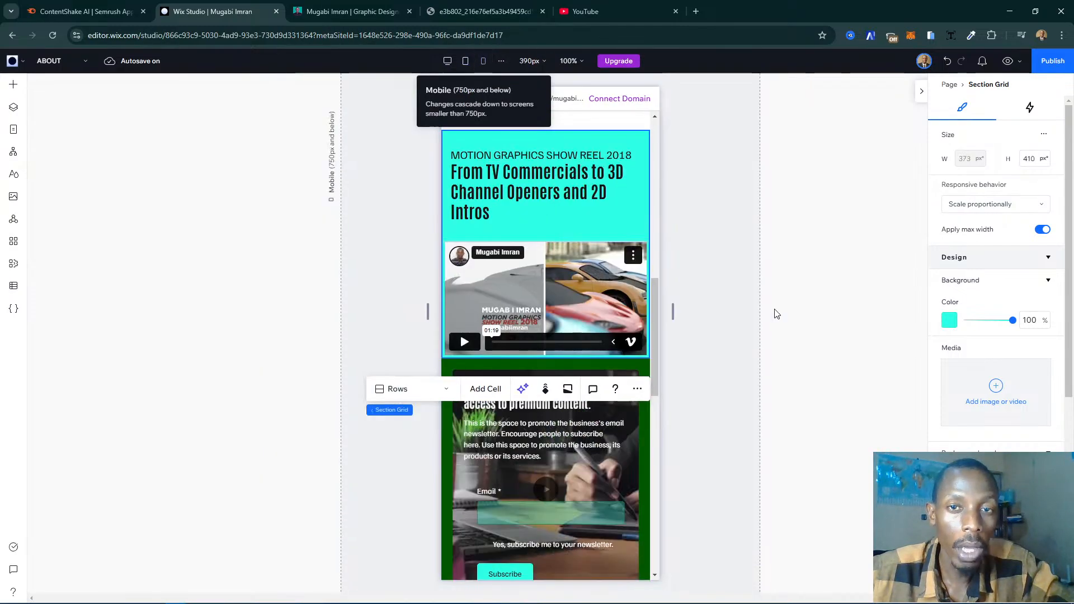
scroll(604, 310, up, 1)
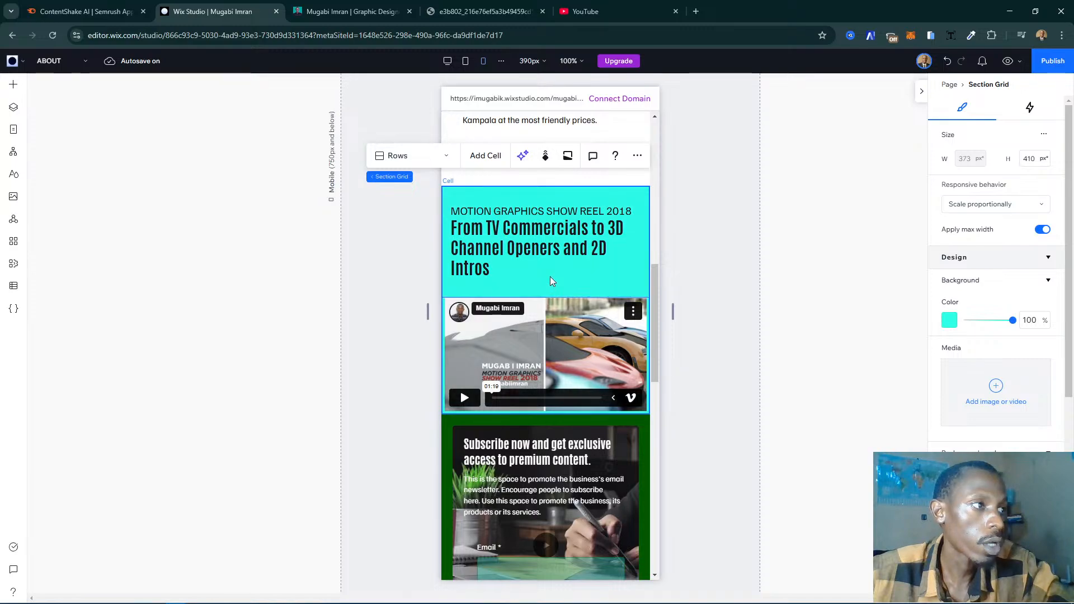
click(486, 286)
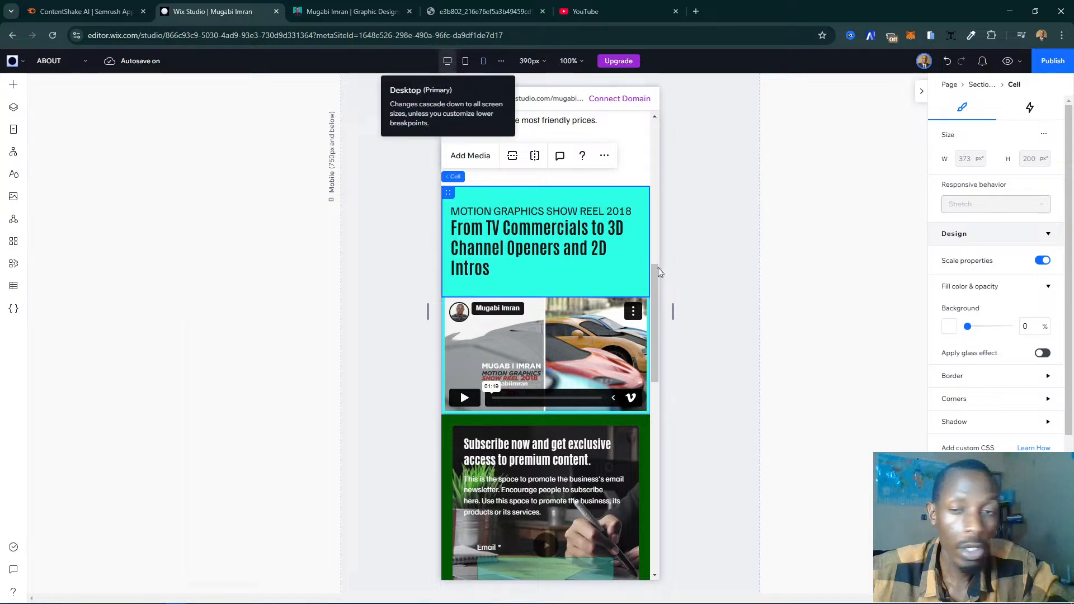
click(447, 61)
scroll(524, 259, down, 5)
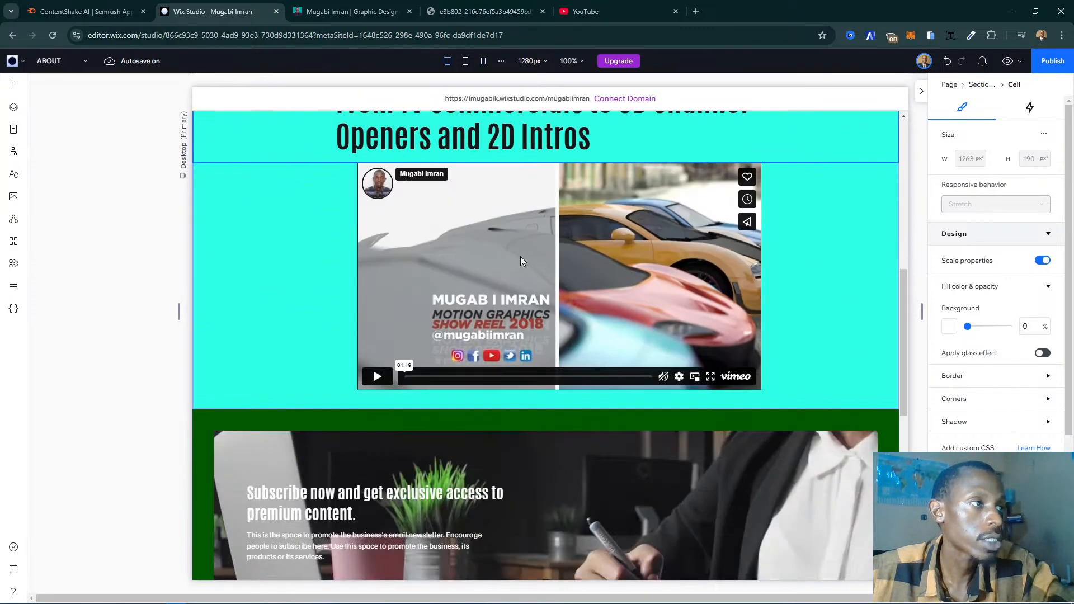
- Switch to the live site's my-story page and examine the show reel section and the certificates section below it
click(353, 11)
scroll(605, 268, down, 6)
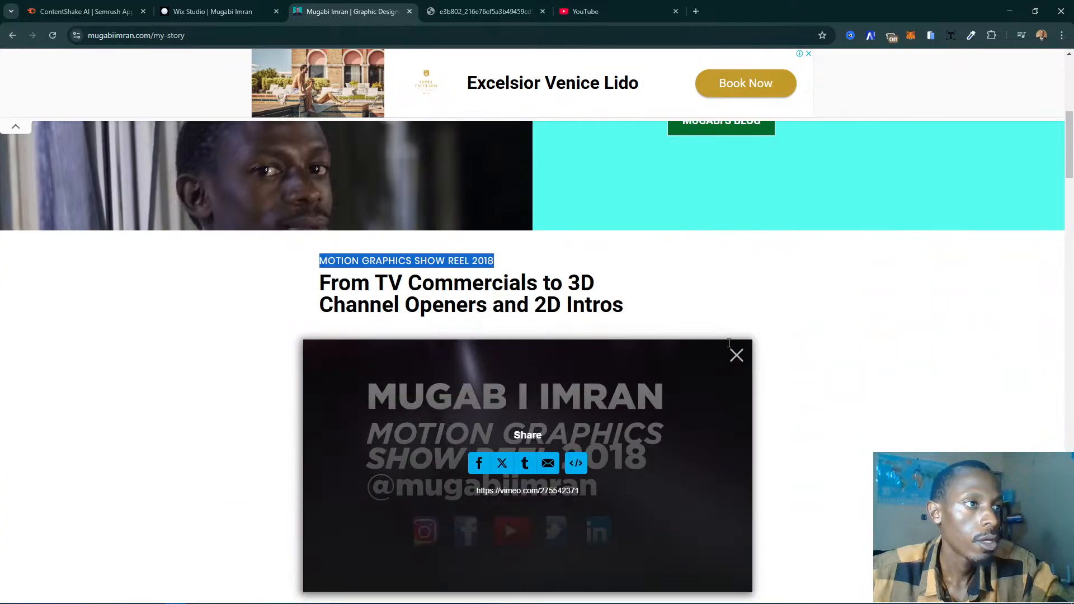
scroll(606, 269, up, 5)
scroll(605, 269, down, 7)
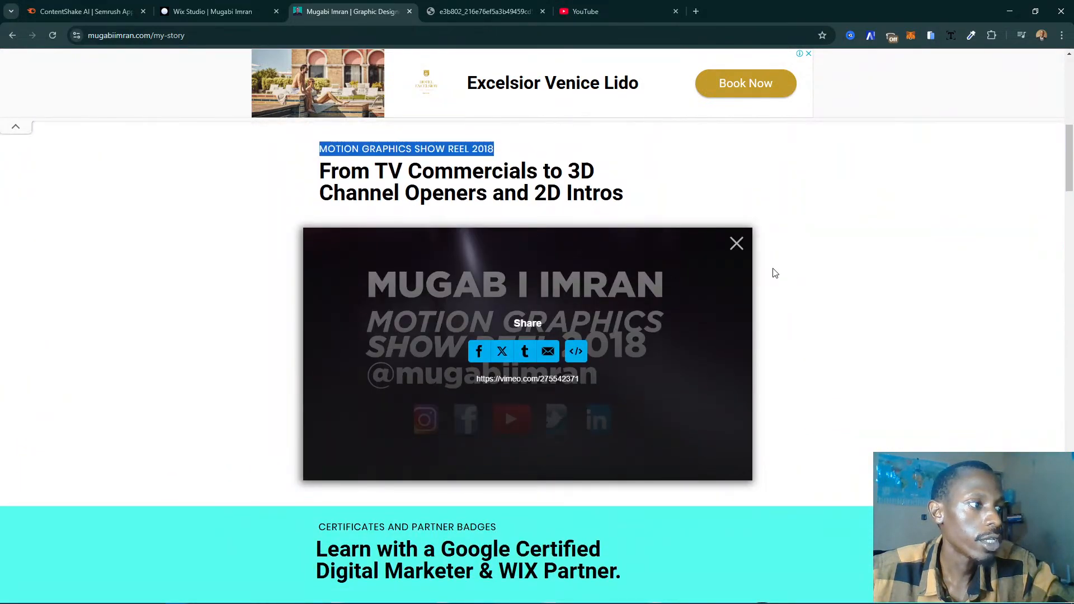
scroll(772, 271, down, 6)
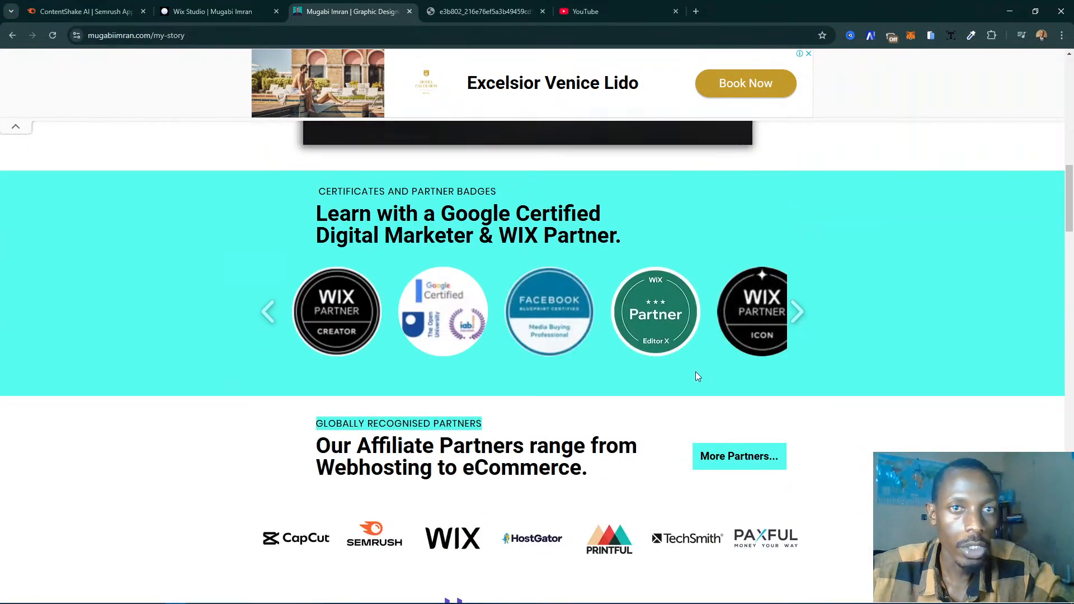
- Return to the Wix Studio editor and duplicate the turquoise show reel section on the desktop layout
click(267, 7)
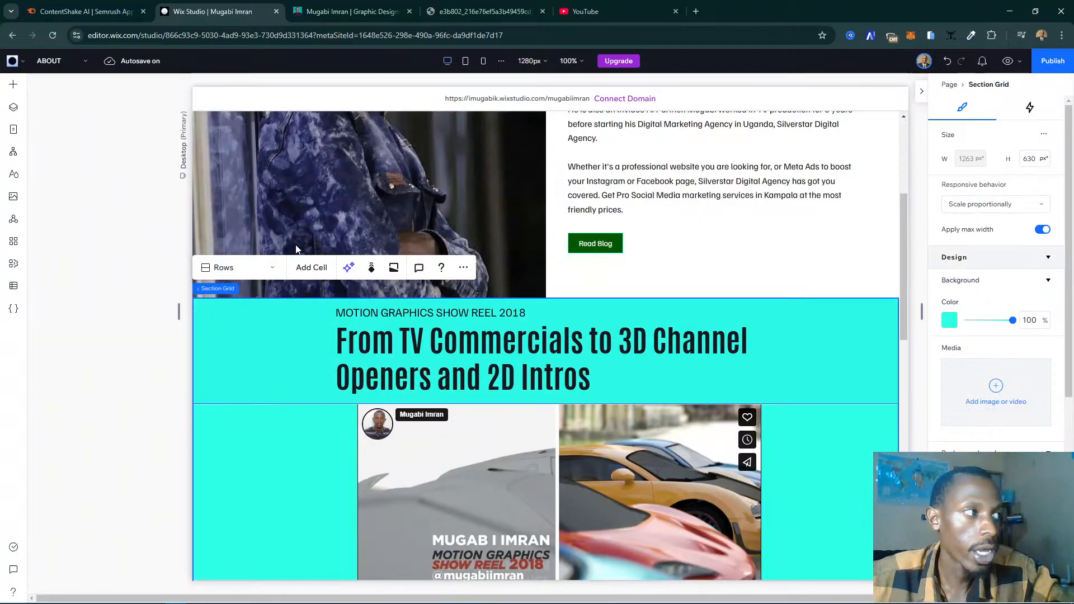
click(473, 270)
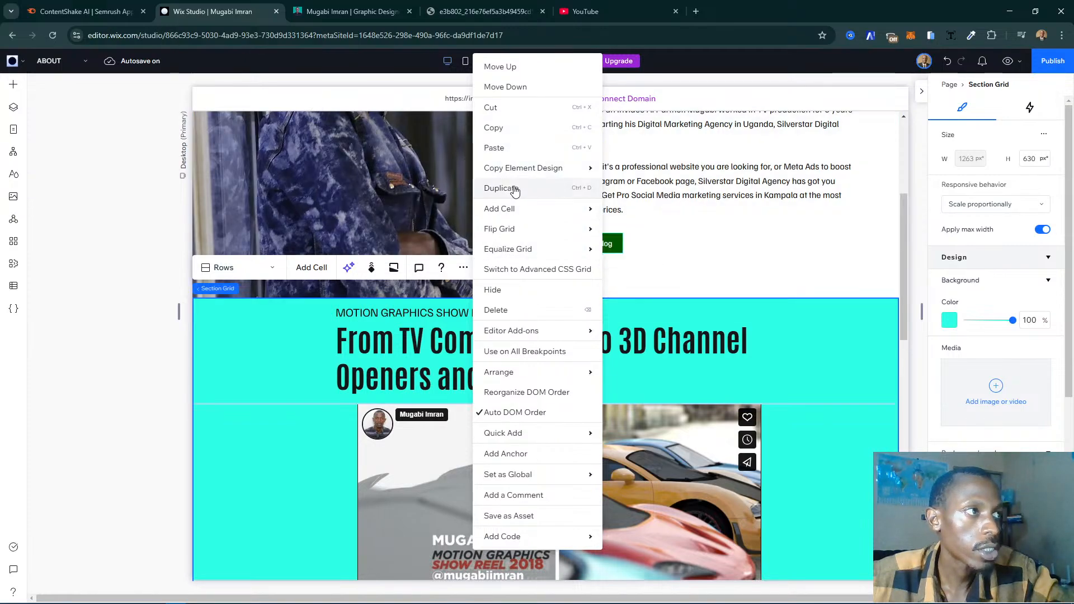
click(235, 416)
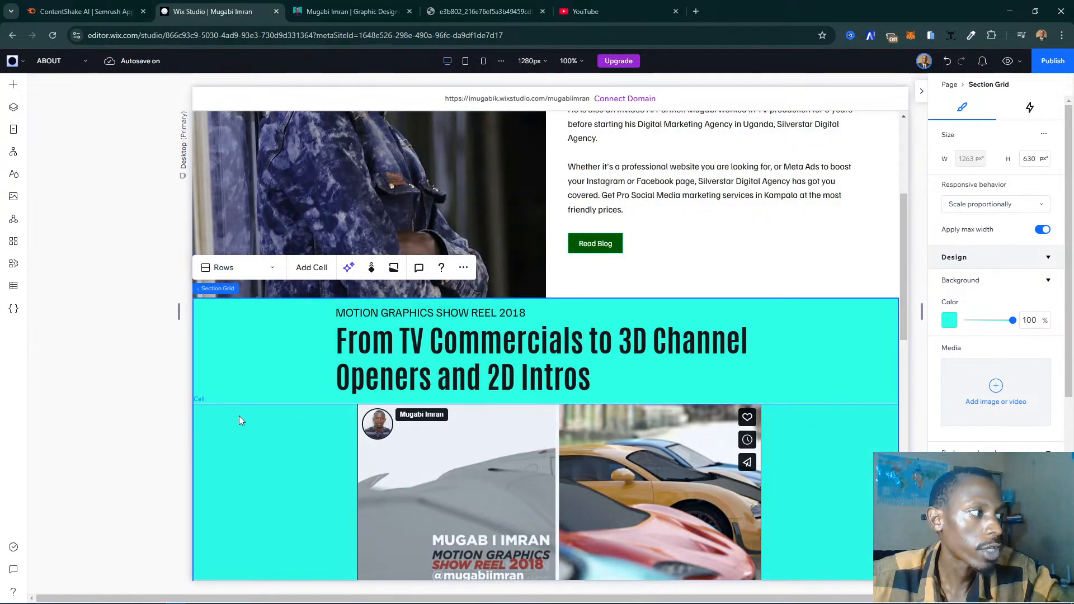
click(266, 425)
click(461, 267)
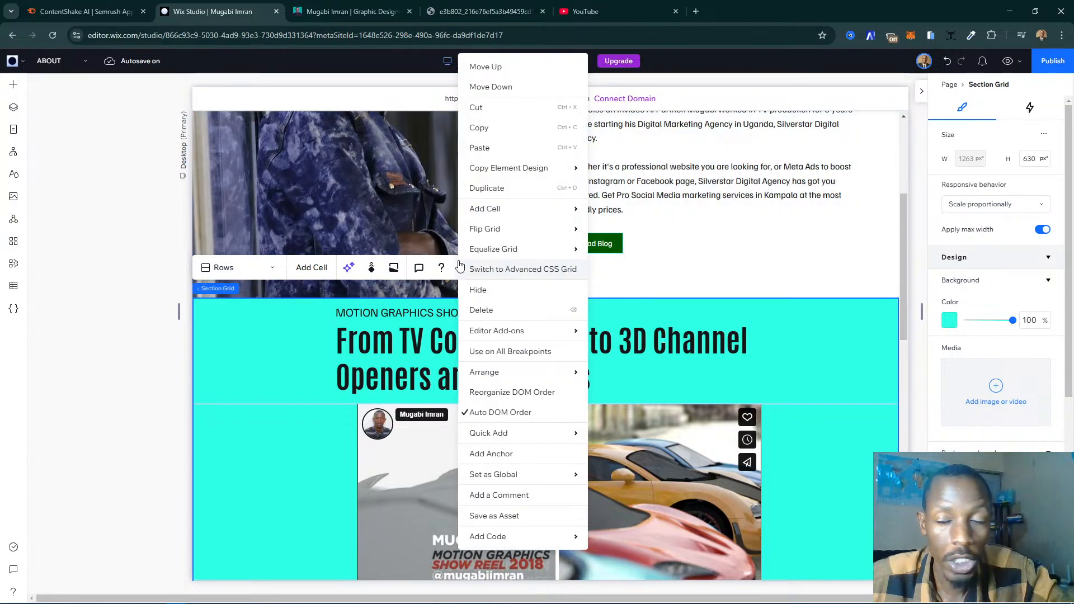
click(511, 188)
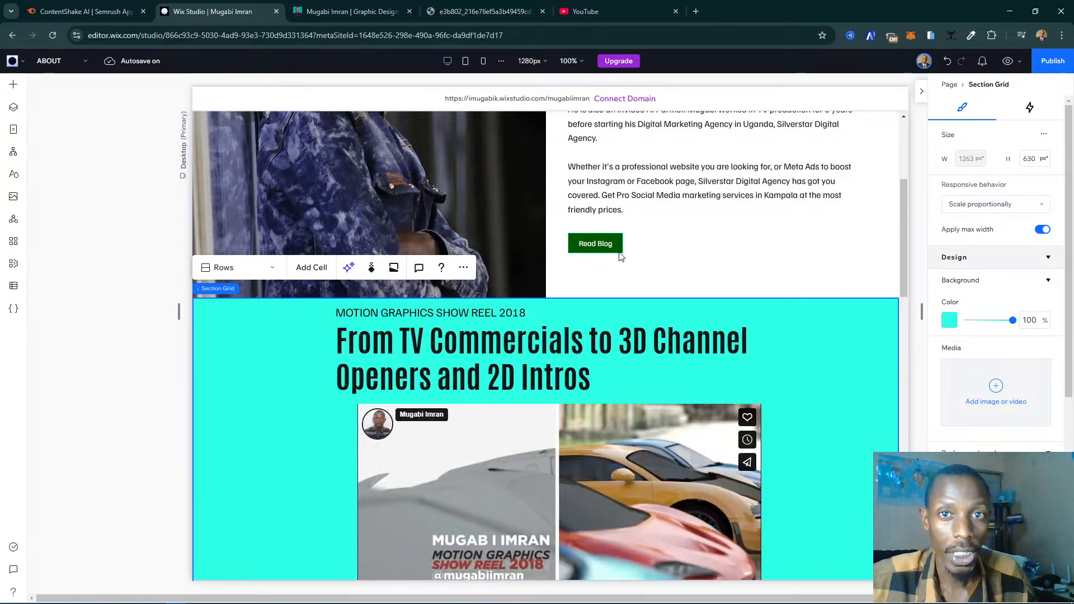
click(620, 253)
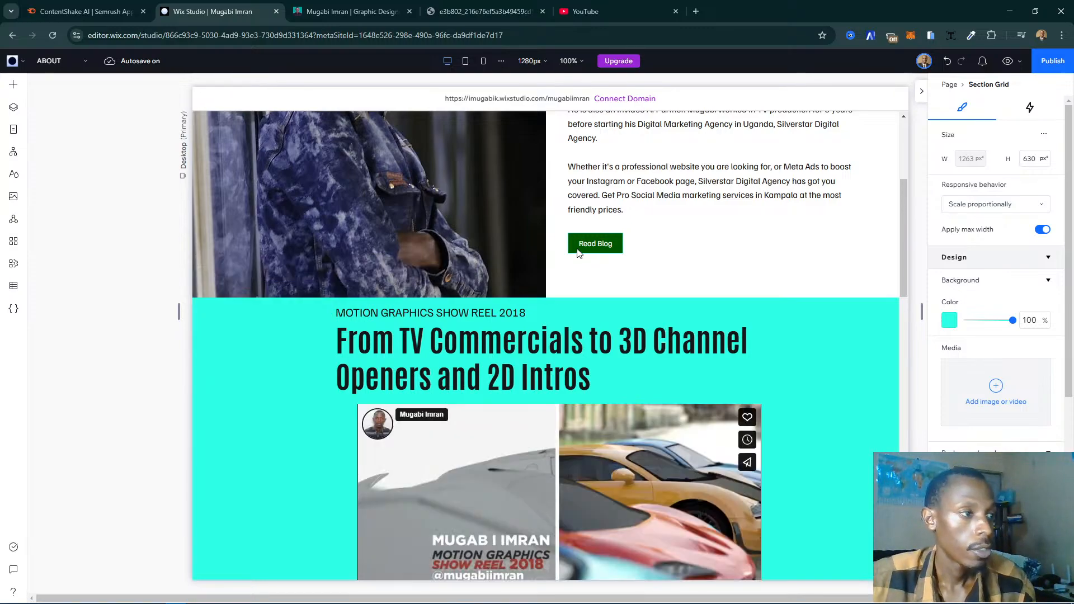
scroll(479, 247, down, 8)
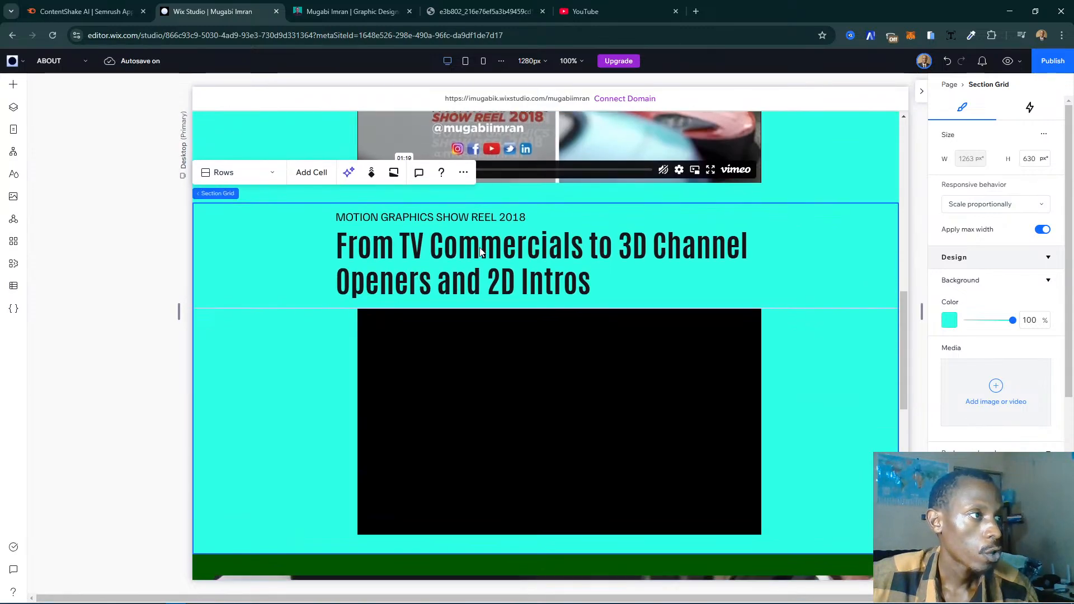
- Copy the small title line "CERTIFICATES AND PARTNER BADGES" from the certificates section of the live my-story page
scroll(480, 252, down, 1)
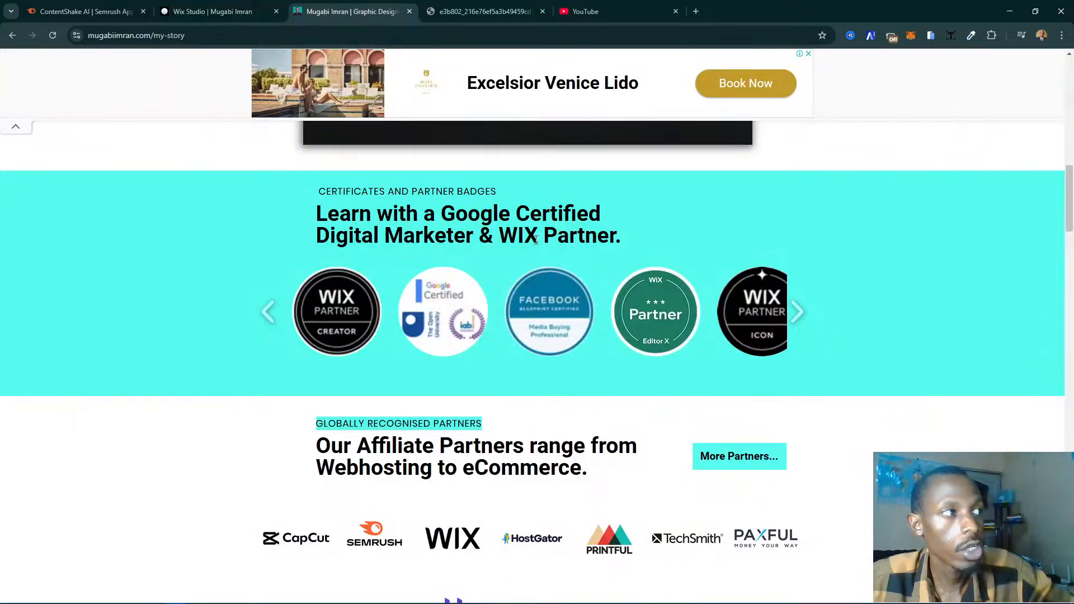
triple_click(433, 187)
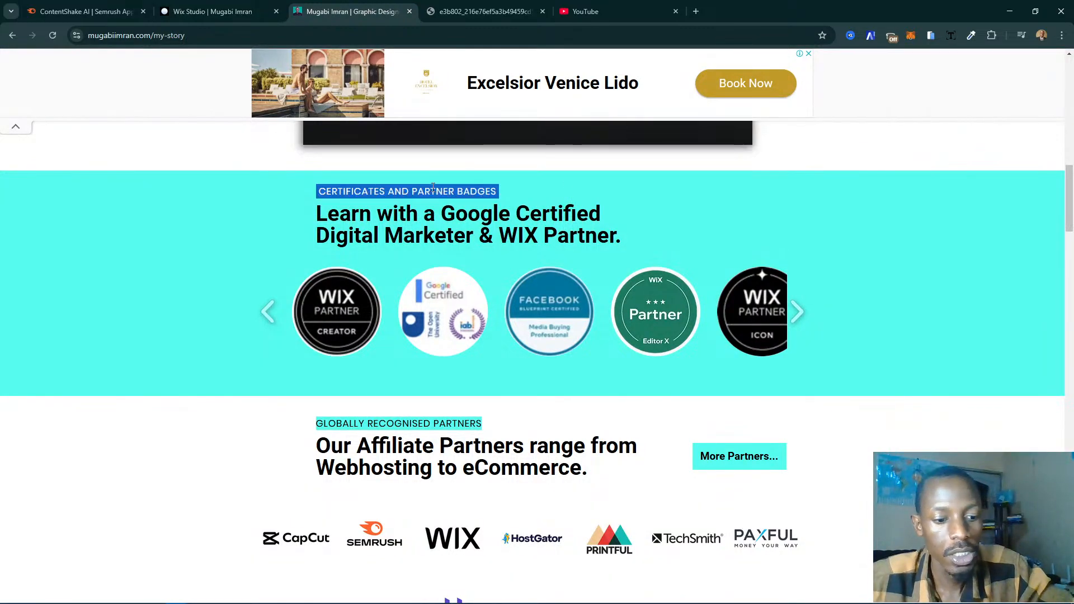
click(385, 198)
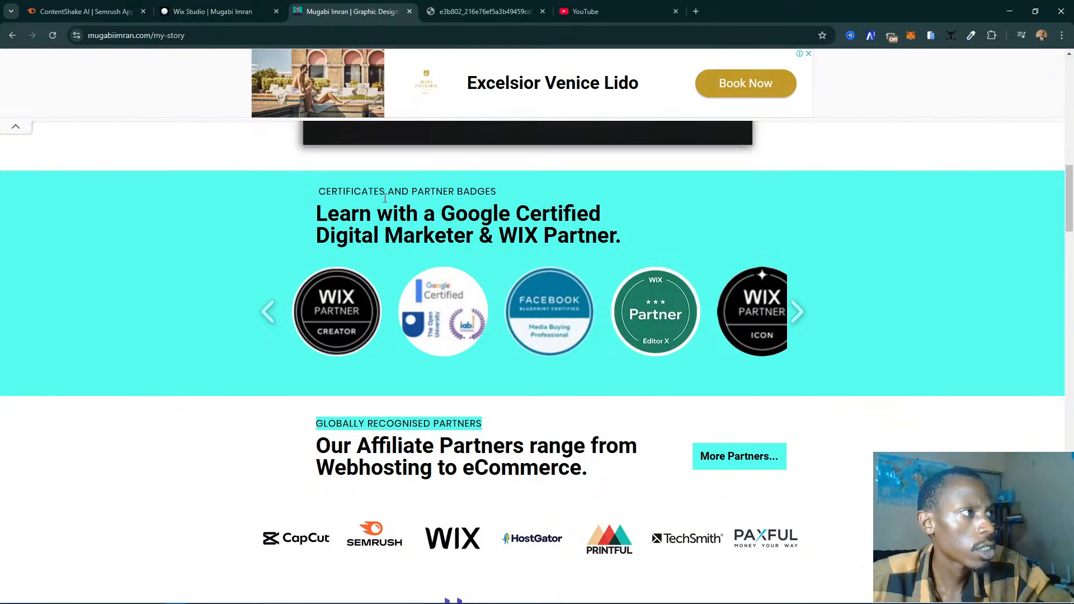
triple_click(393, 192)
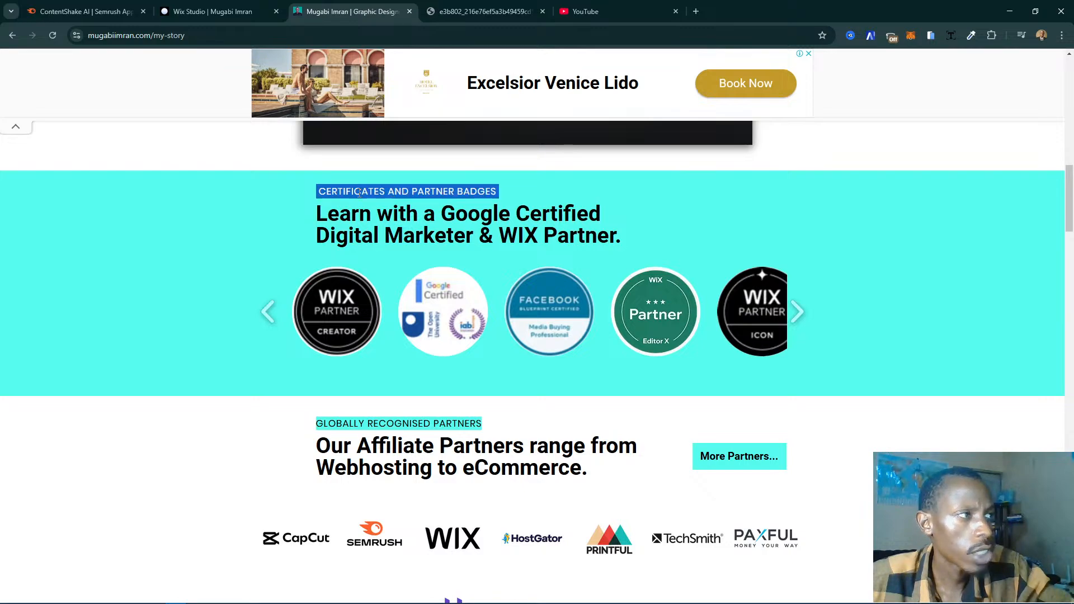
click(335, 188)
triple_click(461, 188)
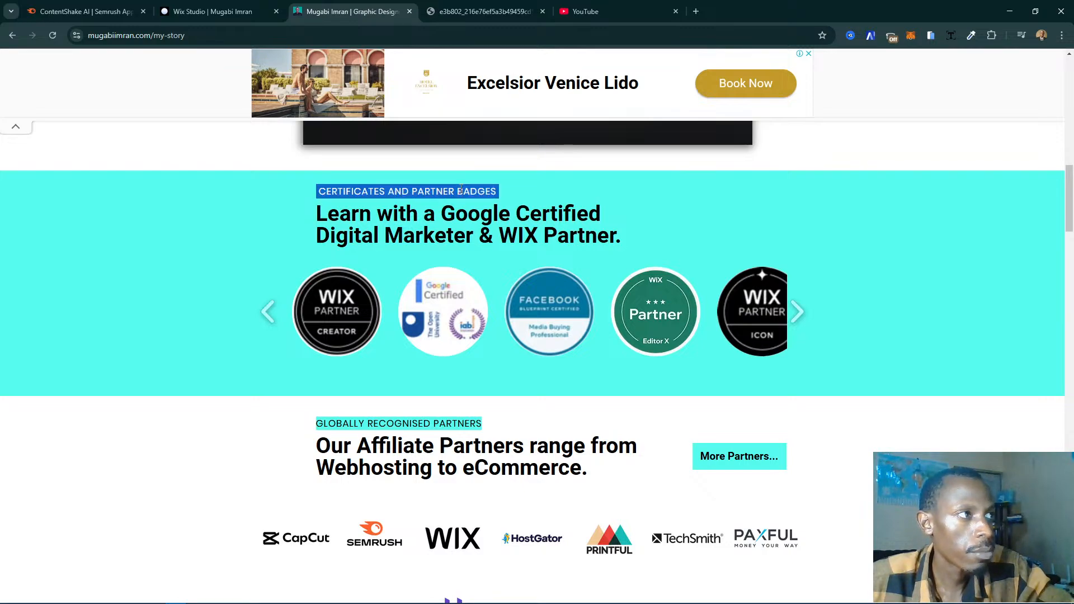
double_click(463, 190)
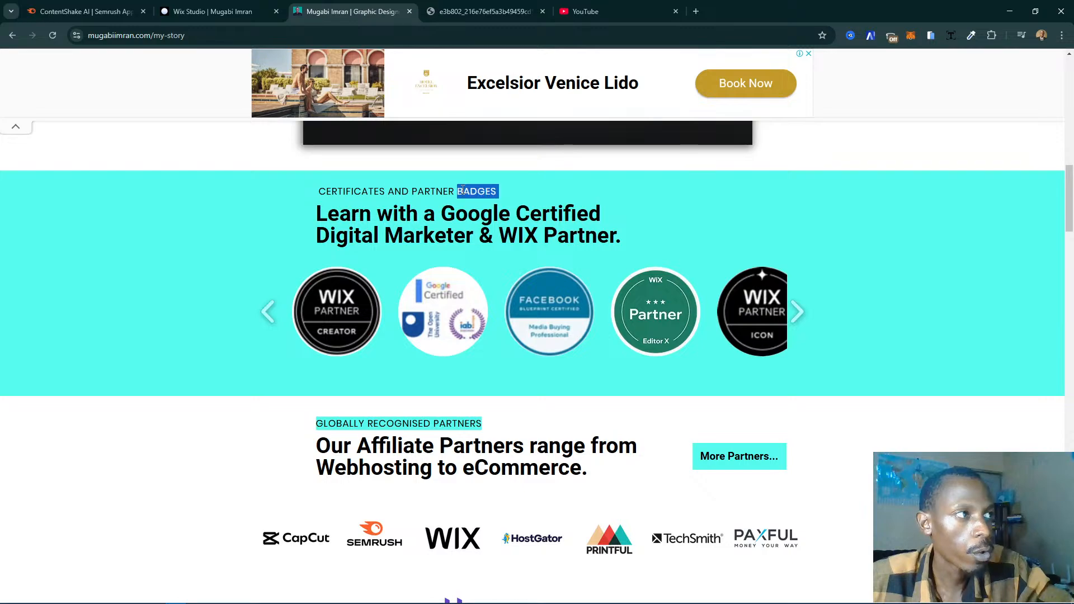
click(462, 192)
triple_click(464, 193)
key(ctrl+c)
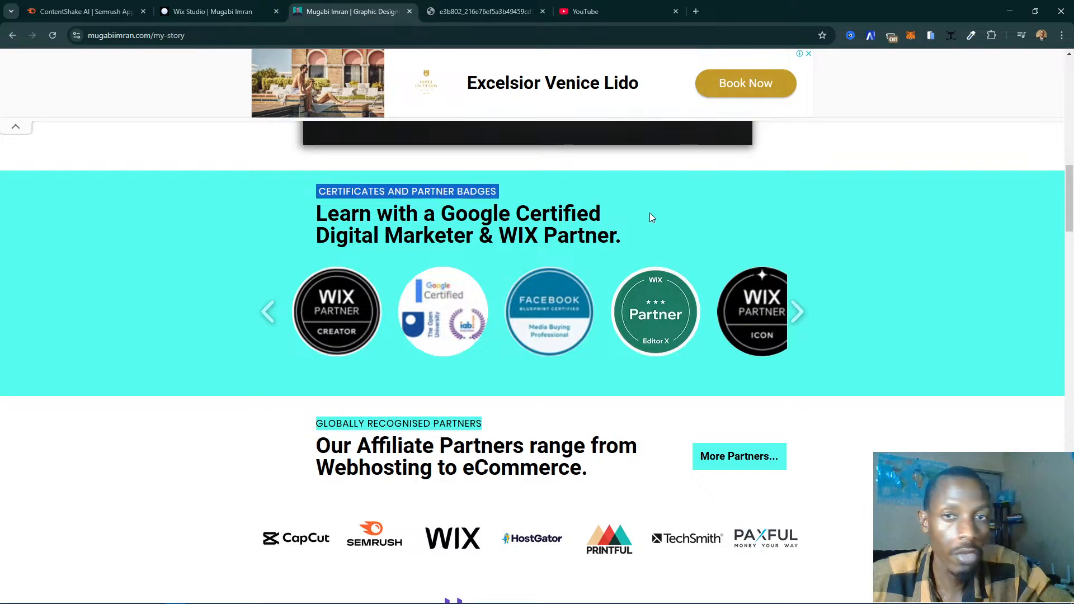
- Back in the Wix Studio editor, replace the duplicated section's small title with the copied "CERTIFICATES AND PARTNER BADGES" text
click(212, 11)
click(506, 238)
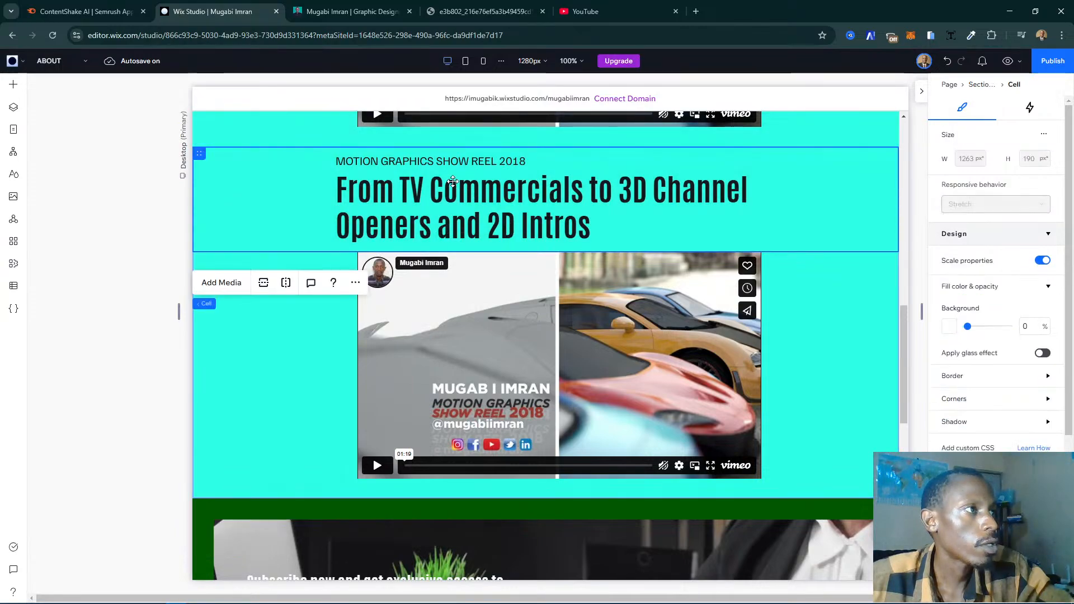
click(434, 158)
click(434, 160)
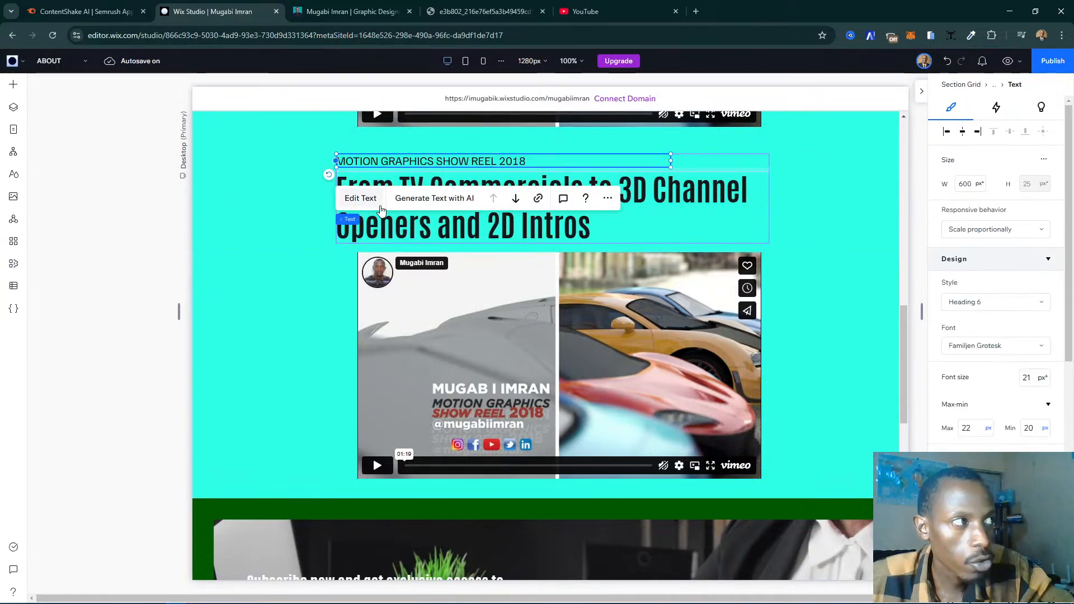
click(361, 203)
key(ctrl+v)
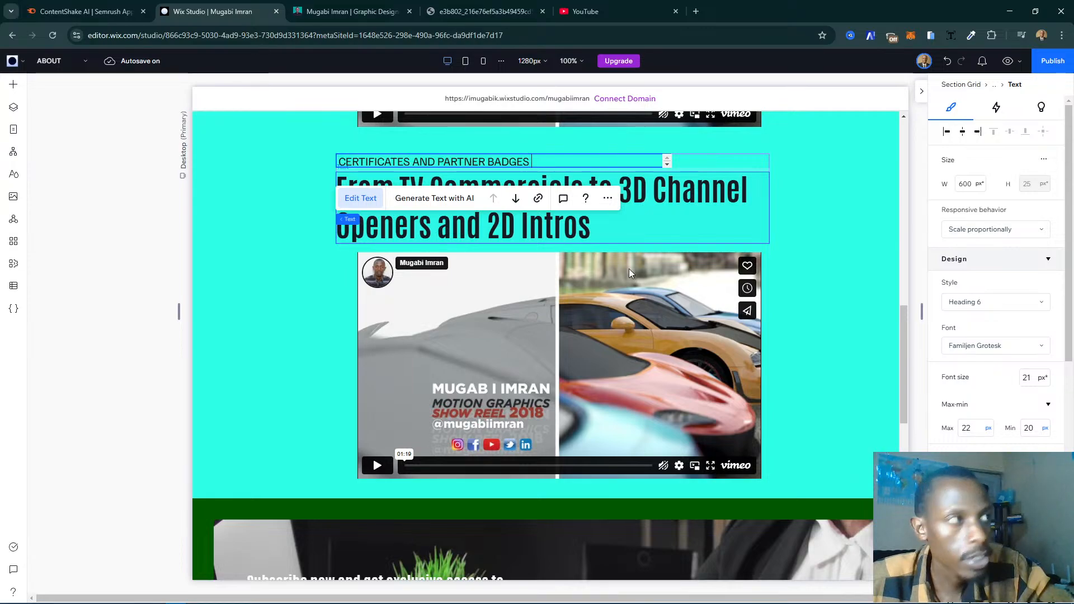
- Copy "Learn with a Google Certified Digital Marketer & WIX Partner." from the live page and replace the duplicated section's large heading with it
click(347, 12)
triple_click(407, 192)
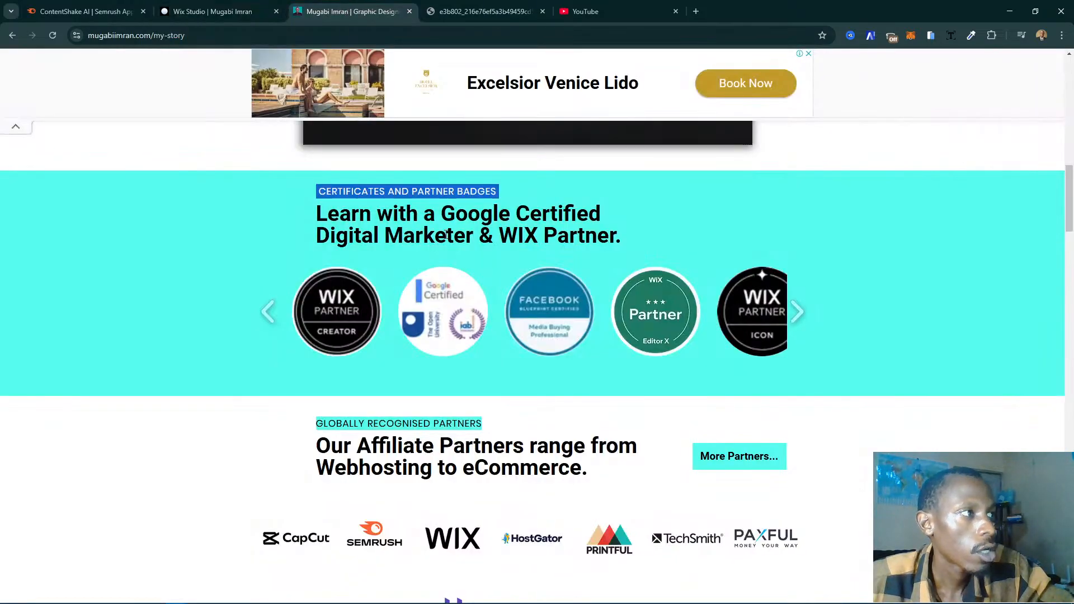
triple_click(445, 235)
key(ctrl+c)
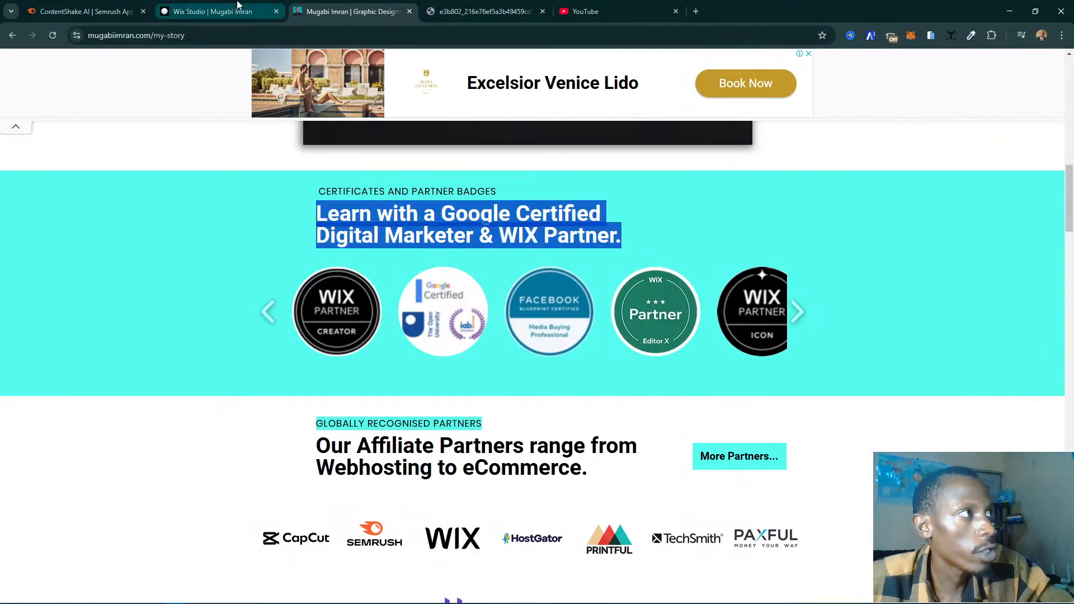
click(221, 12)
double_click(635, 240)
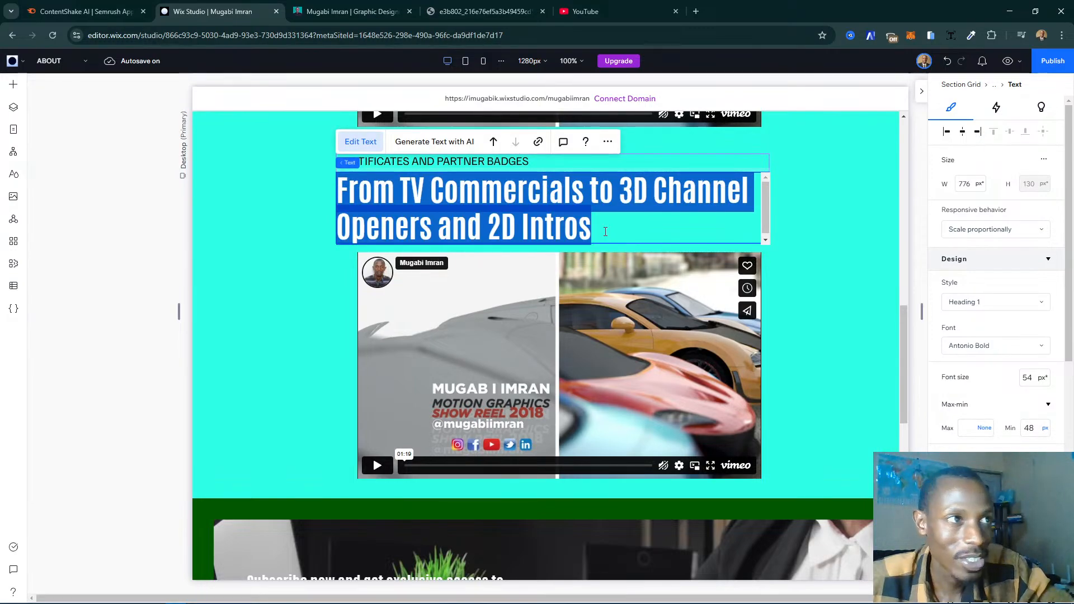
key(ctrl+v)
- Set the font size of the certificates section's whole large heading to 45 px
key(ctrl+a)
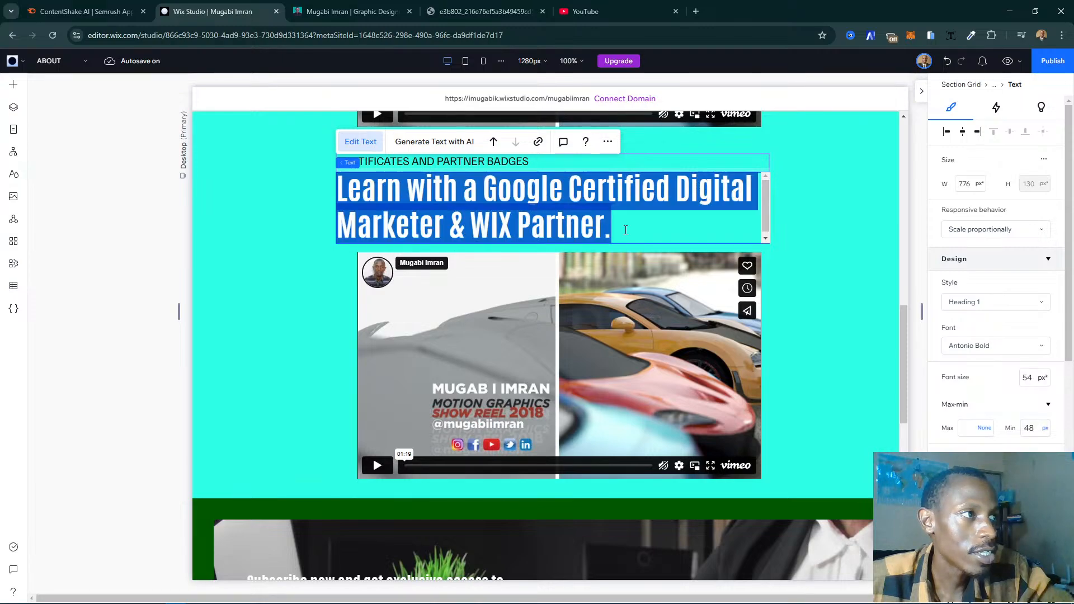
click(1024, 374)
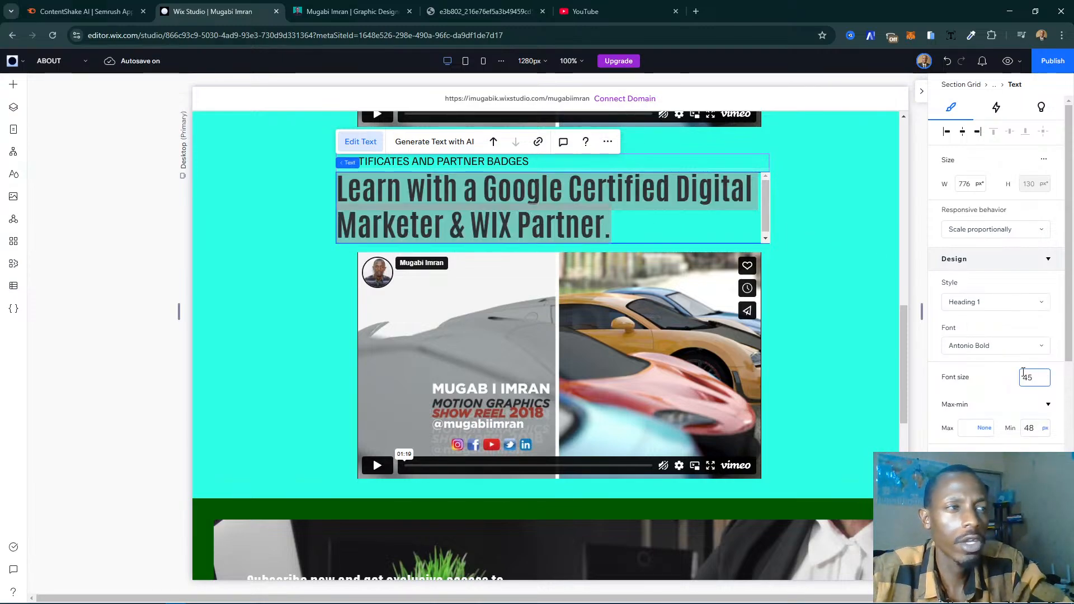
key(Return)
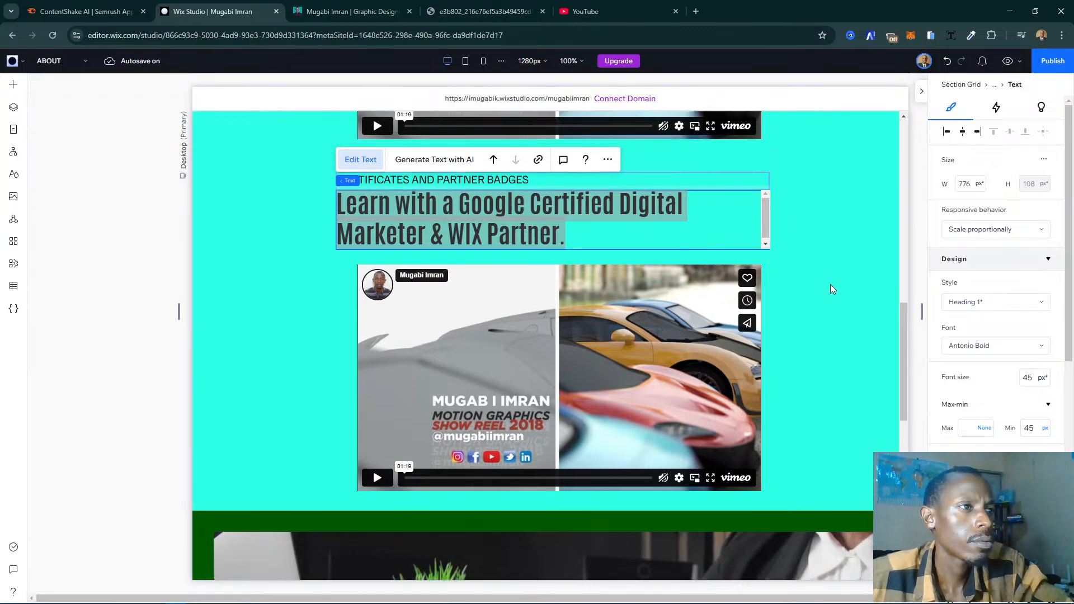
click(831, 289)
- Set the font size of the show reel section's "From TV Commercials to 3D Channel Openers and 2D Intros" heading to 45 px
scroll(714, 259, up, 5)
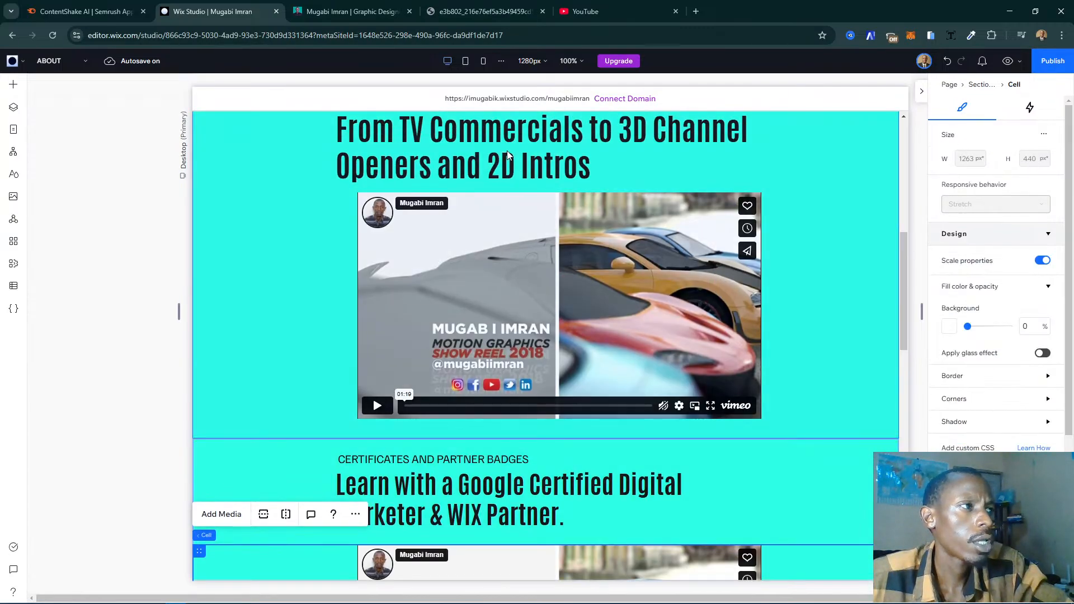
scroll(508, 155, up, 2)
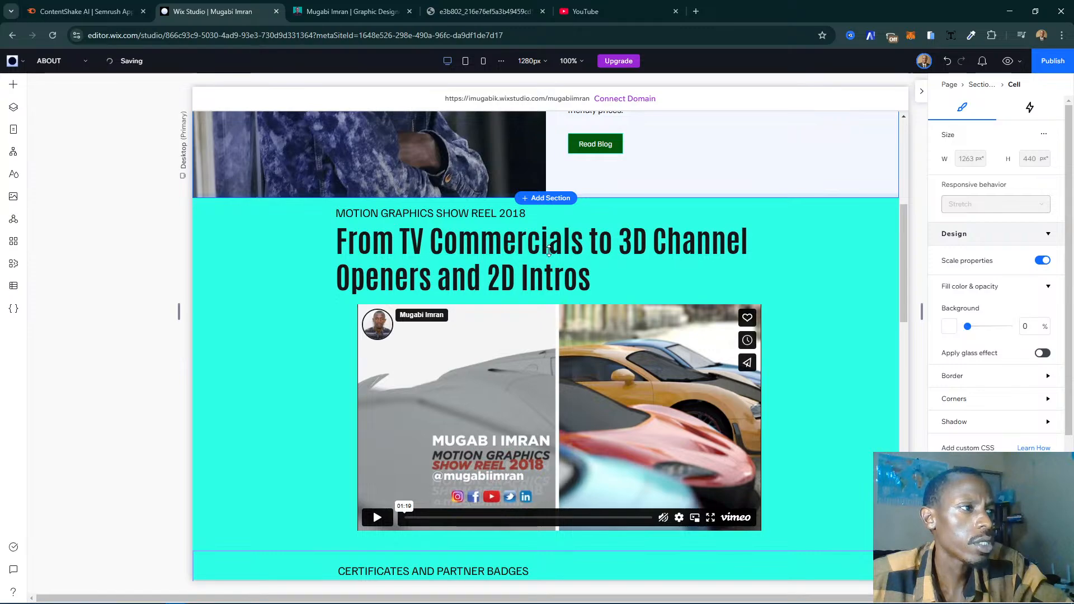
click(498, 254)
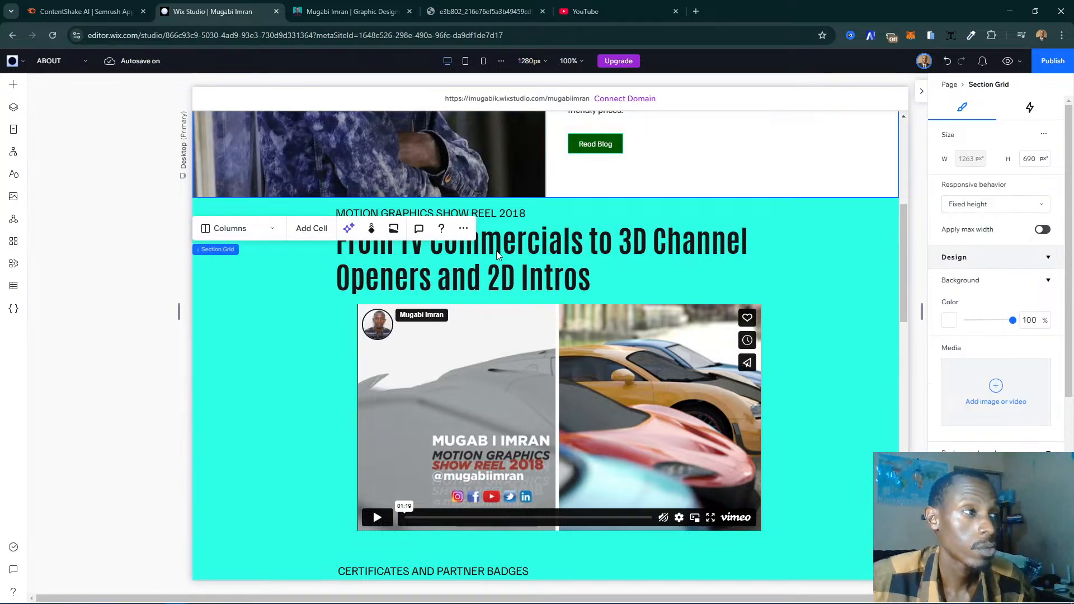
click(597, 259)
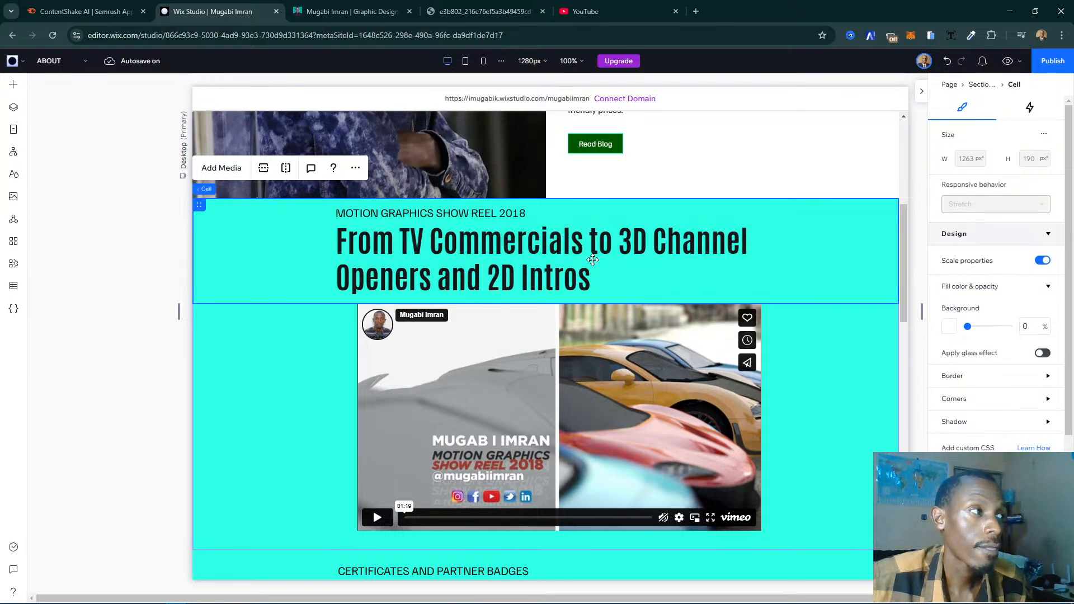
click(554, 264)
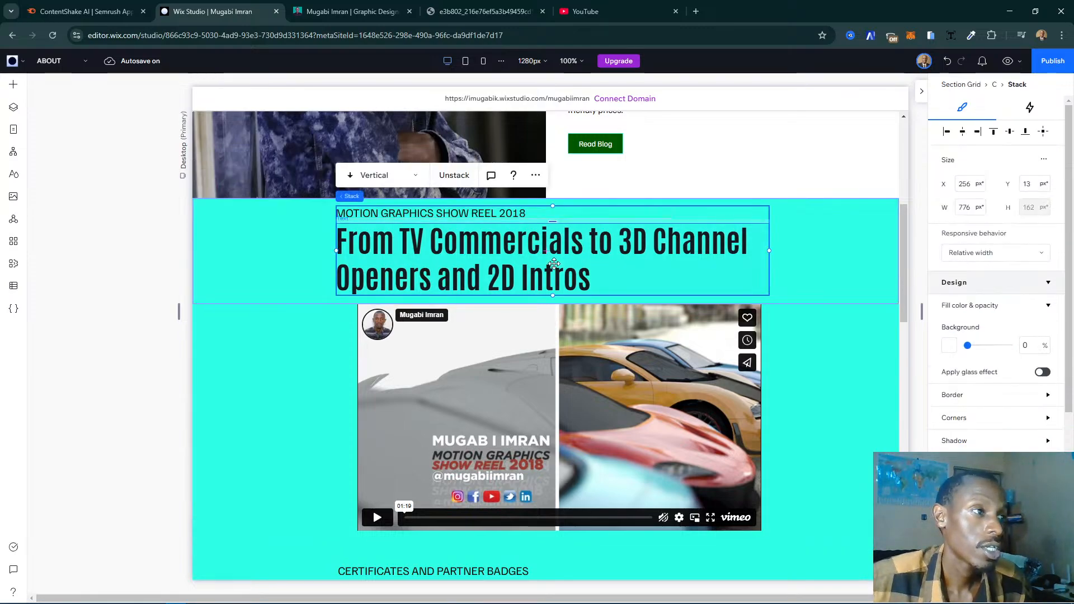
click(554, 263)
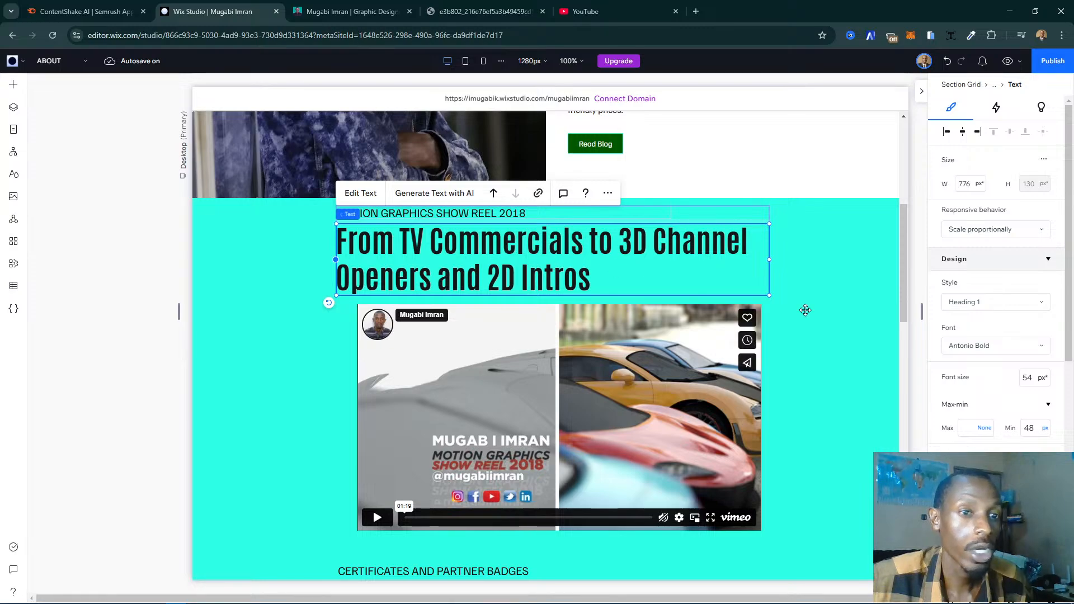
click(1027, 377)
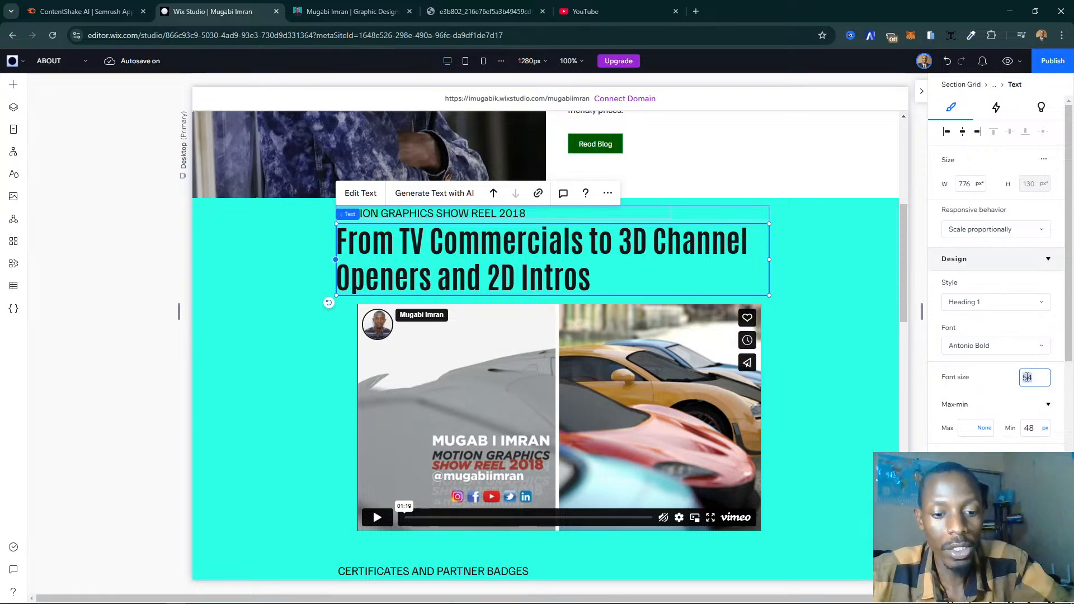
text(45)
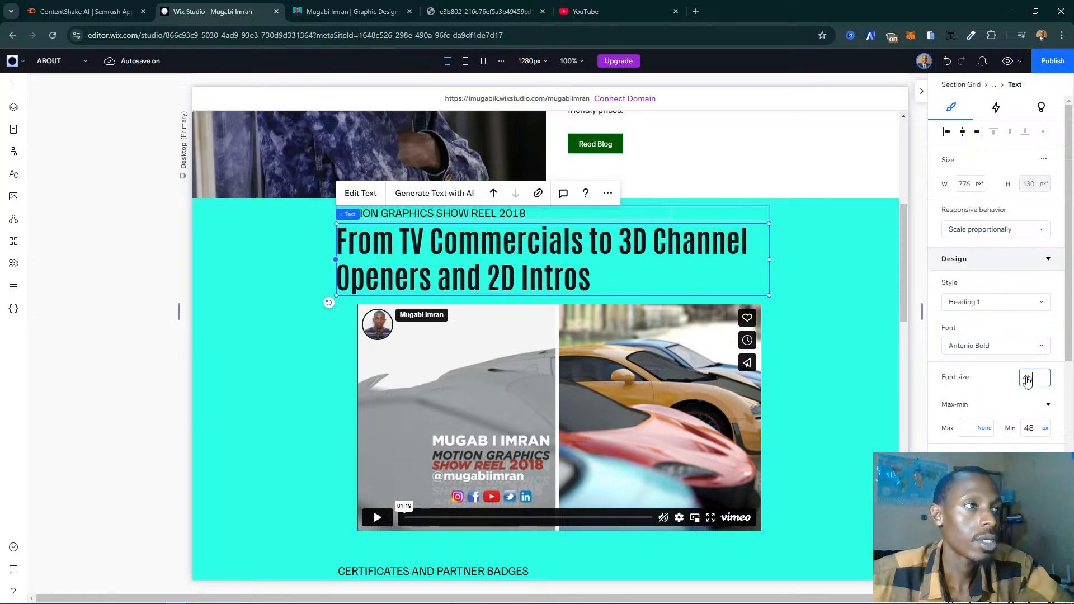
key(Return)
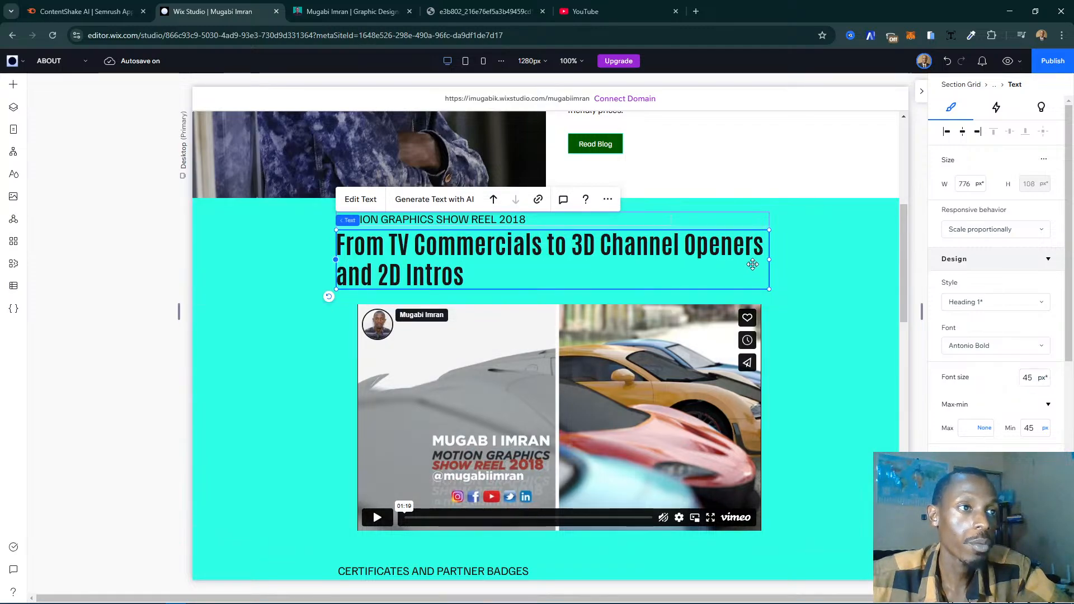
click(796, 268)
- Check the badge carousel on the live page, and delete the video player from the certificates section in the editor
scroll(474, 293, down, 5)
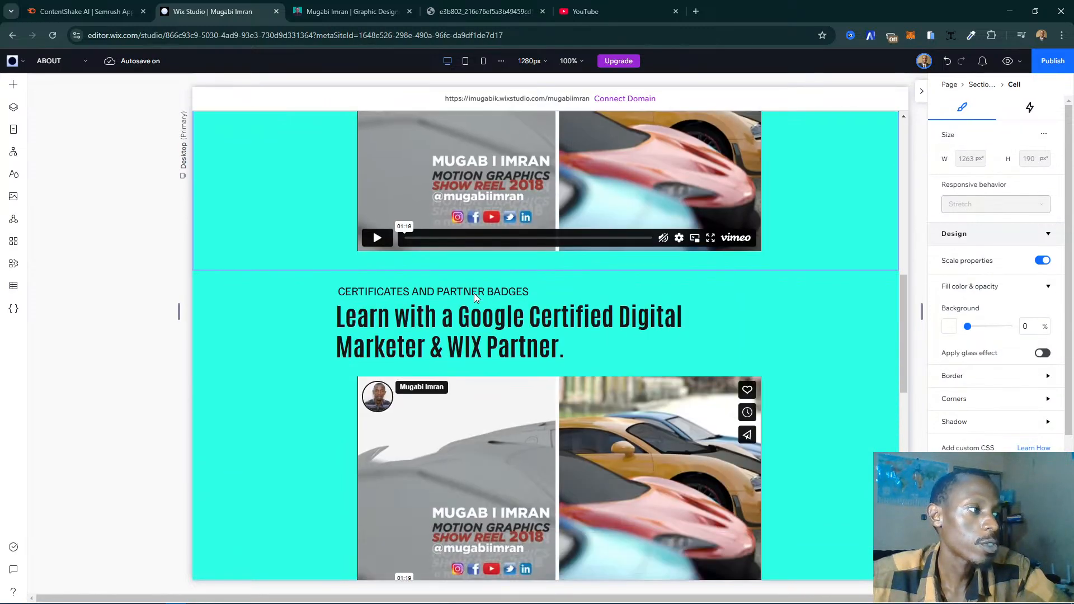
scroll(474, 293, down, 4)
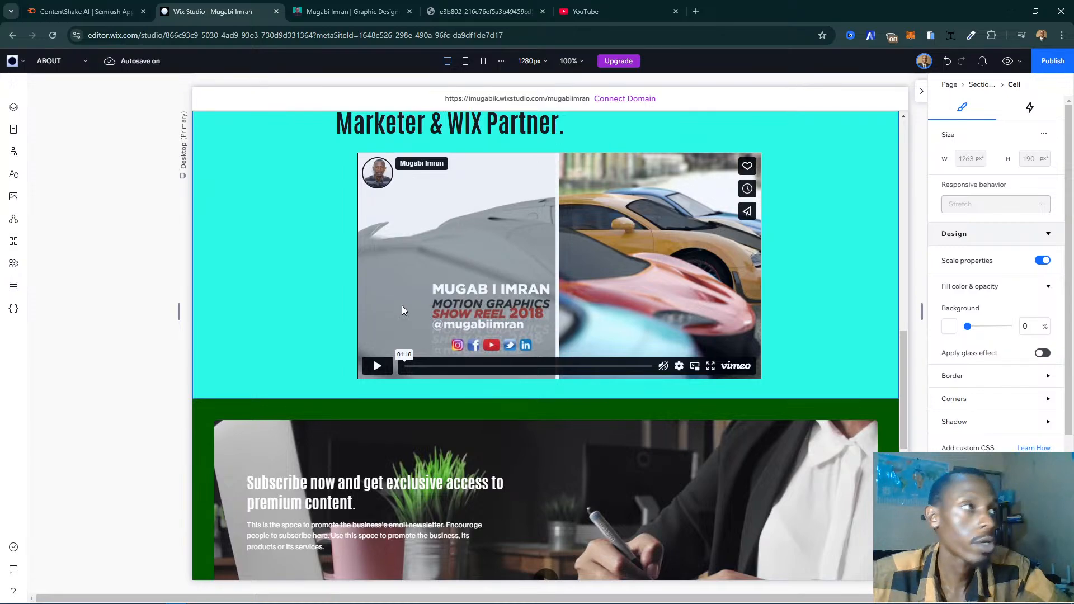
scroll(608, 238, up, 2)
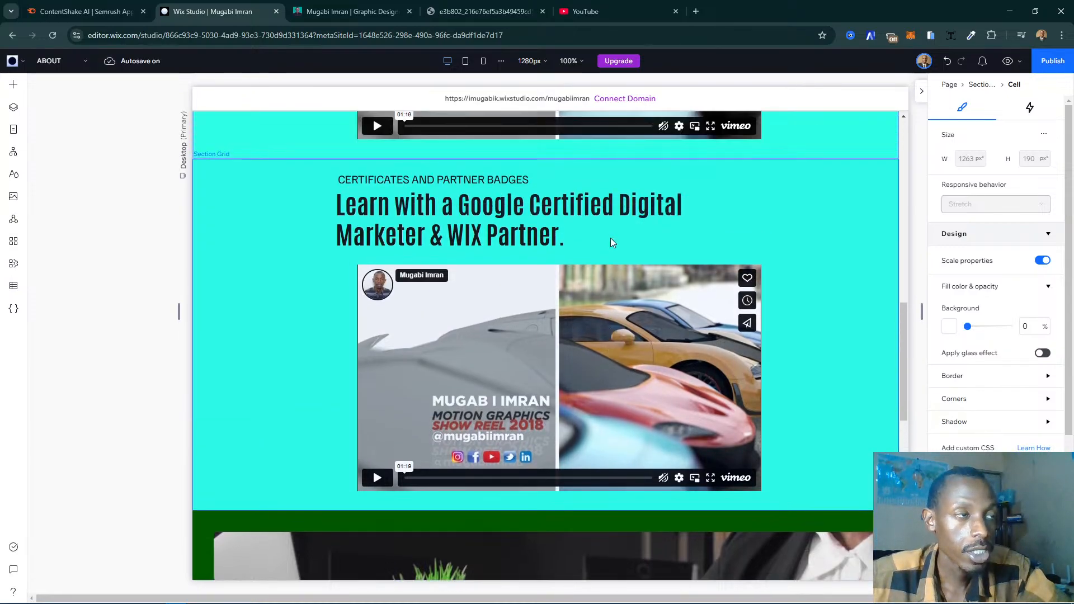
click(526, 338)
click(526, 338)
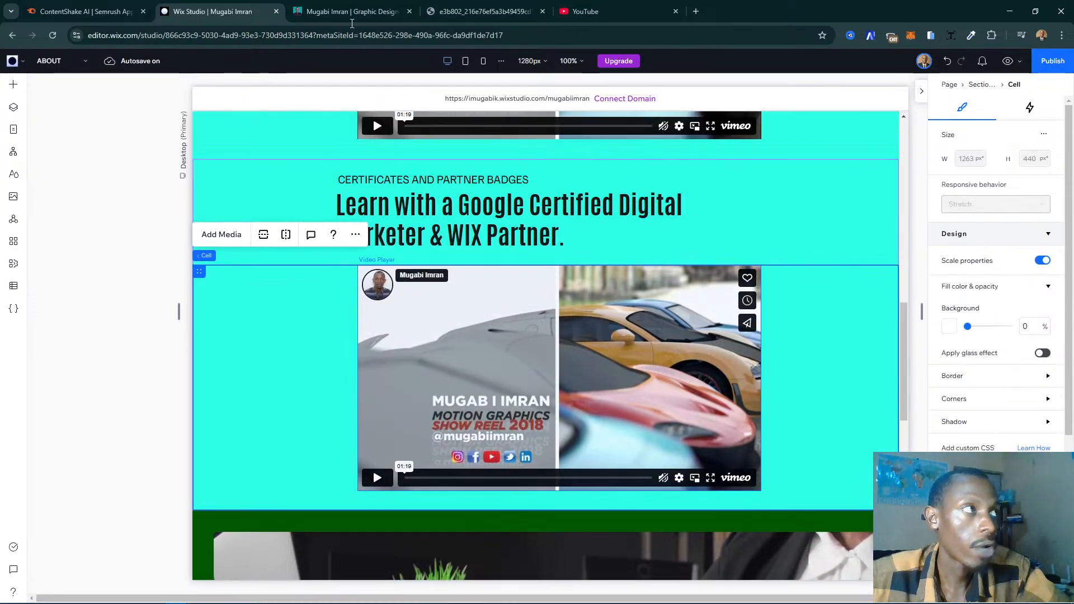
click(310, 8)
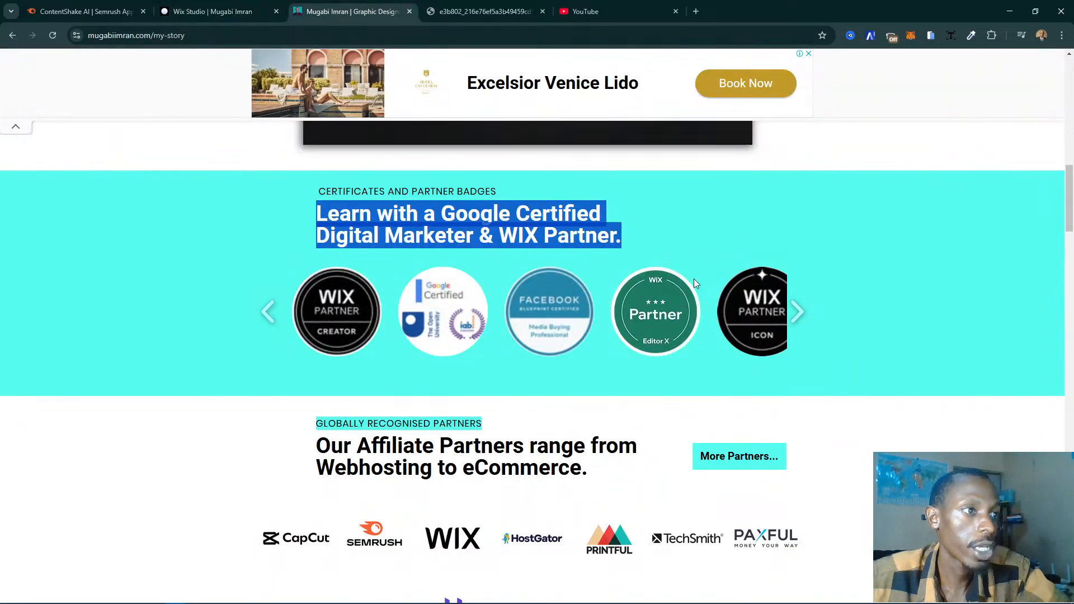
click(220, 8)
click(485, 330)
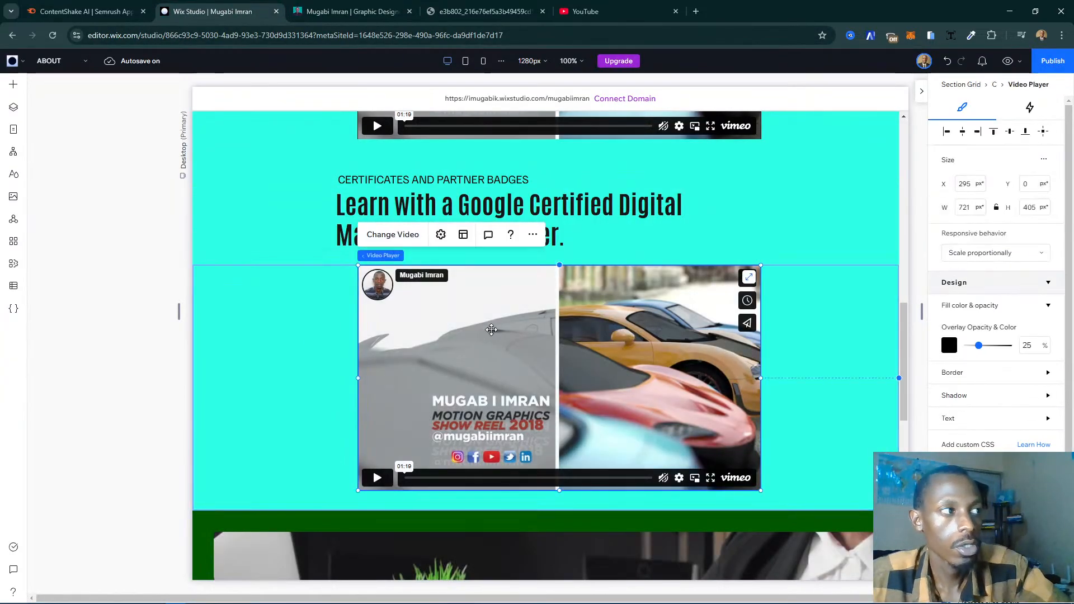
key(Delete)
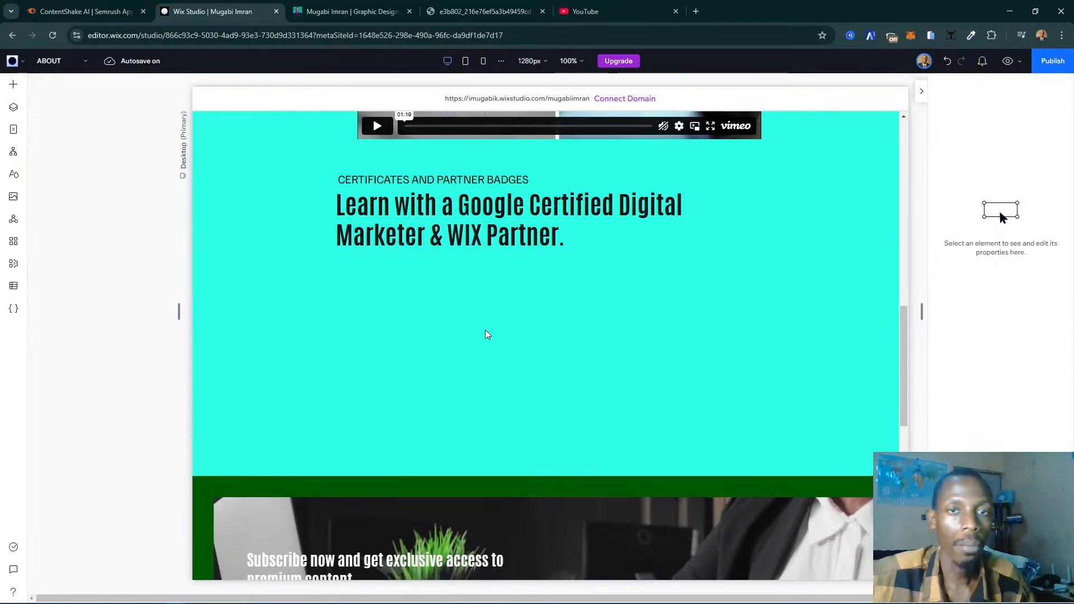
- Examine the media elements, especially the Pro Galleries, for a carousel to fill the empty cell below the certificates heading
click(484, 328)
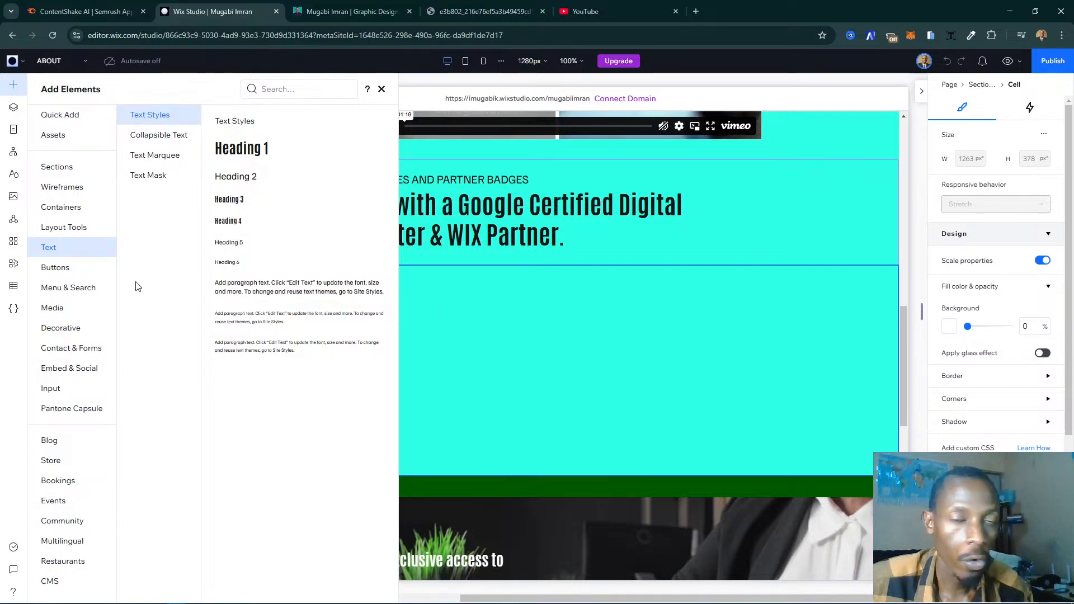
click(56, 311)
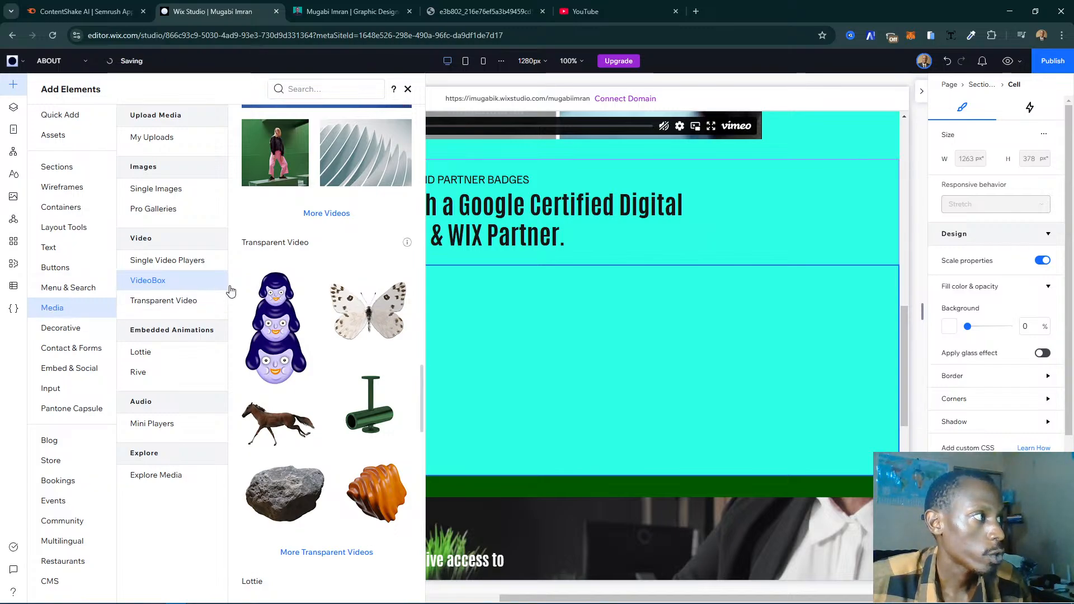
click(147, 210)
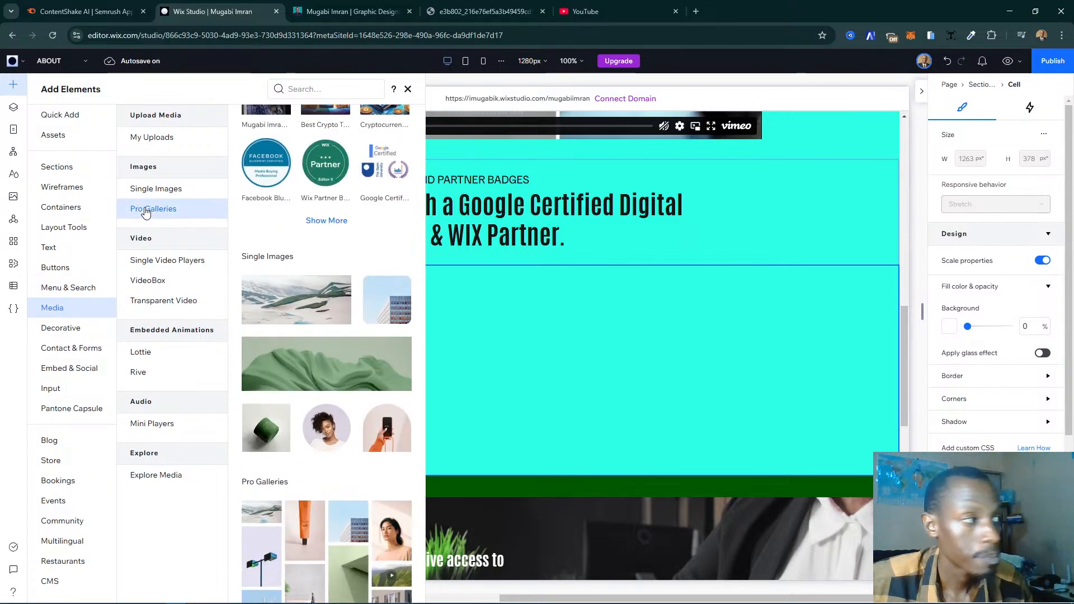
scroll(347, 218, up, 3)
scroll(376, 328, down, 4)
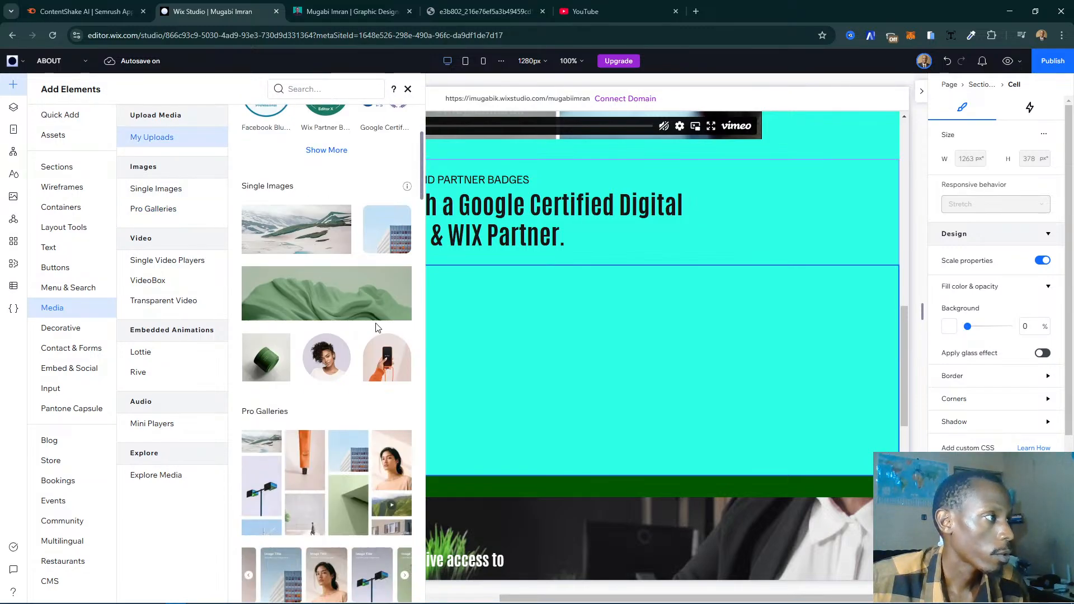
scroll(330, 392, down, 6)
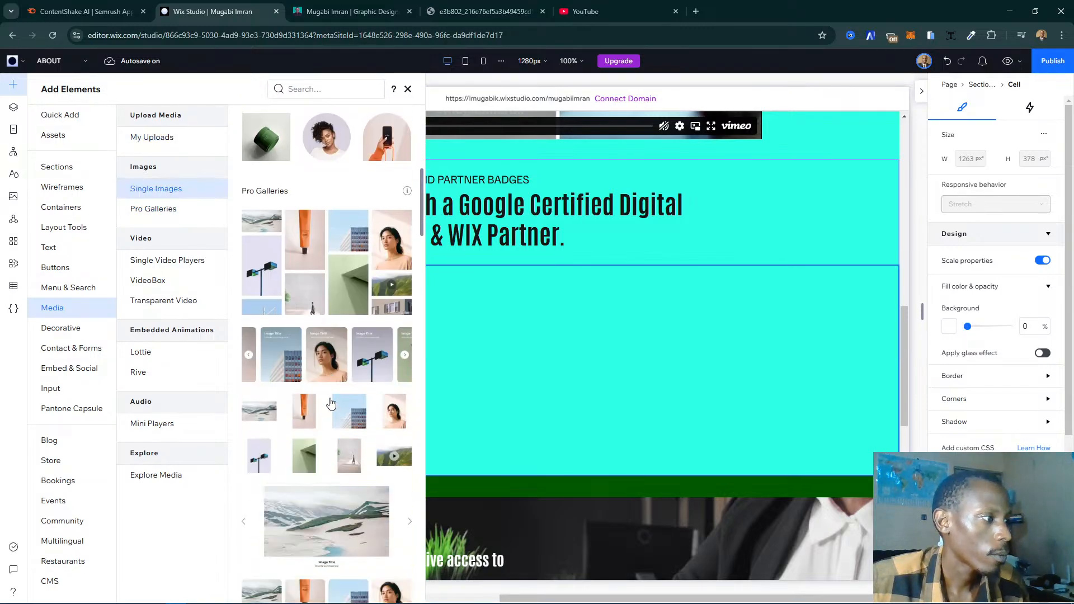
scroll(330, 400, down, 5)
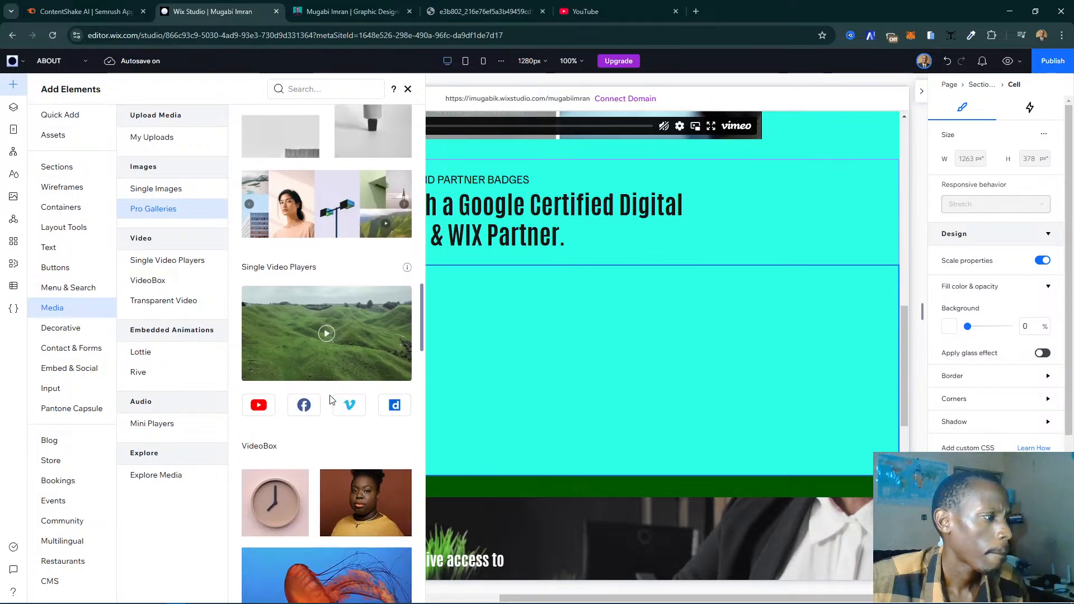
scroll(331, 400, up, 5)
scroll(330, 400, up, 3)
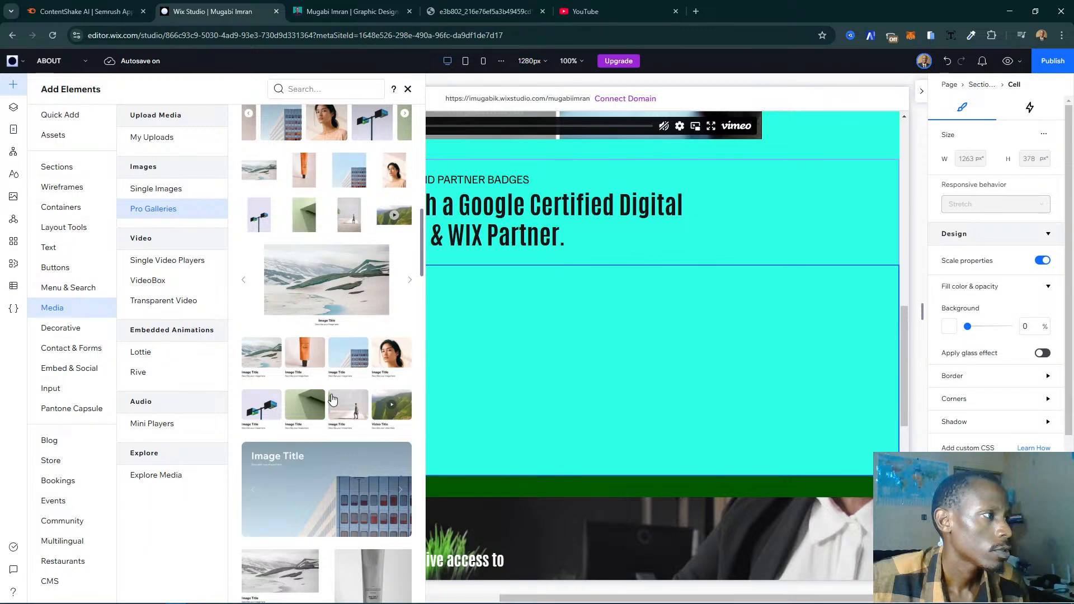
scroll(331, 399, up, 8)
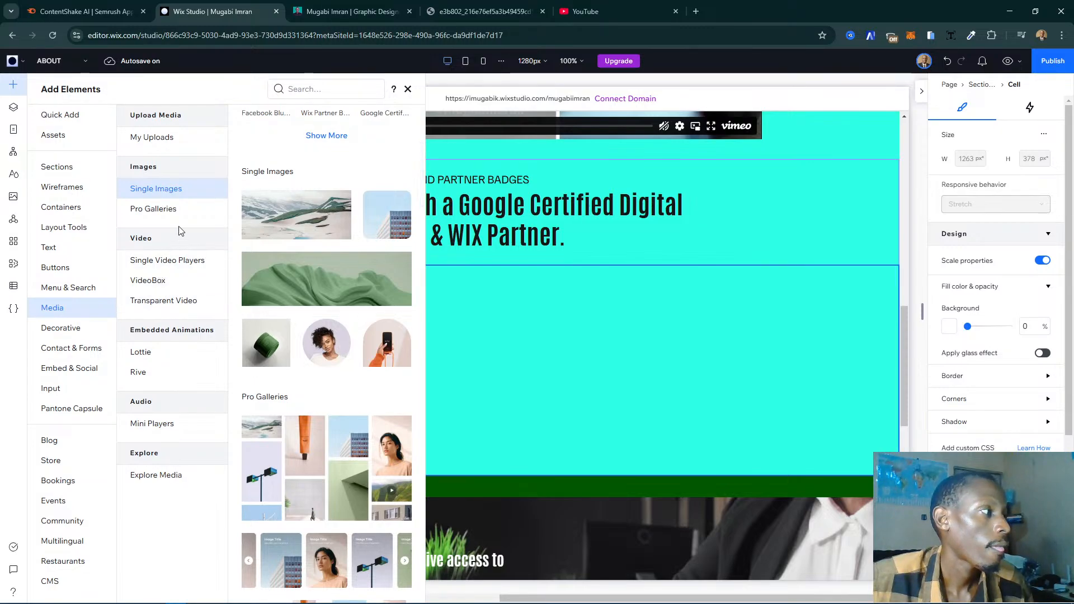
- Look through the Slideshow wireframes and the designed sections for a layout suited to the badge carousel
click(63, 186)
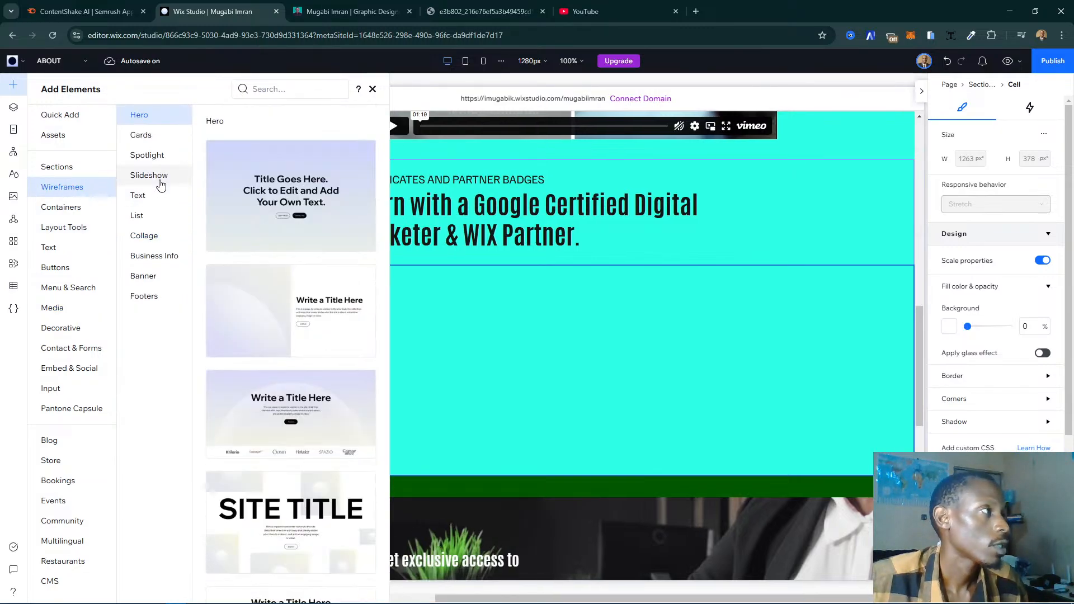
click(161, 184)
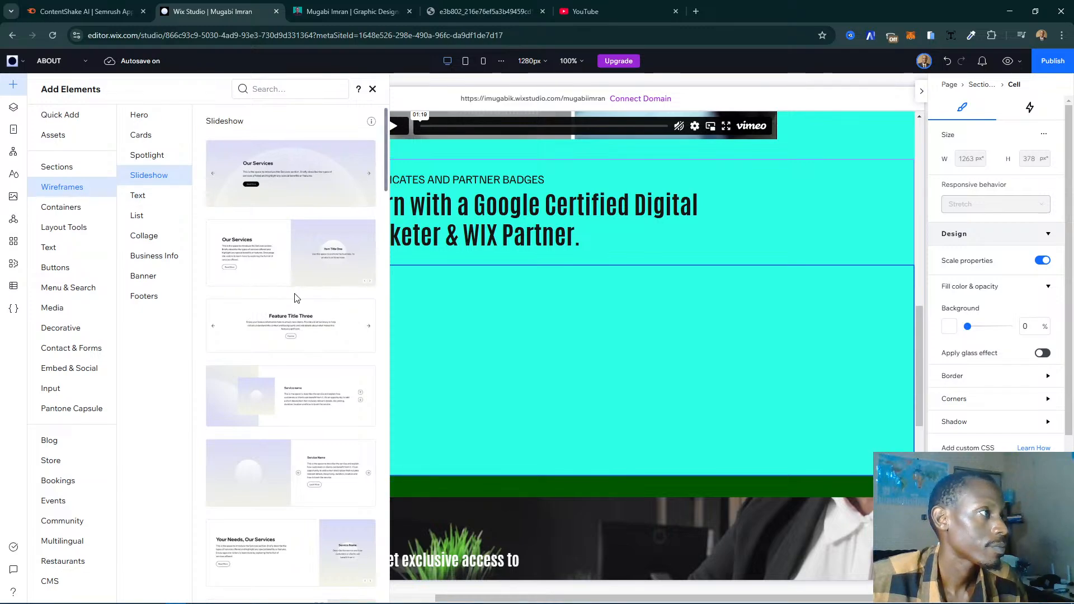
scroll(297, 299, down, 4)
scroll(296, 299, up, 4)
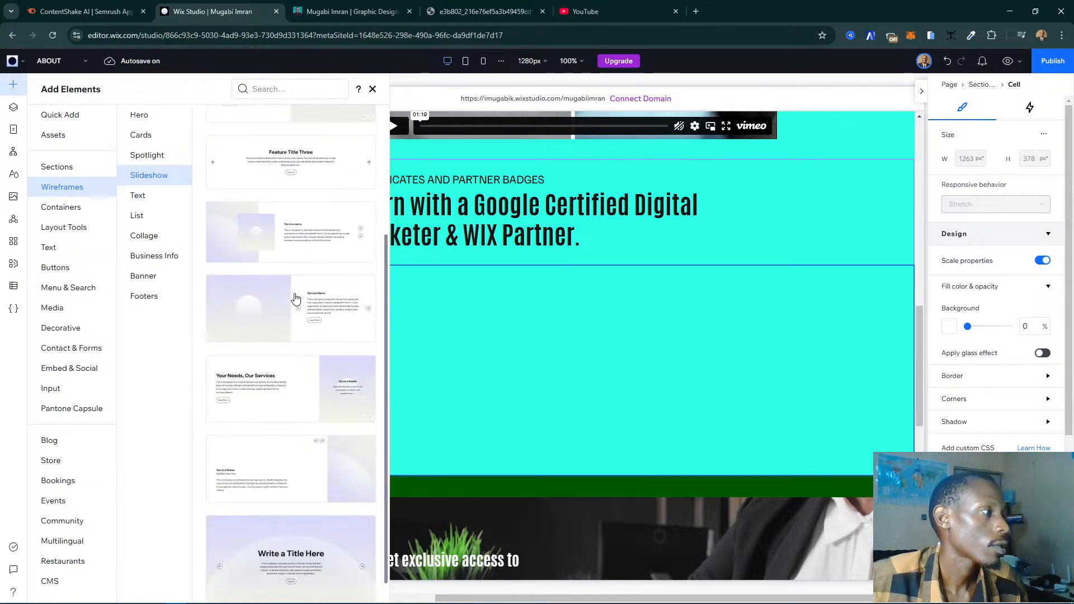
click(57, 167)
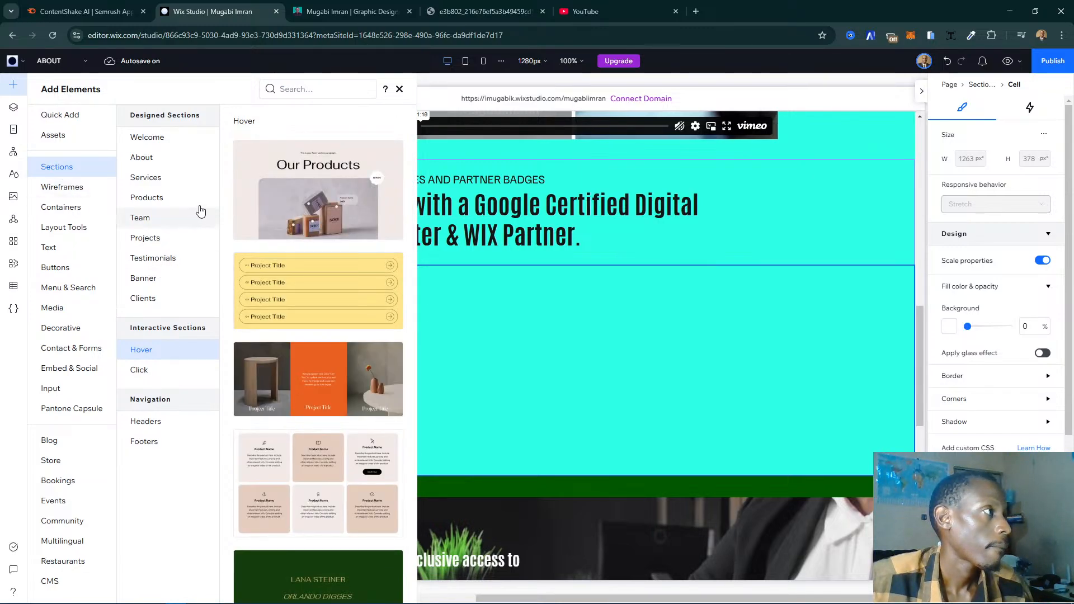
scroll(281, 218, down, 1)
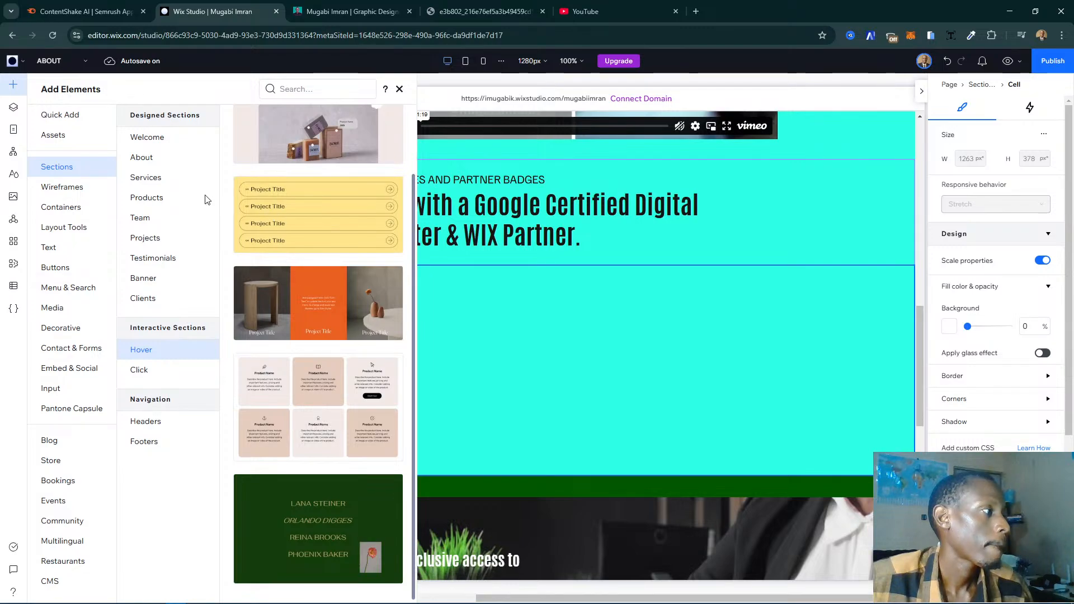
click(144, 157)
click(161, 146)
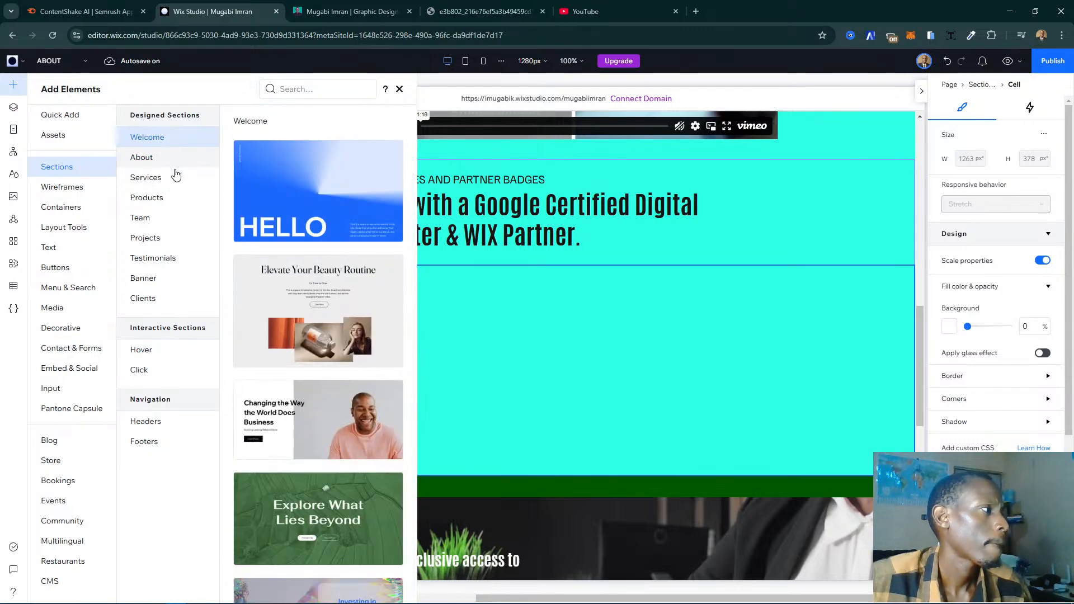
- Add the horizontal slider Pro Gallery with navigation arrows to the empty cell below the certificates heading
click(72, 308)
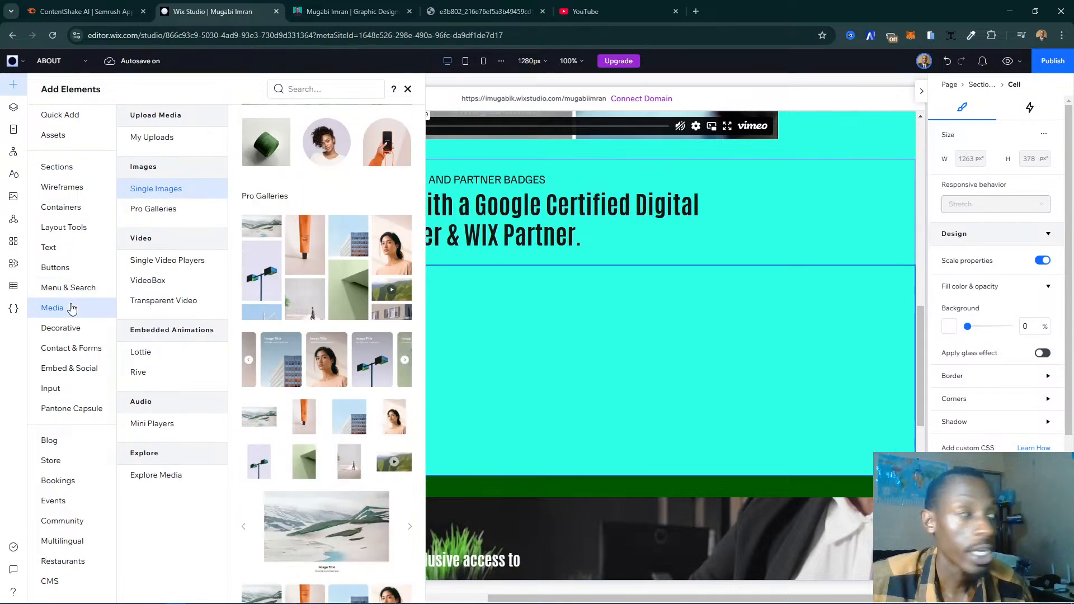
scroll(336, 252, up, 3)
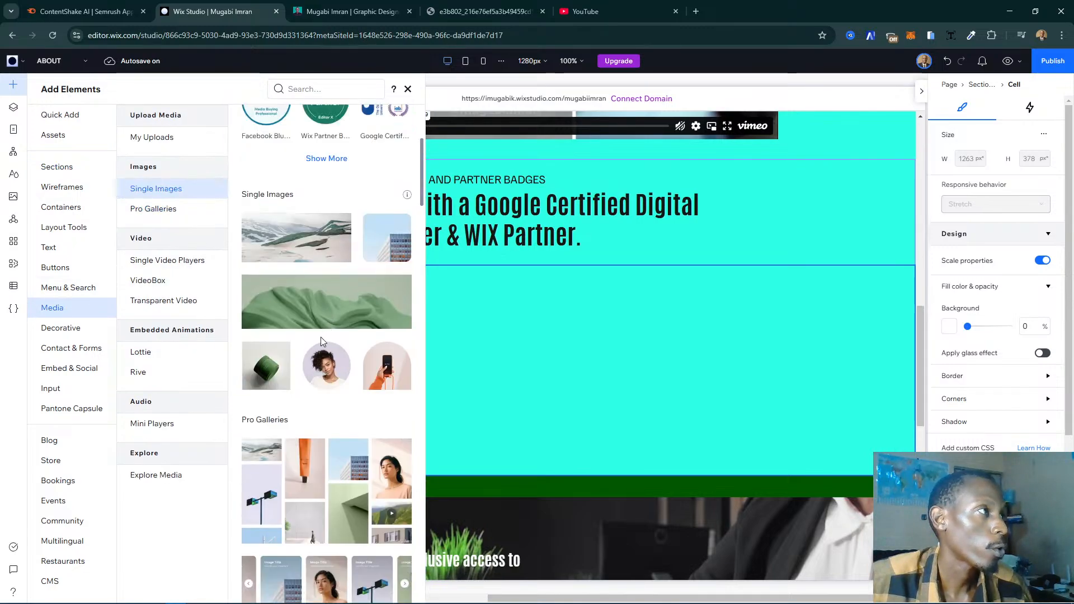
click(192, 210)
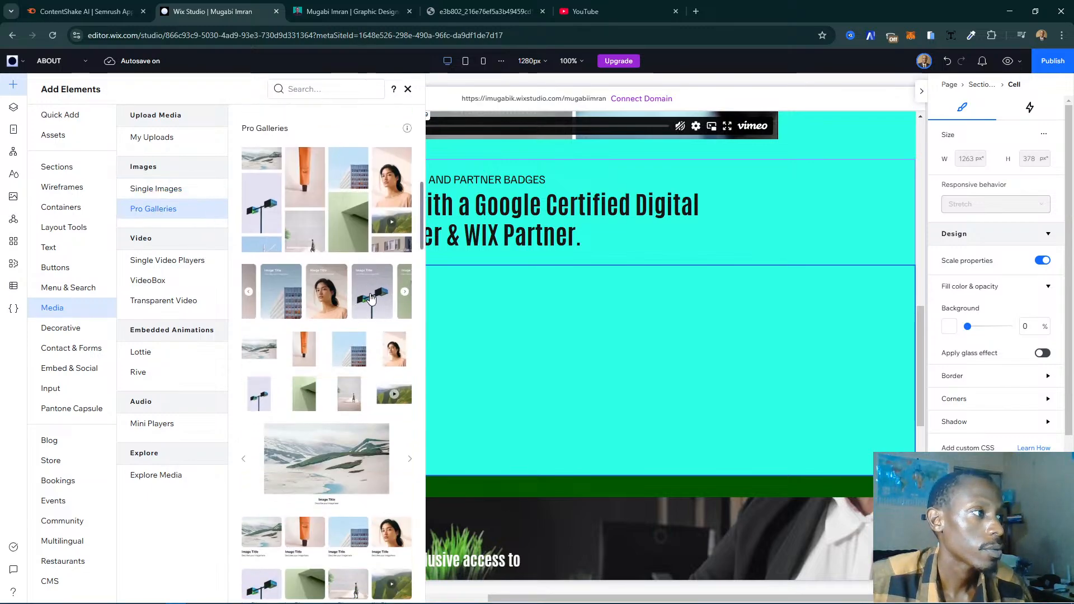
drag(372, 298, 372, 298)
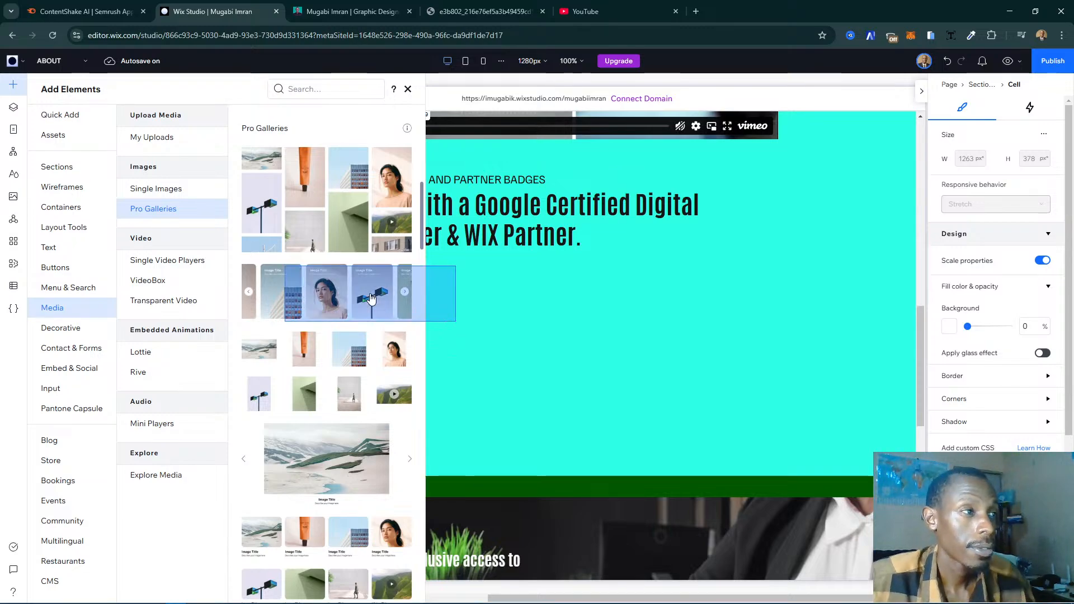
drag(372, 298, 371, 299)
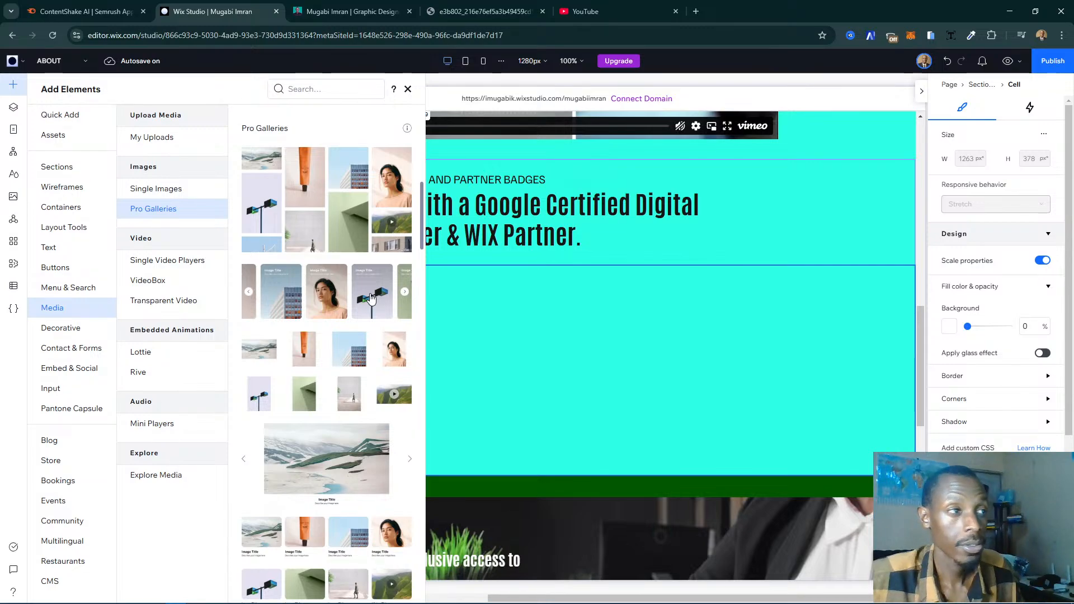
click(371, 300)
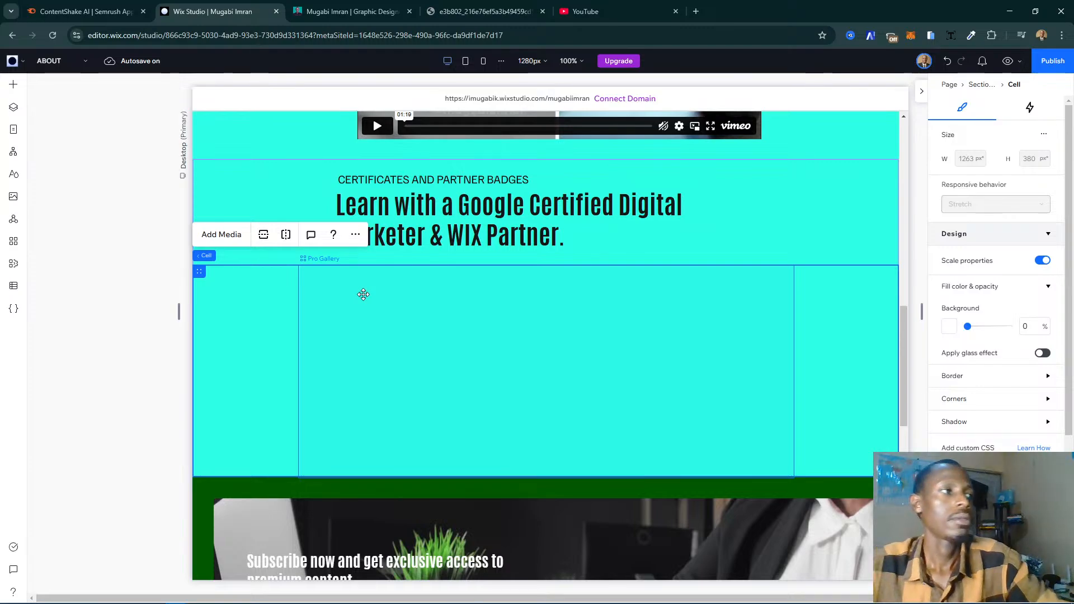
- Delete all the sample images from the new Pro Gallery
click(431, 332)
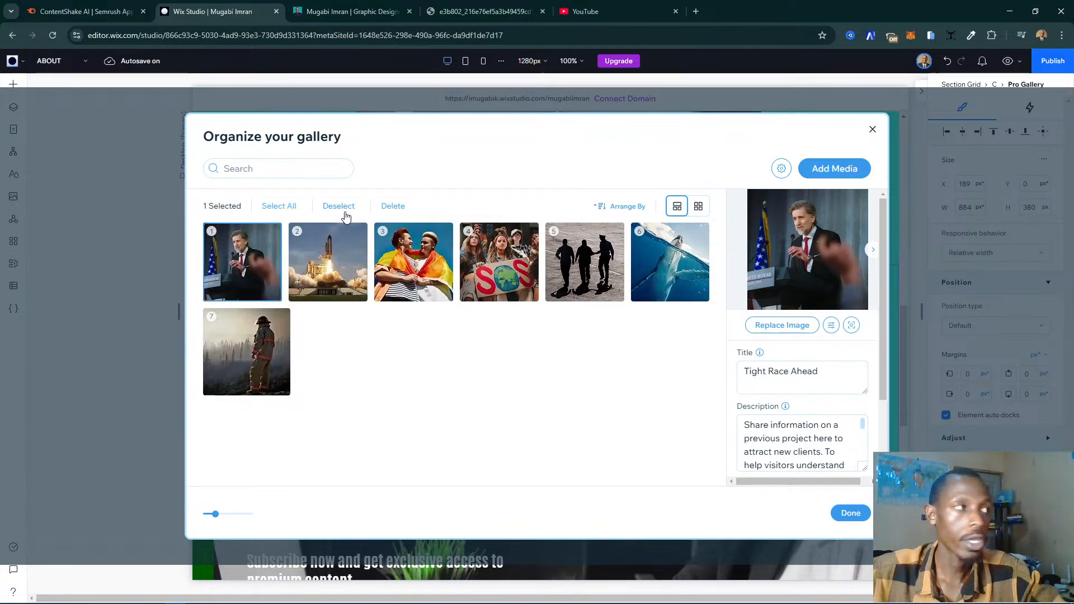
click(276, 207)
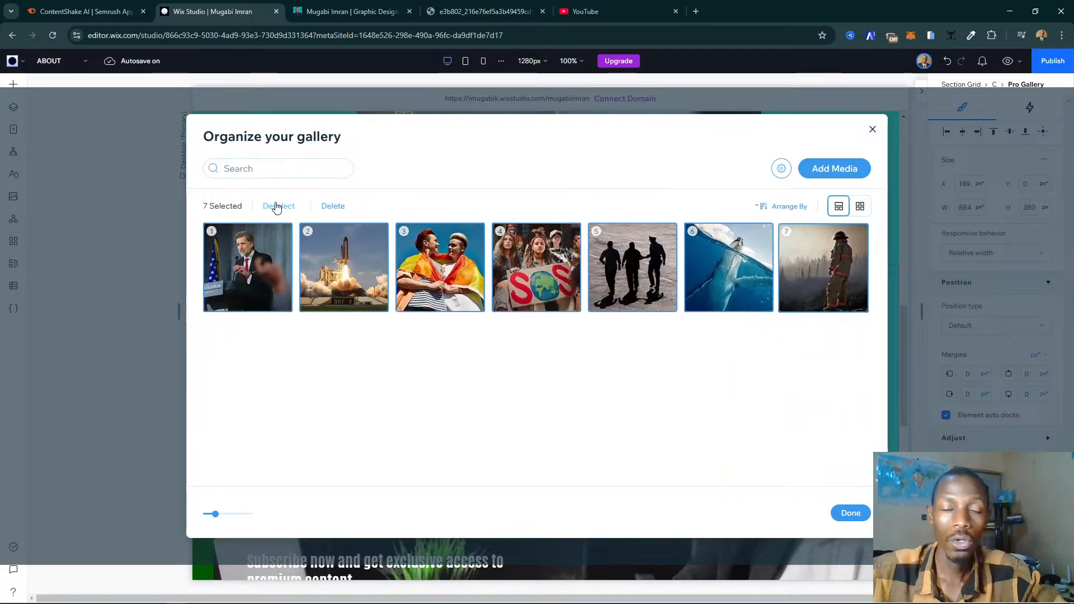
click(334, 207)
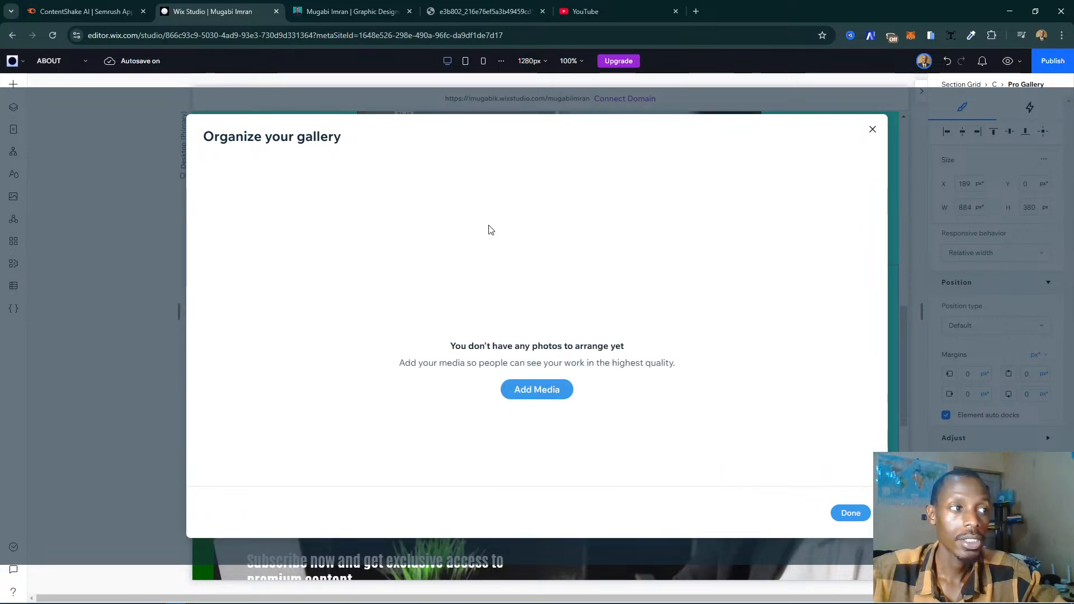
- Add the Facebook Blueprint, Wix Partner Editor X, Google Certified, WIX Partner Creator and WIX Partner Icon badges from the site files to the gallery
click(555, 399)
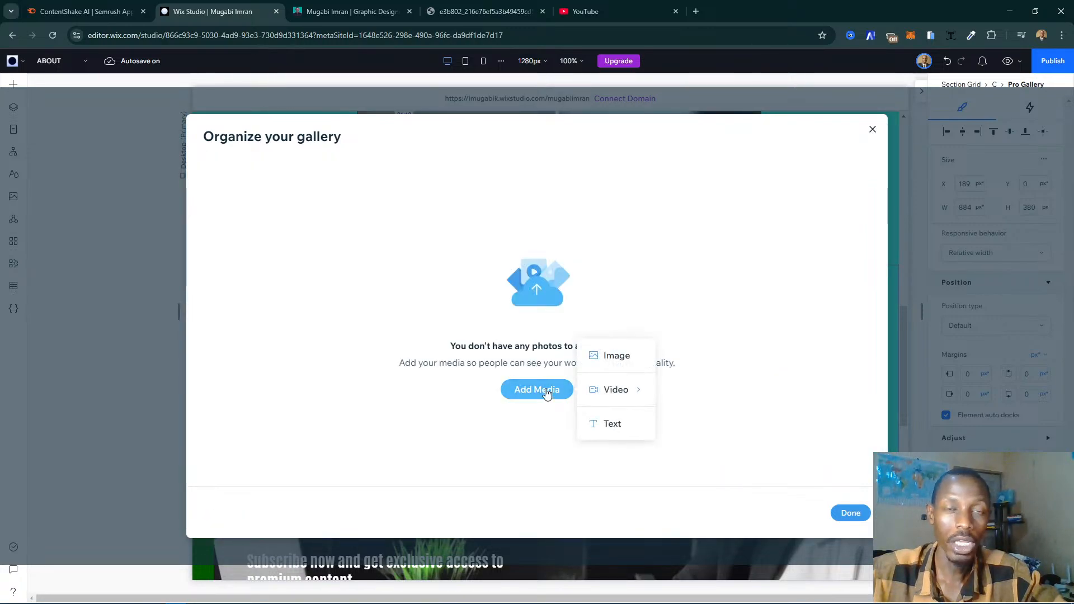
click(617, 363)
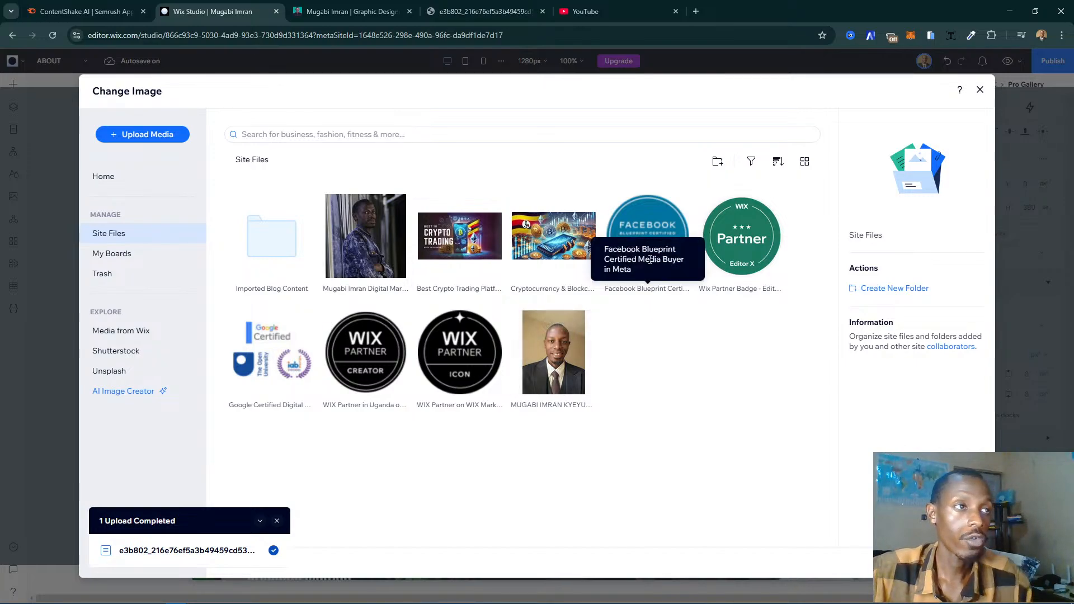
key(ctrl+Tab)
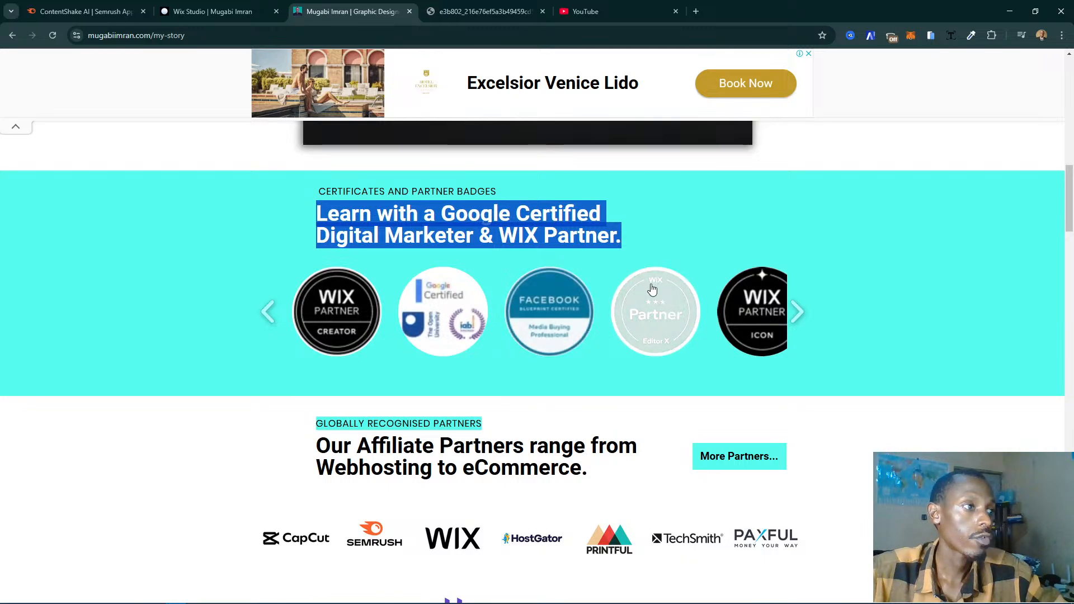
key(ctrl+shift+Tab)
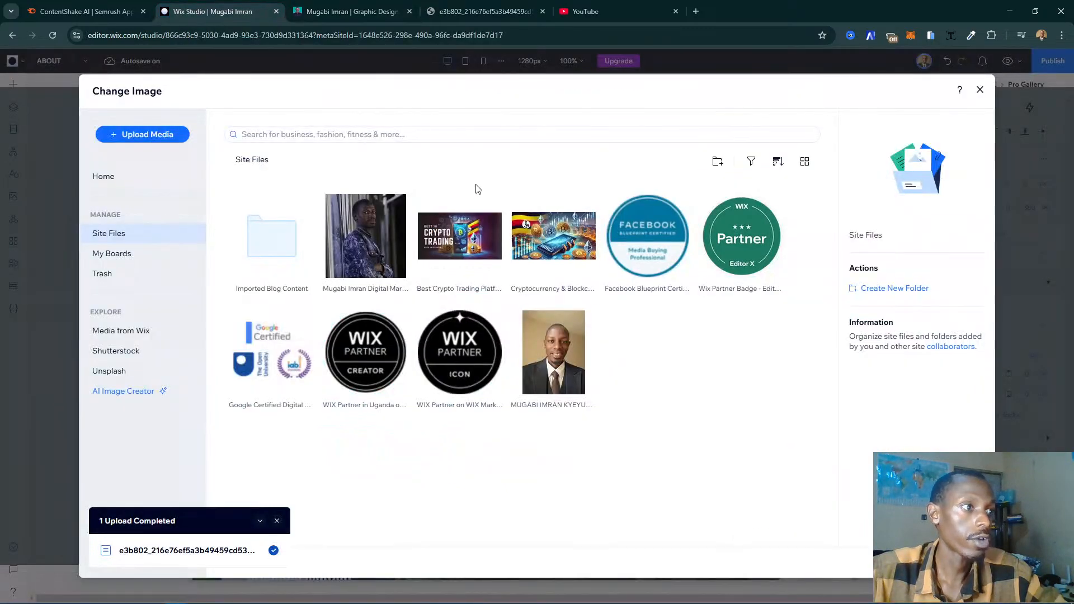
click(642, 253)
ctrl+click(742, 241)
ctrl+click(272, 352)
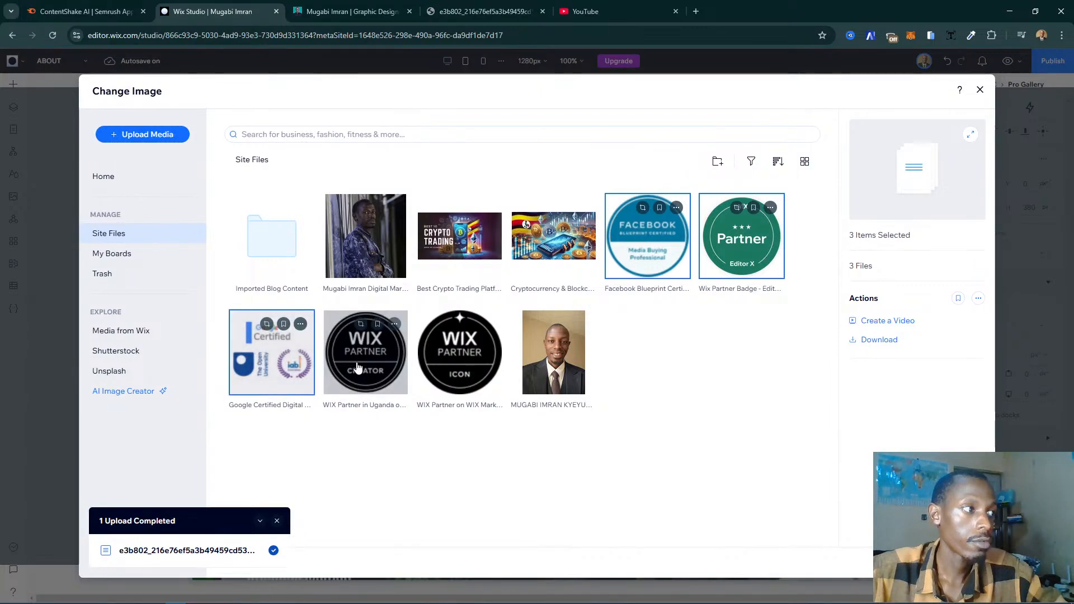
ctrl+click(358, 368)
ctrl+click(460, 372)
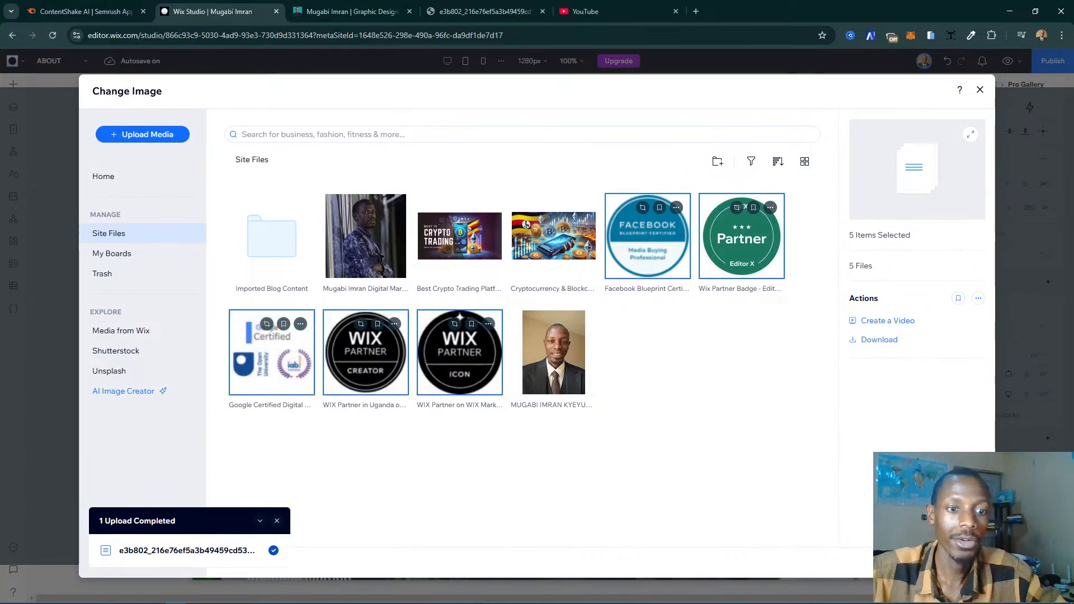
click(948, 562)
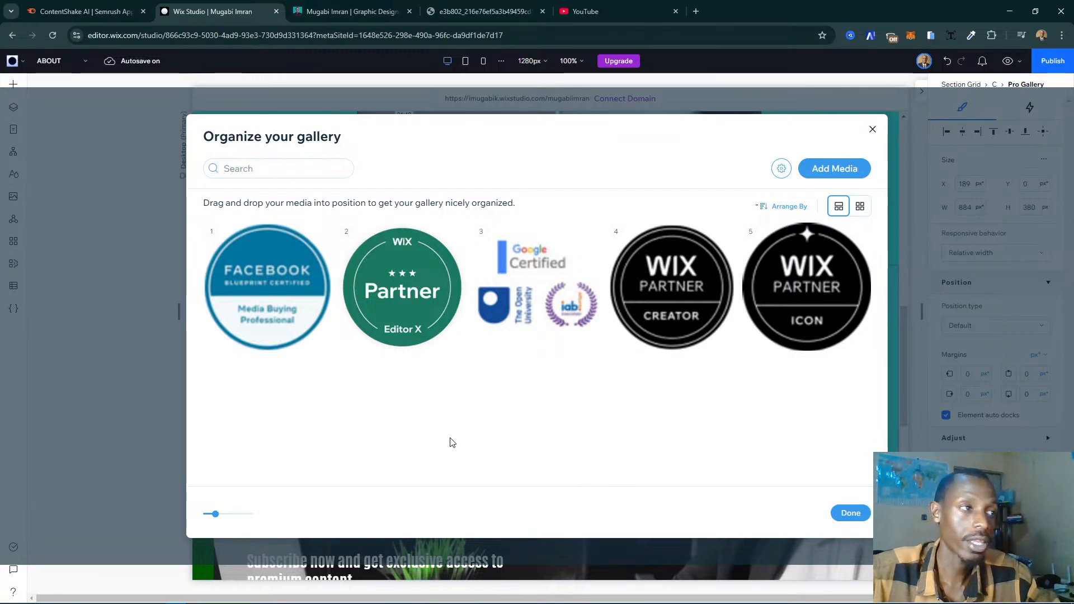
- Check the live page's badge order and arrange the gallery as Google Certified, Facebook, WIX Partner Icon, WIX Partner Creator and Wix Partner Editor X
click(350, 11)
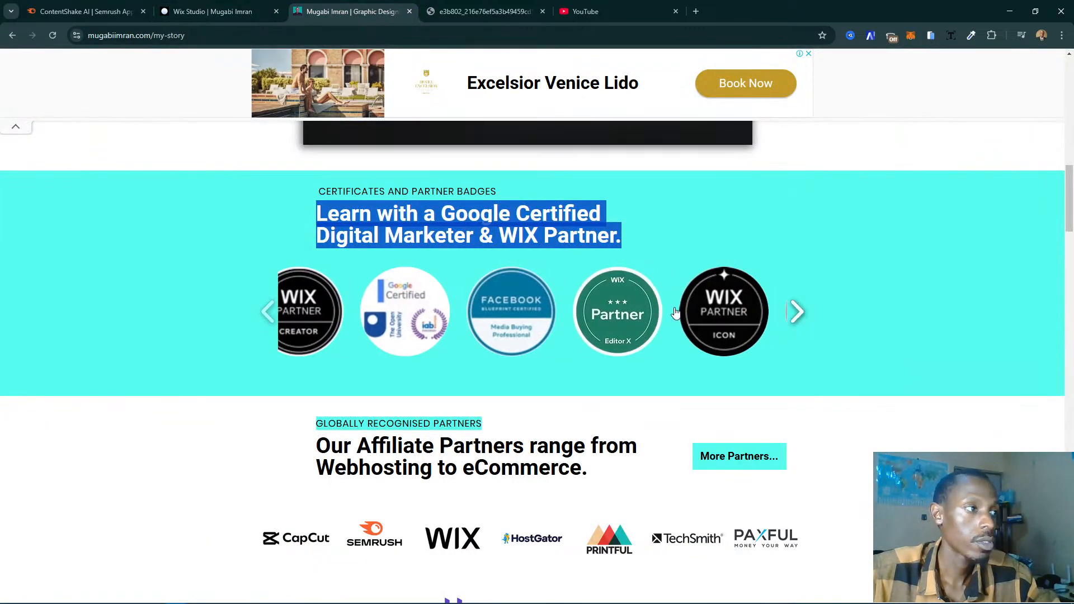
click(204, 19)
drag(540, 297, 269, 287)
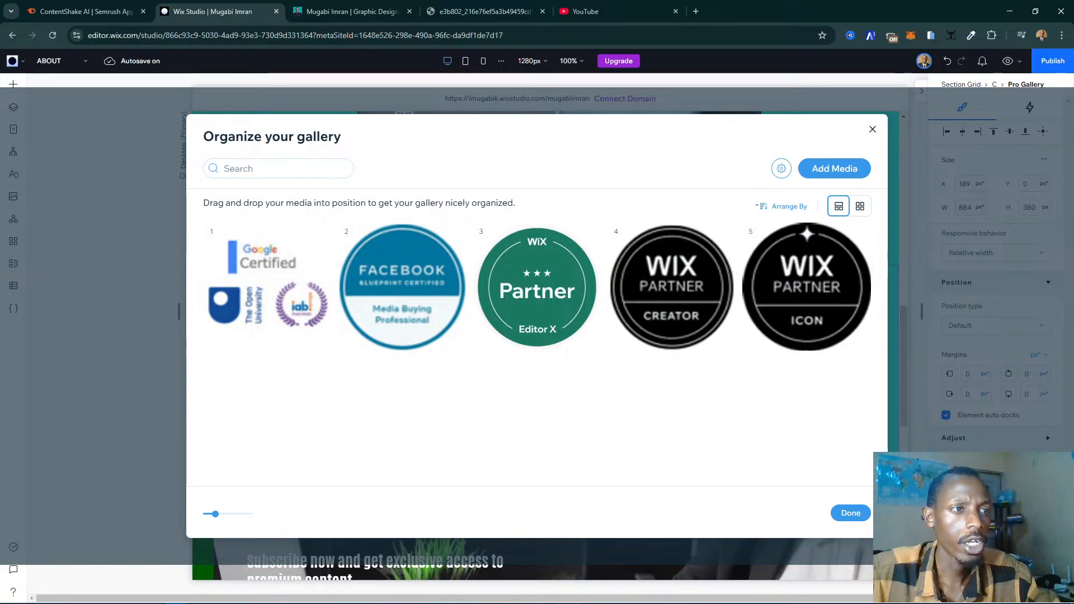
drag(820, 312, 655, 297)
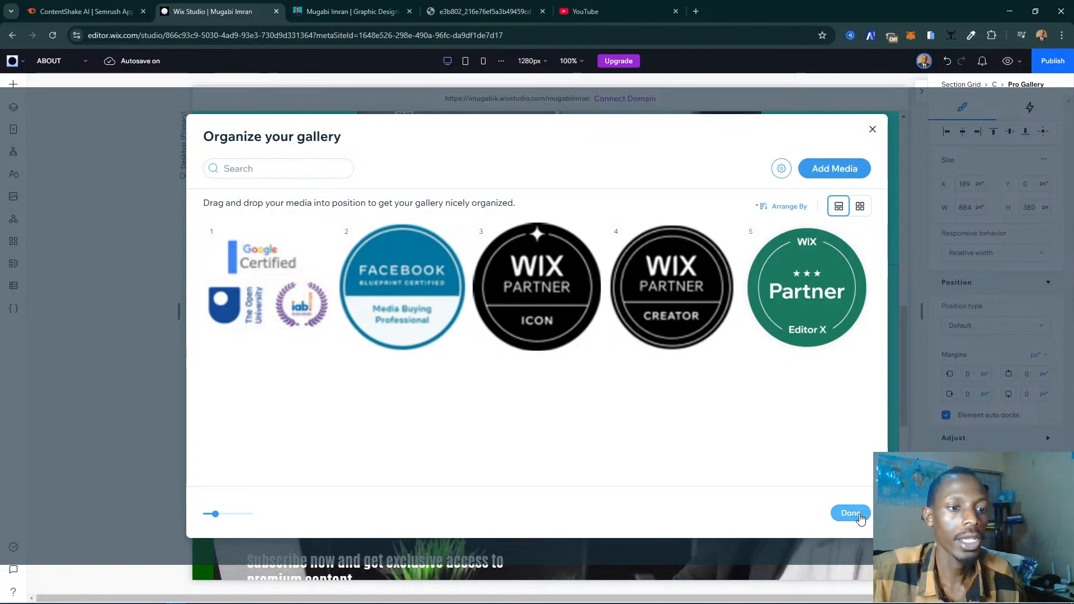
click(857, 514)
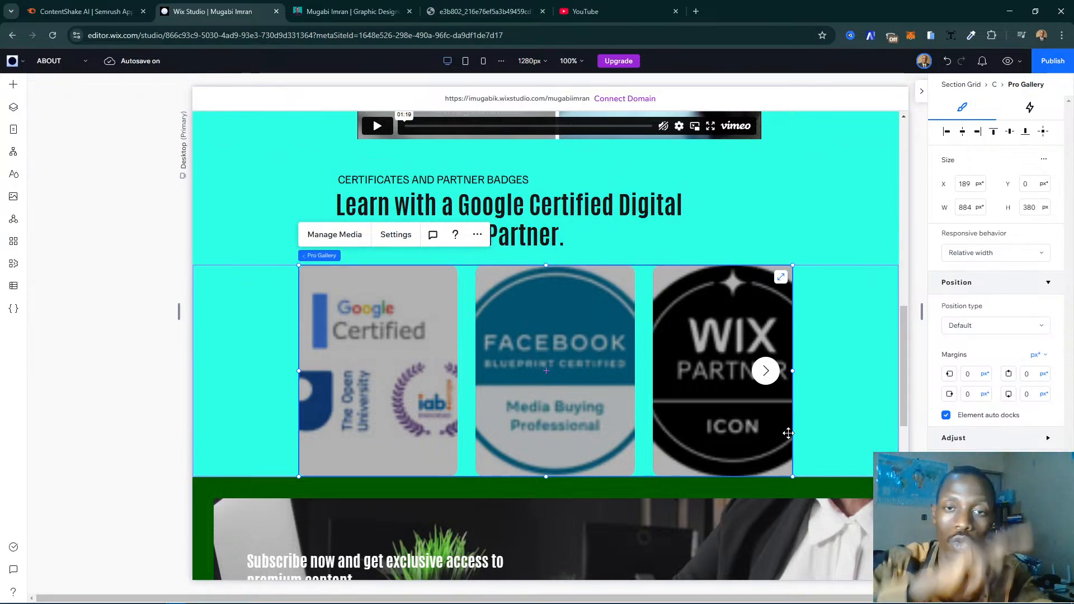
- Set the badge gallery's fixed image ratio to 1:1 and narrow the spacing between its images
click(402, 238)
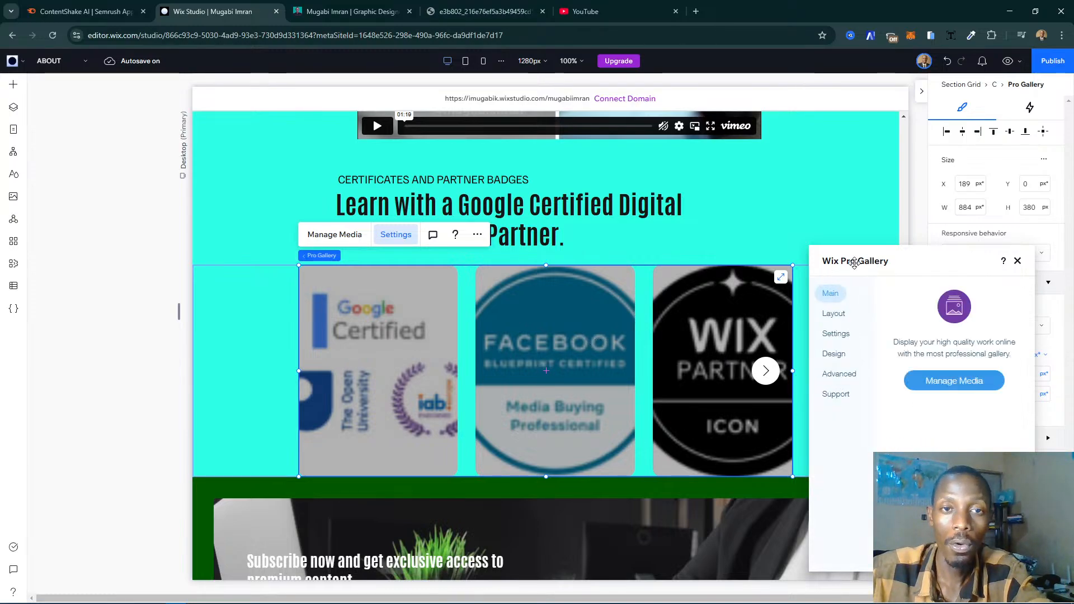
click(837, 317)
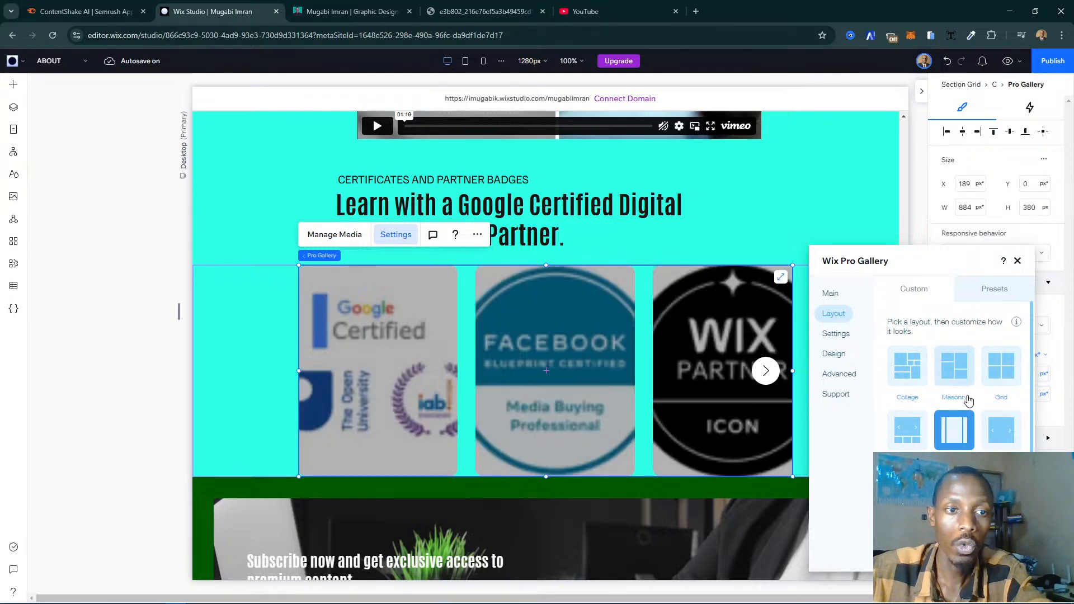
scroll(976, 399, down, 2)
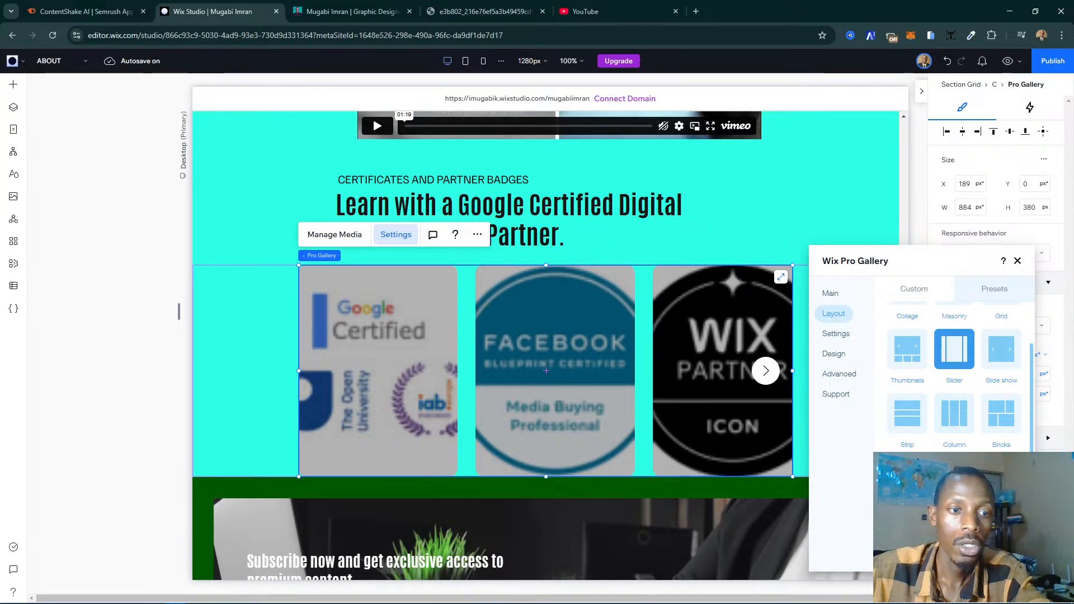
scroll(958, 428, down, 5)
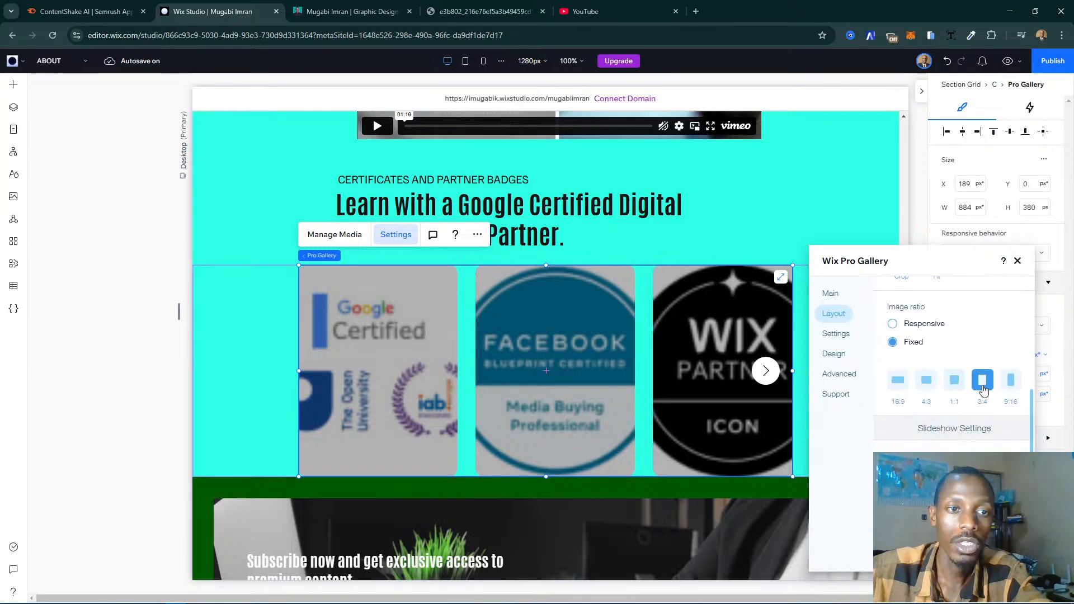
scroll(985, 386, up, 1)
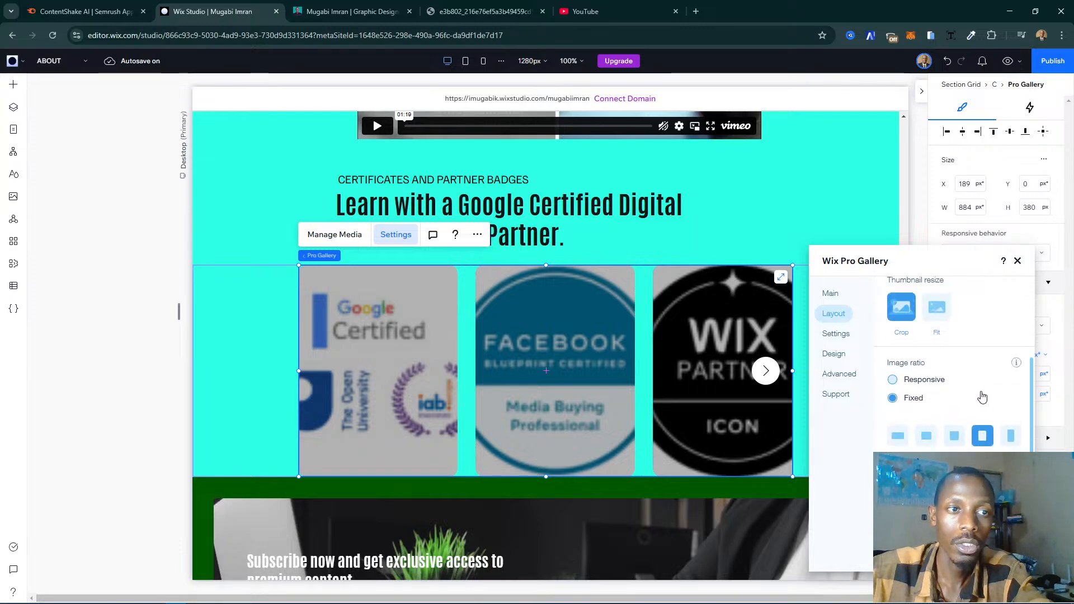
click(955, 437)
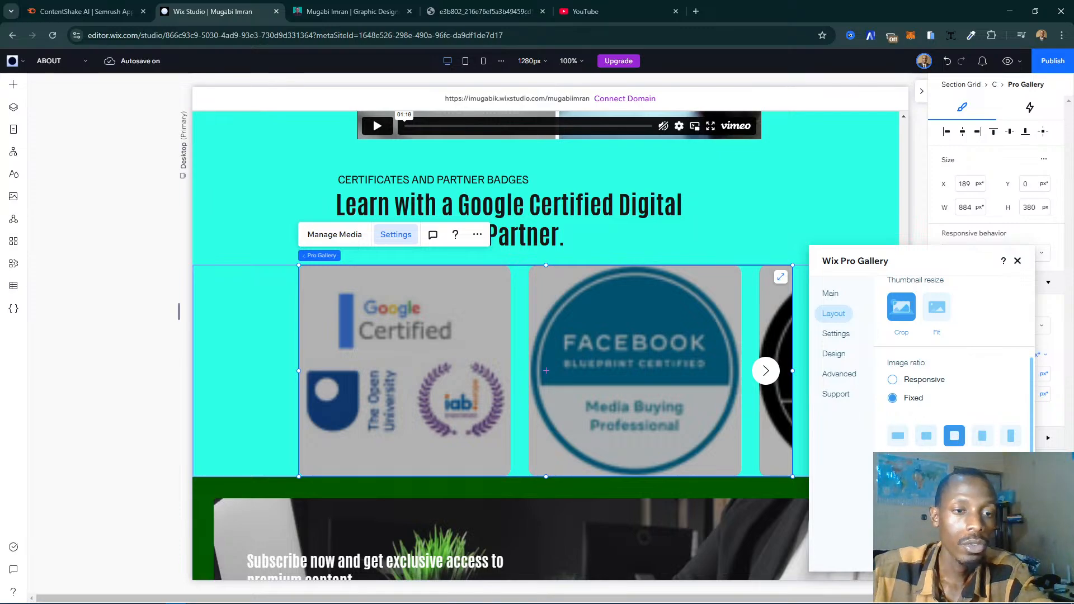
scroll(954, 364, down, 2)
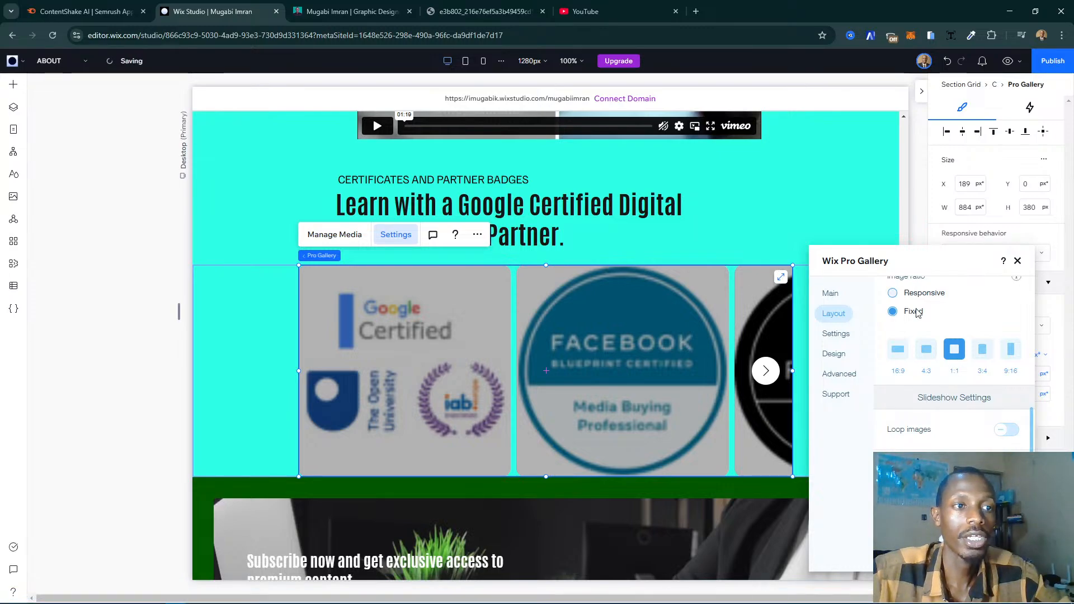
- Review the gallery's options for what happens when an item is clicked and close its settings
click(847, 335)
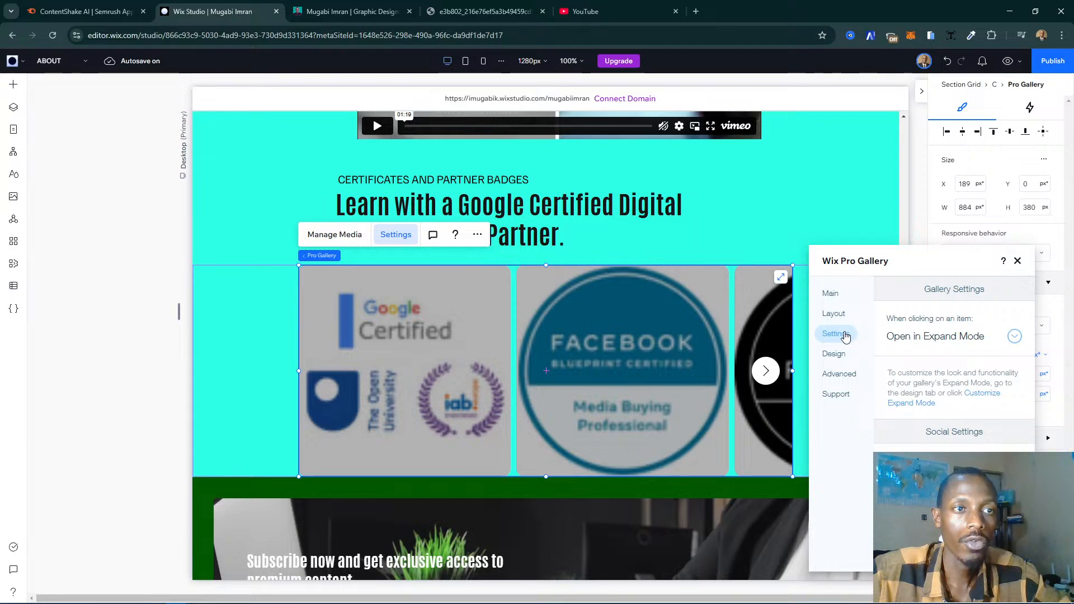
click(947, 337)
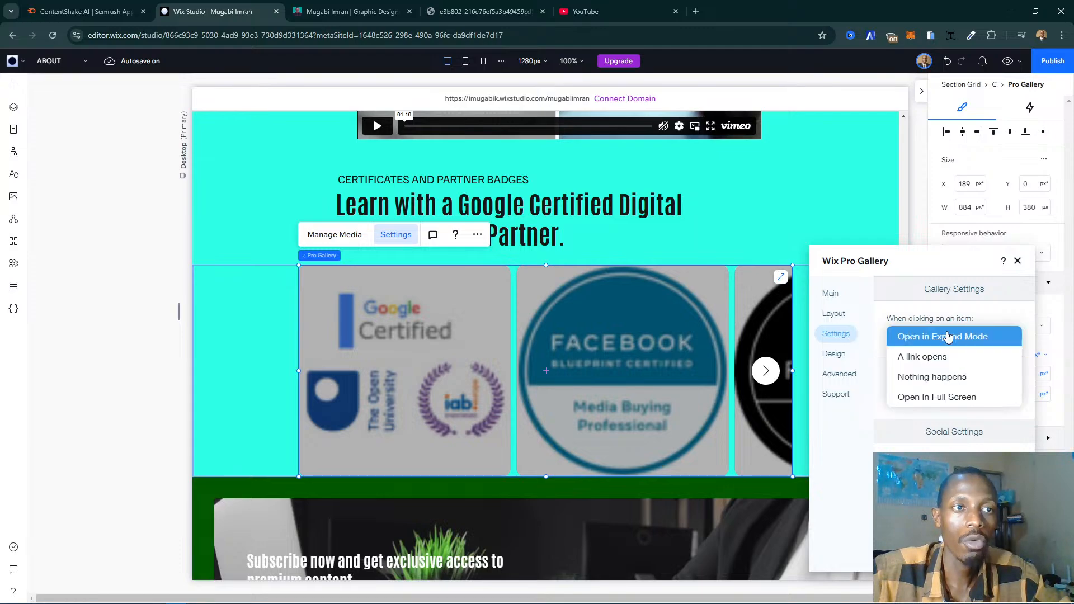
click(902, 325)
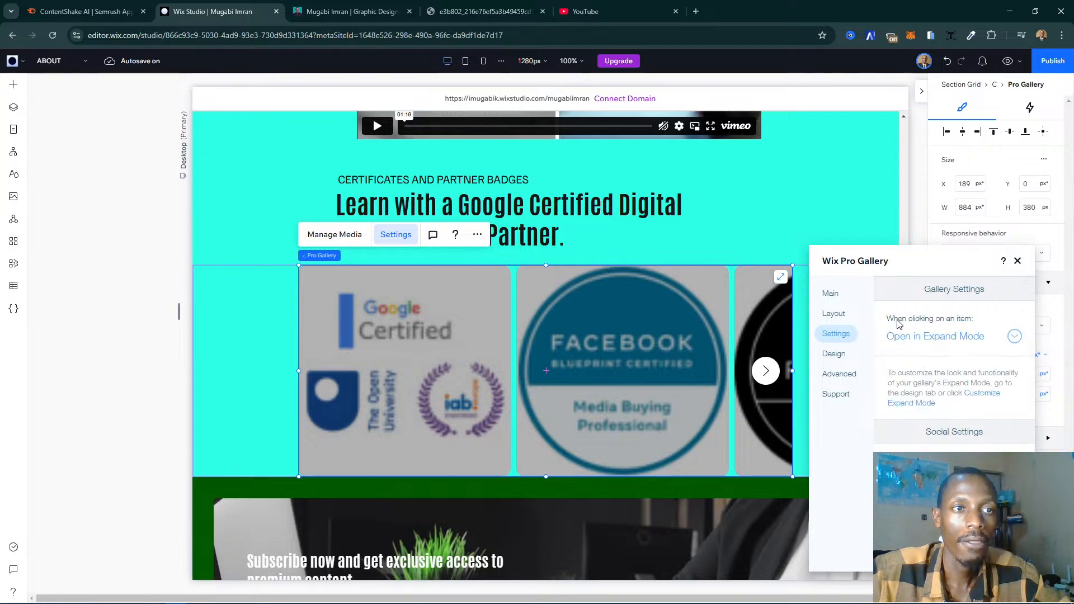
click(960, 340)
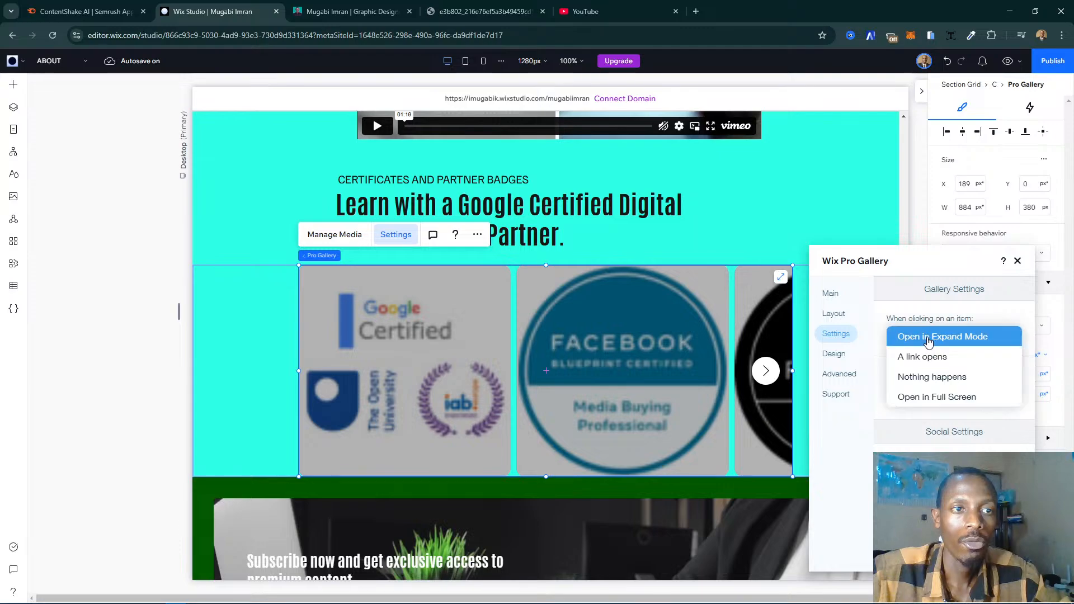
click(1019, 262)
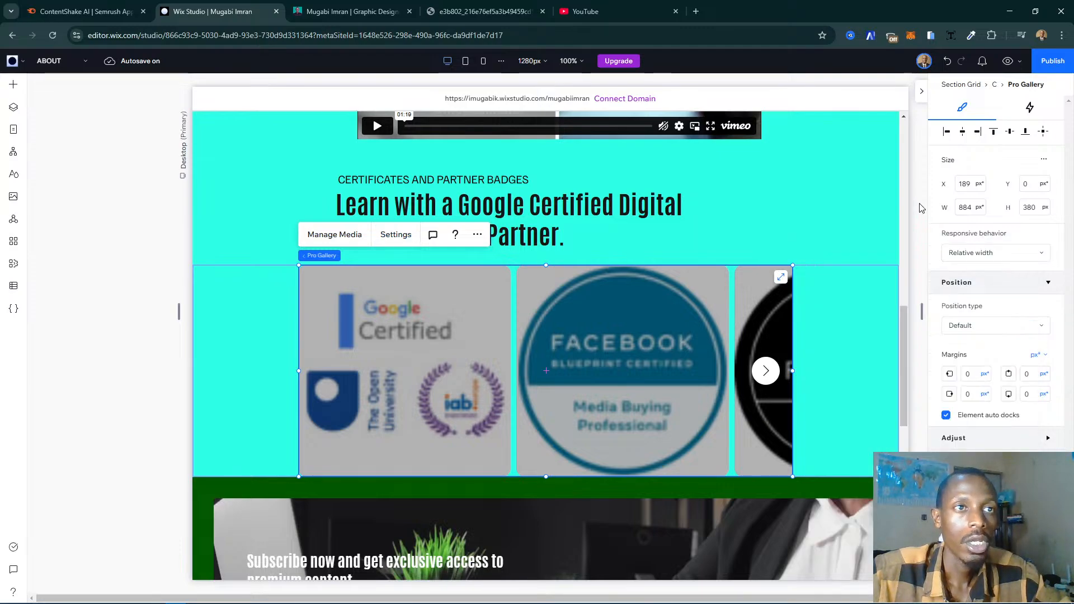
- Test the Facebook badge's expanded view in the page preview and in the editor, closing it each time
click(874, 177)
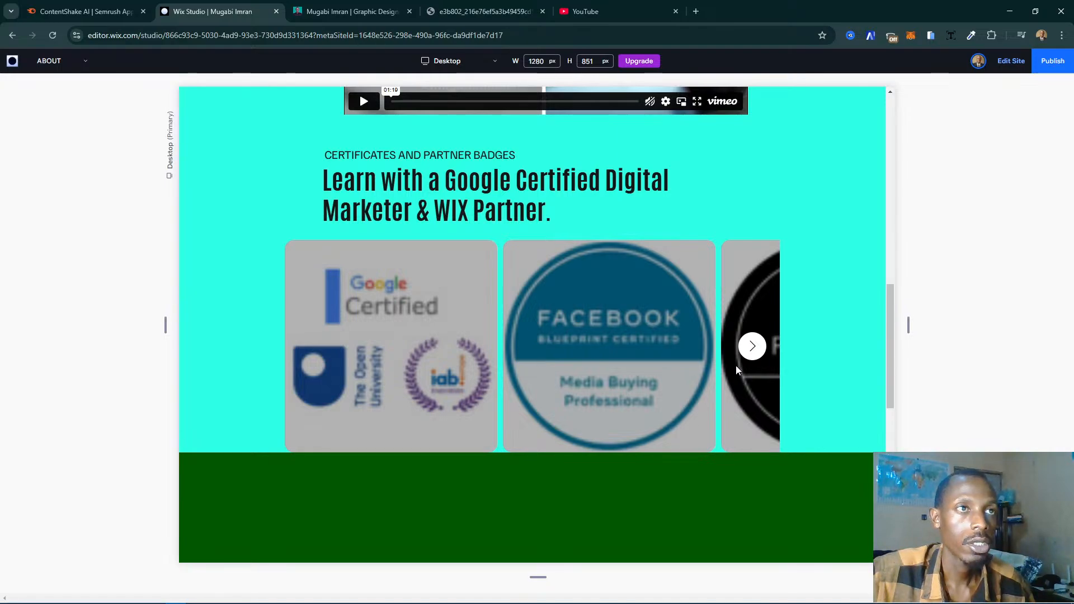
click(579, 350)
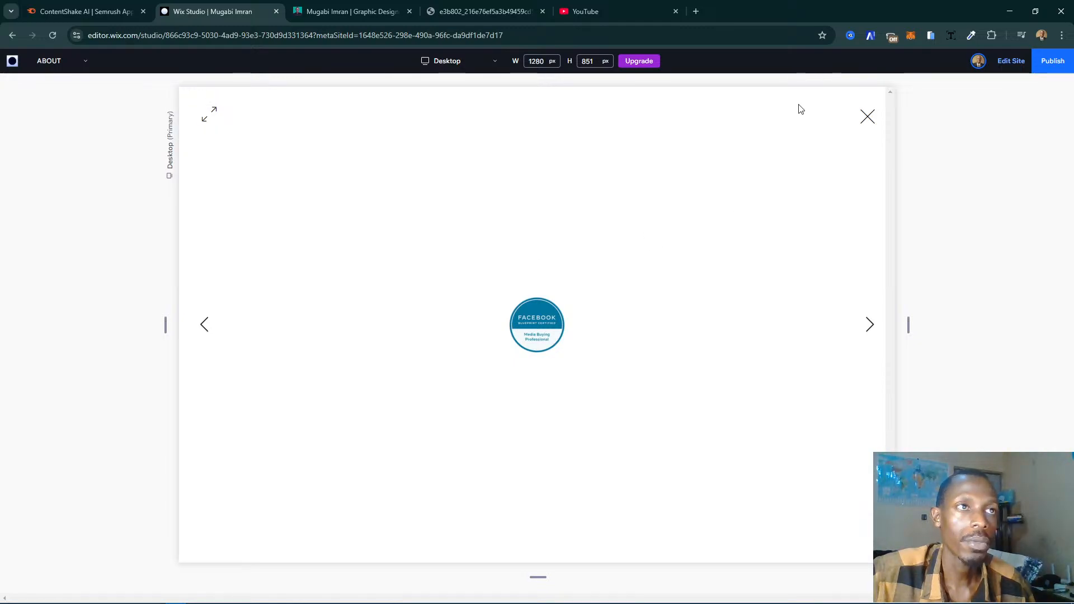
click(866, 117)
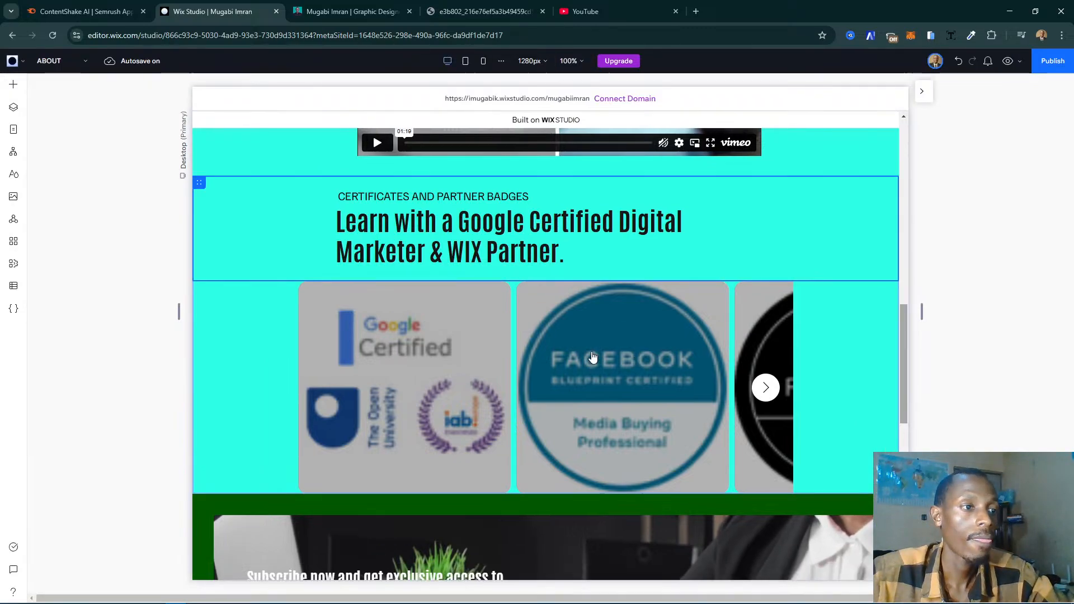
click(593, 357)
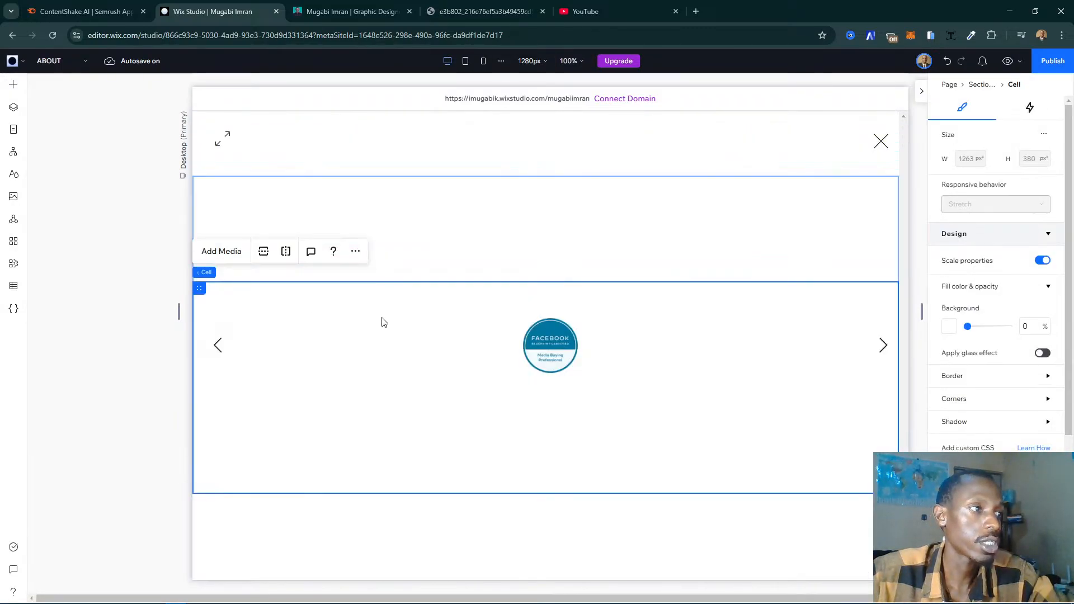
click(758, 312)
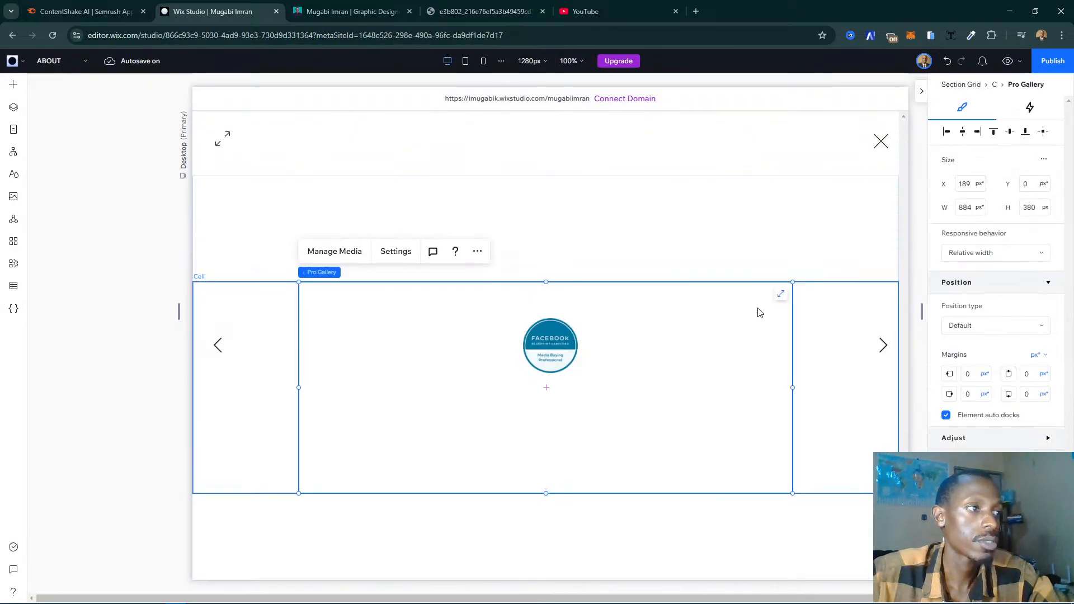
click(882, 138)
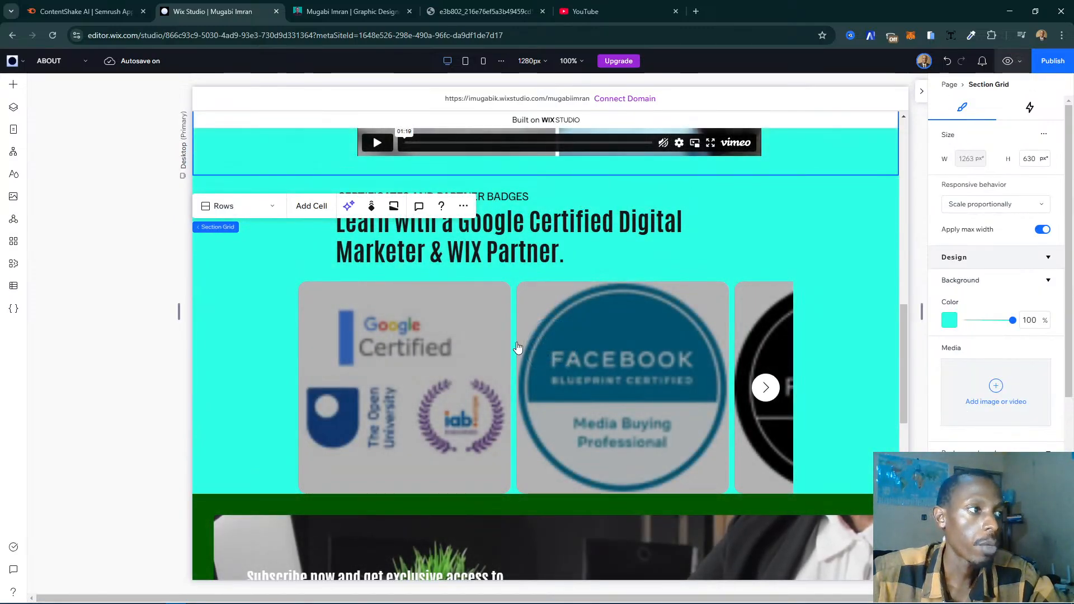
click(763, 261)
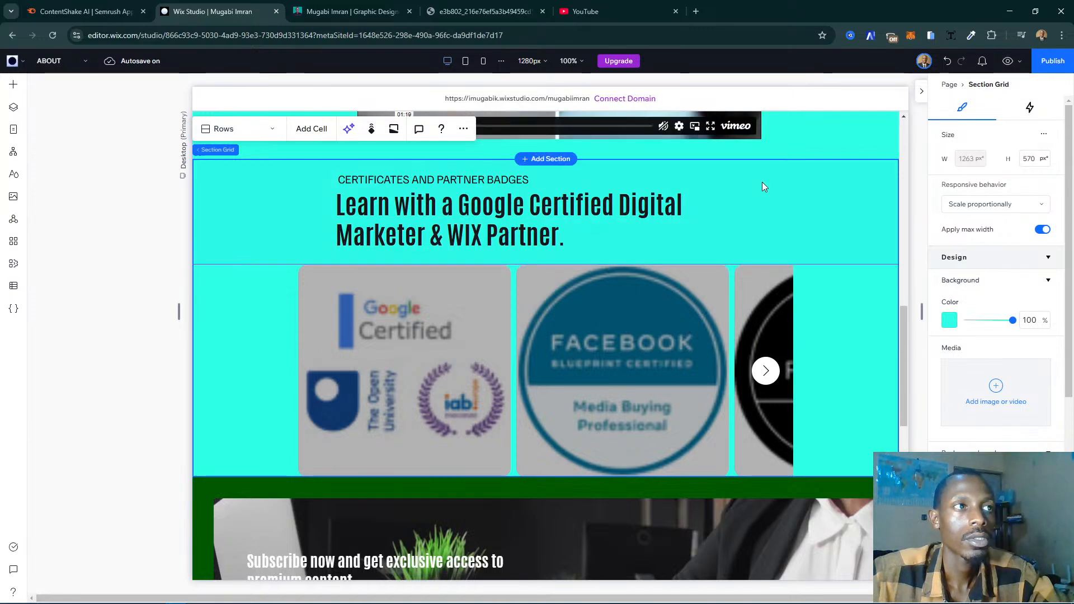
click(606, 206)
click(769, 253)
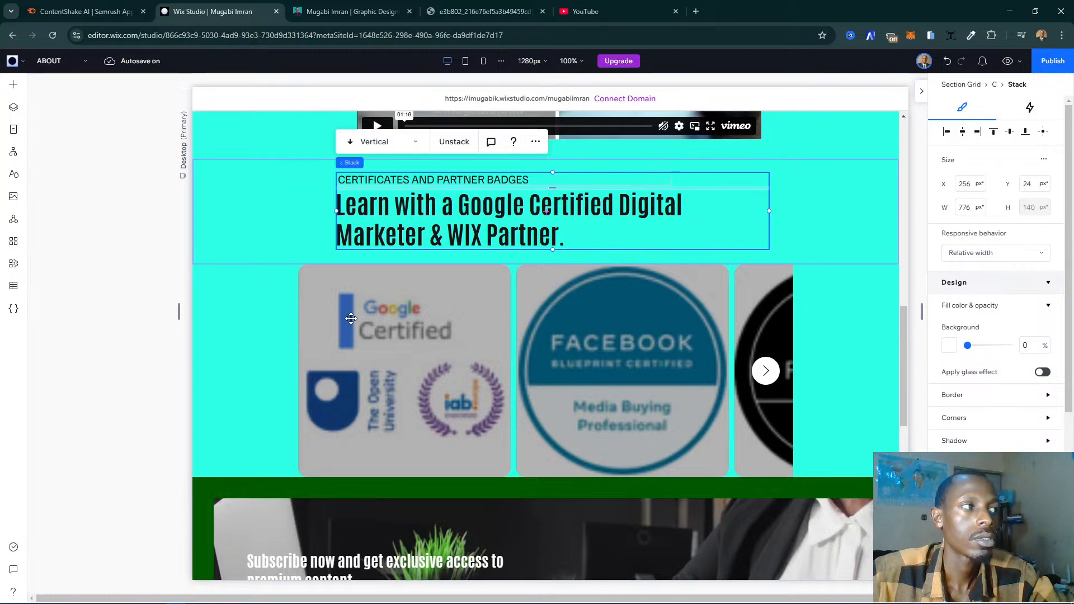
key(Left)
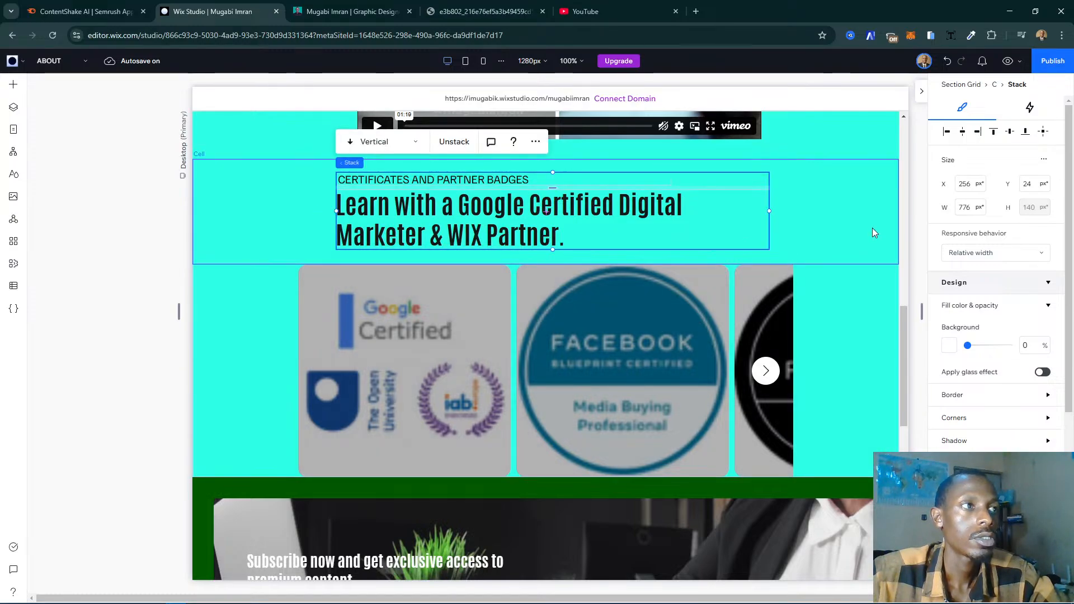
click(822, 311)
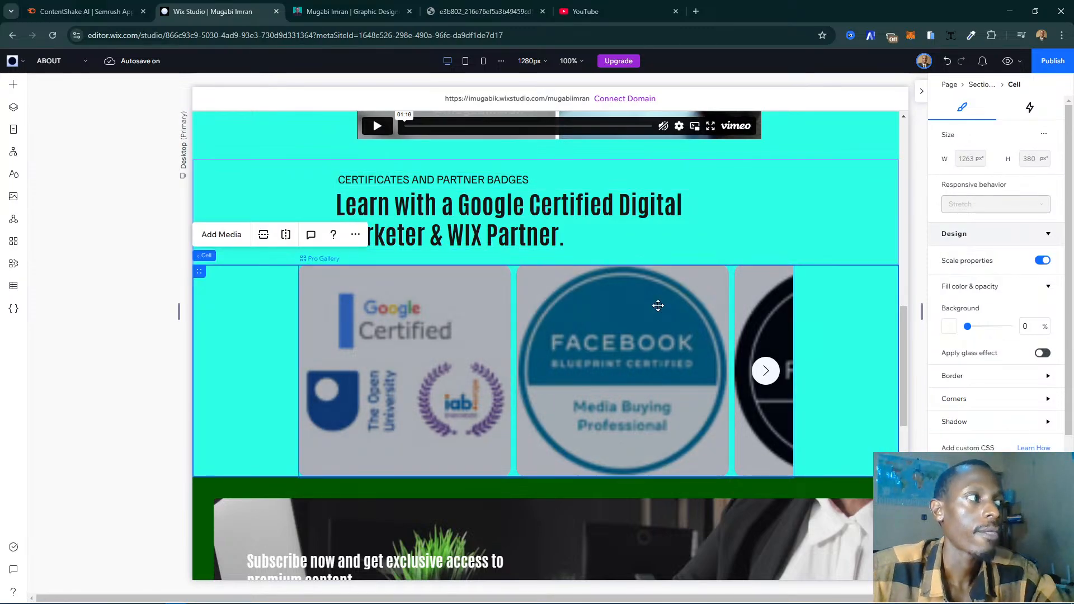
- Set the badge gallery's item click behaviour to Nothing happens
click(658, 306)
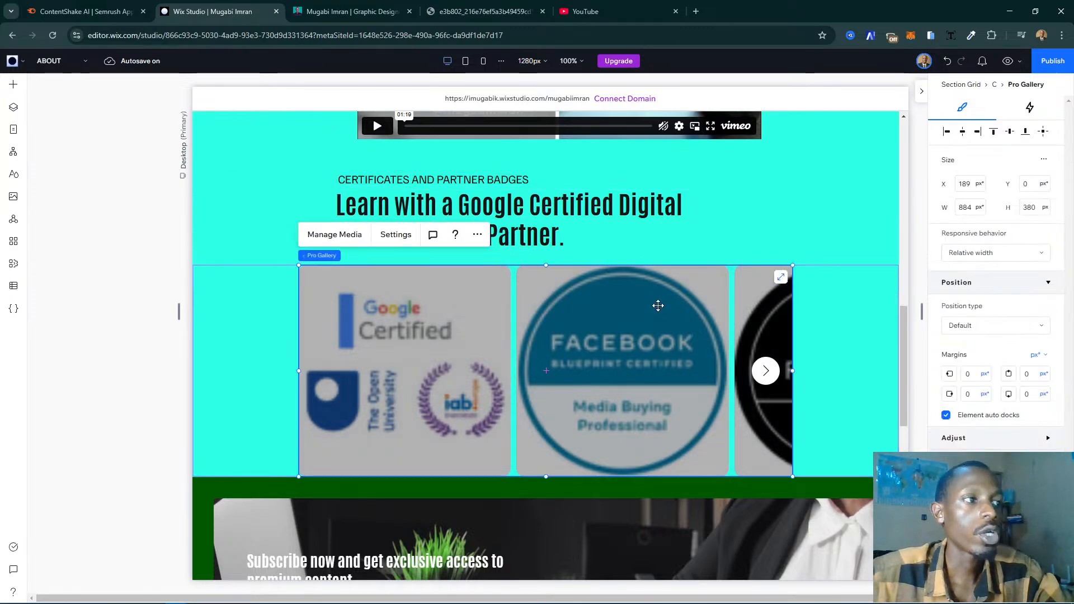
click(395, 235)
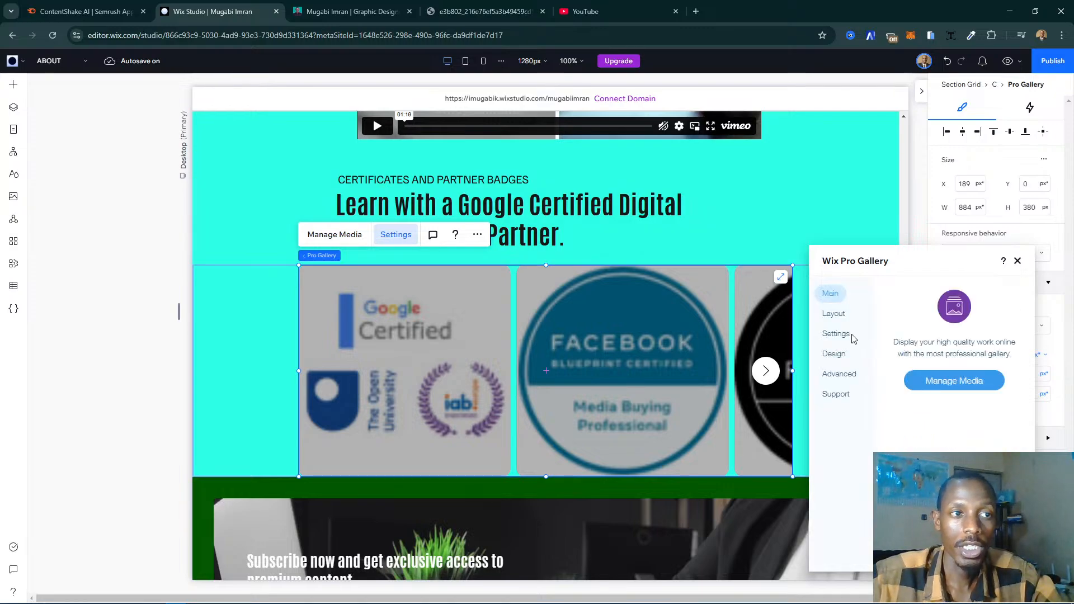
click(852, 337)
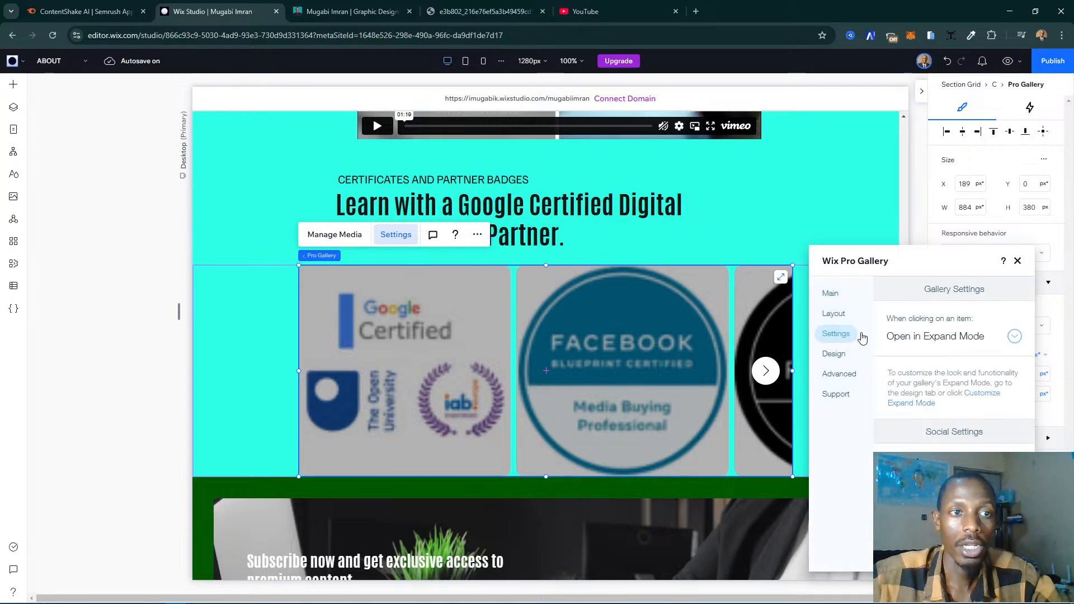
click(956, 335)
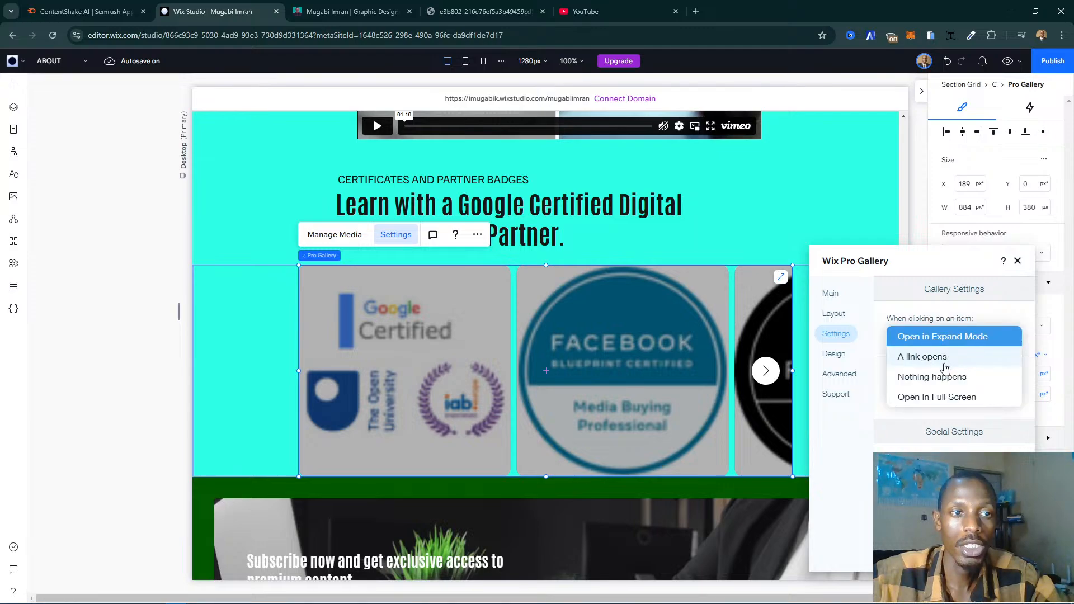
click(933, 378)
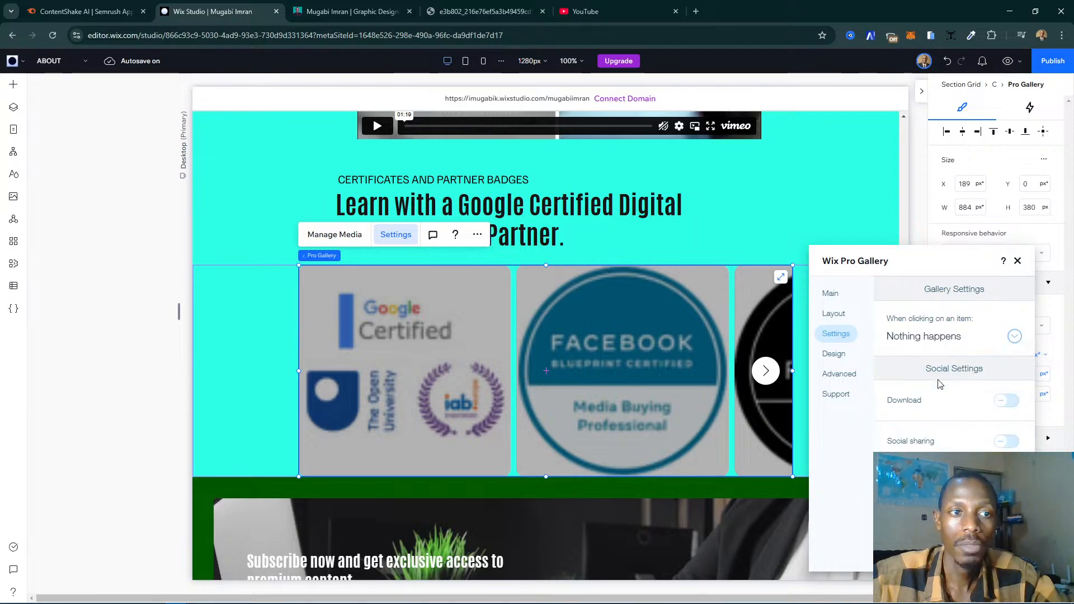
- Try the A link opens behaviour for gallery item clicks and return it to Nothing happens
click(935, 336)
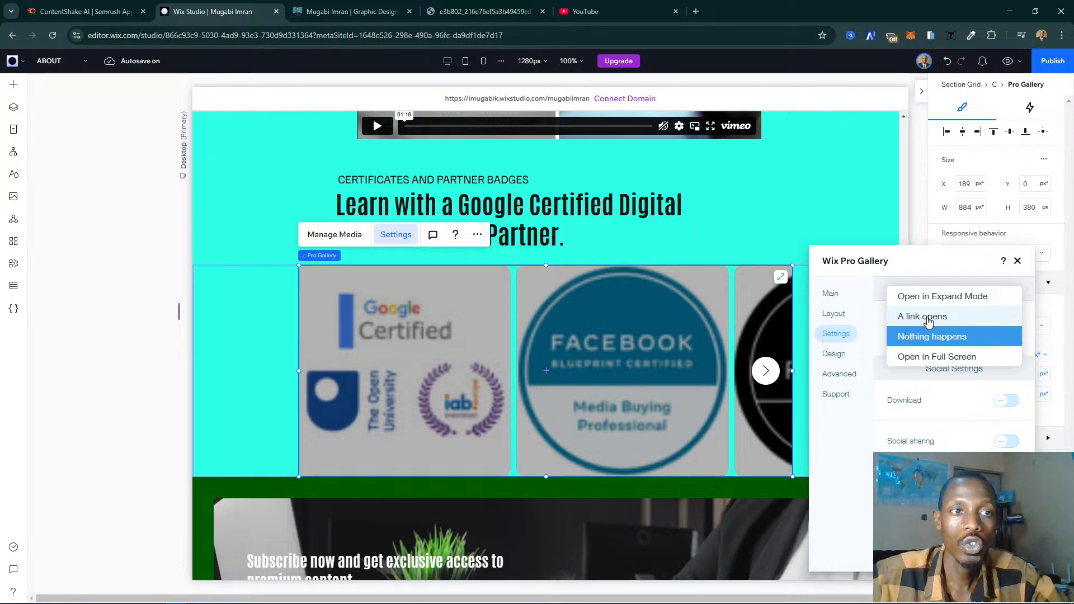
click(939, 338)
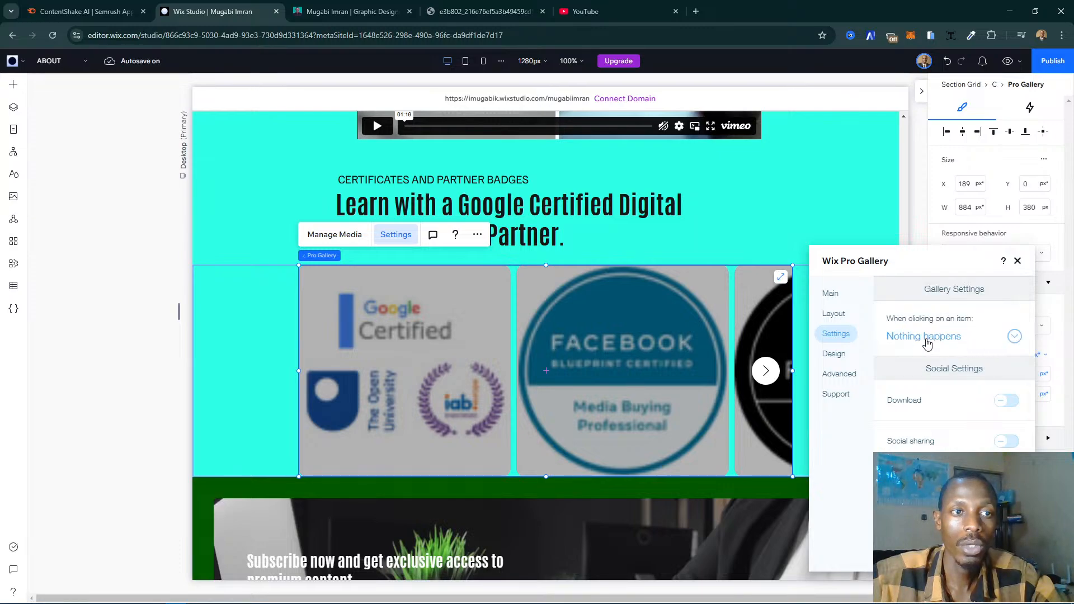
click(918, 334)
click(934, 316)
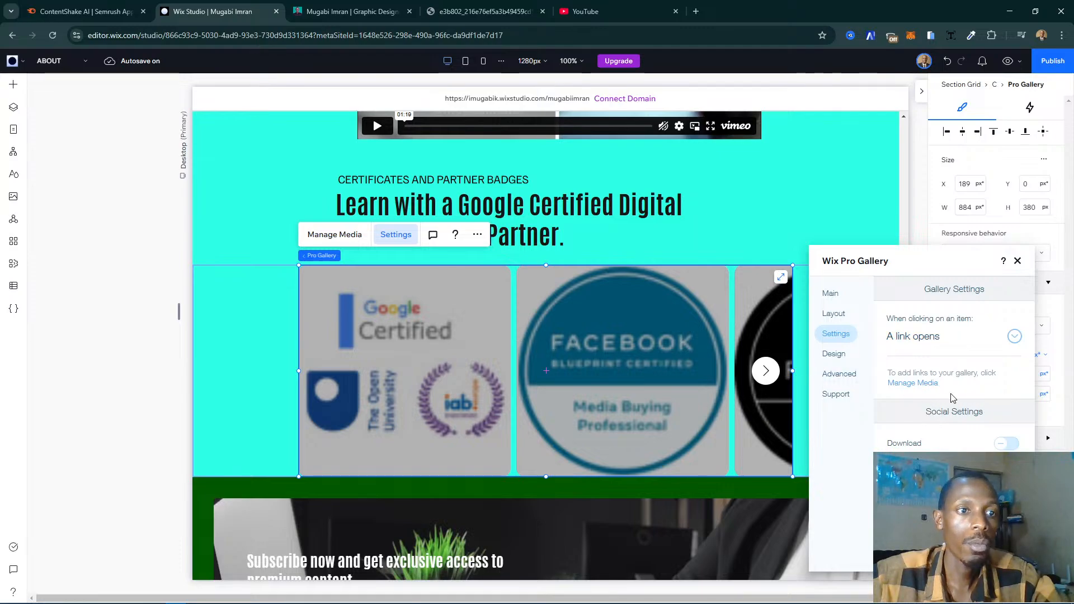
click(926, 335)
click(933, 355)
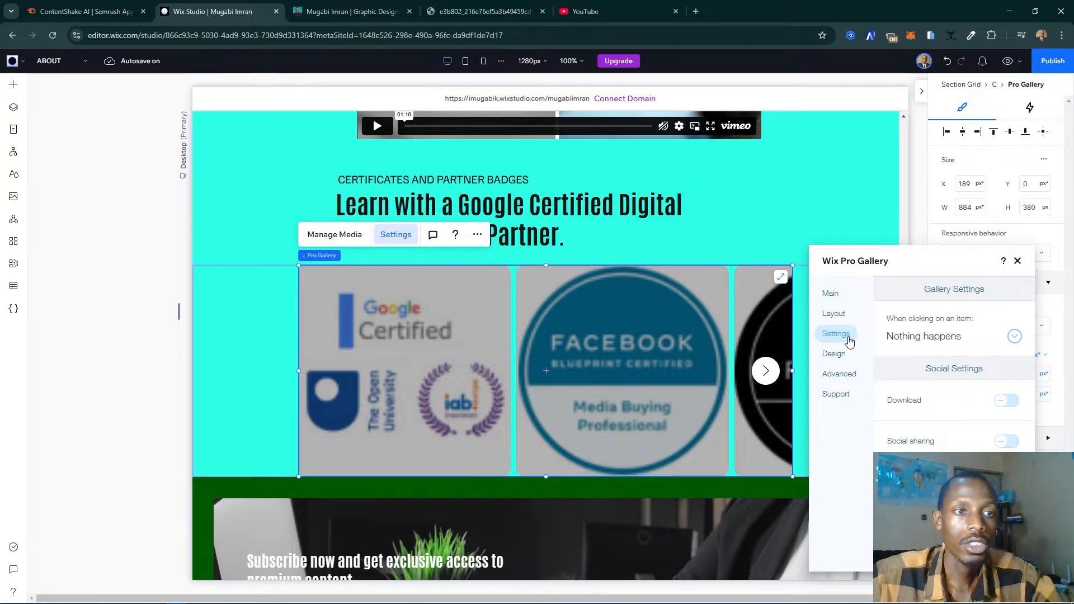
- Hide both the title and the description in the badge gallery's text display
click(835, 353)
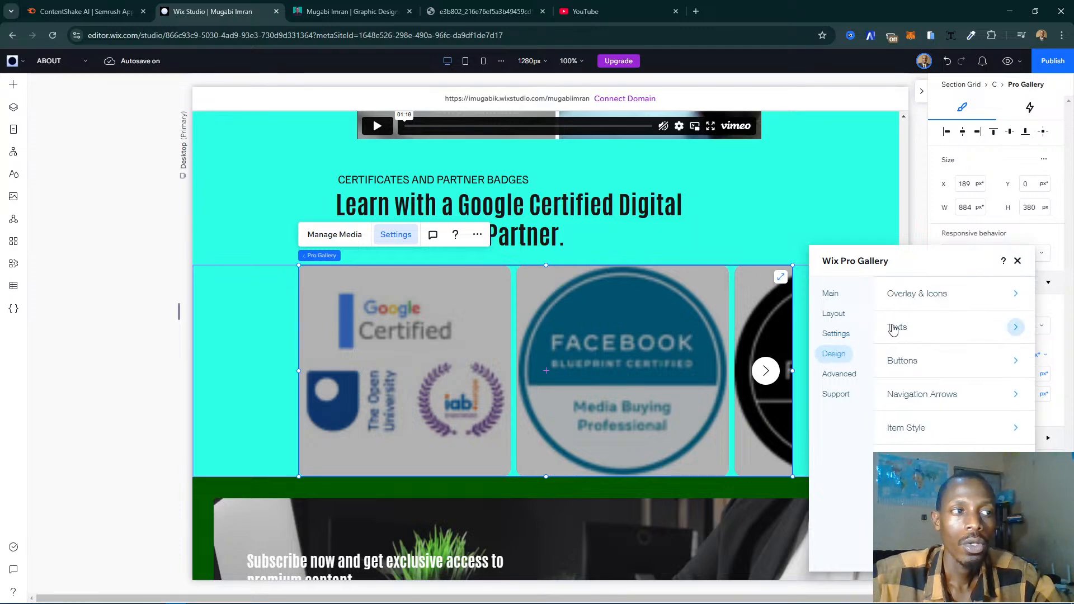
click(917, 323)
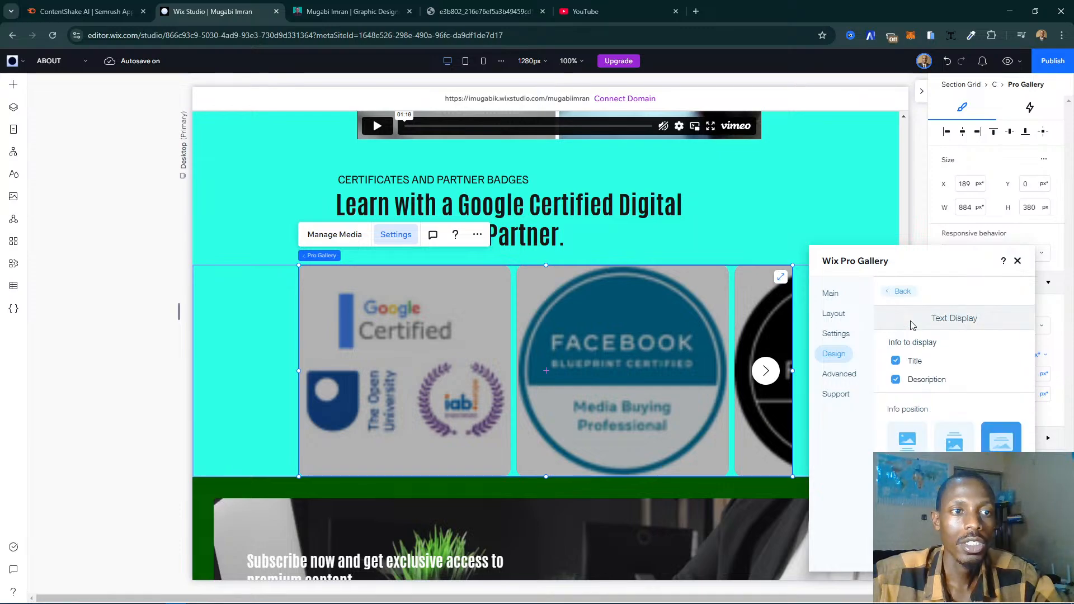
click(896, 361)
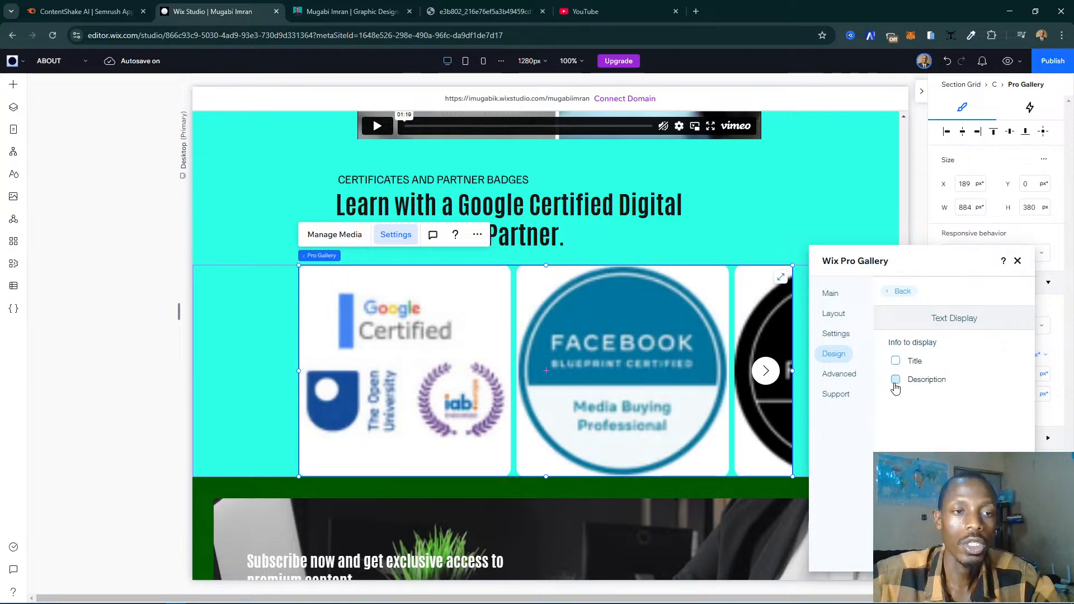
click(895, 380)
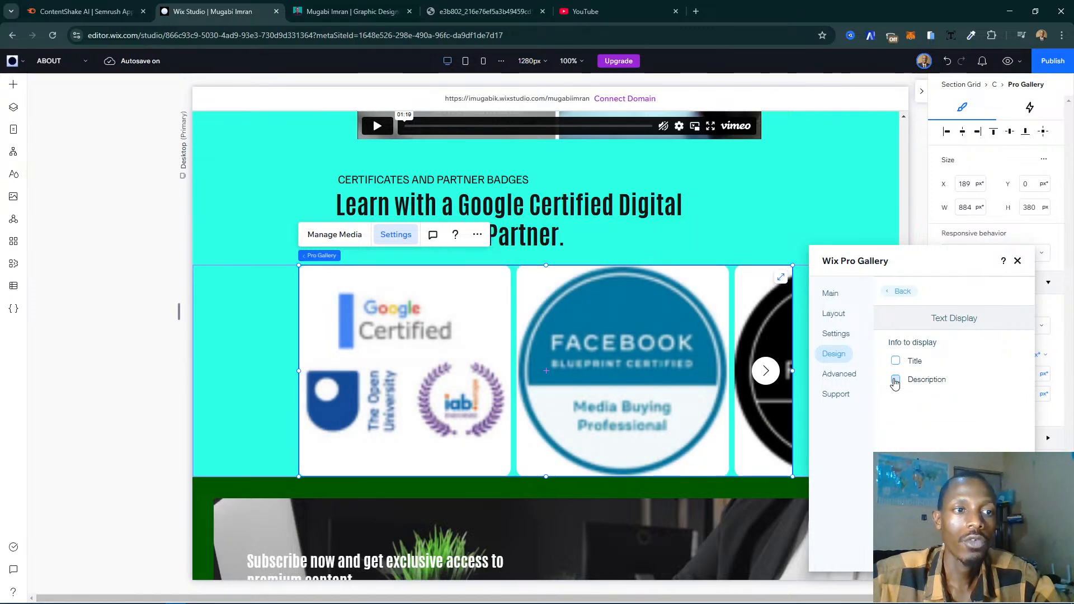
- Try showing the description in the badge gallery's text display, review its position and hover options, and hide it again
click(895, 381)
scroll(951, 380, down, 1)
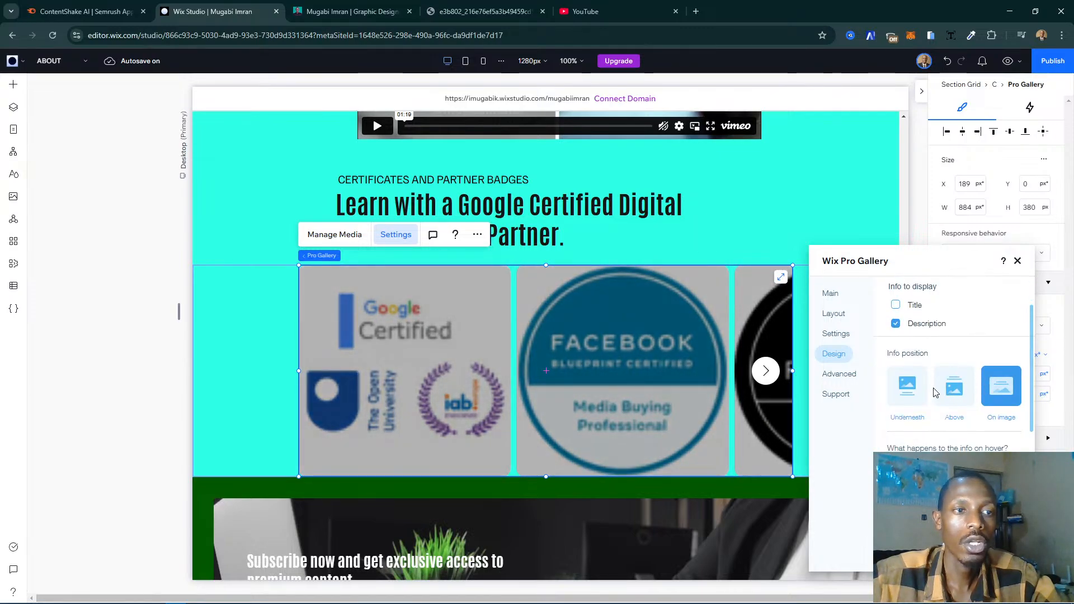
scroll(912, 400, down, 2)
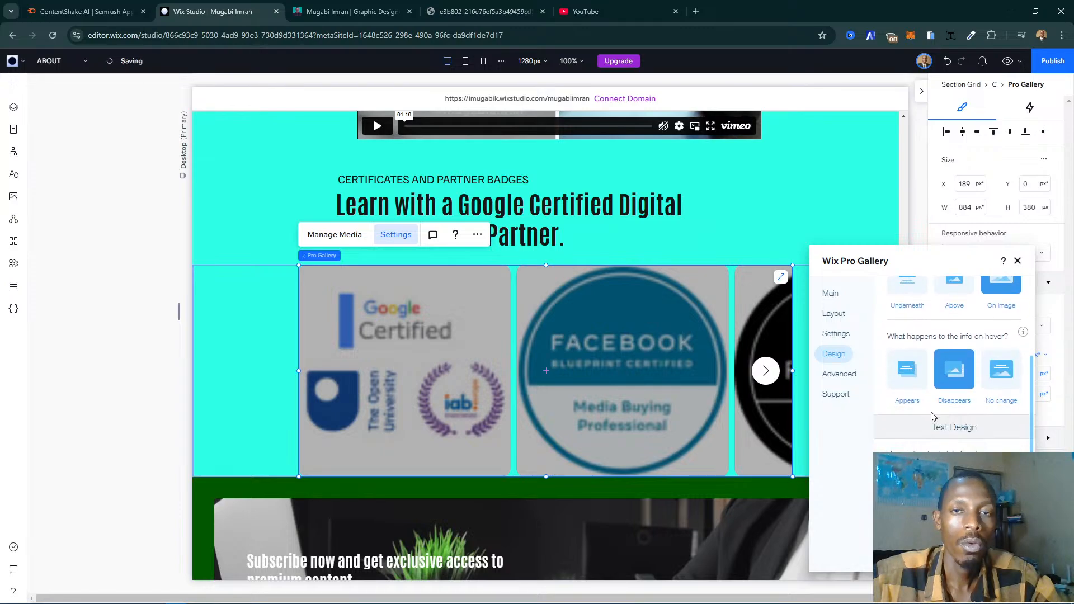
scroll(988, 386, down, 3)
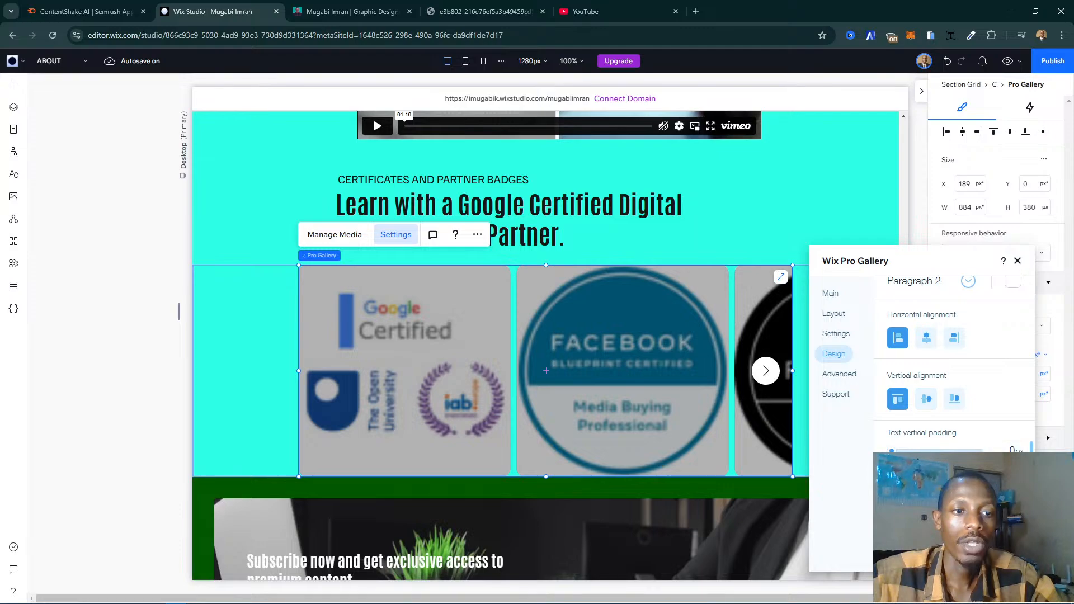
scroll(913, 369, up, 3)
scroll(906, 347, up, 2)
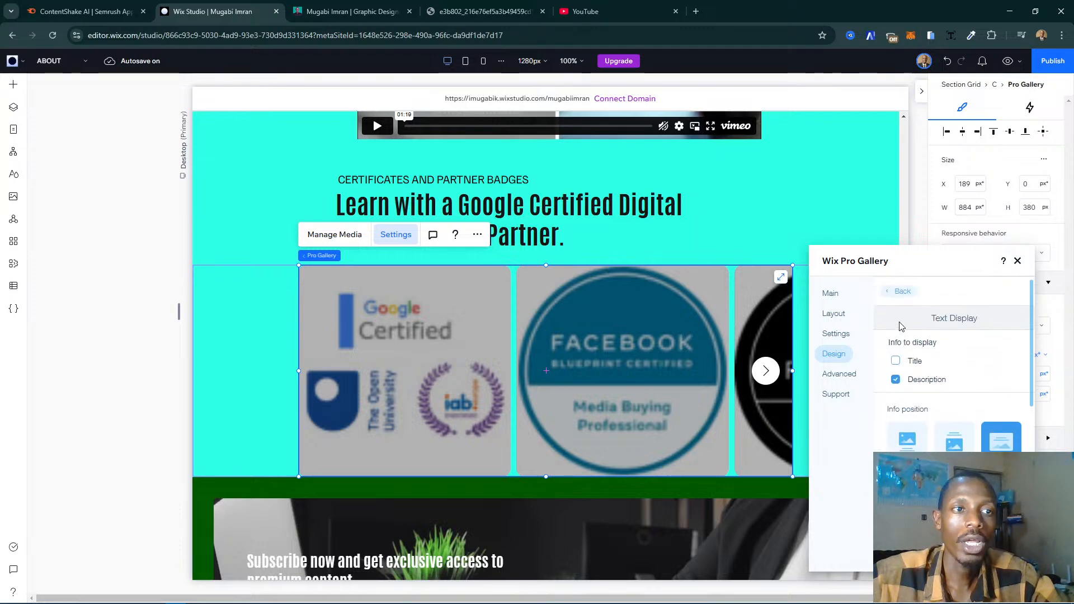
click(896, 380)
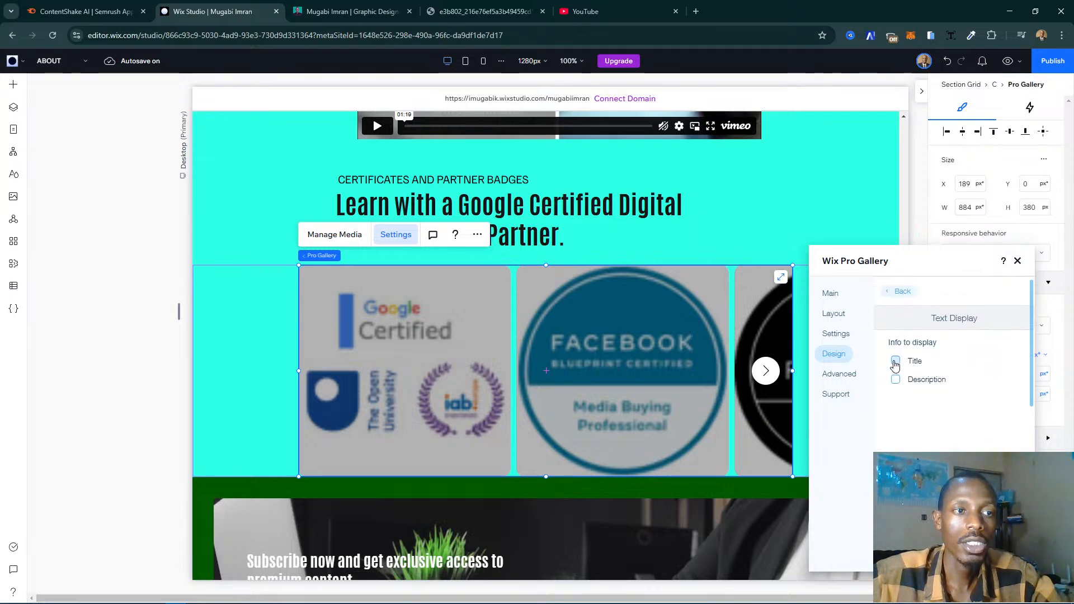
click(894, 292)
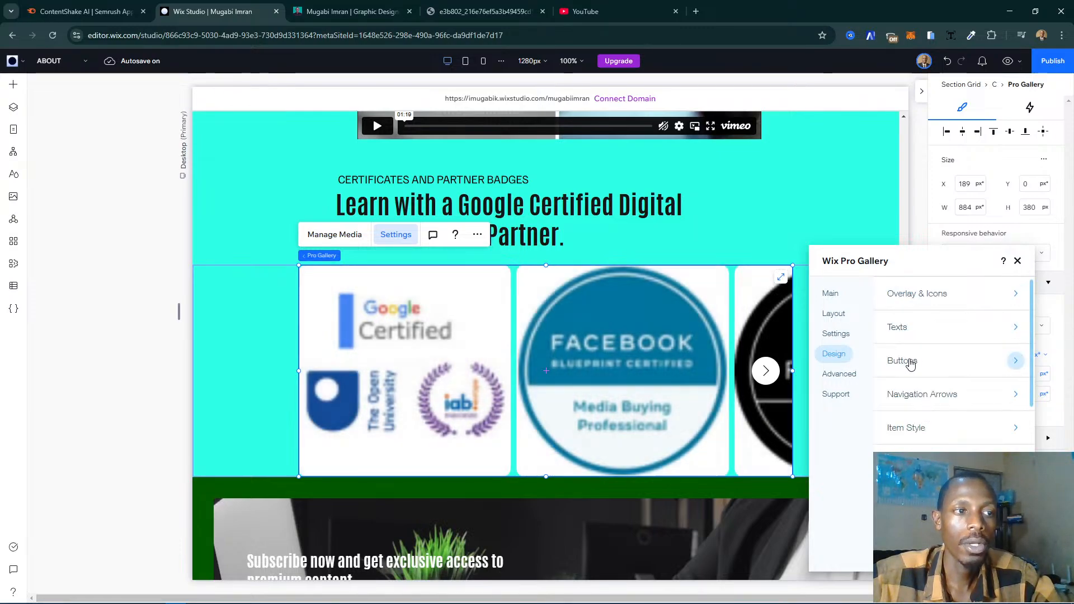
- Review the badge gallery's button, scroll animation, item style, hover effect and image loading design options, and close its settings
click(942, 362)
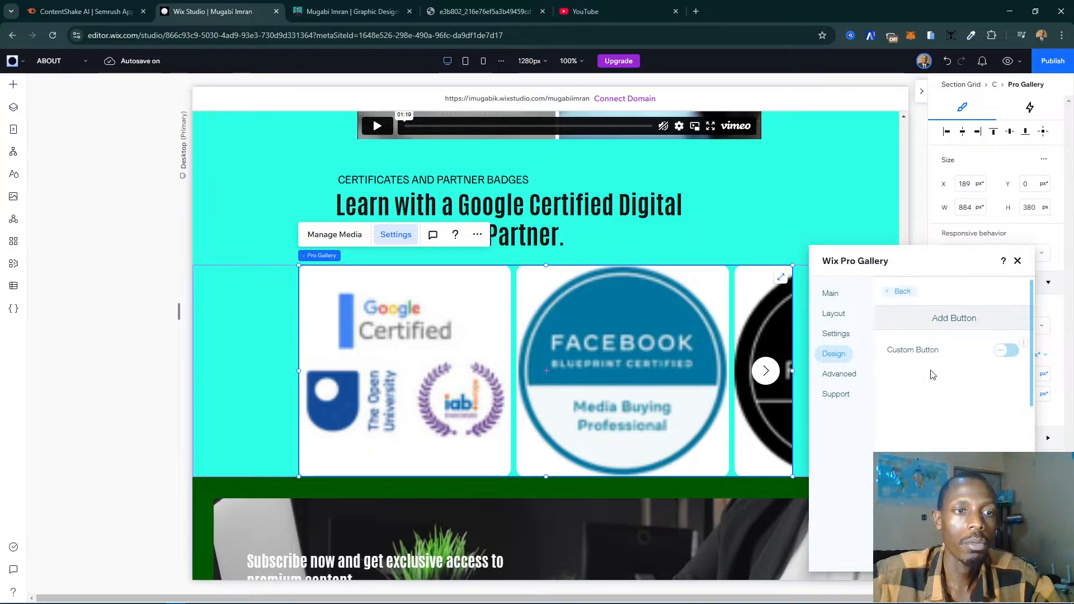
click(899, 291)
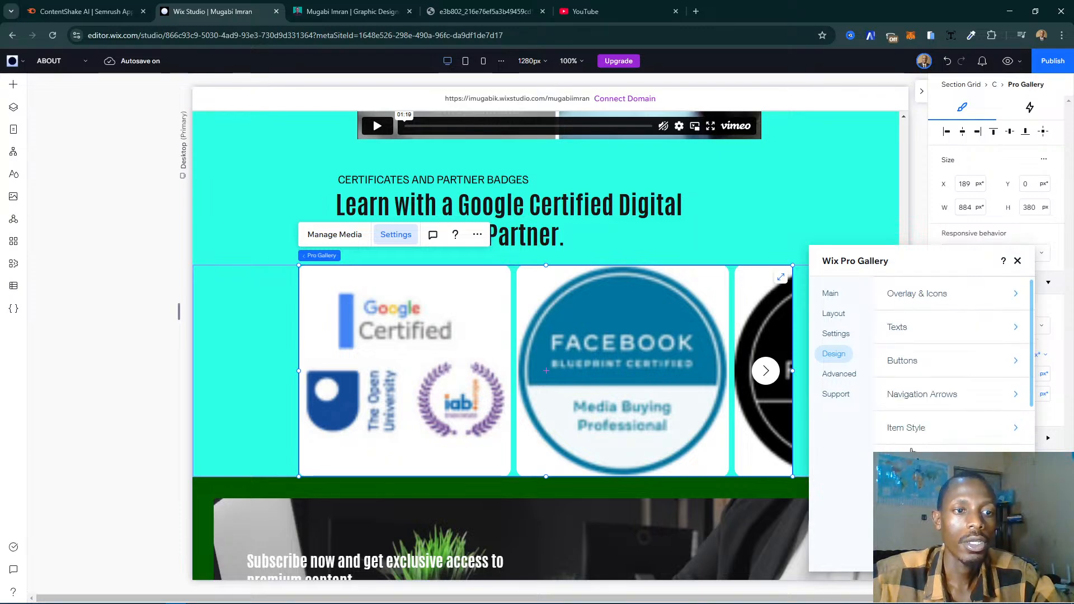
scroll(969, 441, down, 5)
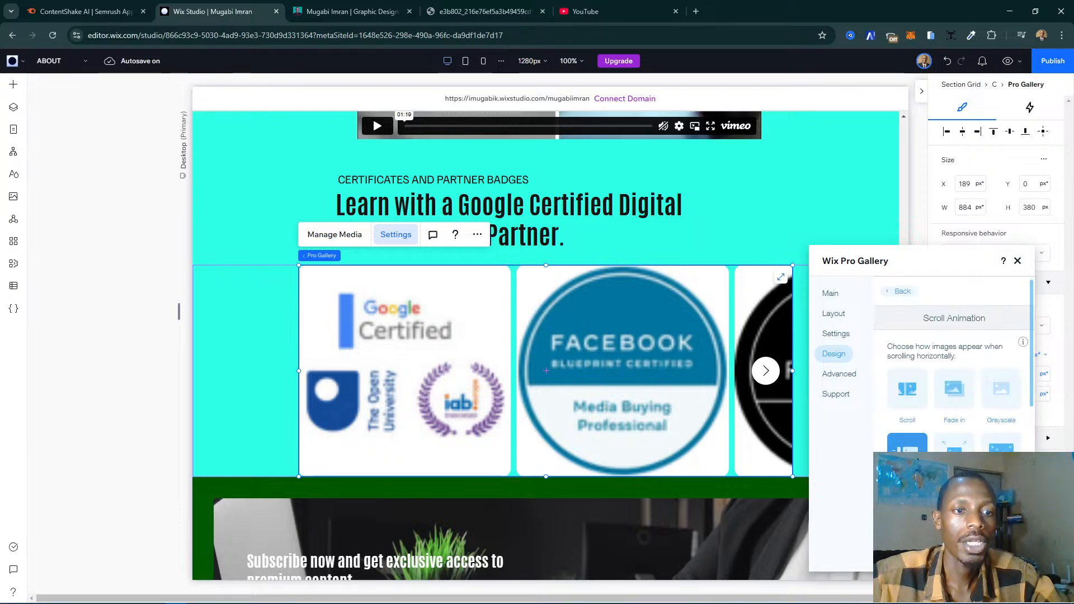
scroll(927, 326, up, 1)
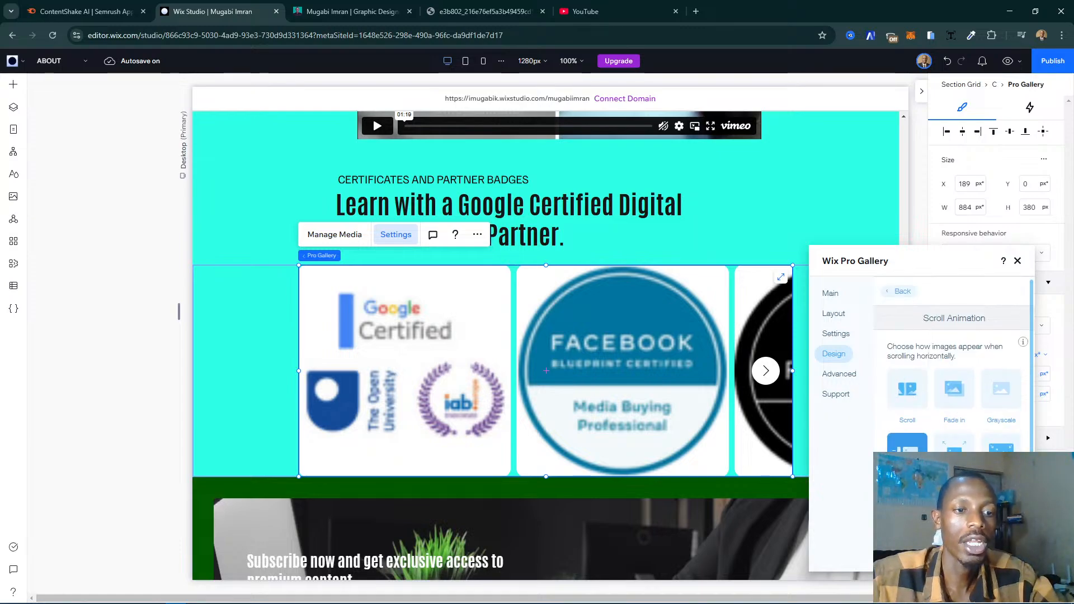
click(899, 291)
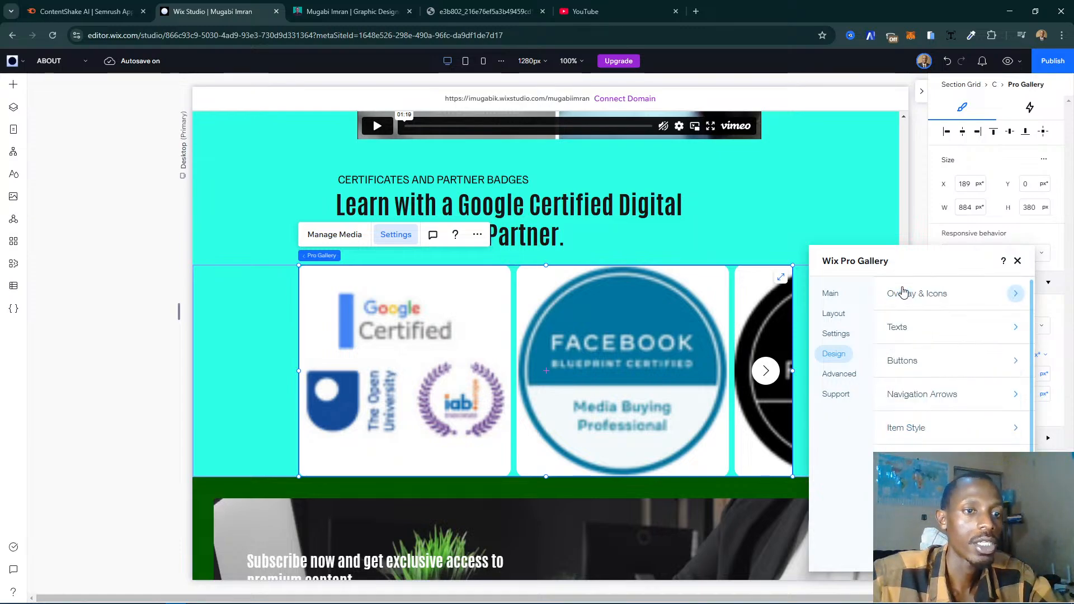
click(927, 435)
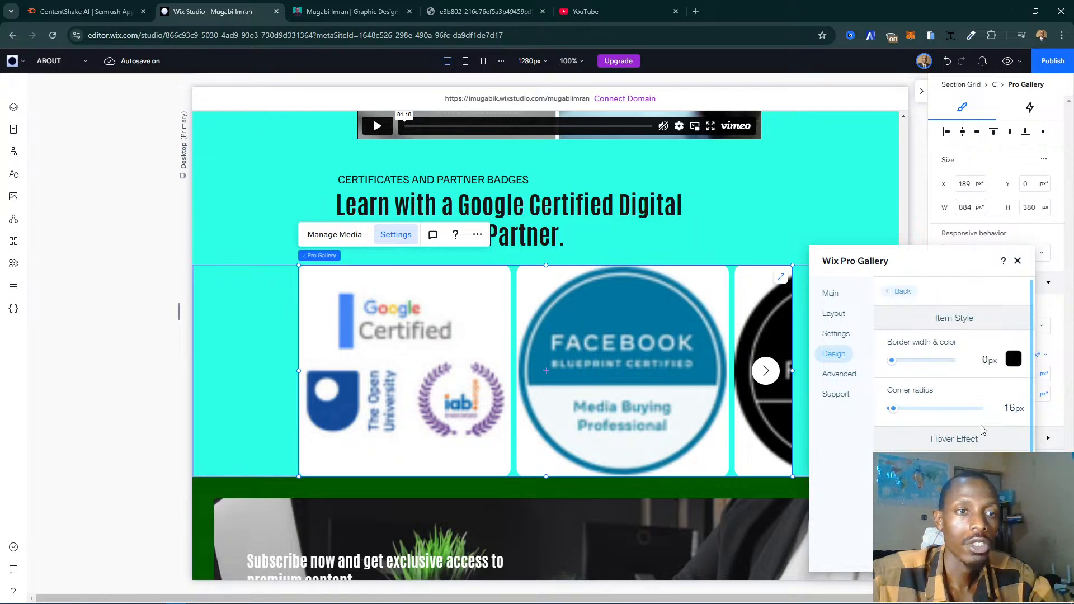
click(1007, 436)
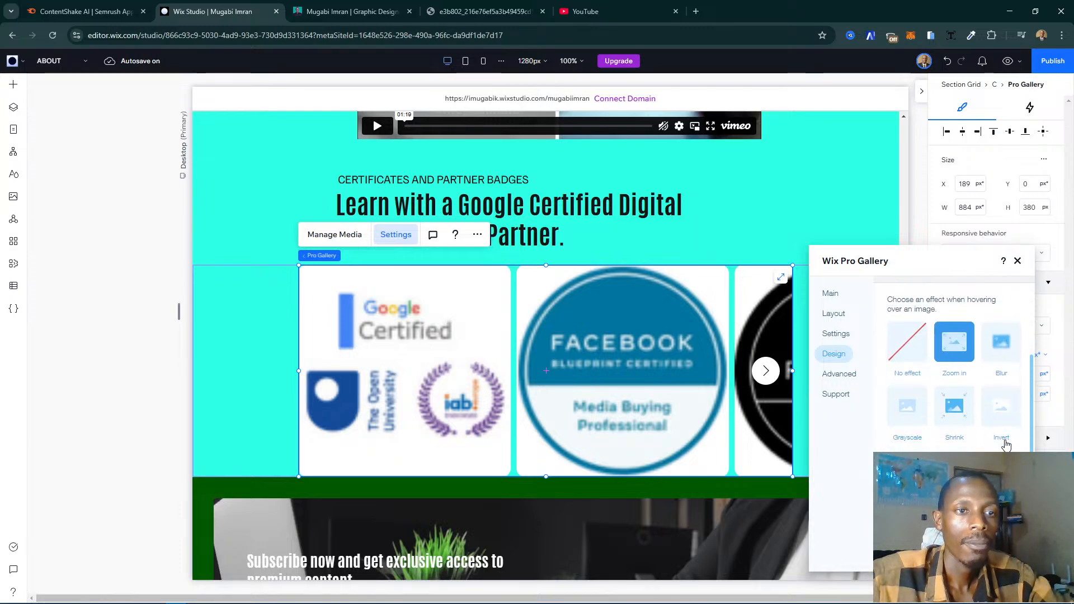
scroll(996, 436, up, 1)
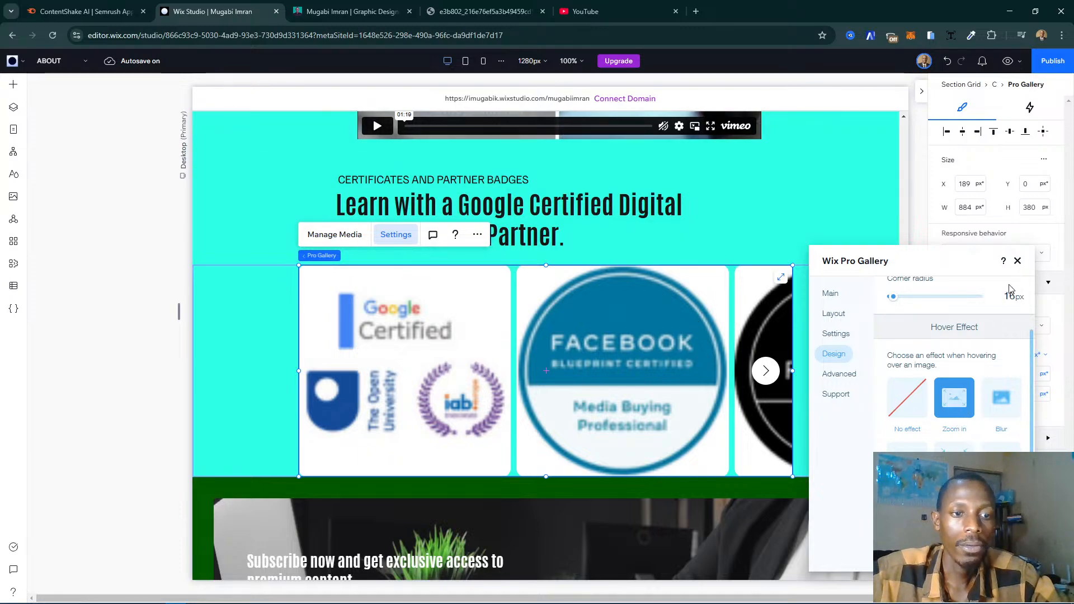
scroll(991, 357, down, 3)
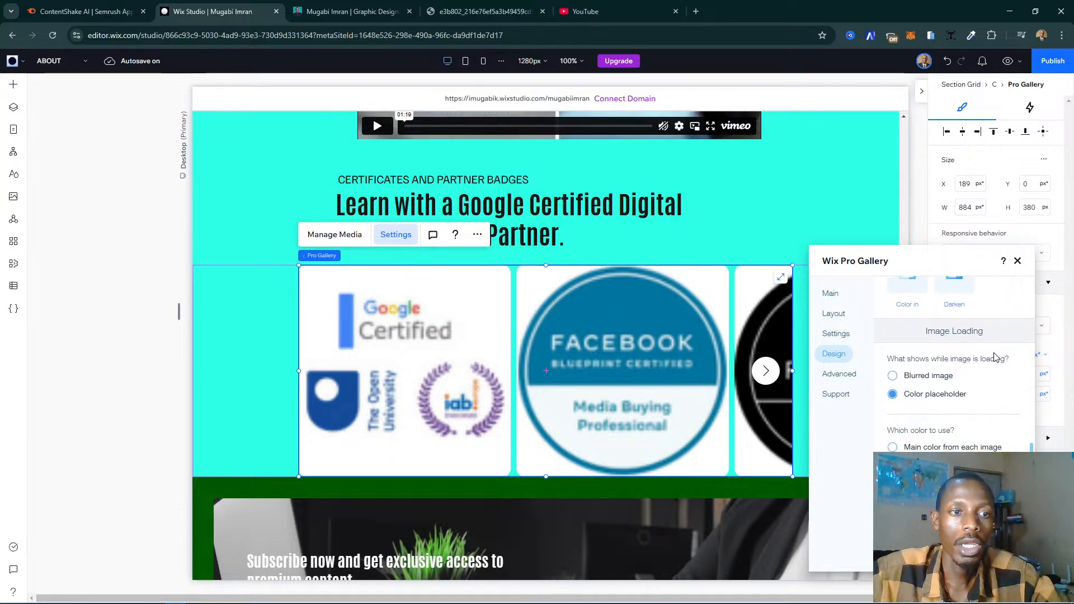
scroll(995, 357, up, 6)
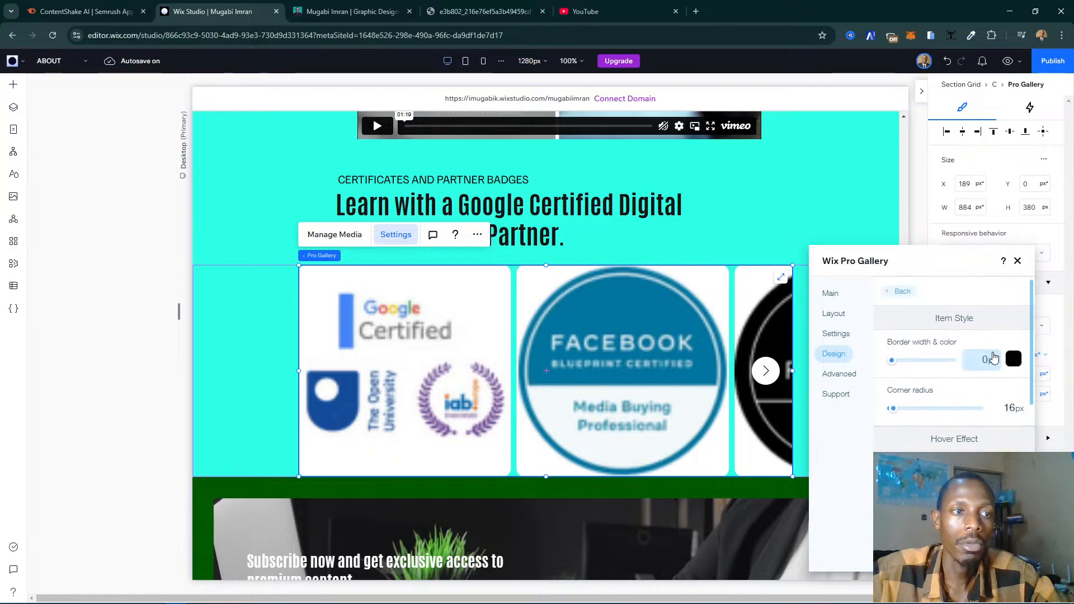
click(1018, 262)
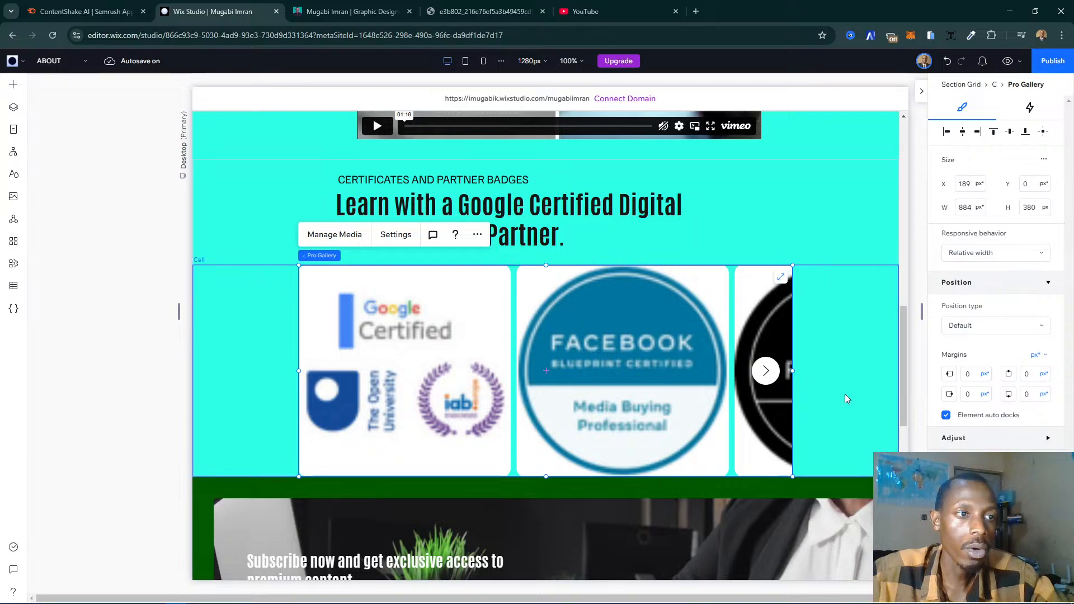
- Change the certificates section grid's background to the white theme colour, Color 1
click(850, 327)
scroll(804, 250, up, 2)
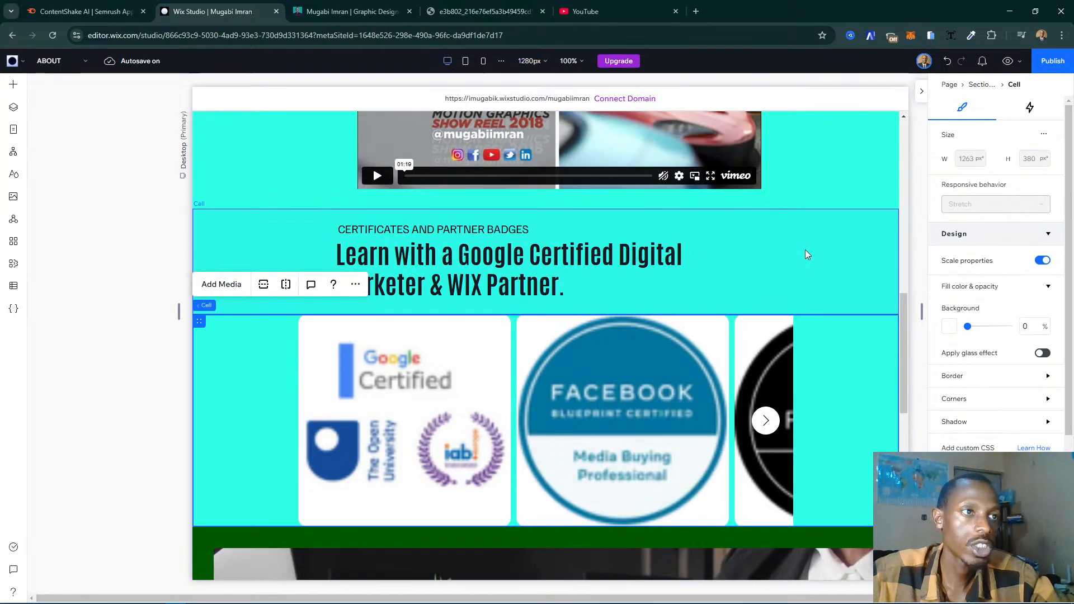
click(135, 423)
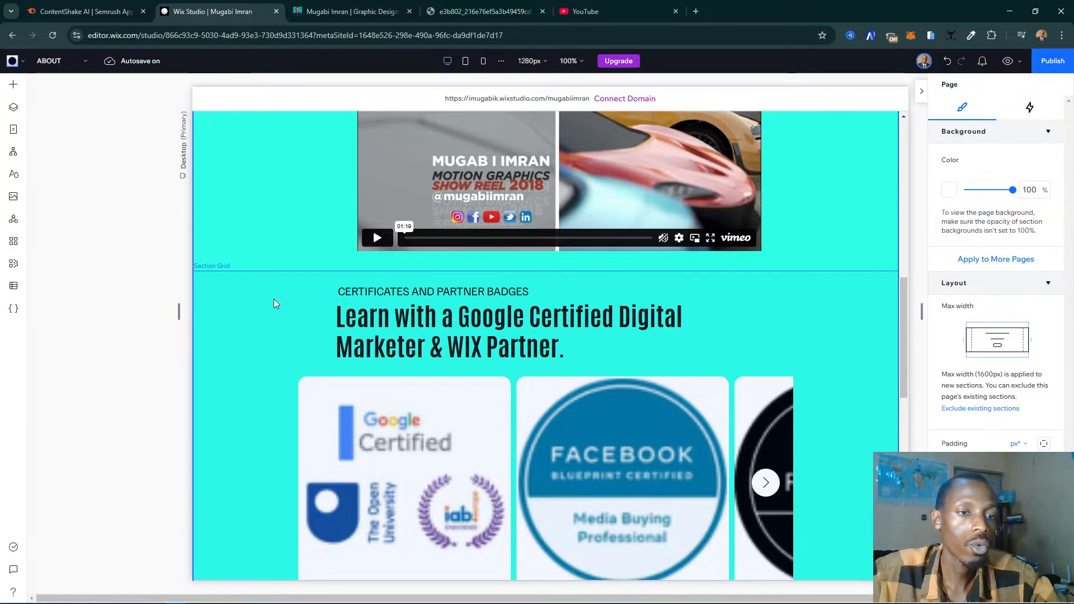
click(309, 330)
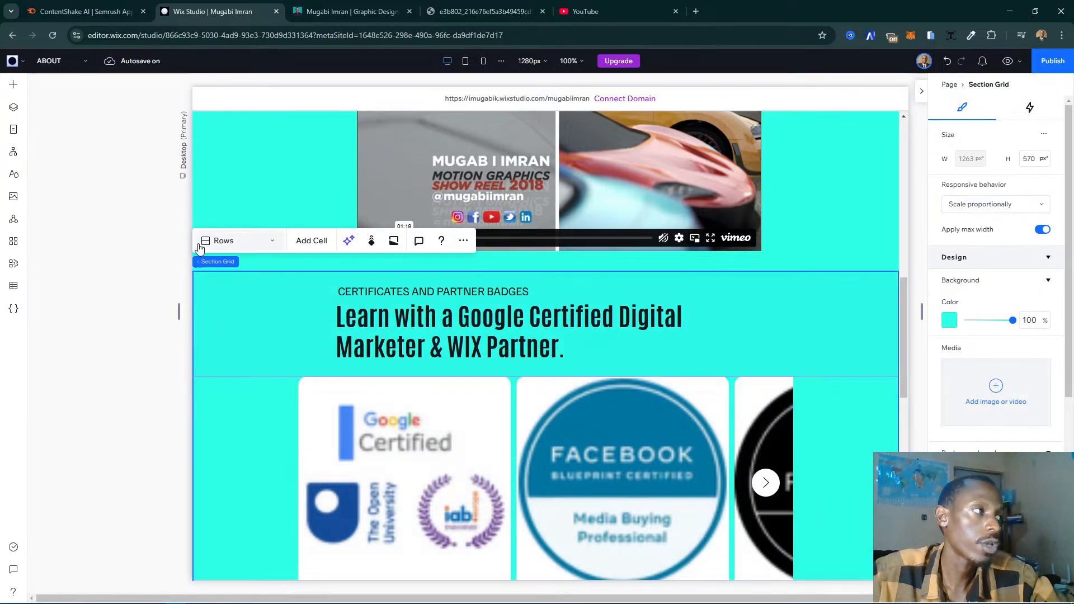
click(945, 324)
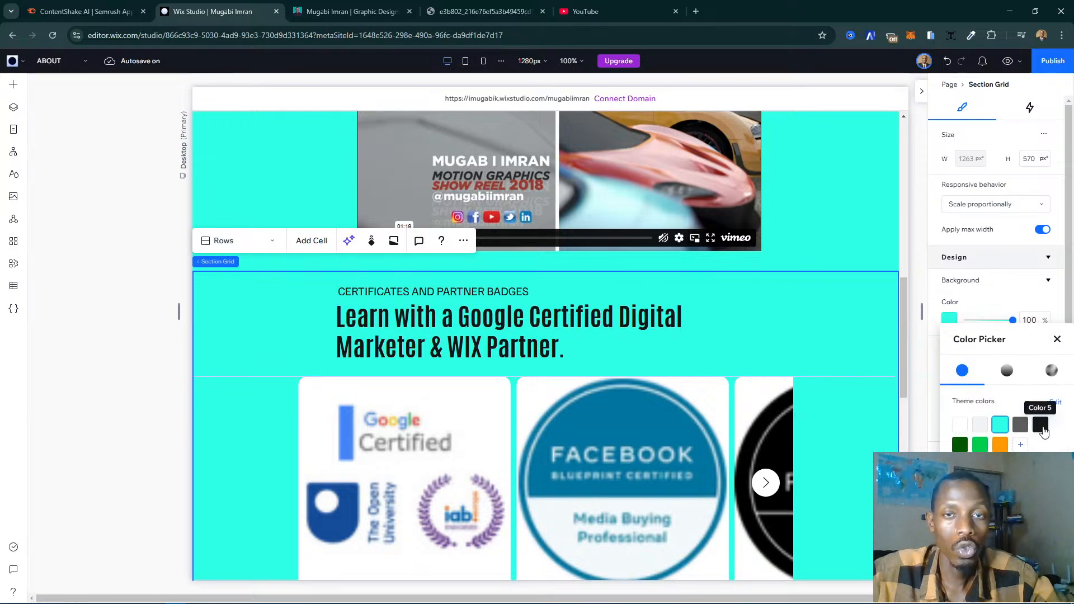
click(960, 427)
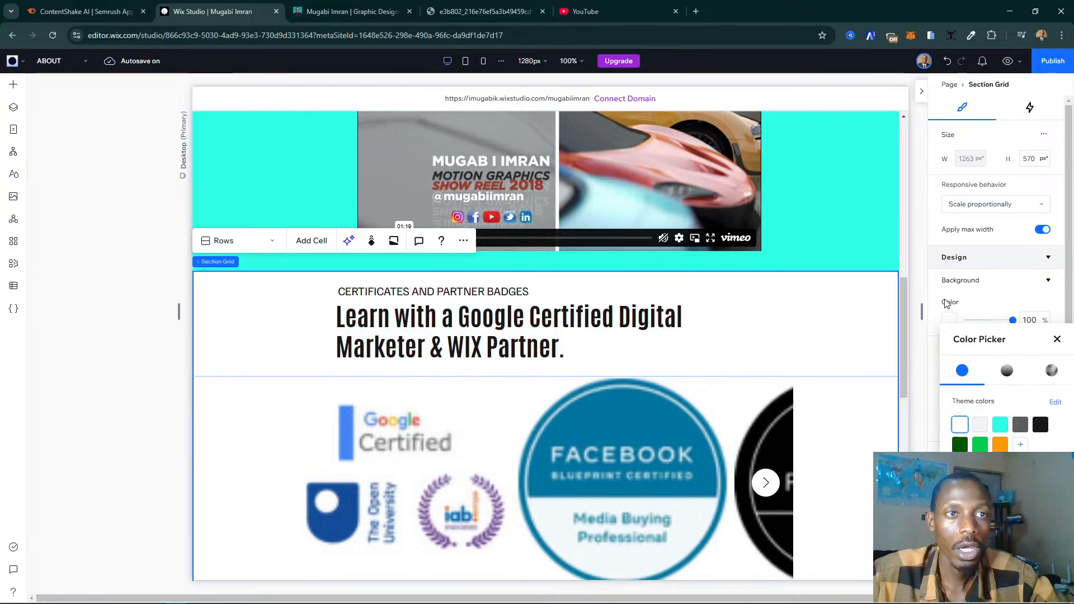
click(952, 317)
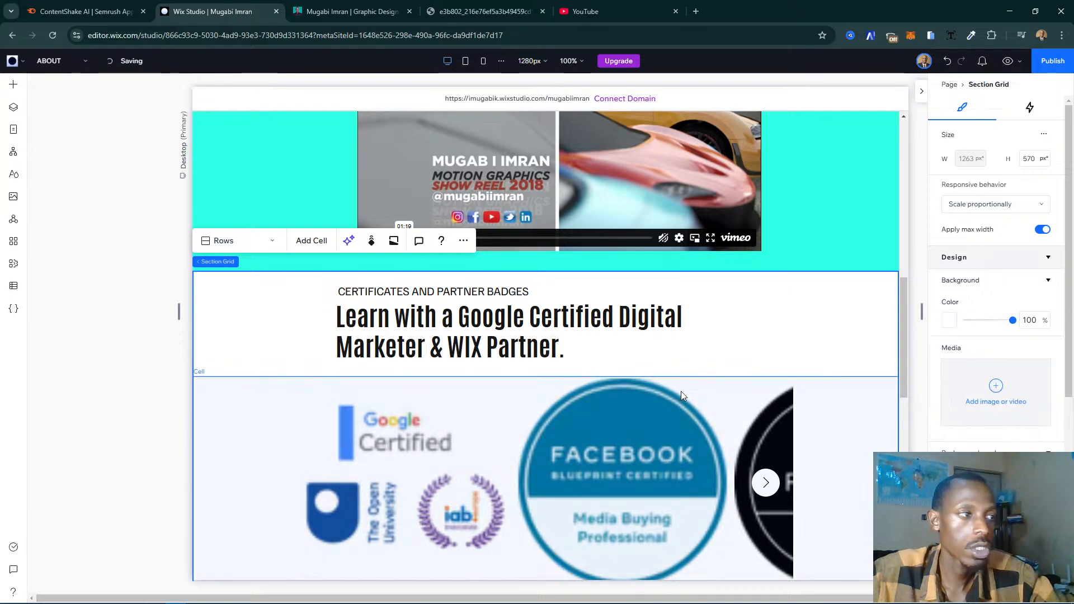
- Shrink the badge gallery's height to about 218 px so that more badges fit in the row
scroll(680, 391, down, 2)
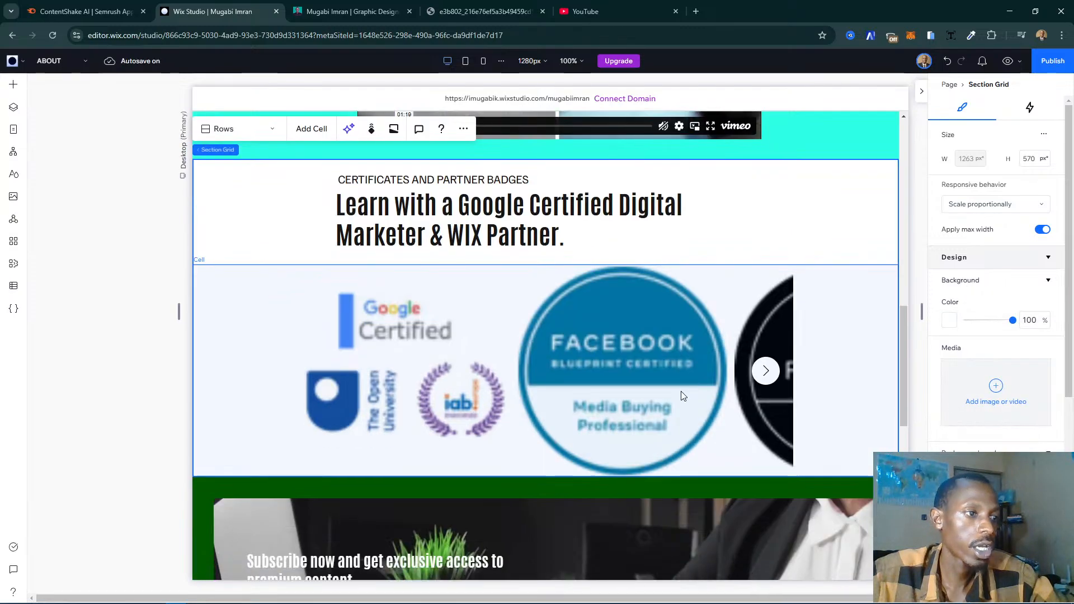
click(713, 399)
click(713, 398)
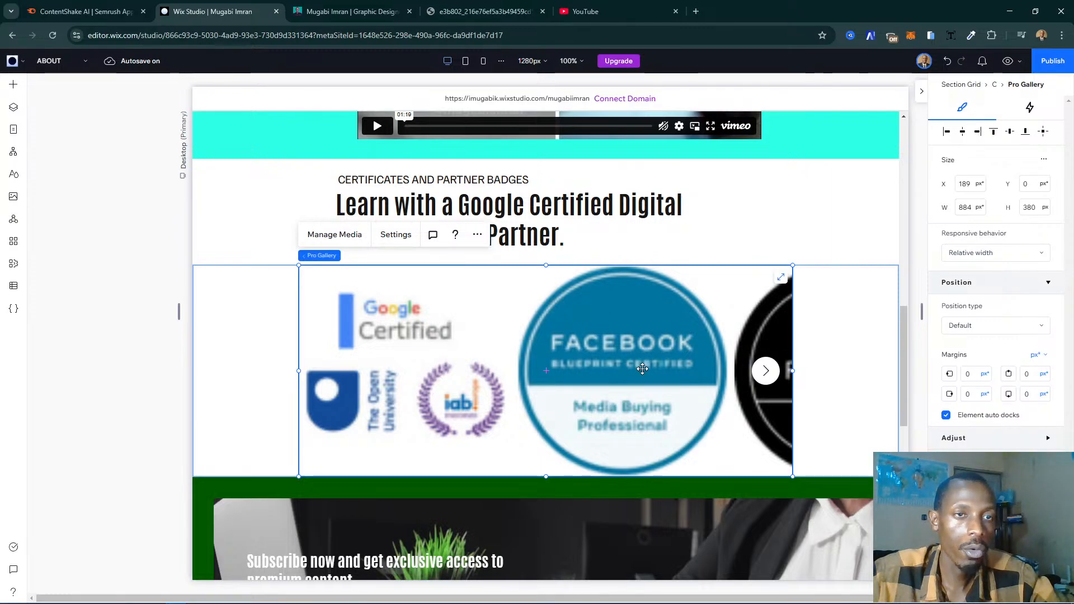
click(824, 474)
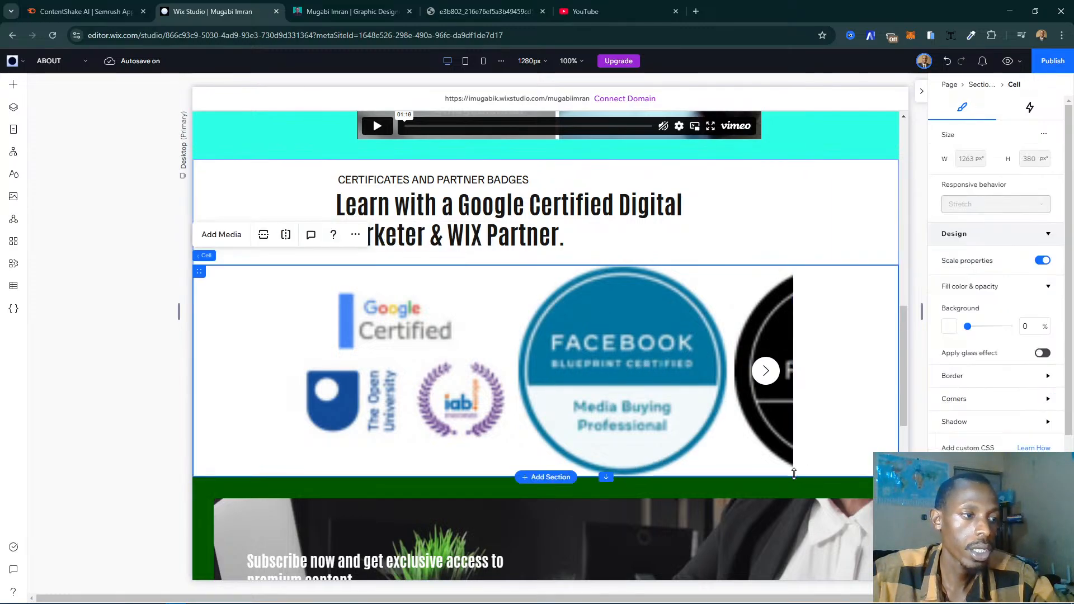
click(760, 473)
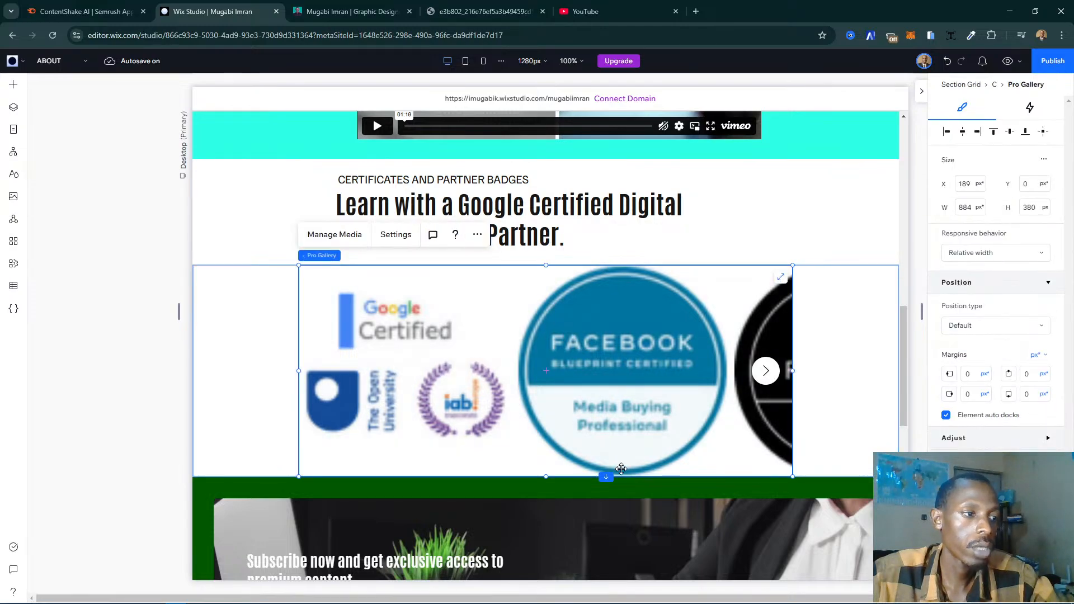
drag(544, 391, 544, 391)
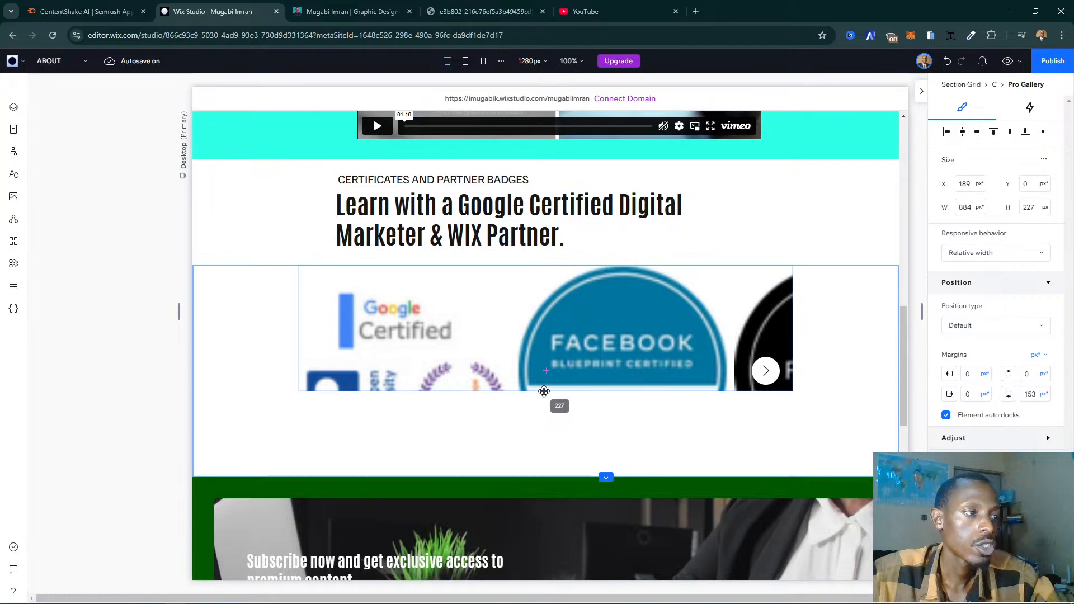
drag(543, 391, 544, 391)
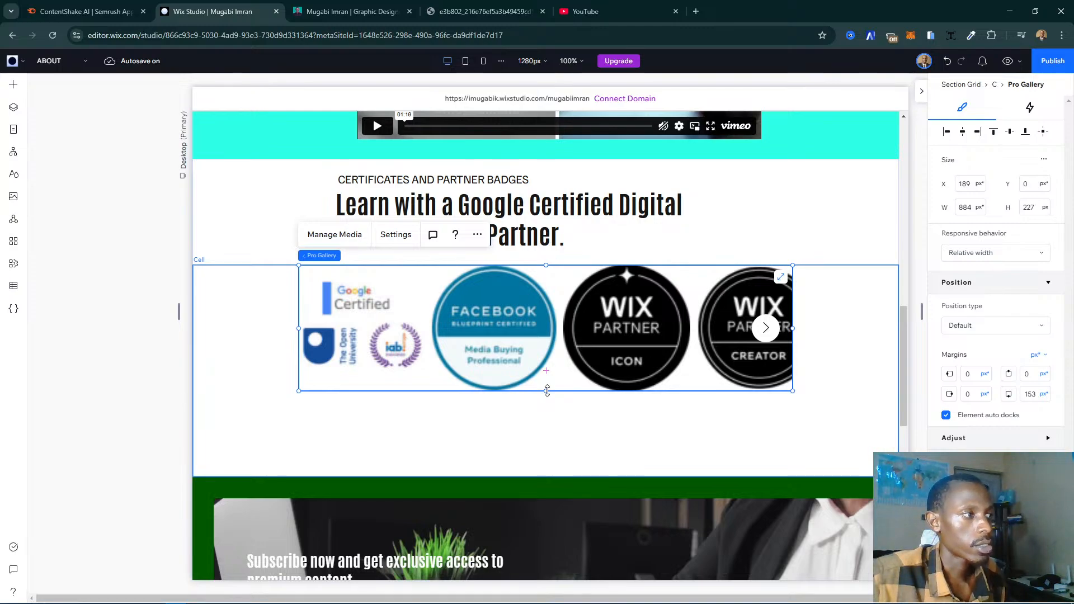
mouse_move(546, 382)
mouse_down()
mouse_move(547, 372)
mouse_move(542, 386)
mouse_up()
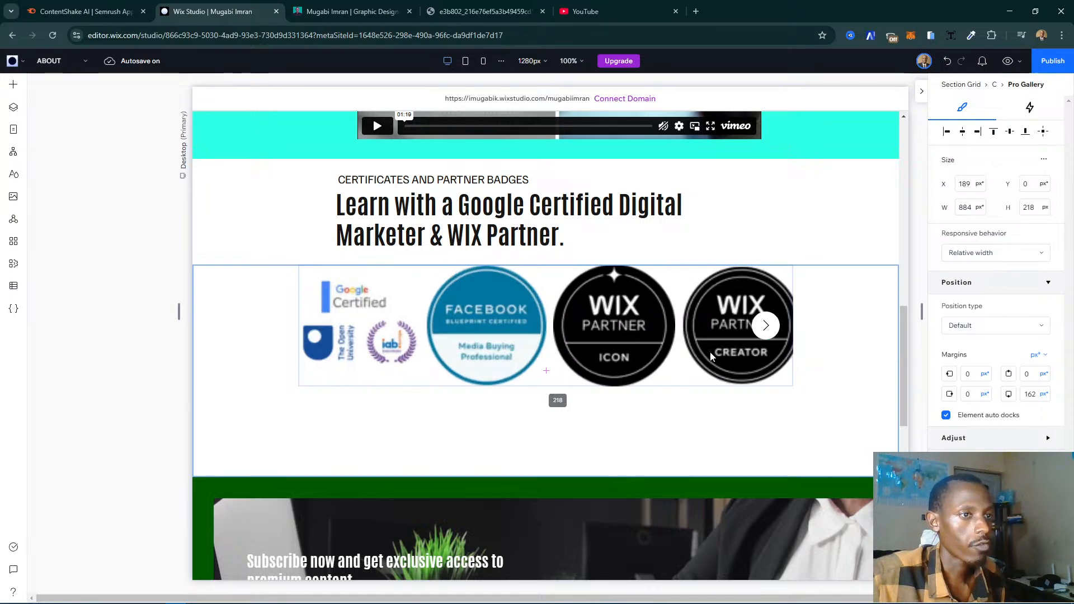
click(563, 372)
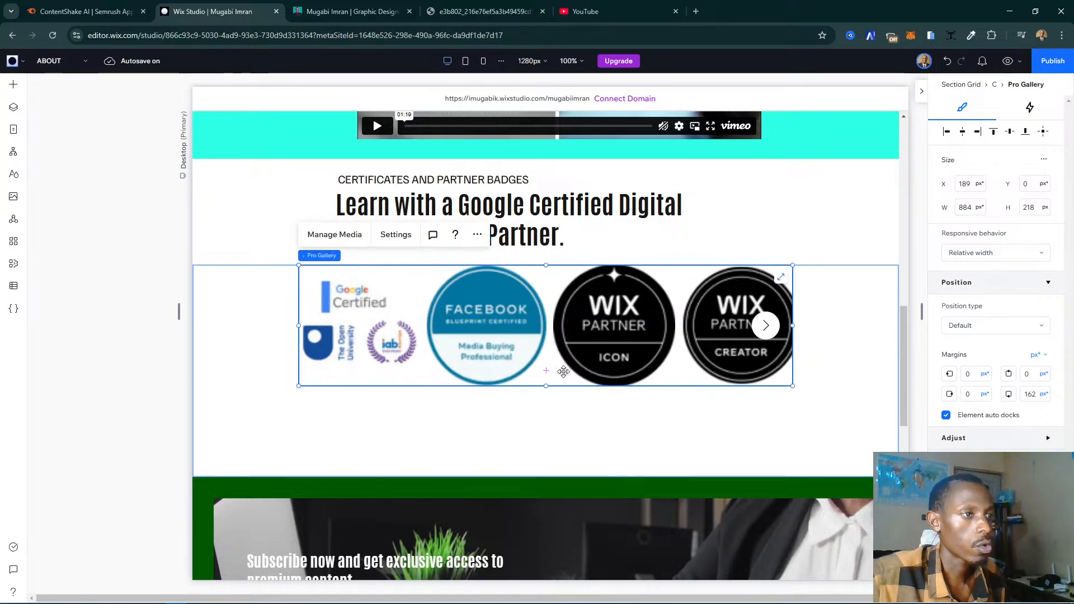
- Reduce the height of the certificates section to trim the empty space below the badge gallery
click(557, 417)
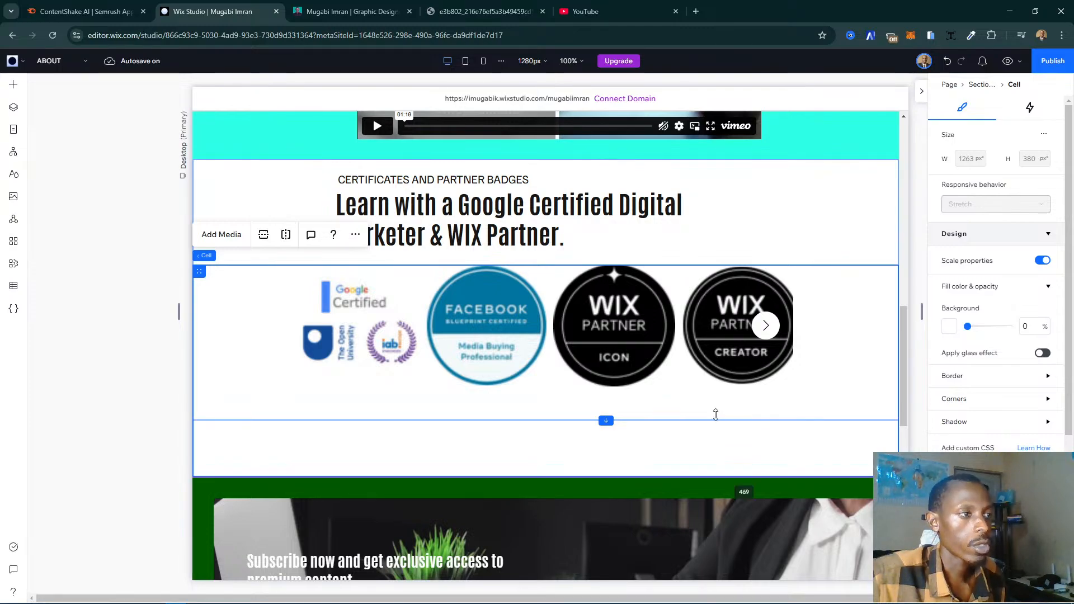
drag(716, 415, 716, 416)
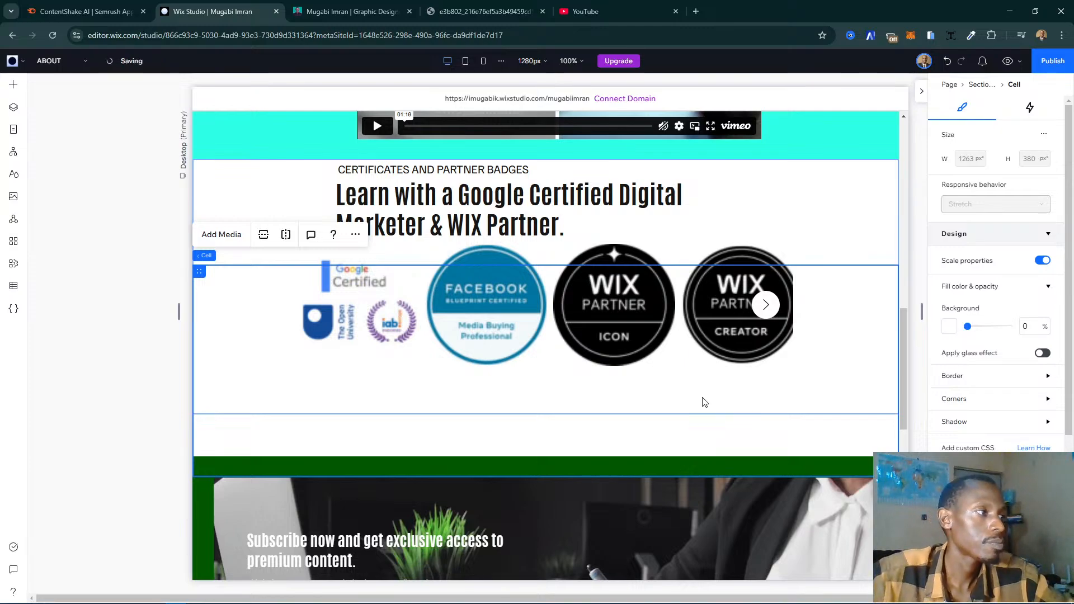
click(151, 412)
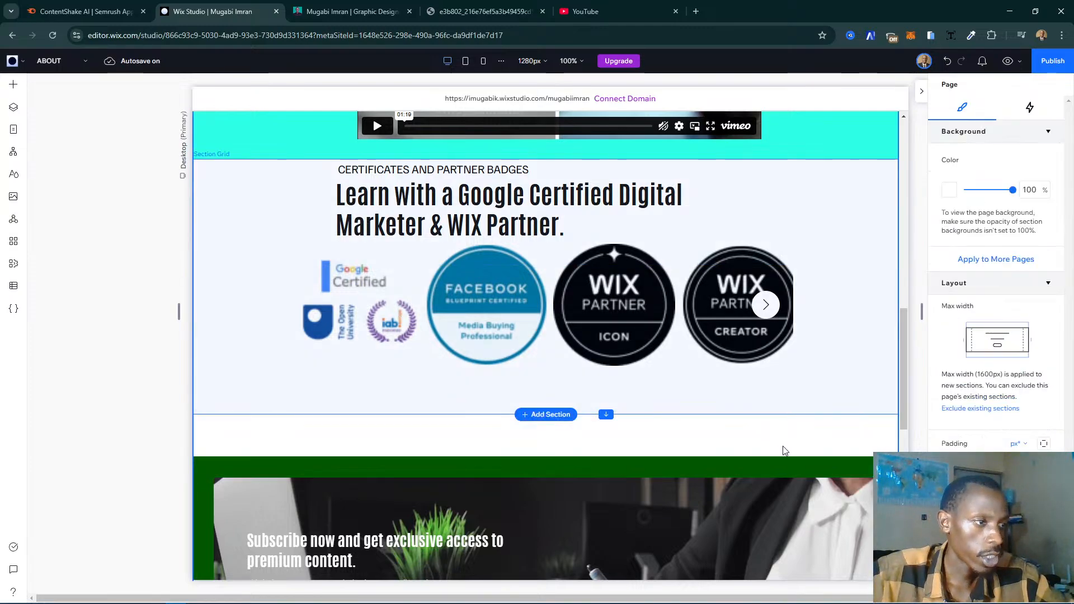
click(620, 451)
click(686, 454)
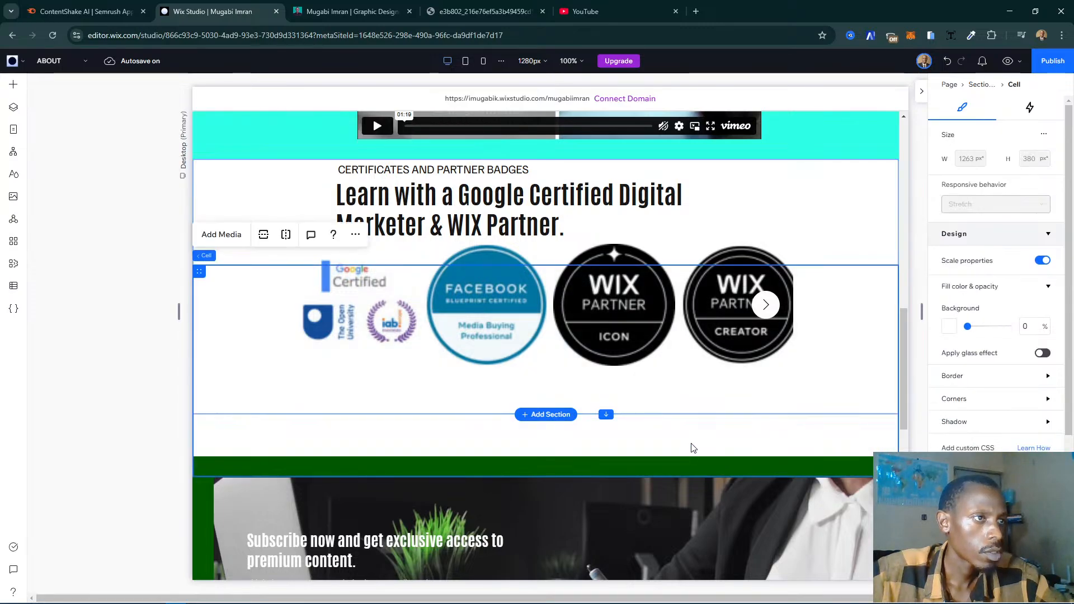
- Check the certificates section at the tablet and mobile breakpoints, and reload the editor page in desktop view
click(465, 62)
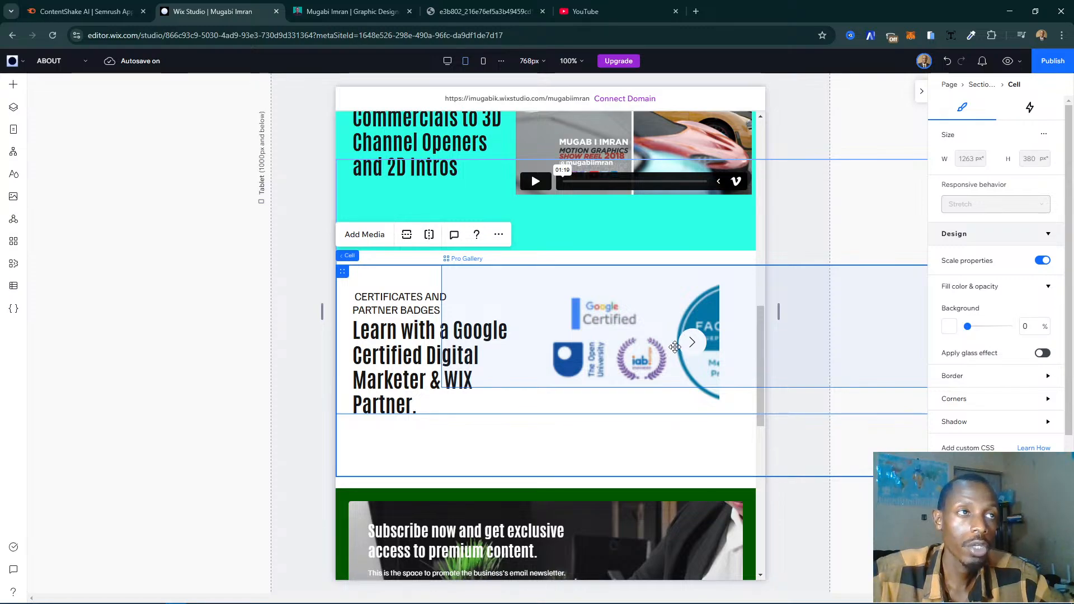
click(484, 62)
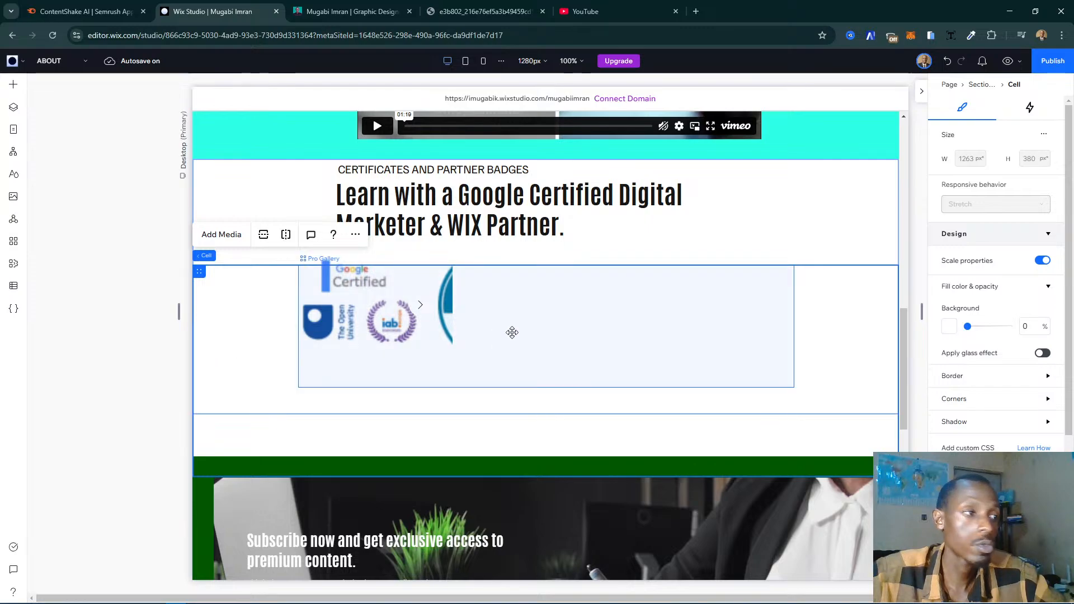
click(512, 332)
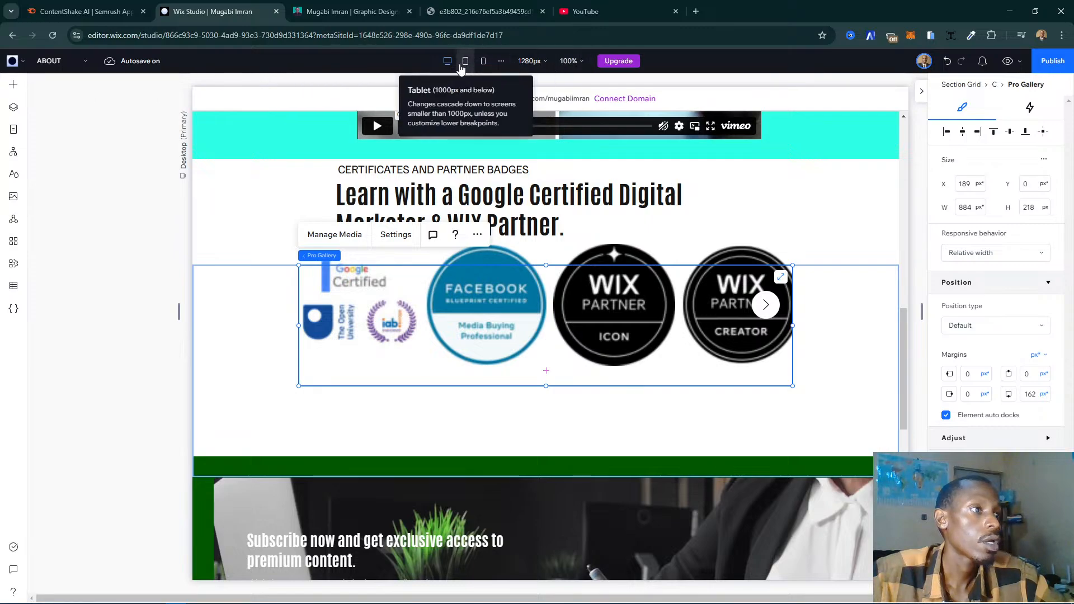
click(58, 38)
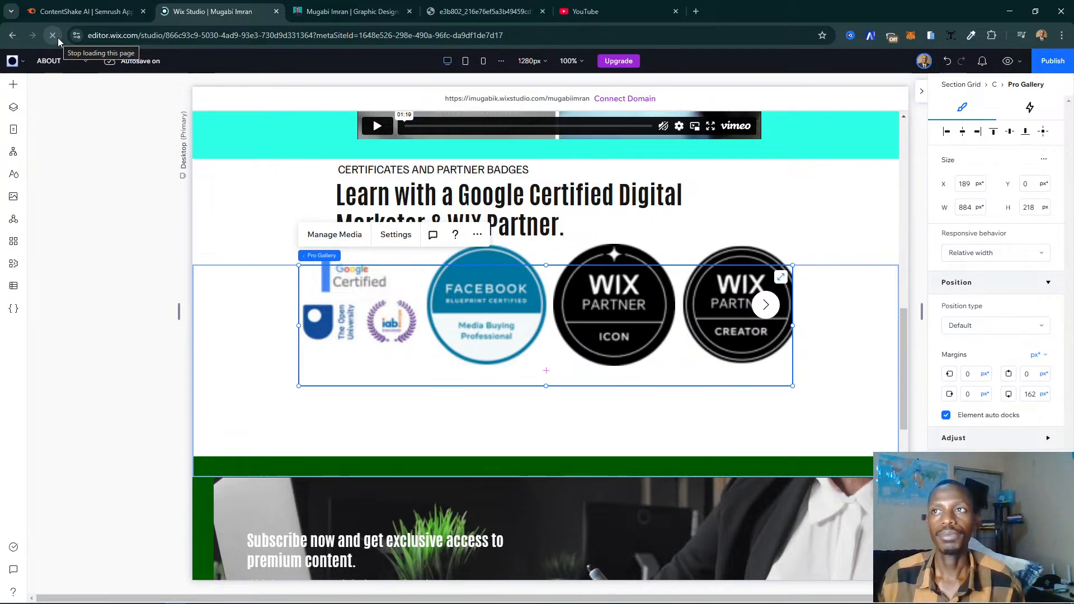
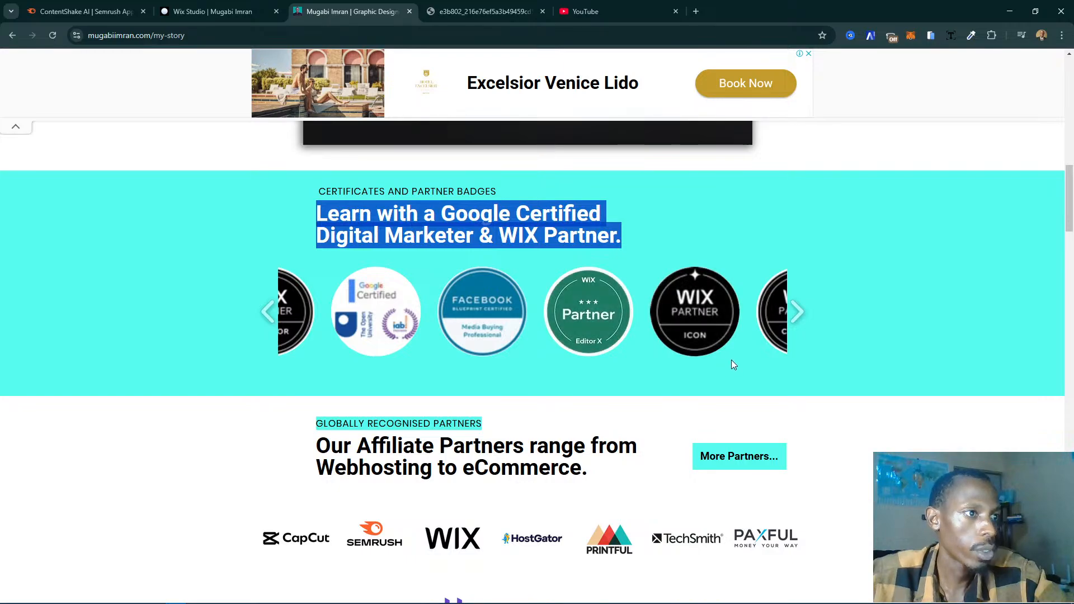
- Examine the motion graphics show reel and the certificates and partner badges sections on the live My Story page
scroll(680, 277, up, 10)
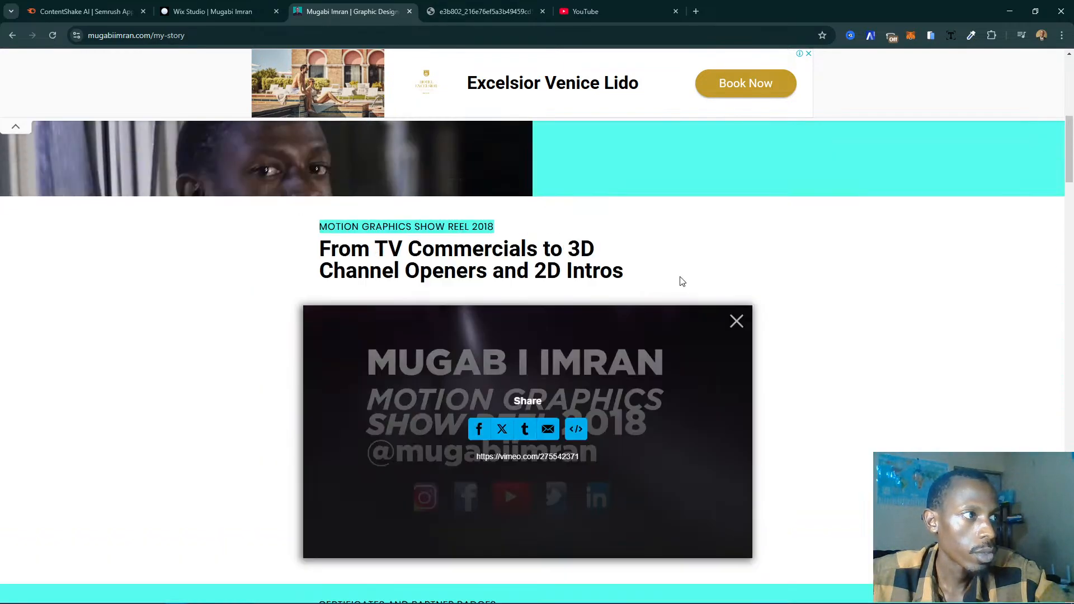
scroll(680, 280, down, 8)
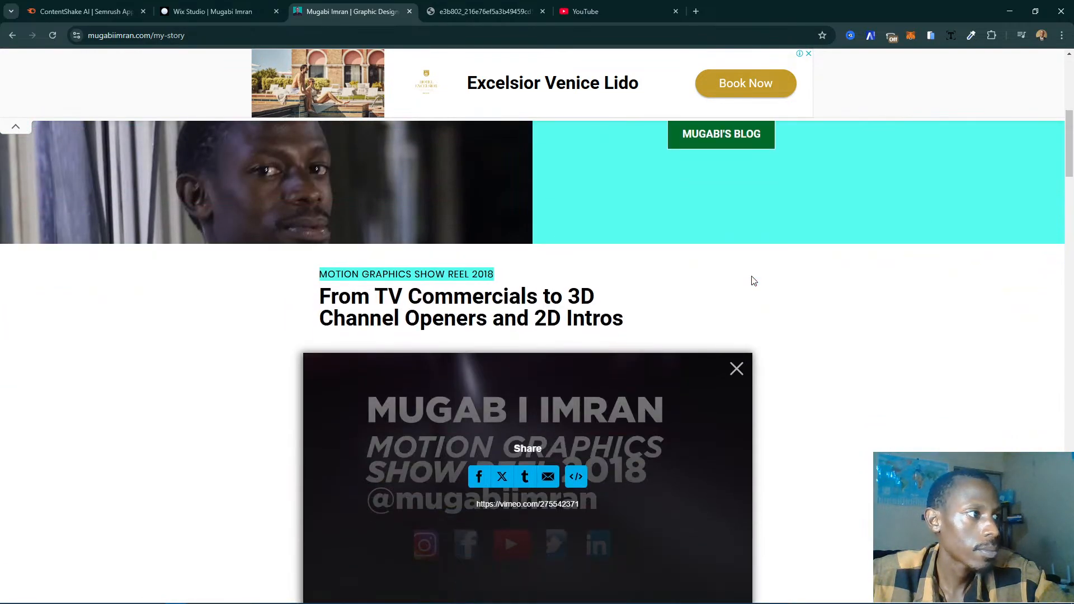
scroll(778, 281, down, 3)
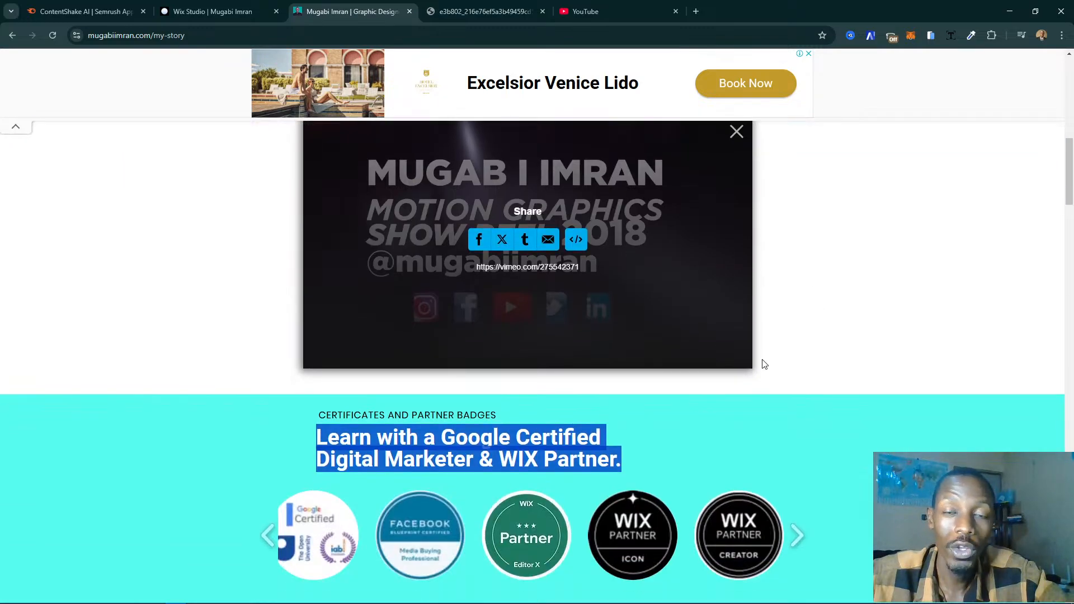
scroll(862, 305, up, 2)
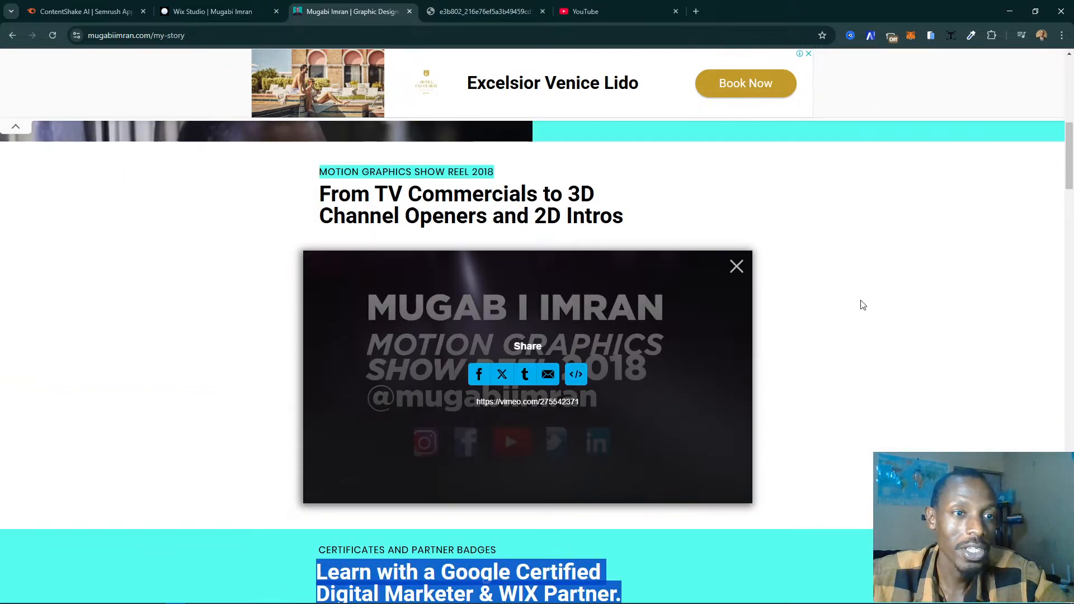
scroll(862, 304, down, 1)
scroll(861, 304, up, 3)
scroll(863, 305, down, 9)
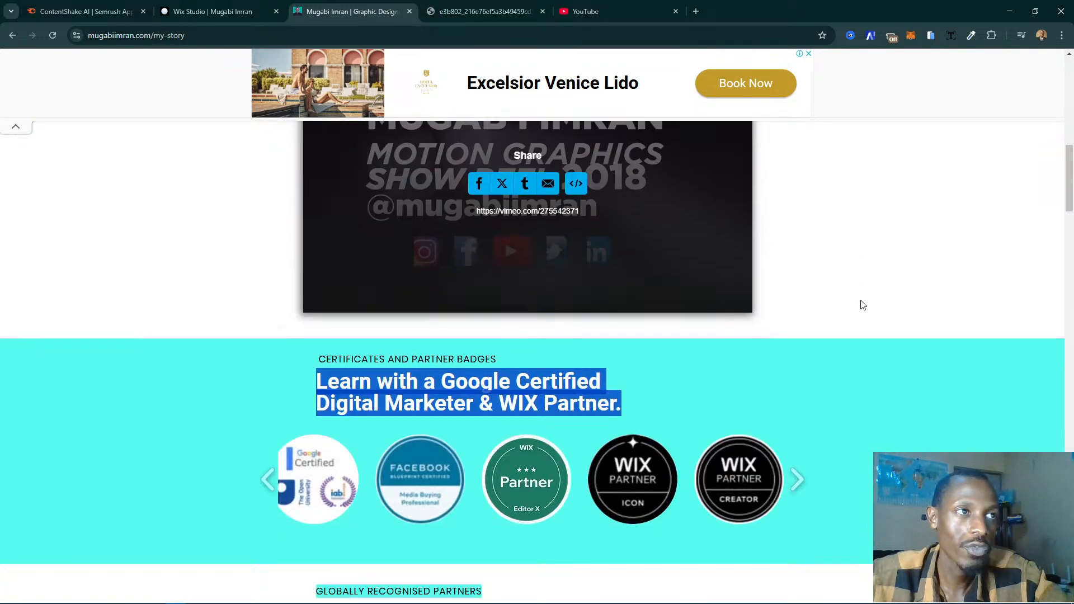
scroll(862, 304, up, 6)
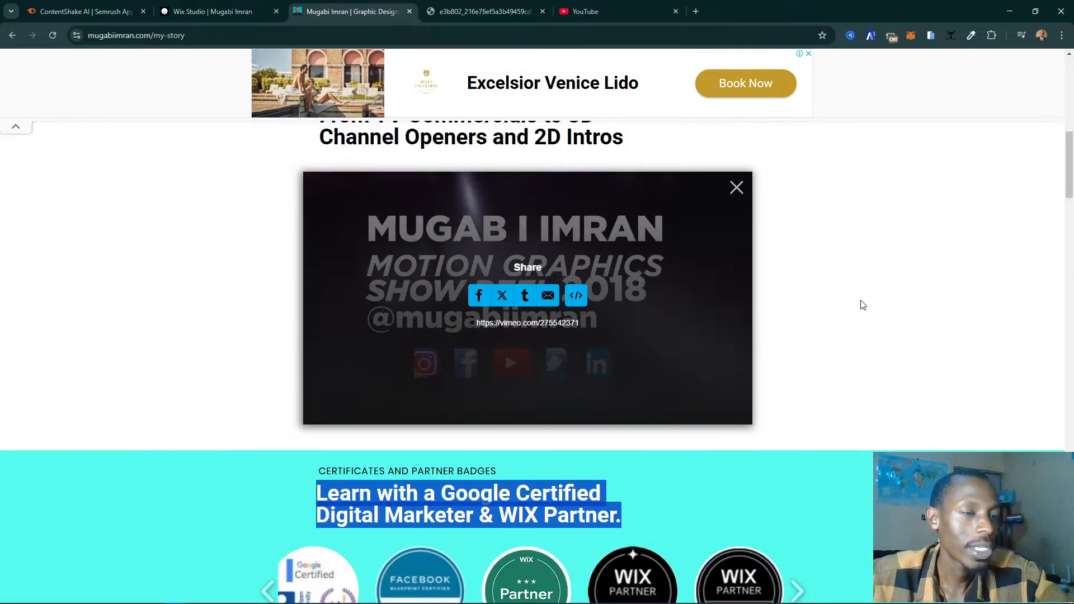
scroll(862, 305, down, 8)
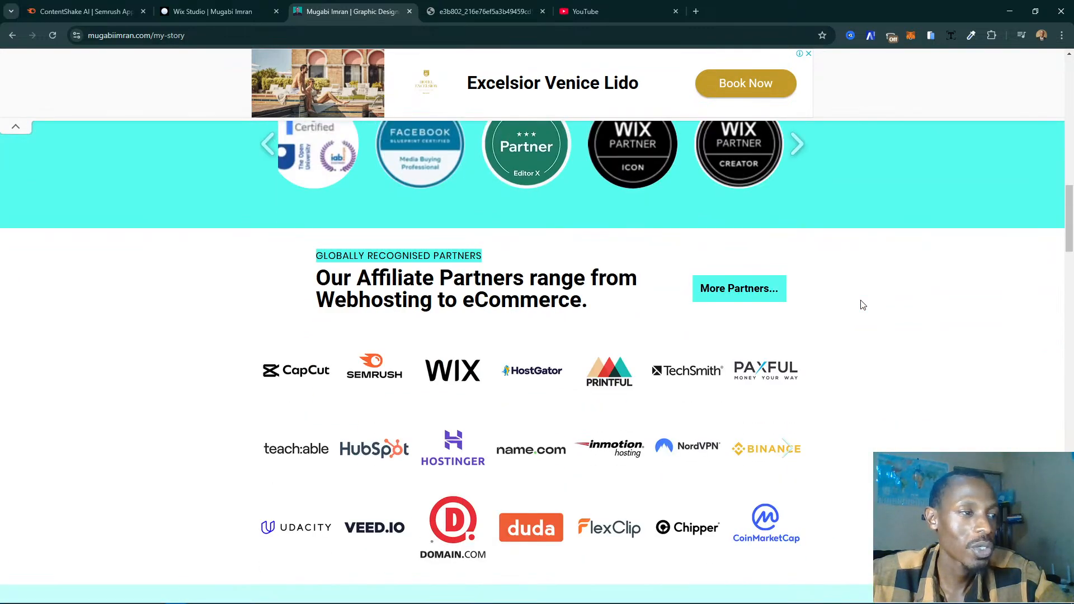
- Examine the affiliate partner logo gallery and the badge carousel above it on the live page
scroll(863, 305, down, 1)
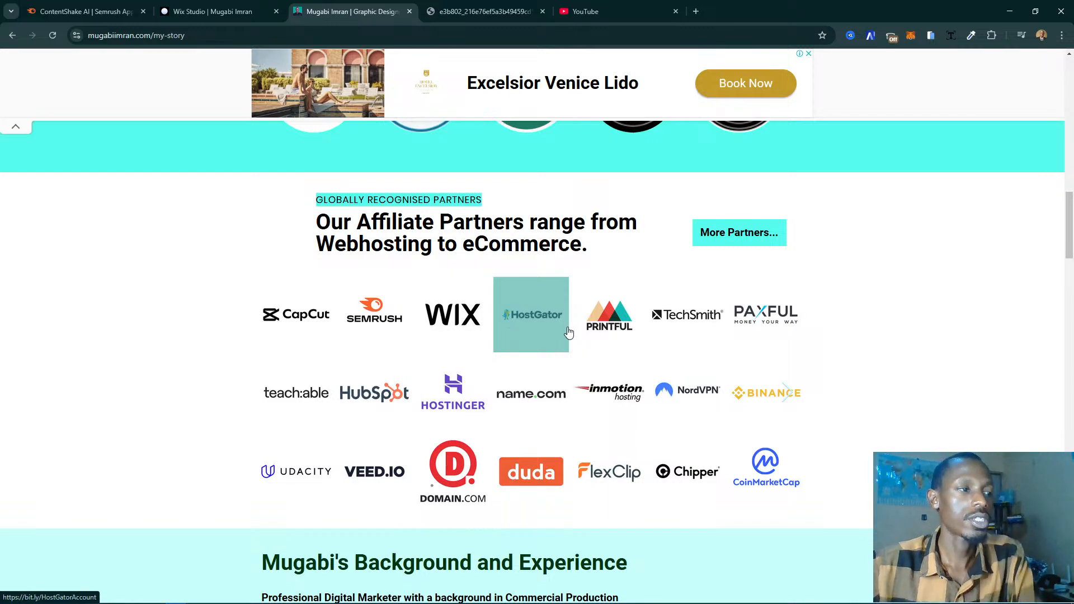
scroll(568, 332, up, 4)
scroll(632, 354, down, 3)
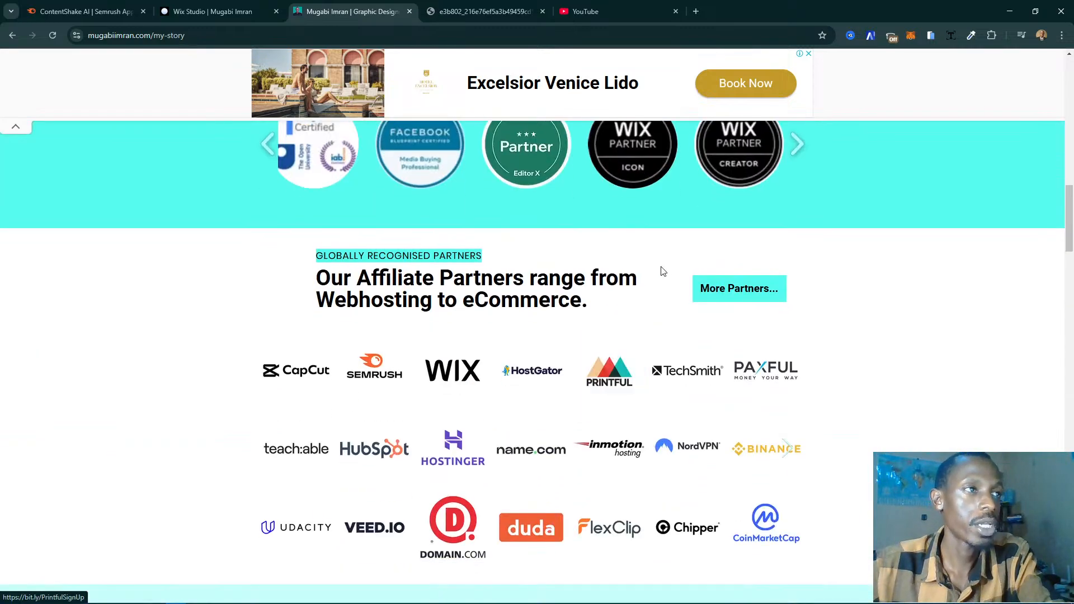
scroll(658, 270, up, 1)
scroll(643, 291, down, 3)
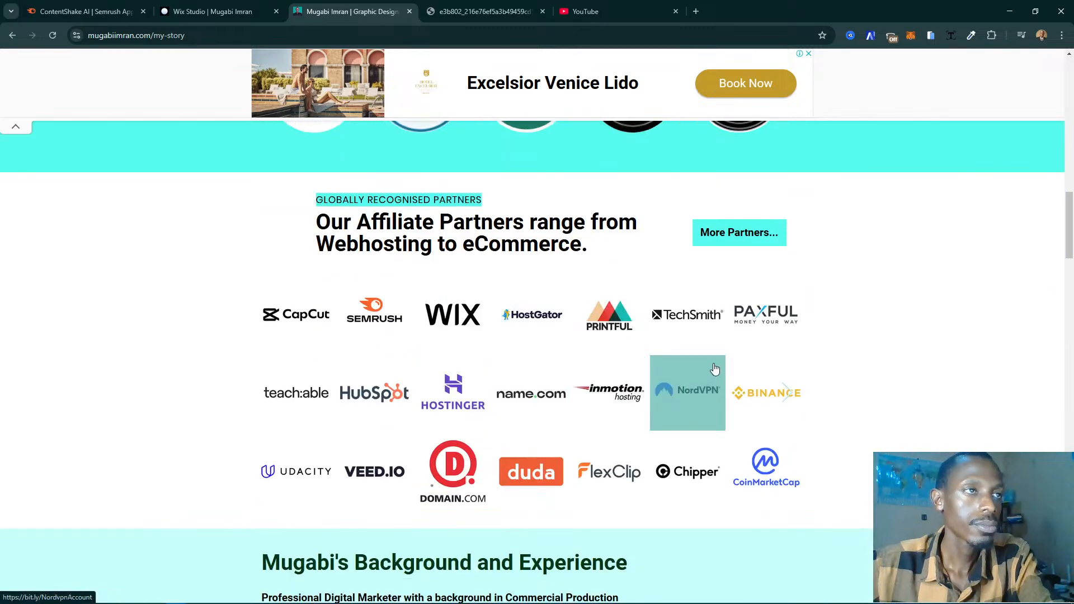
scroll(722, 364, up, 1)
scroll(729, 358, up, 2)
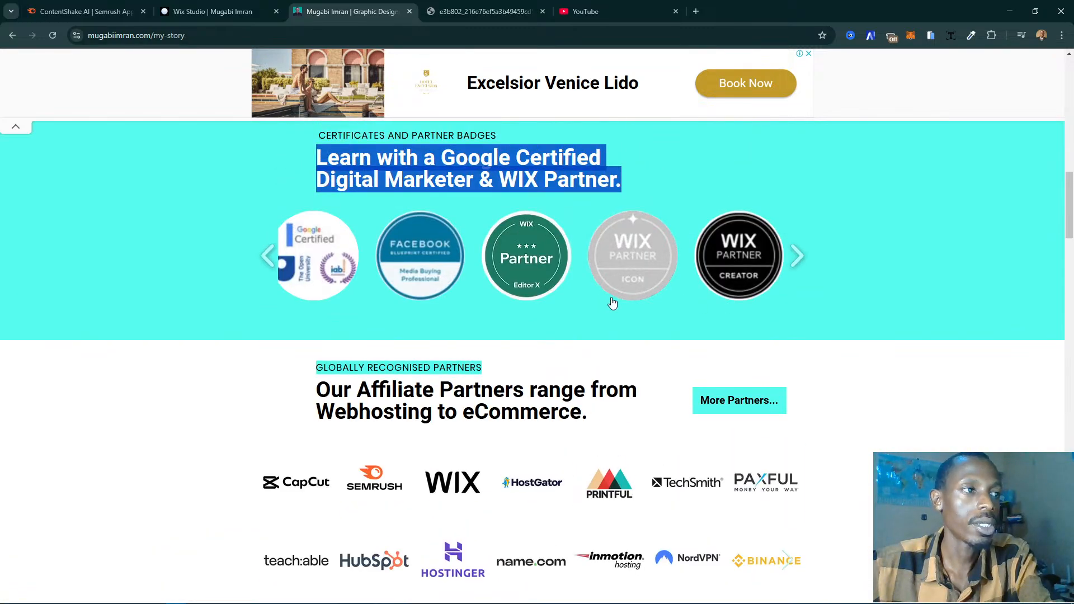
scroll(772, 334, down, 2)
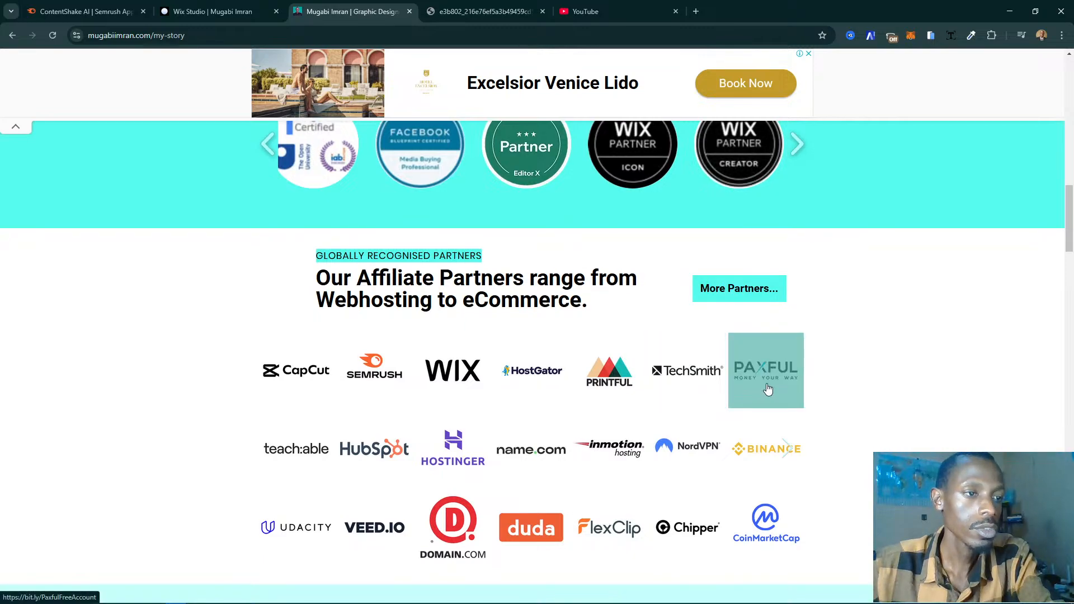
scroll(736, 354, up, 1)
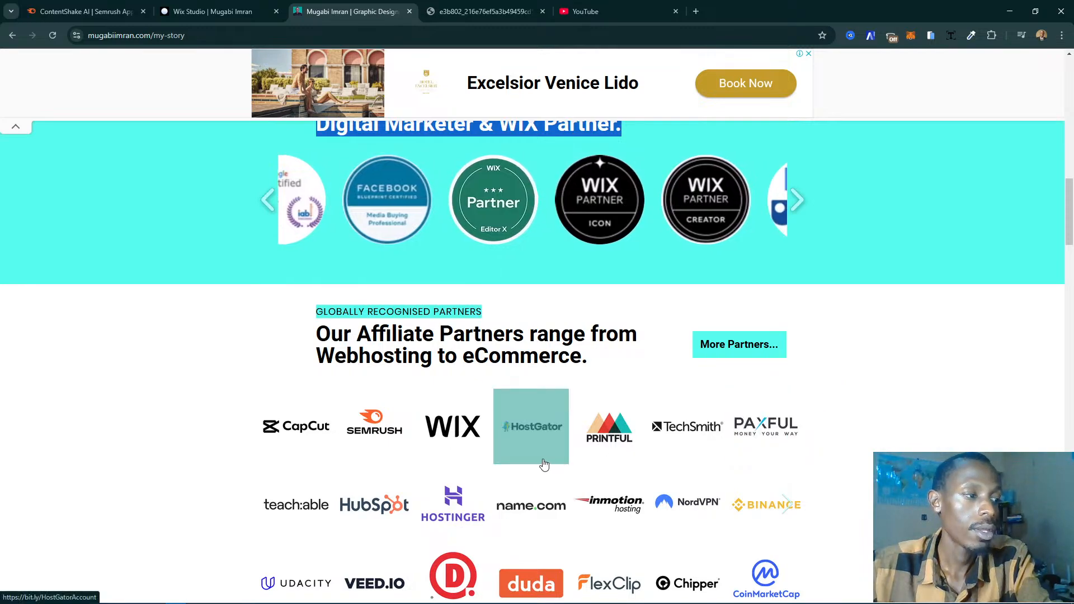
scroll(544, 465, down, 1)
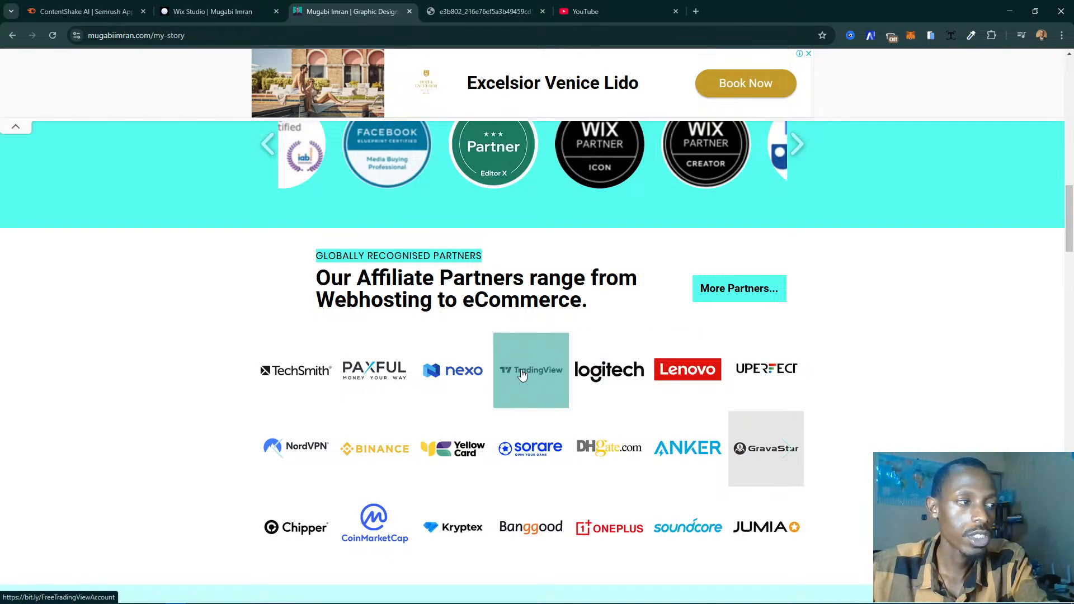
scroll(562, 376, up, 2)
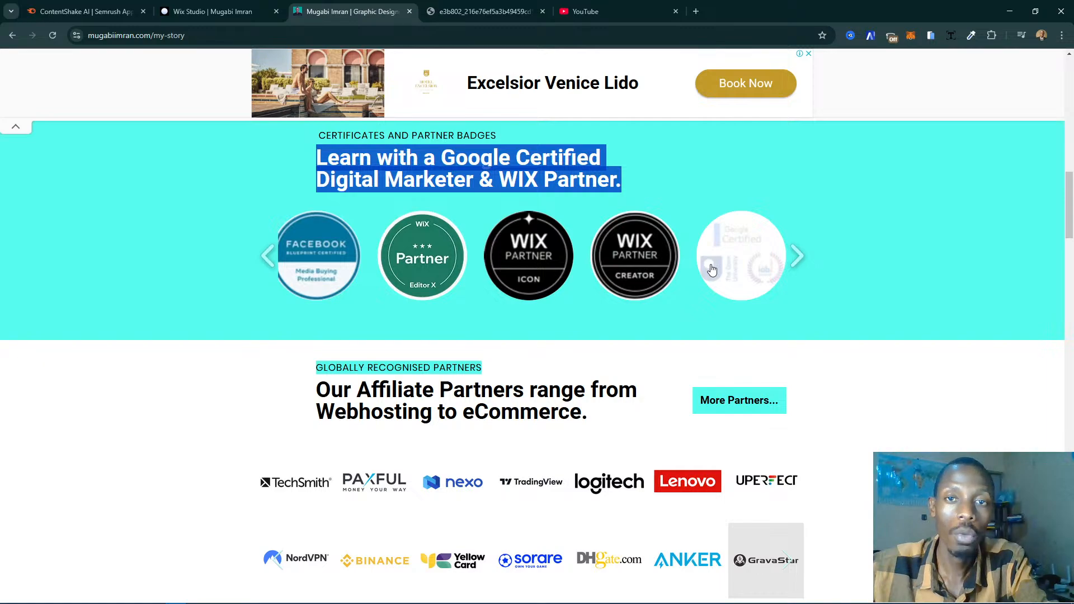
- Check the Lenovo affiliate link in the partner logo gallery, then close the Lenovo site
scroll(713, 281, down, 3)
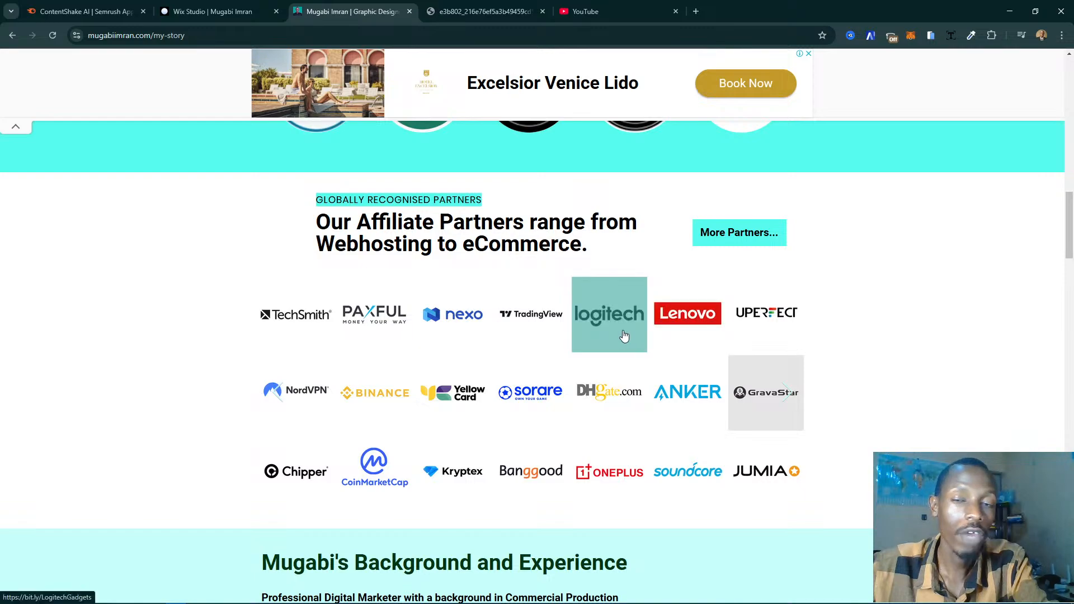
click(683, 314)
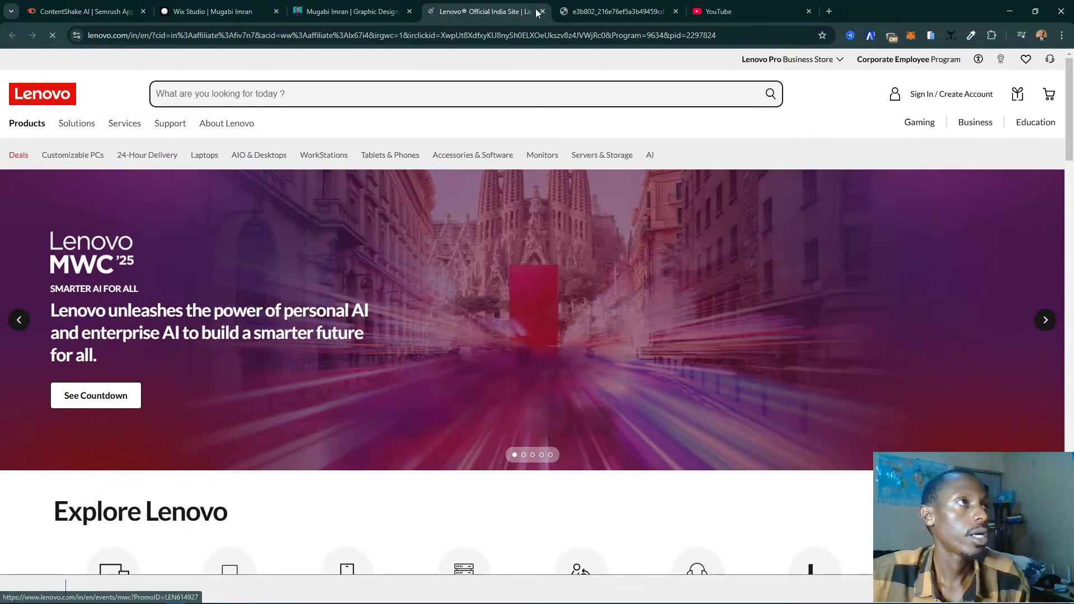
click(542, 12)
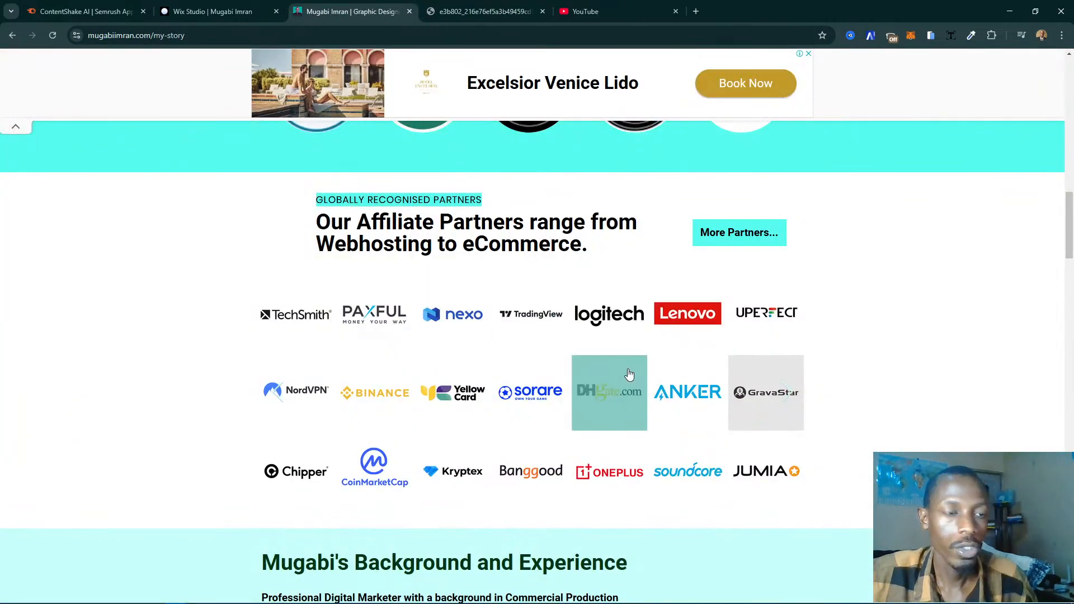
- Review the live page's layout, from the introduction through the badges and affiliate partners to the Background and Experience section
scroll(627, 366, down, 4)
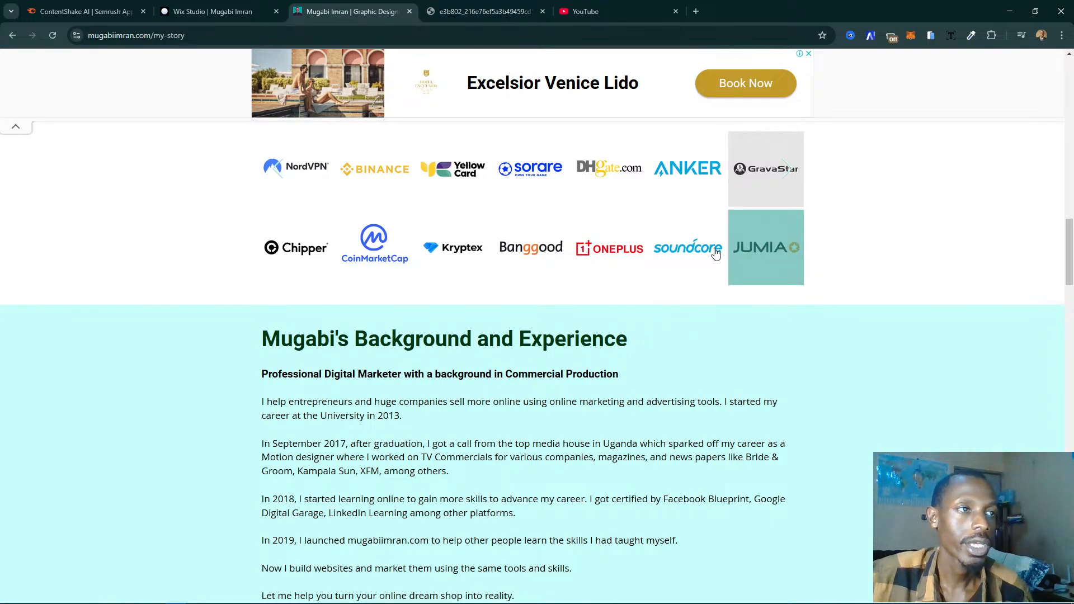
scroll(569, 328, down, 3)
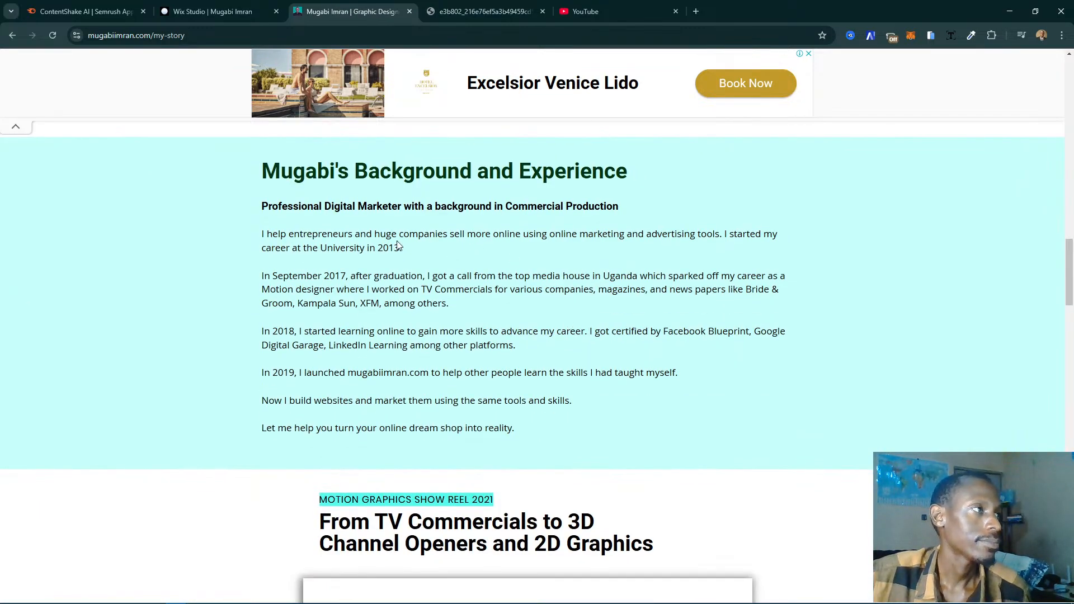
scroll(388, 207, up, 1)
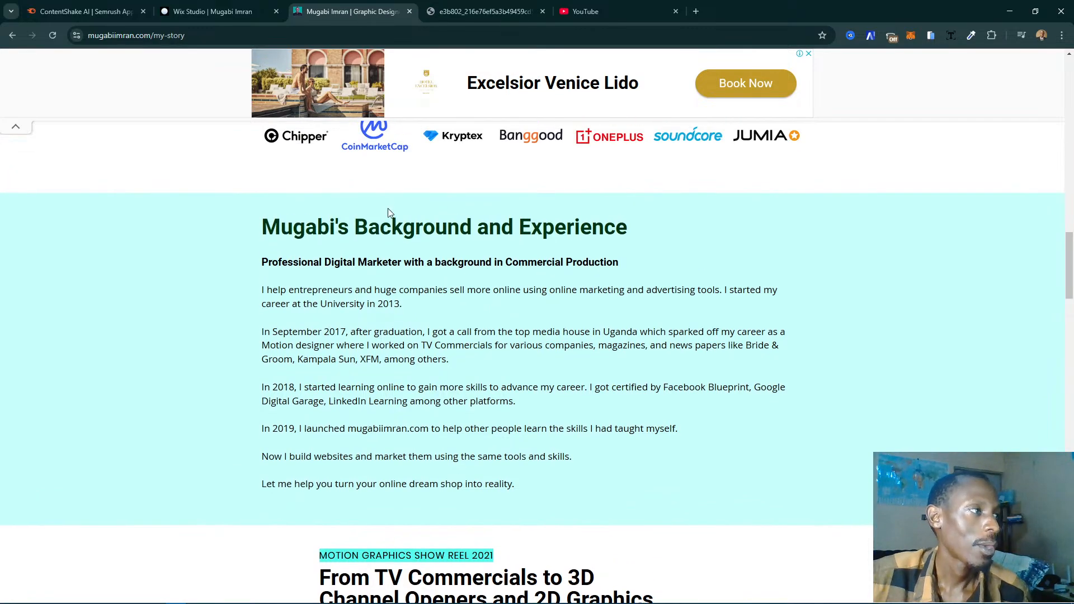
scroll(545, 253, up, 7)
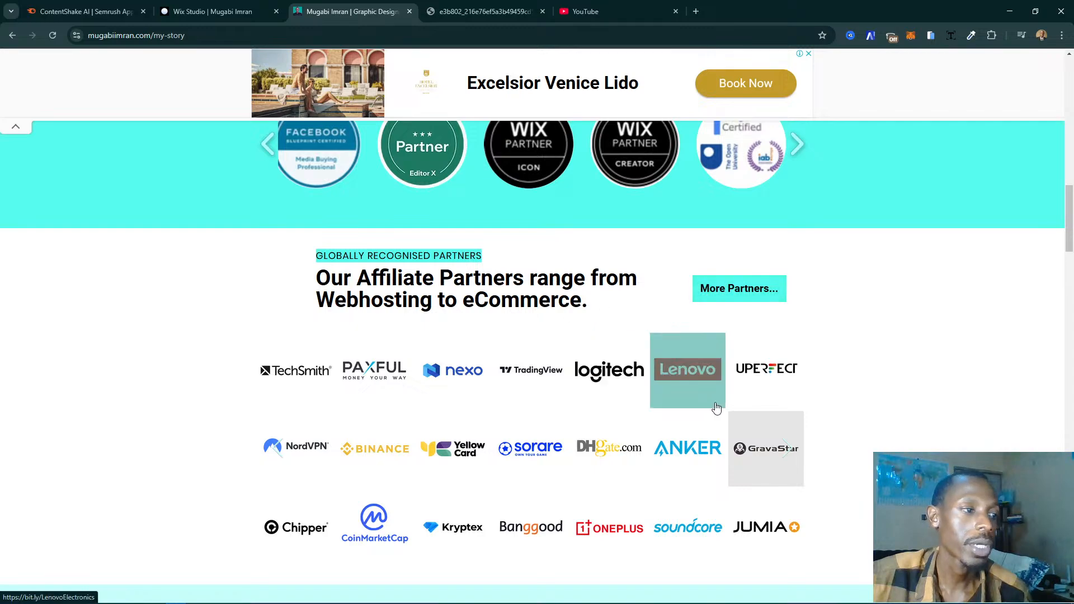
scroll(559, 372, up, 3)
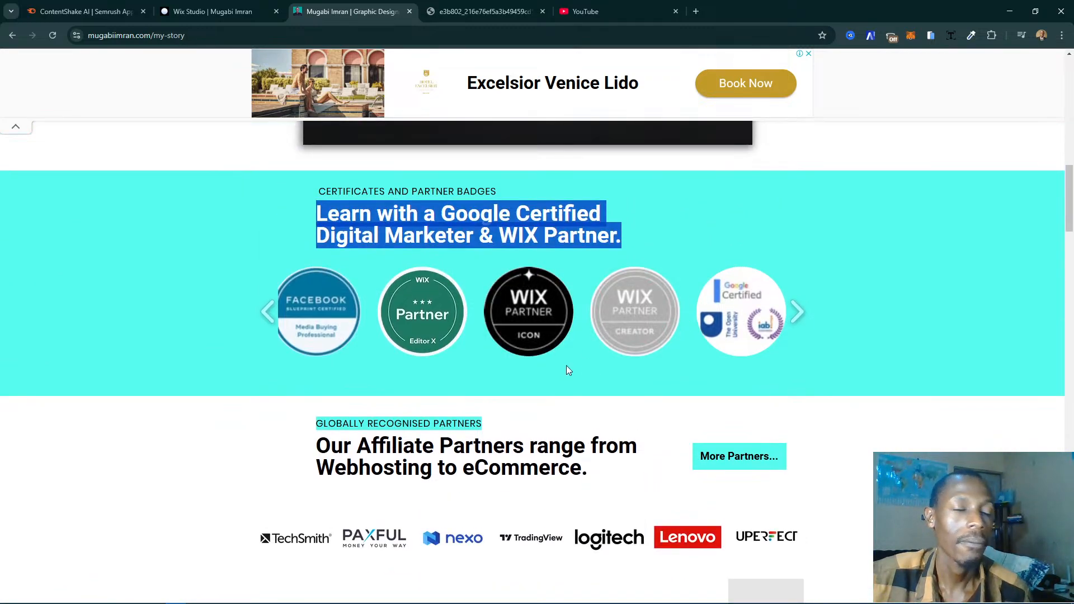
scroll(568, 367, down, 8)
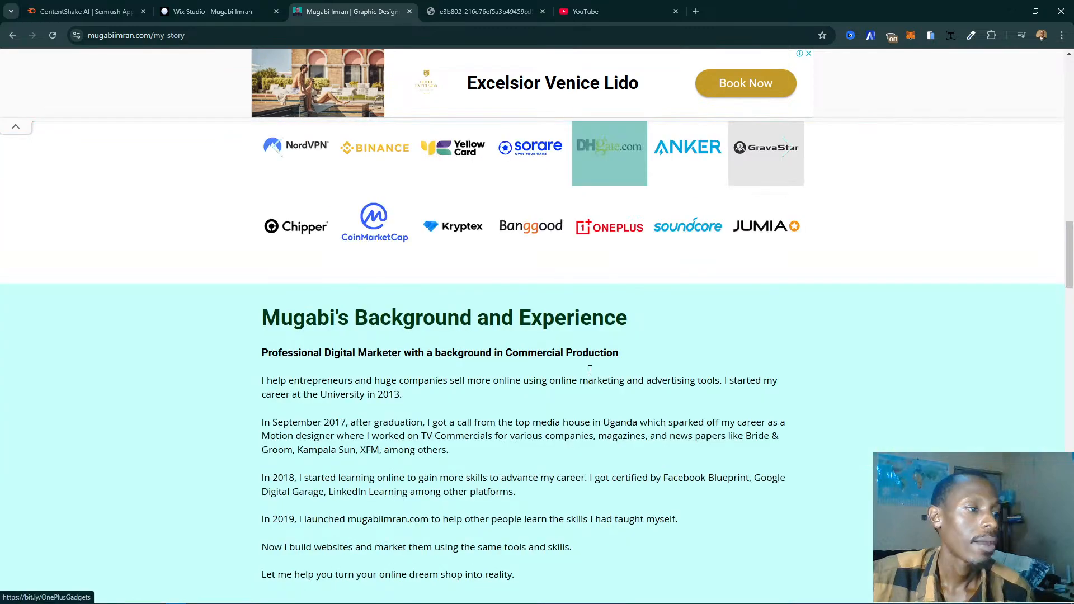
scroll(631, 436, up, 4)
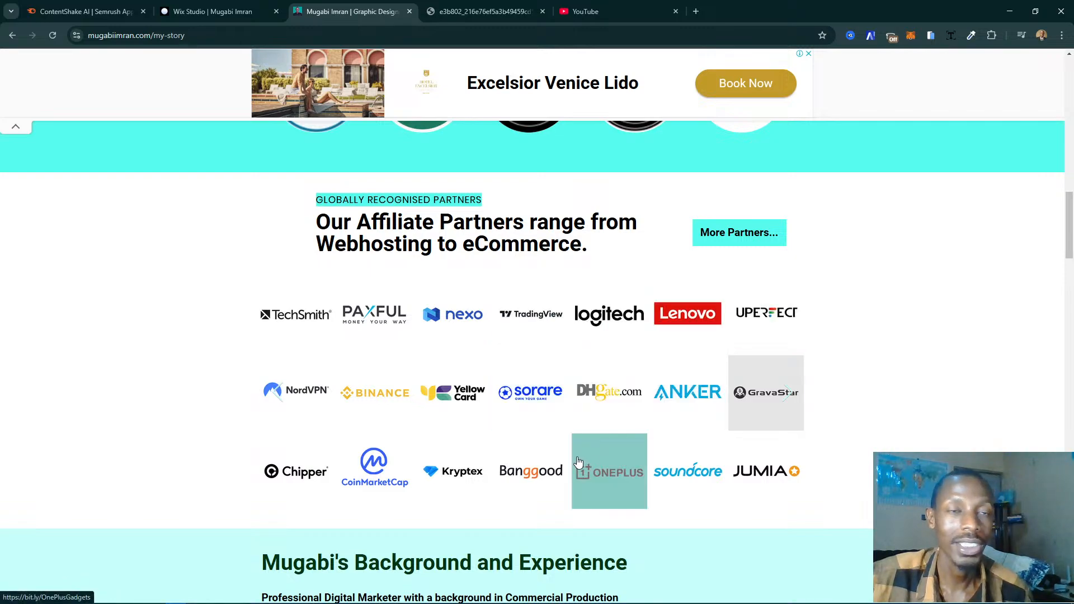
scroll(578, 463, up, 1)
scroll(578, 462, down, 7)
scroll(578, 462, up, 1)
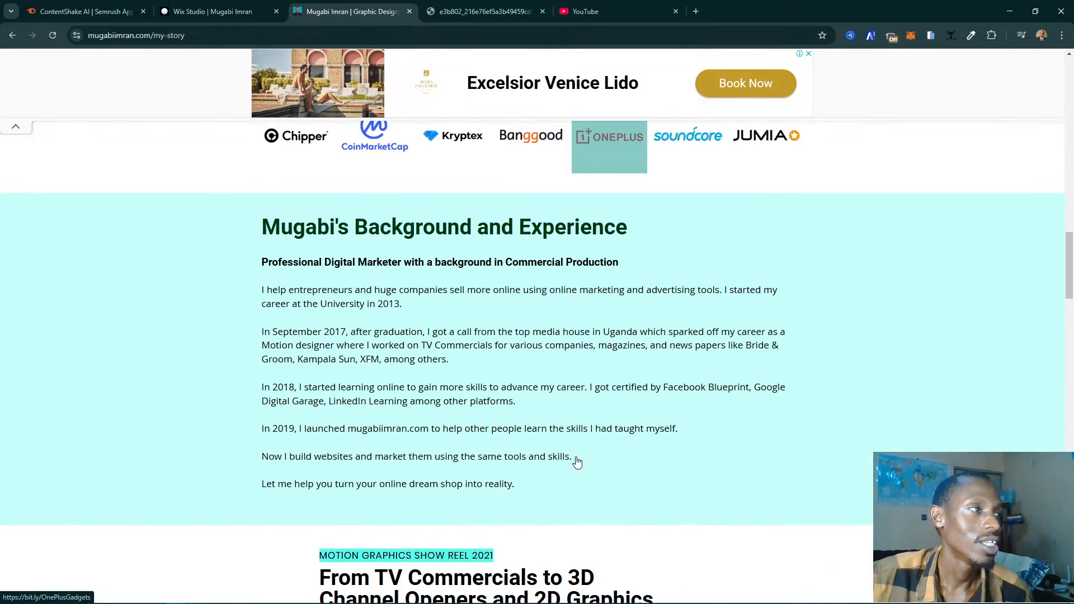
scroll(578, 462, up, 18)
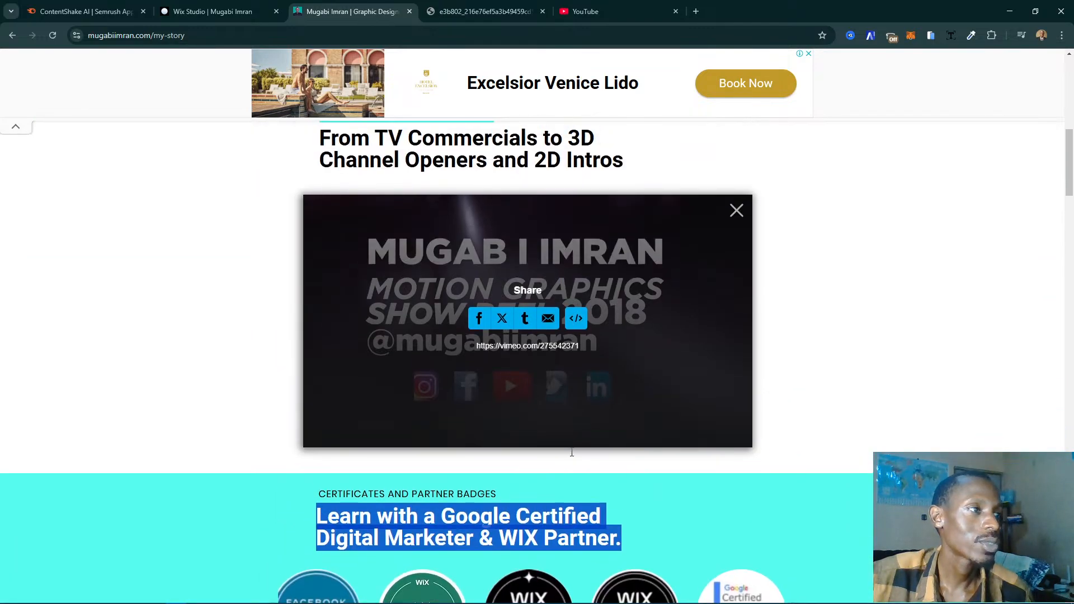
scroll(571, 452, up, 9)
scroll(760, 277, up, 2)
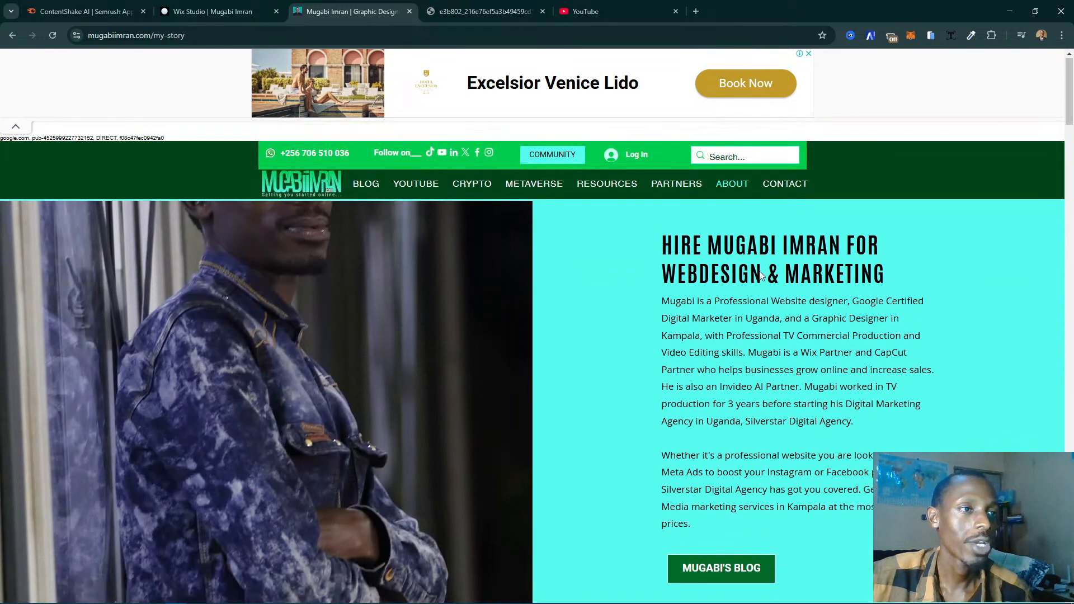
scroll(823, 405, down, 12)
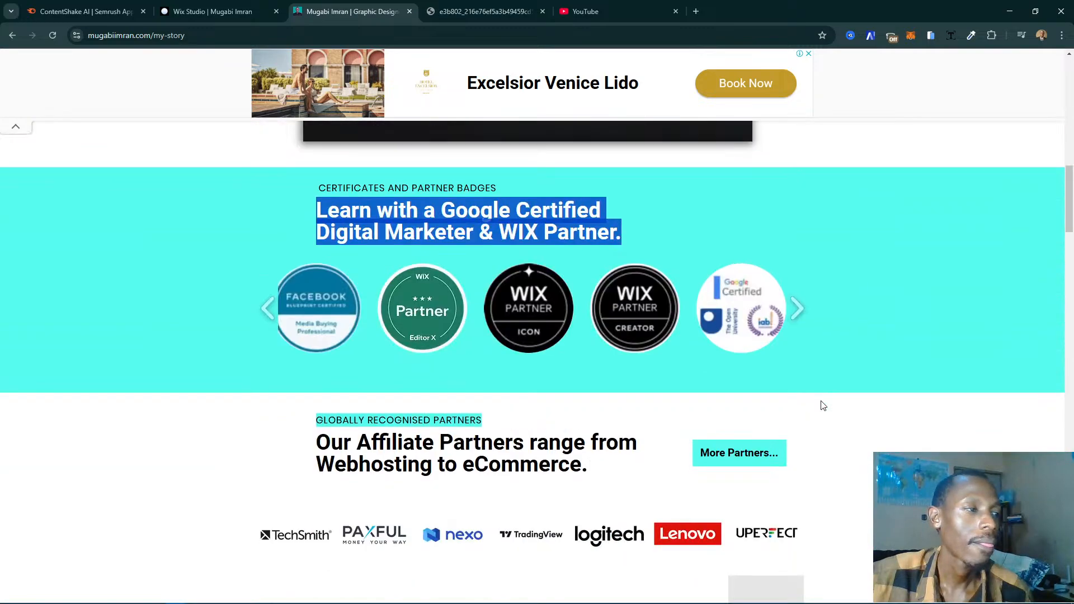
scroll(823, 405, down, 5)
scroll(822, 403, up, 2)
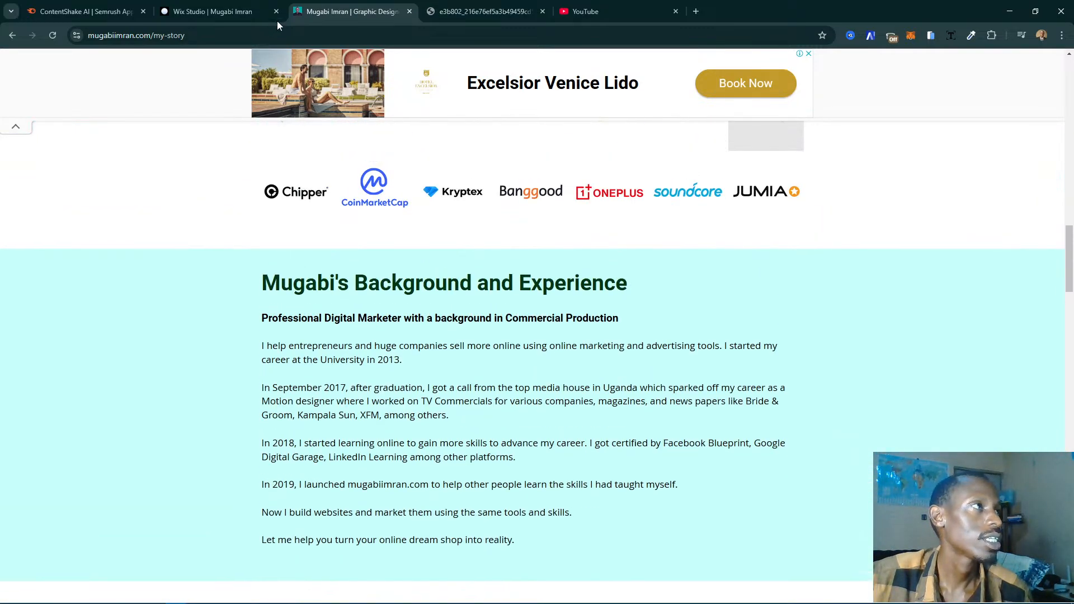
- Switch to the Wix Studio editor and open the ABOUT page for editing, leaving the site pages list closed
click(200, 9)
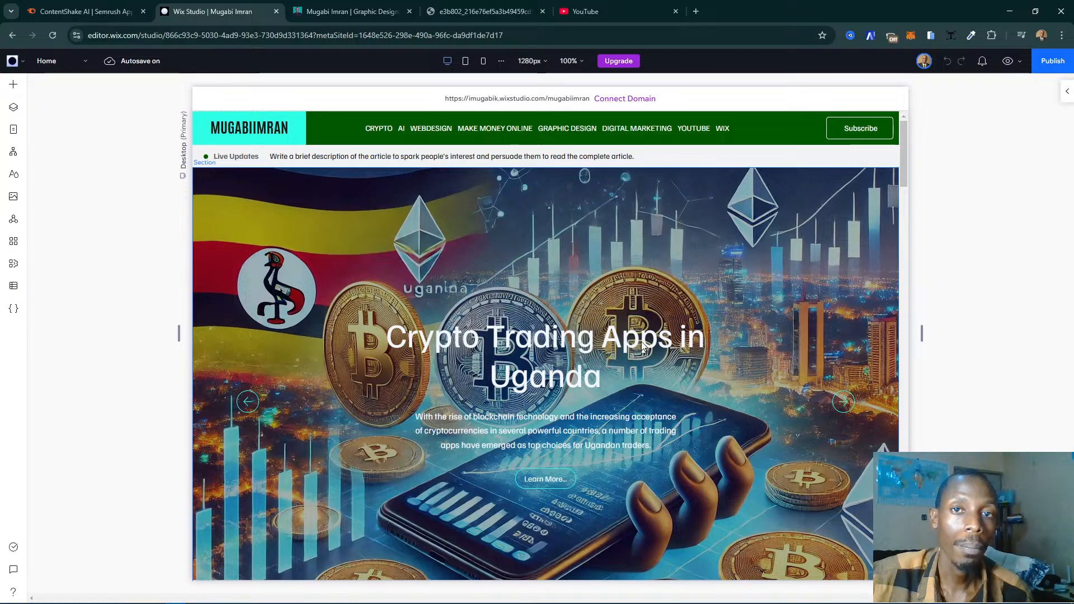
scroll(658, 334, down, 5)
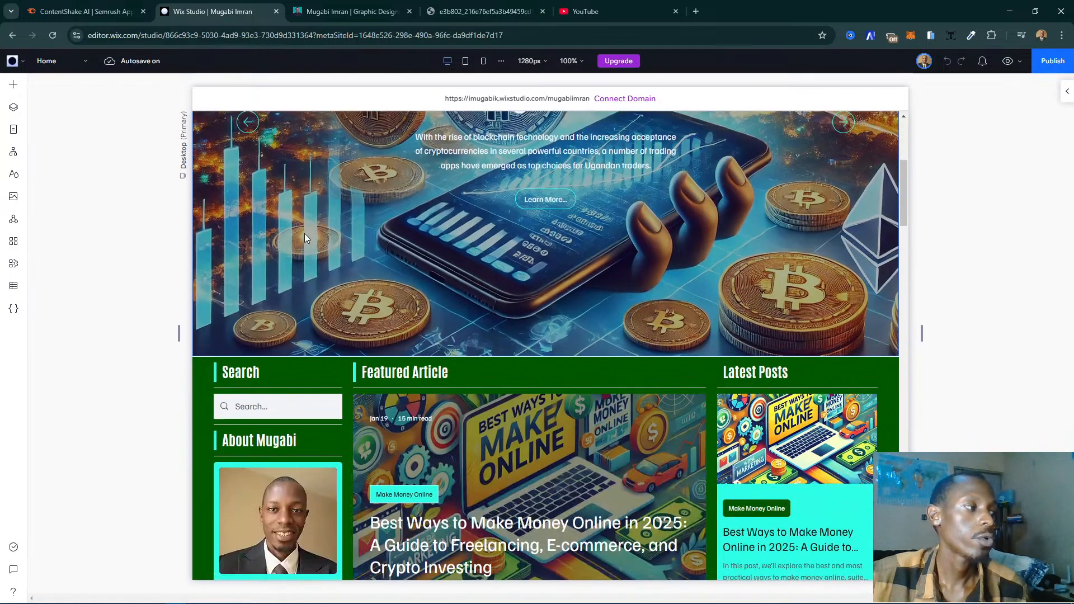
click(13, 130)
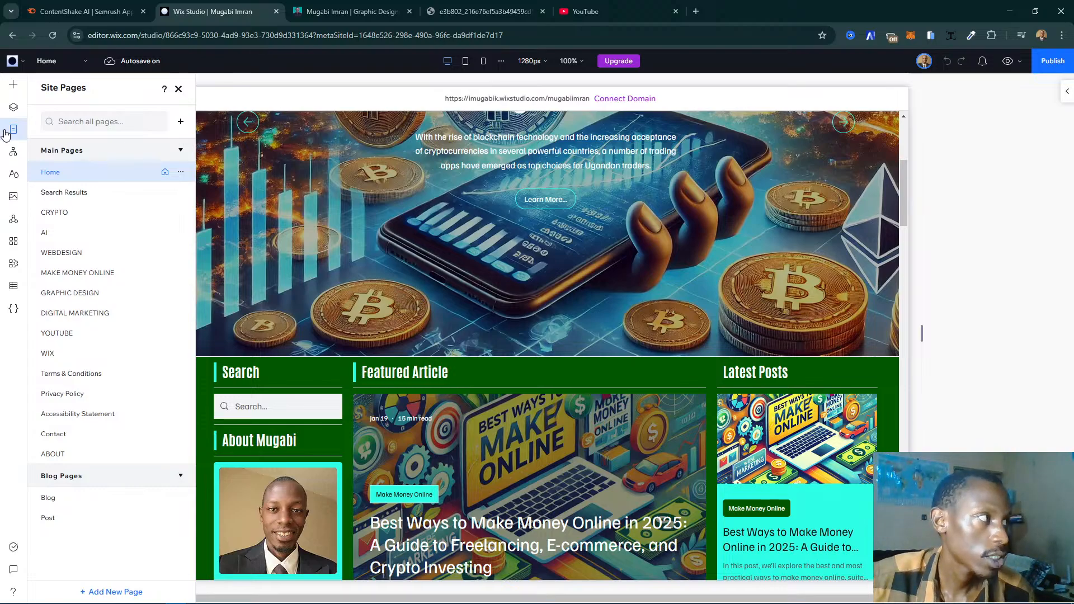
click(116, 455)
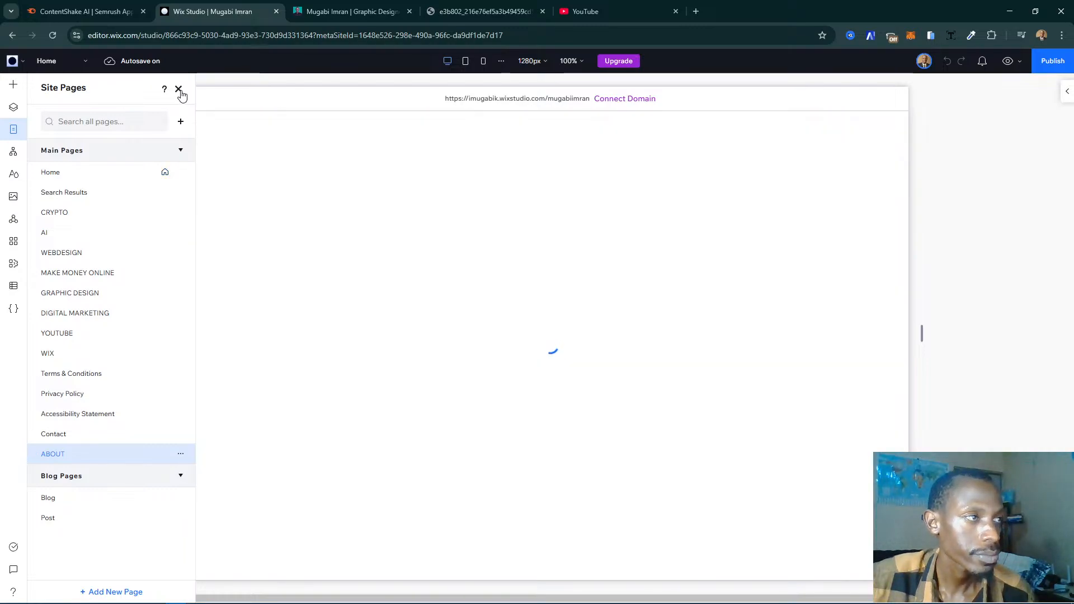
click(179, 90)
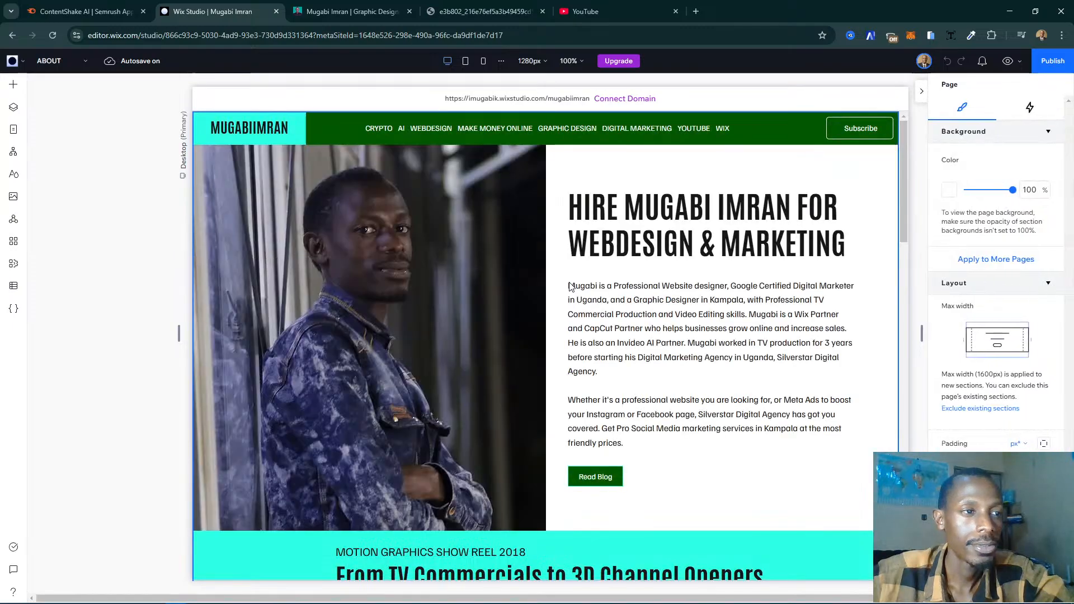
- Duplicate the ABOUT page's opening section containing the portrait photo, hire heading and introduction text
click(833, 323)
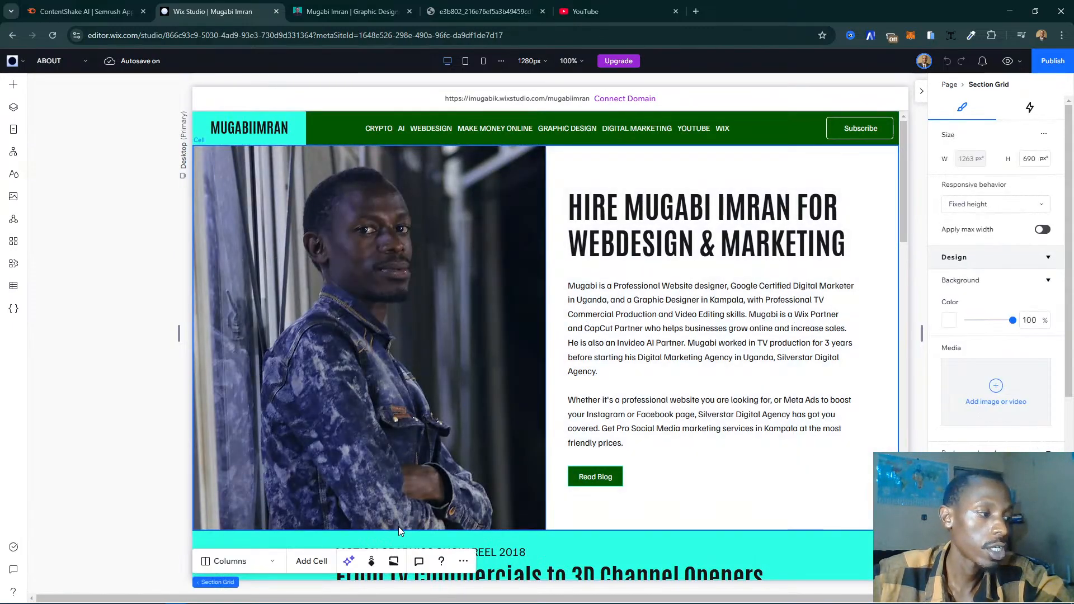
right_click(521, 465)
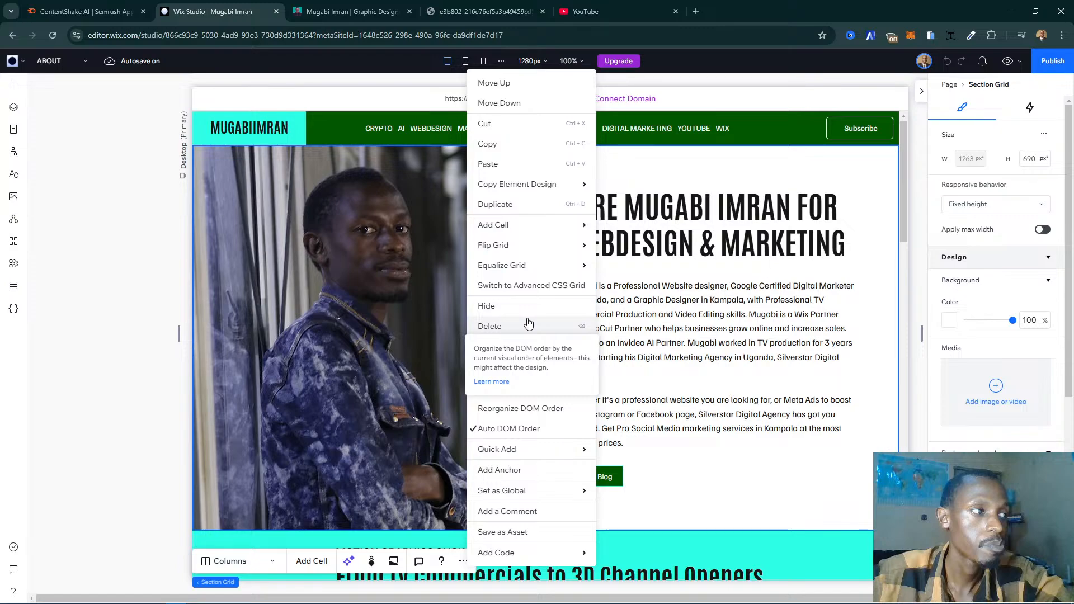
click(548, 208)
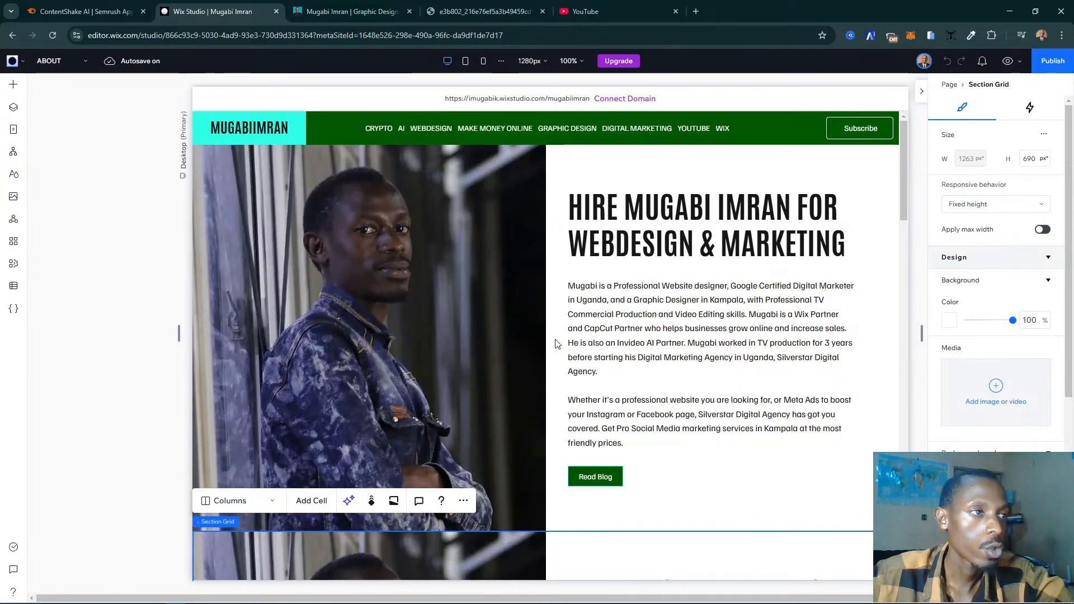
scroll(792, 348, down, 6)
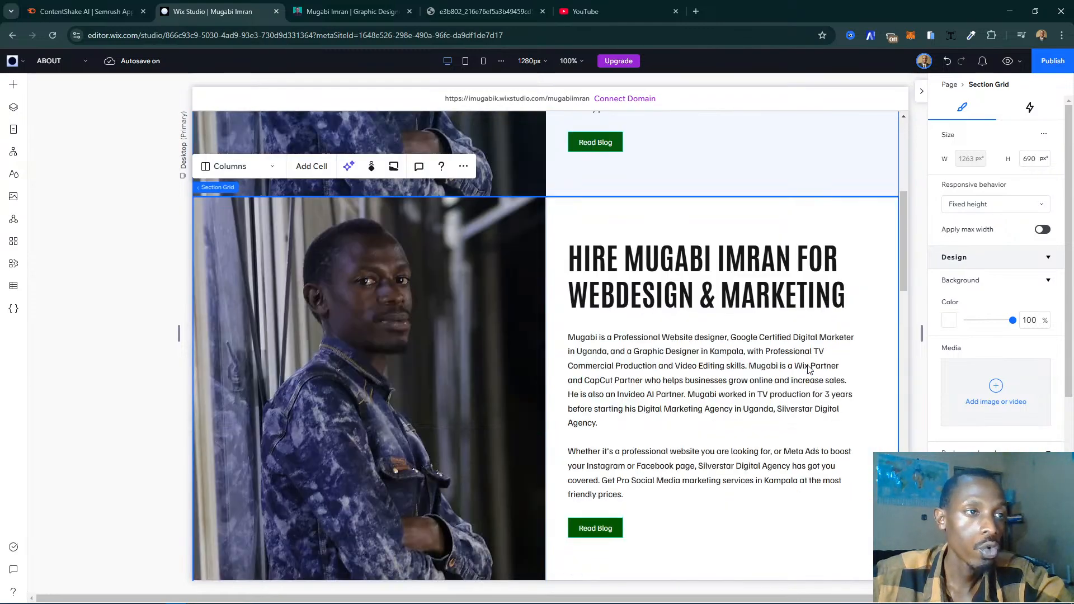
- Check the Background and Experience section on the live page, then delete the portrait photo cell from the duplicated section in Wix Studio
click(331, 13)
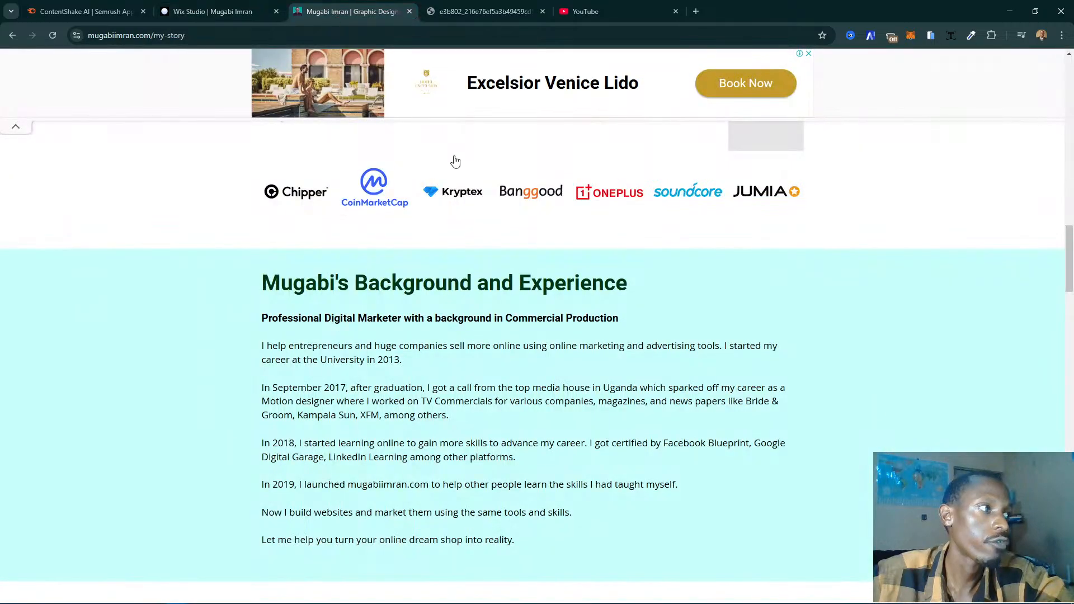
scroll(390, 284, up, 1)
scroll(390, 286, down, 3)
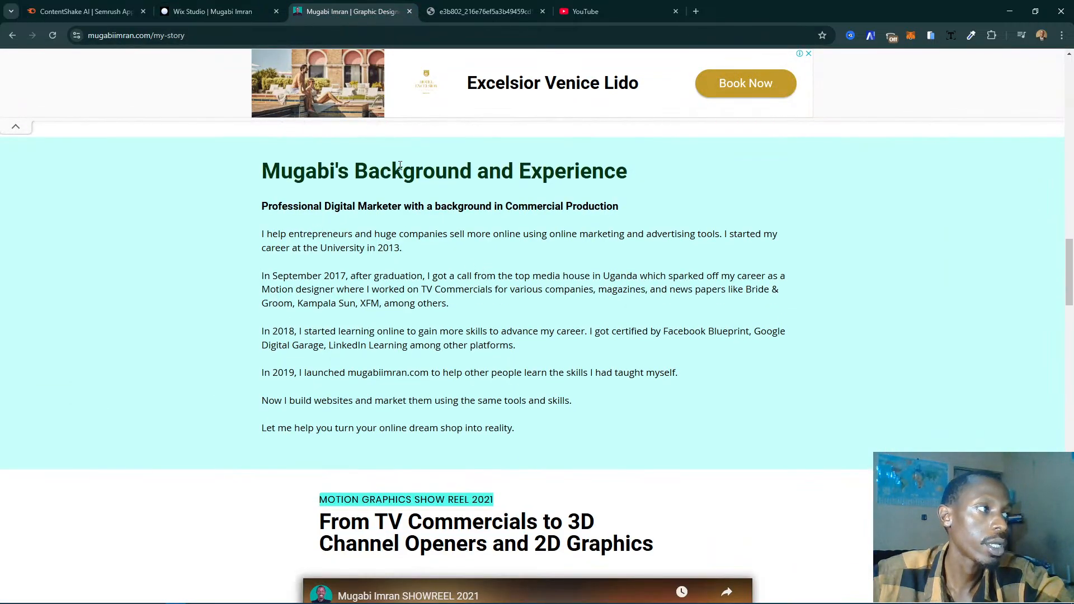
click(213, 11)
scroll(425, 314, down, 2)
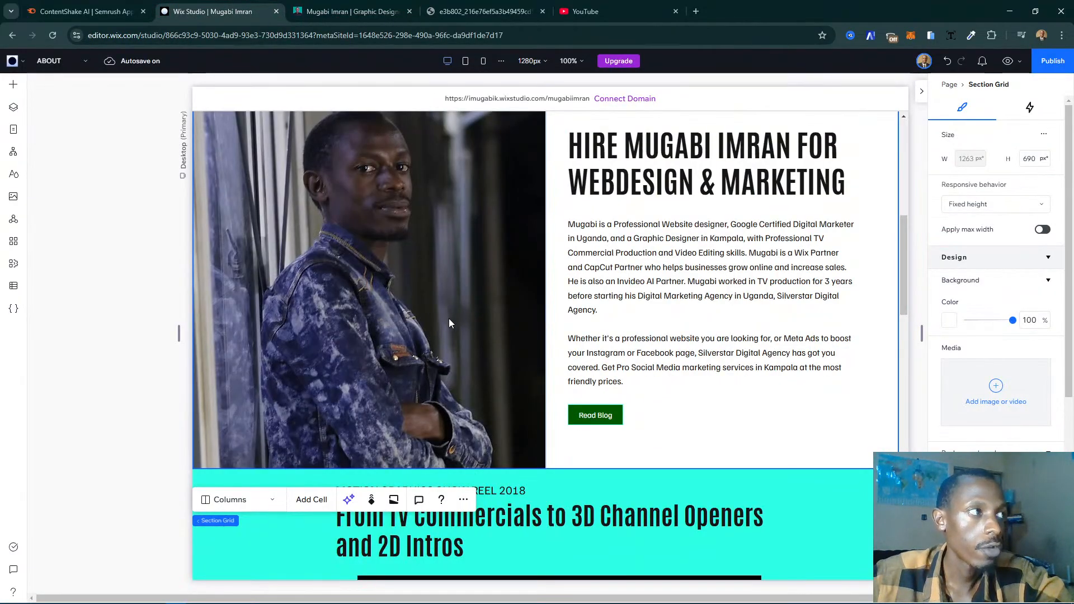
scroll(449, 323, up, 2)
click(561, 217)
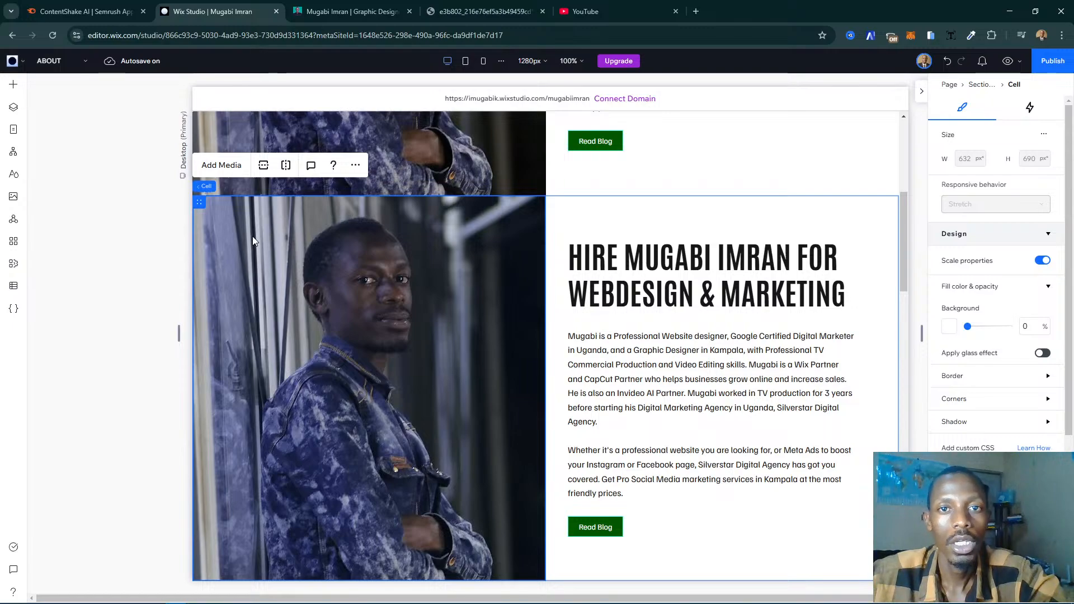
key(Delete)
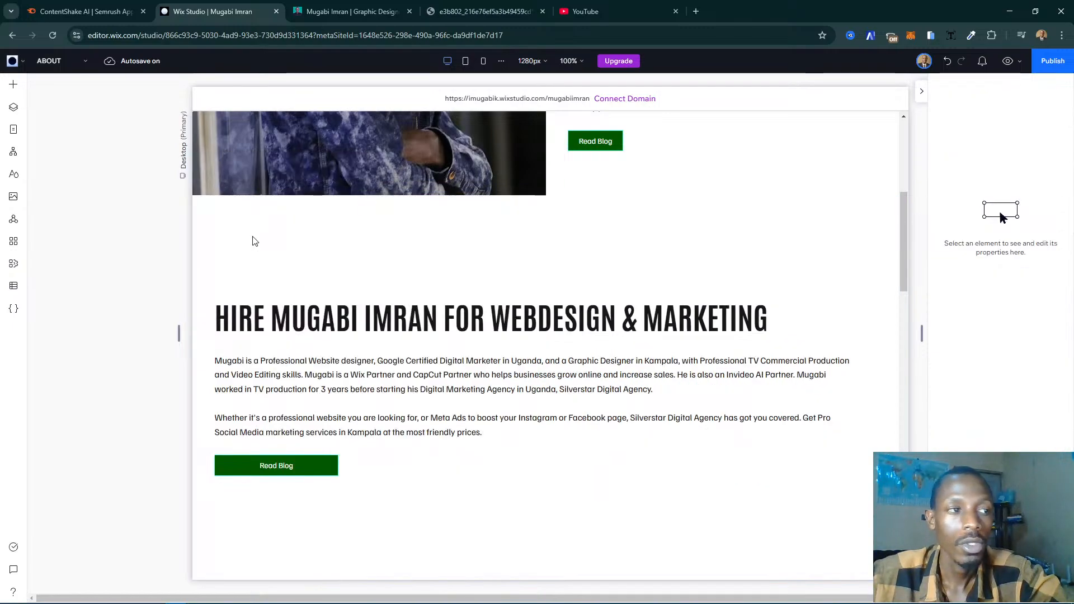
- Replace the duplicated section's heading with the Background and Experience heading copied from the live My Story page
click(446, 290)
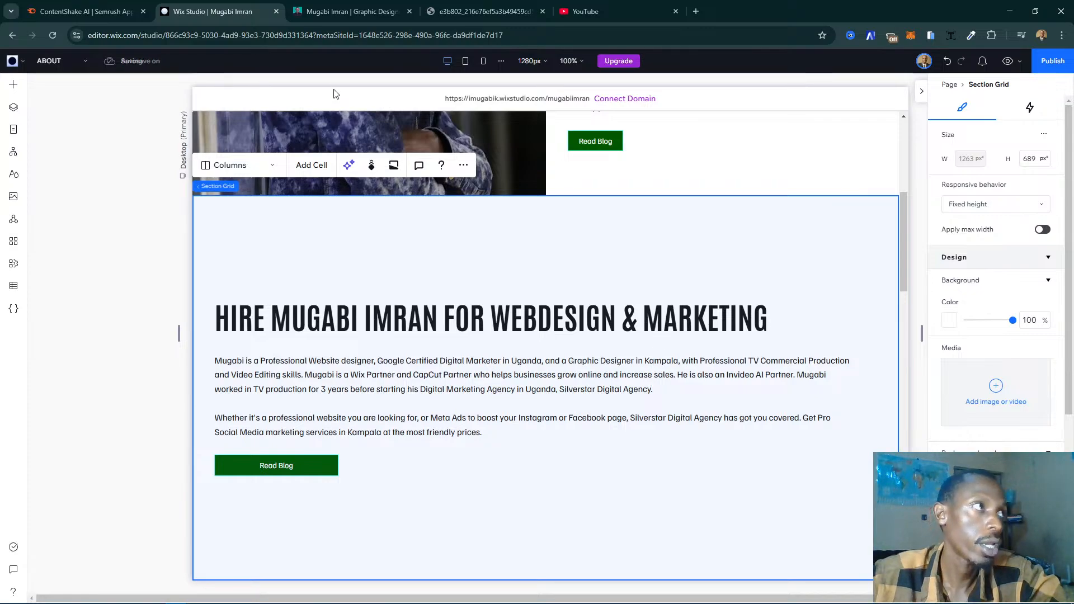
click(333, 10)
triple_click(414, 171)
key(ctrl+c)
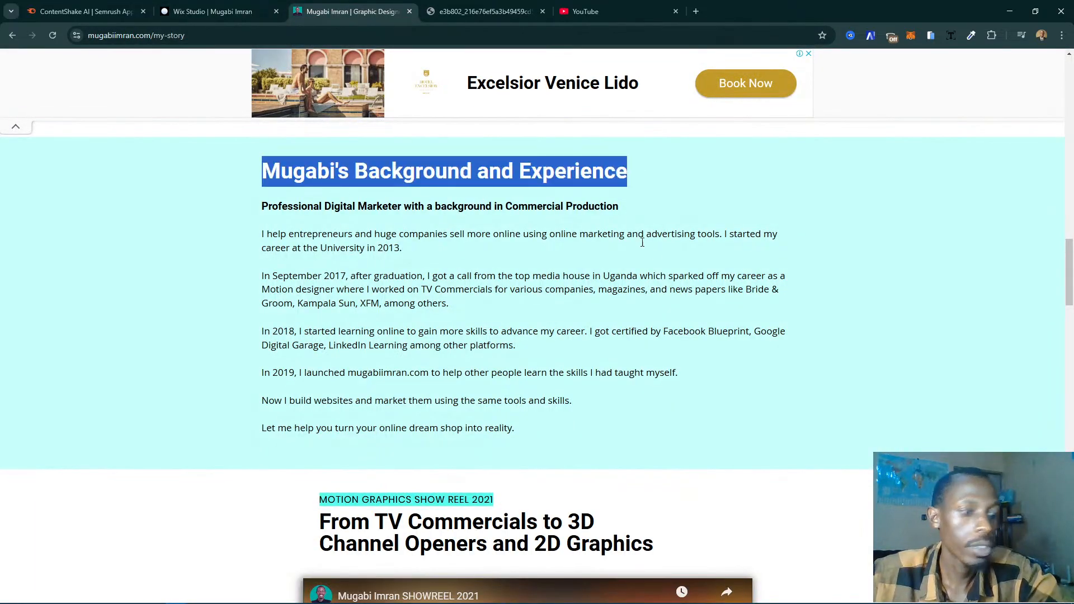
click(196, 10)
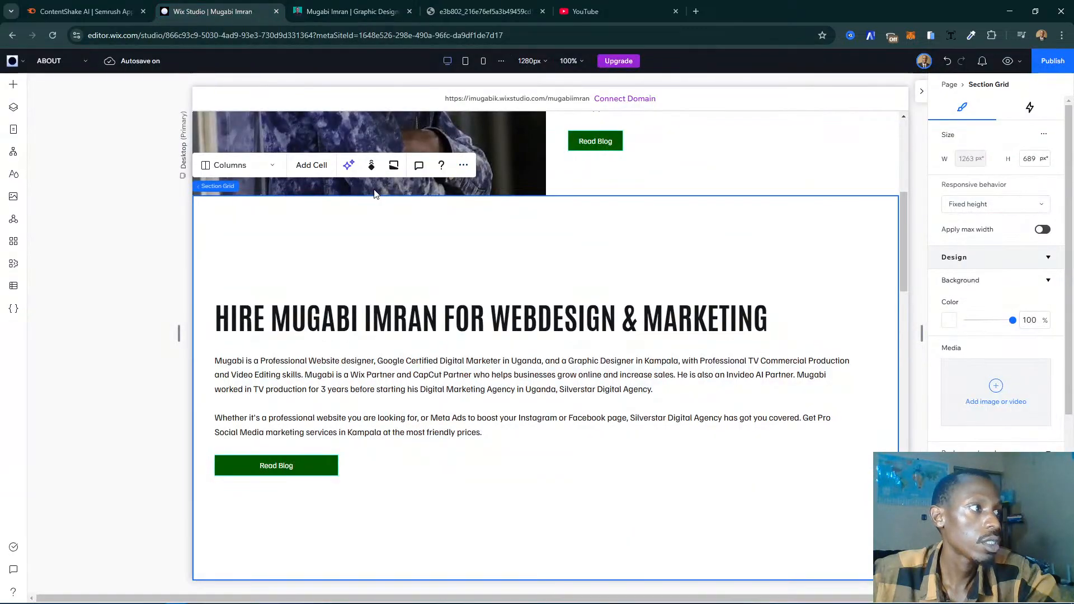
click(585, 329)
click(637, 323)
click(533, 319)
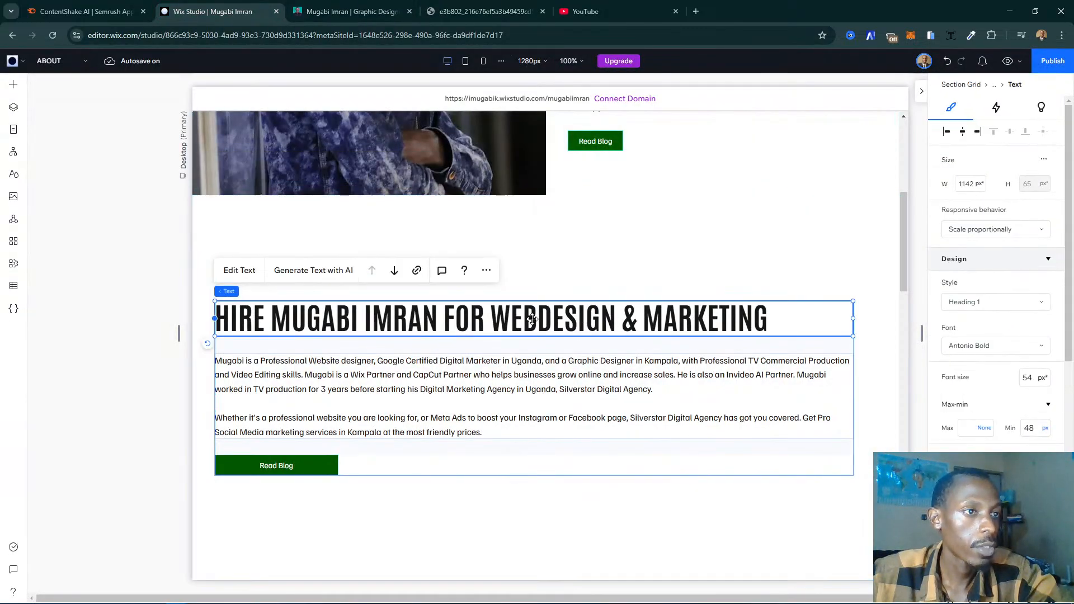
double_click(364, 311)
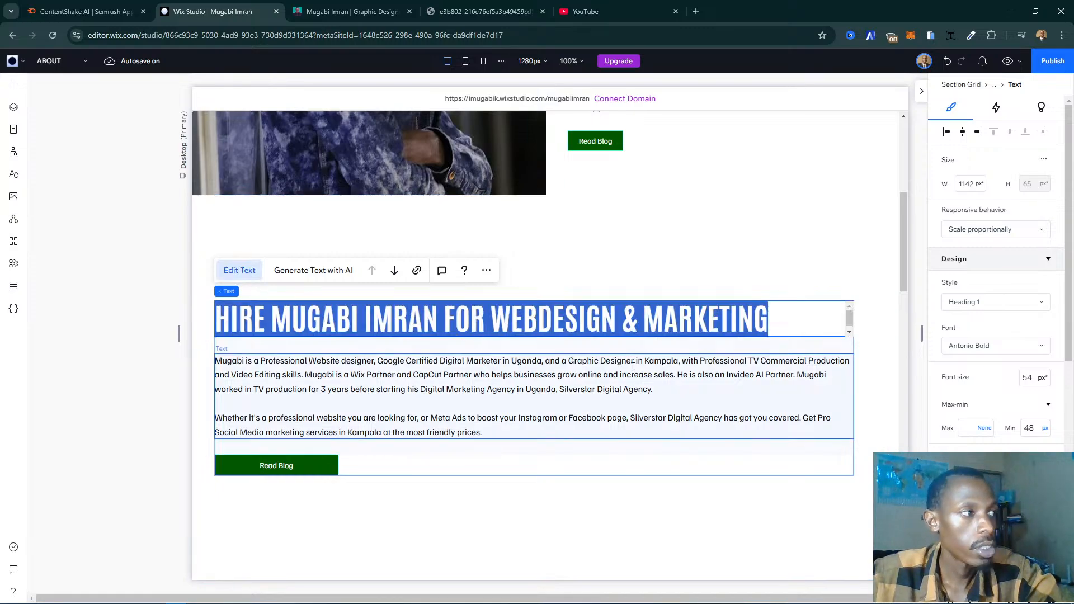
key(ctrl+v)
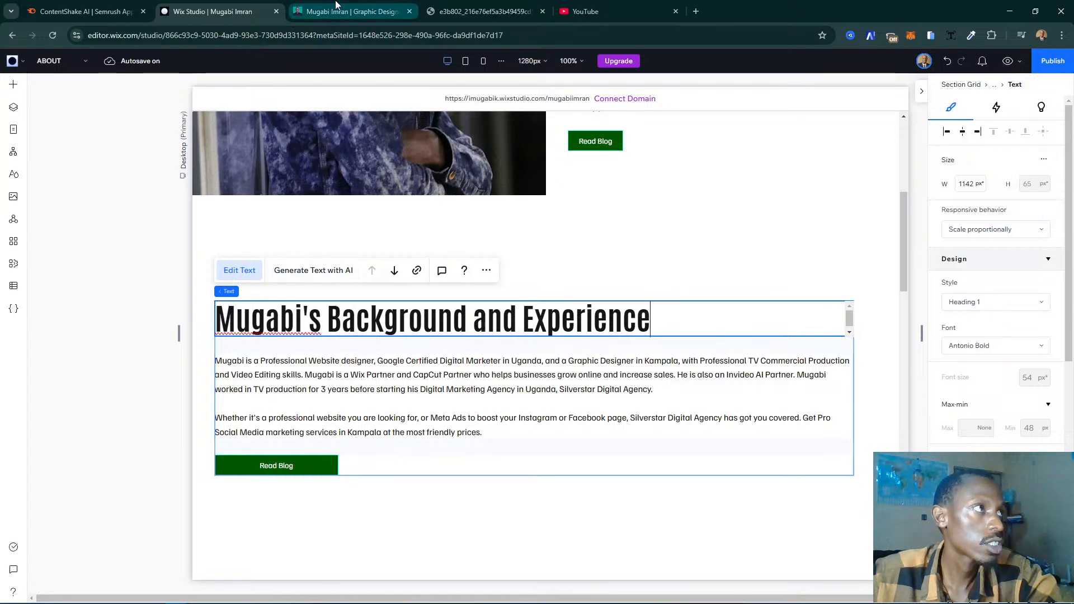
- Copy the subtitle "Professional Digital Marketer with a background in Commercial Production" from the live page and return to the Wix Studio editor
click(353, 11)
triple_click(322, 209)
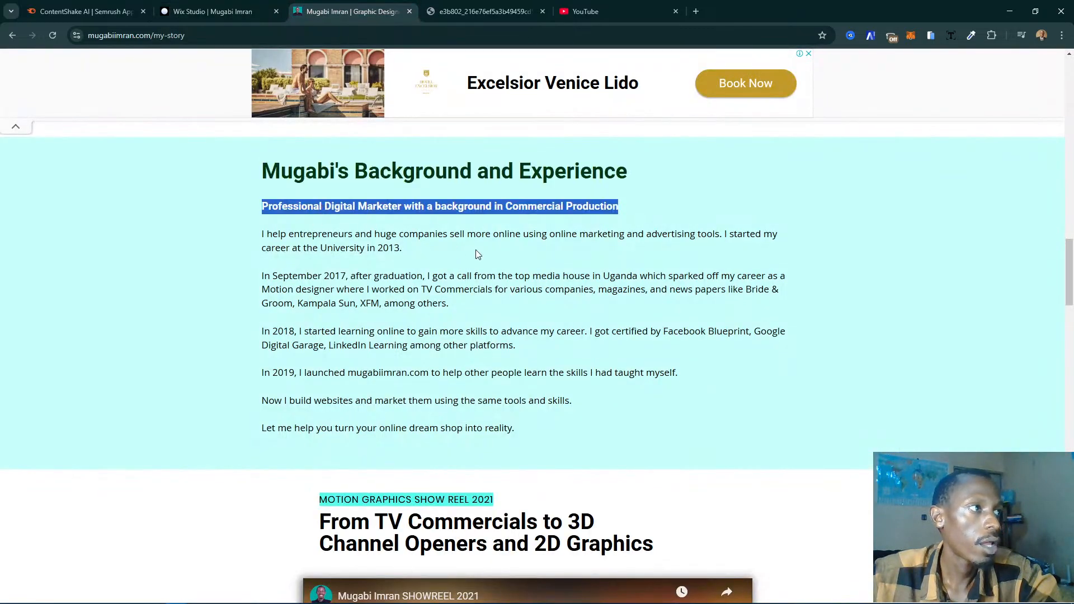
click(216, 11)
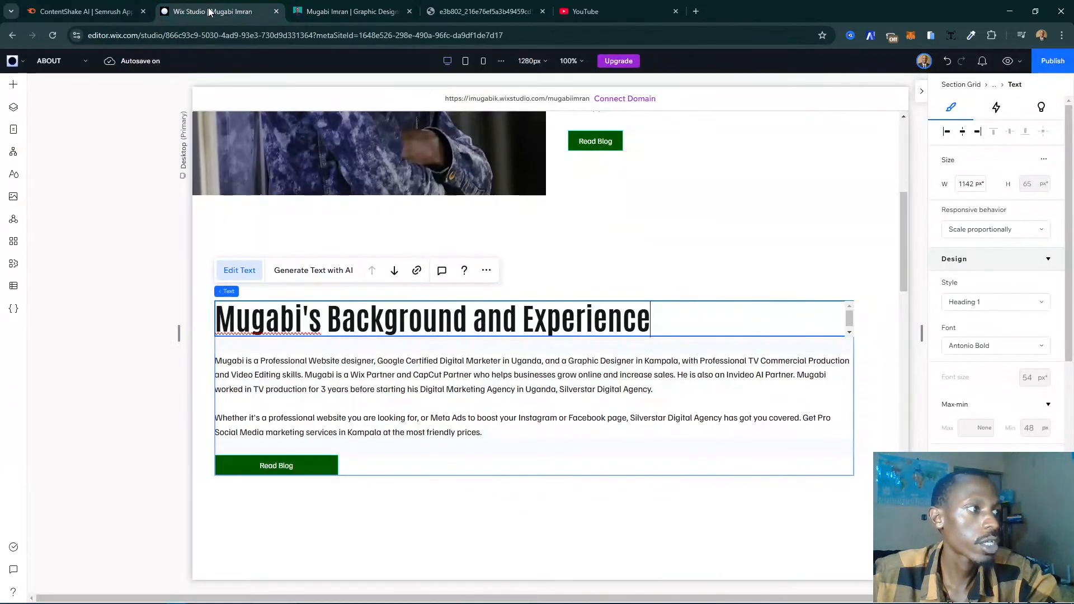
click(616, 486)
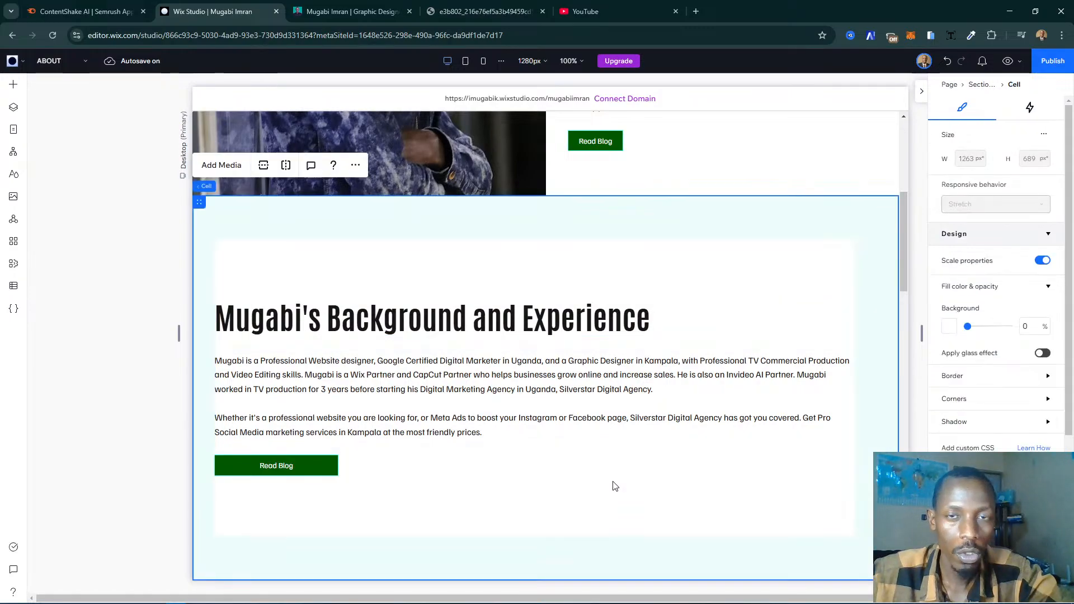
- Duplicate the "MOTION GRAPHICS SHOW REEL 2018" text and place the copy between the Background and Experience heading and its paragraph
scroll(614, 486, down, 8)
scroll(615, 486, up, 5)
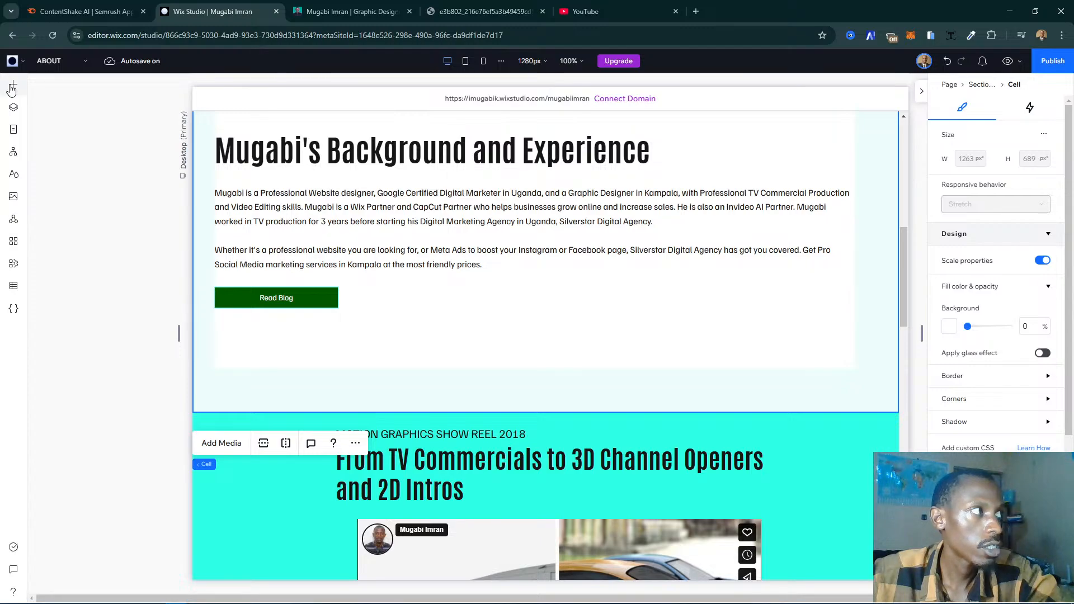
click(520, 435)
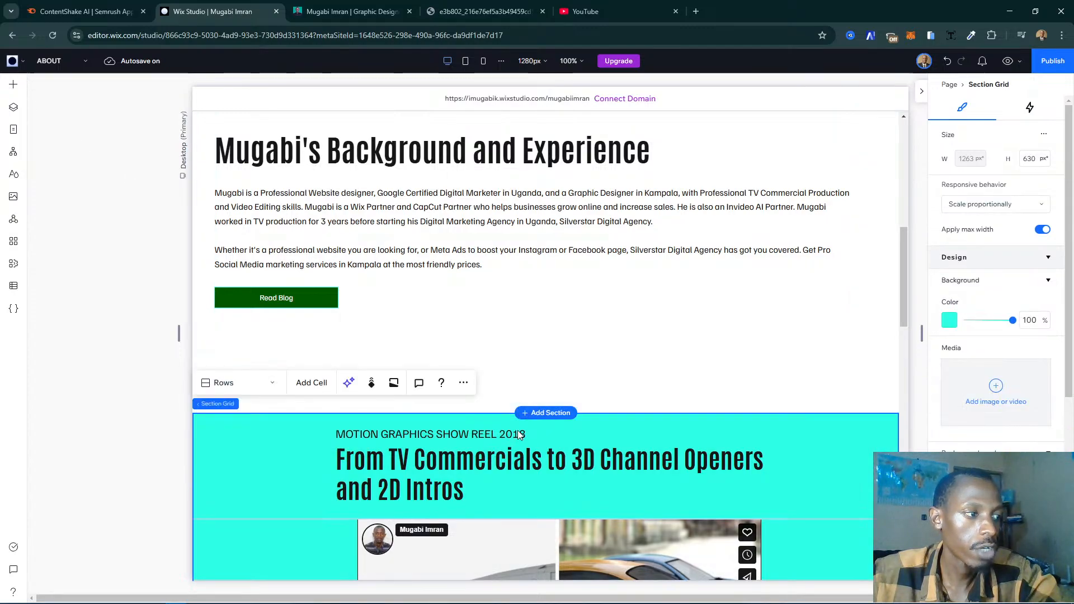
click(447, 428)
click(415, 432)
click(415, 432)
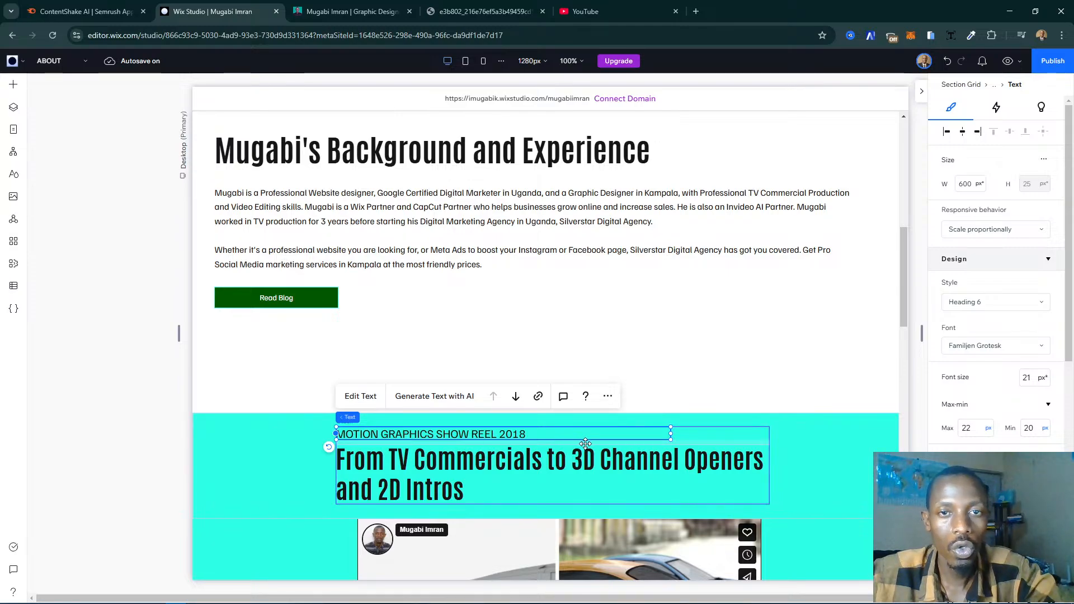
drag(469, 462, 411, 450)
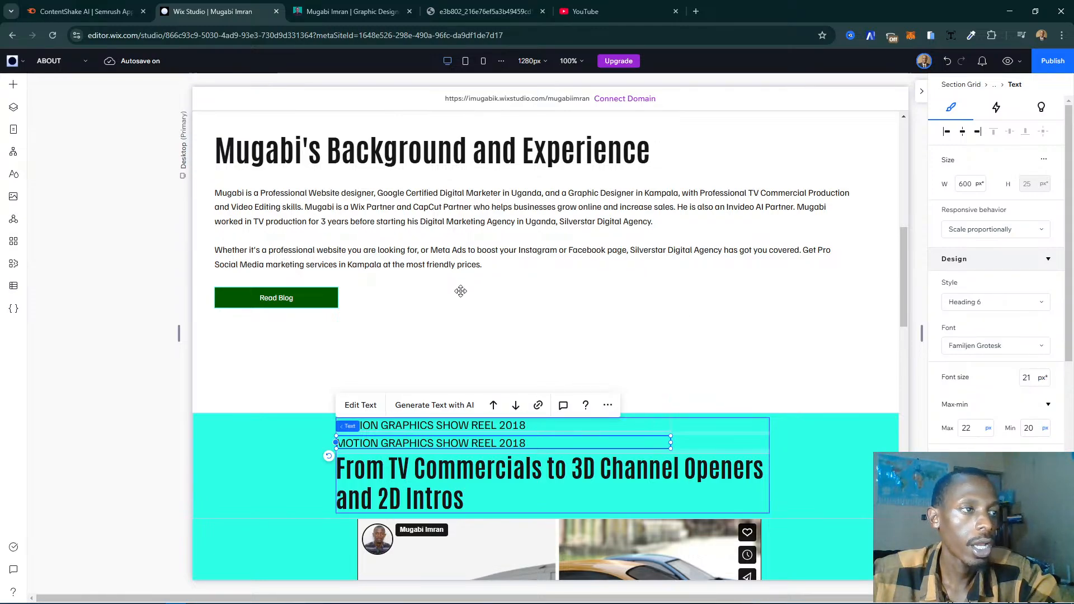
drag(660, 443, 332, 216)
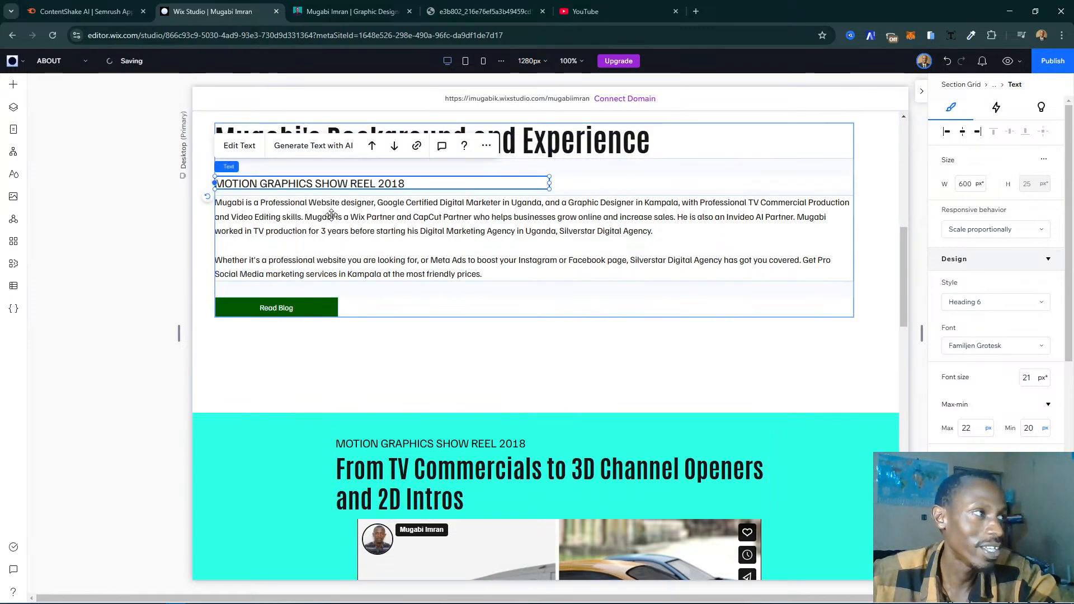
- Widen the placed text to about 1144 px and replace it with "Professional Digital Marketer with a background in Commercial Production"
scroll(331, 216, up, 2)
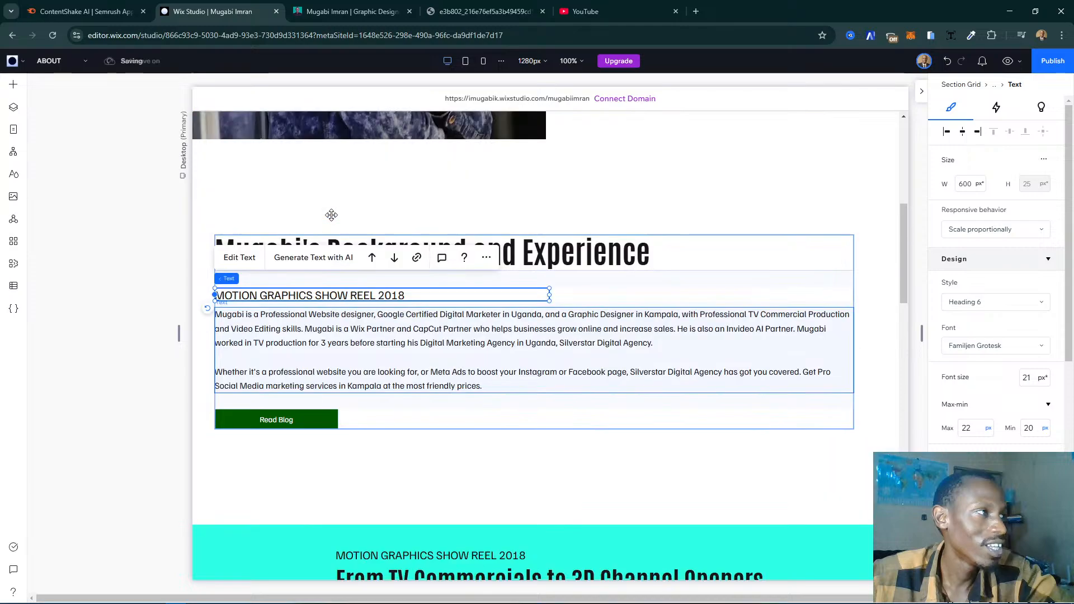
click(537, 269)
click(530, 294)
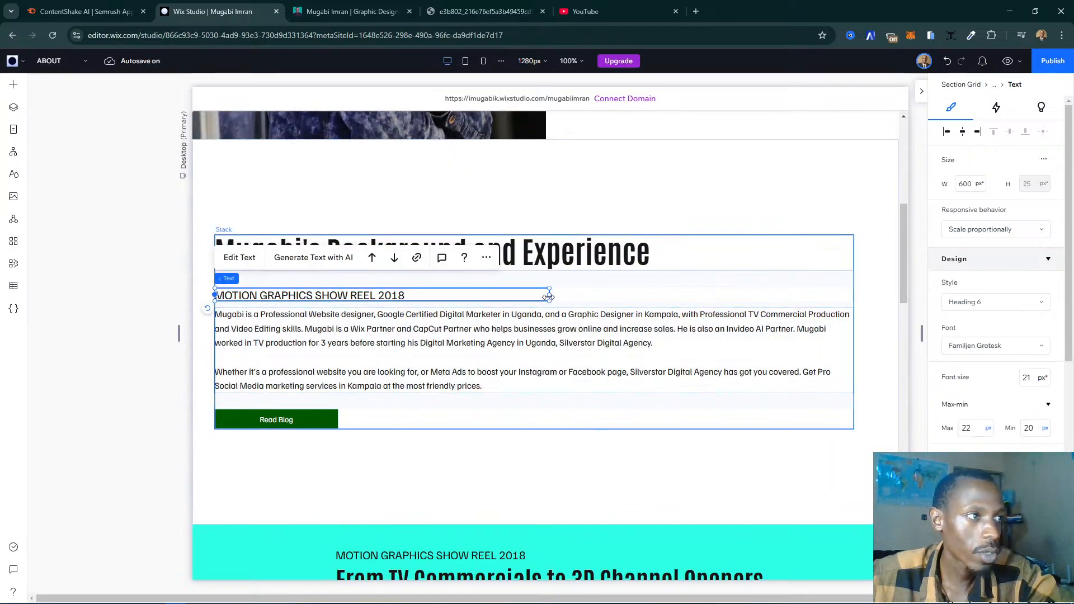
drag(553, 297, 855, 301)
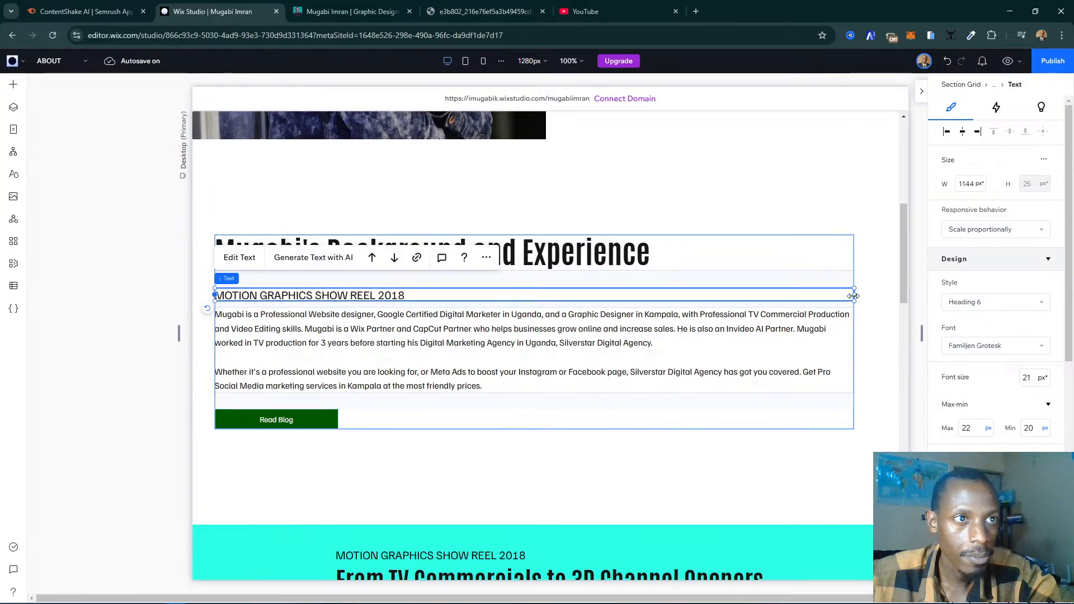
click(239, 258)
text(Professional Digital Marketer with a background in Commercial Production)
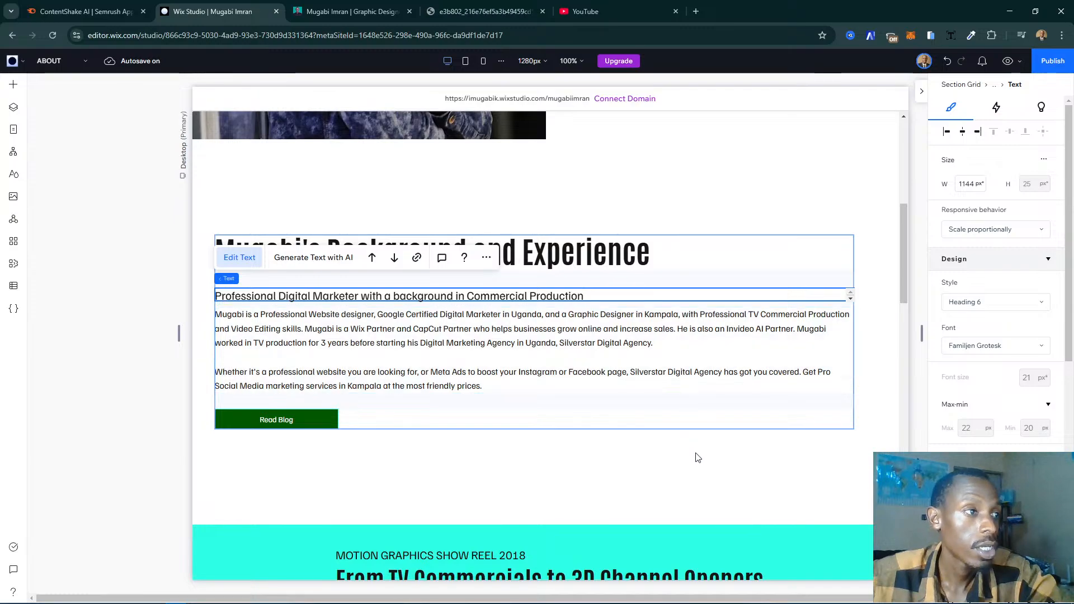
click(617, 298)
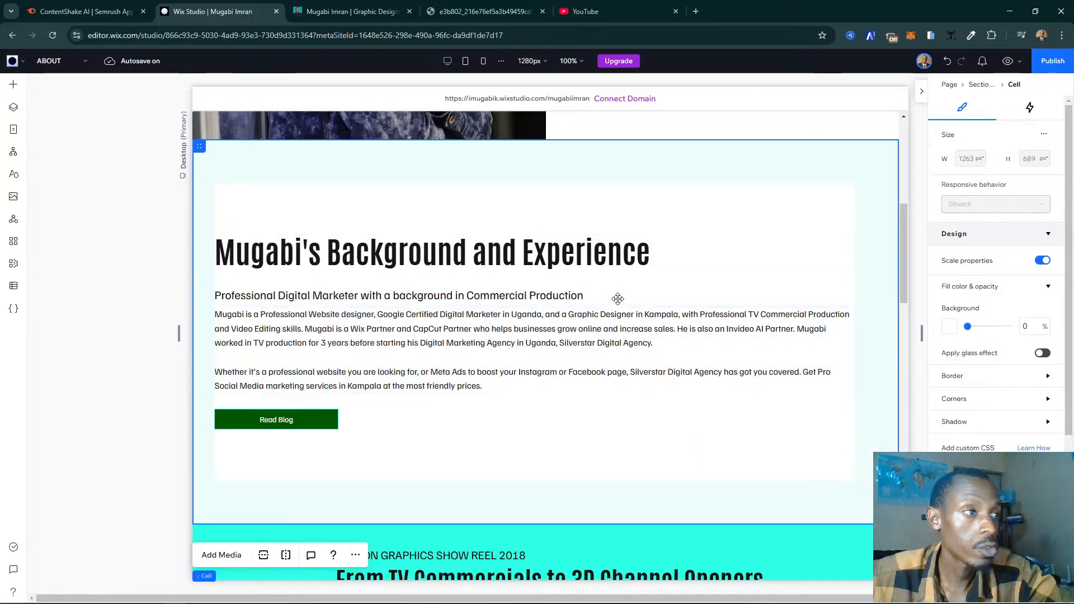
- Set the stack spacing between the Background and Experience heading and its subtitle to 15 px
click(395, 292)
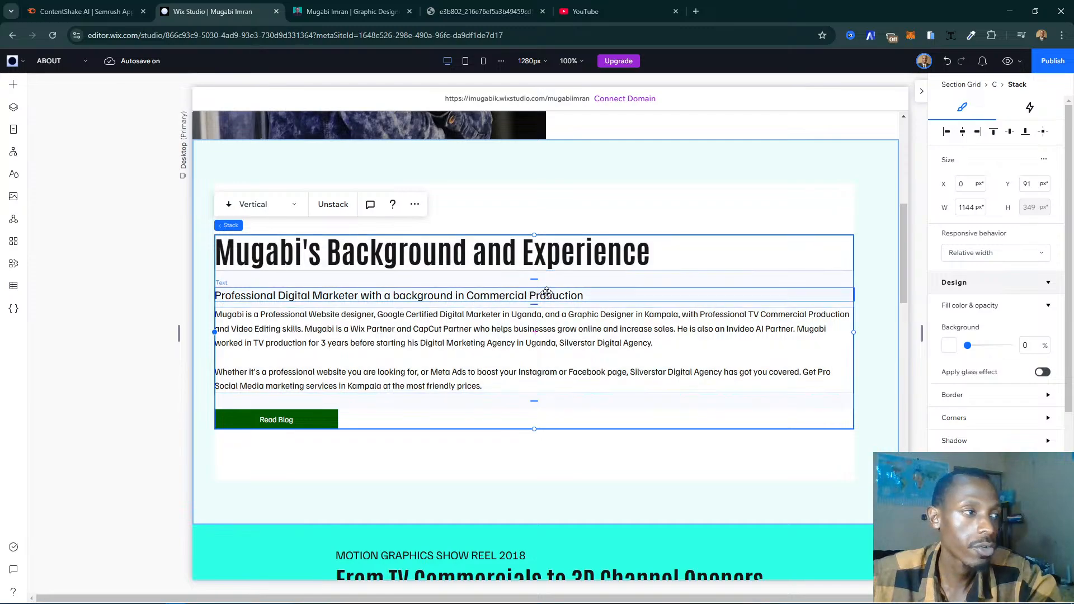
drag(531, 279, 531, 279)
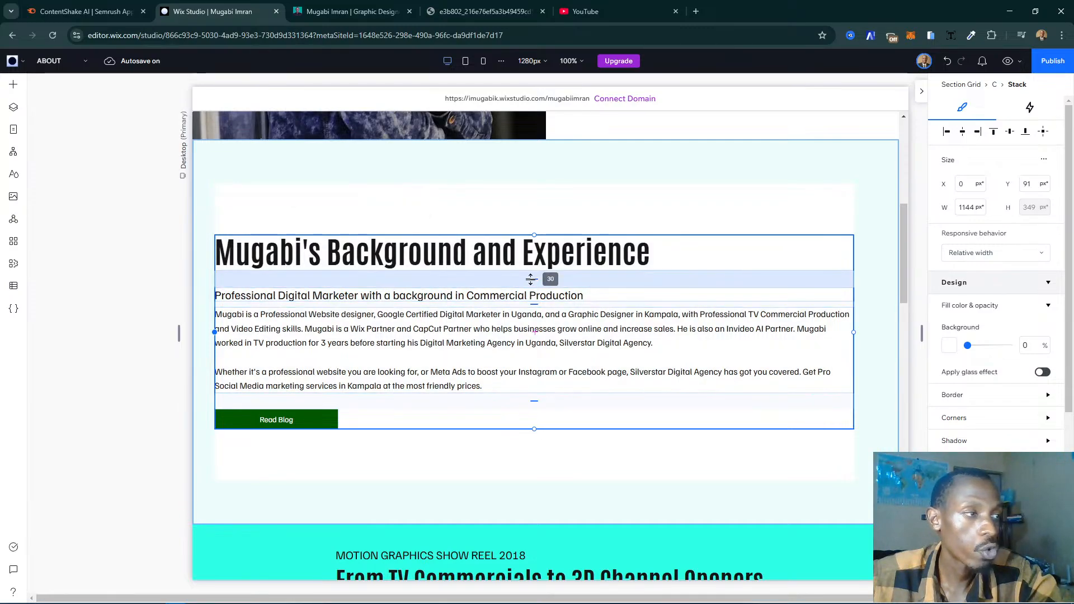
click(530, 279)
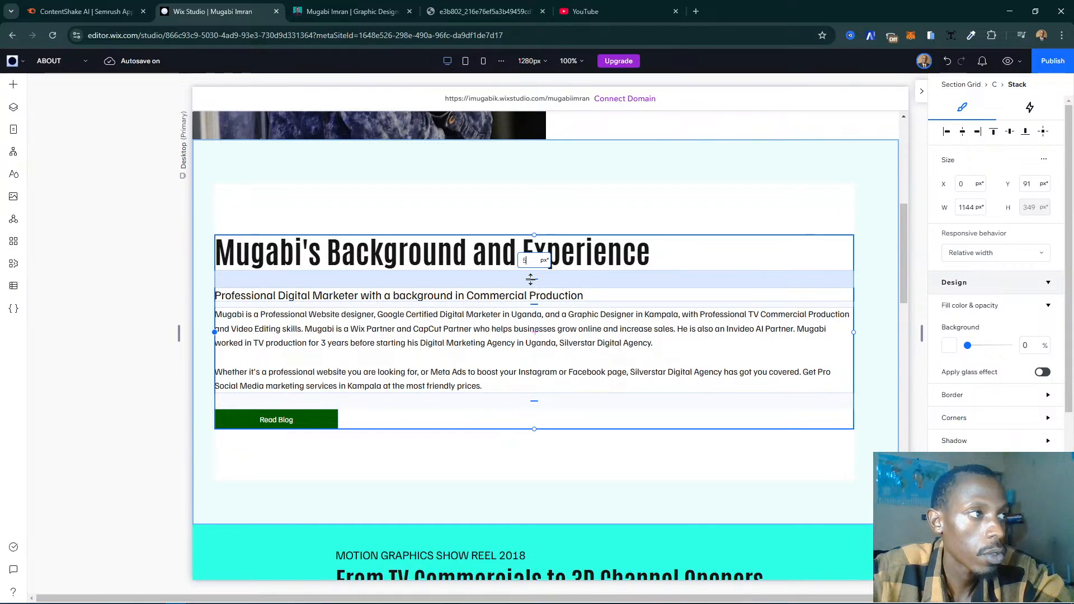
text(15)
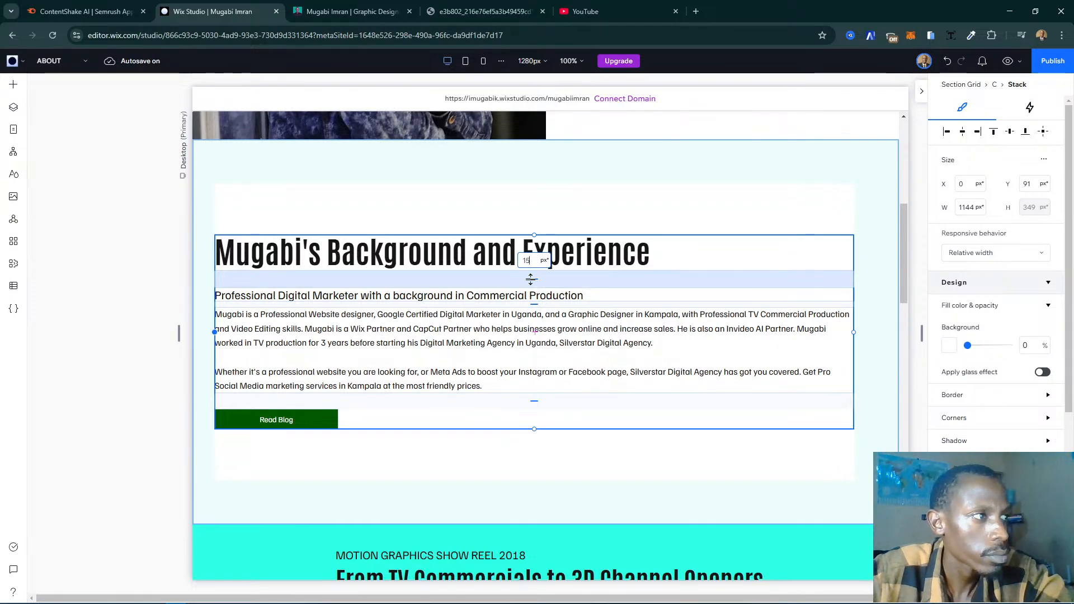
key(Return)
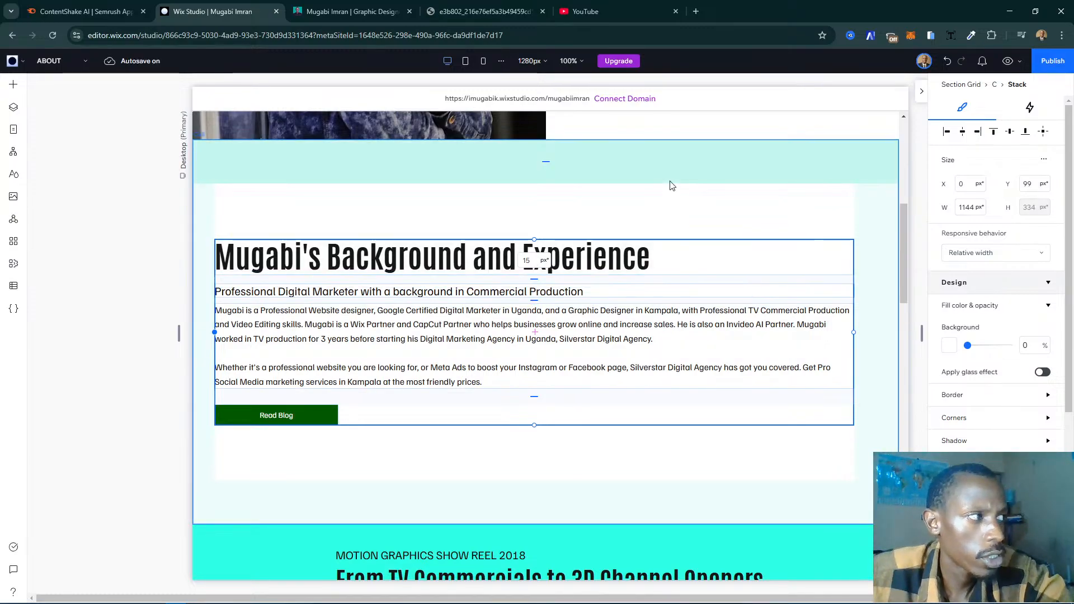
click(453, 475)
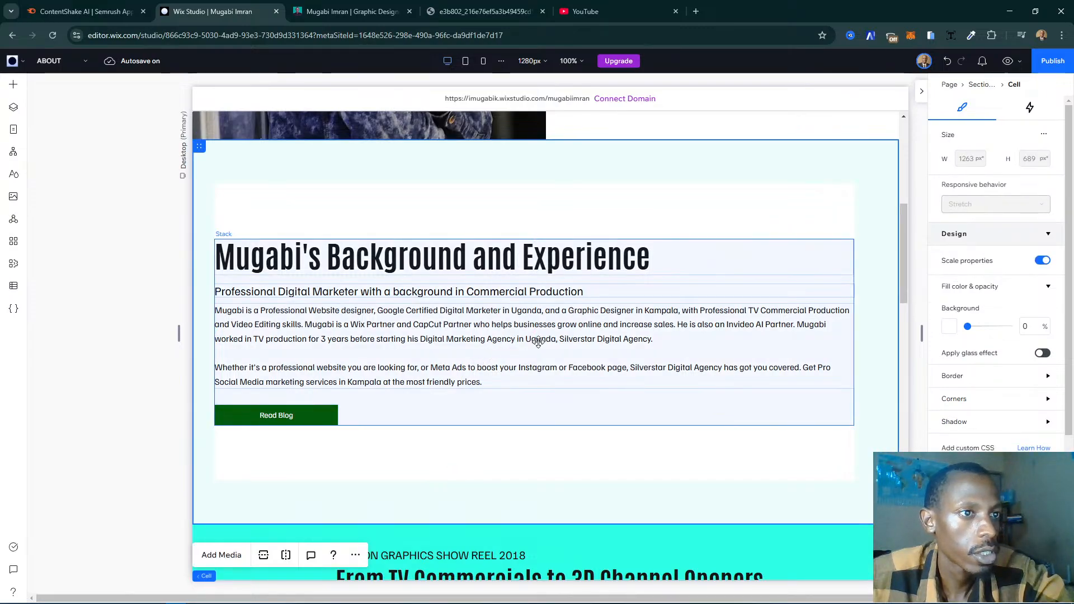
scroll(538, 343, up, 1)
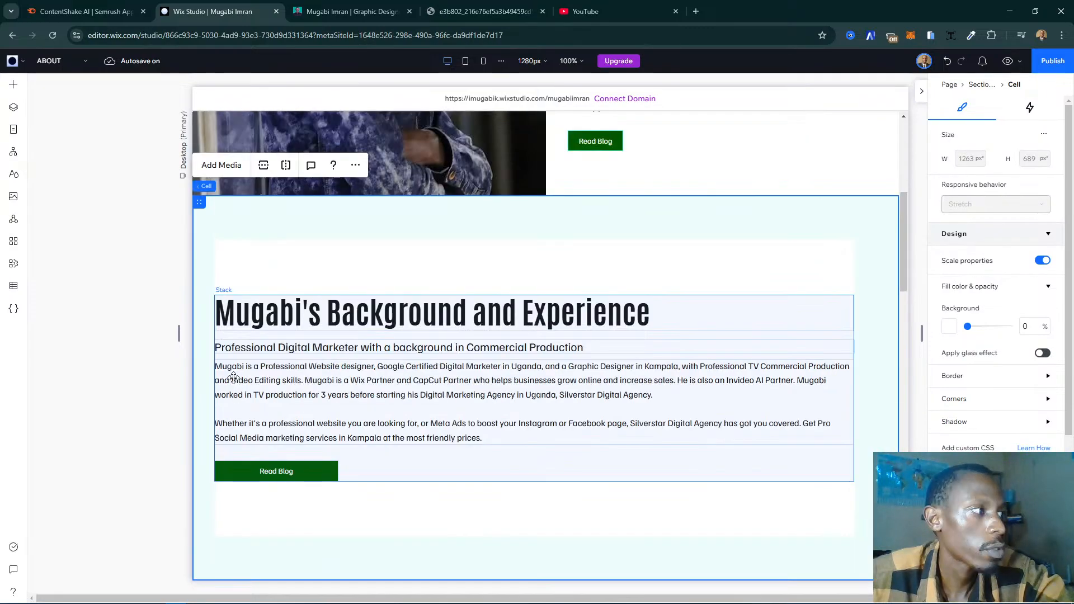
- Narrow the stack holding the Background and Experience heading, subtitle, paragraph and button to about 877 px wide
click(457, 365)
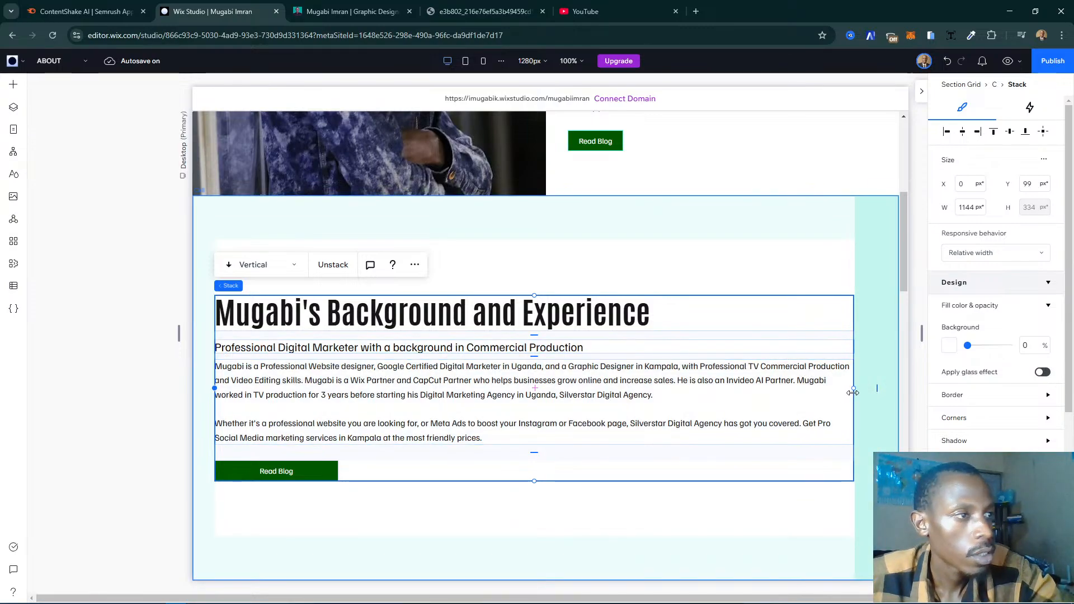
drag(853, 392, 655, 388)
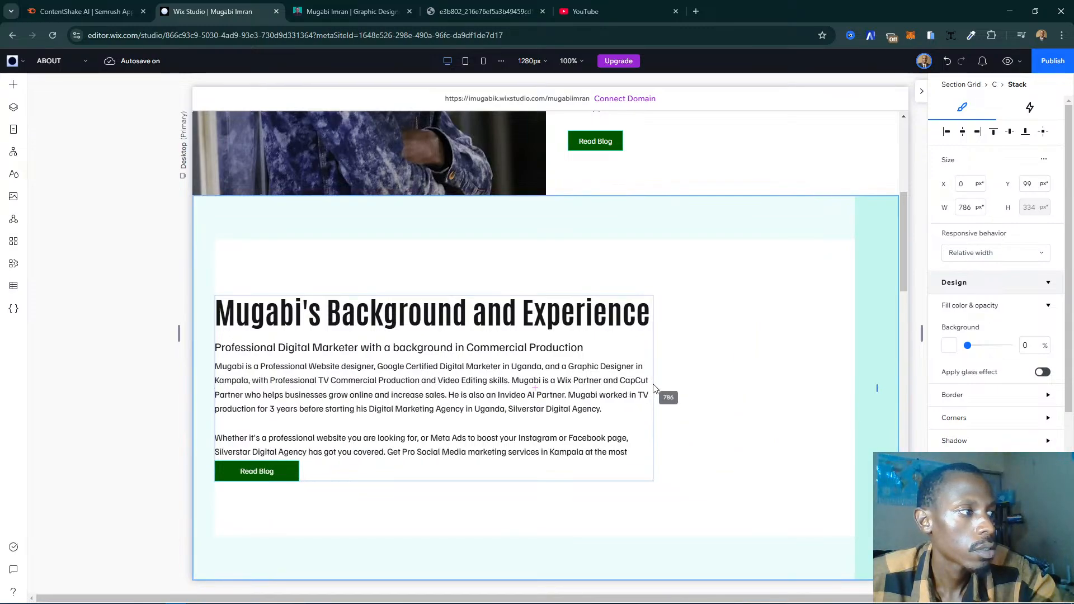
drag(654, 388, 706, 387)
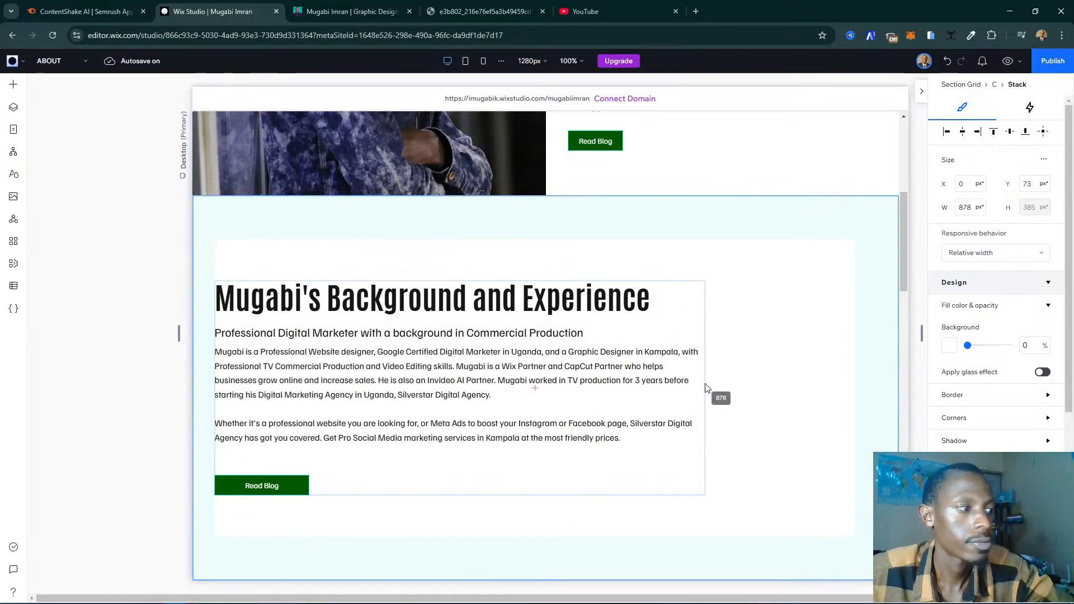
click(345, 471)
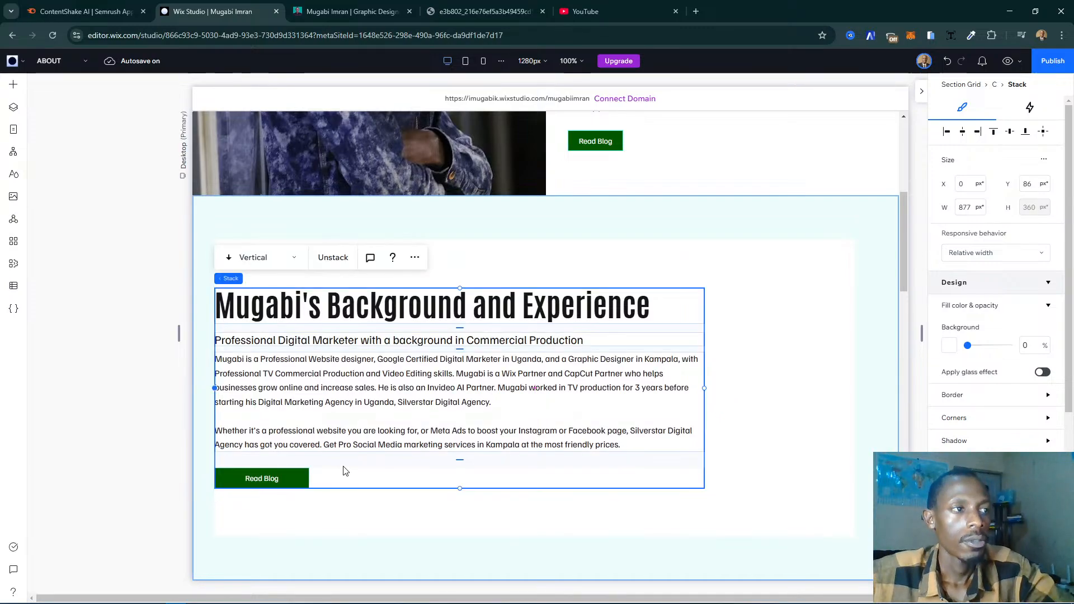
scroll(681, 361, down, 3)
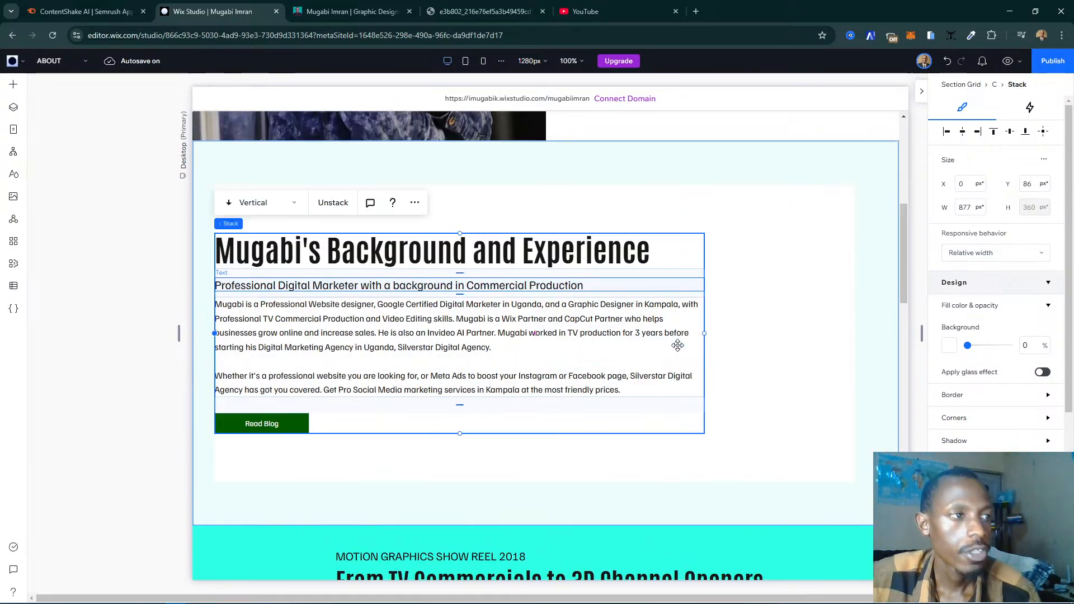
- Compare with the live My Story page, then widen the Background and Experience stack in the editor to about 1029 px
click(308, 14)
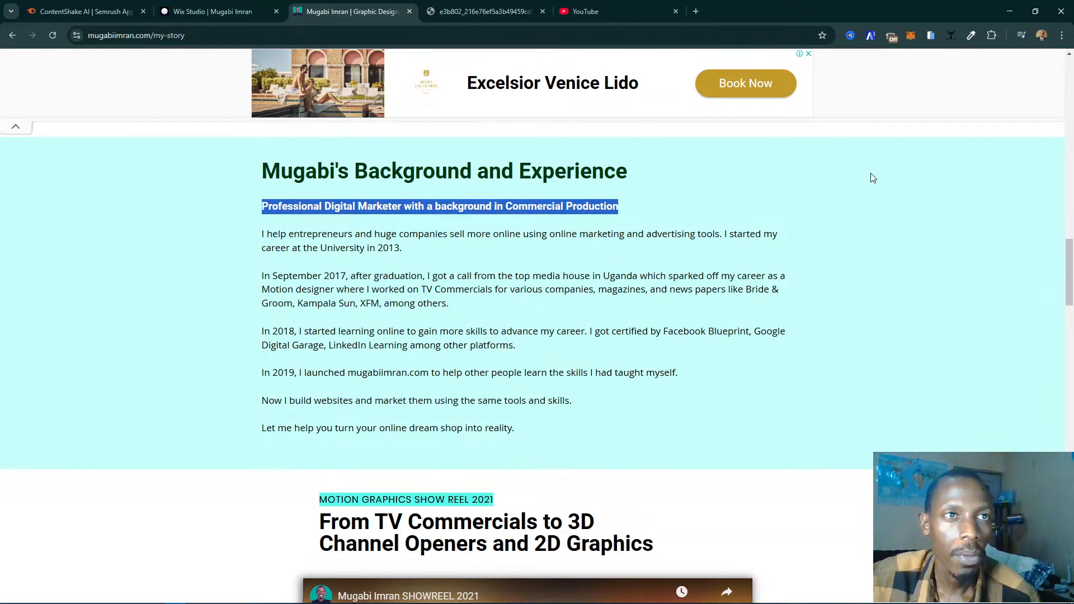
scroll(792, 244, down, 1)
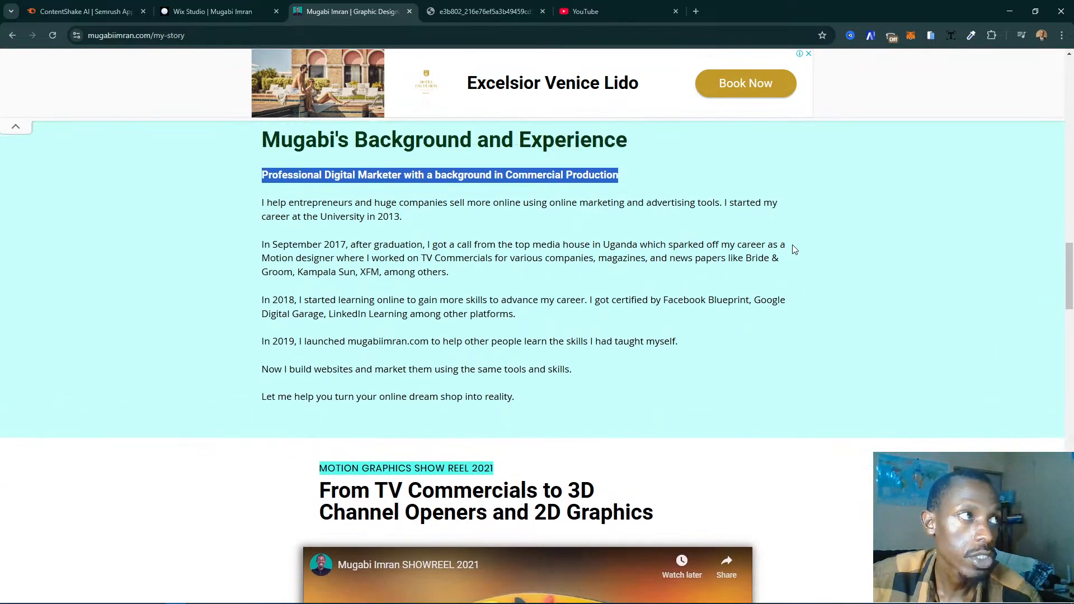
scroll(794, 246, up, 6)
scroll(793, 250, up, 4)
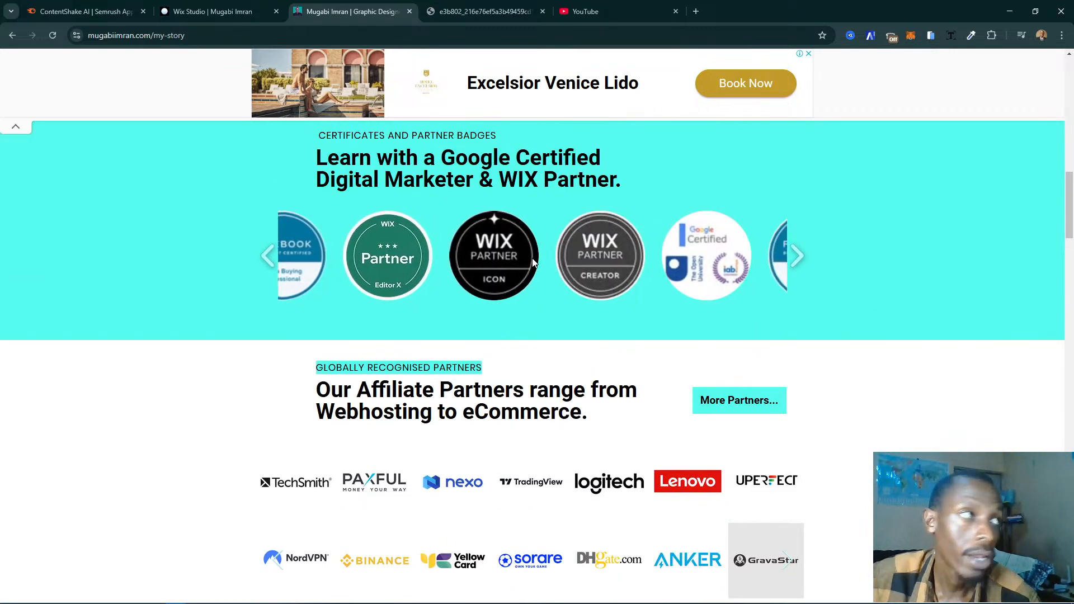
click(213, 12)
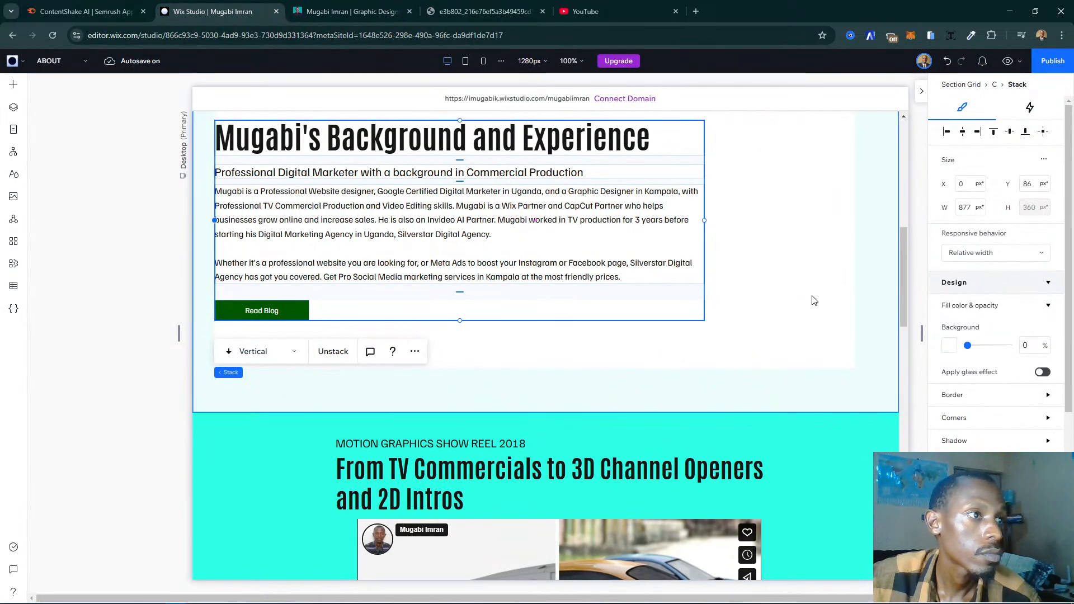
scroll(806, 300, up, 2)
drag(704, 334, 790, 341)
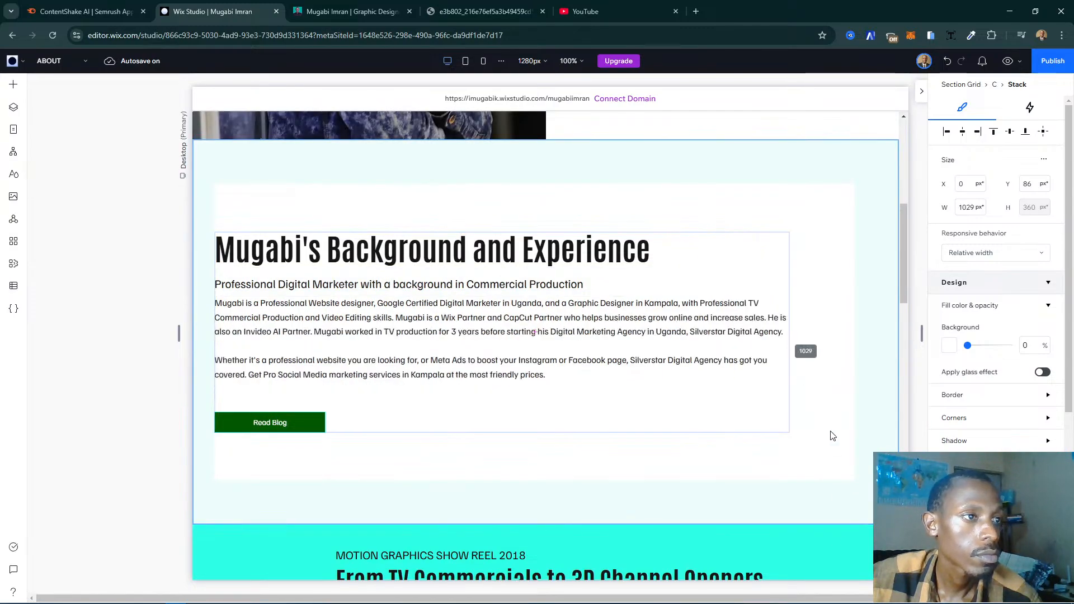
scroll(743, 395, up, 2)
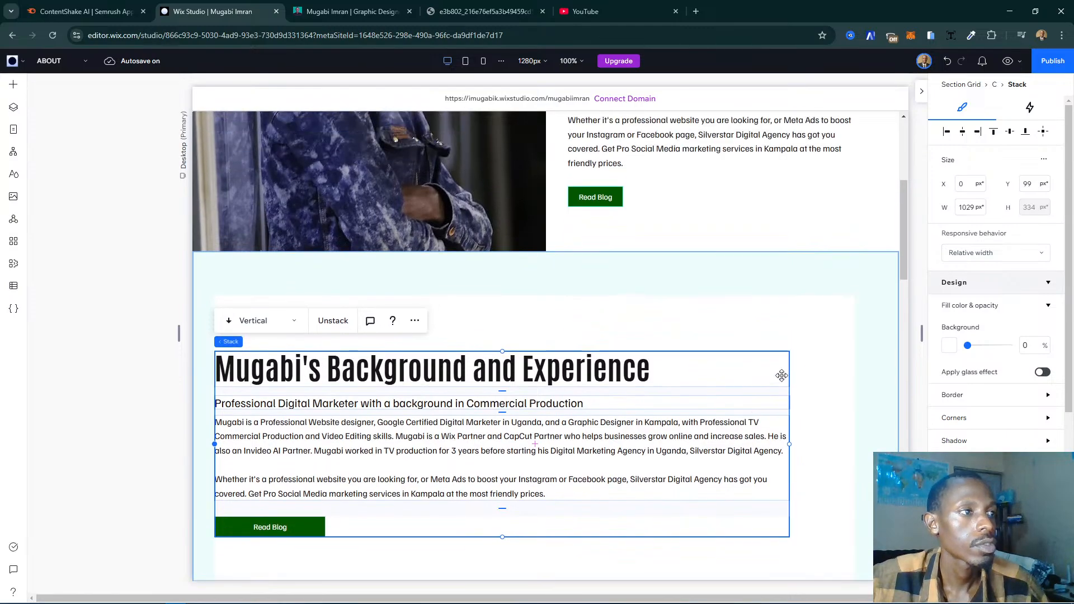
- Set the background color of the Background and Experience section to the turquoise theme color
click(187, 372)
click(750, 361)
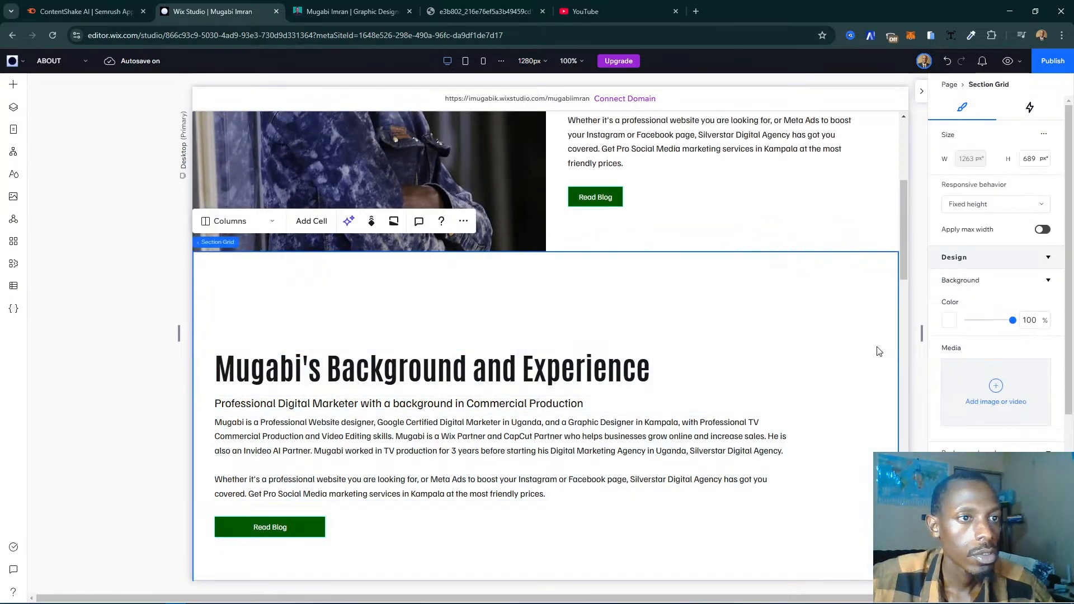
click(954, 323)
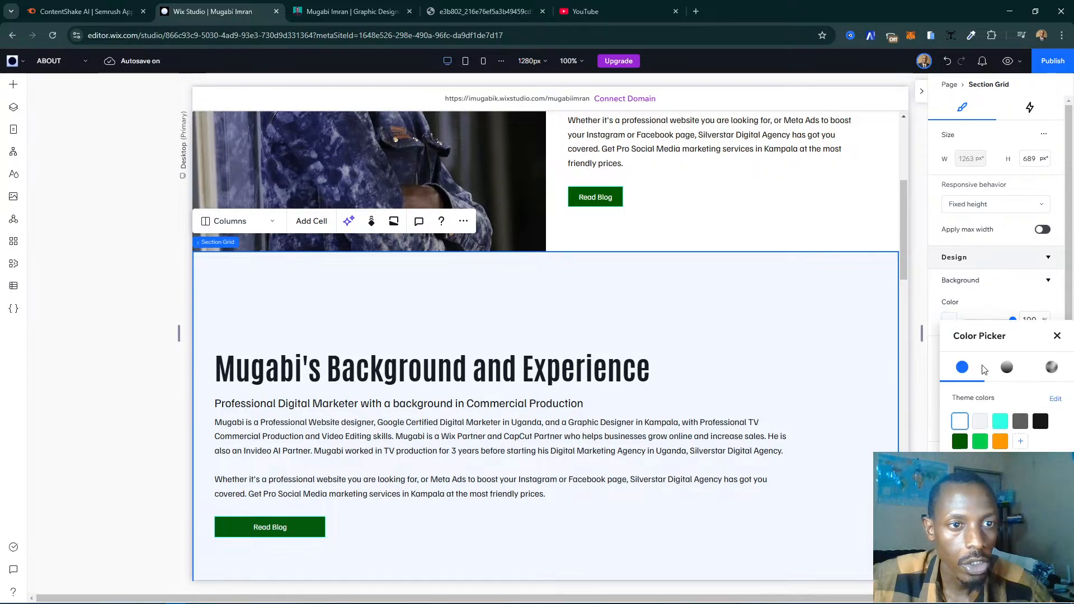
click(1002, 423)
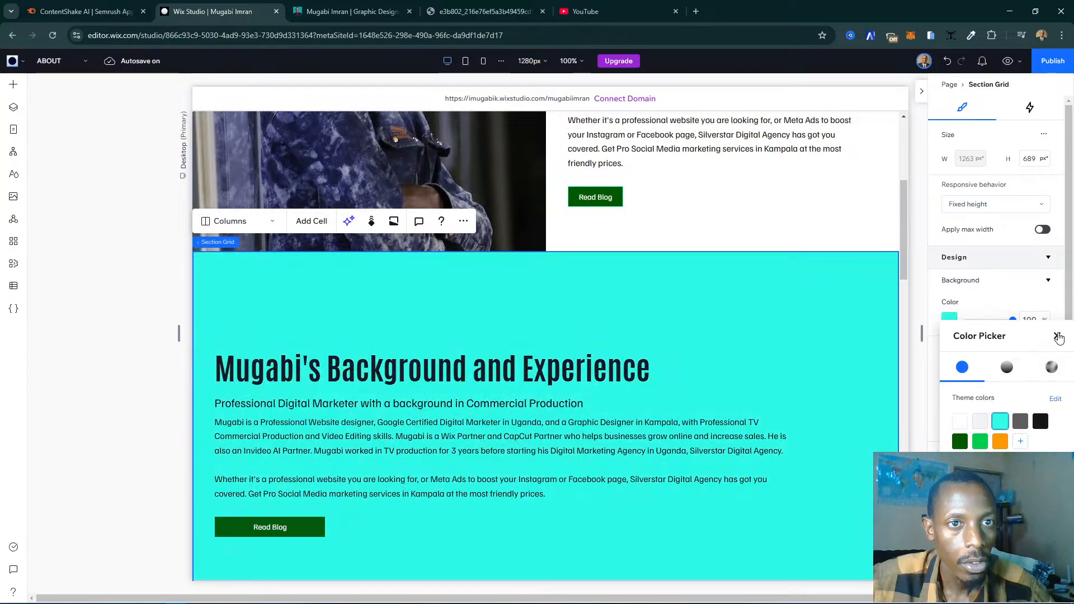
click(1057, 335)
- Move the Background and Experience section down the page, below the show reel and the certificates and partner badges sections
scroll(769, 336, down, 2)
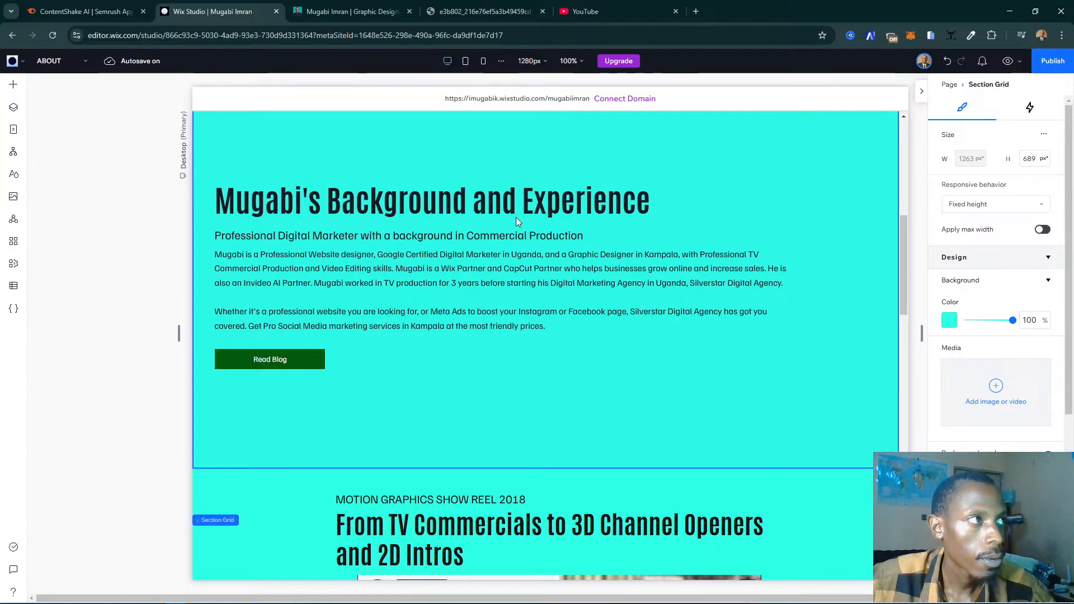
scroll(491, 180, up, 2)
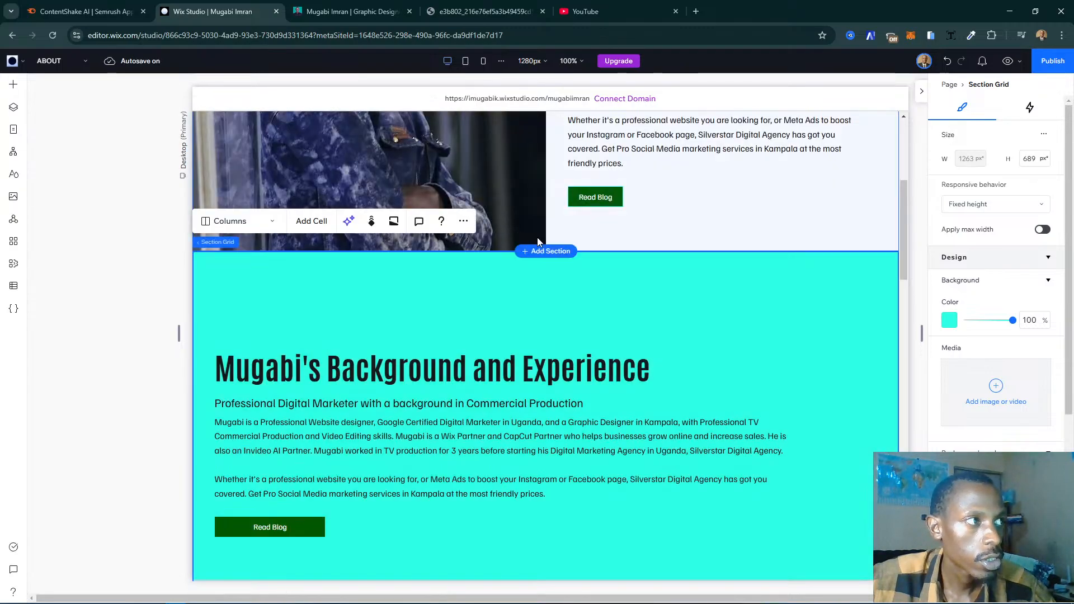
click(463, 222)
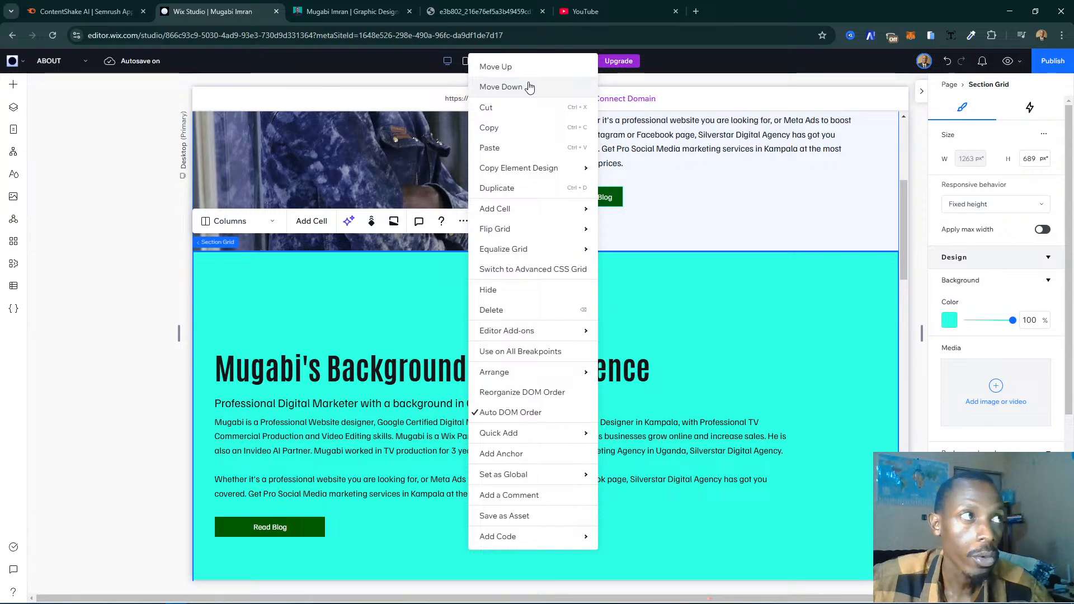
click(501, 86)
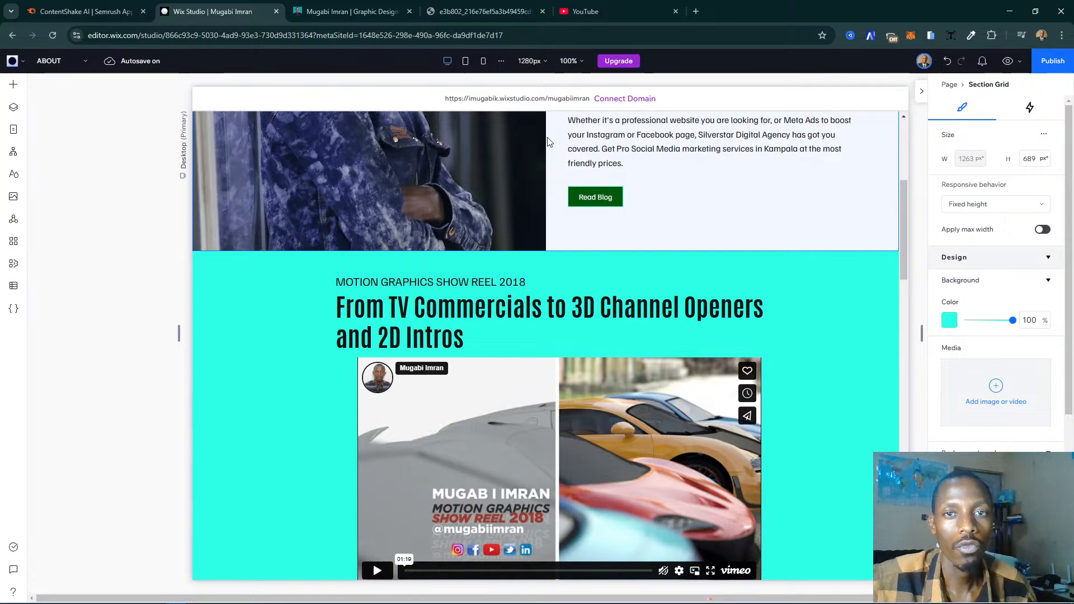
scroll(747, 283, down, 3)
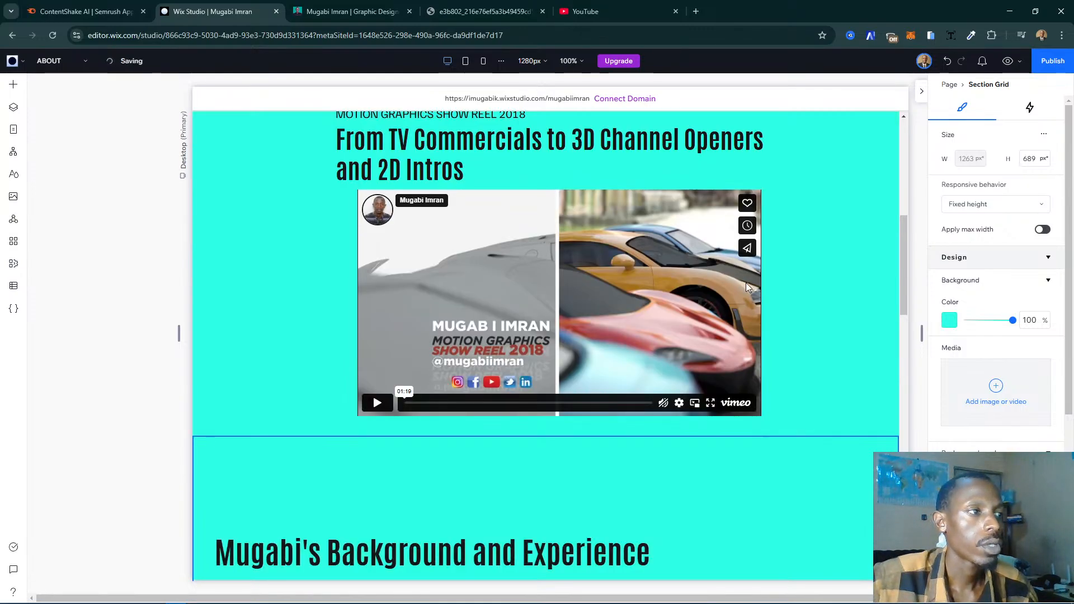
scroll(791, 278, down, 3)
scroll(791, 279, down, 1)
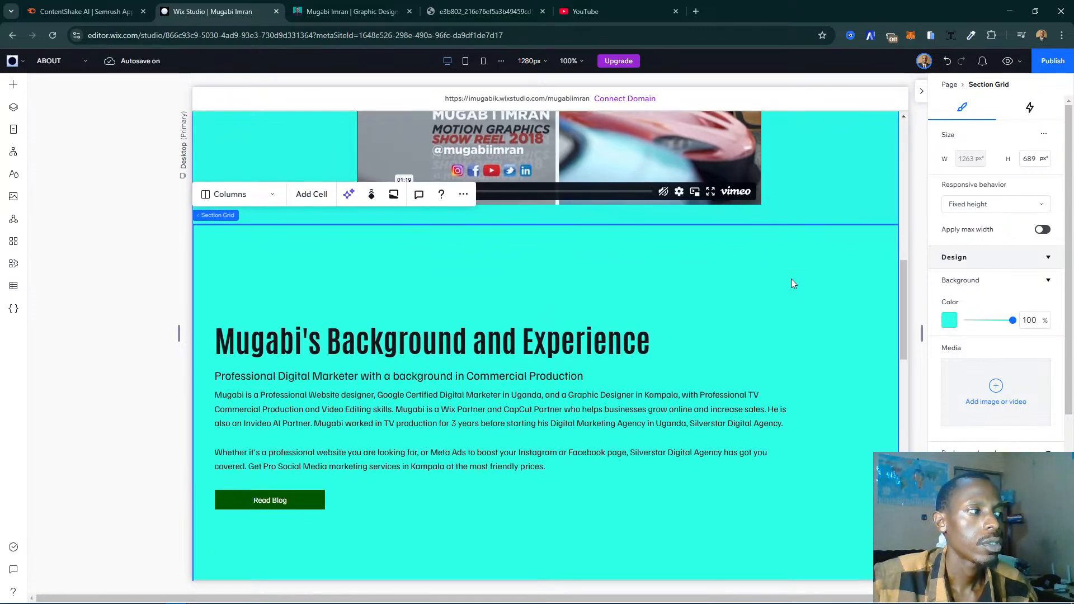
click(467, 183)
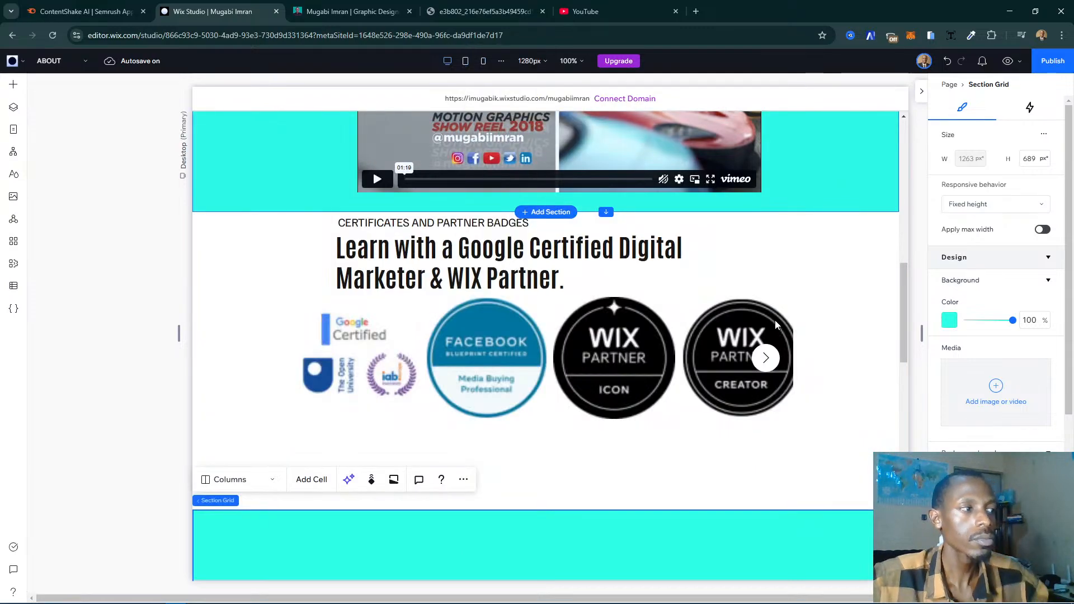
- Heighten the heading row of the certificates and partner badges section so the section is about 609 px high, and save
scroll(761, 352, up, 3)
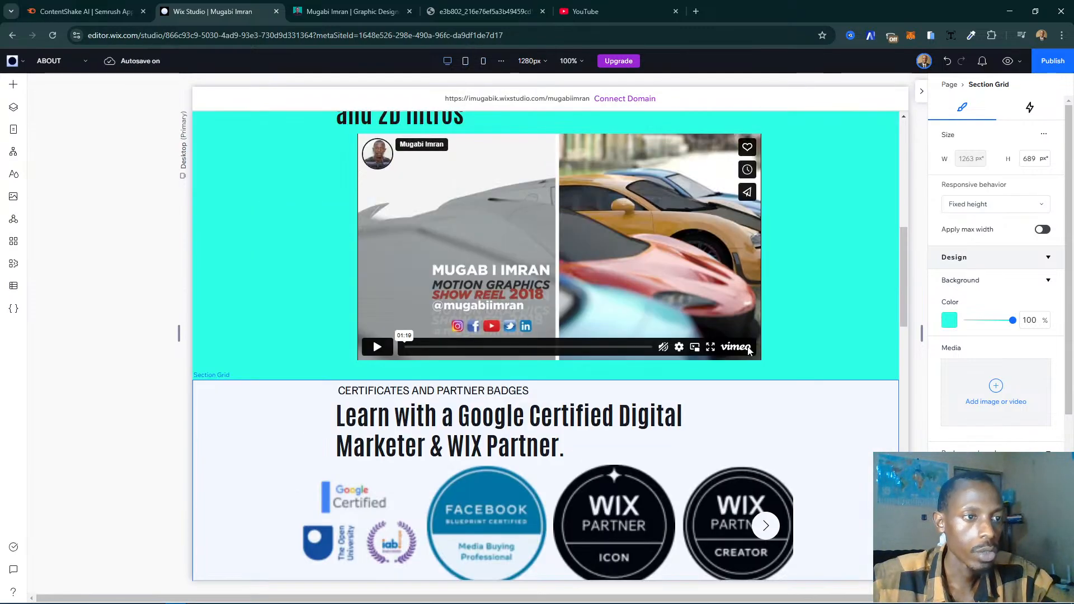
scroll(748, 350, down, 3)
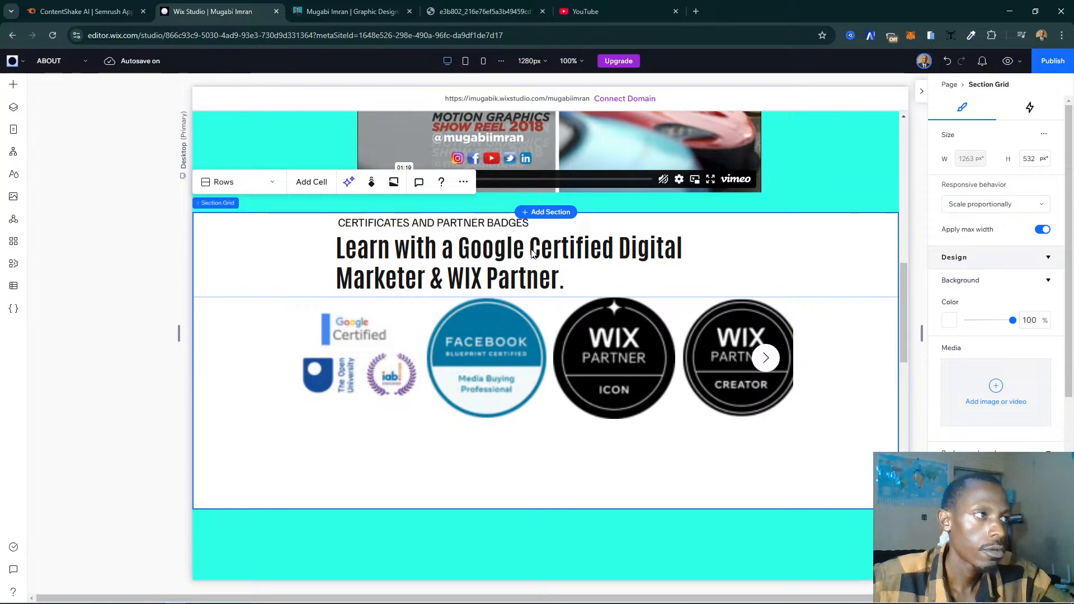
click(788, 279)
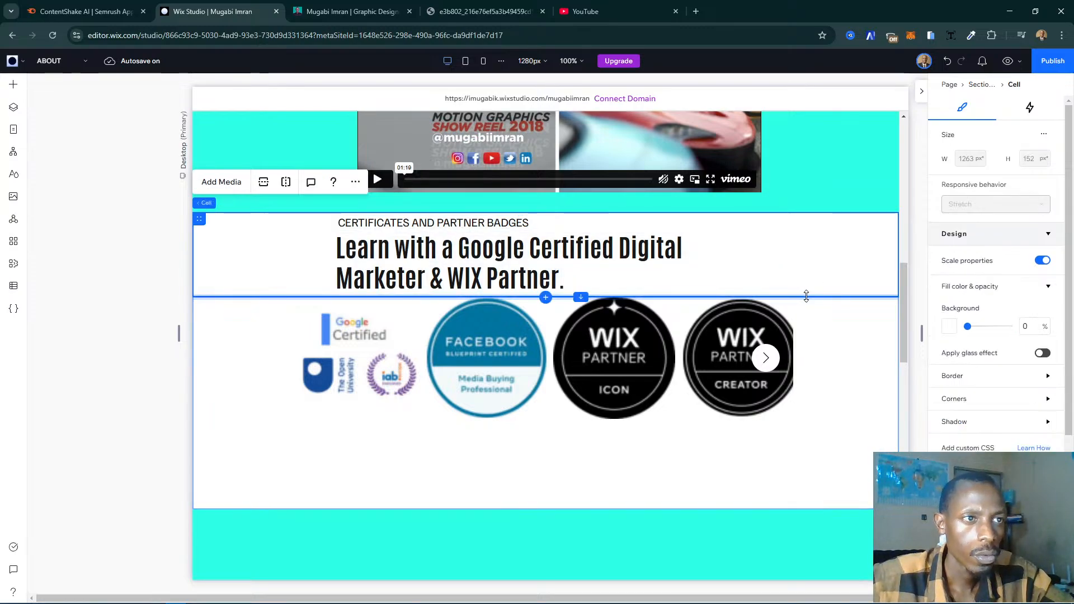
drag(804, 303, 805, 339)
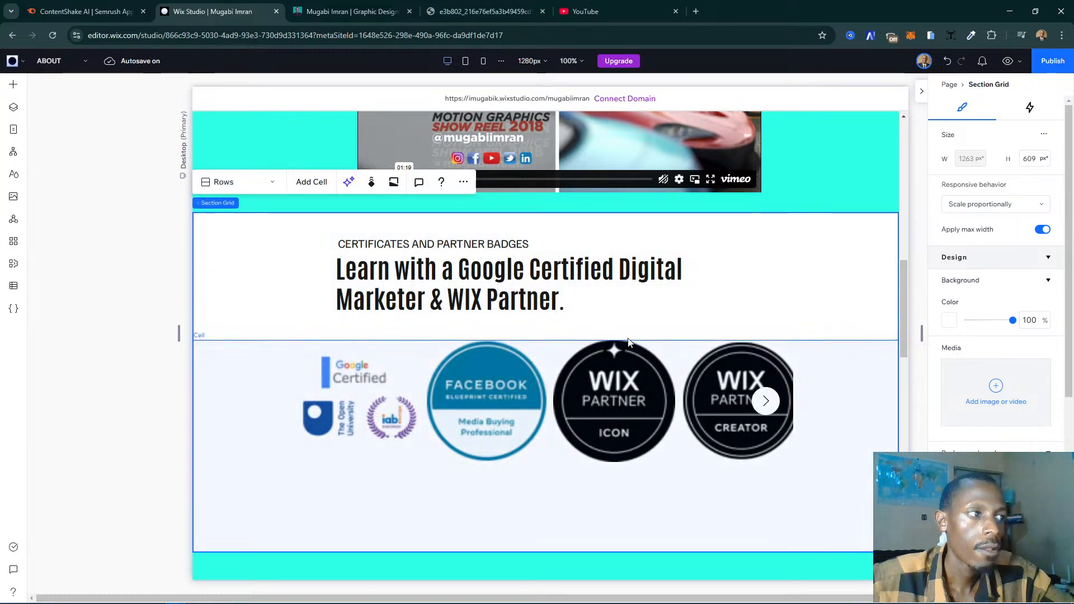
key(ctrl+s)
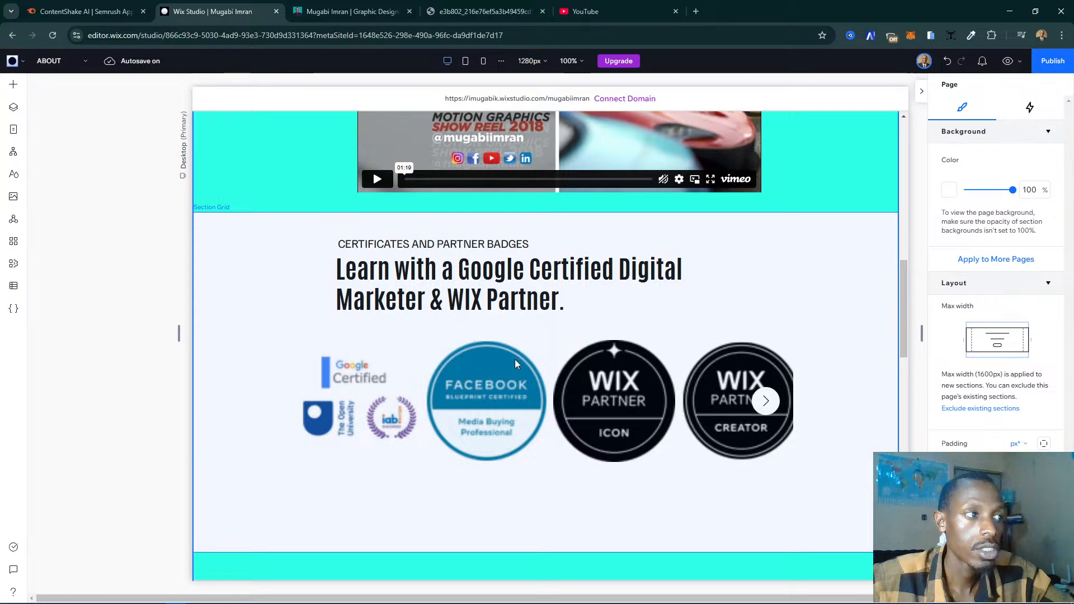
click(505, 375)
click(505, 375)
click(508, 382)
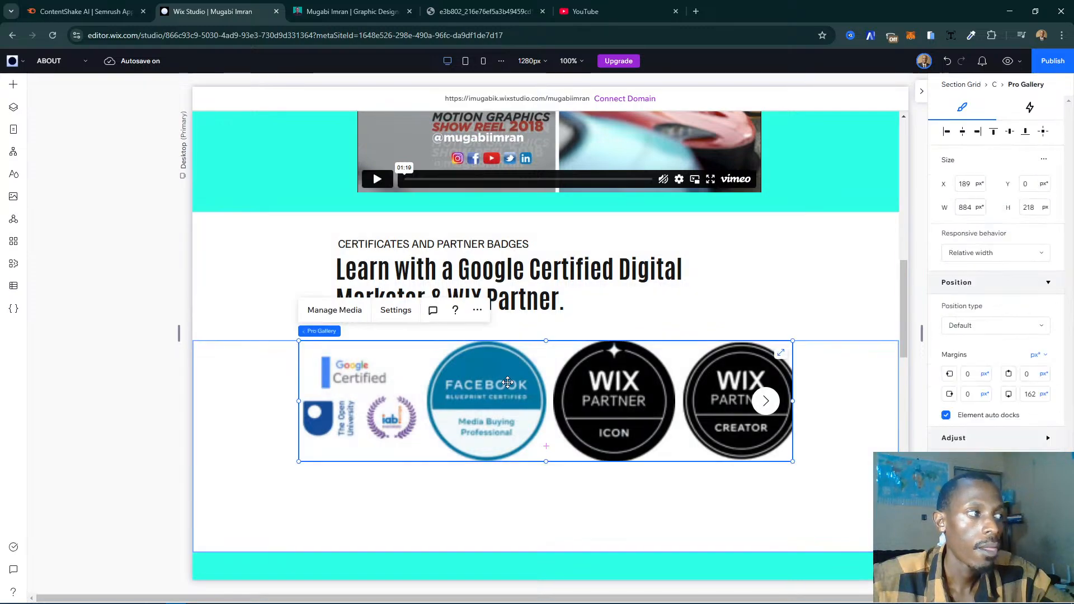
- Reduce the height of the Background and Experience section to about 501 px
scroll(508, 382, down, 5)
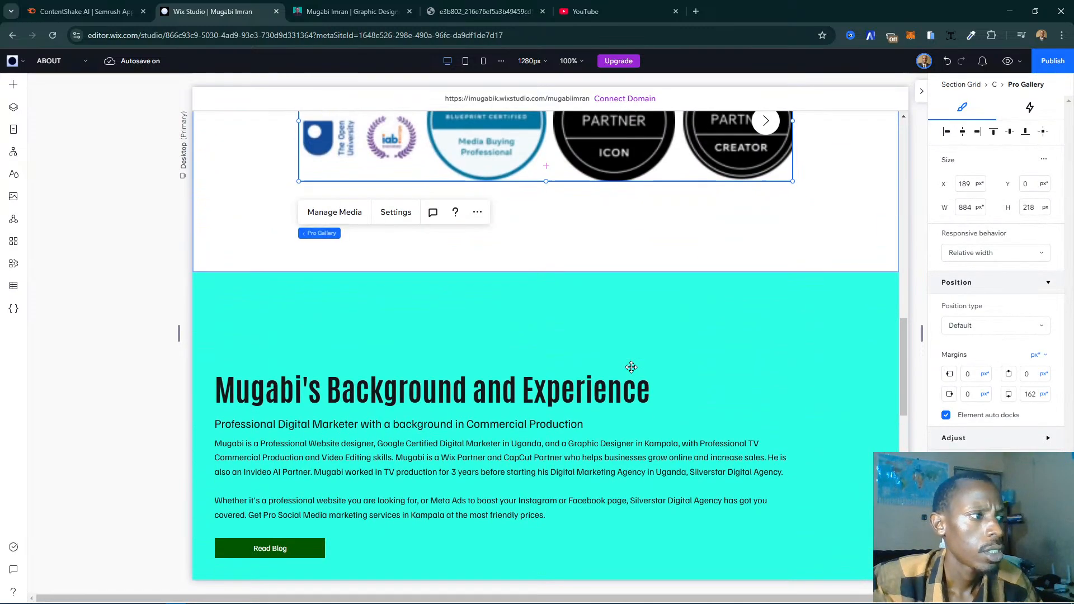
scroll(631, 367, down, 3)
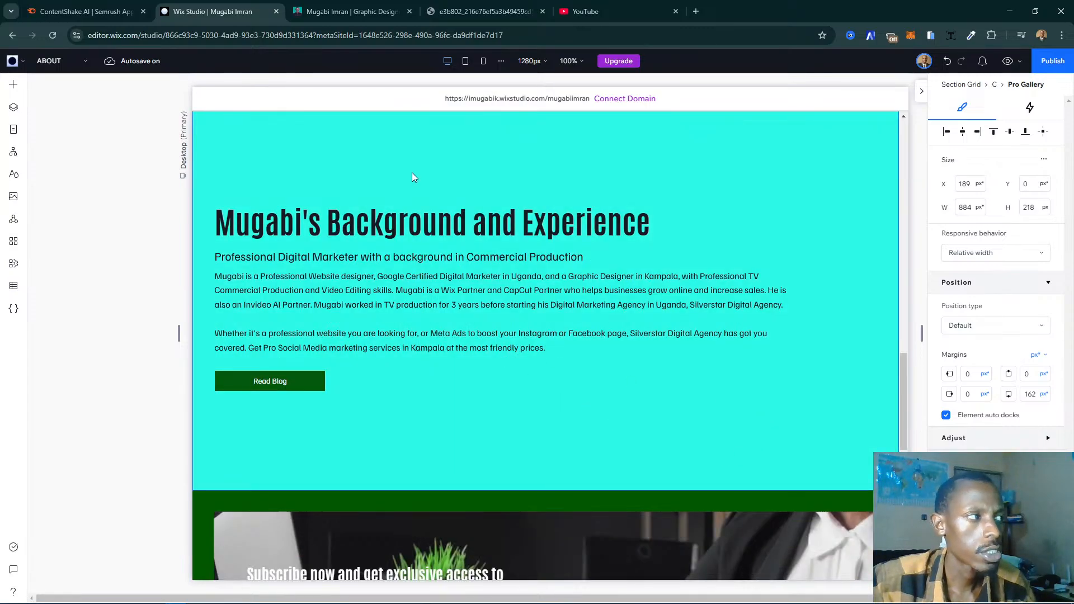
scroll(473, 162, up, 1)
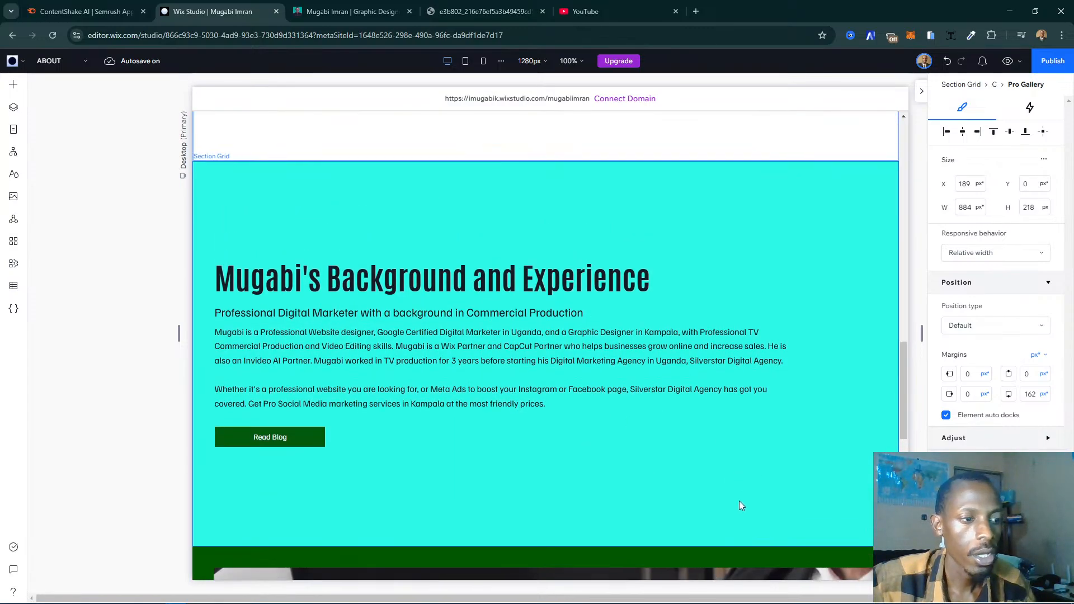
drag(796, 542, 788, 463)
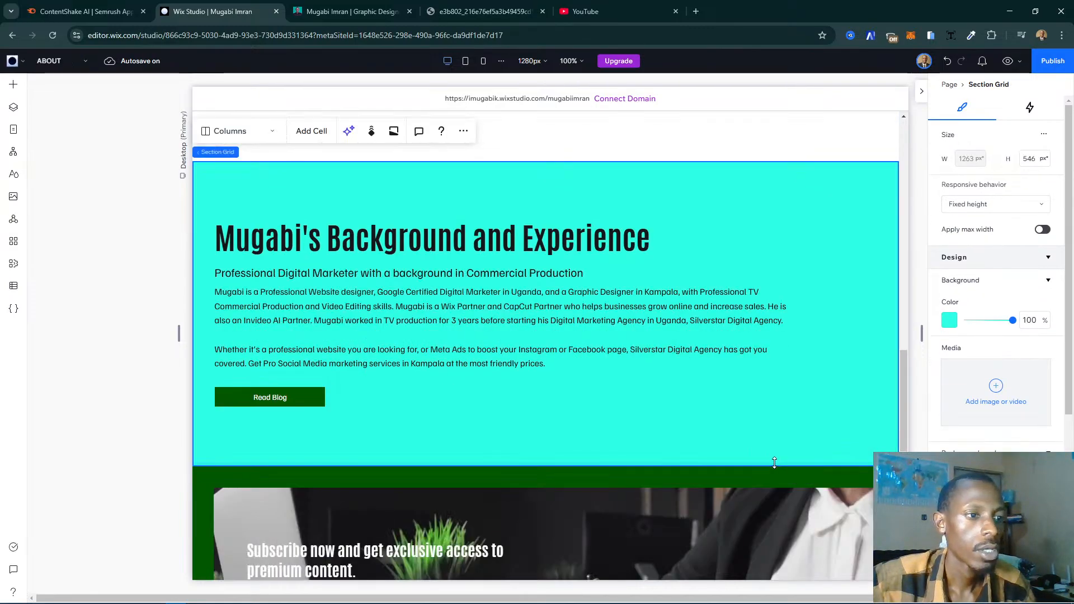
drag(764, 460, 760, 440)
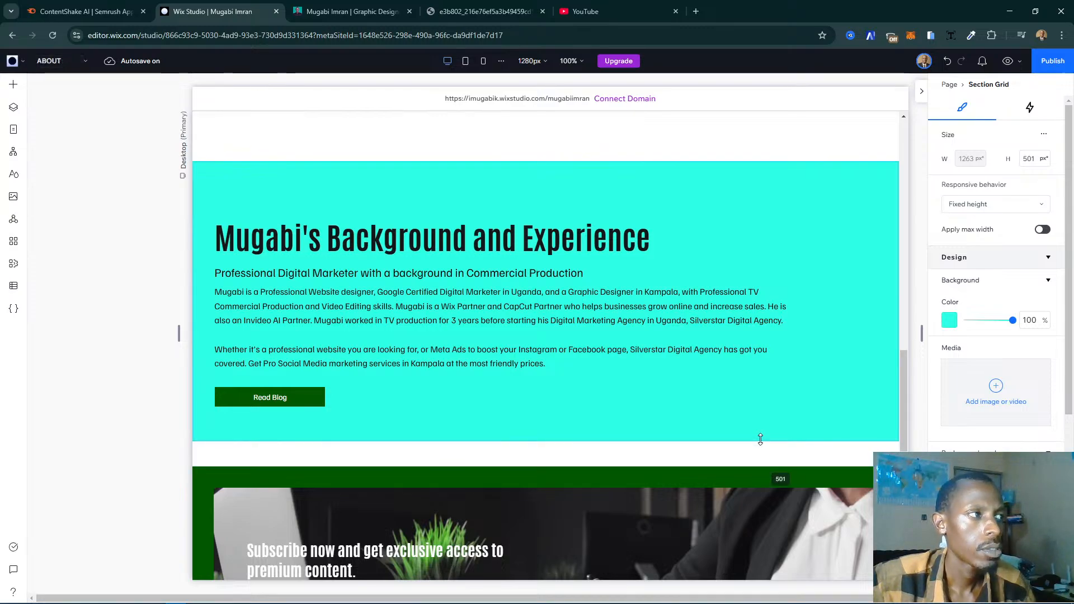
- Switch to the 768 px tablet breakpoint and check the layout of the Background and Experience and show reel sections
click(462, 71)
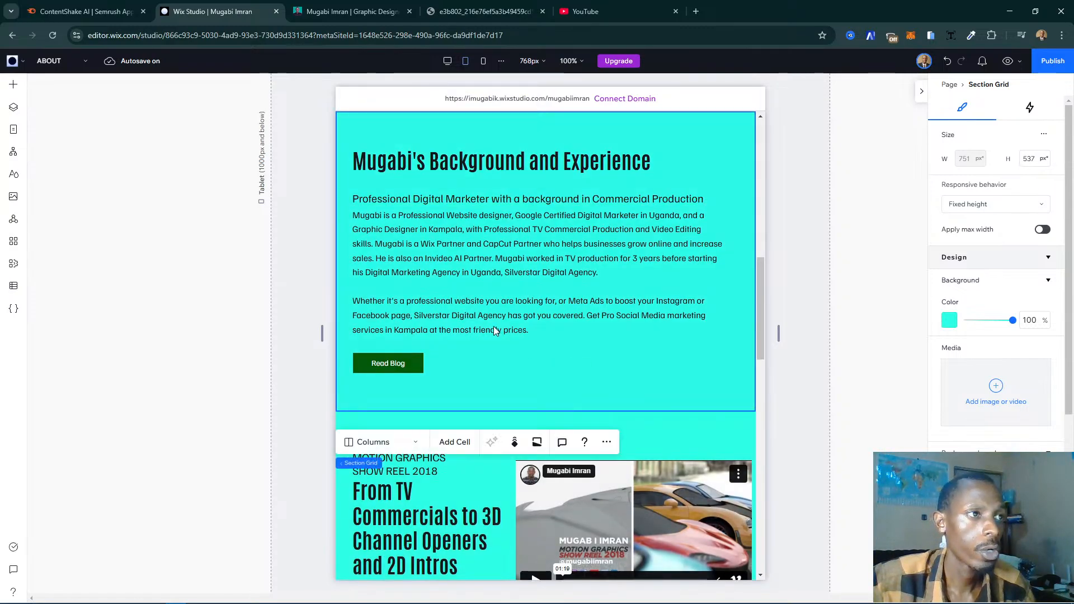
scroll(494, 330, down, 3)
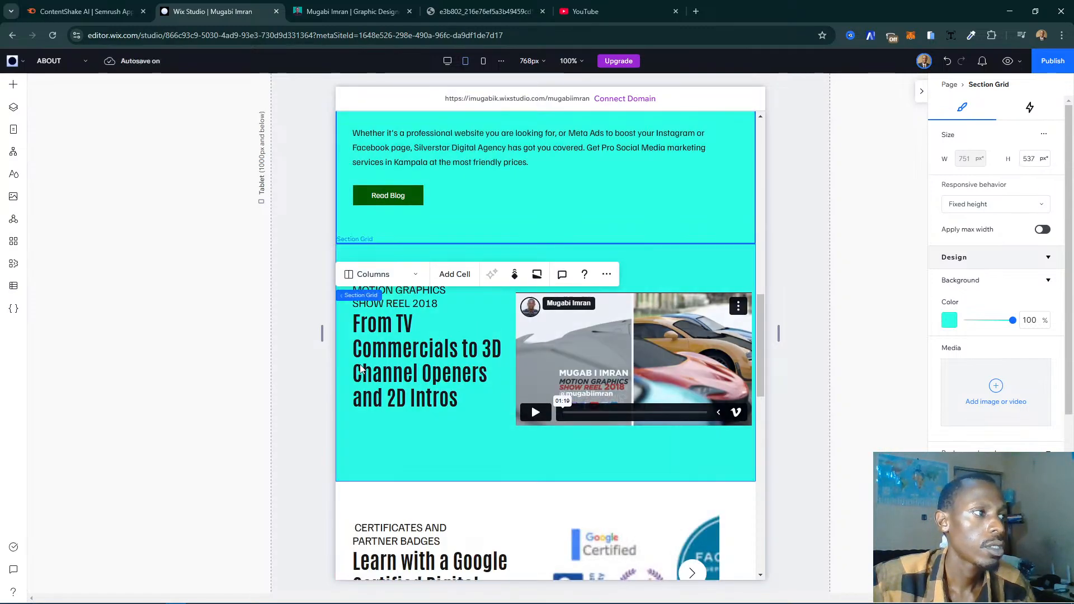
click(287, 405)
scroll(616, 329, up, 2)
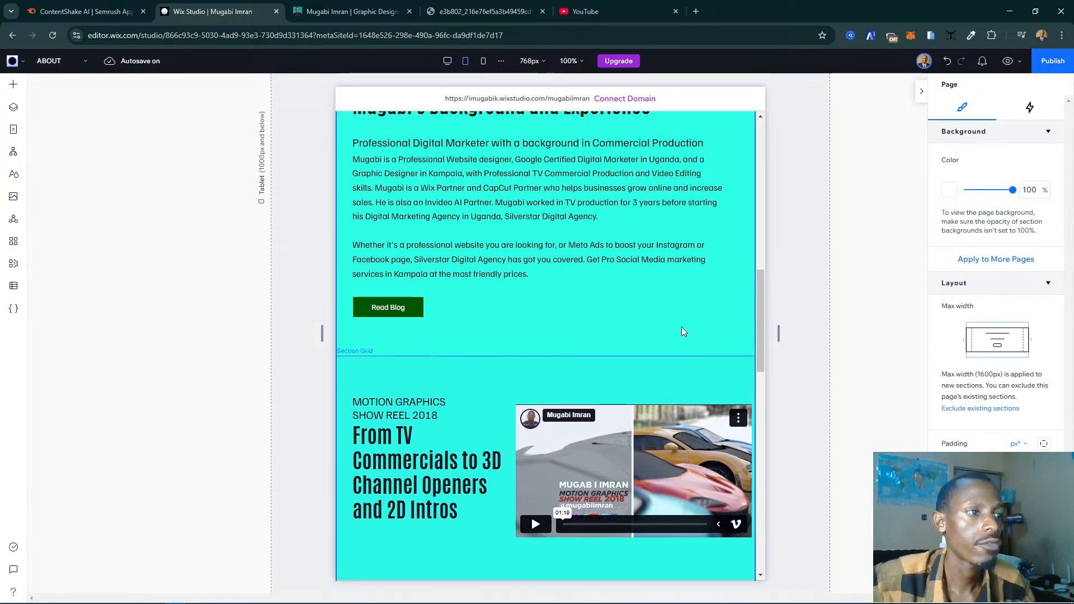
- Move the Background and Experience section down the tablet layout, below the show reel and the certificates and partner badges sections
click(682, 327)
scroll(683, 326, up, 3)
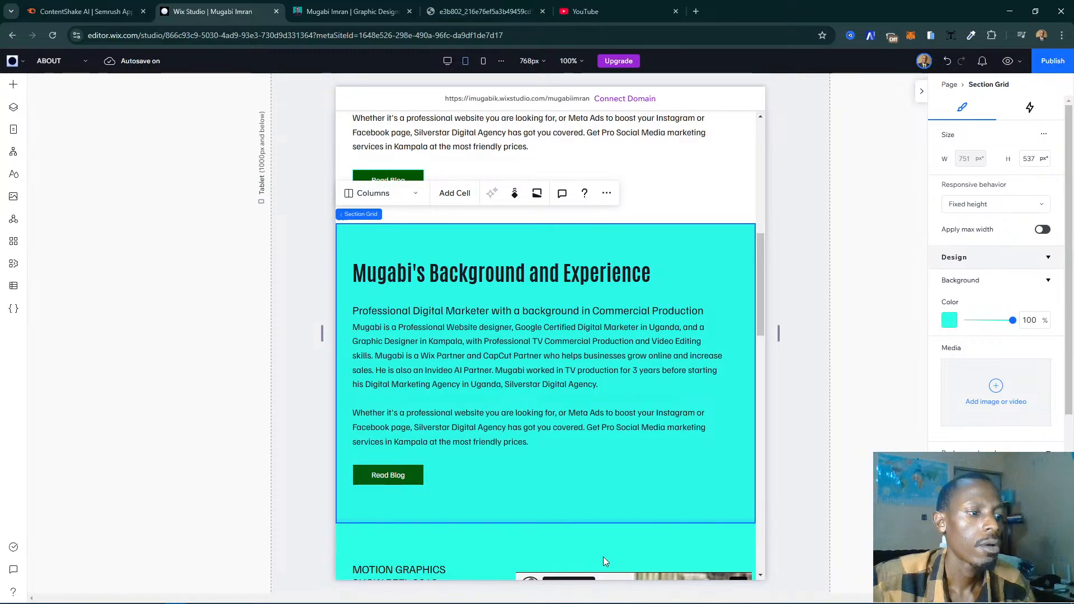
right_click(603, 556)
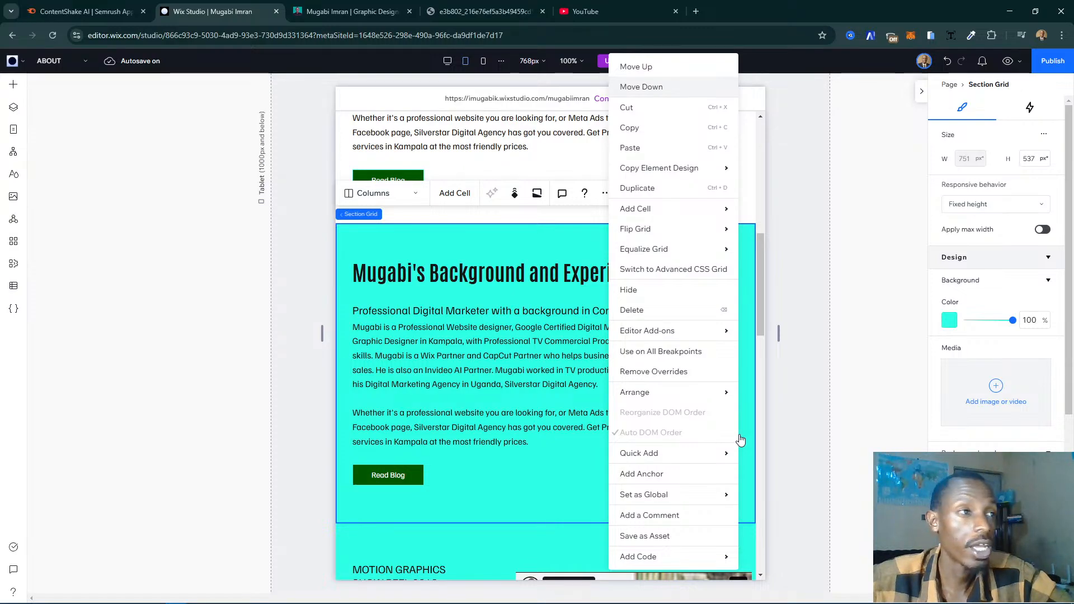
click(657, 90)
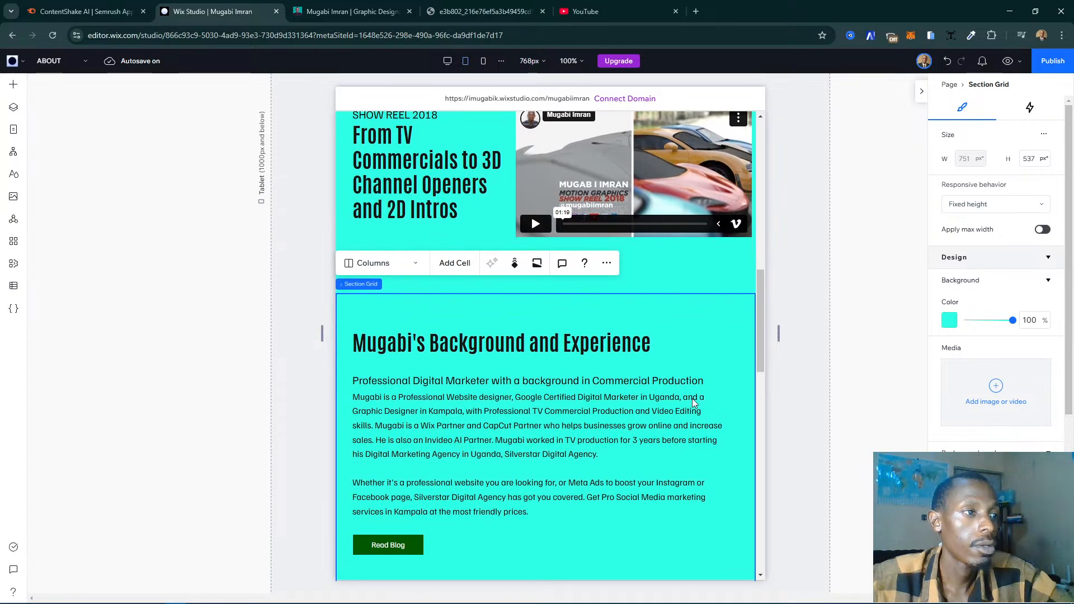
click(607, 265)
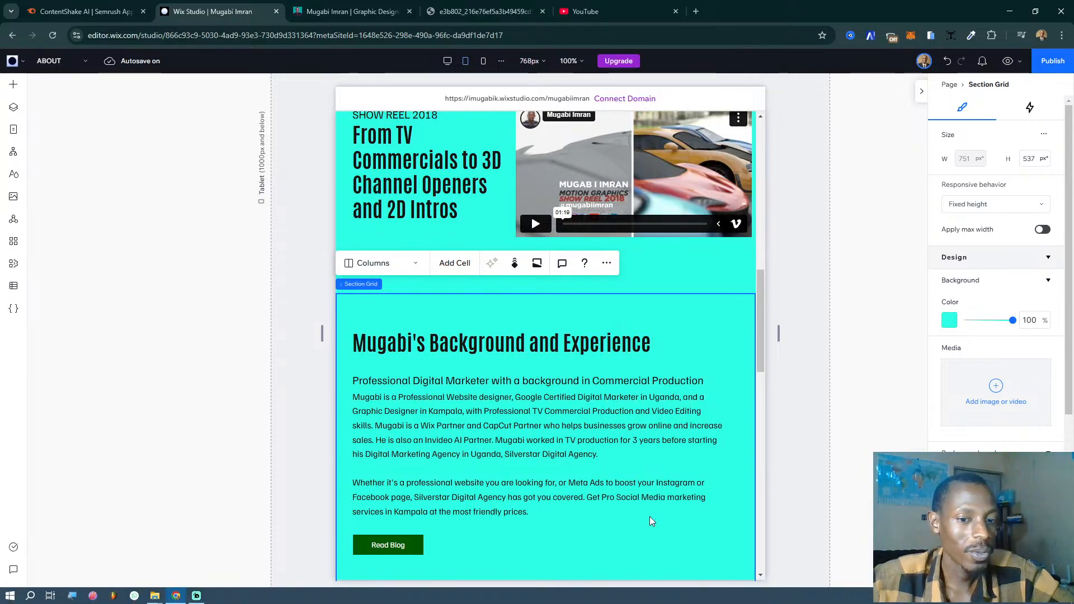
scroll(660, 356, down, 6)
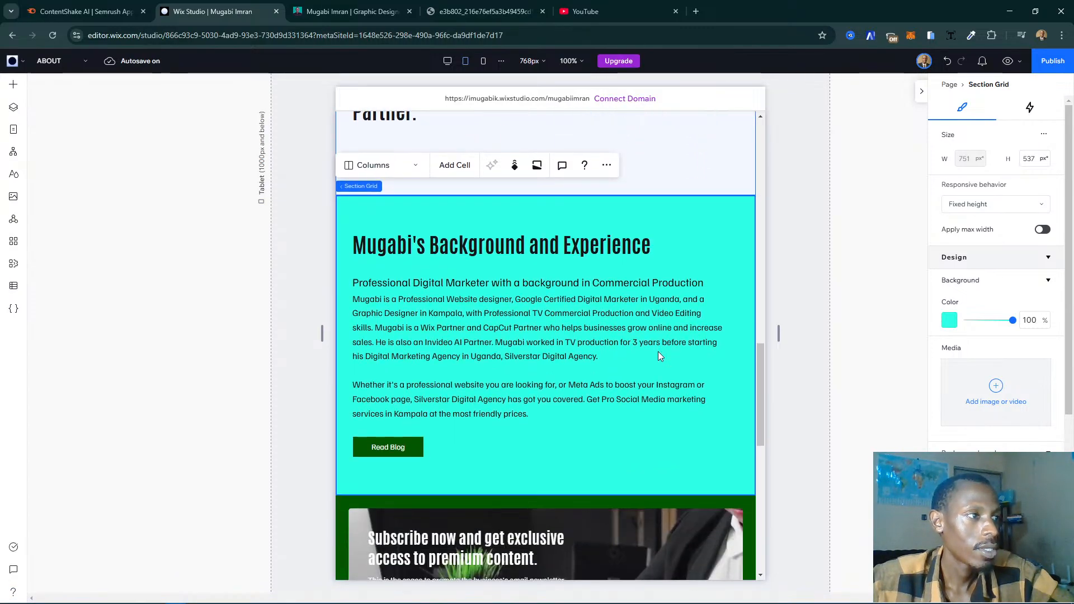
scroll(503, 217, down, 3)
- Examine the show reel and certificates sections on the live My Story page and compare them with the ABOUT page's tablet layout
click(352, 12)
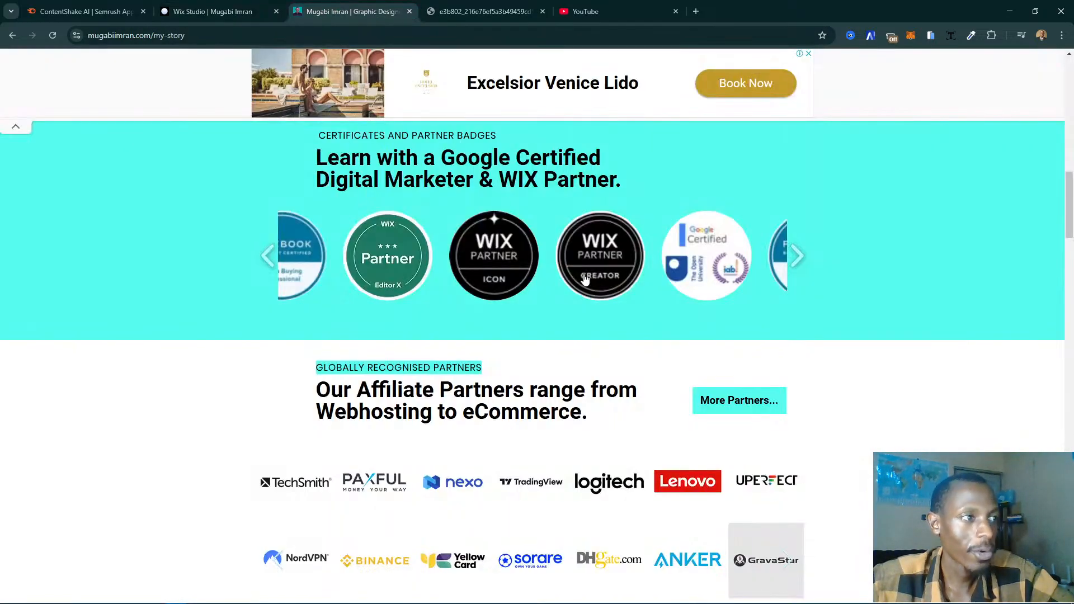
scroll(677, 274, down, 5)
scroll(677, 274, down, 5)
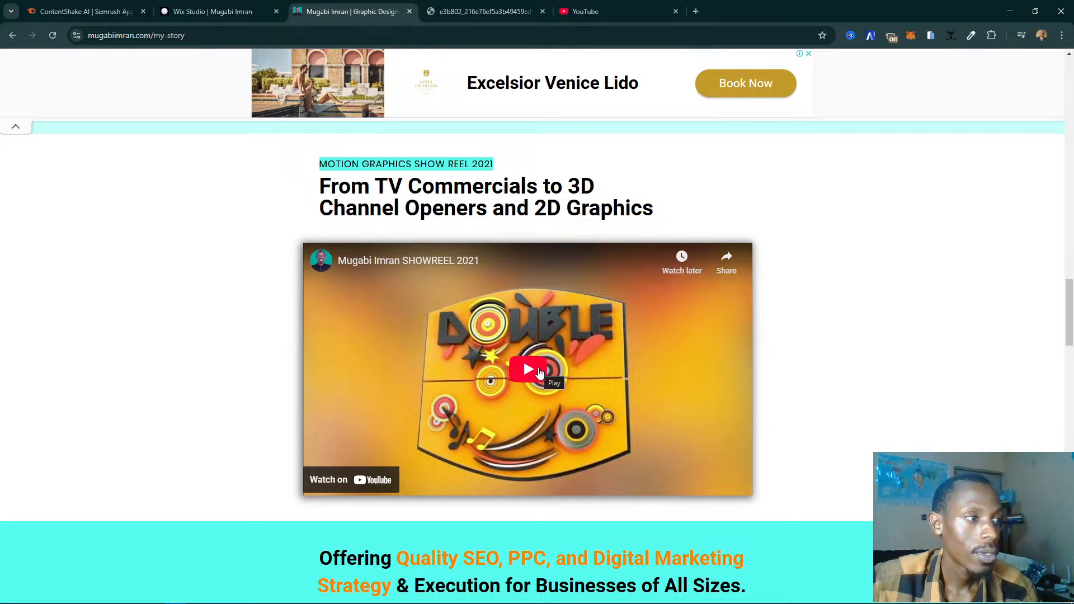
scroll(710, 374, up, 15)
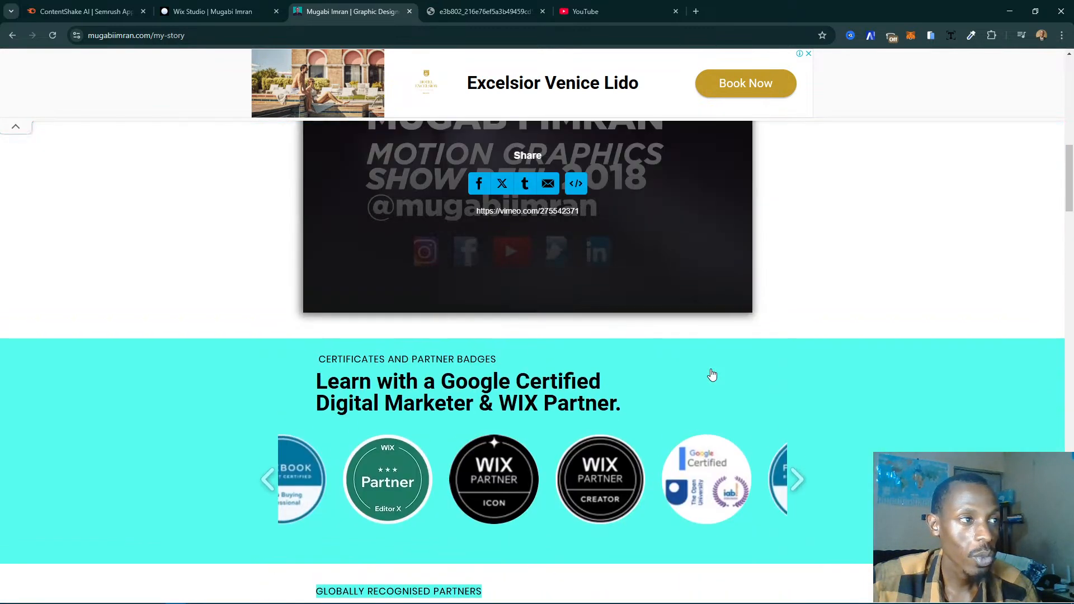
scroll(711, 374, up, 4)
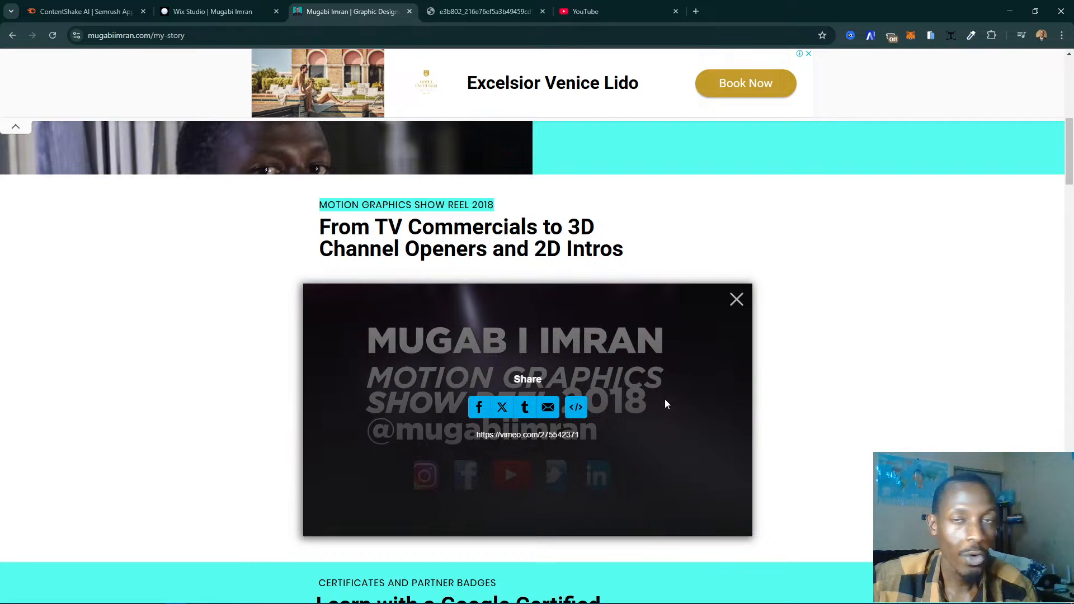
scroll(665, 404, down, 20)
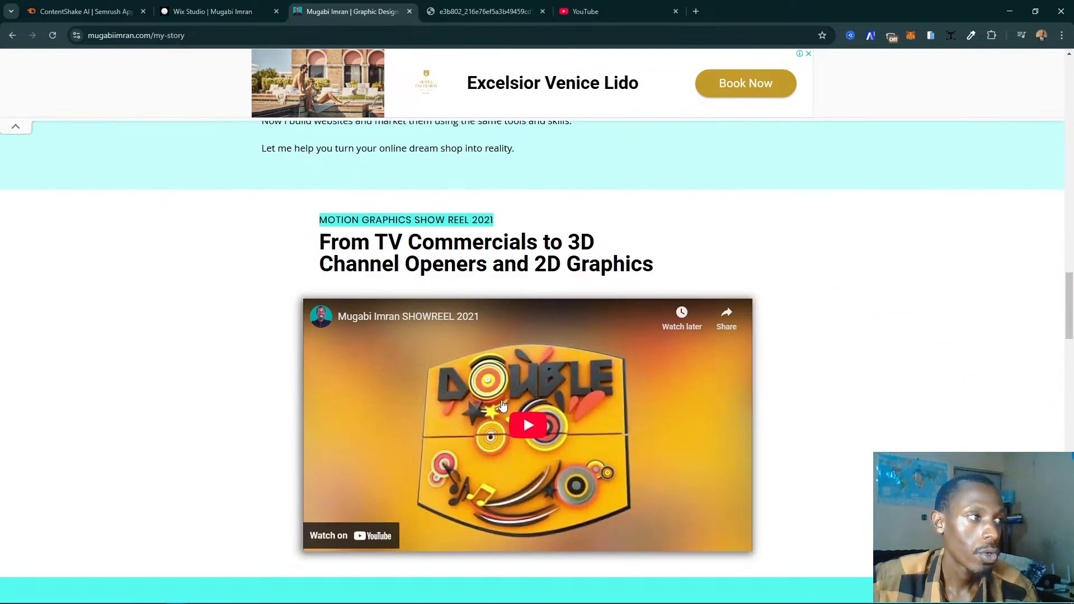
scroll(485, 427, down, 1)
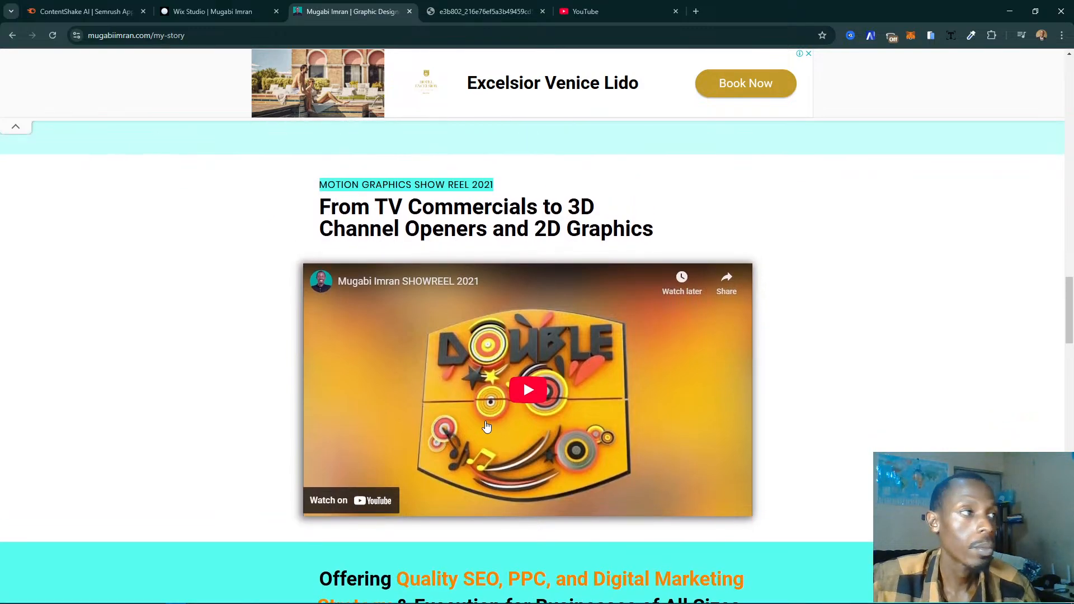
scroll(487, 427, up, 1)
click(219, 12)
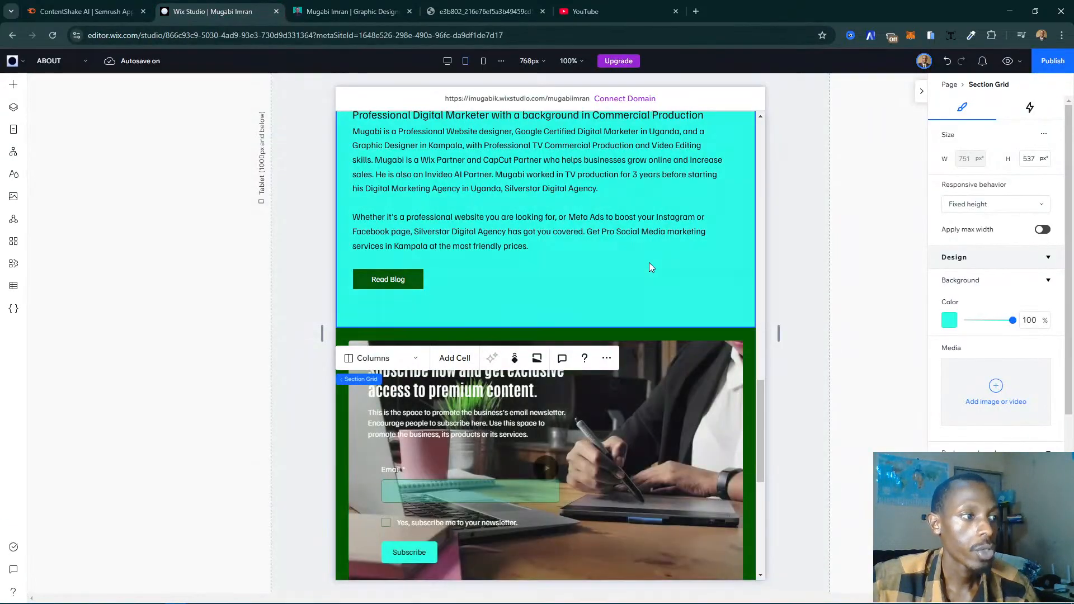
scroll(651, 267, up, 10)
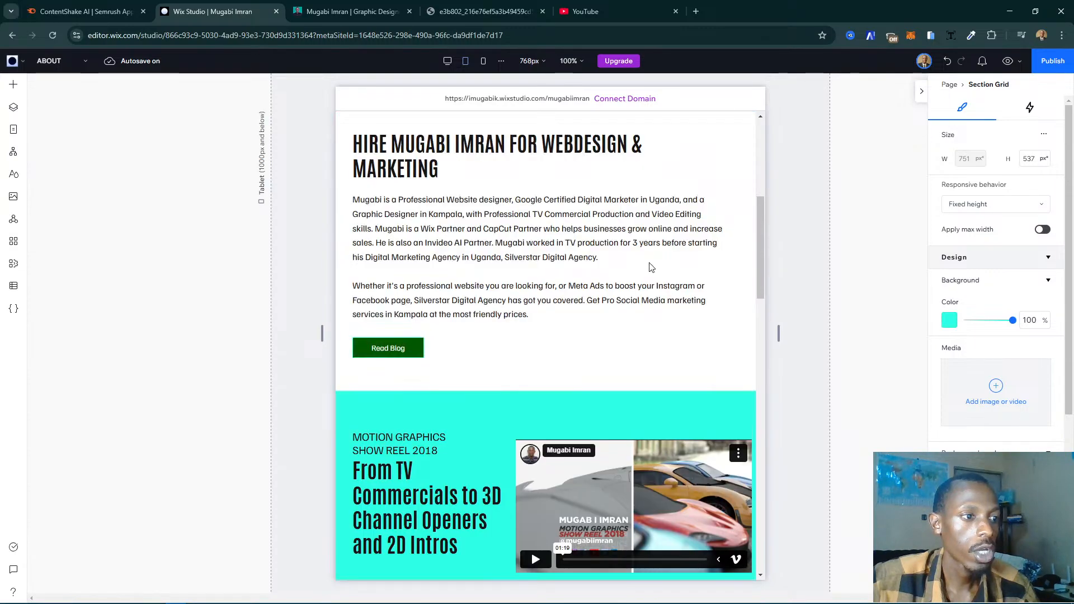
scroll(651, 267, down, 4)
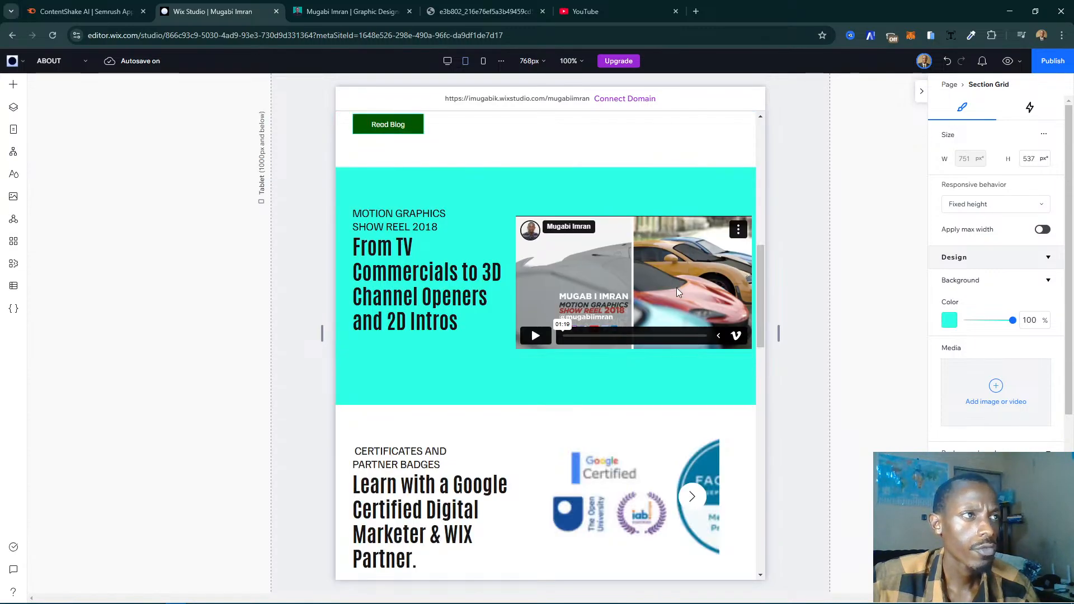
scroll(682, 310, down, 3)
click(680, 305)
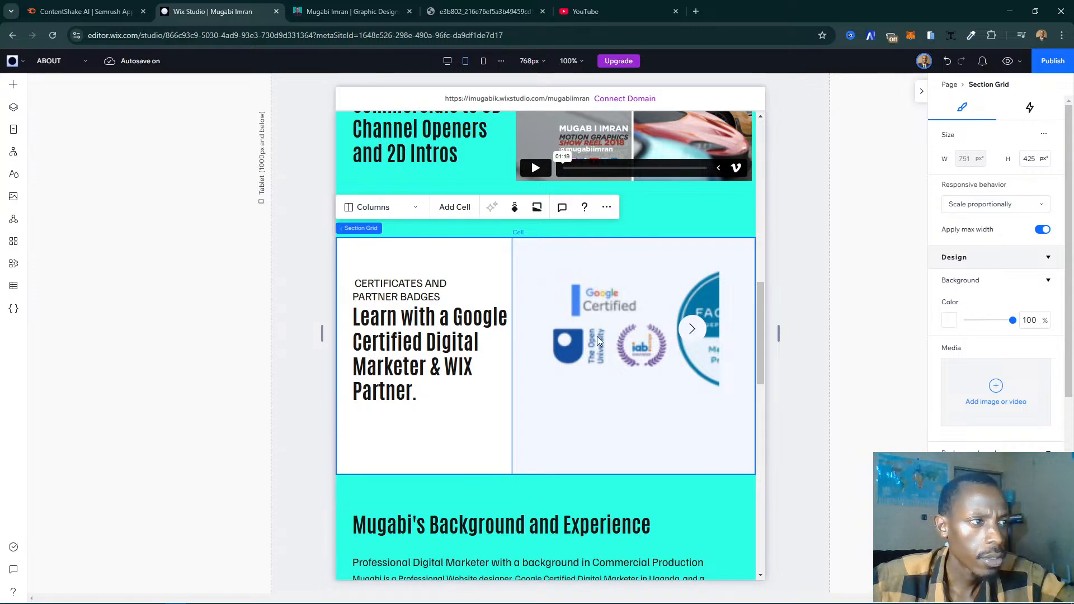
click(372, 207)
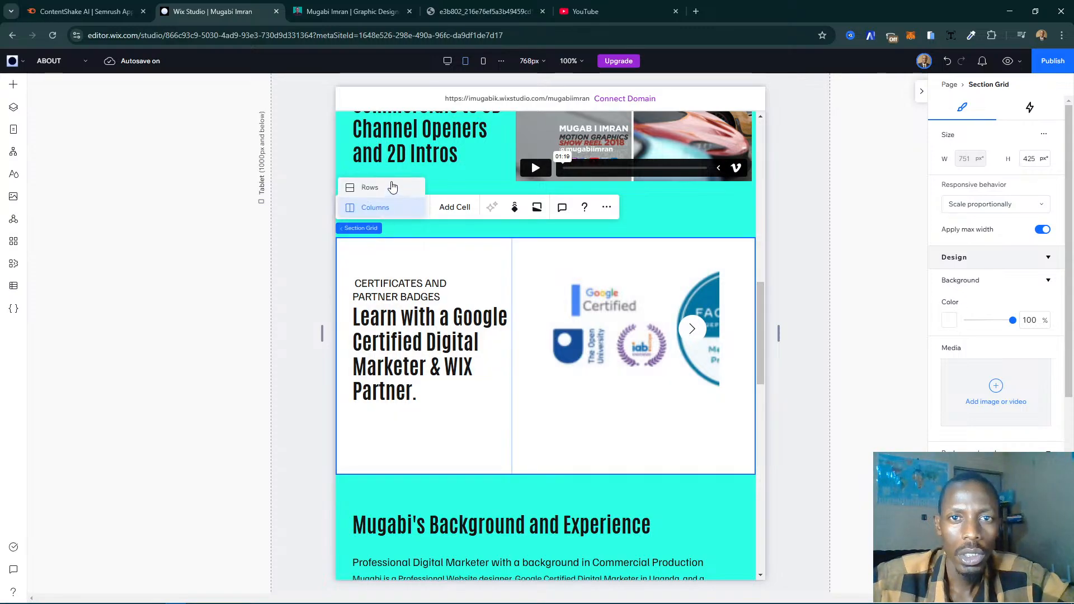
click(636, 351)
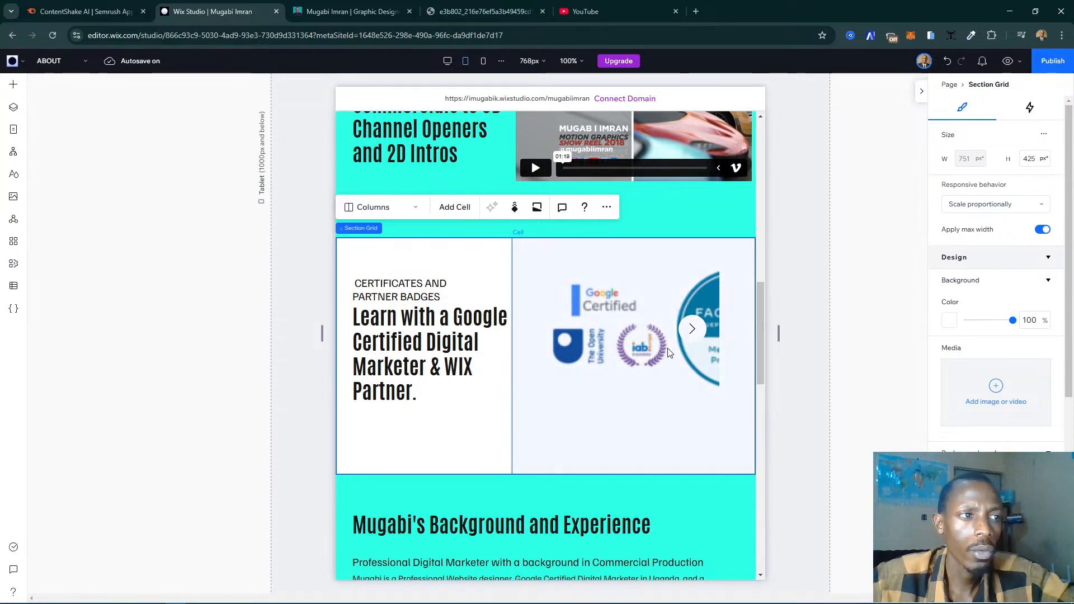
- Widen the certificates and partner badges gallery on both sides to about 430 px so it fills its cell
click(617, 350)
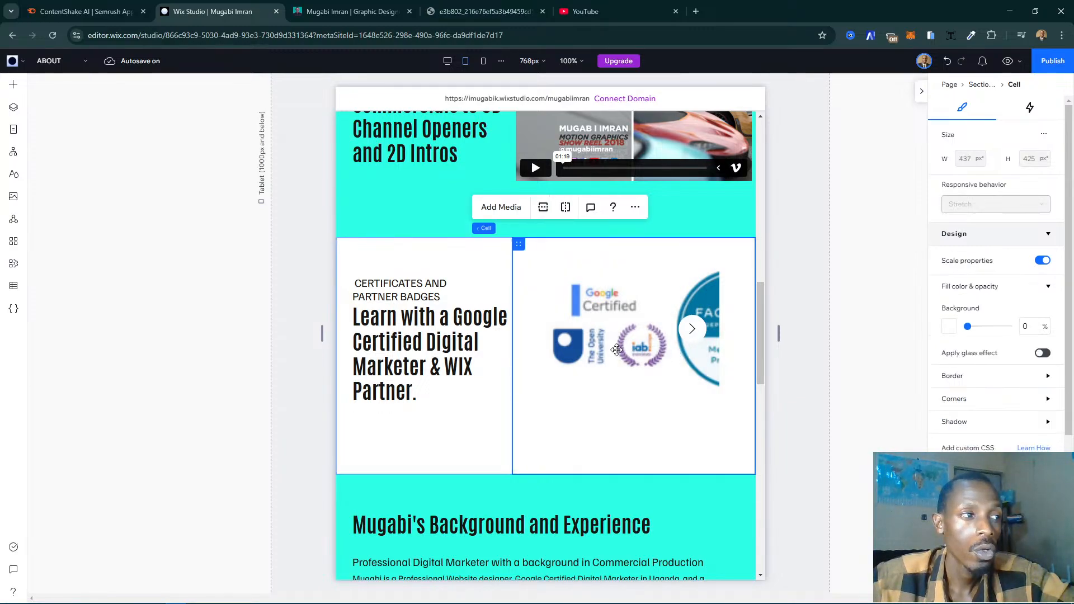
click(617, 349)
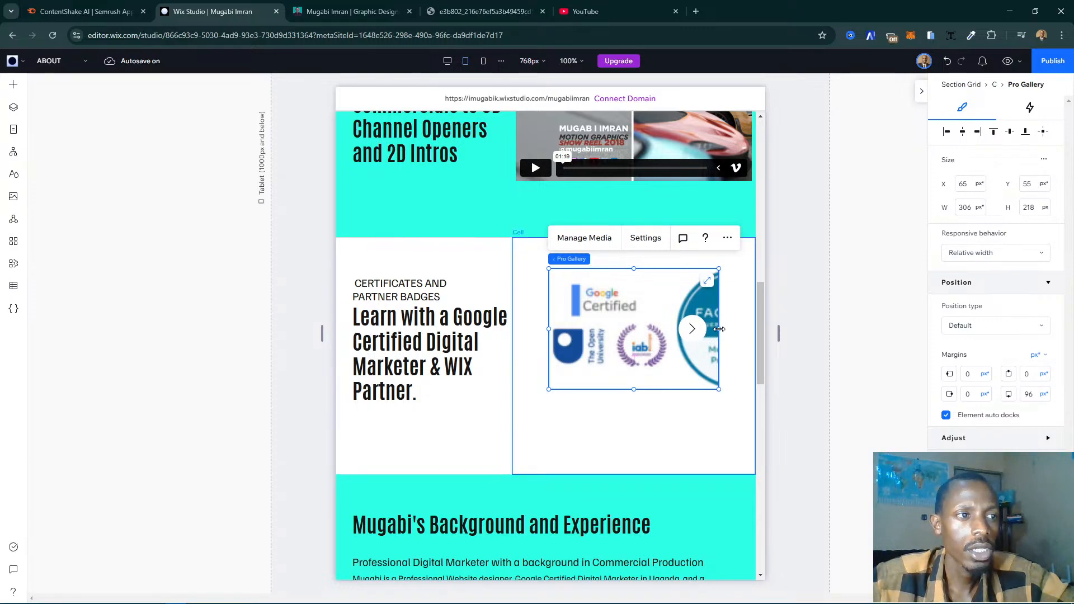
drag(719, 329, 753, 327)
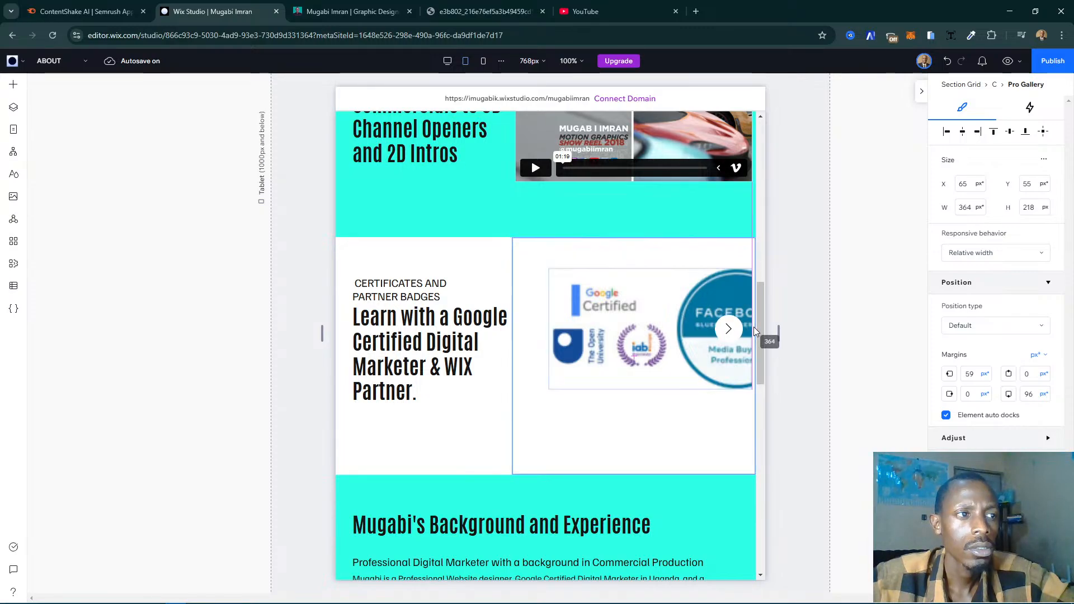
drag(754, 326, 754, 328)
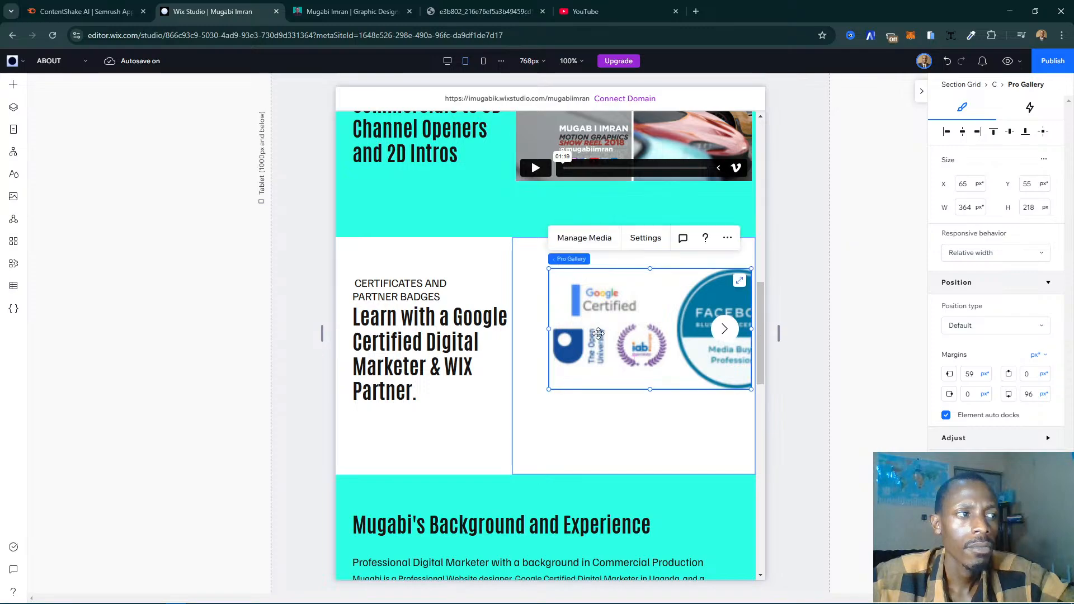
drag(535, 329, 512, 326)
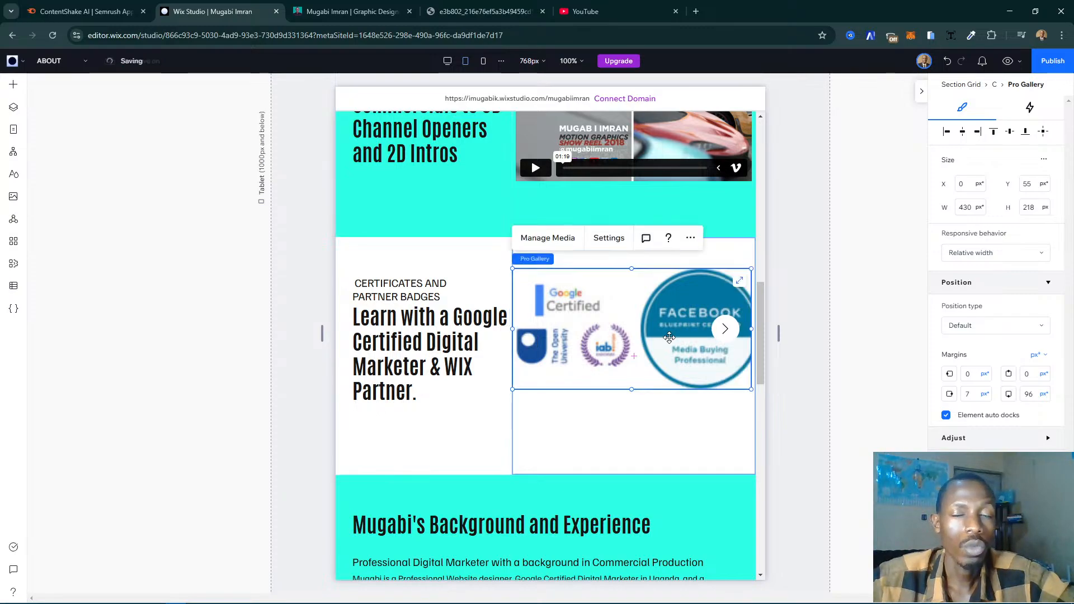
- Examine the badges gallery's layout options and the Slider layout's image display and slideshow settings
click(626, 240)
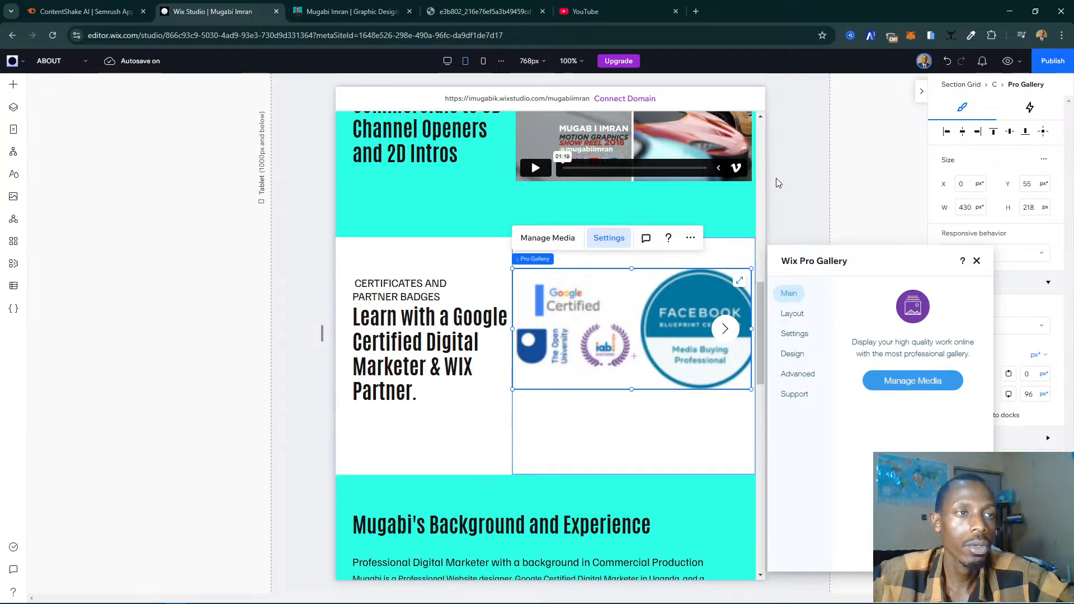
click(794, 323)
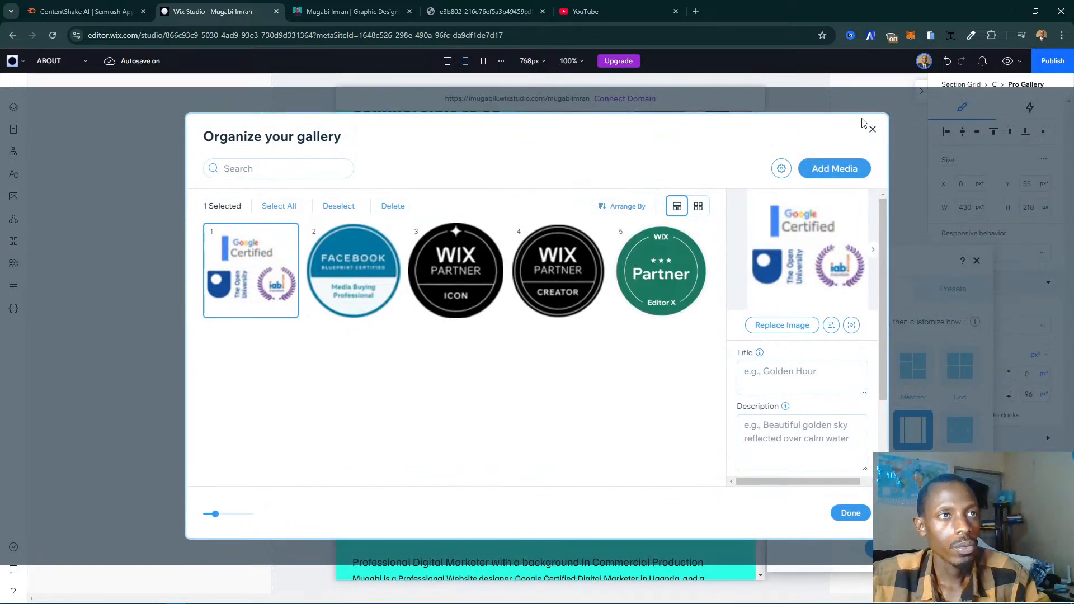
click(873, 131)
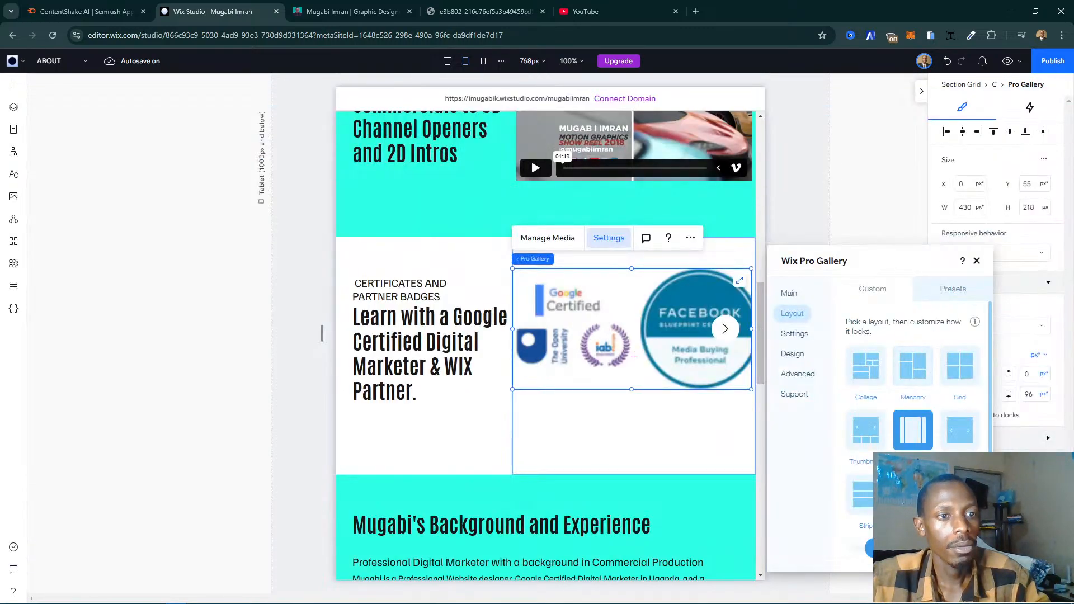
scroll(913, 391, down, 2)
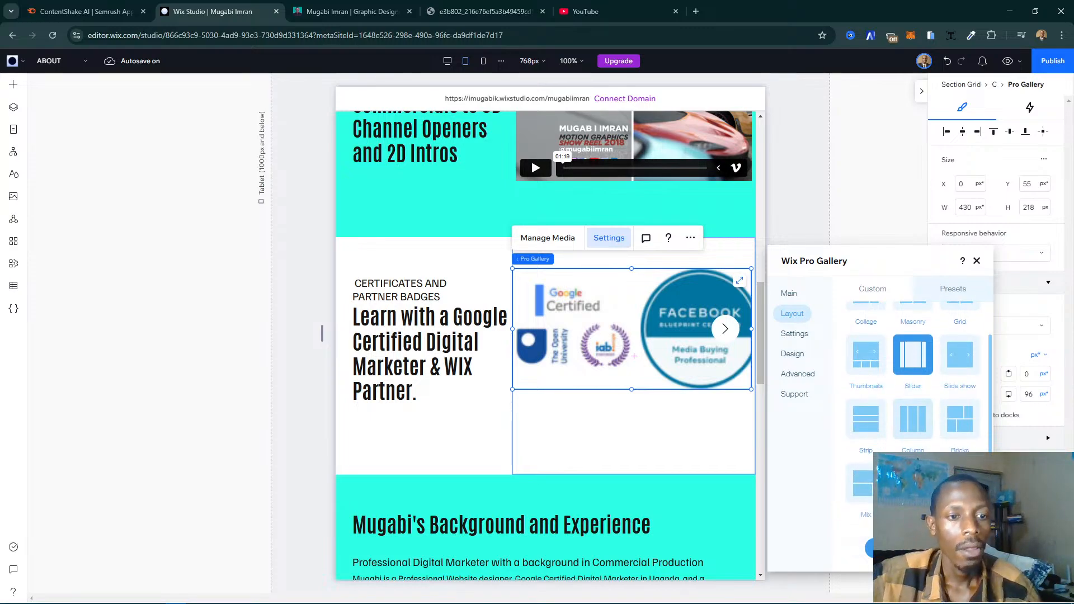
scroll(957, 439, down, 7)
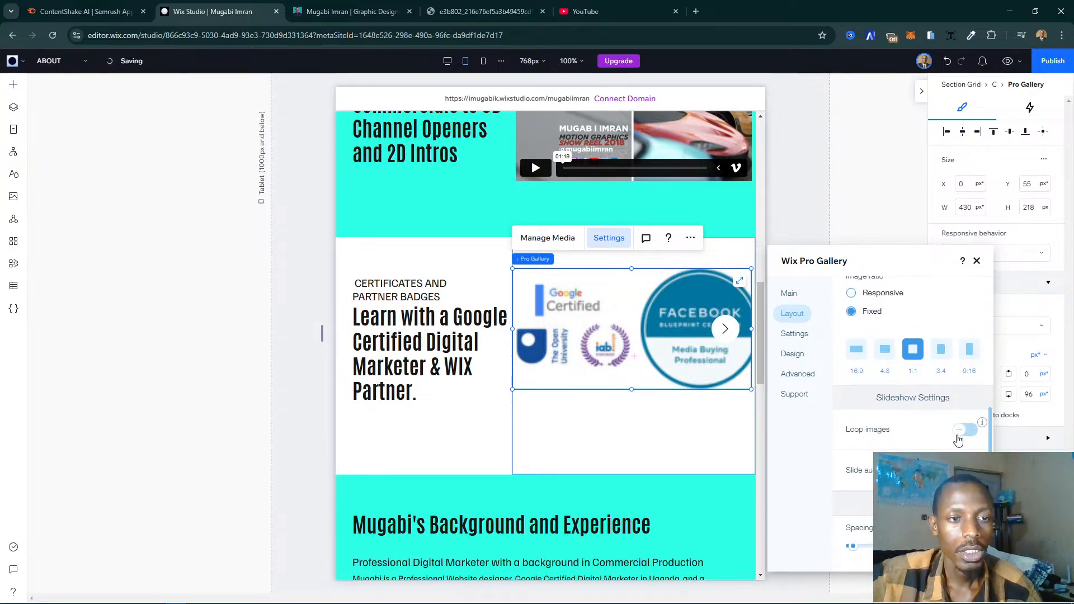
scroll(918, 444, up, 1)
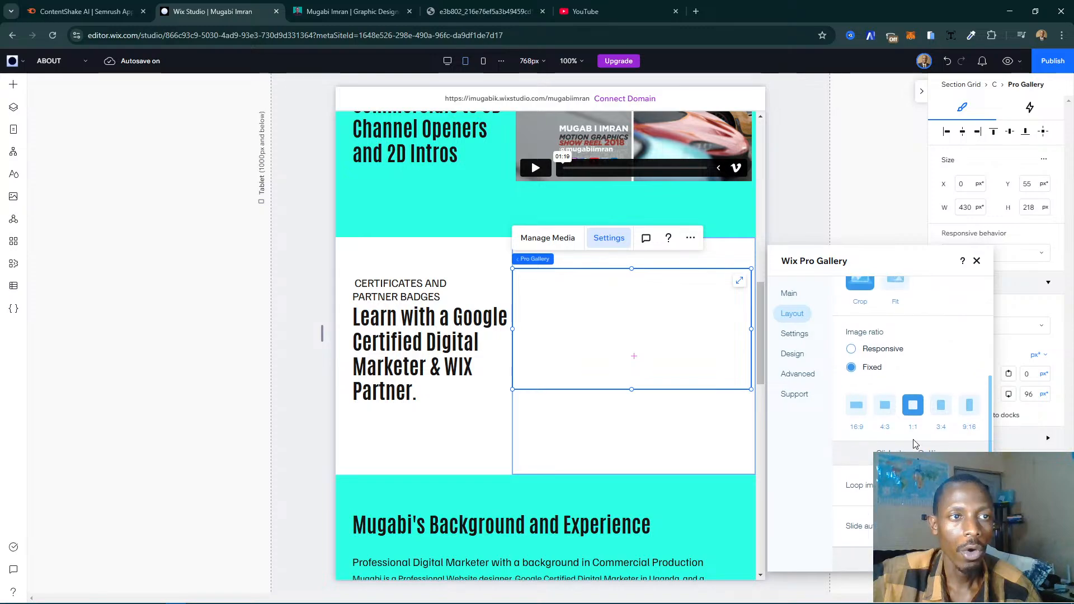
scroll(912, 392, down, 1)
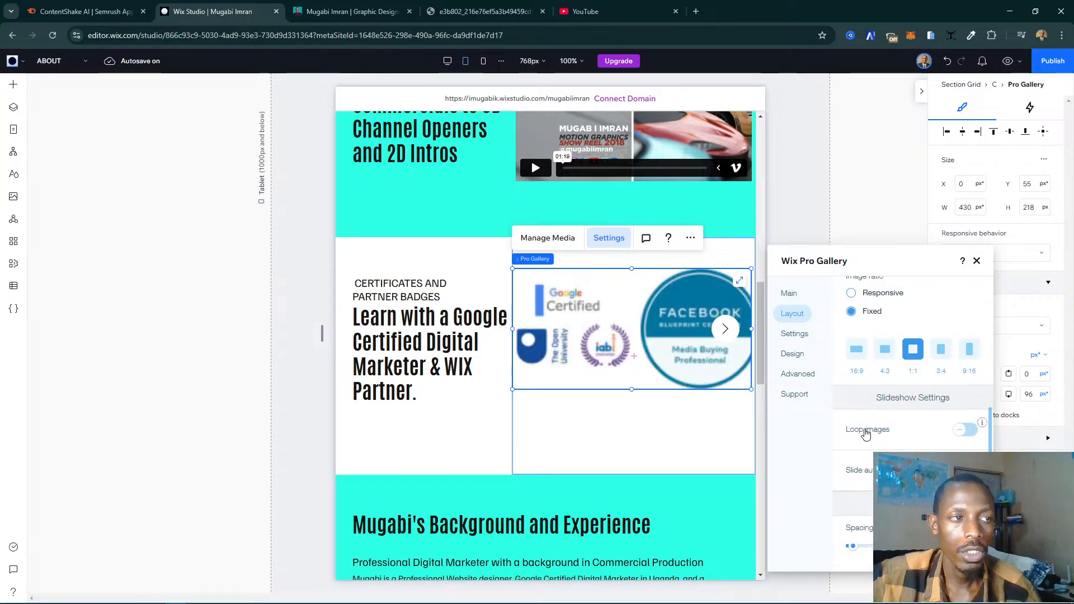
scroll(865, 432, up, 1)
scroll(866, 432, up, 3)
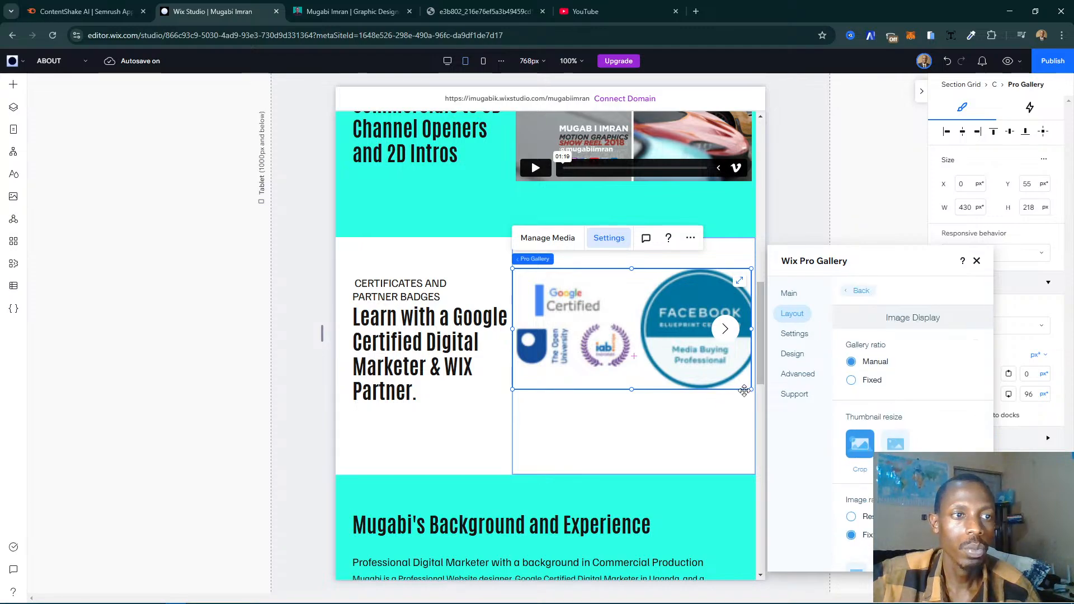
- Change the certificates and partner badges gallery's layout to Grid
click(861, 290)
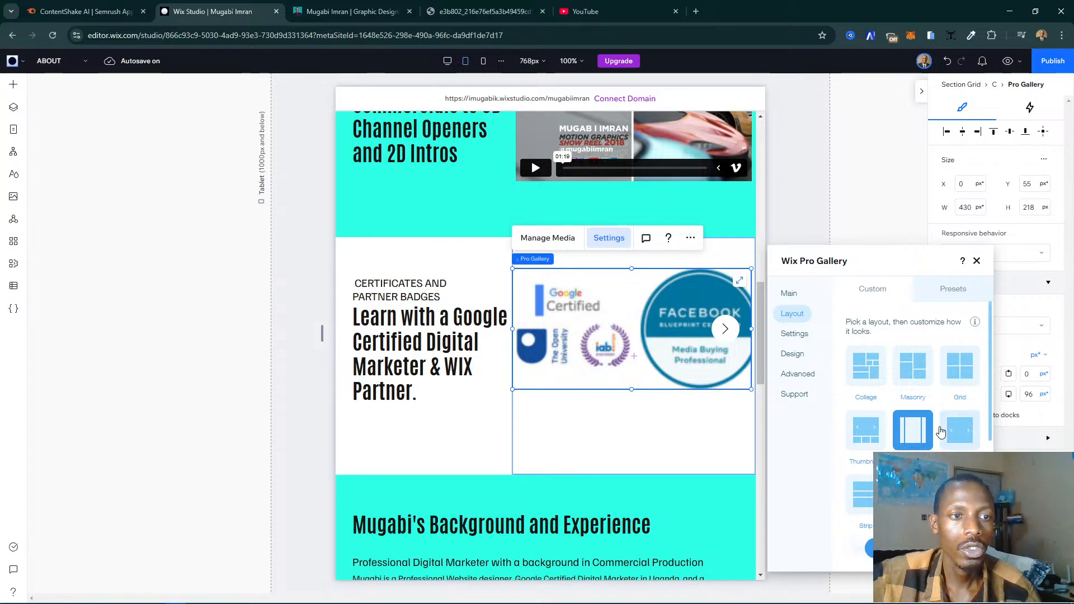
scroll(895, 430, down, 1)
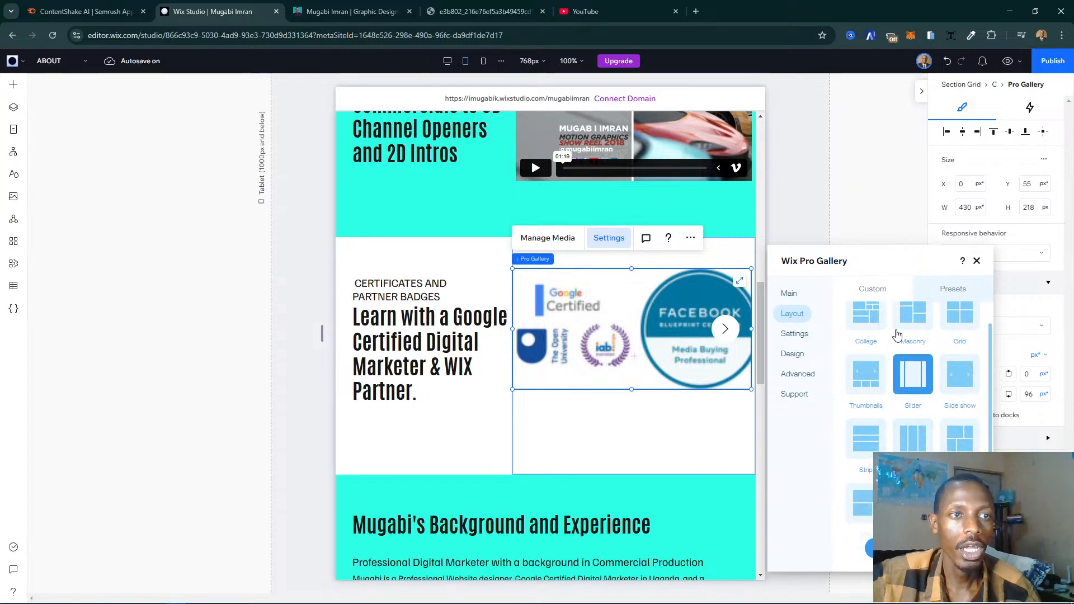
scroll(897, 334, up, 2)
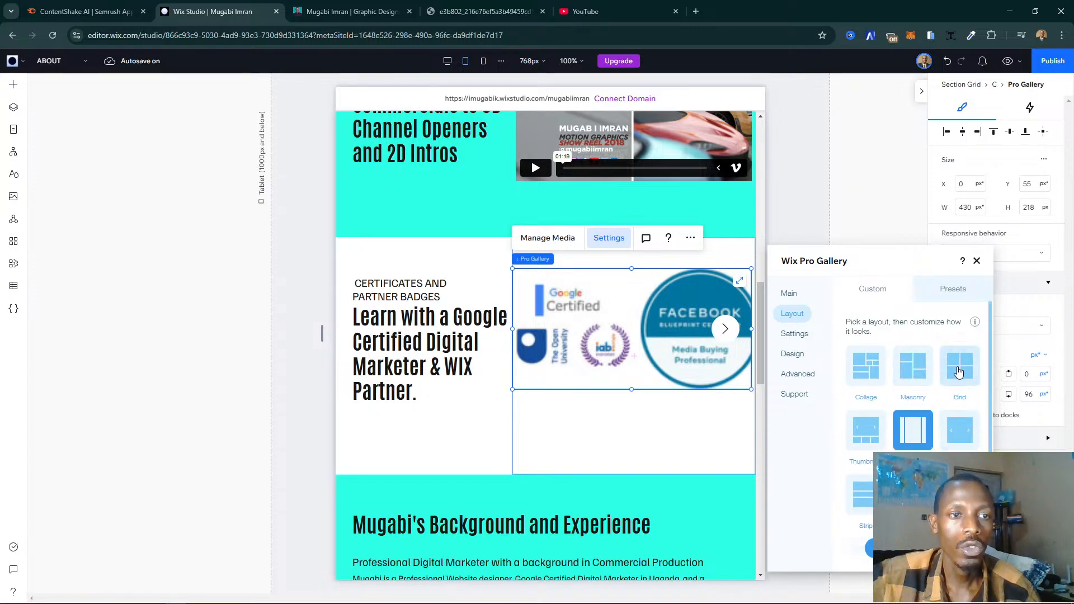
click(958, 366)
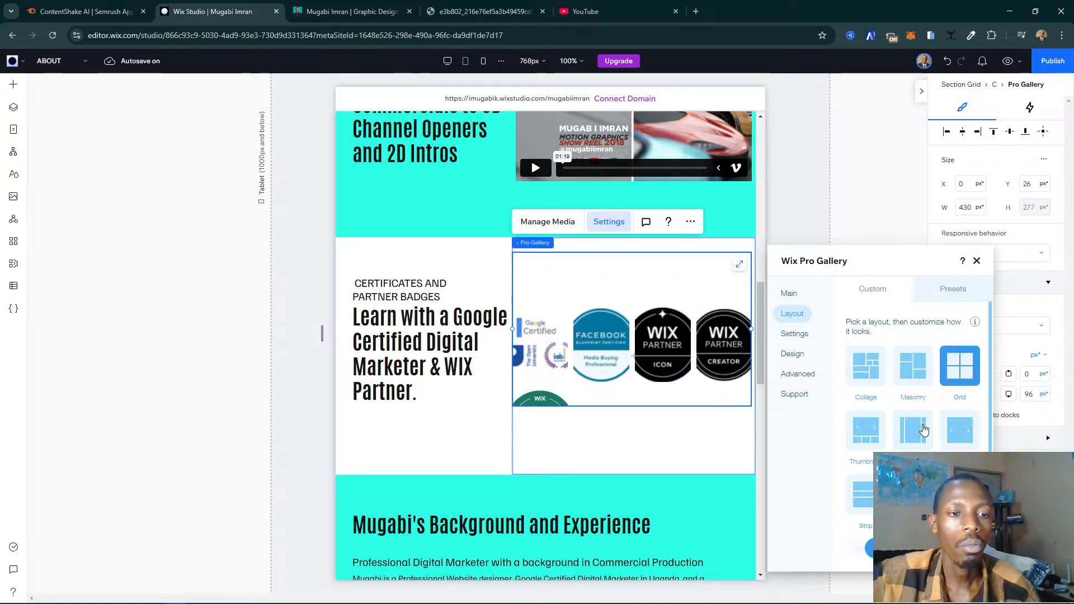
scroll(923, 429, down, 2)
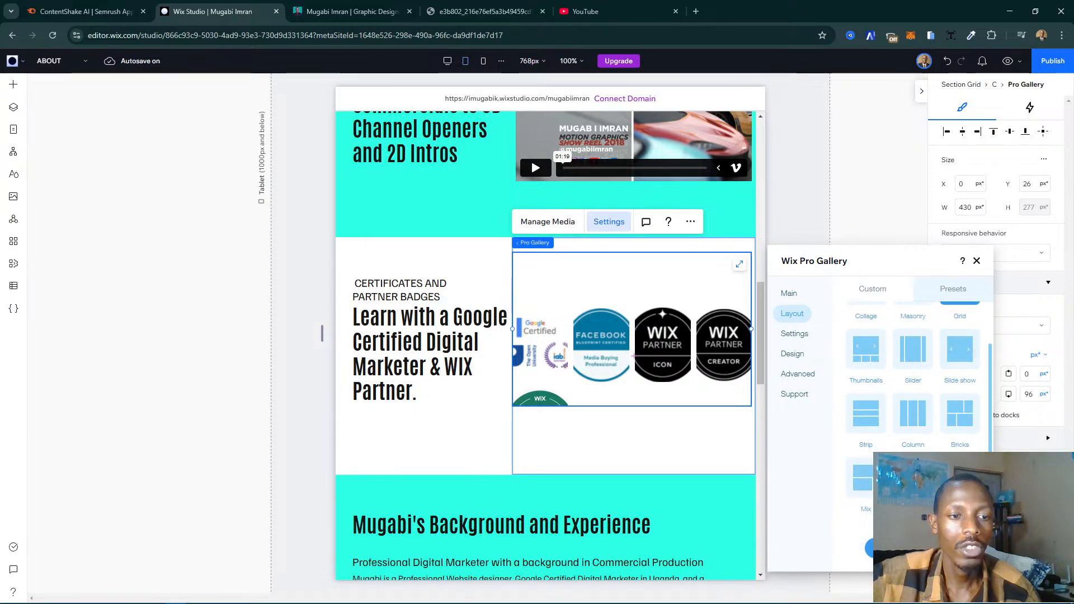
- Set the certificates gallery's image ratio to 1:1 and show 3 images per row
scroll(883, 395, down, 5)
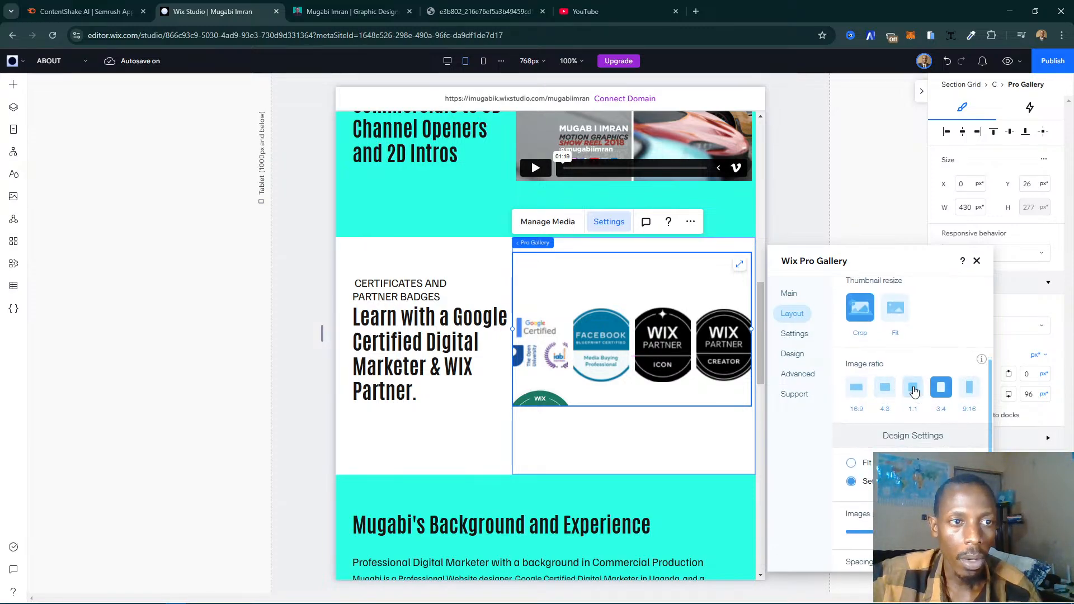
click(914, 390)
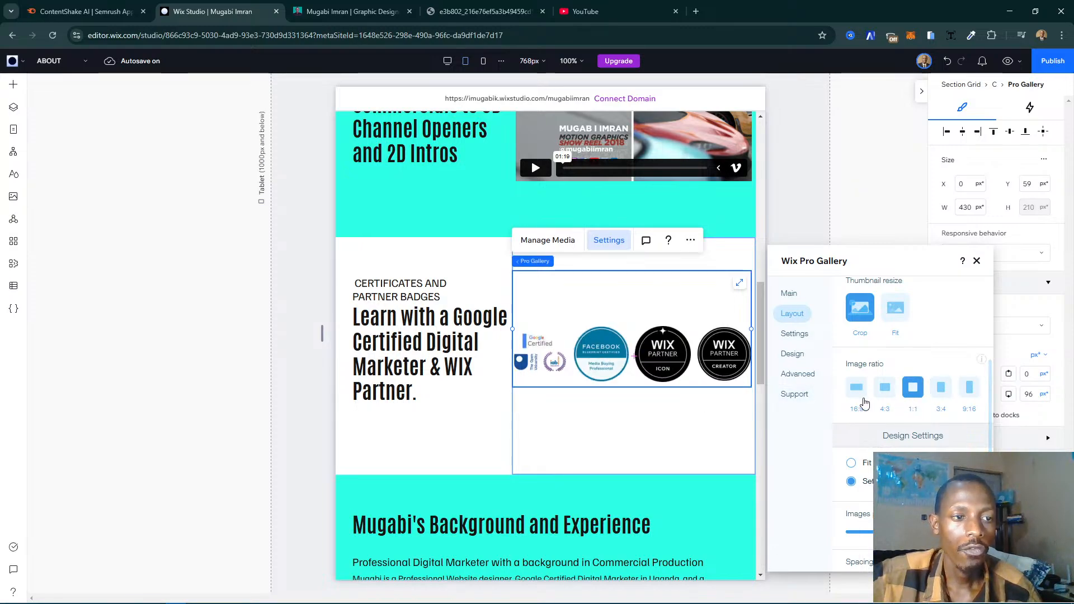
scroll(958, 431, down, 2)
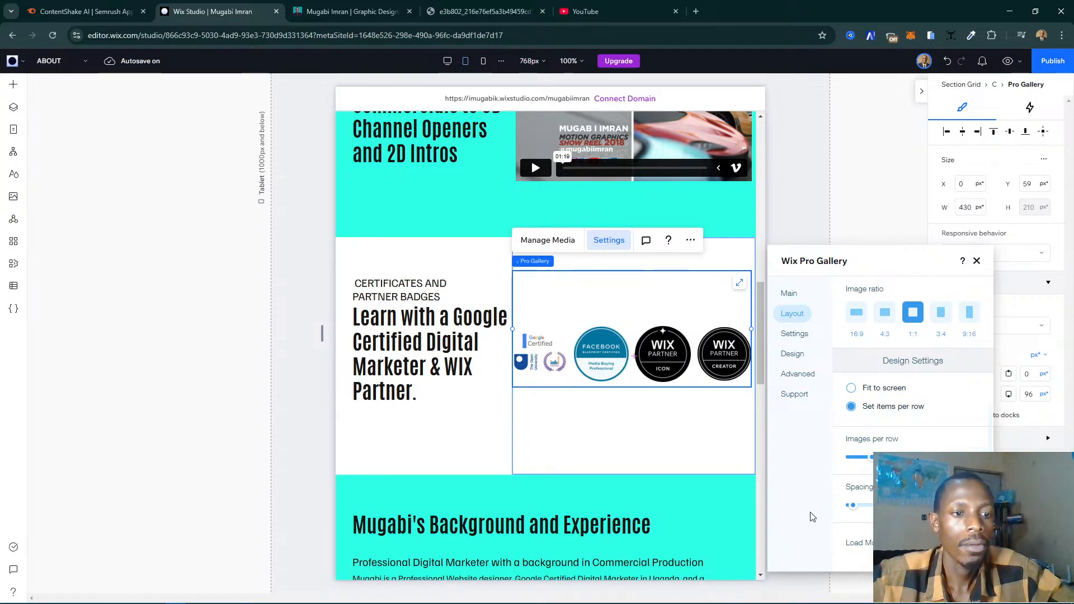
text(2)
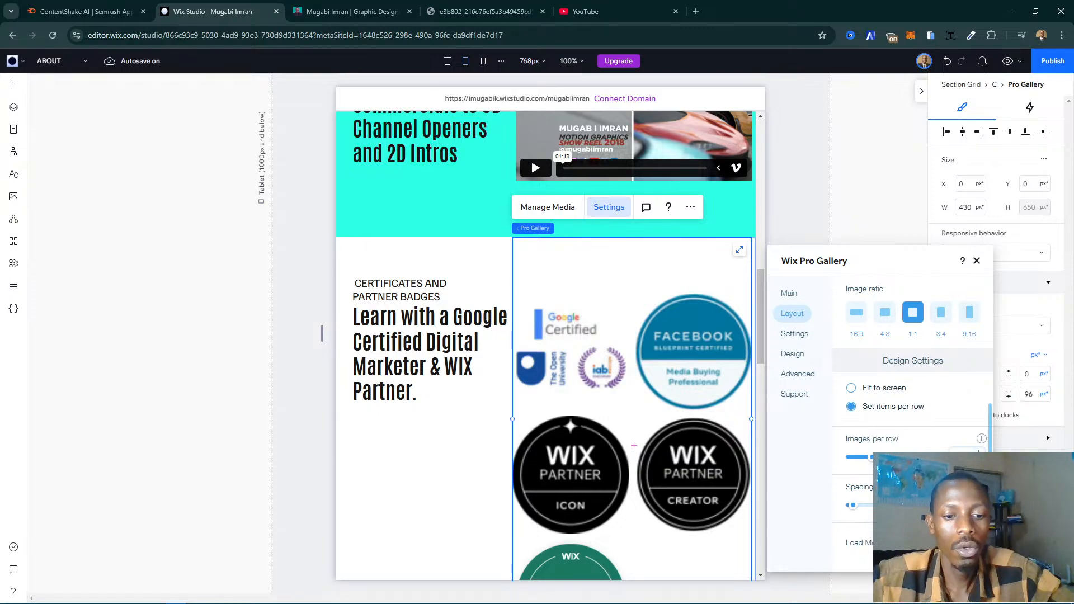
click(979, 456)
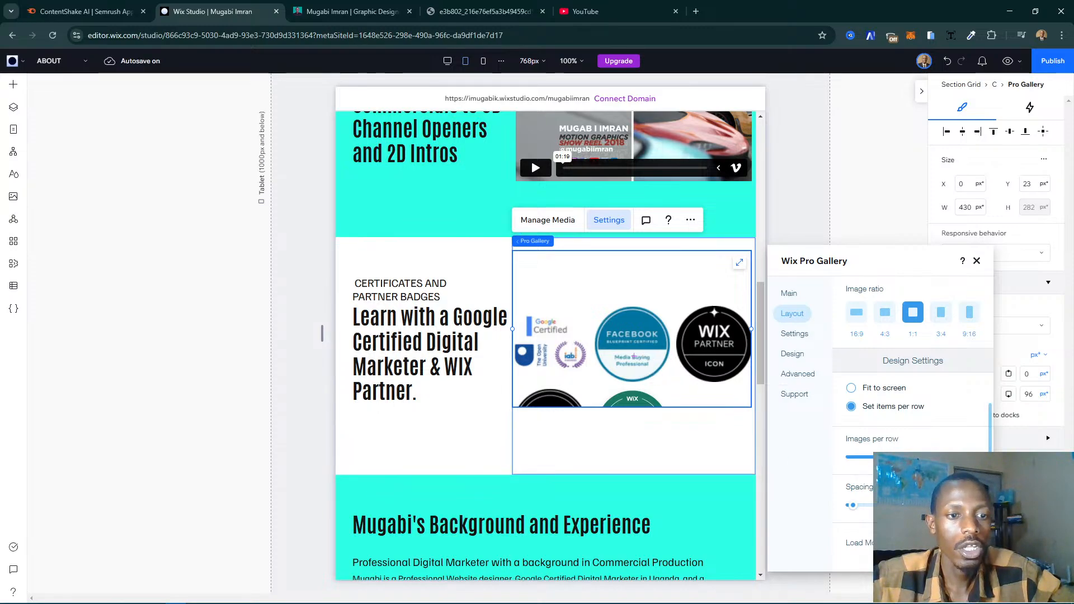
click(977, 260)
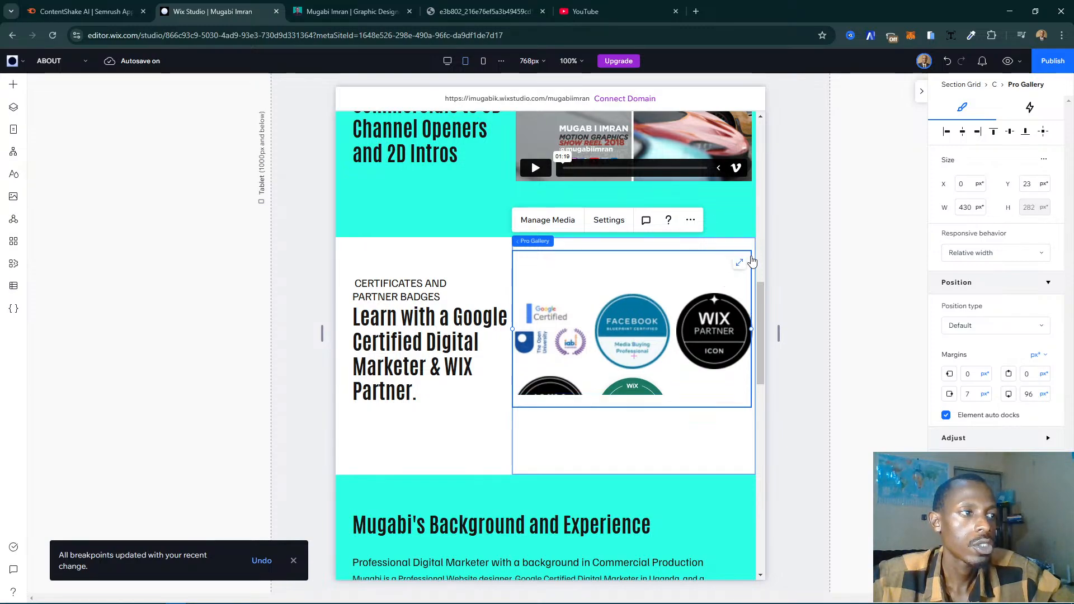
- Try stretching the badges gallery over its cell, then unstretch it and move it to about X 71, Y 76 px
click(742, 262)
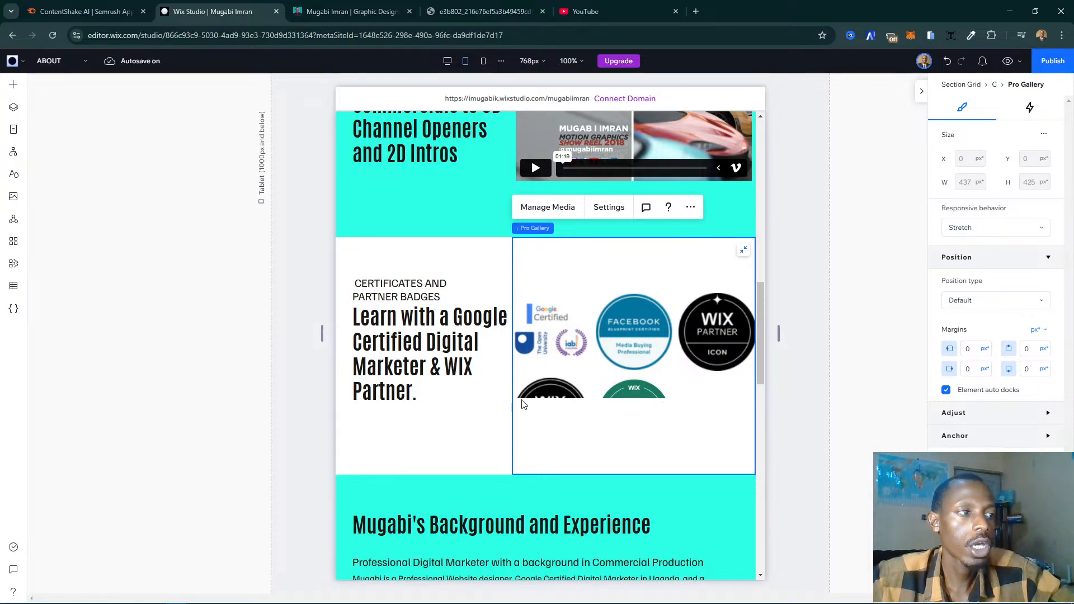
click(744, 254)
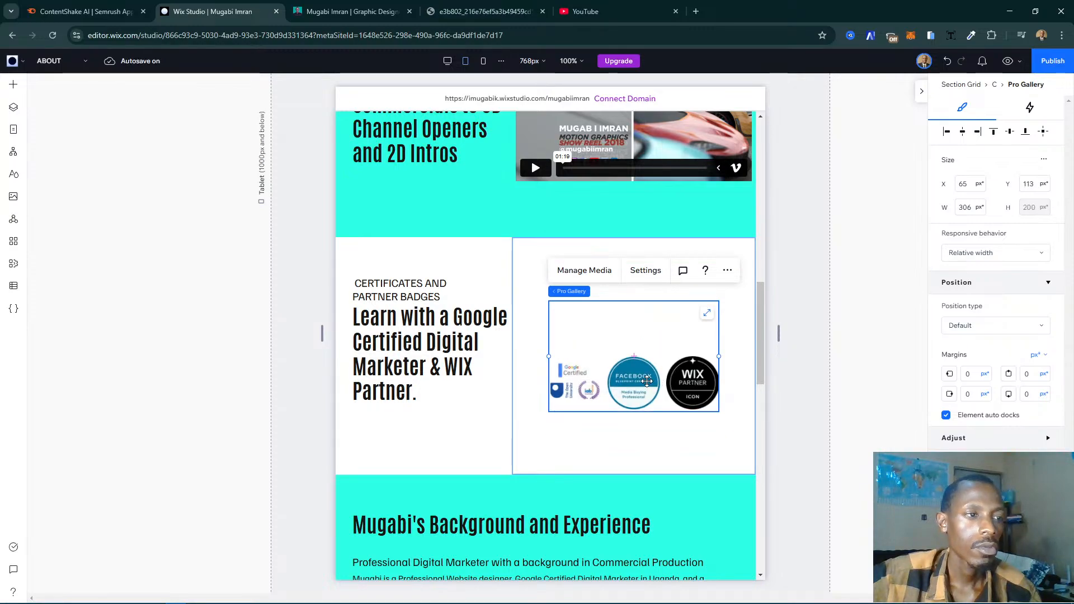
drag(647, 381, 651, 361)
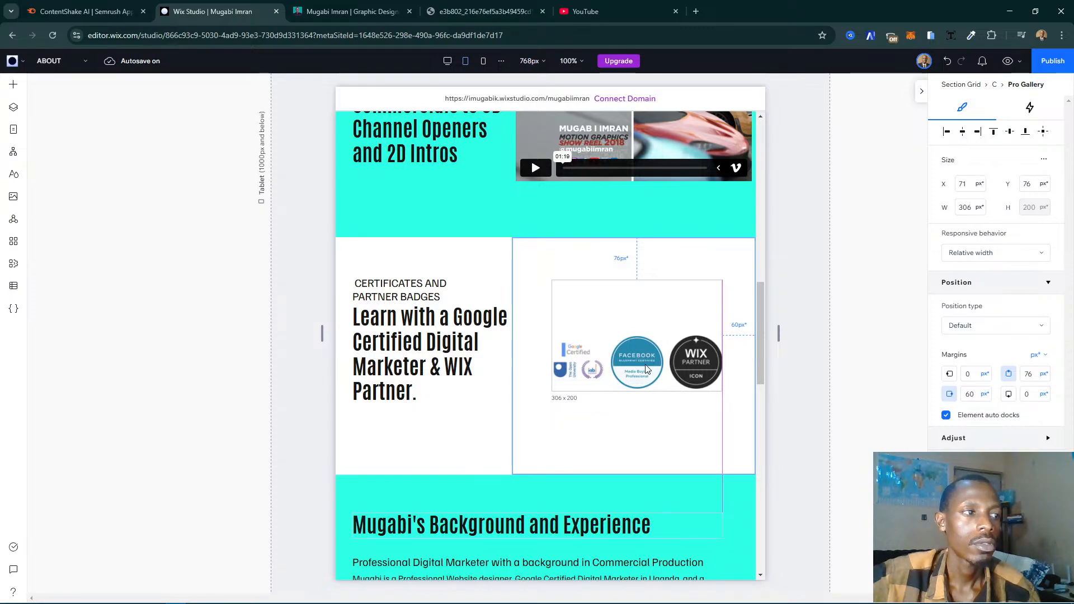
click(646, 373)
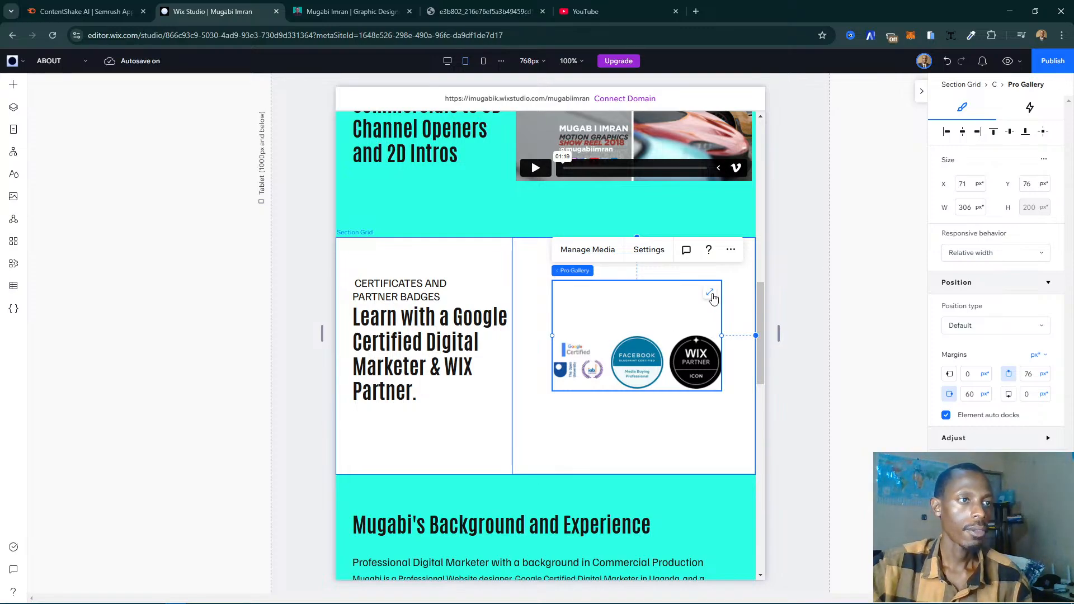
click(634, 256)
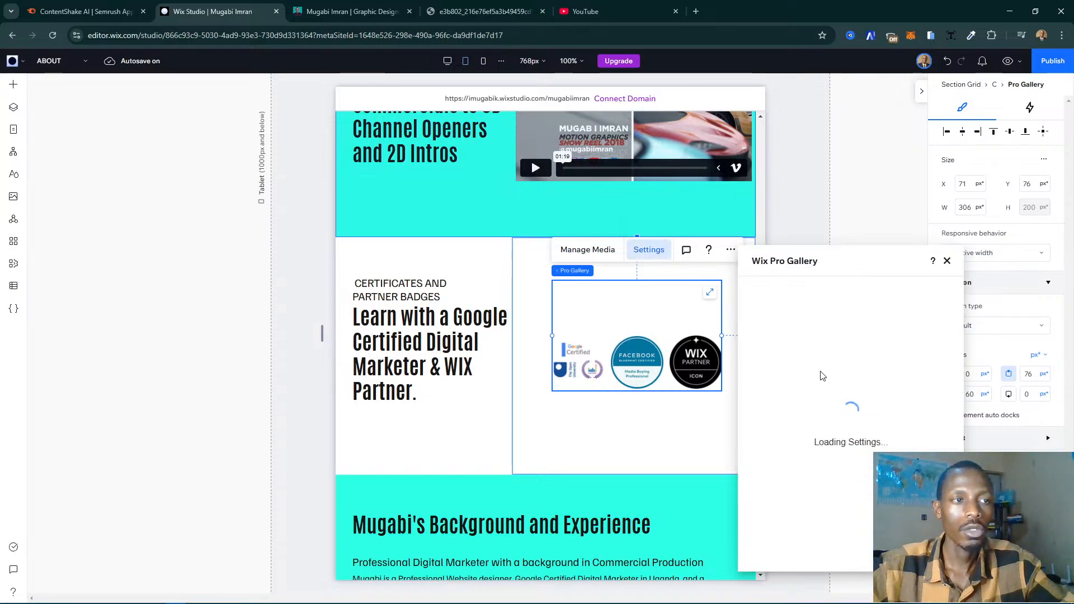
click(947, 263)
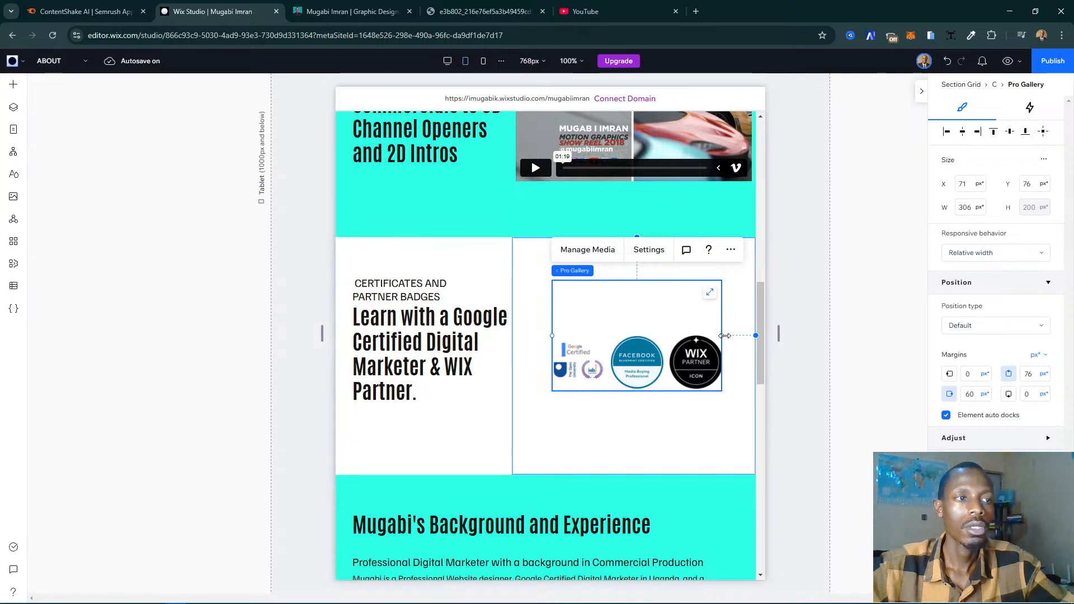
- Widen the badges gallery on both sides to 437 px and set its top margin to 30 px
drag(725, 336, 753, 330)
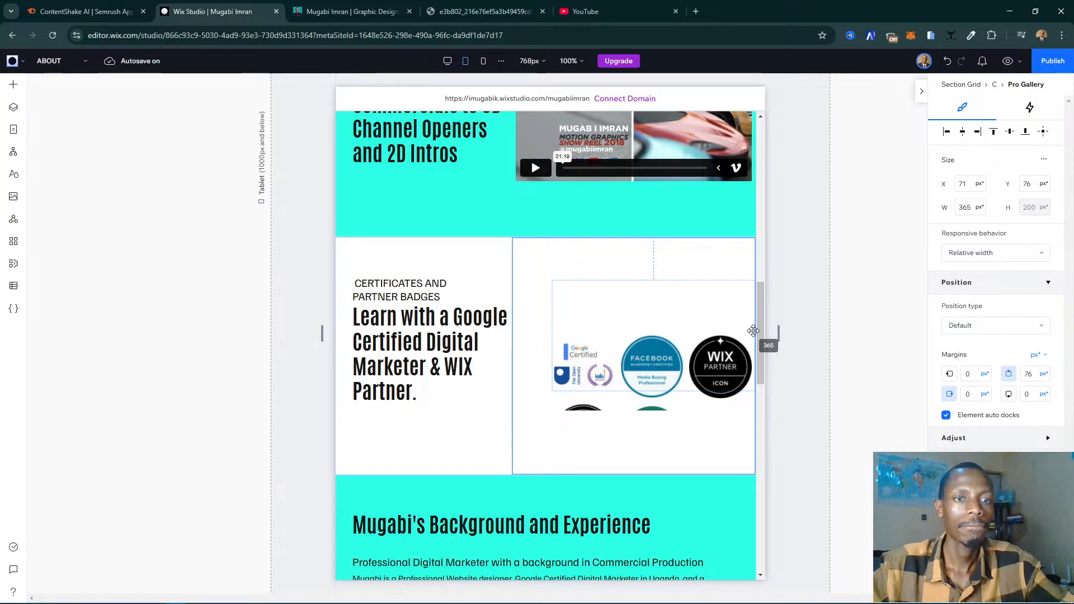
drag(753, 331, 754, 331)
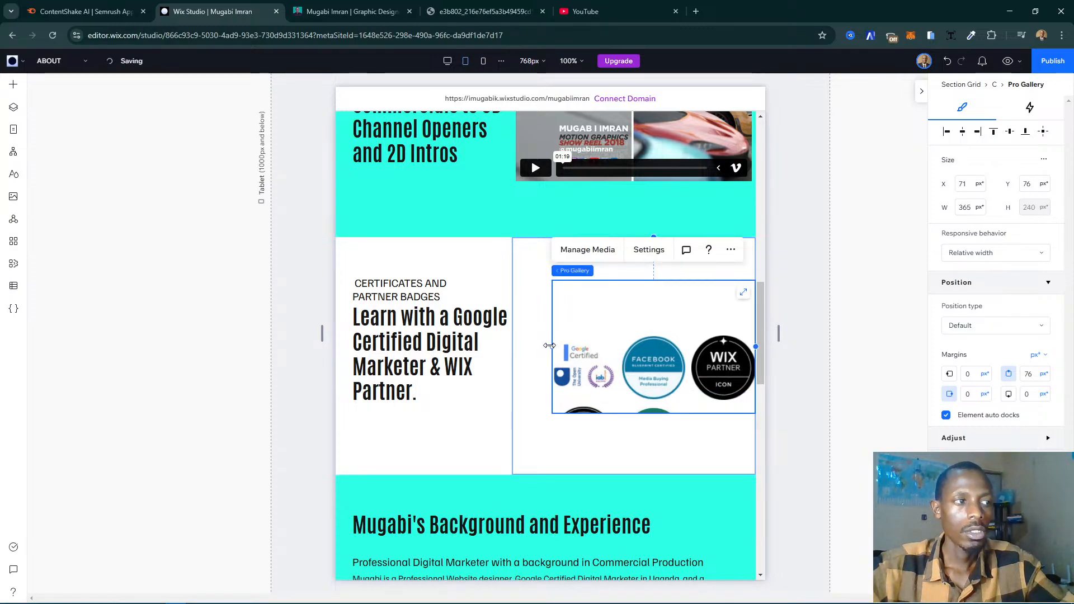
drag(552, 347, 510, 342)
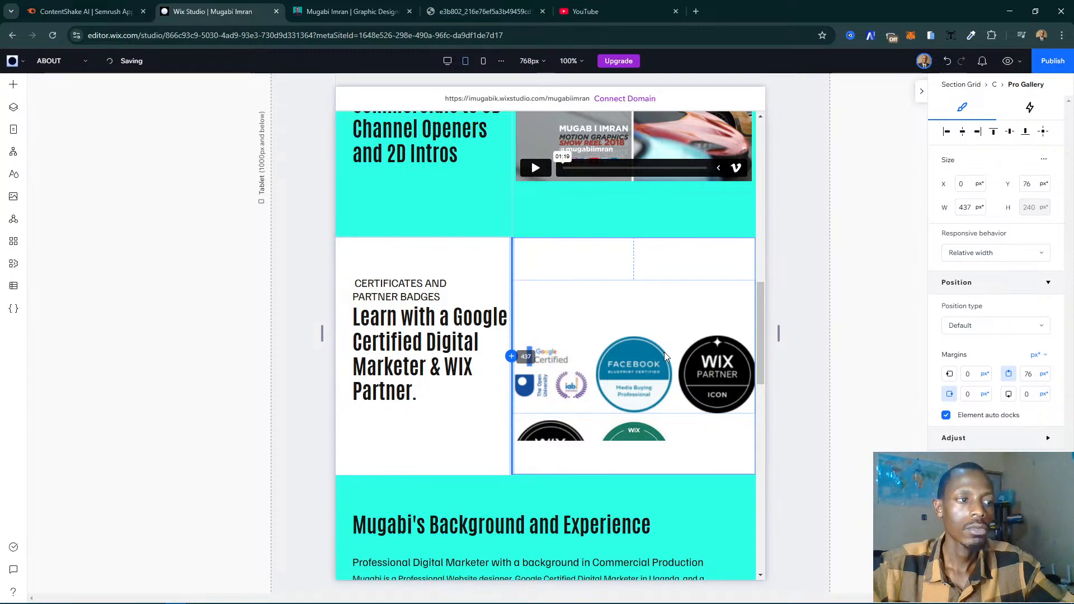
click(625, 366)
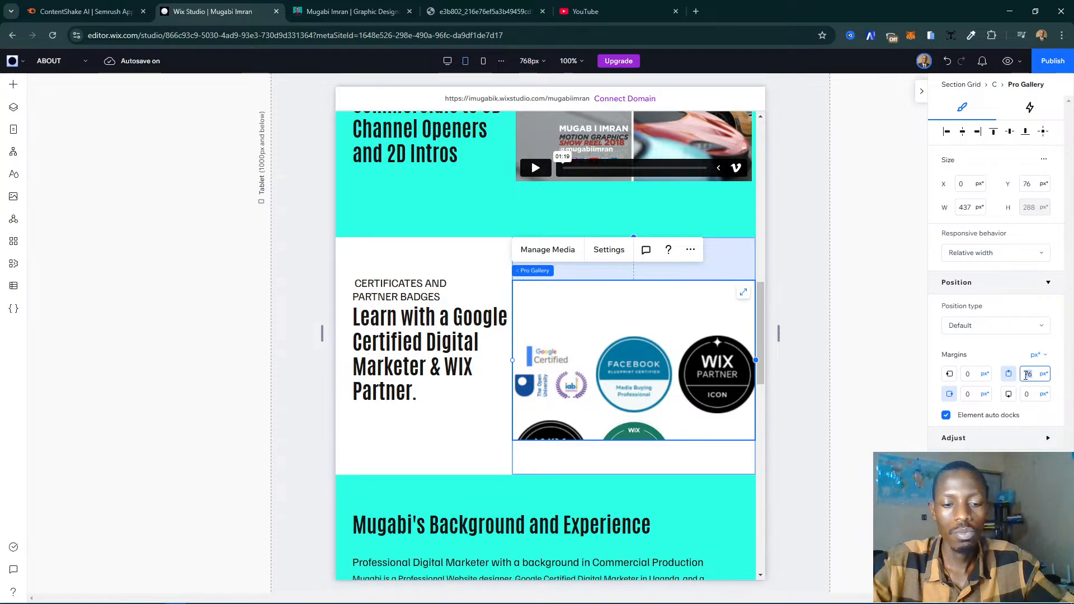
text(80)
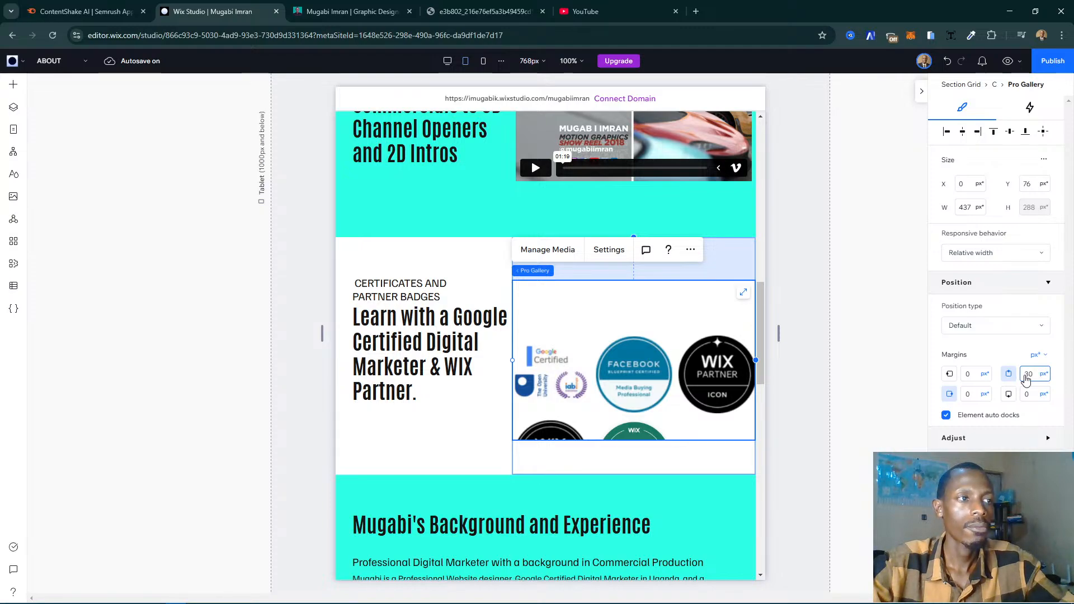
key(Return)
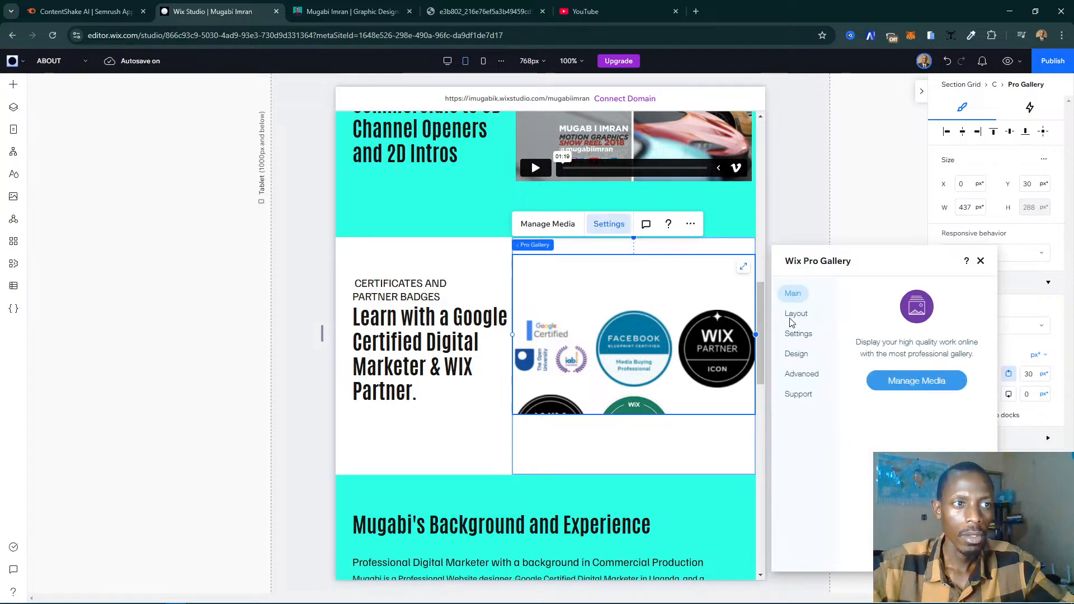
- Try the Fit to screen sizing on the badges gallery, return to Set items per row, and view its click and social settings
click(794, 315)
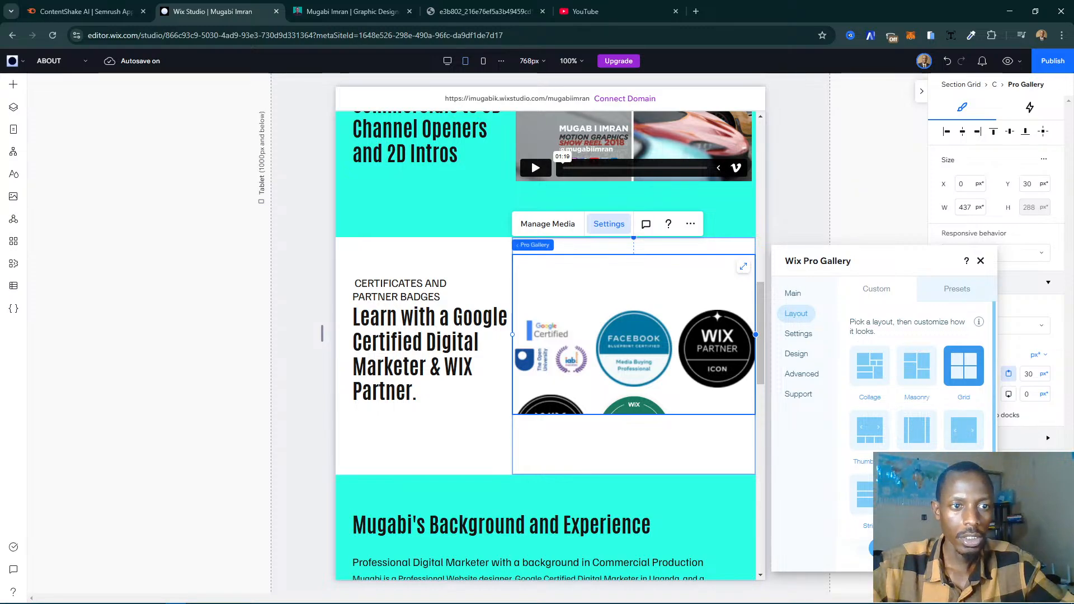
scroll(917, 364, down, 5)
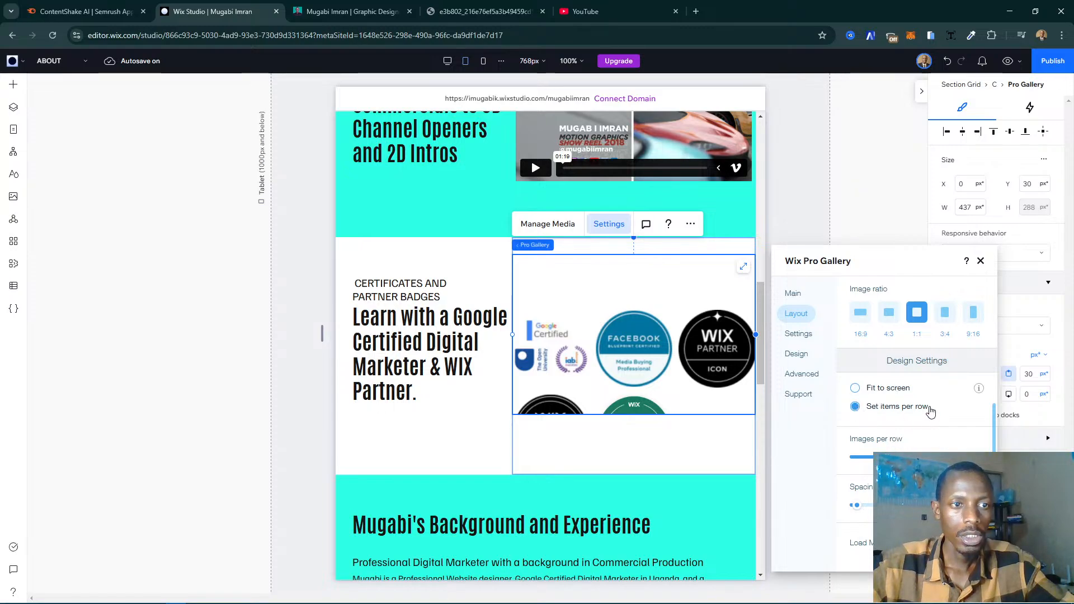
click(877, 392)
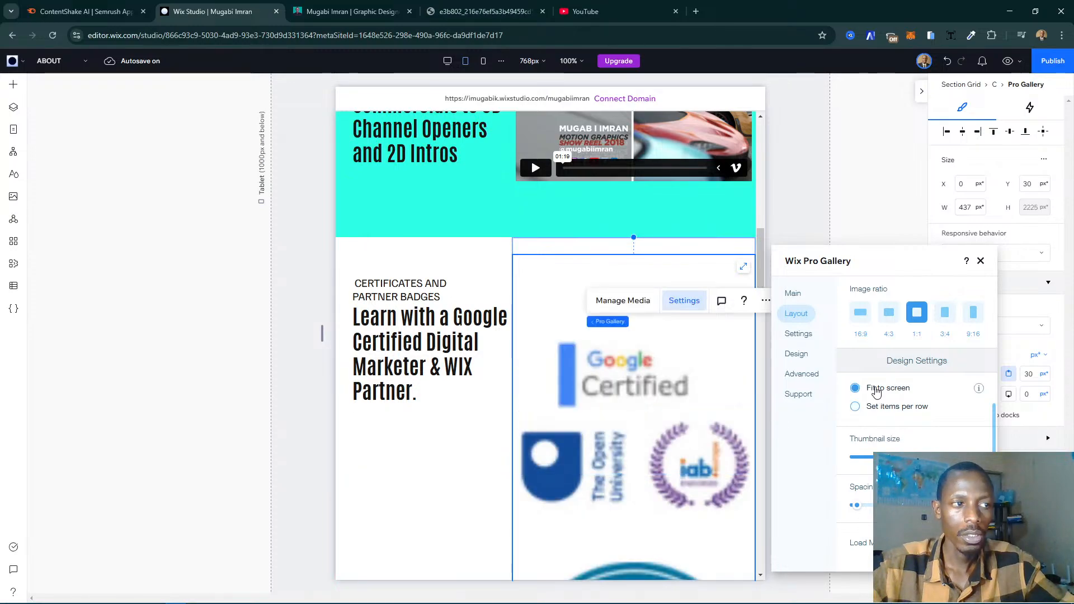
click(869, 413)
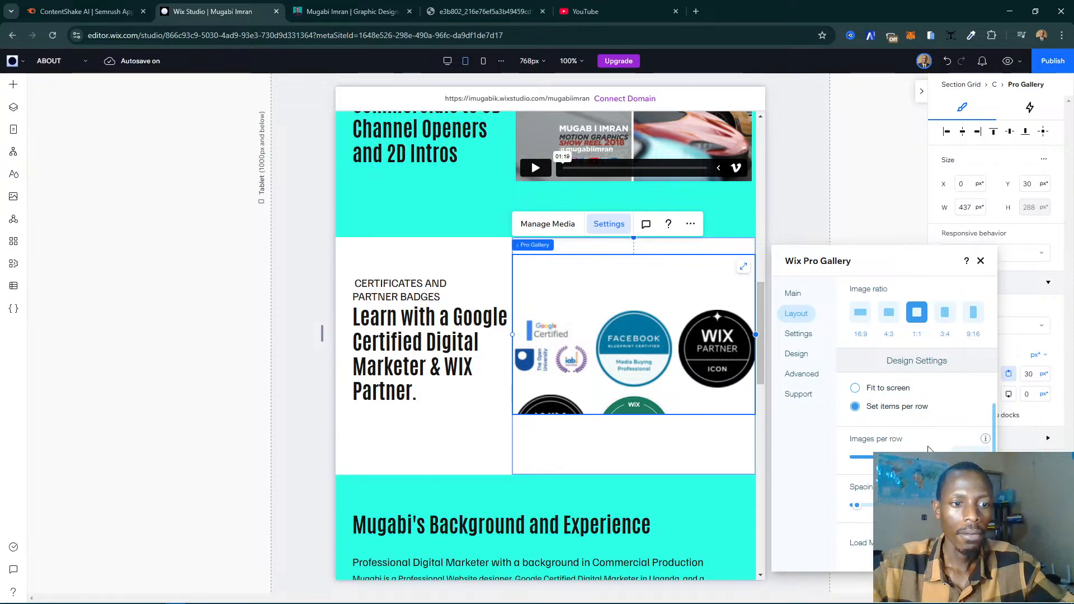
click(799, 335)
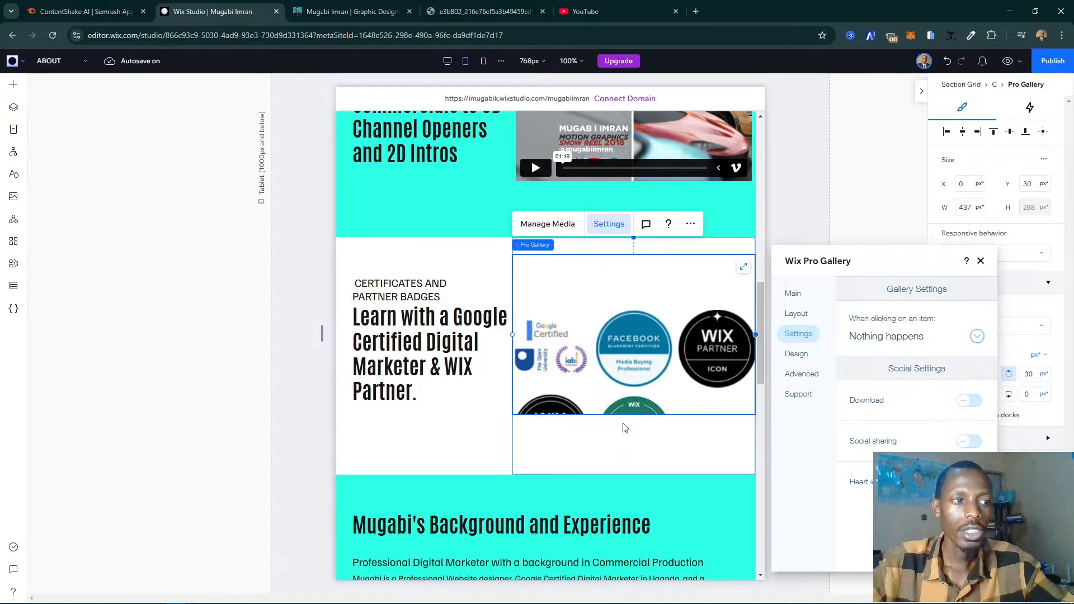
- Stretch the badges gallery to fill its cell and change its layout to Slider
click(980, 261)
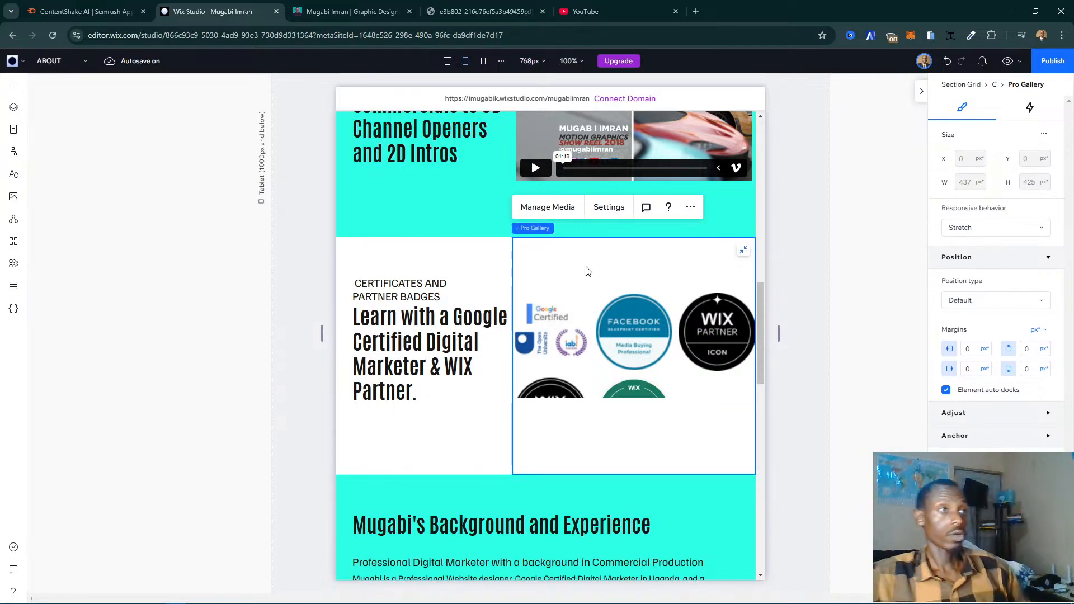
click(609, 208)
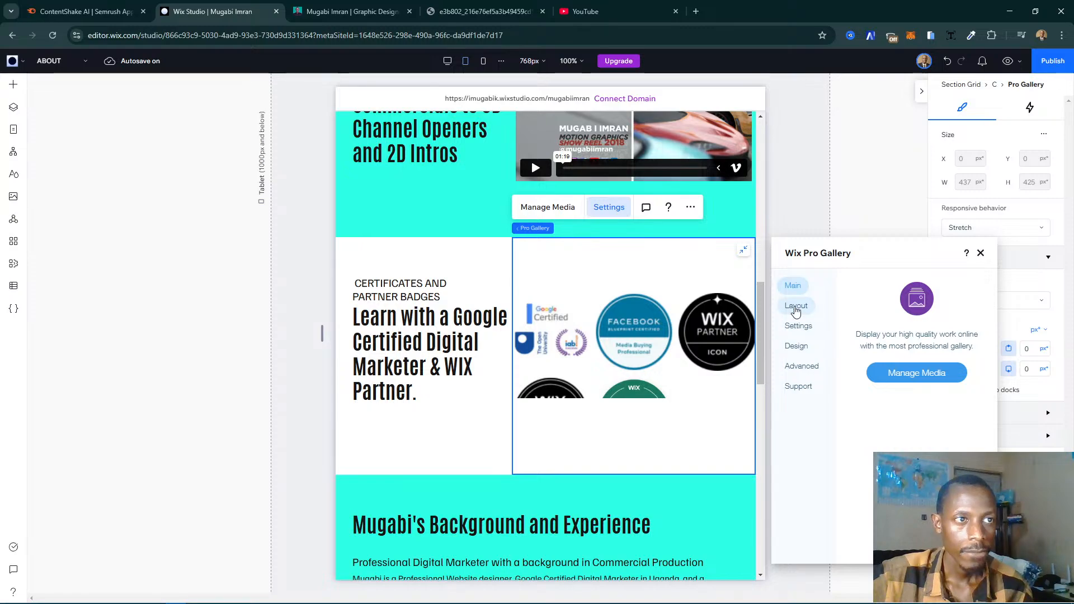
click(794, 307)
click(917, 422)
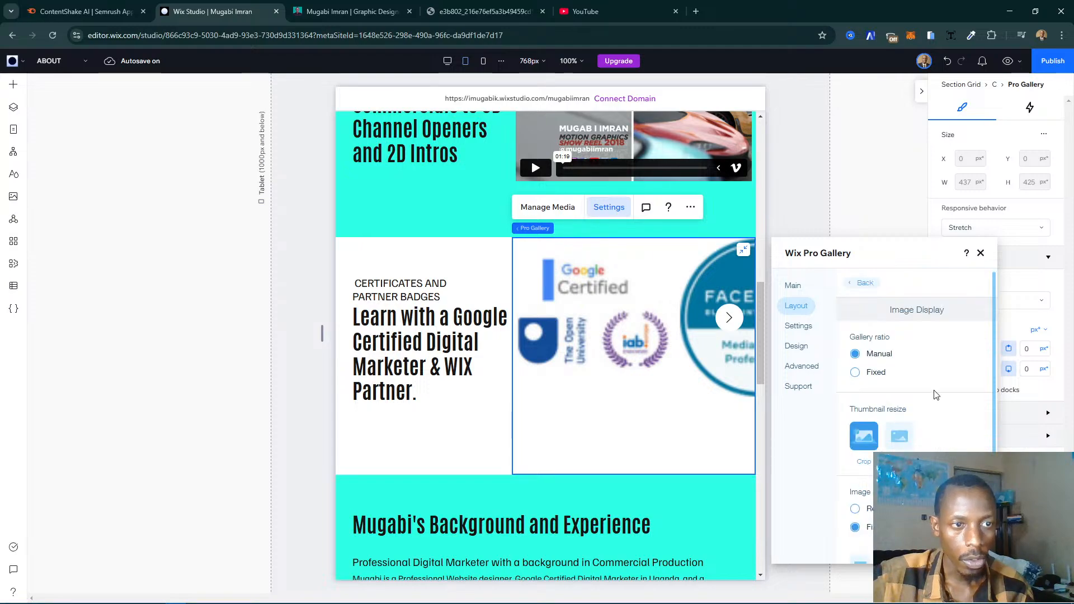
scroll(935, 395, down, 3)
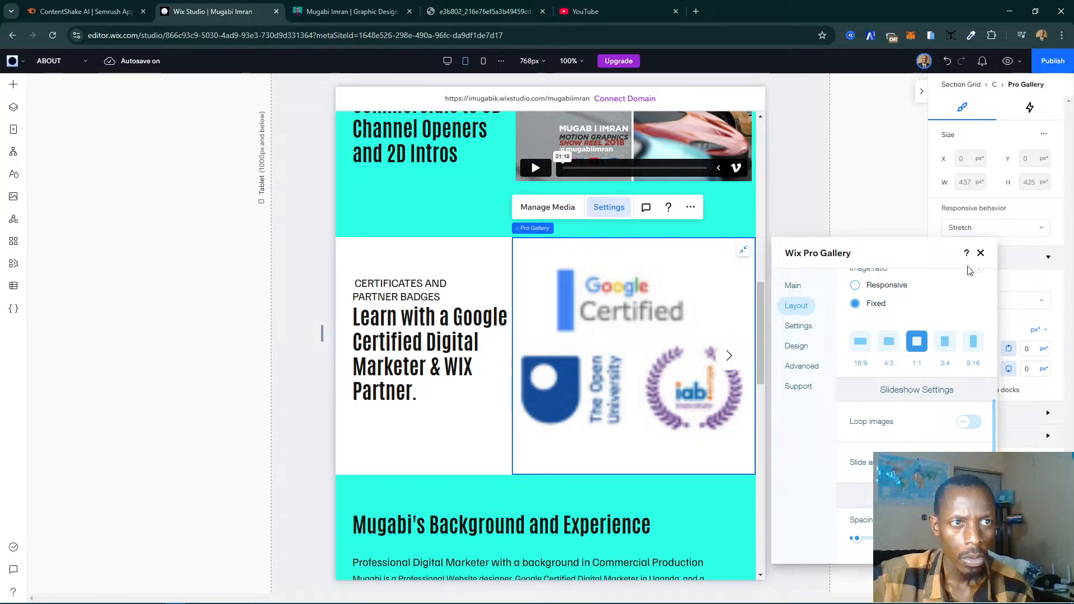
click(981, 253)
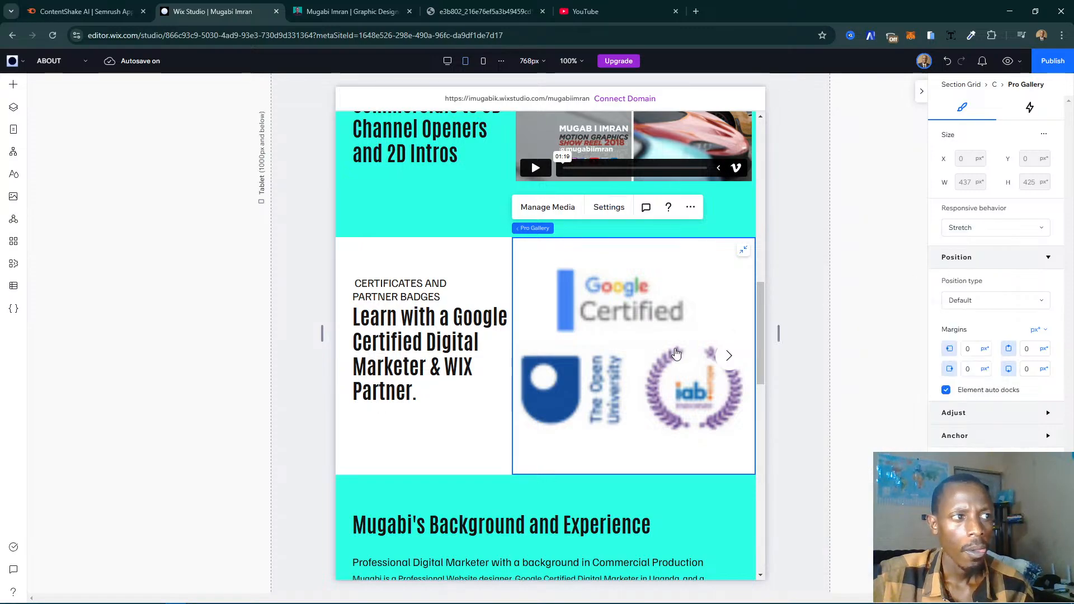
- Change the certificates and partner badges section's grid from columns to rows
click(355, 323)
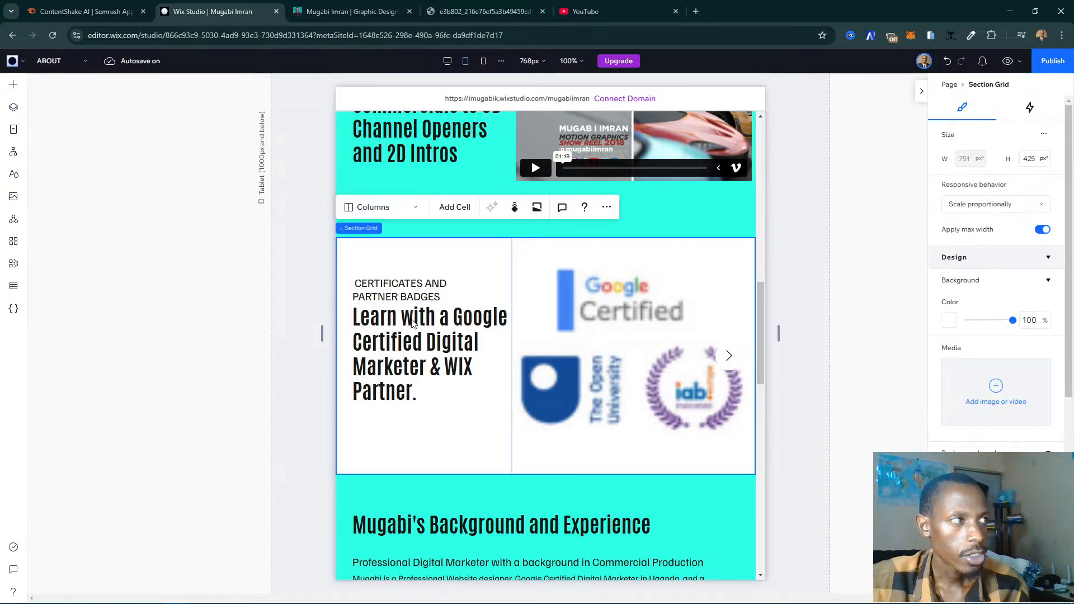
click(413, 323)
click(292, 420)
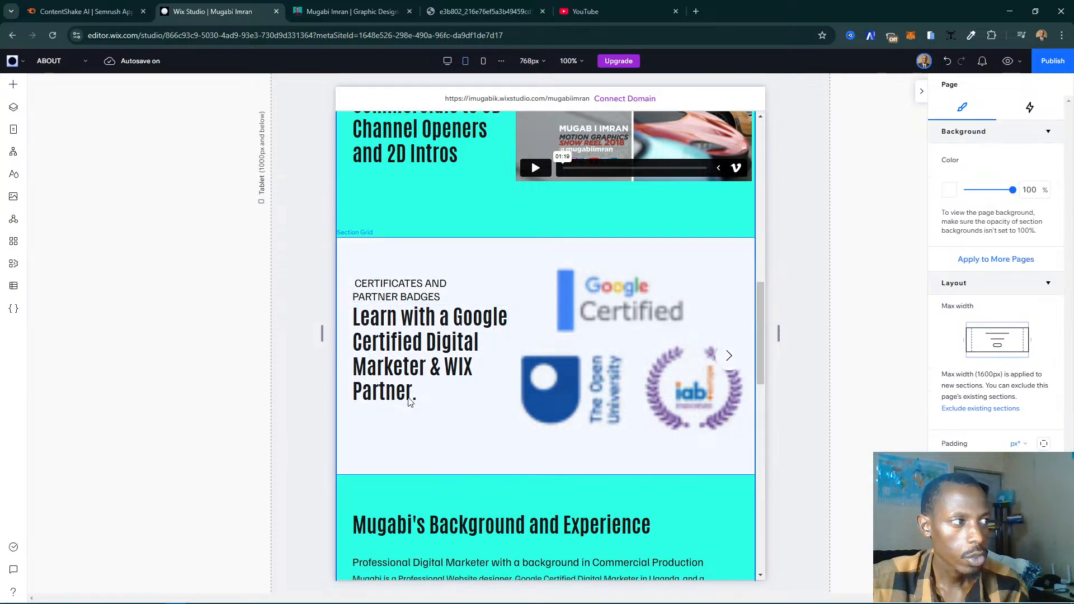
click(441, 237)
click(375, 208)
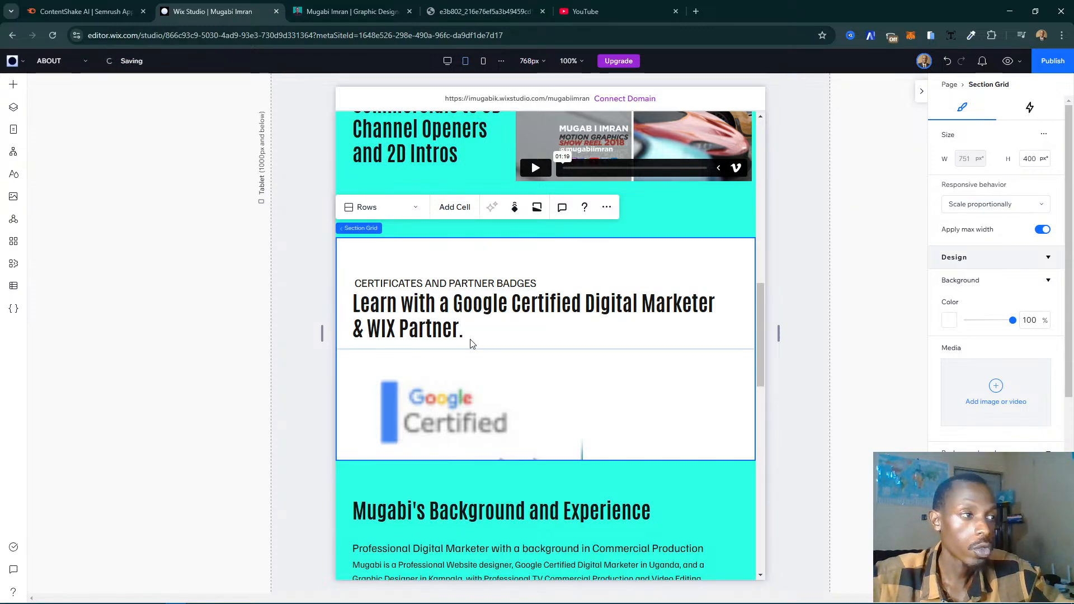
- Set the badges gallery's bottom margin to 30 px
click(492, 410)
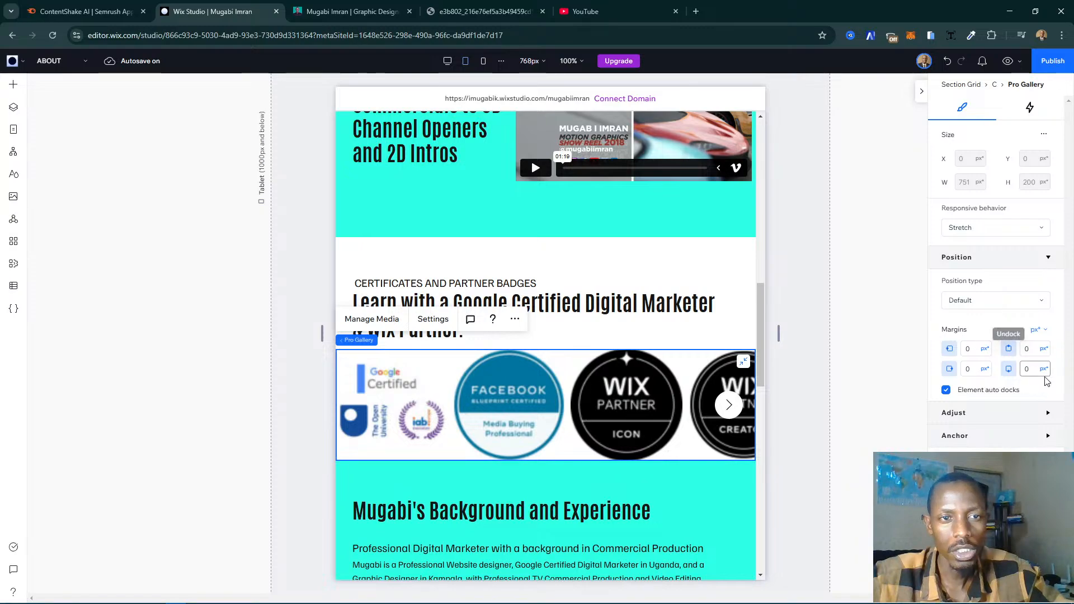
click(1030, 368)
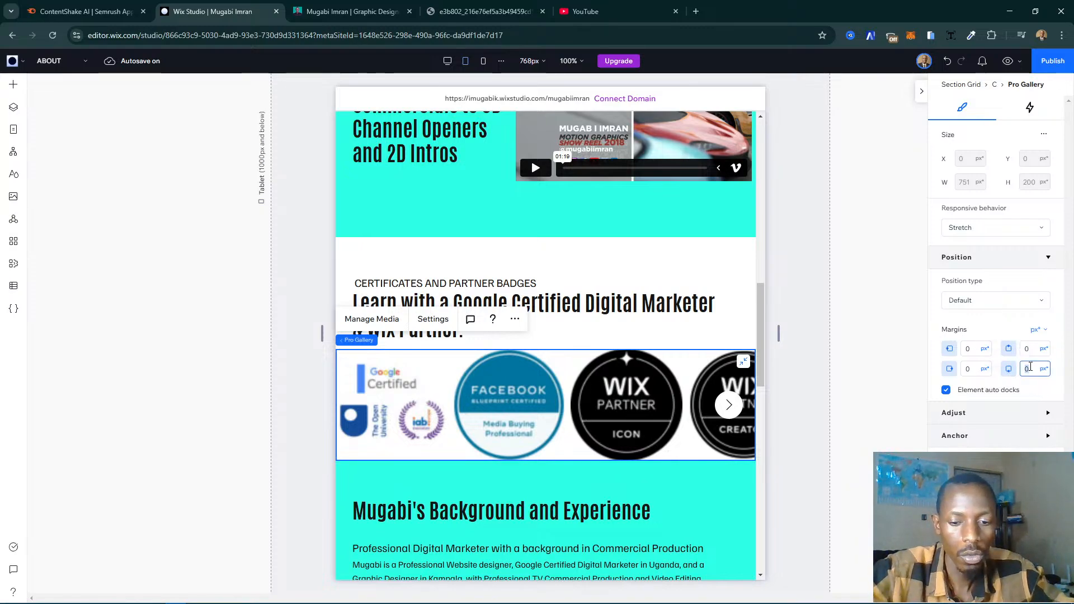
text(30)
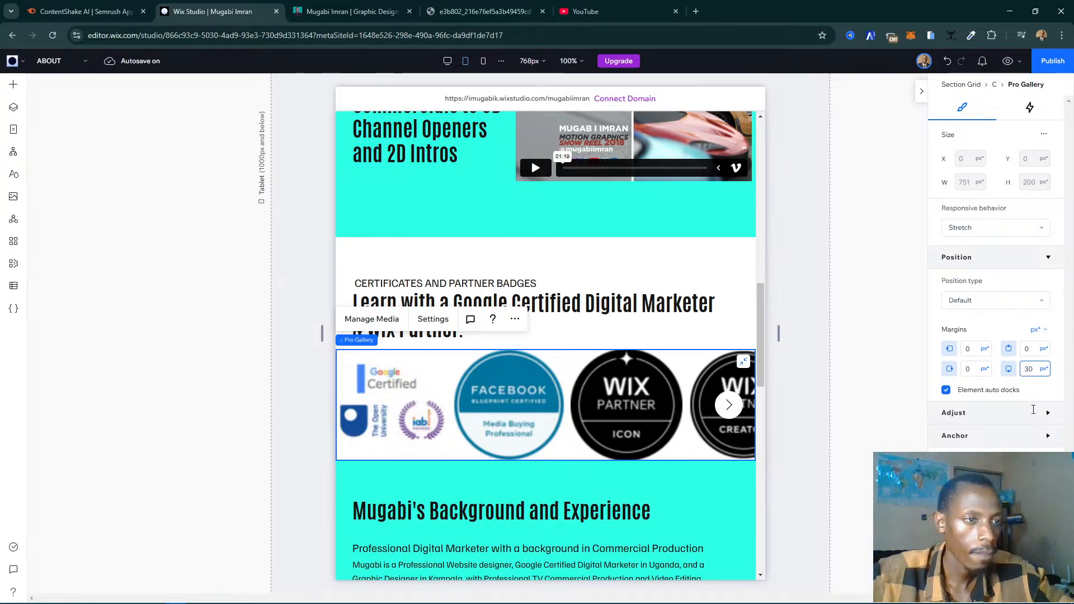
click(622, 438)
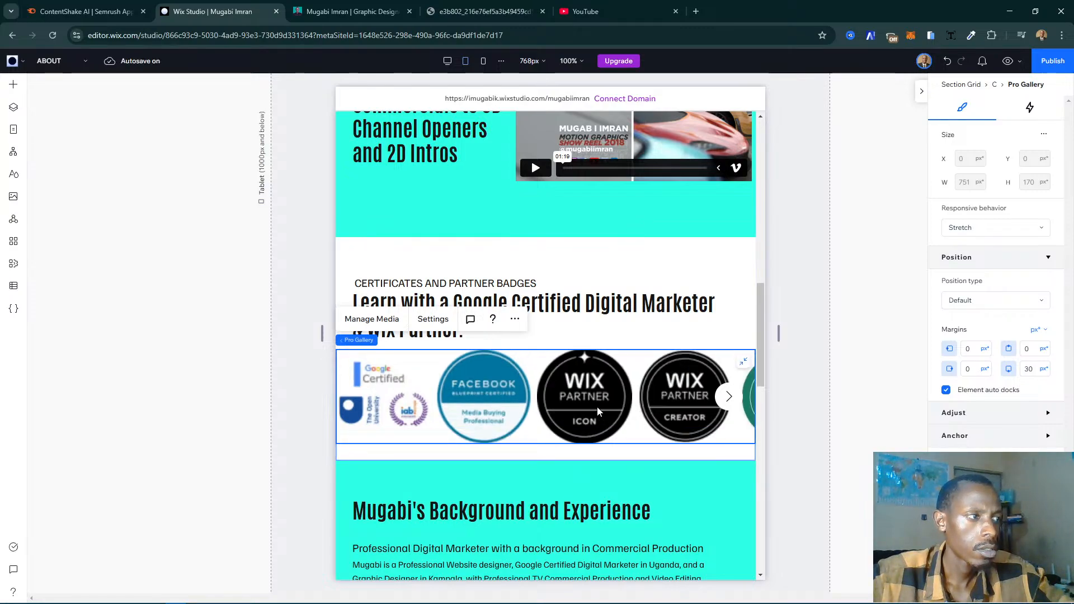
- Move the certificates and partner badges heading stack up to a Y position of 50 px in its cell
click(315, 410)
click(520, 293)
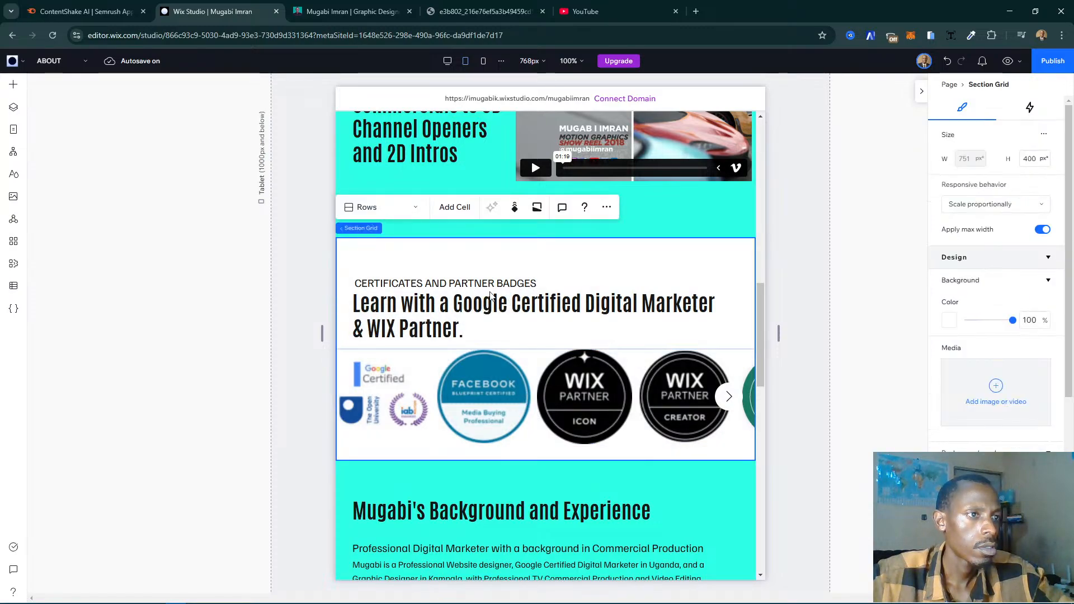
click(441, 288)
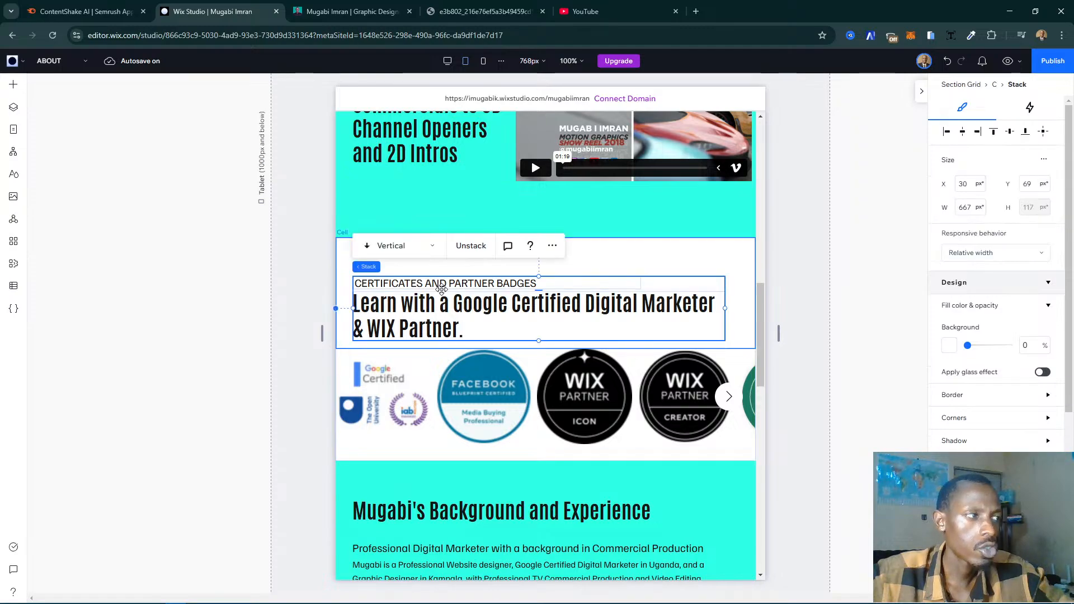
drag(505, 302, 506, 297)
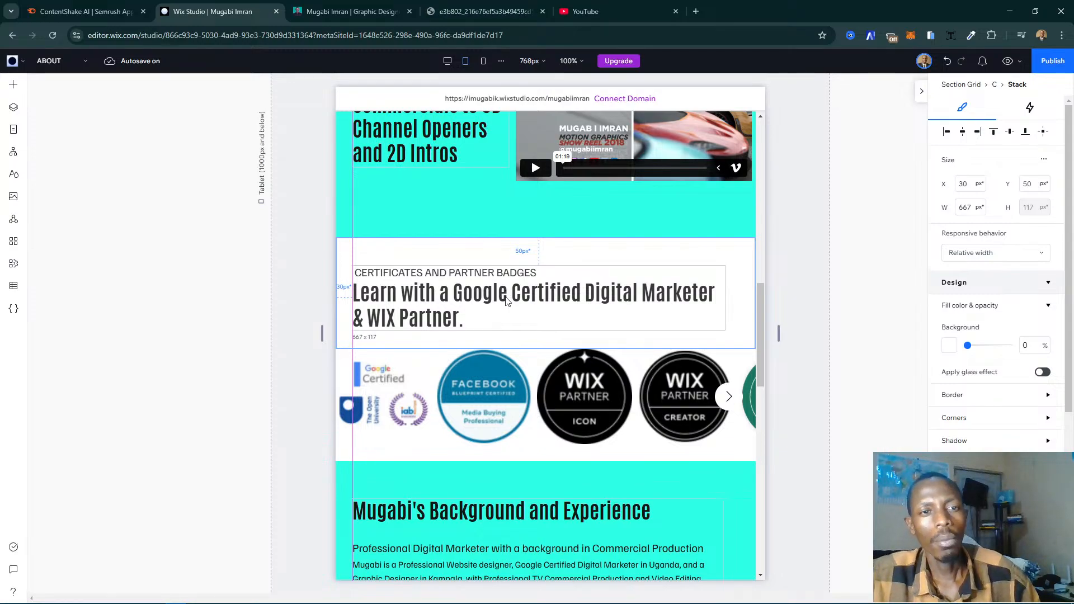
click(622, 341)
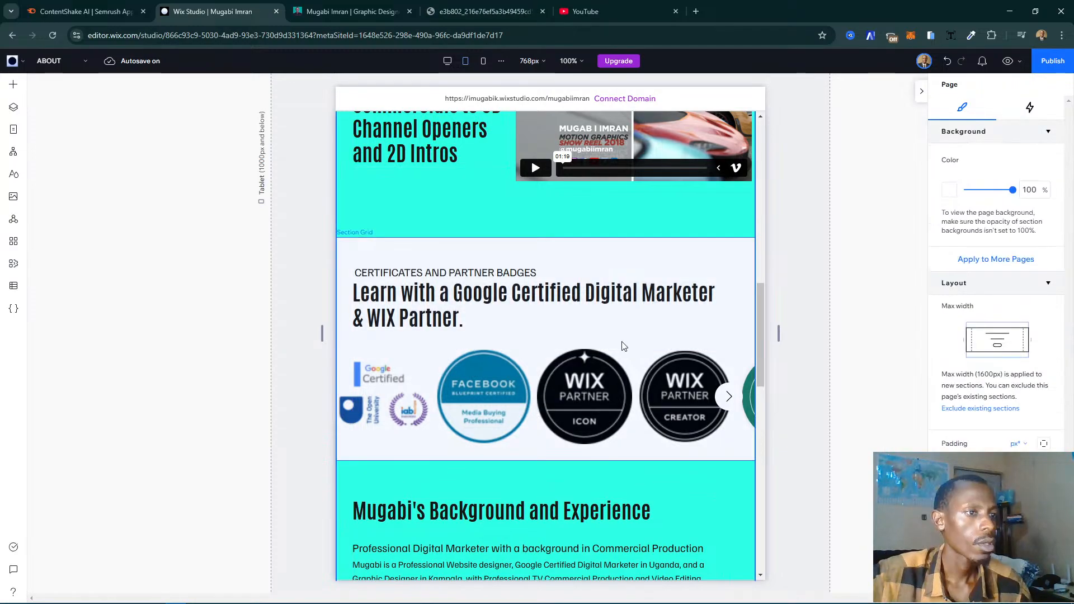
- Review the ABOUT page's sections at the tablet breakpoint and at the 390 px mobile breakpoint
scroll(622, 342, up, 10)
scroll(623, 341, up, 3)
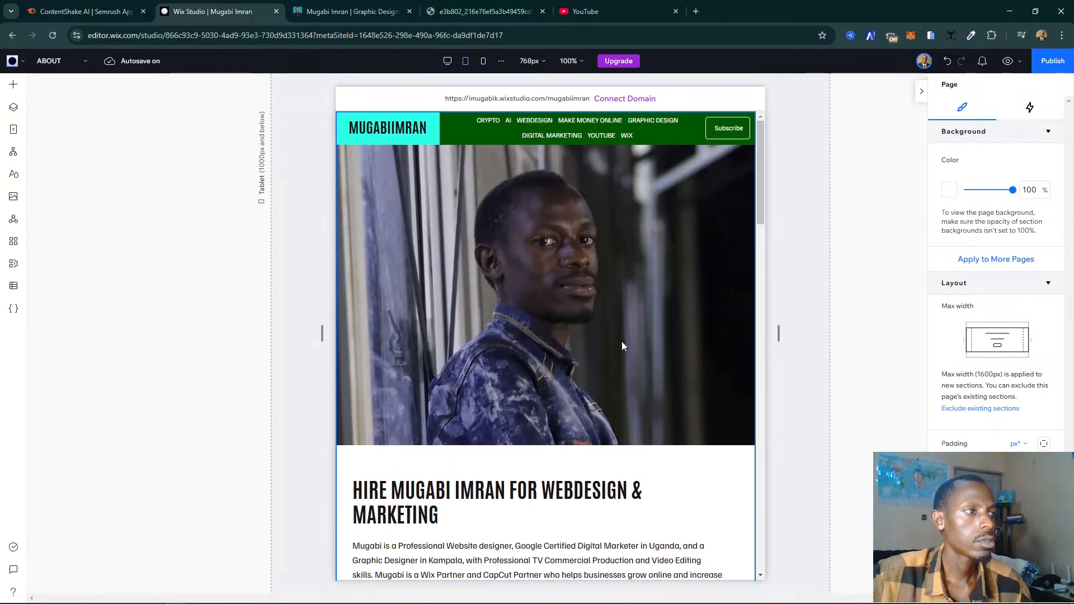
scroll(623, 342, down, 15)
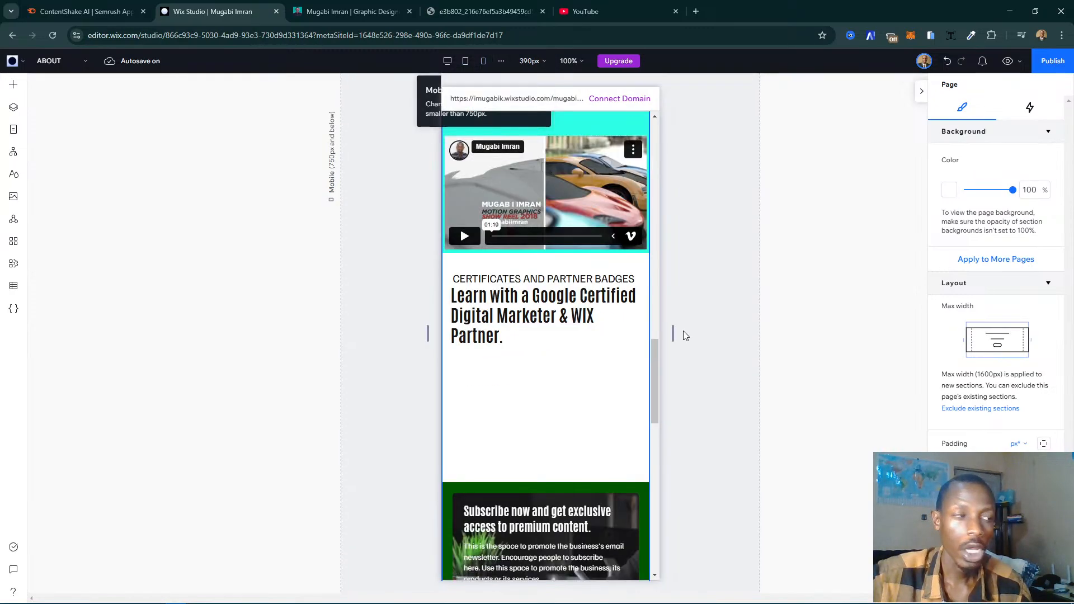
scroll(610, 351, up, 5)
scroll(610, 354, up, 4)
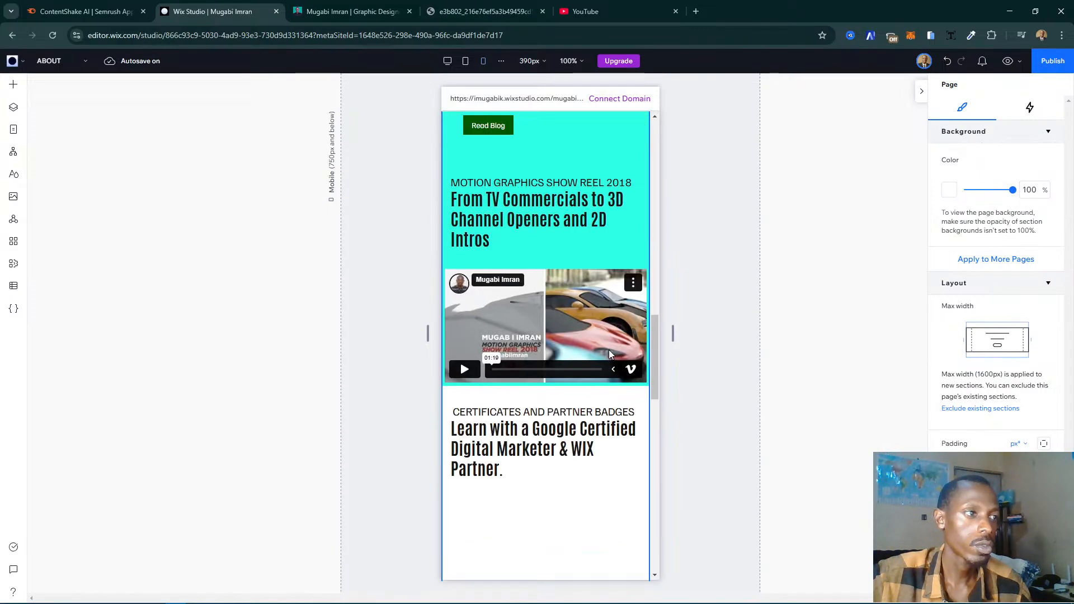
scroll(609, 350, up, 3)
scroll(609, 350, down, 4)
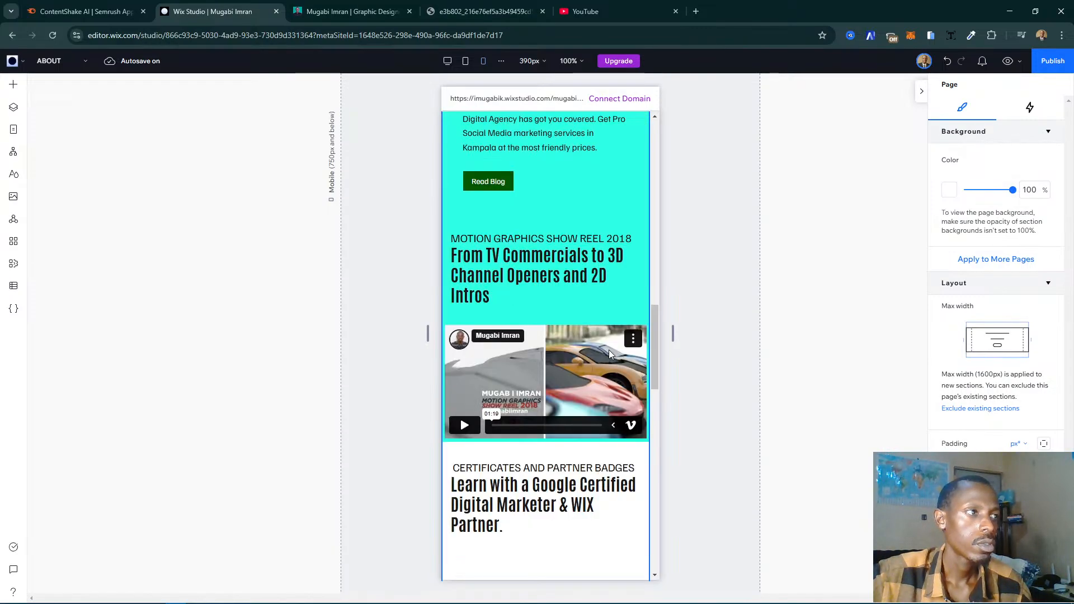
scroll(609, 351, down, 2)
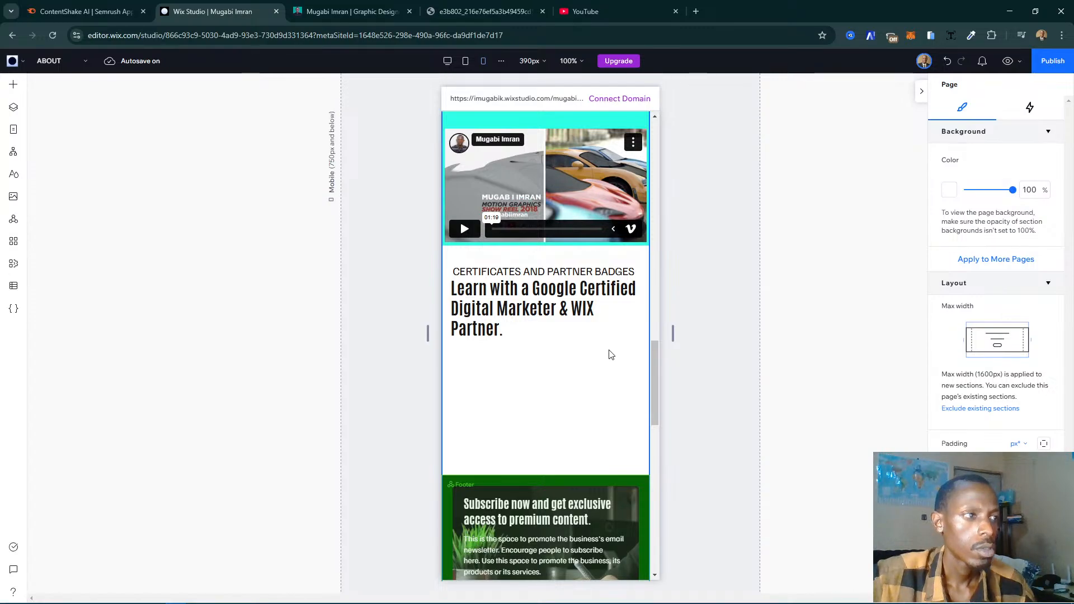
scroll(611, 355, up, 12)
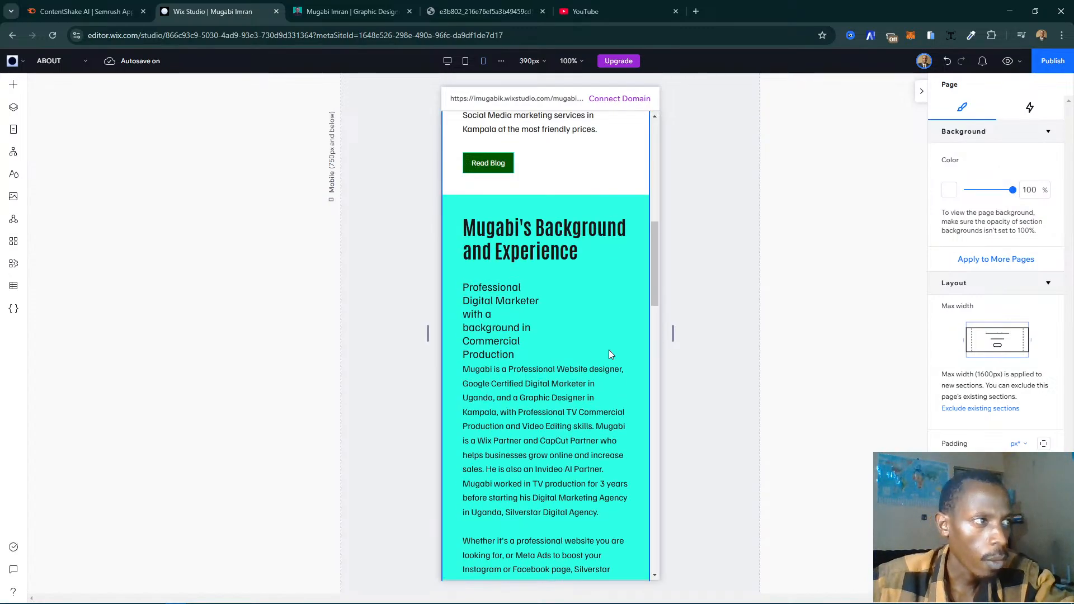
scroll(610, 354, up, 5)
scroll(611, 354, down, 11)
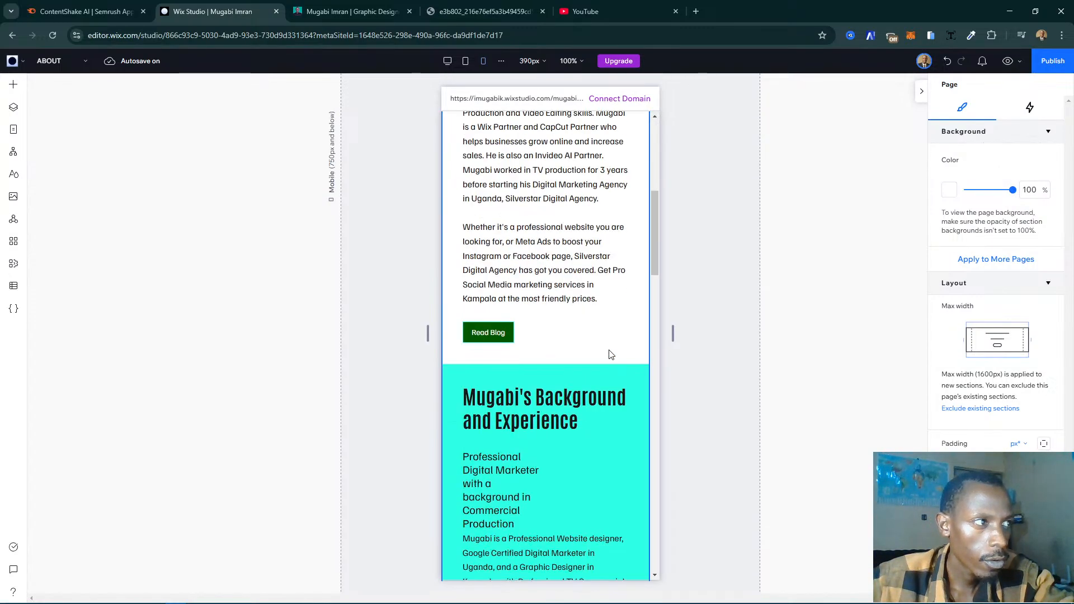
scroll(610, 352, up, 5)
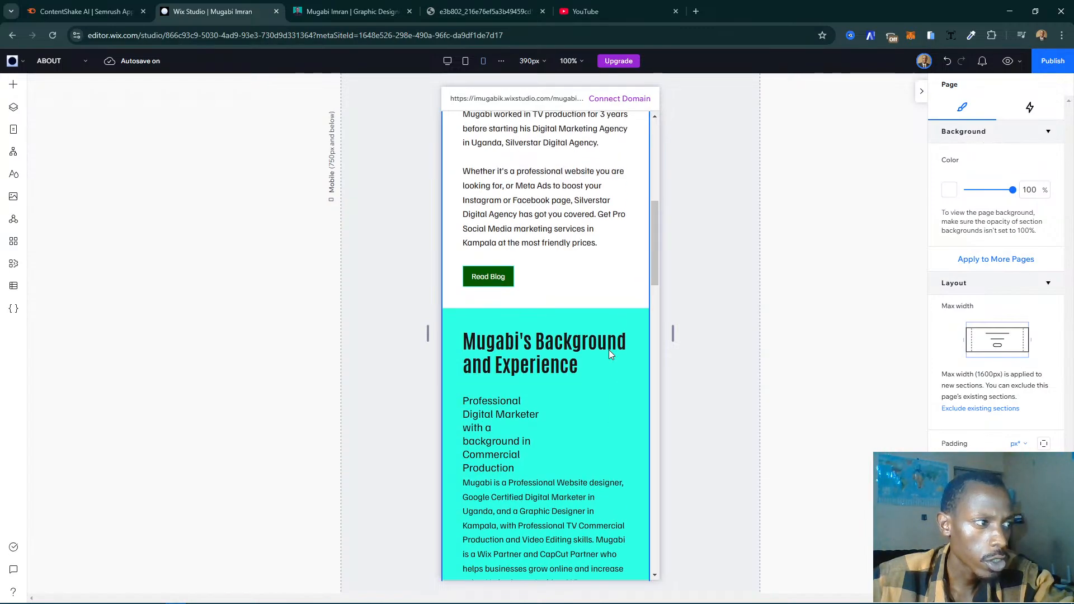
scroll(609, 351, down, 3)
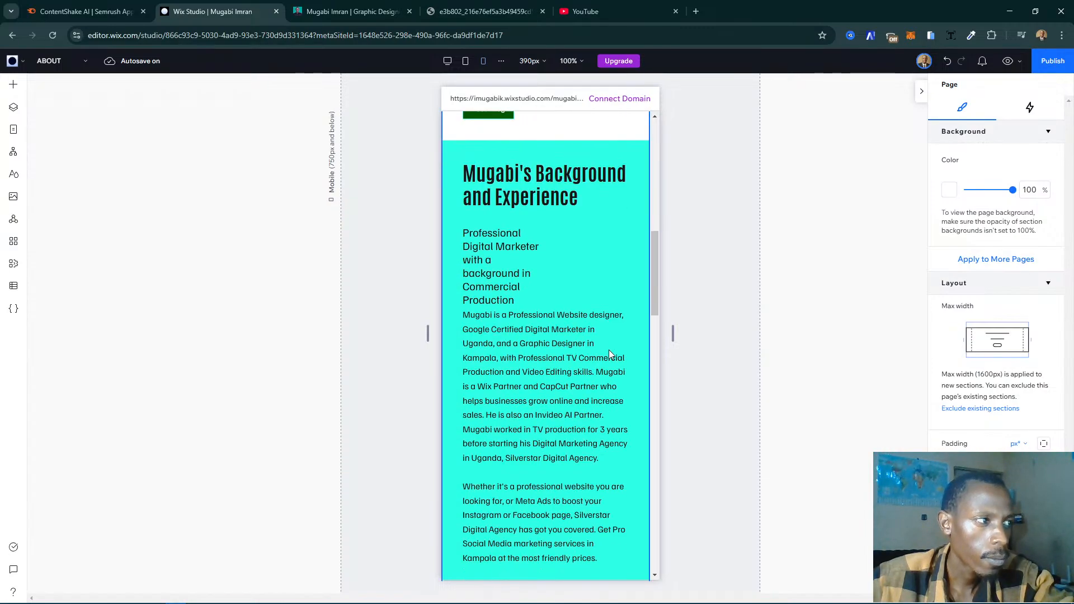
- Widen the "Professional Digital Marketer with a background in Commercial Production" text on mobile to about 296 px
click(530, 245)
click(532, 252)
click(531, 254)
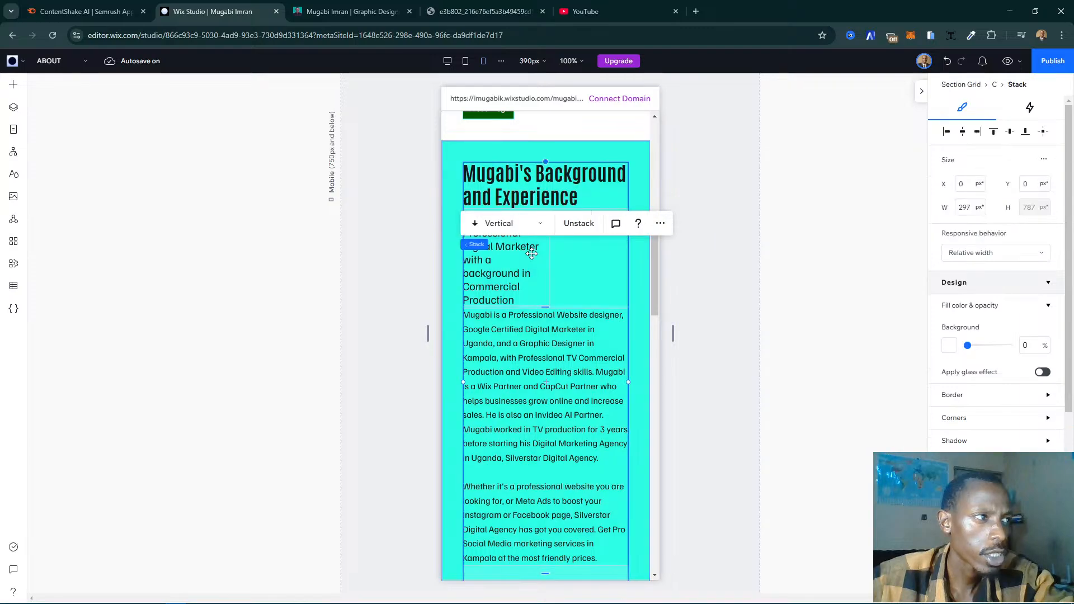
click(541, 266)
drag(548, 267, 627, 250)
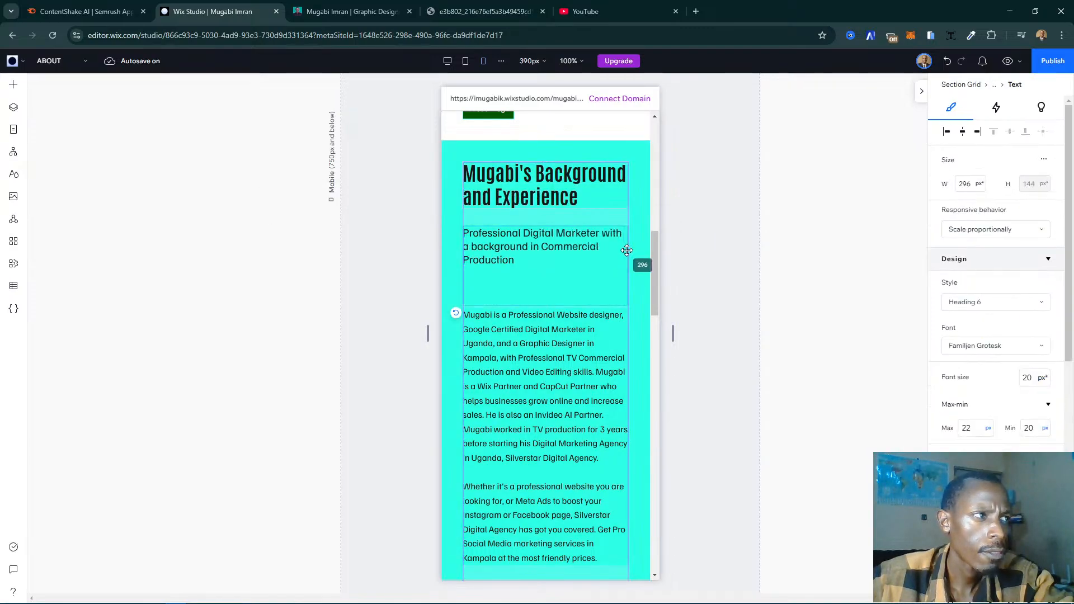
drag(626, 250, 627, 250)
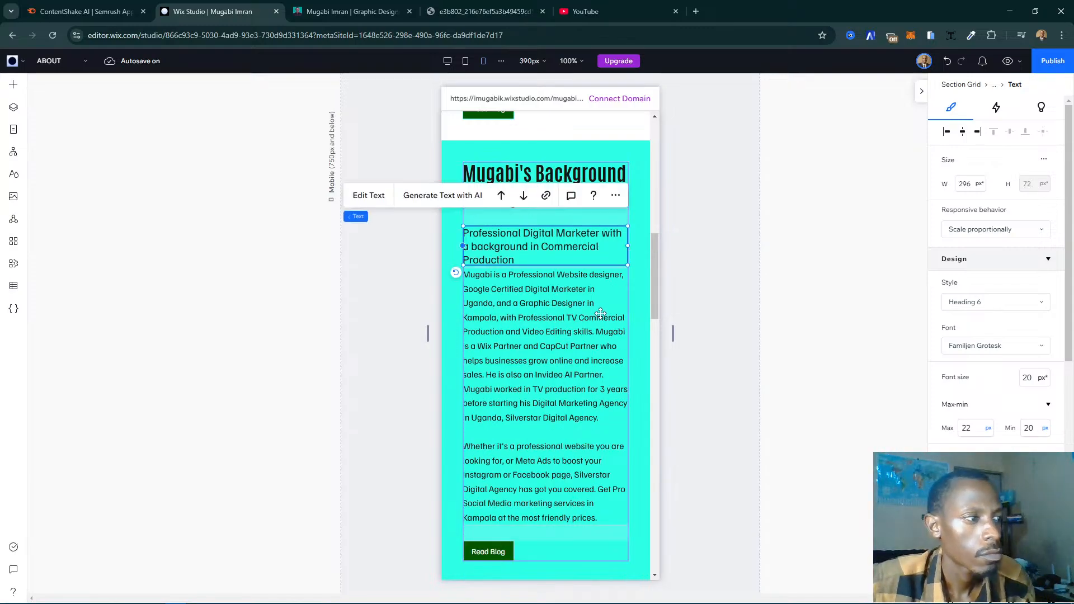
- Select the hidden Pro Gallery in the certificates section's lower cell on mobile and stretch it to fill the cell
scroll(560, 330, down, 7)
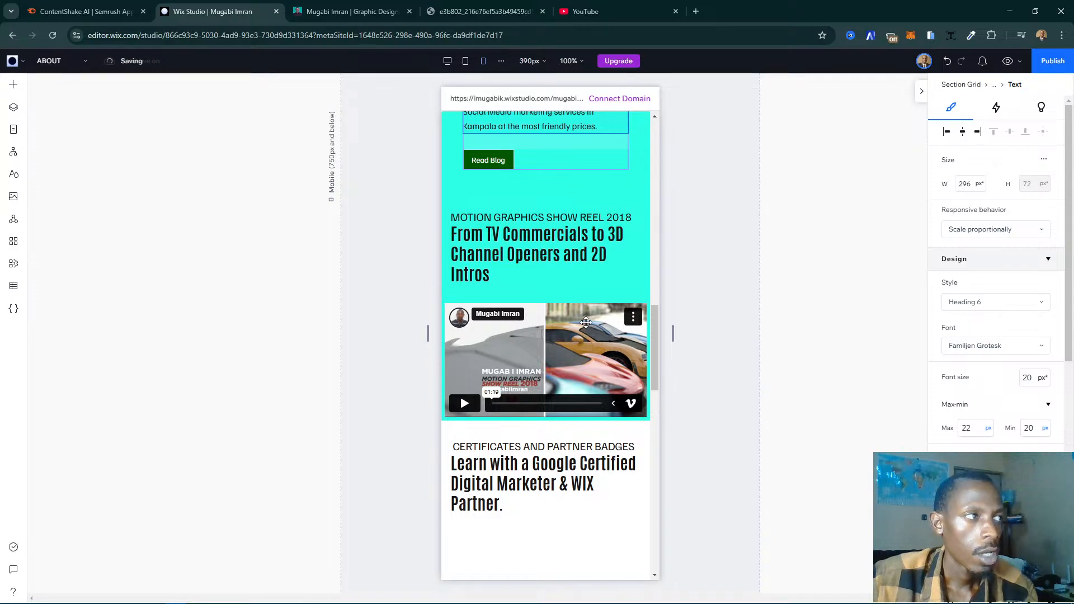
click(601, 249)
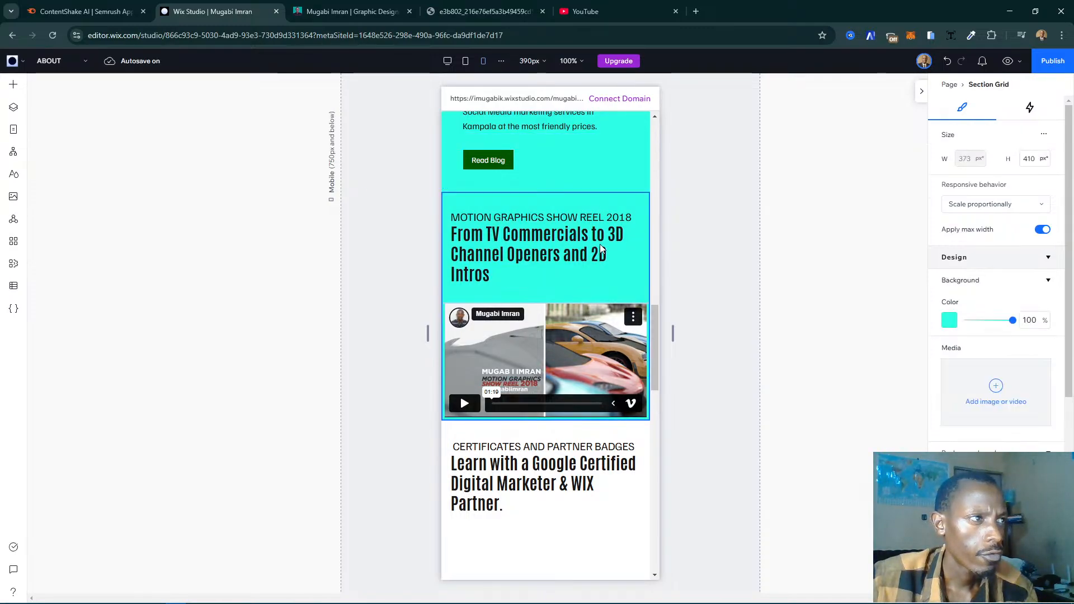
scroll(625, 262, down, 4)
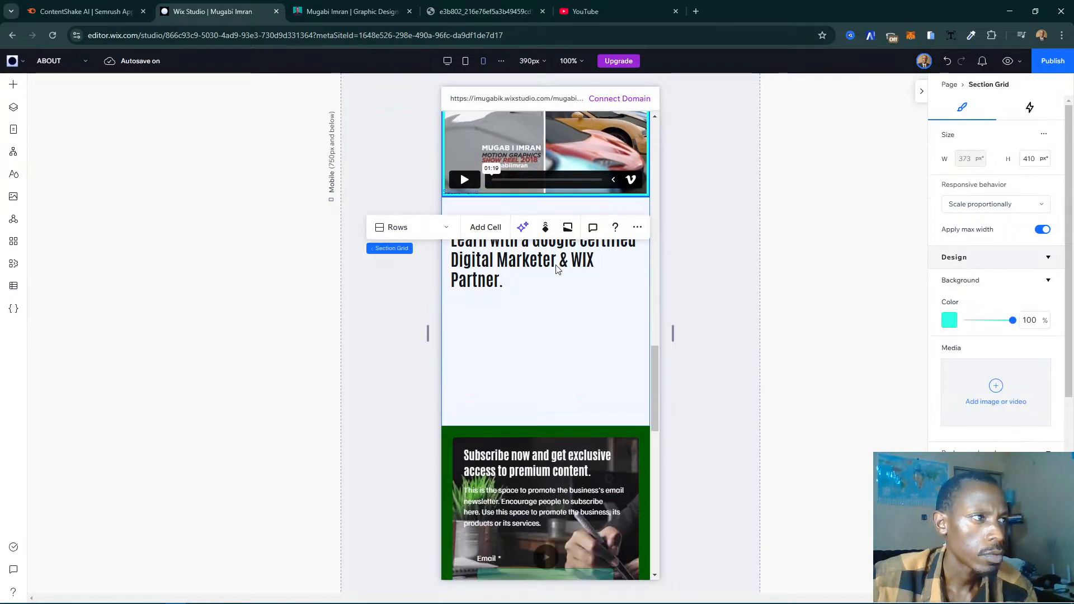
click(526, 285)
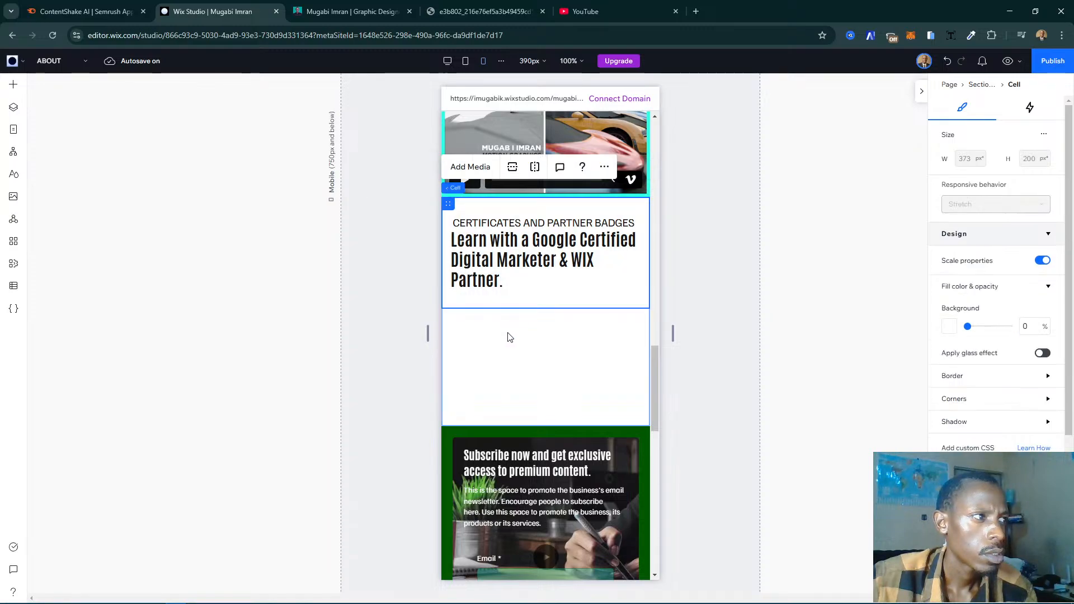
click(542, 361)
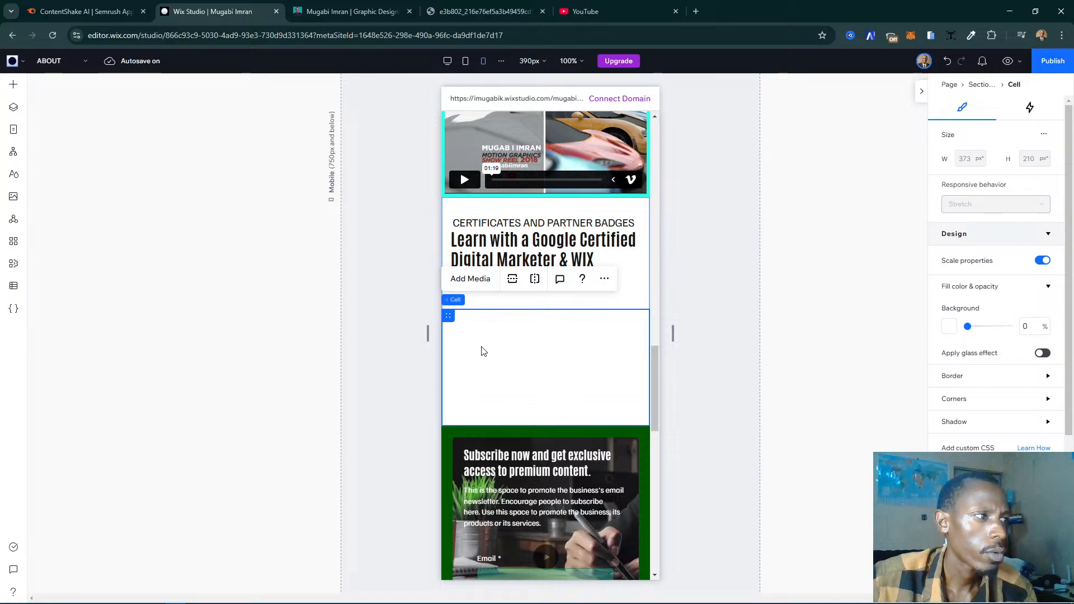
click(14, 107)
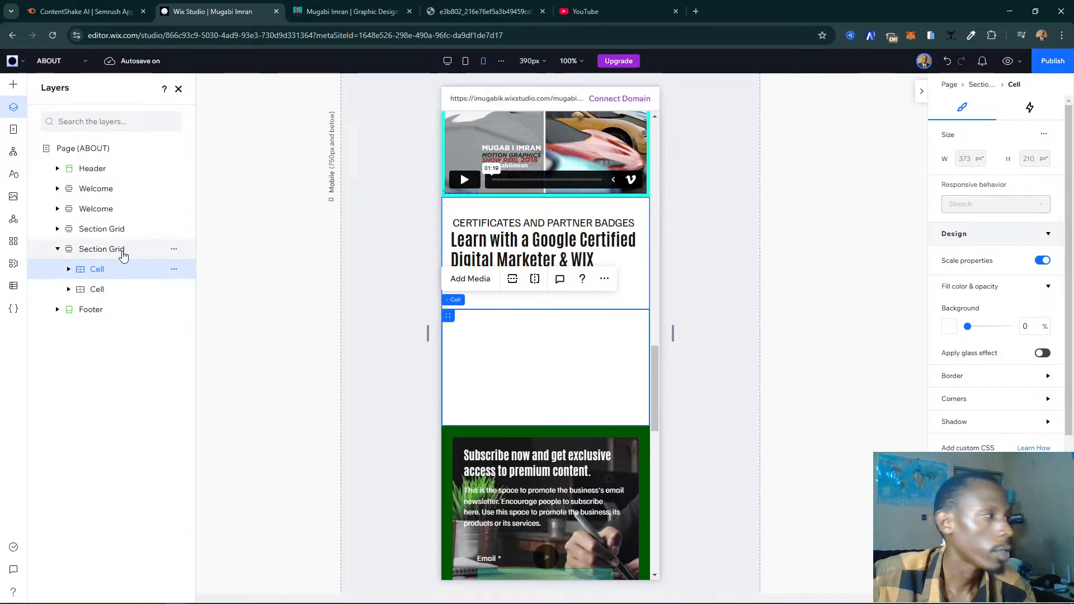
click(68, 269)
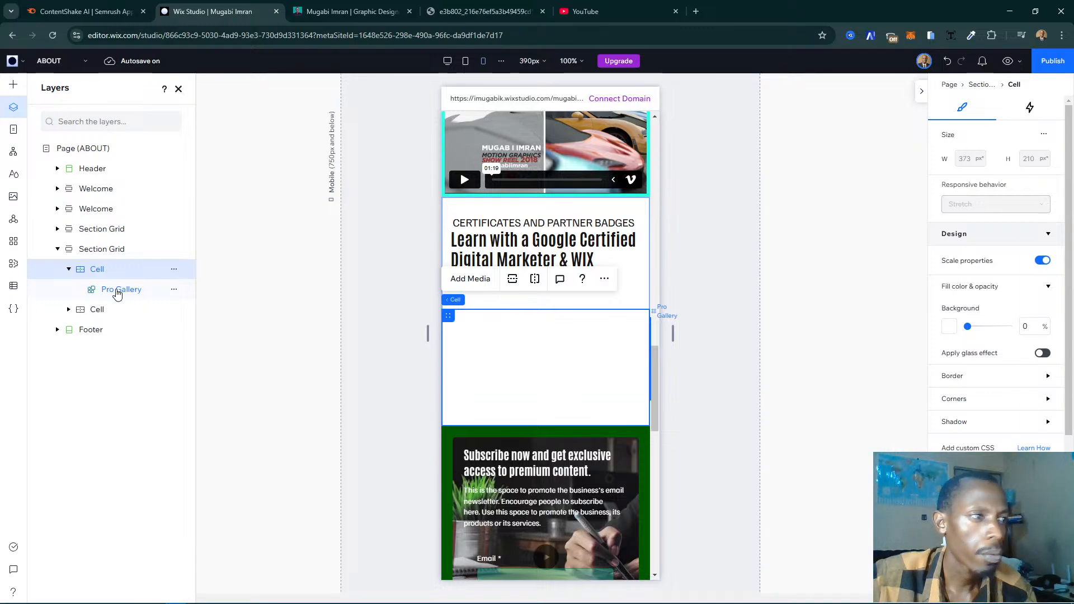
click(118, 290)
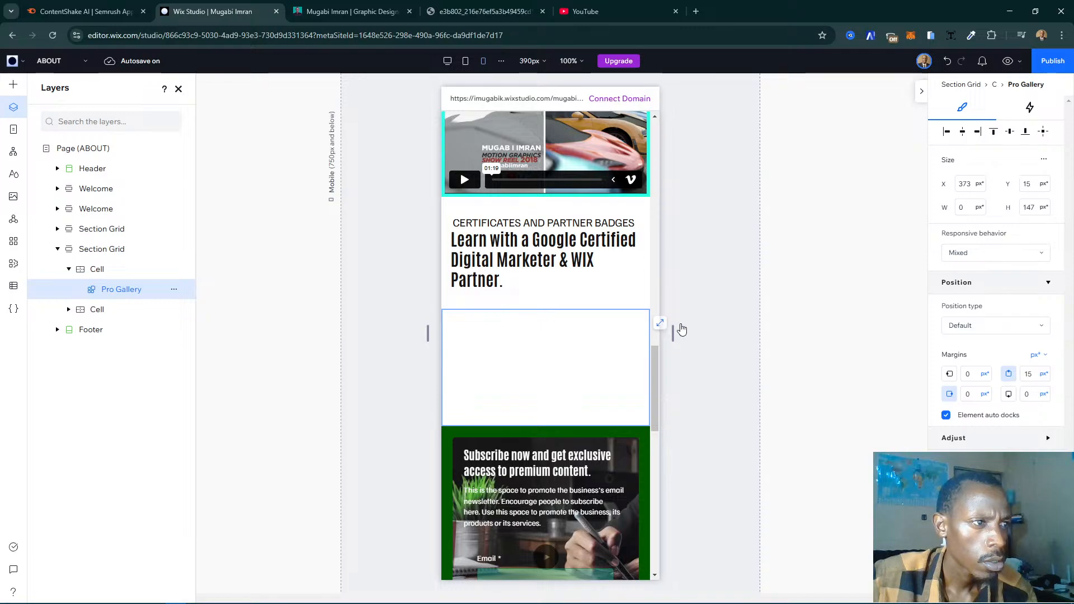
click(662, 325)
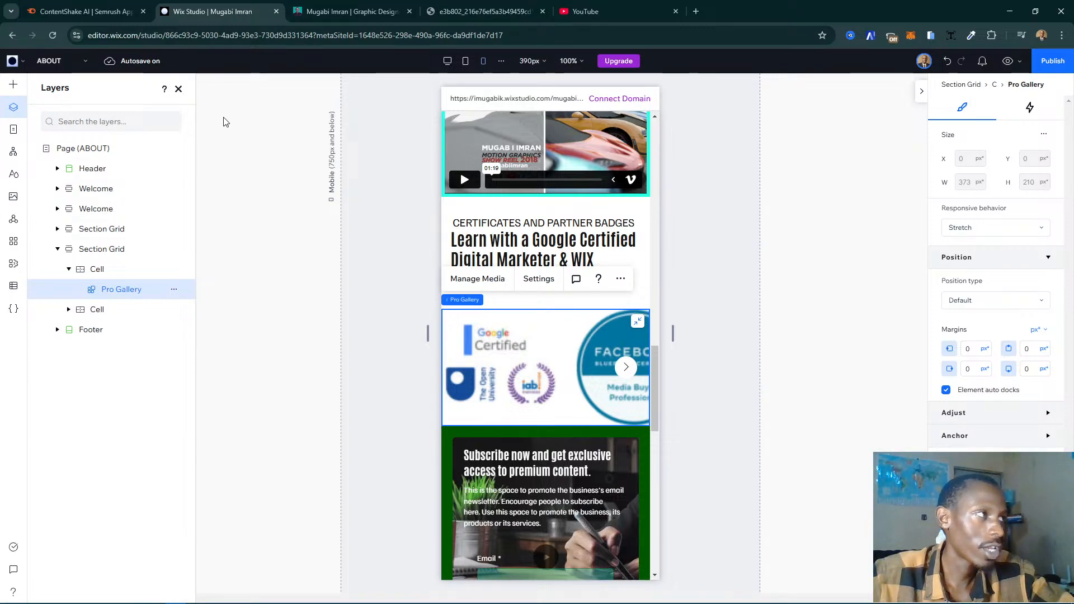
click(179, 90)
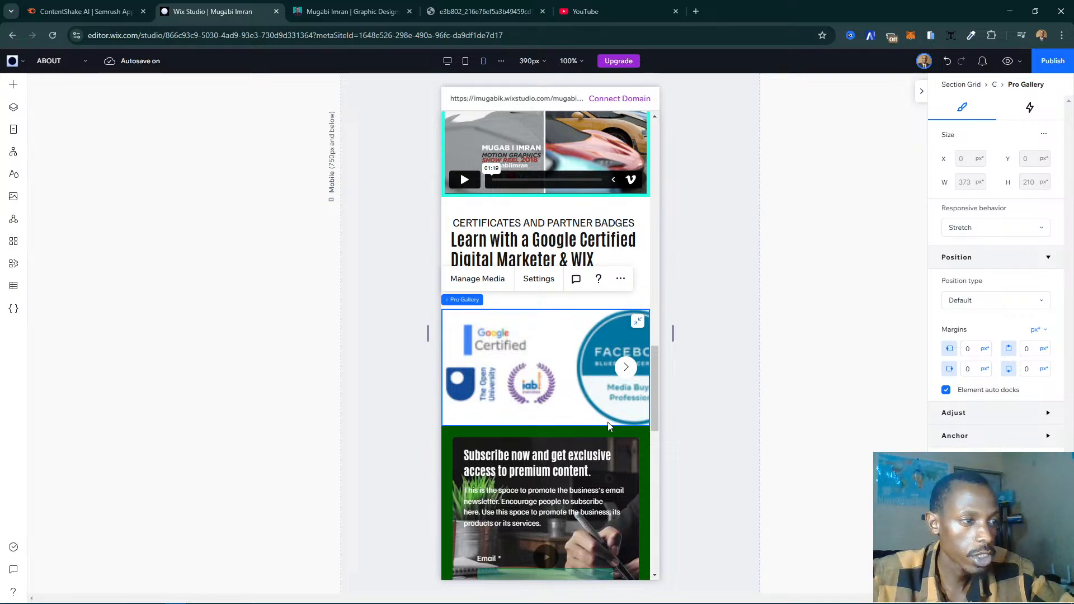
- Unstretch the badges gallery and widen it on both sides to about 367 px, starting at the cell's left edge
click(638, 323)
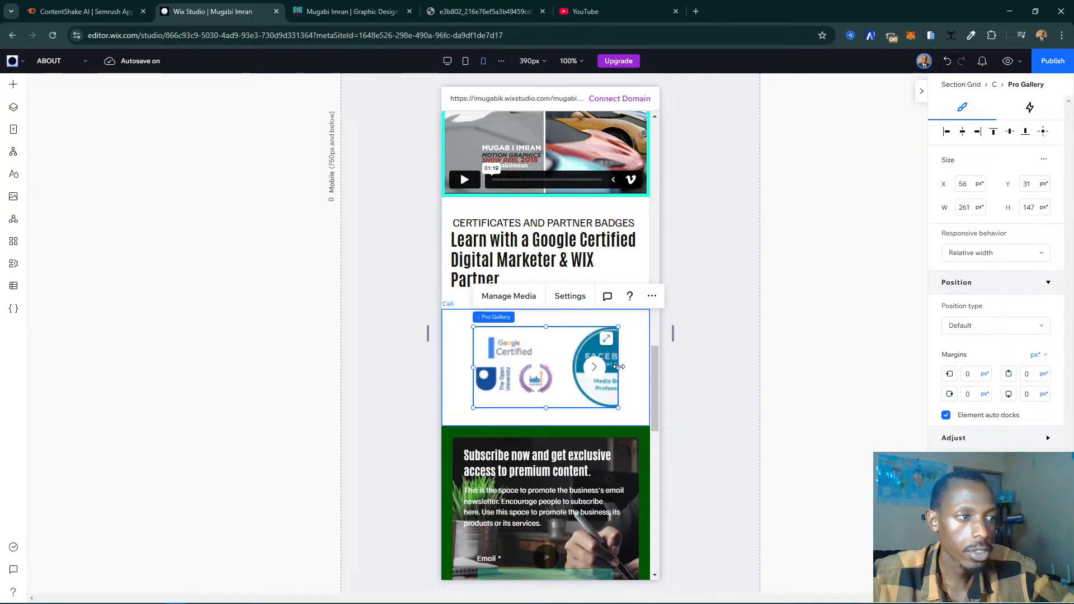
drag(619, 366, 649, 362)
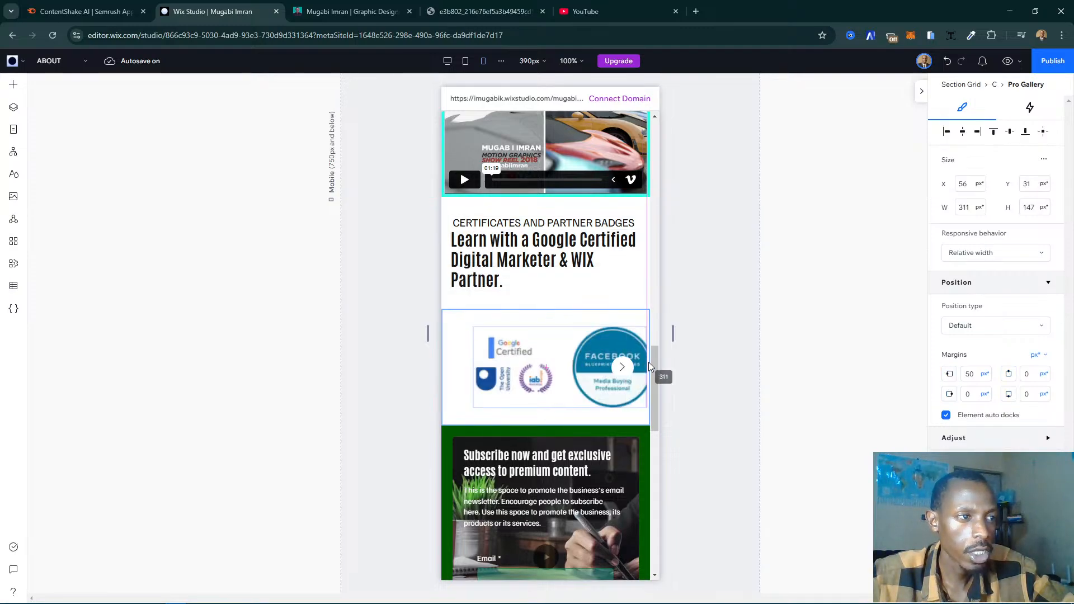
click(473, 376)
drag(474, 369, 444, 369)
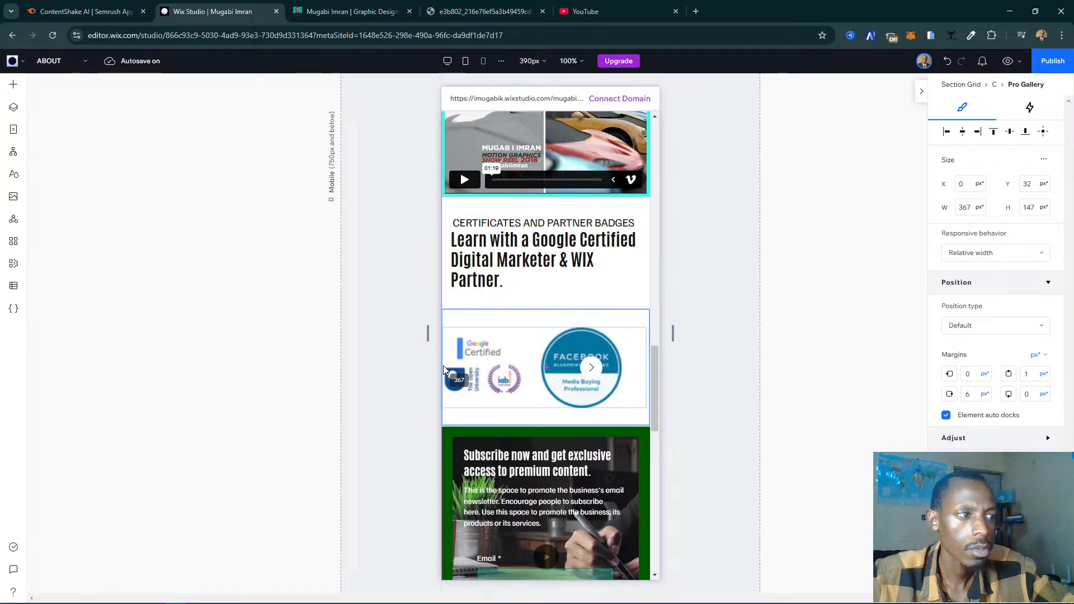
drag(443, 369, 443, 366)
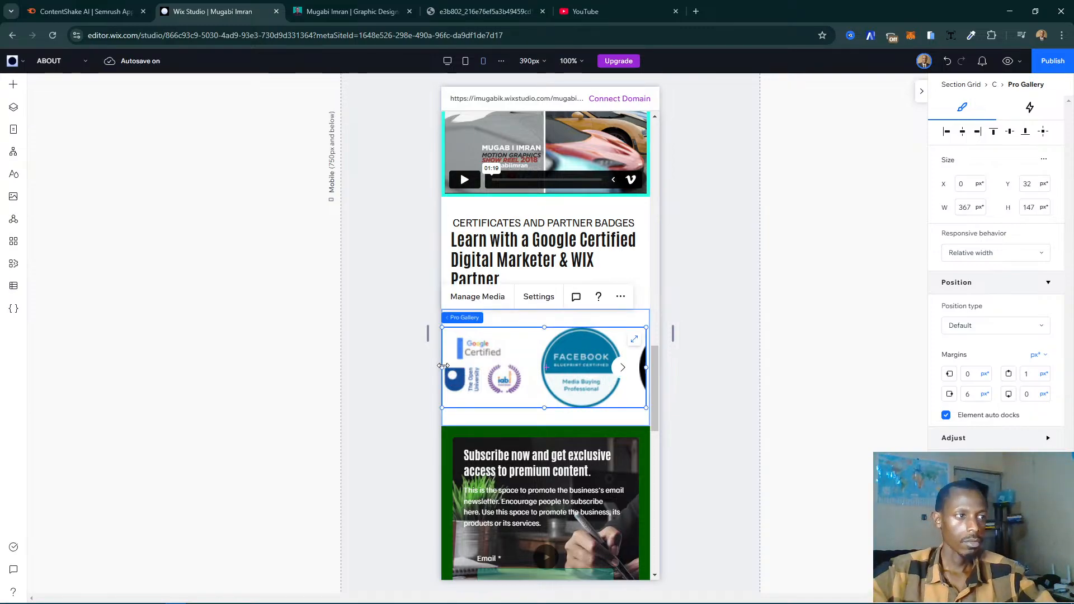
click(401, 405)
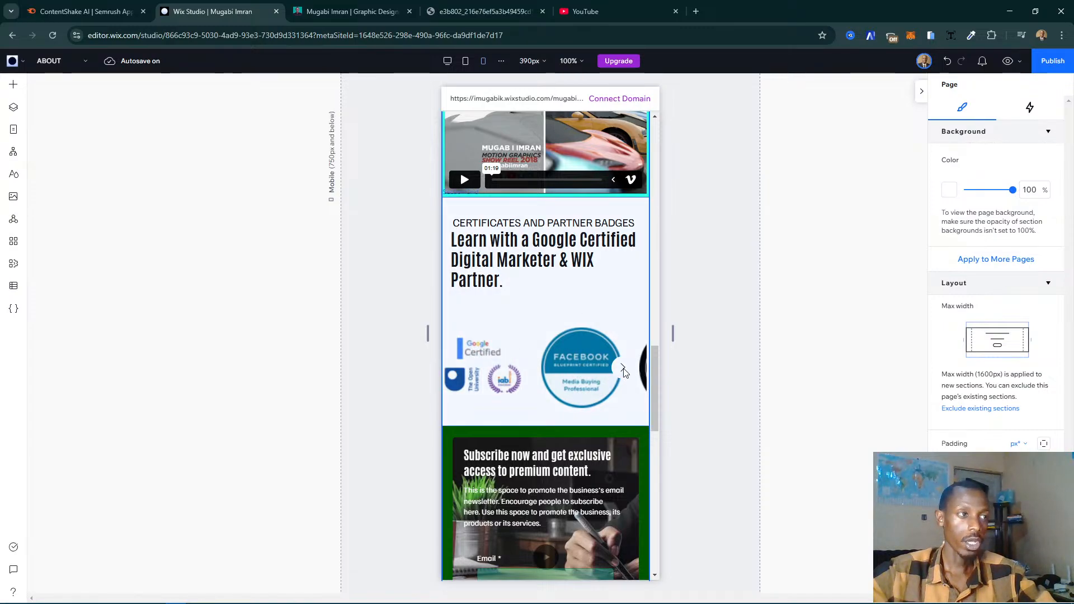
- Change the badges gallery's layout on mobile to Grid
click(518, 373)
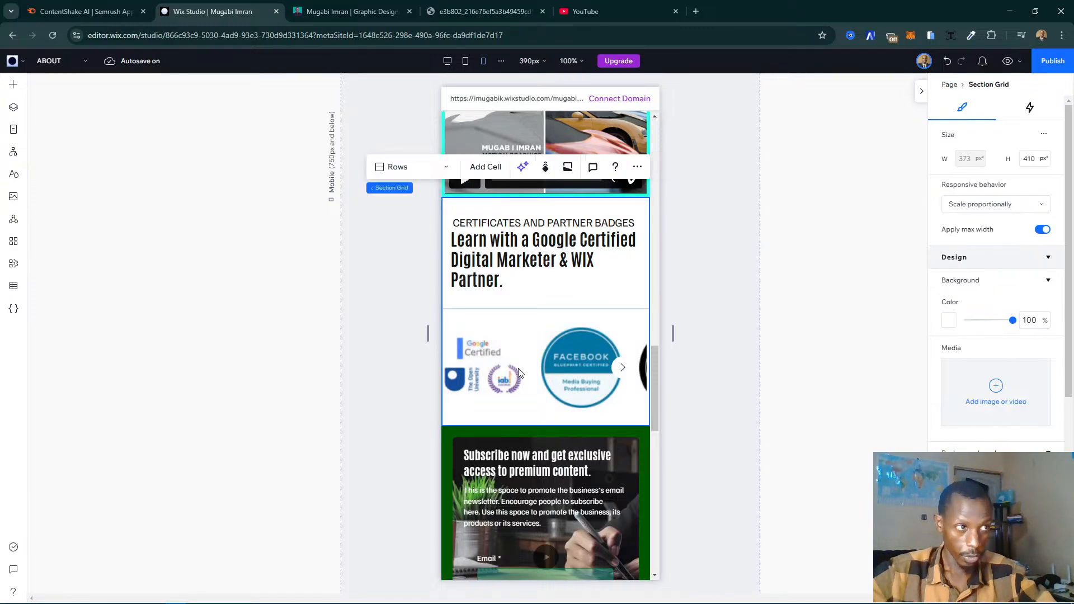
click(594, 351)
click(595, 350)
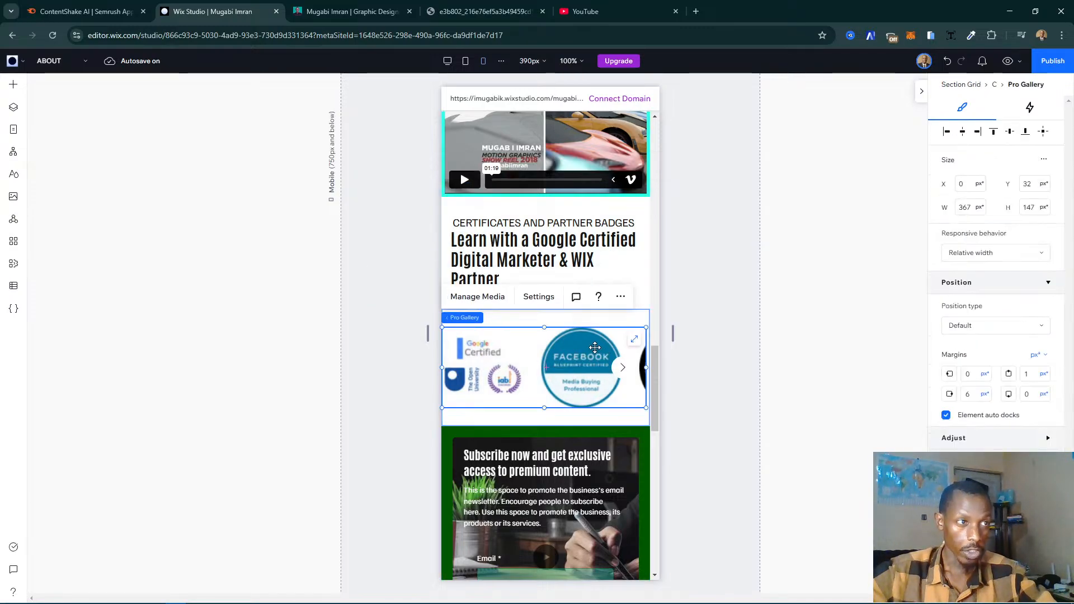
click(539, 297)
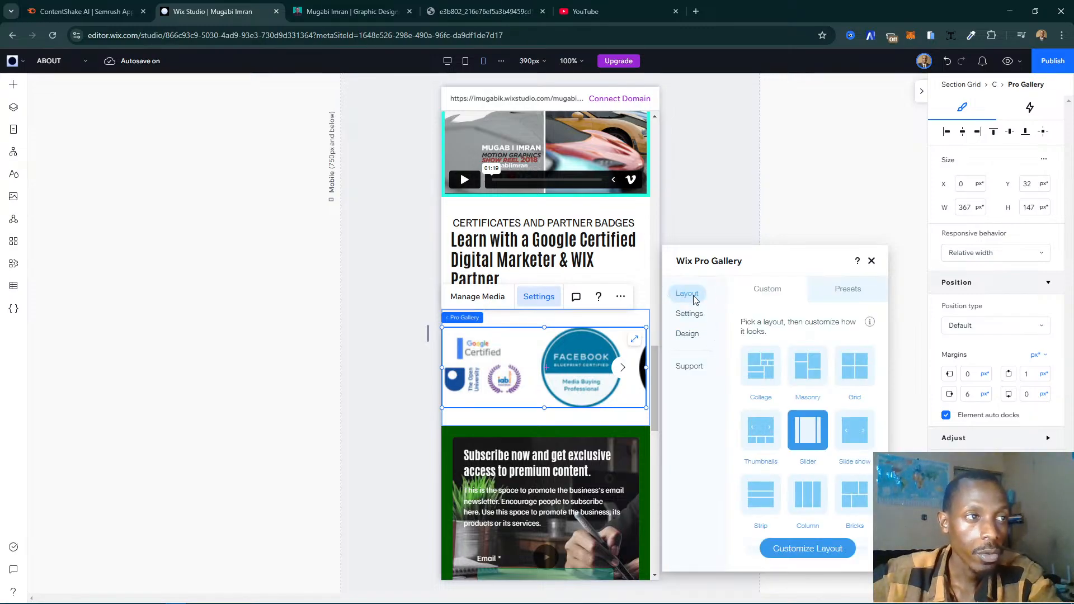
click(854, 377)
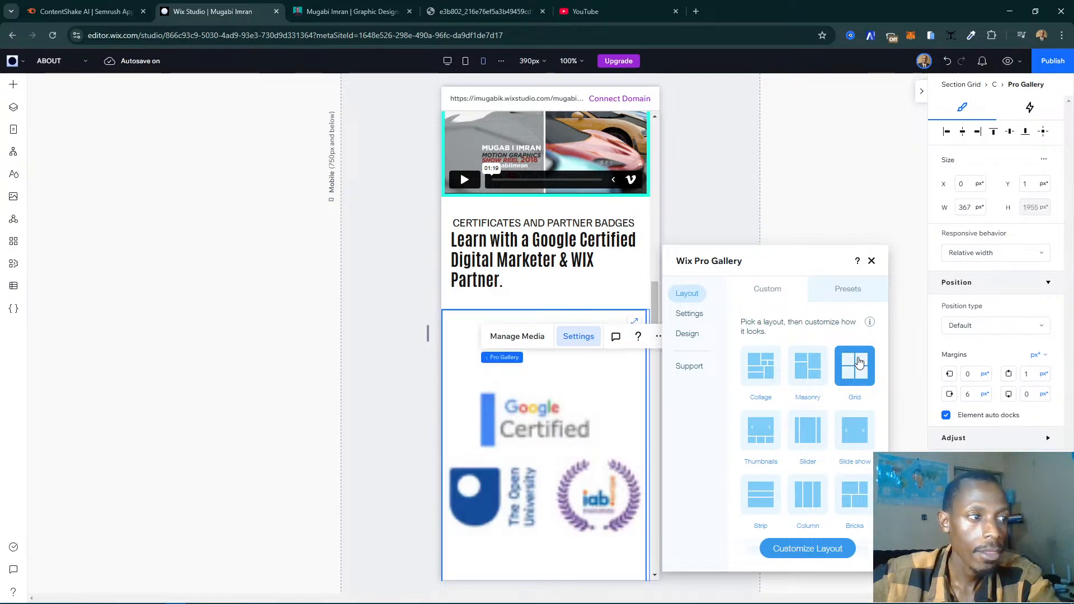
- Set the spacing between images in the badges gallery's grid layout on mobile to 5
click(811, 548)
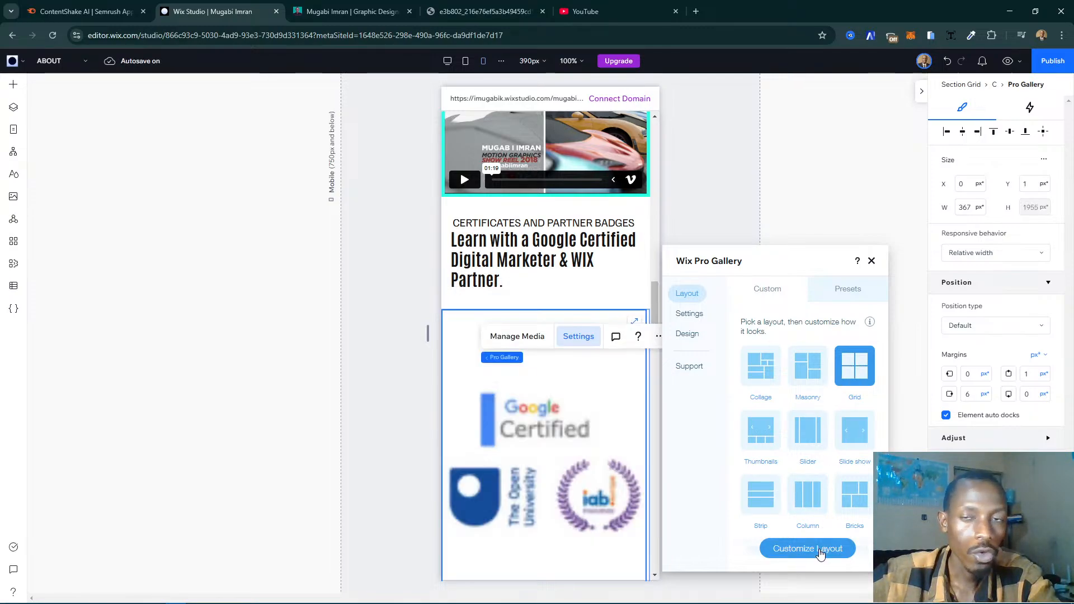
scroll(832, 512, down, 4)
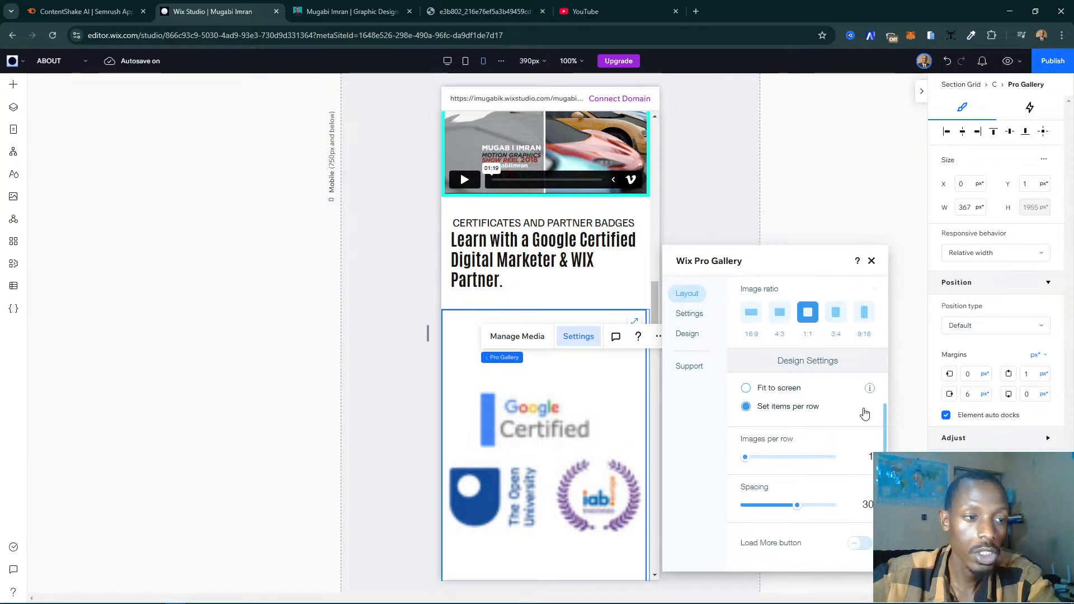
click(866, 508)
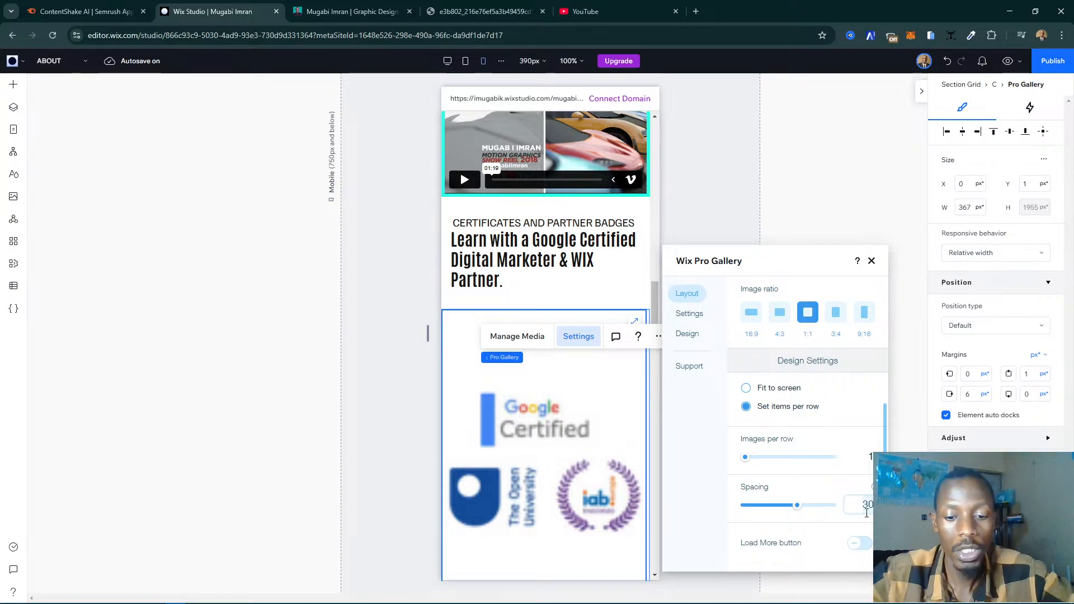
key(BackSpace)
key(BackSpace)
text(5)
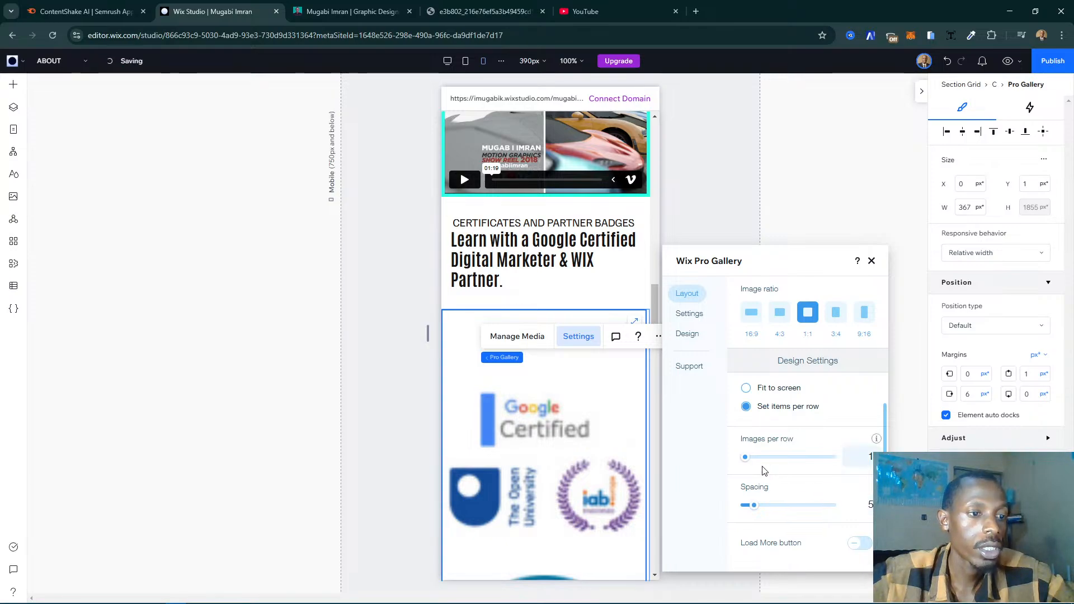
- Review the badges gallery's behaviour settings and its Item Style design options, including the hover effects
scroll(788, 366, up, 4)
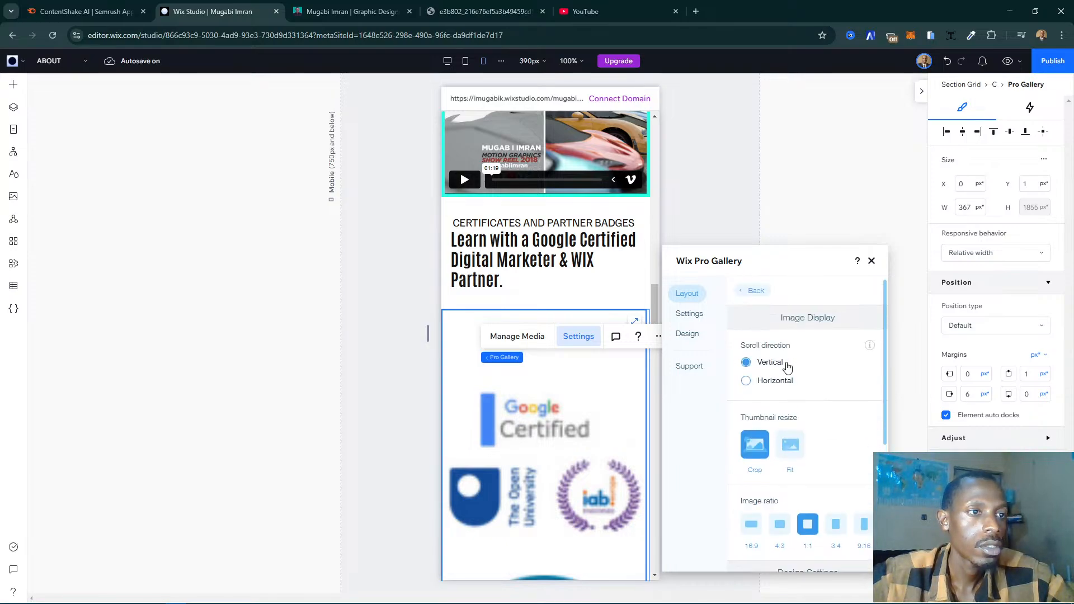
click(689, 313)
click(689, 334)
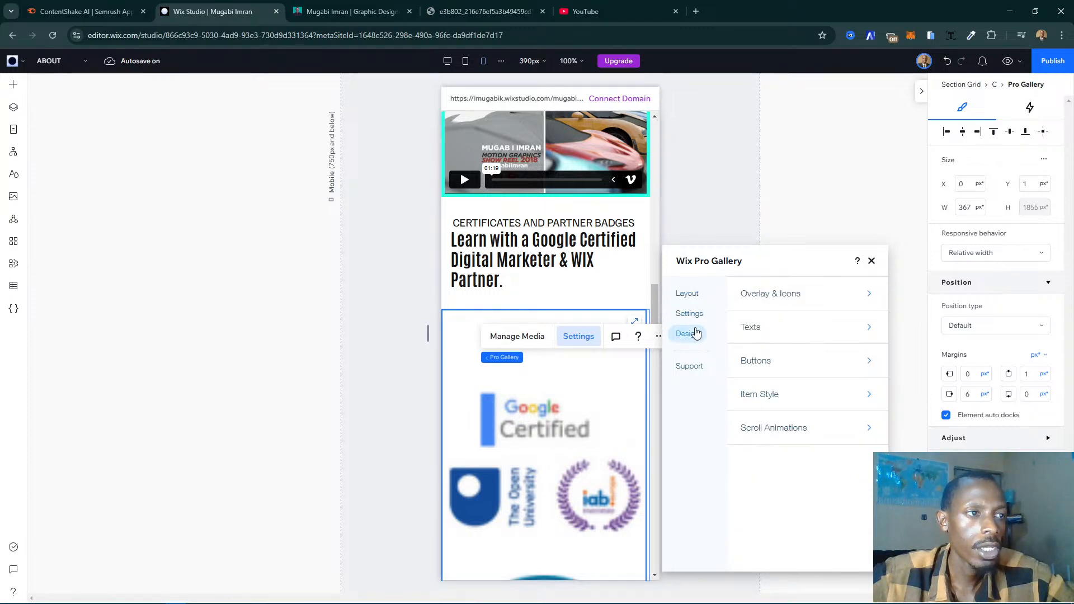
click(805, 388)
scroll(848, 406, down, 3)
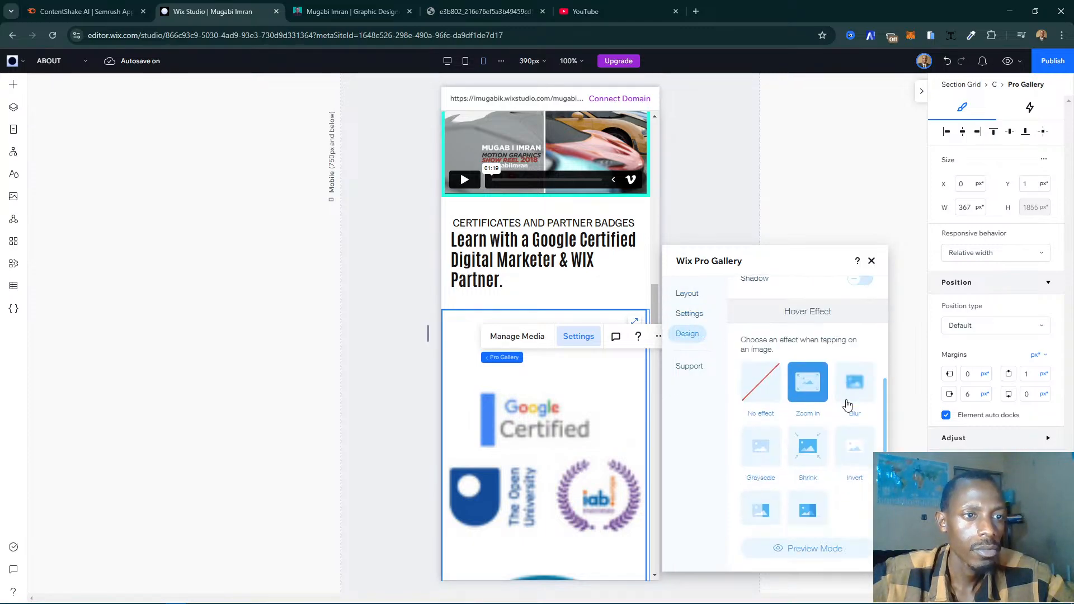
scroll(846, 404, up, 3)
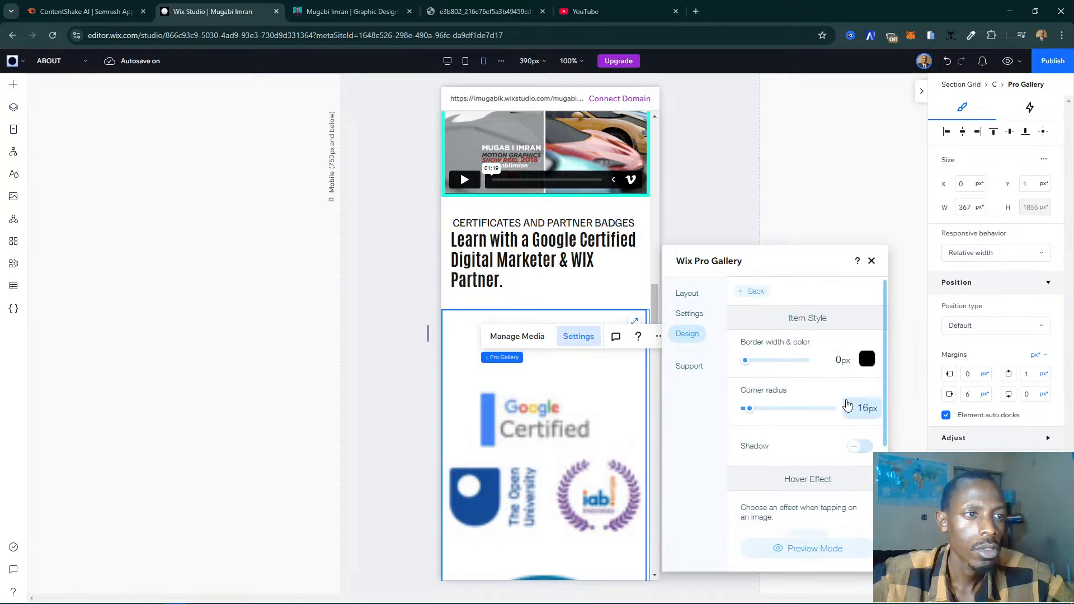
click(872, 261)
- Look through the badges in the mobile gallery from the certificates heading down to the last badge
scroll(528, 407, down, 2)
scroll(528, 407, down, 6)
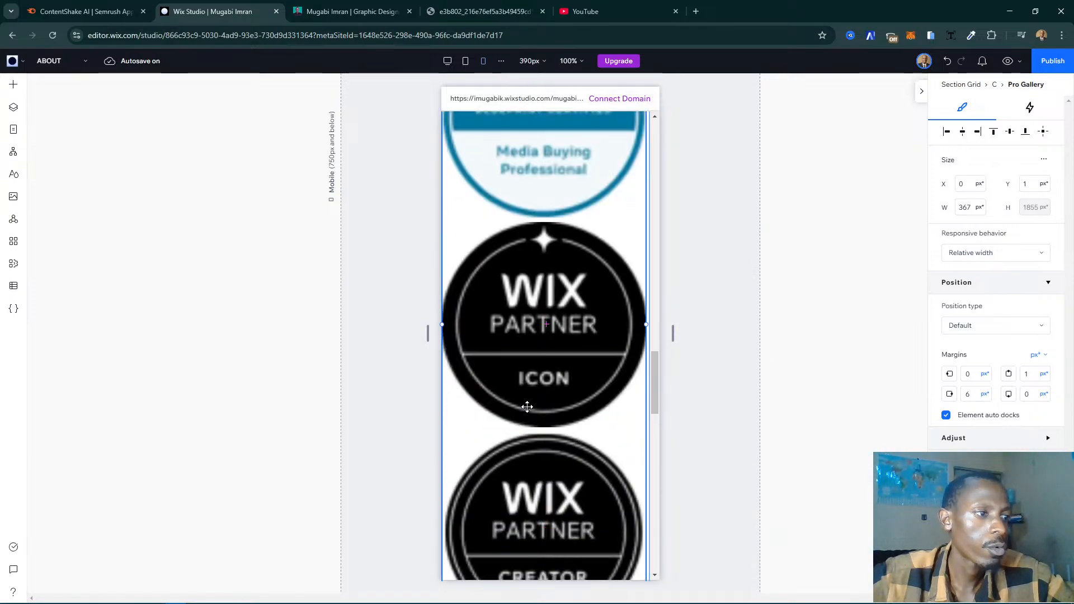
scroll(532, 414, down, 1)
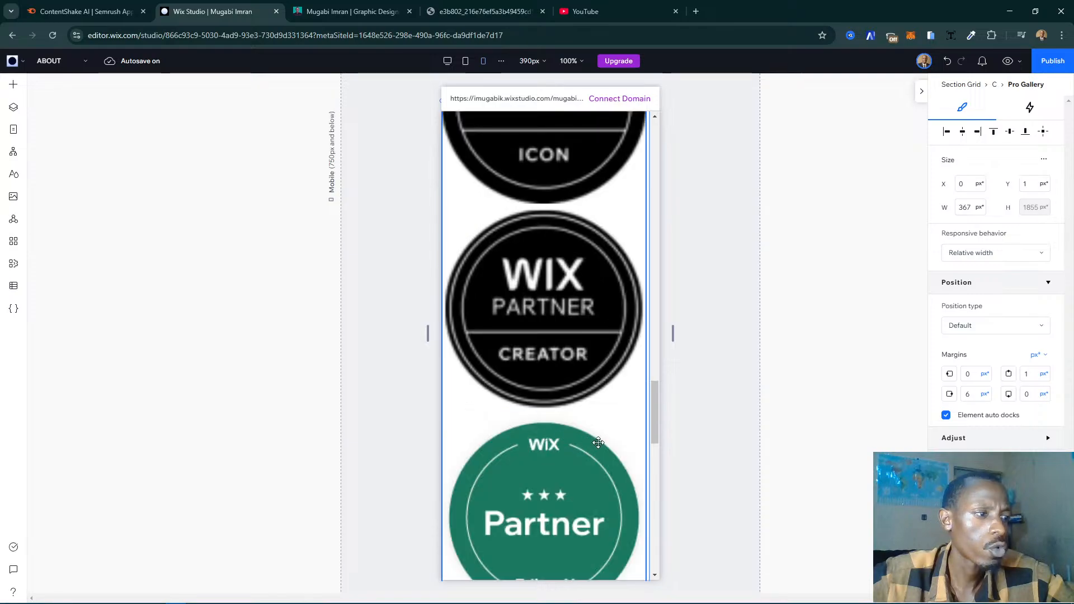
scroll(599, 444, down, 3)
scroll(599, 444, up, 10)
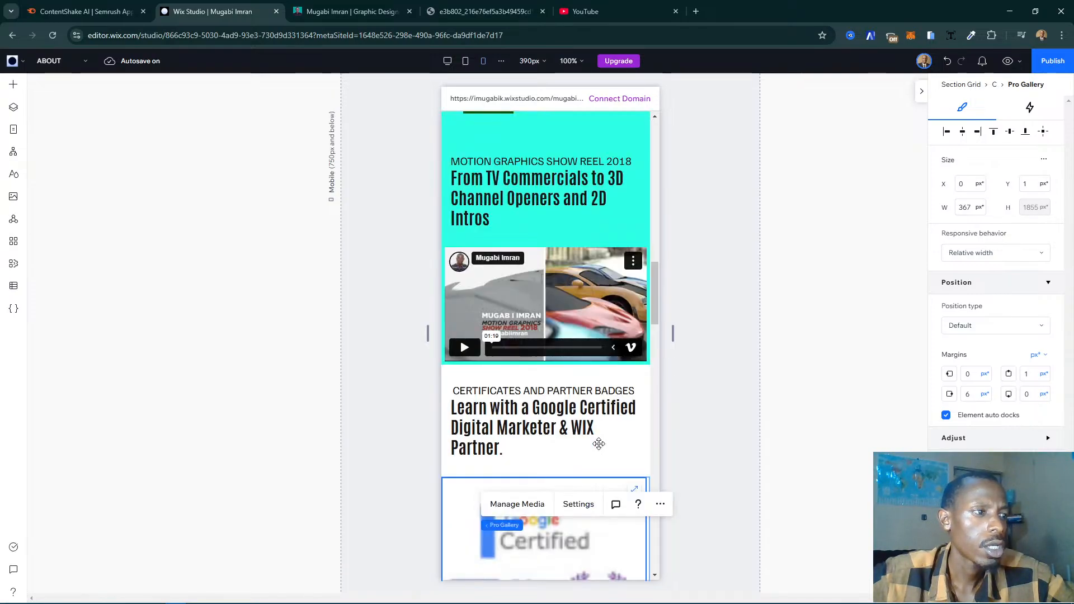
scroll(599, 444, down, 3)
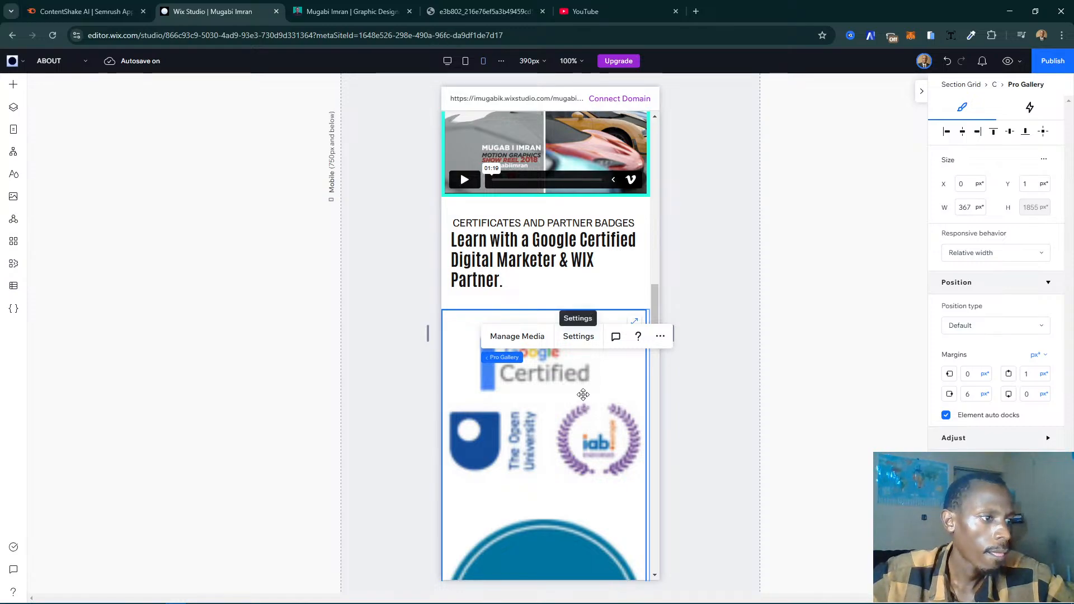
scroll(583, 395, down, 5)
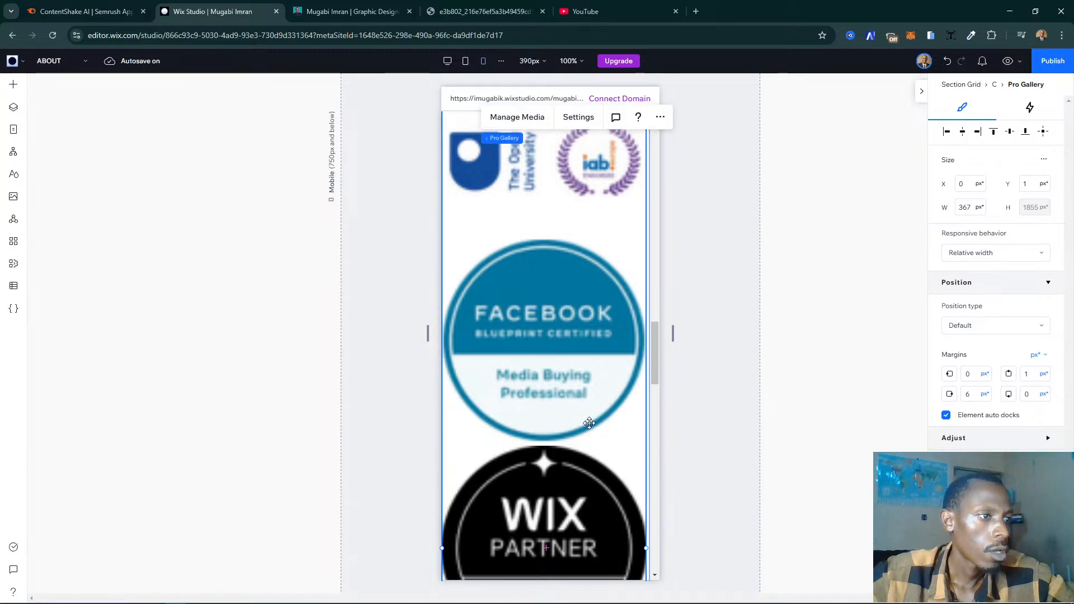
scroll(590, 423, down, 5)
- Reduce the certificates section's height on mobile to about 2021 px by raising its bottom edge
click(690, 427)
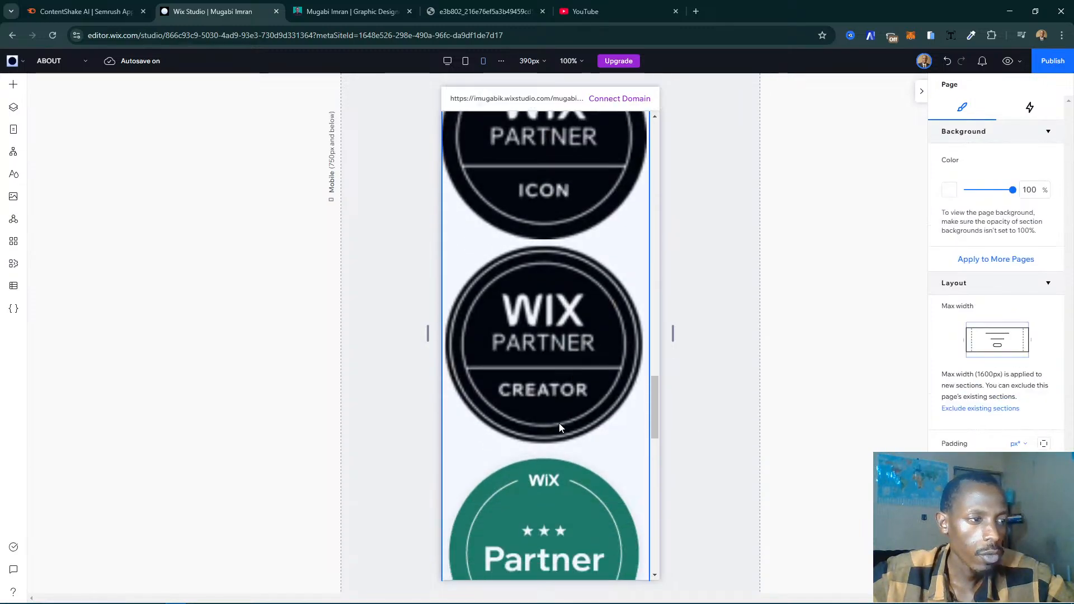
scroll(559, 429, down, 5)
scroll(472, 438, up, 1)
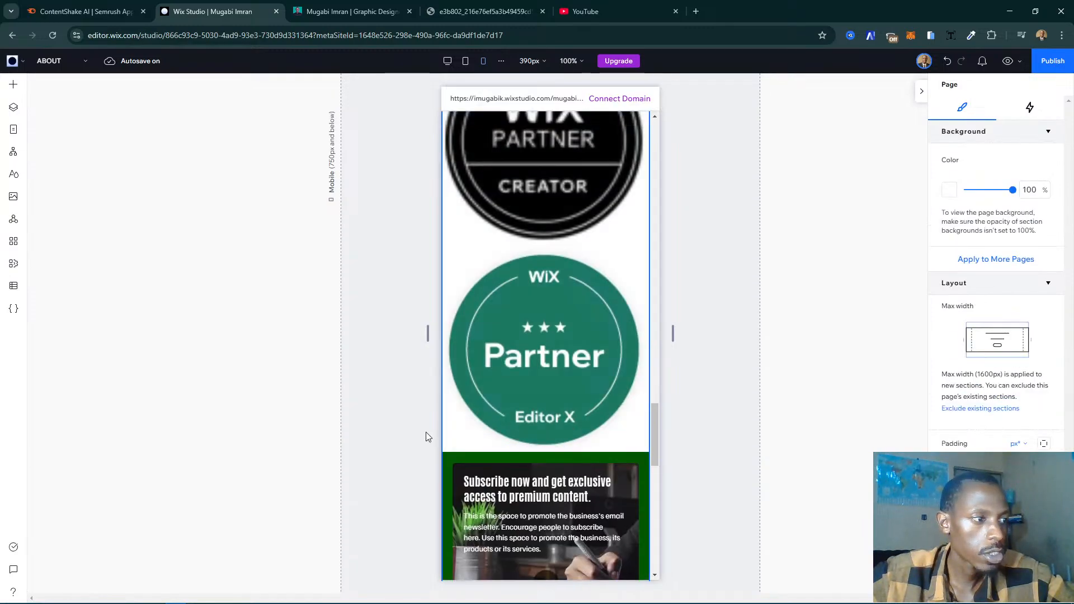
click(588, 444)
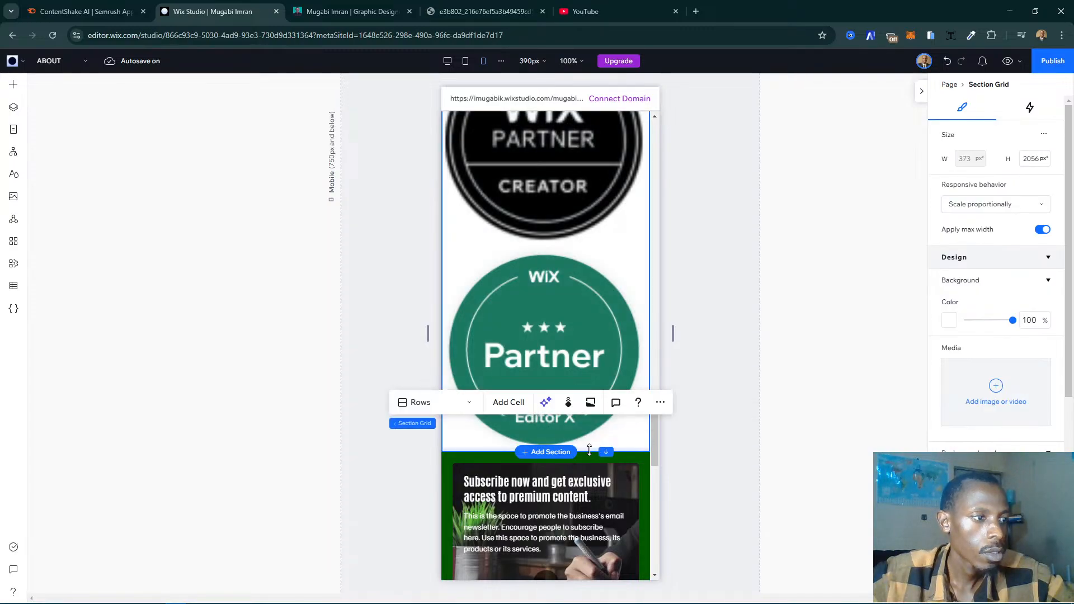
drag(589, 449, 580, 253)
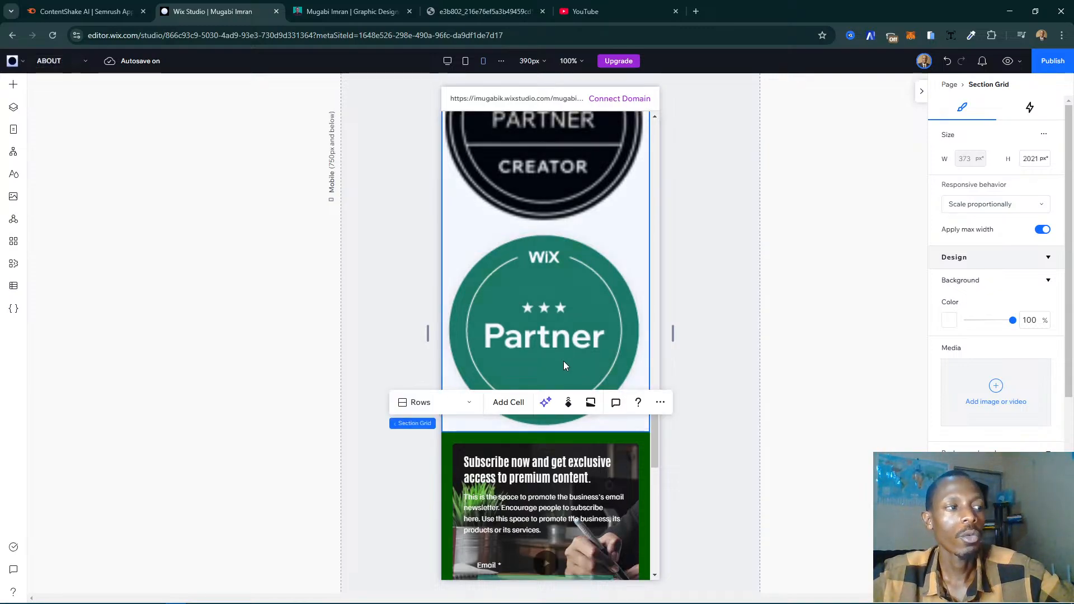
- Set the badges gallery's grid layout on mobile to 2 images per row
scroll(616, 308, up, 5)
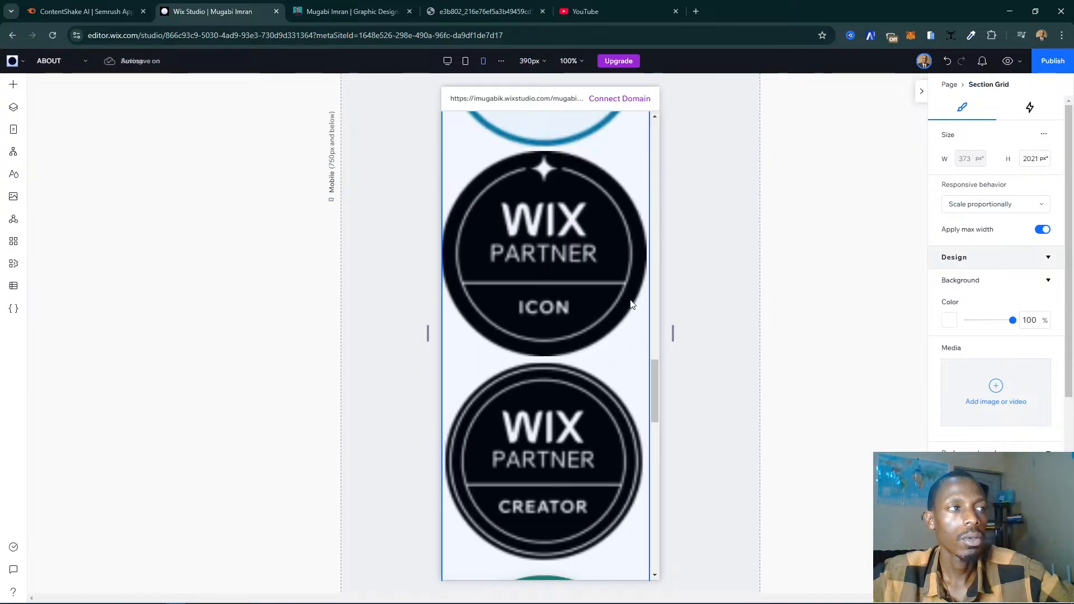
scroll(629, 304, up, 5)
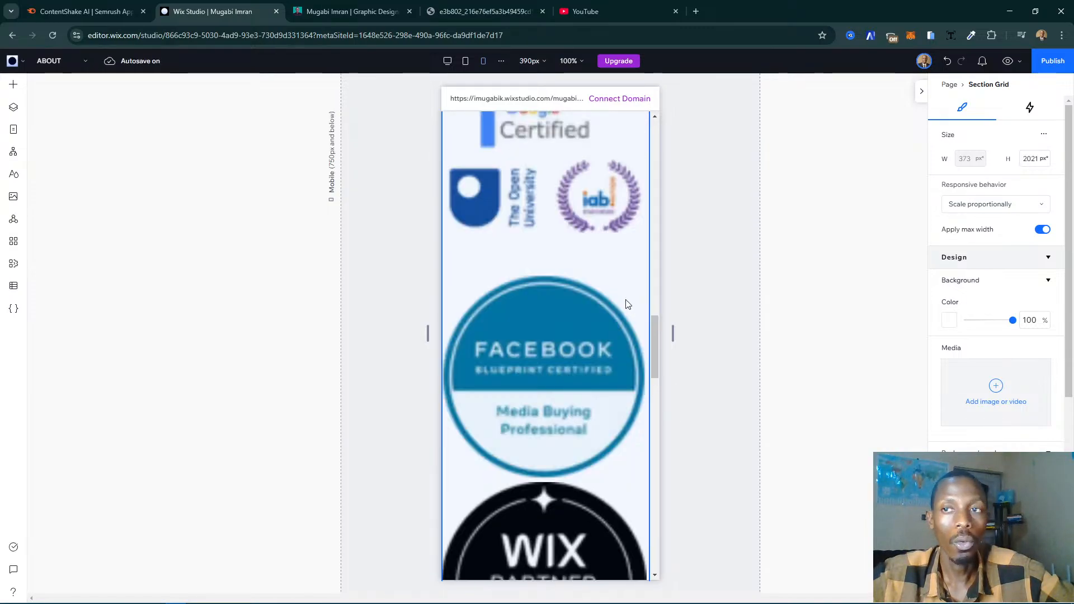
click(580, 304)
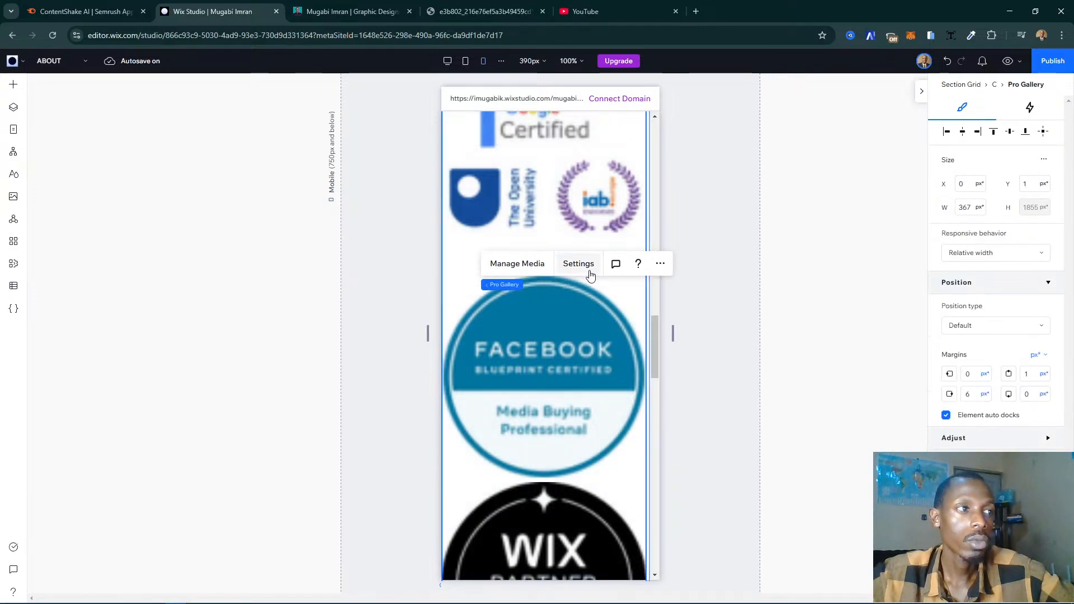
click(588, 267)
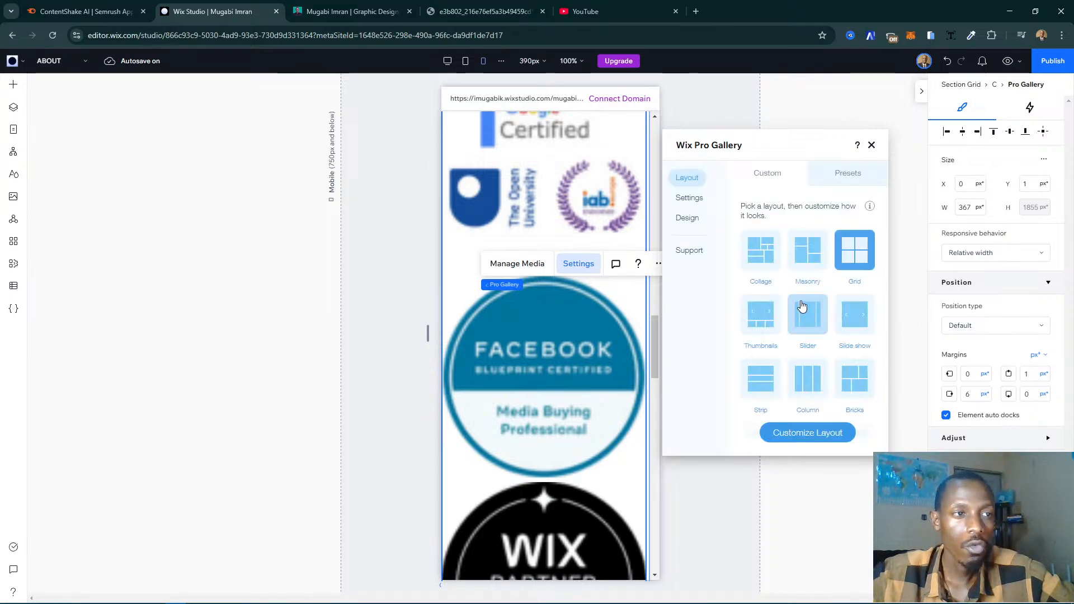
click(830, 437)
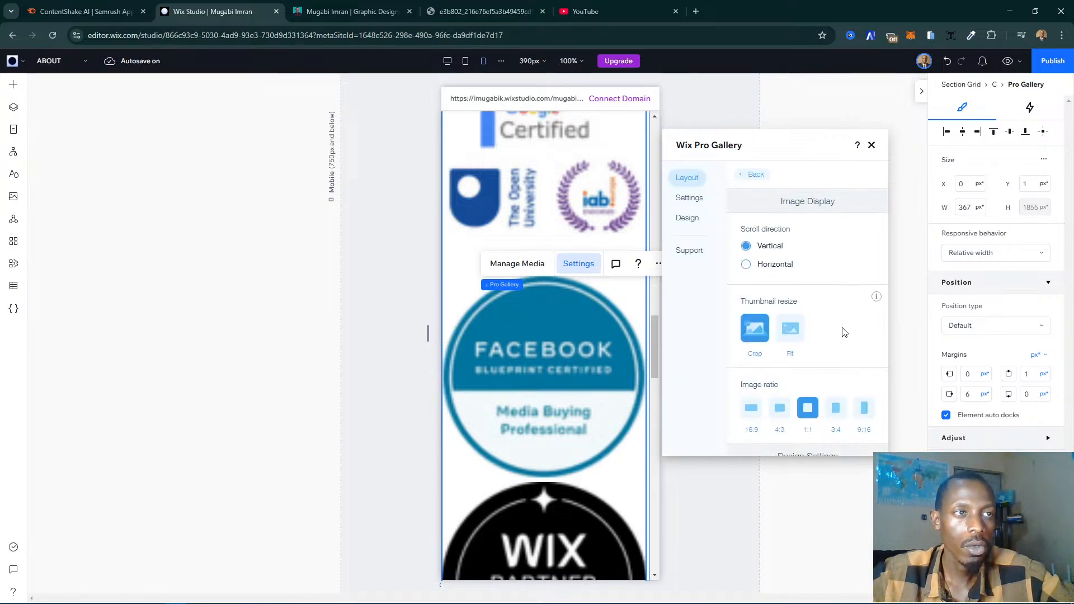
scroll(844, 333, down, 4)
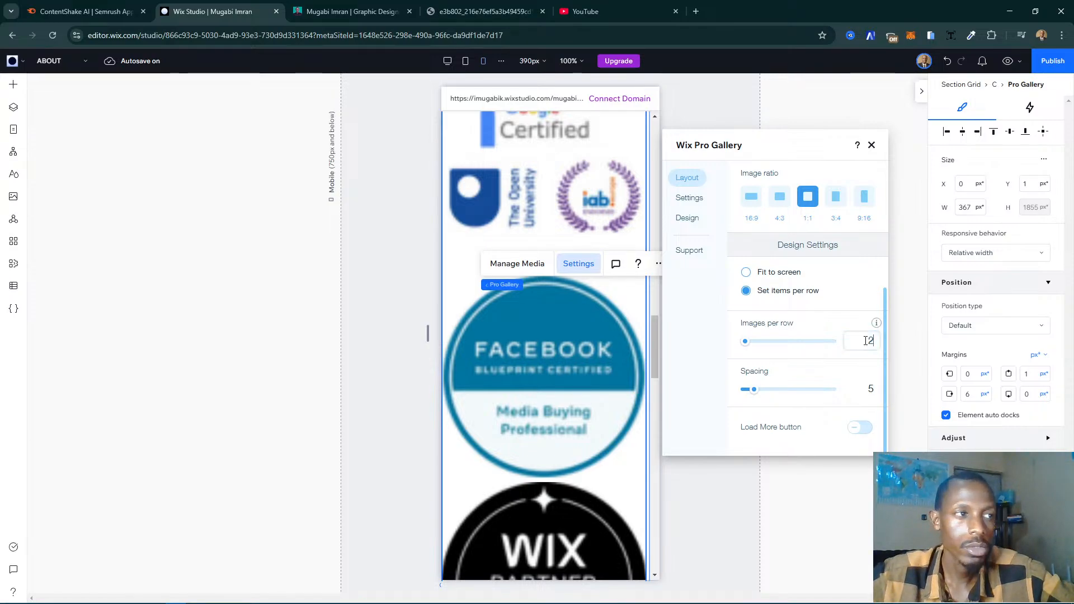
click(866, 341)
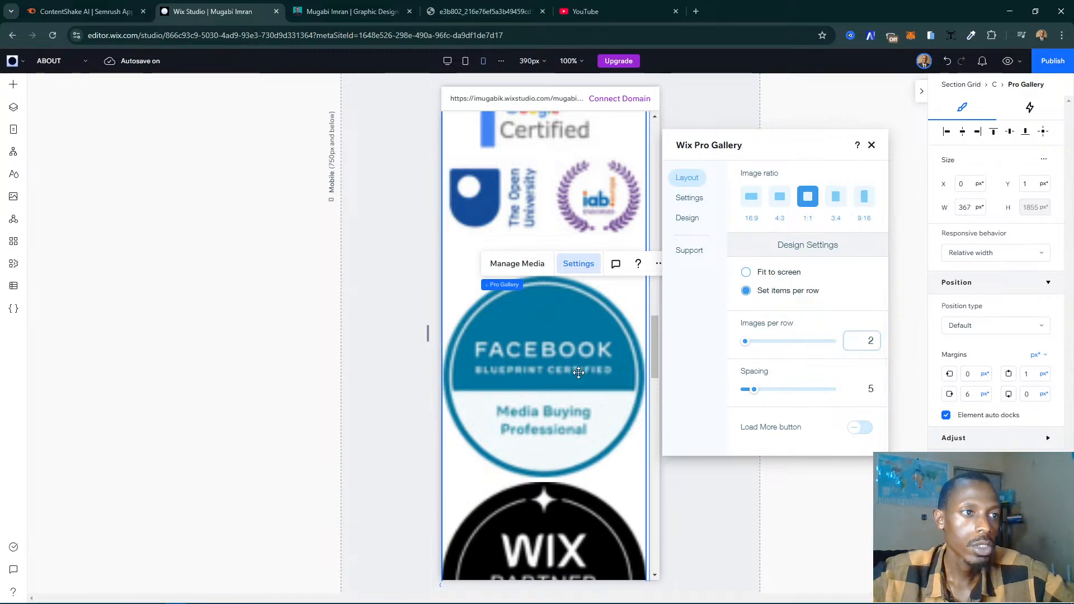
click(743, 343)
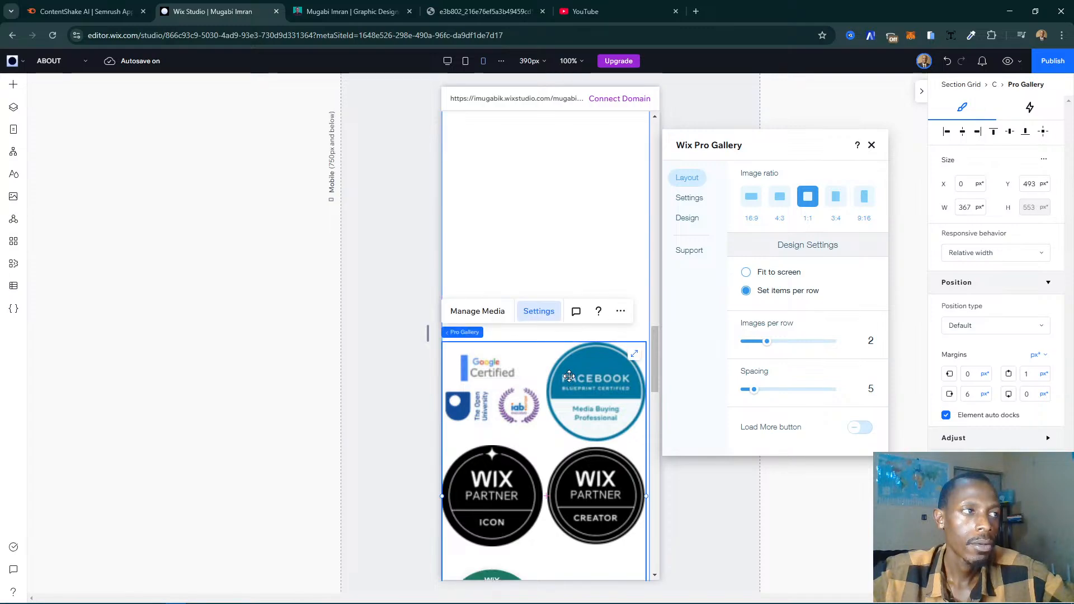
- Check the badge arrangement on mobile and review the gallery's Item Style, click action and social settings
scroll(581, 369, down, 4)
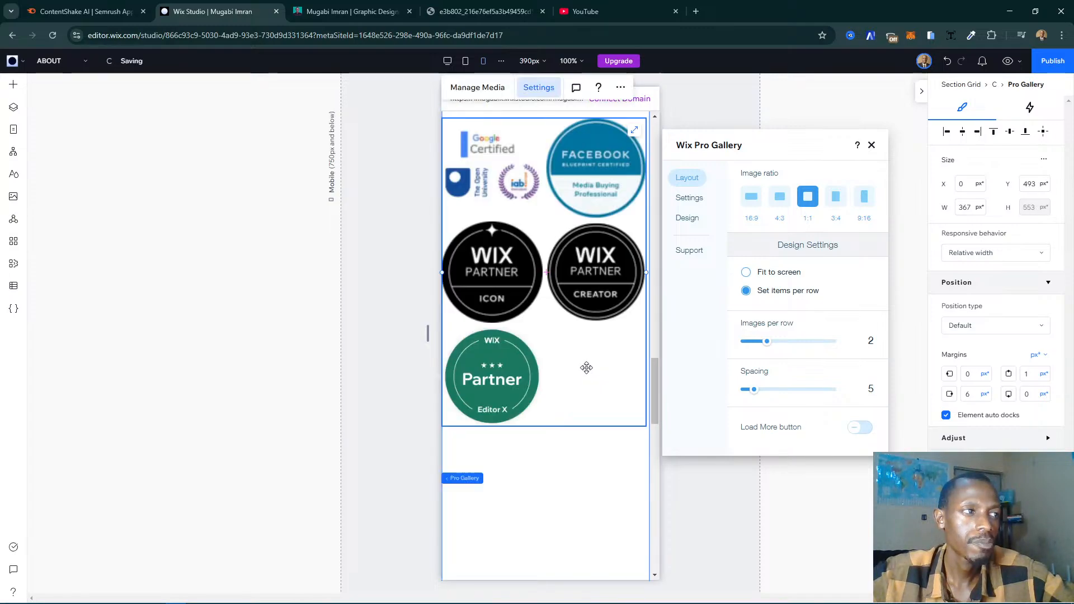
scroll(586, 368, up, 2)
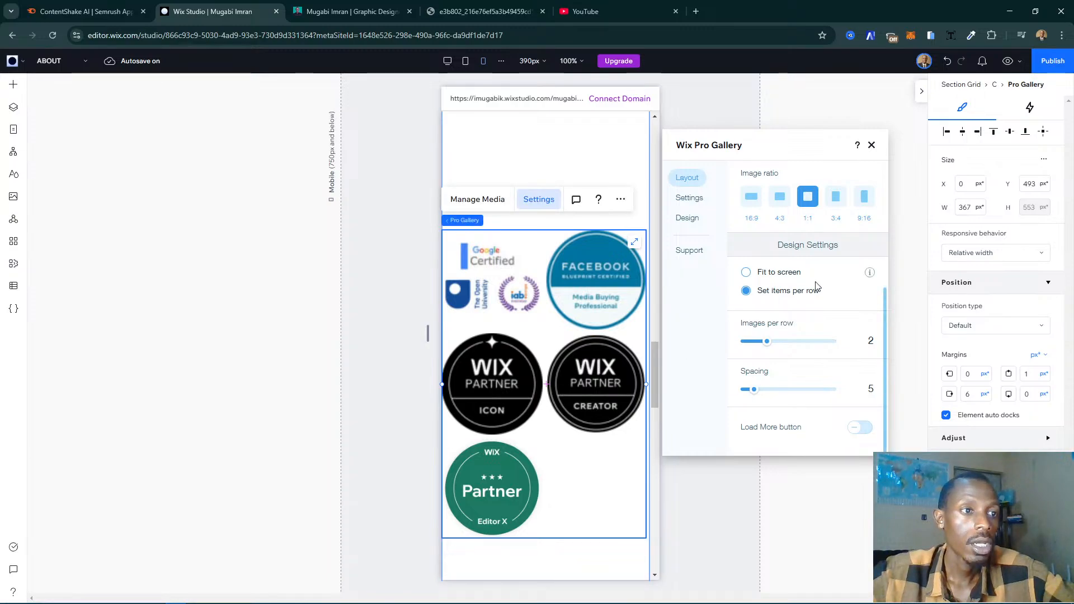
click(688, 220)
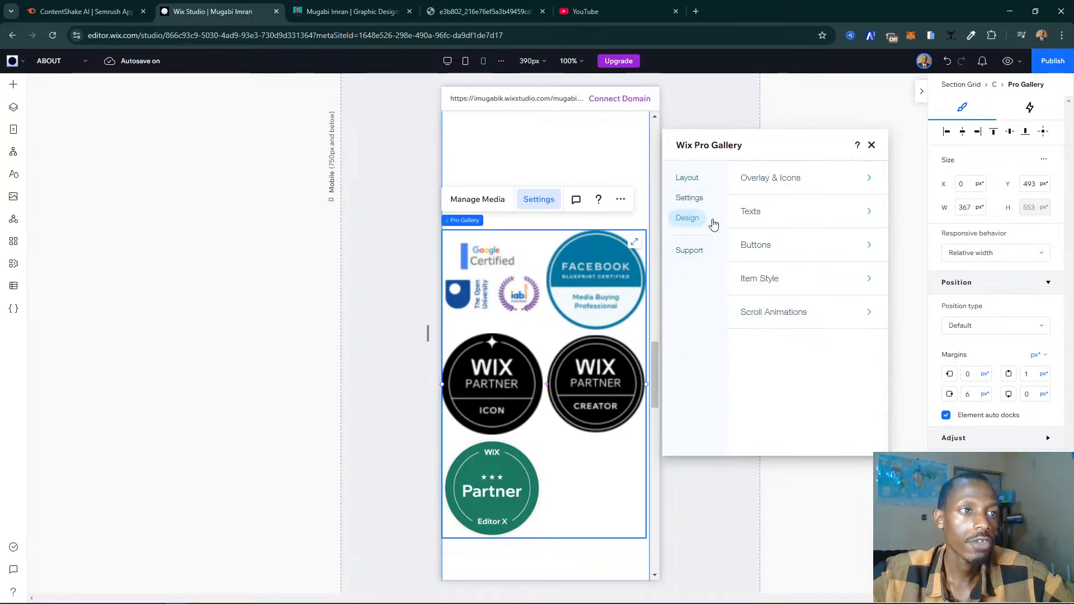
click(781, 280)
scroll(777, 282, down, 5)
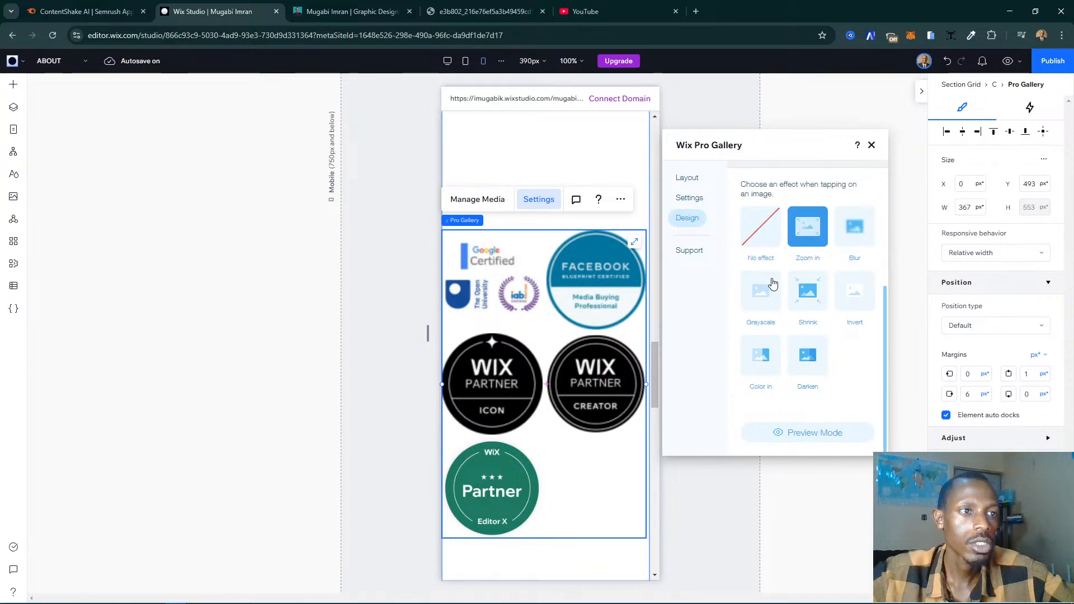
scroll(773, 284, up, 4)
click(689, 199)
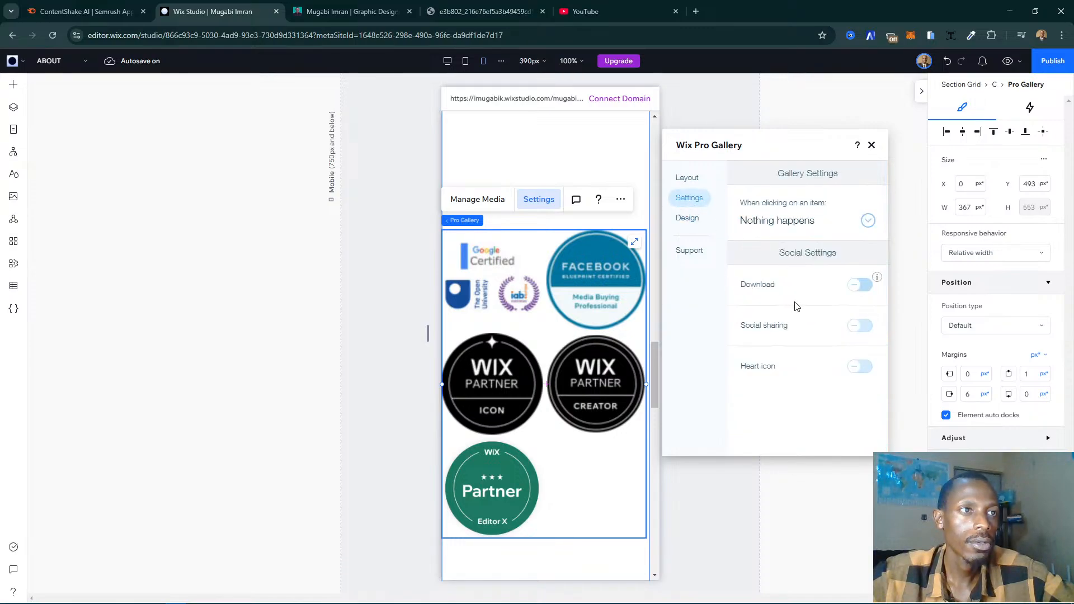
click(871, 146)
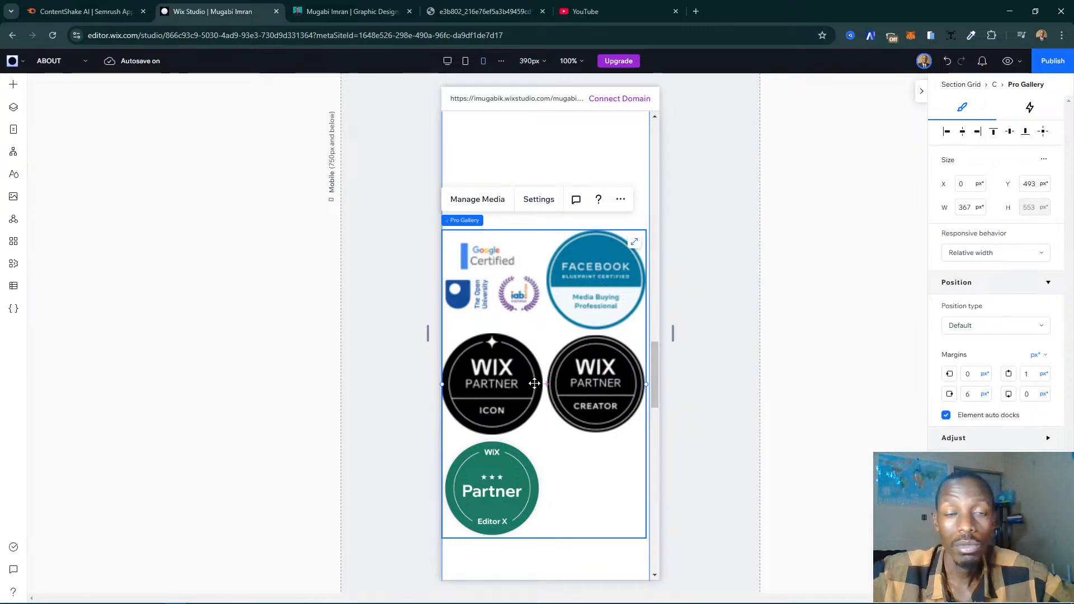
- Reduce the certificates section's height on mobile to about 1270 px by raising its lower edge towards the badges
scroll(488, 380, down, 1)
scroll(489, 381, down, 5)
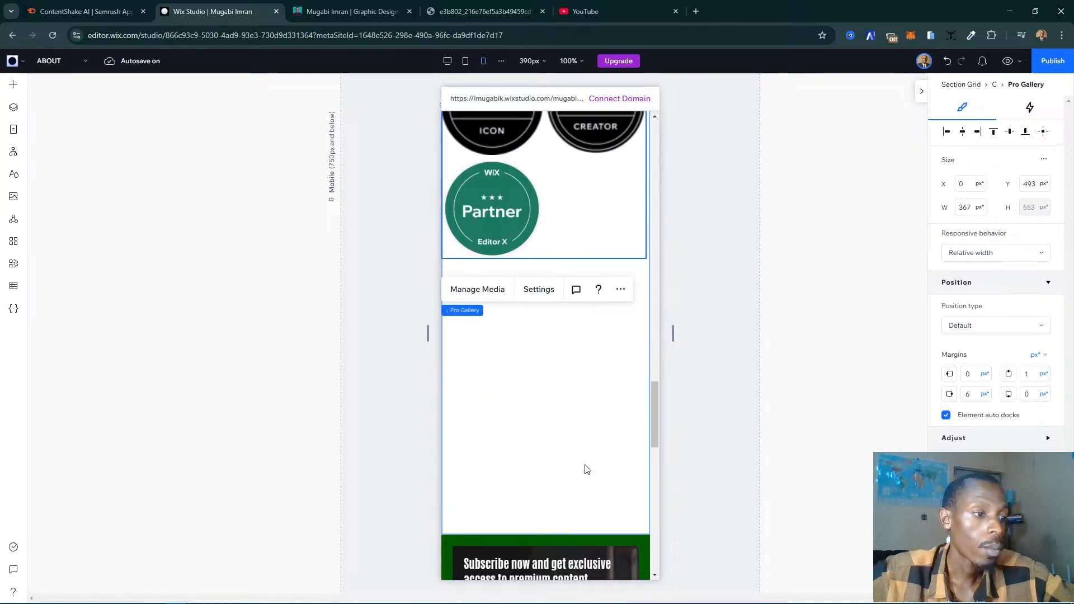
click(528, 436)
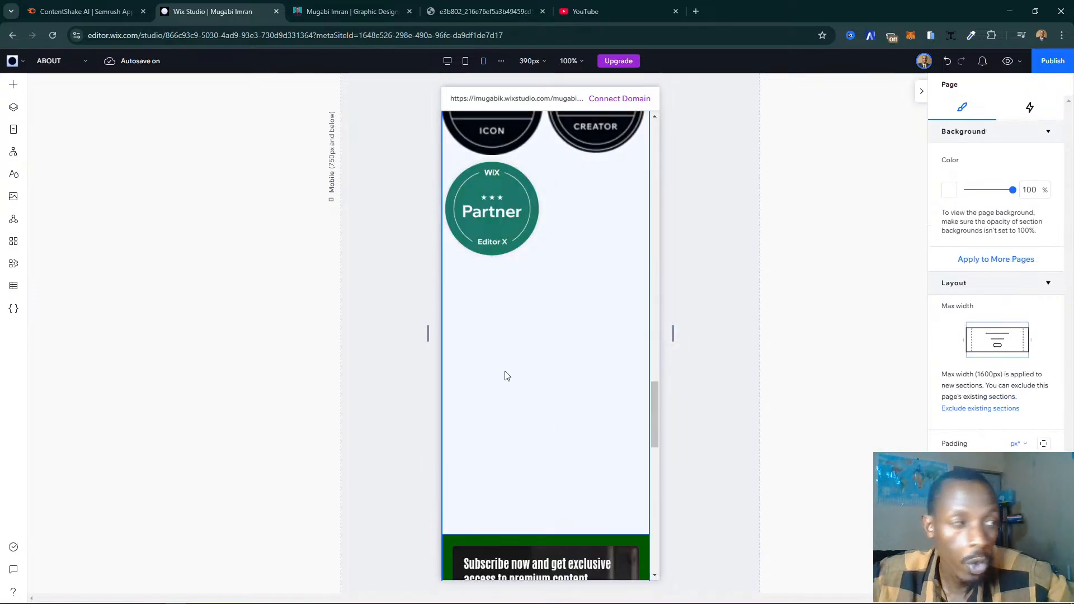
scroll(506, 375, up, 10)
scroll(516, 343, down, 6)
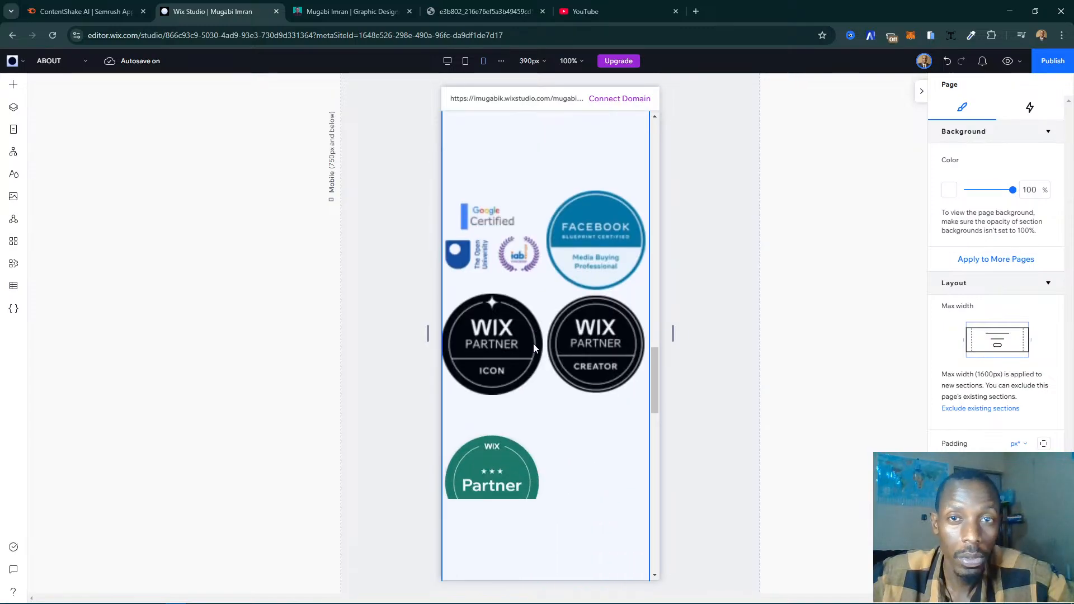
scroll(533, 345, down, 6)
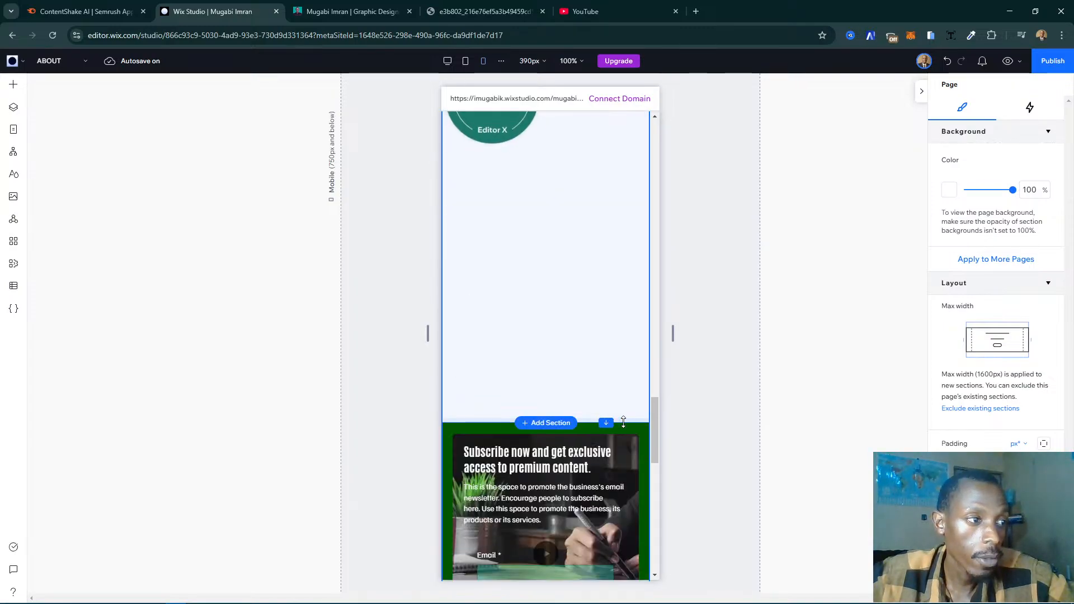
drag(623, 421, 593, 172)
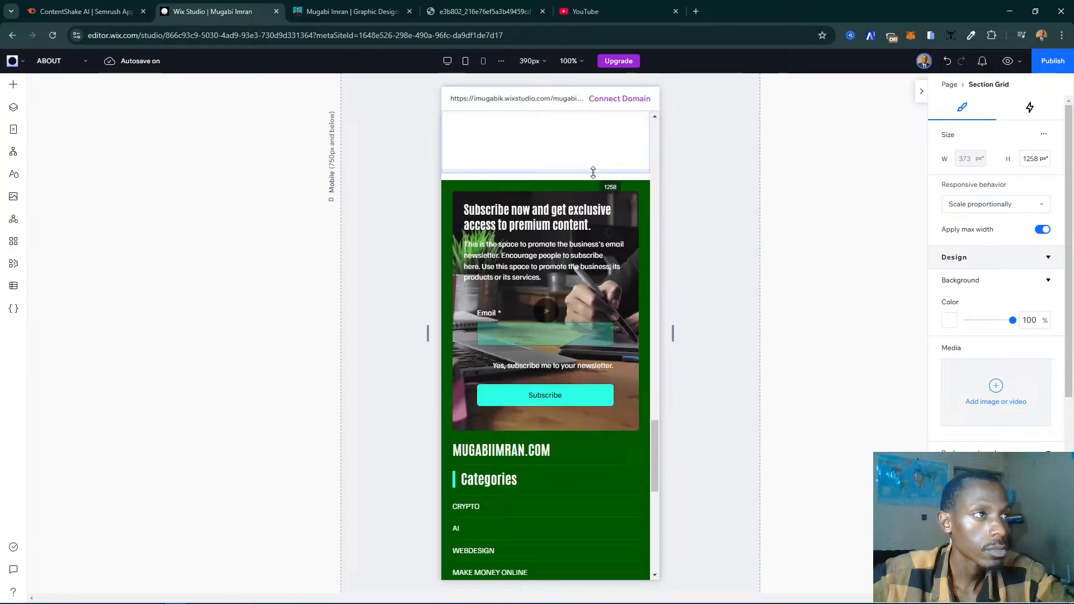
- Shorten the certificates section further on mobile to about 976 px, trimming the empty space below the last badge
scroll(599, 302, up, 7)
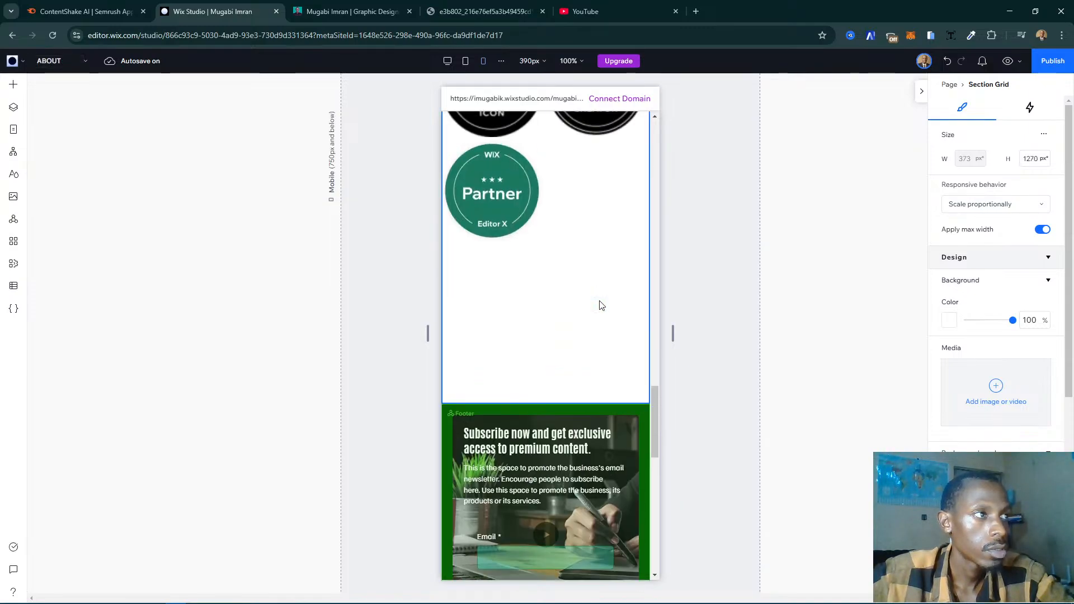
scroll(600, 304, up, 5)
scroll(600, 302, down, 6)
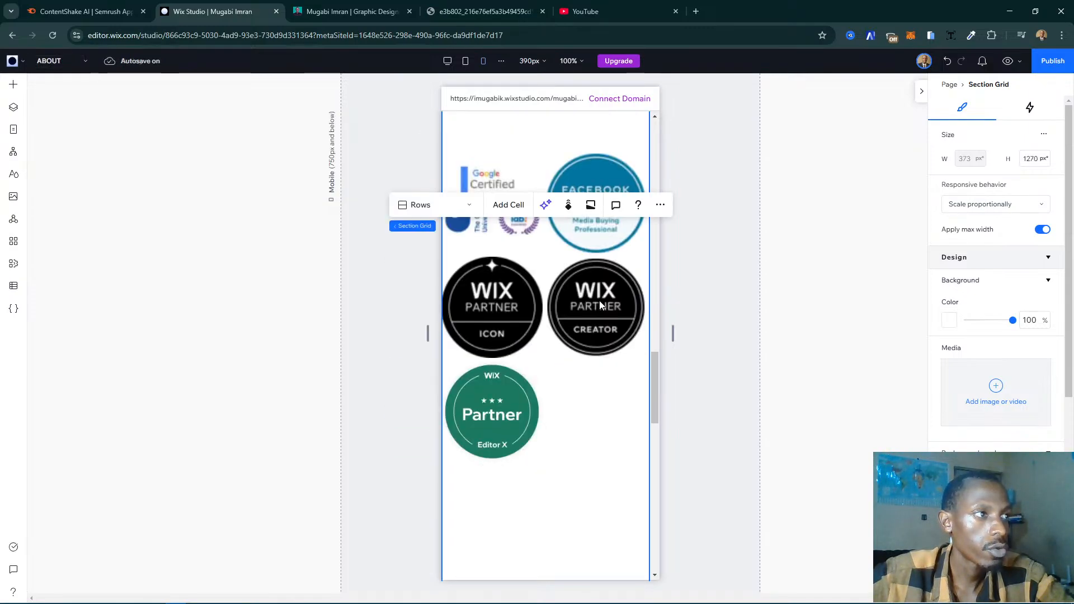
drag(621, 514, 621, 329)
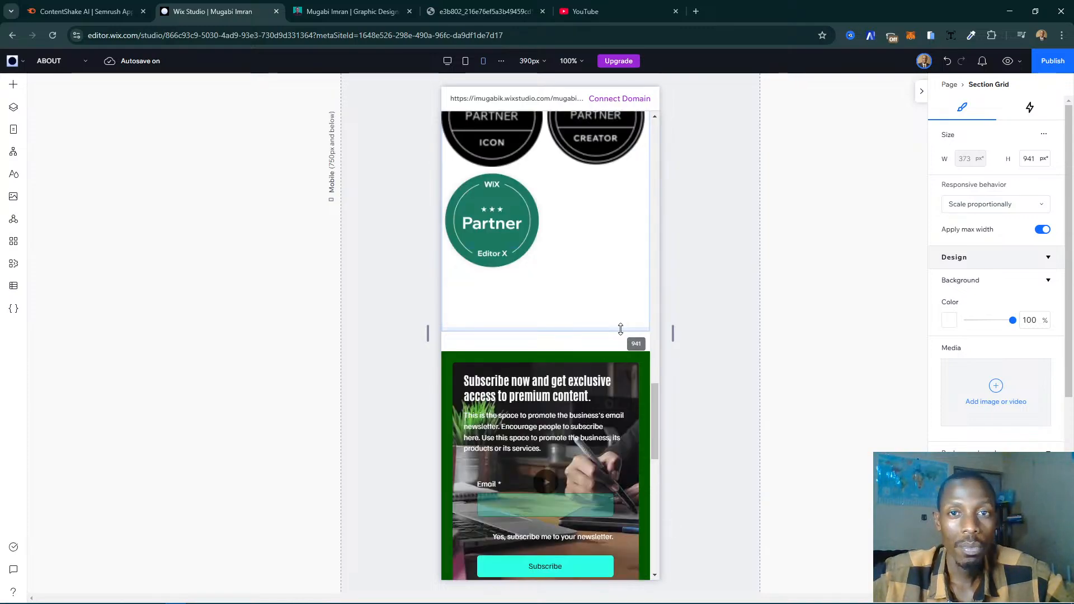
drag(620, 330, 620, 329)
- Check the badge spacing and pull the certificates section's lower edge up to a height of about 681 px on mobile
scroll(576, 301, up, 5)
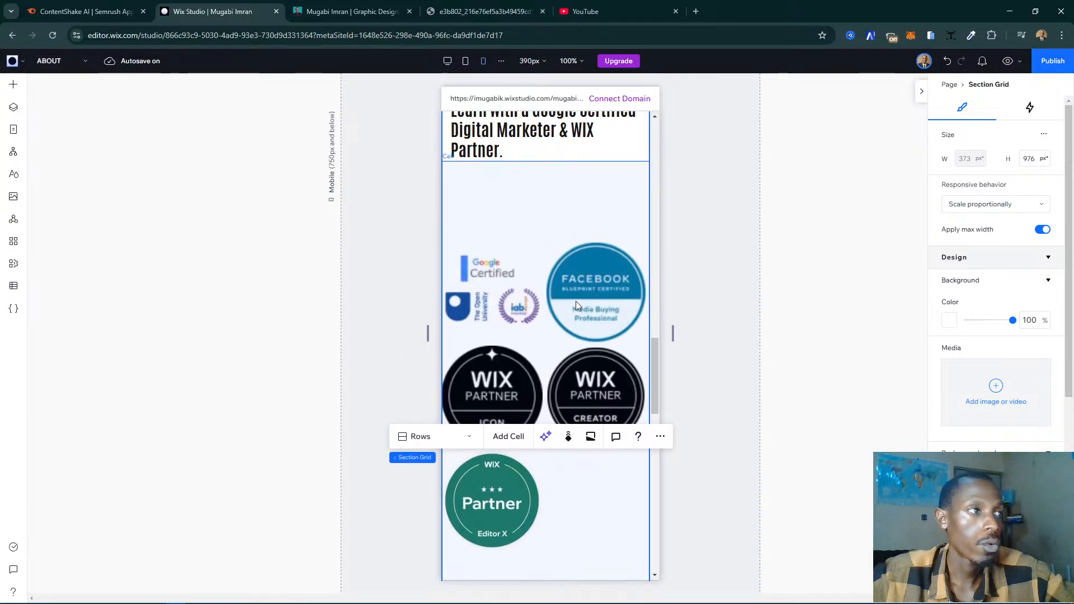
scroll(576, 301, up, 5)
scroll(582, 307, down, 7)
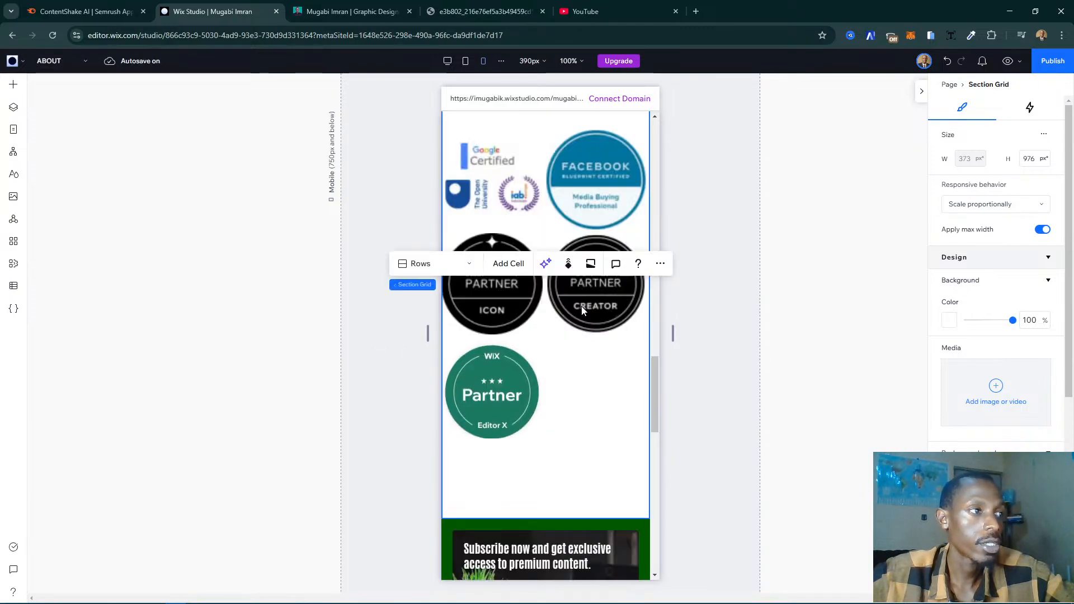
drag(609, 519, 595, 339)
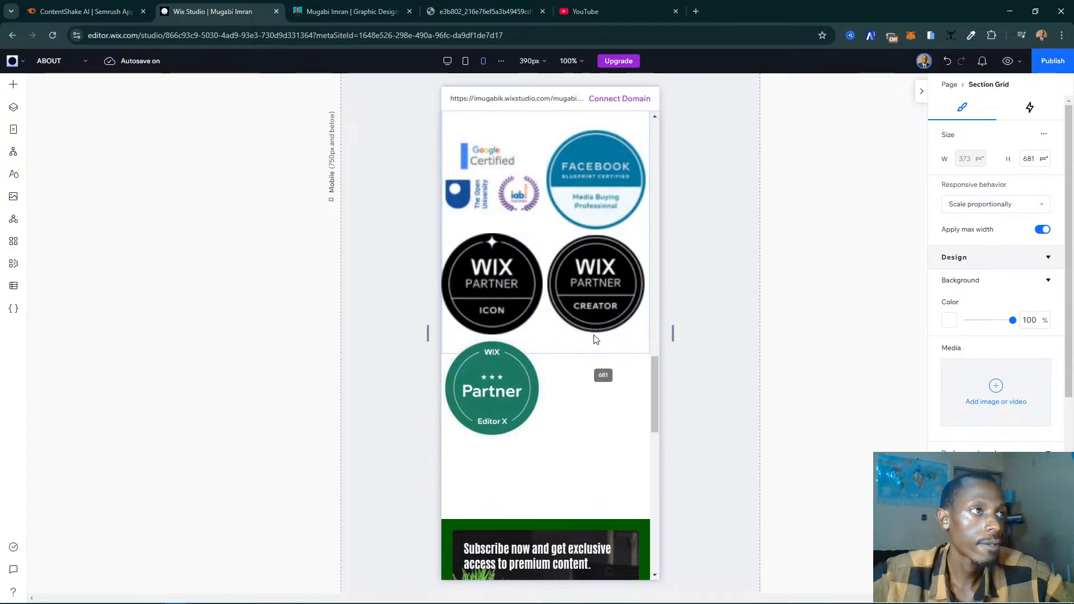
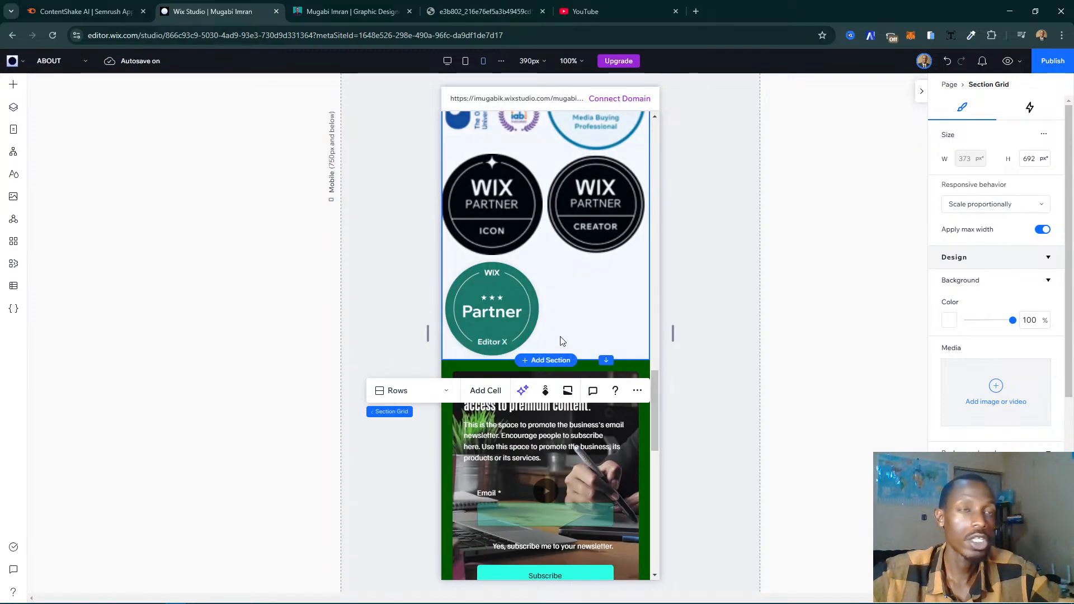
- Lower the bottom edge of the certificates section on mobile to a section height of 808 px
scroll(562, 340, up, 4)
scroll(560, 335, up, 1)
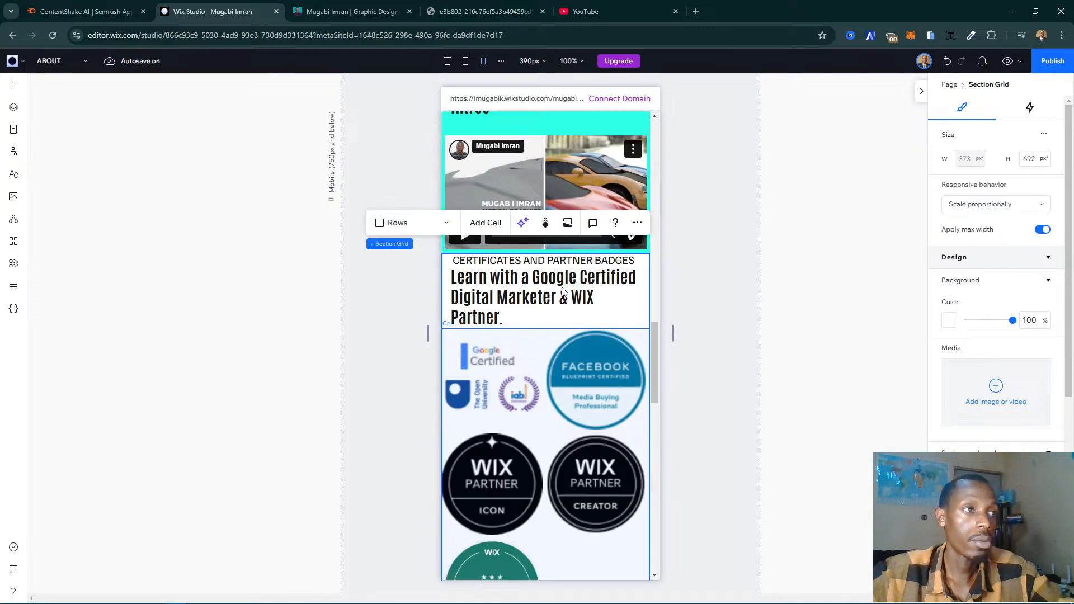
click(629, 317)
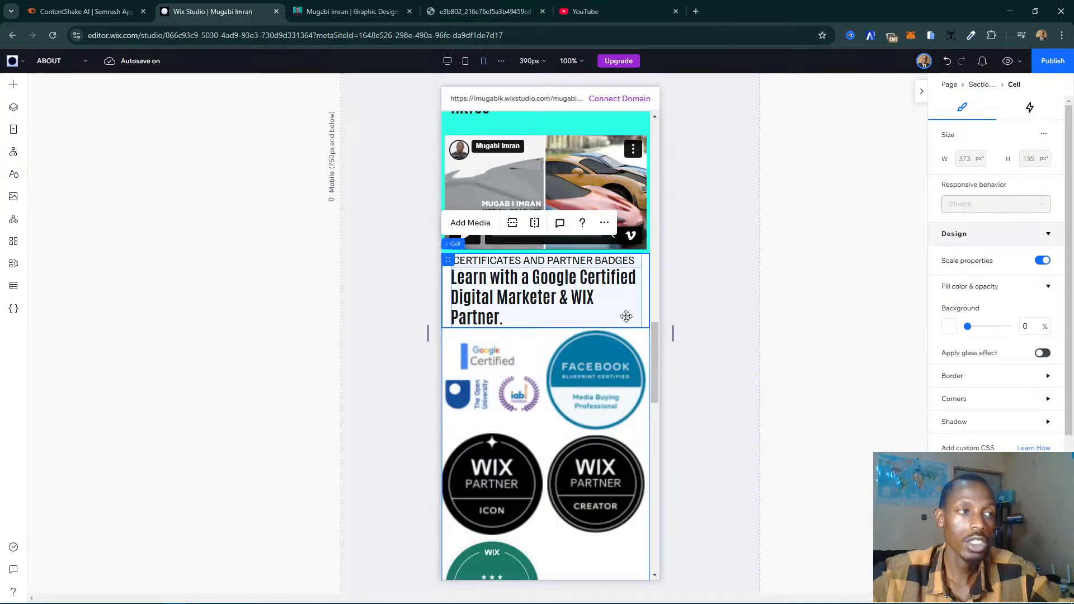
click(626, 317)
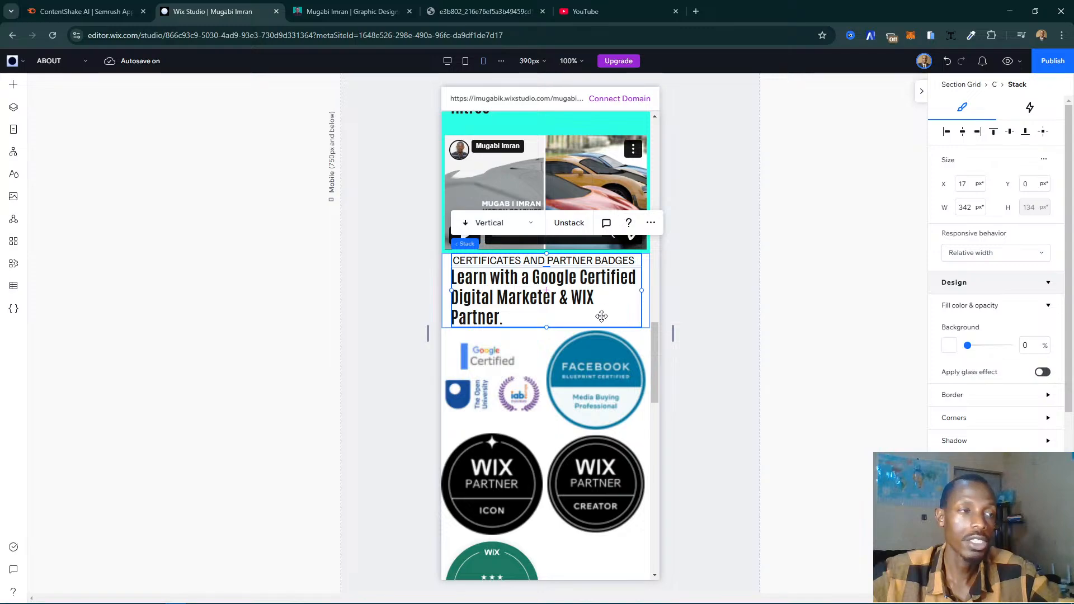
click(408, 327)
scroll(569, 324, down, 3)
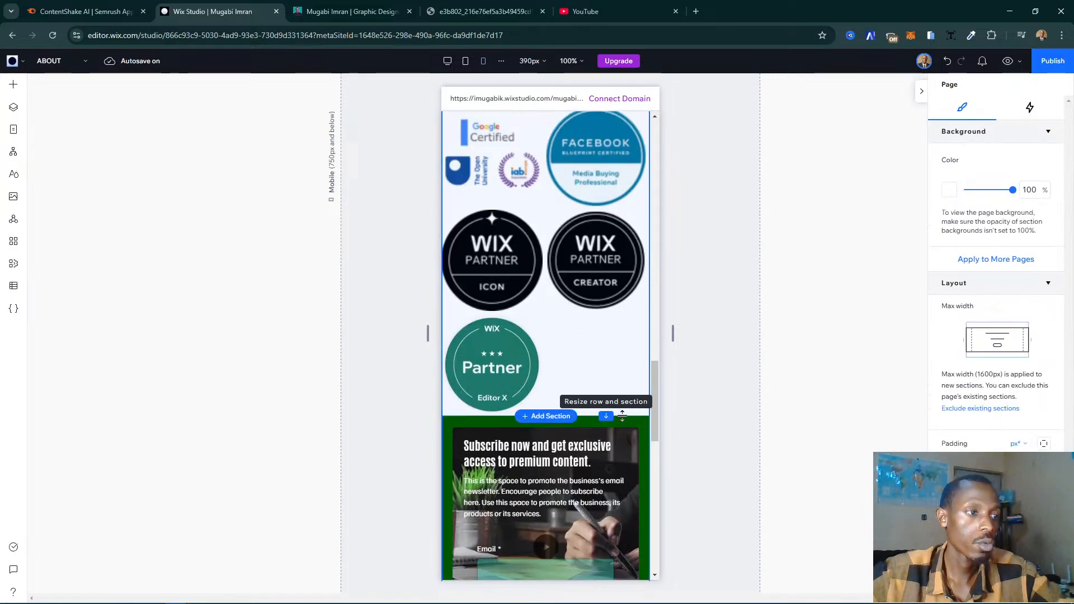
click(620, 472)
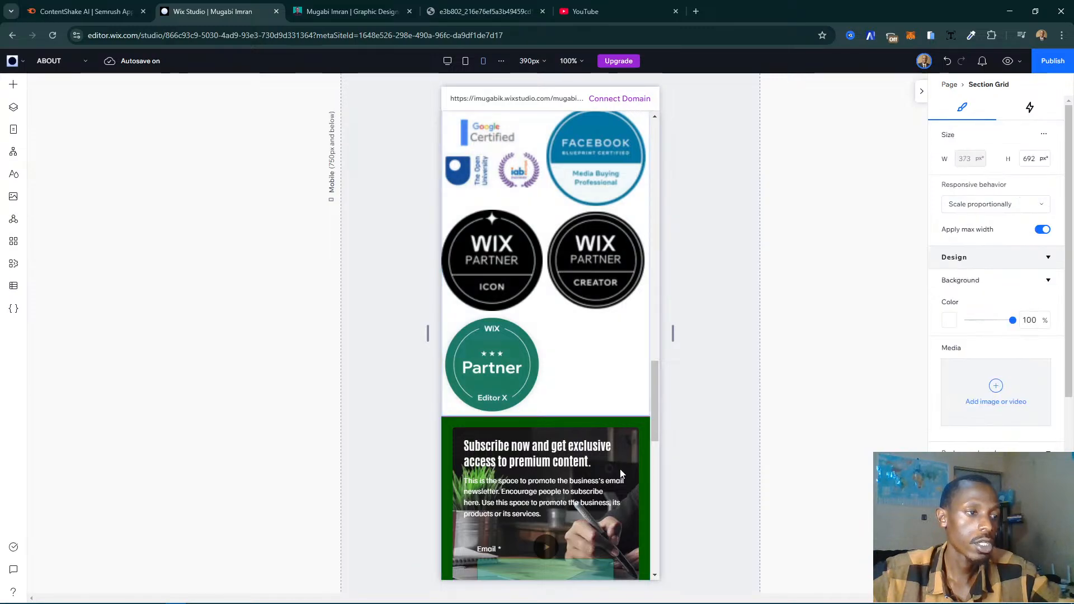
drag(620, 472, 620, 481)
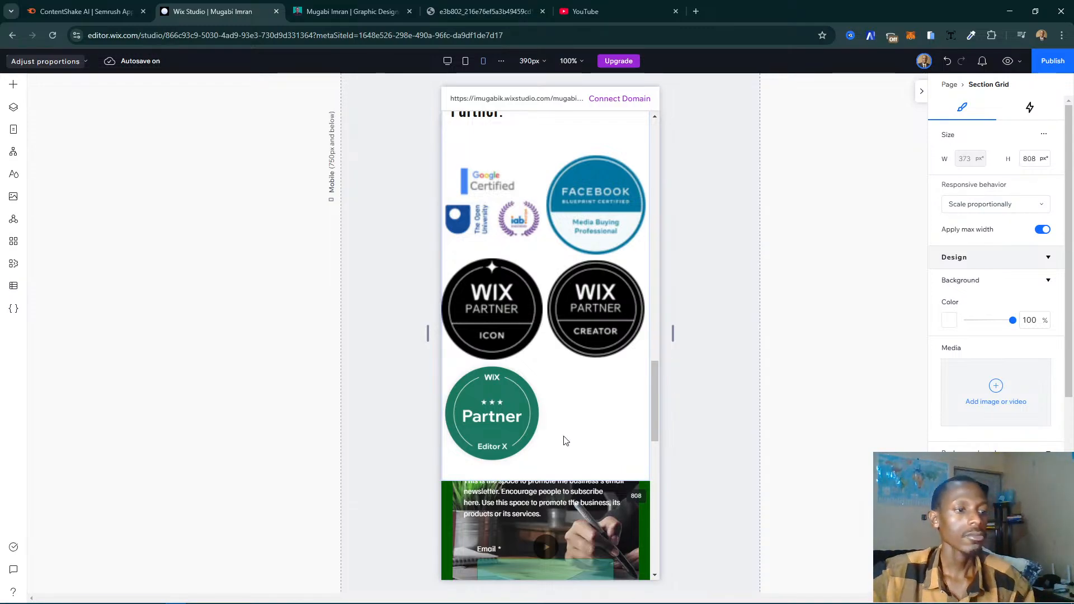
- Enlarge the heading row of the mobile certificates section by lowering its bottom edge towards the badges, giving the heading more space
scroll(564, 439, up, 6)
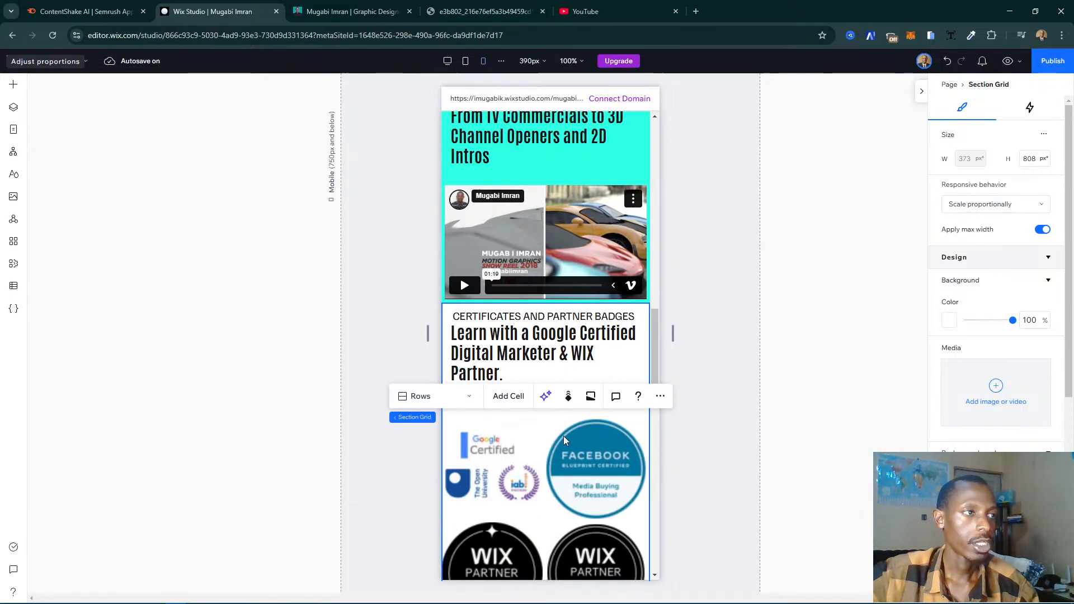
click(619, 430)
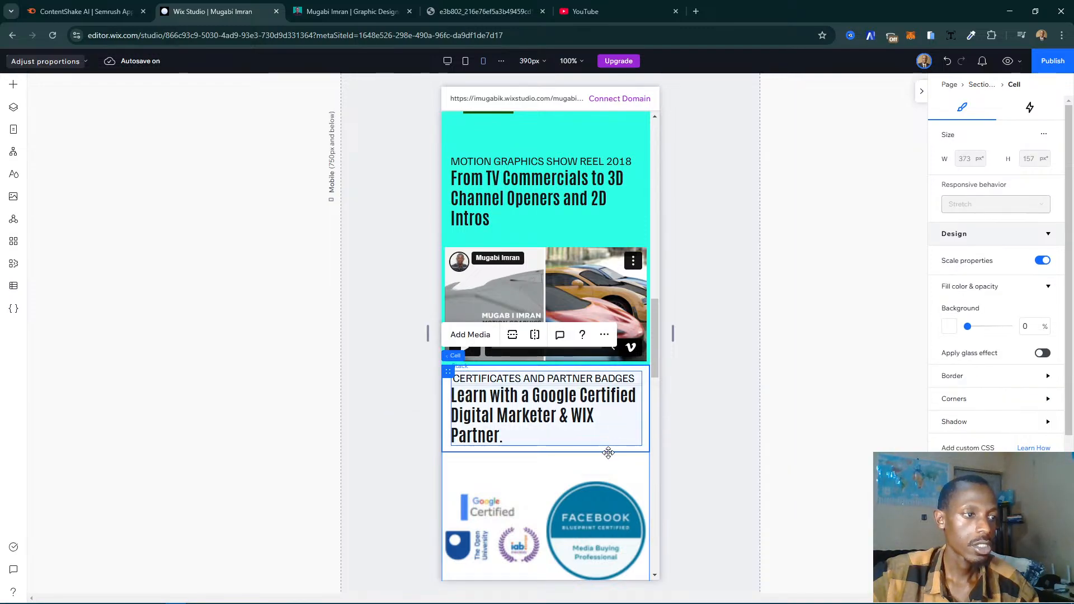
click(617, 445)
drag(618, 450, 619, 452)
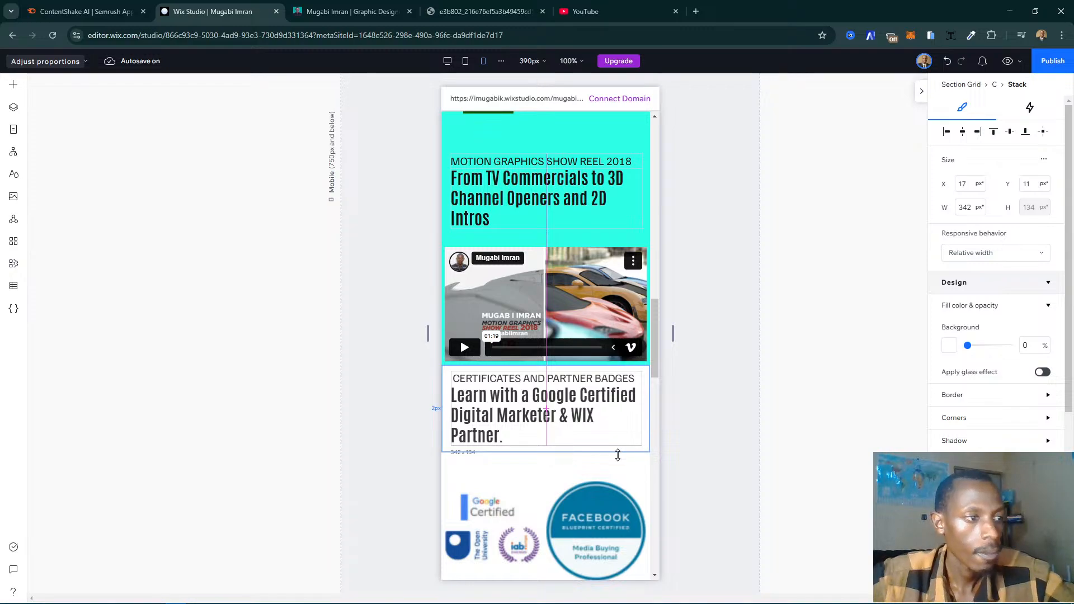
click(622, 485)
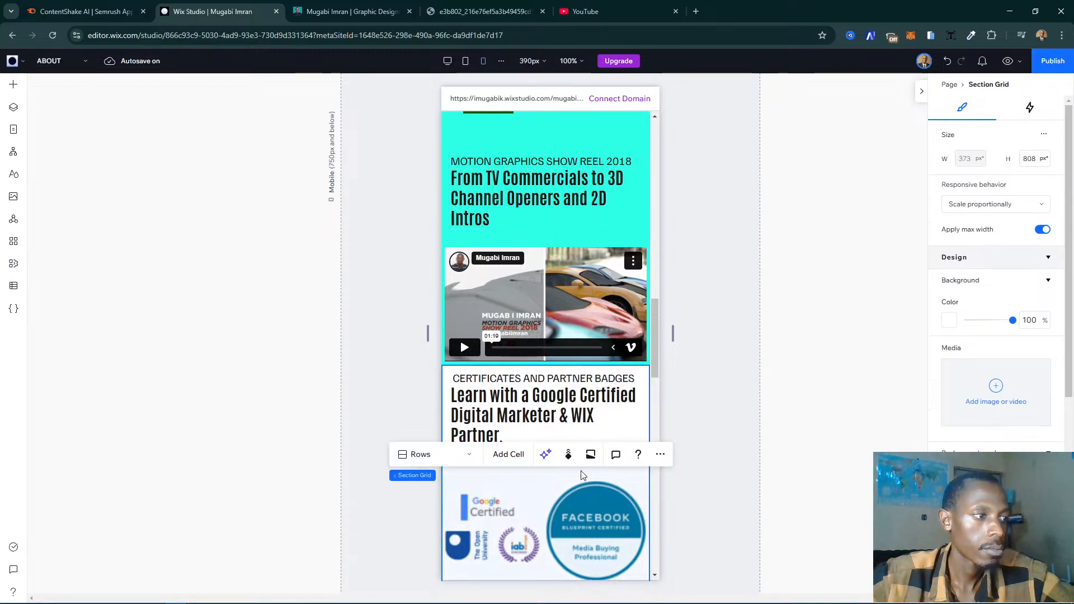
click(391, 497)
click(622, 446)
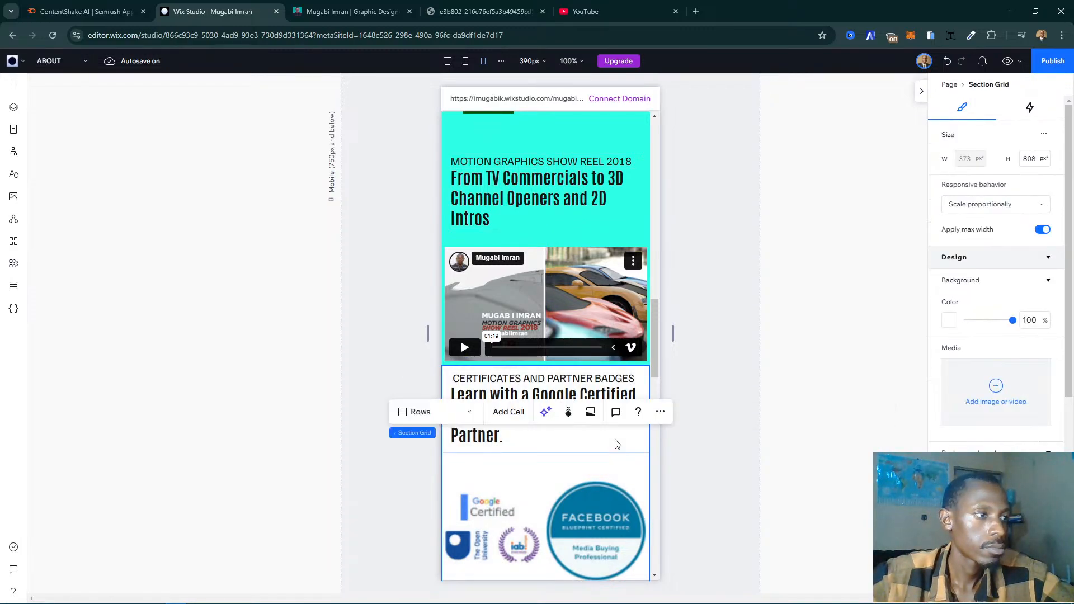
click(582, 442)
click(615, 448)
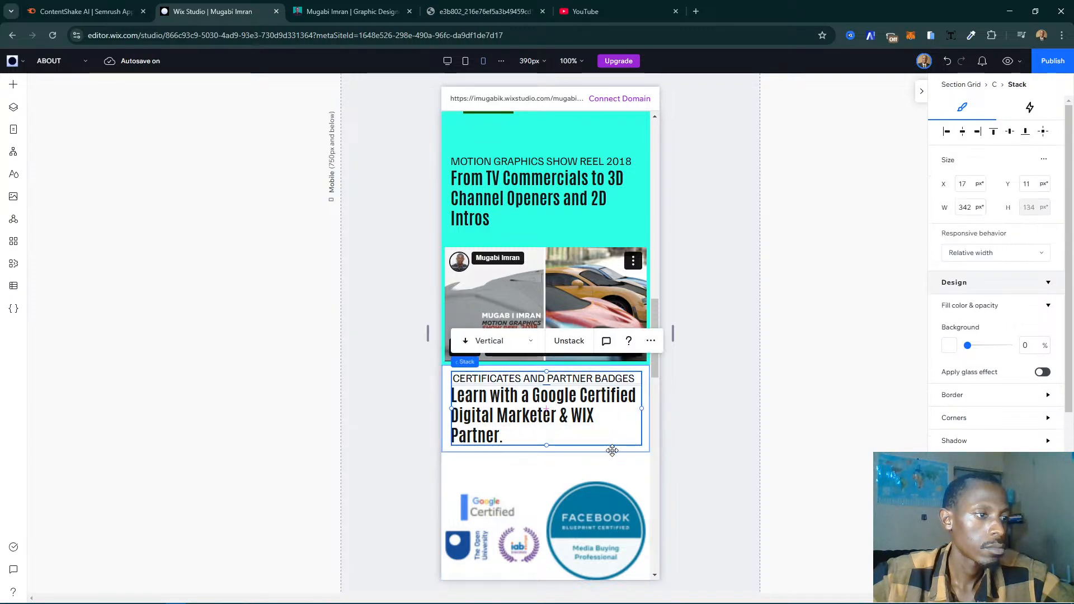
click(429, 448)
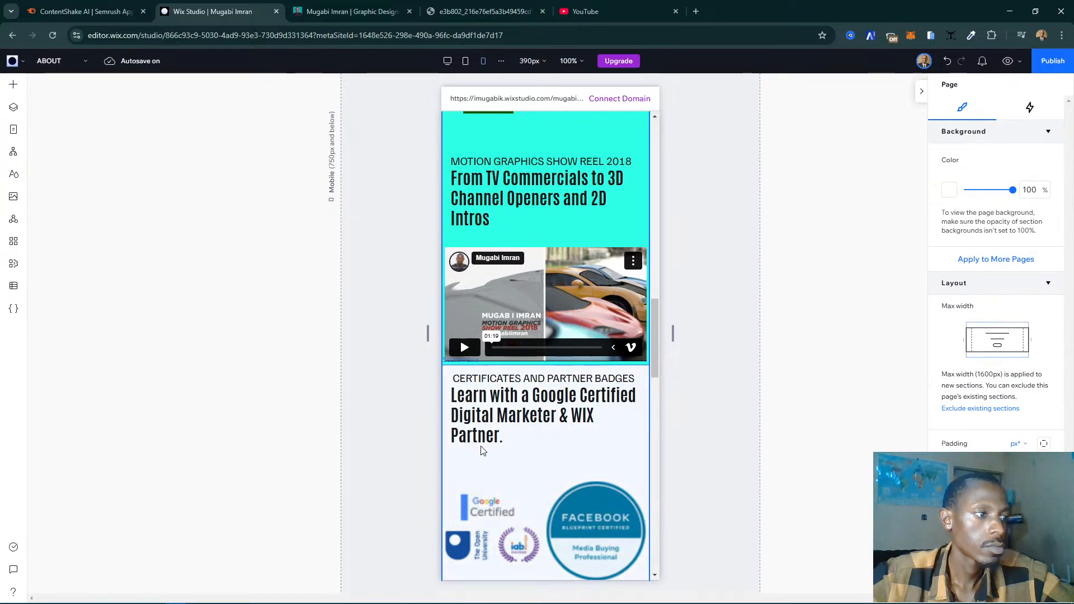
click(552, 447)
click(587, 451)
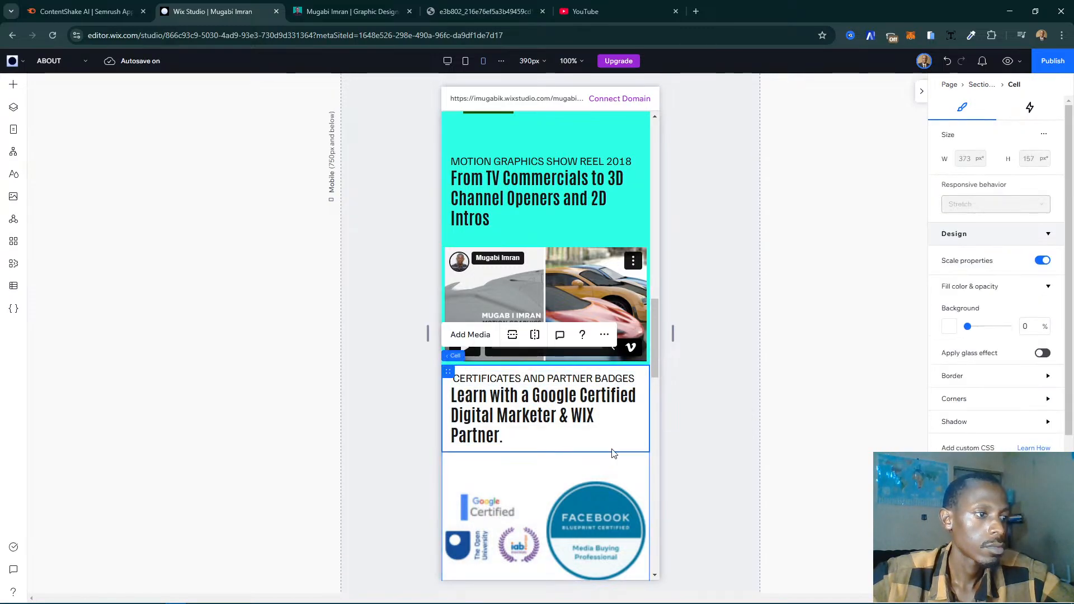
drag(615, 452, 616, 475)
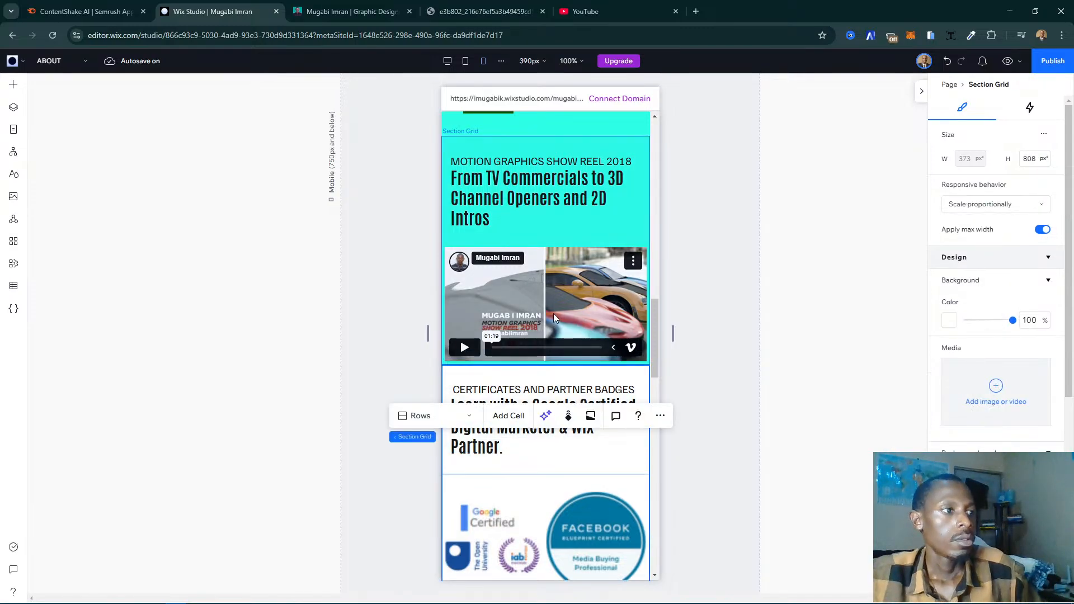
- Review the mobile layout of the ABOUT page from the badges up through the showreel and introduction to the header
scroll(555, 317, up, 2)
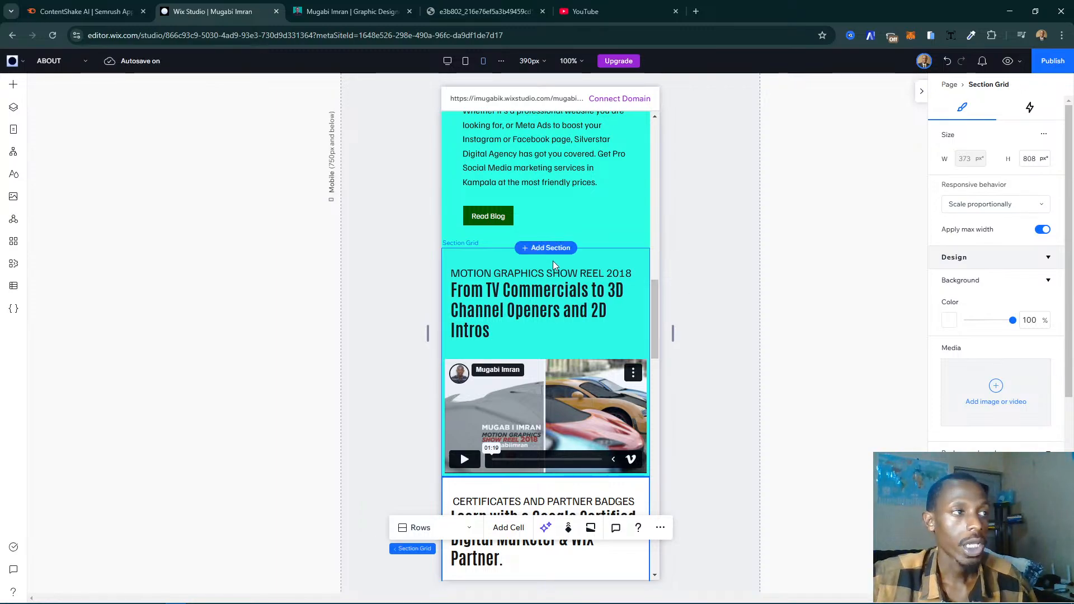
scroll(598, 263, down, 3)
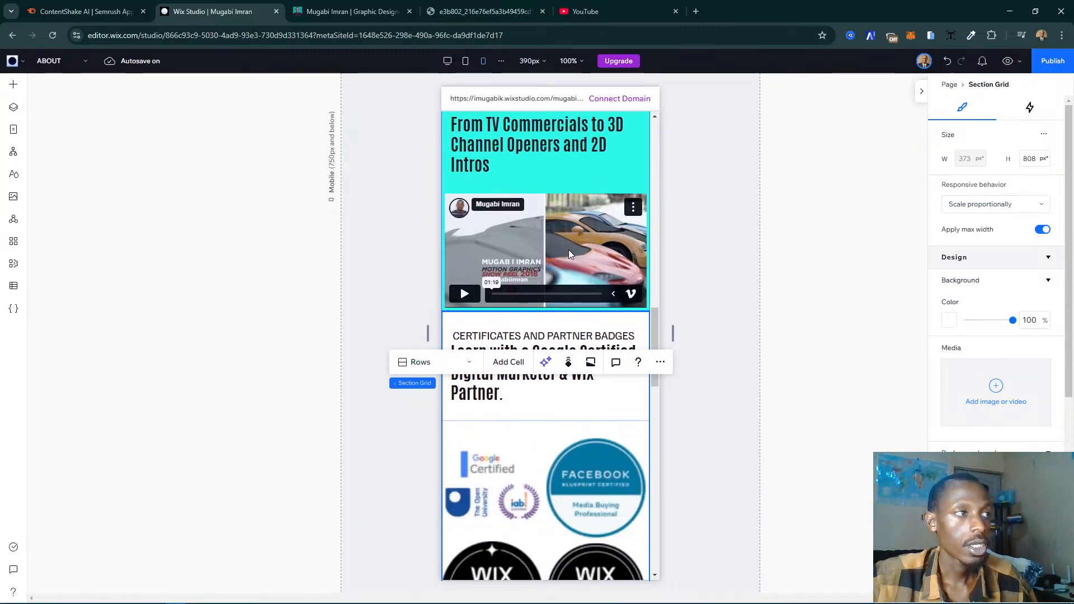
scroll(543, 207, down, 3)
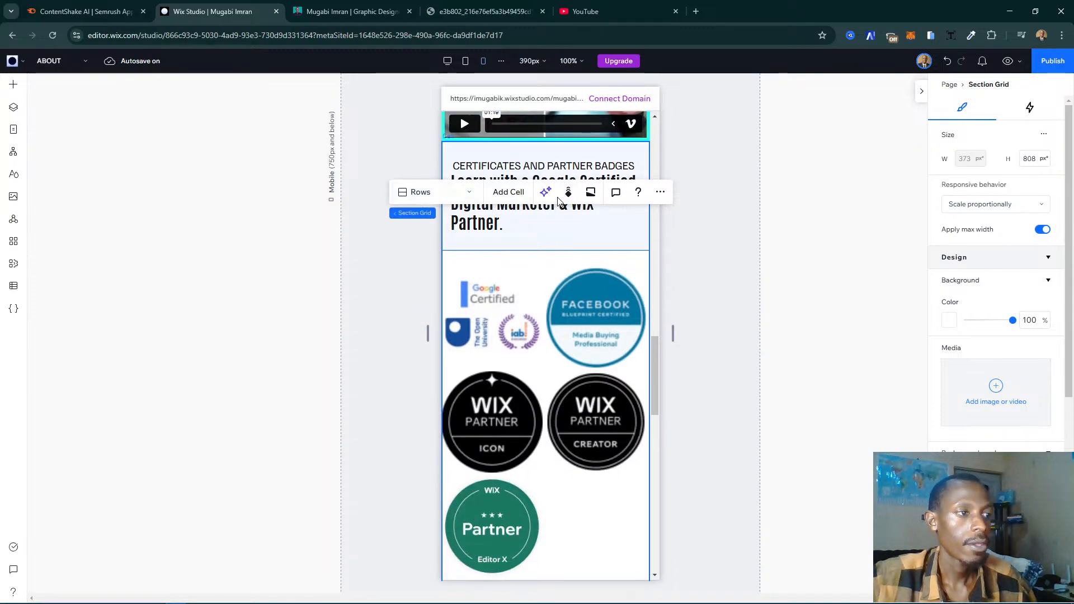
scroll(487, 347, up, 8)
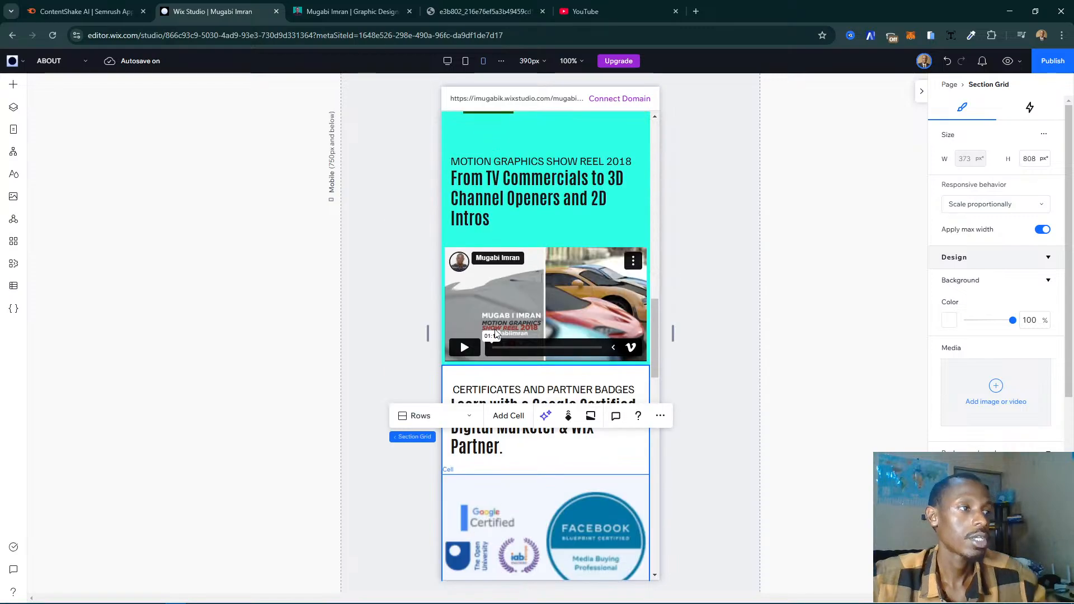
scroll(494, 329, up, 5)
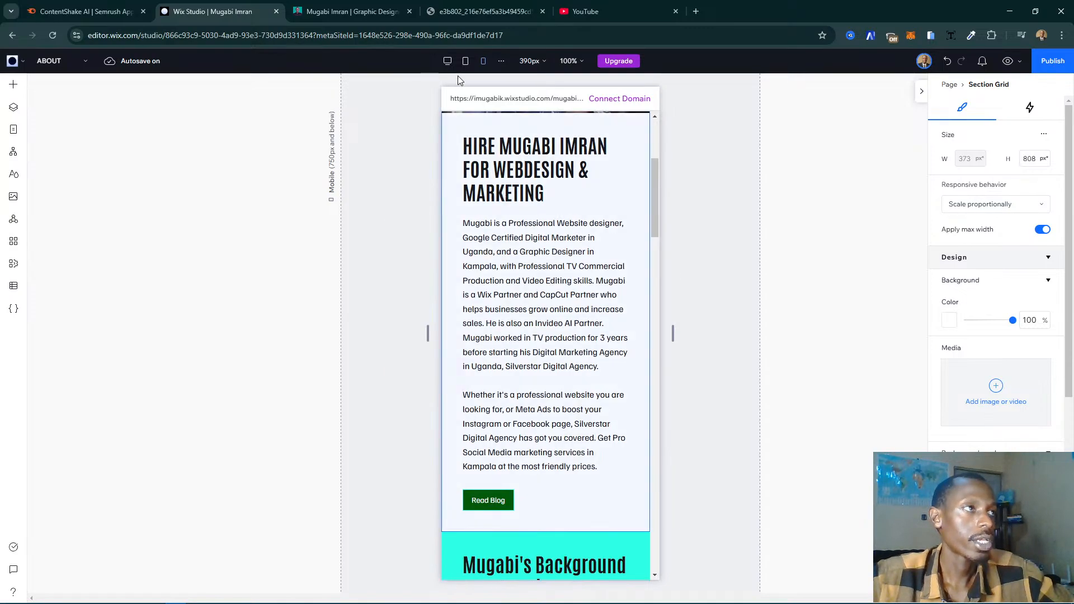
scroll(555, 219, up, 3)
scroll(555, 222, up, 2)
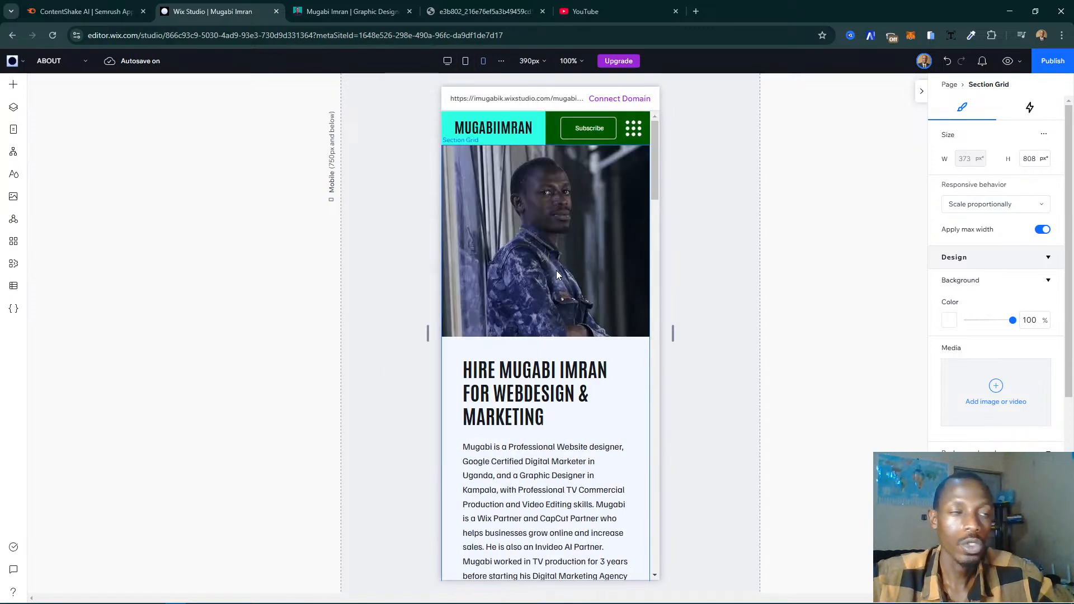
- Compare the certificates section's badge area on desktop, tablet and mobile, and check the live My Story page for reference
click(447, 61)
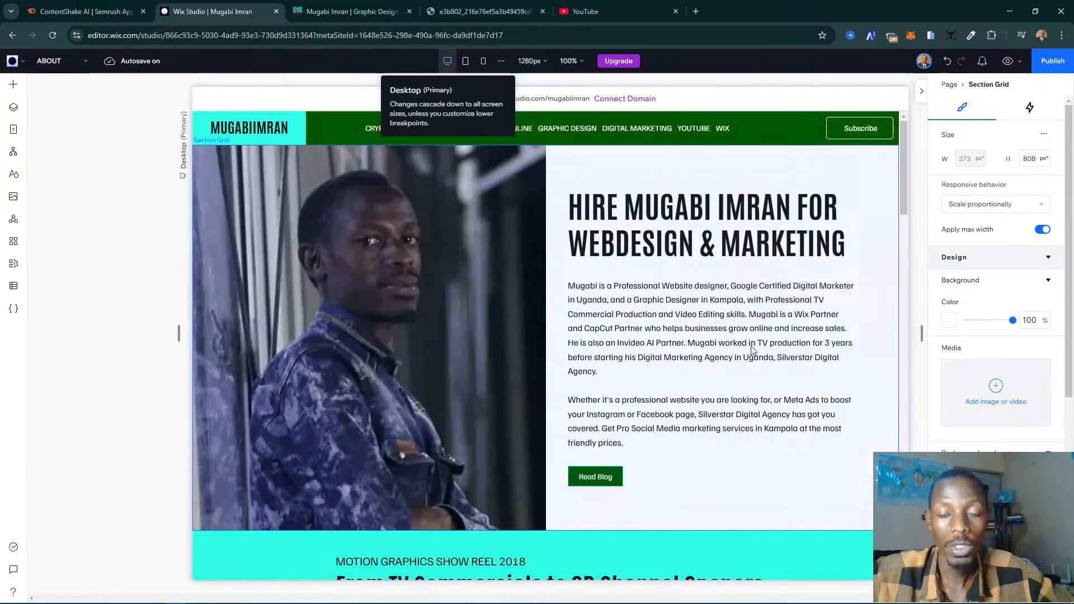
scroll(751, 349, down, 15)
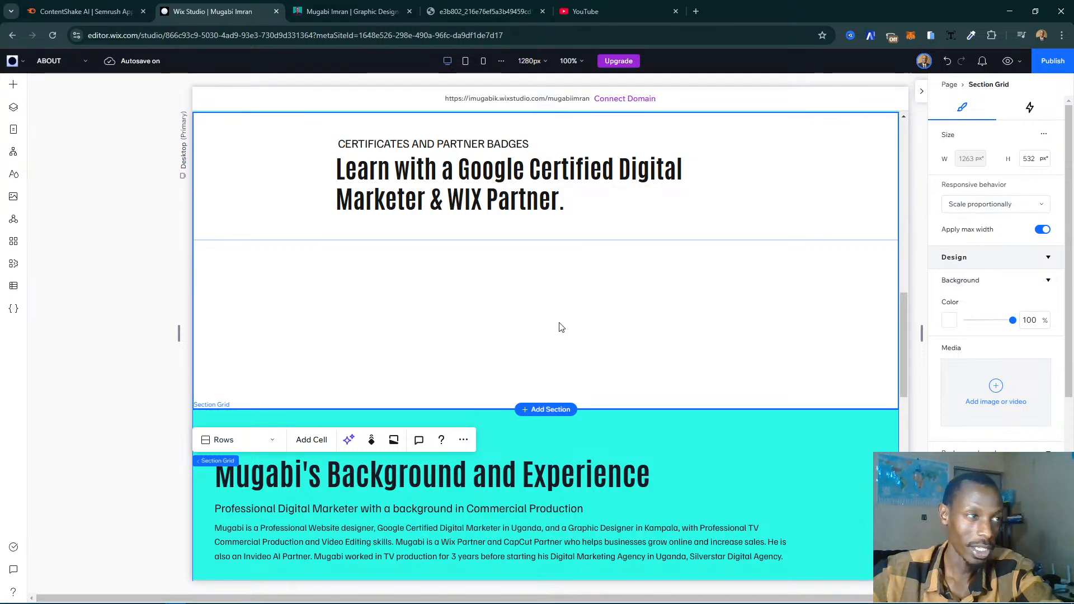
scroll(527, 299, up, 2)
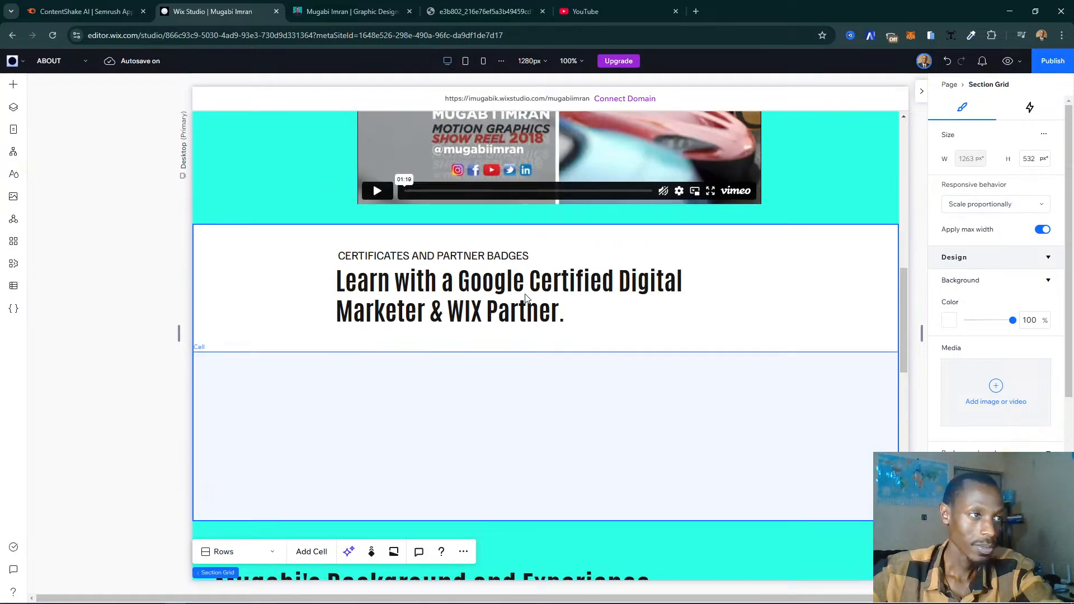
click(530, 414)
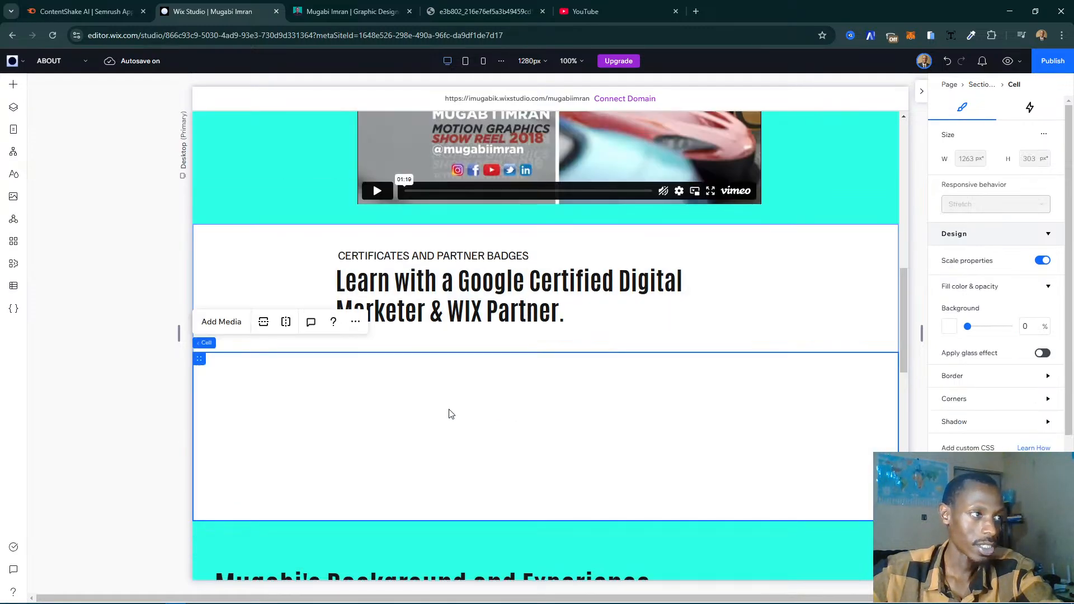
click(468, 66)
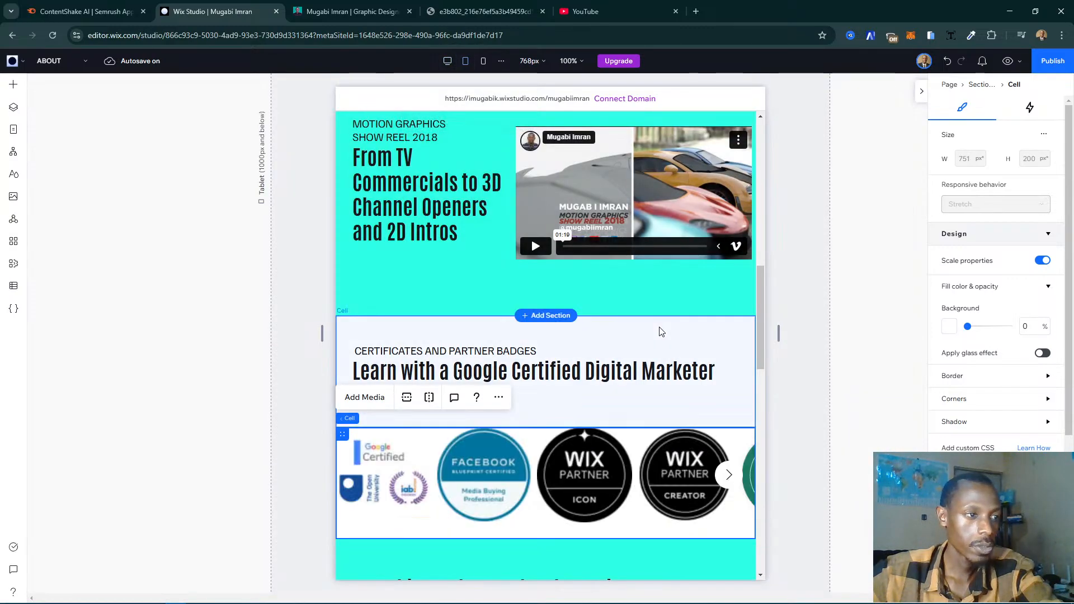
click(482, 62)
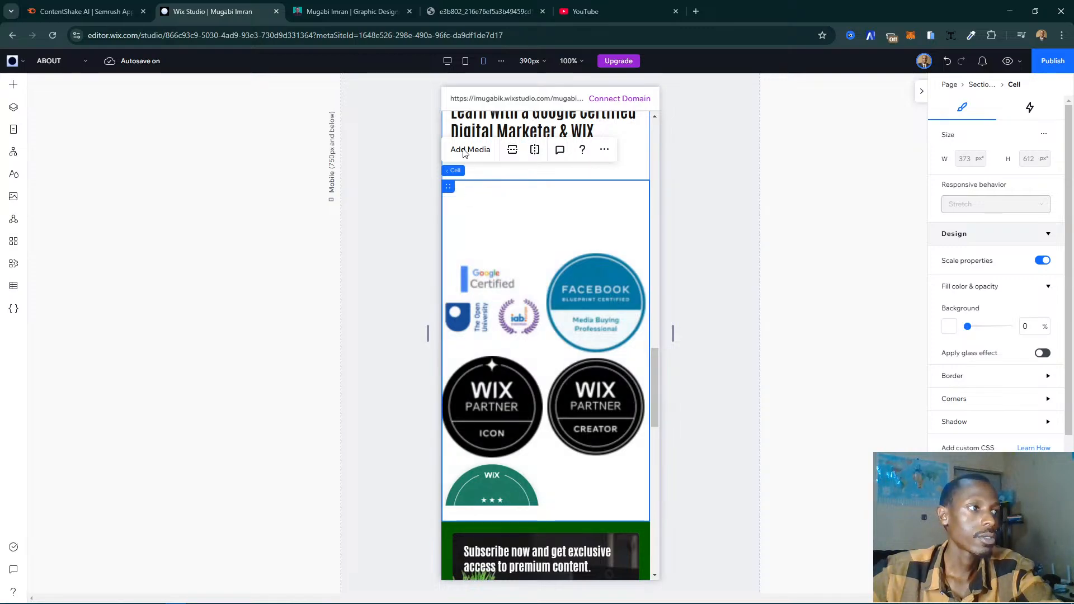
click(451, 66)
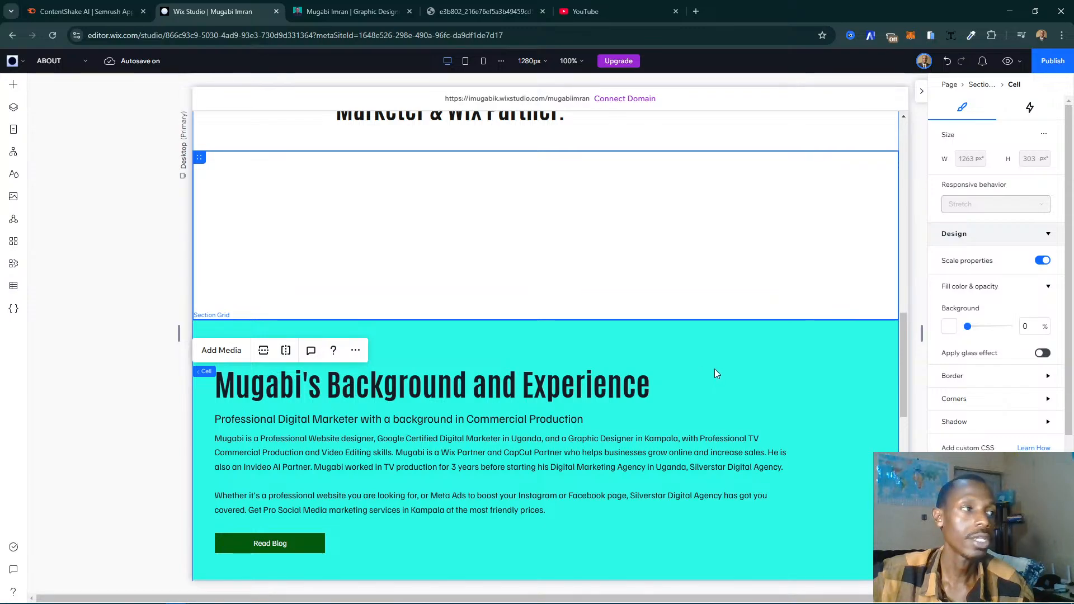
click(345, 13)
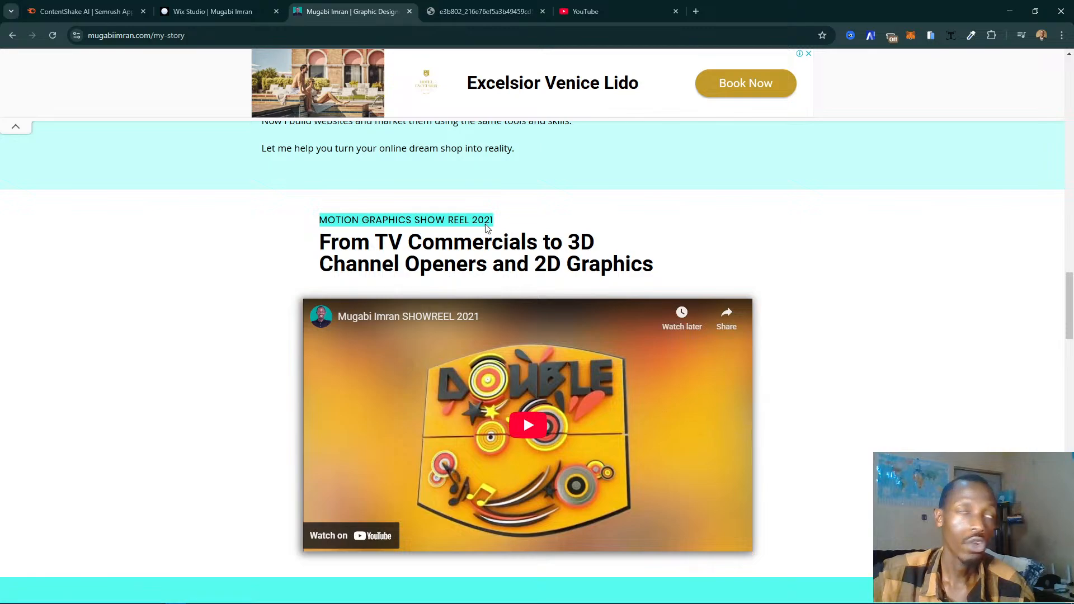
click(214, 14)
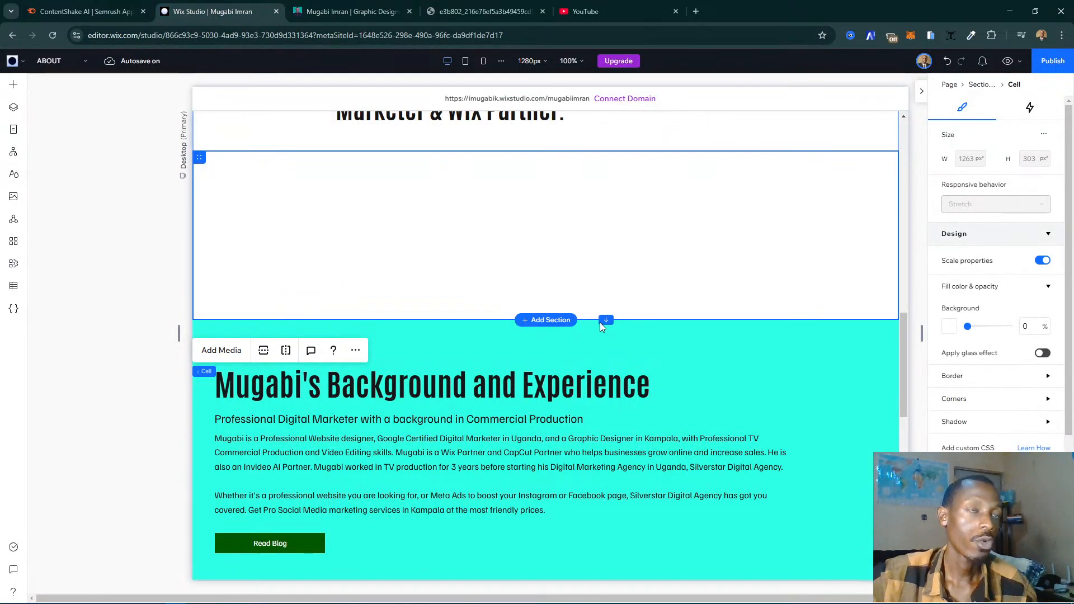
- Stretch the collapsed badge gallery to fill the lower cell of the certificates section on desktop
scroll(723, 314, up, 4)
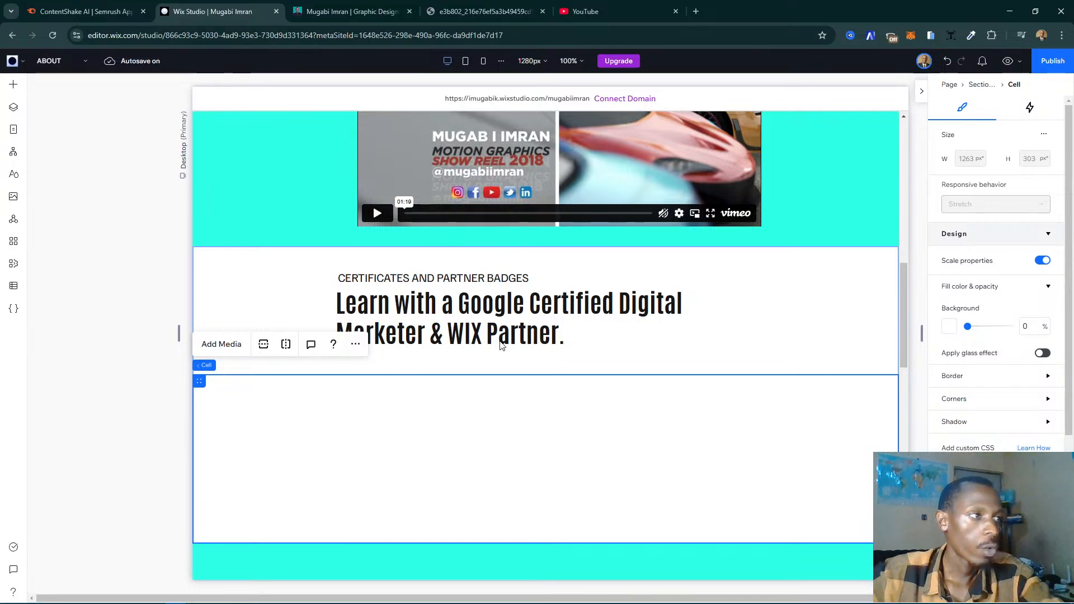
key(Delete)
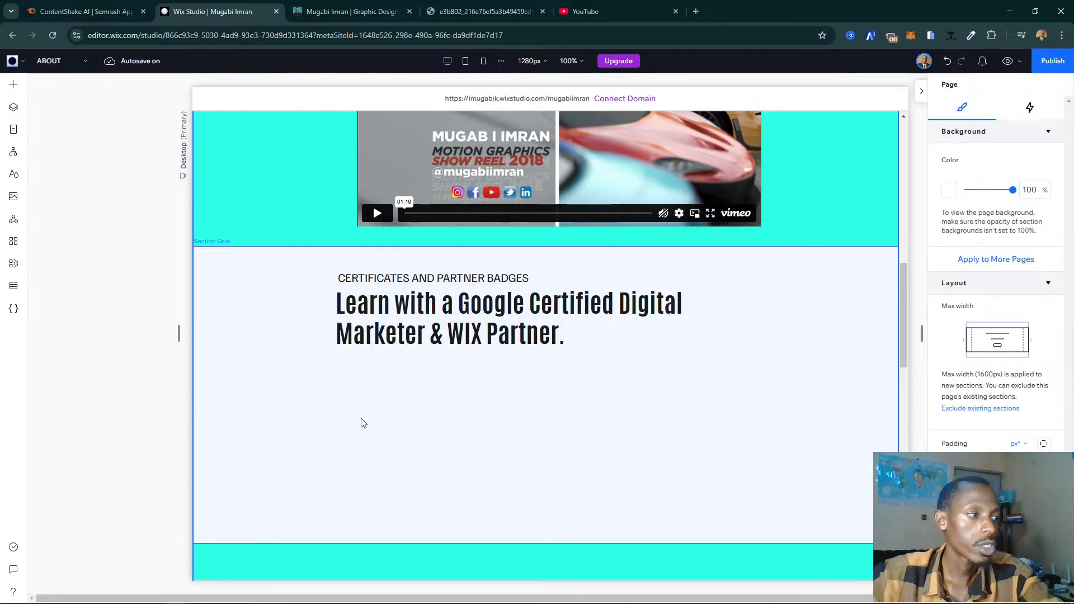
click(344, 417)
click(350, 419)
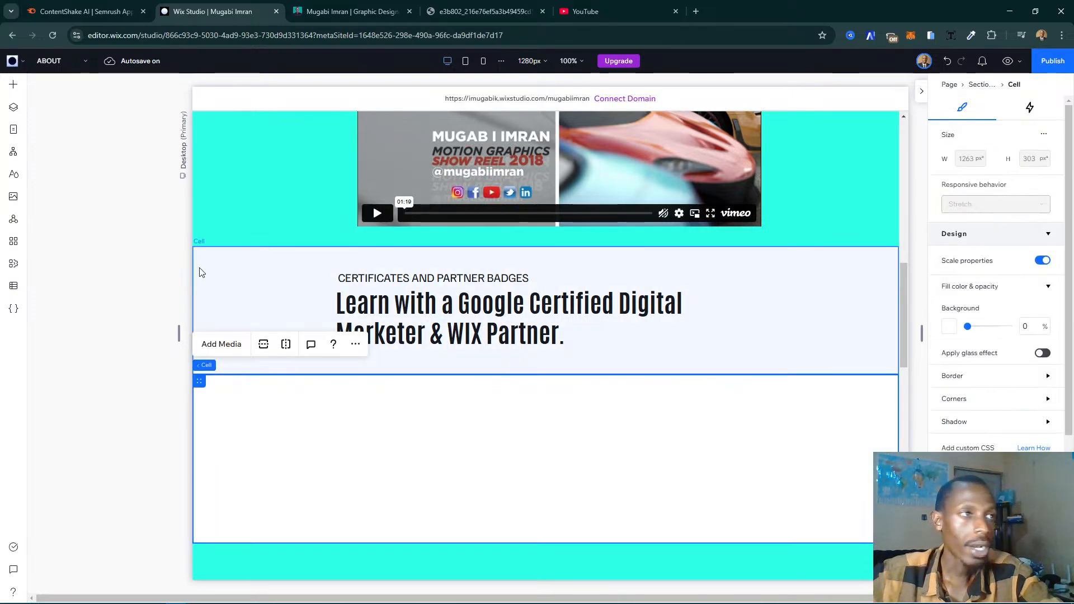
click(14, 109)
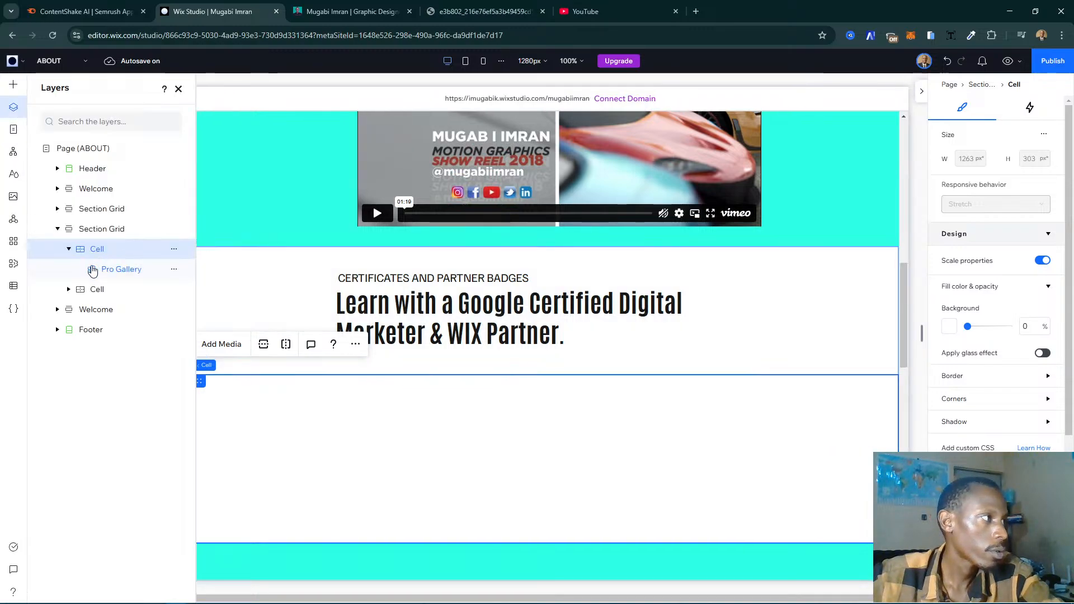
click(132, 271)
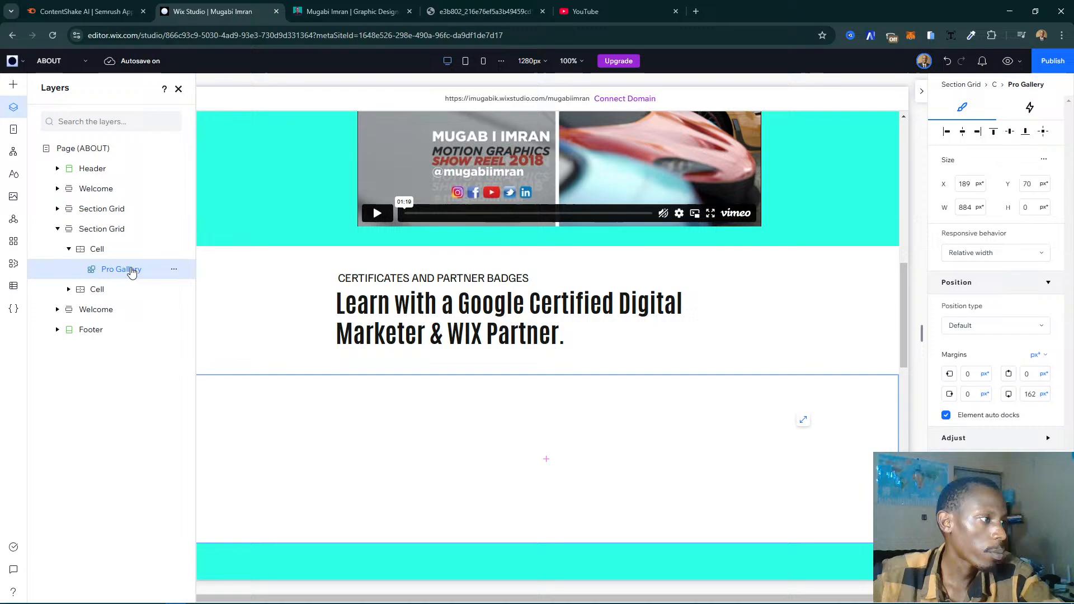
click(803, 423)
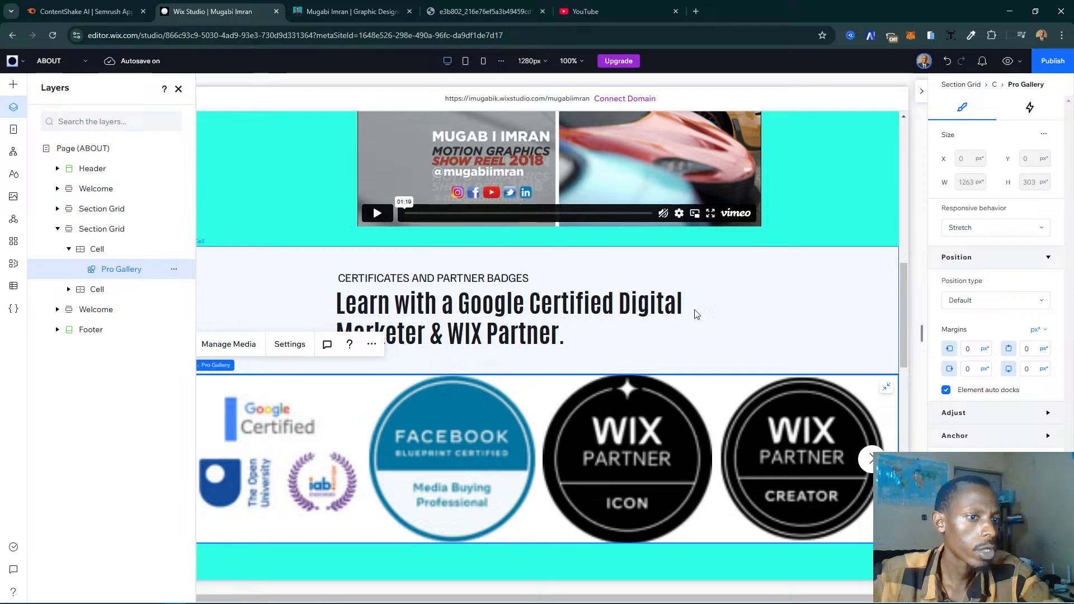
- Set the spacing in the badge gallery's slider layout to 5
click(767, 295)
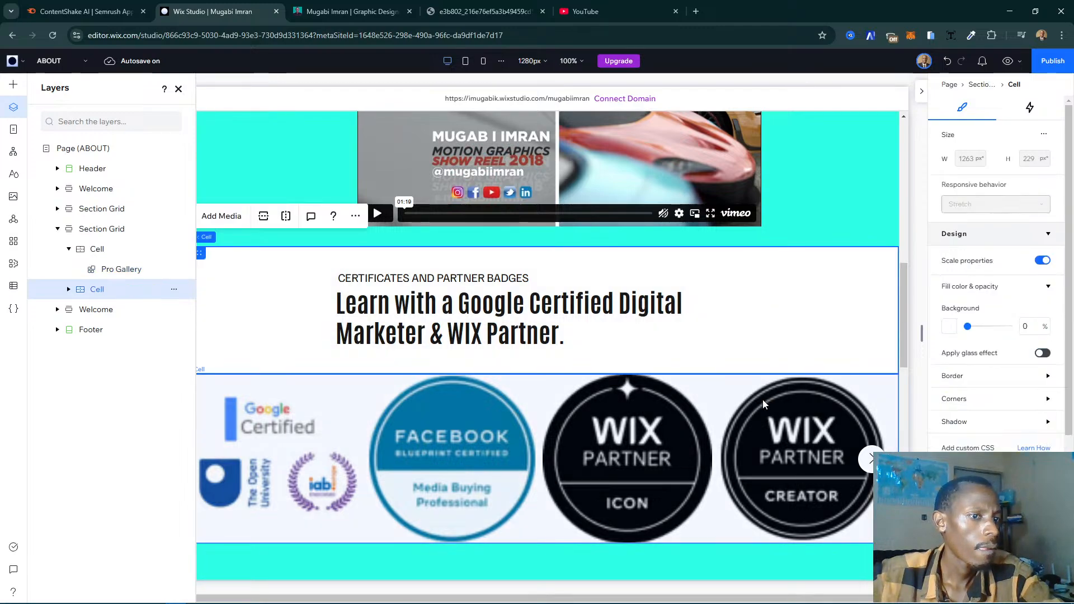
click(763, 399)
click(299, 389)
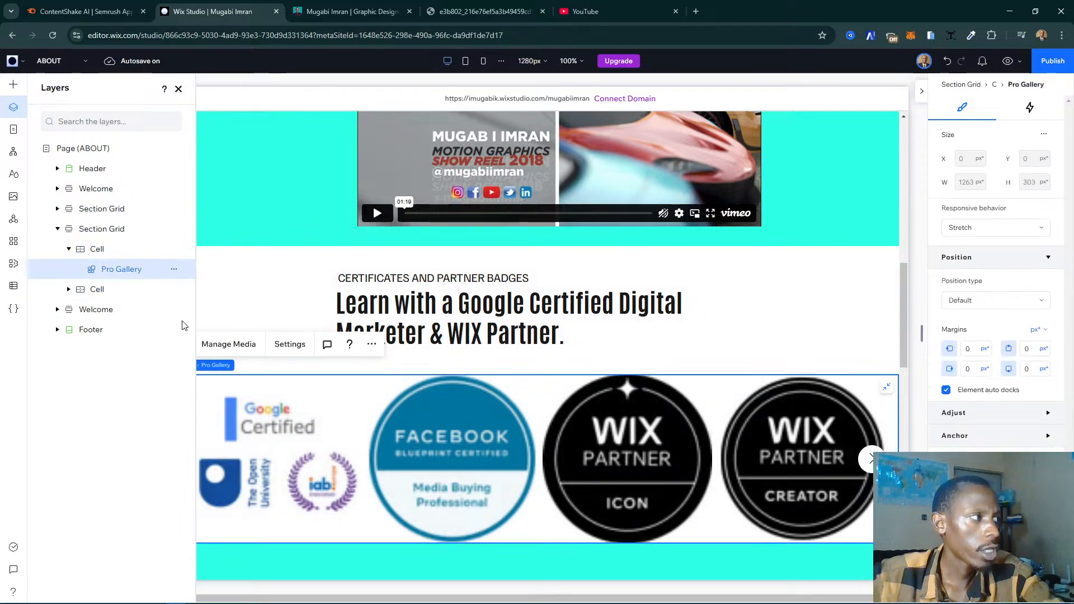
click(291, 345)
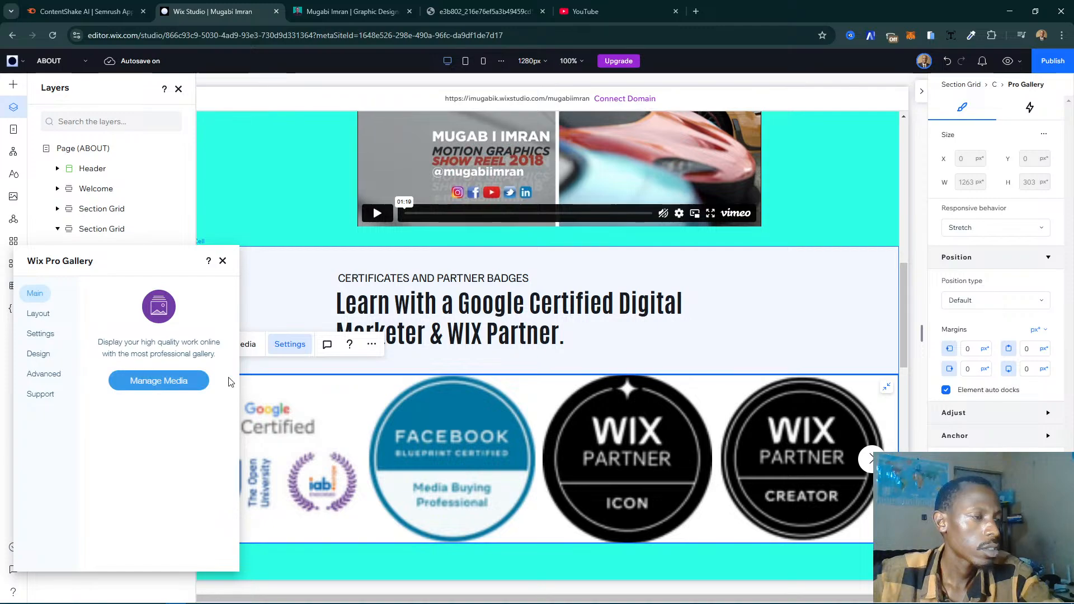
click(55, 334)
click(56, 314)
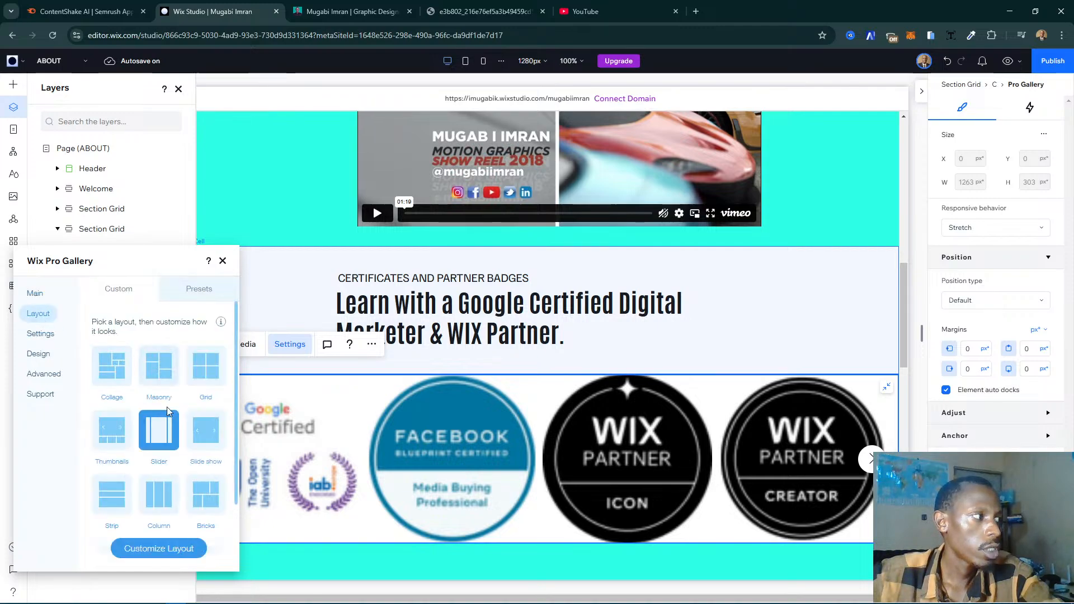
click(159, 549)
scroll(193, 448, down, 5)
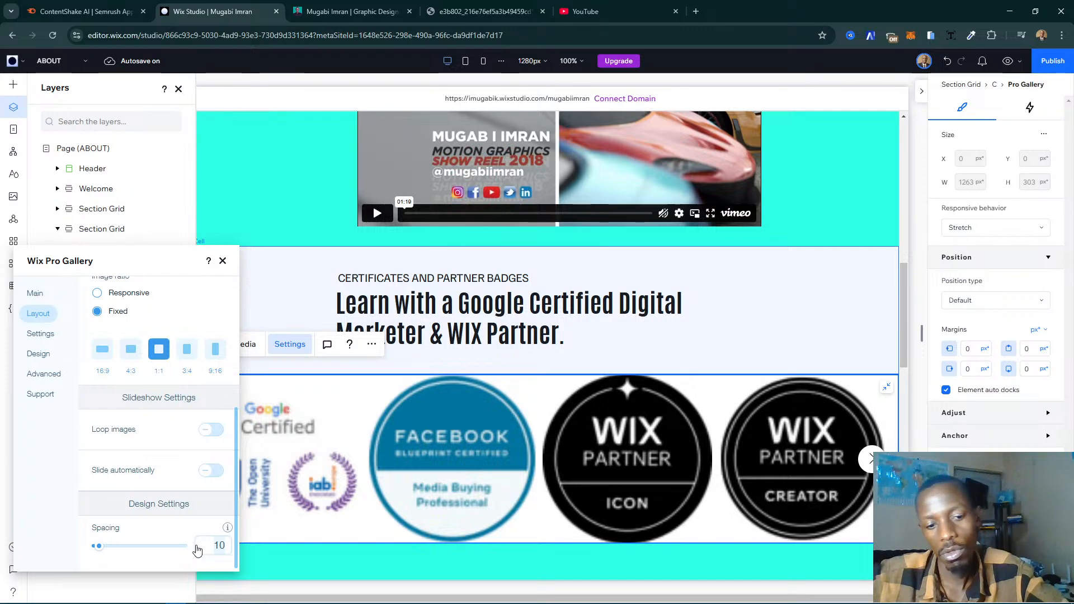
key(Return)
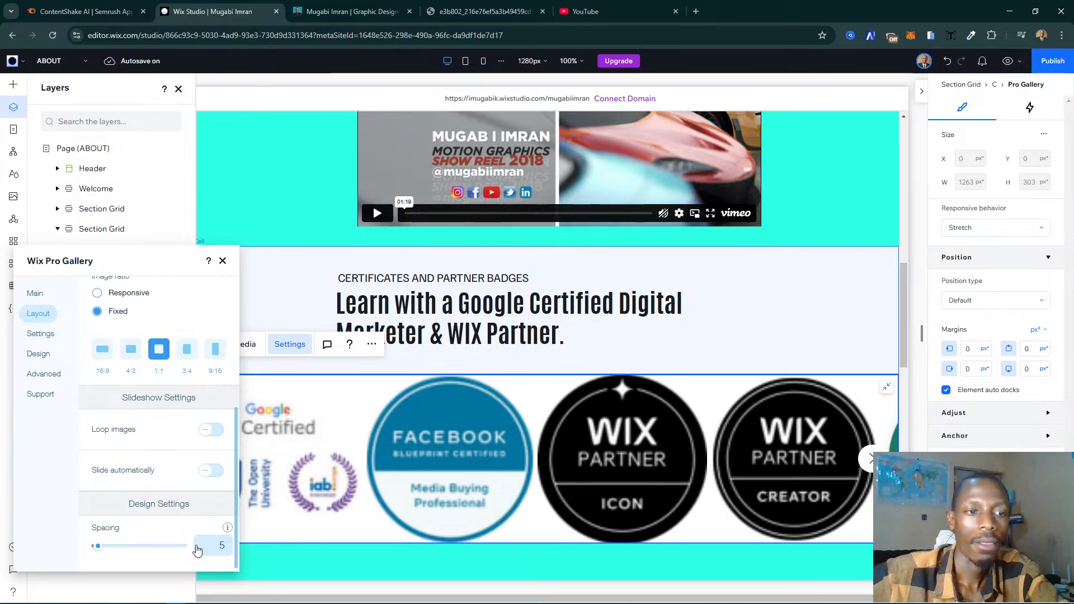
click(222, 262)
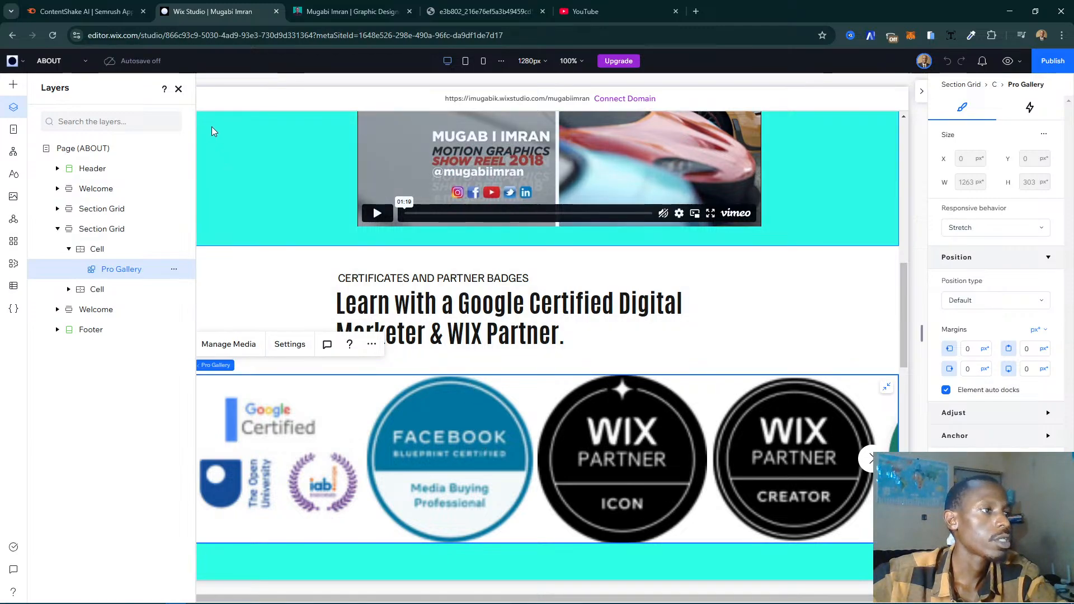
click(178, 90)
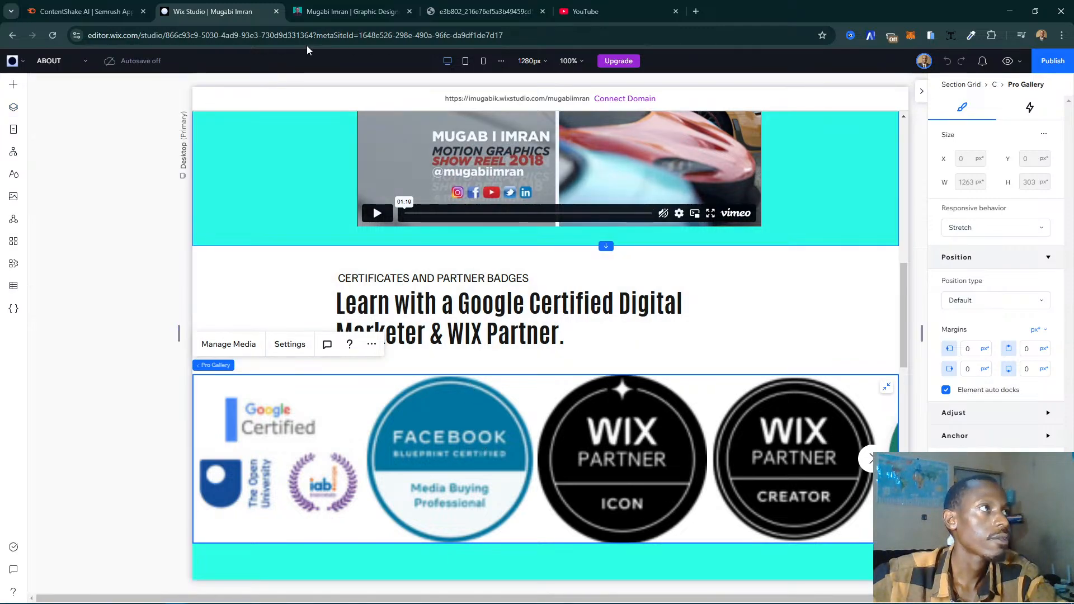
- Duplicate the Motion Graphics Show Reel 2018 section
scroll(837, 313, up, 4)
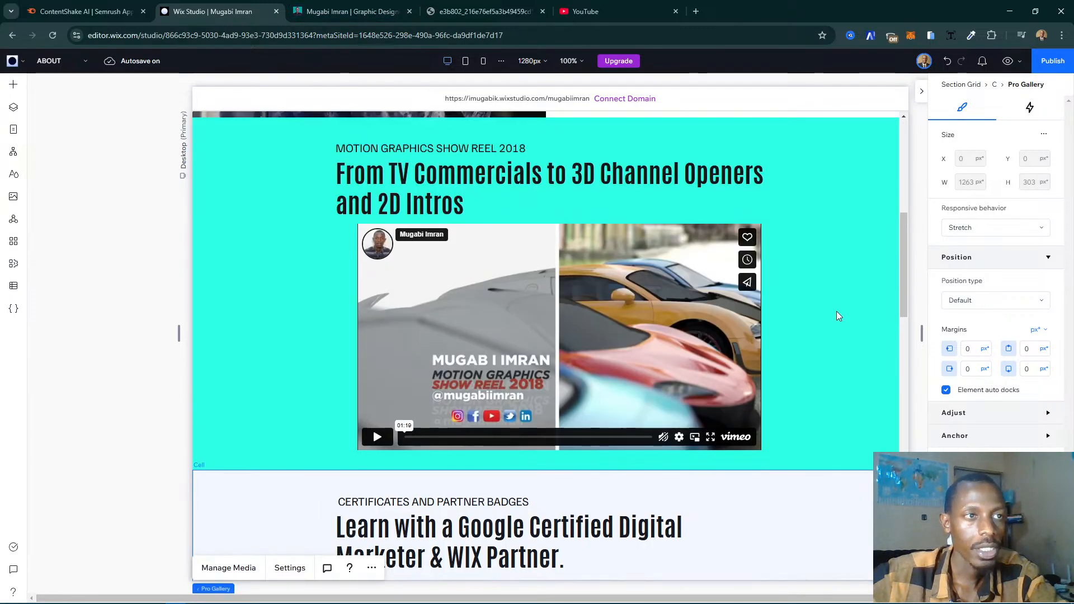
scroll(307, 335, up, 2)
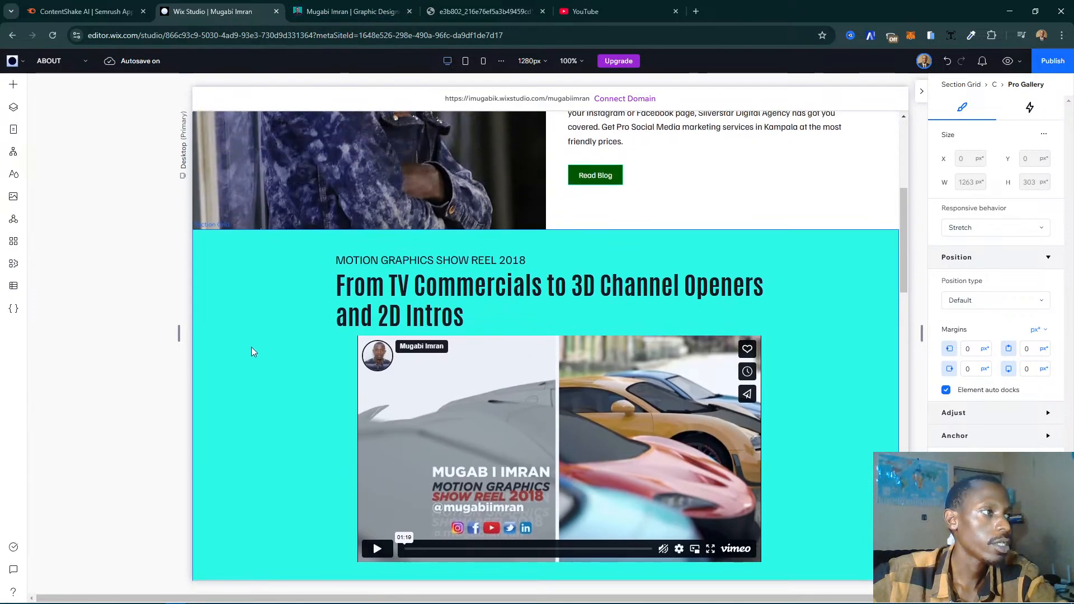
click(286, 367)
click(462, 199)
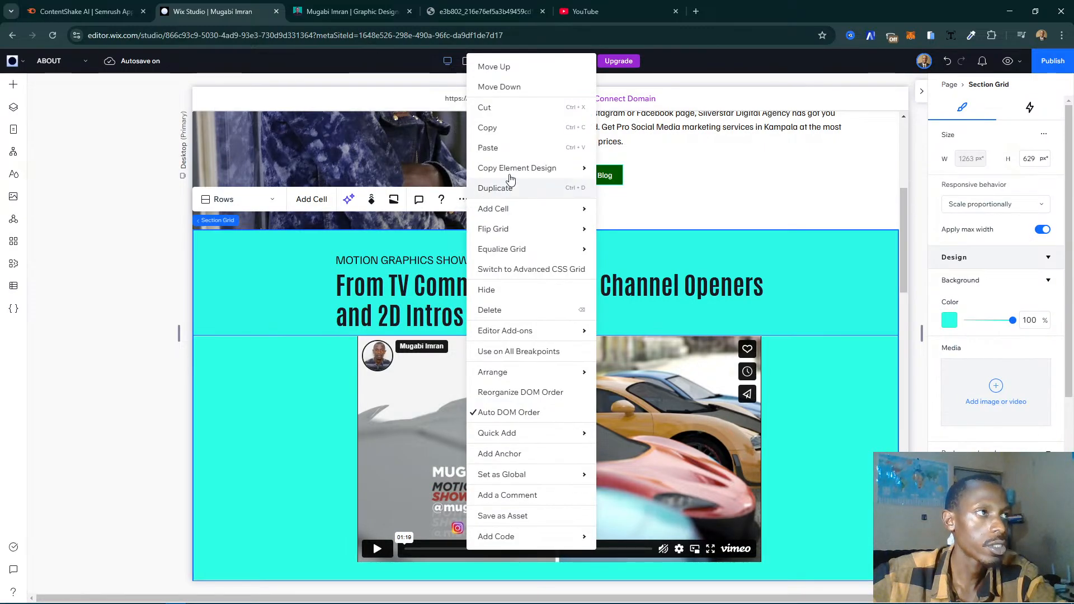
click(543, 194)
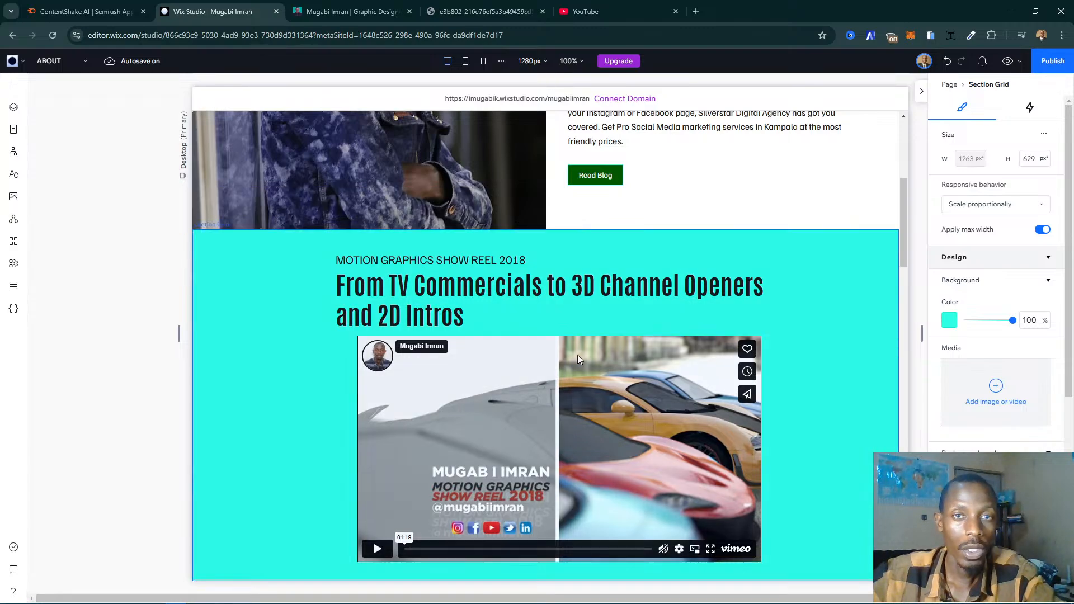
- Move the duplicated showreel section down past the certificates section and below the Background and Experience section
scroll(587, 358, down, 1)
scroll(588, 356, down, 6)
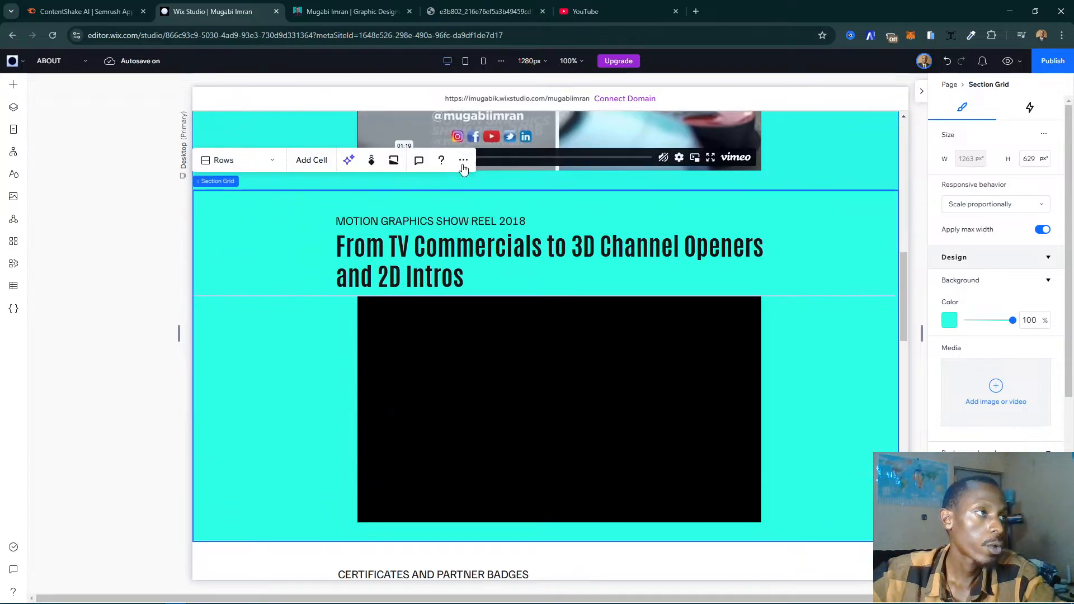
click(462, 161)
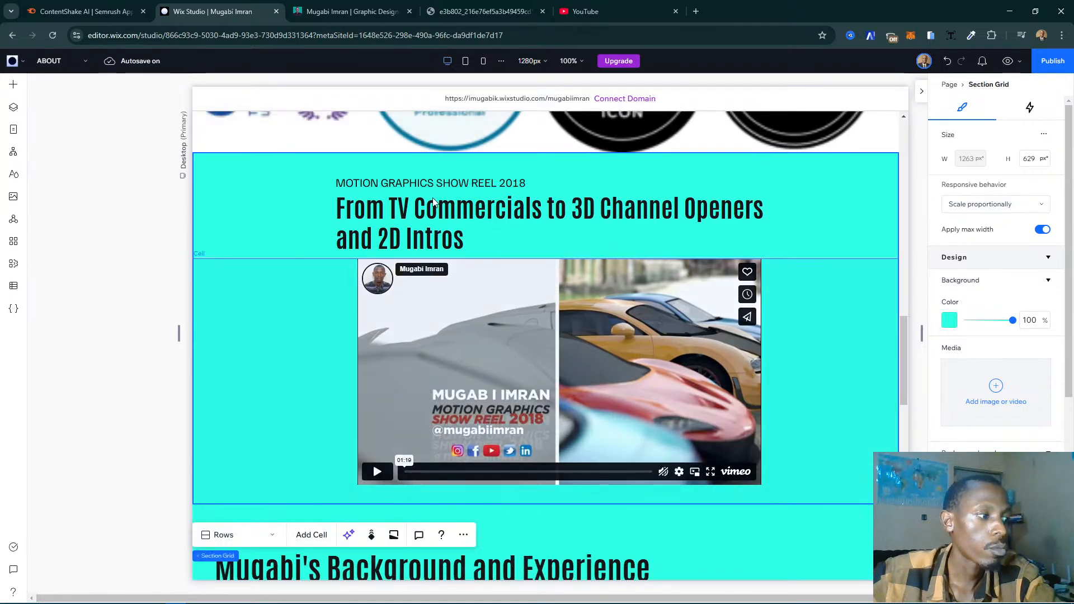
click(463, 534)
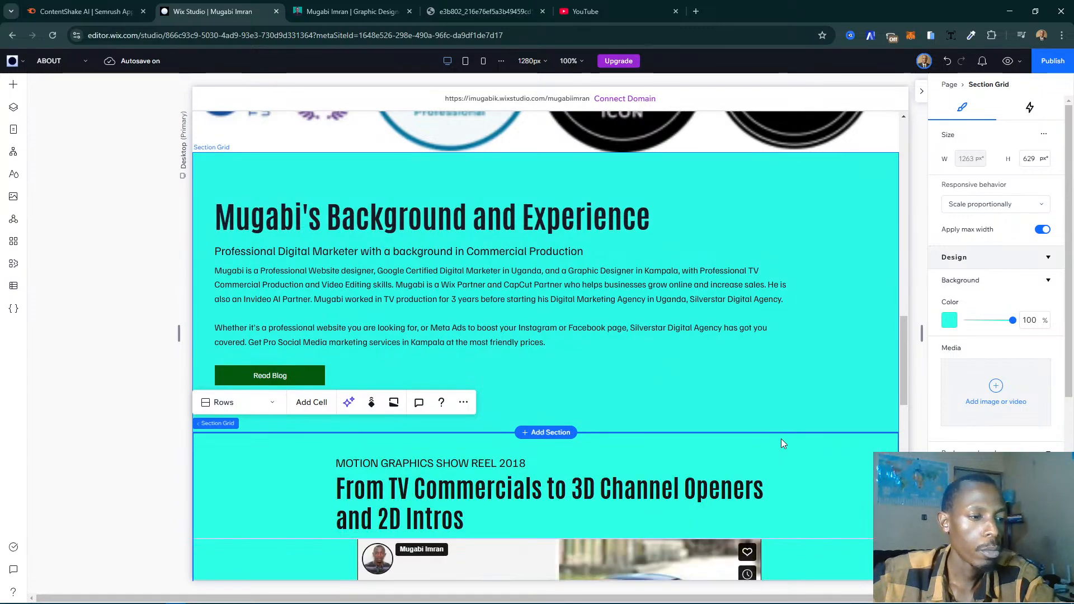
scroll(781, 439, down, 5)
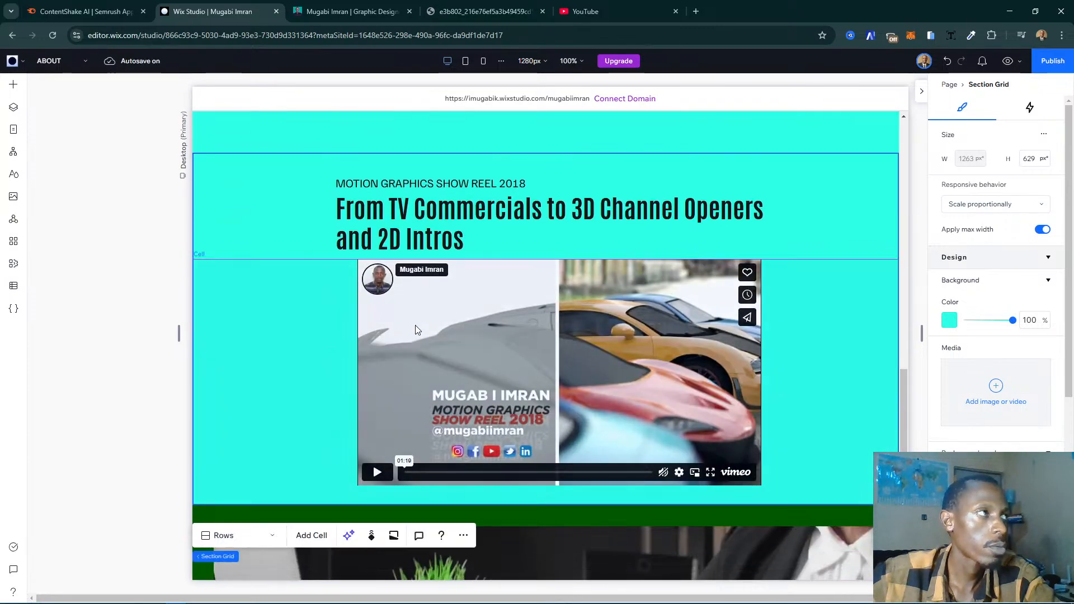
- Replace the duplicated section's heading with "From TV Commercials to 3D Channel Openers and 2D Graphics" copied from the live My Story page
click(336, 13)
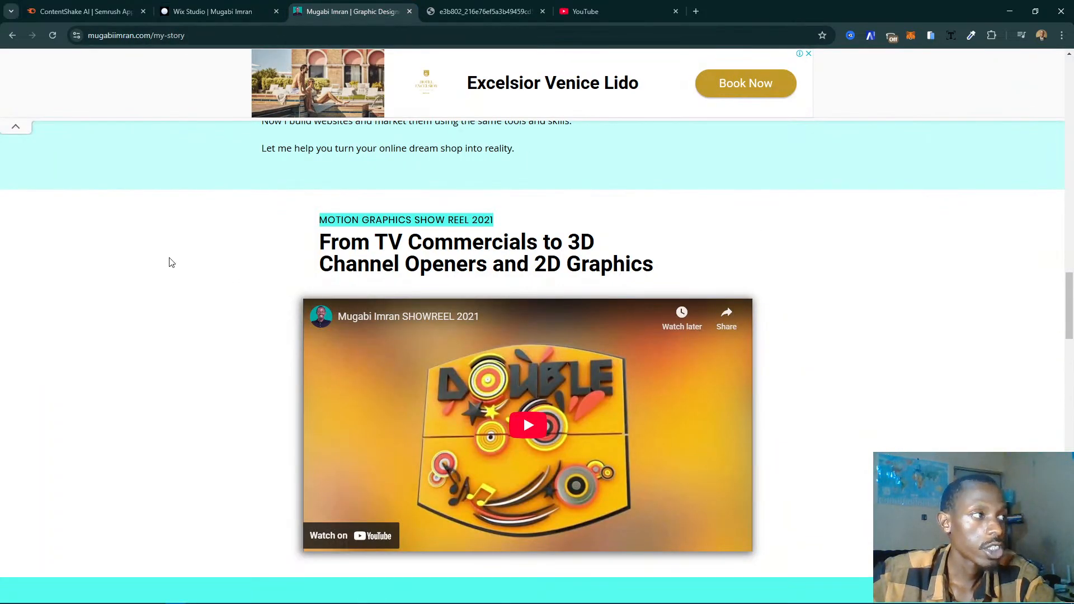
triple_click(330, 244)
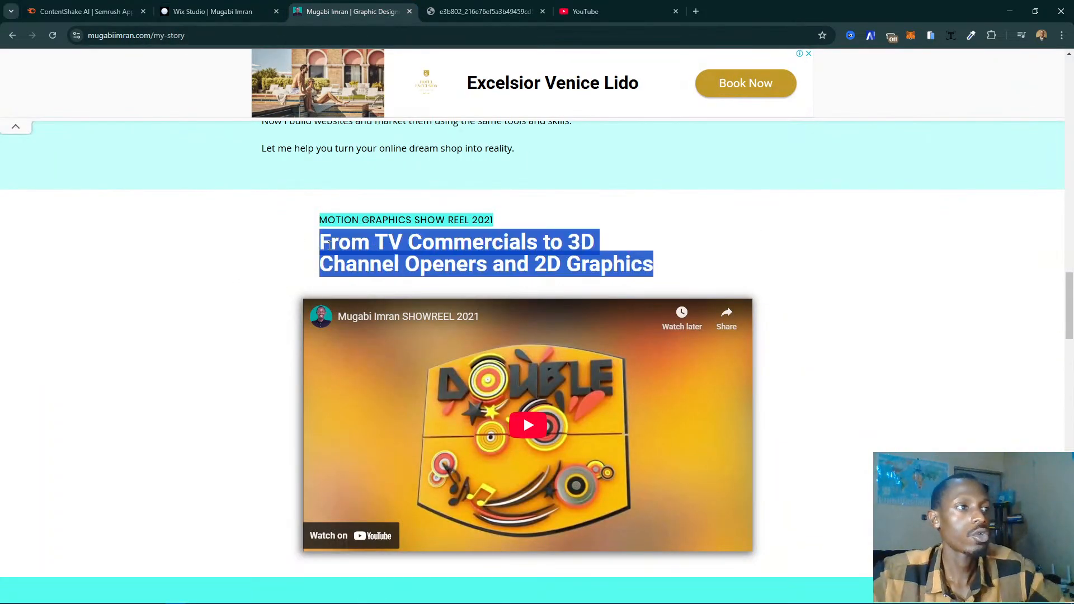
click(201, 5)
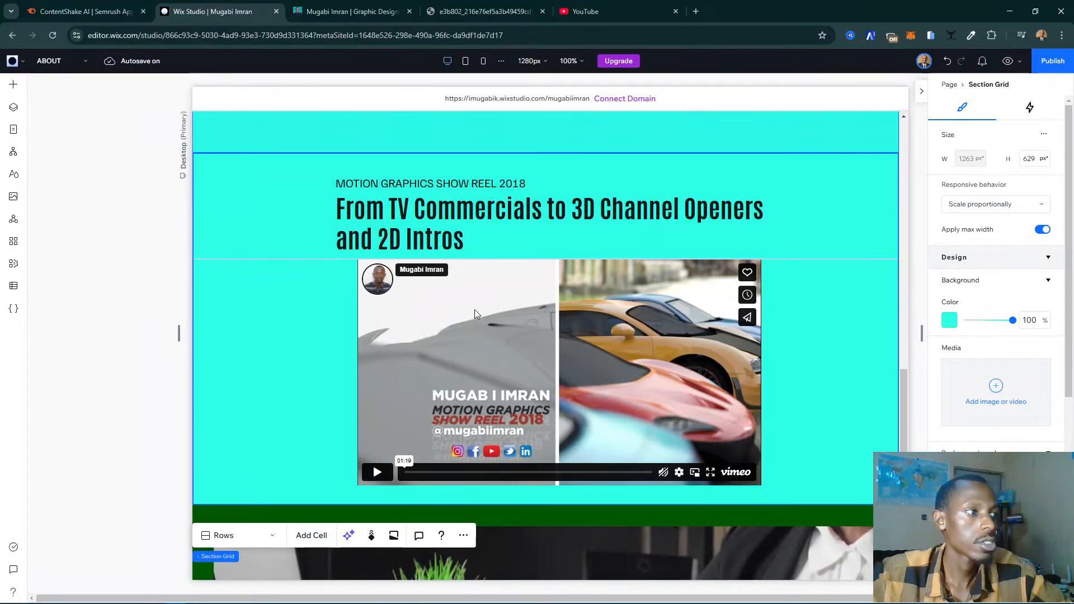
click(380, 231)
click(450, 217)
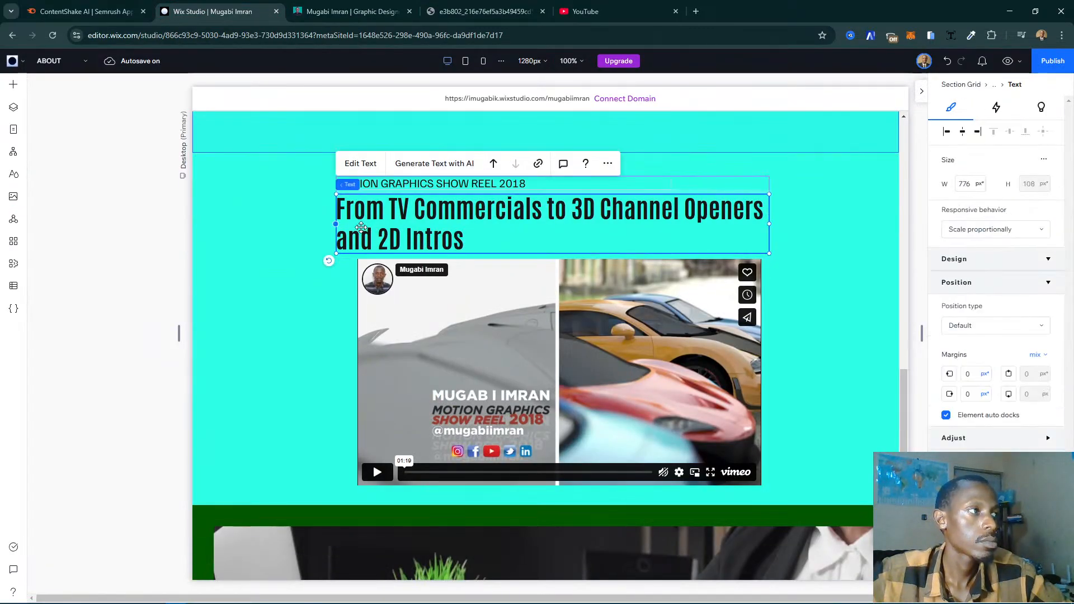
double_click(450, 215)
- Replace the duplicated section's small title with "MOTION GRAPHICS SHOW REEL 2021" copied from the live My Story page
key(ctrl+Tab)
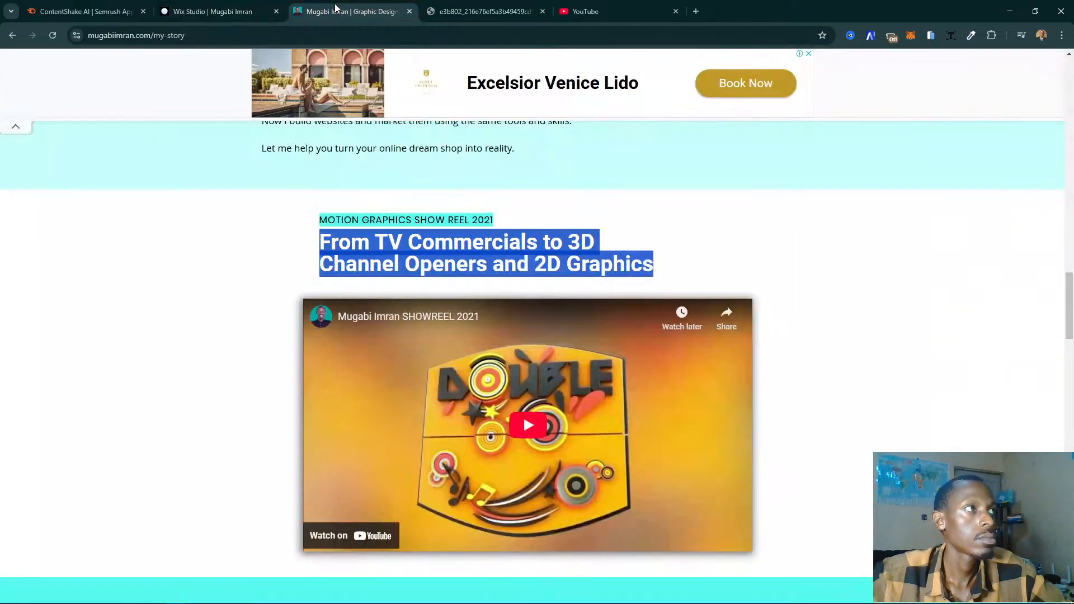
triple_click(428, 220)
key(ctrl+c)
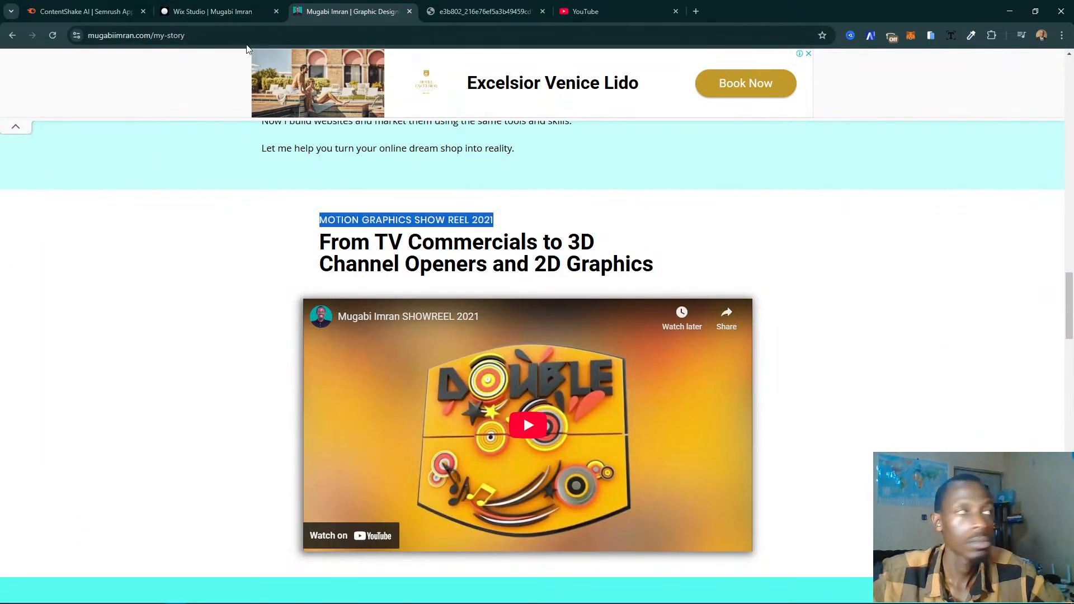
click(213, 12)
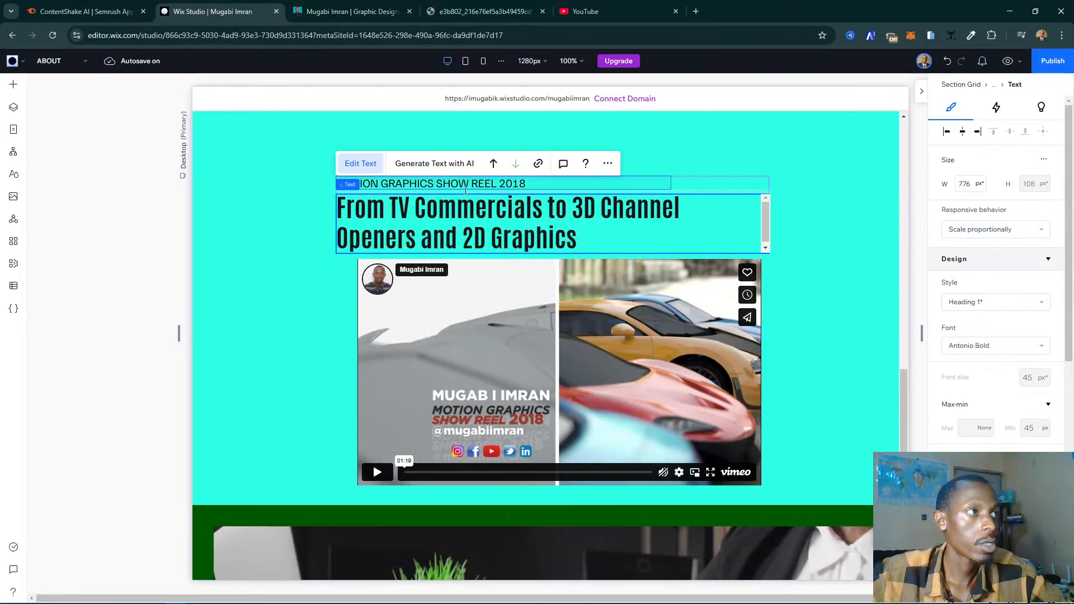
double_click(464, 189)
key(ctrl+v)
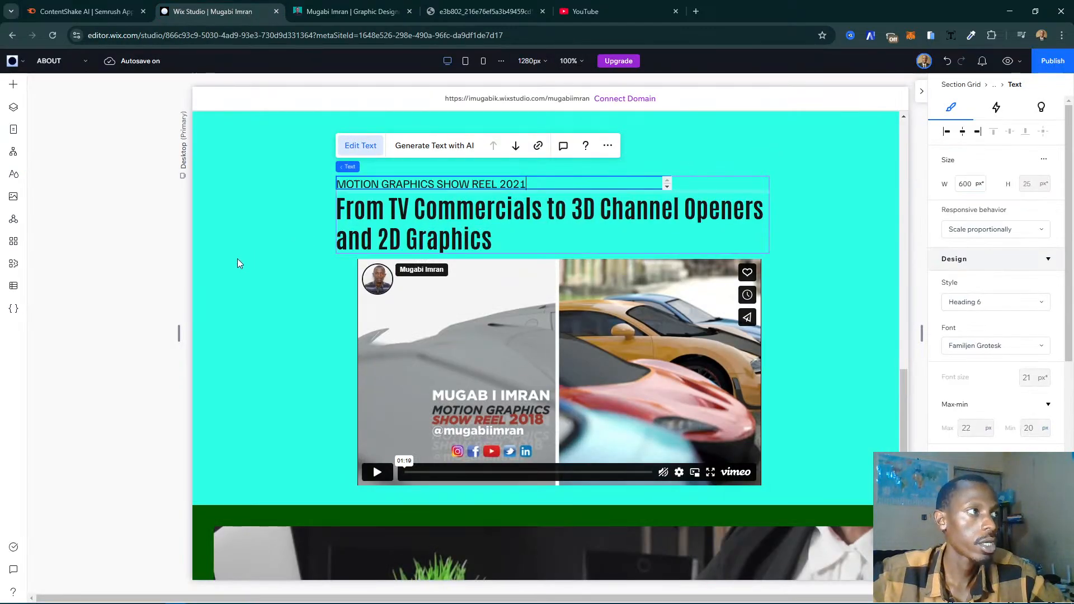
click(123, 277)
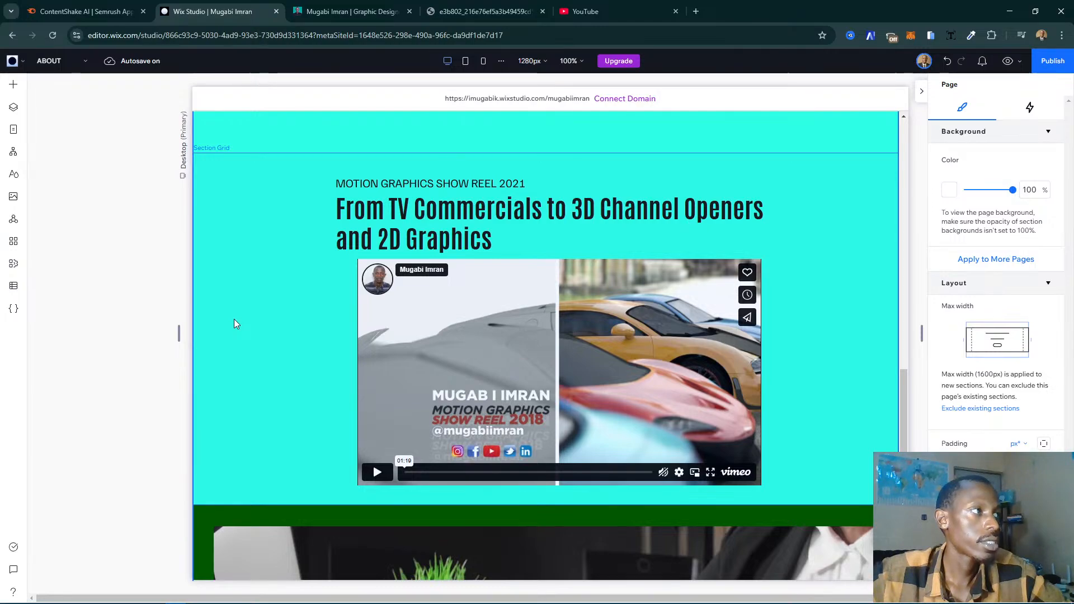
- Set the duplicated showreel section's background color to white and select the cell holding its video
click(235, 324)
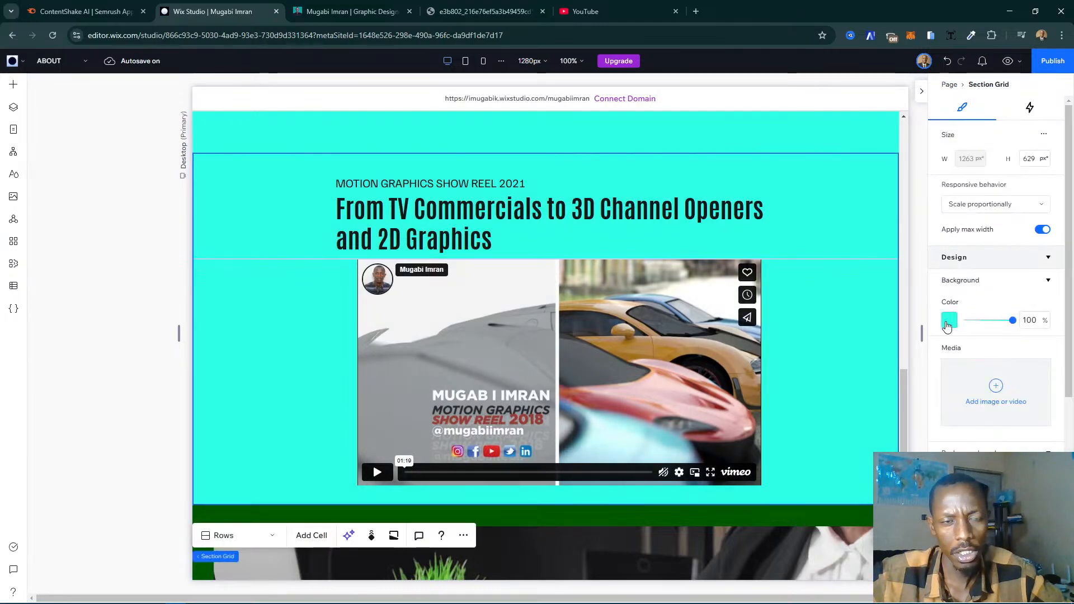
click(949, 321)
click(960, 423)
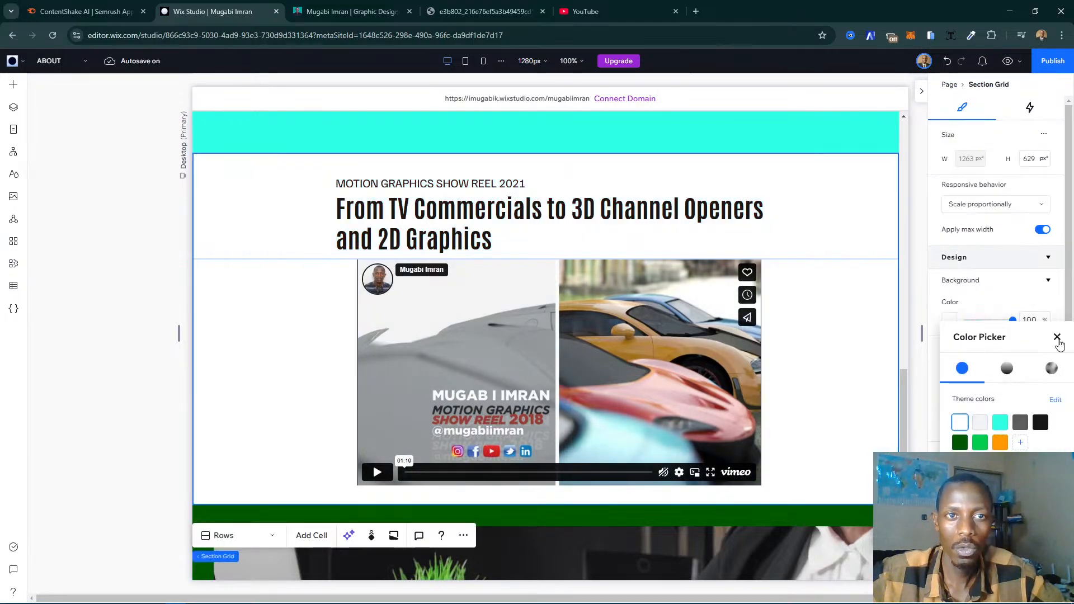
click(1057, 338)
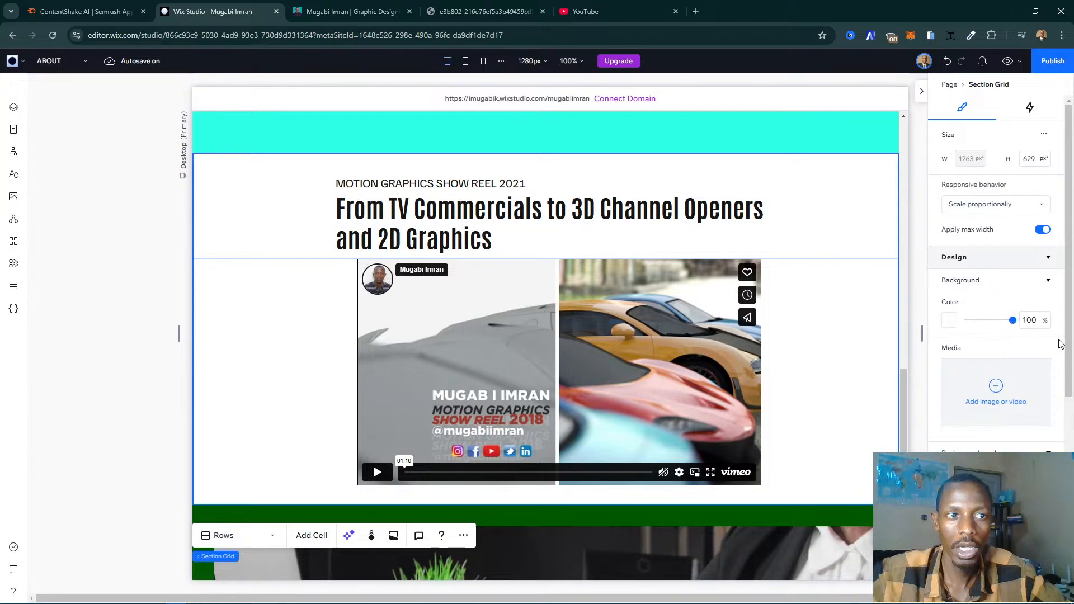
click(673, 374)
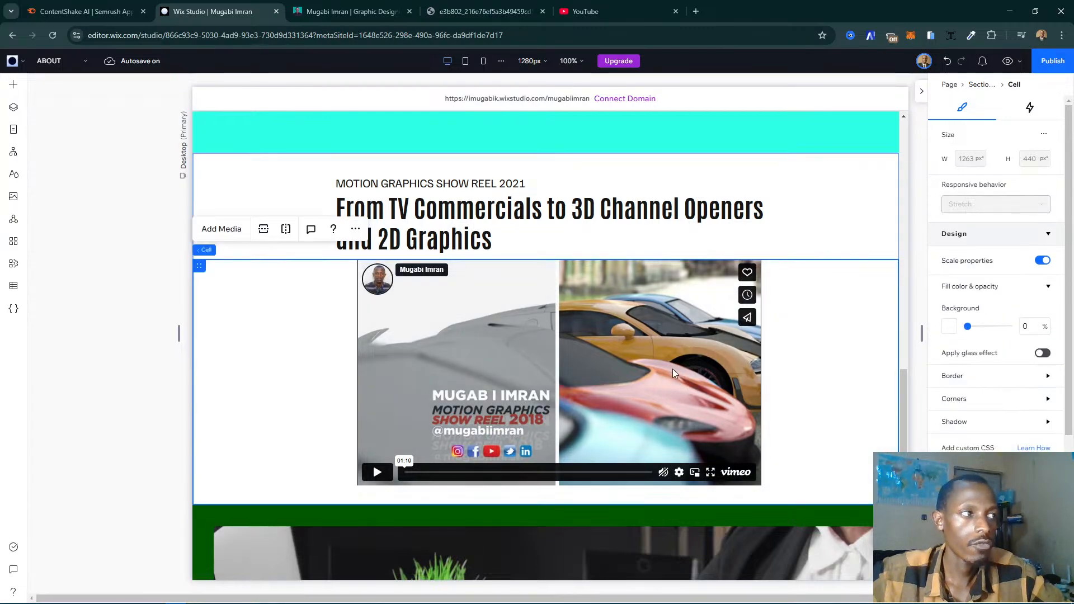
- Copy the share link of the 2021 showreel video from the live My Story page for the duplicated section's video player
click(613, 354)
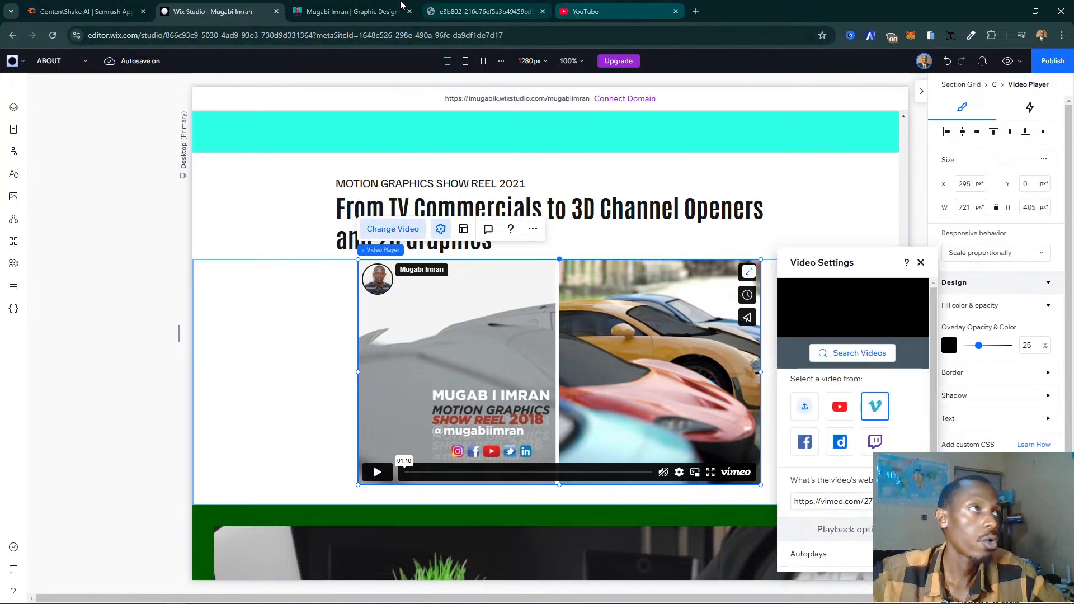
click(353, 11)
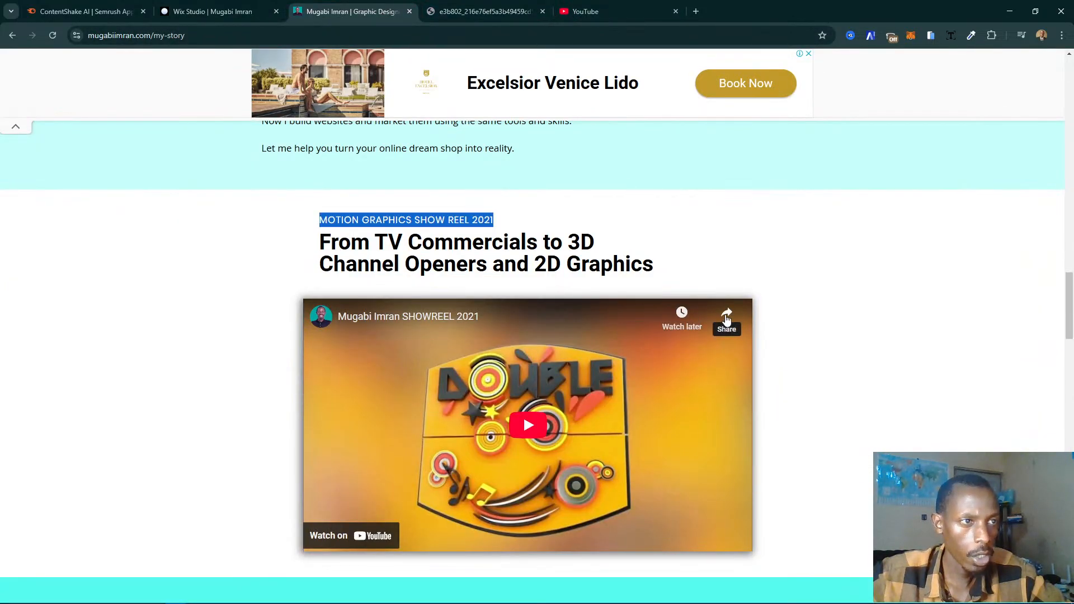
click(726, 316)
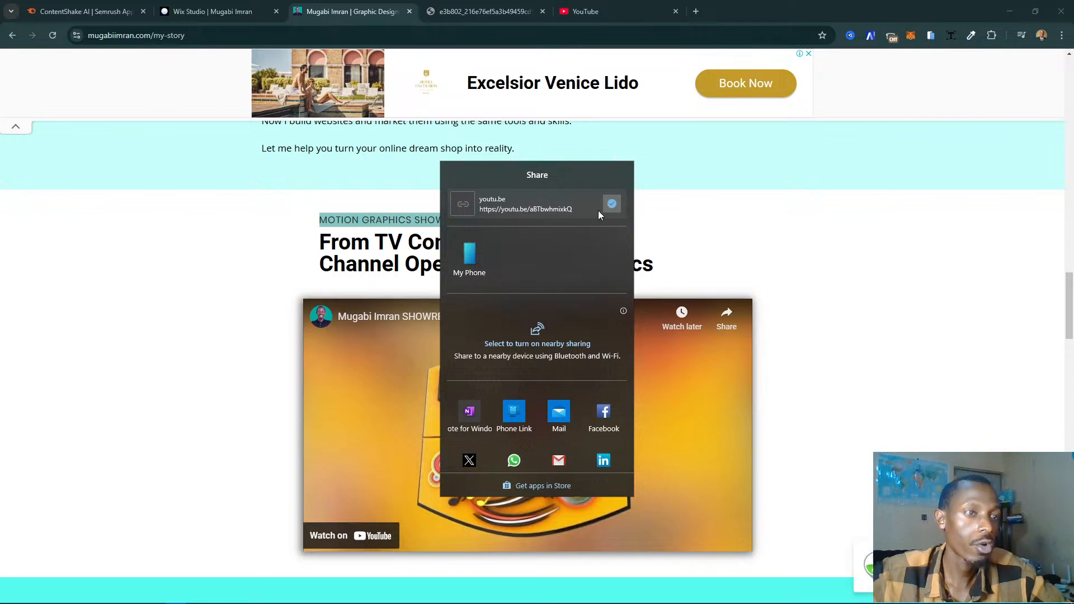
click(213, 12)
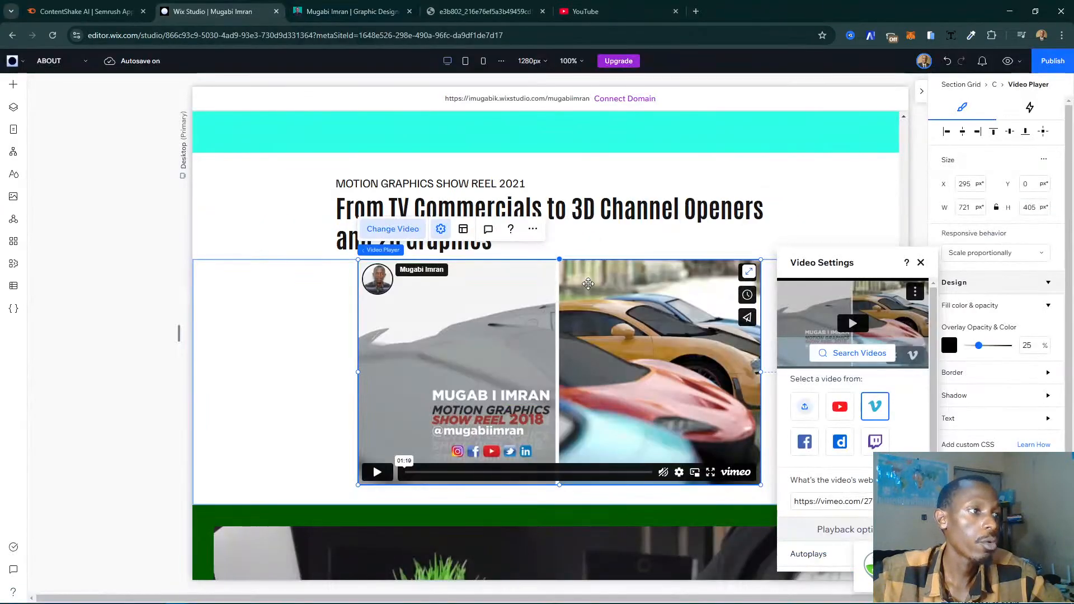
- Switch the duplicated section's video player source to YouTube and replace its video address with the copied 2021 showreel link
click(823, 502)
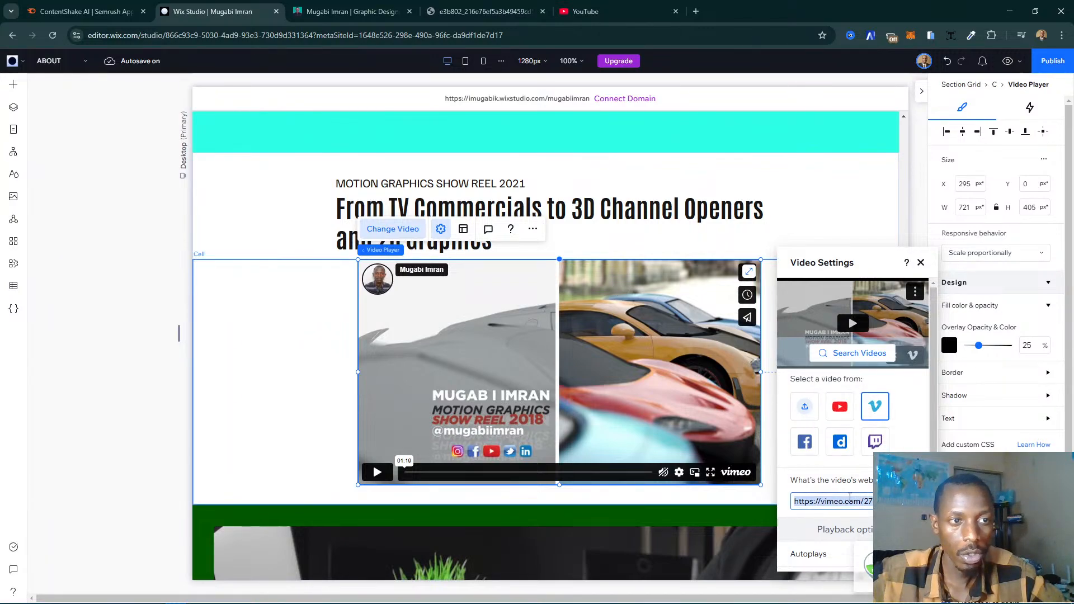
click(841, 407)
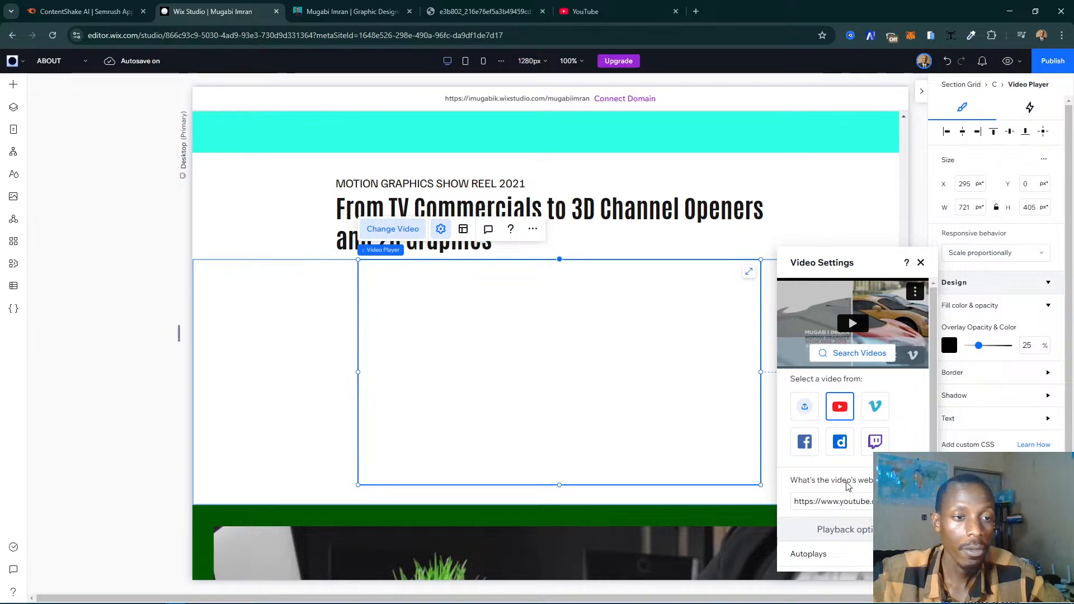
click(821, 502)
key(ctrl+v)
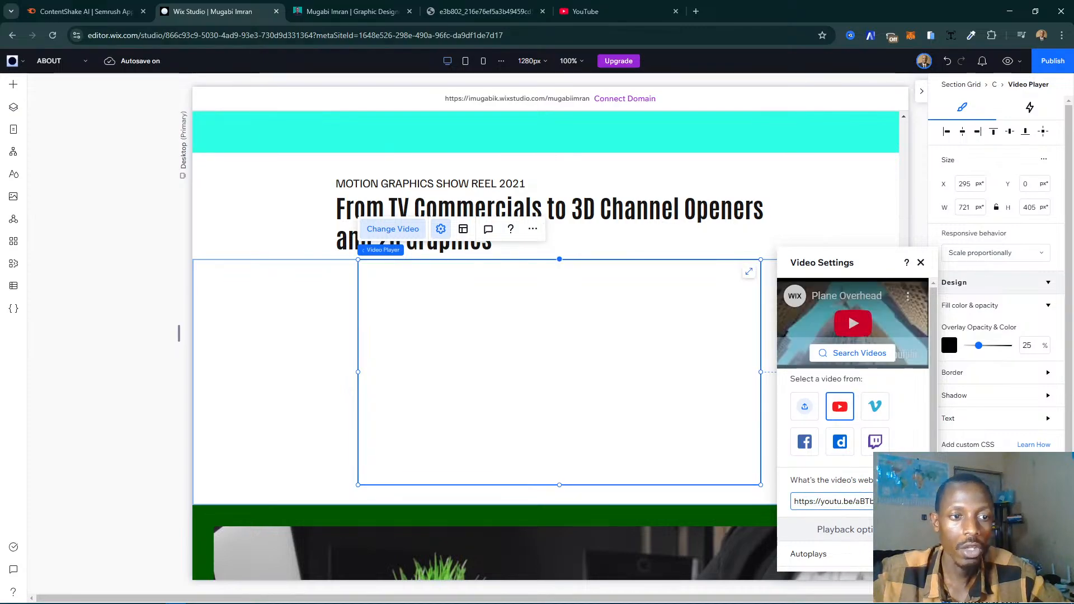
key(Return)
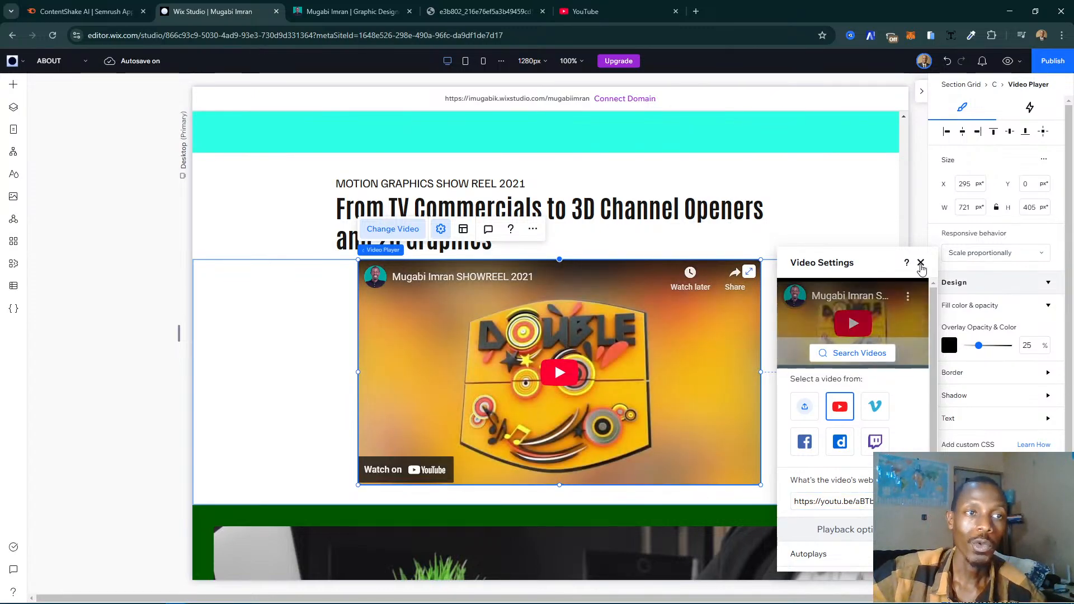
click(921, 263)
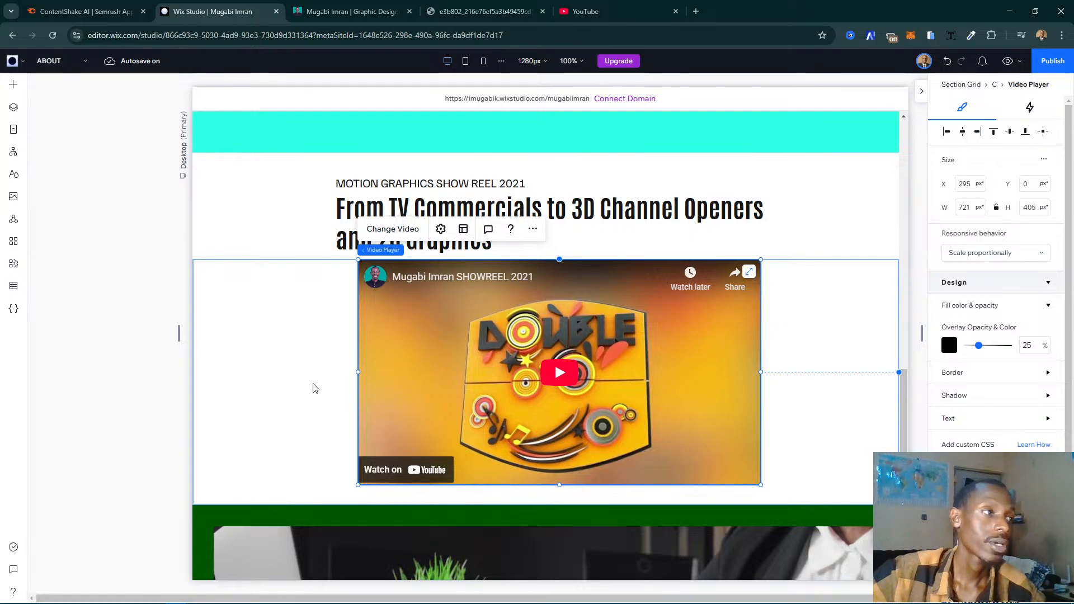
click(436, 312)
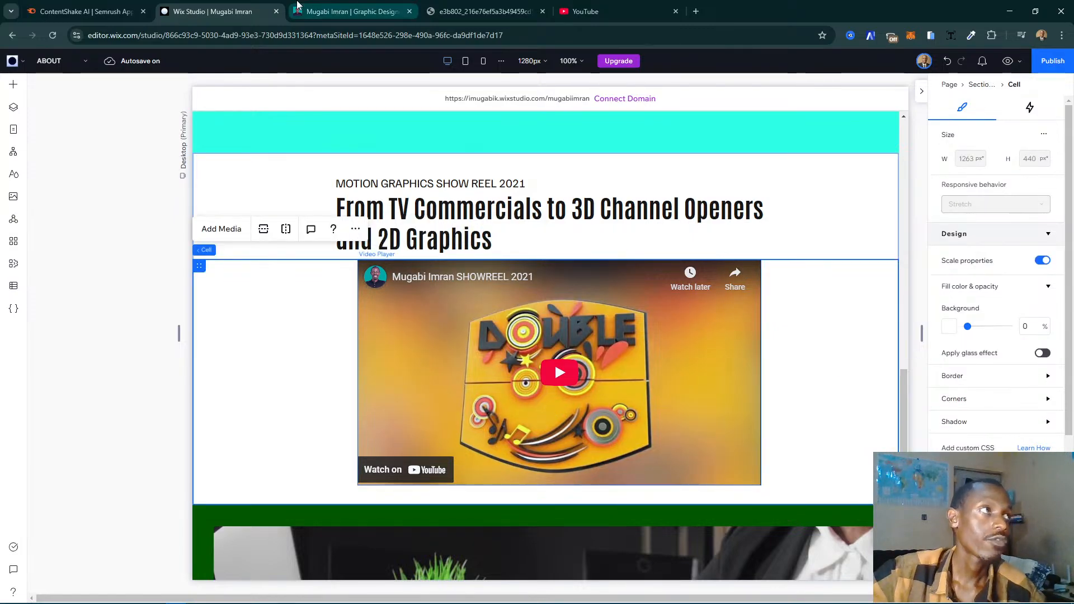
- Check the service cards section on the live My Story page and add a blank section between the 2021 showreel and subscribe sections
click(353, 11)
scroll(619, 432, down, 6)
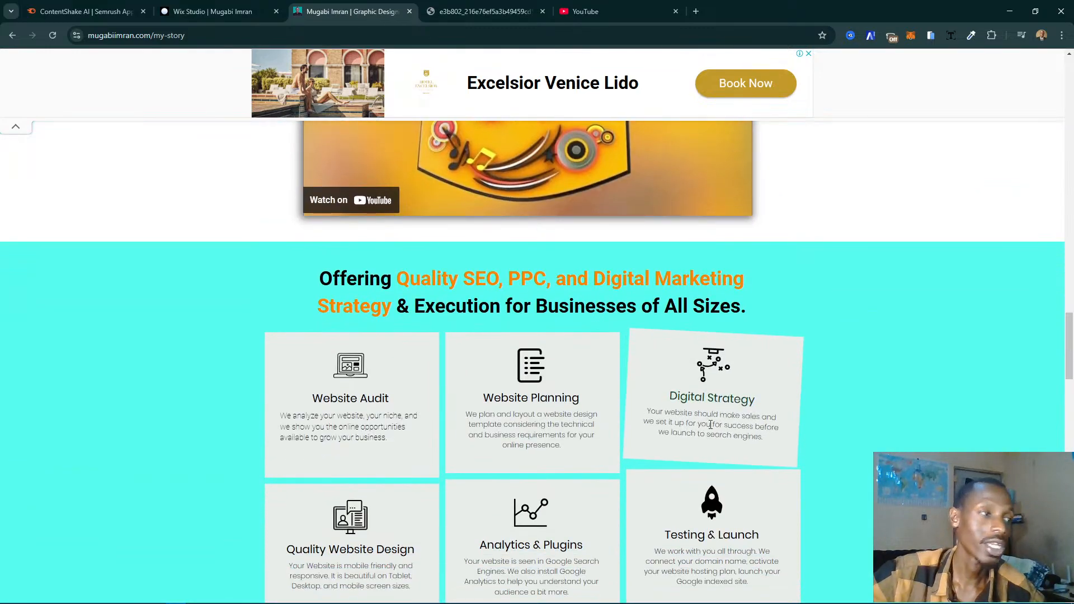
scroll(709, 425, down, 2)
scroll(708, 426, up, 1)
scroll(704, 425, down, 1)
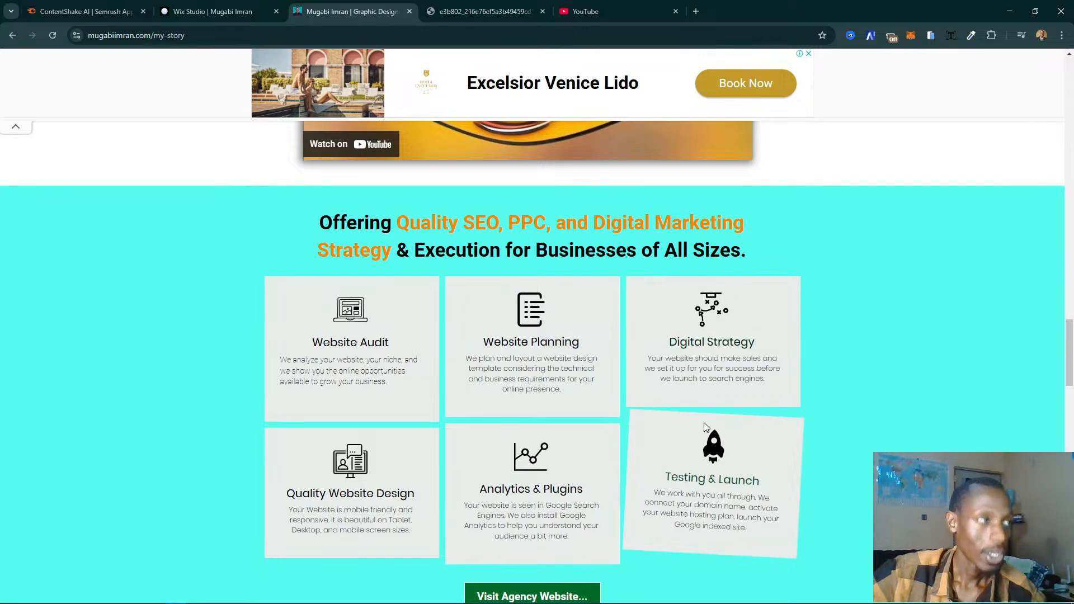
scroll(627, 381, down, 1)
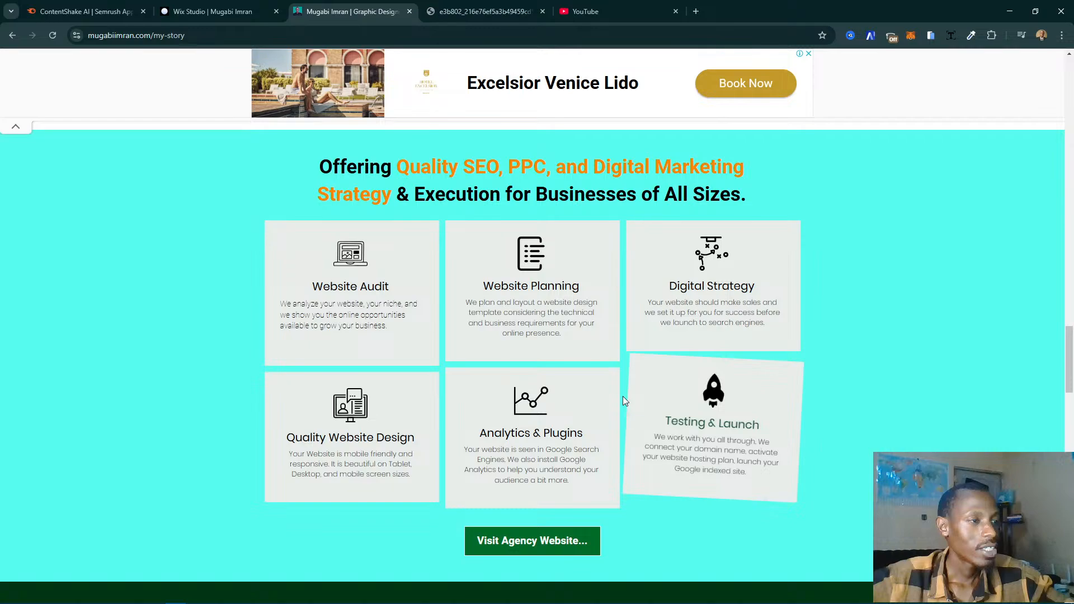
click(218, 8)
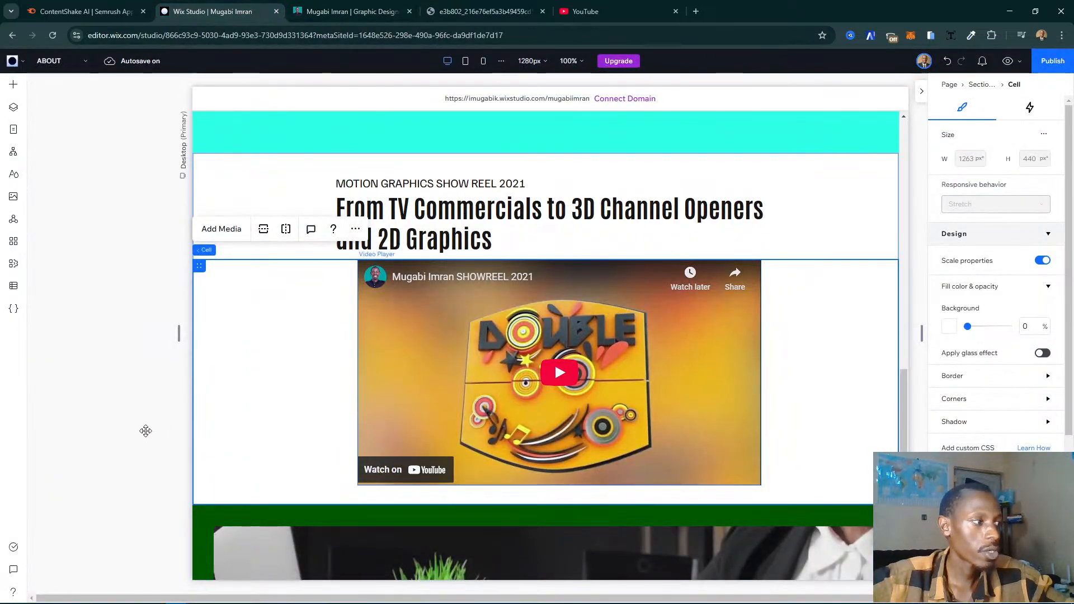
click(750, 347)
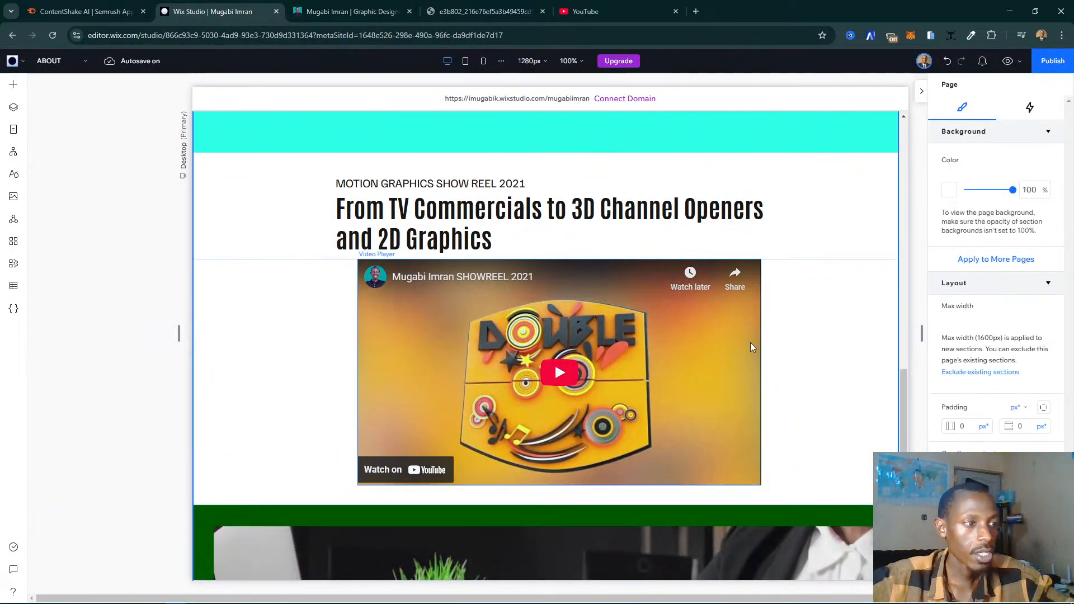
scroll(752, 354, down, 2)
scroll(752, 354, down, 3)
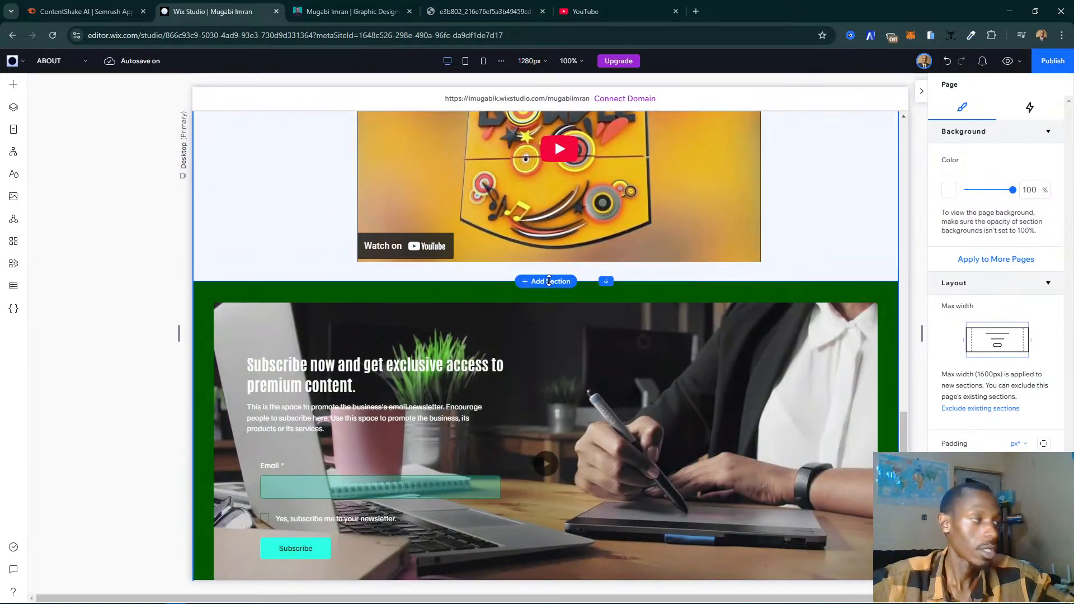
click(549, 281)
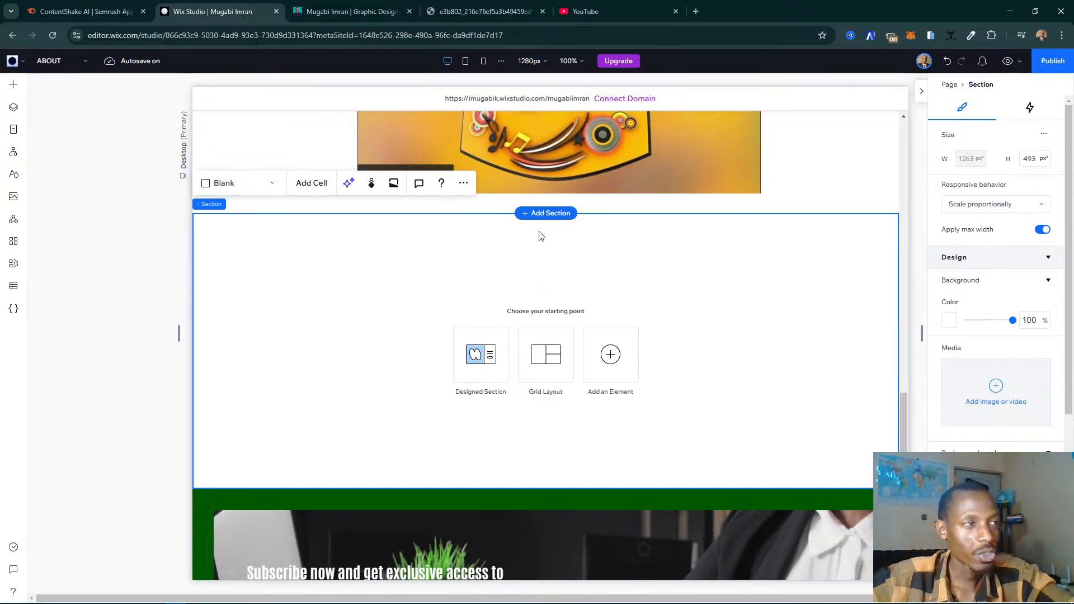
- Browse the Welcome and About designed sections for a layout suited to the live page's six service cards
click(492, 370)
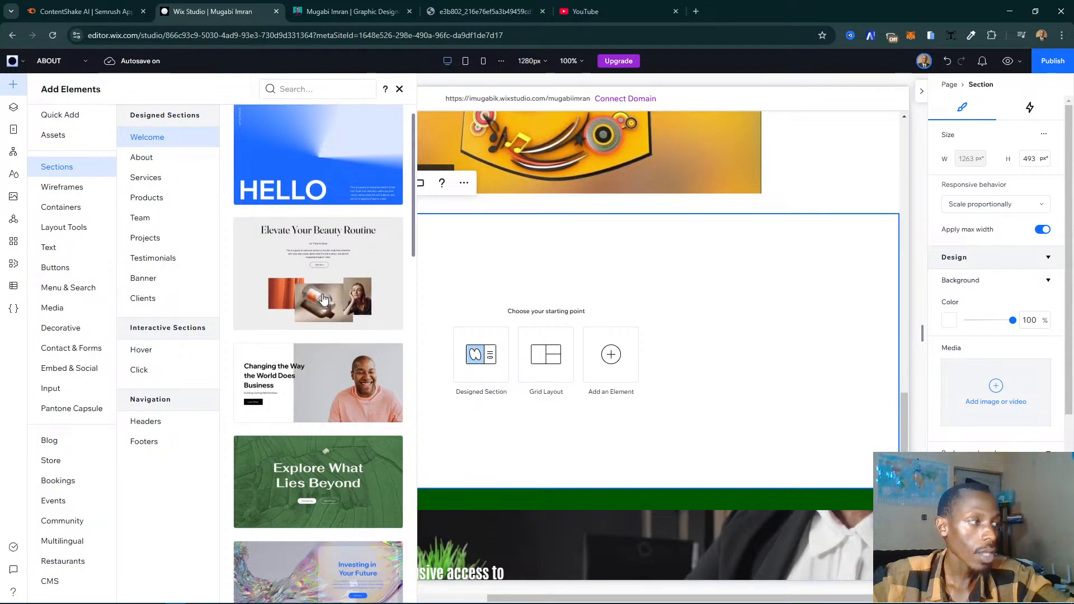
scroll(322, 293, down, 12)
scroll(324, 299, down, 8)
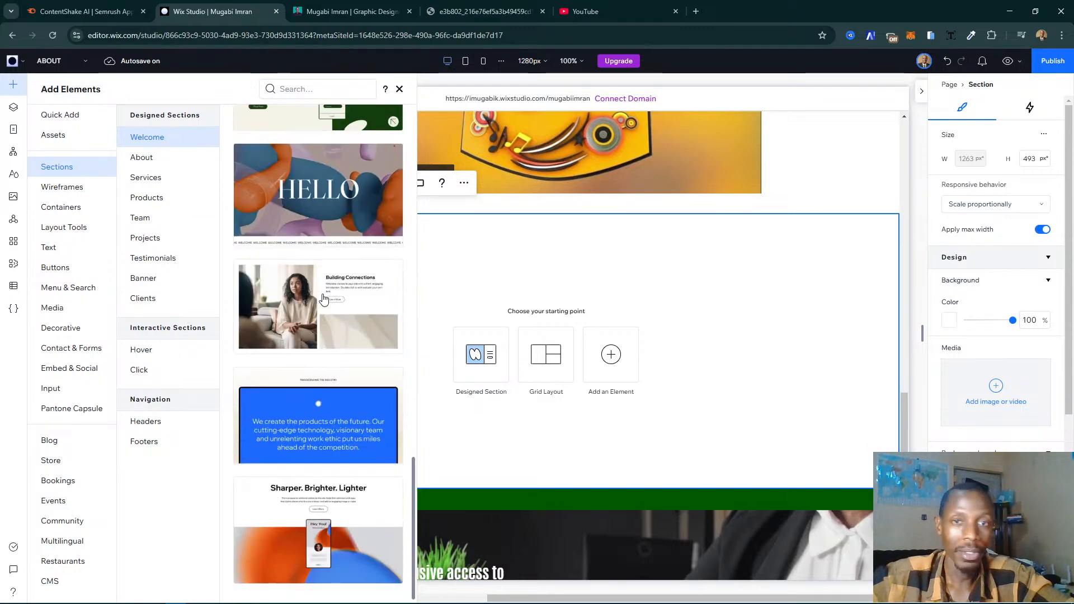
scroll(334, 308, up, 15)
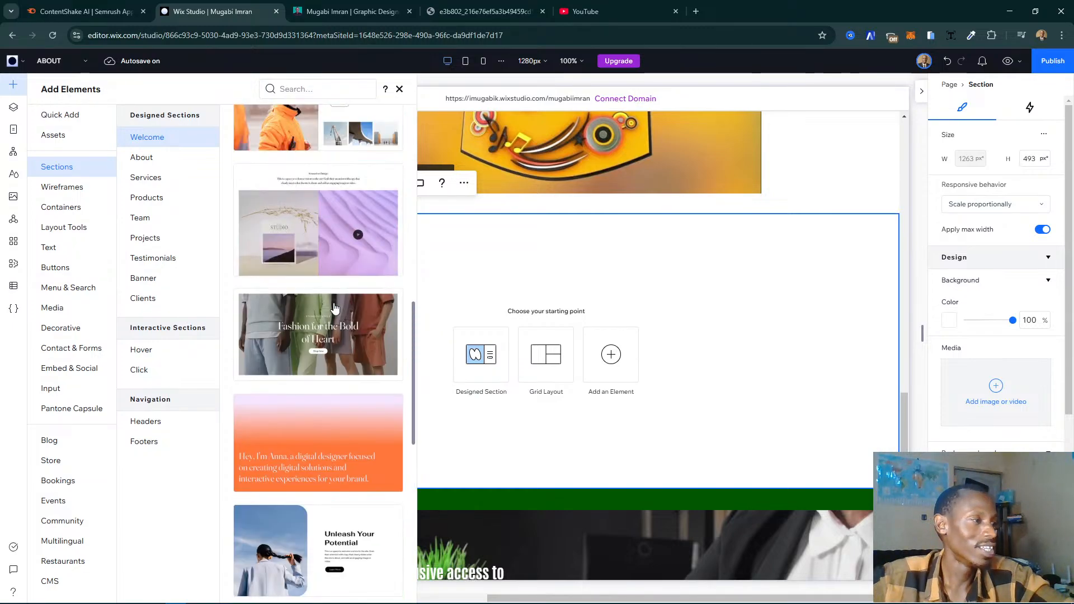
click(159, 167)
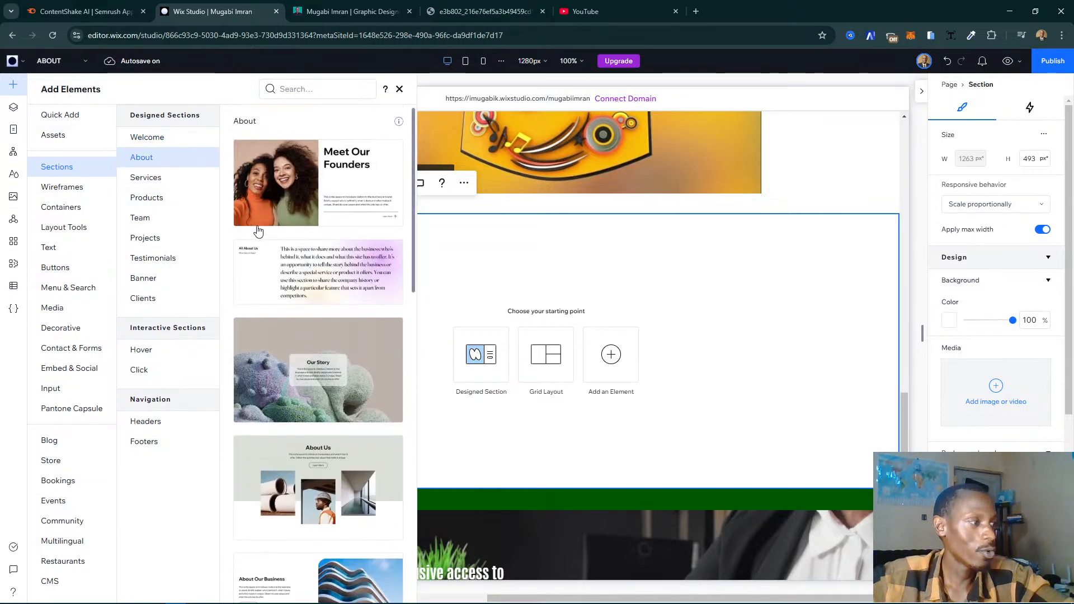
scroll(316, 228, down, 10)
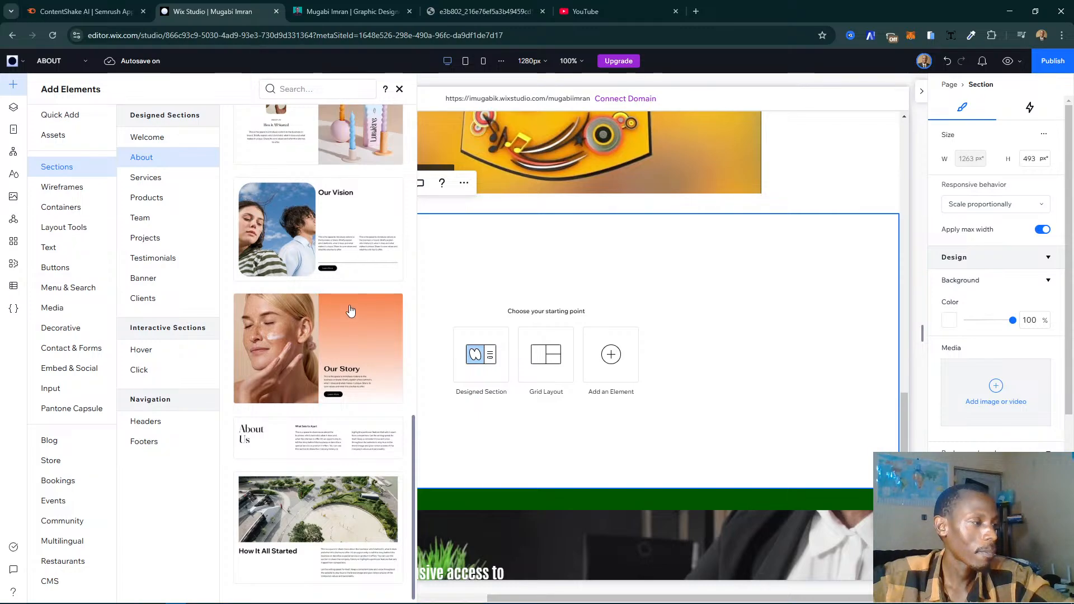
scroll(330, 285, up, 10)
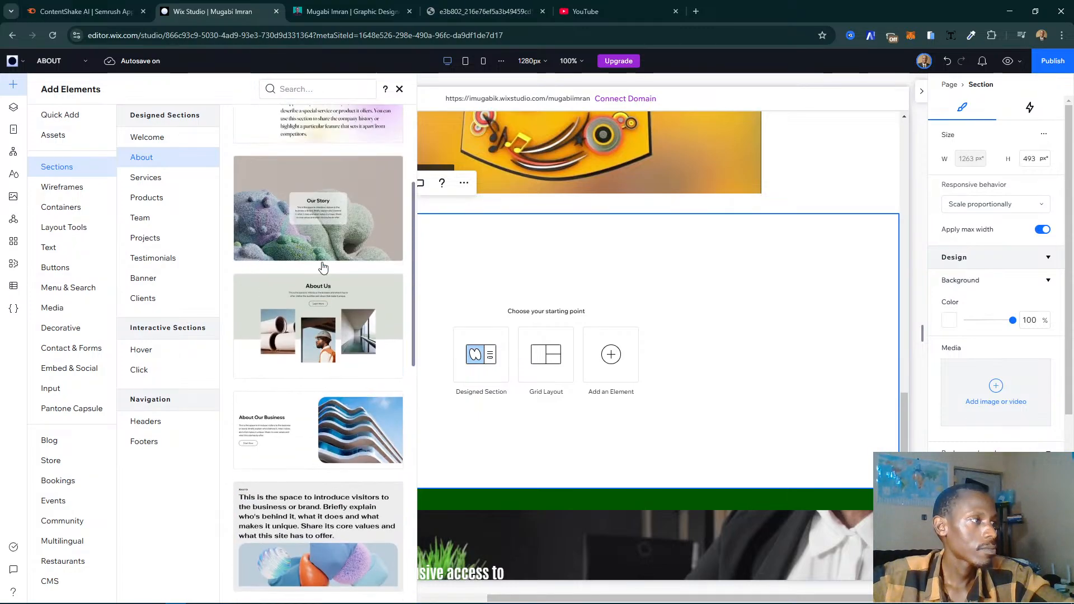
- Compare the Services and Products designed sections with the service cards on the live My Story page
click(151, 177)
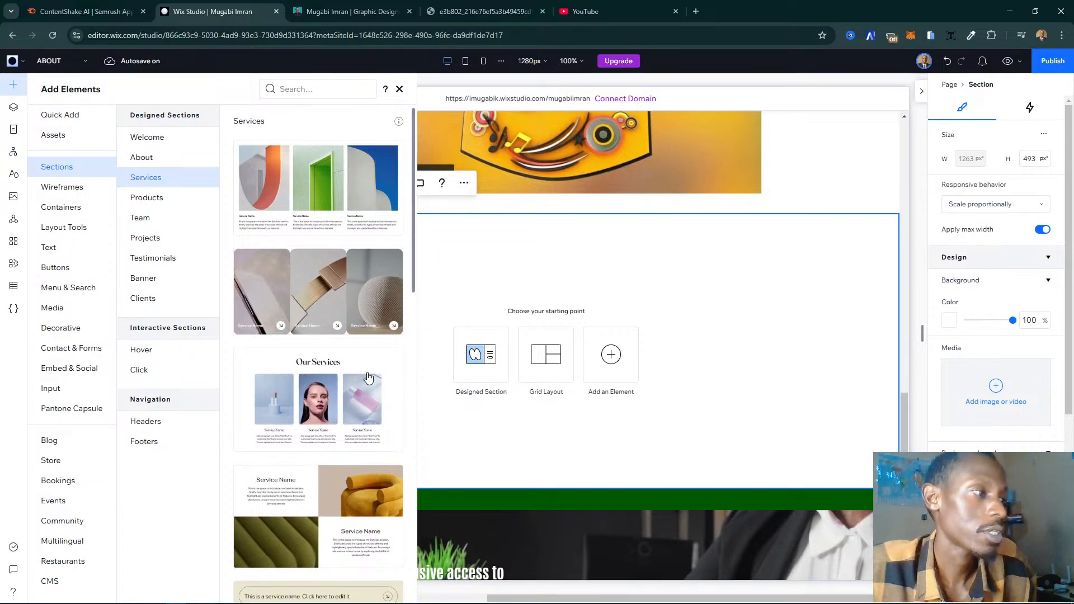
click(322, 13)
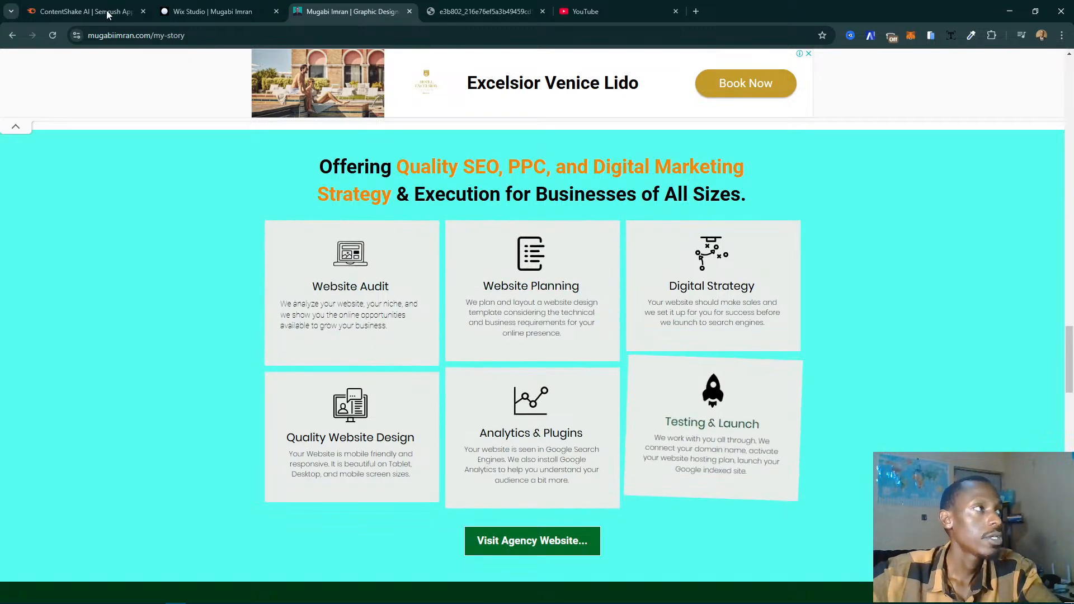
click(213, 11)
scroll(362, 326, down, 4)
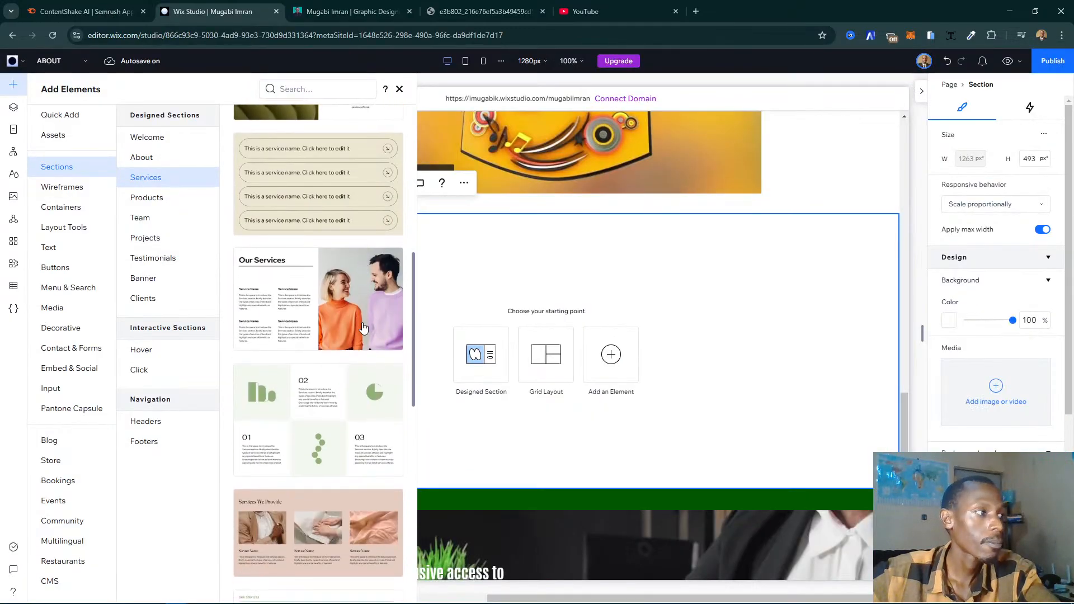
scroll(363, 326, down, 4)
scroll(363, 326, down, 6)
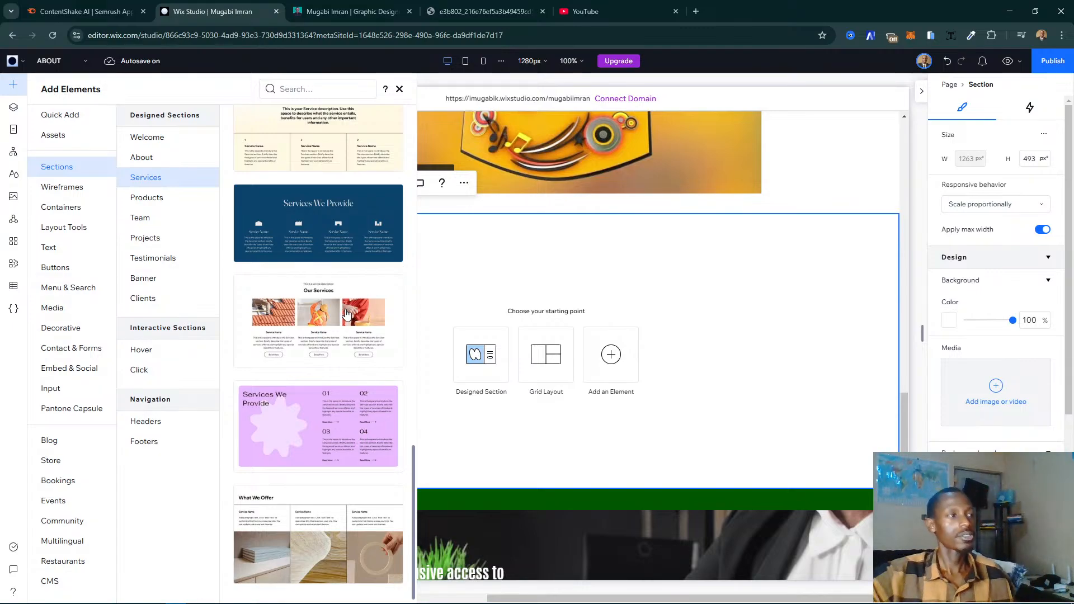
click(154, 198)
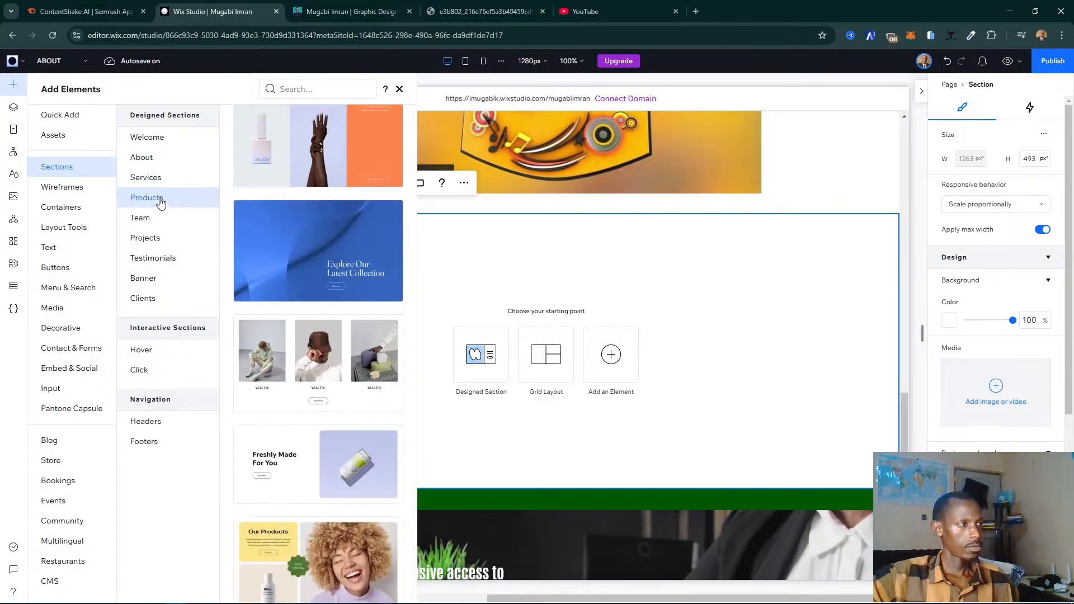
scroll(287, 298, down, 3)
scroll(287, 298, down, 5)
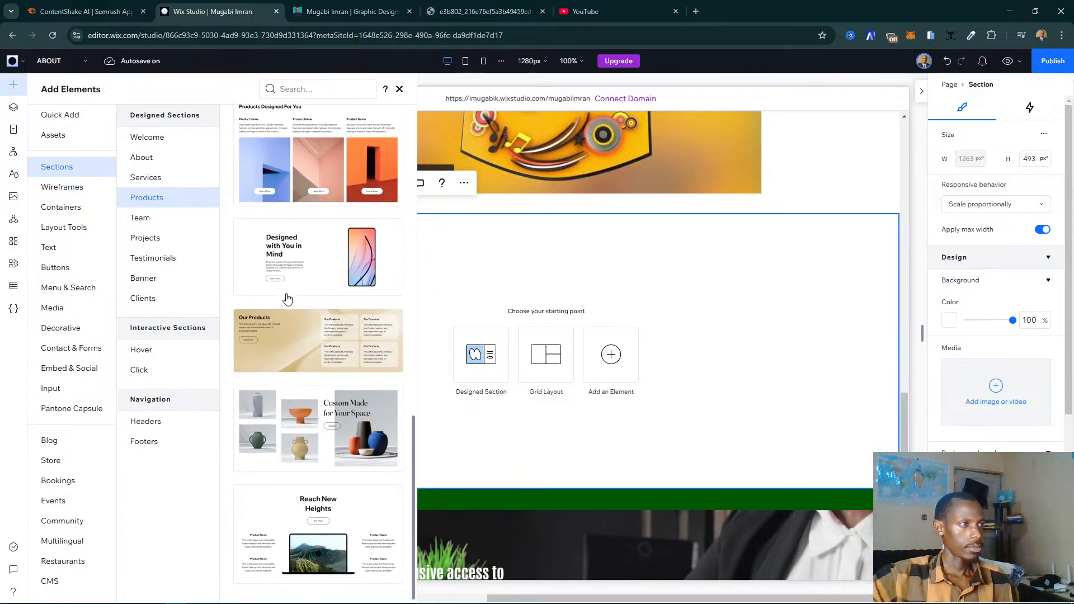
scroll(287, 298, down, 5)
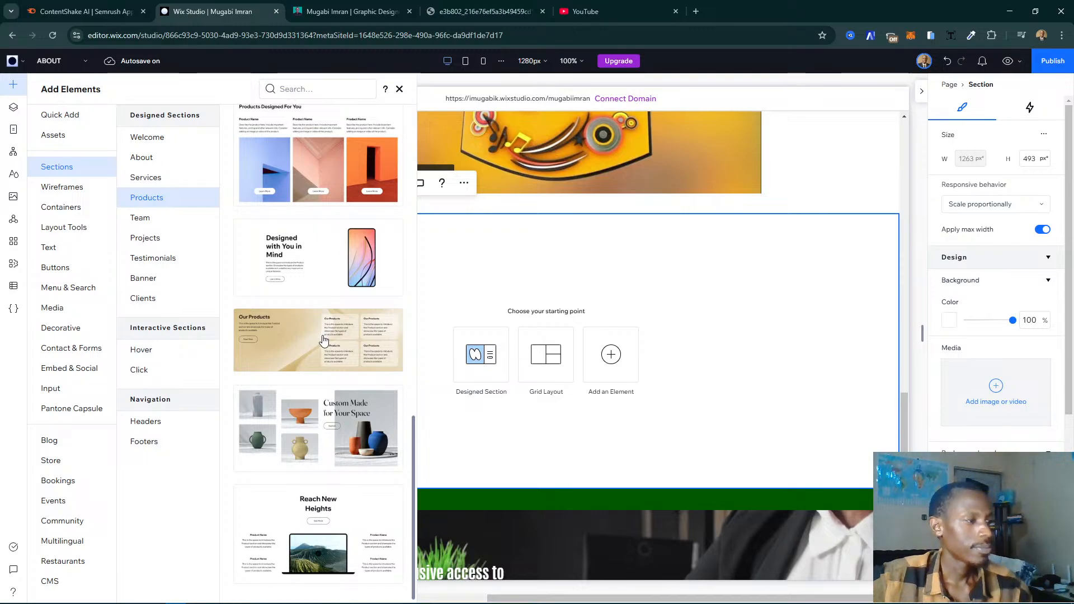
- Browse the Team, Projects, Testimonials, Banner and Clients designed sections for a layout suited to the six service cards
click(167, 218)
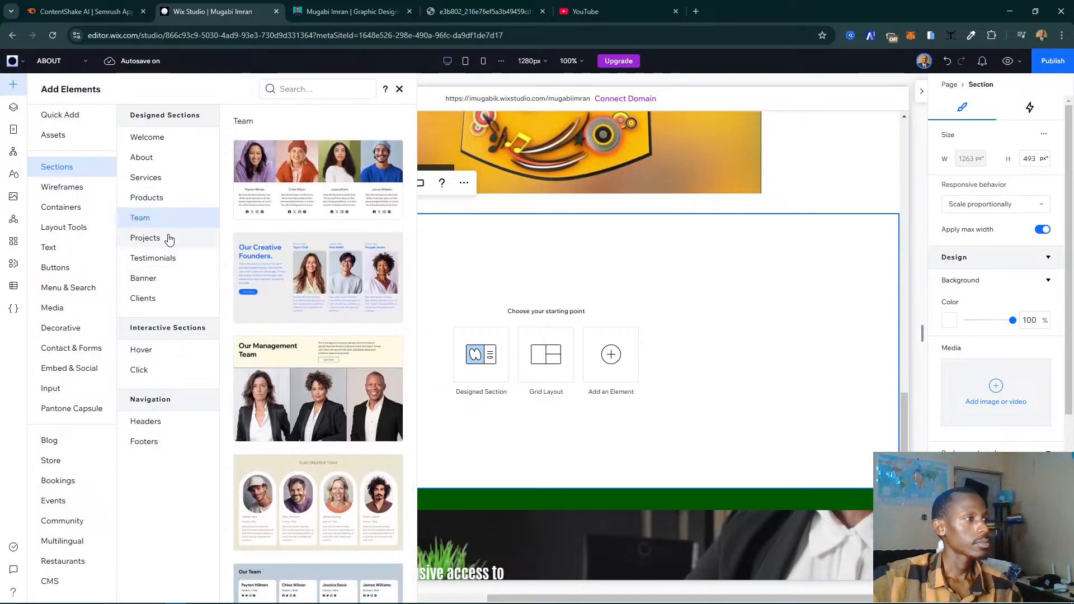
click(168, 238)
click(185, 258)
click(159, 237)
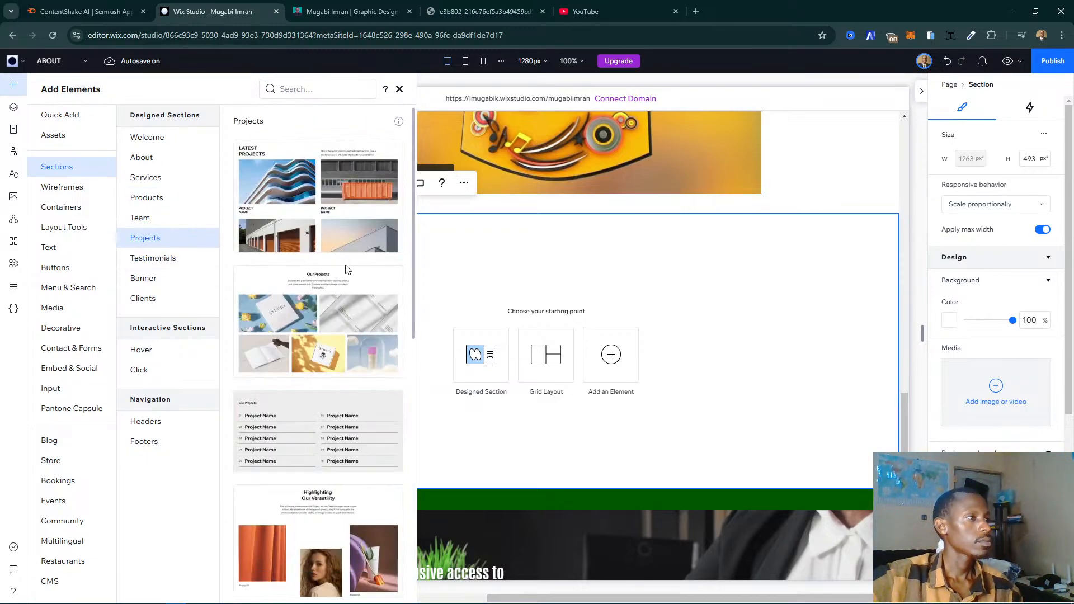
scroll(344, 273, down, 6)
scroll(343, 273, down, 1)
scroll(343, 272, up, 2)
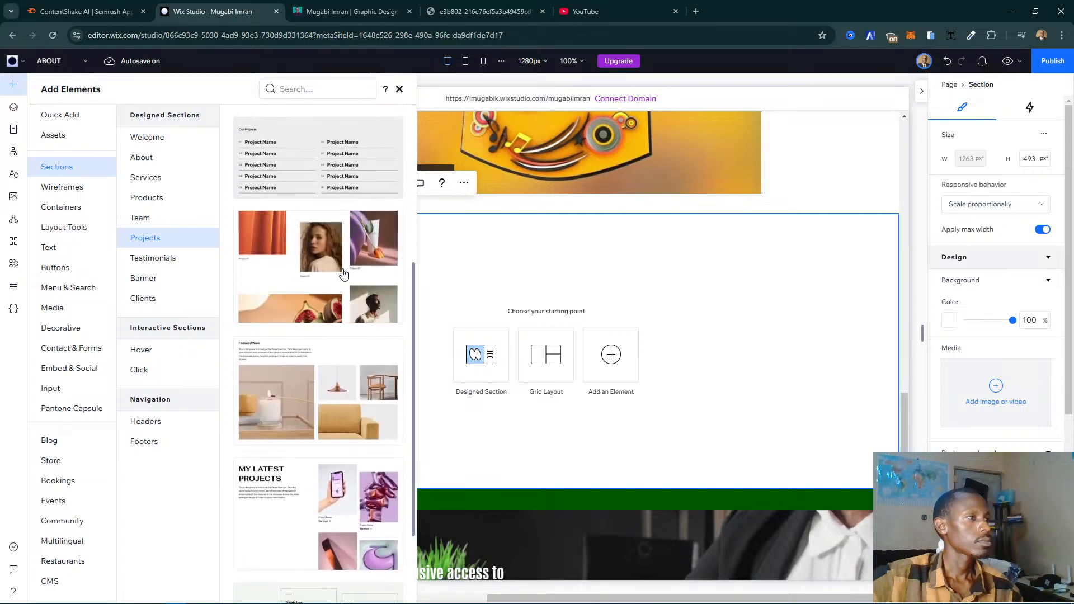
scroll(343, 272, down, 2)
scroll(338, 278, up, 1)
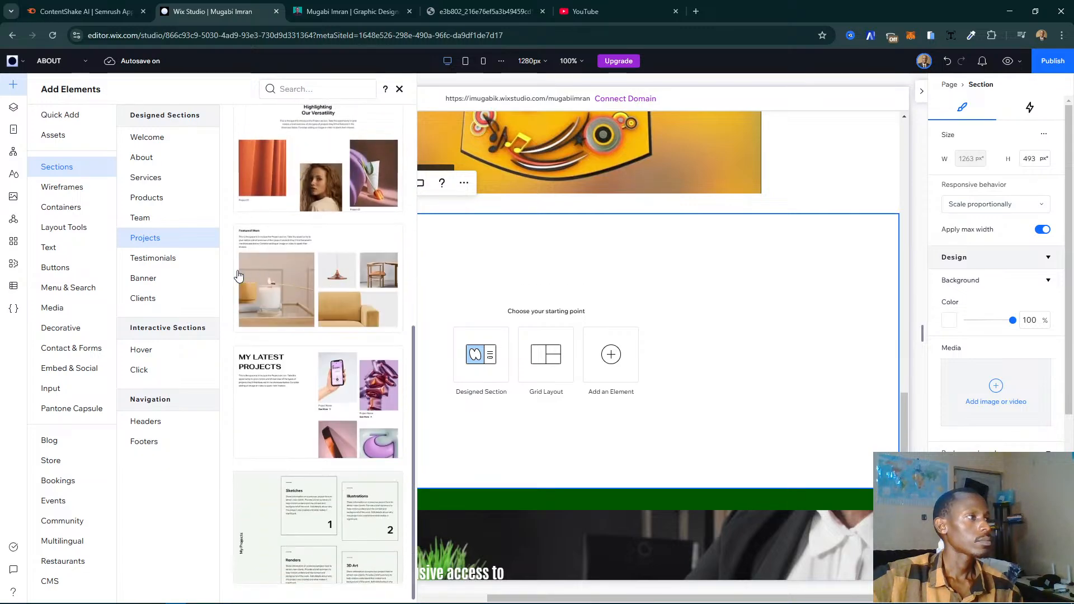
click(139, 261)
scroll(265, 286, down, 3)
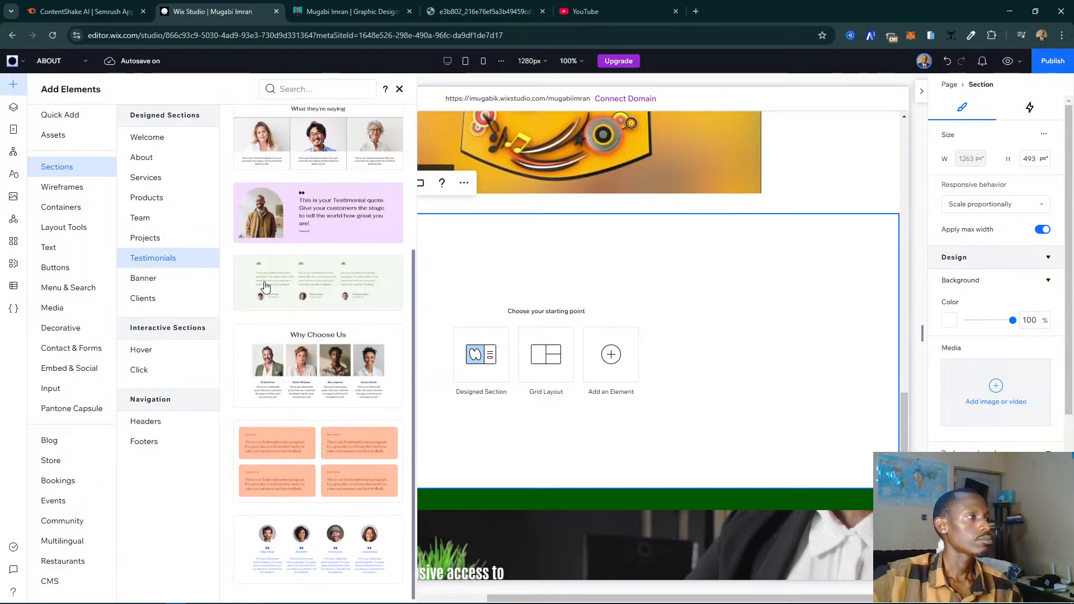
click(169, 282)
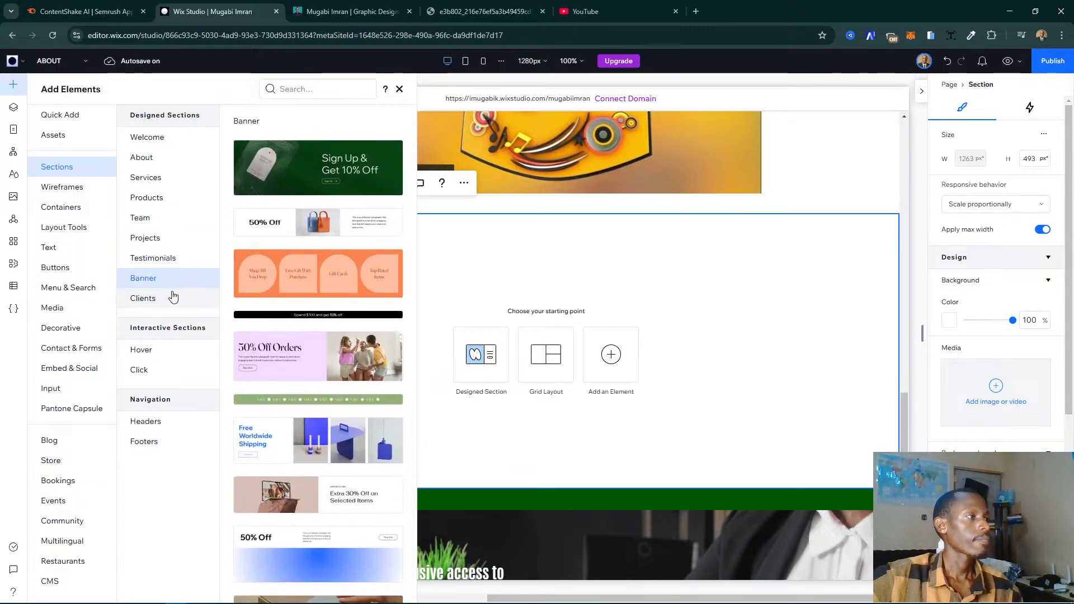
click(173, 301)
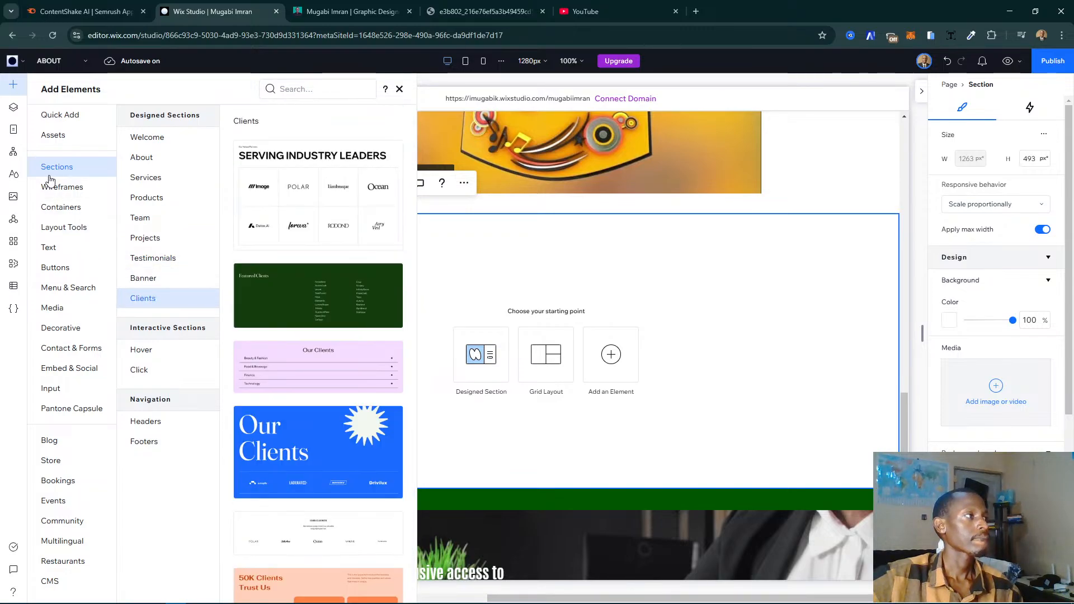
- Look through the Hero and Cards wireframes for a service cards layout
click(56, 188)
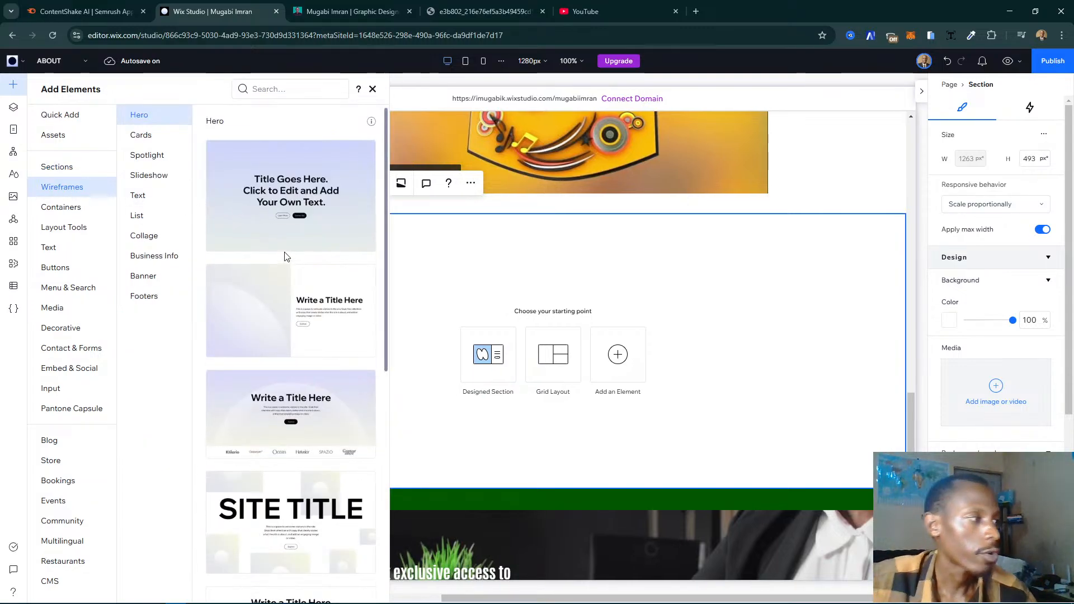
scroll(283, 262, down, 5)
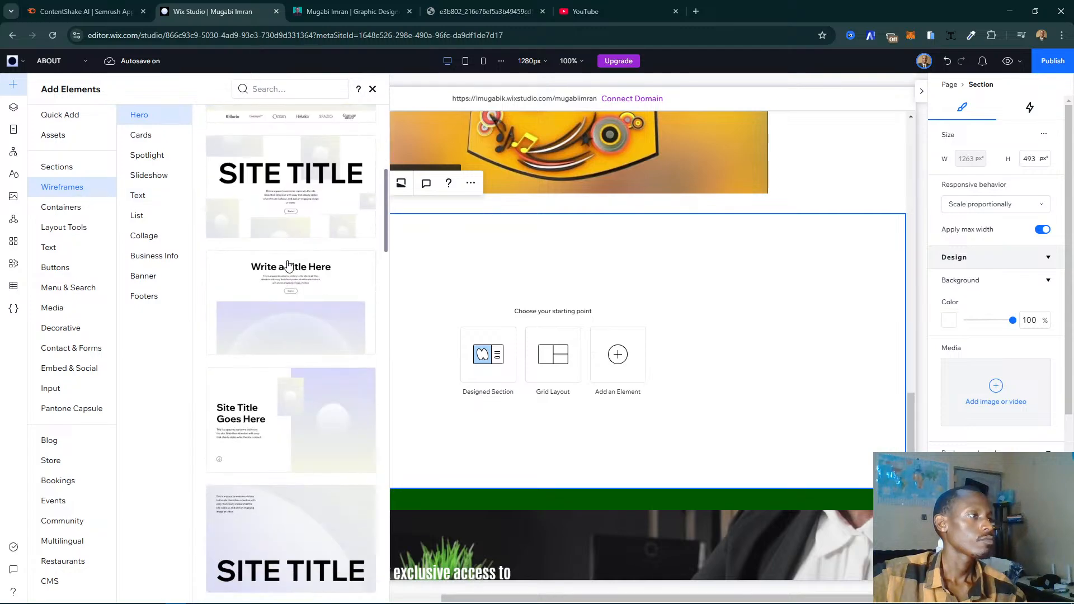
scroll(288, 264, down, 10)
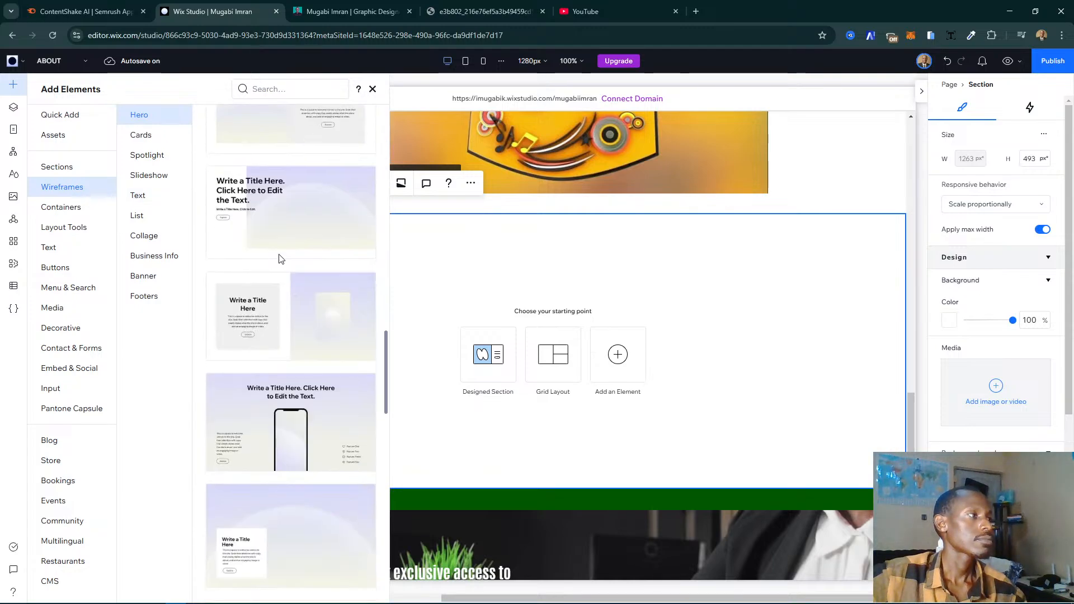
click(168, 136)
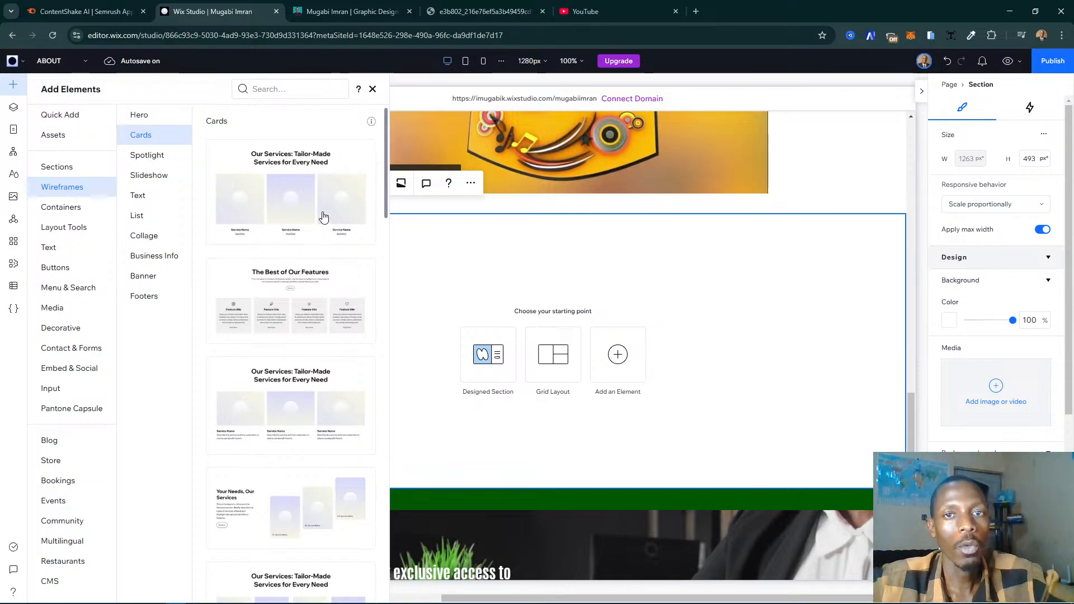
scroll(278, 198, down, 3)
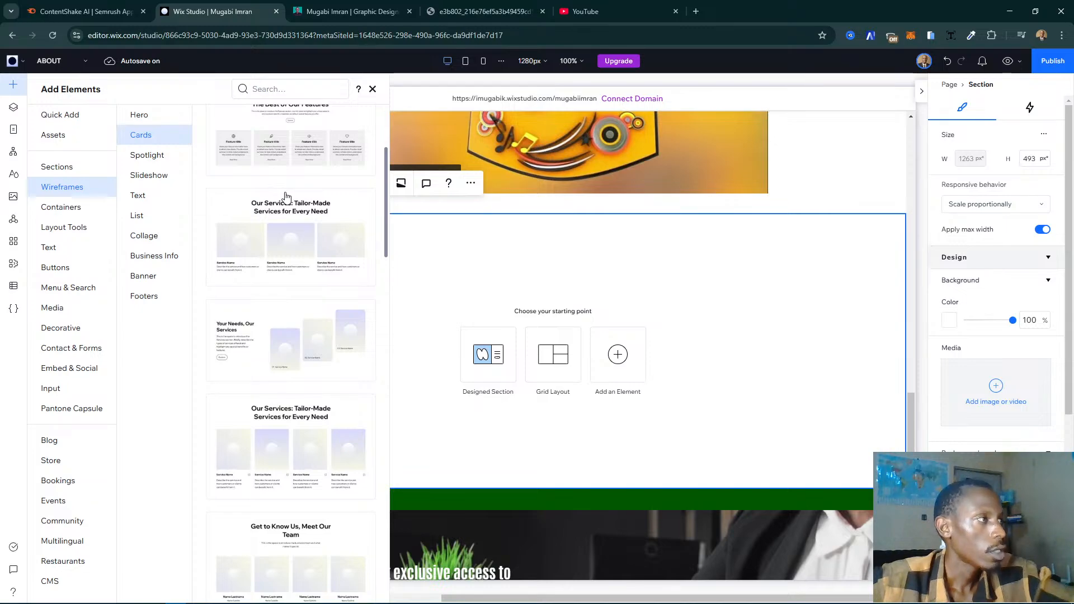
scroll(286, 196, up, 4)
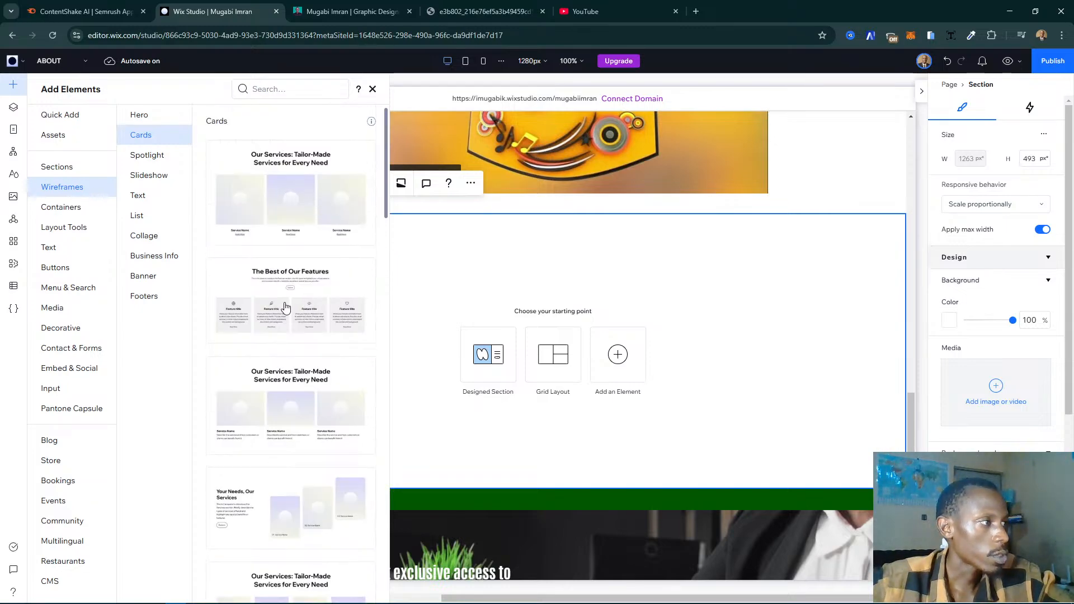
scroll(285, 306, down, 7)
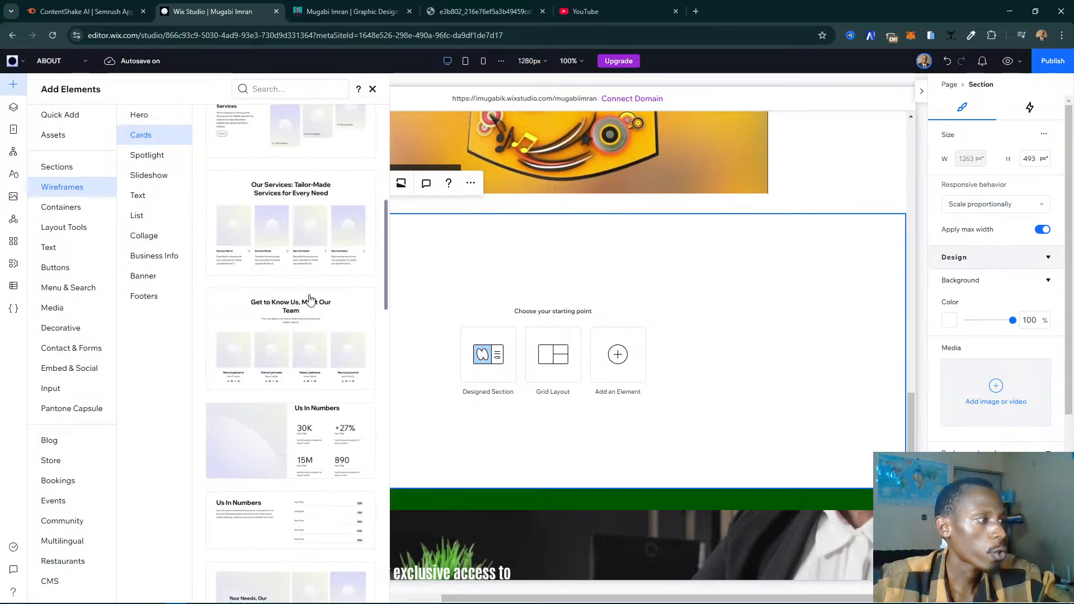
scroll(310, 298, up, 1)
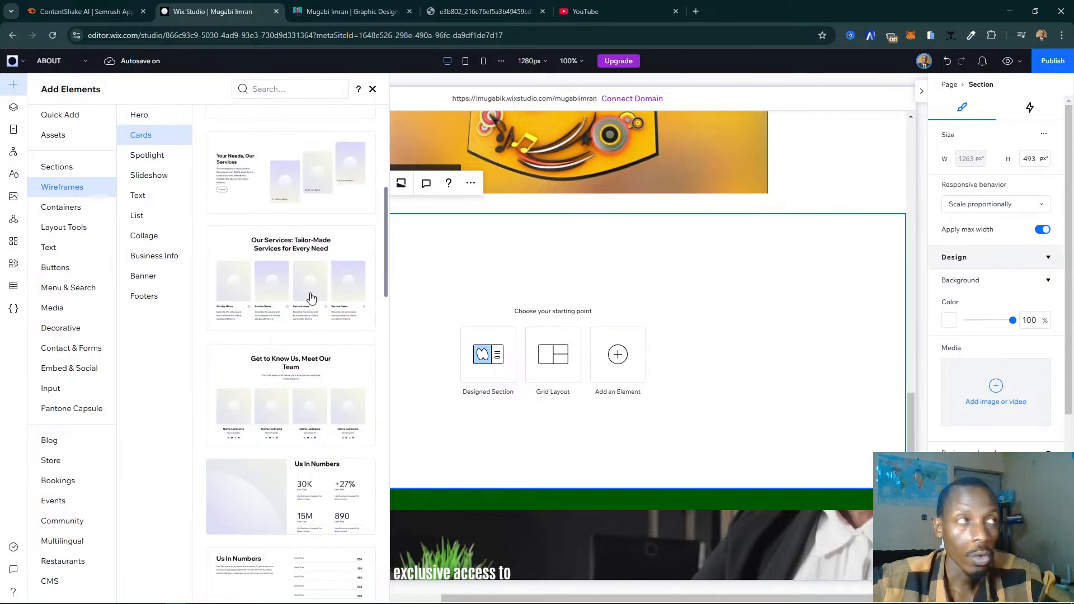
- Compare the Cards wireframes with the six service cards on the live My Story page
click(352, 11)
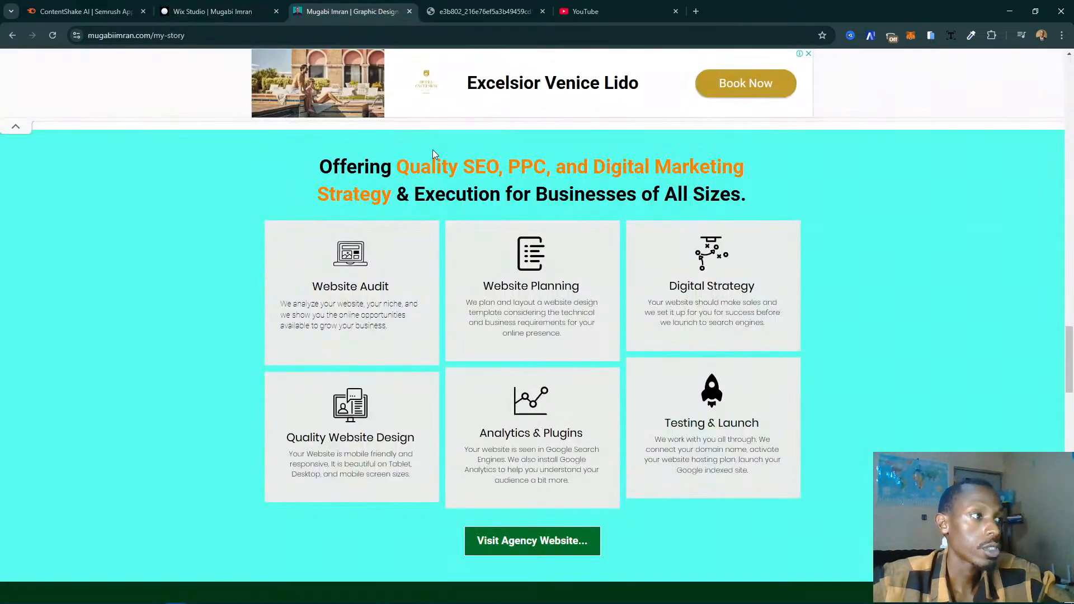
click(242, 6)
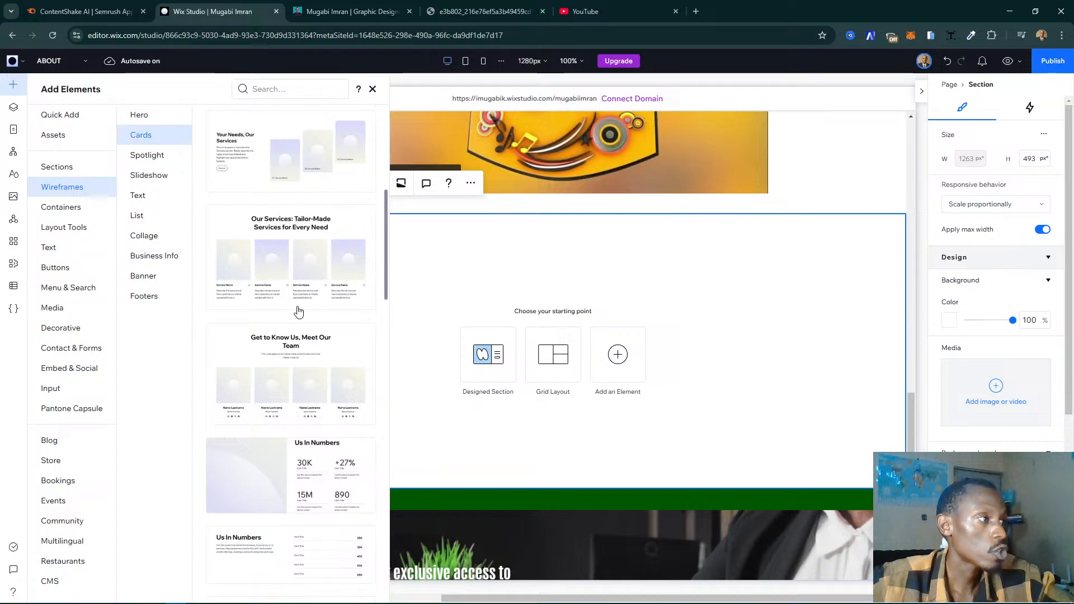
scroll(298, 311, down, 15)
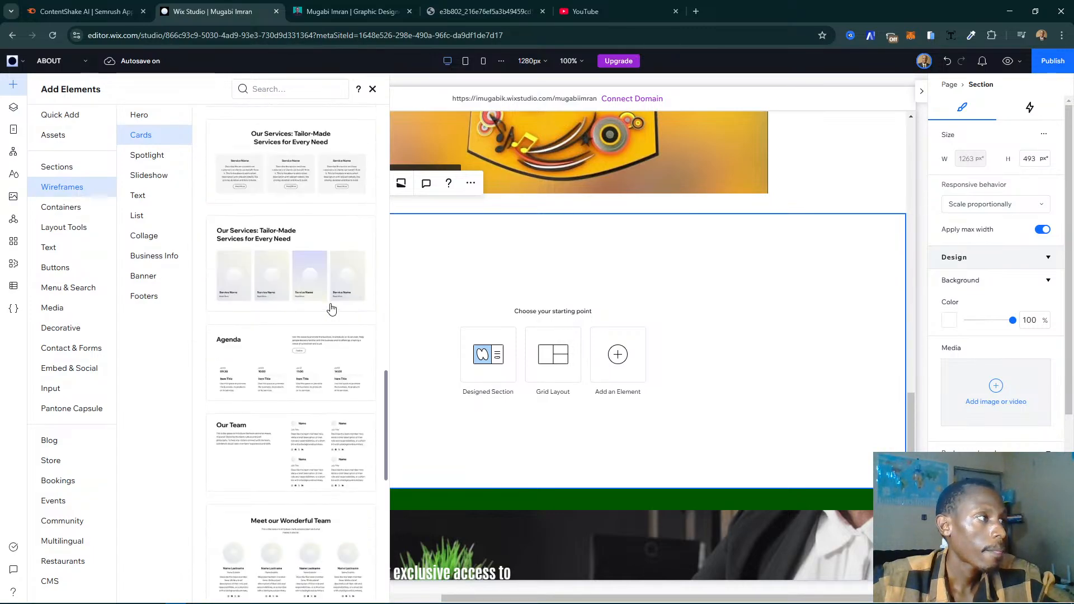
scroll(331, 309, up, 2)
scroll(332, 309, down, 10)
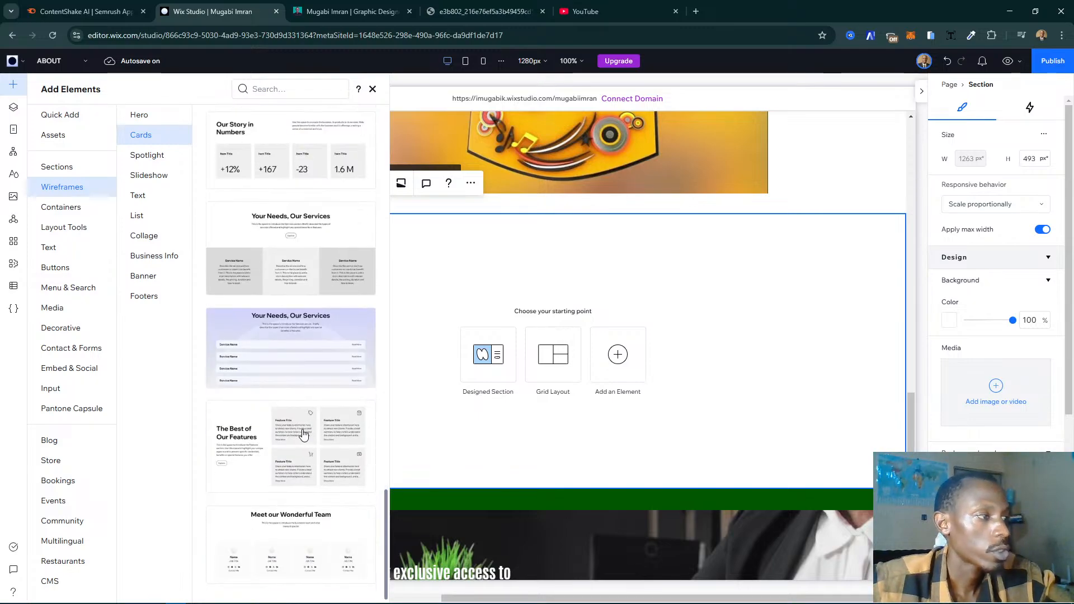
click(353, 11)
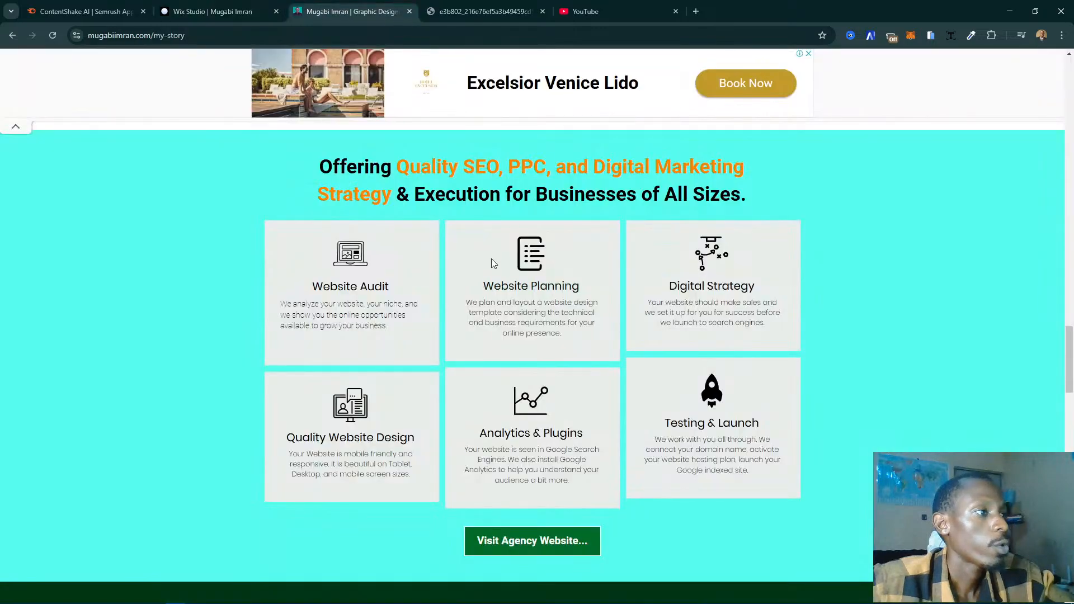
click(213, 11)
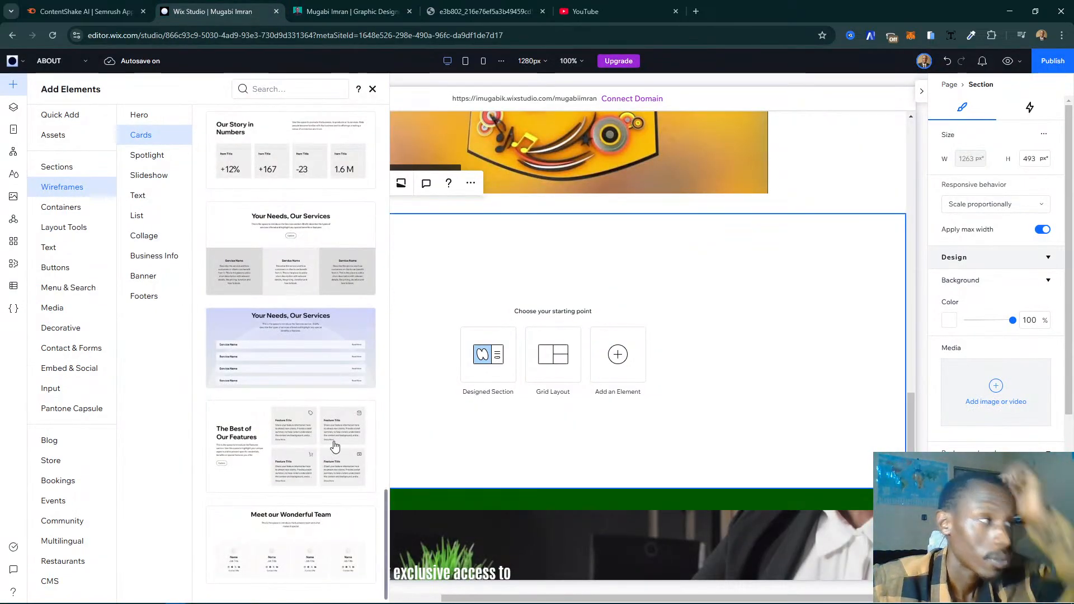
scroll(335, 445, up, 4)
scroll(335, 446, down, 2)
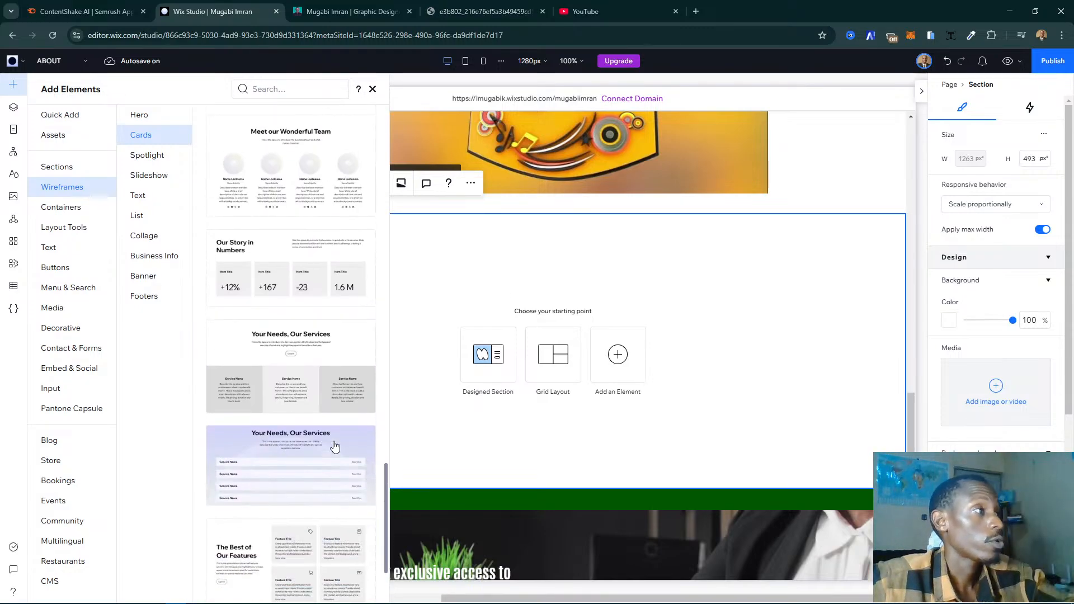
scroll(334, 446, up, 10)
scroll(334, 446, up, 15)
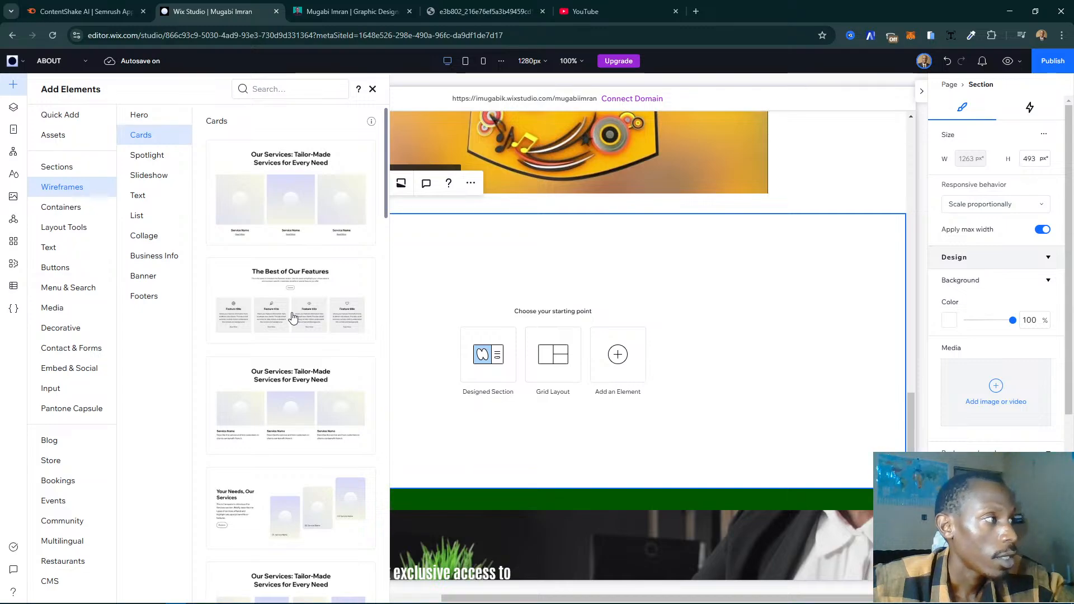
- Browse the Spotlight, Slideshow and Text wireframes and the Stacks and Multi-state Boxes layout tools for alternative card layouts
click(161, 155)
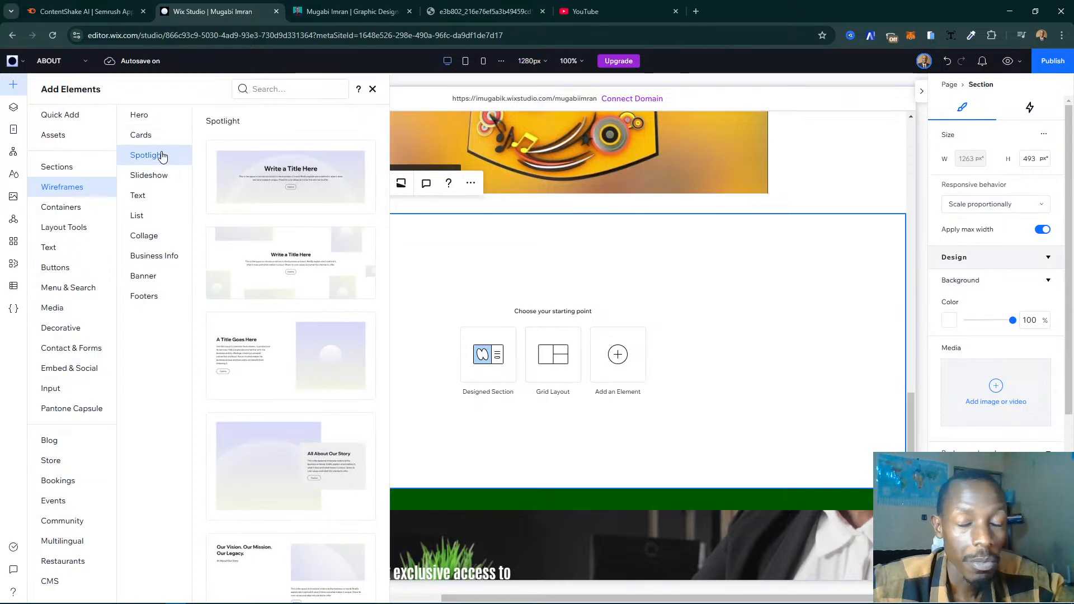
click(131, 175)
click(156, 195)
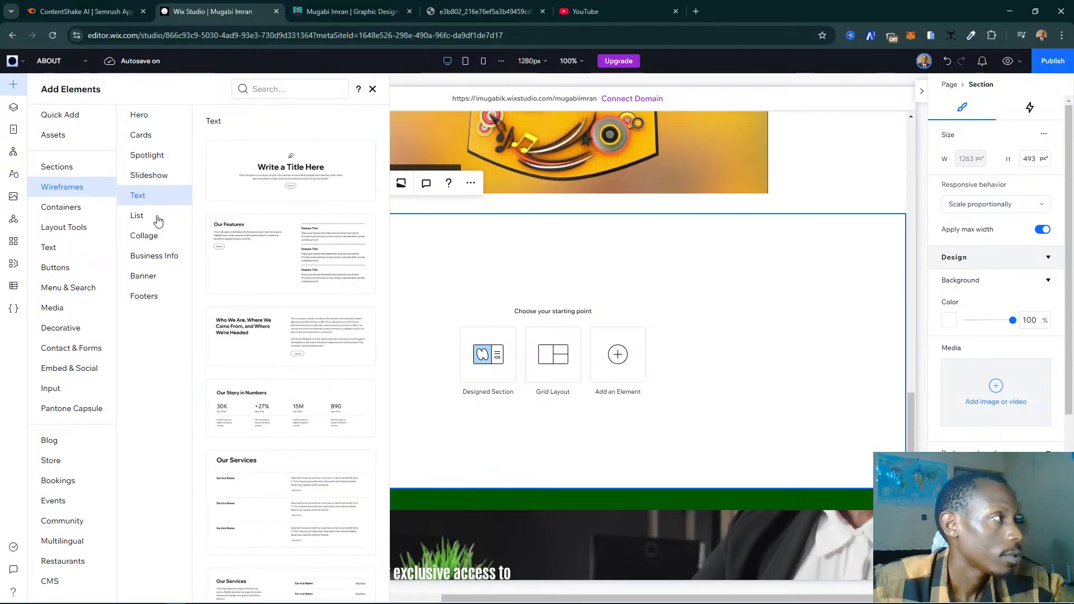
click(160, 246)
click(50, 230)
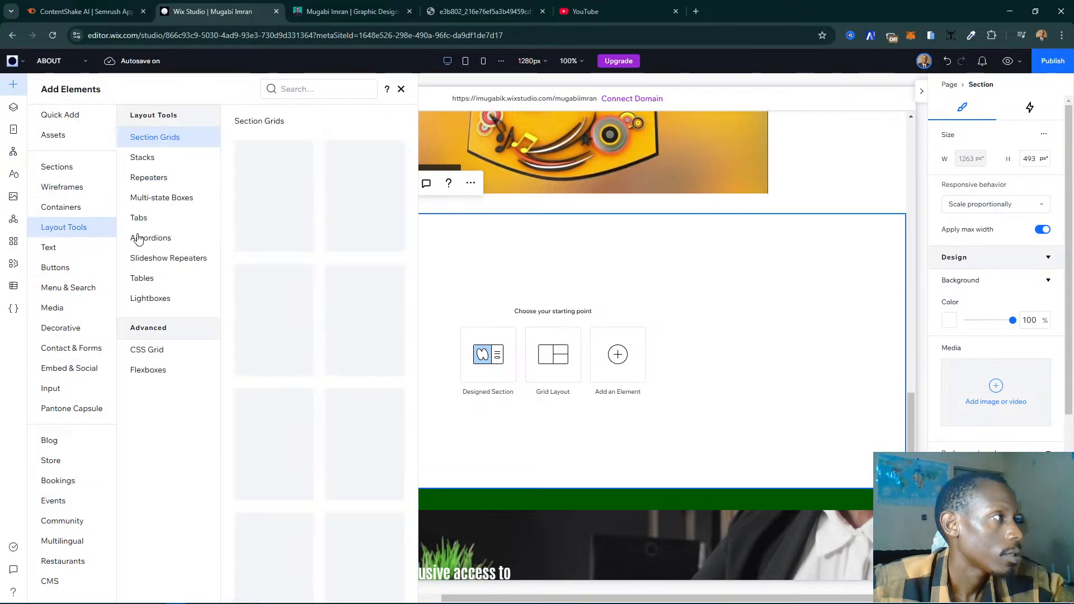
click(168, 158)
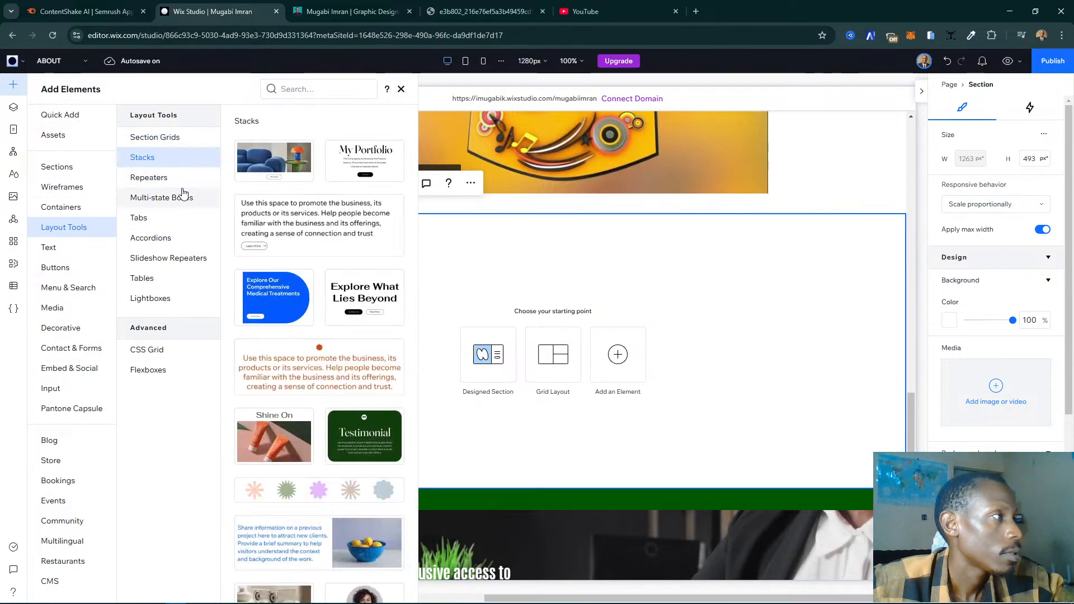
click(183, 195)
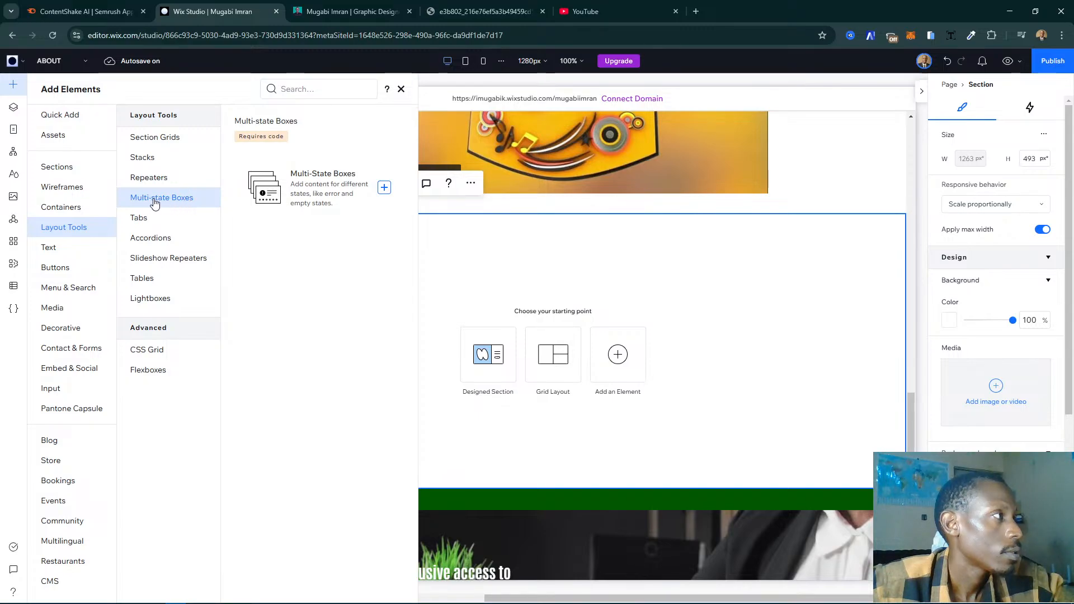
click(70, 188)
click(160, 162)
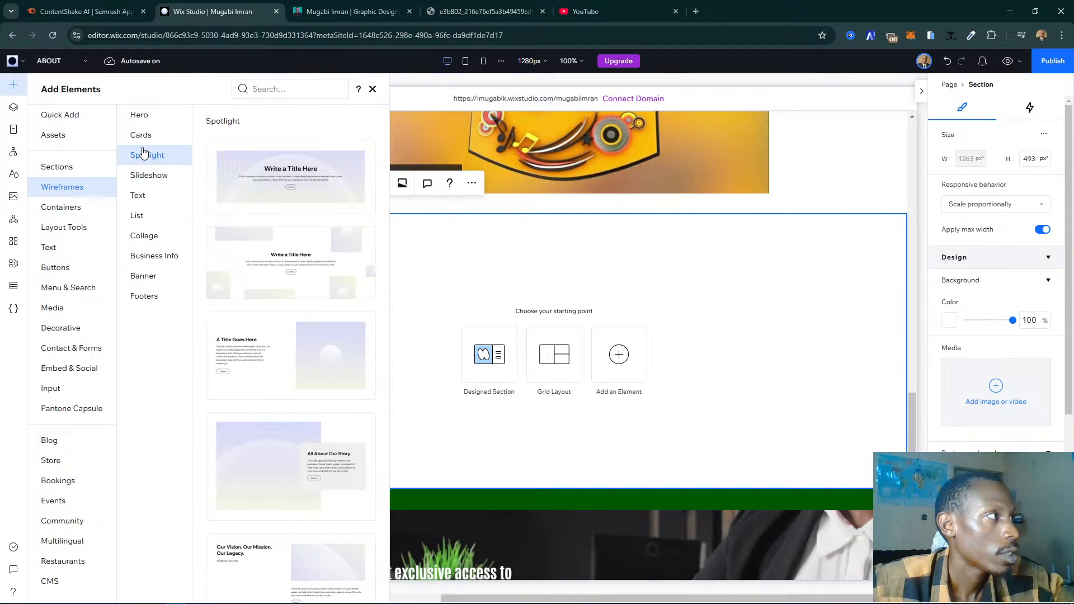
- Insert the four-card "The Best of Our Features" wireframe into the blank section and check it against the live page's service cards
click(153, 138)
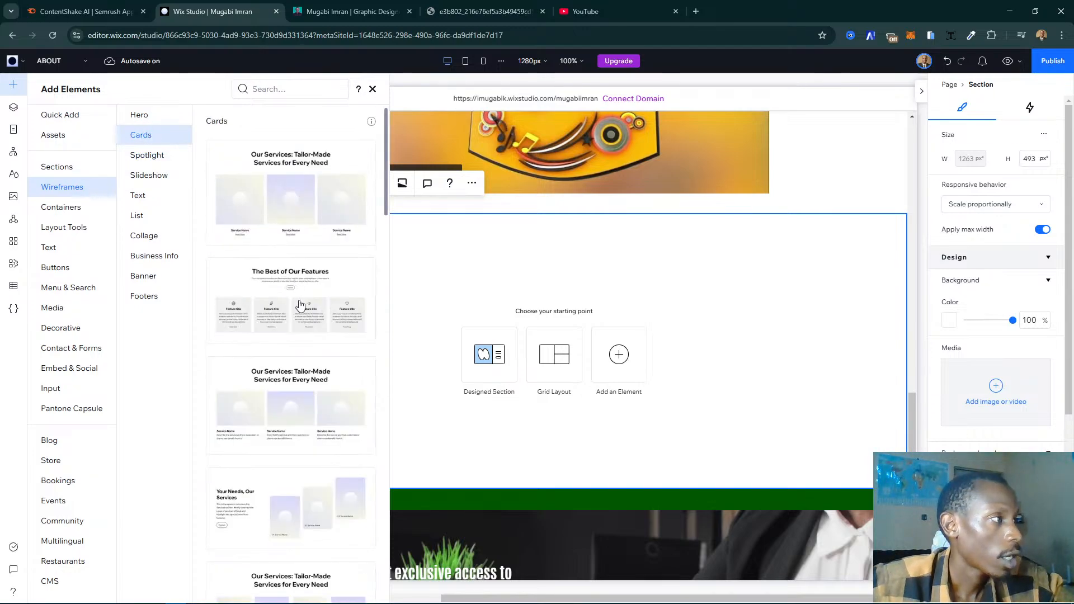
drag(300, 305, 300, 304)
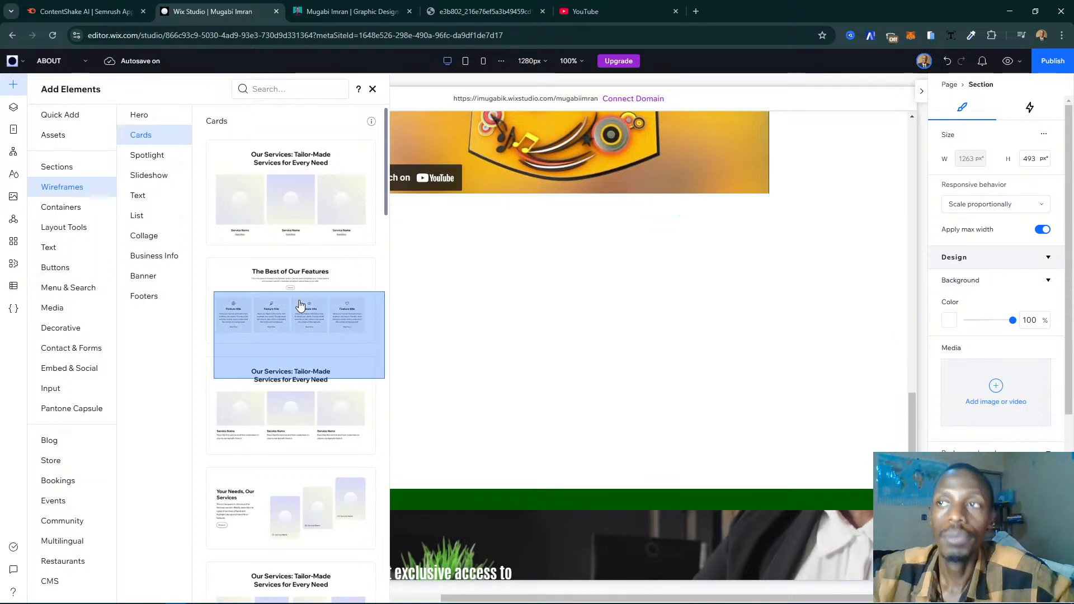
scroll(301, 305, down, 5)
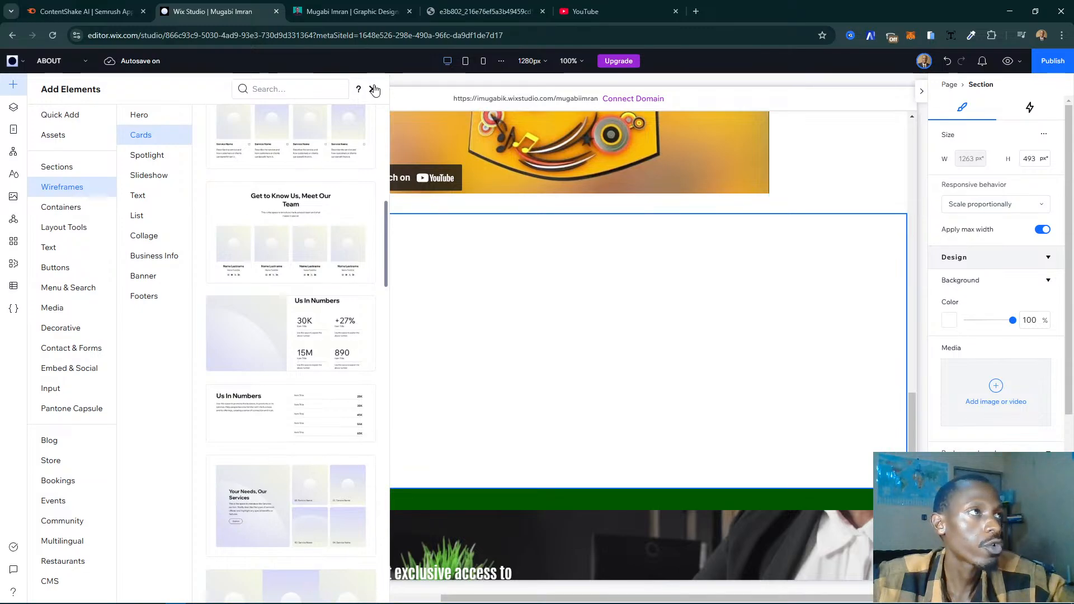
click(353, 11)
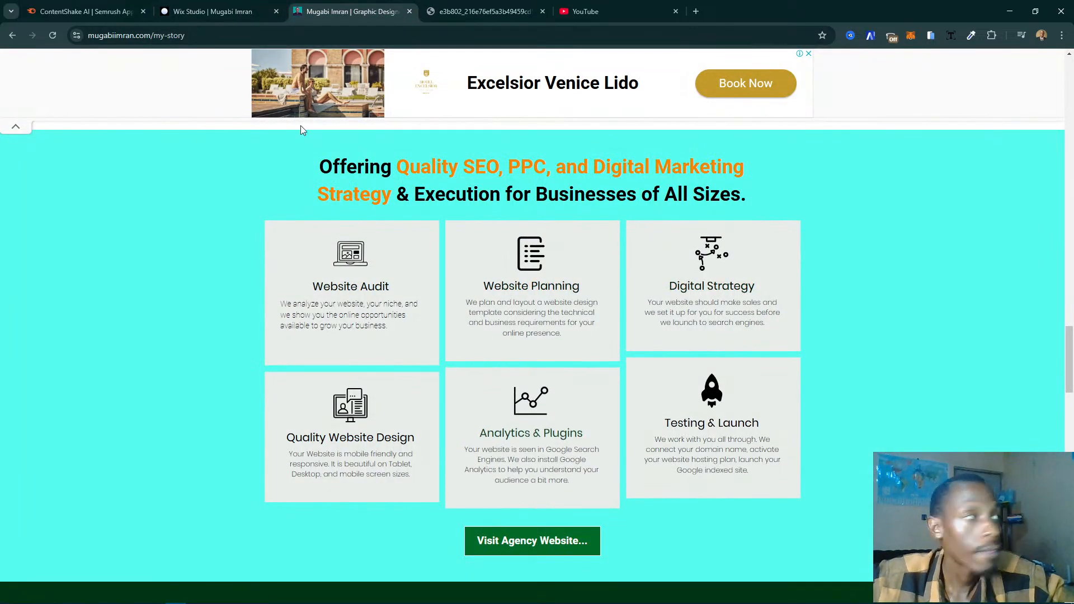
click(212, 11)
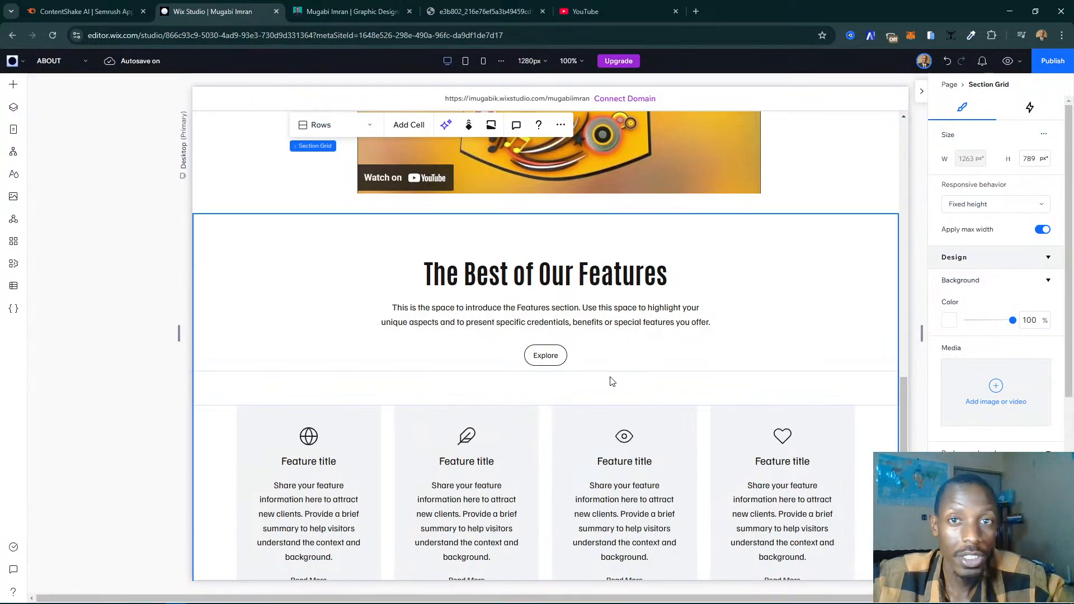
scroll(609, 380, down, 3)
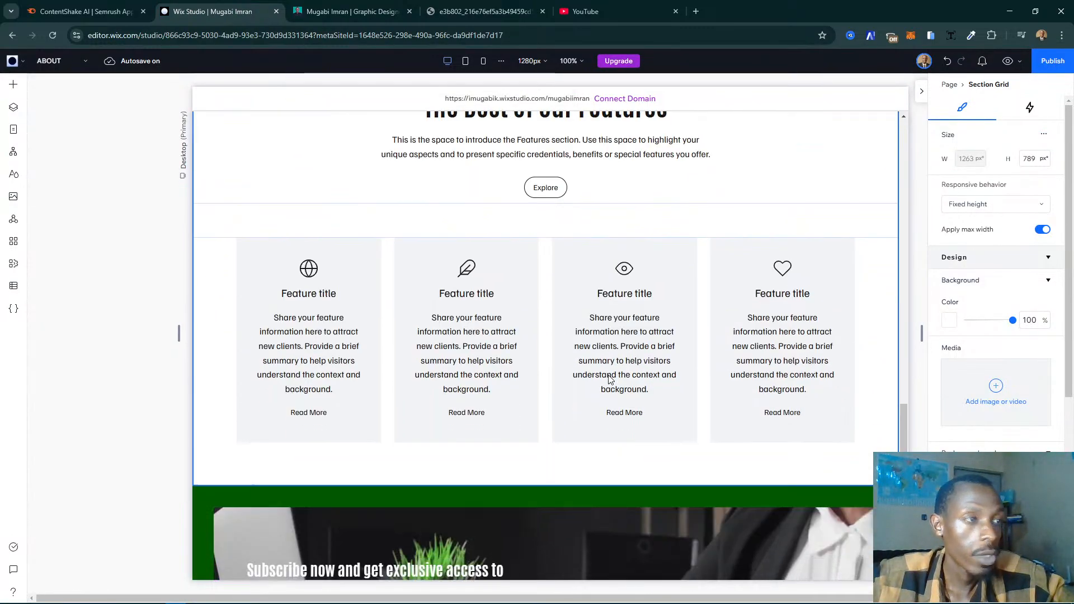
- Delete the Read More button from the cards in the features repeater
scroll(611, 380, up, 1)
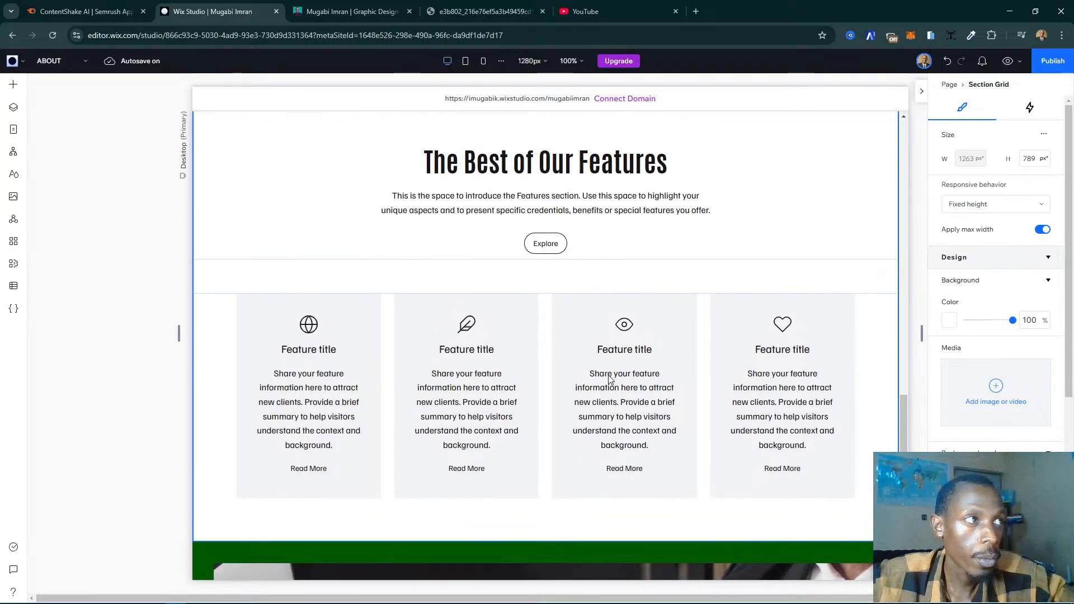
click(491, 380)
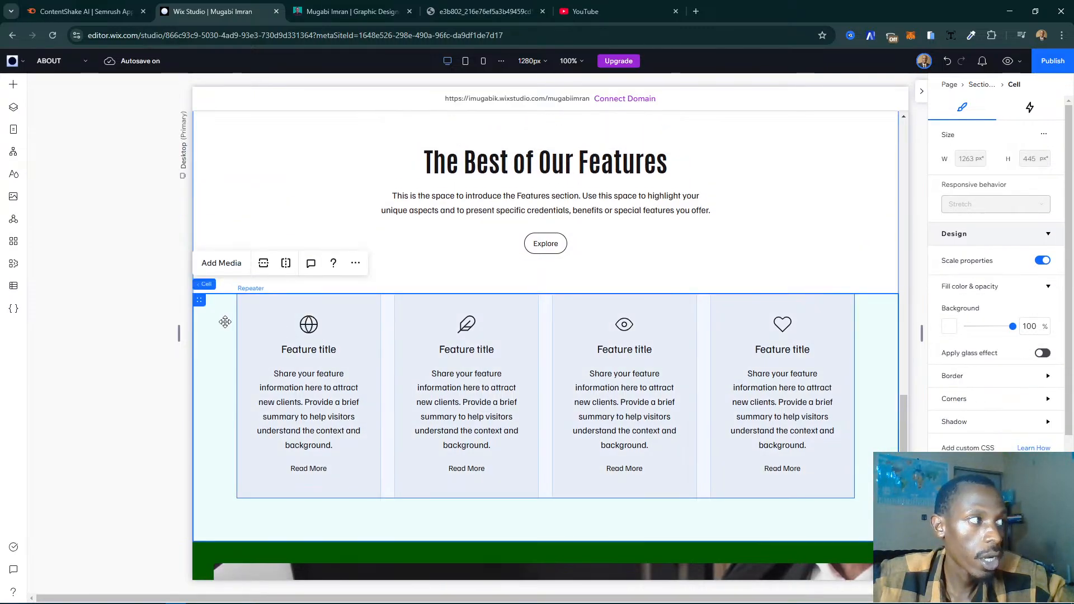
click(268, 332)
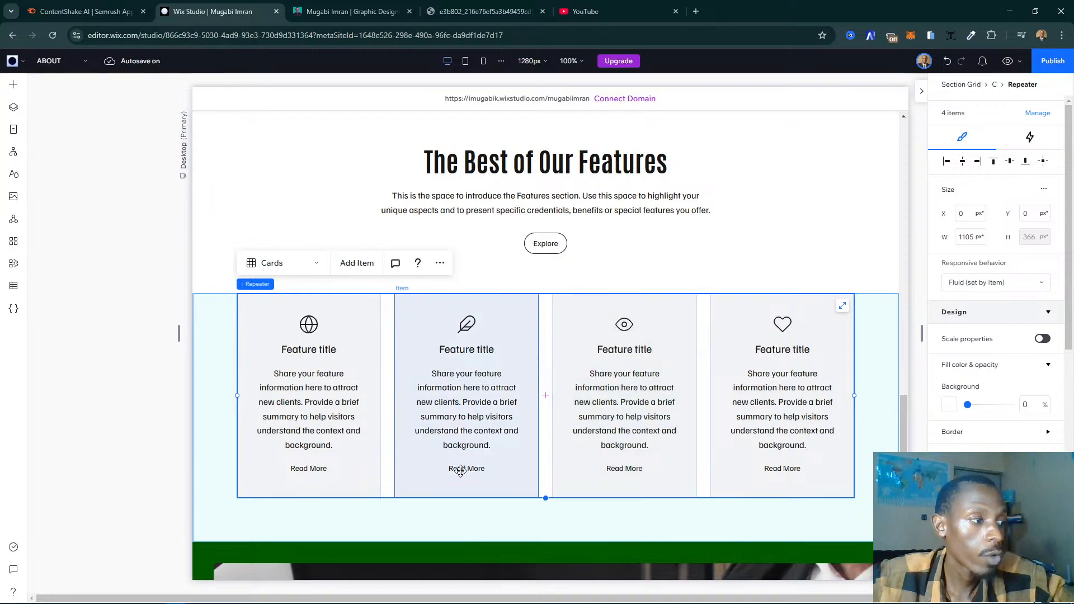
click(460, 472)
click(459, 469)
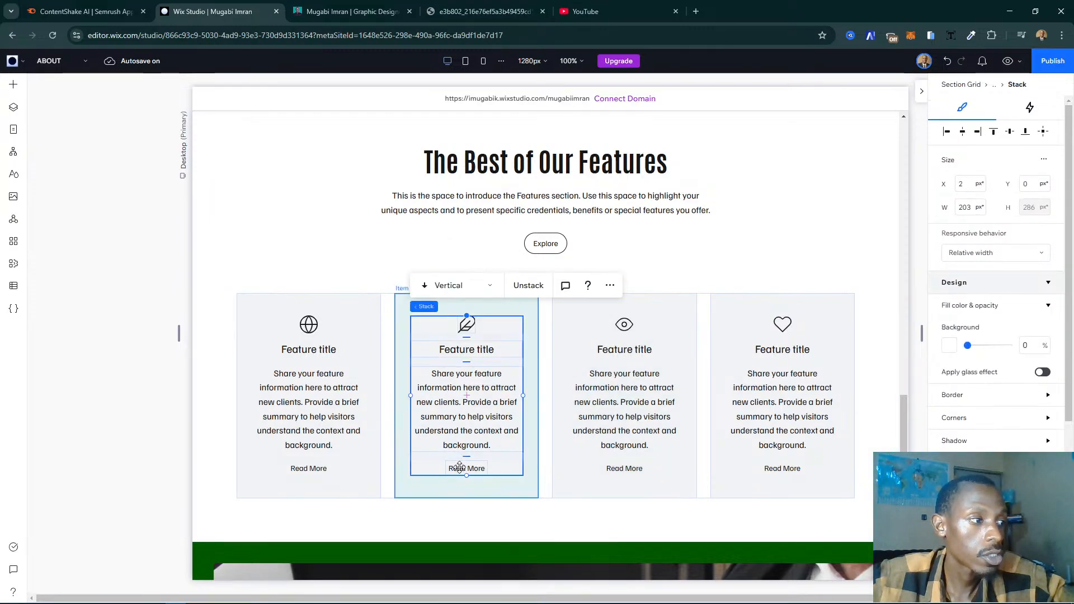
click(459, 468)
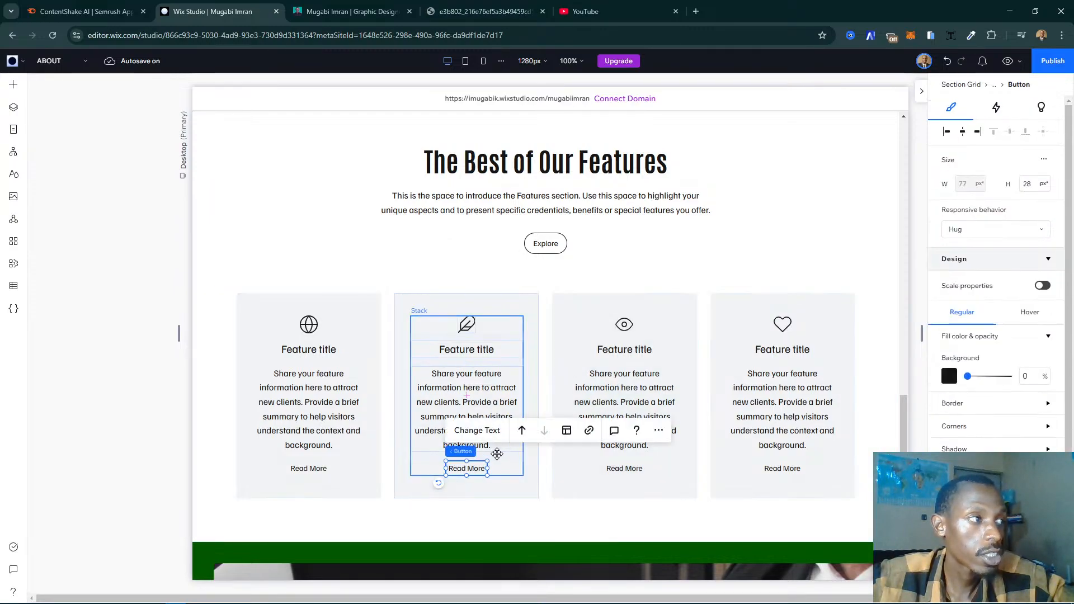
key(Delete)
click(473, 471)
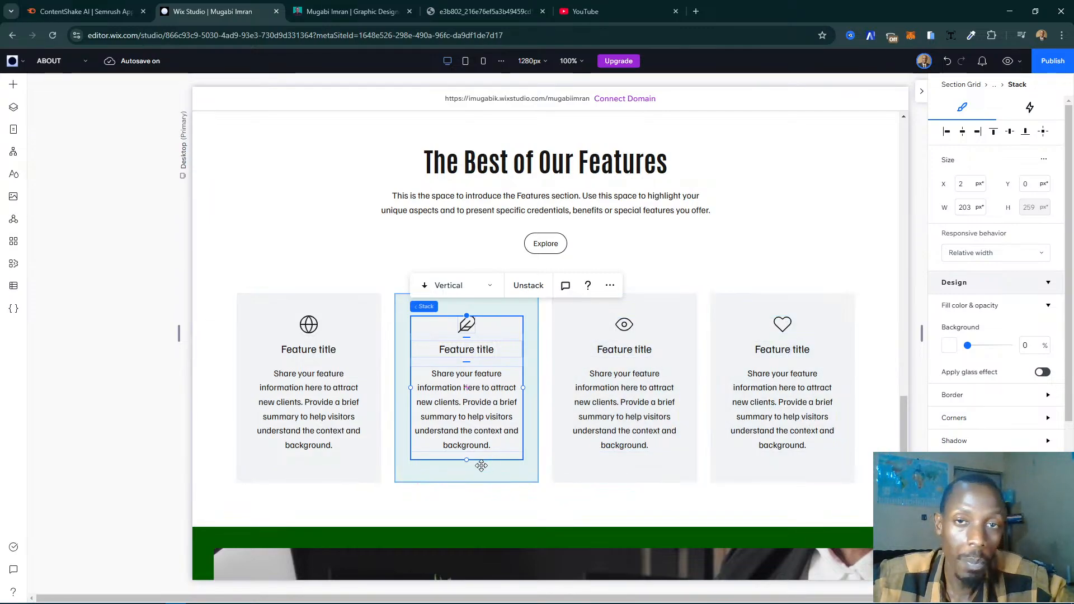
- Try the turquoise theme colour (Color 3) as the feature cards' background and compare it with the live page's service cards
click(246, 469)
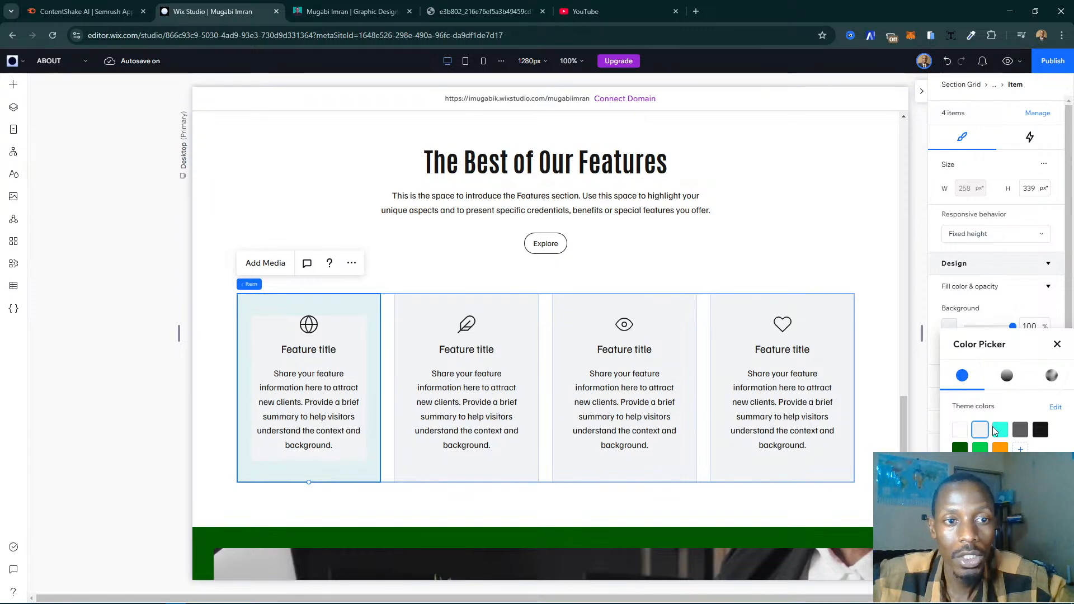
click(1000, 438)
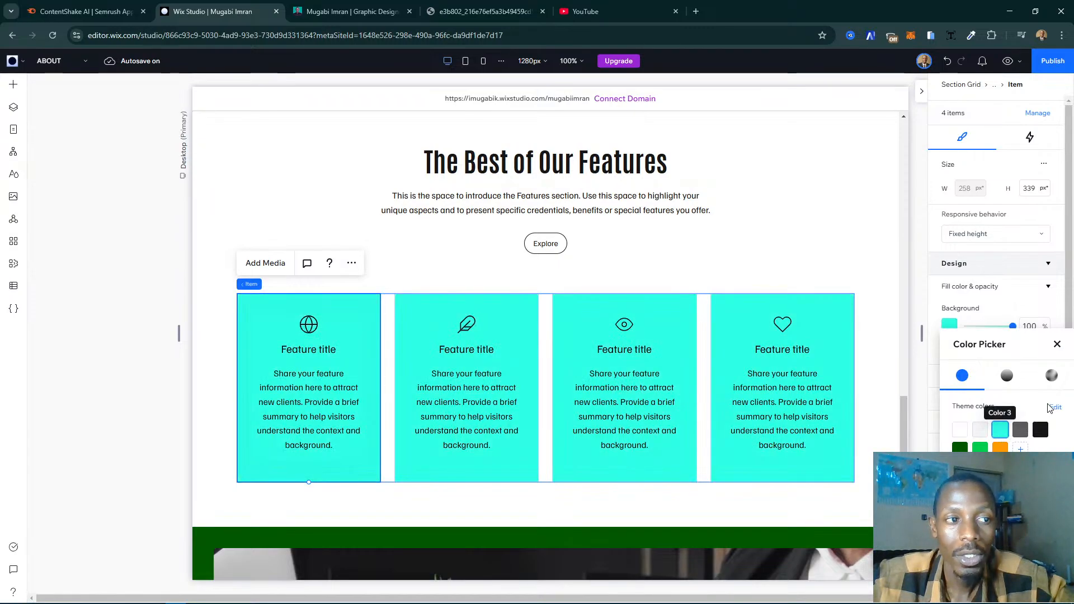
click(1058, 344)
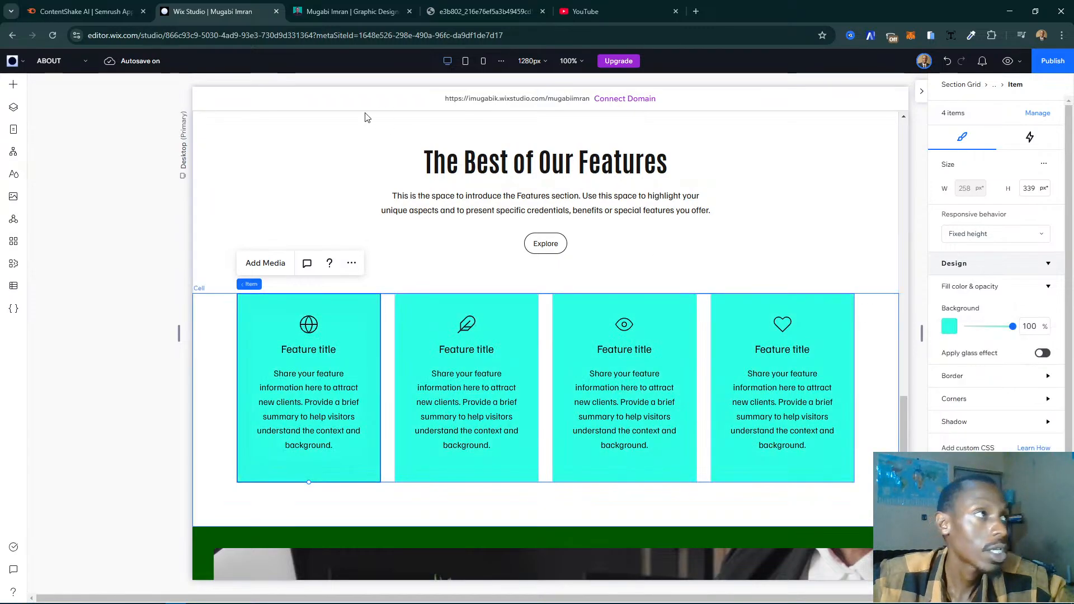
click(386, 14)
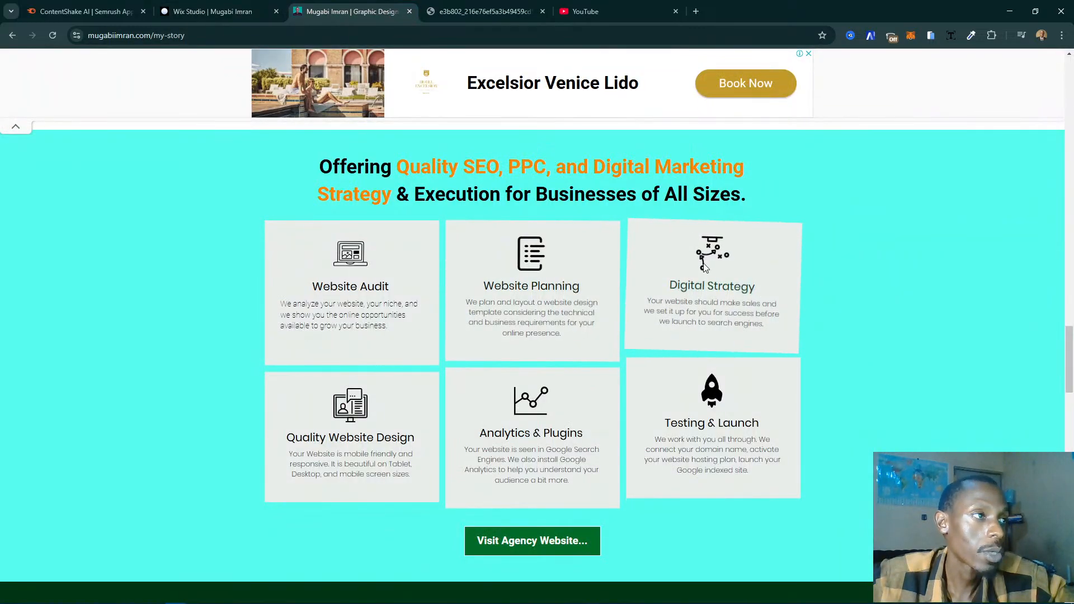
click(195, 8)
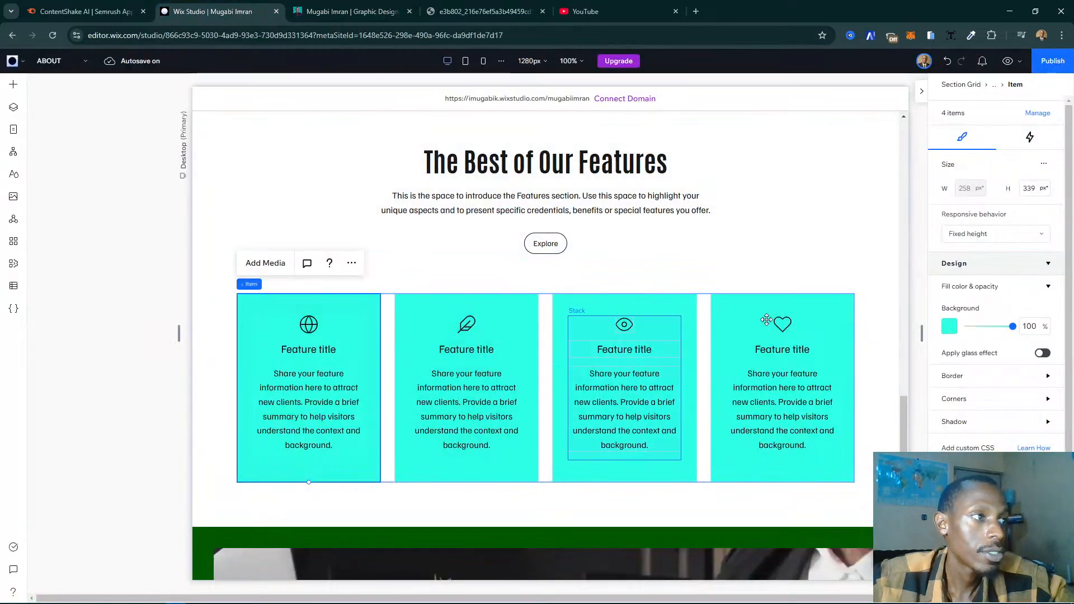
- Set the feature cards' background to the light grey theme colour (Color 2)
click(957, 332)
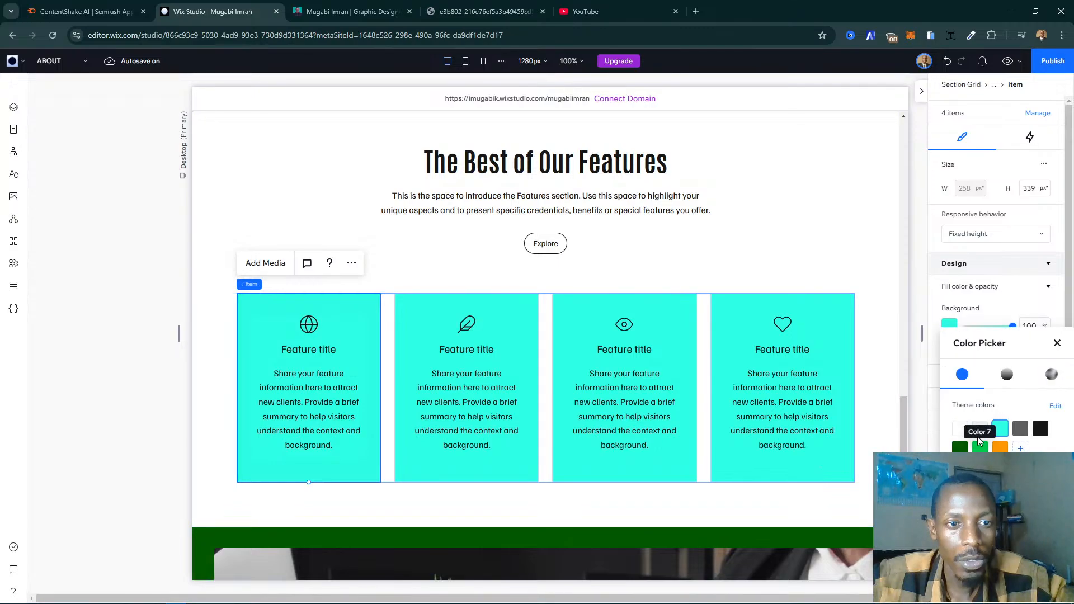
click(959, 431)
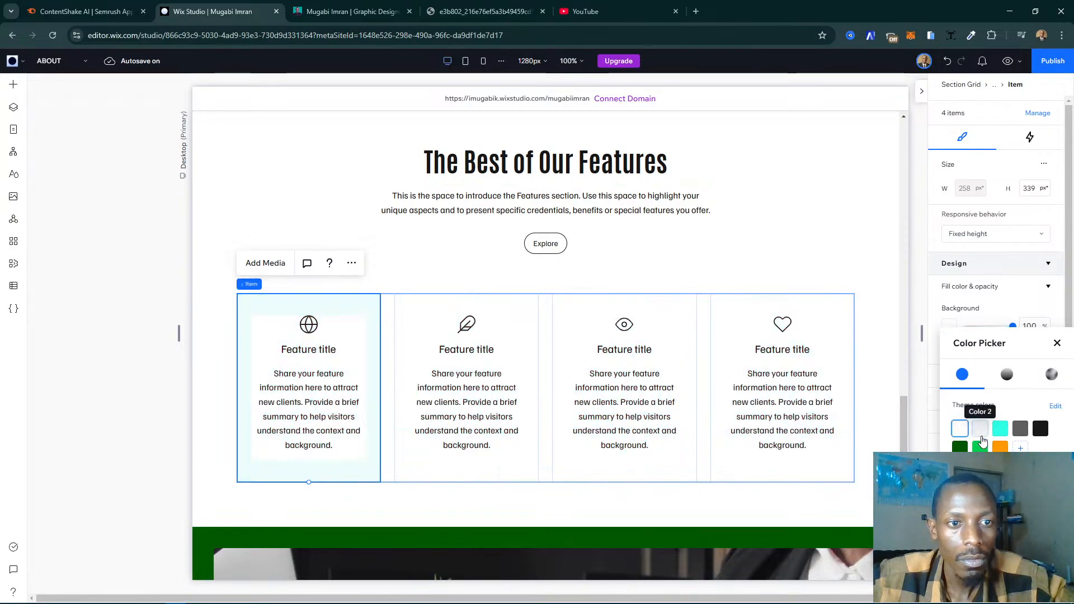
click(980, 430)
click(873, 322)
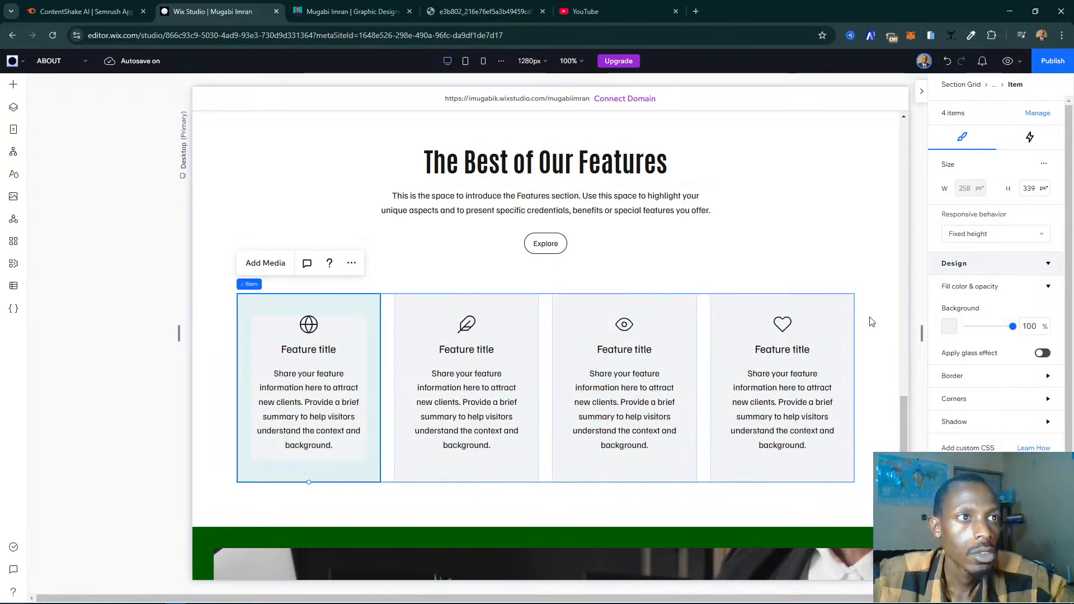
- Set the background of the cell holding "The Best of Our Features" heading to the turquoise theme colour
scroll(872, 322, up, 4)
scroll(822, 377, up, 1)
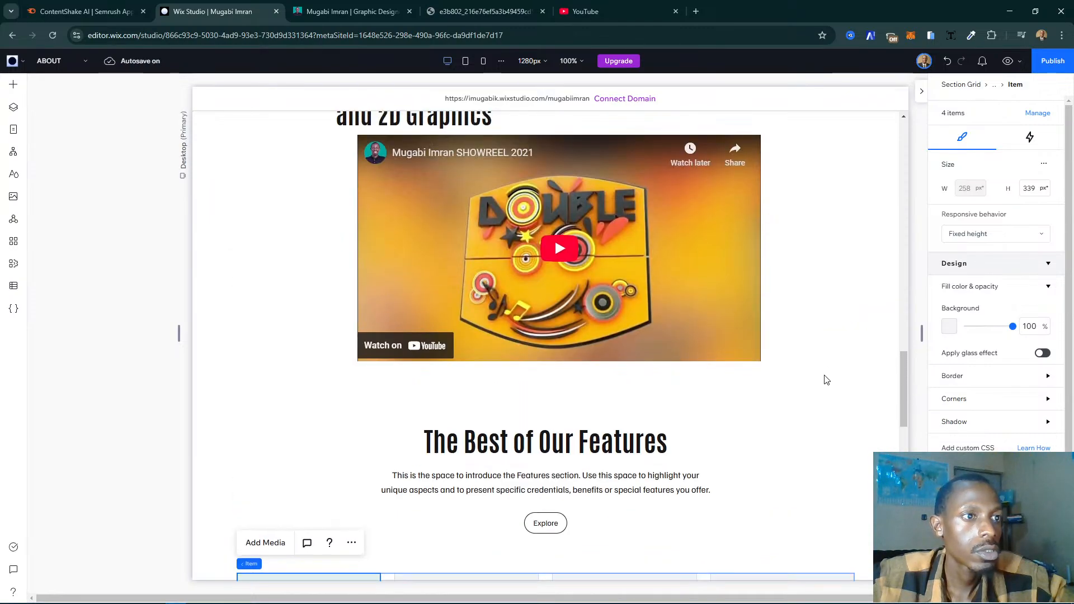
click(823, 419)
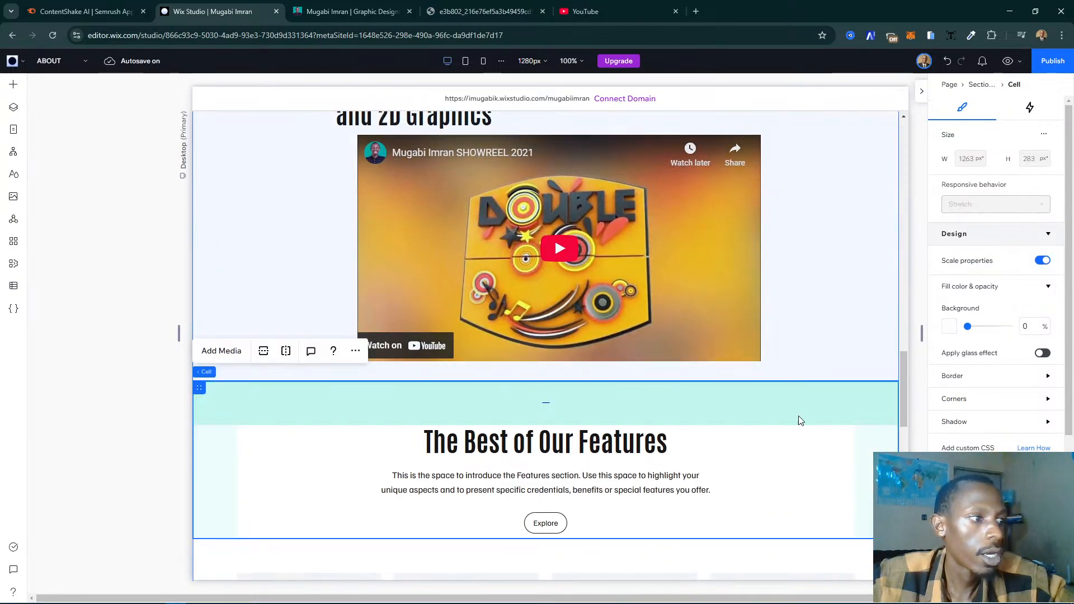
click(953, 324)
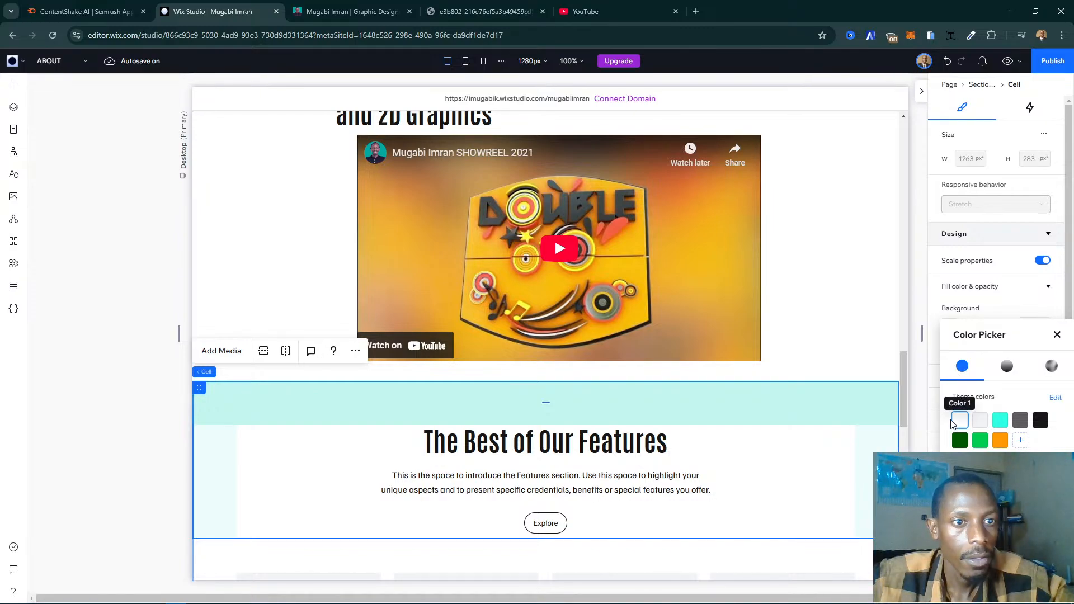
click(1000, 419)
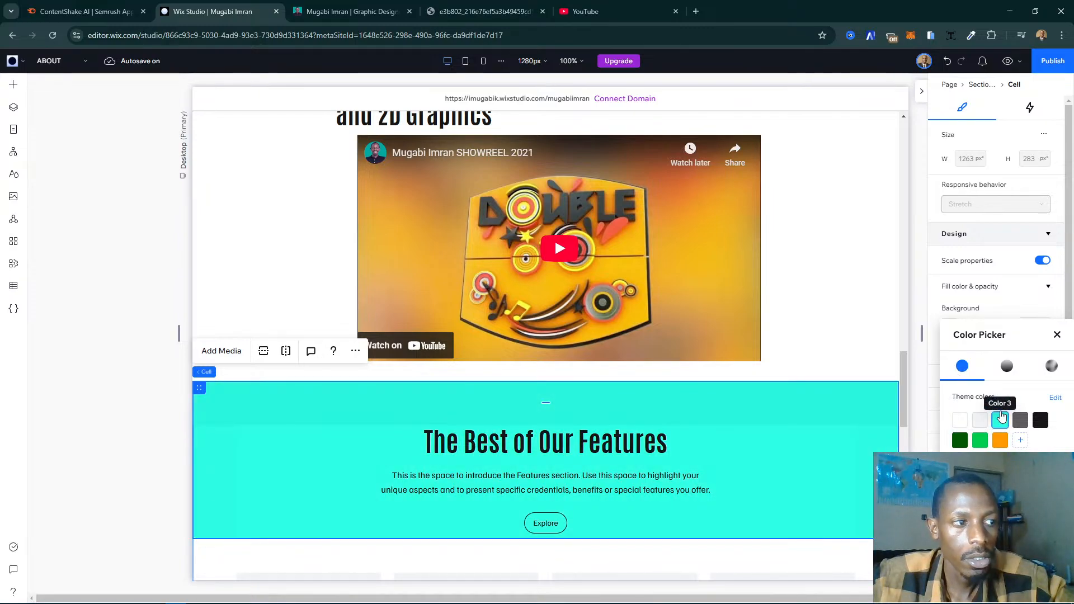
click(842, 385)
- Set the background of the cell behind the feature cards to the turquoise theme colour (Color 3)
scroll(842, 385, down, 5)
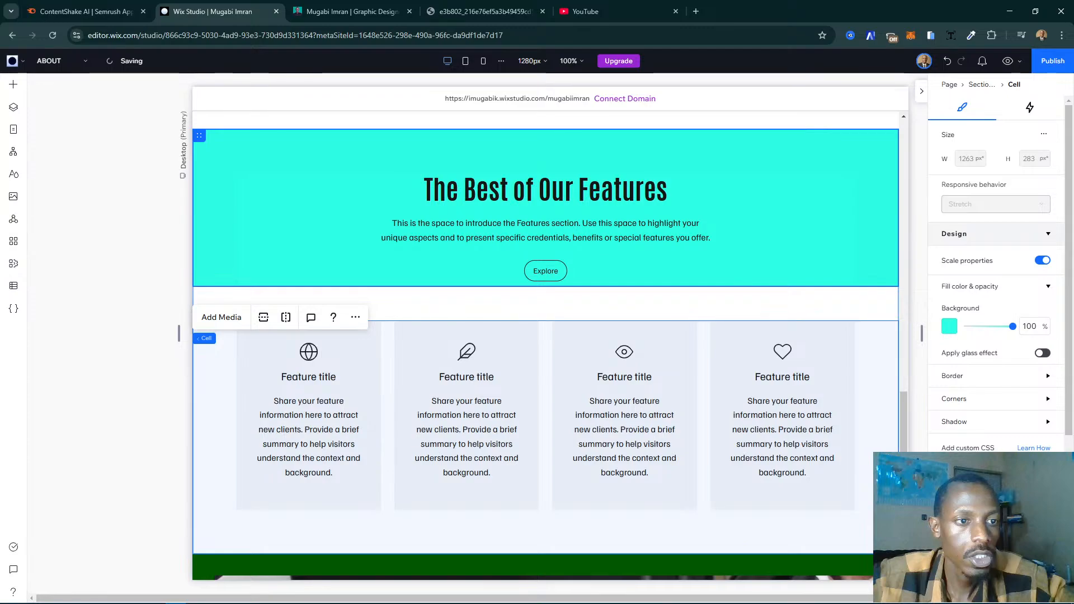
click(949, 326)
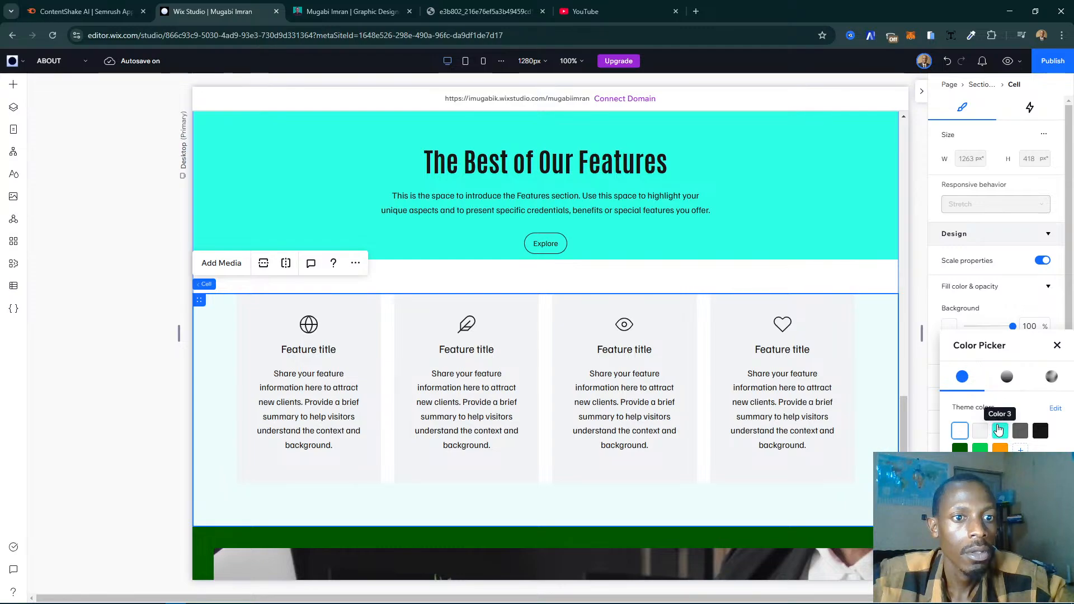
click(999, 429)
click(828, 283)
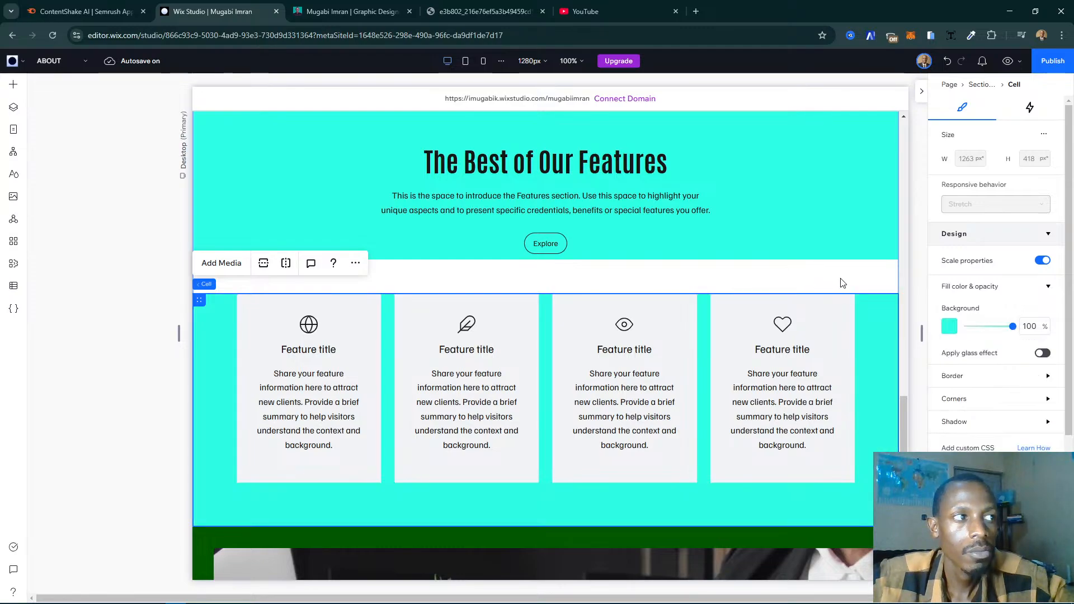
- Set the section grid's own background to turquoise to fill the white band between the heading and the cards
click(886, 289)
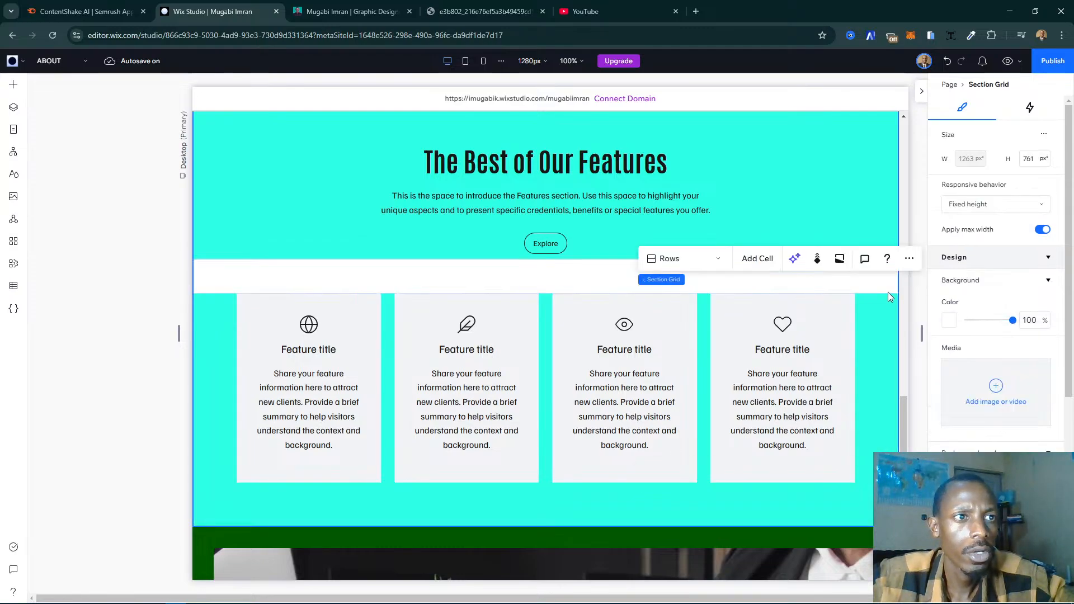
click(308, 272)
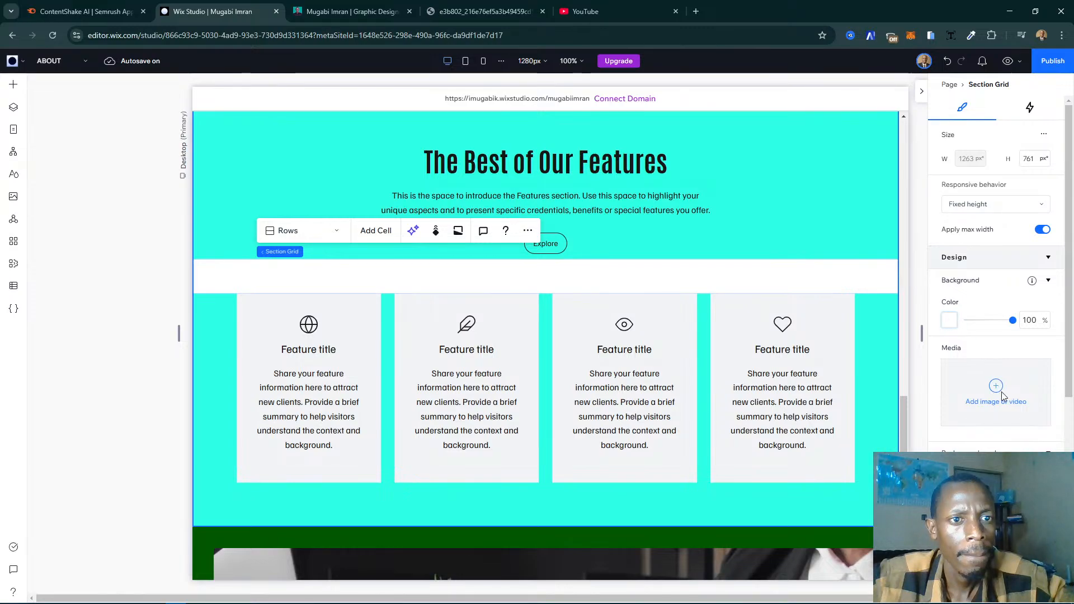
click(949, 319)
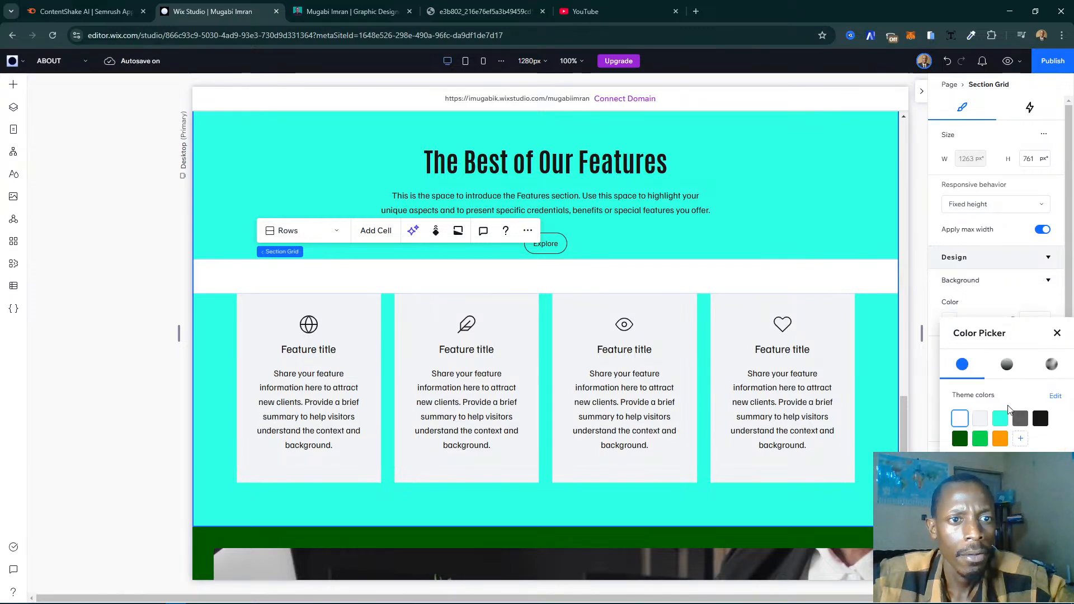
click(1001, 418)
click(1058, 337)
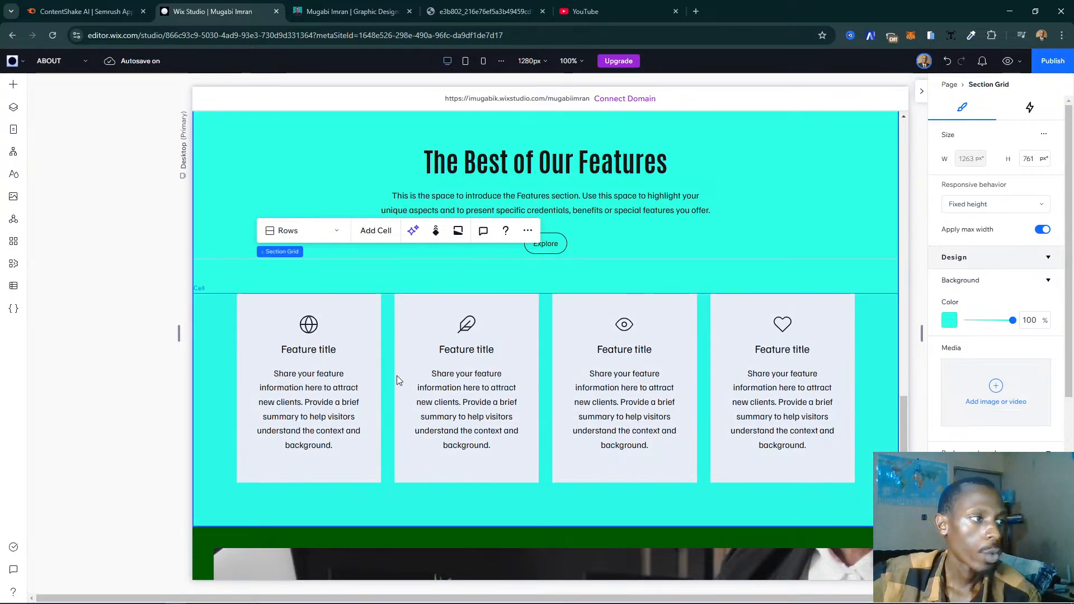
- Add two more items to the feature cards repeater to make six cards
click(747, 378)
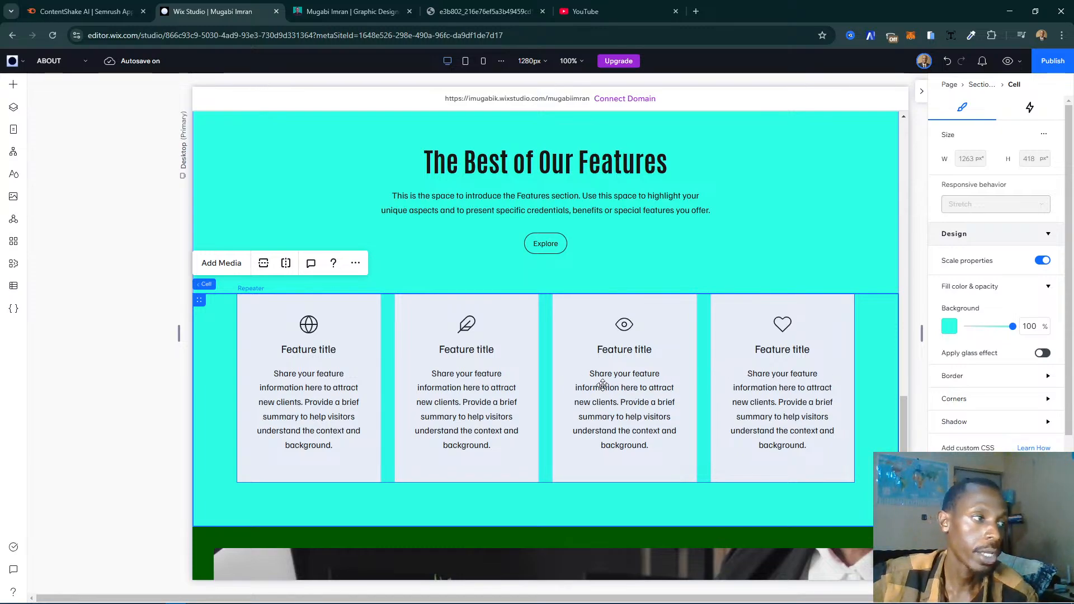
click(569, 372)
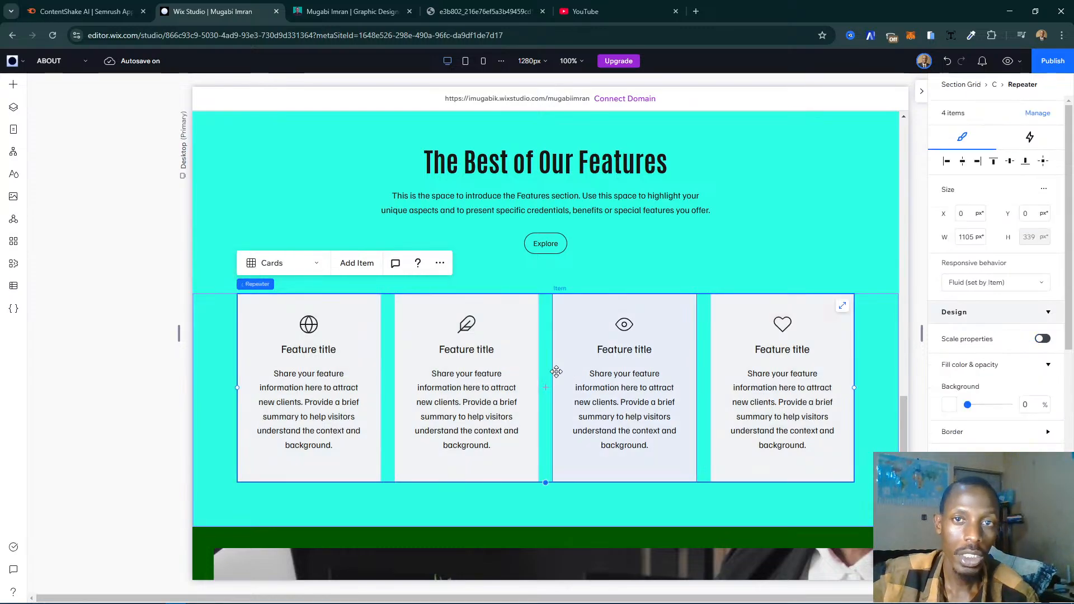
click(349, 263)
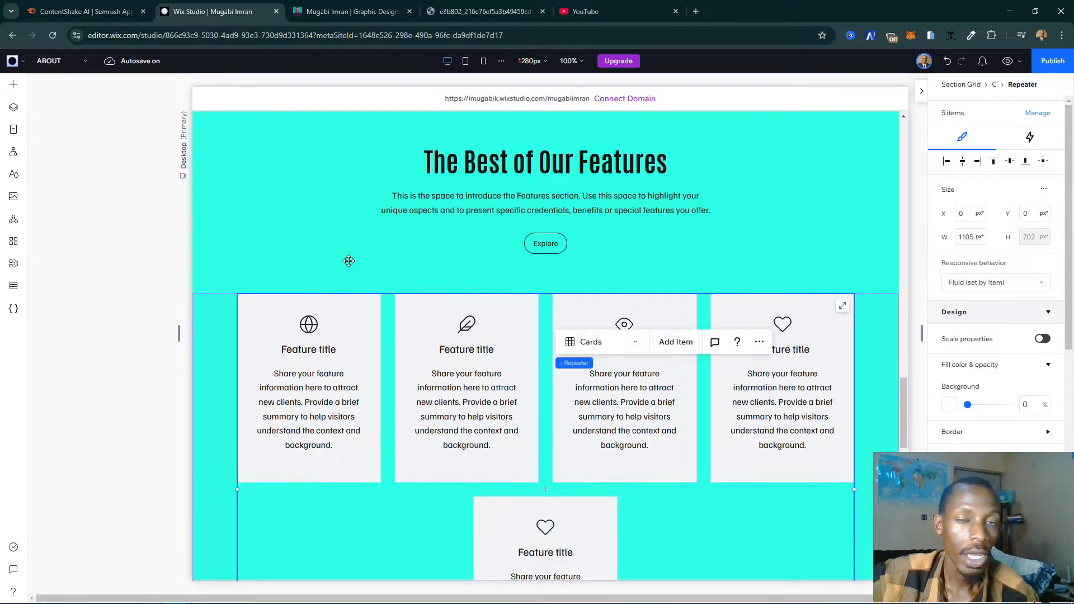
click(349, 261)
scroll(634, 356, down, 1)
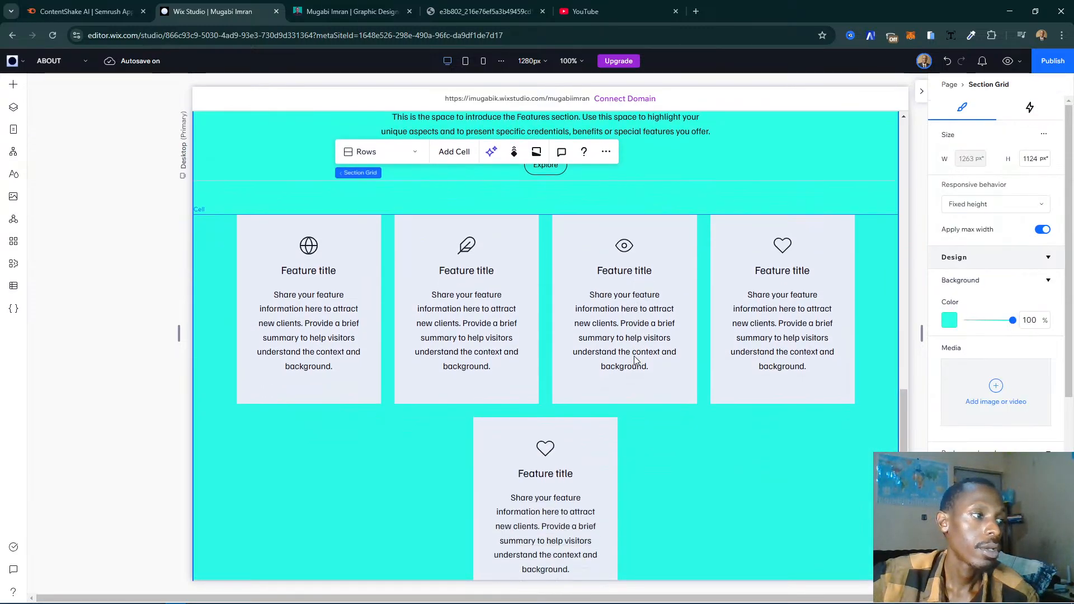
scroll(635, 360, down, 1)
scroll(635, 361, up, 1)
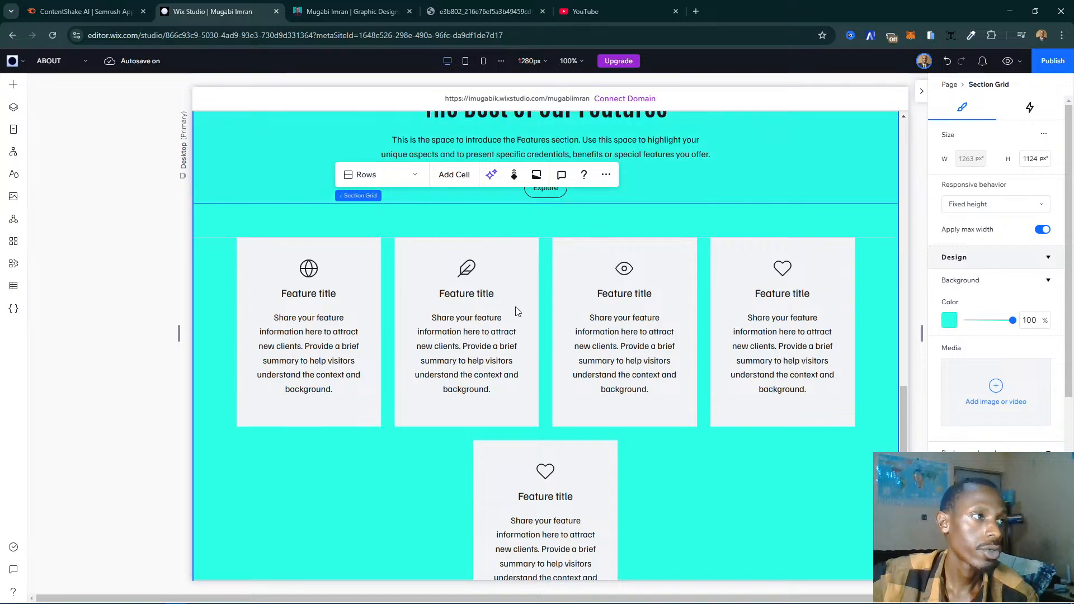
click(500, 286)
click(461, 302)
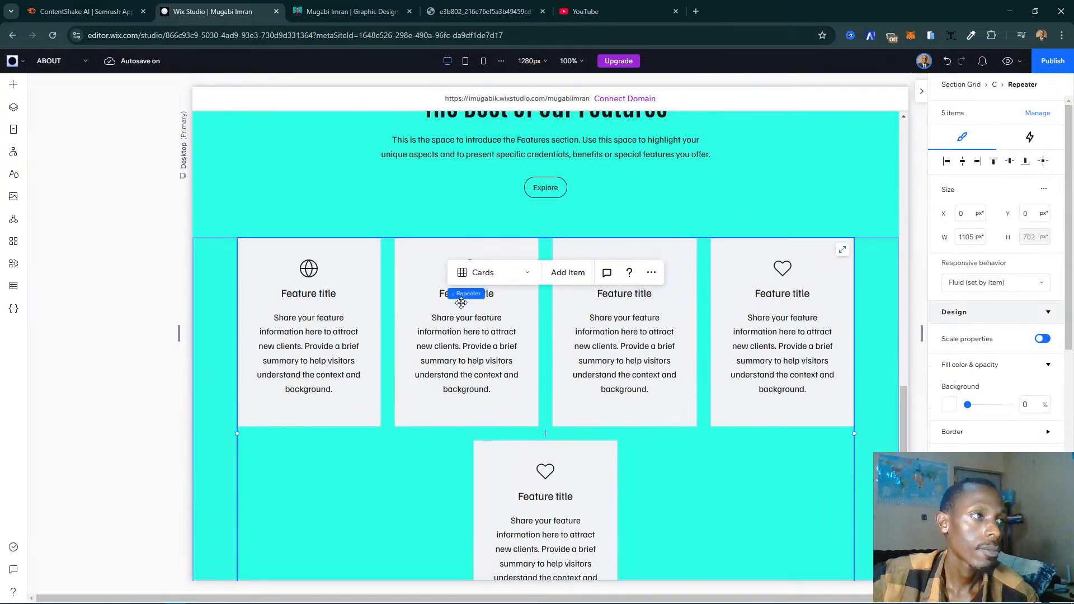
click(561, 274)
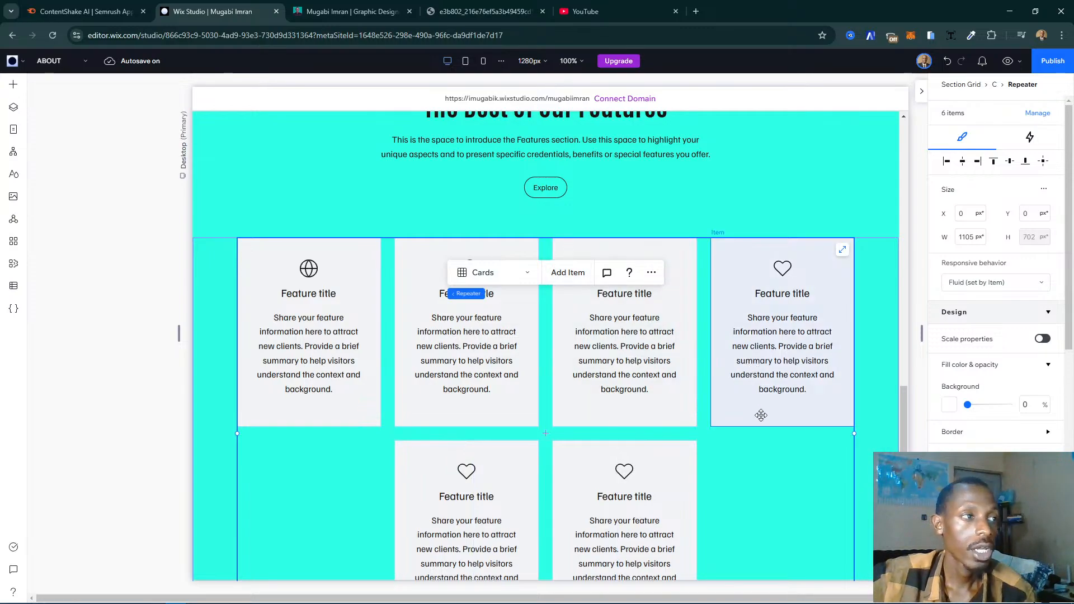
- Turn on a set number of items per row for the cards repeater and set it to 3
click(744, 449)
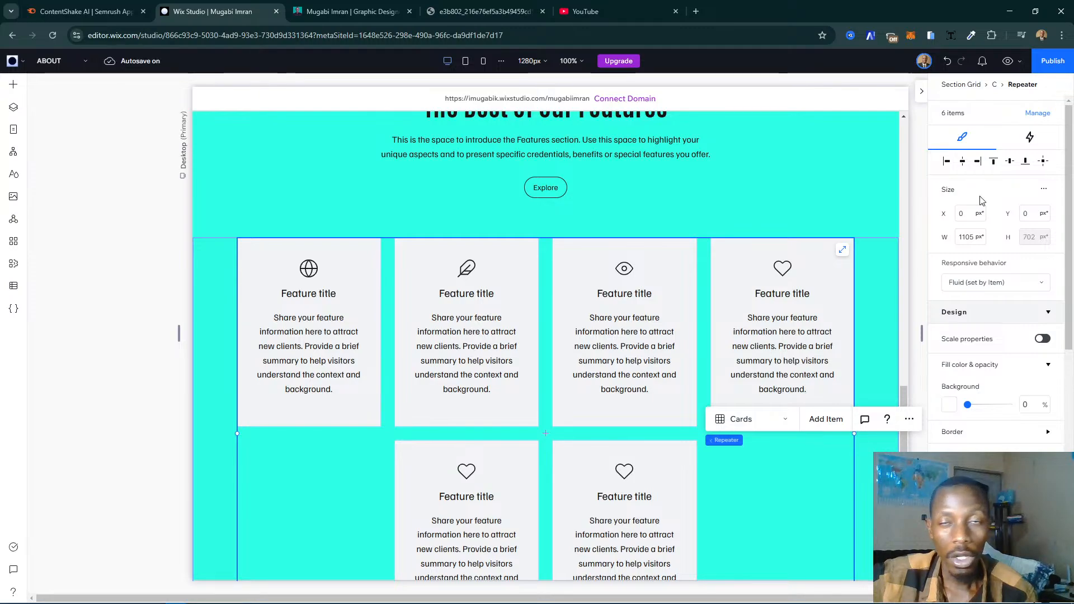
scroll(970, 269, down, 4)
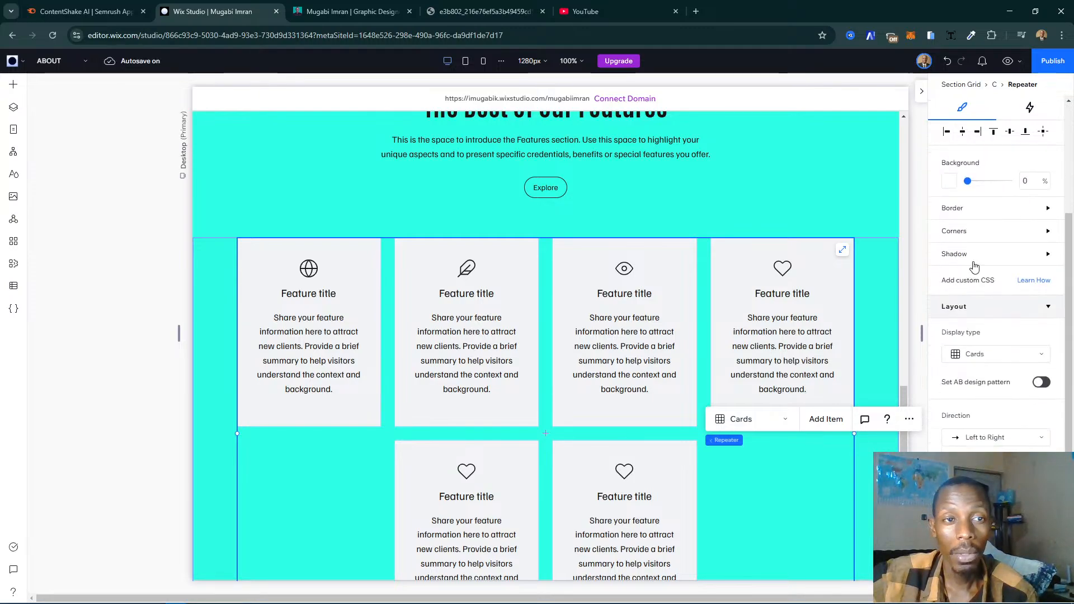
scroll(987, 231, down, 5)
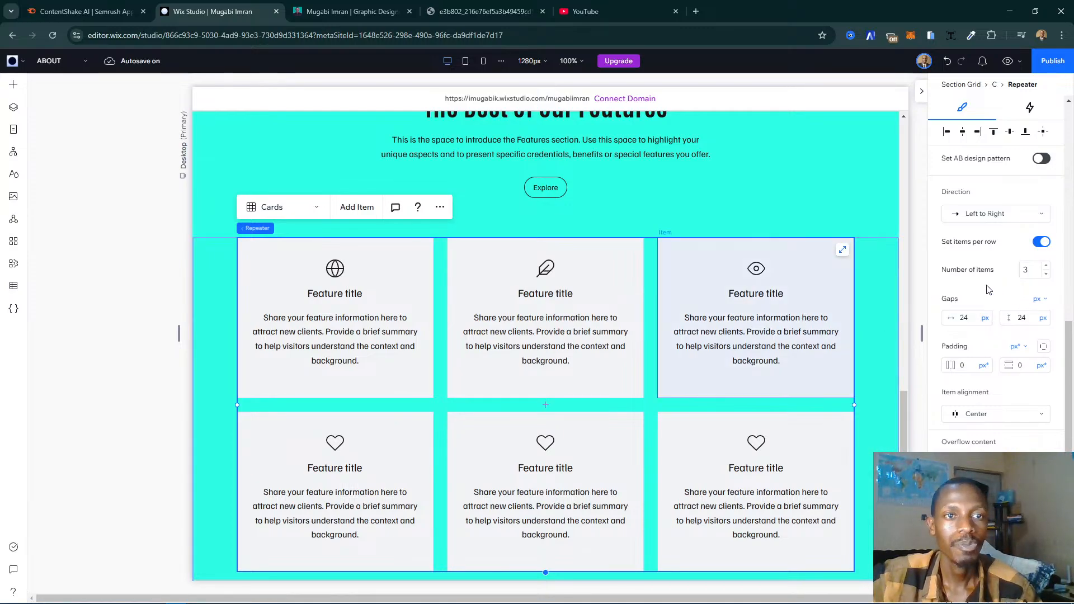
- Set the cards repeater's horizontal and vertical gaps to 10 px
click(968, 319)
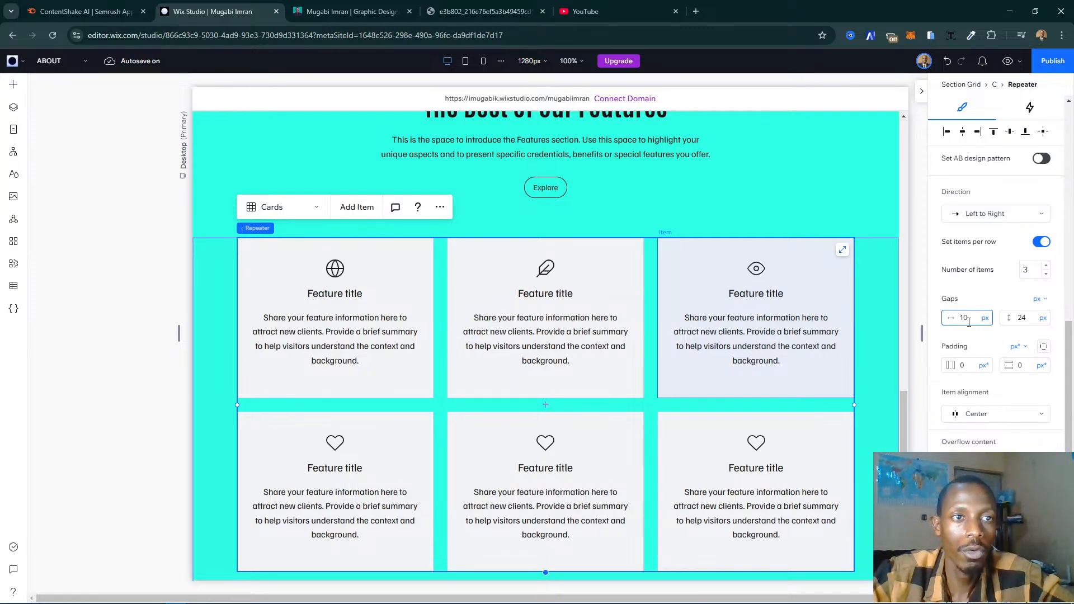
key(Tab)
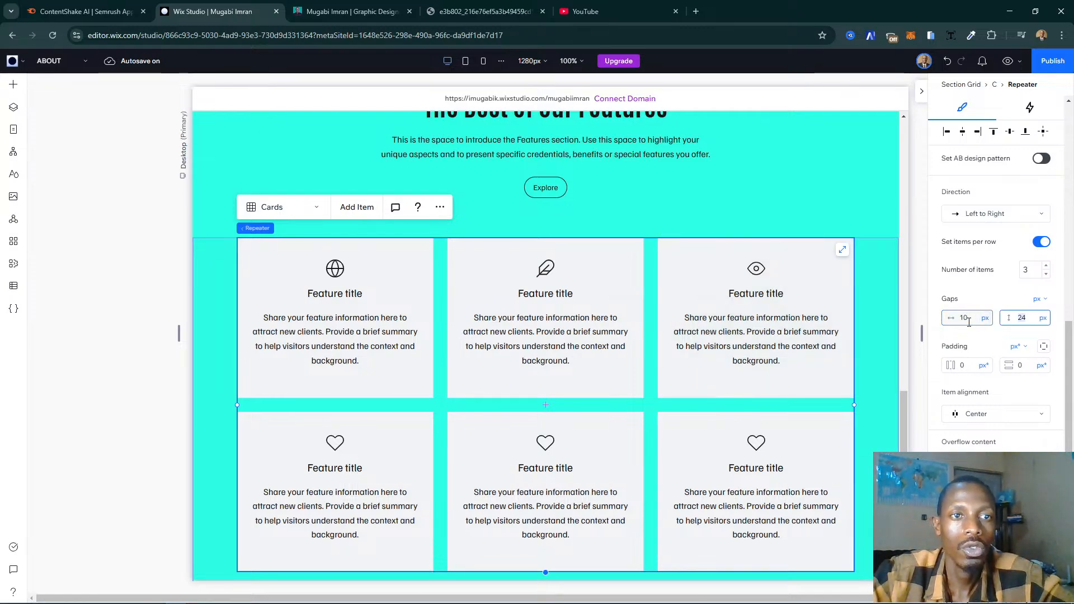
text(10)
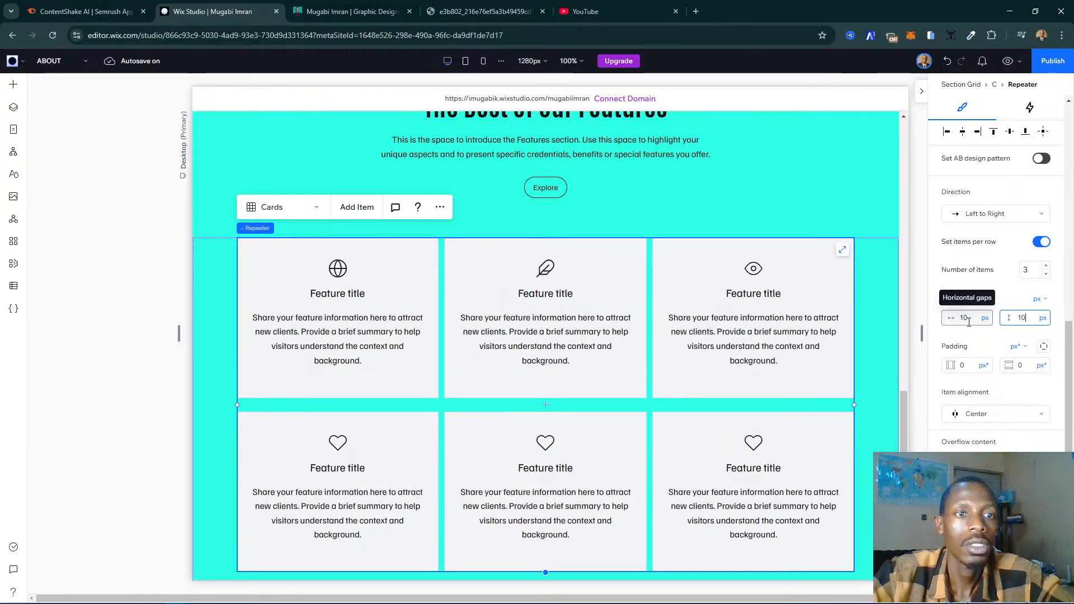
key(Return)
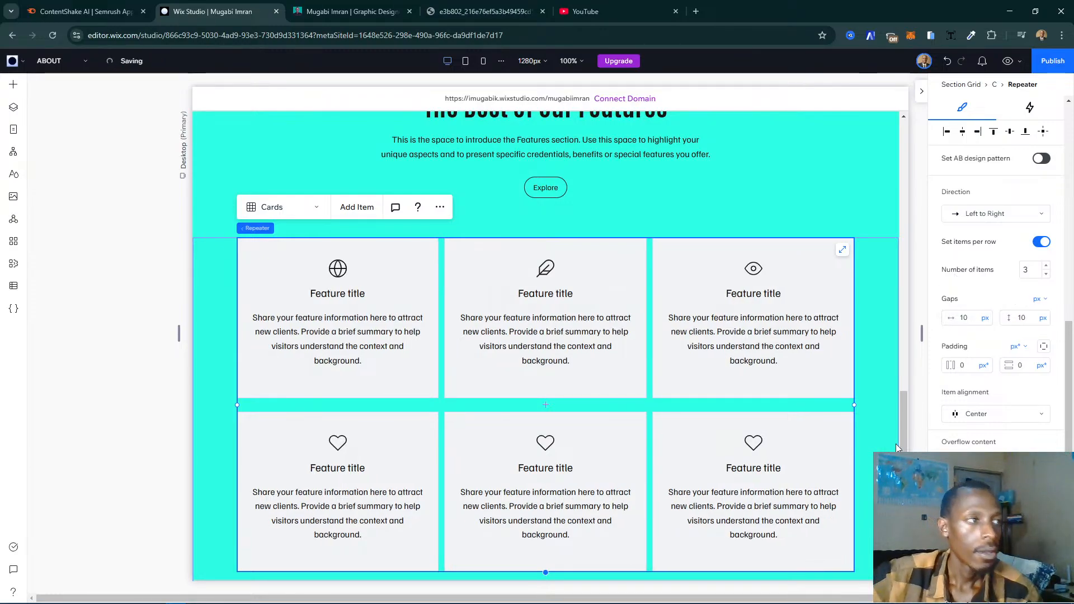
- Copy the "Website Audit" title from the live site's services section and paste it over the first card's title in Wix Studio
click(352, 11)
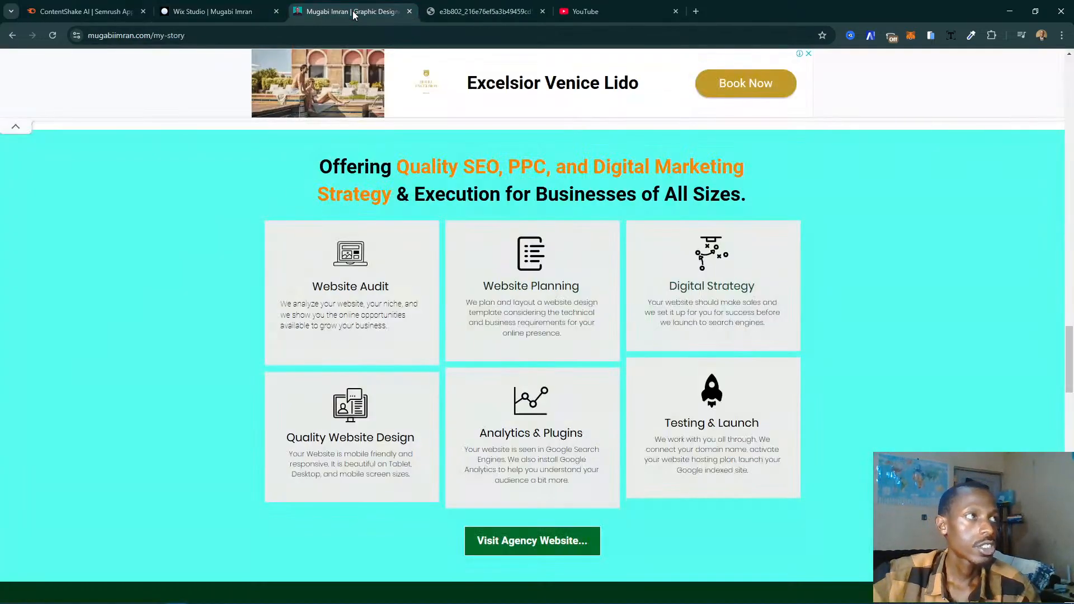
double_click(337, 287)
triple_click(337, 291)
key(ctrl+c)
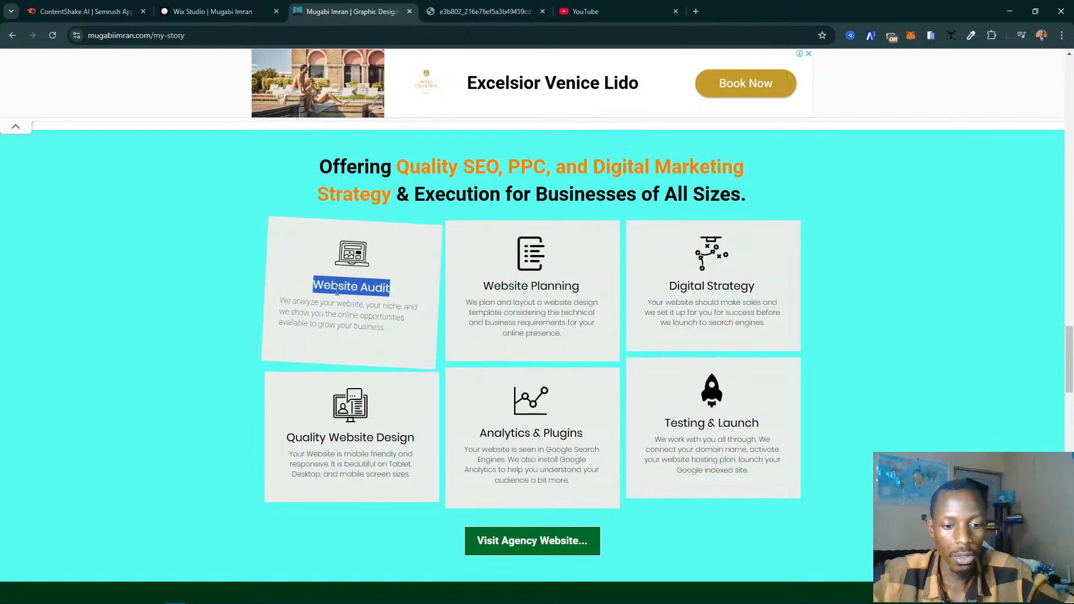
click(213, 11)
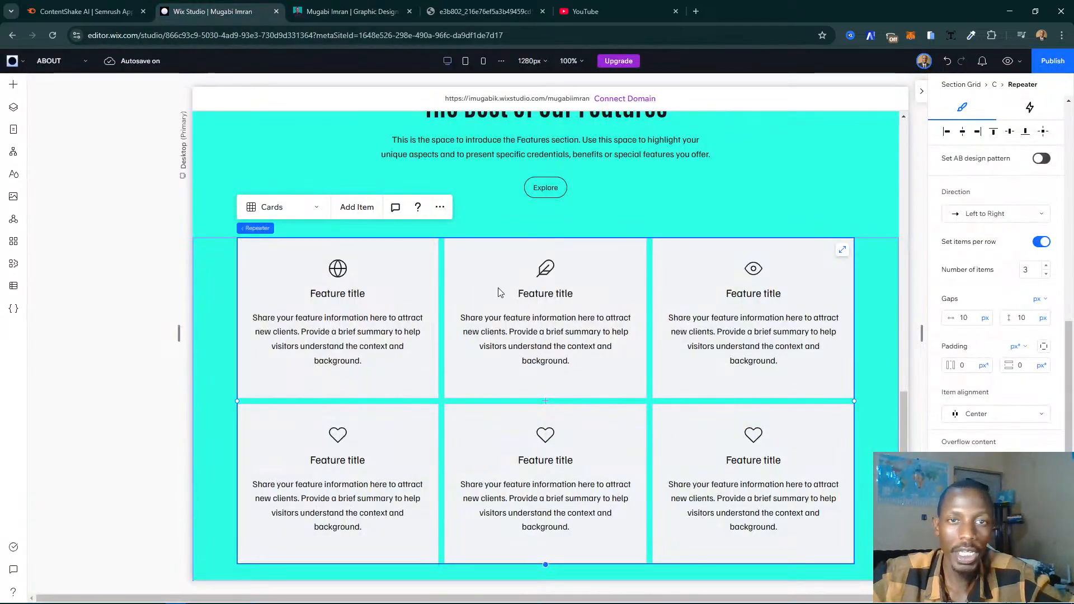
click(325, 290)
click(324, 290)
click(324, 292)
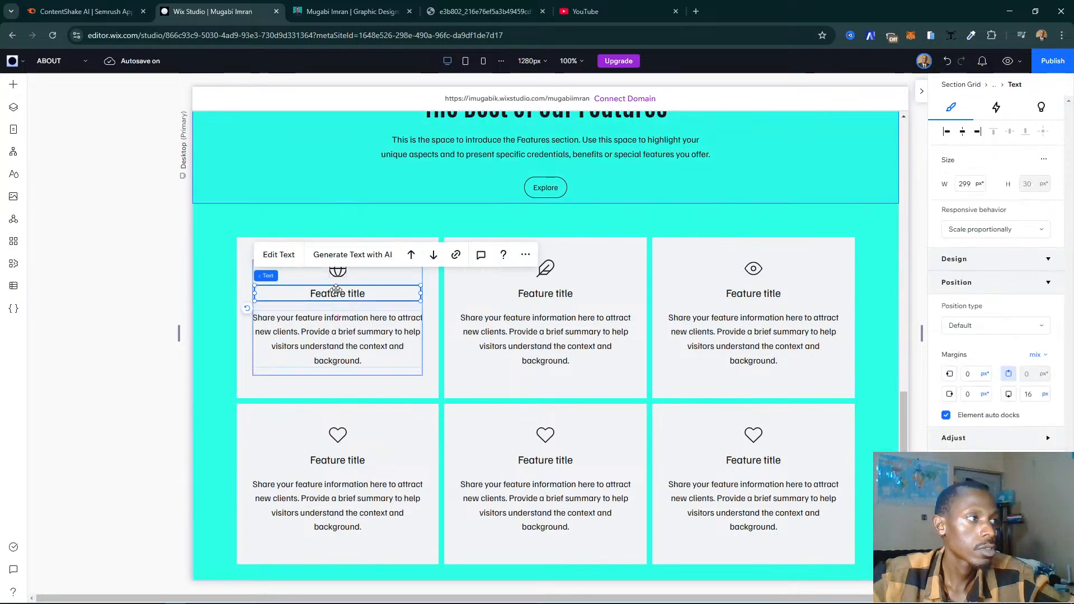
click(295, 256)
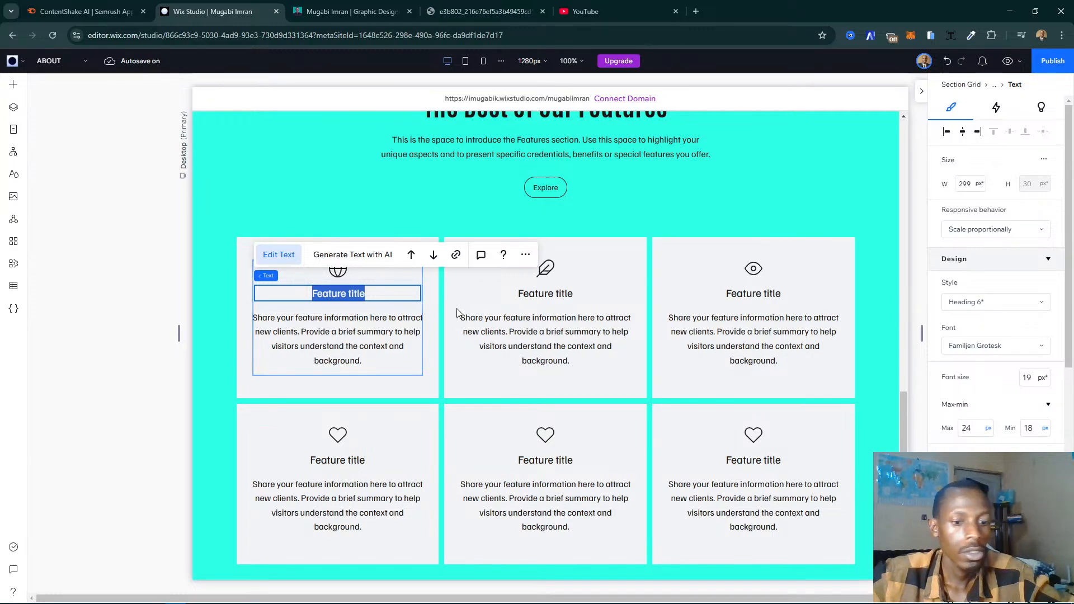
key(ctrl+v)
- Replace the first card's placeholder description with the Website Audit description copied from the live site
click(353, 12)
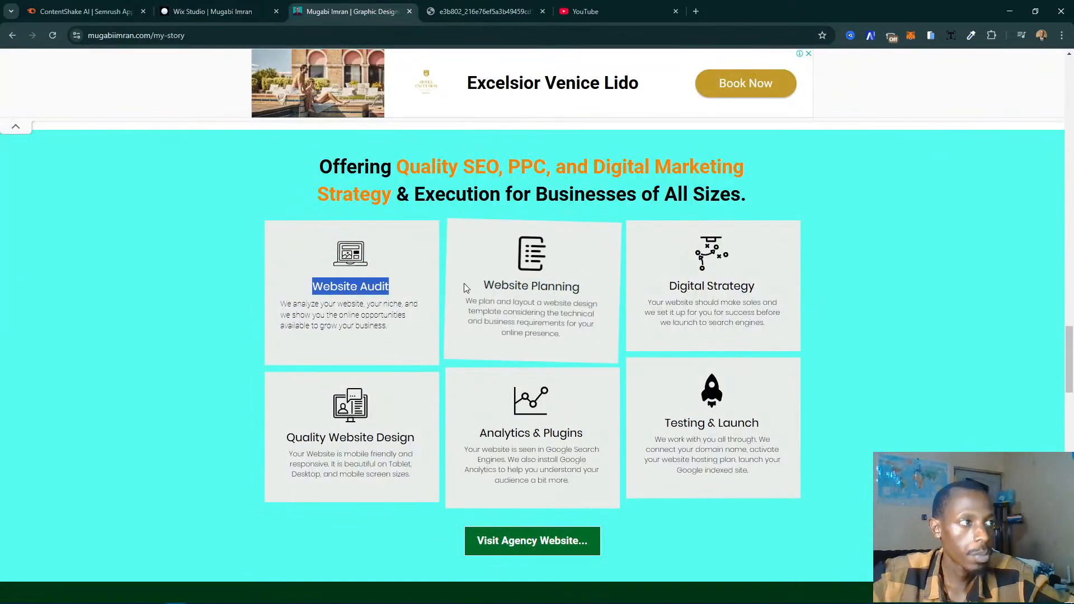
triple_click(342, 307)
key(ctrl+c)
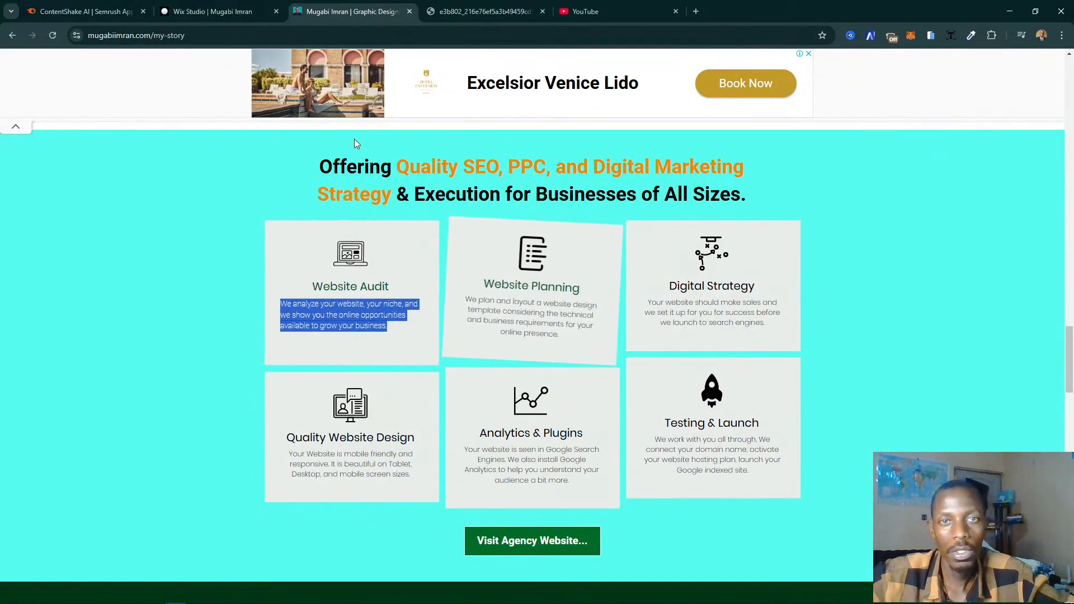
click(185, 7)
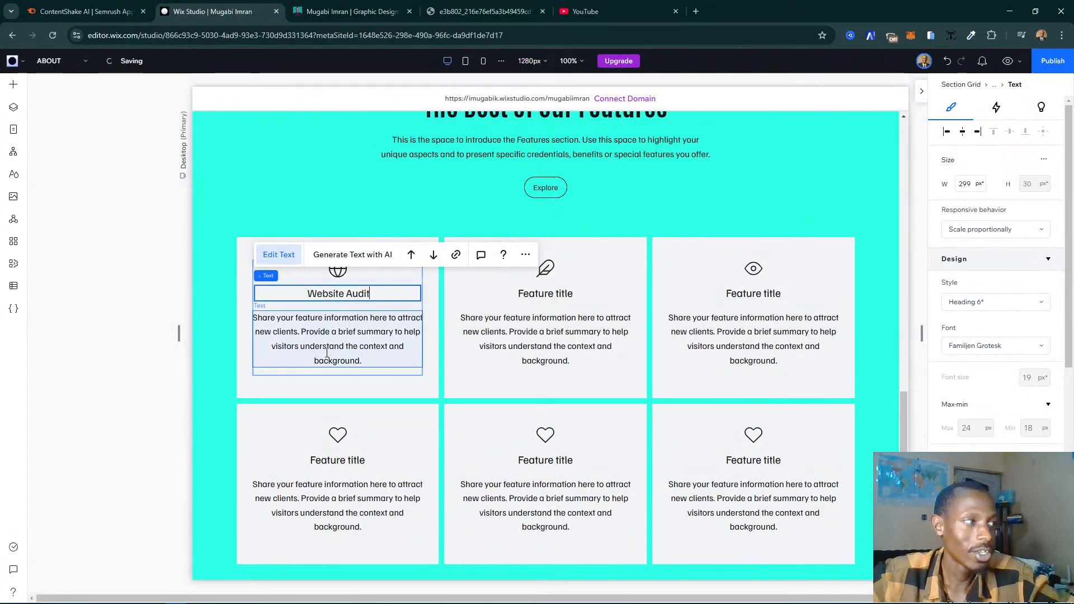
triple_click(391, 356)
key(ctrl+v)
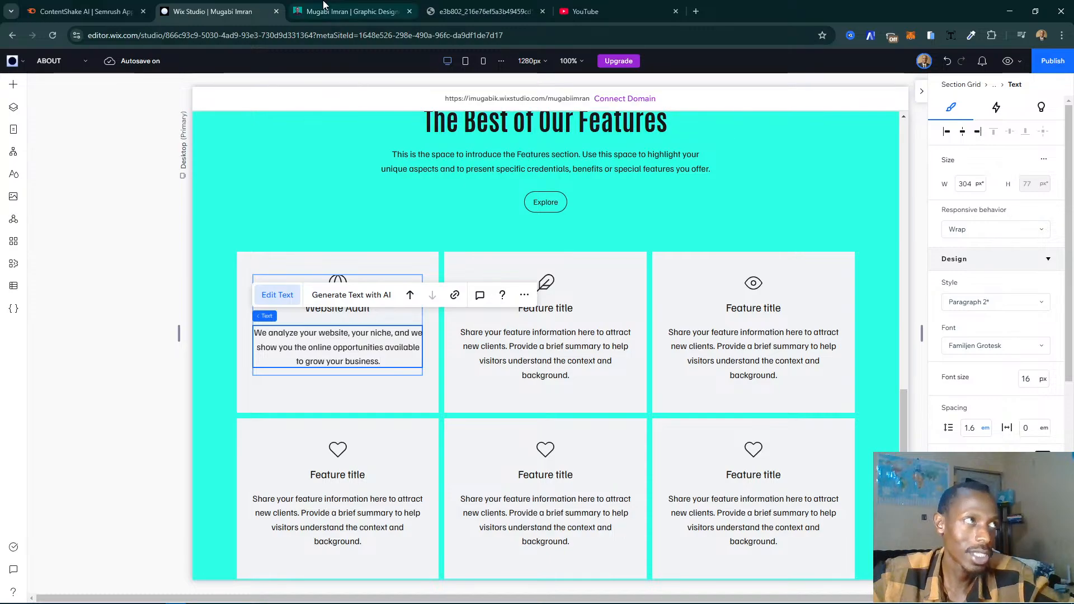
- Replace the second card's title in the upper row with "Website Planning", copied from the live site
click(323, 8)
triple_click(521, 285)
key(ctrl+c)
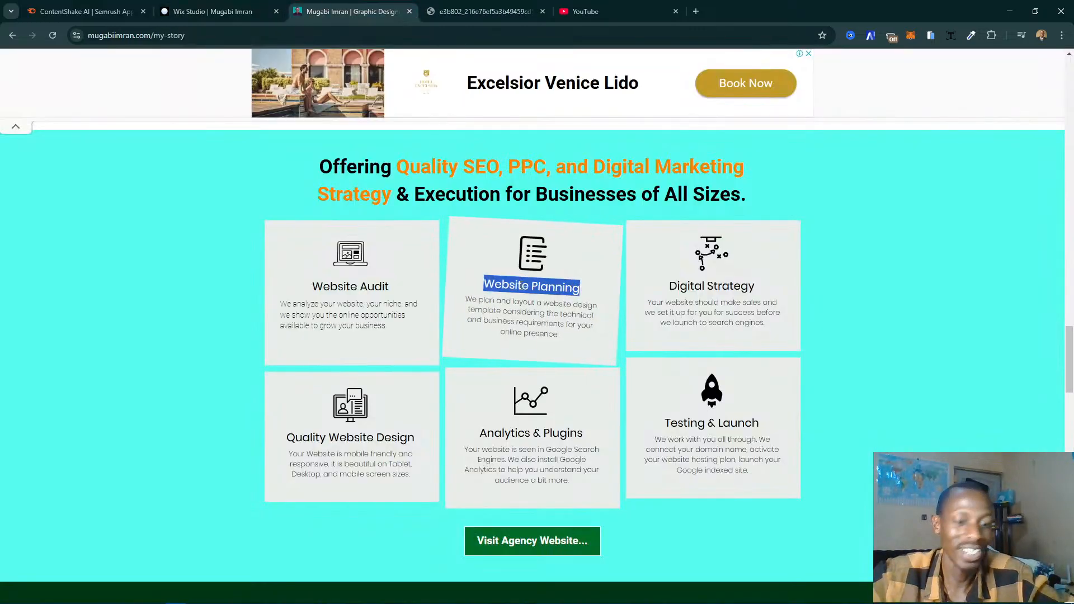
click(213, 11)
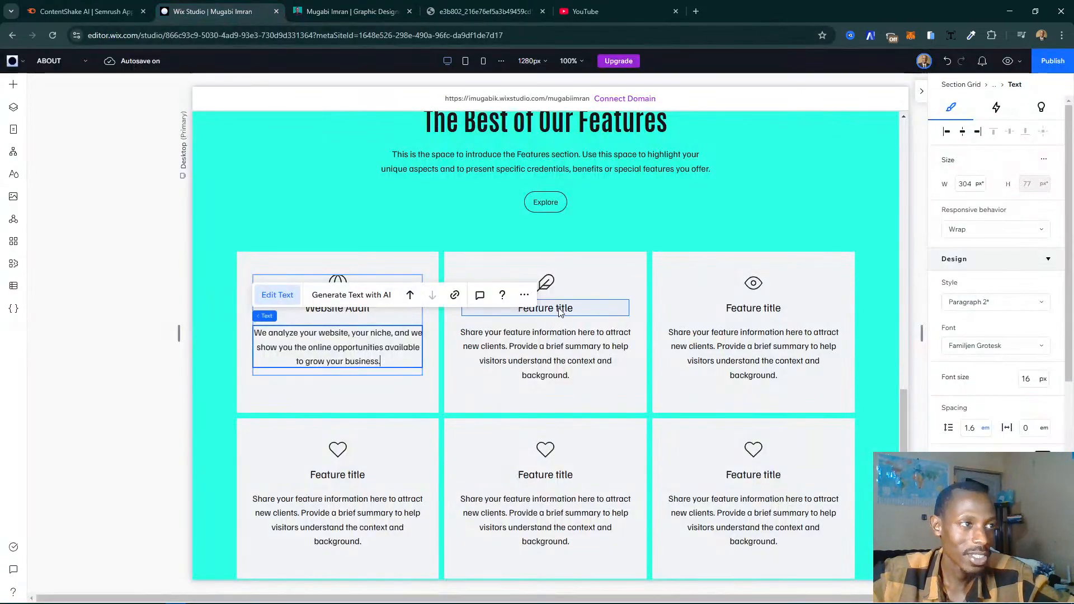
double_click(629, 312)
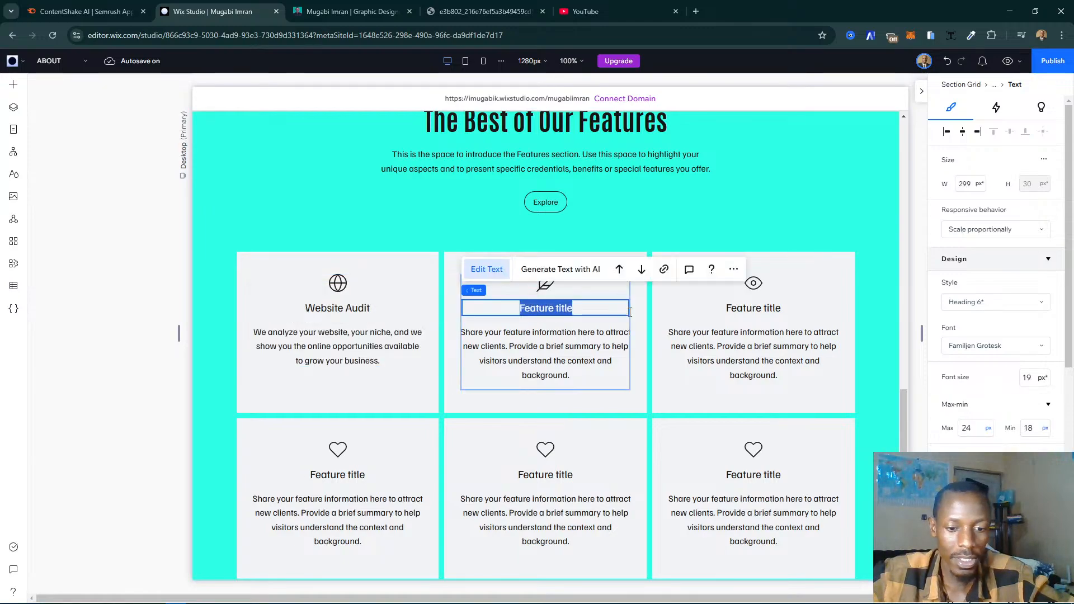
key(ctrl+v)
- Replace the second card's placeholder description with the Website Planning description copied from the live site
click(352, 12)
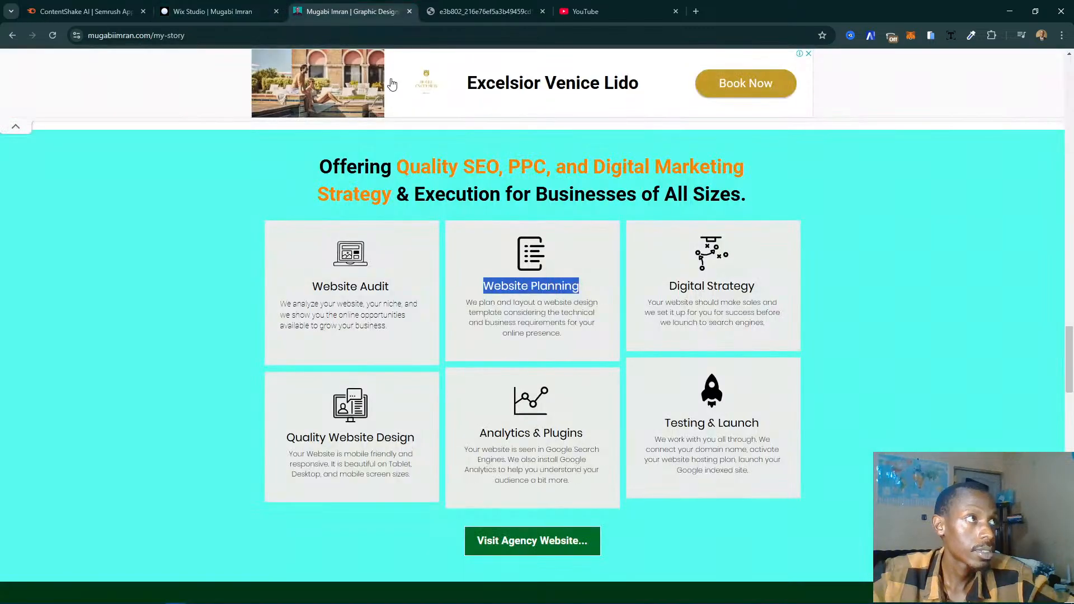
triple_click(532, 333)
key(ctrl+c)
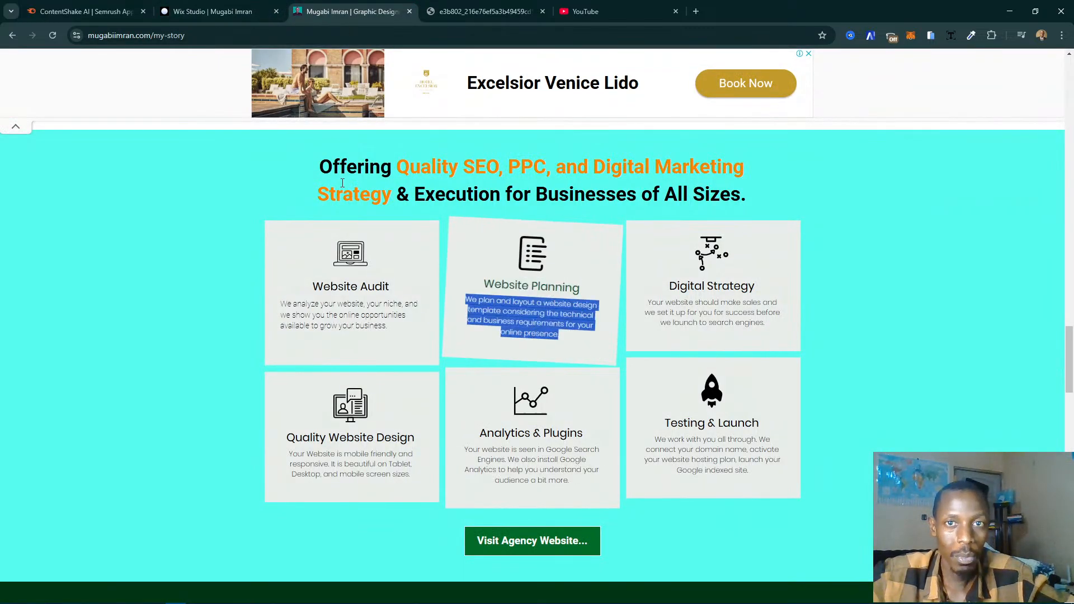
click(210, 19)
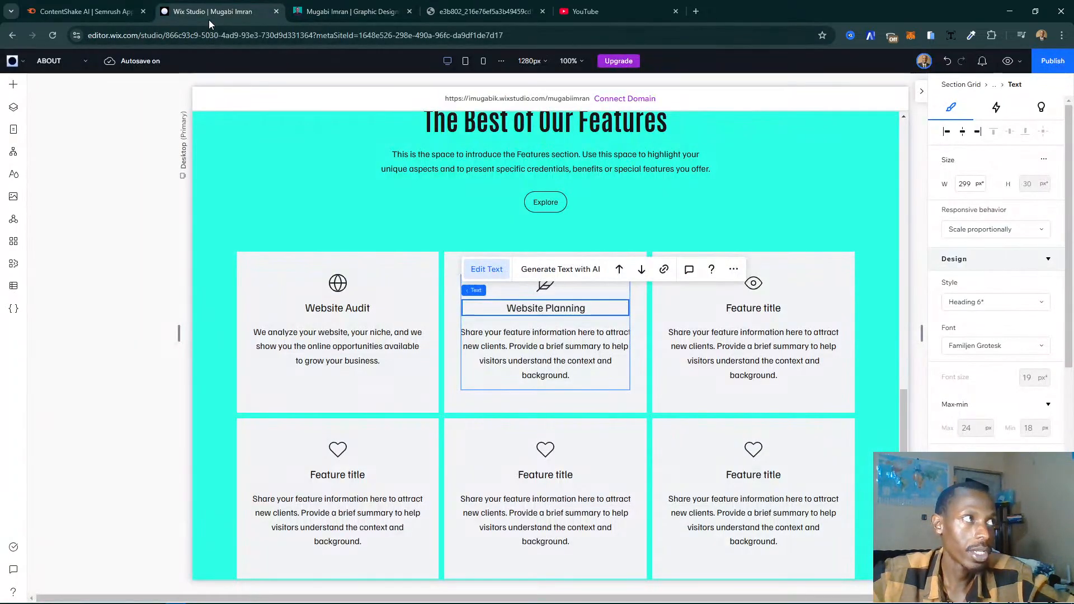
double_click(529, 347)
key(ctrl+v)
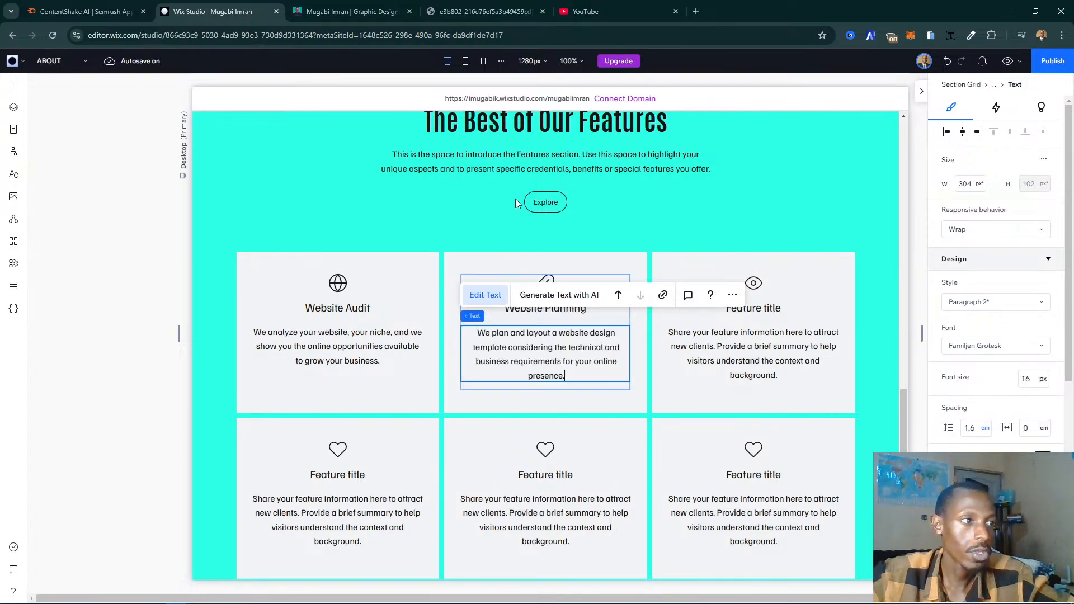
- Replace the third card's title in the upper row with "Digital Strategy", copied from the live site
click(353, 11)
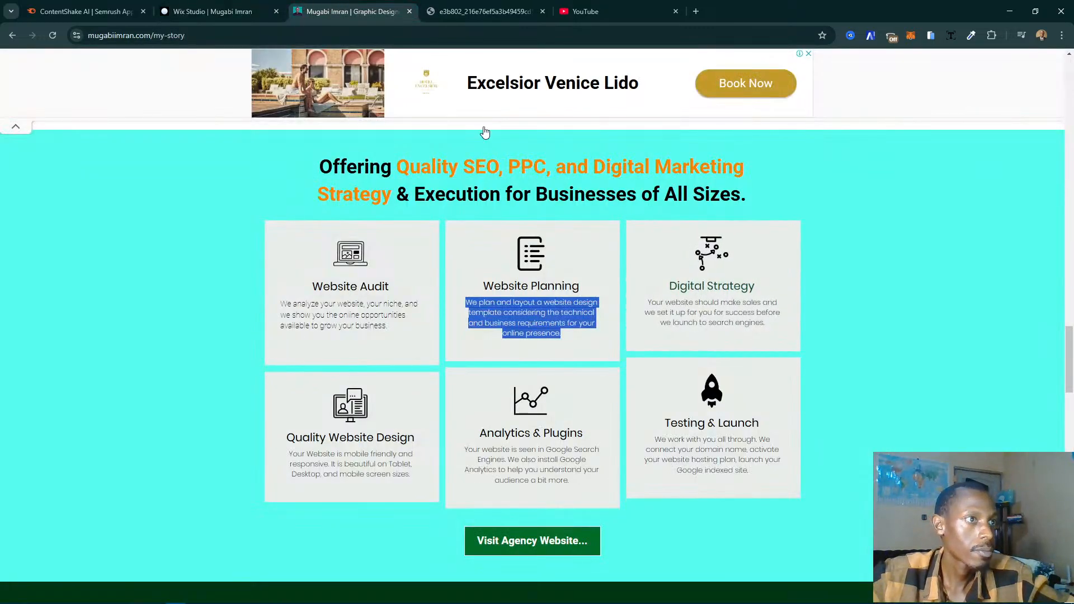
triple_click(685, 284)
key(ctrl+c)
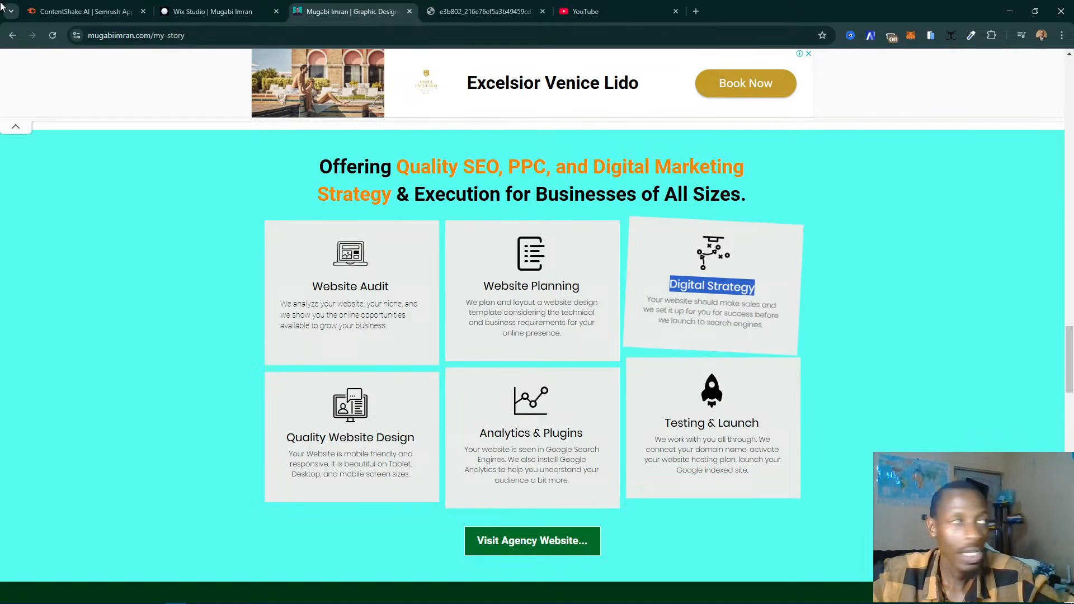
click(212, 11)
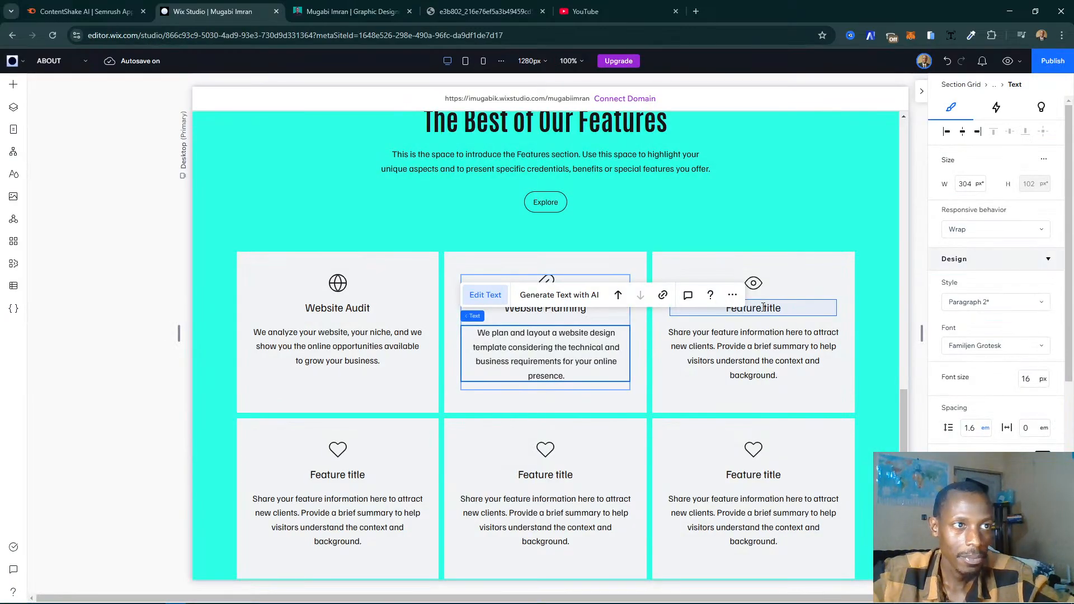
double_click(792, 307)
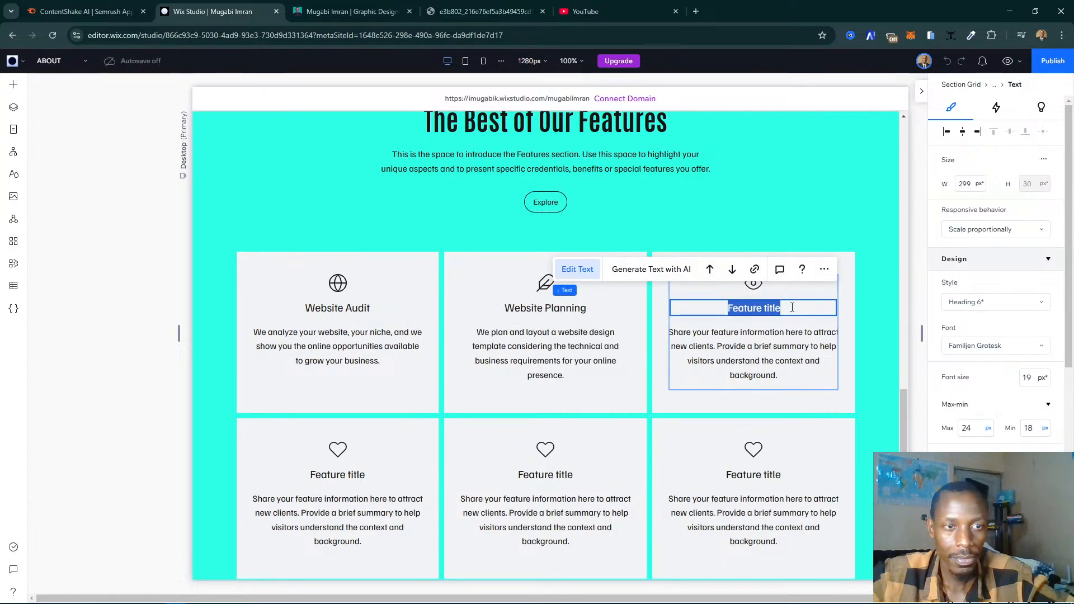
key(ctrl+v)
- Examine the live My Story page's sections below the service cards, including testimonials, the contact form, Medium articles and groups
click(337, 6)
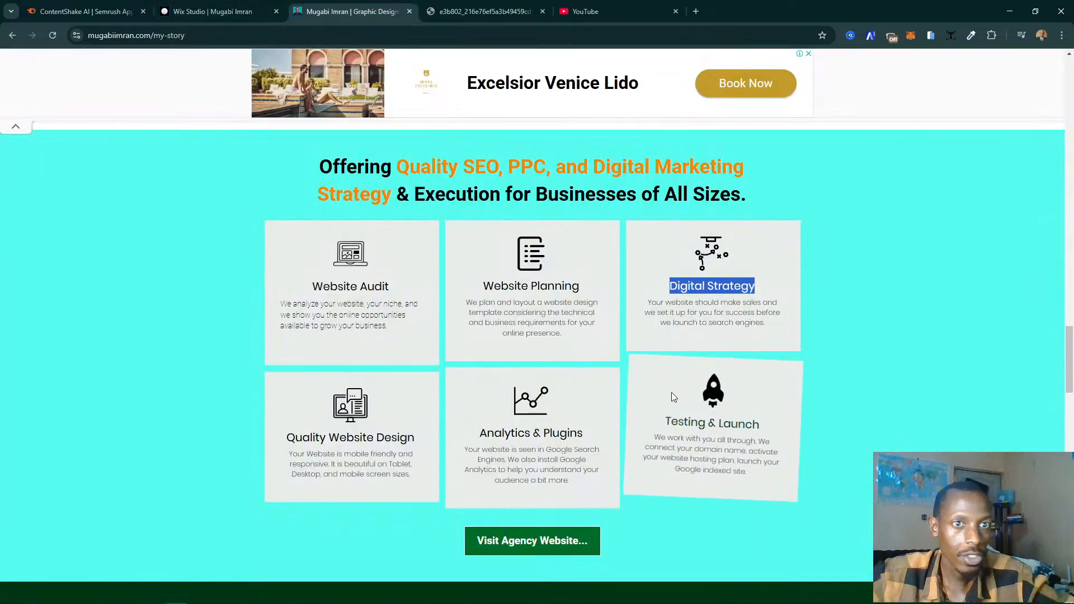
scroll(666, 400, down, 8)
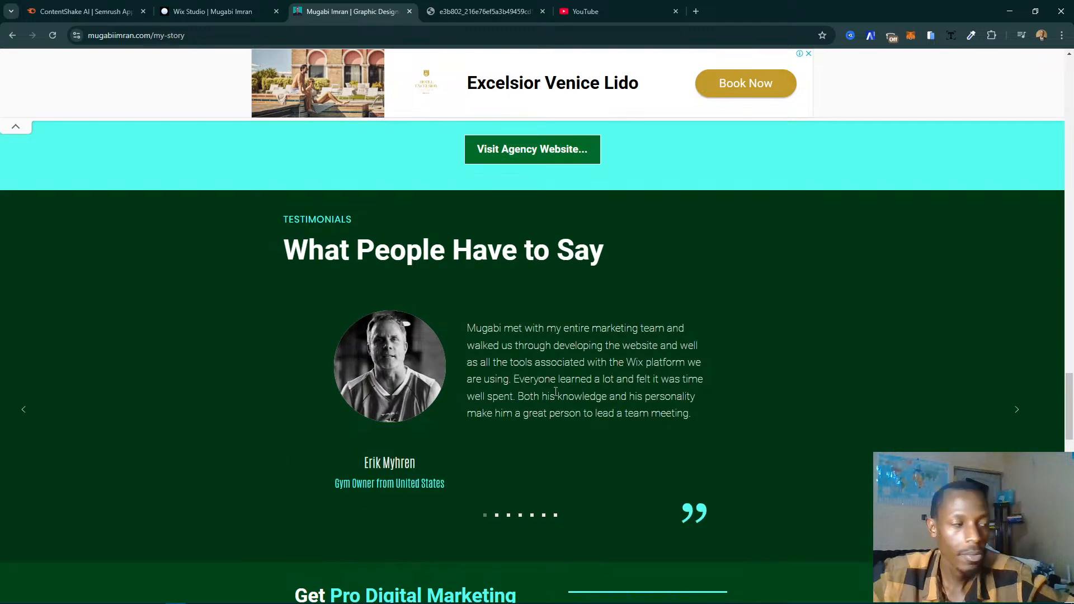
scroll(679, 463, down, 10)
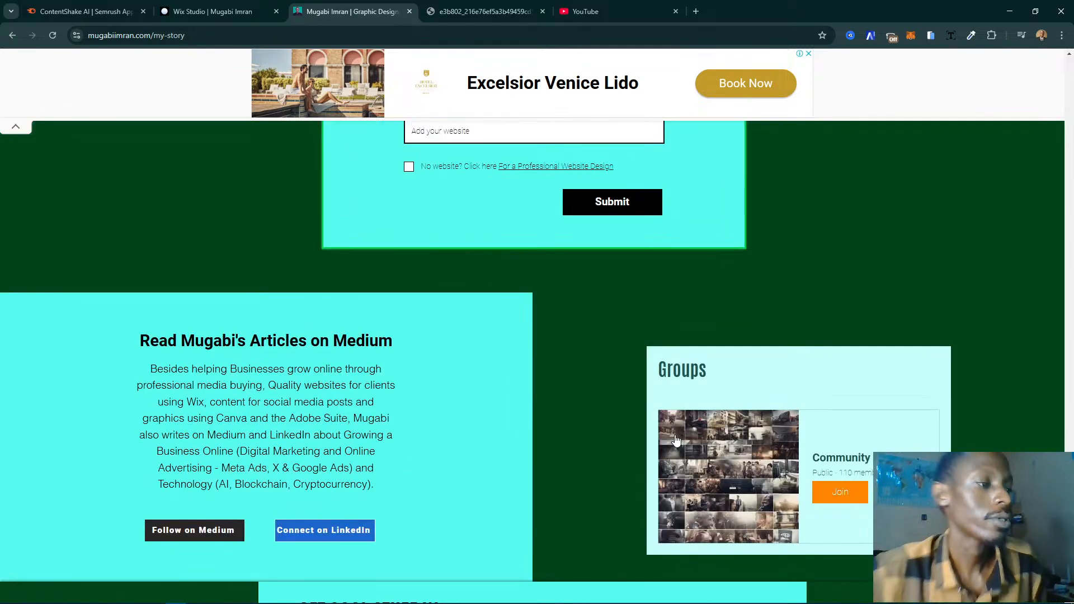
scroll(676, 434, up, 2)
scroll(674, 434, down, 2)
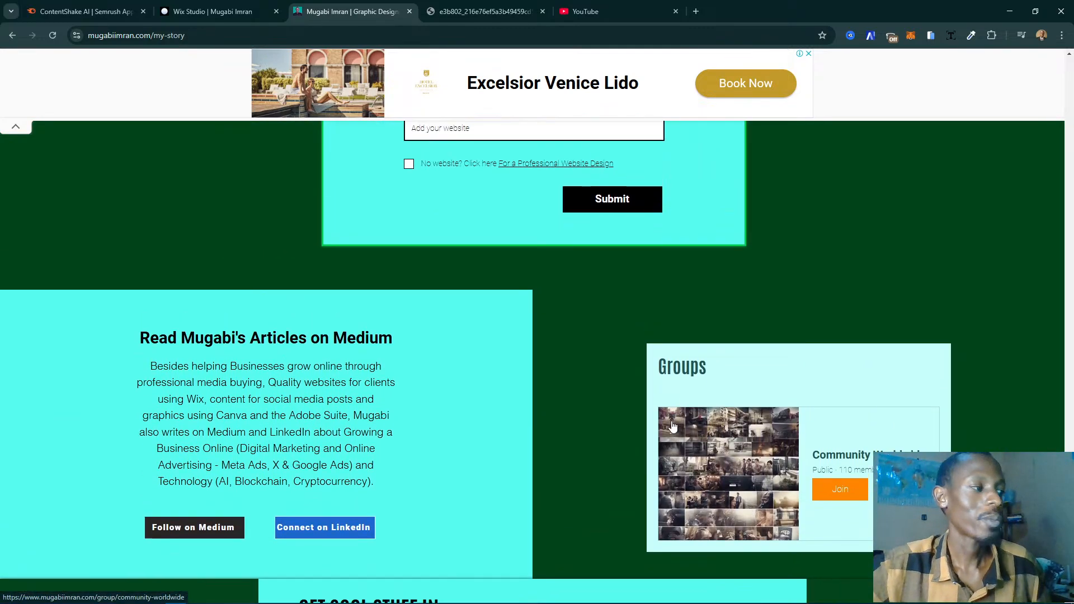
scroll(674, 428, up, 5)
scroll(673, 427, up, 1)
scroll(673, 427, down, 3)
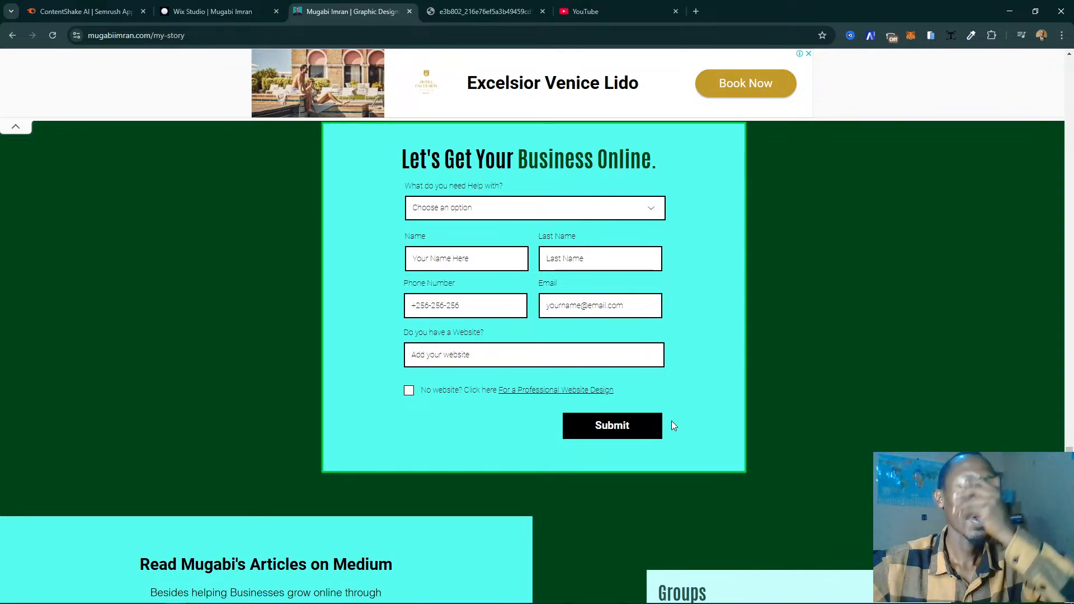
scroll(672, 420, up, 7)
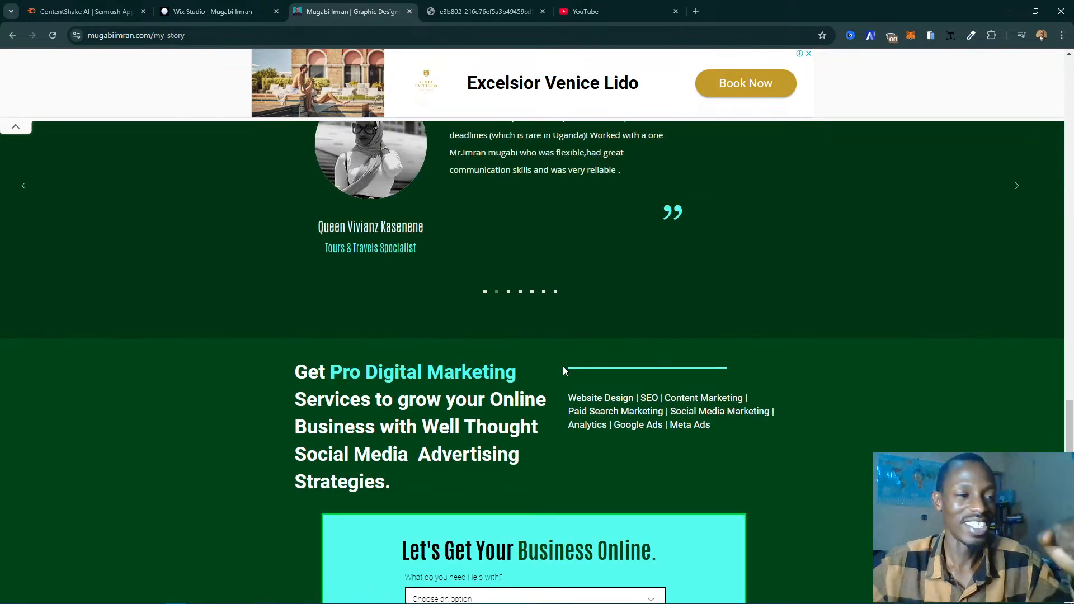
scroll(563, 366, up, 11)
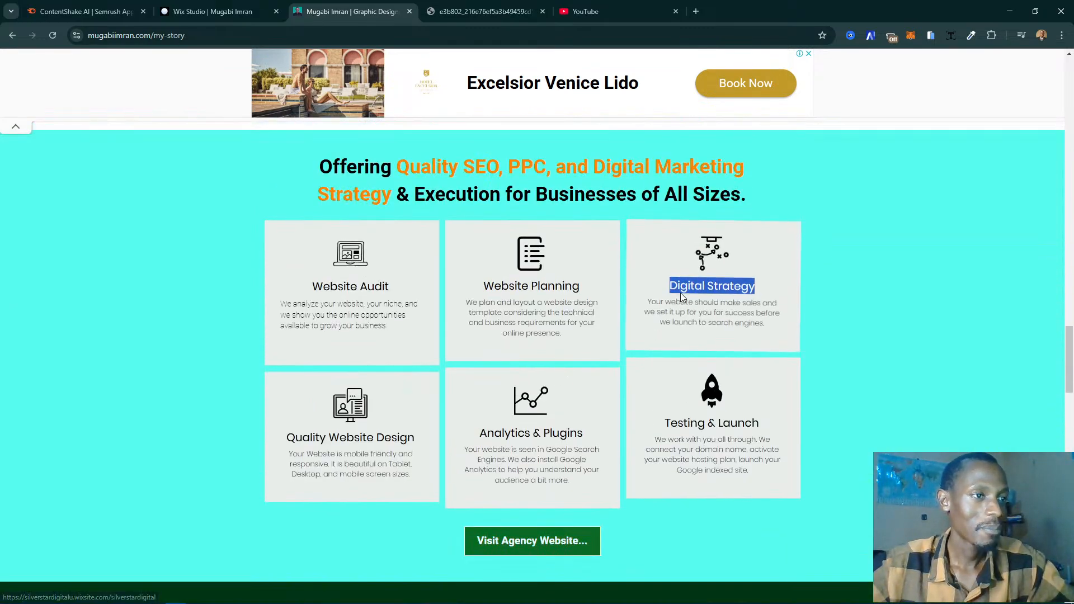
- Replace the third upper-row card's placeholder description with the Digital Strategy description copied from the live site
click(255, 11)
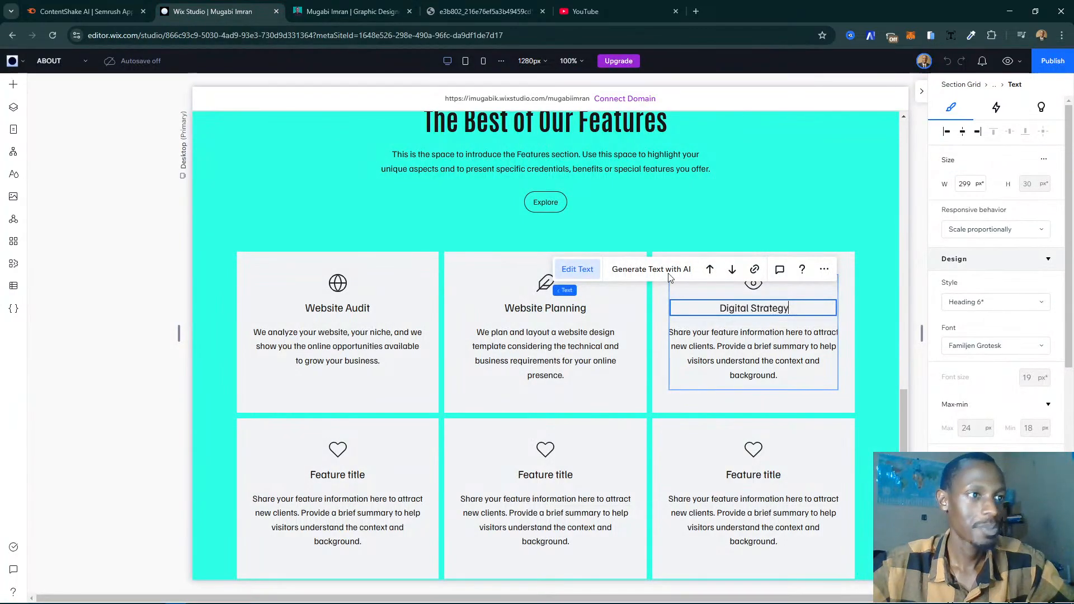
click(378, 8)
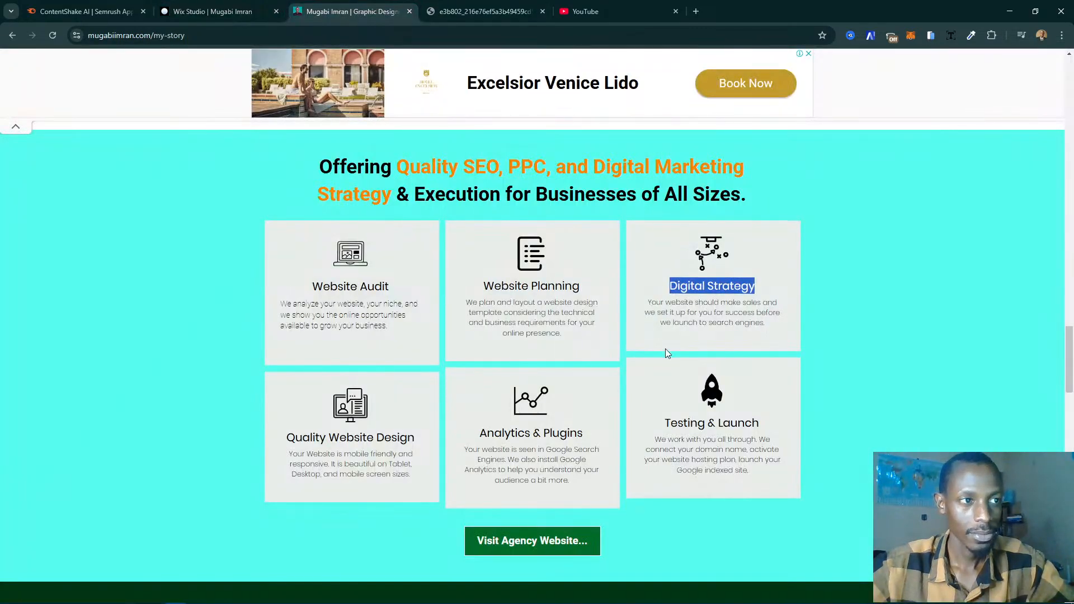
triple_click(705, 314)
key(ctrl+c)
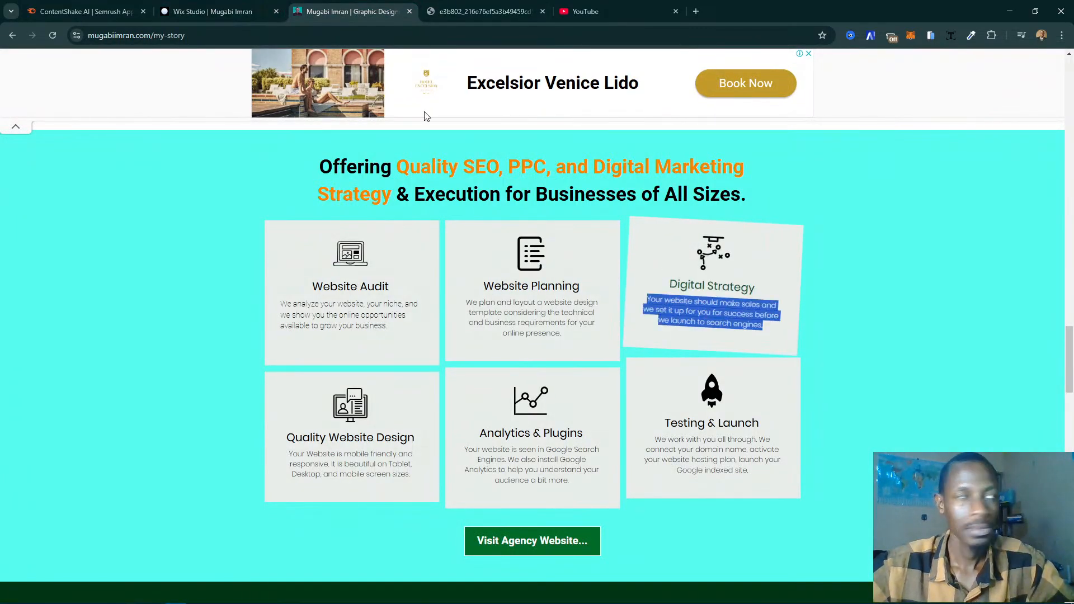
click(223, 13)
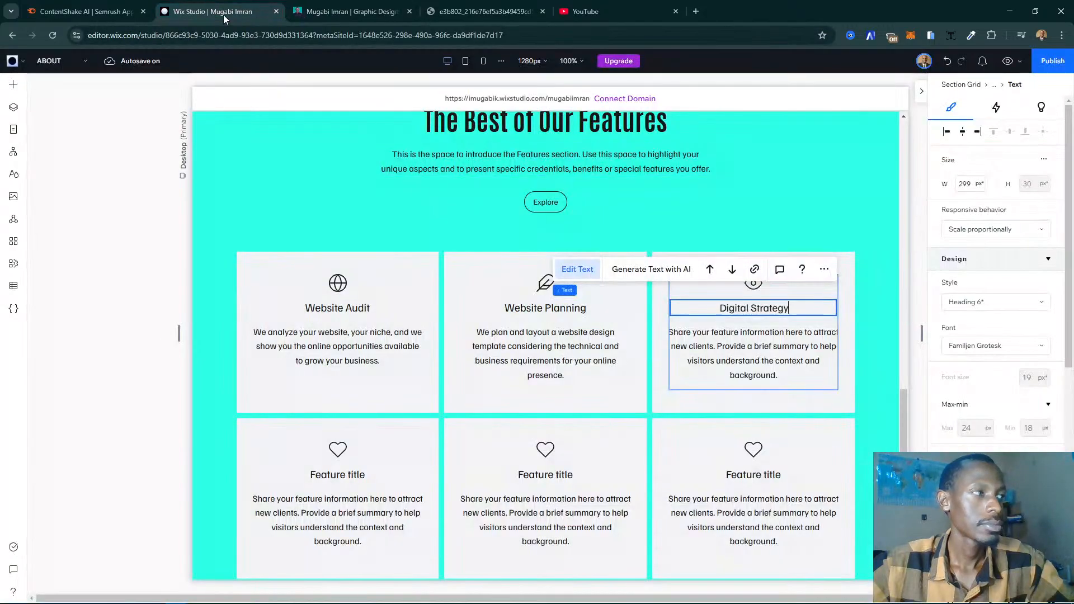
double_click(738, 376)
key(ctrl+v)
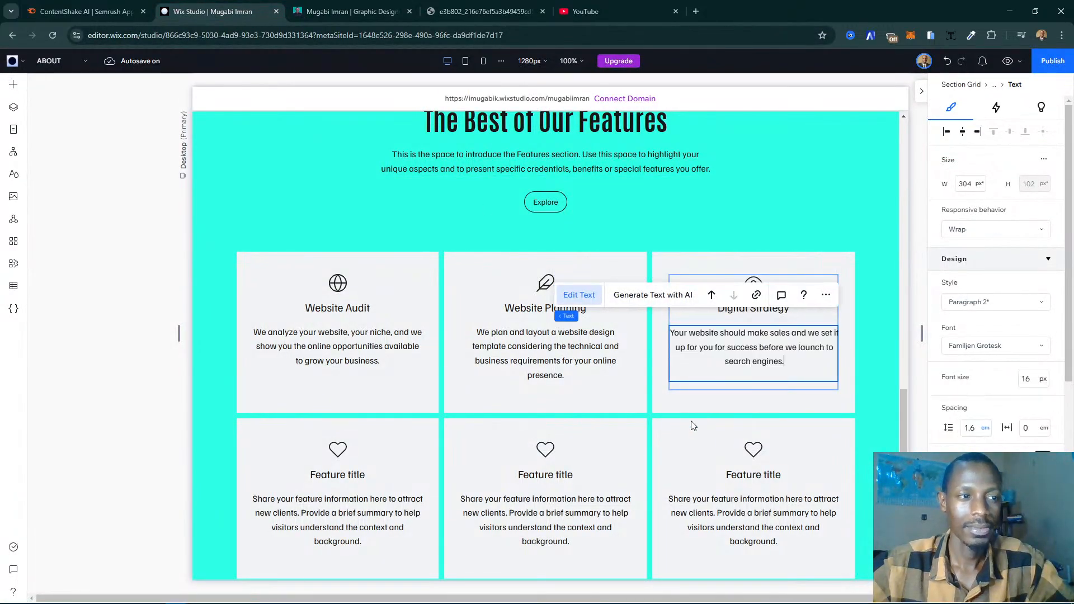
- Replace the first card's title in the lower row with "Quality Website Design", copied from the live site
click(353, 11)
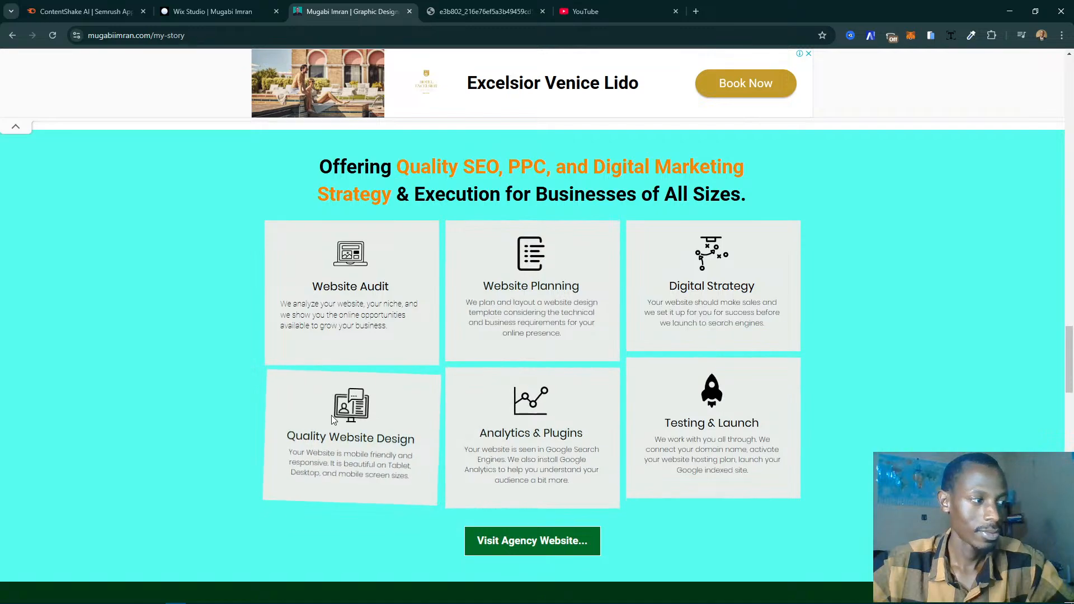
triple_click(323, 434)
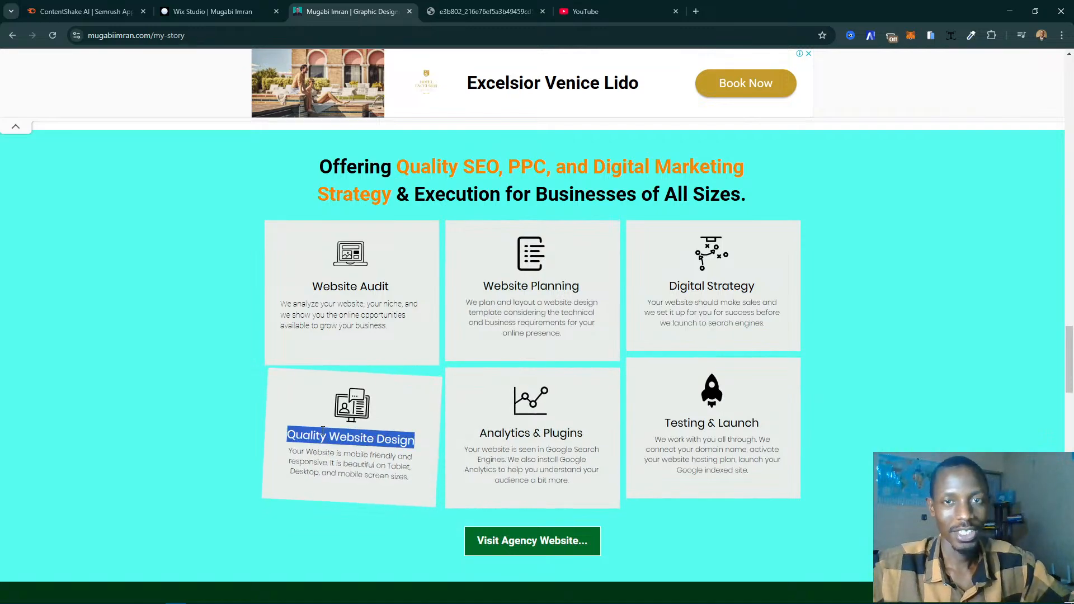
click(212, 12)
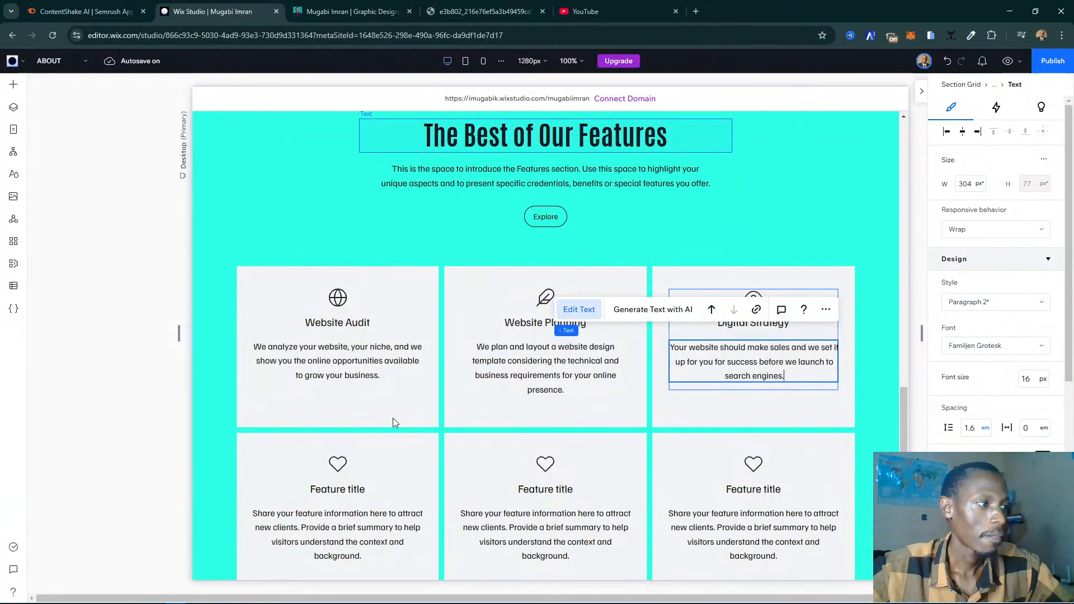
scroll(357, 474, down, 2)
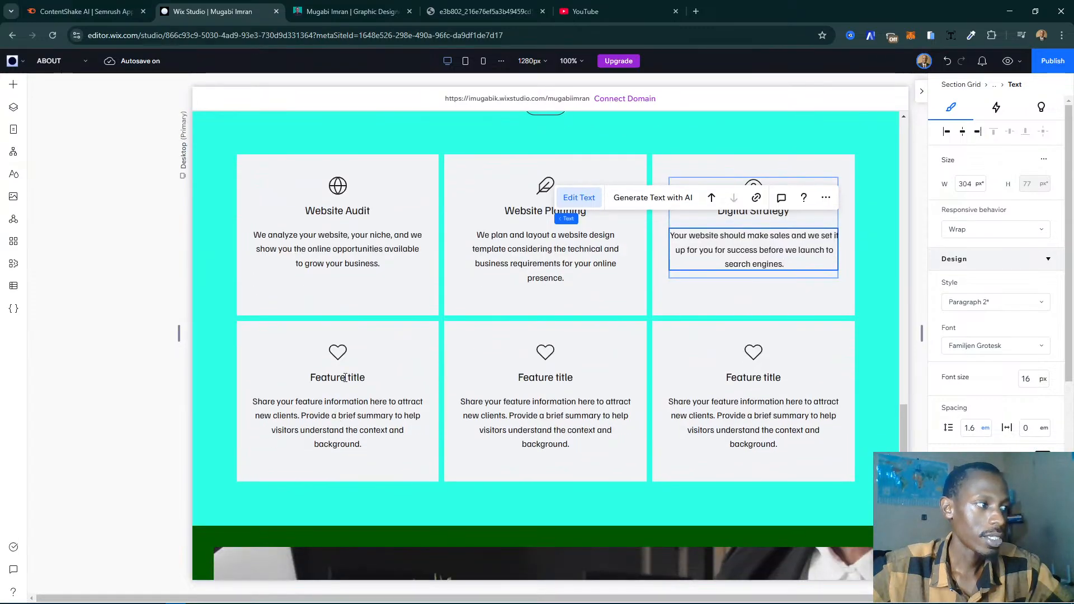
click(345, 378)
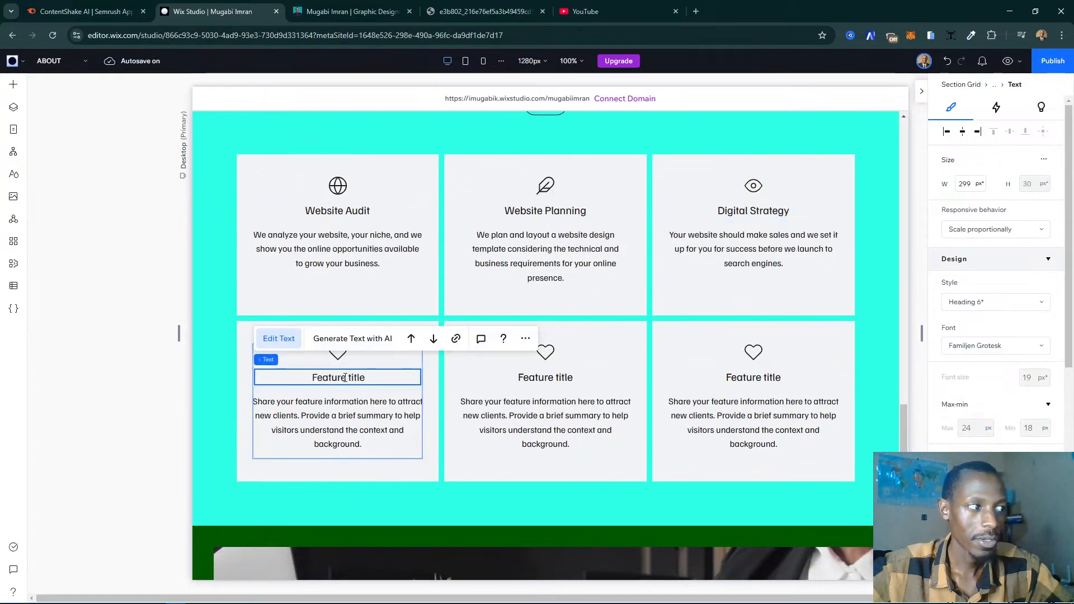
double_click(346, 377)
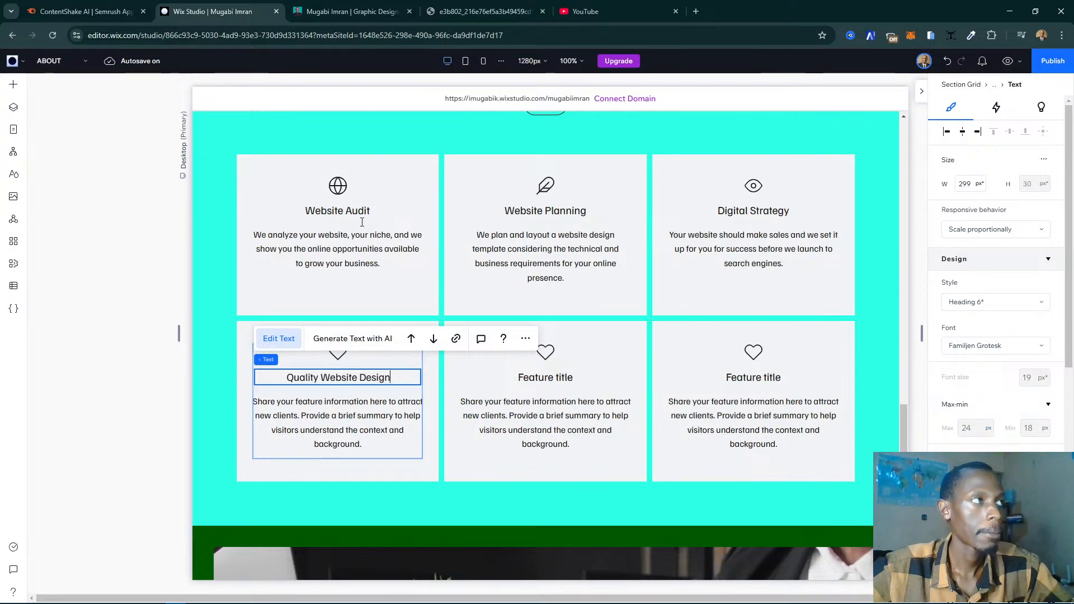
- Replace the first lower-row card's placeholder description with the Quality Website Design description copied from the live site
click(353, 11)
triple_click(361, 466)
key(ctrl+c)
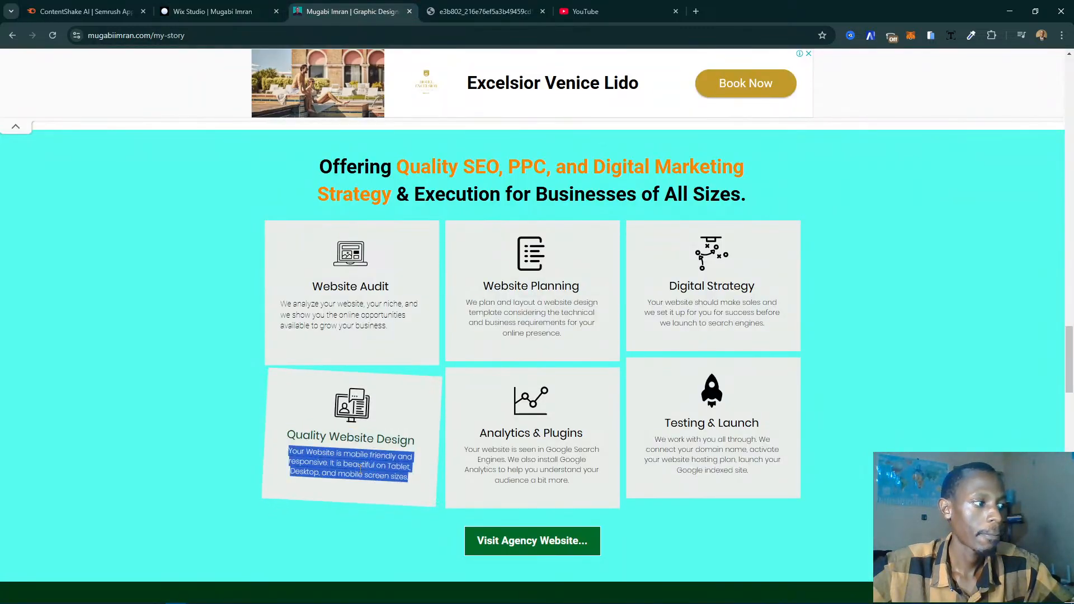
click(213, 12)
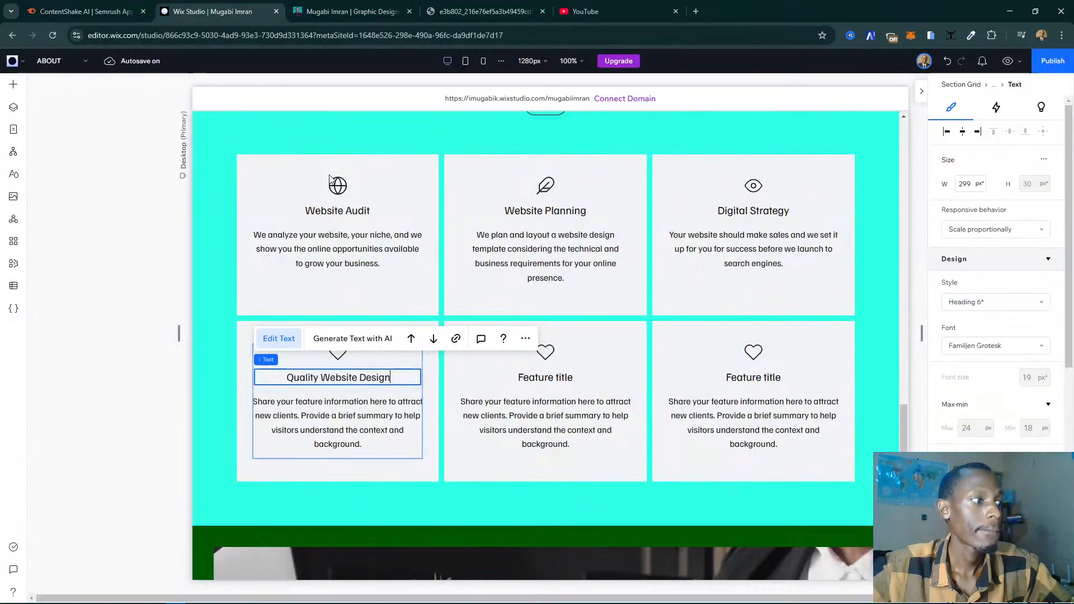
double_click(365, 411)
key(ctrl+a)
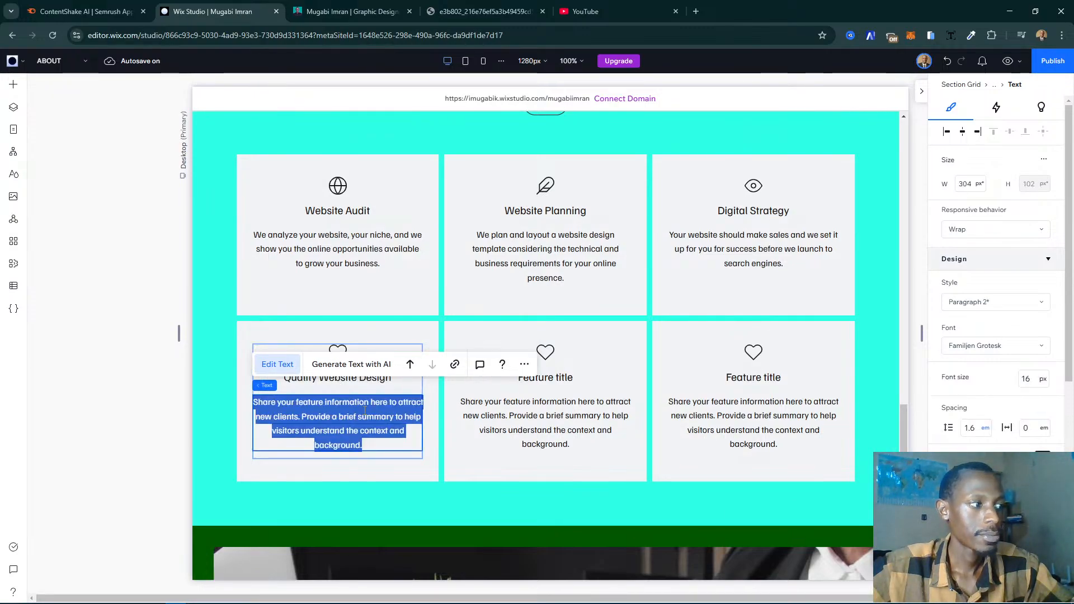
key(ctrl+v)
- Paste the live site's "Analytics & Plugins" title over the second lower-row card's placeholder description
key(ctrl+Tab)
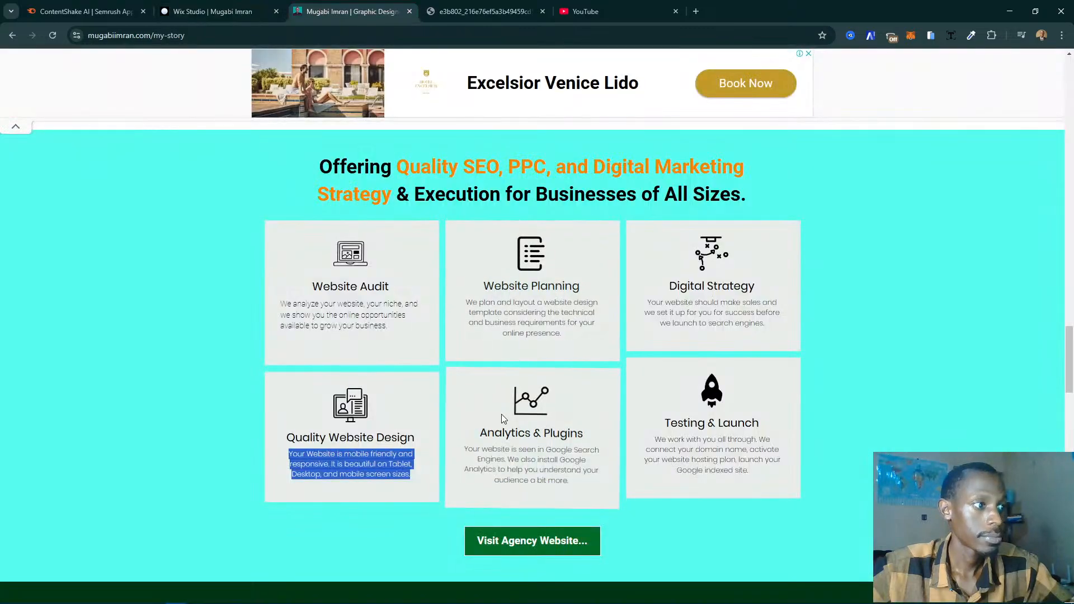
key(ctrl+shift+Tab)
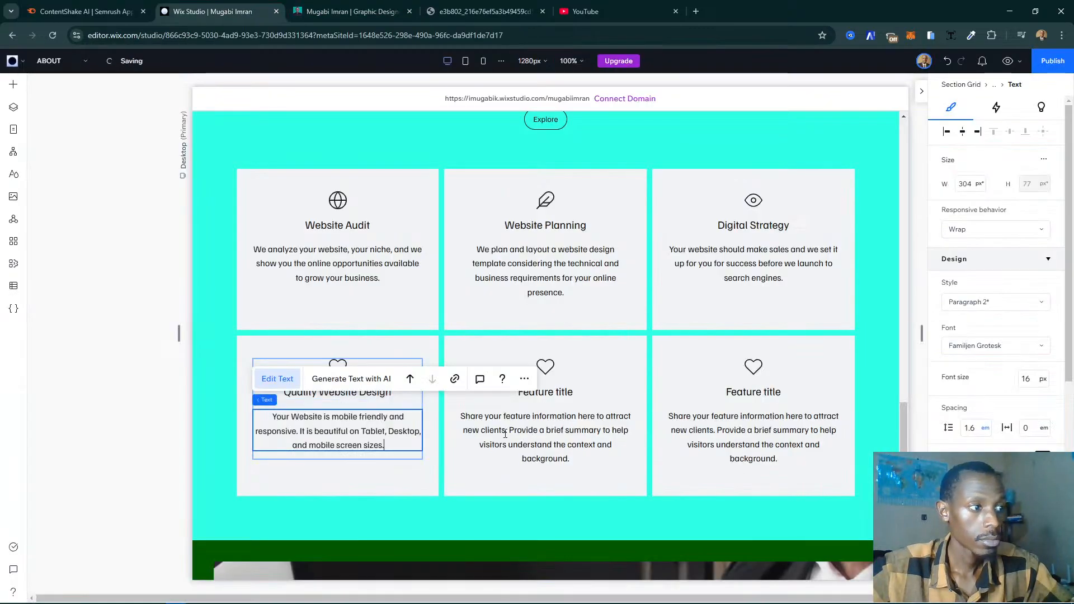
click(505, 434)
double_click(505, 434)
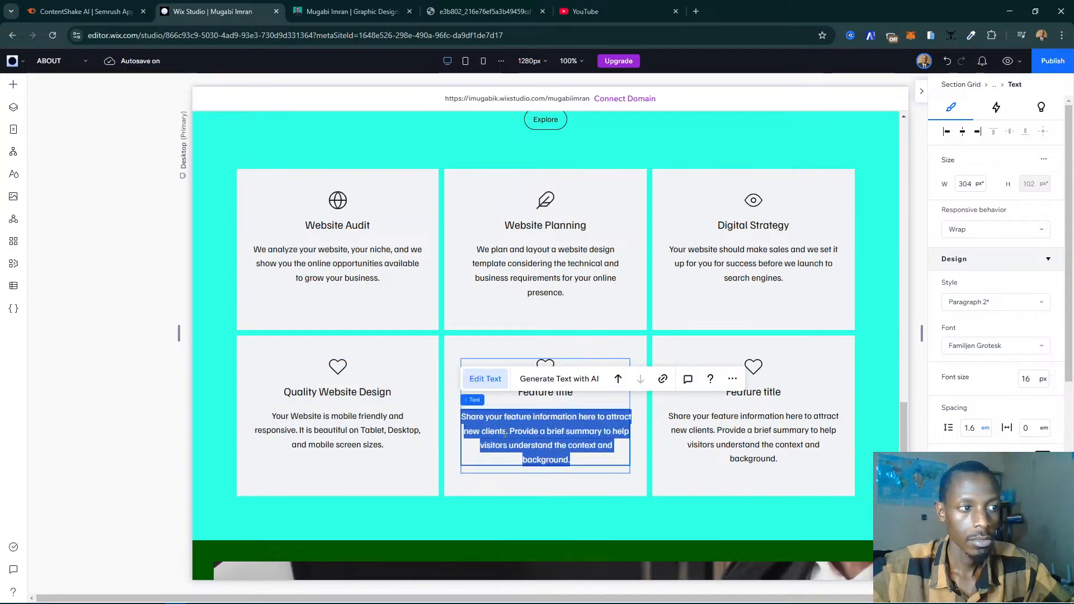
text(Analytics & Plugins)
- Replace the third card's title in the lower row with "Testing & Launch", copied from the live site
key(ctrl+Tab)
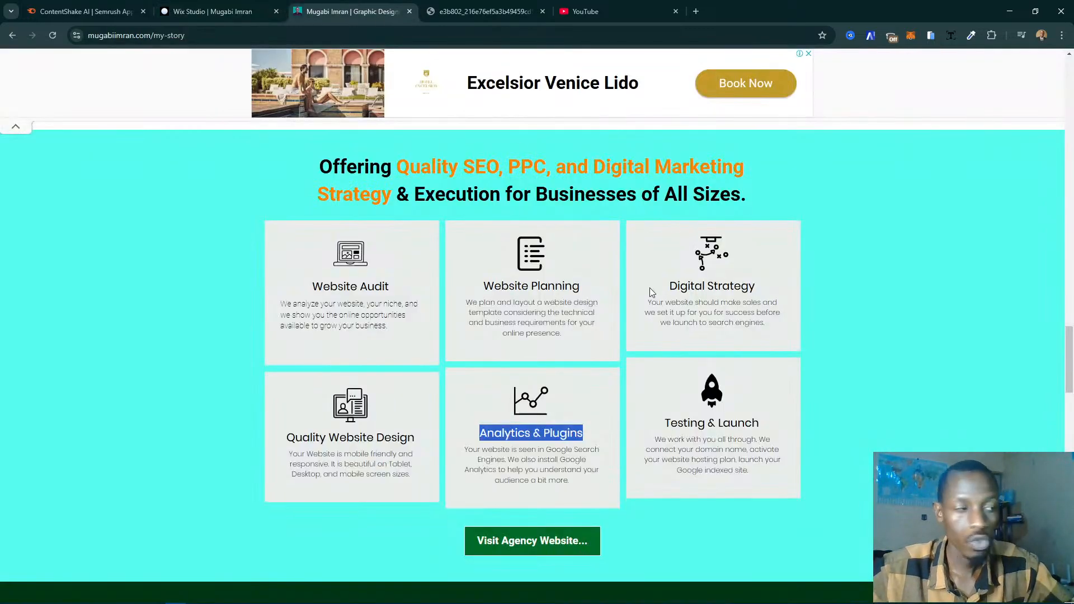
triple_click(676, 420)
key(ctrl+c)
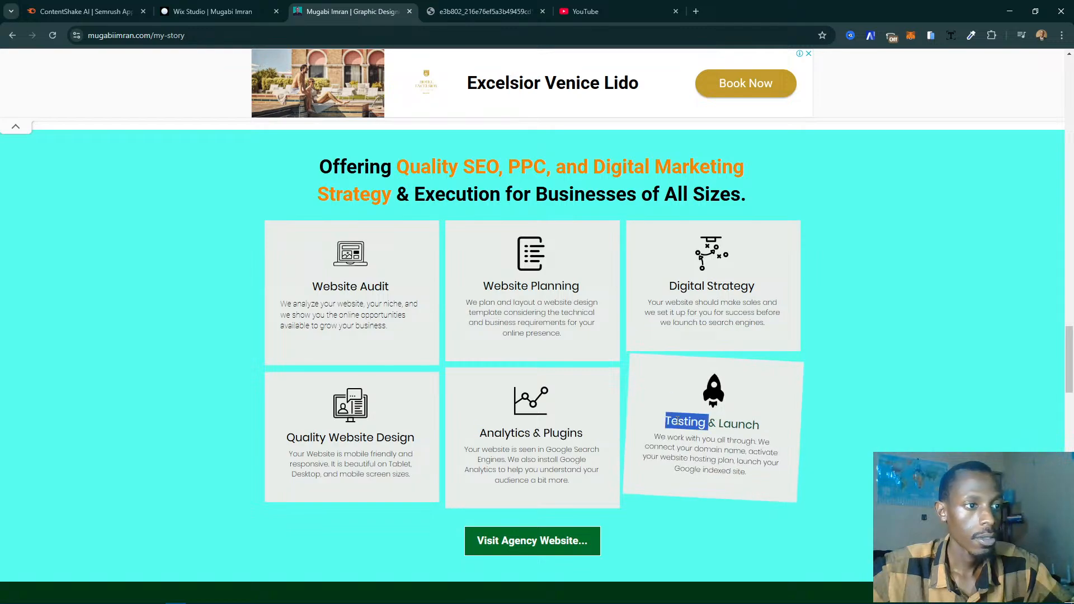
key(ctrl+shift+Tab)
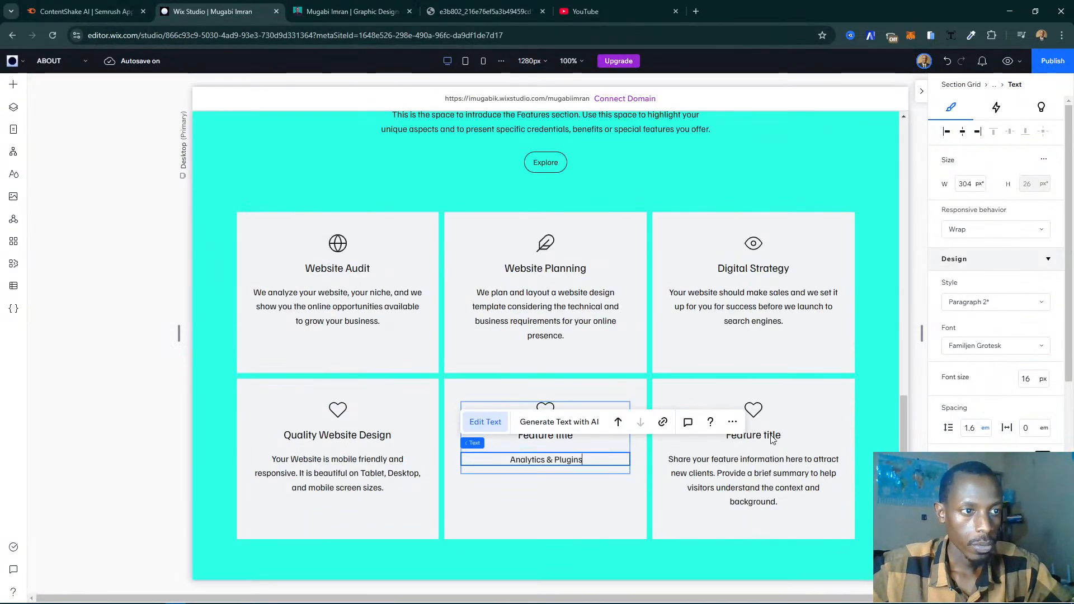
click(771, 439)
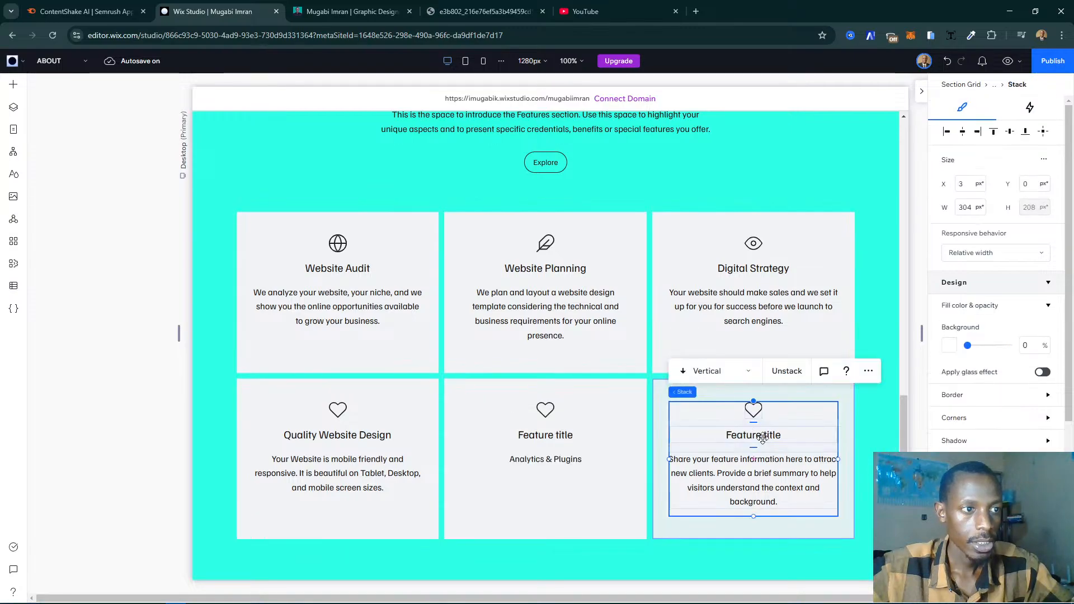
click(754, 434)
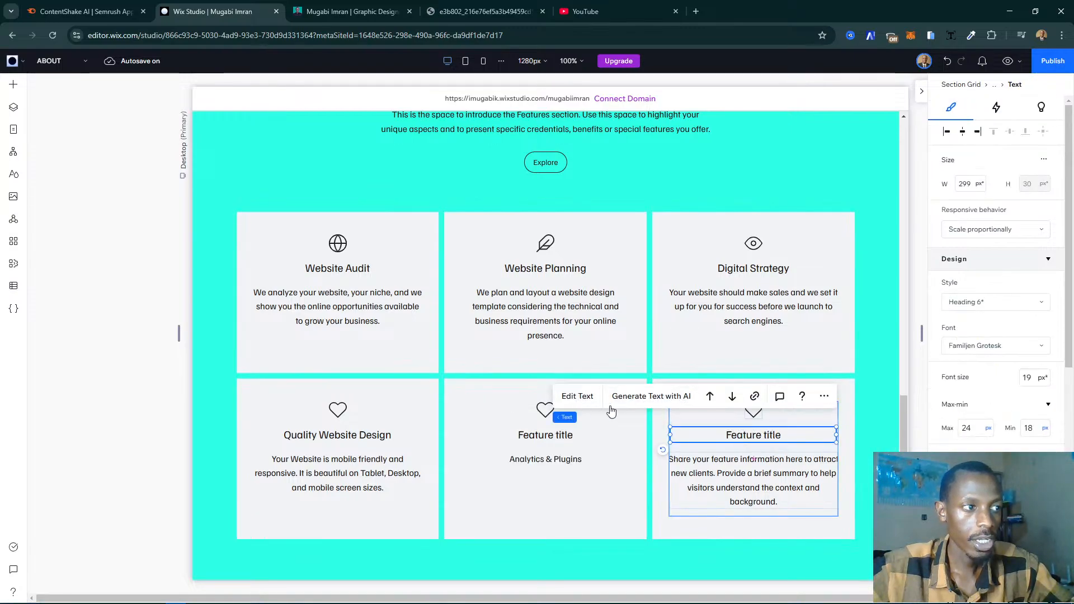
double_click(782, 437)
key(ctrl+v)
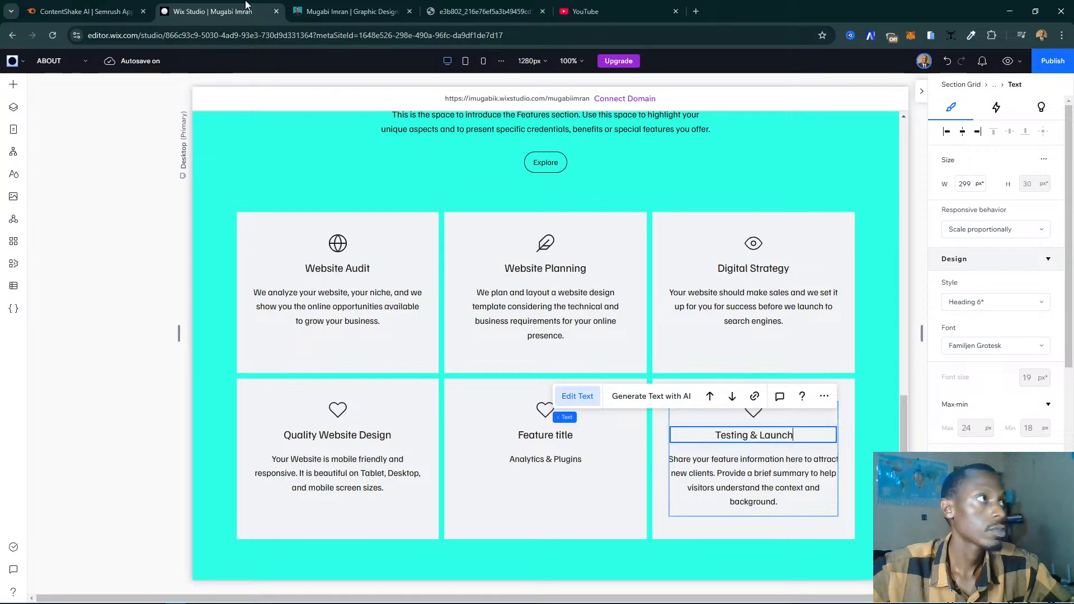
- Replace the third lower-row card's placeholder description with the Testing & Launch description copied from the live site
click(352, 12)
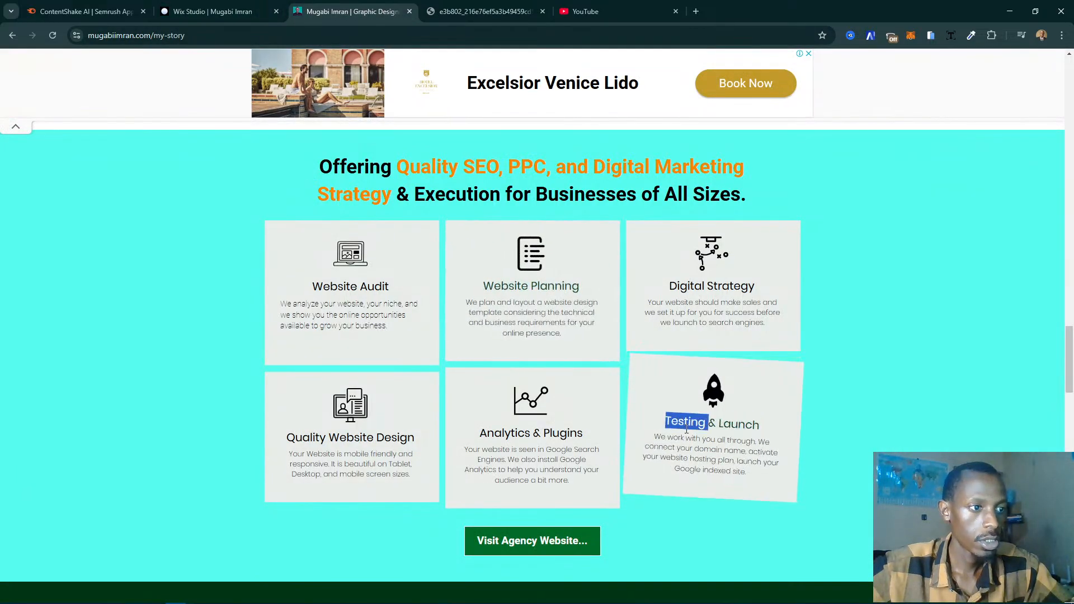
triple_click(691, 449)
key(ctrl+c)
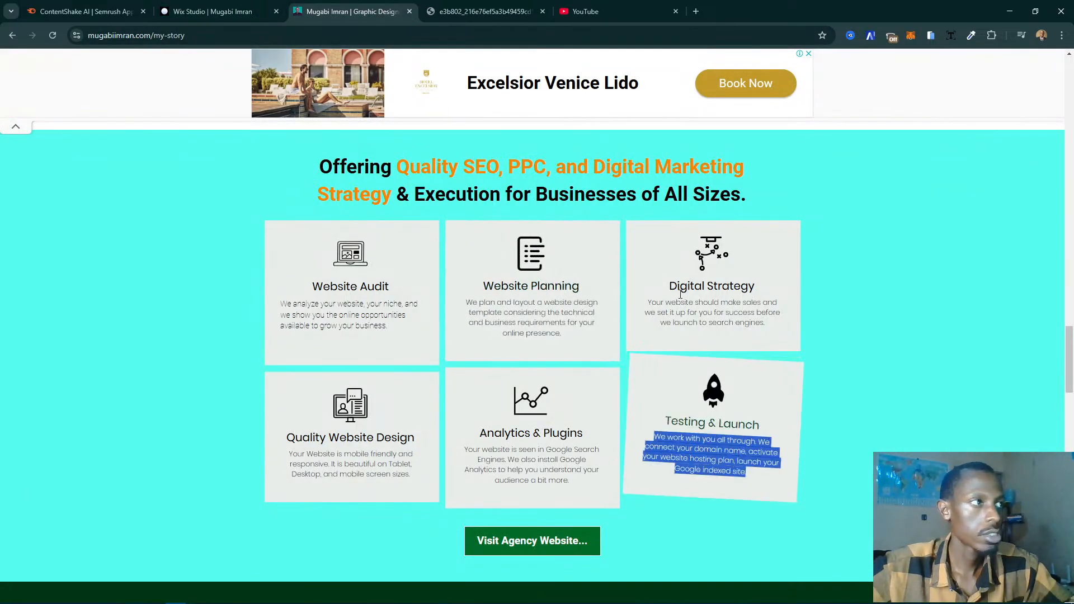
click(212, 11)
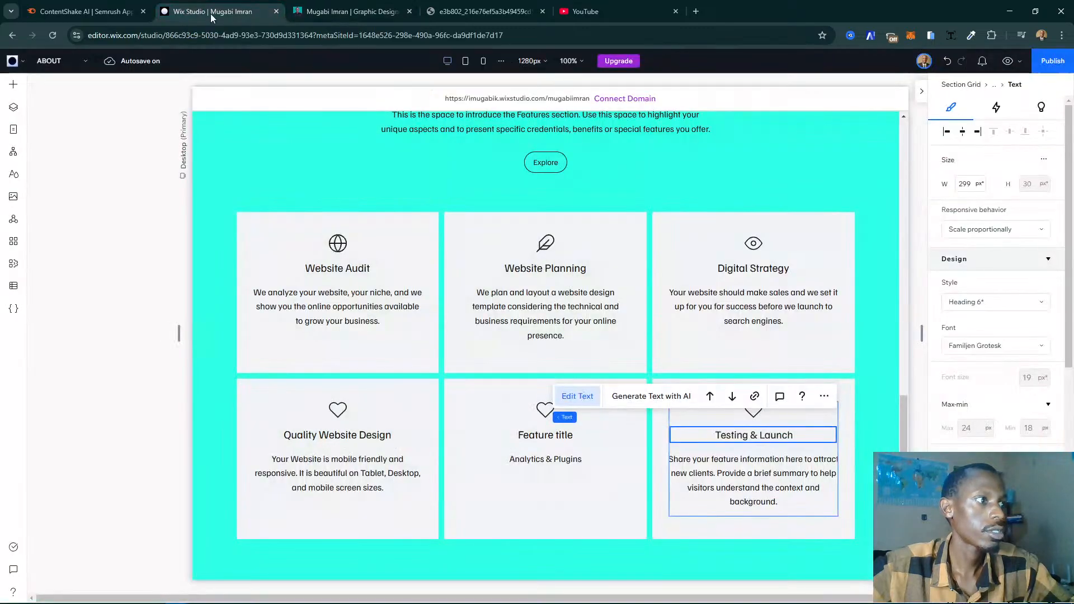
triple_click(741, 475)
key(ctrl+v)
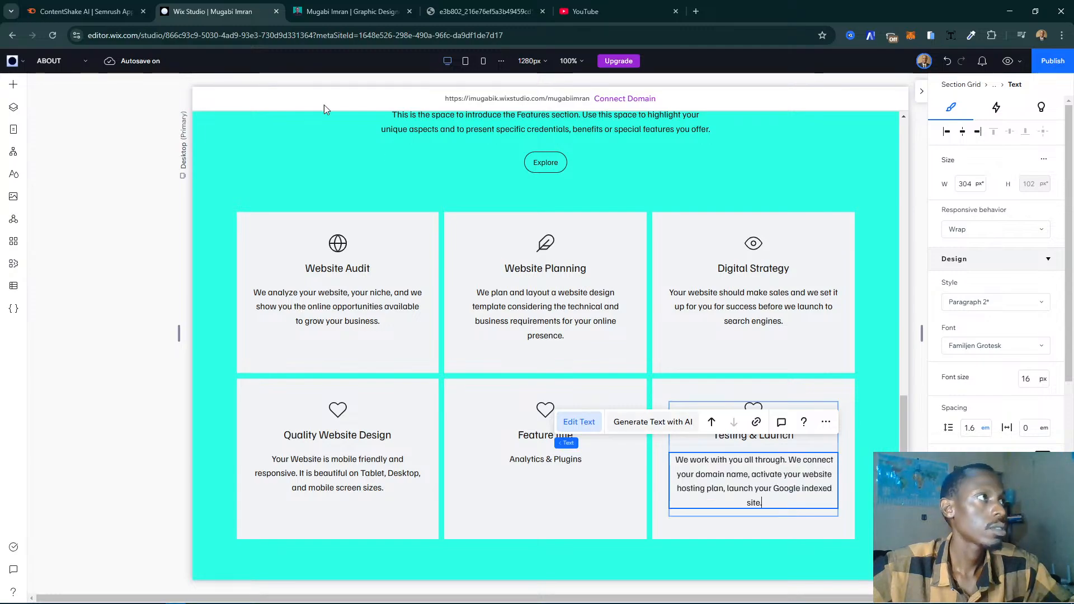
- Replace the second card's title in the lower row with "Analytics & Plugins", copied from the live site
click(352, 11)
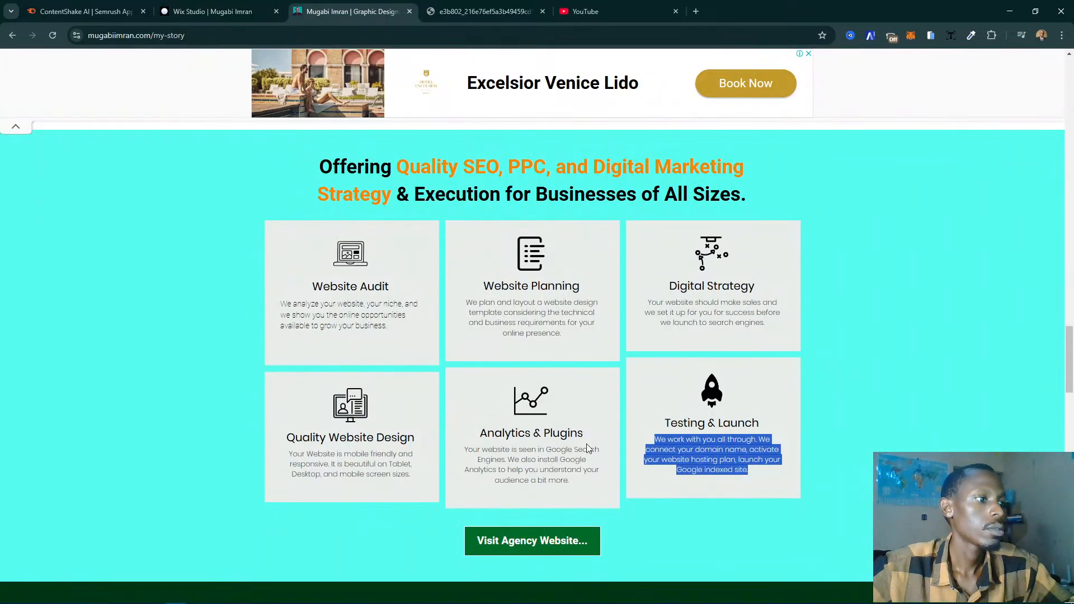
triple_click(531, 433)
key(ctrl+c)
click(213, 12)
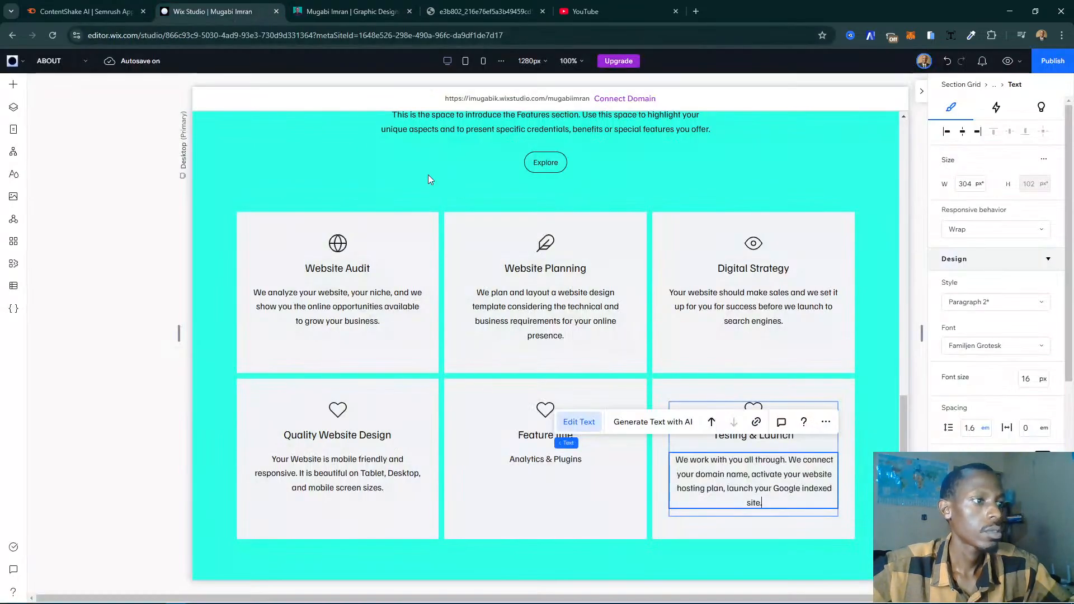
click(527, 438)
double_click(528, 438)
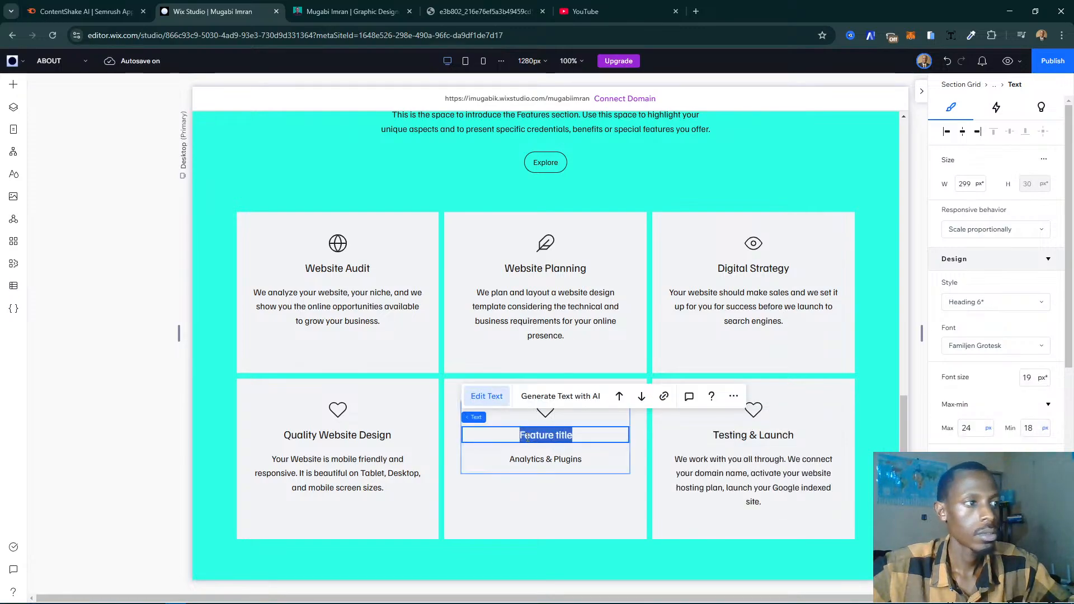
key(ctrl+v)
- Replace the second lower-row card's description text with the Analytics & Plugins description copied from the live site, and return to the live page
click(336, 11)
double_click(487, 458)
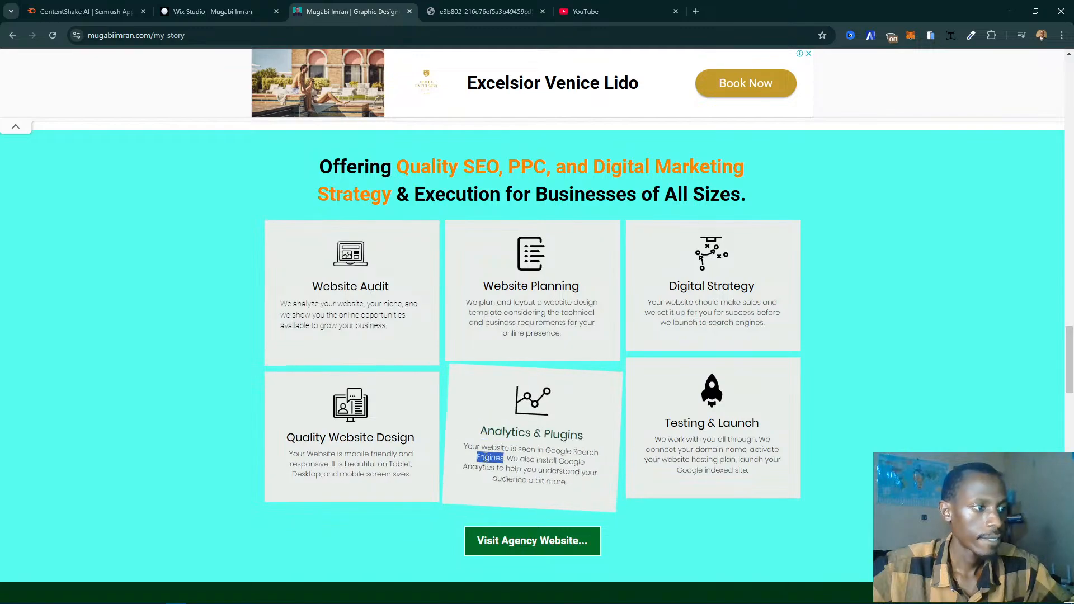
triple_click(486, 457)
click(213, 11)
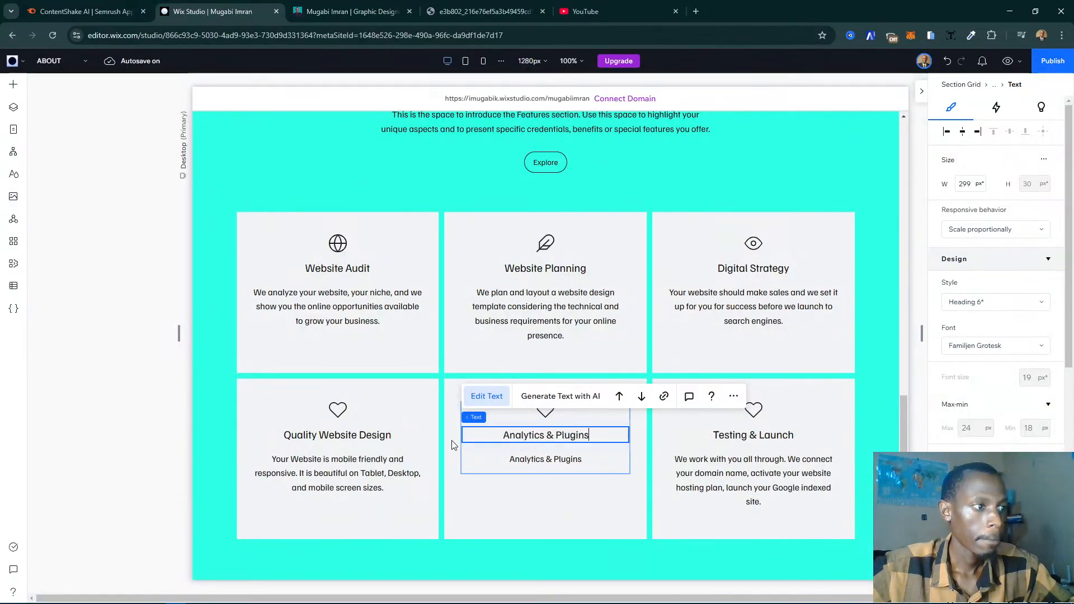
double_click(540, 460)
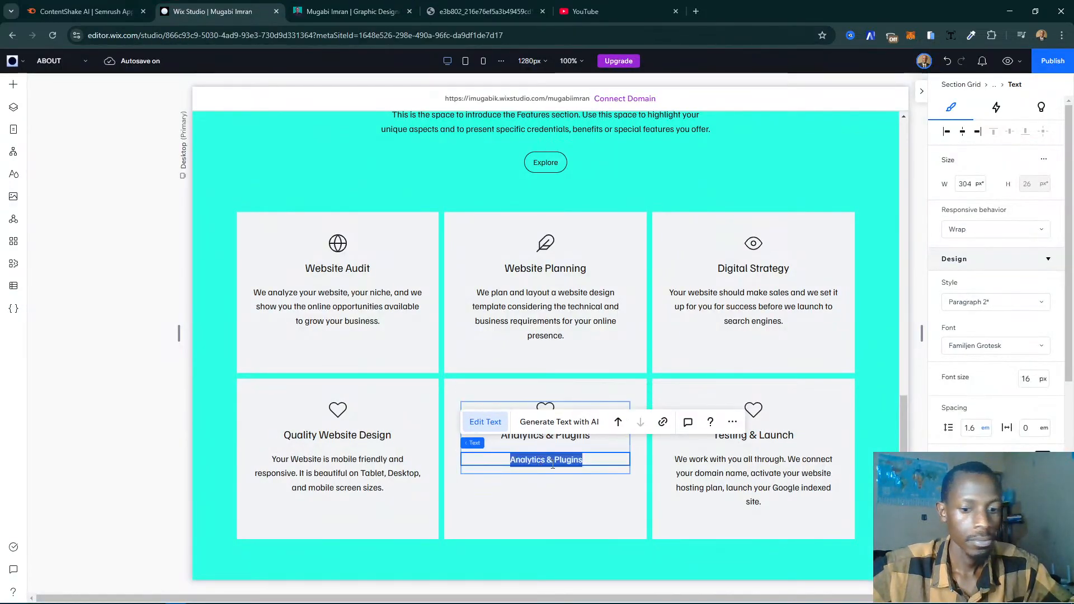
text(Your website is seen in Google Search Engines. We also install Google Analytics to help you understand your audience a bit more.)
scroll(552, 507, down, 1)
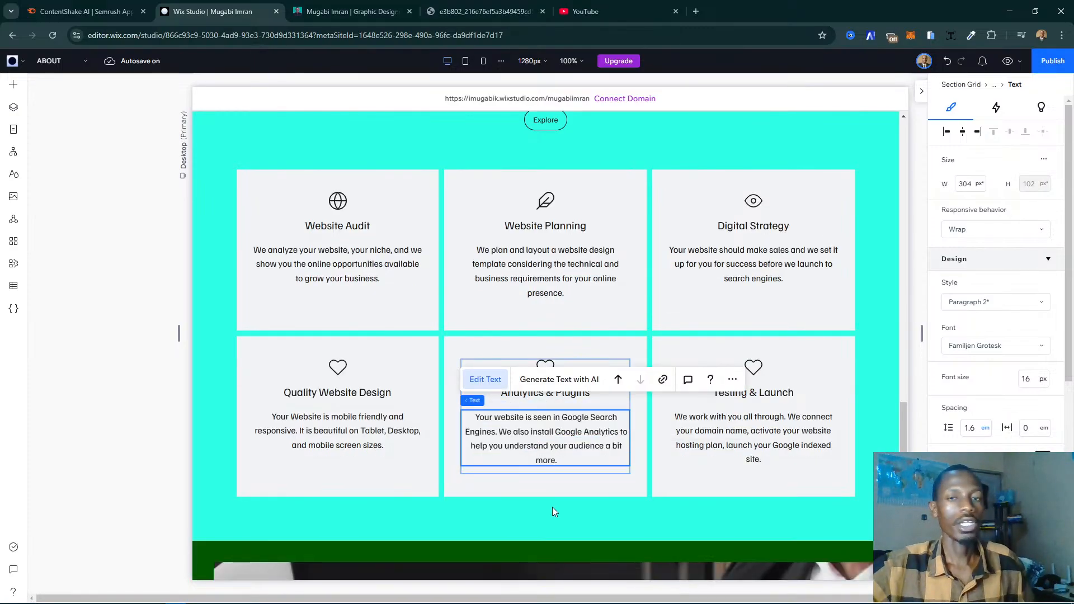
click(550, 505)
click(351, 11)
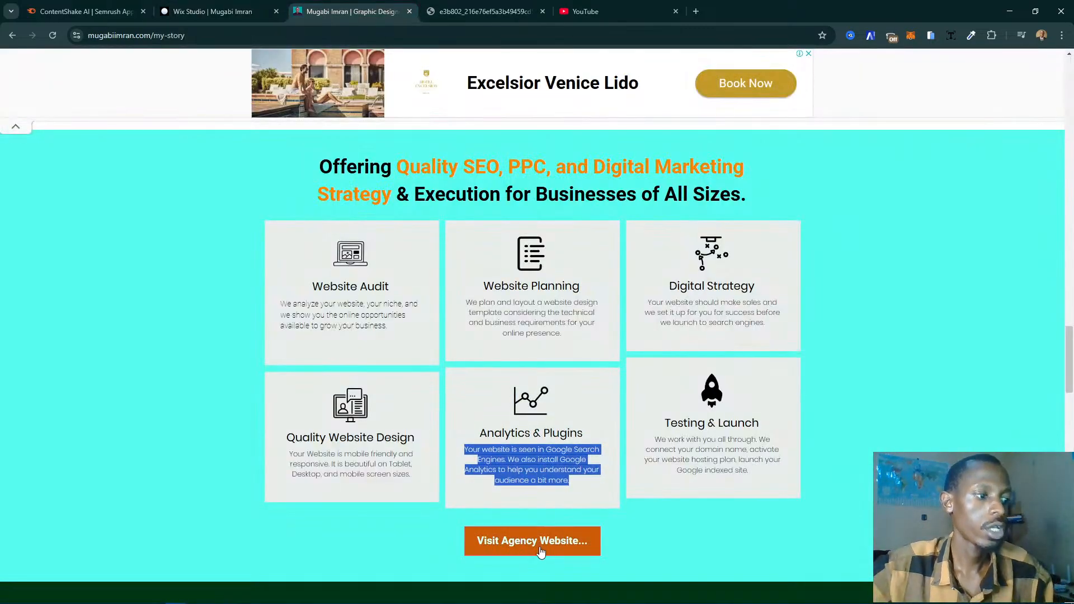
- Switch to Wix Studio and review the ABOUT page's sections above the service cards
click(213, 12)
scroll(558, 280, up, 1)
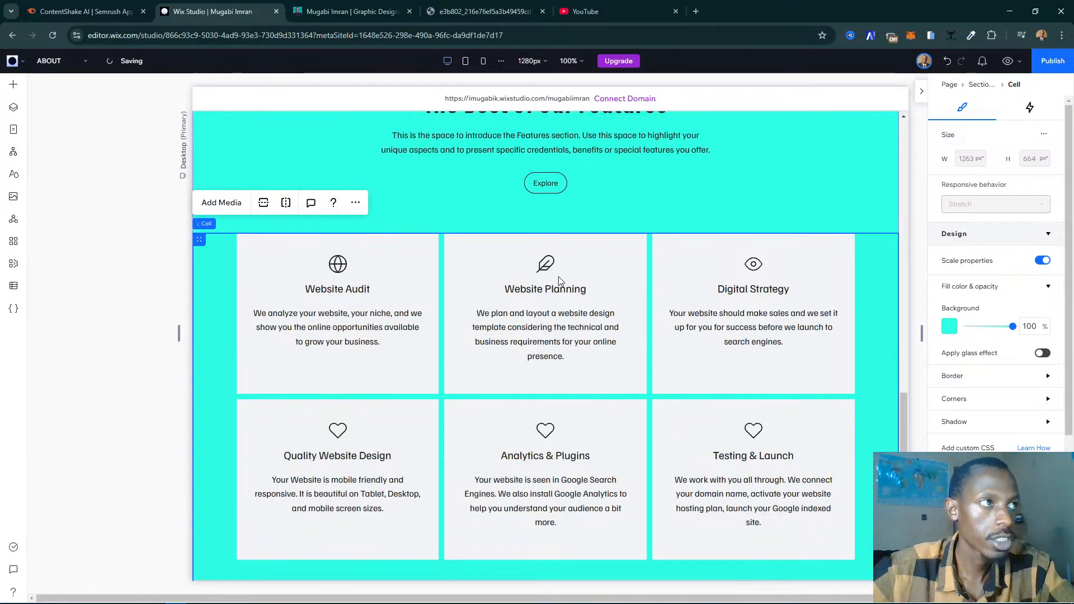
scroll(558, 280, up, 5)
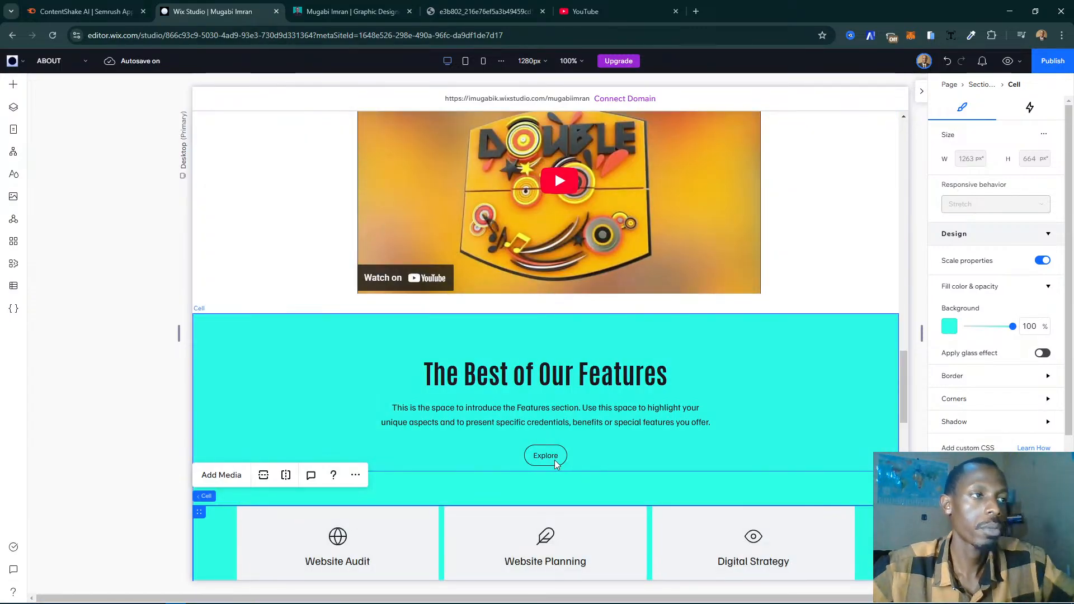
scroll(603, 452, up, 9)
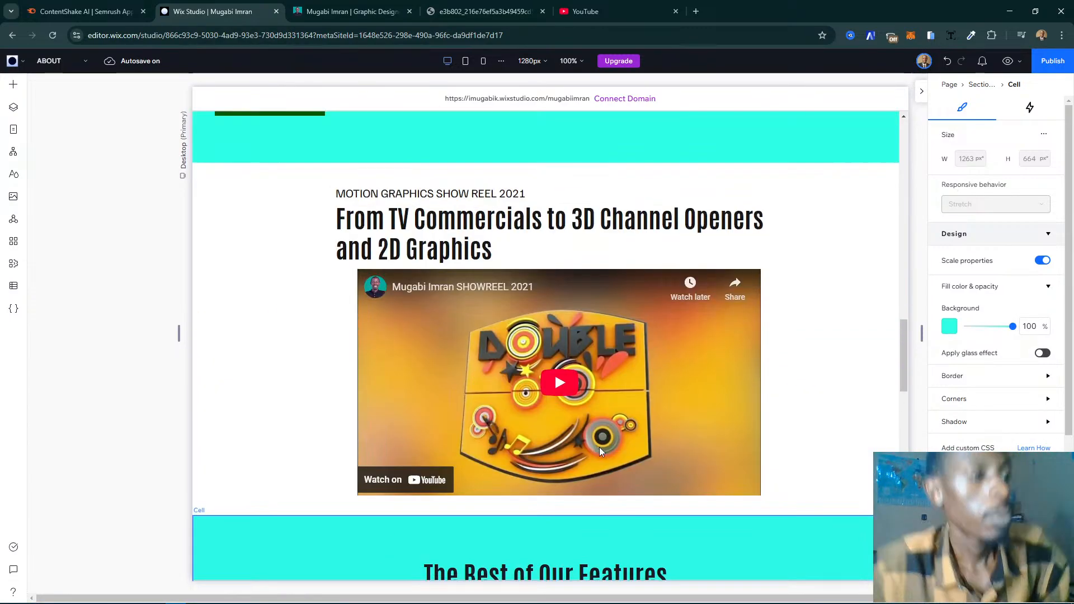
scroll(596, 452, up, 2)
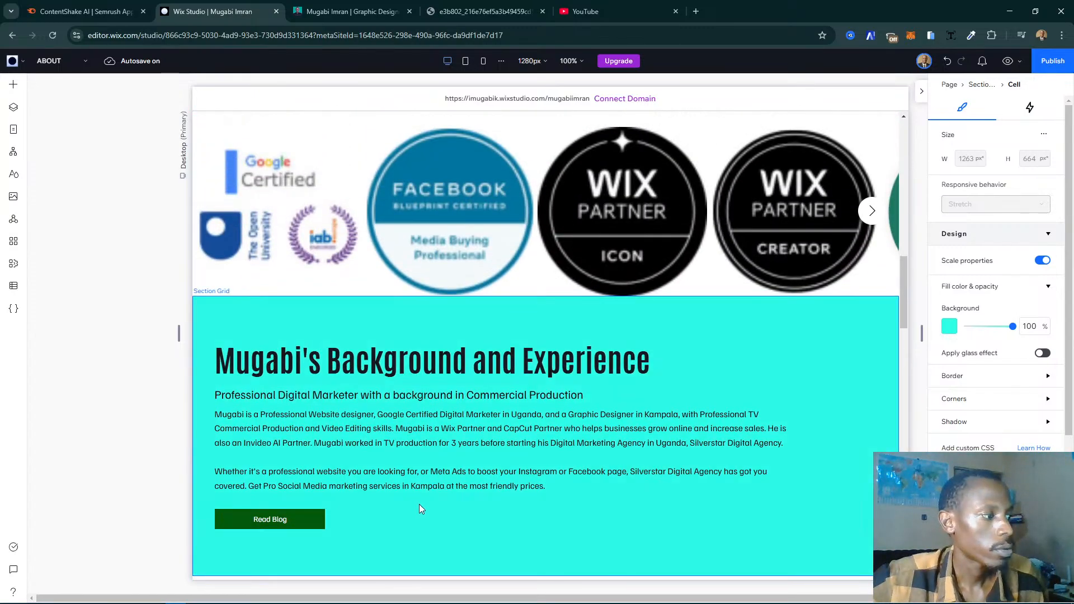
scroll(566, 361, up, 10)
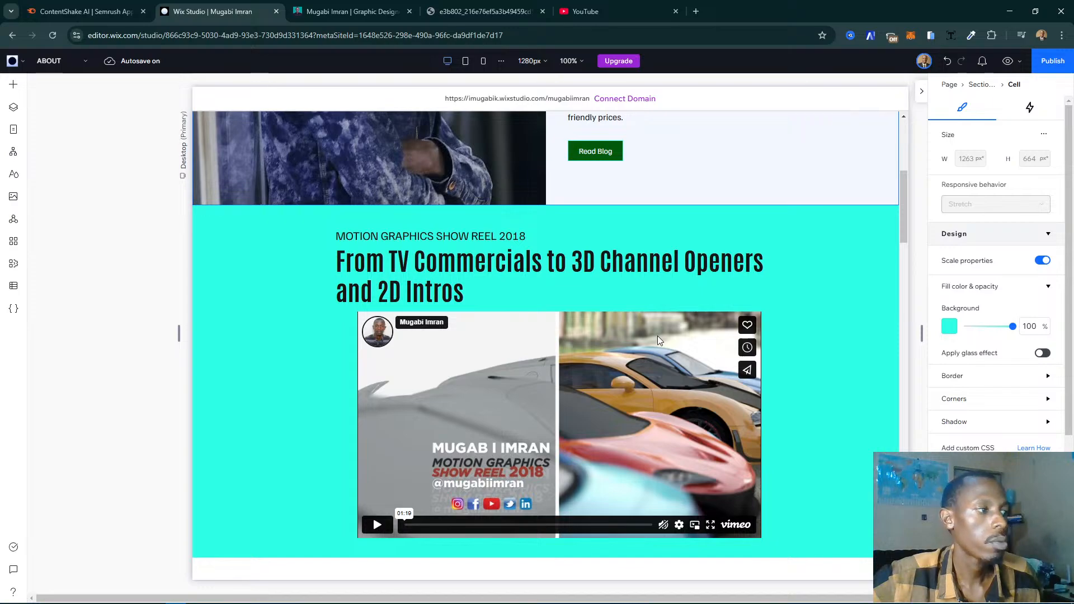
scroll(737, 455, down, 10)
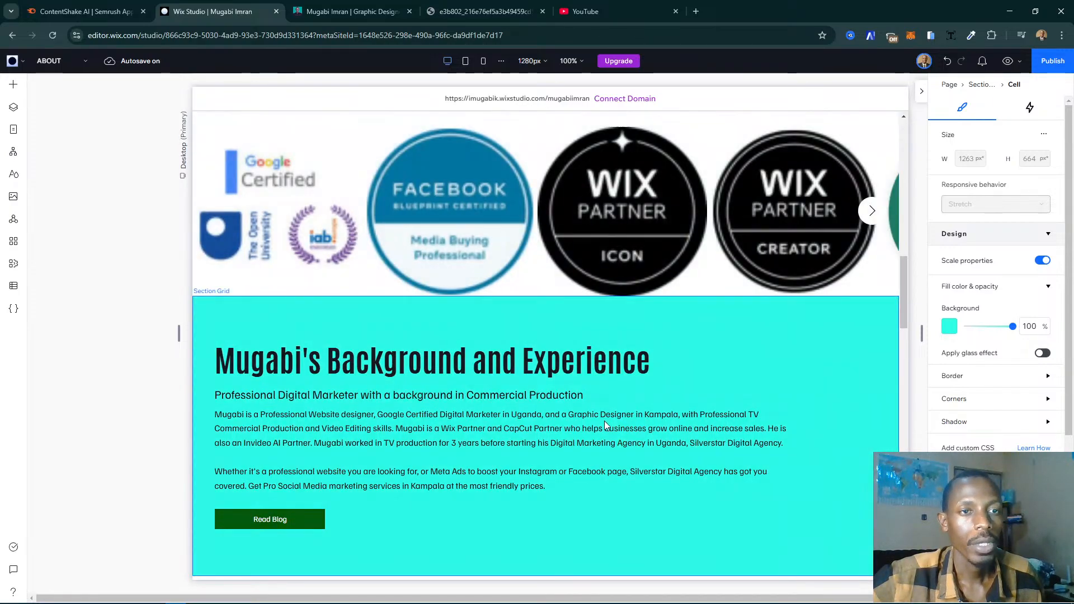
scroll(605, 425, down, 5)
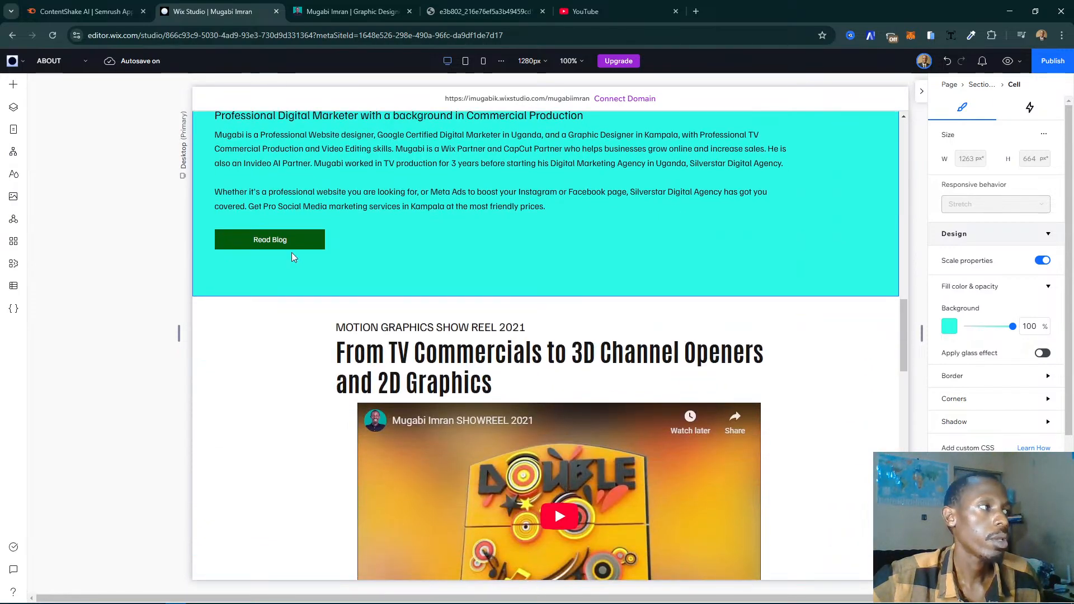
- Narrow the green Read Blog button in the Background and Experience section to about 146 px wide
click(307, 252)
click(288, 241)
click(288, 240)
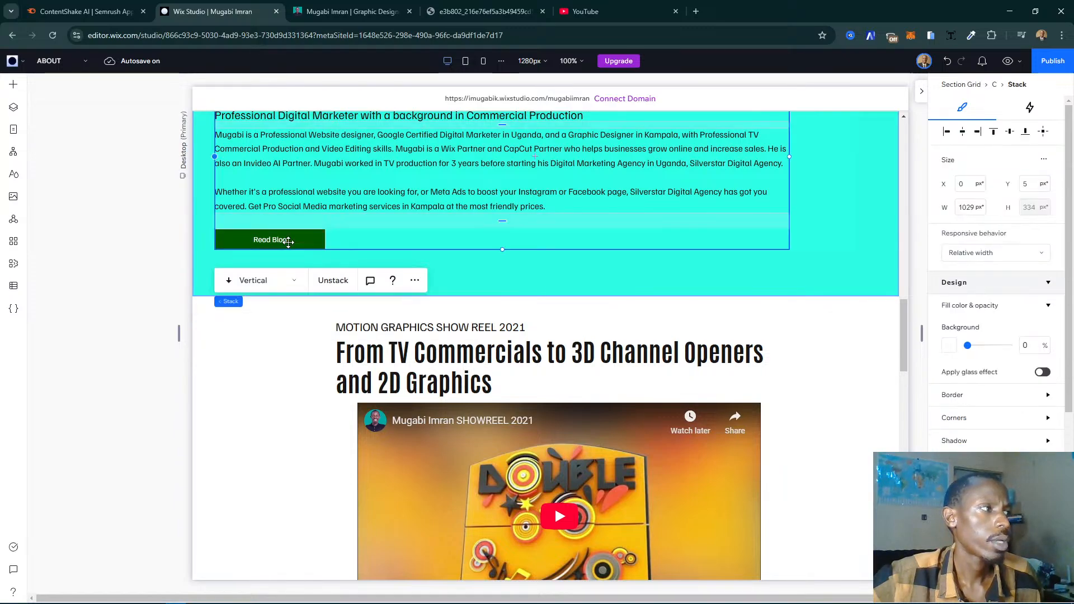
click(294, 241)
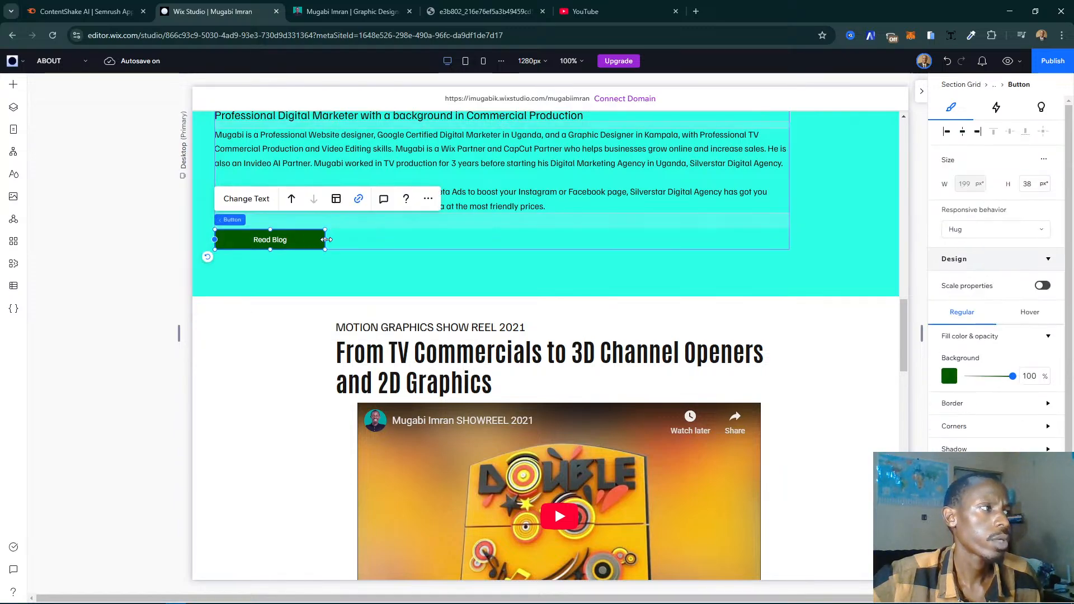
drag(270, 229, 269, 225)
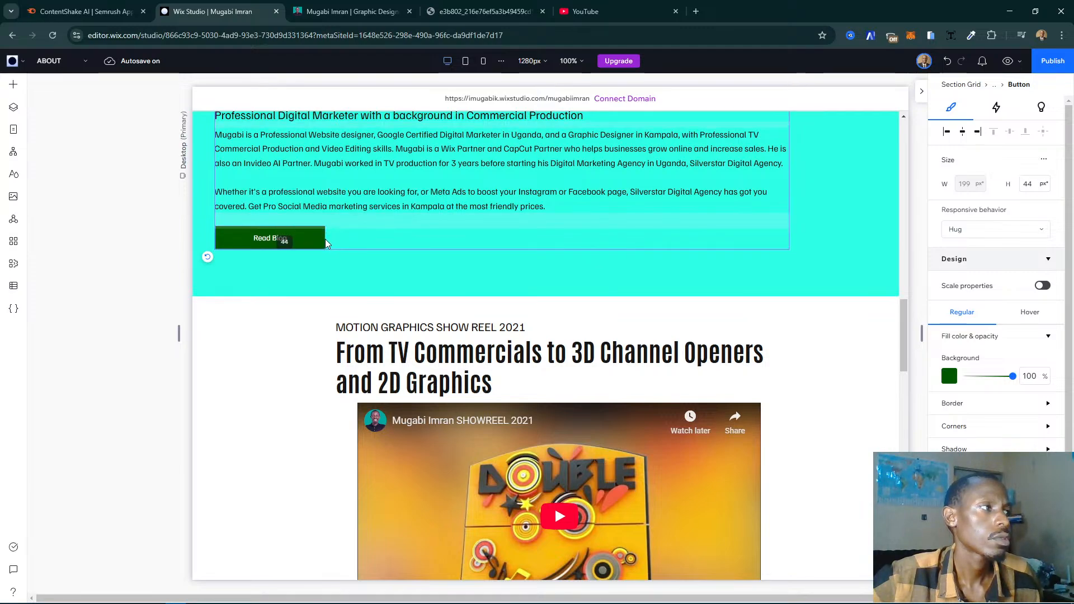
key(ctrl+z)
drag(300, 234, 250, 248)
- Replace the placeholder paragraph under "The Best of Our Features" with the live site's "Offering Quality SEO, PPC, and Digital Marketing Strategy" heading text
scroll(458, 389, down, 12)
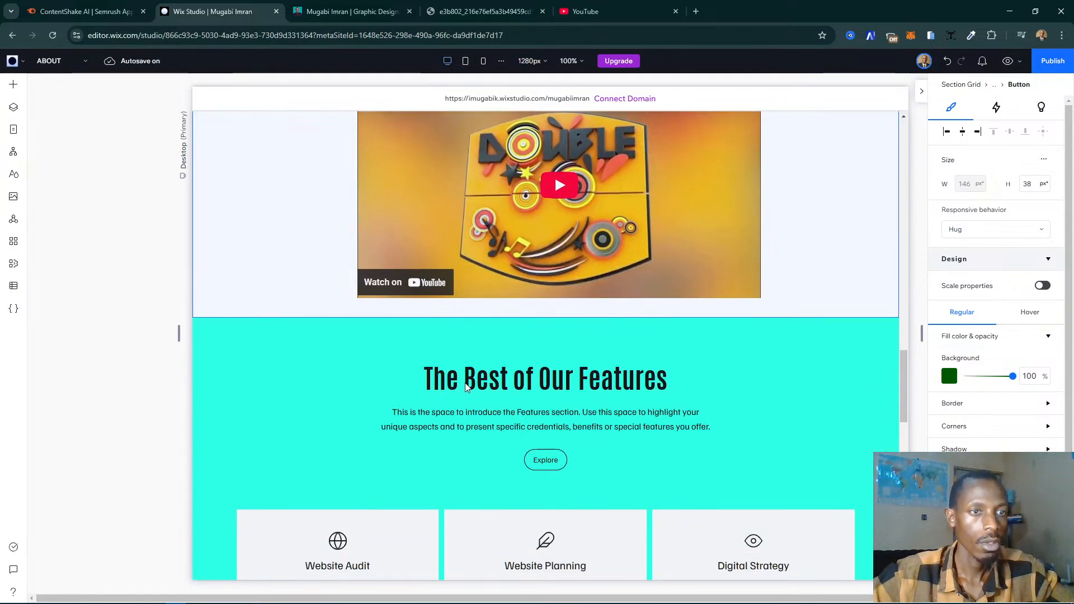
scroll(465, 387, up, 2)
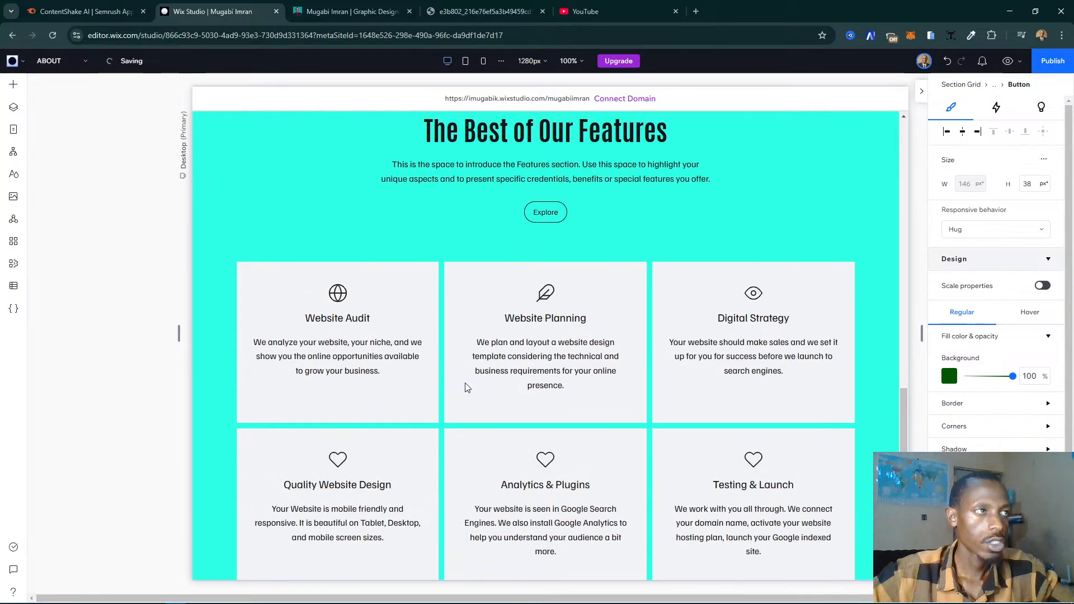
click(353, 12)
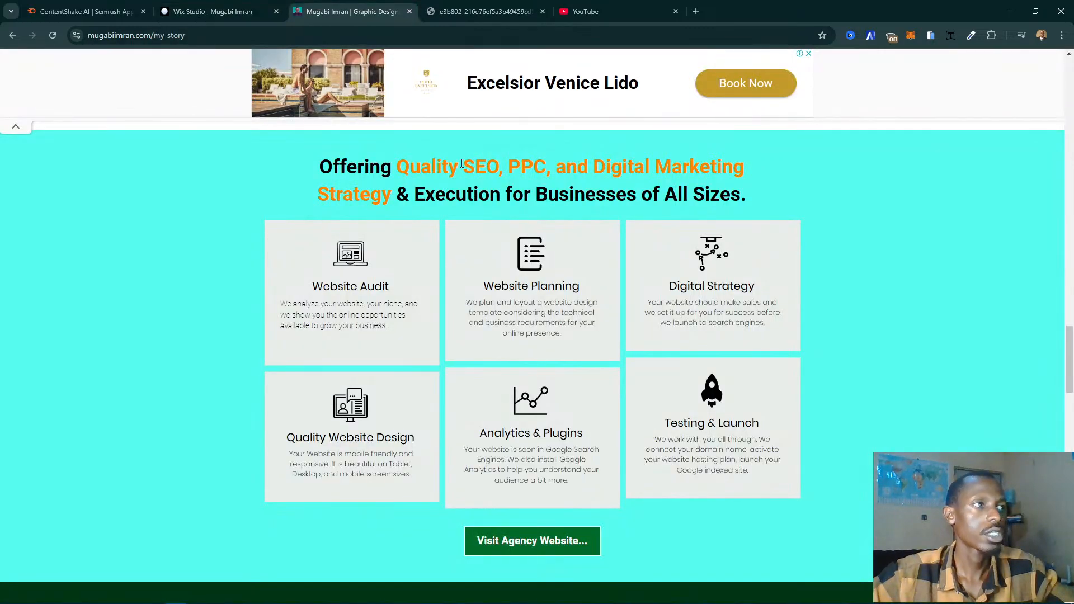
double_click(461, 166)
drag(321, 166, 749, 206)
key(ctrl+c)
click(213, 11)
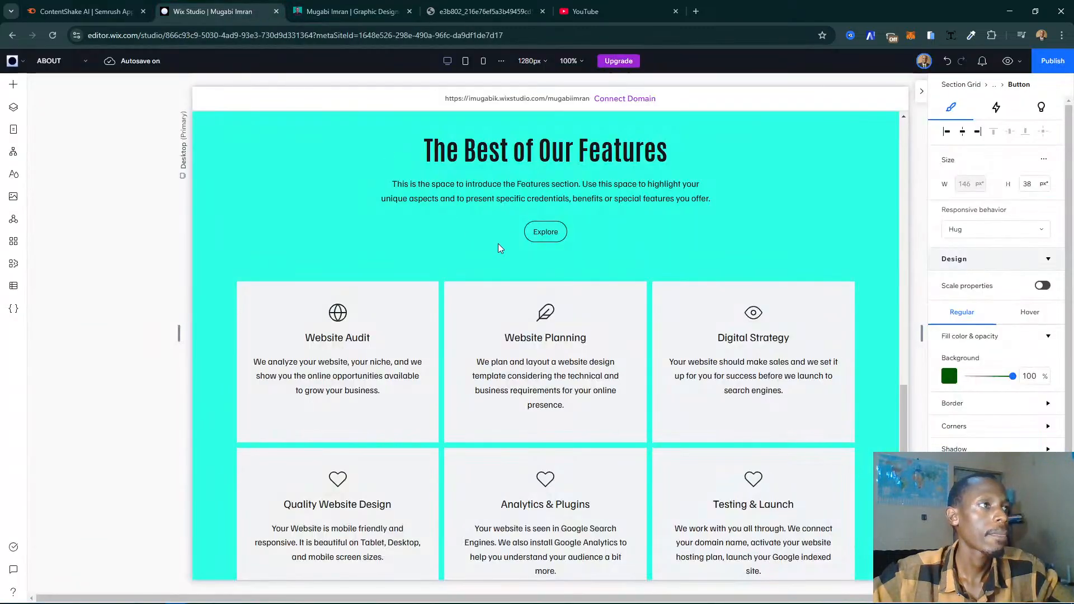
click(535, 187)
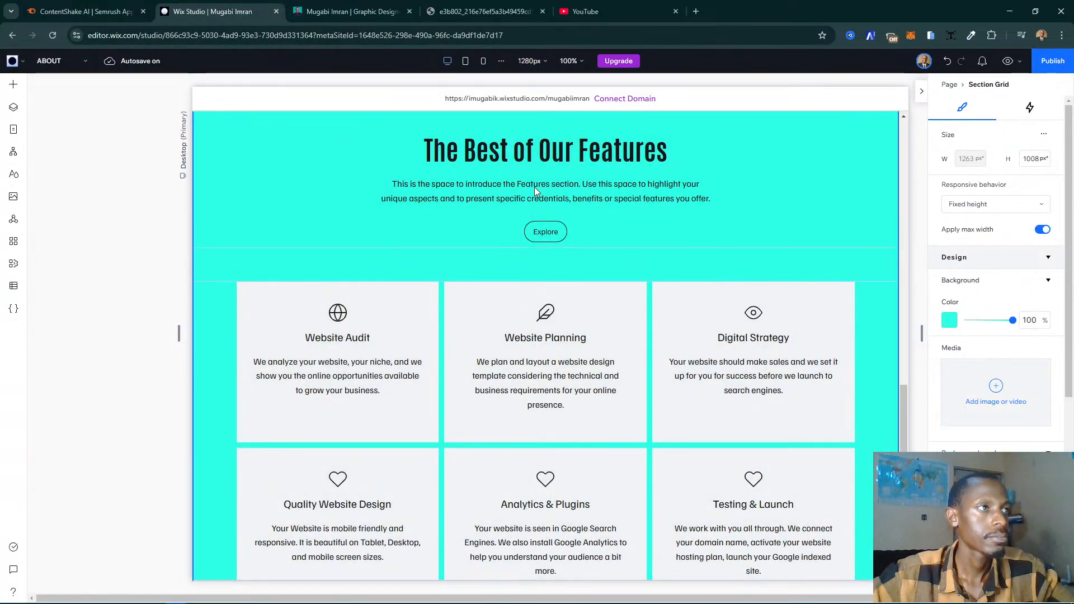
click(444, 187)
click(427, 188)
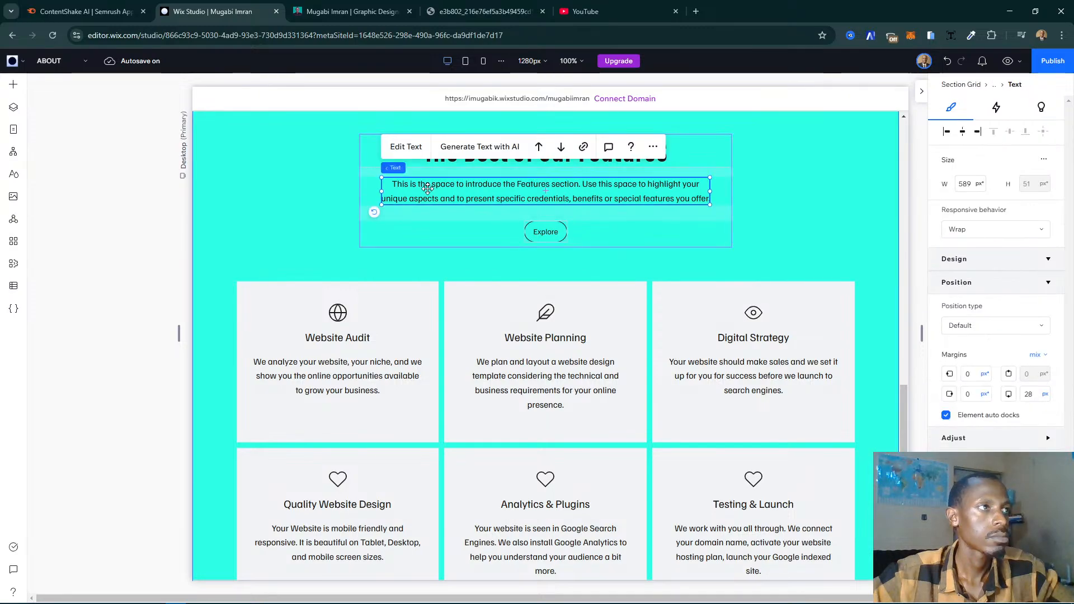
double_click(613, 200)
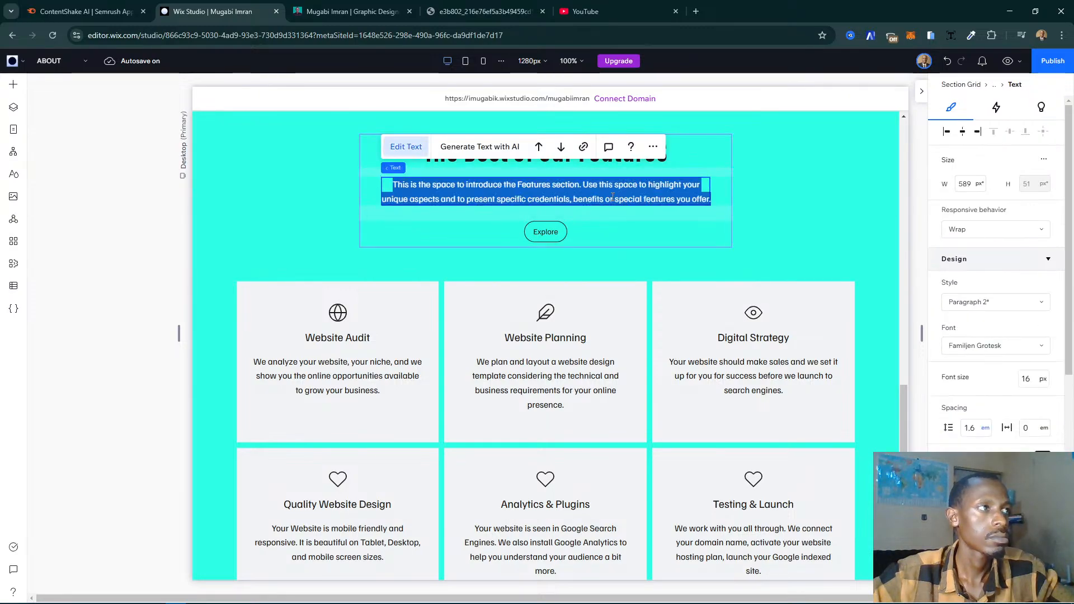
key(ctrl+v)
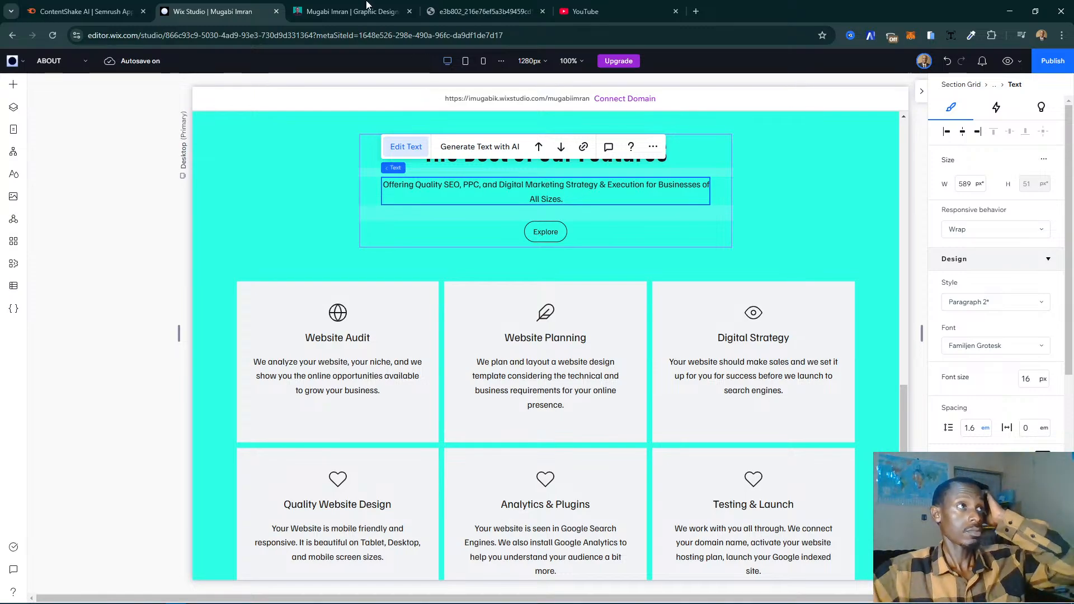
- Open the agency website through the Visit Agency Website link below the live page's service cards
click(353, 11)
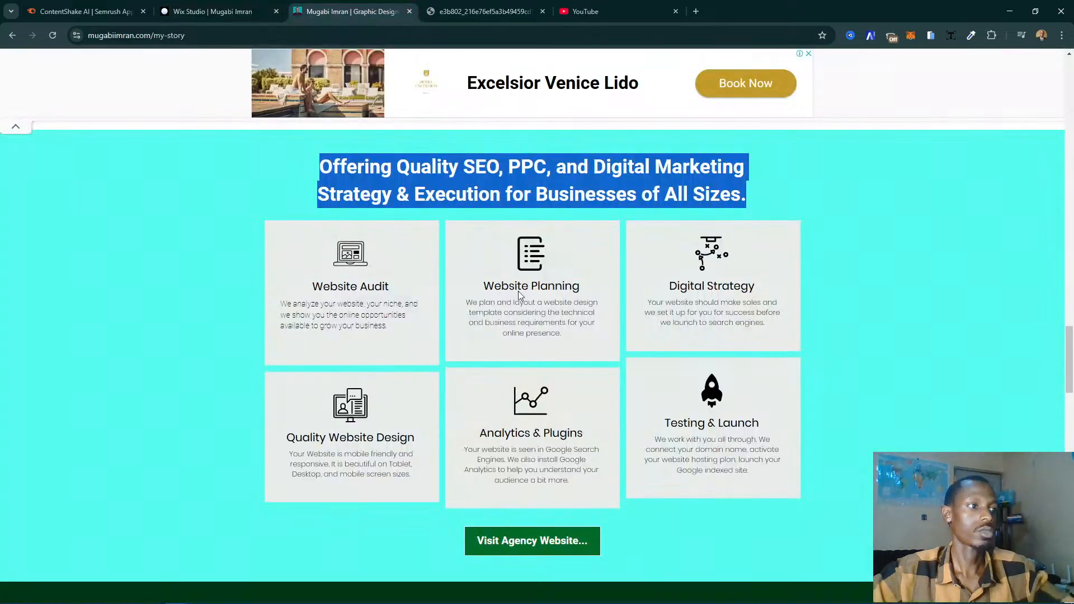
scroll(555, 375, down, 10)
scroll(555, 374, up, 7)
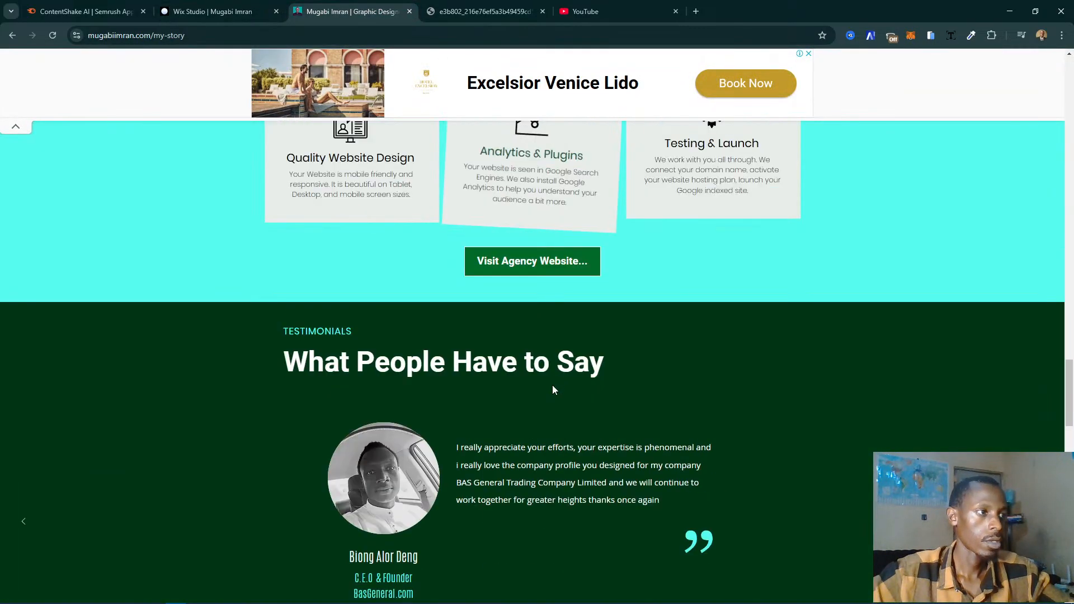
click(543, 272)
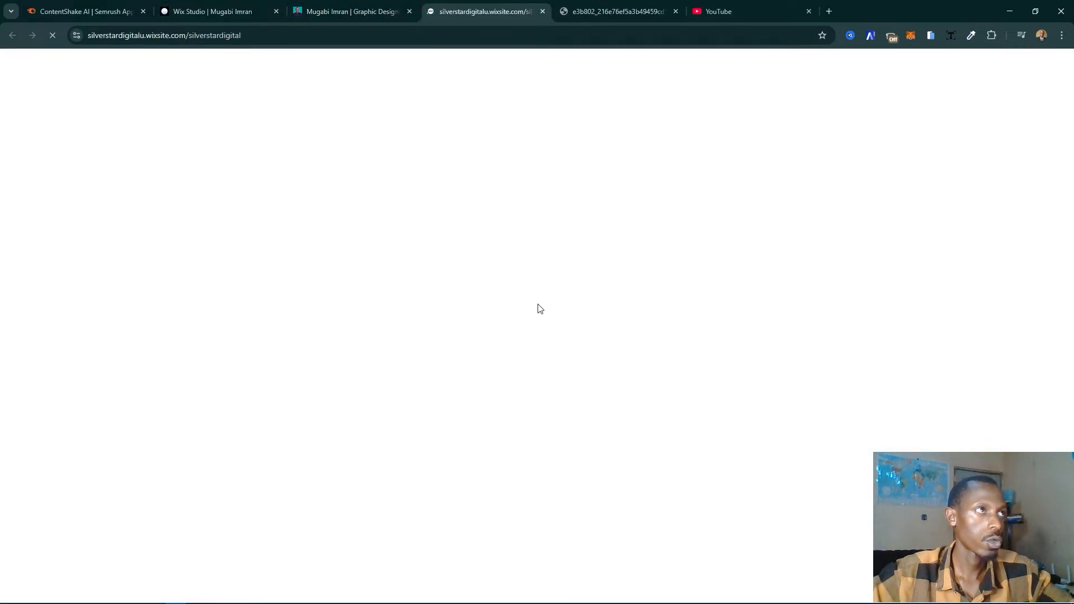
- Examine the agency homepage for a description of its services, dismissing the website design pop-up
scroll(500, 325, down, 5)
scroll(495, 280, up, 1)
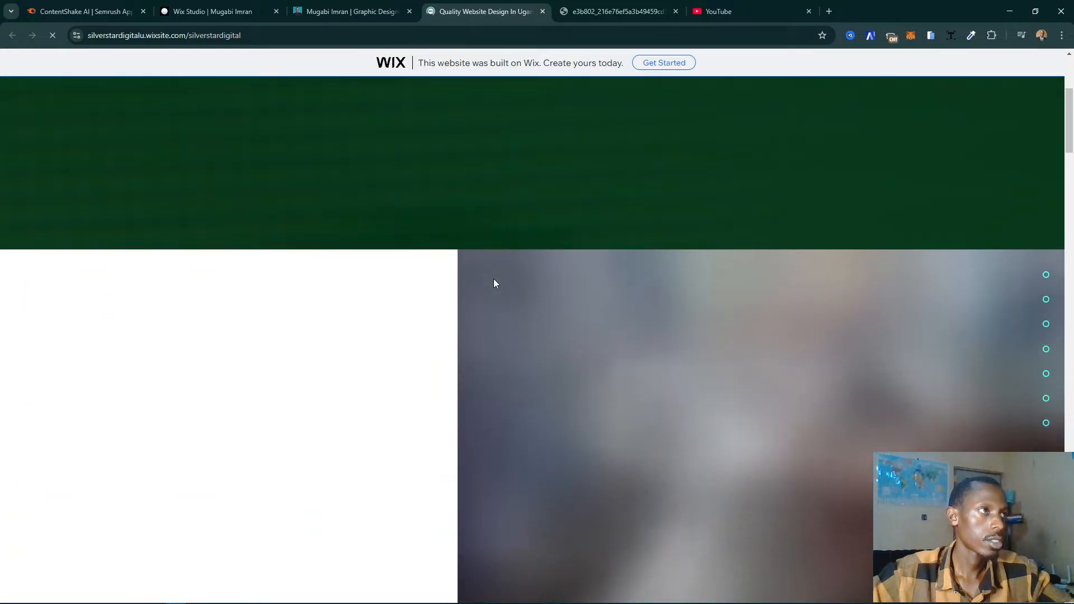
scroll(494, 283, down, 5)
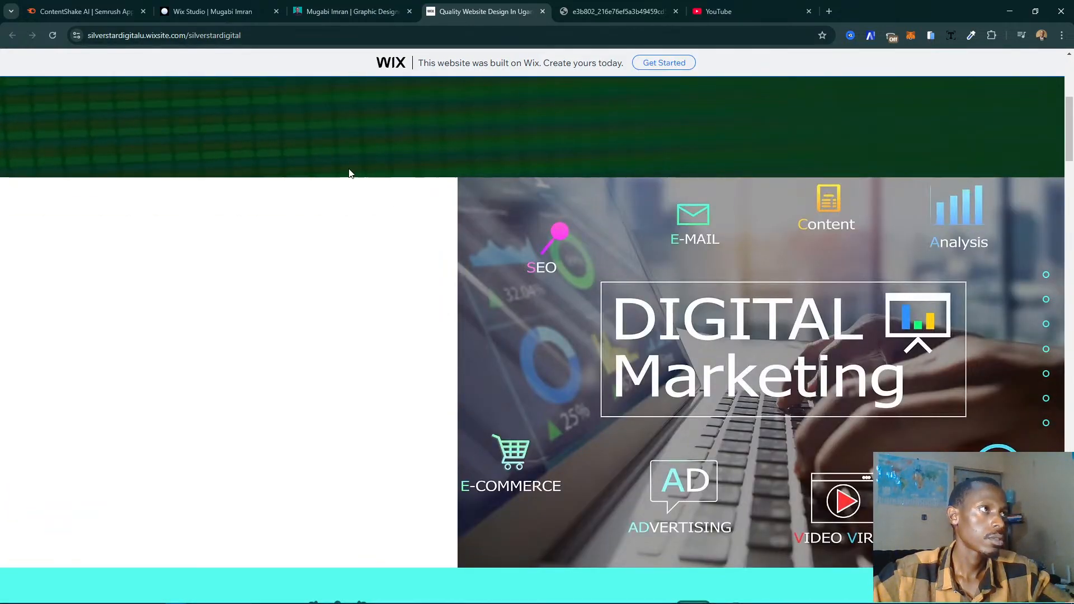
scroll(278, 318, down, 2)
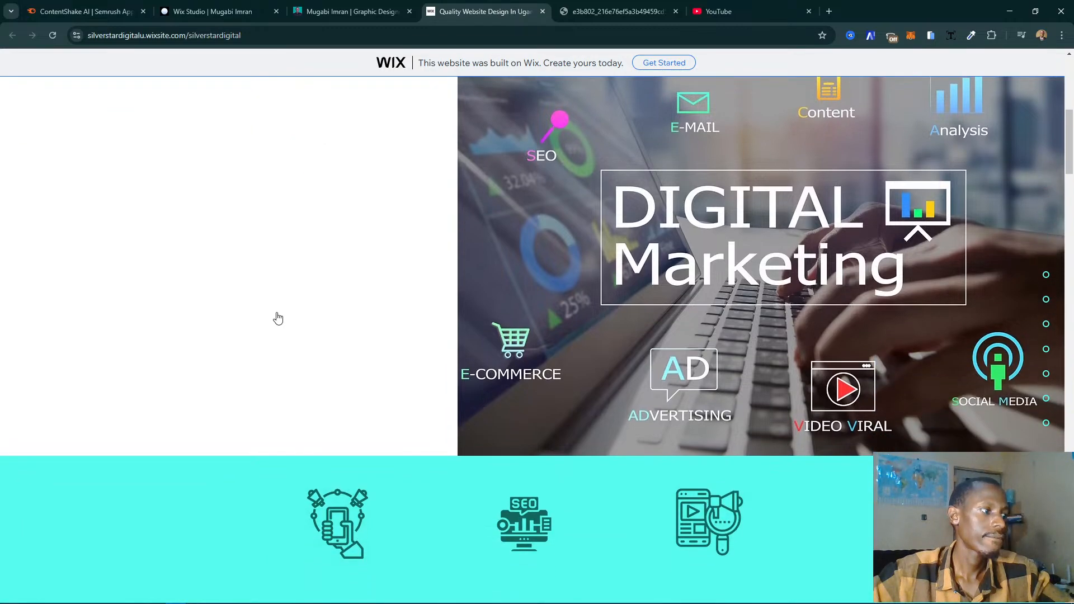
scroll(280, 307, down, 5)
scroll(280, 307, up, 5)
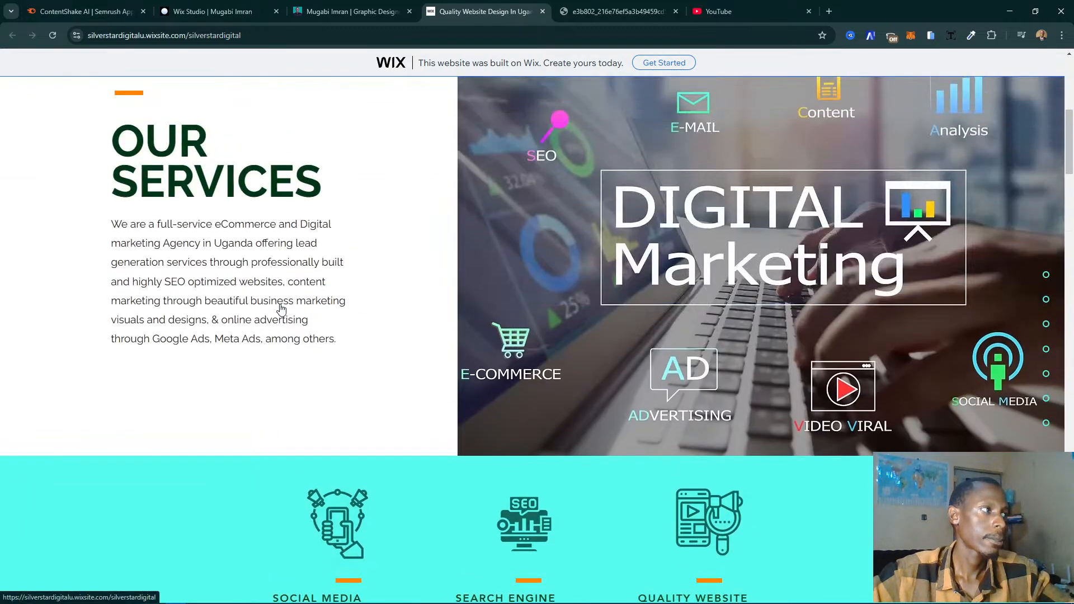
scroll(281, 310, up, 8)
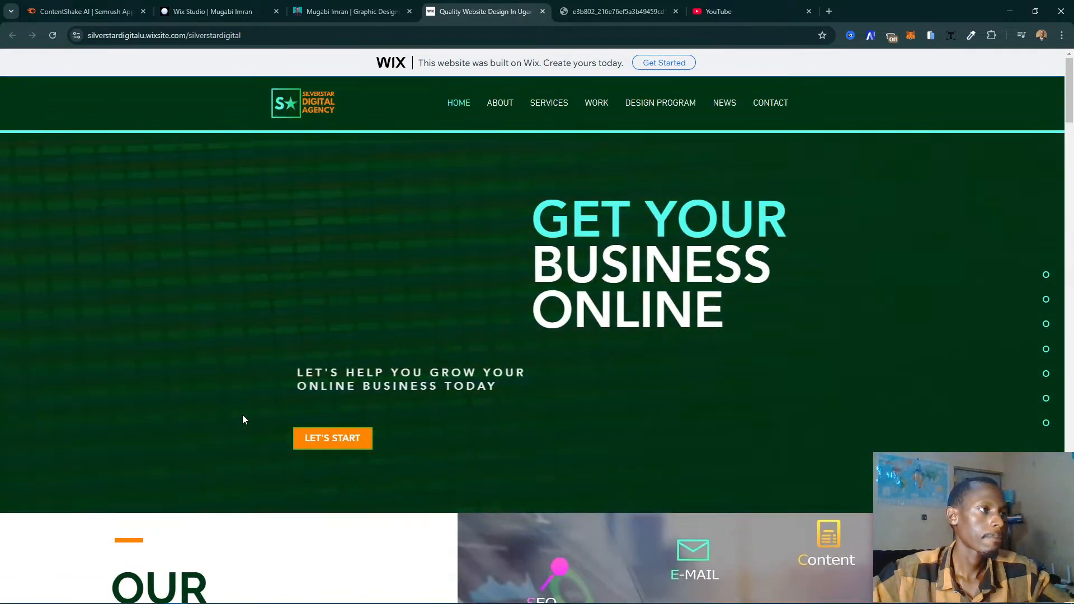
scroll(242, 420, down, 5)
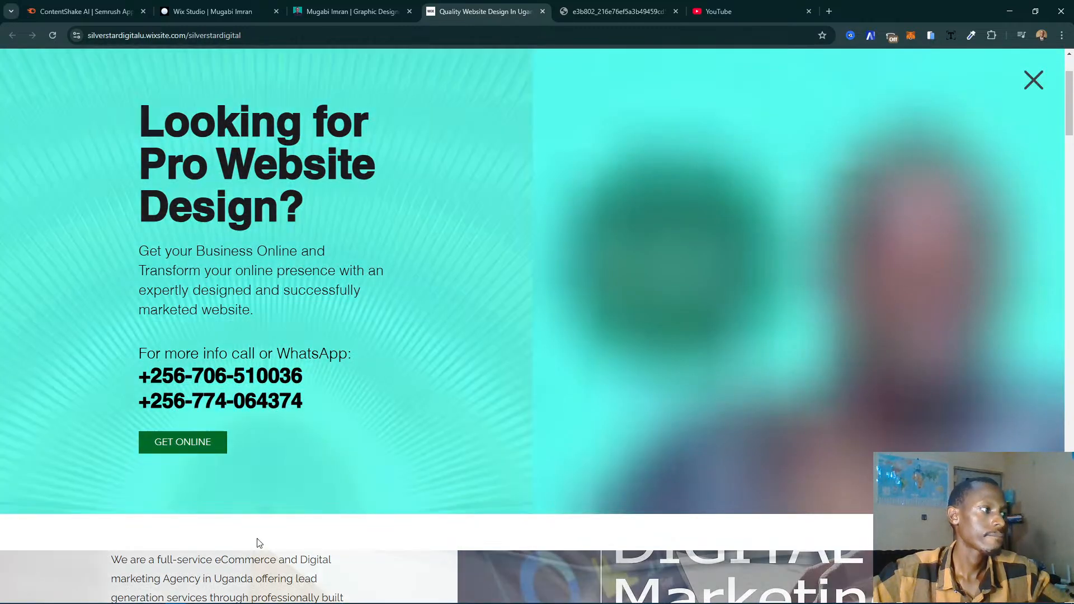
click(235, 570)
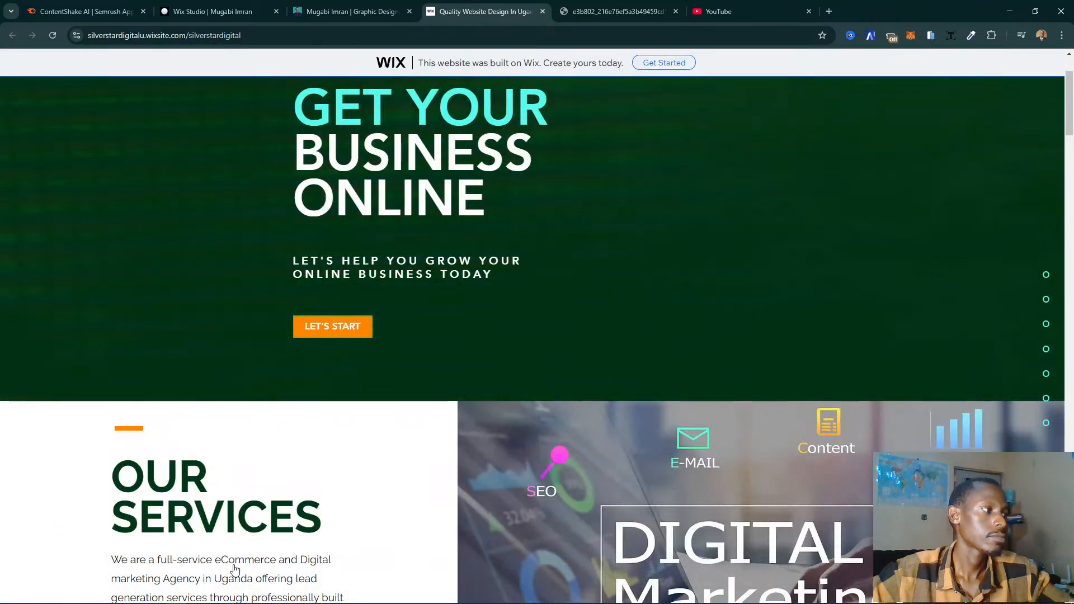
scroll(235, 543, down, 3)
scroll(239, 476, up, 1)
scroll(239, 474, up, 3)
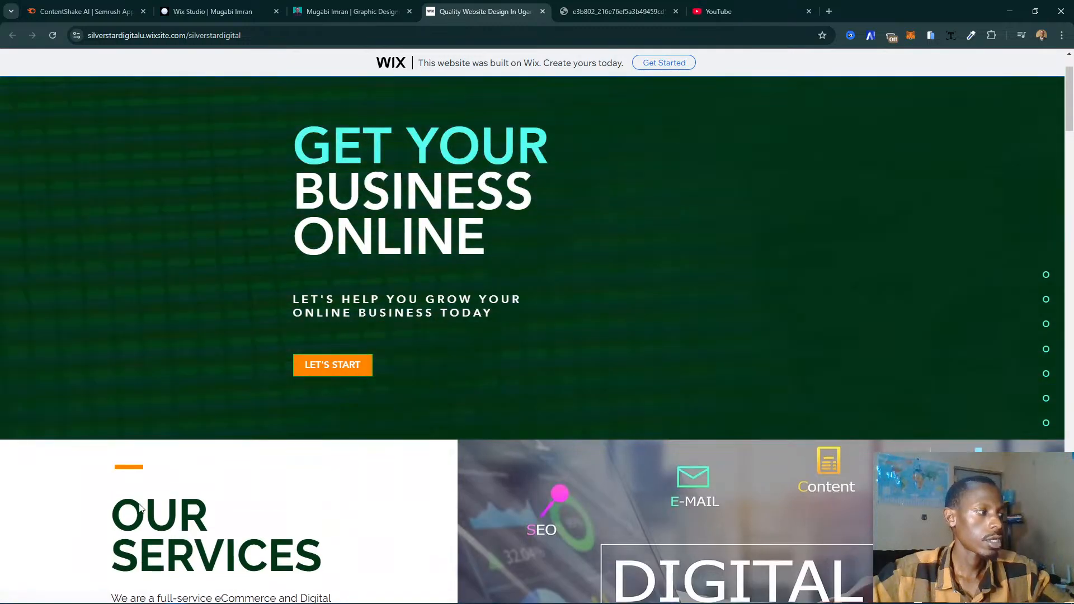
scroll(157, 484, down, 5)
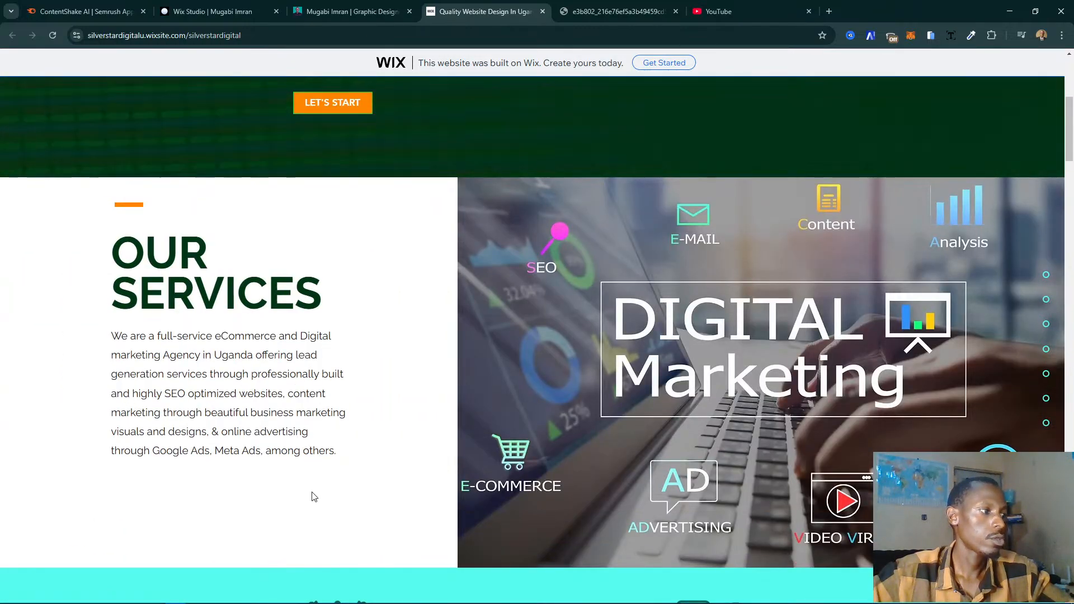
- Replace the paragraph under "The Best of Our Features" in Wix Studio with the Our Services description copied from the agency website
drag(343, 454, 116, 336)
key(ctrl+c)
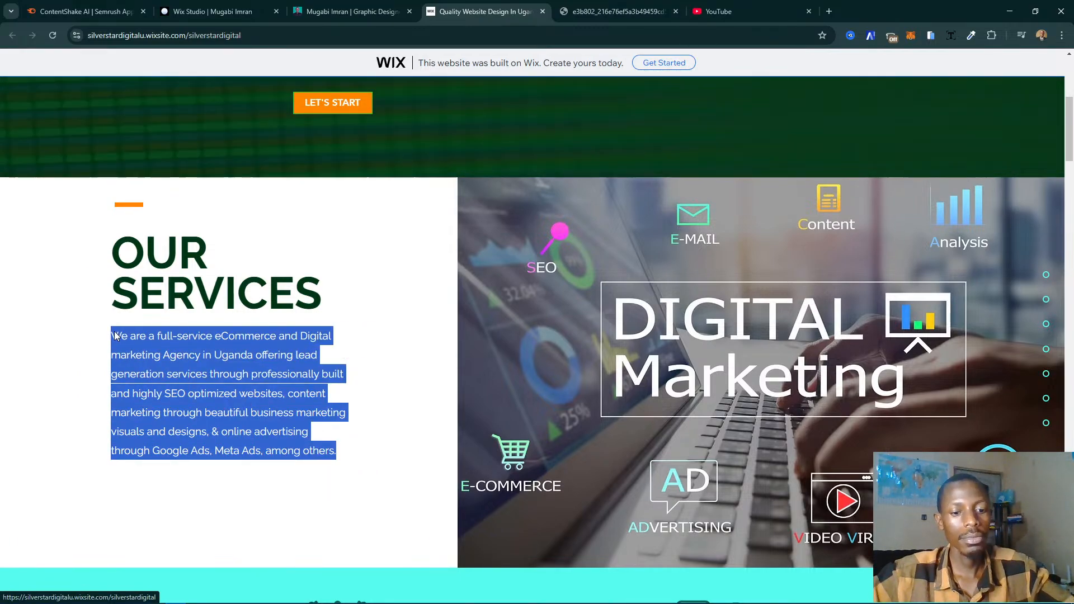
click(394, 7)
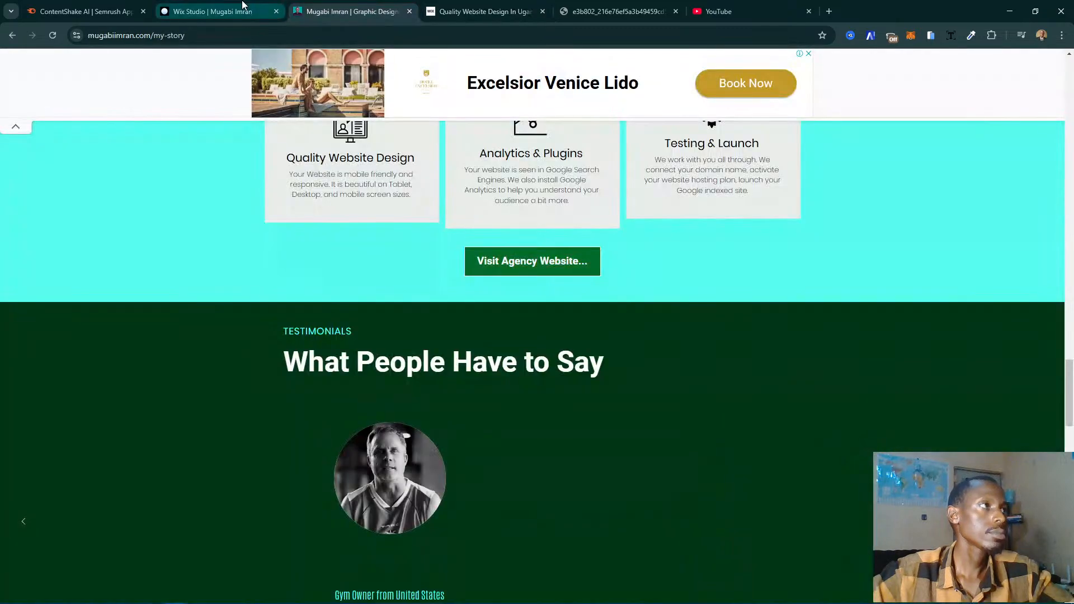
click(235, 11)
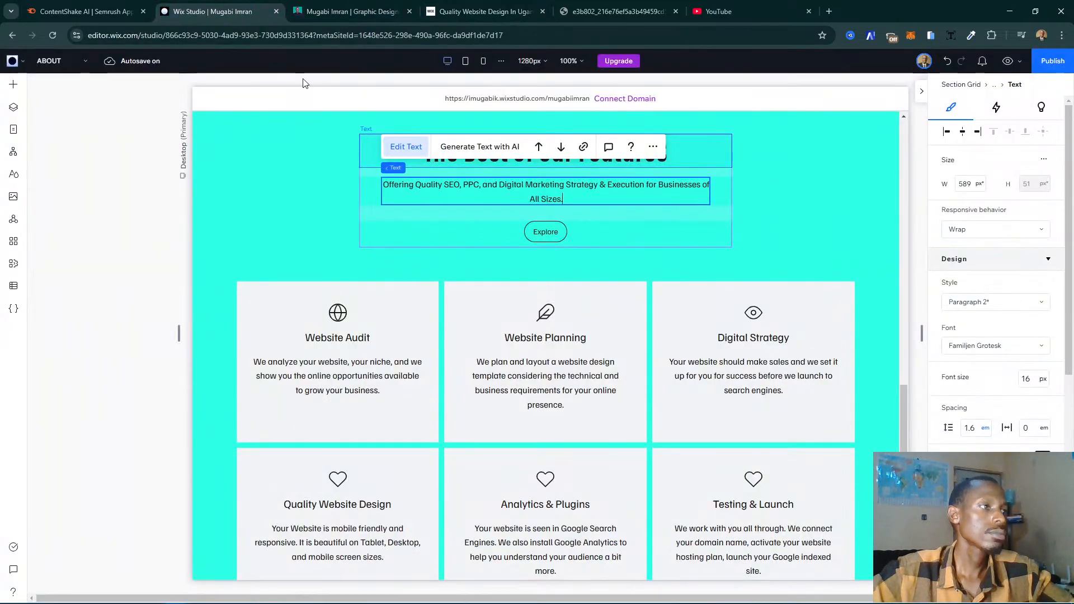
double_click(509, 190)
key(ctrl+a)
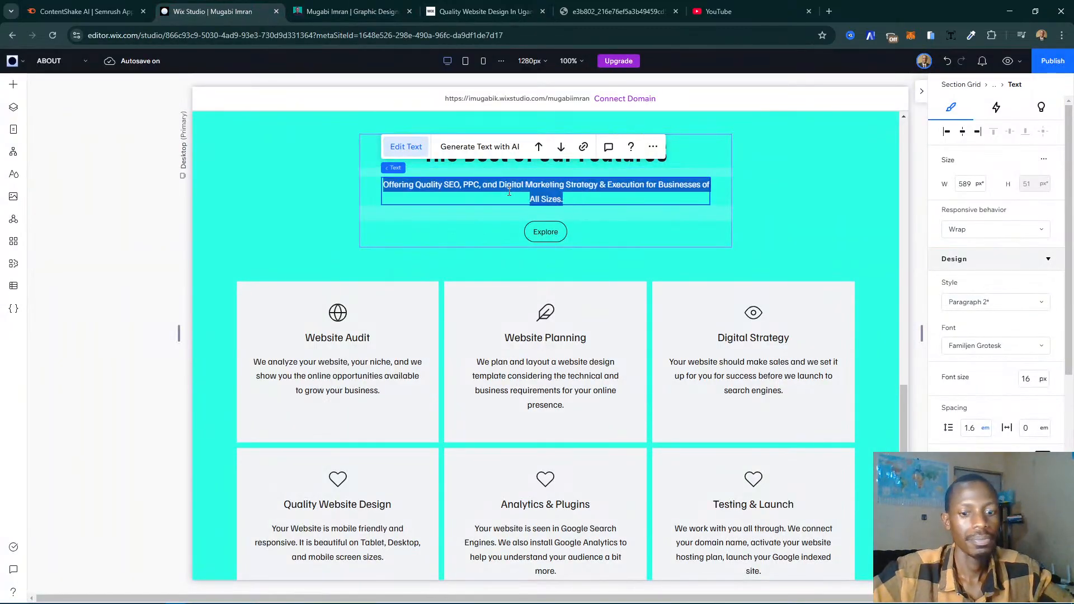
key(ctrl+v)
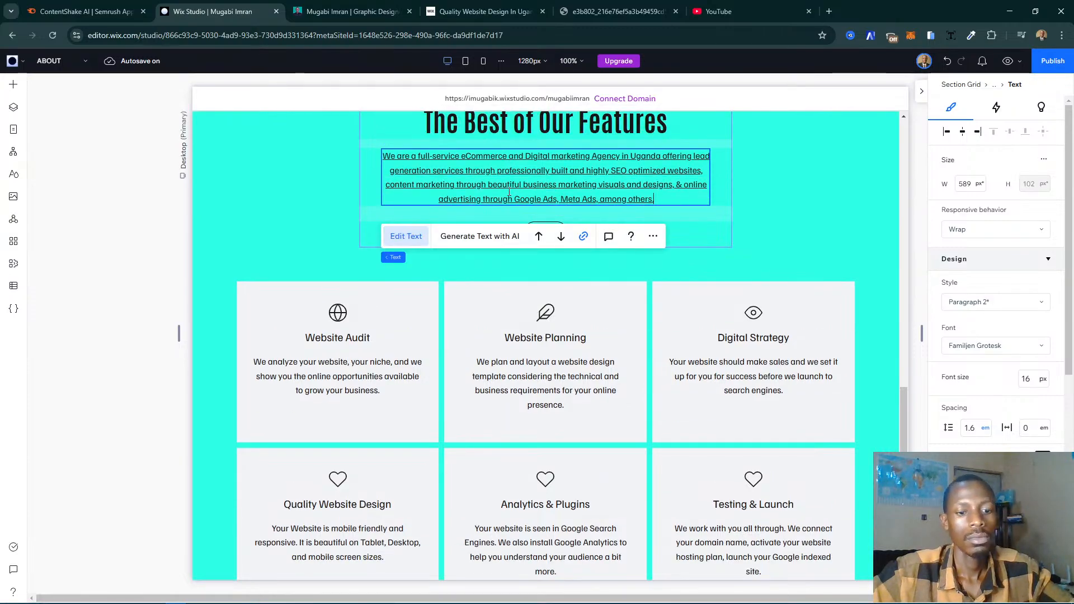
- Remove the underline and the web address link from the whole paragraph under "The Best of Our Features", setting its link to None
key(ctrl+a)
scroll(996, 336, down, 2)
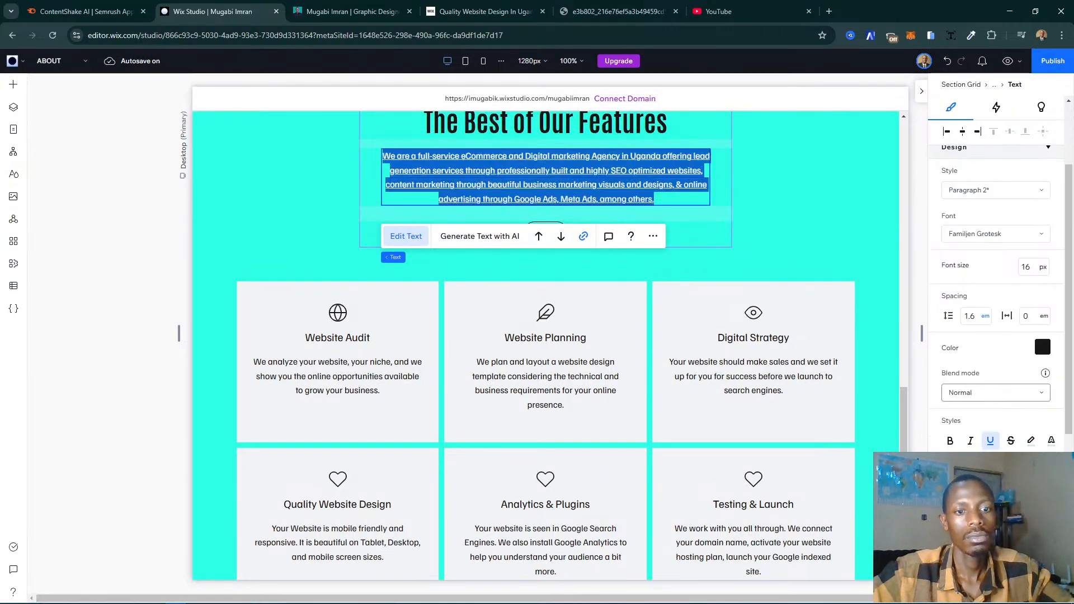
click(991, 441)
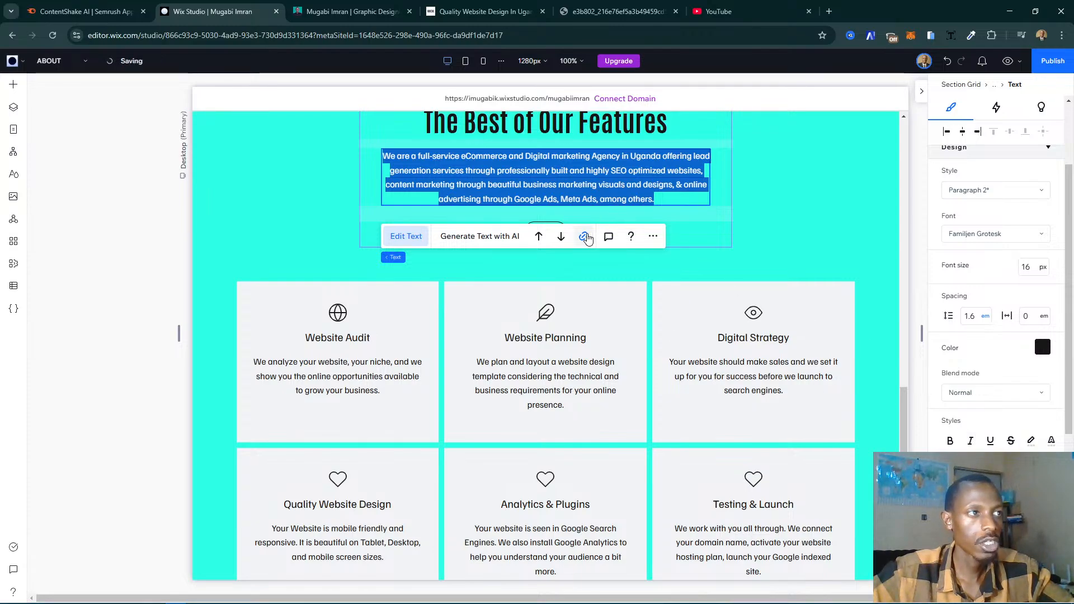
click(585, 237)
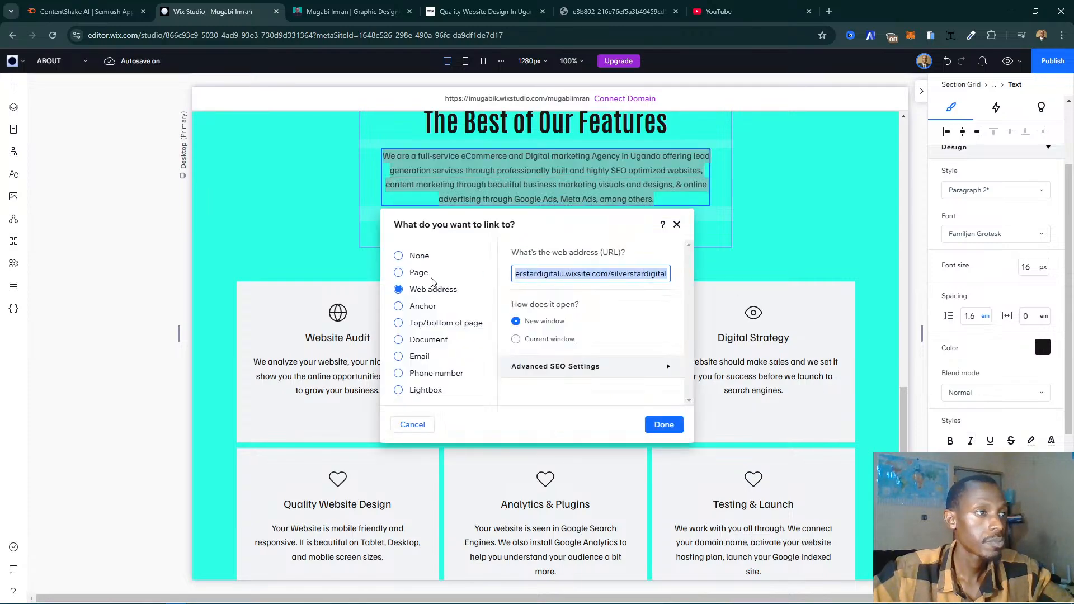
click(415, 263)
click(414, 257)
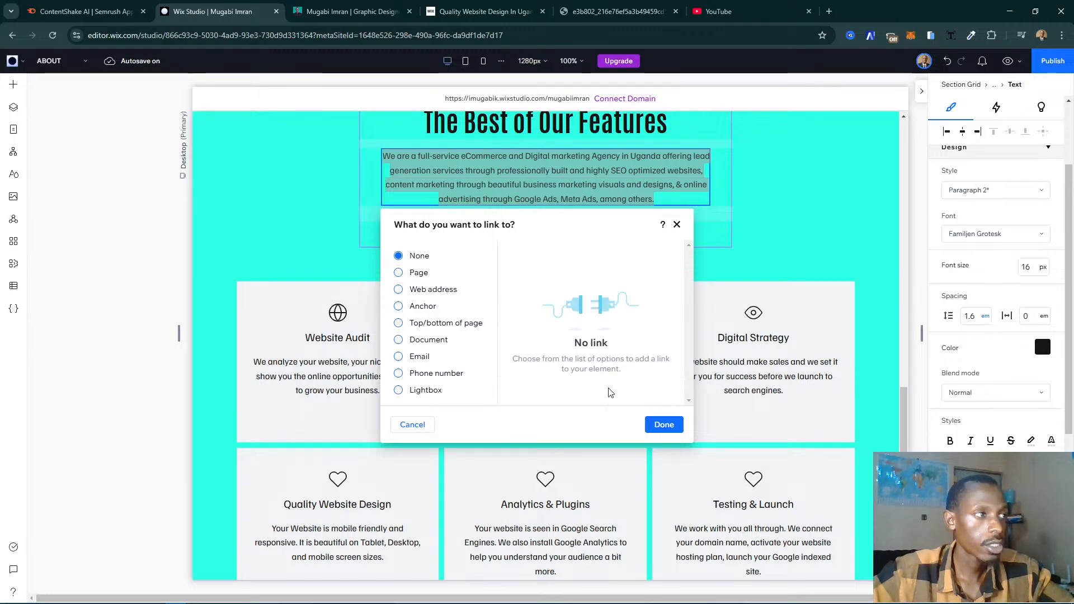
click(663, 425)
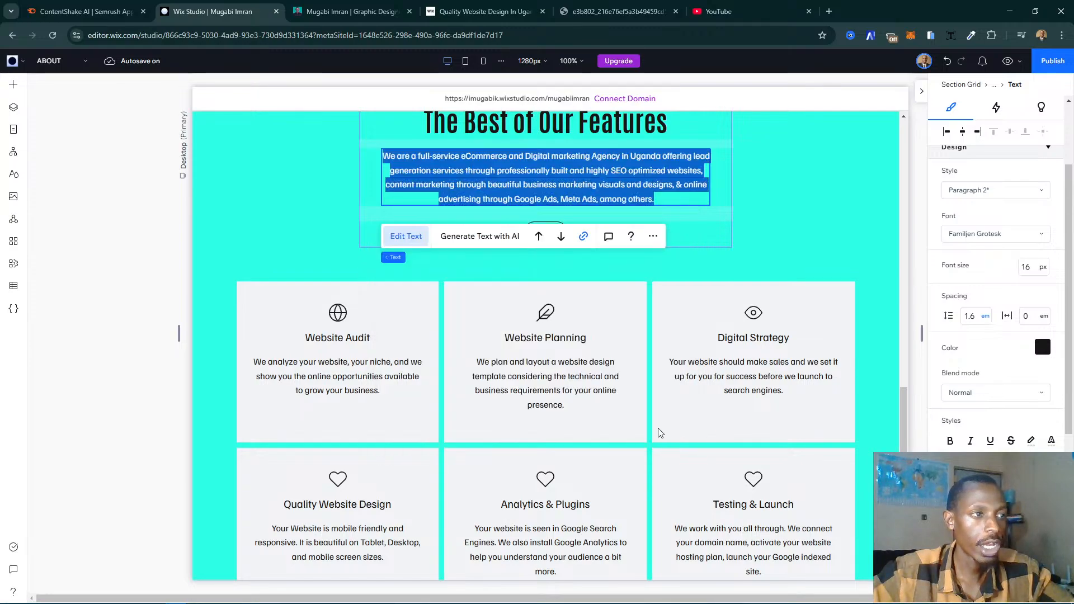
click(283, 196)
- Check the services heading on the live My Story page and replace "The Best of Our Features" in Wix Studio with "Services Offered"
scroll(283, 196, up, 3)
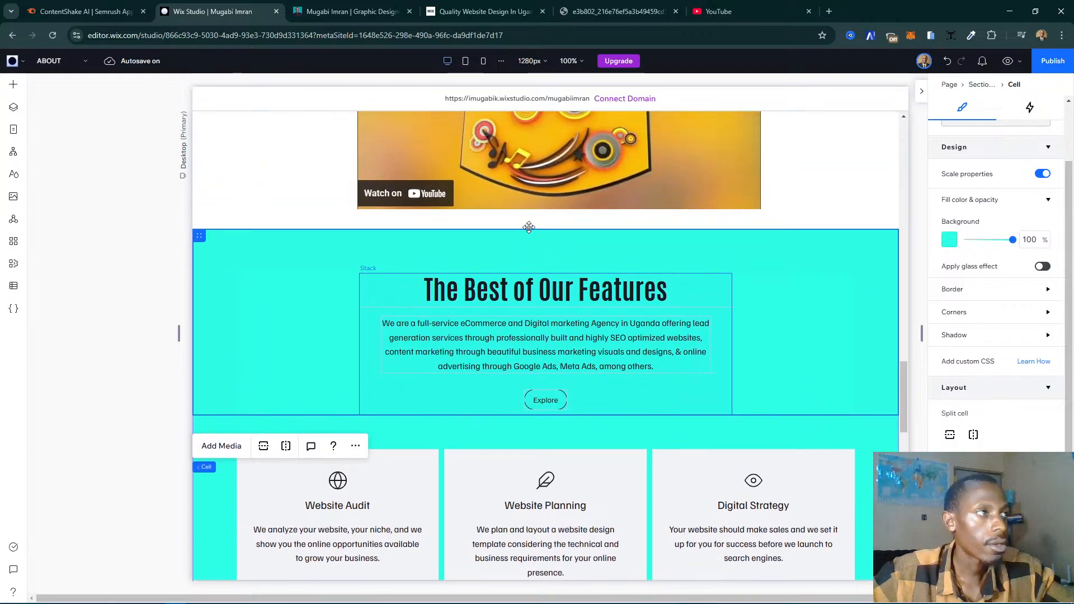
click(344, 10)
scroll(469, 199, up, 5)
triple_click(468, 200)
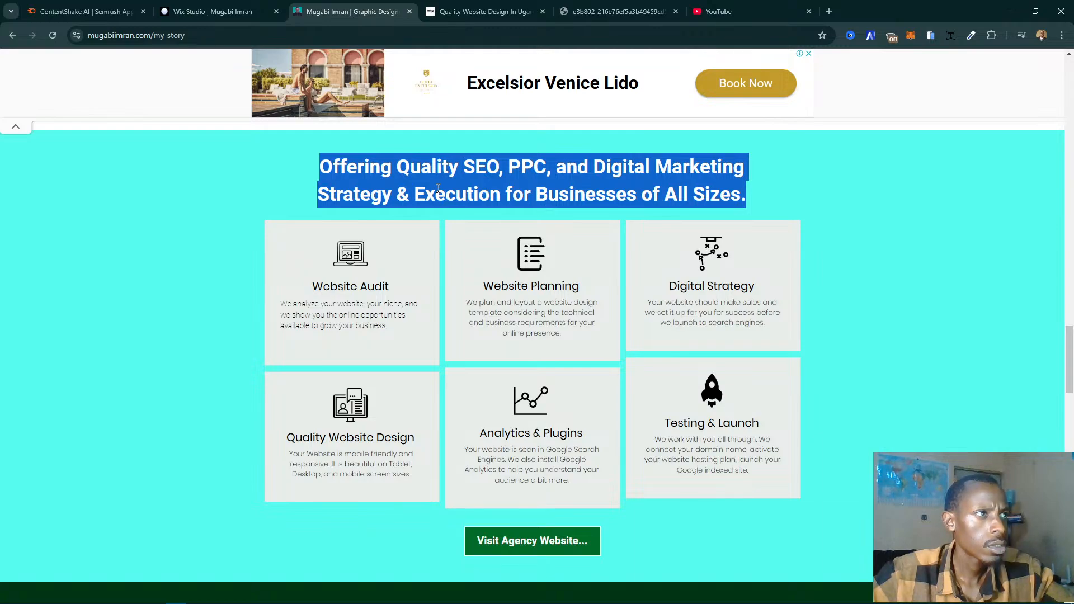
click(212, 11)
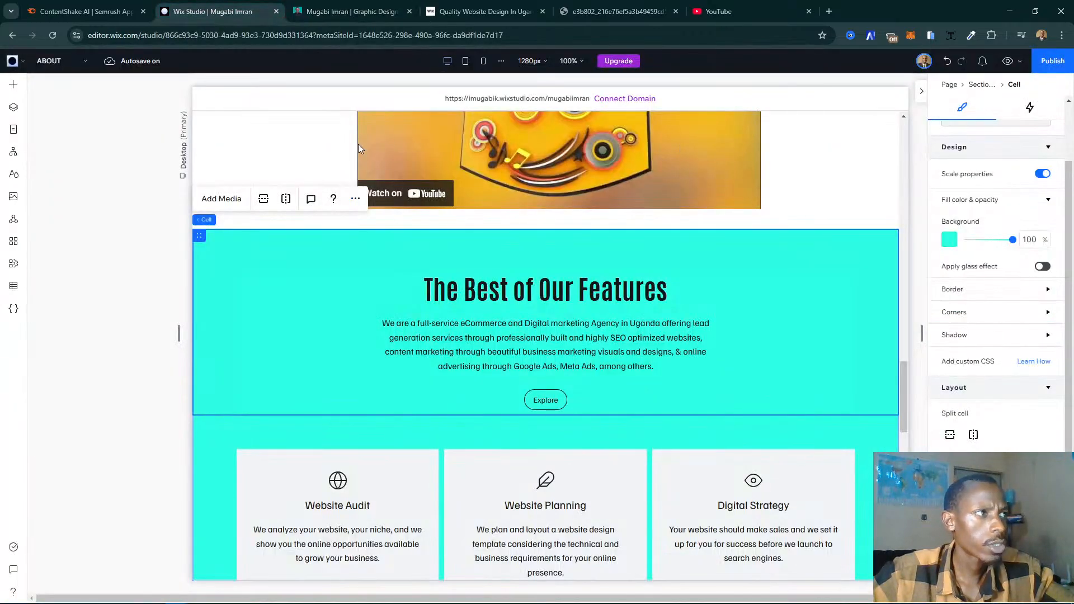
click(507, 290)
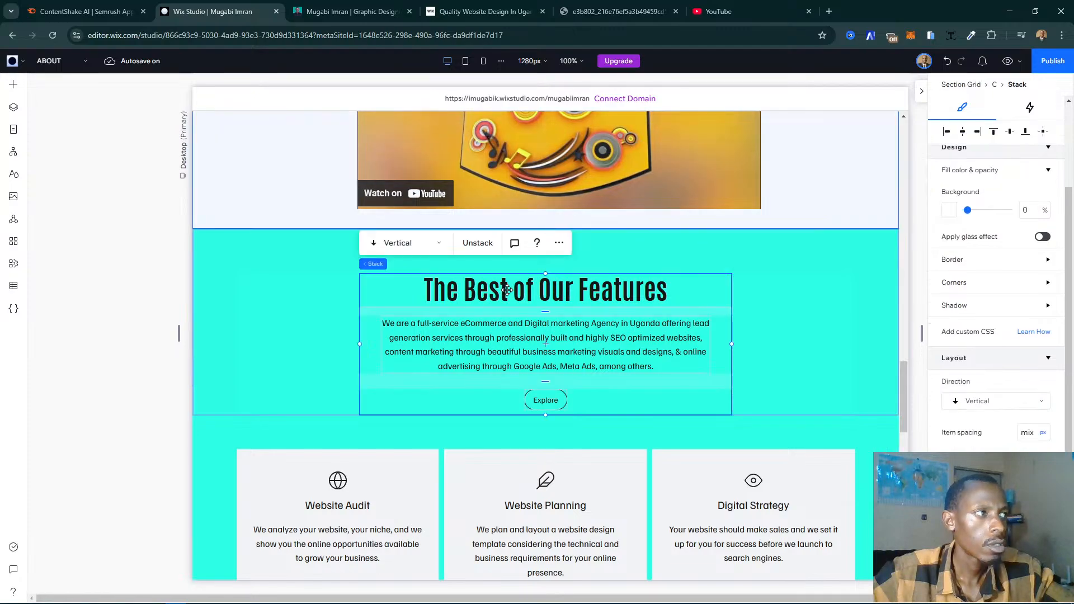
click(477, 289)
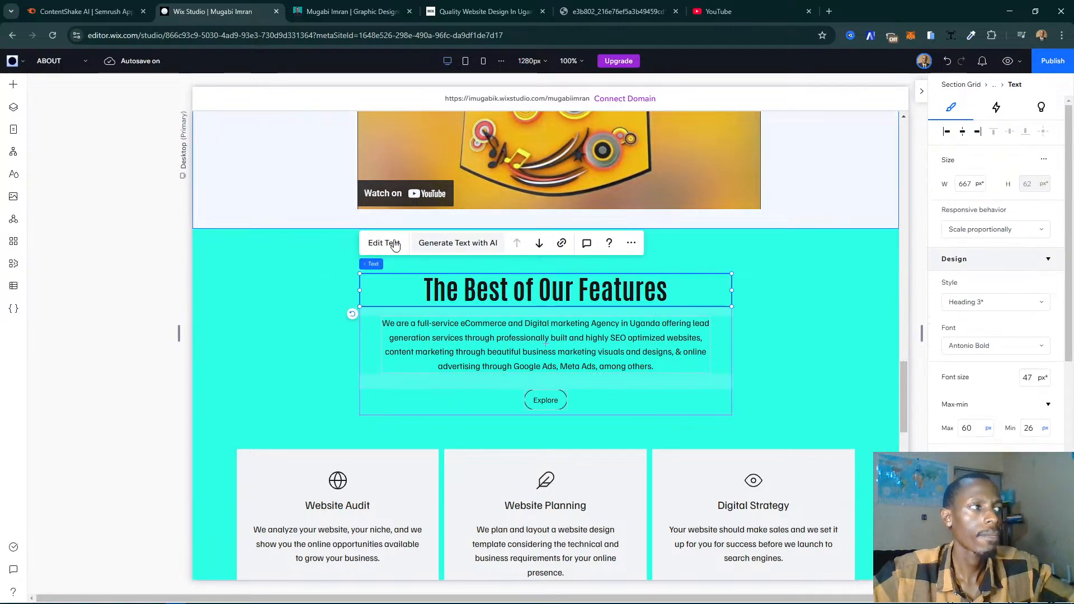
click(394, 244)
text(Servic)
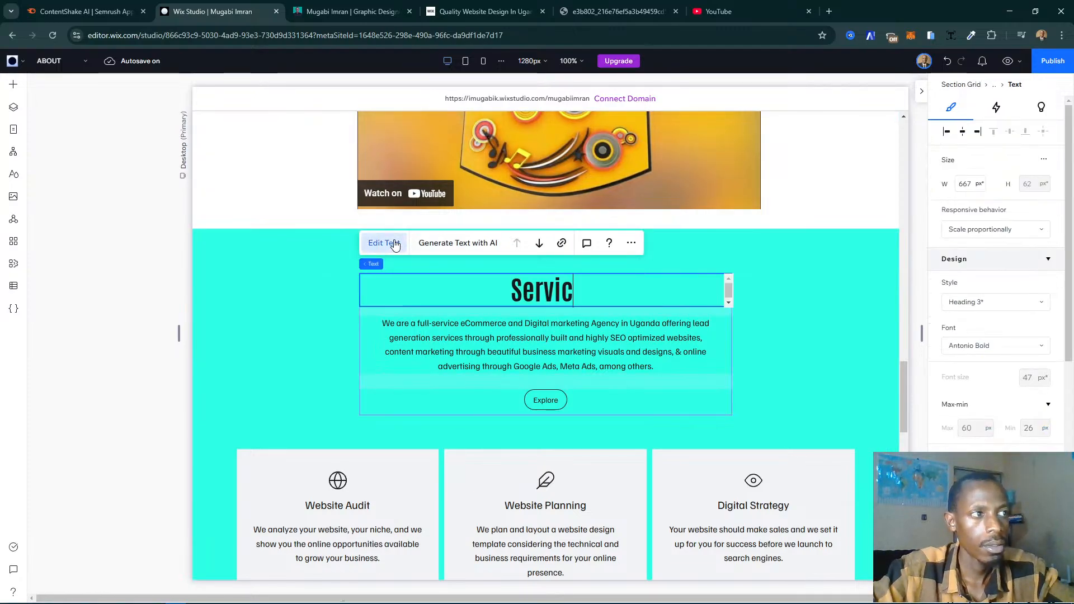
text(es Offered)
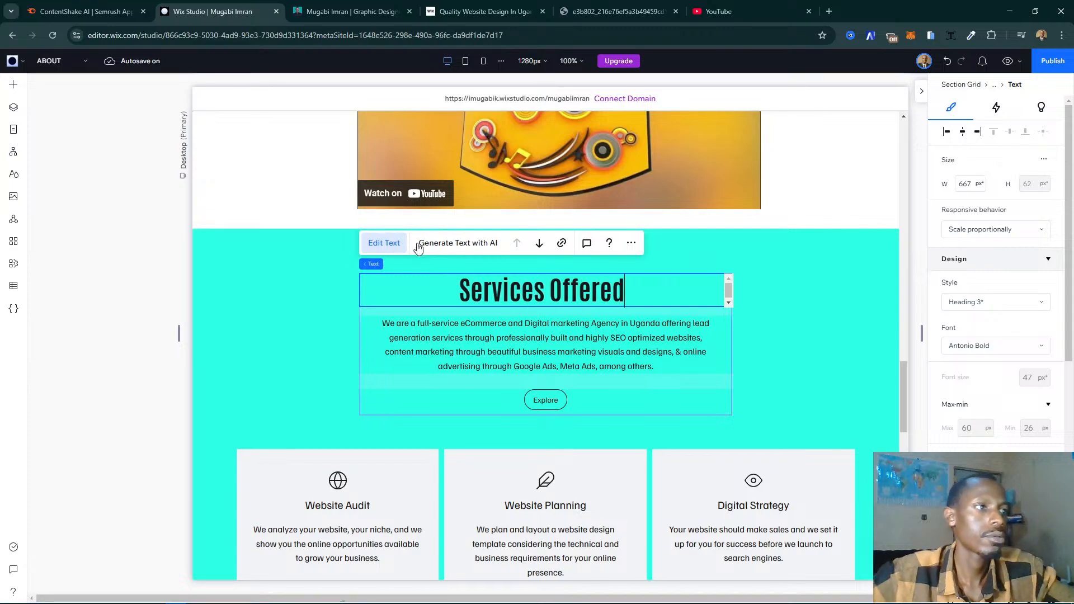
click(802, 380)
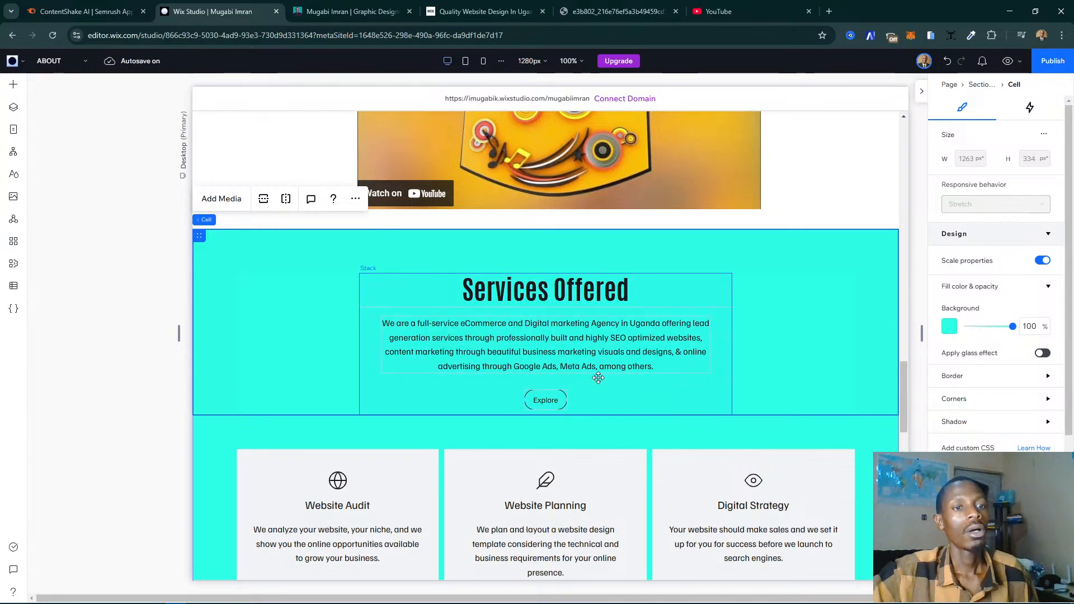
- Select the Explore button below the Services Offered intro paragraph
scroll(576, 372, down, 1)
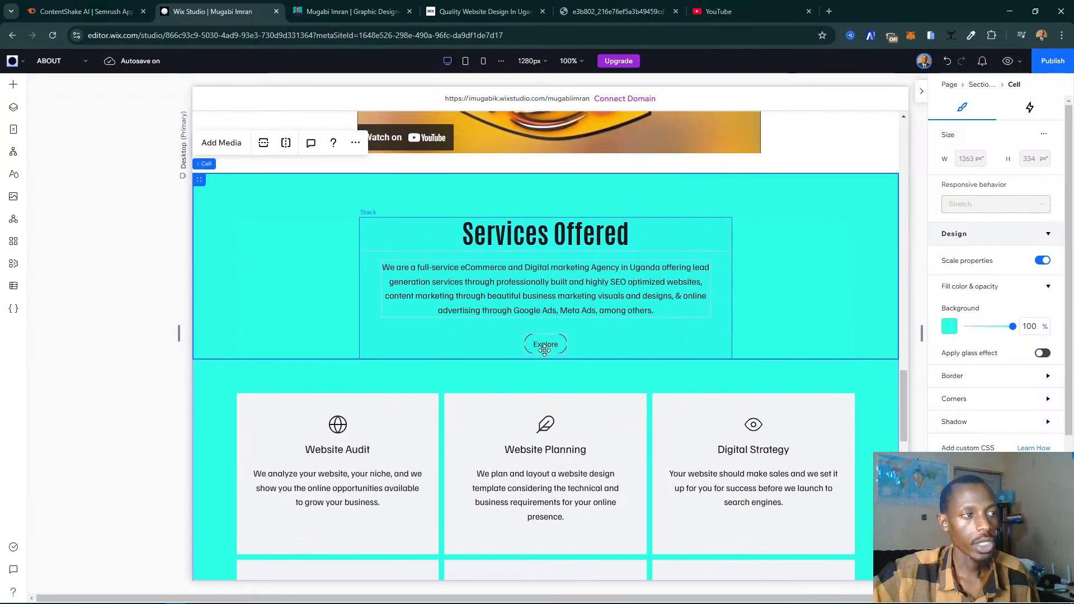
click(545, 350)
click(559, 350)
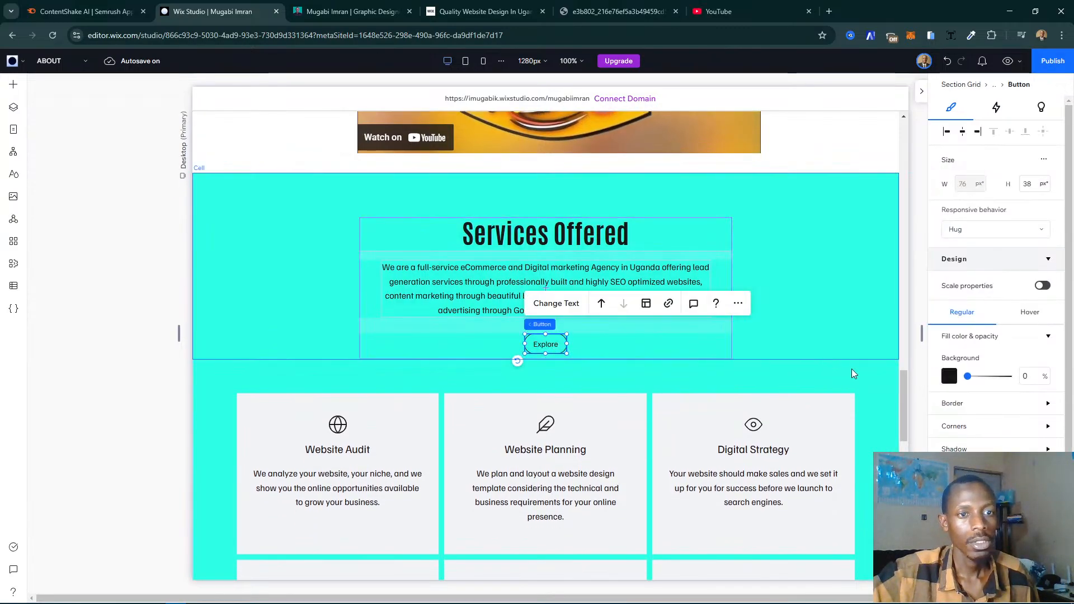
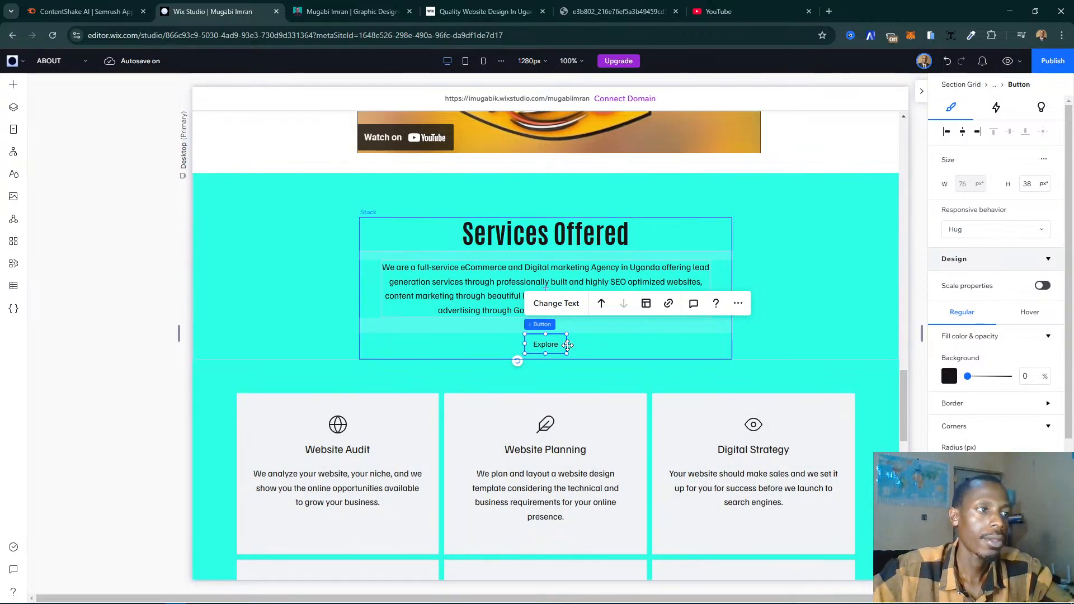
- Widen the Explore button below the Services Offered intro paragraph to 120 px
drag(576, 344, 585, 347)
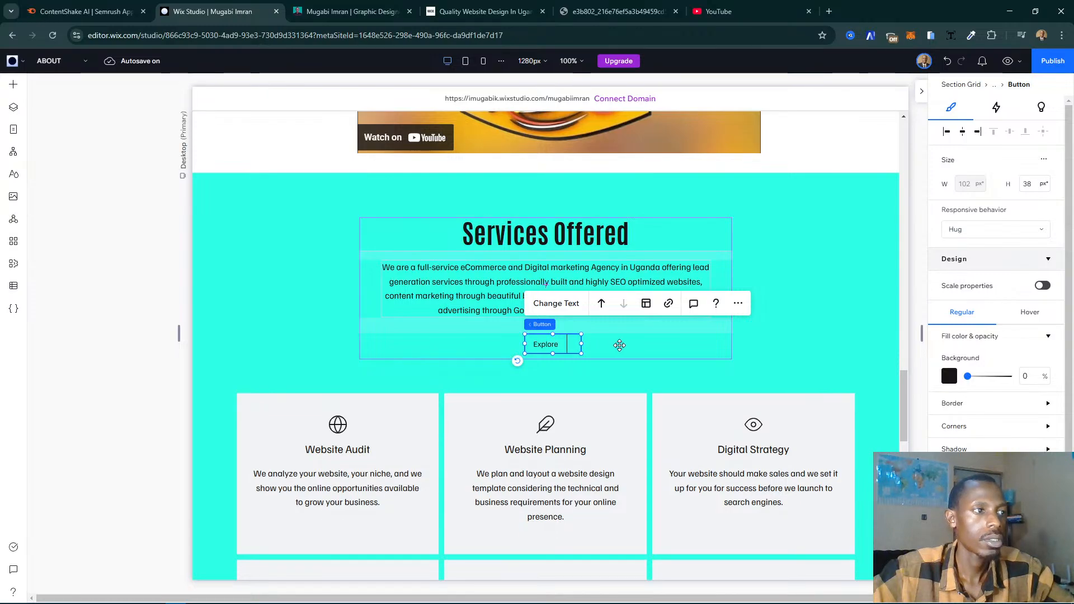
key(ctrl+z)
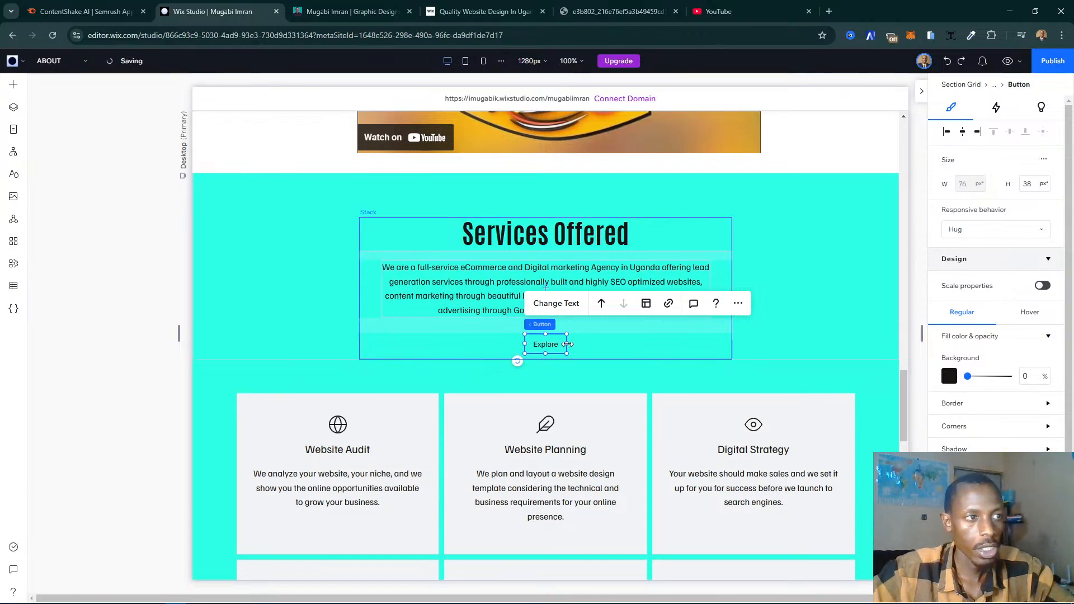
drag(568, 344, 580, 344)
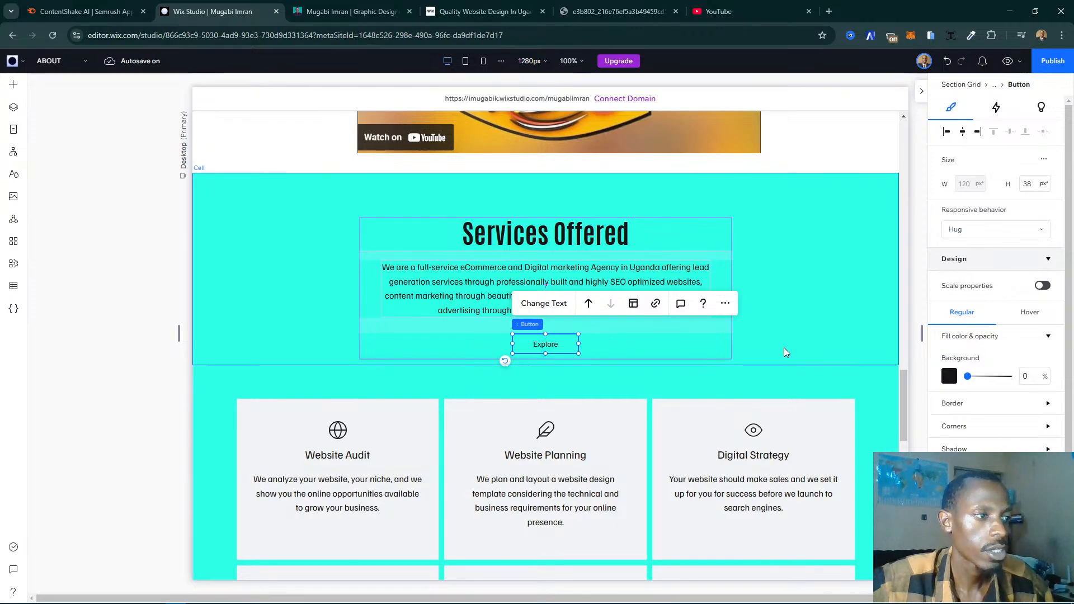
- Check the services section against the live My Story page and copy the agency website's address for the Explore button
scroll(882, 391, down, 1)
click(353, 11)
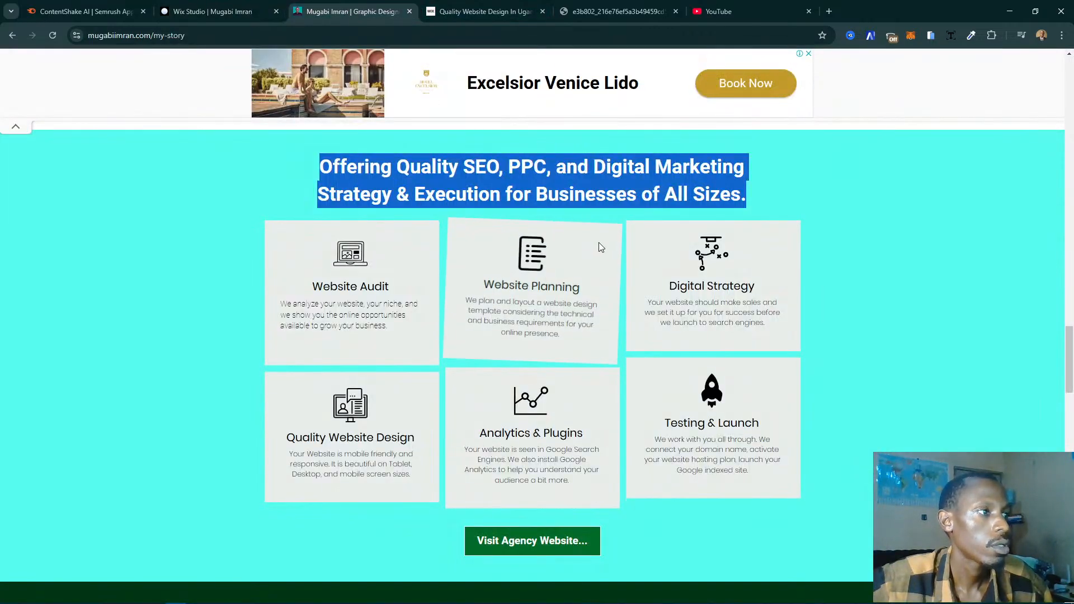
click(212, 11)
scroll(599, 395, down, 3)
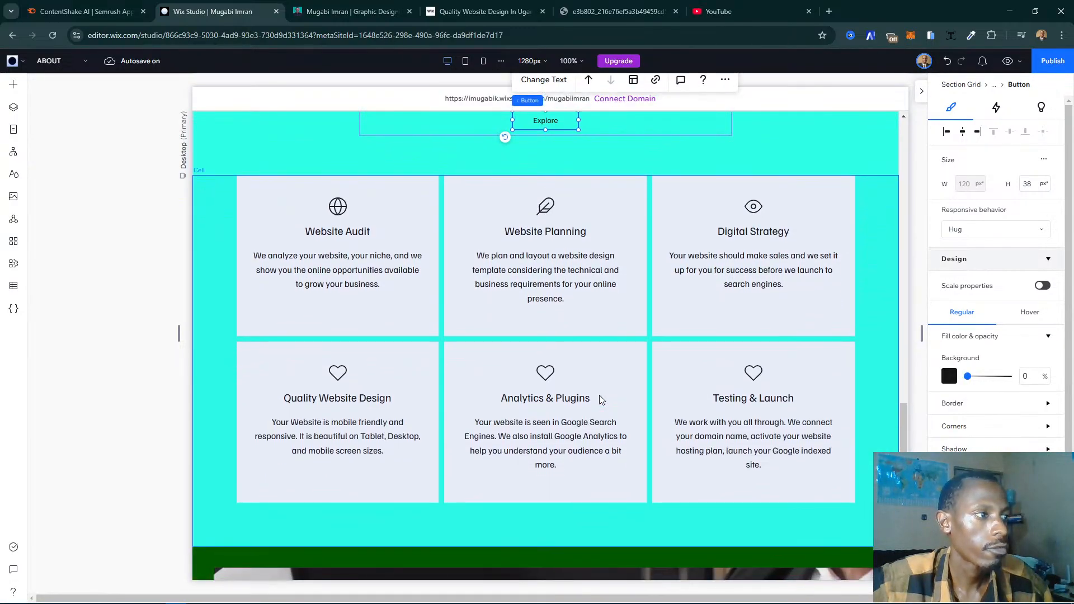
scroll(599, 395, up, 2)
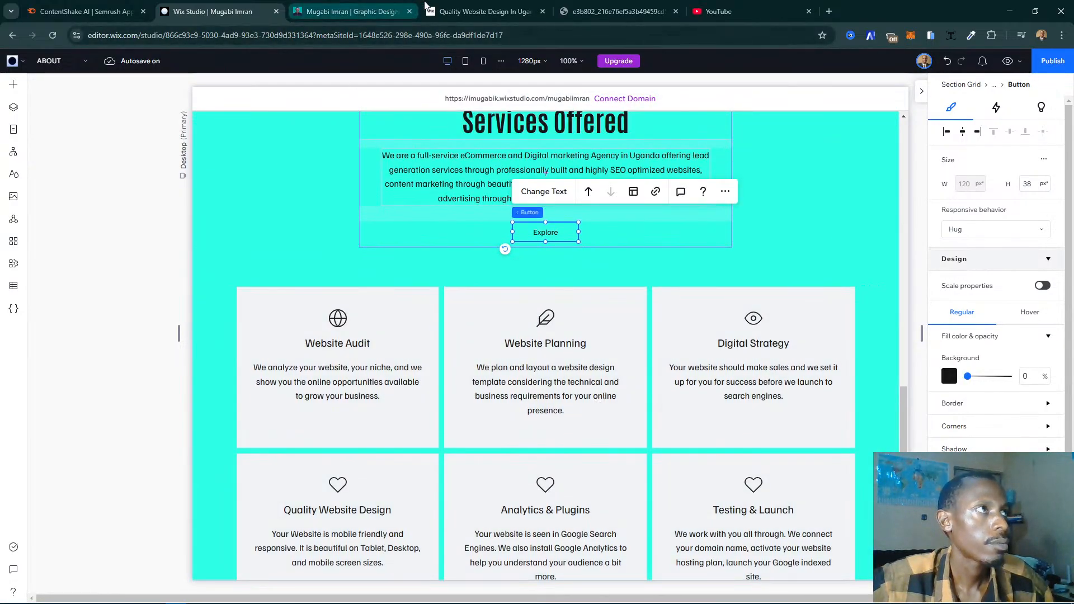
click(426, 13)
click(417, 35)
key(ctrl+c)
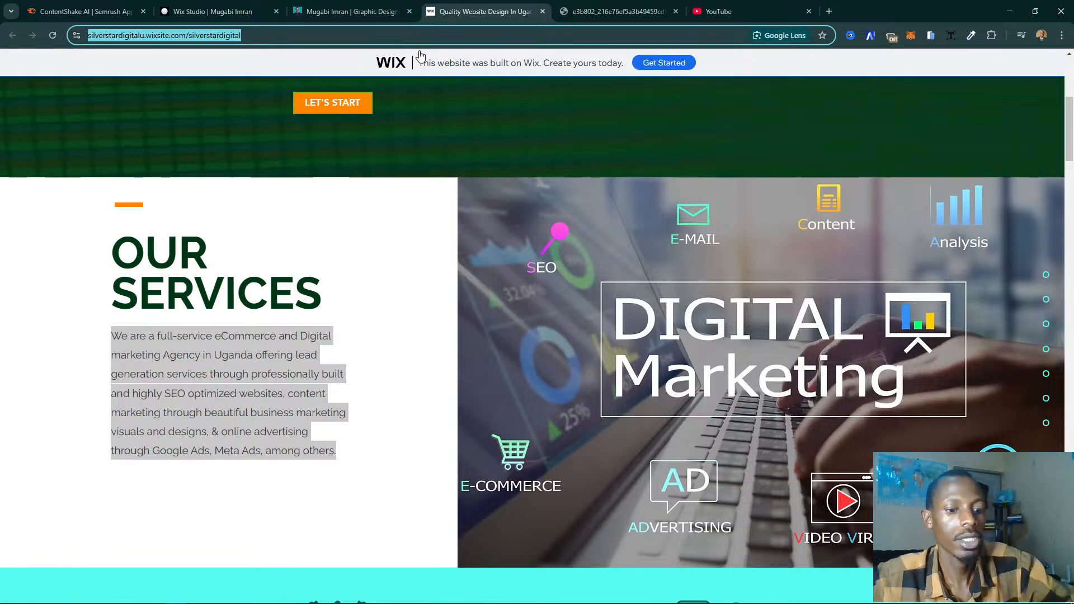
click(311, 6)
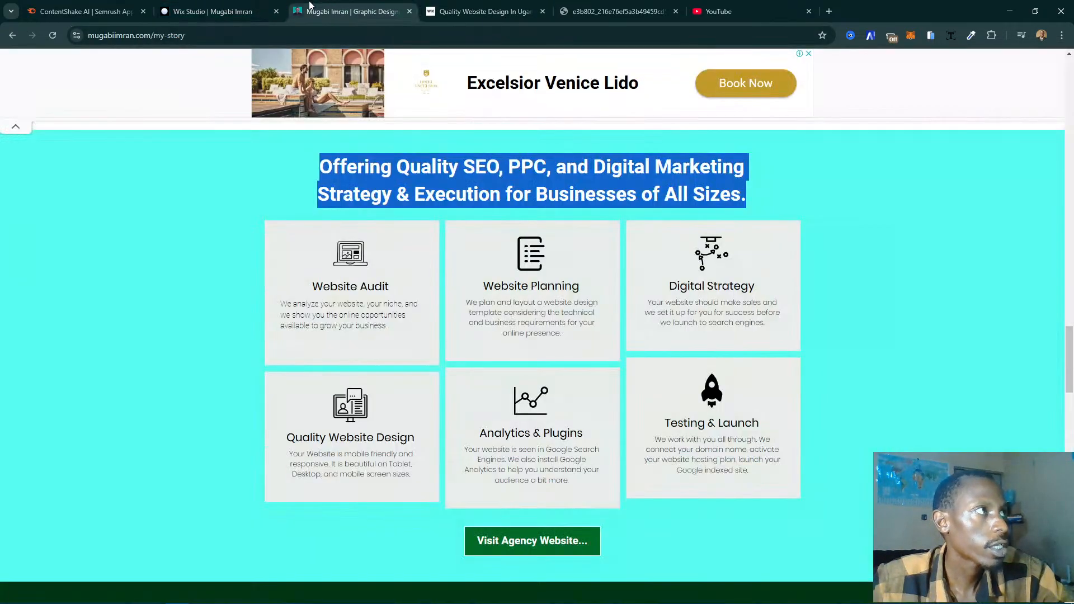
click(262, 9)
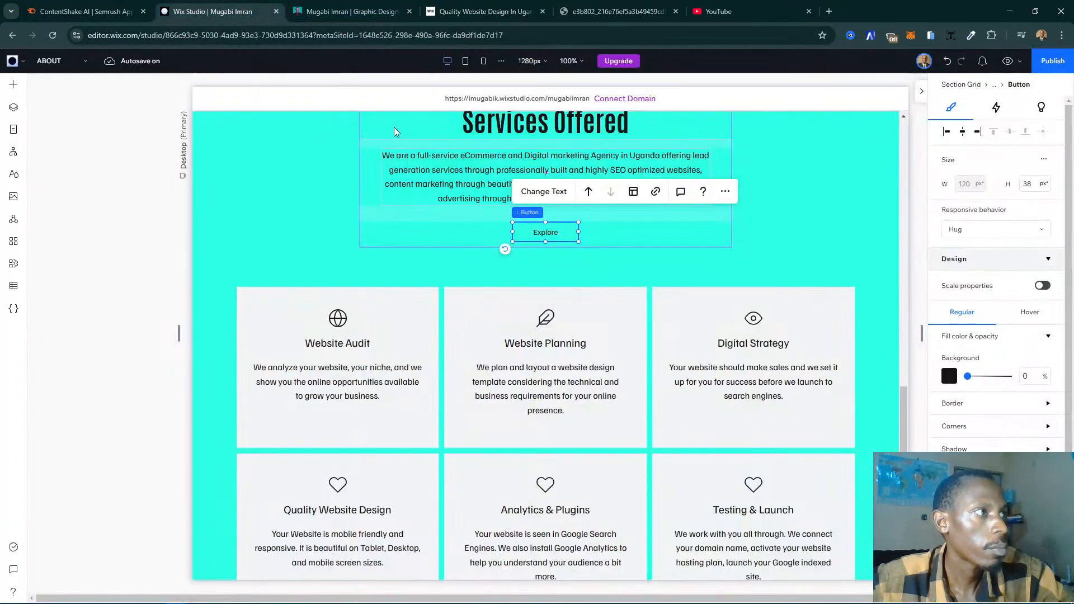
- Link the Explore button to the copied web address silverstardigitalu.wixsite.com/silverstardigital, opening in a new window
click(654, 200)
click(422, 259)
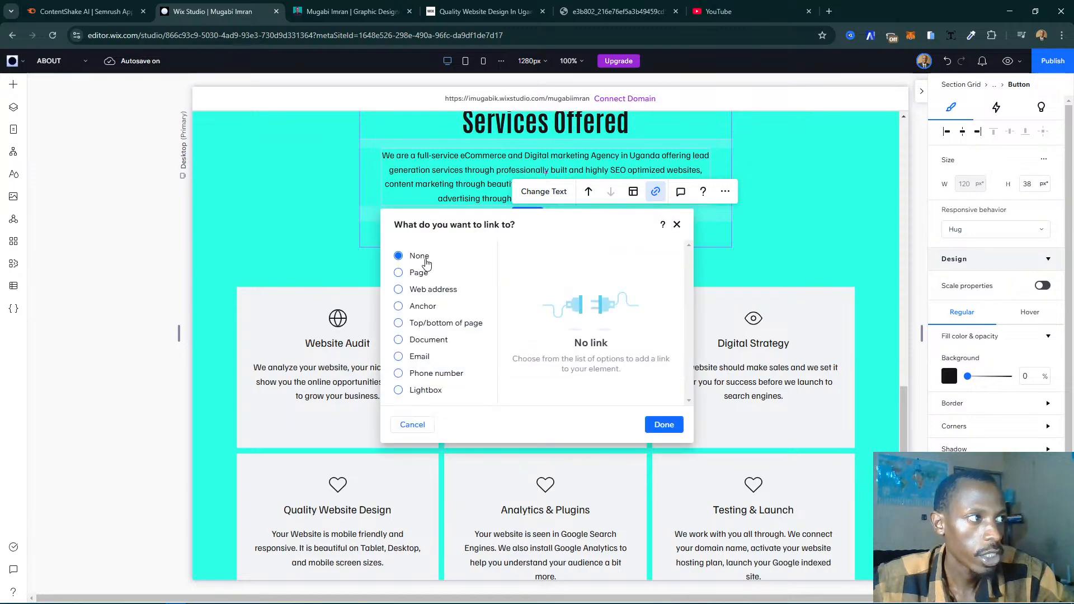
click(416, 272)
click(423, 291)
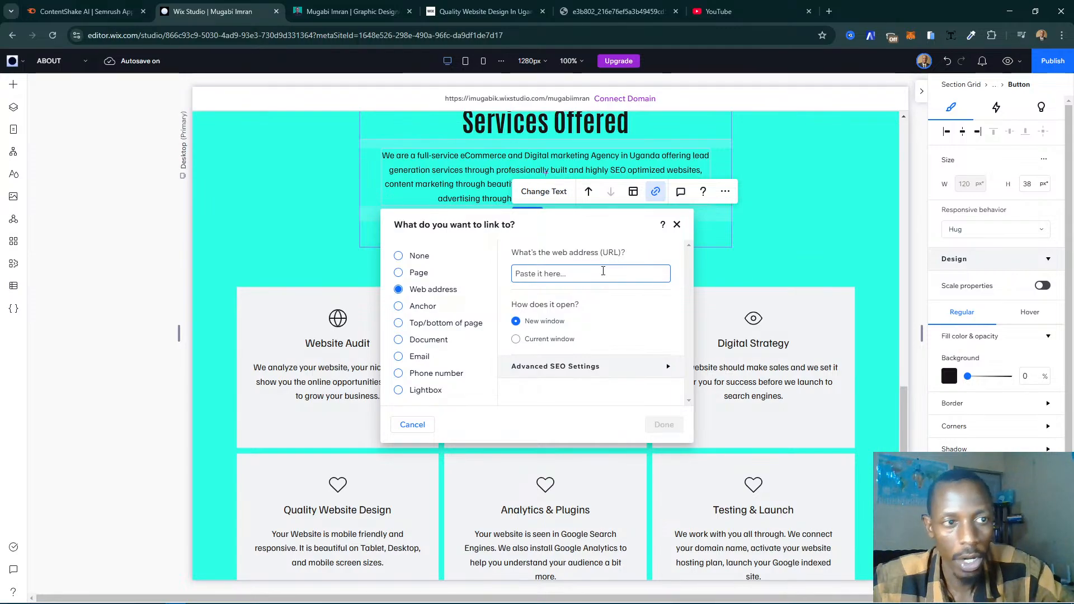
key(ctrl+v)
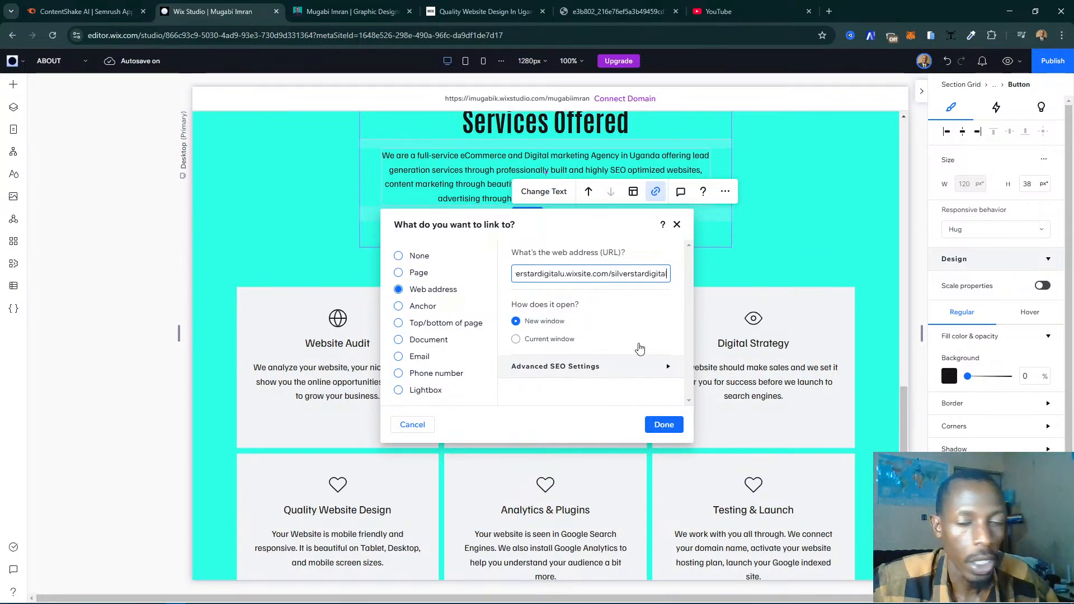
click(660, 426)
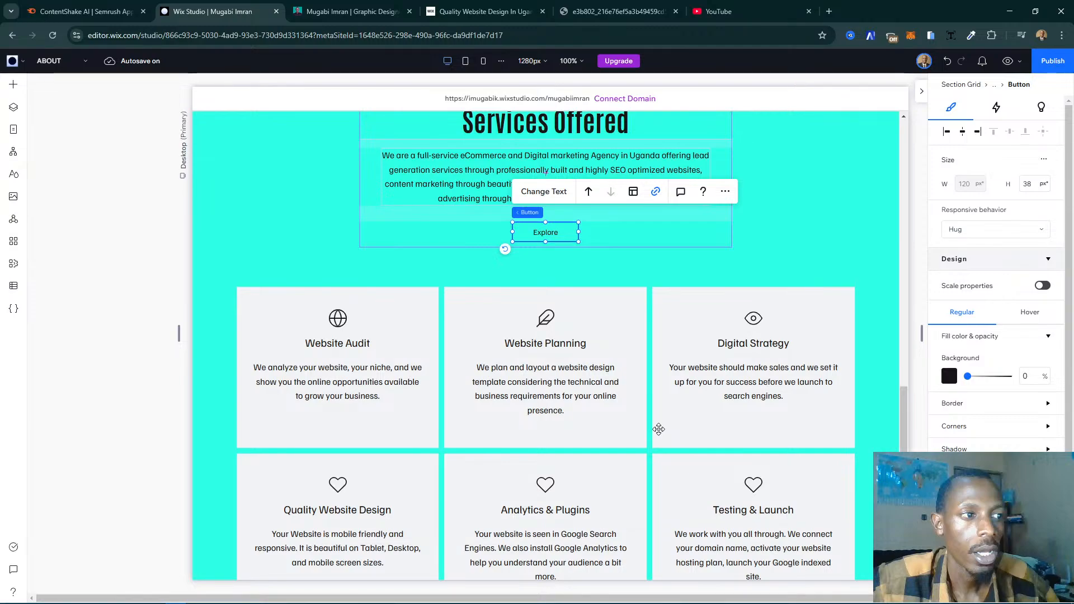
- Switch to the mobile breakpoint and examine the Services Offered section and its six service cards
scroll(659, 429, down, 3)
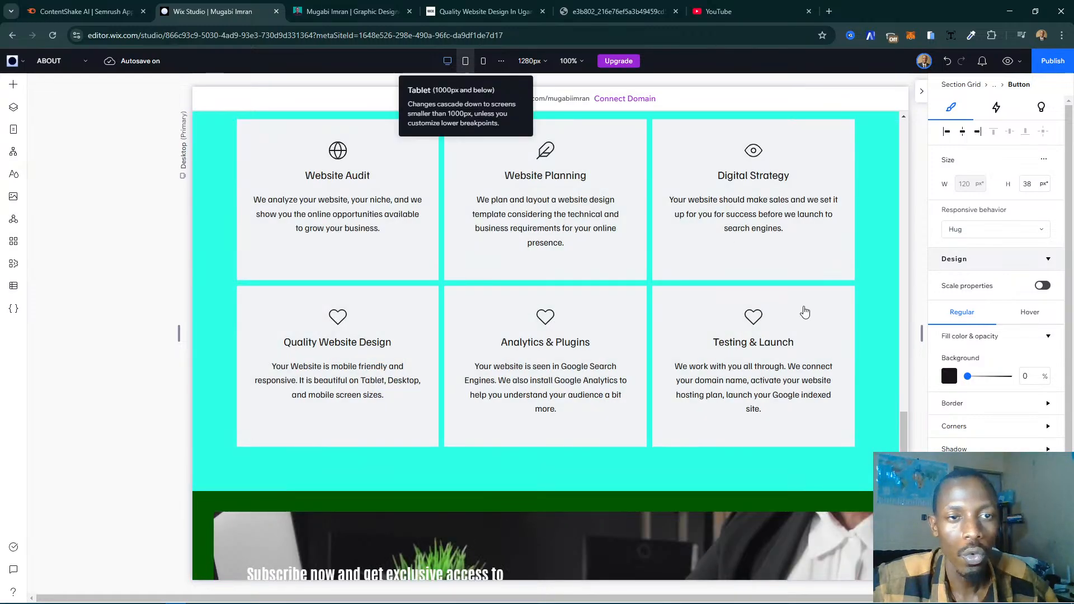
scroll(790, 358, up, 15)
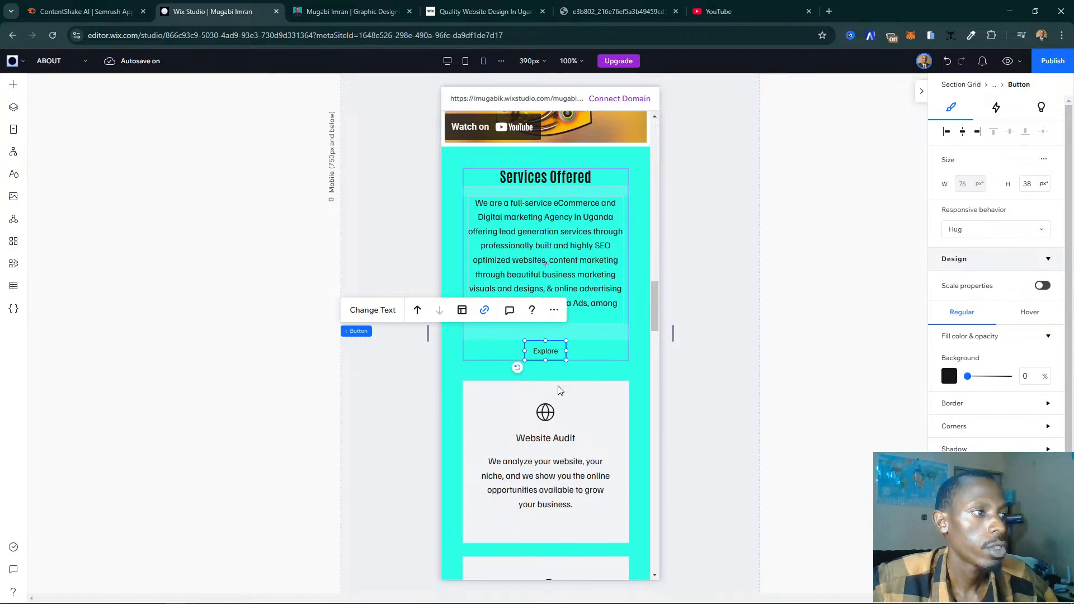
scroll(558, 387, down, 5)
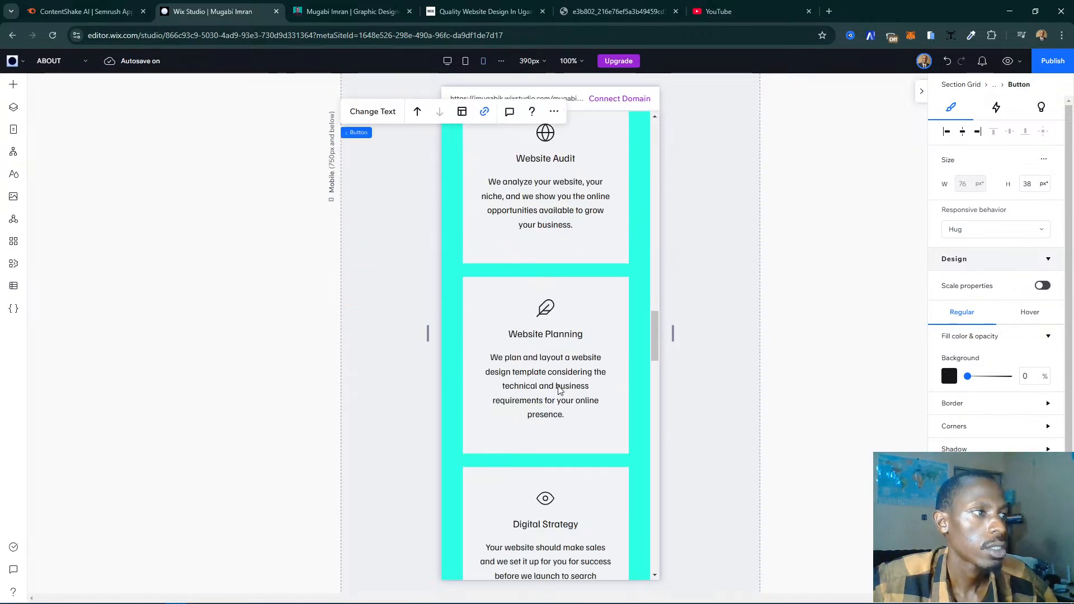
scroll(559, 391, up, 4)
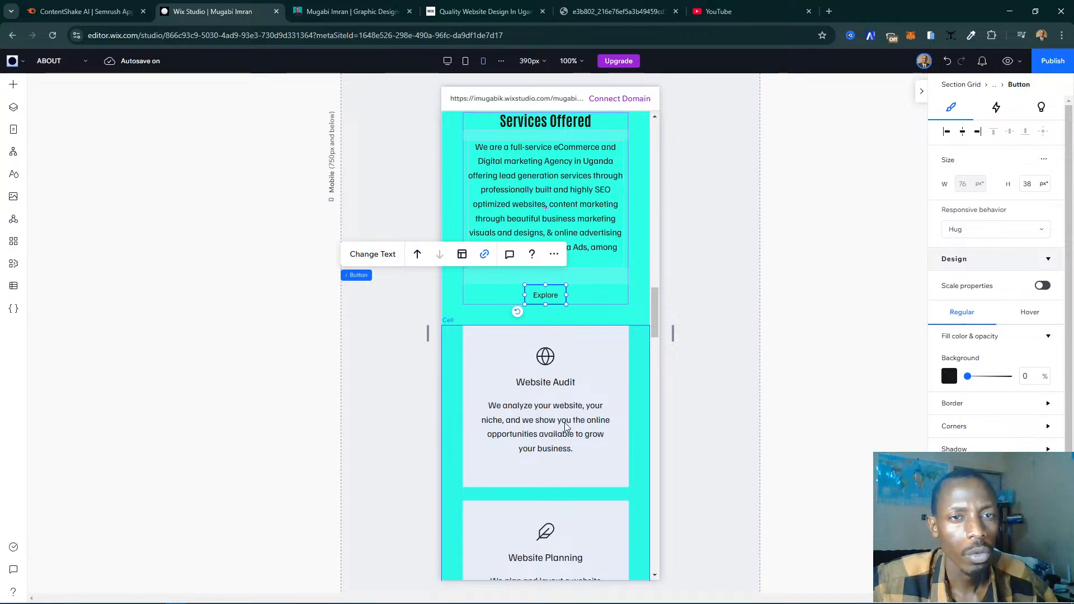
scroll(565, 425, down, 12)
scroll(565, 425, up, 6)
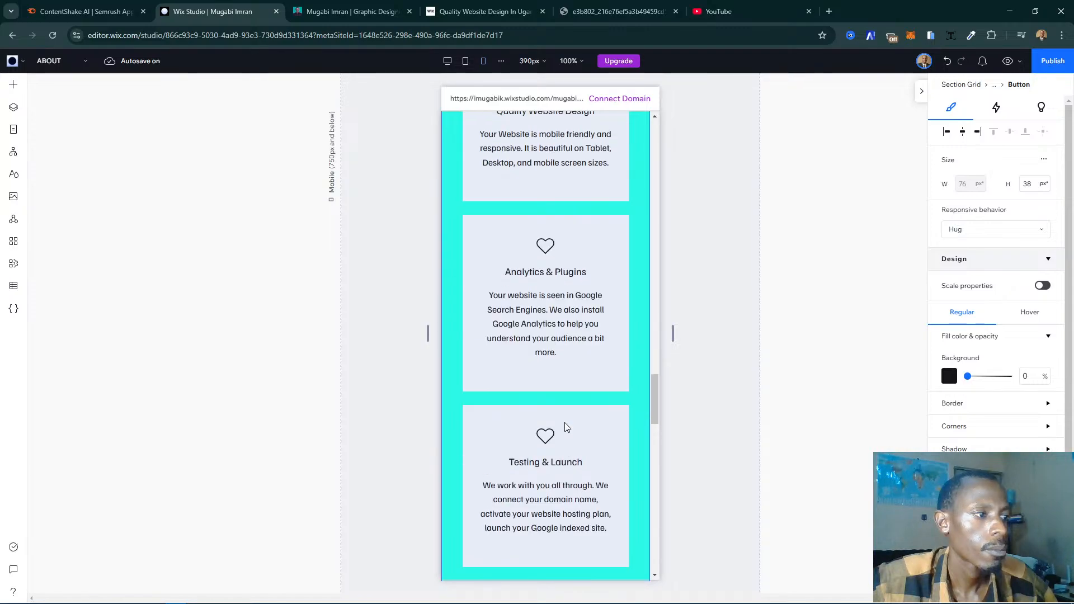
scroll(566, 427, up, 15)
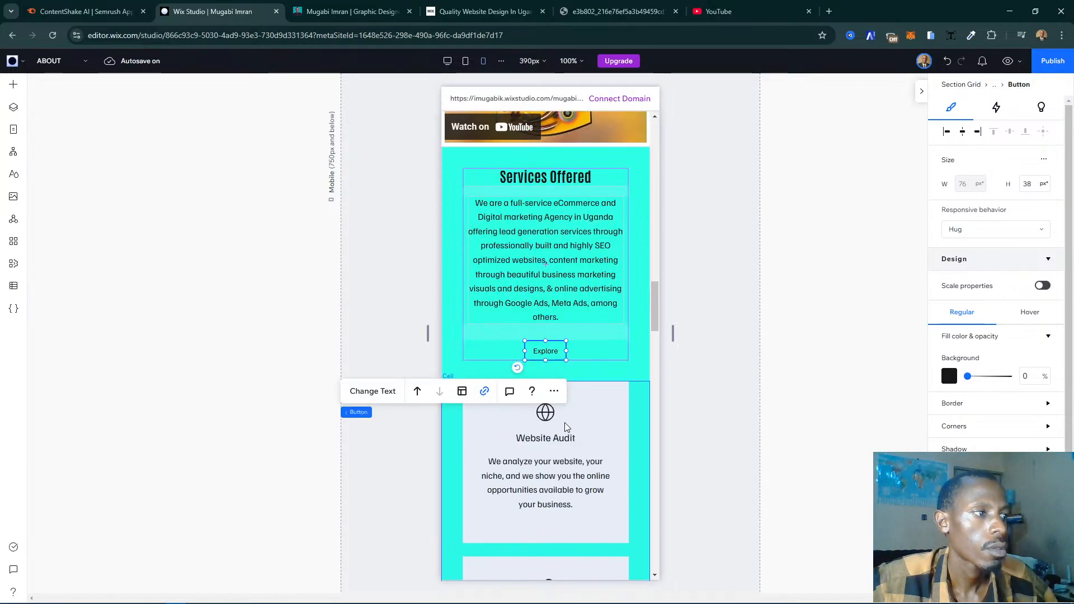
- Review the mobile layout of the ABOUT page from the hero section through the background text and show reels
scroll(565, 426, up, 18)
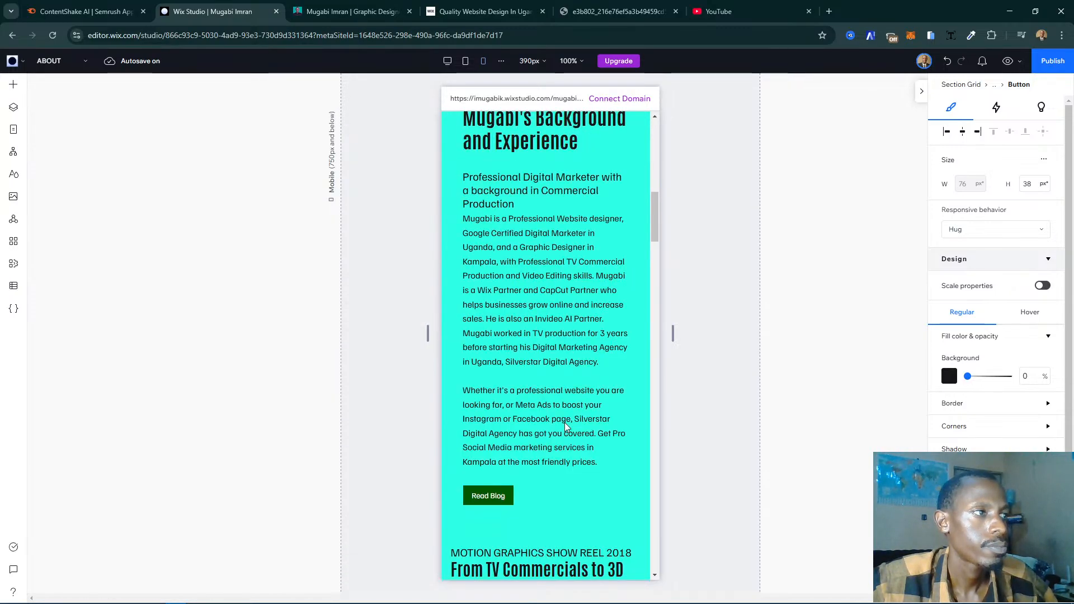
scroll(565, 427, up, 5)
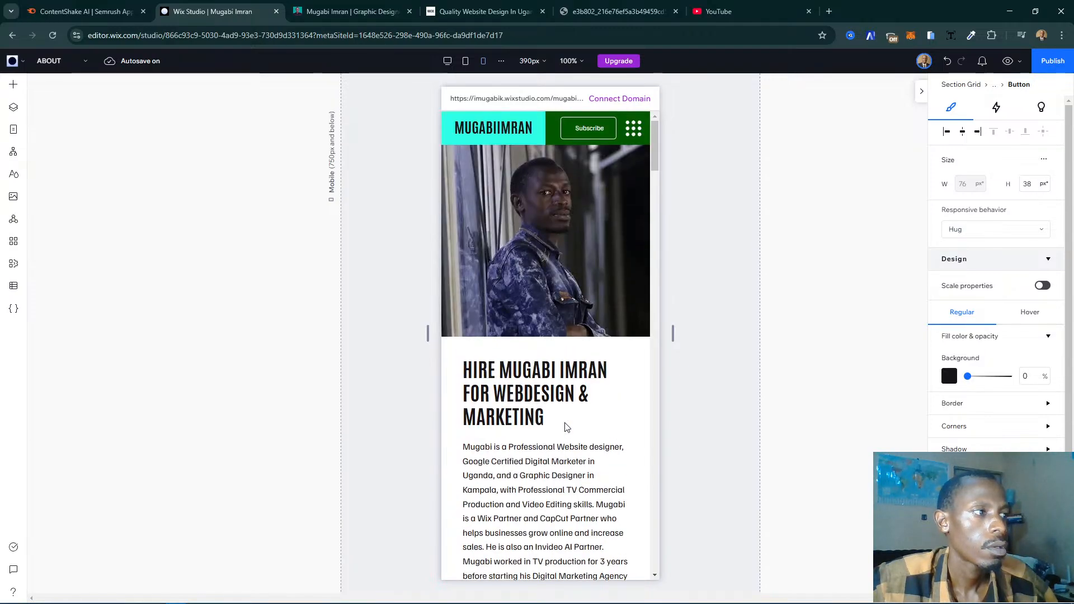
scroll(565, 425, down, 7)
scroll(566, 420, down, 3)
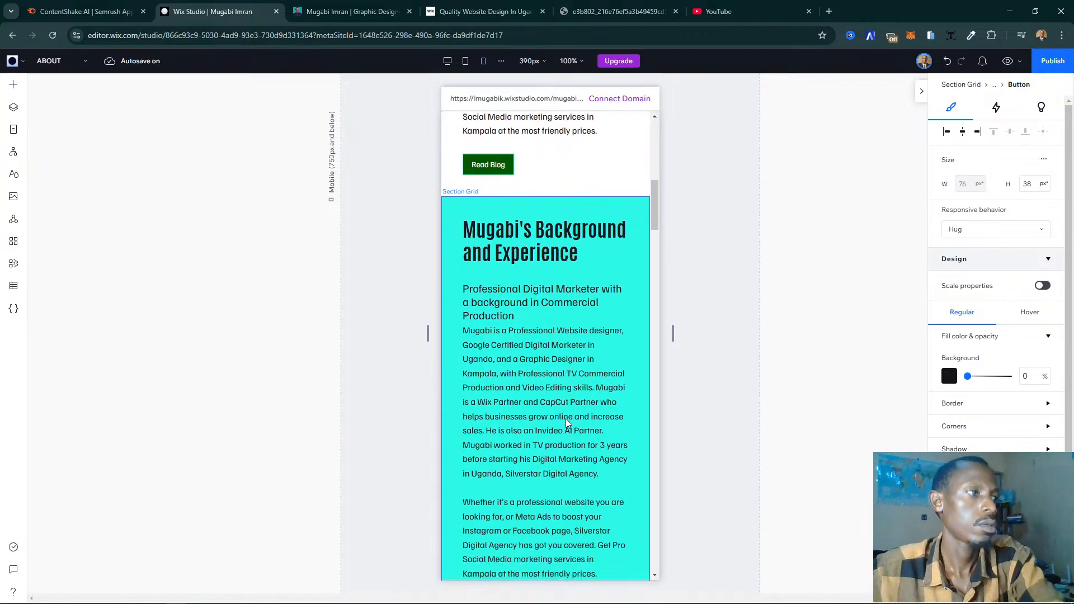
scroll(567, 422, up, 5)
scroll(565, 422, up, 4)
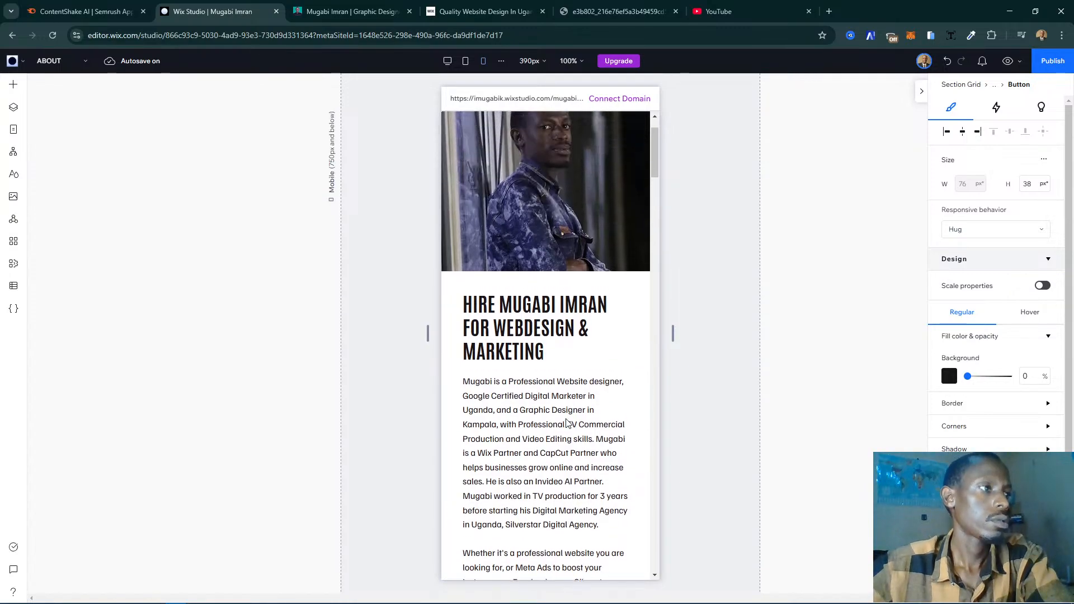
scroll(567, 422, down, 6)
scroll(566, 423, down, 10)
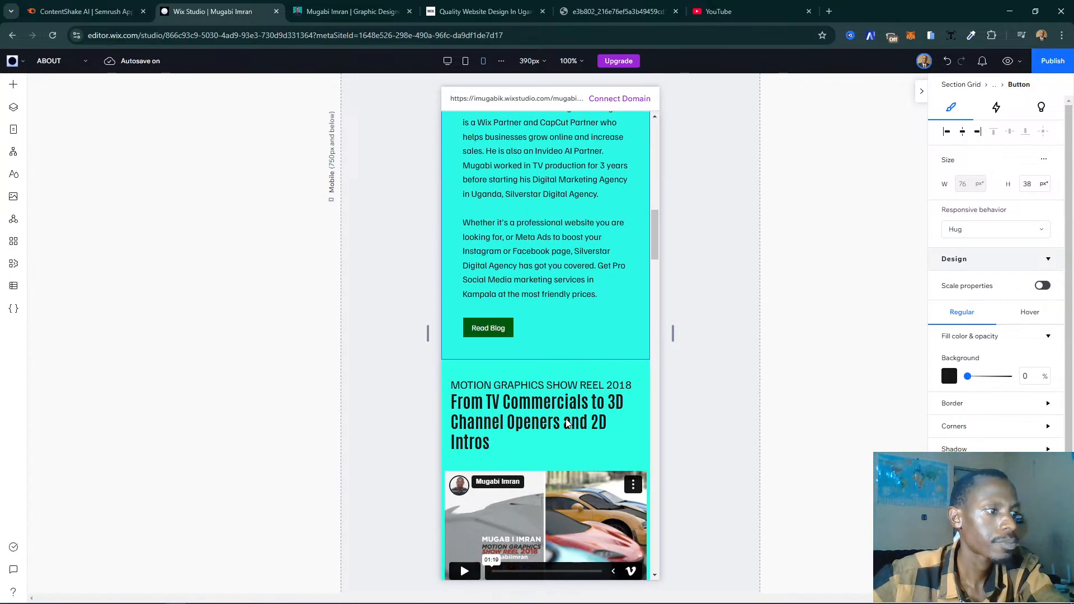
scroll(566, 418, down, 6)
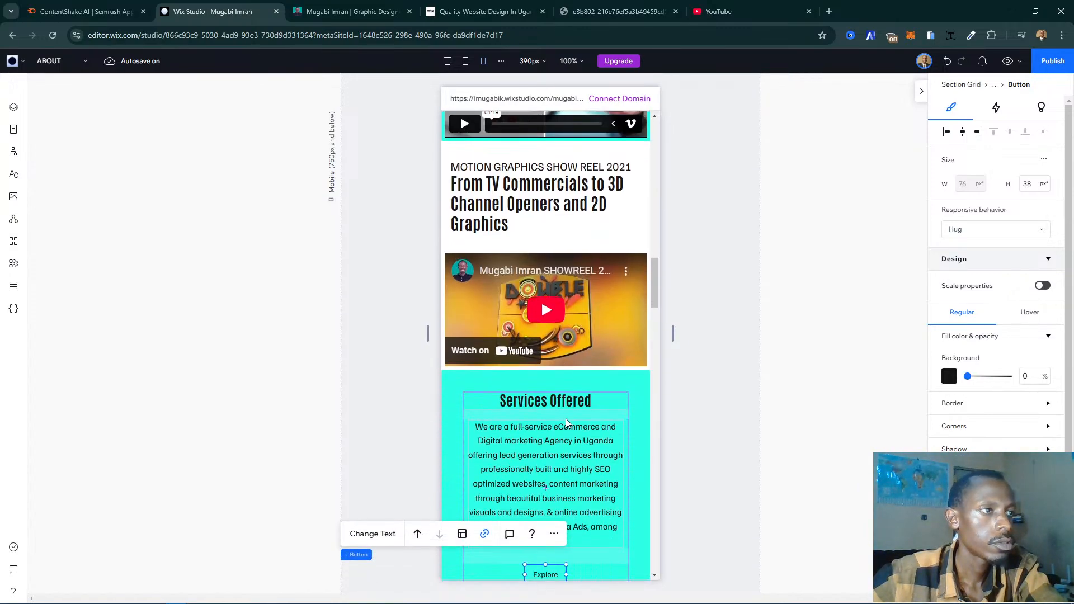
scroll(565, 419, up, 5)
scroll(568, 423, up, 8)
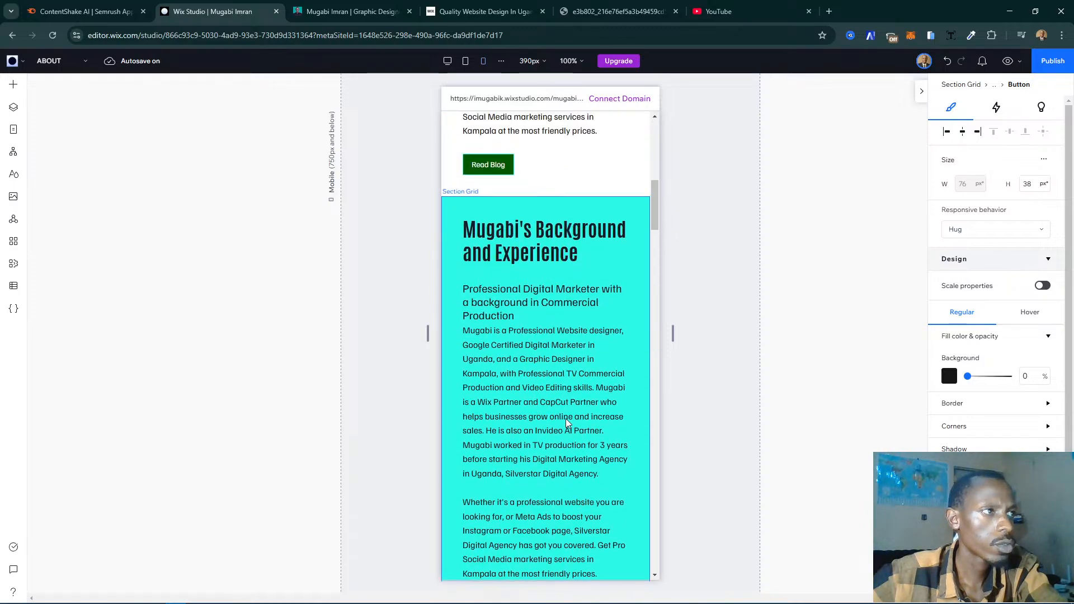
scroll(568, 423, up, 5)
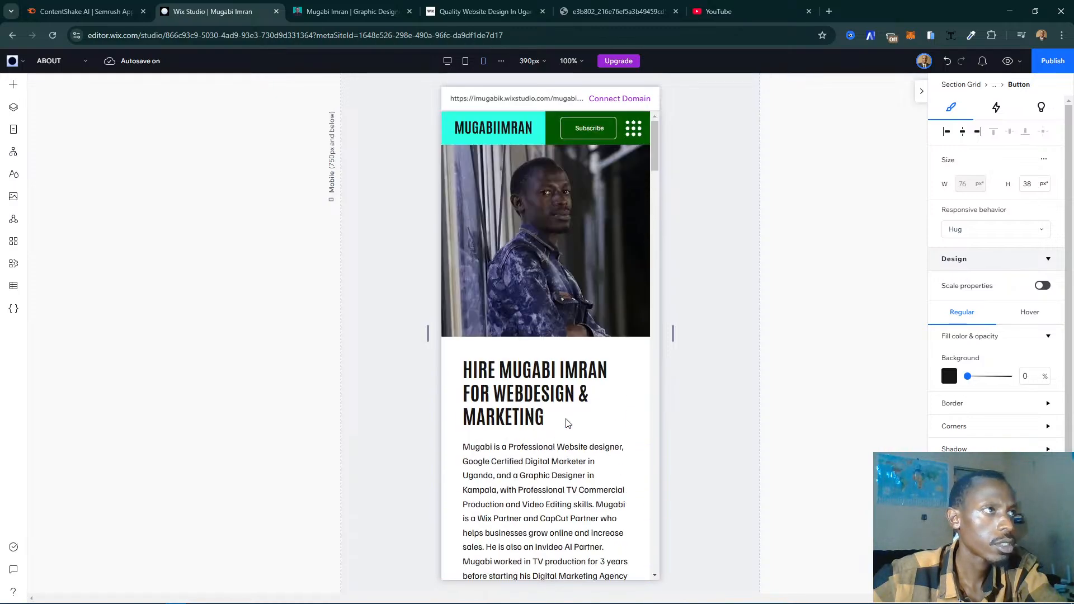
- Examine the live My Story page's hero, partner badges, affiliate logos and background sections for comparison, and return to Wix Studio
key(ctrl+Tab)
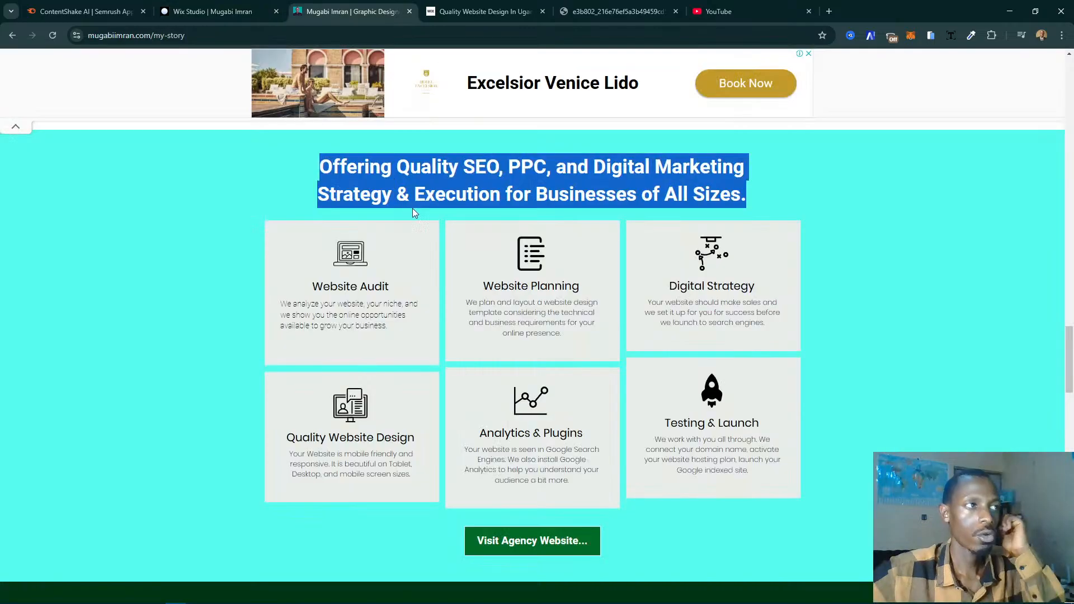
scroll(662, 294, up, 5)
scroll(662, 294, up, 15)
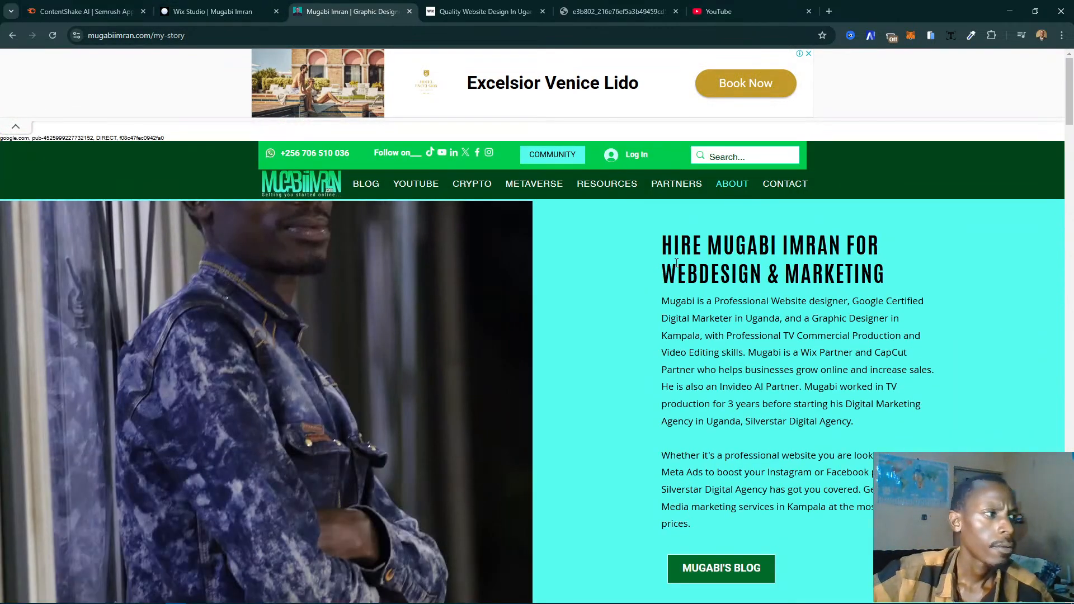
scroll(677, 263, down, 3)
scroll(676, 263, up, 2)
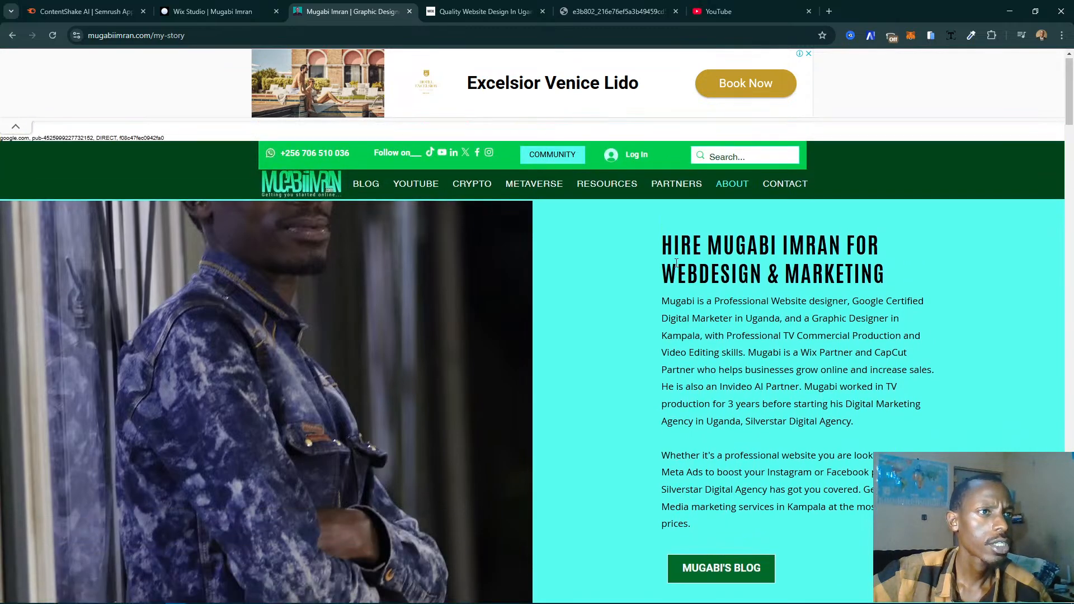
scroll(677, 263, down, 9)
scroll(676, 263, down, 18)
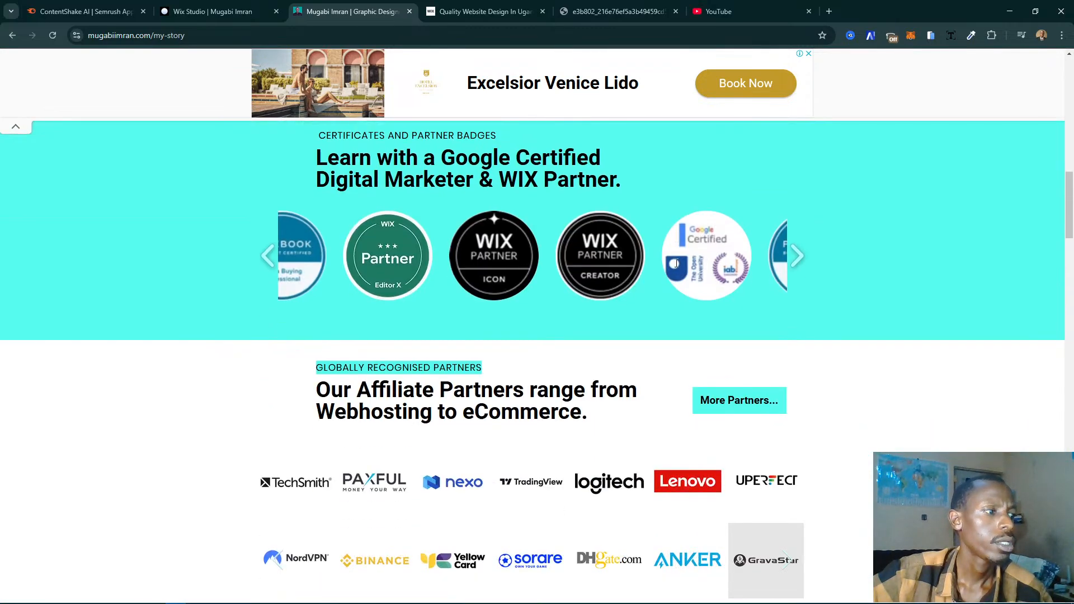
scroll(676, 263, up, 2)
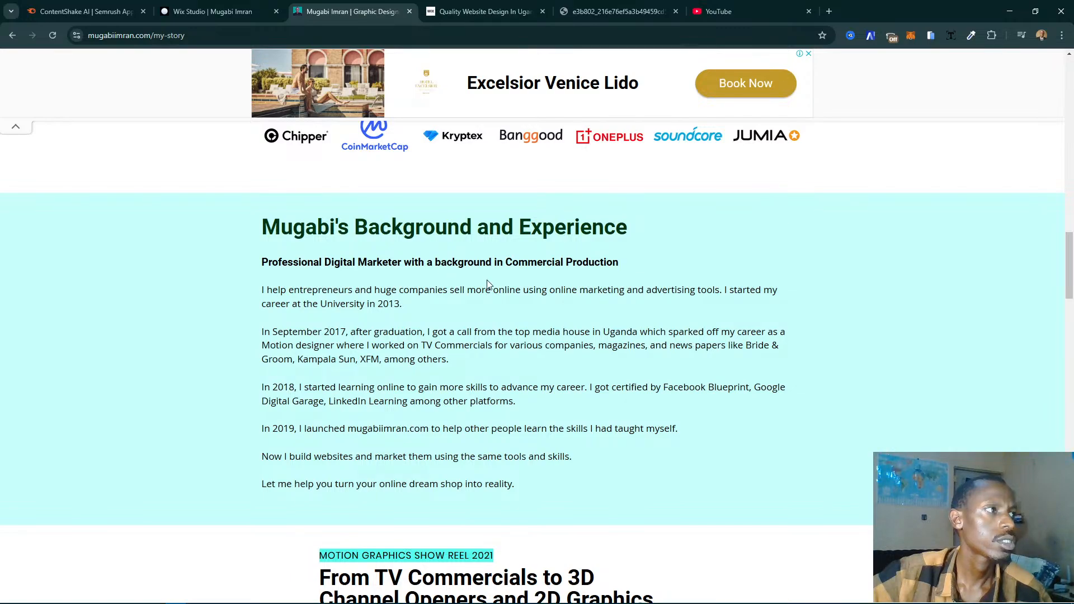
scroll(418, 247, up, 8)
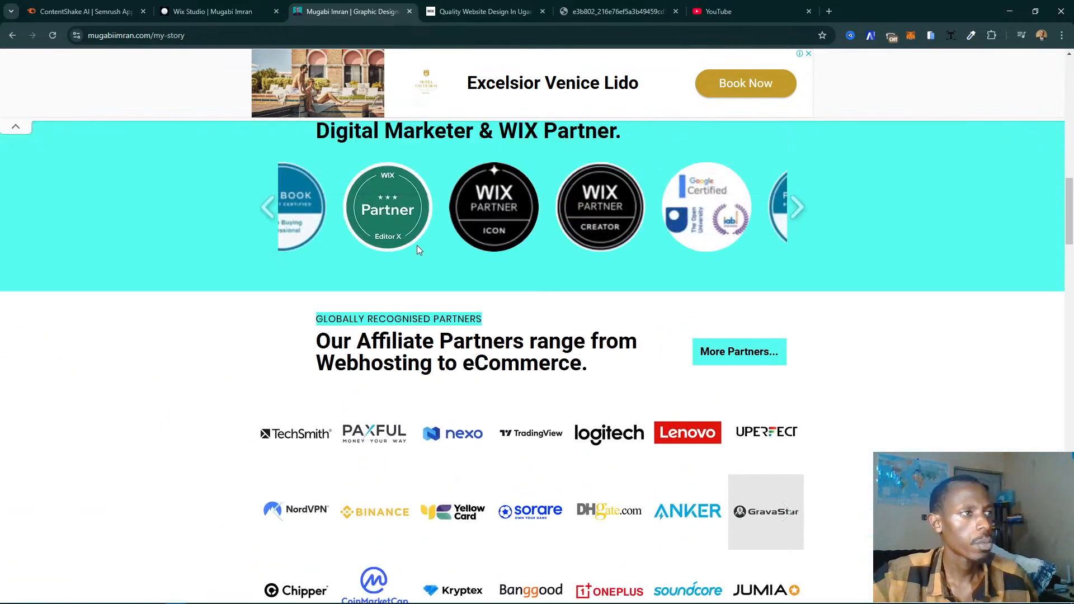
scroll(417, 247, up, 1)
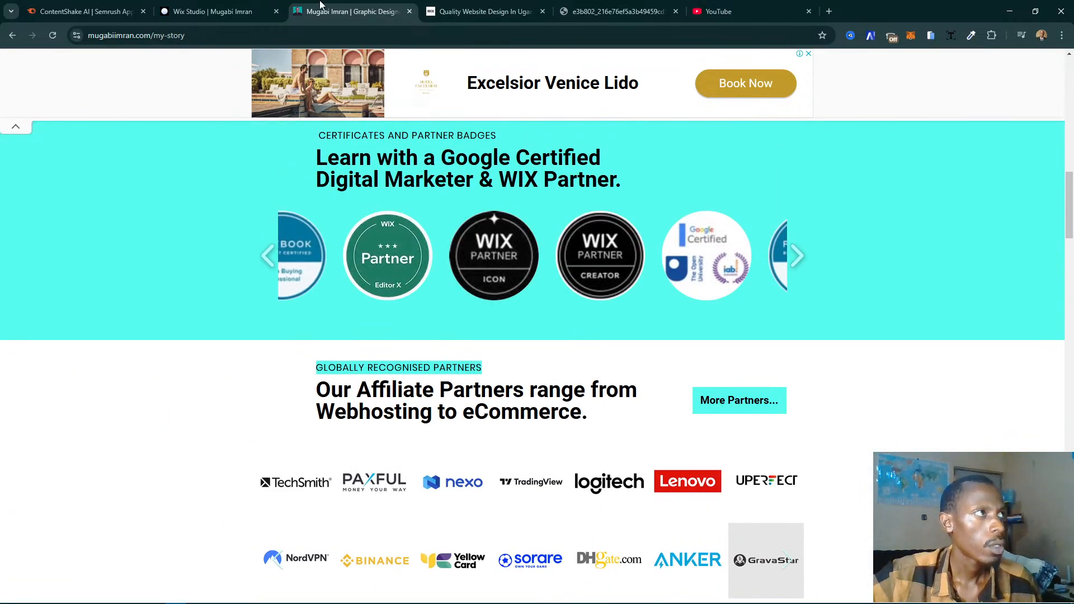
click(213, 11)
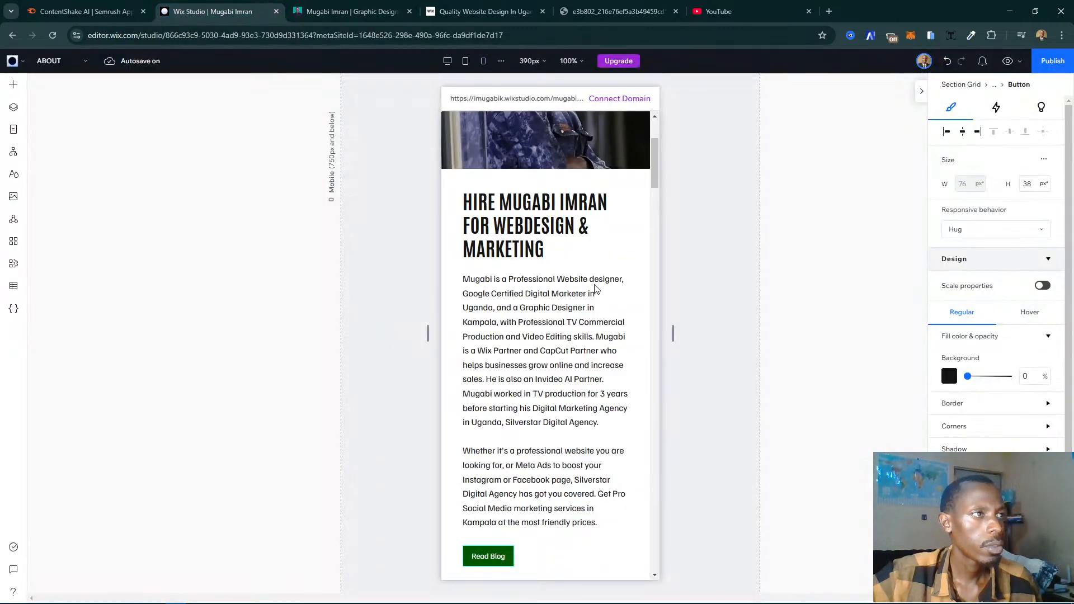
- Move the Background and Experience section down the ABOUT page until it sits below both show reel sections
scroll(596, 289, down, 3)
scroll(596, 291, down, 3)
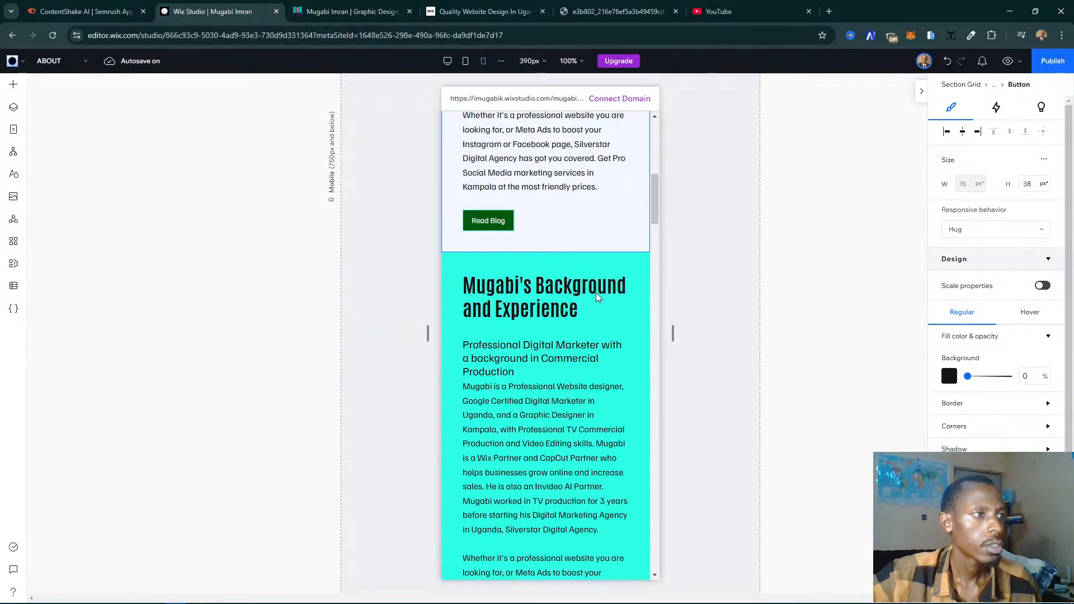
click(607, 324)
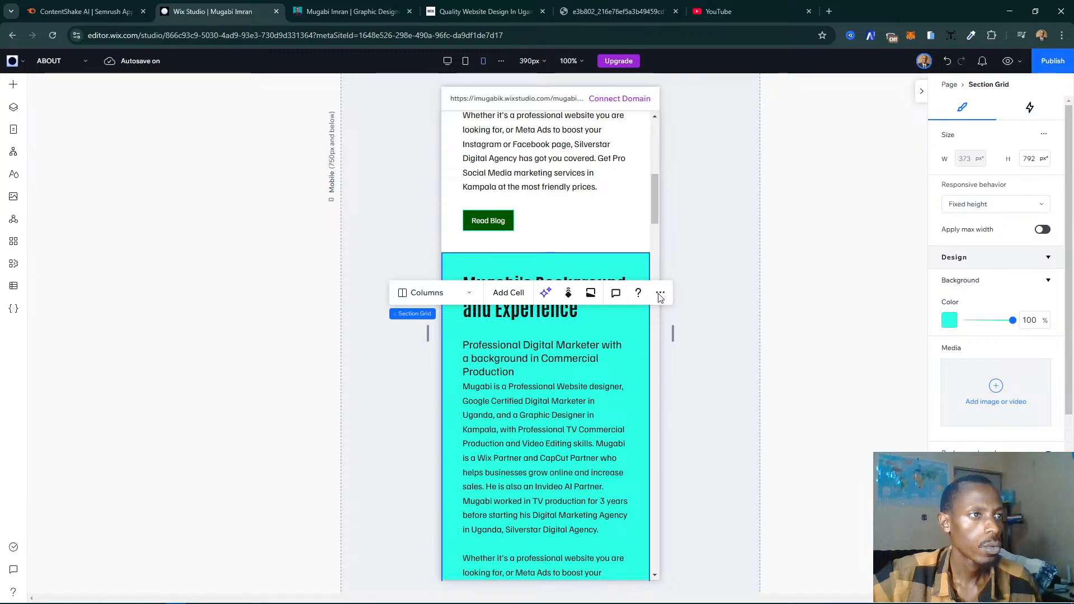
click(661, 294)
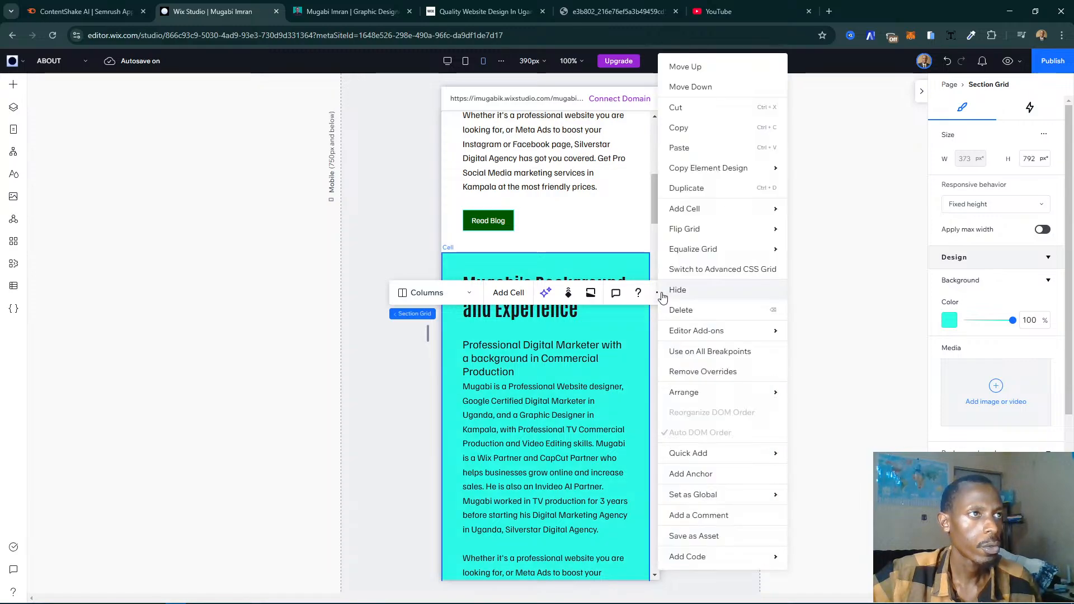
click(694, 88)
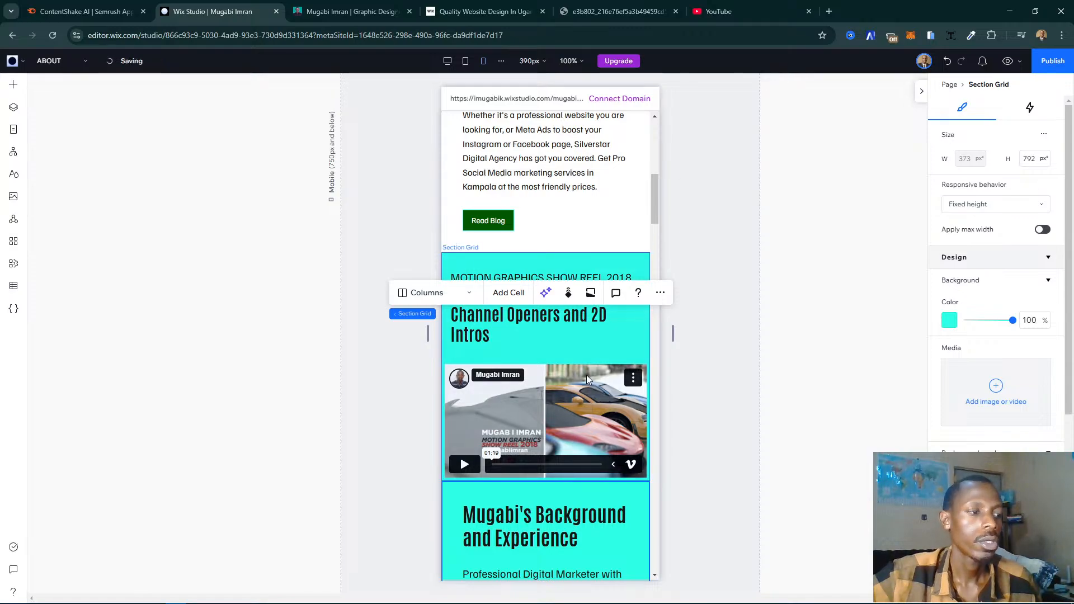
scroll(586, 375, down, 4)
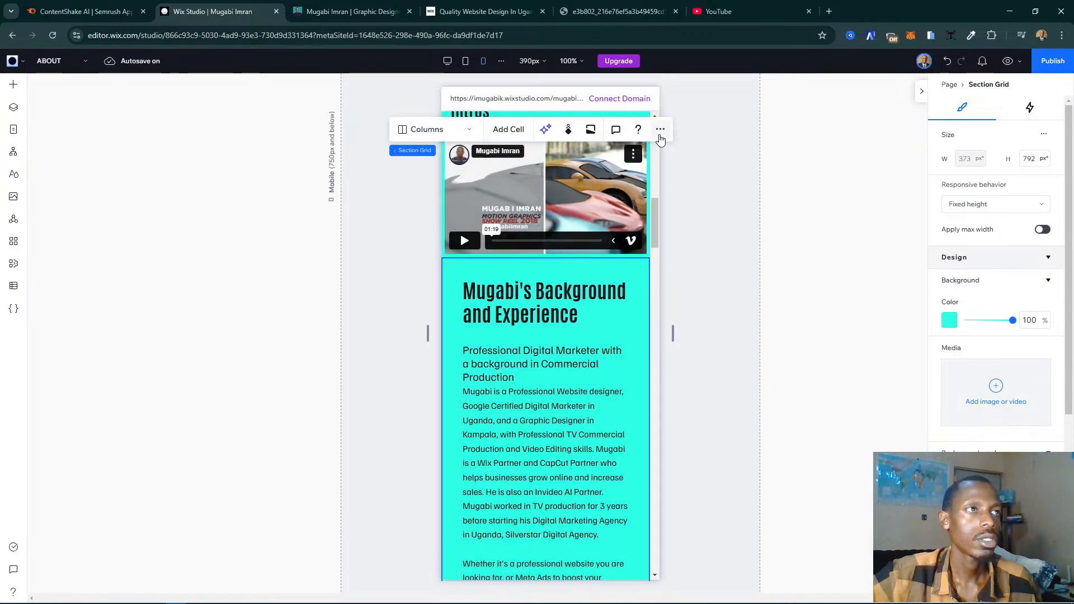
click(660, 129)
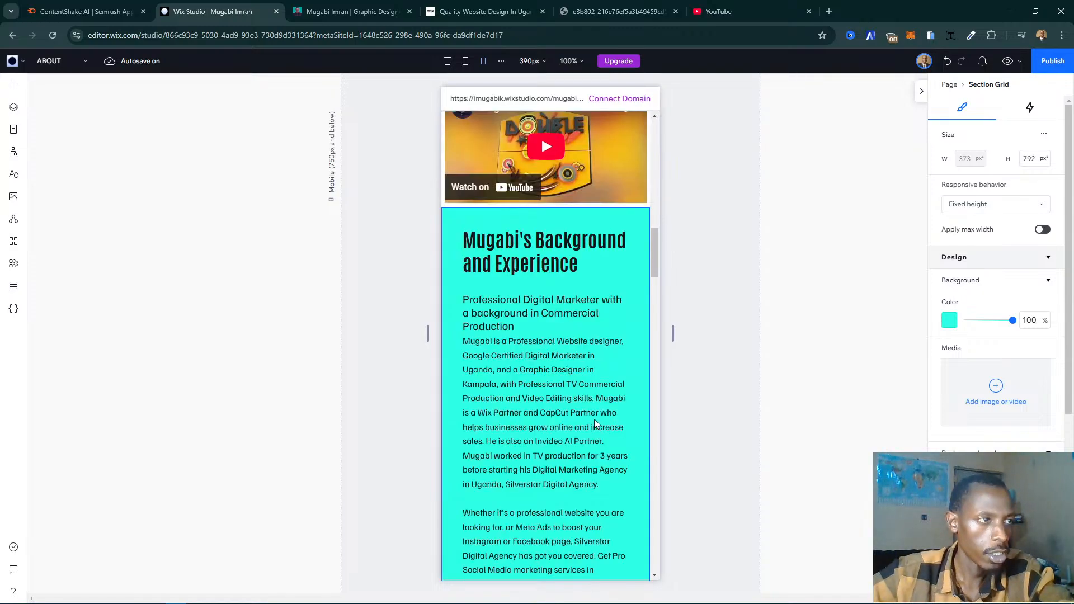
- Review the moved background section and Services Offered, and compare the section order with the live My Story page from hero to background
scroll(594, 418, down, 5)
scroll(593, 449, down, 4)
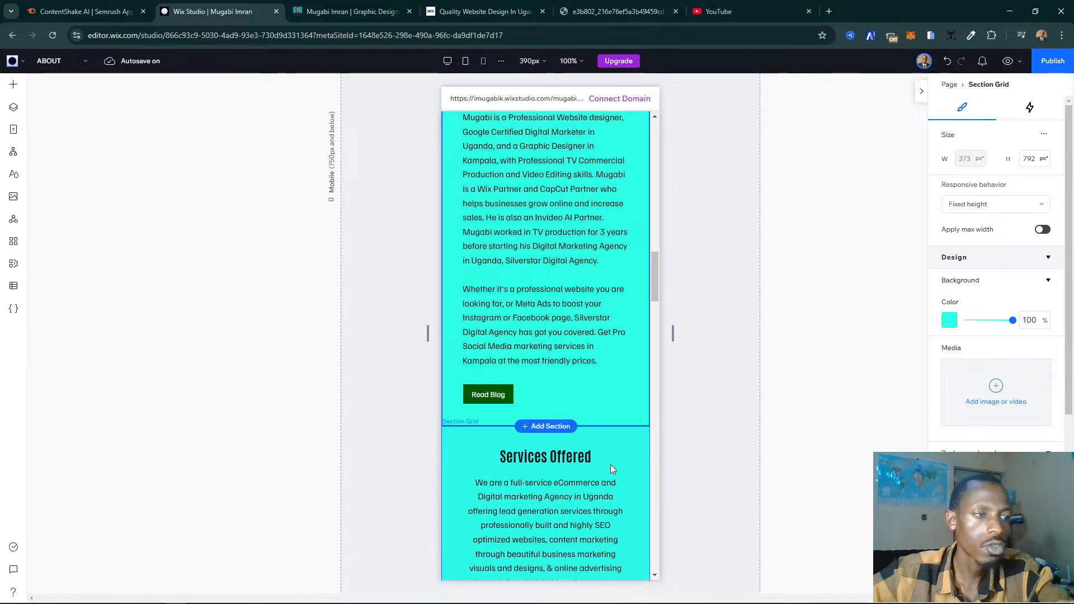
scroll(587, 470, down, 7)
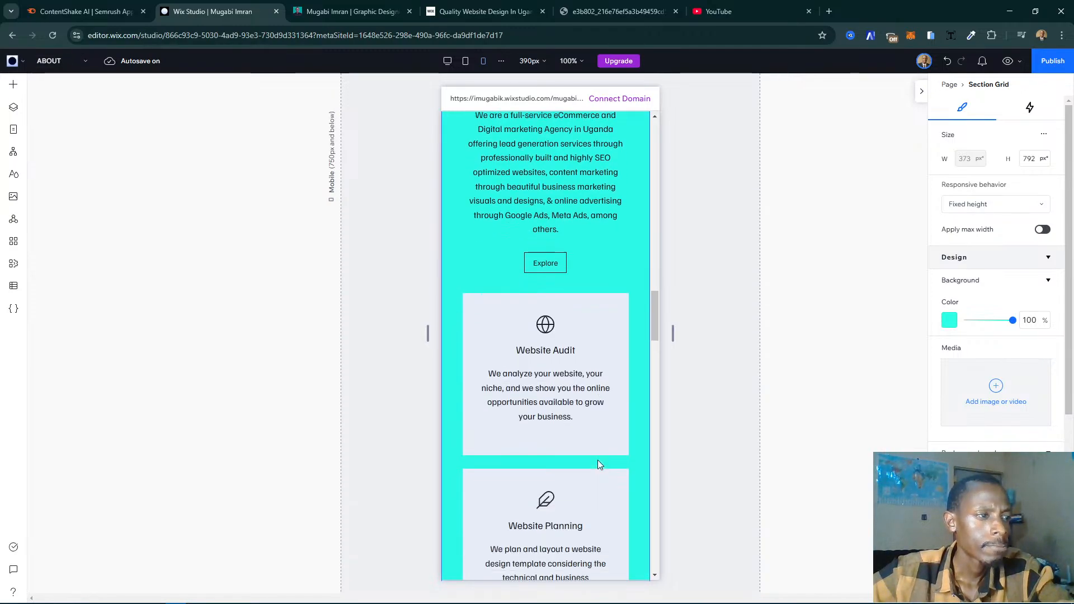
scroll(598, 465, up, 9)
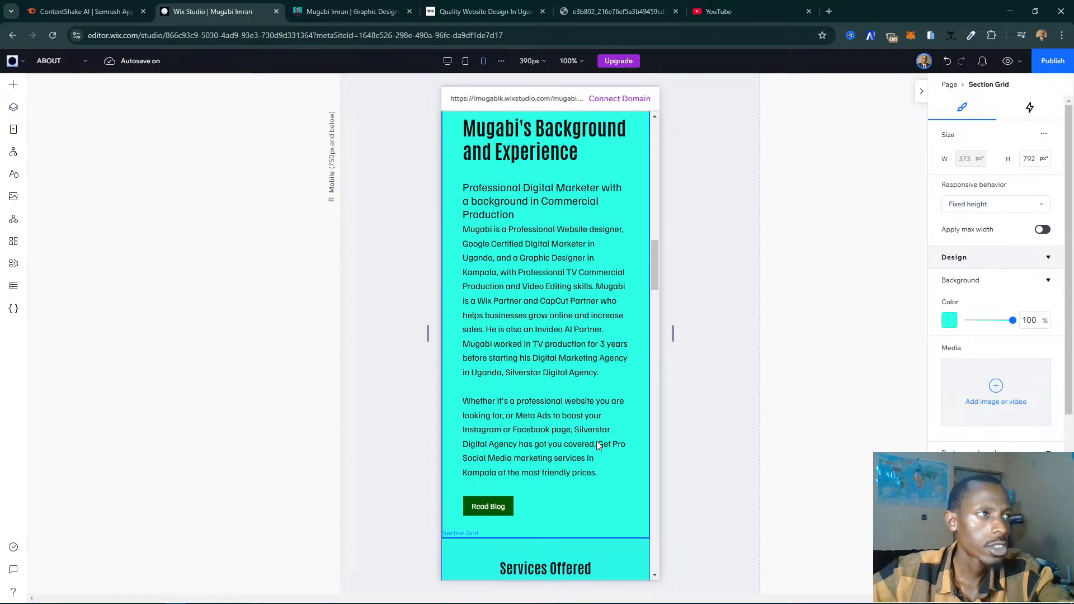
scroll(590, 425, up, 3)
key(ctrl+Tab)
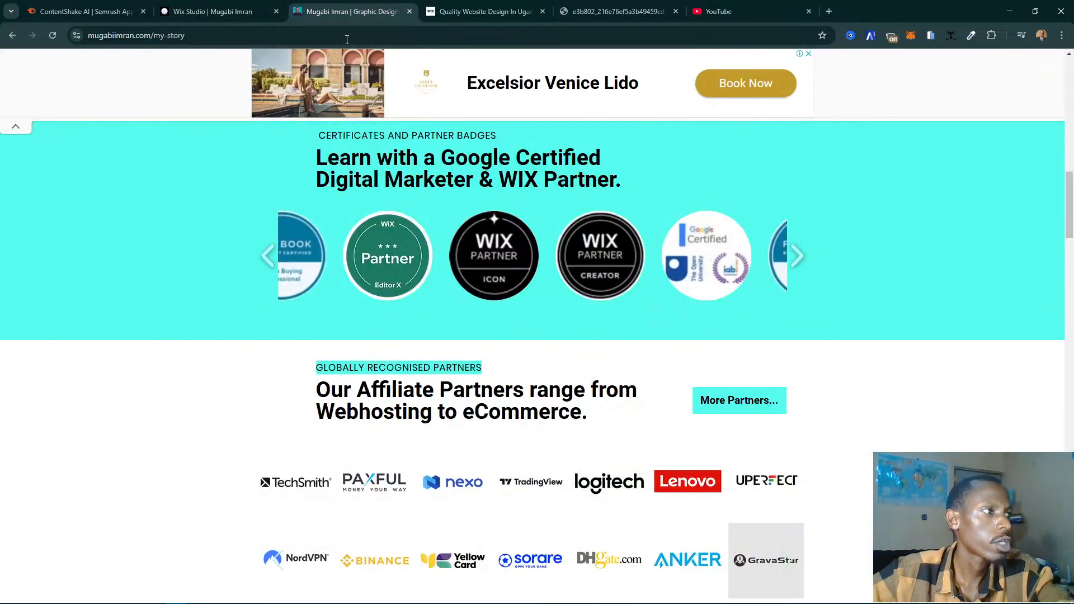
scroll(460, 281, down, 10)
scroll(462, 280, up, 3)
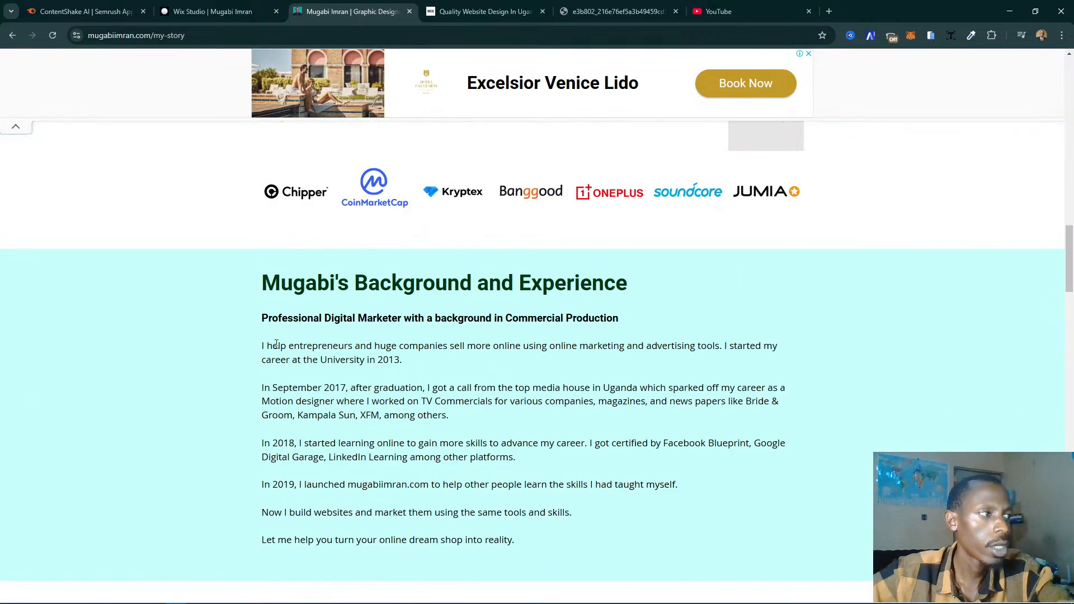
scroll(275, 343, up, 15)
scroll(392, 314, down, 5)
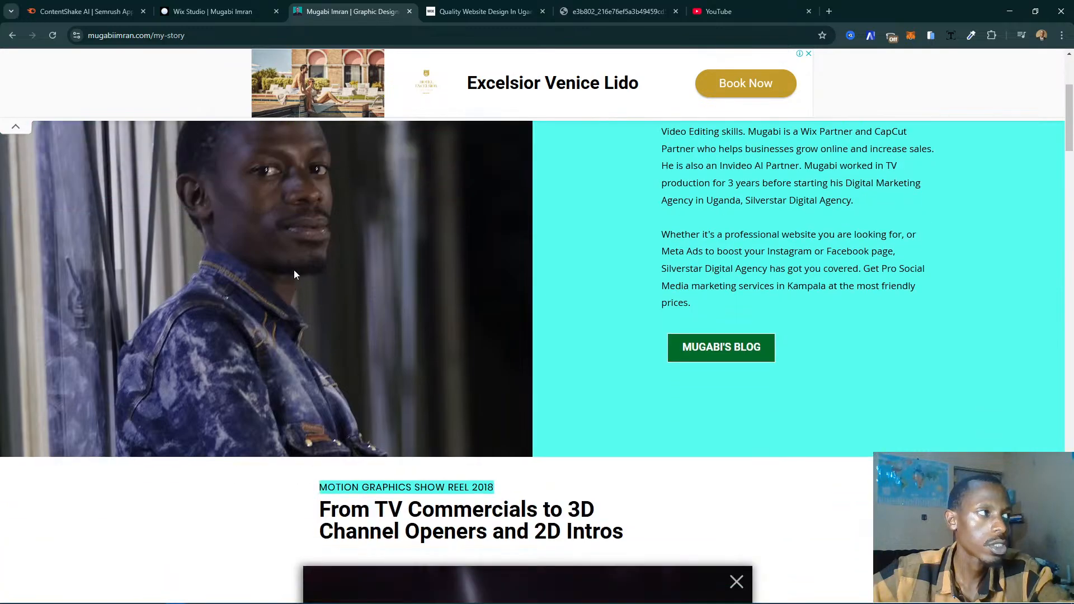
scroll(302, 269, up, 3)
scroll(314, 266, down, 20)
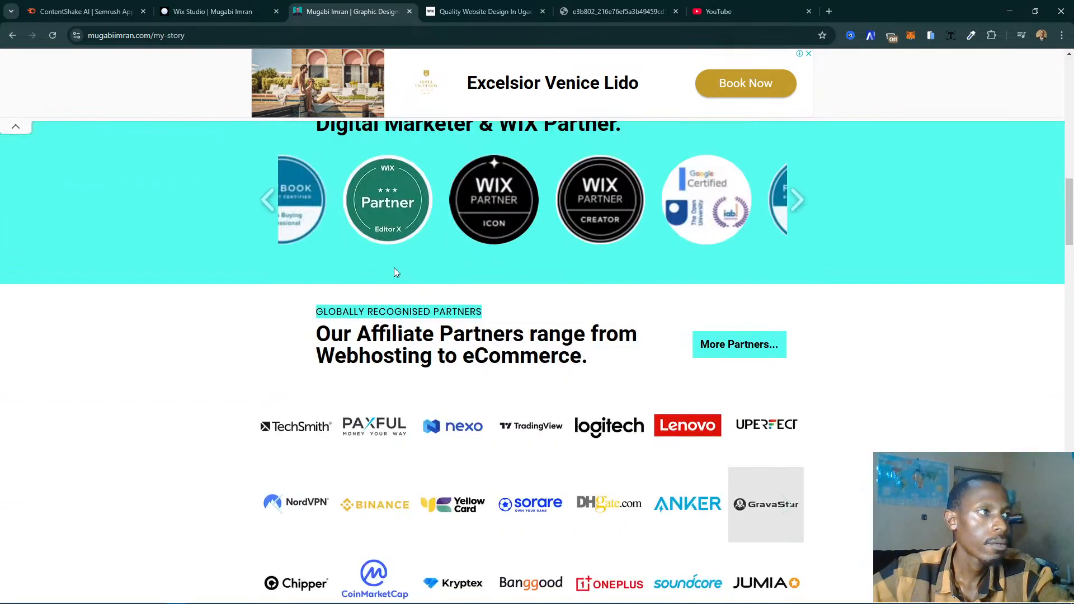
scroll(394, 268, down, 5)
scroll(393, 268, up, 2)
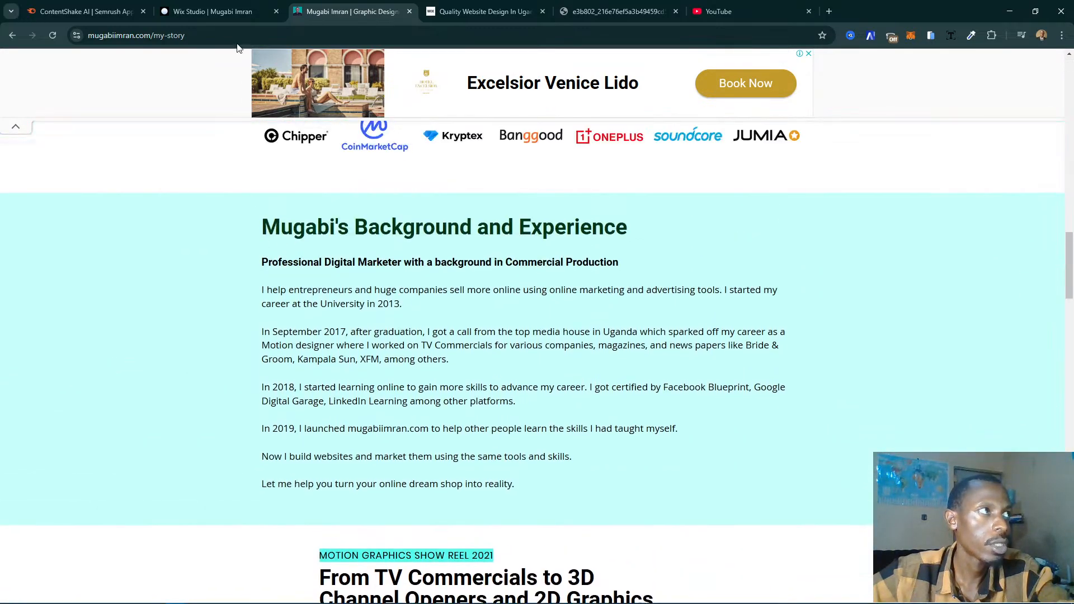
- Check the Services Offered section in Wix Studio, and examine the live page's testimonials, digital marketing and contact form sections
click(202, 12)
scroll(495, 334, down, 5)
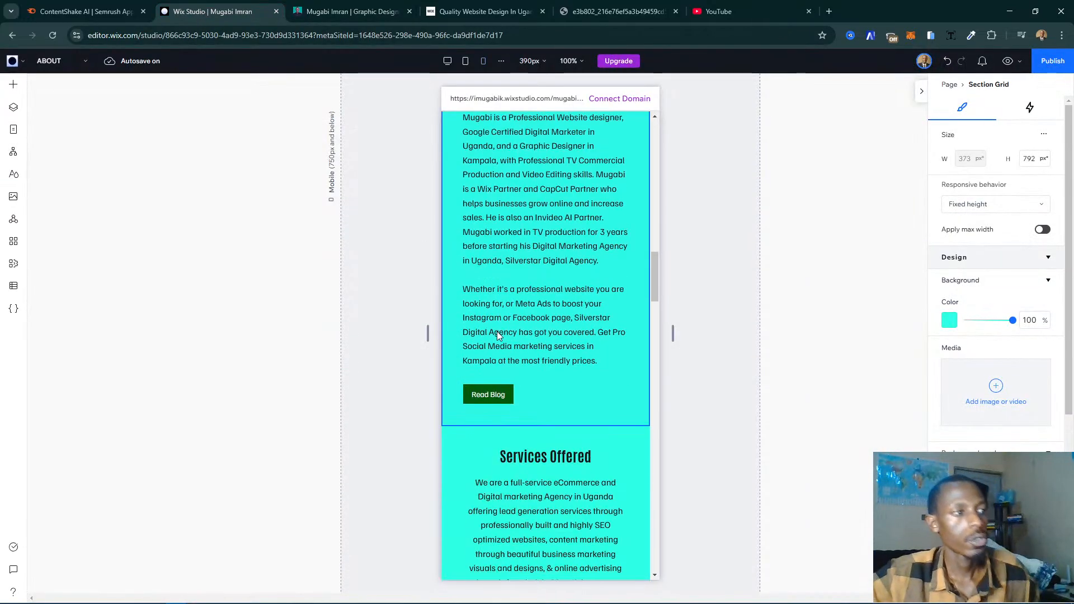
scroll(497, 335, down, 4)
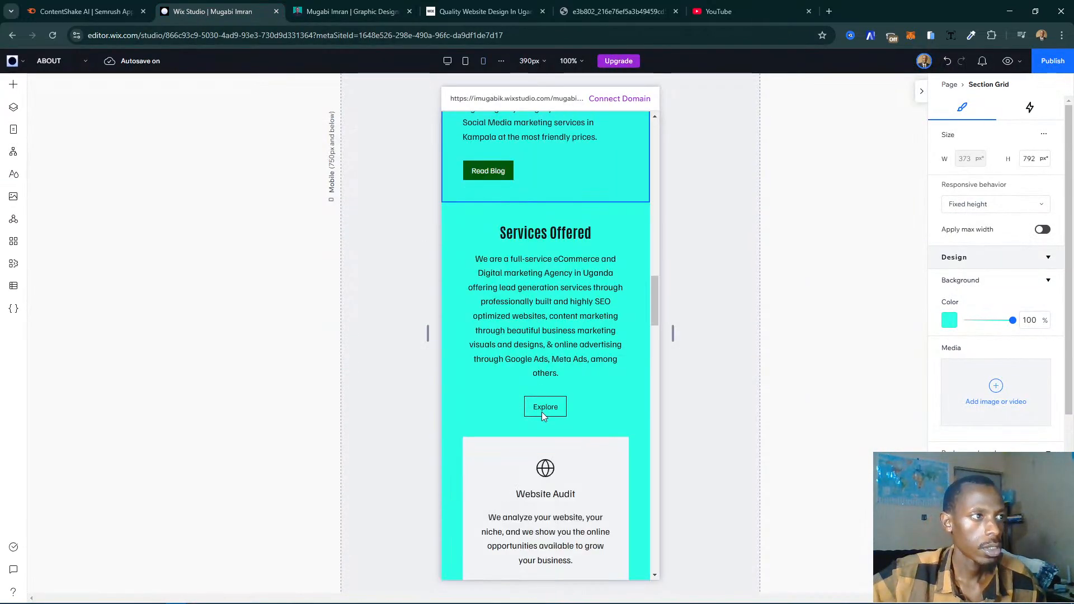
scroll(519, 429, down, 9)
click(351, 11)
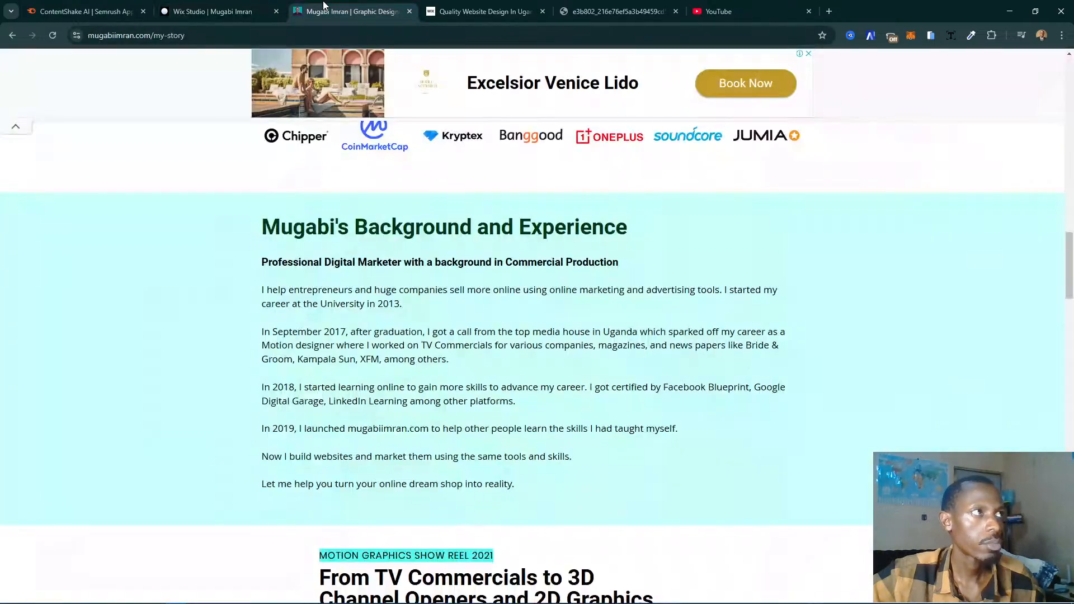
scroll(470, 367, down, 12)
scroll(470, 364, down, 5)
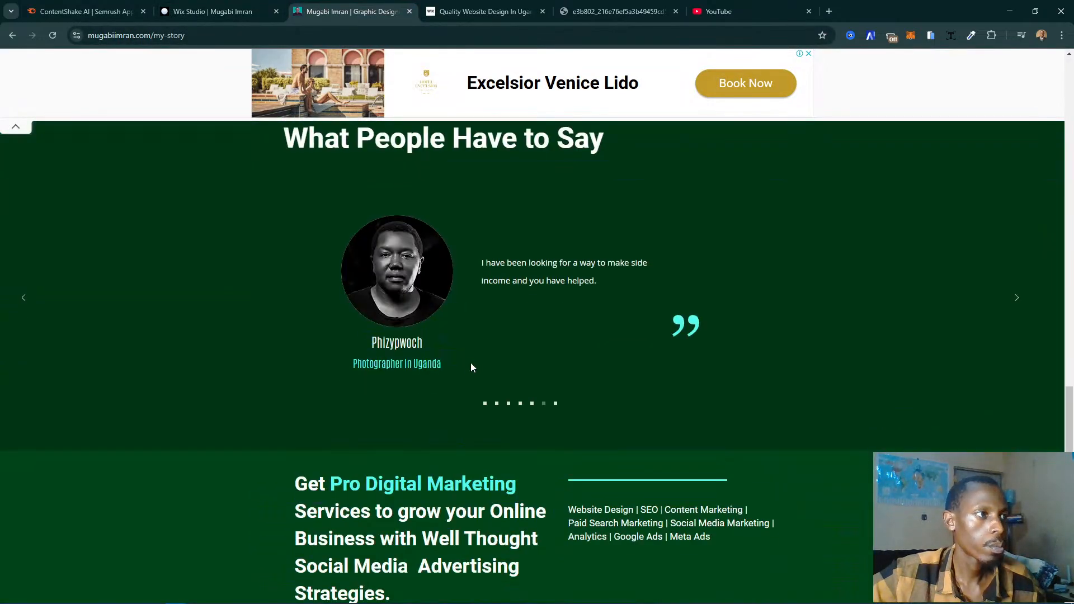
scroll(518, 354, up, 1)
scroll(559, 366, down, 2)
scroll(601, 381, down, 11)
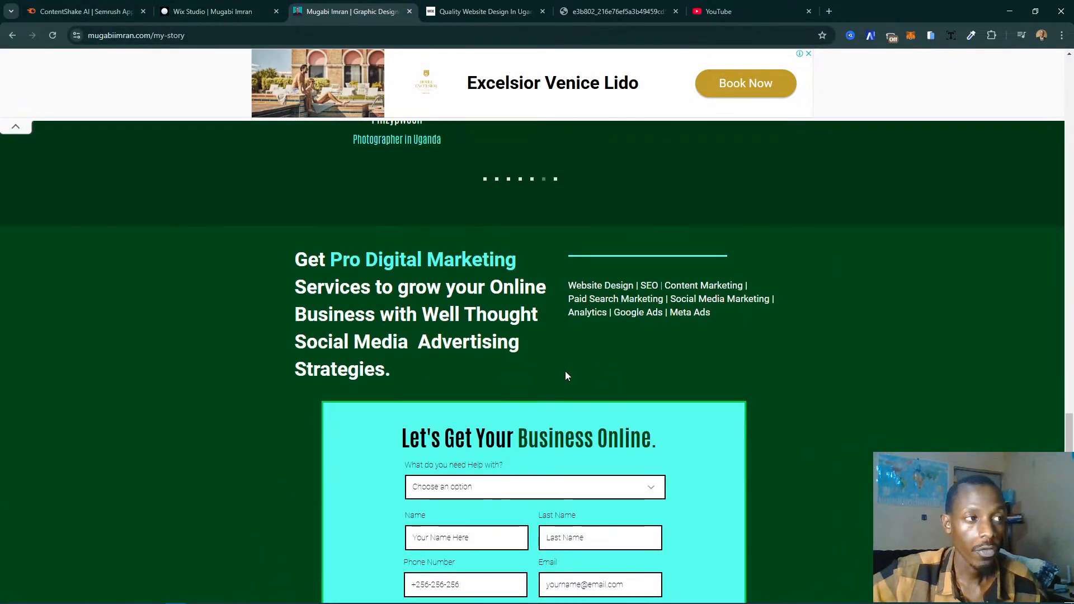
scroll(533, 369, up, 3)
scroll(532, 369, up, 10)
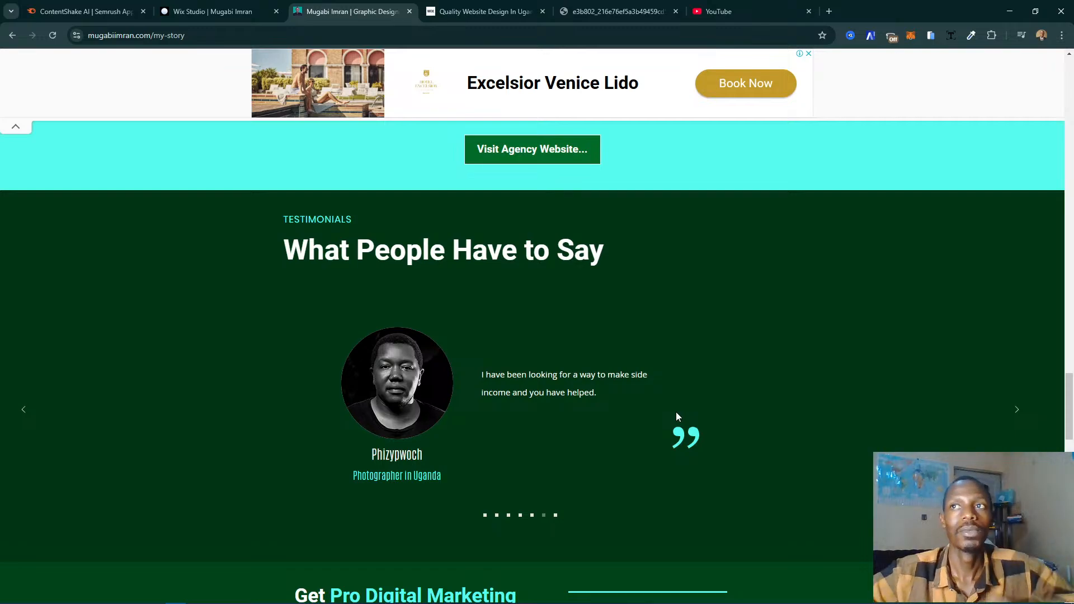
- Return to Wix Studio and examine the spacing of the stacked service cards from Website Planning to Testing & Launch
click(230, 10)
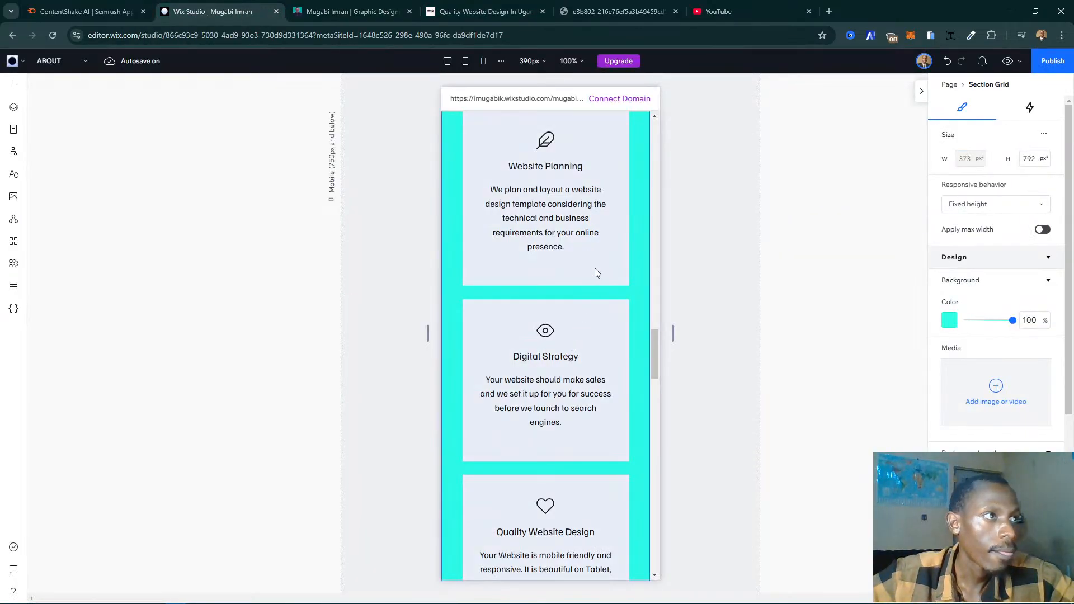
scroll(556, 286, down, 5)
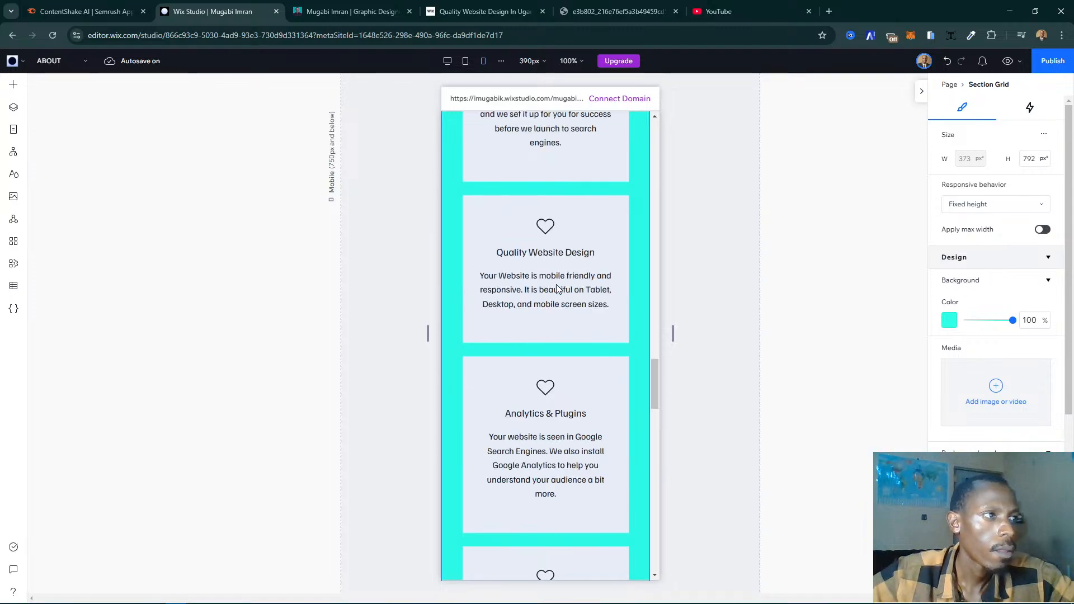
scroll(590, 324, down, 9)
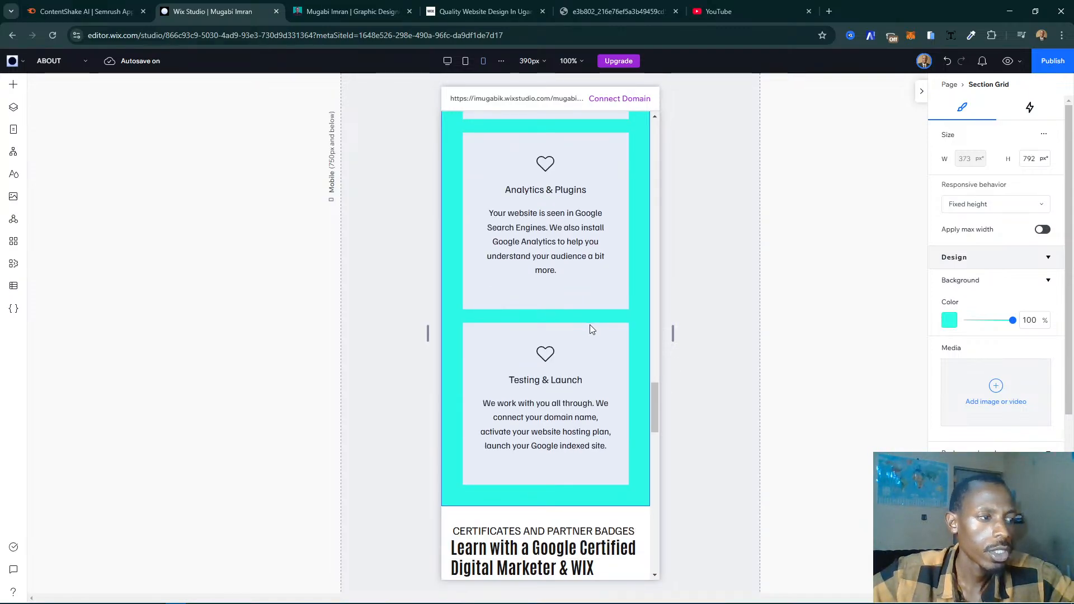
scroll(590, 324, up, 6)
scroll(590, 328, up, 12)
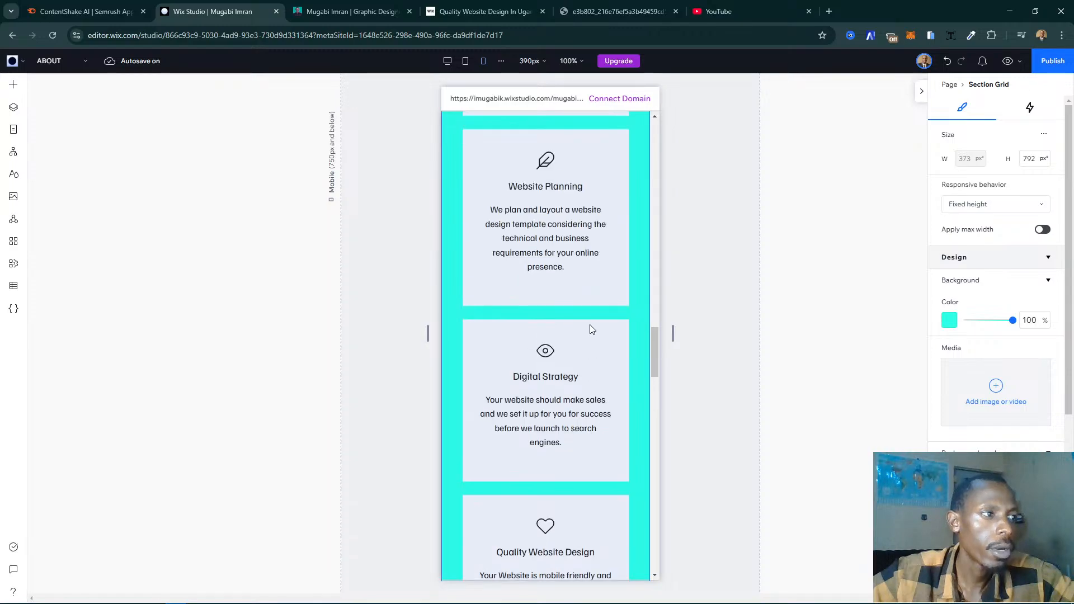
click(590, 325)
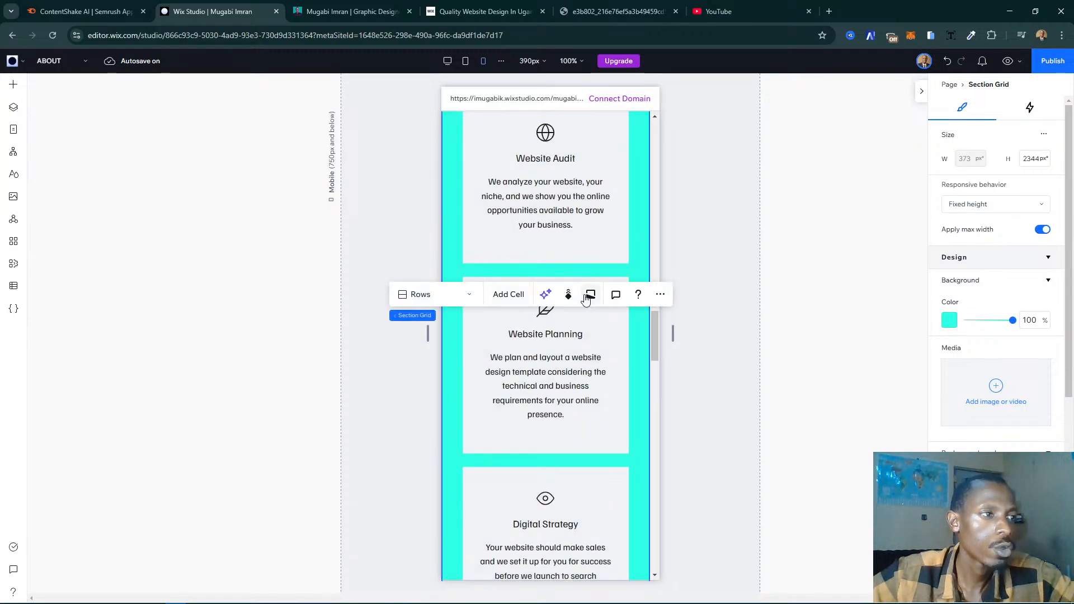
click(588, 296)
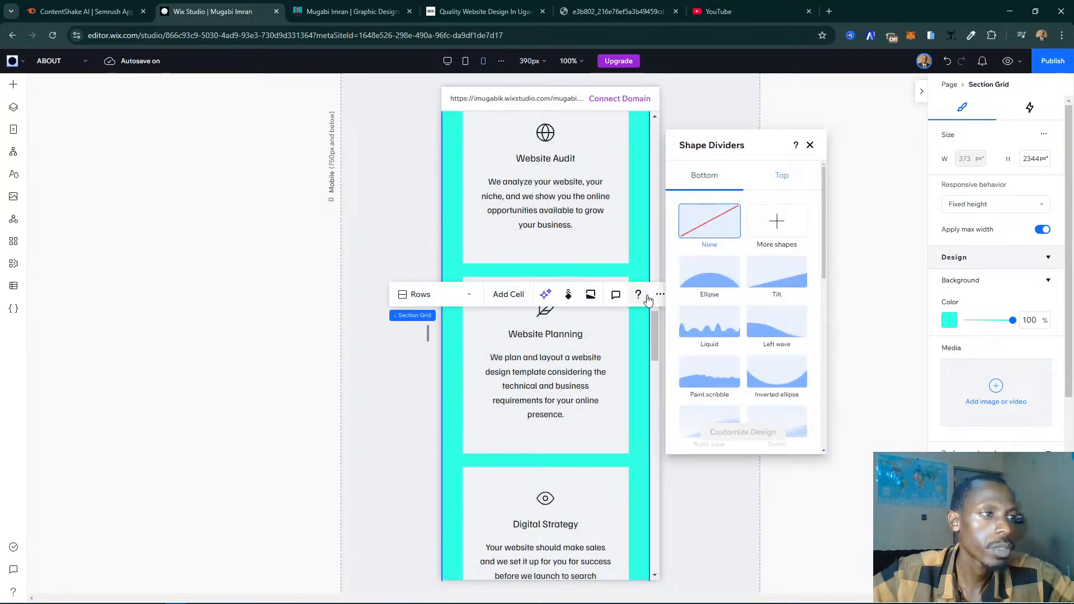
click(807, 145)
- Set the horizontal and vertical gaps of the service cards repeater to 10 px and check the spacing down to the partner badges
click(543, 236)
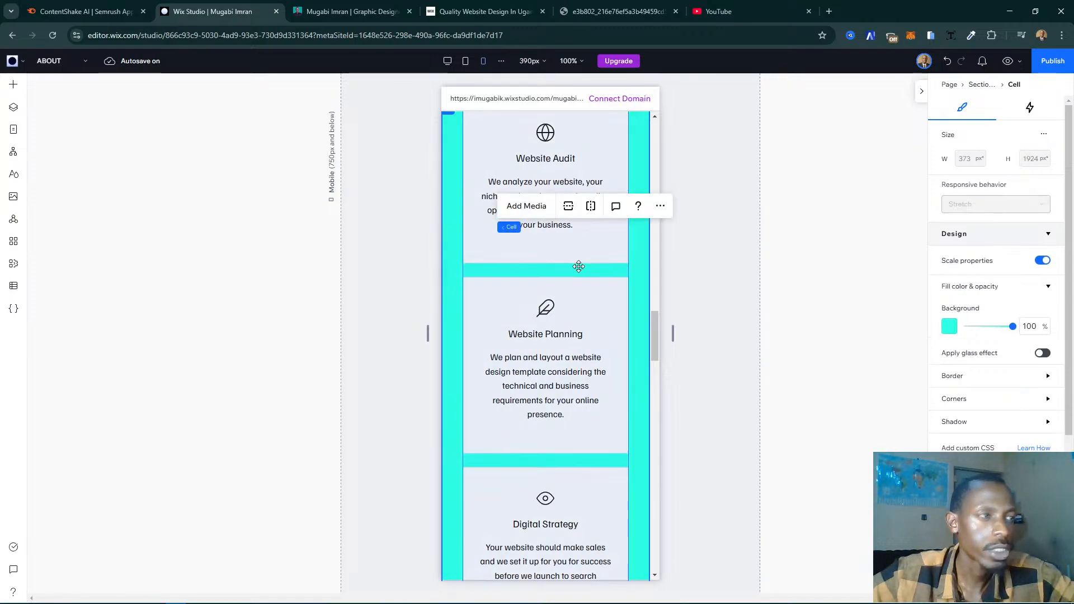
click(578, 267)
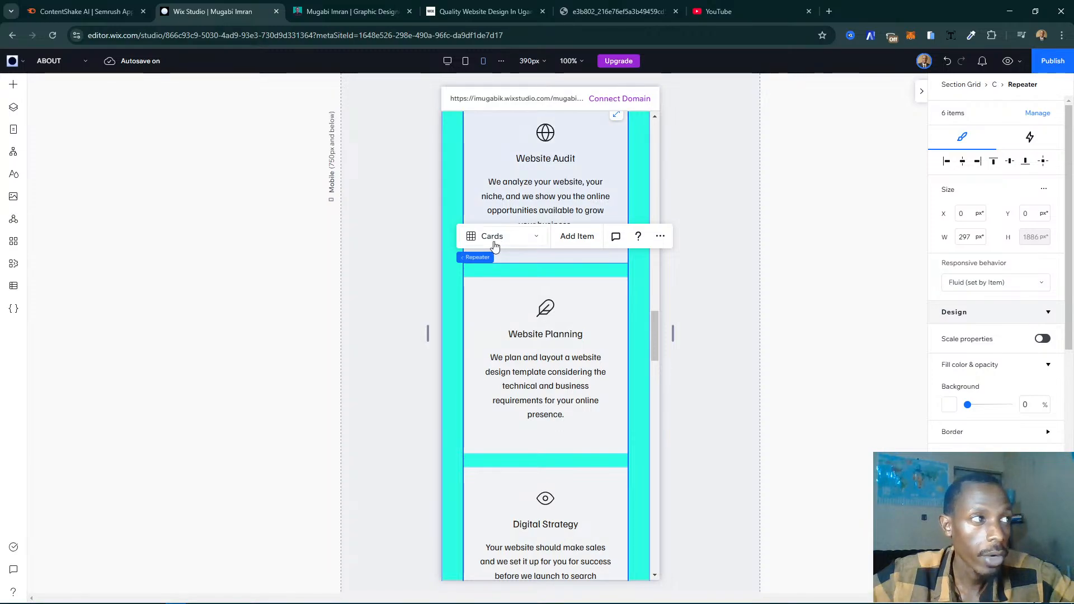
click(530, 242)
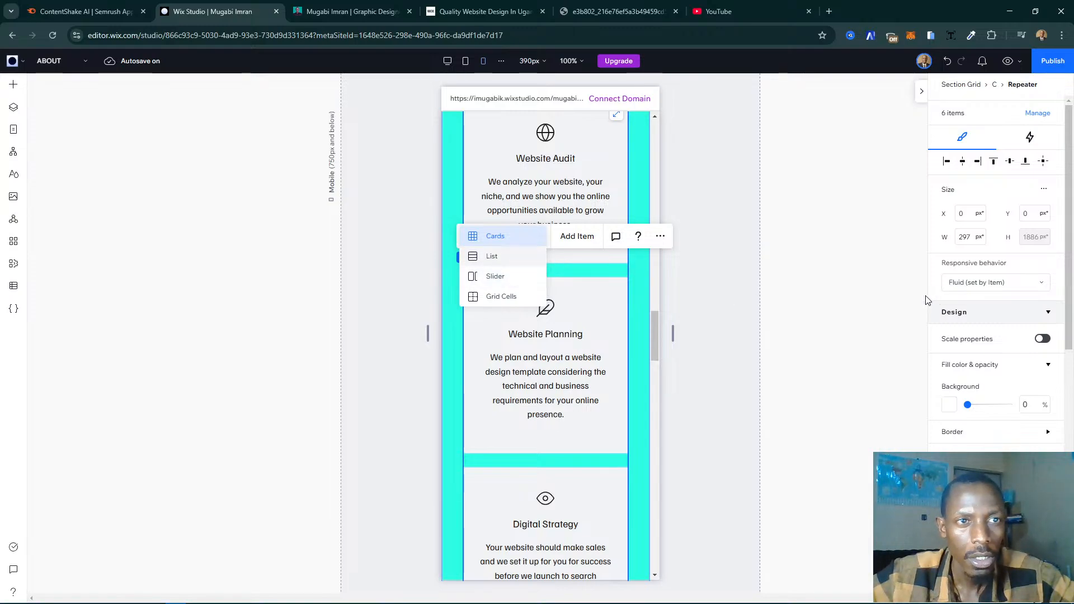
click(597, 332)
scroll(1018, 304, down, 8)
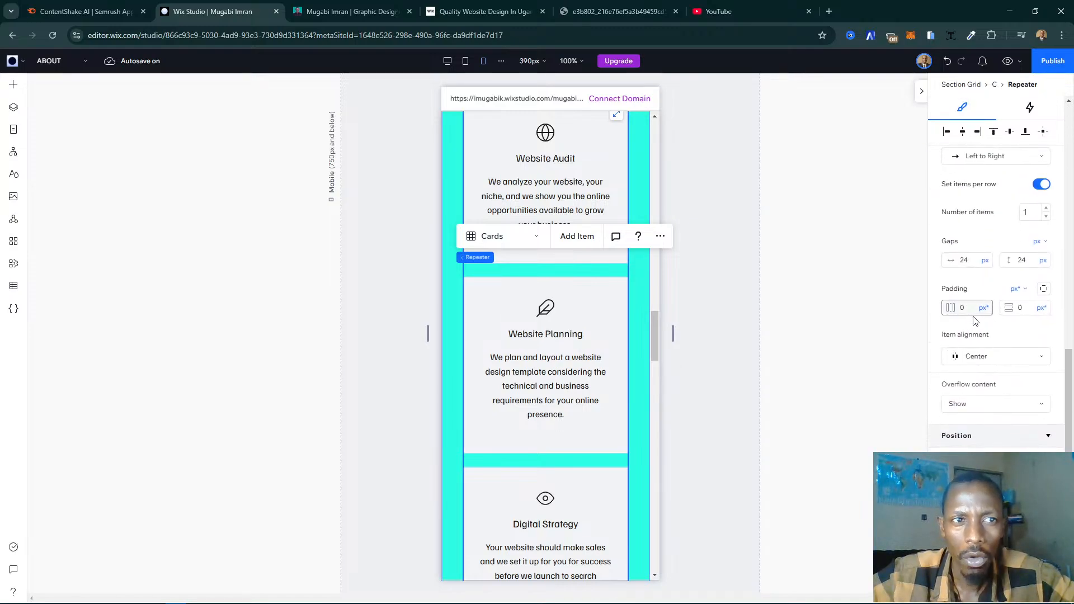
click(971, 260)
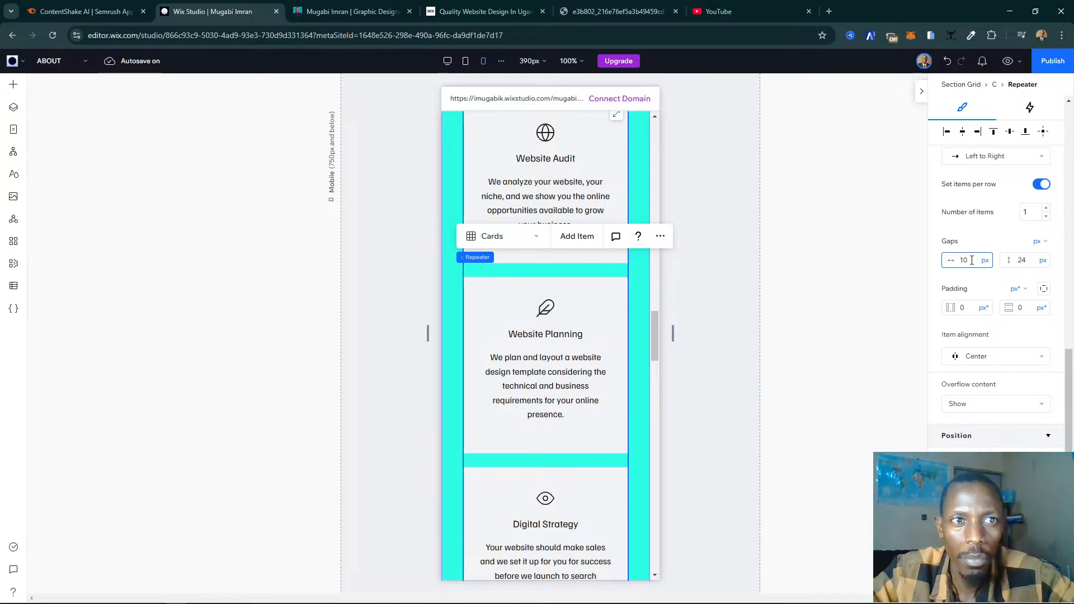
key(Tab)
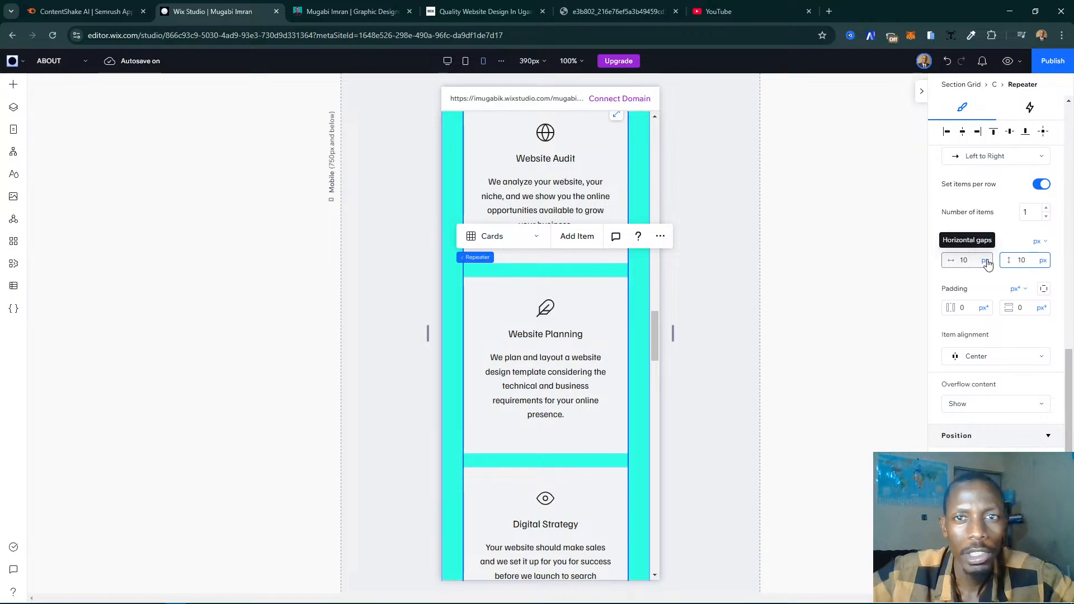
key(Return)
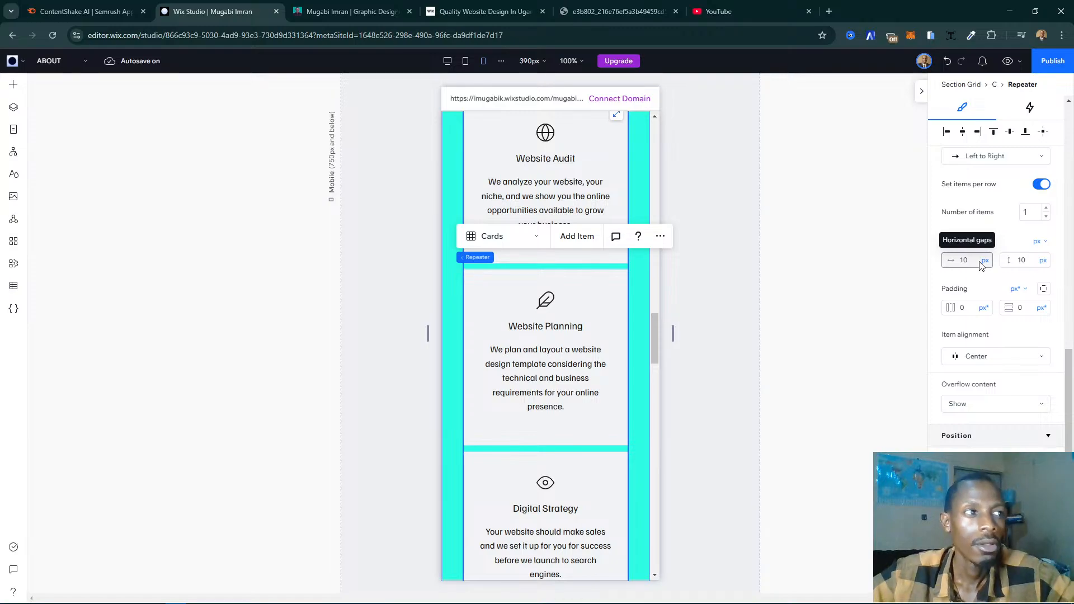
scroll(609, 353, down, 8)
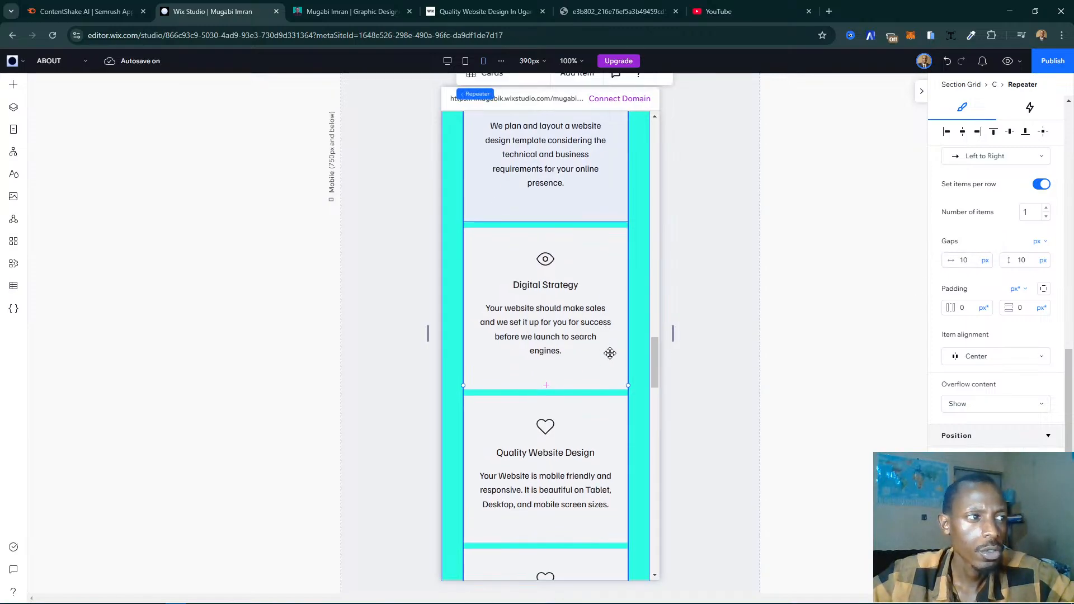
scroll(610, 353, down, 10)
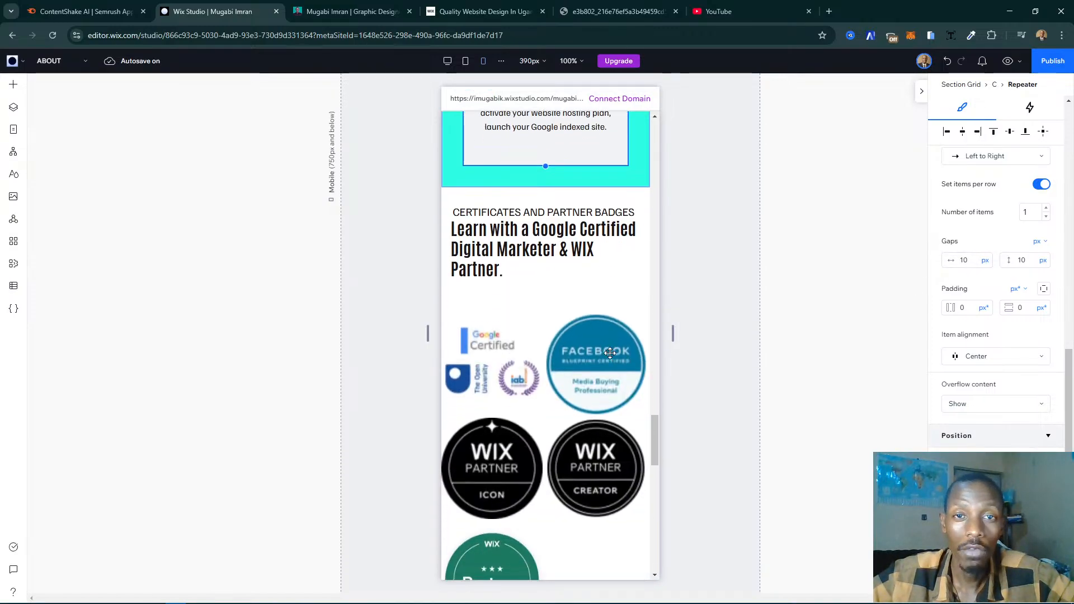
- Review the service cards from Digital Strategy to Testing & Launch and the certificates and partner badges section below them
scroll(609, 353, up, 5)
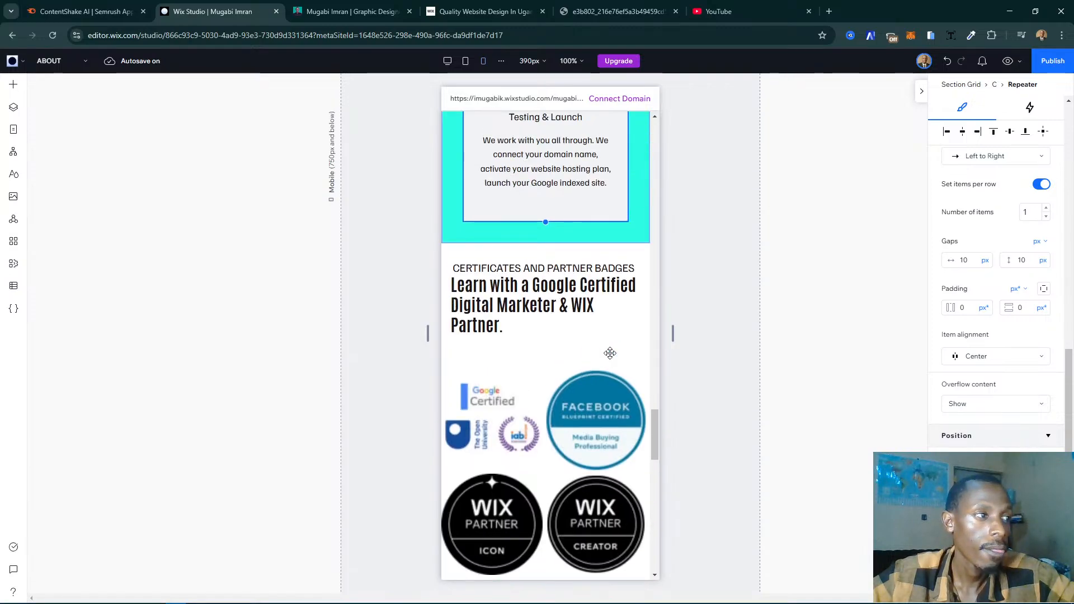
scroll(610, 353, down, 3)
scroll(610, 353, down, 3)
scroll(609, 353, up, 5)
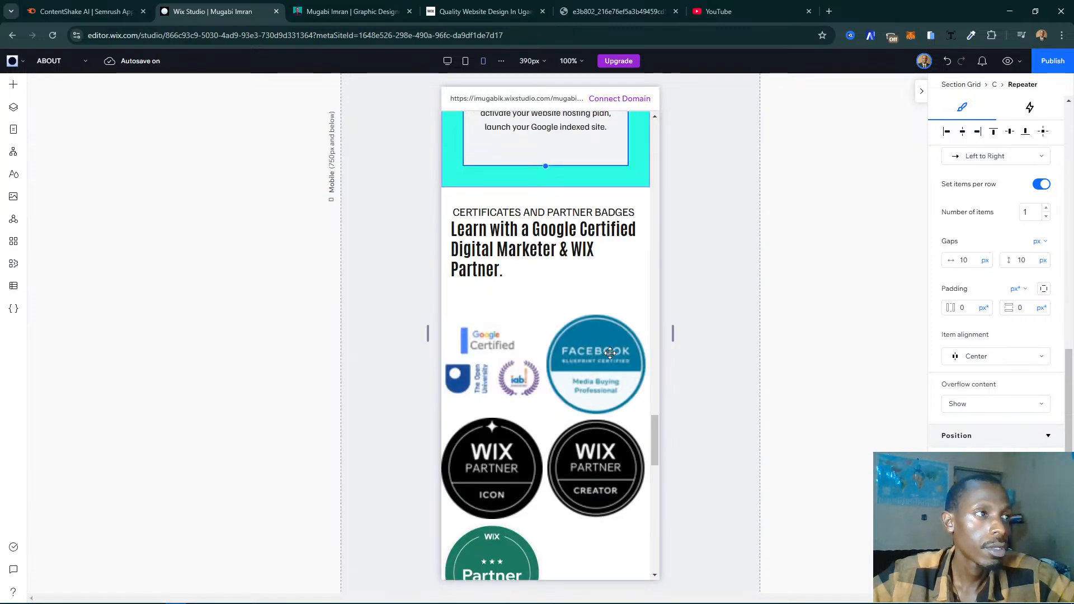
scroll(610, 353, up, 5)
scroll(609, 353, up, 15)
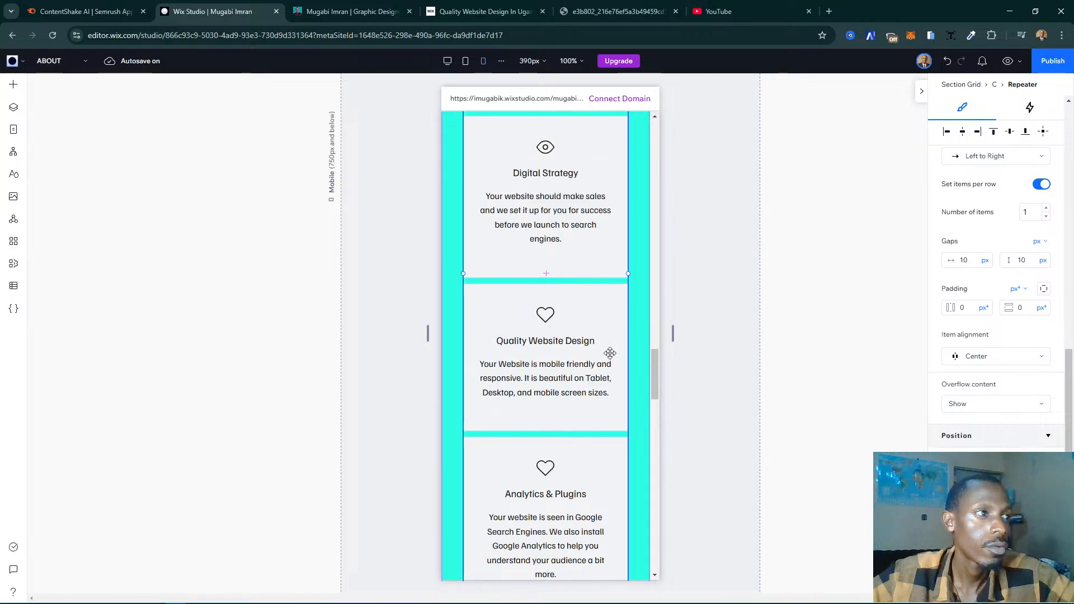
click(382, 368)
scroll(574, 357, down, 8)
scroll(575, 358, down, 15)
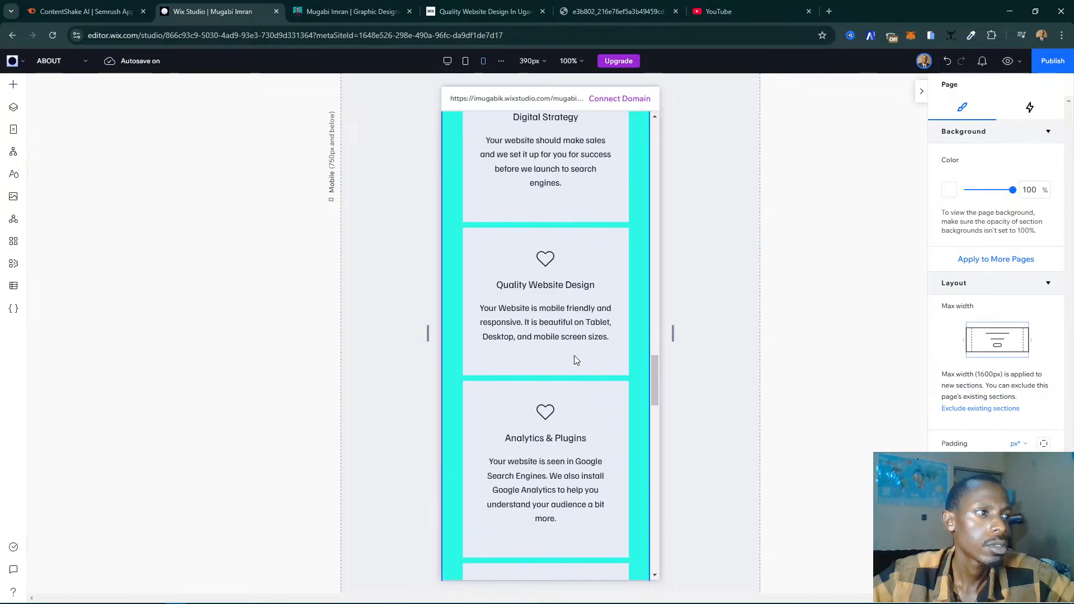
scroll(612, 355, down, 2)
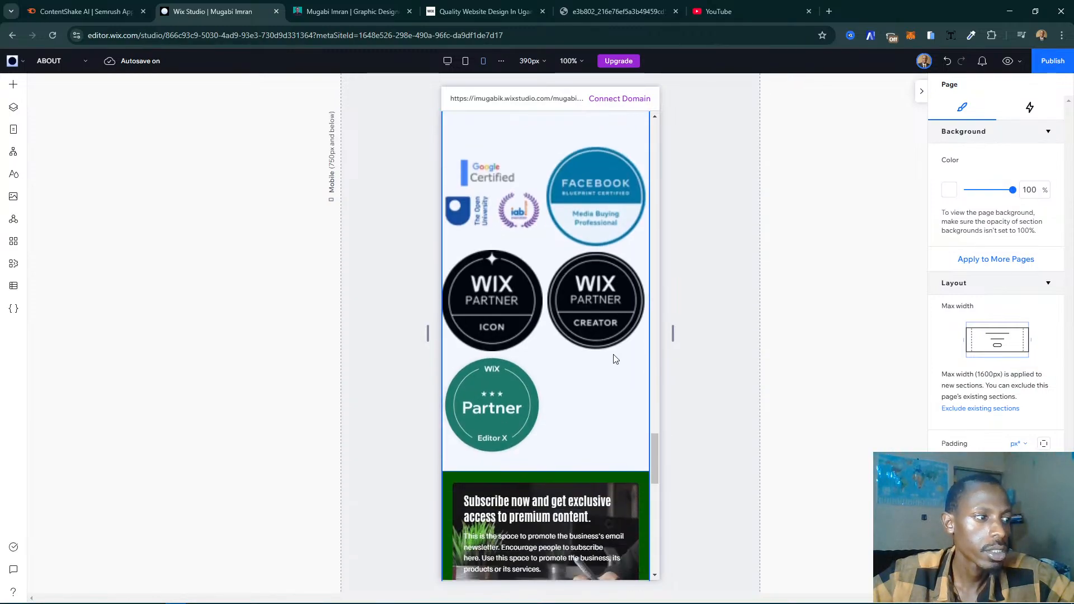
scroll(612, 354, up, 3)
scroll(581, 280, up, 1)
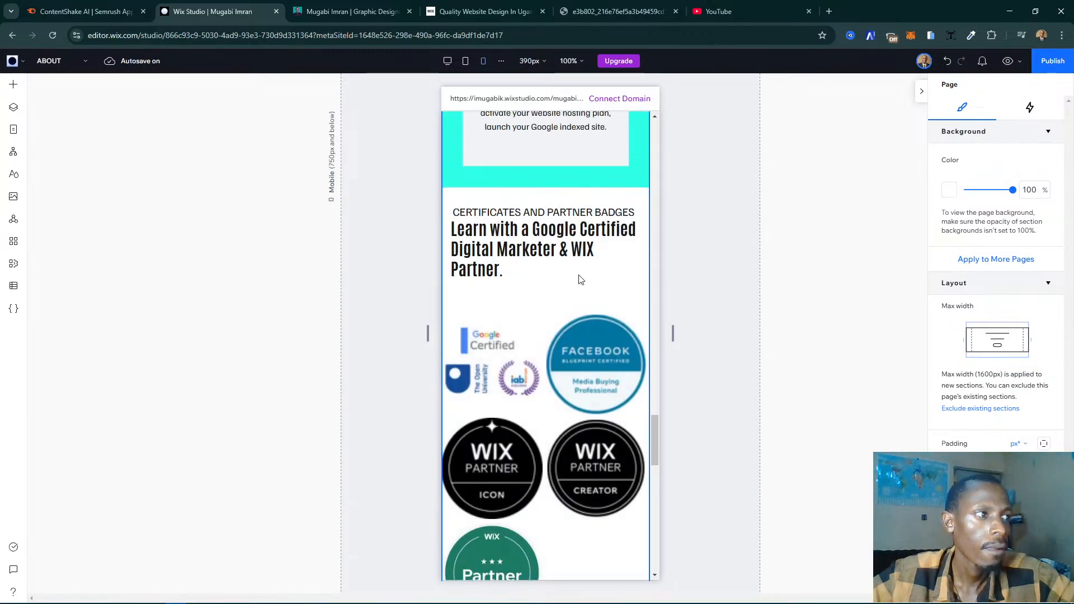
- Move the Certificates and Partner Badges section up one place, above the Services Offered section
click(617, 270)
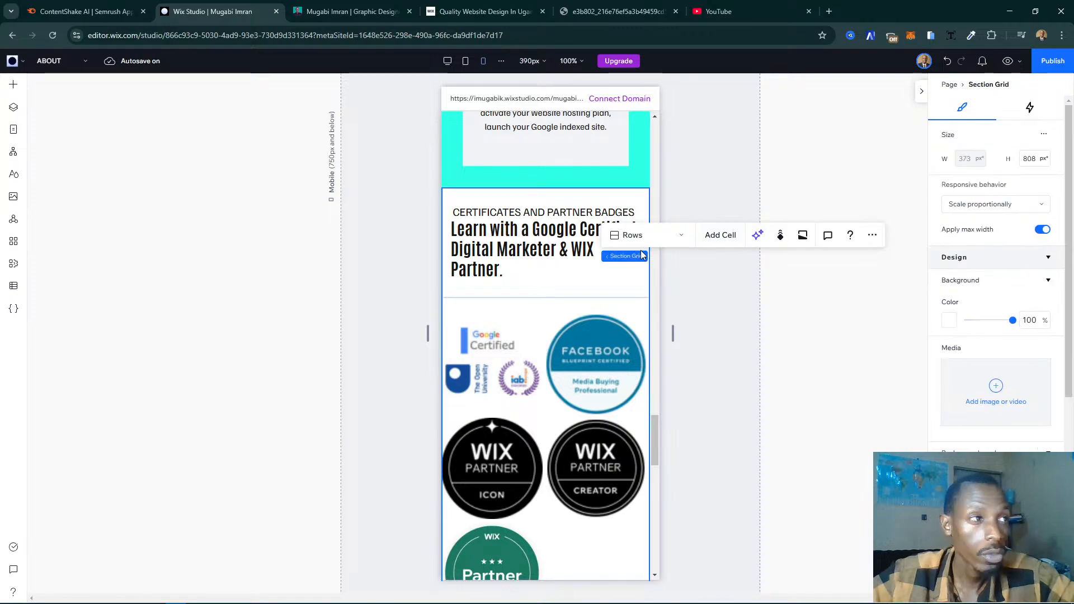
click(822, 239)
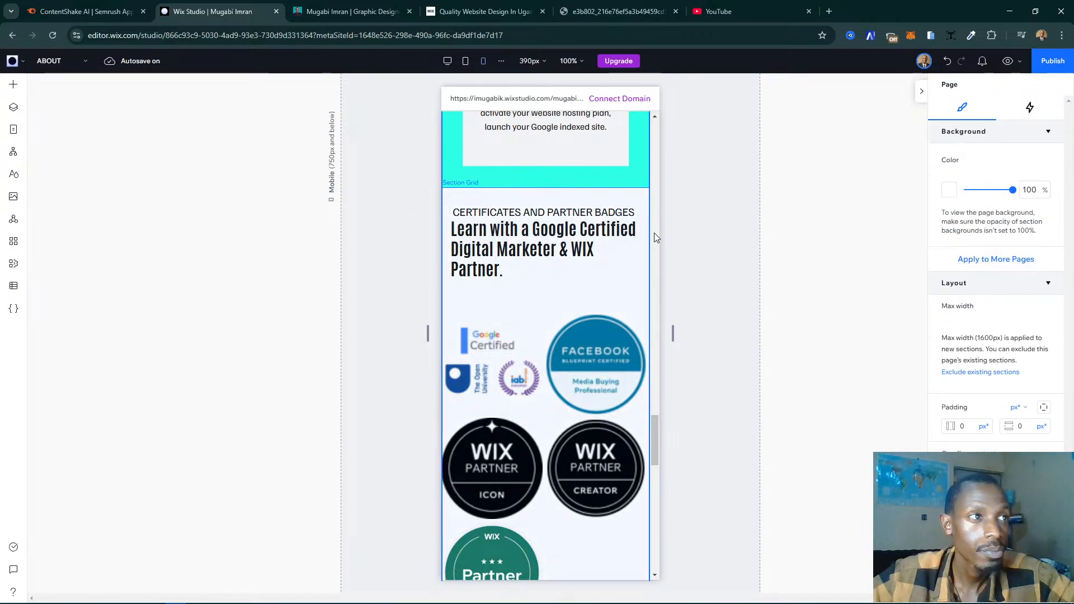
click(638, 256)
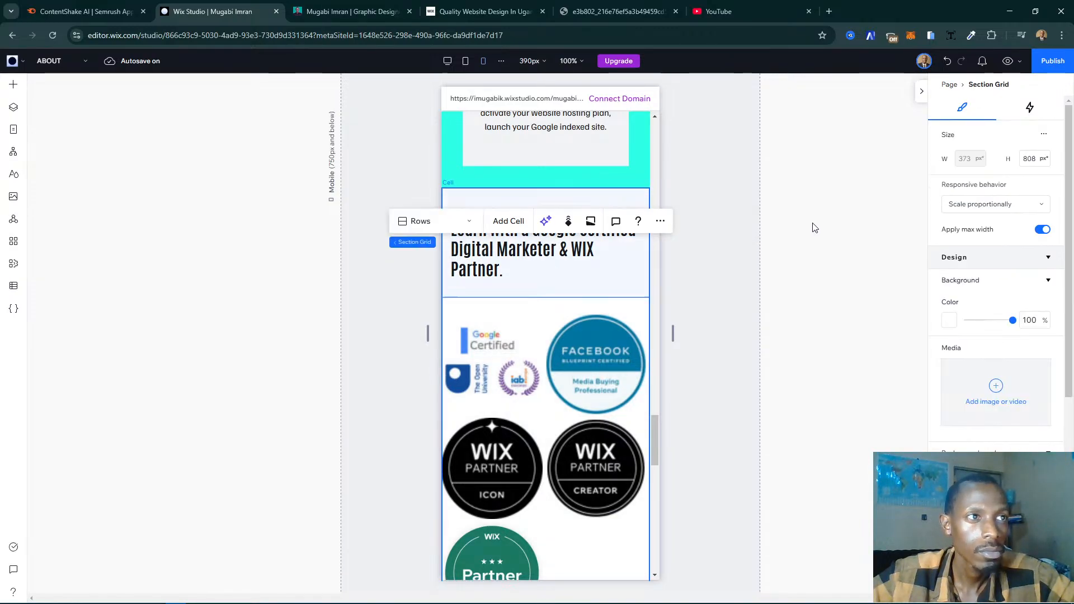
click(660, 222)
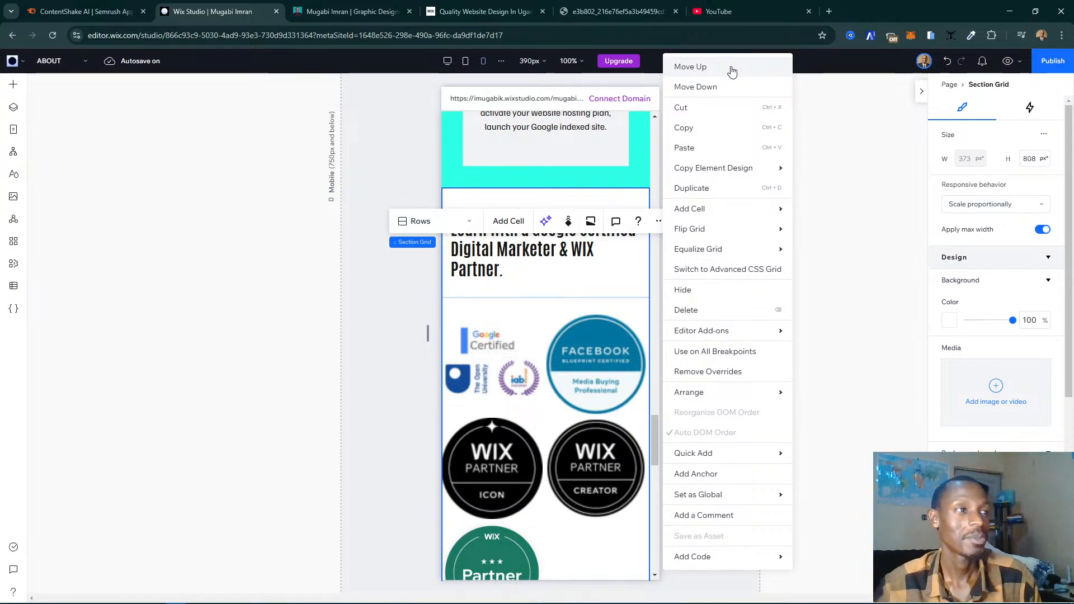
click(723, 51)
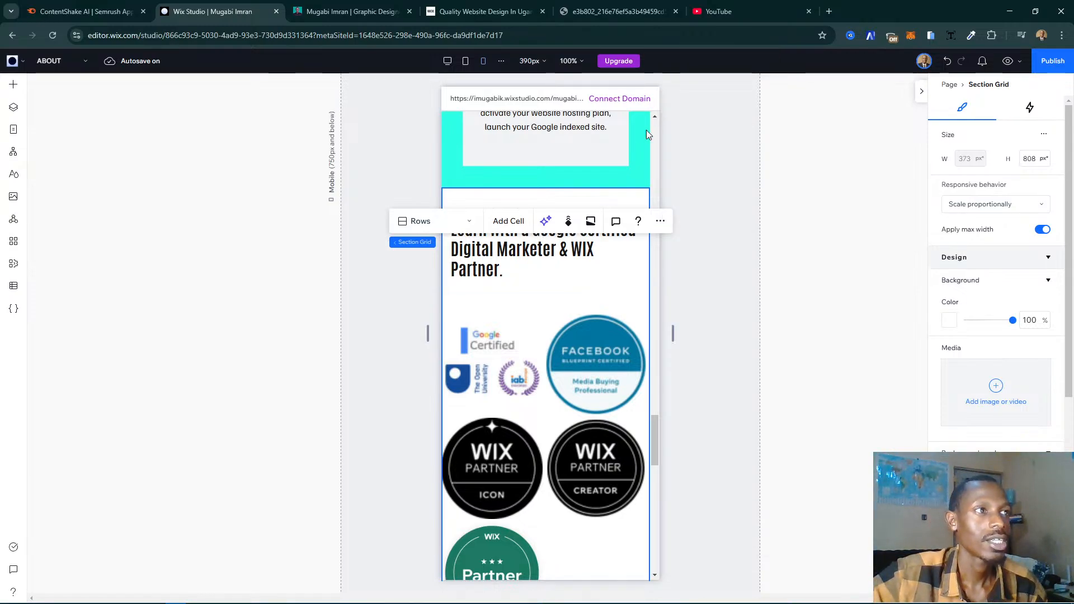
- Examine the reordered mobile page from the service cards up to the hero and back down to the certificates section
scroll(643, 282, up, 8)
scroll(636, 264, up, 3)
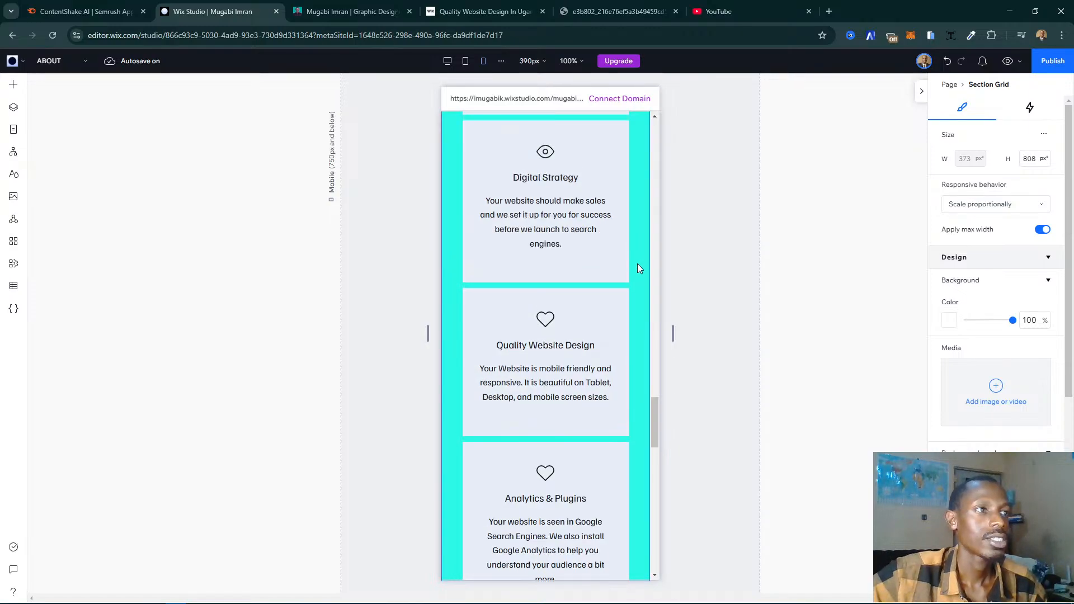
scroll(640, 269, up, 3)
scroll(639, 269, down, 8)
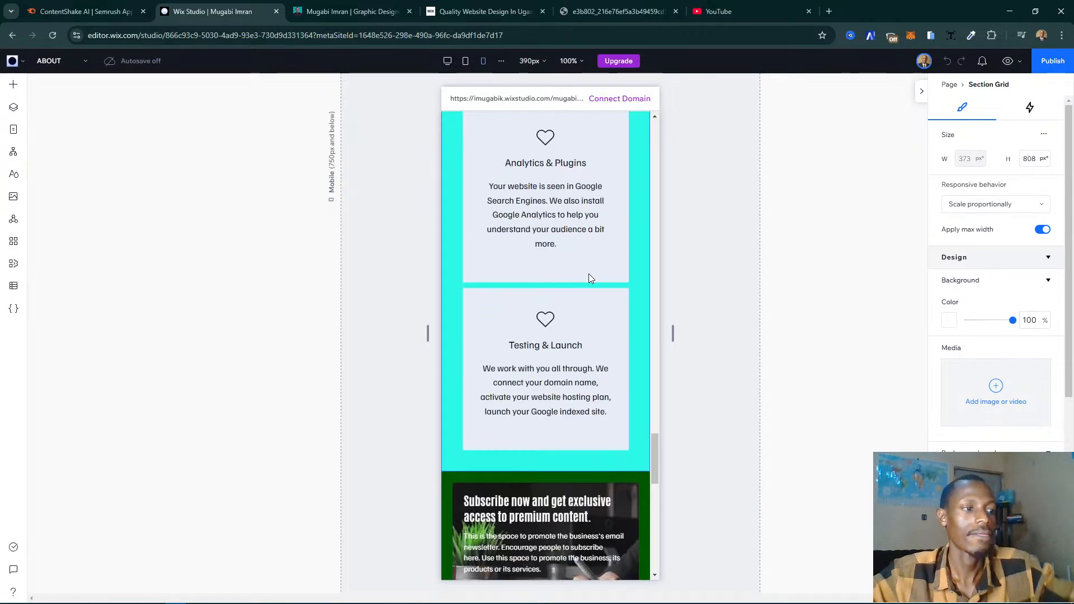
scroll(588, 278, down, 4)
scroll(588, 278, up, 5)
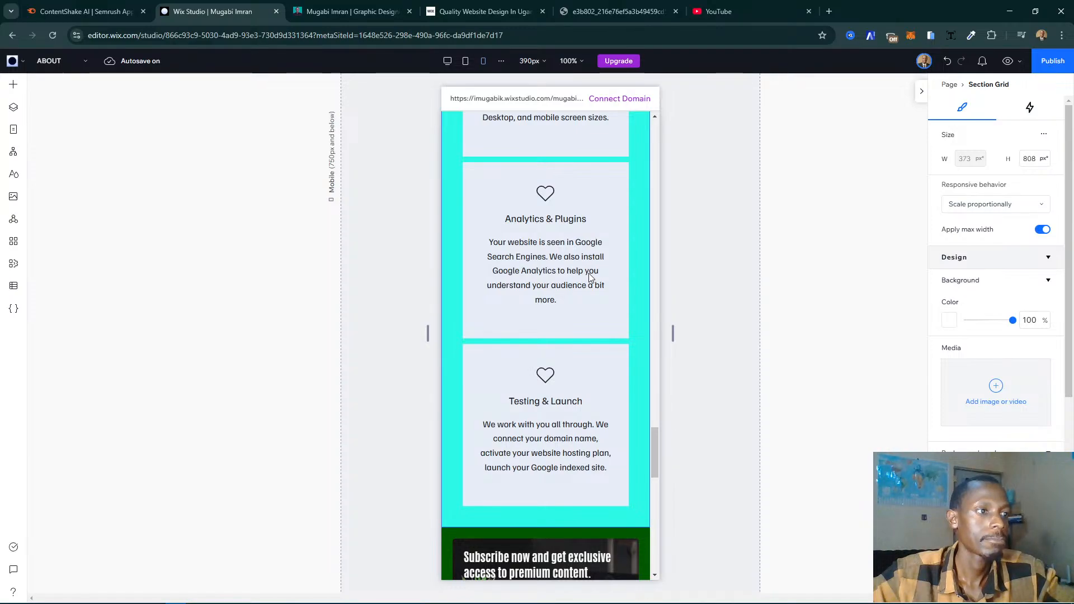
scroll(590, 276, up, 10)
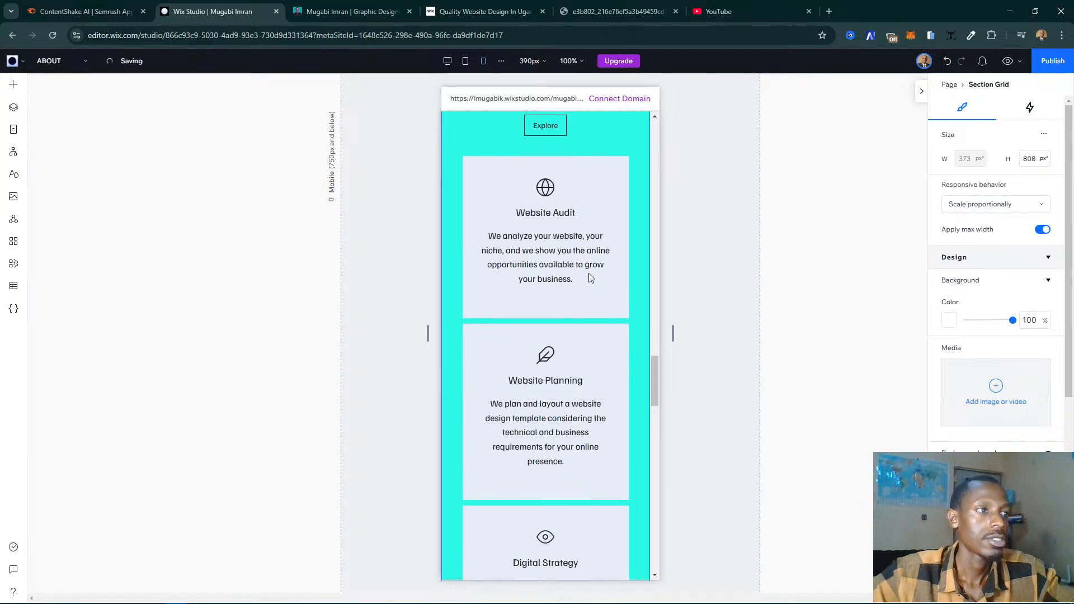
scroll(590, 277, up, 10)
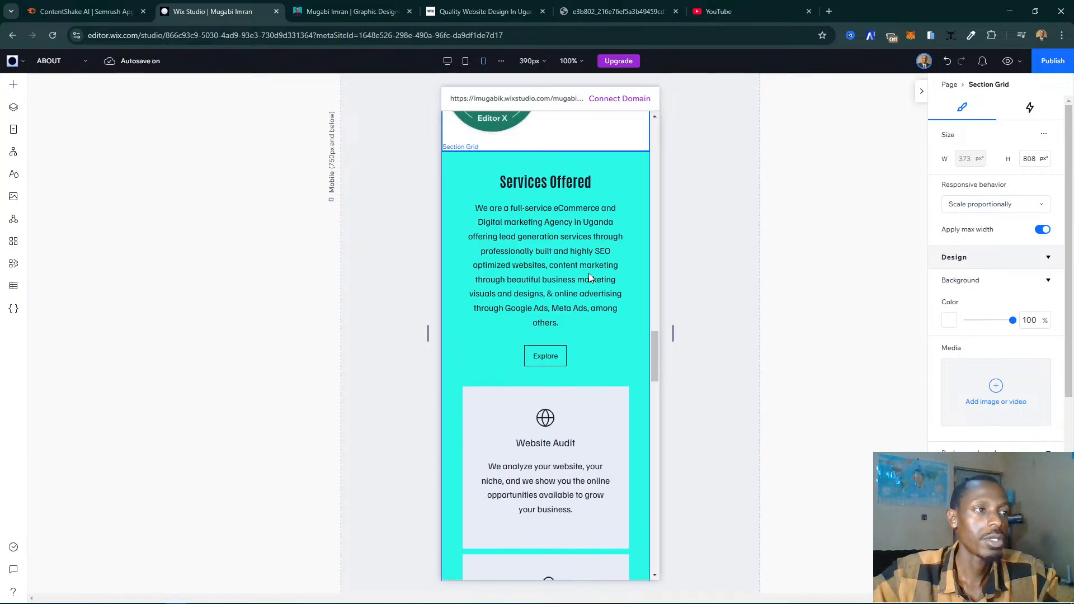
scroll(589, 276, up, 10)
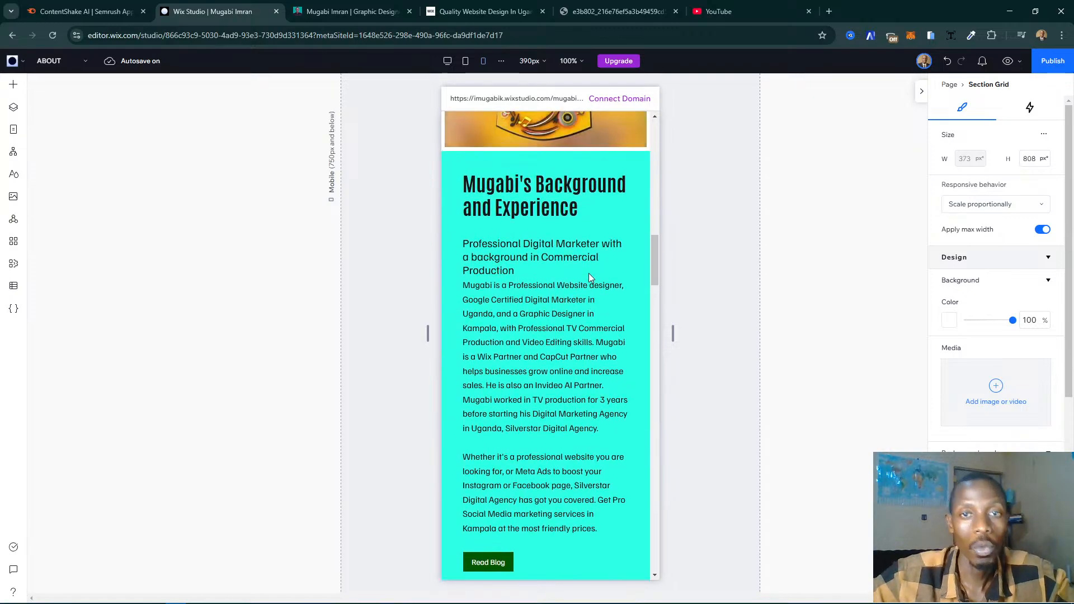
scroll(589, 278, up, 5)
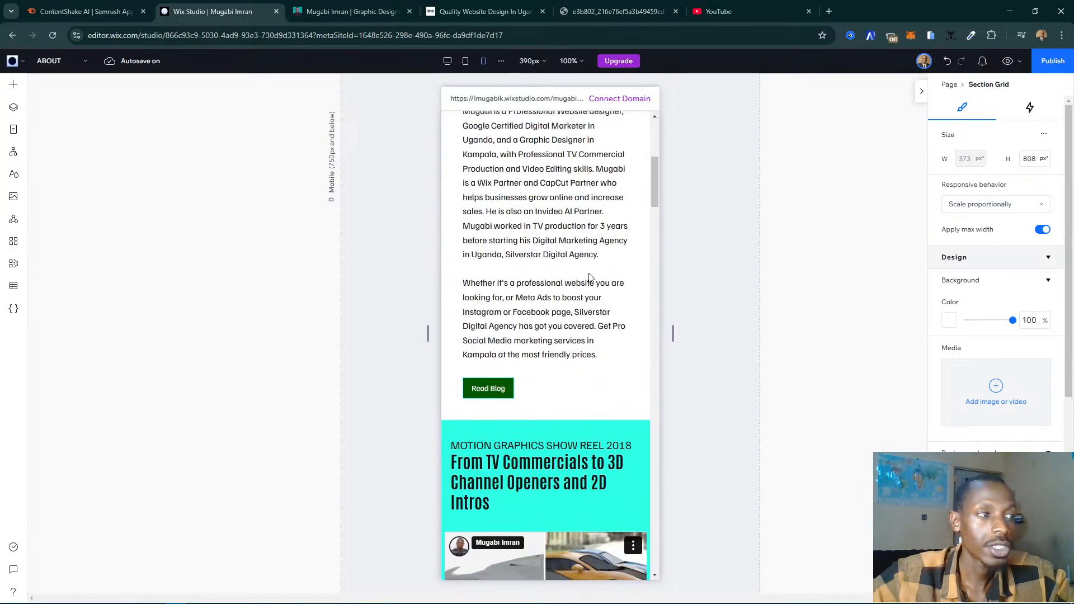
scroll(589, 277, up, 5)
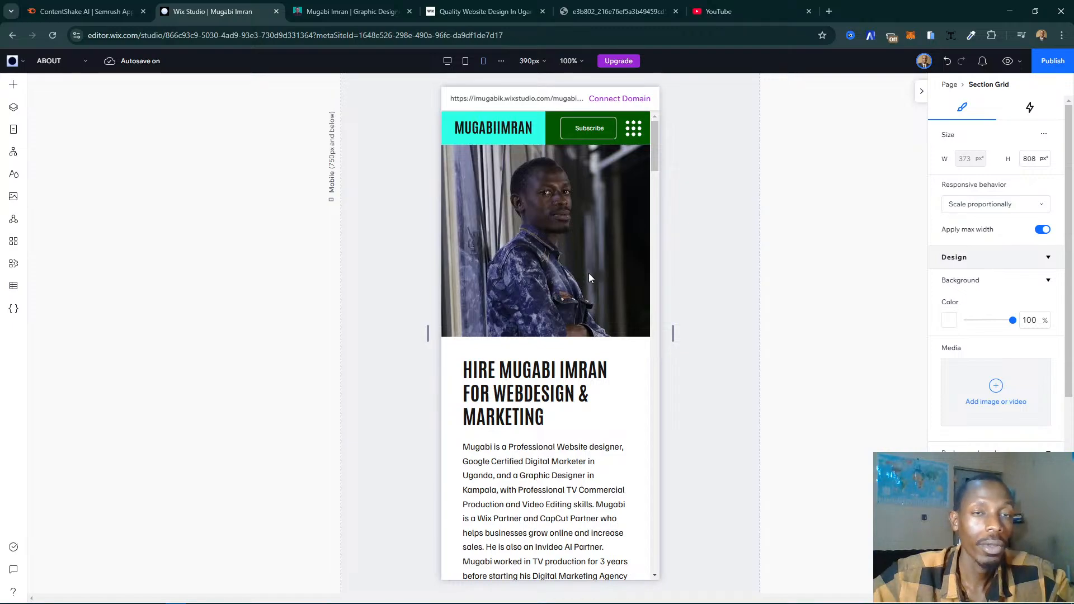
scroll(589, 276, down, 5)
scroll(589, 277, down, 10)
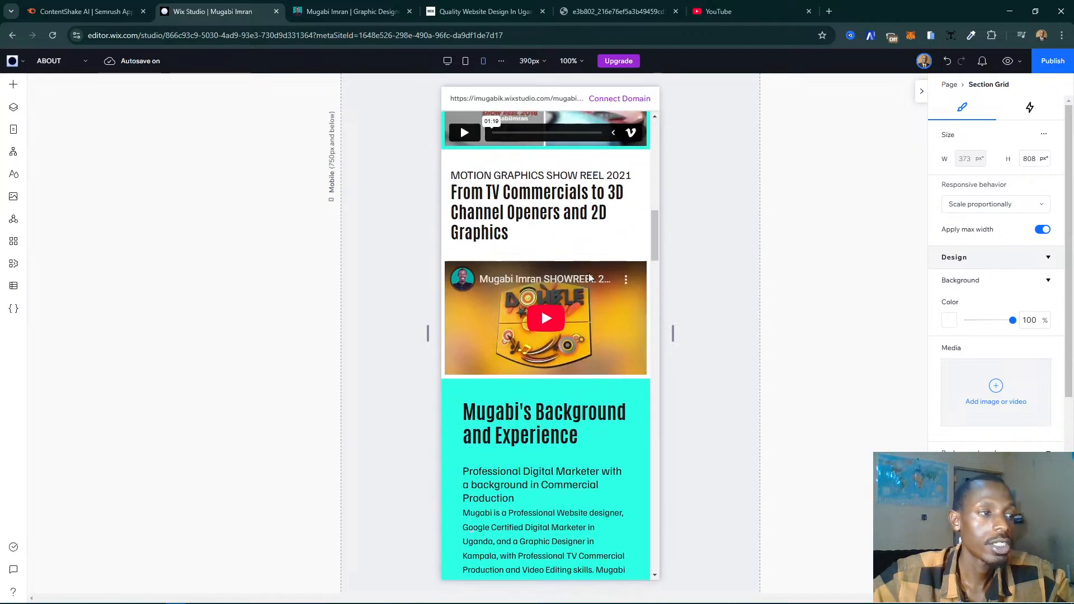
scroll(590, 276, down, 5)
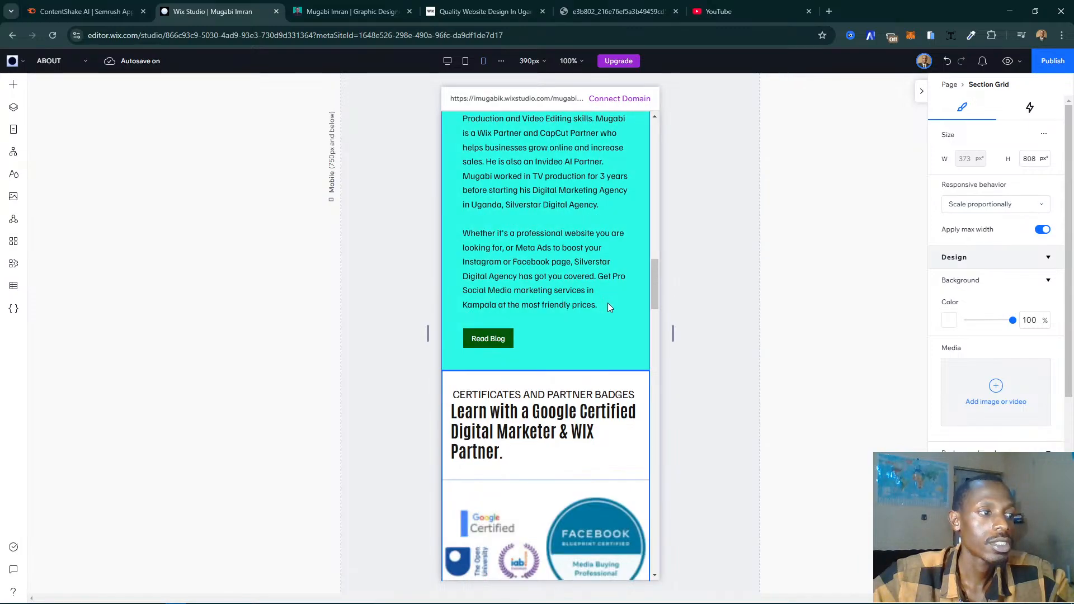
- Switch to the live My Story page, examine the section order from digital marketing services up to partner badges, and return to Wix Studio
click(612, 319)
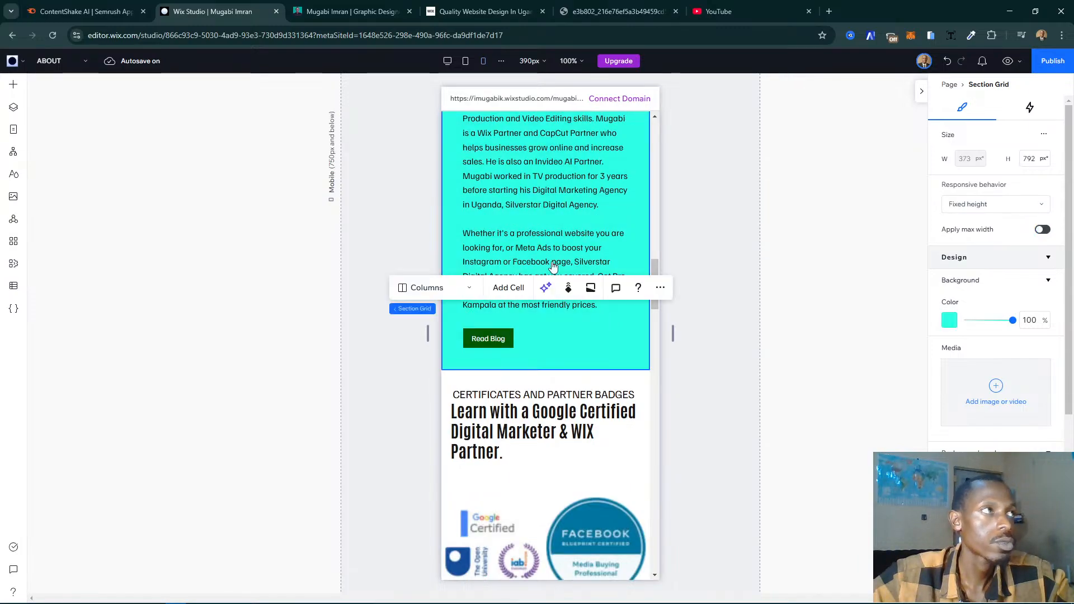
click(323, 12)
scroll(524, 221, up, 10)
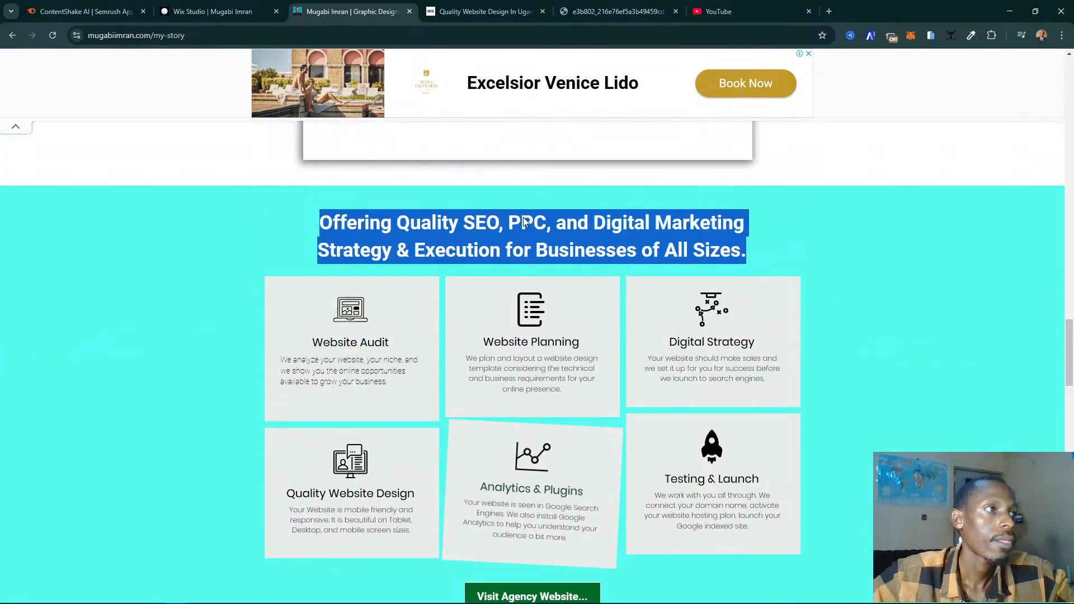
scroll(523, 221, up, 8)
scroll(526, 212, down, 2)
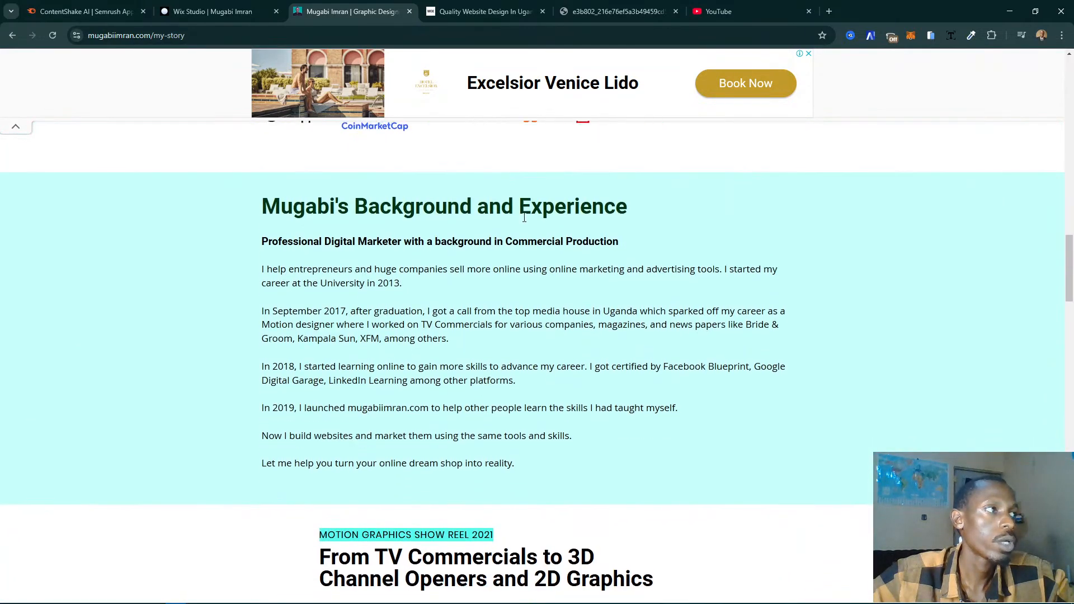
scroll(525, 210, up, 10)
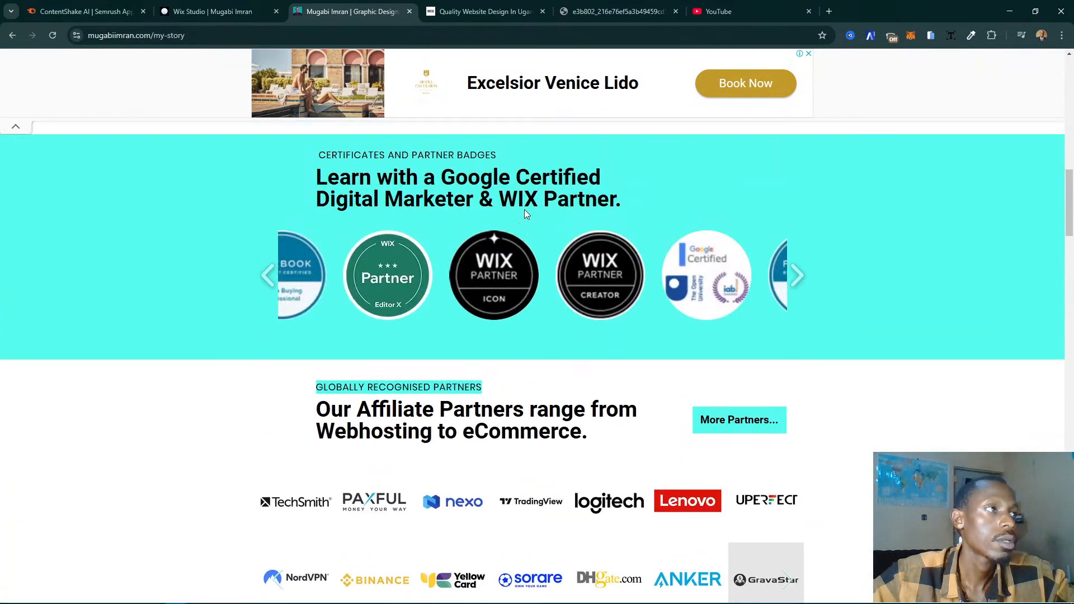
scroll(520, 209, down, 1)
scroll(518, 208, up, 1)
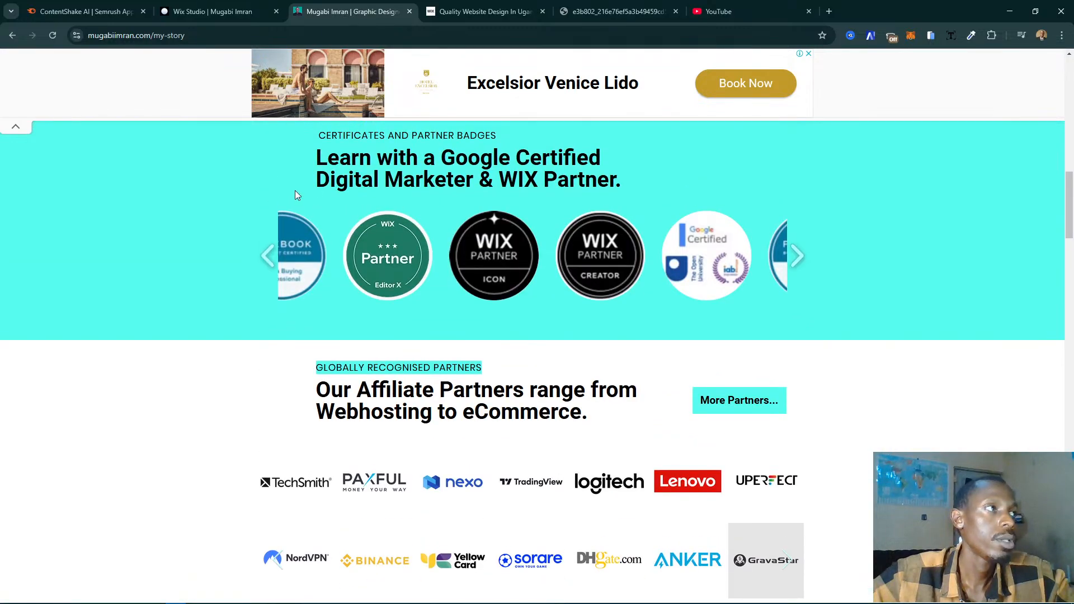
click(224, 12)
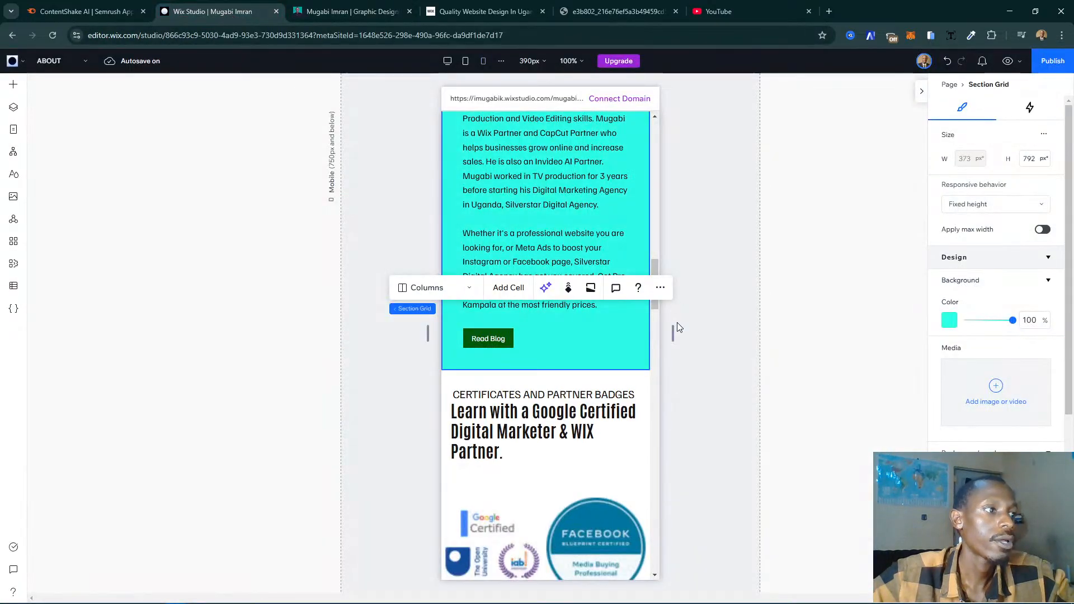
- Check the live page's order from the 2018 show reel through badges and affiliate partners to the background section, and return to Wix Studio
click(358, 11)
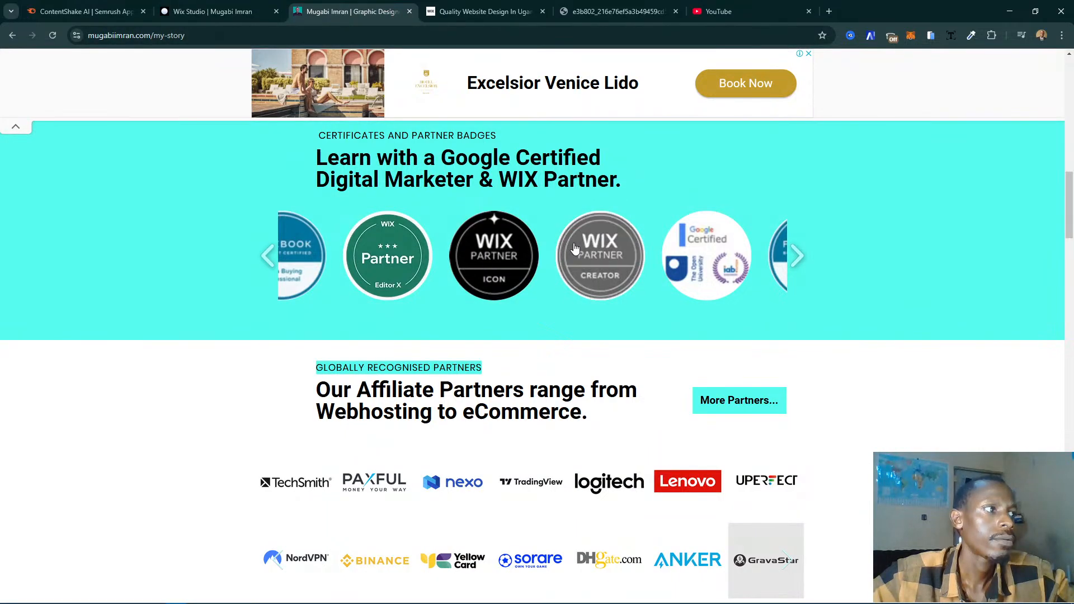
scroll(575, 247, up, 8)
scroll(575, 246, up, 3)
scroll(418, 204, down, 13)
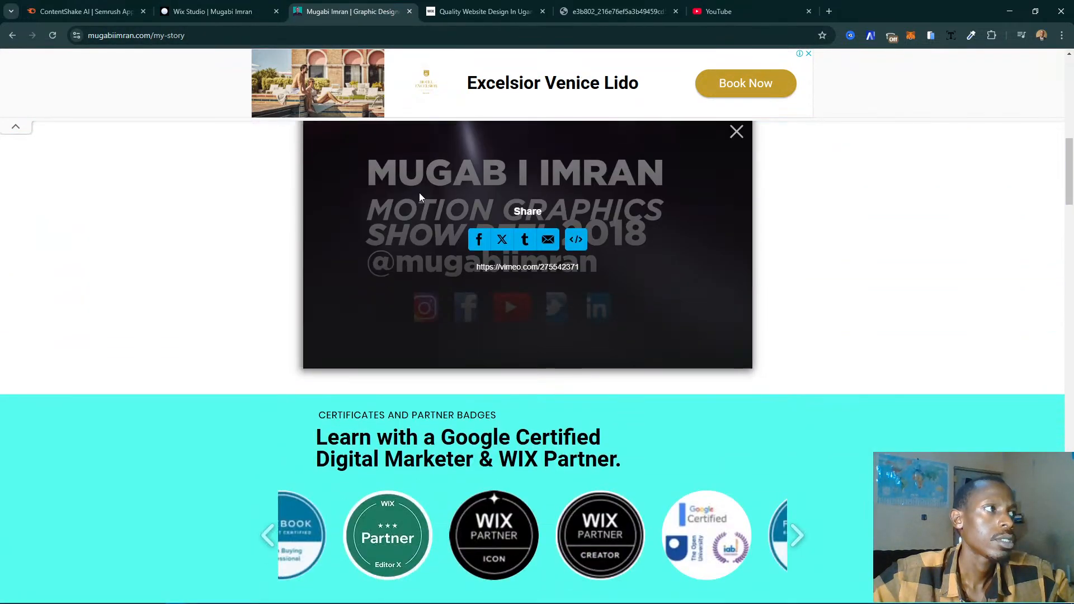
scroll(419, 204, down, 5)
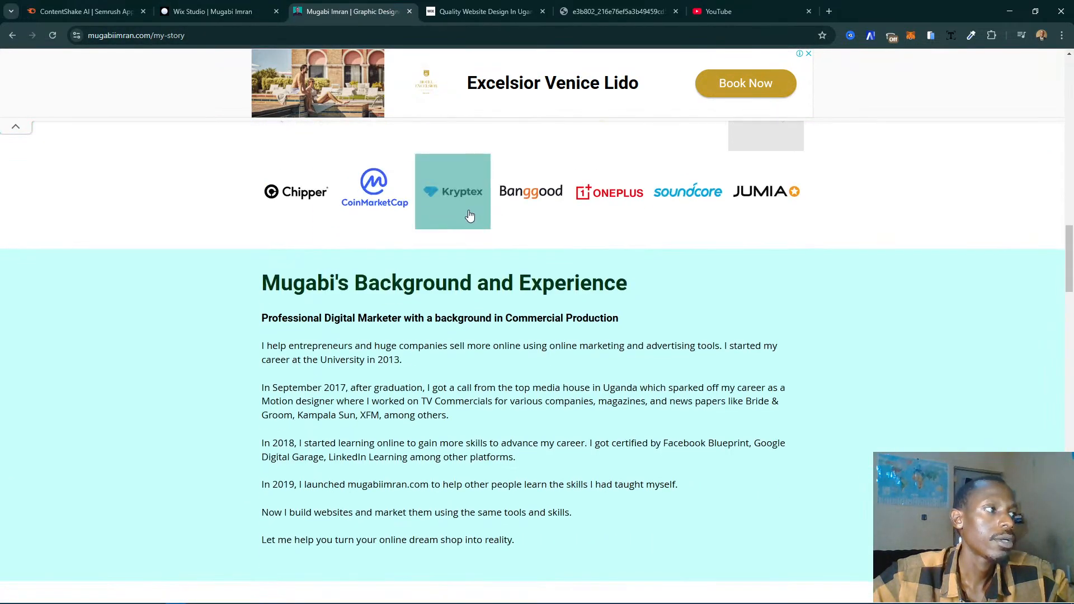
scroll(468, 216, down, 6)
click(230, 16)
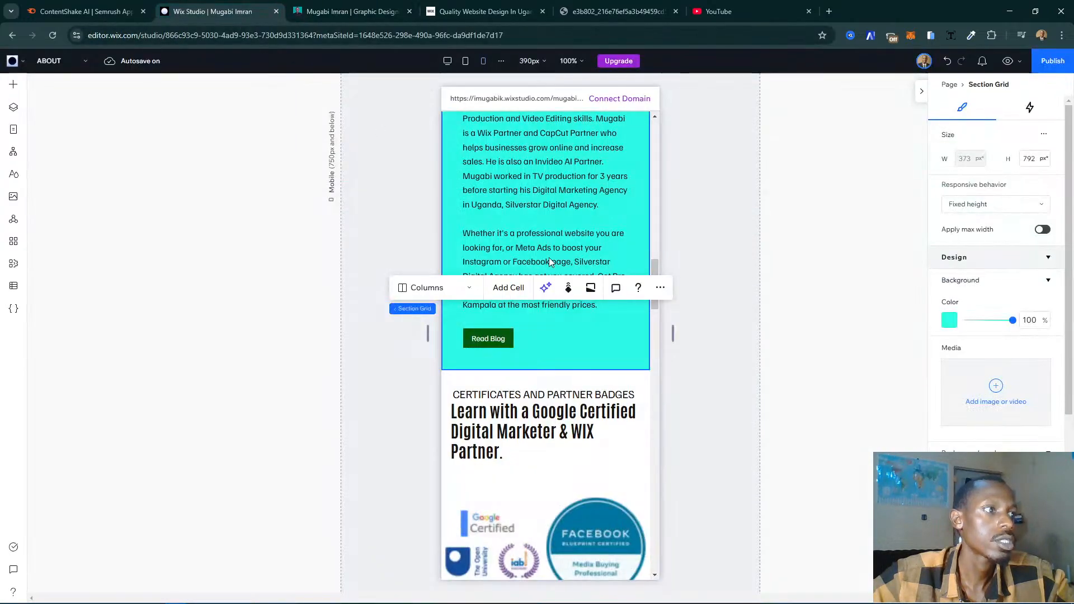
- Move the Motion Graphics Show Reel 2021 section down one place, below the Background and Experience section
scroll(506, 233, up, 3)
scroll(545, 232, up, 5)
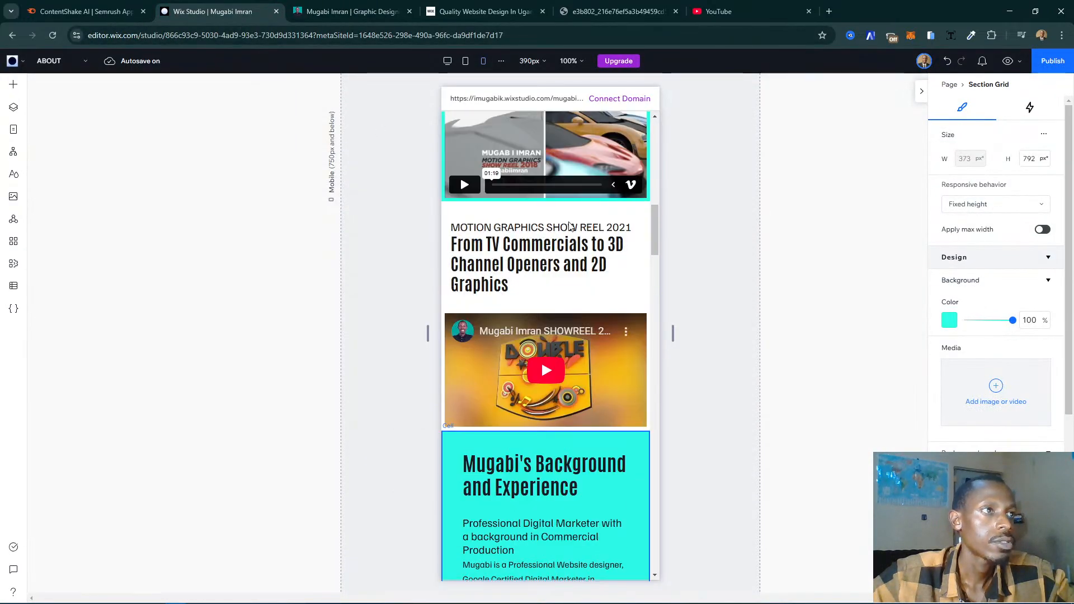
click(635, 213)
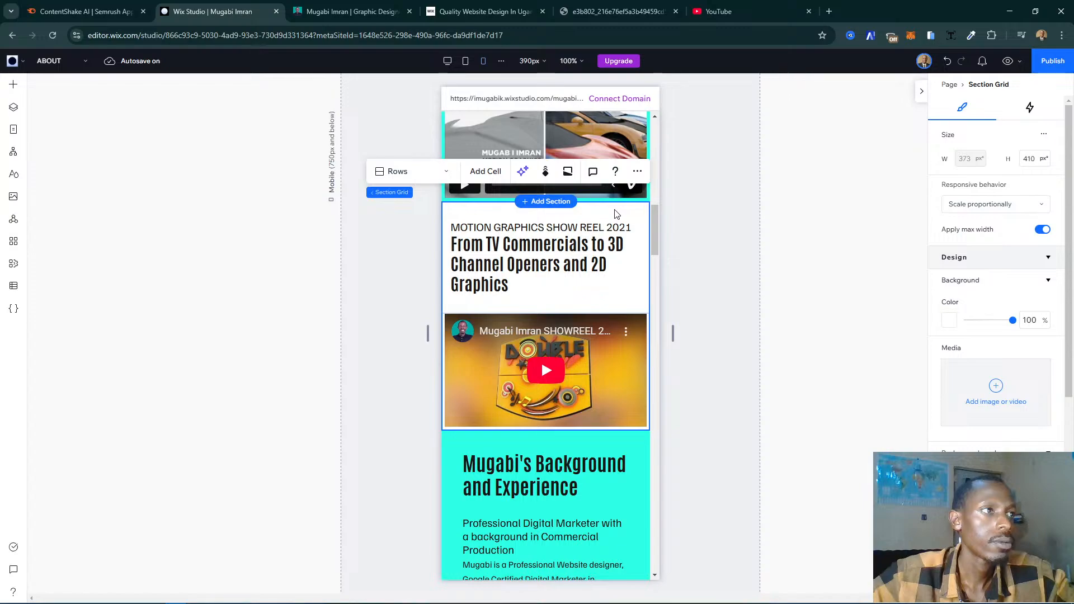
click(638, 171)
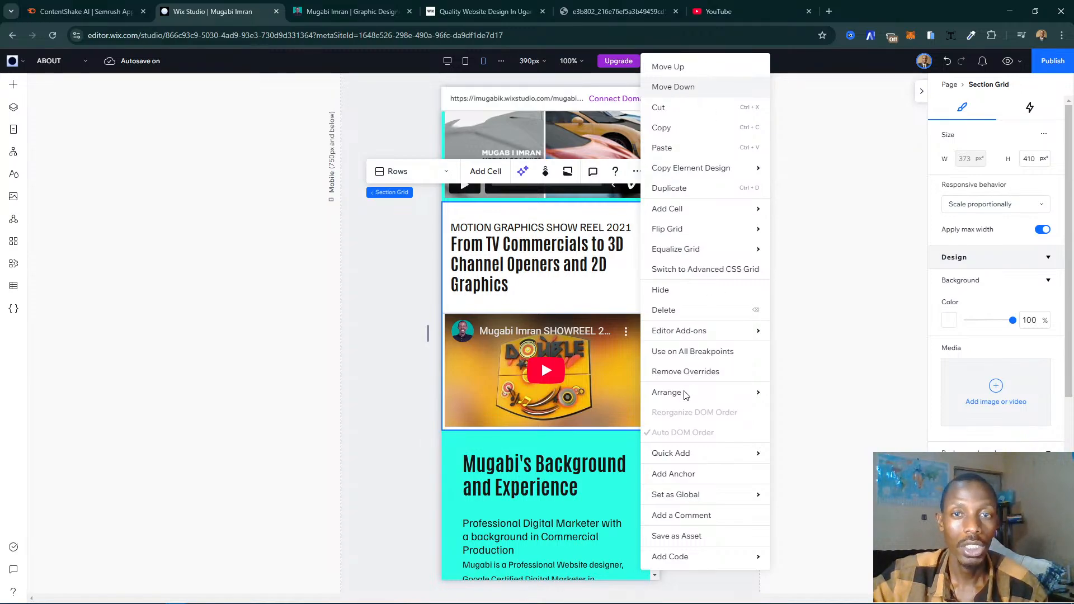
key(Escape)
key(Delete)
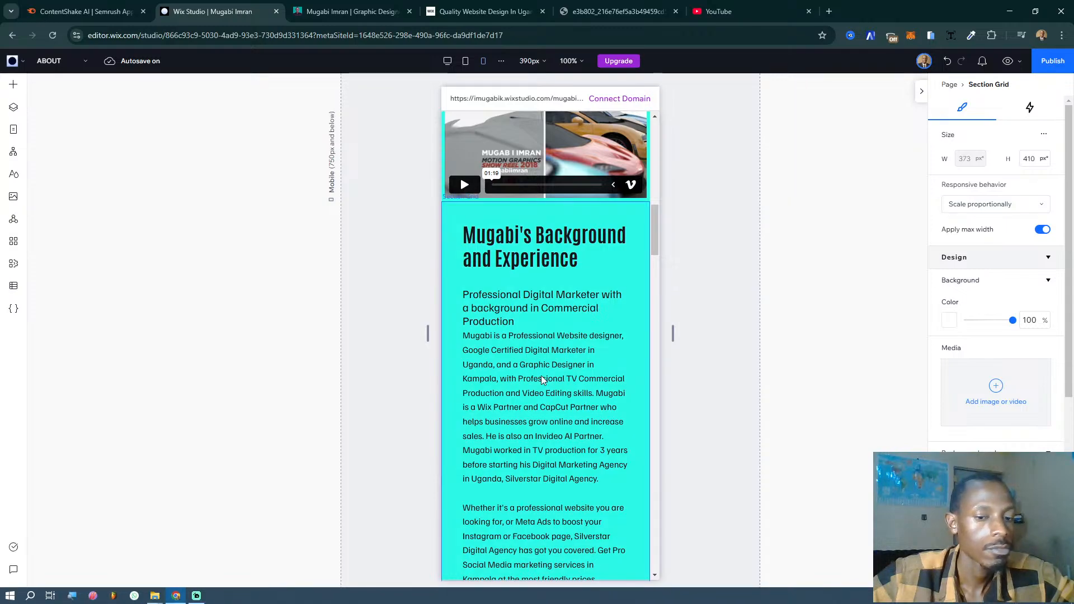
- Examine the mobile section order from the Background and Experience section up to the hire heading and down to the certificates
scroll(537, 388, down, 4)
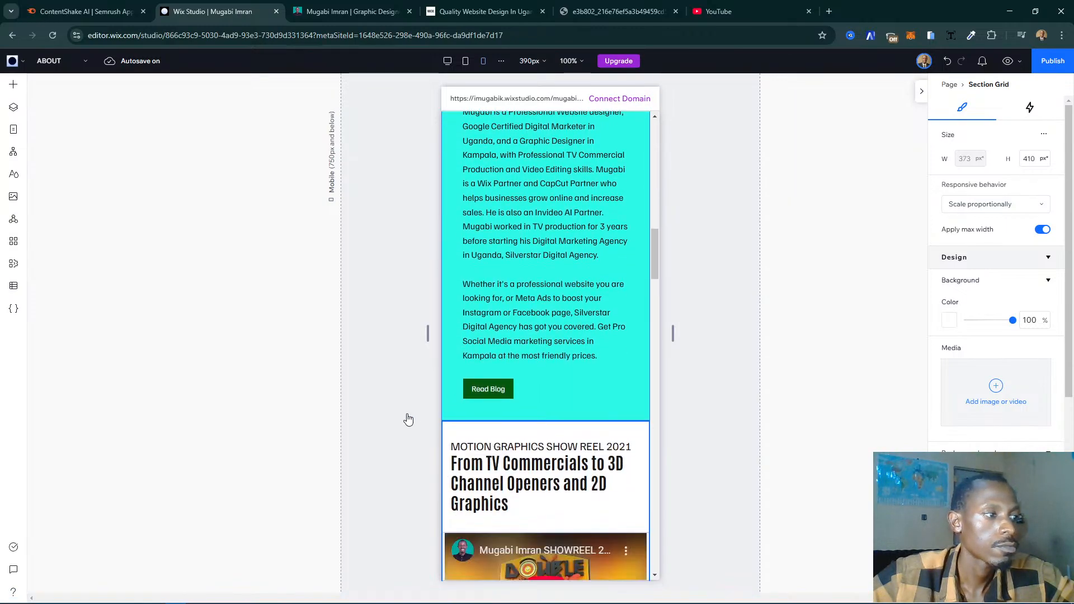
click(396, 471)
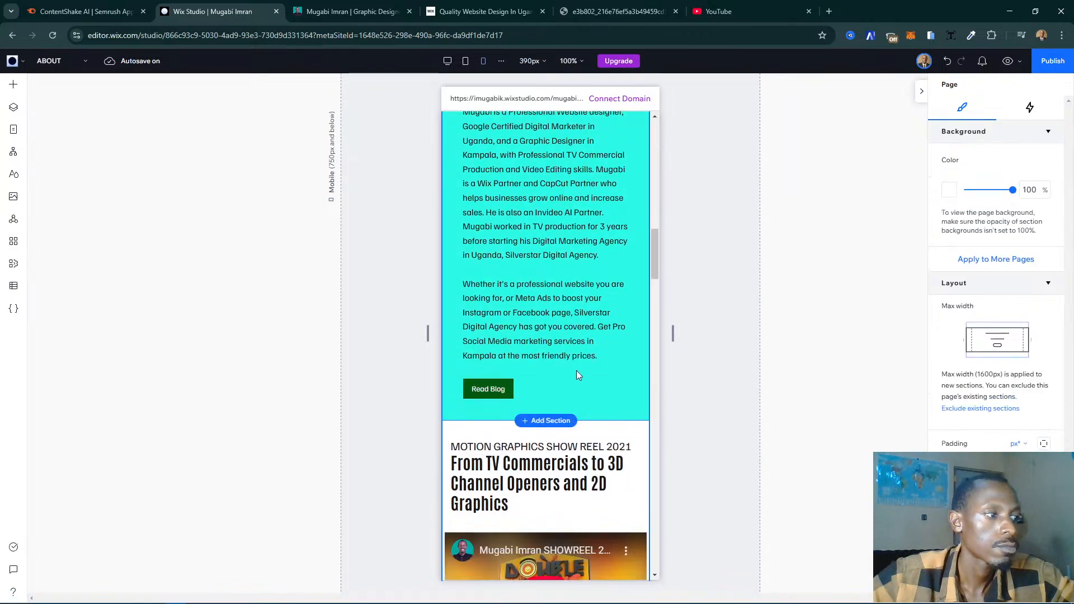
scroll(594, 362, up, 9)
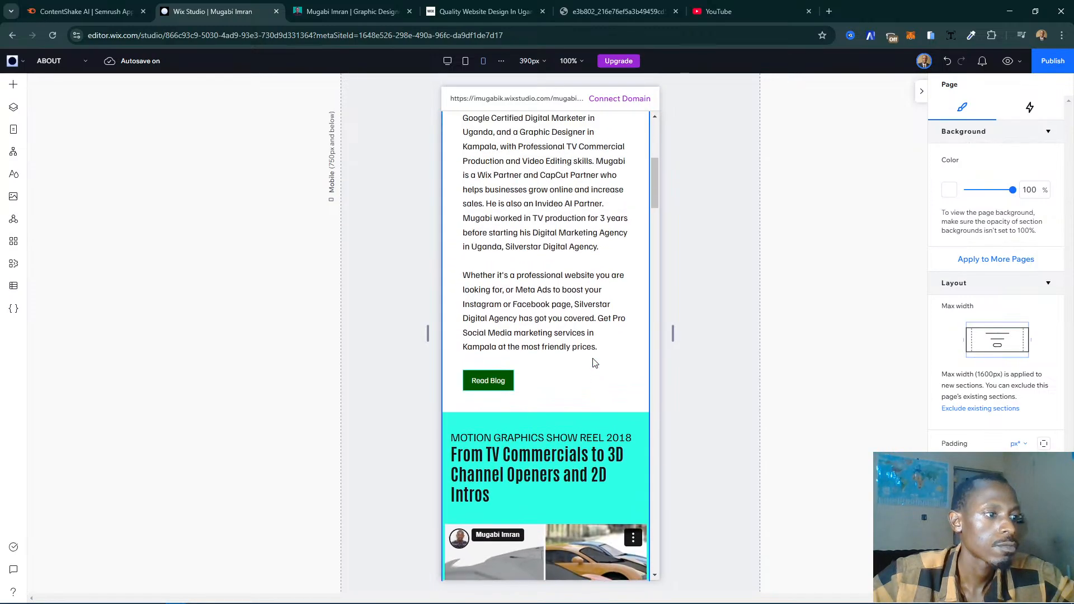
scroll(595, 363, up, 5)
scroll(595, 363, down, 6)
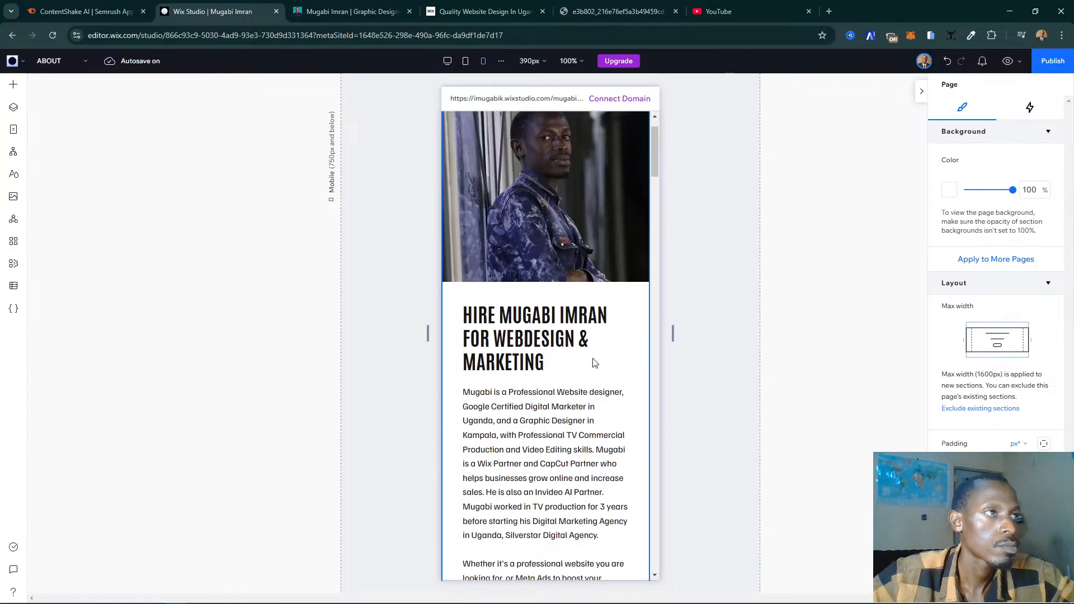
scroll(594, 362, down, 15)
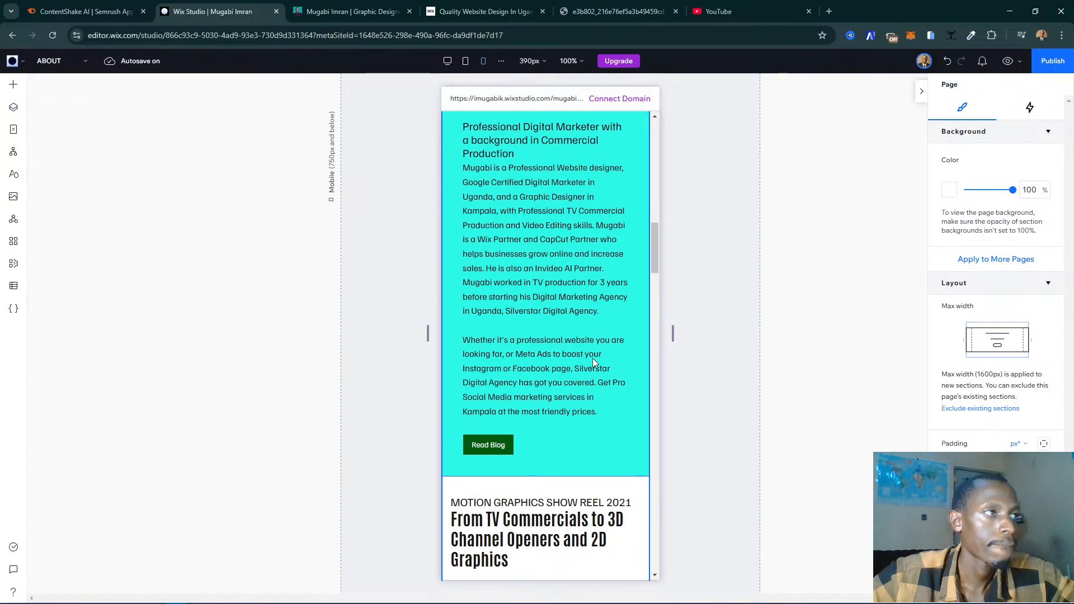
scroll(594, 363, down, 6)
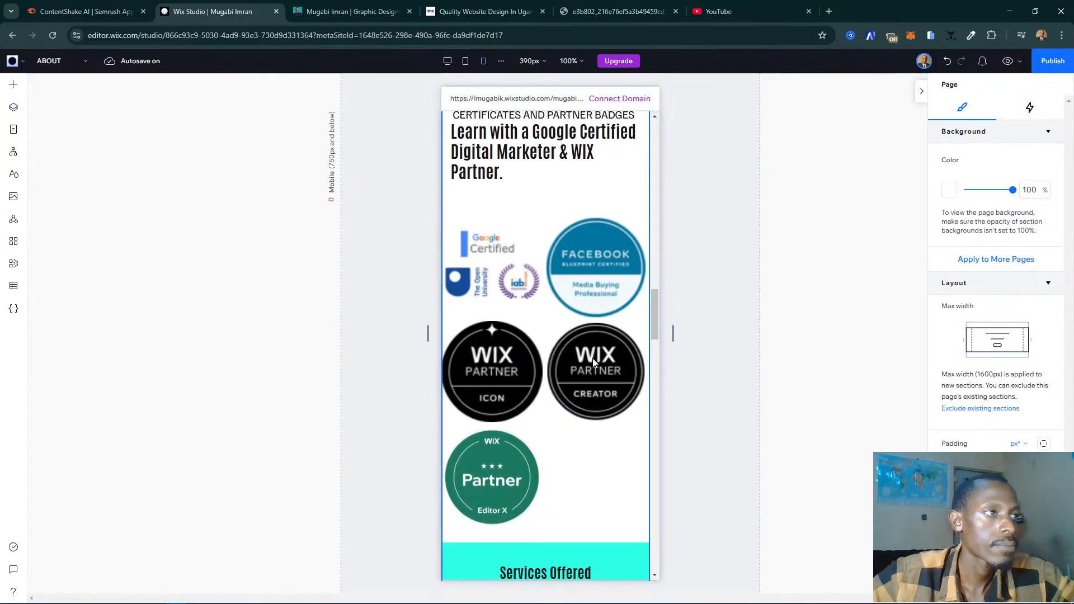
scroll(594, 363, up, 4)
scroll(612, 347, up, 6)
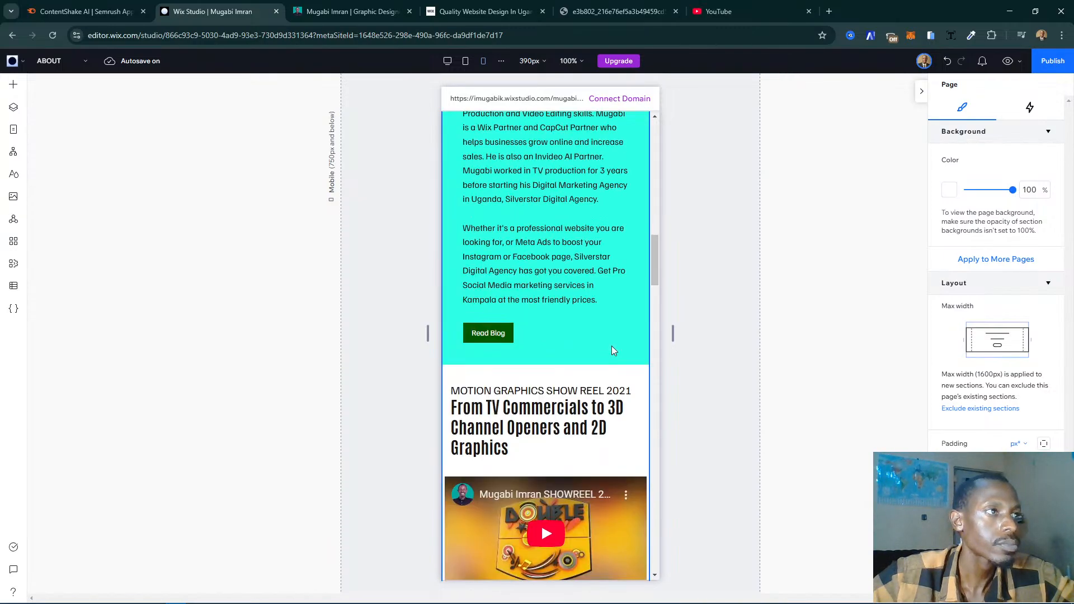
- Try the Background and Experience section one place lower, below the Show Reel 2021 section, and move it back up
click(612, 345)
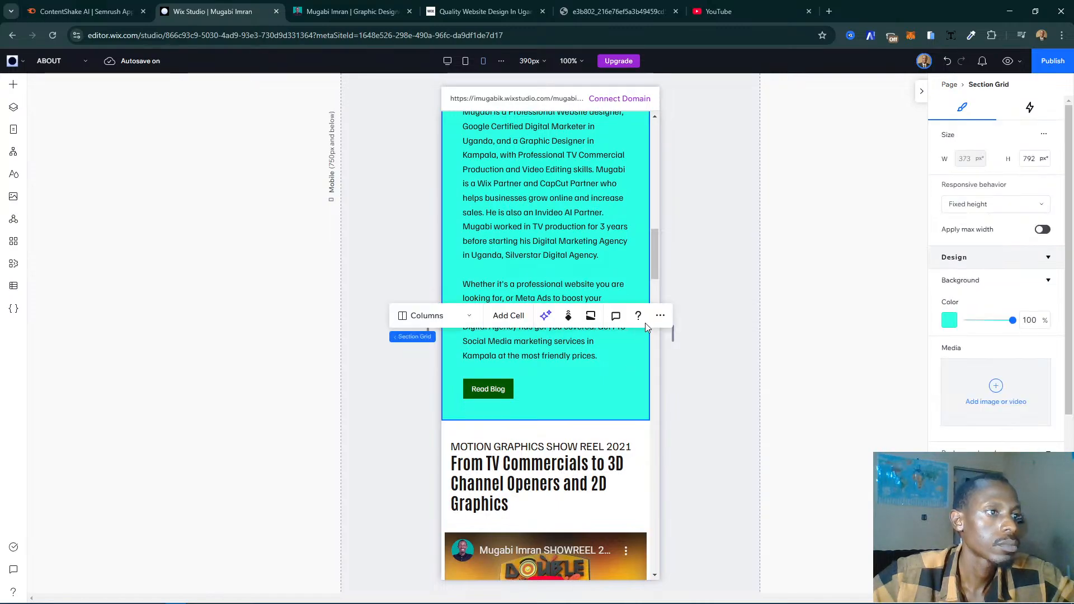
click(660, 317)
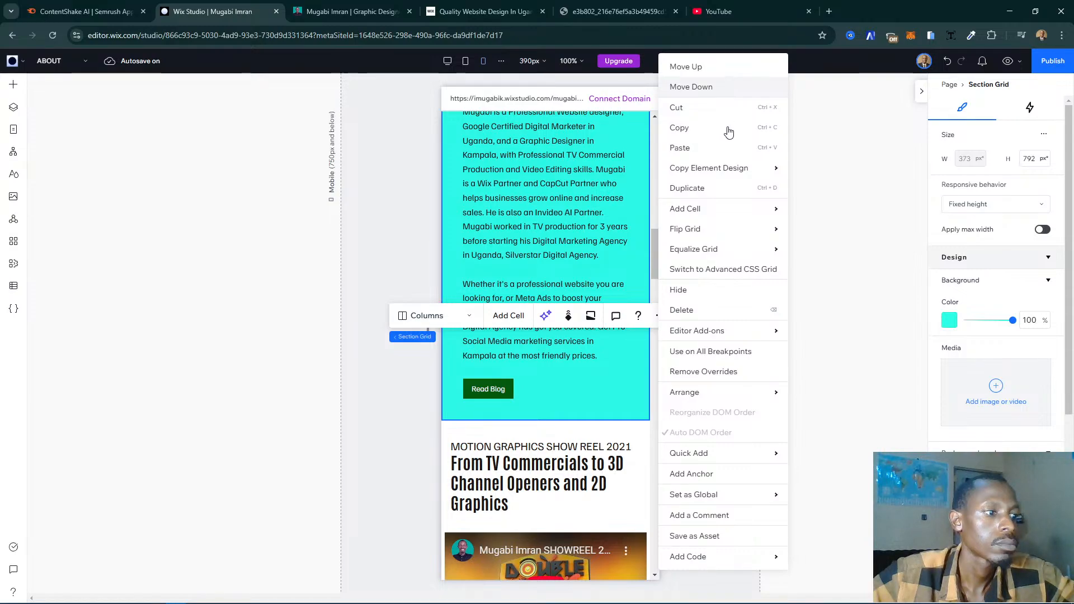
click(623, 390)
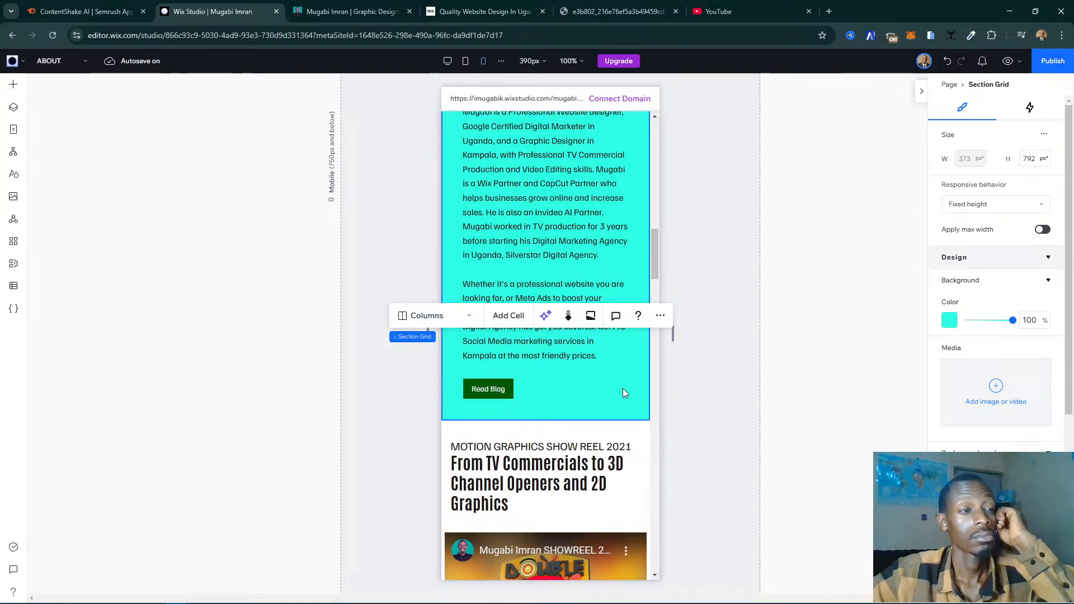
scroll(625, 393, up, 4)
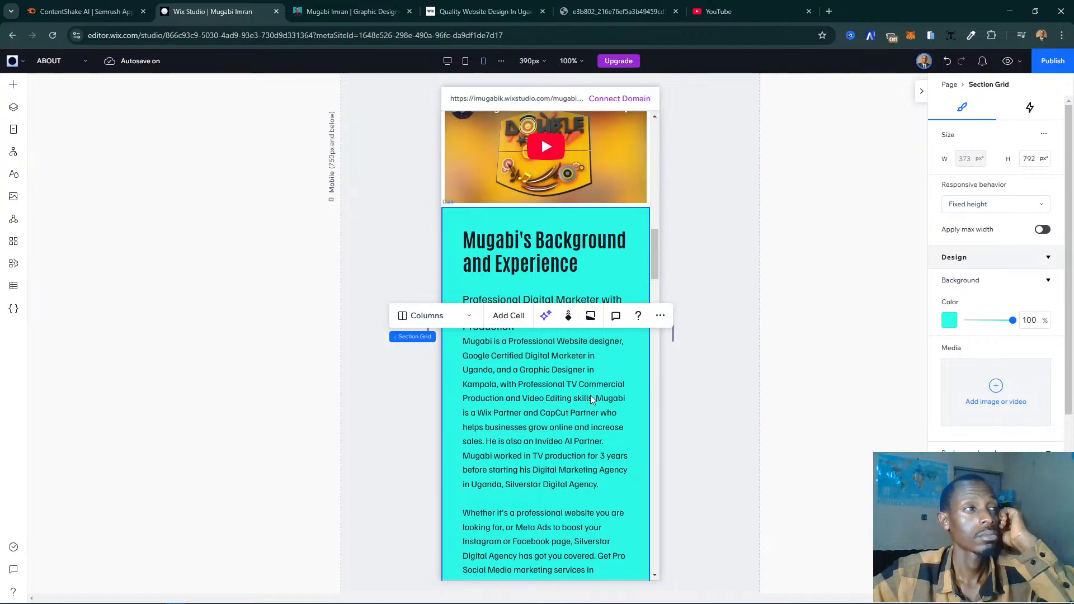
click(659, 315)
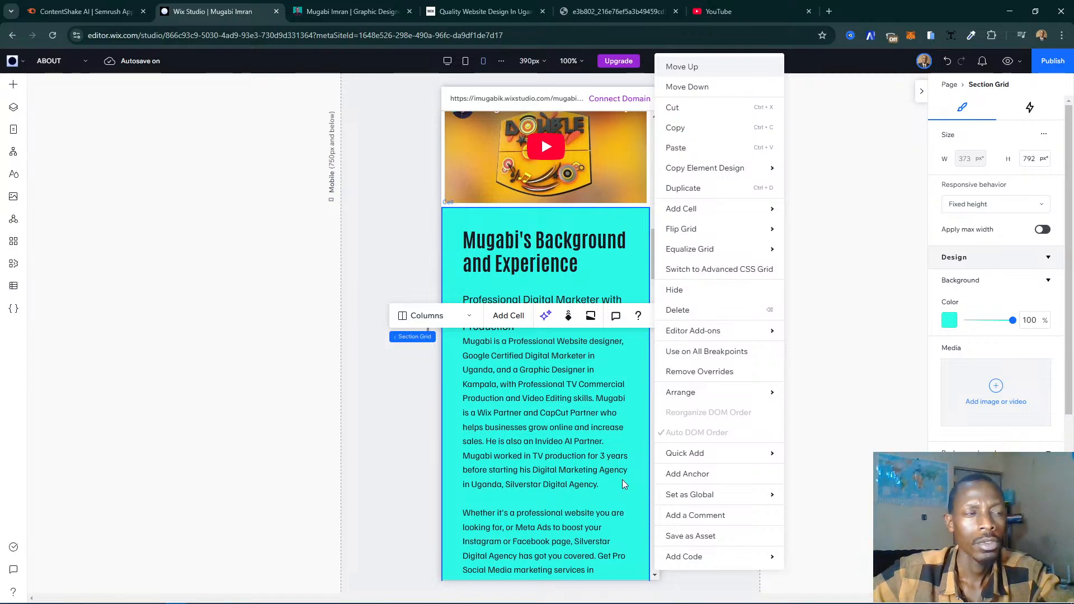
scroll(595, 478, down, 4)
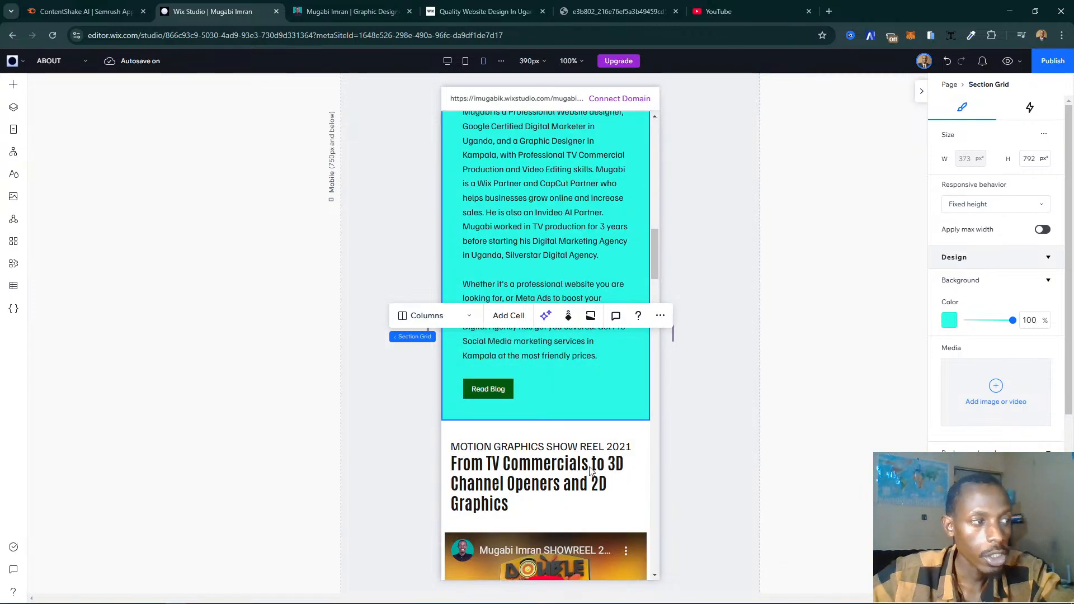
- Switch to the live My Story page, check which section follows the 2021 show reel, and return to Wix Studio
scroll(555, 389, down, 5)
key(ctrl+Tab)
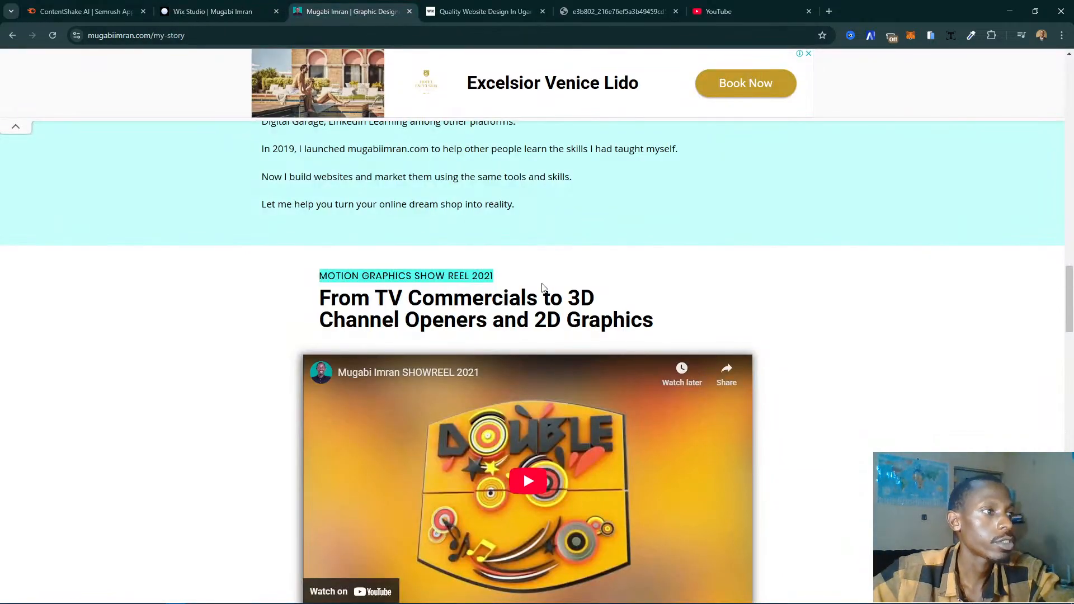
scroll(545, 297, down, 4)
scroll(551, 322, down, 5)
scroll(553, 325, up, 5)
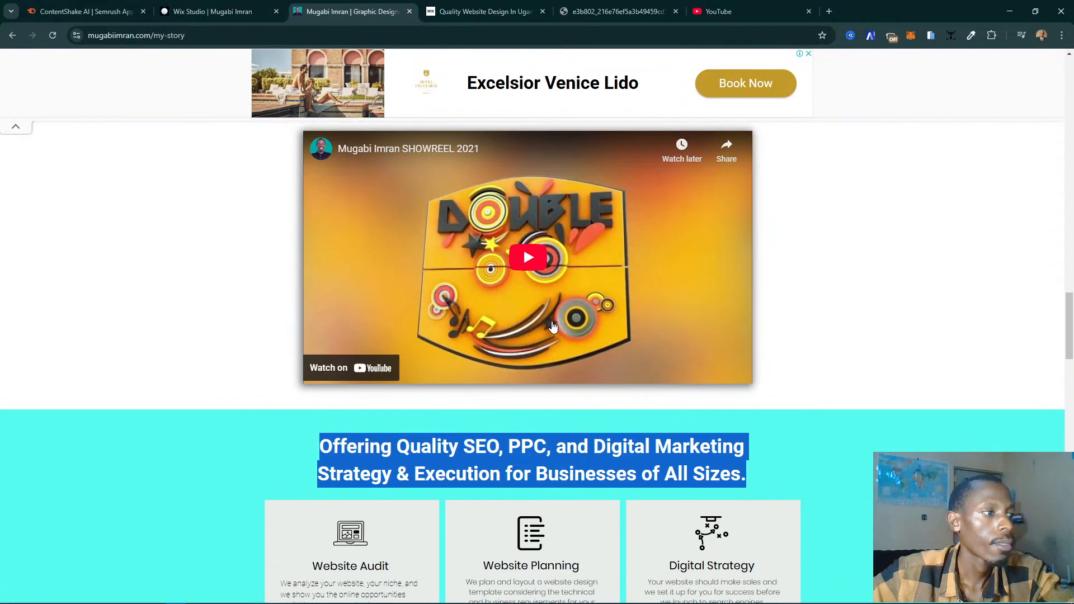
scroll(553, 326, up, 2)
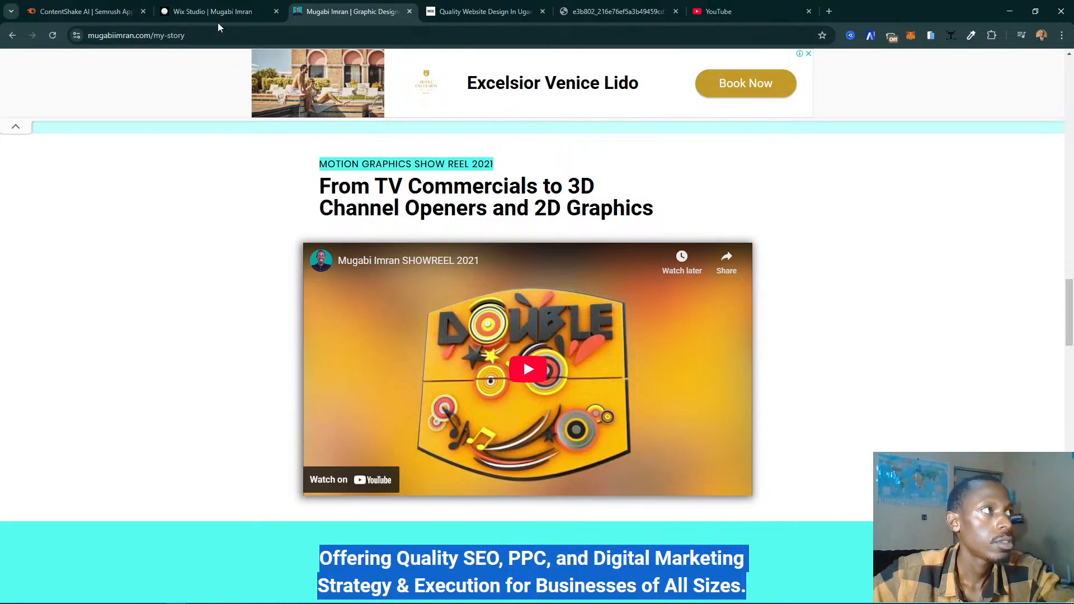
click(220, 12)
- Move the Certificates and Partner Badges section up one place, above the Motion Graphics Show Reel 2021 section
scroll(421, 451, down, 2)
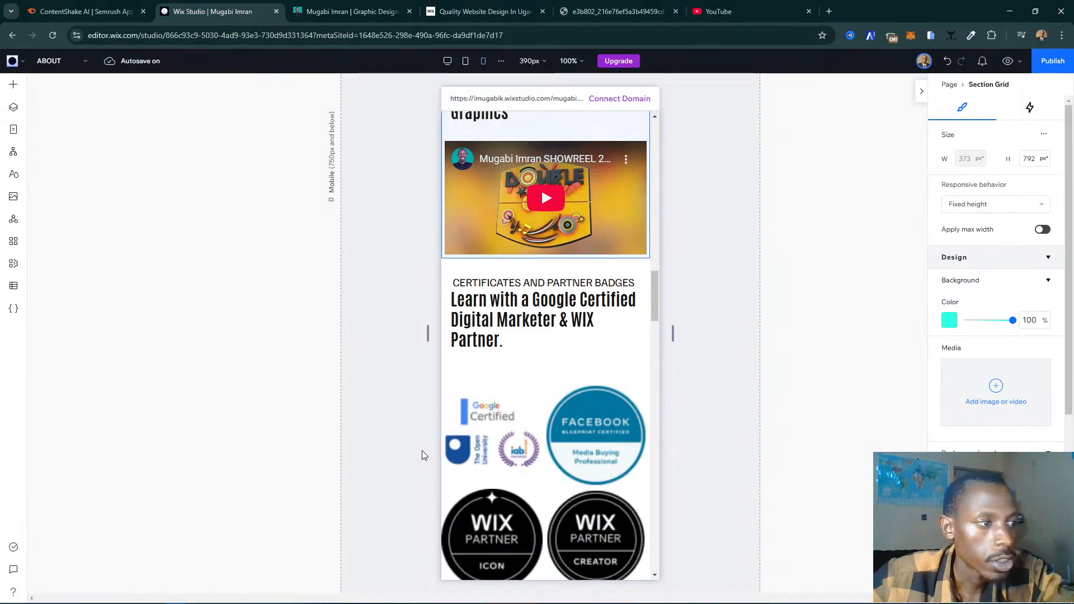
scroll(485, 442, down, 2)
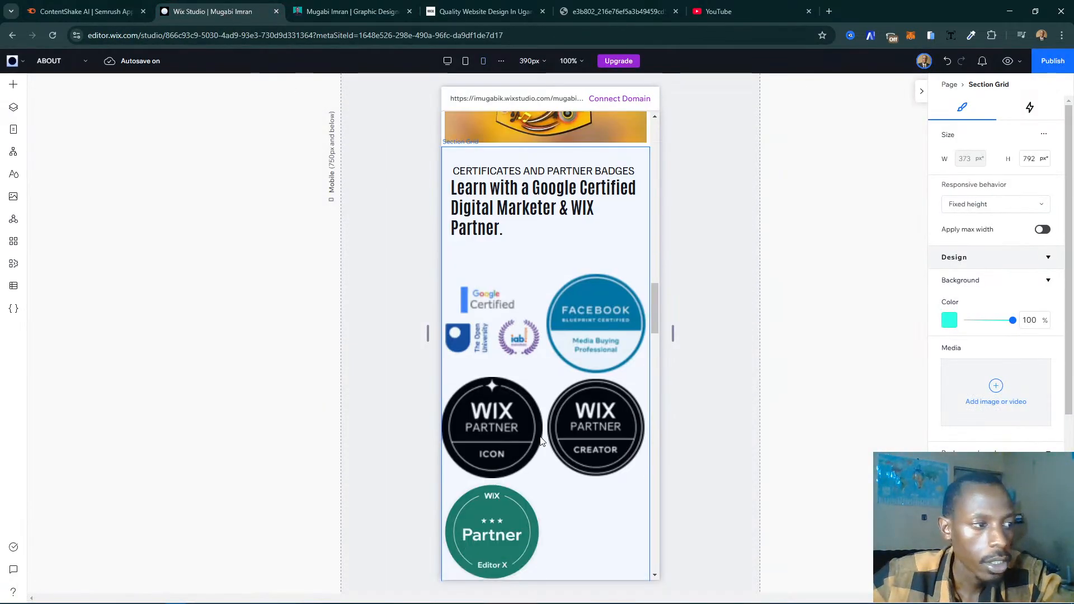
click(553, 476)
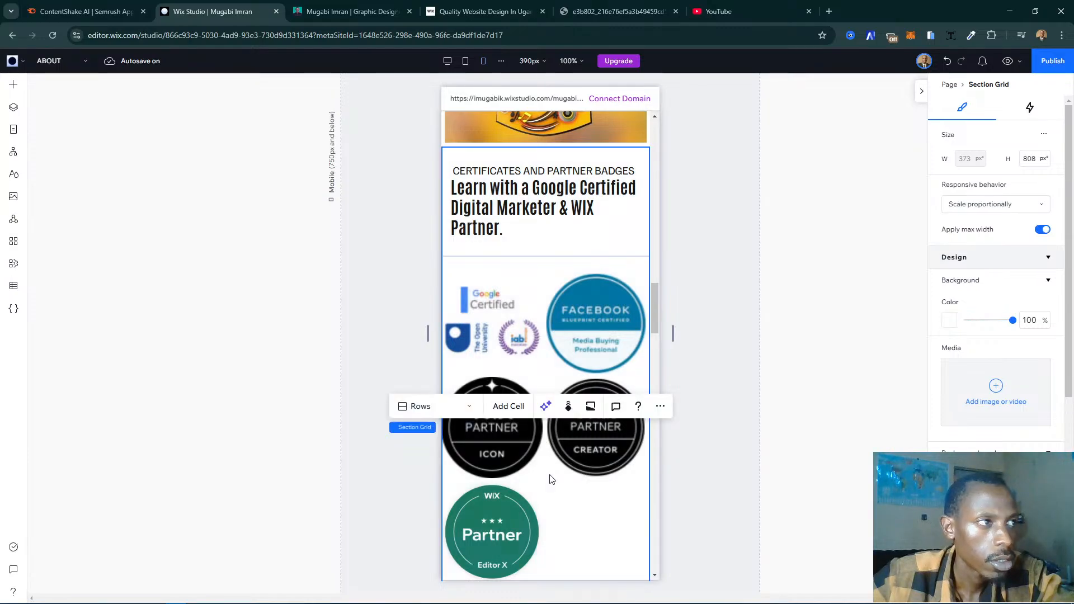
scroll(551, 452, down, 6)
scroll(550, 452, up, 4)
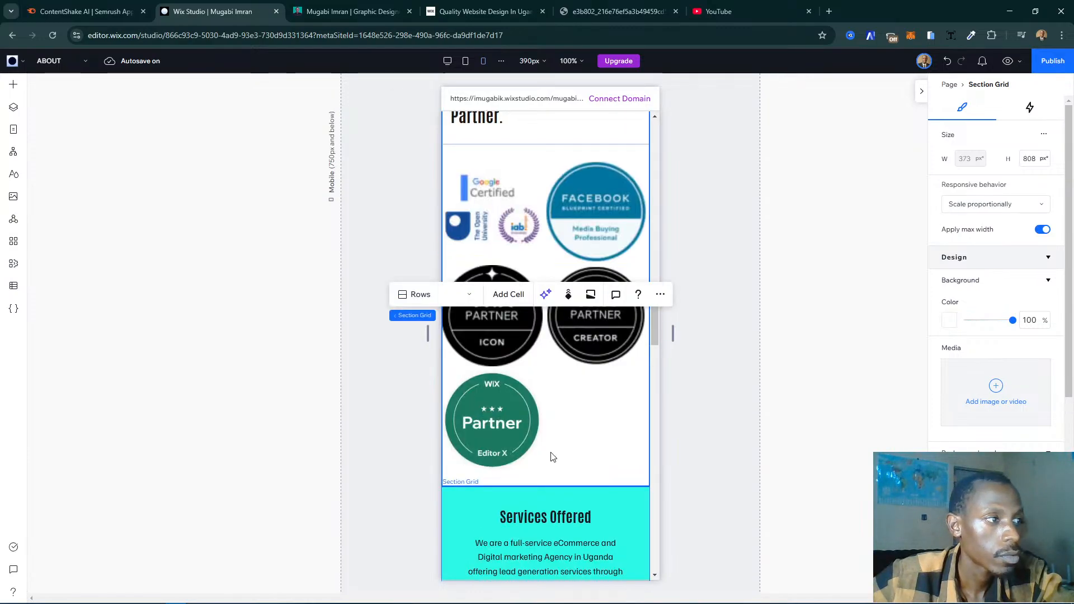
scroll(552, 458, up, 1)
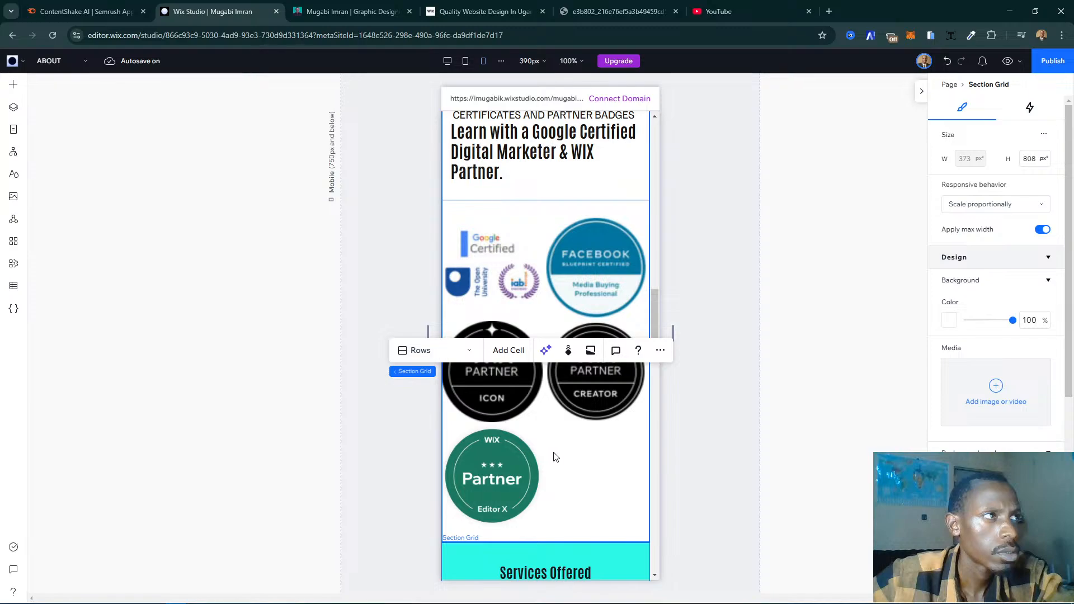
click(661, 351)
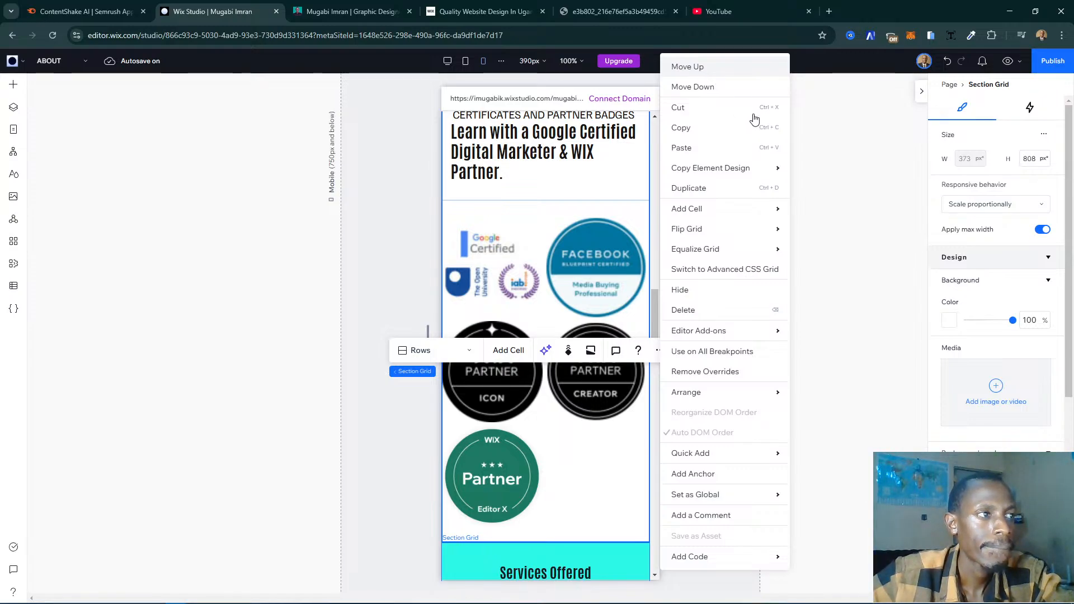
mouse_move(346, 14)
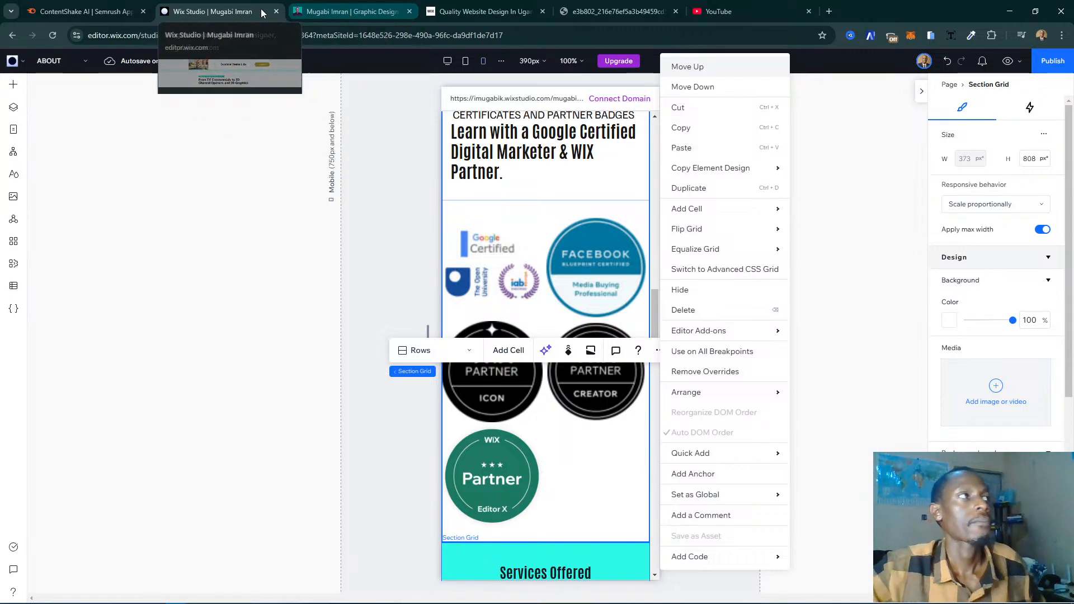
key(Escape)
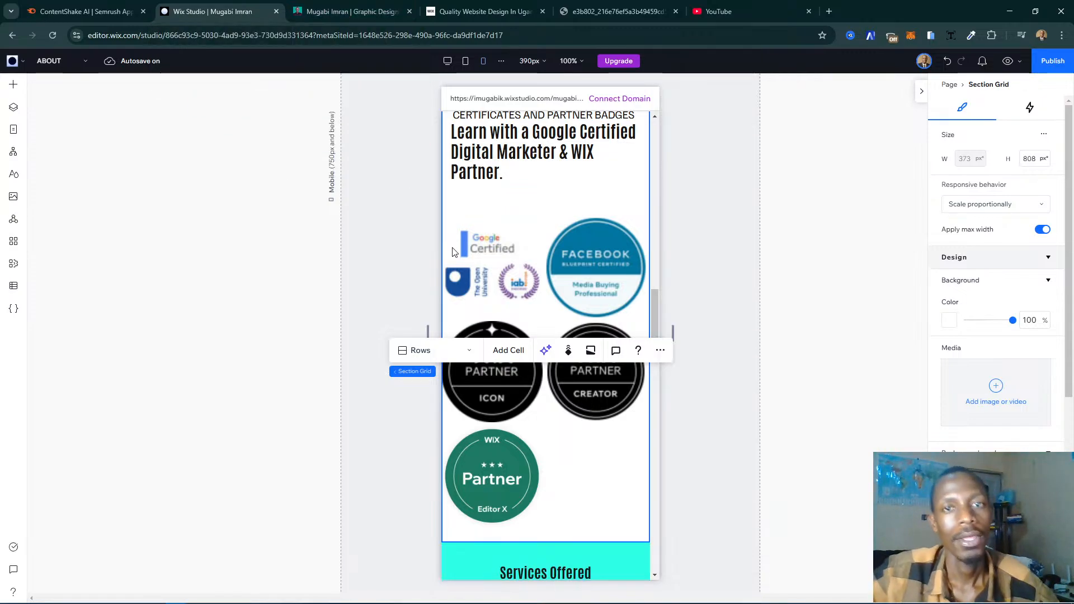
scroll(453, 251, down, 4)
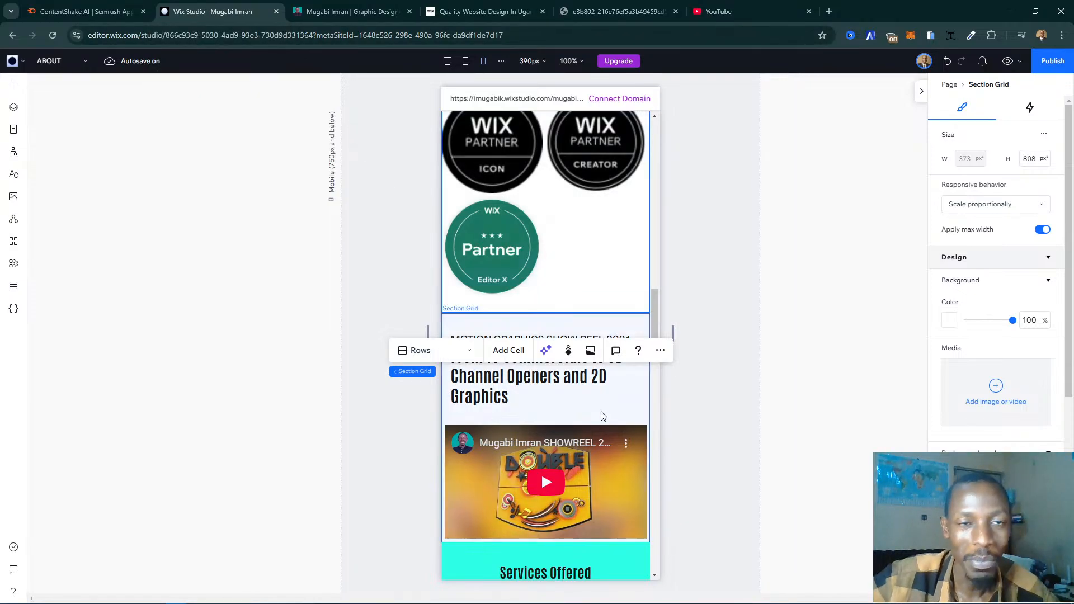
- Compare the sections around Background and Experience with the live My Story page's order, and return to Wix Studio
scroll(598, 292, up, 6)
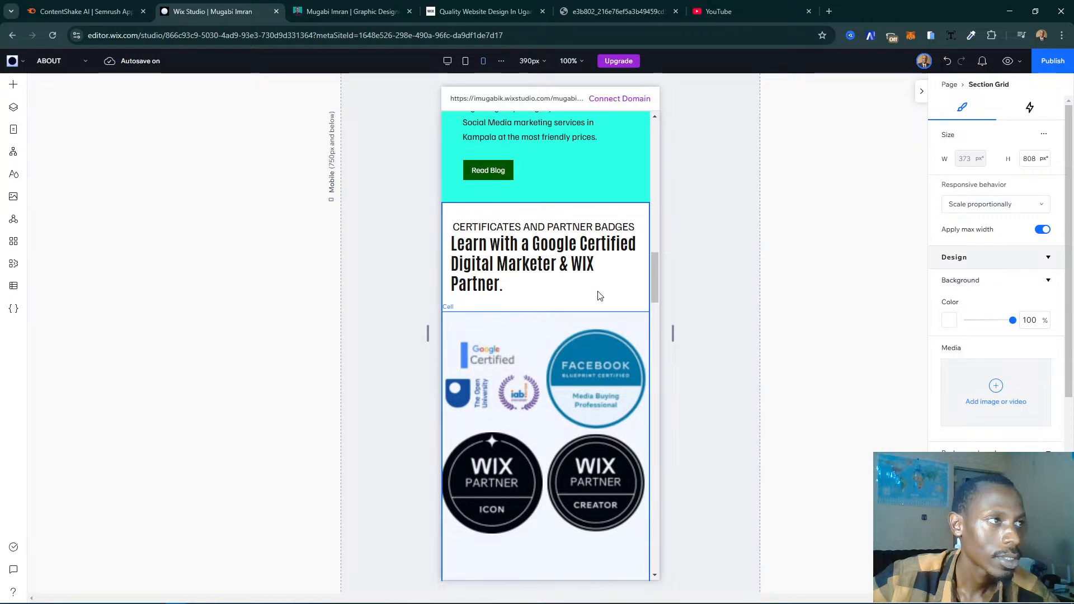
scroll(371, 412, up, 3)
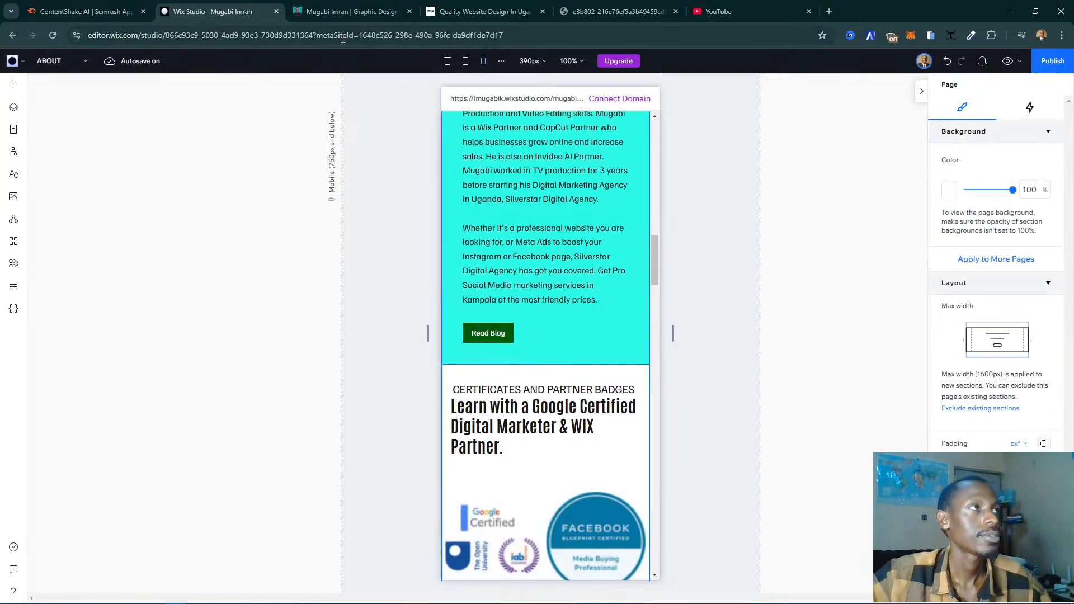
click(353, 11)
scroll(461, 174, down, 4)
scroll(540, 261, up, 8)
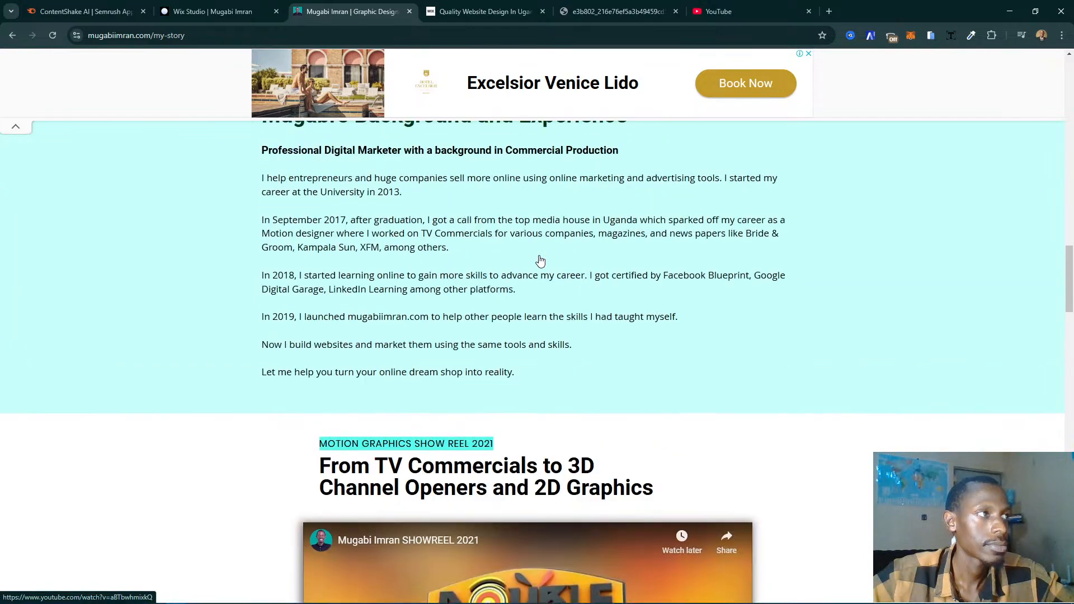
click(235, 11)
scroll(567, 274, down, 5)
scroll(567, 274, up, 5)
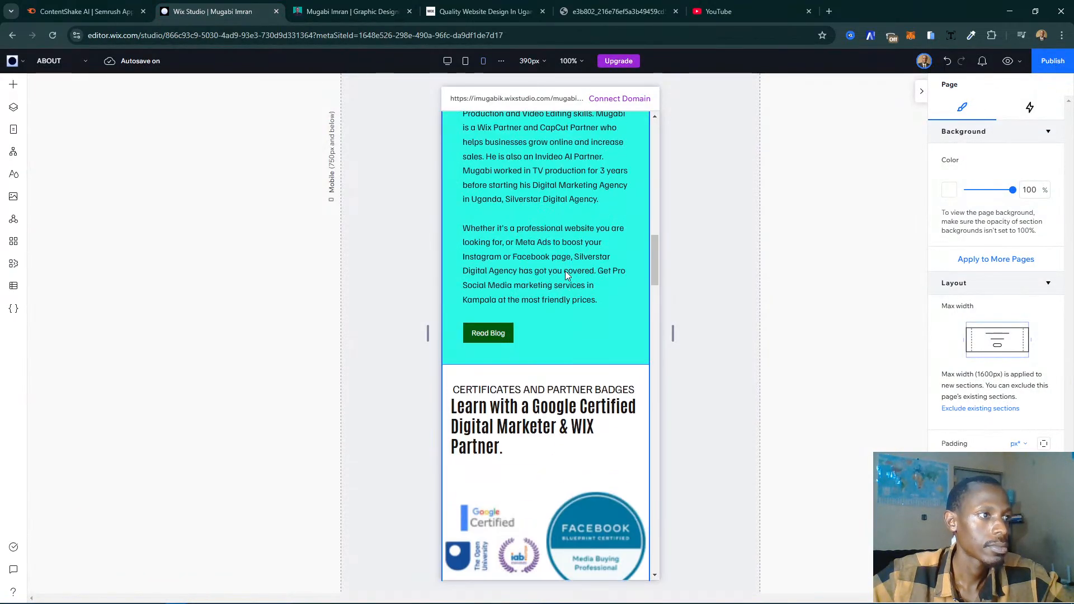
- Move the Certificates and Partner Badges section up one more place, above the Background and Experience section
click(627, 390)
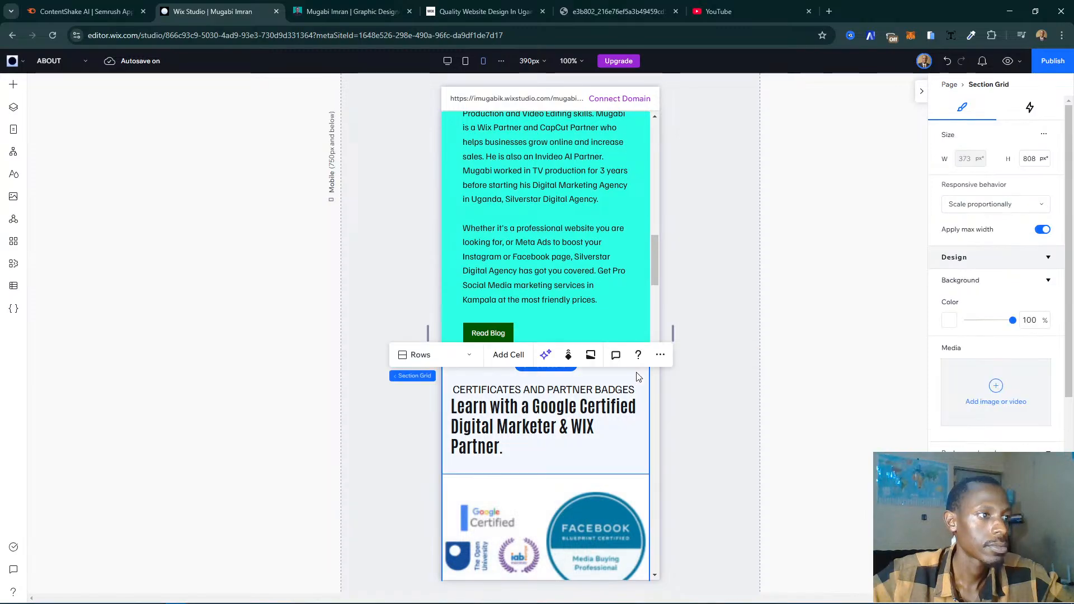
click(660, 354)
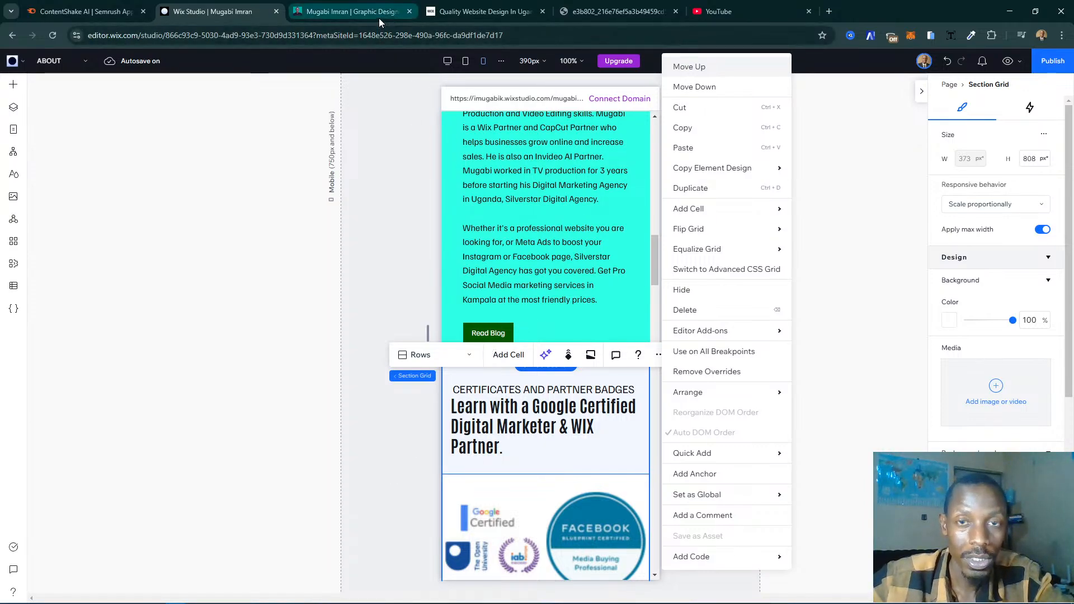
click(438, 167)
scroll(411, 148, down, 7)
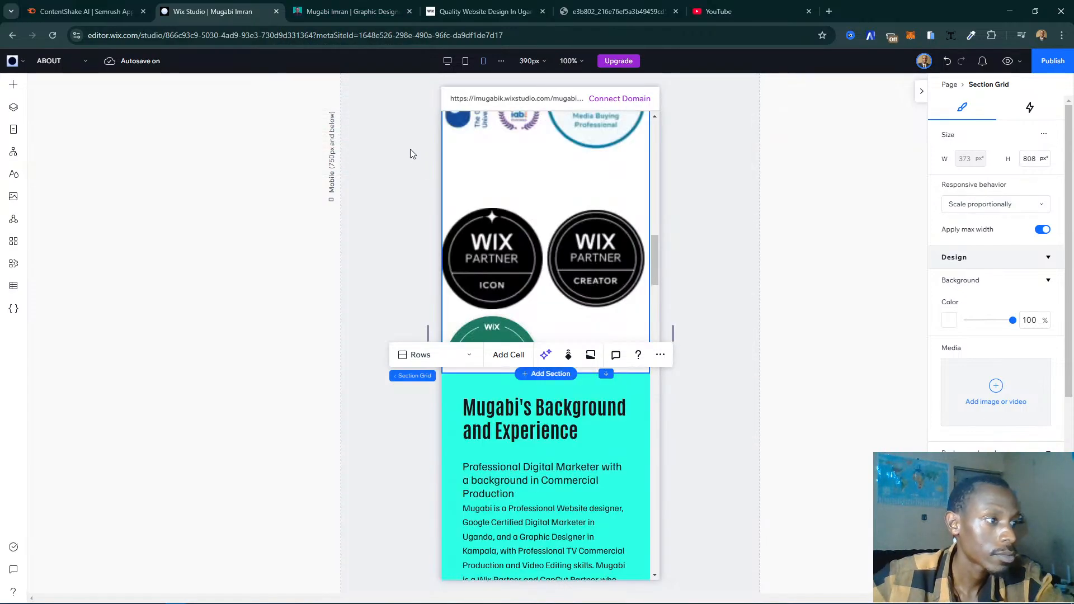
- Check the mobile order down to Services Offered, and switch to the desktop breakpoint at the Certificates and Partner Badges section
scroll(407, 259, down, 15)
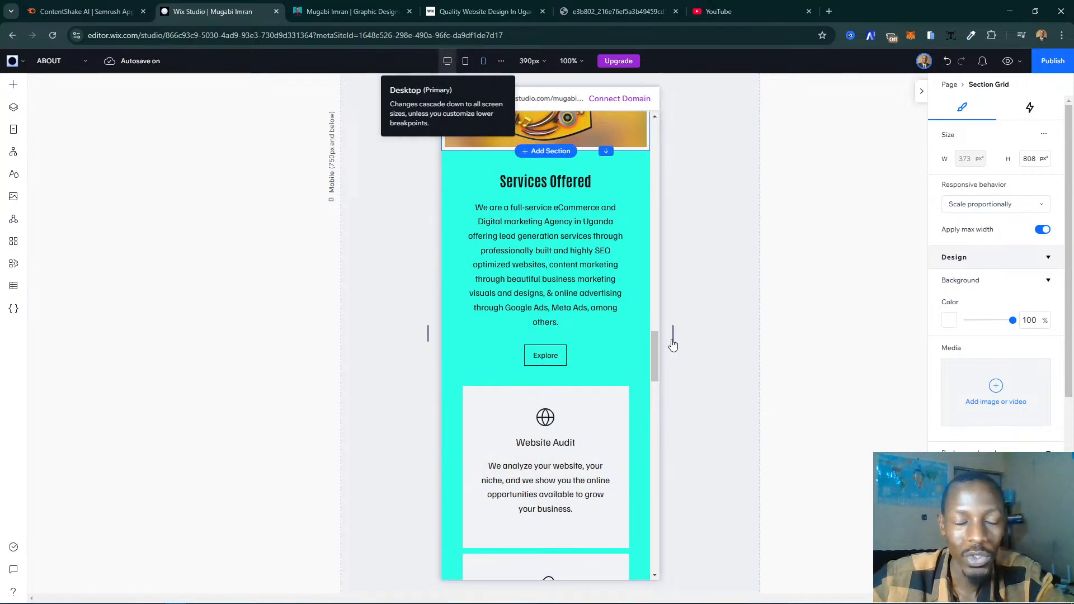
scroll(674, 344, up, 20)
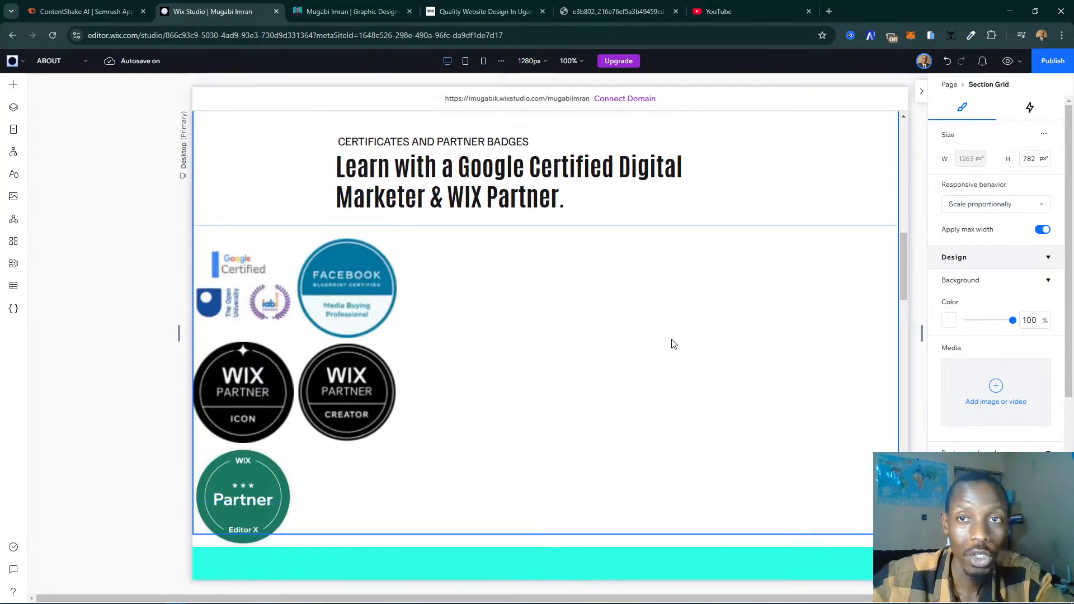
click(636, 317)
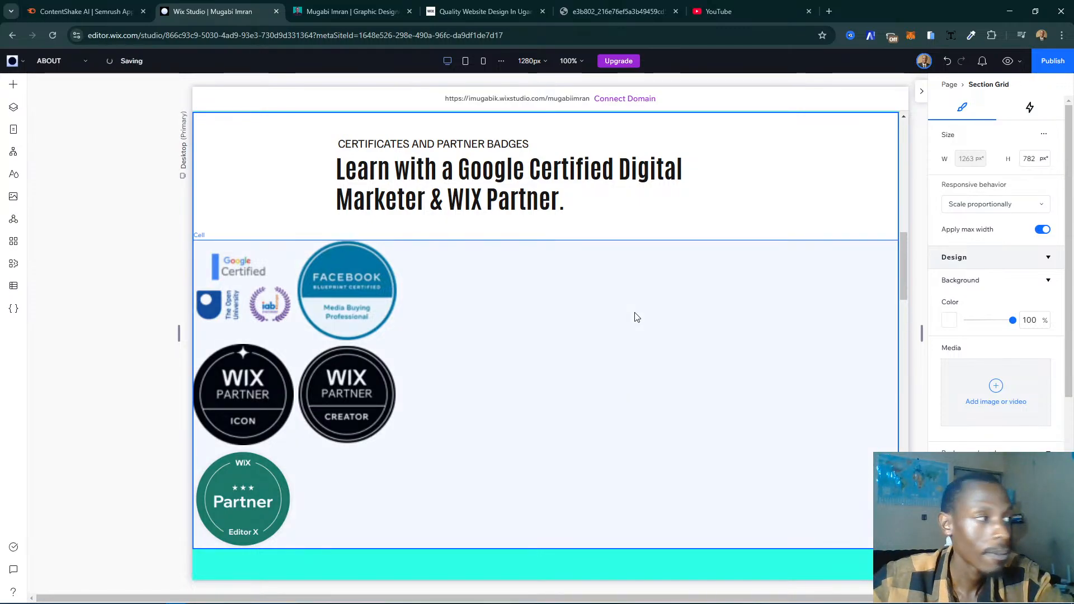
- Add a blank section between the Services Offered section and the footer
key(Delete)
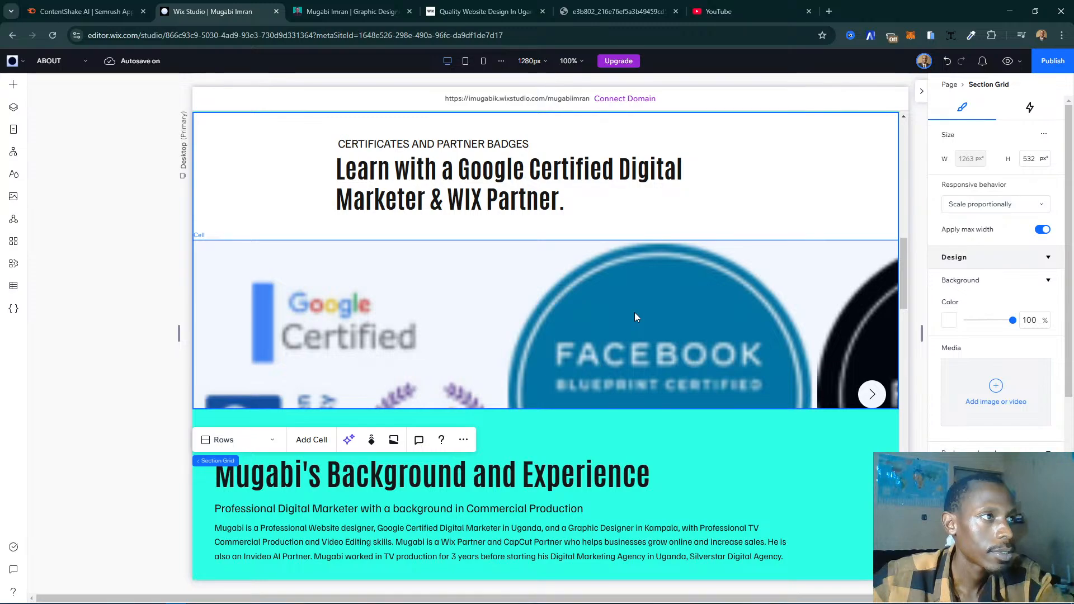
scroll(635, 318, down, 1)
scroll(635, 316, down, 12)
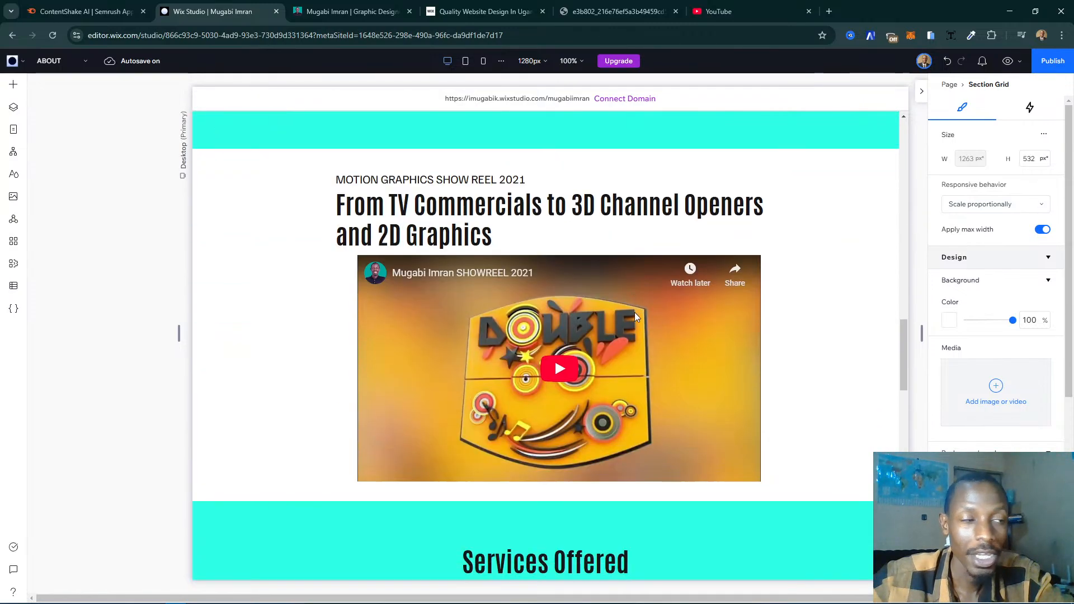
scroll(634, 317, down, 12)
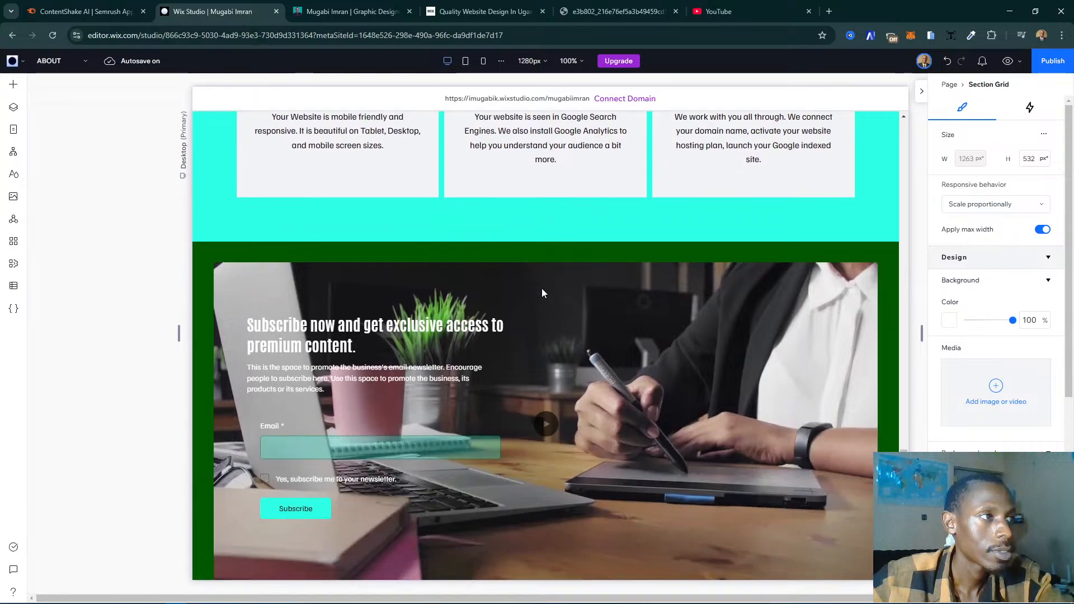
mouse_move(547, 241)
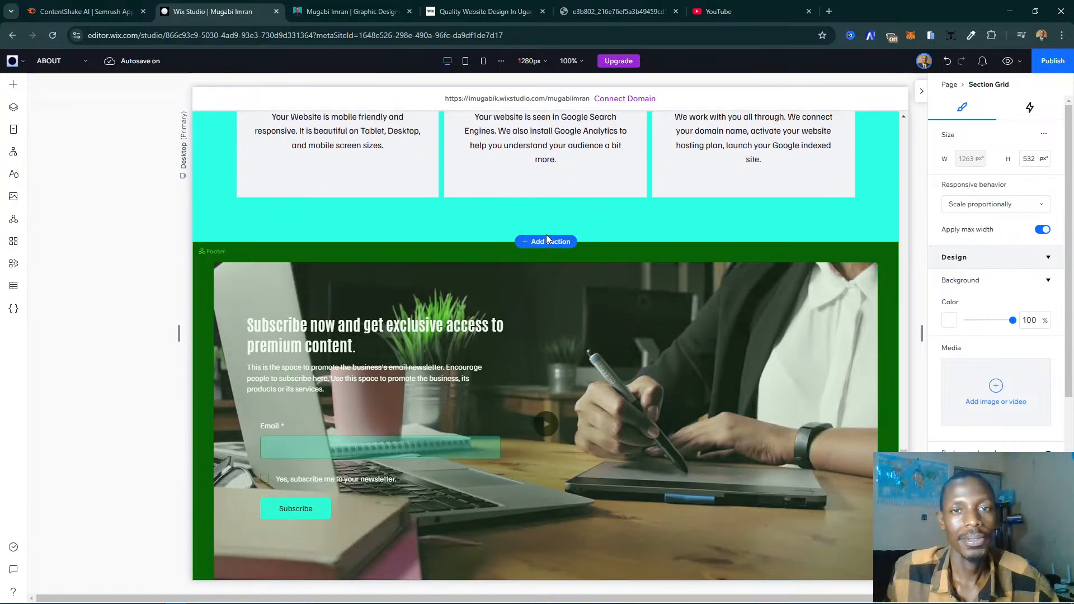
click(547, 241)
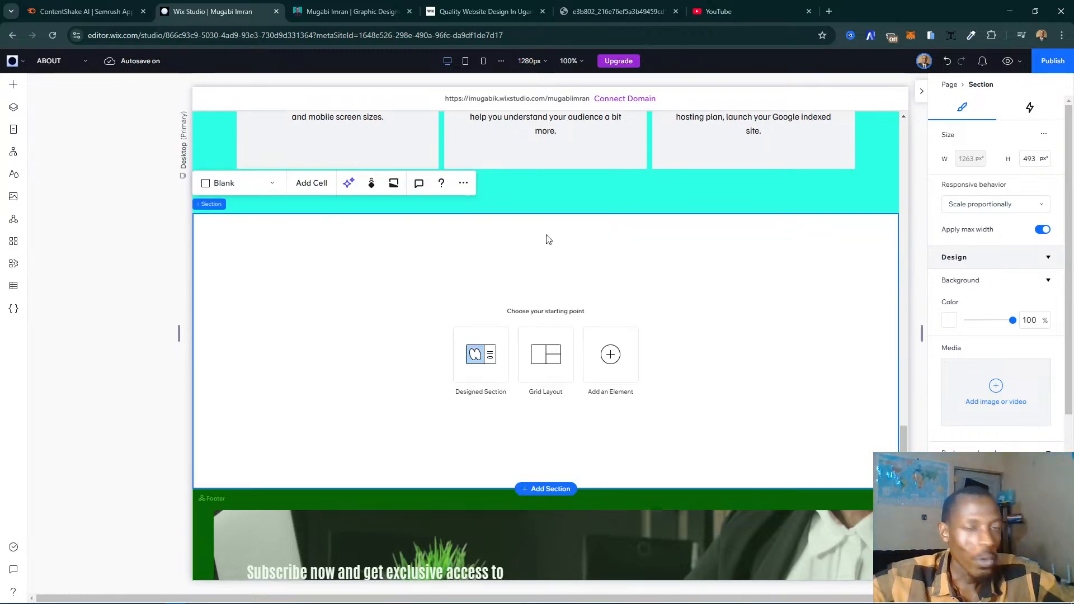
- Open the designed Testimonials sections for the blank section and check the live My Story page's Testimonials section for reference
click(494, 382)
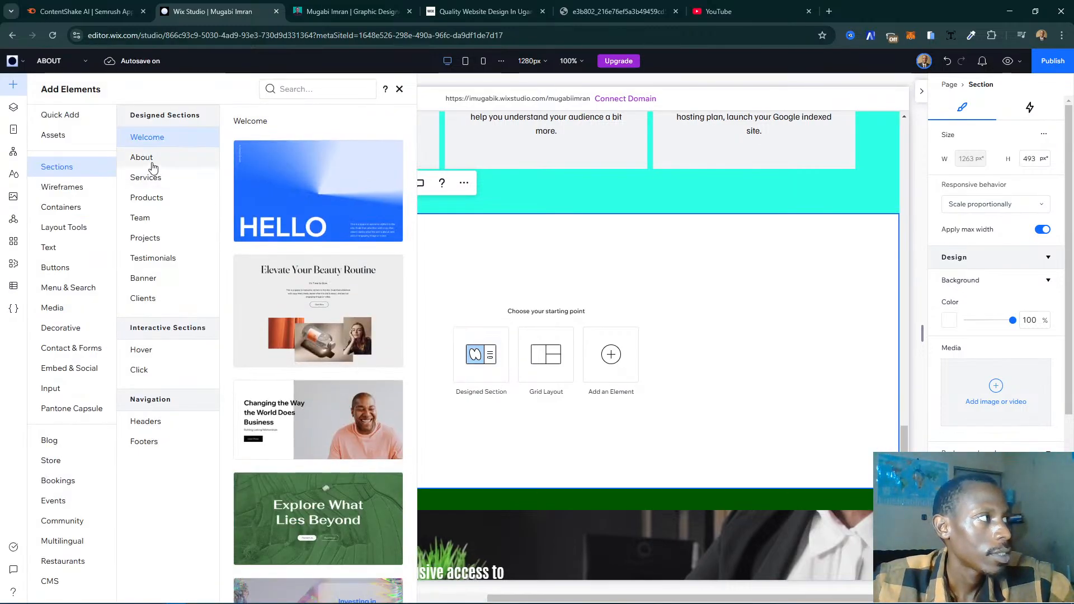
click(180, 263)
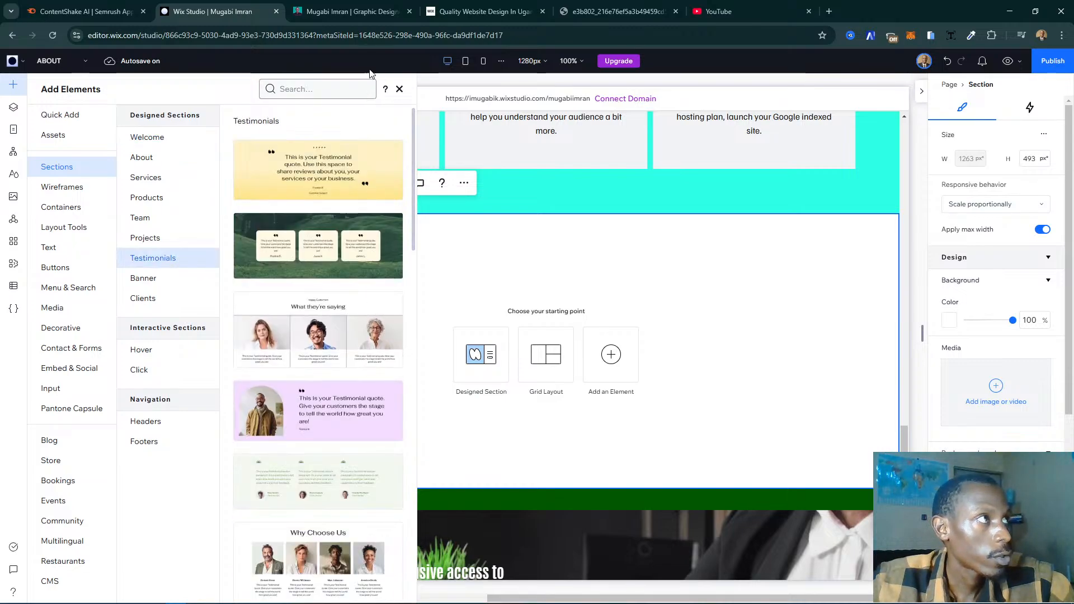
click(353, 11)
scroll(751, 346, down, 7)
scroll(751, 351, down, 10)
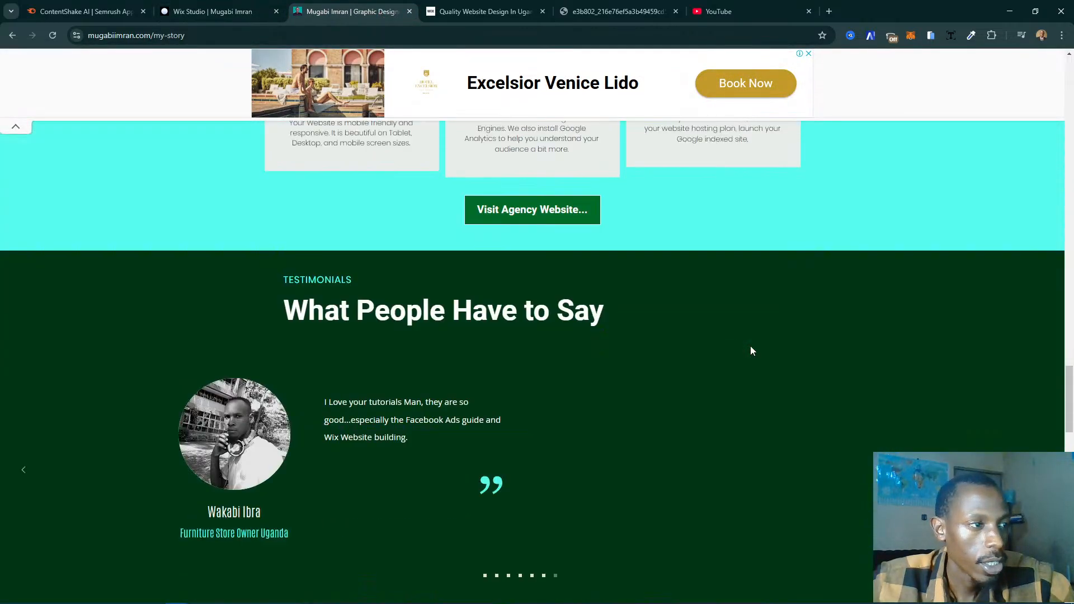
scroll(316, 358, up, 2)
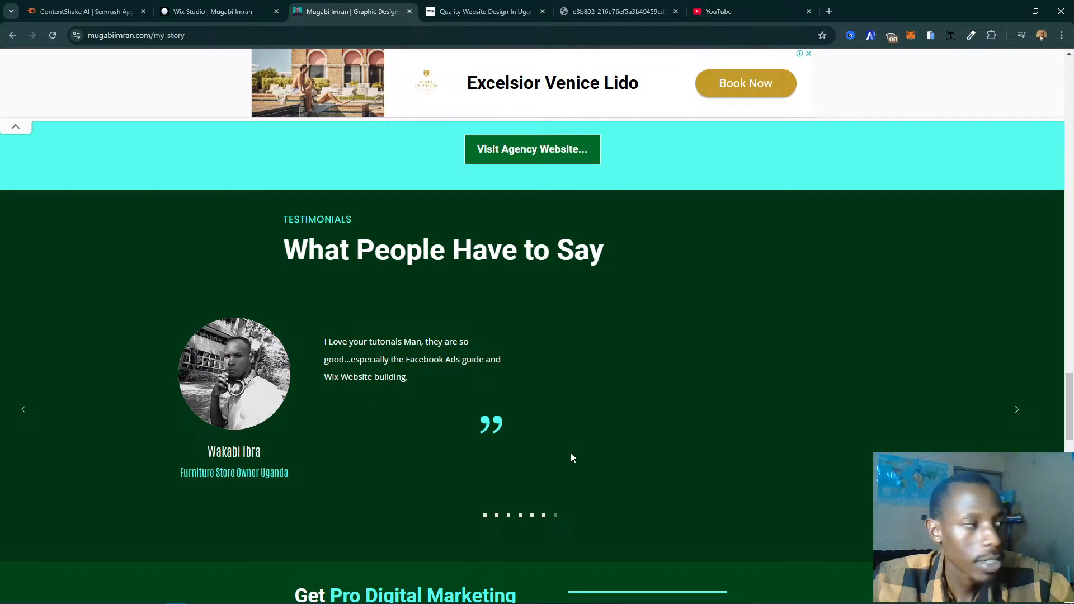
click(213, 11)
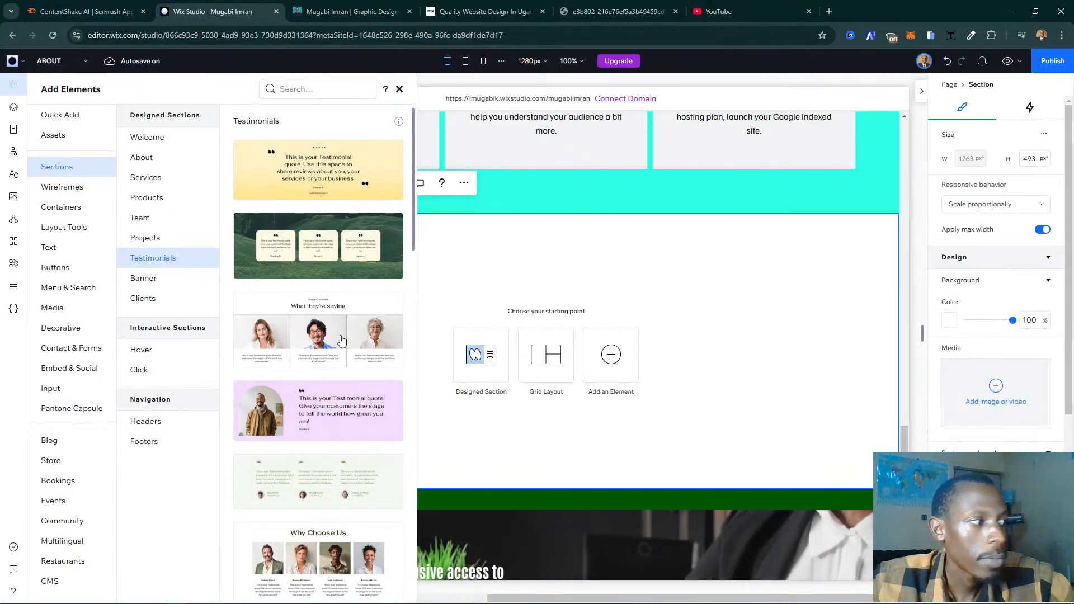
- Fill the blank section with the Testimonials design that has four round portraits above blue quotes
scroll(343, 271, down, 4)
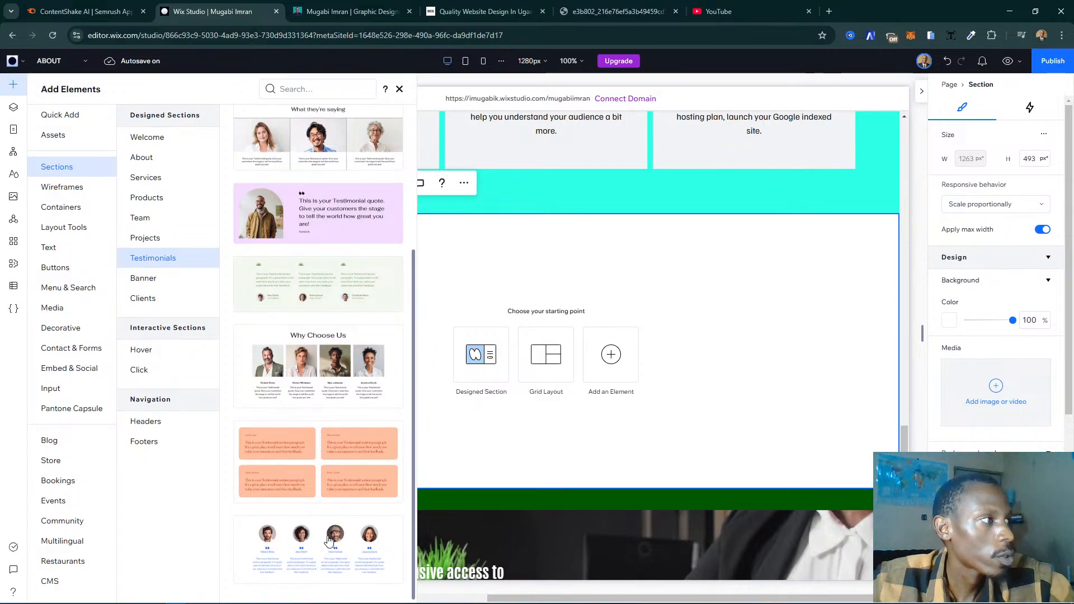
scroll(328, 540, up, 4)
scroll(330, 538, down, 4)
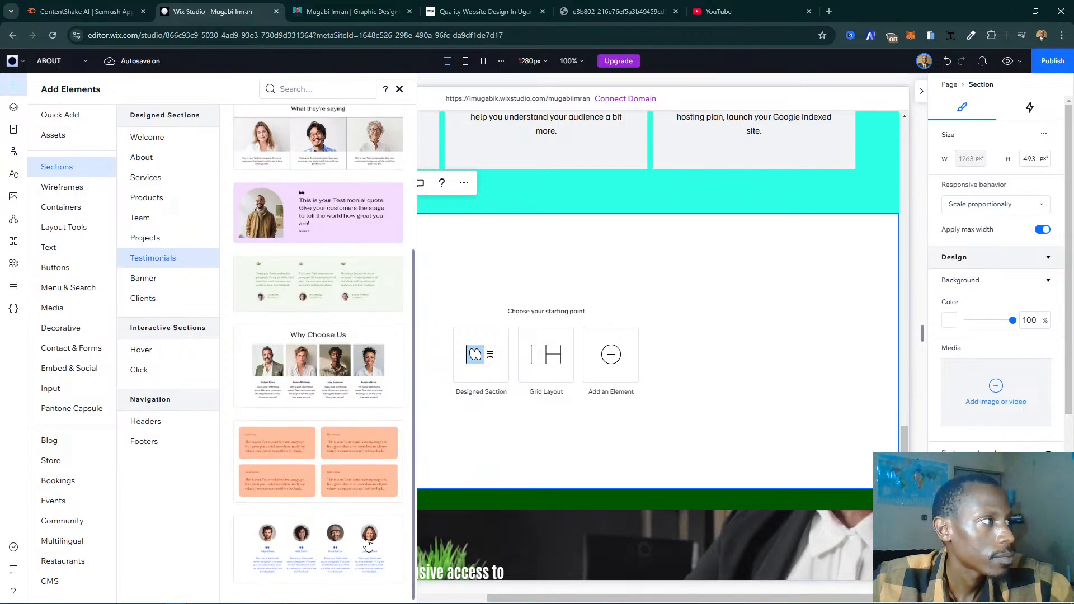
scroll(364, 539, up, 3)
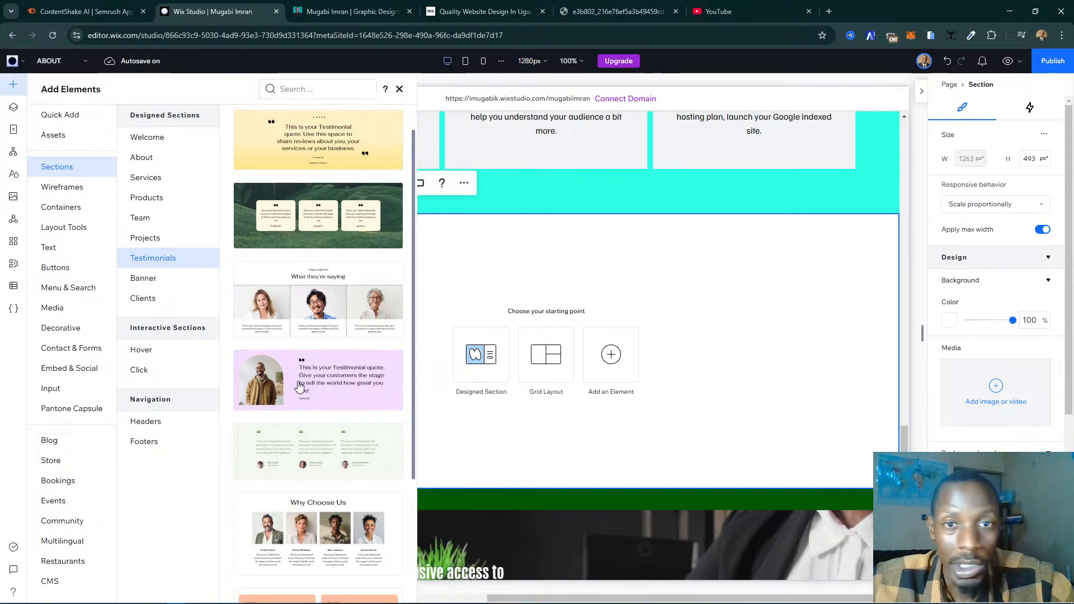
scroll(302, 386, down, 3)
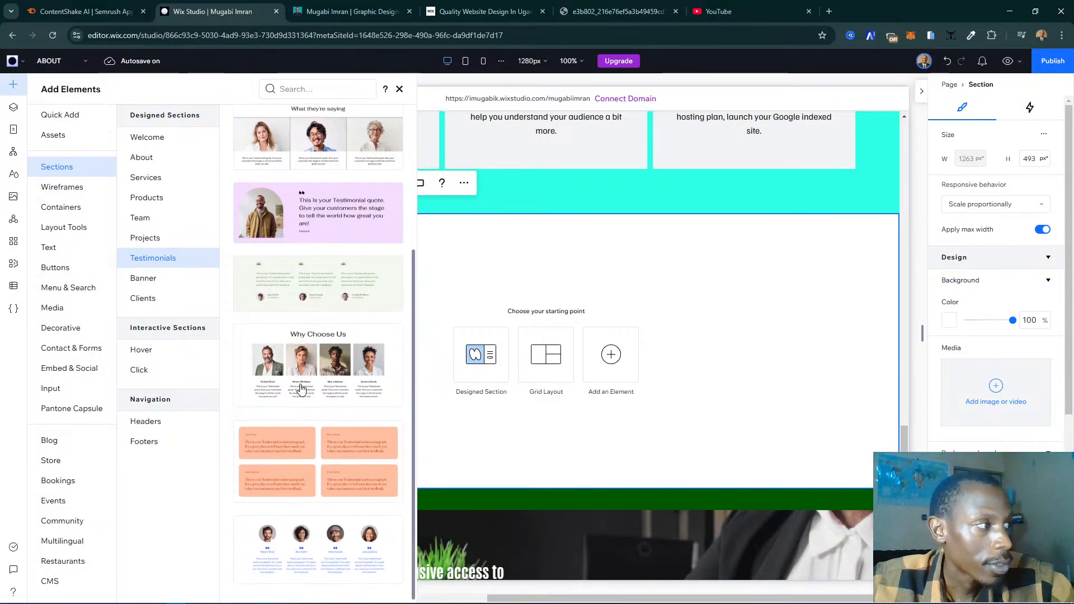
click(320, 551)
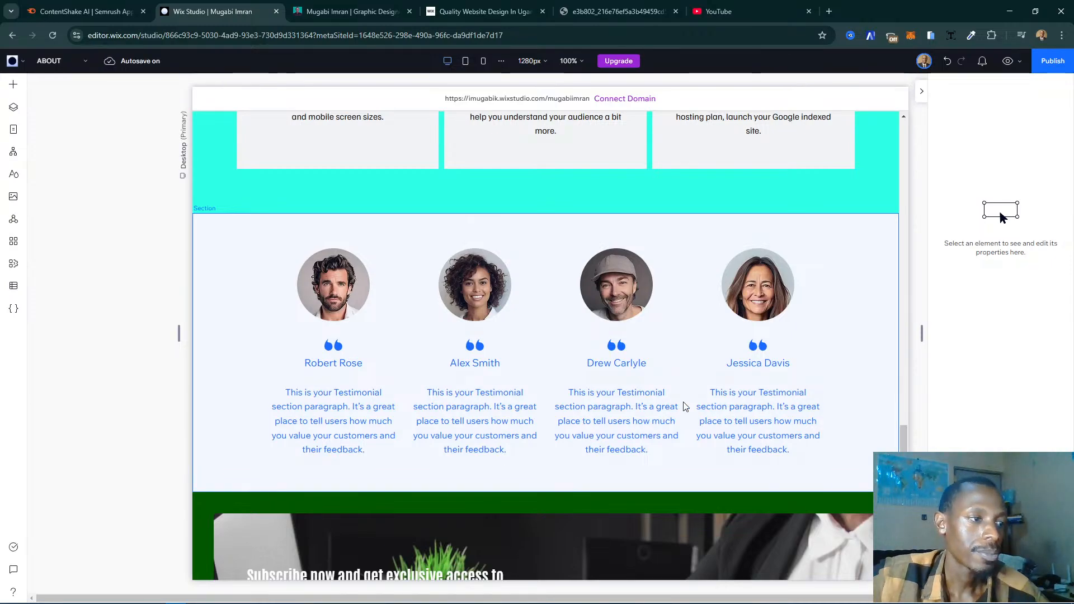
- Select the four-person testimonial repeater and change its layout from Cards to Slider
click(634, 393)
click(632, 388)
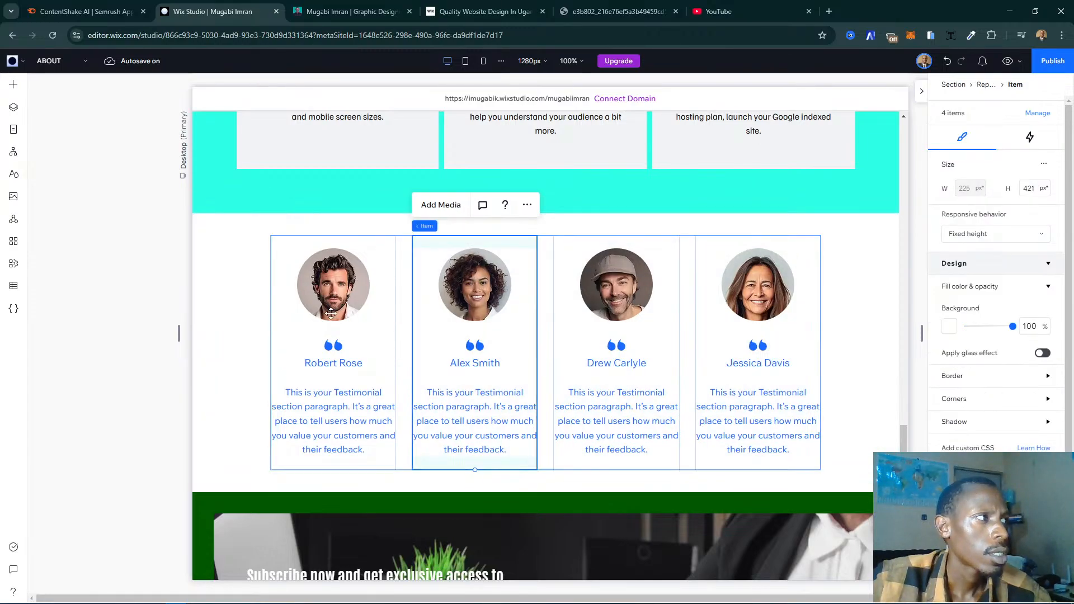
click(185, 360)
click(349, 350)
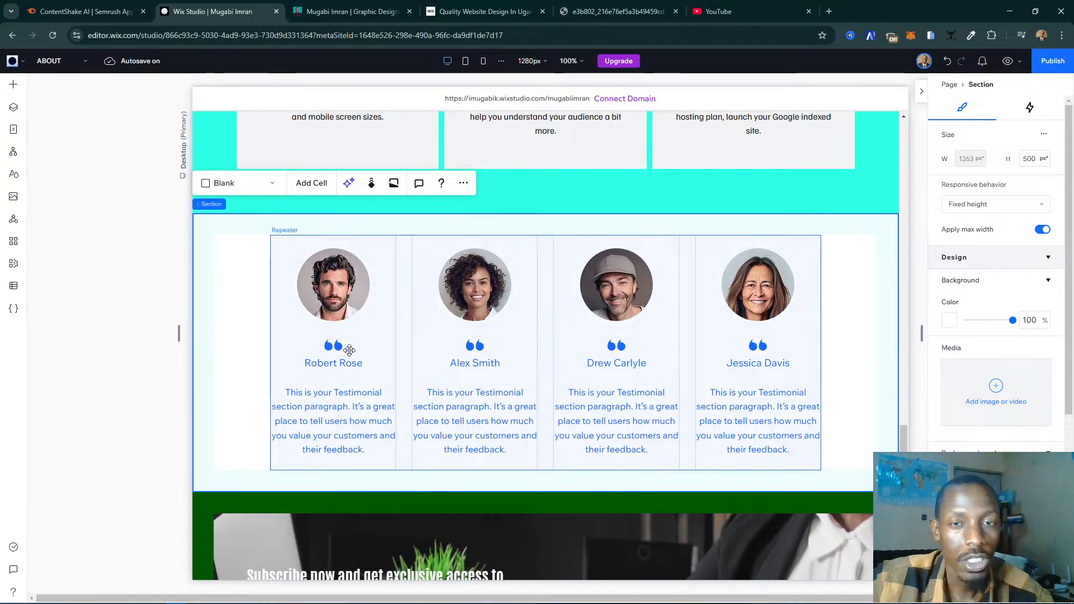
click(349, 350)
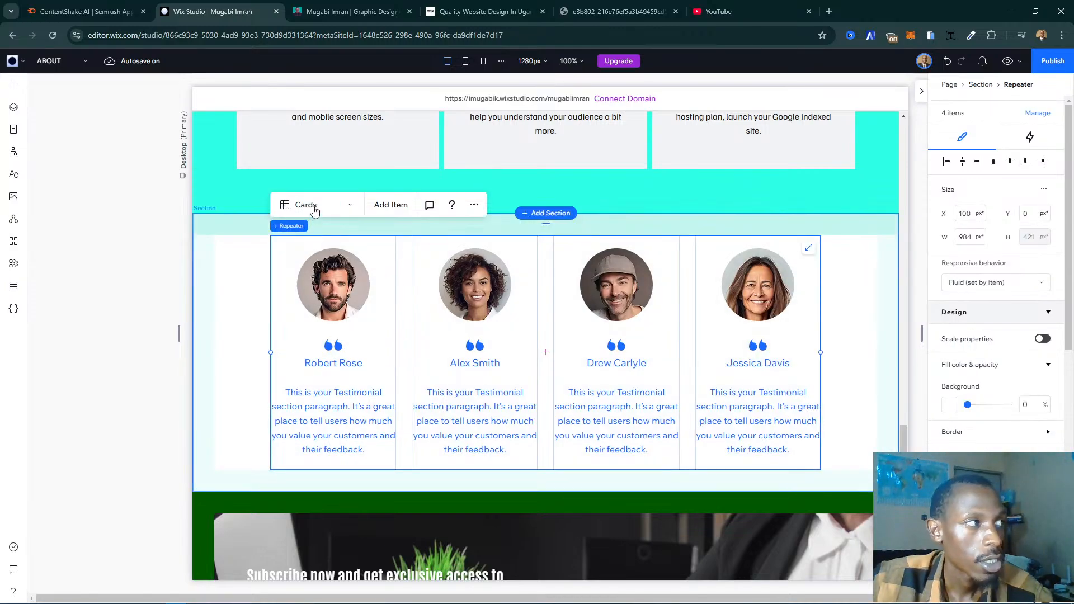
click(315, 207)
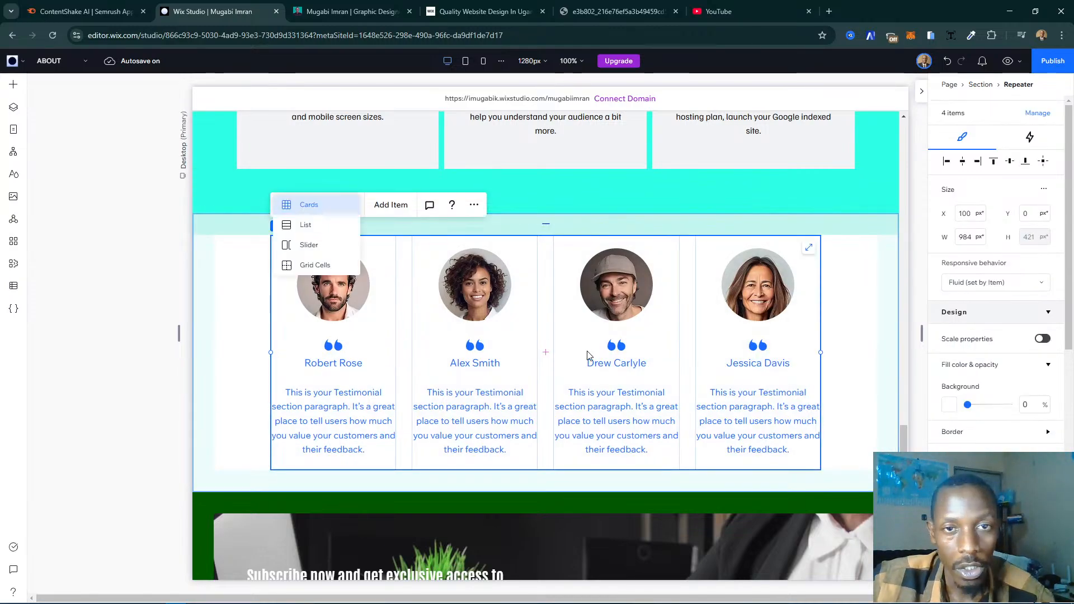
click(309, 246)
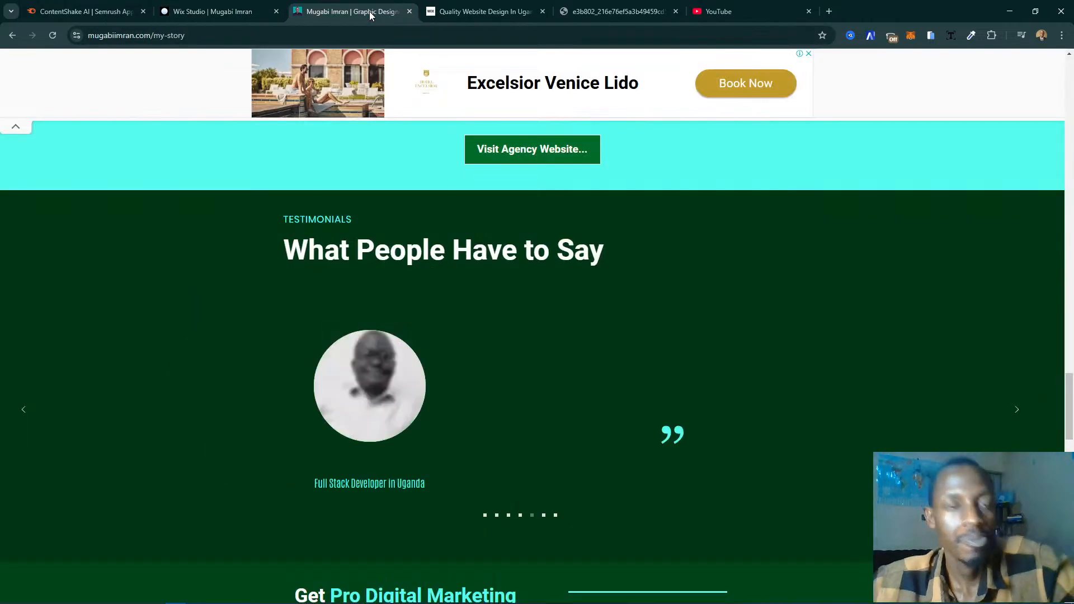
- View the first slide of the live page's testimonial slideshow for comparison, and return to Wix Studio
click(370, 15)
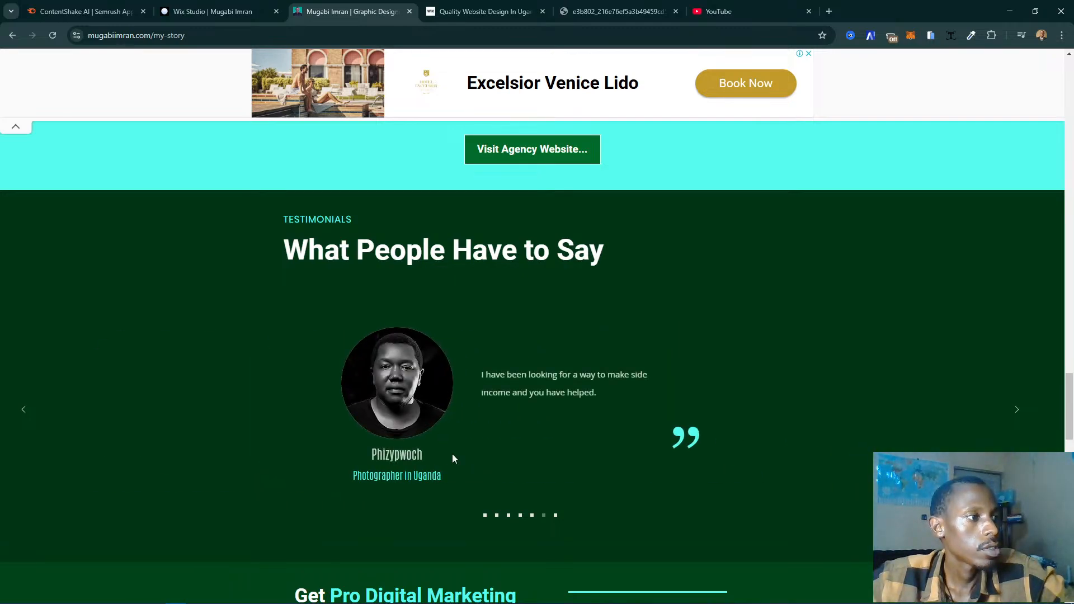
click(486, 516)
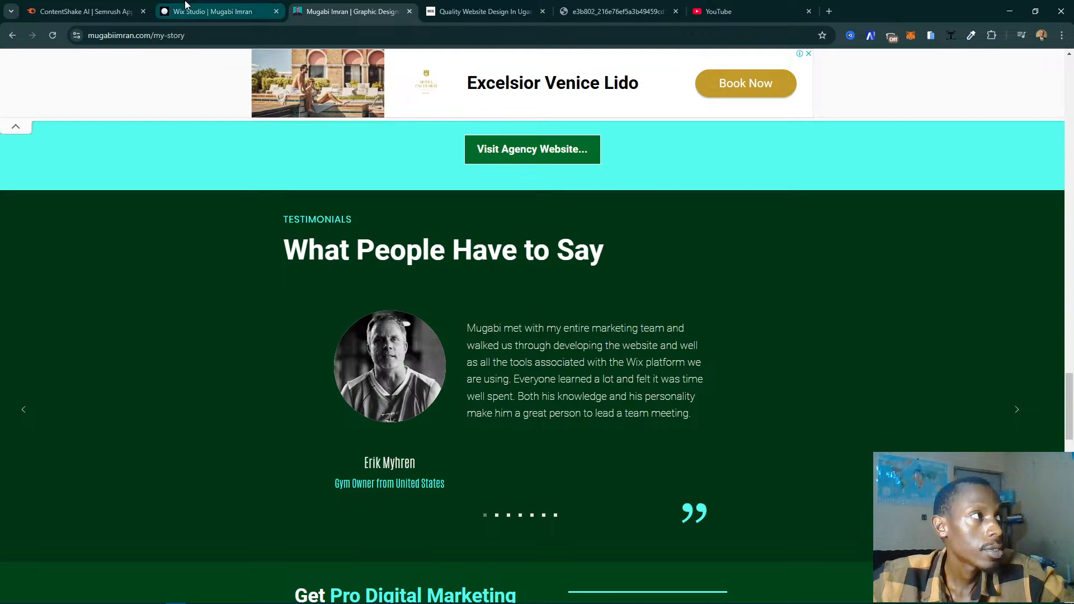
click(212, 12)
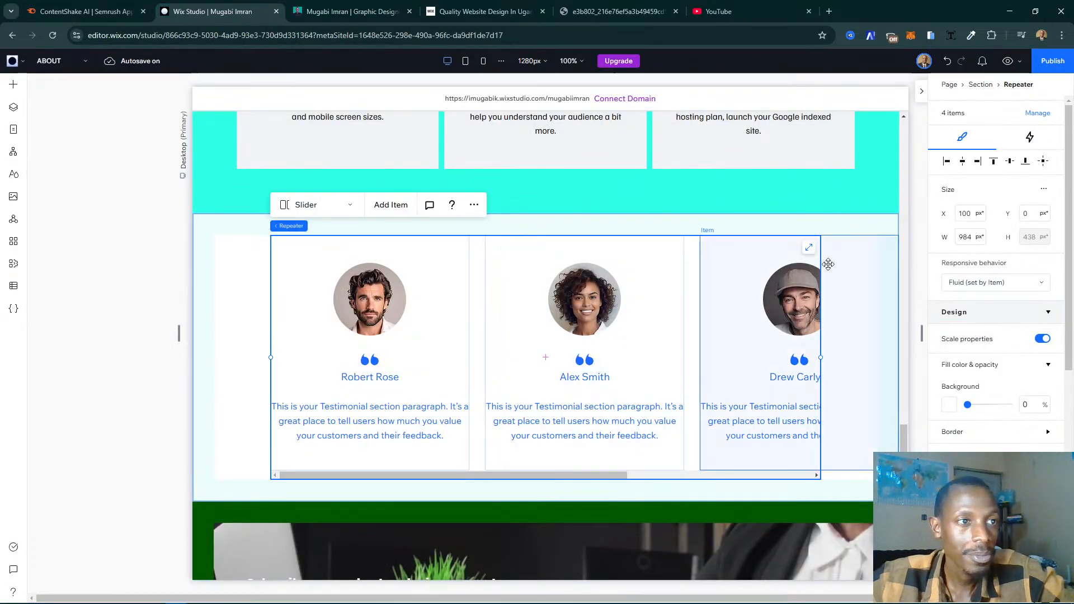
- Delete the four-person testimonial section and start again from a blank section with the designed sections open
click(763, 237)
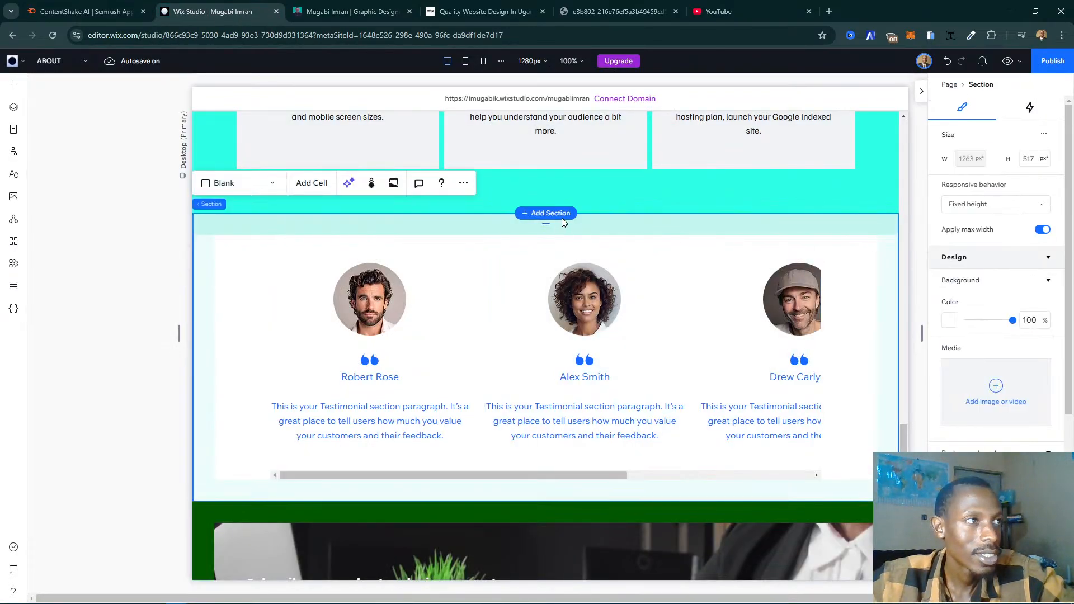
click(467, 185)
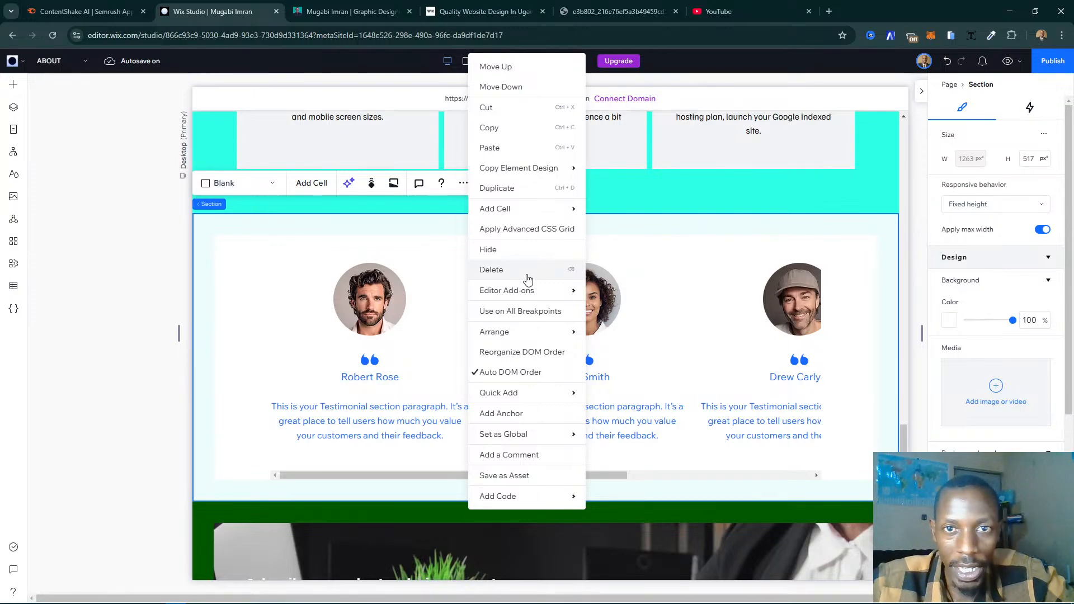
click(491, 270)
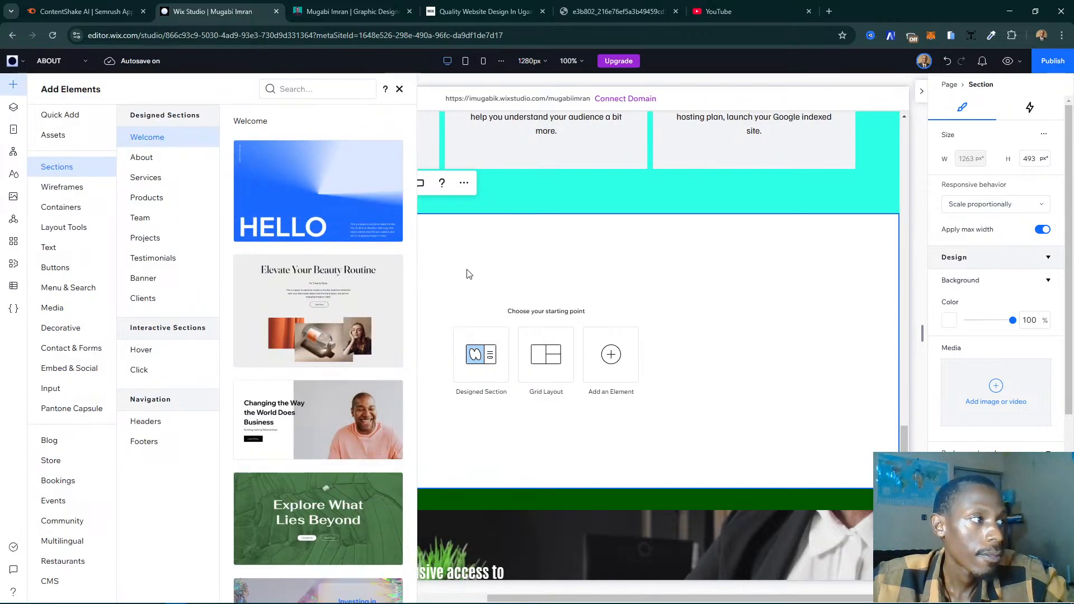
- Fill the blank section above the footer with the pink Testimonials design showing one arched portrait beside a single quote
click(66, 190)
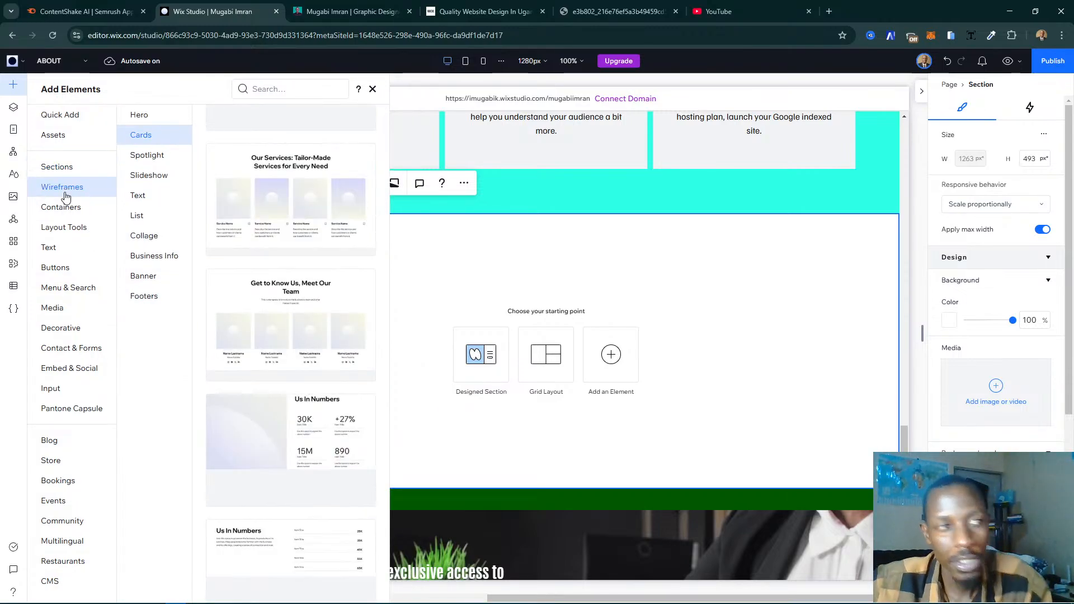
scroll(310, 290, down, 2)
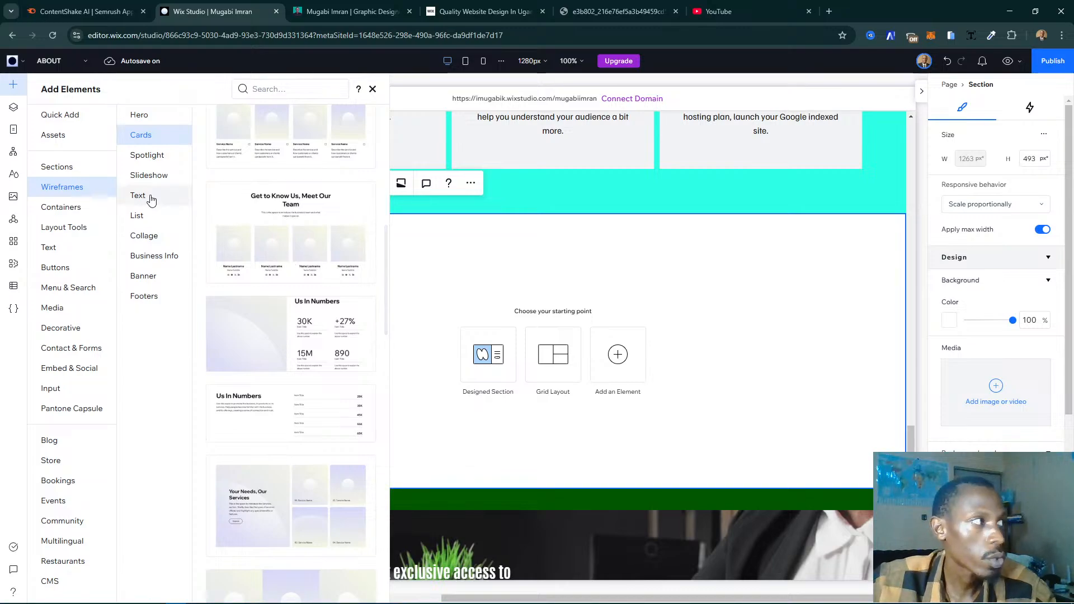
click(174, 180)
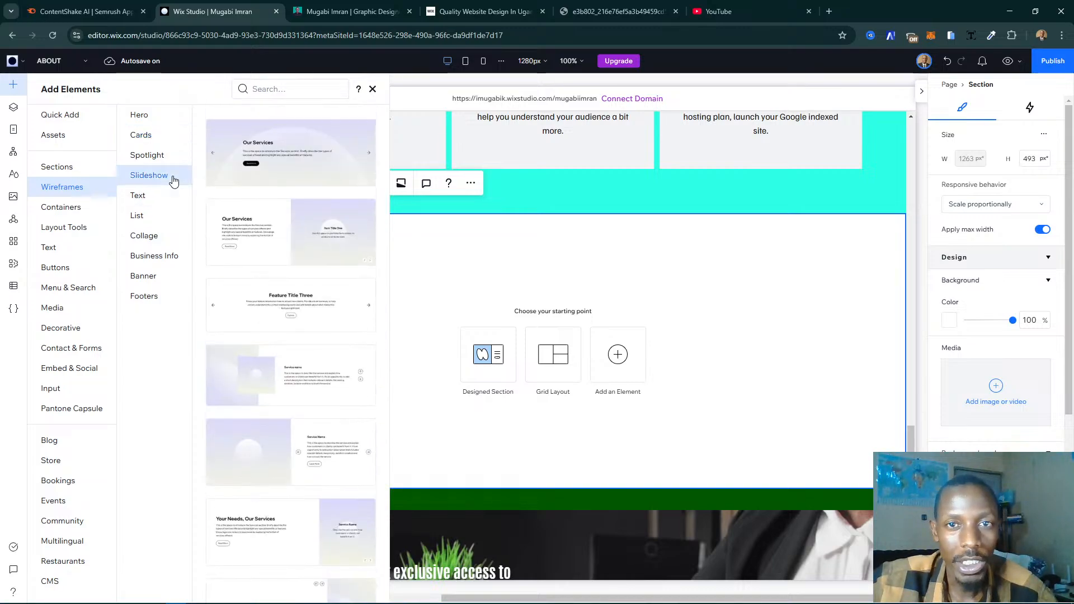
scroll(310, 322, down, 3)
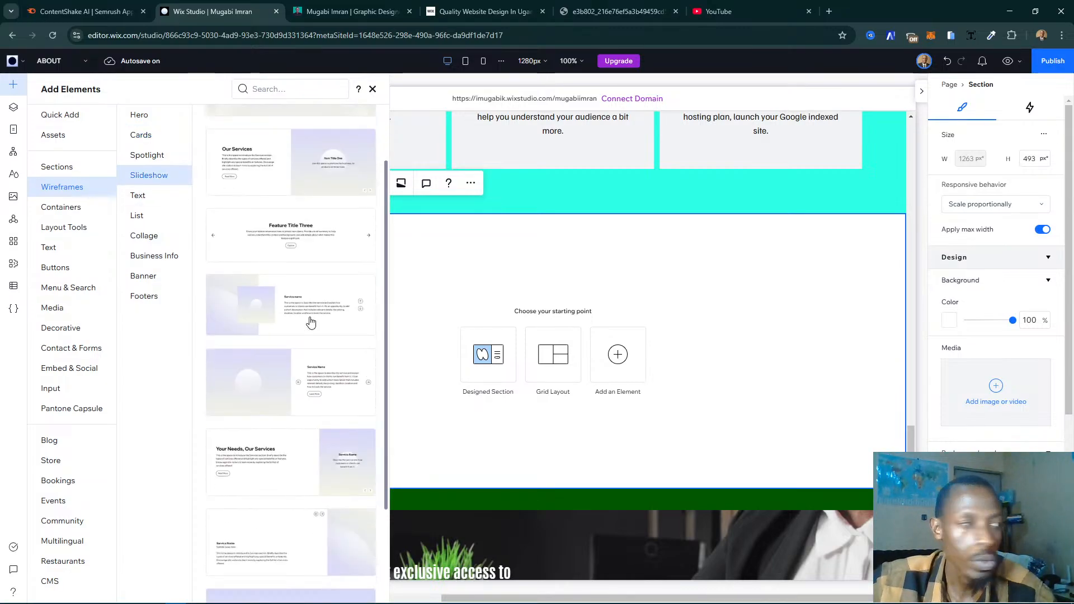
scroll(312, 321, up, 3)
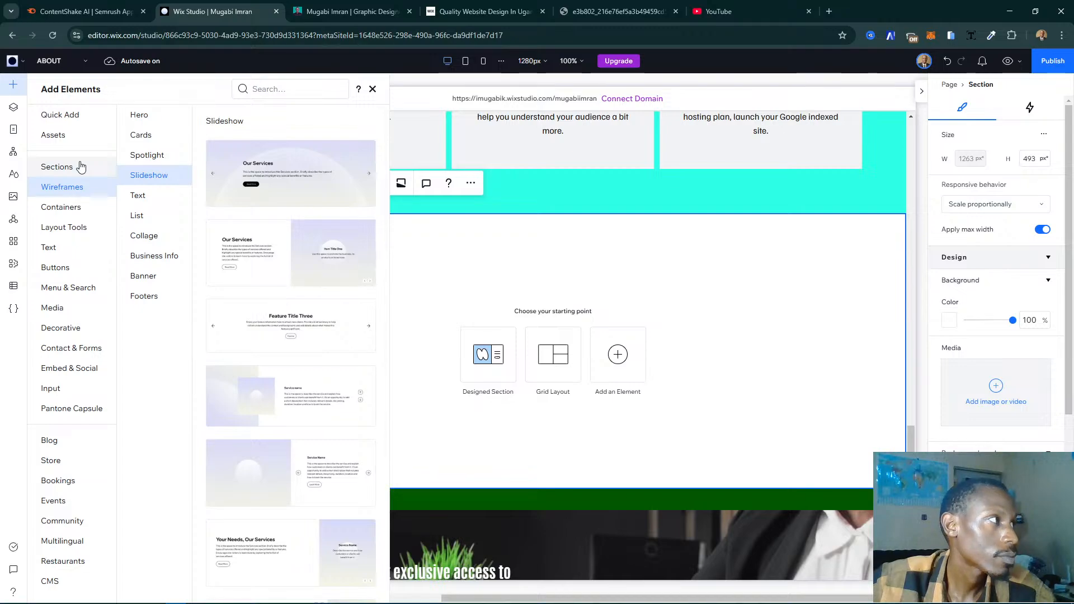
click(80, 166)
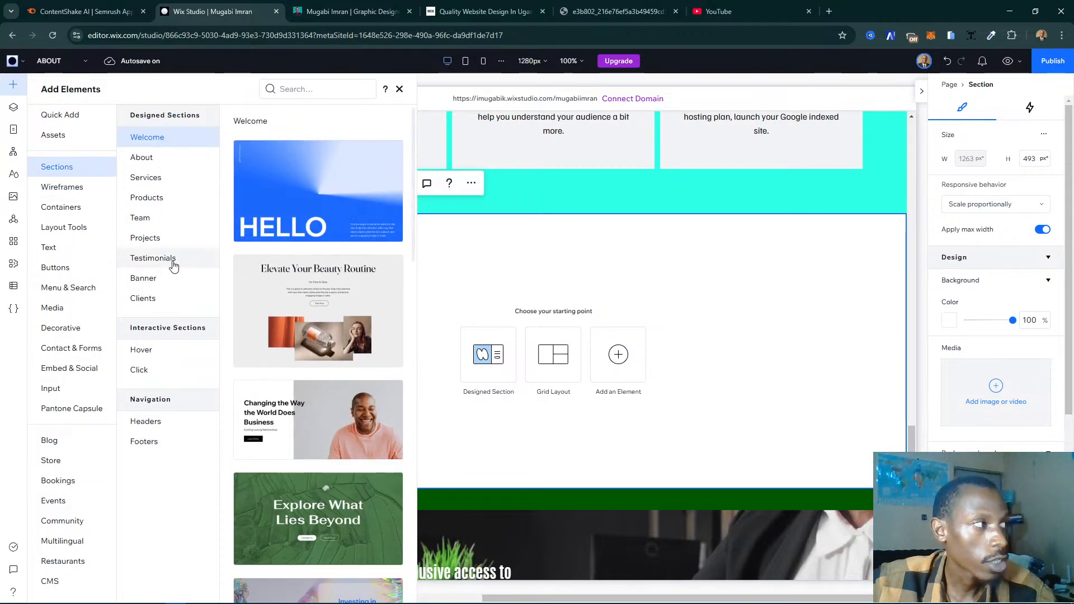
click(174, 263)
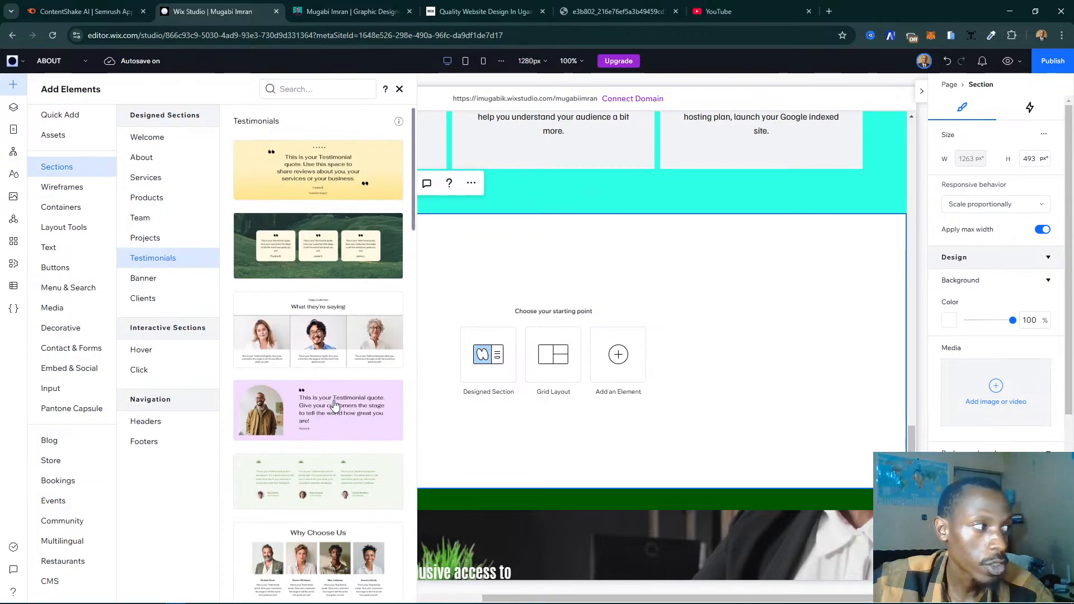
drag(335, 407, 335, 407)
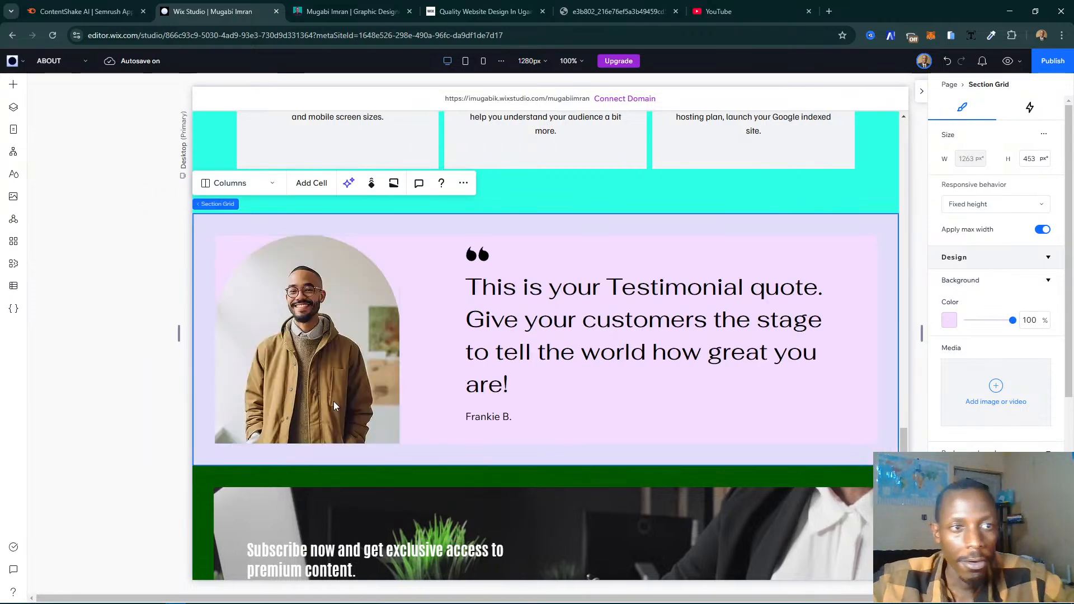
- Check the live page's testimonial section colors and set the new testimonial section's background to the dark green theme color, Color 6
click(353, 11)
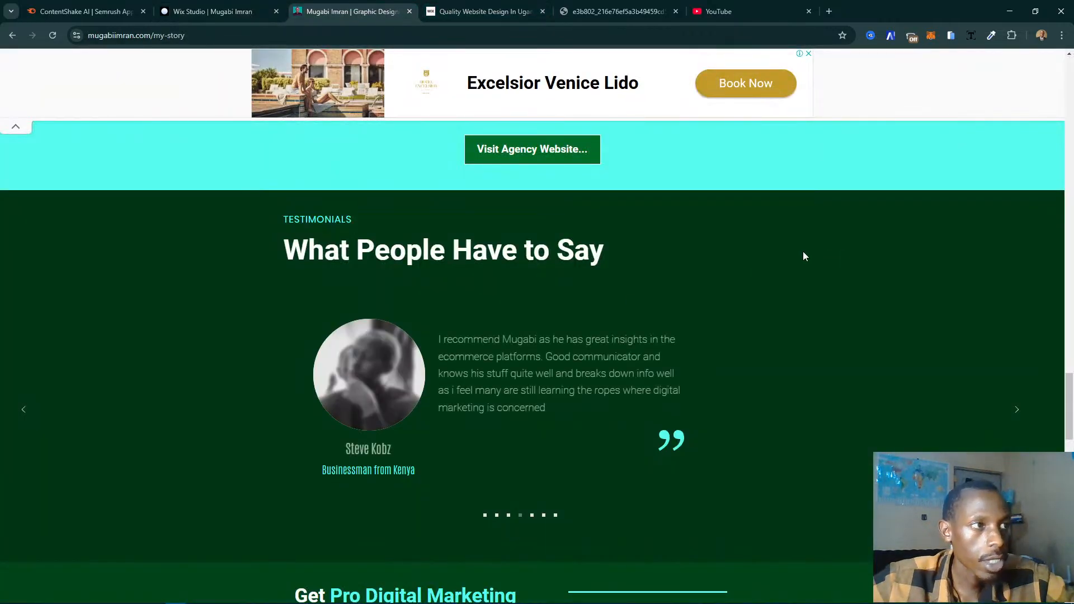
click(213, 11)
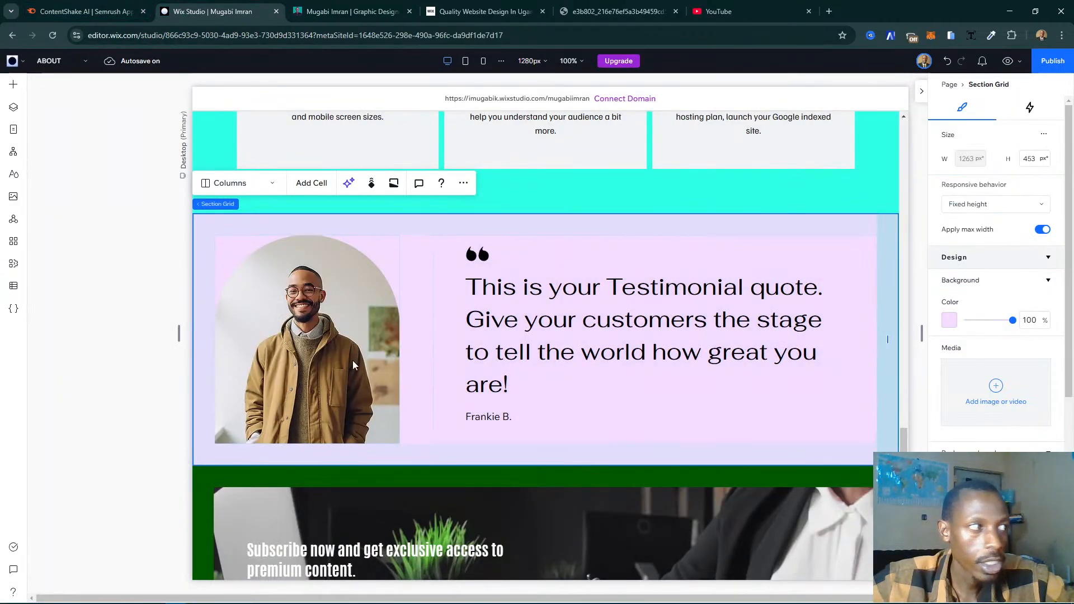
click(956, 323)
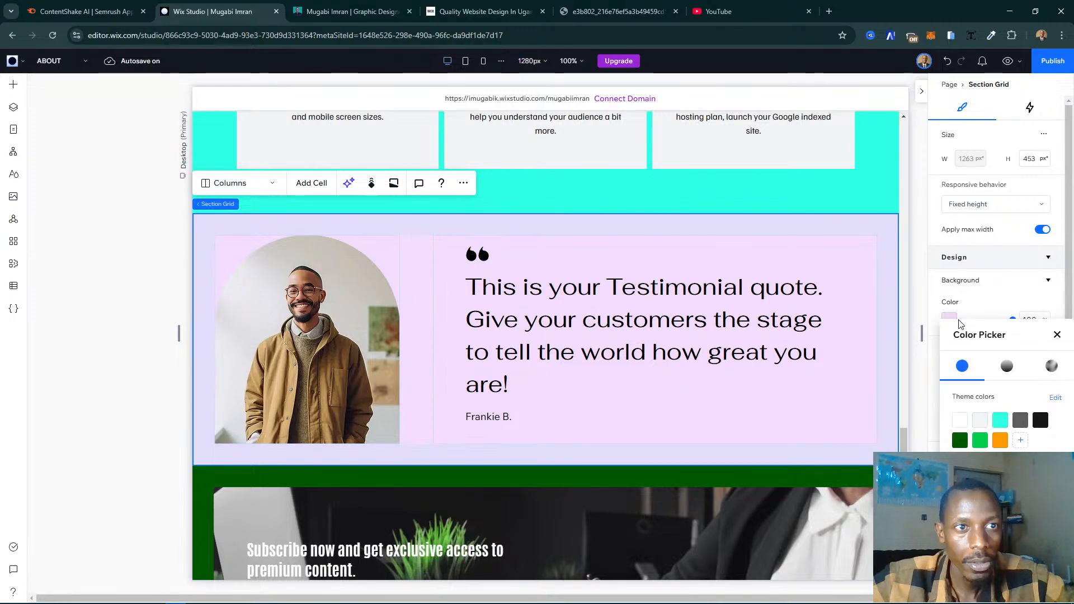
click(958, 441)
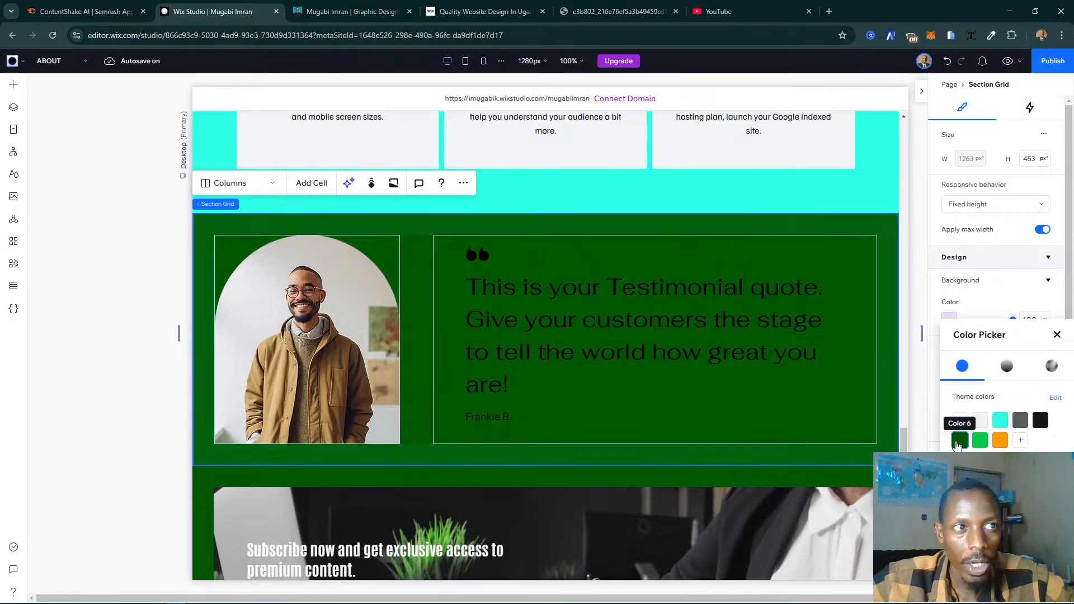
click(1057, 335)
- Select the placeholder testimonial quote and set its font size to 35 px
click(613, 271)
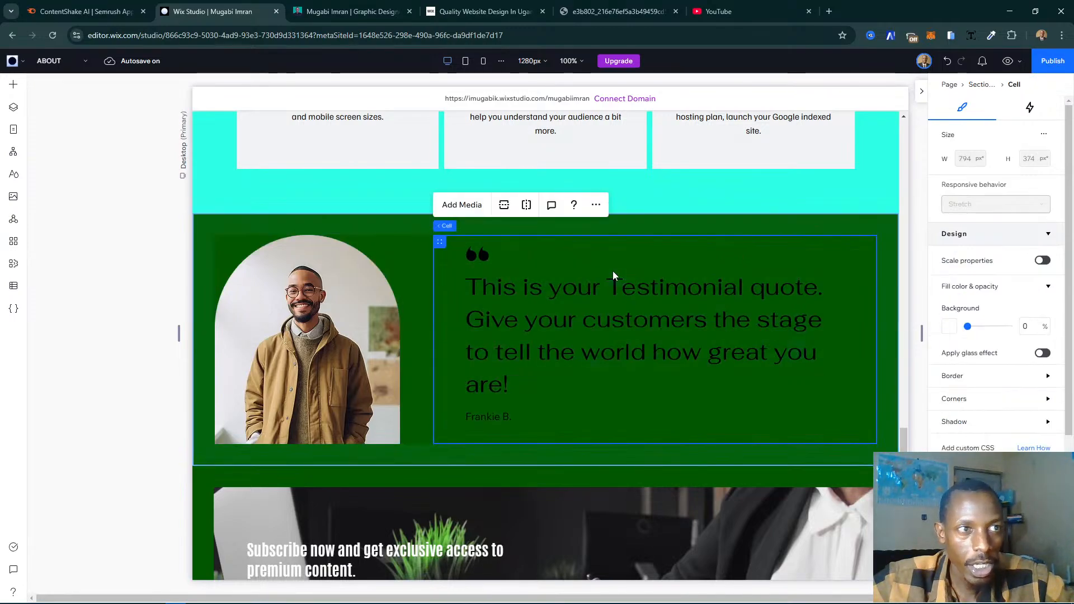
click(840, 337)
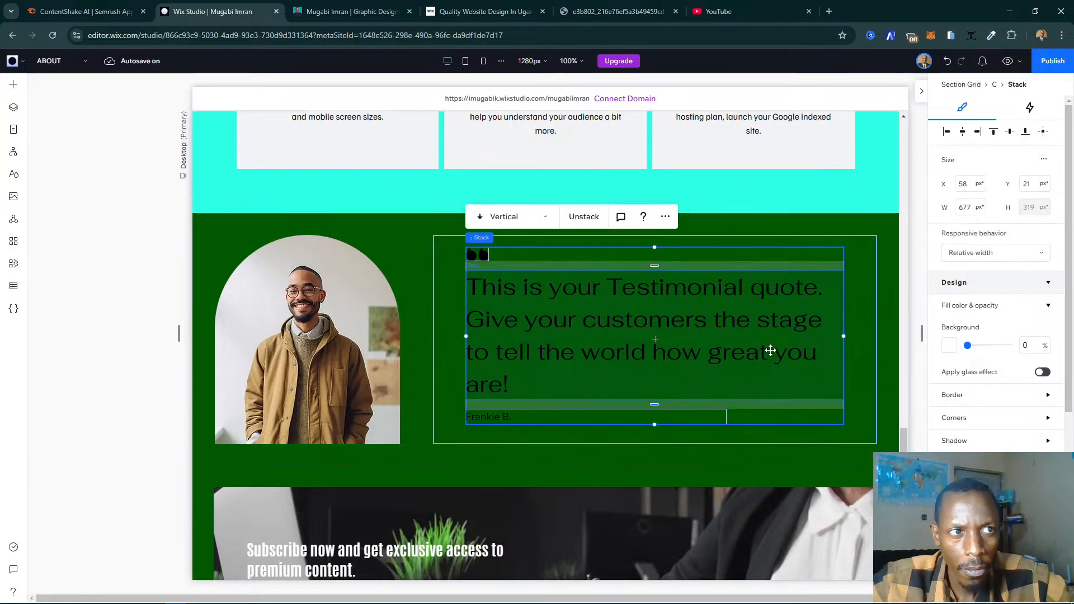
click(790, 351)
click(1001, 259)
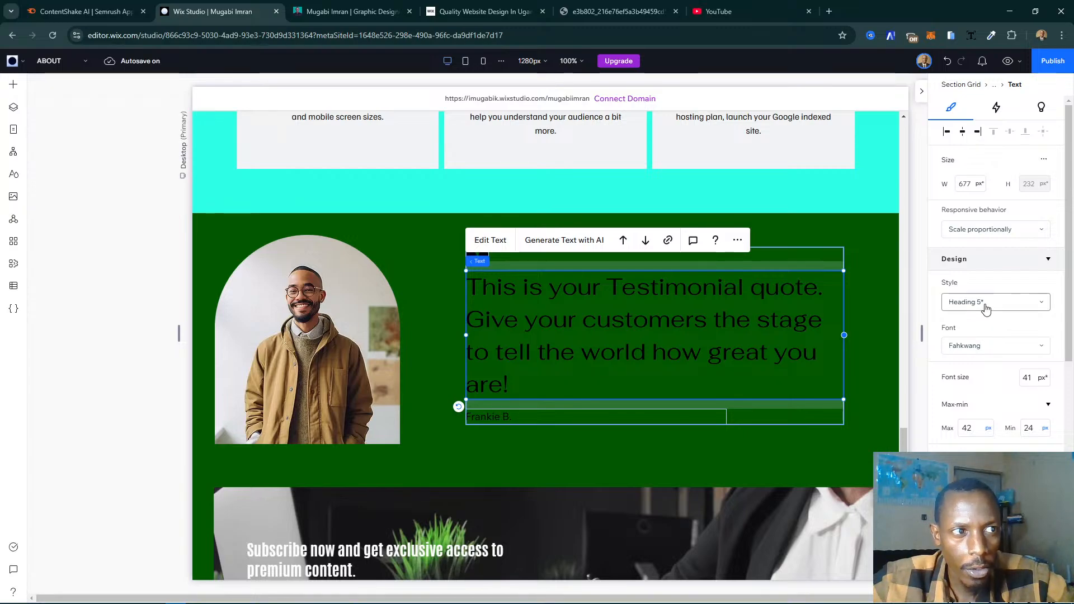
click(986, 307)
click(986, 307)
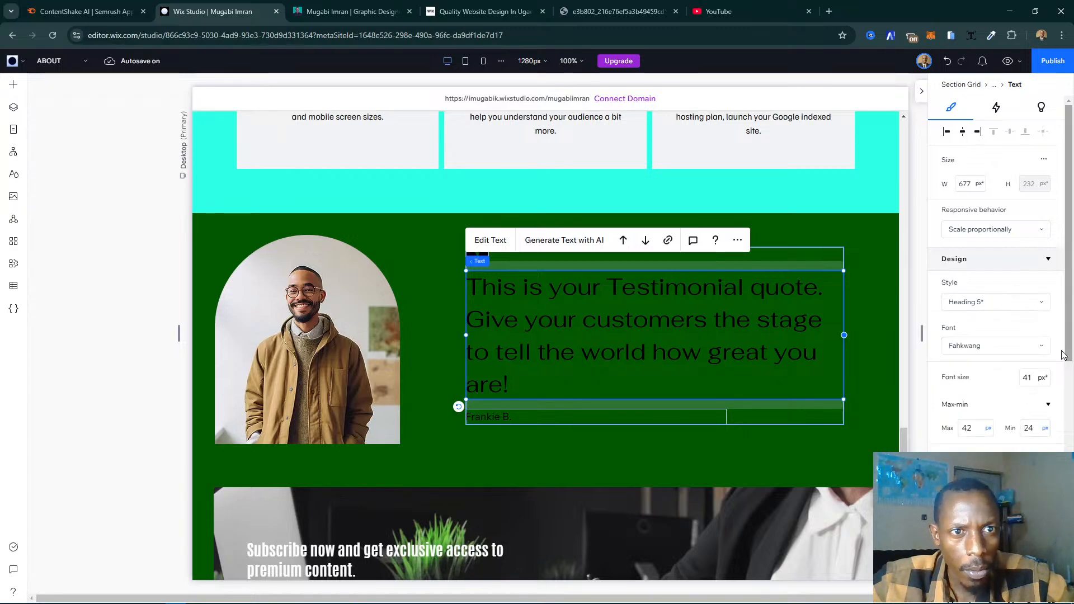
click(1027, 379)
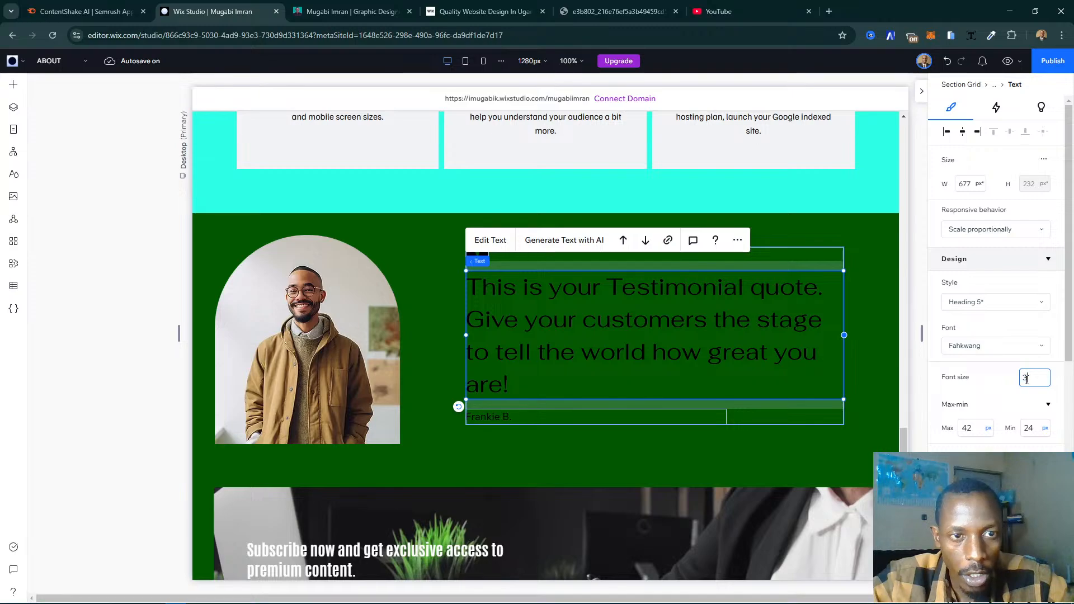
key(Return)
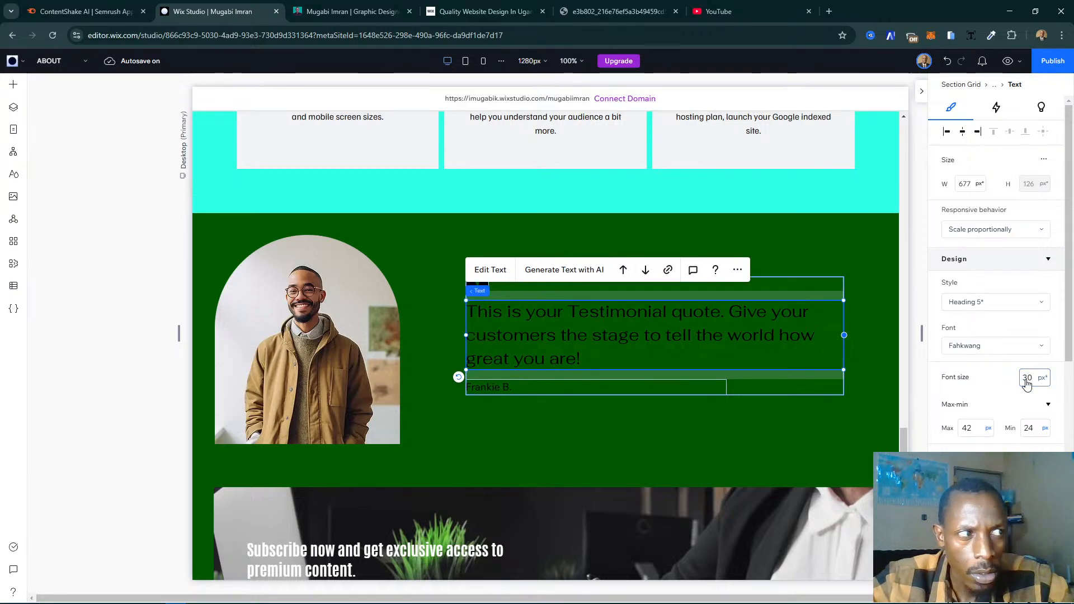
click(1026, 381)
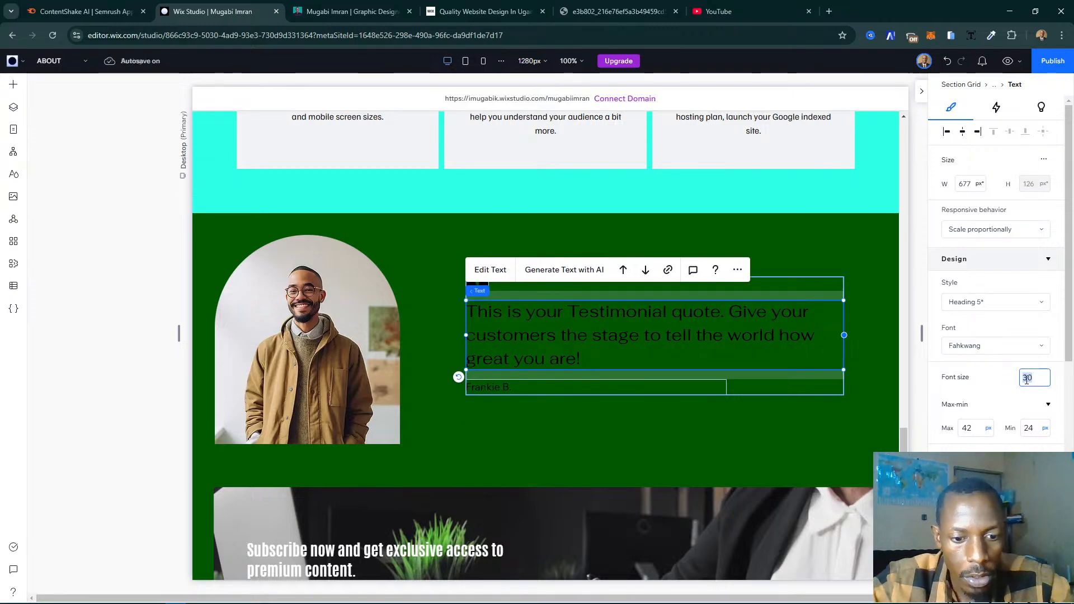
text(35)
key(Return)
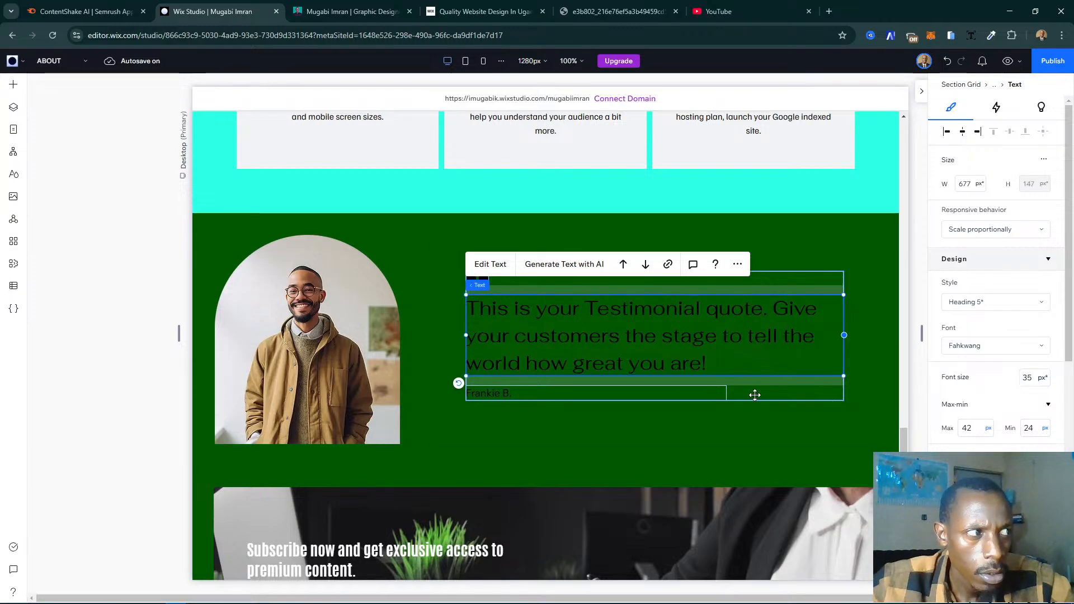
- Copy the reviewer's name from the first slide of the live page's testimonials and paste it over the placeholder name below the quote
click(352, 11)
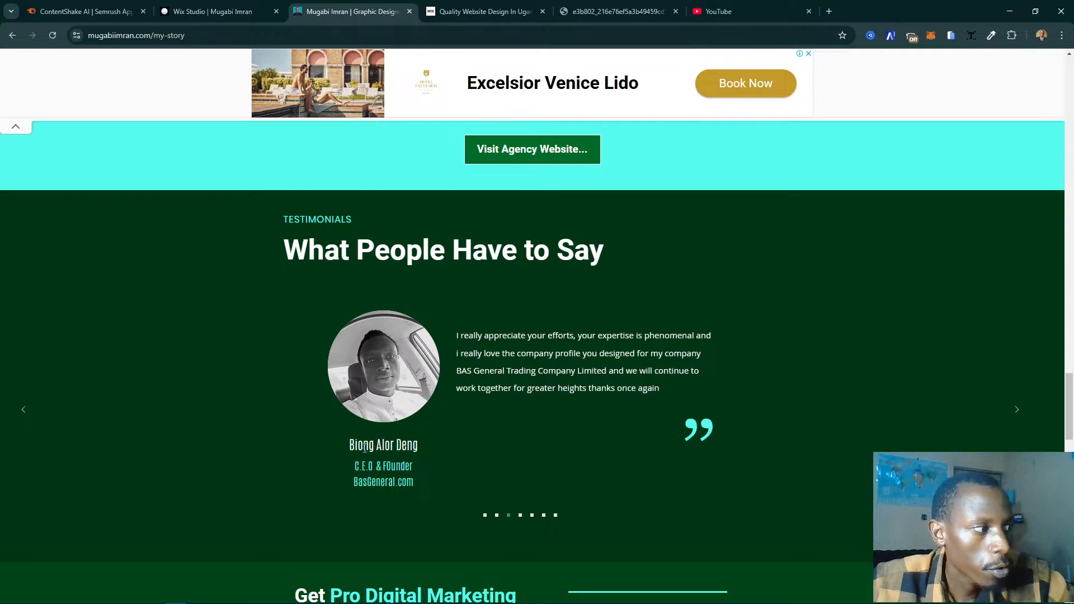
drag(365, 447, 422, 447)
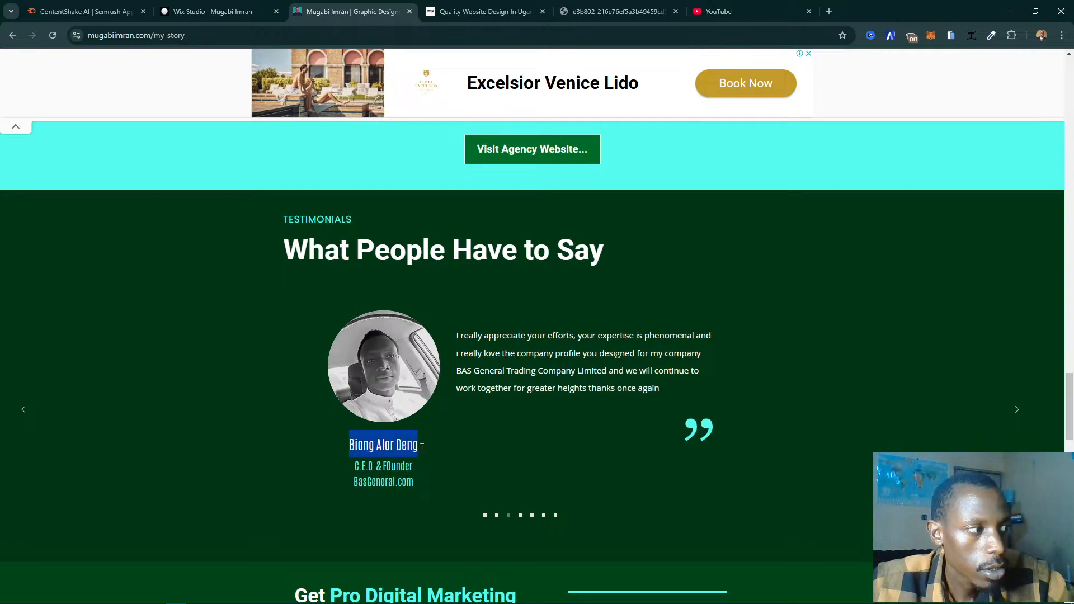
click(487, 516)
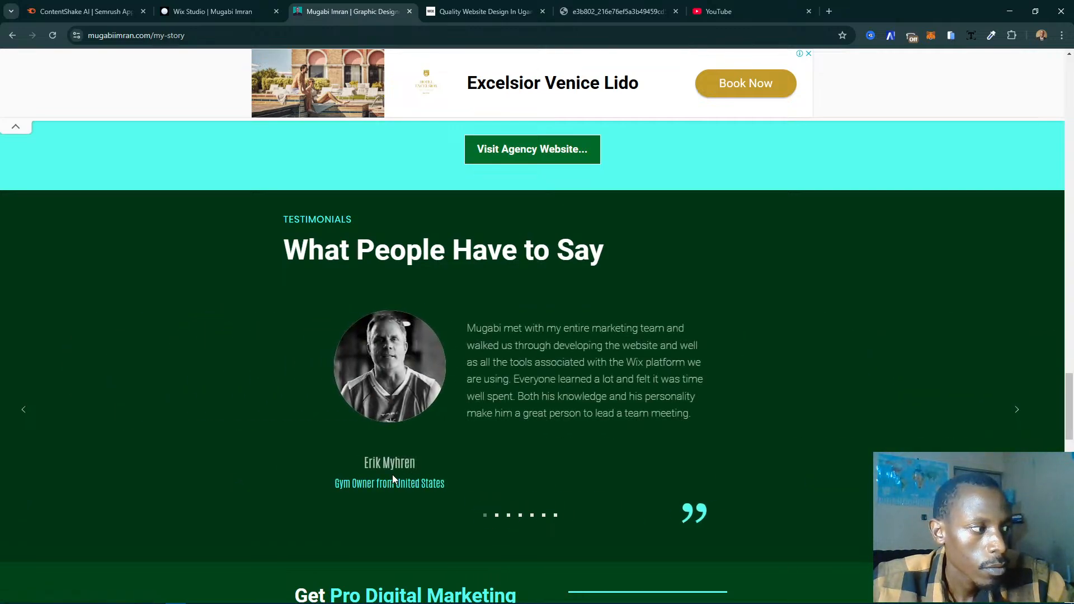
triple_click(367, 470)
key(ctrl+c)
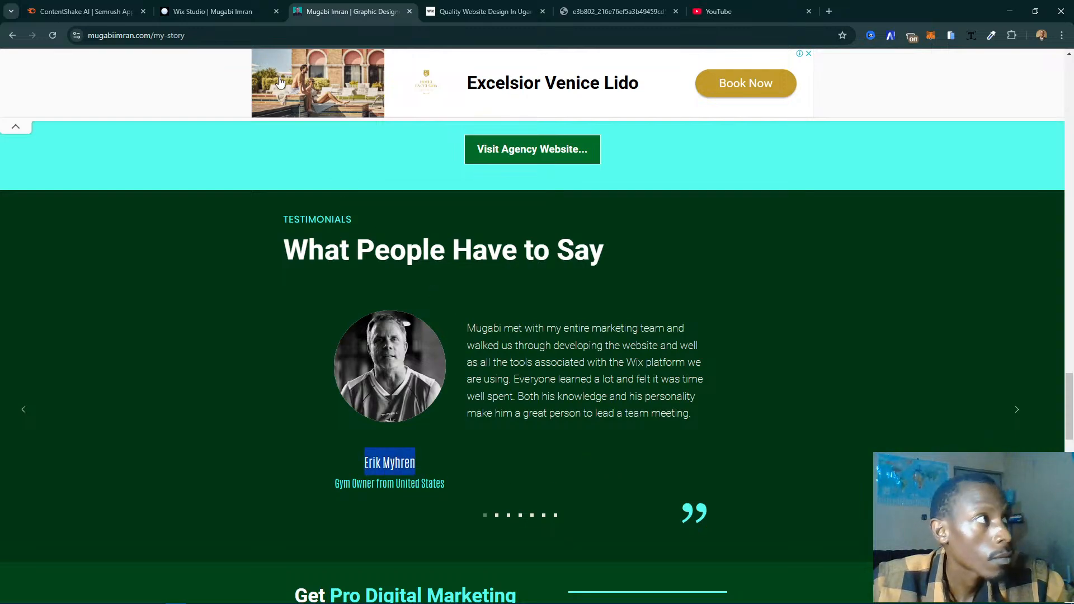
click(213, 11)
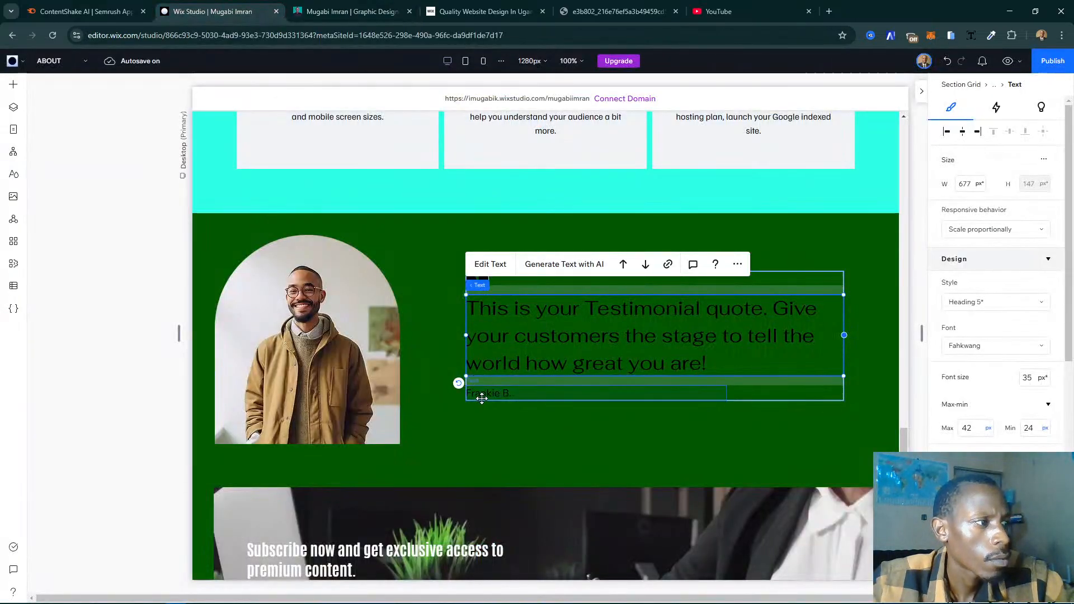
click(481, 396)
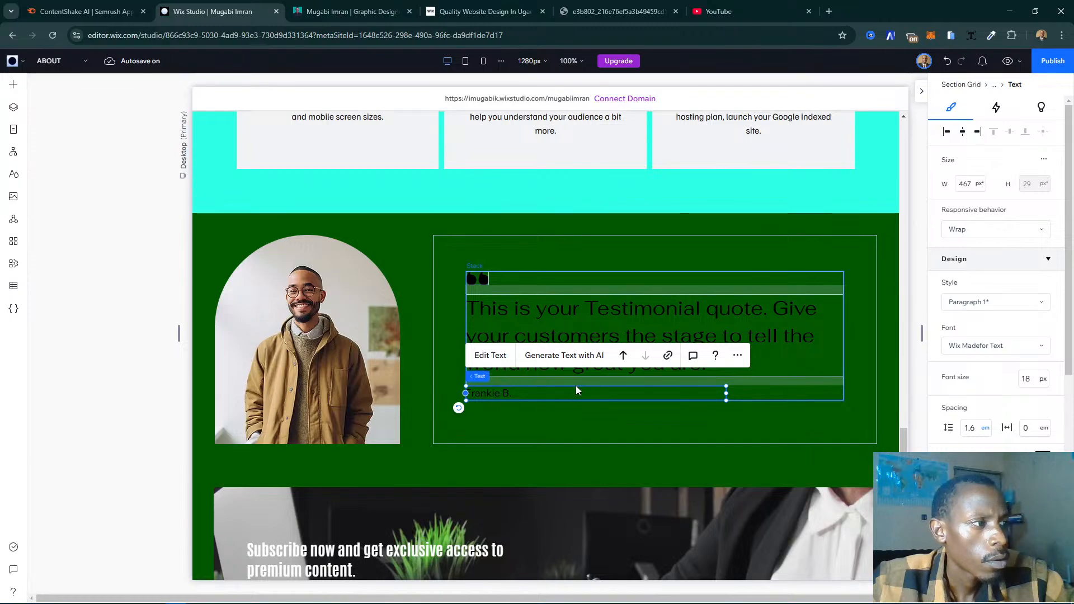
double_click(591, 399)
key(ctrl+v)
double_click(592, 400)
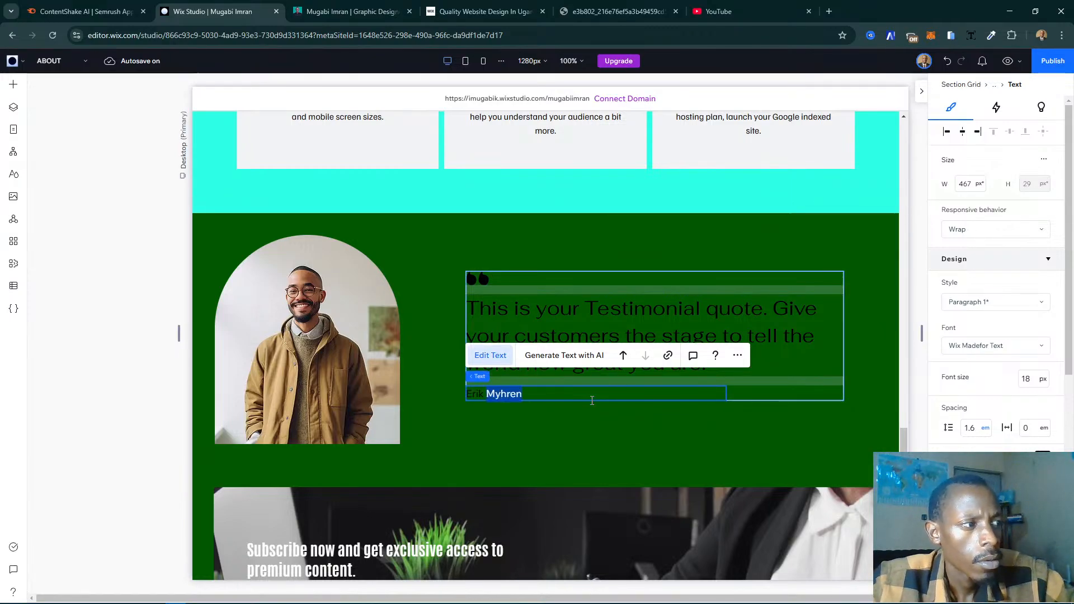
key(ctrl+a)
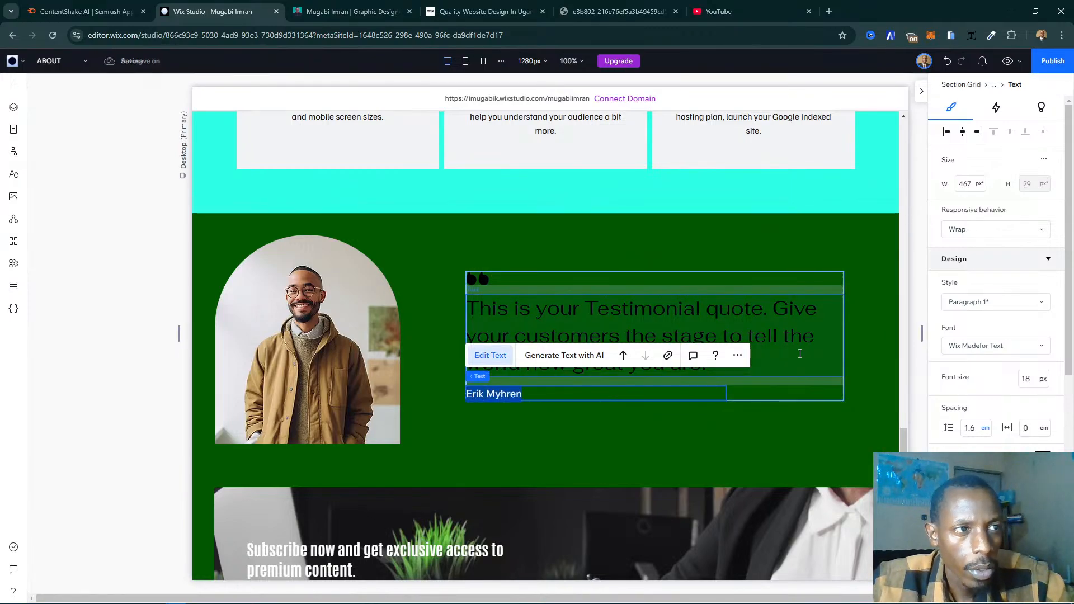
- Copy the first slide's testimonial text from the live page and paste it over the placeholder quote in Wix Studio
key(ctrl+Tab)
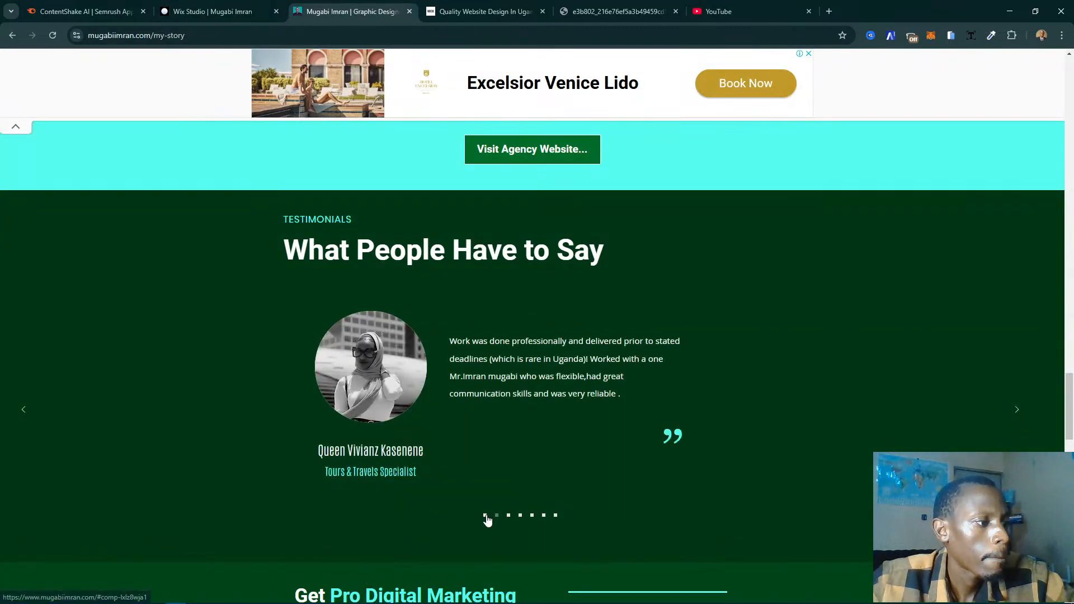
triple_click(553, 363)
key(ctrl+c)
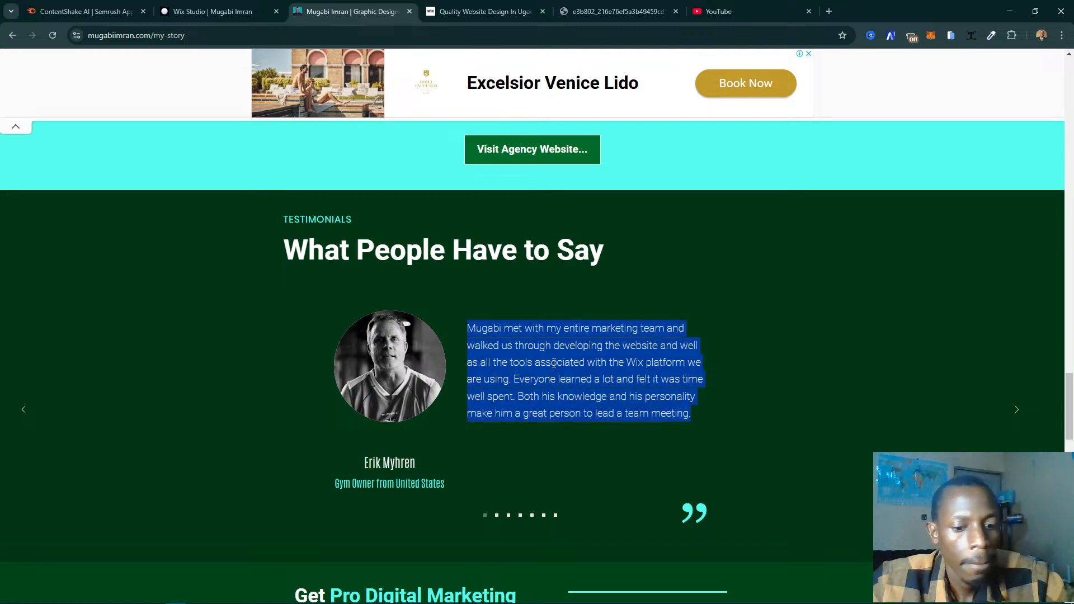
click(210, 11)
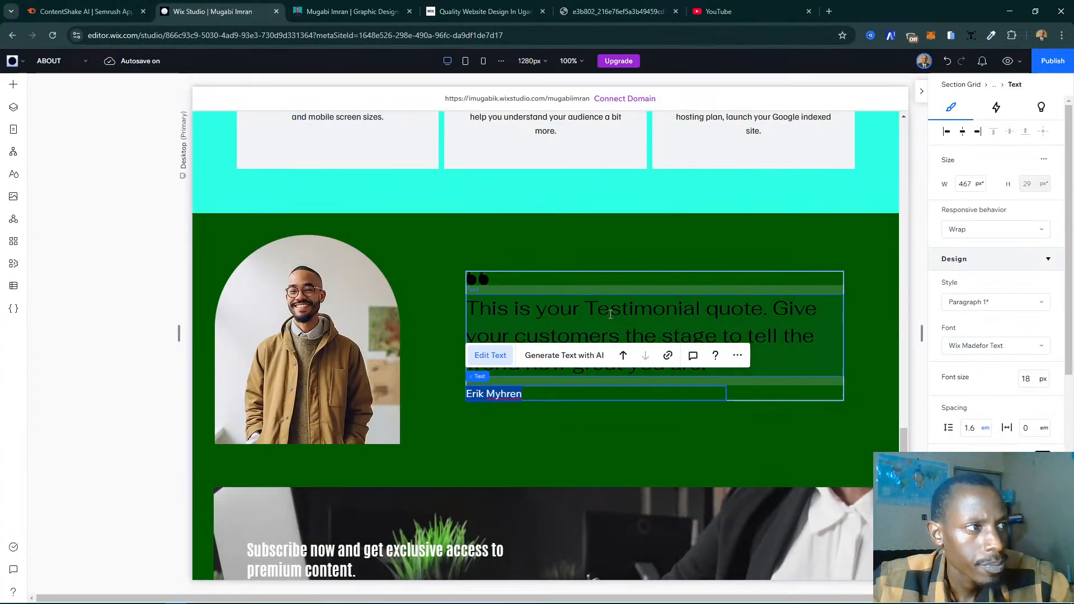
double_click(722, 320)
key(ctrl+v)
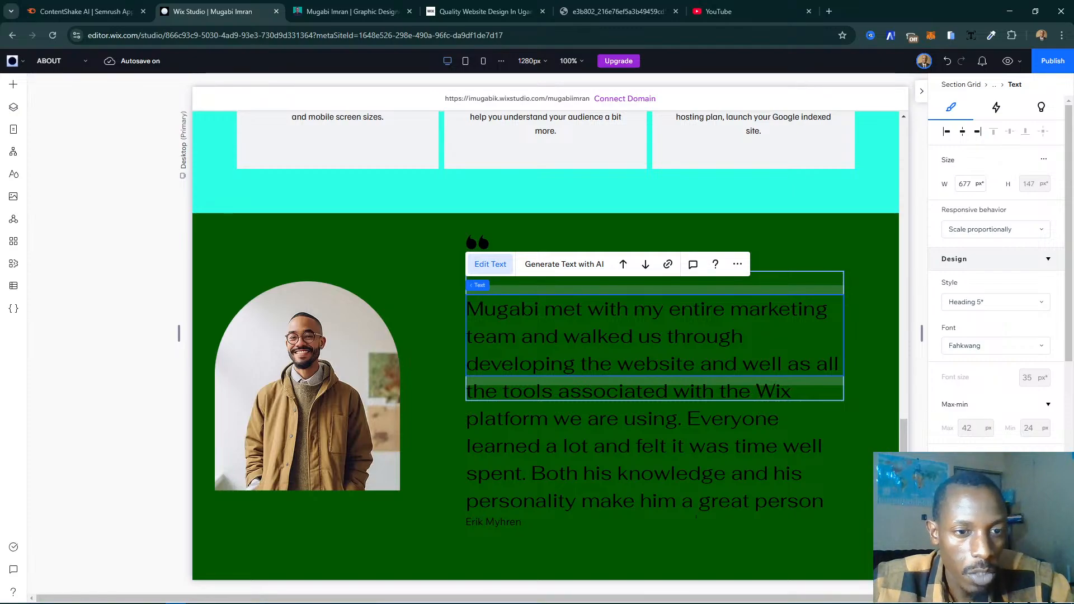
scroll(845, 405, up, 4)
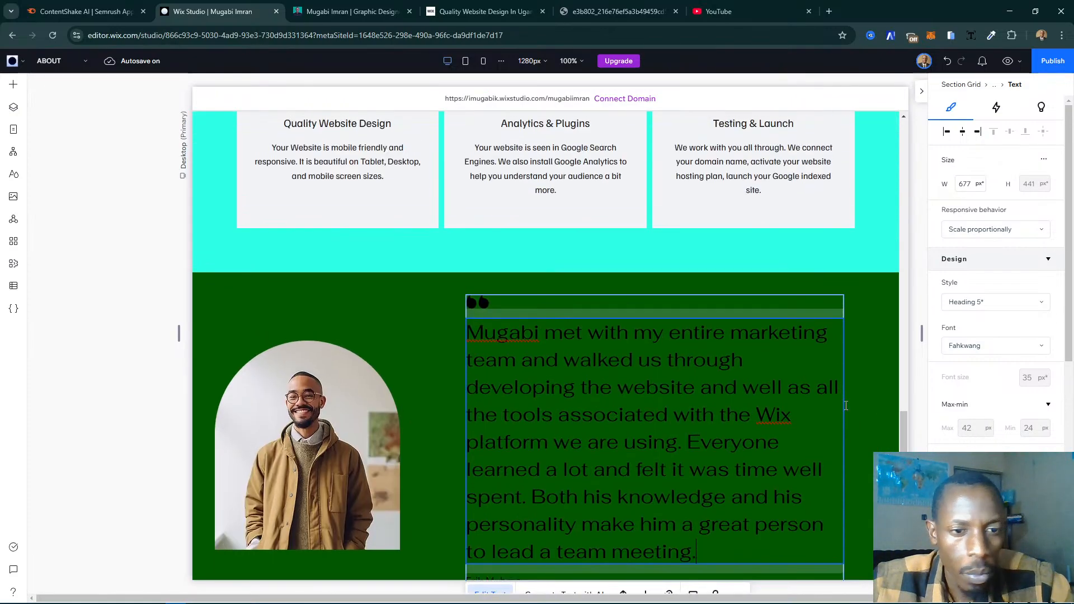
scroll(727, 420, down, 1)
- Set the whole testimonial quote's font size to 27 px and its text color to white
key(ctrl+a)
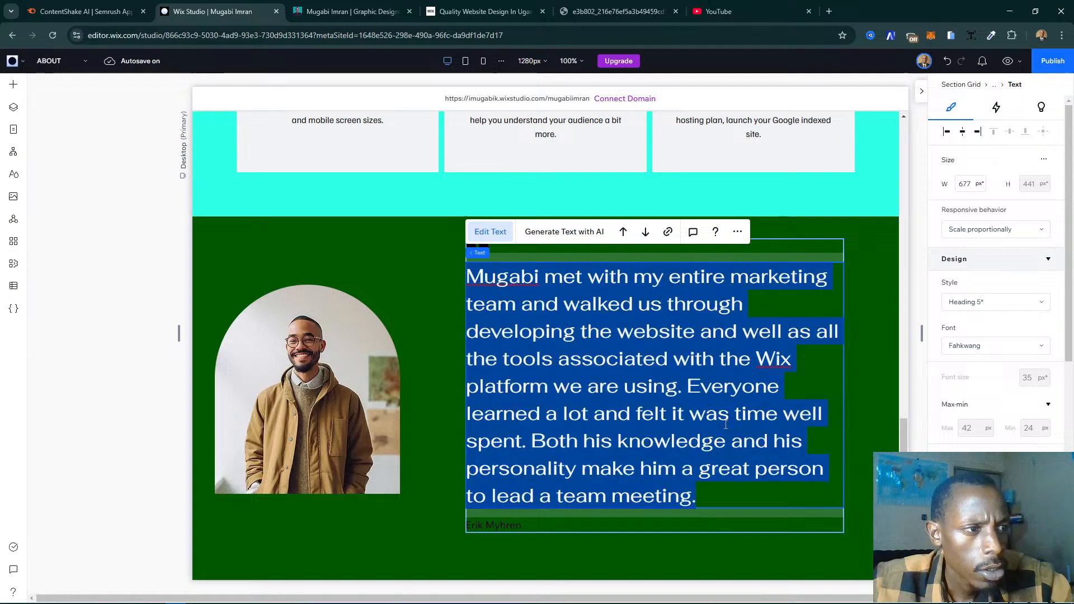
click(1032, 379)
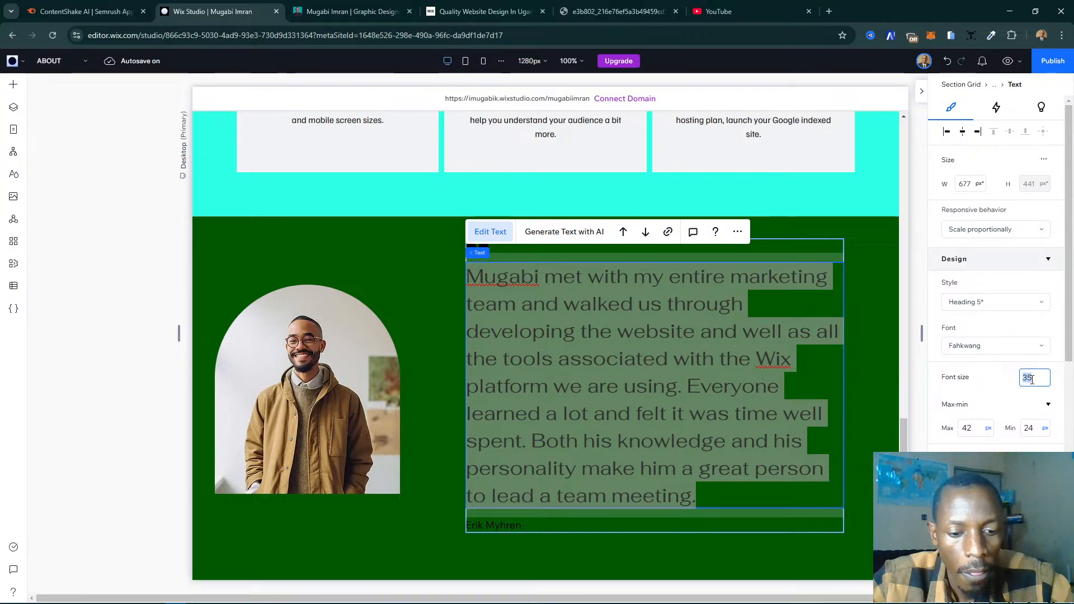
text(30)
key(Return)
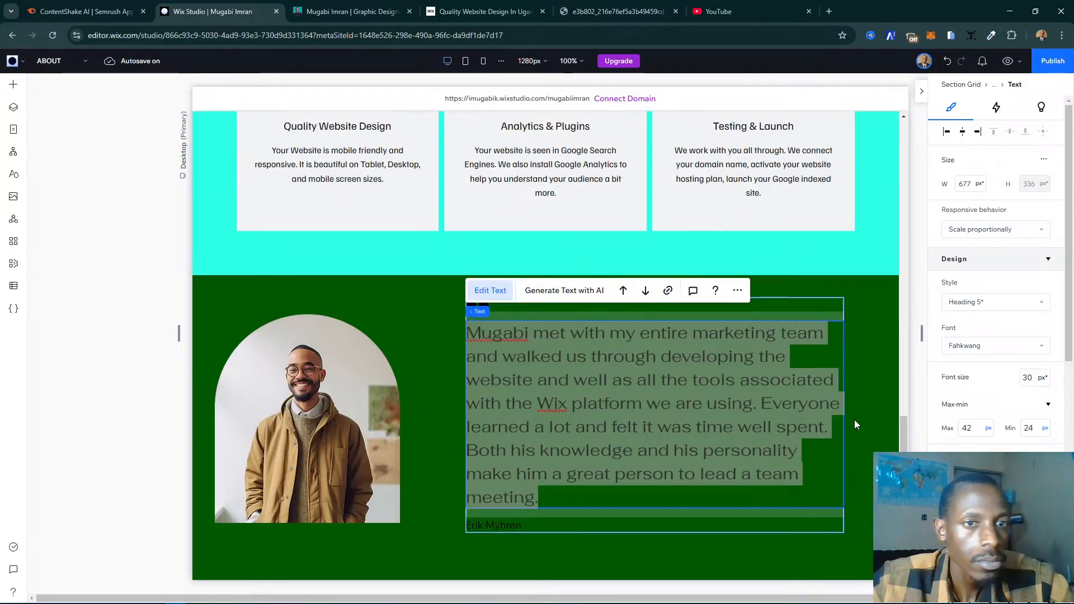
click(1028, 377)
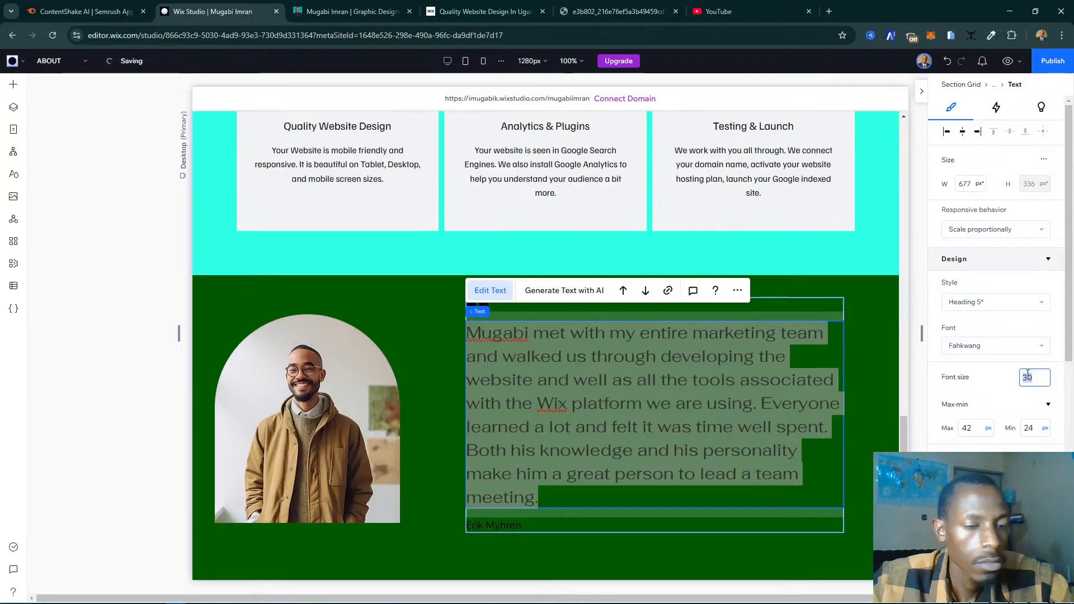
text(27)
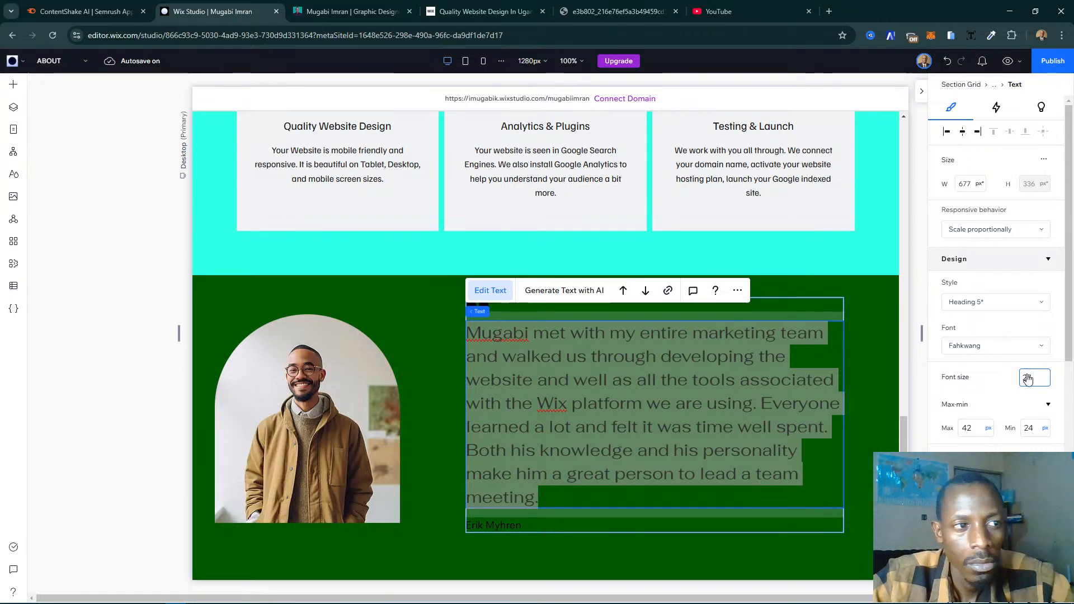
key(Return)
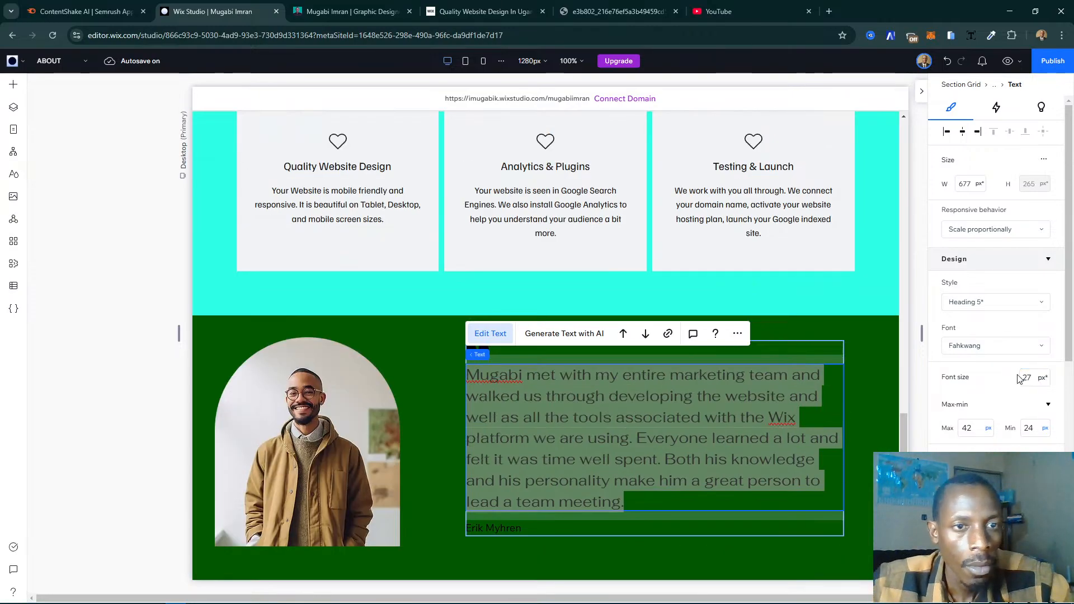
click(992, 465)
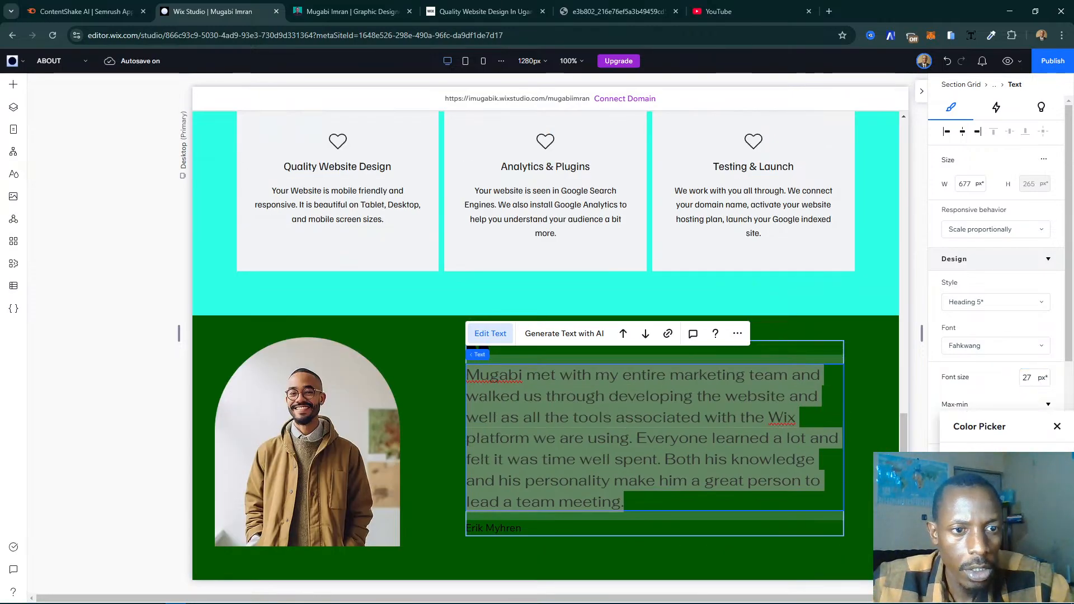
click(964, 488)
click(1057, 427)
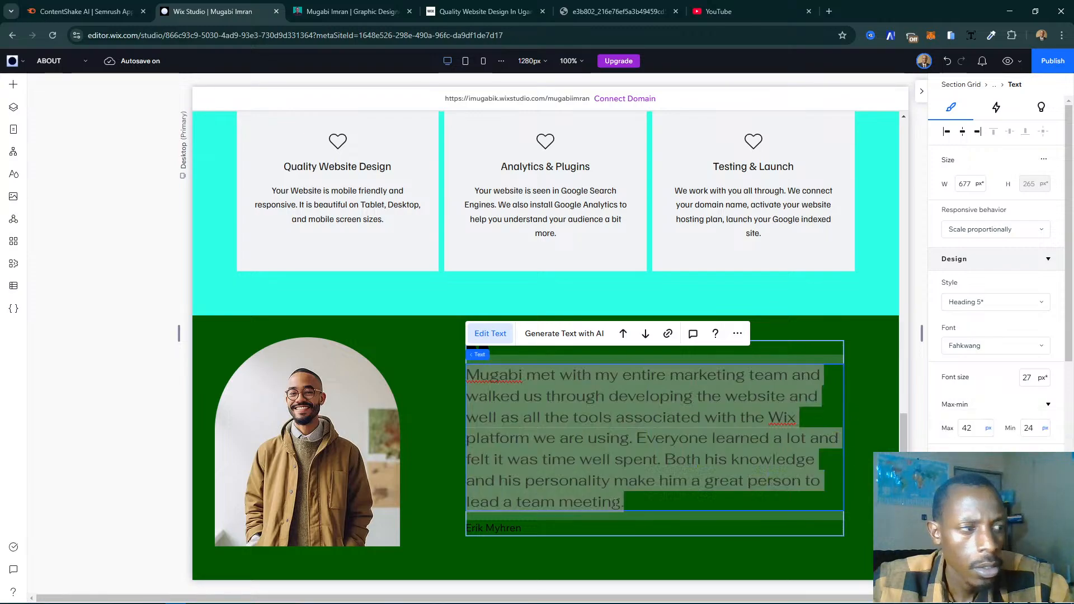
- Set the text color of the reviewer's name below the testimonial quote to the turquoise theme color
double_click(541, 529)
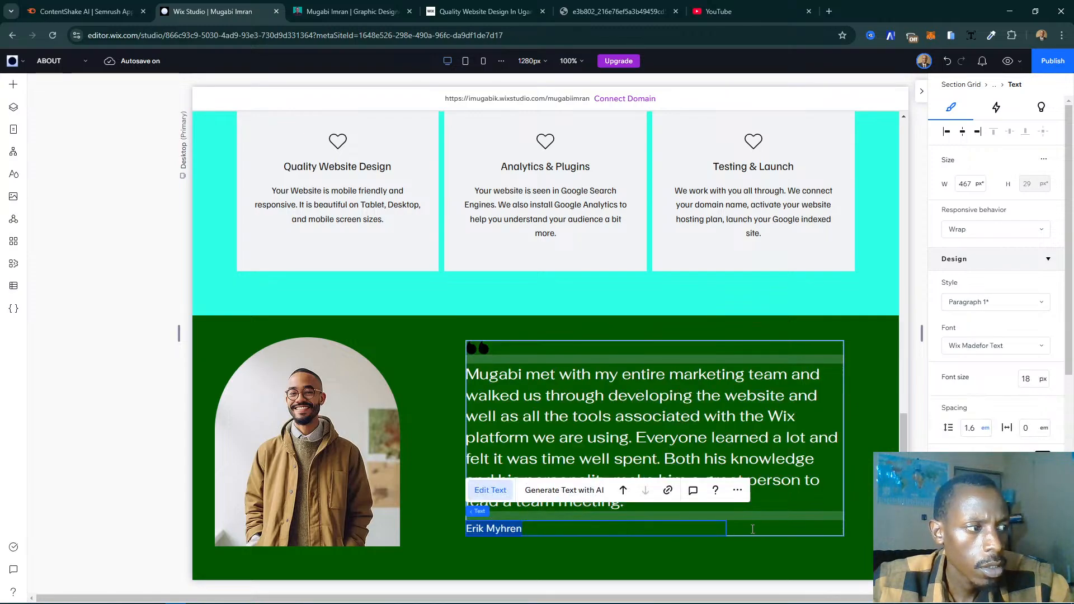
click(1050, 452)
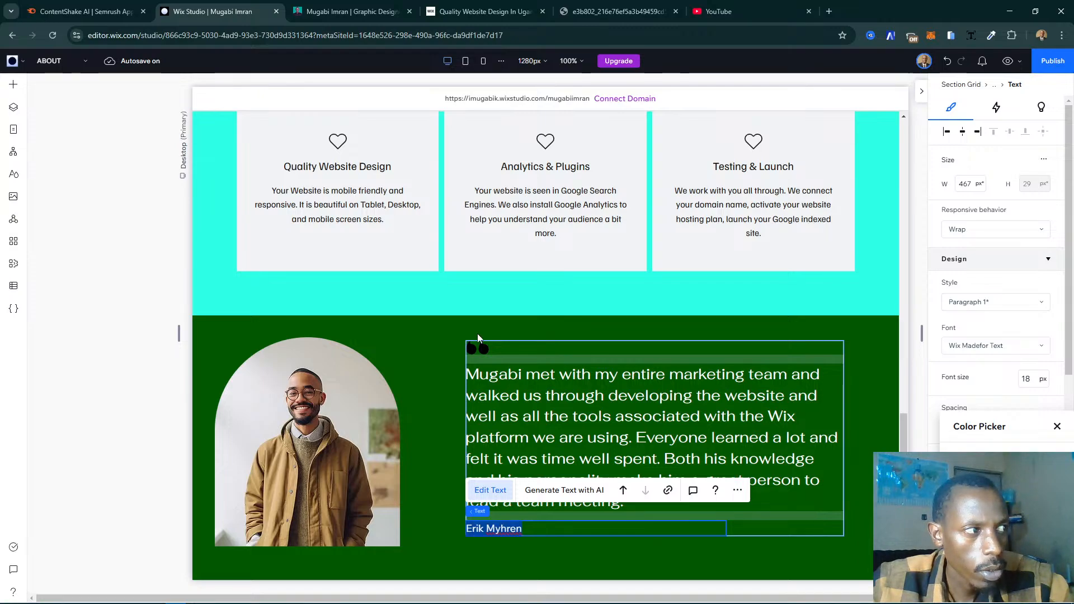
click(479, 348)
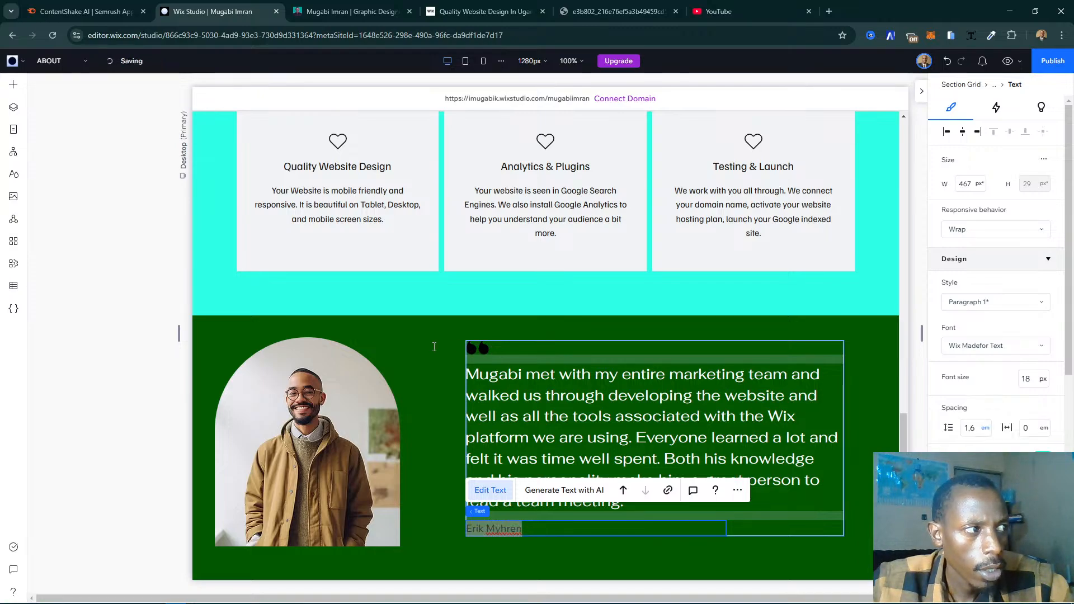
scroll(998, 411, down, 5)
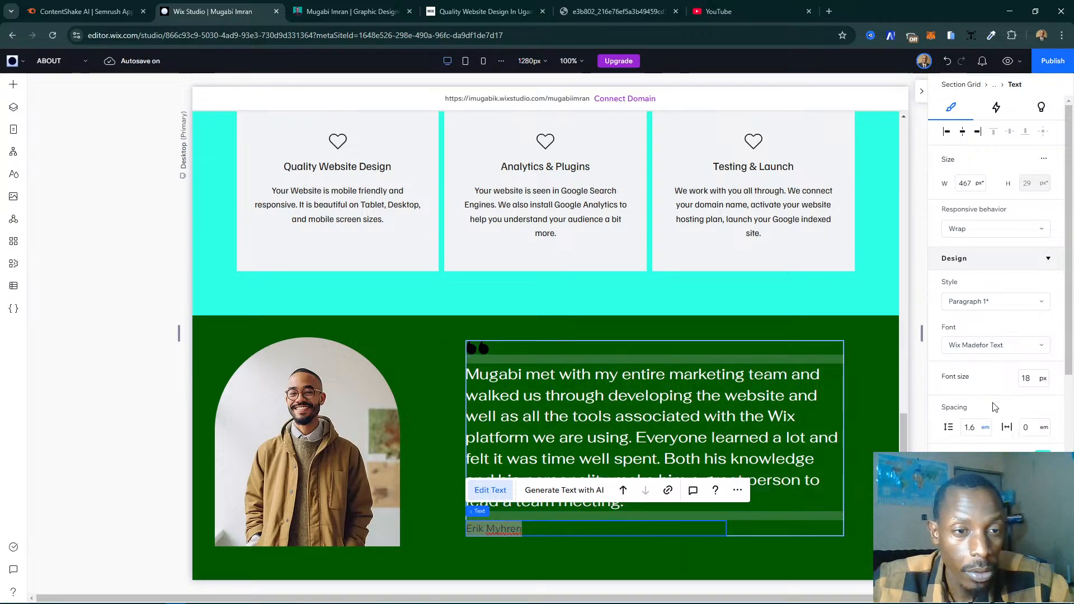
- Change the fill color of the quotation-mark vector art above the testimonial to the turquoise theme color #2EFFE6
click(483, 347)
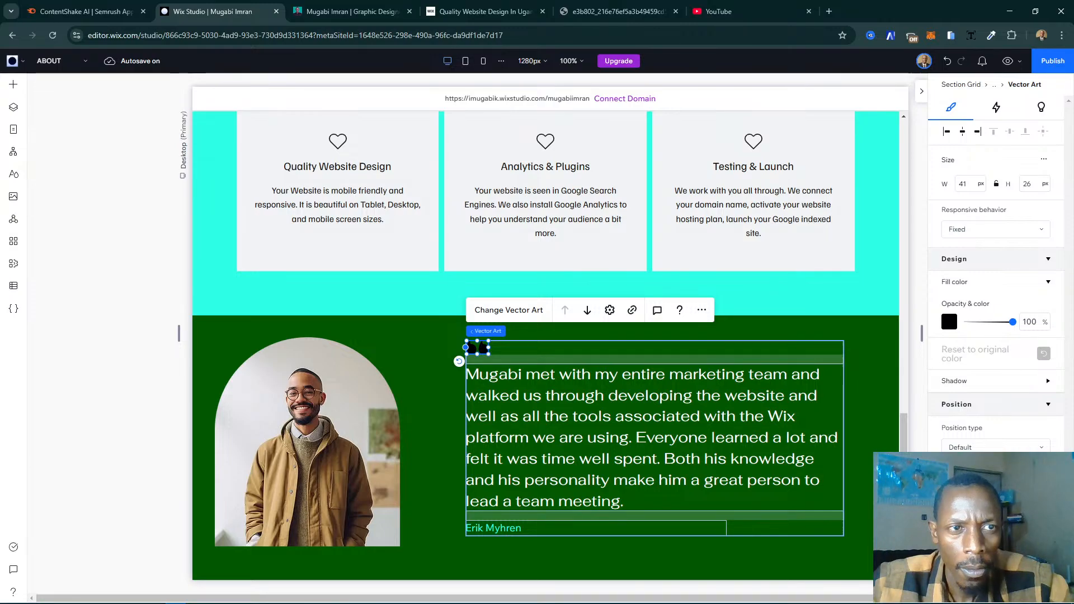
click(949, 322)
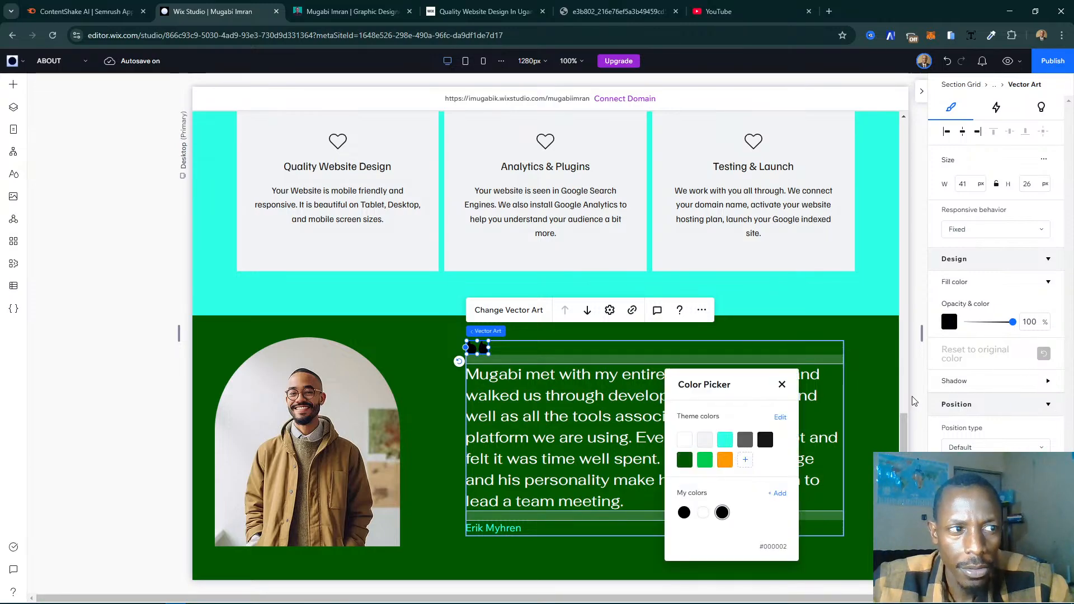
click(726, 440)
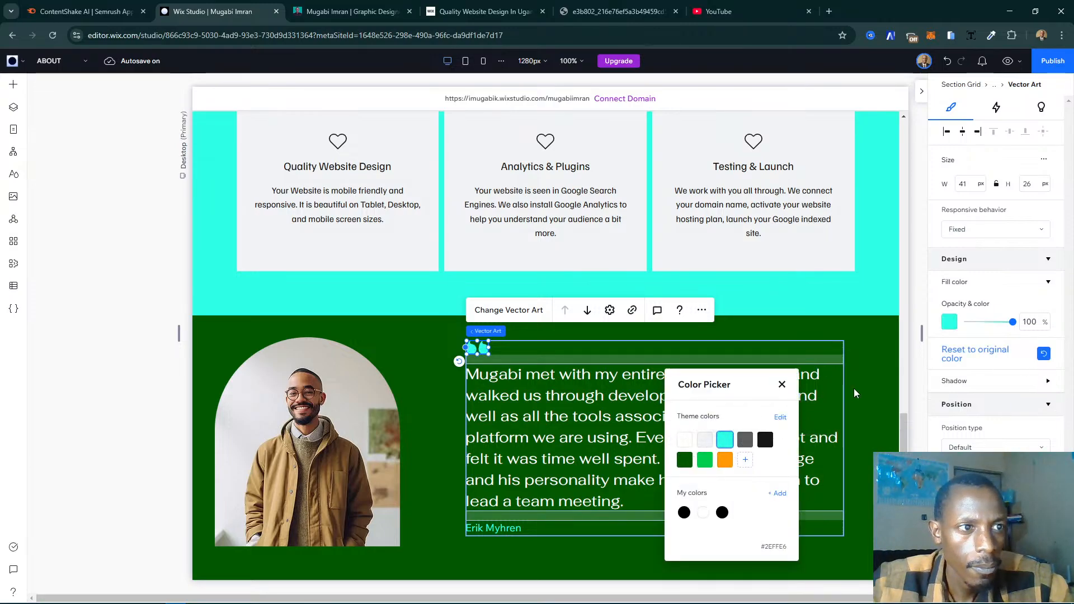
click(857, 548)
click(858, 548)
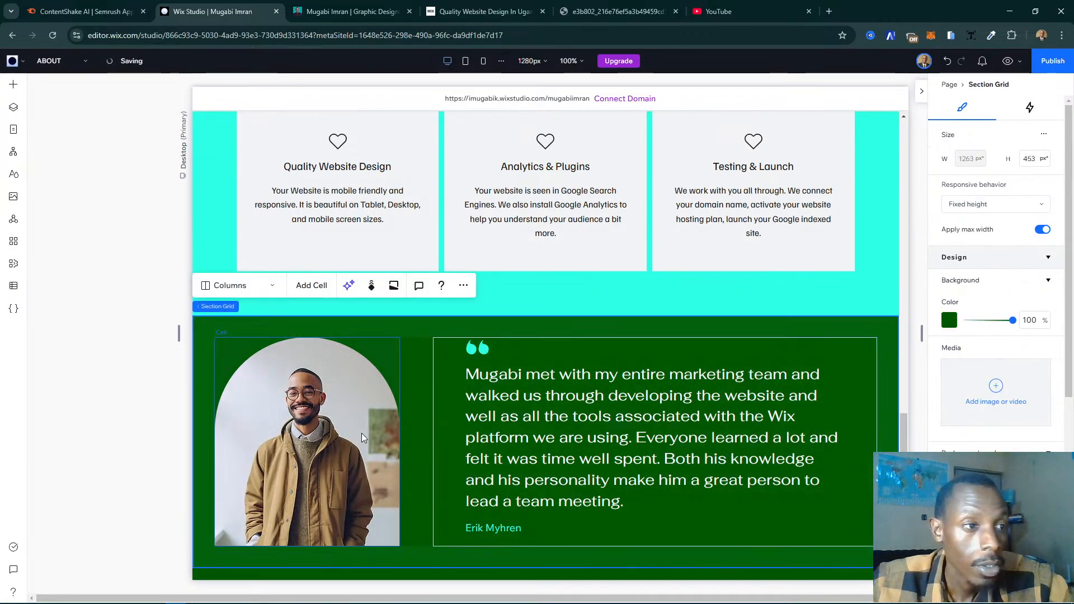
- Examine the Testimonials section's layer structure, expanding its cells and the stack holding the quote to see which elements each contains
scroll(426, 435, down, 3)
scroll(661, 442, up, 1)
scroll(661, 442, up, 1)
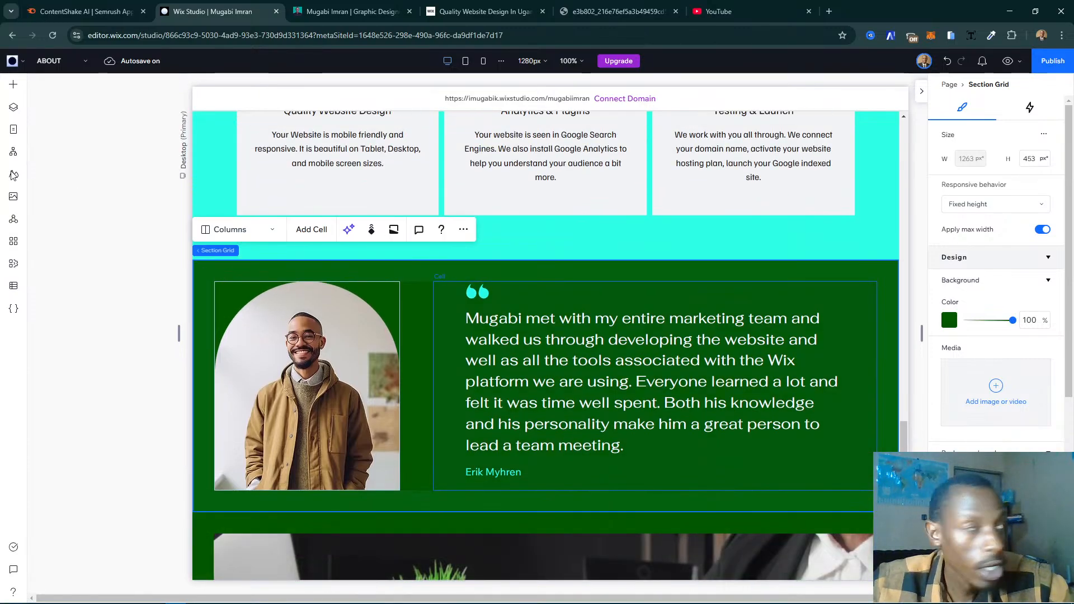
click(6, 109)
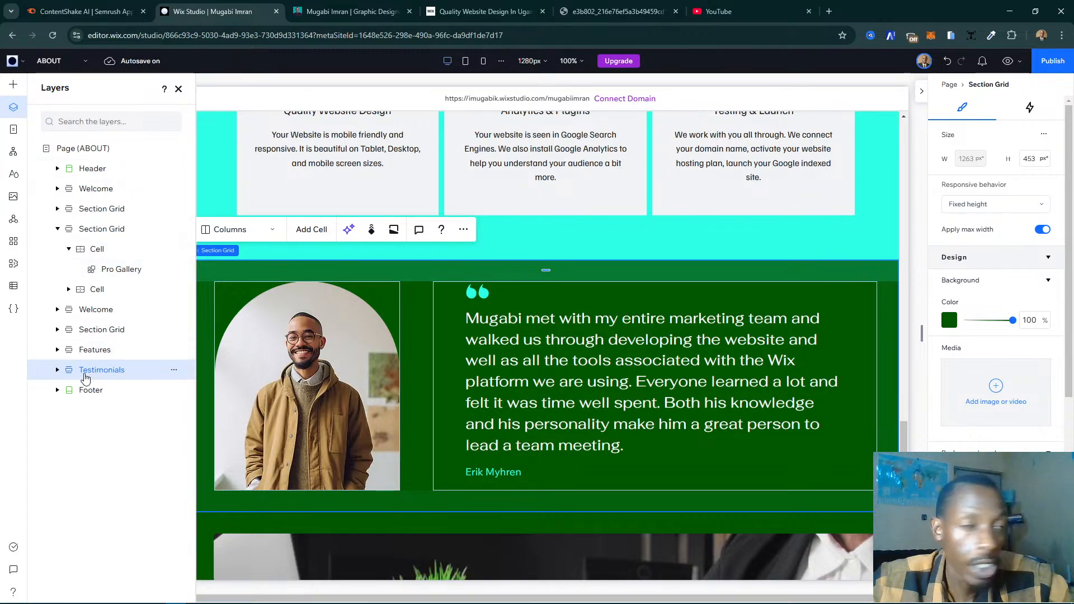
click(57, 370)
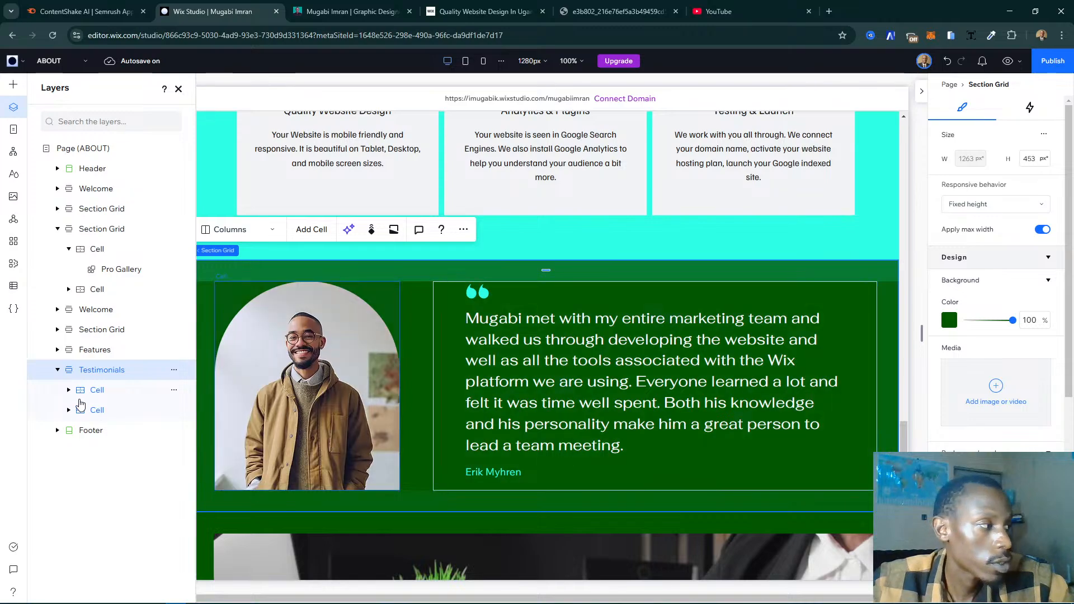
click(192, 411)
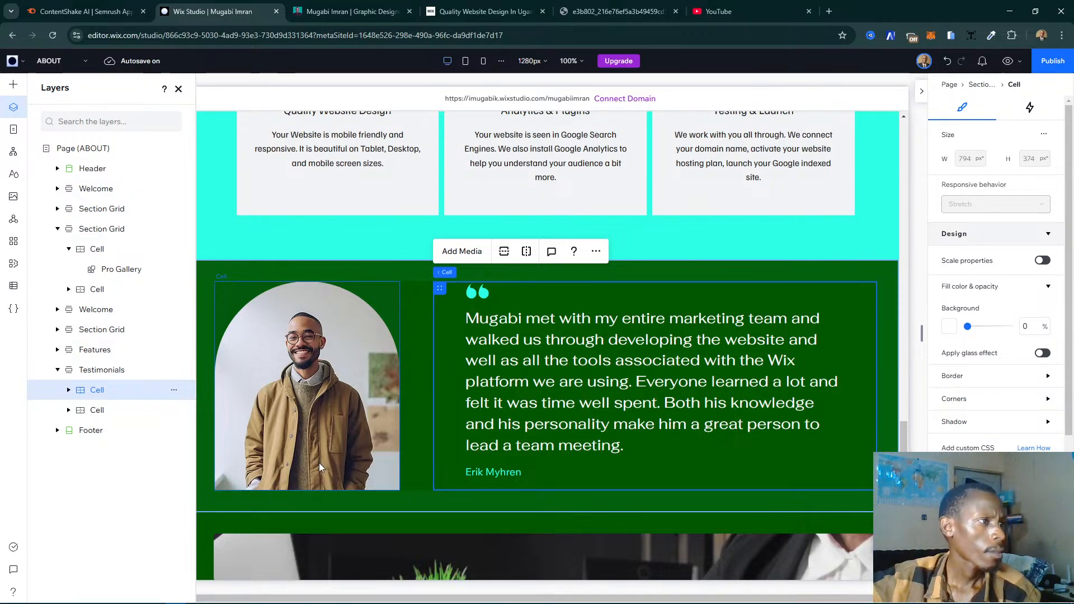
click(98, 367)
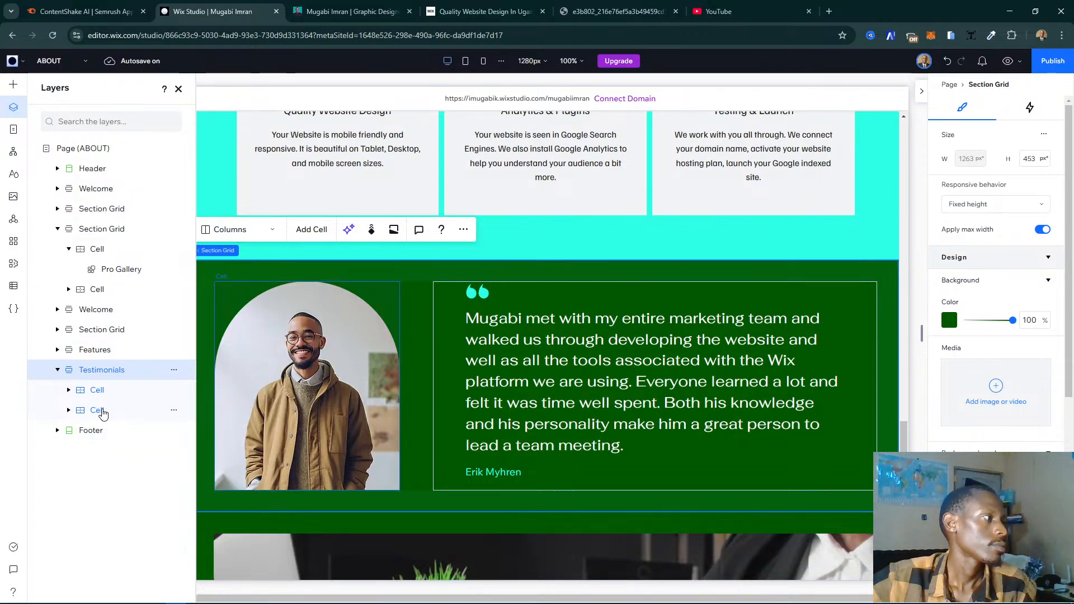
click(72, 411)
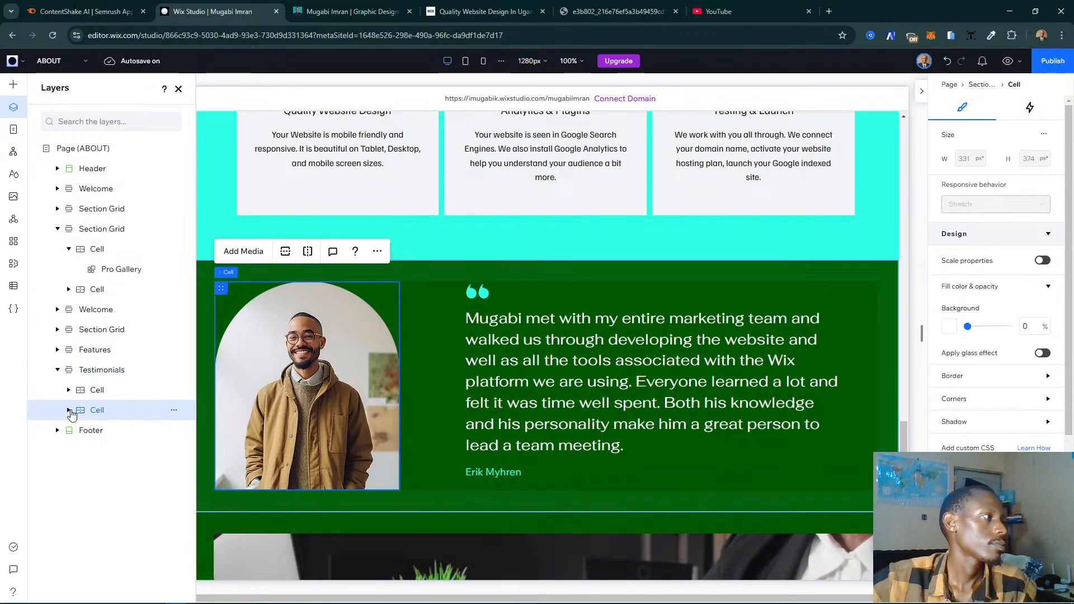
click(69, 410)
click(68, 410)
click(69, 390)
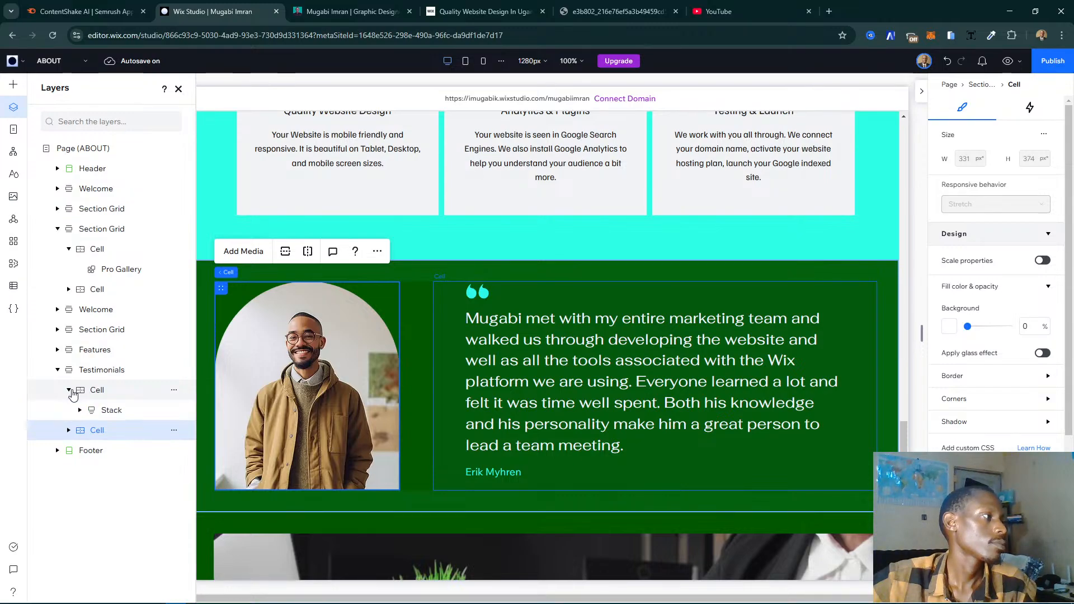
click(78, 412)
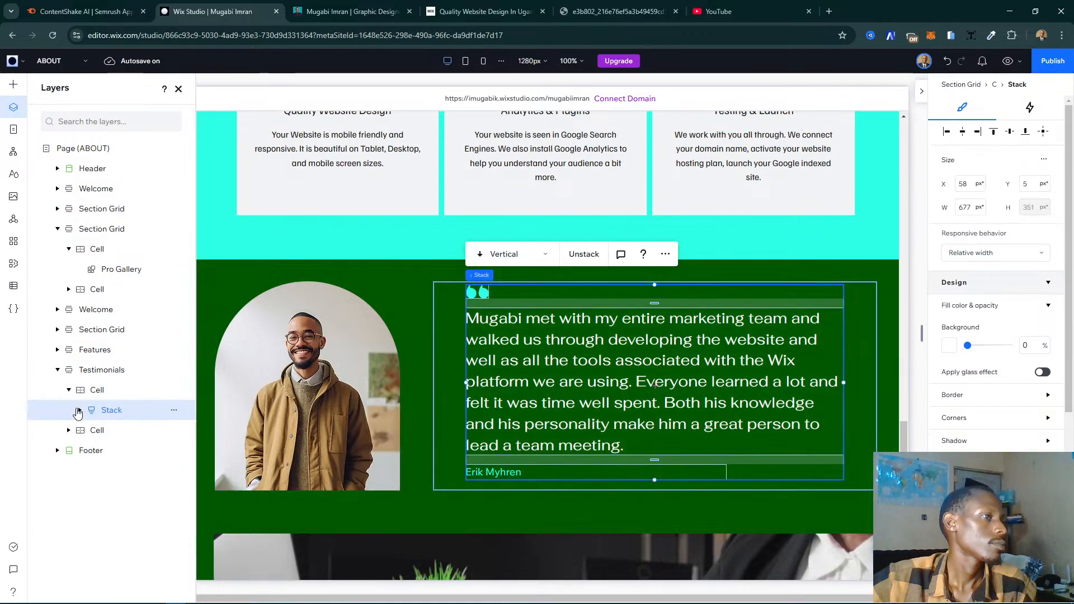
click(78, 411)
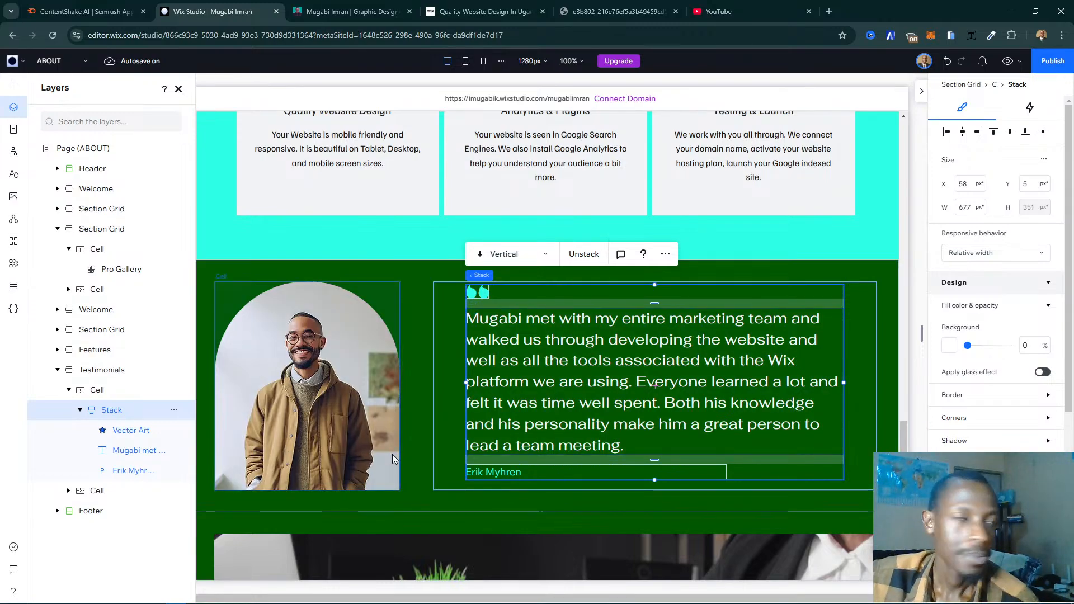
- Collapse the testimonial stack in the layer tree, reselect the Testimonials section and view the area below it
click(432, 269)
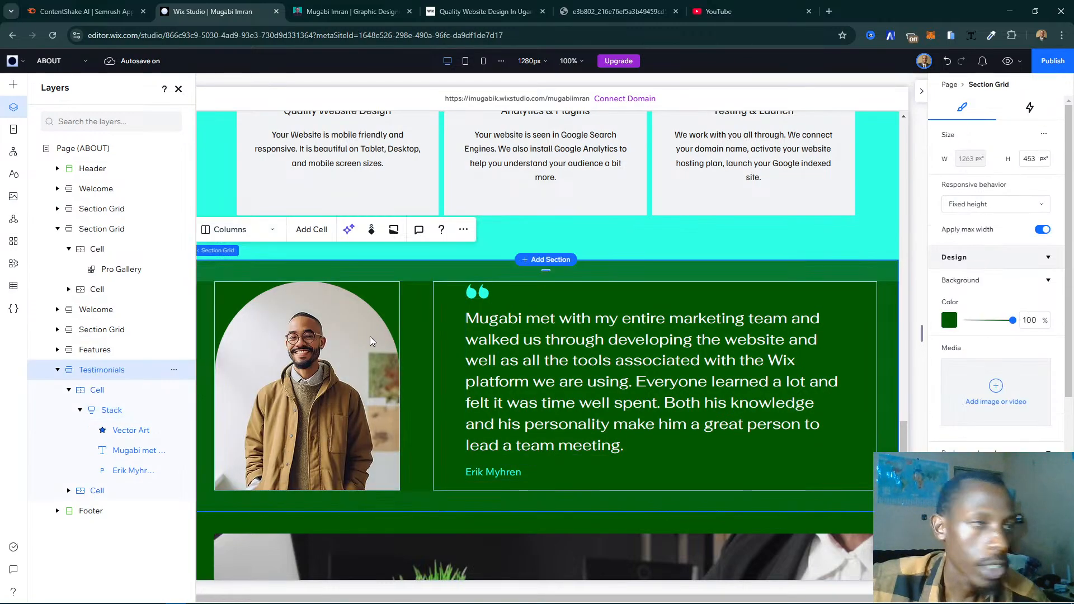
click(86, 414)
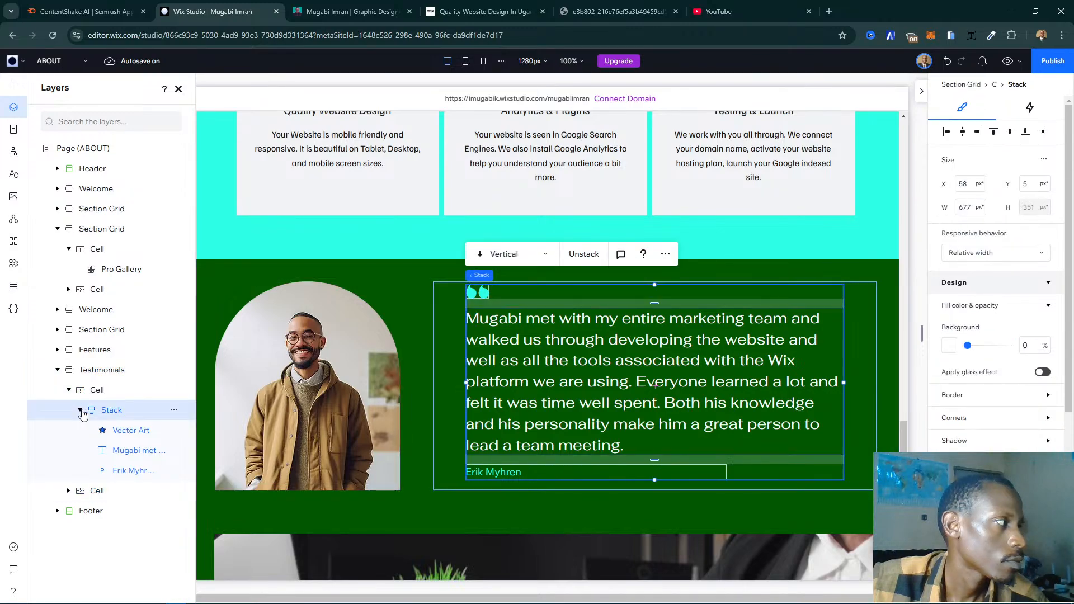
click(80, 411)
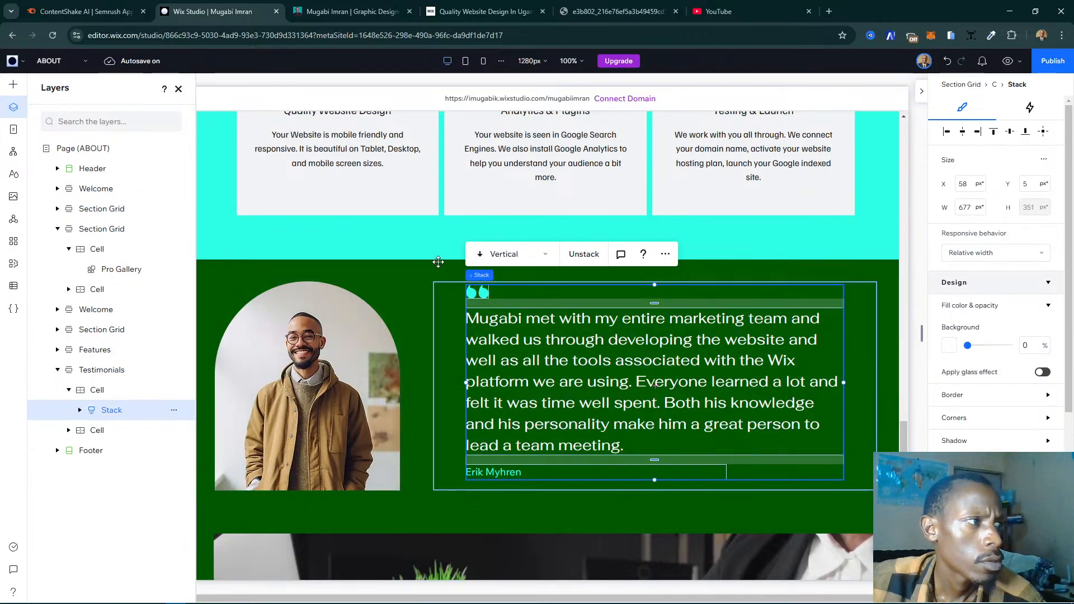
click(392, 272)
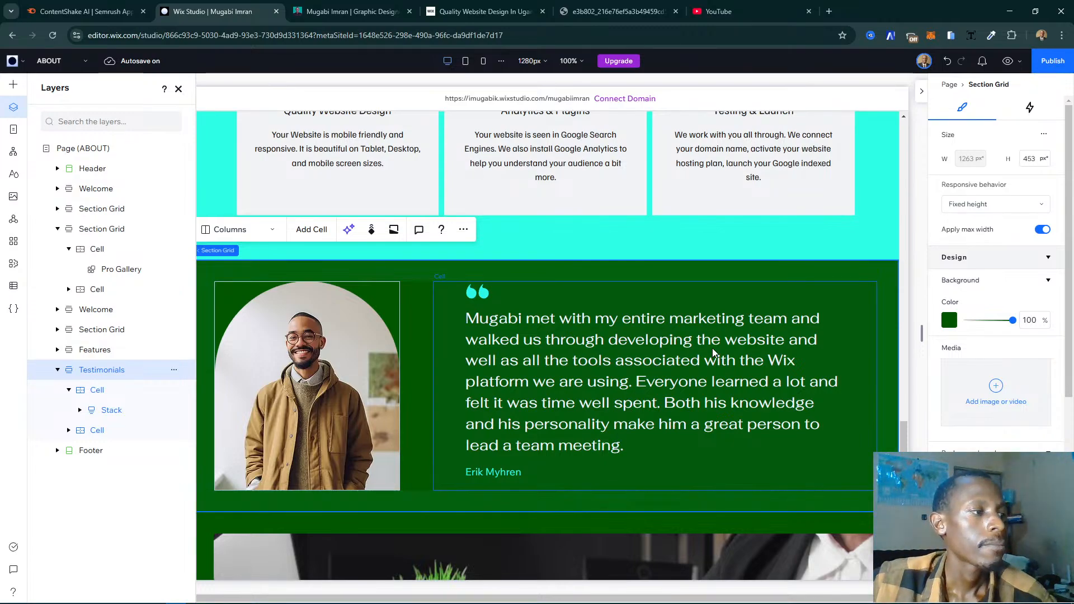
scroll(713, 348, down, 5)
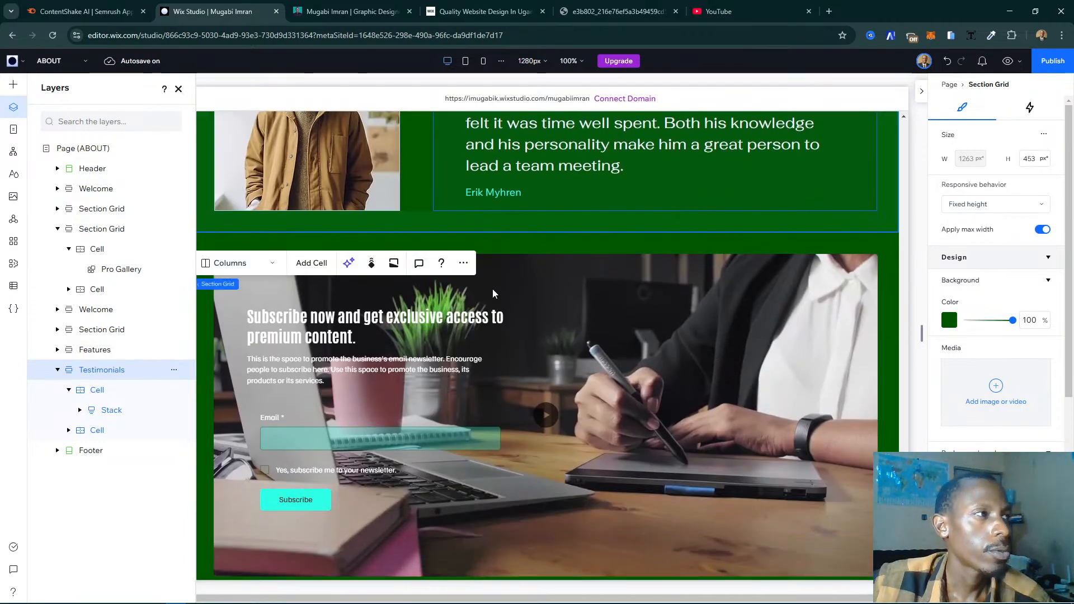
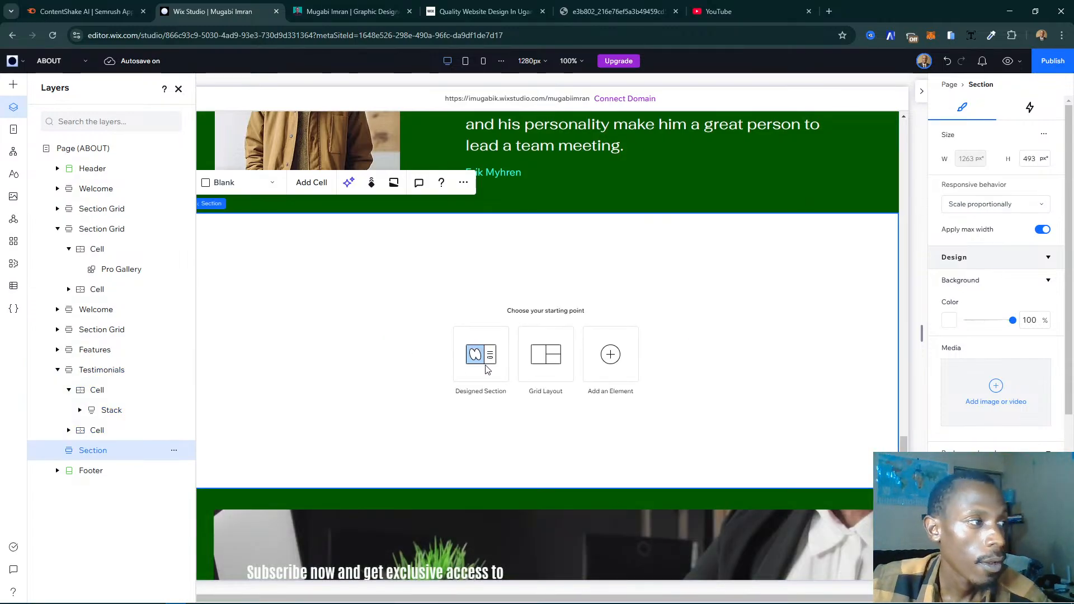
- Fill the empty section below the testimonial with the designed Testimonials layout showing four reviewers with round portraits and quotation marks
click(484, 358)
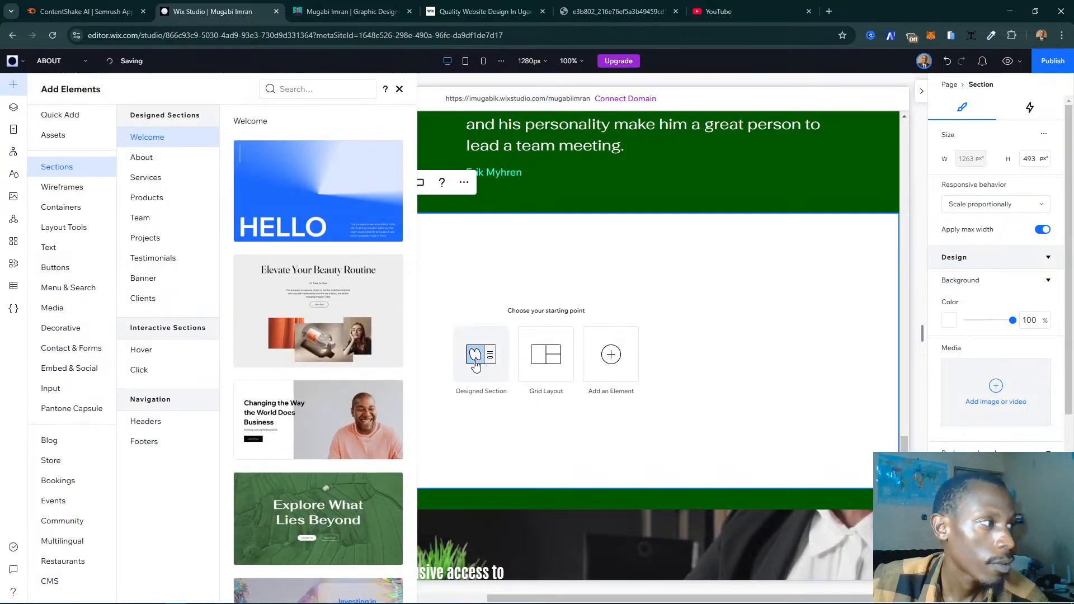
click(143, 198)
click(153, 258)
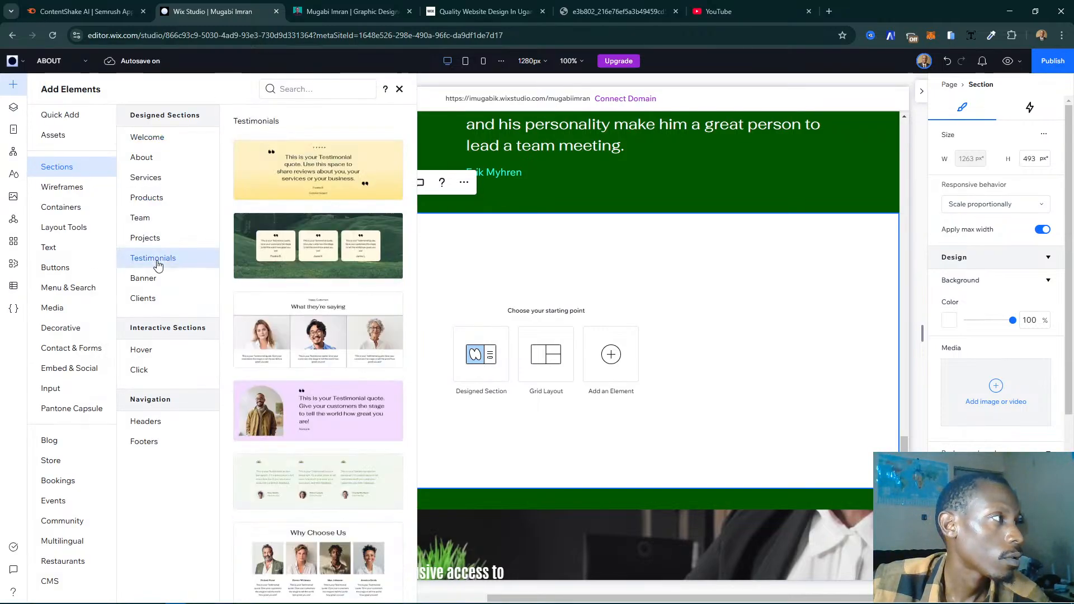
scroll(316, 342, down, 3)
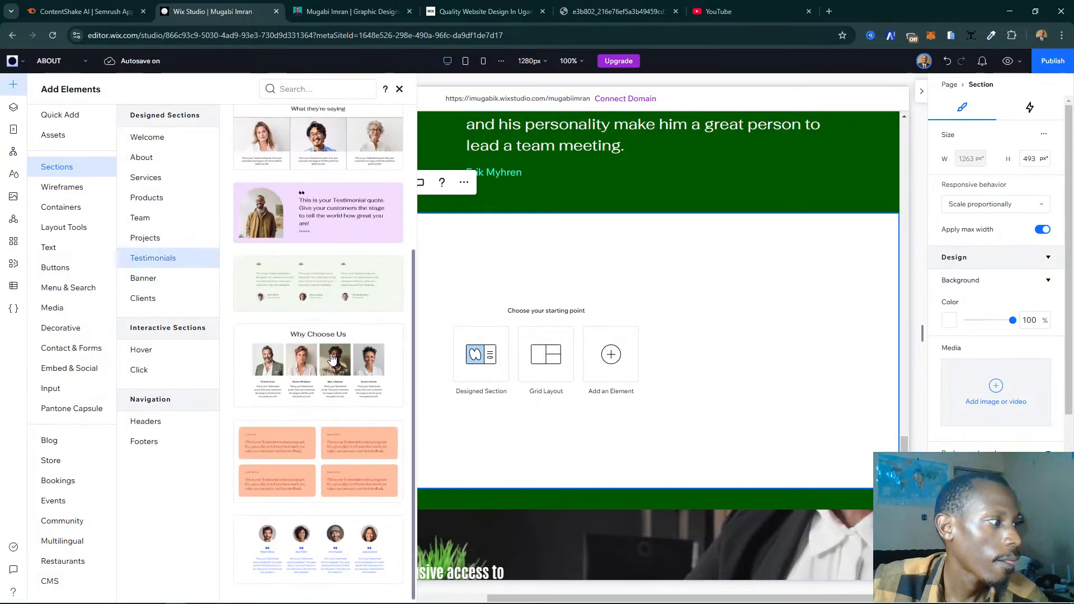
click(329, 537)
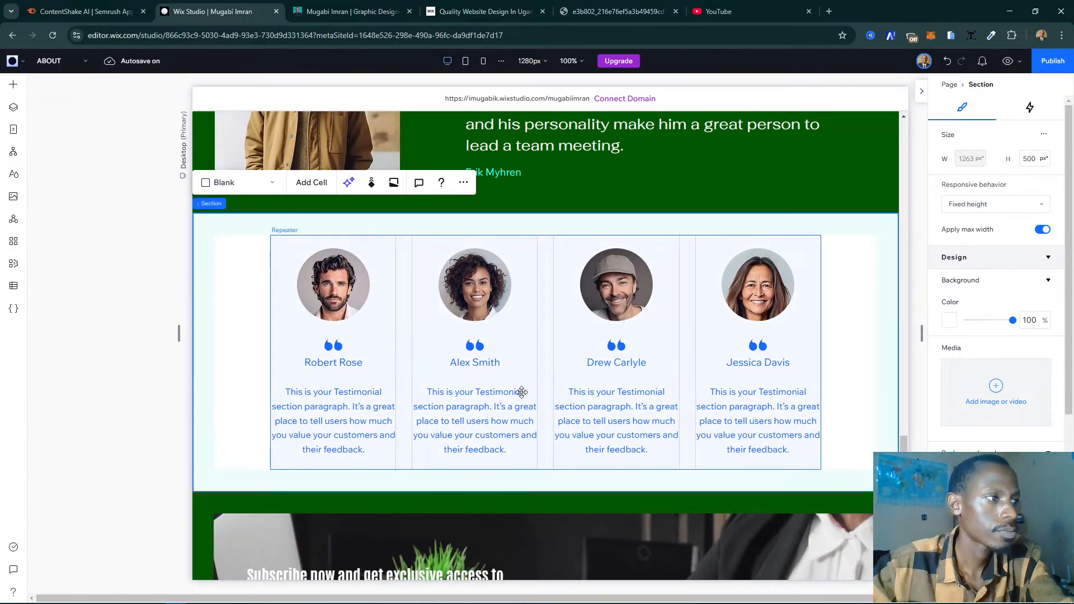
- Select the repeater holding the four testimonial items and change its layout from Cards to Slider
click(459, 333)
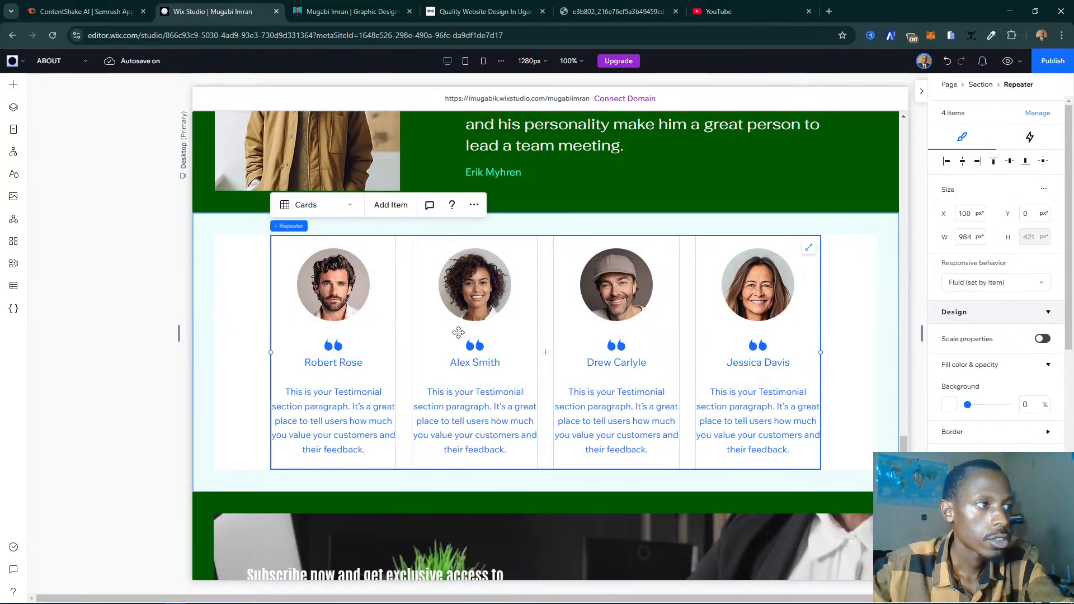
click(459, 333)
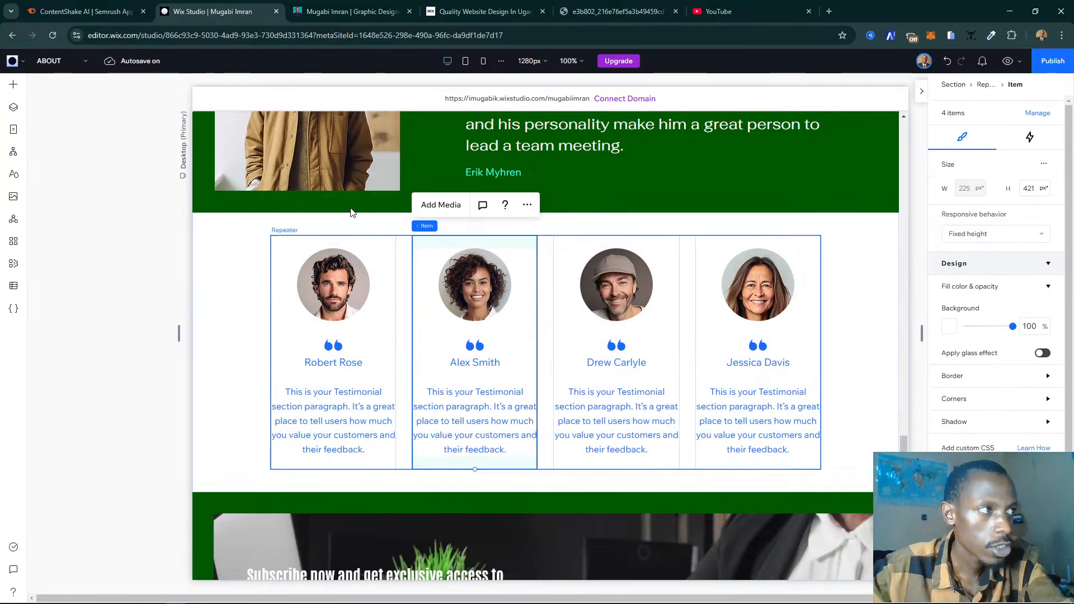
click(264, 311)
click(273, 326)
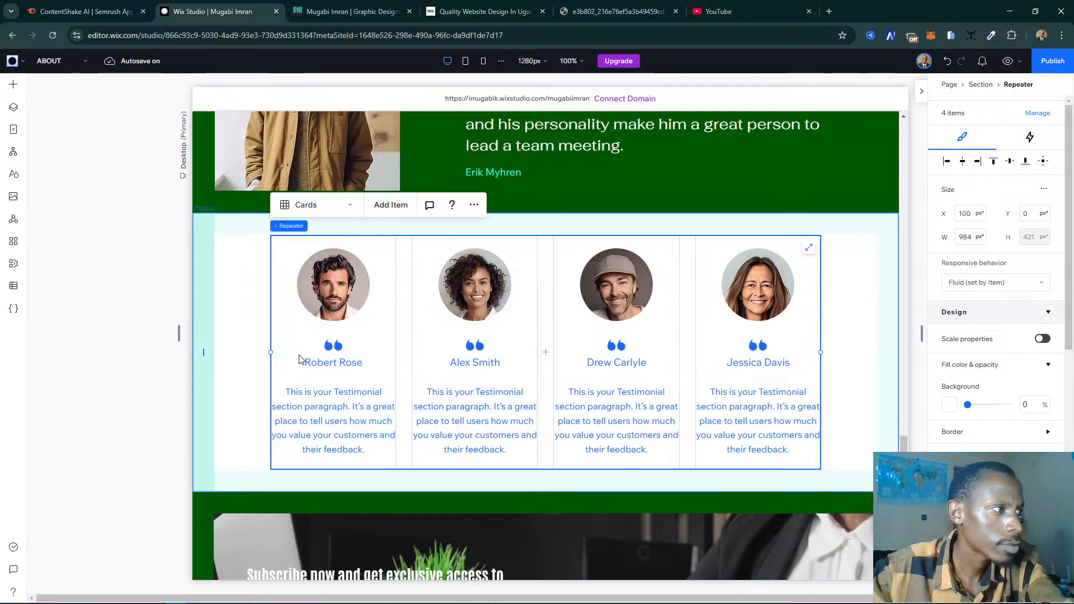
click(342, 209)
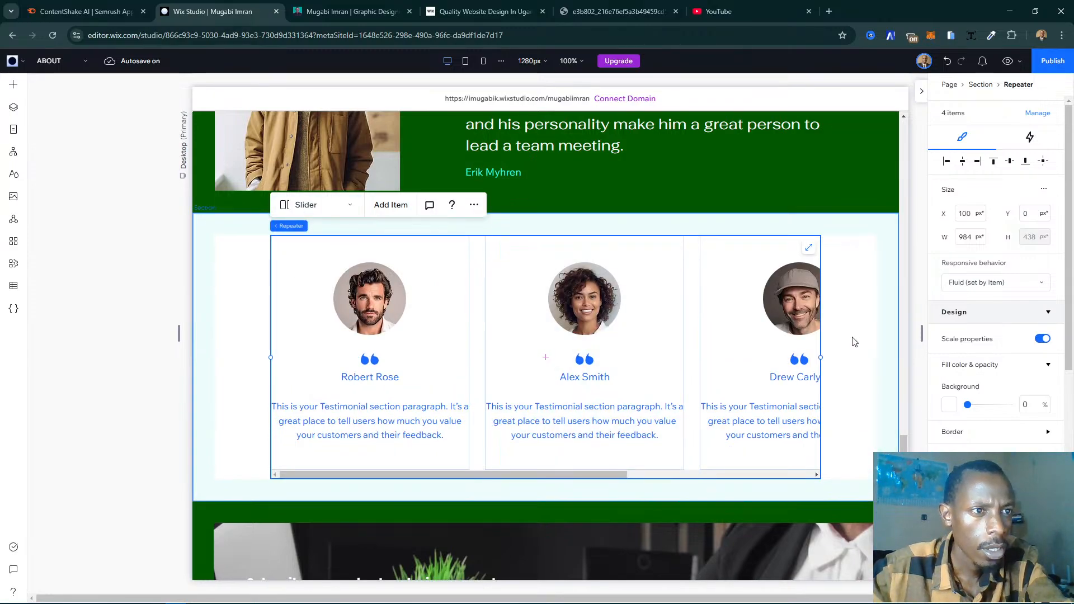
click(360, 314)
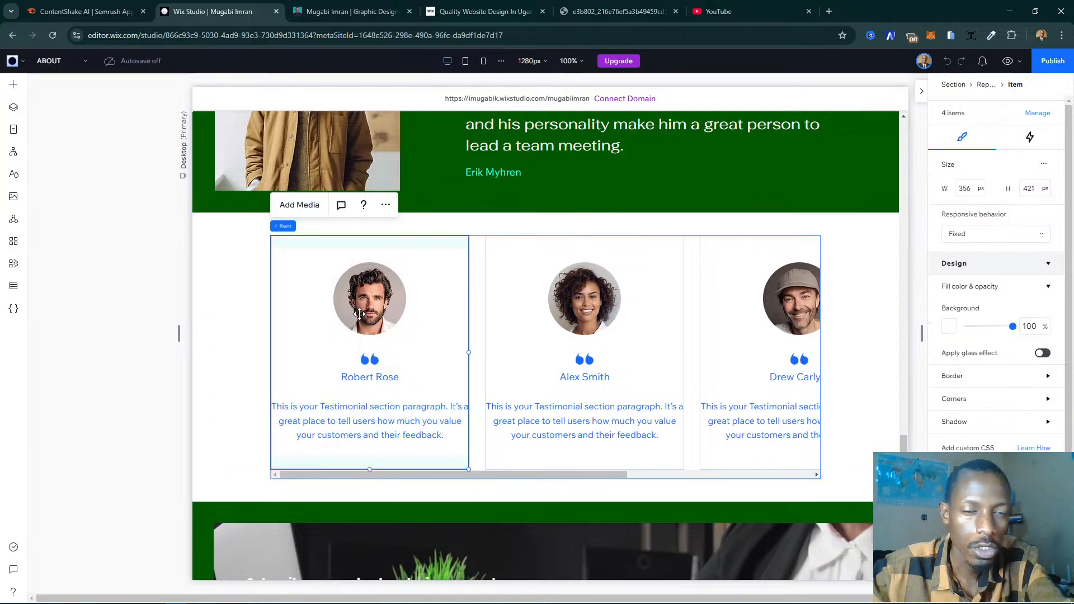
click(363, 356)
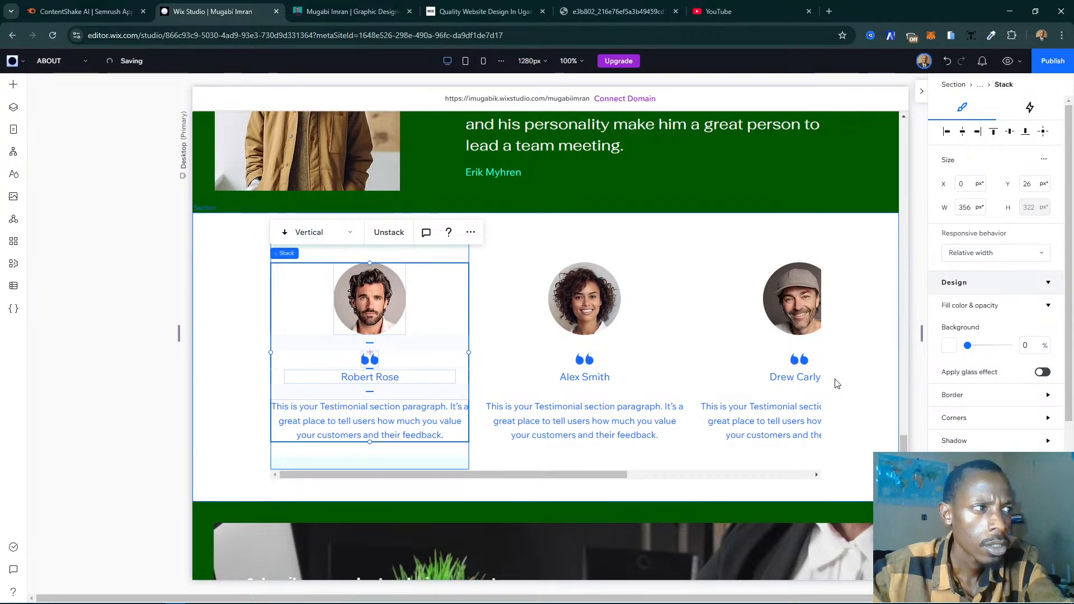
click(612, 238)
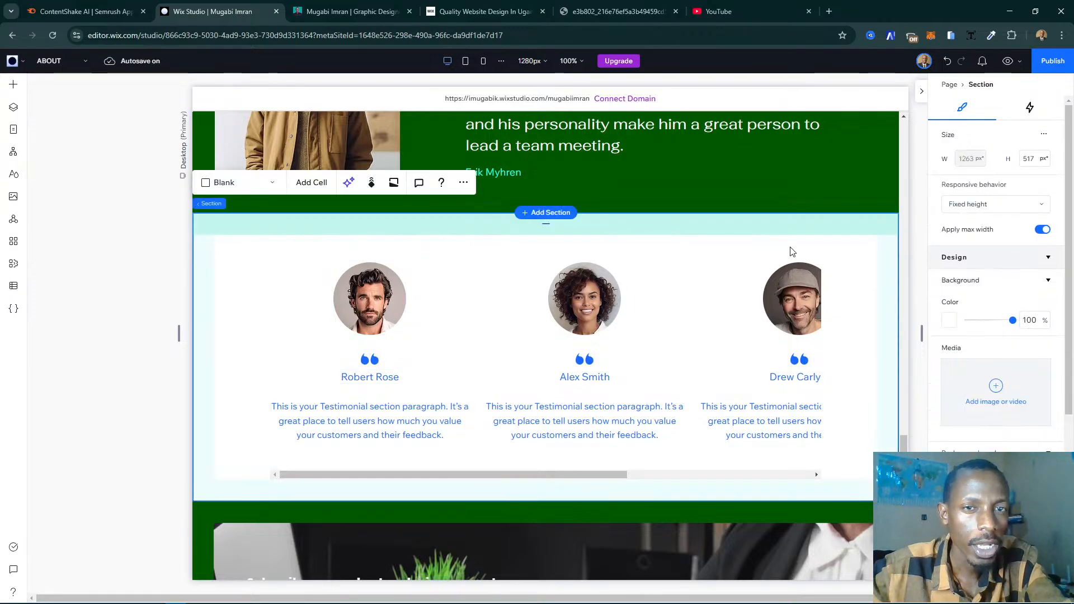
- Copy the heading "What People Have to Say" from the live My Story page and return to the Wix Studio editor
click(344, 14)
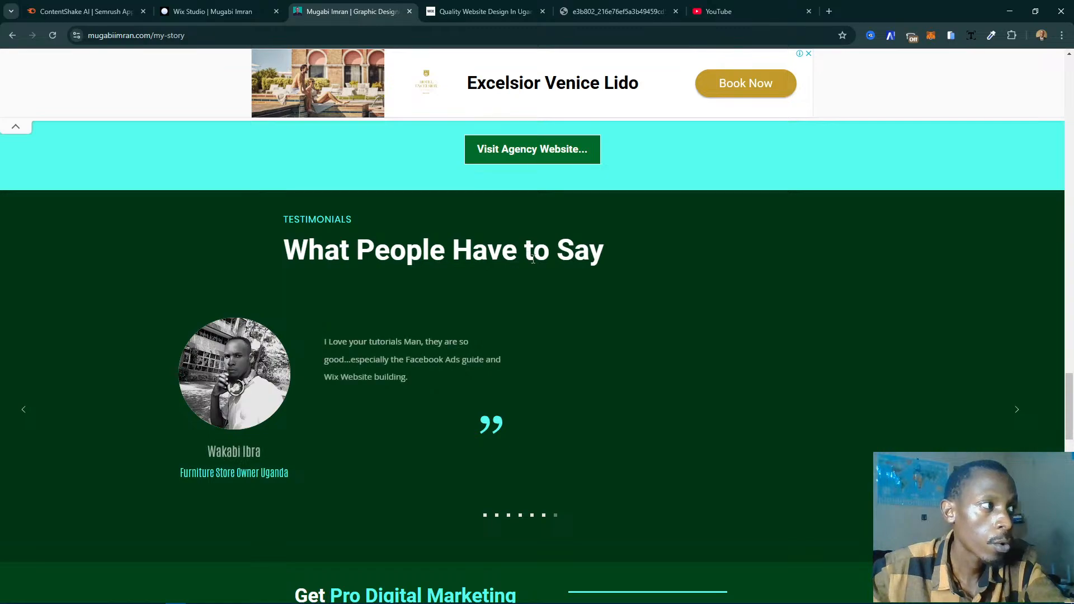
double_click(534, 252)
click(534, 251)
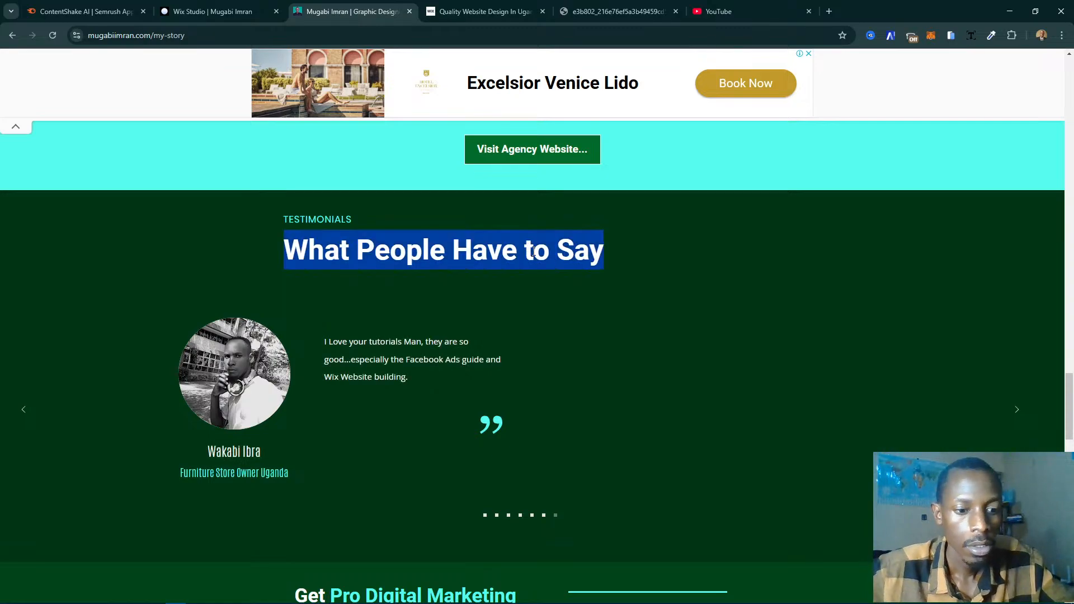
click(262, 10)
scroll(707, 330, up, 8)
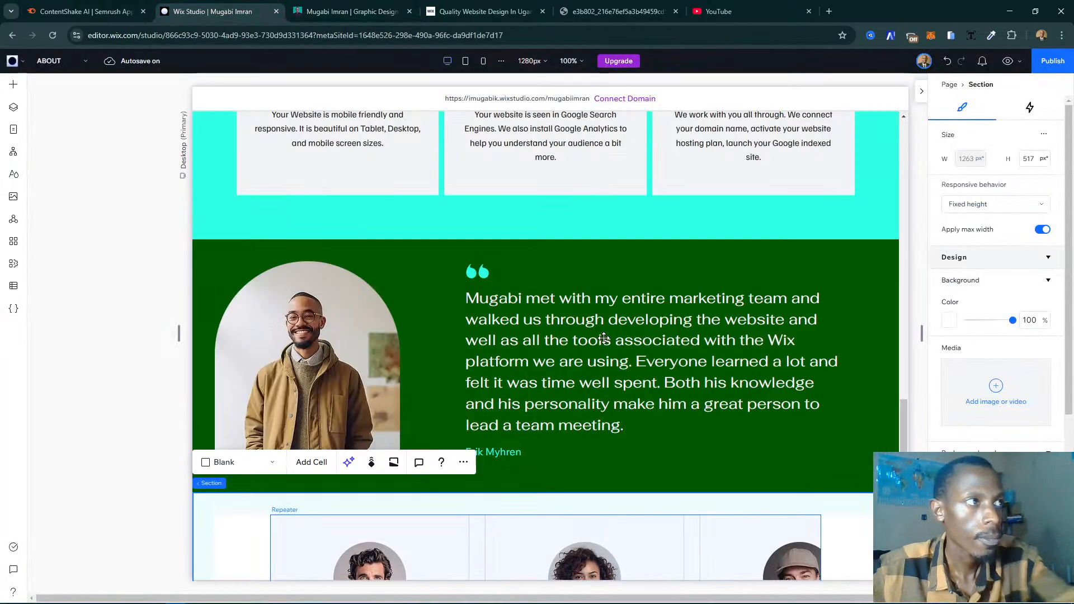
scroll(707, 326, up, 3)
scroll(707, 326, down, 6)
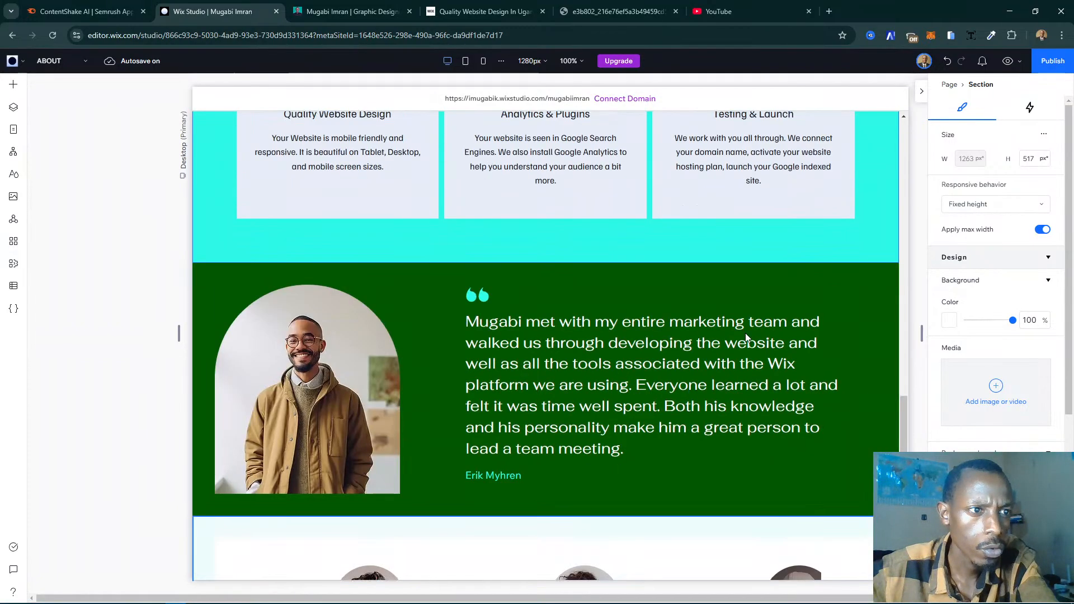
click(892, 367)
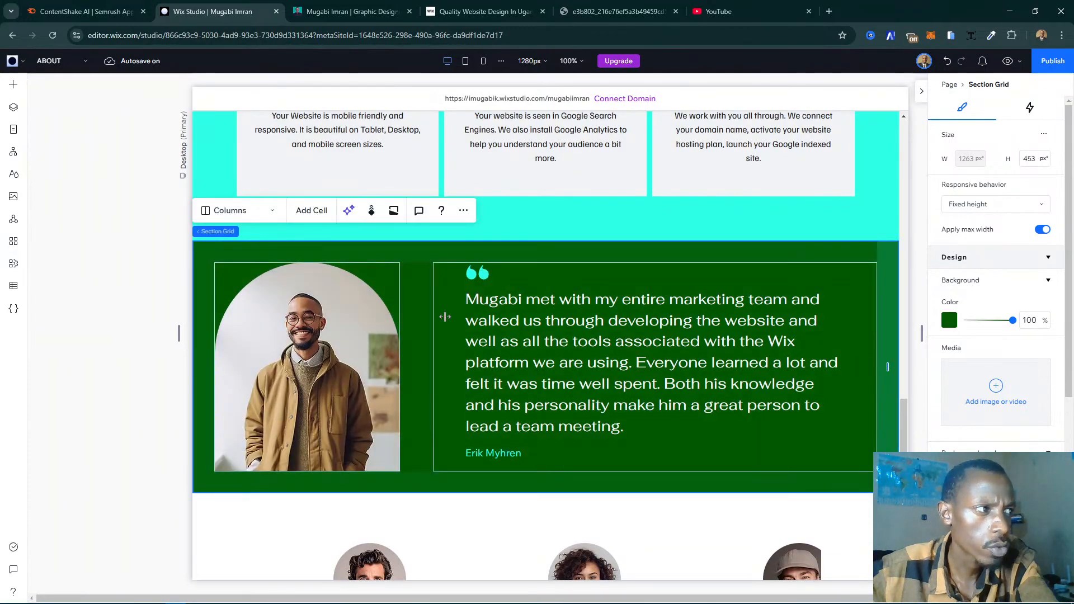
click(535, 195)
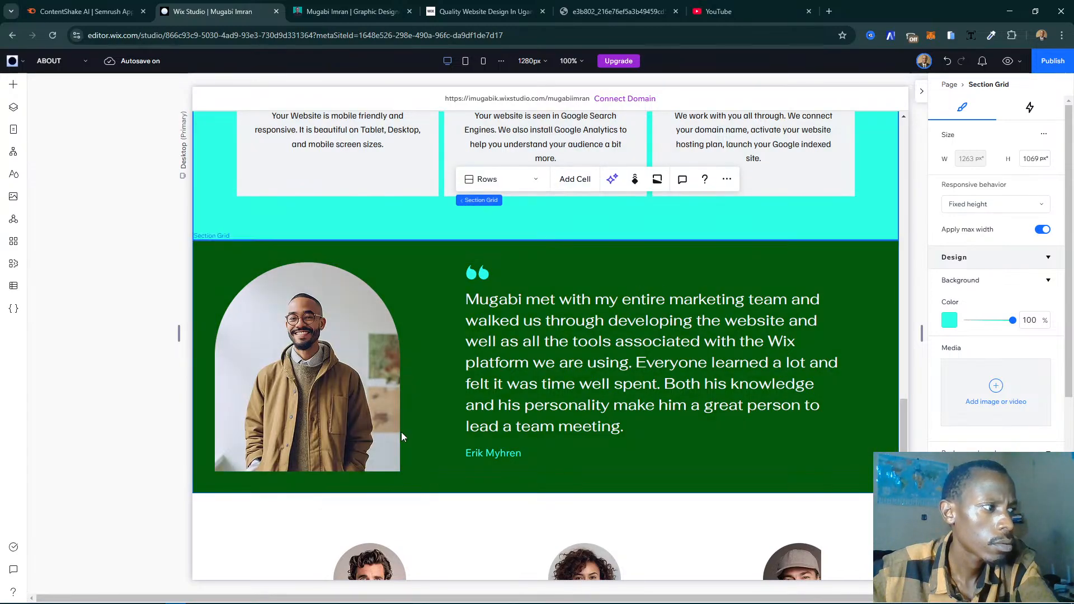
click(92, 501)
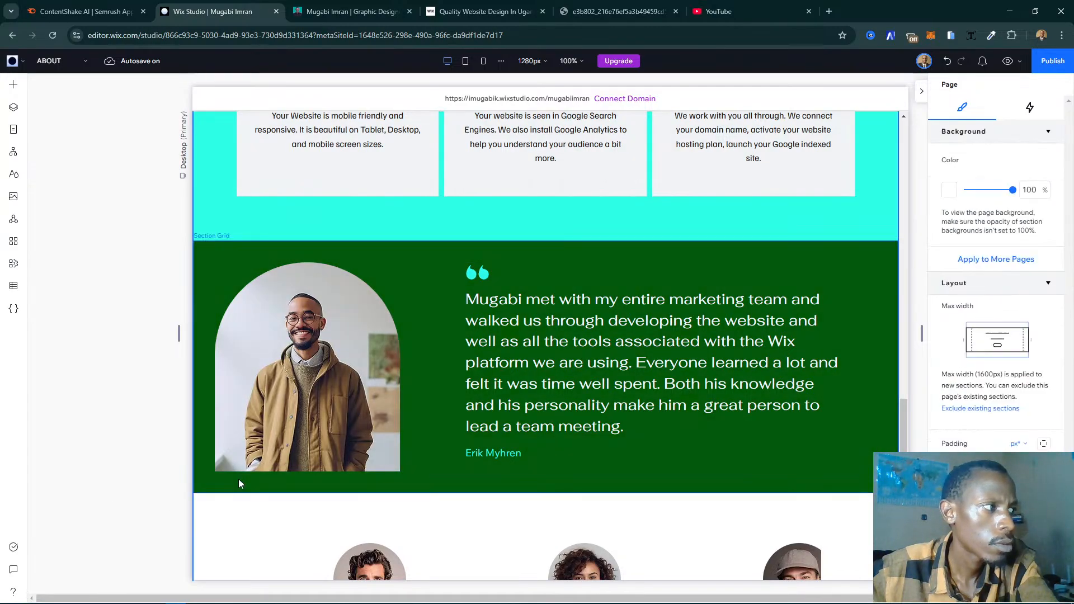
click(239, 480)
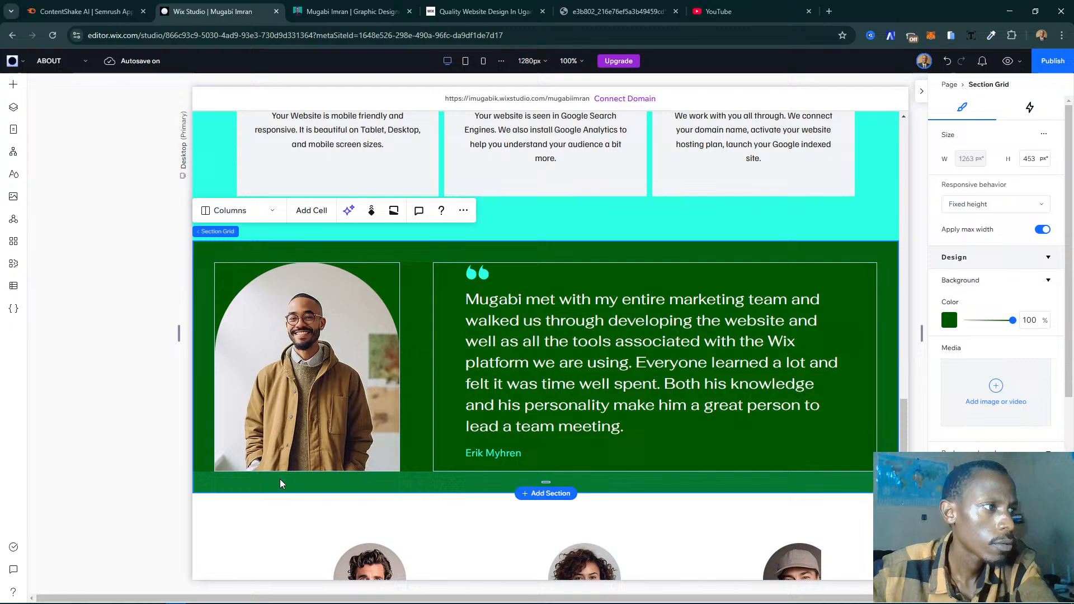
click(461, 210)
mouse_move(504, 322)
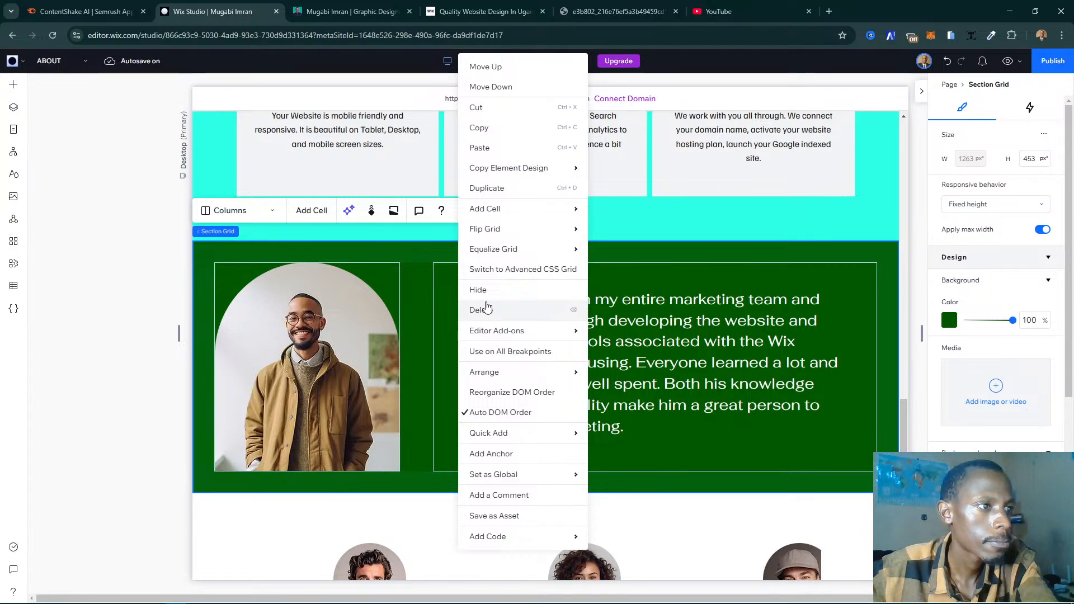
click(887, 286)
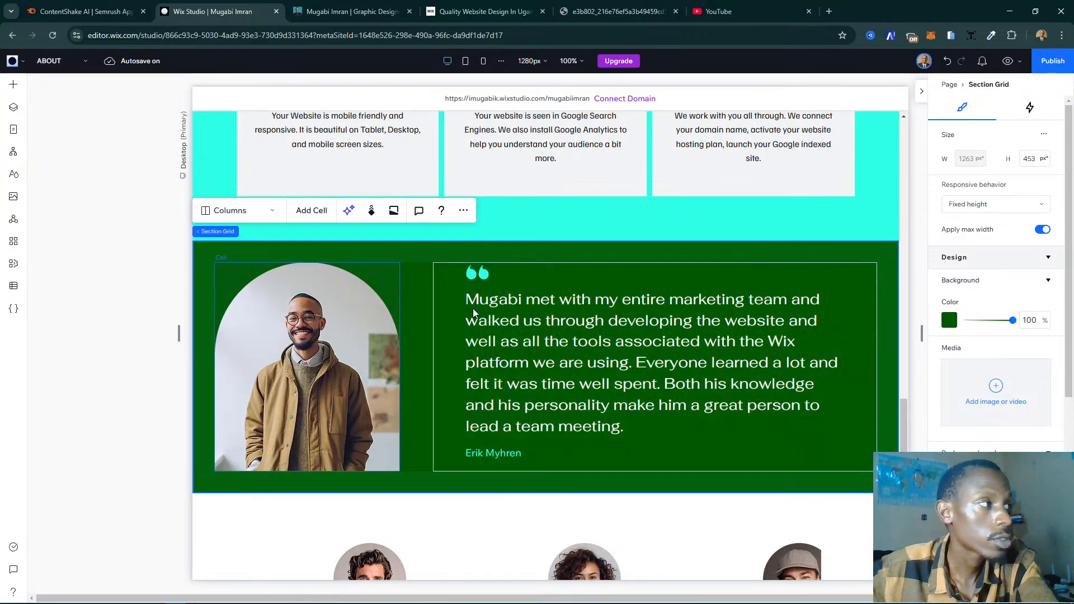
- Select the green section grid with the single portrait and quote, and delete it from the page
click(396, 287)
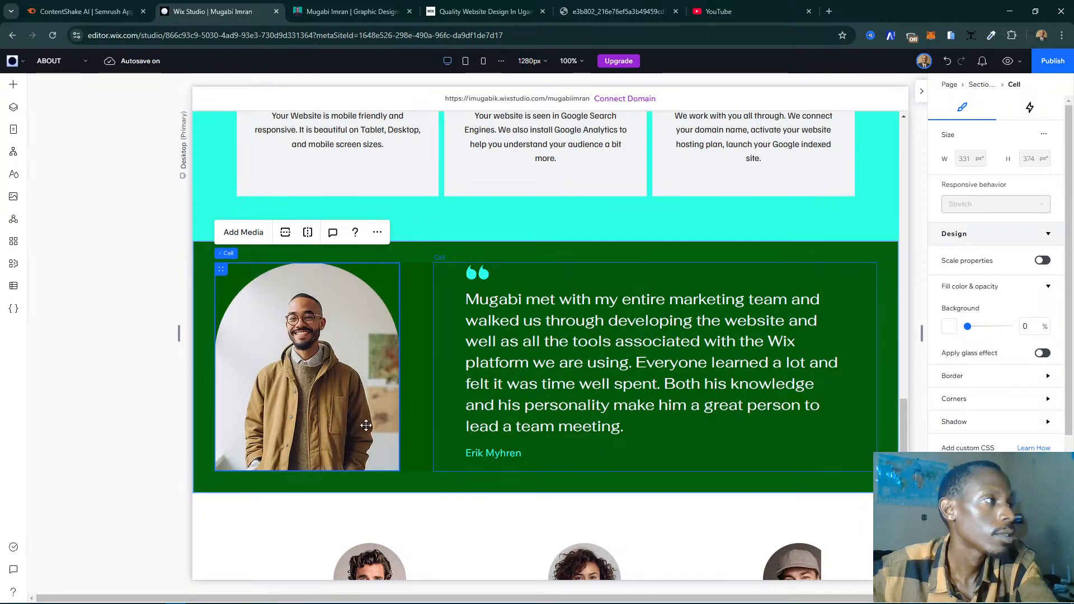
click(90, 454)
click(438, 473)
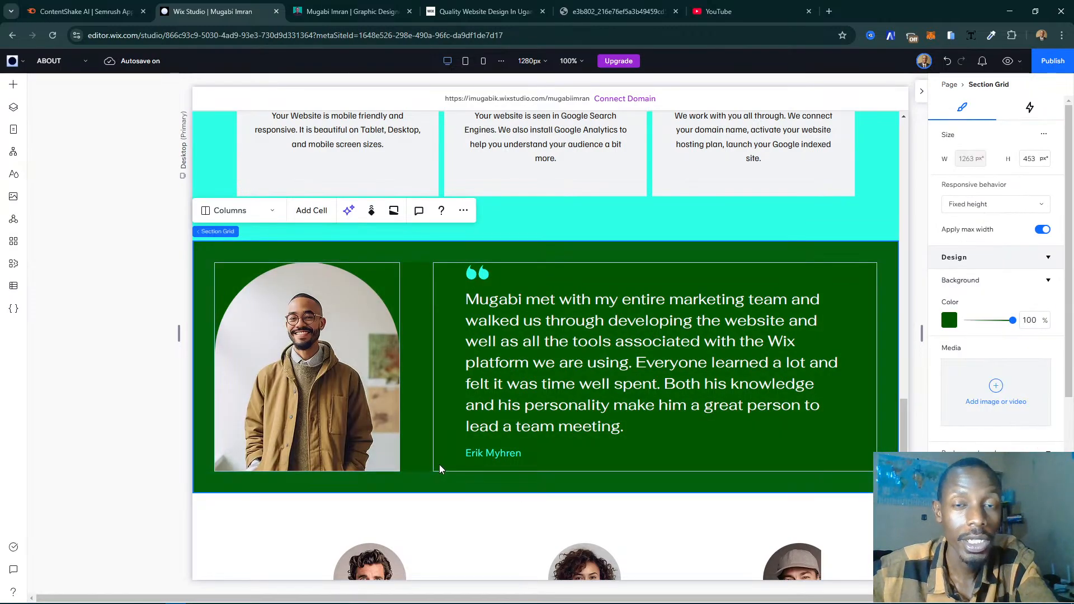
click(465, 212)
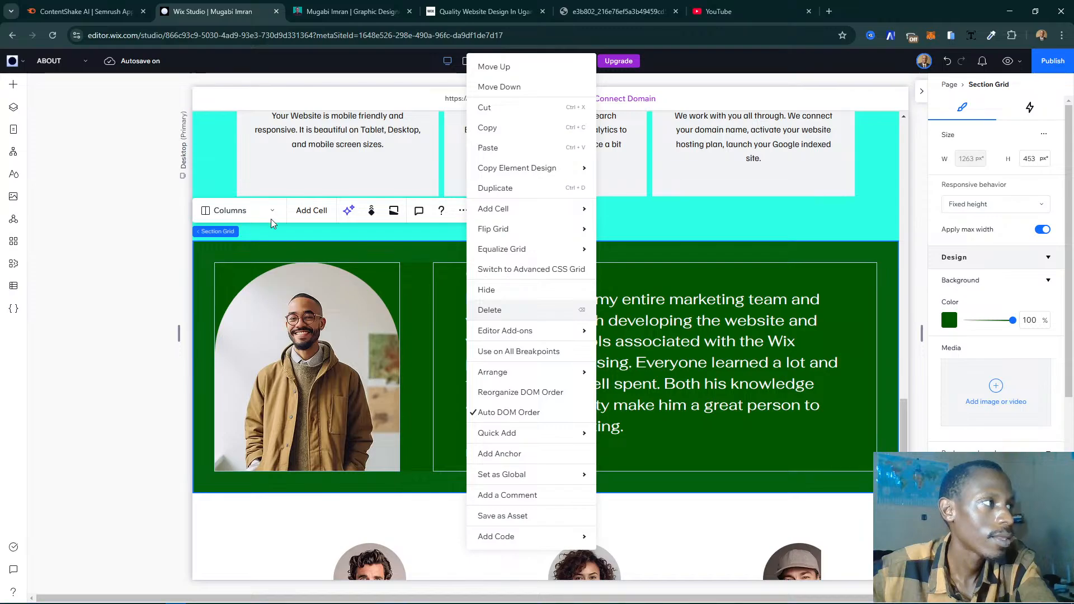
key(Delete)
- Select the section containing the testimonial slider below the services cards and add a cell to its top
scroll(626, 354, up, 10)
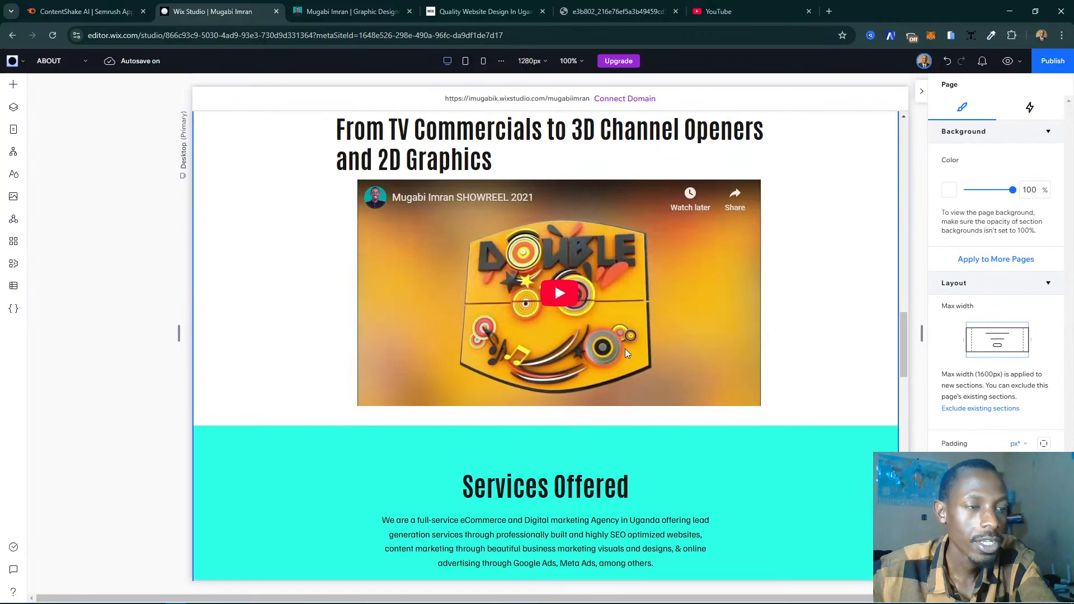
scroll(589, 338, up, 5)
scroll(537, 321, down, 4)
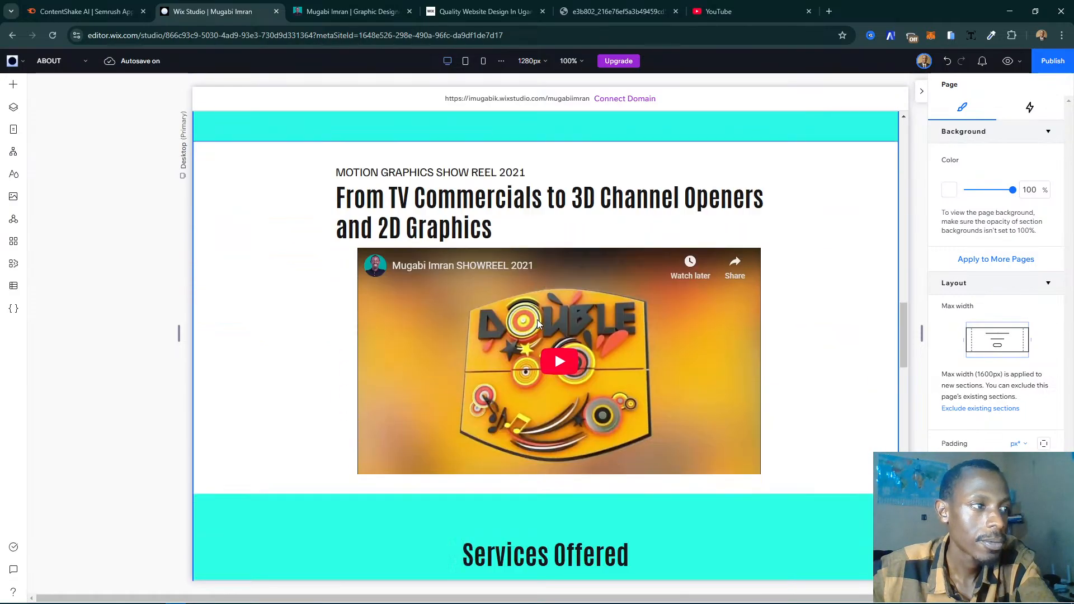
scroll(537, 320, down, 13)
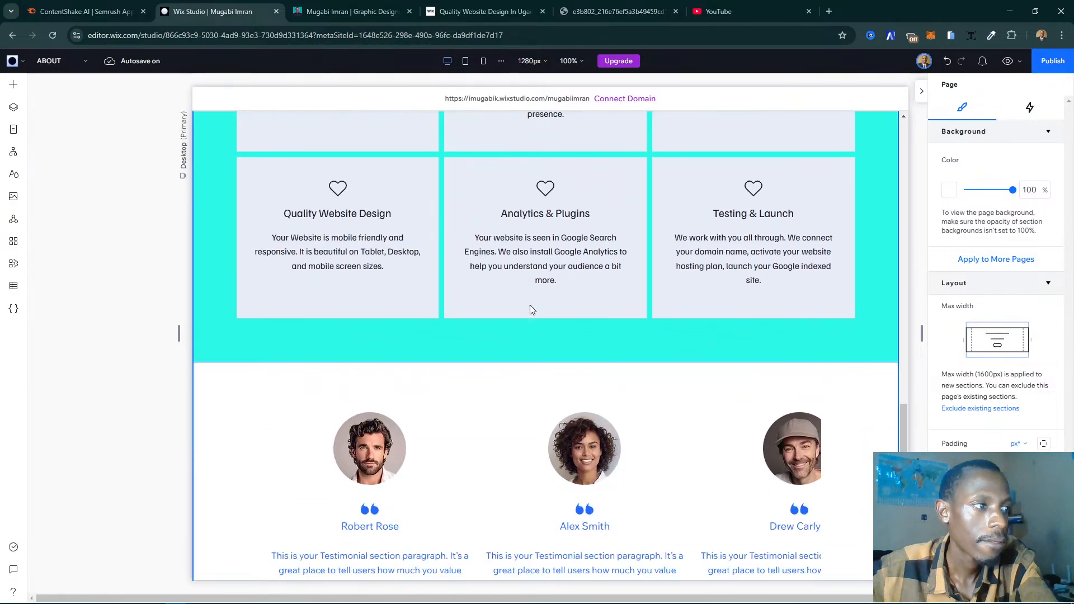
scroll(532, 319, down, 1)
click(582, 325)
scroll(582, 325, down, 4)
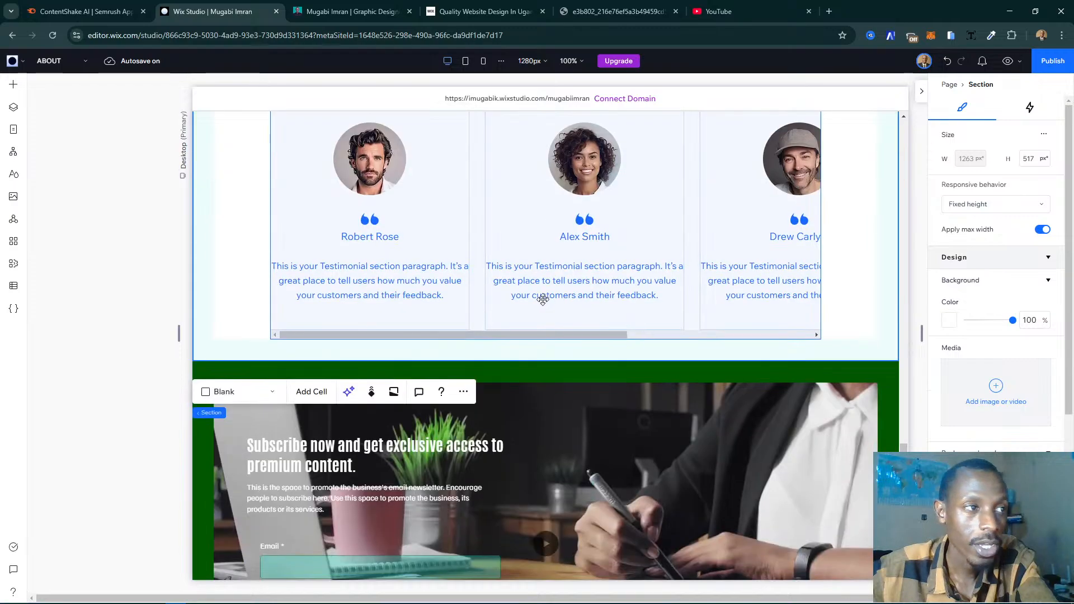
scroll(540, 299, up, 2)
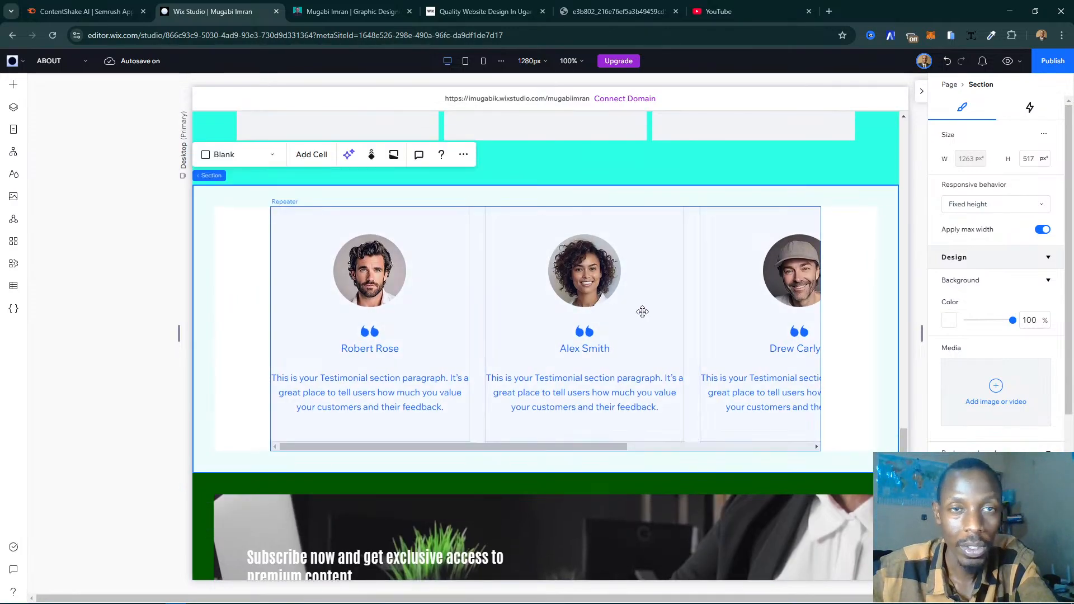
click(315, 156)
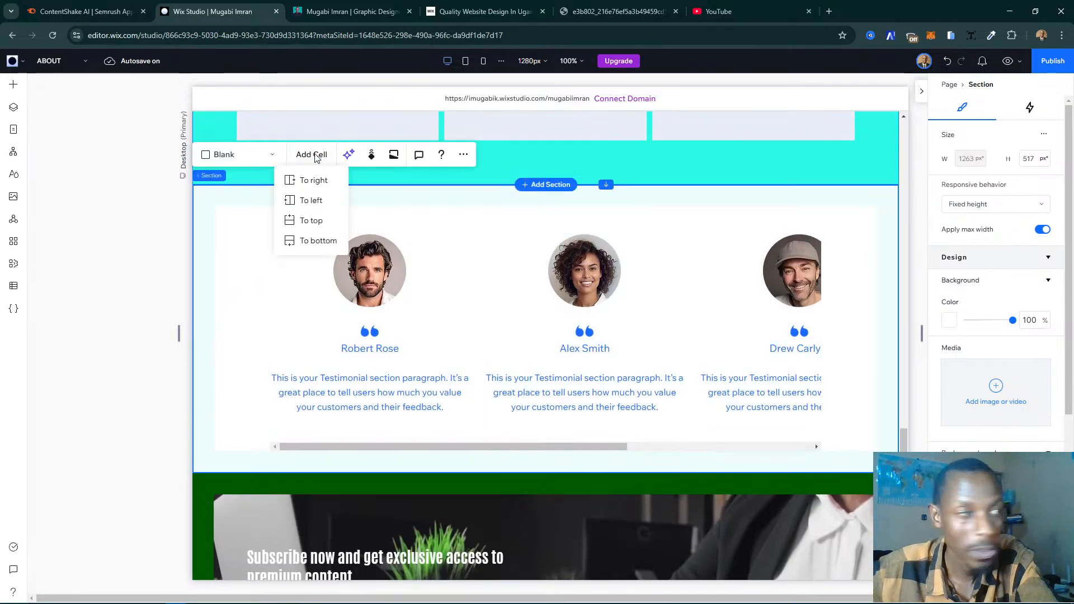
click(310, 221)
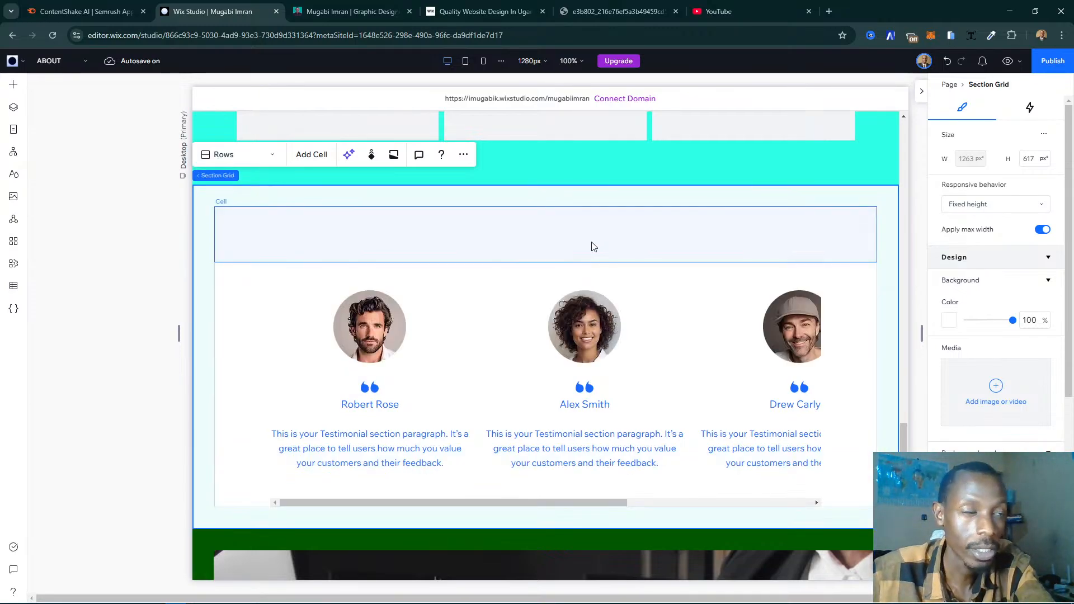
- Add a Heading 1 text element to the empty cell above the testimonial slider
click(485, 248)
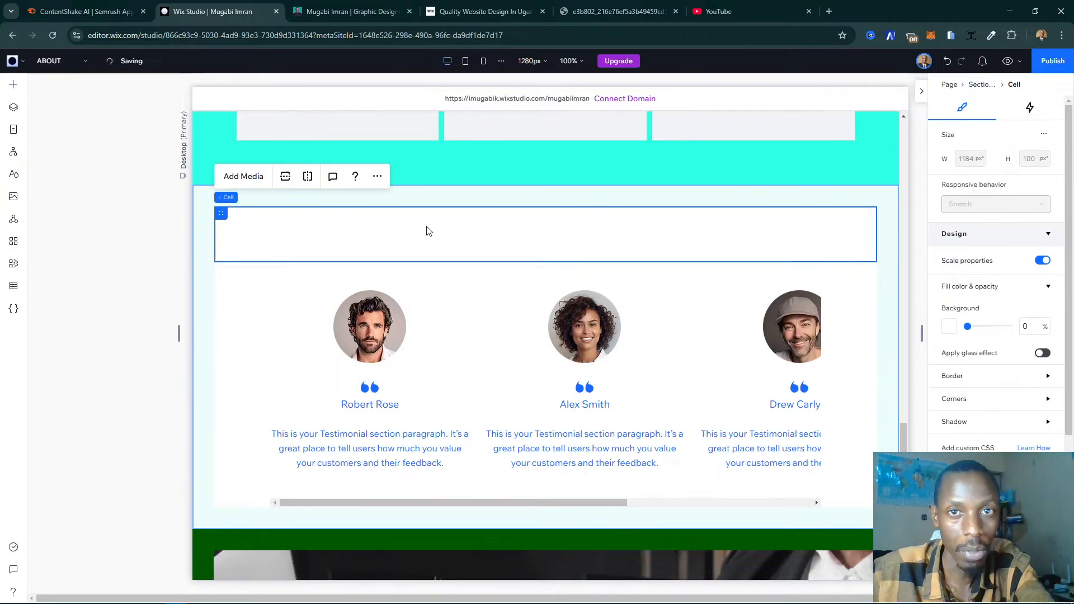
click(13, 84)
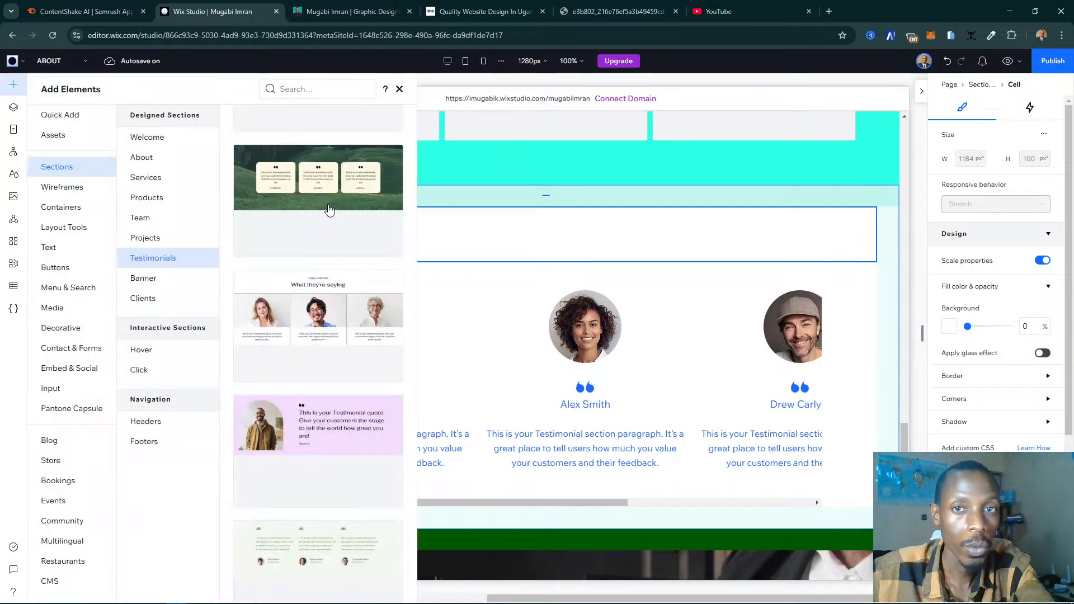
scroll(328, 208, down, 3)
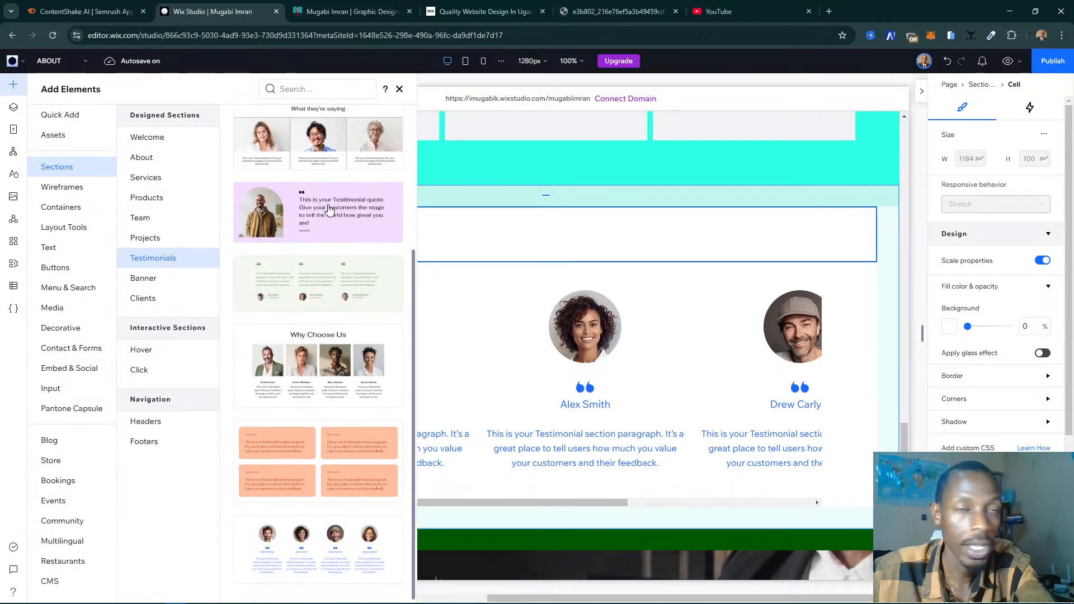
click(61, 250)
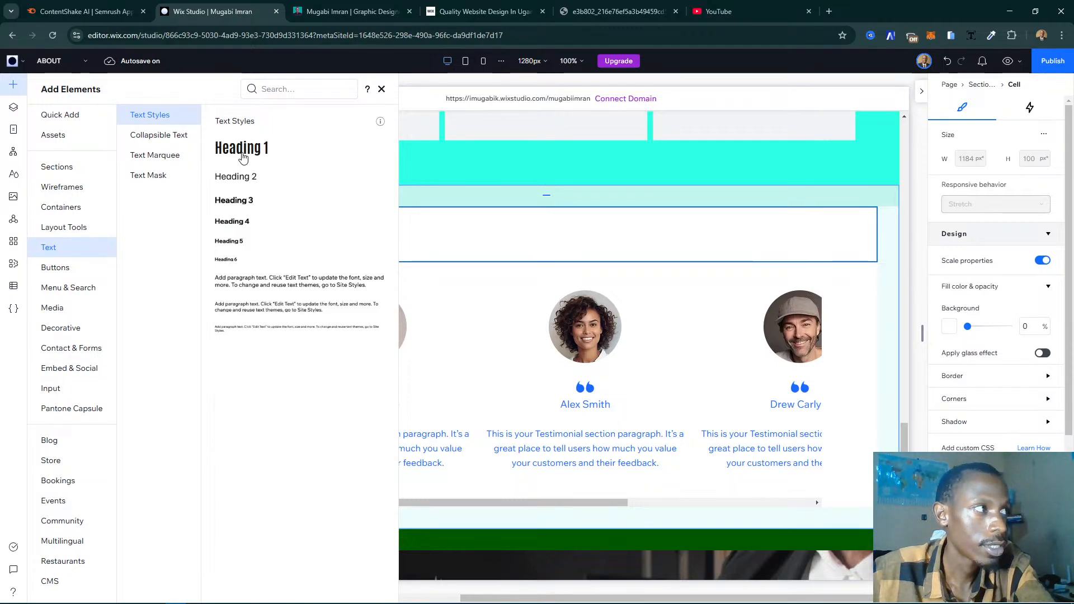
drag(242, 158, 469, 226)
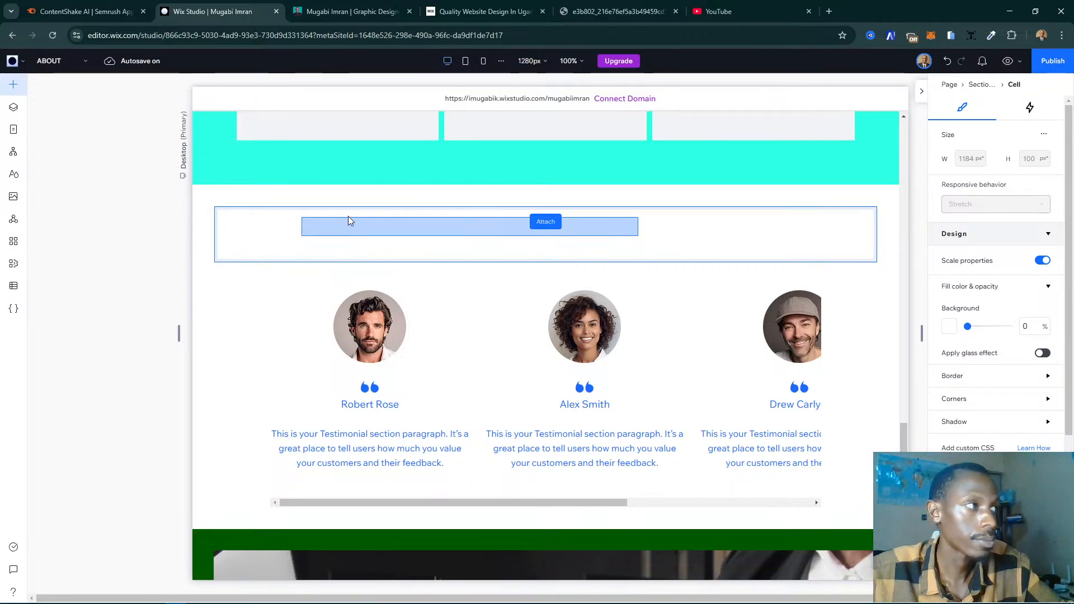
drag(348, 218, 336, 225)
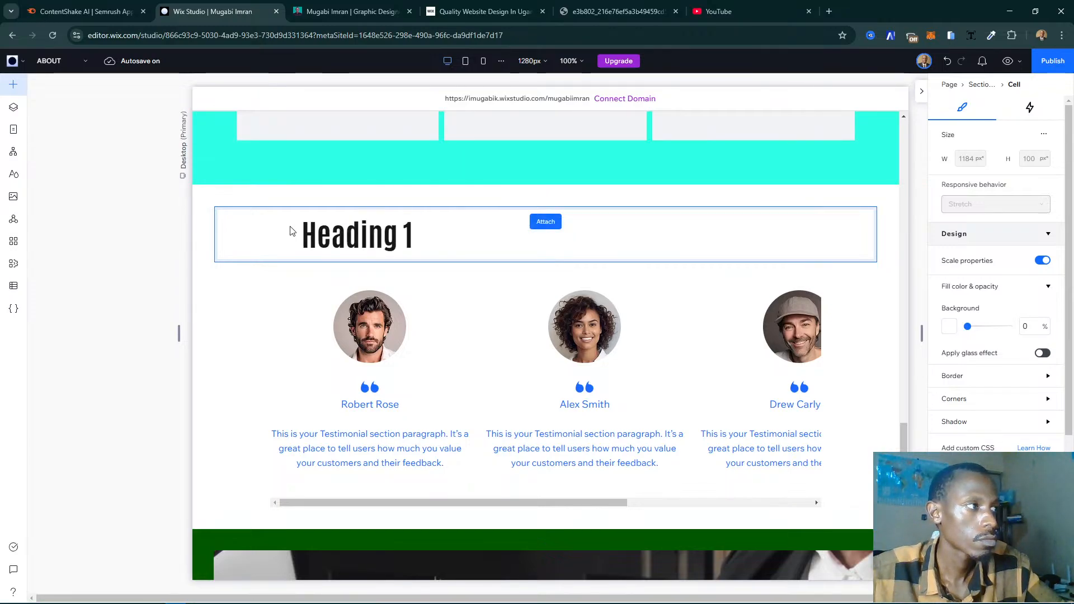
- Set the font size of the new heading above the testimonial slider to 37 px
click(409, 242)
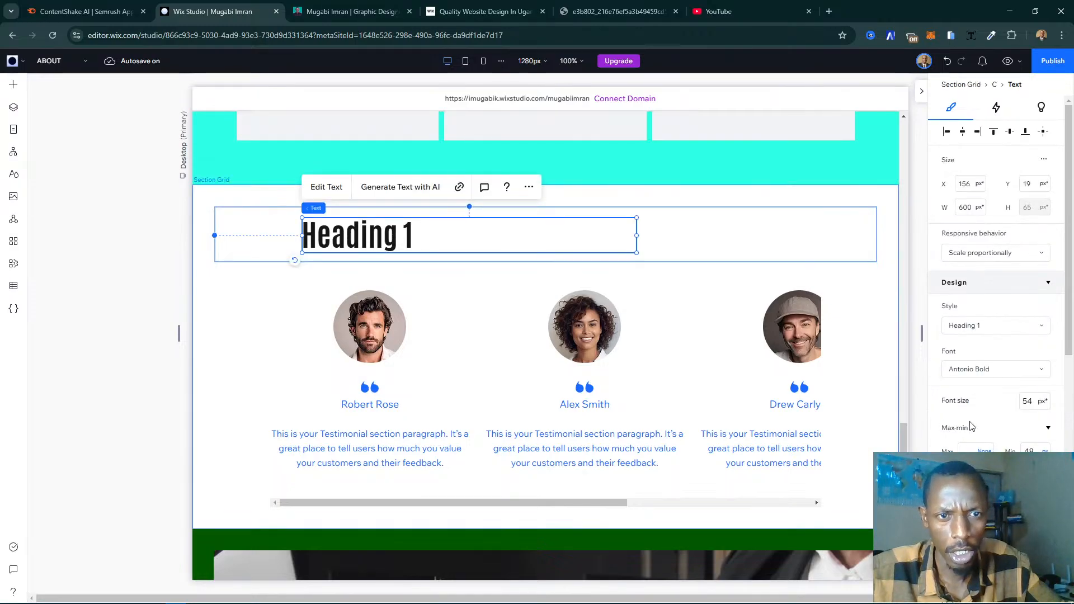
click(1027, 401)
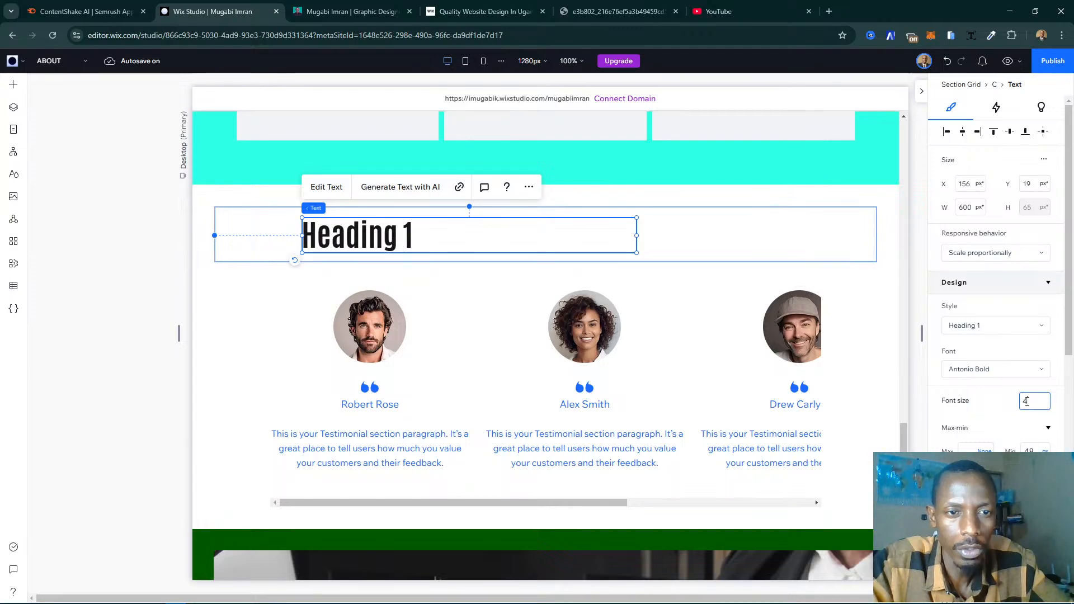
key(Return)
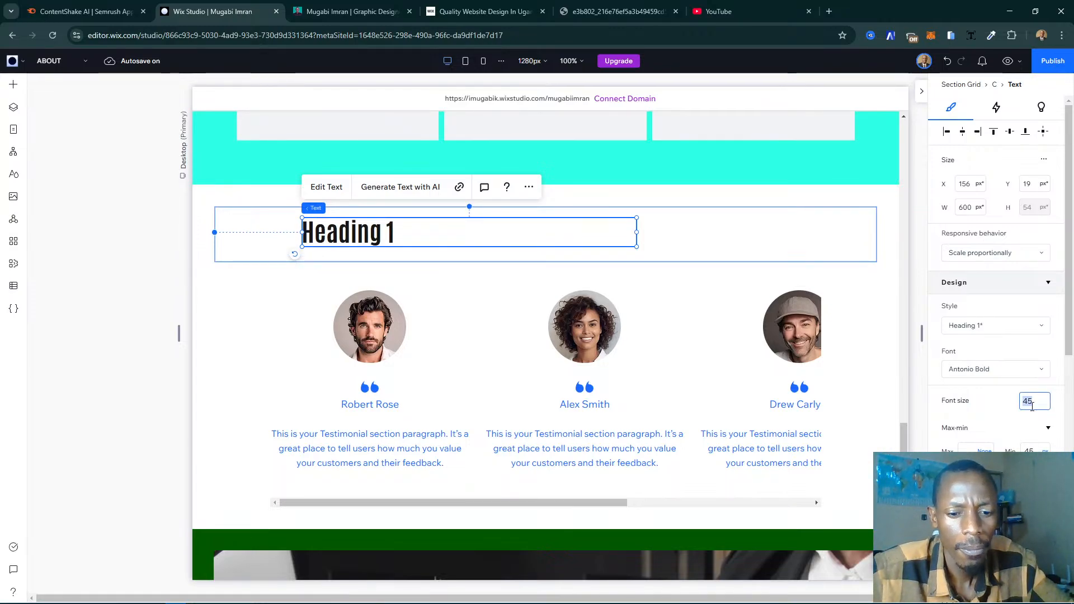
text(37)
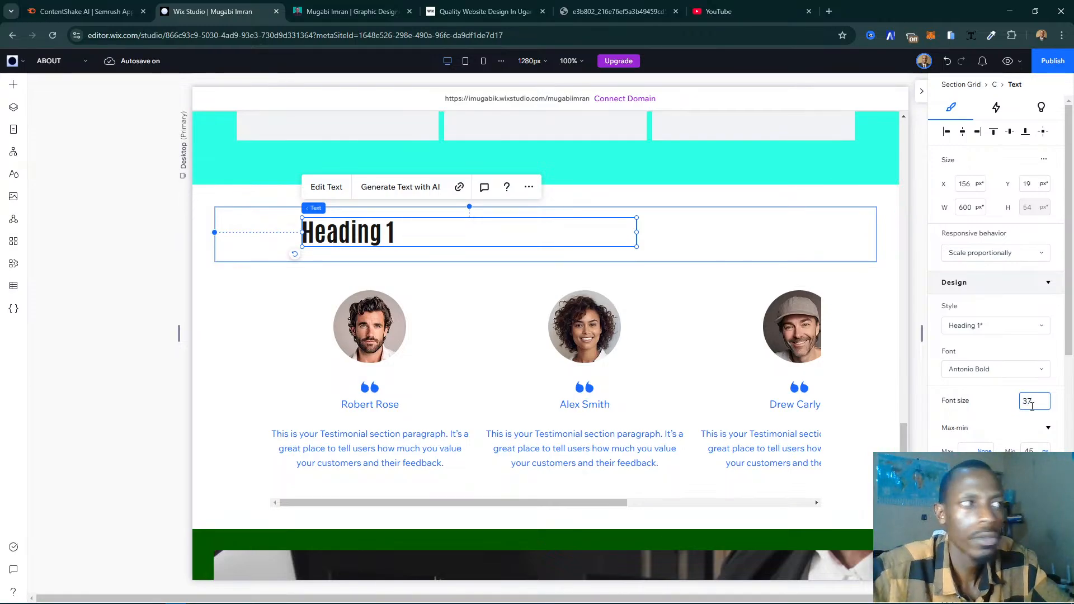
key(Return)
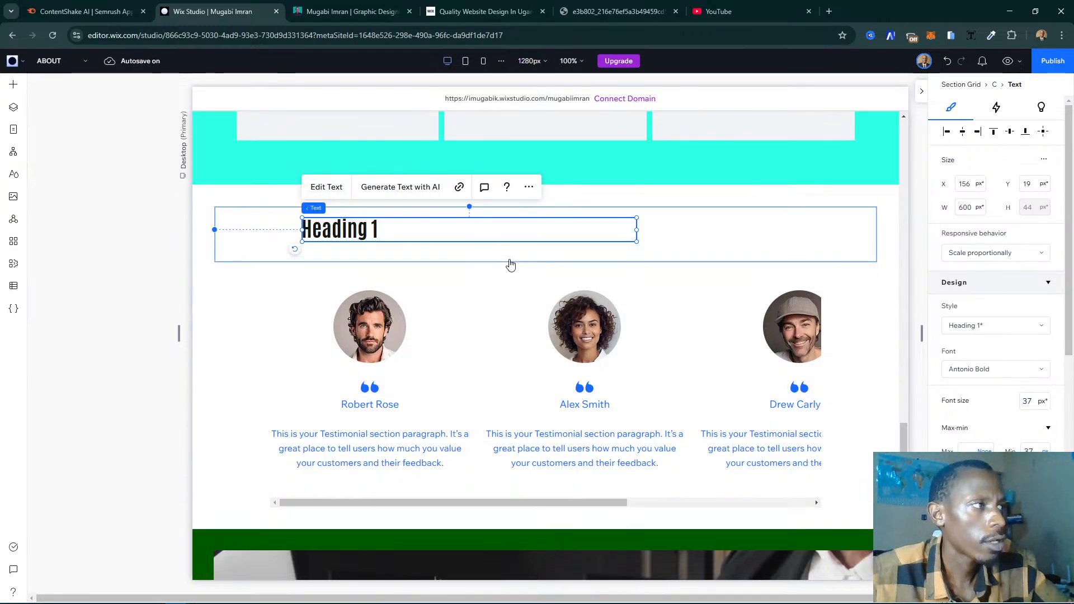
- Replace the placeholder heading text with the copied "What People Have to Say"
key(Return)
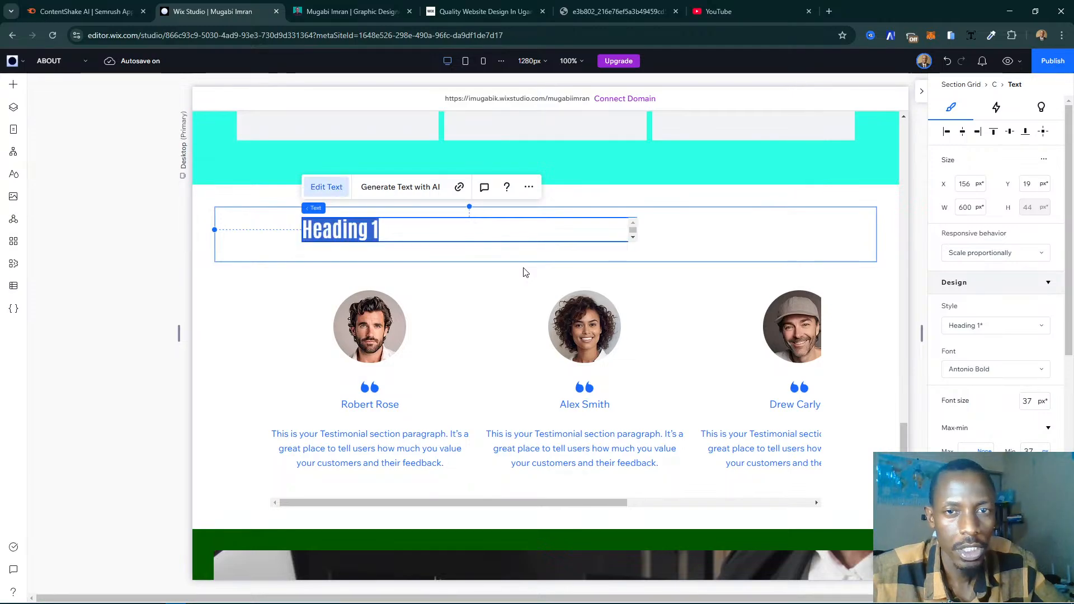
text(What People Have to Say)
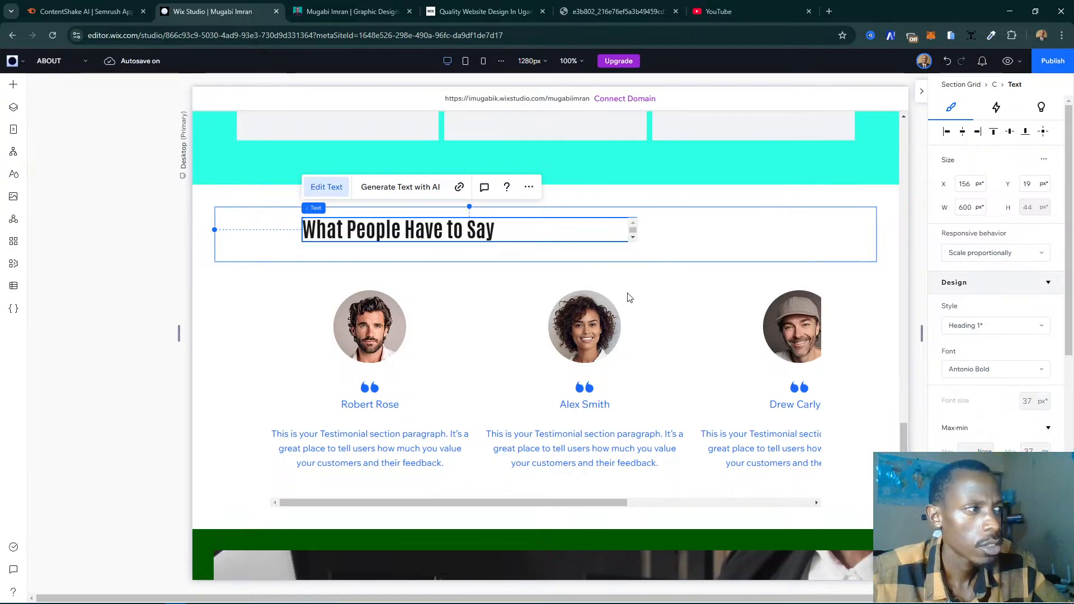
click(548, 238)
click(549, 232)
- Center-align the "What People Have to Say" text and move its box to the horizontal center of the cell, near the bottom edge
scroll(554, 231, up, 5)
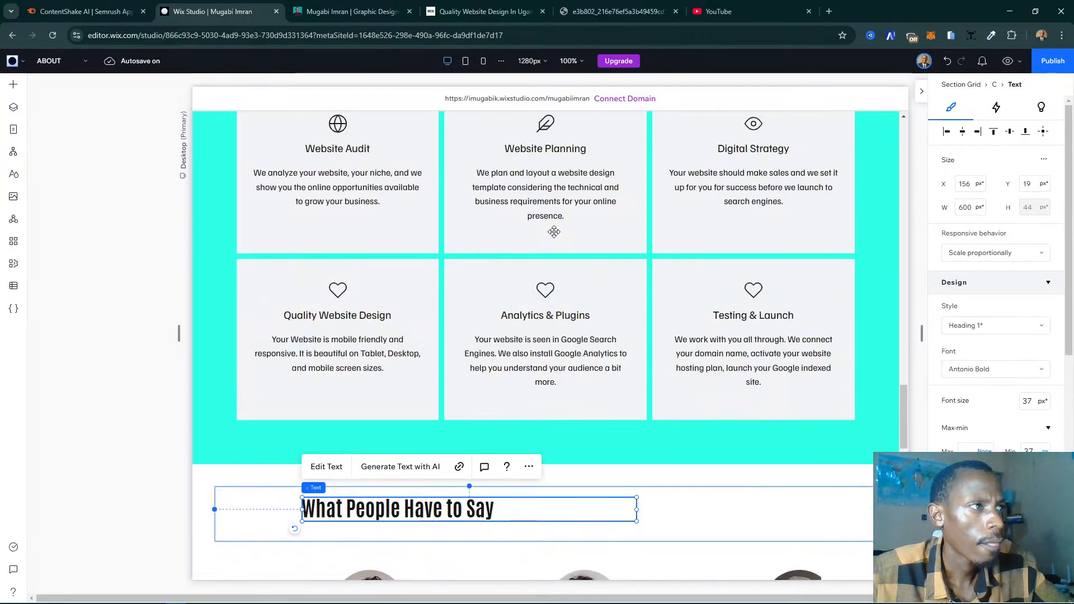
scroll(554, 231, down, 3)
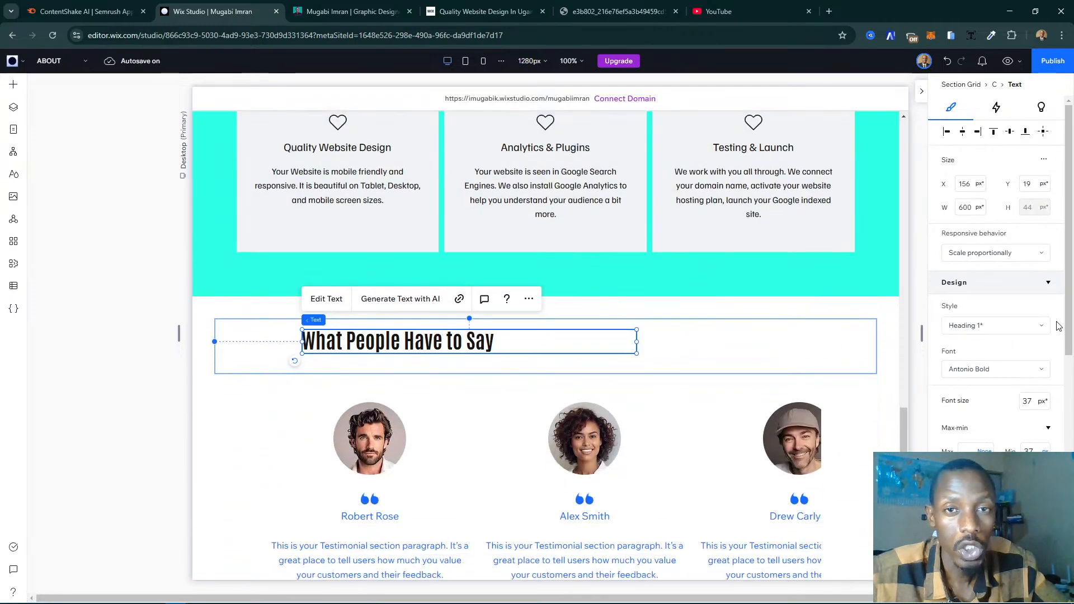
scroll(945, 407, down, 5)
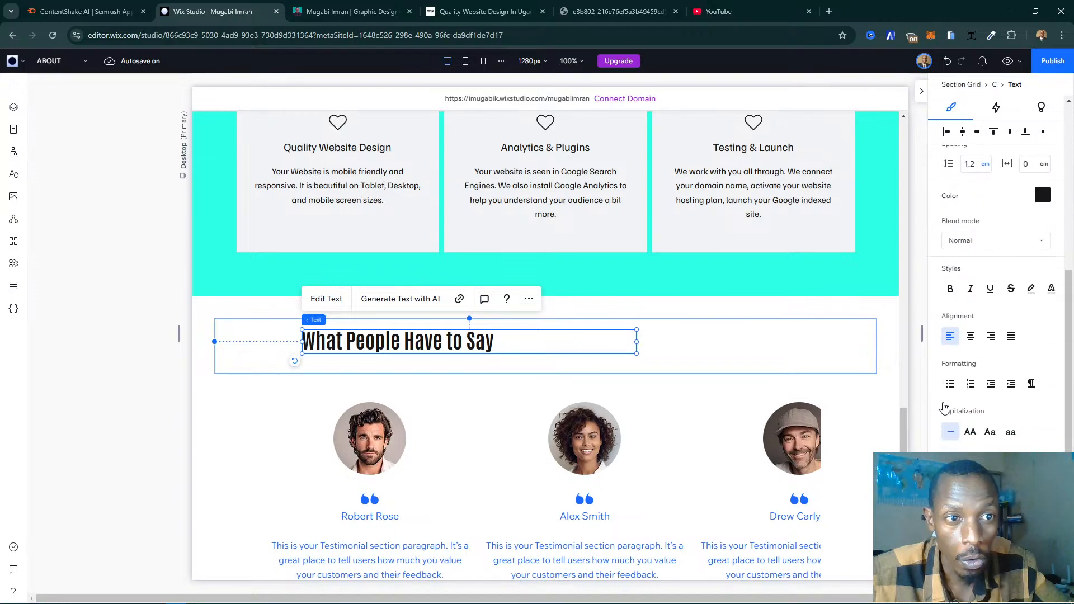
scroll(948, 409, up, 2)
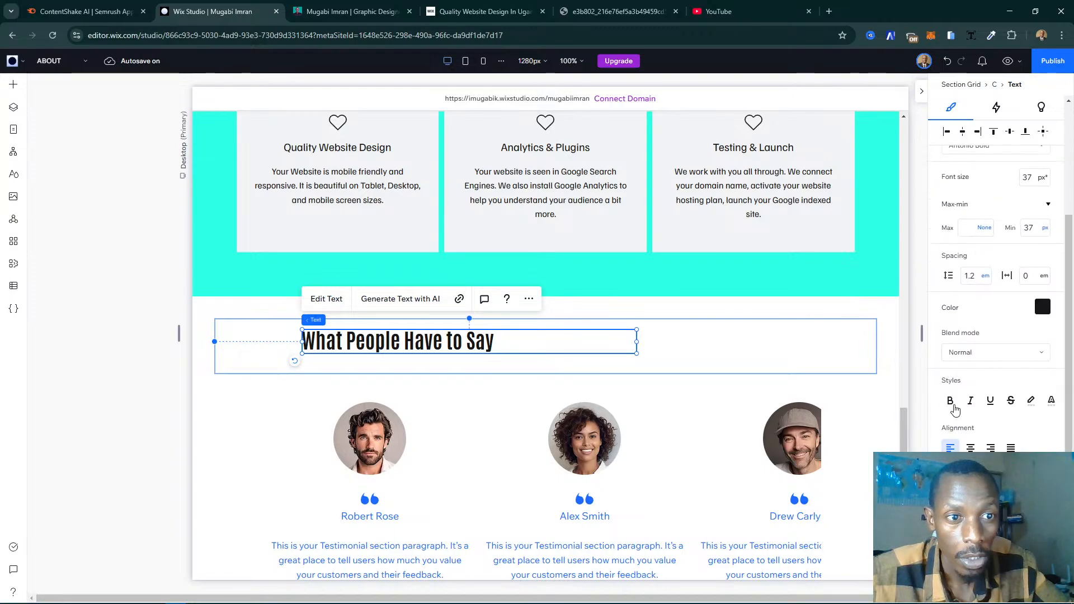
click(971, 448)
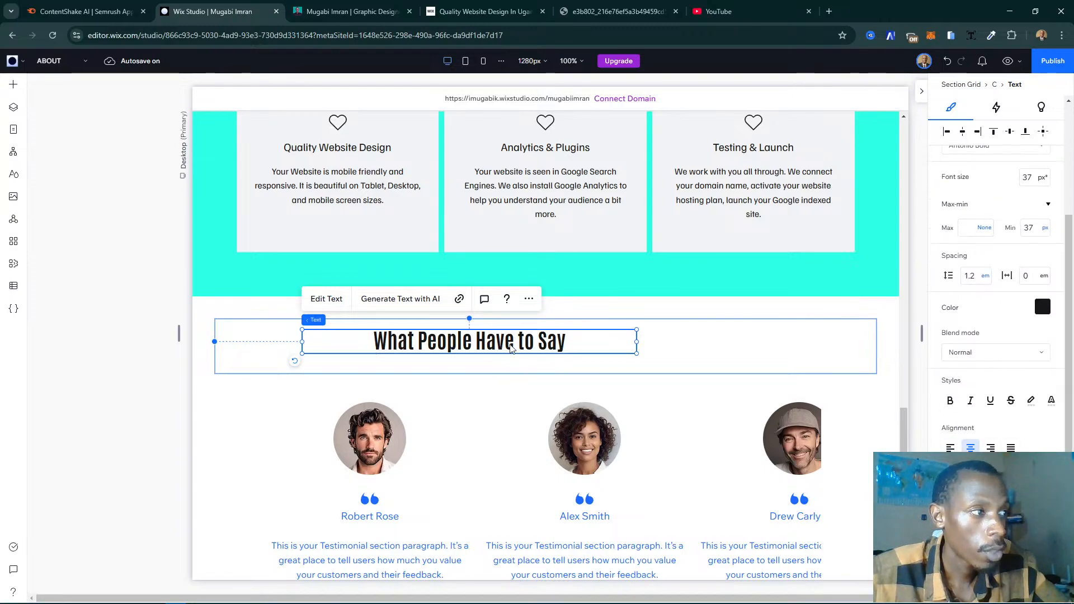
drag(607, 353, 574, 370)
- Copy the "TESTIMONIALS" label above the heading on the live My Story page and return to the Wix Studio editor
click(352, 11)
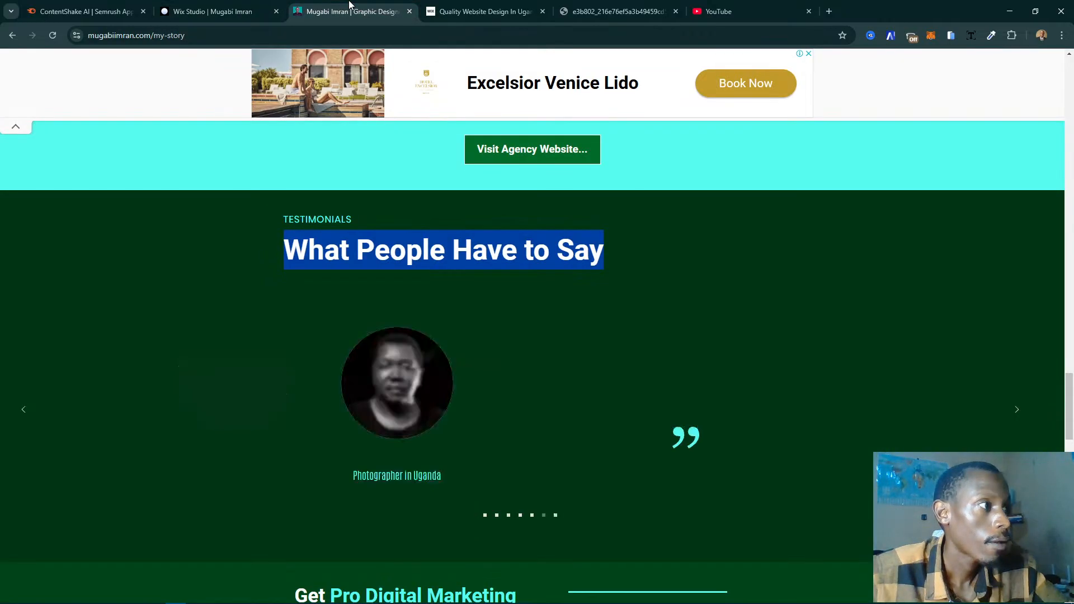
double_click(313, 218)
key(ctrl+c)
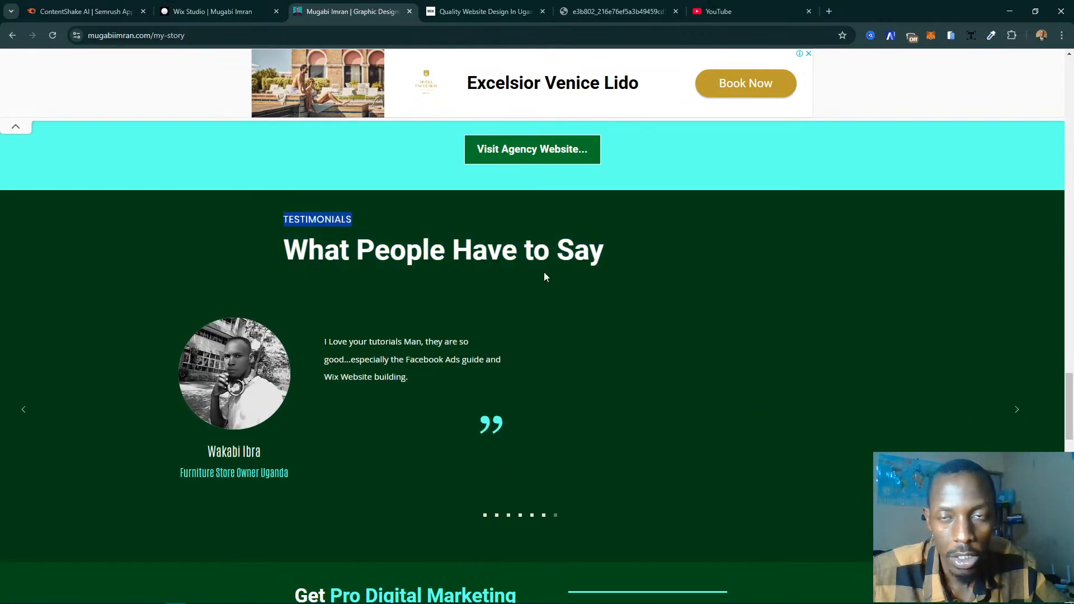
click(213, 11)
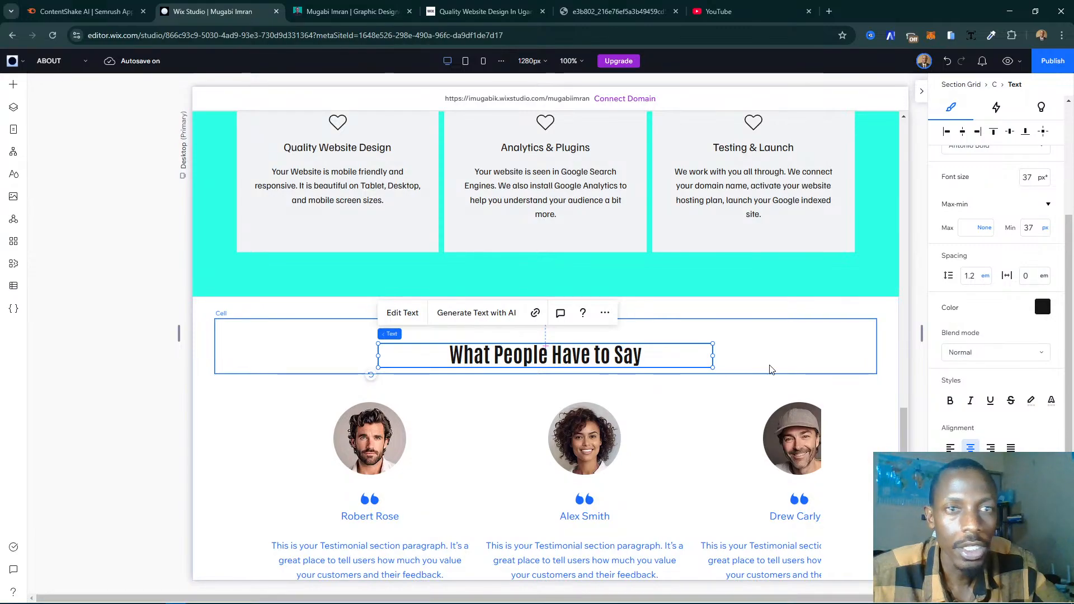
- Duplicate the "What People Have to Say" heading, place the copy directly above the original and apply the Heading 5 style to it
key(ctrl+d)
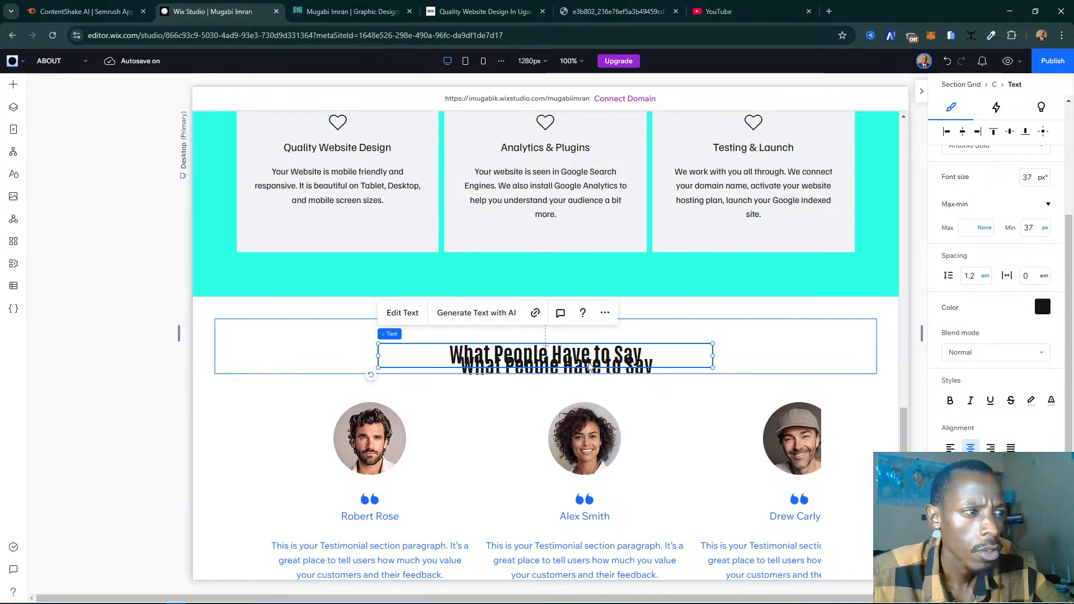
drag(611, 366, 591, 331)
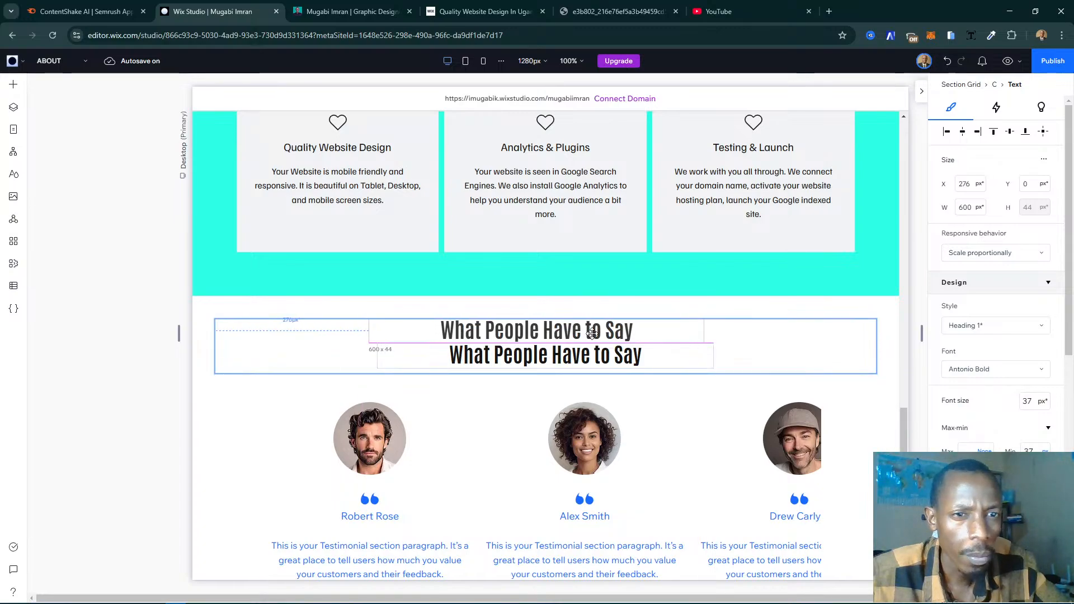
click(1002, 326)
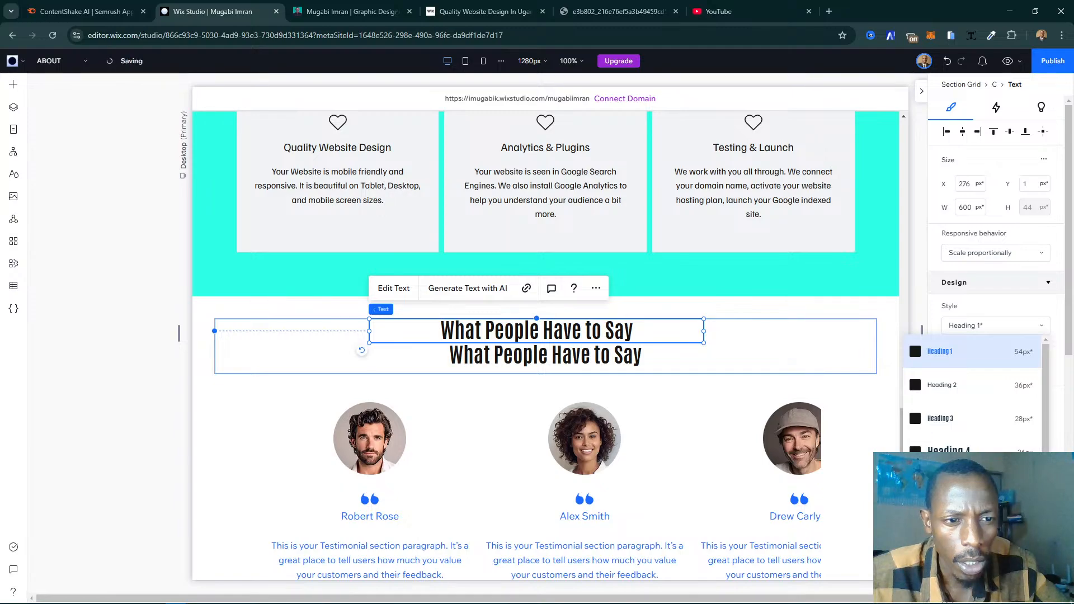
click(972, 486)
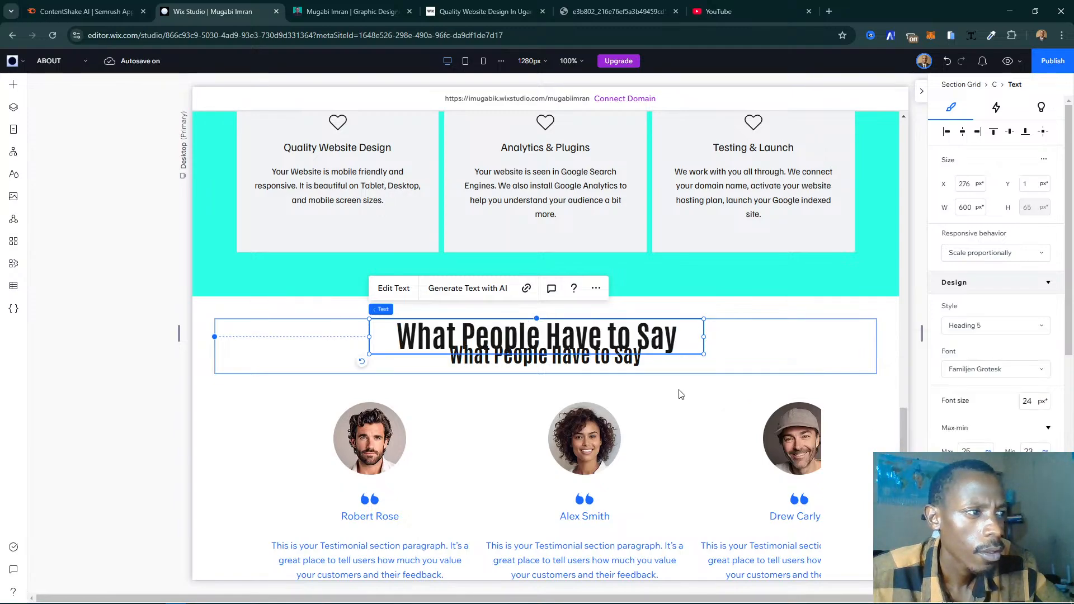
- Replace the text of the upper Heading 5 copy with the copied "TESTIMONIALS" label
click(394, 288)
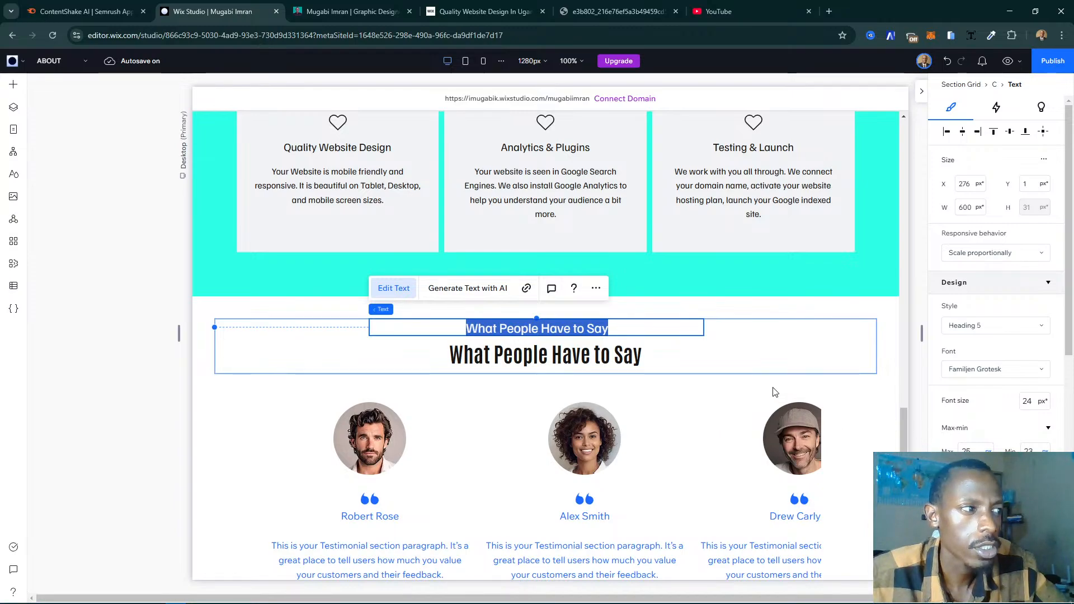
key(ctrl+v)
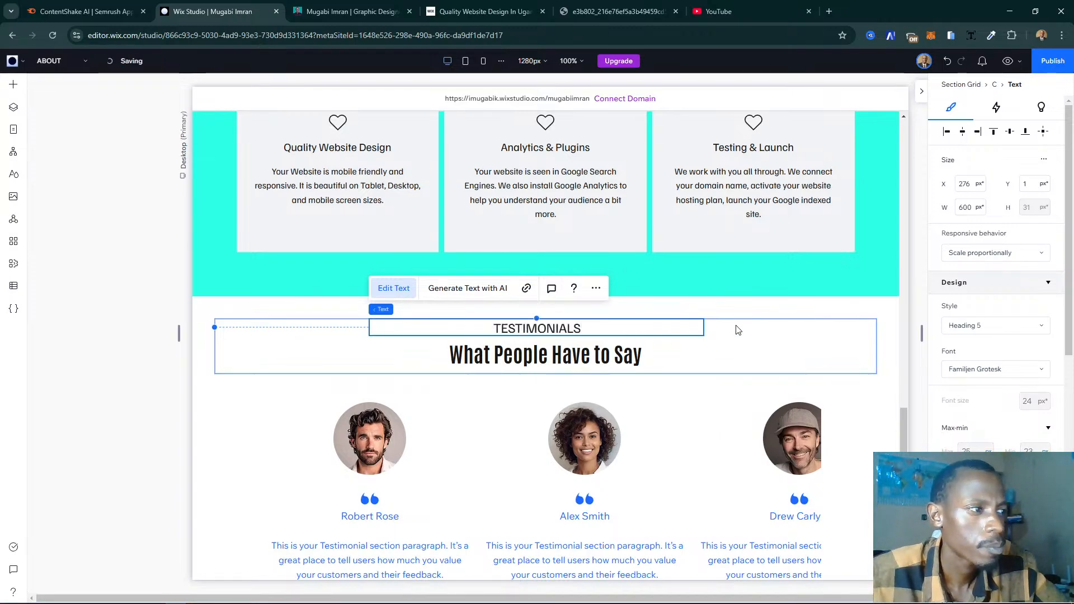
click(534, 337)
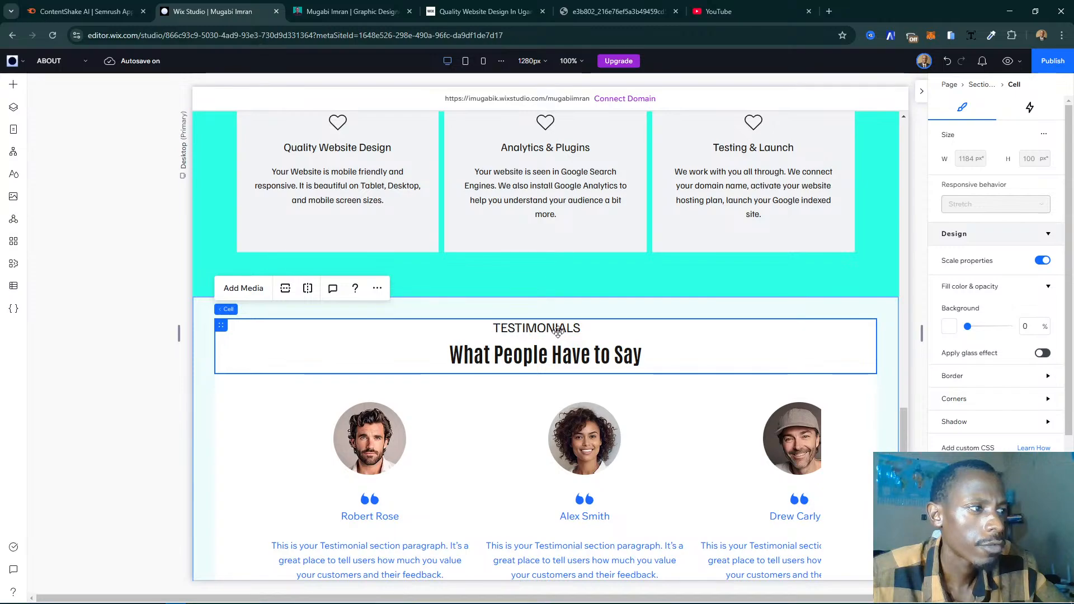
- Move the TESTIMONIALS label to the cell's horizontal center above the heading, at about X 292 px and Y 7 px
click(579, 329)
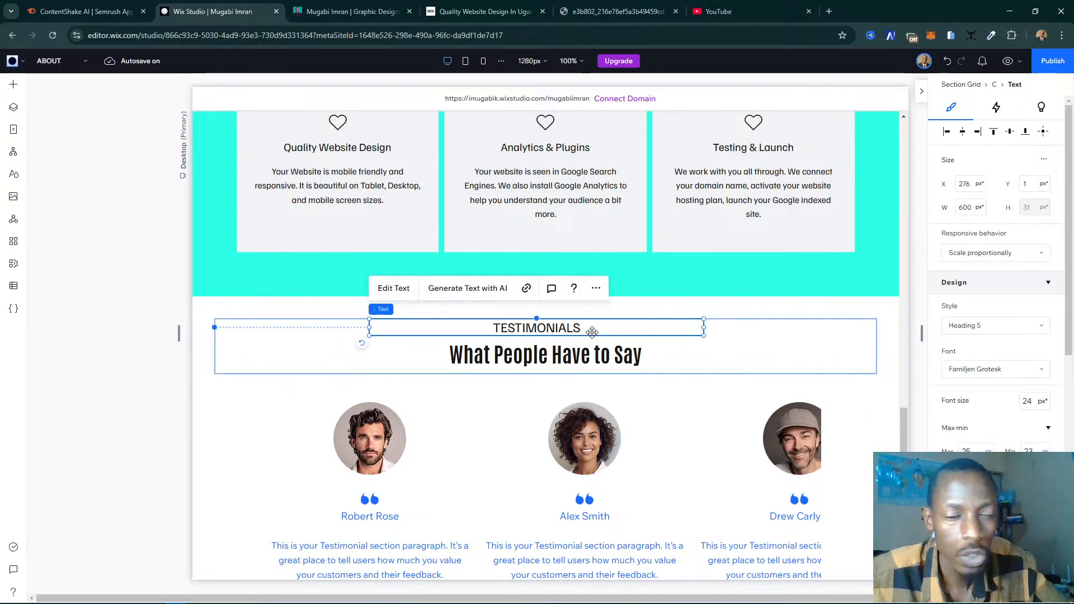
mouse_move(591, 333)
mouse_down()
mouse_move(613, 338)
mouse_move(592, 335)
mouse_up()
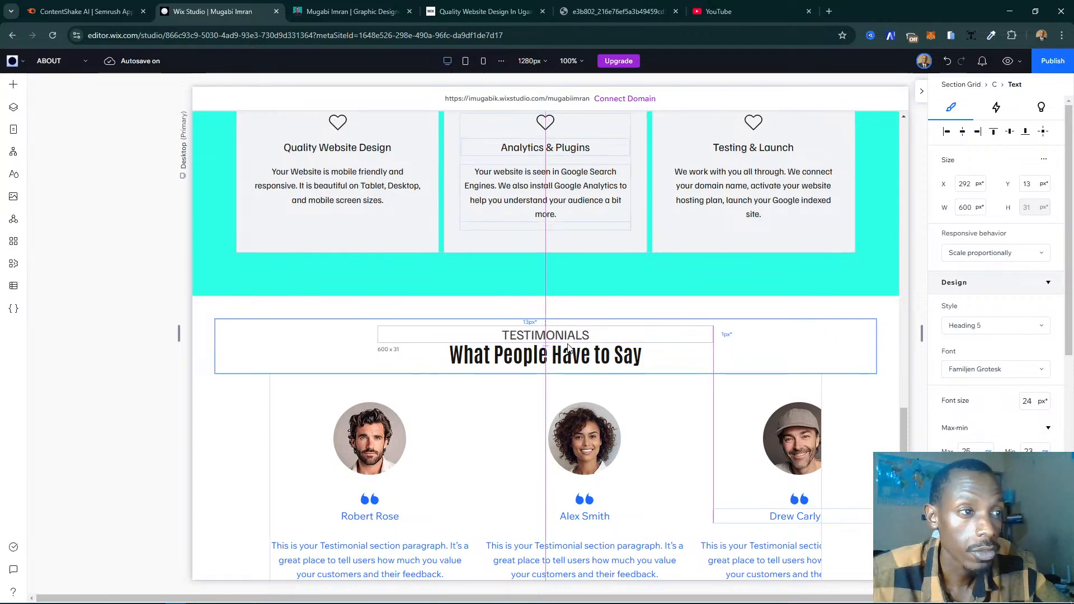
click(611, 334)
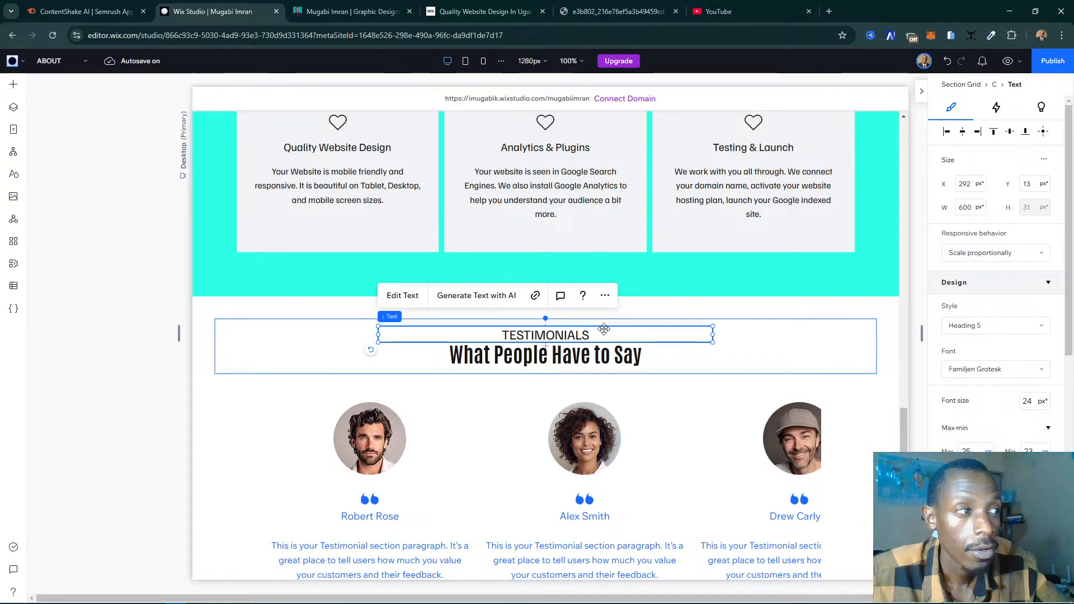
drag(605, 332, 604, 329)
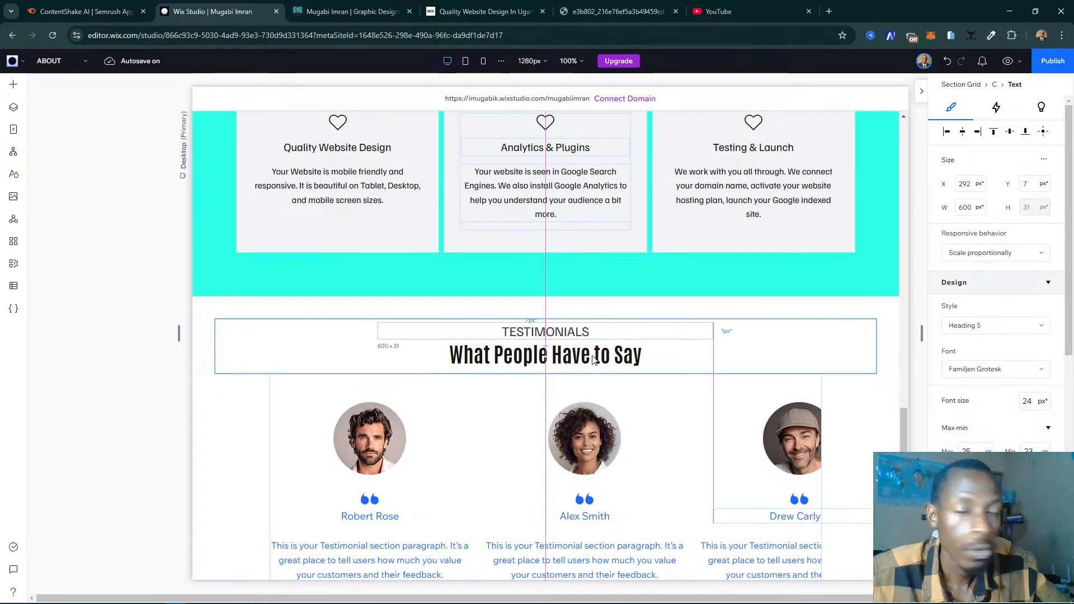
- Select the TESTIMONIALS label together with the "What People Have to Say" heading and combine them into a stack
drag(594, 360, 592, 356)
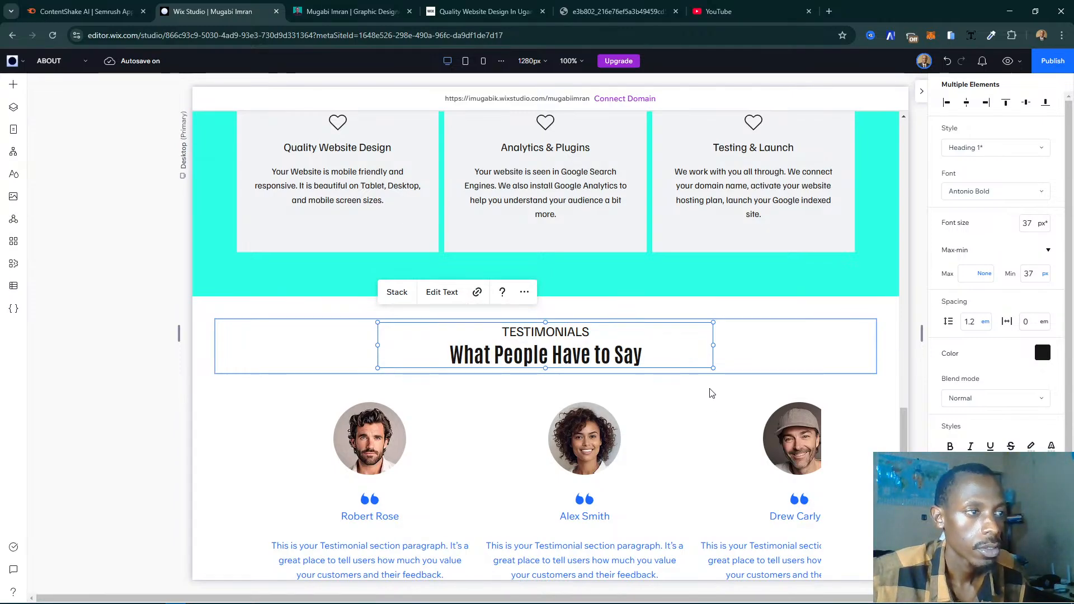
scroll(498, 395, down, 4)
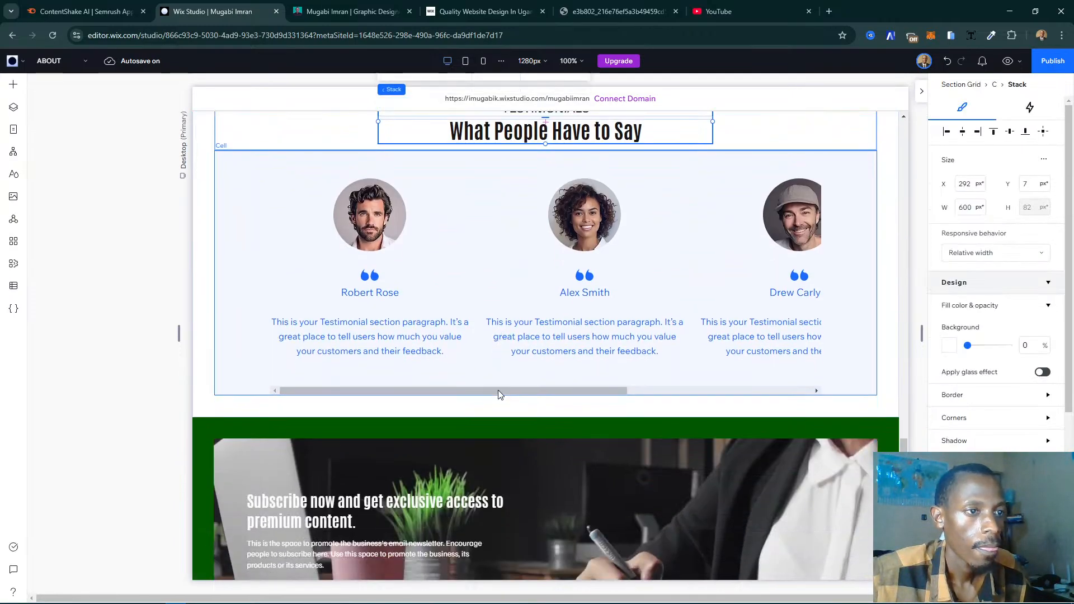
scroll(498, 395, up, 1)
scroll(500, 395, up, 1)
click(177, 408)
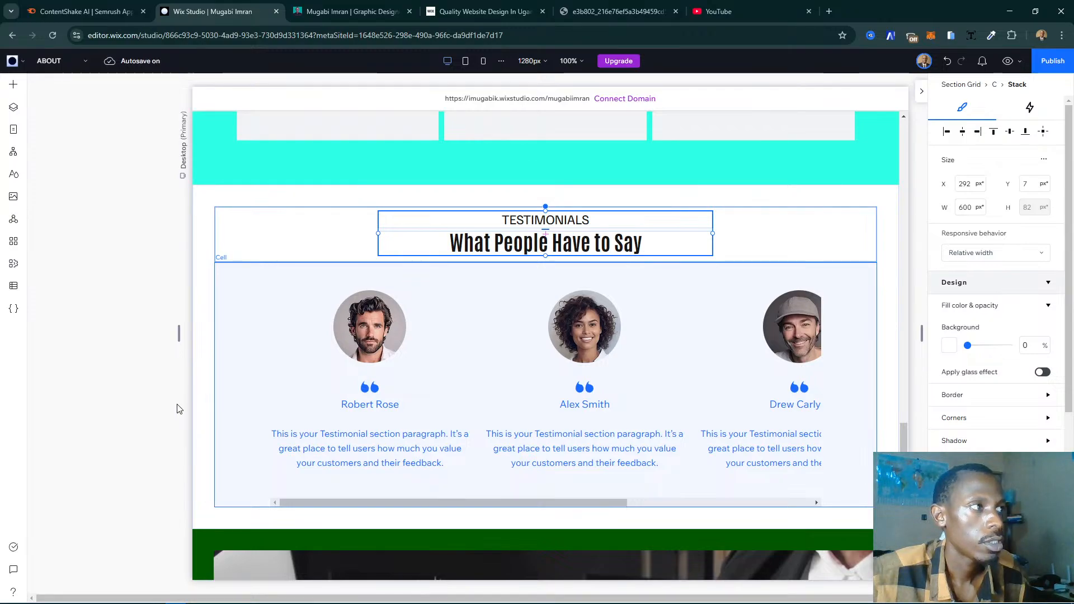
- Set the background color of the testimonials section grid to the dark green theme color, Color 6
click(227, 414)
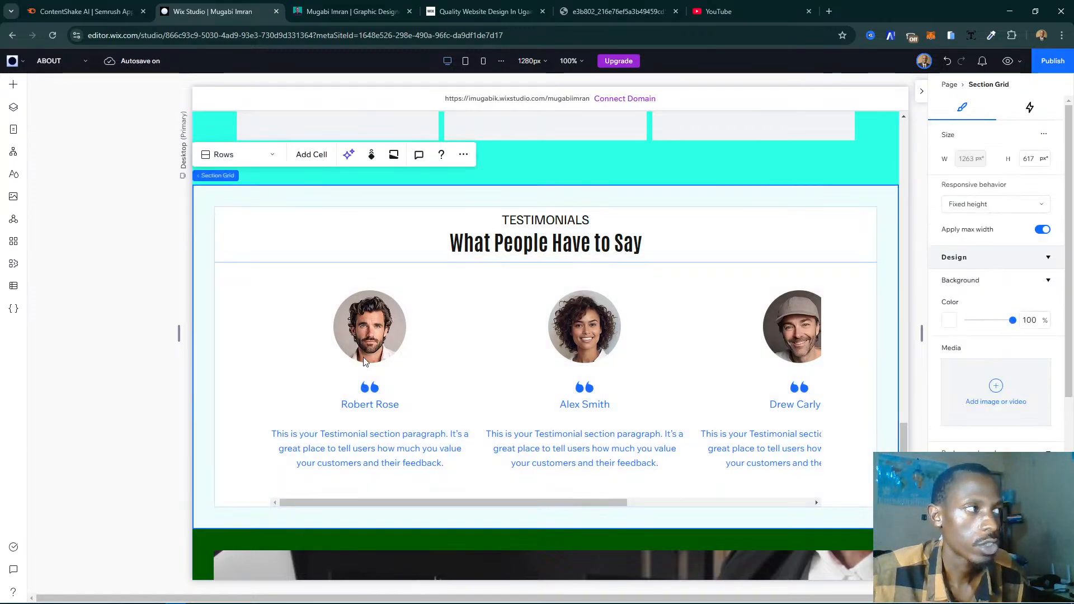
click(959, 322)
click(959, 438)
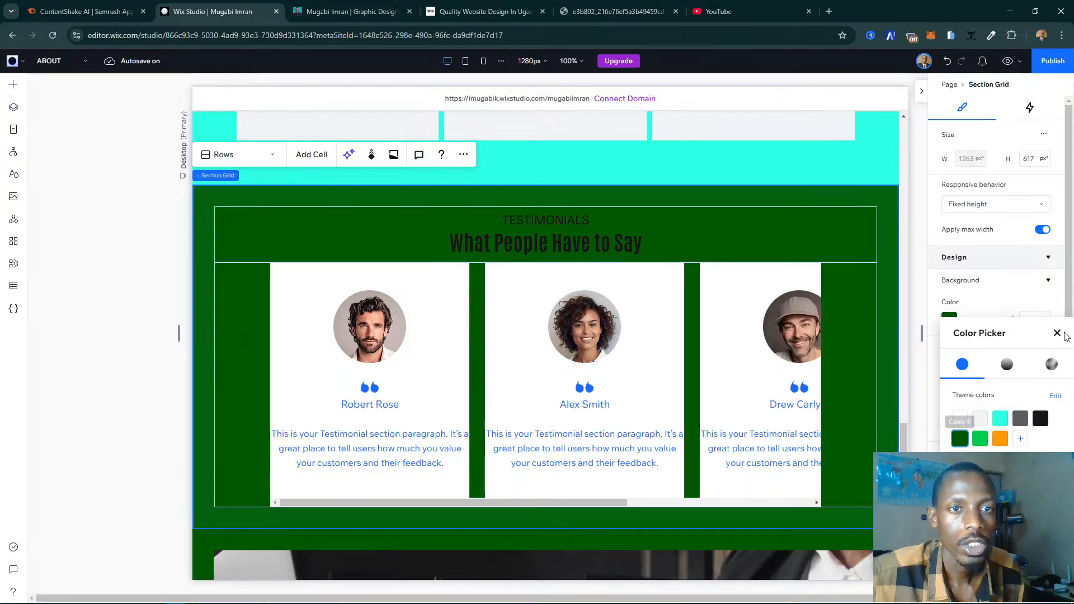
click(1058, 334)
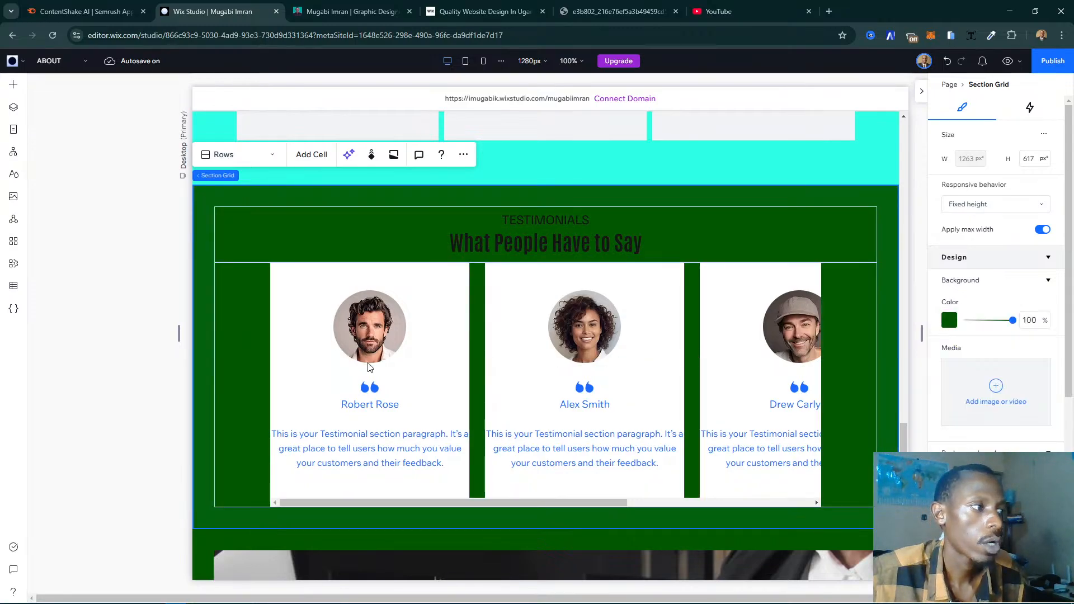
- Fill the background of the testimonial slider's items with the dark green theme color, Color 6
click(435, 367)
click(437, 367)
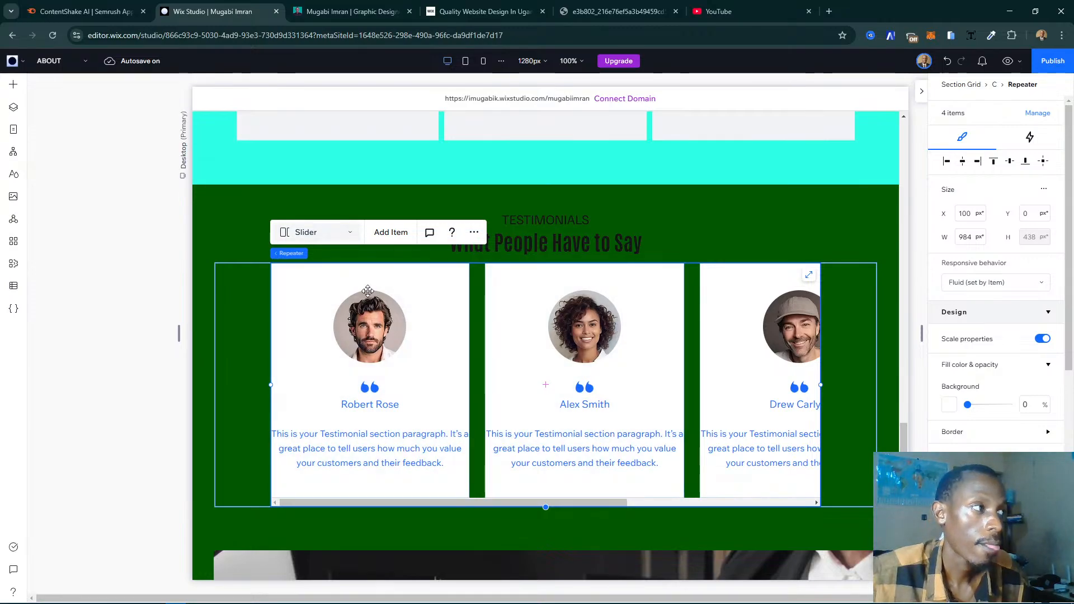
click(444, 350)
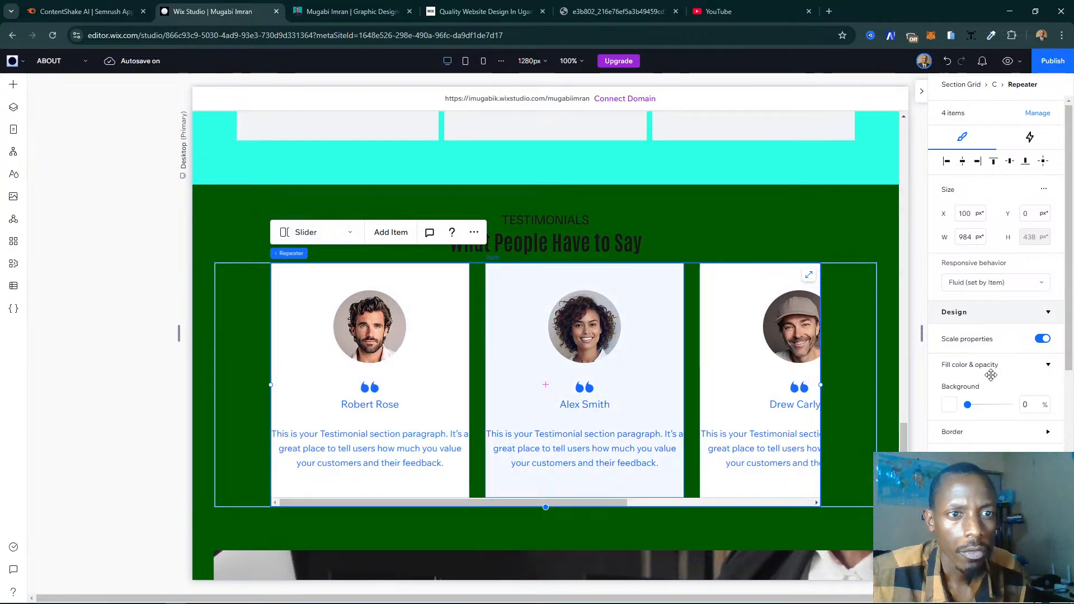
click(948, 400)
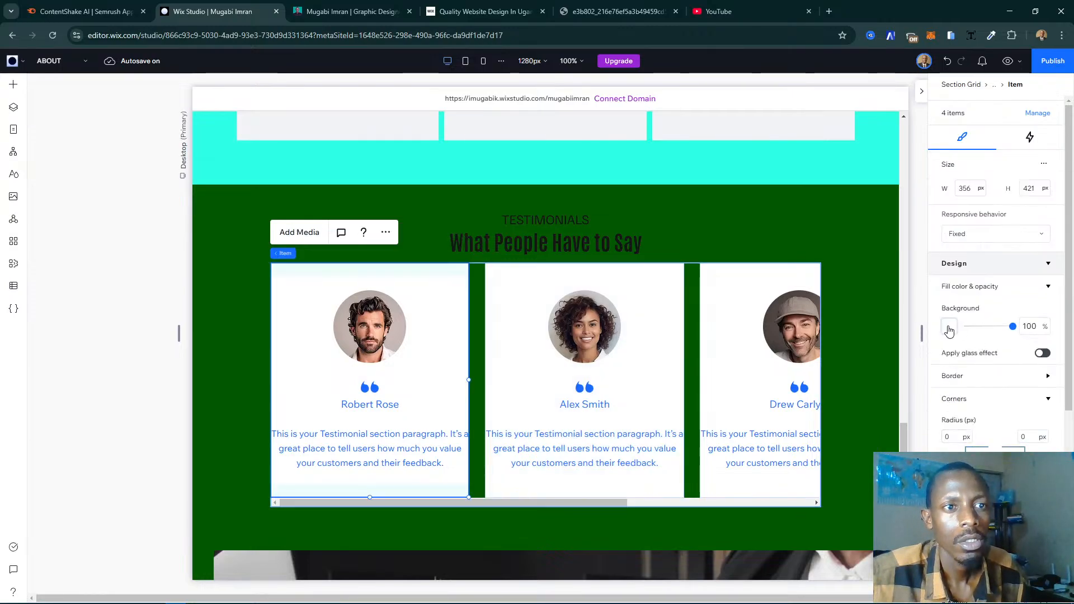
click(949, 327)
click(960, 446)
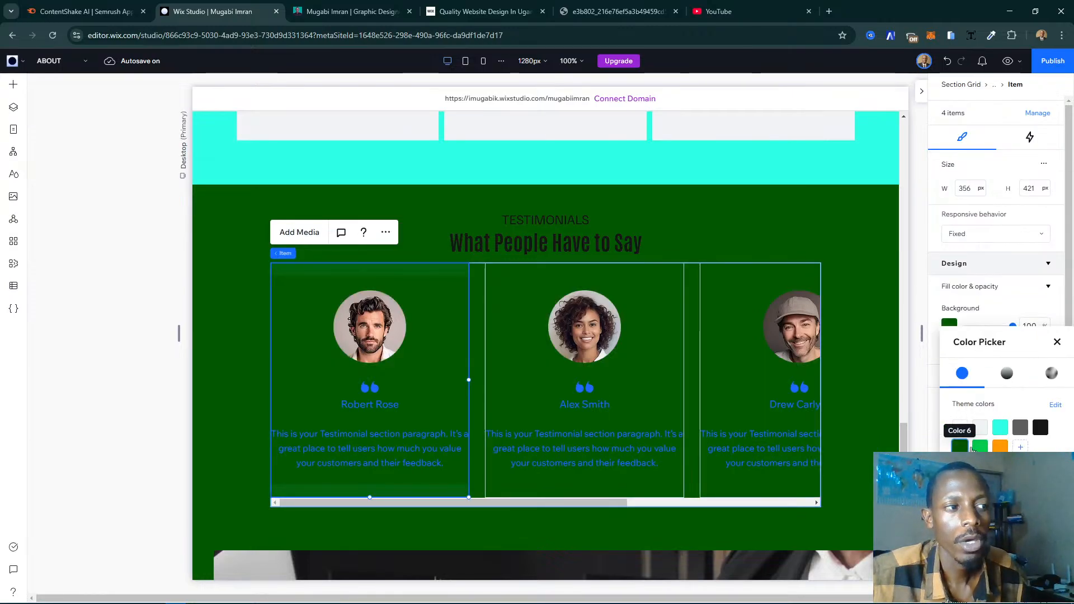
click(1057, 342)
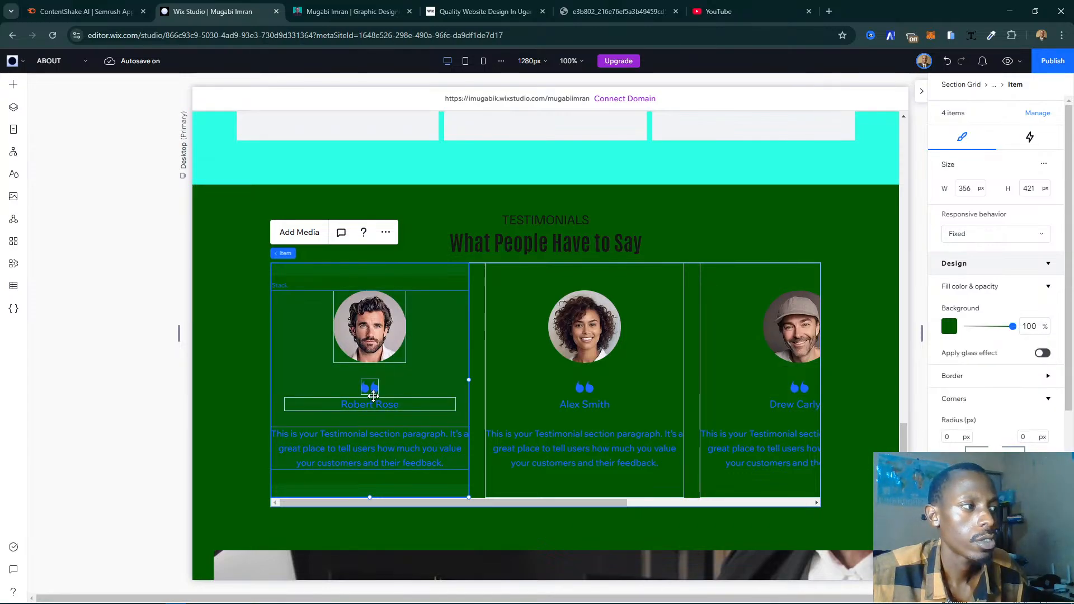
- Recolor the quotation mark icon in the first testimonial item to the turquoise theme color #2EFFE6
click(370, 391)
click(370, 389)
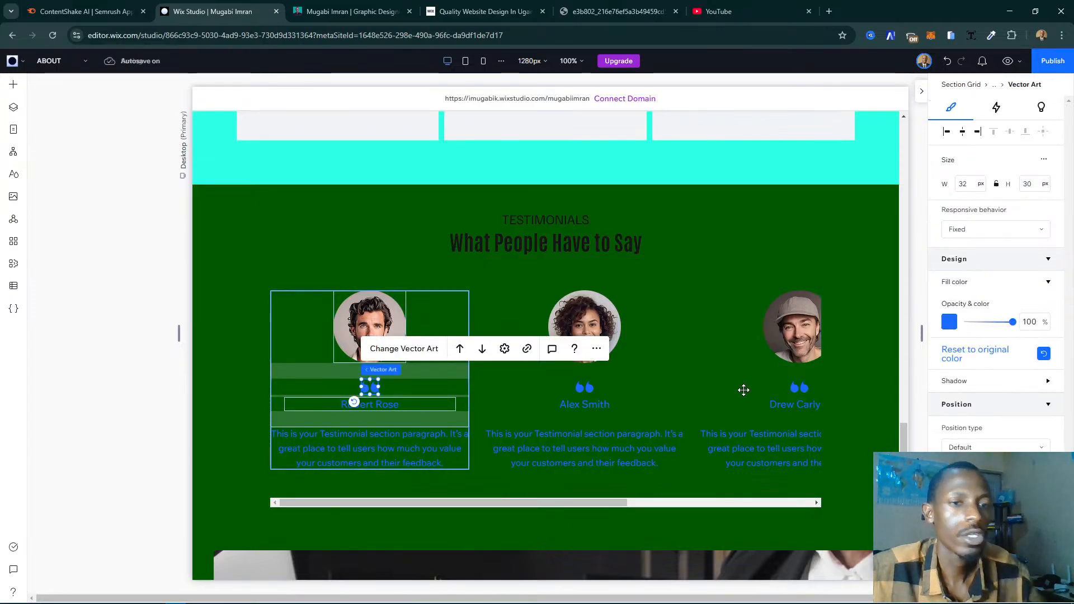
click(949, 323)
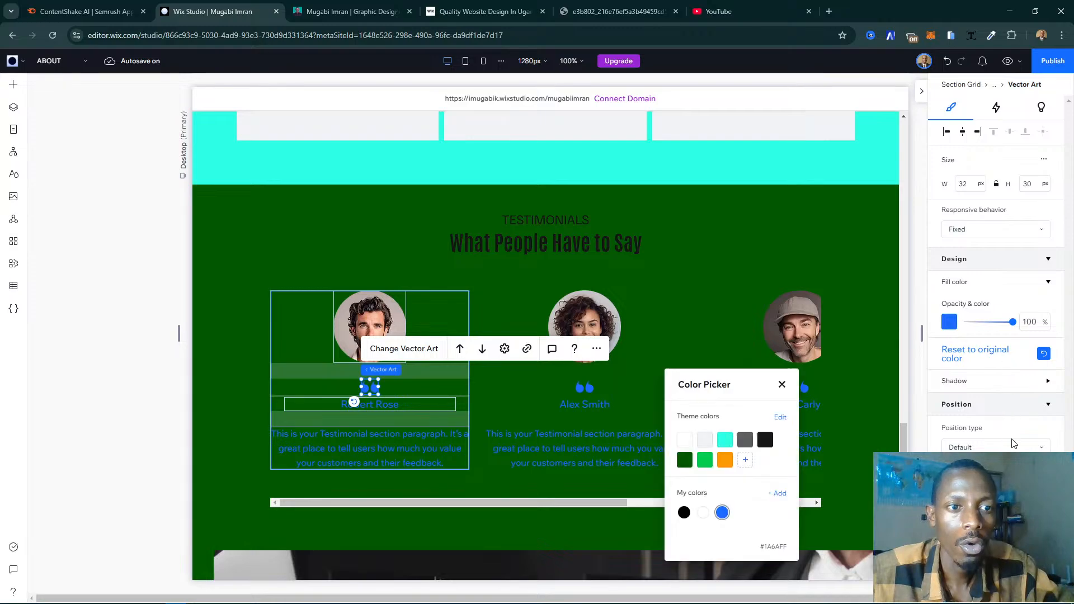
click(724, 440)
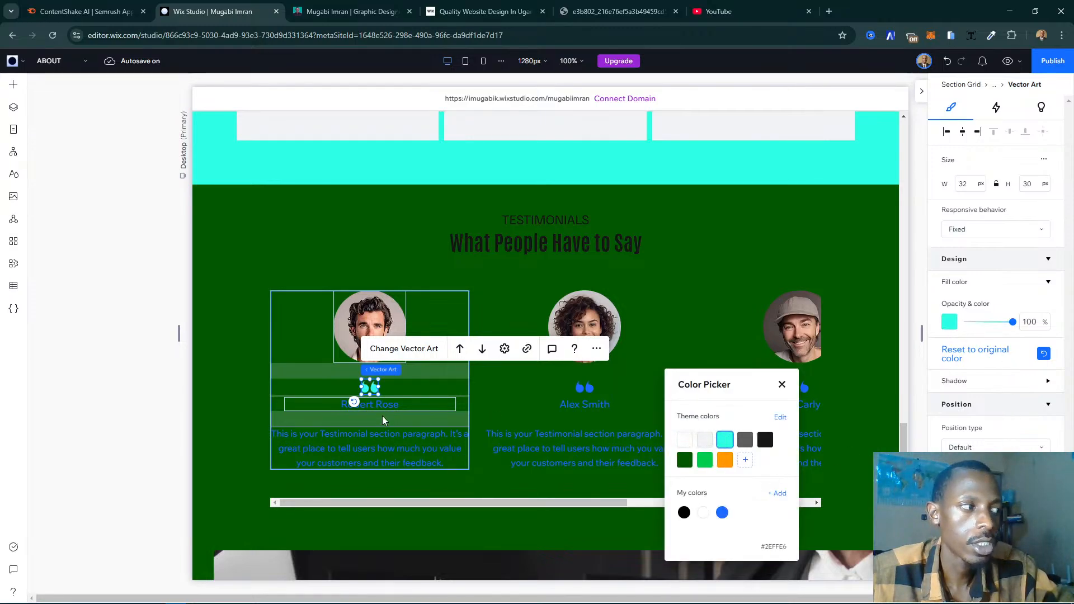
click(375, 411)
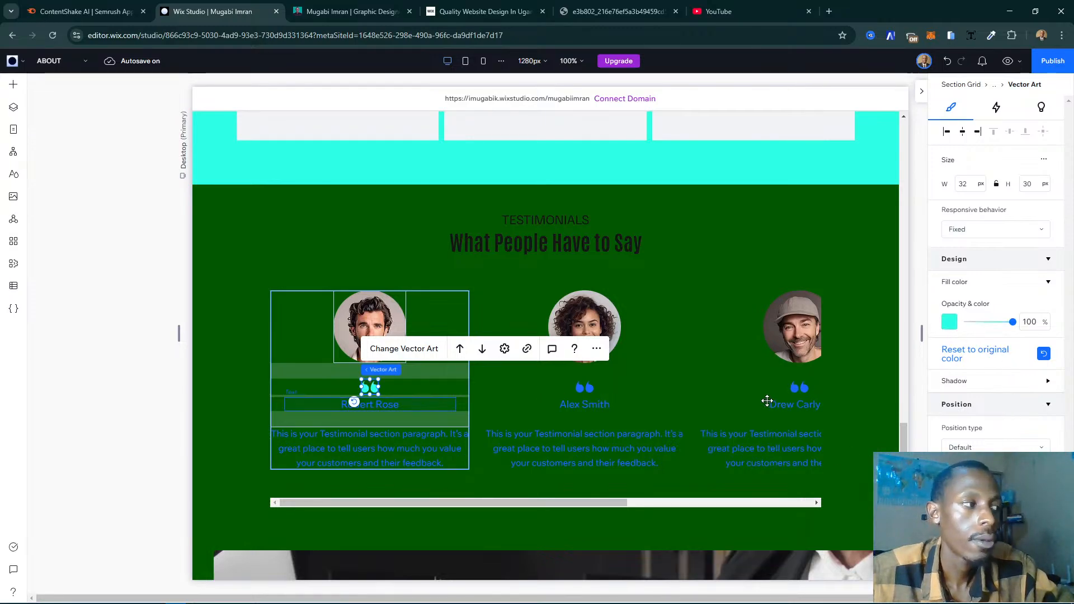
- Set the text color of the reviewer names in the testimonial items to the turquoise theme color
click(392, 404)
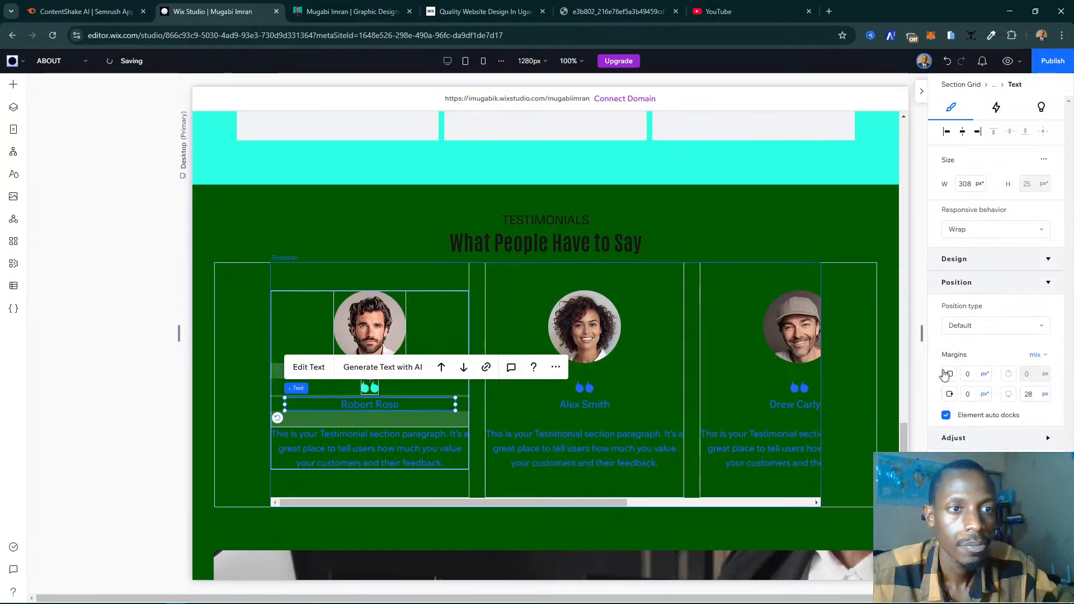
click(1042, 458)
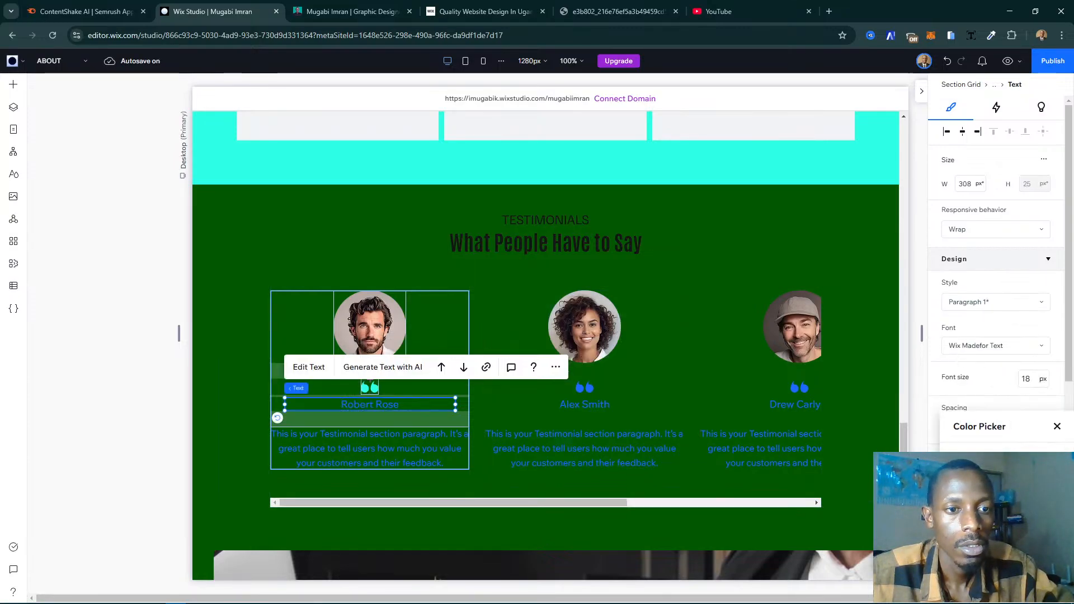
click(964, 484)
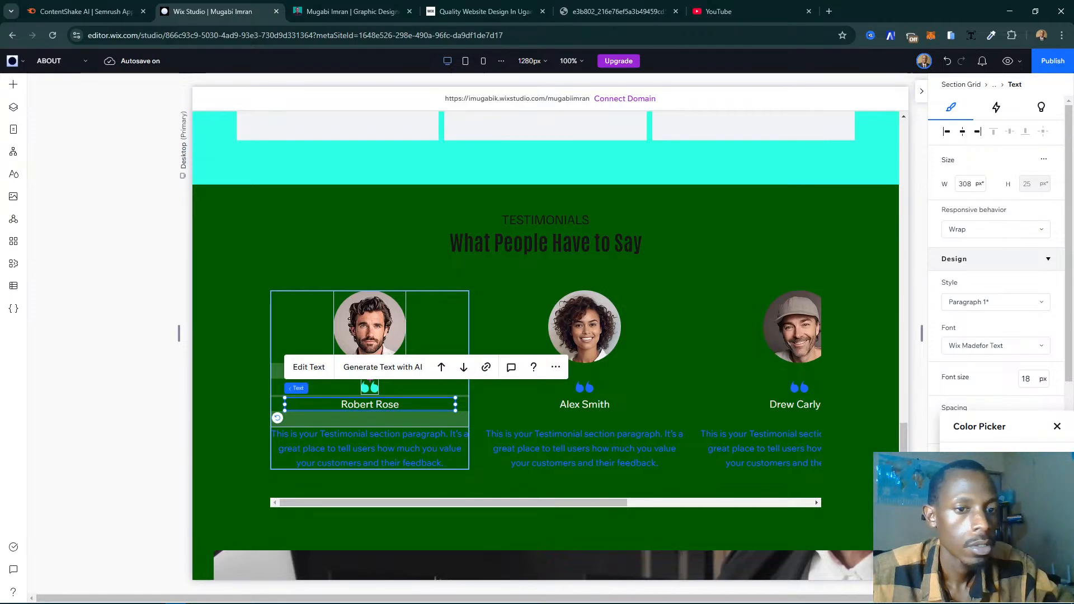
click(351, 466)
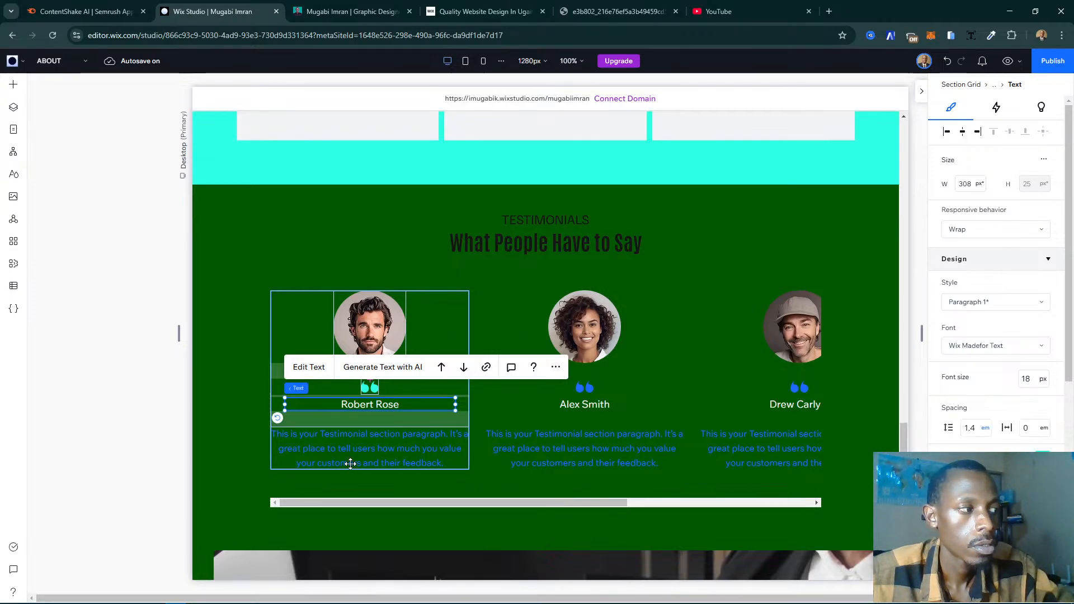
- Set the text color of the testimonial paragraphs under the reviewer names to white
click(376, 461)
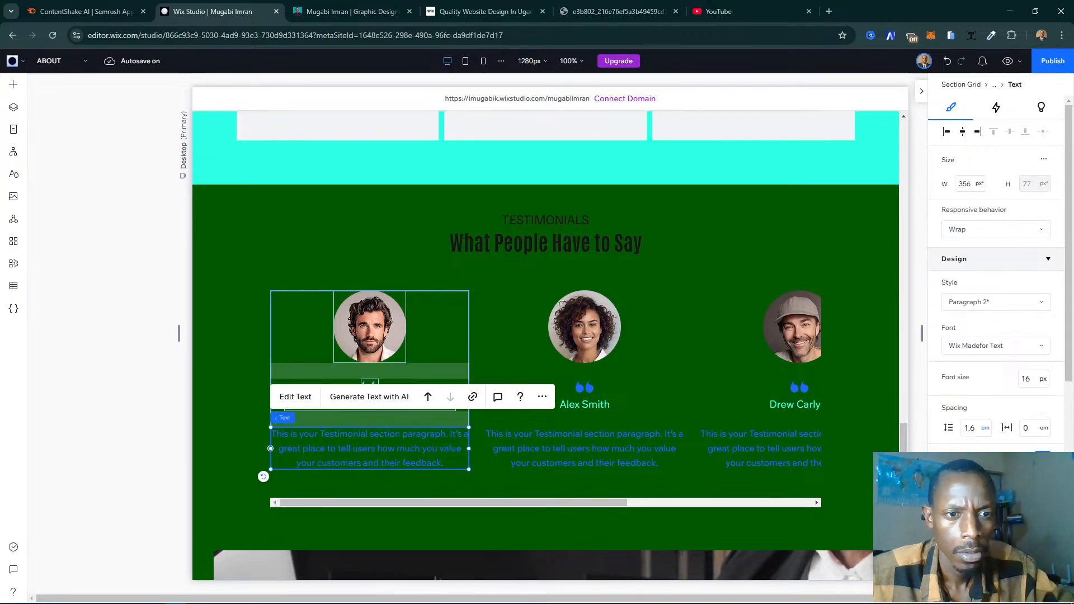
click(1041, 460)
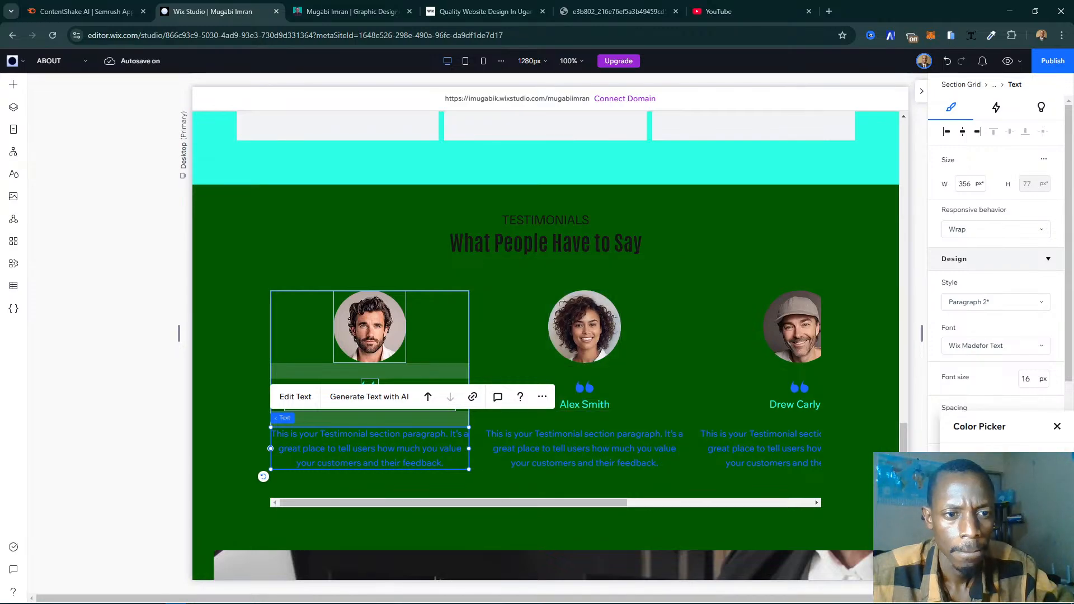
click(964, 484)
click(1059, 428)
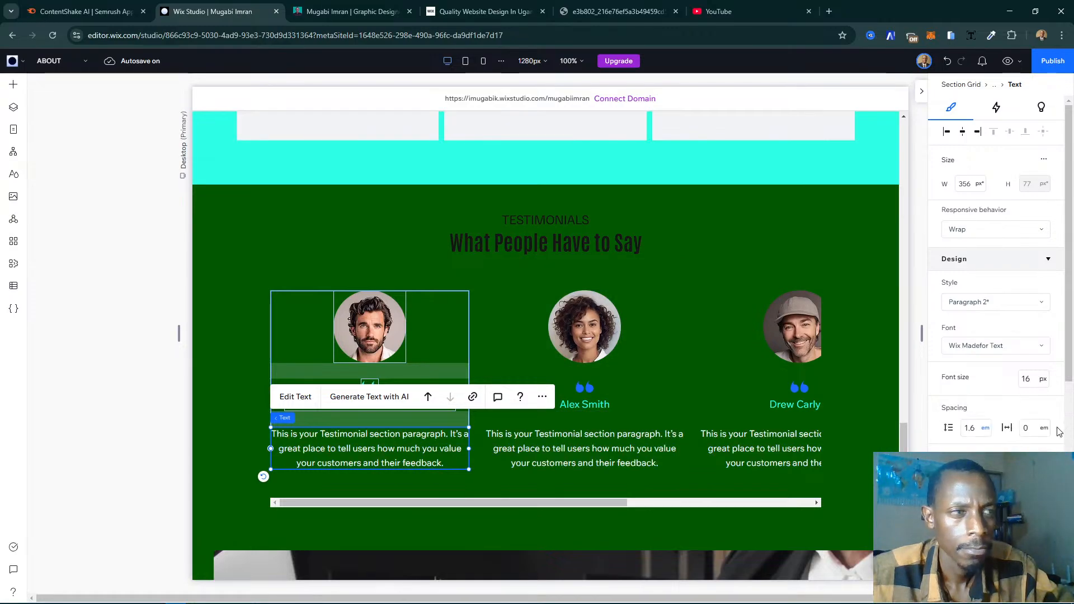
- Change the color of the "What People Have to Say" heading to the turquoise theme color
click(634, 241)
click(633, 242)
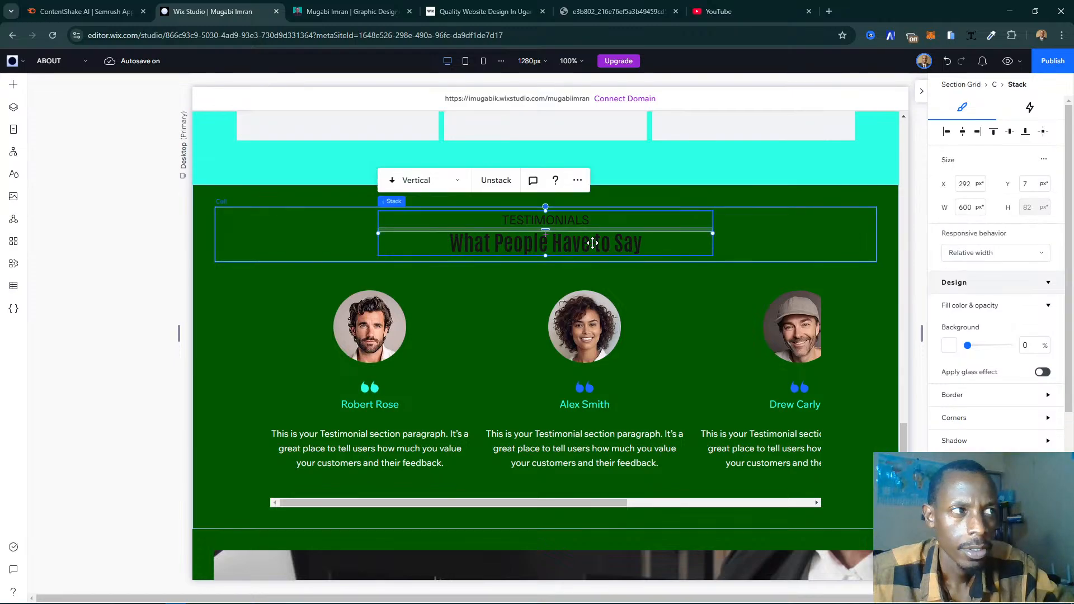
click(592, 243)
scroll(996, 411, down, 4)
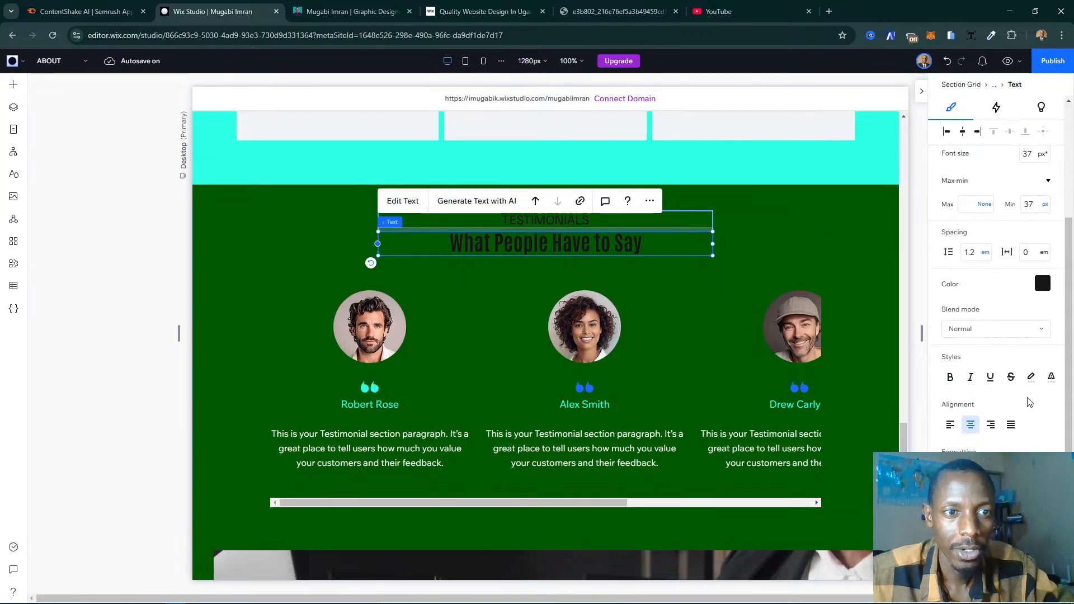
click(1043, 284)
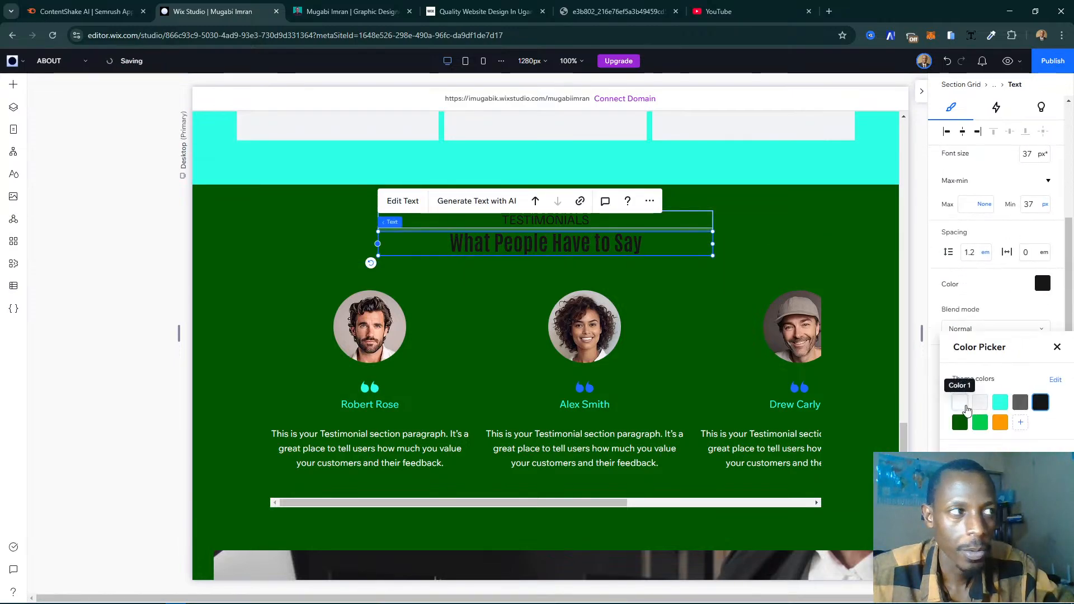
click(1001, 402)
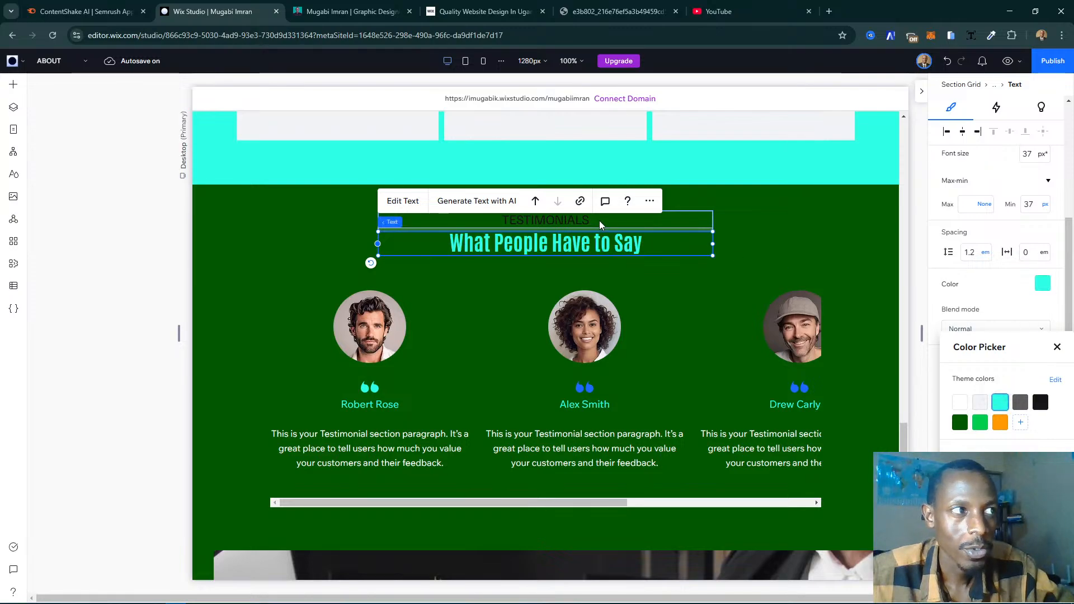
click(570, 221)
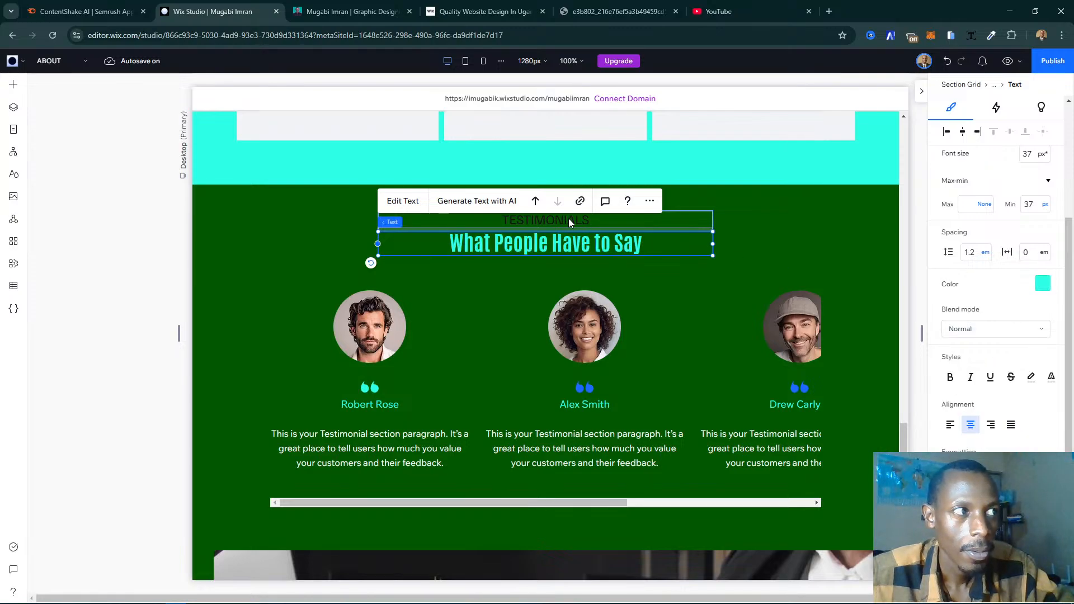
- Change the text color of the TESTIMONIALS label above the heading to white
click(585, 220)
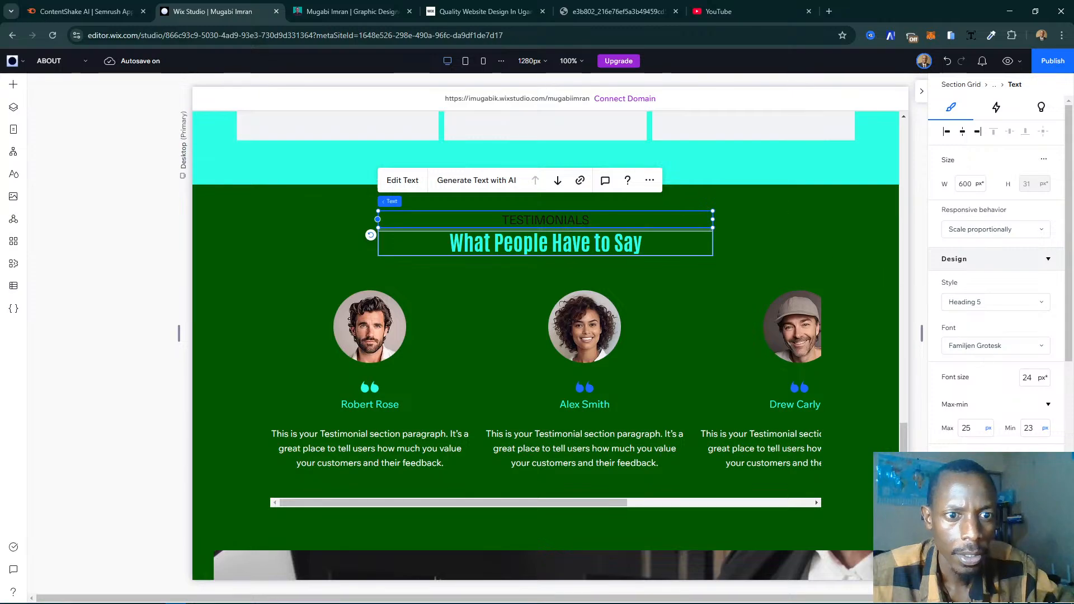
click(1042, 461)
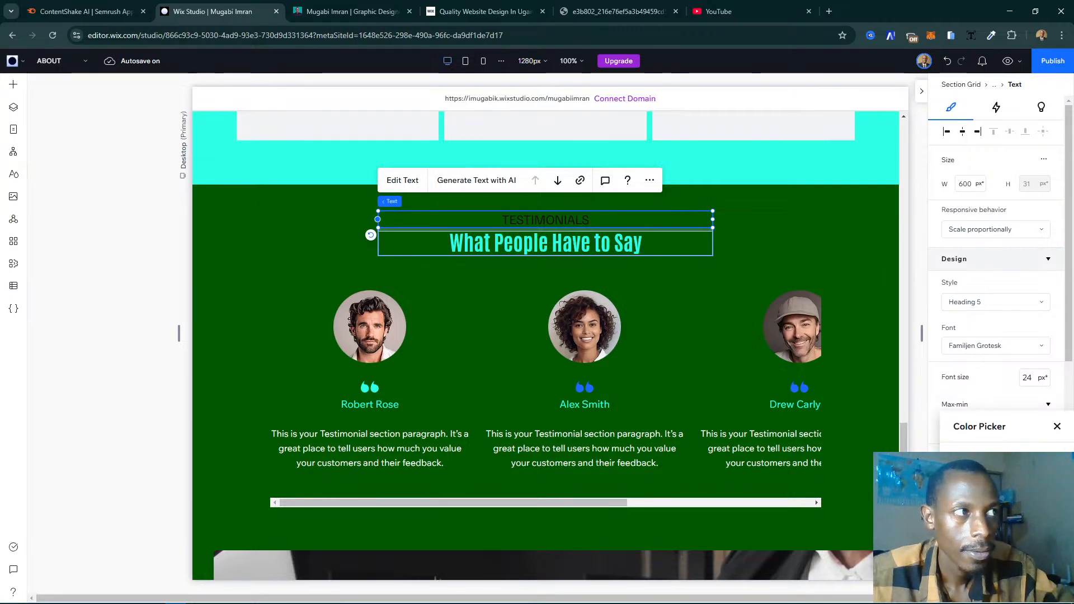
click(963, 485)
click(1057, 428)
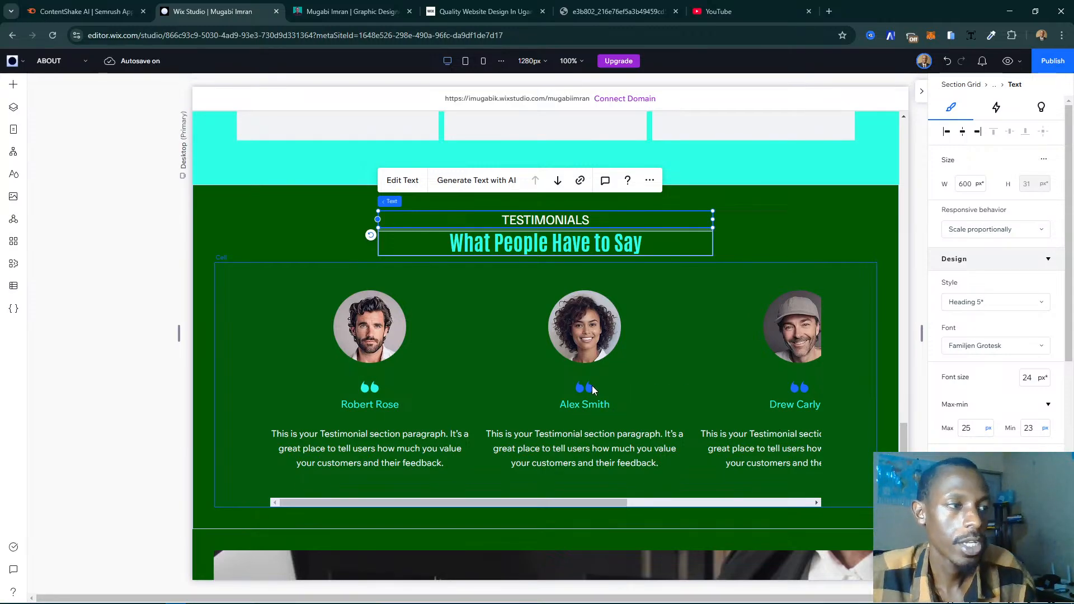
- Recolor the quotation mark icon in the second testimonial item to the turquoise theme color, Color 3
click(583, 397)
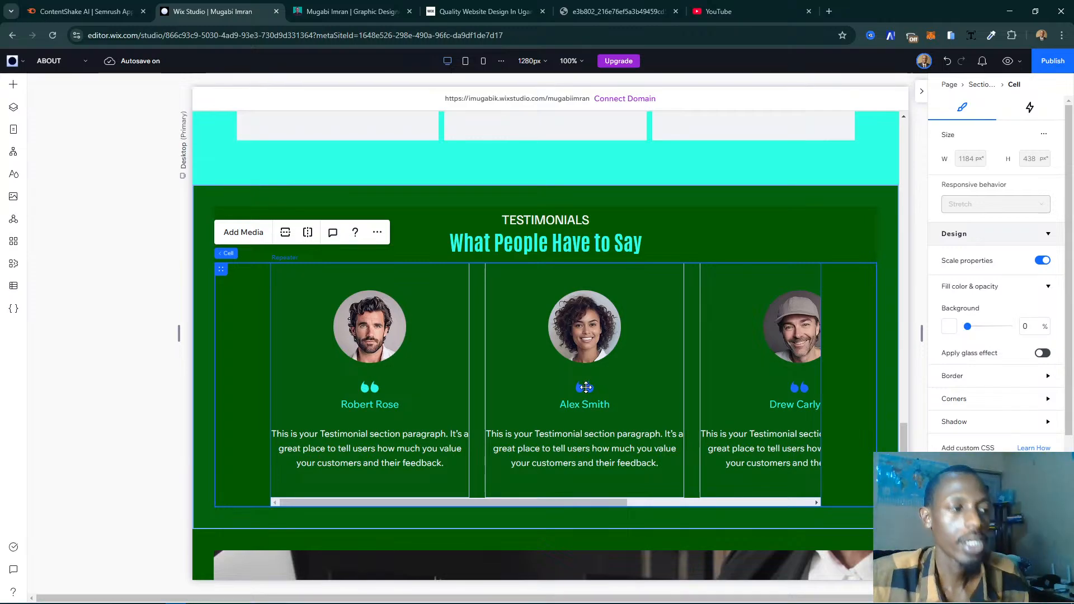
key(Escape)
click(586, 387)
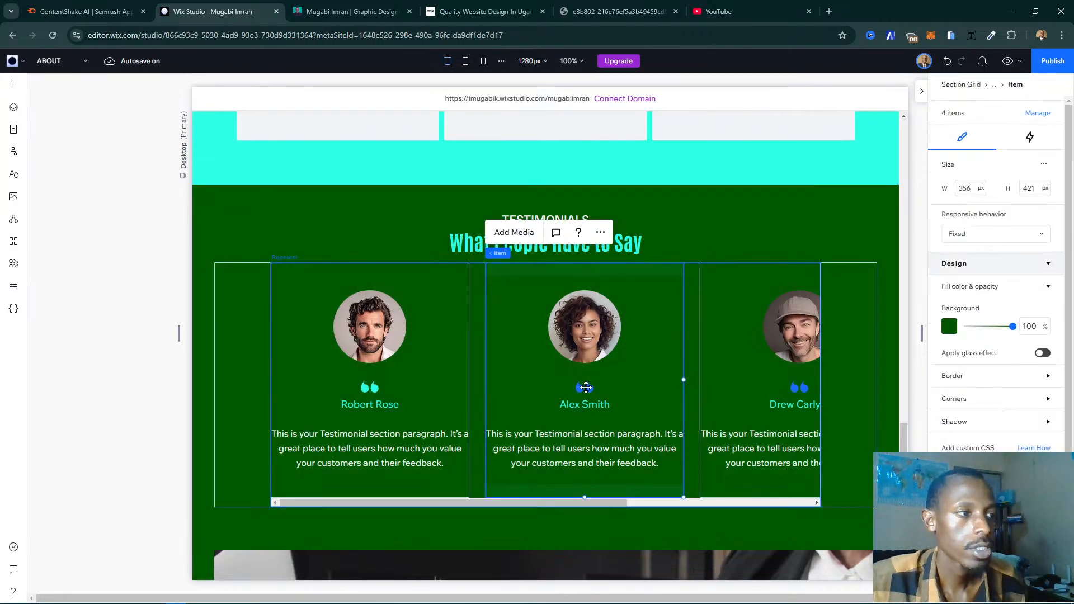
click(586, 387)
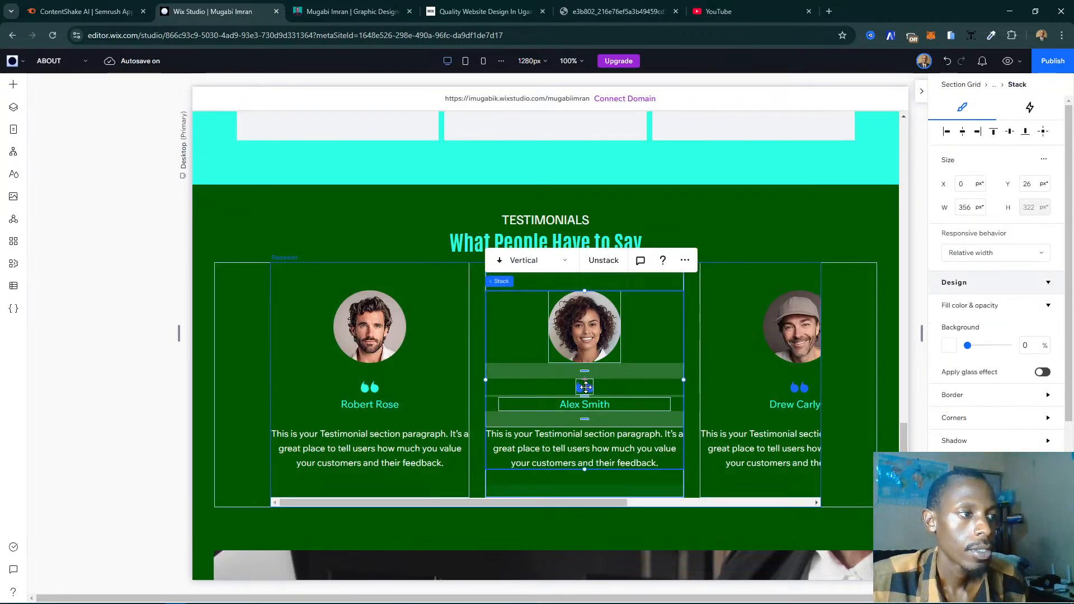
click(585, 387)
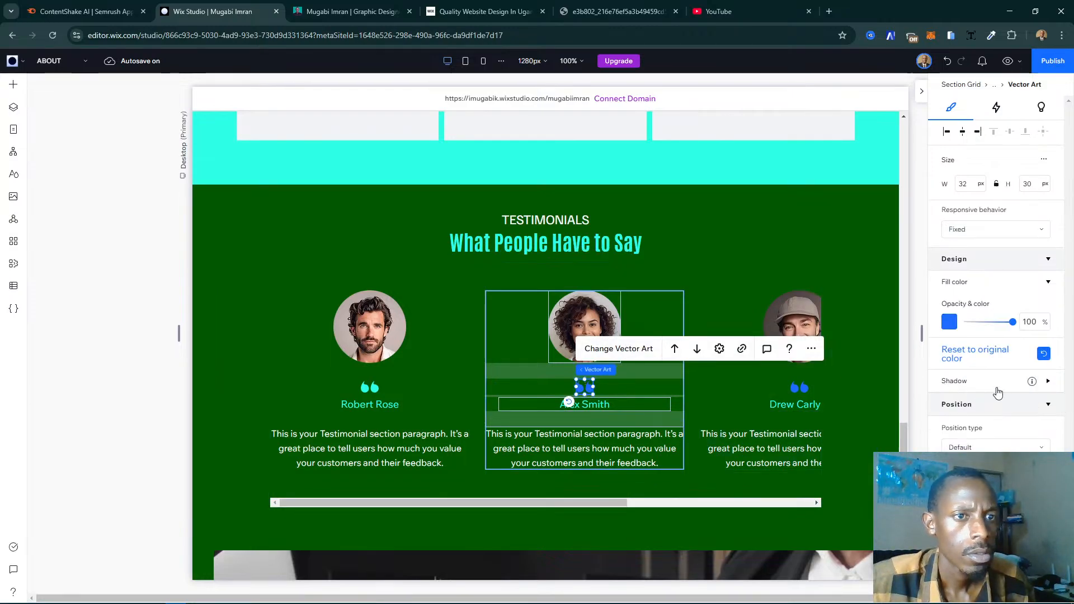
click(949, 322)
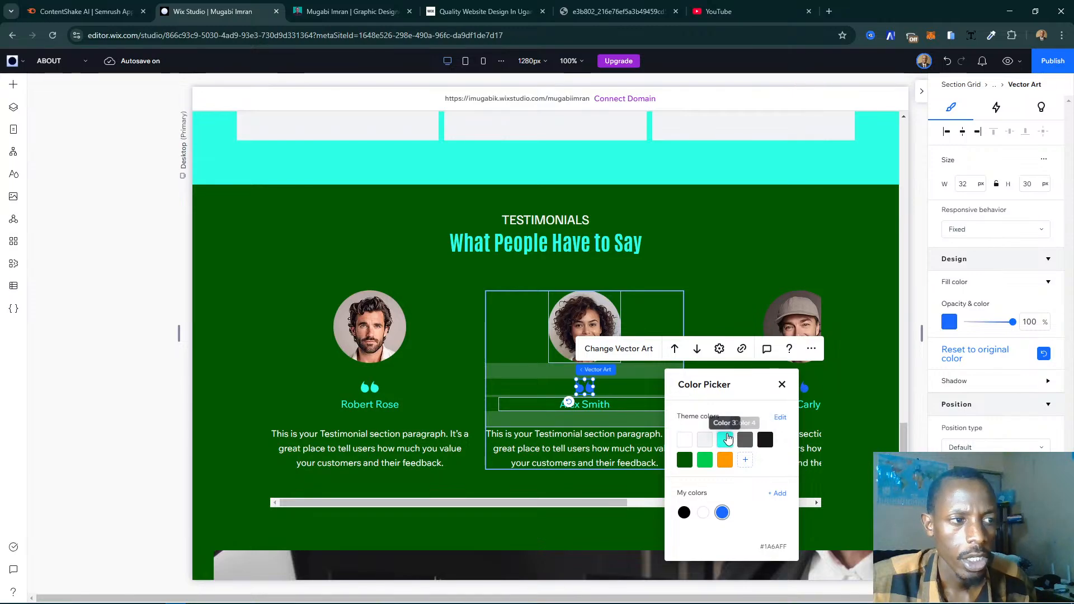
click(725, 440)
click(782, 385)
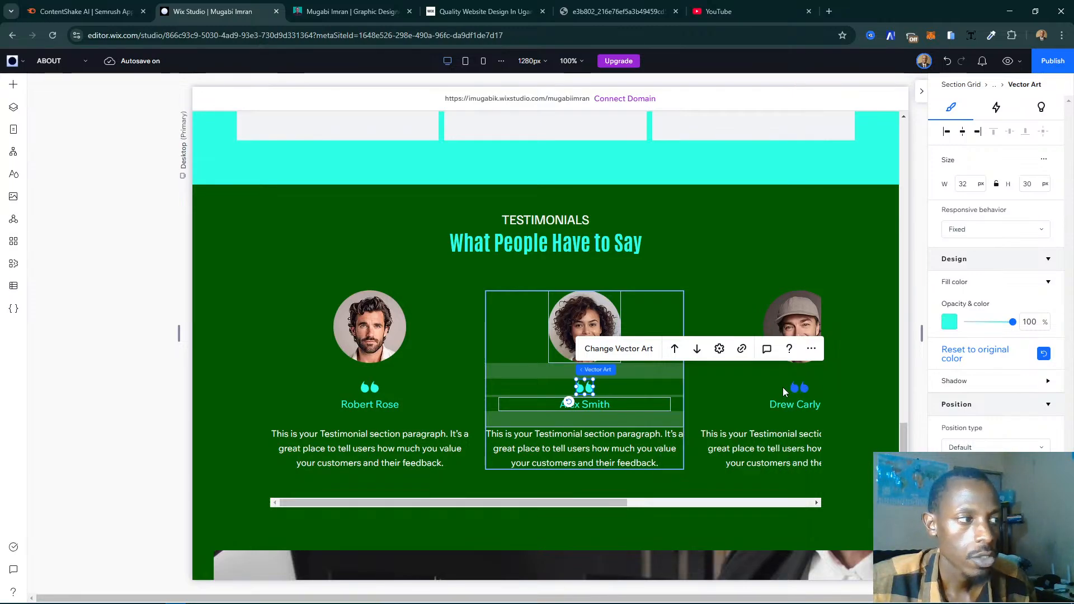
- Widen the testimonial slider's items to about 597 px
click(441, 393)
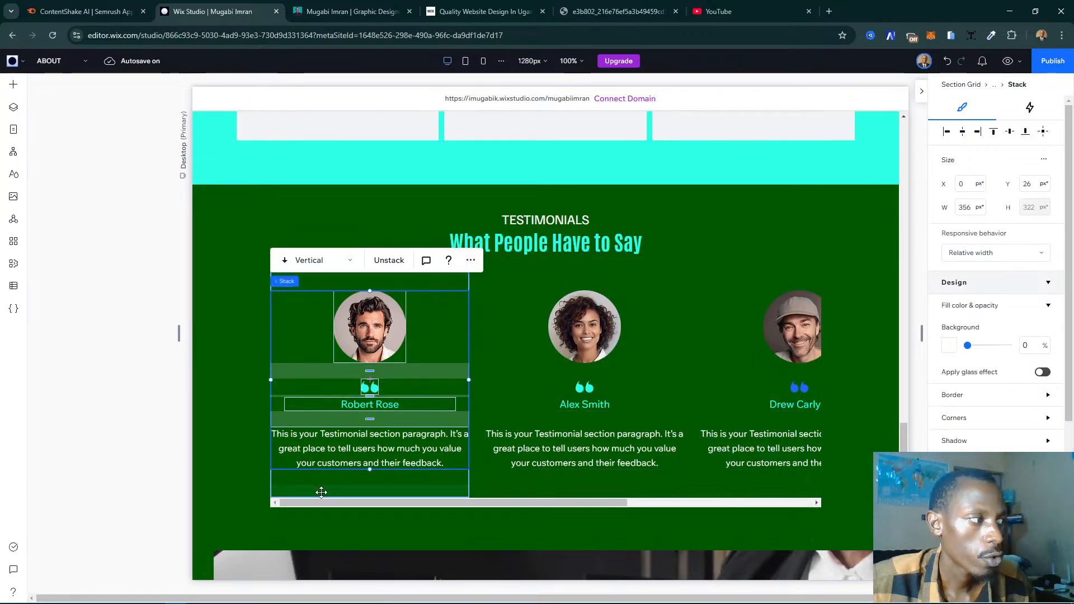
click(233, 473)
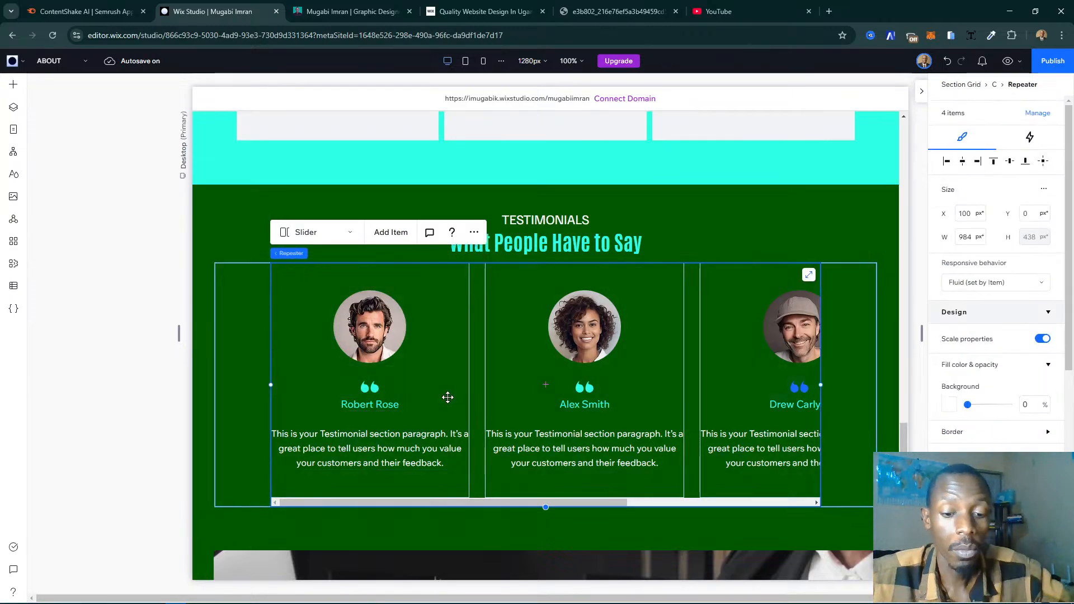
click(466, 374)
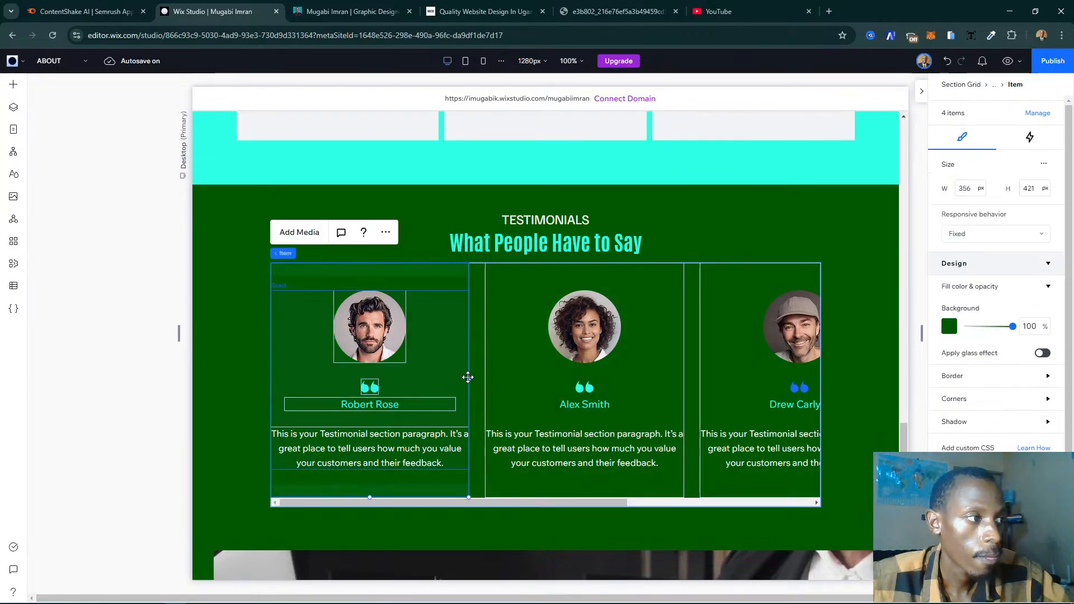
drag(553, 379, 603, 381)
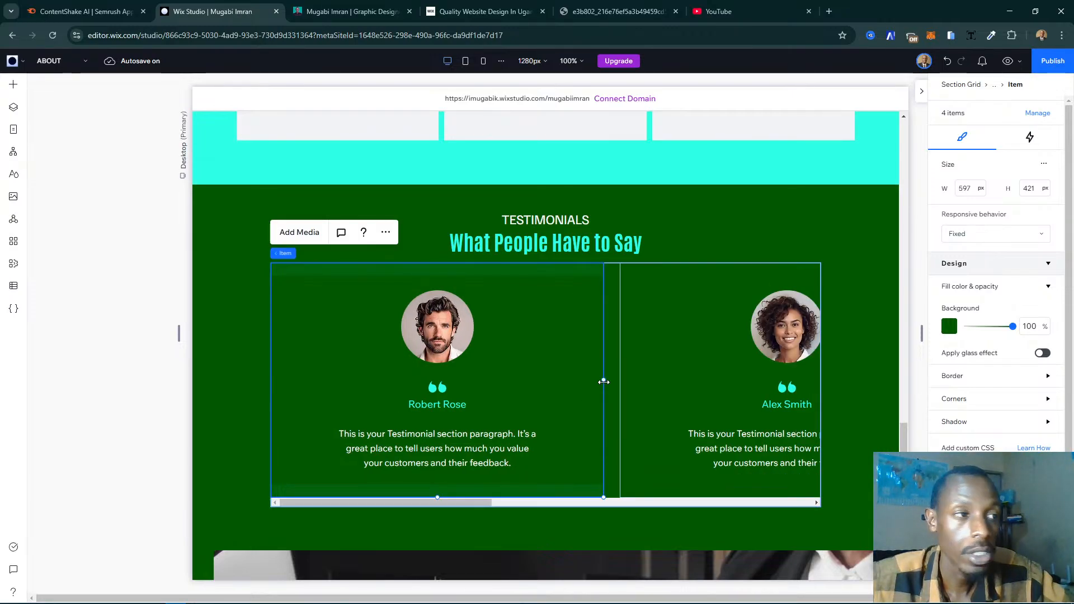
- Widen the content stack inside the first testimonial item to about 514 px, keeping it centred in the item
click(527, 362)
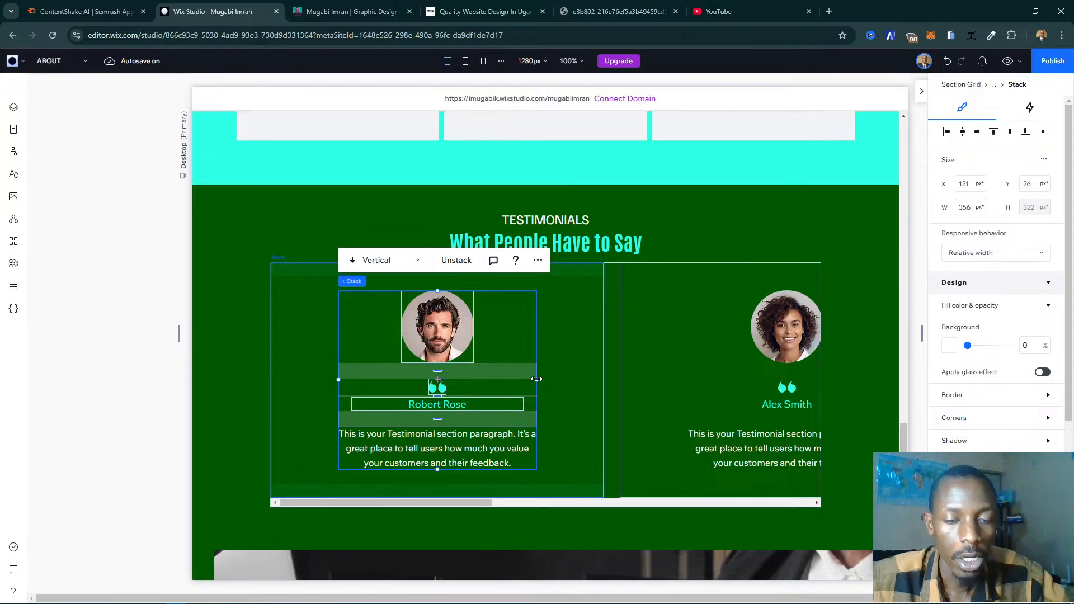
drag(546, 380, 578, 380)
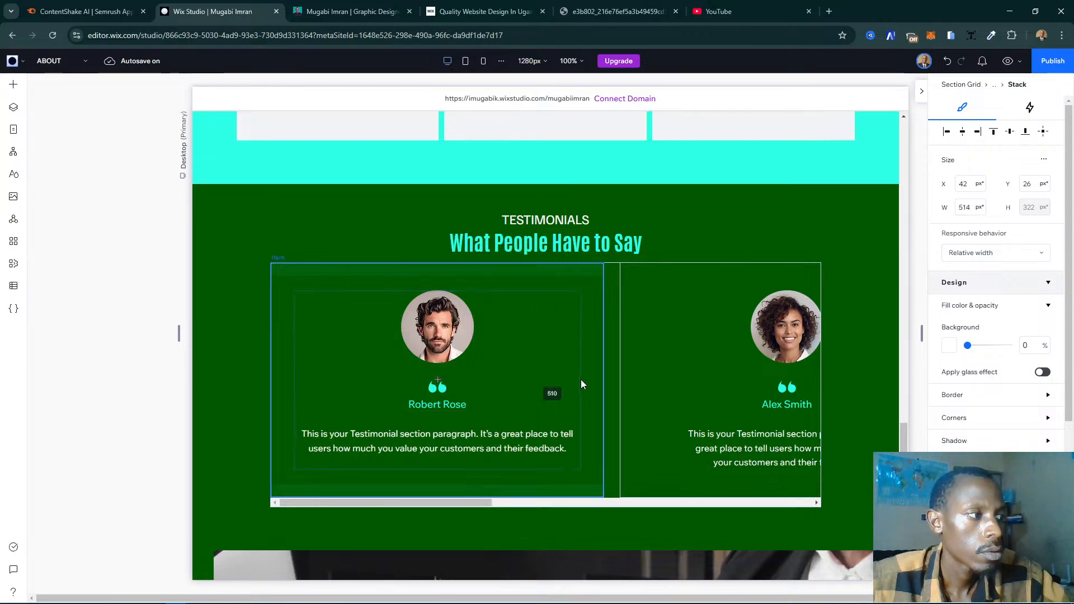
drag(581, 384, 581, 384)
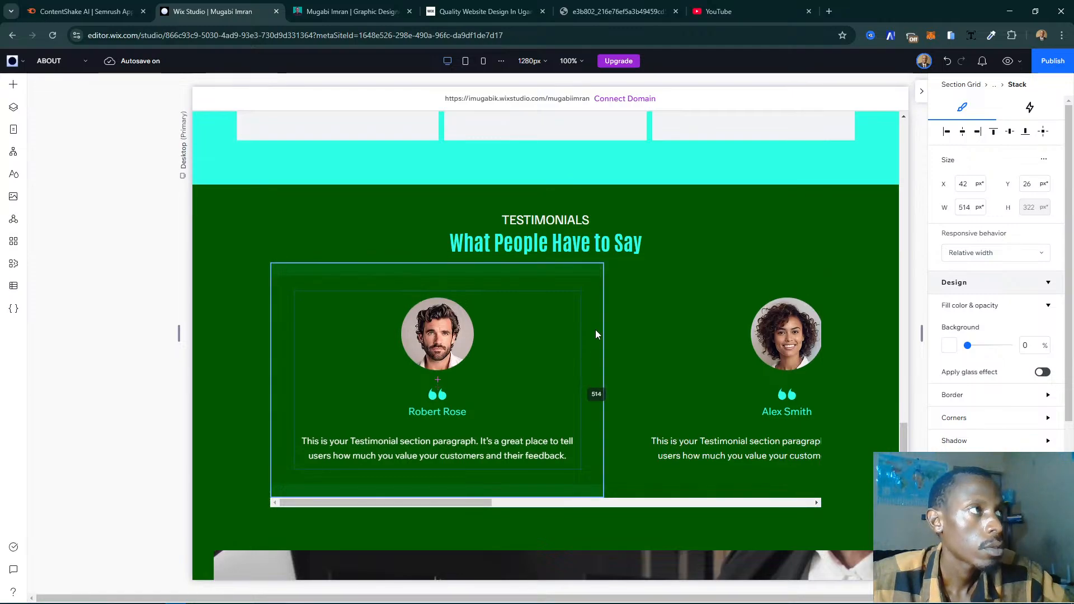
- Copy the testimonial about meeting the marketing team from the live My Story page and replace the first item's placeholder paragraph with it
click(303, 7)
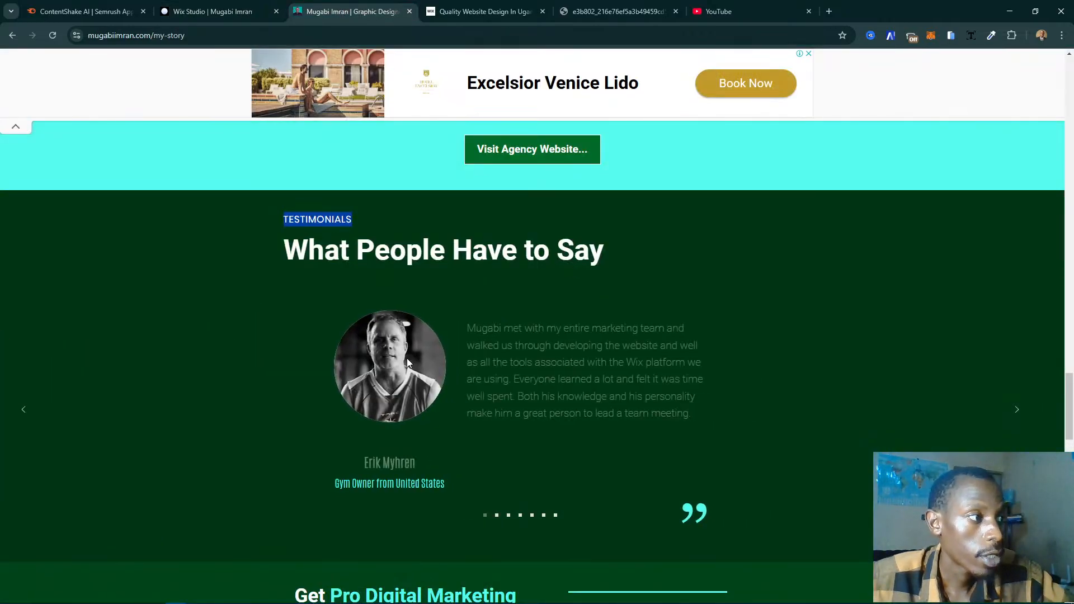
triple_click(526, 367)
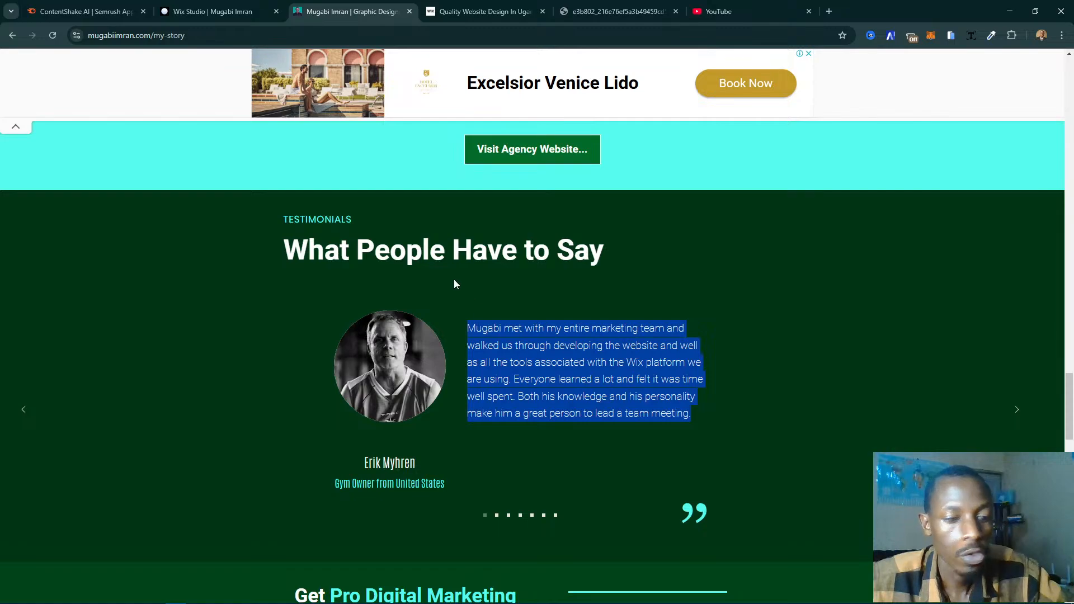
click(255, 13)
click(379, 451)
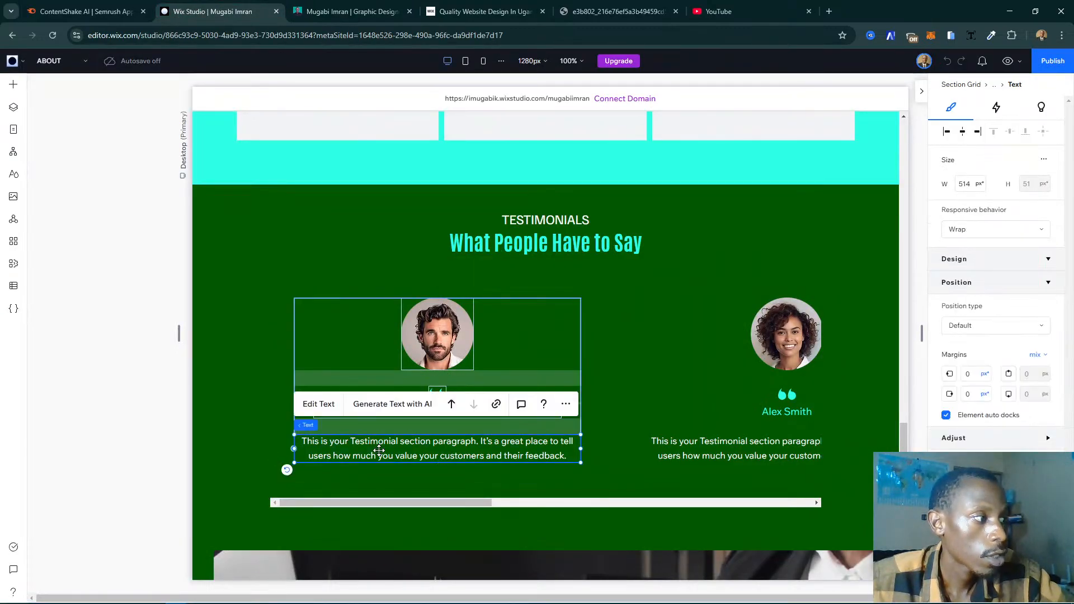
click(312, 405)
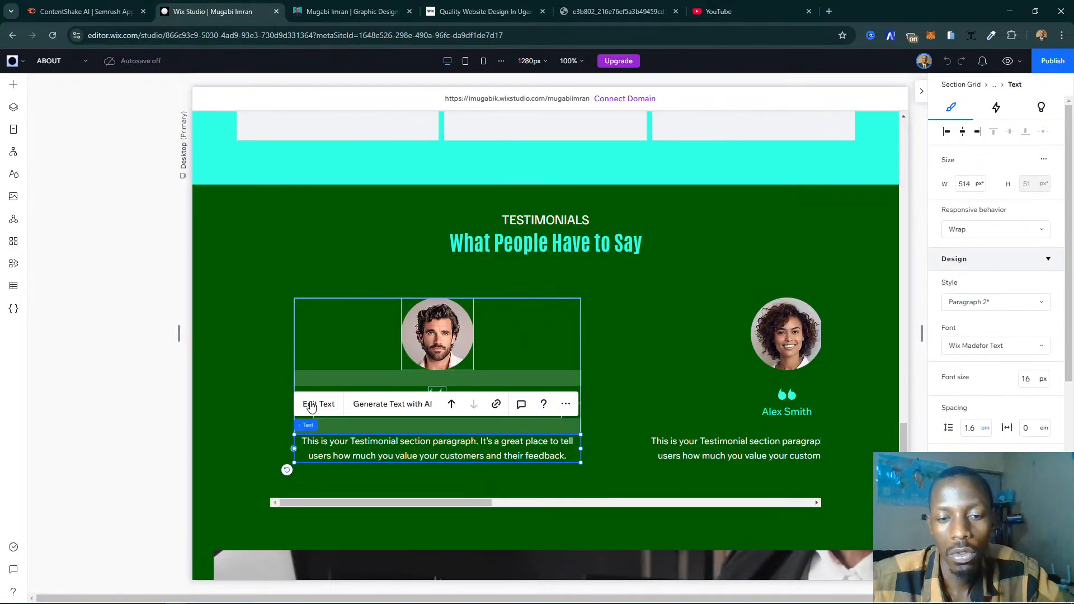
key(ctrl+v)
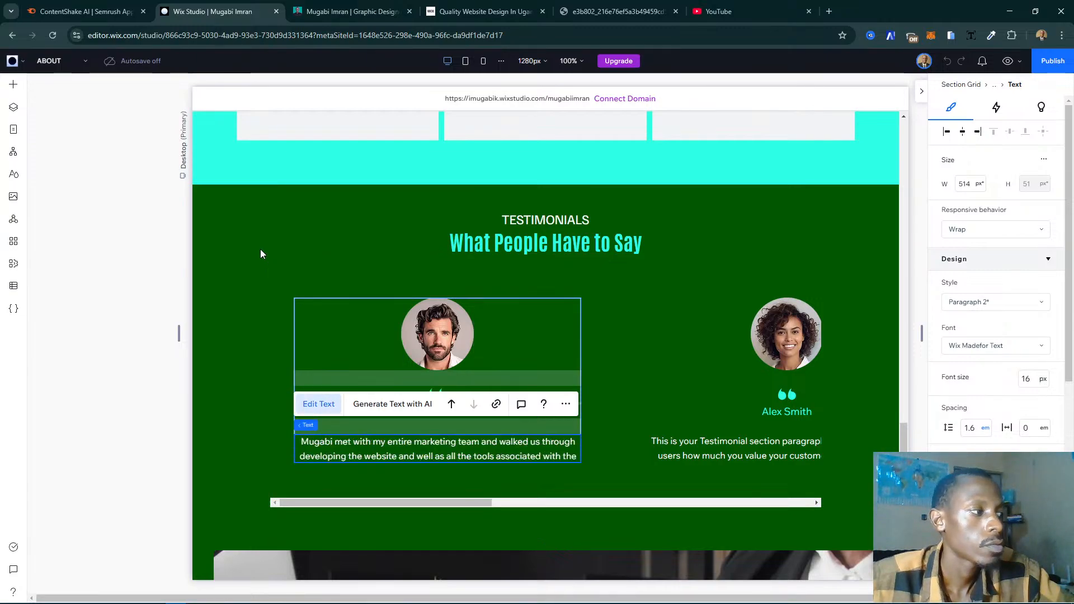
scroll(318, 271, down, 1)
- Copy the matching reviewer's name from the live page and replace the placeholder name in the first testimonial item with it
click(350, 11)
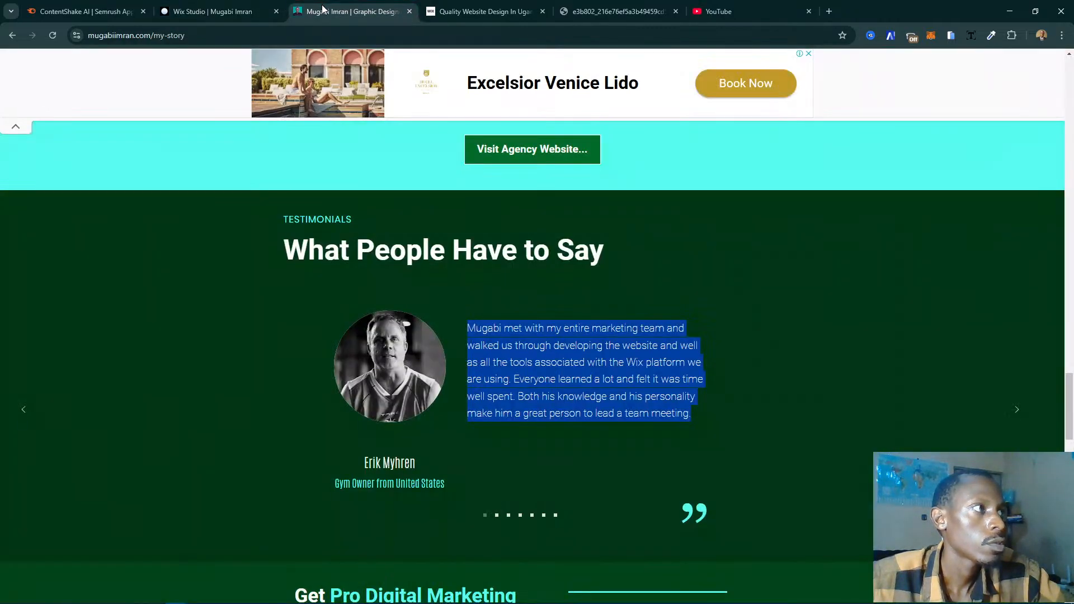
click(484, 514)
triple_click(379, 470)
key(ctrl+c)
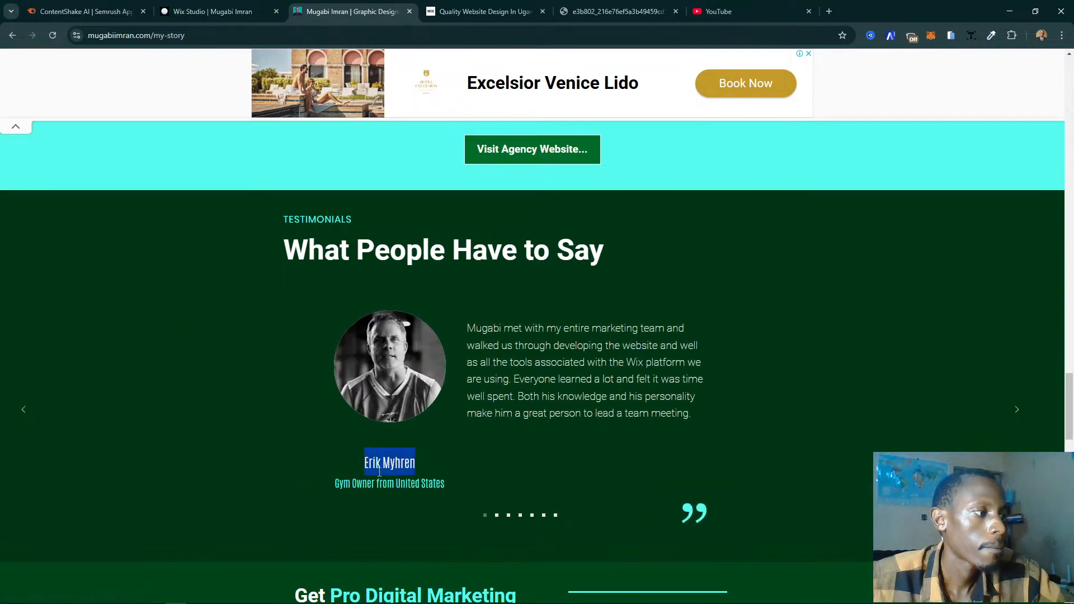
click(194, 11)
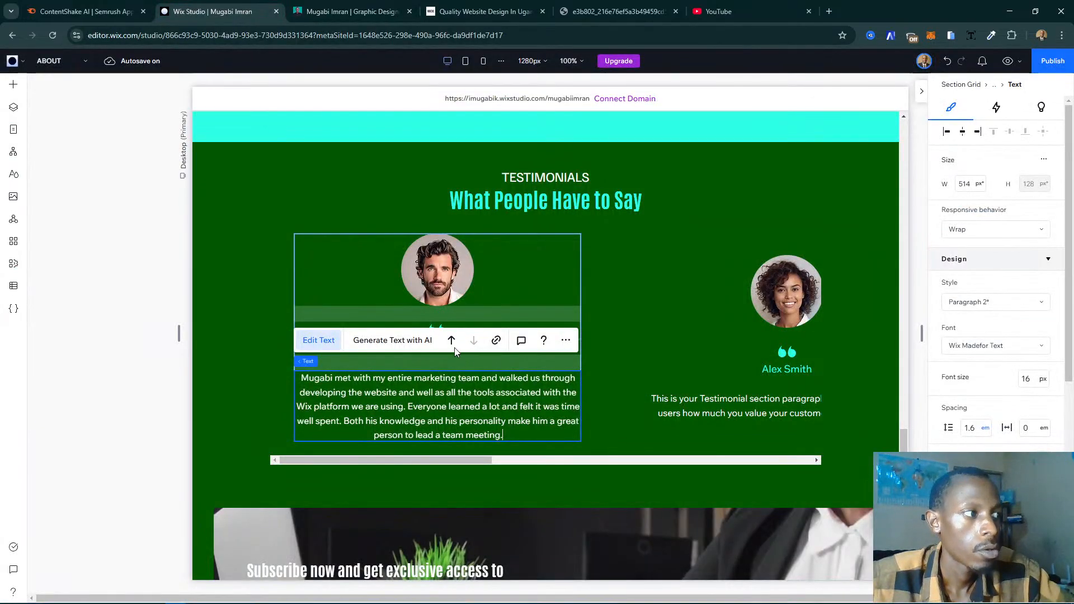
click(242, 388)
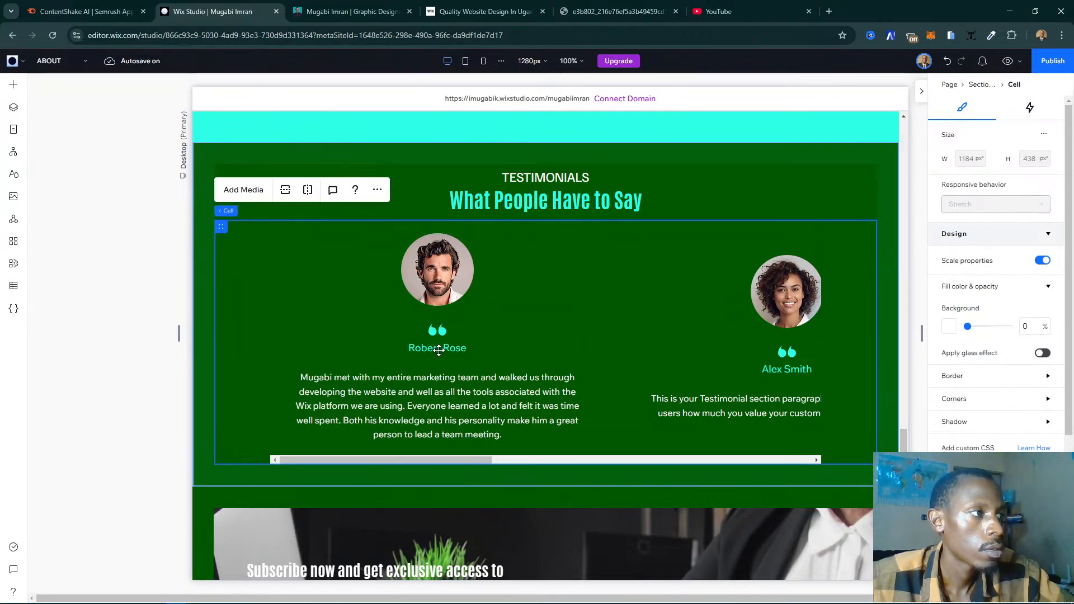
click(459, 347)
click(414, 347)
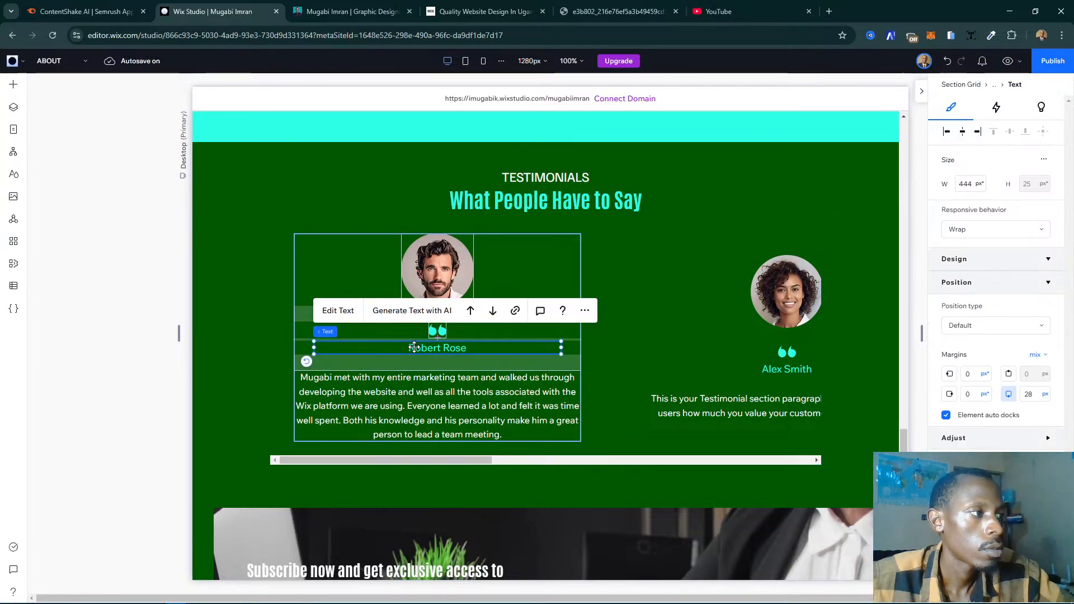
click(338, 310)
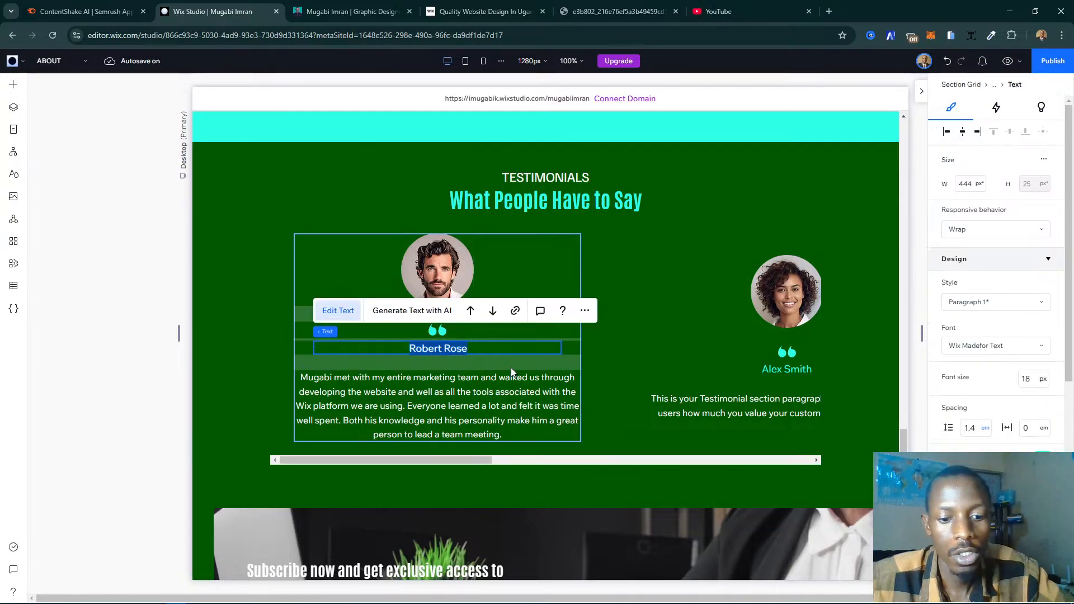
key(ctrl+v)
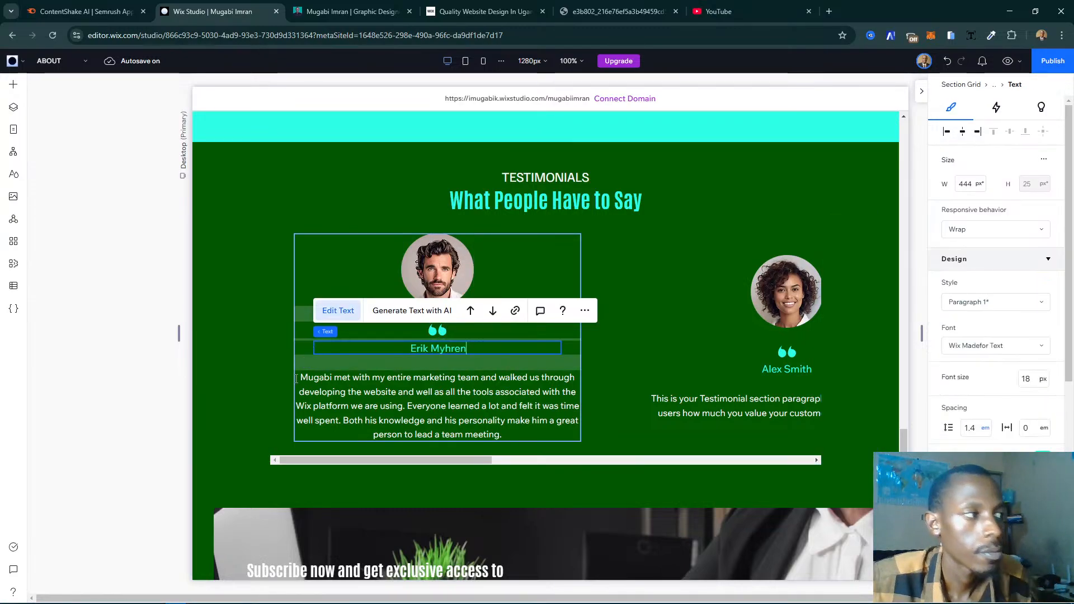
click(260, 381)
- Copy the live page's "Work was done professionally" testimonial and replace the second item's placeholder paragraph with it
click(352, 11)
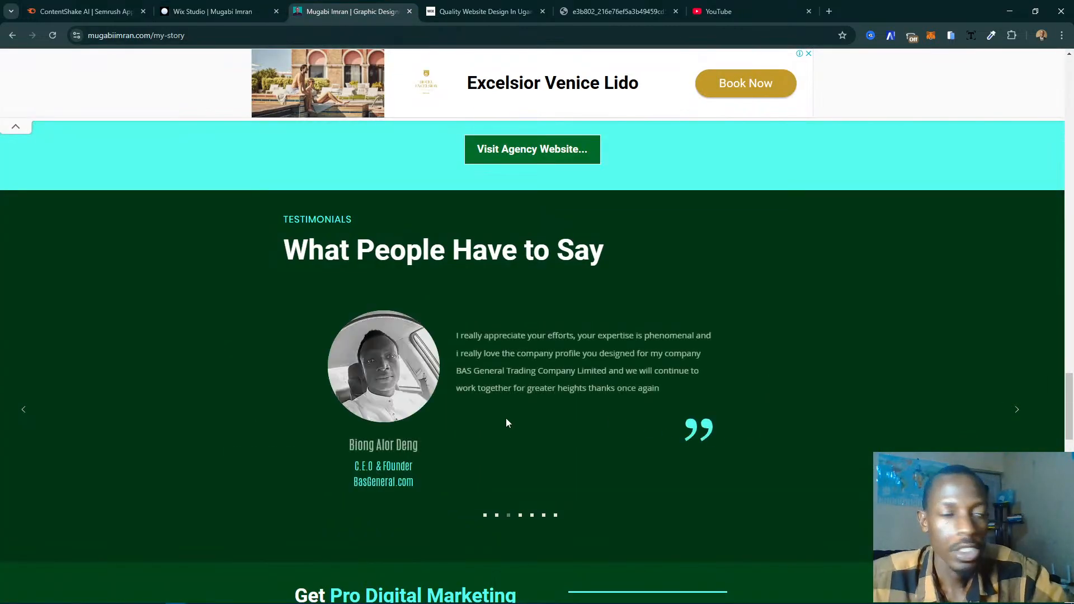
click(486, 514)
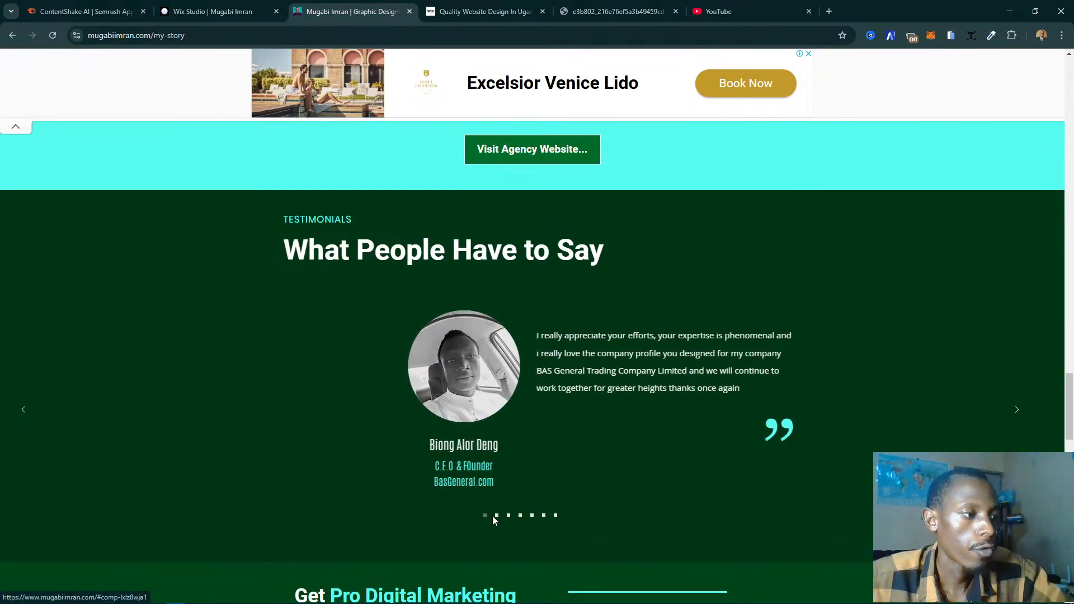
click(497, 515)
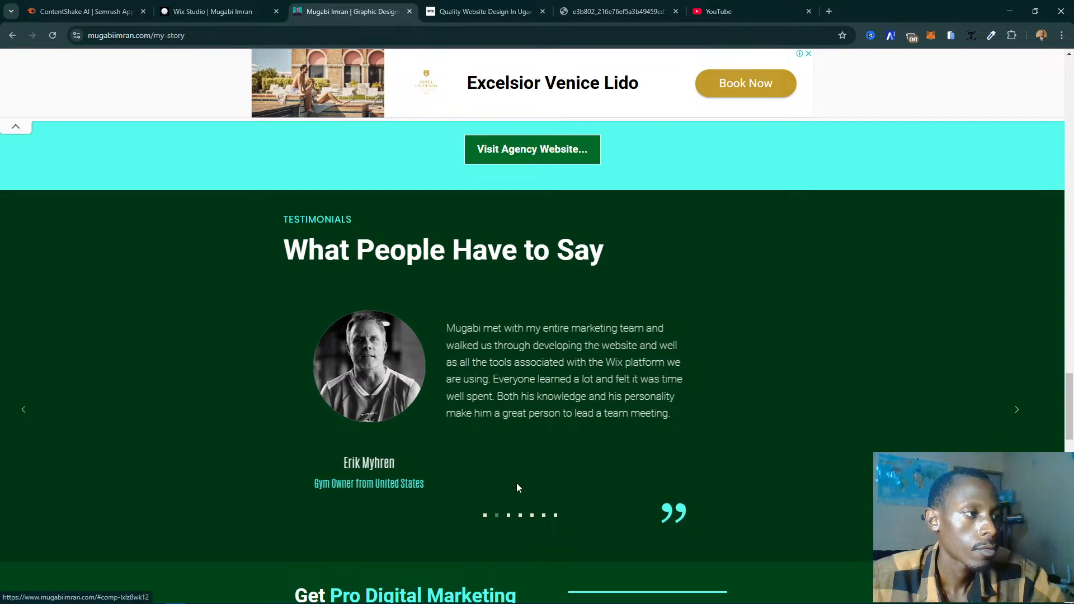
triple_click(476, 354)
key(ctrl+c)
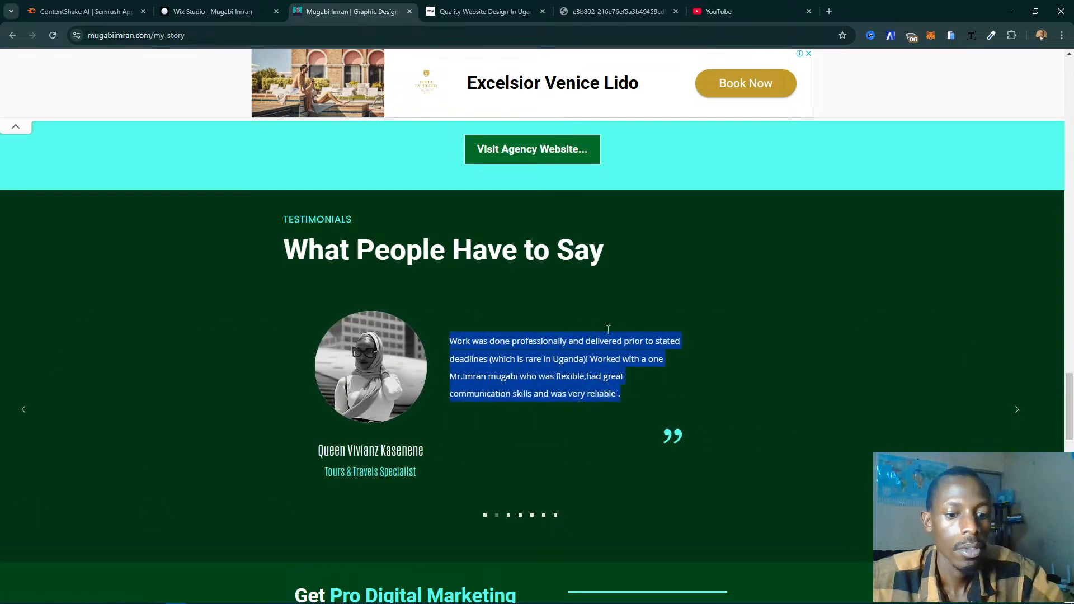
click(213, 11)
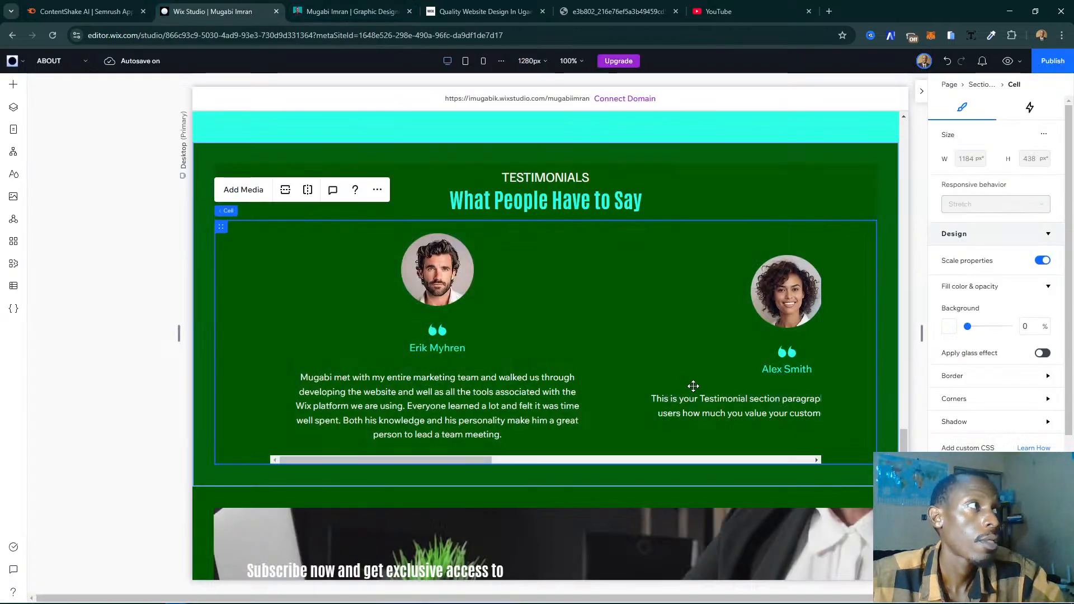
click(788, 405)
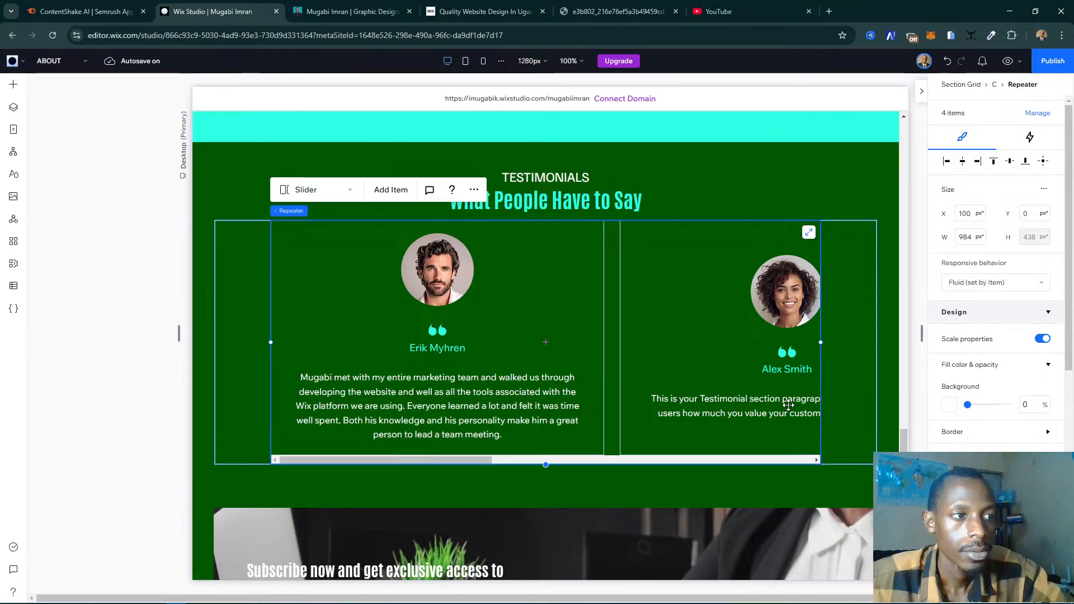
click(788, 405)
click(757, 406)
click(756, 405)
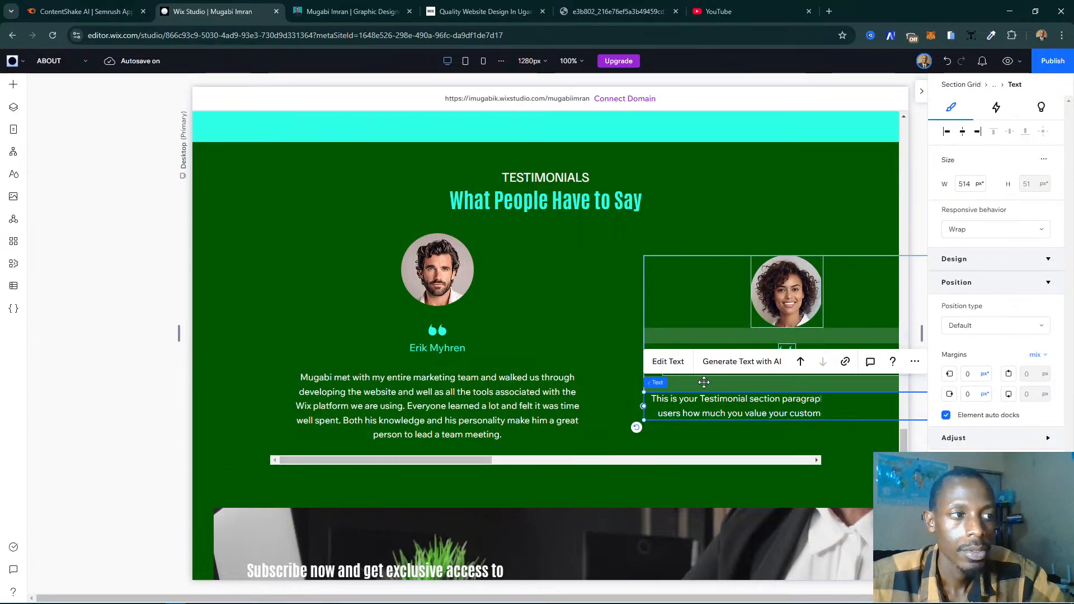
double_click(793, 412)
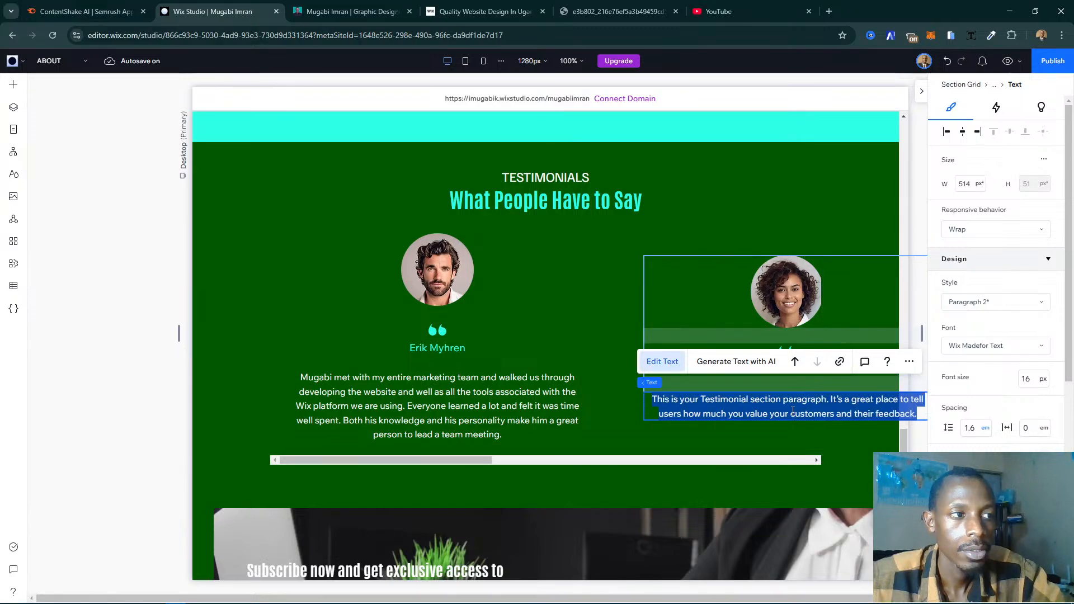
key(ctrl+v)
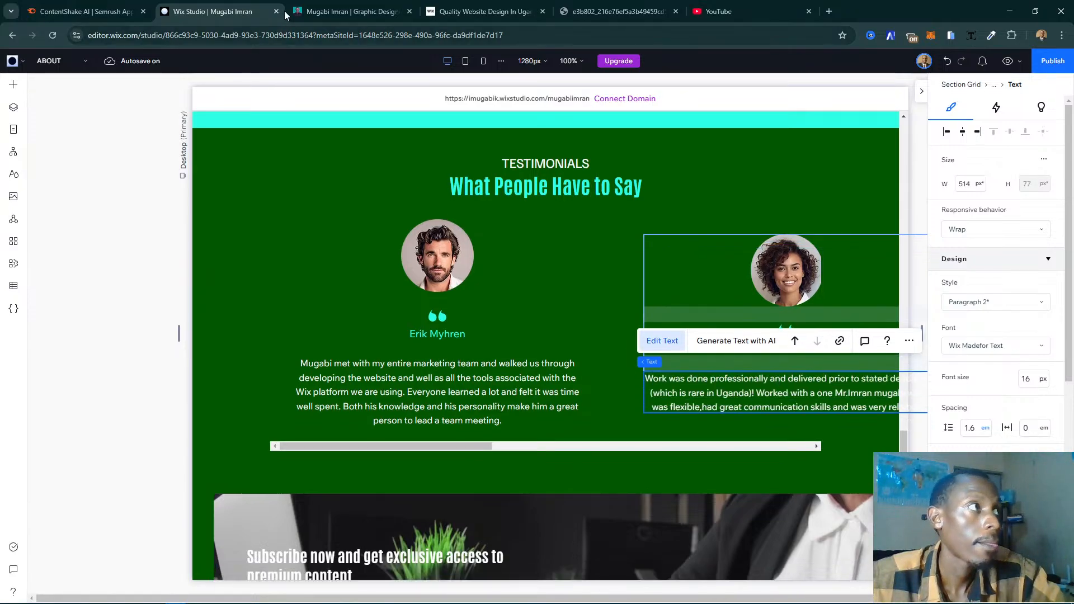
- Copy the matching reviewer's name from the live My Story page and replace the placeholder name in the second testimonial item with it
click(310, 6)
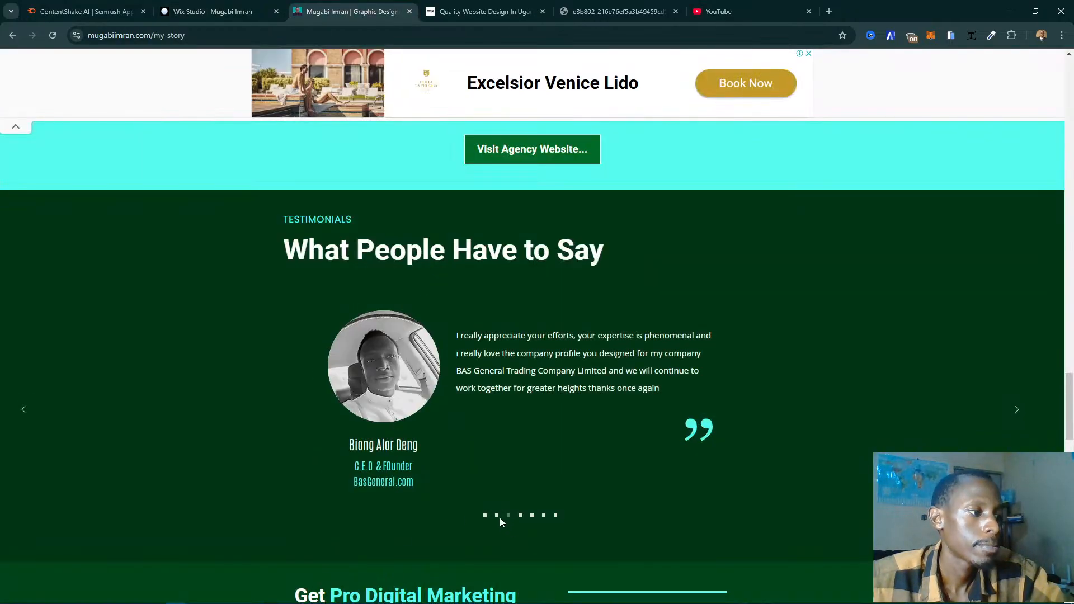
click(486, 516)
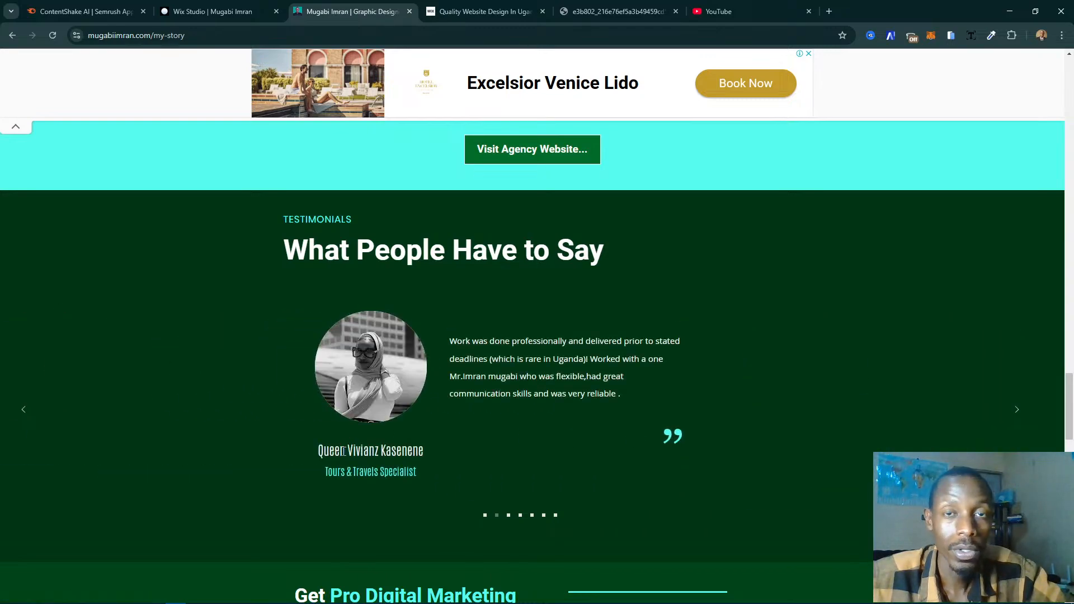
double_click(345, 451)
triple_click(345, 451)
key(ctrl+c)
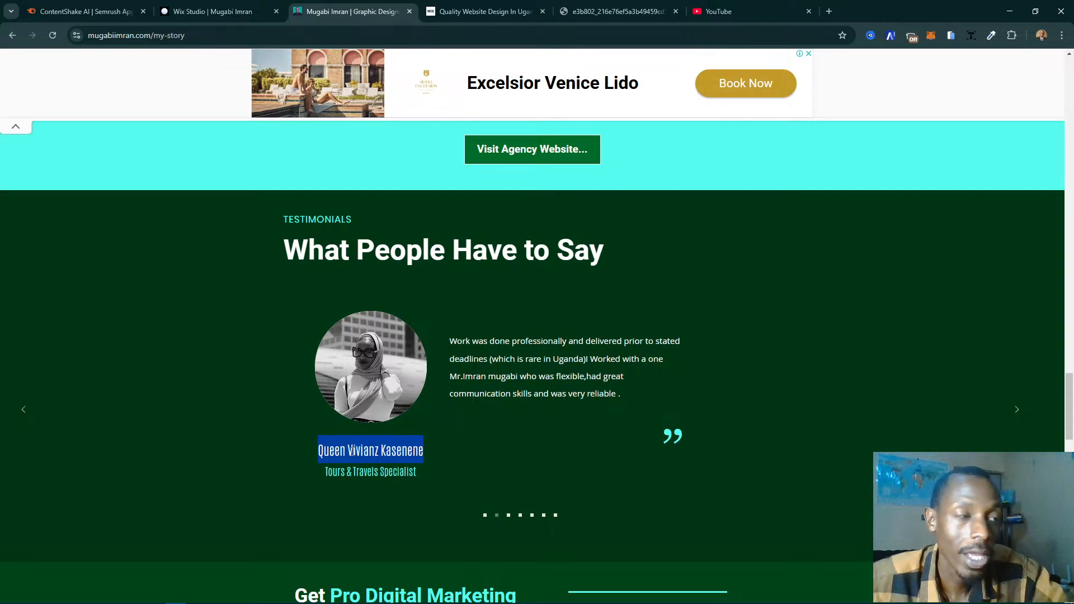
click(230, 5)
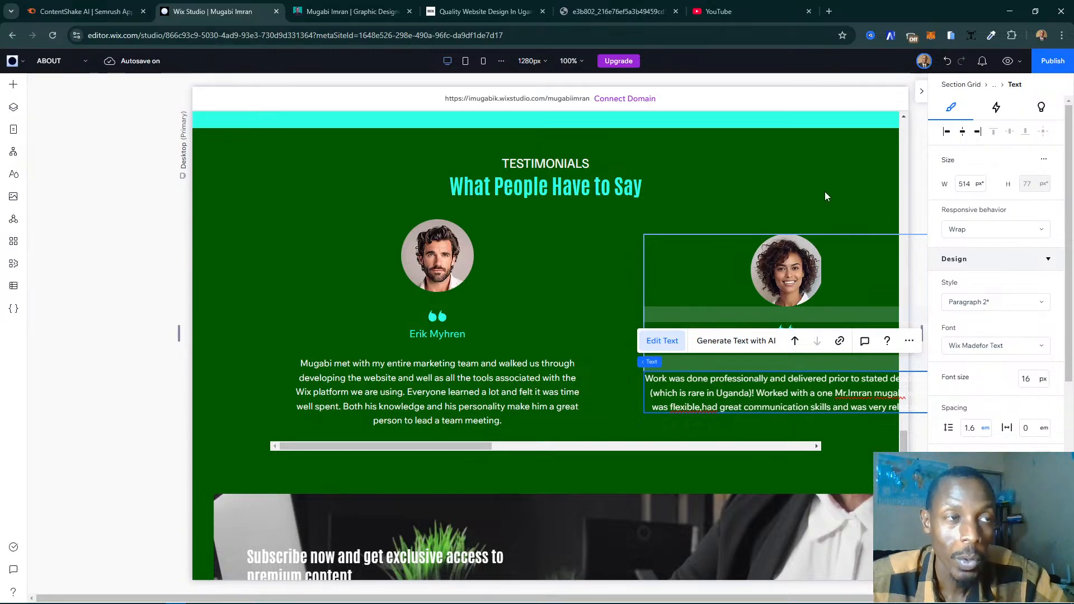
click(780, 360)
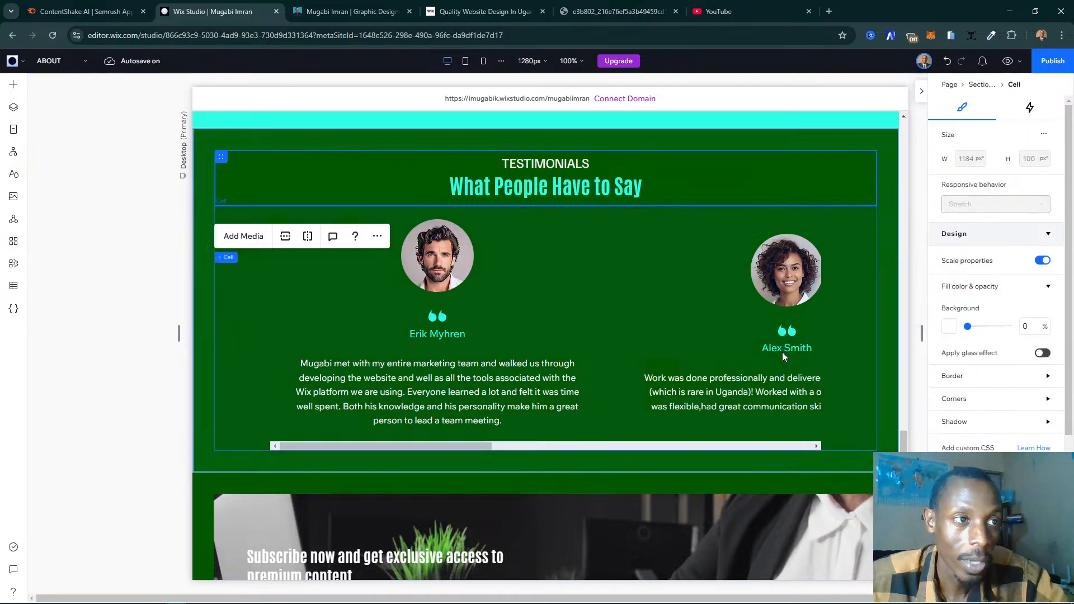
click(776, 349)
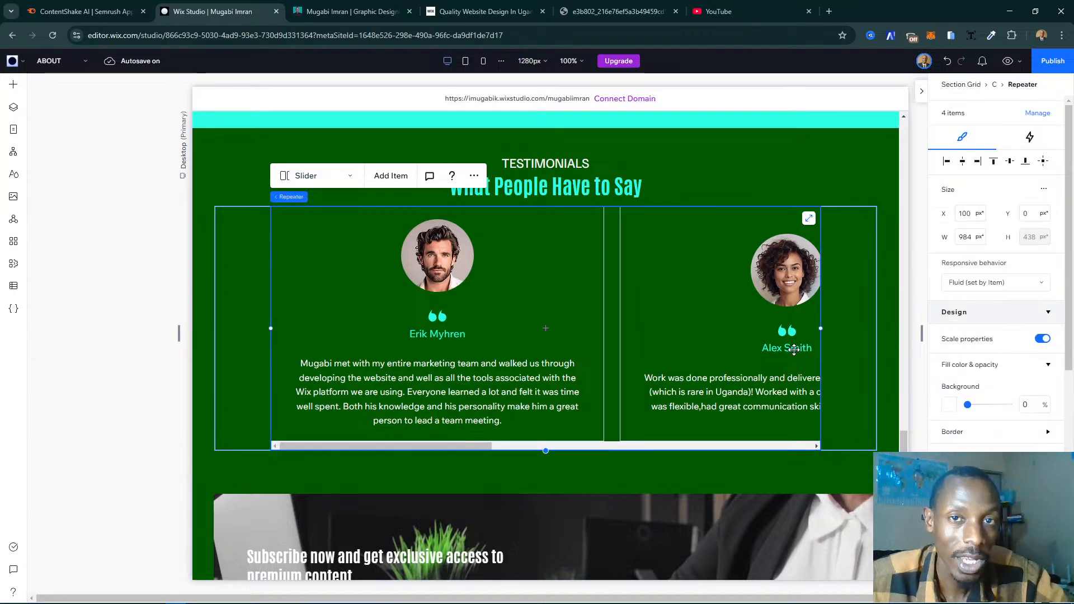
click(775, 348)
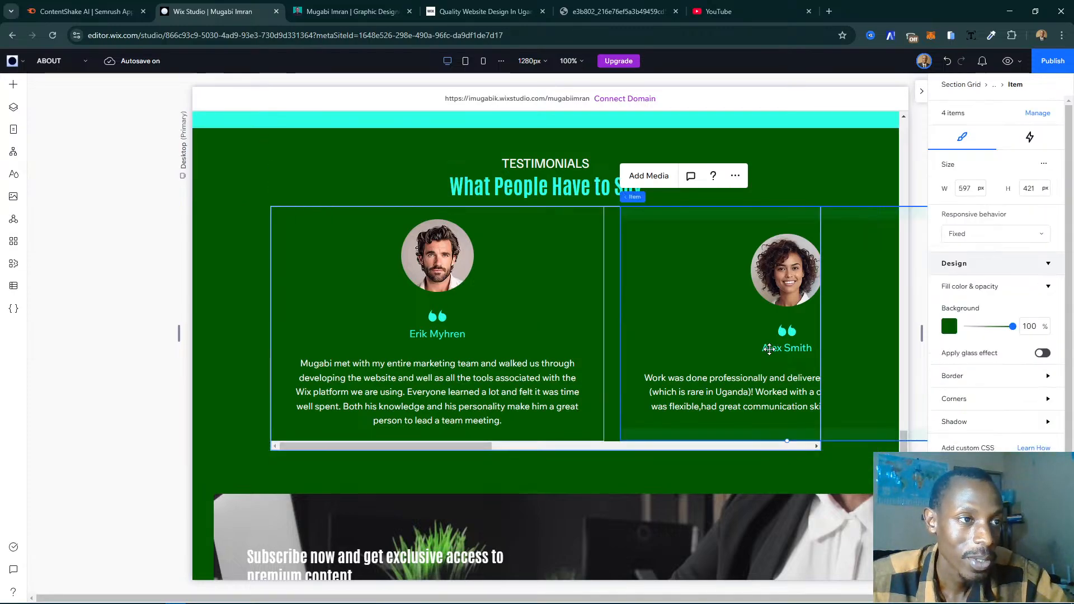
click(770, 349)
click(769, 349)
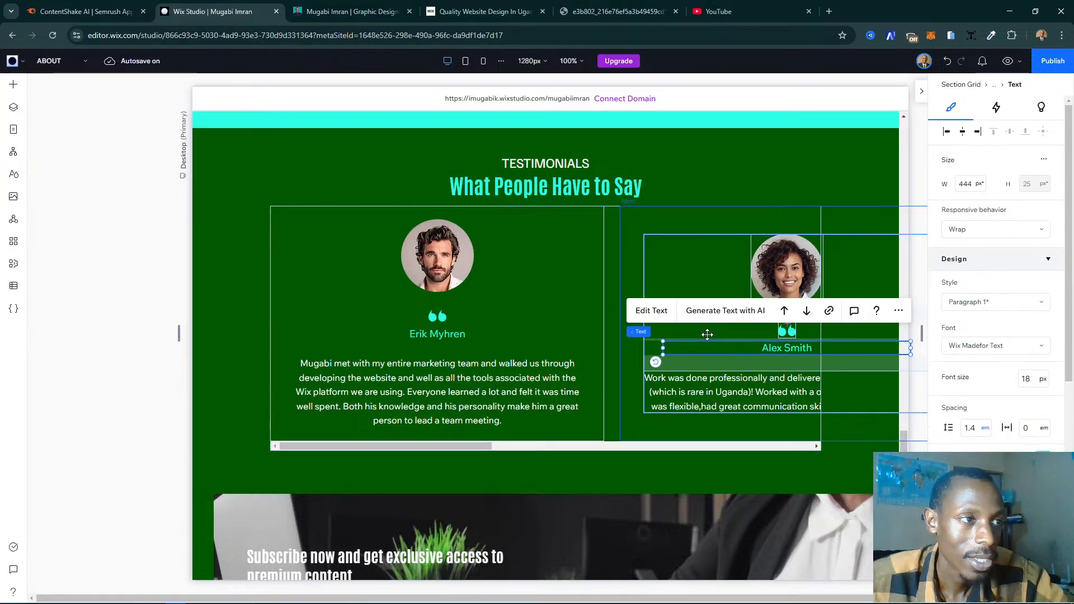
double_click(814, 354)
key(ctrl+v)
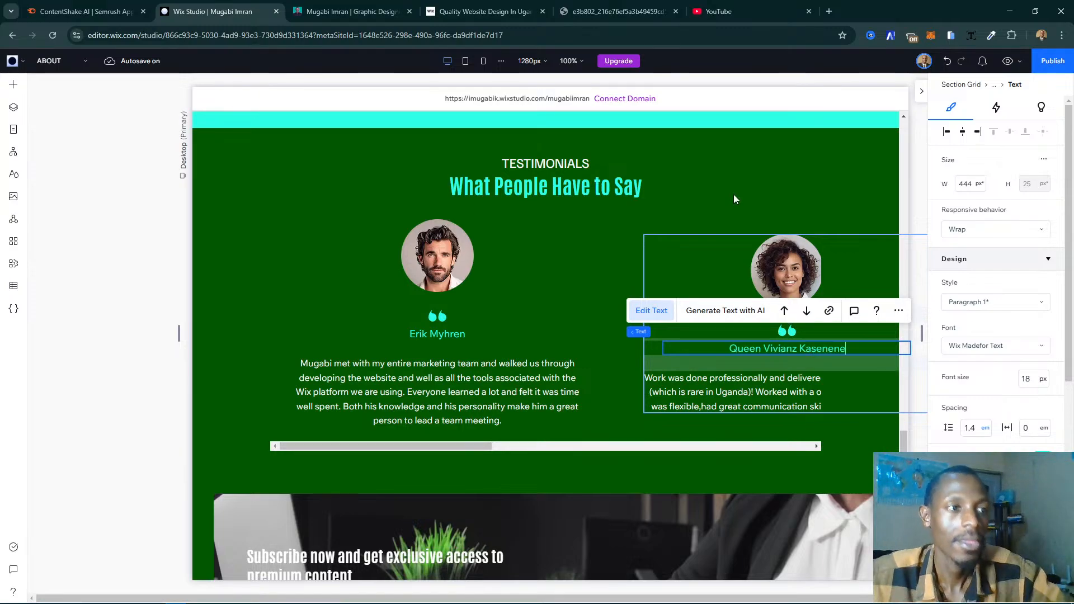
click(737, 178)
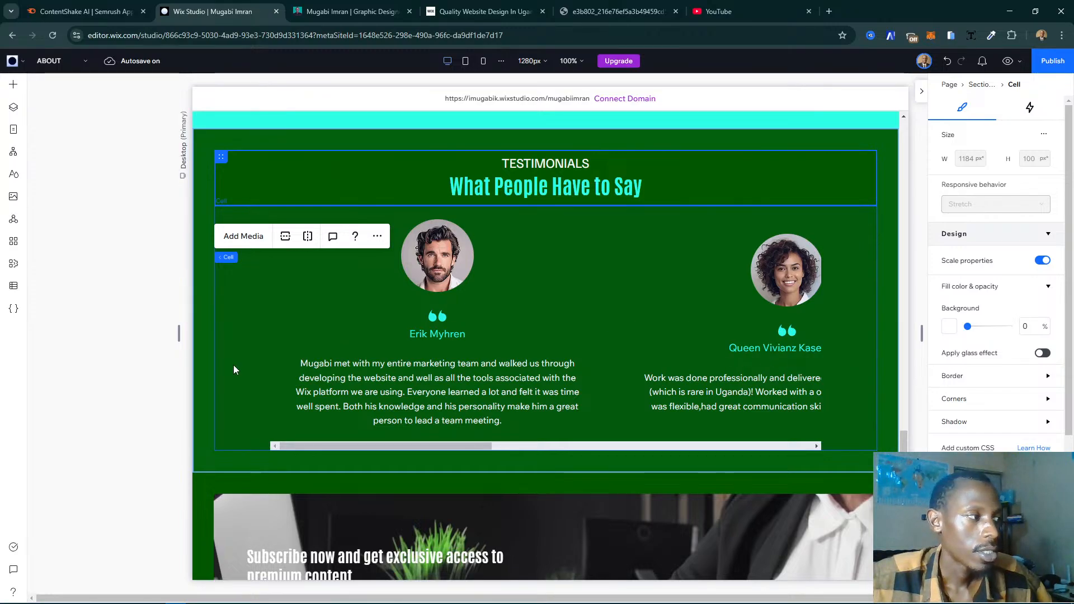
click(127, 374)
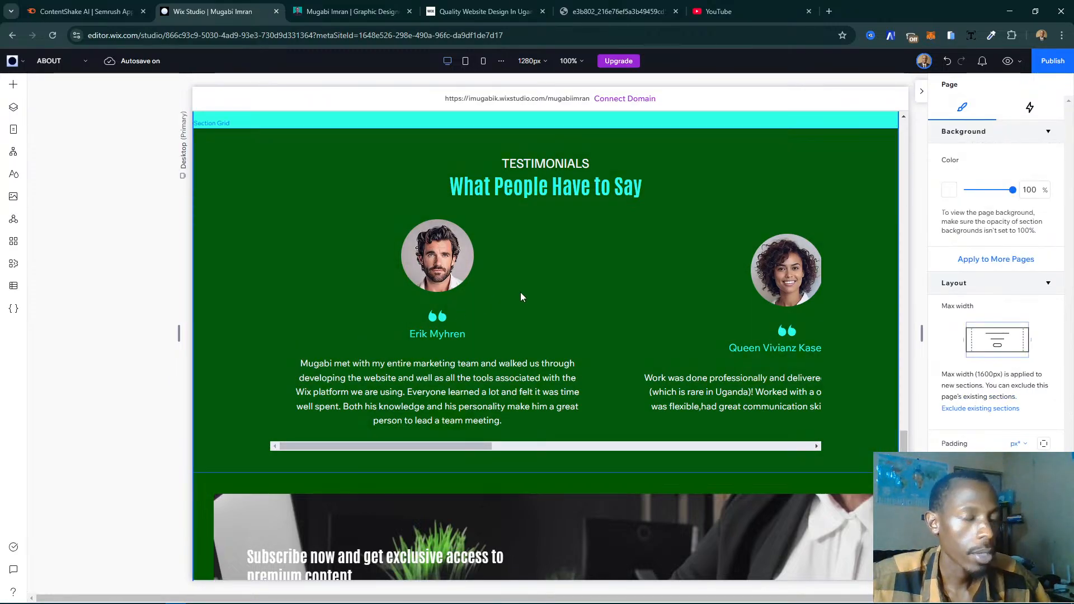
click(455, 267)
click(438, 271)
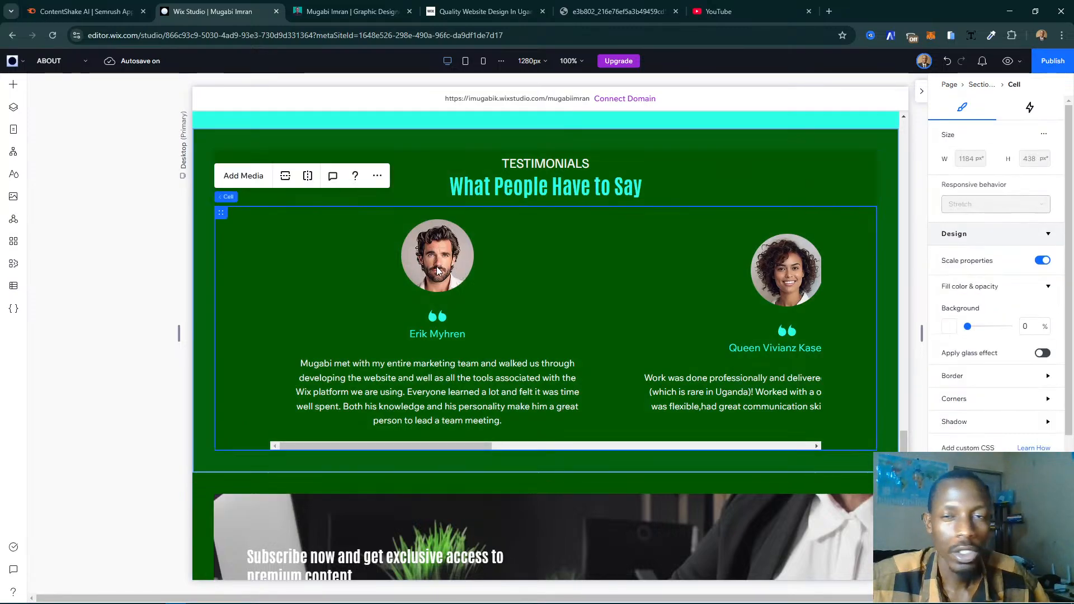
click(438, 271)
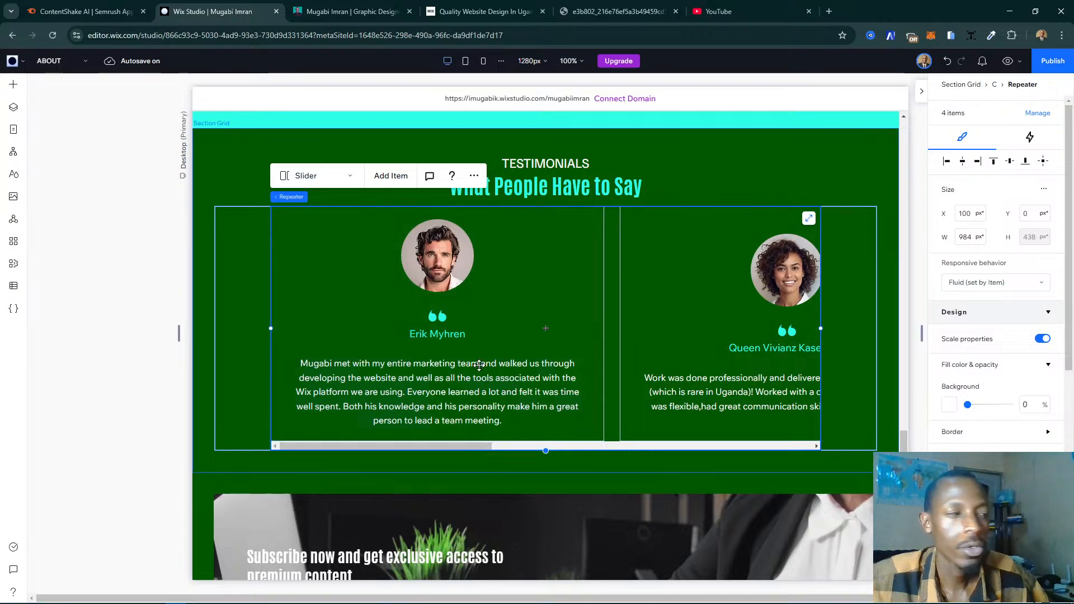
click(218, 459)
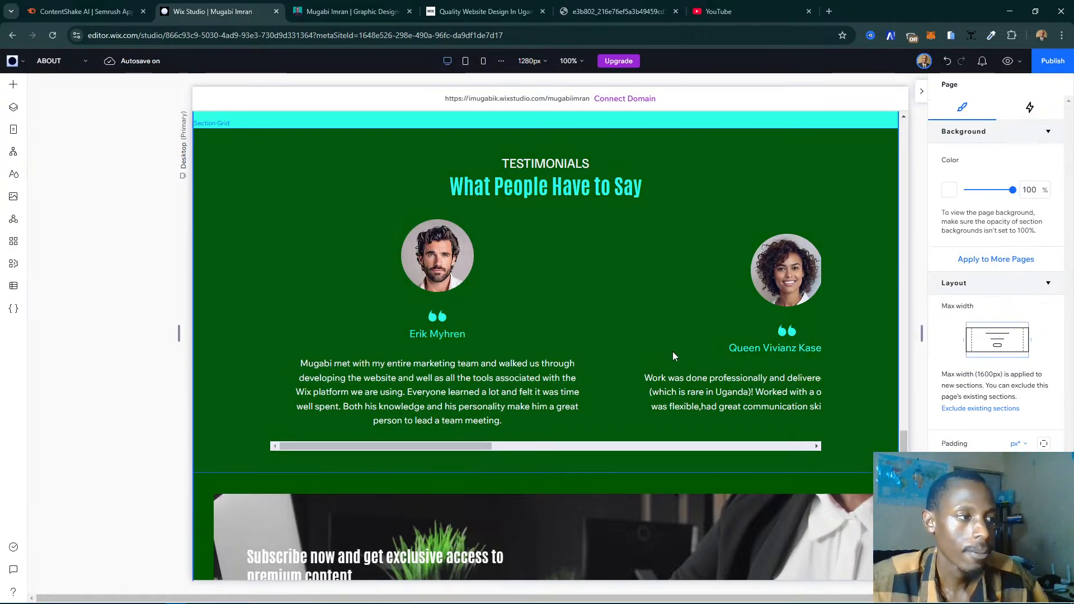
scroll(535, 309, up, 2)
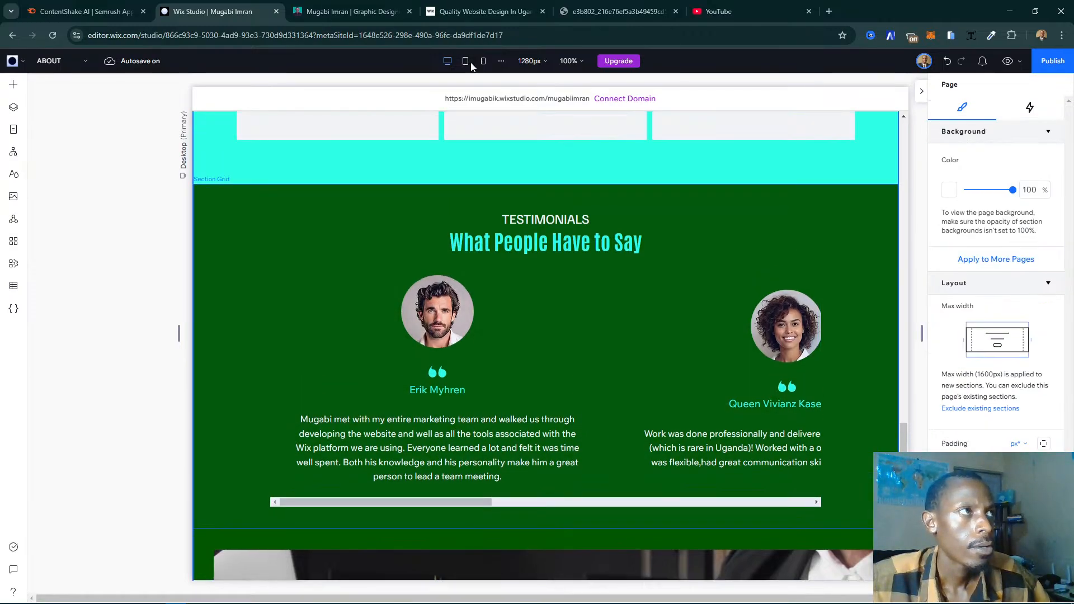
- Check what follows the testimonials on the live My Story page, and add a blank section between the testimonials section and the footer
click(347, 11)
scroll(681, 369, down, 8)
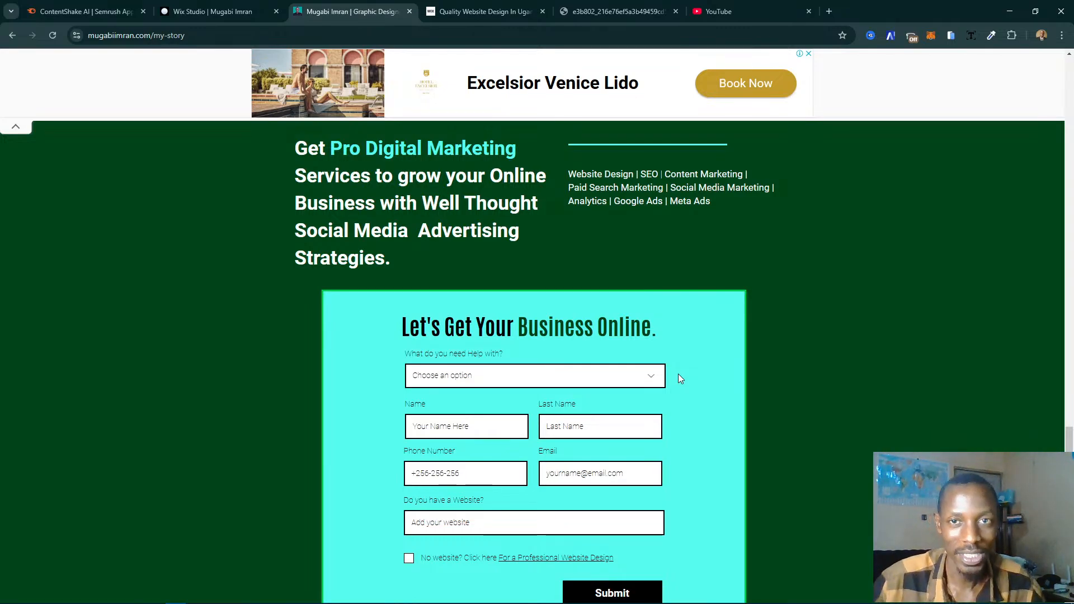
scroll(562, 224, up, 1)
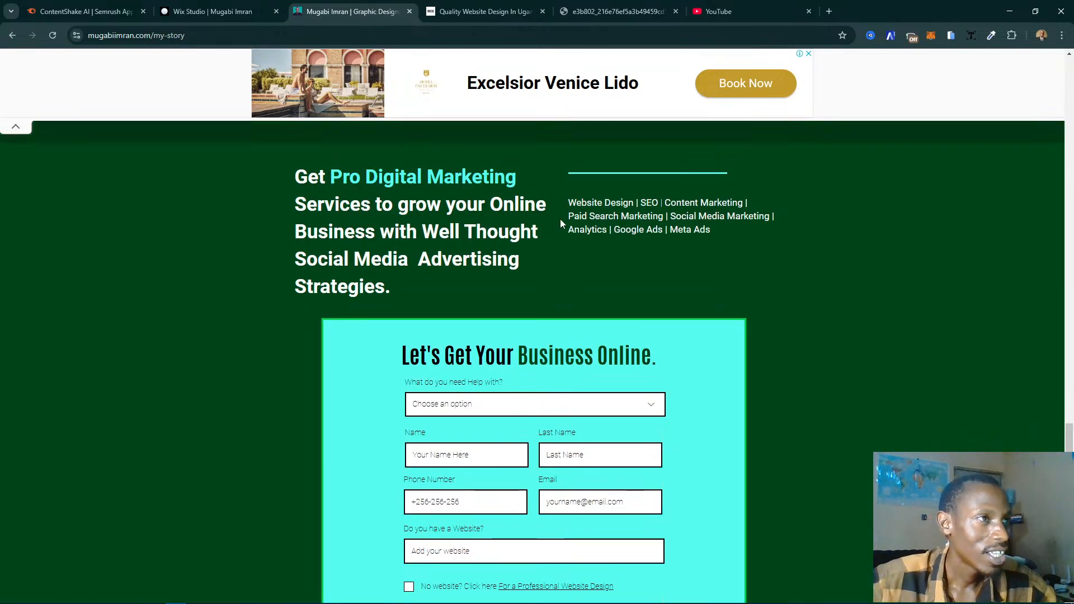
scroll(596, 223, down, 4)
scroll(643, 262, up, 2)
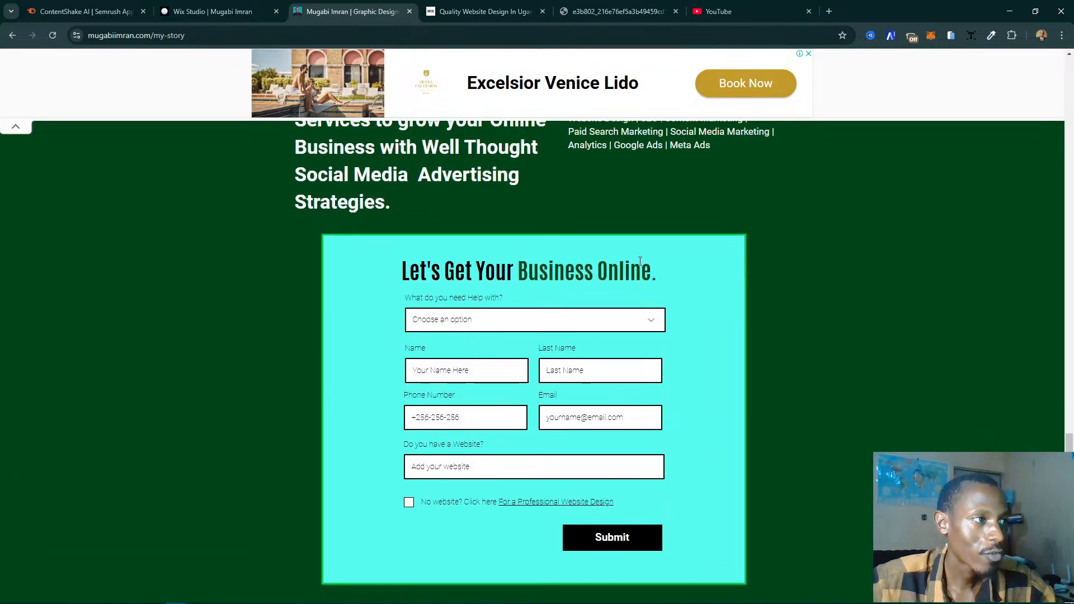
click(219, 11)
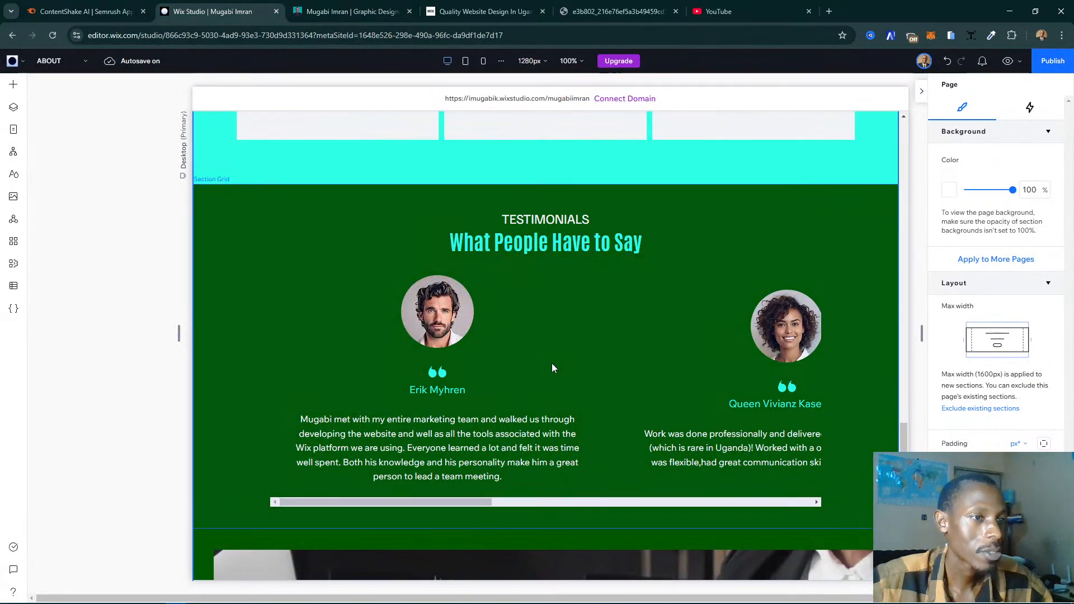
scroll(553, 369, down, 6)
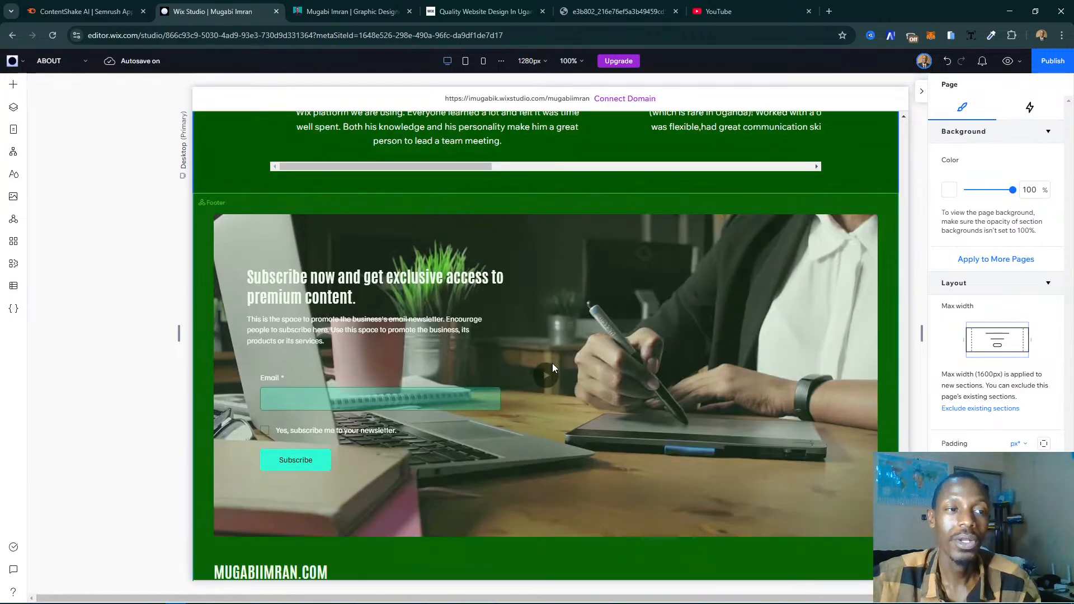
scroll(553, 366, up, 3)
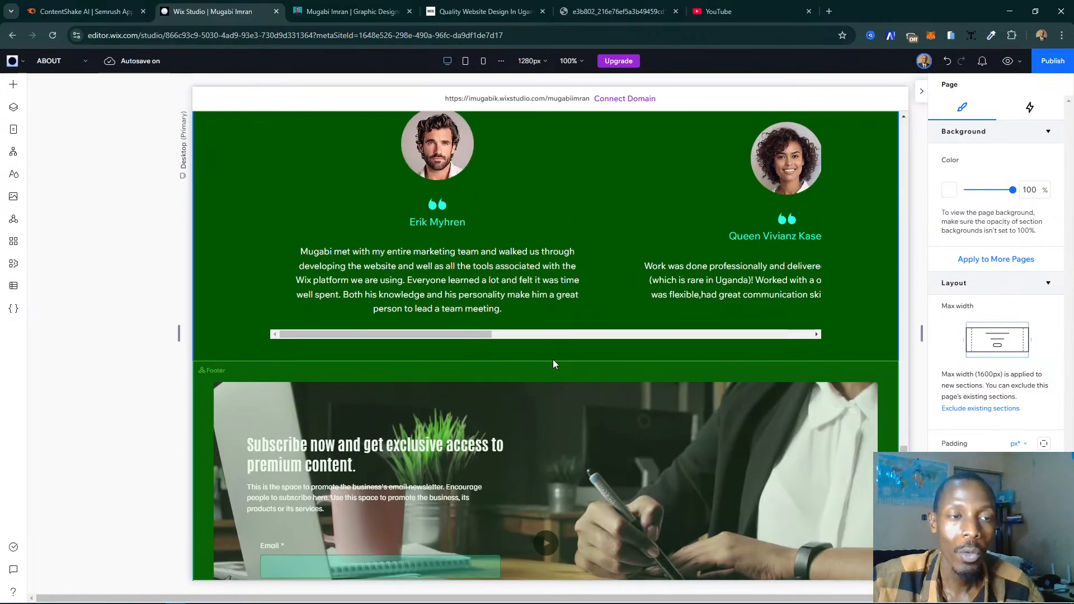
mouse_move(559, 369)
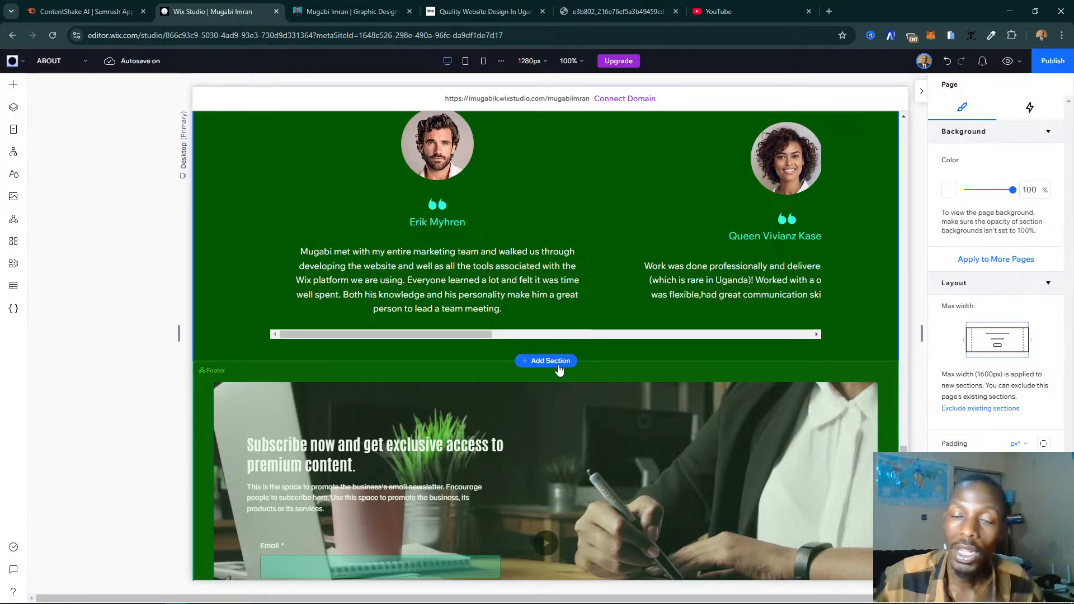
click(558, 365)
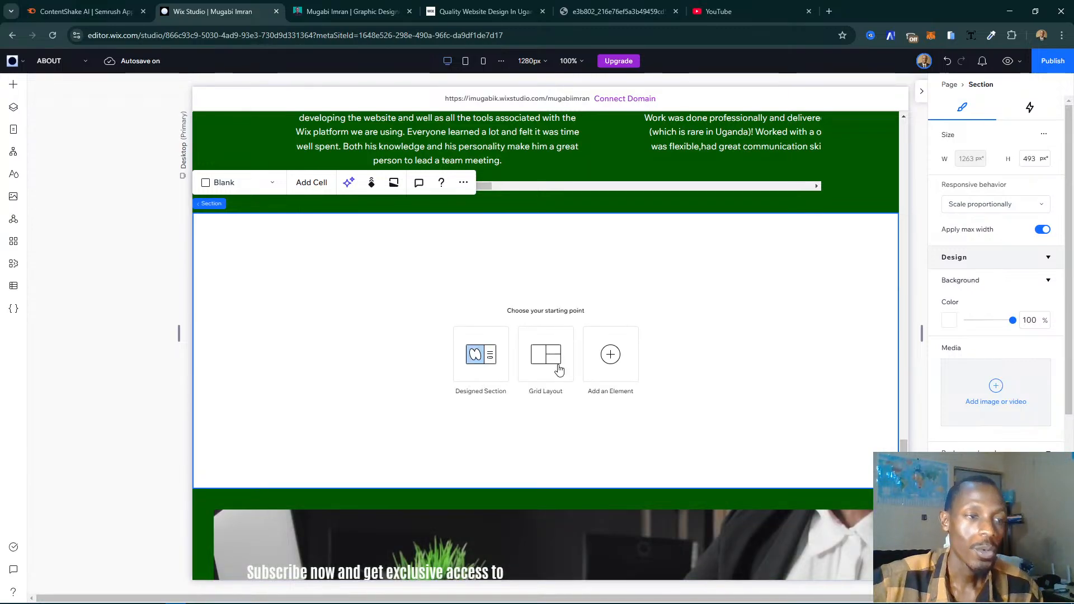
- Look through the designed section templates, from Welcome, About and Services to Projects and Banner, for one that fits the blank section
click(478, 363)
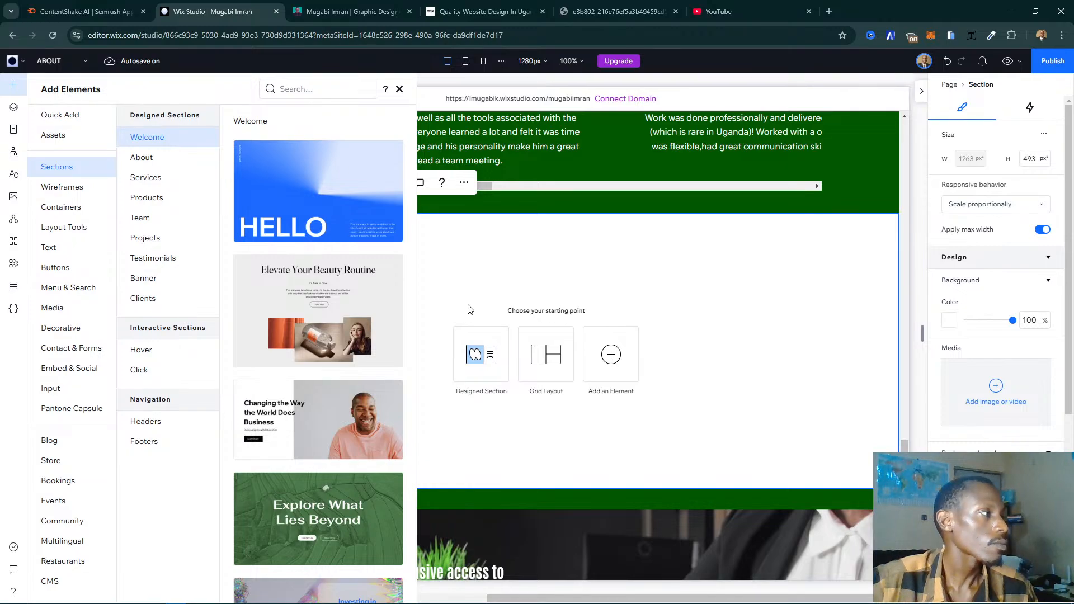
click(148, 161)
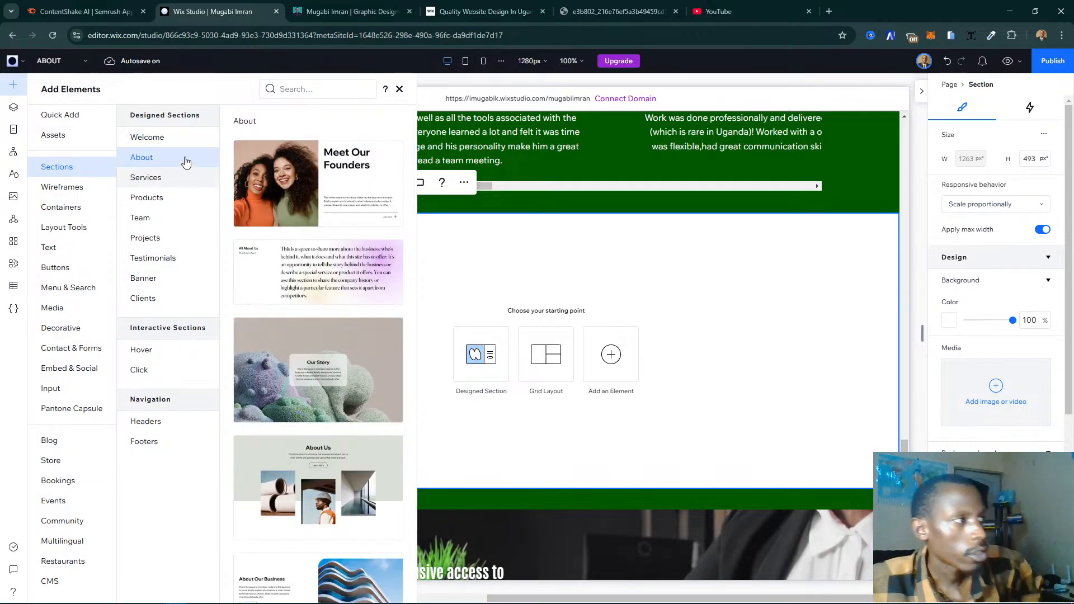
click(167, 136)
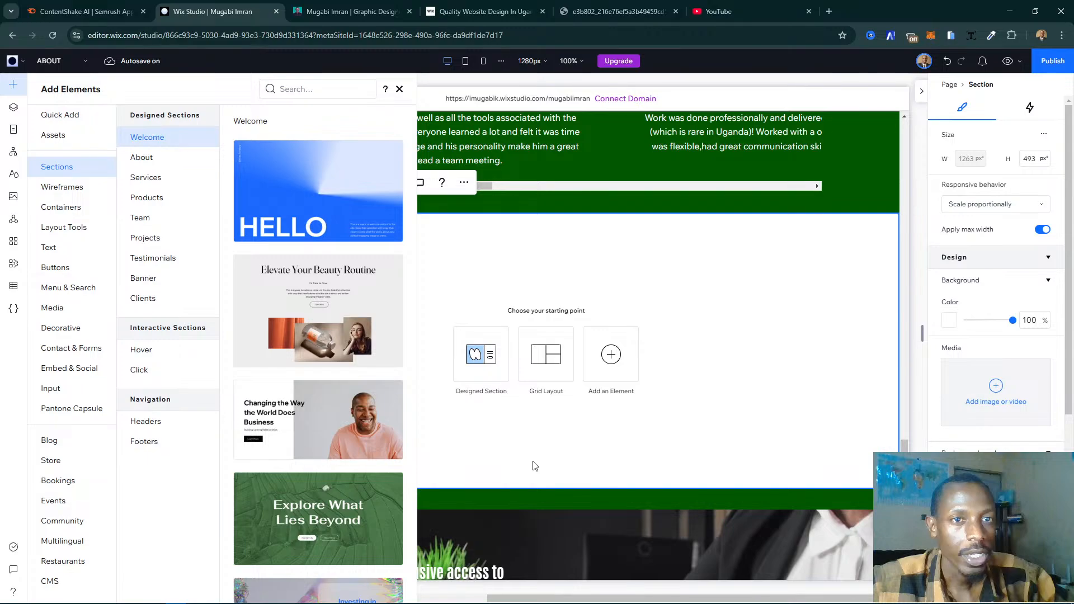
scroll(324, 358, down, 8)
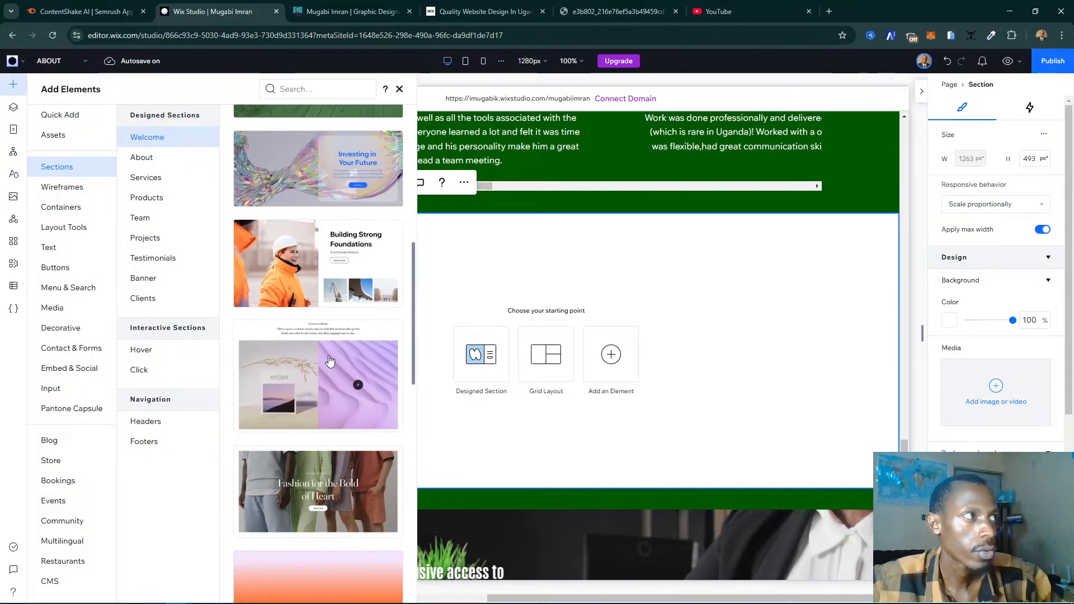
scroll(323, 336, up, 3)
scroll(321, 331, down, 3)
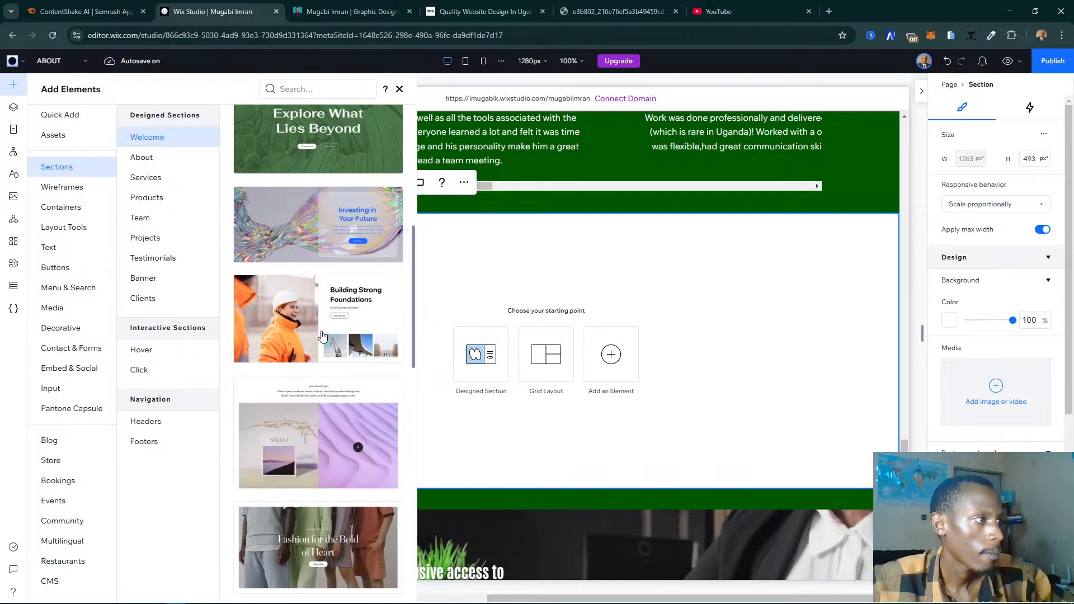
scroll(342, 322, down, 10)
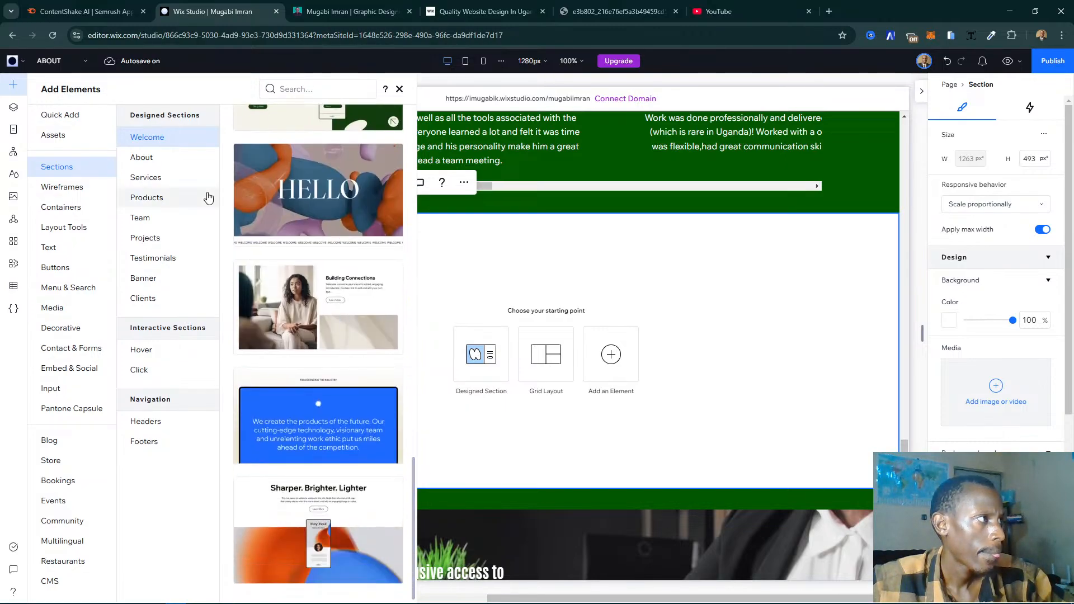
click(184, 162)
scroll(329, 273, down, 10)
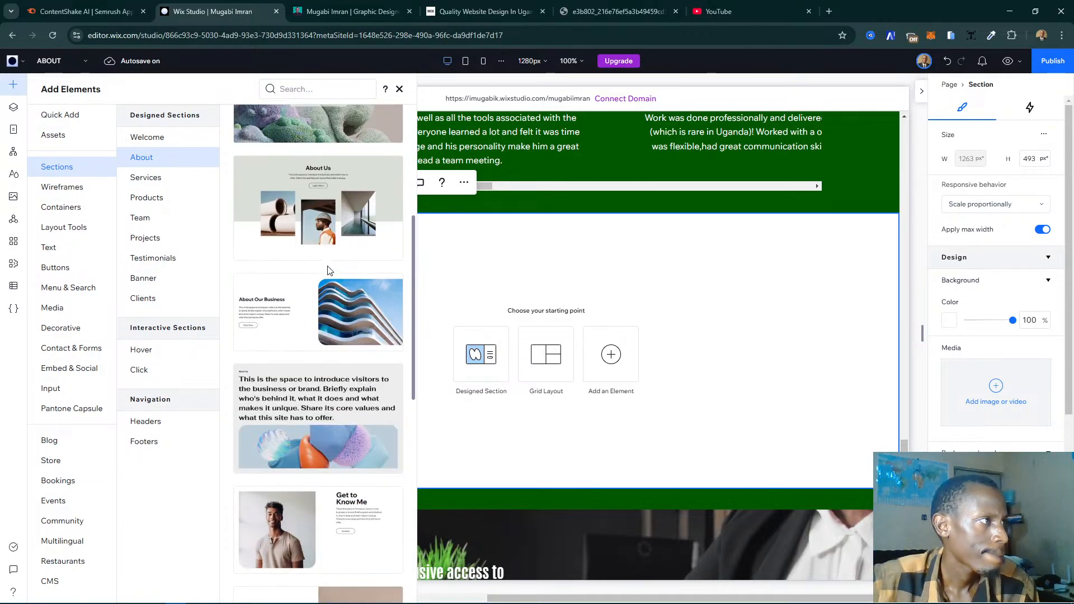
scroll(329, 273, down, 3)
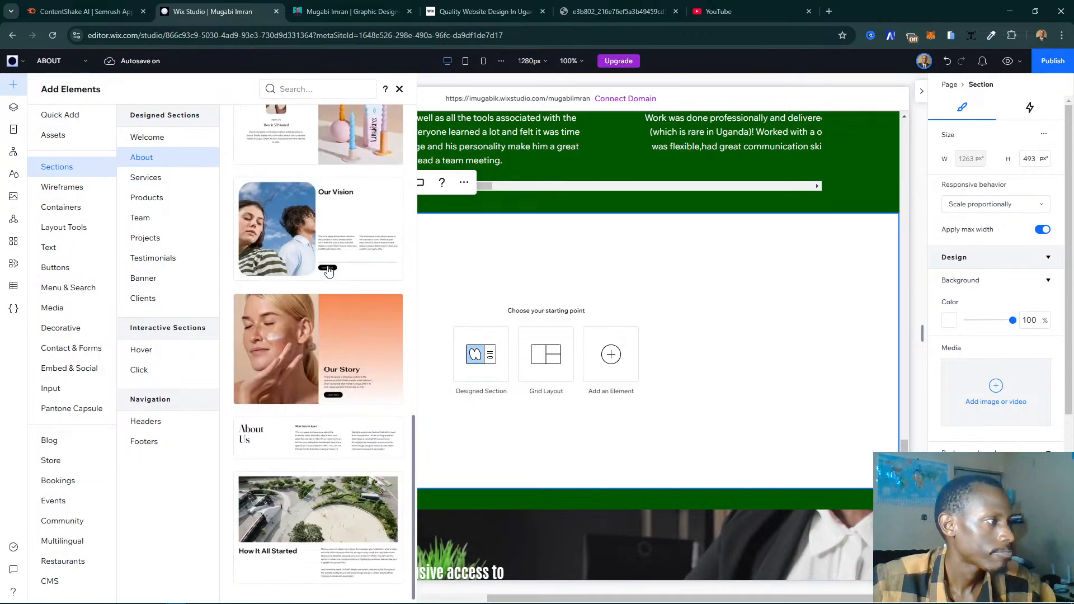
click(170, 179)
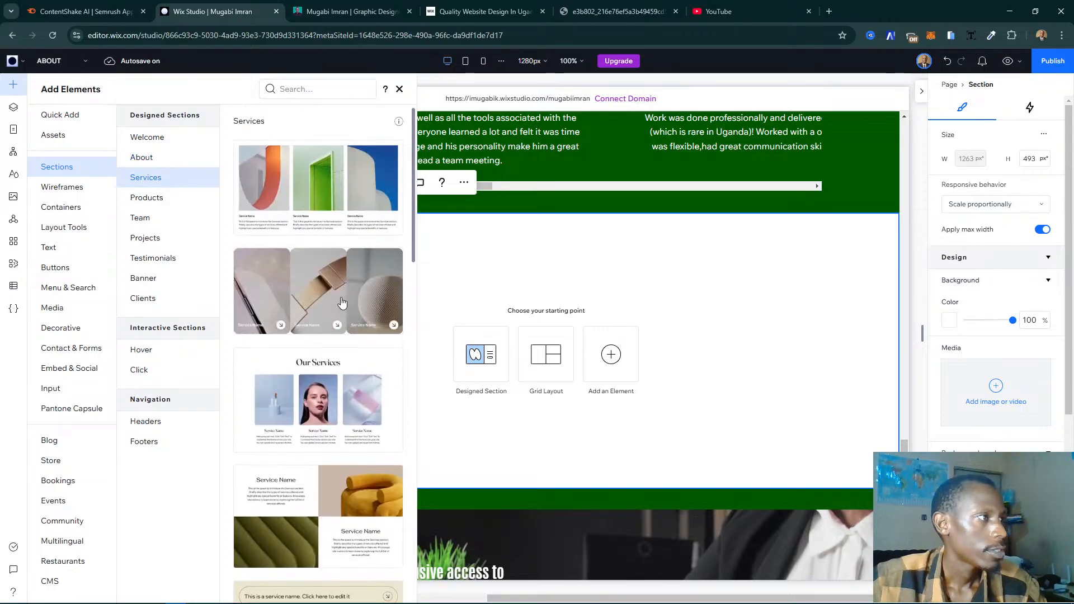
scroll(325, 302, down, 15)
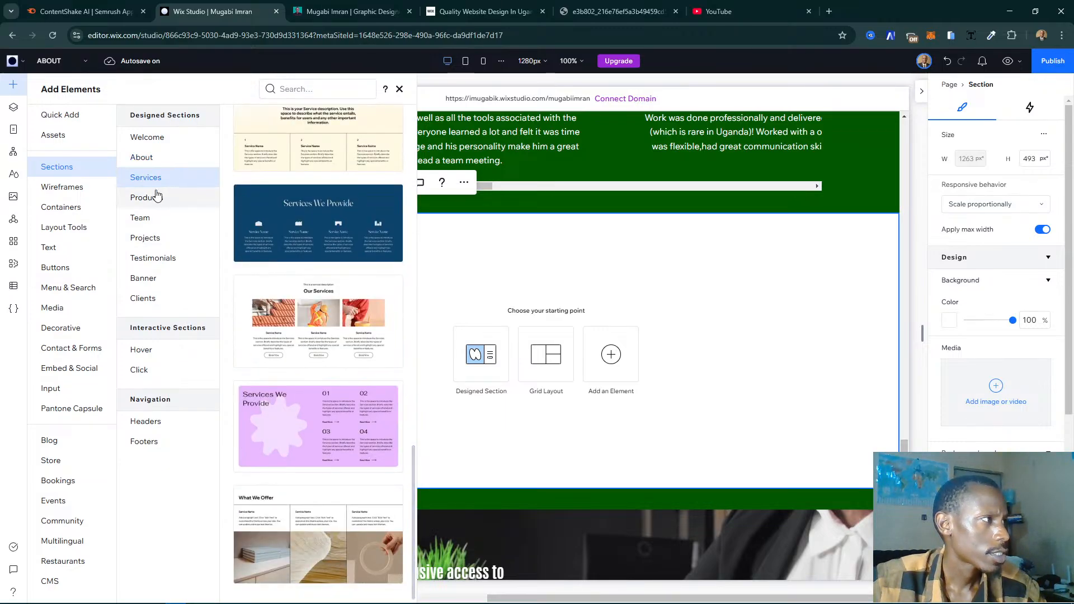
click(157, 198)
click(160, 218)
click(167, 240)
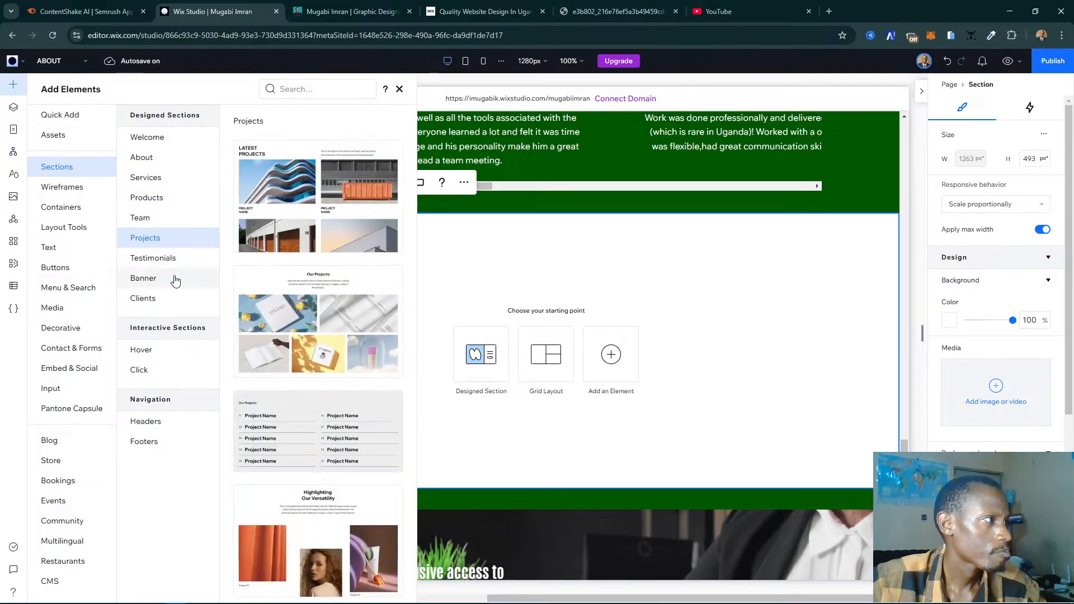
click(175, 279)
- Look through the wireframe layouts from Slideshow and Banner to Cards and Hero, recheck the designed sections, and close the element library
click(63, 187)
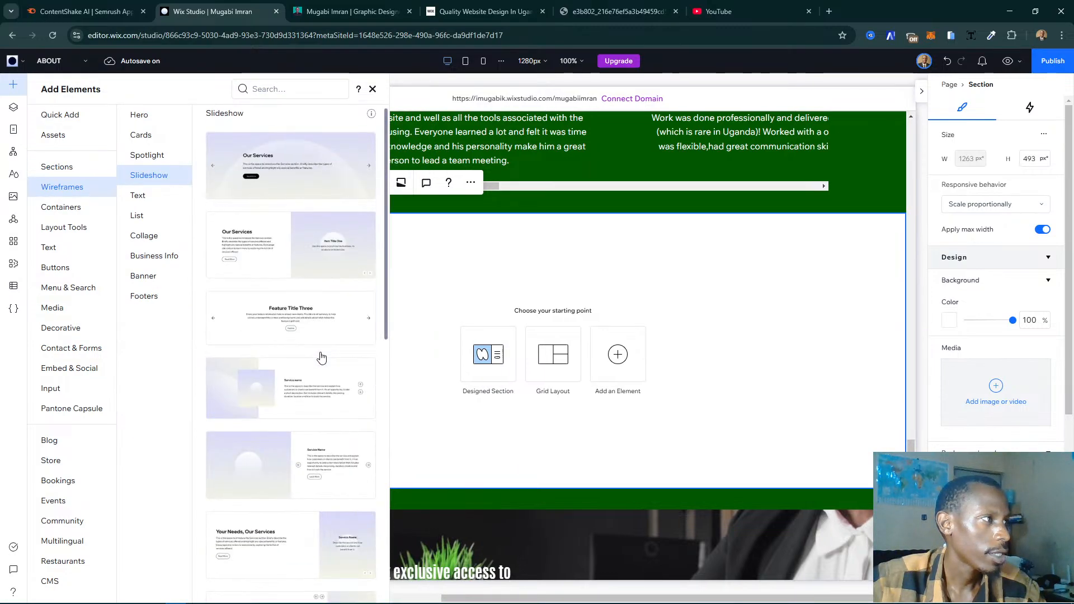
scroll(321, 356, down, 3)
scroll(319, 355, up, 3)
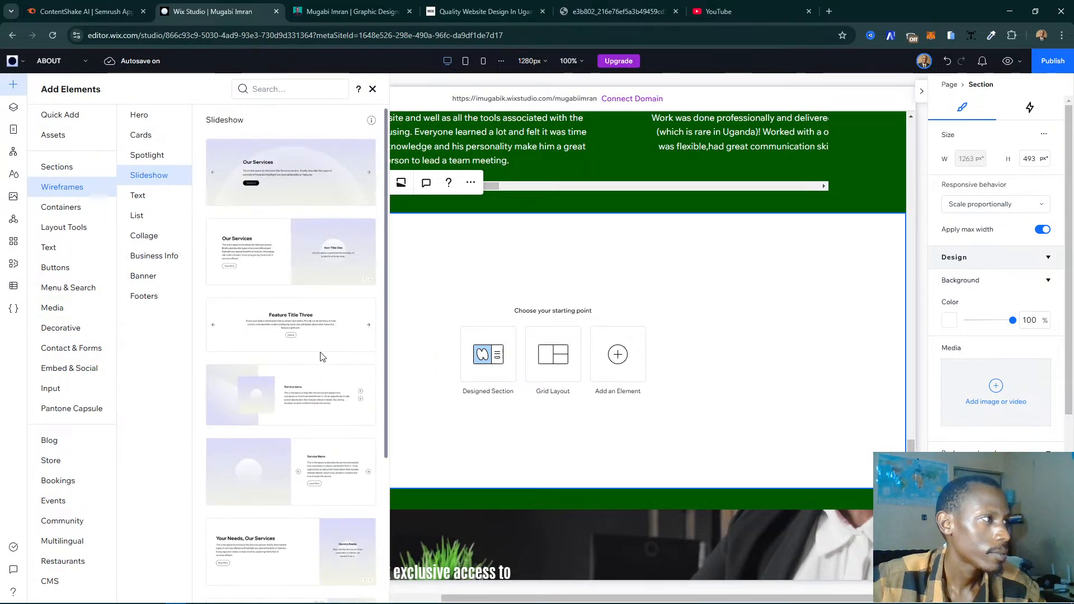
click(181, 279)
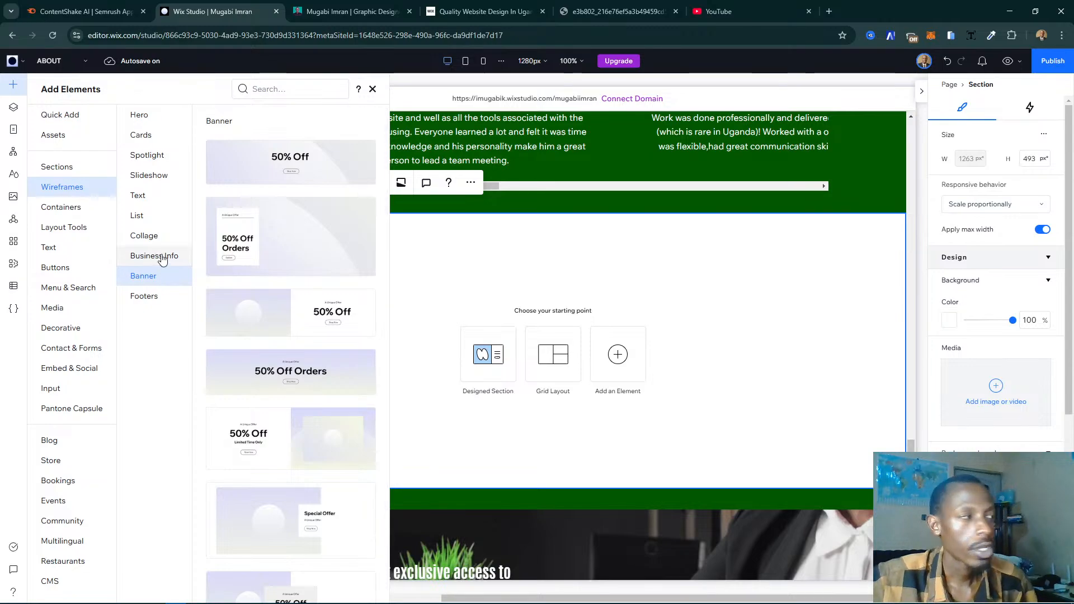
click(162, 260)
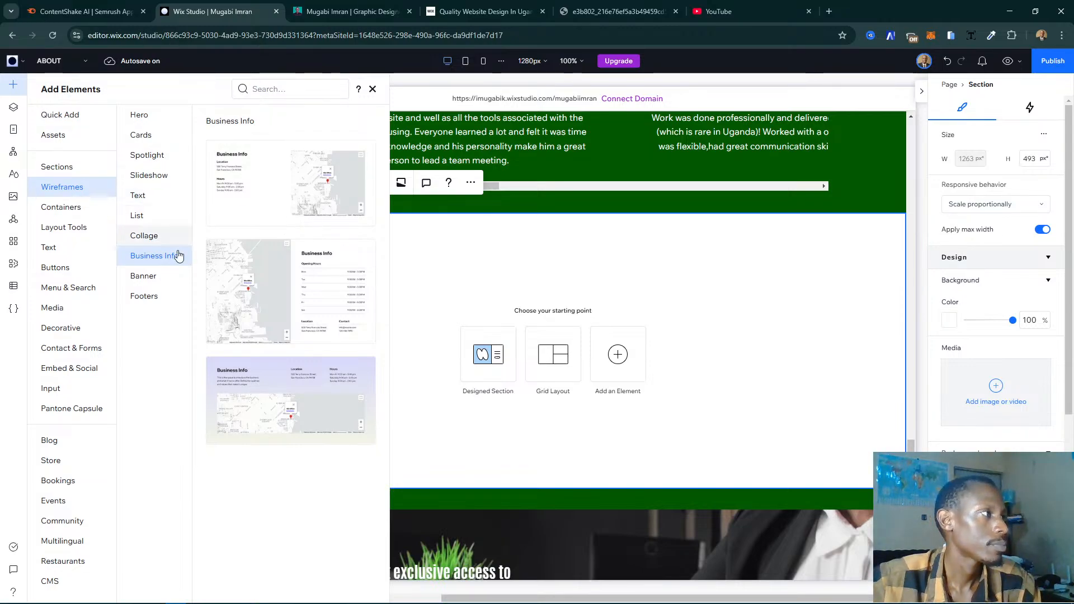
click(170, 278)
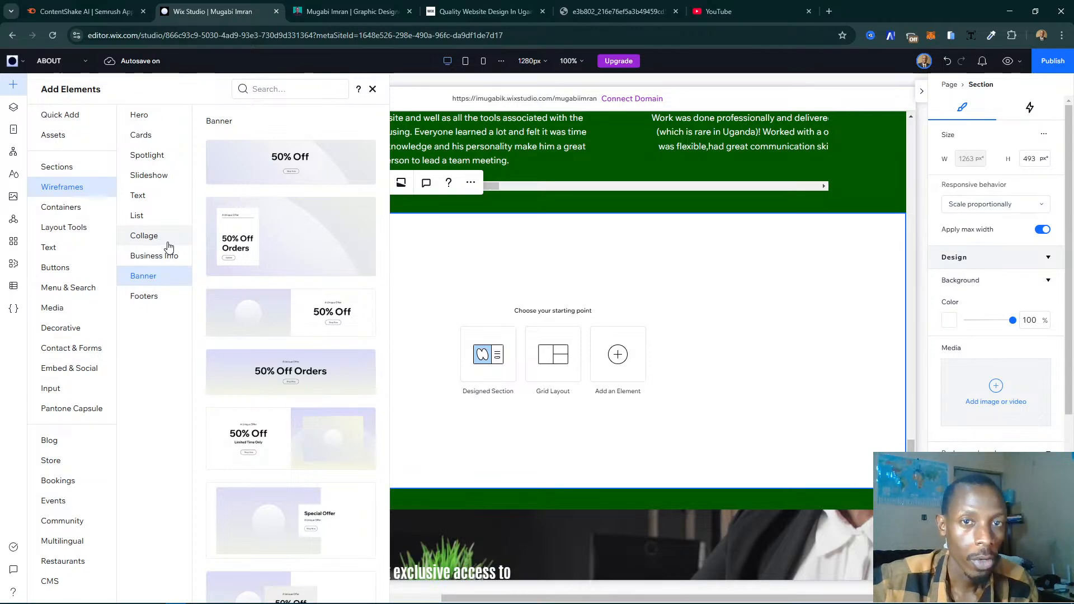
click(168, 240)
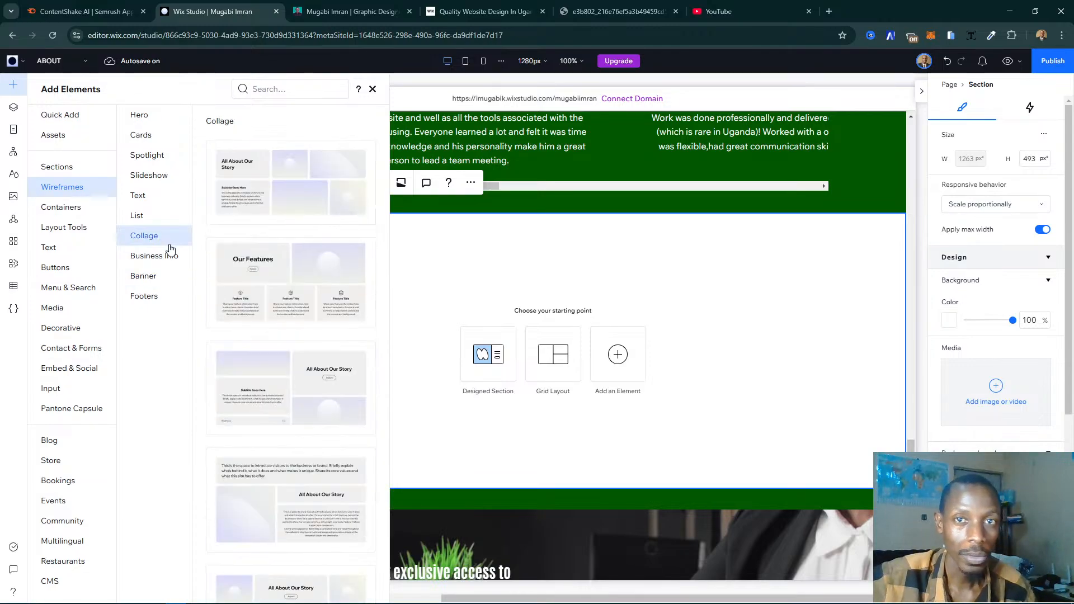
click(150, 216)
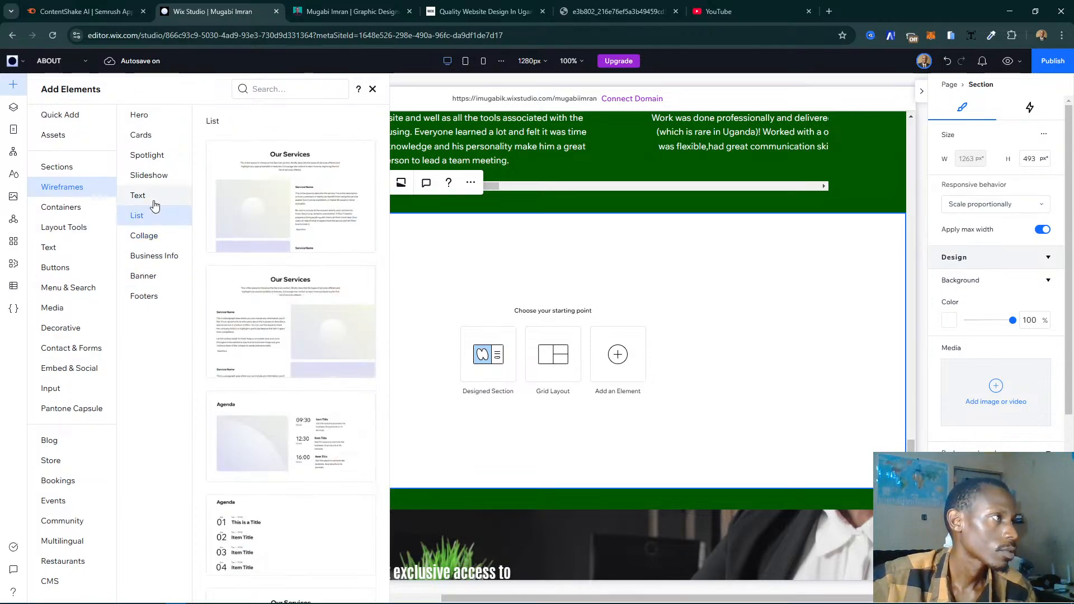
click(155, 205)
click(159, 178)
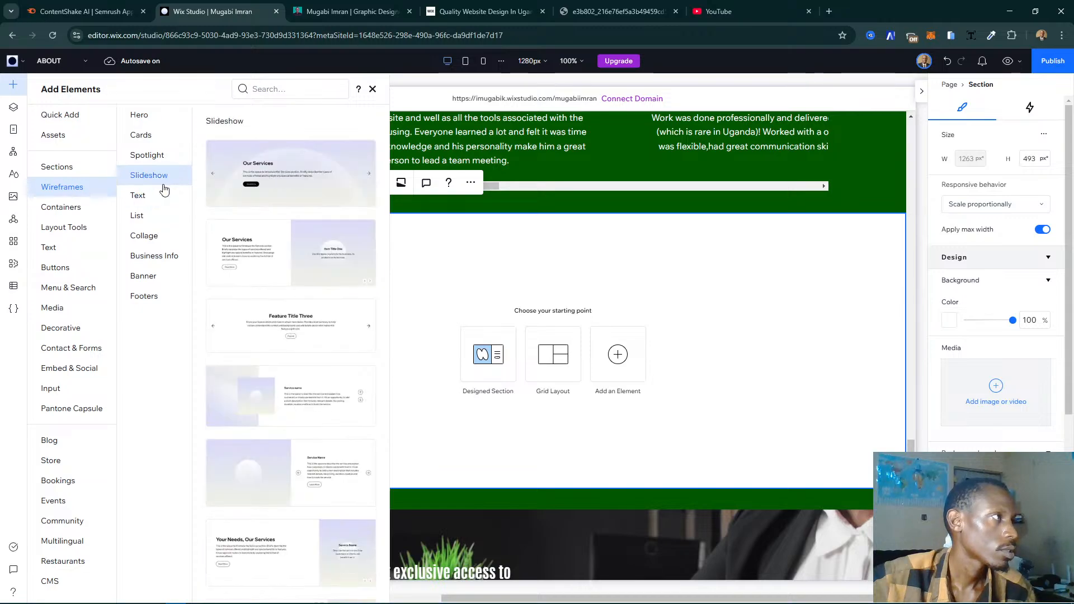
click(178, 159)
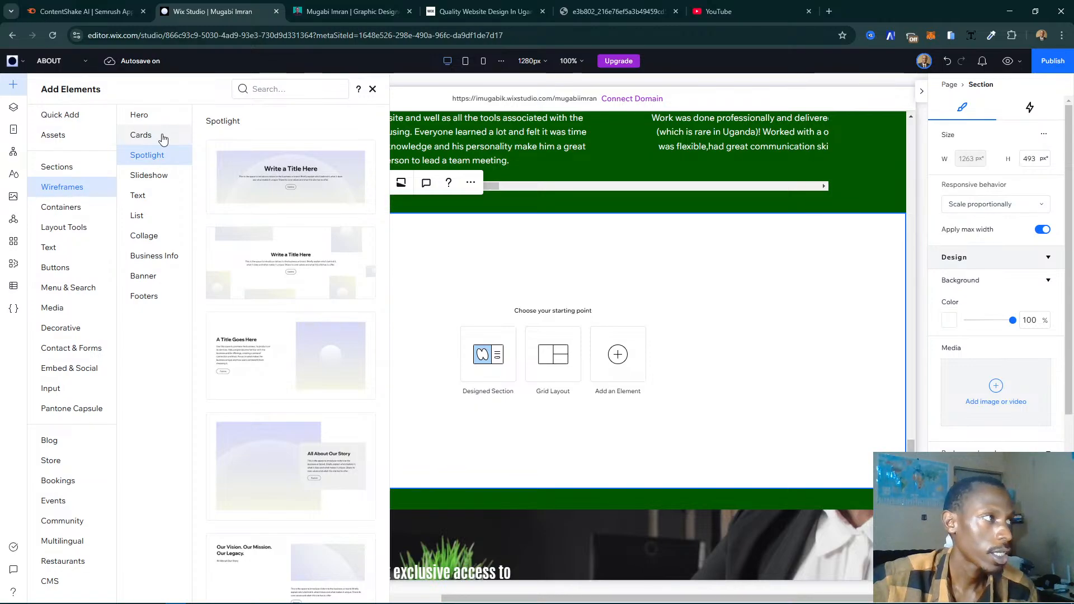
click(162, 140)
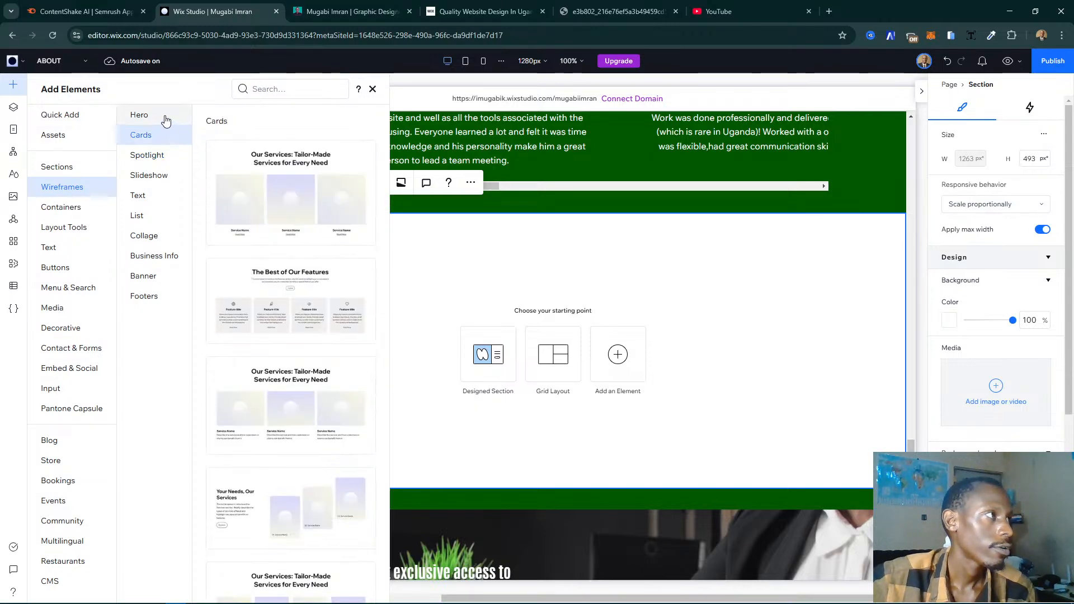
click(166, 120)
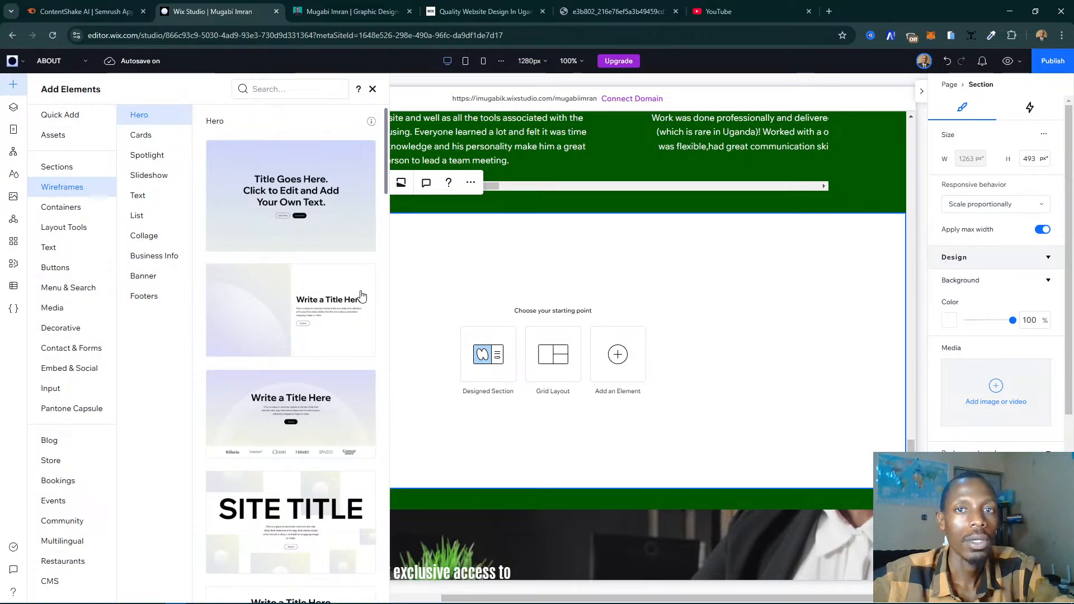
scroll(322, 285, down, 6)
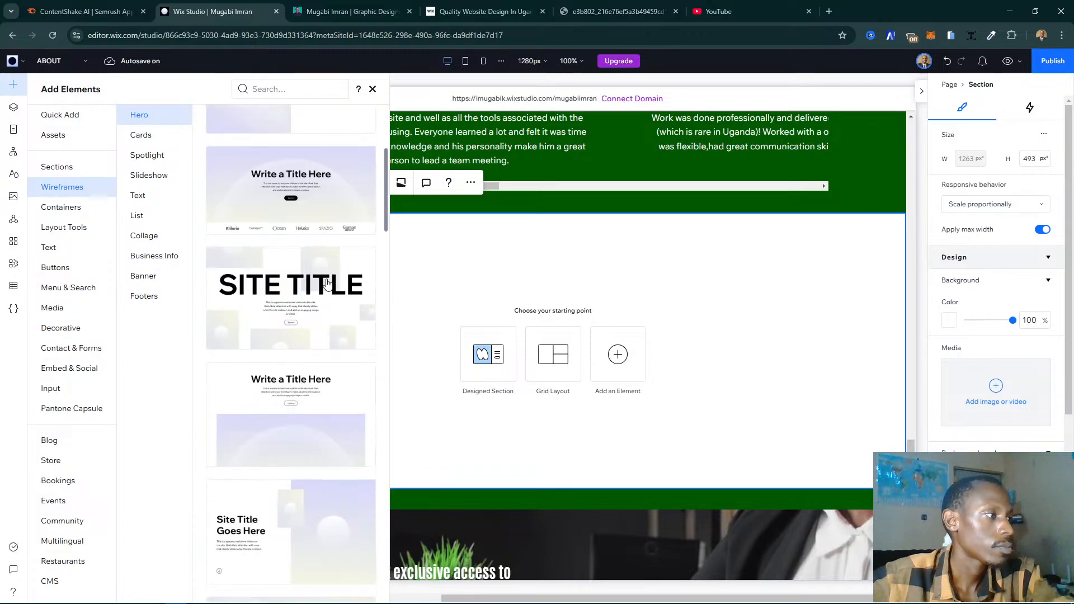
scroll(328, 285, down, 10)
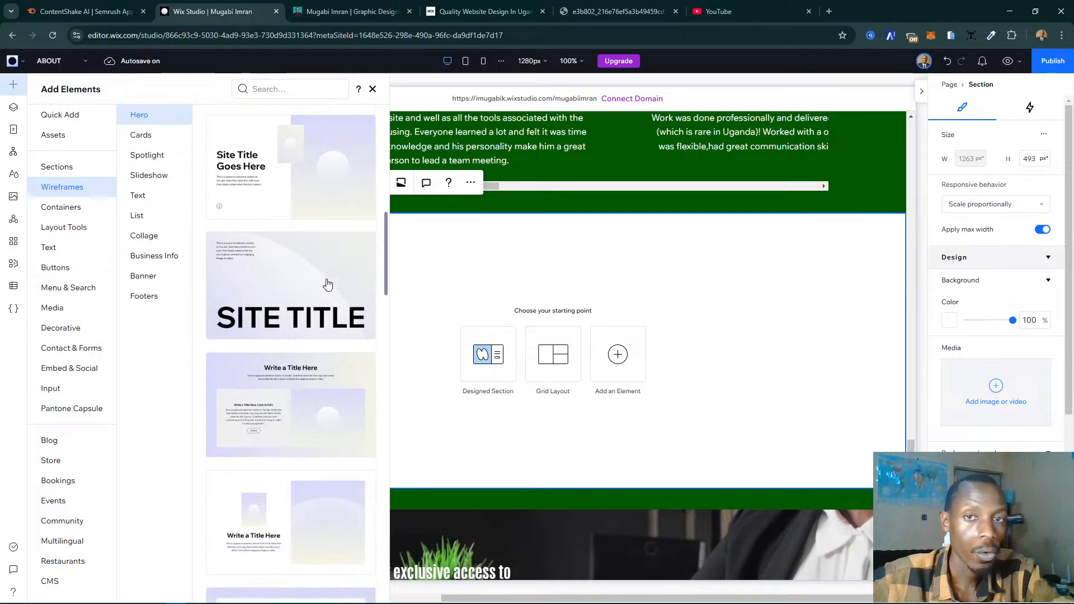
scroll(327, 284, down, 10)
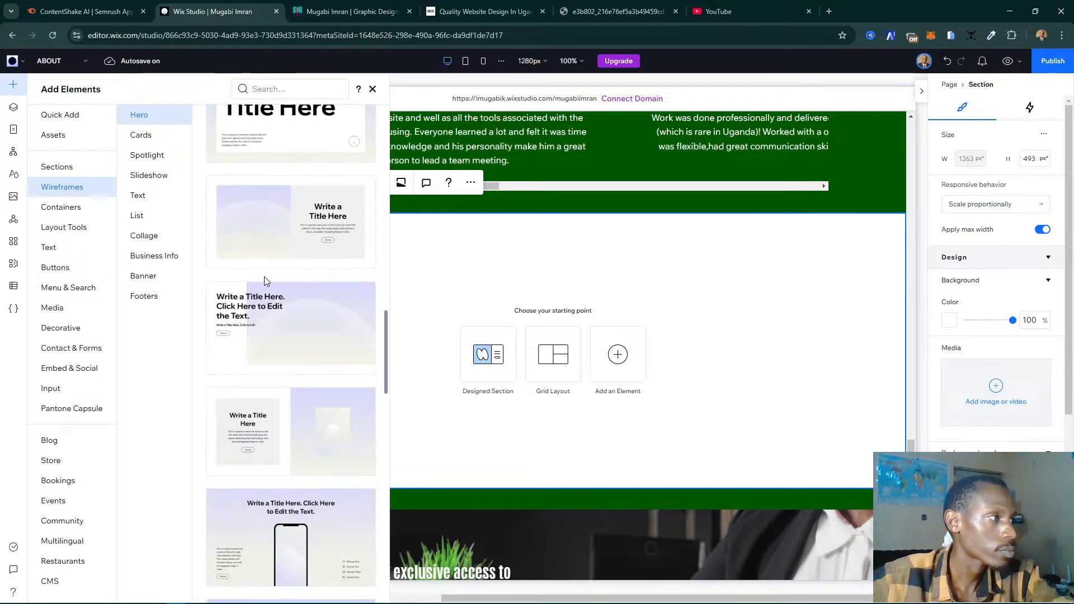
scroll(265, 281, down, 1)
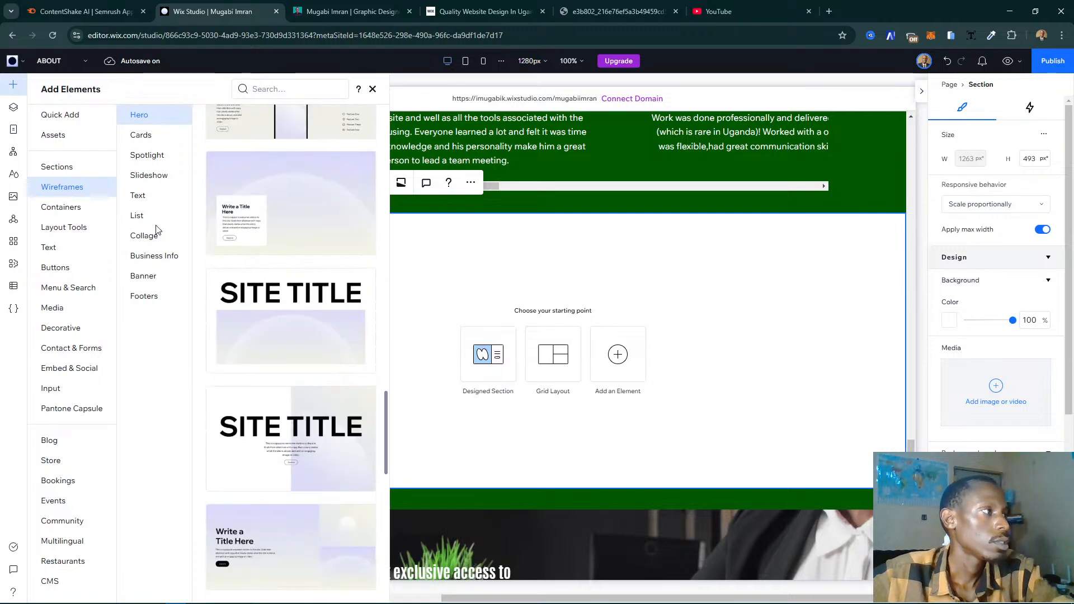
click(58, 166)
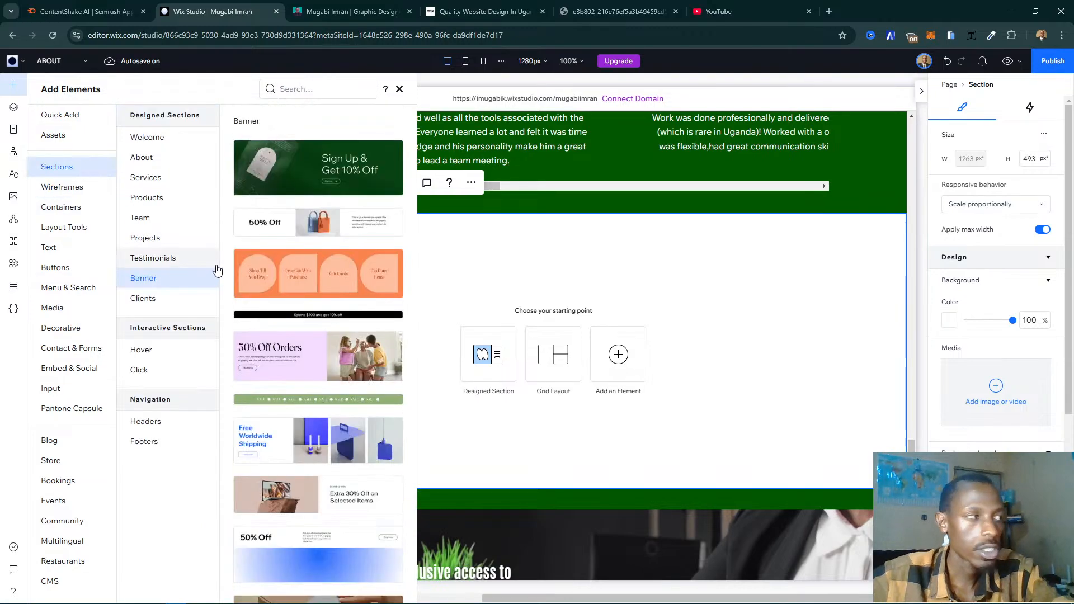
click(171, 157)
click(175, 142)
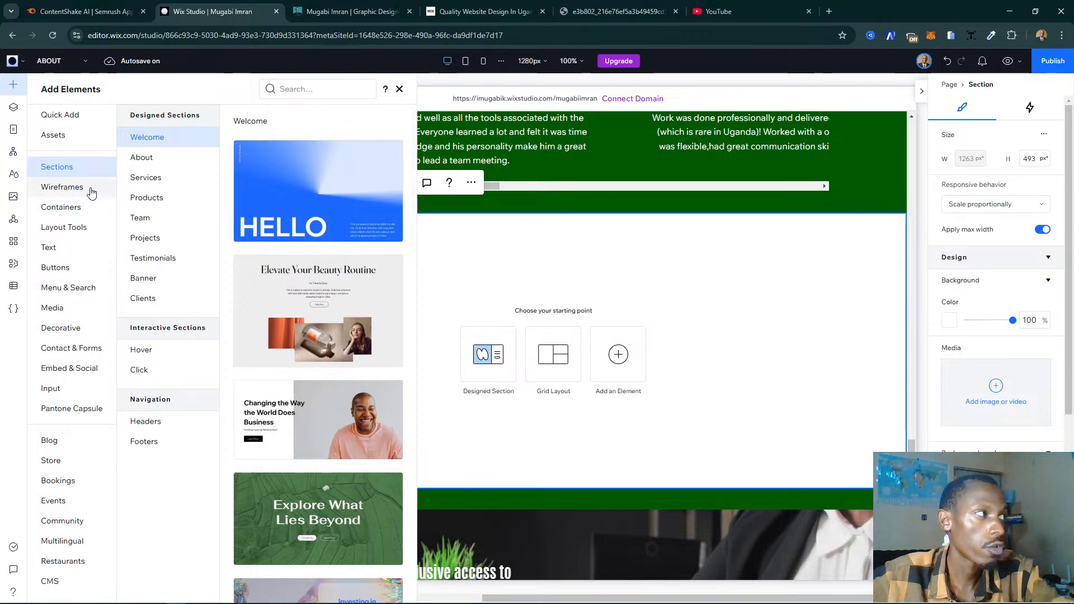
click(62, 187)
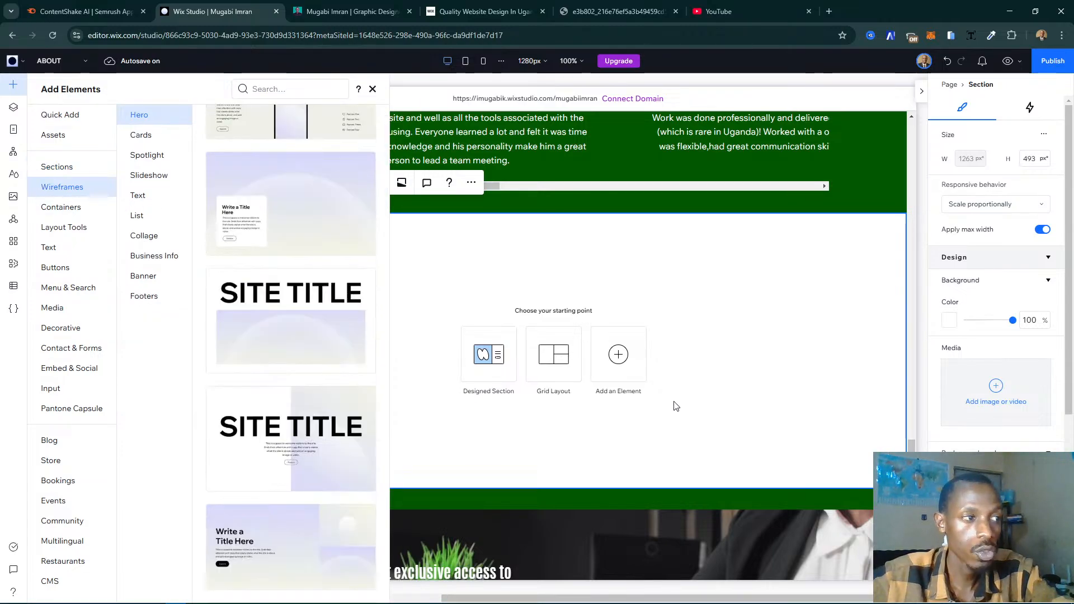
click(676, 406)
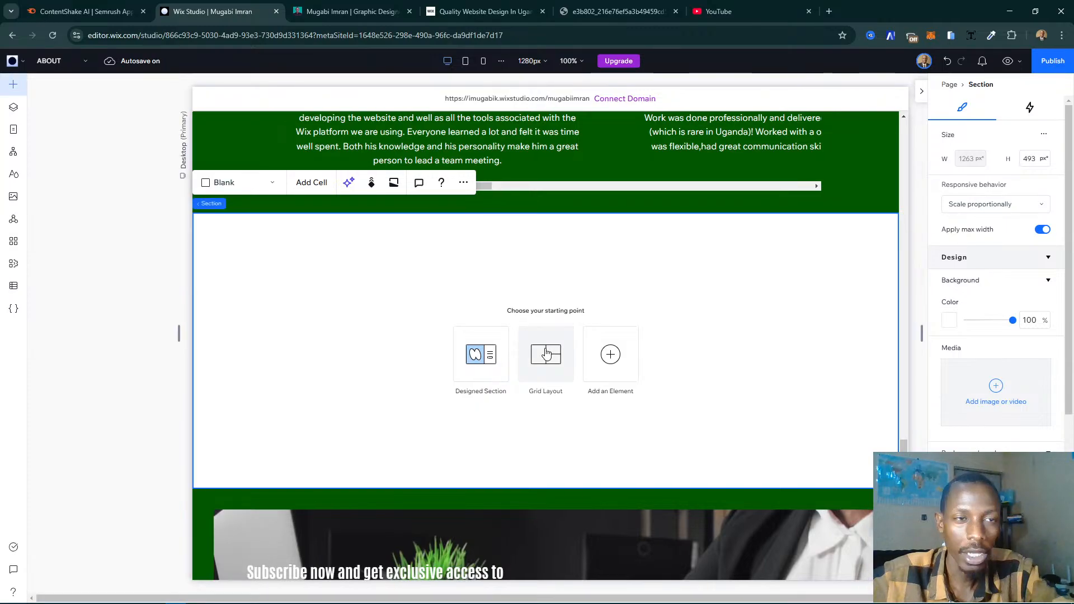
- Apply the two-column section grid to the blank section between the testimonials and the footer
click(547, 354)
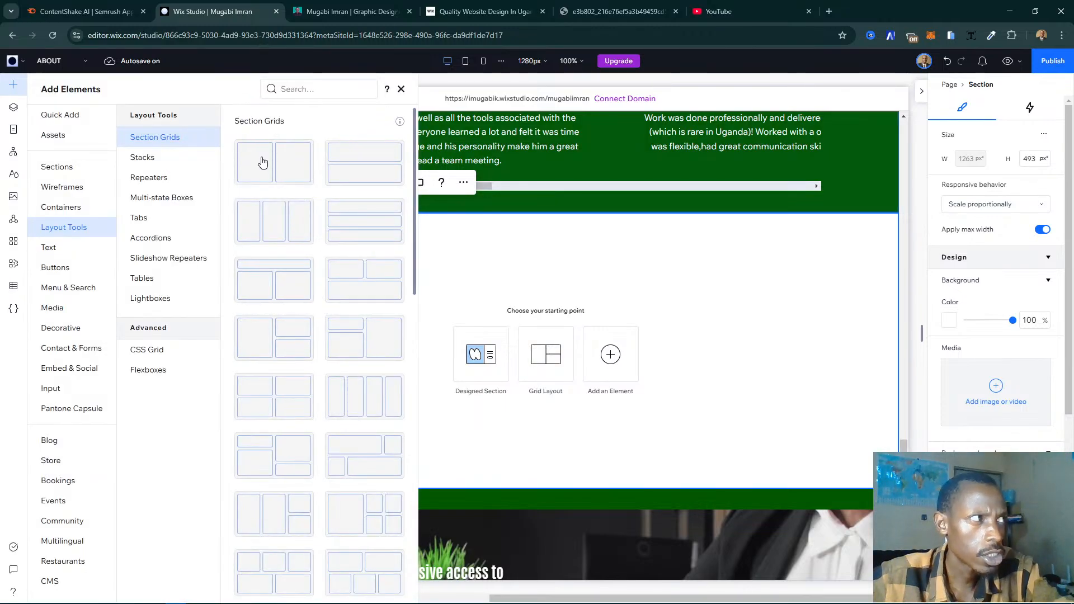
drag(263, 162, 262, 163)
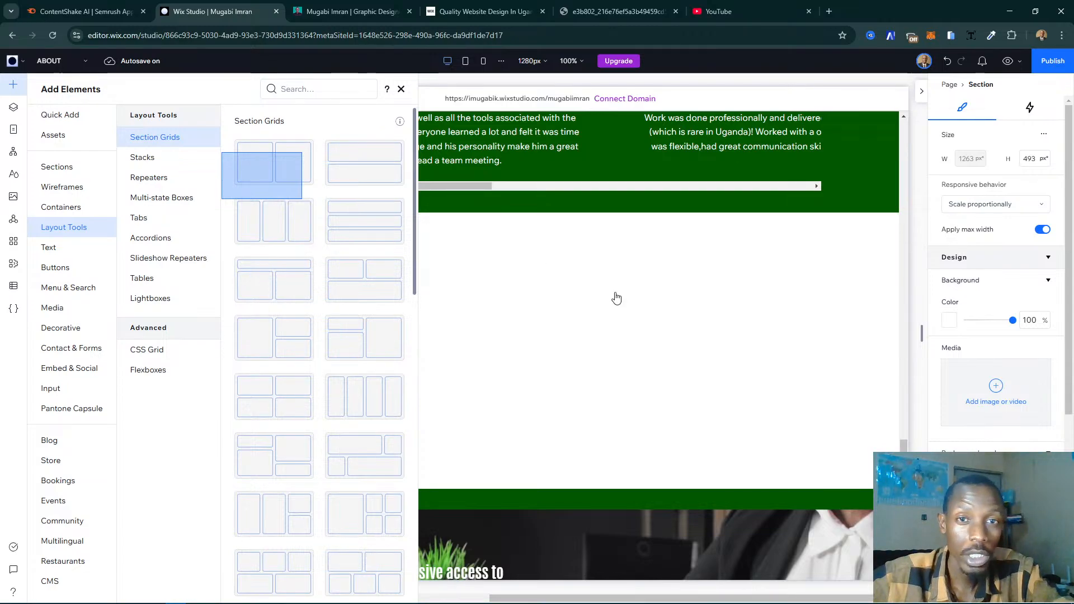
drag(616, 298, 617, 298)
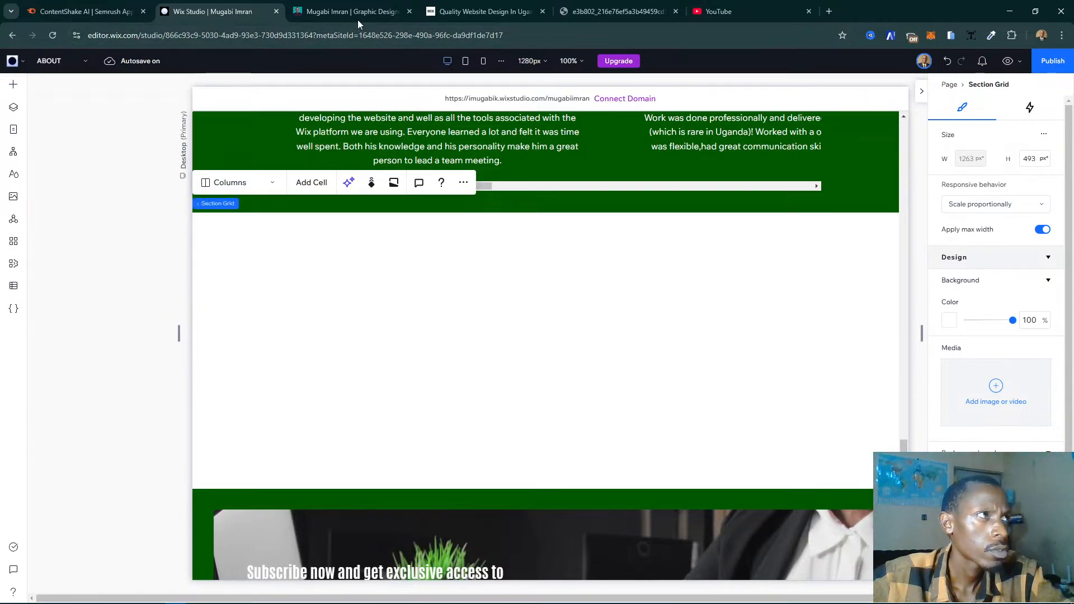
- Examine the layout of the Pro Digital Marketing text and contact form on the live My Story page
click(358, 19)
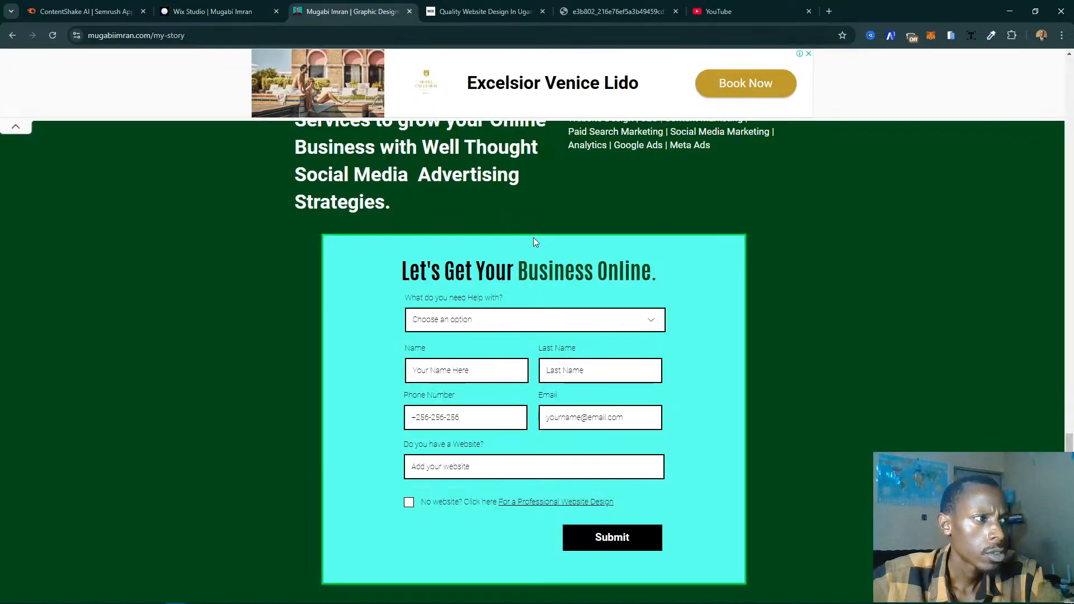
scroll(614, 357, up, 2)
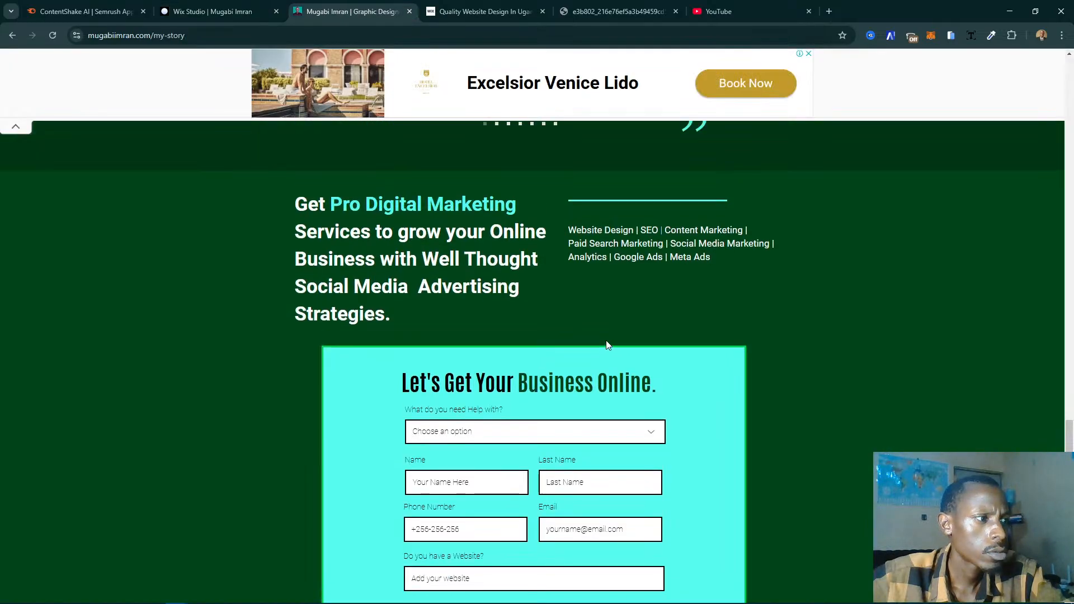
- Look through the existing ABOUT page sections in Wix Studio for a heading-and-content layout that could be reused for the digital marketing content
click(213, 11)
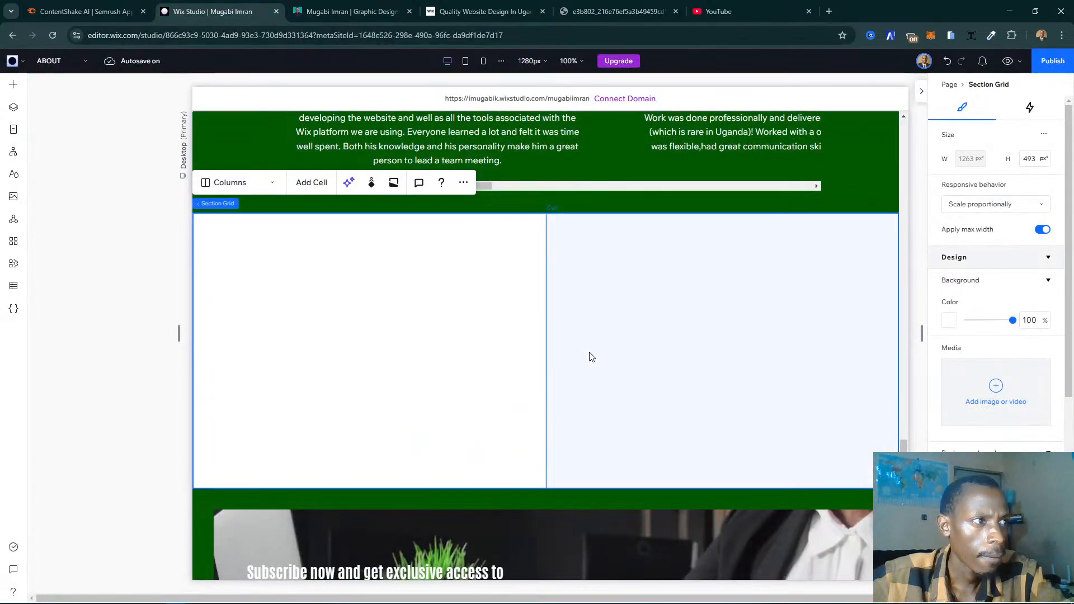
scroll(591, 357, up, 15)
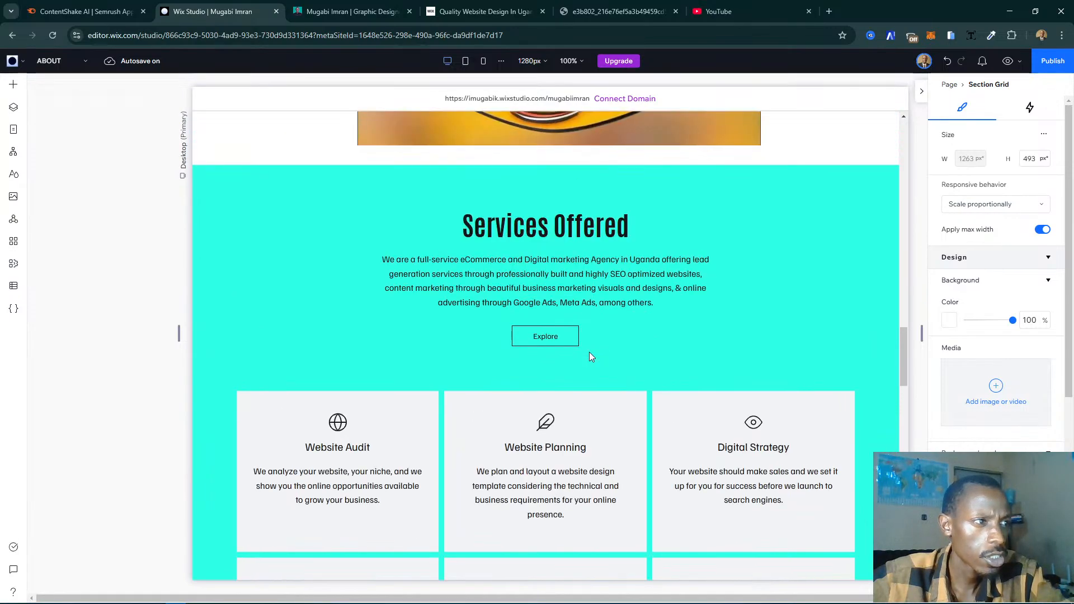
scroll(590, 352, up, 12)
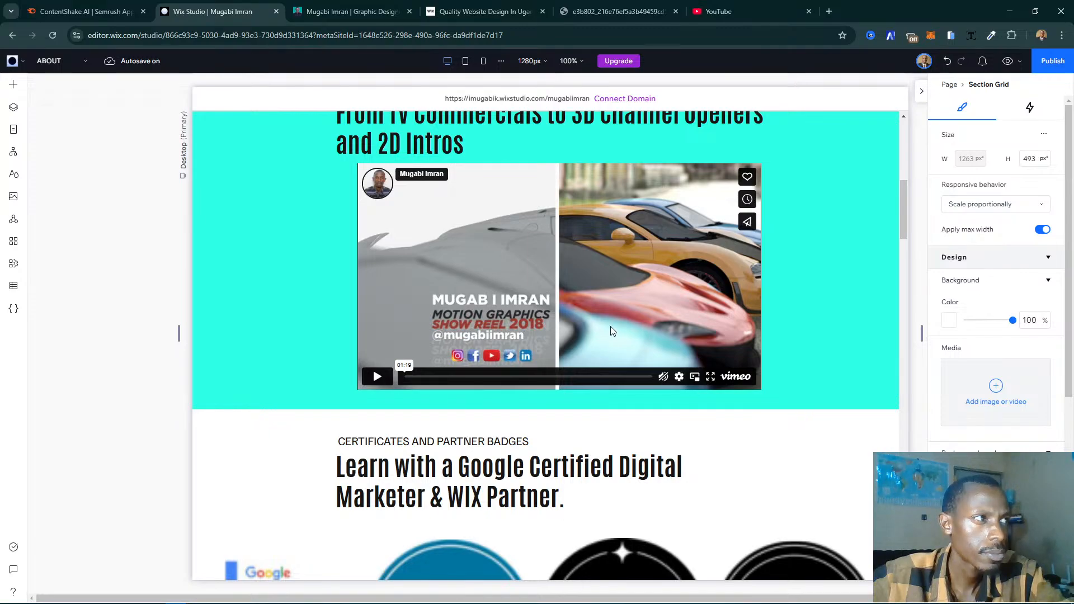
scroll(611, 330, up, 8)
scroll(611, 331, down, 10)
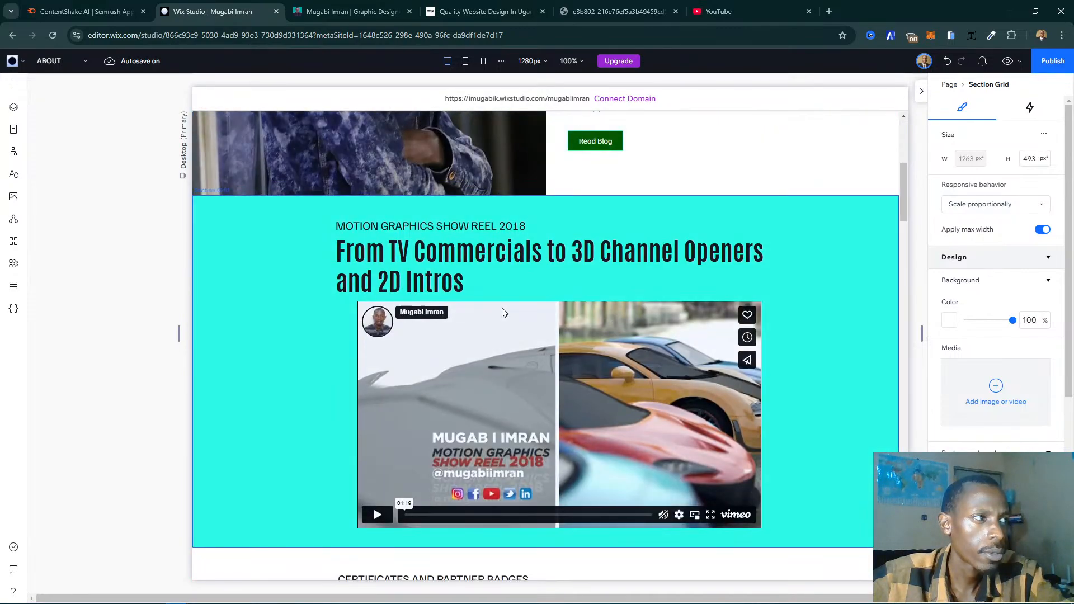
scroll(502, 308, down, 3)
scroll(502, 307, up, 4)
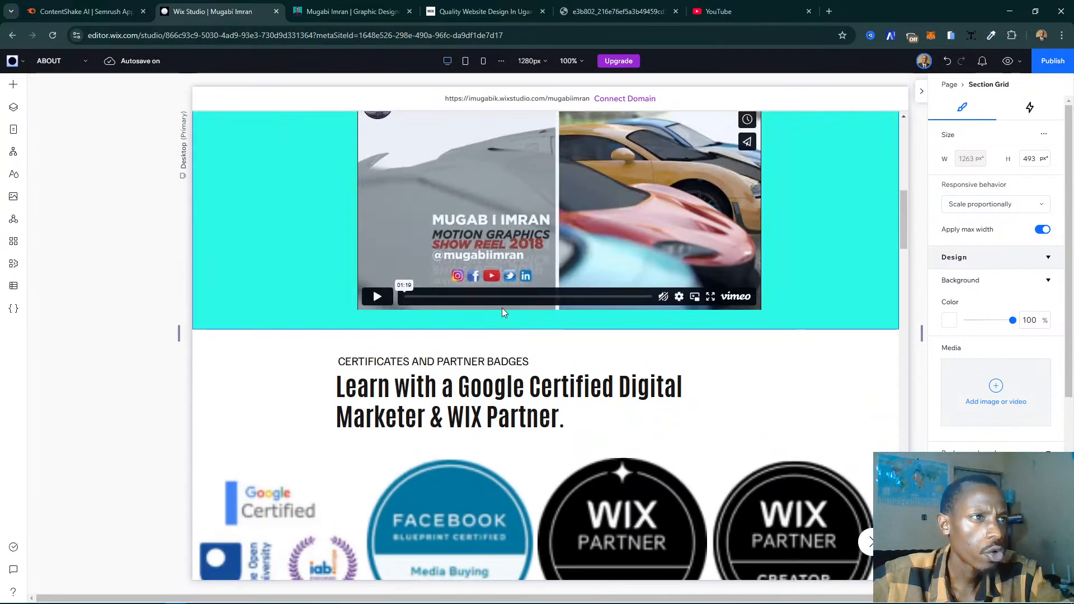
scroll(790, 303, up, 4)
click(689, 272)
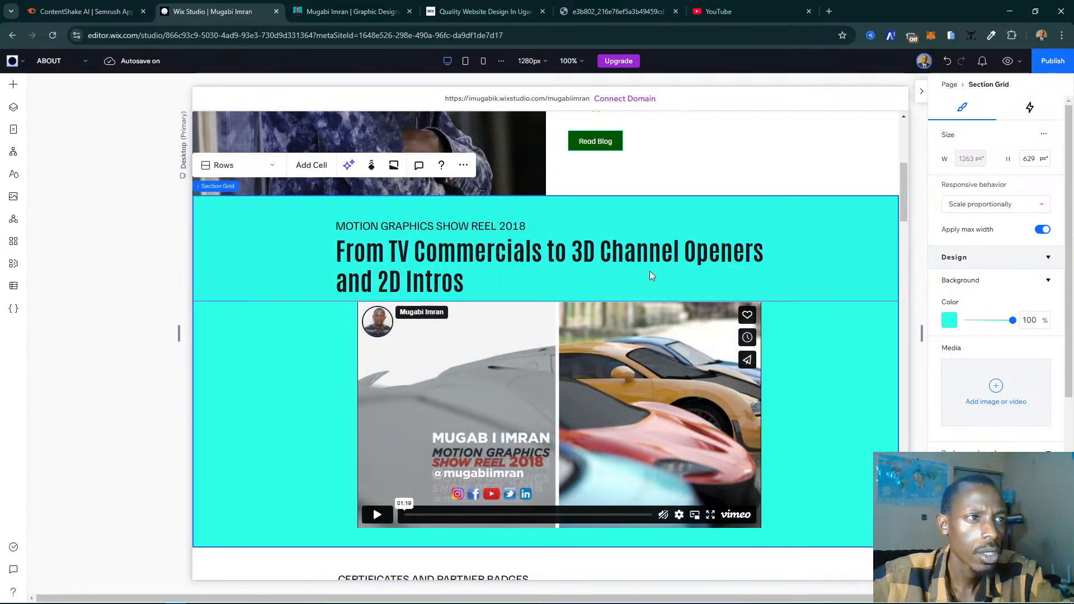
click(471, 350)
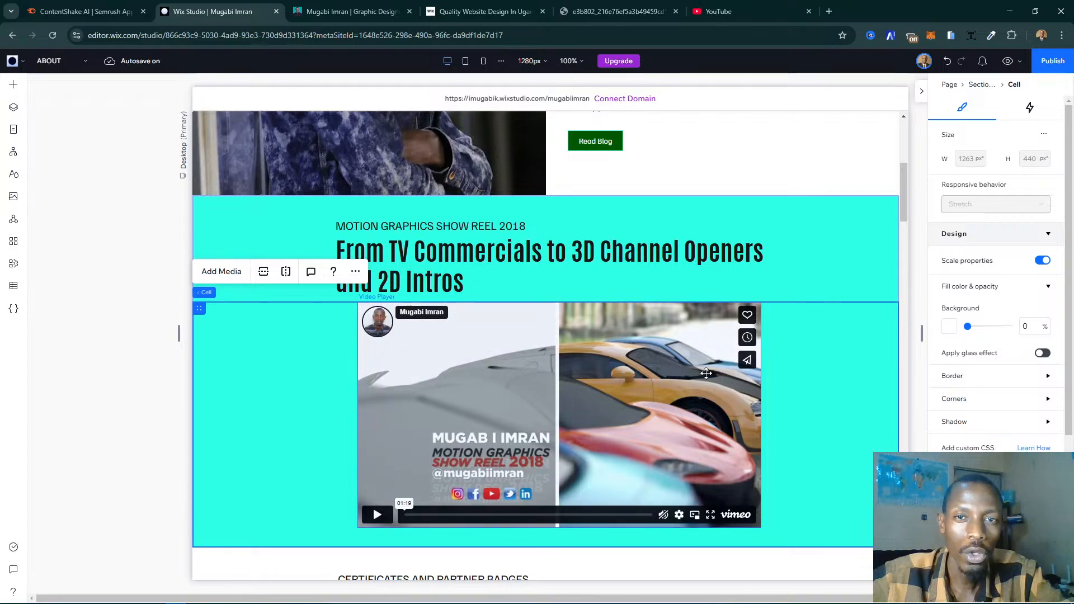
scroll(761, 384, down, 6)
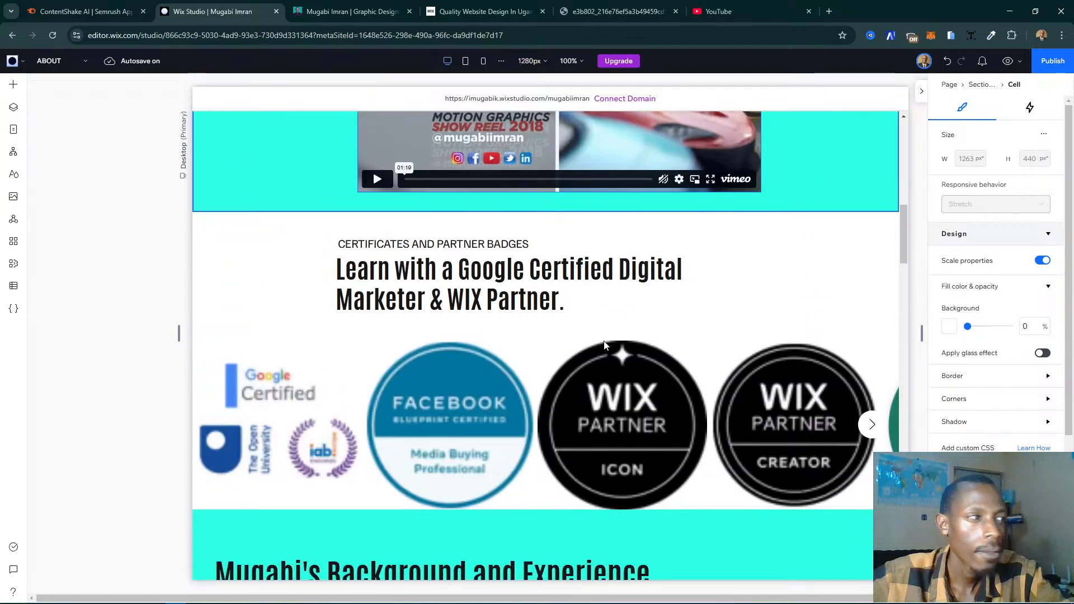
click(131, 333)
scroll(577, 341, down, 20)
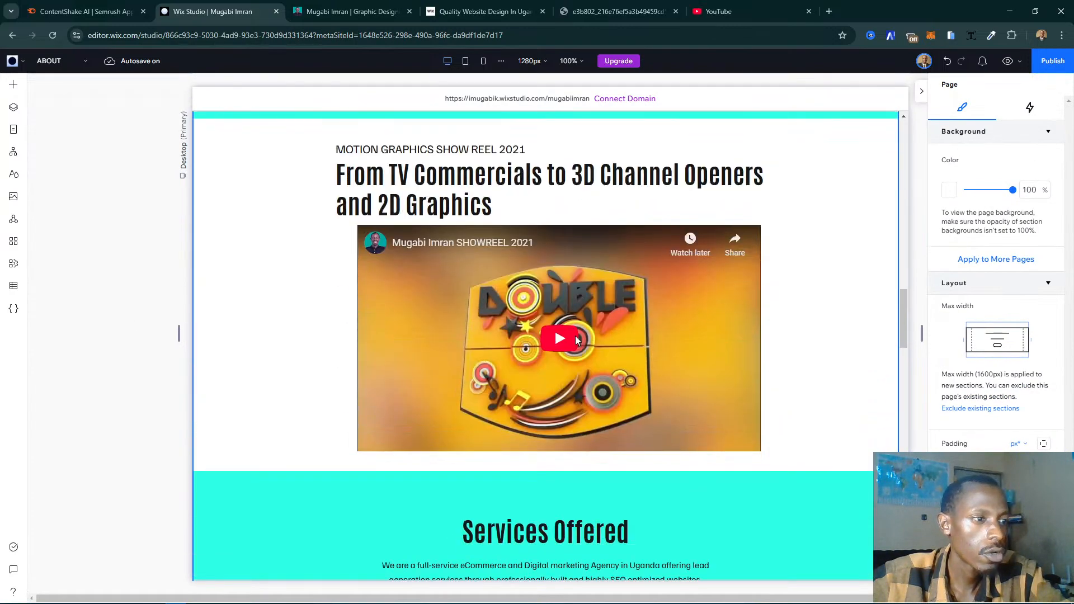
scroll(577, 341, up, 15)
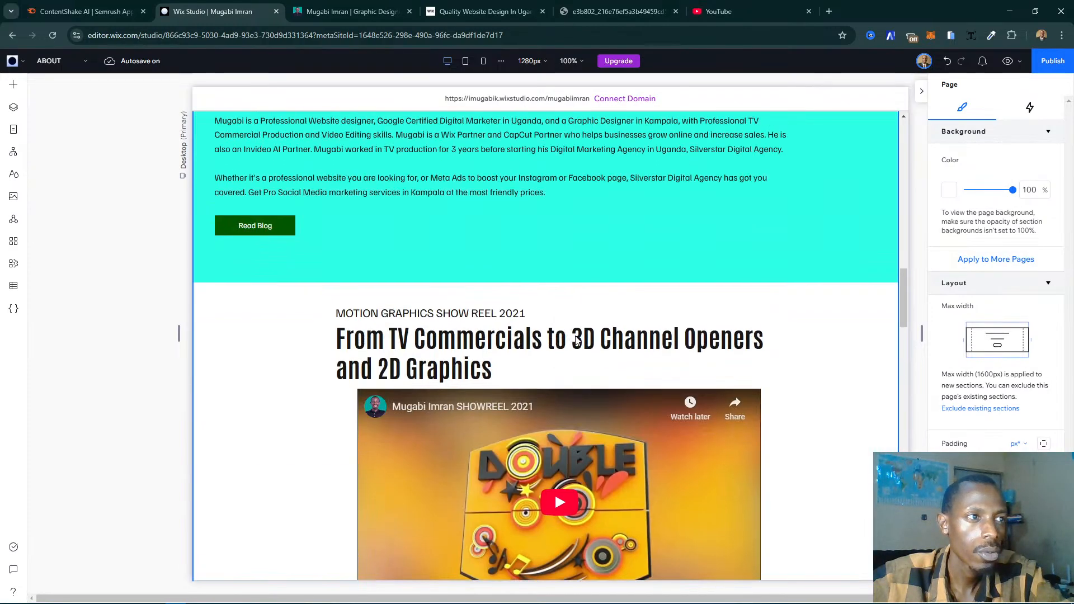
scroll(578, 340, down, 5)
scroll(578, 340, down, 7)
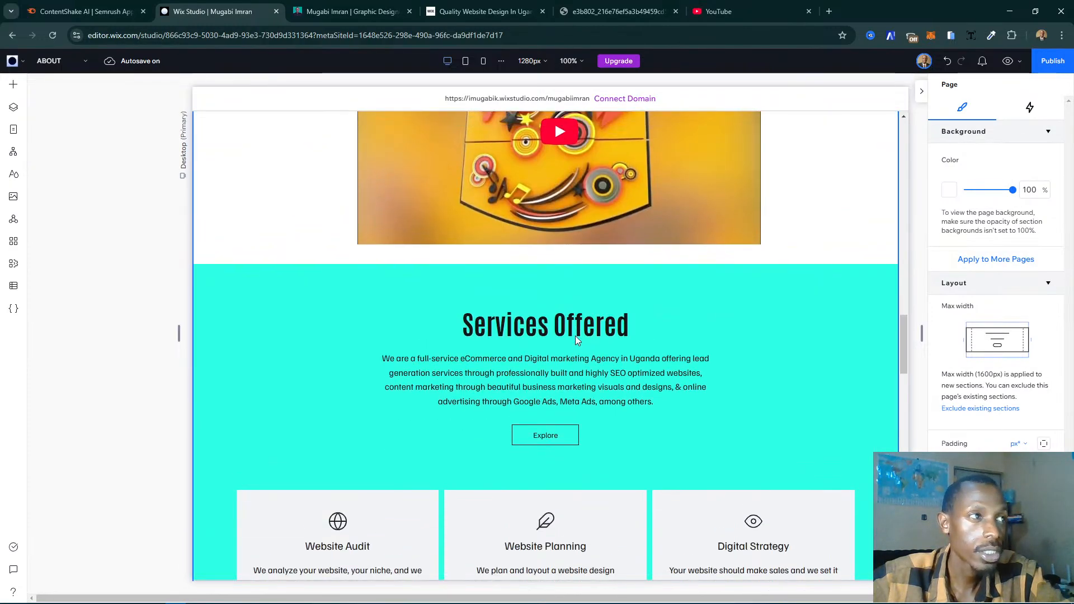
- Duplicate the Motion Graphics Show Reel 2021 section, placing the copy directly above Services Offered
scroll(576, 335, up, 8)
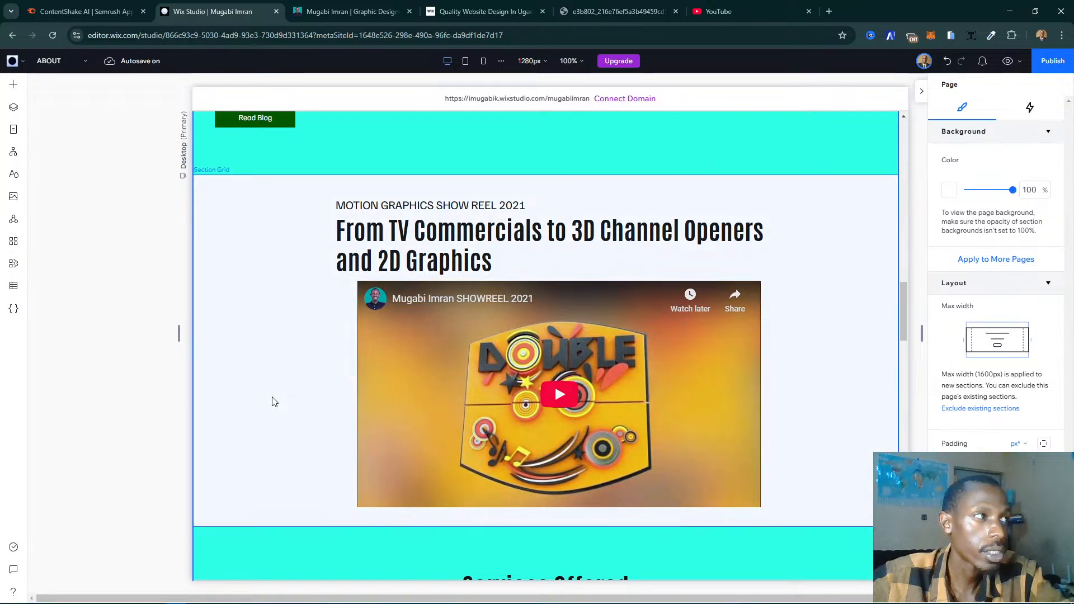
click(274, 401)
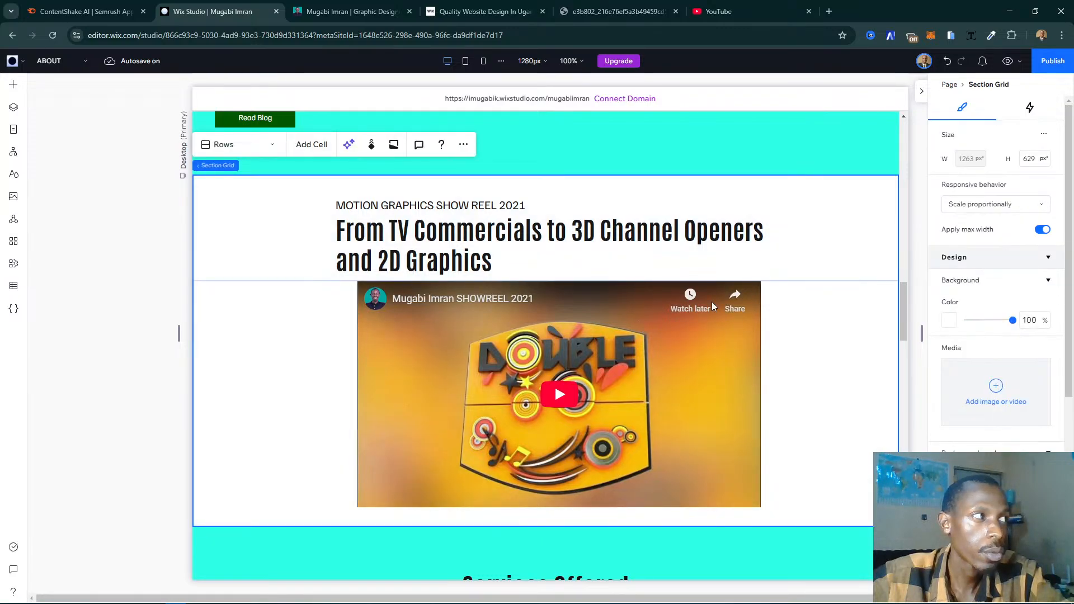
click(463, 145)
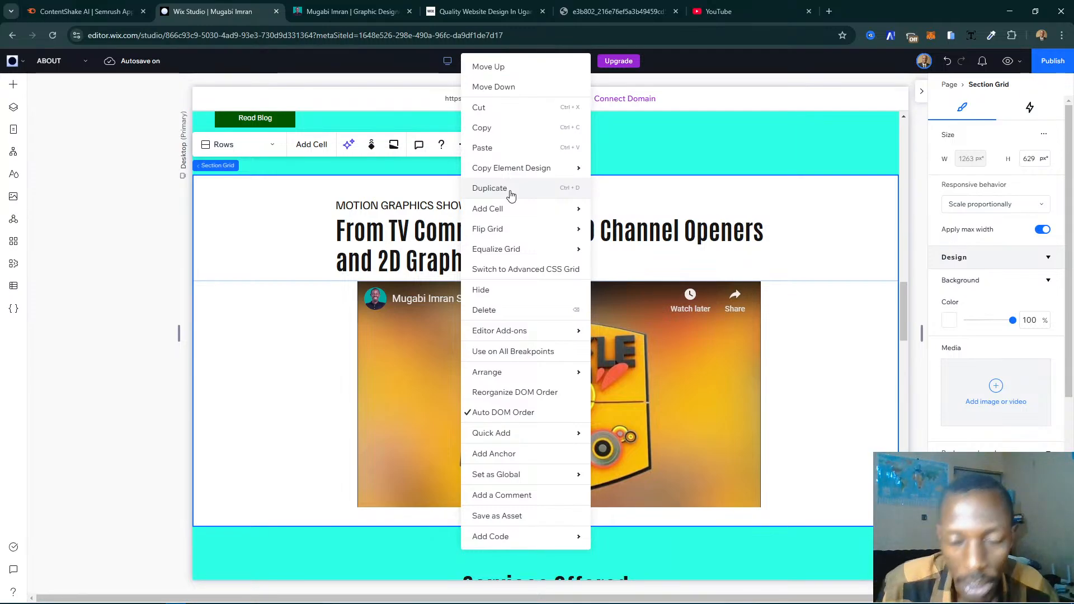
click(511, 194)
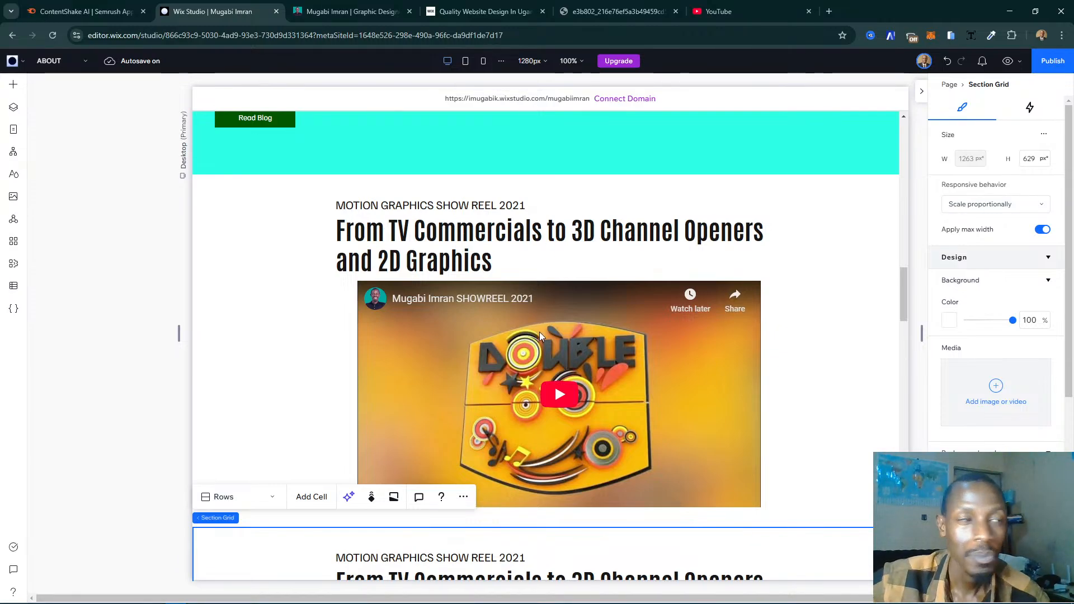
scroll(540, 333, down, 8)
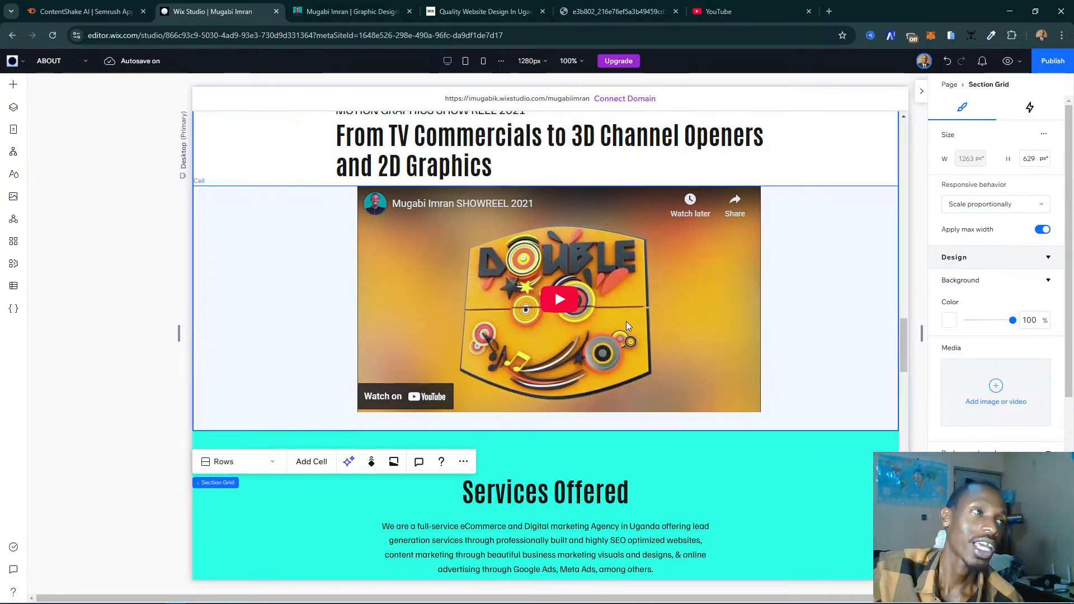
scroll(623, 313, up, 4)
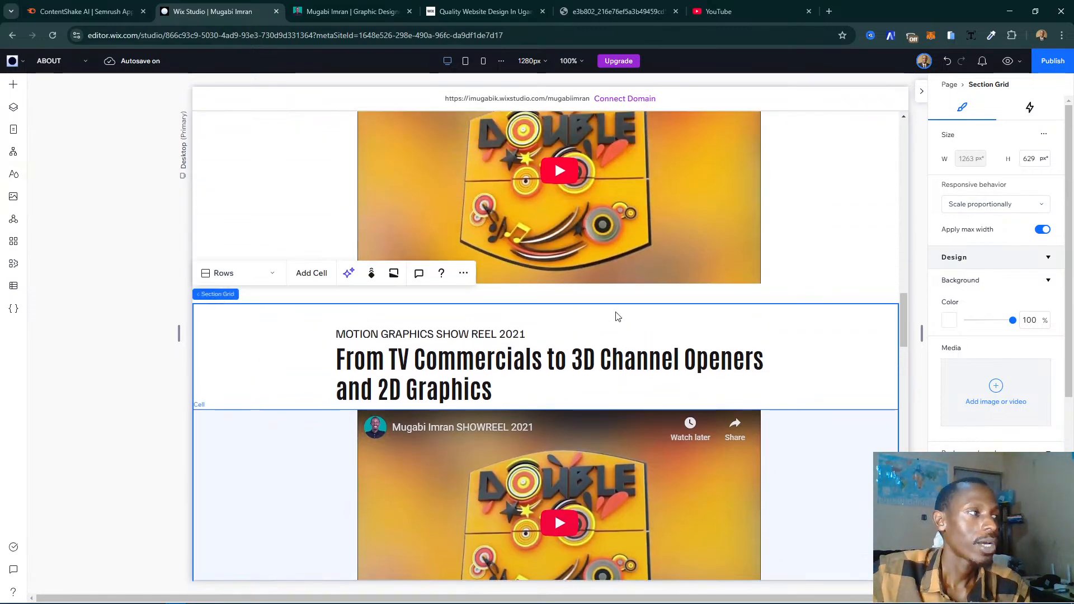
scroll(616, 314, down, 3)
- Copy the full services list, from Website Design to Meta Ads, on the live My Story page
click(335, 4)
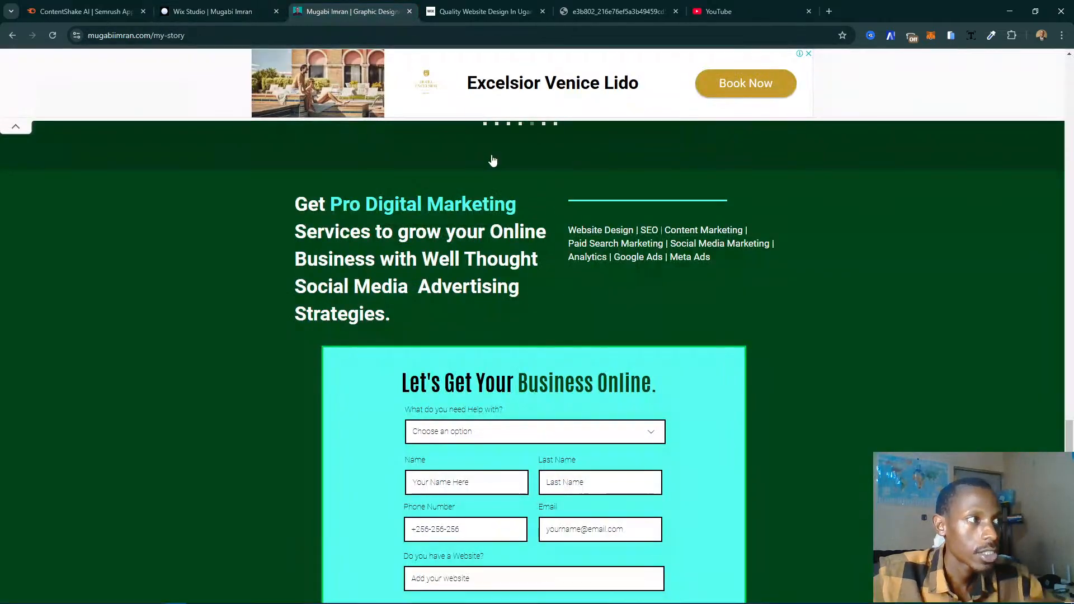
triple_click(460, 270)
triple_click(665, 256)
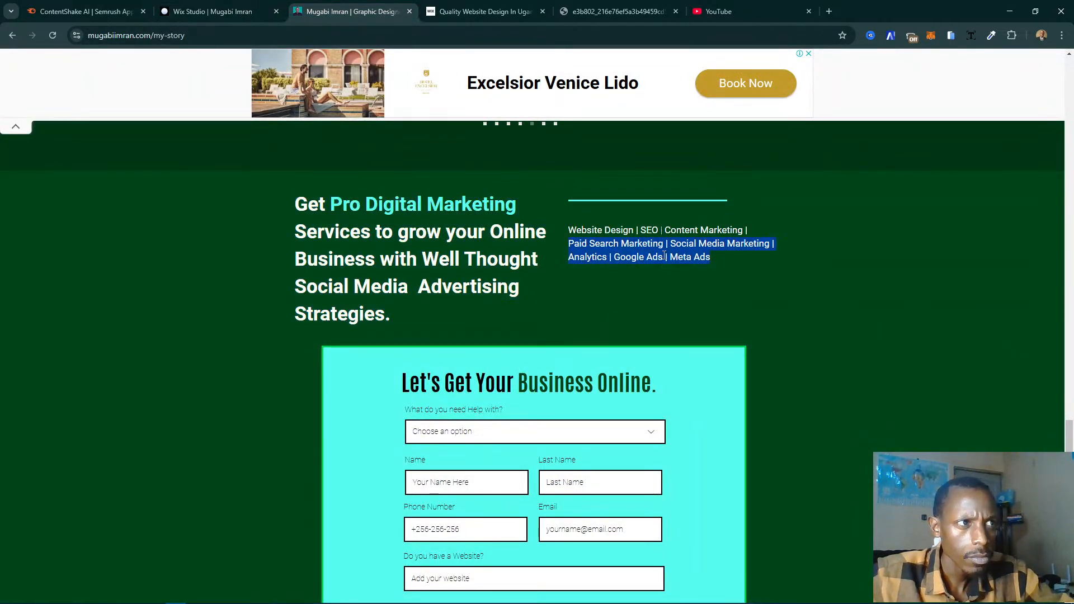
drag(718, 259, 570, 230)
key(ctrl+c)
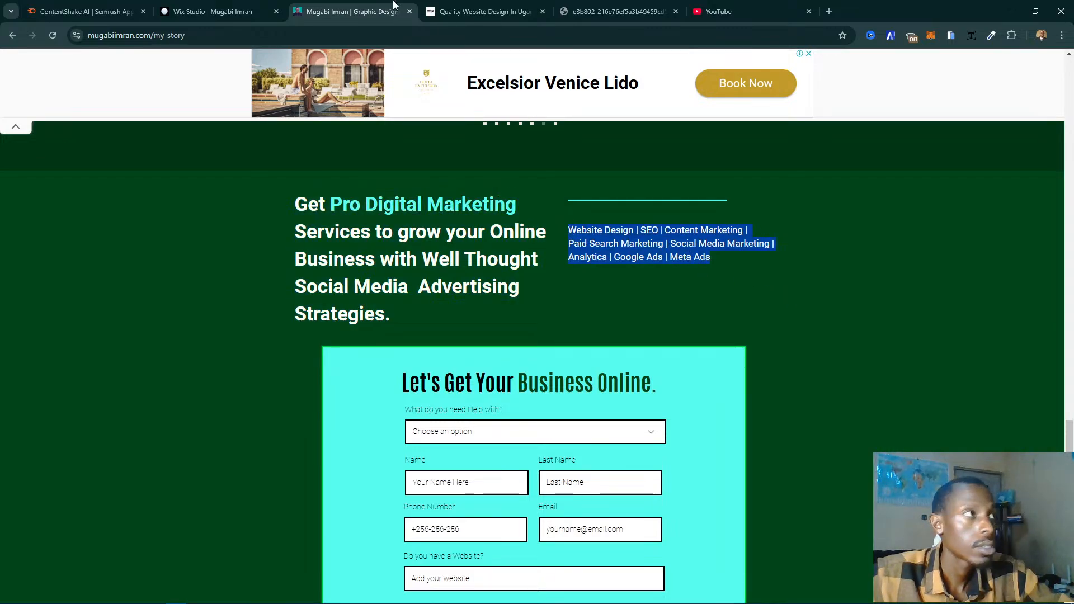
- Widen the small heading's text box in the duplicated section in Wix Studio to about 766 px
click(218, 11)
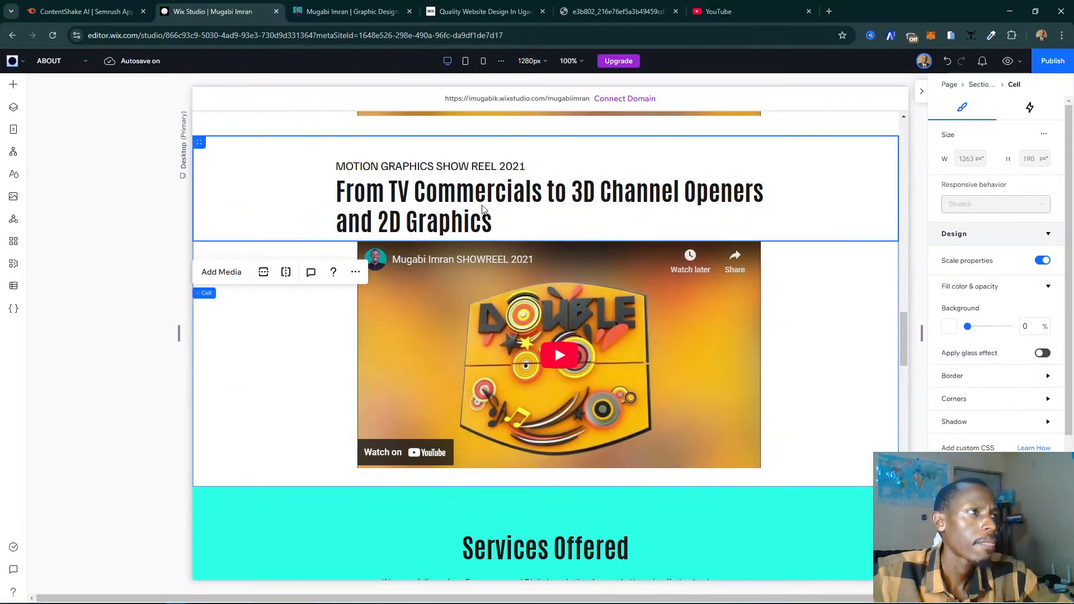
click(426, 169)
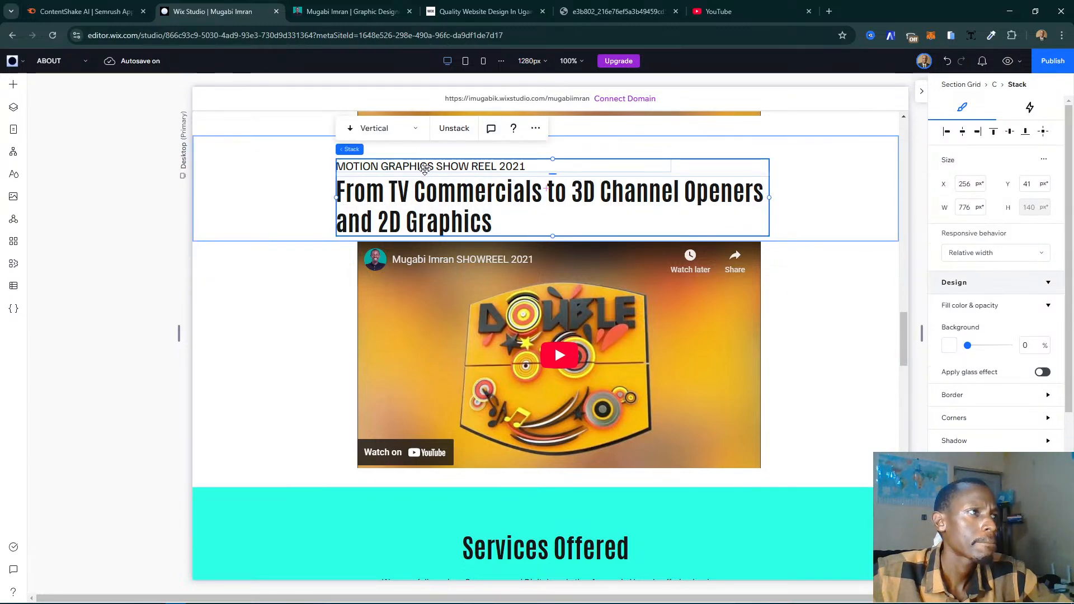
click(424, 169)
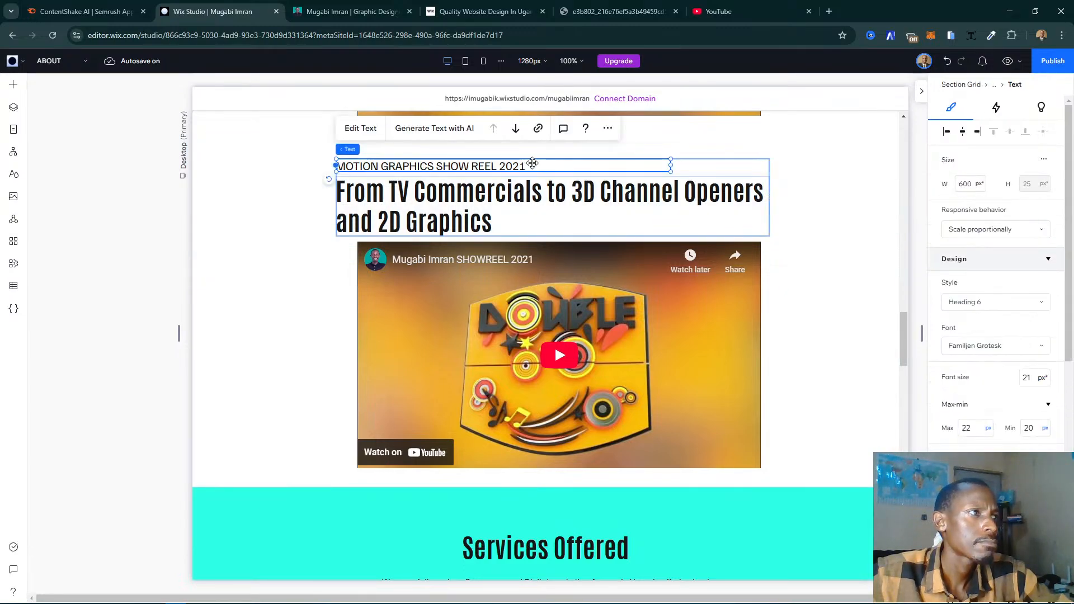
drag(675, 167, 765, 167)
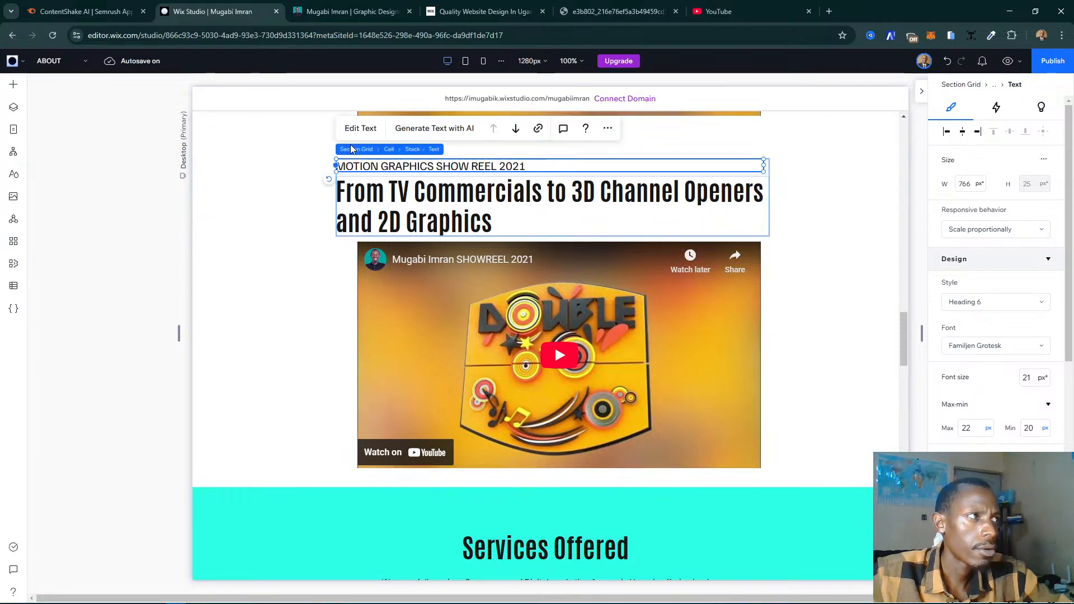
- Try replacing the duplicated section's small heading with the copied services list, and undo the paste
click(349, 130)
key(ctrl+v)
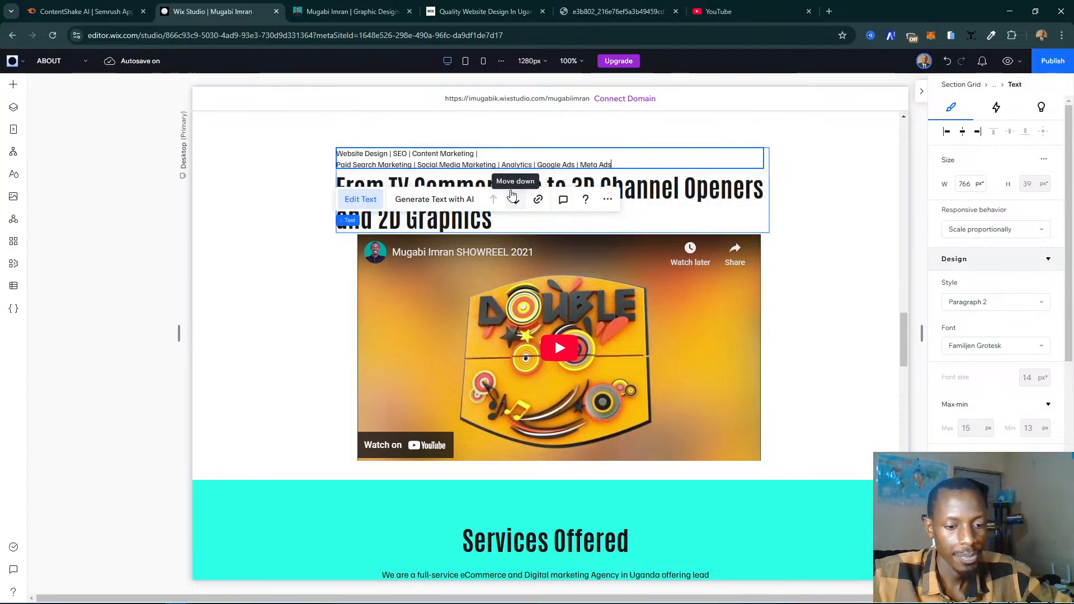
key(ctrl+z)
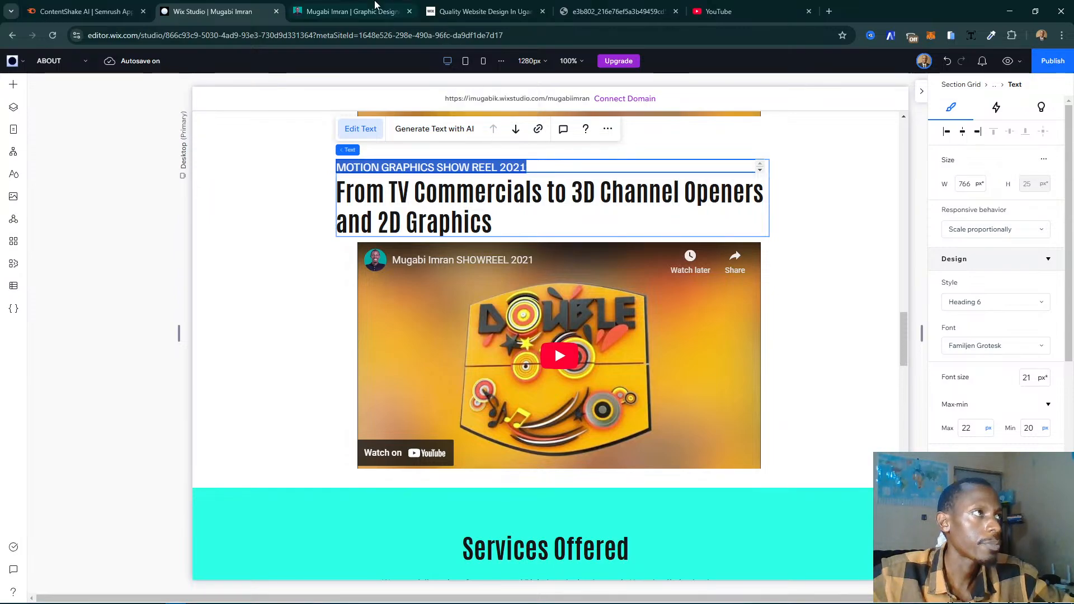
- Using the live page's wording, replace the duplicated section's small heading with "PRO DIGITAL MARKETING SERVICES" and insert "FOR" in front
click(375, 7)
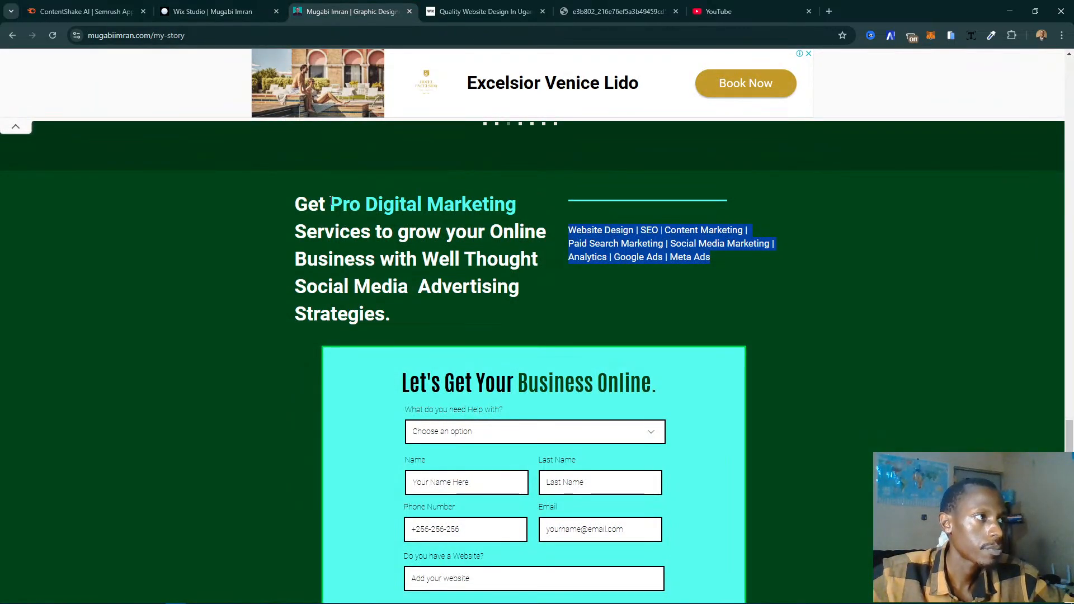
drag(330, 204, 516, 206)
click(213, 11)
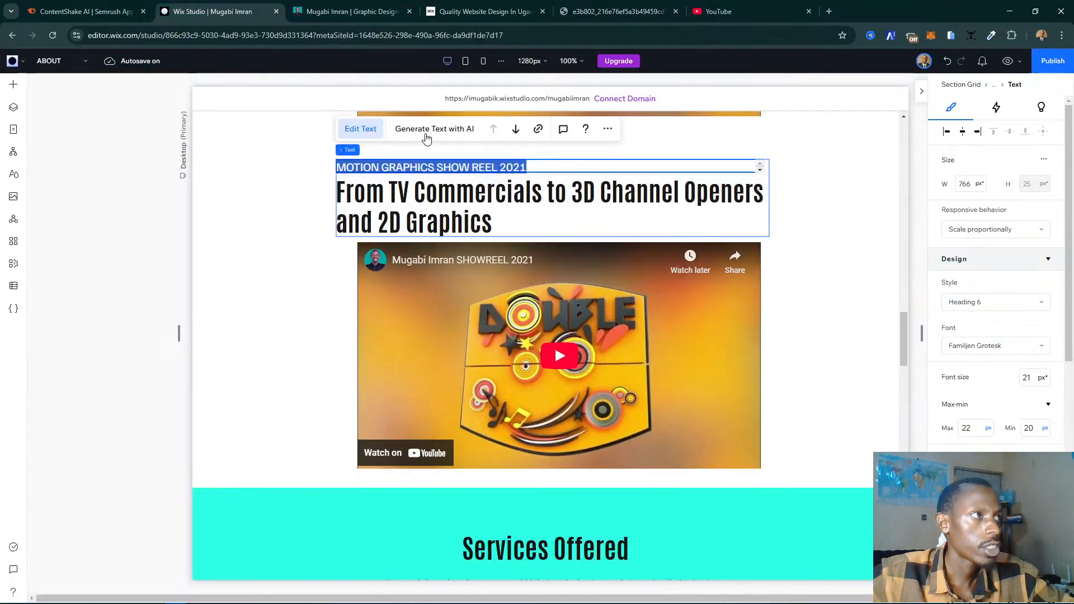
text(pro)
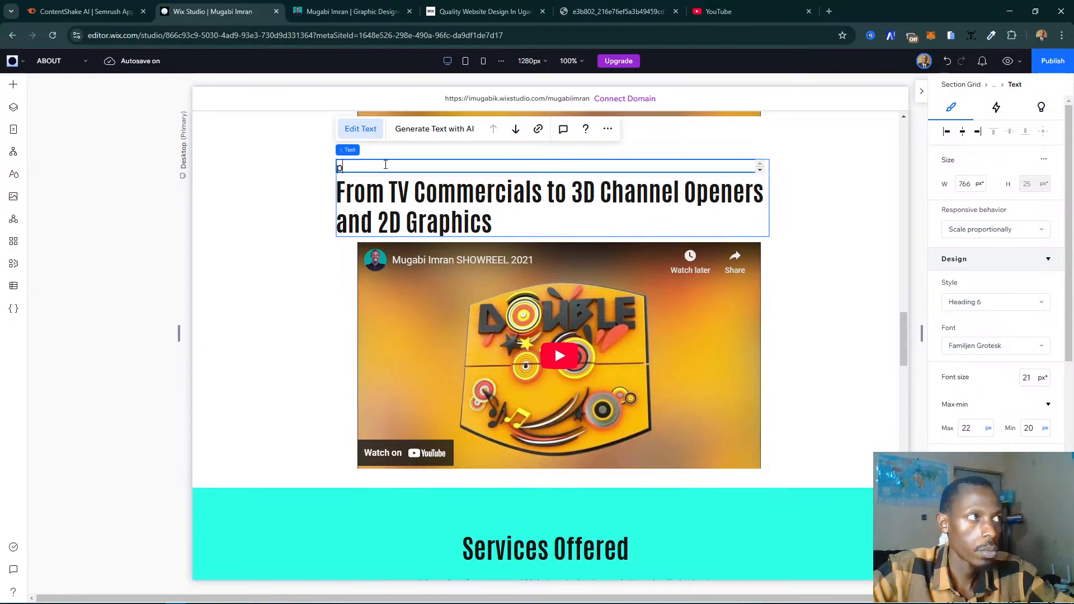
key(BackSpace)
key(BackSpace)
key(BackSpace)
text(O)
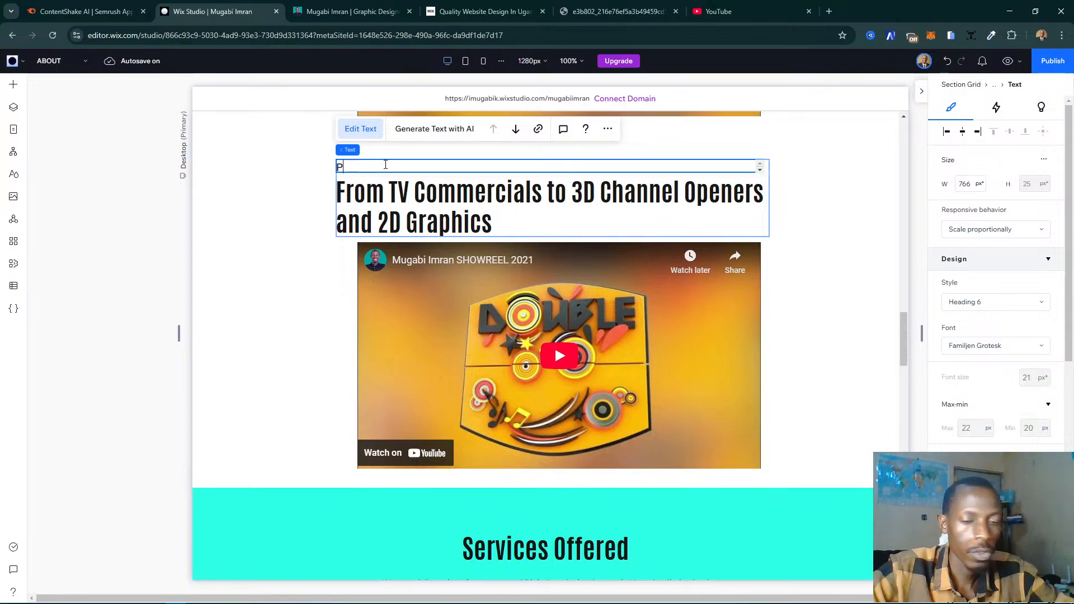
text( DIGITAL)
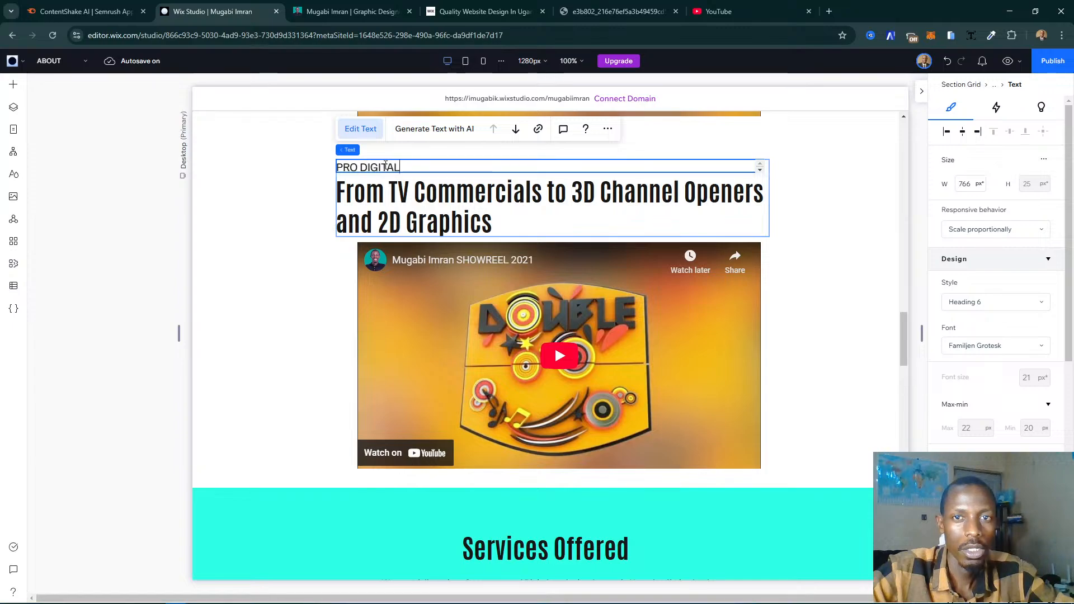
text( MARKETING SERVICES)
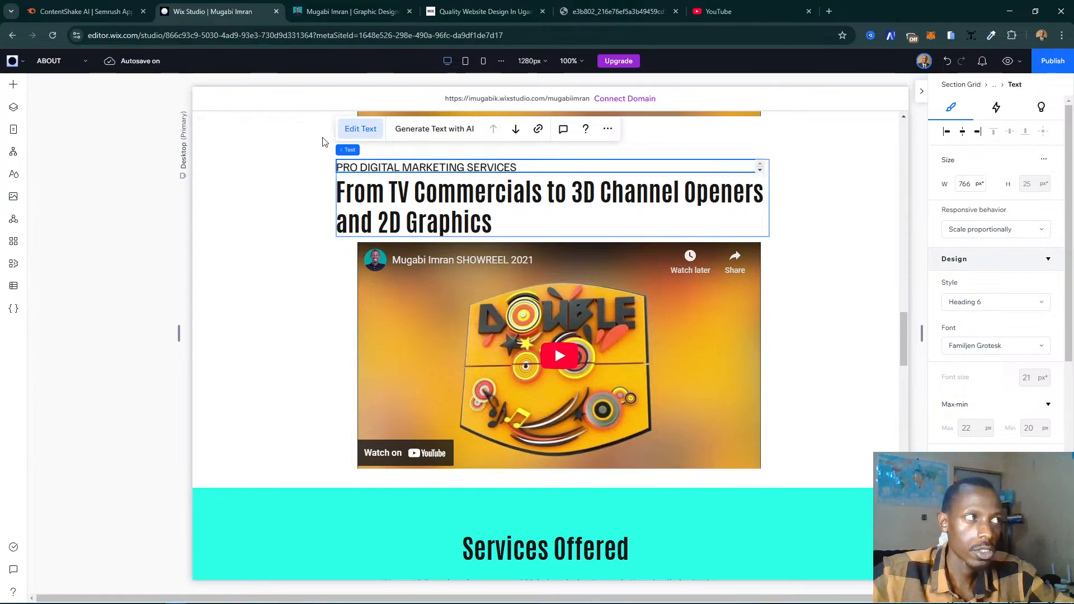
click(338, 166)
text(FOR)
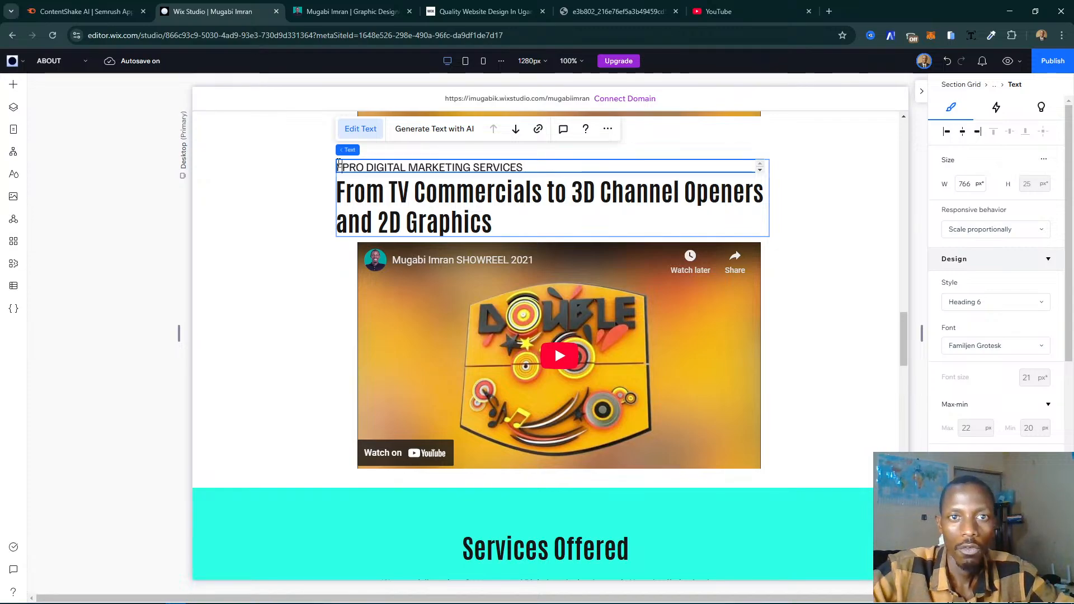
- Try replacing the duplicated section's large heading with the services list copied from the live My Story page, and undo the paste
click(352, 11)
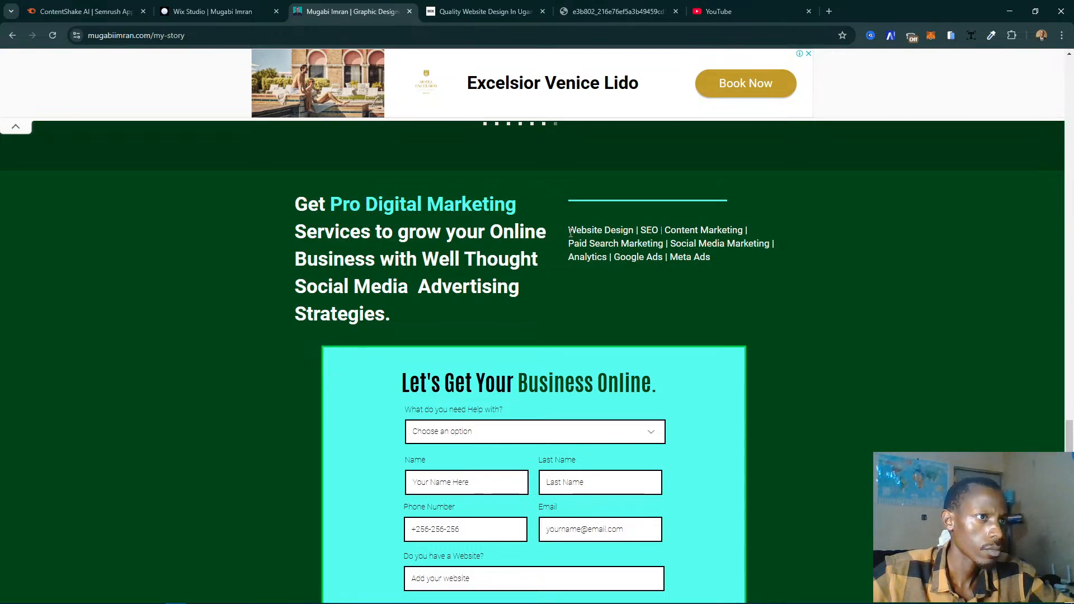
drag(570, 230, 745, 267)
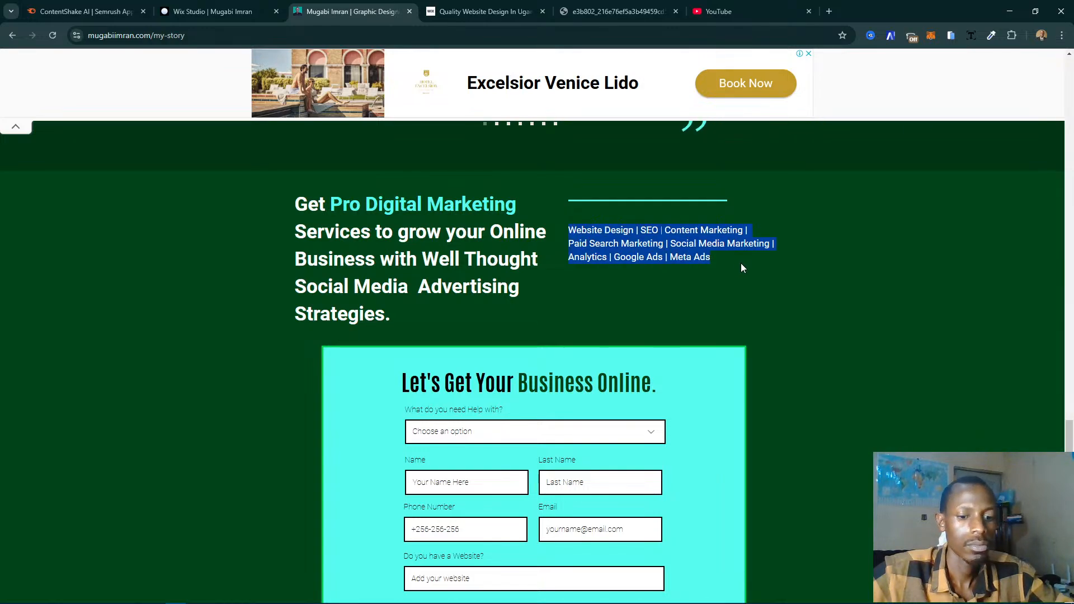
click(213, 11)
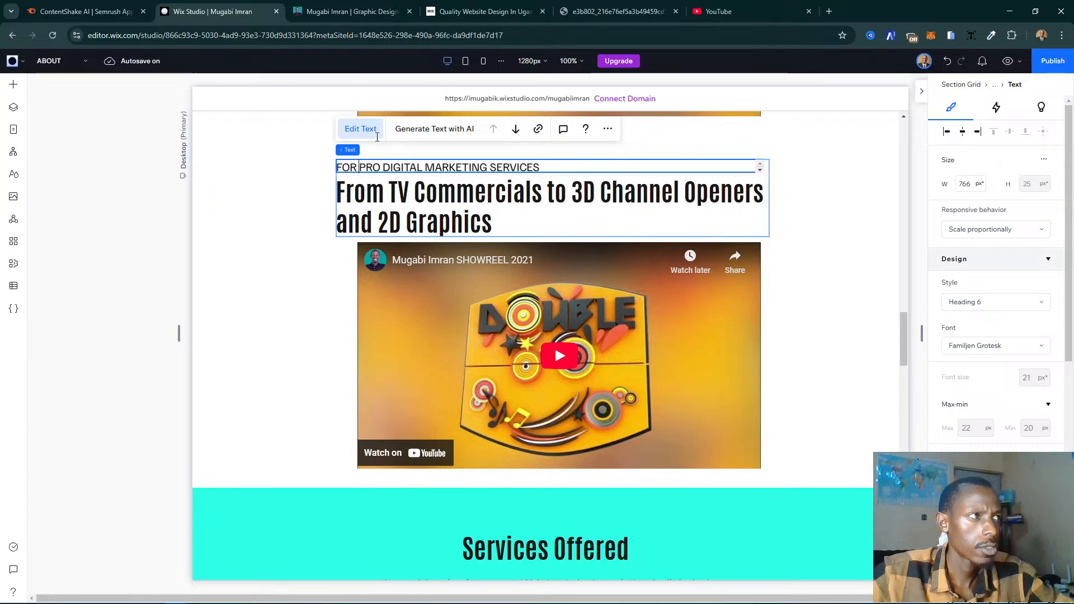
double_click(498, 230)
key(ctrl+v)
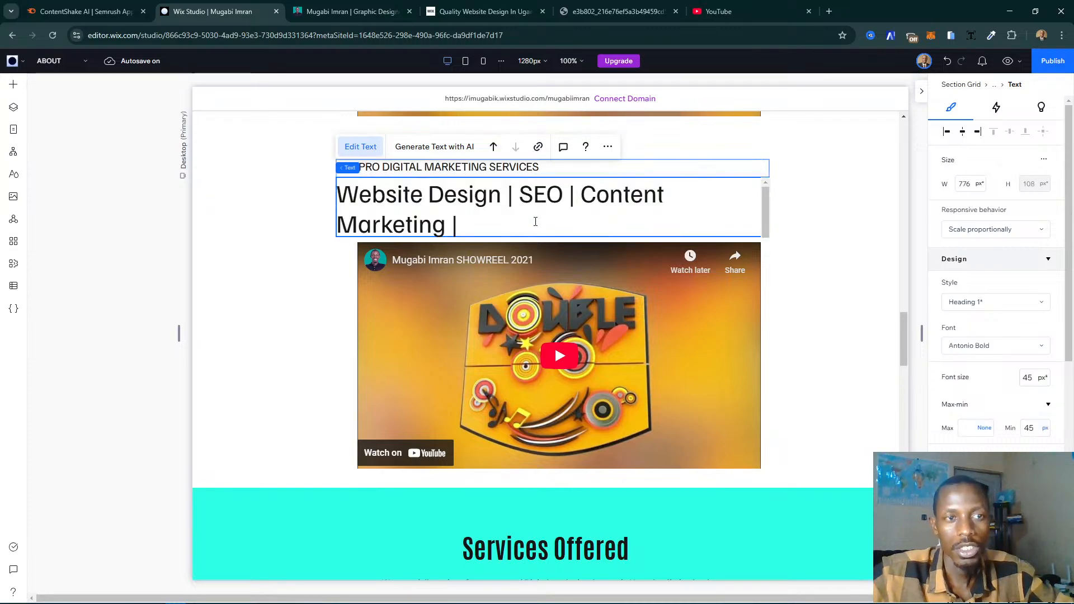
key(ctrl+z)
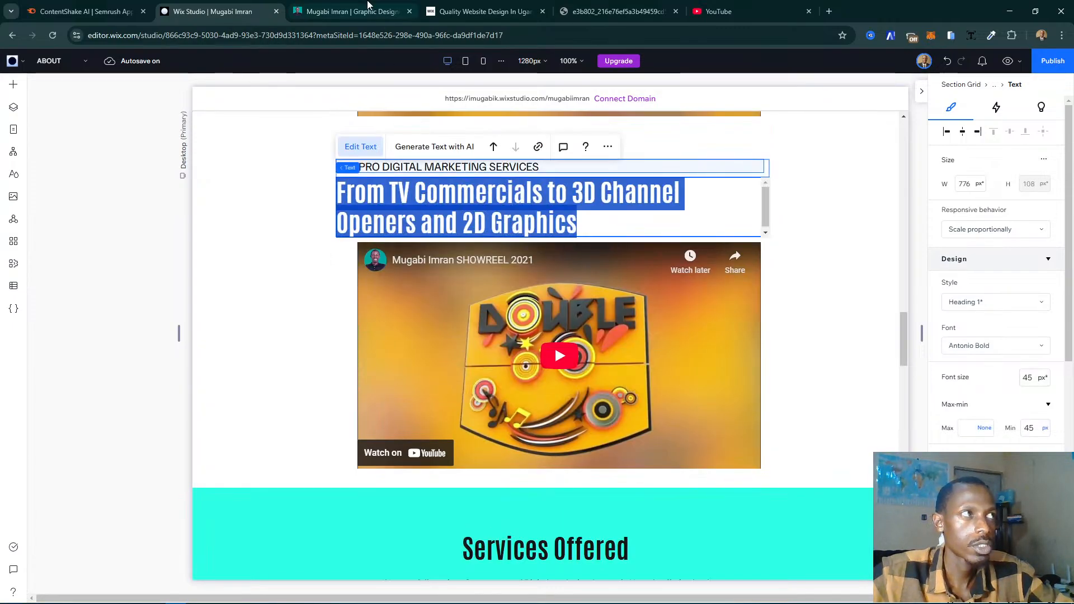
- Replace the duplicated section's large heading with the live page's text from "Services to grow your Online Business" to "Strategies."
click(352, 12)
drag(400, 317, 299, 238)
key(ctrl+c)
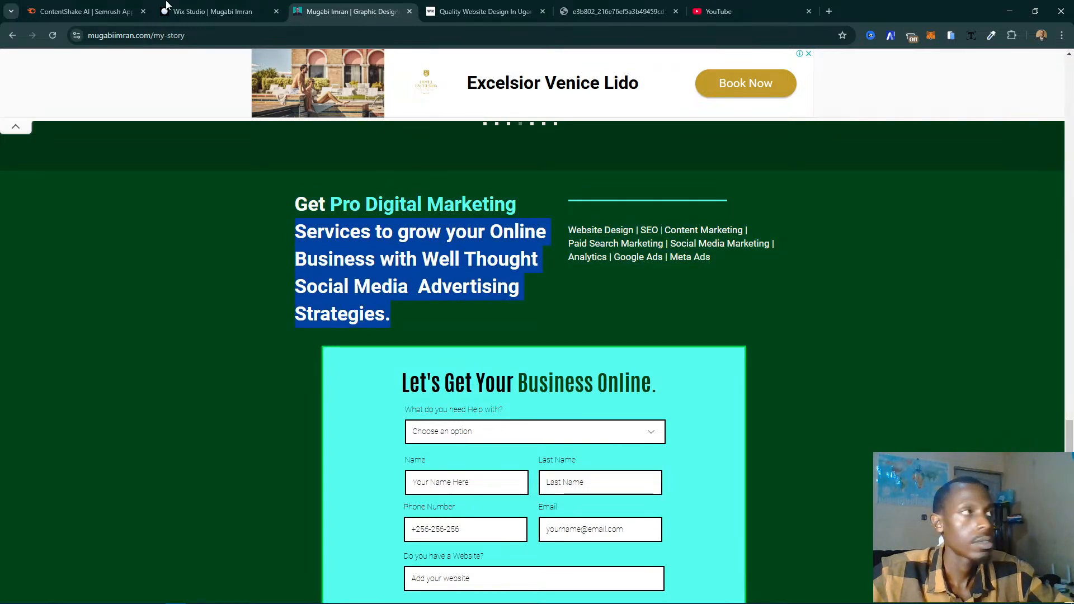
click(212, 11)
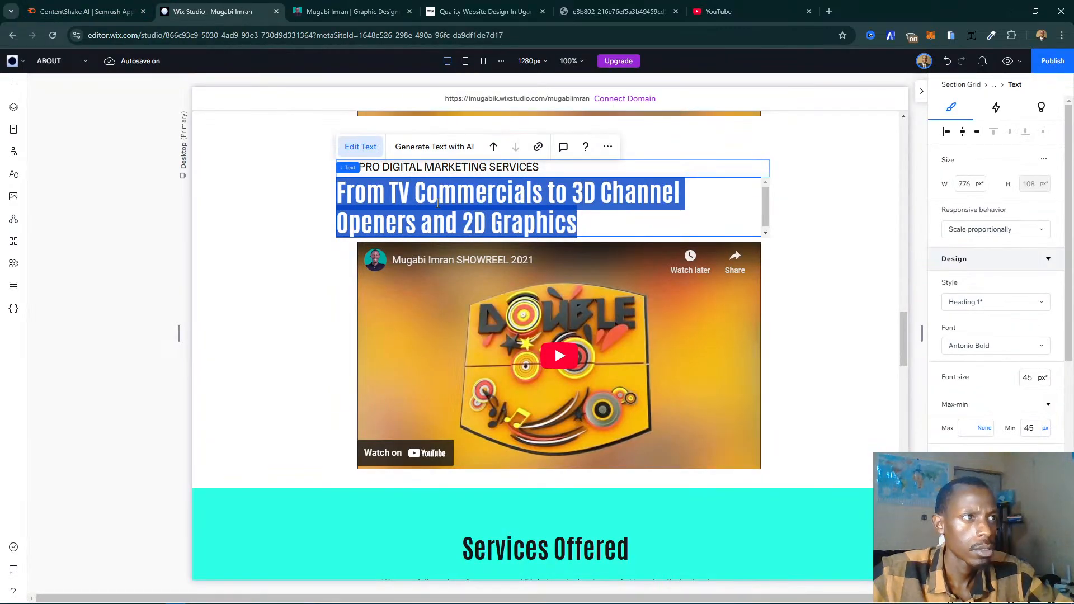
key(ctrl+v)
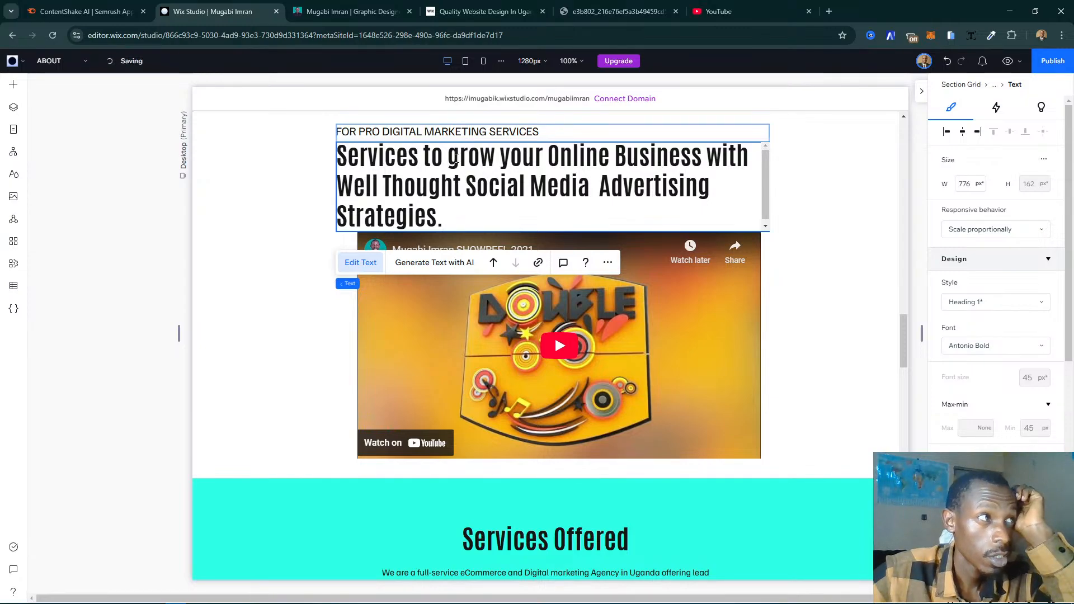
- Remove "Services to" from the pasted large heading and capitalize its opening word as "Grow"
drag(459, 159, 348, 146)
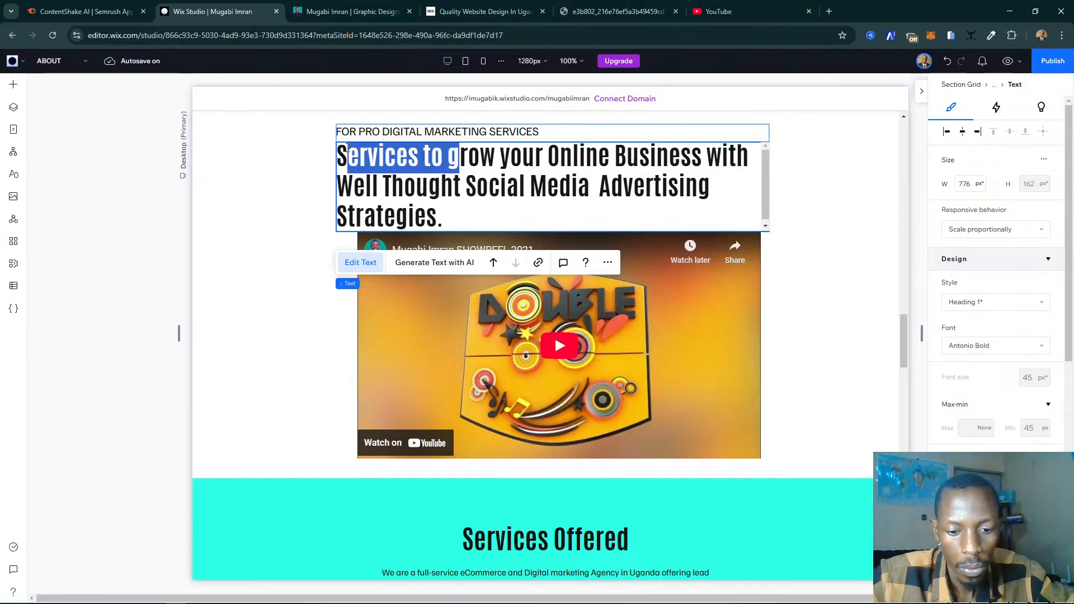
key(BackSpace)
drag(361, 151, 331, 152)
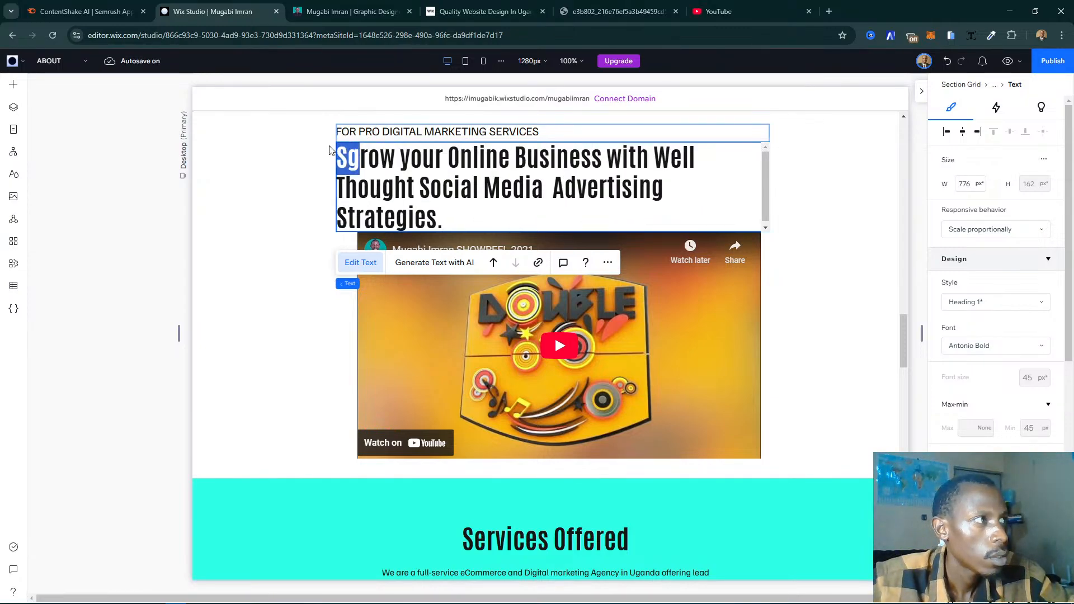
text(g)
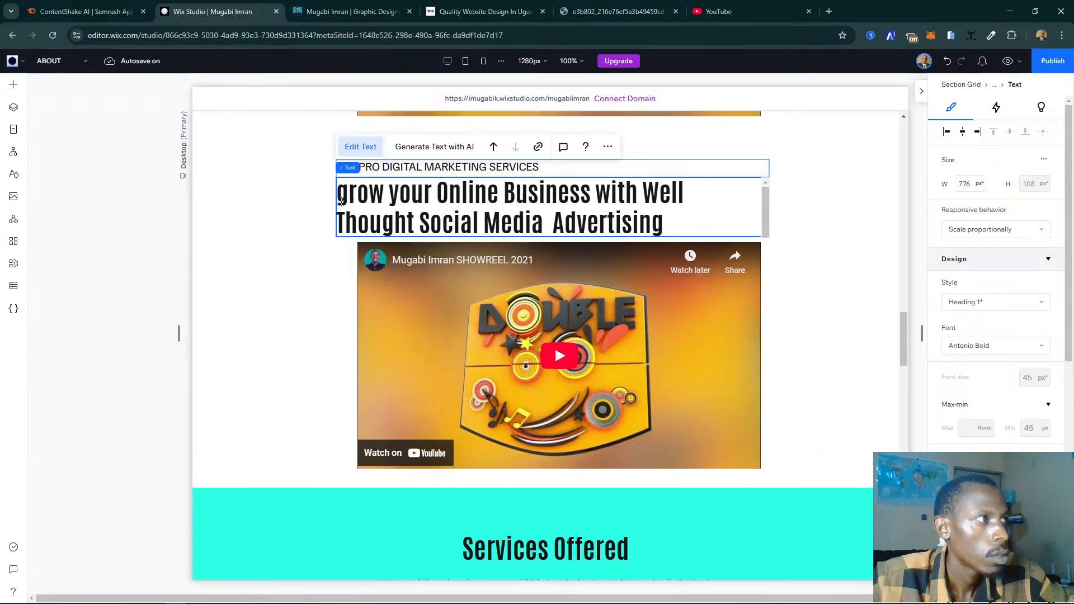
key(shift+Left)
text(G)
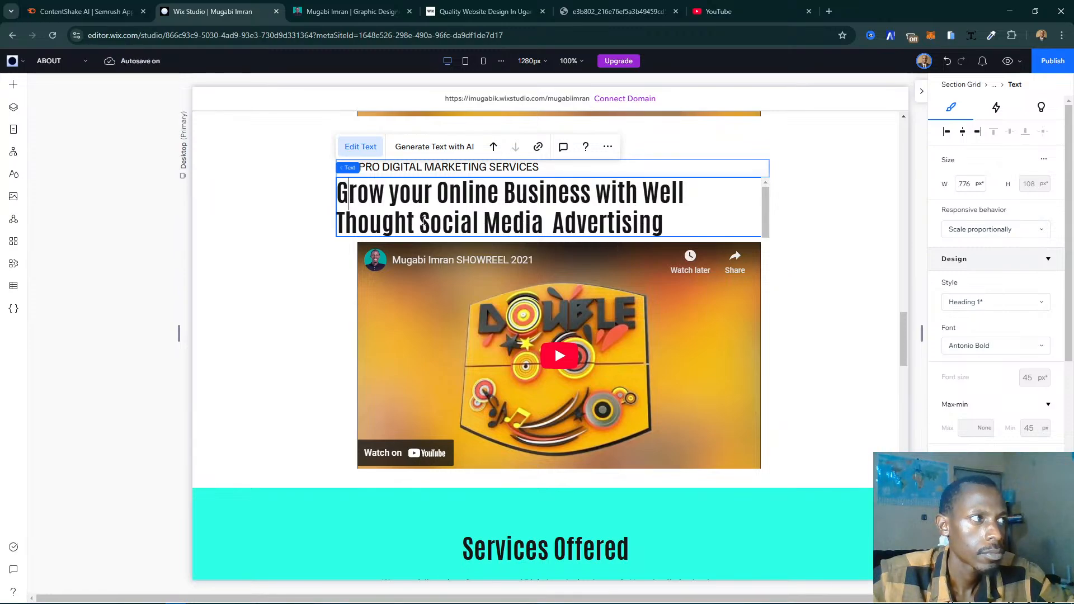
- Replace "Social Media Advertising" with "Digital Marketing" in the duplicated section's large heading
drag(418, 221, 684, 220)
text(Digital M)
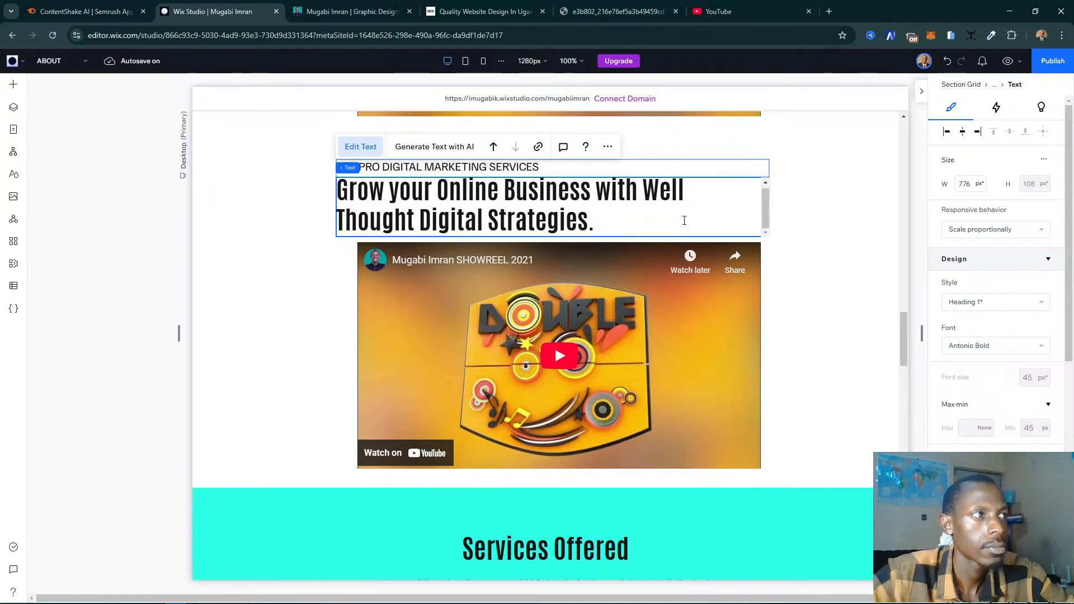
text(a)
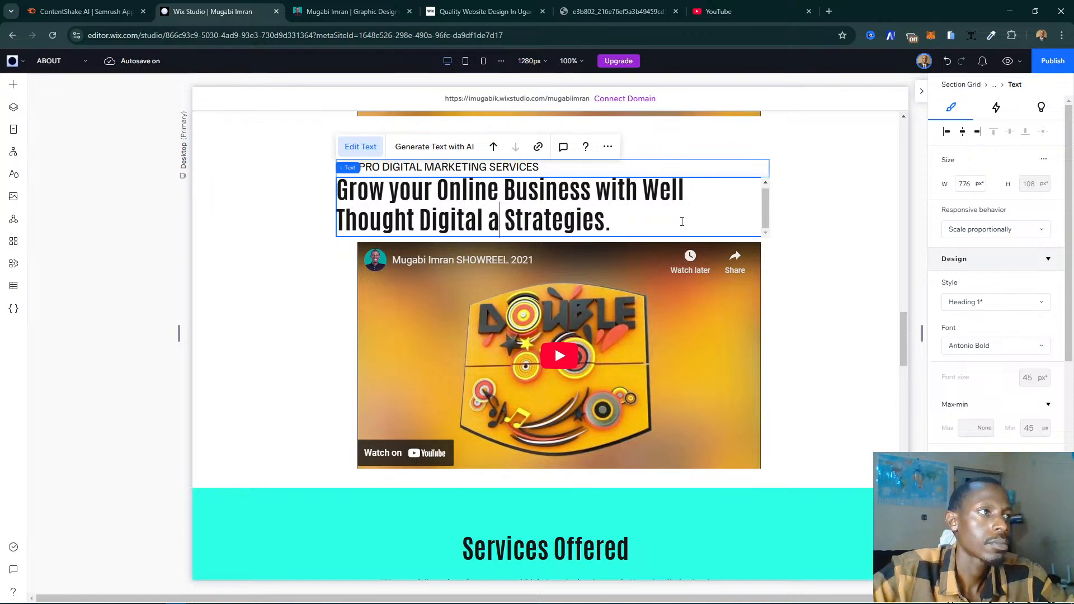
key(BackSpace)
text(Marketing)
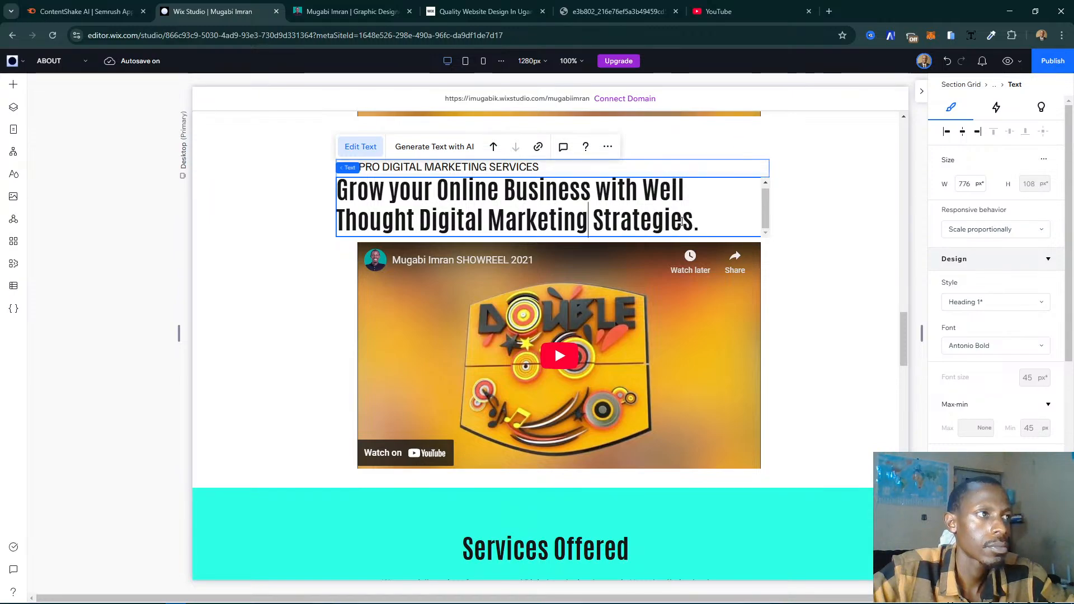
click(291, 310)
- Center-align the text of the "MOTION GRAPHICS SHOW REEL 2021" small heading
scroll(584, 246, up, 5)
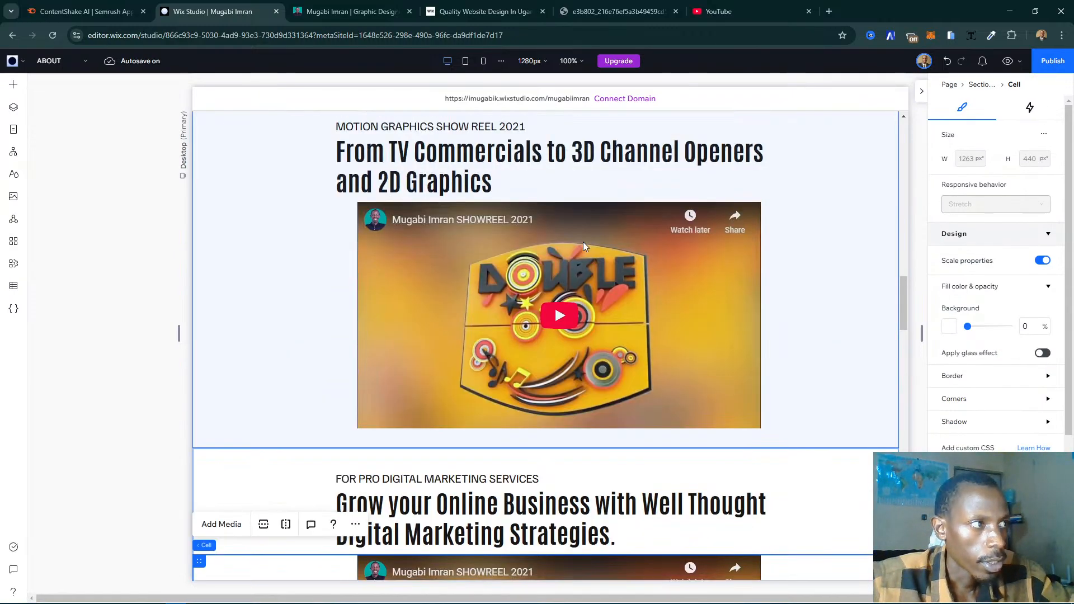
scroll(583, 247, up, 4)
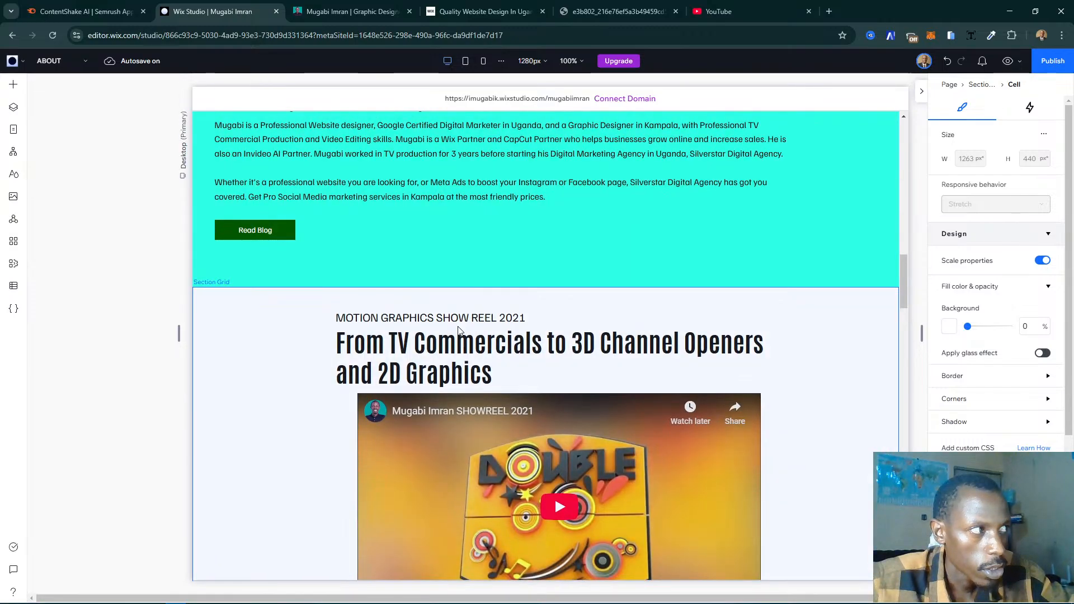
click(470, 321)
click(479, 319)
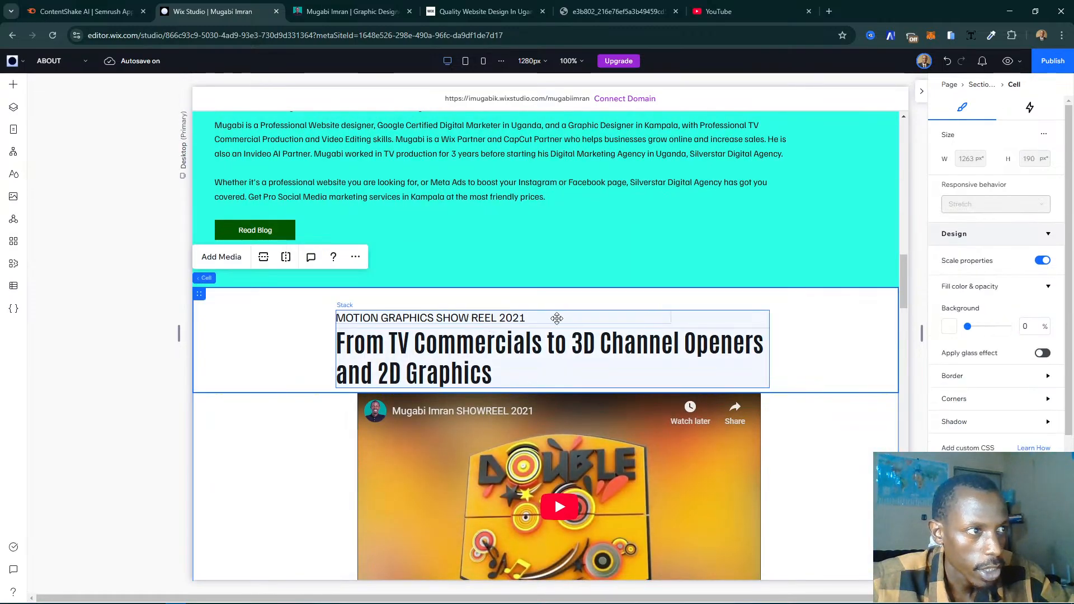
click(557, 318)
click(557, 318)
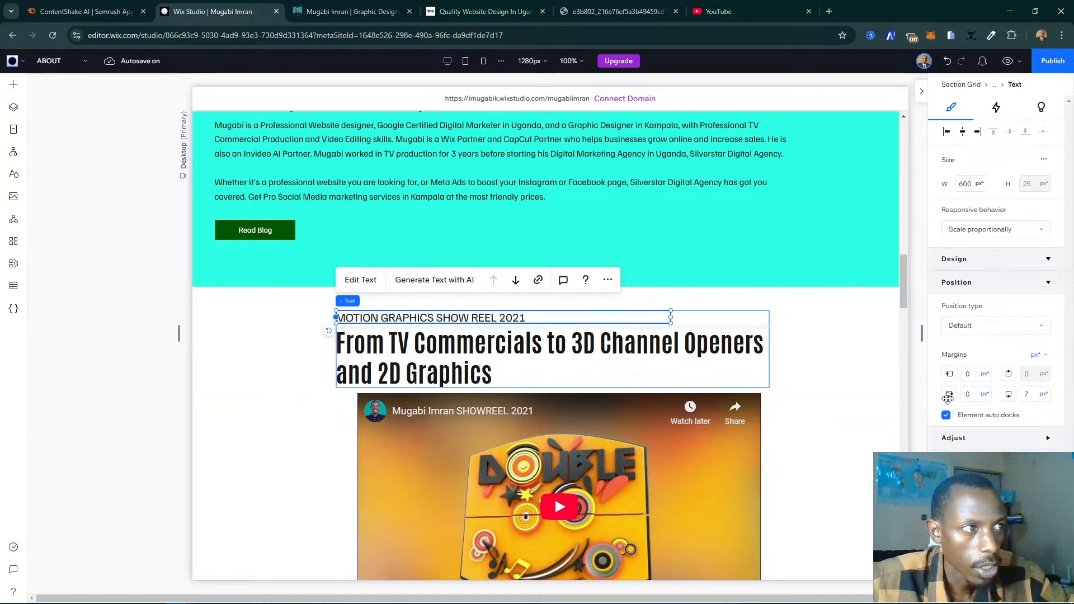
scroll(963, 409, down, 3)
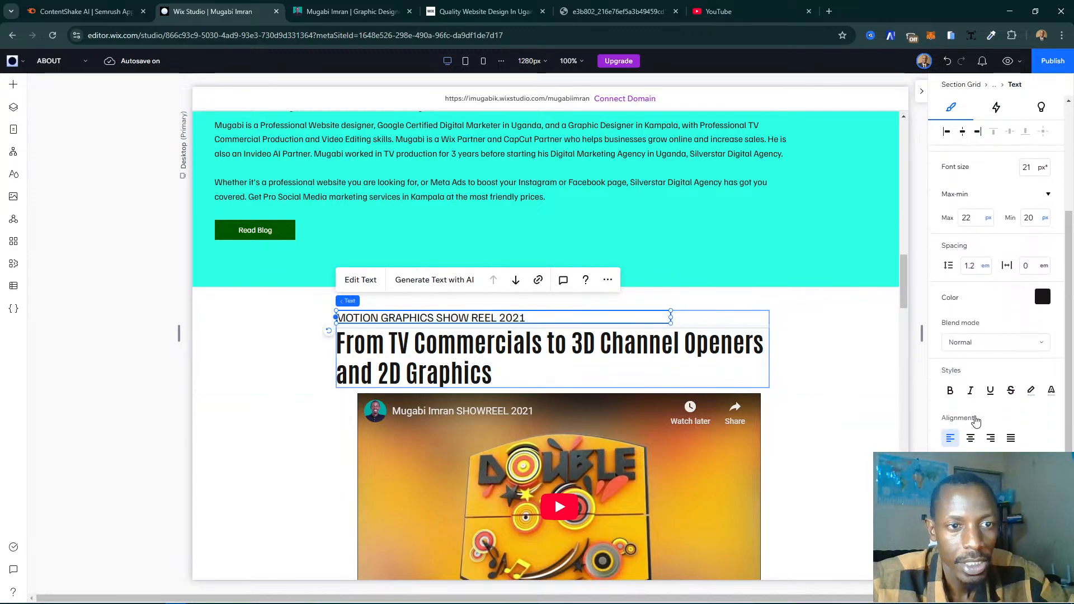
scroll(977, 420, down, 1)
click(972, 369)
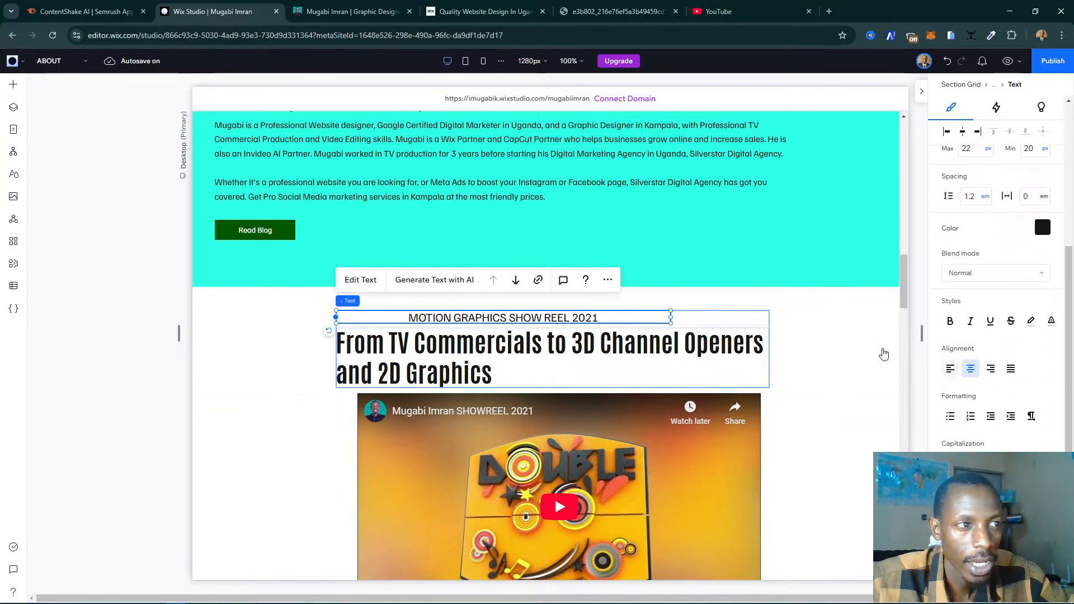
- Center-align the 2021 show reel section's large heading and move the small heading to the middle above it
click(539, 359)
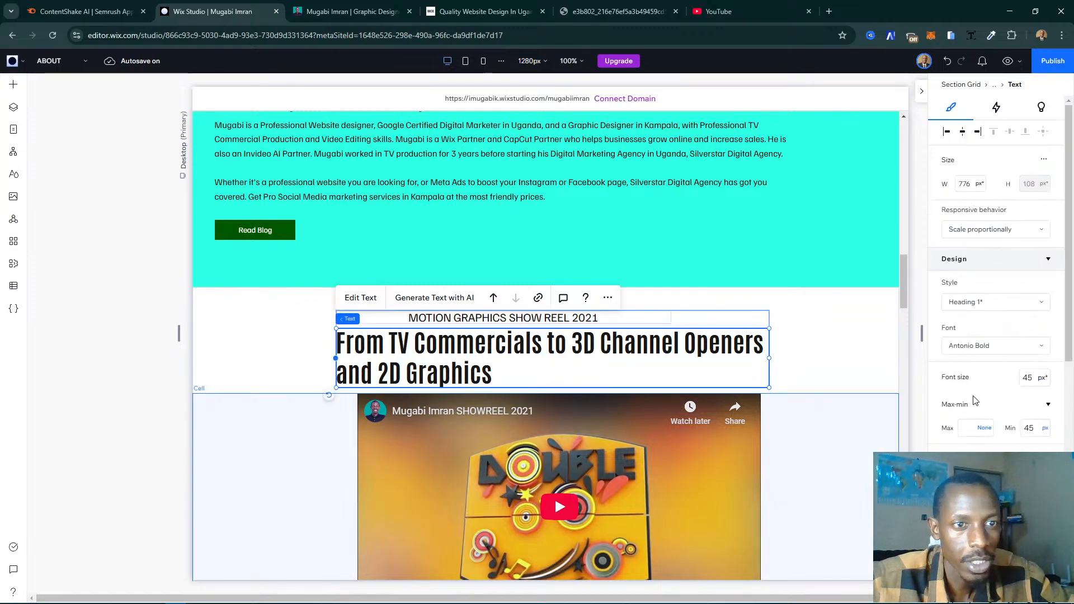
scroll(962, 403, down, 5)
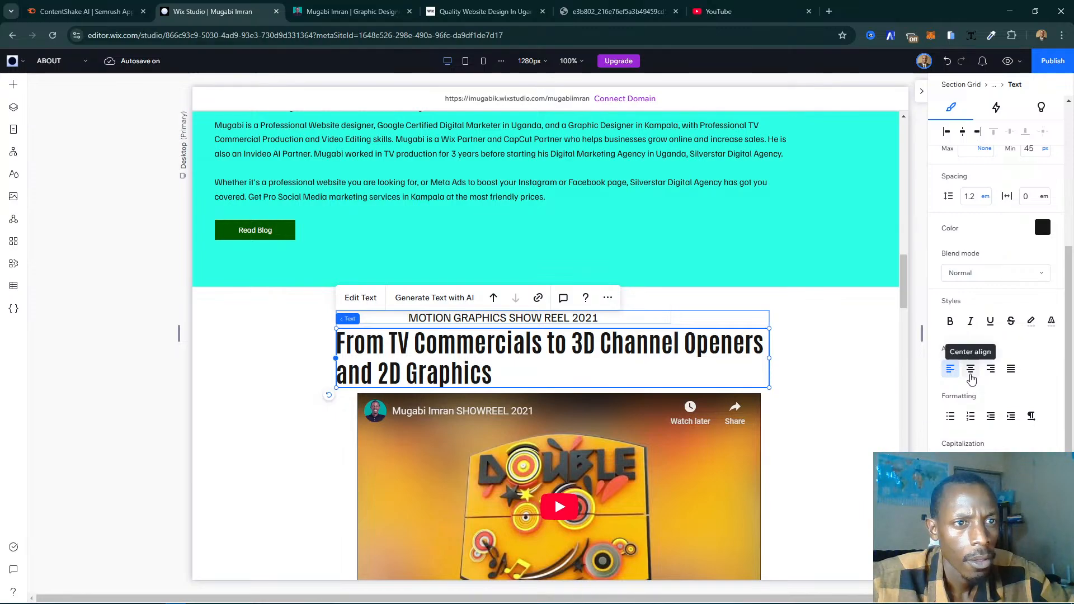
click(970, 371)
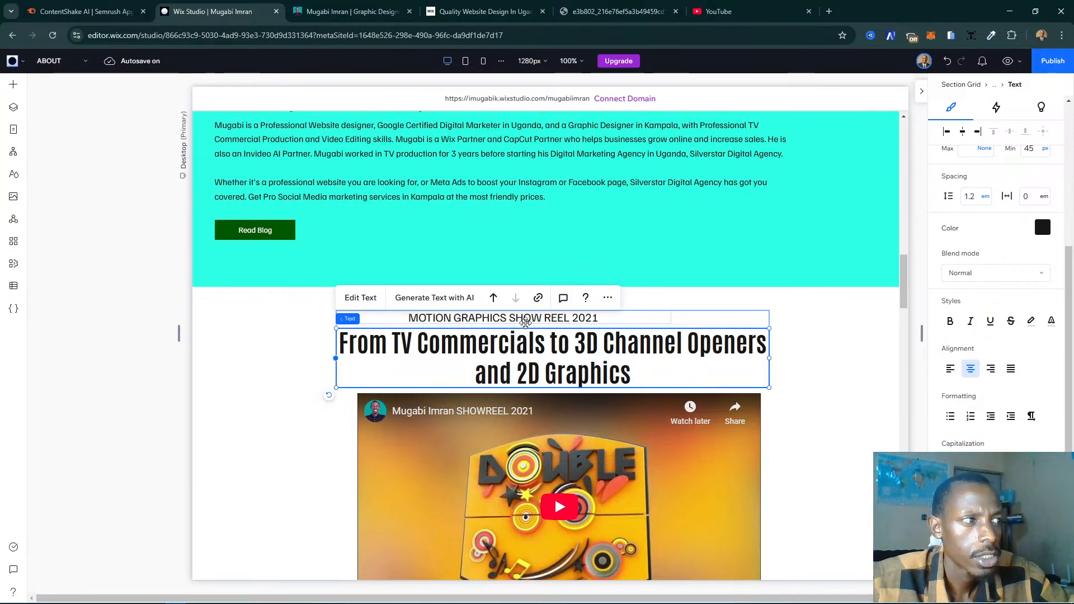
click(566, 318)
drag(575, 318, 617, 322)
- Compare the heading alignment in the certificates and 2018 show reel sections with the centered 2021 show reel headings
scroll(733, 343, up, 8)
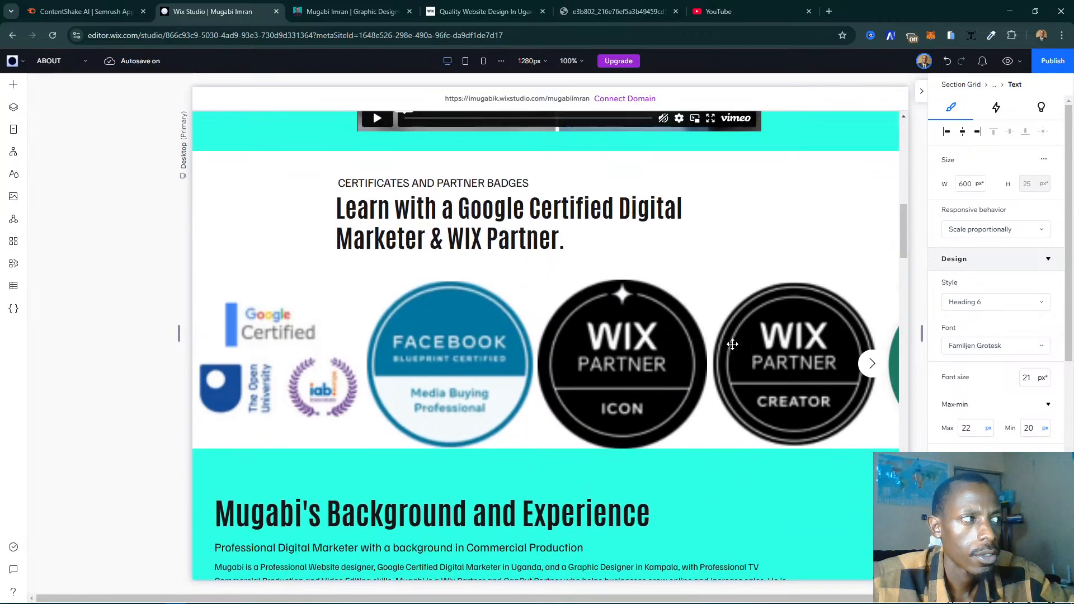
scroll(733, 343, up, 6)
scroll(677, 348, up, 4)
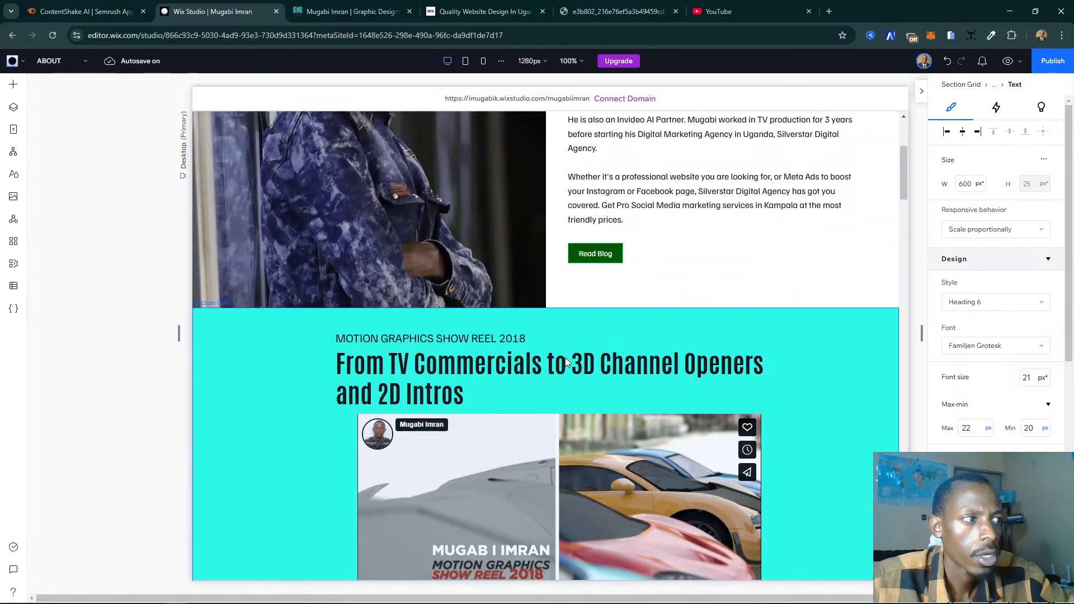
click(473, 367)
click(450, 341)
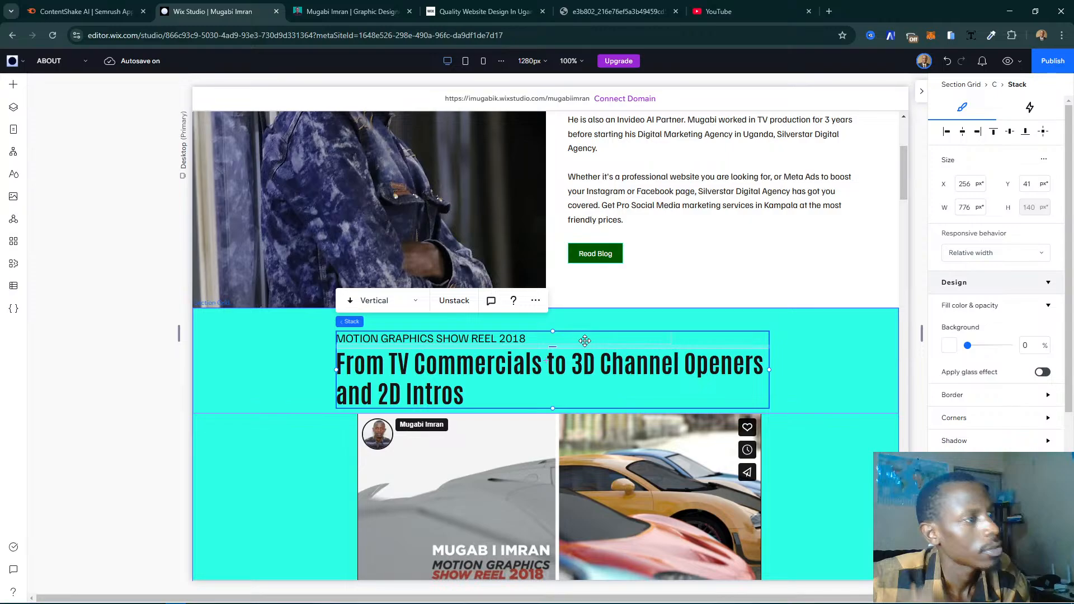
click(579, 386)
scroll(578, 386, up, 3)
scroll(578, 386, down, 11)
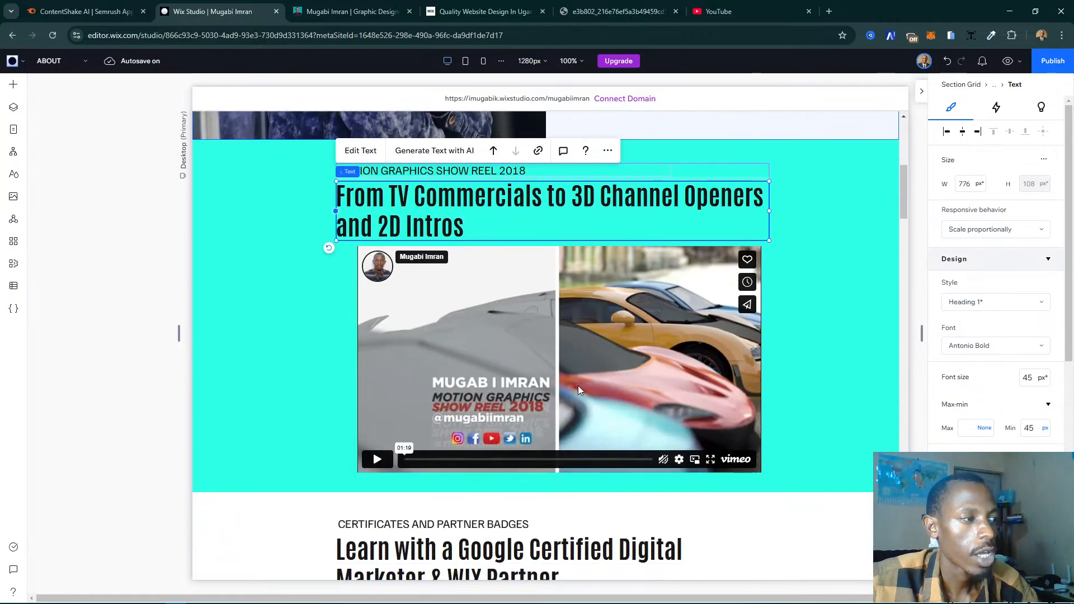
scroll(579, 386, down, 8)
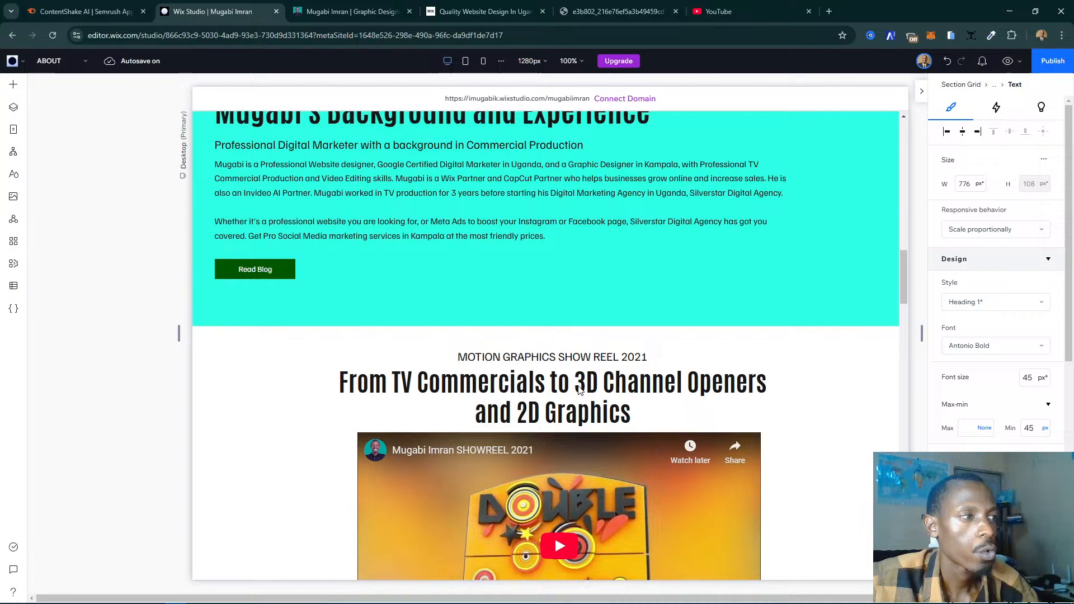
scroll(579, 390, up, 1)
- Undo the small heading's move and the center alignment of both 2021 show reel headings, and select their stack
click(654, 401)
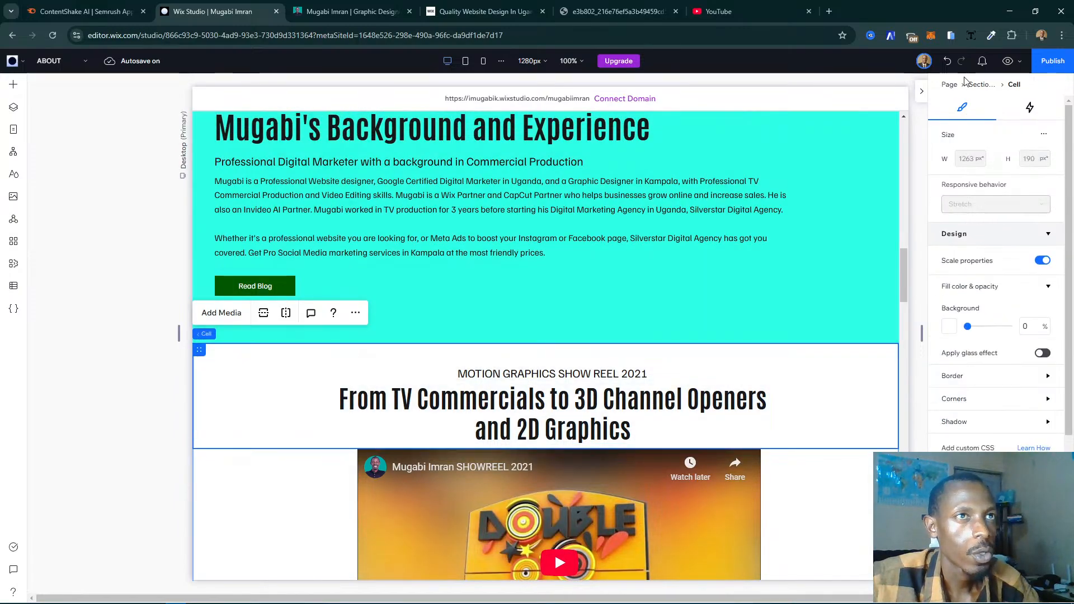
click(947, 63)
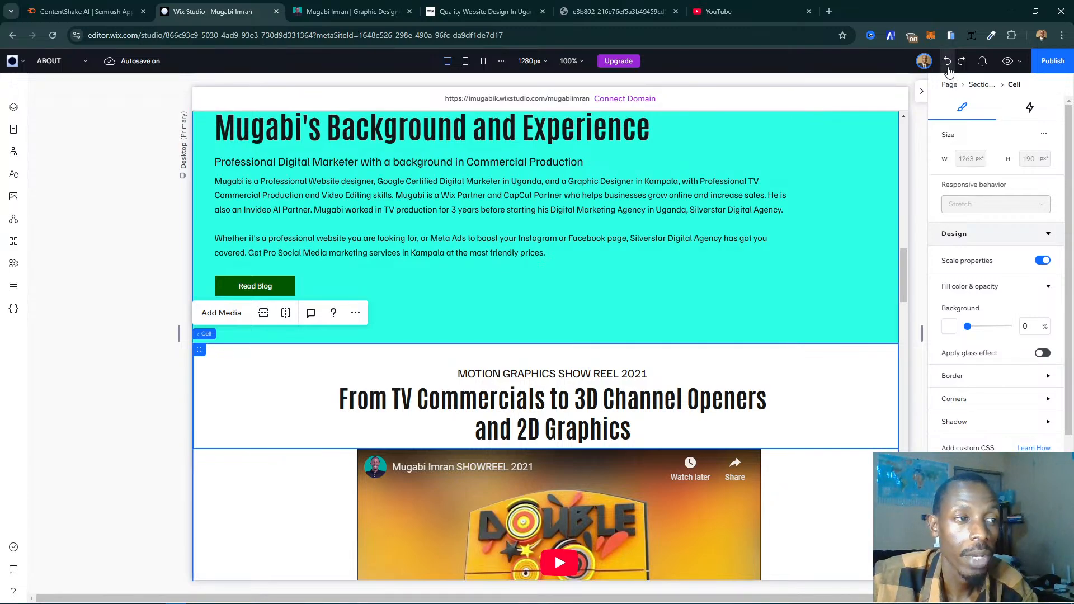
click(948, 63)
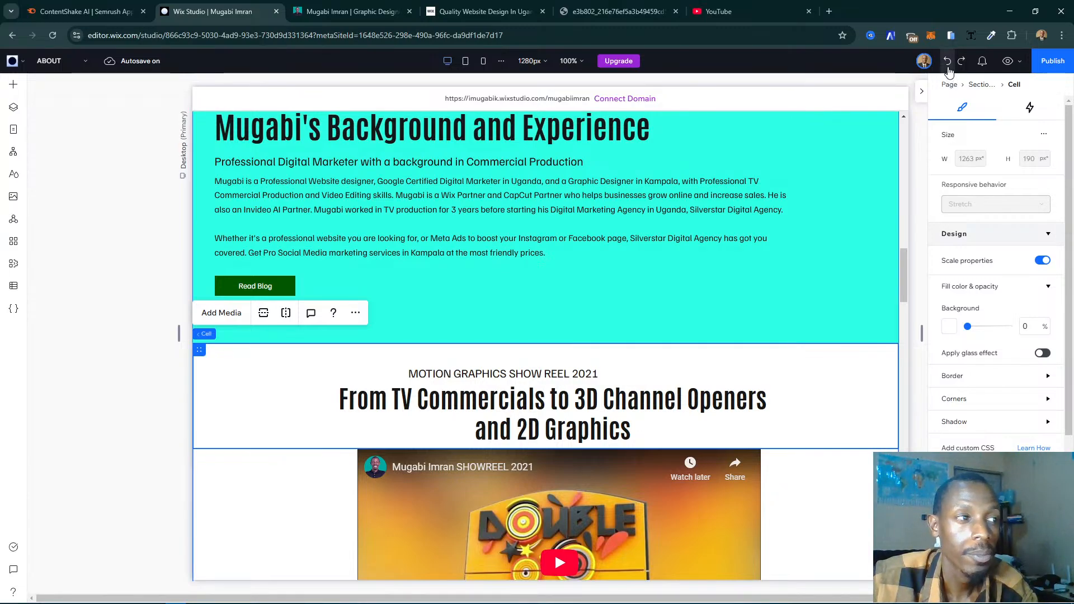
click(948, 65)
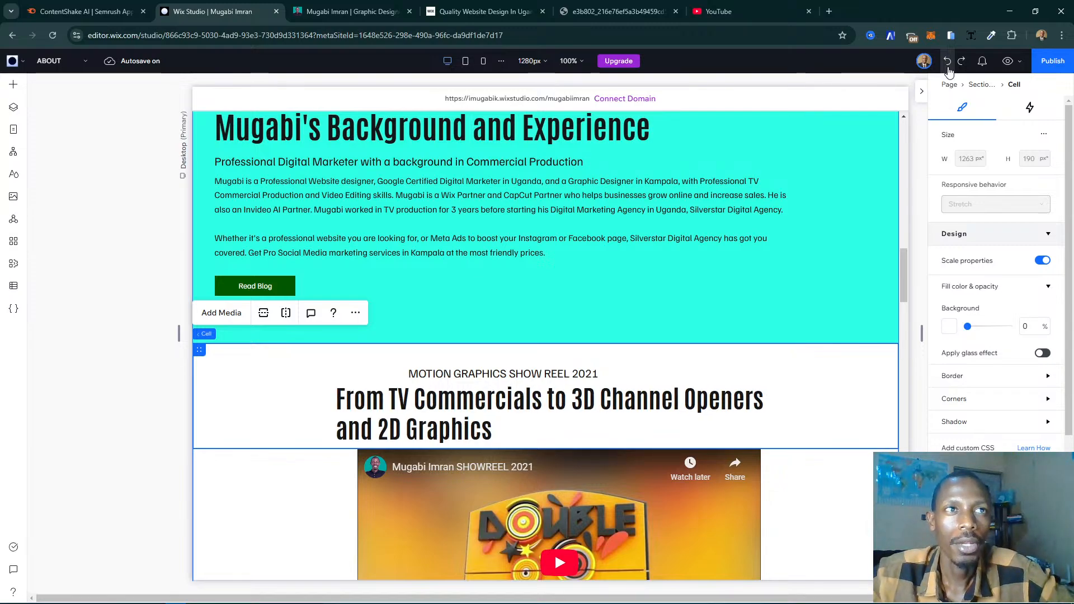
click(949, 63)
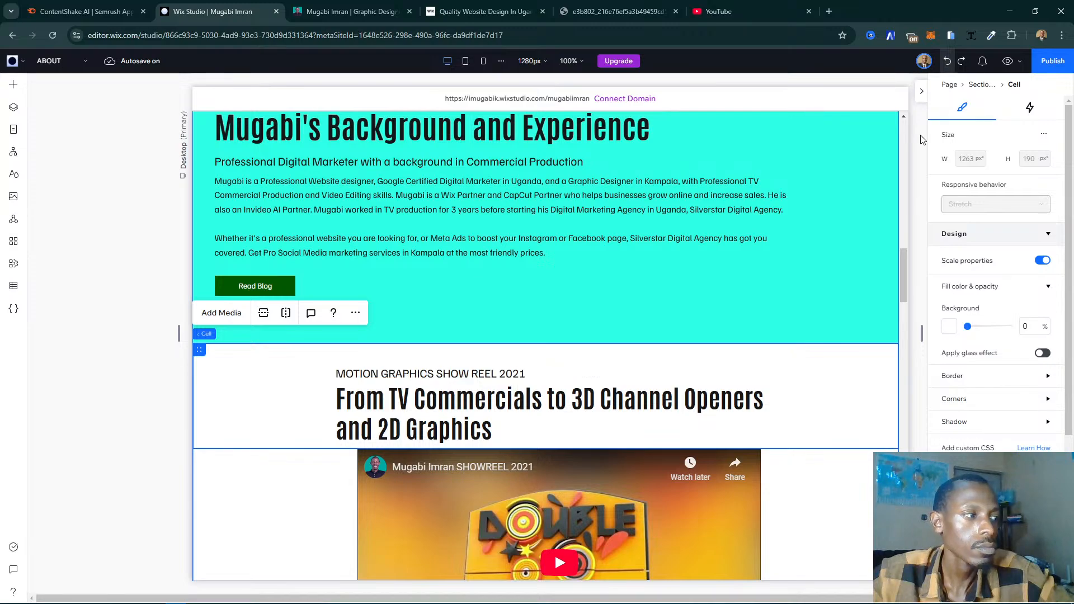
click(738, 393)
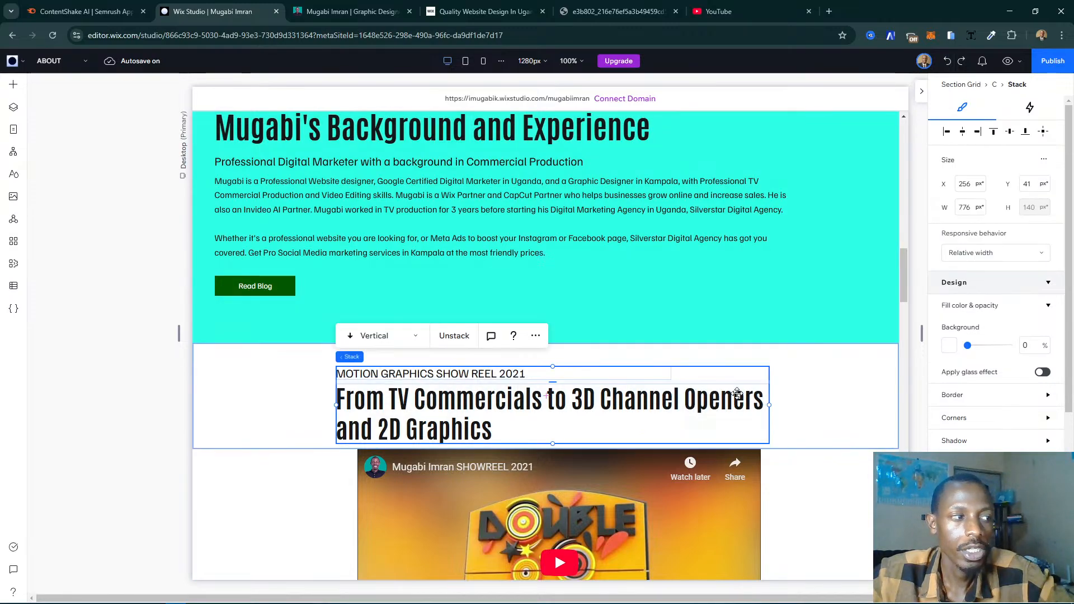
- Delete the show reel video from the digital marketing services section and stretch its empty cell to about 482 px high
click(742, 393)
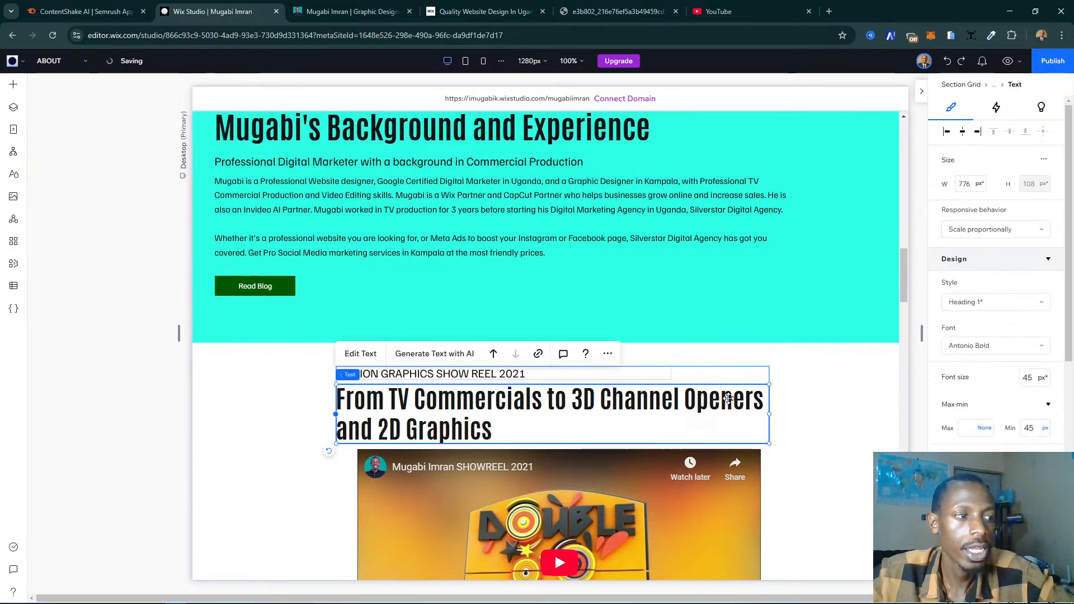
scroll(729, 397, down, 6)
scroll(744, 397, down, 4)
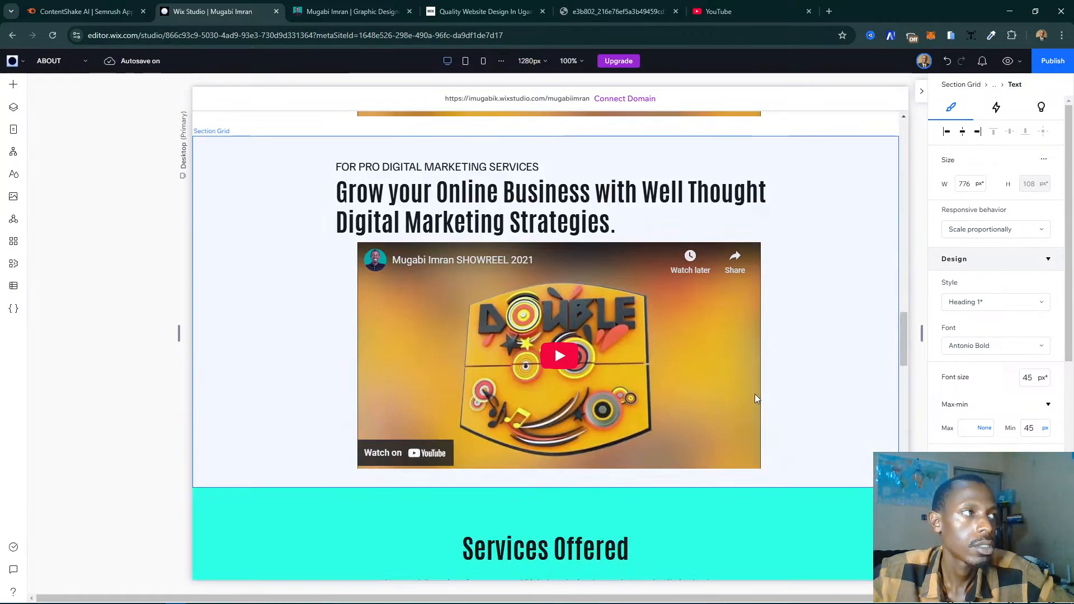
scroll(754, 394, down, 2)
scroll(755, 394, up, 2)
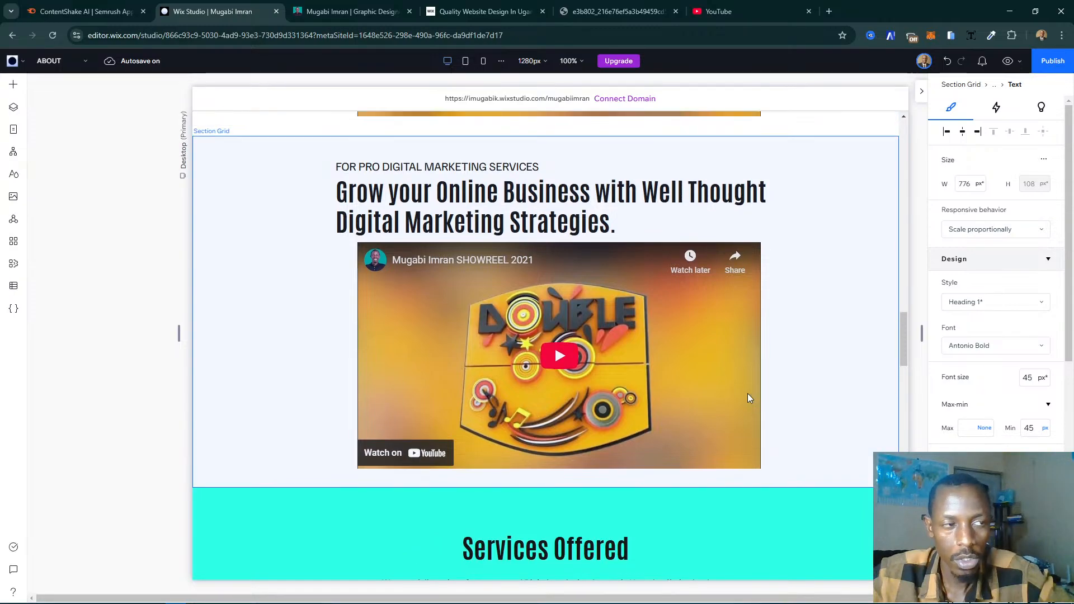
click(576, 381)
click(576, 381)
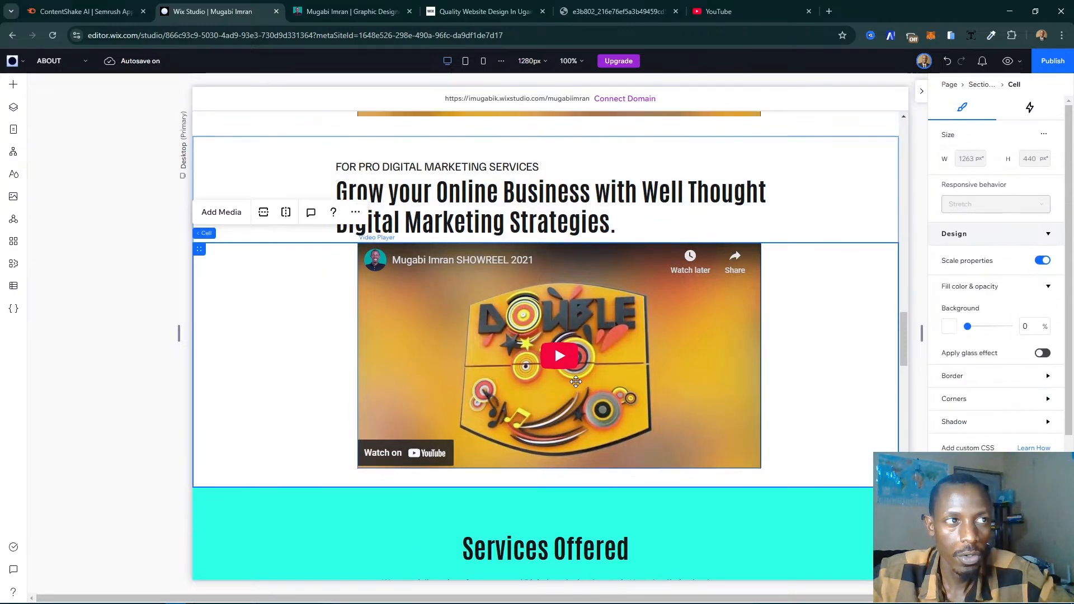
click(576, 382)
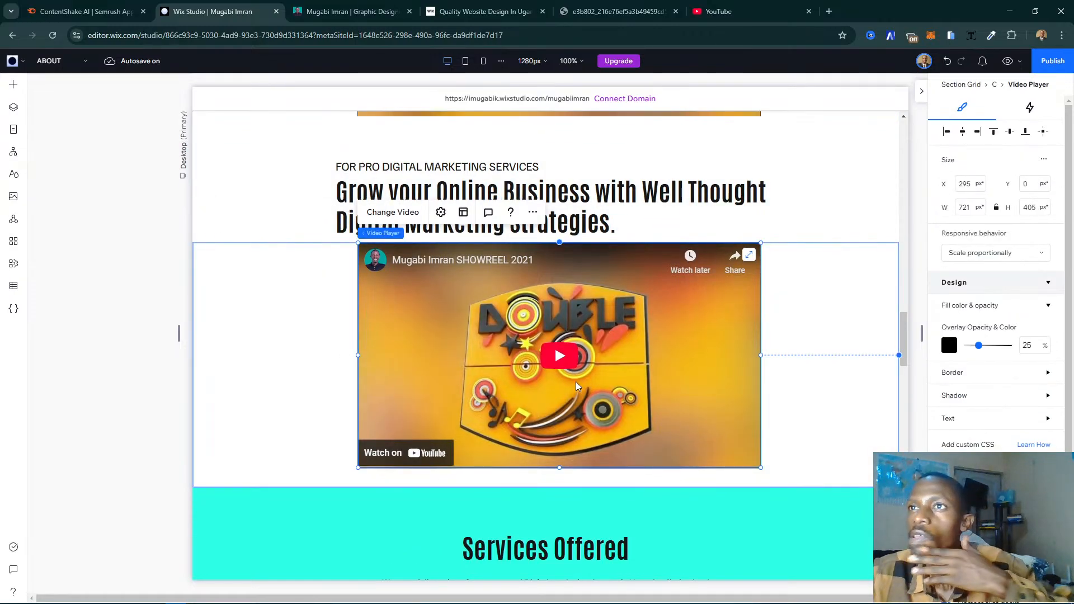
key(Delete)
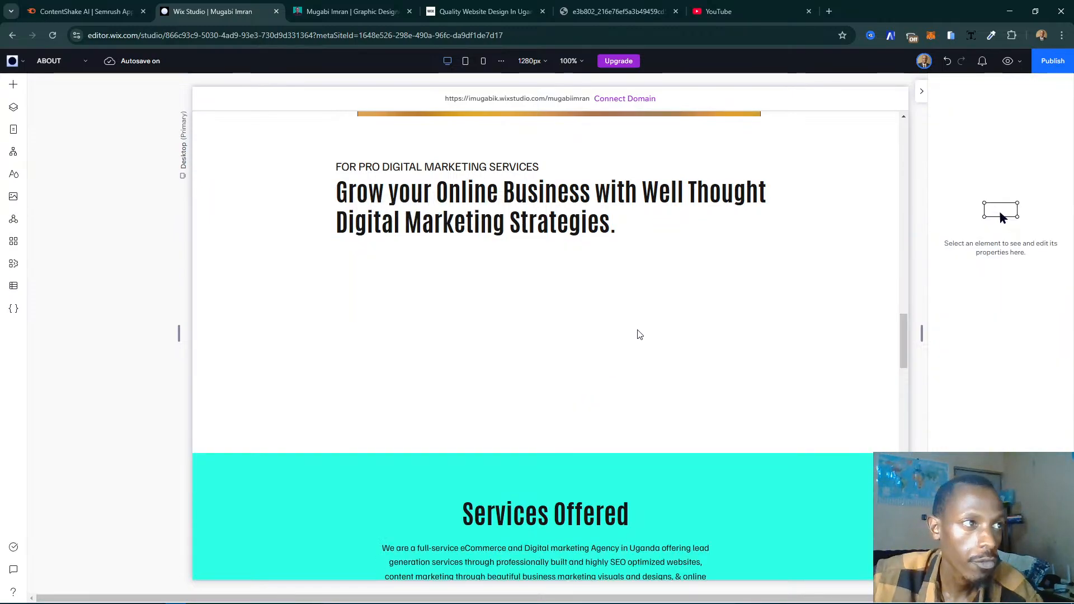
click(532, 307)
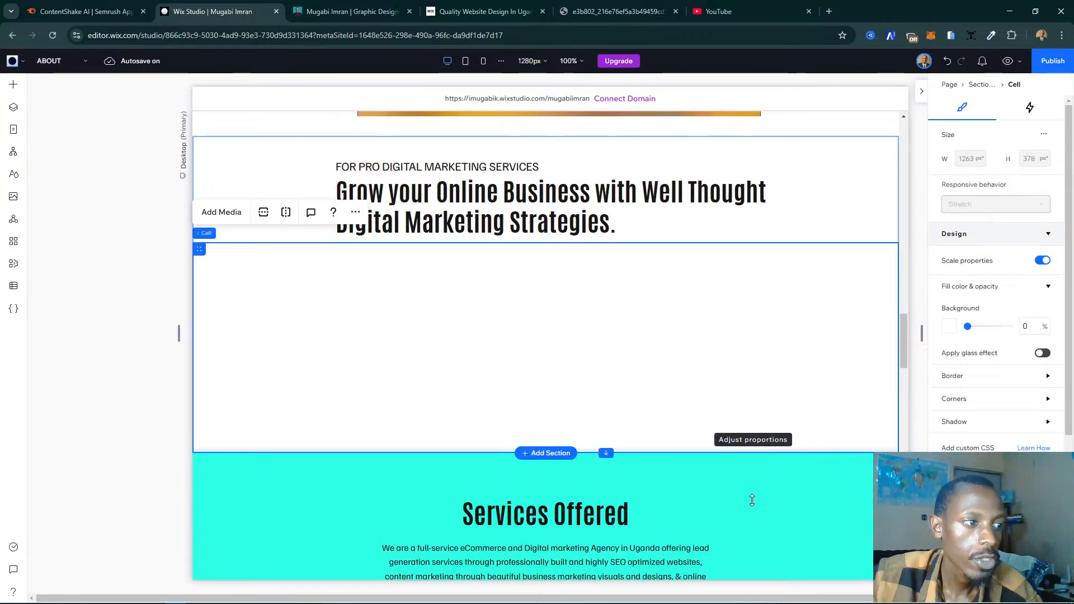
drag(752, 500, 752, 533)
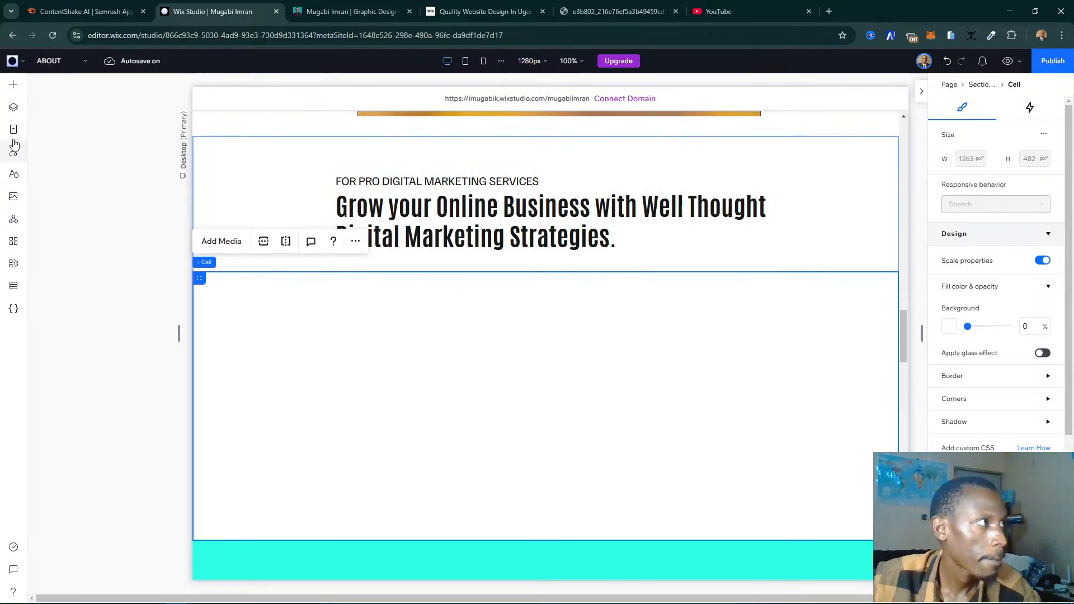
- Examine the ready-made contact, subscribe, order and old form templates available for the empty cell
key(a)
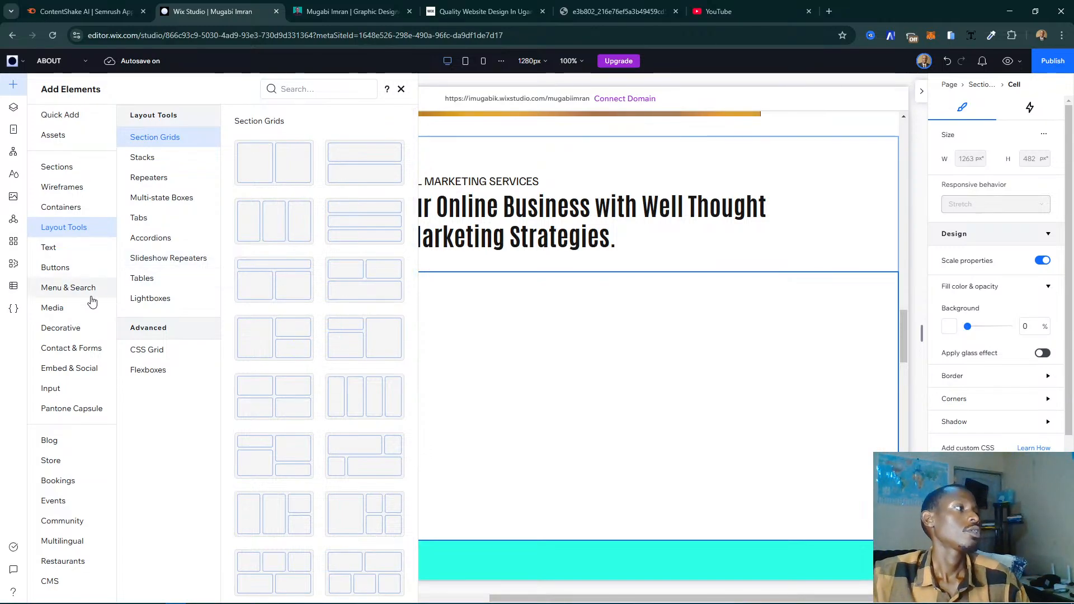
click(65, 349)
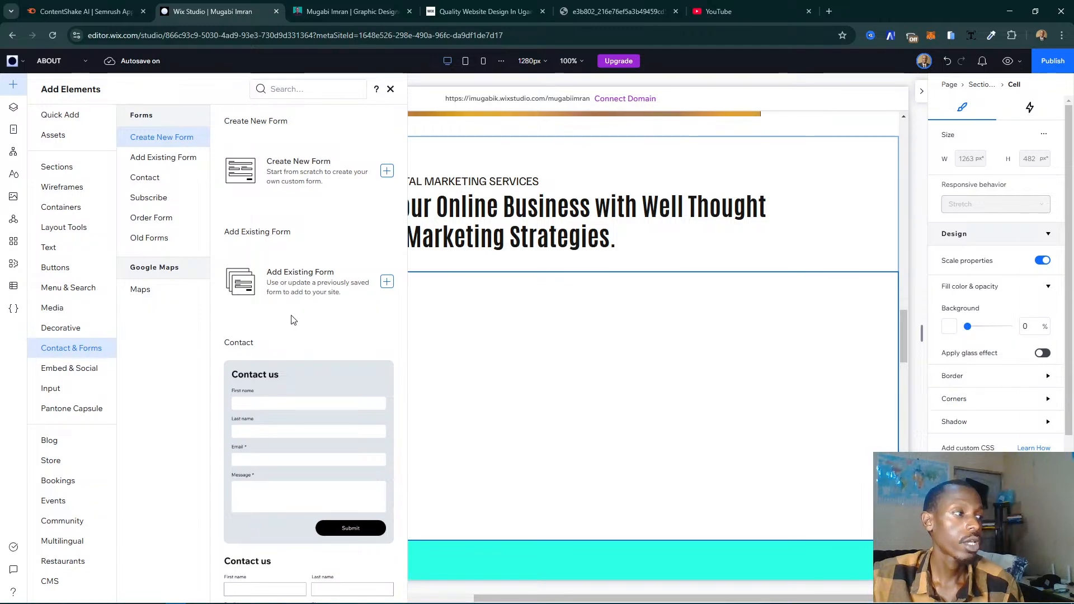
scroll(283, 305, down, 10)
scroll(291, 280, up, 3)
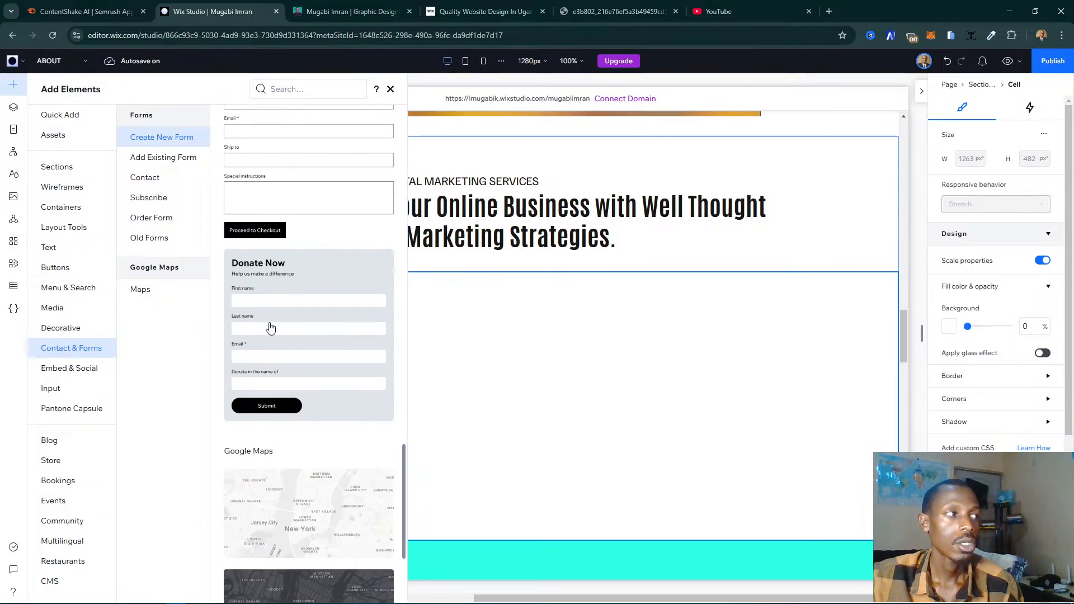
scroll(276, 308, up, 2)
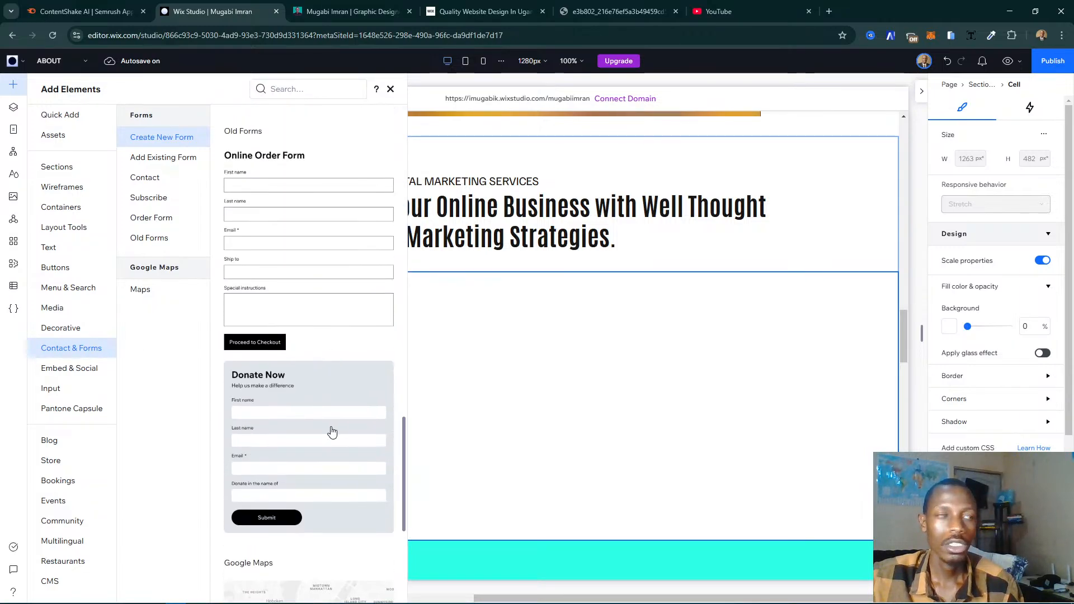
scroll(299, 353, up, 8)
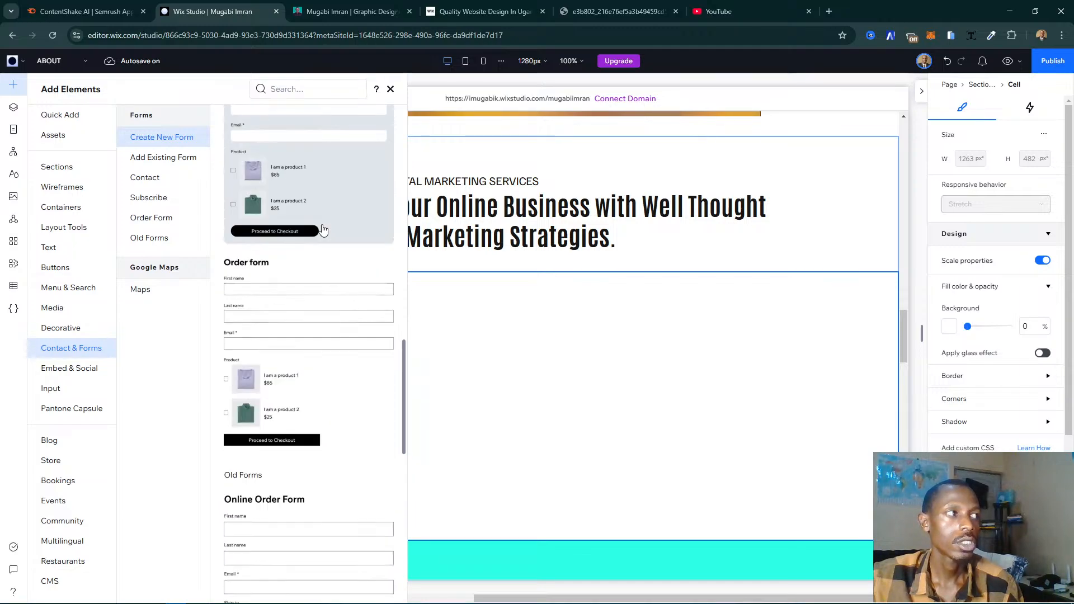
scroll(322, 229, up, 12)
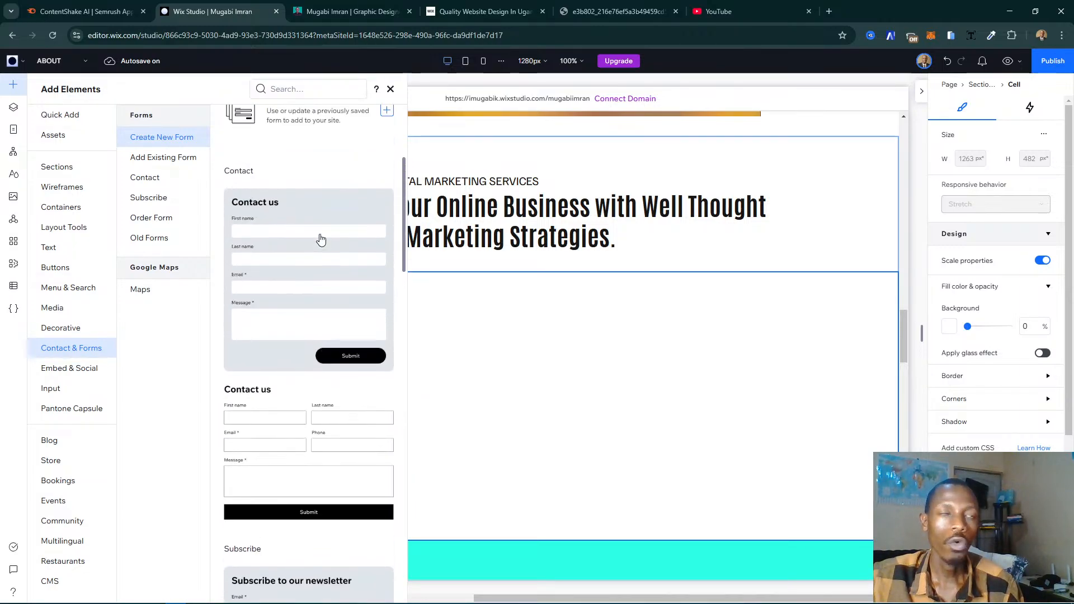
scroll(284, 378, down, 8)
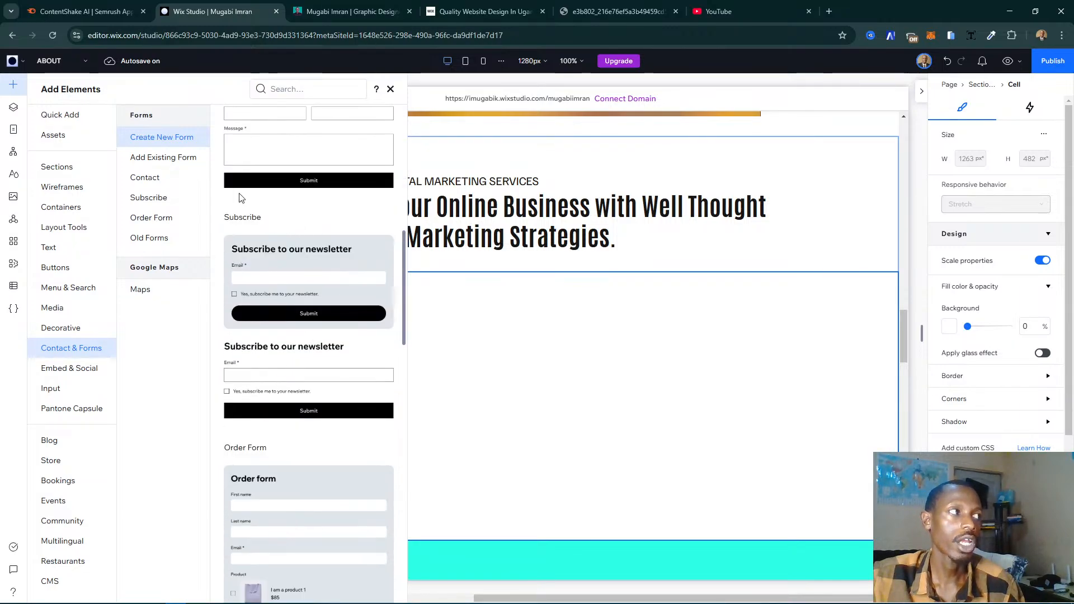
click(174, 155)
click(157, 180)
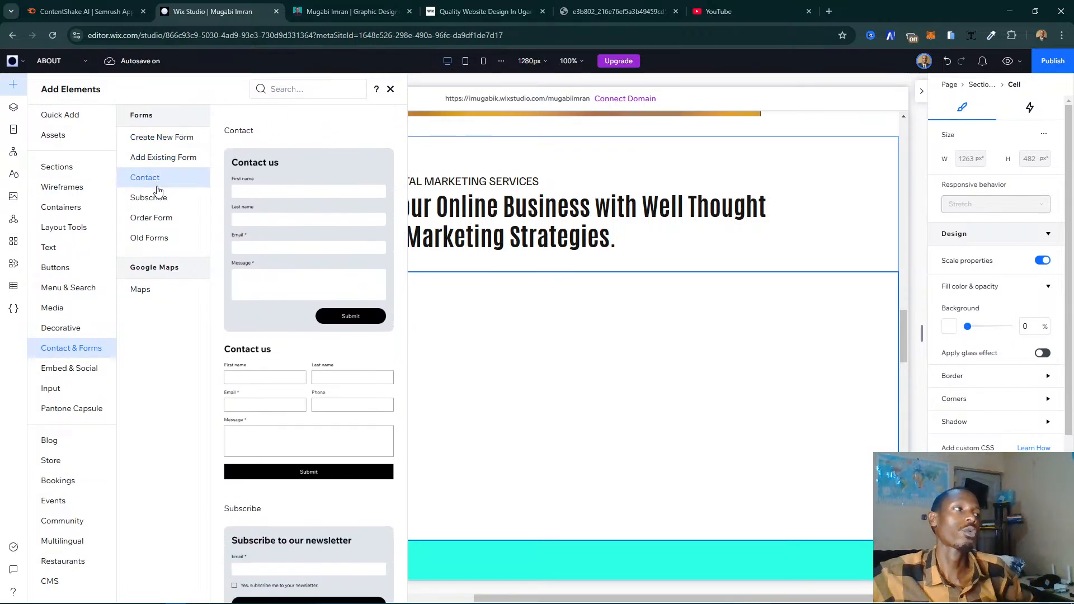
click(157, 199)
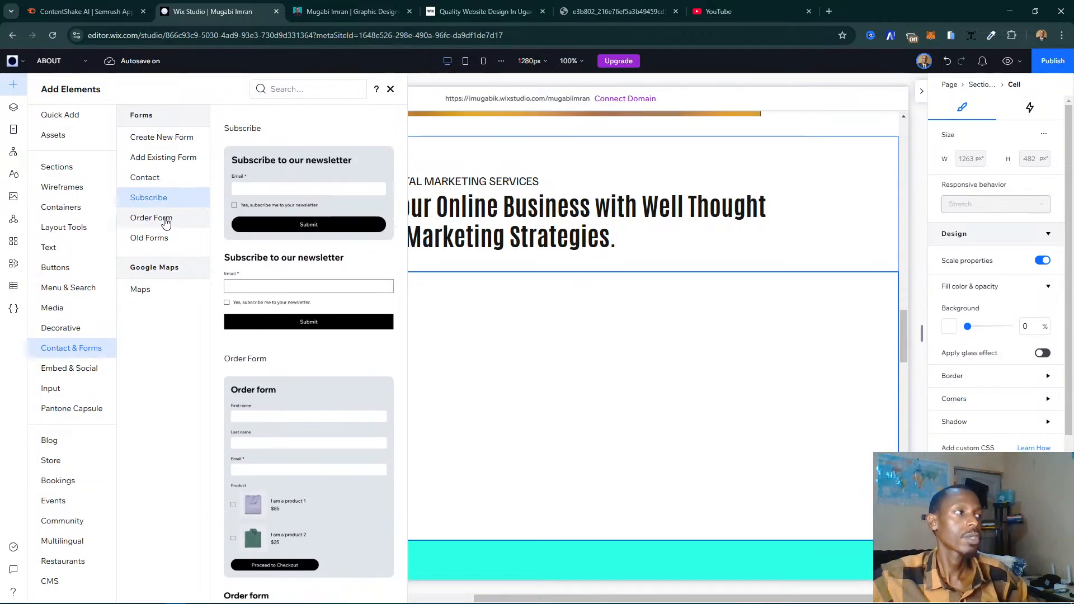
click(165, 220)
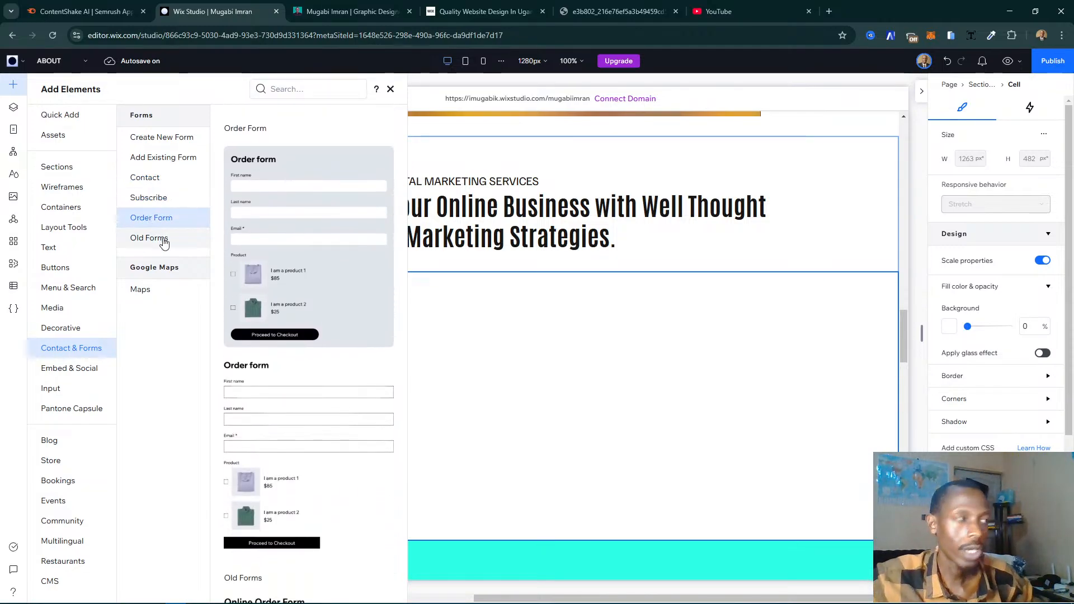
click(165, 241)
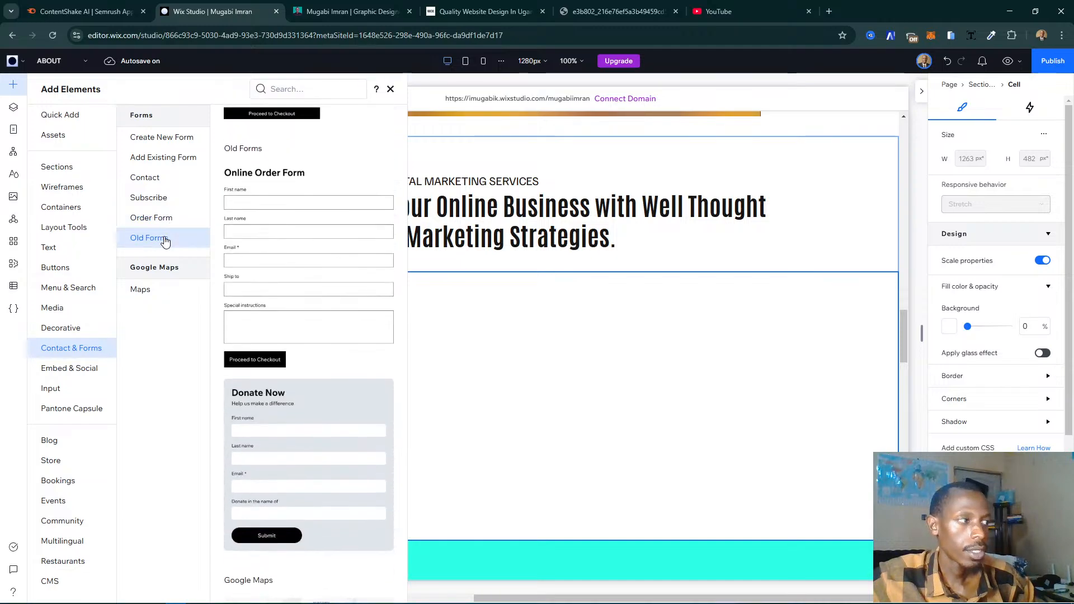
scroll(274, 325, up, 6)
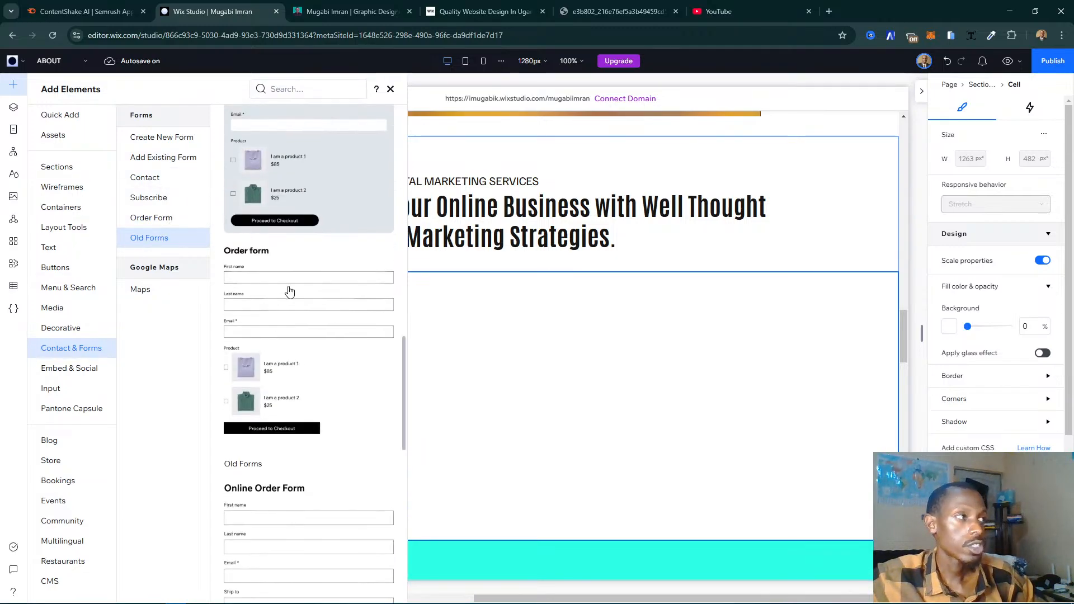
scroll(290, 314, down, 6)
scroll(218, 415, down, 4)
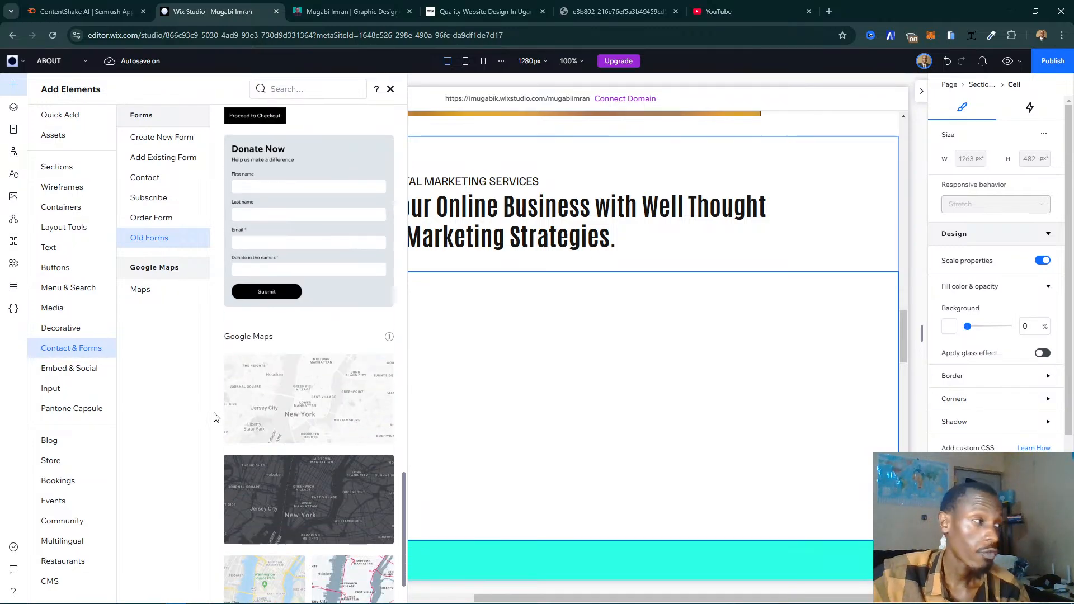
scroll(250, 268, up, 10)
- Place the grey-background "Contact us" form template in the empty cell under the digital marketing heading
click(165, 138)
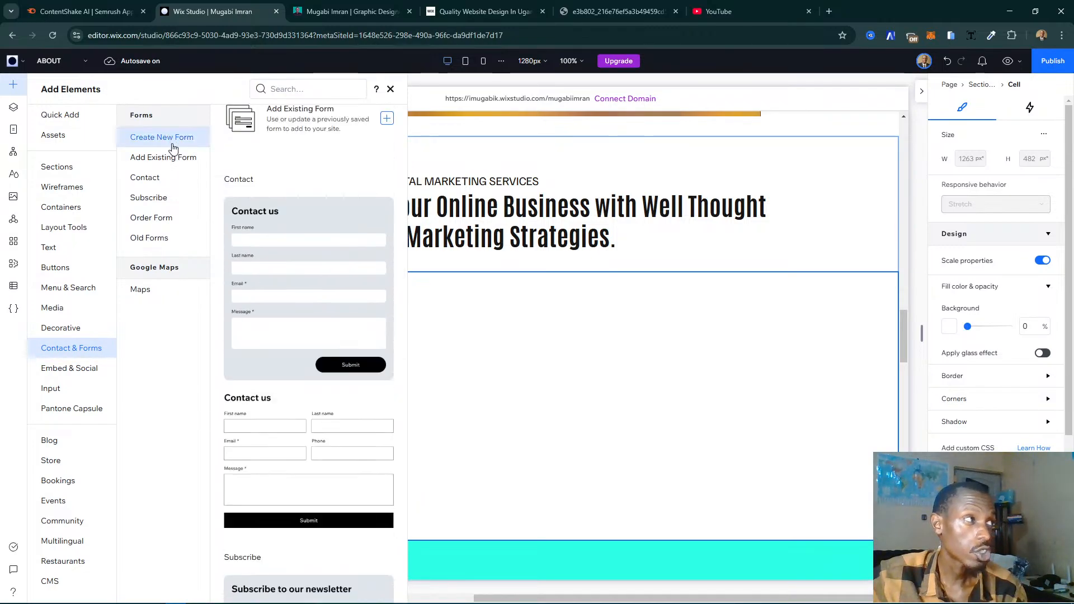
drag(442, 403, 575, 343)
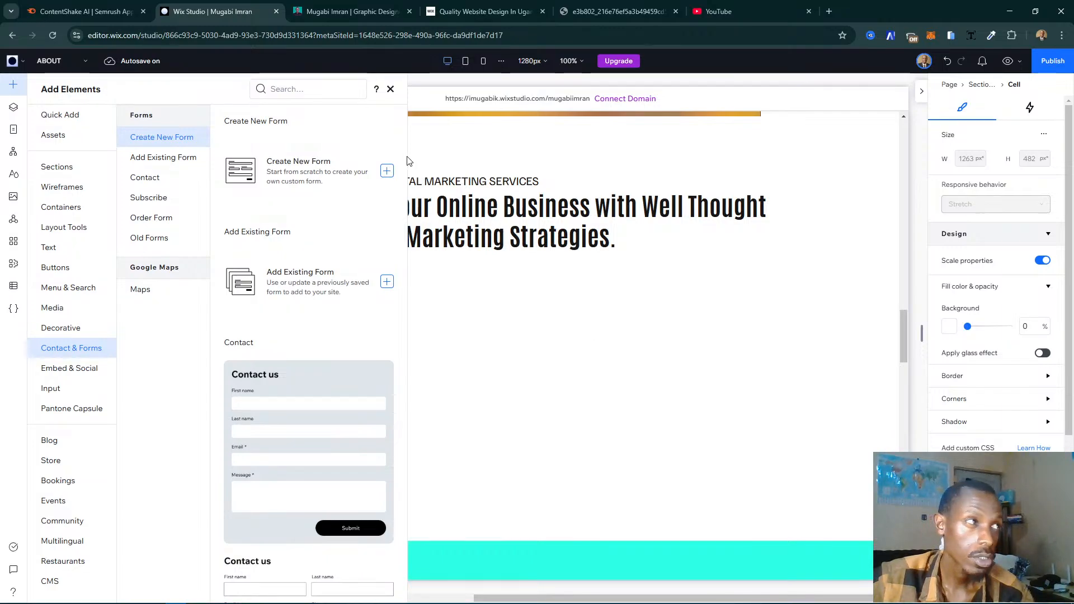
click(391, 91)
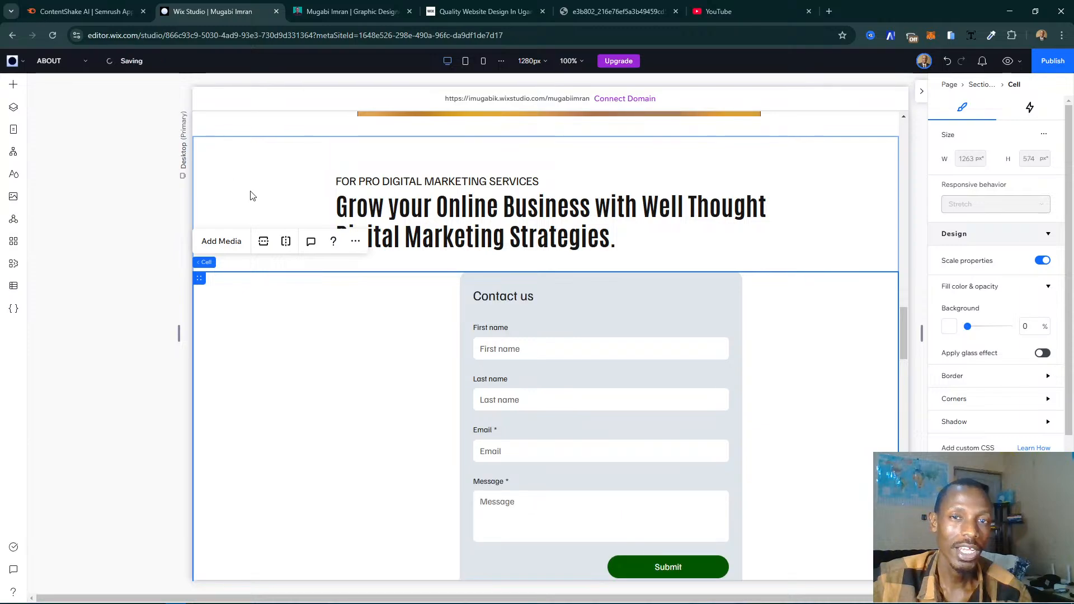
- Select the placed contact form and start creating a new custom form from scratch
click(484, 338)
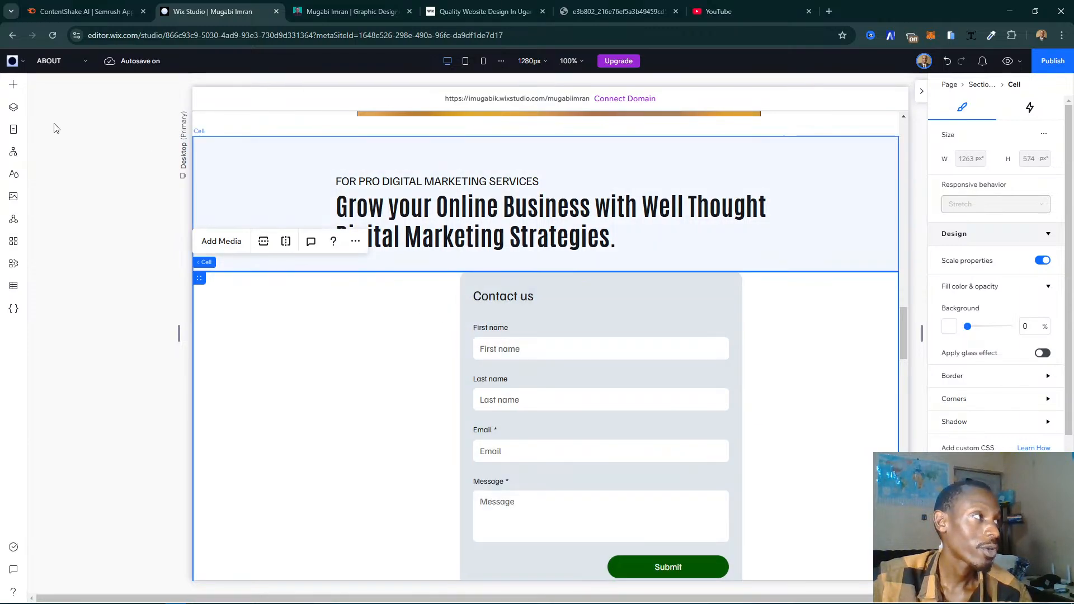
click(13, 129)
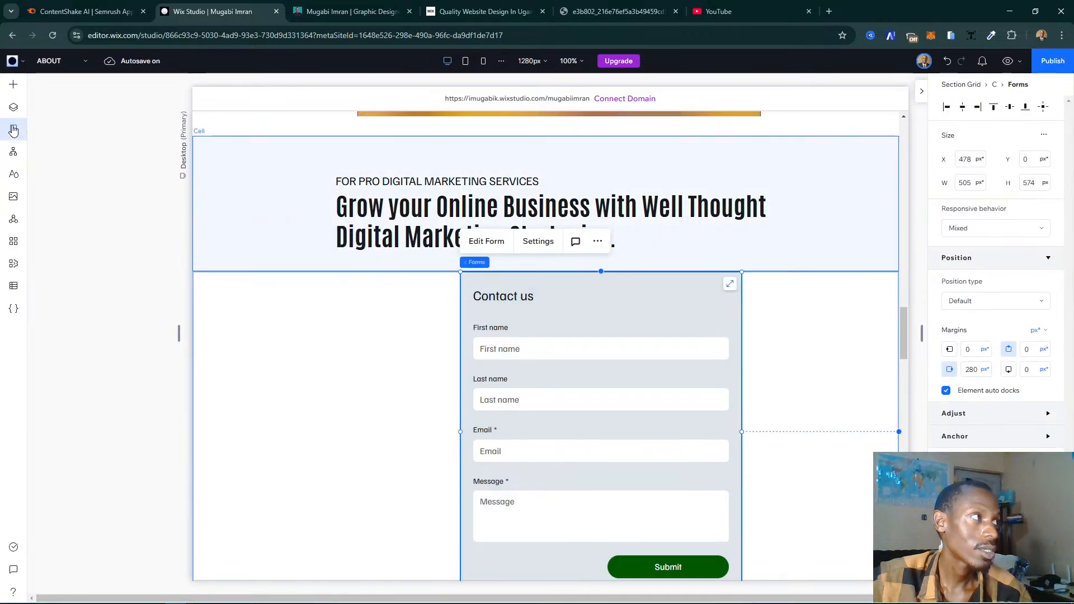
click(13, 85)
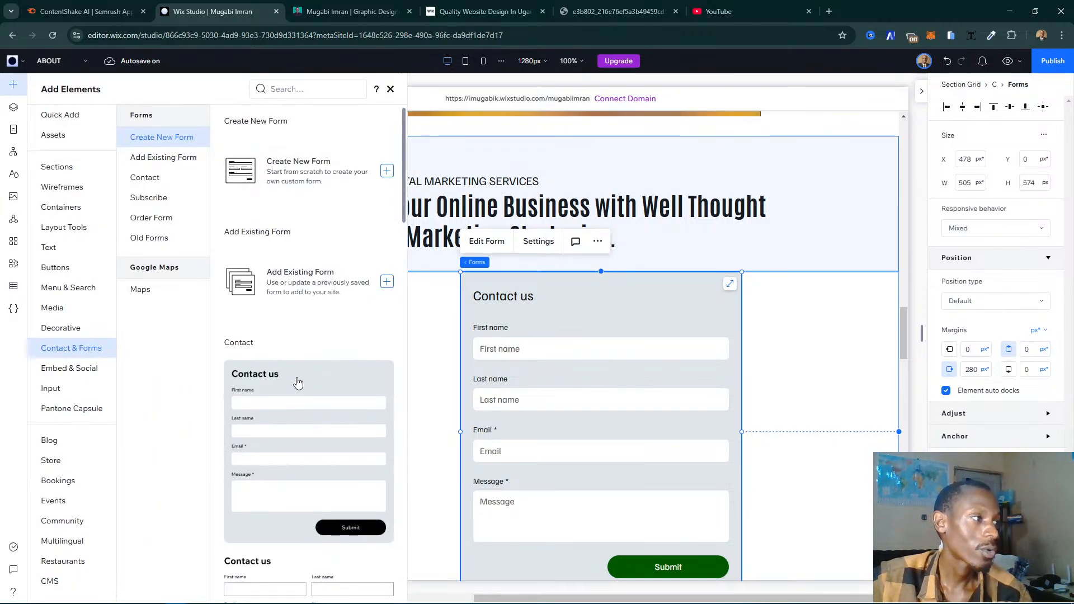
scroll(294, 381, down, 5)
scroll(301, 326, up, 5)
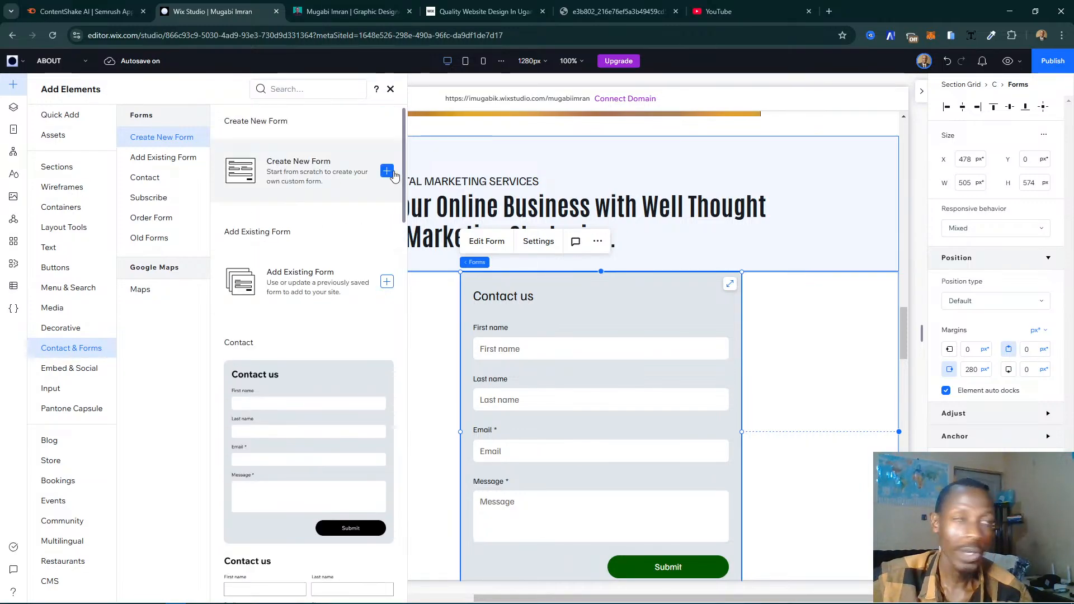
click(394, 176)
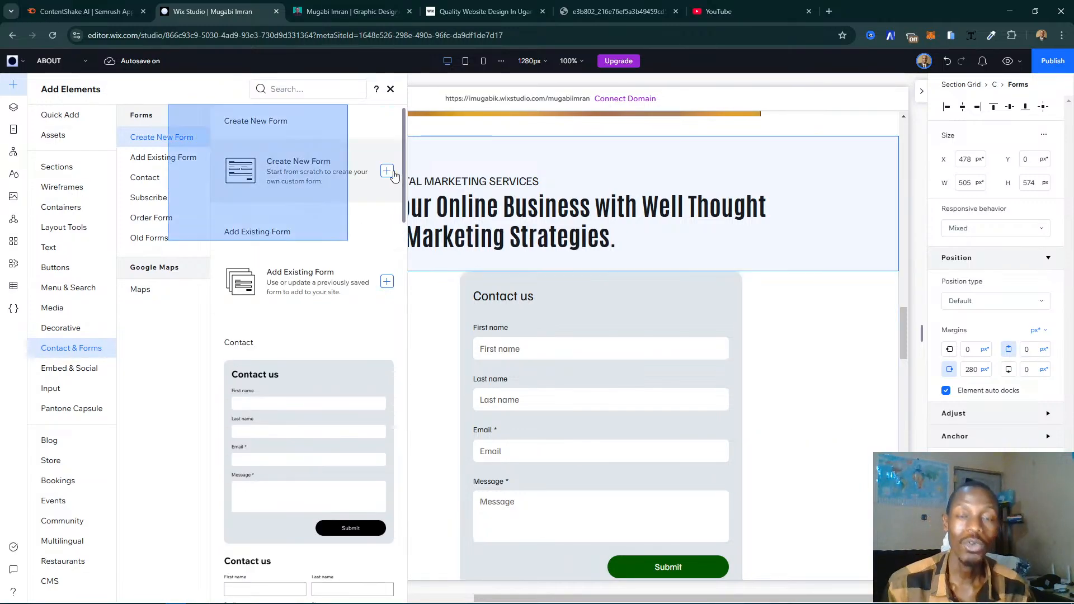
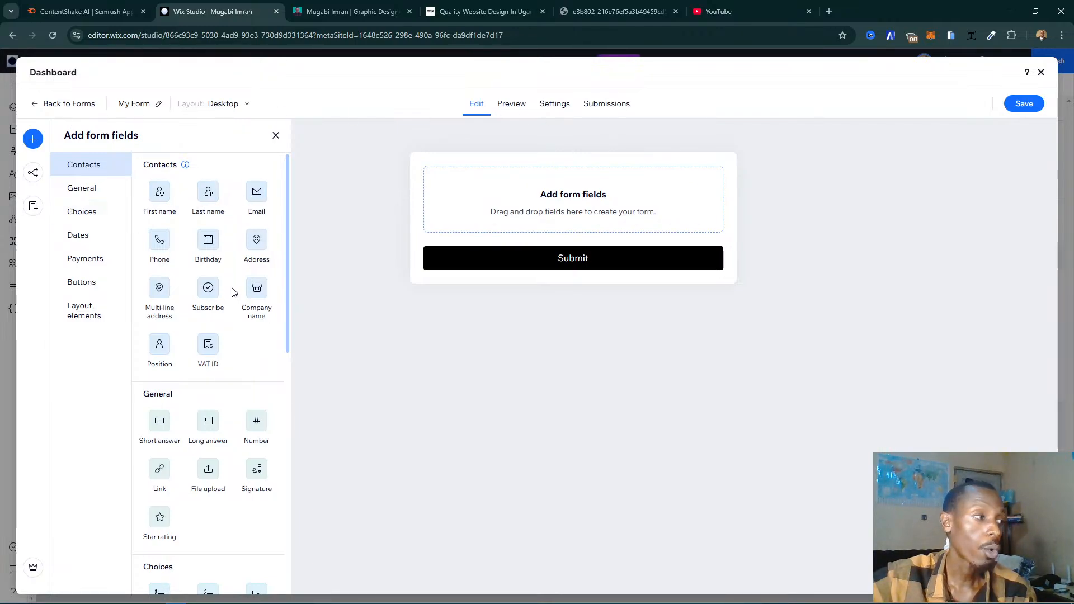
- Add First name, Last name, Email and Phone fields, in that order, to the blank form above its Submit button
drag(171, 196, 506, 204)
click(211, 200)
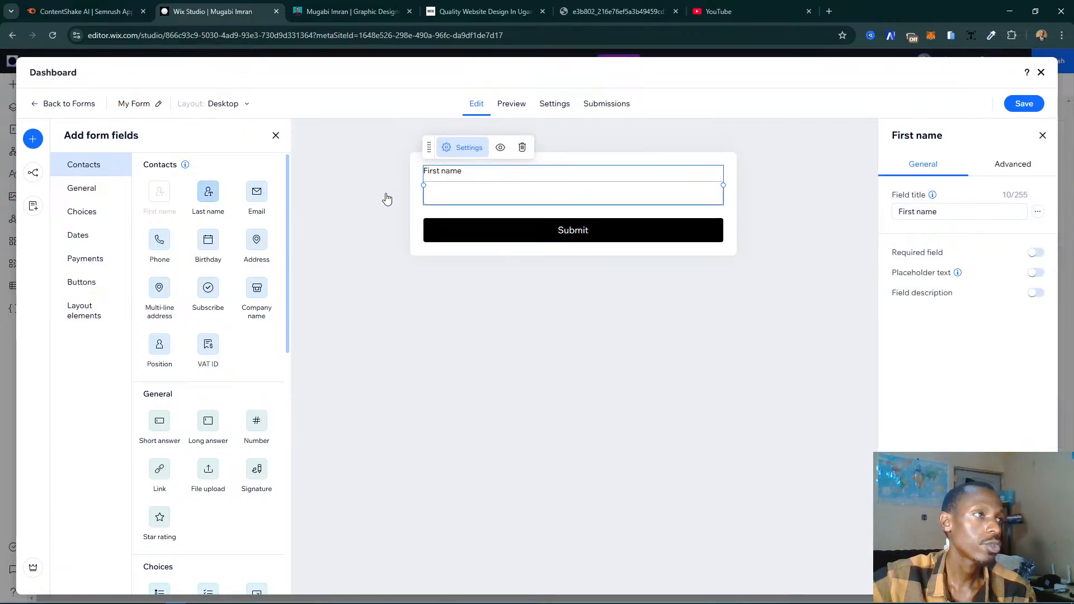
drag(257, 200, 479, 263)
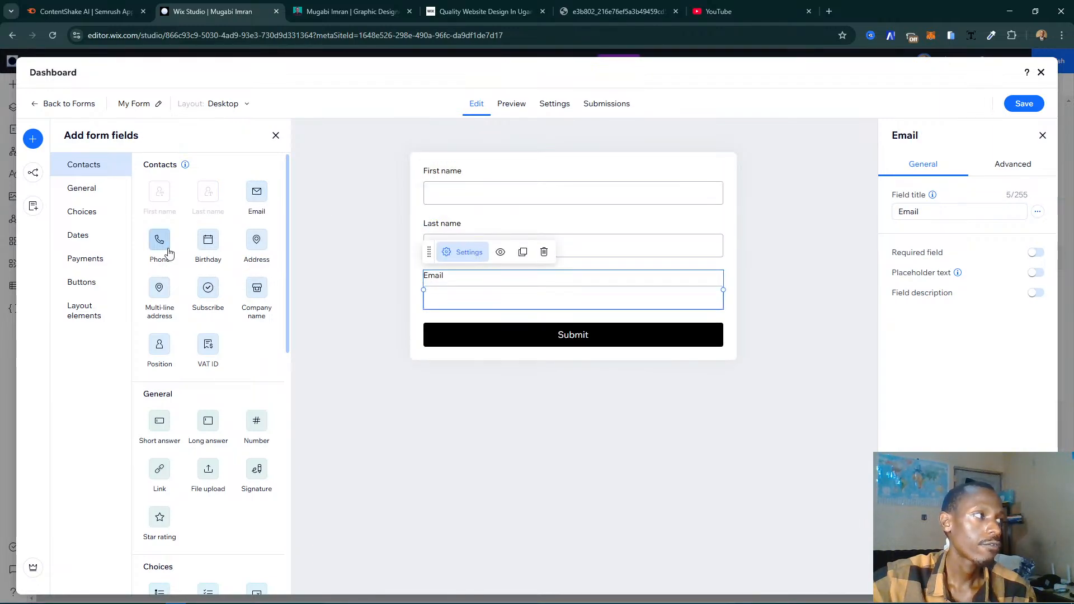
drag(468, 327, 468, 329)
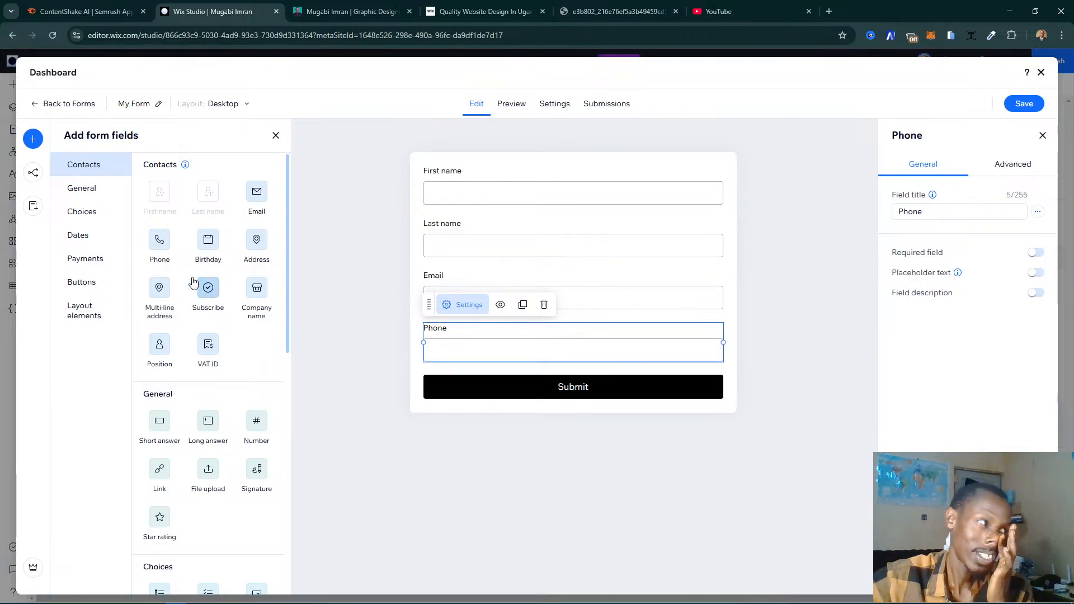
- Examine the available form field types, from general, choice and date fields through payments, buttons and layout elements
click(94, 187)
click(92, 187)
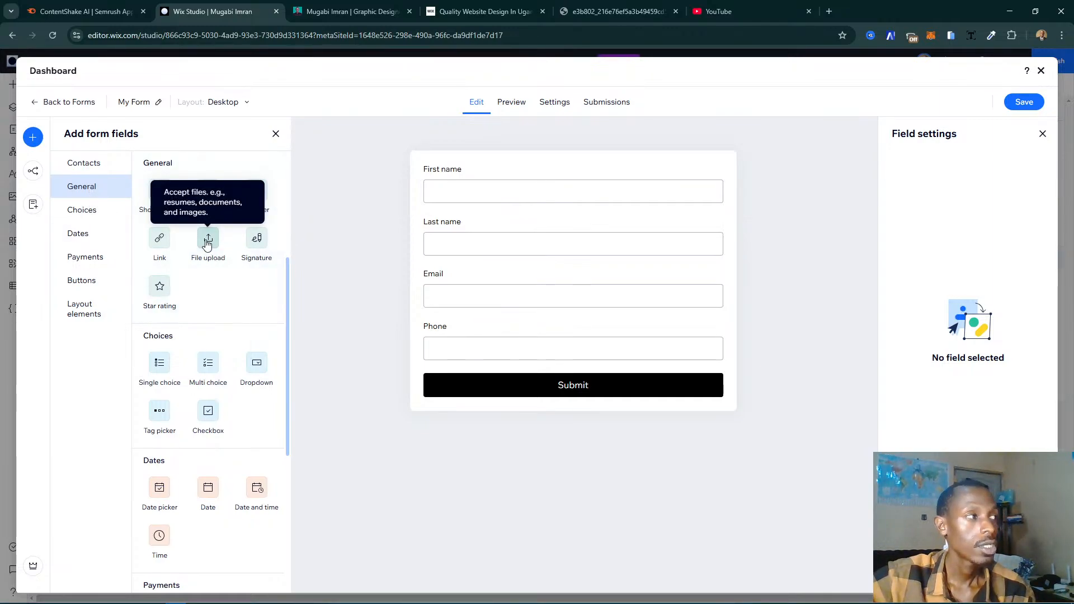
scroll(202, 291, up, 2)
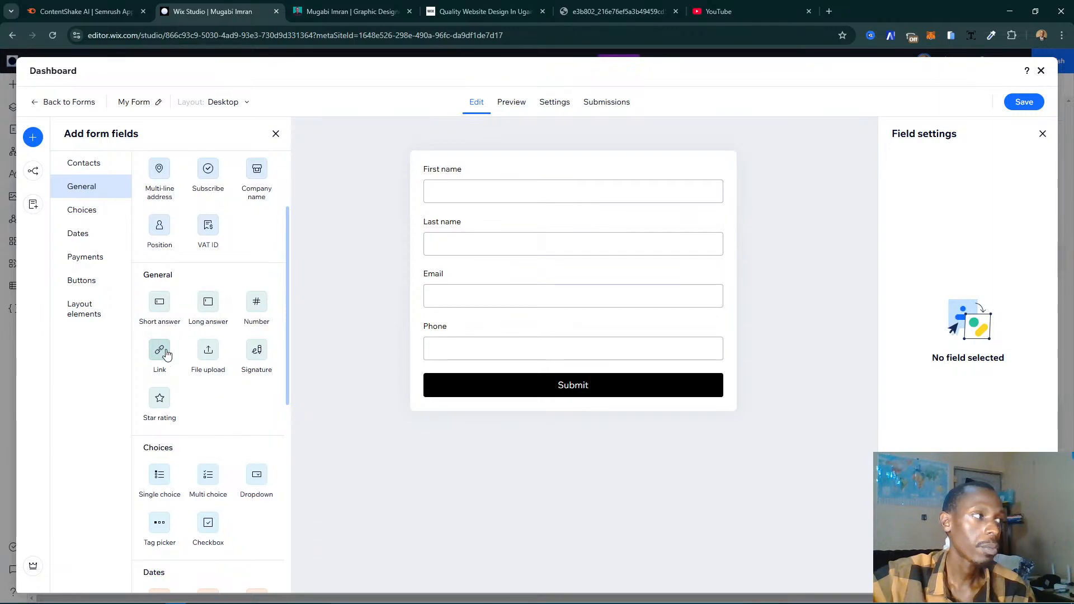
scroll(179, 347, down, 3)
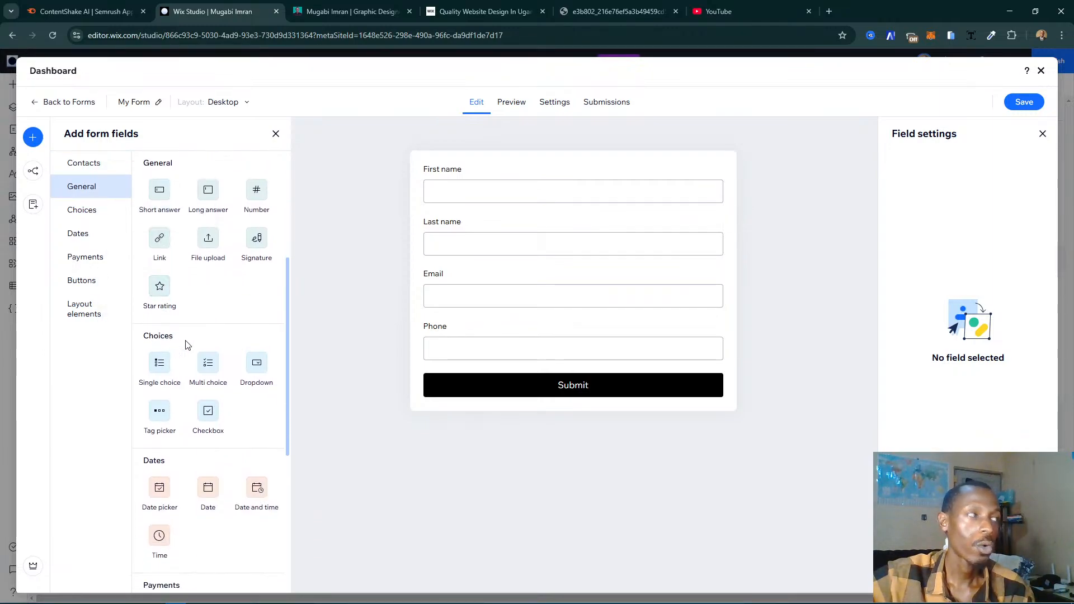
scroll(190, 344, down, 1)
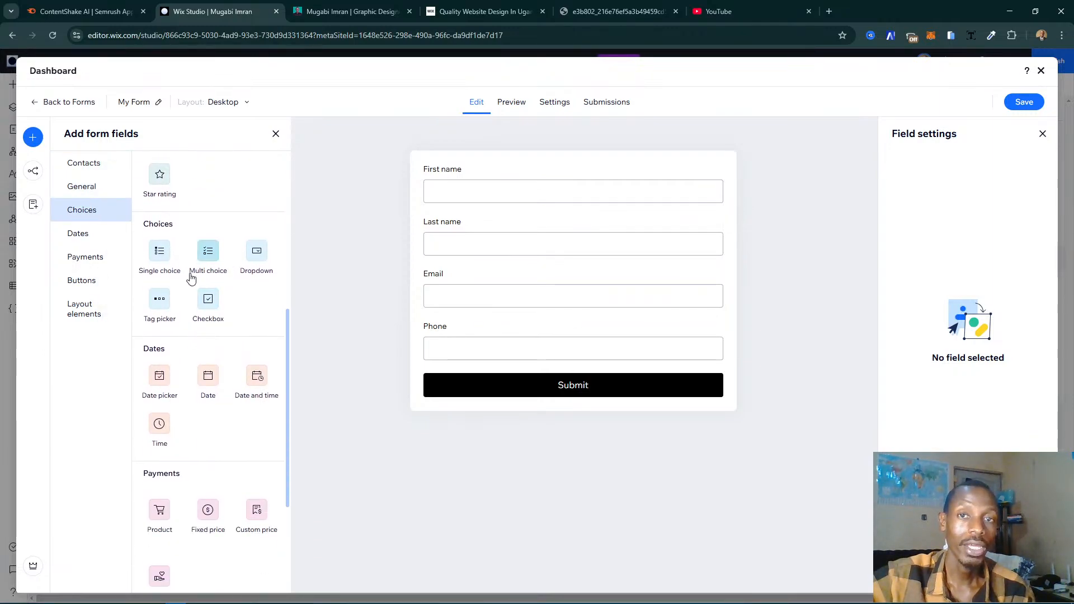
scroll(167, 319, down, 3)
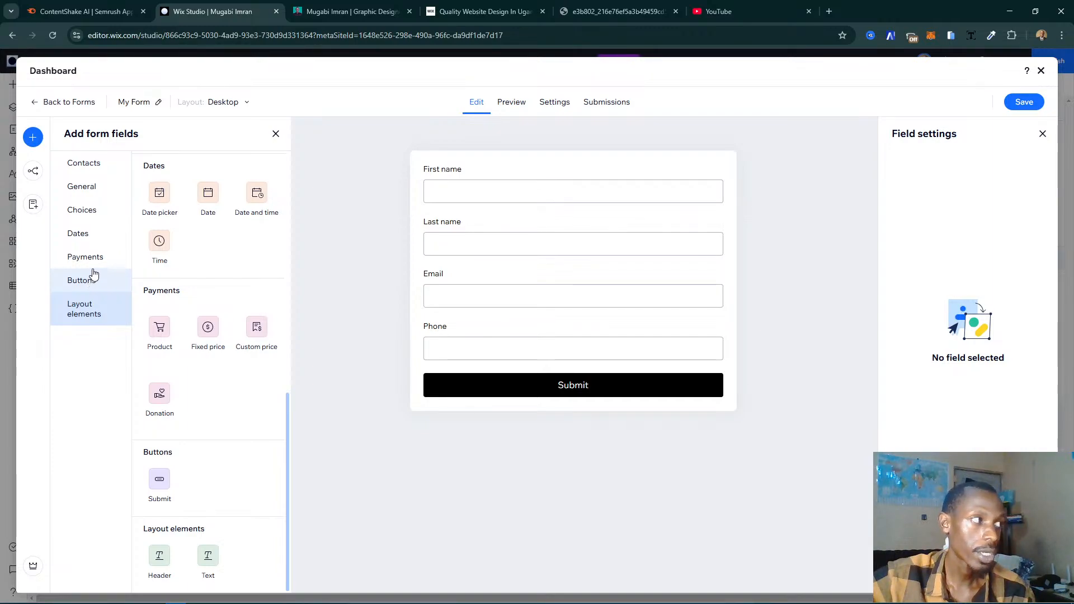
click(84, 282)
click(104, 259)
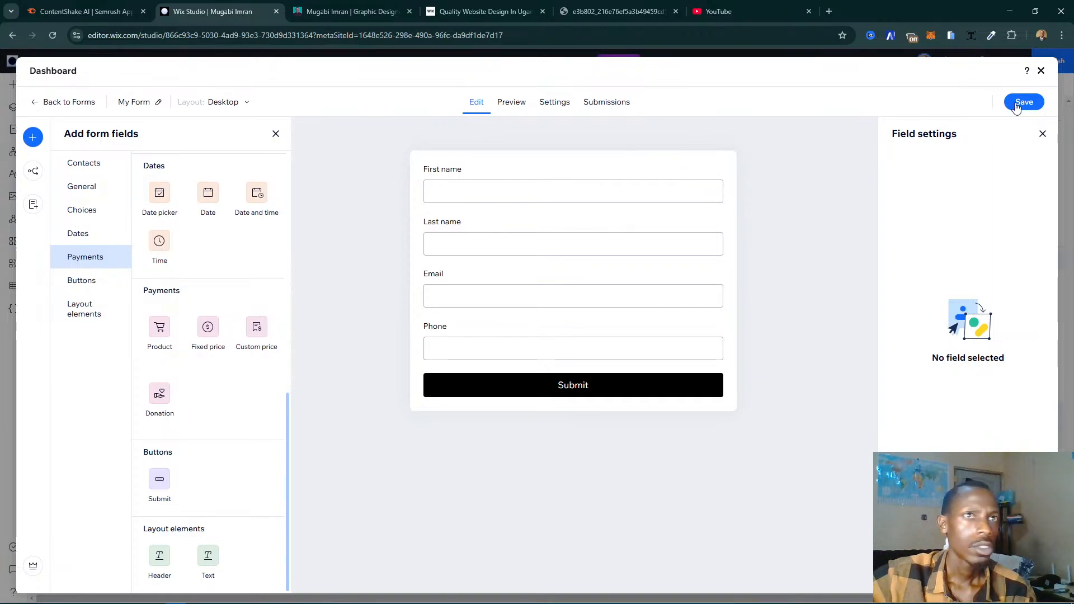
- Close the form builder and delete the contact form overlapping the grey one under the digital marketing heading
click(1042, 71)
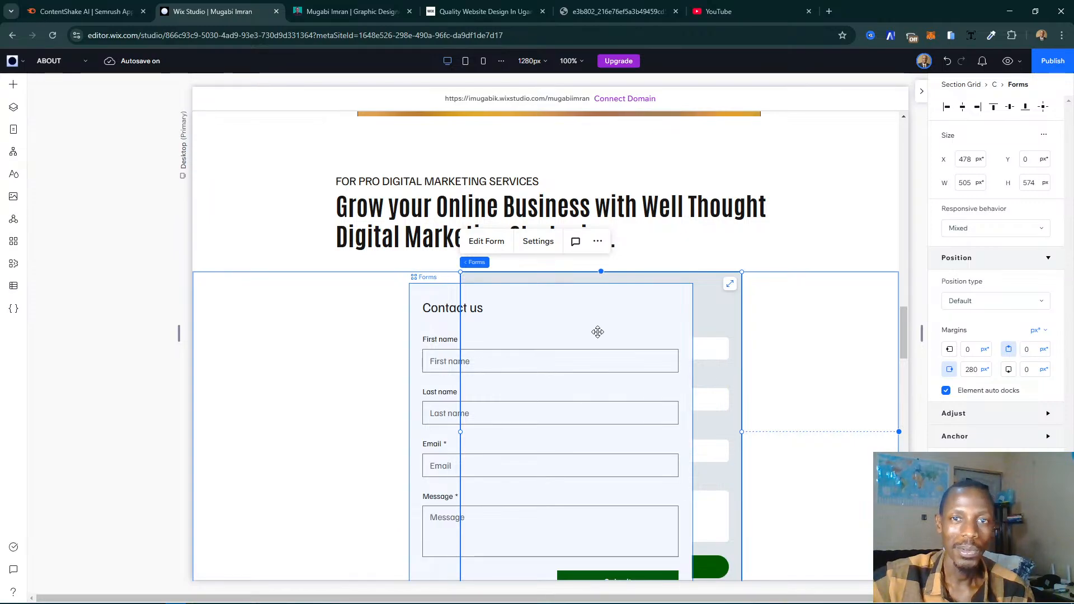
click(449, 326)
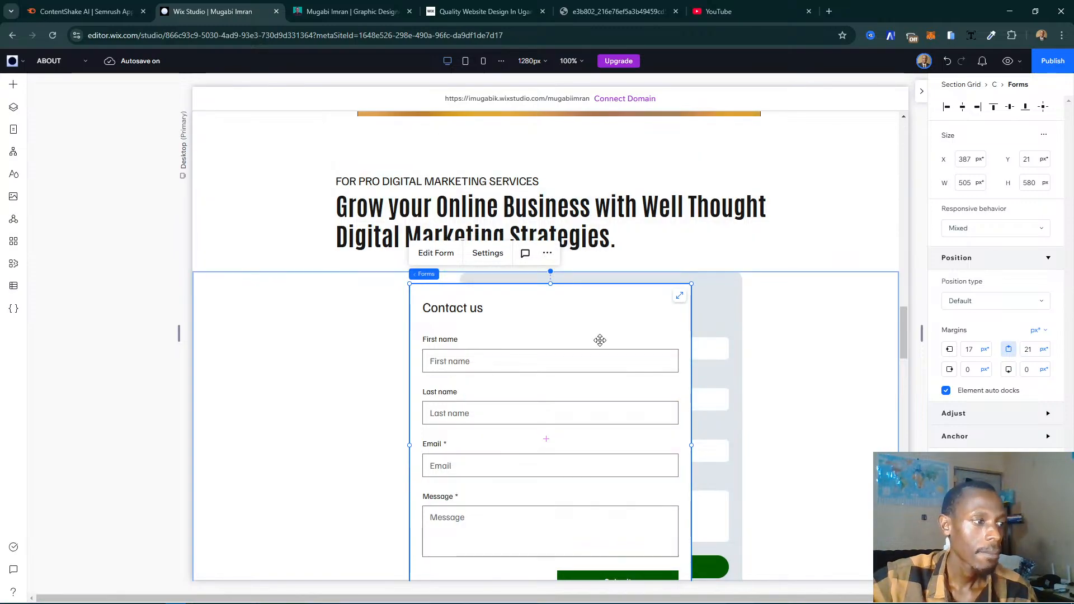
key(Delete)
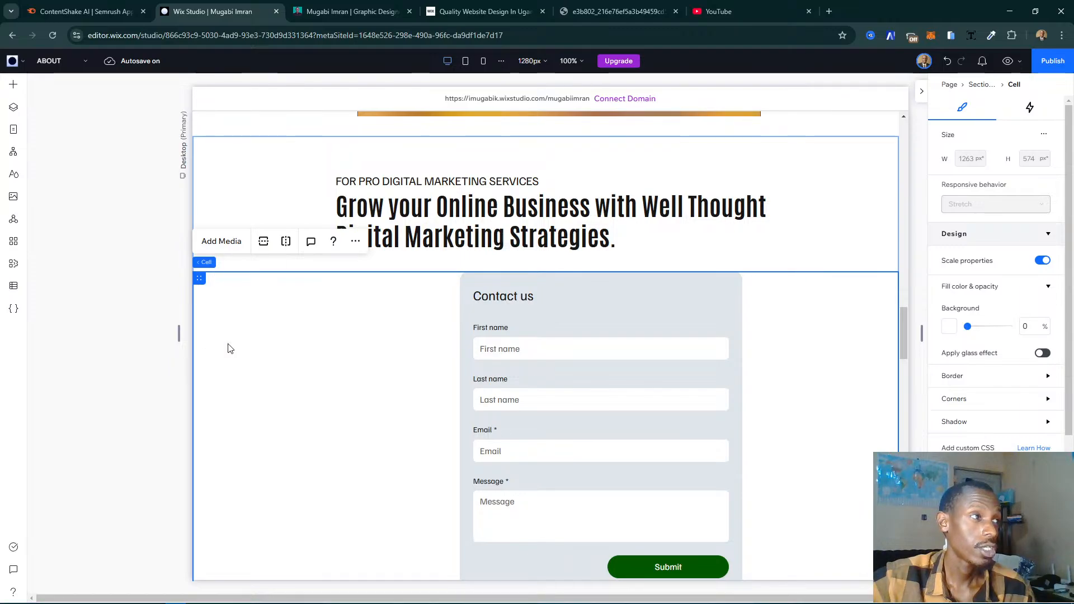
- Switch the Motion Graphics Show Reel 2018 section from rows to columns and narrow its text column to about 542 px
scroll(569, 253, up, 15)
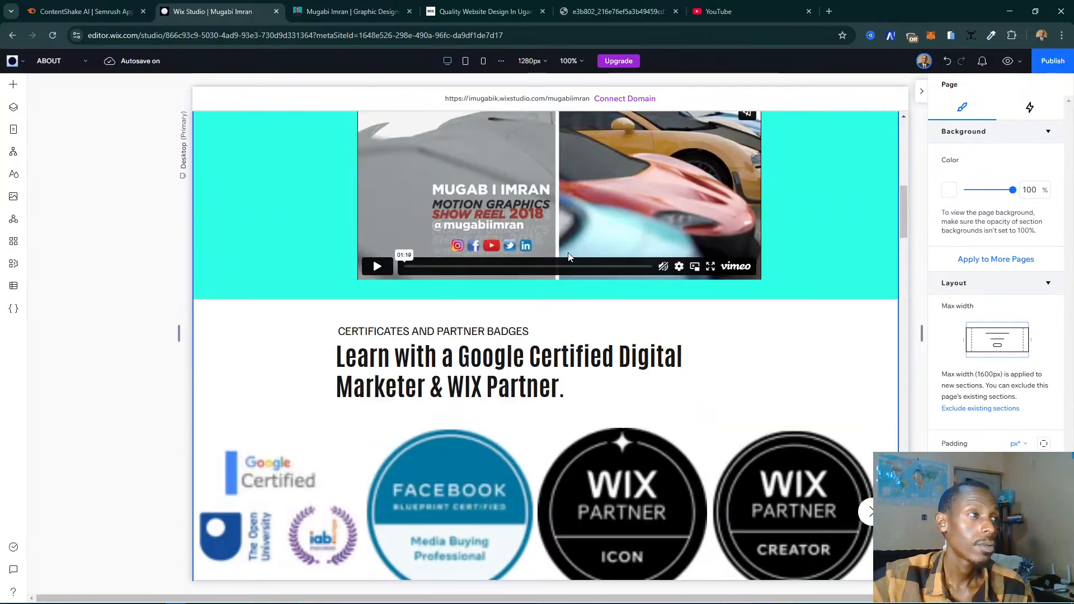
scroll(569, 256, up, 10)
scroll(569, 256, down, 9)
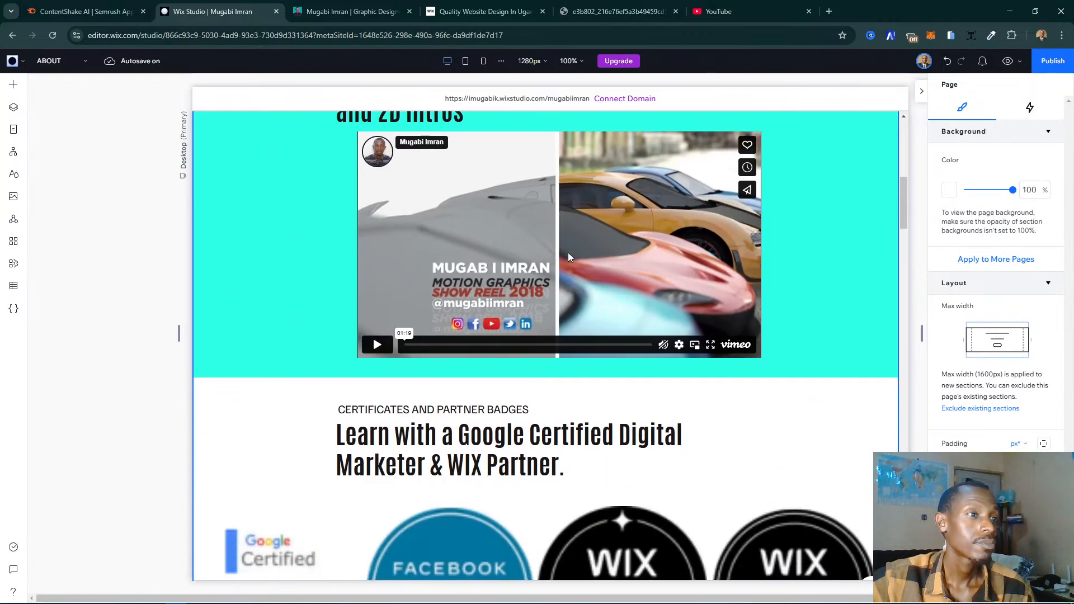
scroll(568, 253, up, 3)
click(315, 270)
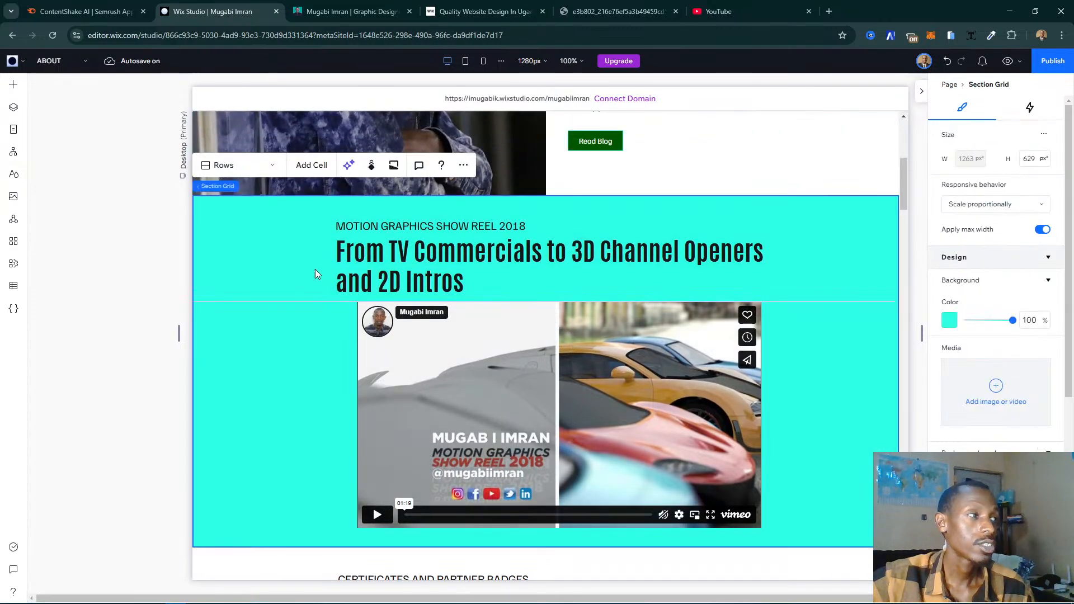
click(316, 271)
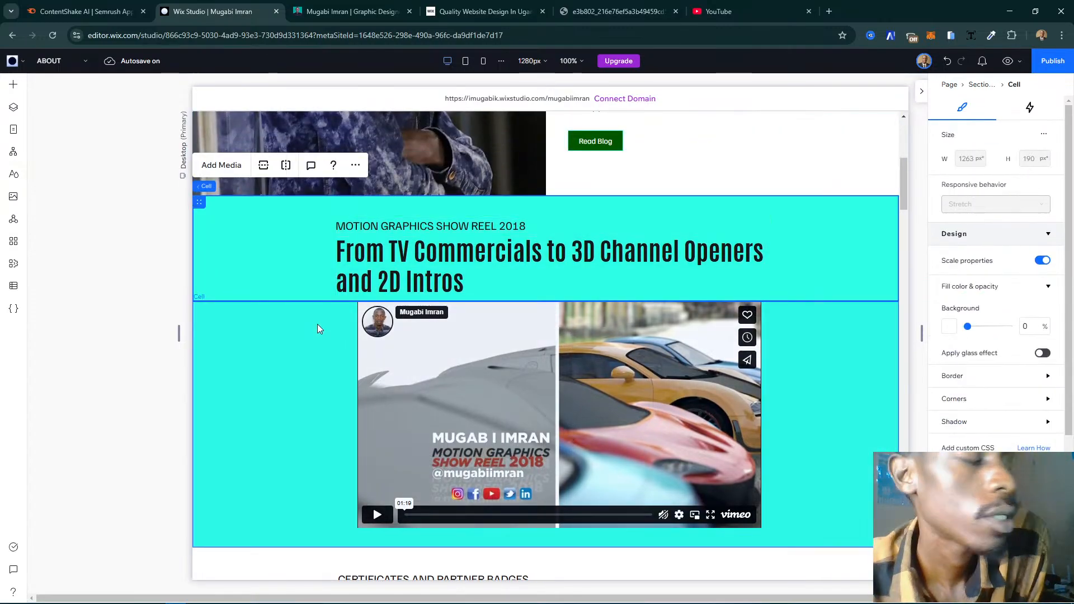
click(118, 400)
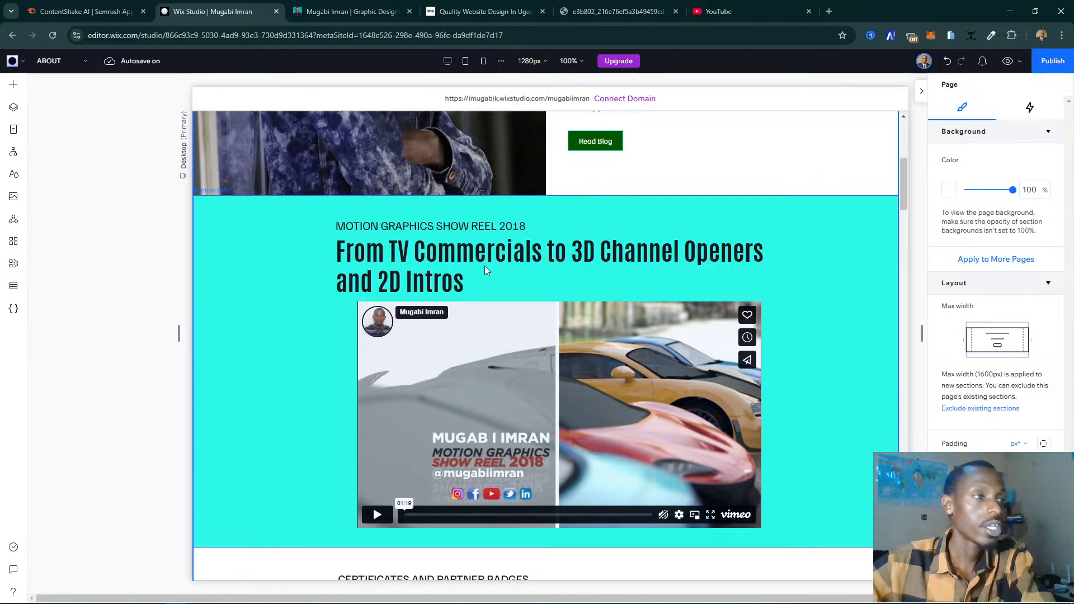
click(337, 315)
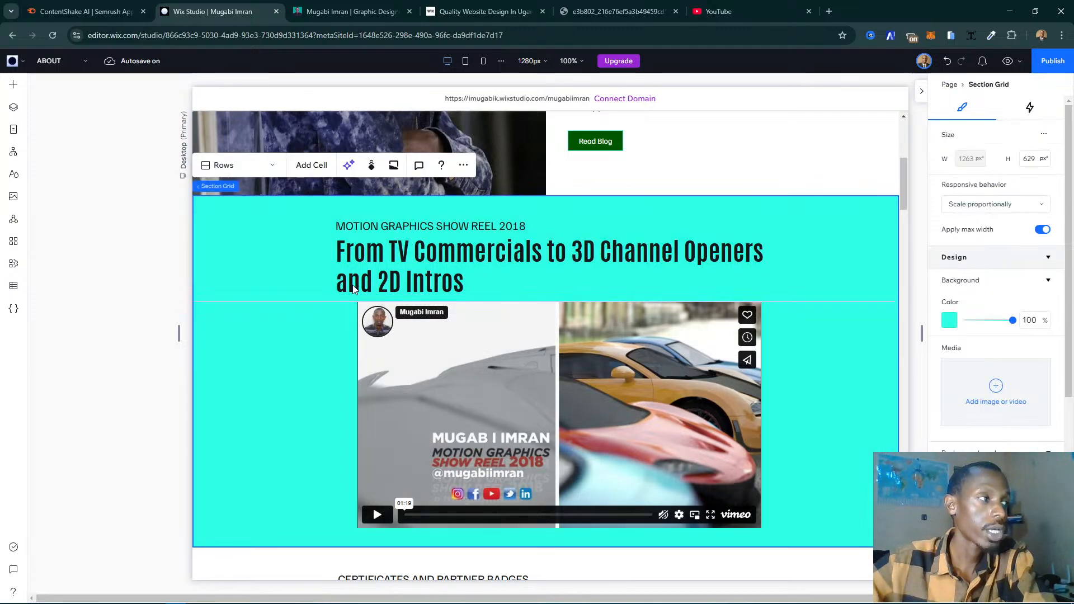
click(263, 166)
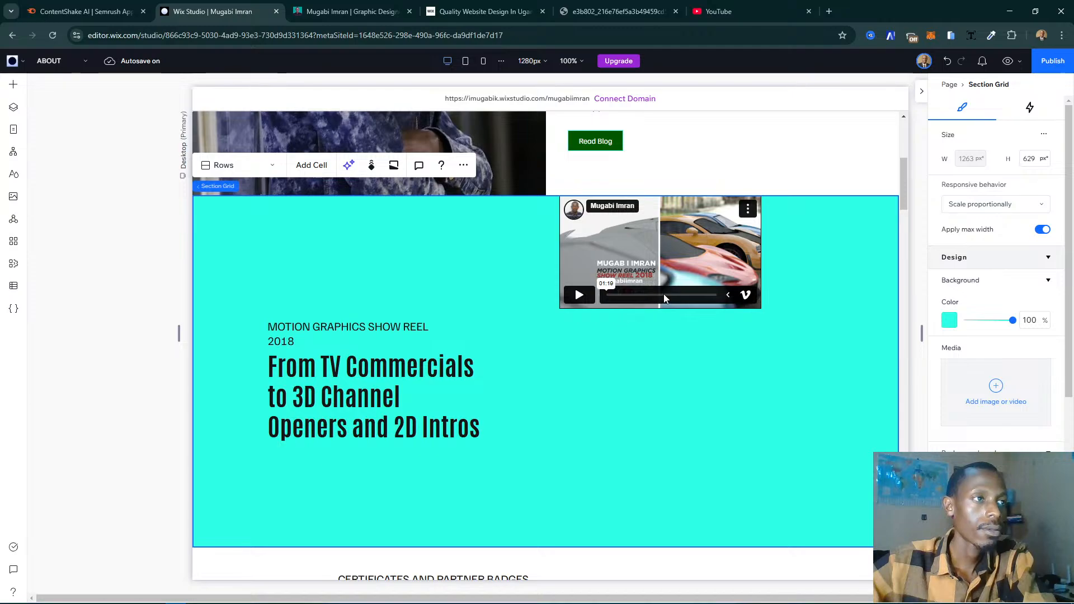
click(536, 371)
drag(547, 436, 496, 437)
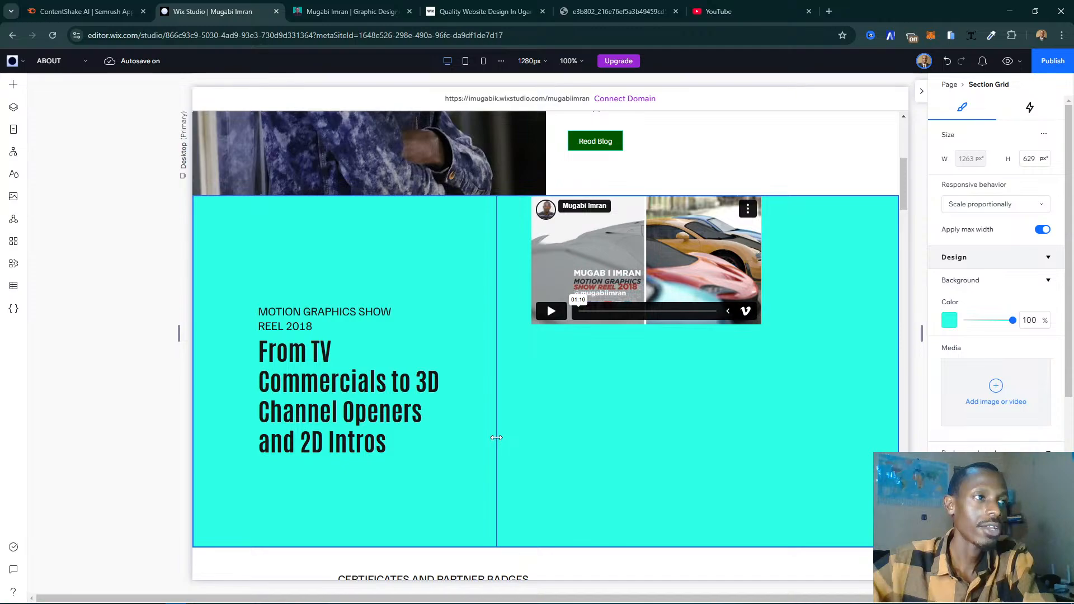
- Move the show reel video lower in its column and enlarge it to about 694 by 389 px
click(682, 302)
click(678, 303)
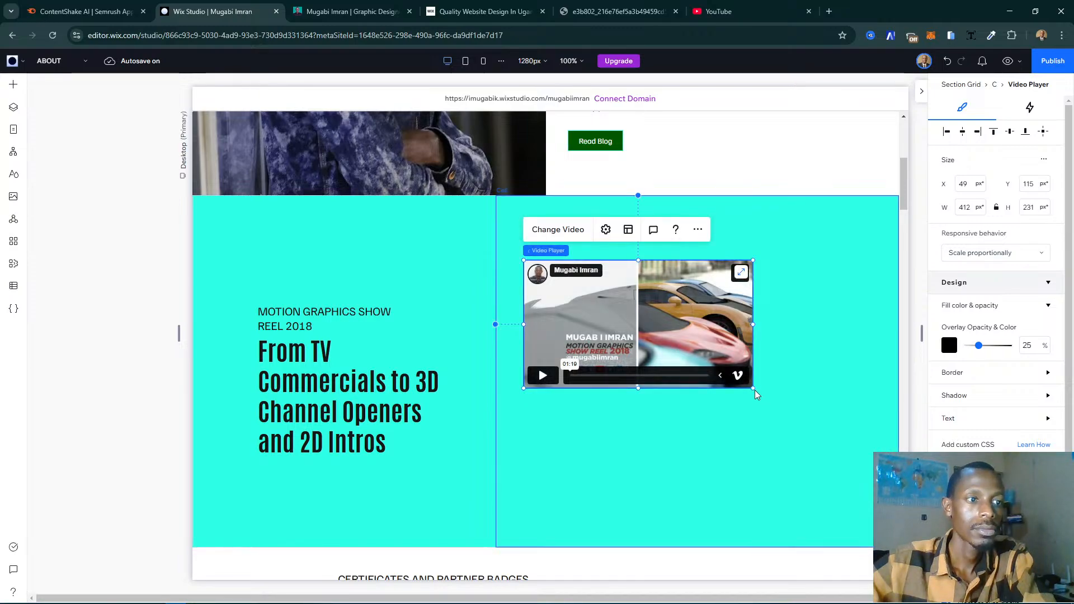
drag(755, 391, 895, 468)
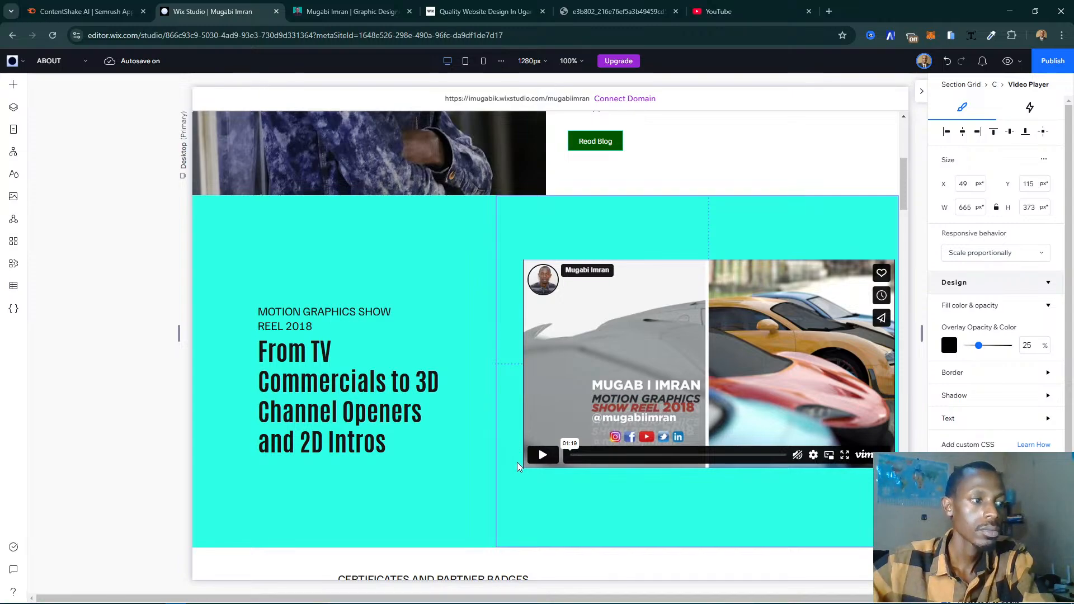
drag(520, 470, 511, 484)
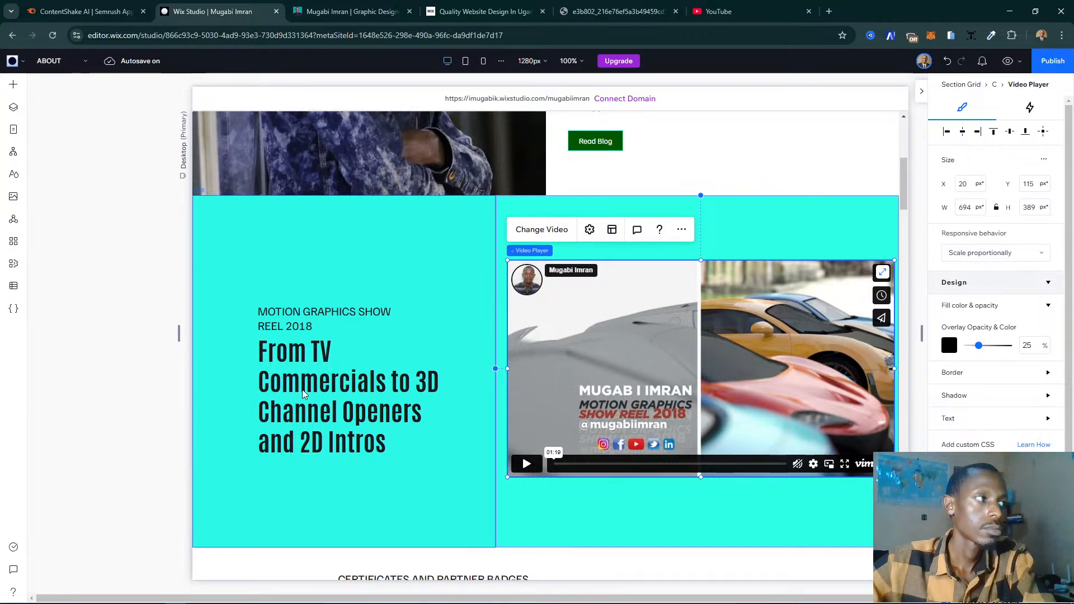
- Widen the show reel heading stack to about 462 px and position it beside the video at about X 61, Y 174
click(296, 361)
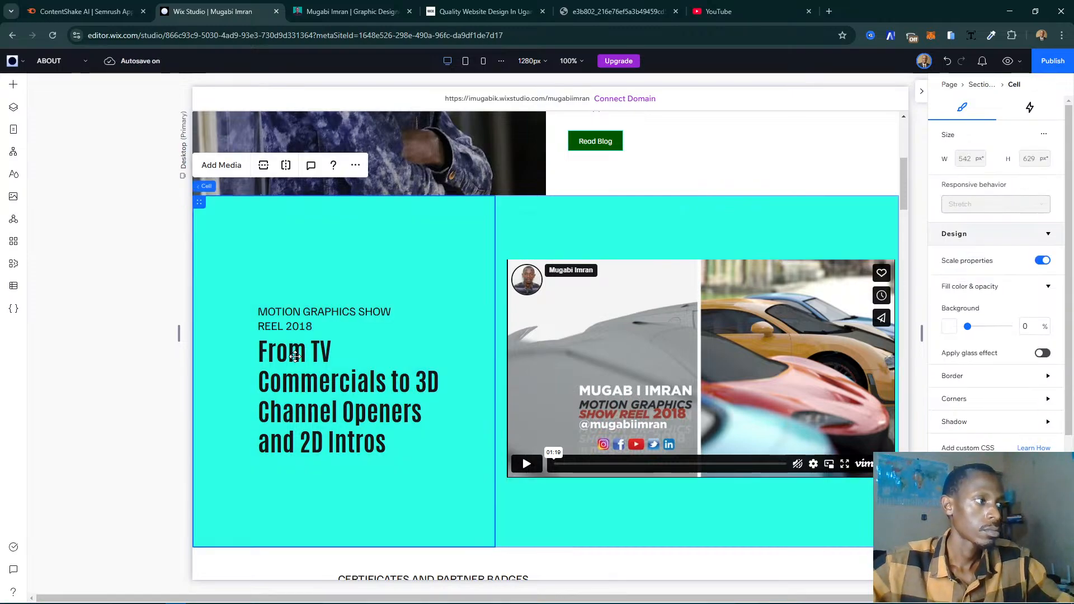
click(296, 356)
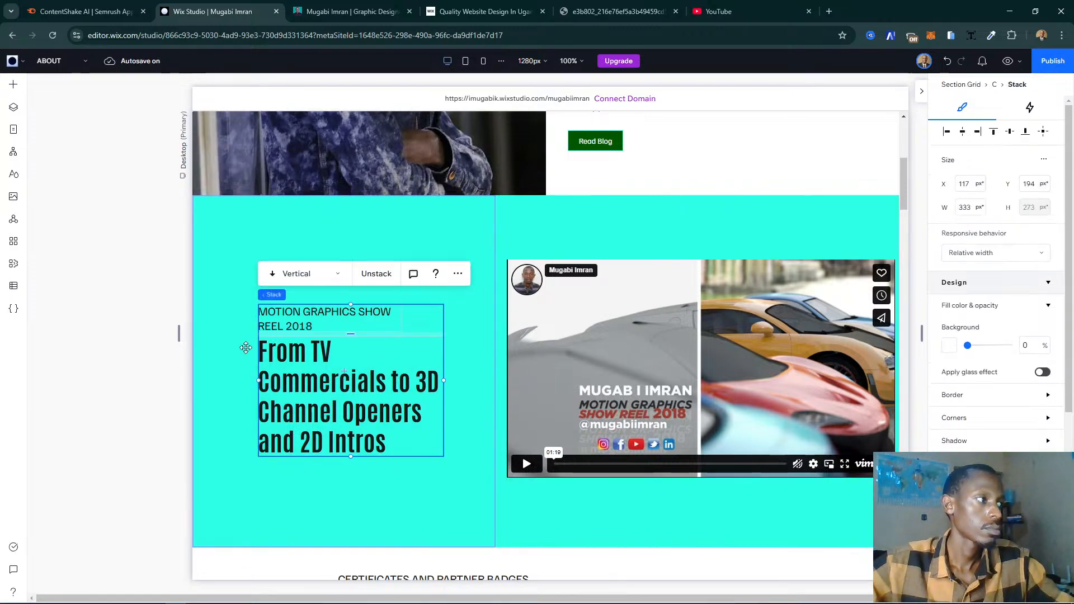
drag(247, 348, 266, 333)
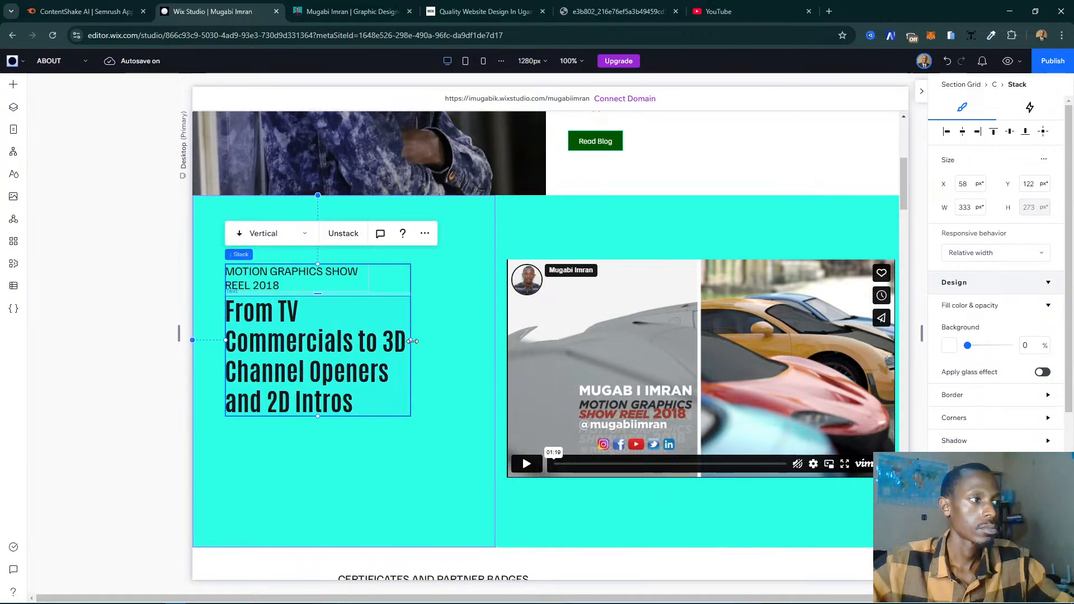
click(424, 341)
click(380, 343)
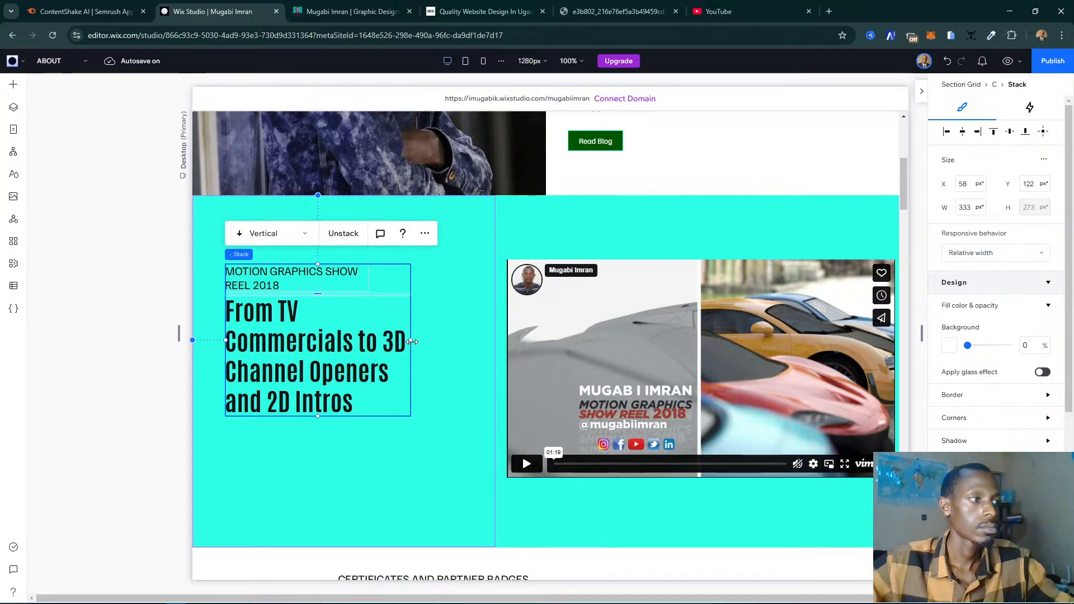
drag(411, 341, 483, 338)
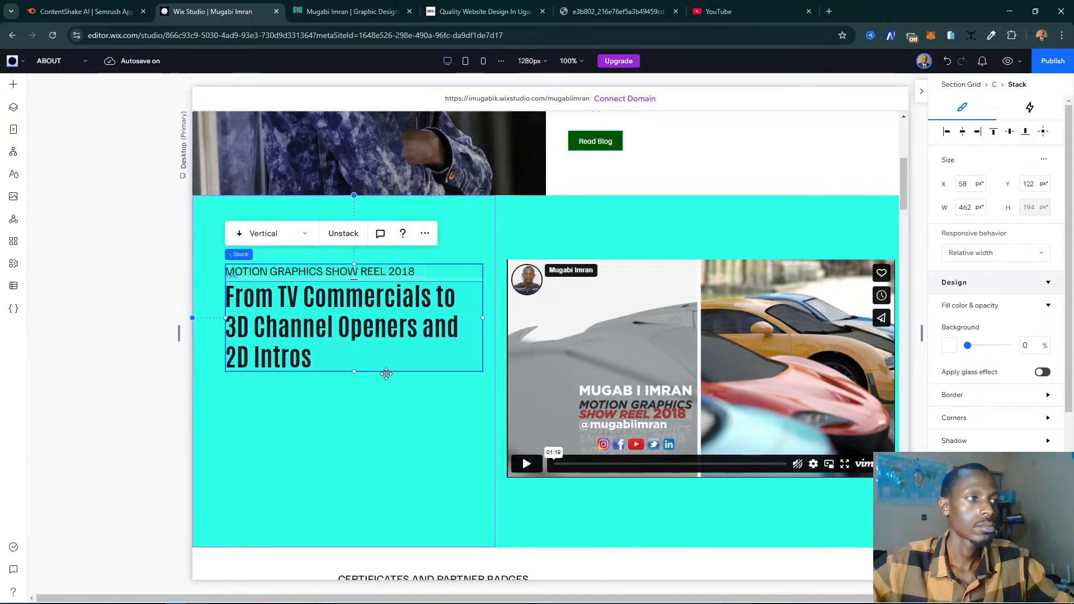
drag(386, 374, 383, 374)
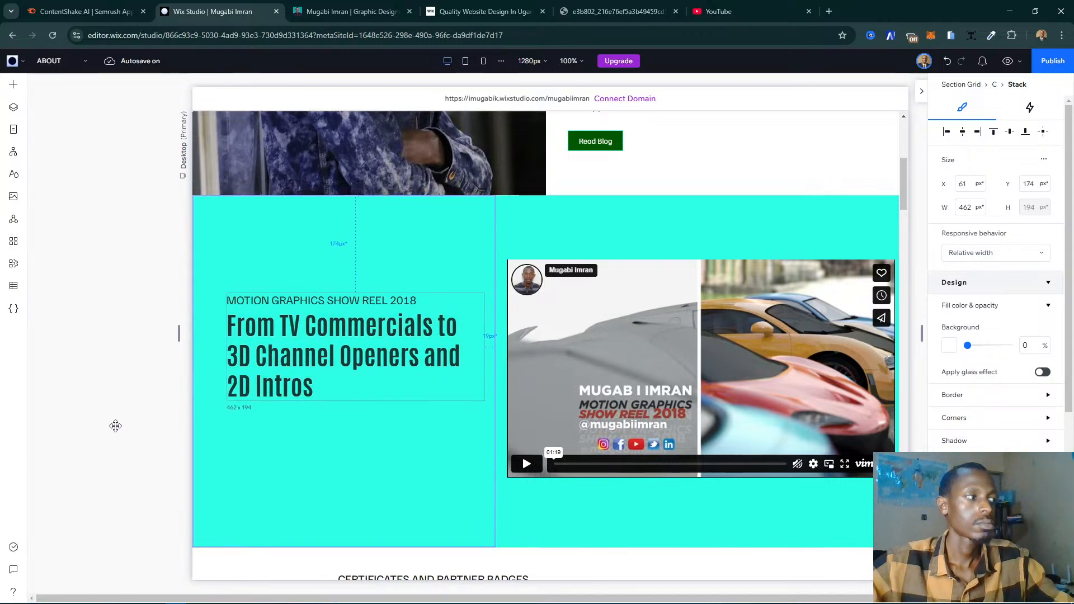
click(292, 457)
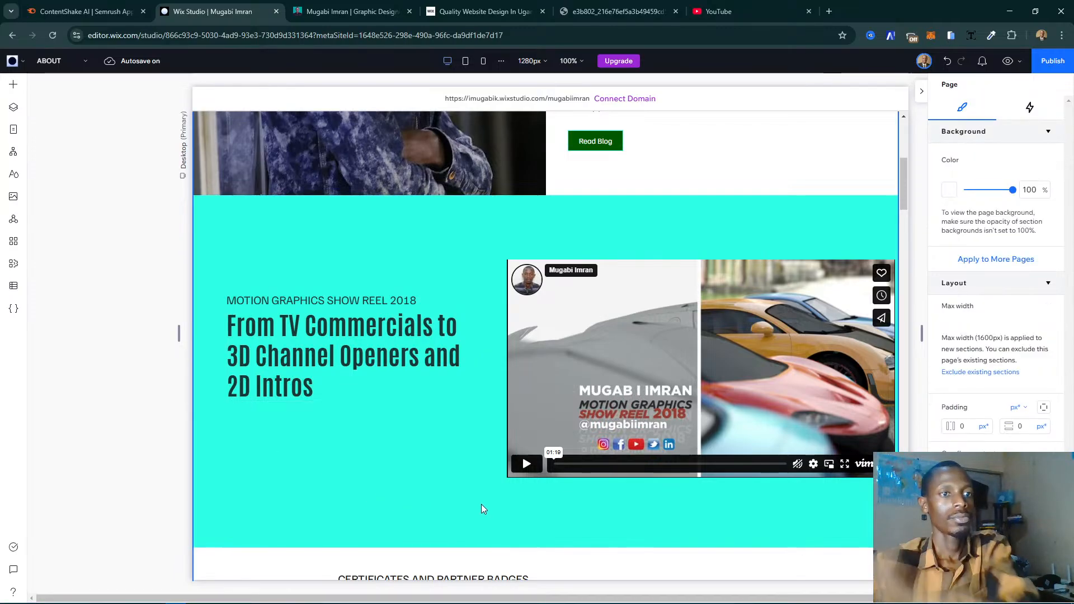
- Compare the page's Contact us form section with the Pro Digital Marketing form section on the existing site's my-story page
scroll(566, 482, down, 5)
scroll(572, 485, down, 10)
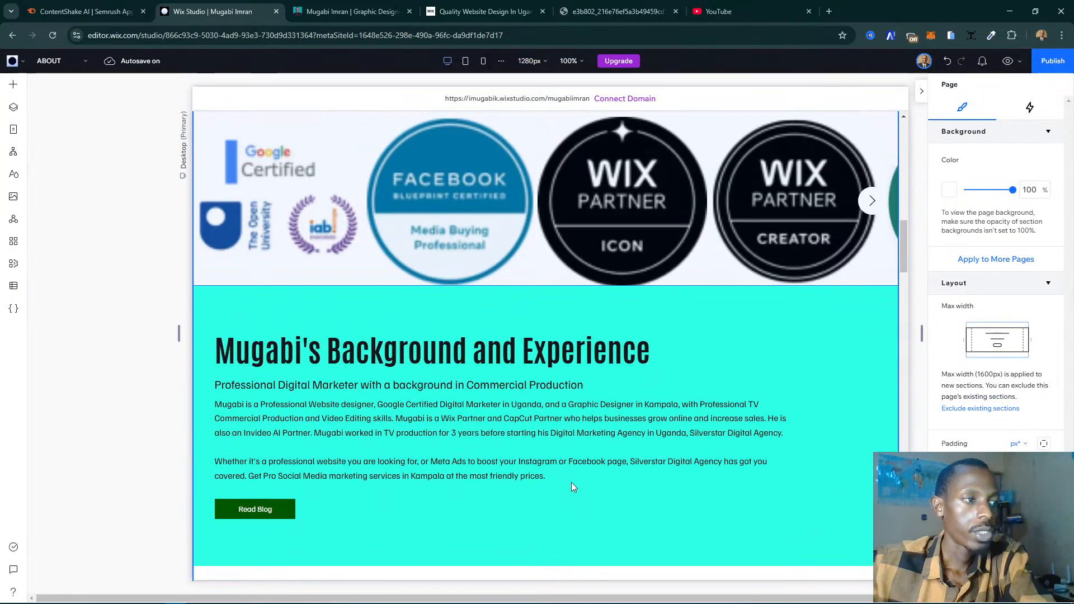
scroll(572, 486, down, 4)
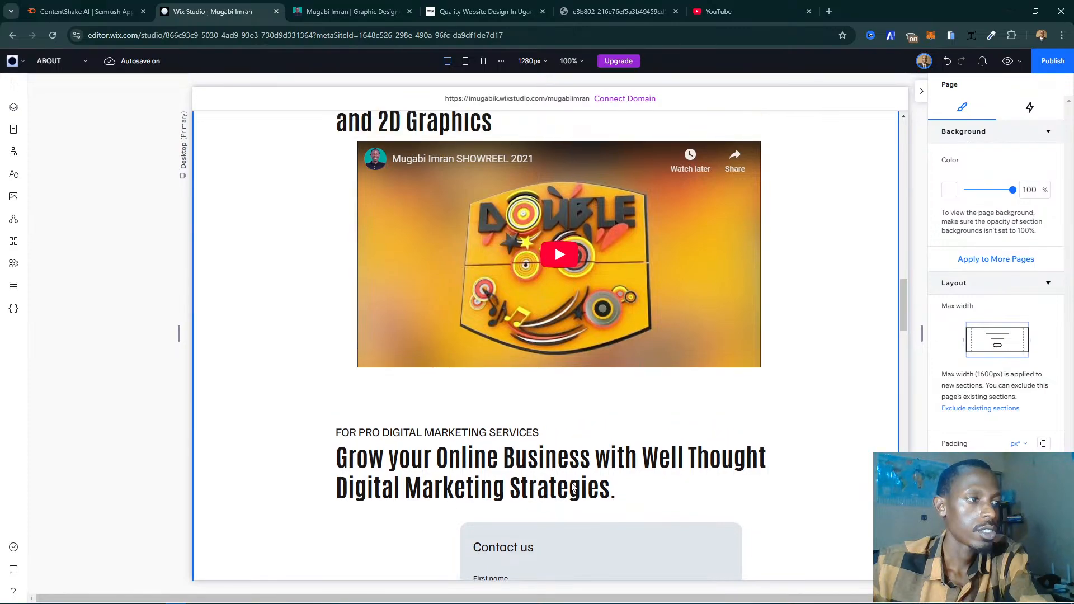
scroll(572, 485, down, 3)
click(297, 428)
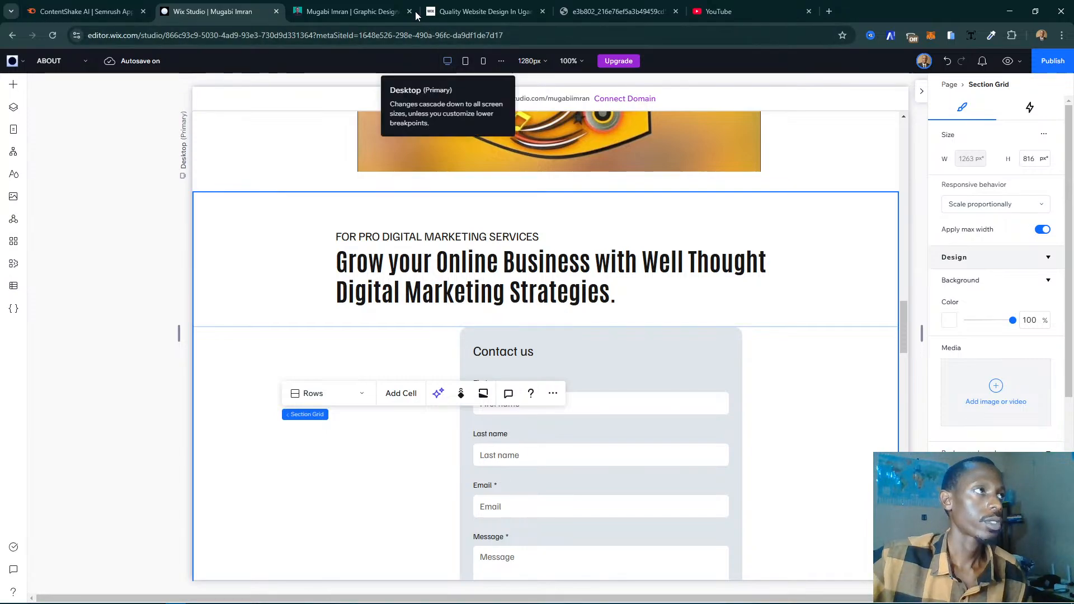
click(353, 11)
scroll(627, 353, down, 3)
scroll(628, 353, up, 3)
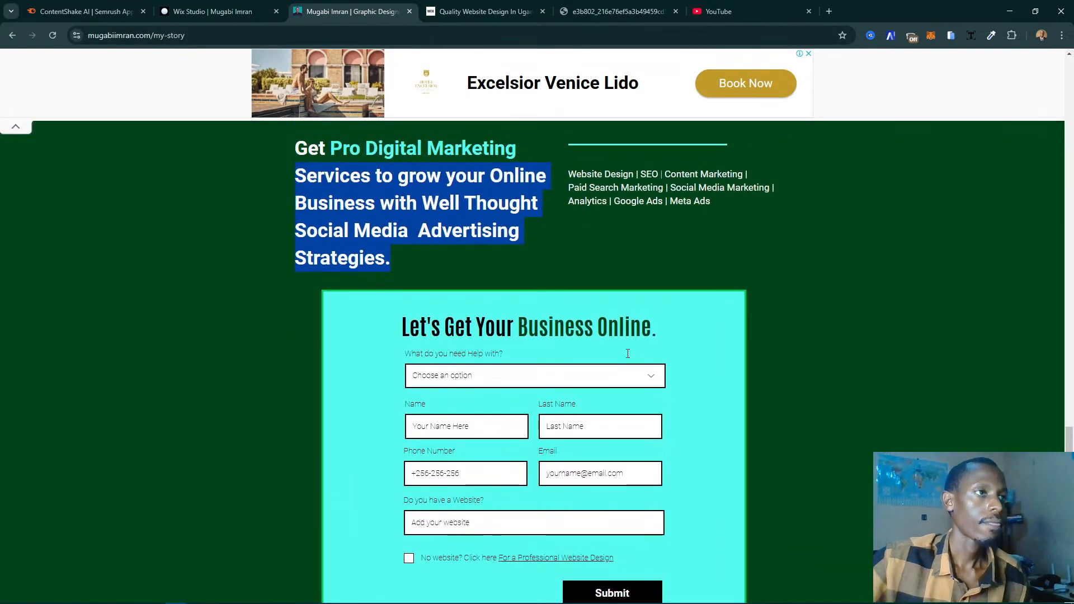
click(213, 11)
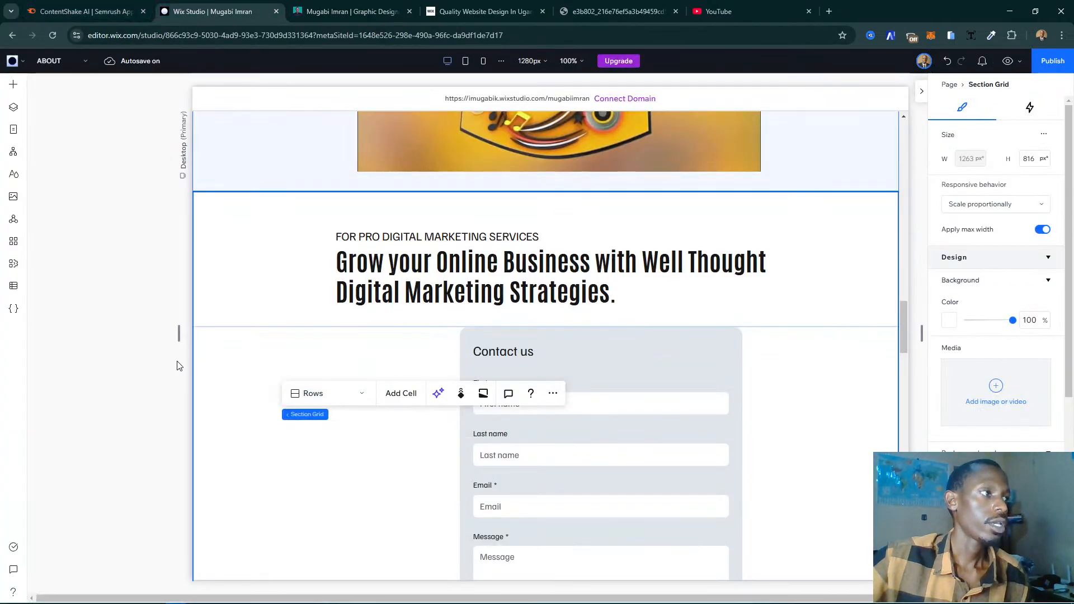
- Set the background of the Pro Digital Marketing section to the dark green theme colour, Color 6
click(950, 321)
click(960, 442)
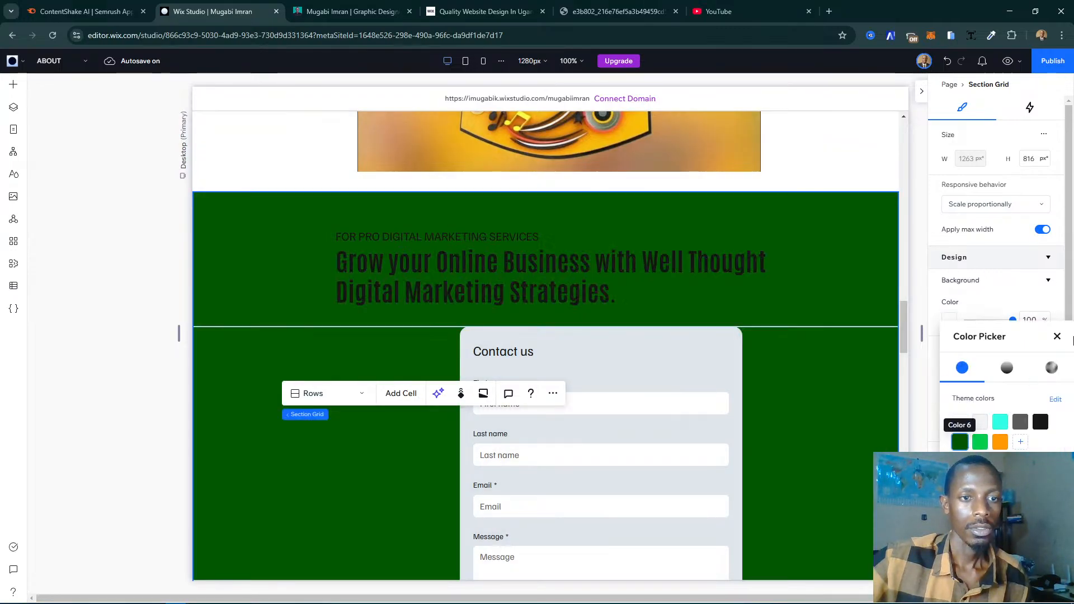
click(1056, 338)
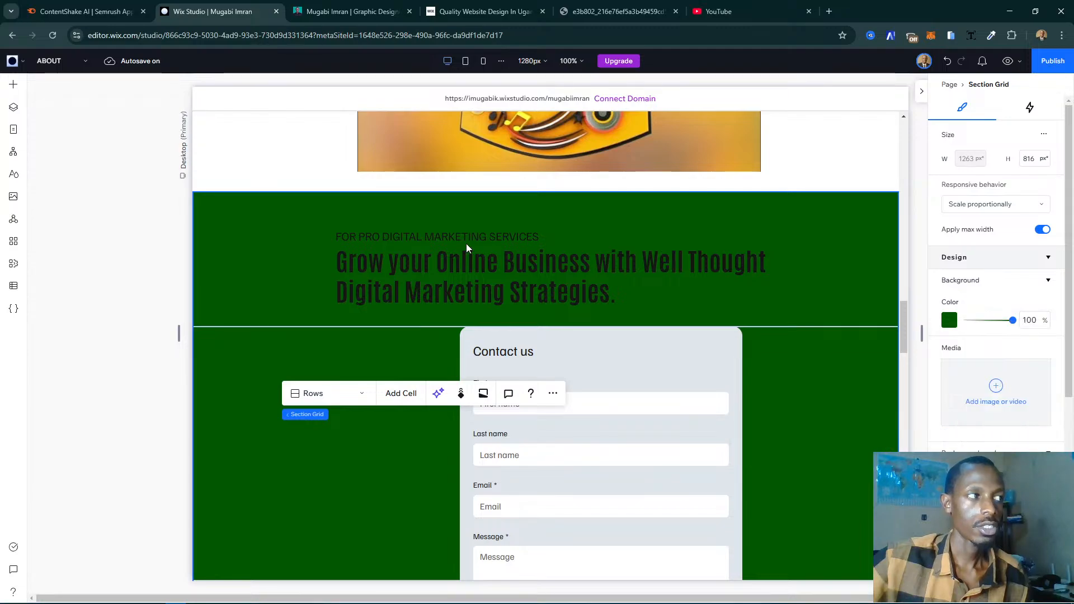
- Change the text colour of the "Grow your Online Business" heading to the white theme colour
click(539, 263)
click(600, 265)
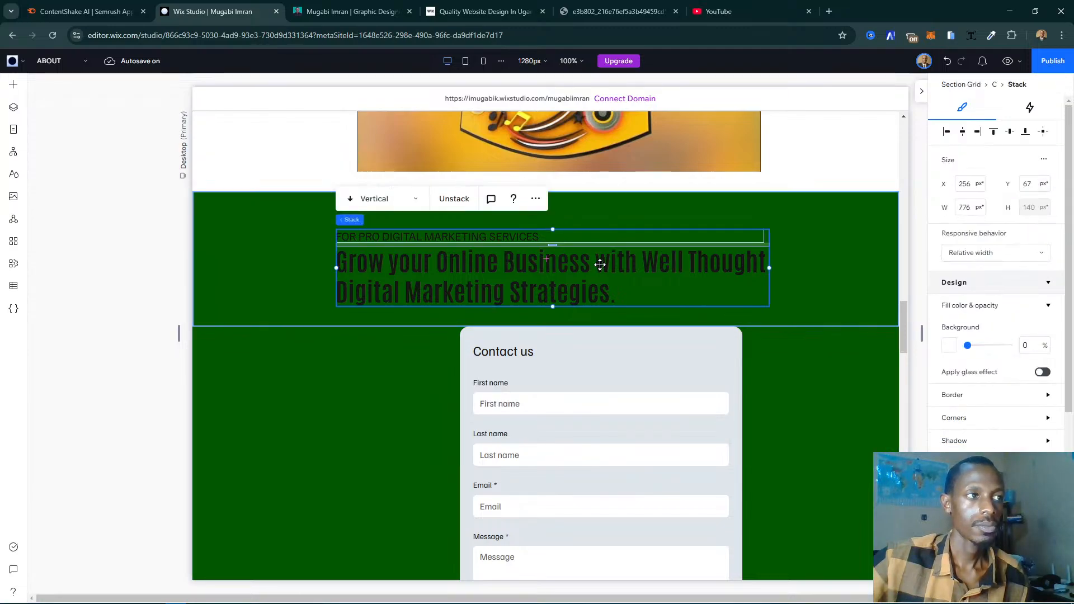
click(600, 264)
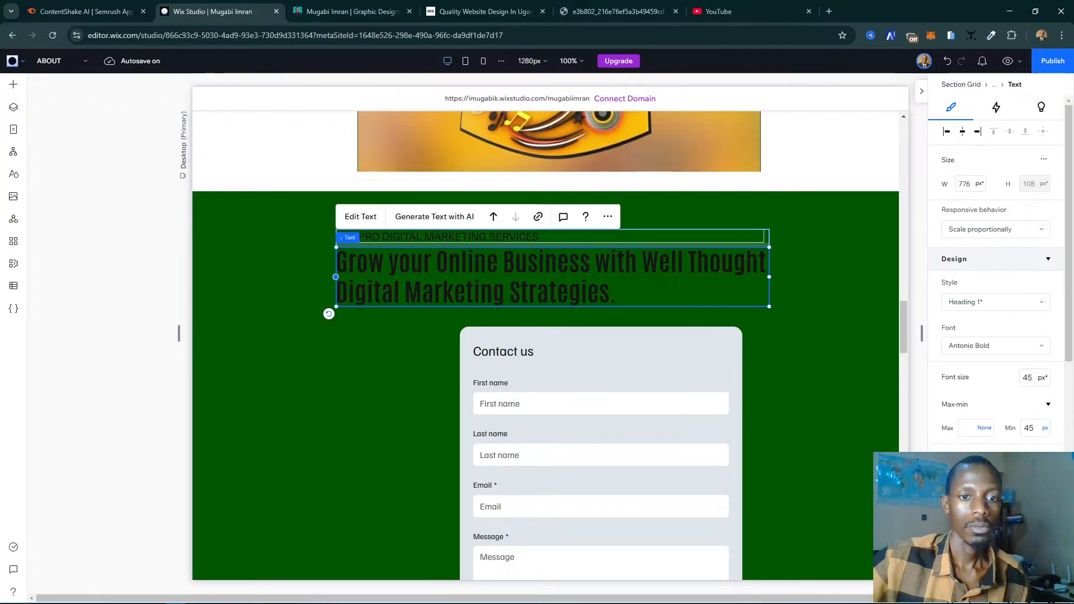
click(1005, 465)
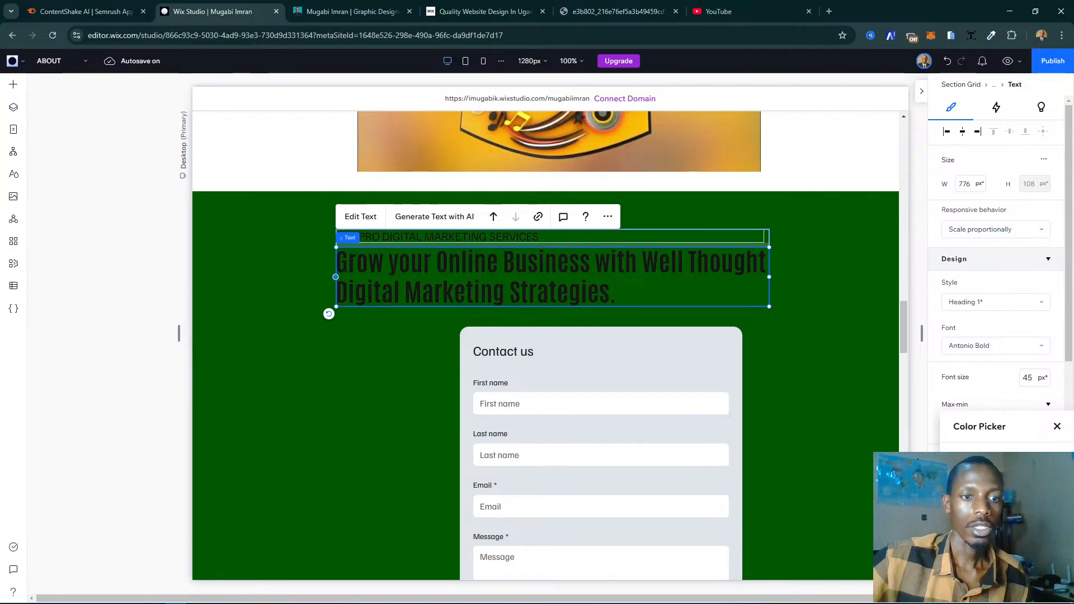
click(964, 490)
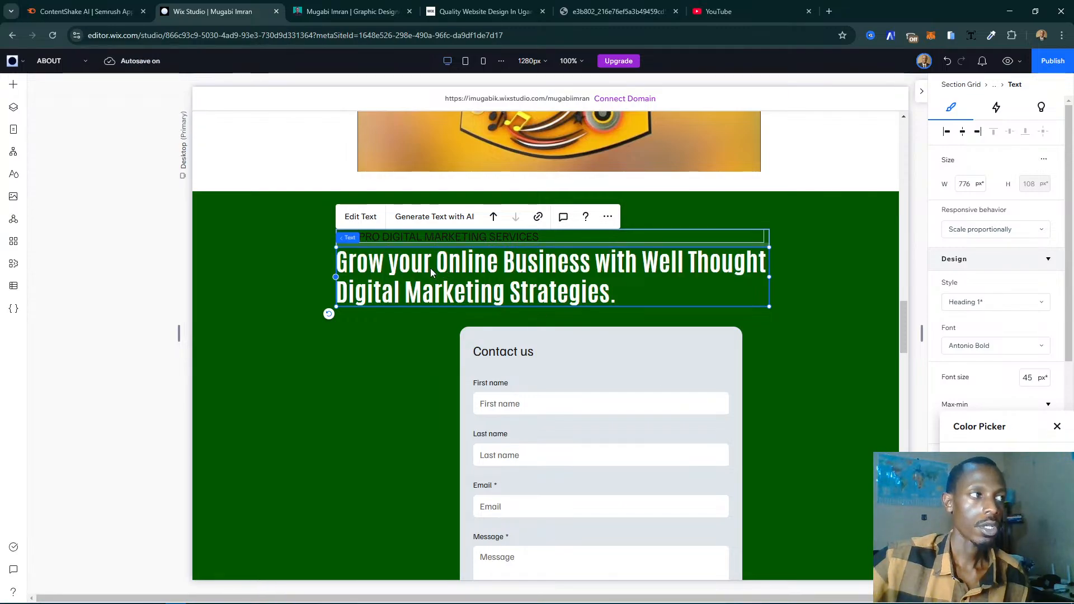
- Change the text colour of the "FOR PRO DIGITAL MARKETING SERVICES" line to the turquoise theme colour
click(476, 236)
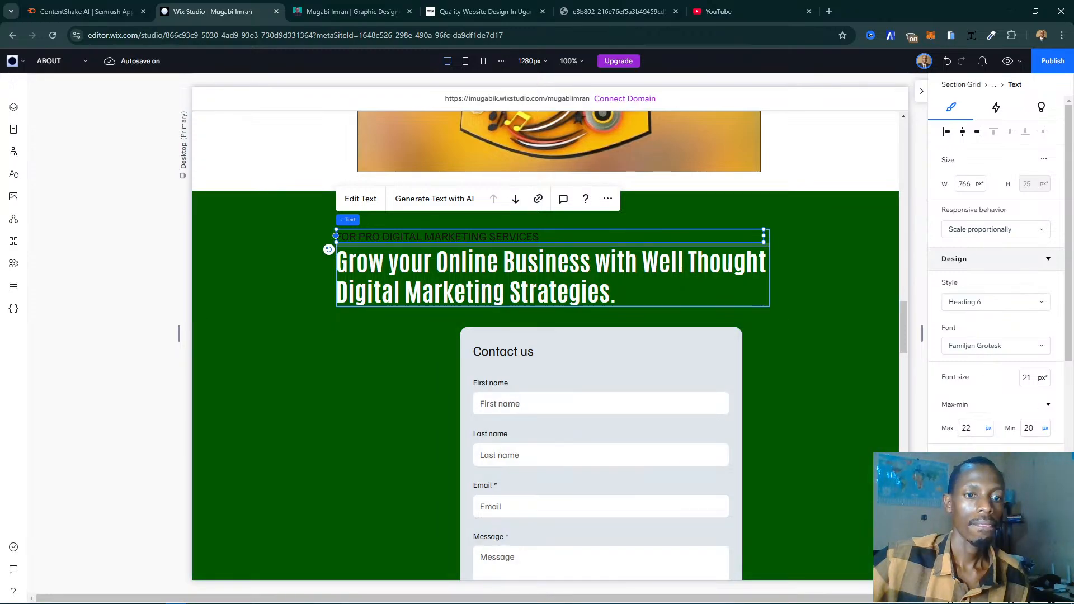
click(1042, 463)
click(1026, 491)
click(1058, 427)
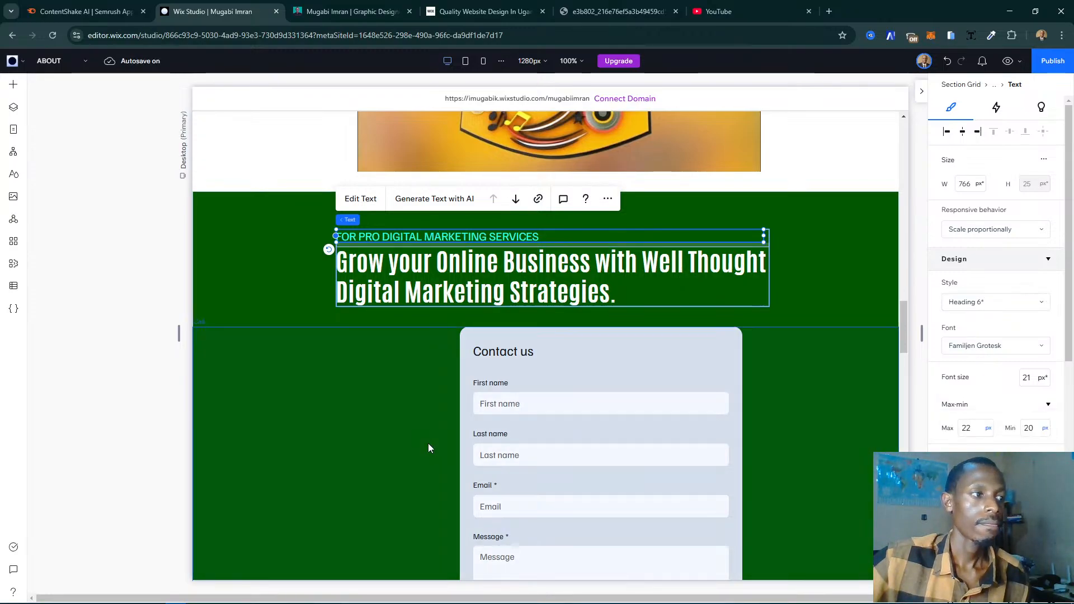
- Set the bottom margin of the Contact us form to 35 px
click(517, 404)
scroll(515, 403, down, 2)
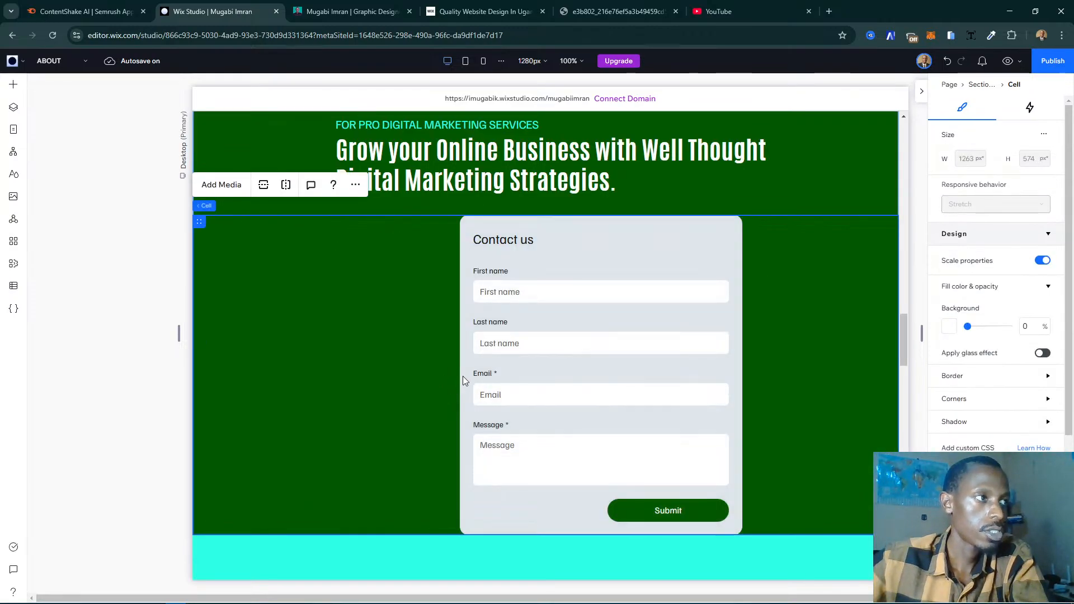
scroll(607, 528, down, 2)
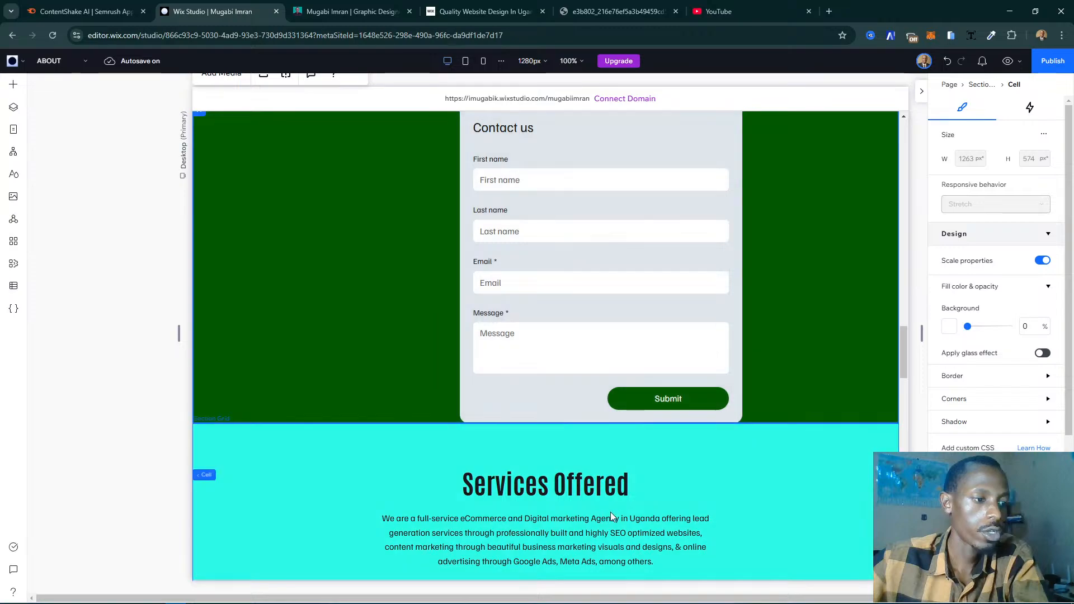
click(652, 413)
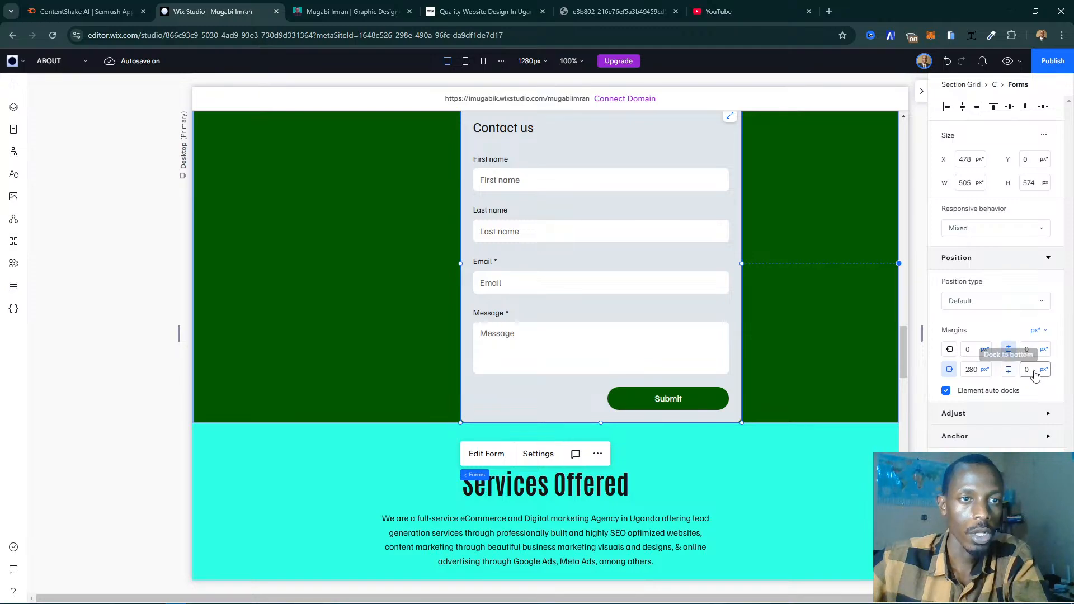
click(1034, 371)
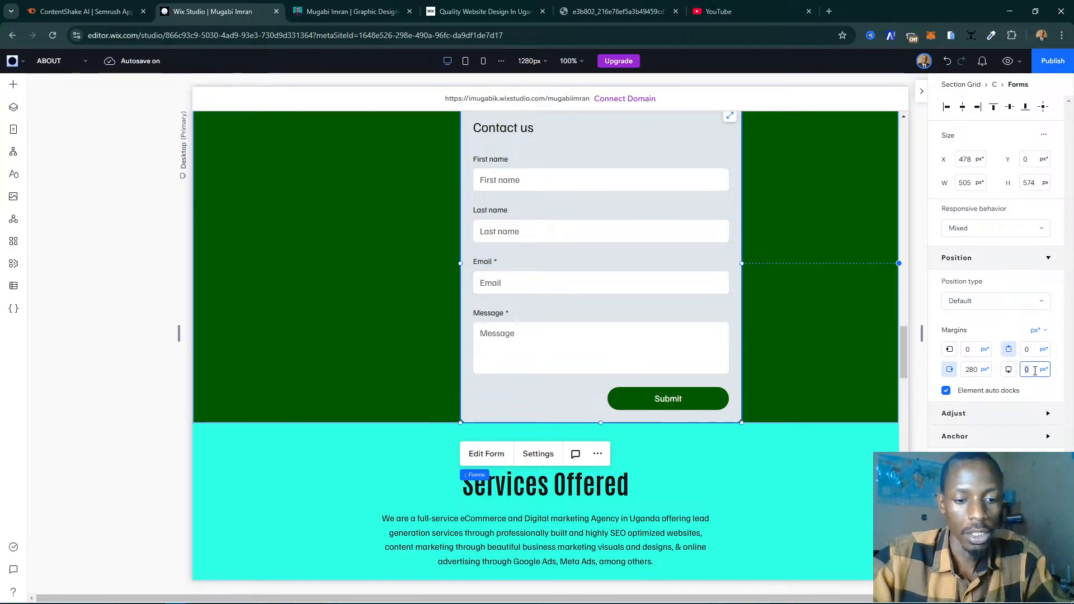
text(35)
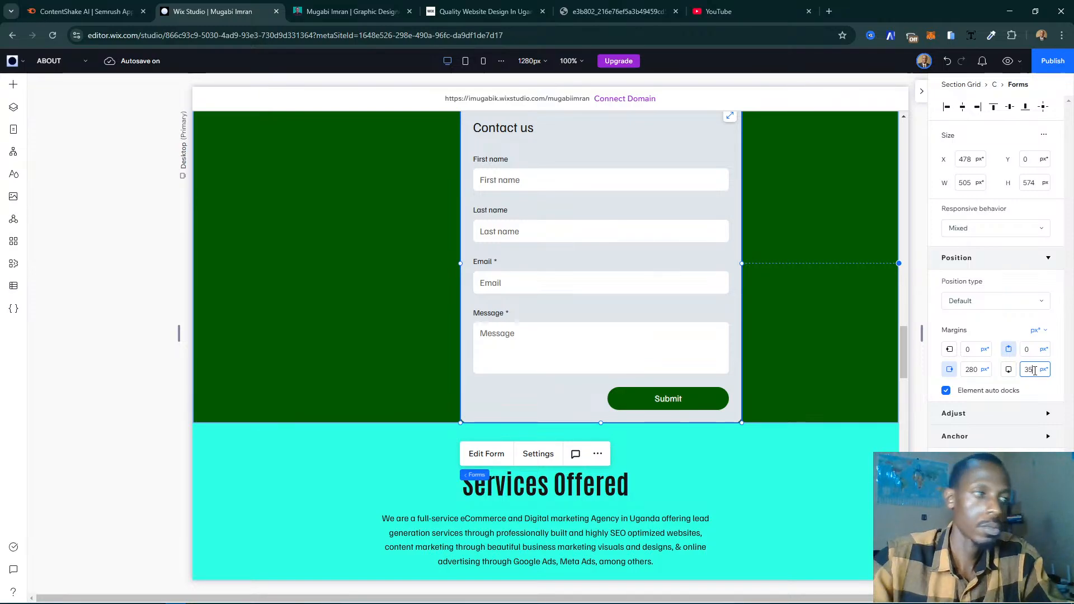
key(Return)
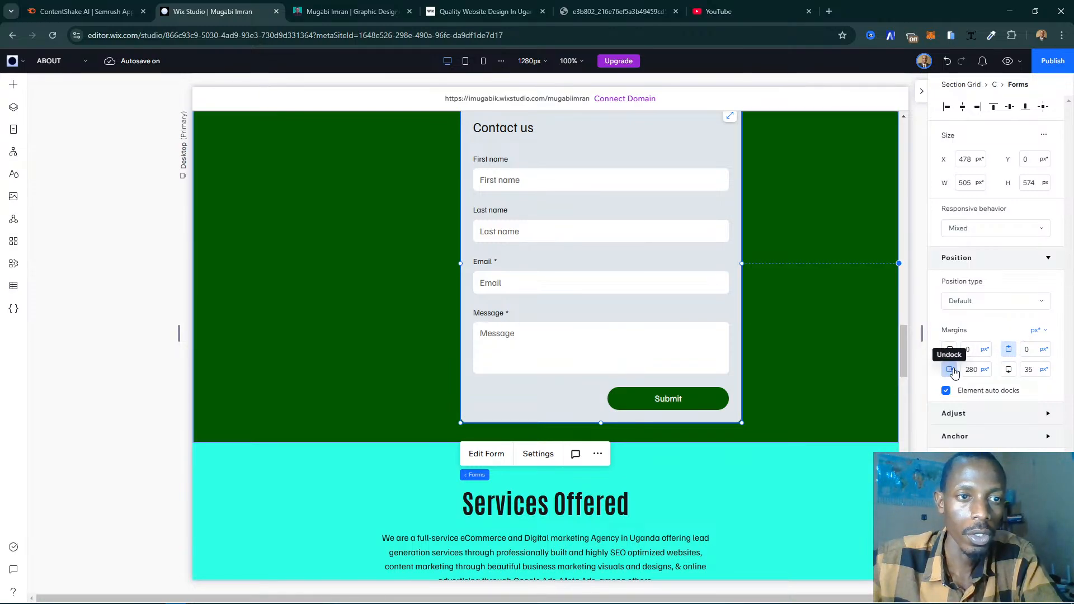
- Stretch the Contact us form across its cell and give it left, right and bottom margins of 59 px
scroll(537, 404, up, 4)
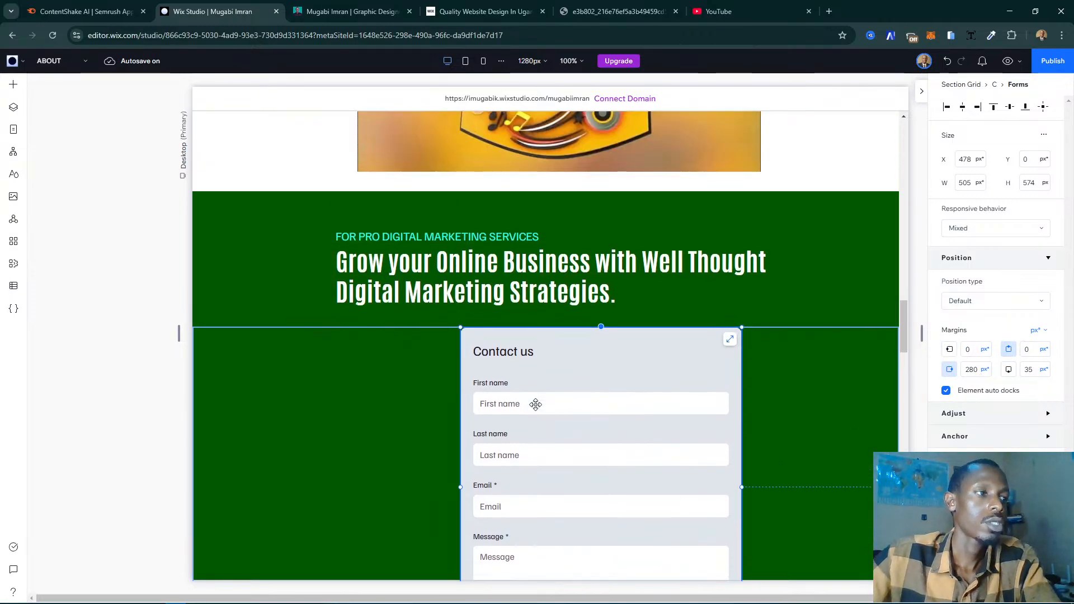
scroll(606, 389, down, 2)
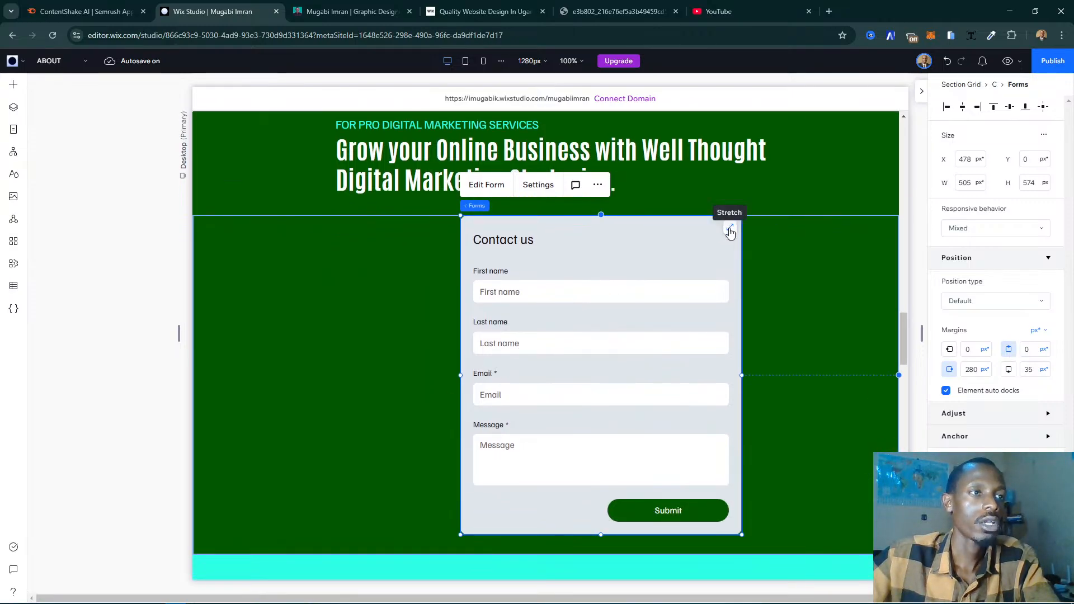
click(730, 233)
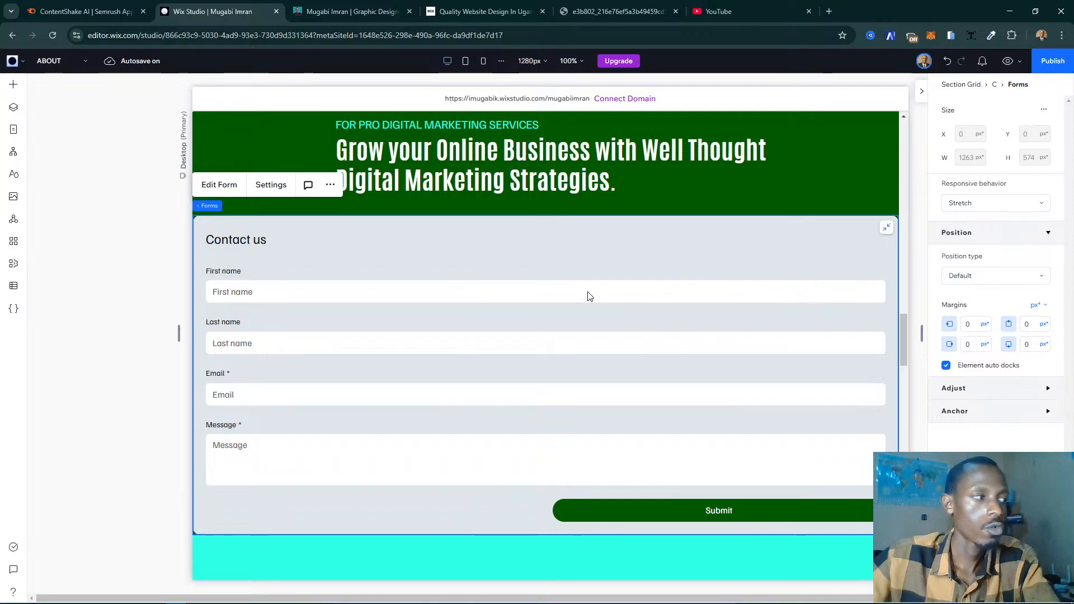
click(977, 325)
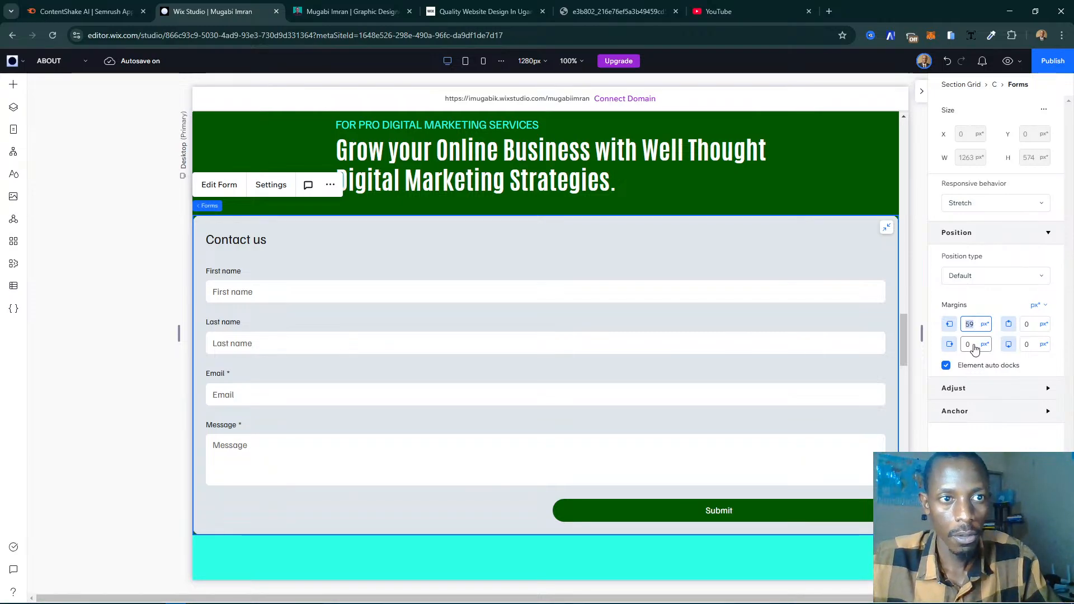
click(974, 344)
text(59)
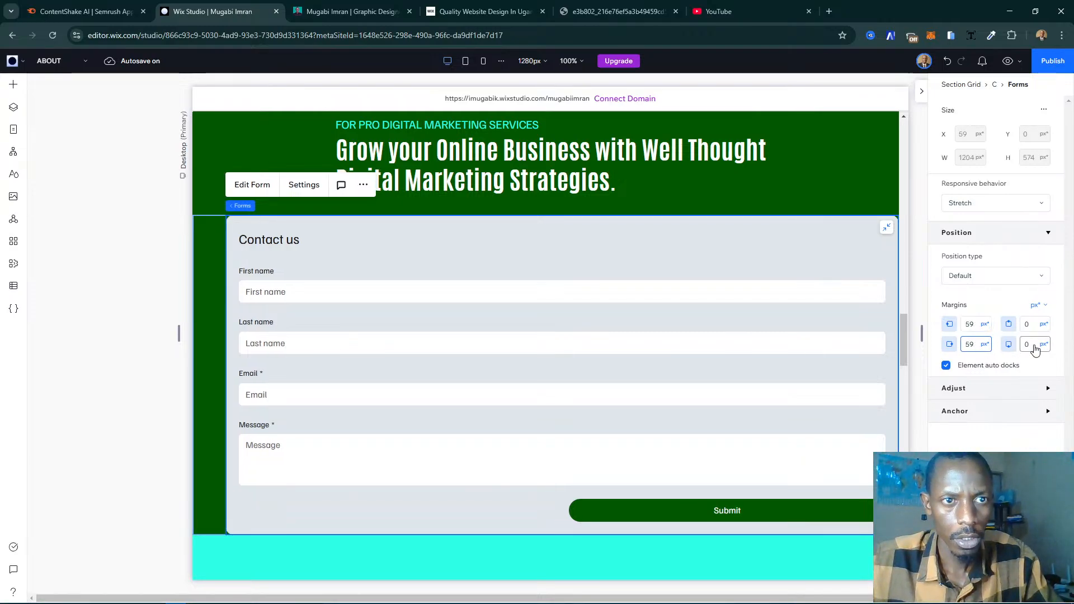
click(1035, 345)
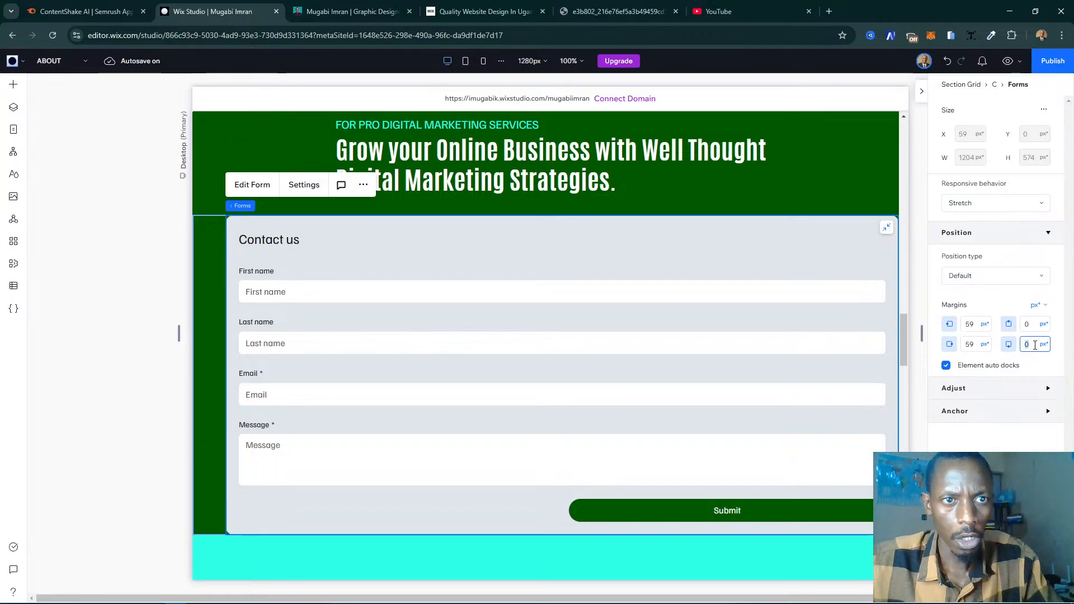
text(59)
key(Return)
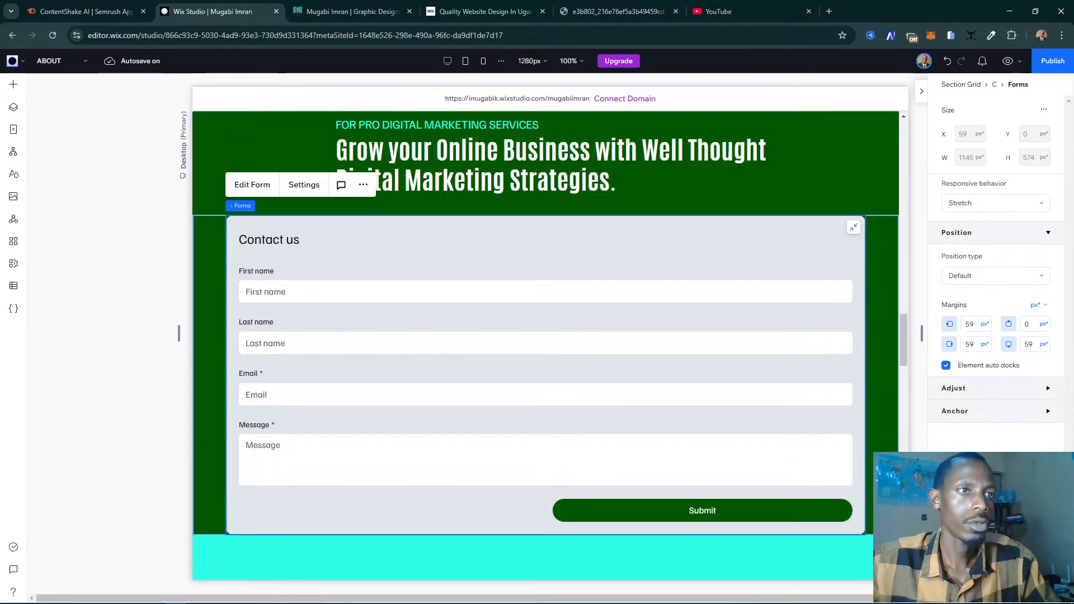
- Increase the left, right and bottom margins of the stretched form to 79 px
scroll(621, 386, up, 2)
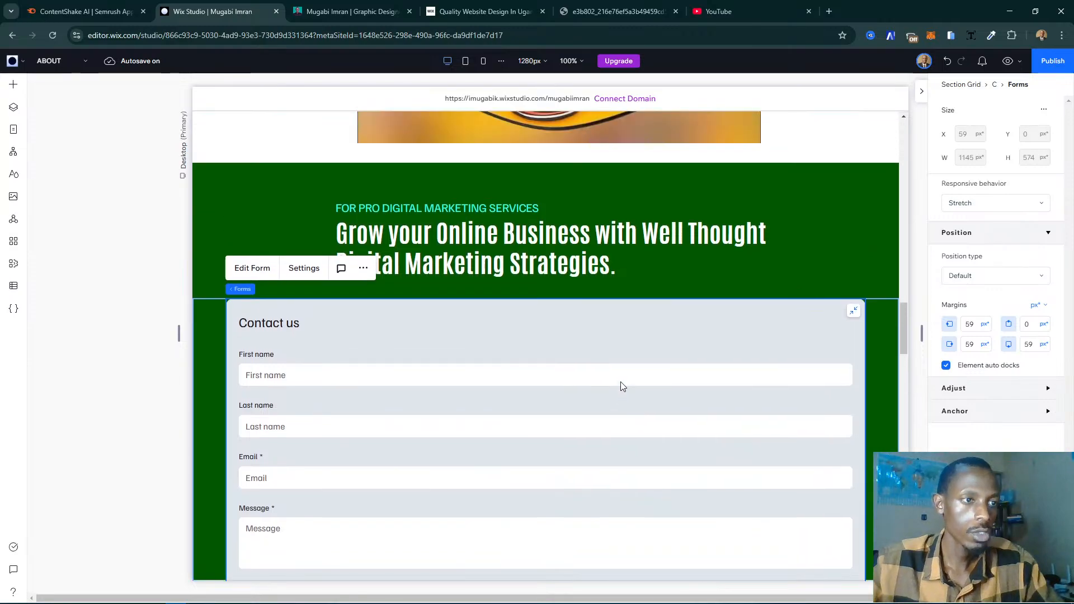
scroll(621, 386, down, 3)
scroll(621, 386, up, 3)
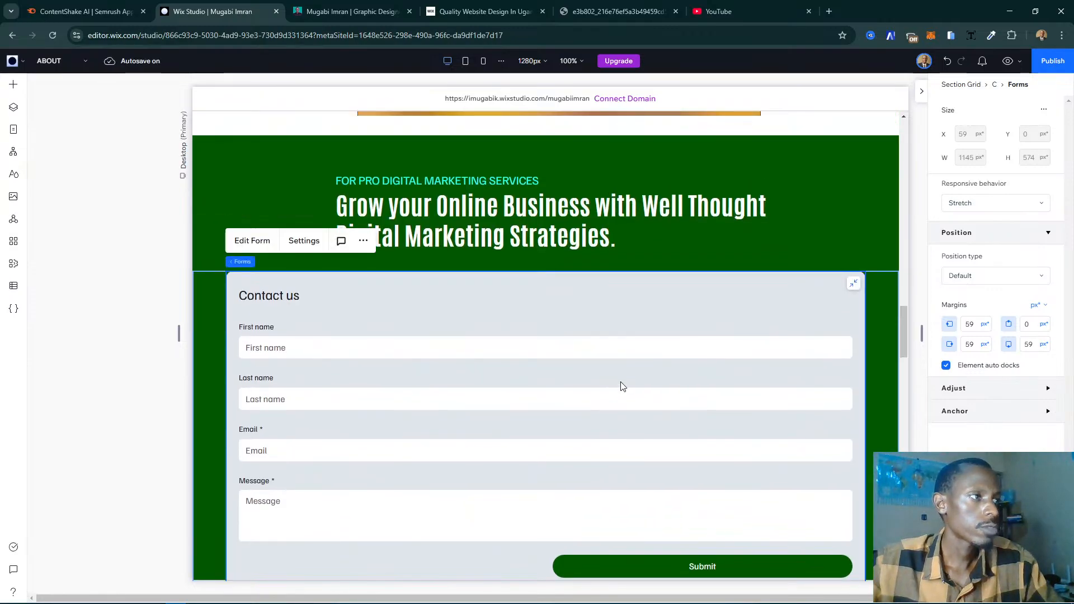
click(973, 323)
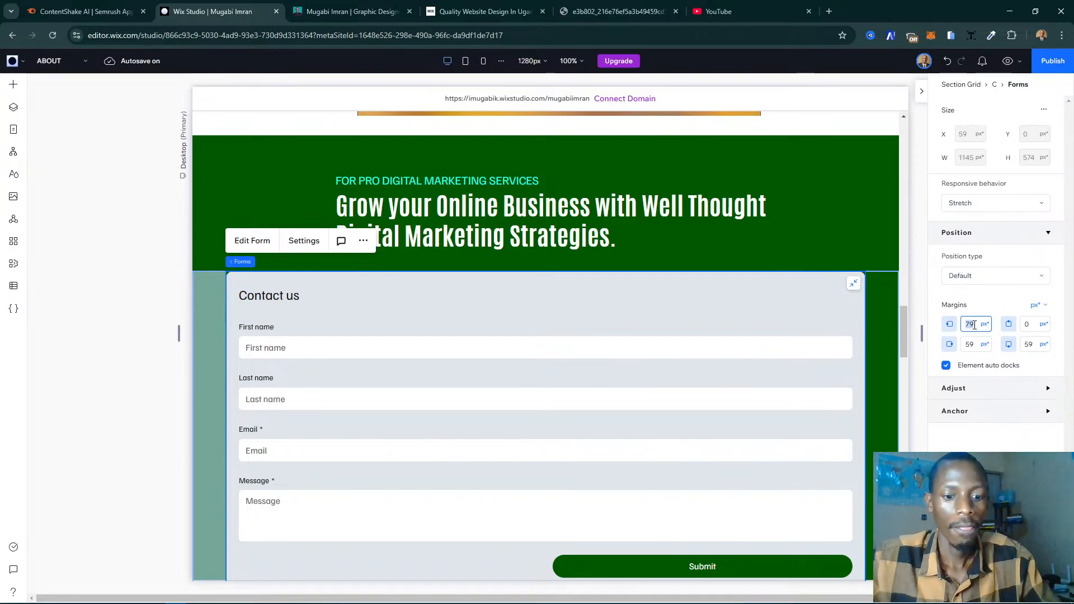
text(79)
click(971, 345)
text(79)
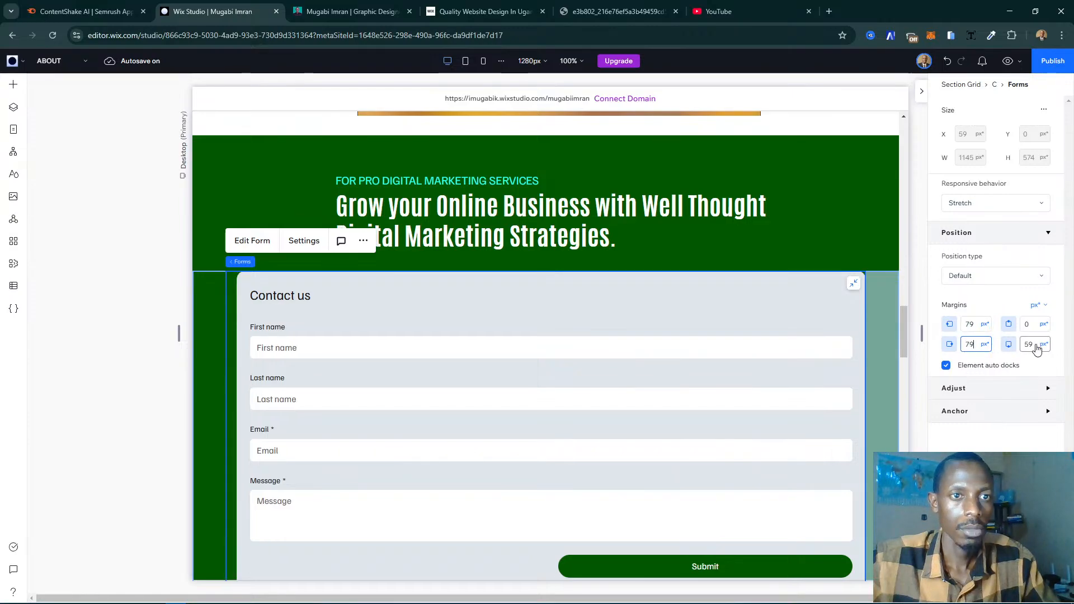
click(1029, 344)
text(79)
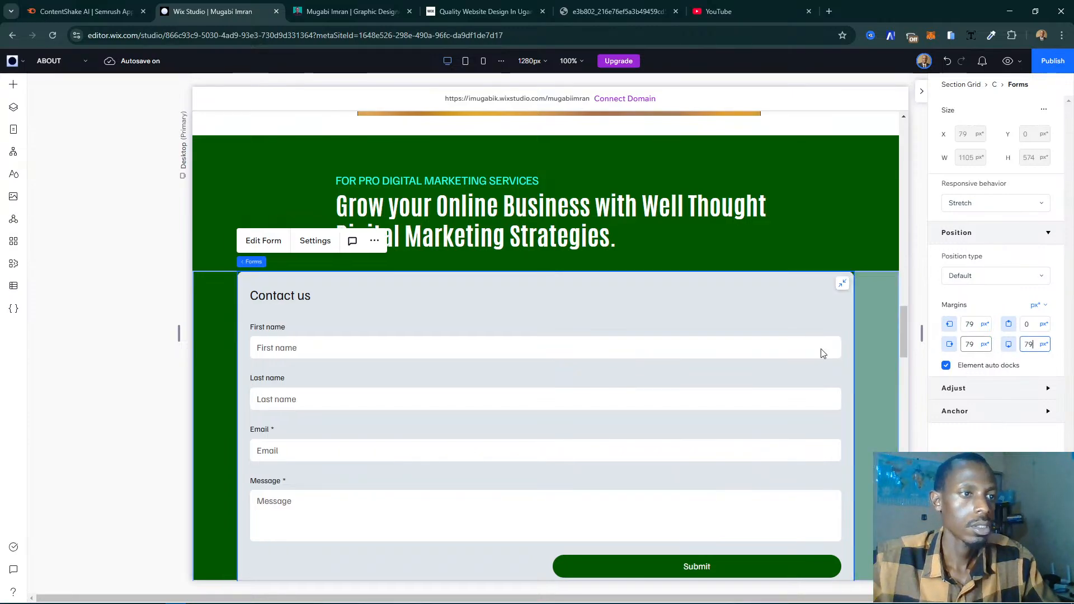
- Reduce the stretched form's bottom margin to 35 px and deselect the form
scroll(819, 353, down, 1)
scroll(821, 353, down, 1)
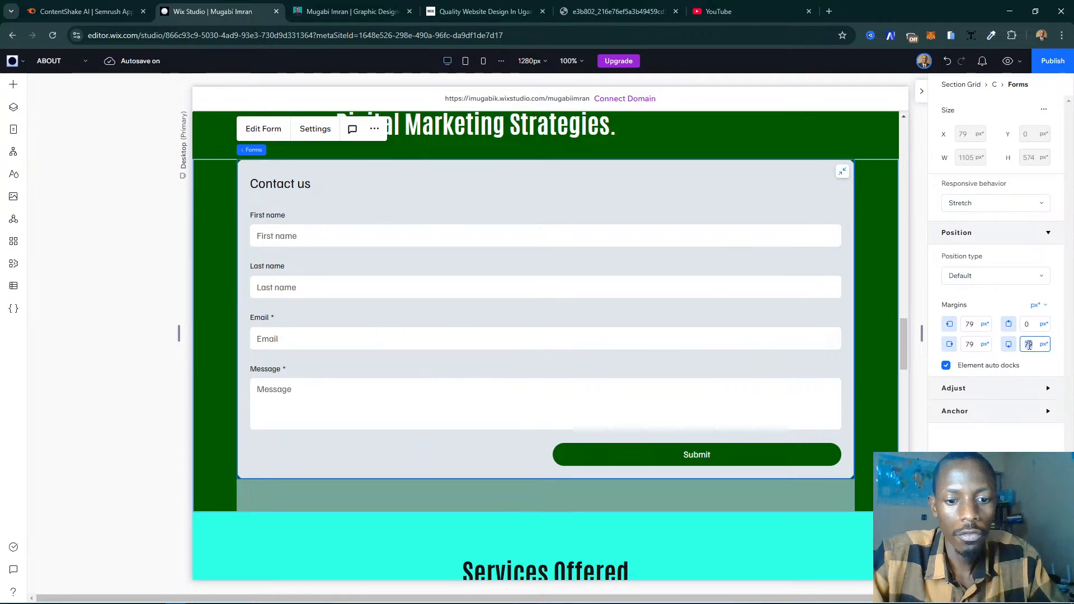
key(Return)
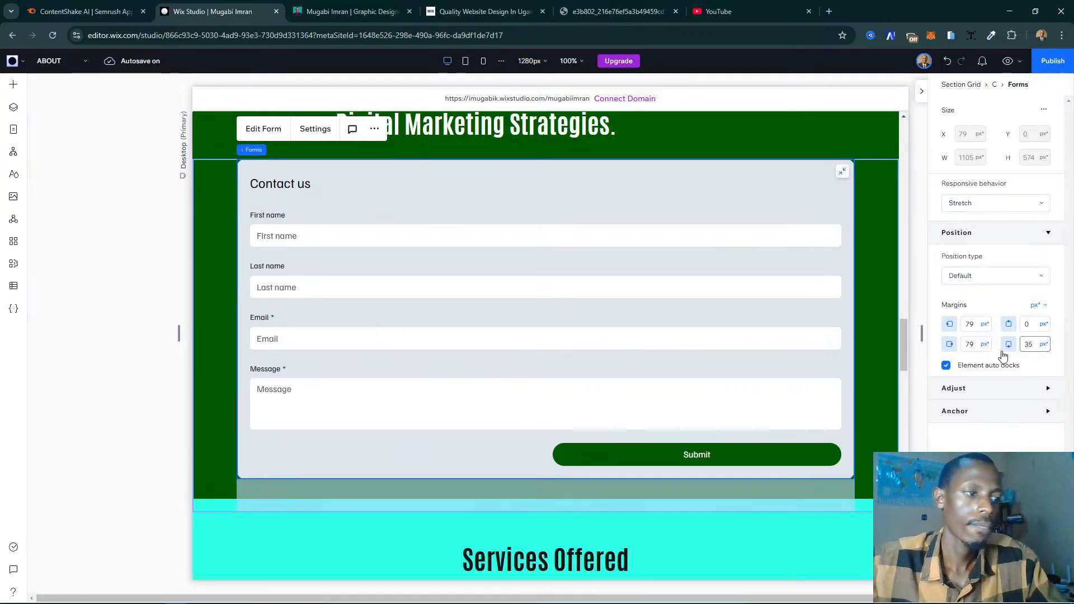
click(157, 435)
- Review the restyled green contact form section together with the Services Offered section below it
scroll(401, 385, up, 3)
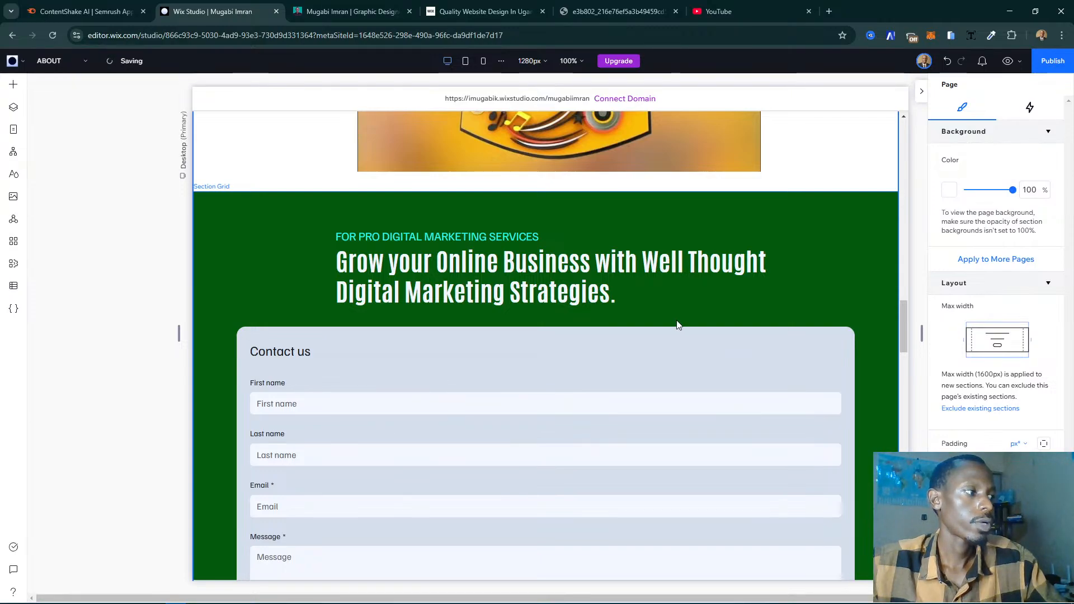
scroll(672, 402, down, 8)
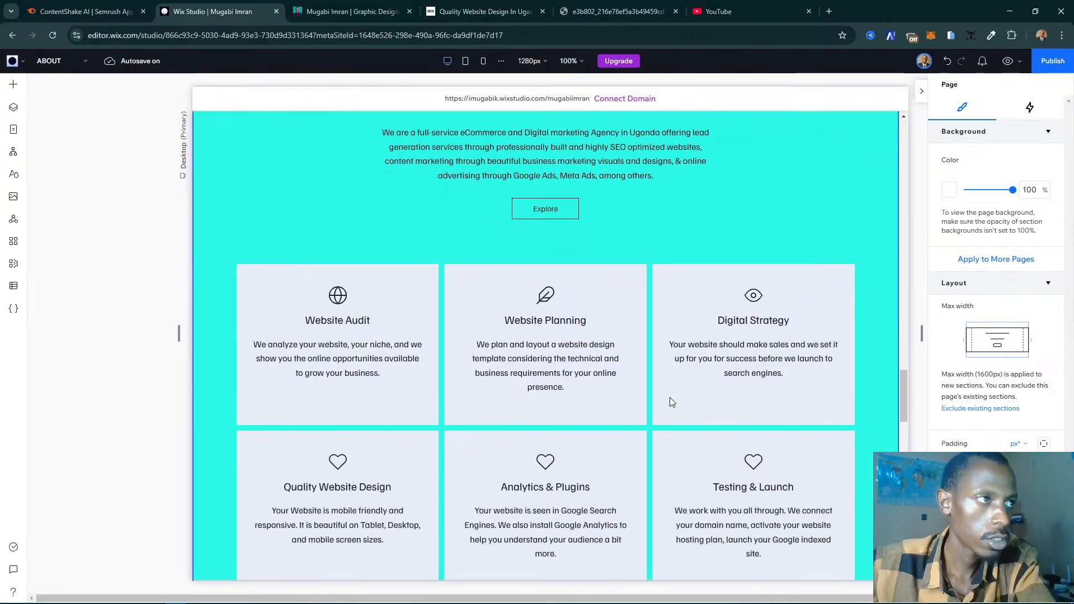
scroll(670, 402, up, 1)
scroll(596, 305, up, 2)
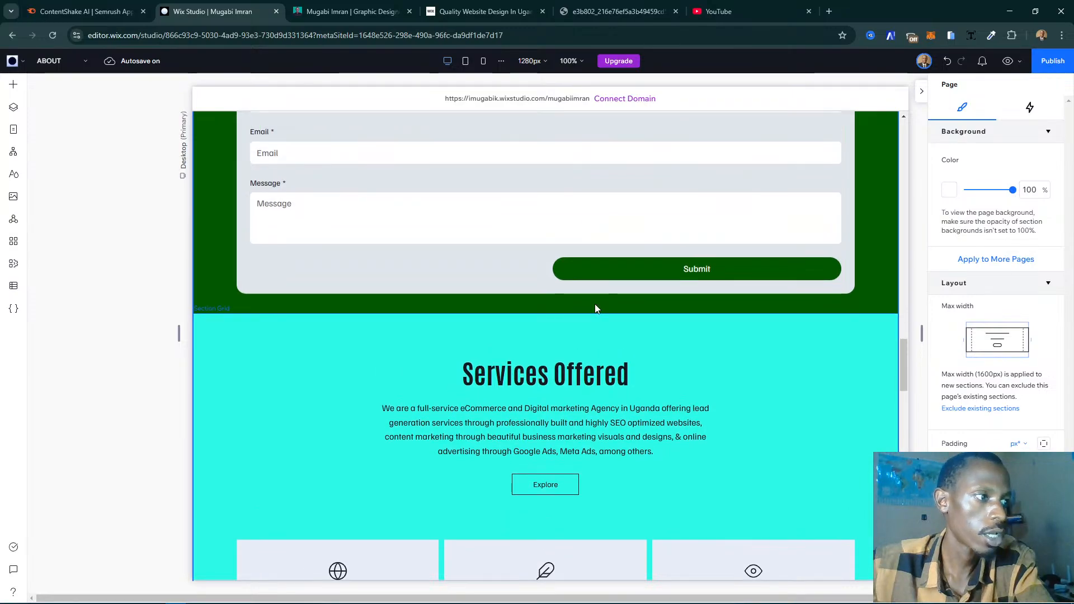
click(879, 329)
scroll(878, 330, up, 3)
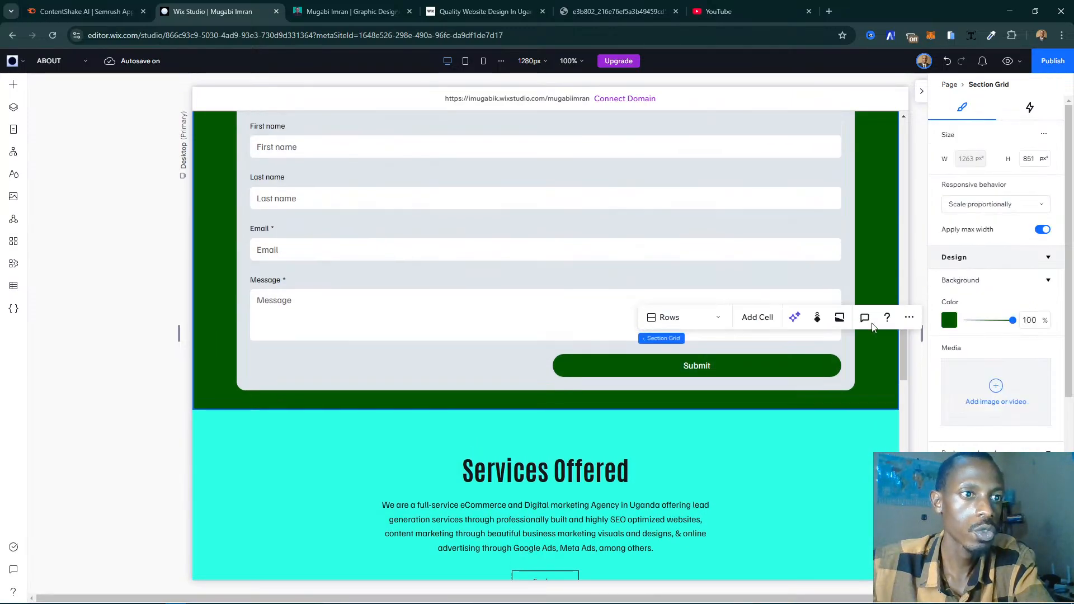
scroll(880, 345, up, 1)
click(80, 297)
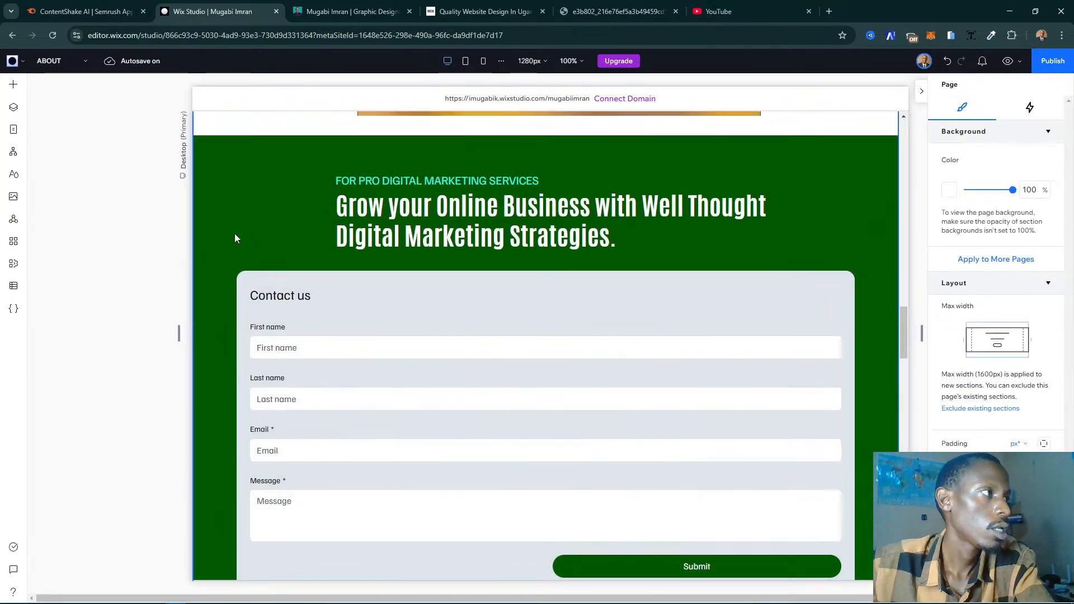
- Move the green contact form section down one place, below the Services Offered section
click(273, 234)
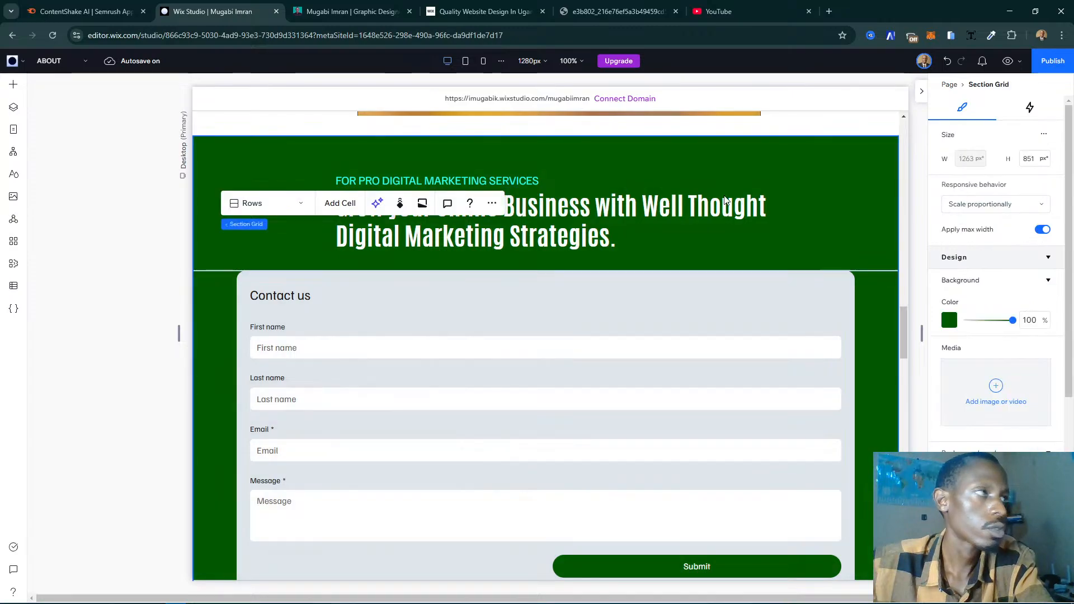
click(492, 203)
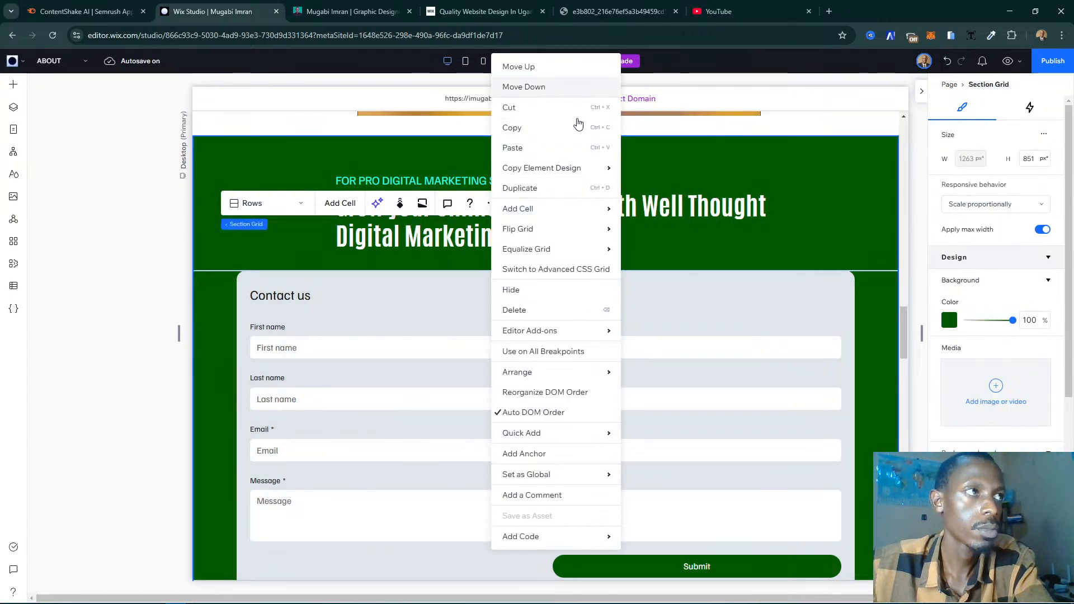
click(755, 395)
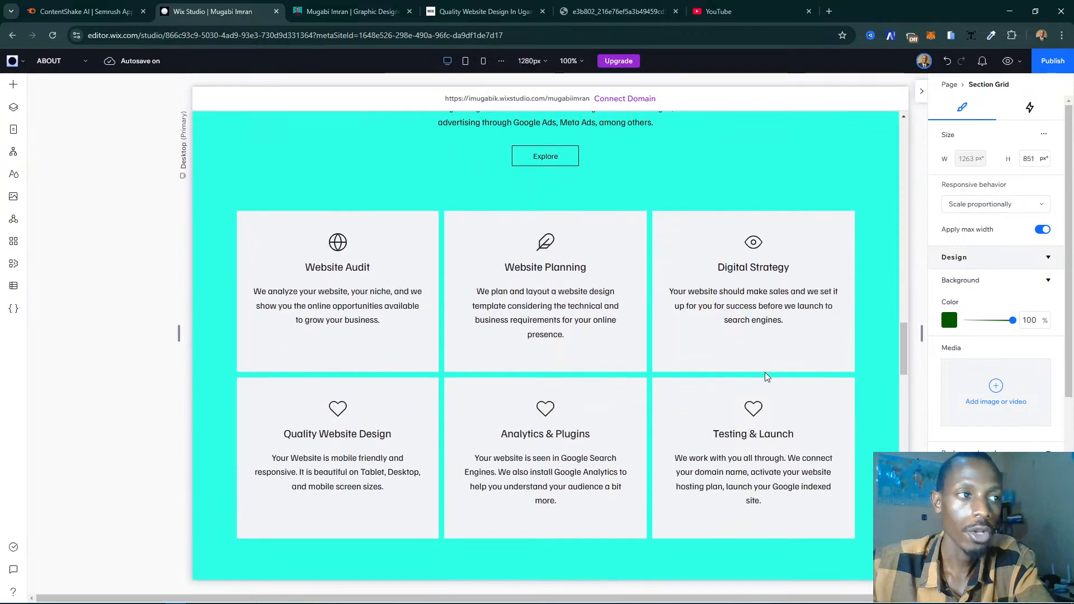
scroll(765, 374, down, 6)
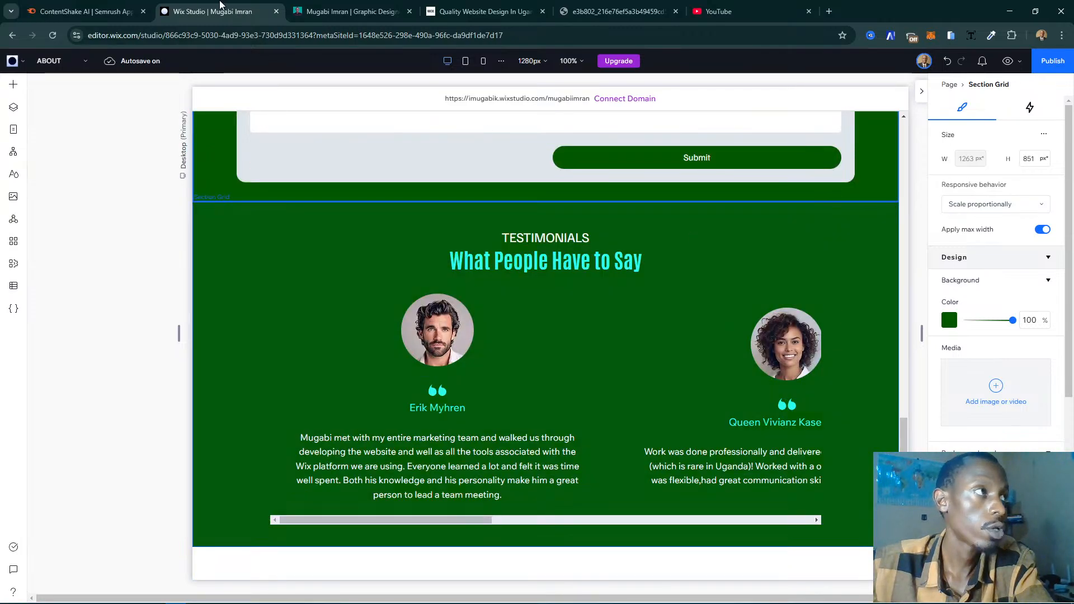
- Check the order of the testimonials and the contact form on the existing website's My Story page
click(349, 11)
scroll(515, 176, down, 2)
scroll(515, 177, up, 4)
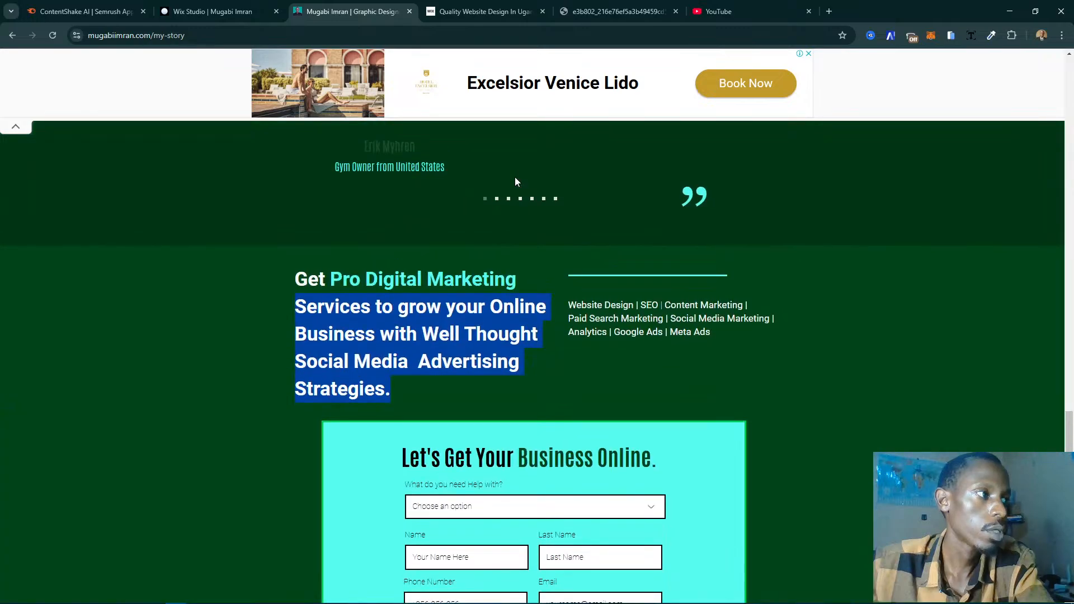
scroll(515, 176, up, 5)
scroll(515, 177, down, 5)
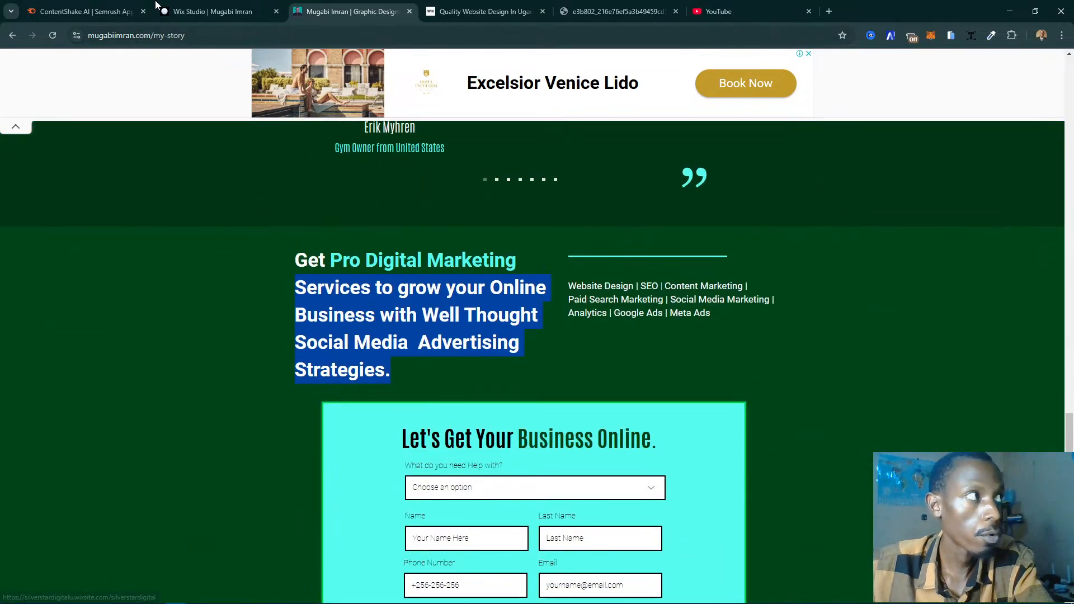
- Return to the Wix Studio editor and move the green contact form section down one more place, below the Testimonials section
click(158, 7)
scroll(784, 220, up, 4)
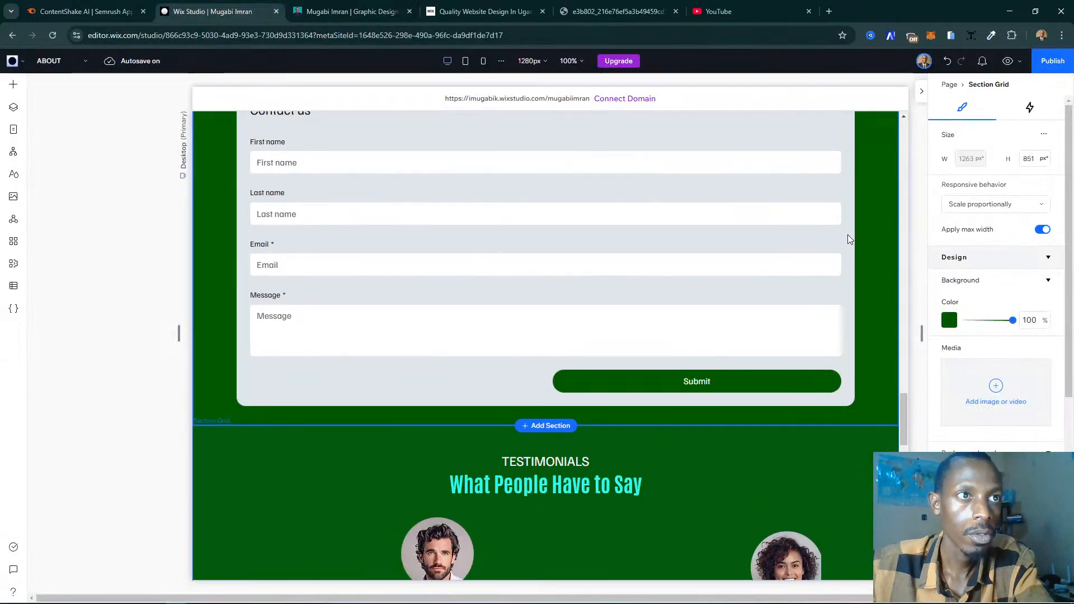
scroll(849, 237, up, 3)
click(110, 247)
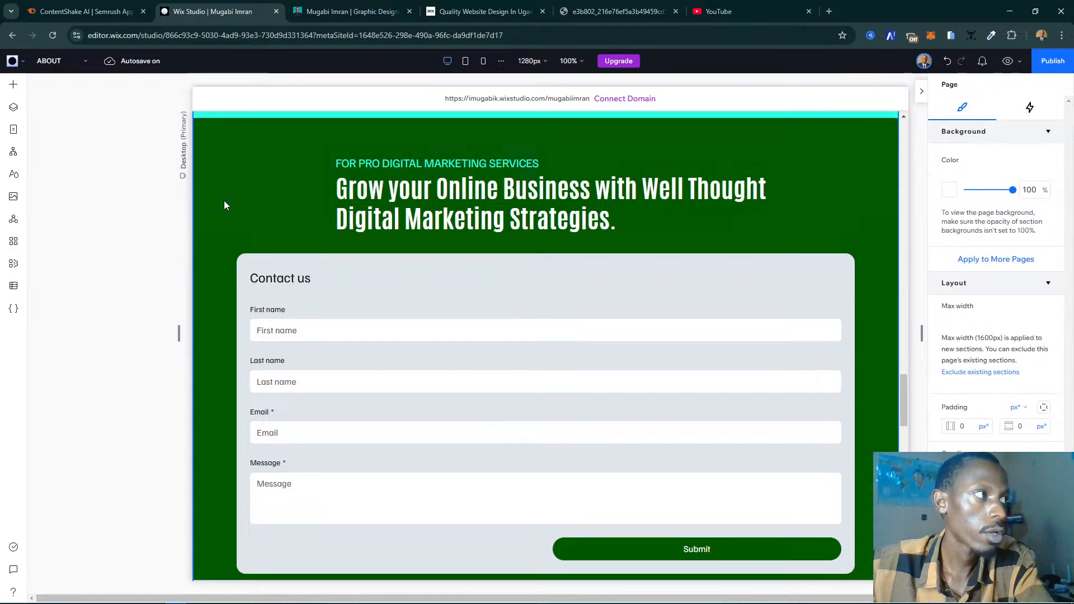
click(224, 200)
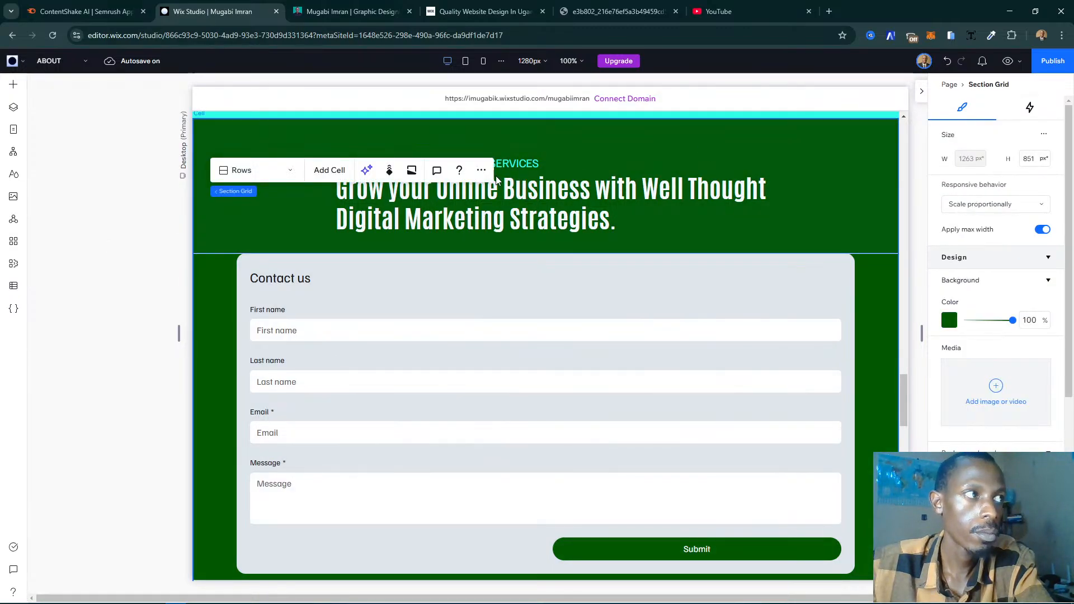
click(482, 170)
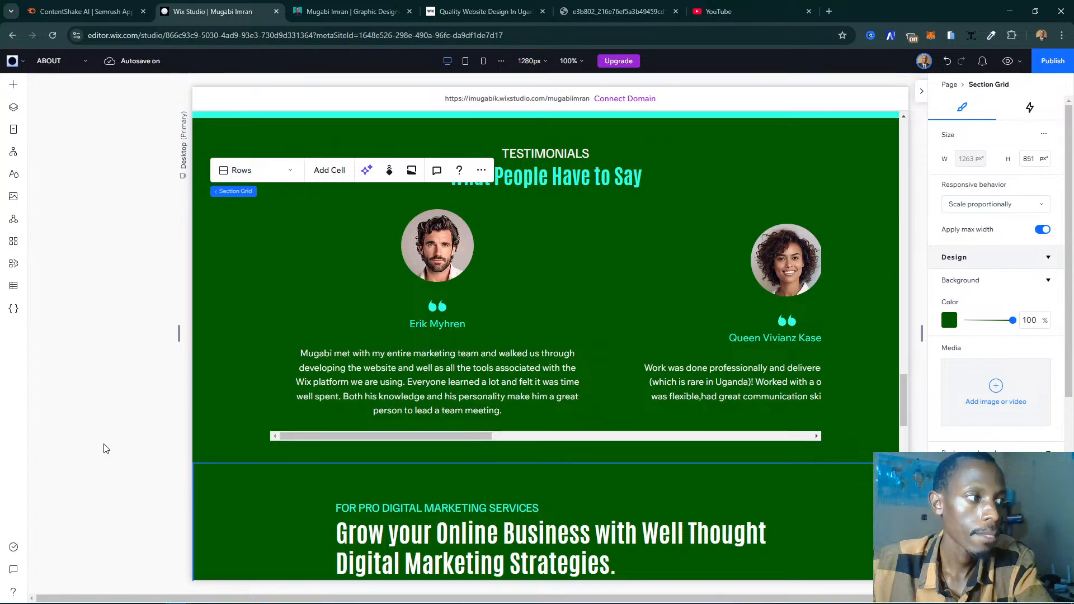
click(106, 449)
scroll(475, 380, down, 4)
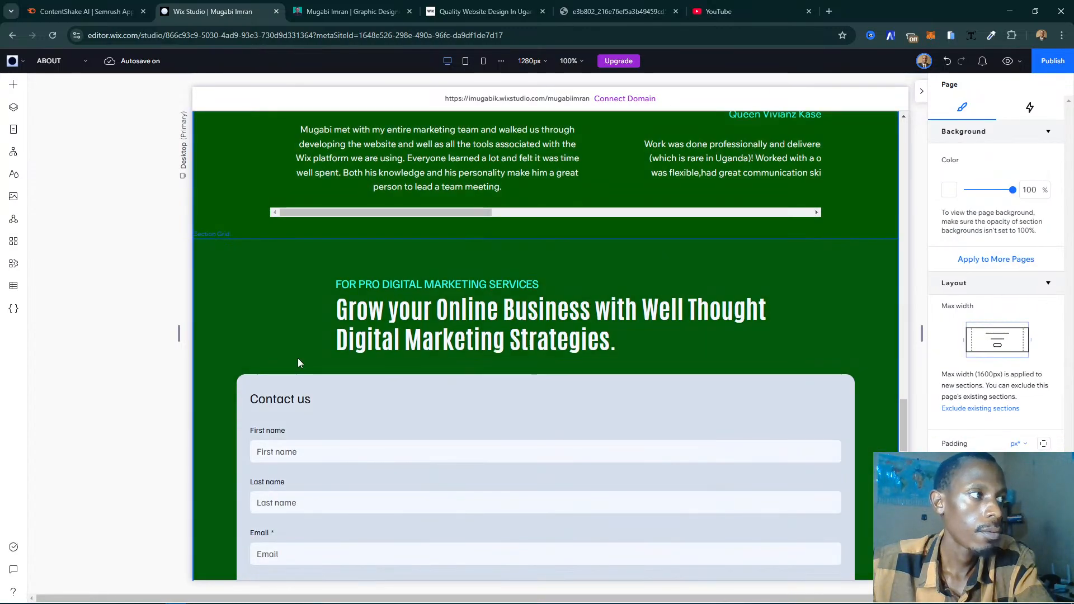
- Review the About page's section order from the subscribe and blank two-column sections up to the certificates and partner badges
scroll(298, 363, down, 10)
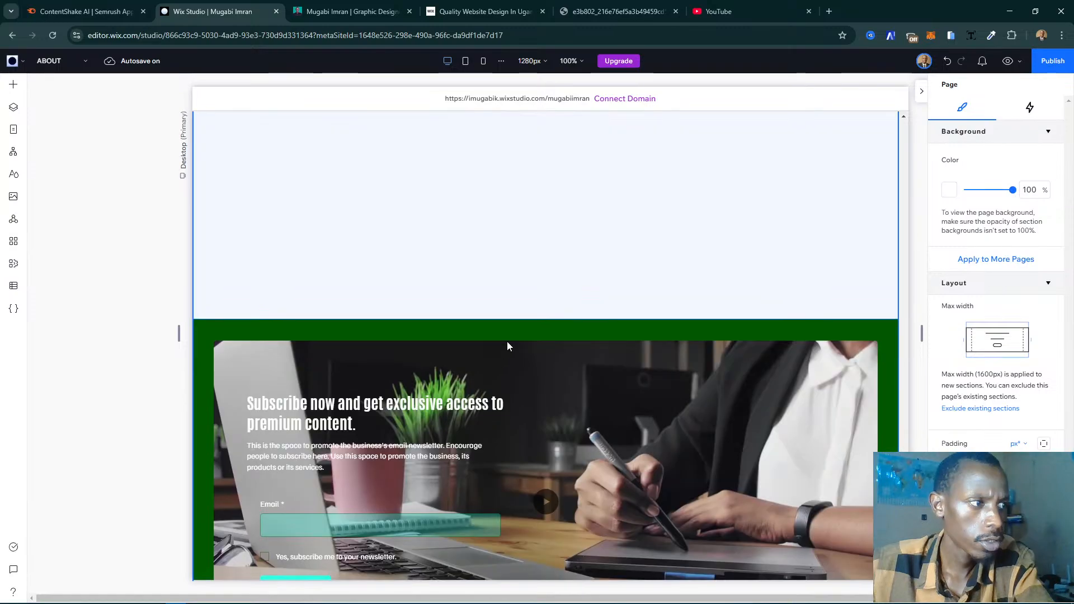
click(660, 298)
scroll(661, 298, up, 2)
scroll(660, 298, up, 1)
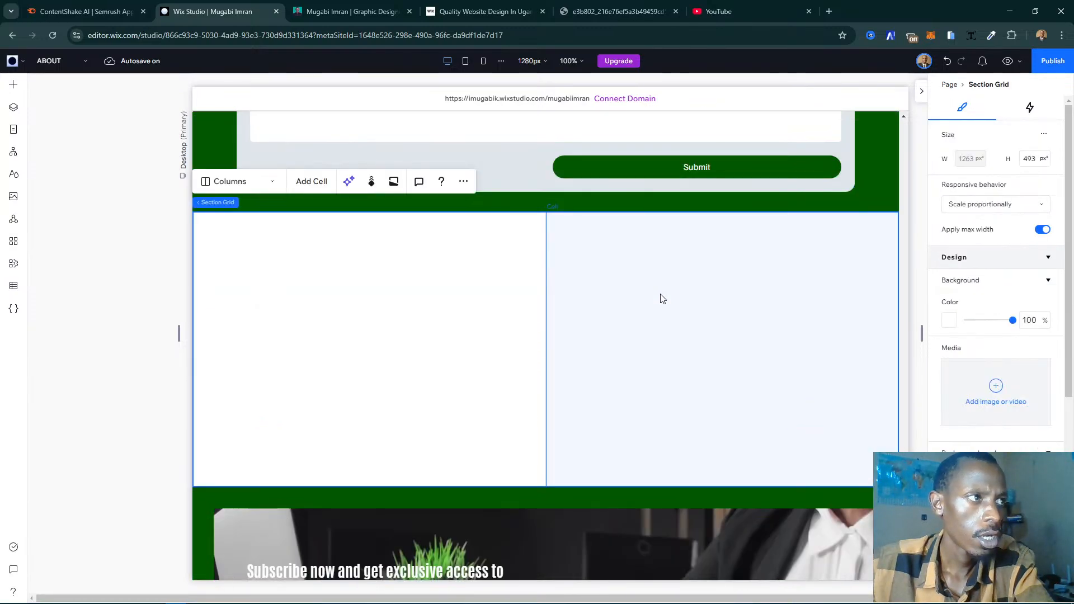
scroll(605, 348, up, 9)
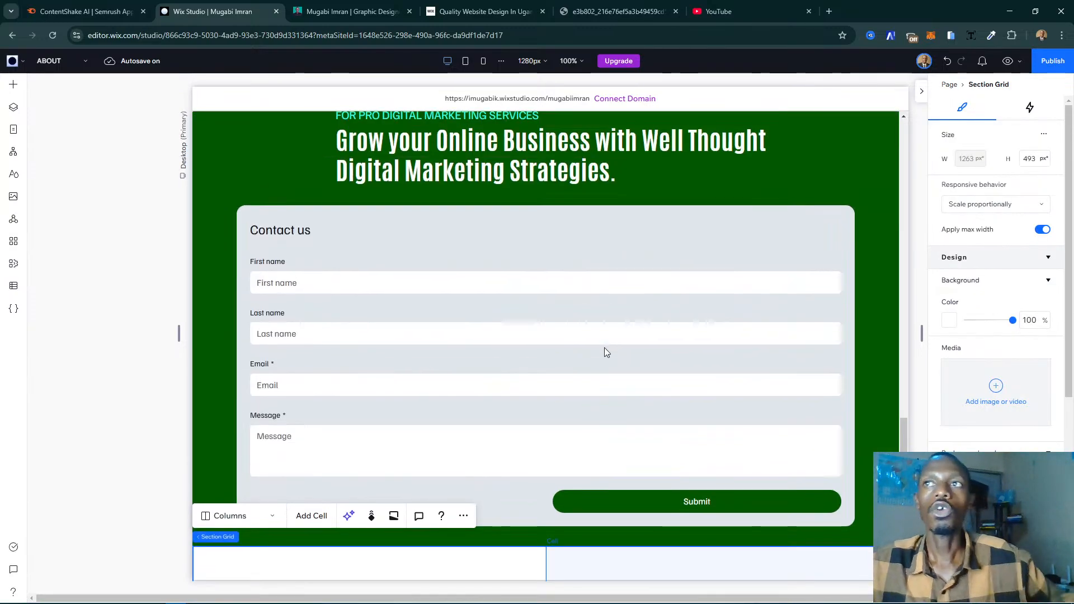
scroll(605, 348, up, 12)
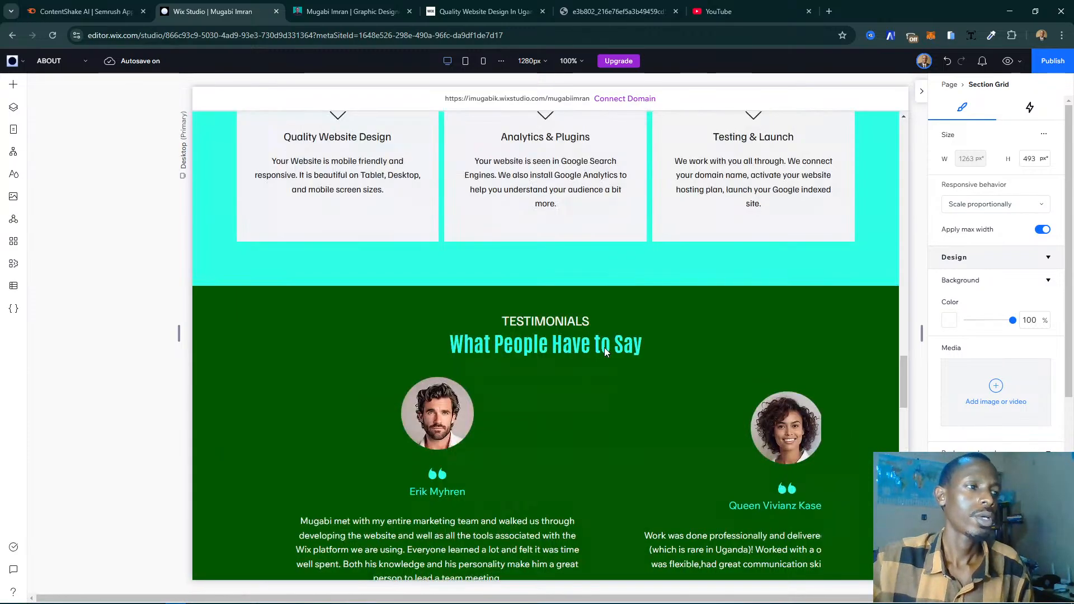
scroll(606, 351, up, 6)
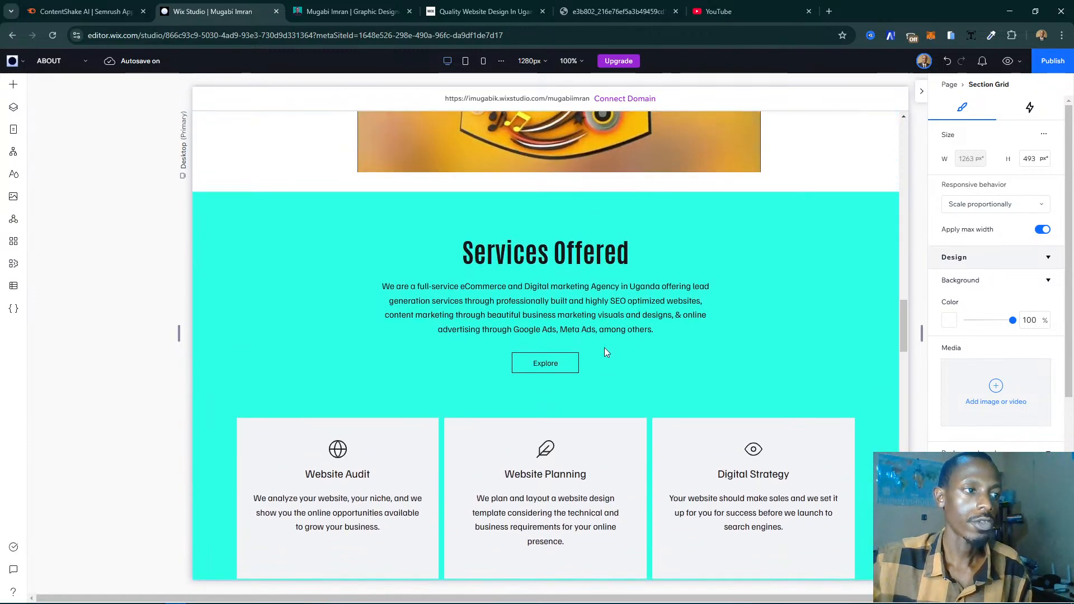
scroll(605, 347, up, 5)
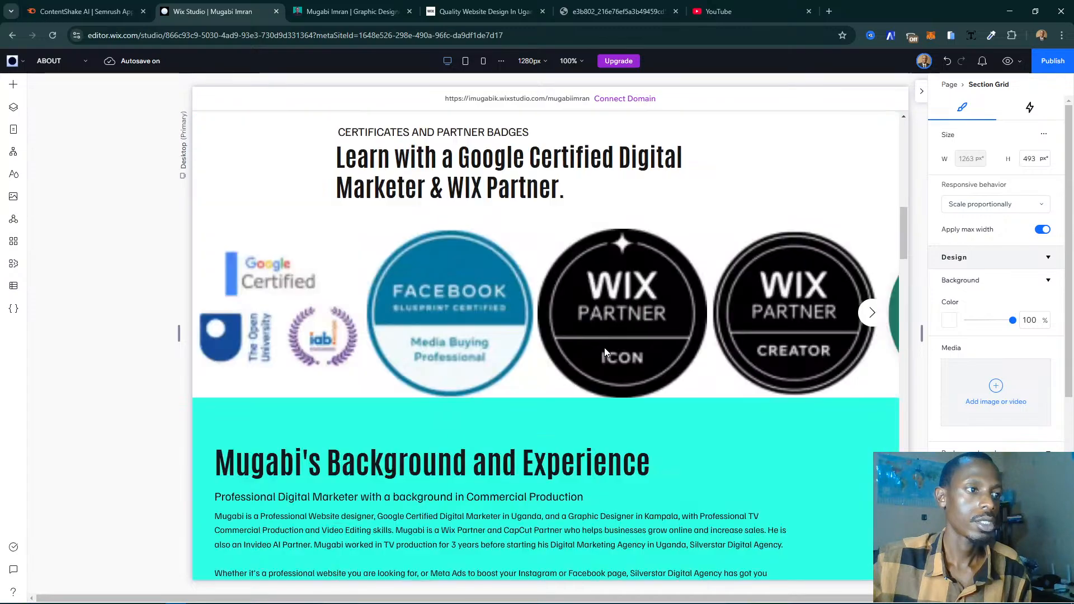
- Compare the existing website's Medium articles, Groups, services and background sections with the rebuilt About page
click(337, 12)
scroll(431, 361, down, 9)
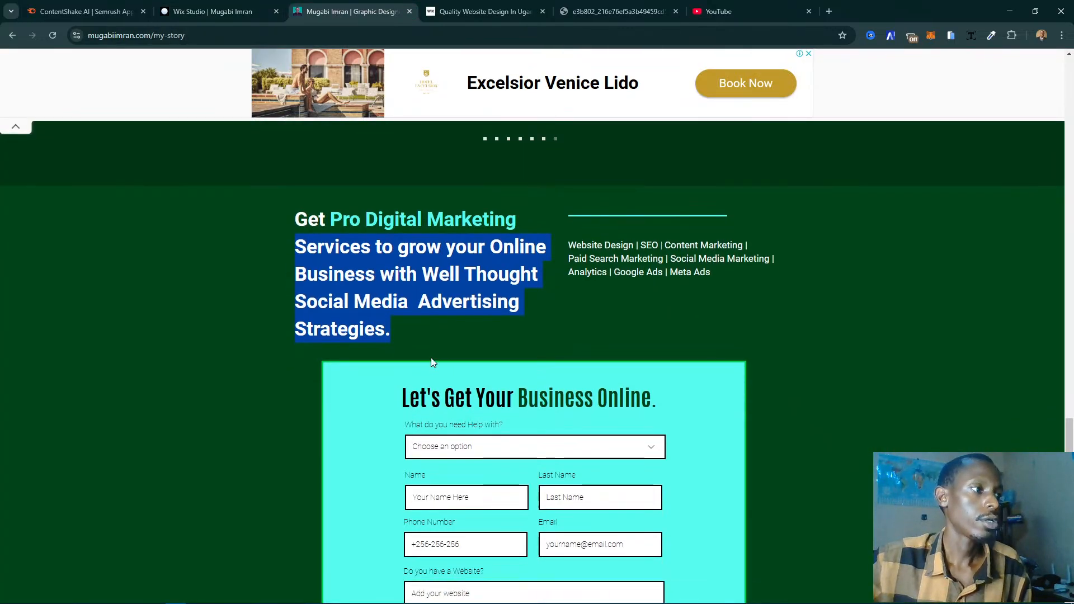
scroll(431, 362, down, 1)
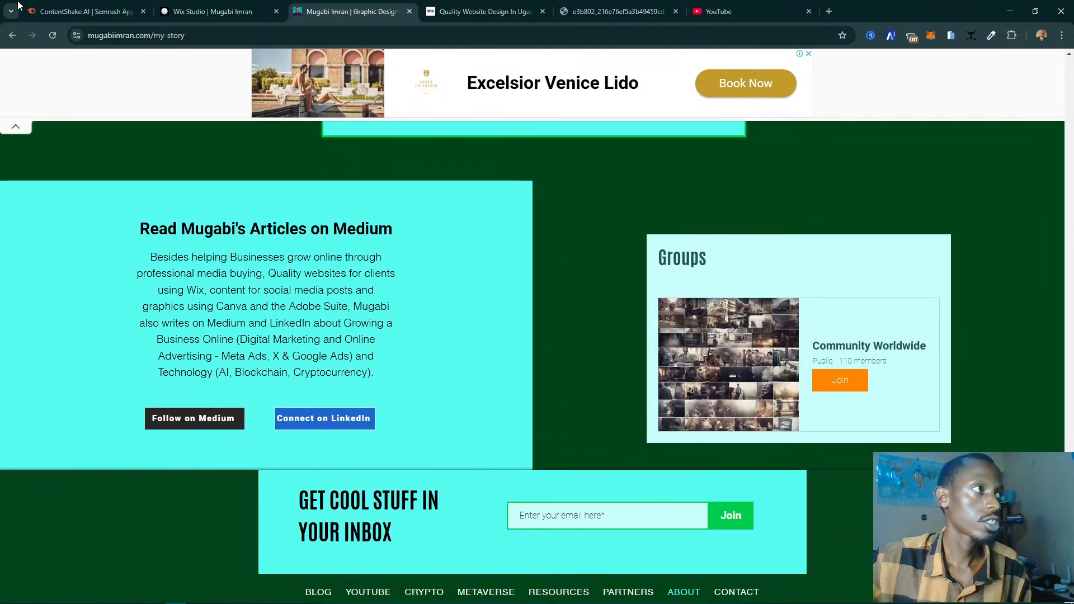
click(84, 12)
click(212, 11)
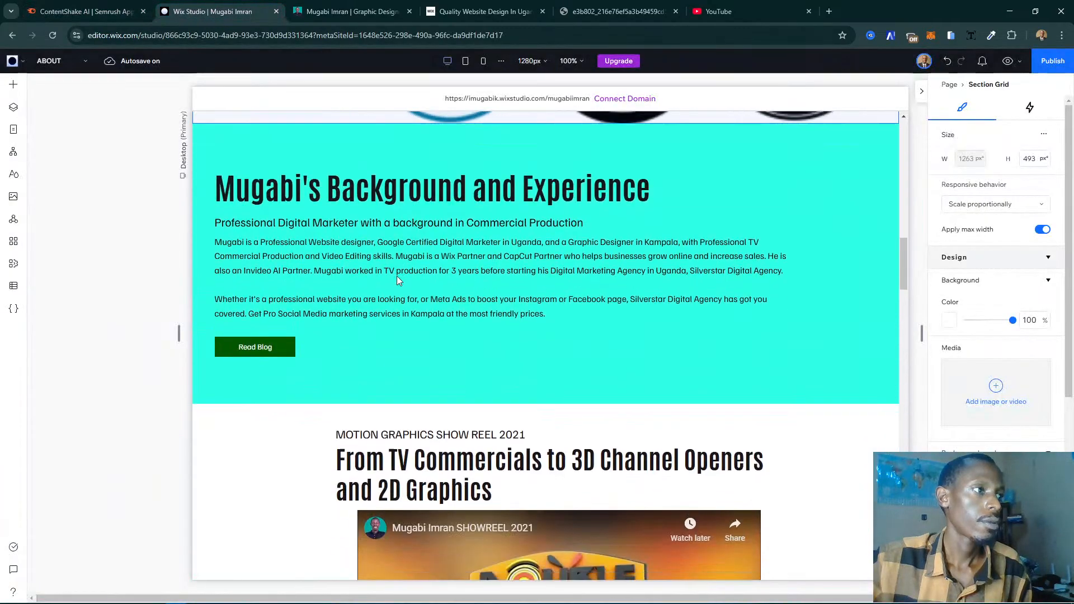
scroll(398, 277, down, 15)
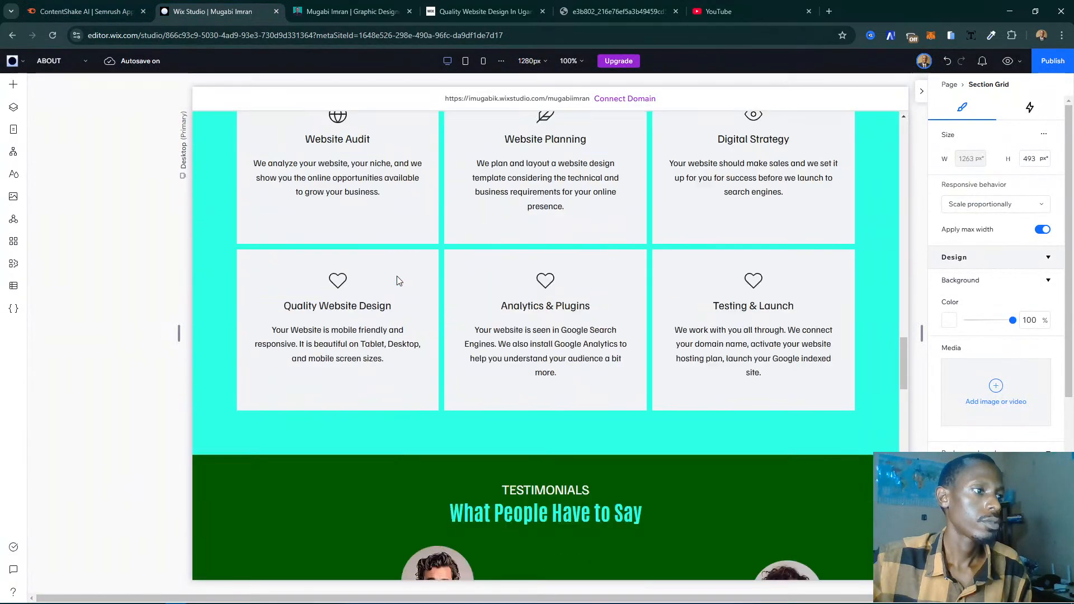
click(353, 11)
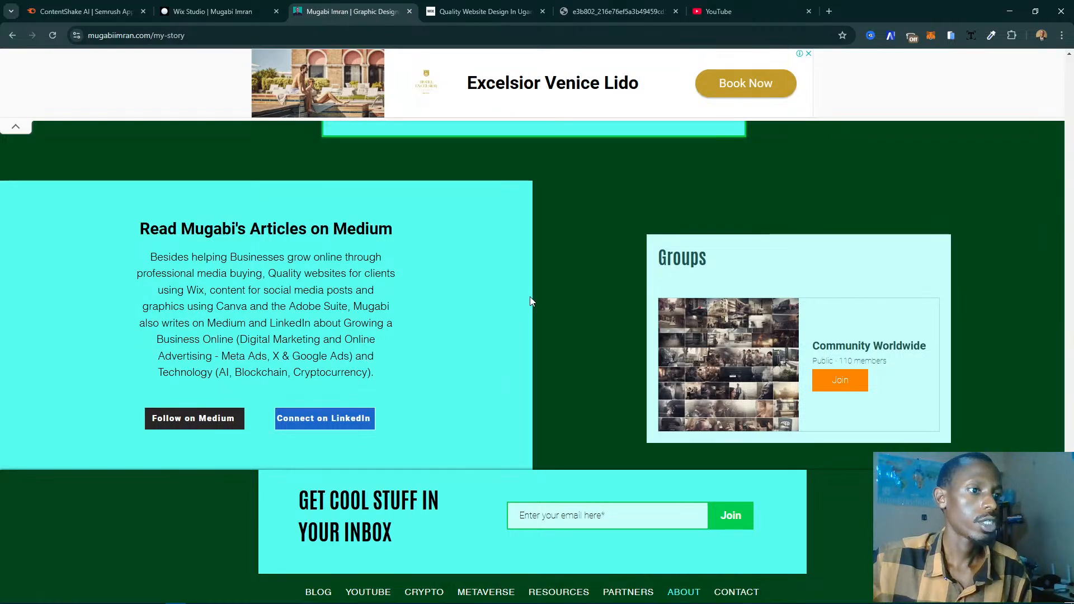
scroll(530, 297, up, 20)
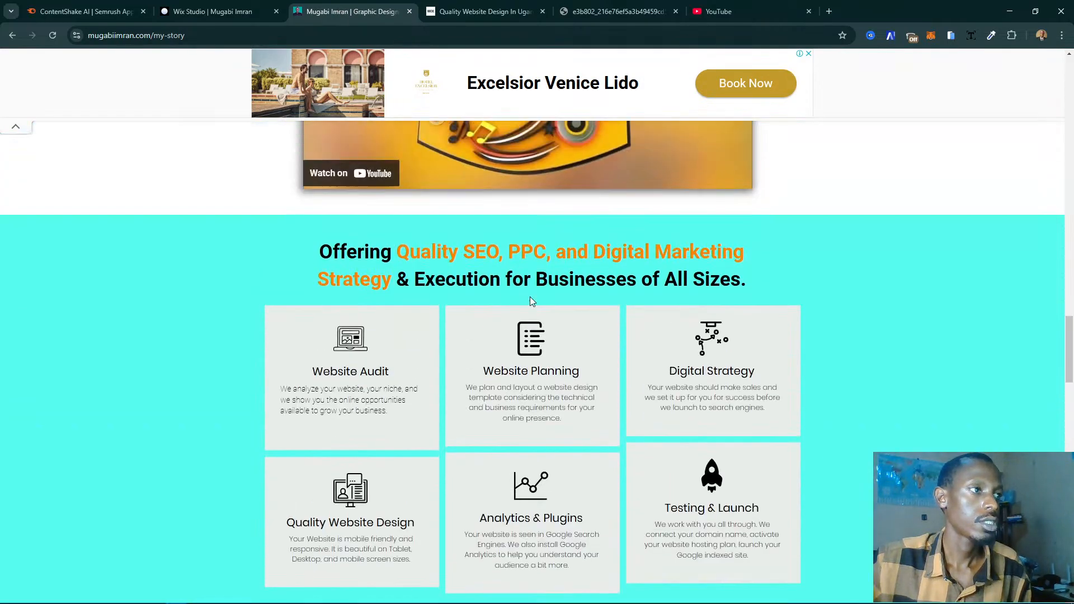
scroll(530, 300, up, 15)
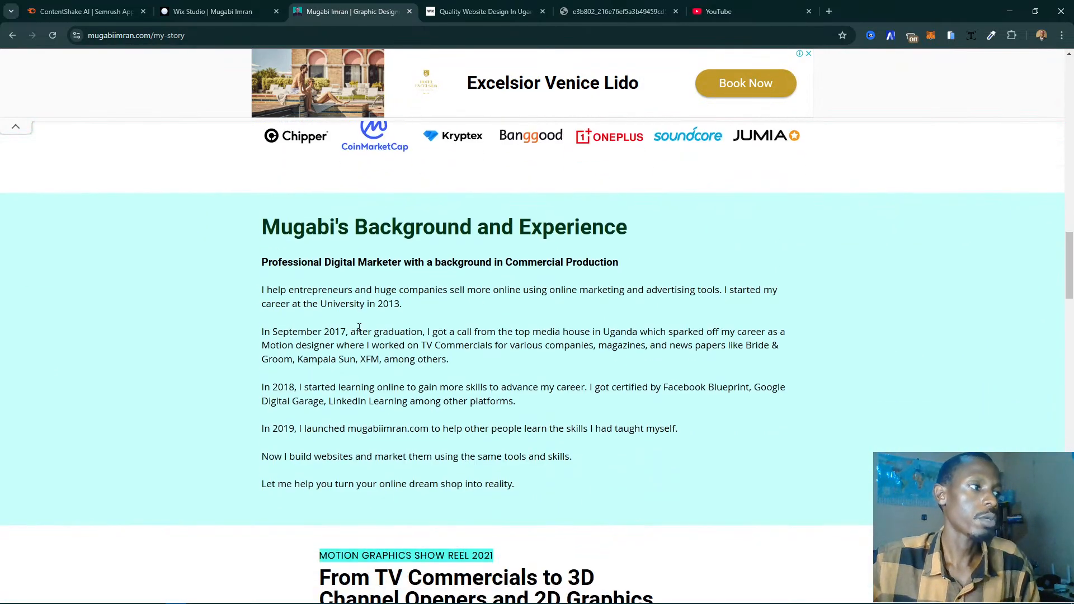
click(209, 11)
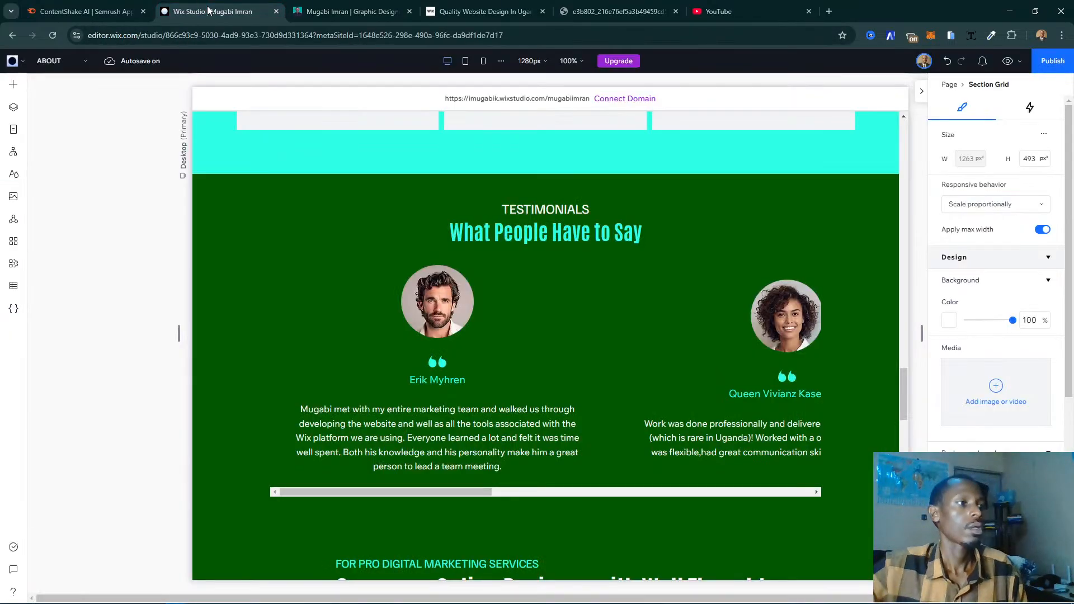
- Select the turquoise Background and Experience section and open its options for adding a cell
scroll(498, 274, up, 15)
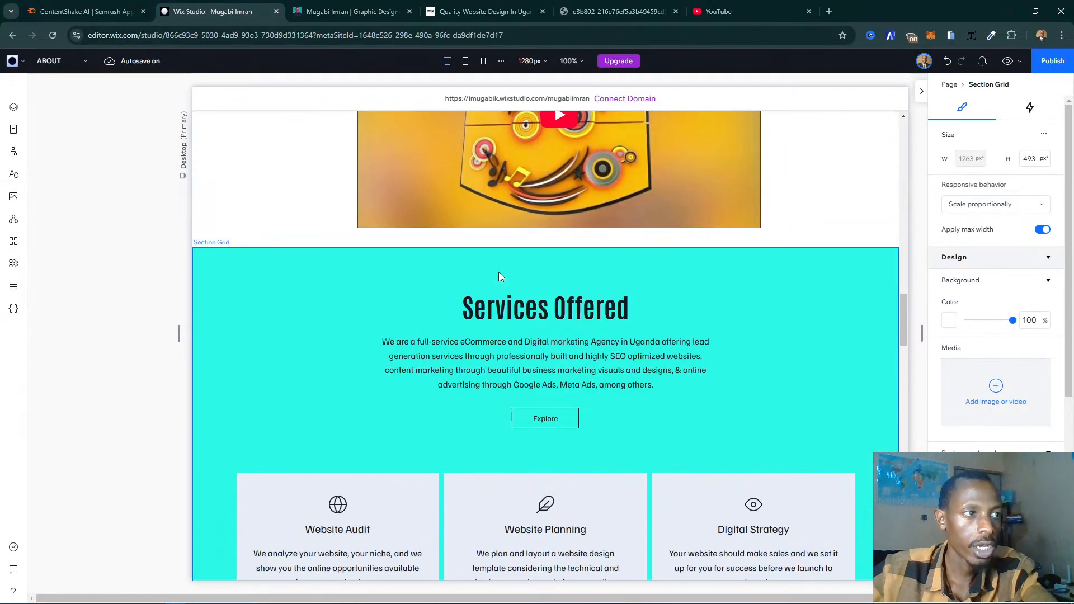
scroll(498, 272, up, 3)
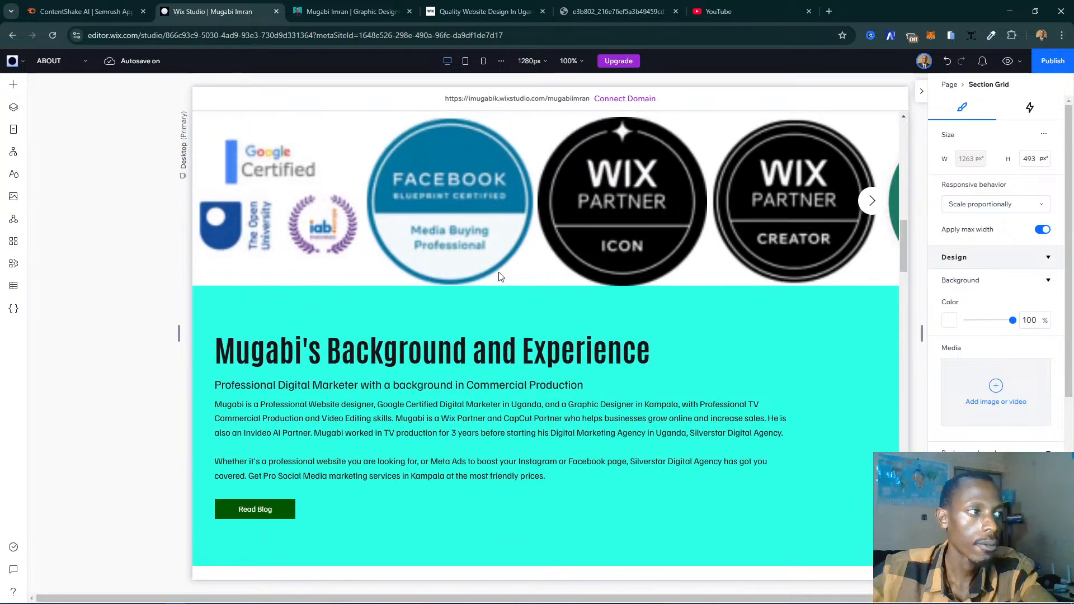
scroll(501, 313, down, 4)
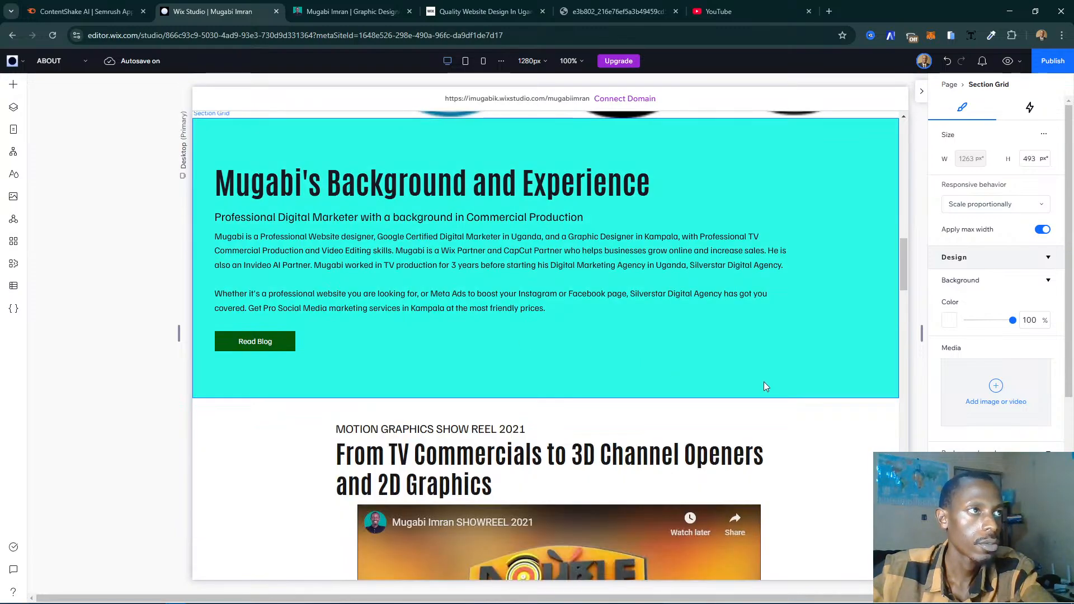
click(736, 381)
scroll(737, 381, up, 2)
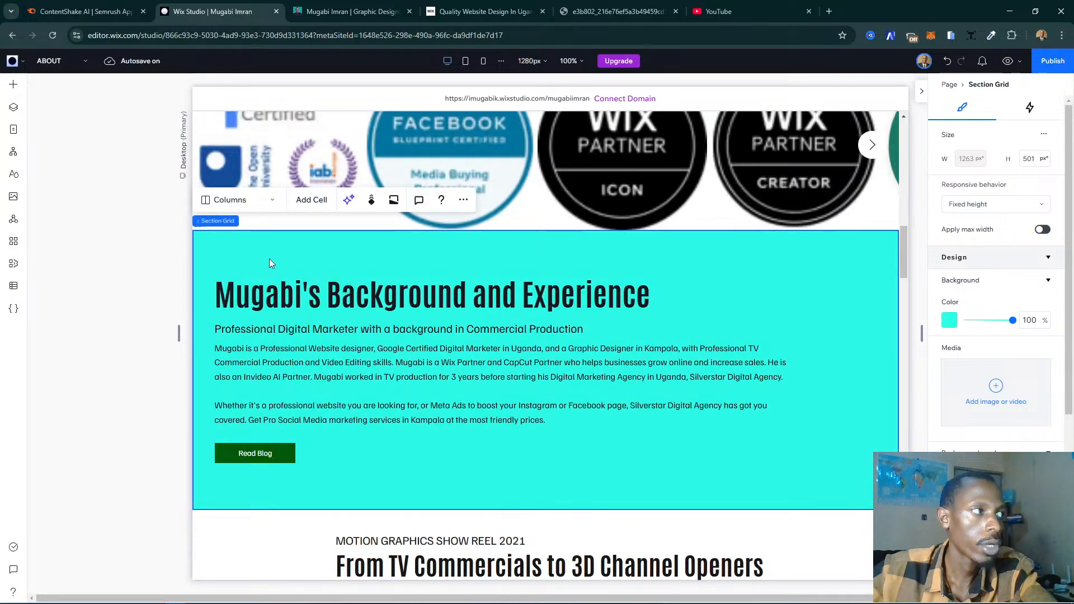
click(311, 207)
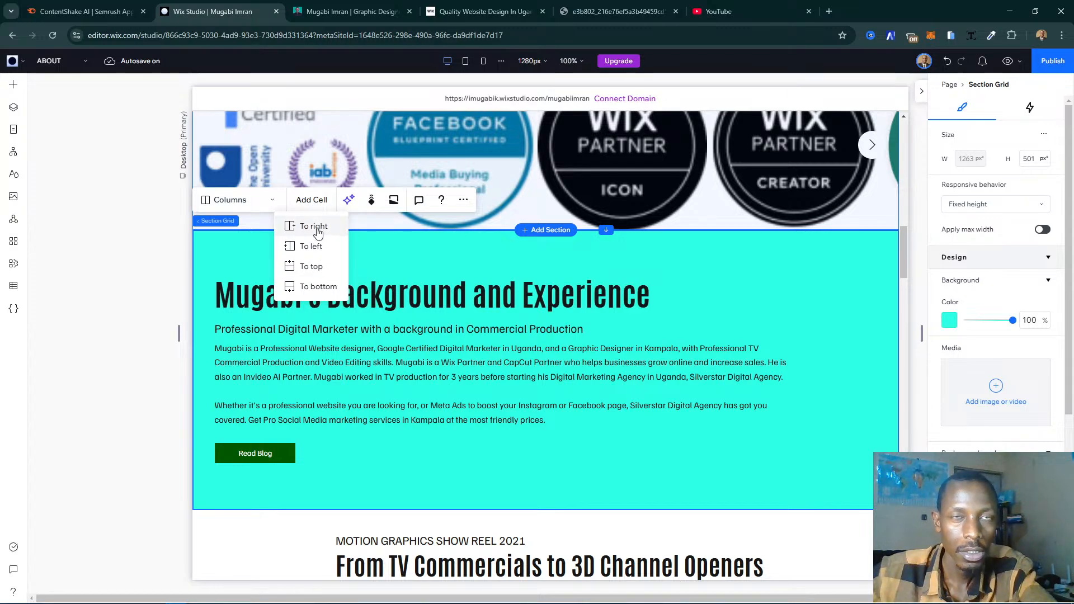
- Examine the intro, show reel and certificates sections, and select the cell of the Background and Experience section
scroll(727, 352, up, 5)
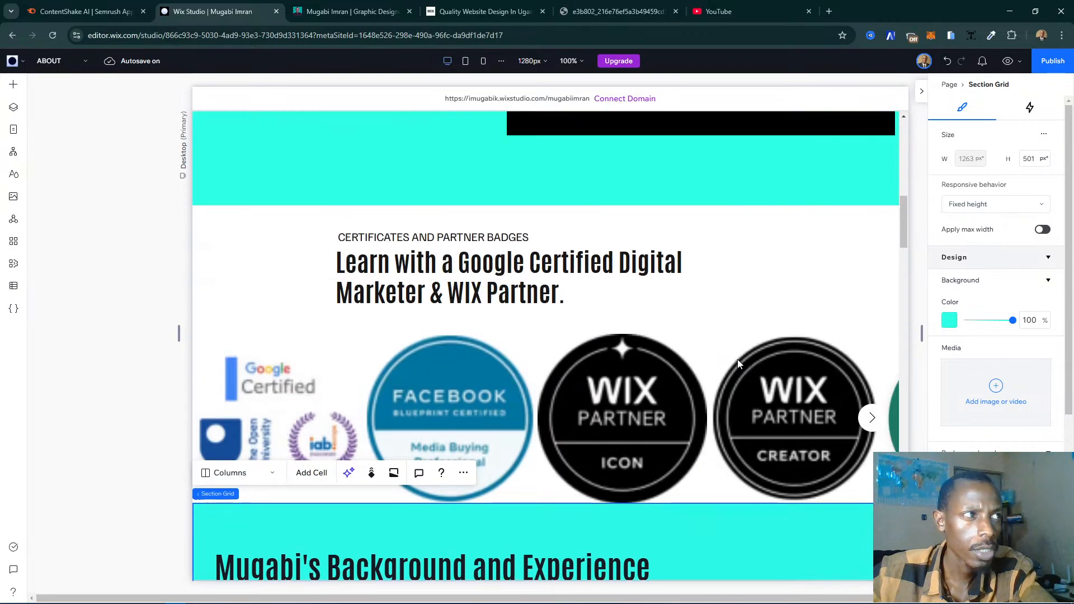
scroll(738, 363, up, 5)
scroll(739, 364, up, 5)
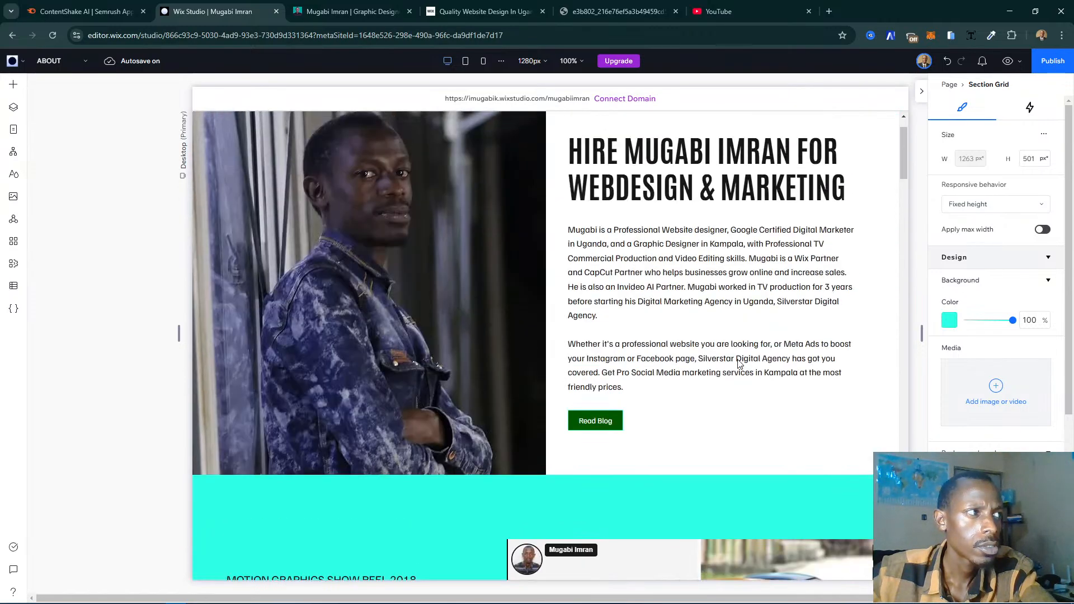
scroll(737, 363, down, 10)
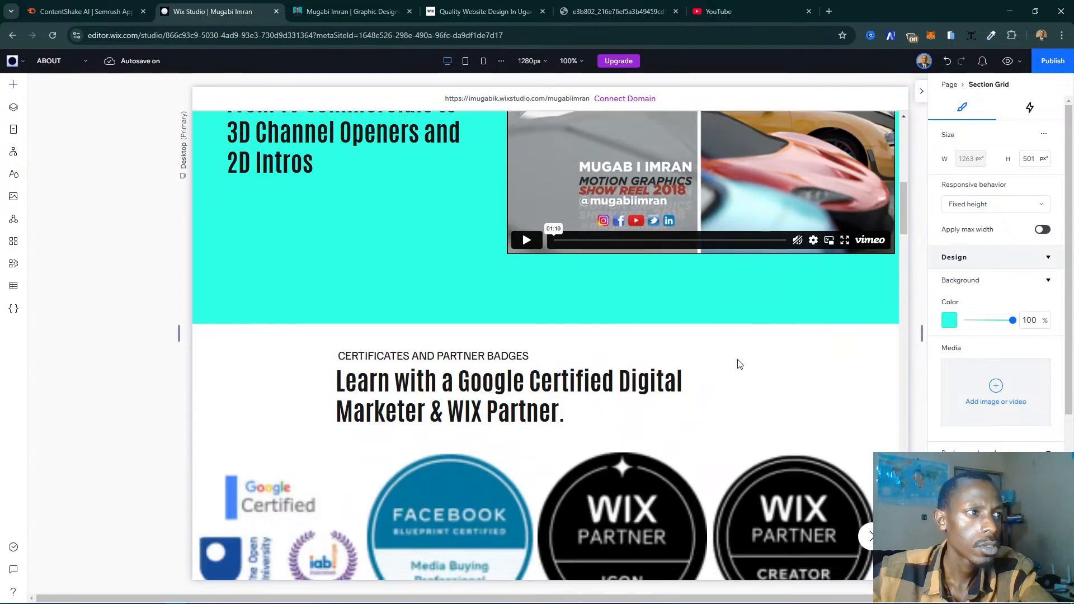
scroll(738, 364, down, 5)
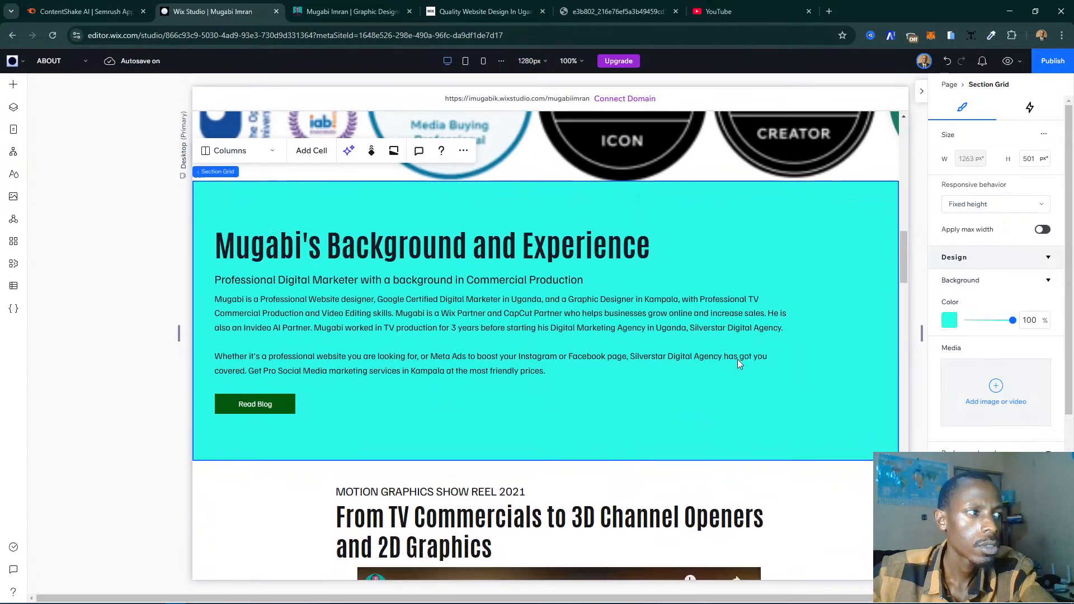
click(674, 400)
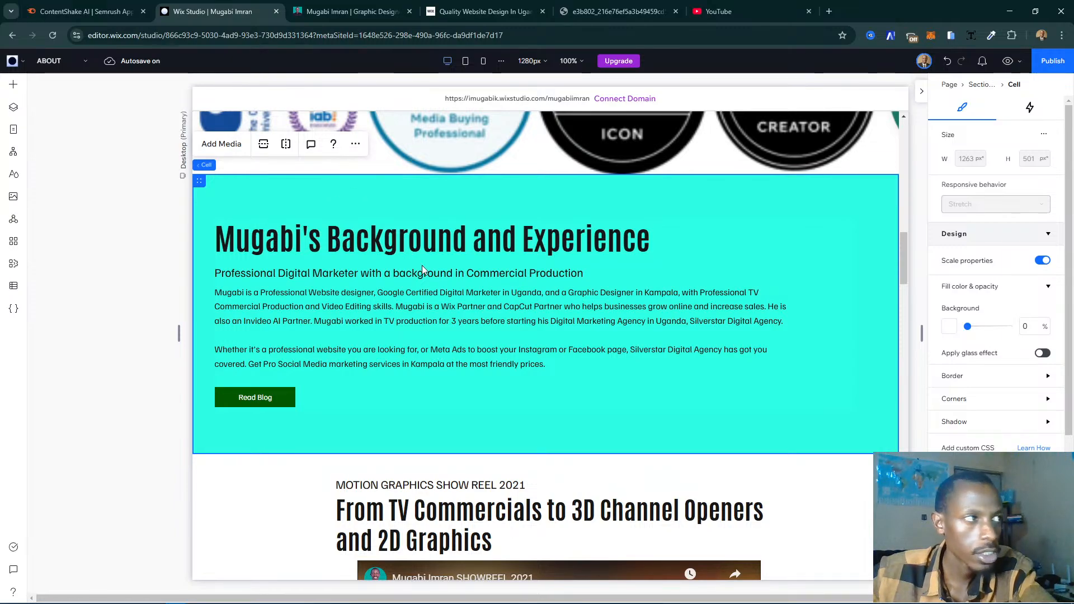
- Split the Background and Experience section's cell vertically into two side-by-side cells
click(286, 144)
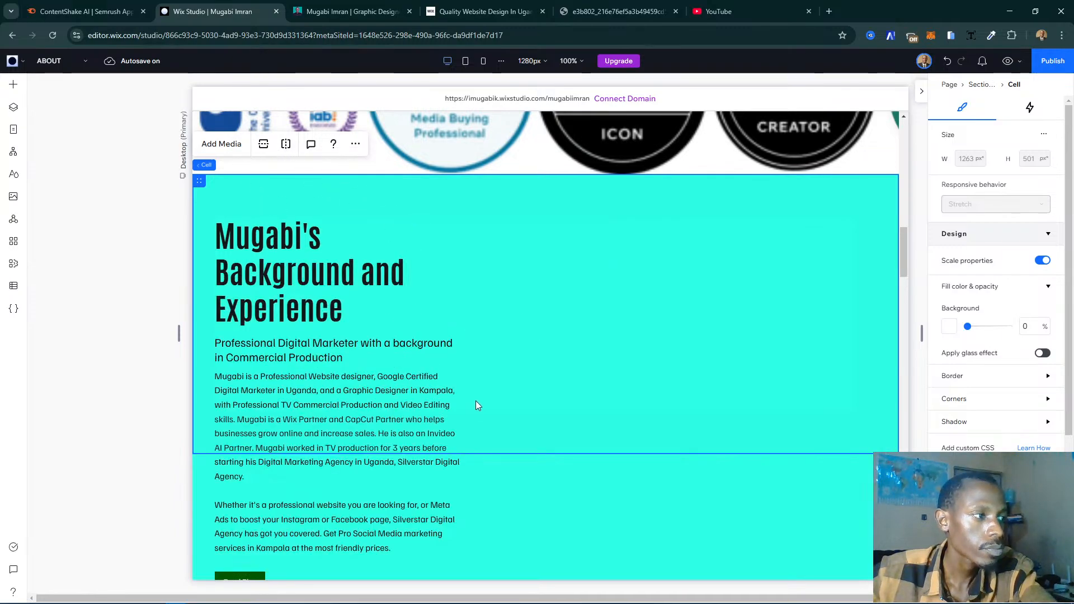
scroll(565, 377, down, 2)
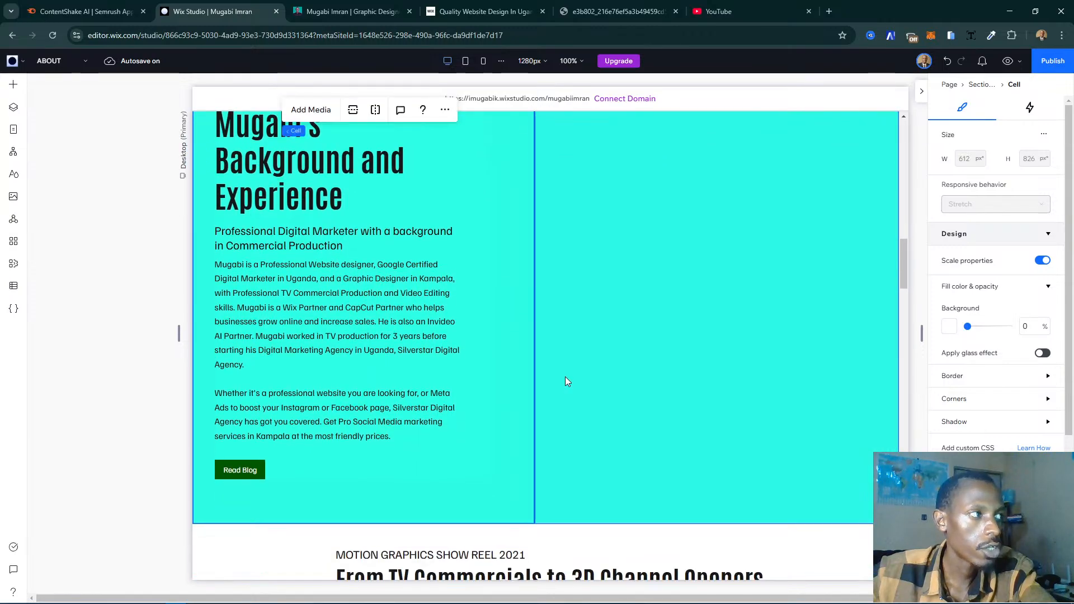
scroll(565, 381, up, 2)
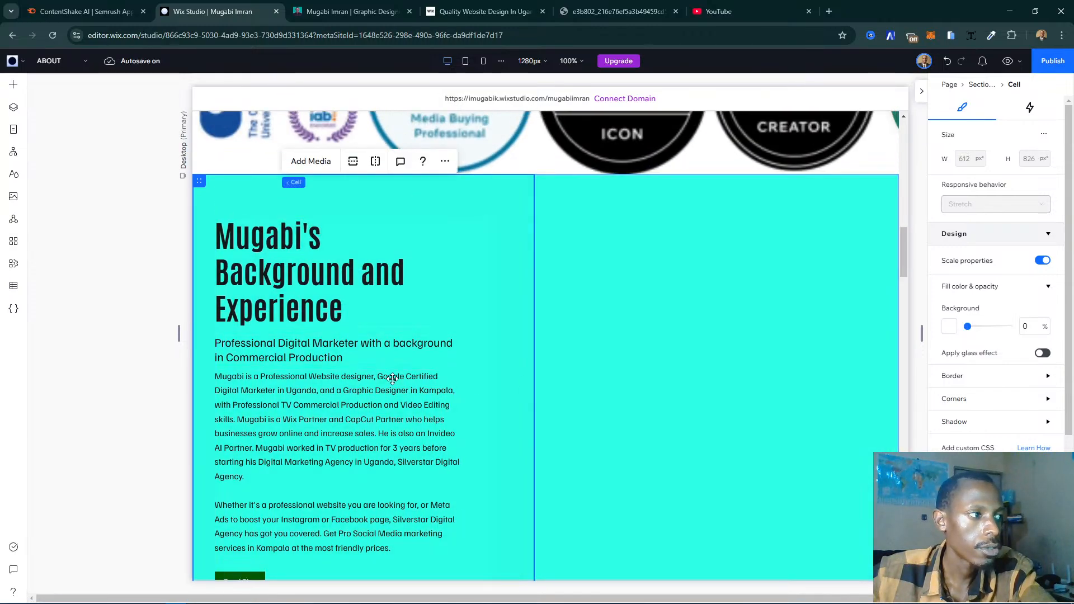
- Widen the Background and Experience text stack to about 538 px so it nearly fills its cell
click(392, 378)
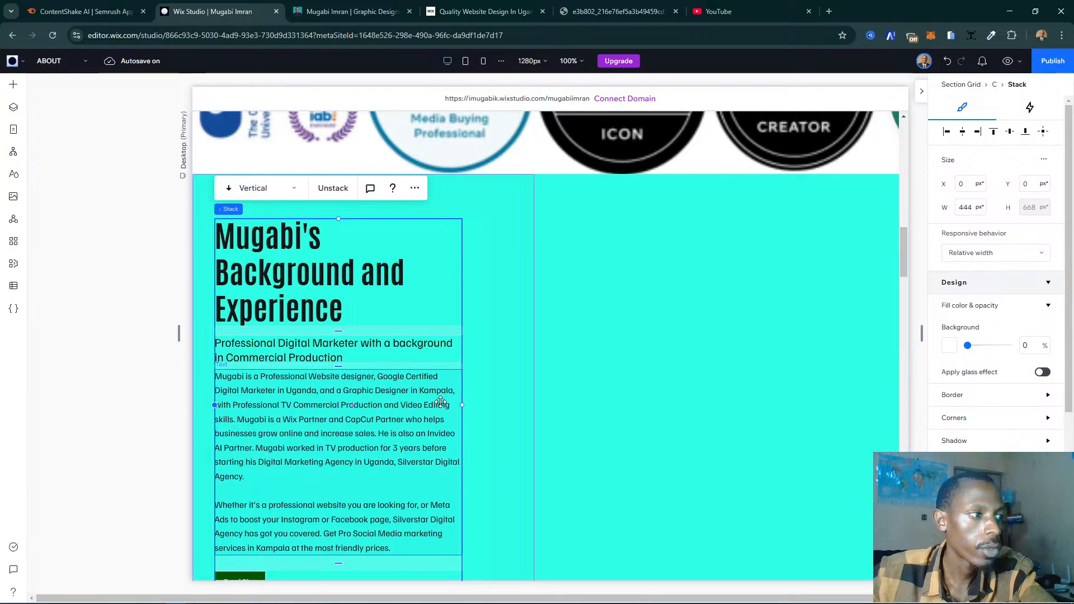
click(436, 405)
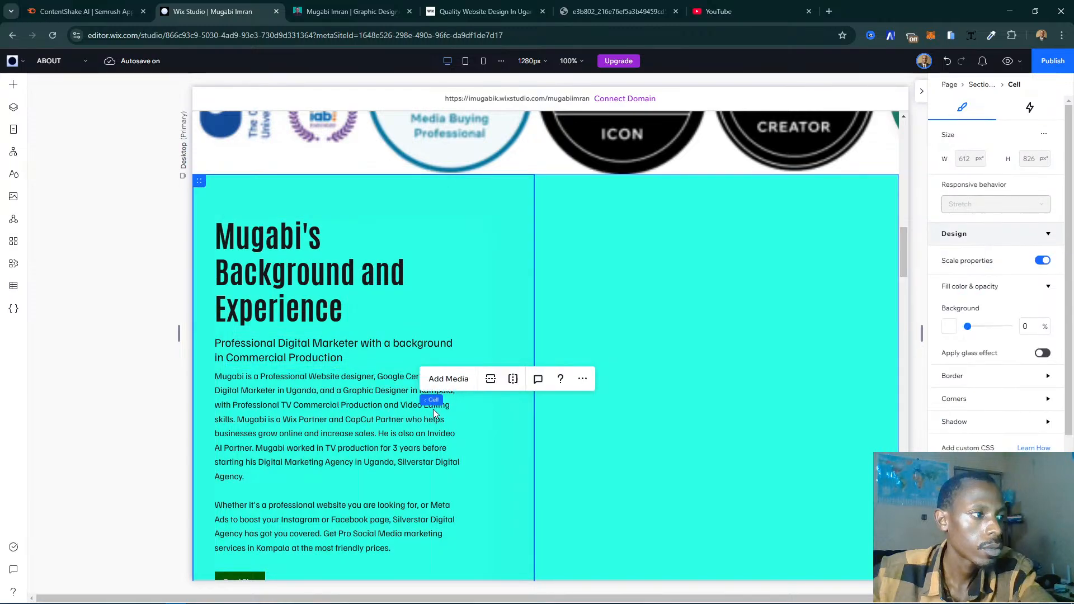
click(454, 407)
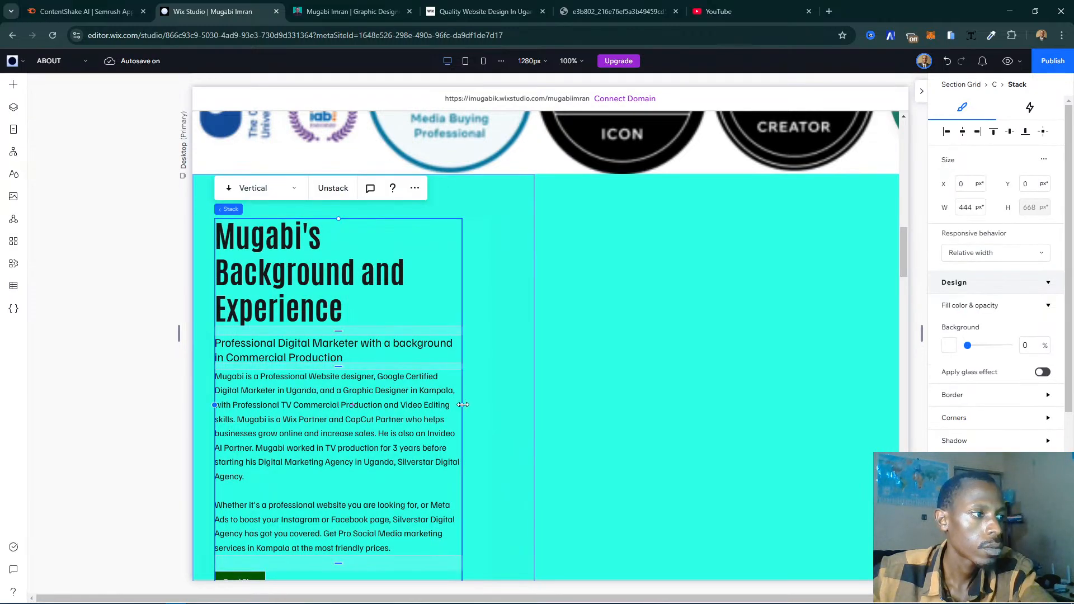
drag(463, 405, 515, 387)
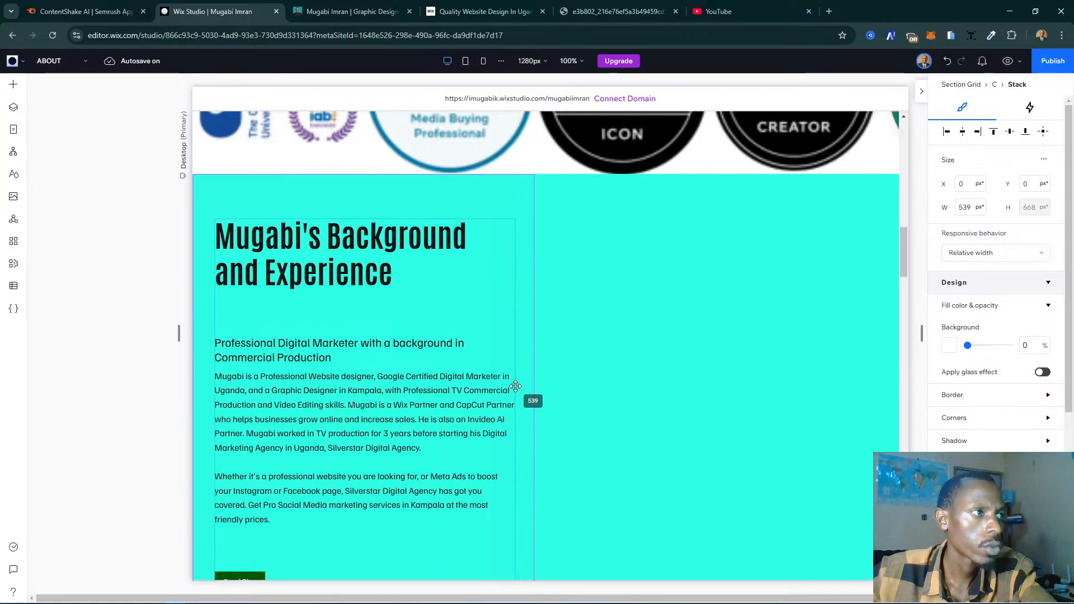
click(336, 400)
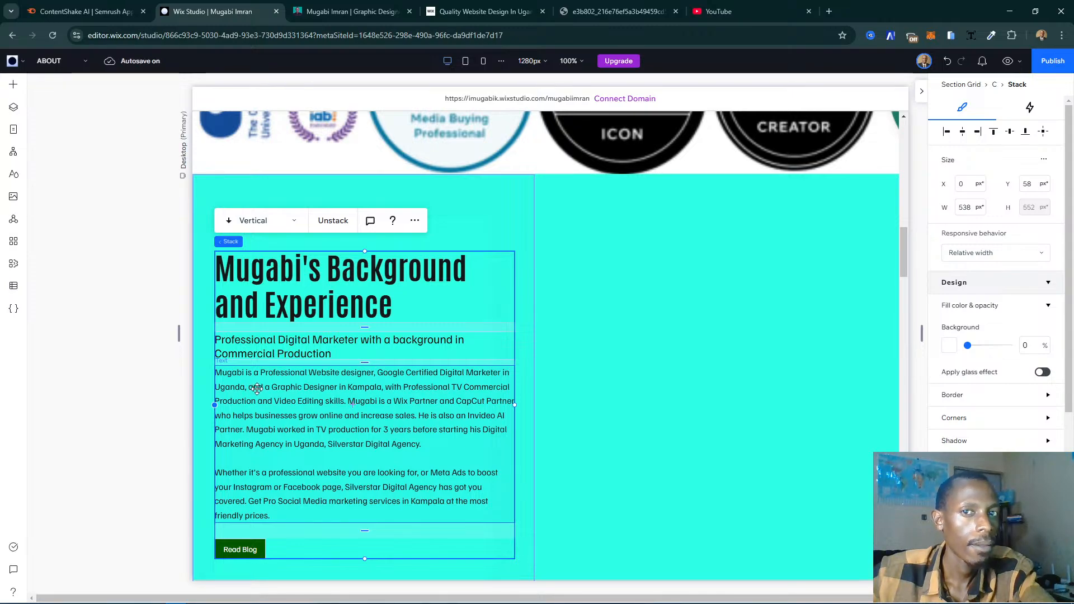
- Reduce the height of the Background and Experience section to about 733 px from its lower edge
scroll(257, 388, down, 2)
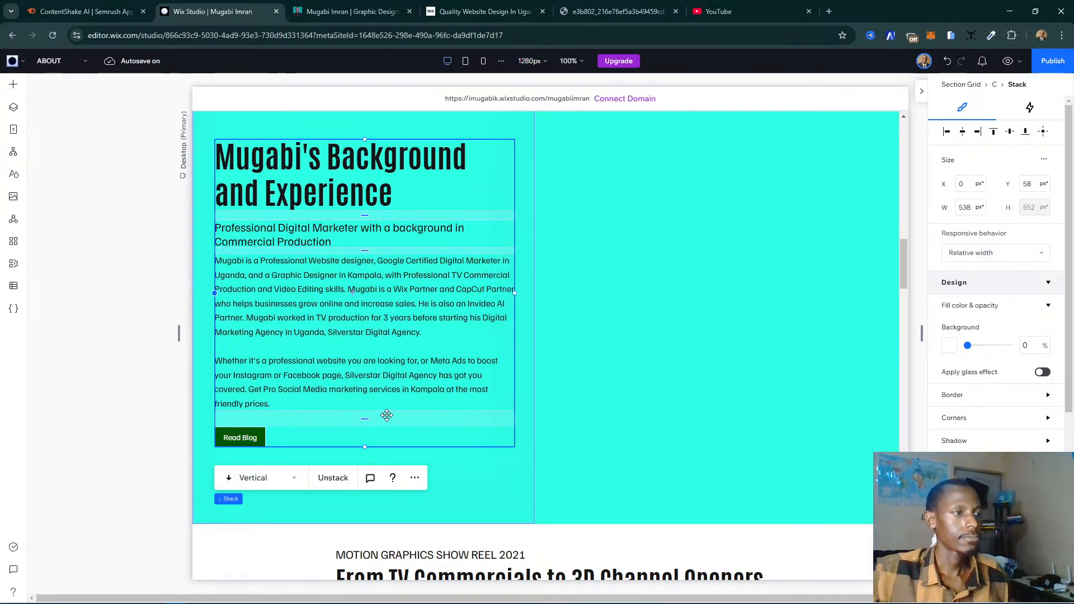
scroll(413, 410, up, 1)
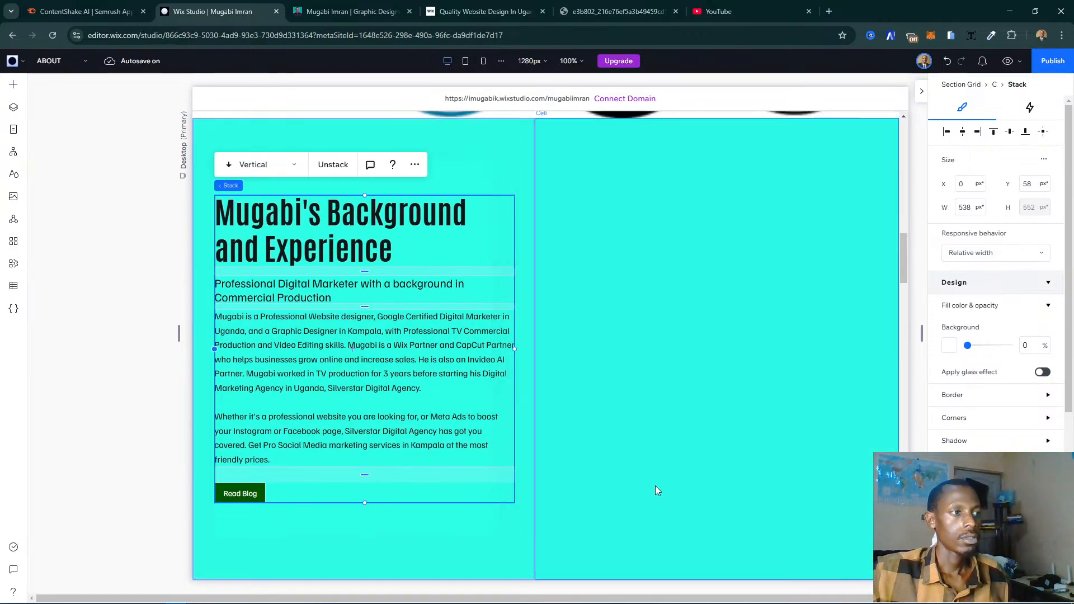
scroll(666, 487, down, 2)
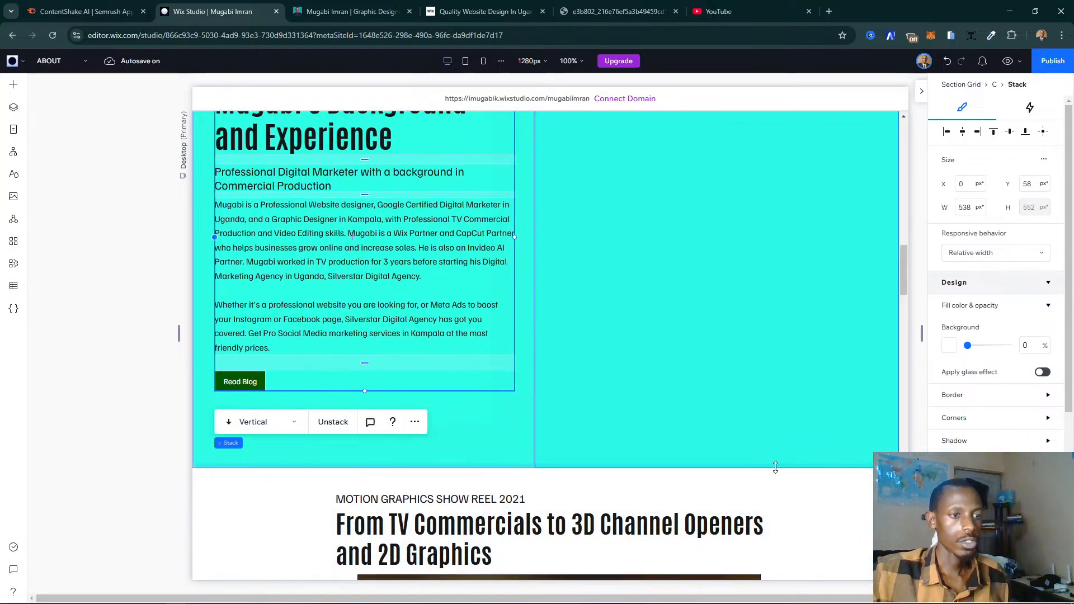
click(775, 466)
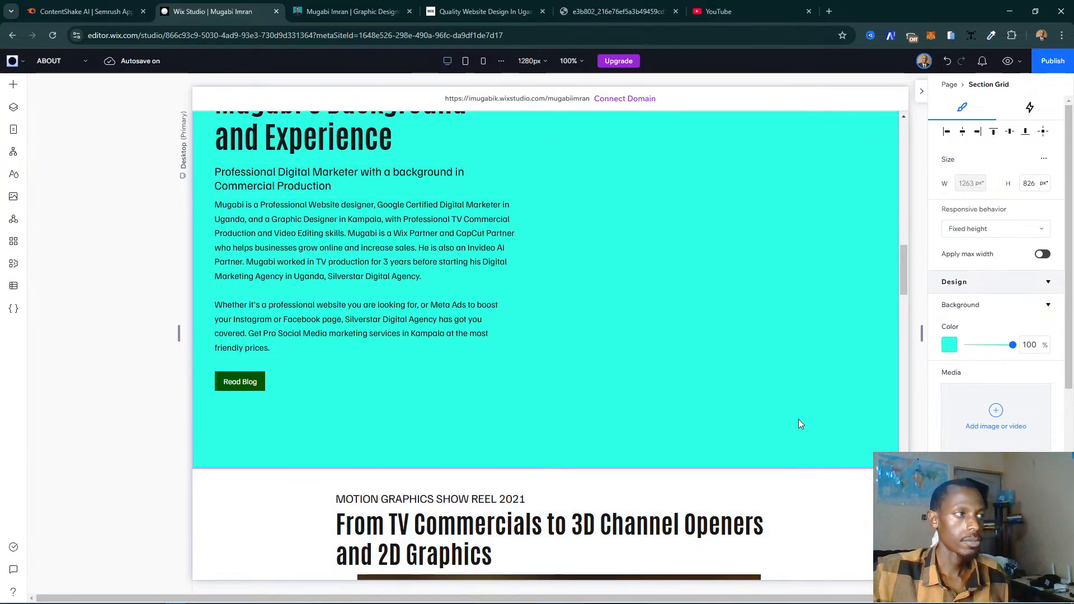
click(800, 424)
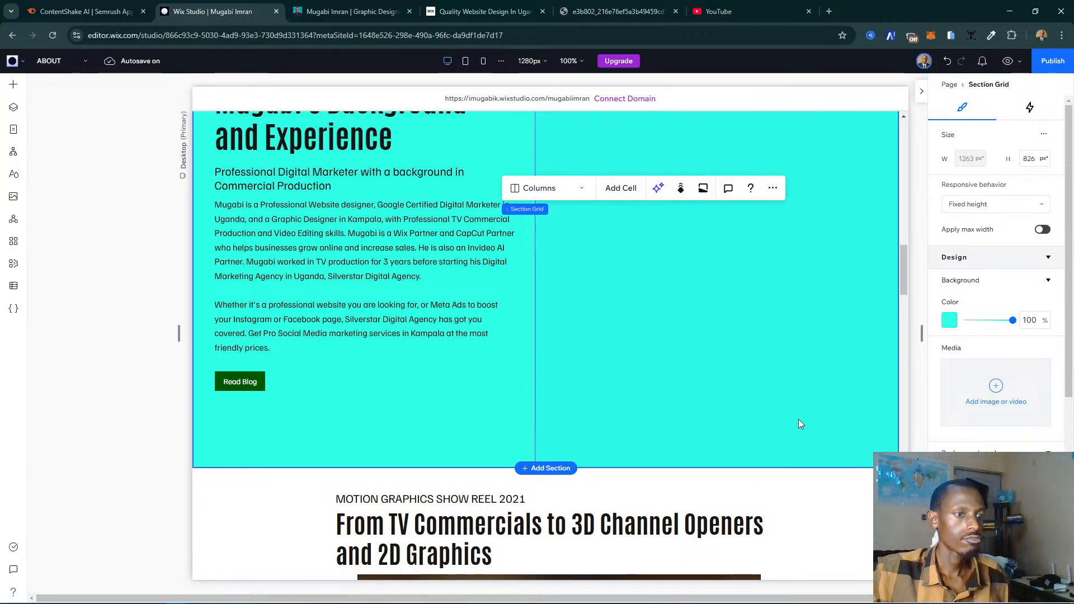
drag(728, 466, 710, 415)
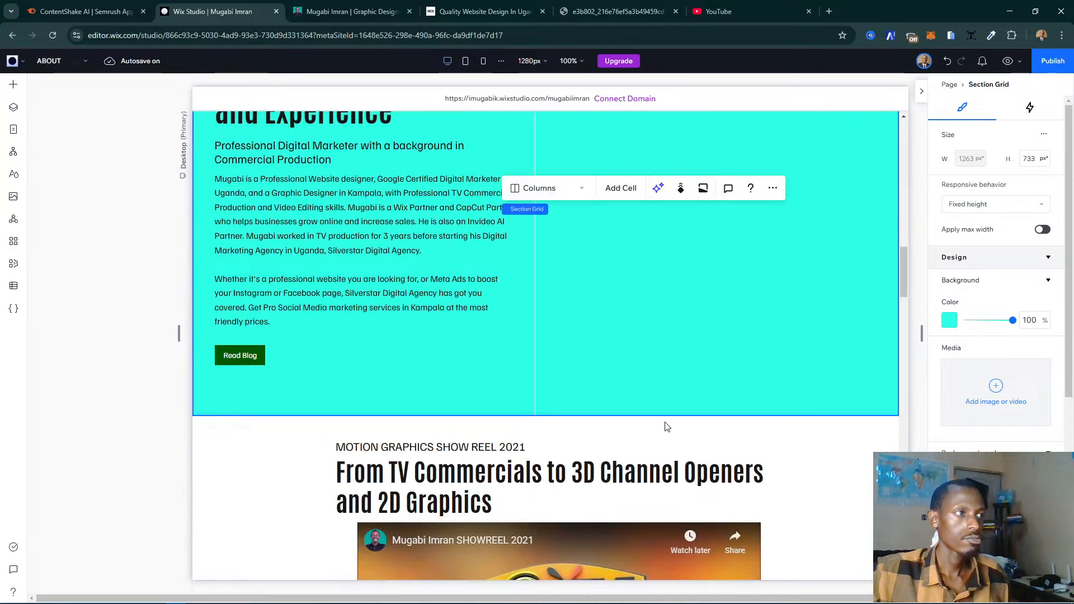
- Examine the resized Background and Experience section alongside the certificates and services sections
scroll(616, 392, up, 6)
scroll(638, 398, down, 2)
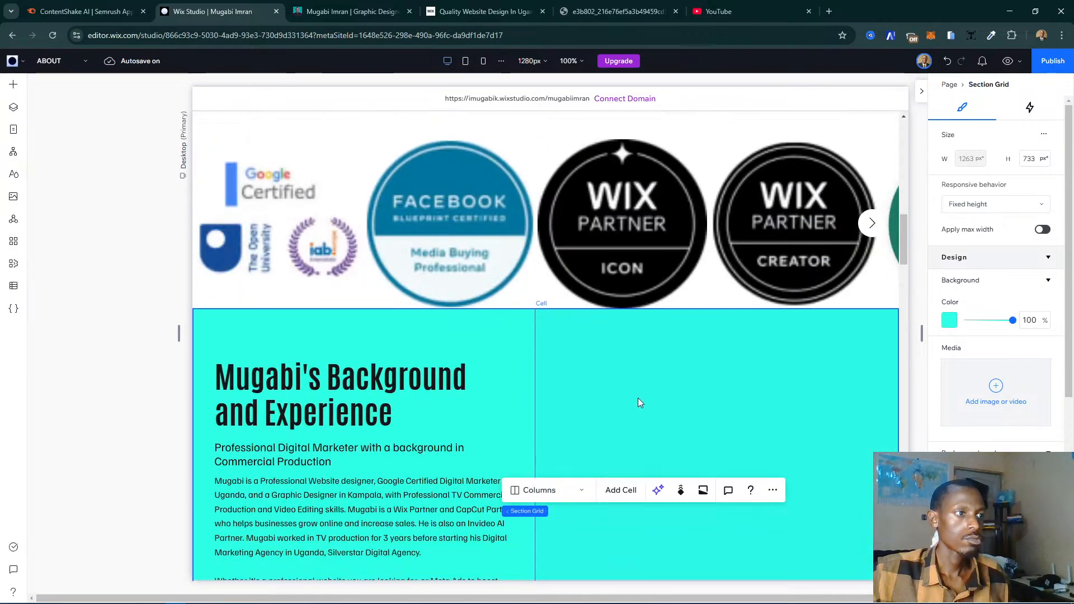
scroll(641, 405, down, 1)
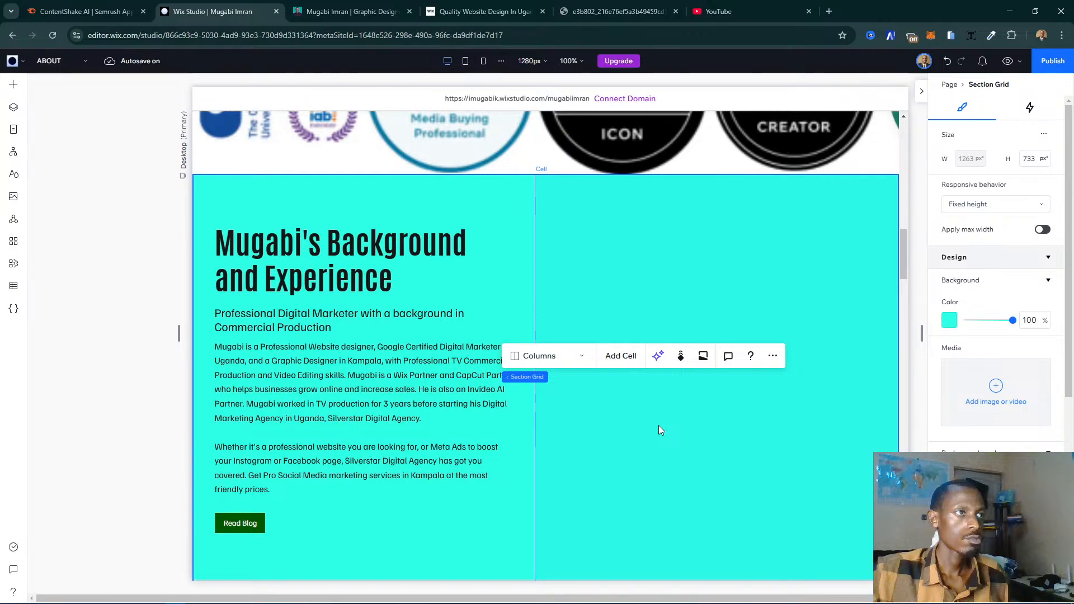
scroll(659, 429, down, 15)
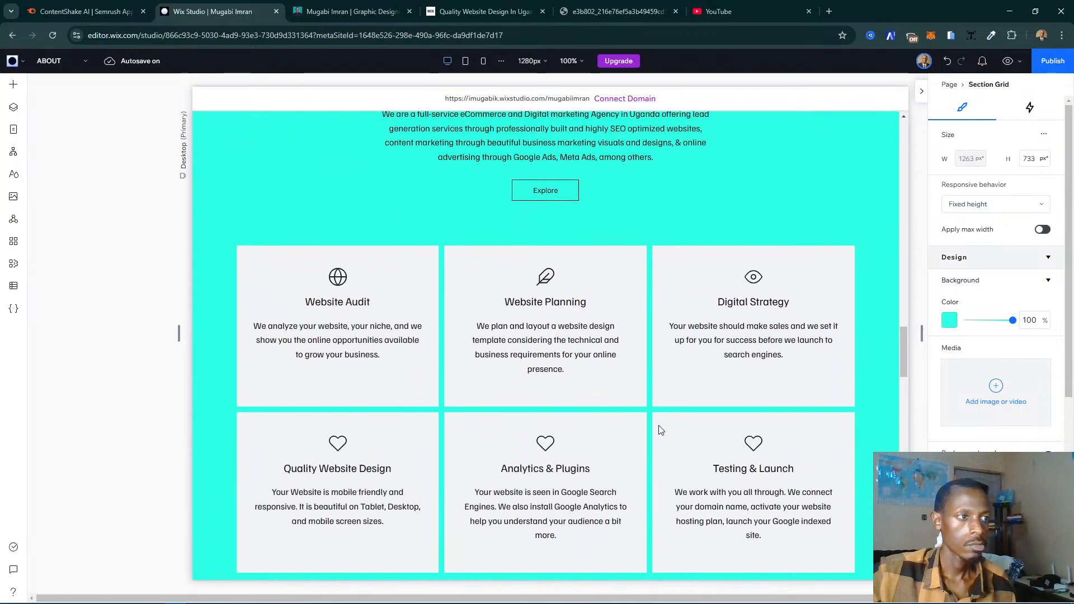
scroll(659, 429, up, 5)
scroll(659, 427, up, 12)
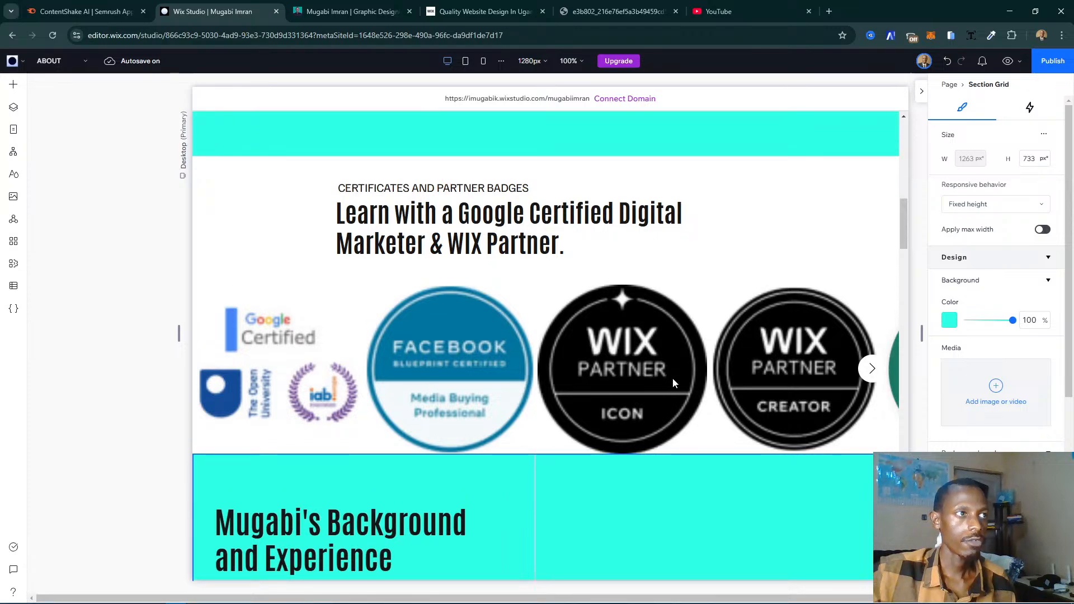
scroll(672, 377, up, 4)
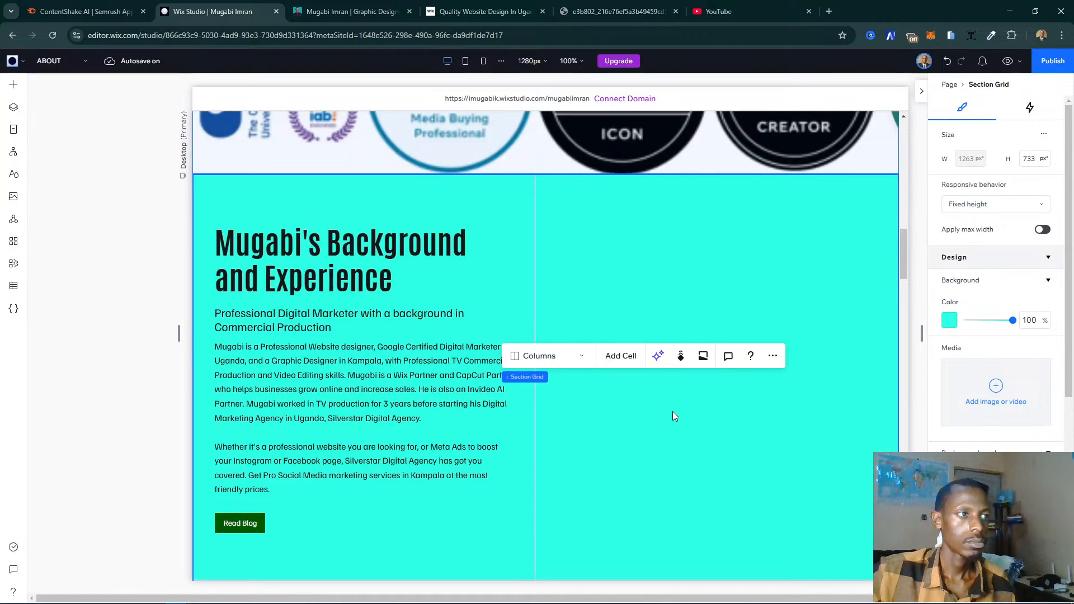
scroll(672, 379, down, 7)
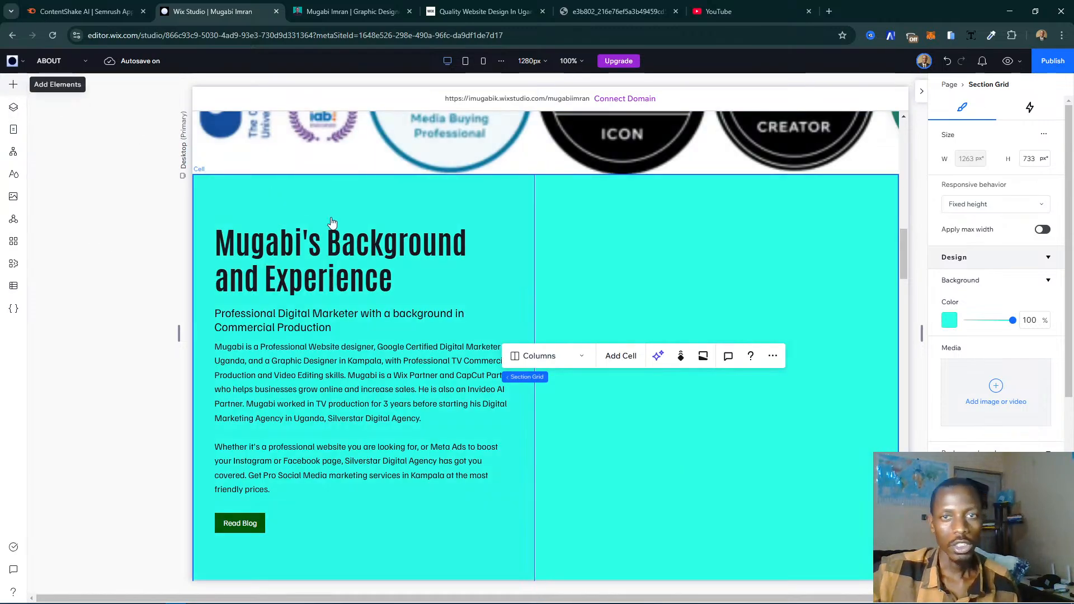
- Add the snowy landscape single image to the section's empty right cell and stretch it to fill the cell
click(12, 84)
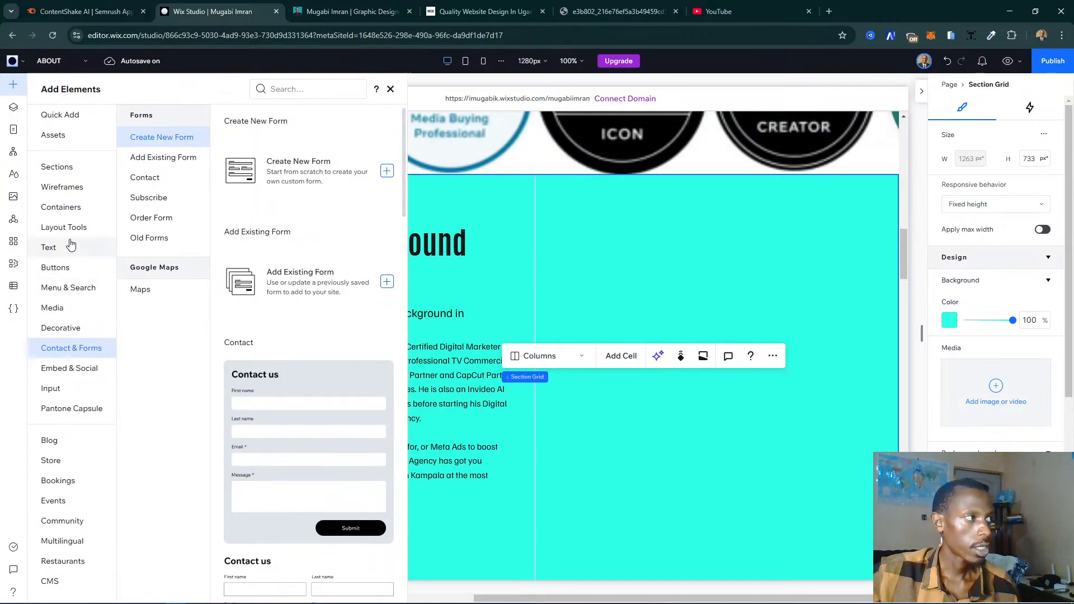
click(53, 315)
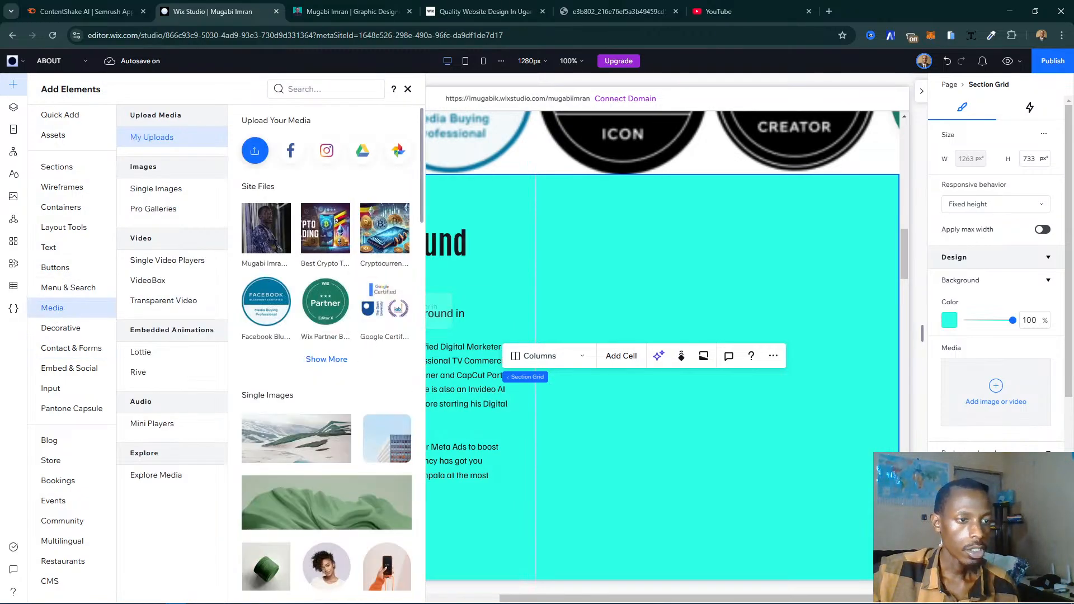
scroll(343, 357, down, 4)
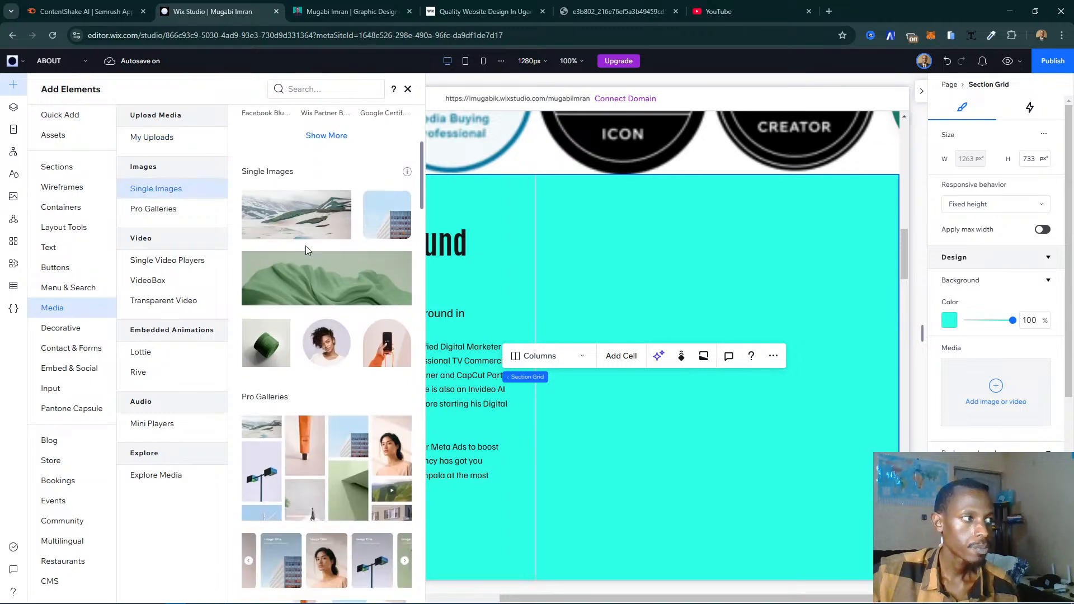
drag(302, 218, 717, 398)
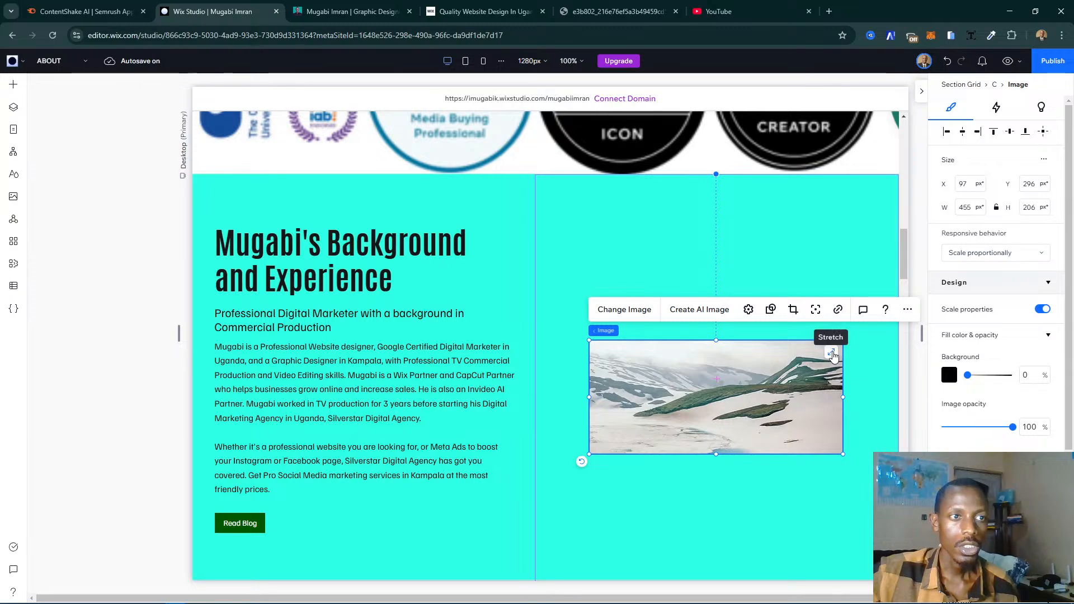
click(833, 354)
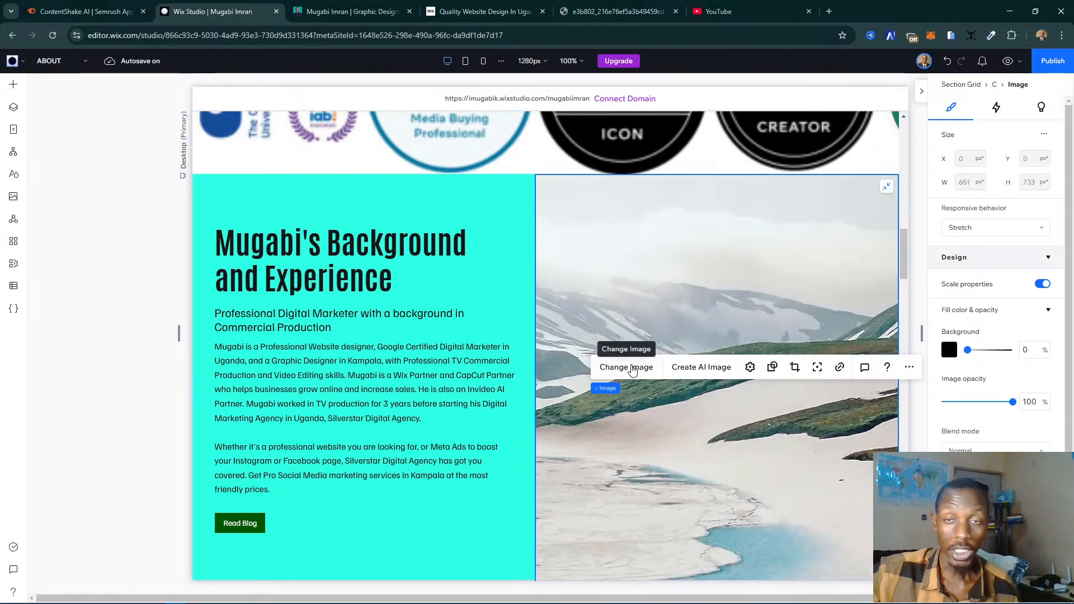
- Start replacing the Background and Experience section's image and select the Diamond Trust Bank picture in the Imported Blog Content folder
click(633, 368)
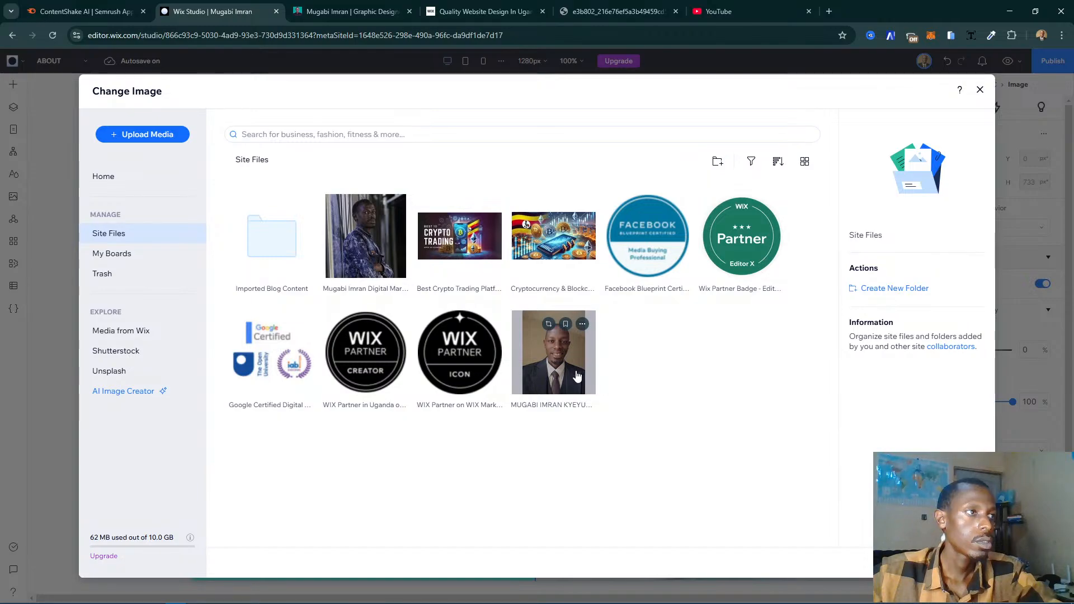
click(276, 254)
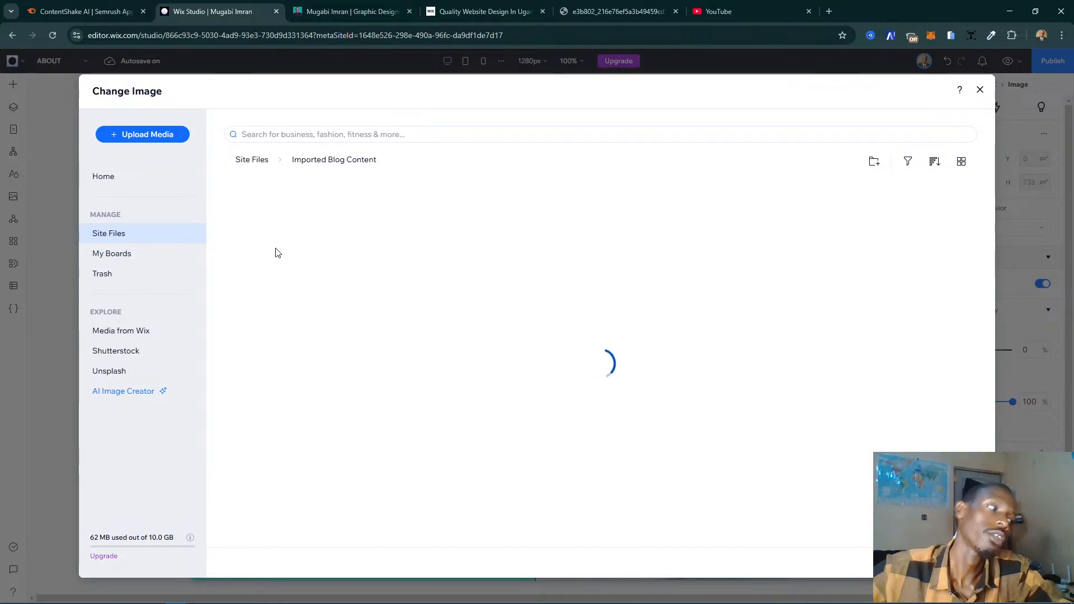
scroll(559, 325, down, 5)
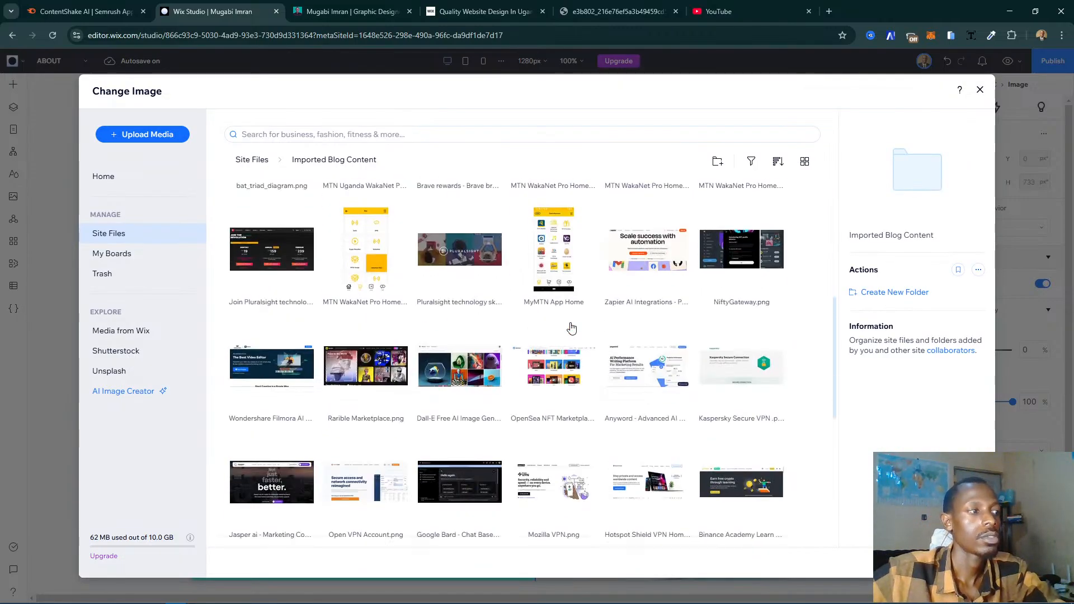
scroll(571, 328, down, 7)
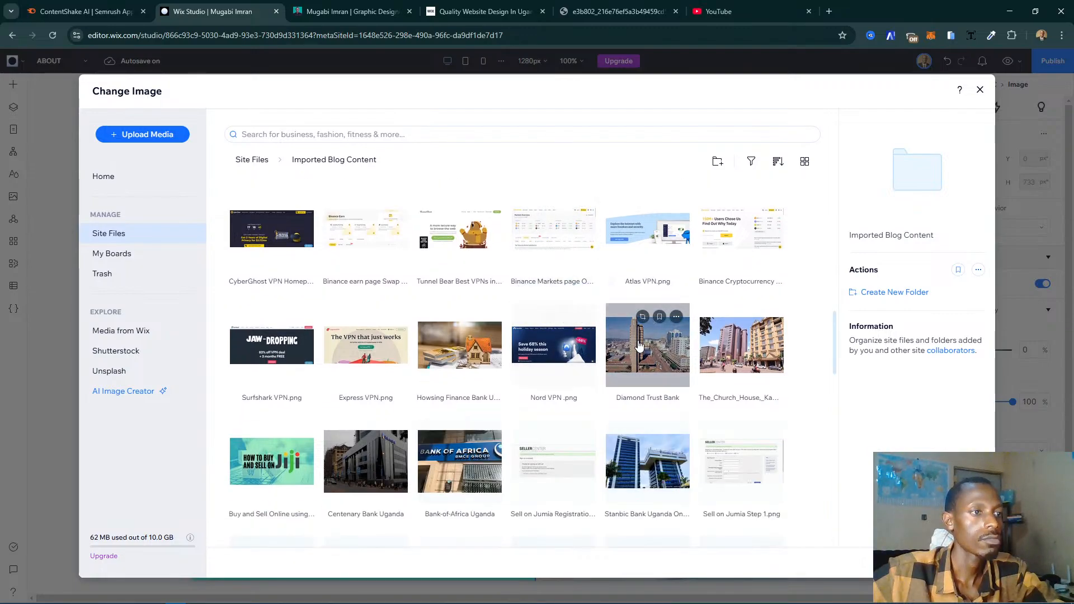
click(628, 404)
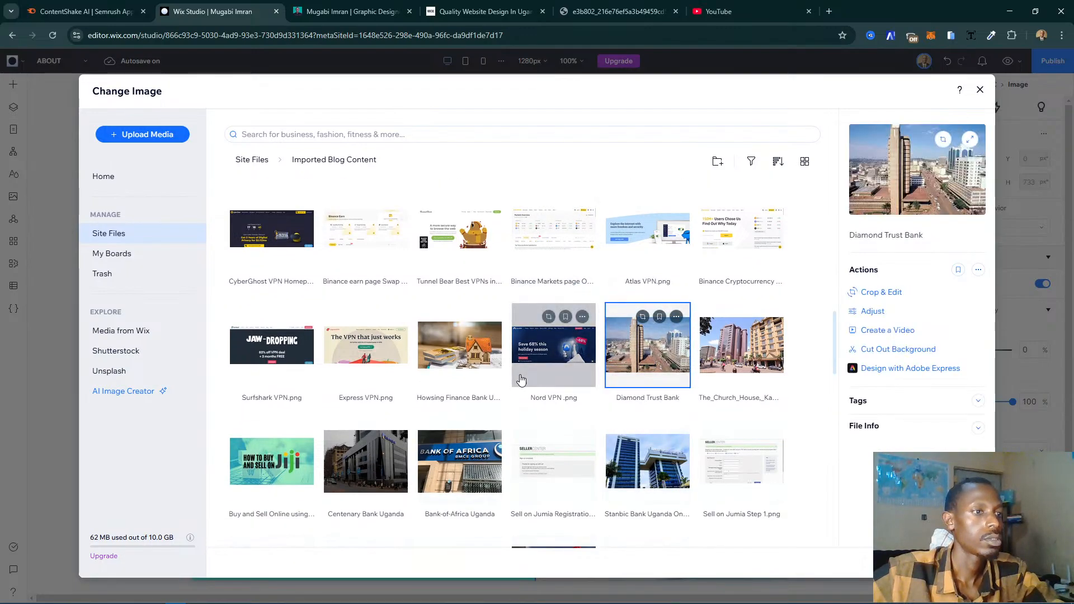
- Look through the remaining Imported Blog Content images, then replace the snowy landscape with the selected Diamond Trust Bank picture
scroll(577, 369, down, 5)
scroll(576, 371, down, 7)
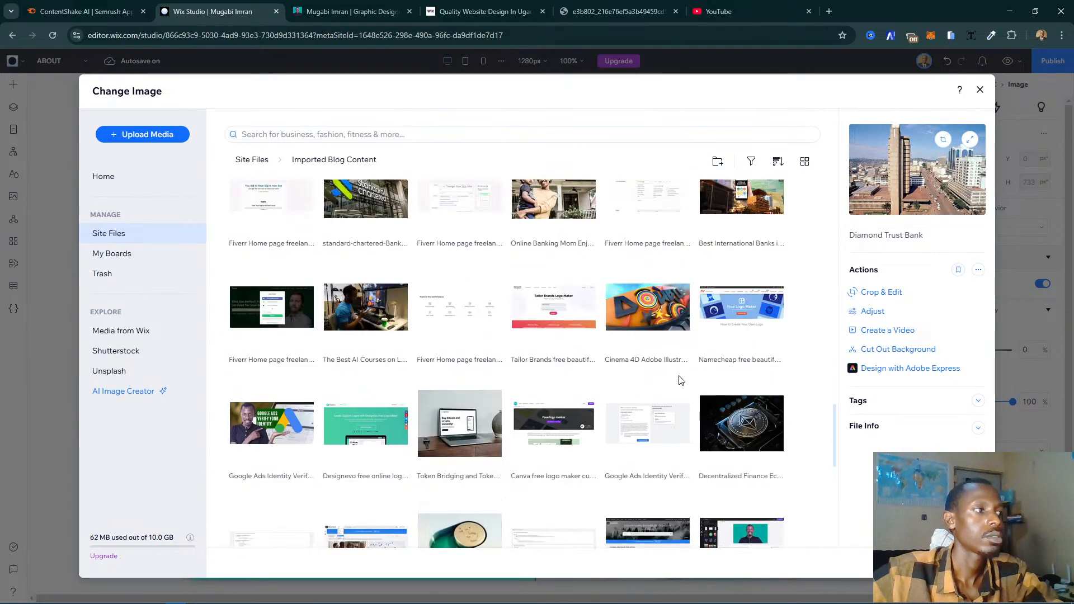
scroll(679, 378, down, 1)
scroll(679, 375, down, 2)
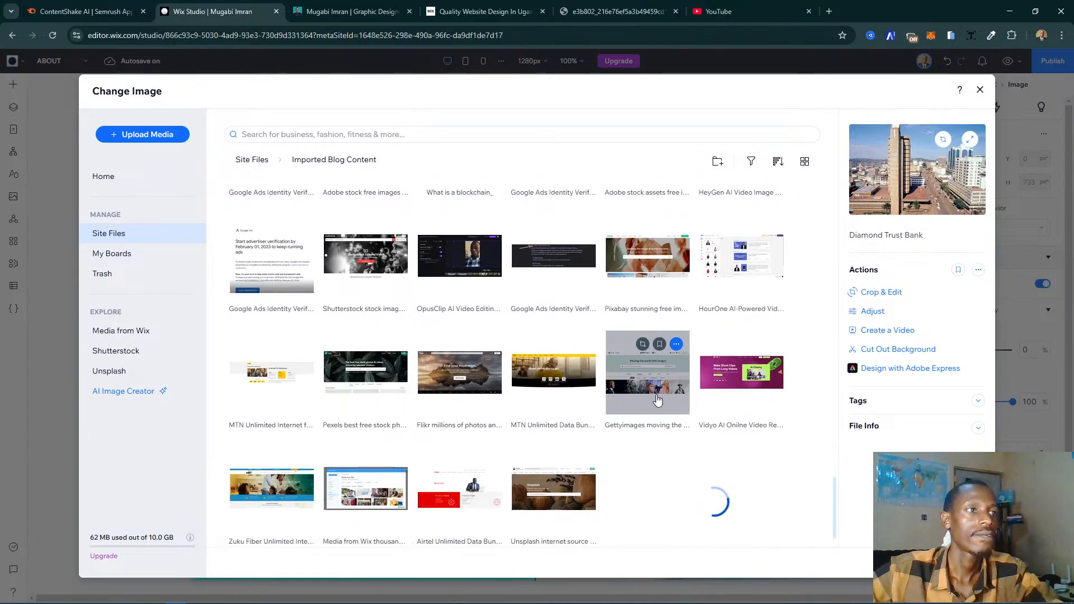
scroll(658, 400, down, 5)
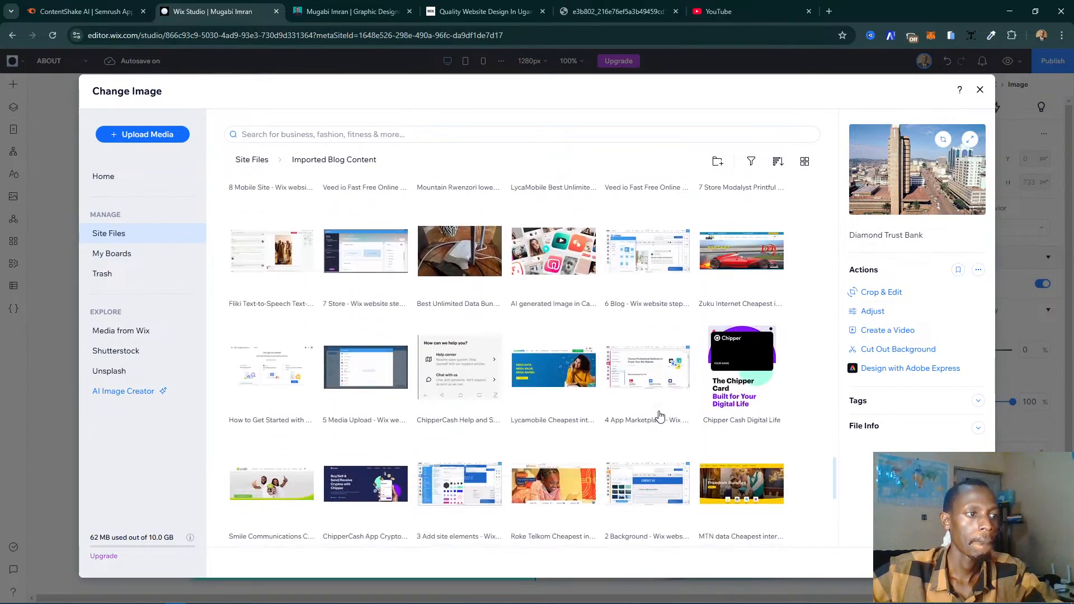
scroll(660, 417, down, 8)
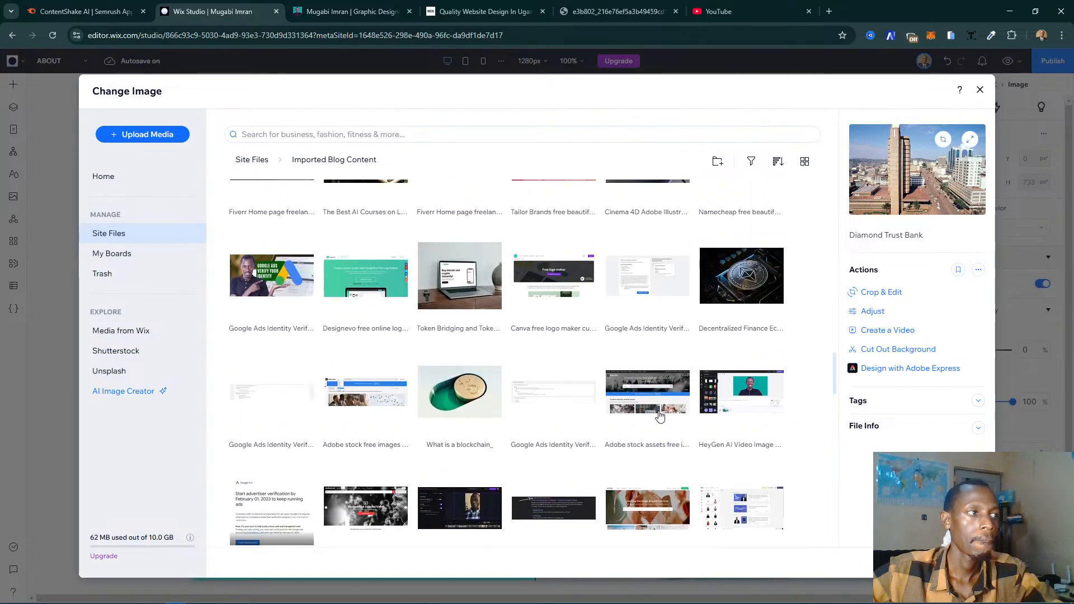
scroll(658, 417, up, 3)
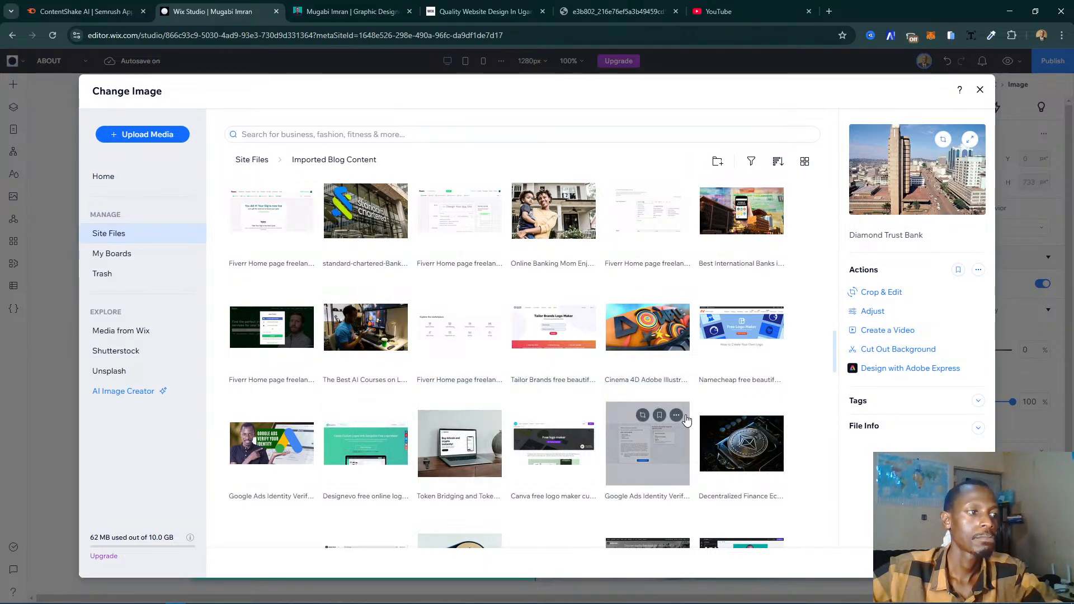
scroll(742, 420, down, 2)
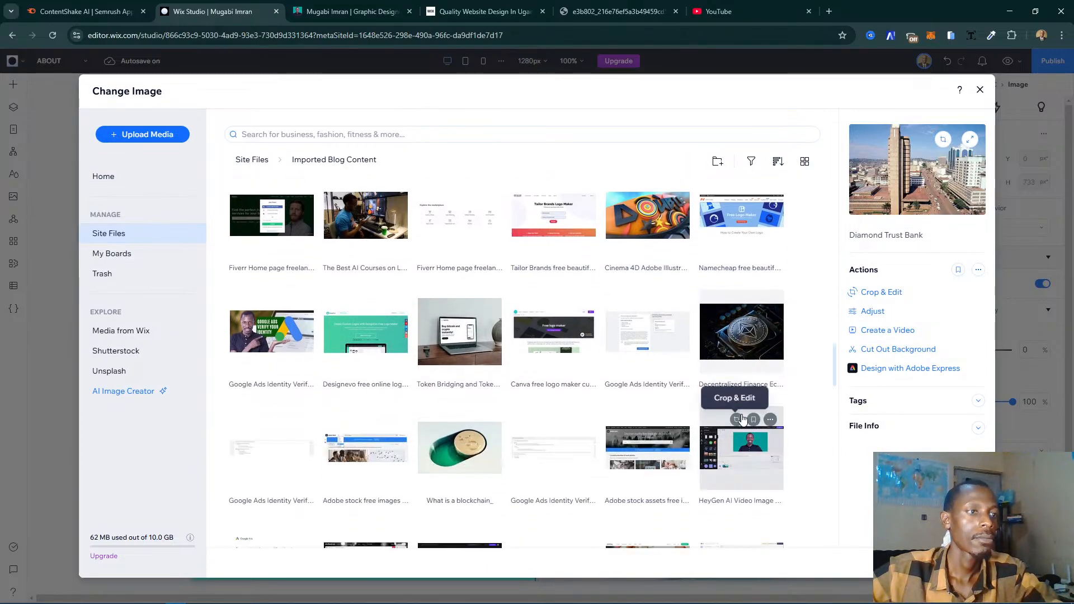
scroll(742, 420, down, 1)
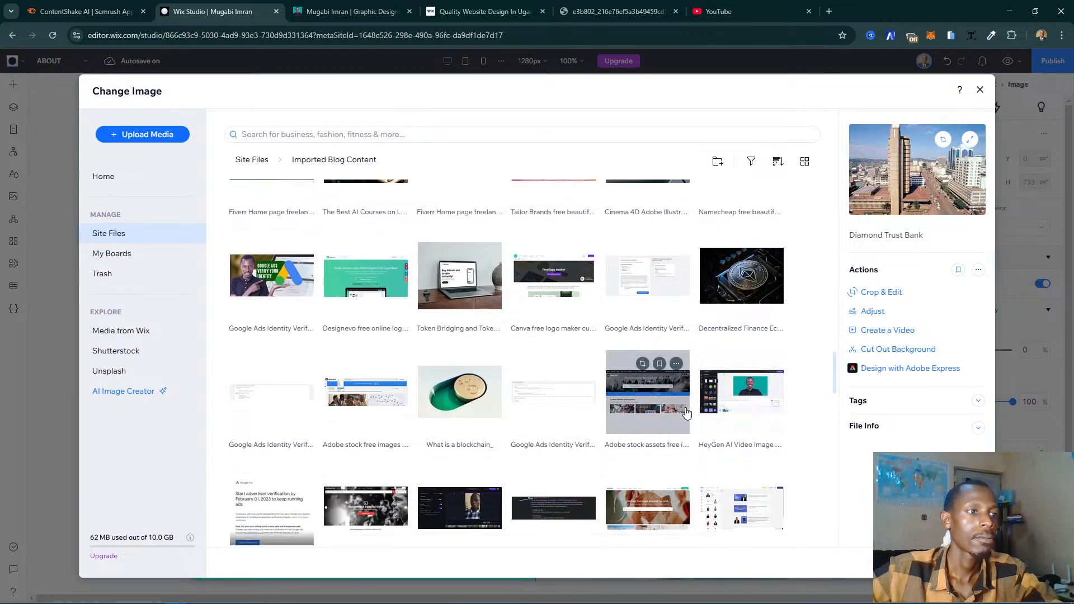
scroll(686, 413, down, 8)
scroll(686, 413, down, 10)
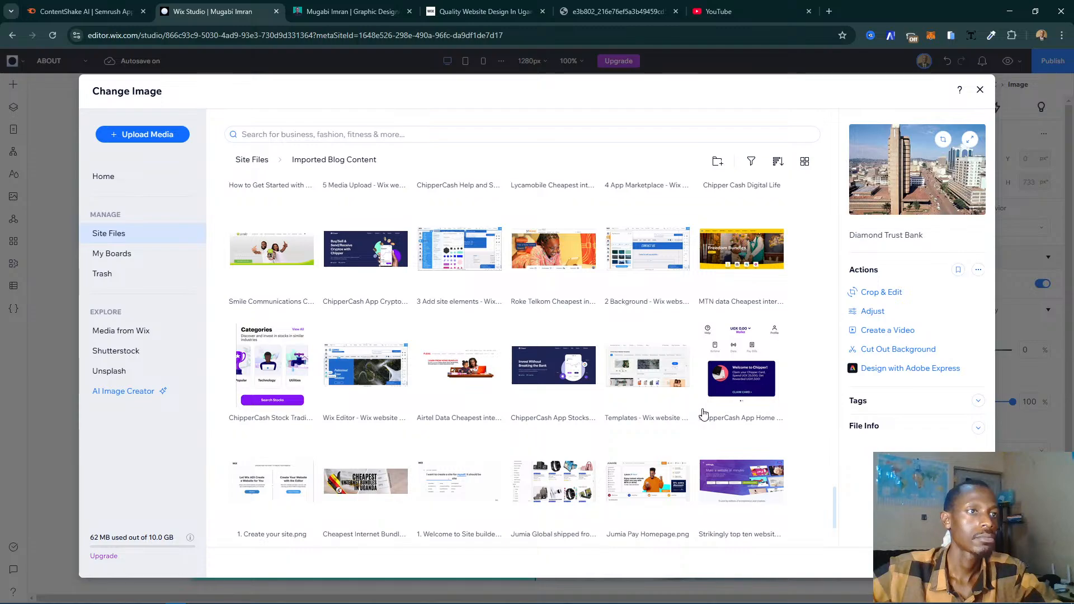
scroll(705, 414, down, 2)
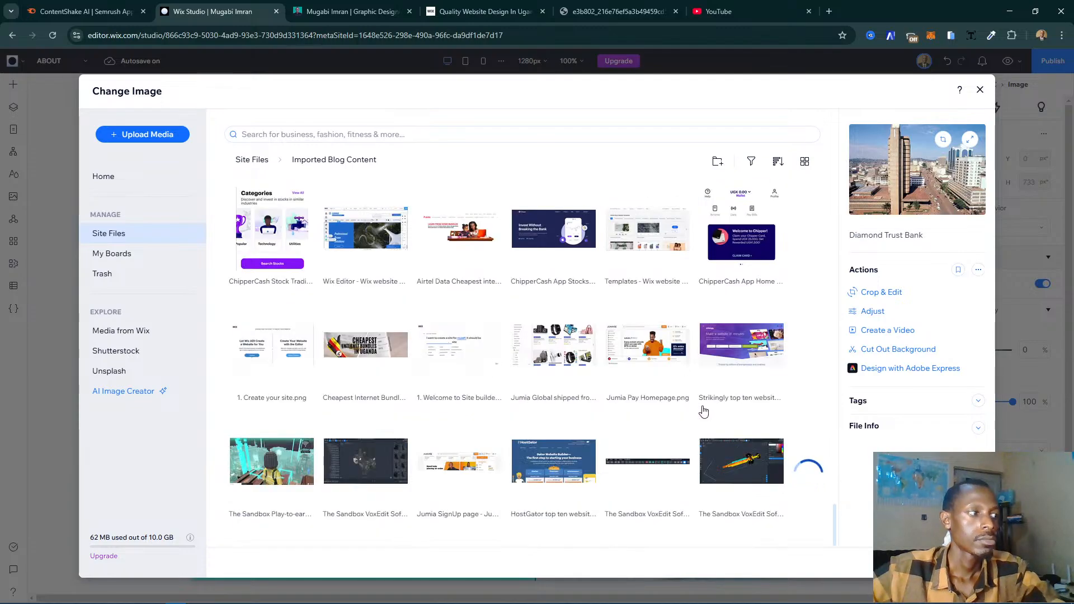
scroll(699, 414, down, 5)
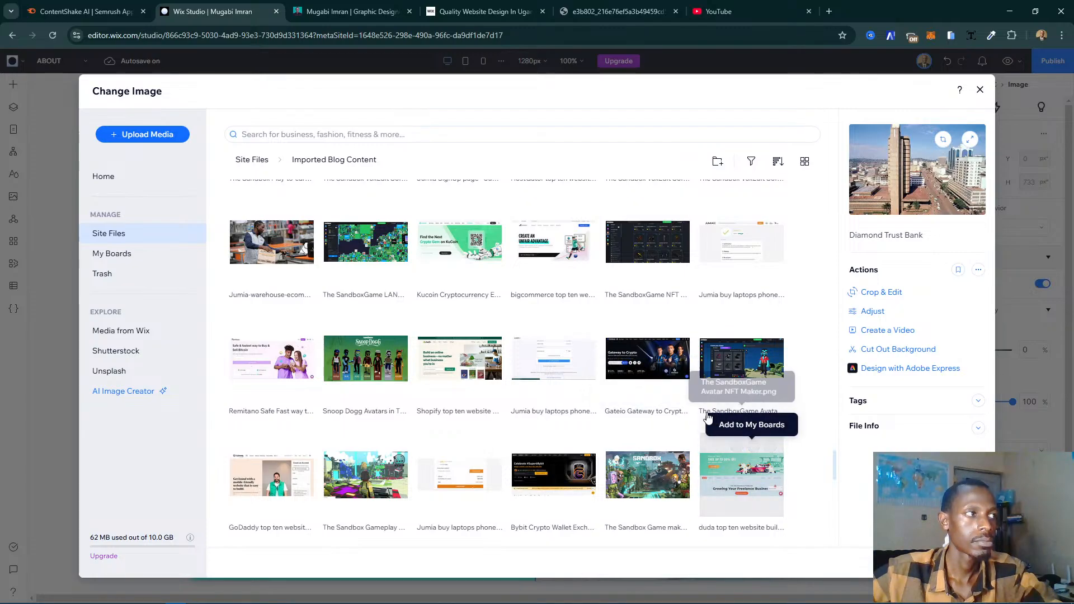
scroll(618, 417, down, 10)
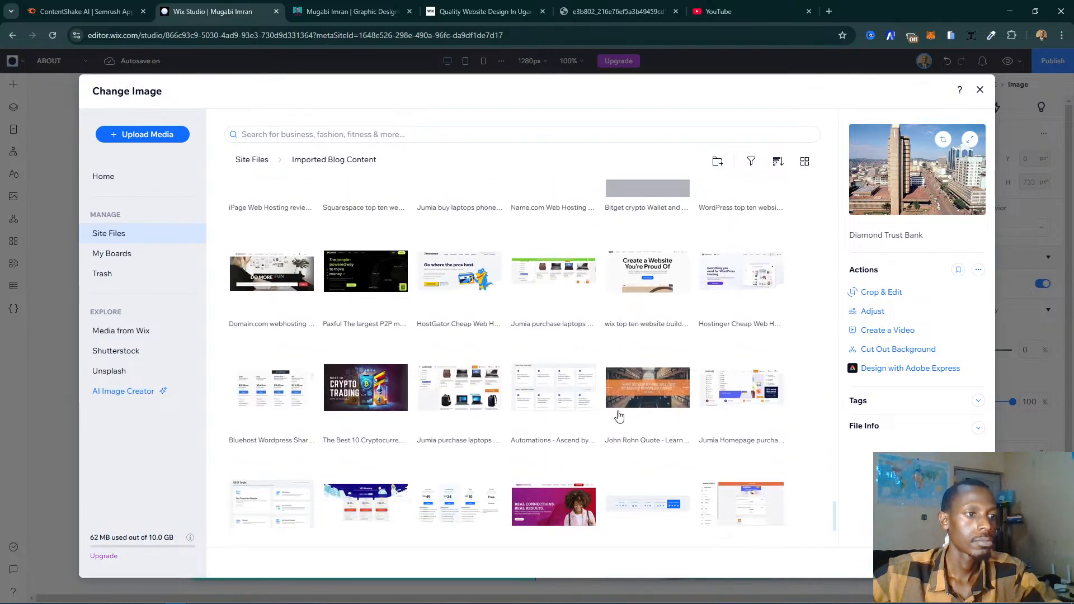
scroll(639, 448, down, 3)
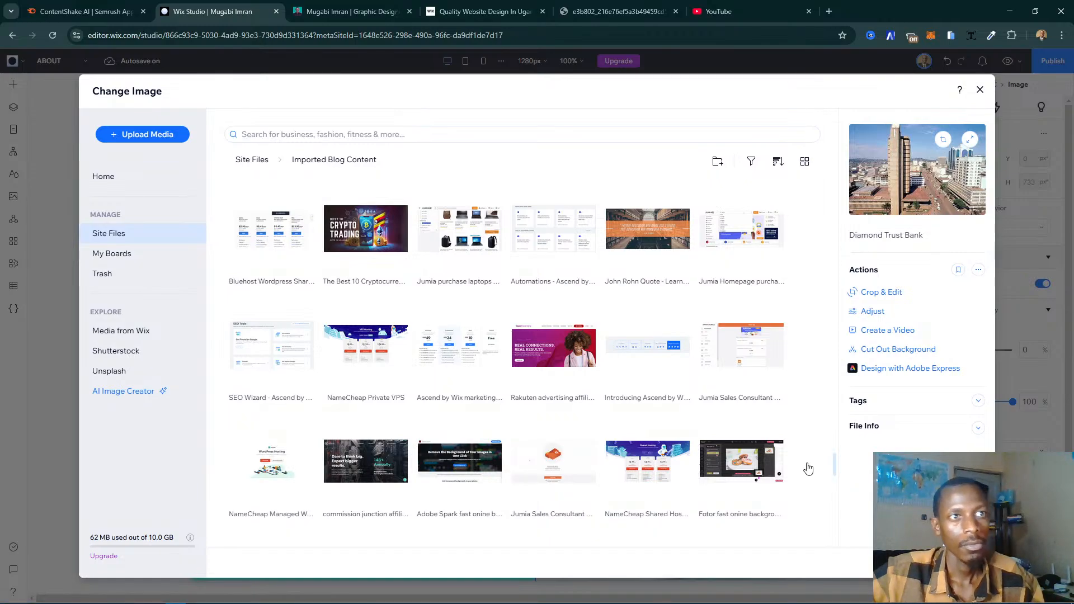
key(Escape)
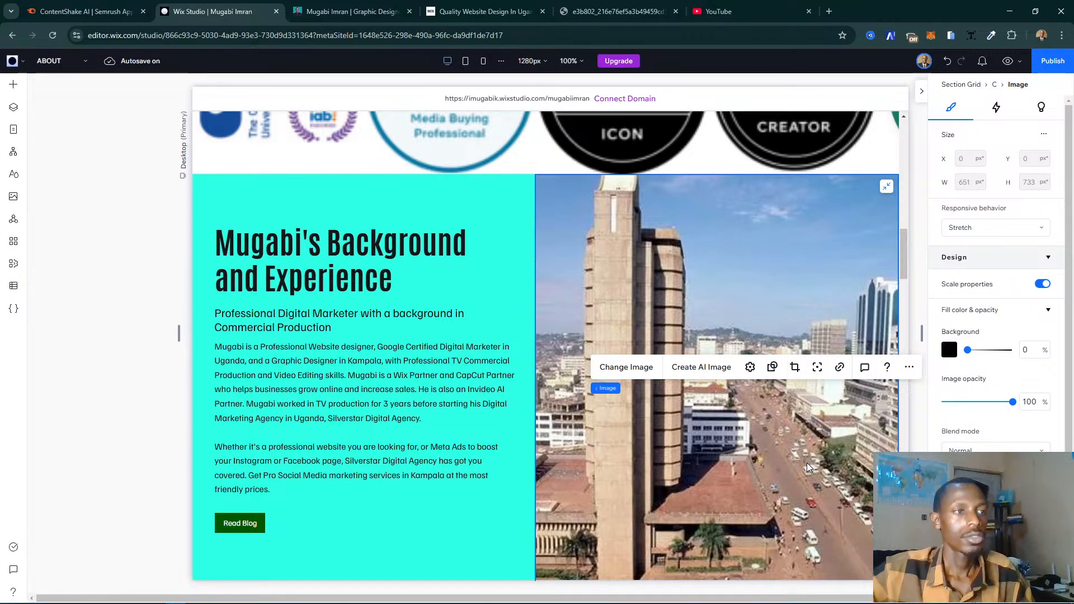
- Reopen the image replacement for the Diamond Trust Bank picture and search Media from Wix for "kampala uganda"
click(617, 372)
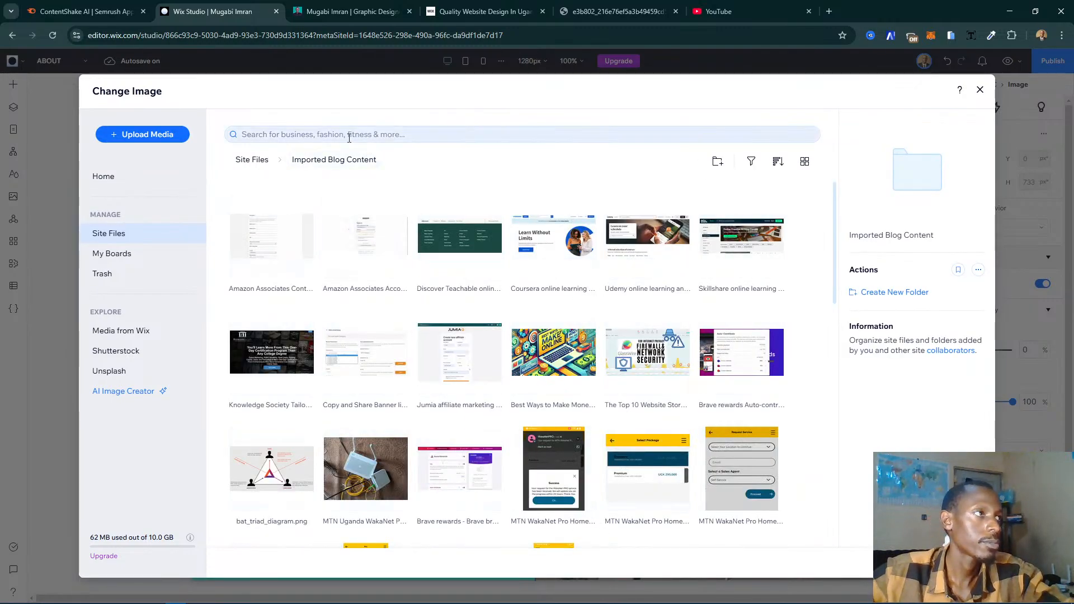
click(177, 332)
click(319, 135)
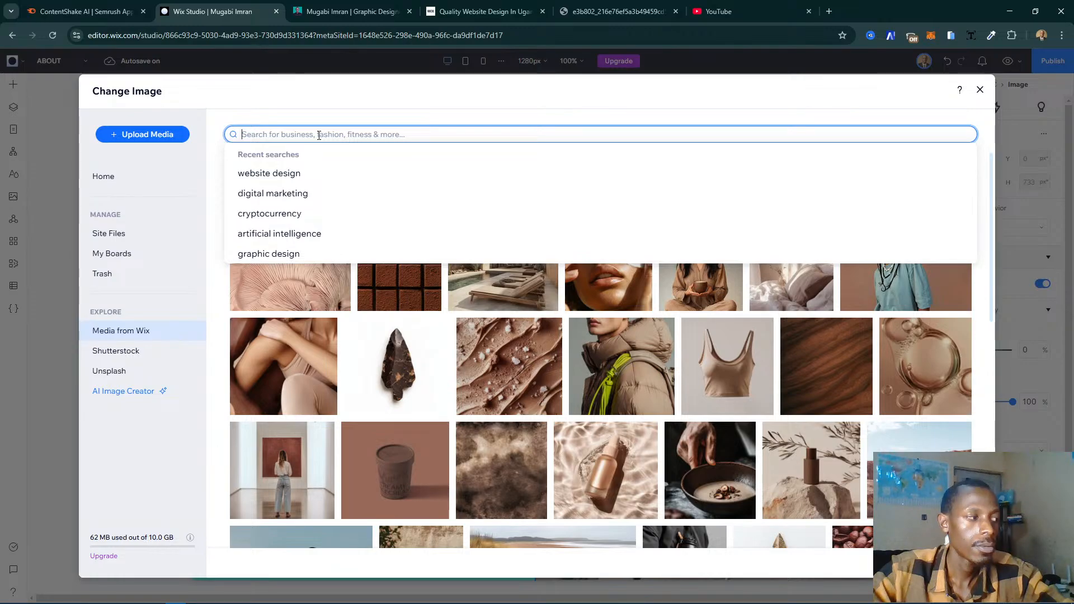
text(webs)
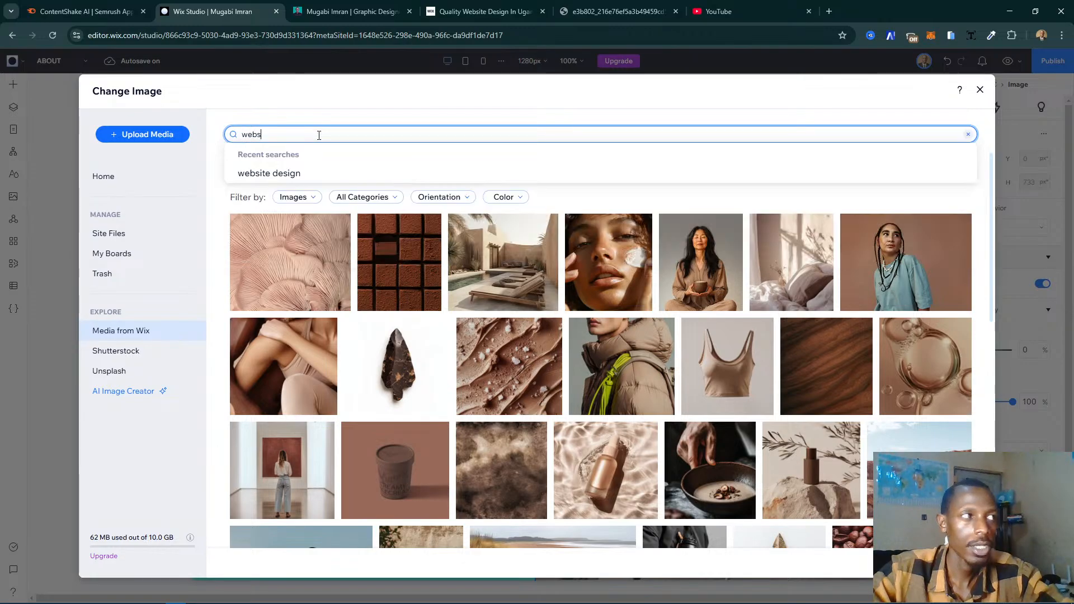
text(i)
key(BackSpace)
key(BackSpace)
key(BackSpace)
key(BackSpace)
key(BackSpace)
text(kamp)
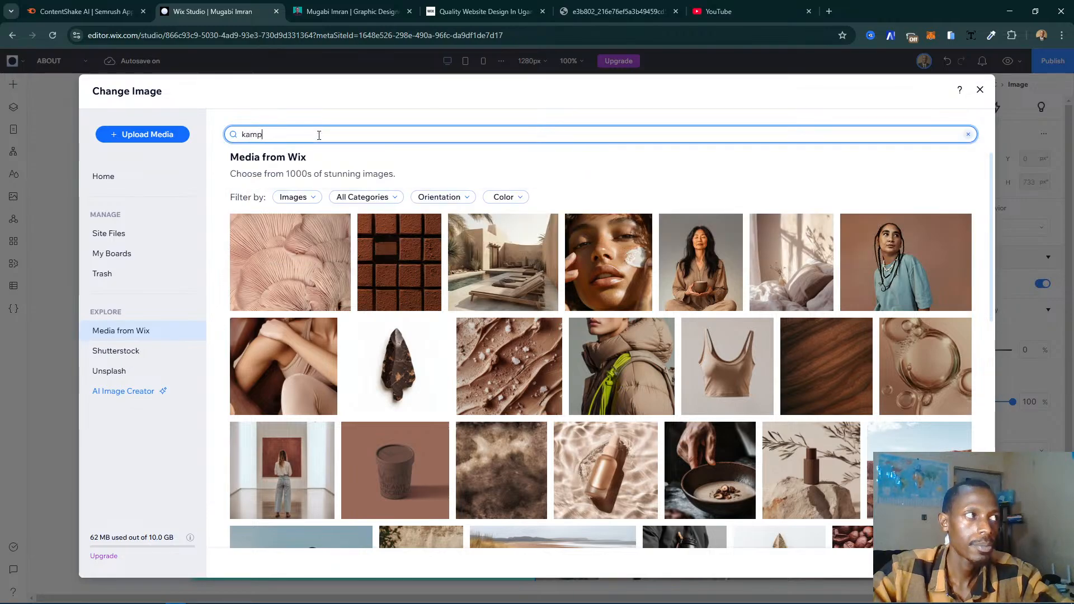
text(ala uganda)
key(Return)
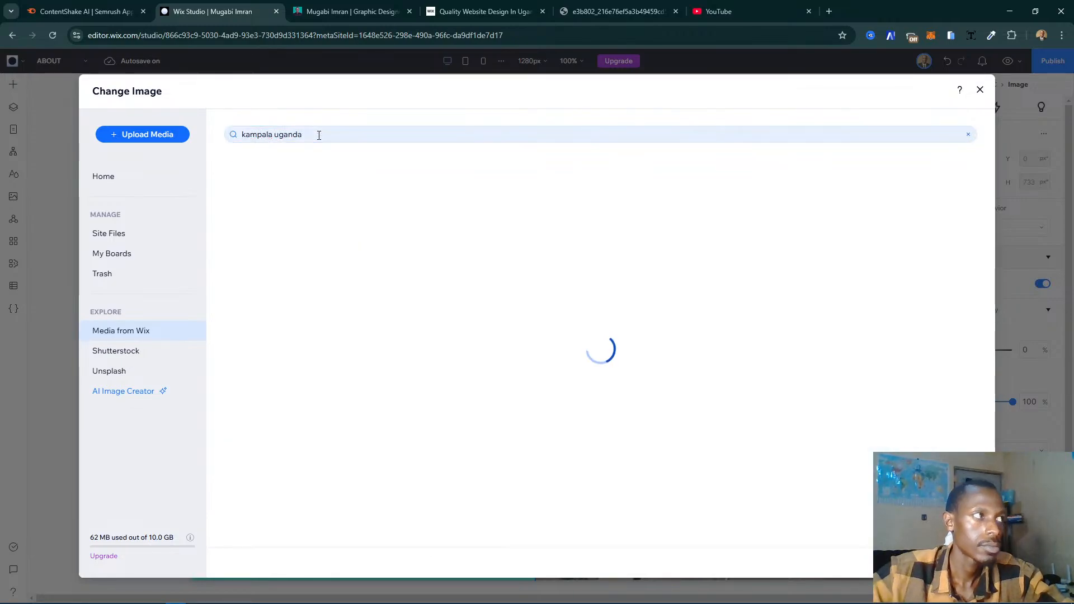
- Search Media from Wix for "kampala" and for "uganda"
click(279, 132)
text(kamp)
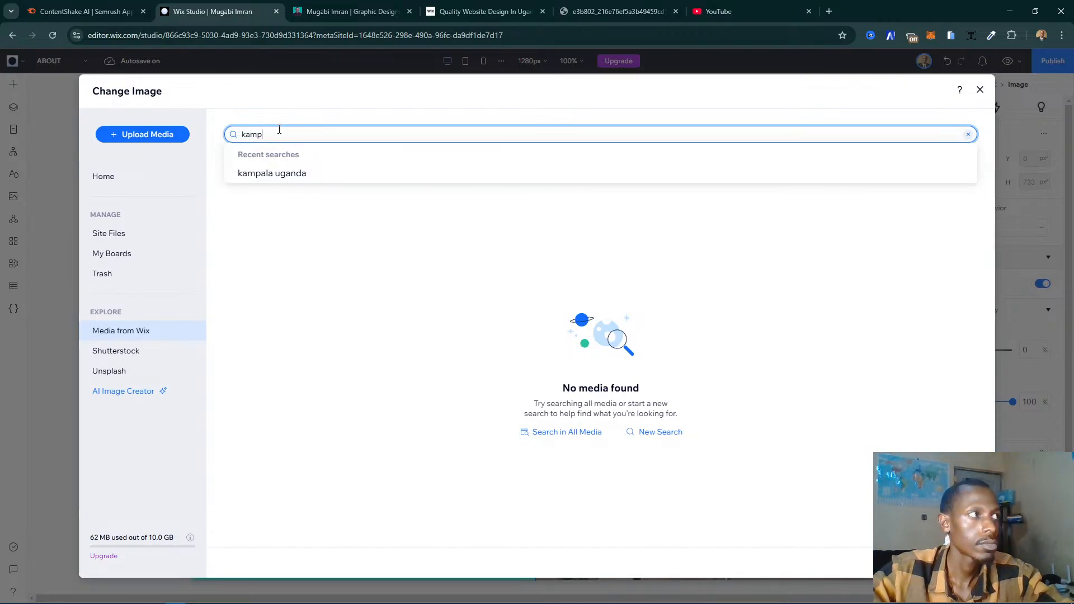
key(Return)
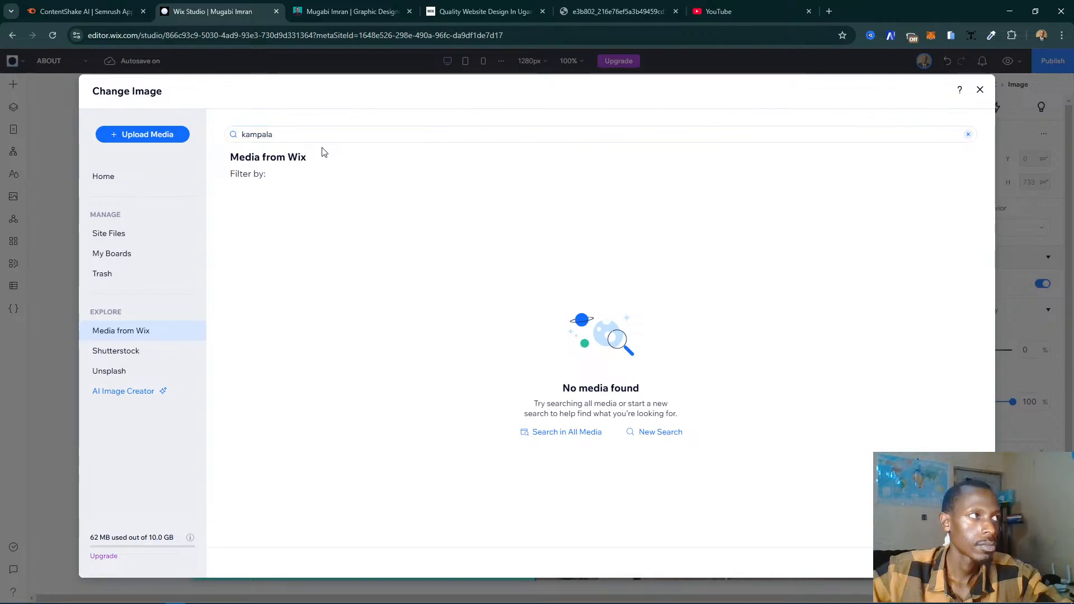
click(321, 139)
key(ctrl+a)
text(uganda)
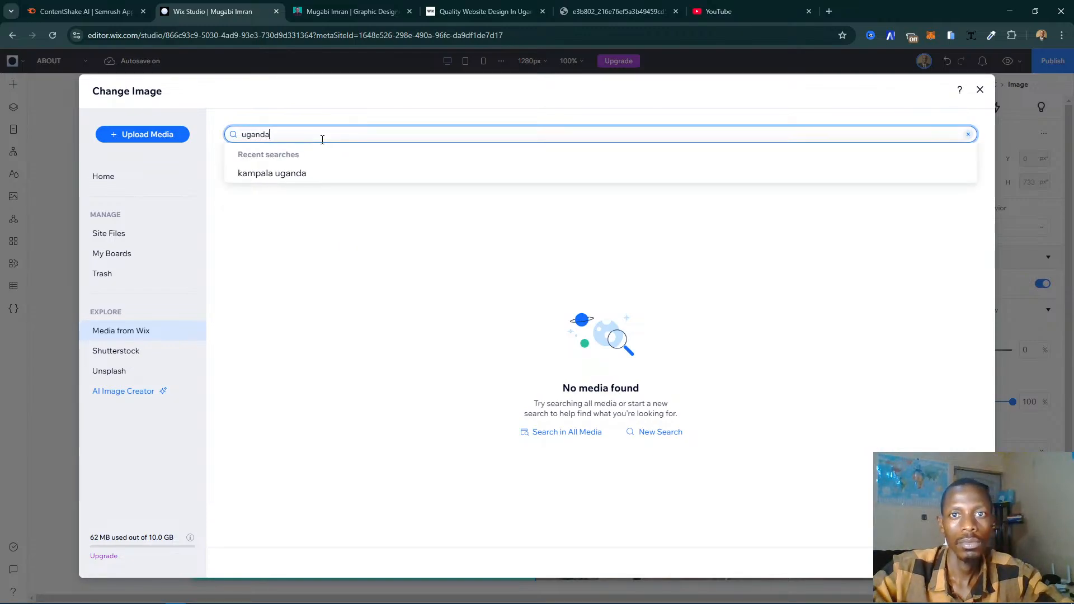
key(Return)
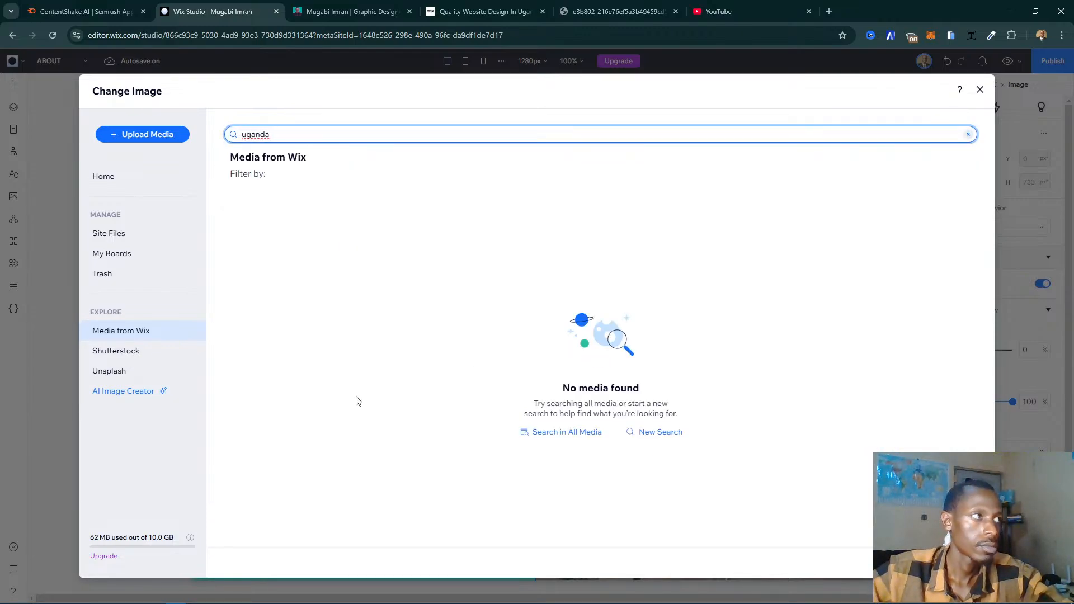
- Check the AI Image Creator, close it, and search Unsplash for "kampala"
click(124, 391)
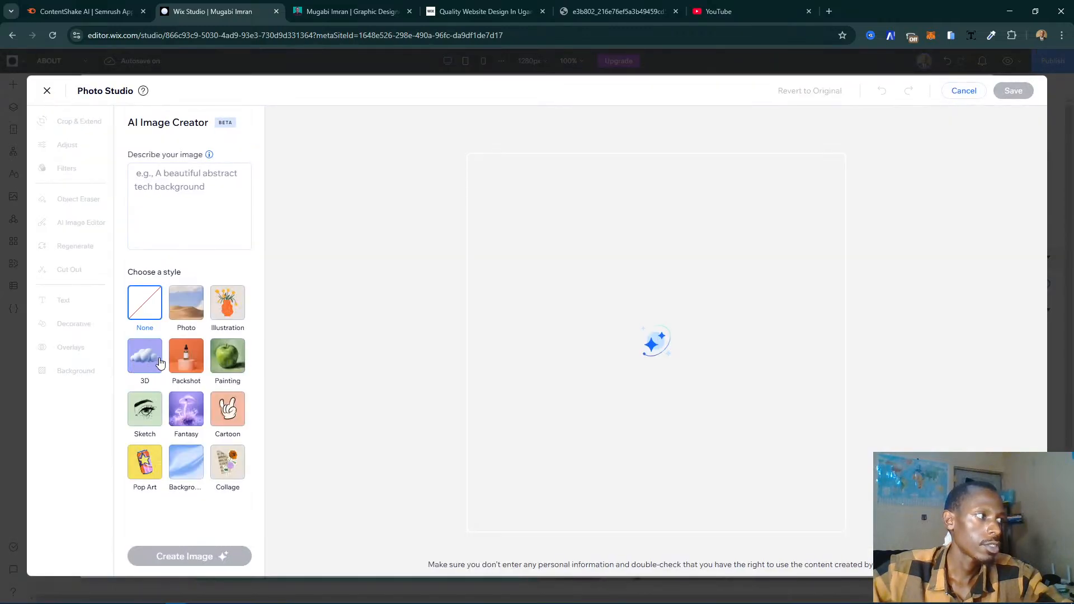
click(48, 91)
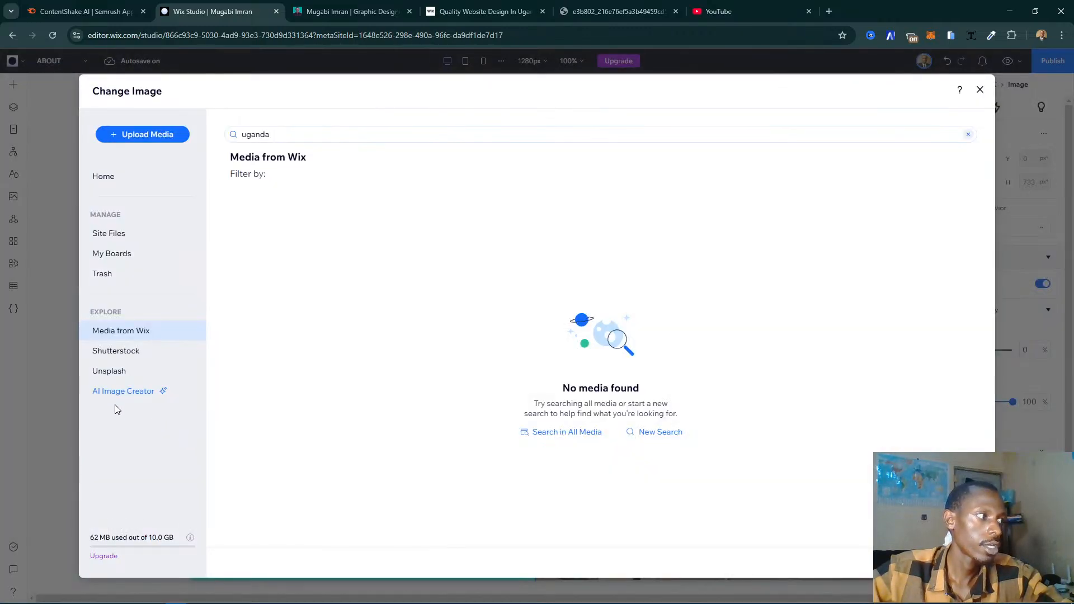
click(173, 372)
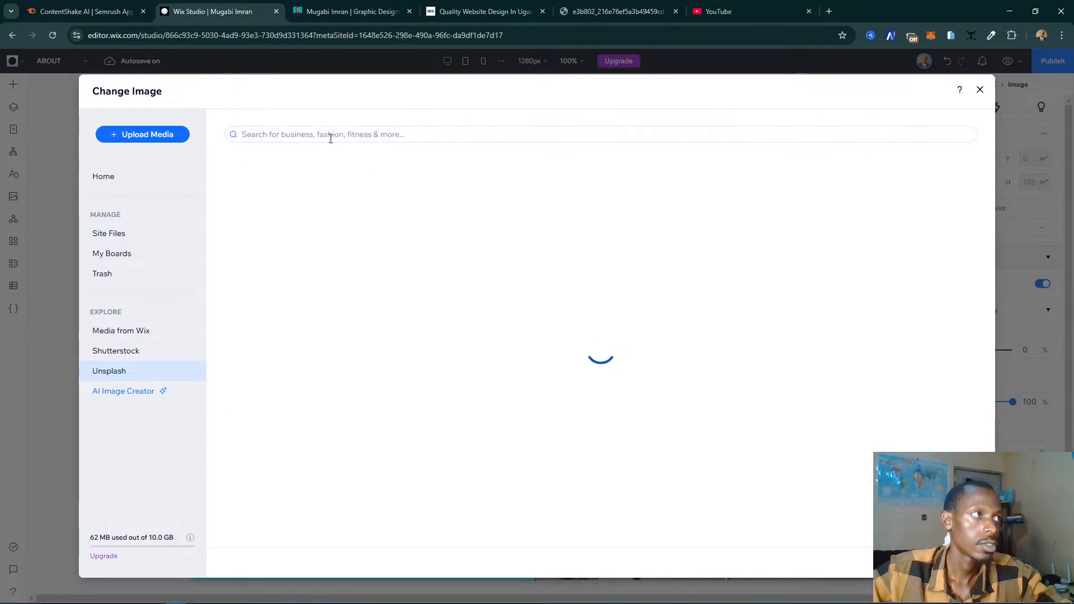
click(330, 135)
text(kampala)
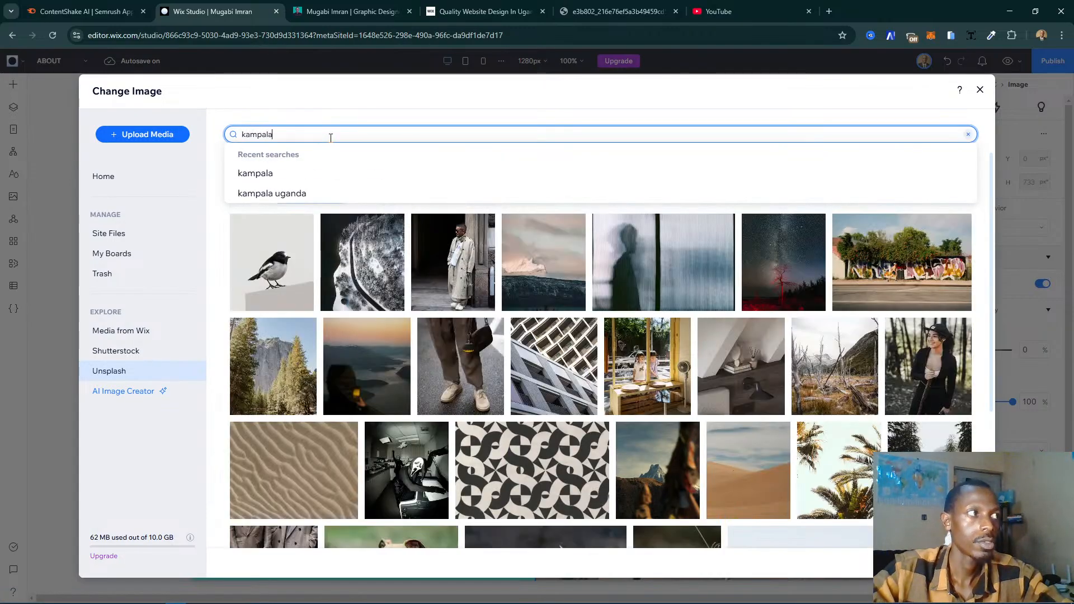
key(Return)
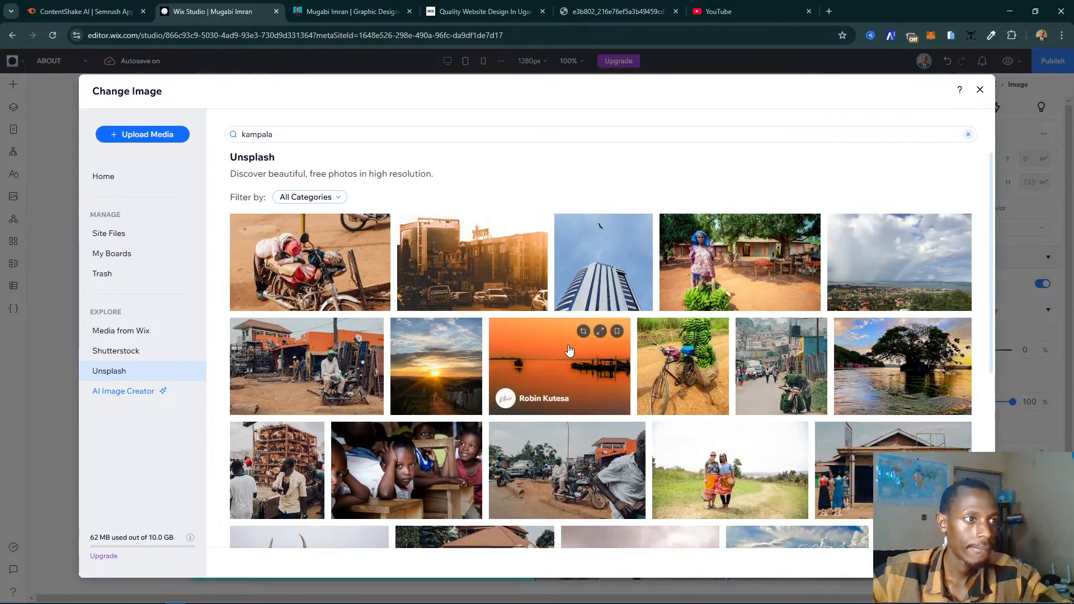
- Look through the Unsplash results and replace the Background and Experience image with the cityscape showing a red-brown building under a cloudy blue sky
scroll(790, 356, down, 2)
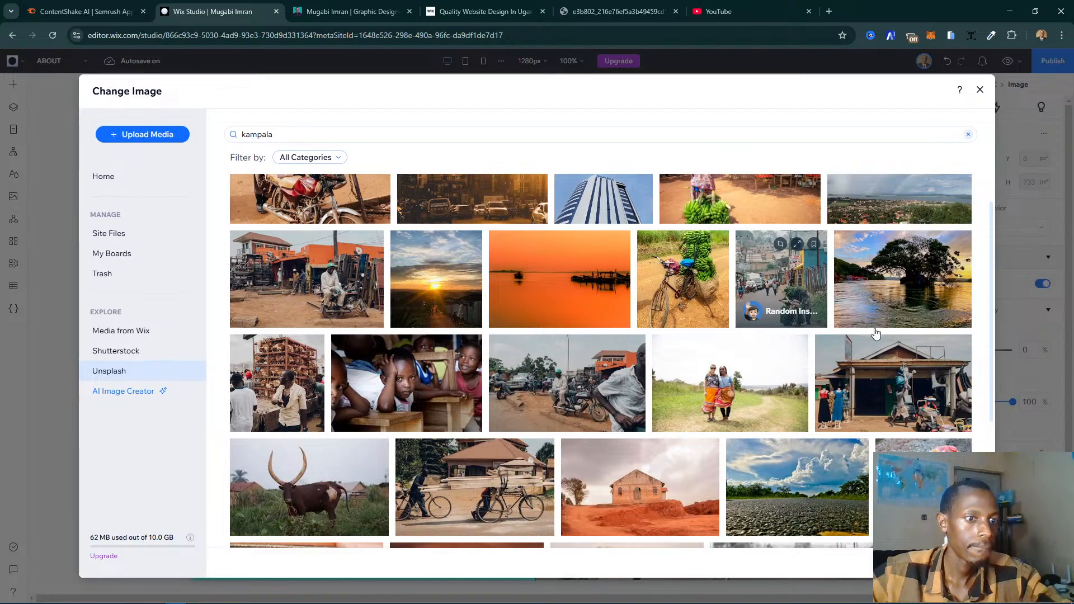
scroll(991, 304, up, 1)
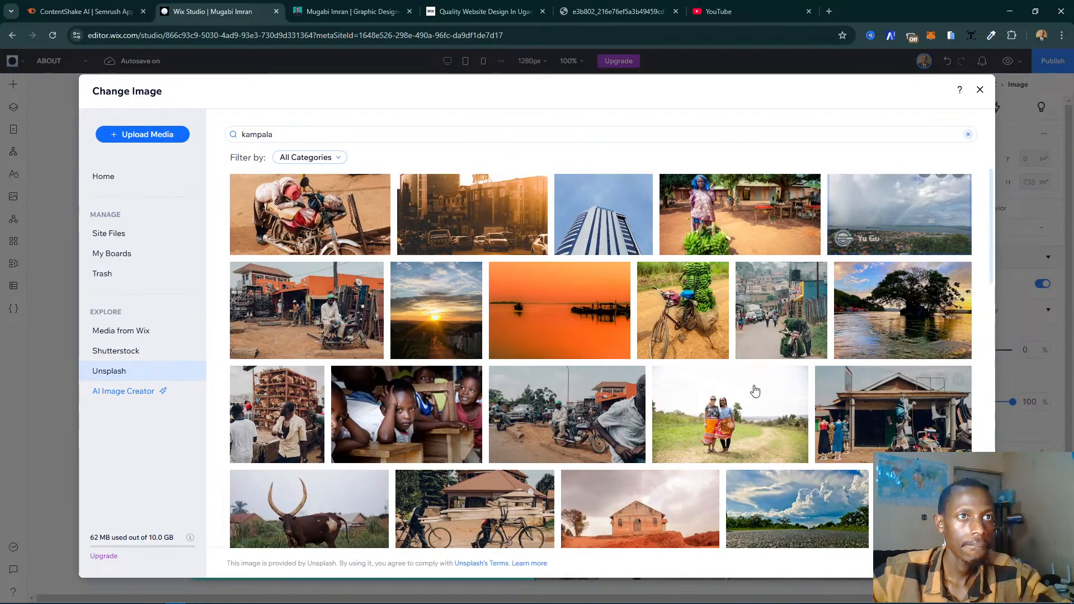
scroll(775, 413, down, 15)
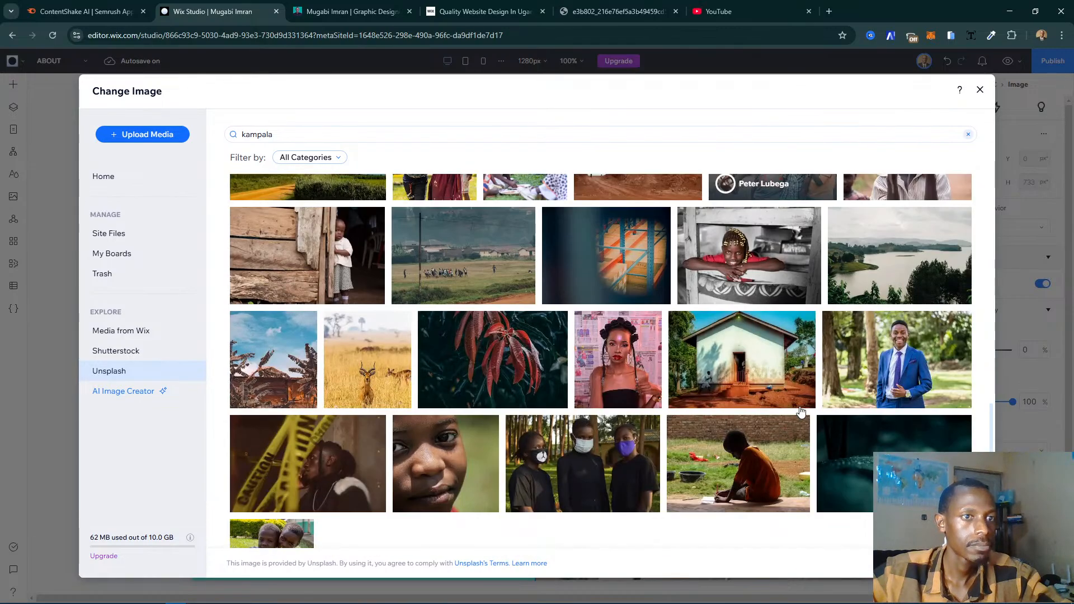
scroll(802, 412, down, 10)
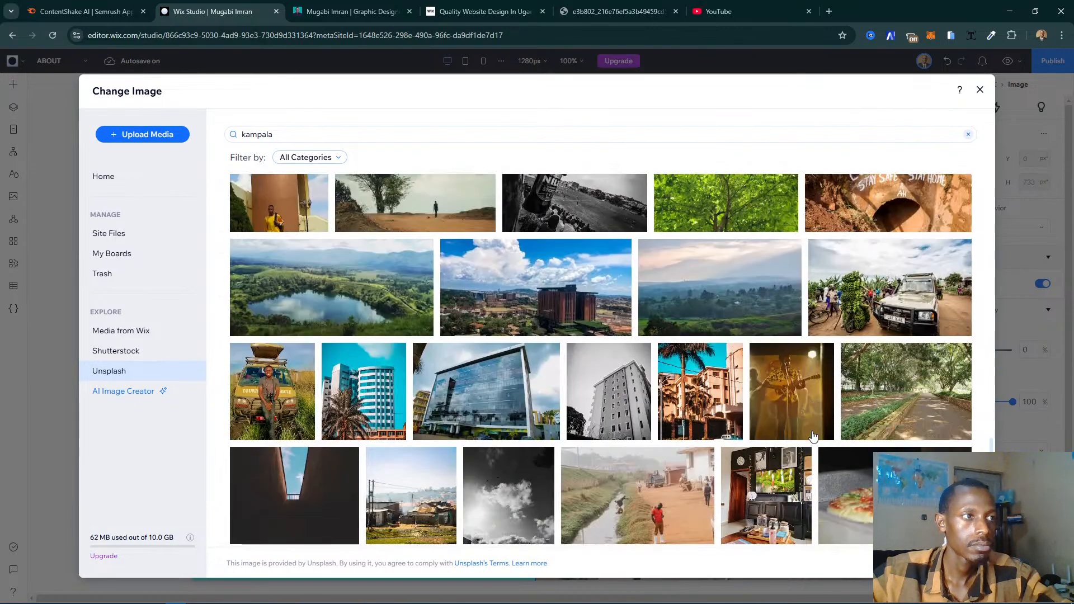
scroll(813, 435, down, 2)
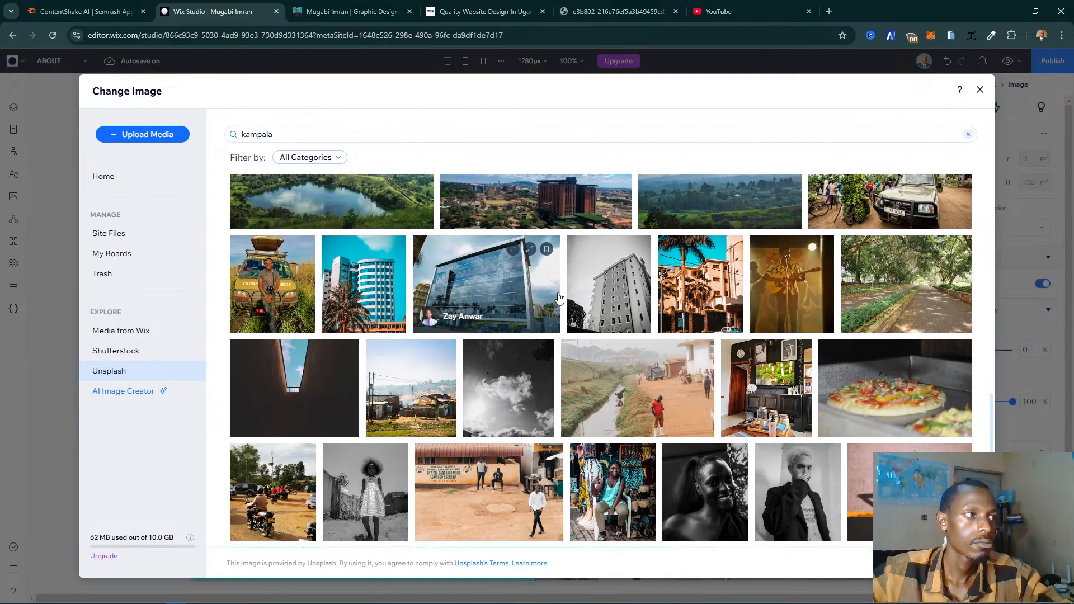
scroll(720, 457, down, 6)
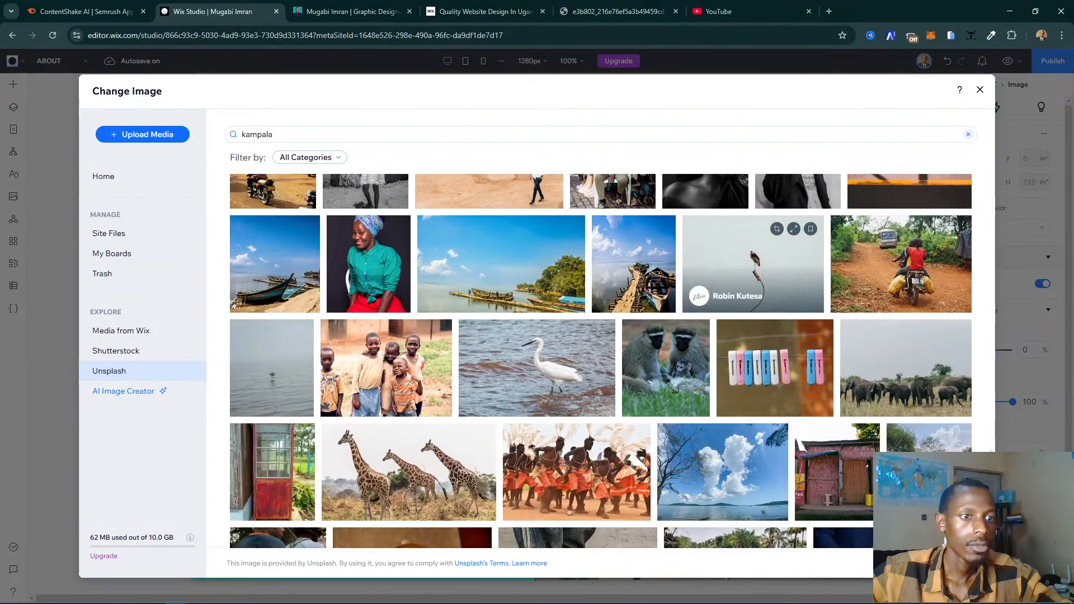
scroll(601, 361, down, 3)
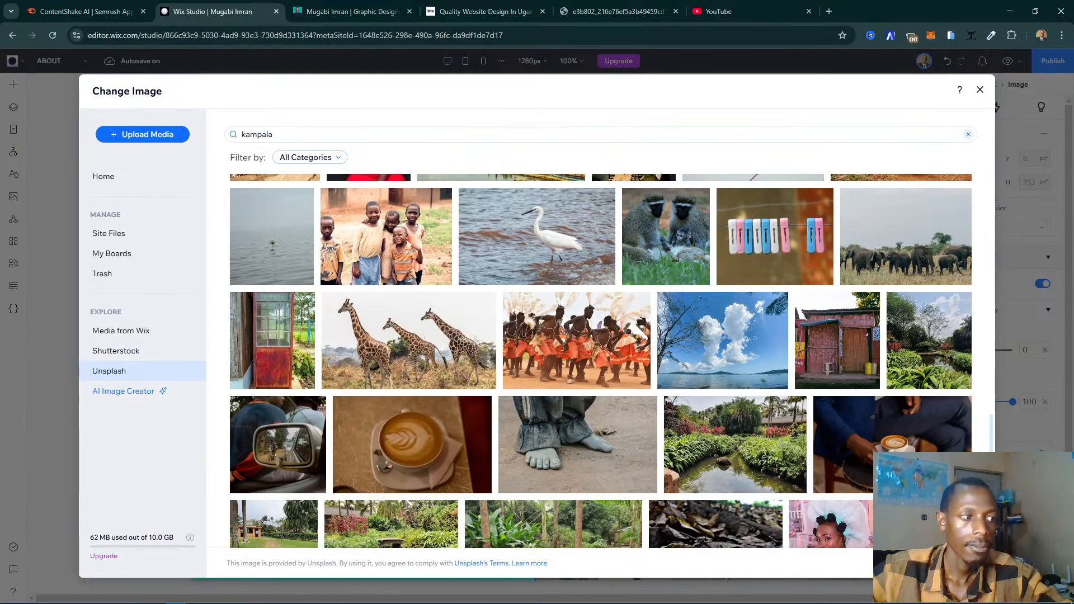
click(980, 89)
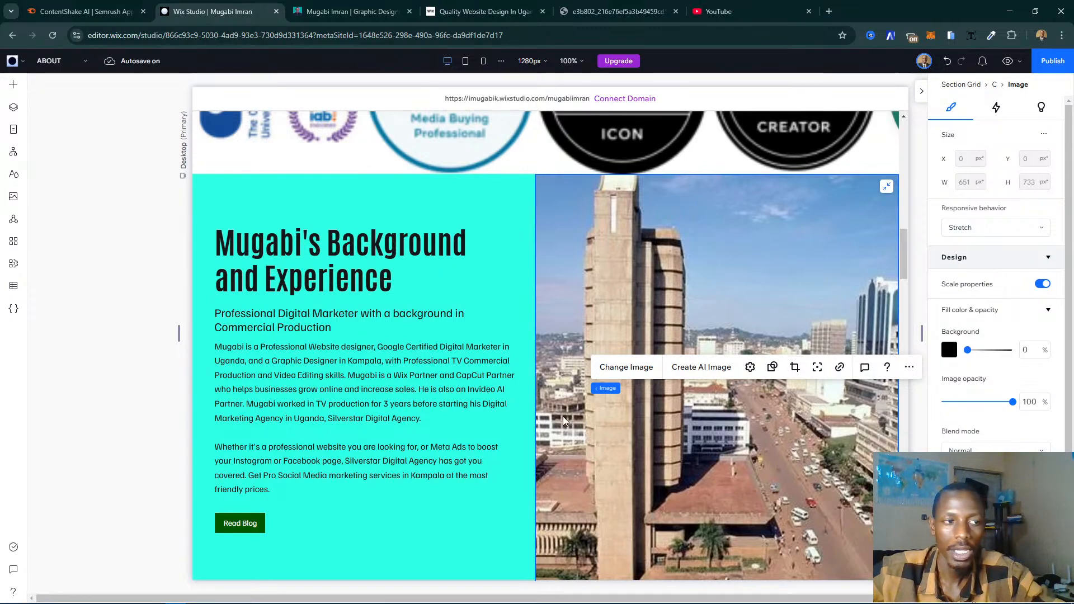
- Set the font size of the Background and Experience heading to 37 px
click(362, 255)
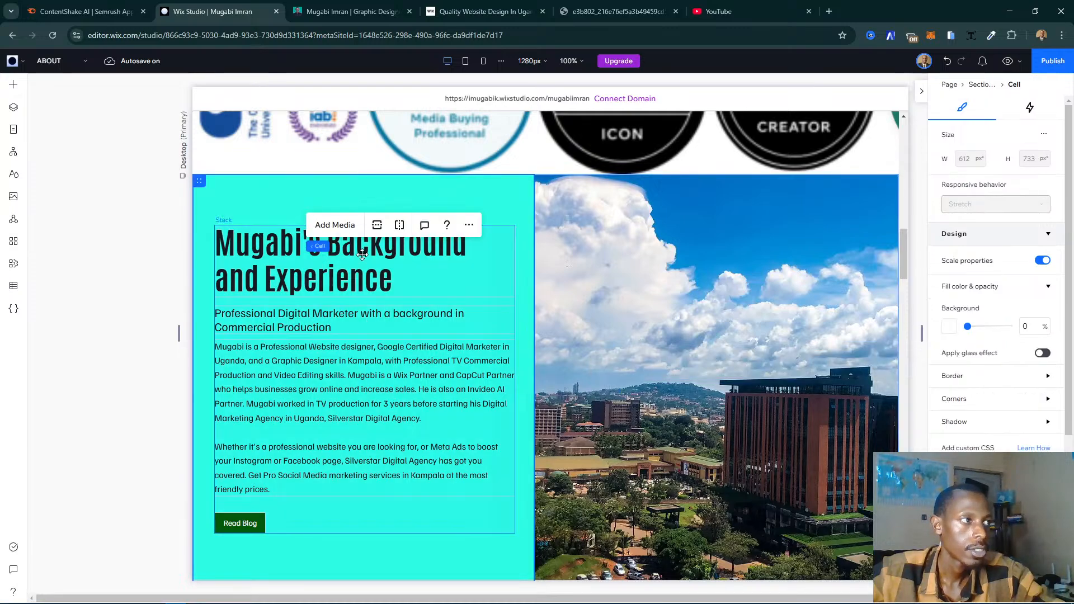
click(364, 256)
click(437, 259)
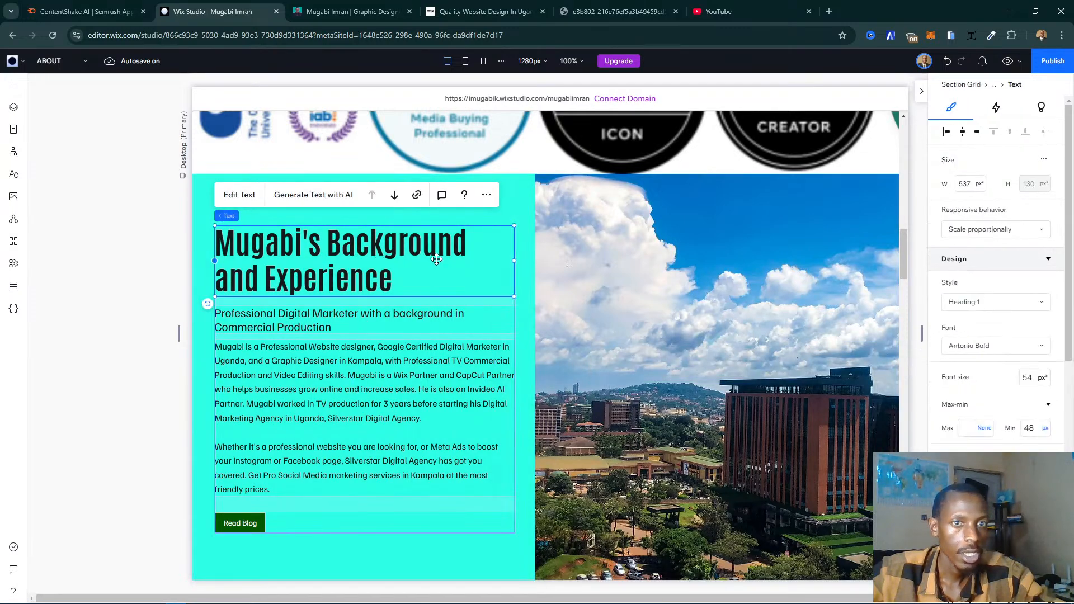
double_click(1032, 378)
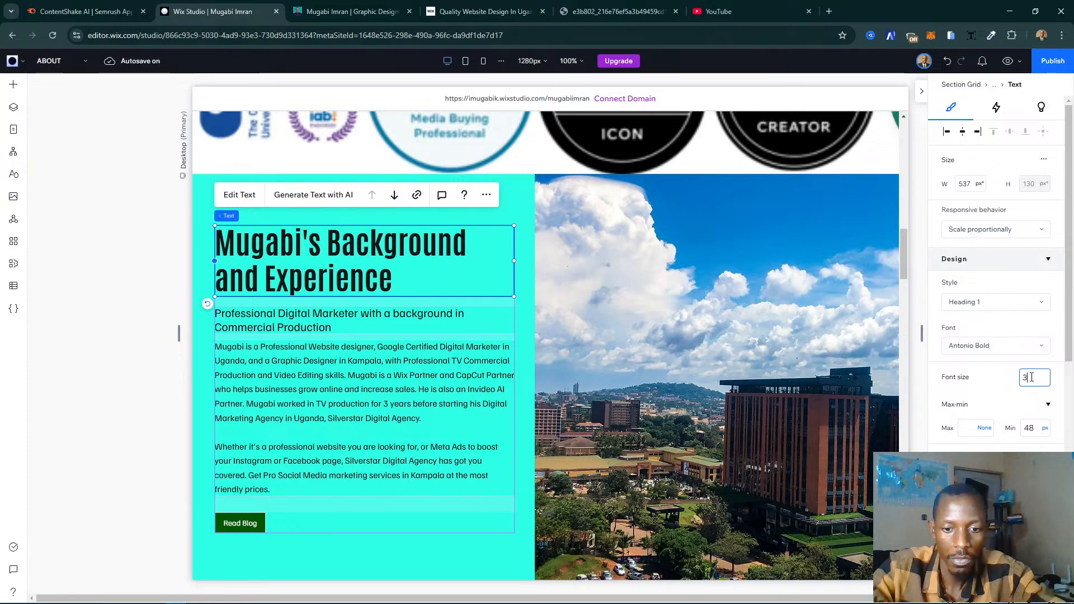
text(3)
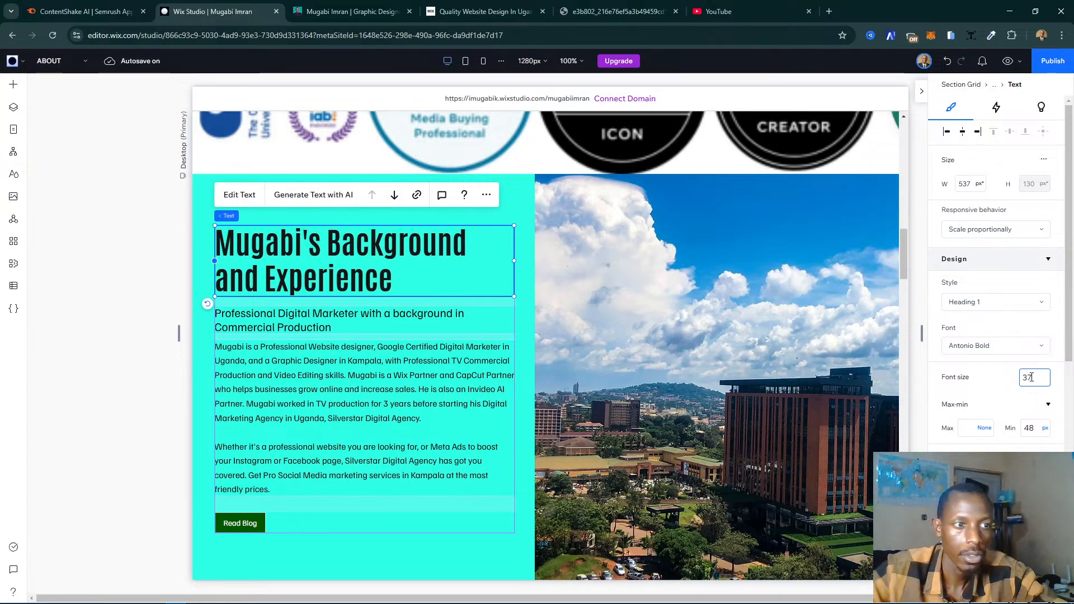
text(7)
key(Return)
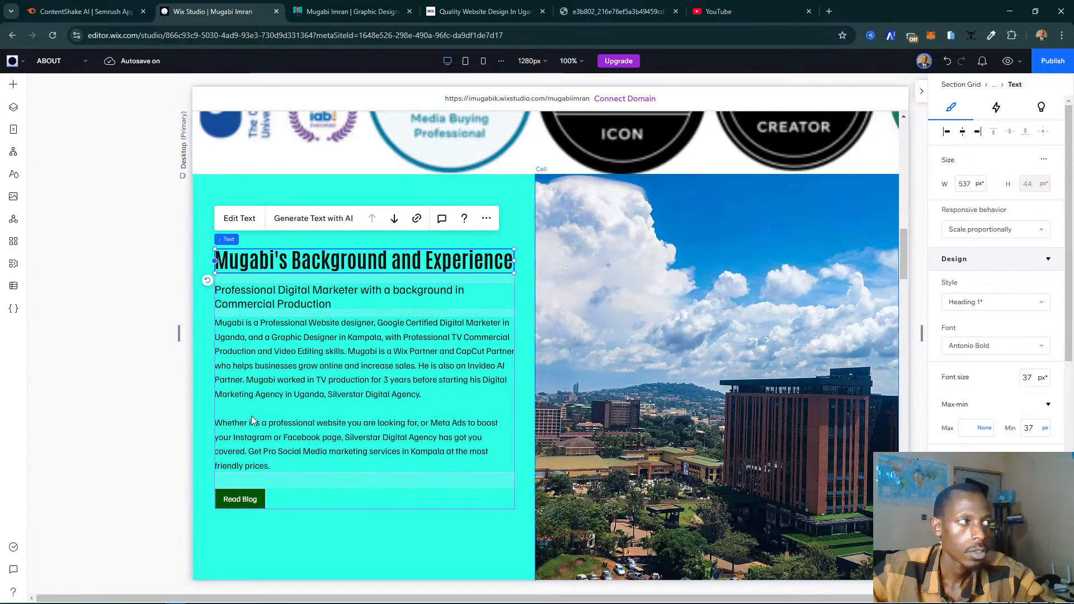
click(175, 468)
- Set the font size of the heading "From TV Commercials to 3D Channel Openers and 2D Graphics" to 37 px
scroll(512, 453, down, 6)
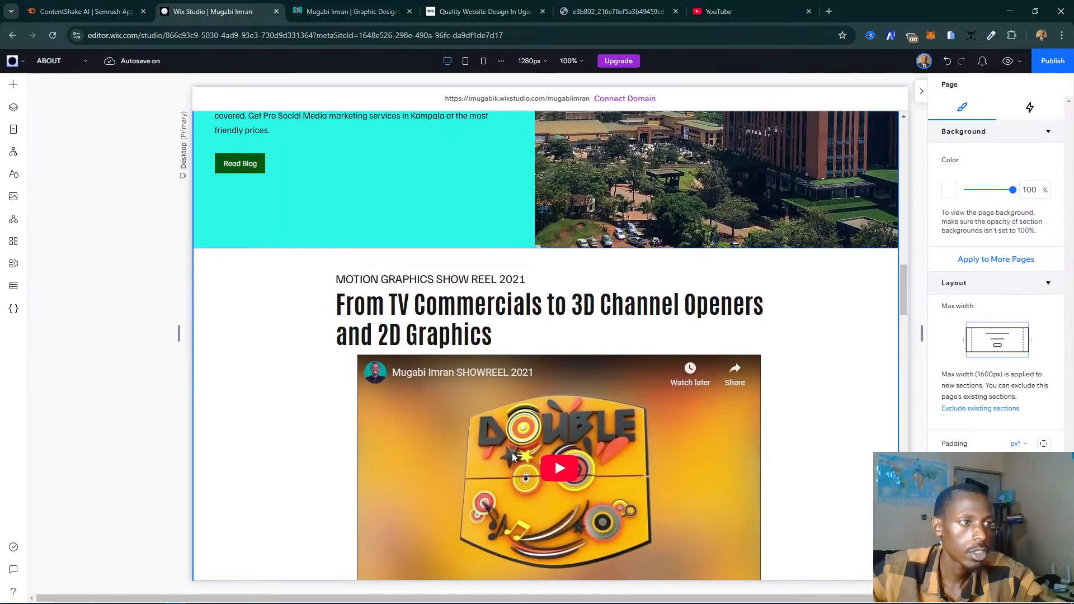
scroll(512, 452, down, 2)
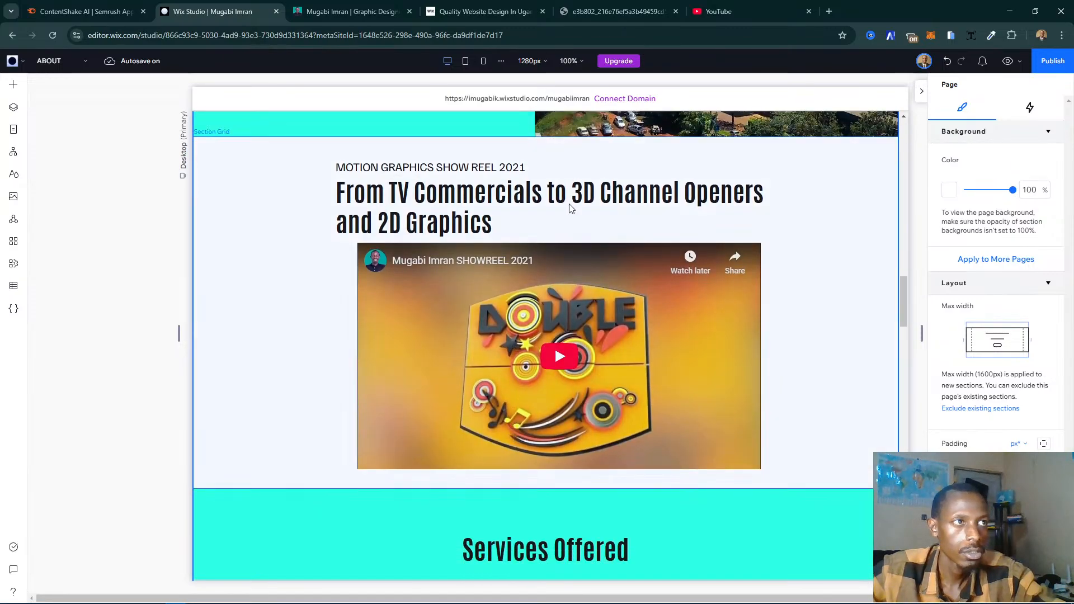
click(688, 207)
click(758, 207)
click(700, 203)
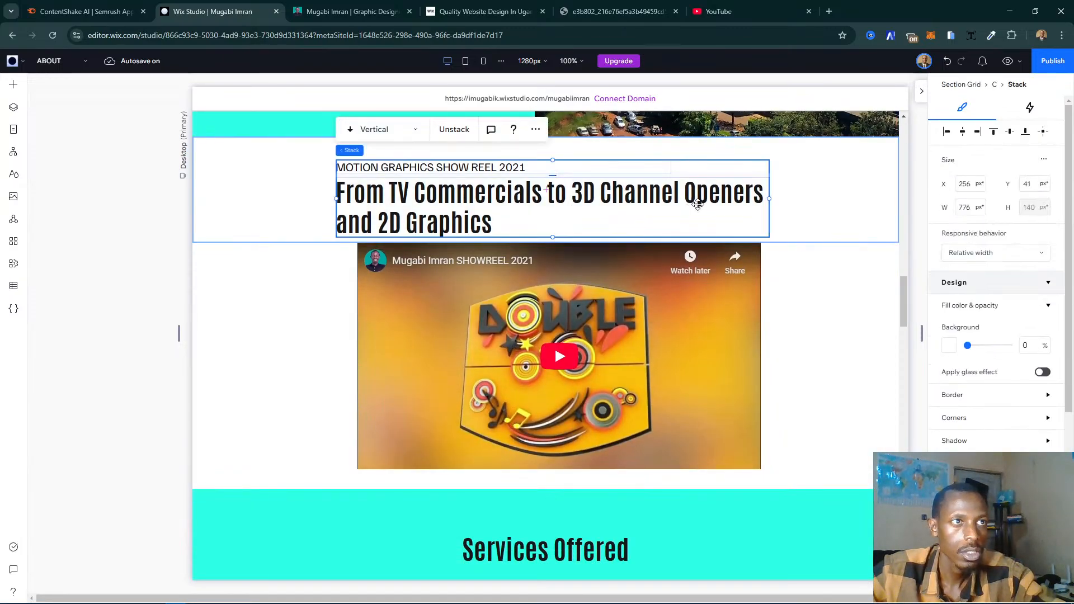
click(698, 204)
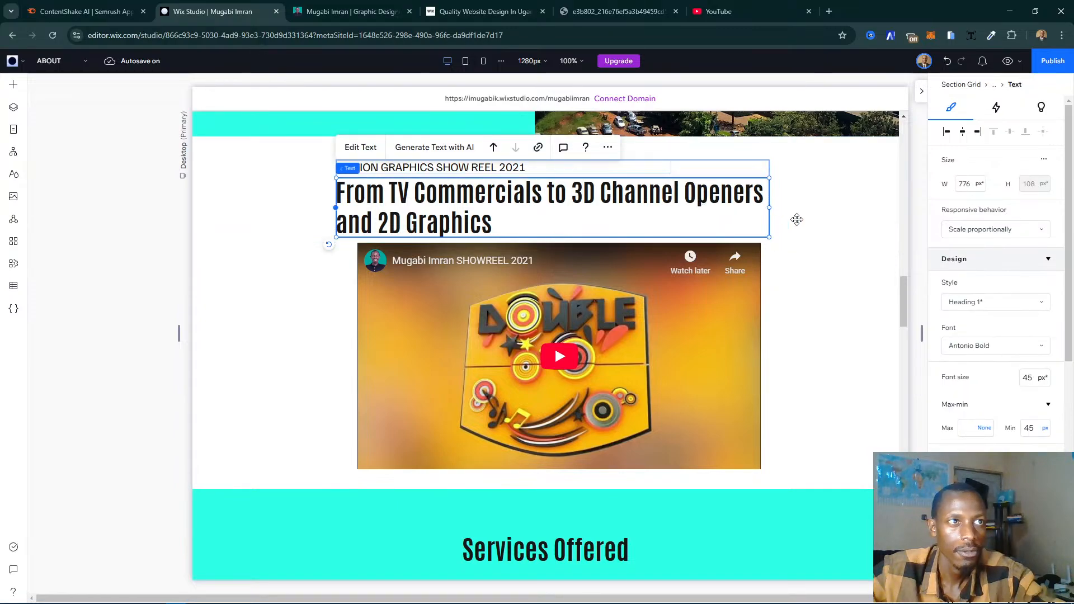
click(1032, 426)
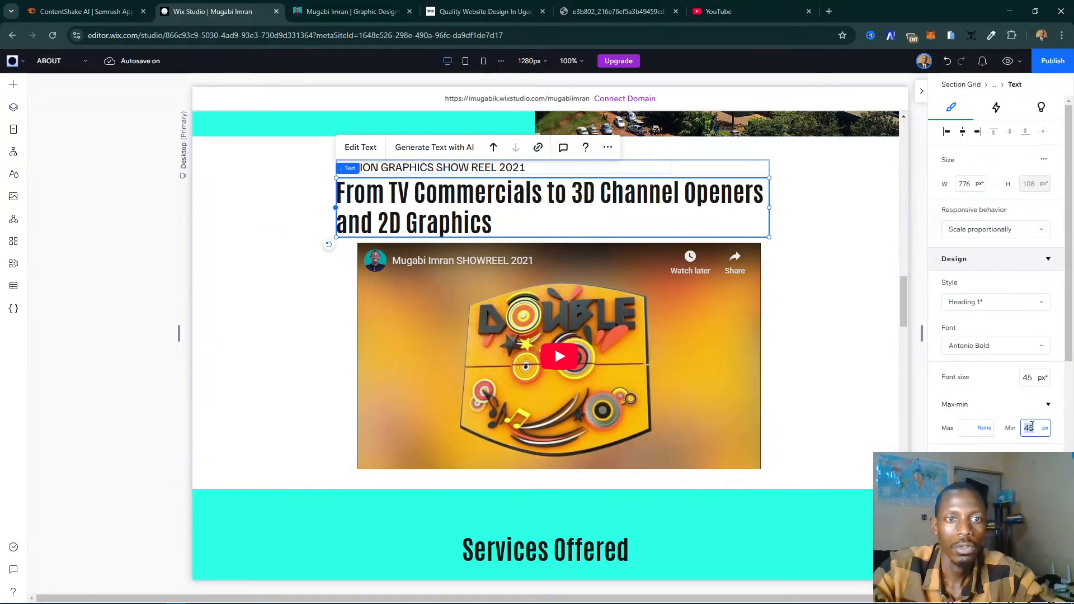
click(1024, 374)
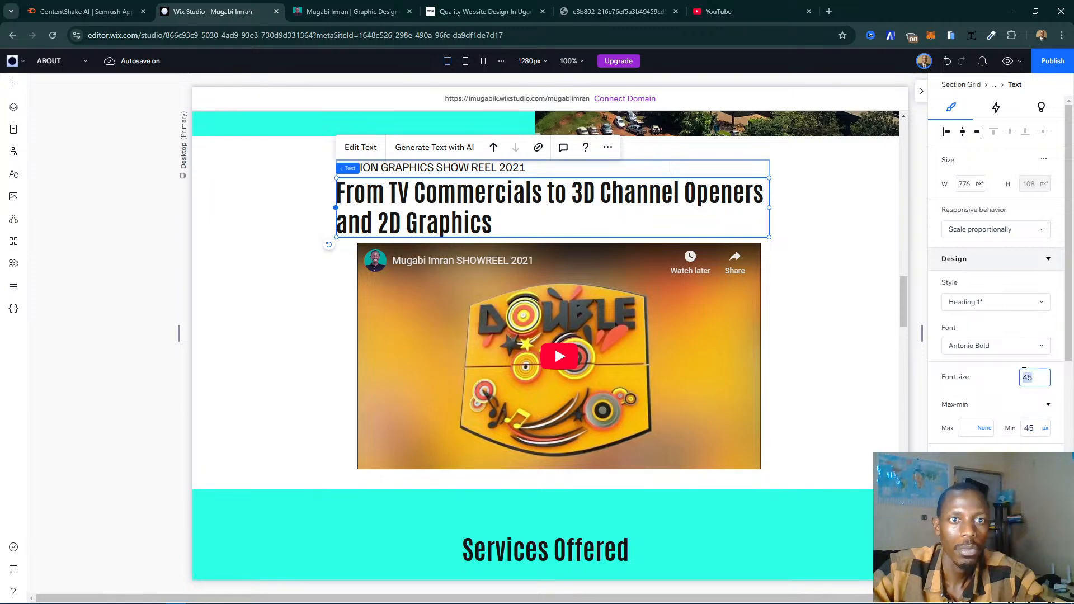
key(BackSpace)
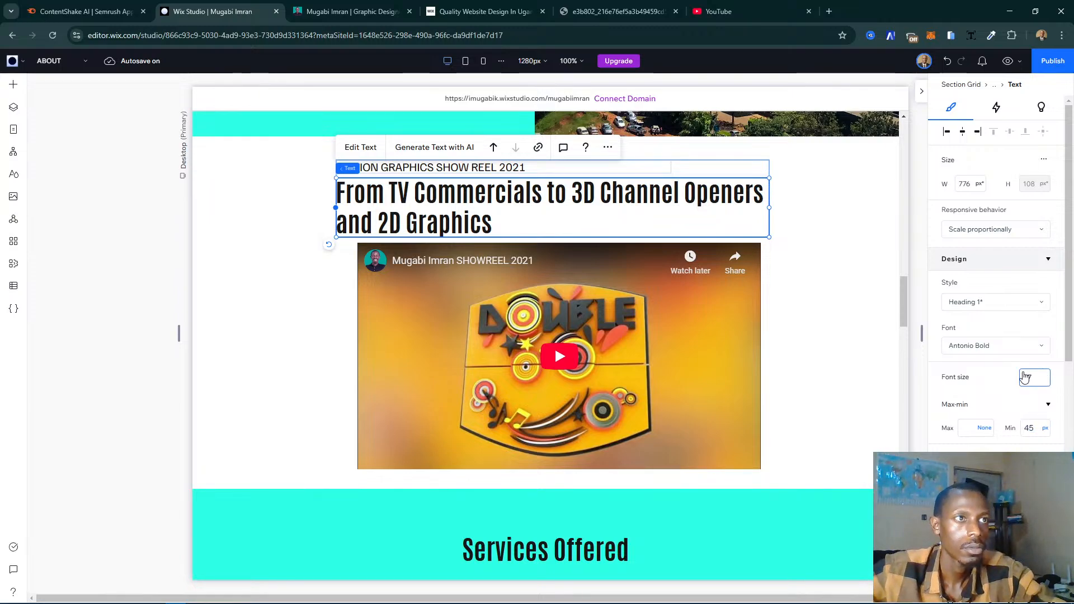
text(37)
key(Return)
- Try narrowing the show reel heading to 747 px from its left side, and undo the resize
scroll(804, 419, down, 2)
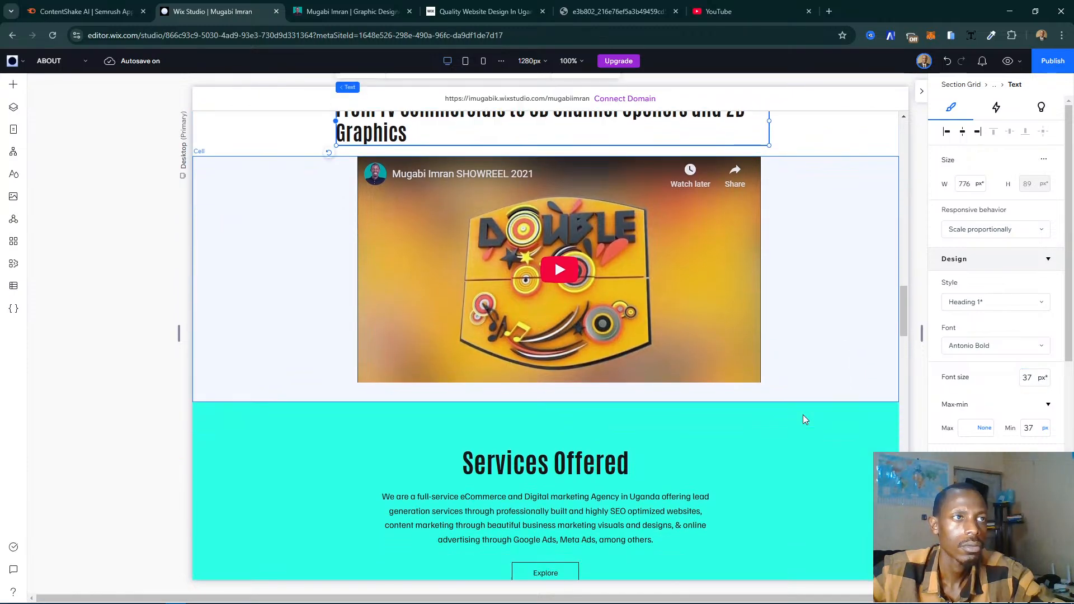
scroll(804, 419, up, 4)
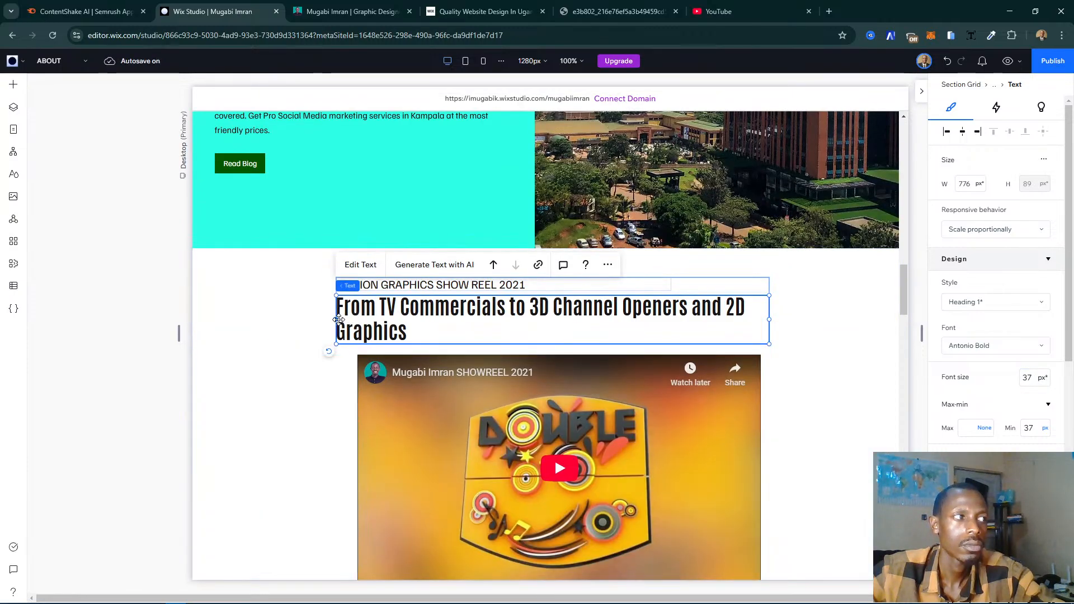
drag(336, 319, 352, 317)
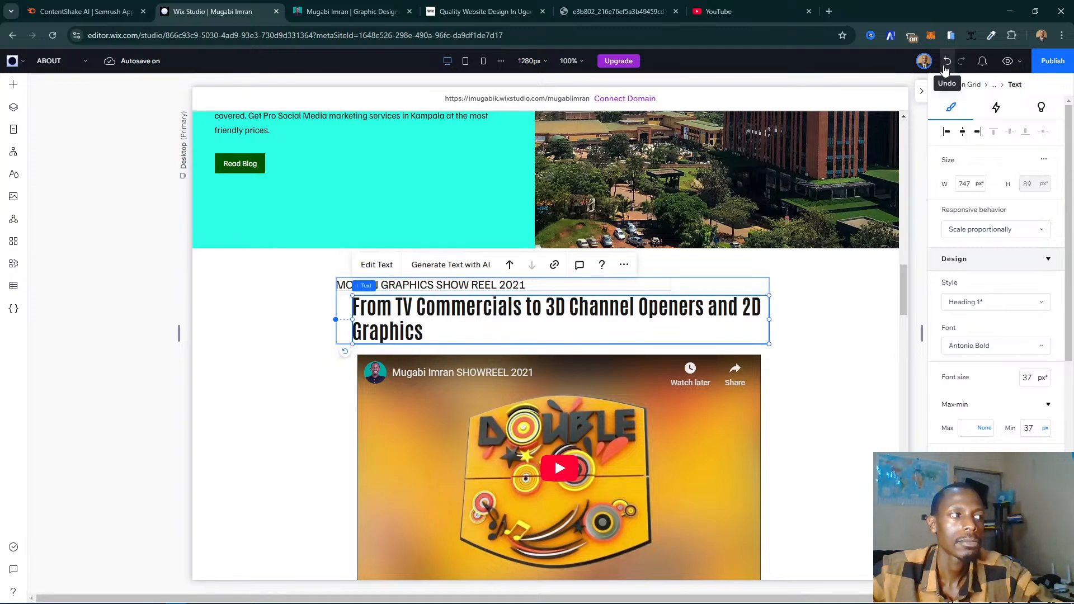
key(ctrl+z)
- Review the page from Services Offered through Testimonials and the contact form, and switch to the existing website's My Story page for comparison
scroll(622, 441, down, 5)
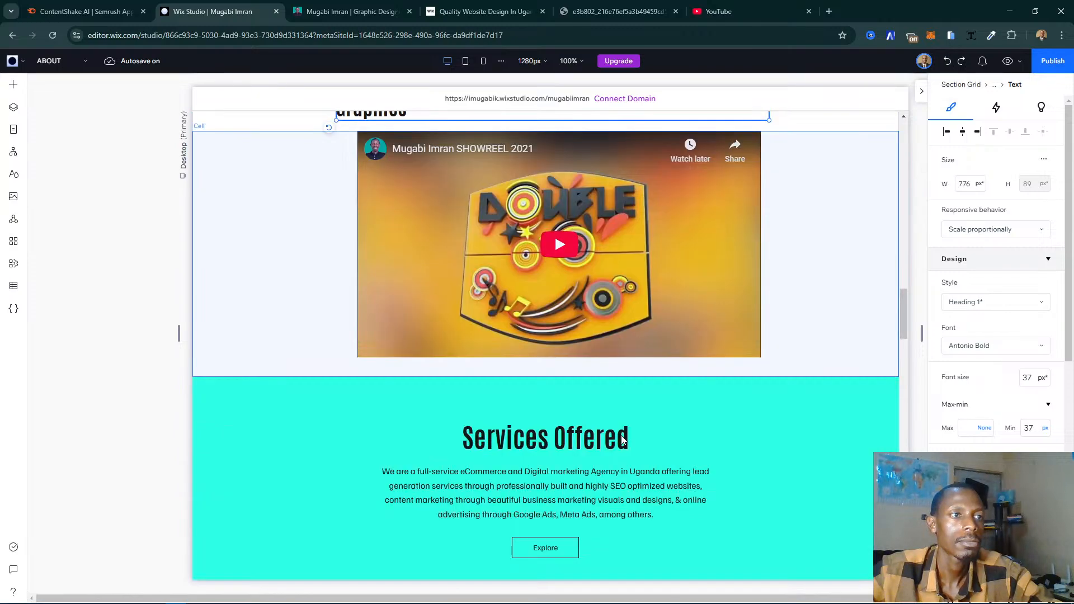
scroll(622, 440, down, 3)
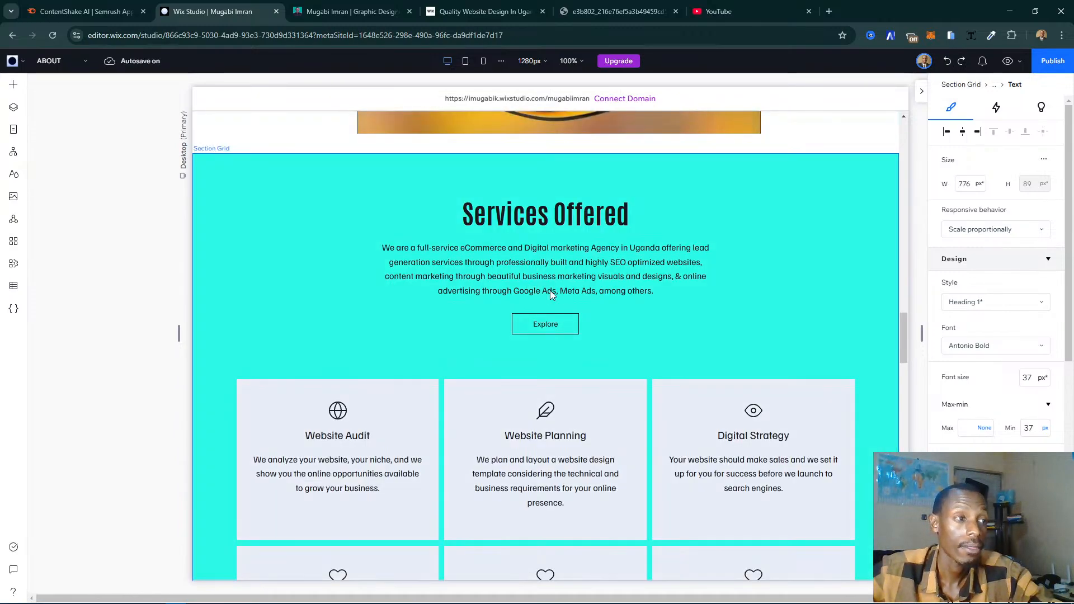
scroll(551, 294, down, 3)
scroll(551, 294, up, 4)
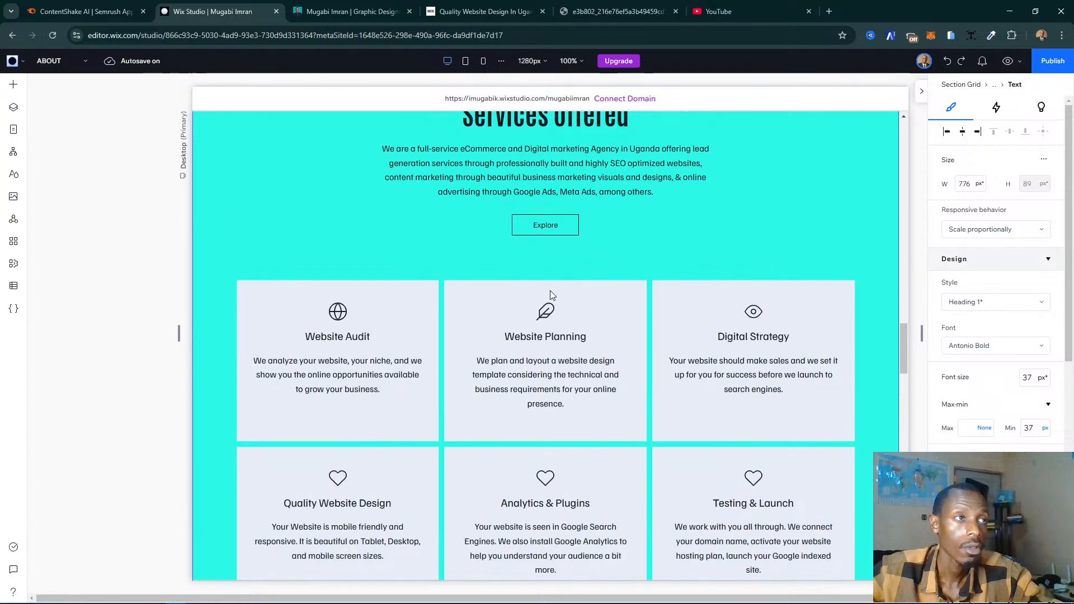
click(526, 277)
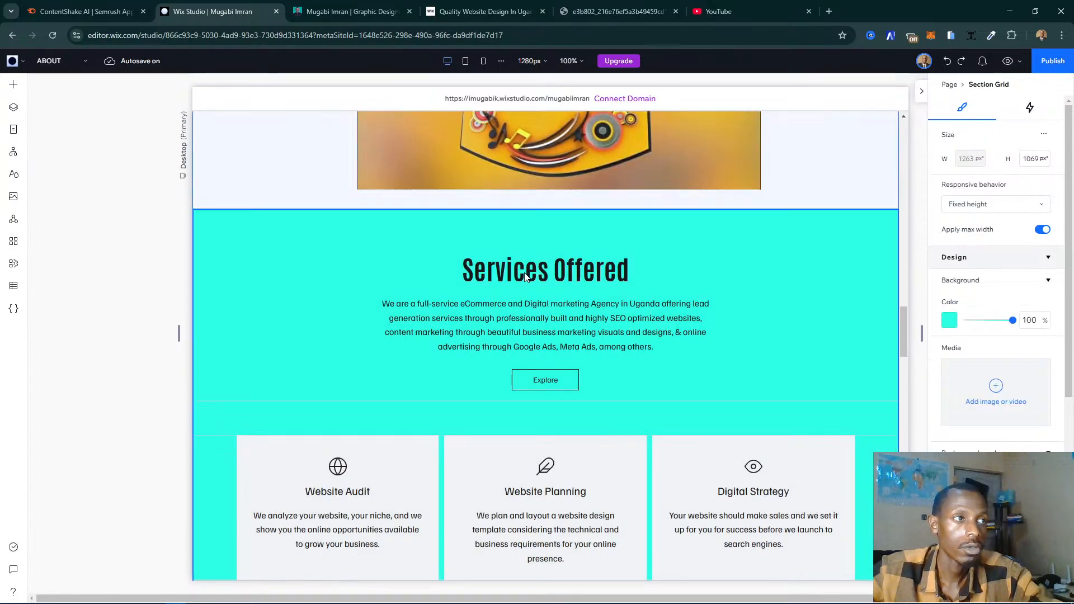
scroll(526, 276, down, 8)
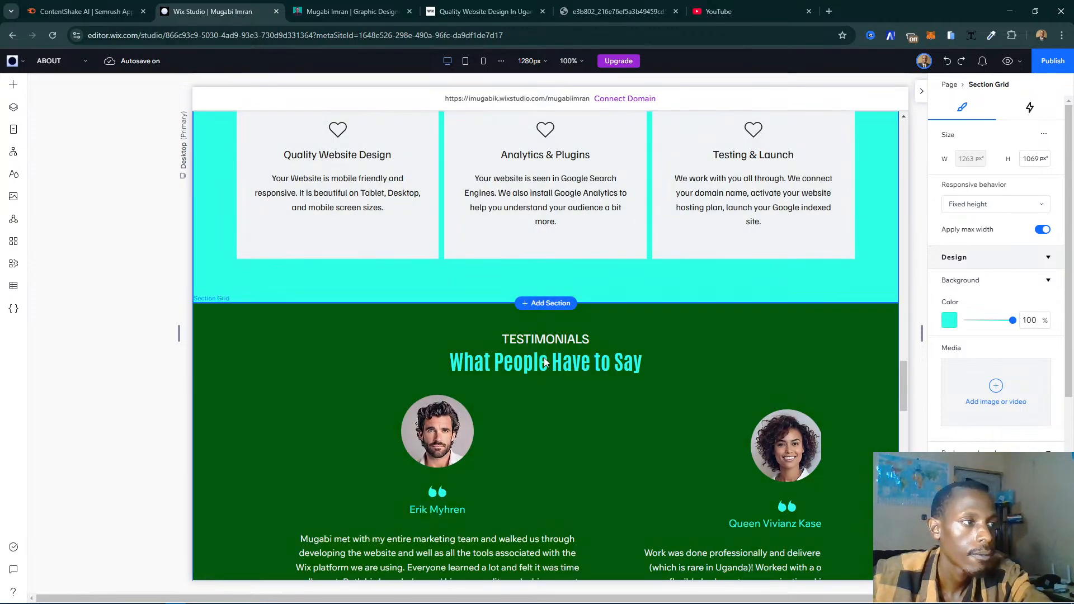
scroll(544, 357, down, 5)
scroll(546, 360, down, 11)
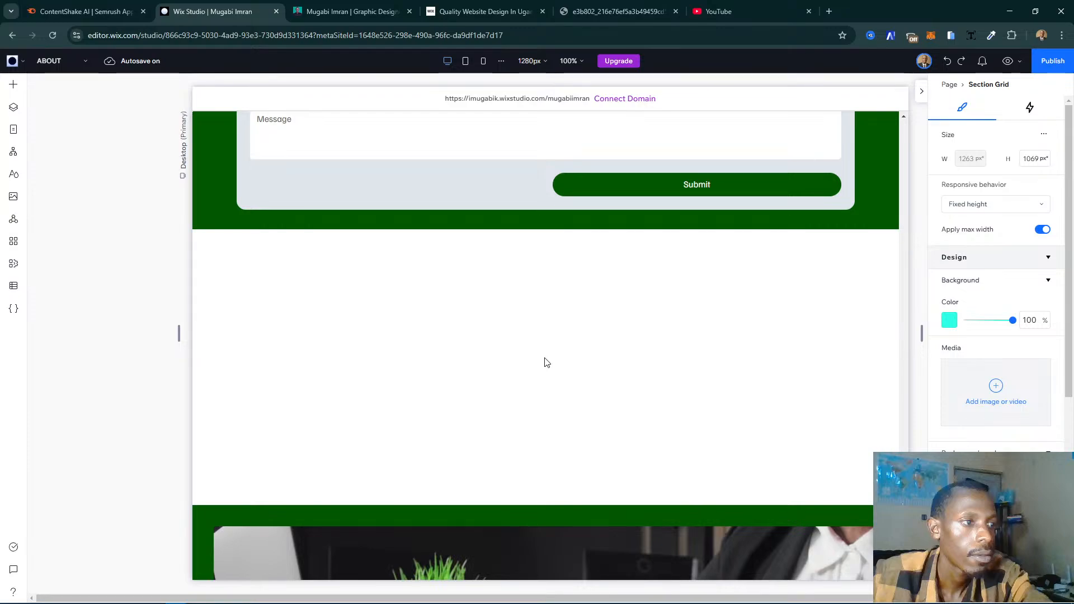
key(ctrl+Tab)
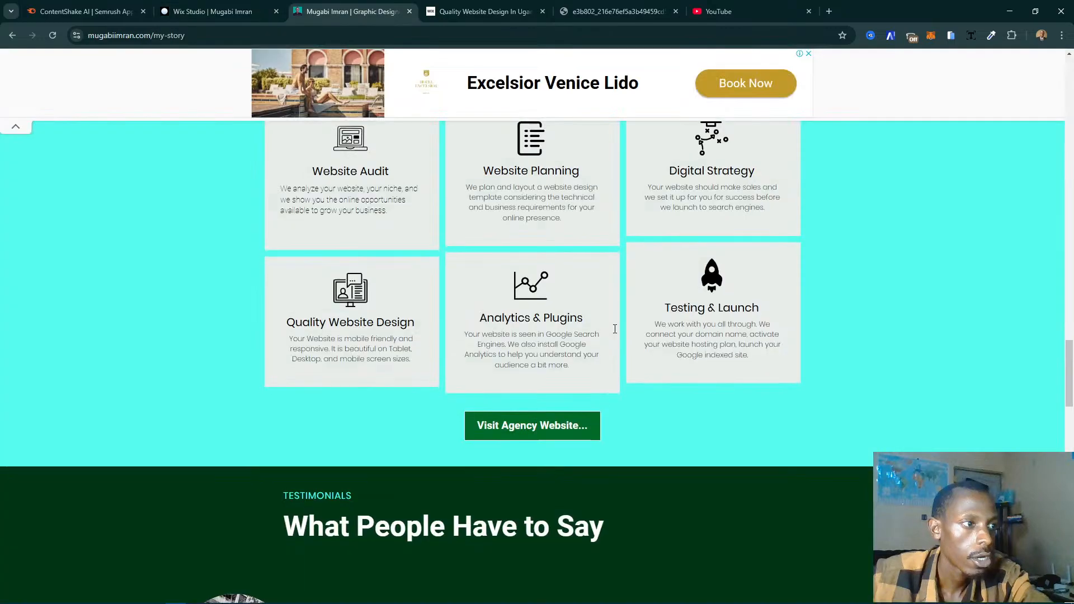
- Check the end of the existing My Story page, and delete the empty two-column section below the About page's contact form in the editor
scroll(614, 329, down, 15)
scroll(615, 329, down, 1)
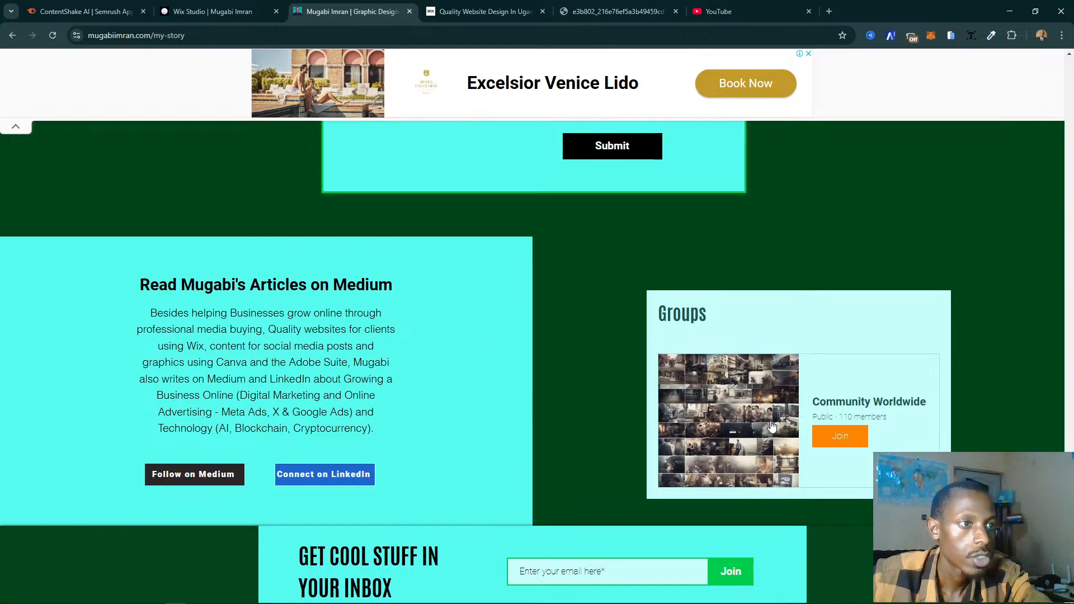
click(259, 5)
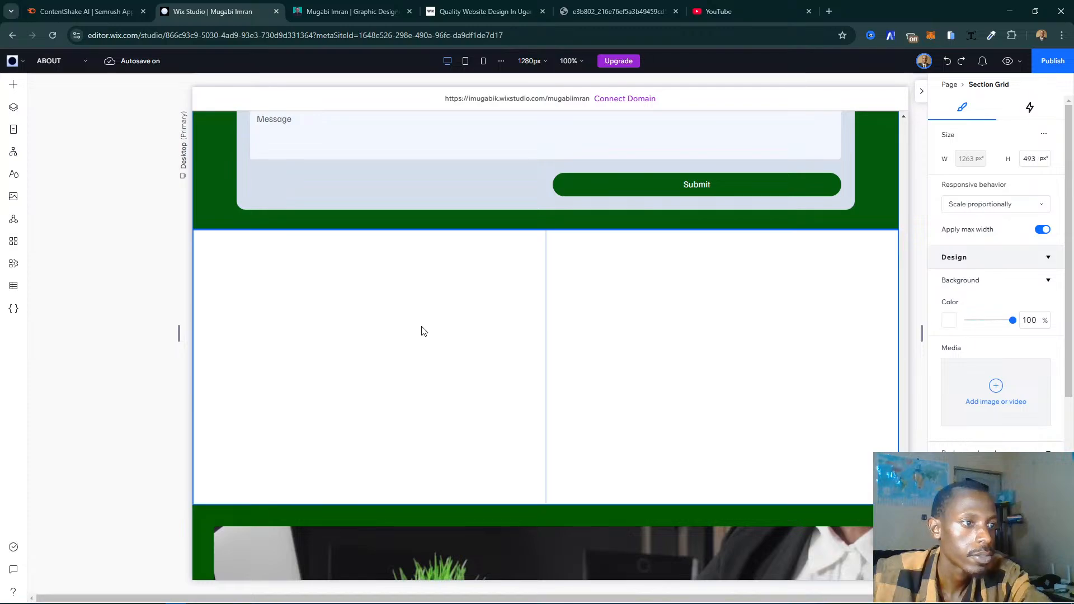
click(633, 321)
click(138, 318)
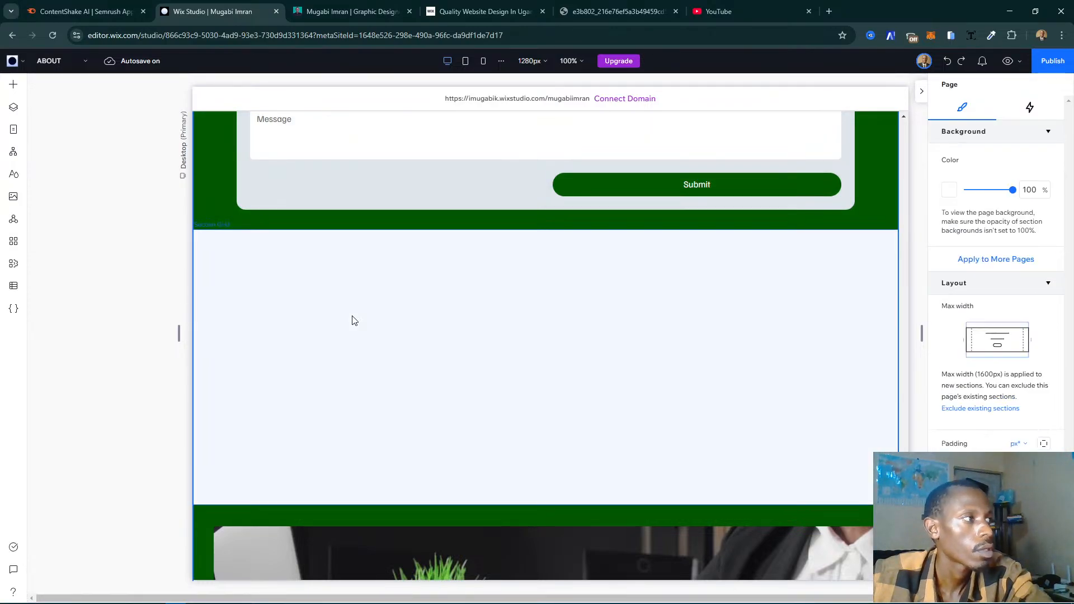
click(352, 317)
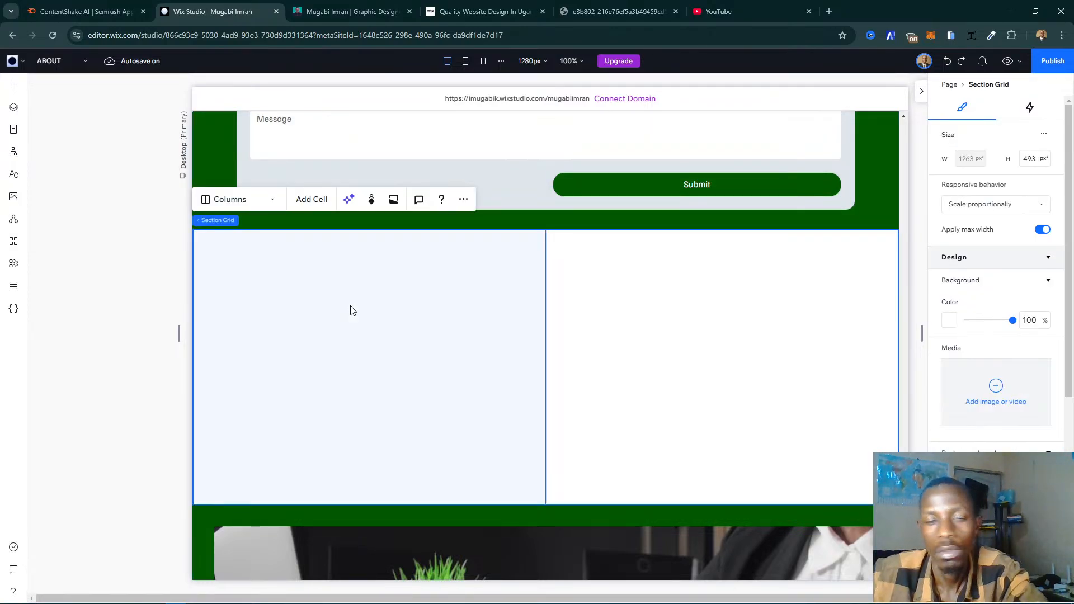
key(Delete)
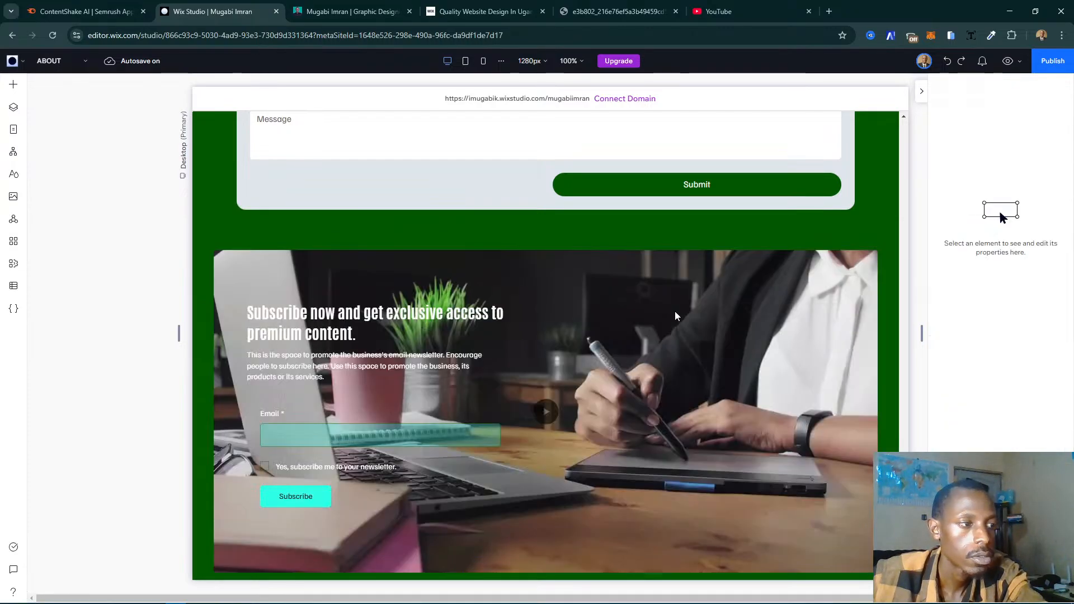
- Review the About page upward from the contact form to the certificates and partner badges section
click(686, 311)
scroll(698, 336, up, 5)
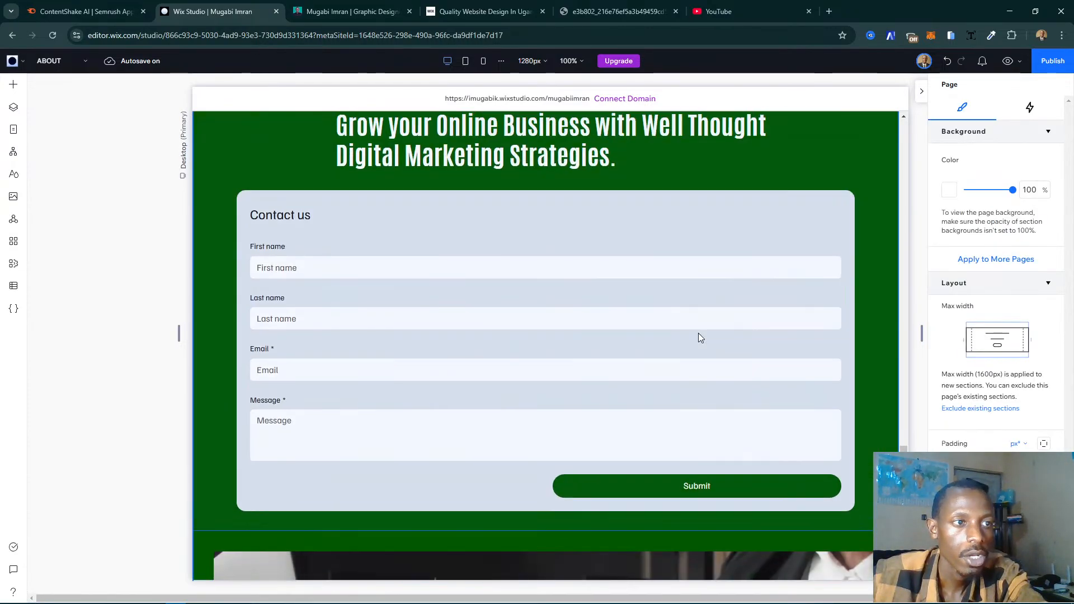
scroll(698, 337, up, 15)
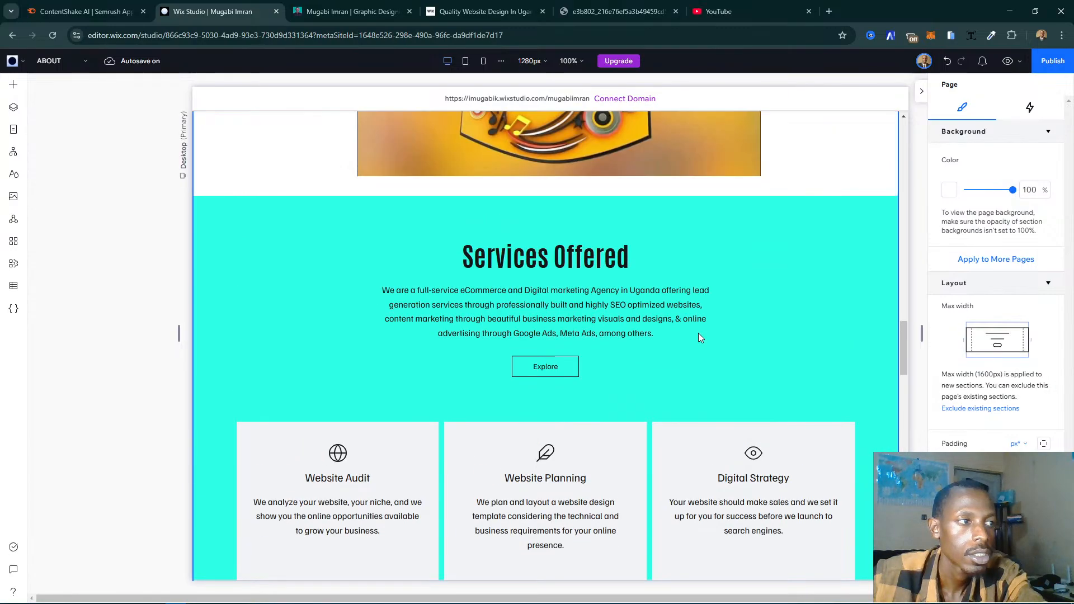
scroll(698, 333, up, 10)
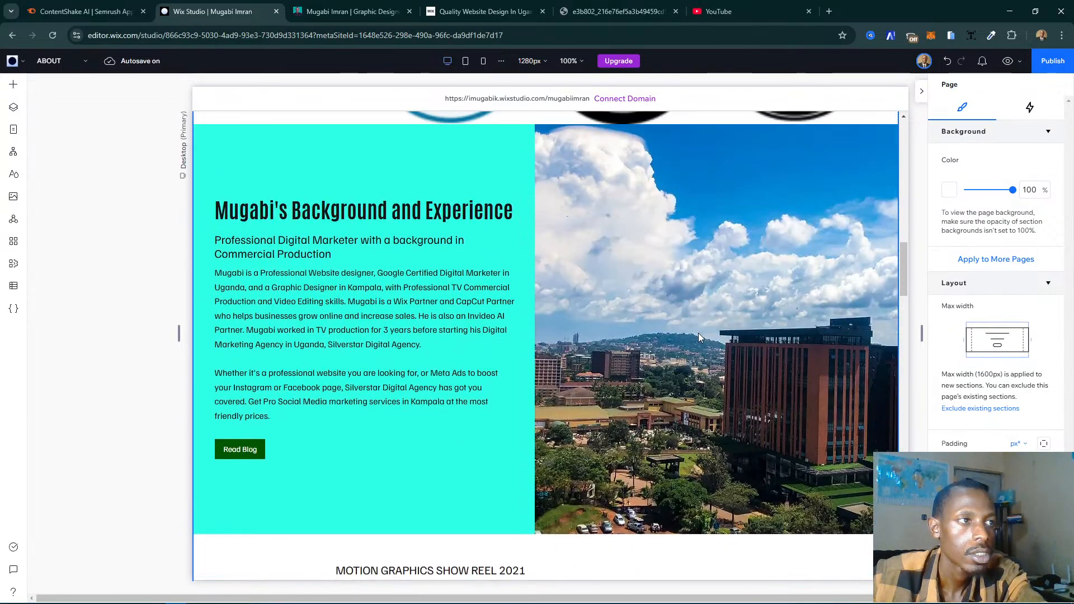
scroll(698, 334, up, 1)
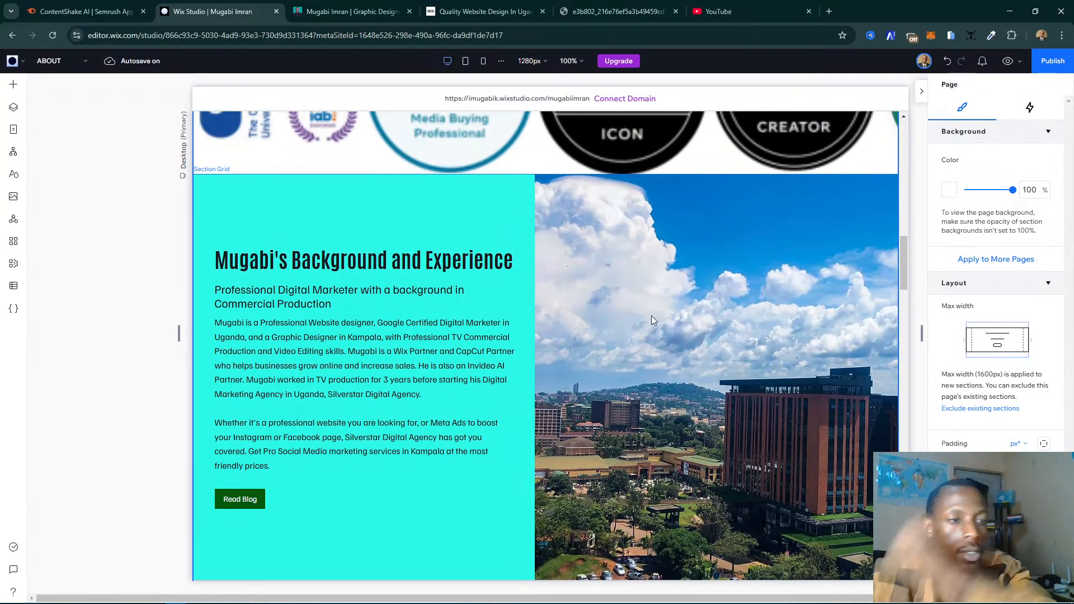
scroll(652, 320, up, 1)
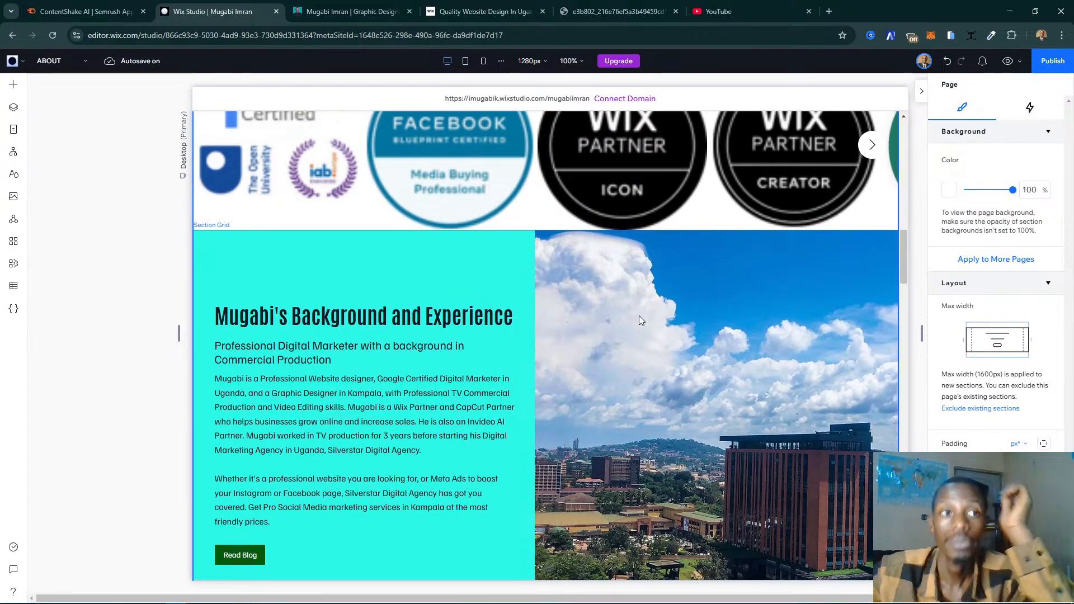
scroll(639, 315, up, 6)
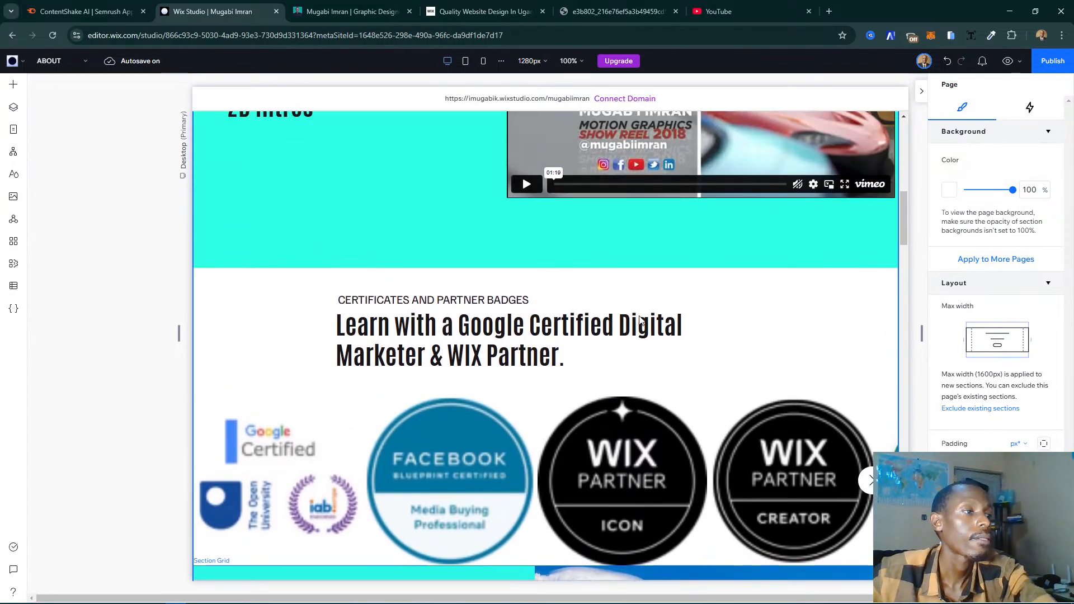
scroll(638, 317, up, 2)
scroll(539, 347, down, 3)
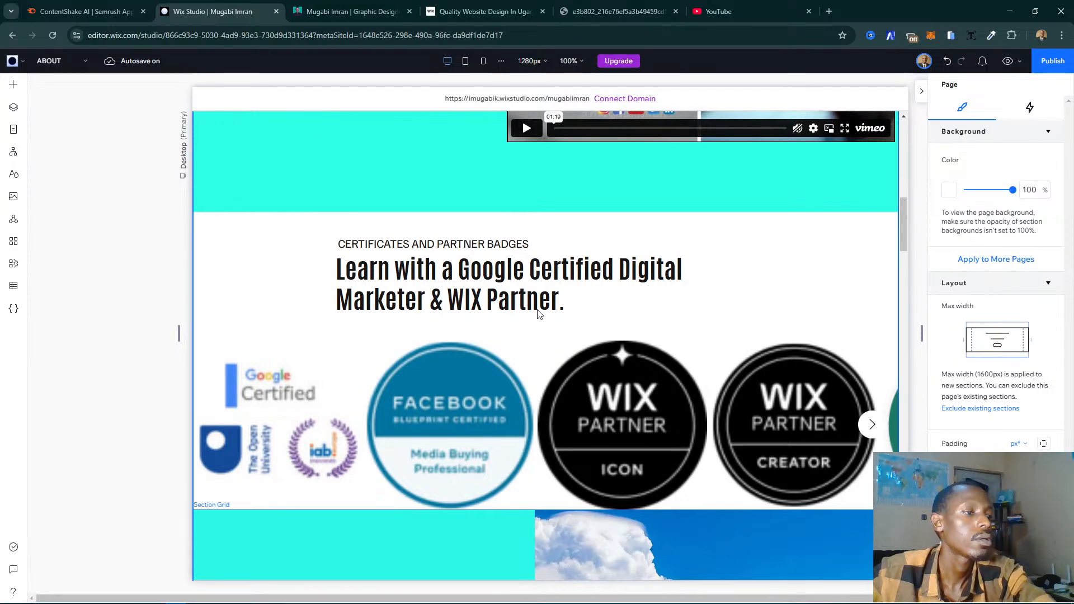
click(523, 446)
click(523, 446)
scroll(996, 251, down, 2)
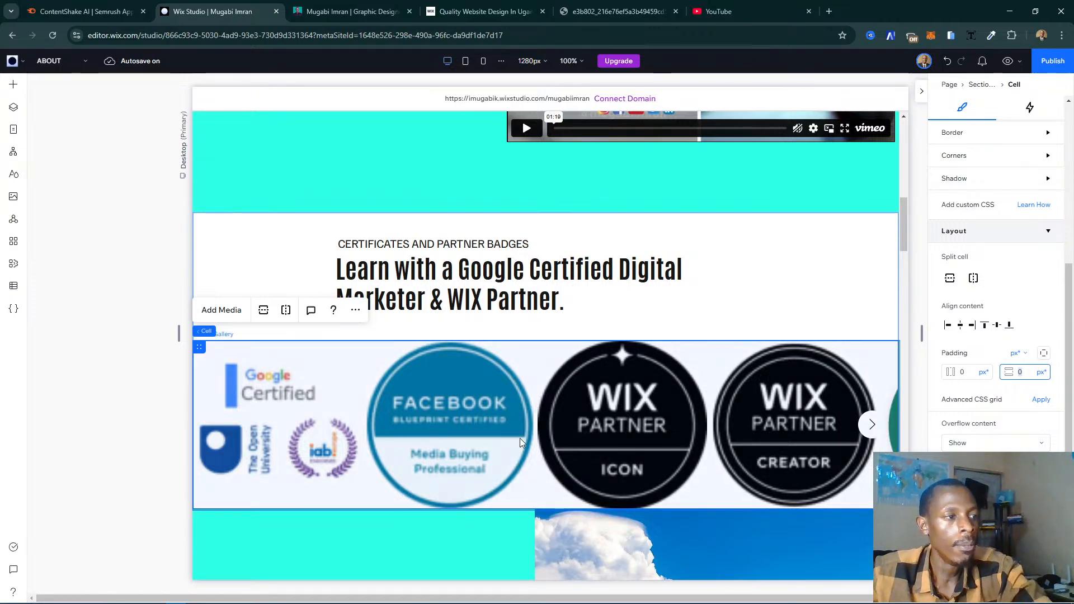
click(94, 481)
- Add vertical padding above and below the content of the whole certificates and partner badges section
click(539, 473)
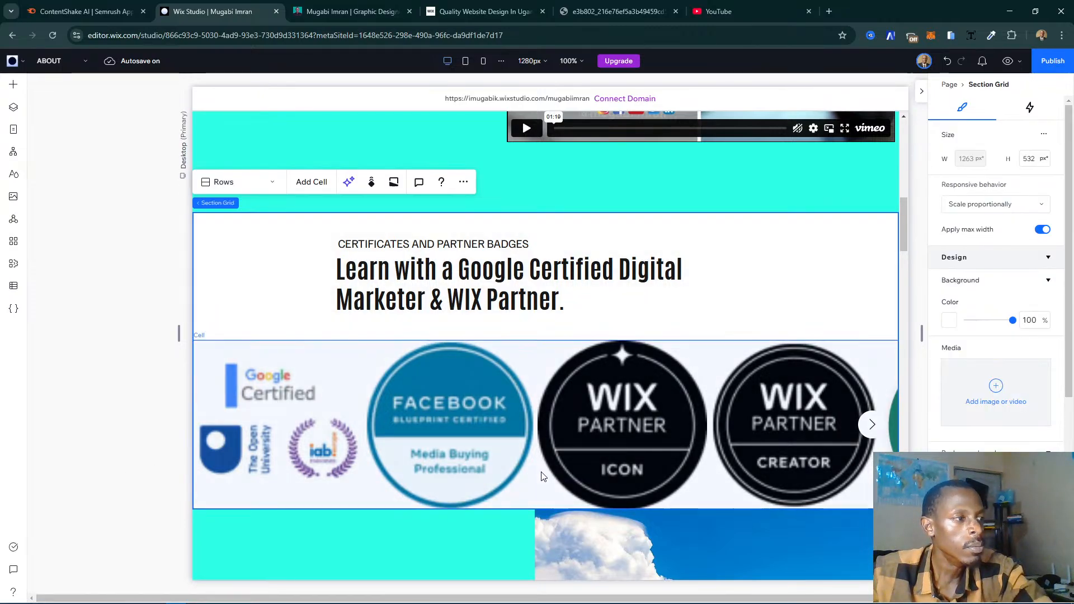
scroll(564, 474, down, 1)
scroll(566, 474, down, 3)
scroll(775, 428, up, 2)
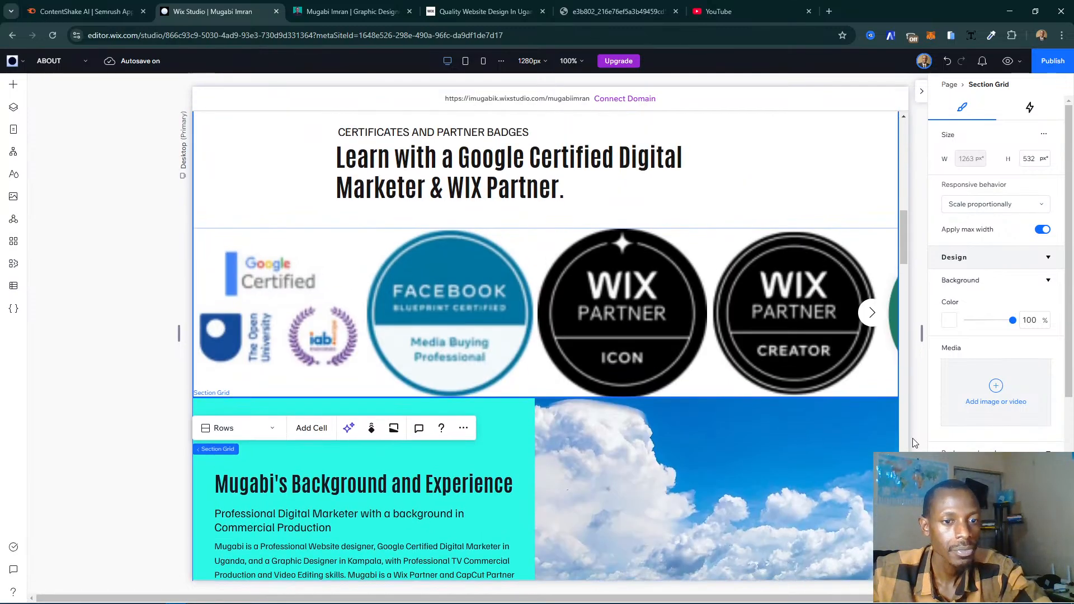
scroll(1011, 443, down, 4)
scroll(1012, 444, down, 2)
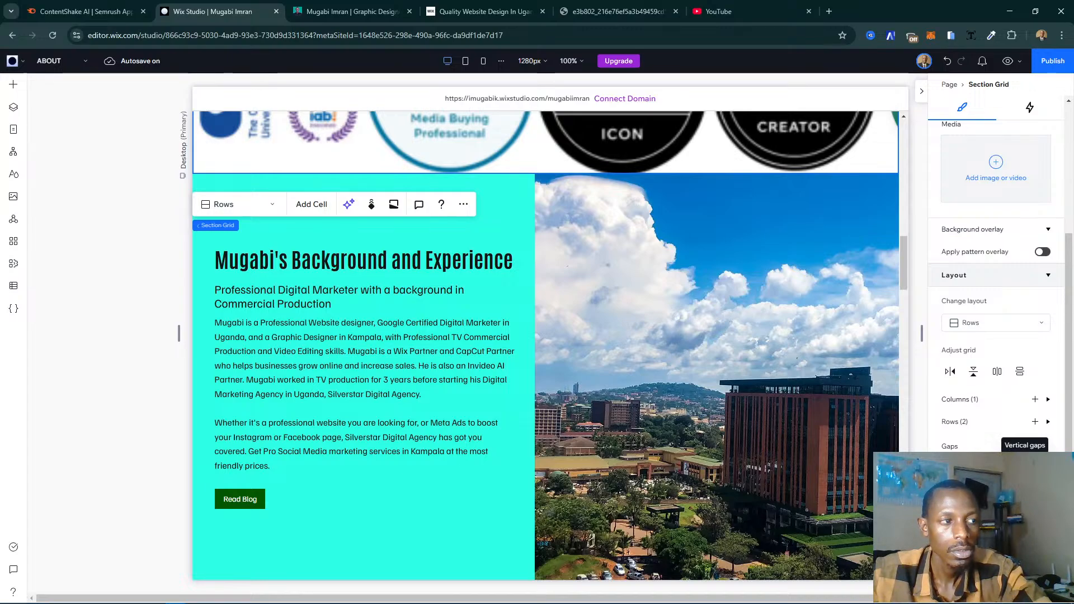
scroll(772, 418, up, 5)
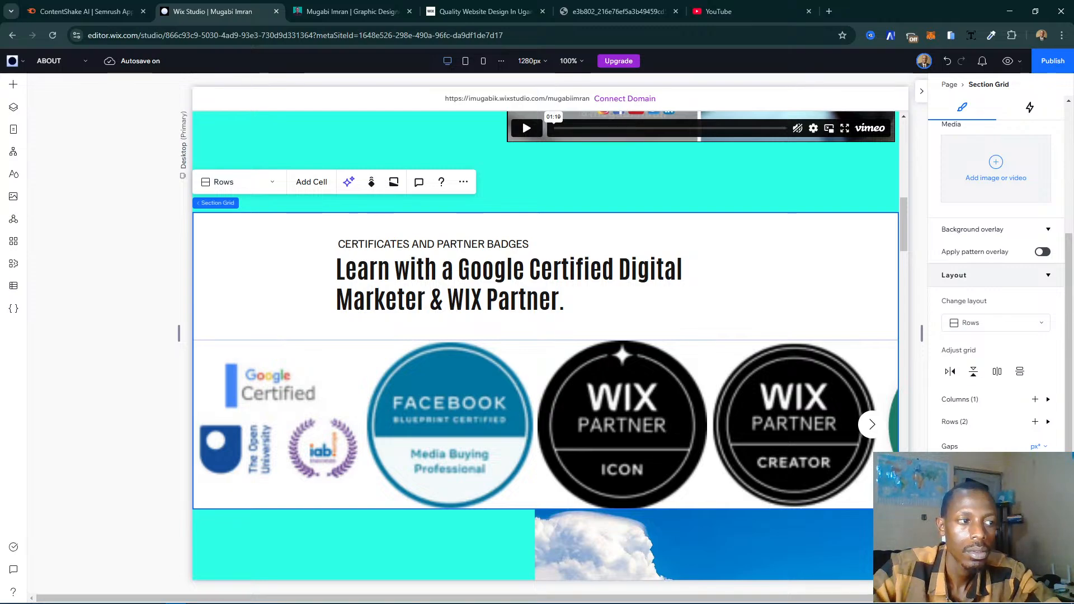
key(Return)
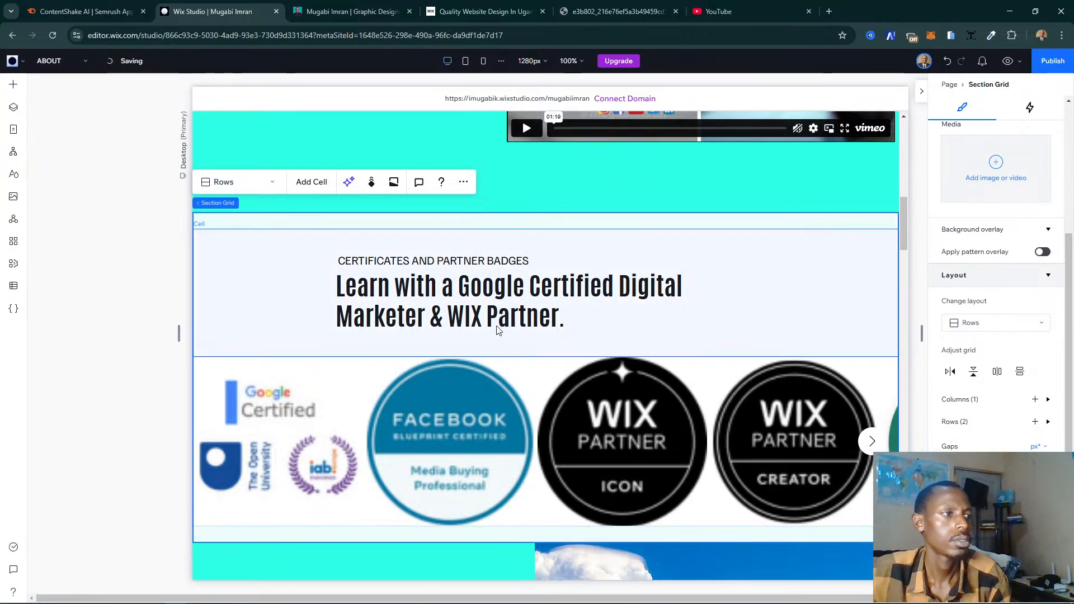
click(415, 353)
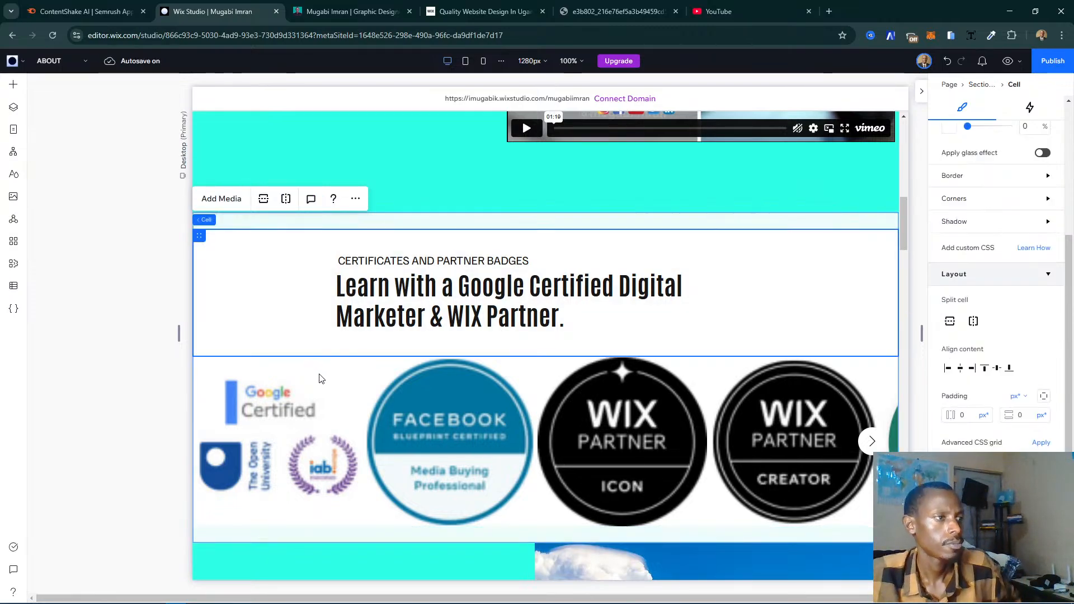
click(143, 407)
- Review the About page in the editor from the hero section down to the footer
scroll(572, 394, up, 2)
scroll(572, 394, up, 5)
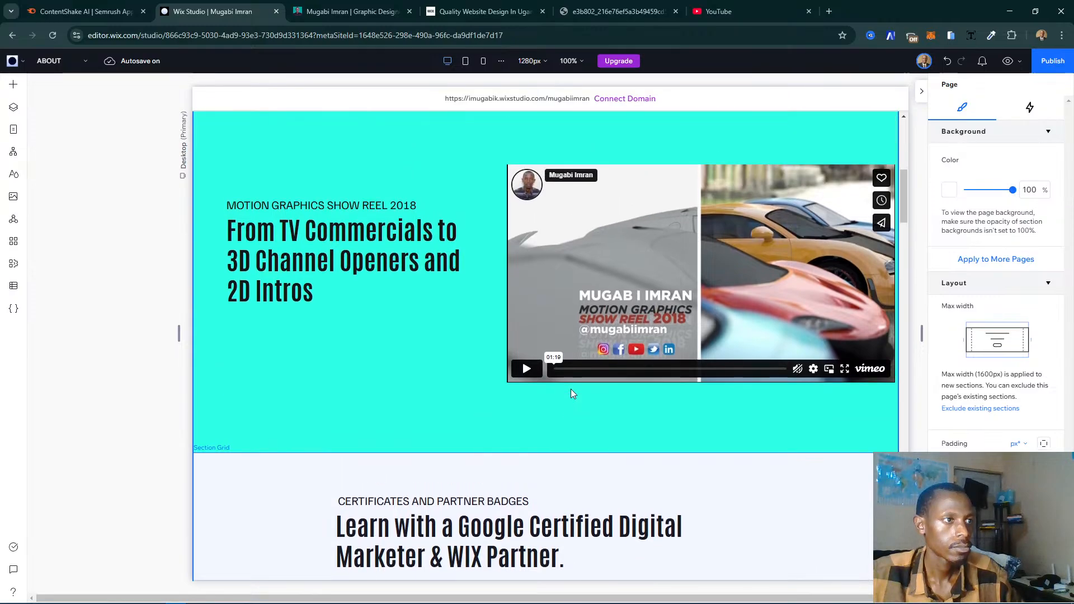
scroll(571, 394, up, 5)
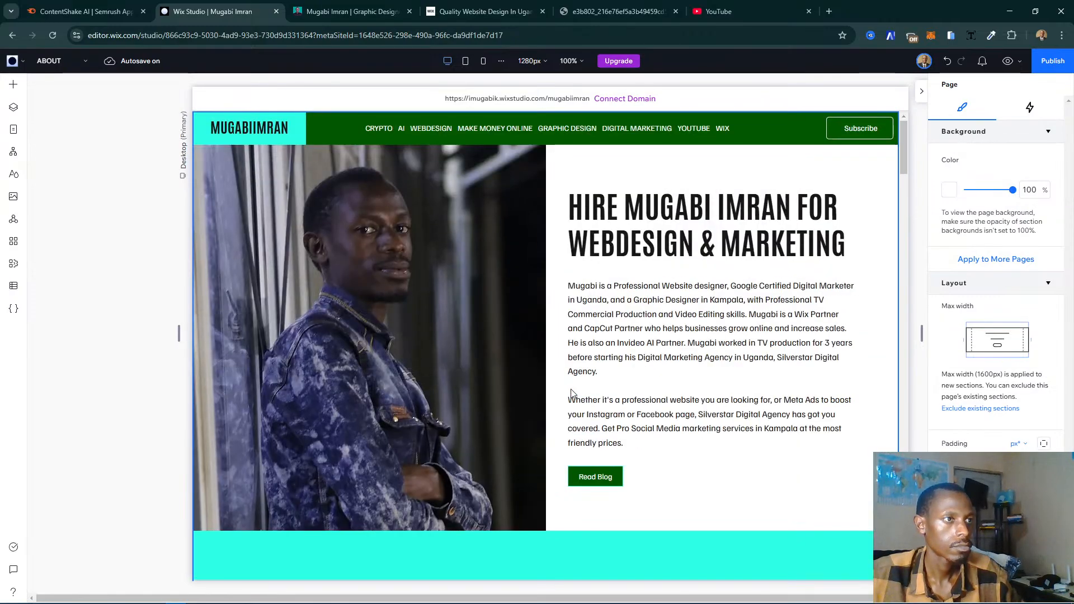
scroll(570, 394, down, 15)
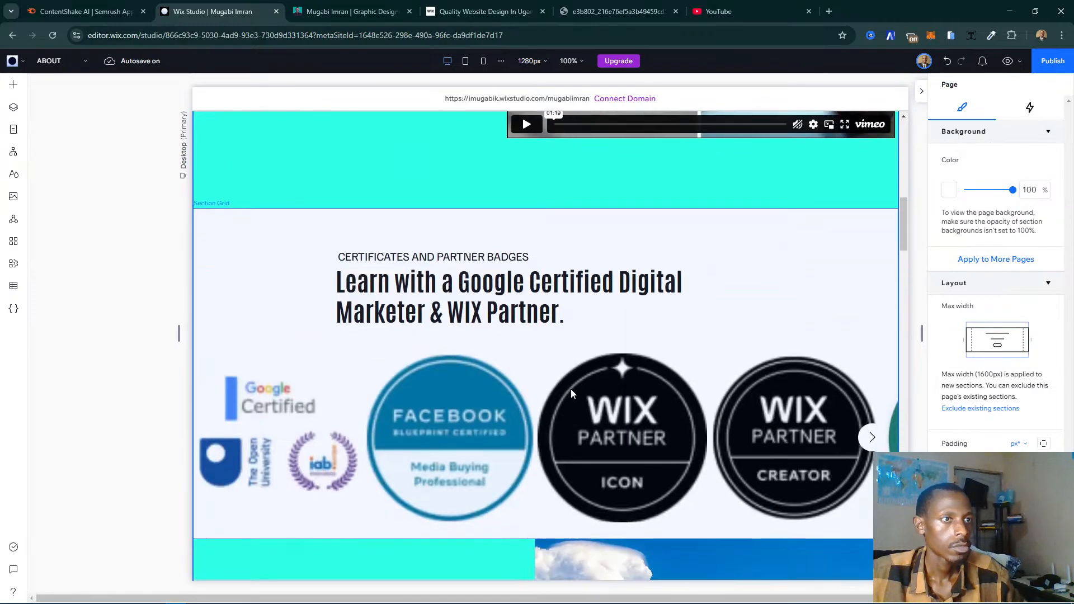
scroll(571, 393, down, 20)
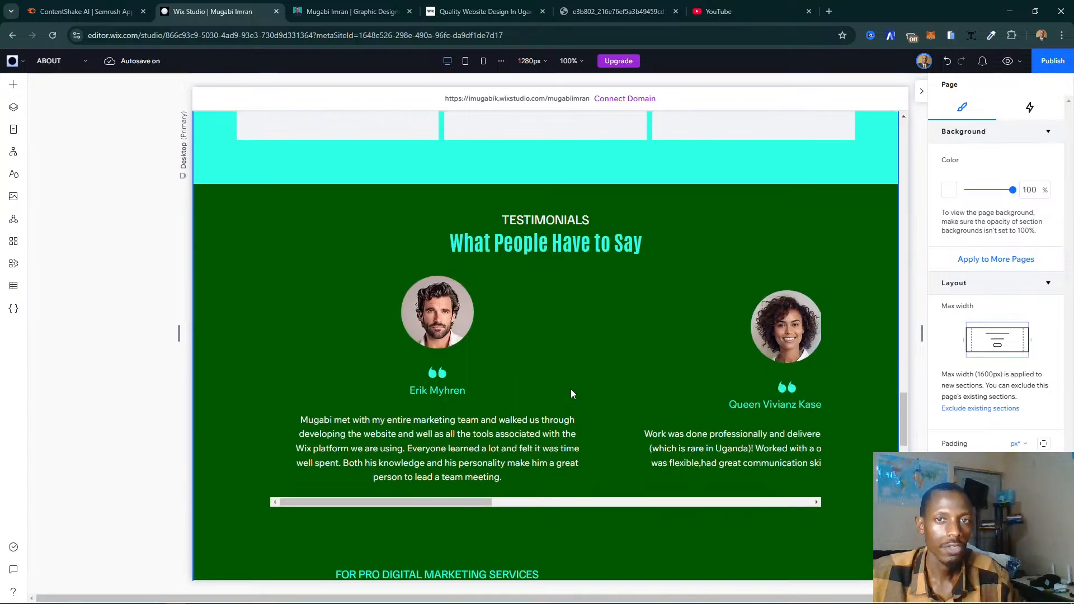
scroll(572, 393, down, 10)
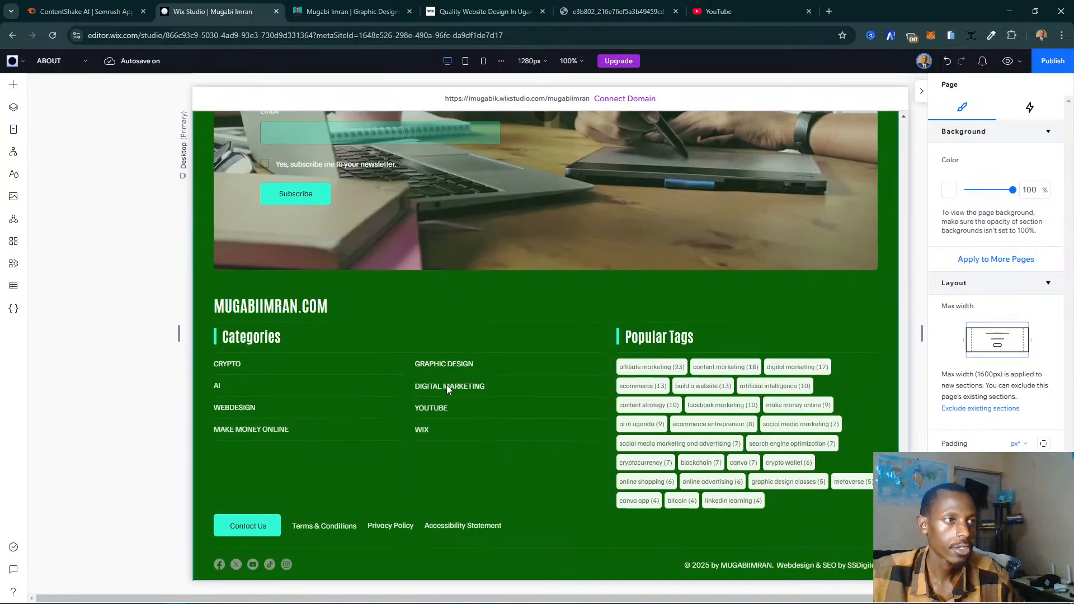
scroll(446, 386, up, 6)
scroll(447, 386, up, 5)
- Switch to the existing website's My Story page and examine its sections from the contact form up to the hero and down to the partners
click(351, 11)
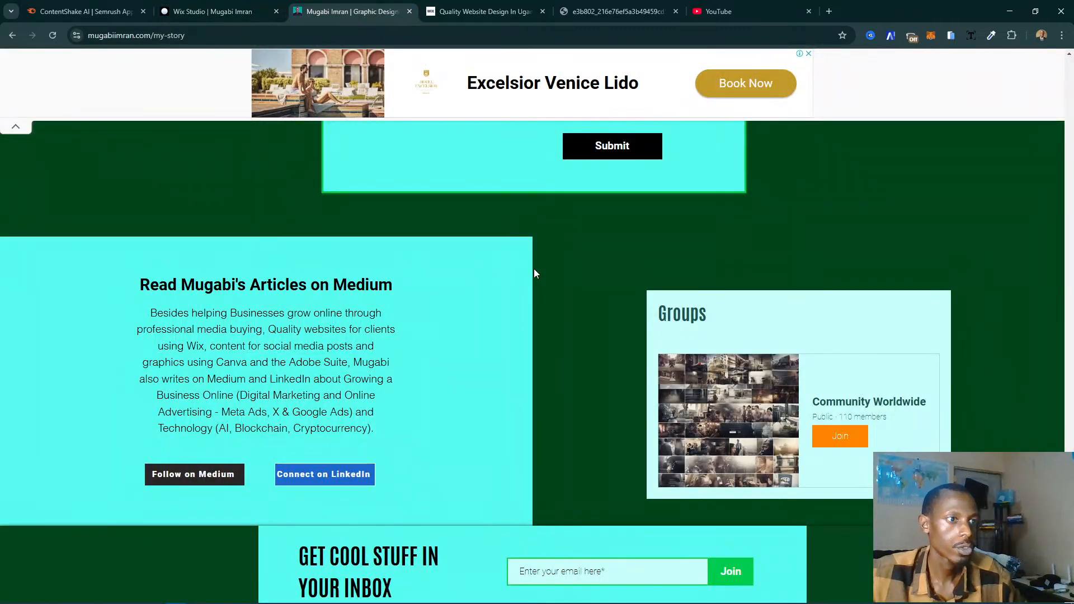
scroll(535, 271, up, 4)
scroll(535, 271, down, 6)
scroll(448, 272, up, 11)
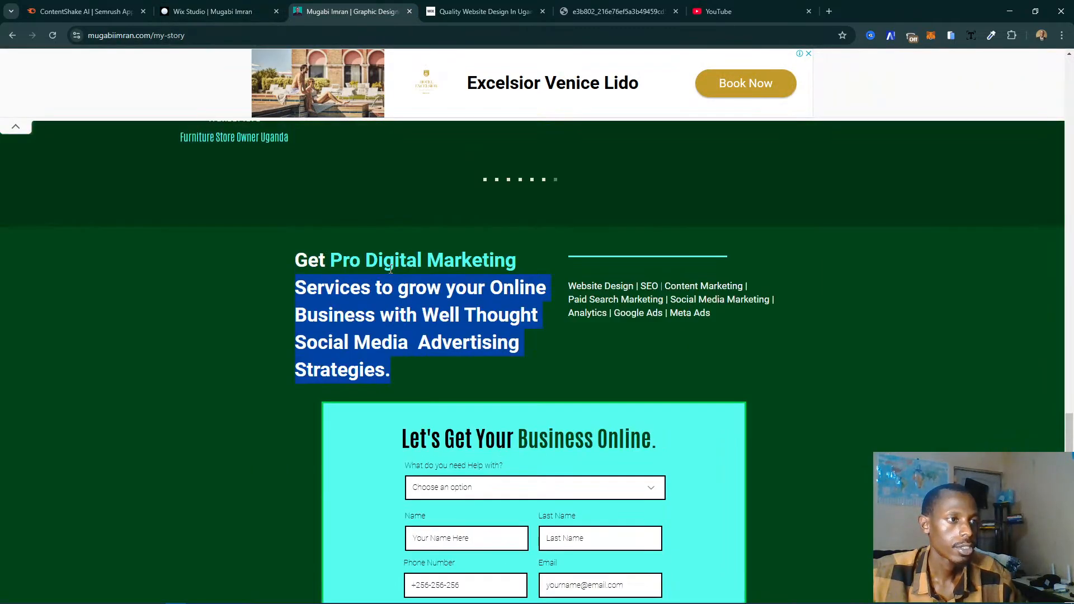
scroll(390, 269, down, 7)
scroll(216, 324, up, 18)
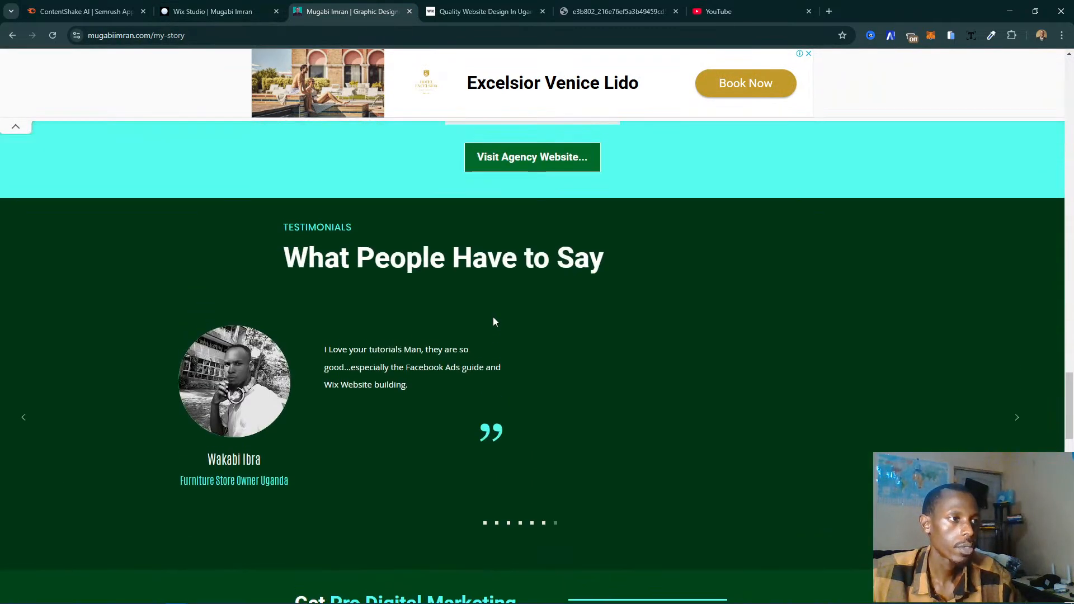
scroll(493, 320, up, 15)
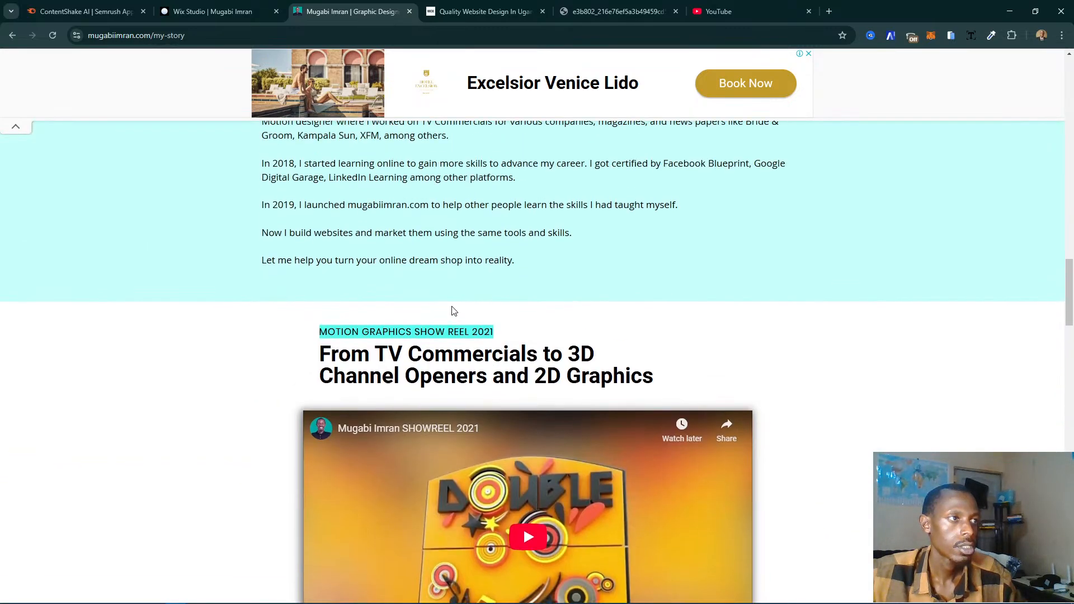
scroll(404, 300, up, 8)
scroll(404, 300, down, 2)
scroll(404, 301, up, 12)
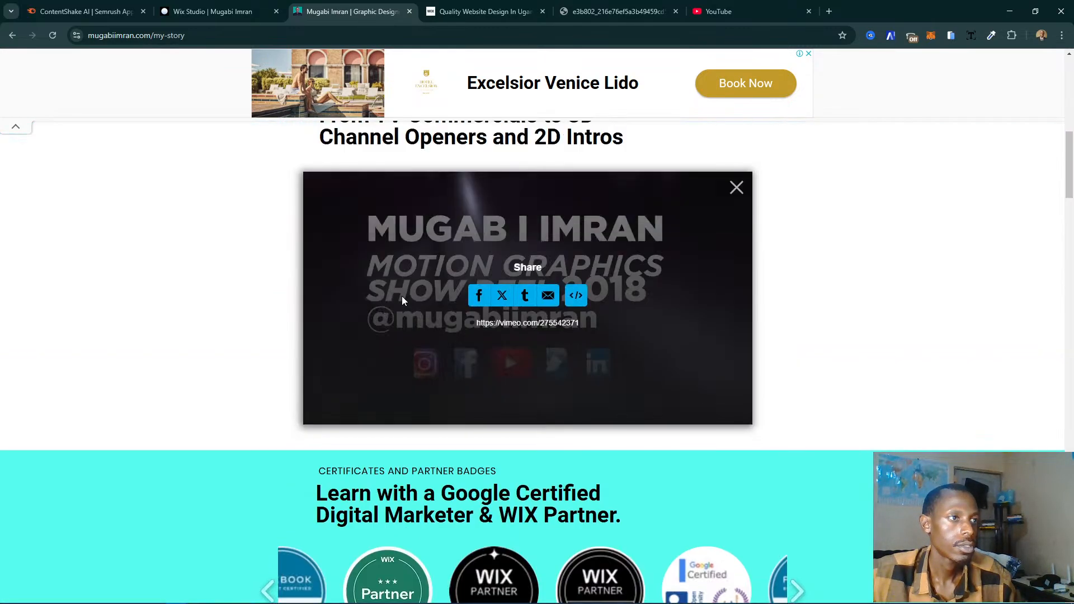
scroll(402, 301, up, 6)
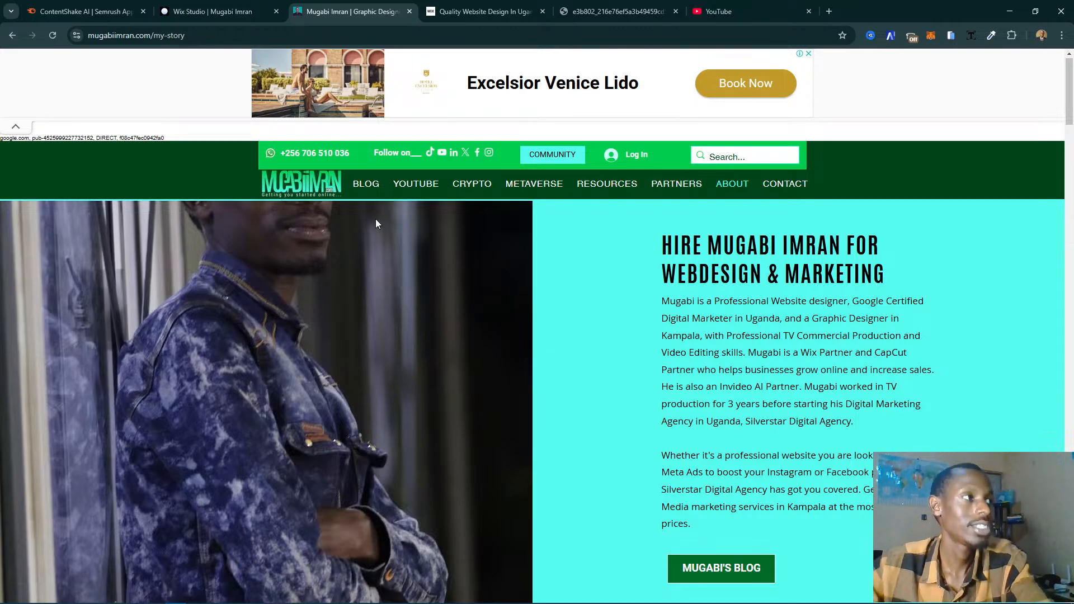
scroll(376, 235, down, 15)
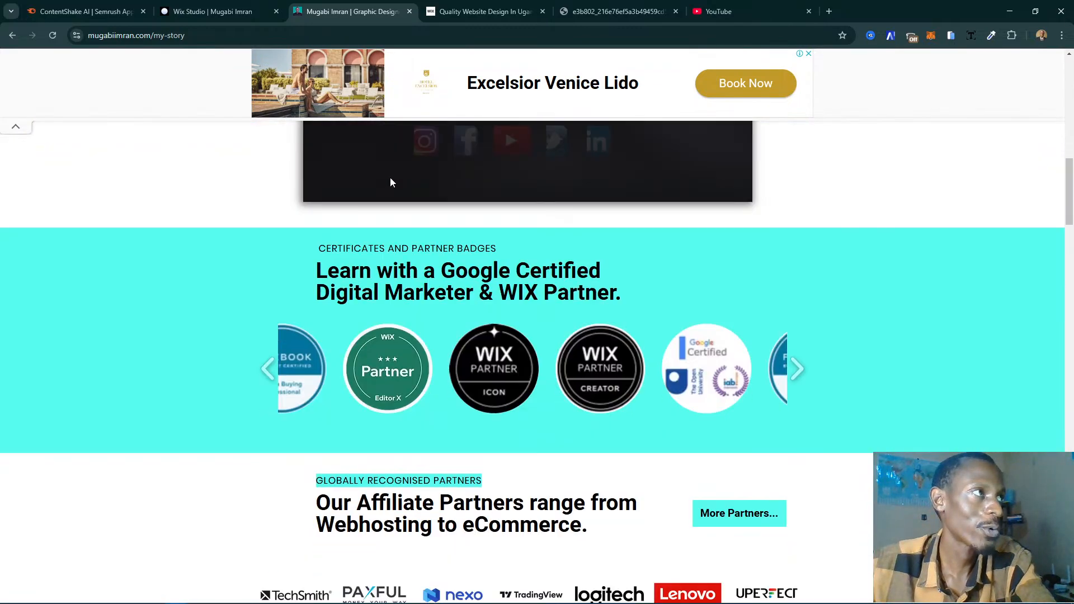
scroll(391, 182, down, 4)
- Compare the editor's Testimonials and contact form sections with the existing page's certificates and affiliate partners sections
click(224, 10)
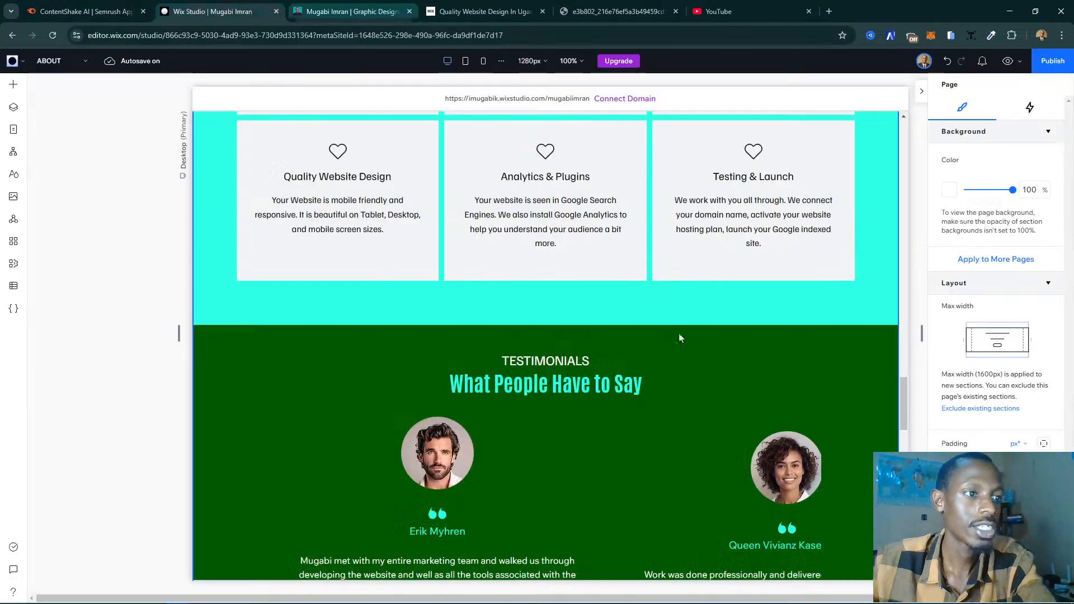
scroll(681, 338, down, 6)
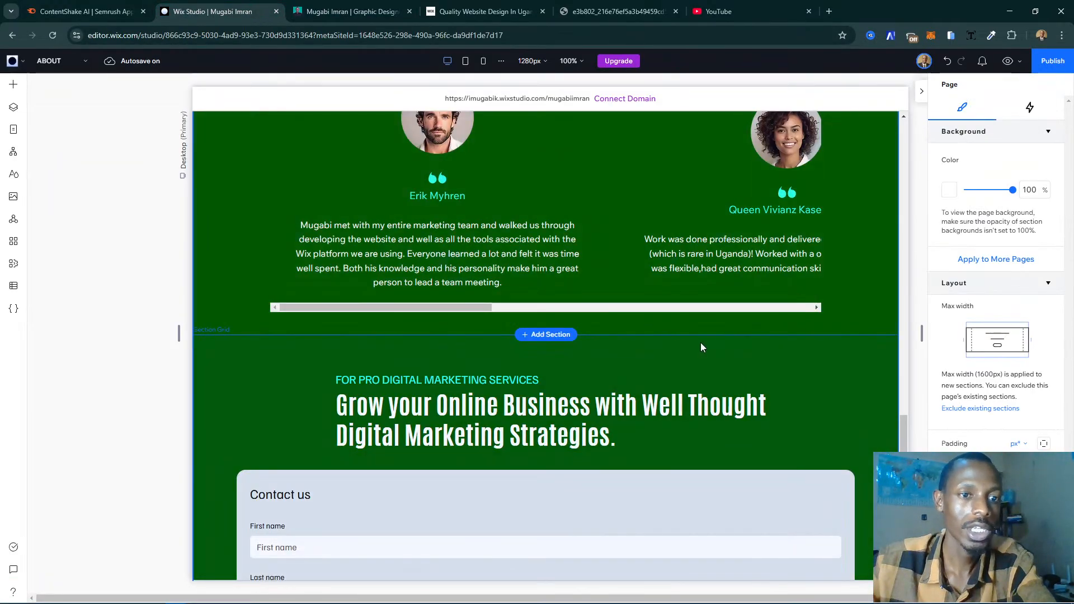
scroll(652, 339, down, 5)
click(355, 11)
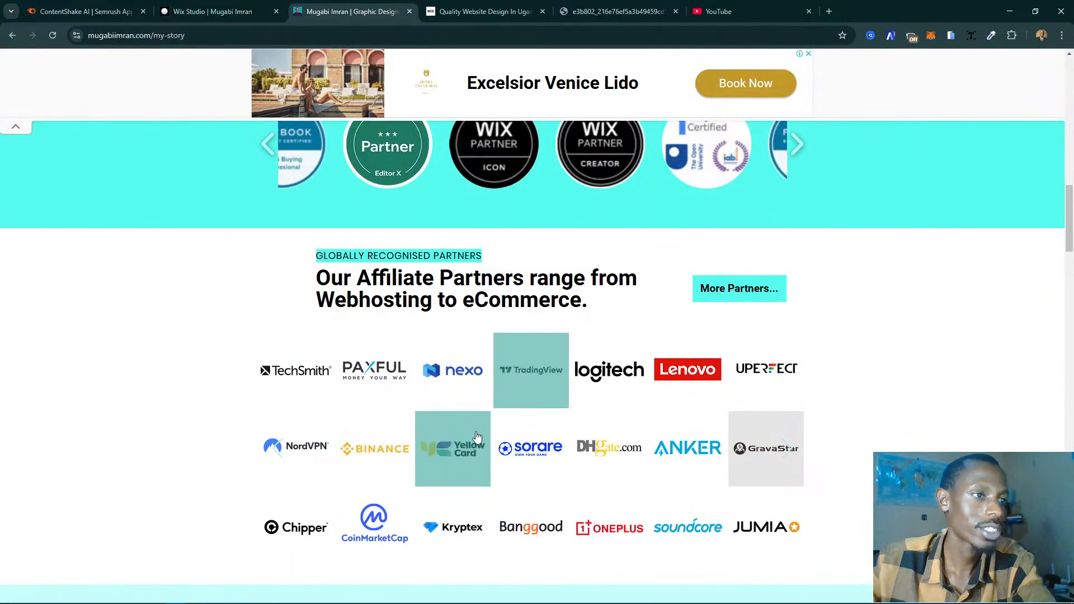
scroll(347, 249, up, 3)
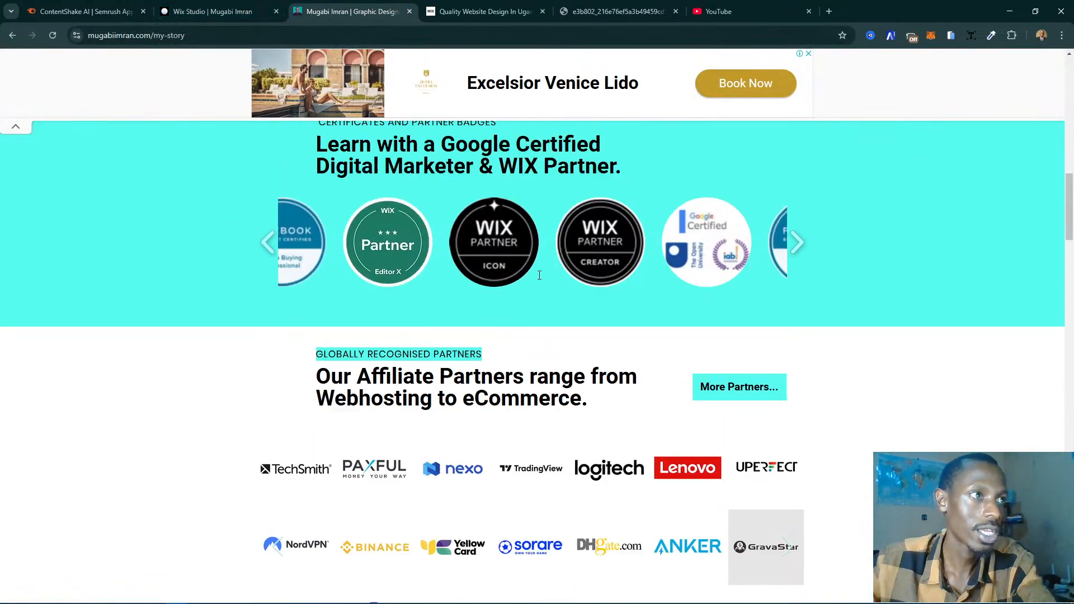
- Return to the Wix Studio editor, switch the About page to the tablet breakpoint and go to its contact form section
click(216, 11)
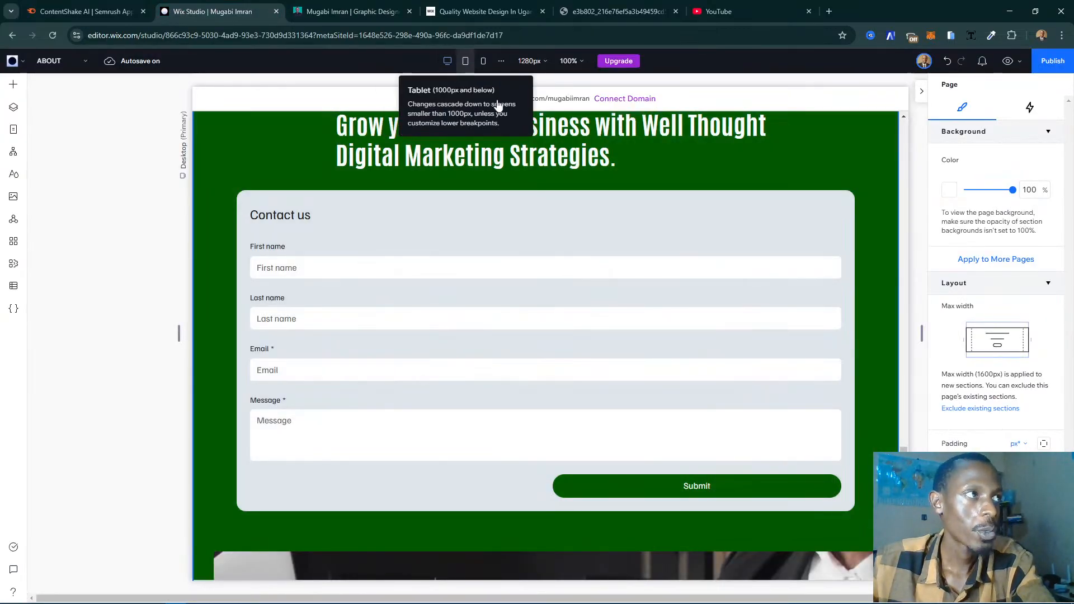
click(465, 60)
scroll(746, 391, up, 10)
scroll(745, 392, up, 10)
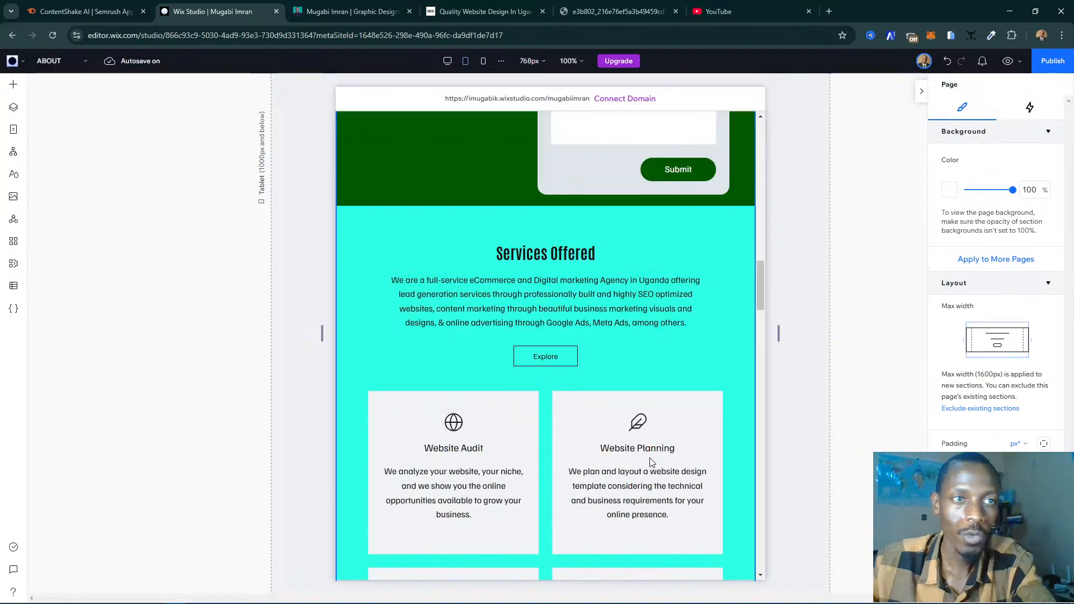
scroll(615, 392, up, 3)
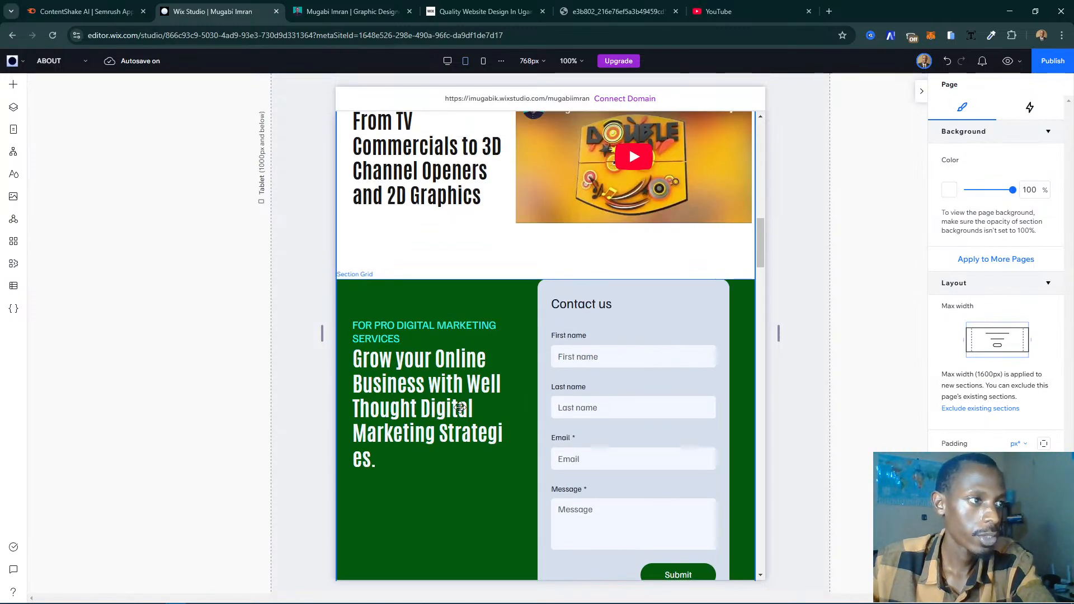
- Widen the heading column of the green contact form section slightly so the word "Strategies" fits on one line
click(460, 408)
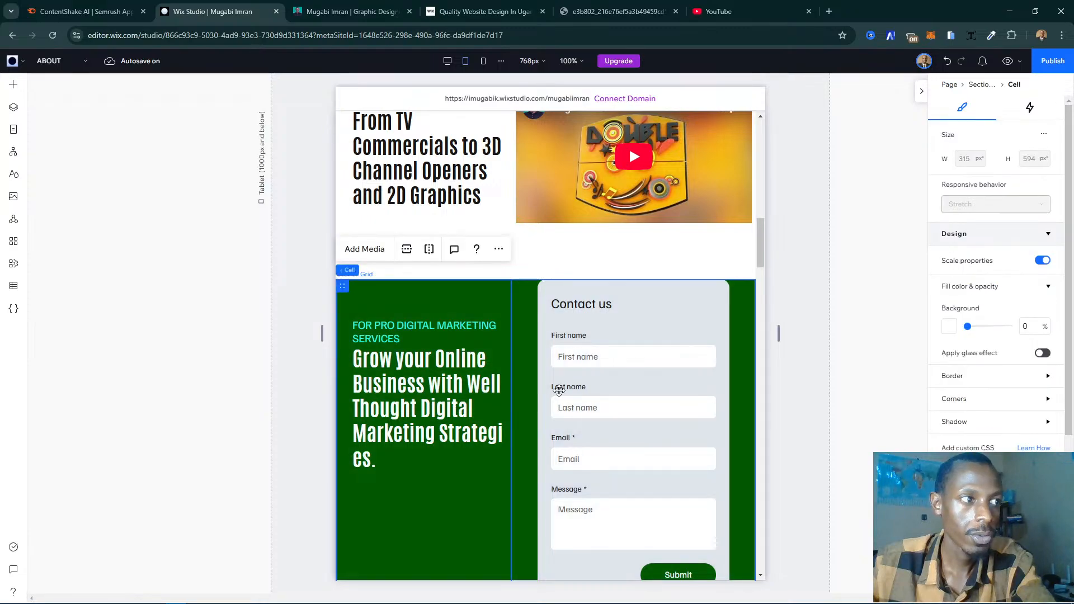
click(626, 382)
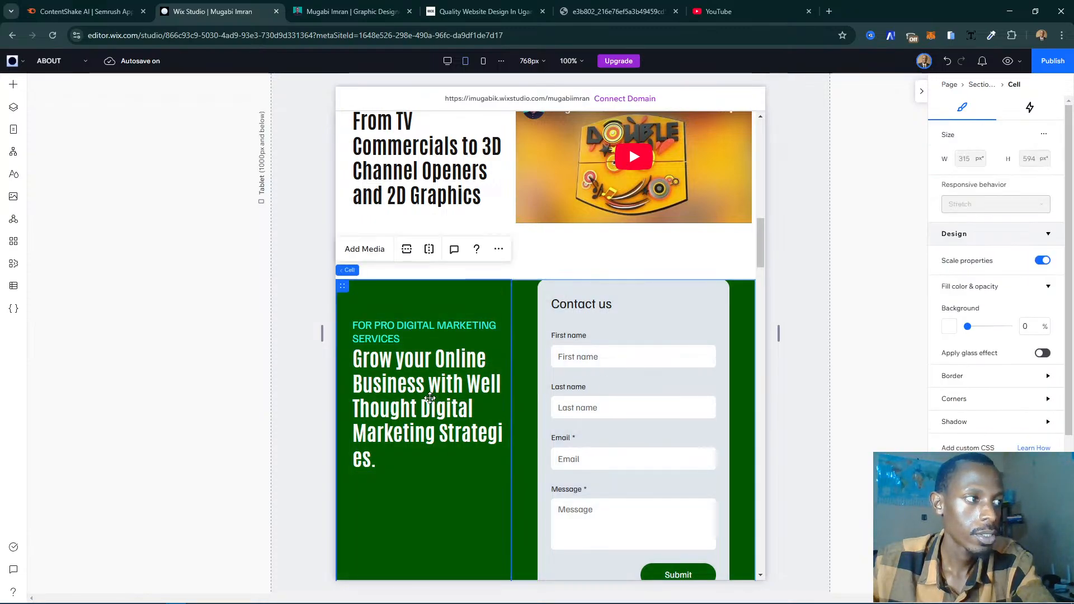
click(437, 397)
click(438, 397)
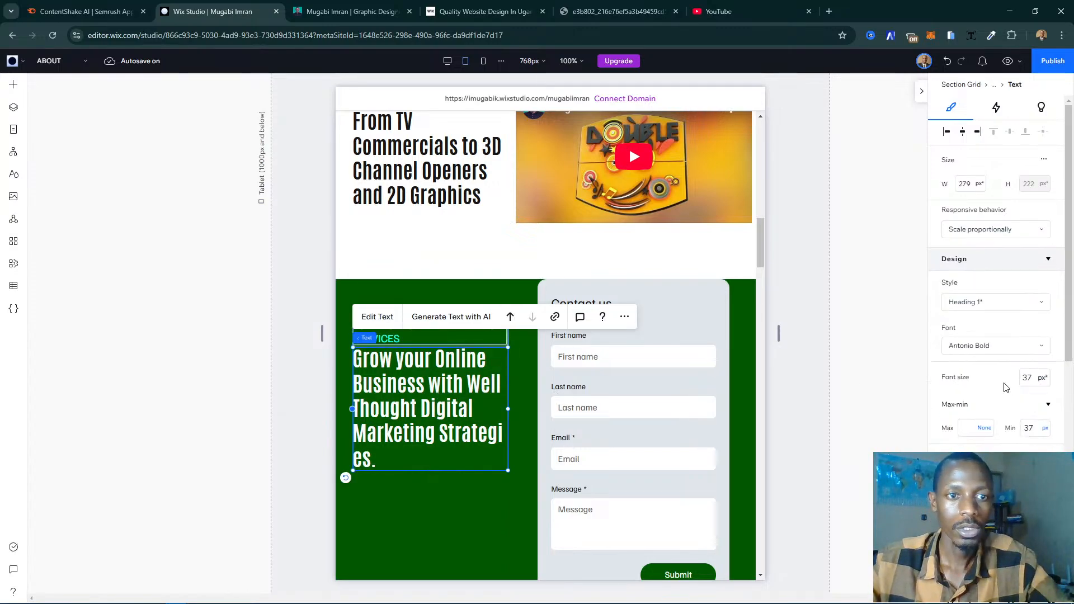
click(517, 413)
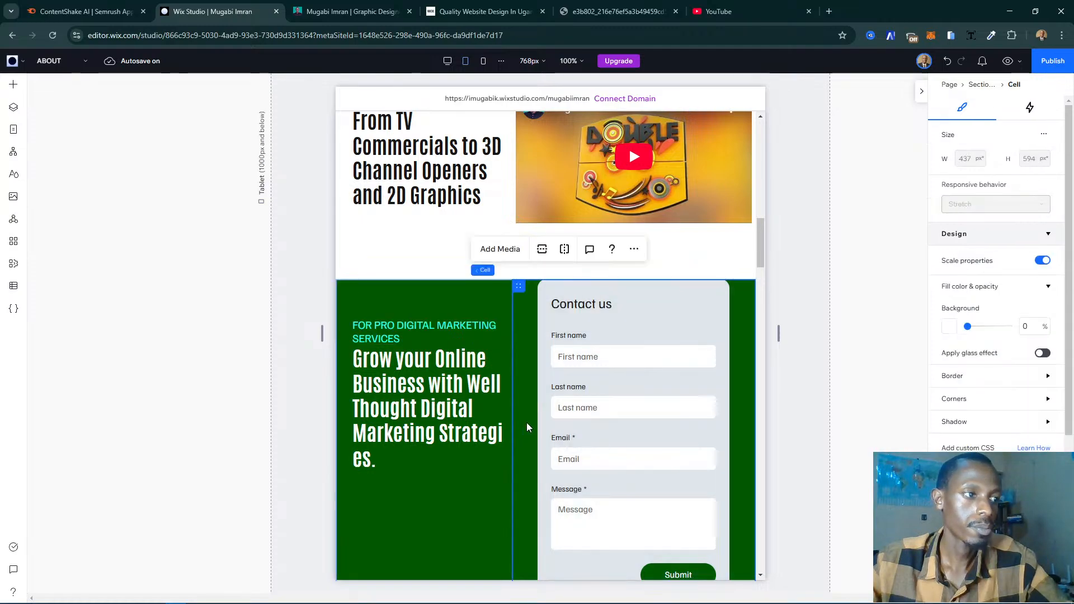
drag(514, 512, 529, 509)
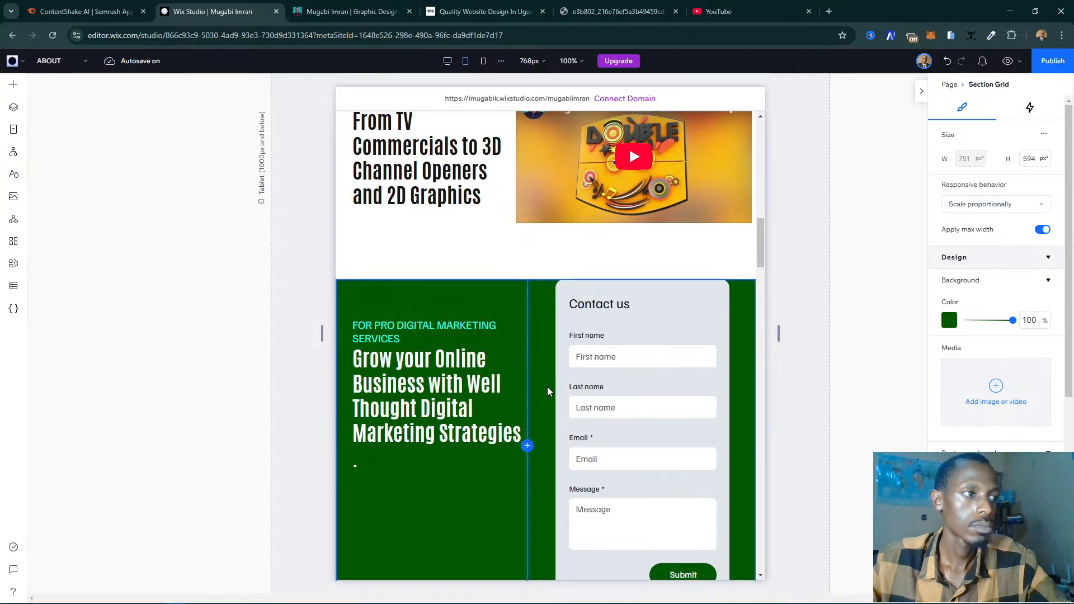
- Unstretch the contact form, move it up in its cell, and stretch it again to fill the whole cell with 0 px margins
click(643, 397)
click(686, 398)
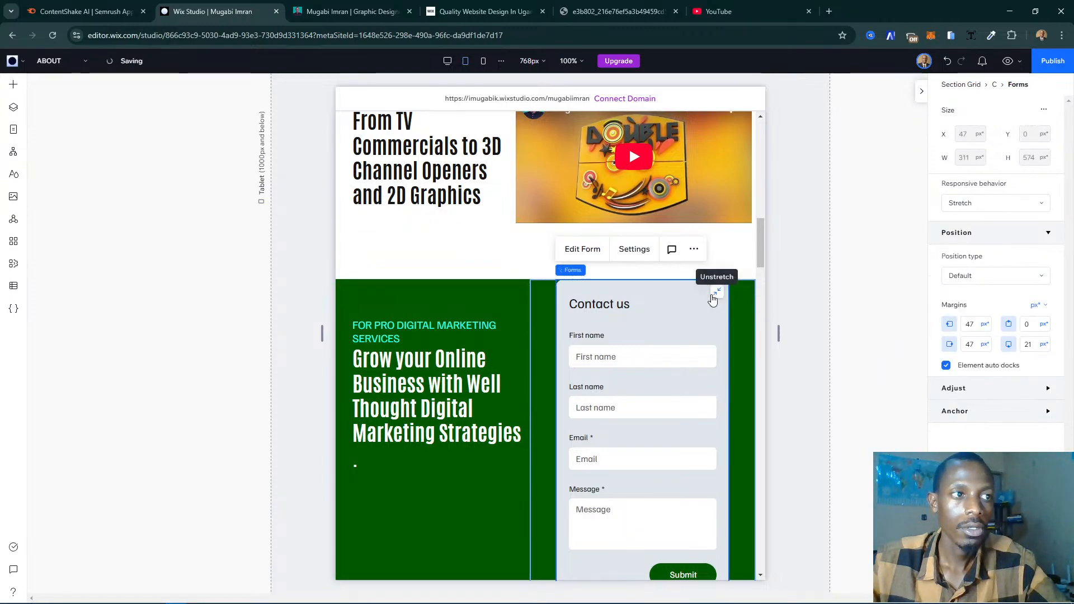
click(713, 296)
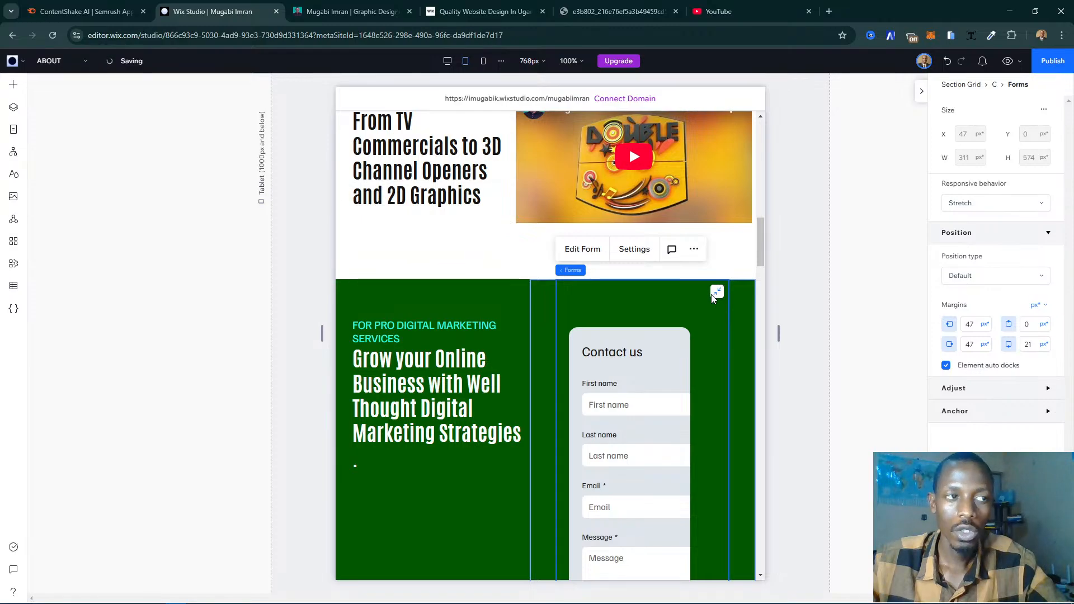
drag(656, 416, 657, 374)
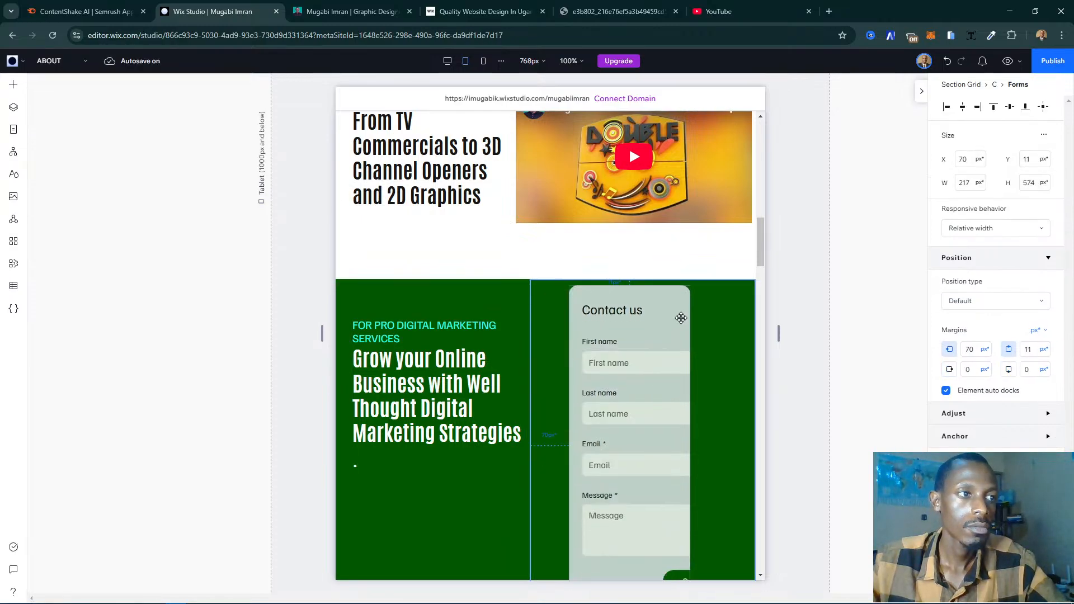
click(679, 315)
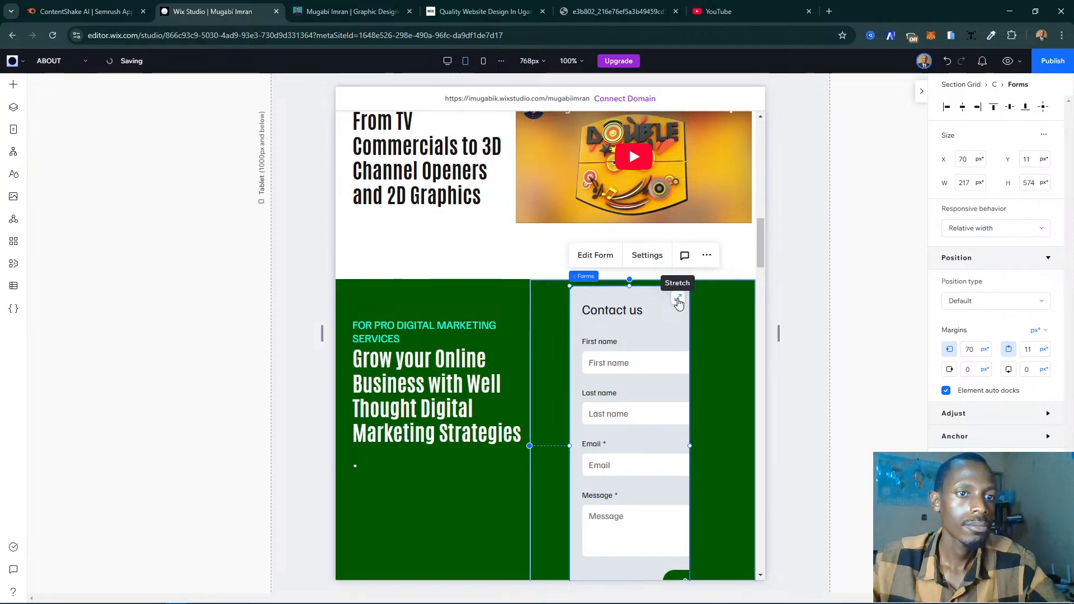
click(678, 301)
click(679, 301)
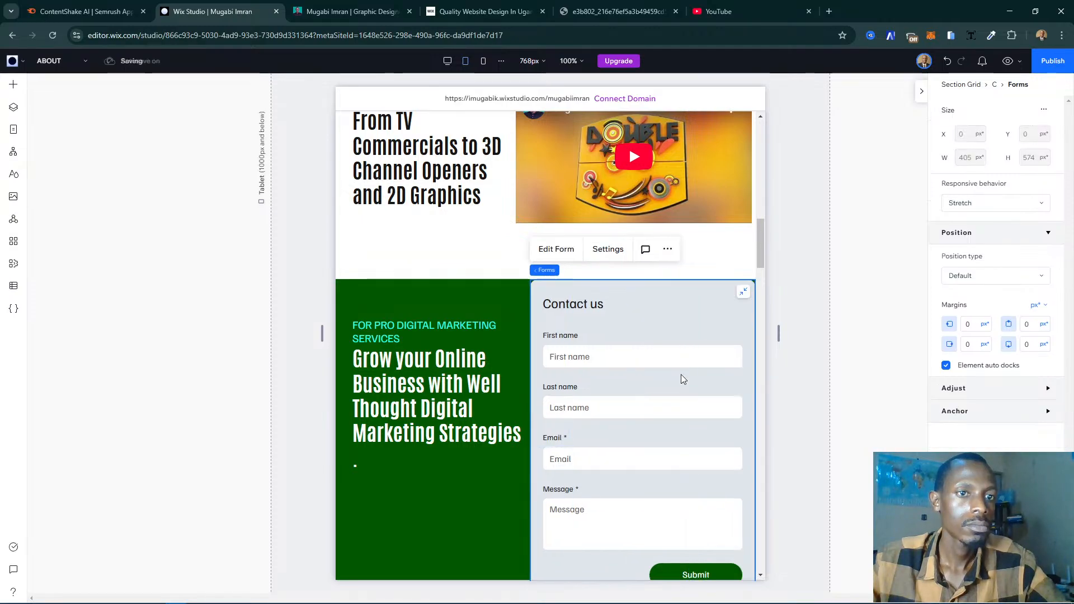
scroll(674, 403, down, 3)
scroll(674, 401, up, 2)
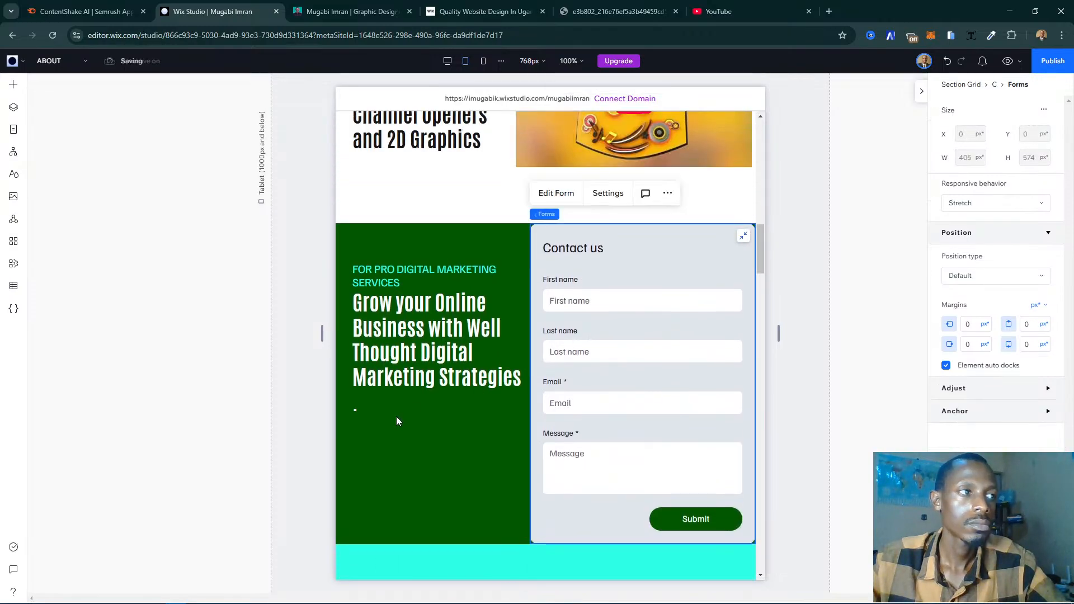
- Set the contact form section grid's horizontal and vertical padding to 10 px each
click(228, 435)
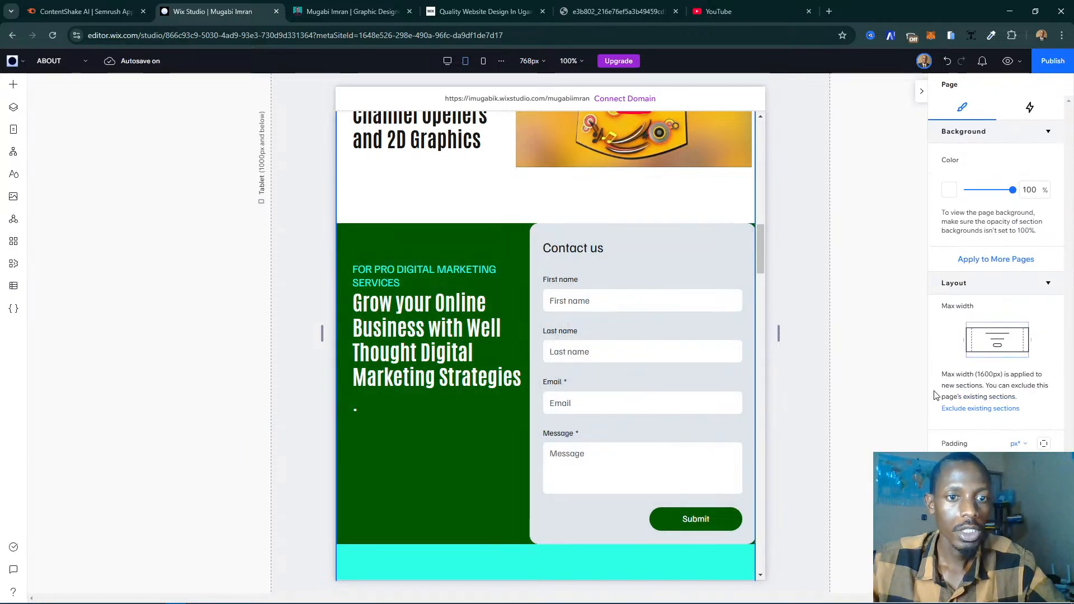
scroll(984, 398, down, 5)
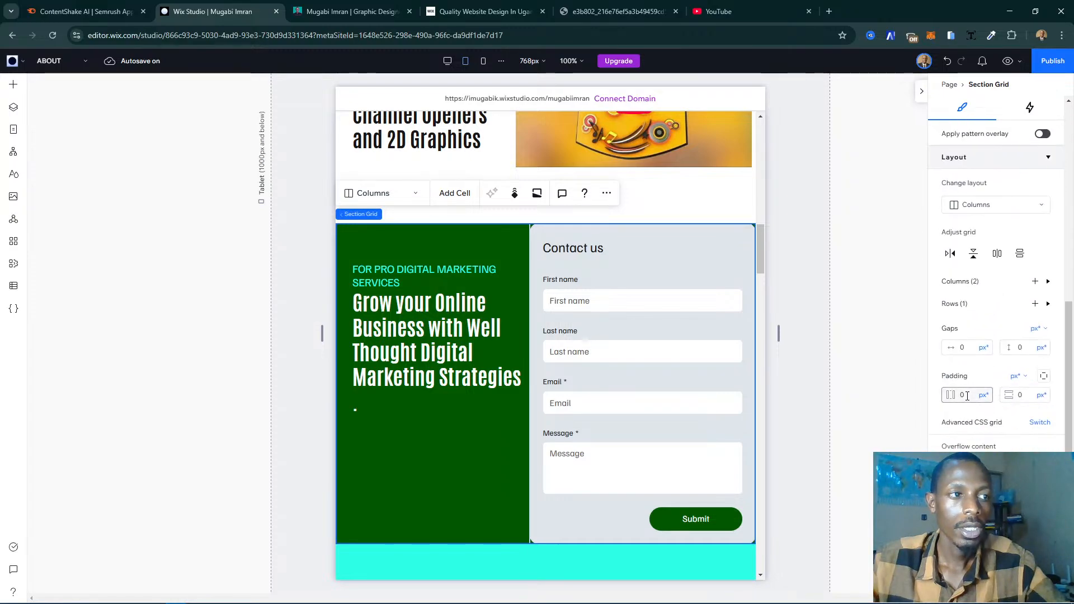
scroll(602, 372, up, 4)
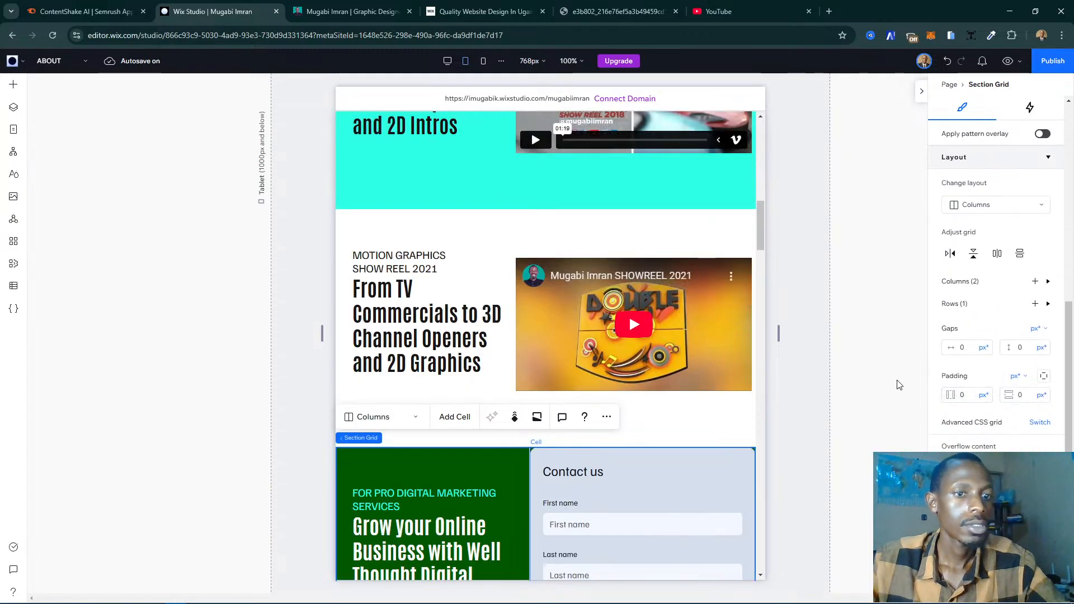
scroll(738, 380, down, 3)
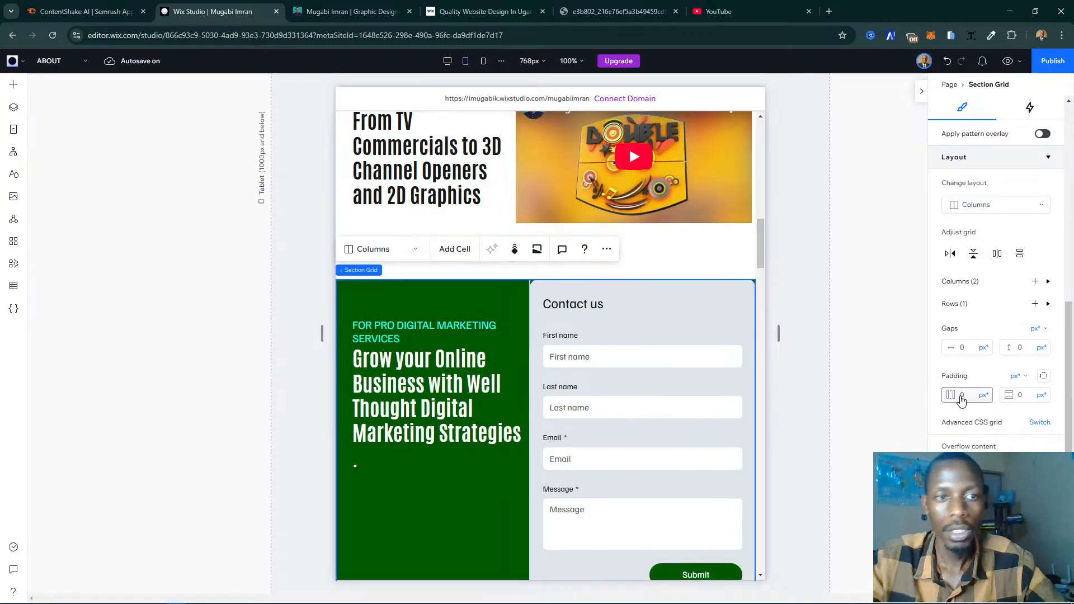
click(961, 396)
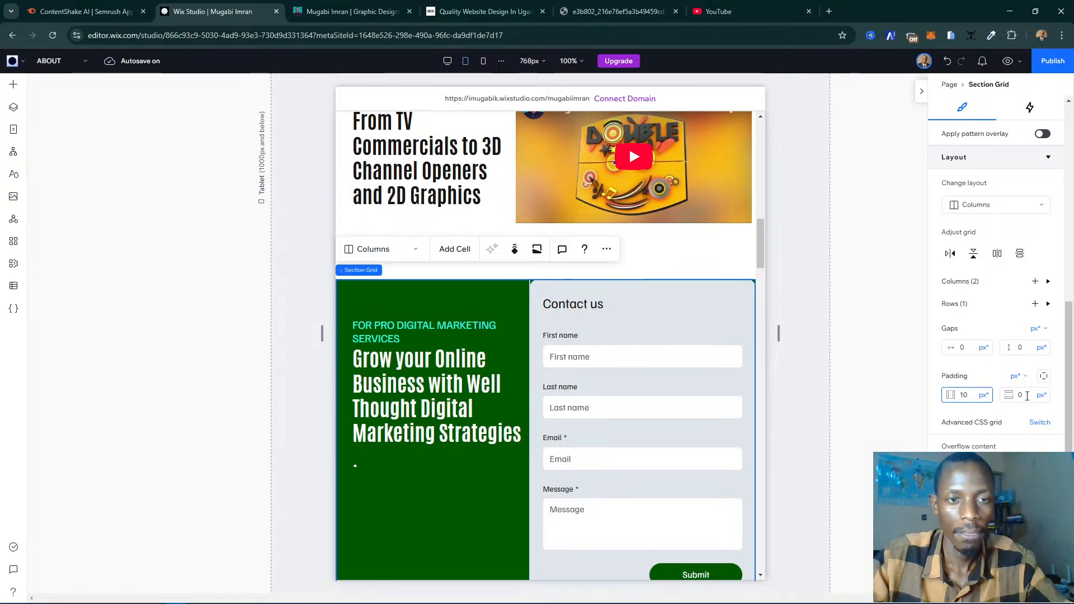
click(1028, 396)
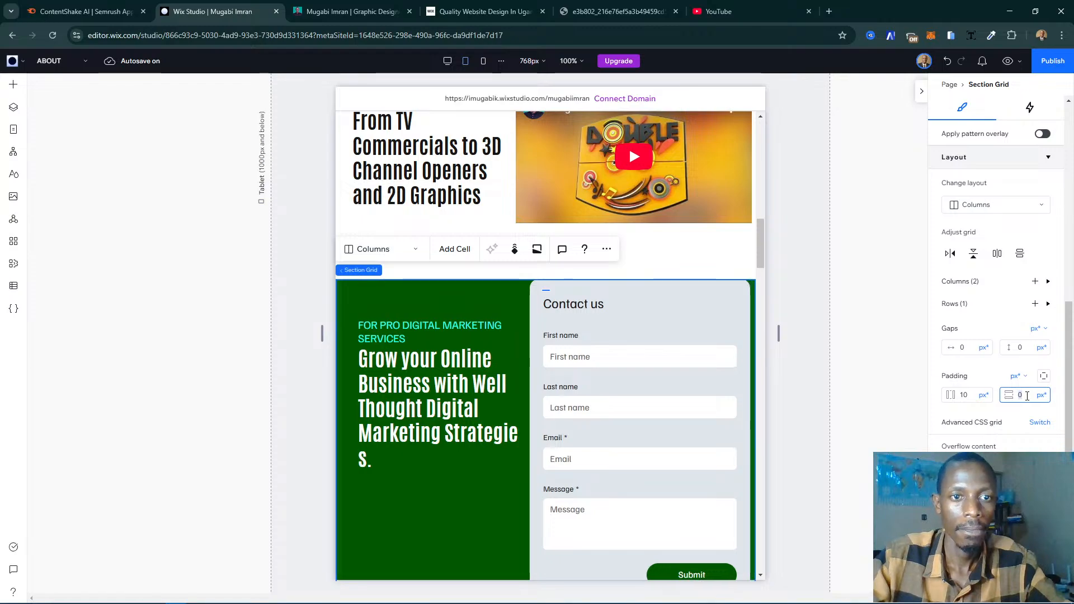
text(10)
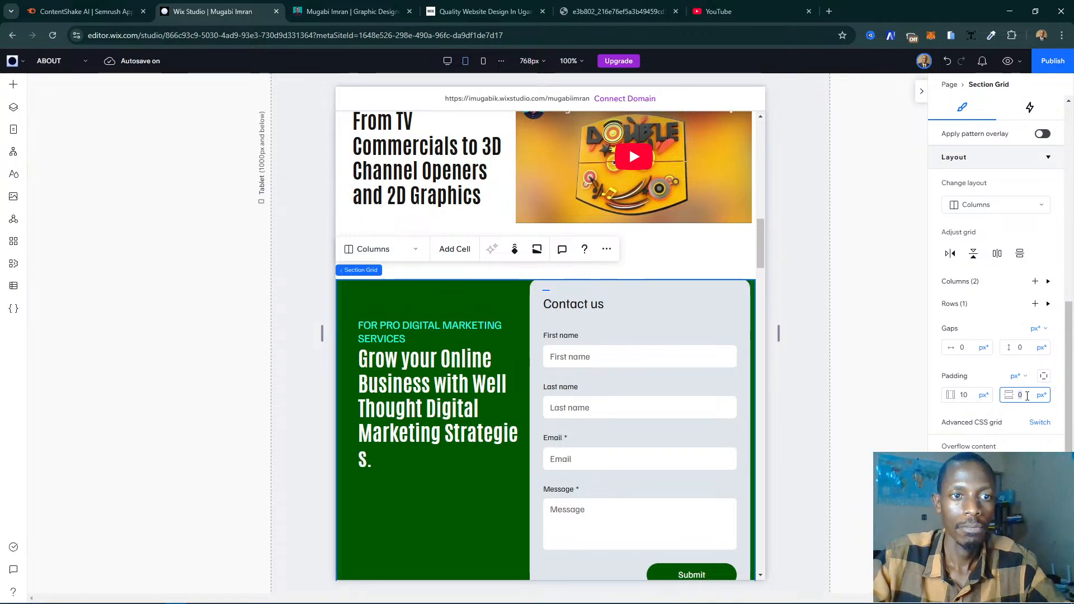
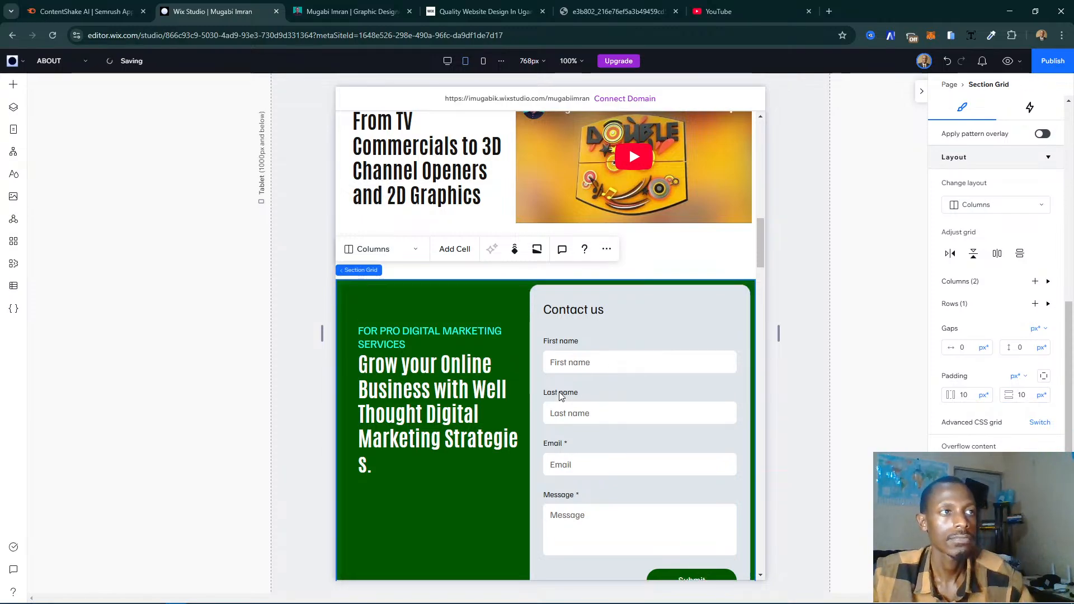
- Change the display type of the testimonials repeater under "What People Have to Say" from Cards to Slider
scroll(560, 397, down, 4)
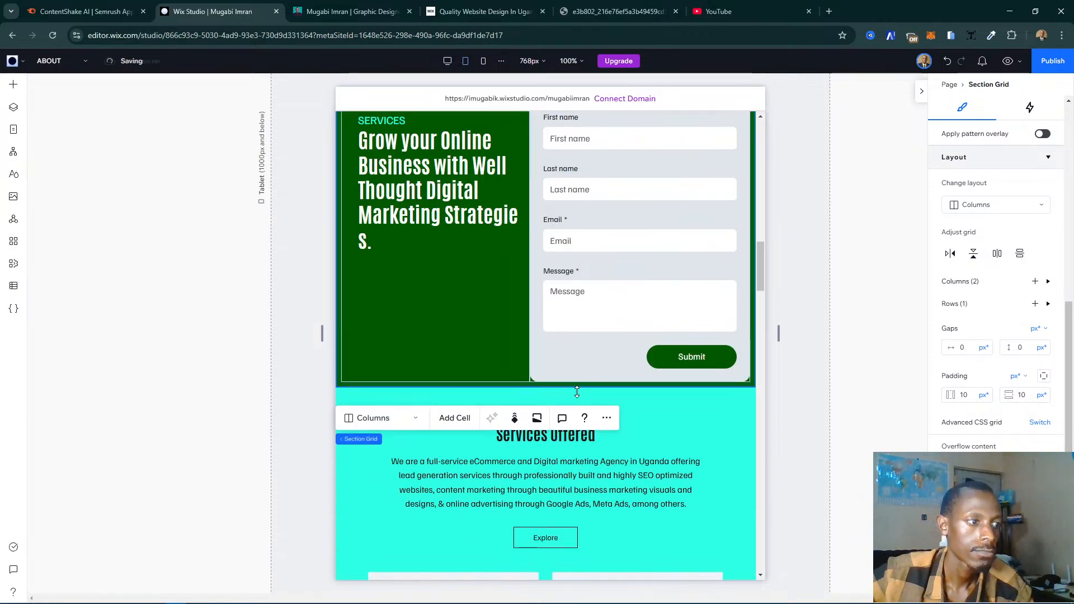
scroll(721, 428, down, 10)
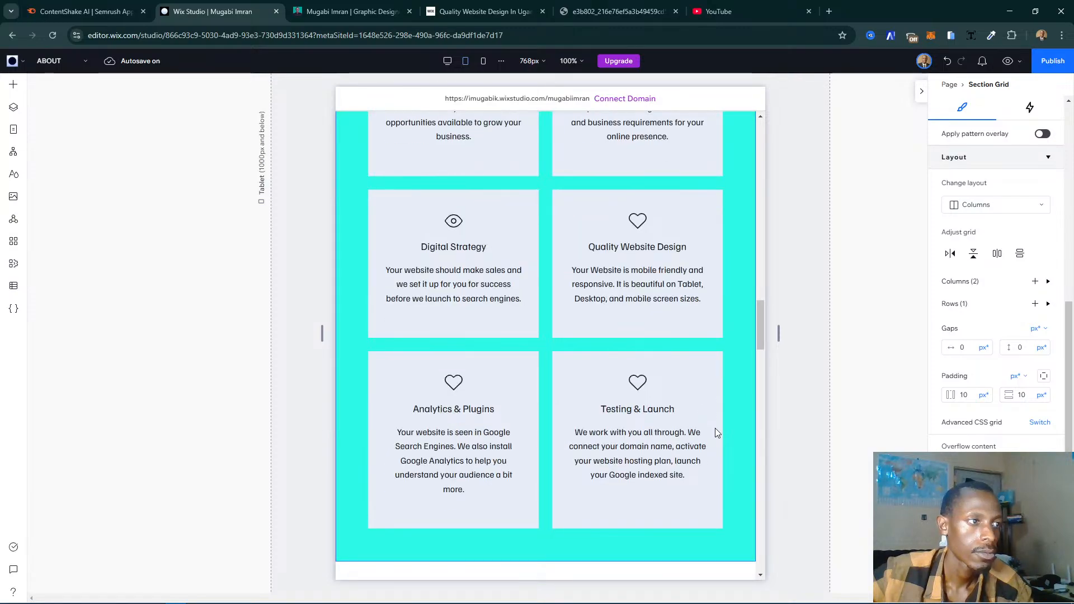
scroll(715, 433, down, 5)
scroll(717, 432, down, 15)
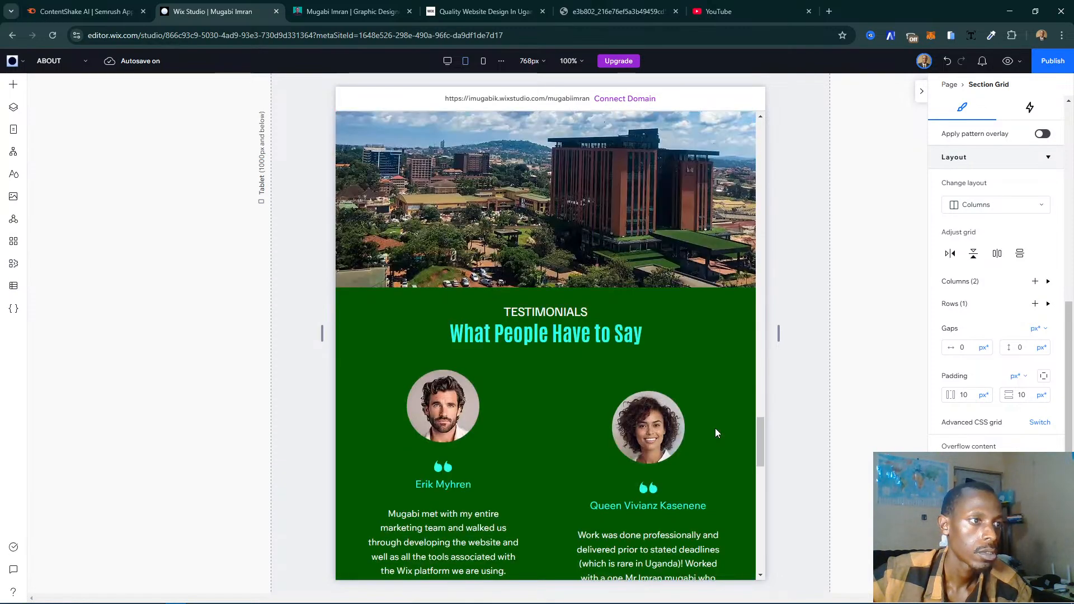
scroll(629, 424, down, 5)
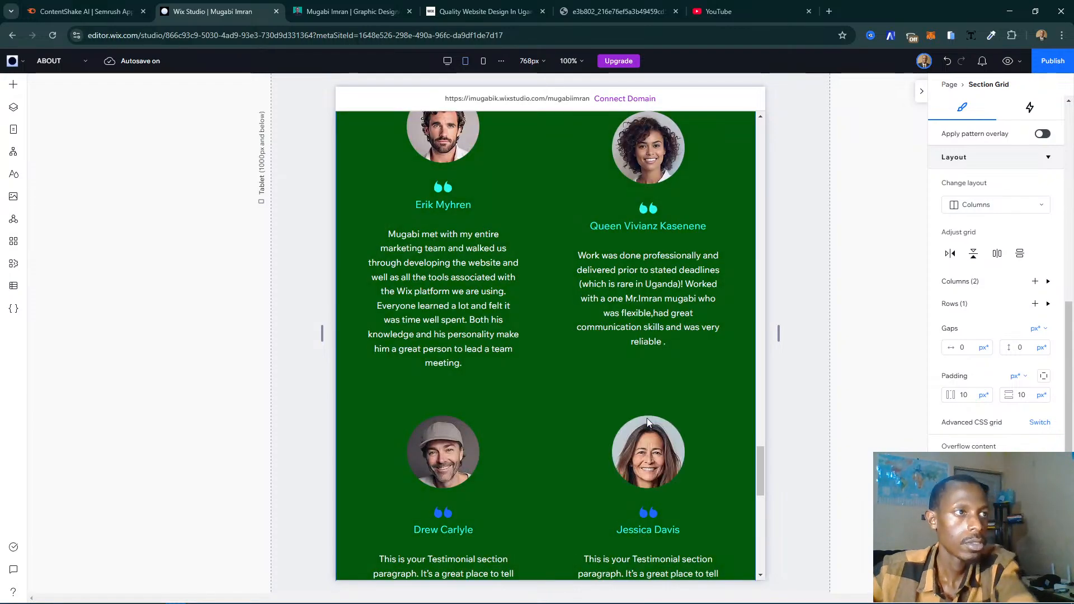
scroll(647, 418, down, 5)
scroll(647, 418, up, 7)
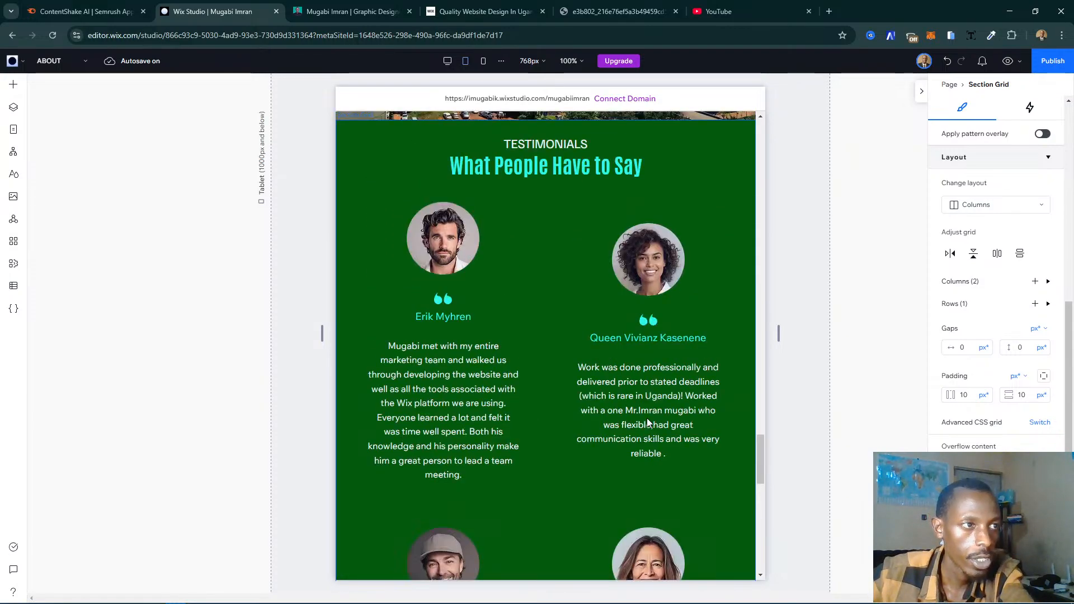
click(579, 402)
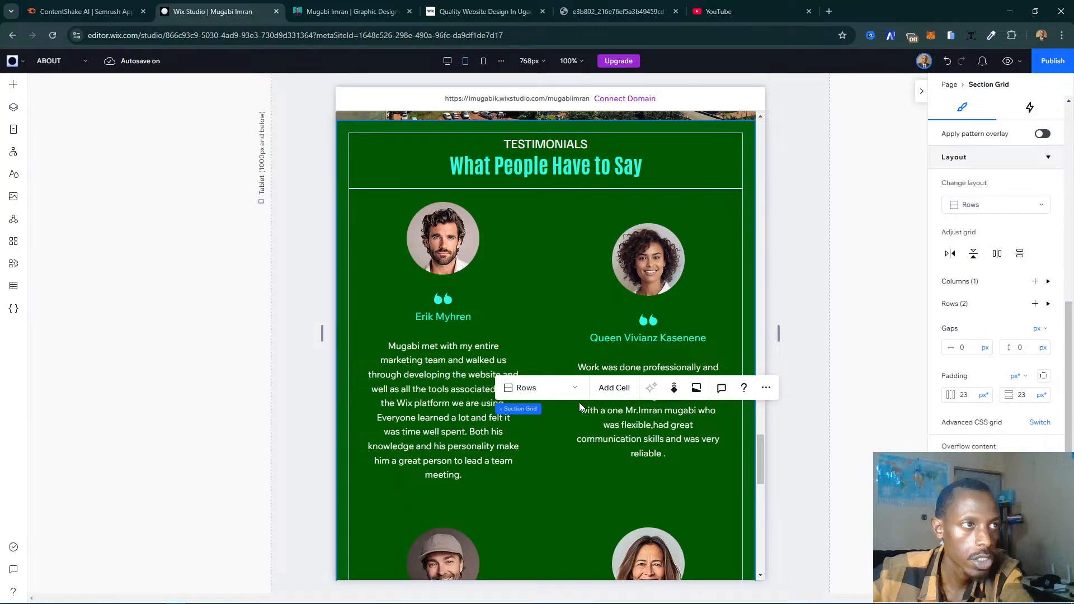
click(579, 401)
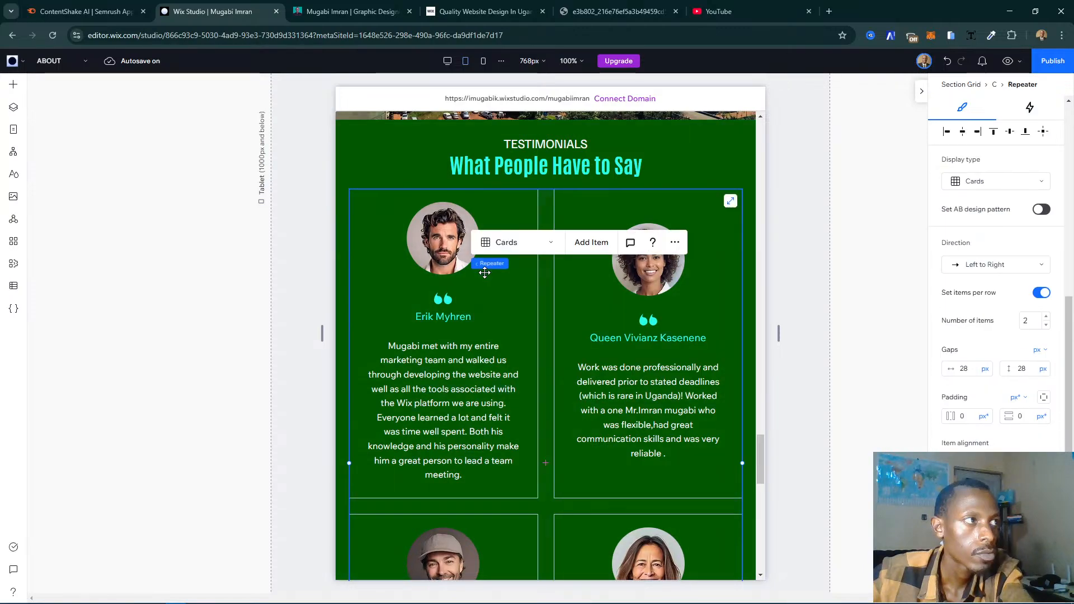
click(538, 244)
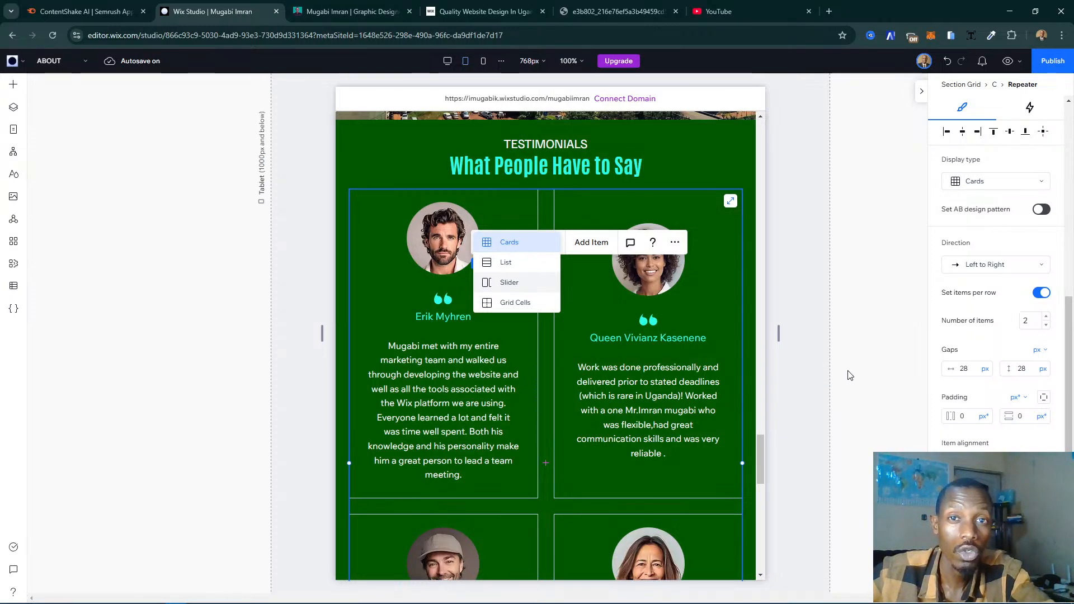
click(512, 292)
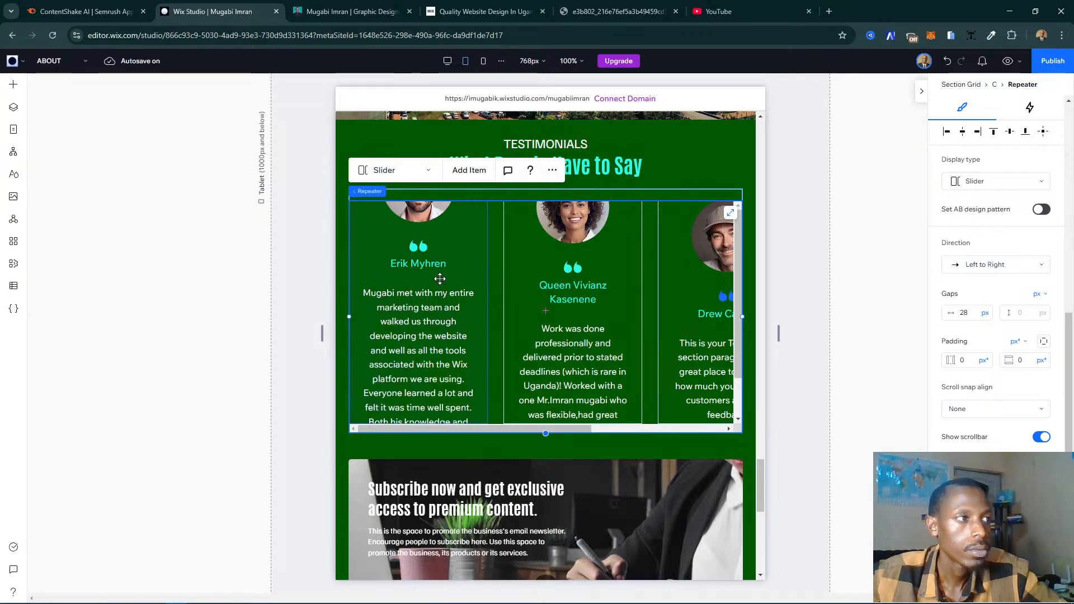
- Widen the first testimonial's slider item to about 401 px and the content stack inside it to about 383 px
click(466, 282)
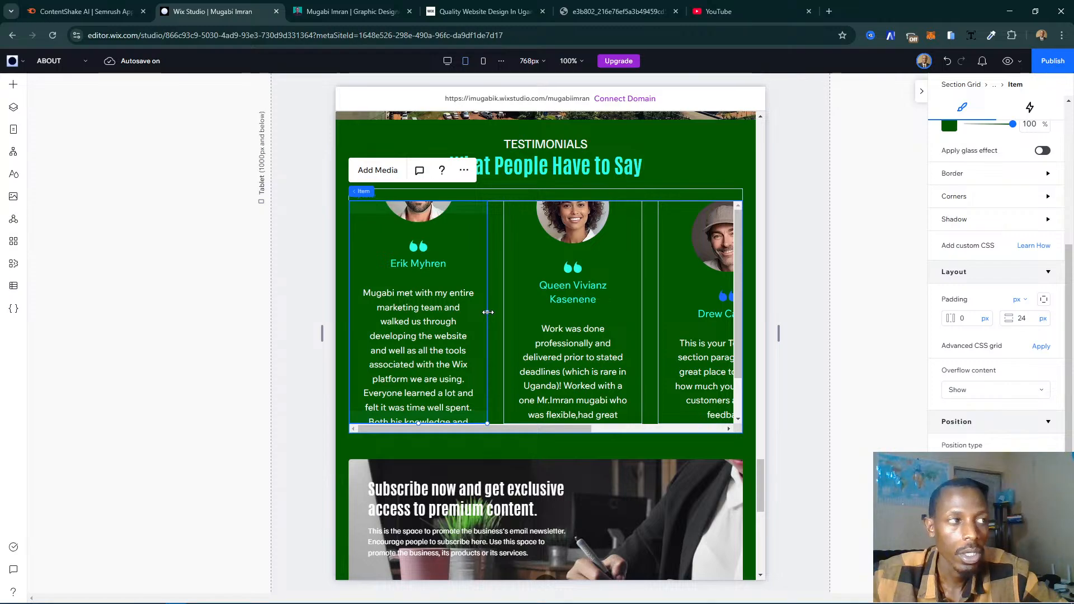
drag(488, 312, 573, 310)
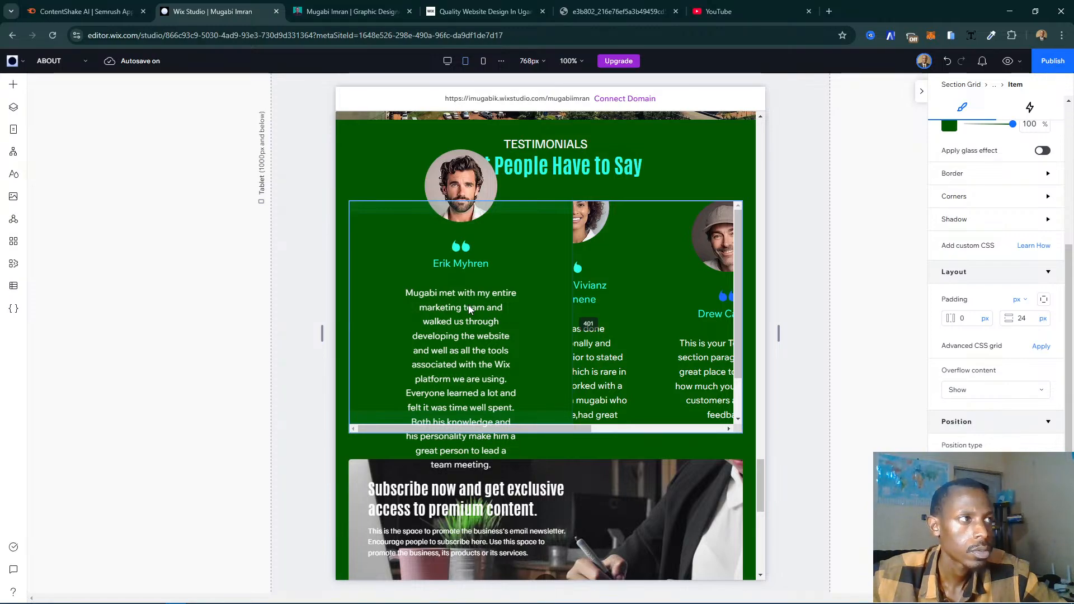
click(525, 305)
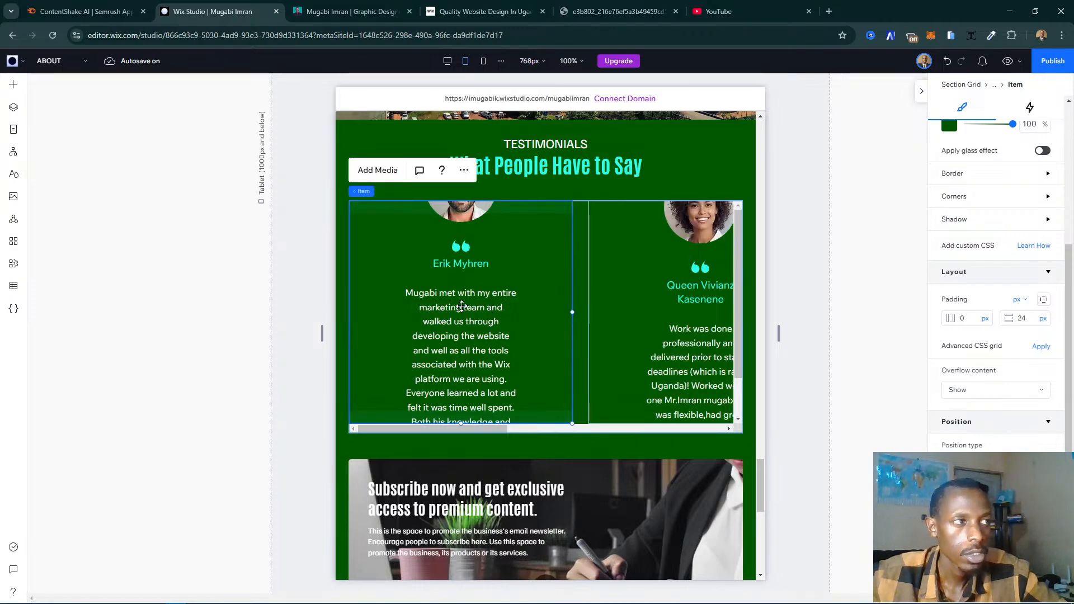
click(517, 310)
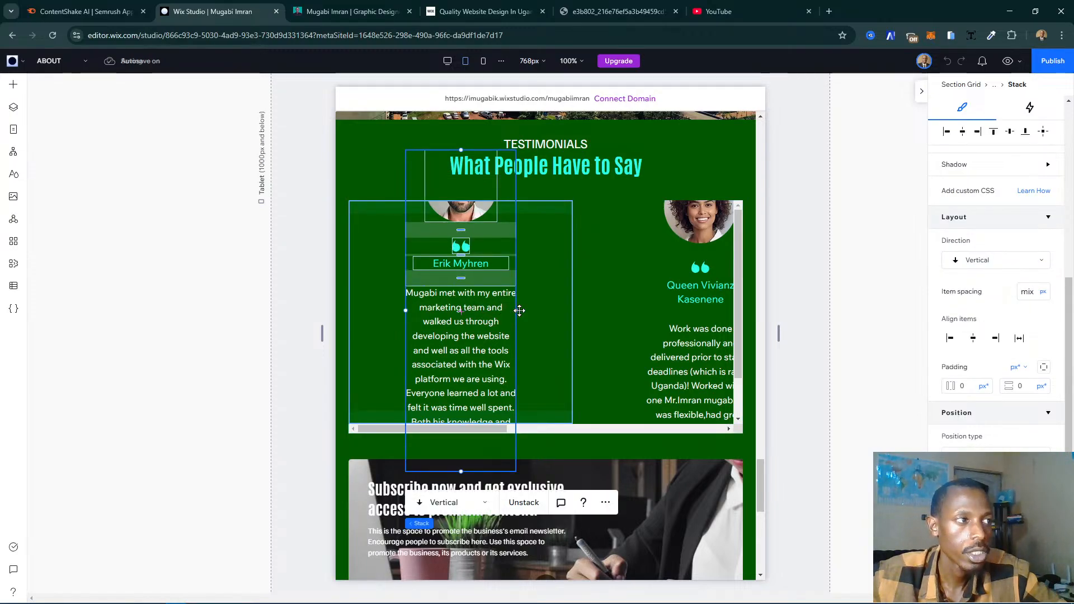
drag(513, 310, 558, 318)
drag(565, 320, 565, 319)
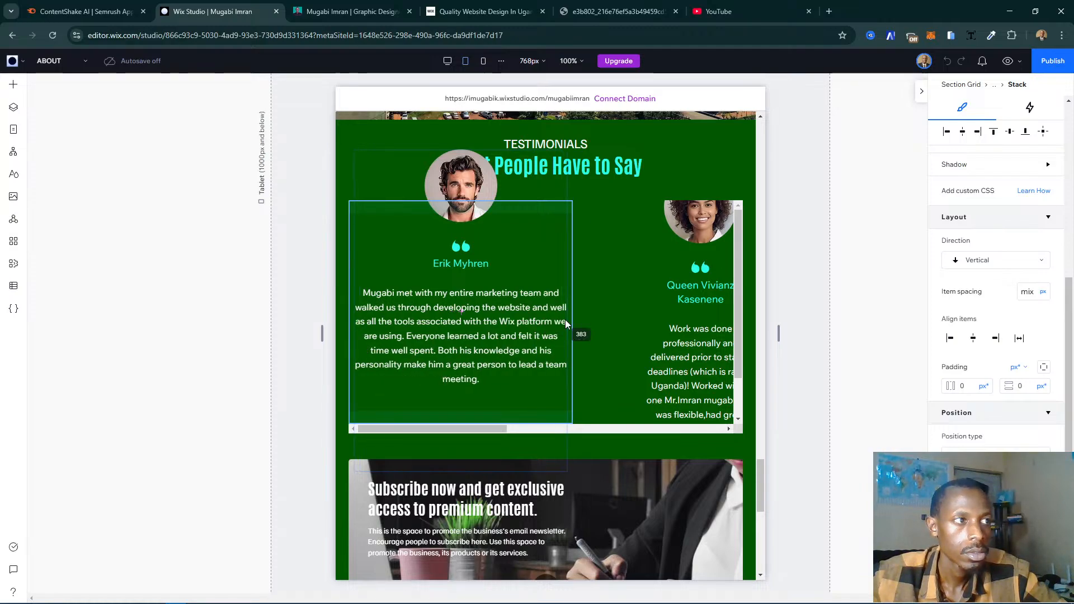
drag(565, 323, 566, 324)
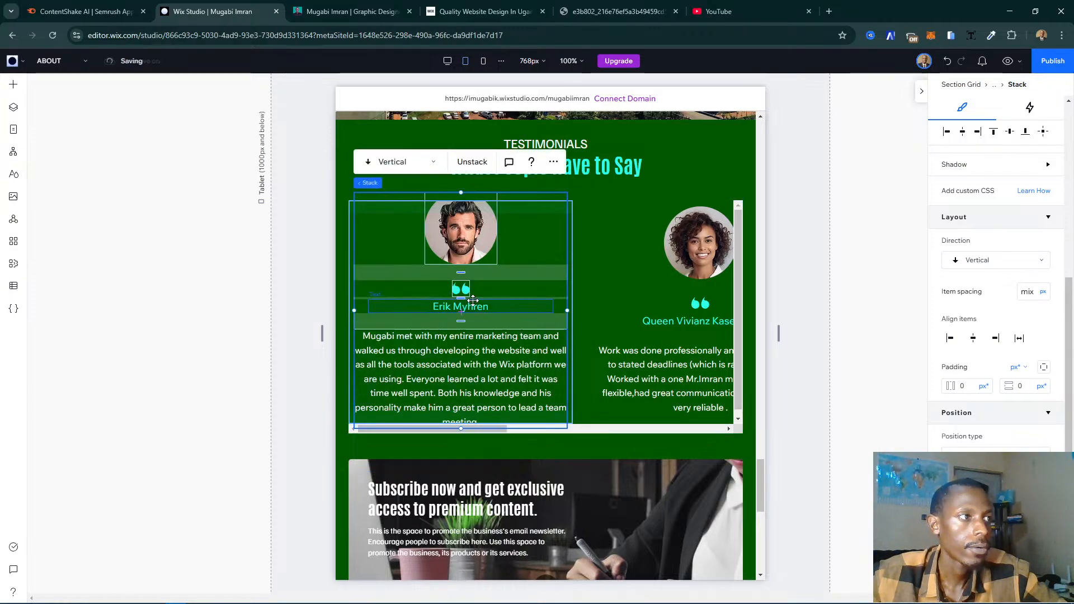
- In the first testimonial's stack, set the spacing between name and paragraph to 10 px and between photo and quote mark to 20 px
drag(465, 321, 466, 321)
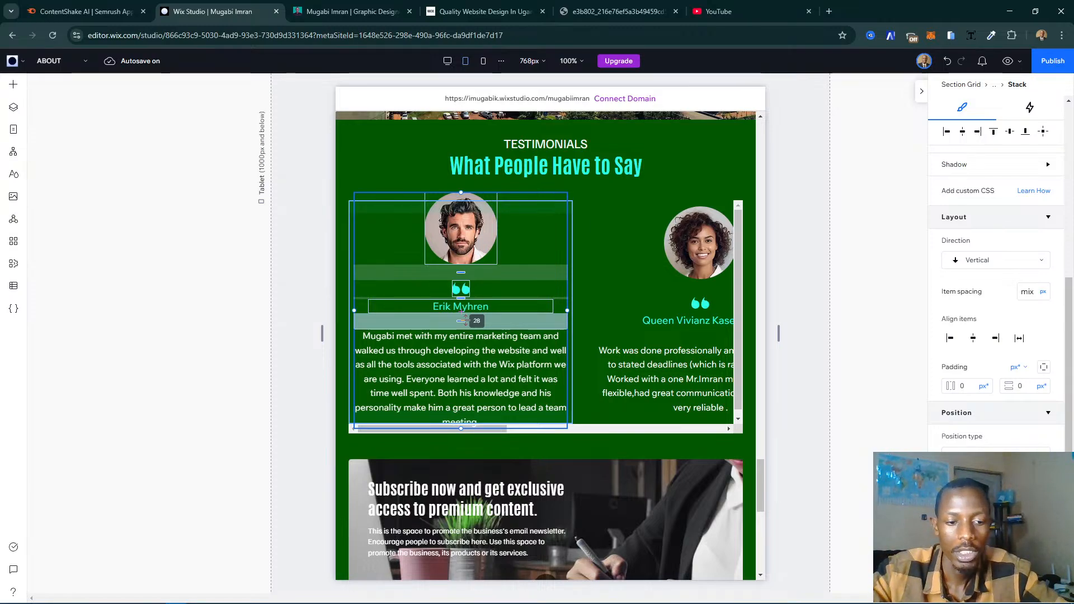
double_click(466, 321)
text(1)
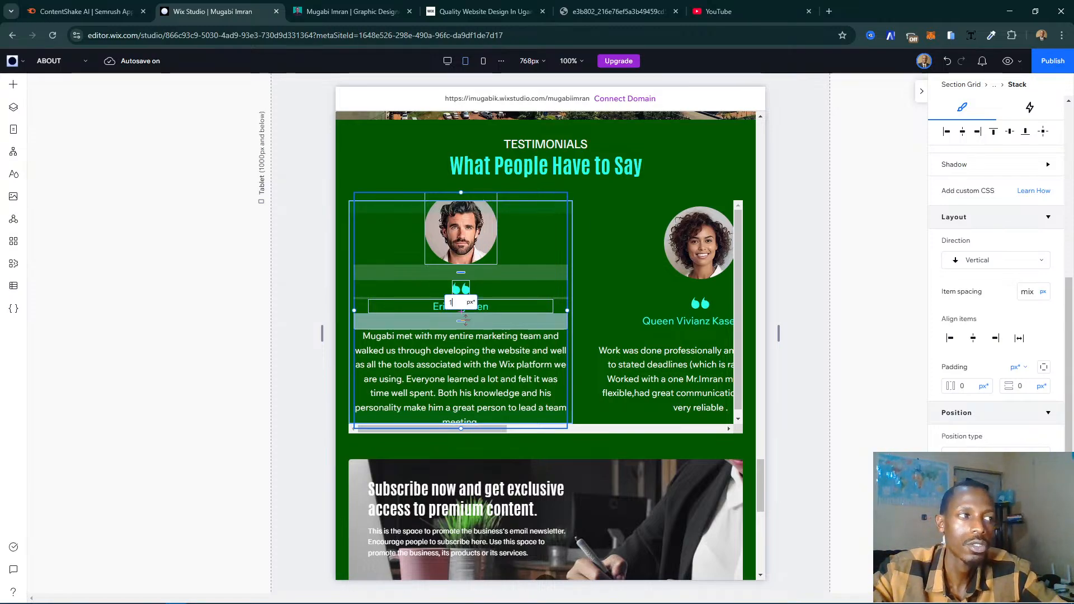
text(0)
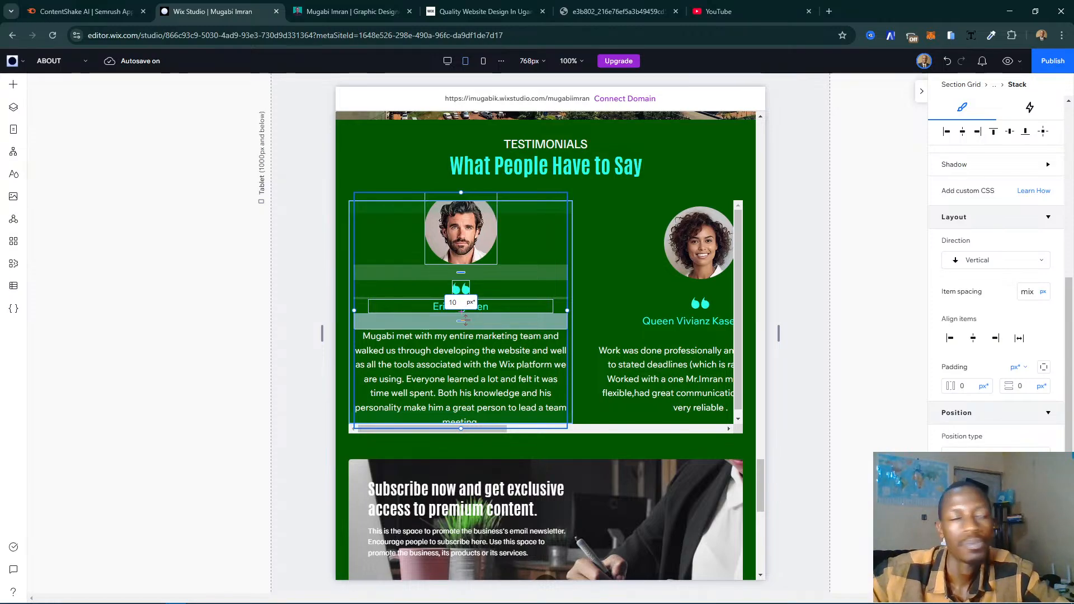
key(Return)
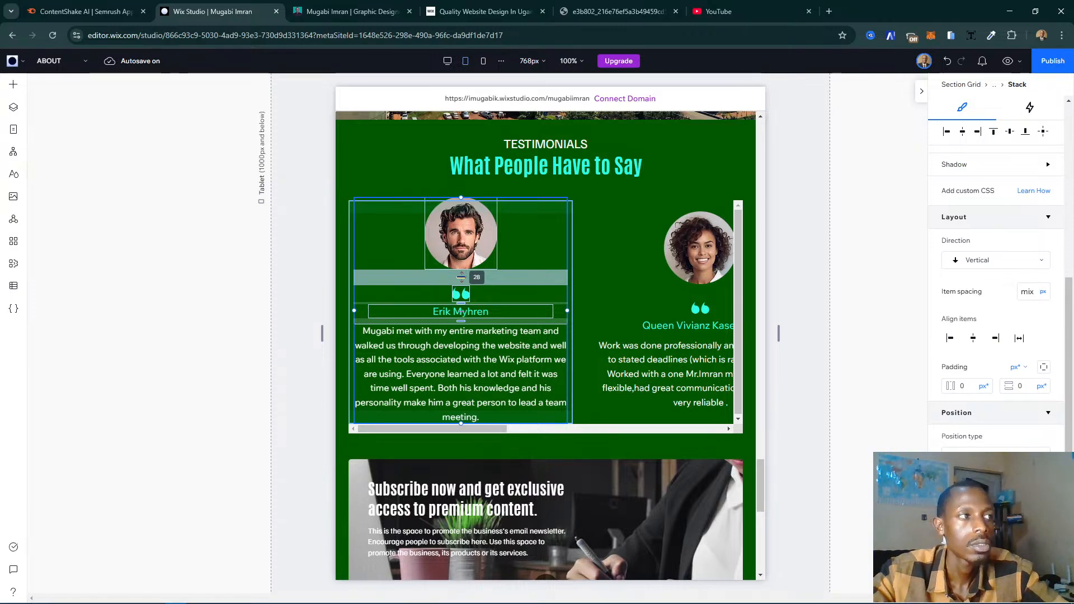
click(461, 277)
text(20)
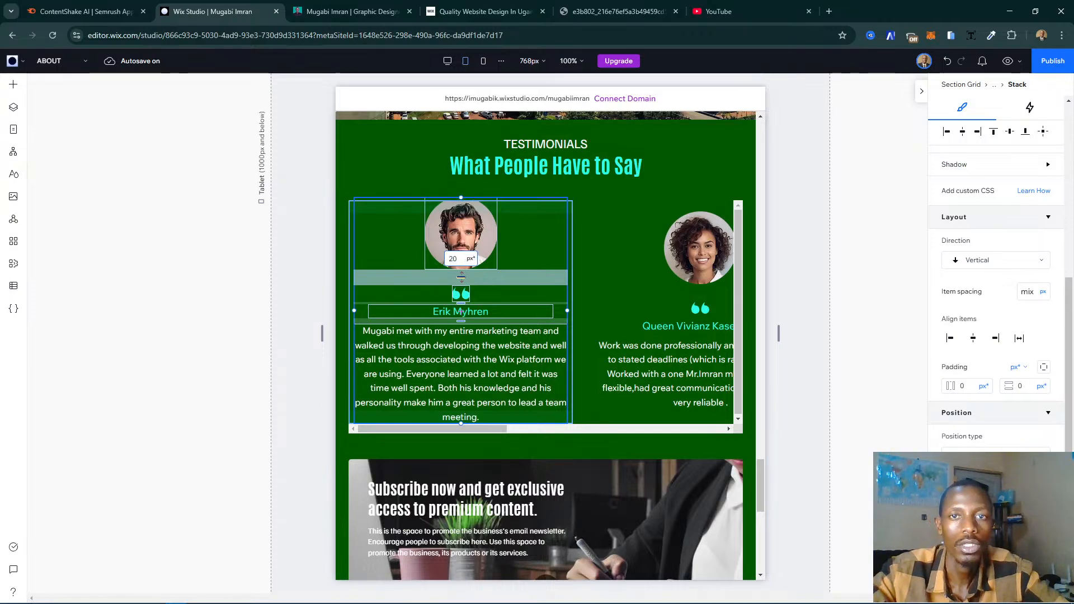
key(Return)
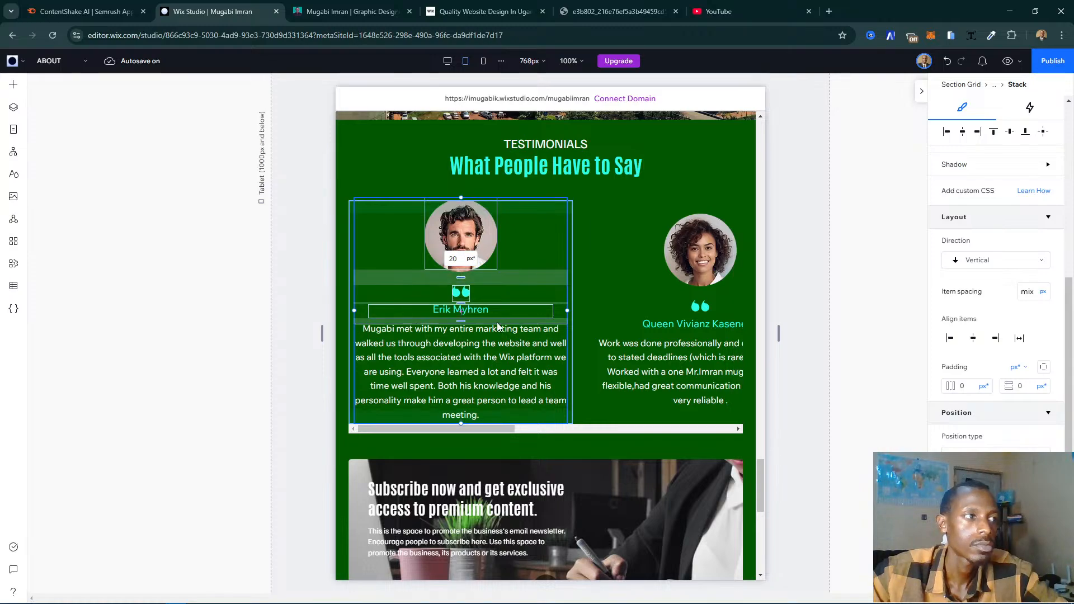
click(207, 410)
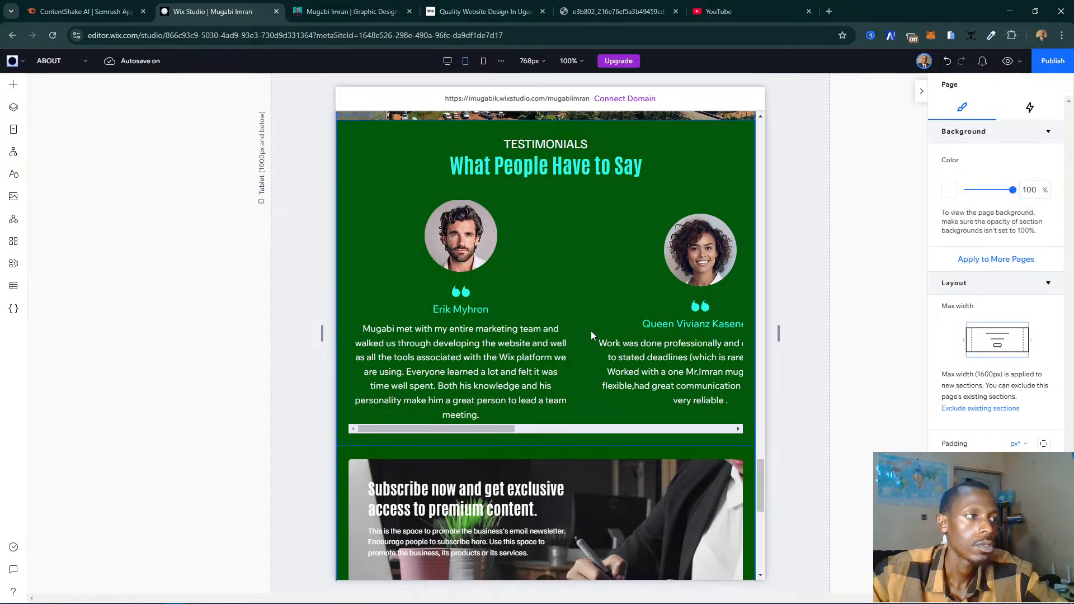
- Swap the city photo cell with the "Background and Experience" text cell so that the photo sits above the text
scroll(662, 283, up, 2)
scroll(662, 283, down, 9)
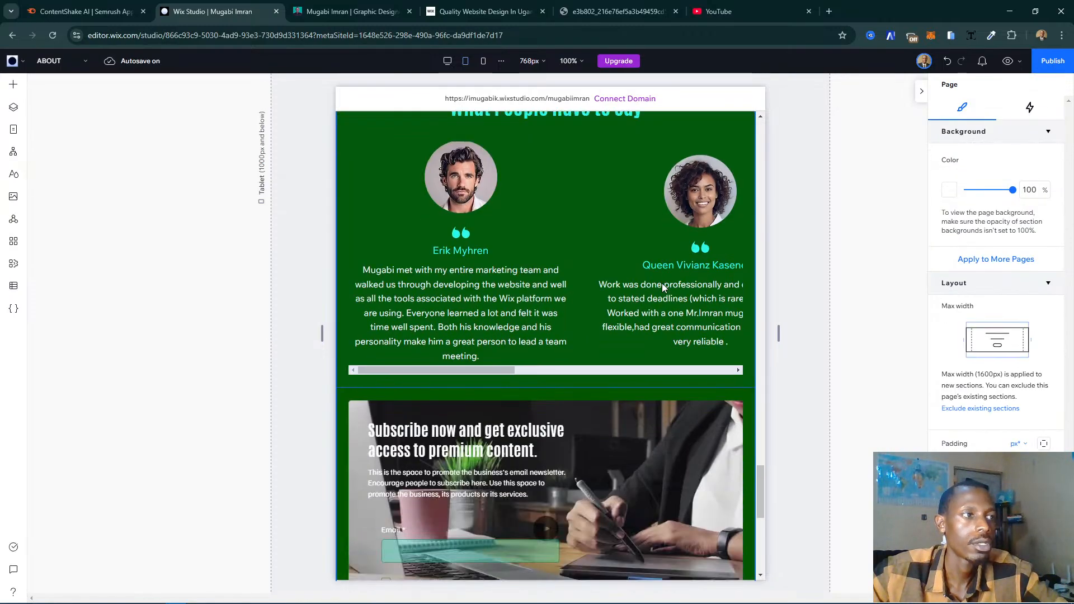
scroll(663, 283, up, 3)
scroll(663, 283, up, 10)
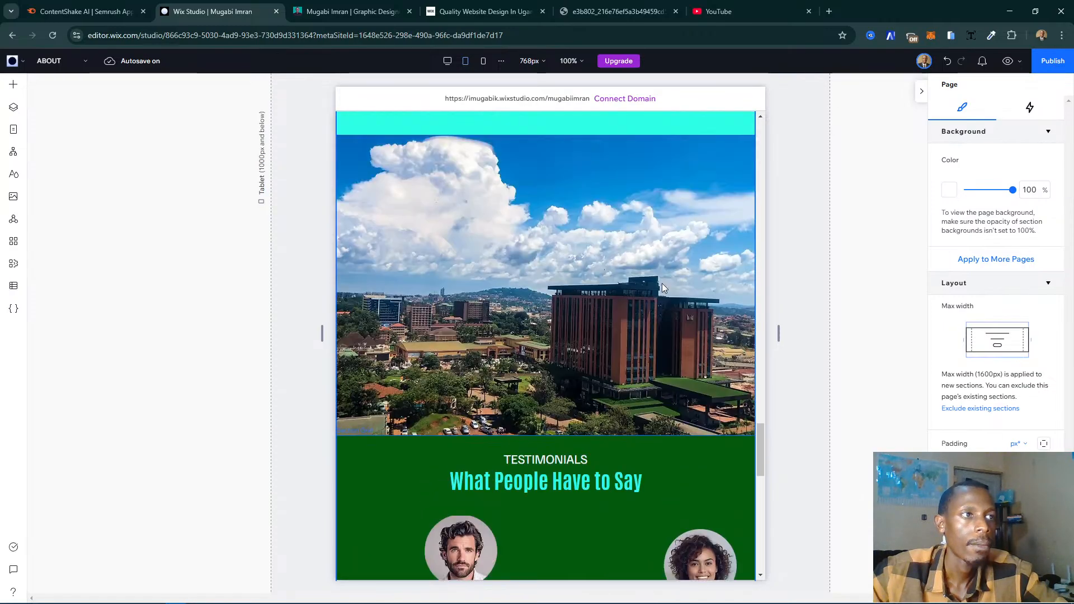
click(564, 291)
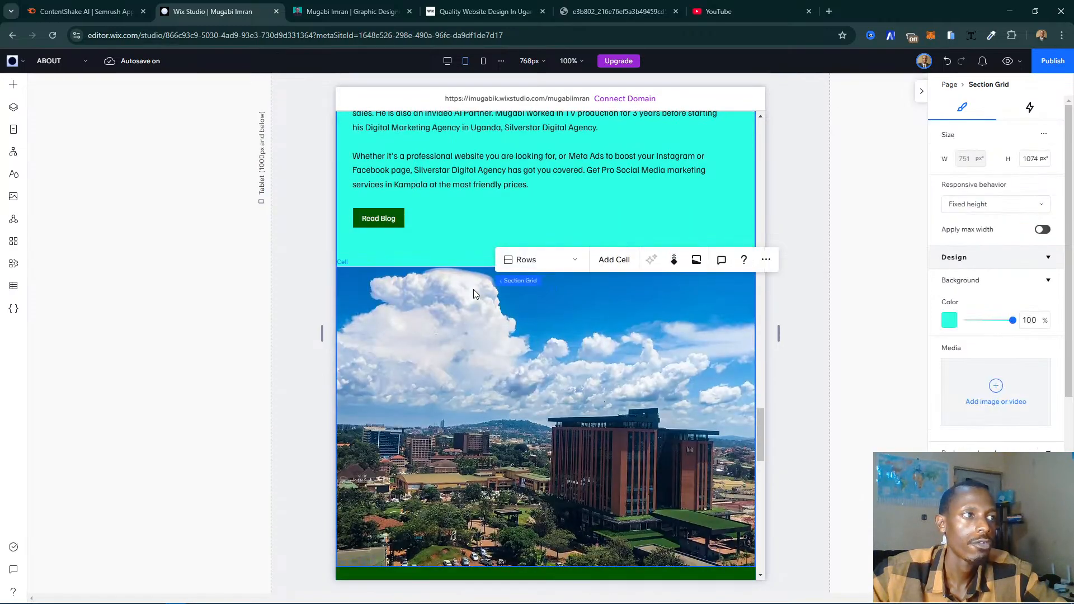
click(473, 290)
scroll(415, 290, up, 2)
scroll(466, 283, up, 2)
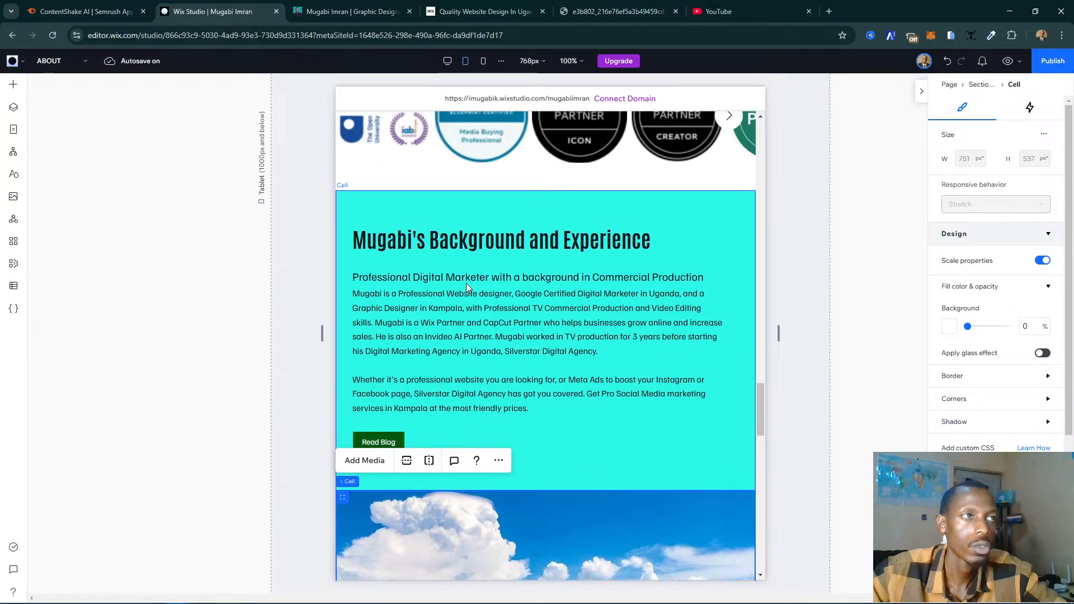
scroll(489, 287, down, 1)
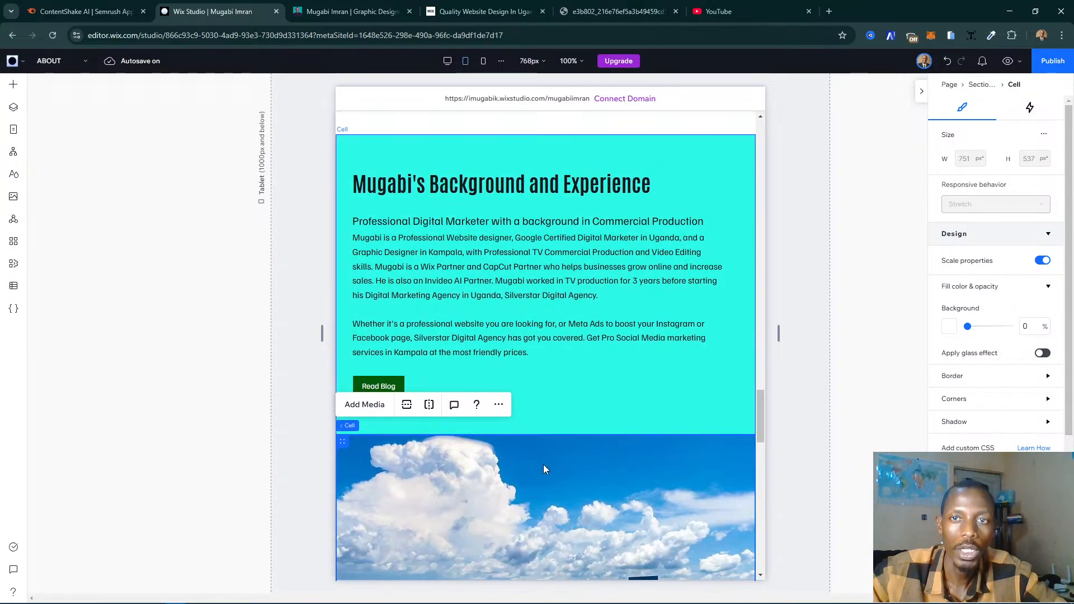
scroll(545, 469, down, 1)
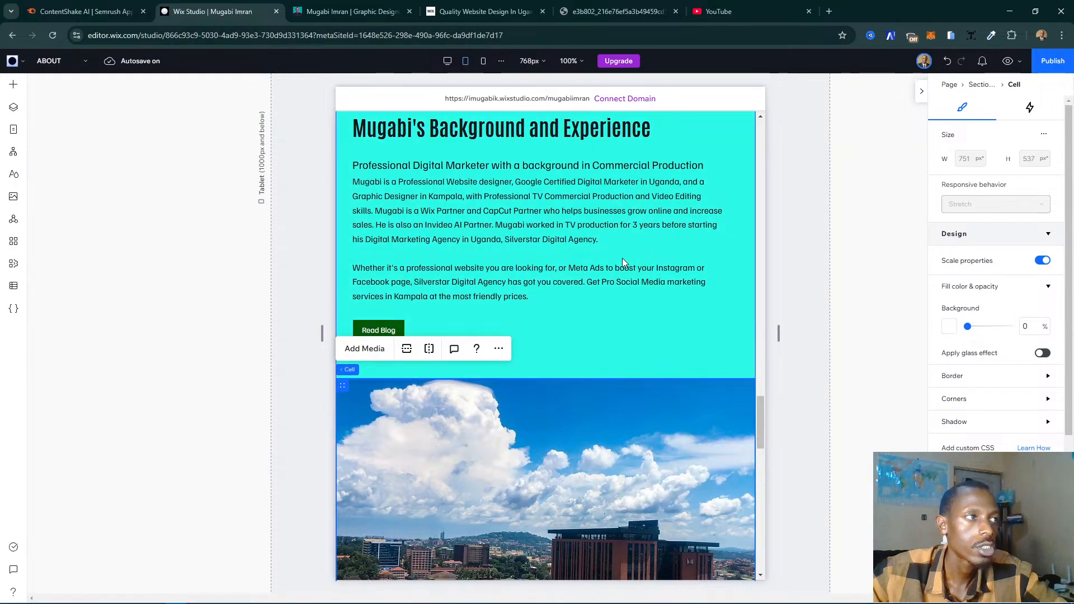
scroll(621, 259, up, 1)
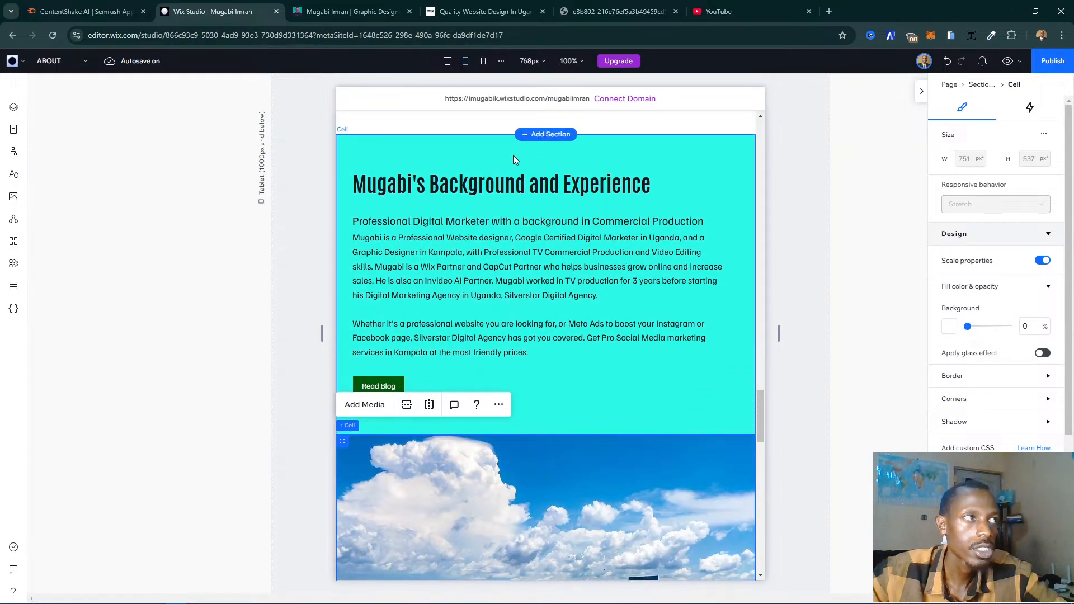
scroll(560, 200, down, 4)
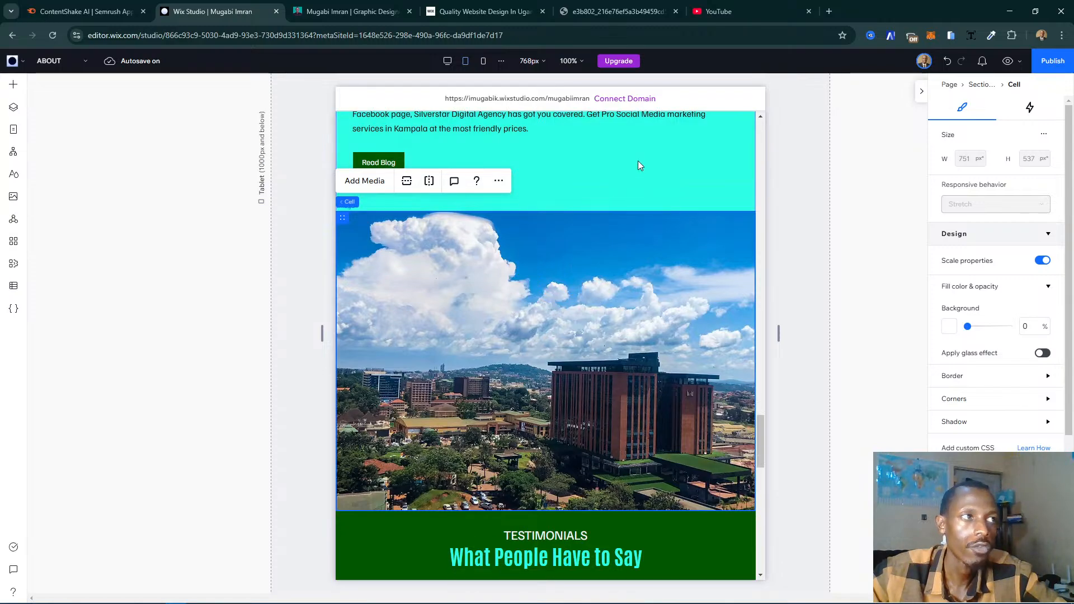
scroll(606, 307, up, 3)
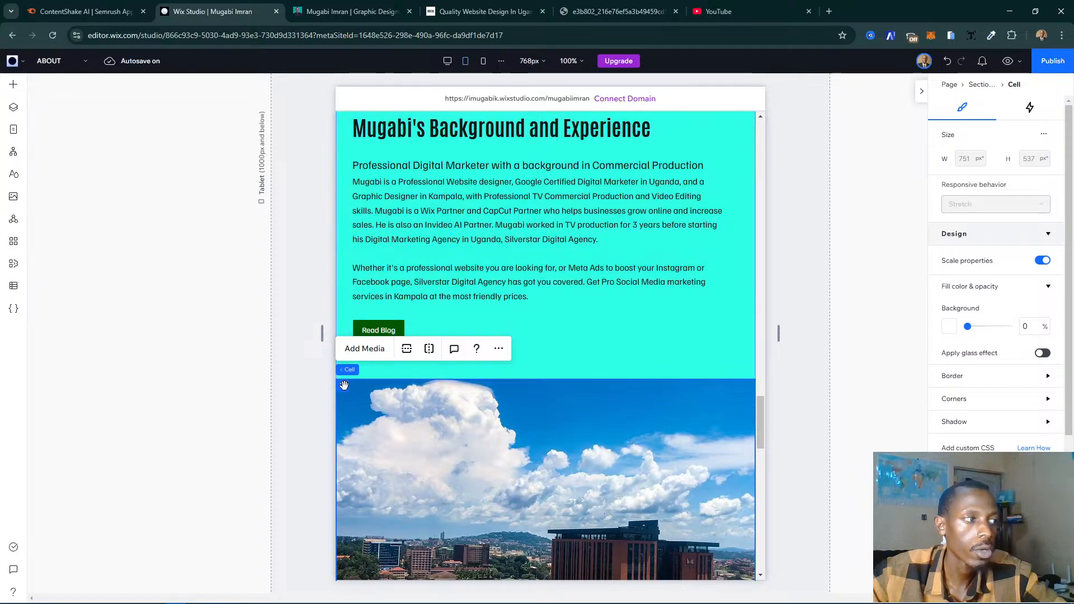
mouse_move(345, 386)
mouse_down()
mouse_move(404, 367)
mouse_move(410, 327)
mouse_move(370, 159)
mouse_move(373, 173)
mouse_move(372, 119)
mouse_move(373, 411)
mouse_move(356, 390)
mouse_move(361, 334)
mouse_move(348, 383)
mouse_move(363, 387)
mouse_up()
scroll(526, 374, up, 3)
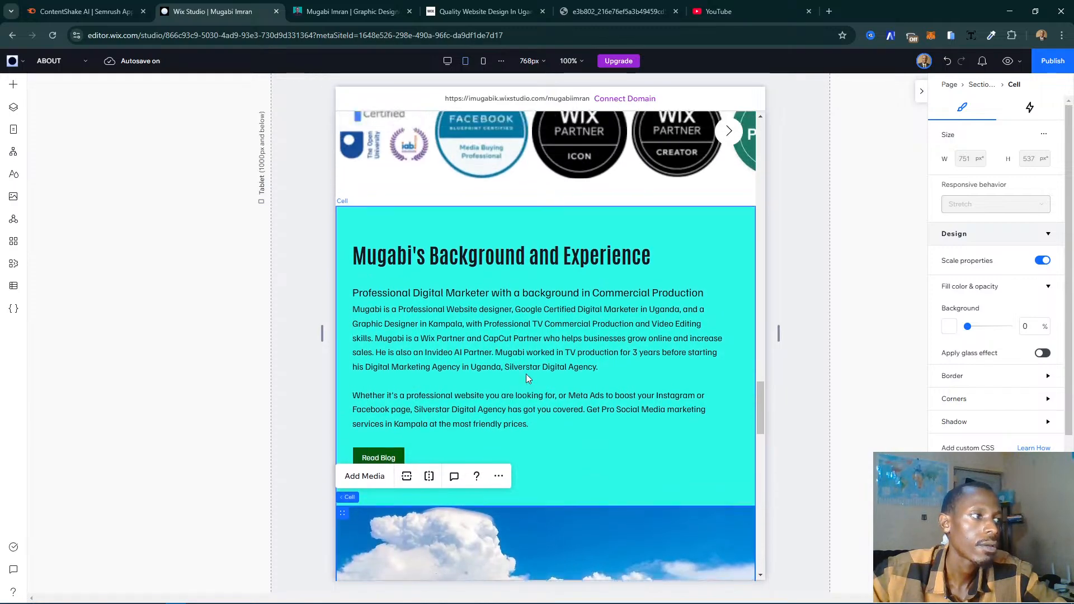
scroll(512, 381, down, 2)
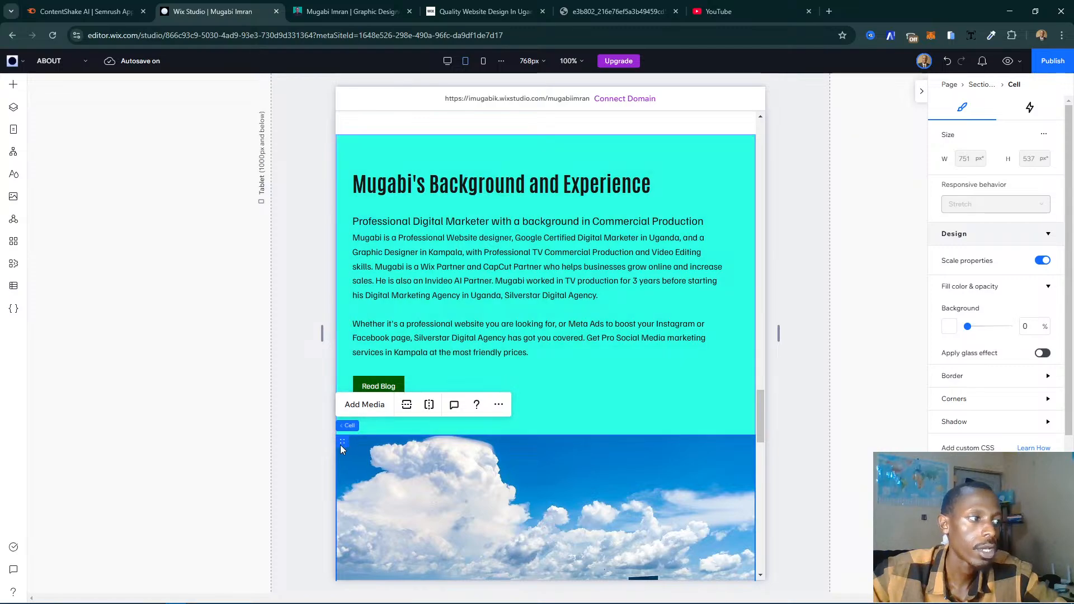
drag(342, 442, 348, 162)
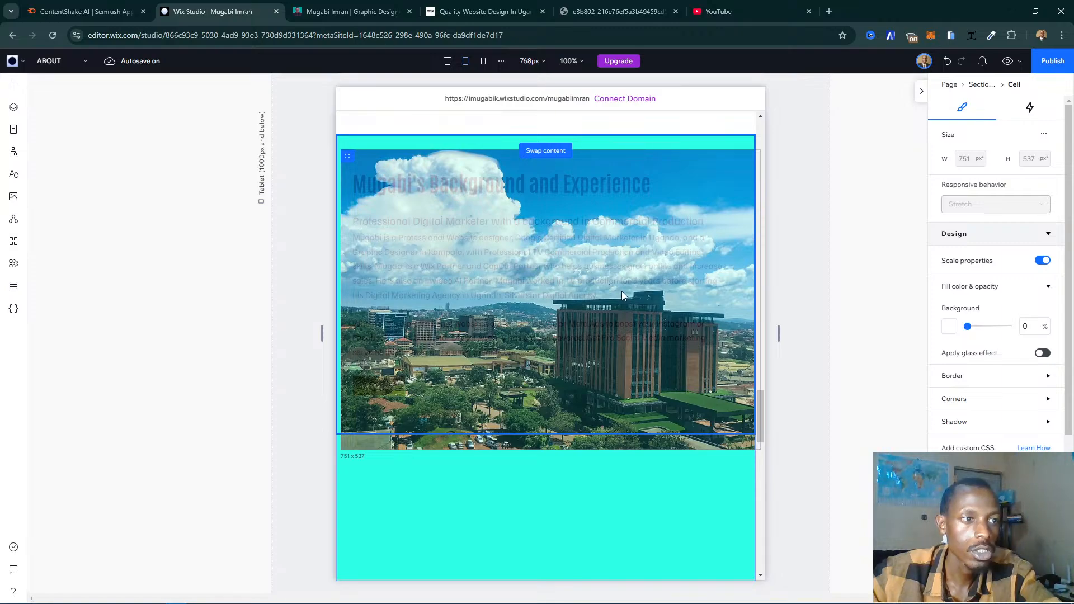
drag(622, 295, 623, 294)
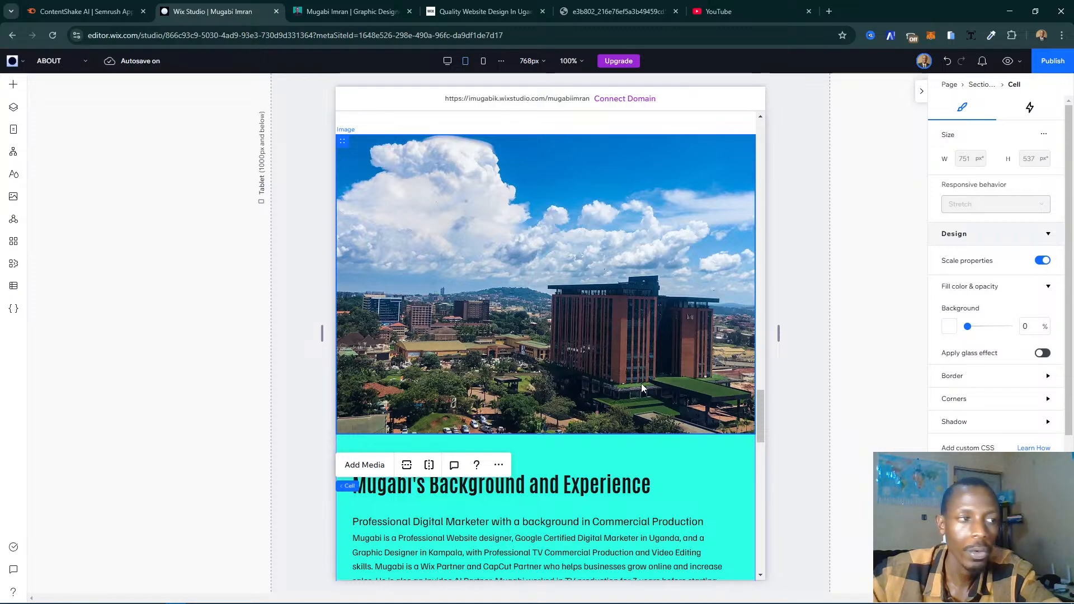
- Shorten the city photo row by raising the boundary between the photo and the "Background and Experience" text cell
click(670, 398)
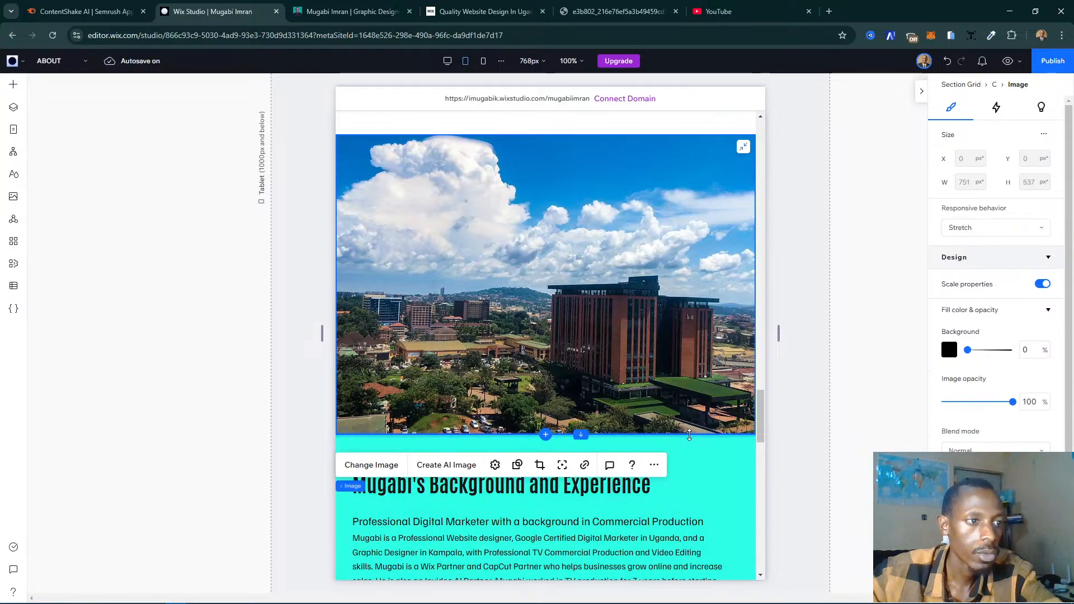
click(690, 434)
drag(684, 381, 684, 381)
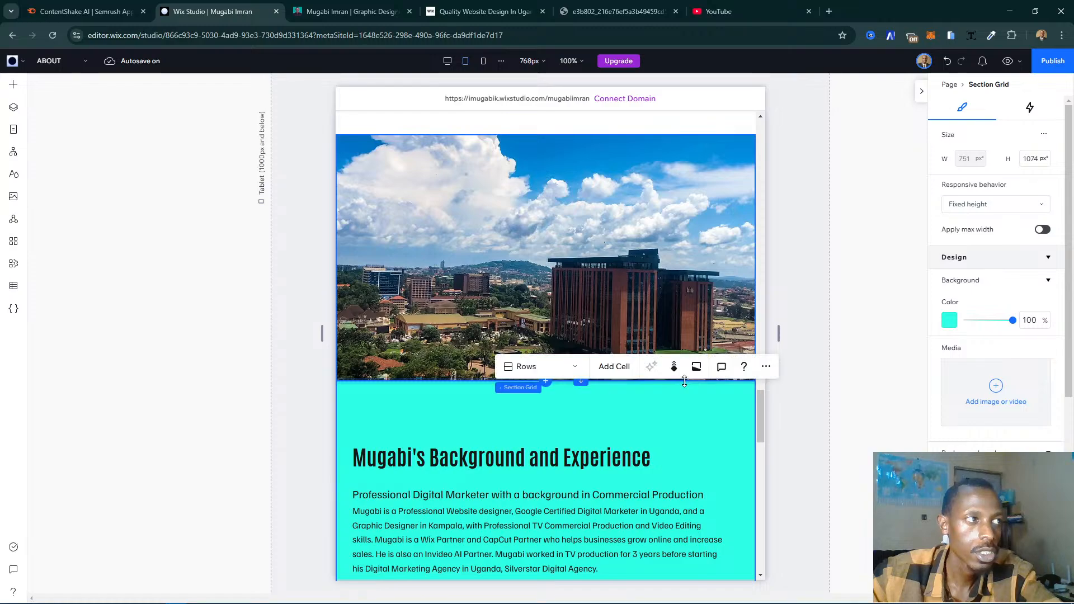
- Reduce the height of the city photo and "Background and Experience" section to about 892 px
scroll(681, 398, down, 5)
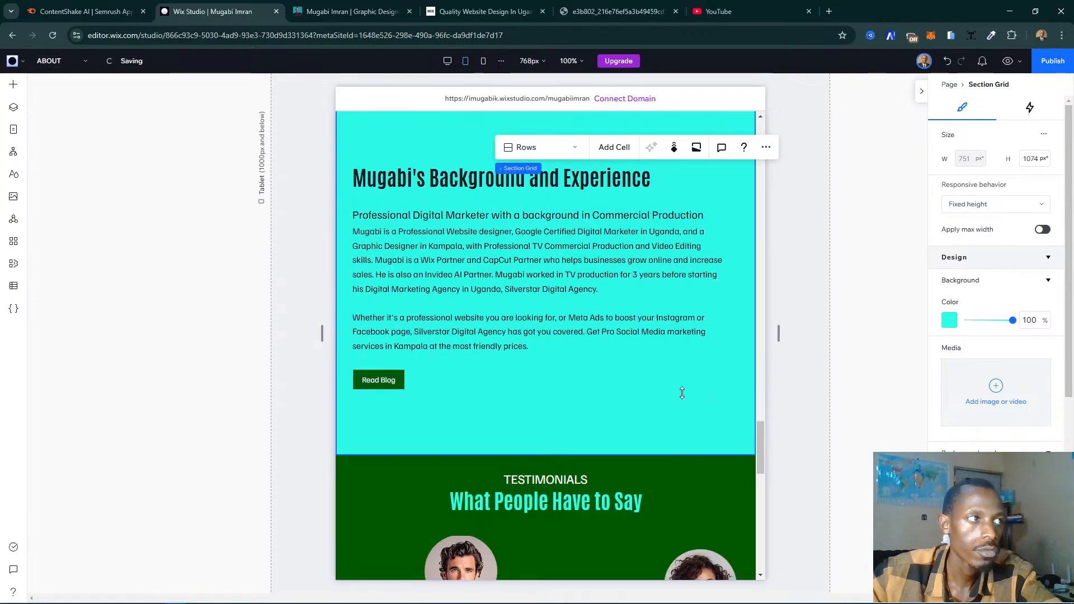
drag(682, 393, 682, 394)
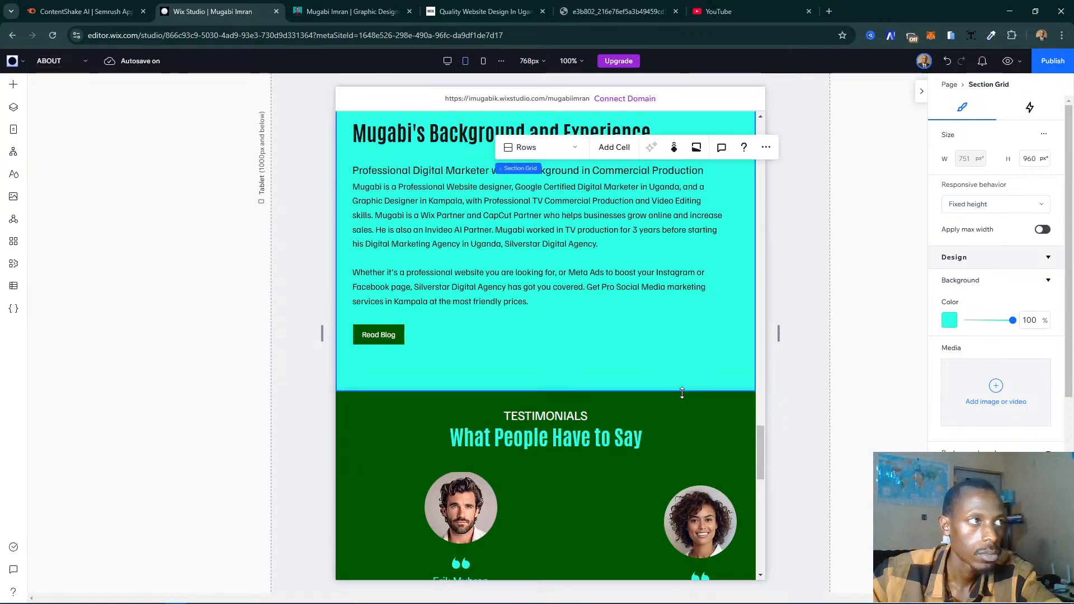
scroll(701, 348, up, 4)
scroll(696, 392, down, 3)
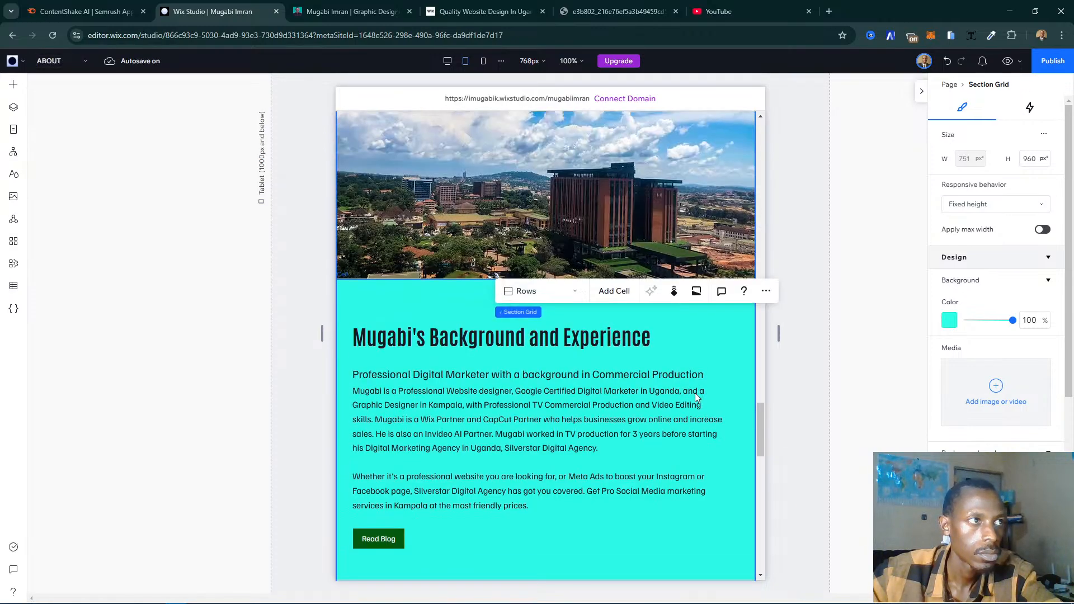
drag(671, 410, 671, 409)
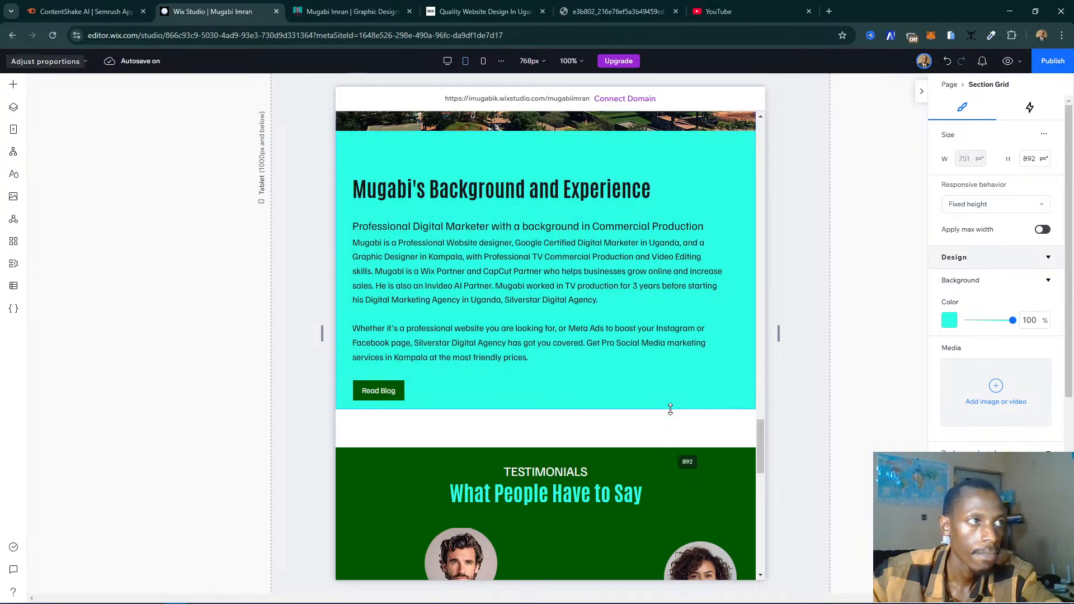
drag(671, 409, 671, 409)
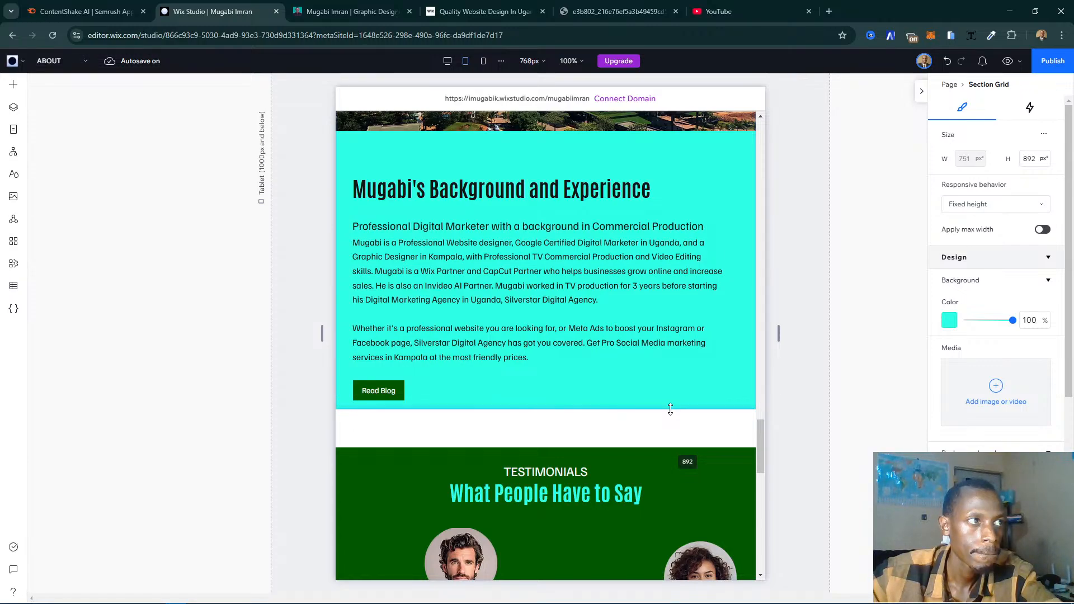
- Examine the layout from the testimonials up to the certificates and partner badges section, inspecting the certificates heading's text settings
scroll(672, 391, down, 4)
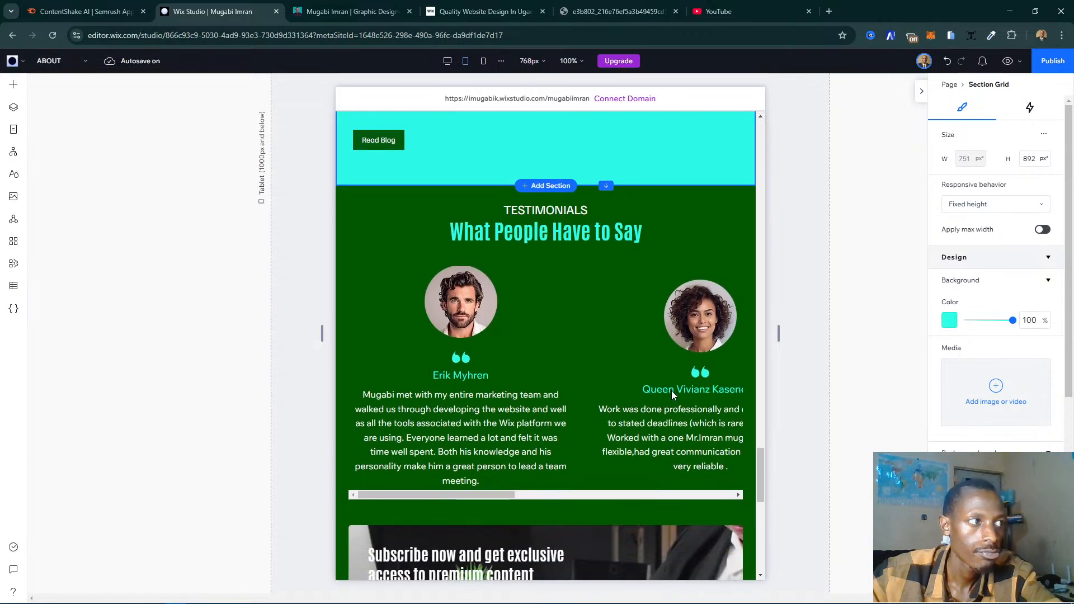
scroll(671, 390, down, 4)
scroll(672, 391, up, 9)
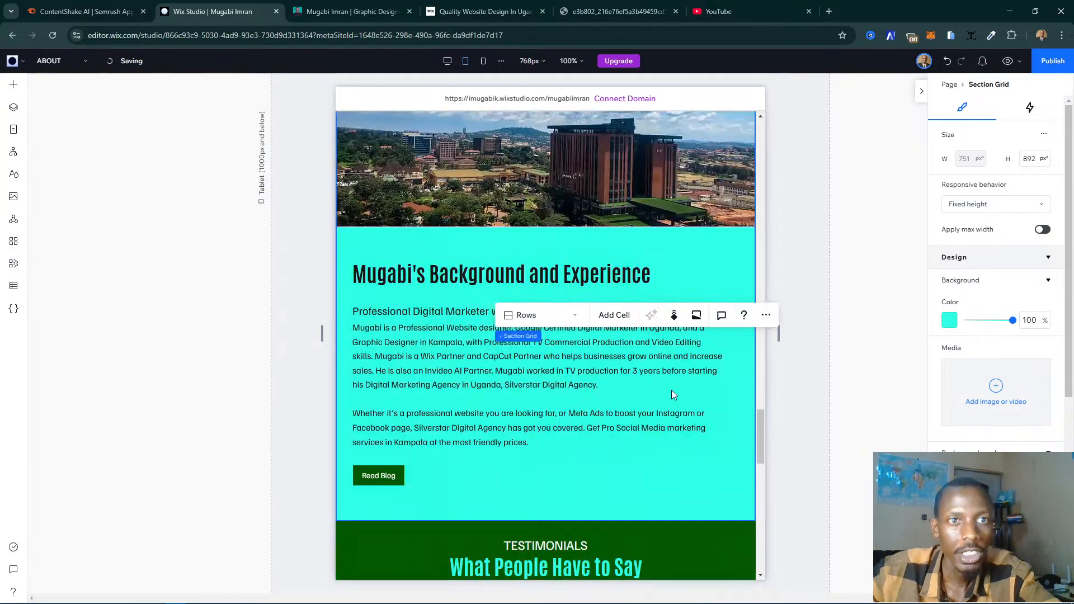
scroll(673, 387, up, 4)
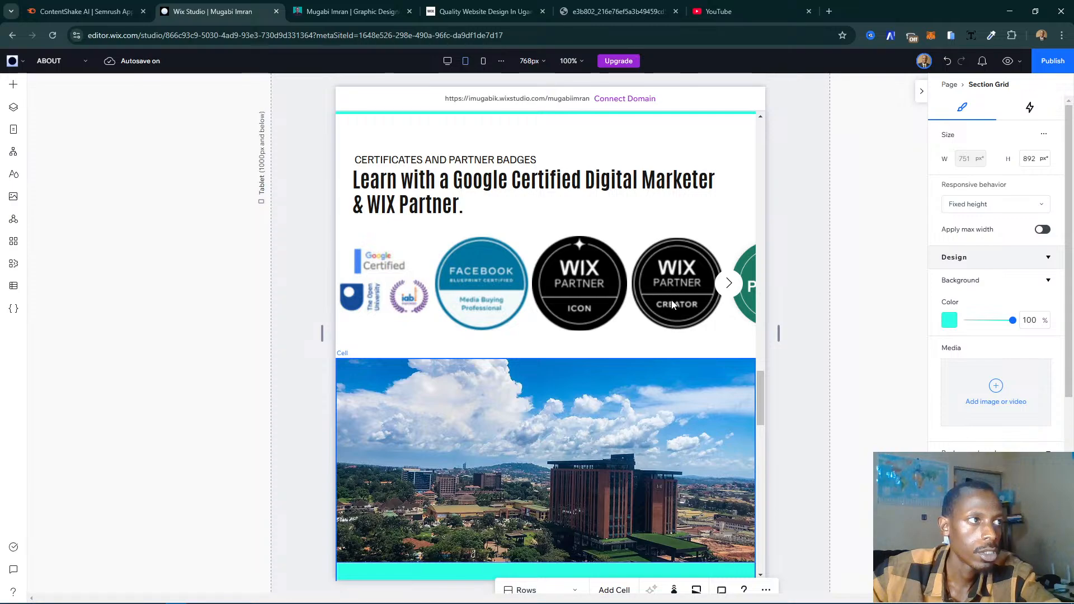
scroll(671, 300, up, 5)
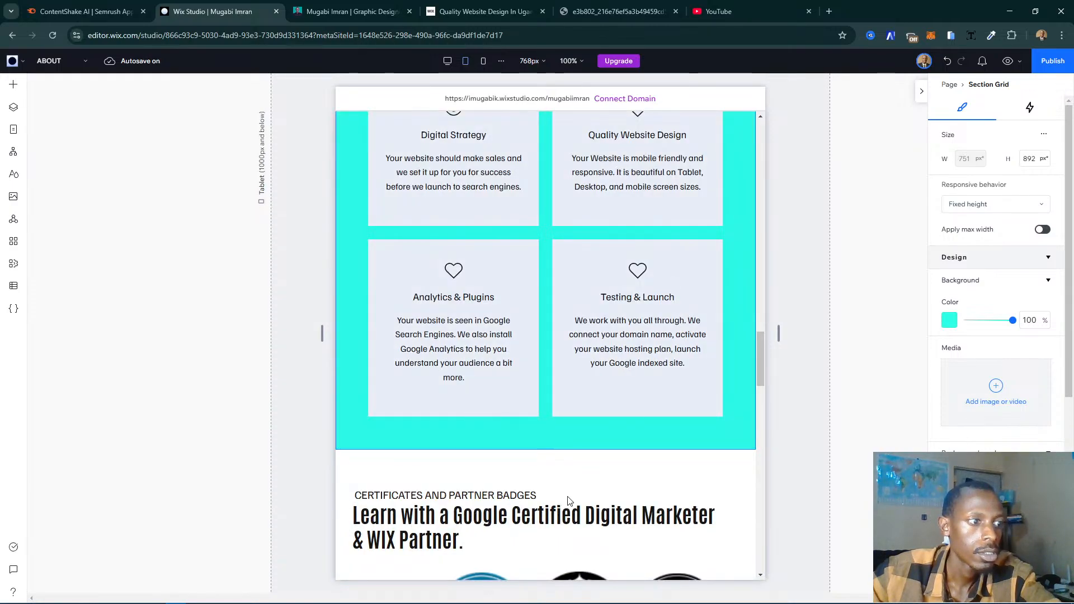
click(464, 520)
click(587, 517)
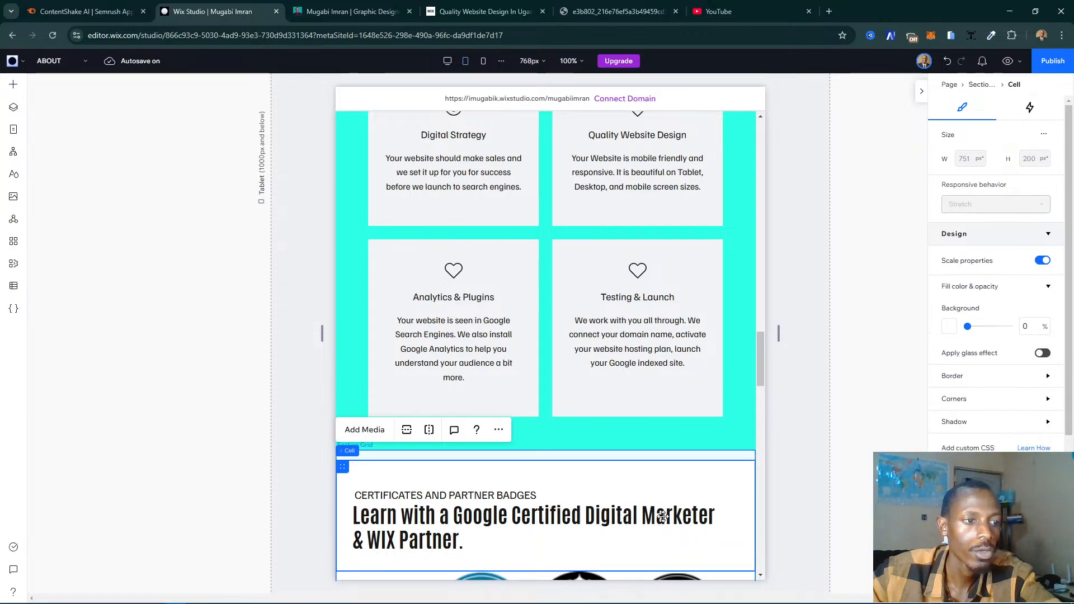
click(666, 516)
click(668, 516)
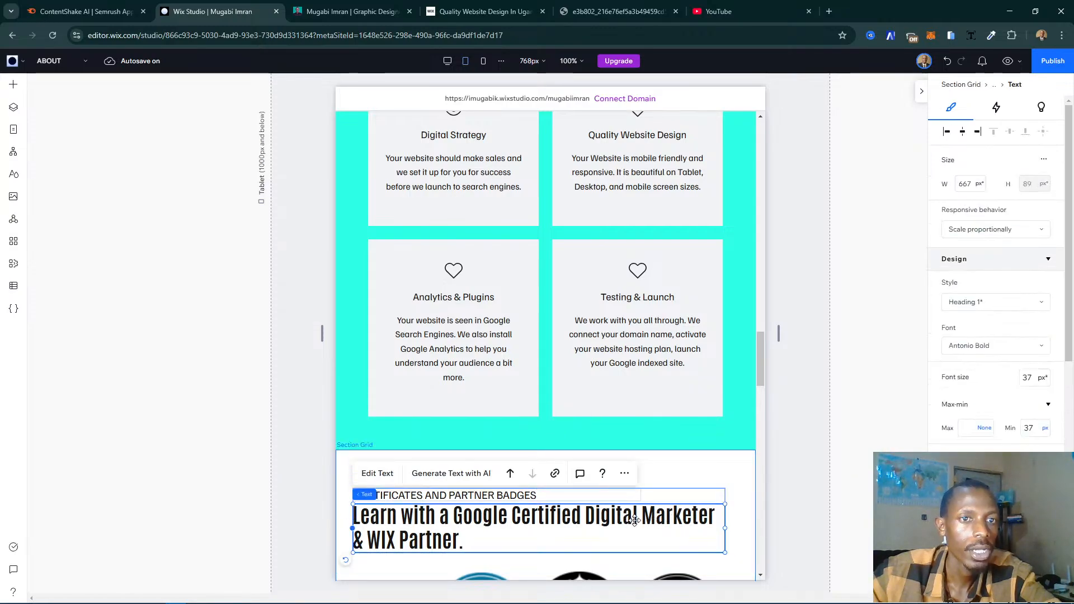
- Examine the Services Offered section with its card repeater and the contact form section above it for tablet layout problems
scroll(629, 379, up, 8)
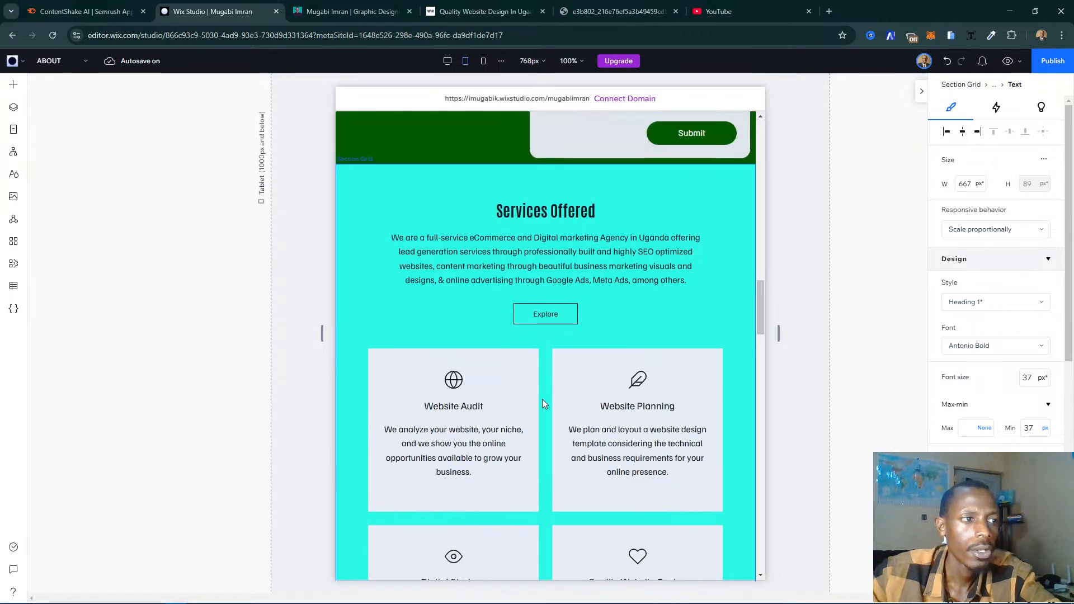
click(546, 398)
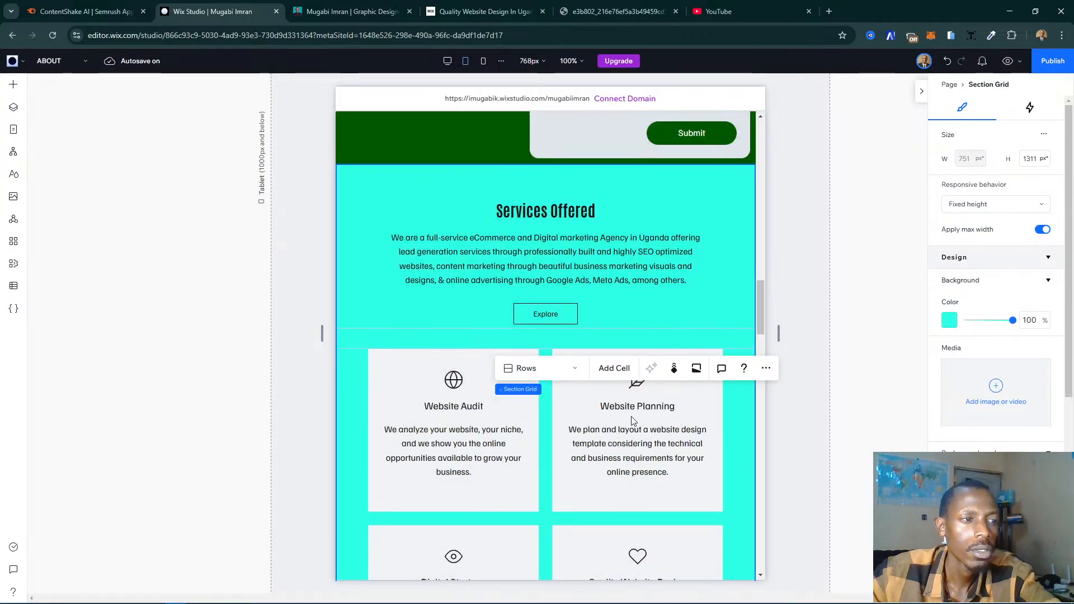
click(667, 425)
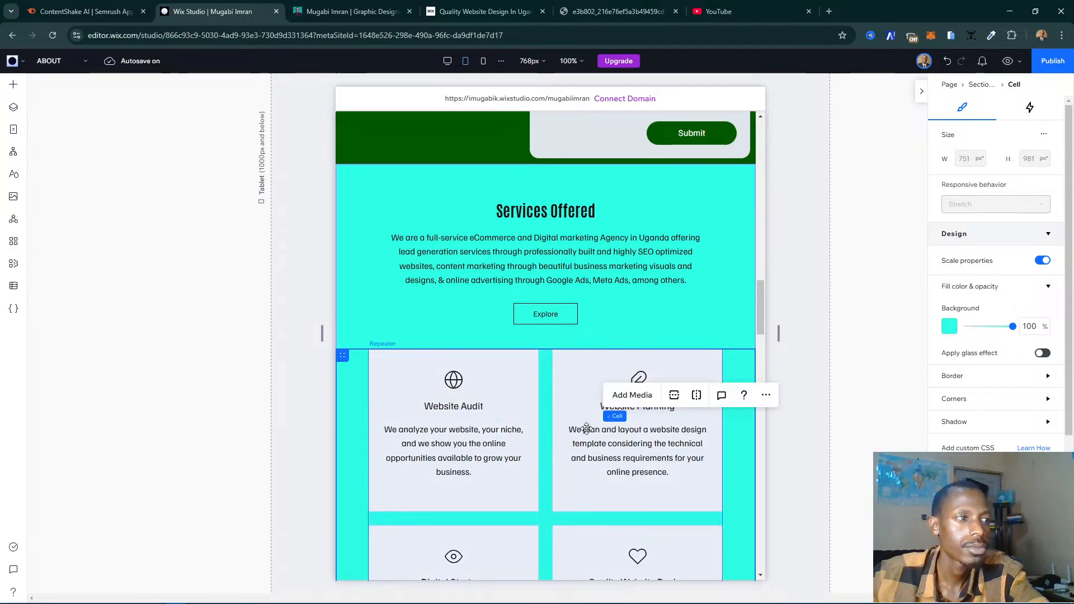
scroll(586, 429, down, 3)
scroll(590, 429, down, 4)
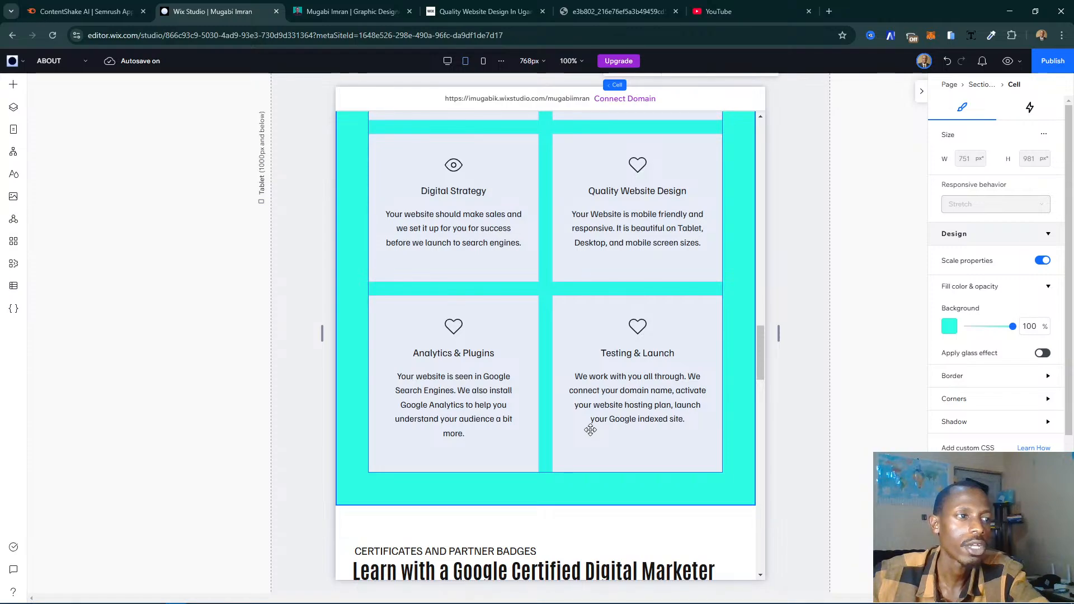
scroll(590, 429, up, 4)
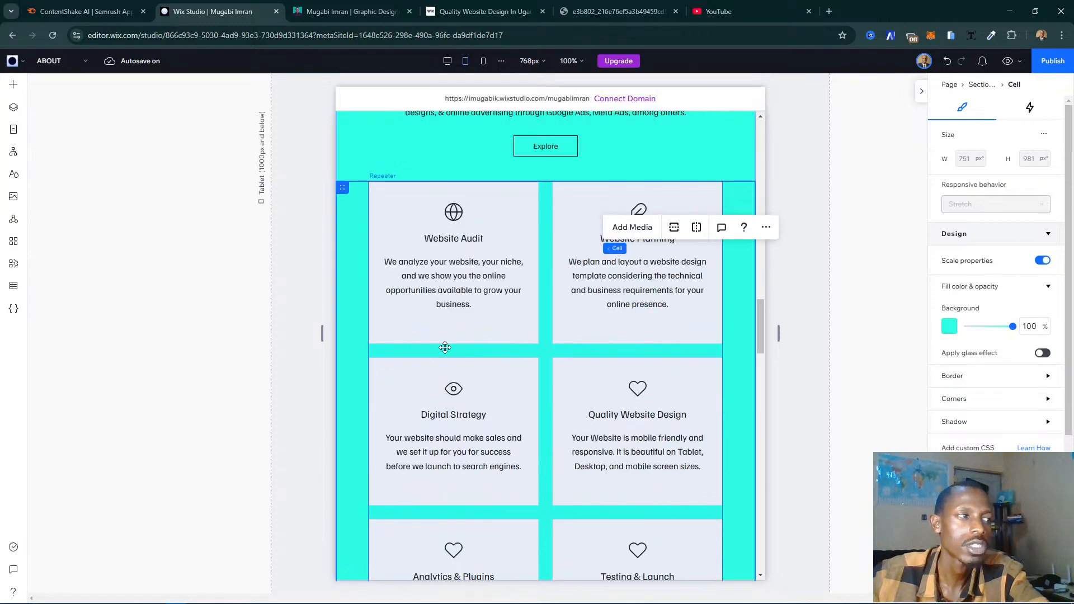
scroll(448, 219, up, 8)
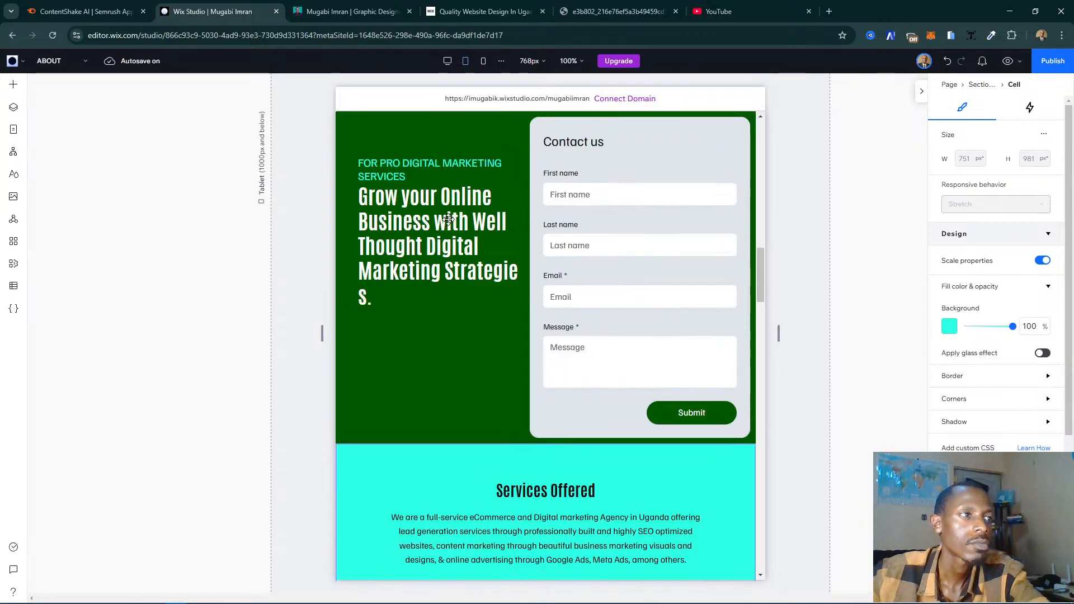
scroll(448, 219, up, 7)
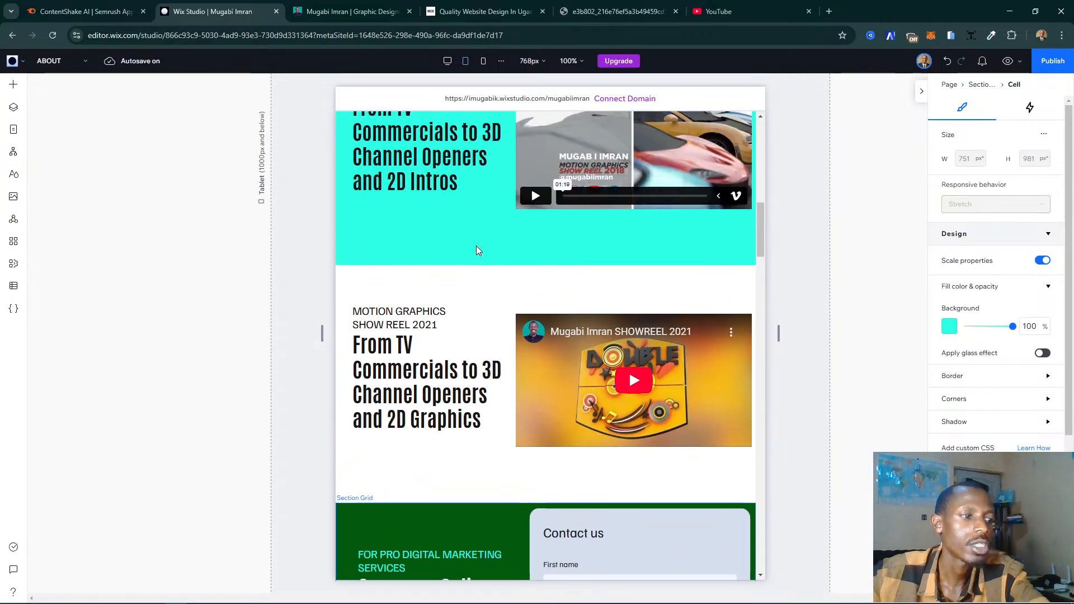
- Widen the "Grow your Online Business" text stack beside the contact form to about 319 px, extending its left side to X 11
scroll(476, 250, down, 3)
click(459, 441)
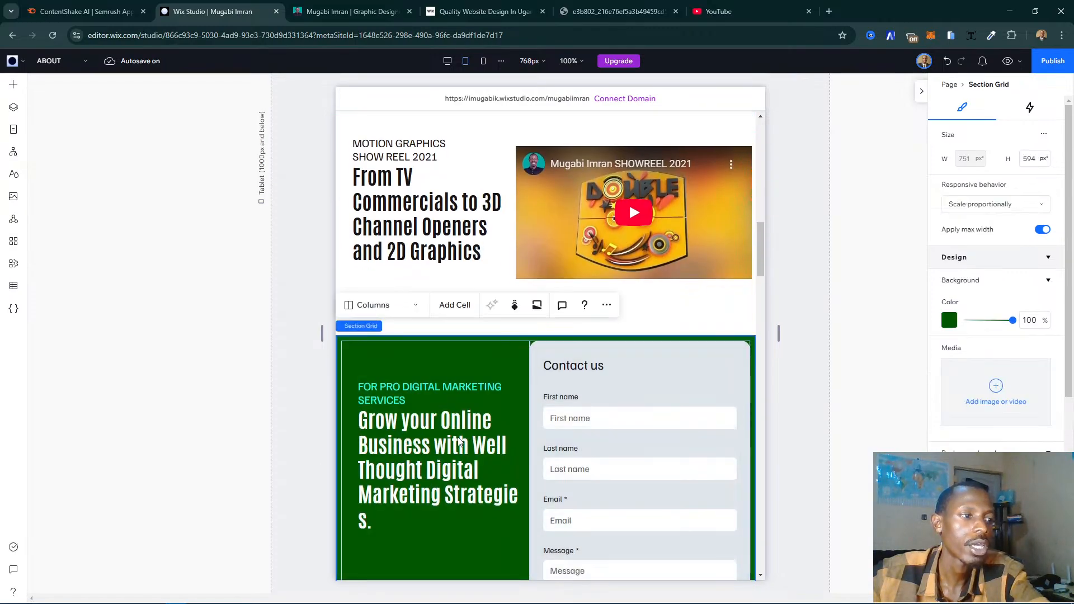
click(432, 448)
click(432, 448)
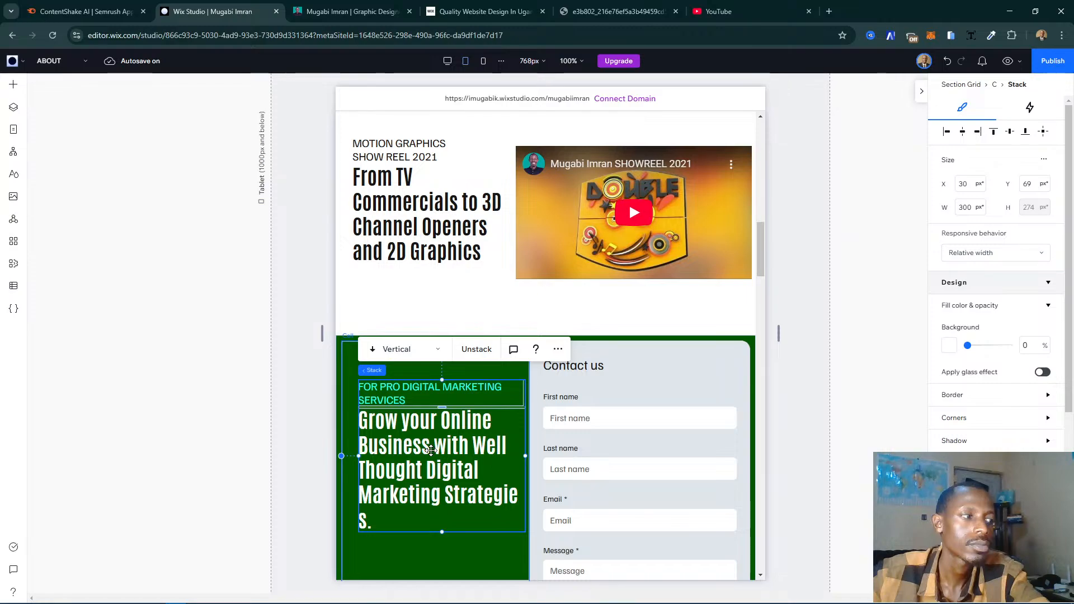
click(402, 443)
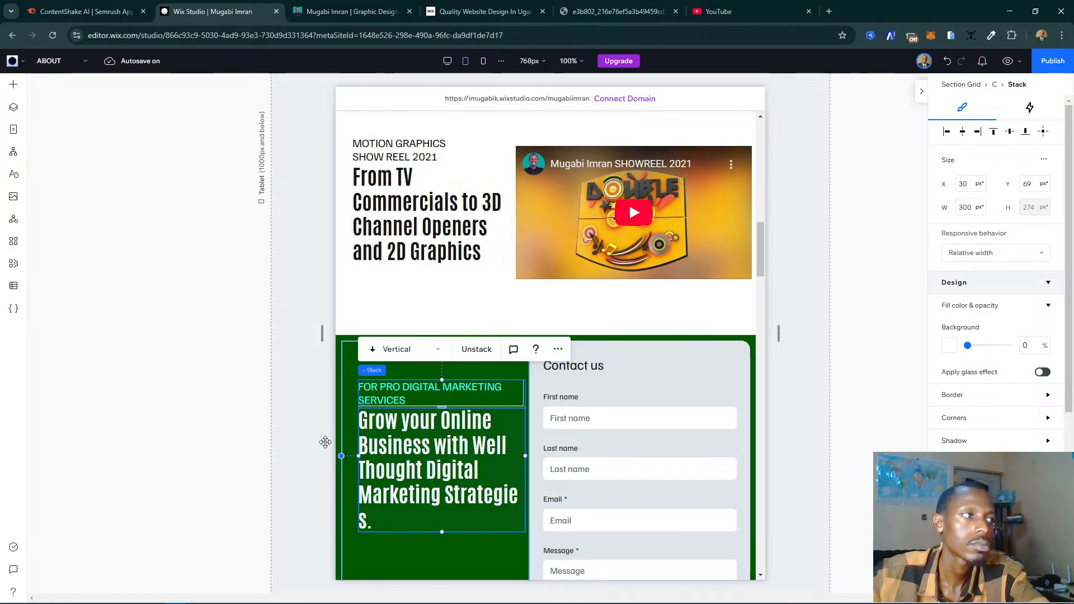
click(305, 439)
click(413, 441)
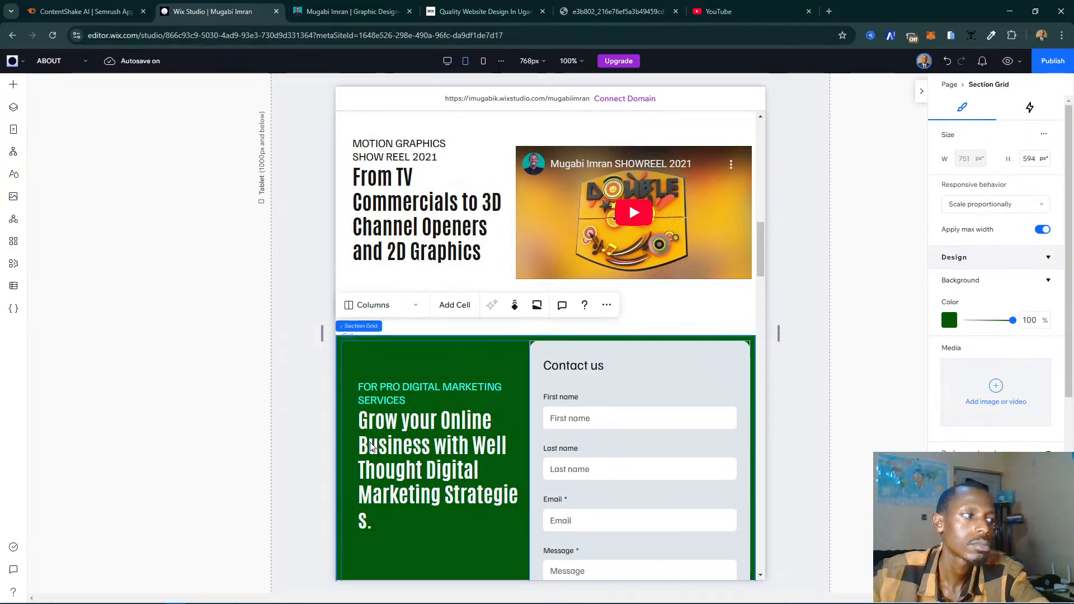
click(383, 424)
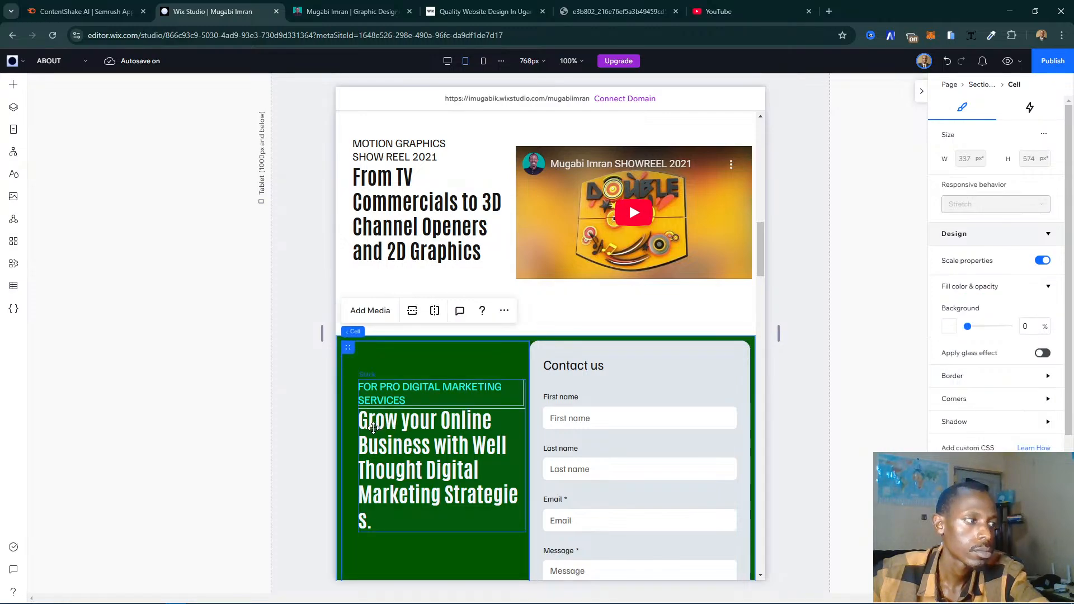
click(382, 424)
drag(358, 455, 347, 451)
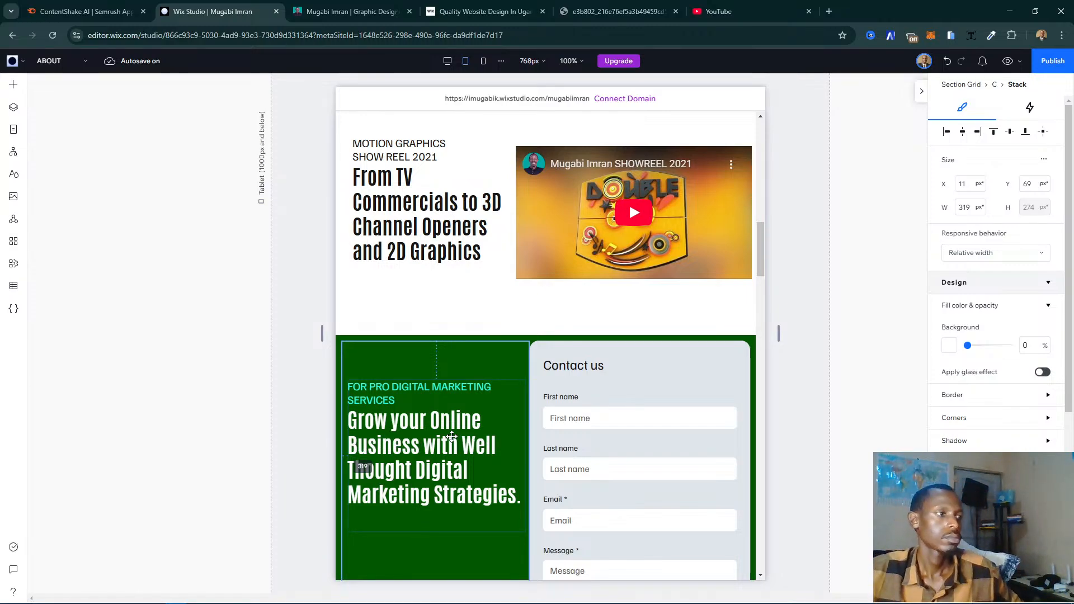
click(452, 441)
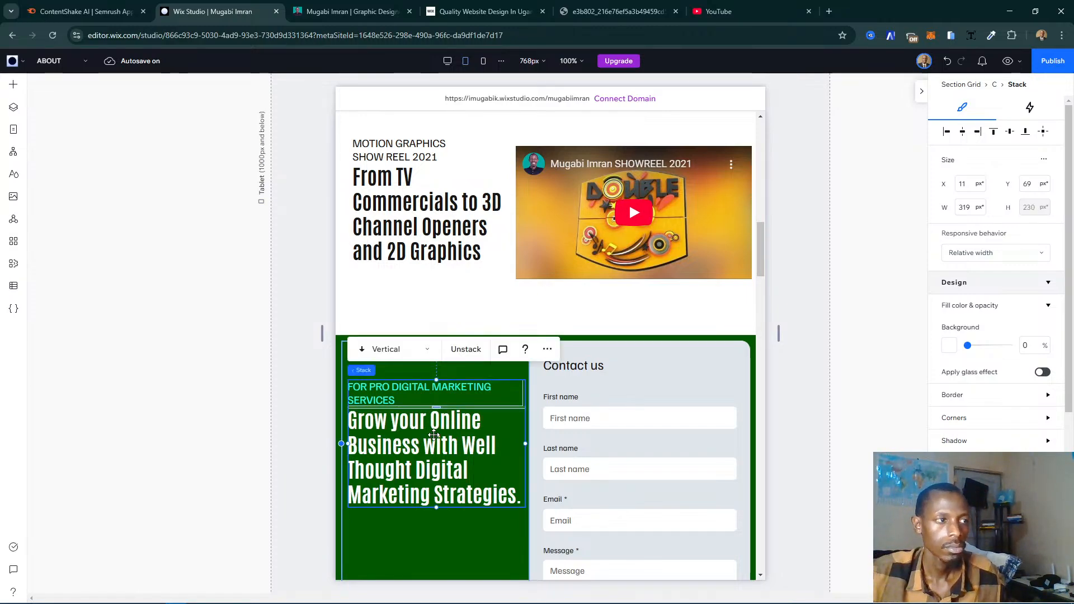
- Review the upper sections and compare the show reel layout with the existing website's My Story page in the browser
scroll(398, 397, up, 3)
scroll(399, 397, up, 2)
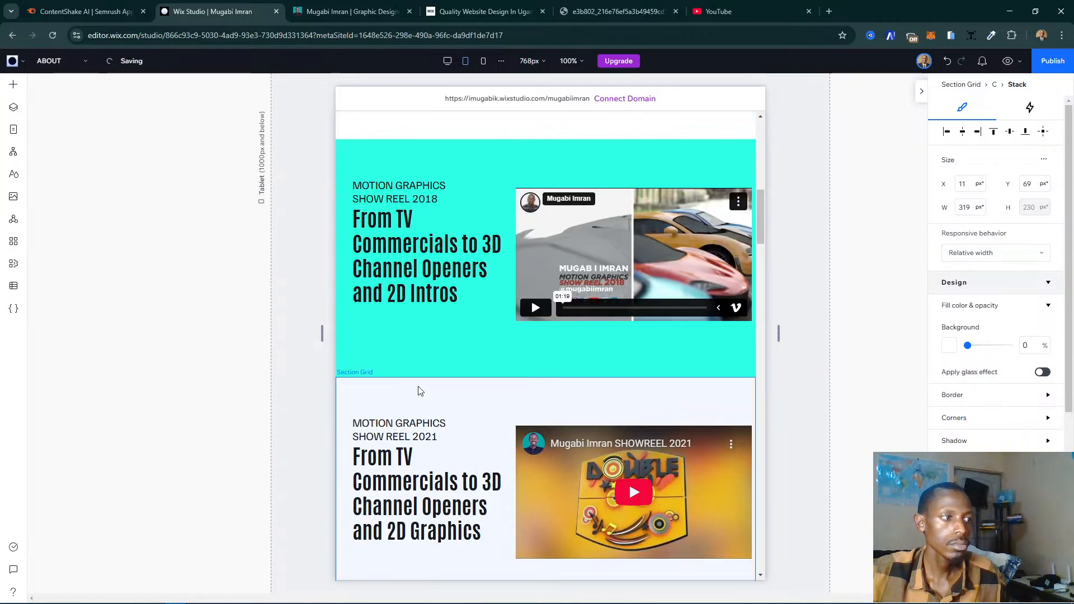
scroll(615, 318, up, 6)
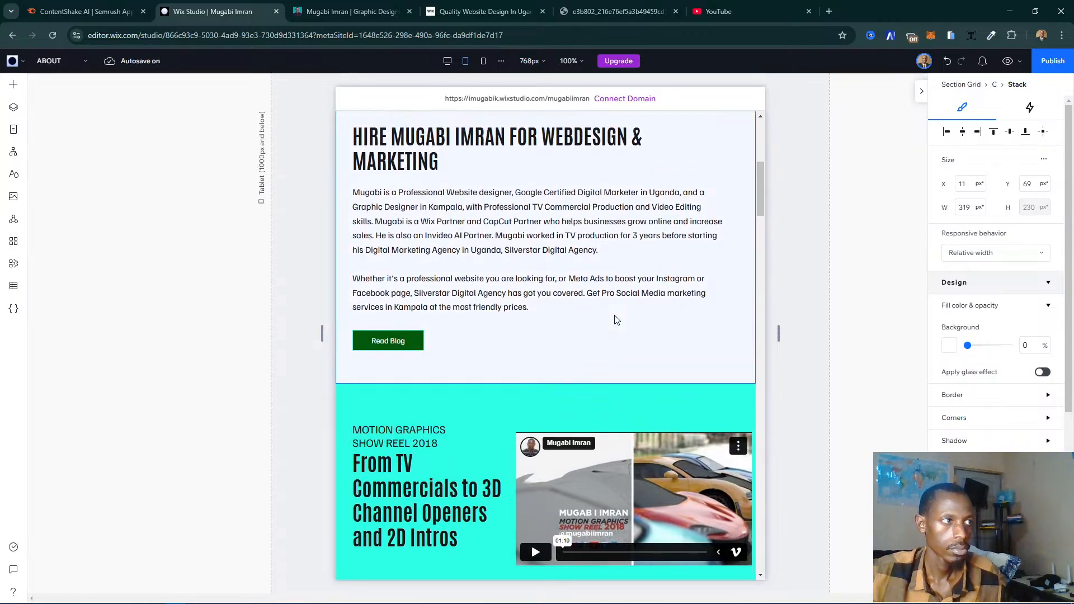
scroll(616, 318, up, 5)
scroll(615, 314, down, 11)
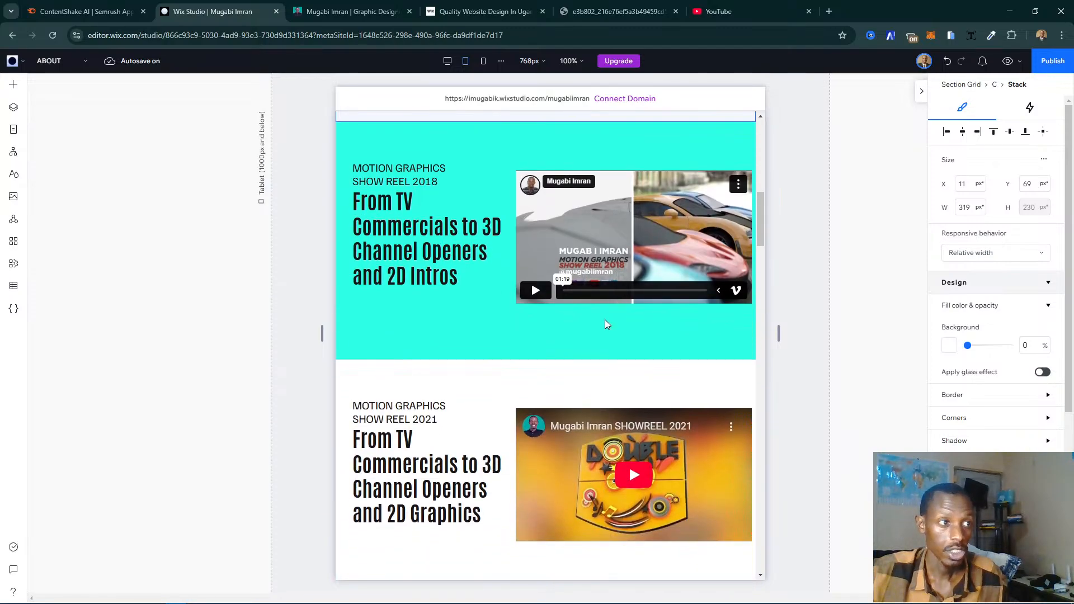
scroll(607, 323, down, 3)
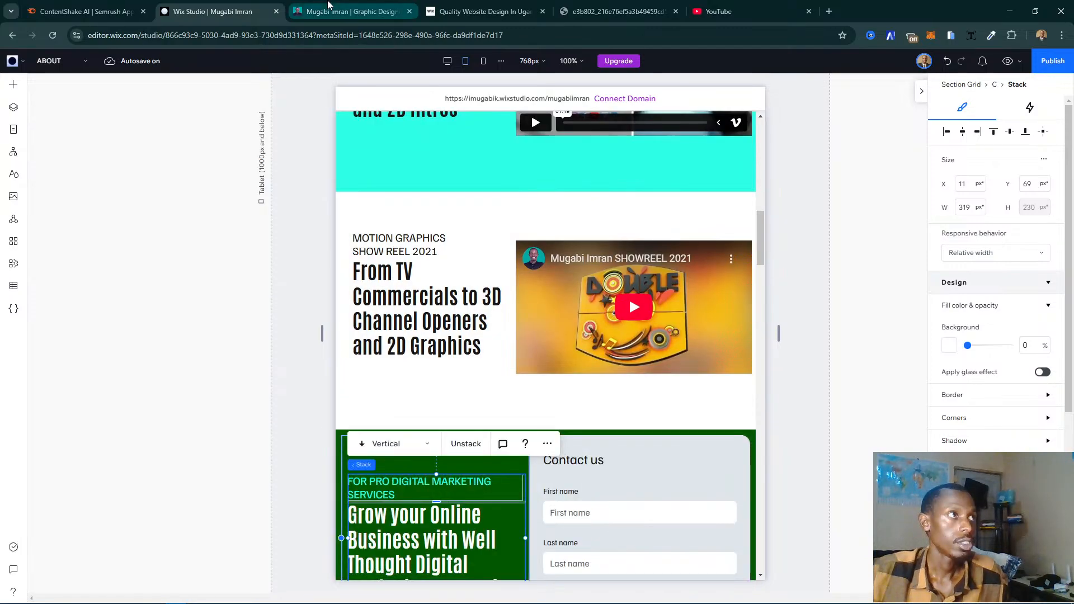
key(ctrl+Tab)
scroll(543, 352, down, 10)
scroll(542, 351, down, 7)
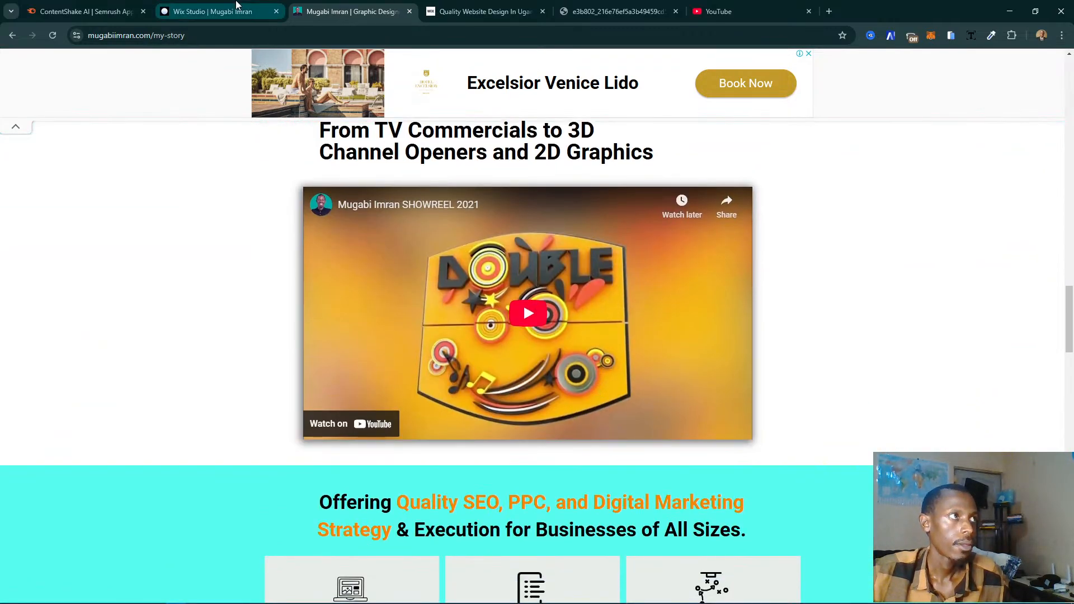
click(236, 10)
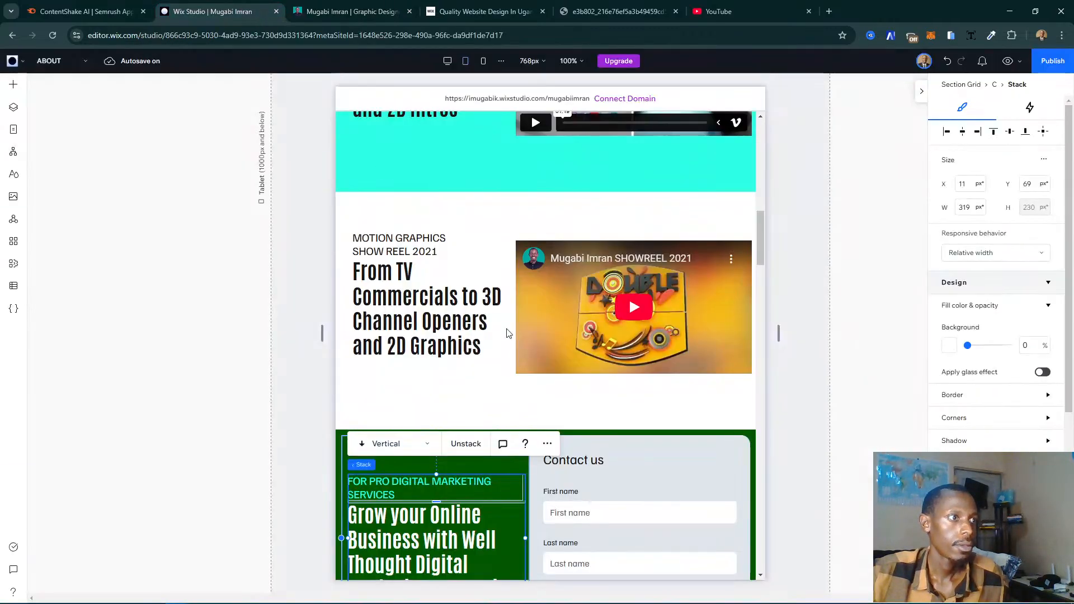
- Move the green contact form section down one place, directly below the Services Offered section
scroll(505, 331, down, 9)
scroll(506, 328, down, 5)
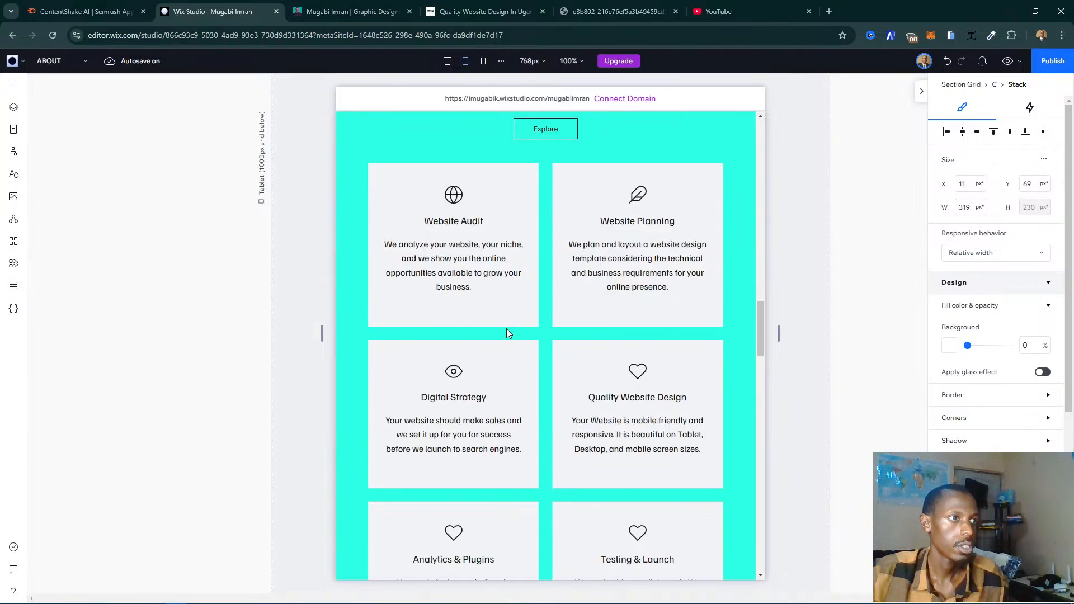
scroll(506, 328, up, 7)
click(280, 434)
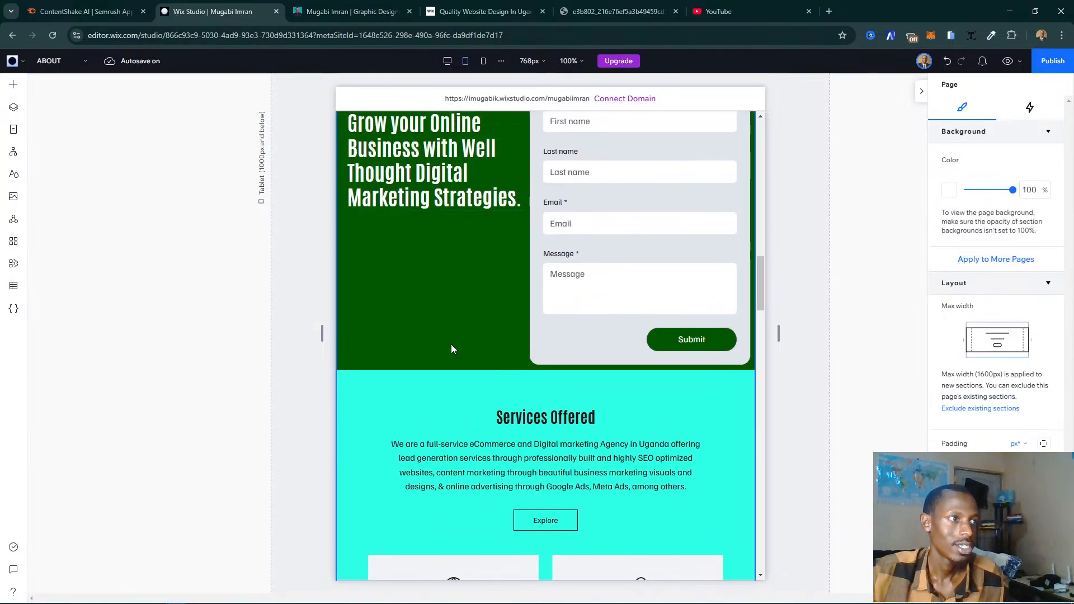
click(450, 344)
scroll(488, 348, up, 2)
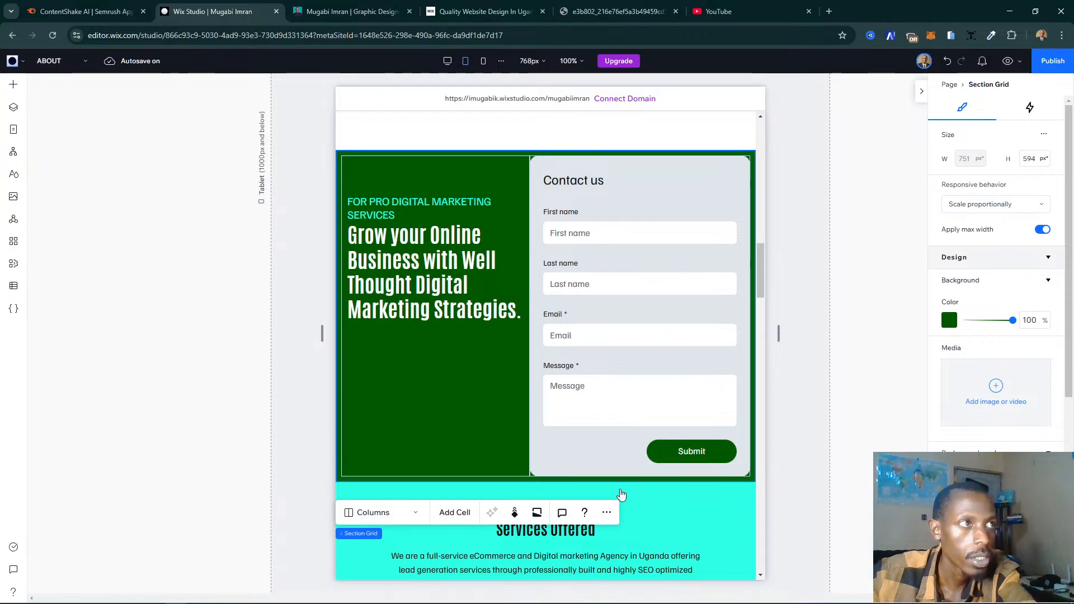
click(606, 513)
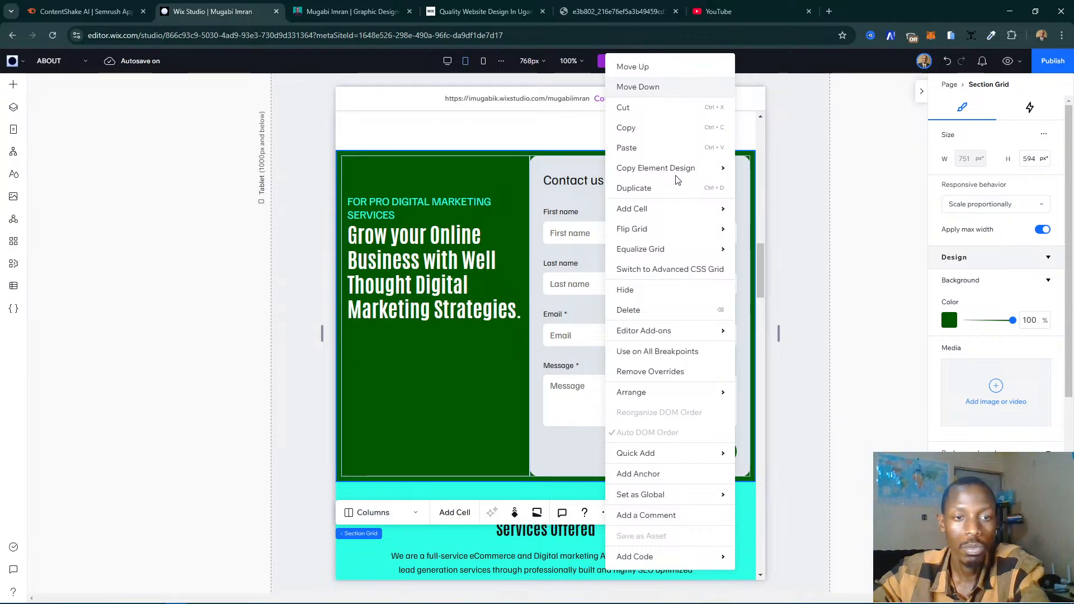
click(670, 90)
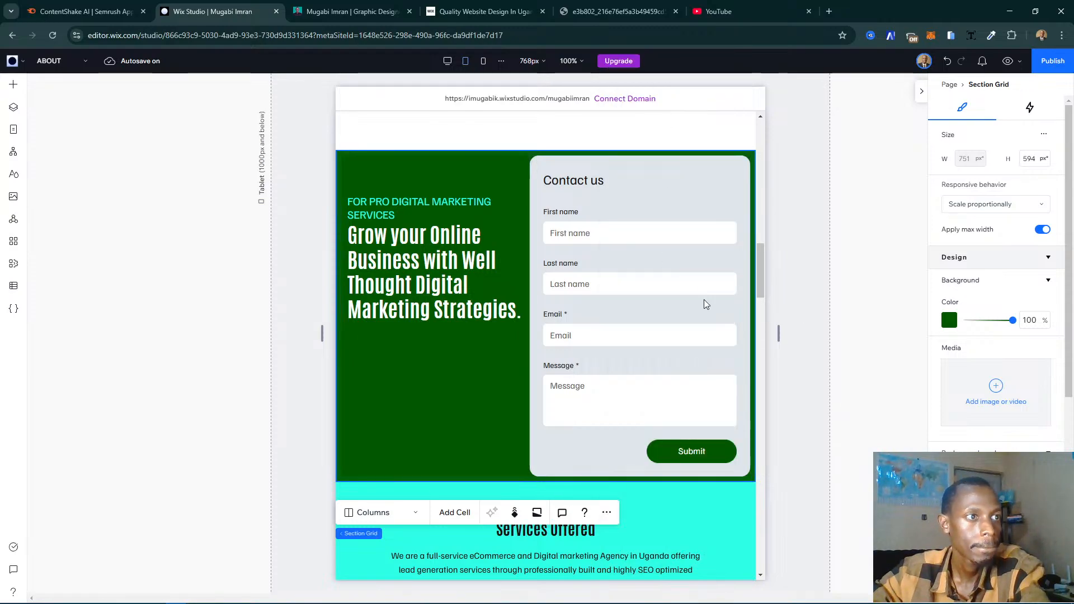
- Move the contact form section down another place, below the certificates and partner badges section
scroll(550, 329, down, 7)
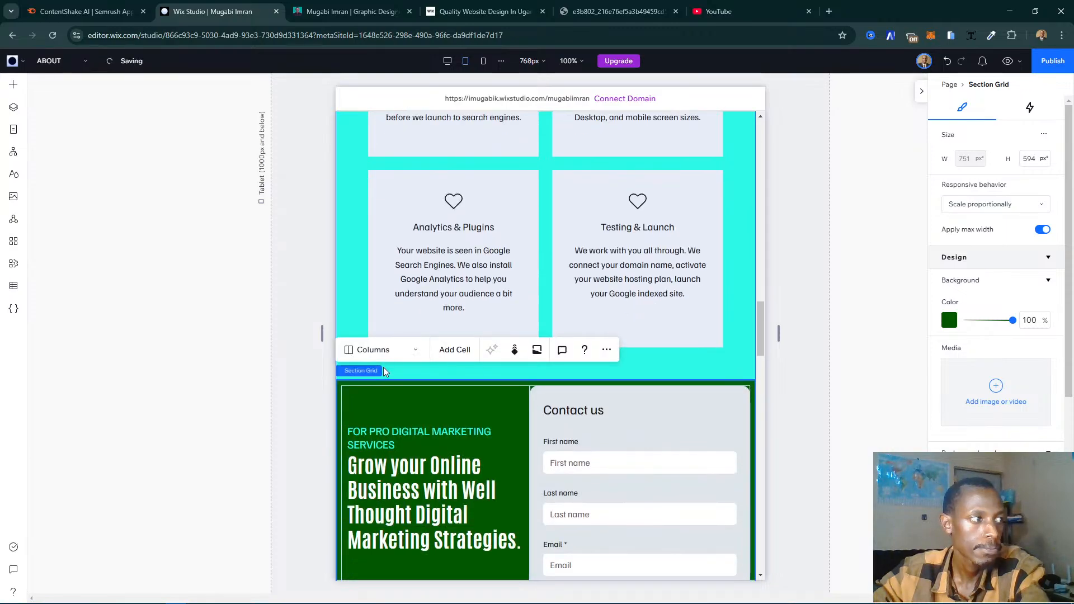
scroll(720, 309, down, 3)
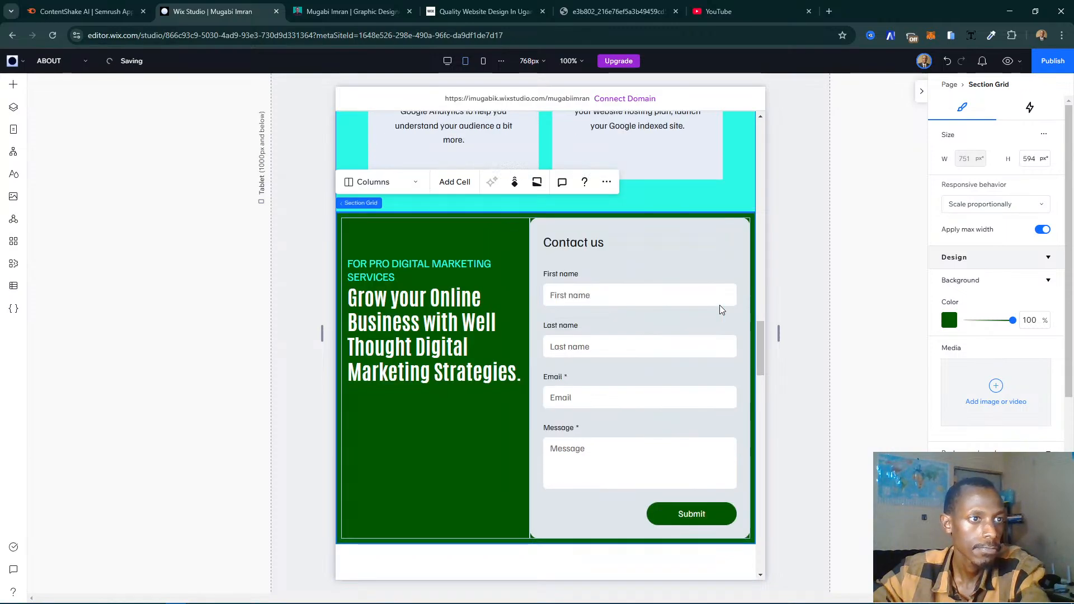
scroll(772, 316, down, 2)
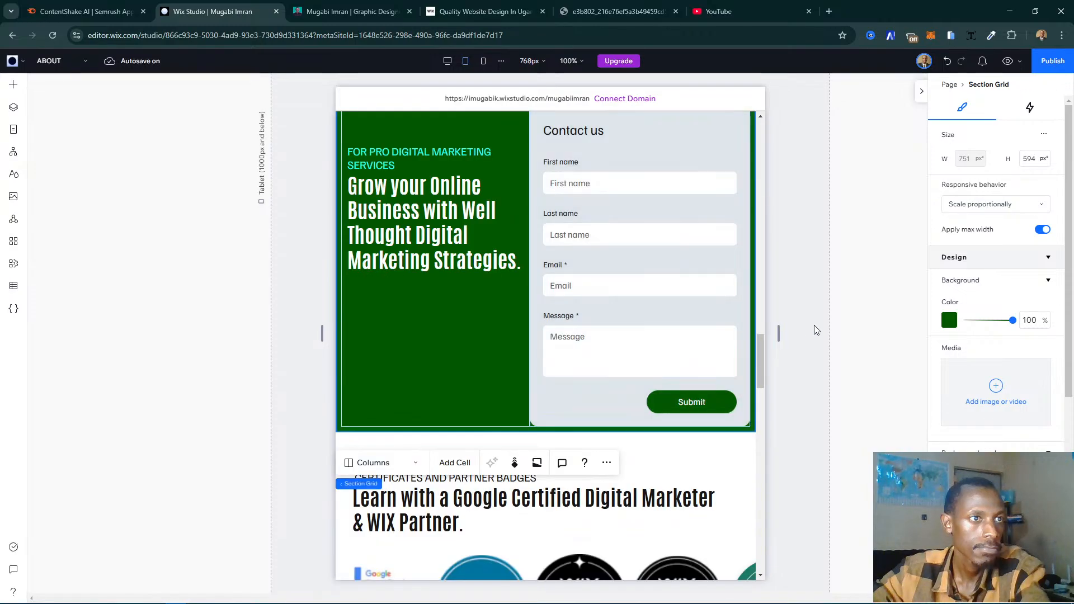
click(843, 327)
click(468, 333)
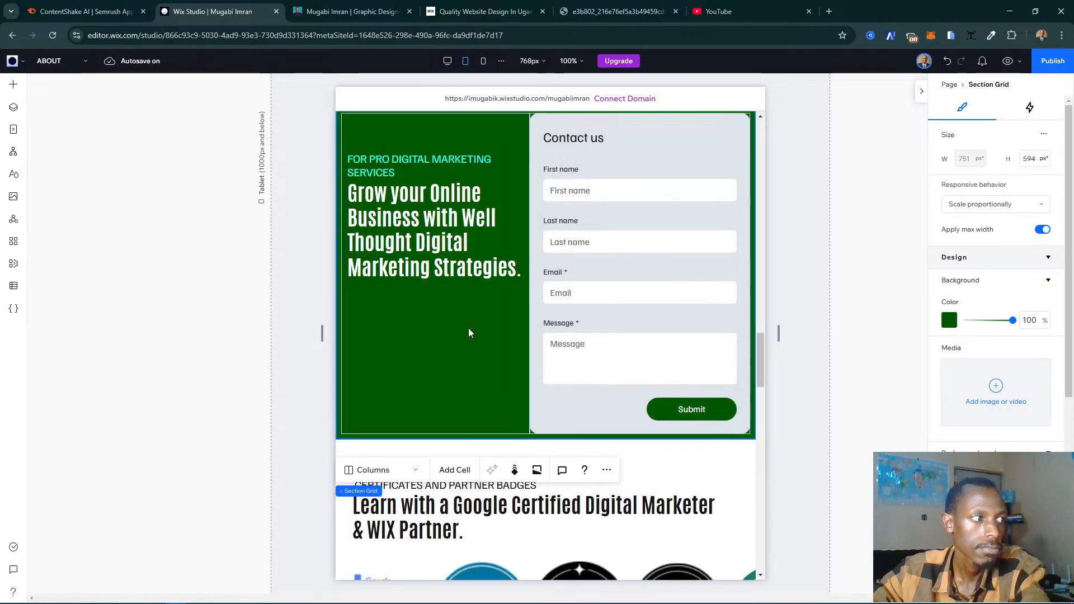
scroll(469, 333, up, 1)
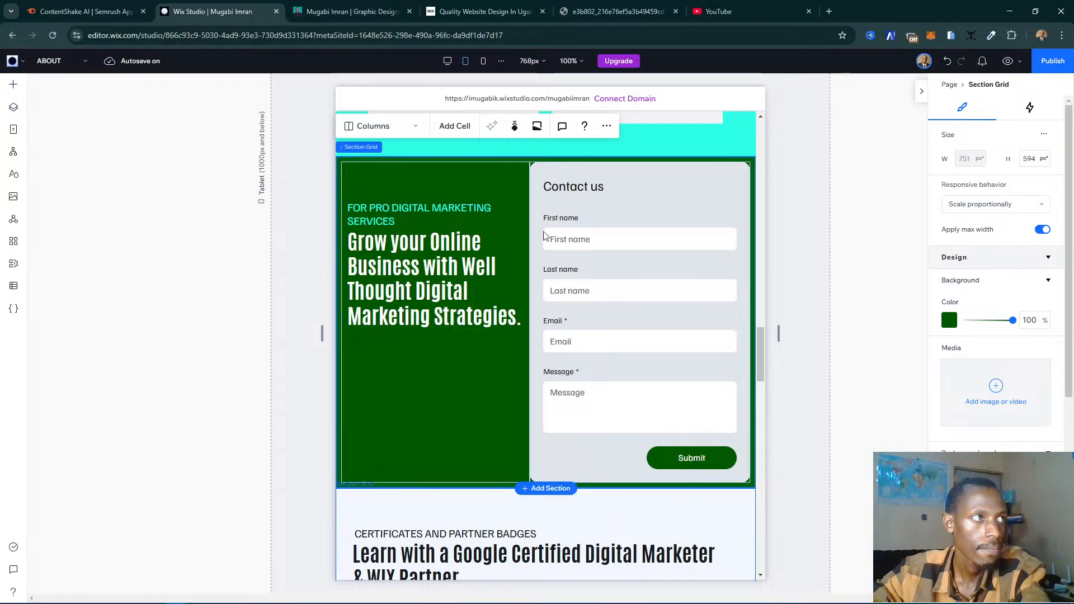
click(606, 127)
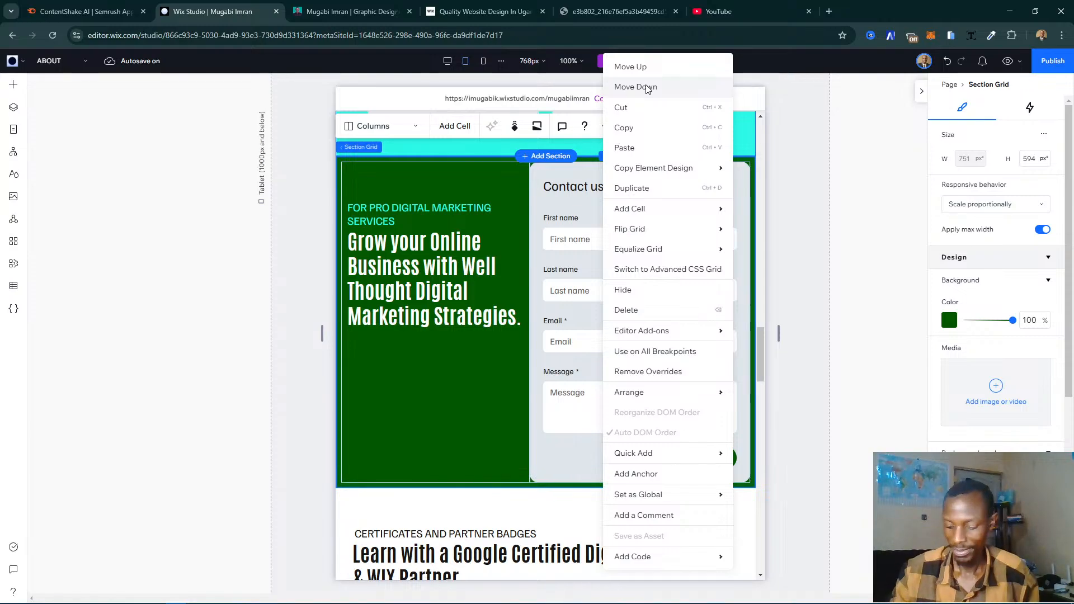
click(635, 86)
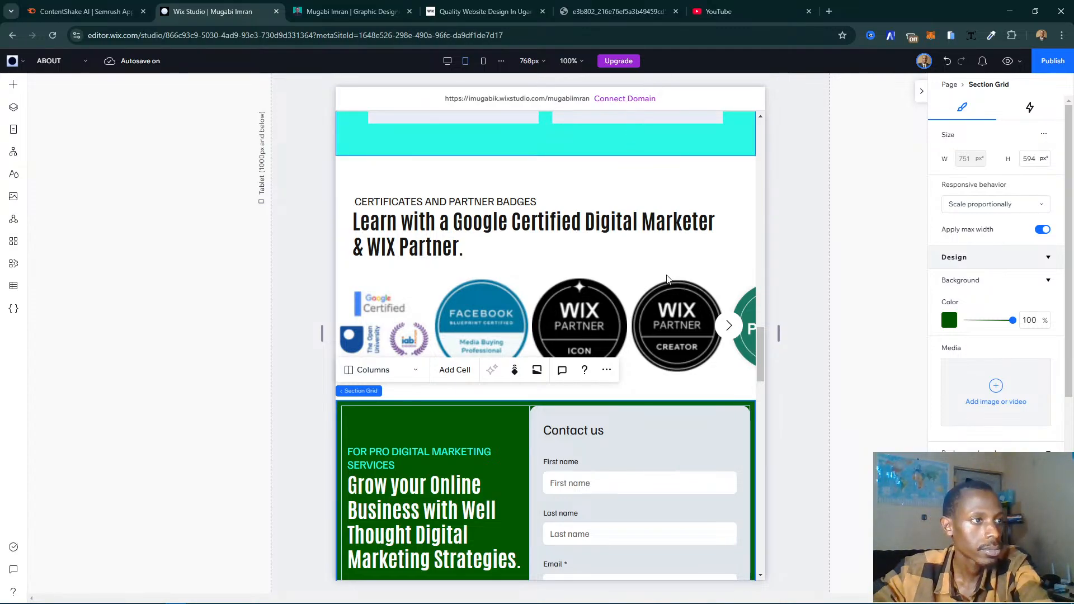
- Move the contact form section down past the city photo, background and experience, and testimonials sections, placing it directly above the footer
scroll(635, 285, down, 7)
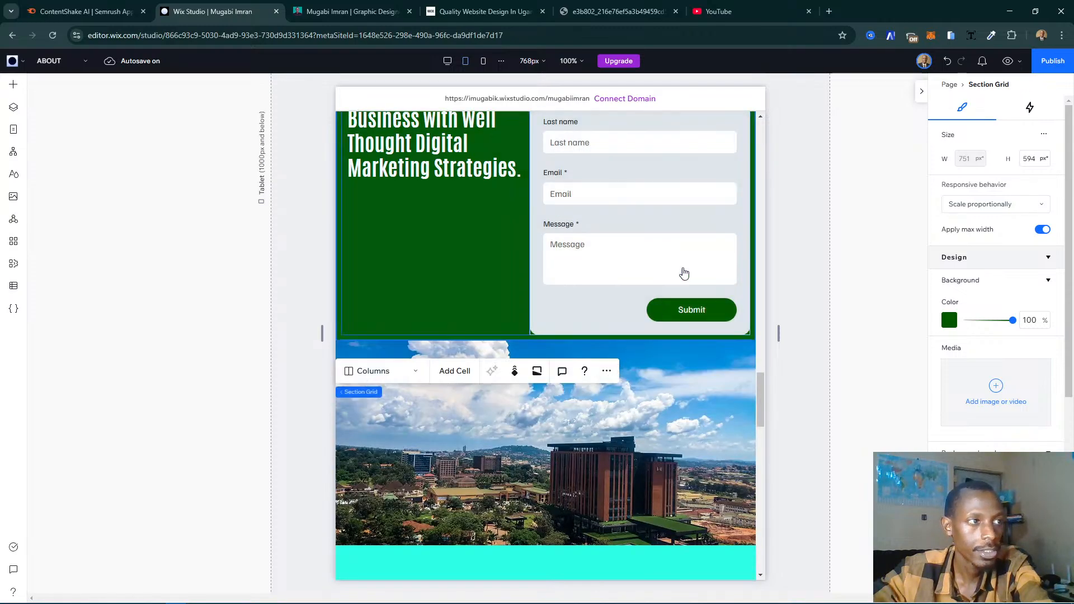
right_click(747, 166)
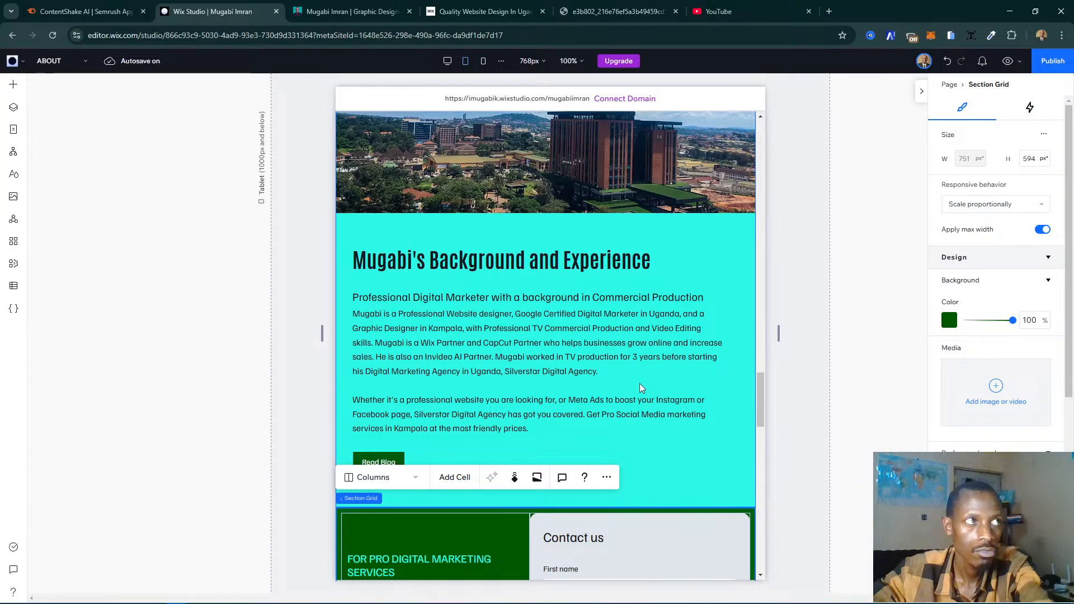
scroll(623, 389, down, 7)
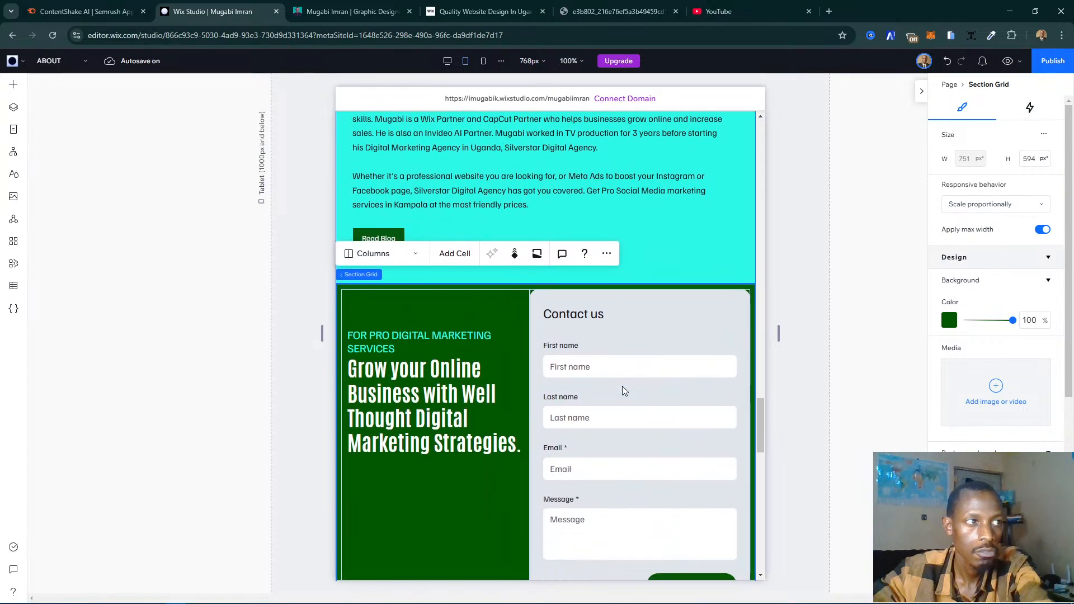
scroll(623, 390, down, 3)
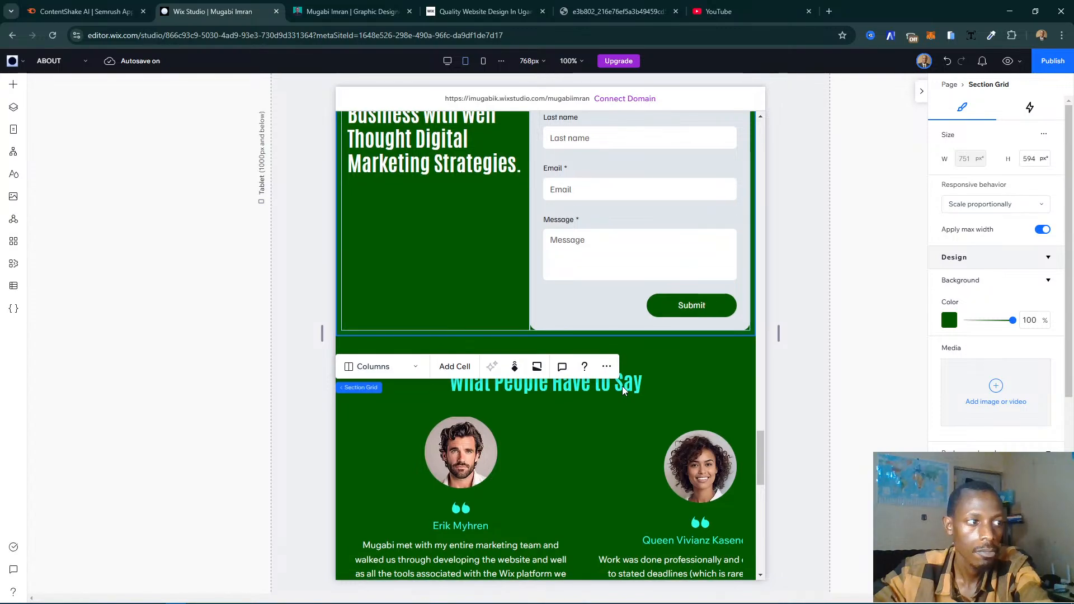
scroll(622, 390, down, 1)
scroll(622, 389, up, 5)
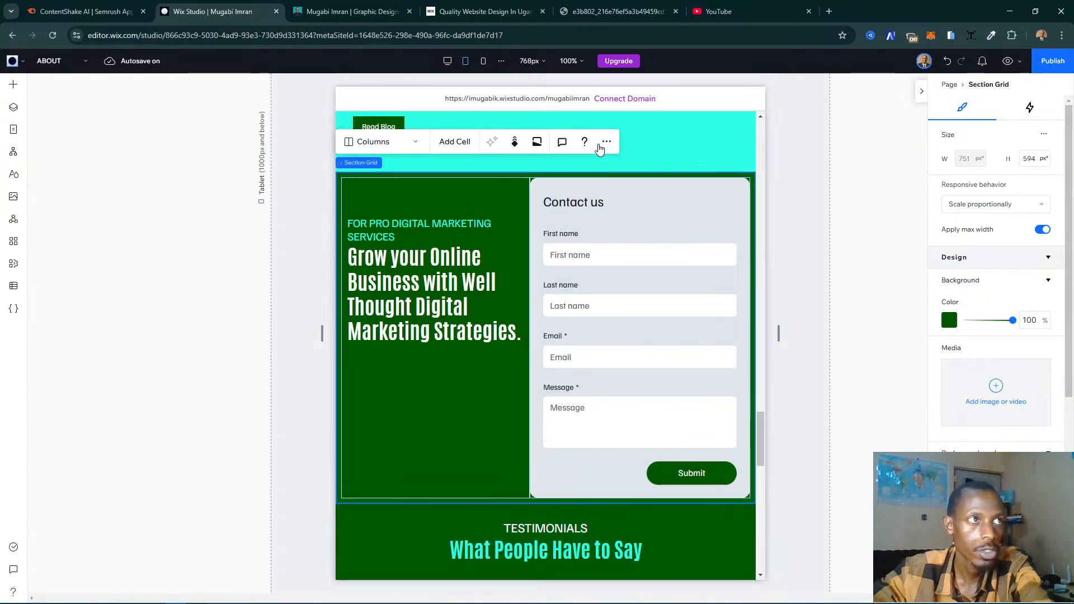
click(606, 142)
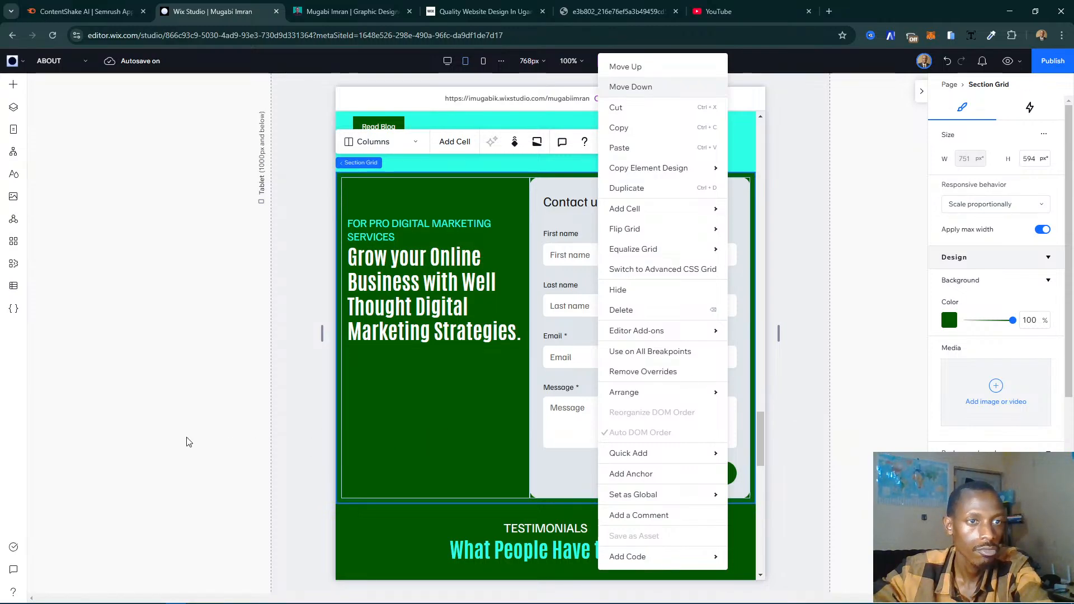
click(203, 434)
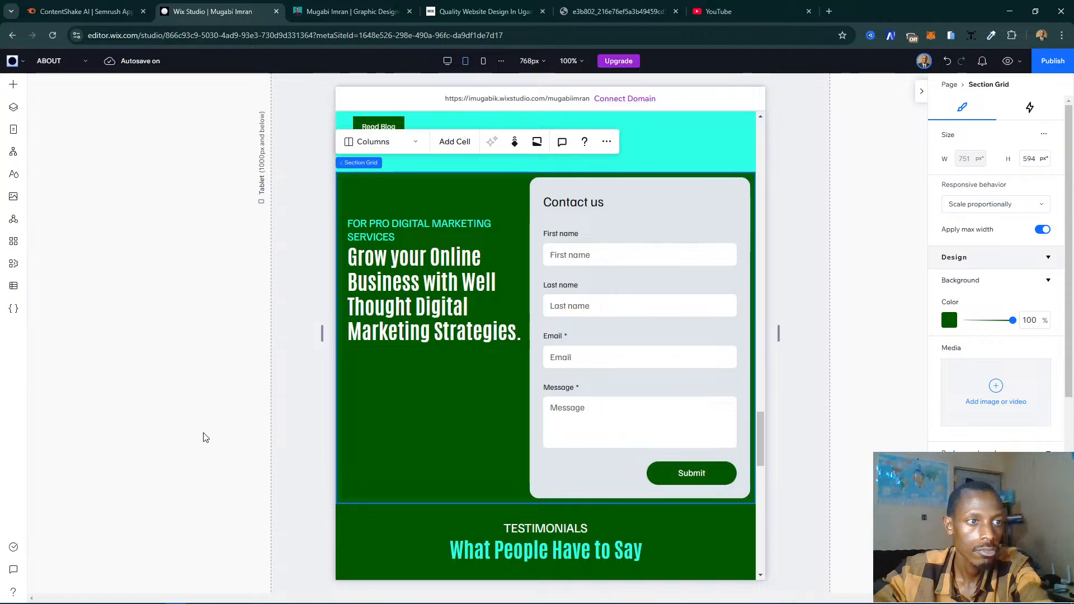
key(ctrl+Down)
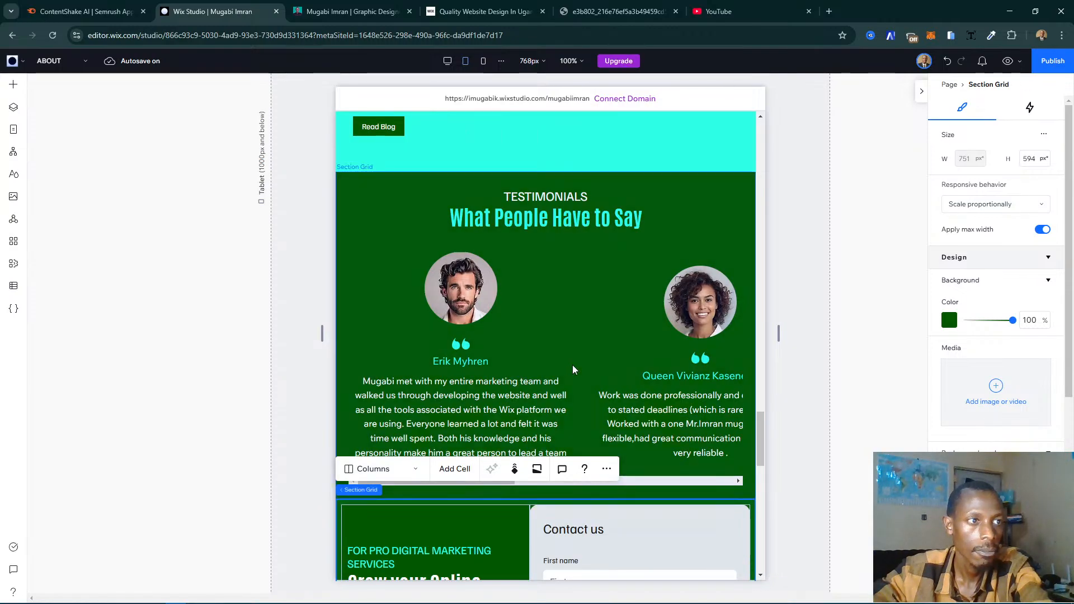
- Review the page from the footer up to the Services Offered cards to check the new section order
scroll(559, 381, down, 10)
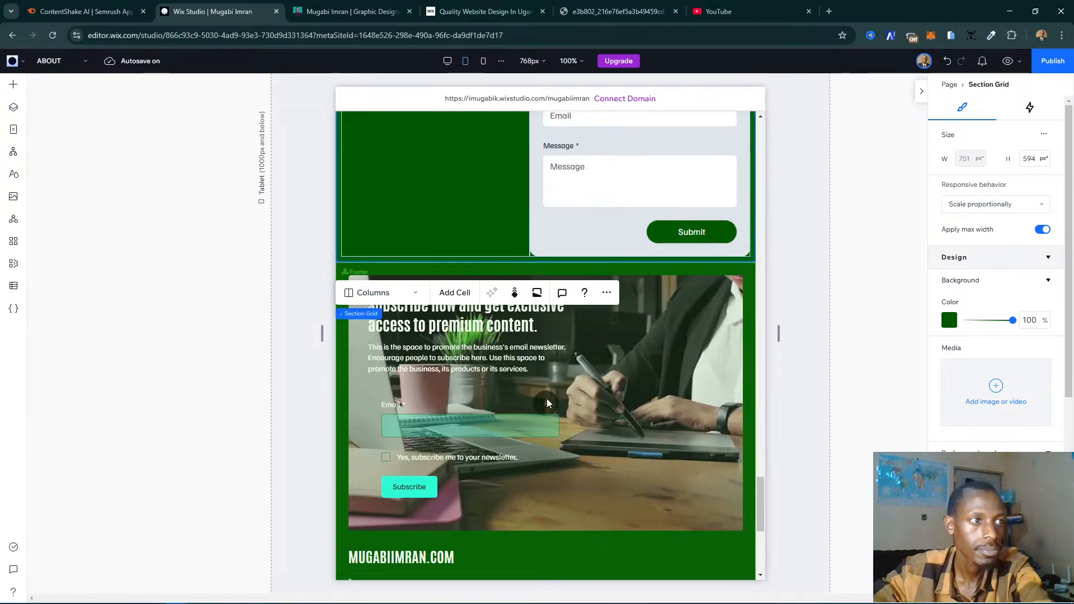
scroll(546, 399, down, 5)
scroll(546, 398, up, 6)
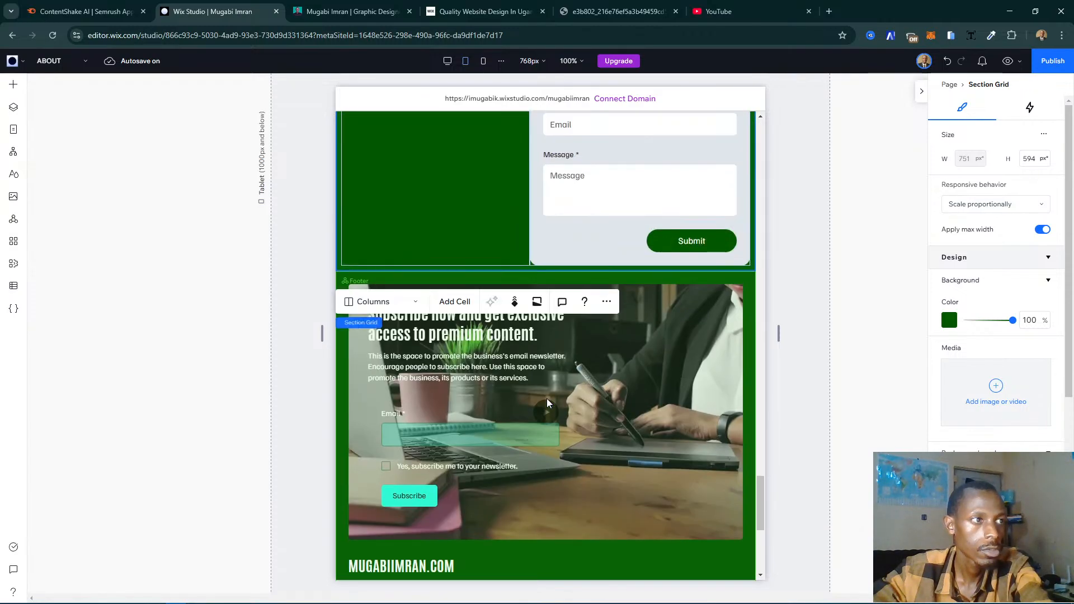
scroll(546, 399, up, 5)
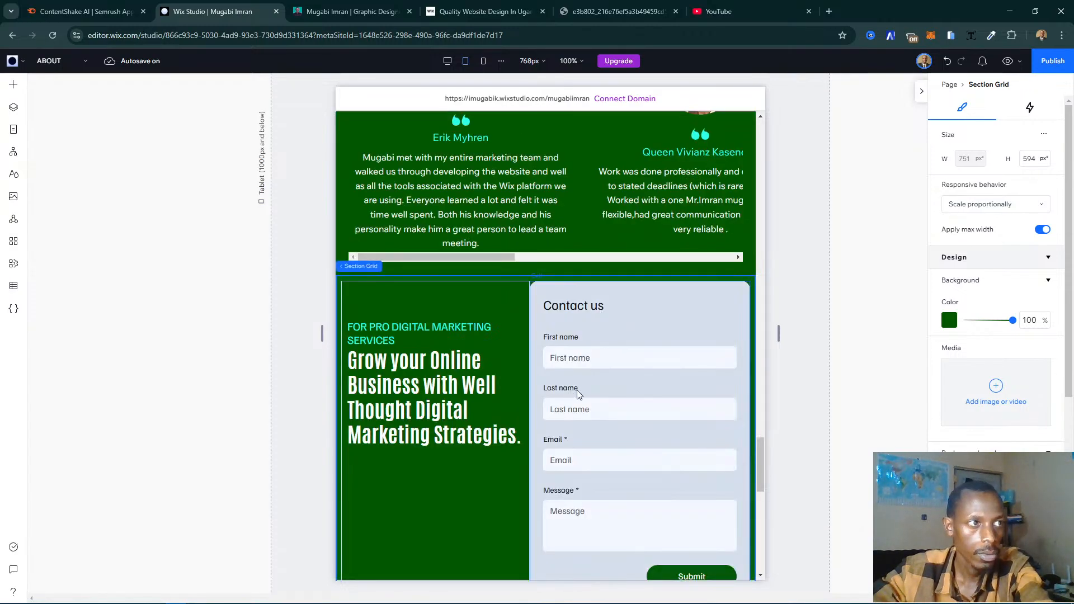
scroll(616, 369, up, 5)
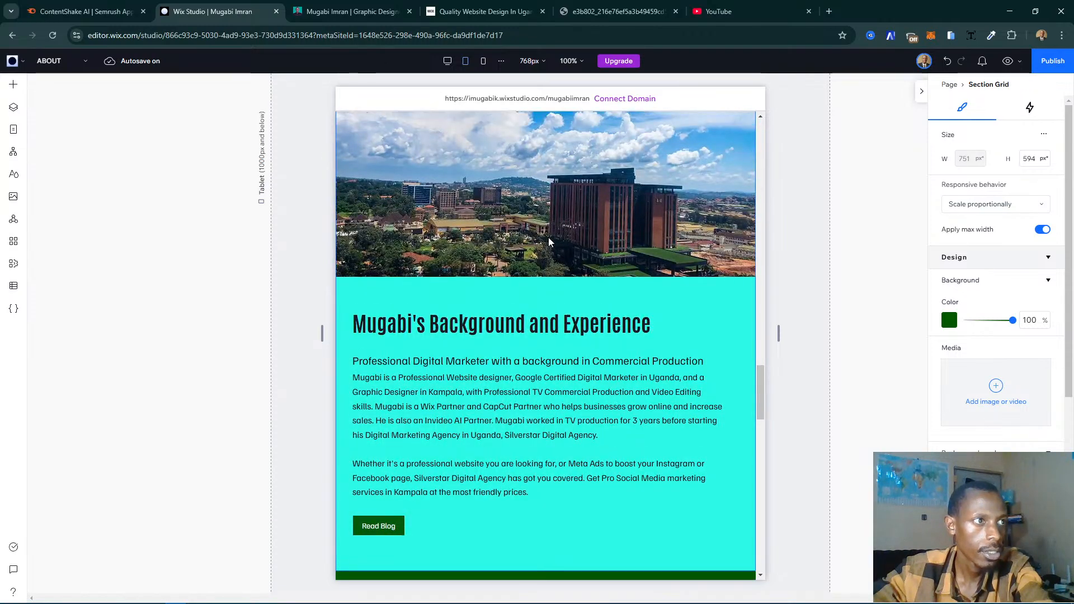
scroll(549, 241, up, 6)
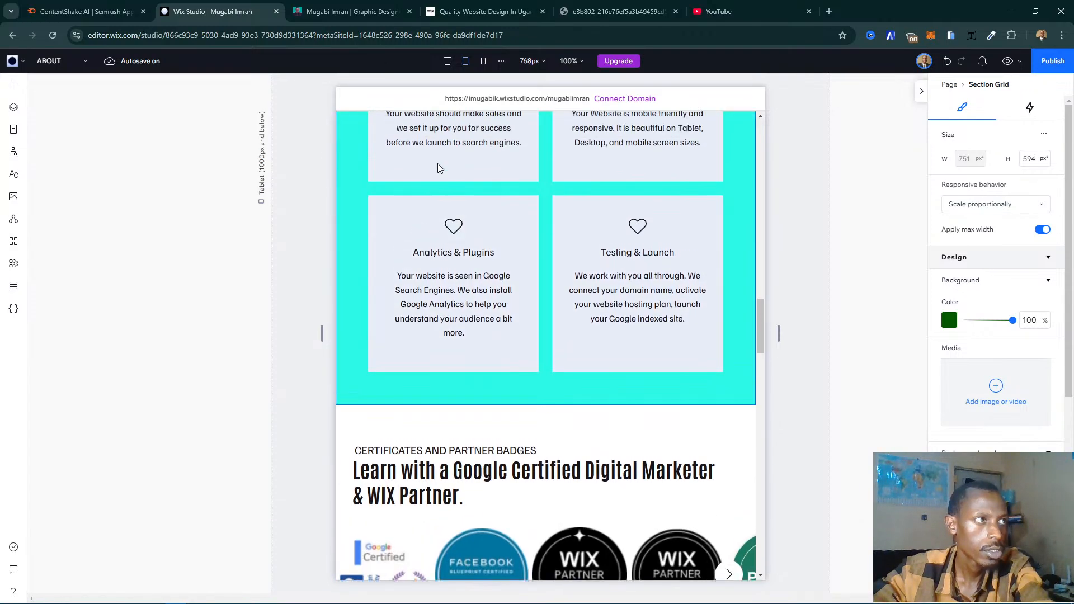
scroll(438, 164, up, 3)
- Compare the order of the services and certificates sections with the existing website's My Story page in the browser
click(352, 11)
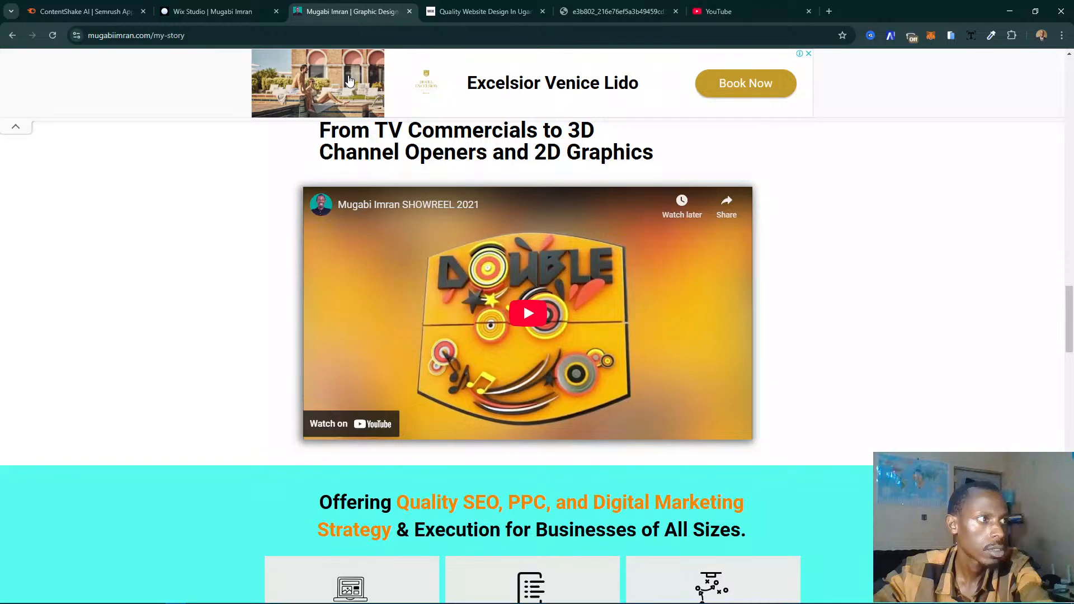
scroll(442, 246, down, 6)
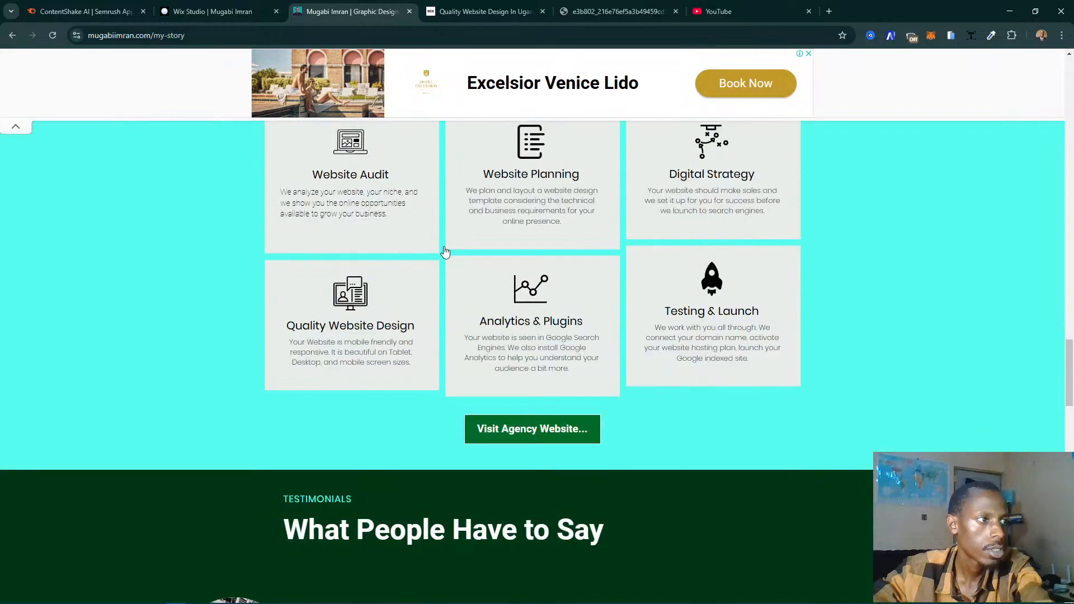
scroll(442, 246, up, 2)
click(213, 11)
scroll(559, 353, down, 8)
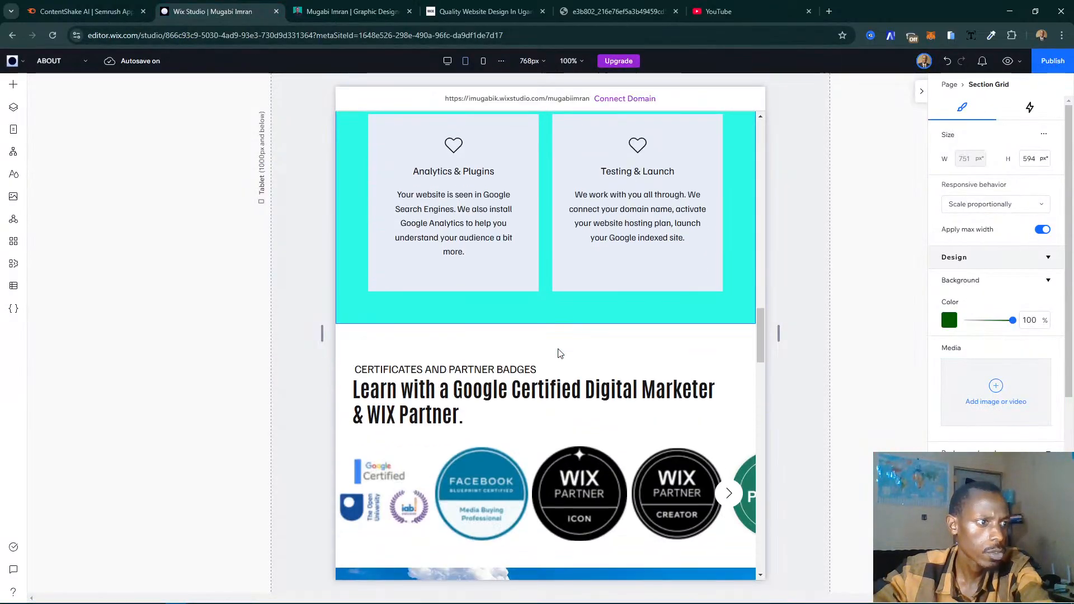
click(380, 13)
scroll(397, 53, down, 5)
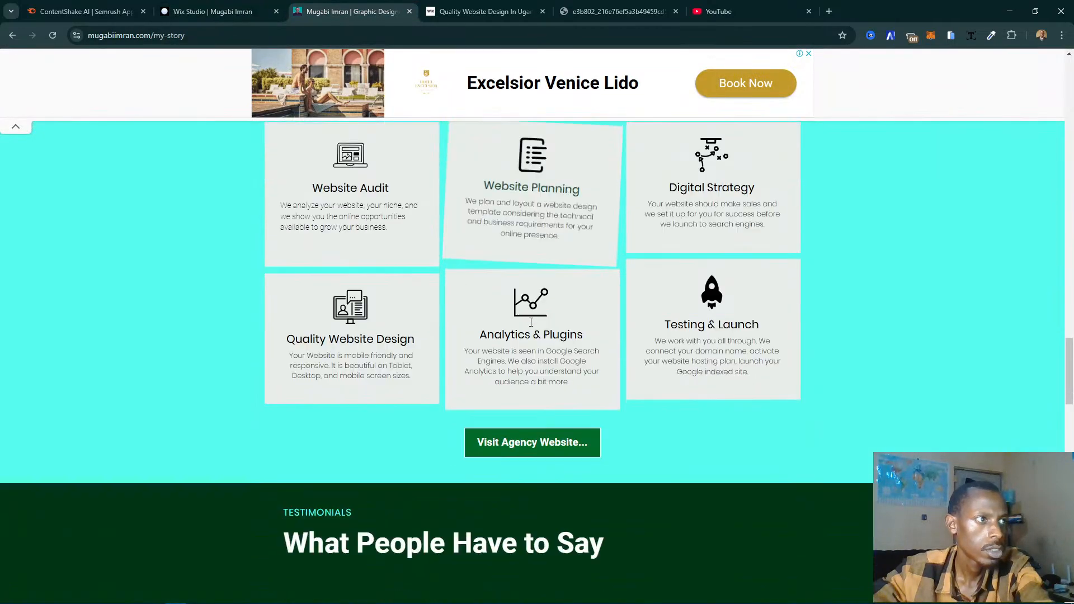
scroll(229, 70, up, 1)
click(207, 12)
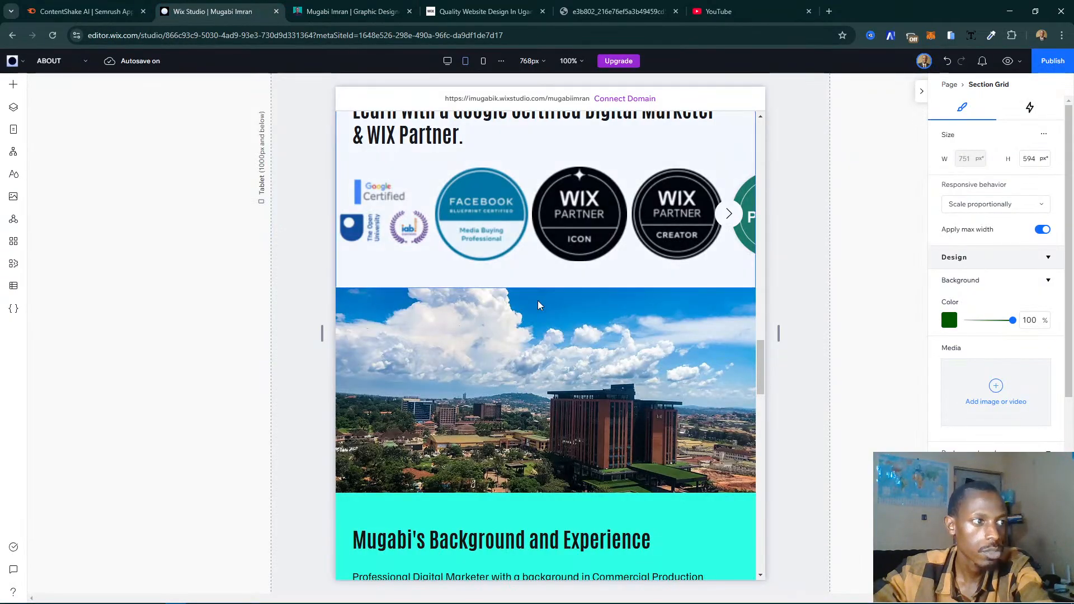
- Move the Services Offered section down one place, below the certificates and partner badges section
scroll(654, 324, up, 3)
scroll(656, 331, up, 5)
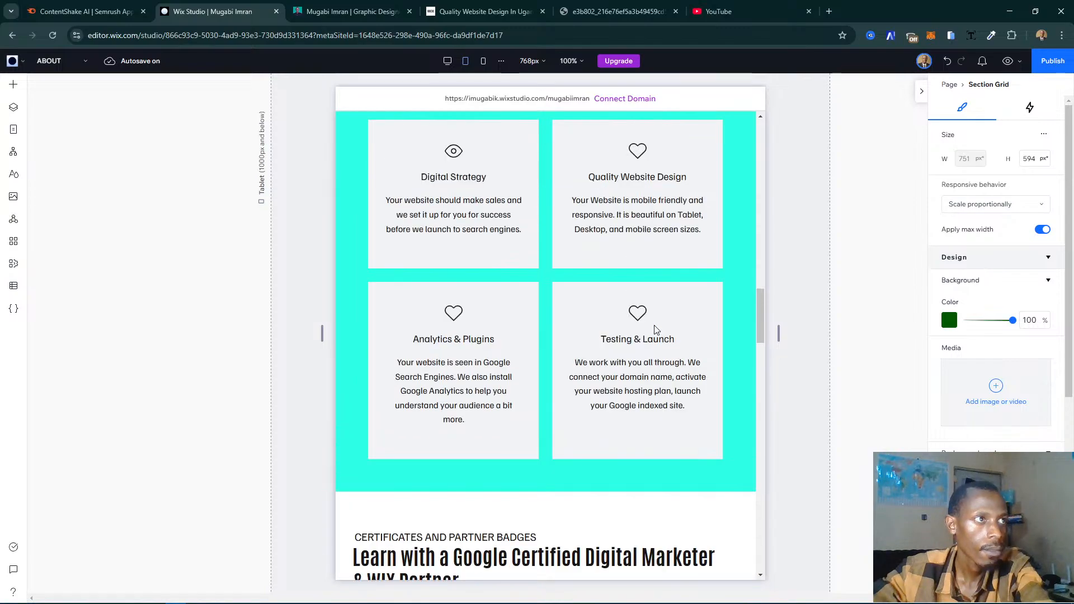
scroll(613, 364, up, 8)
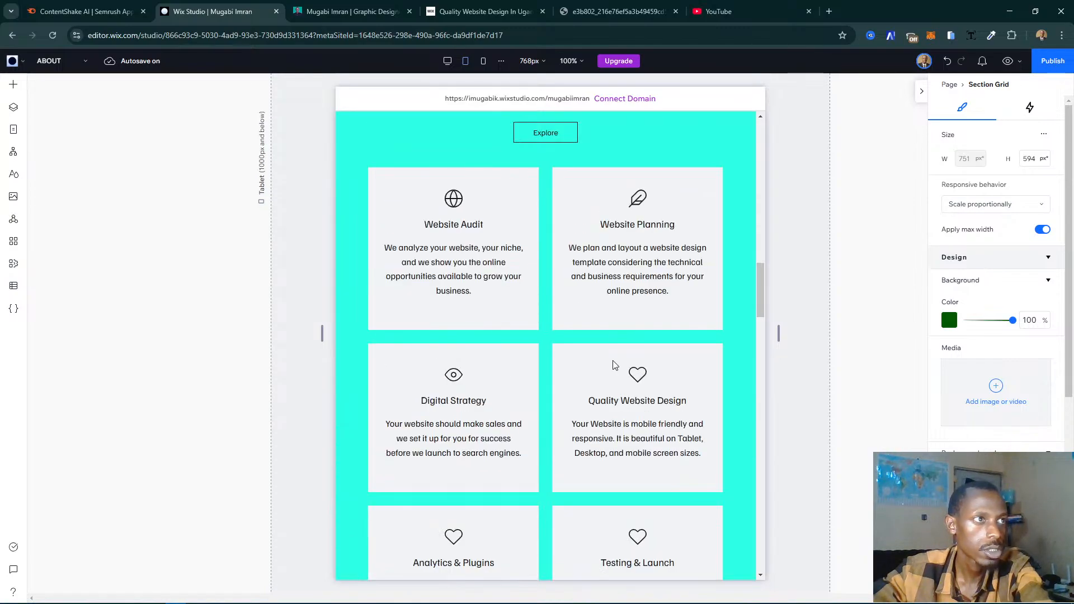
scroll(614, 364, up, 1)
click(644, 400)
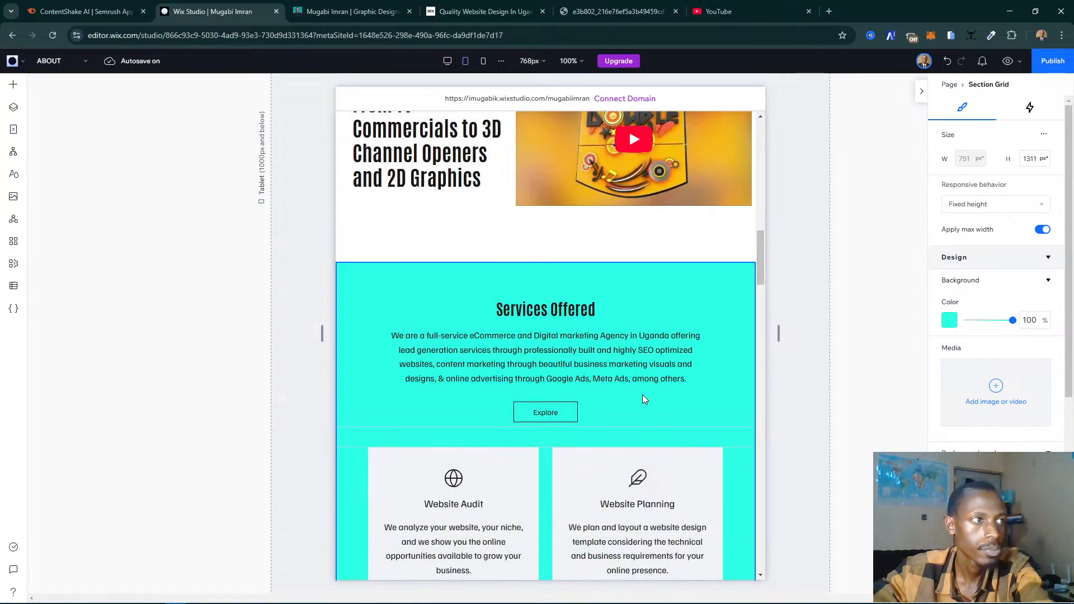
click(765, 367)
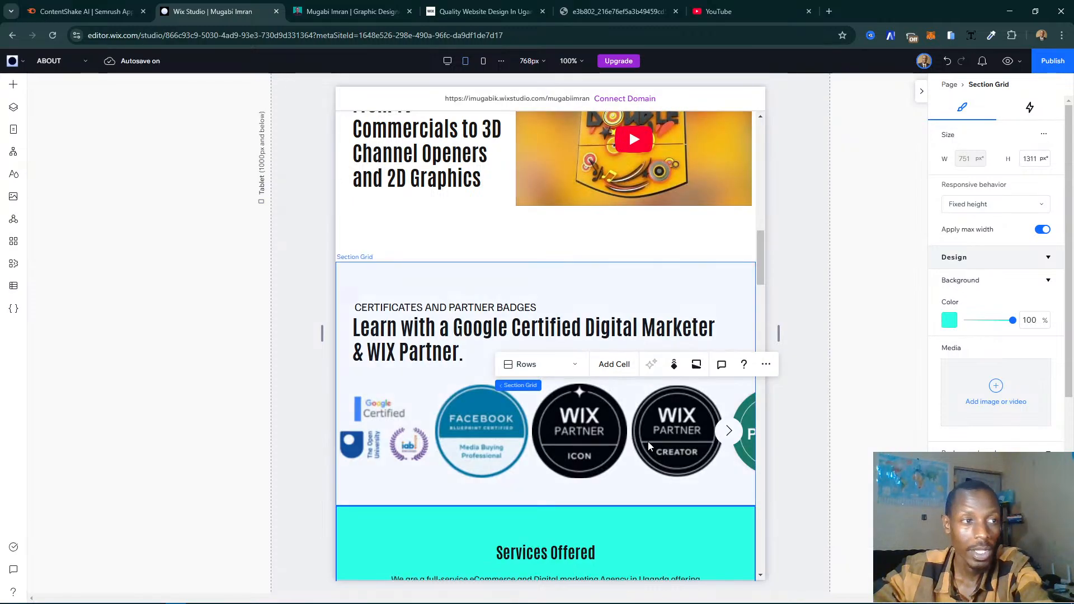
scroll(635, 473, down, 5)
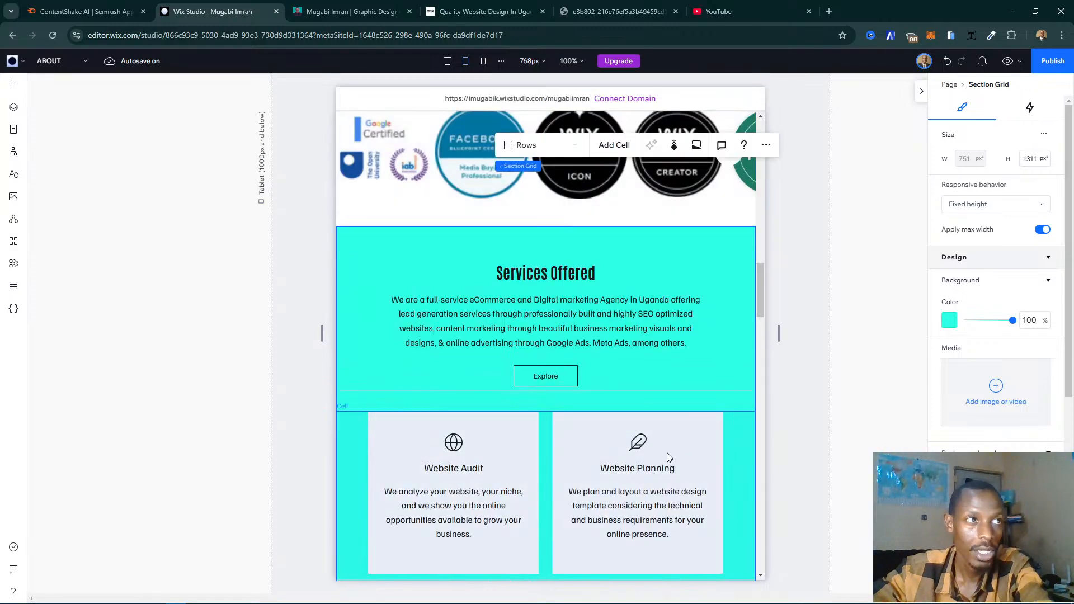
- Review the order of the 2021 showreel, certificates, Services Offered and city photo sections
scroll(667, 452, up, 5)
scroll(612, 392, up, 3)
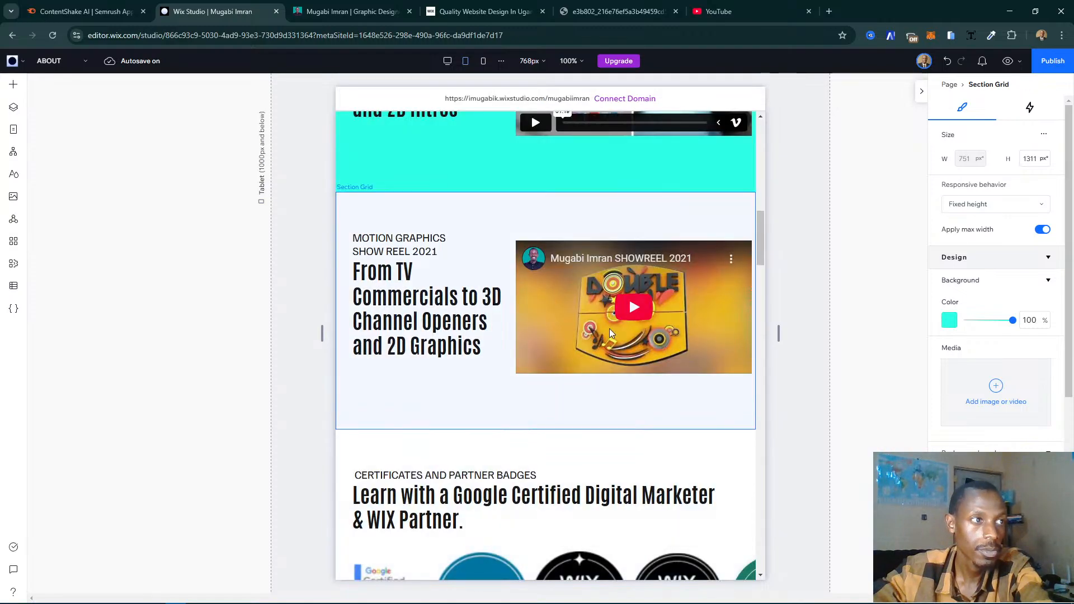
scroll(609, 333, down, 3)
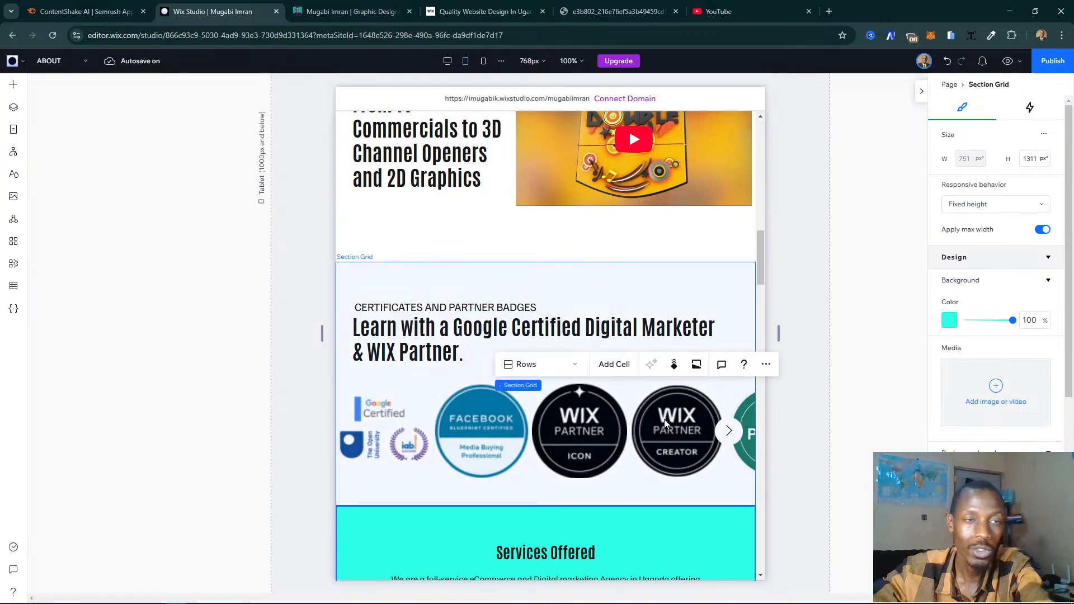
scroll(665, 424, down, 5)
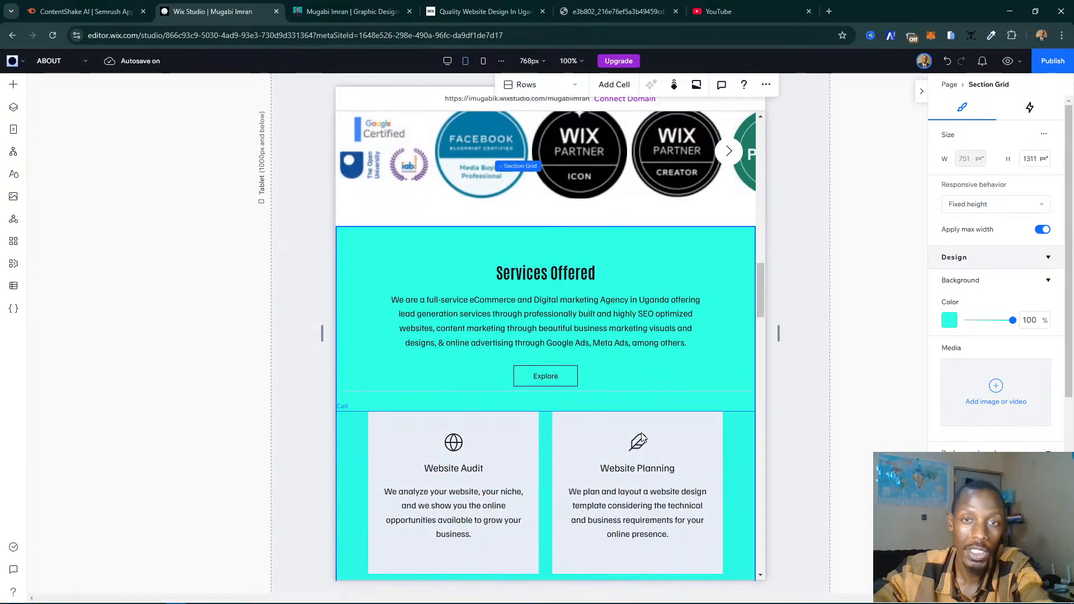
scroll(641, 438, down, 4)
scroll(643, 436, down, 2)
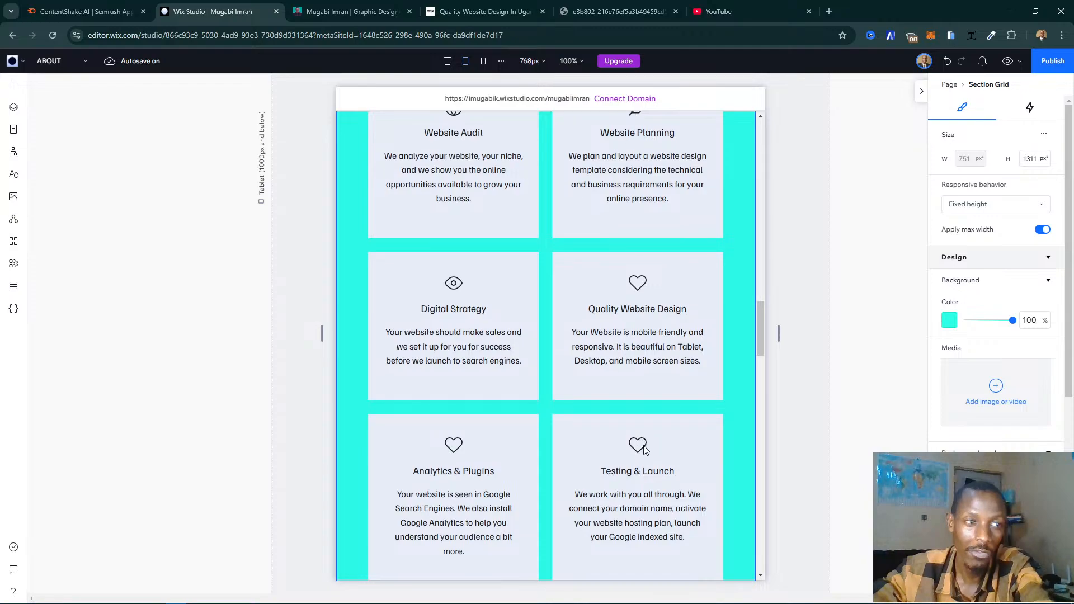
scroll(649, 445, down, 4)
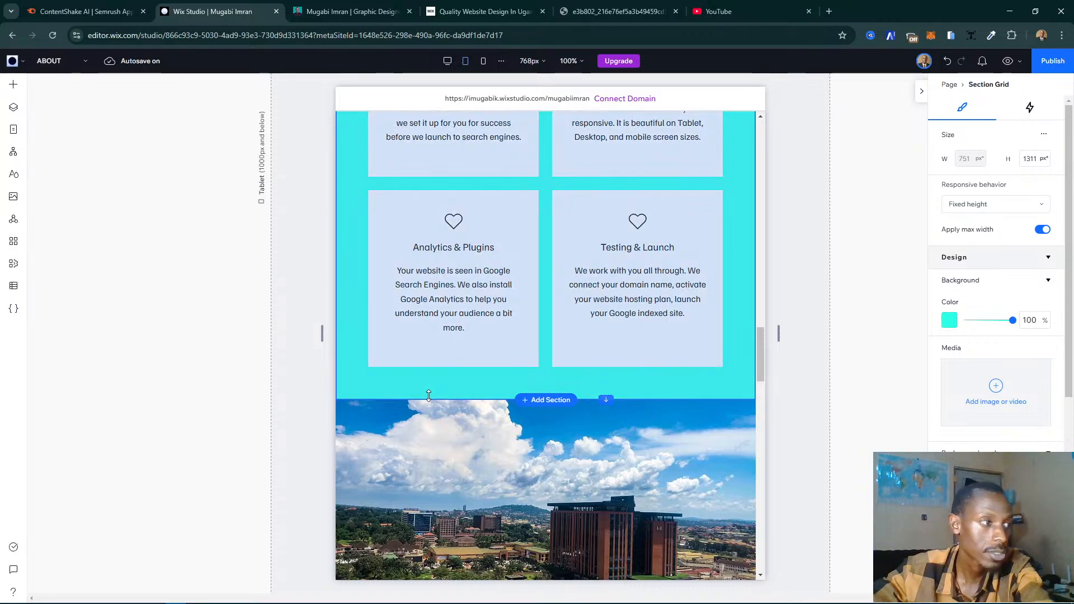
scroll(611, 371, up, 6)
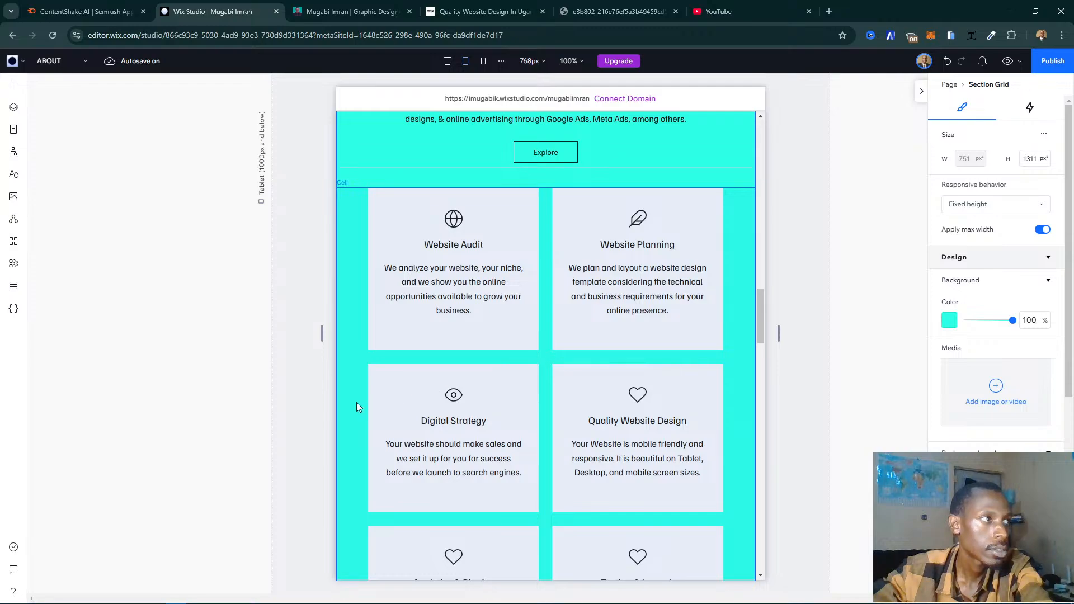
scroll(570, 347, up, 7)
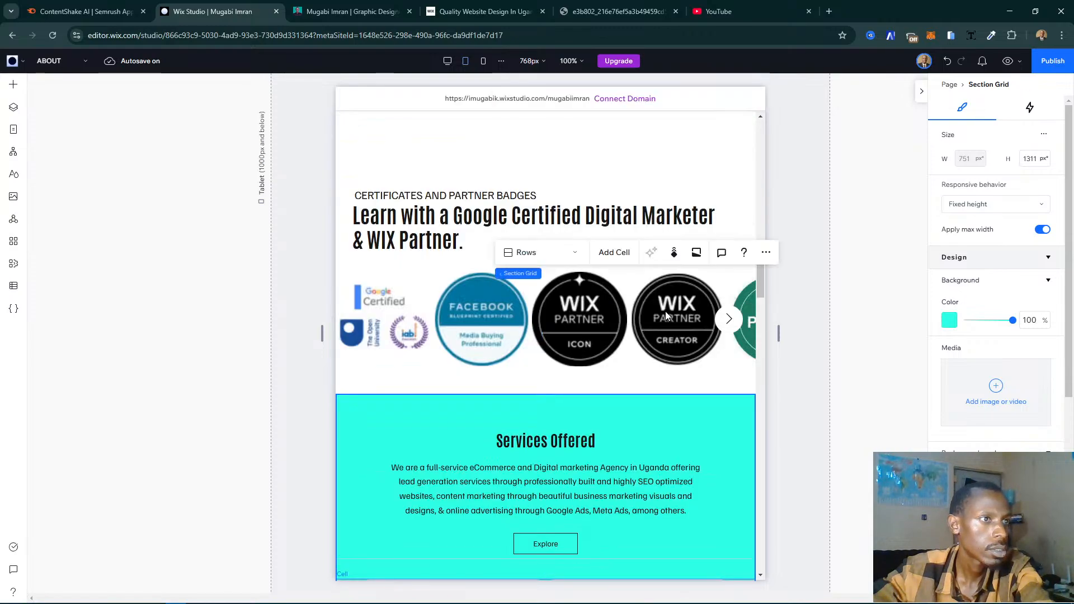
- Move the Services Offered section down past the city photo and Background and Experience content, directly above the testimonials
click(766, 252)
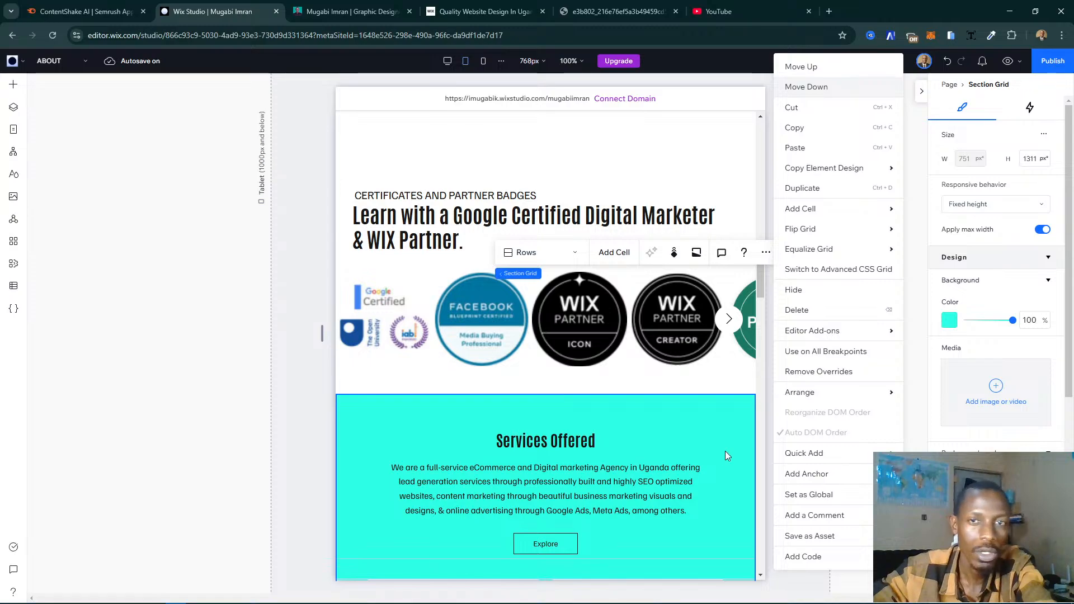
click(622, 454)
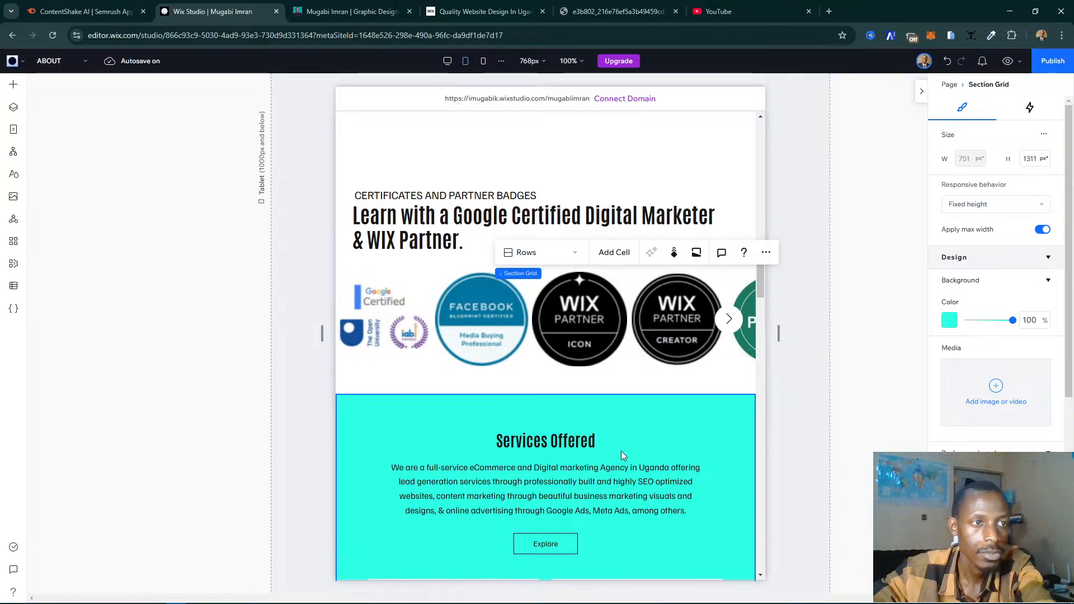
key(Delete)
scroll(622, 442, down, 6)
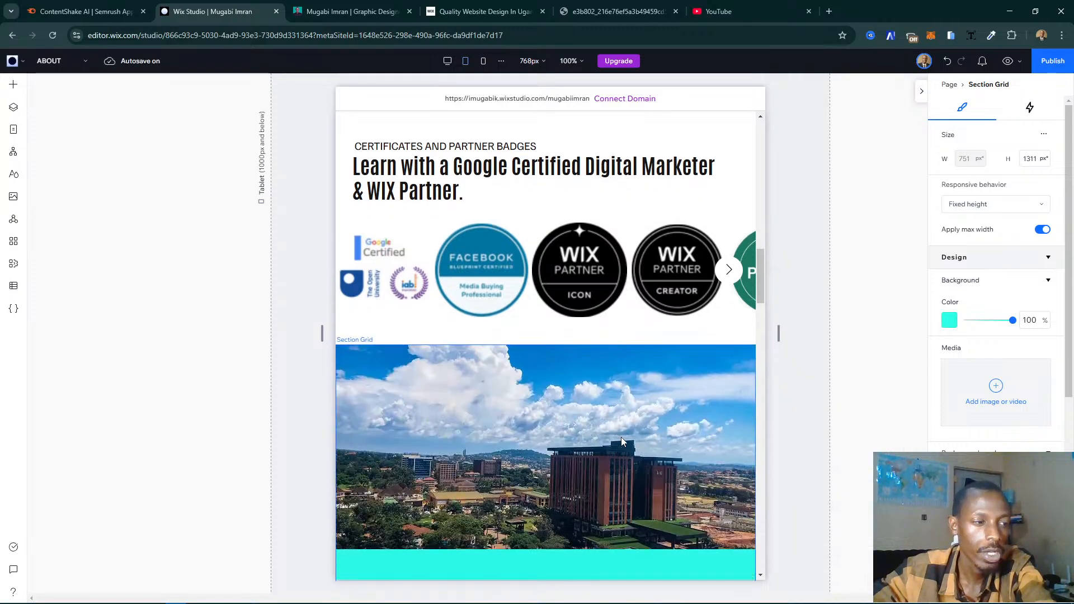
scroll(622, 442, down, 6)
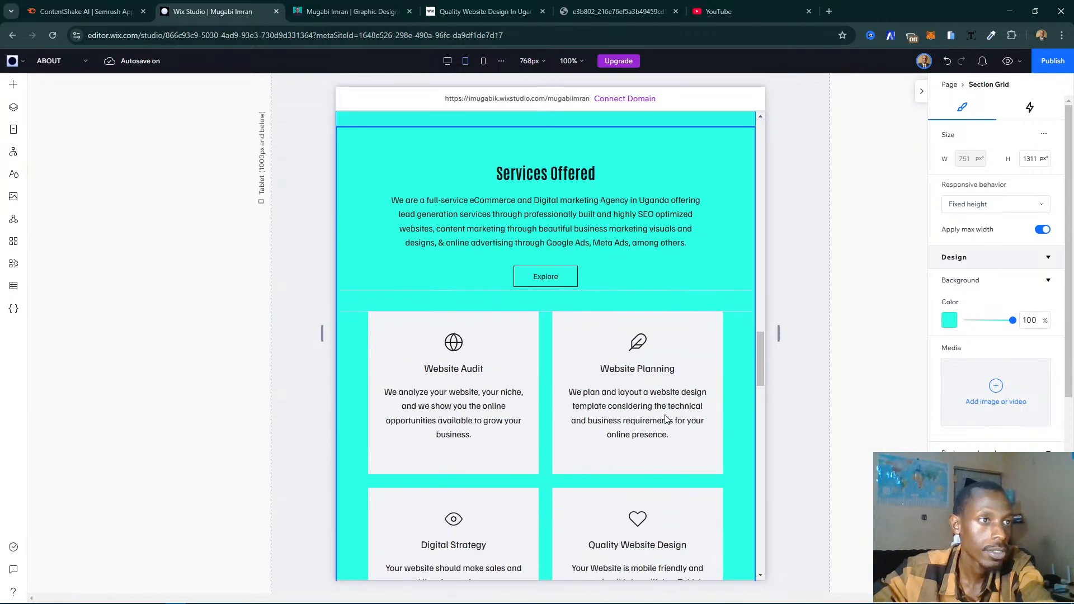
scroll(674, 416, down, 3)
scroll(674, 414, up, 6)
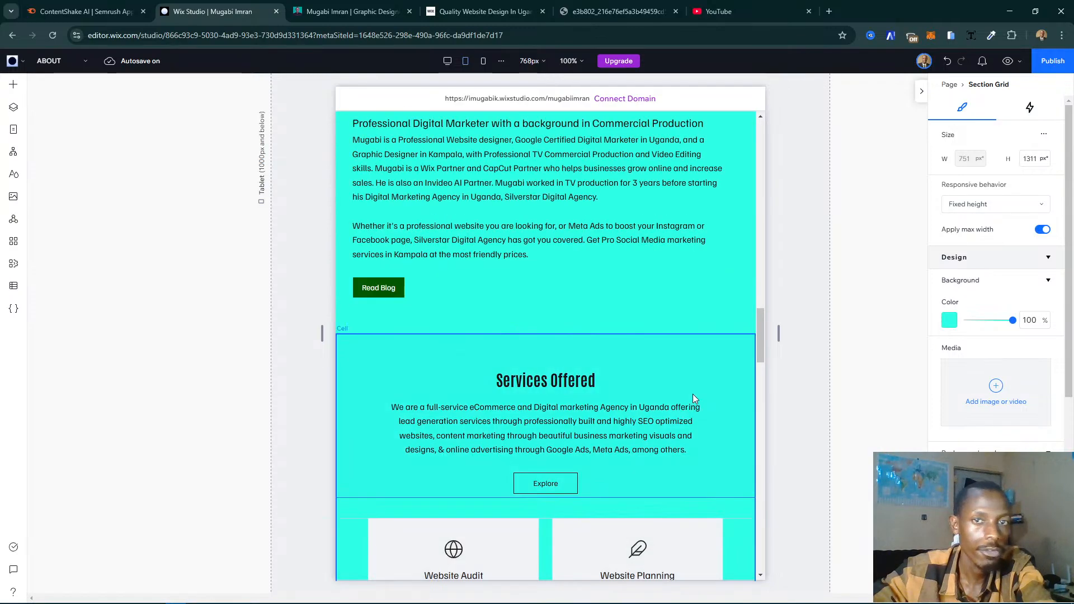
scroll(693, 394, down, 12)
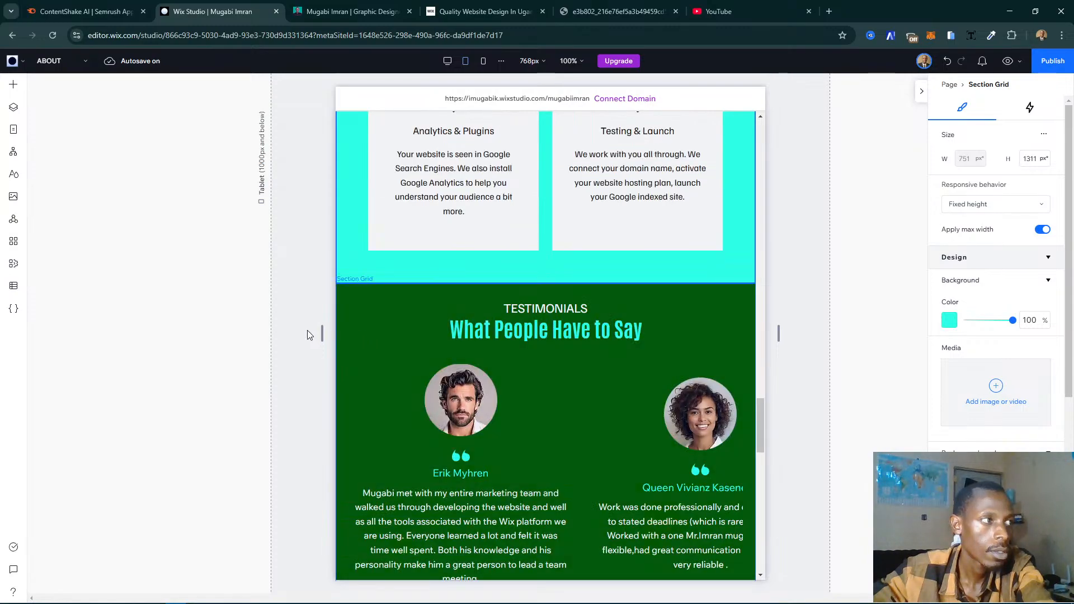
- Compare the placement of the showreel and services sections with the existing website's My Story page
scroll(518, 330, up, 3)
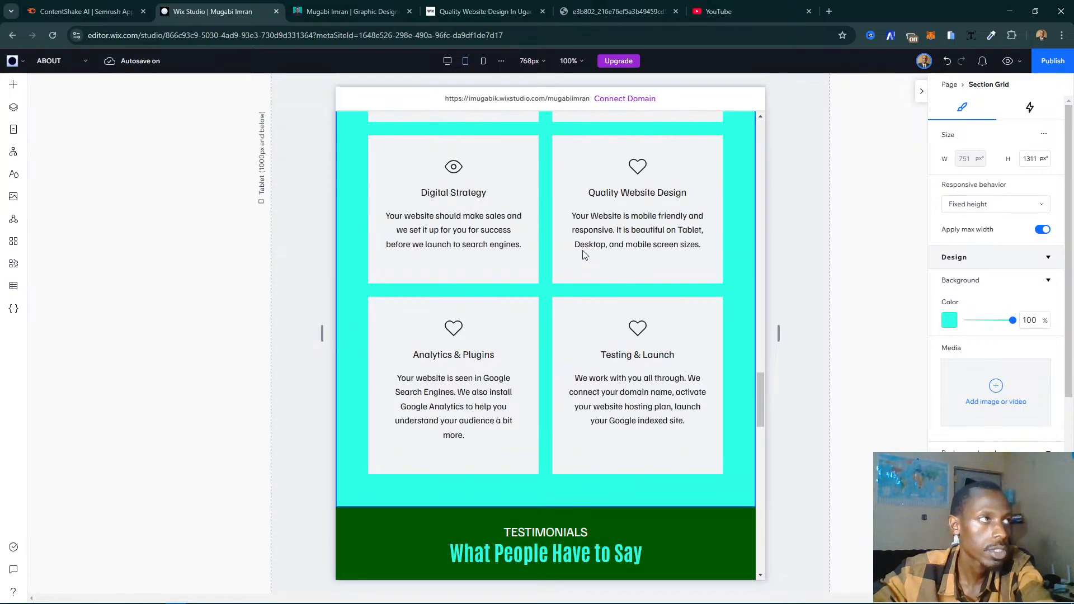
click(294, 11)
scroll(553, 293, up, 10)
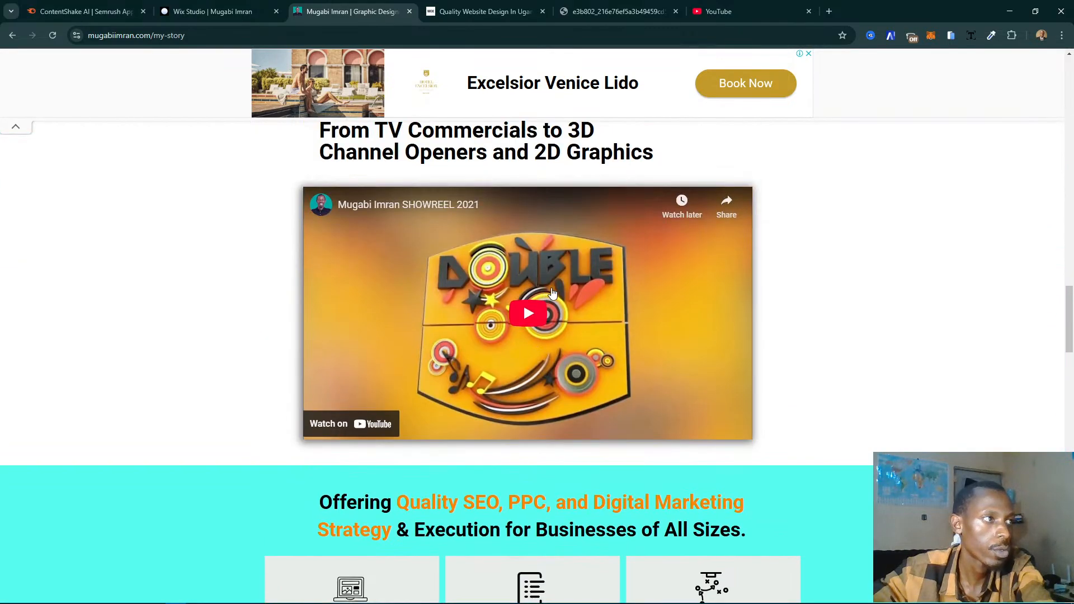
scroll(552, 293, up, 3)
click(213, 11)
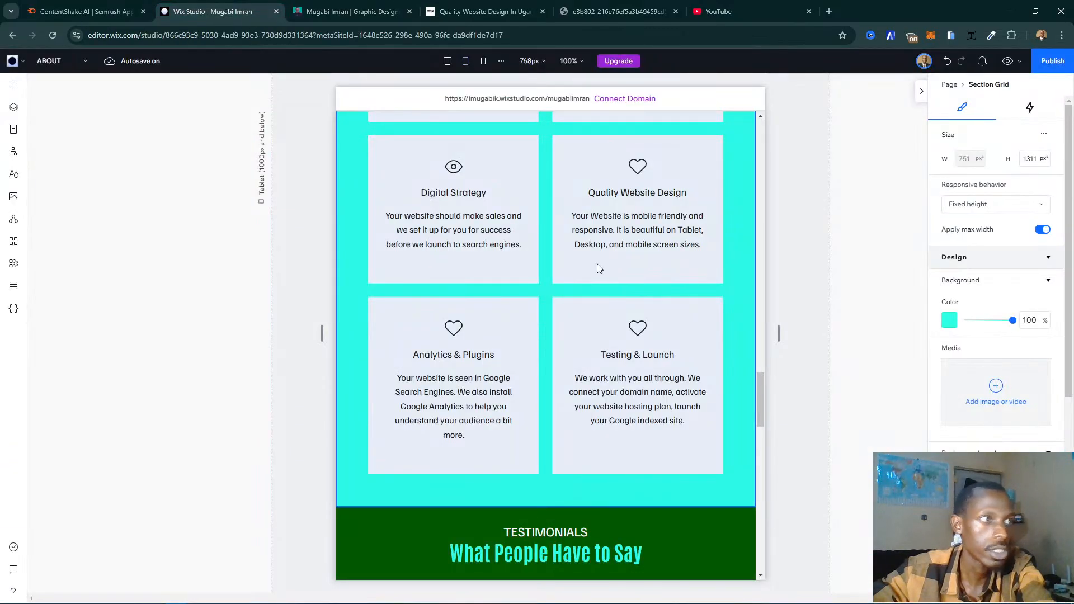
- Move the Motion Graphics Show Reel 2021 section down one place, below the certificates and partner badges section
scroll(647, 280, up, 15)
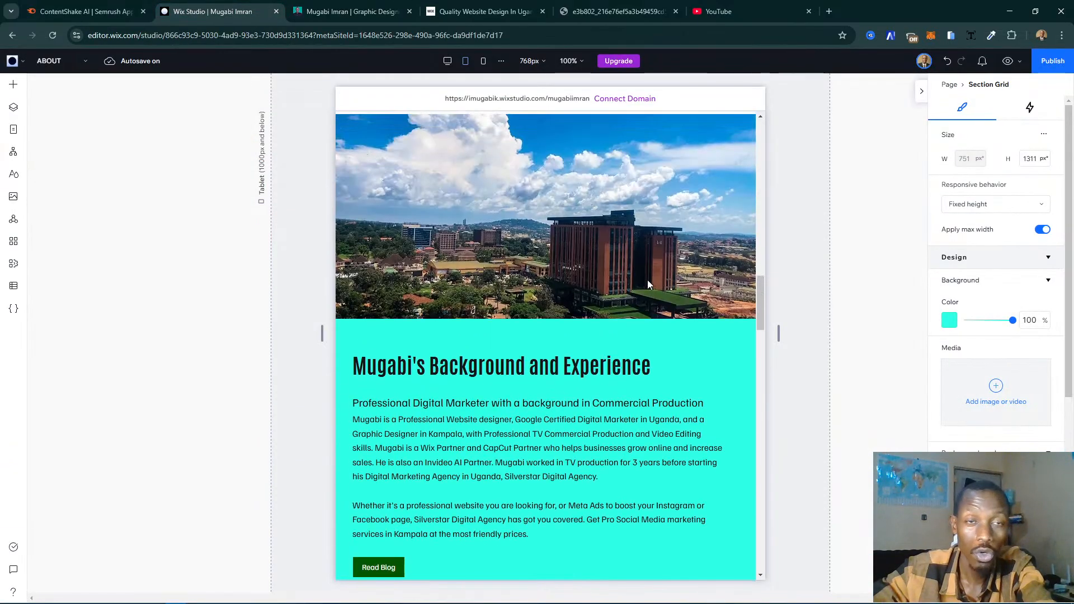
scroll(646, 280, up, 15)
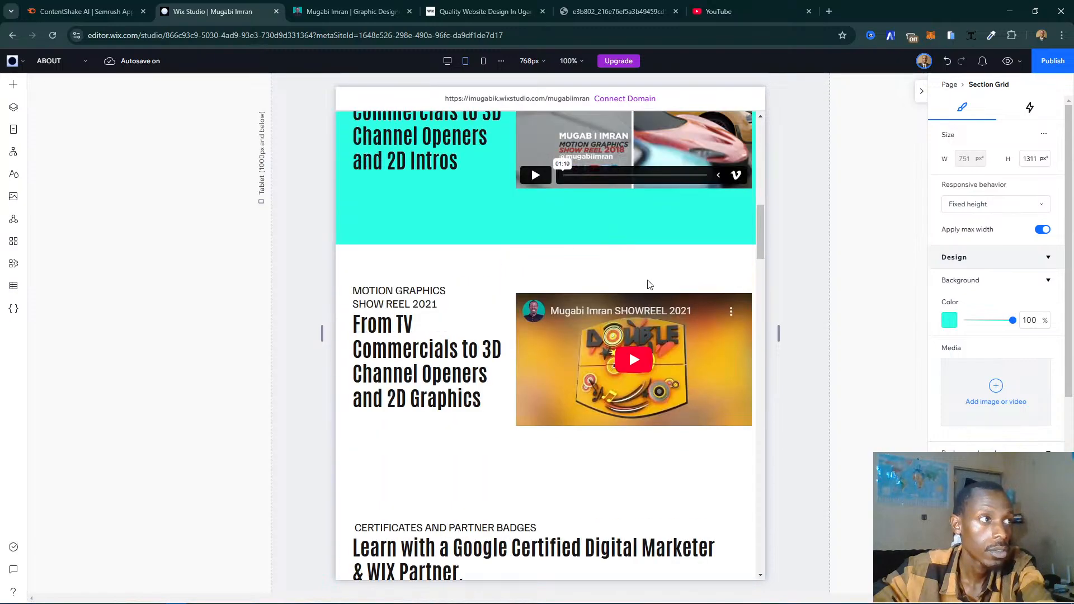
click(672, 338)
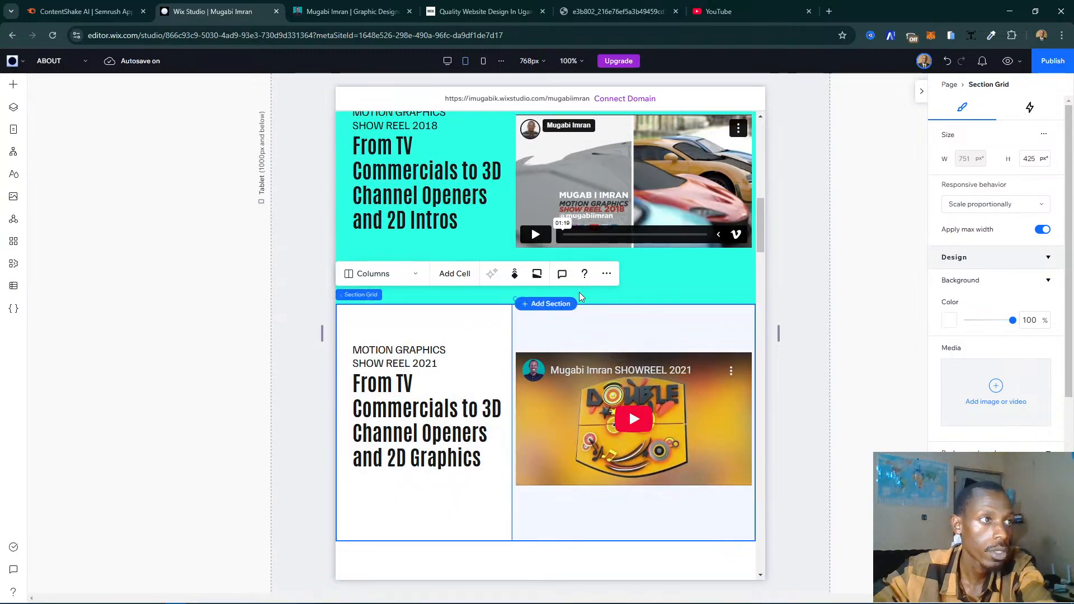
click(606, 280)
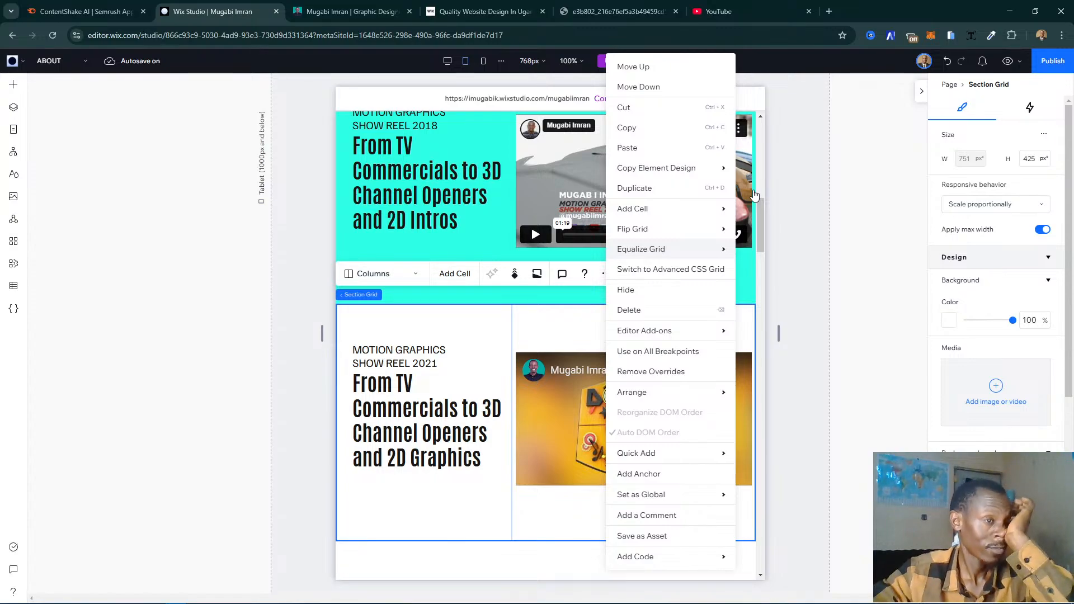
click(623, 88)
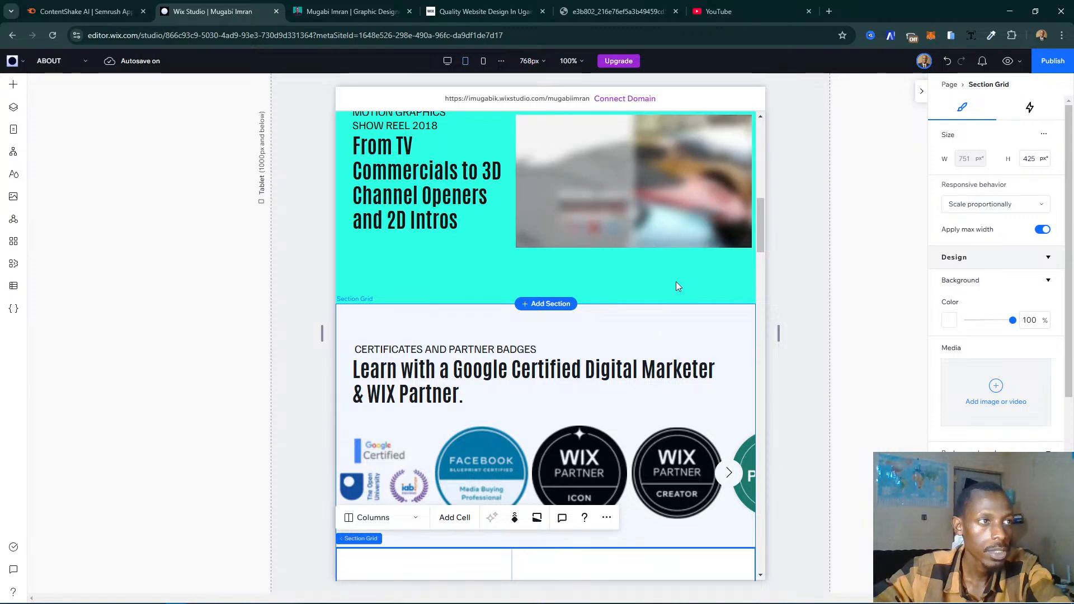
scroll(677, 276, down, 6)
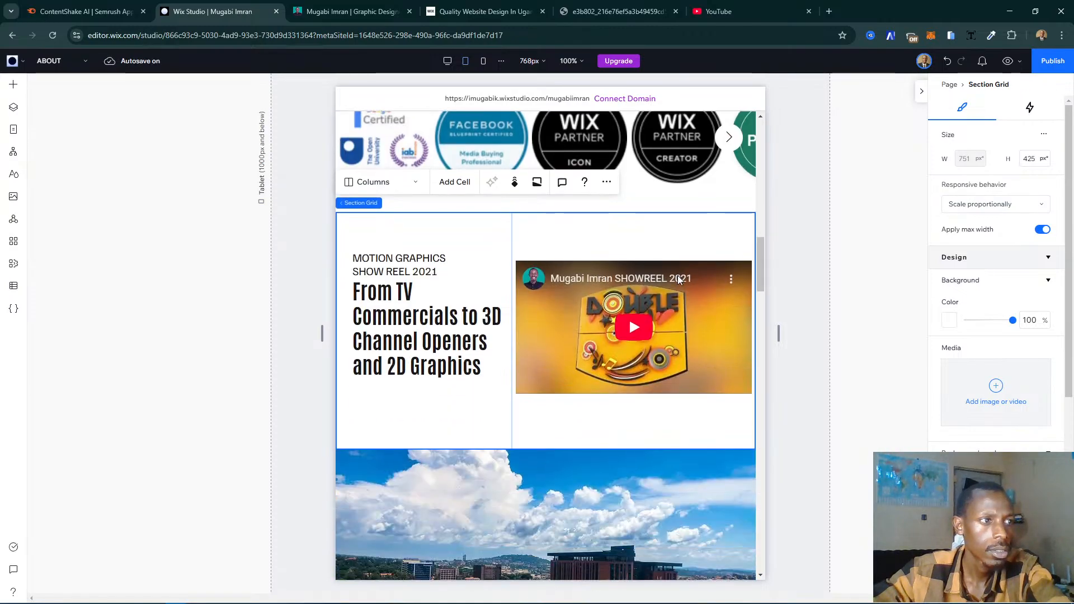
scroll(679, 280, up, 2)
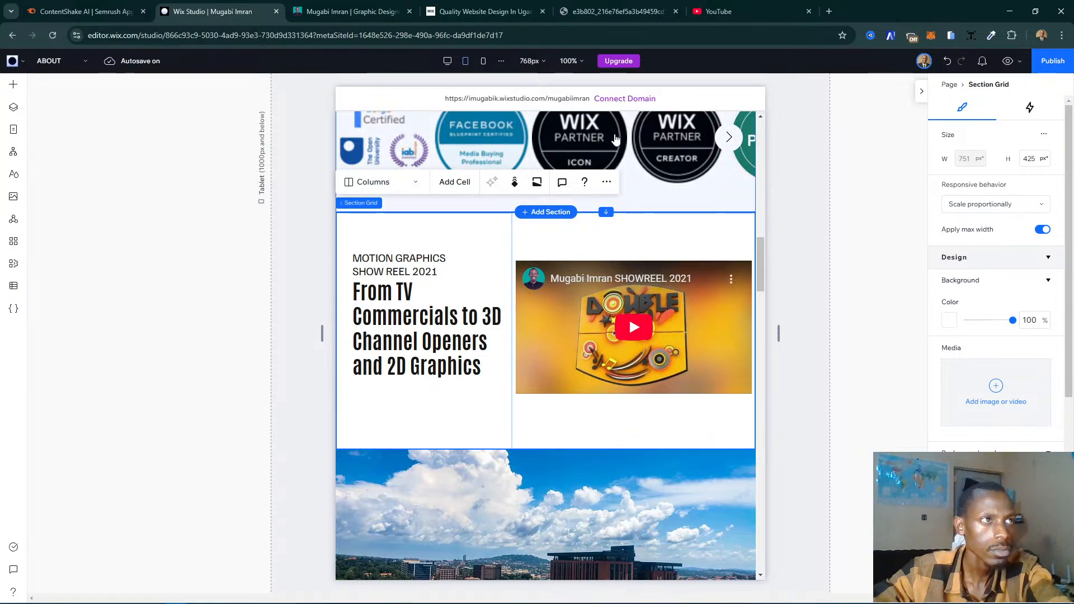
- Move the 2021 showreel section down past the city photo and Background and Experience content, directly above Services Offered, and deselect it
right_click(627, 147)
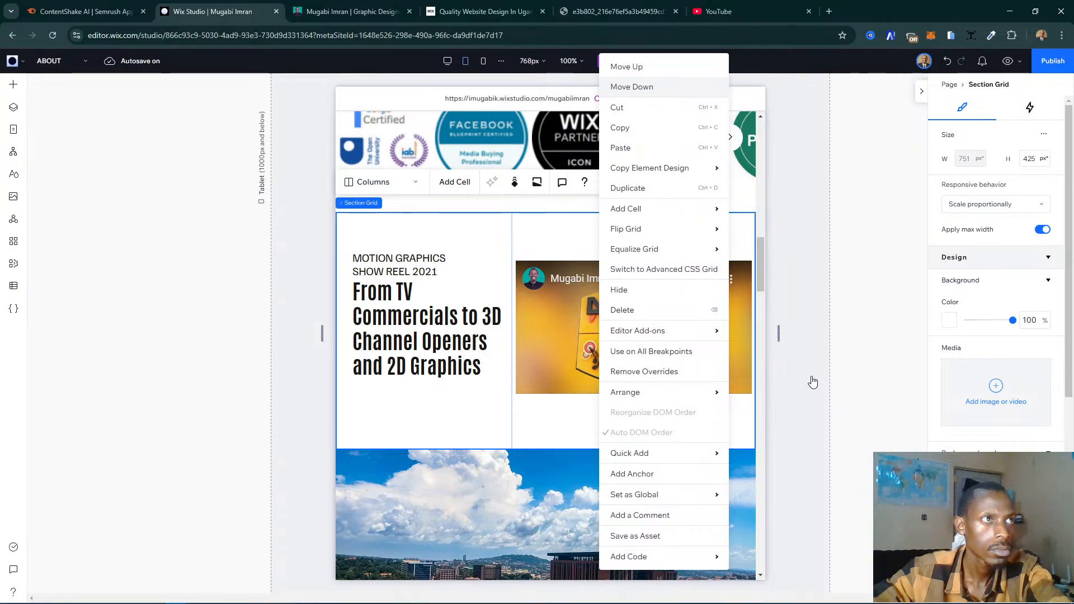
key(Escape)
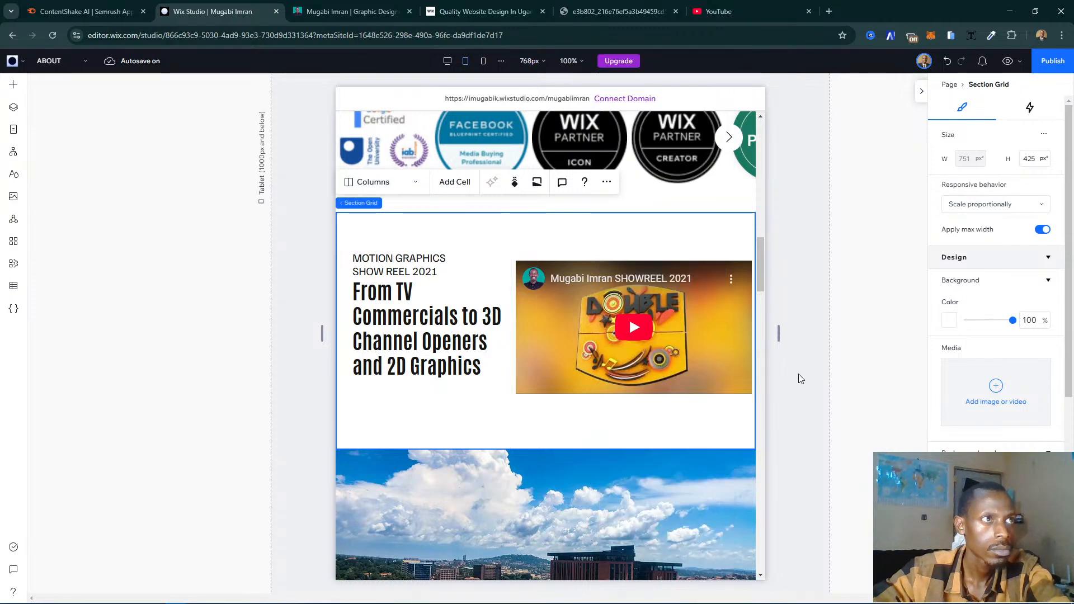
key(Delete)
scroll(647, 418, down, 6)
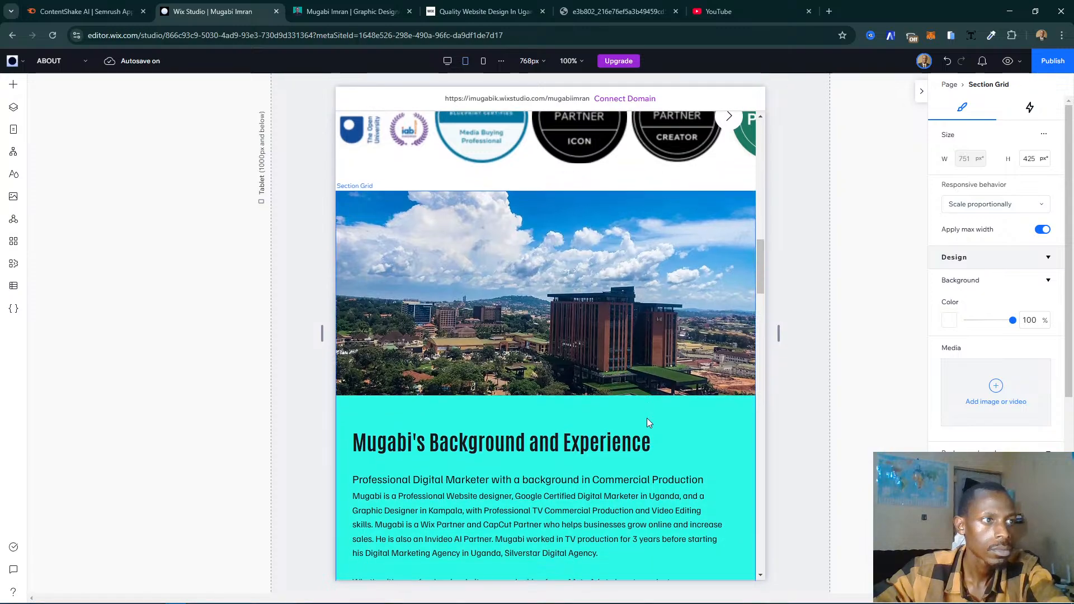
scroll(647, 417, down, 3)
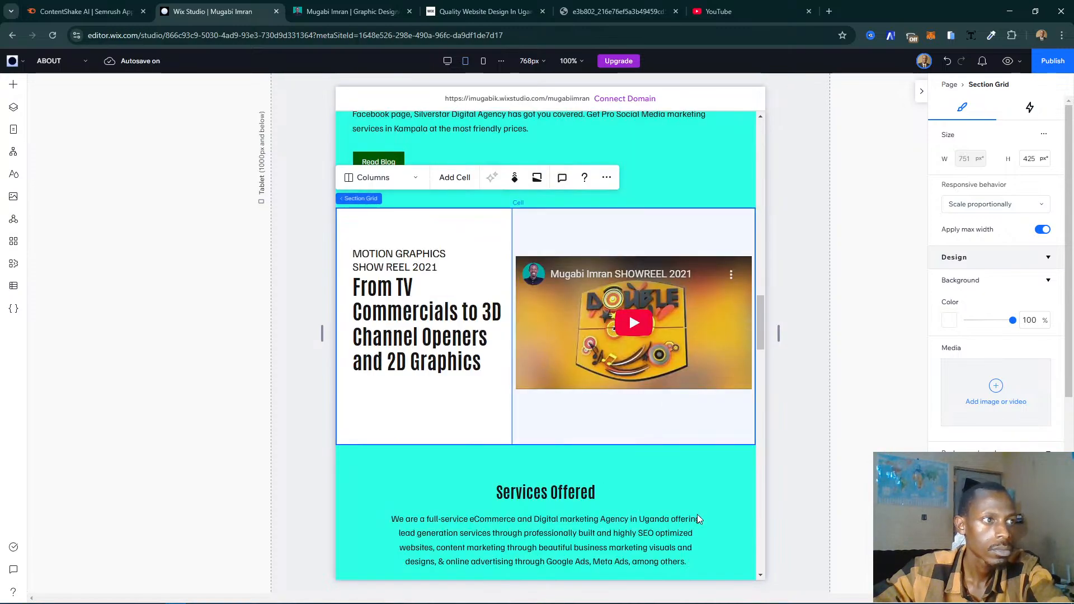
scroll(813, 420, down, 5)
click(813, 414)
- Review the reordered tablet page from the introduction section down to the footer
scroll(646, 395, up, 5)
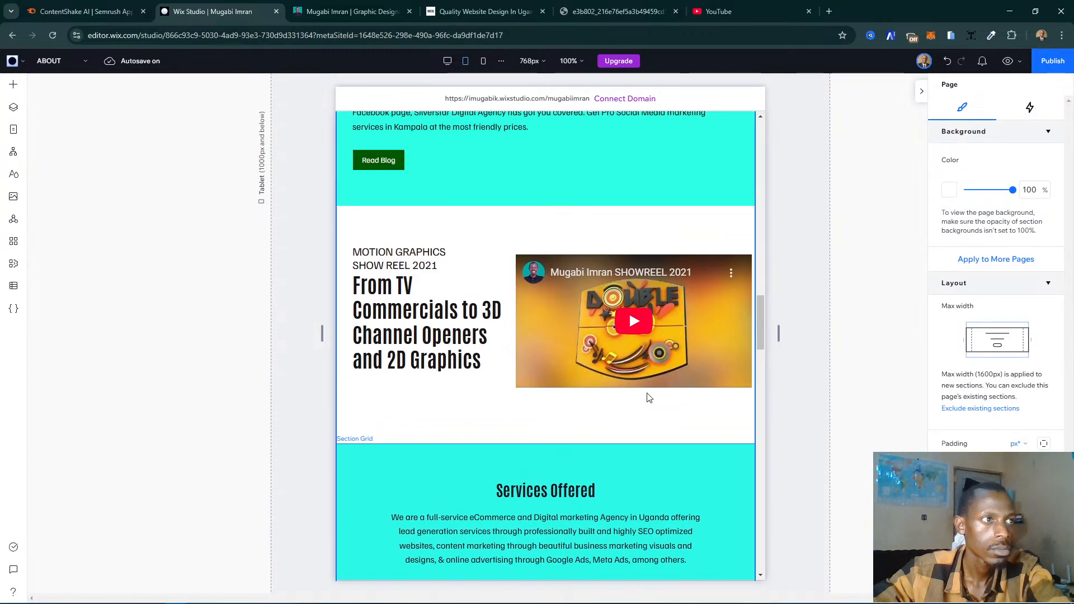
scroll(648, 397, up, 18)
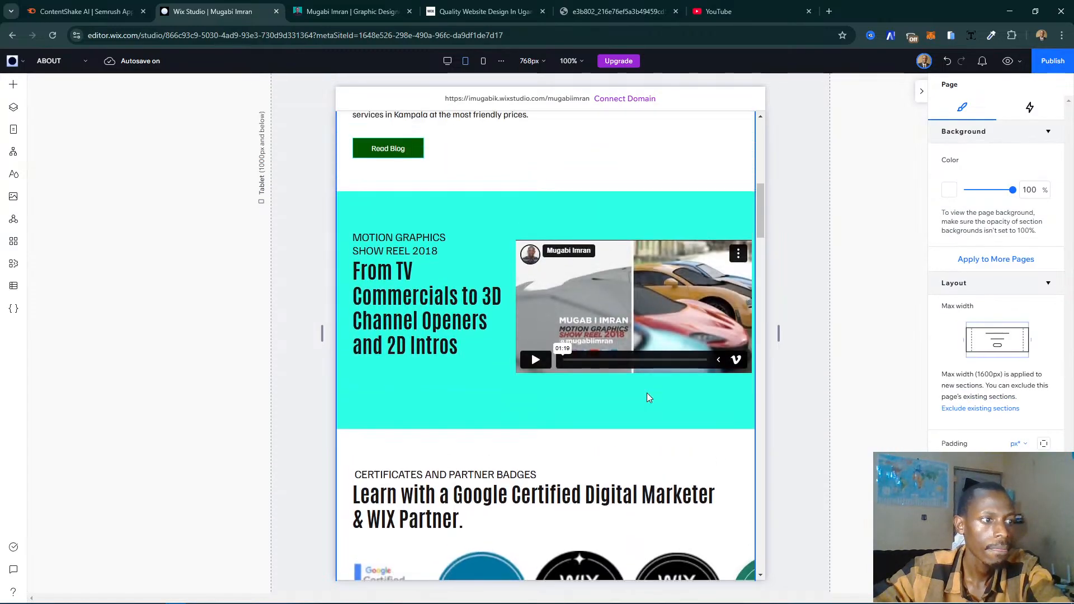
scroll(647, 393, up, 12)
scroll(647, 393, down, 3)
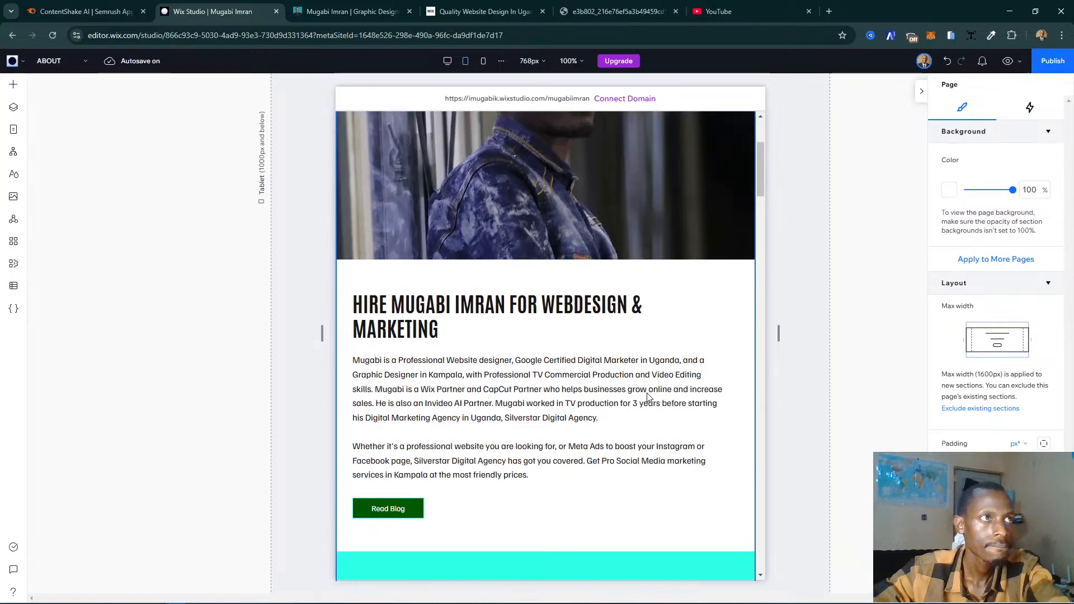
scroll(647, 395, down, 20)
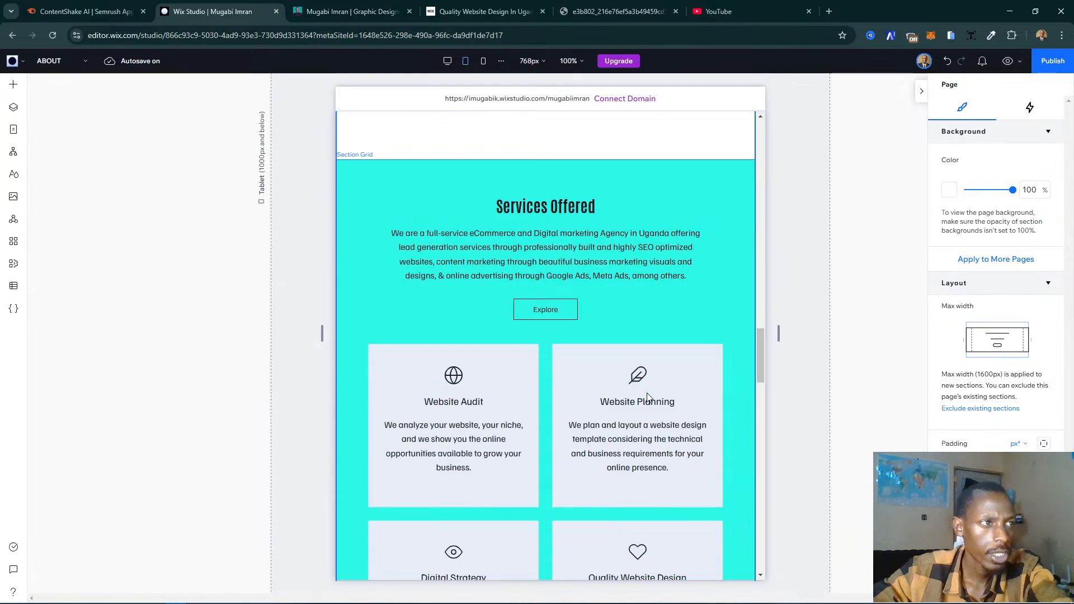
scroll(647, 396, down, 20)
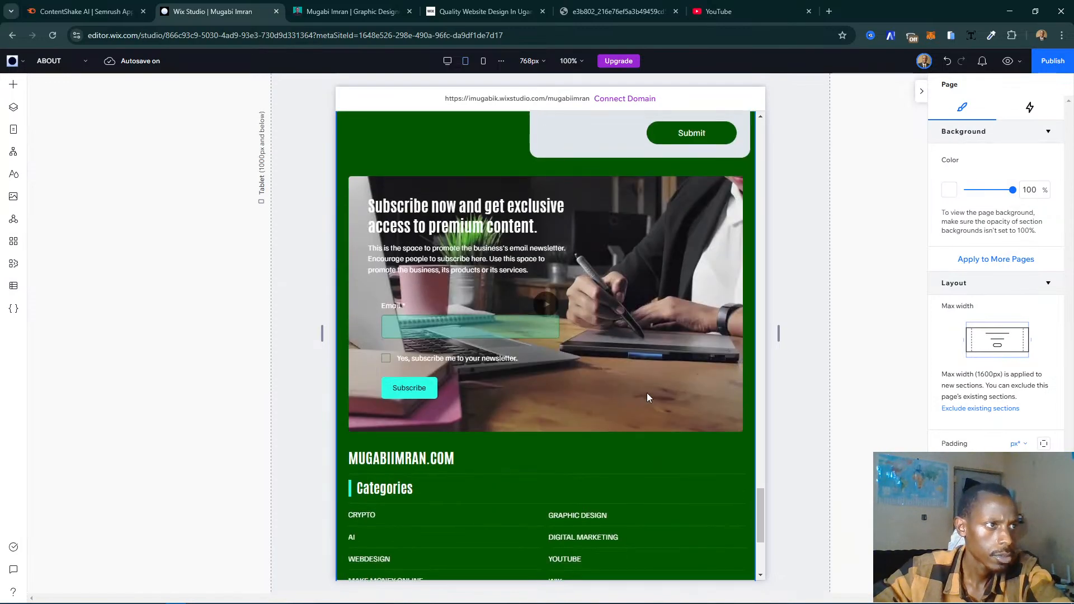
scroll(647, 396, up, 20)
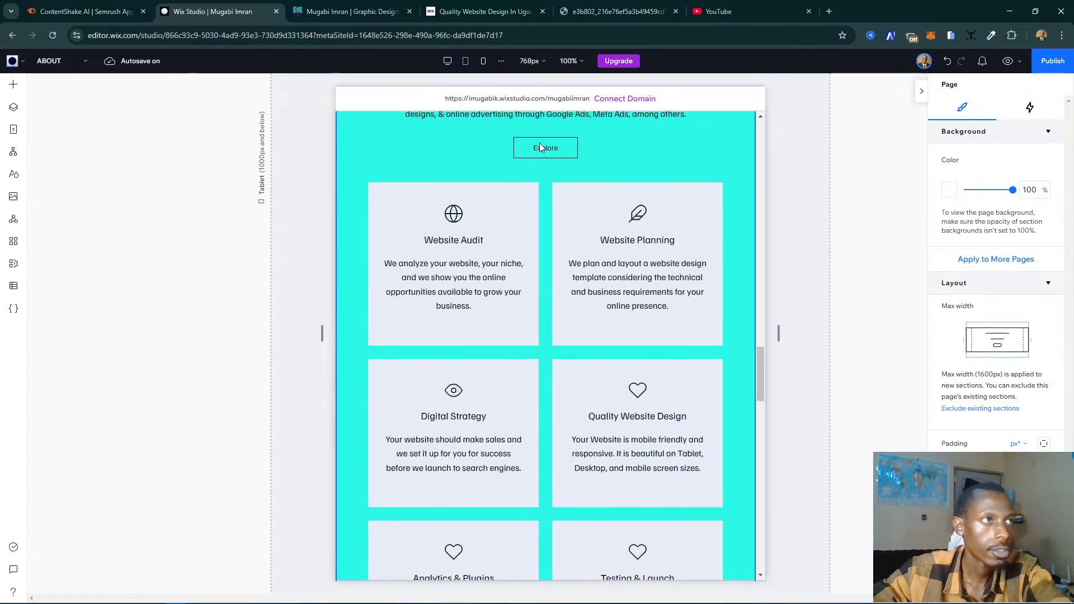
- Switch to the mobile breakpoint and review the section order from the header down to the 2021 showreel and contact form
scroll(554, 152, up, 10)
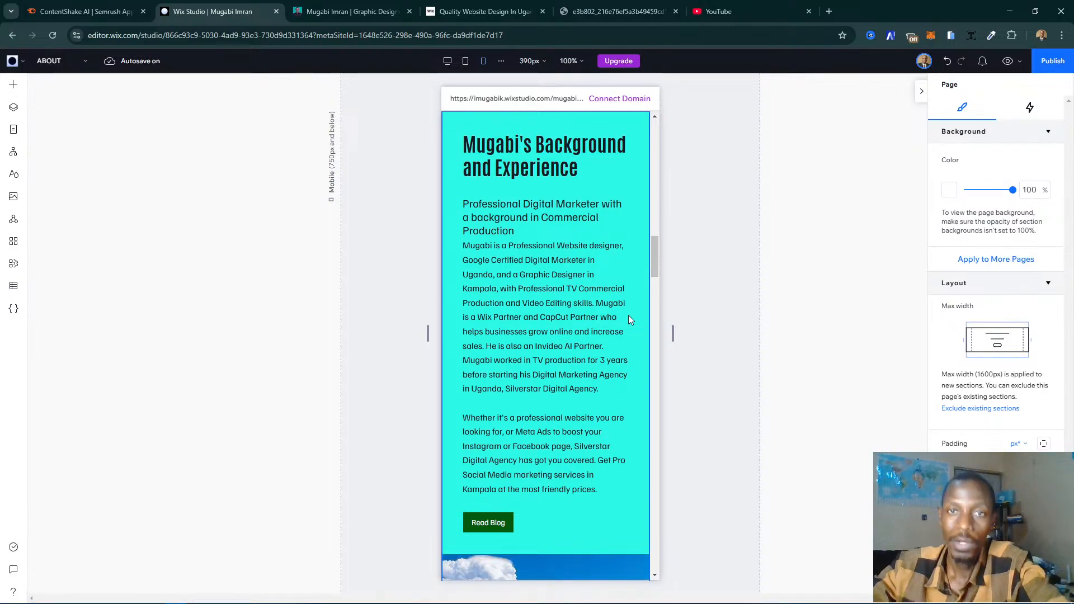
scroll(576, 277, down, 5)
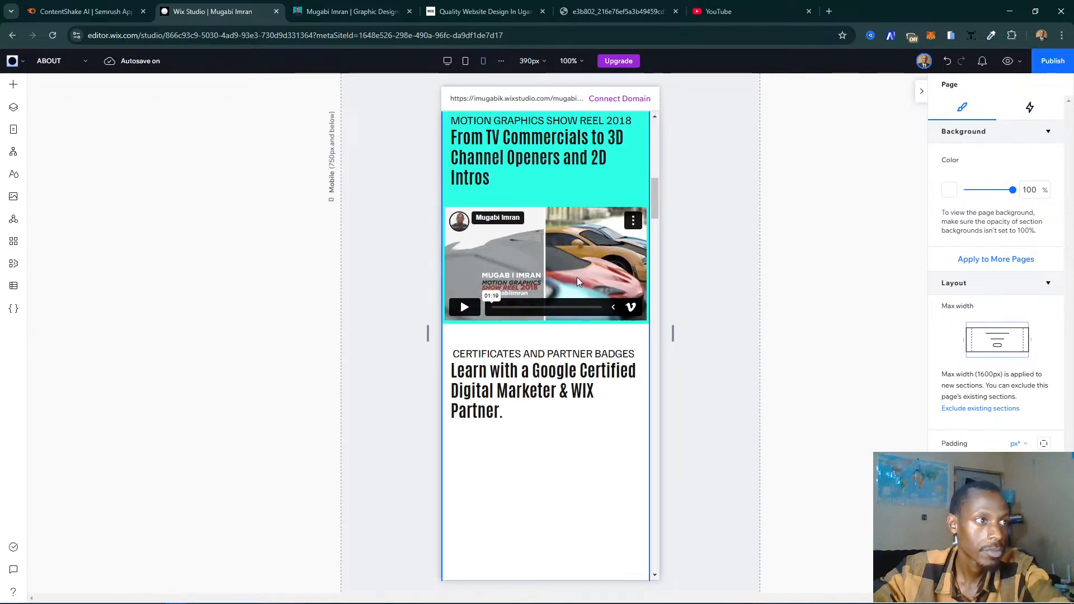
scroll(576, 277, up, 10)
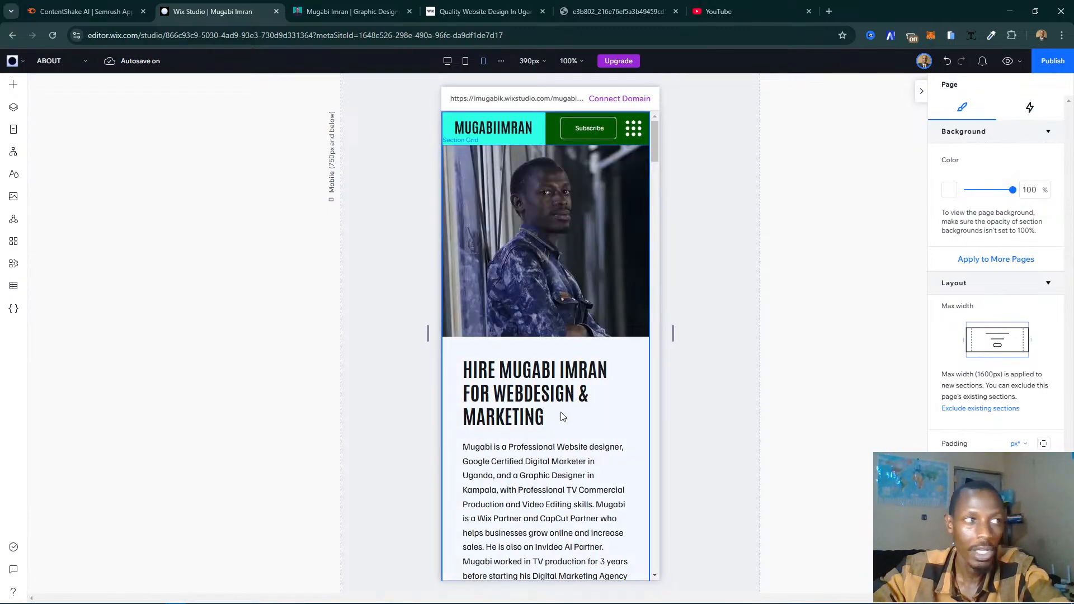
scroll(561, 412, down, 8)
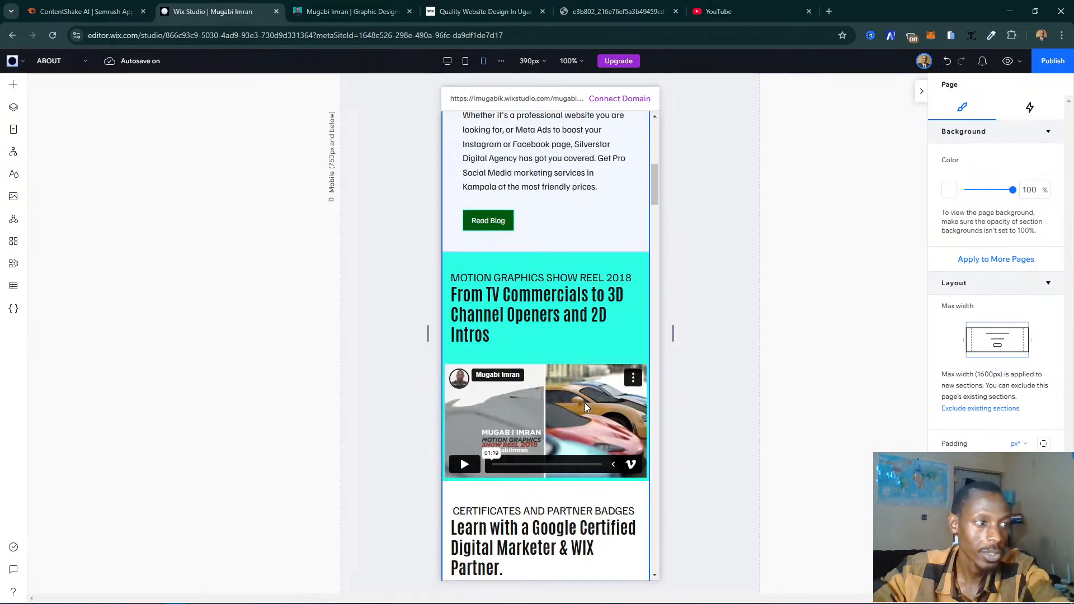
scroll(585, 404, down, 10)
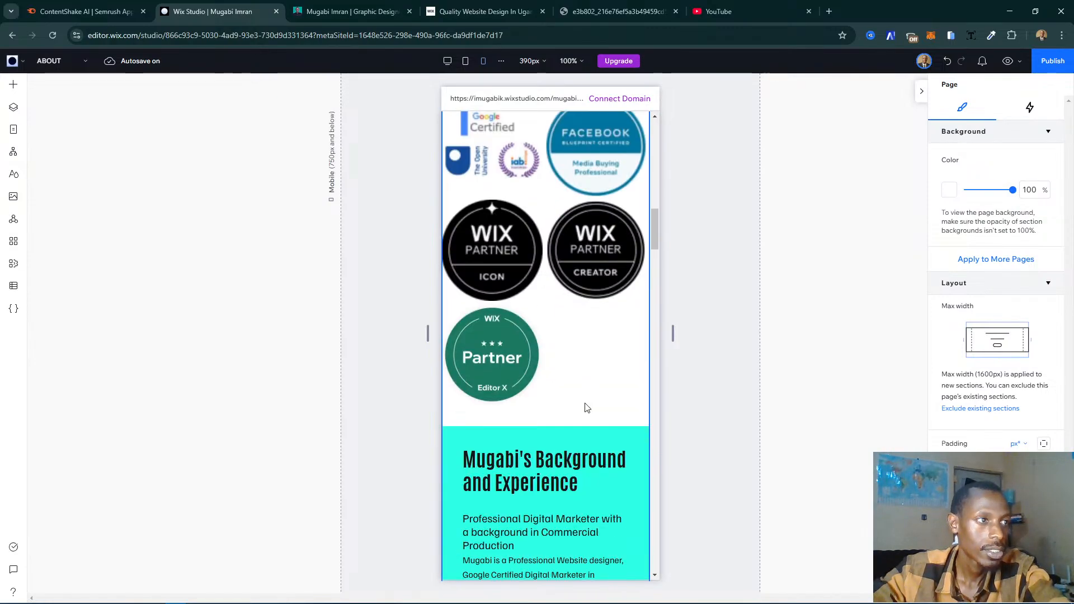
scroll(586, 407, down, 10)
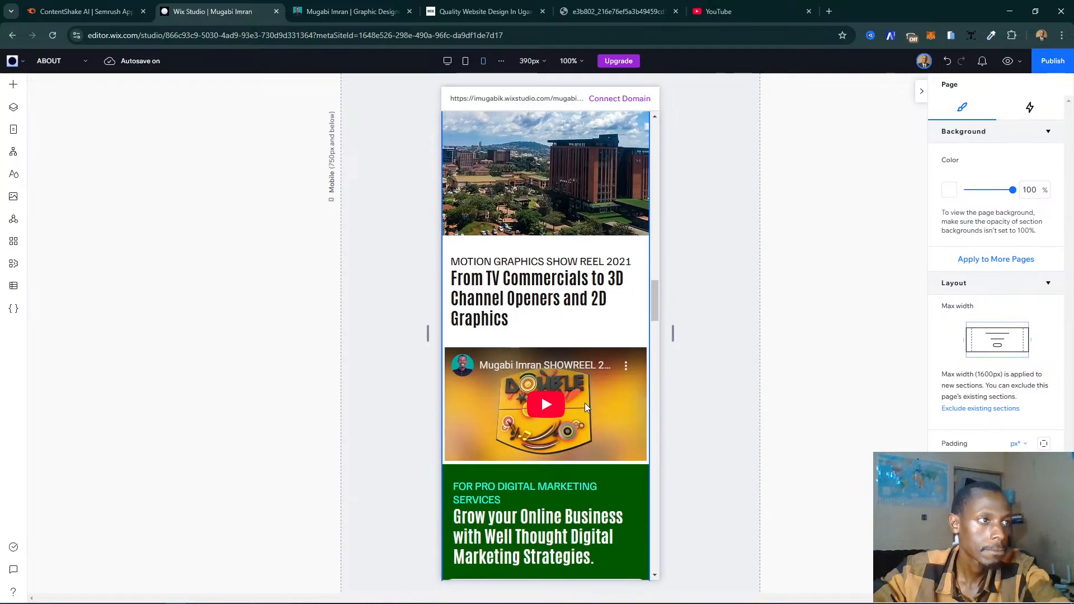
scroll(586, 403, up, 6)
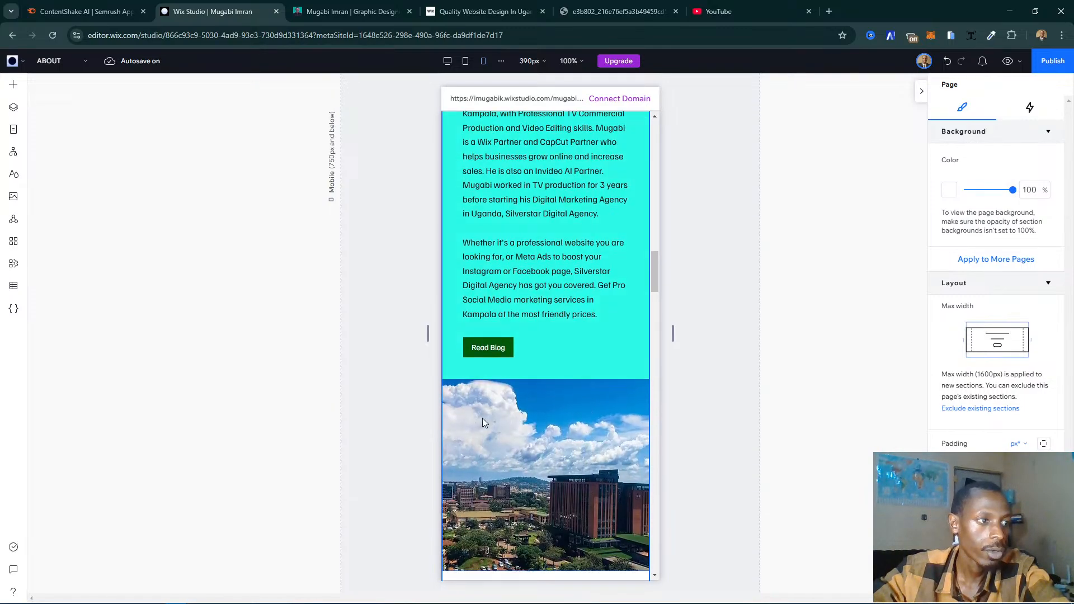
- Move the city photo cell above the Background and Experience text cell within the same section
click(530, 408)
click(510, 416)
scroll(510, 415, up, 2)
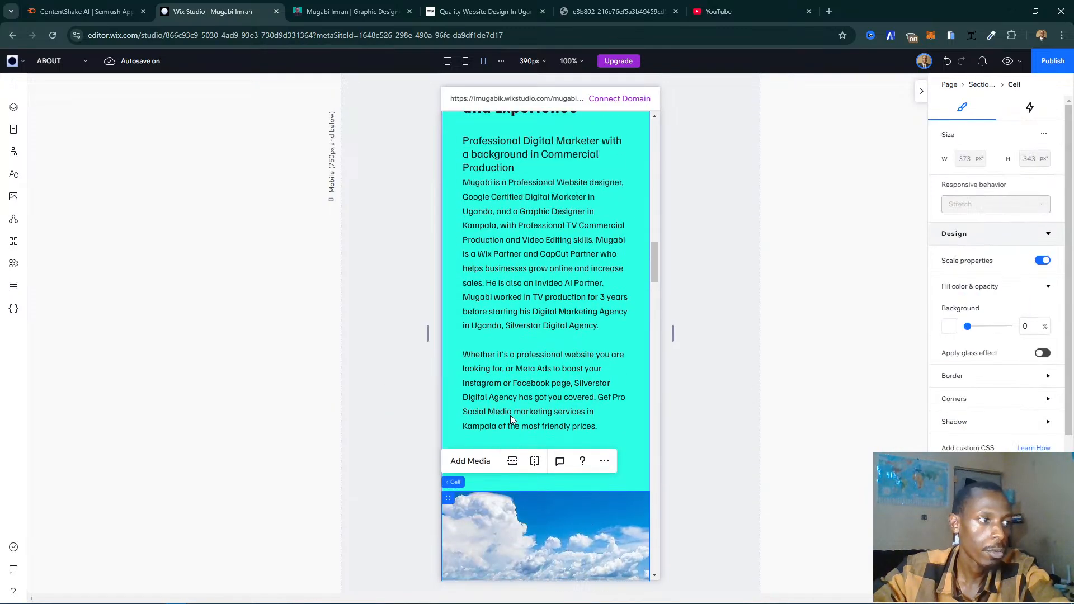
scroll(471, 488, up, 5)
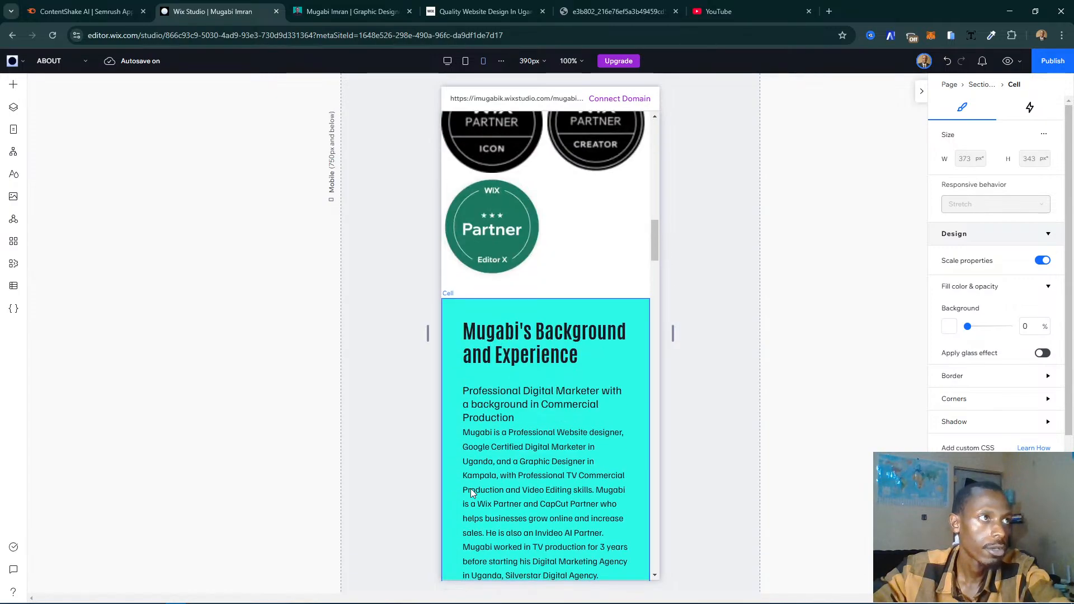
scroll(471, 491, up, 2)
scroll(471, 491, down, 20)
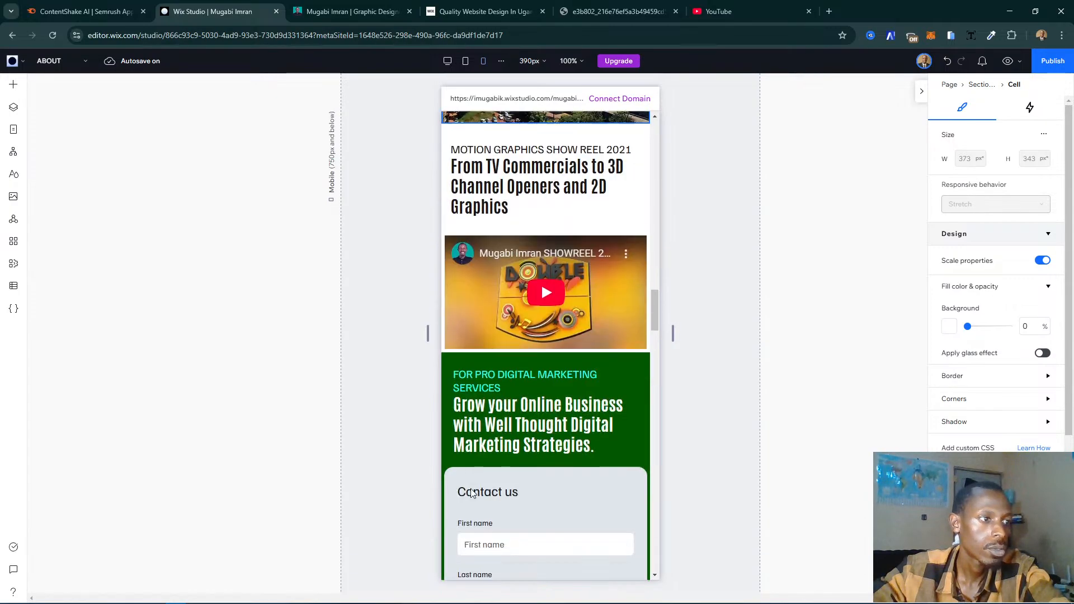
scroll(471, 491, up, 10)
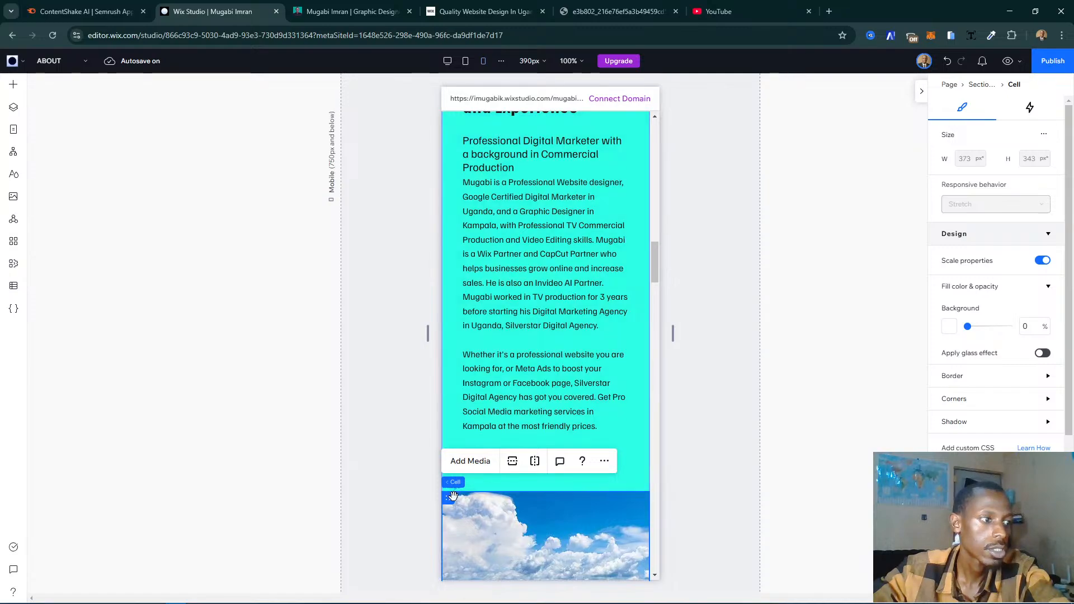
drag(453, 489, 463, 160)
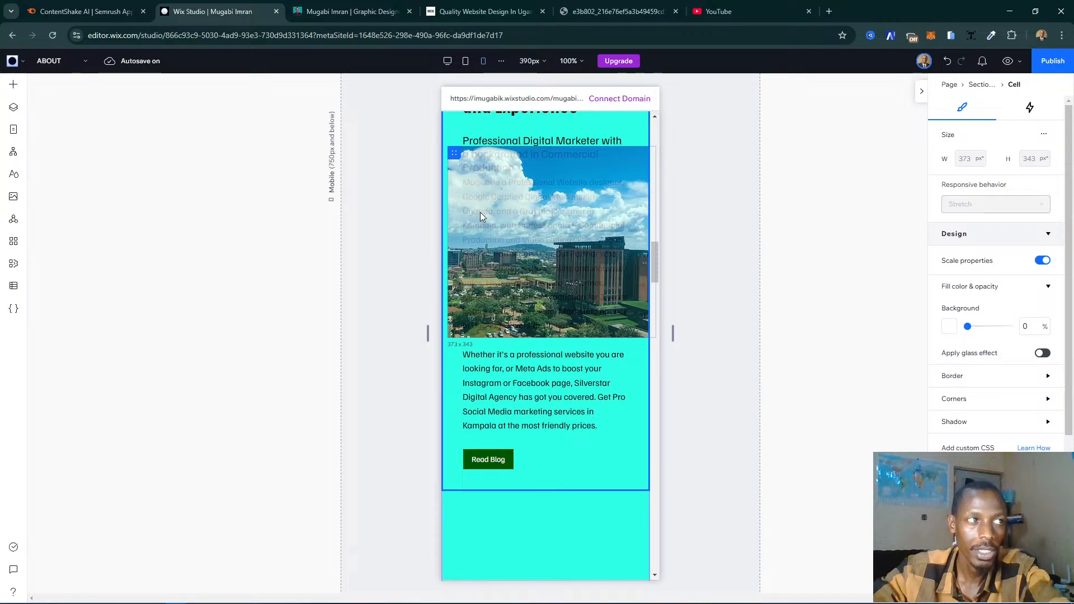
drag(480, 213, 480, 213)
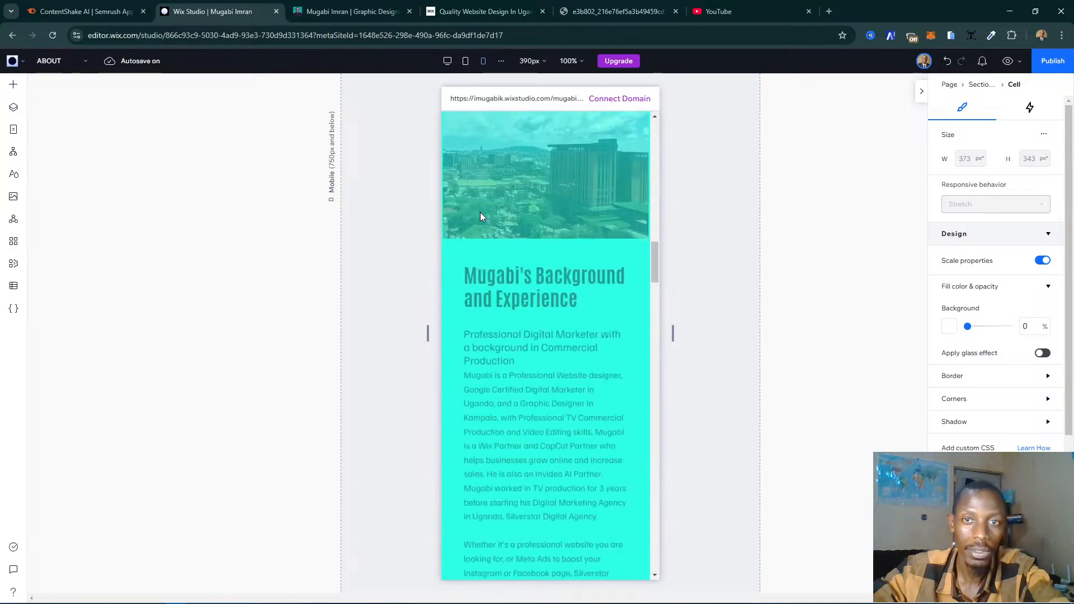
scroll(466, 214, up, 3)
scroll(473, 214, up, 2)
scroll(498, 215, down, 5)
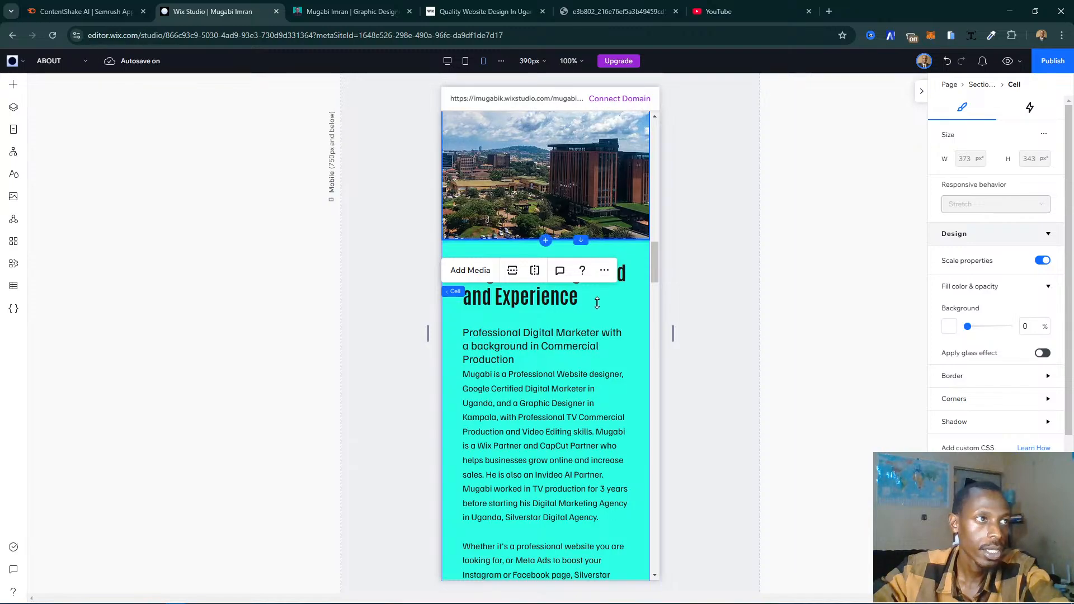
- Enlarge the city photo cell's height so that the section is 1250 px tall
drag(597, 303, 597, 303)
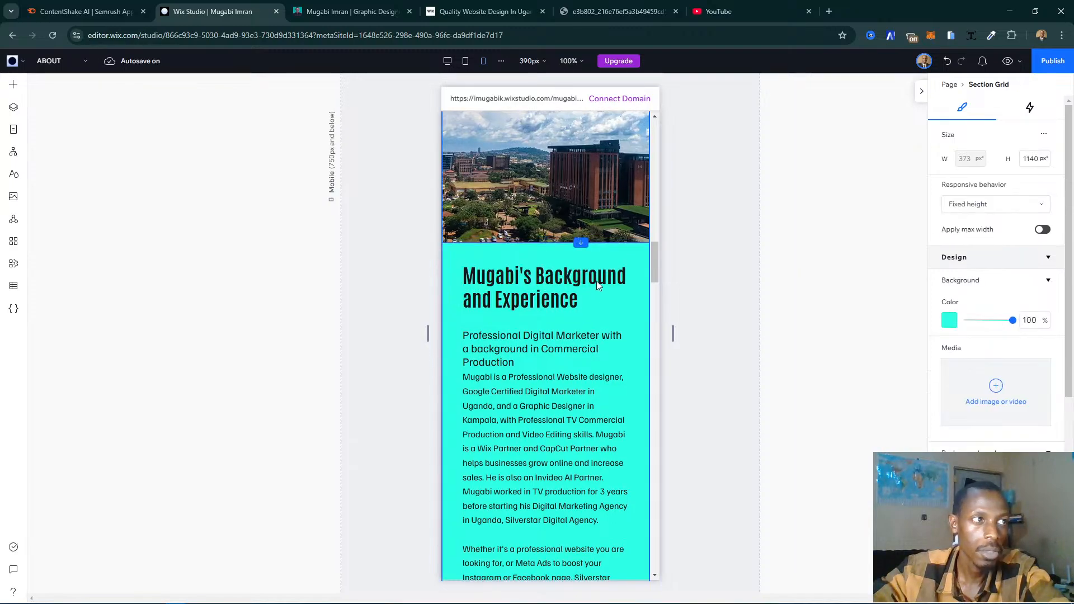
scroll(597, 280, up, 3)
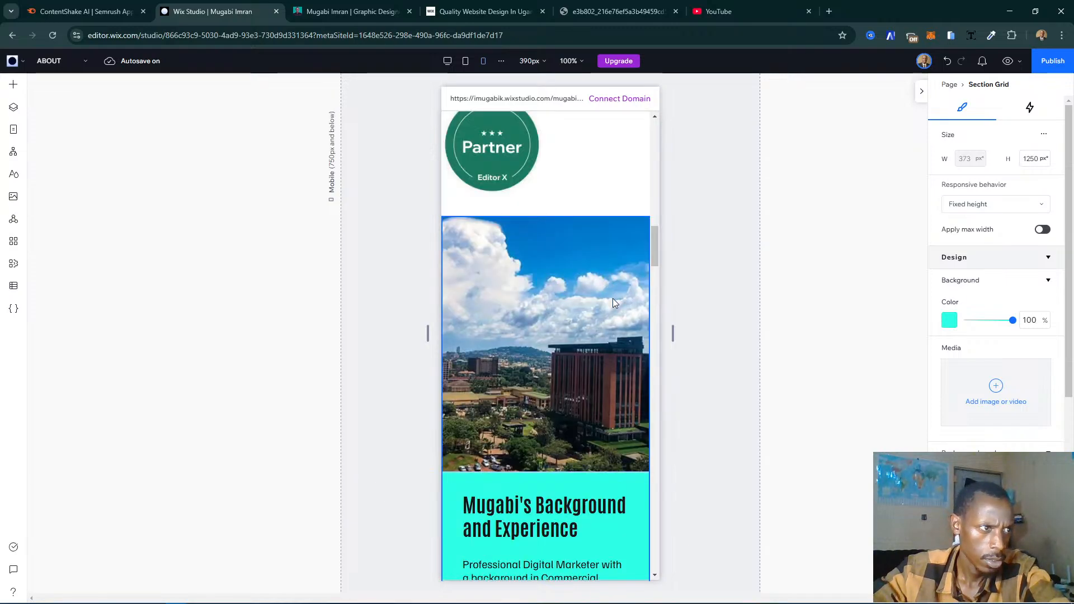
scroll(612, 298, down, 5)
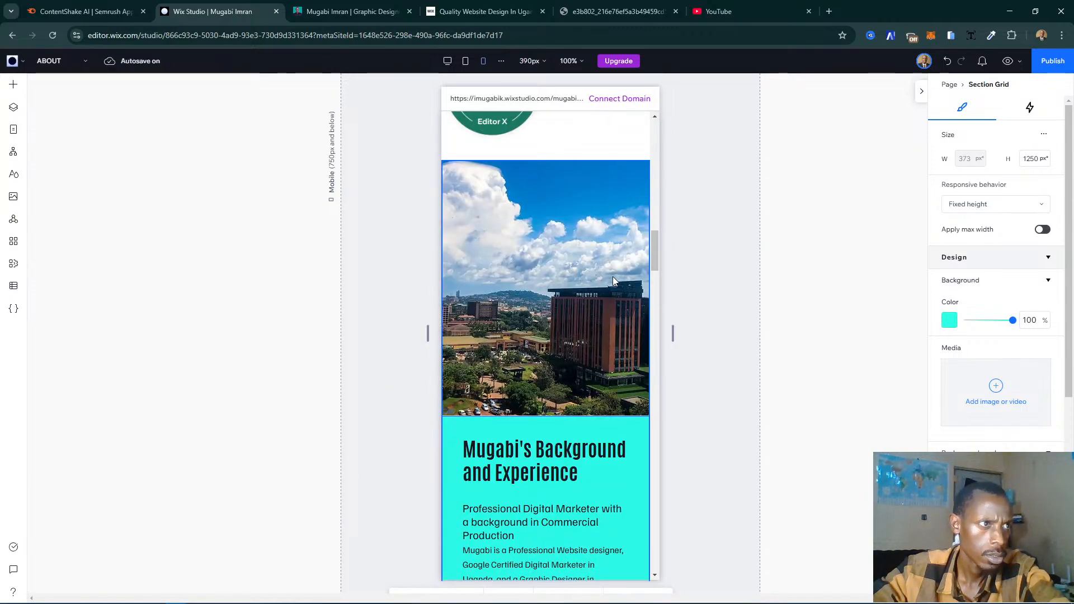
- Move the digital marketing contact form section down one place, below the Services Offered section
scroll(613, 276, down, 5)
scroll(612, 276, down, 9)
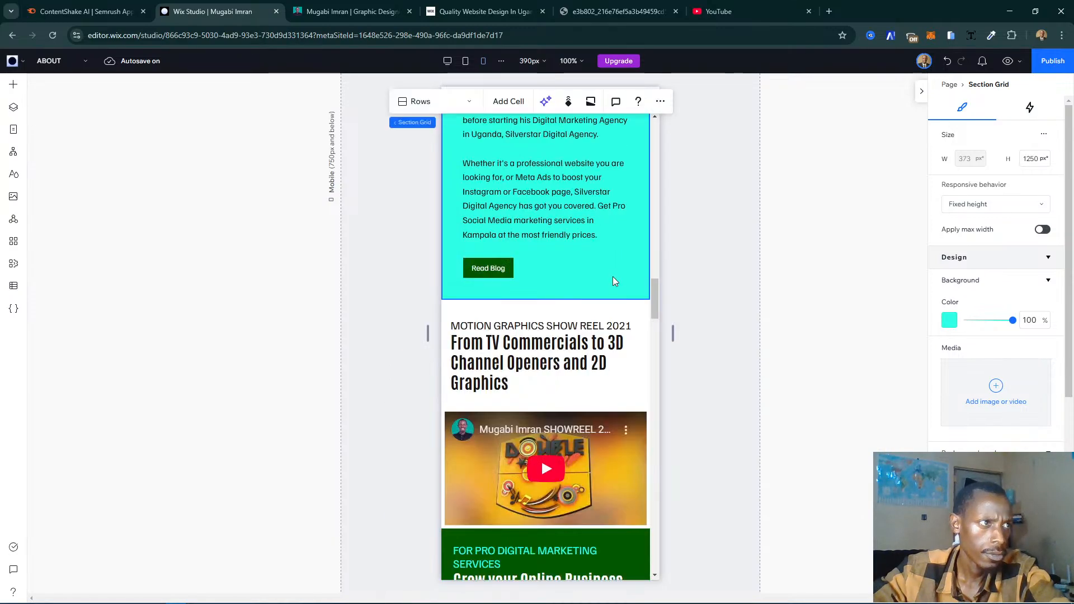
scroll(598, 276, down, 2)
scroll(599, 279, down, 3)
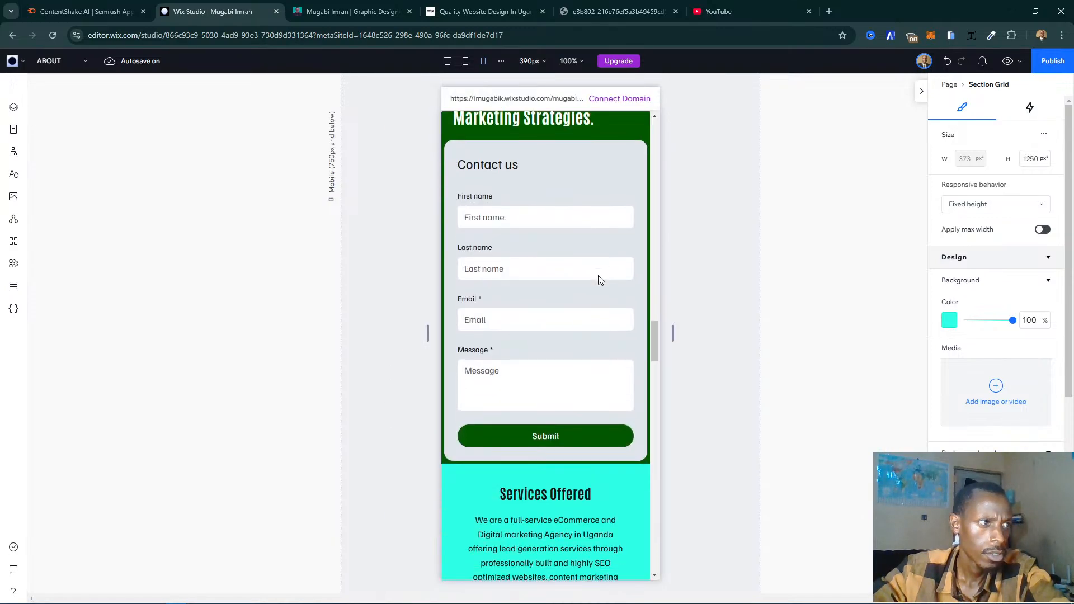
click(599, 279)
scroll(615, 268, up, 2)
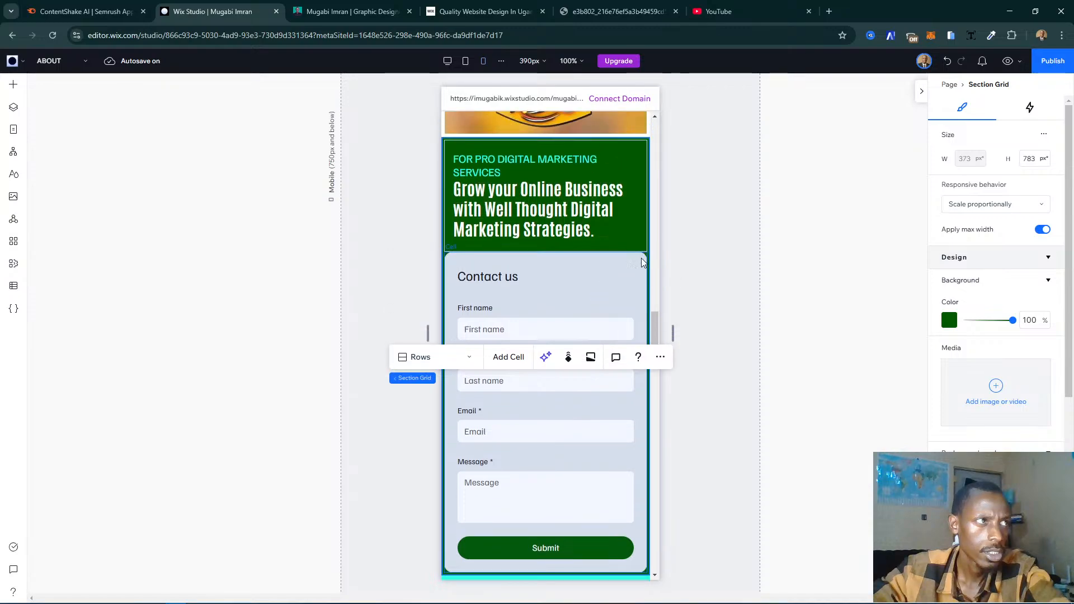
click(659, 361)
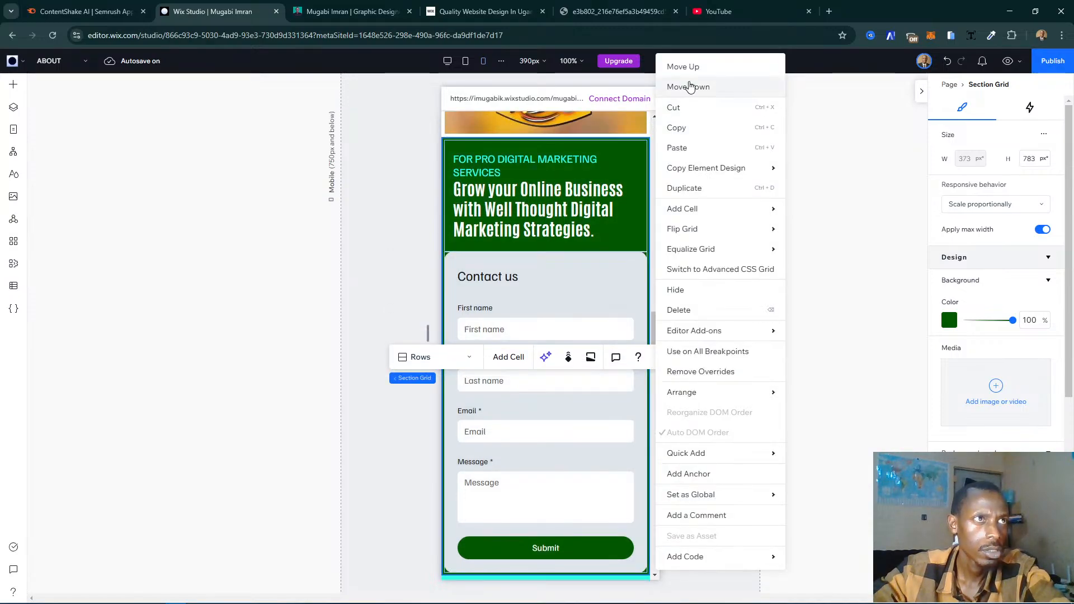
click(719, 88)
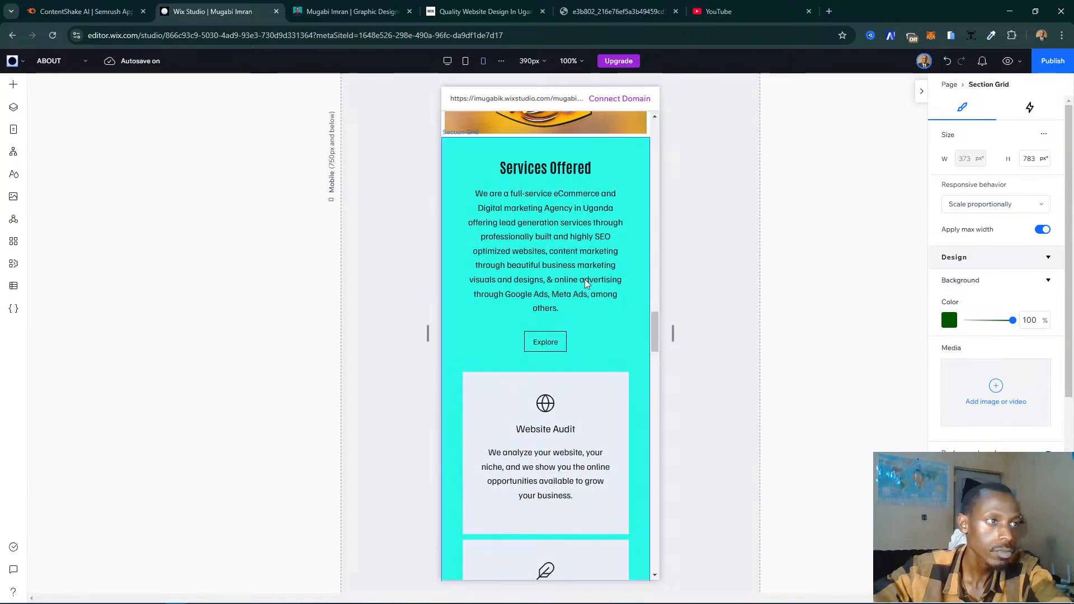
- Move the contact form section down one more place, below the Testimonials section
scroll(563, 303, down, 10)
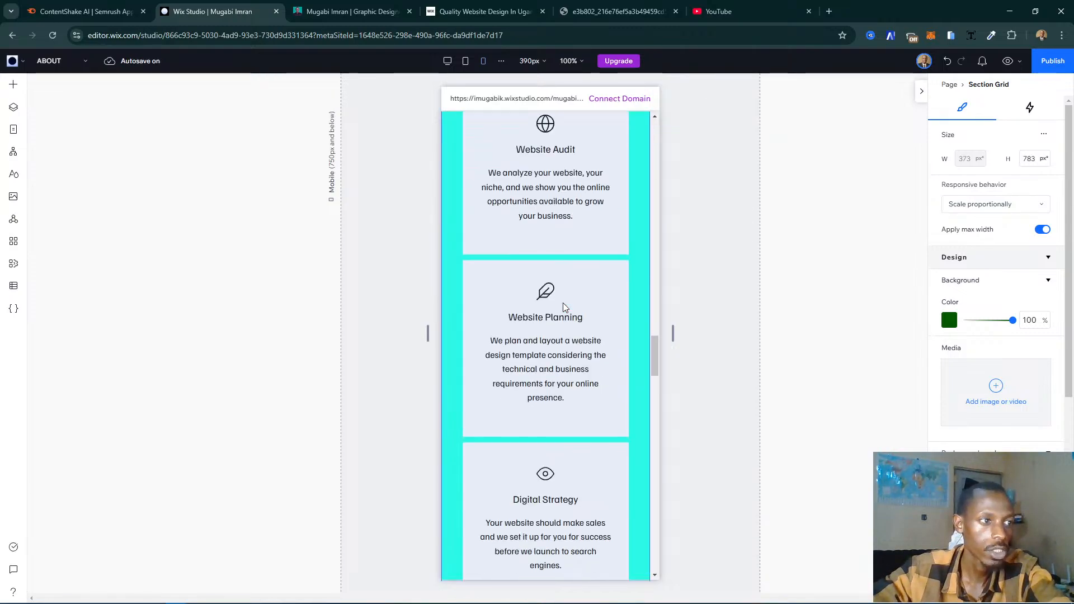
scroll(563, 303, down, 6)
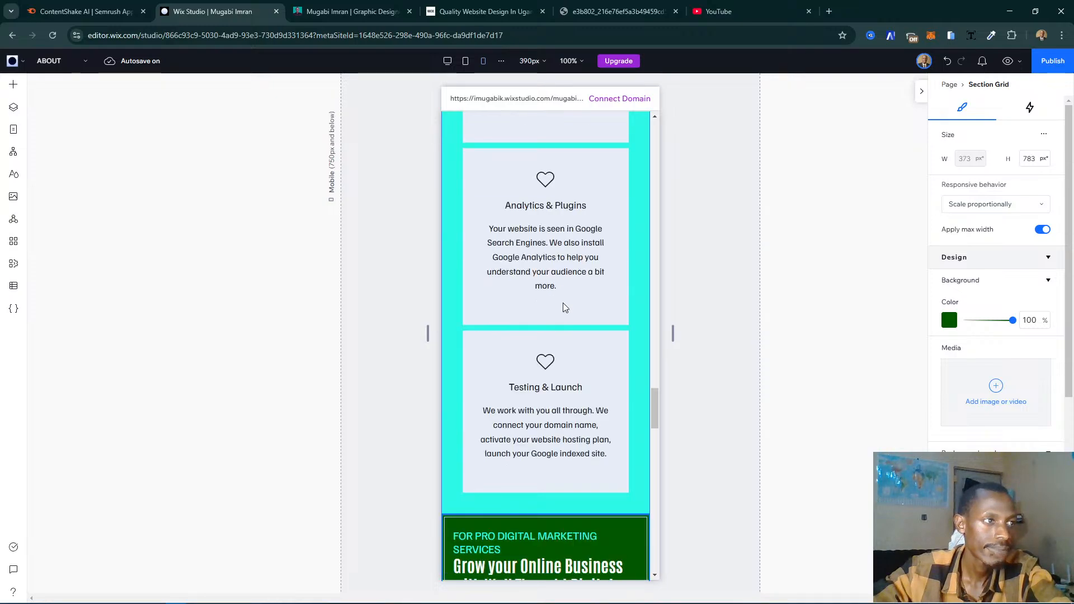
scroll(563, 303, down, 7)
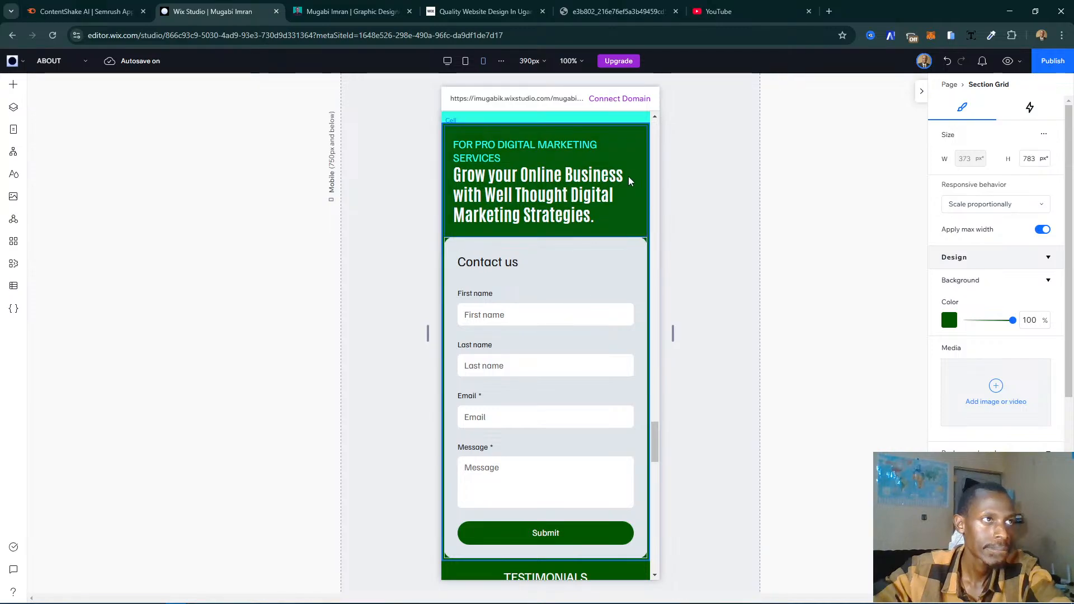
scroll(619, 175, up, 2)
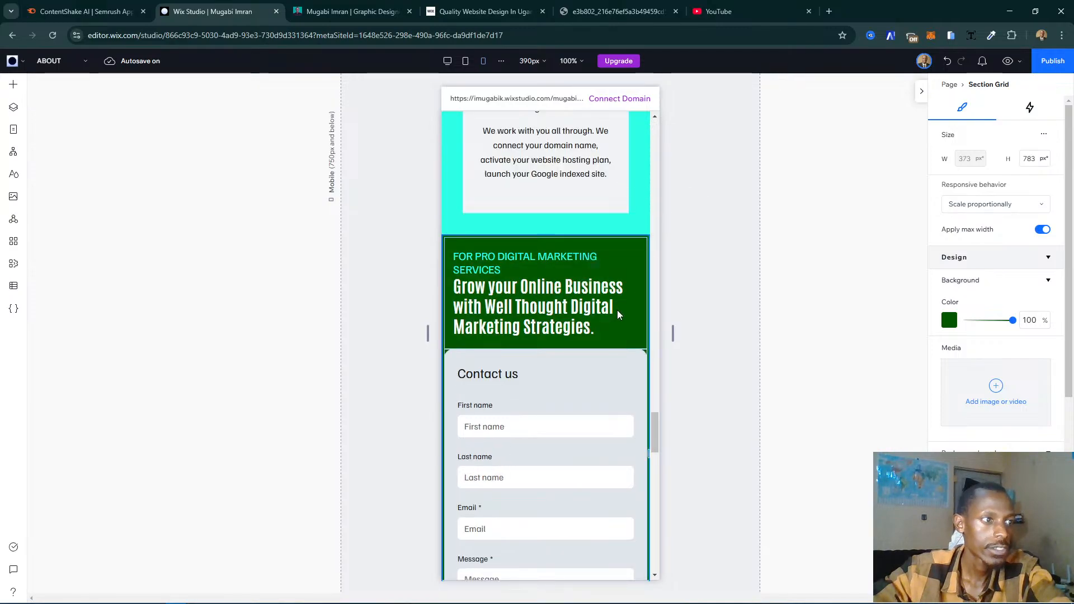
scroll(565, 307, down, 4)
scroll(564, 306, down, 1)
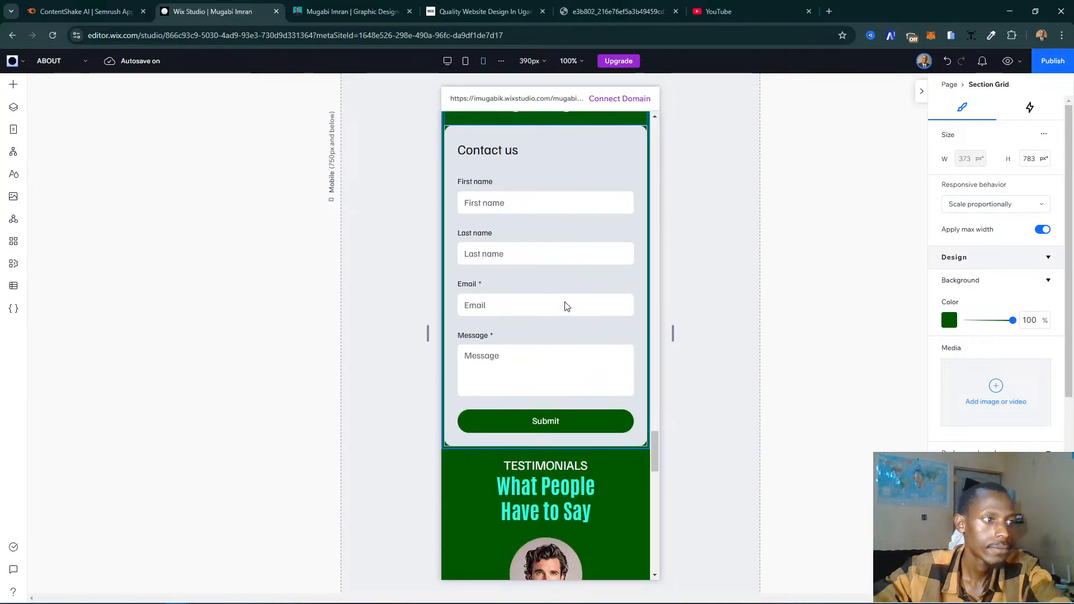
click(415, 418)
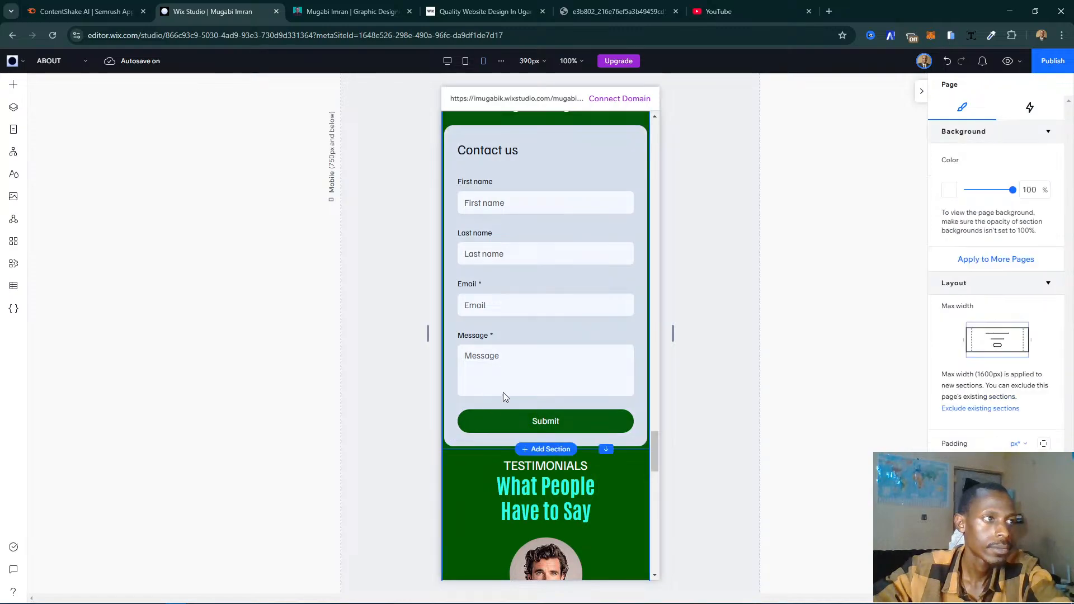
click(636, 230)
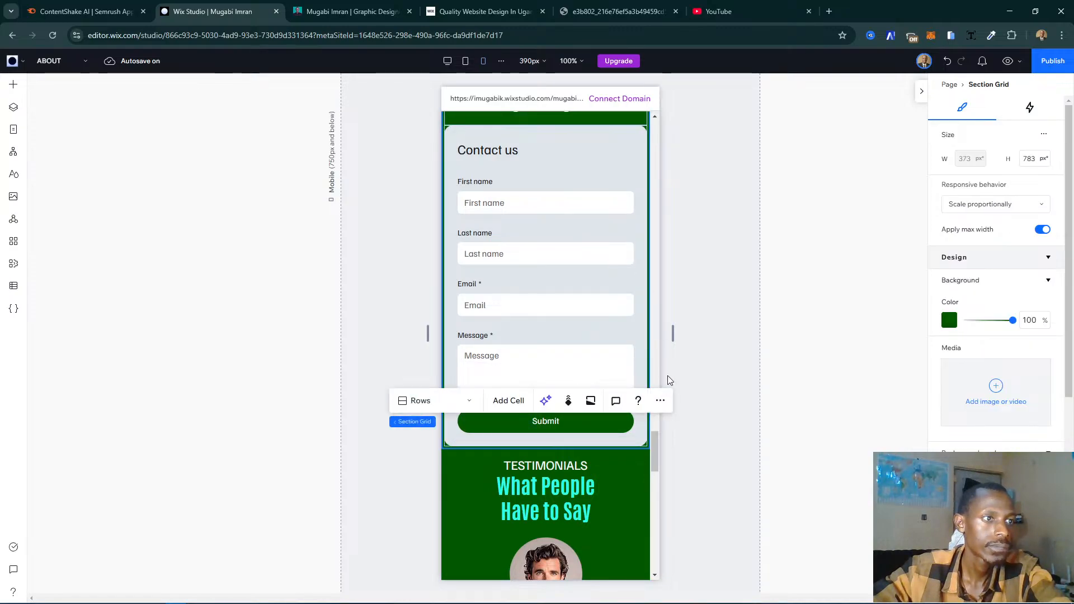
right_click(660, 323)
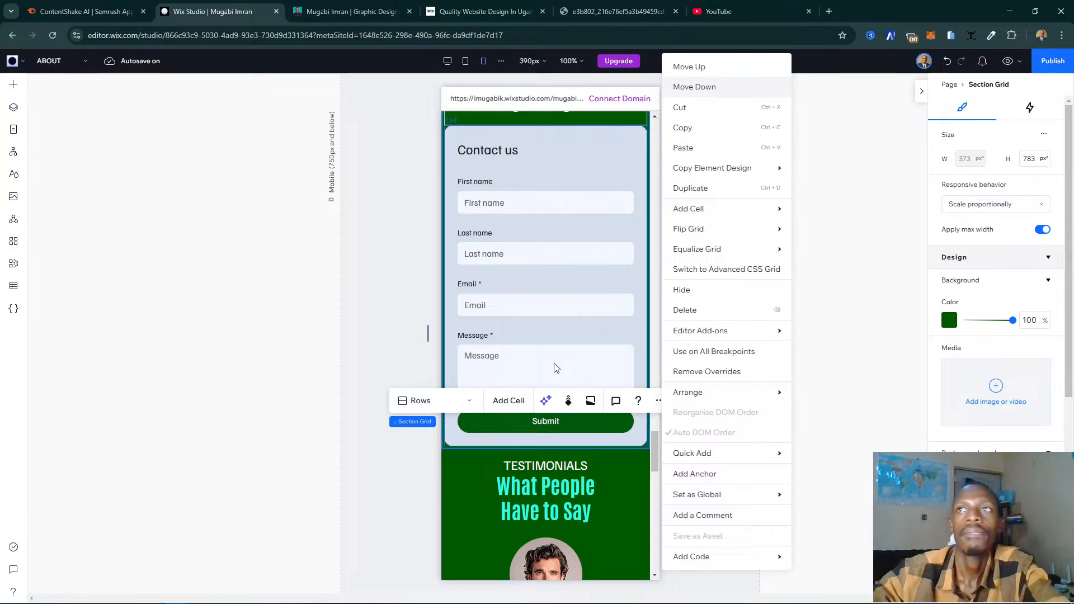
key(Escape)
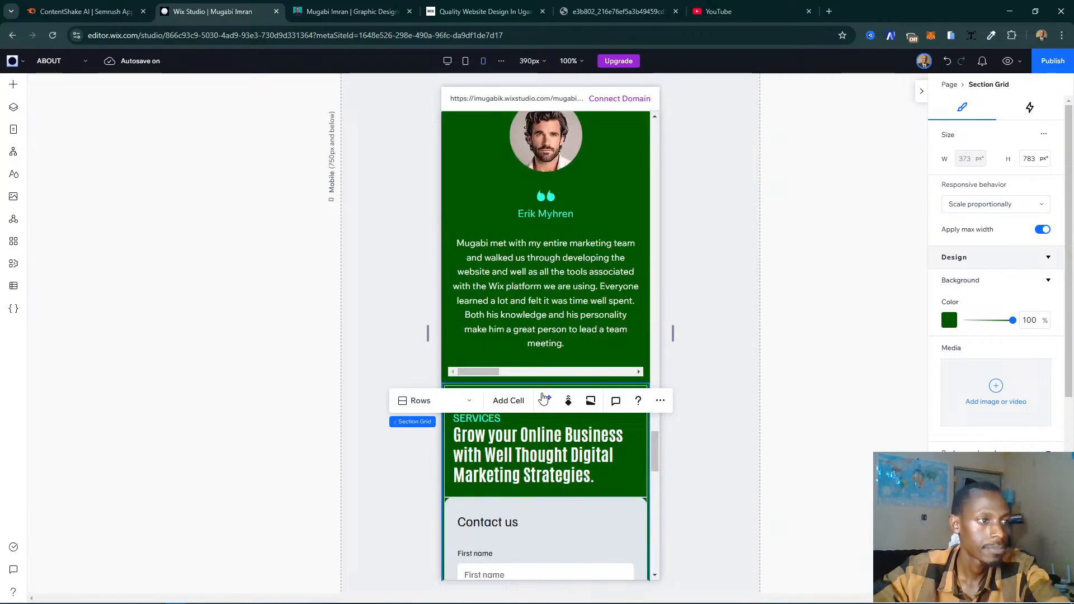
- Deselect the section, review the order from Services Offered to the subscribe form, and open the existing website's My Story page for comparison
click(394, 467)
scroll(591, 431, down, 4)
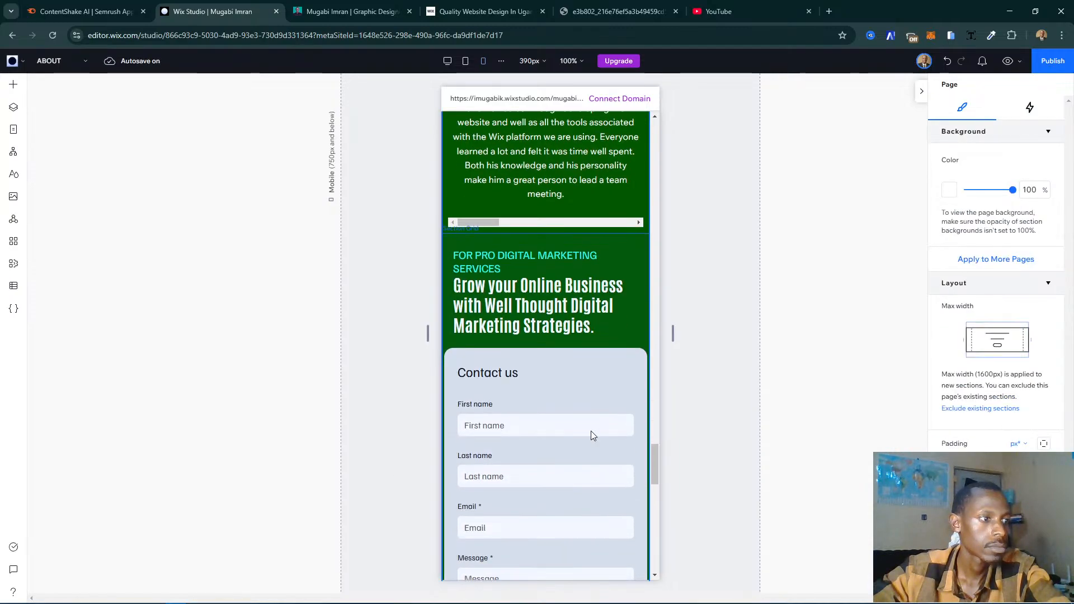
scroll(564, 405, down, 5)
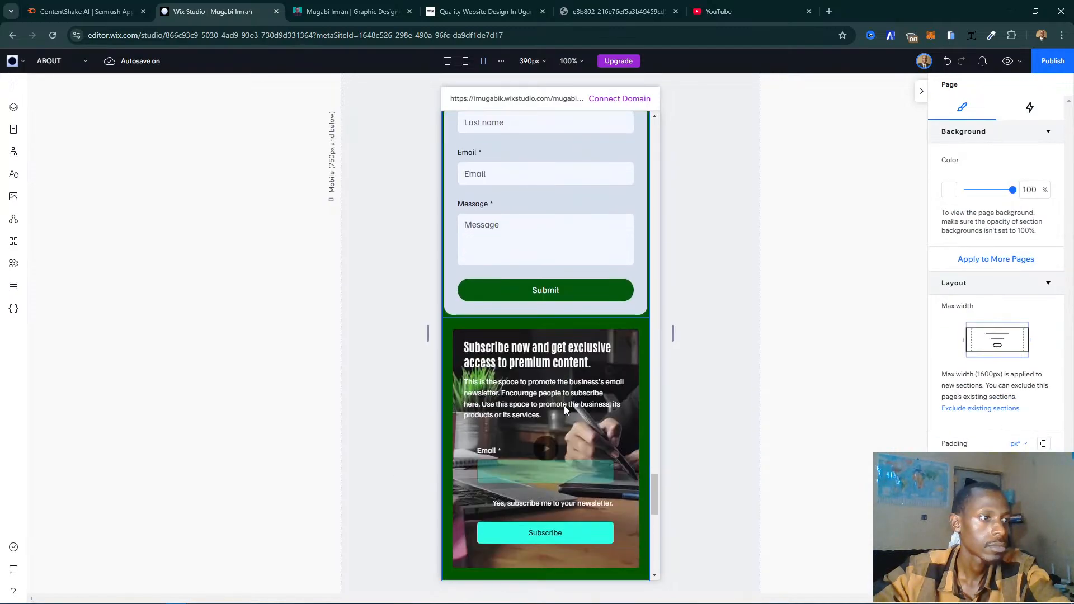
scroll(565, 409, up, 8)
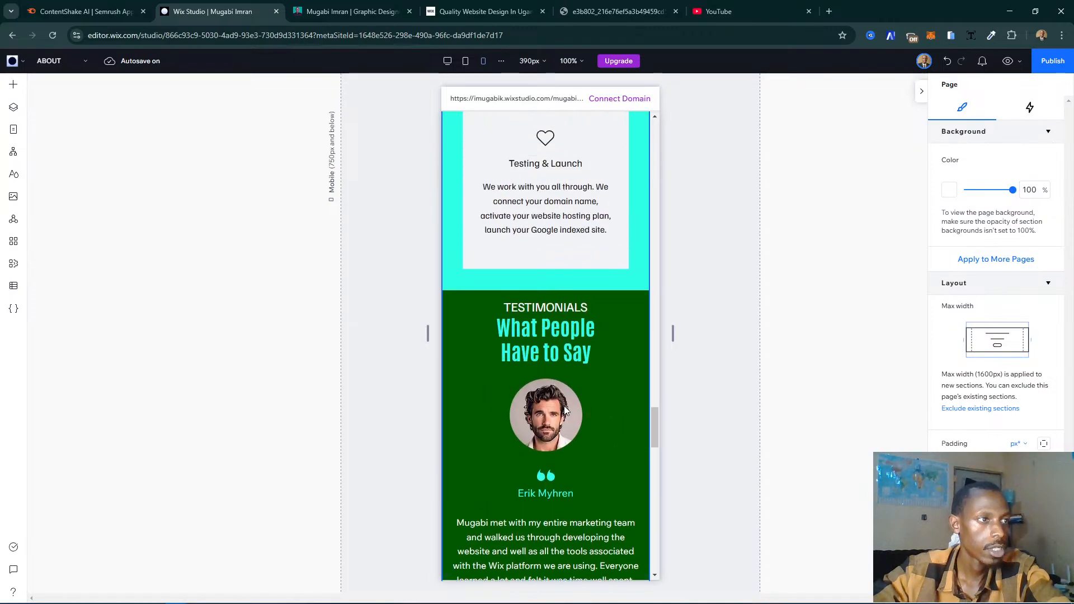
scroll(566, 410, up, 5)
click(352, 11)
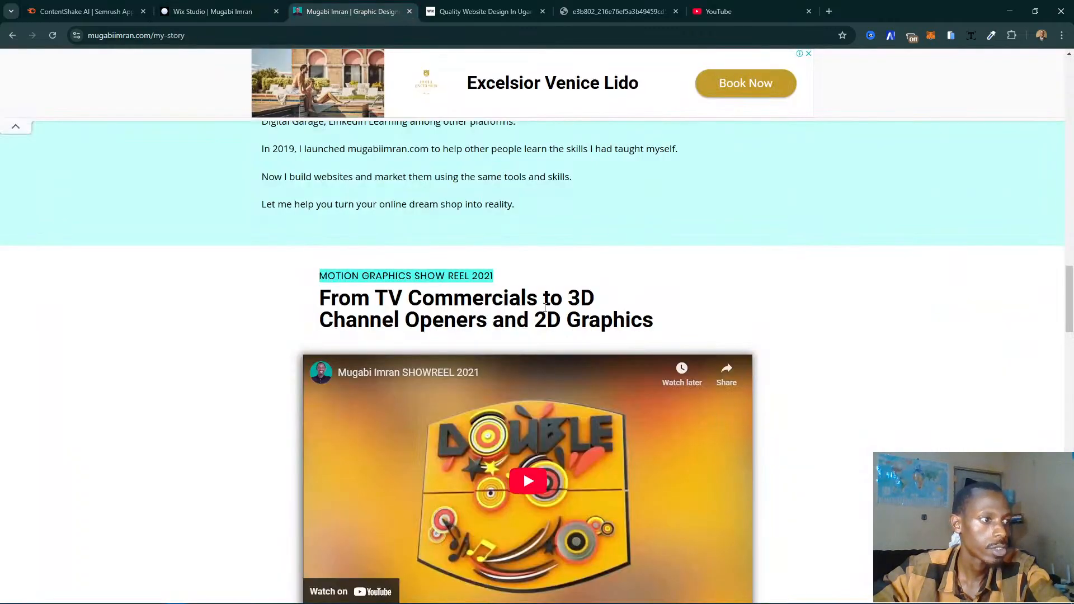
- Compare the section order of the existing website's My Story page with the mobile About page, from Services Offered up to the certificates section
scroll(549, 306, down, 10)
scroll(549, 305, down, 5)
scroll(549, 305, up, 17)
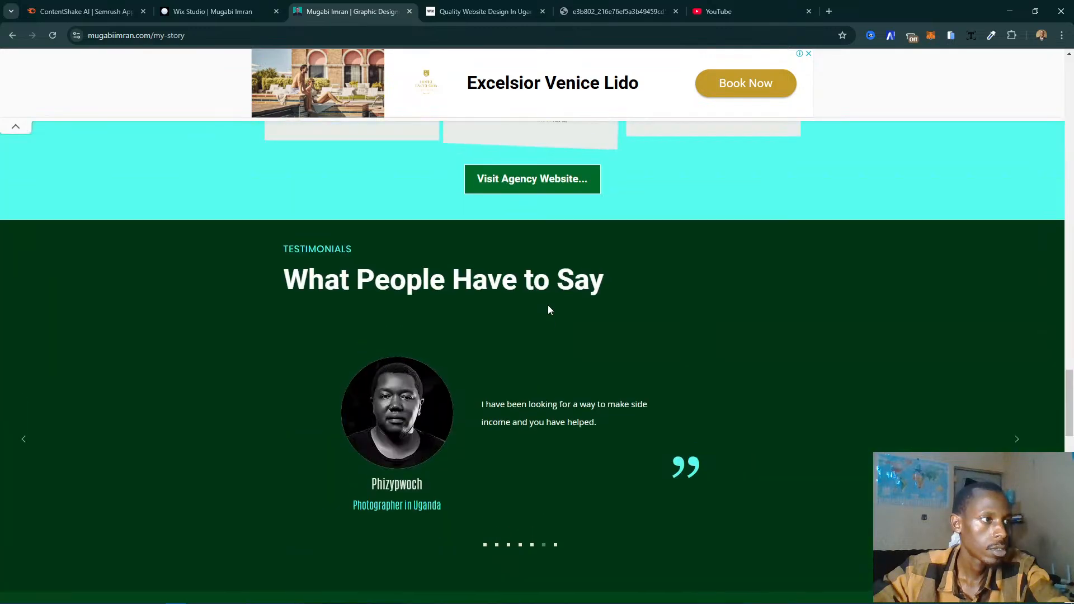
scroll(549, 309, up, 7)
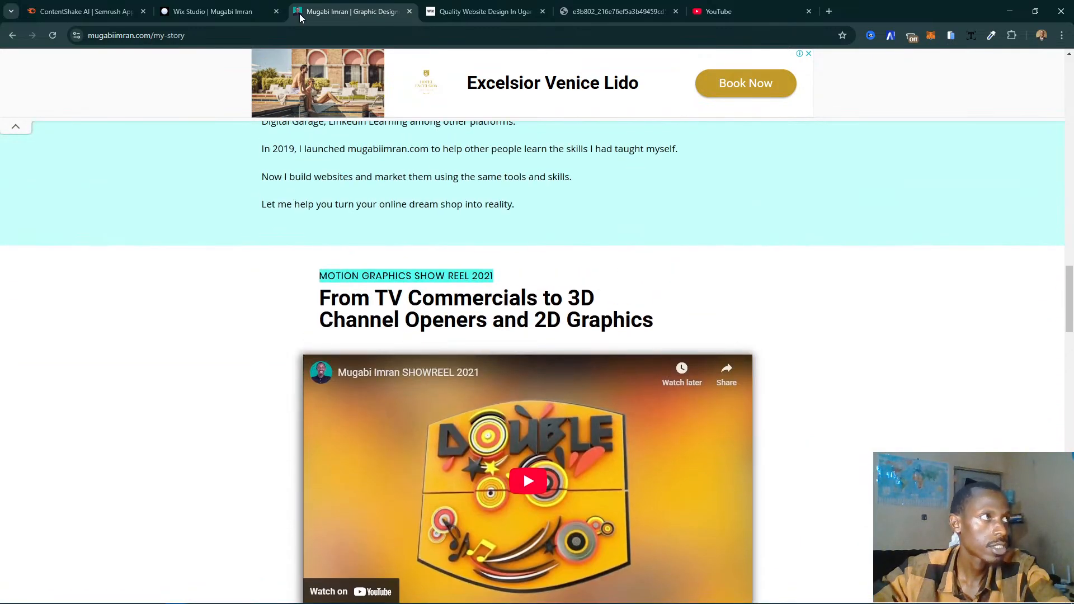
click(218, 11)
scroll(503, 275, up, 7)
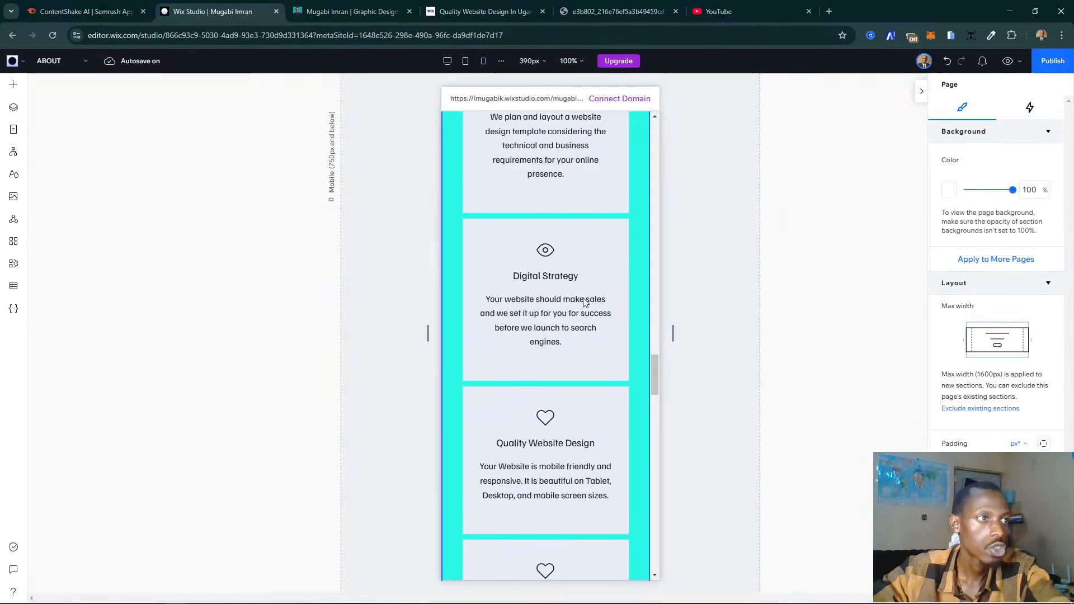
scroll(553, 318, up, 6)
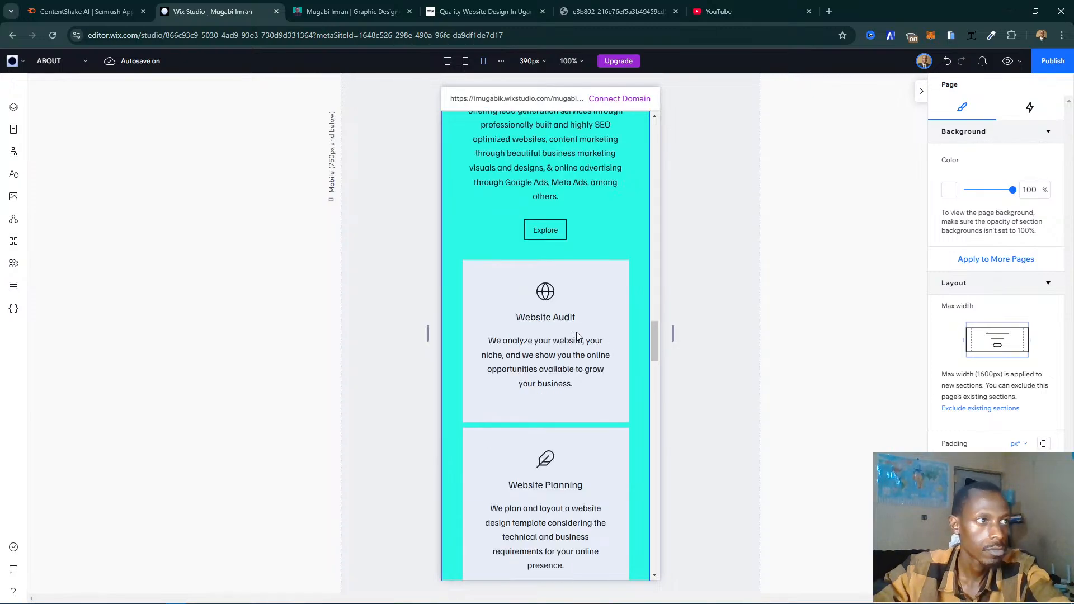
scroll(578, 335, up, 10)
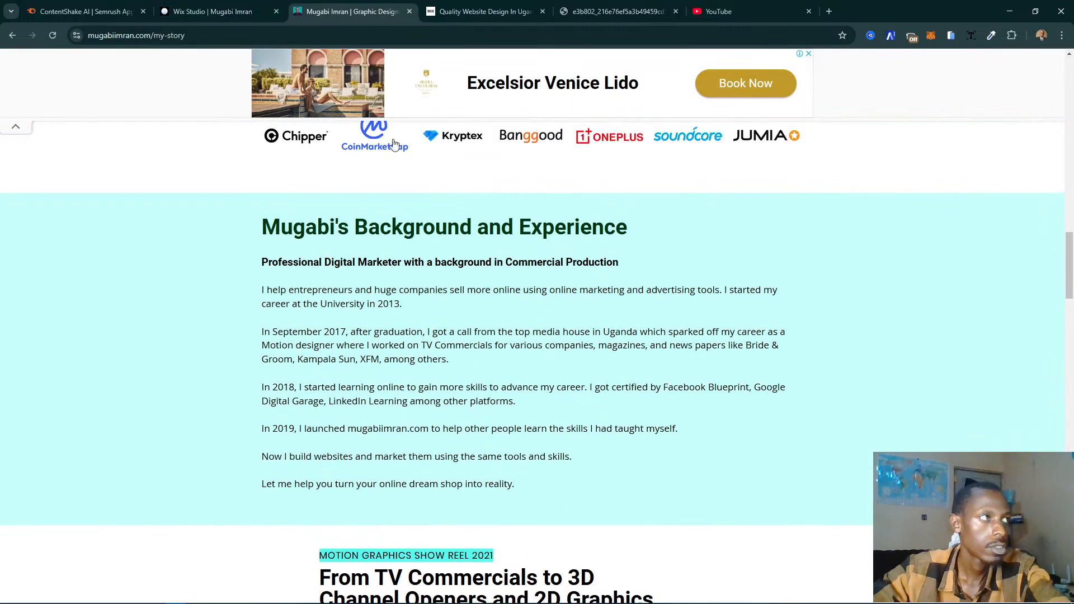
click(244, 9)
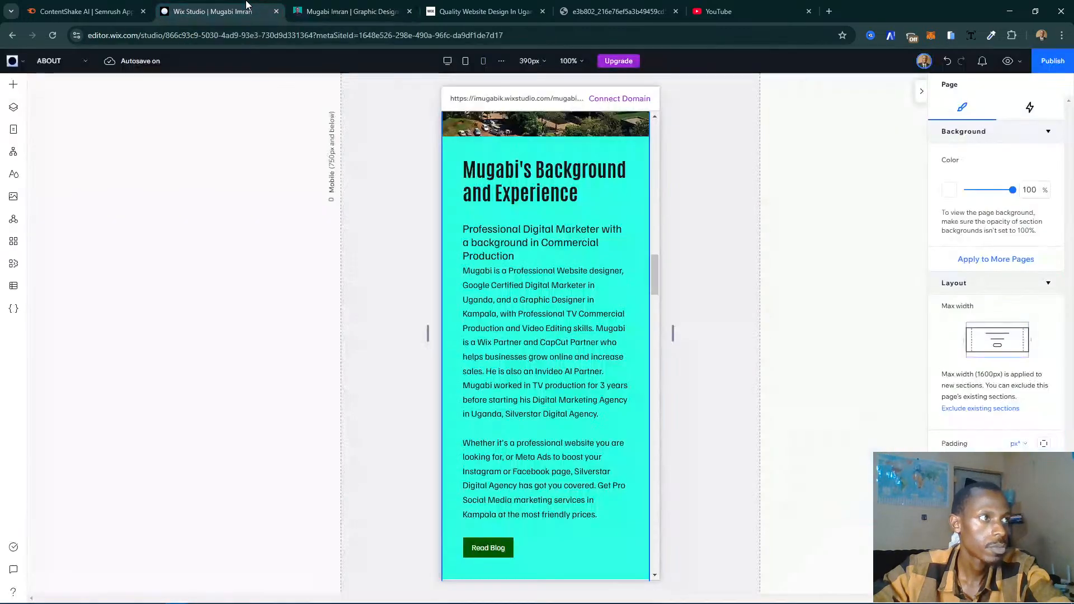
scroll(496, 271, up, 1)
scroll(495, 271, up, 5)
scroll(551, 335, up, 2)
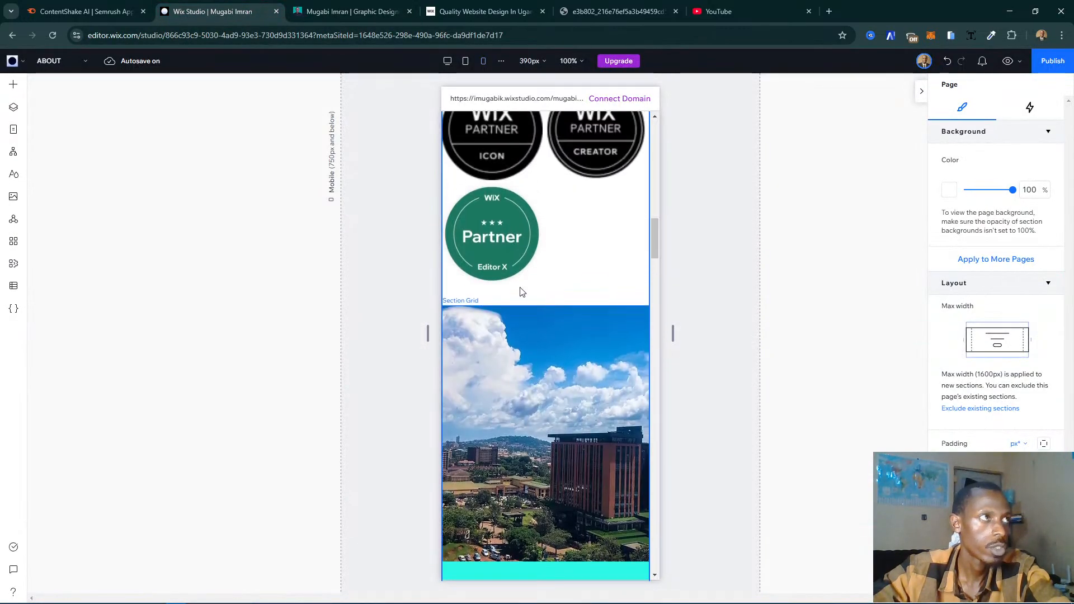
scroll(552, 378, up, 6)
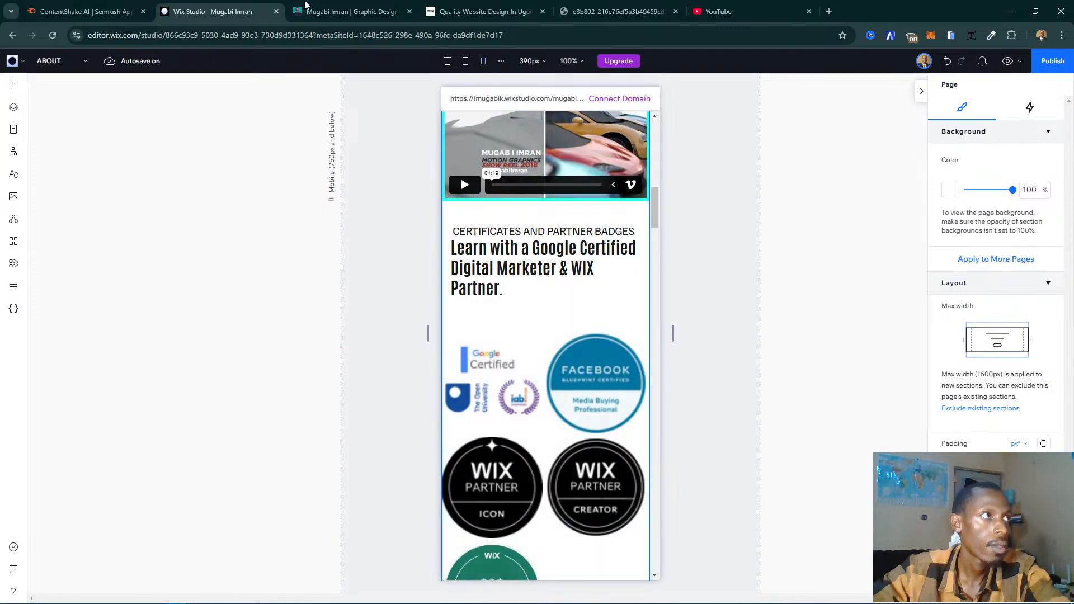
- Check the certificates section on the existing My Story page, and review the mobile About page from its certificates up to the header
click(313, 10)
scroll(468, 138, up, 10)
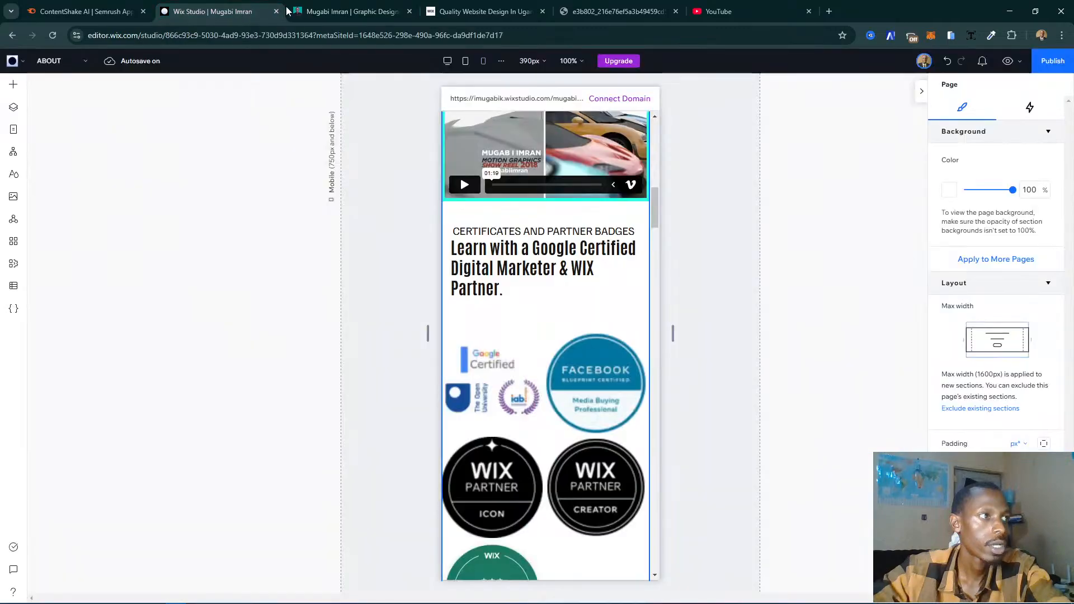
click(218, 11)
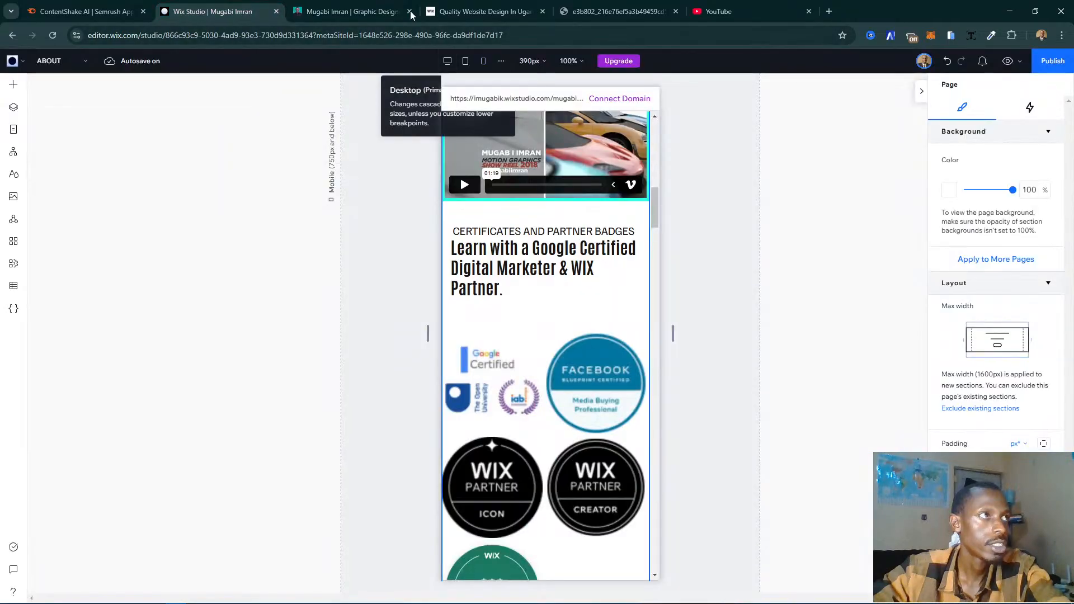
scroll(492, 190, up, 5)
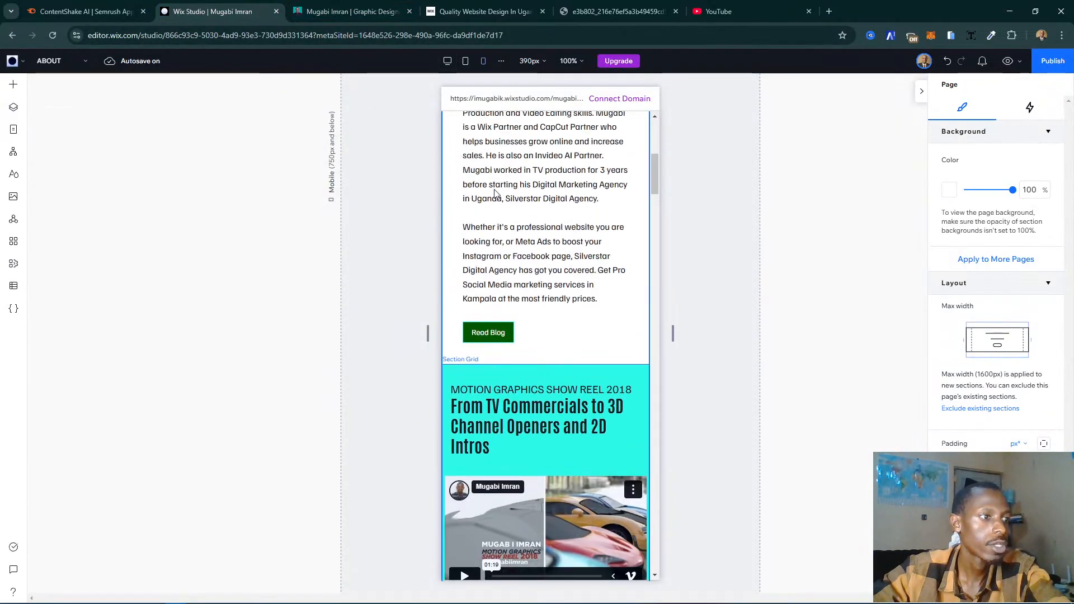
scroll(532, 251, up, 6)
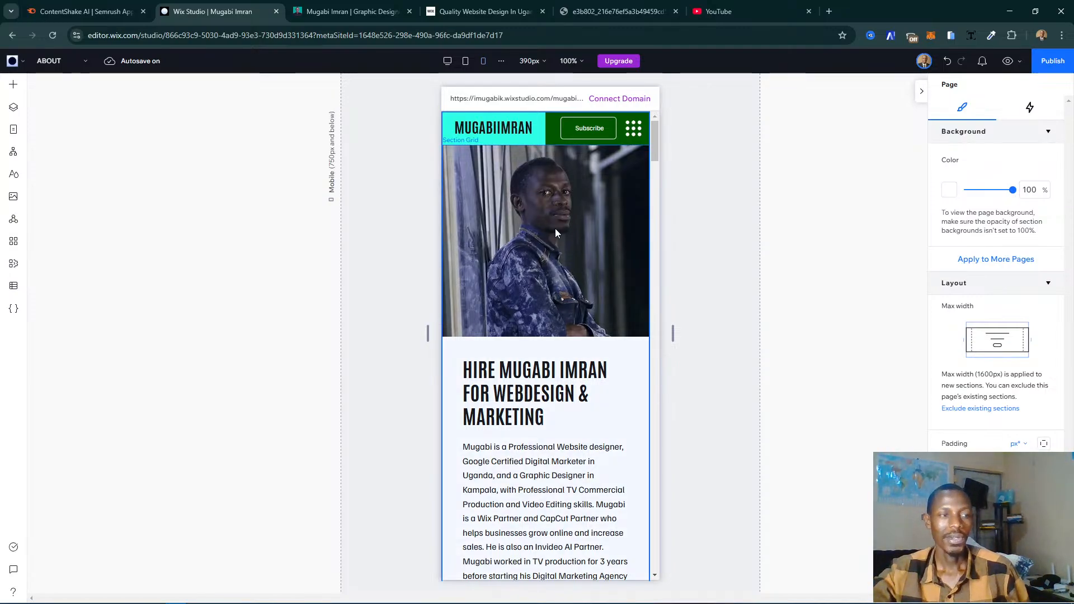
- Show the About page at the tablet breakpoint and review its sections from the 2018 show reel down to the subscribe form
click(465, 61)
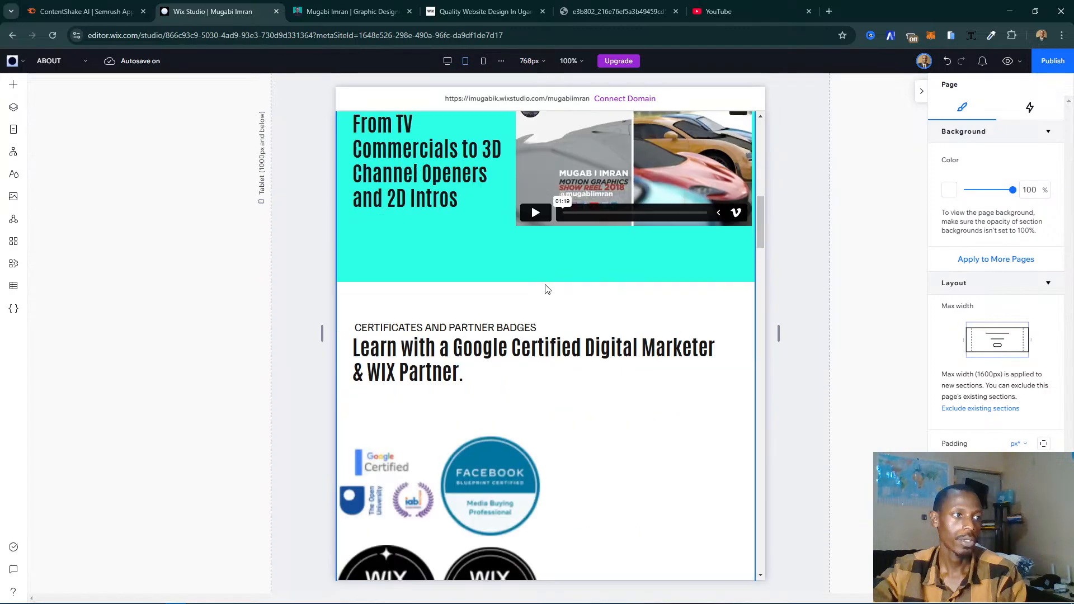
scroll(568, 284, down, 10)
scroll(540, 291, down, 15)
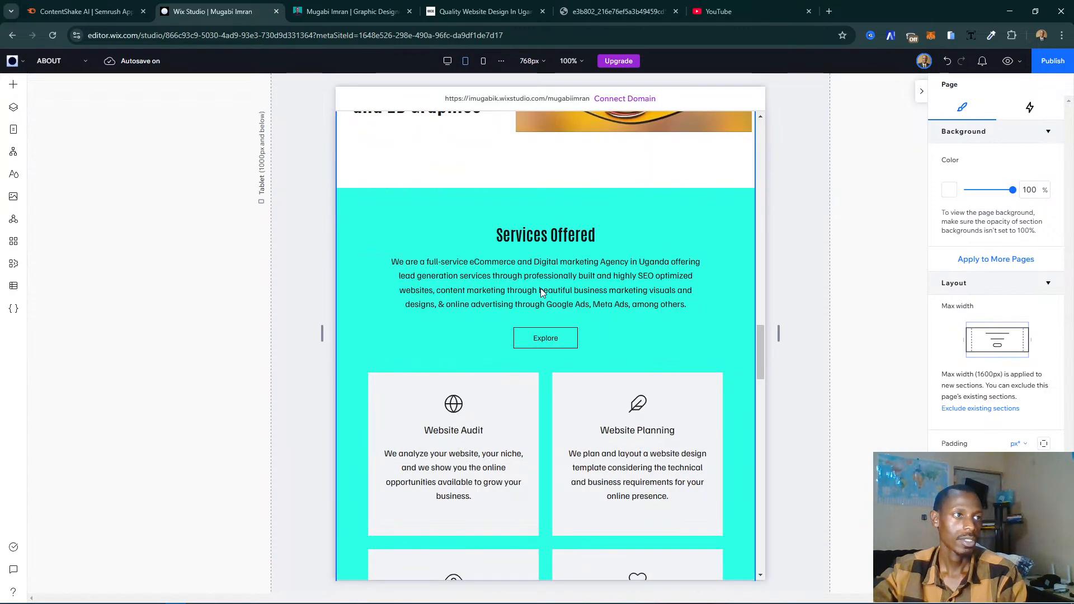
scroll(540, 287, down, 12)
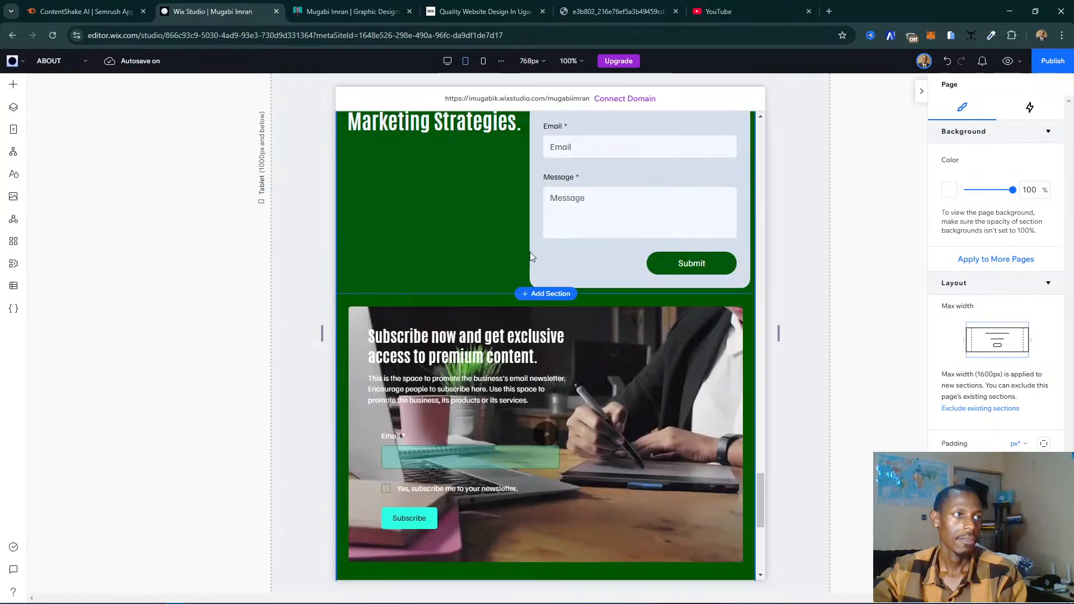
- Show the About page at the desktop breakpoint and review its sections from the subscribe form up to the header
click(447, 62)
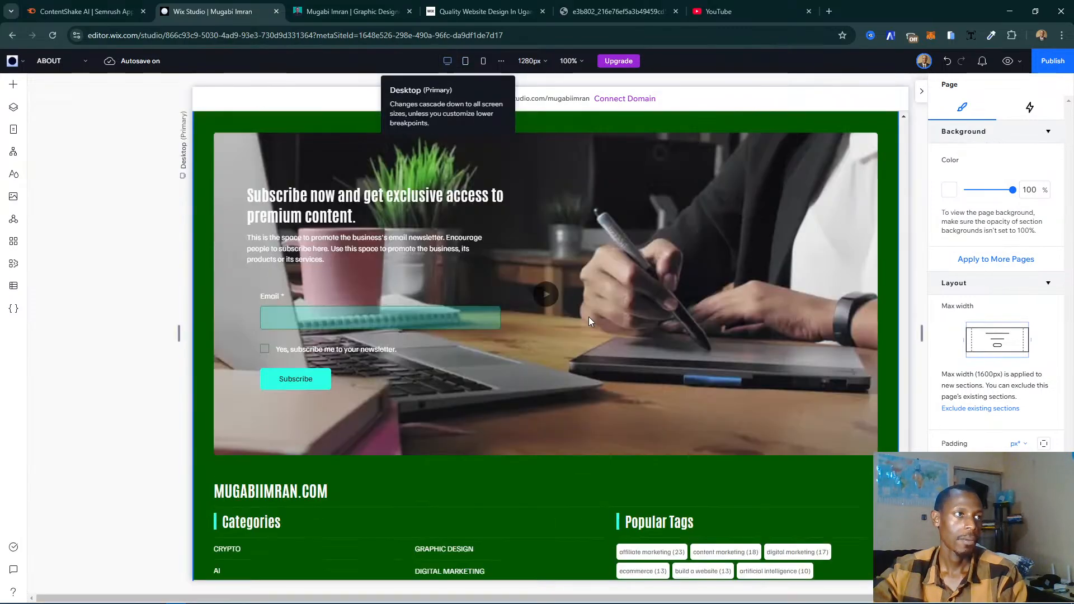
scroll(589, 316, up, 5)
scroll(588, 316, up, 12)
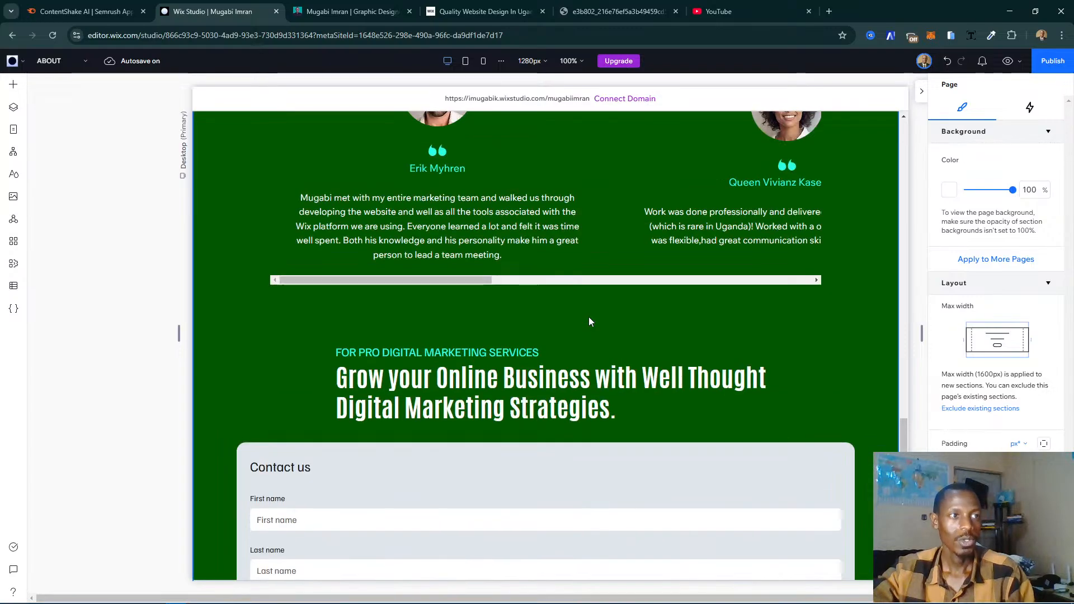
scroll(589, 317, up, 12)
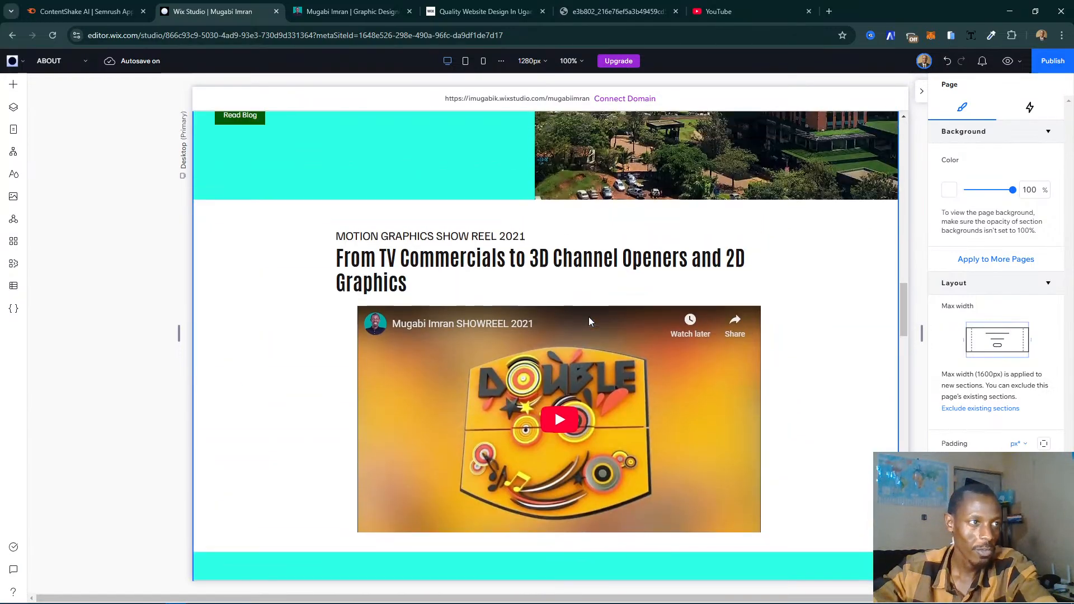
scroll(589, 321, up, 6)
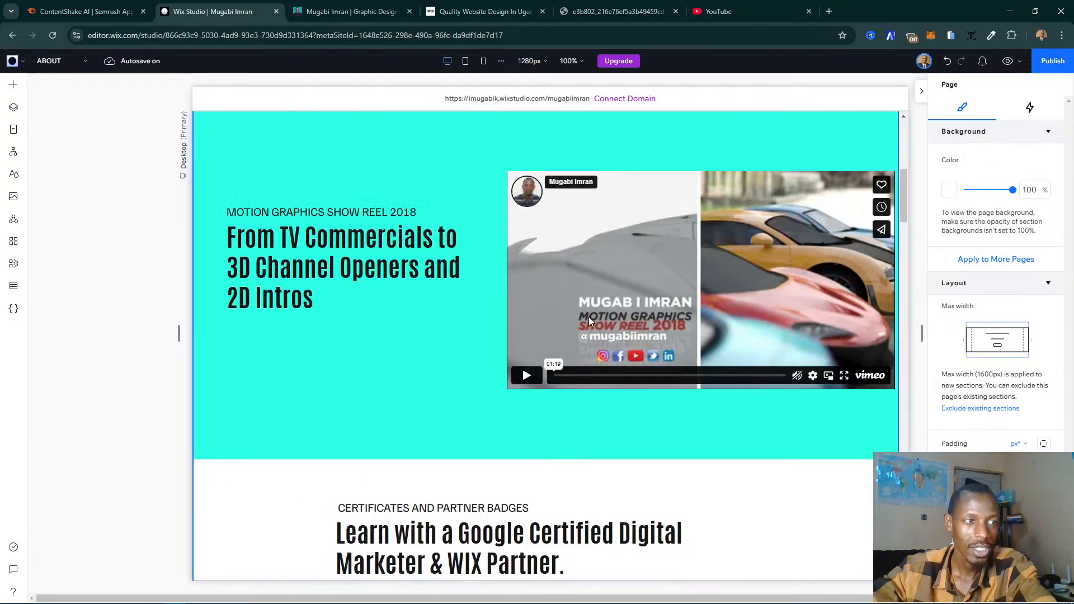
scroll(588, 321, up, 6)
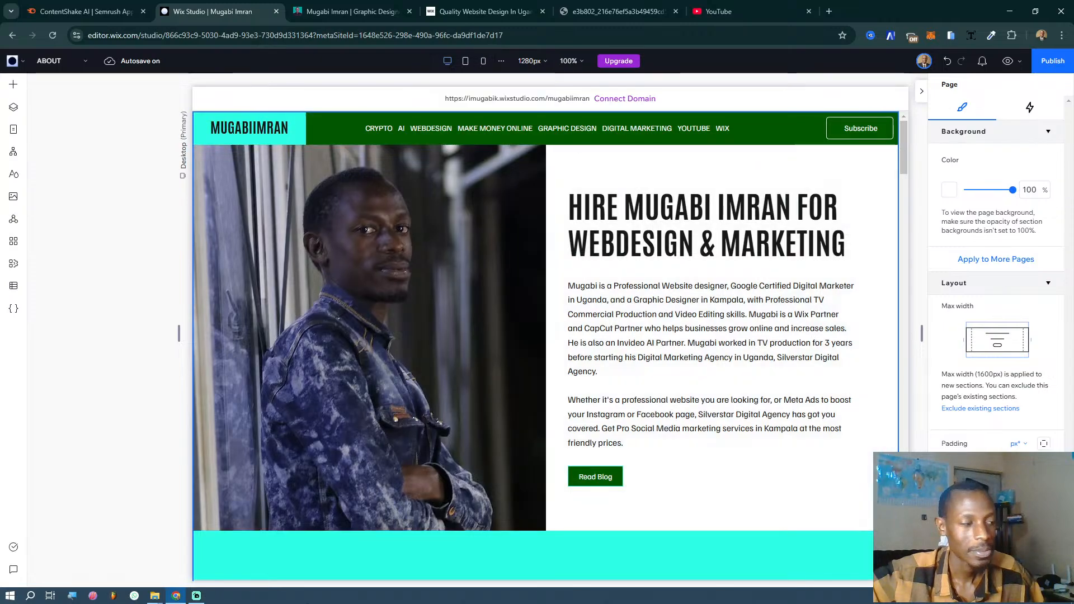
mouse_move(205, 600)
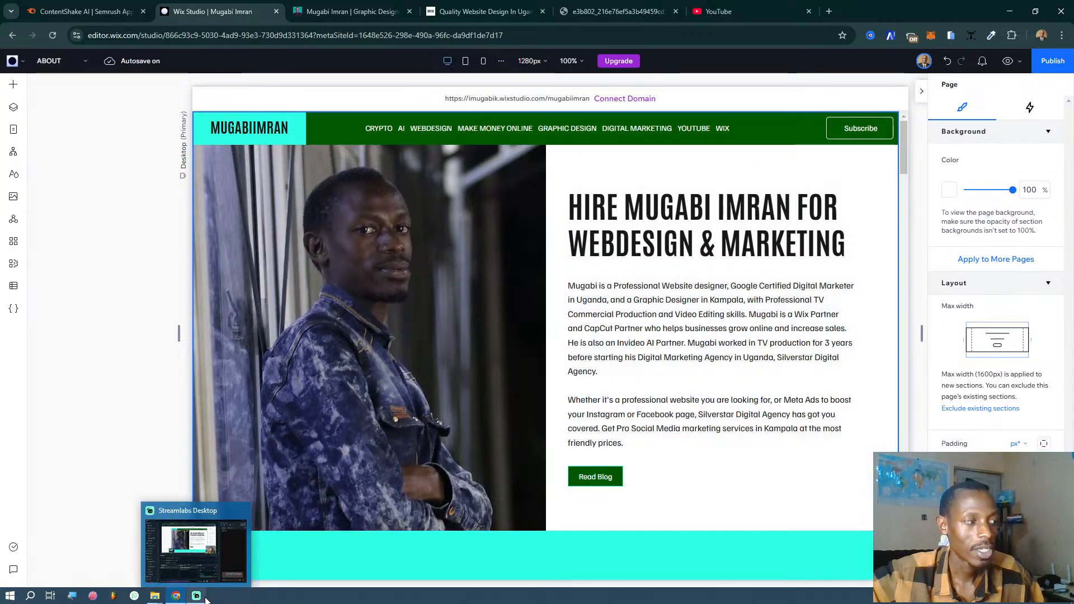